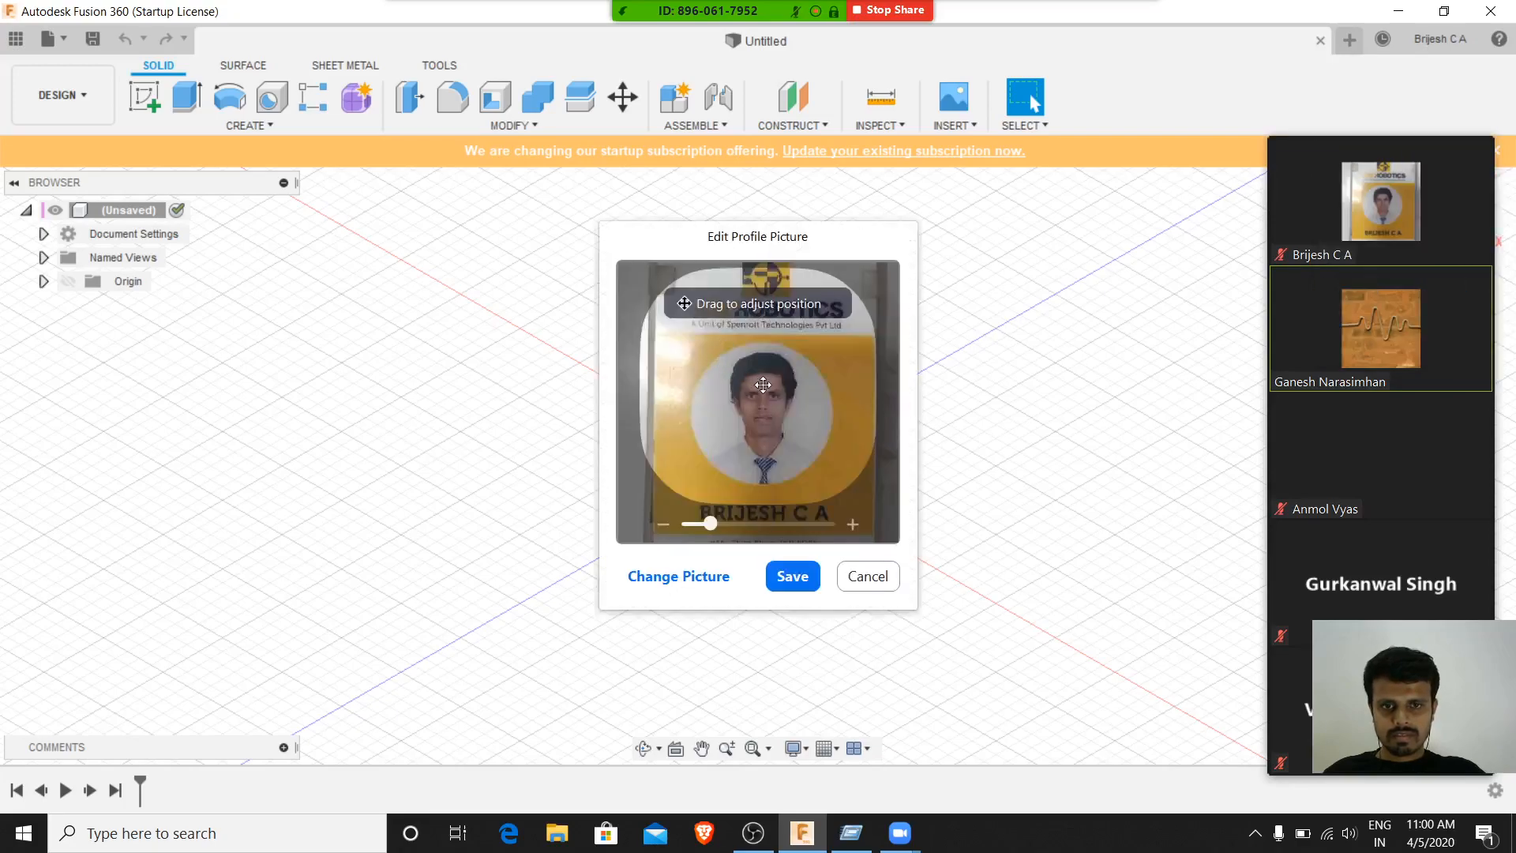
- Zoom the profile picture out so the whole image fits the frame, and save it
left_click_drag(713, 524, 629, 553)
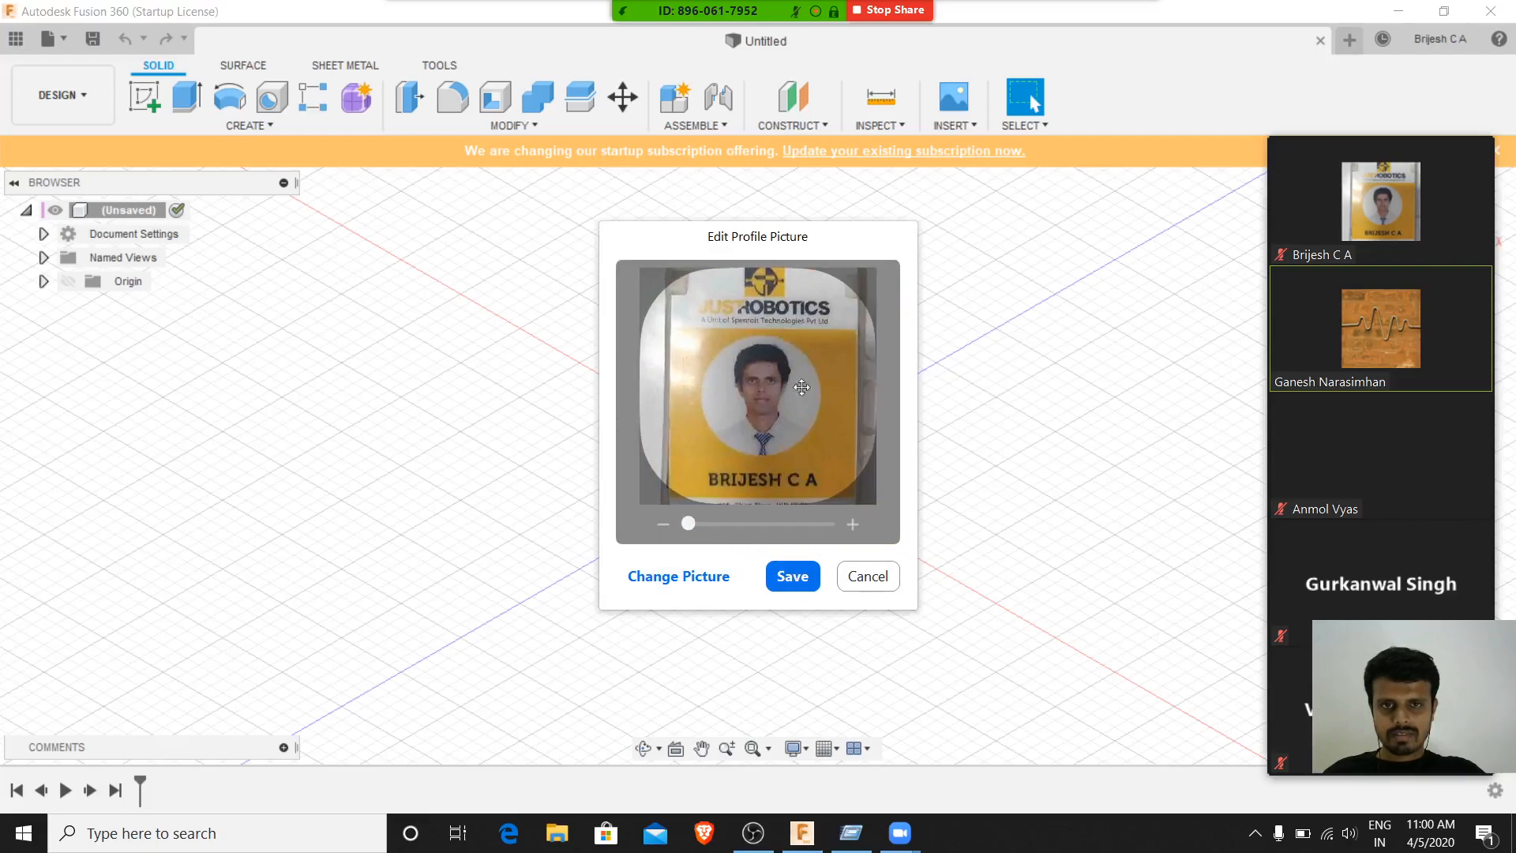
left_click(793, 578)
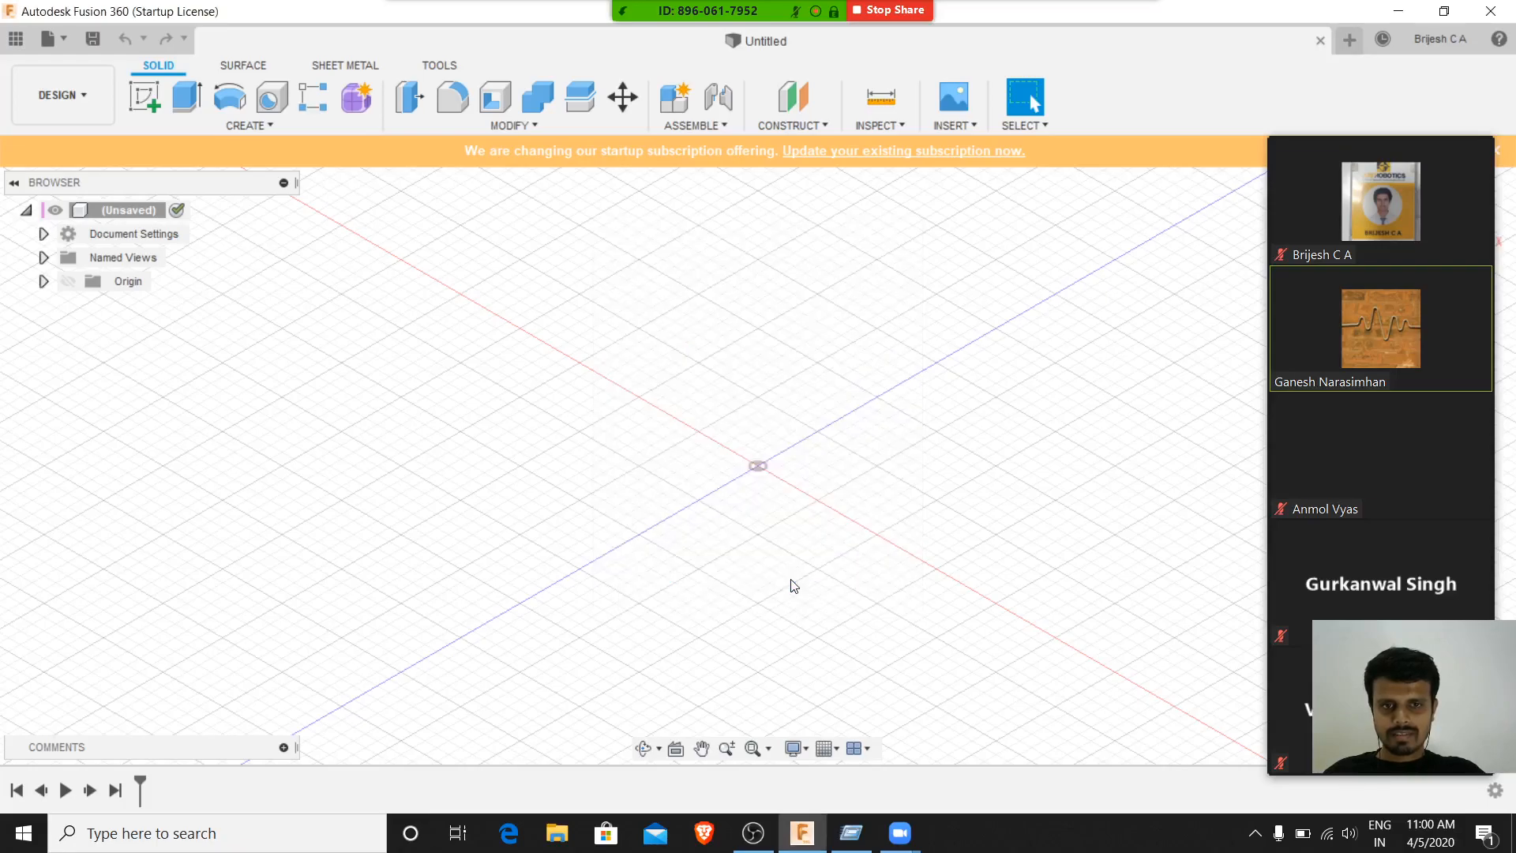
- Close the Run window that is open in the background
mouse_move(1488, 162)
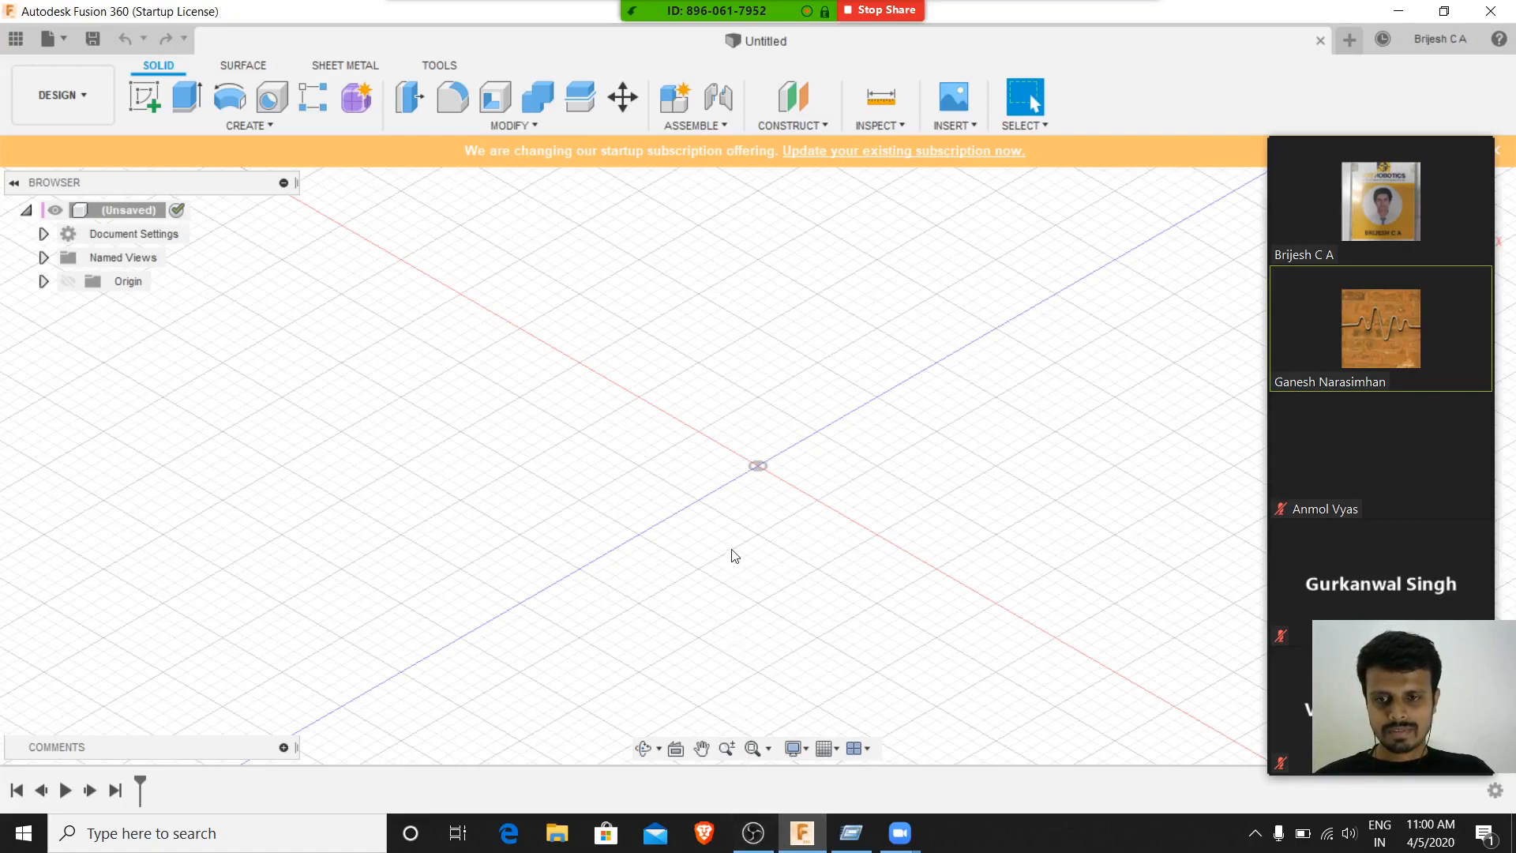
left_click(901, 833)
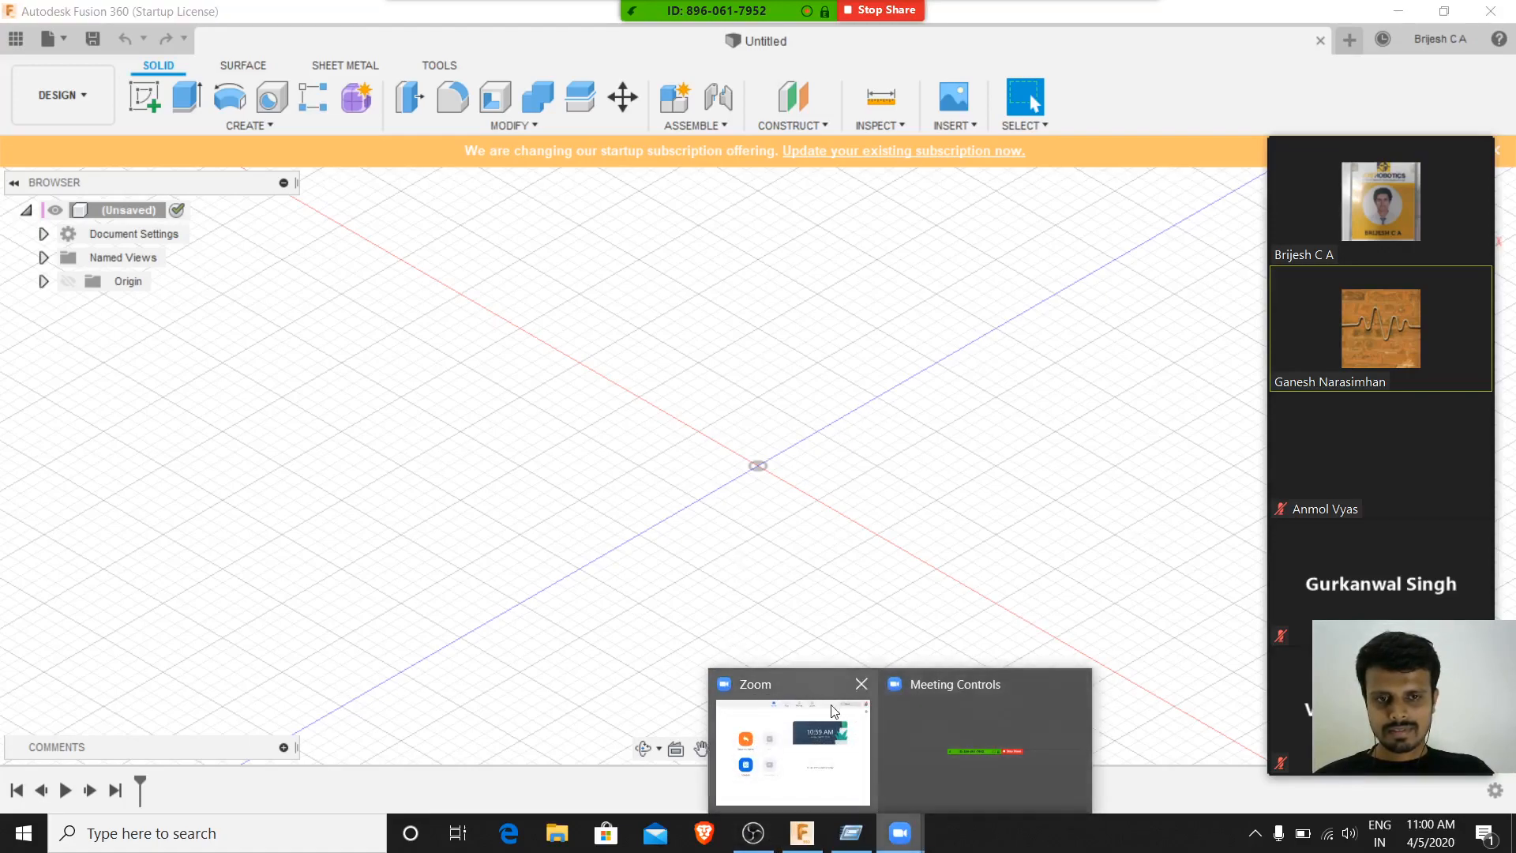
left_click(822, 565)
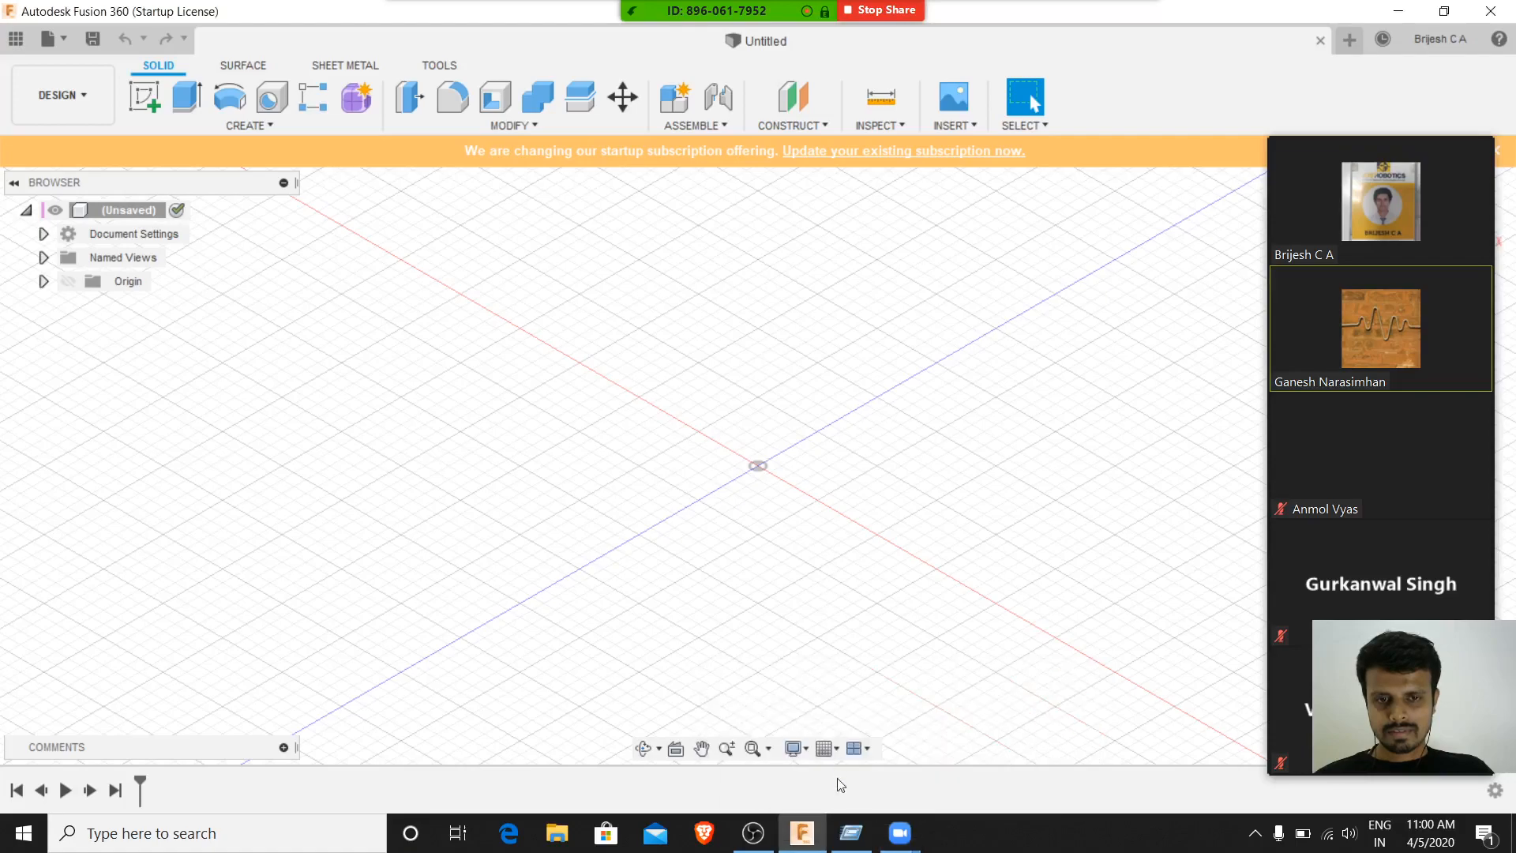
left_click(853, 835)
right_click(855, 837)
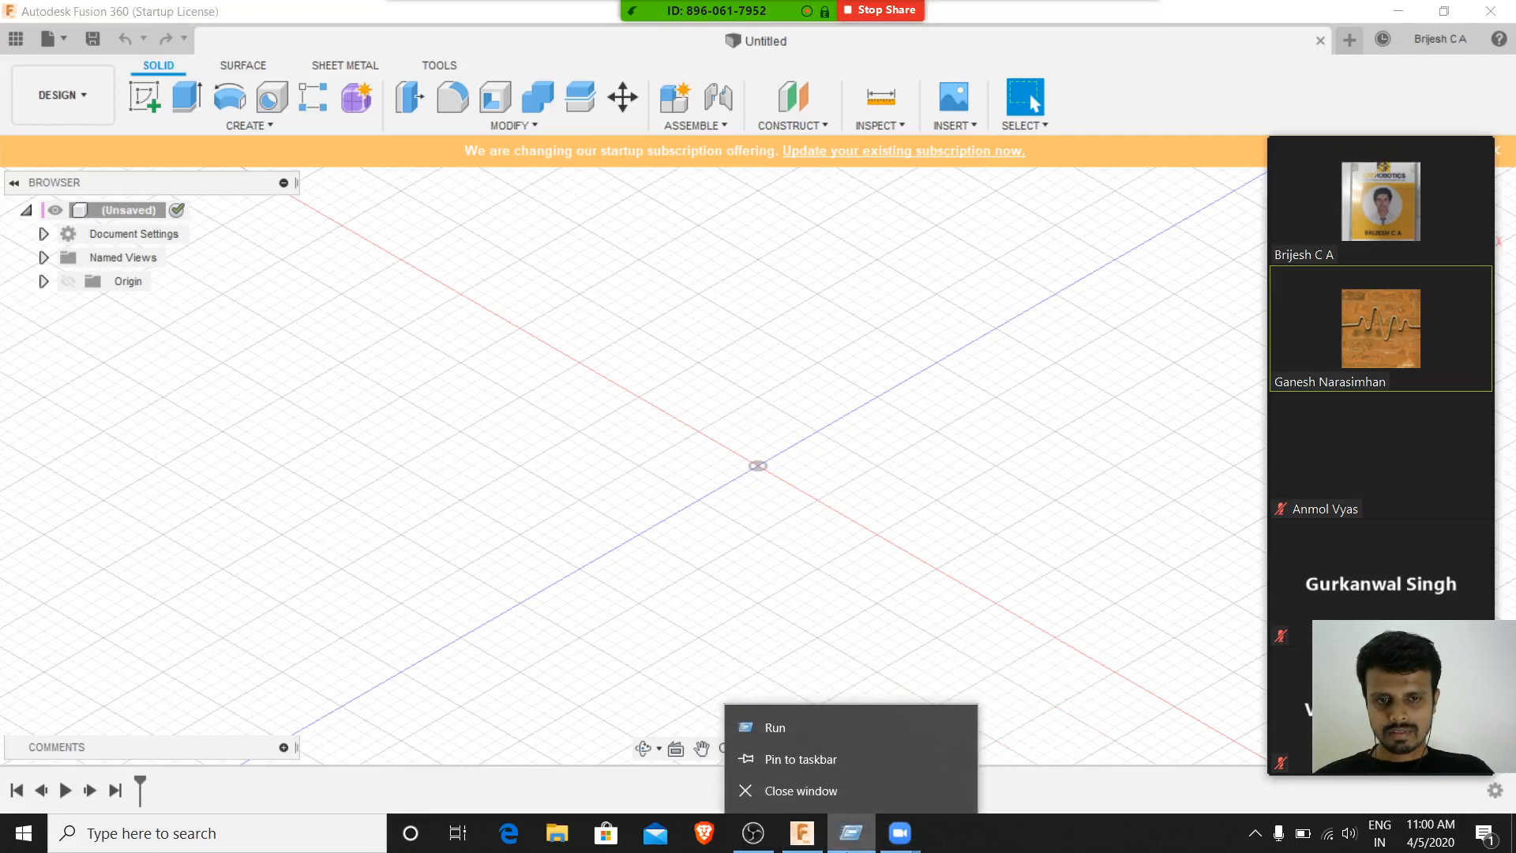
left_click(813, 791)
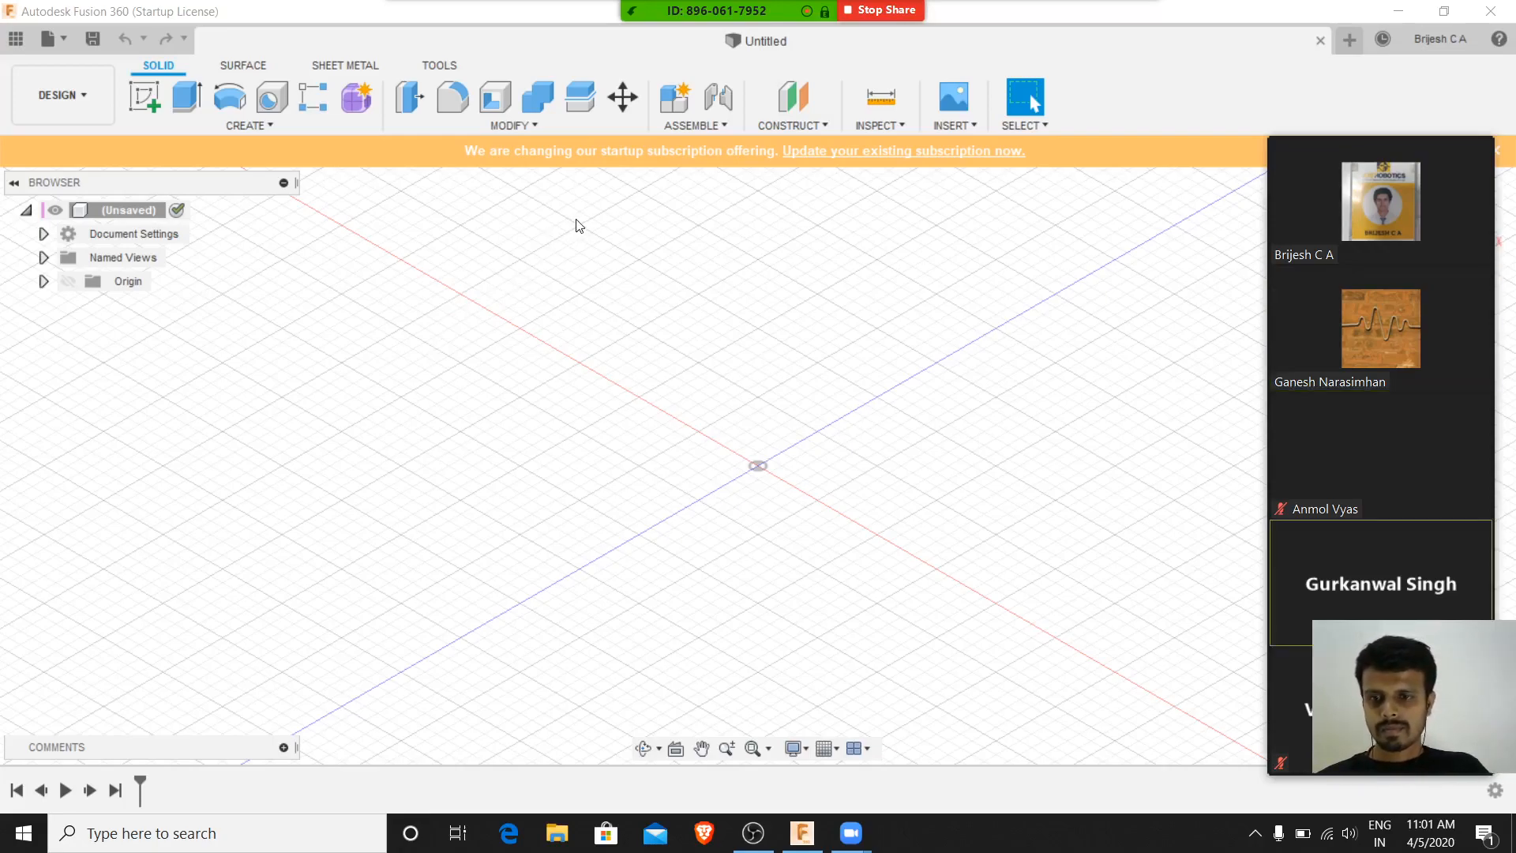
- Collapse the meeting's floating video panel and move it clear of the ViewCube
mouse_move(1385, 590)
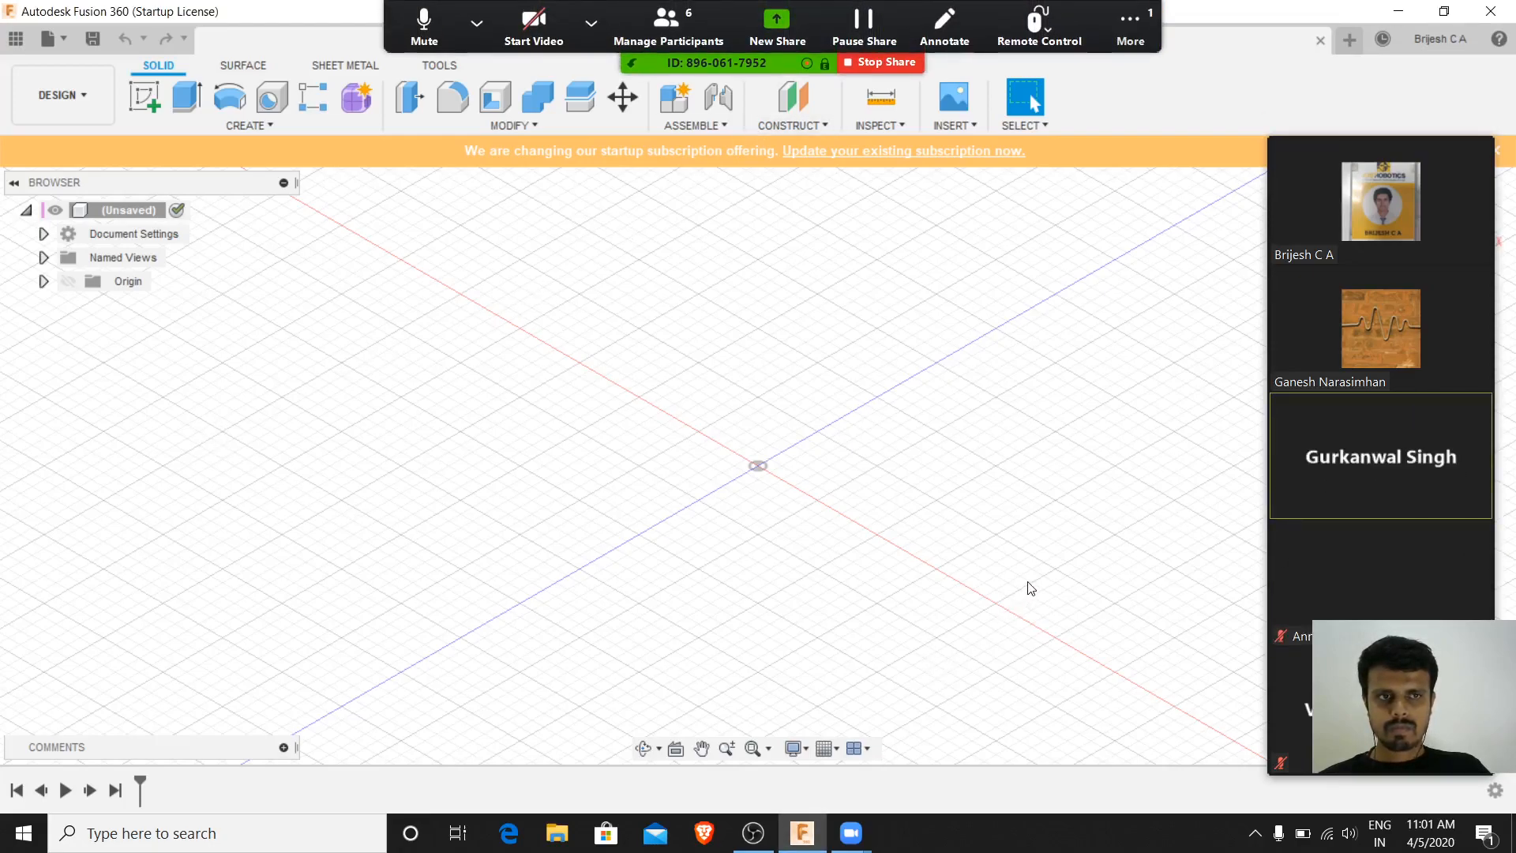
mouse_move(1367, 125)
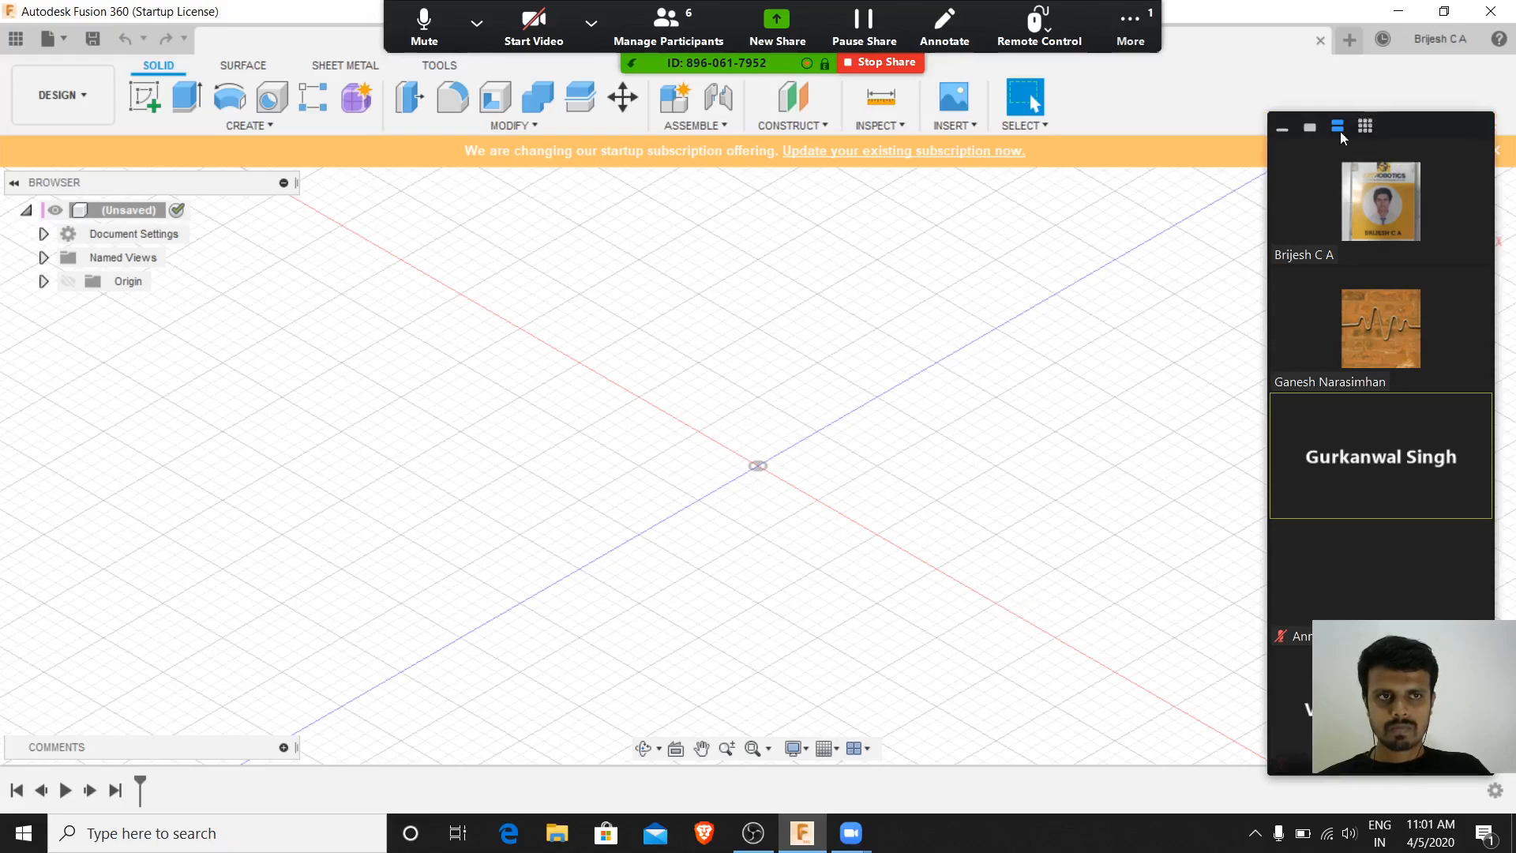
left_click(1281, 125)
left_click_drag(1425, 123, 1448, 67)
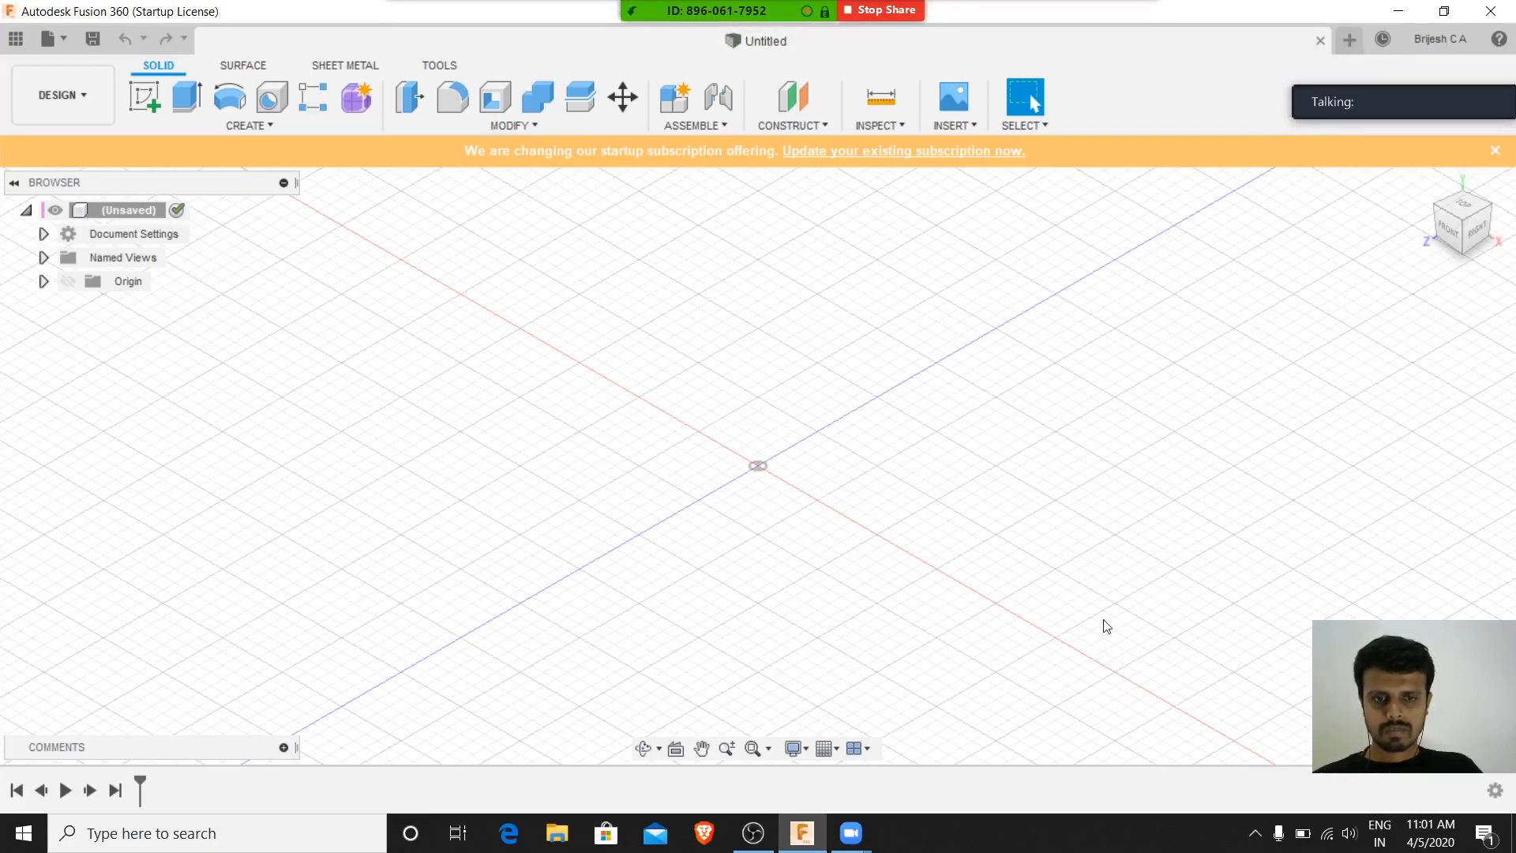
left_click(754, 834)
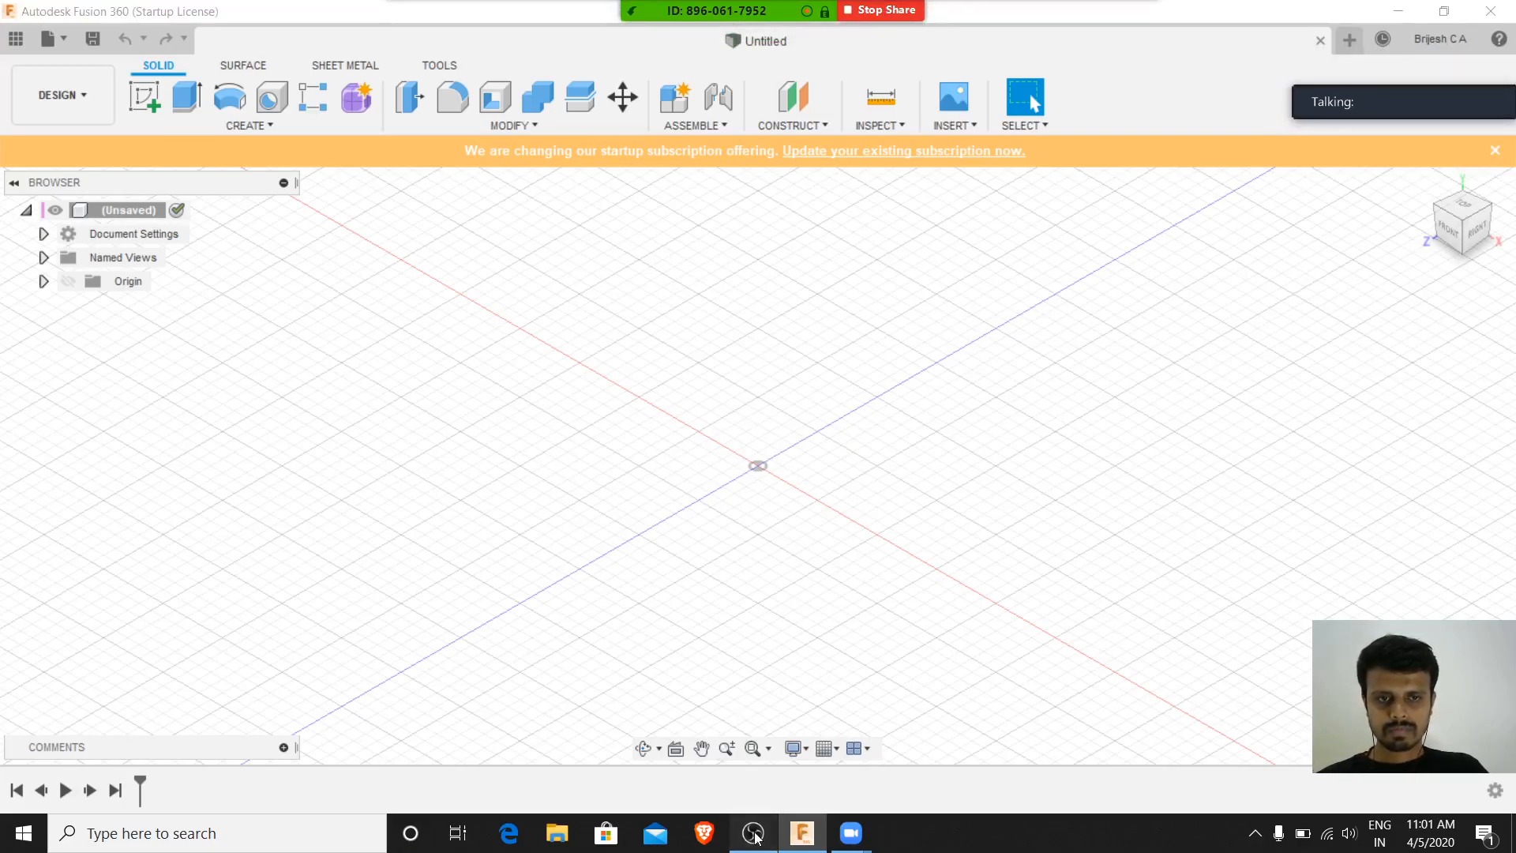
left_click(754, 834)
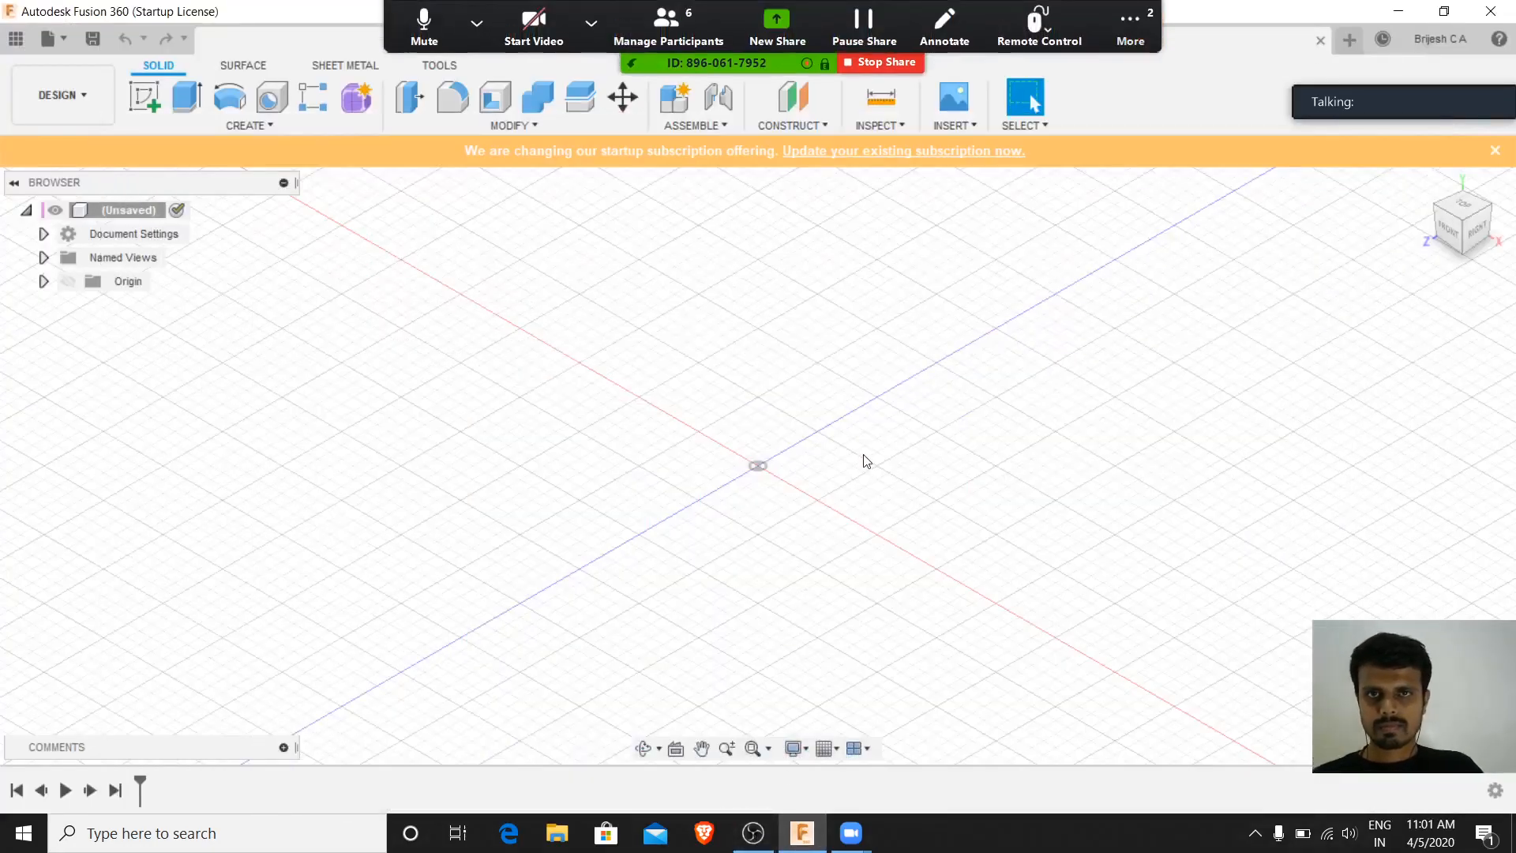
left_click(1133, 20)
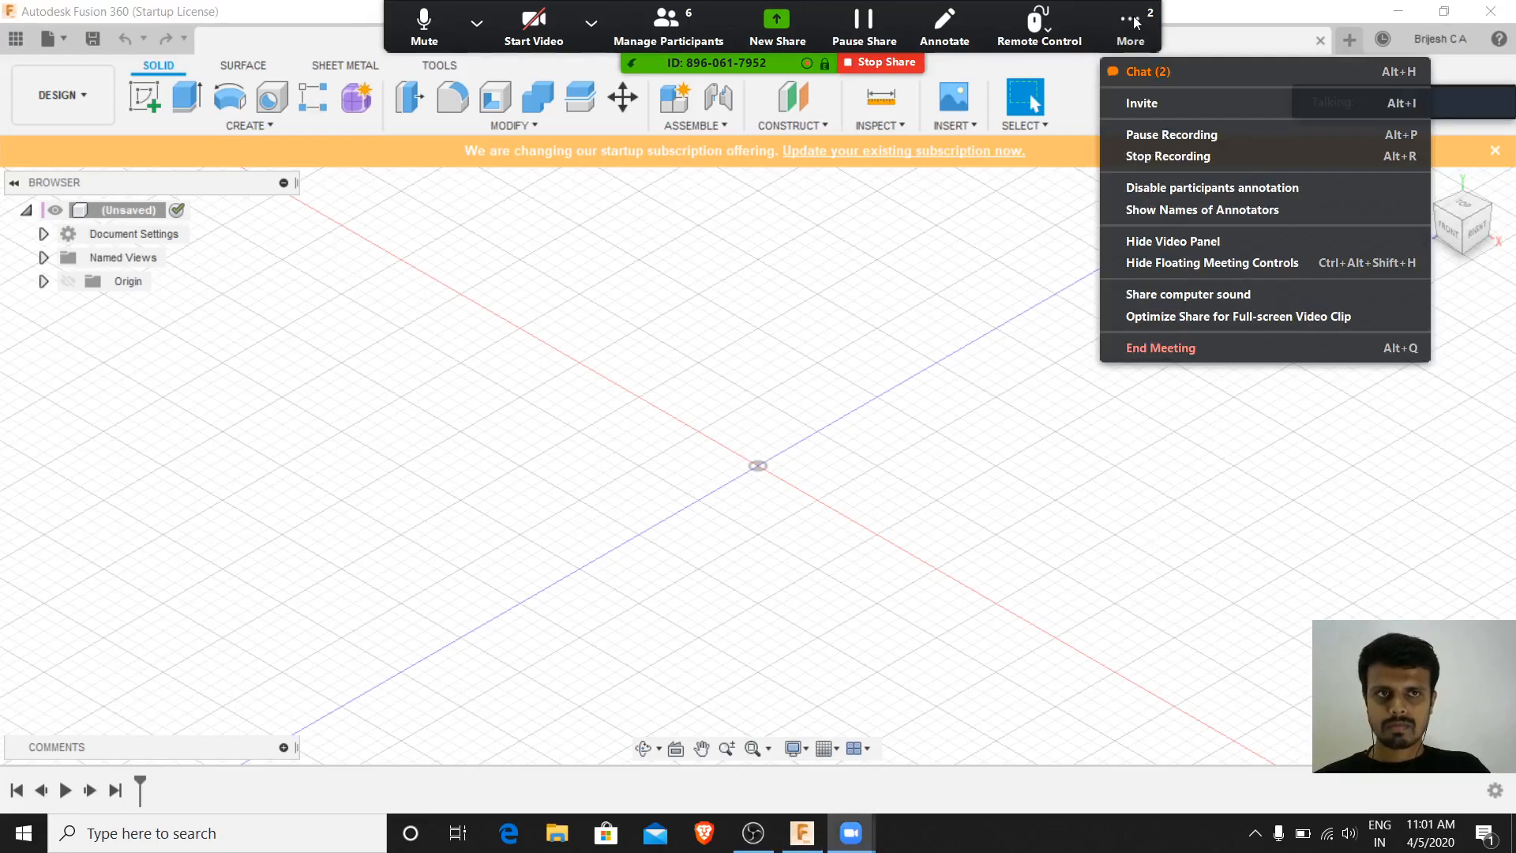
left_click(1198, 393)
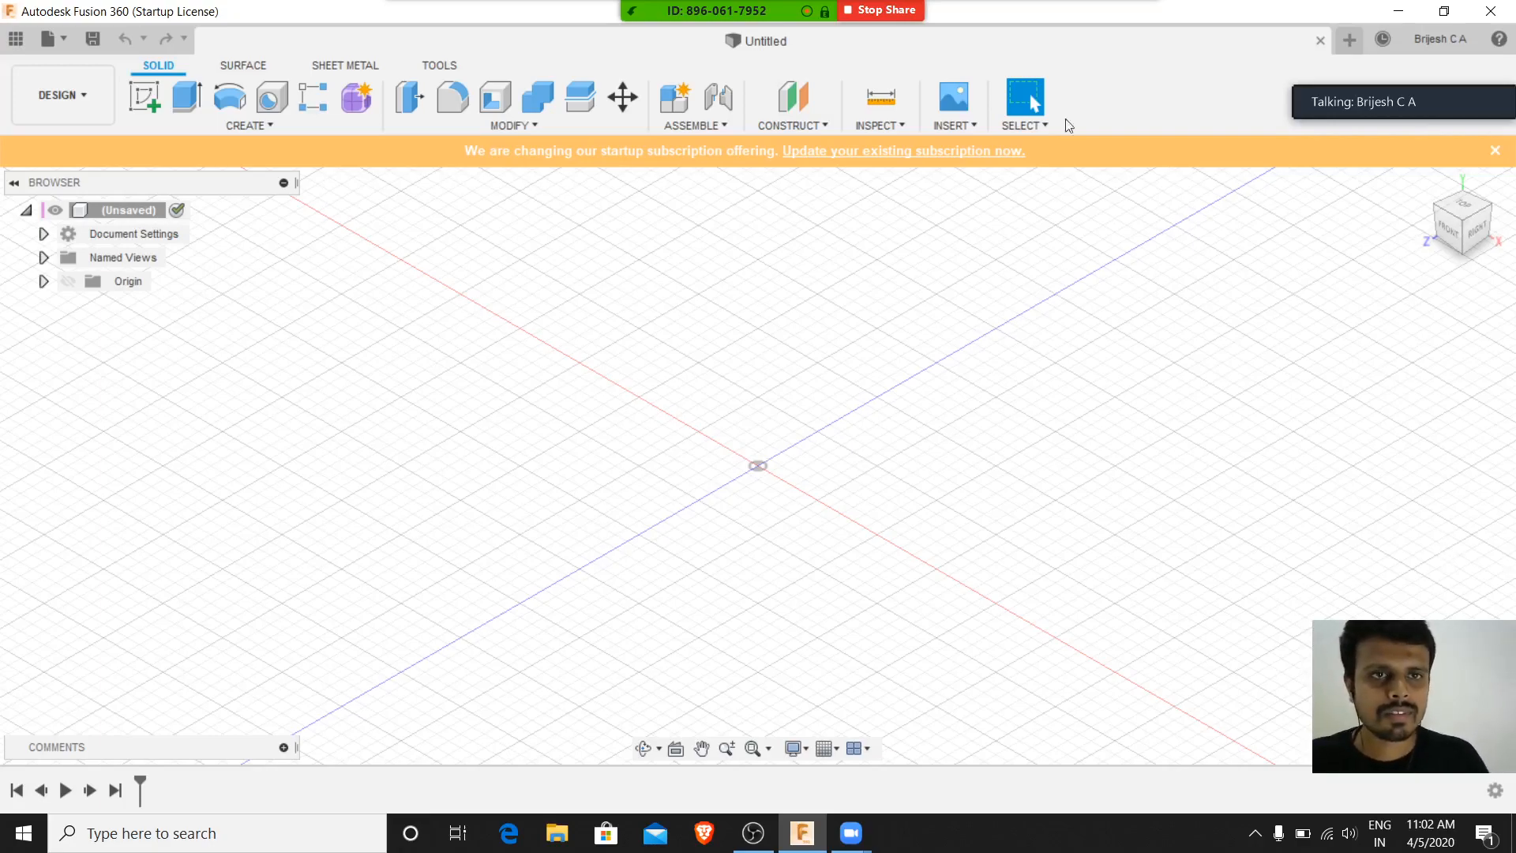
mouse_move(594, 13)
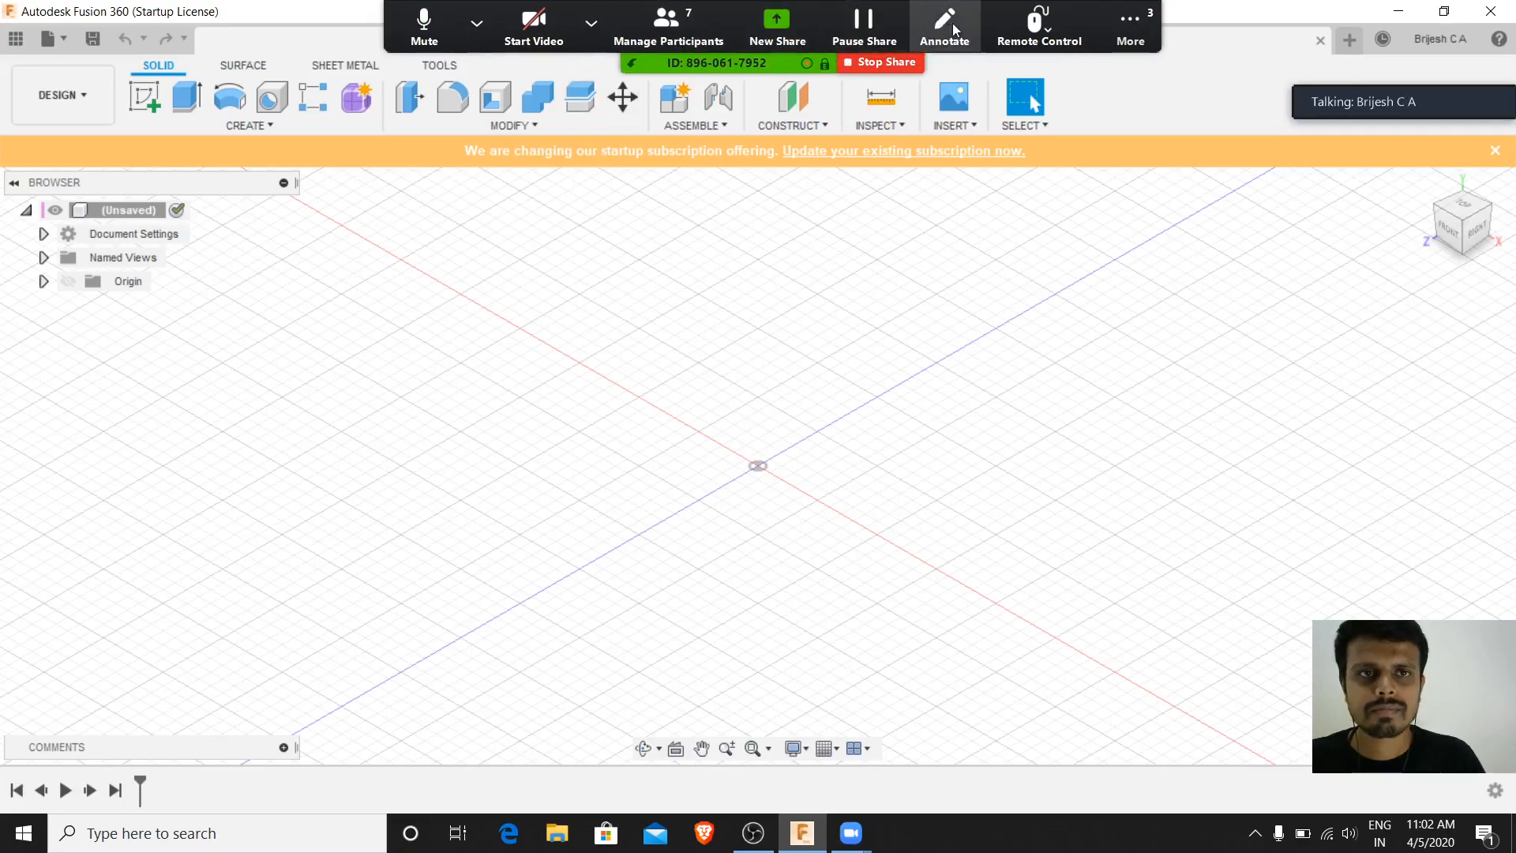
left_click(1129, 30)
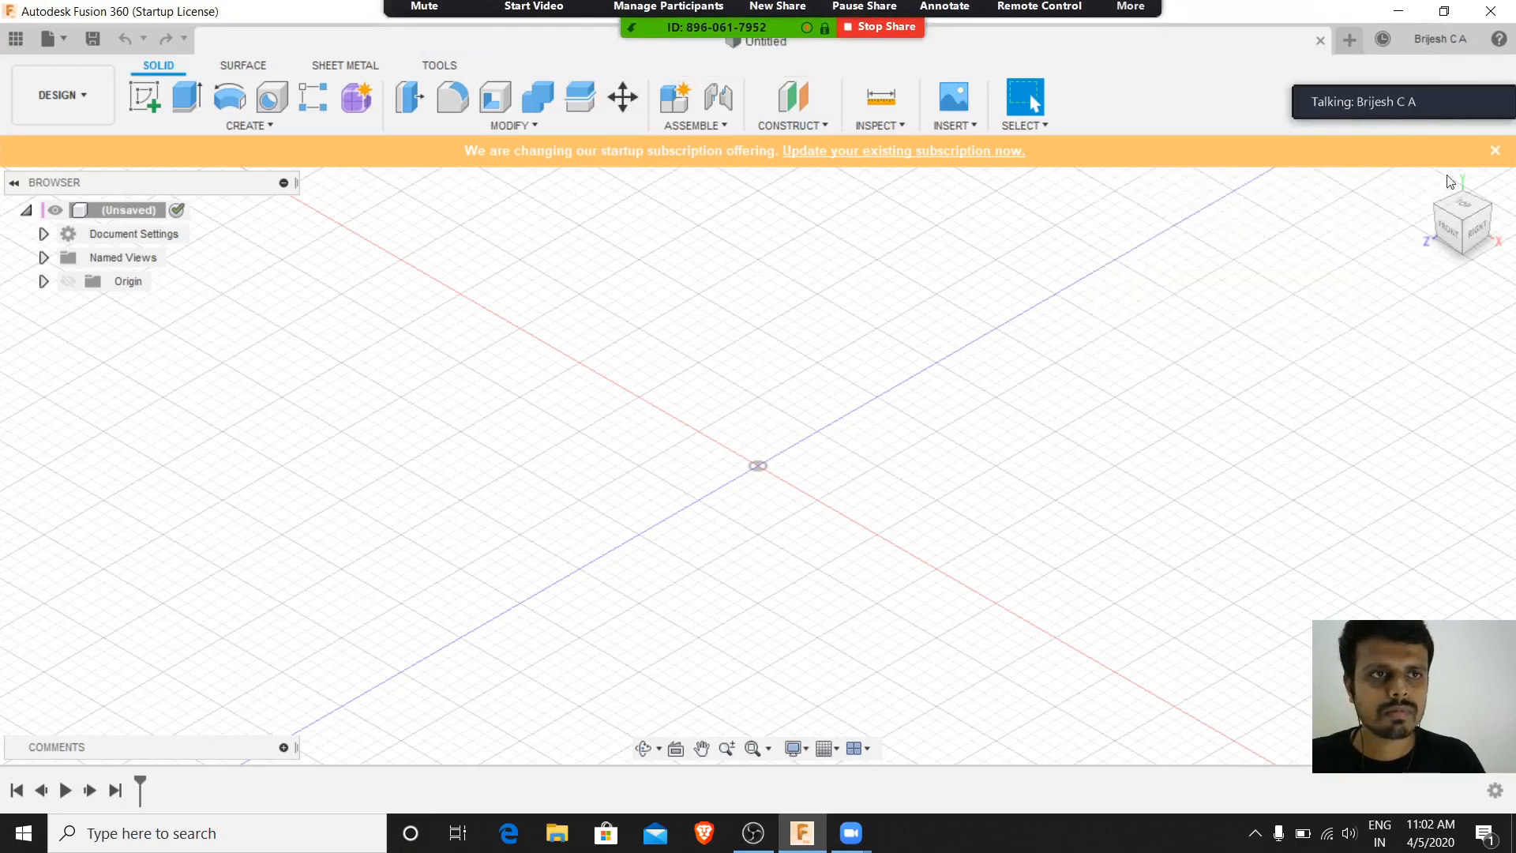
mouse_move(1489, 100)
mouse_move(817, 16)
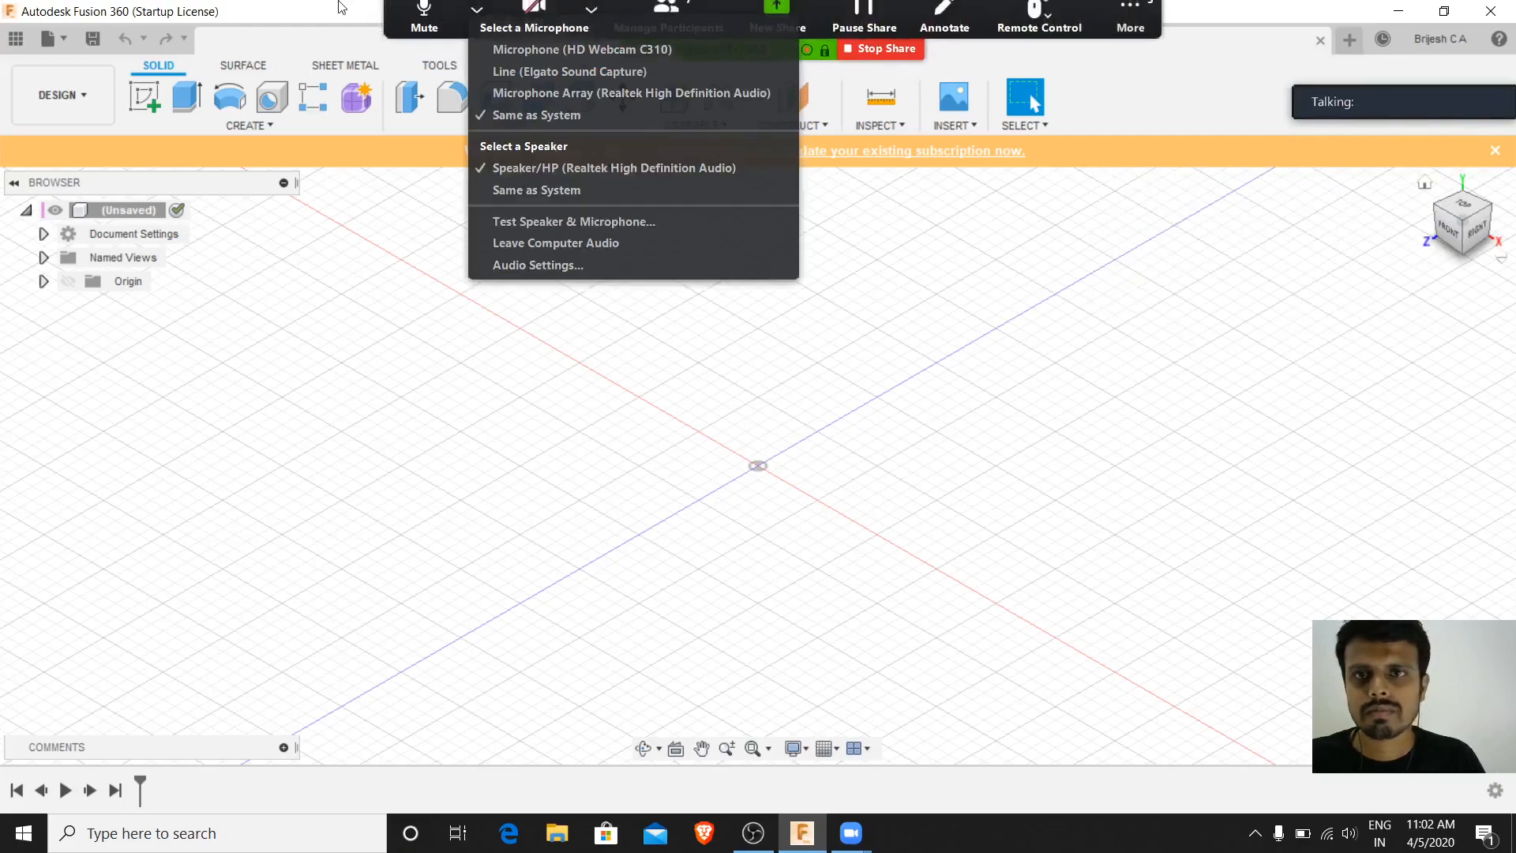
mouse_move(476, 28)
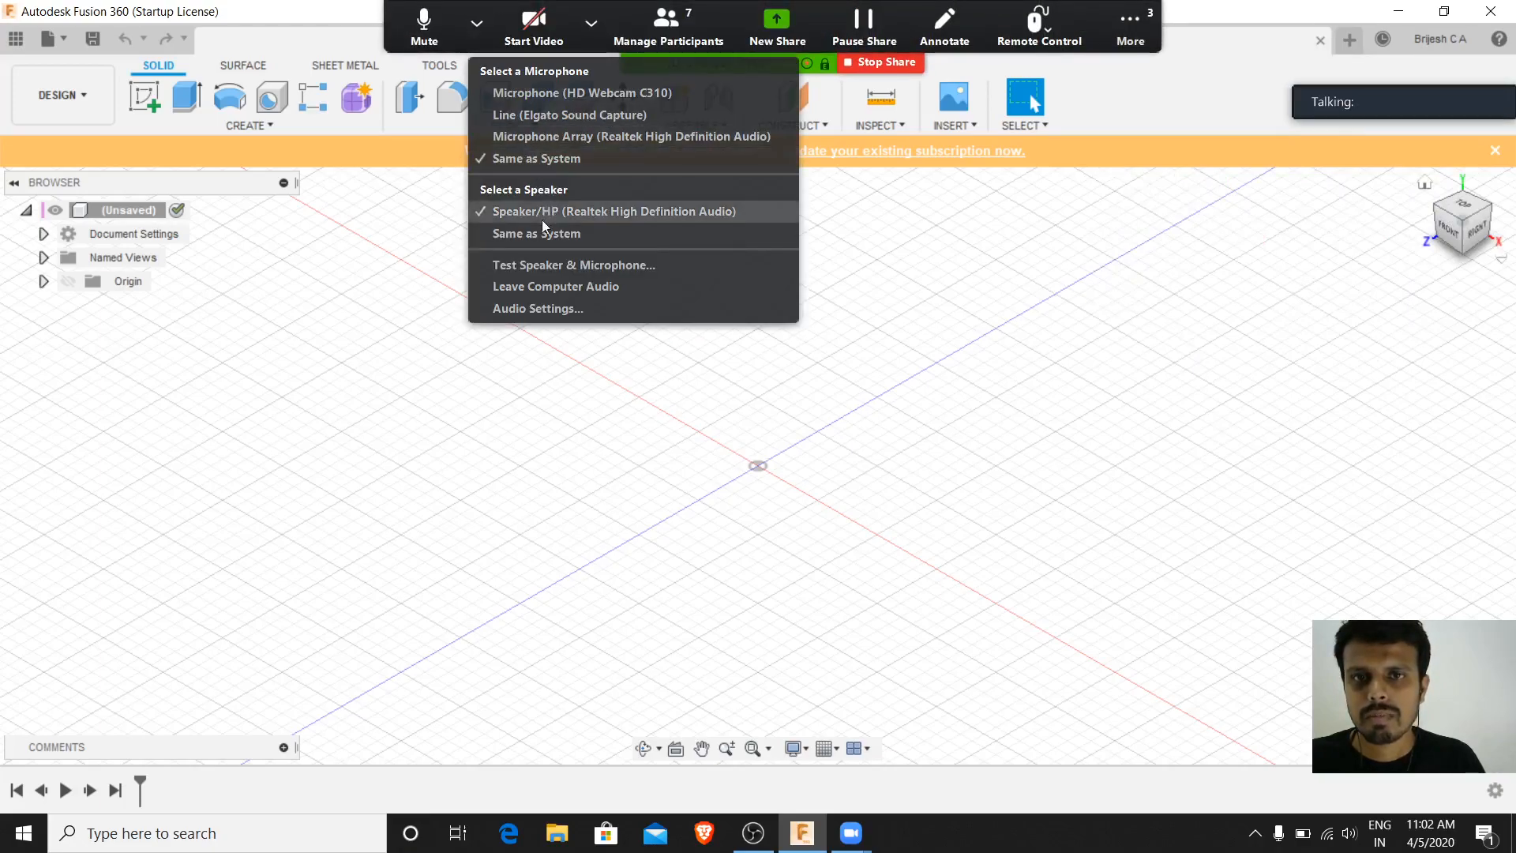
- Mute all meeting participants while still allowing them to unmute themselves, and close the participant list
mouse_move(743, 7)
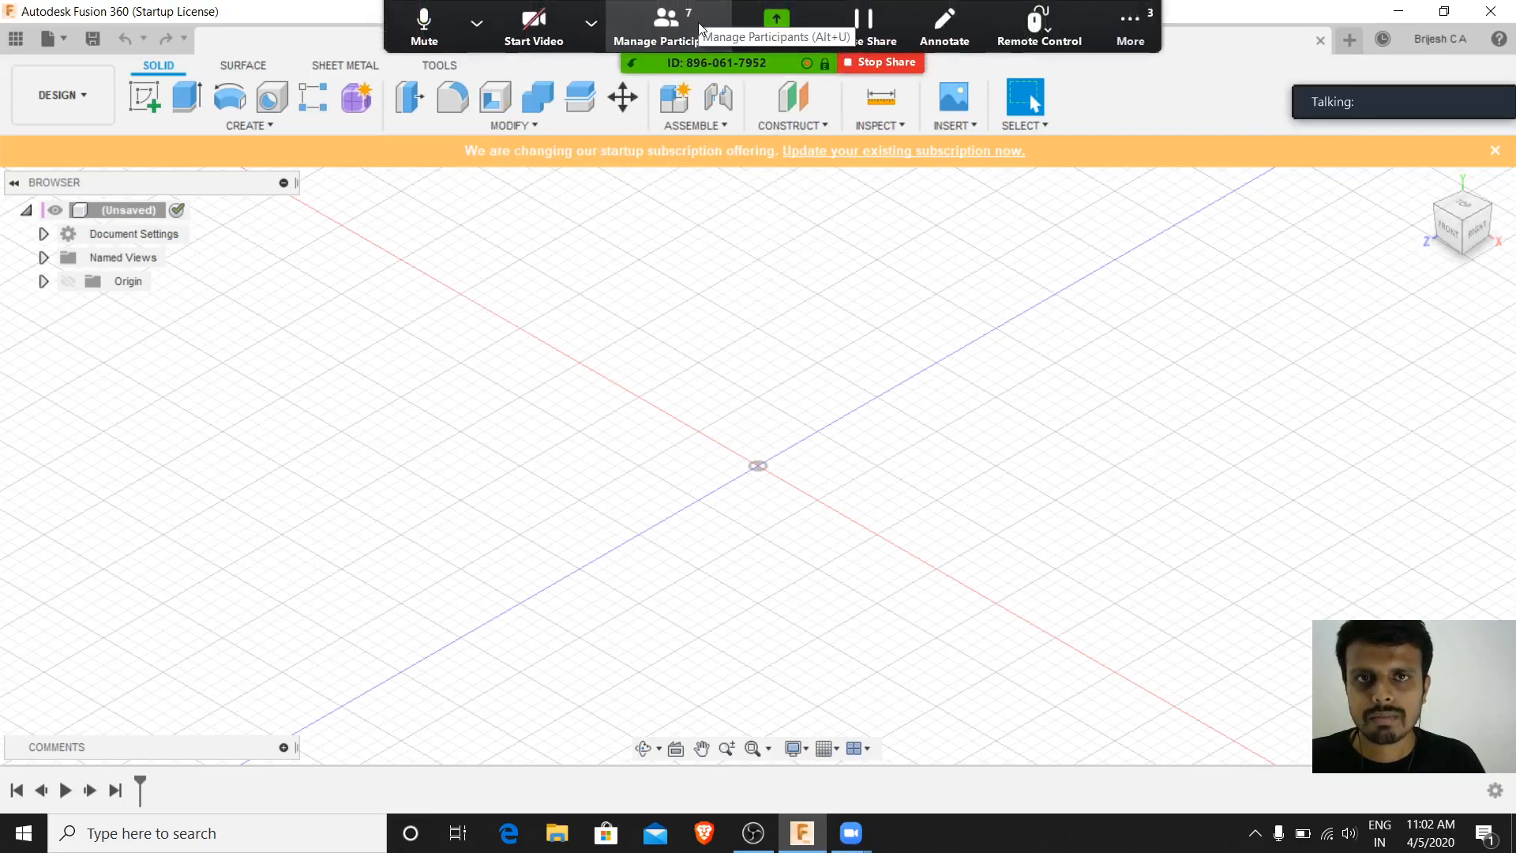
left_click(666, 28)
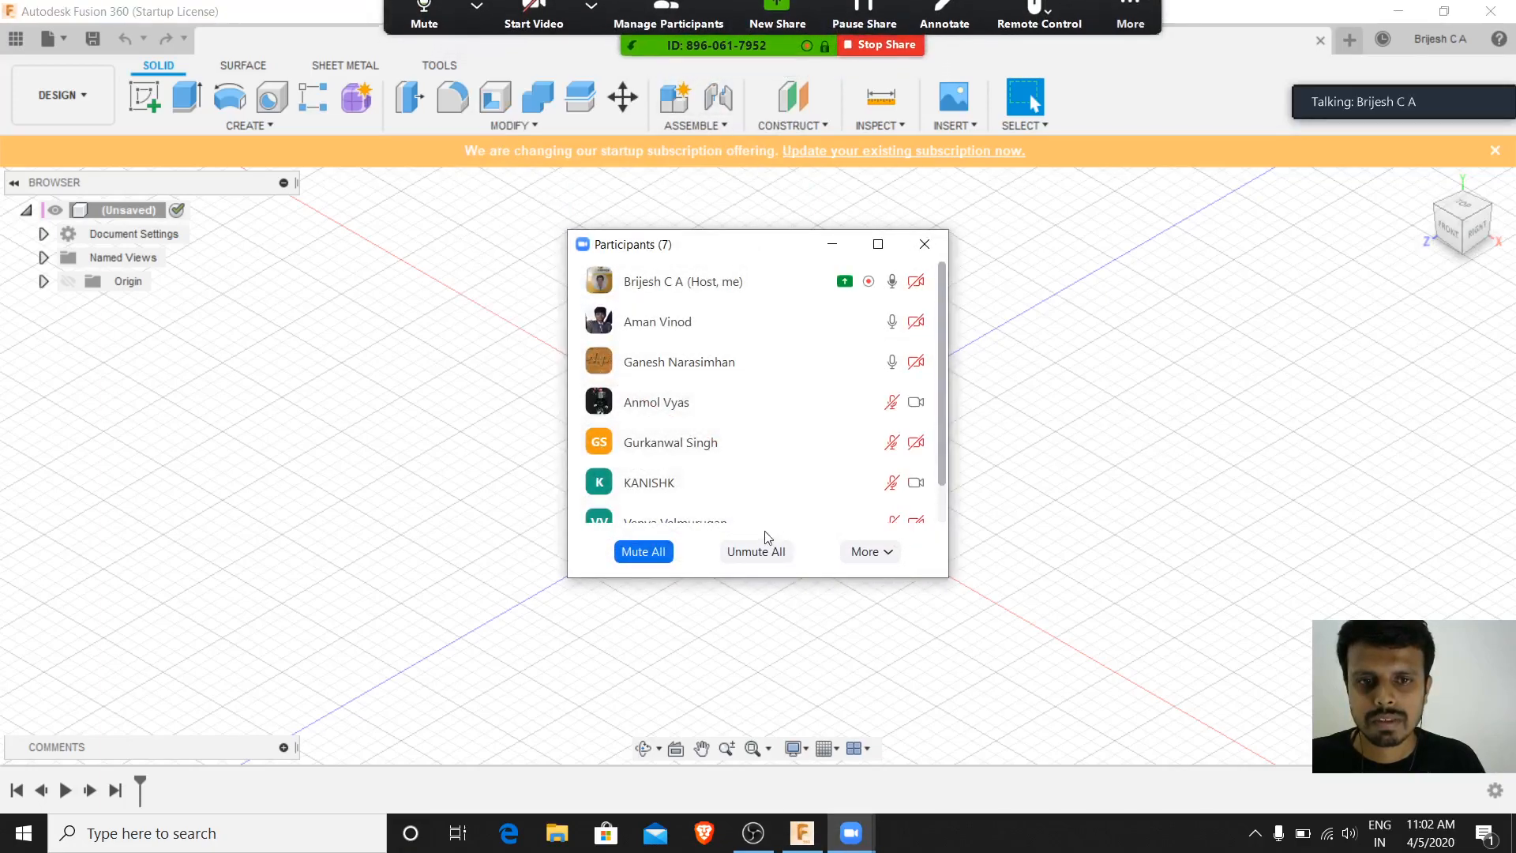
left_click(654, 556)
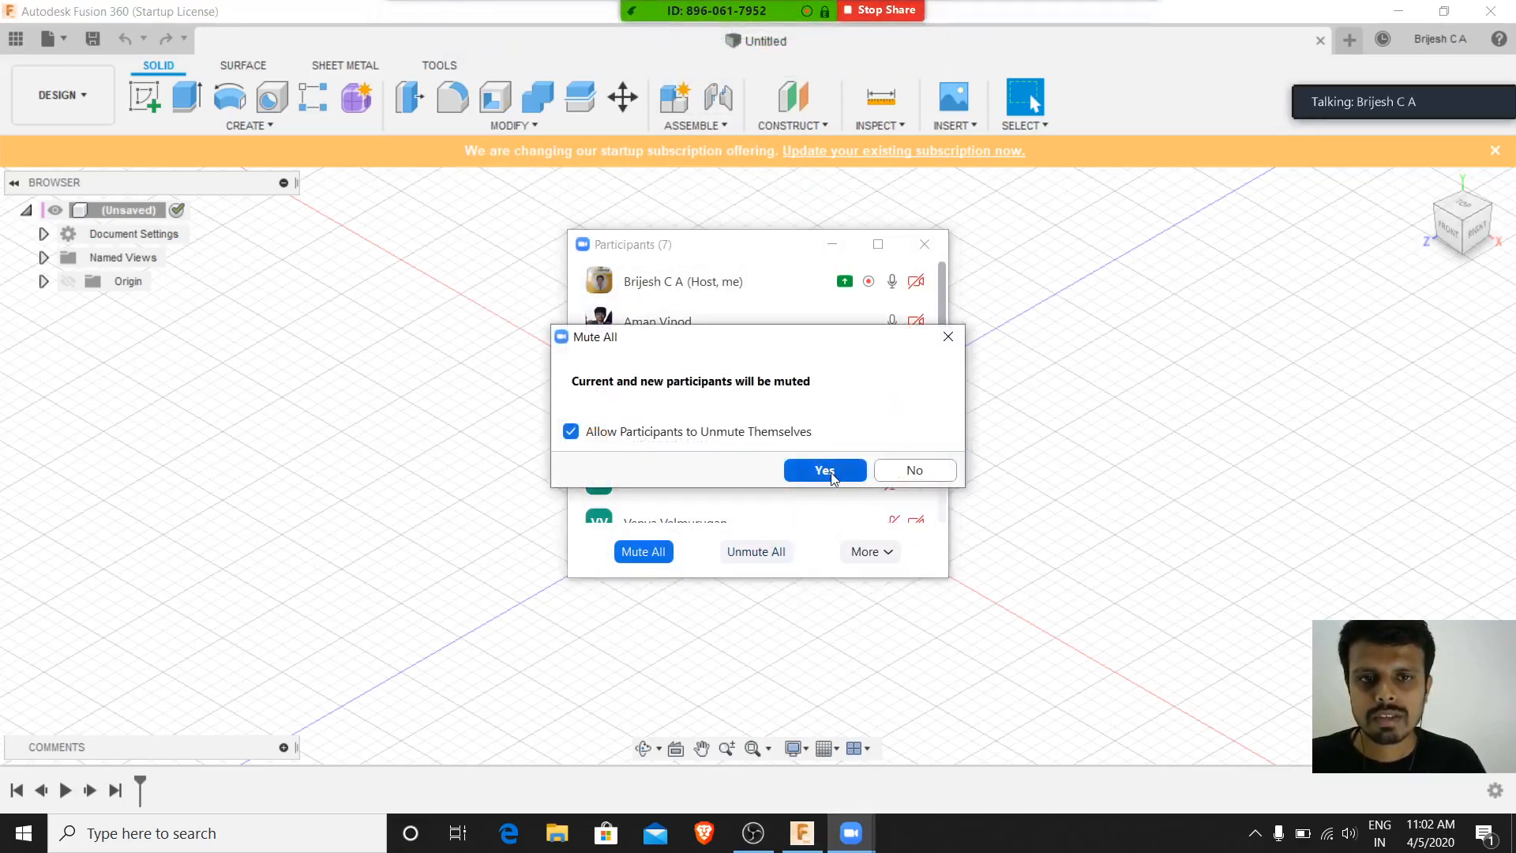
left_click(825, 470)
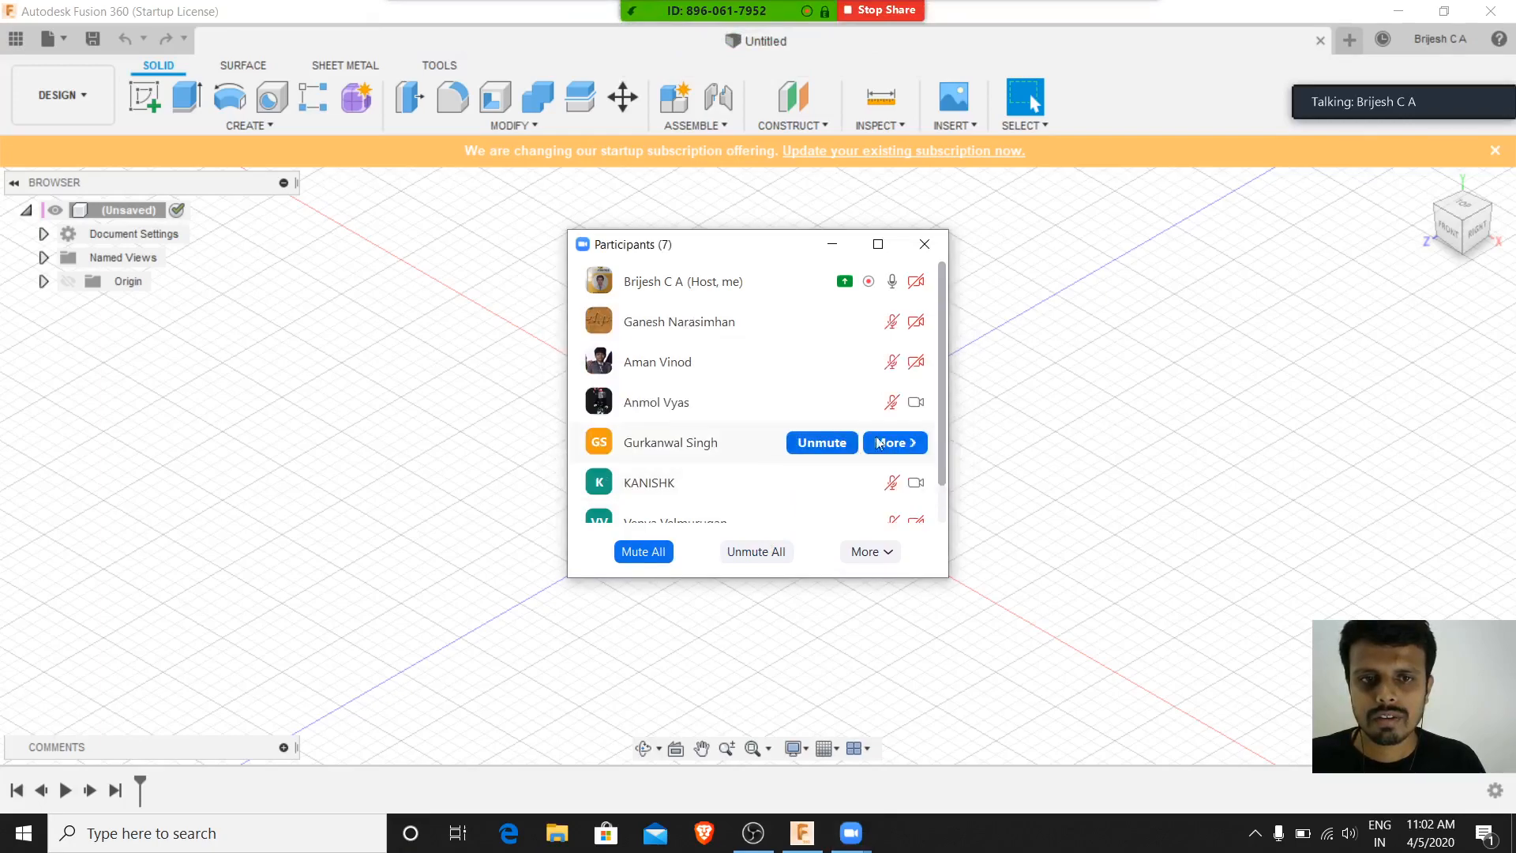
left_click(923, 245)
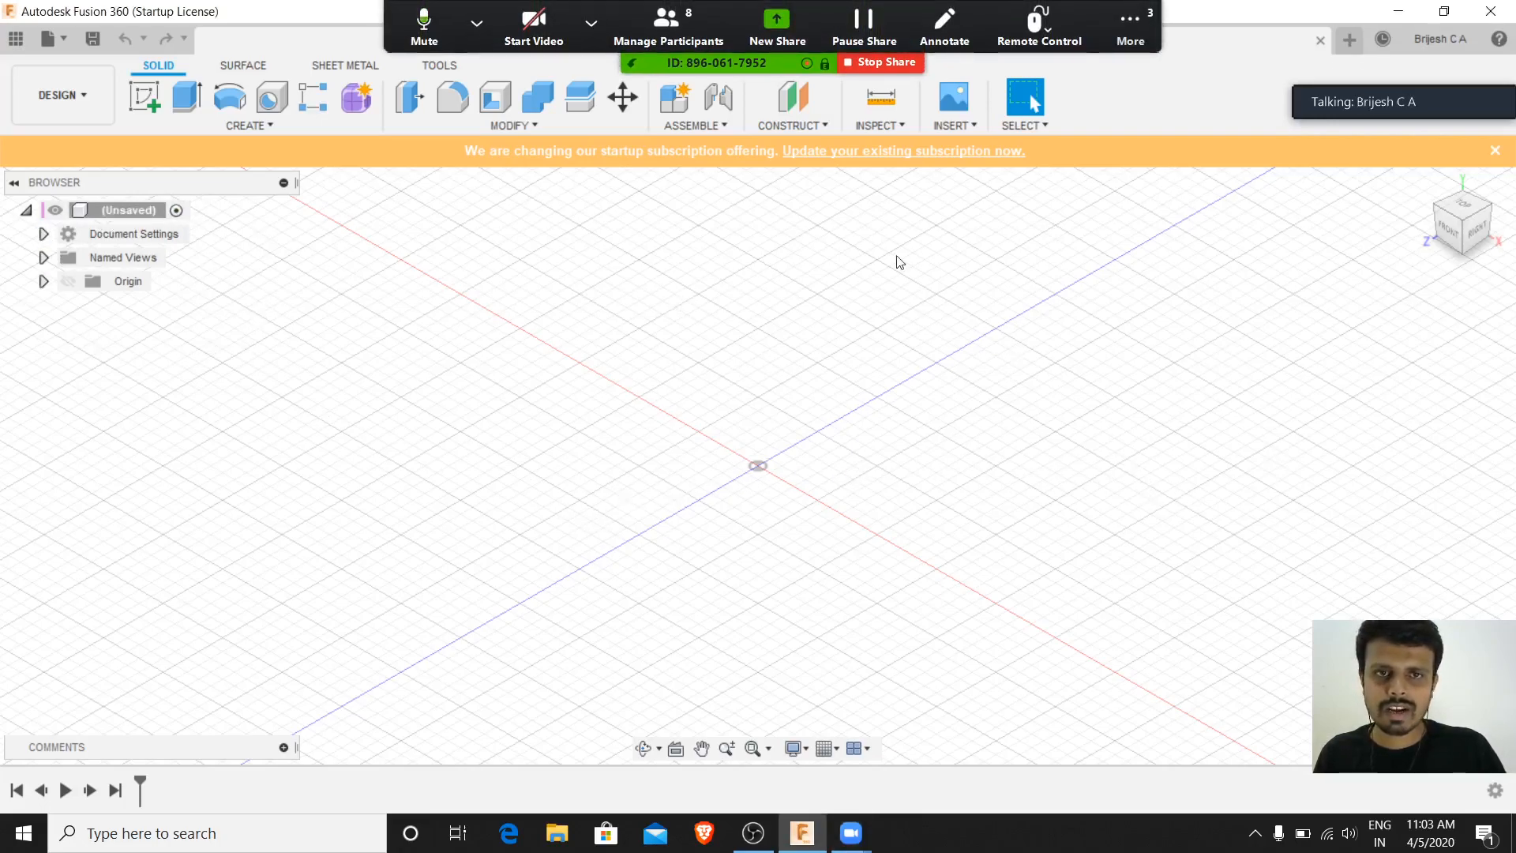
- Dismiss the subscription banner and move the floating meeting controls away from the document title
left_click(1495, 150)
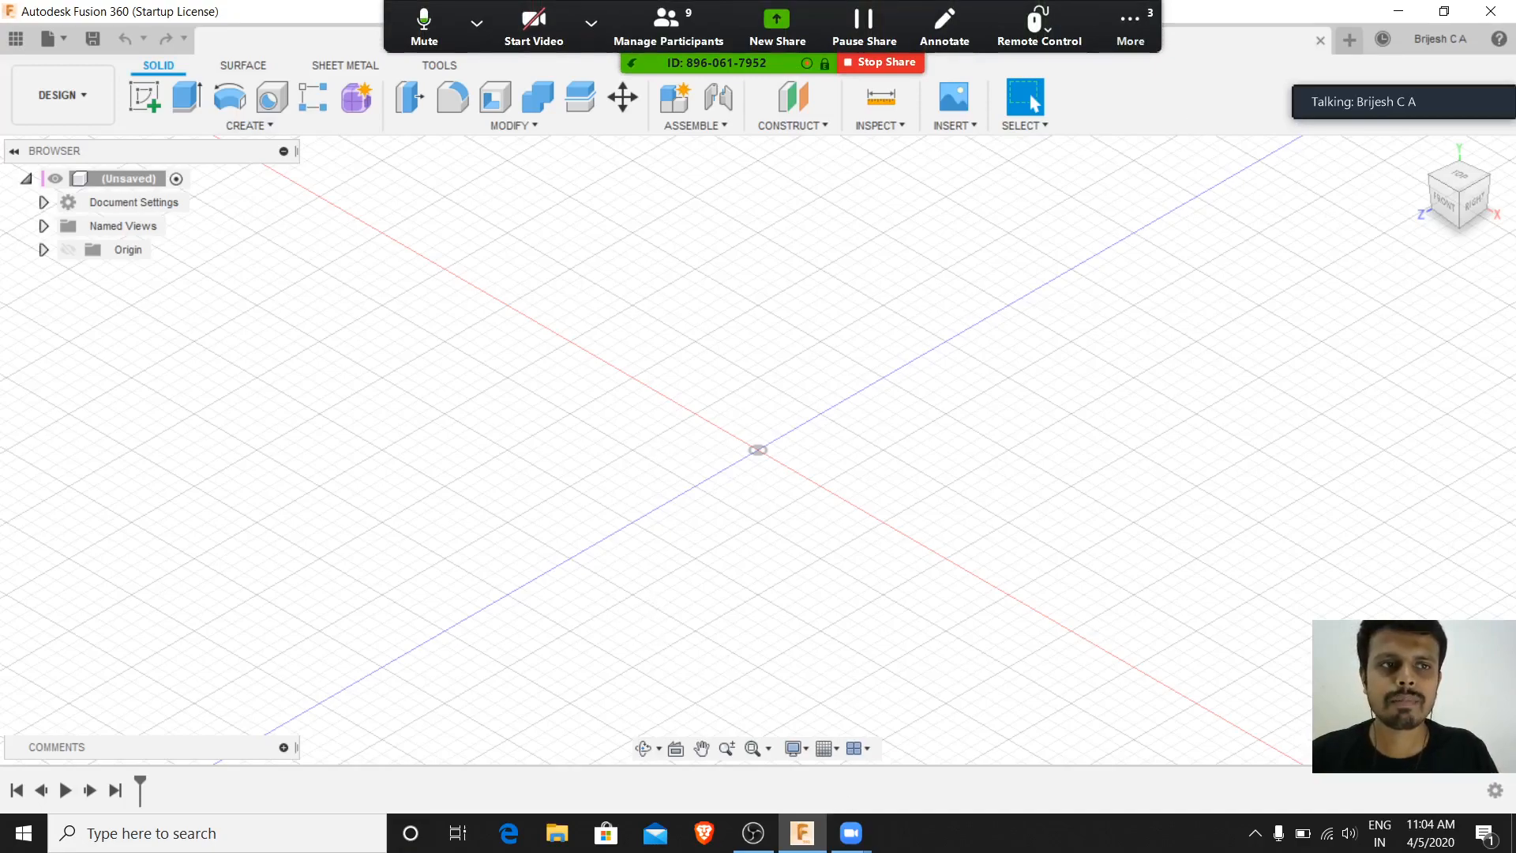
left_click_drag(1003, 7, 1433, 19)
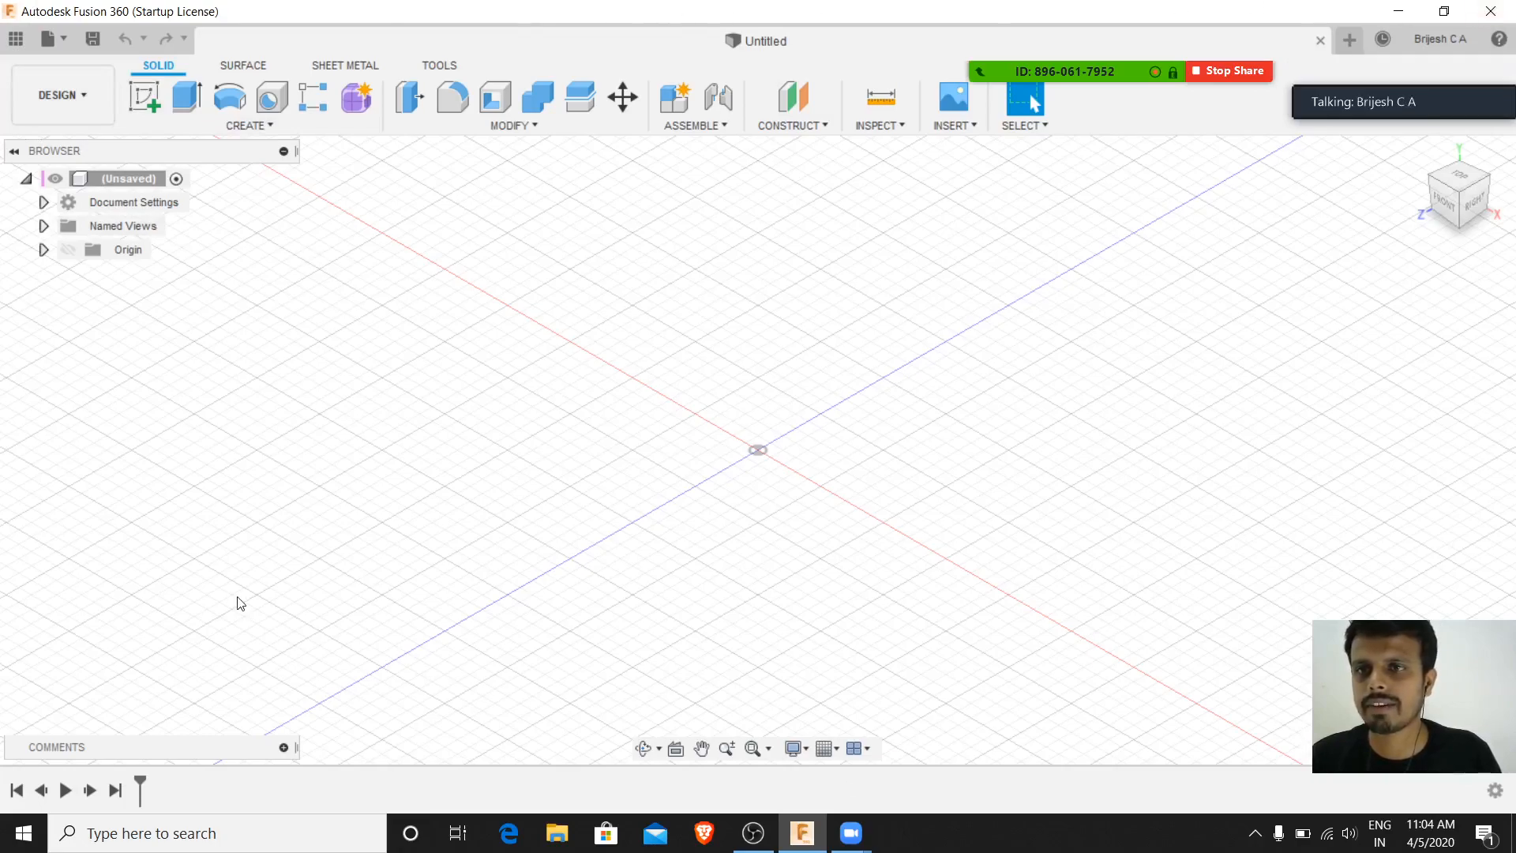
- Expand the document settings to show the design's units
left_click(44, 203)
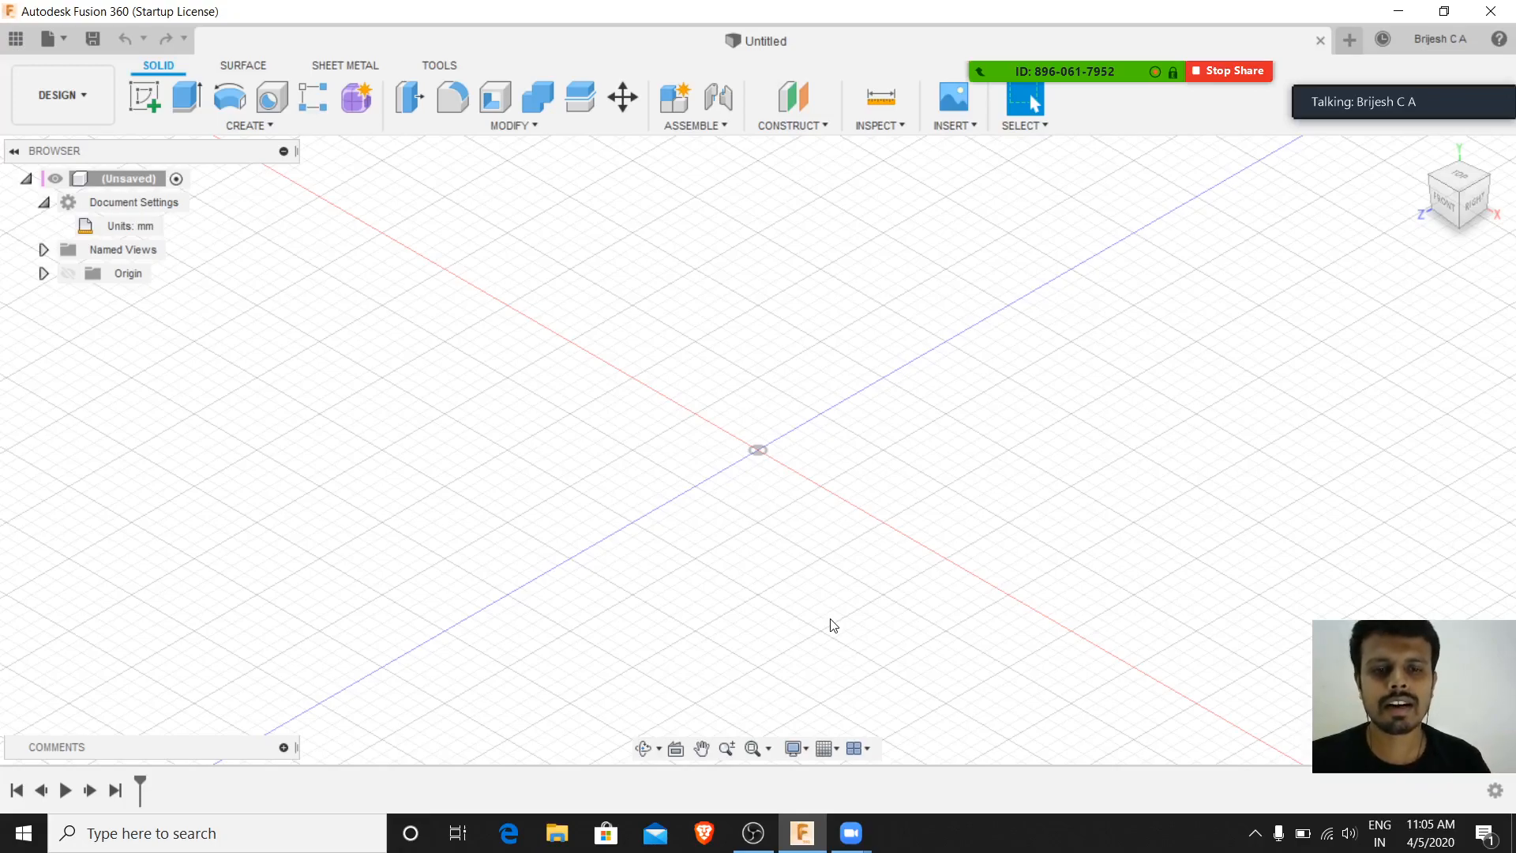
- Hide the layout grid and show it again
left_click(834, 750)
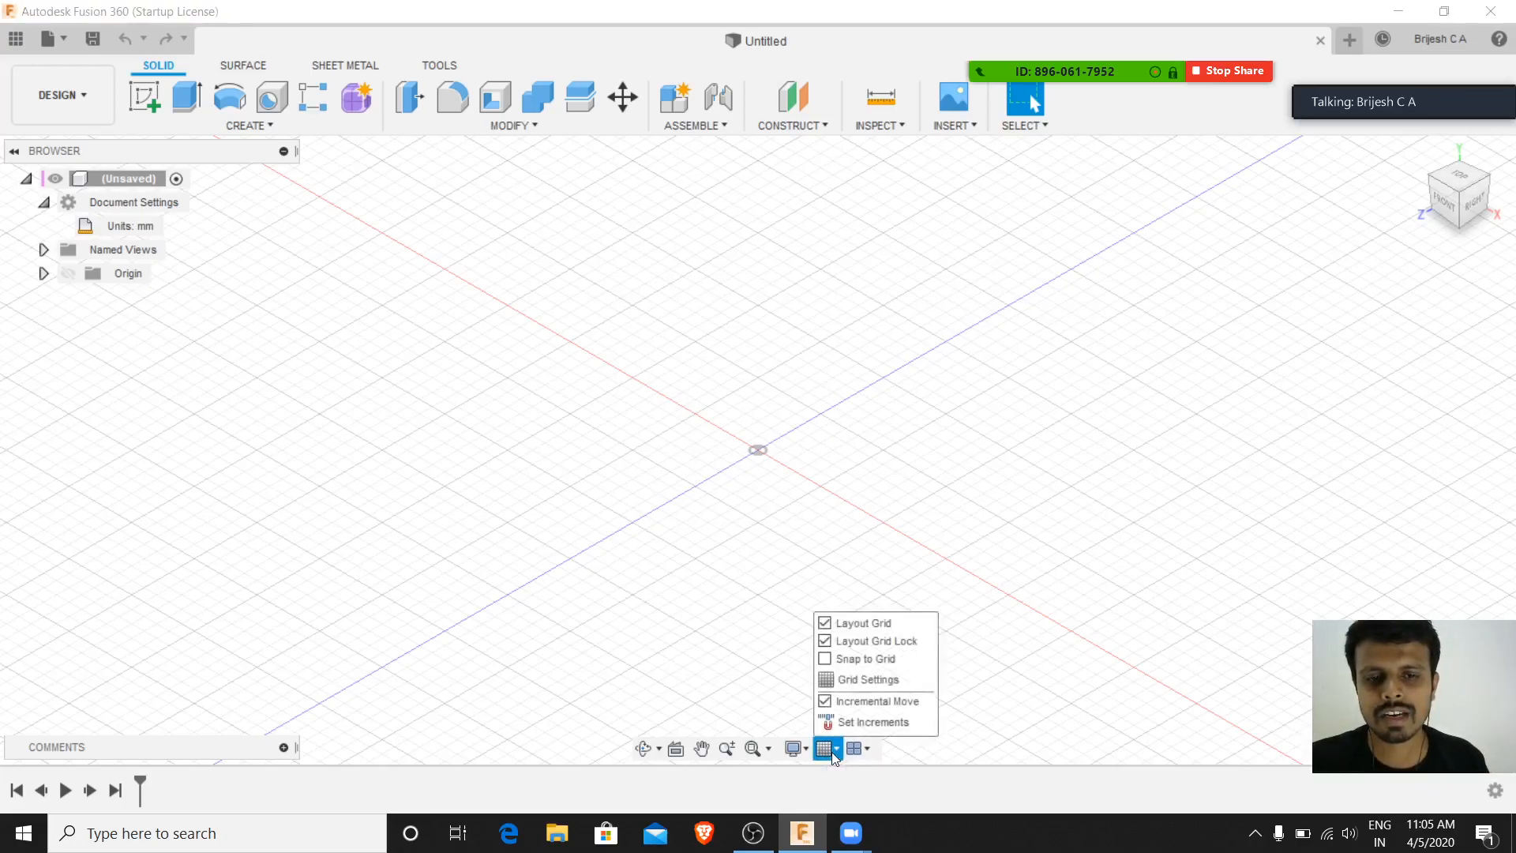
left_click(829, 625)
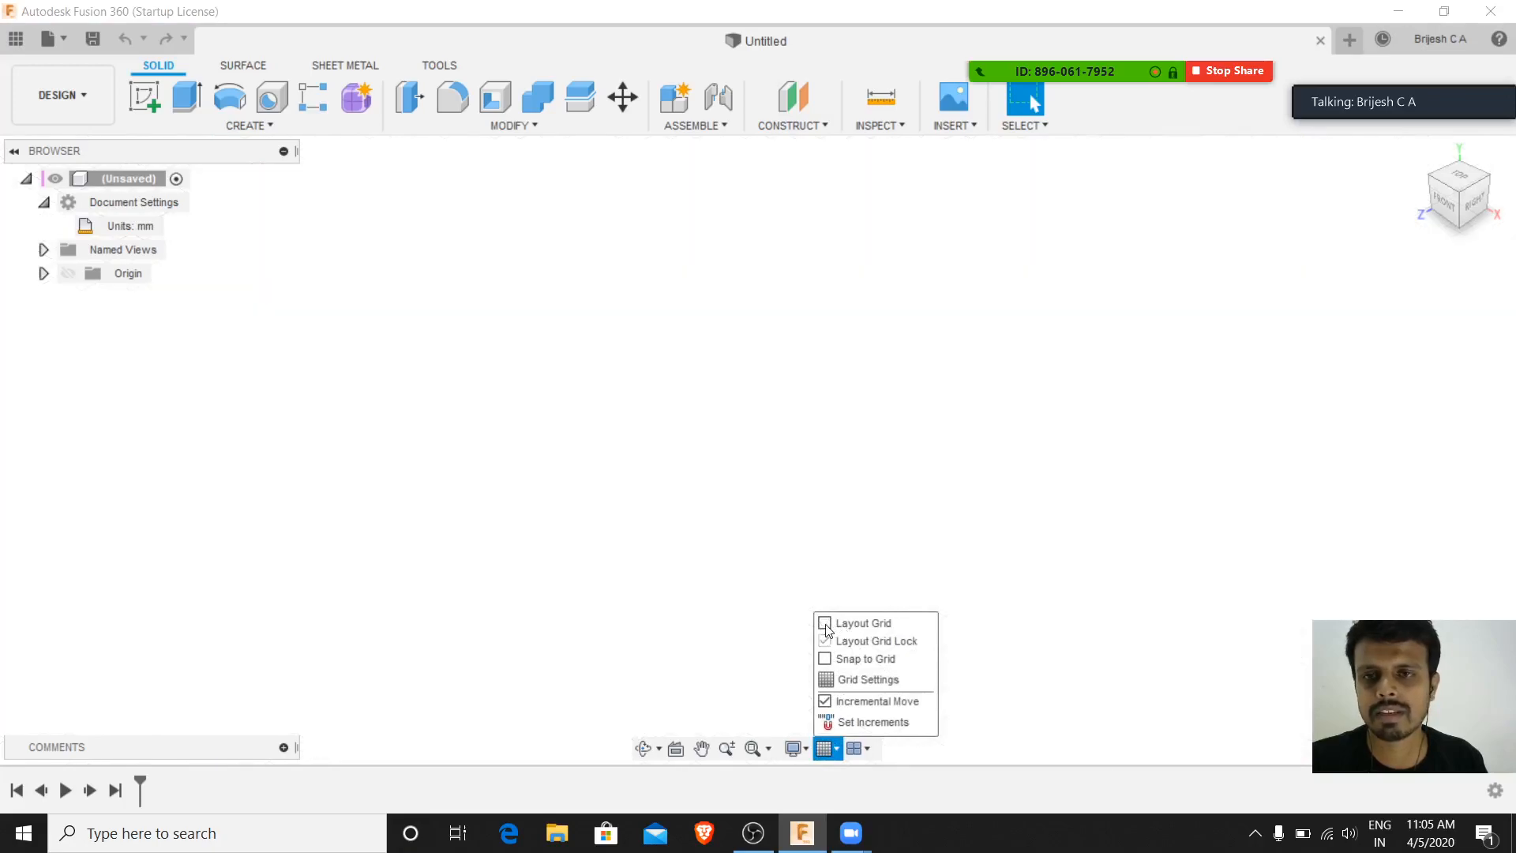
left_click(826, 625)
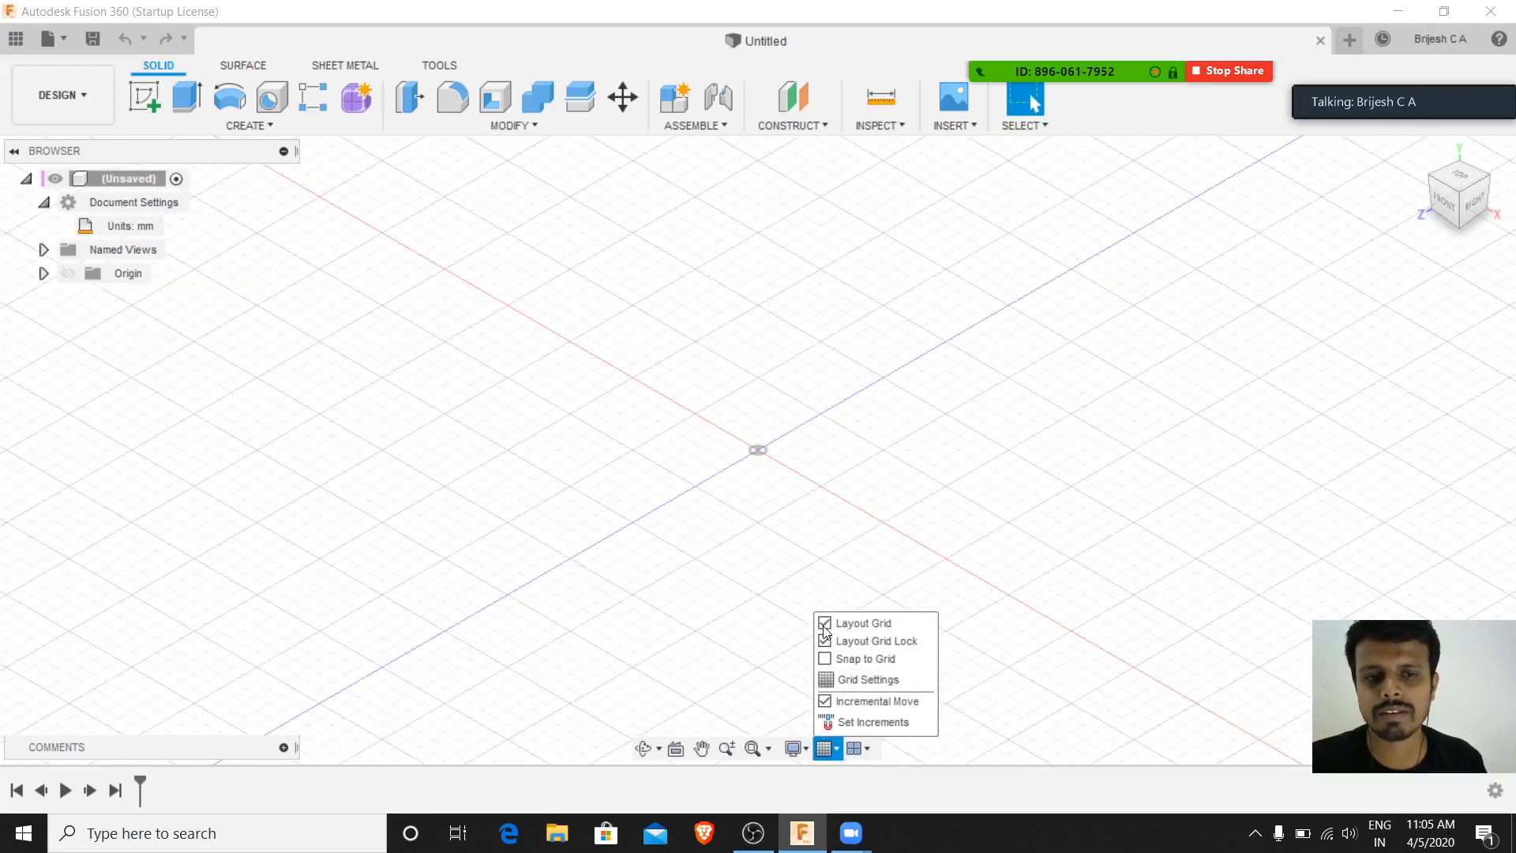
left_click(869, 749)
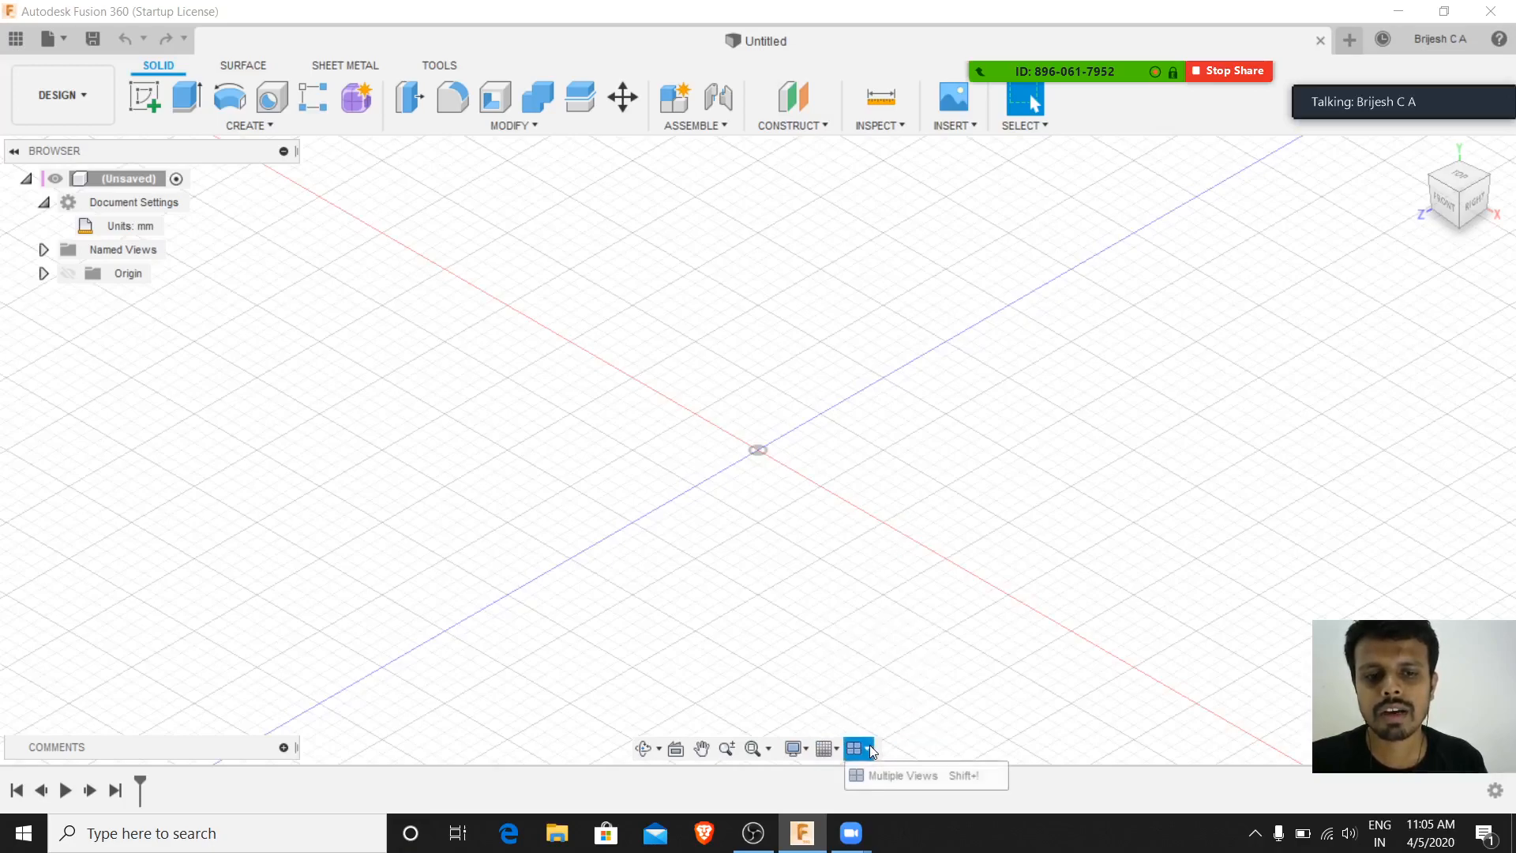
left_click(809, 757)
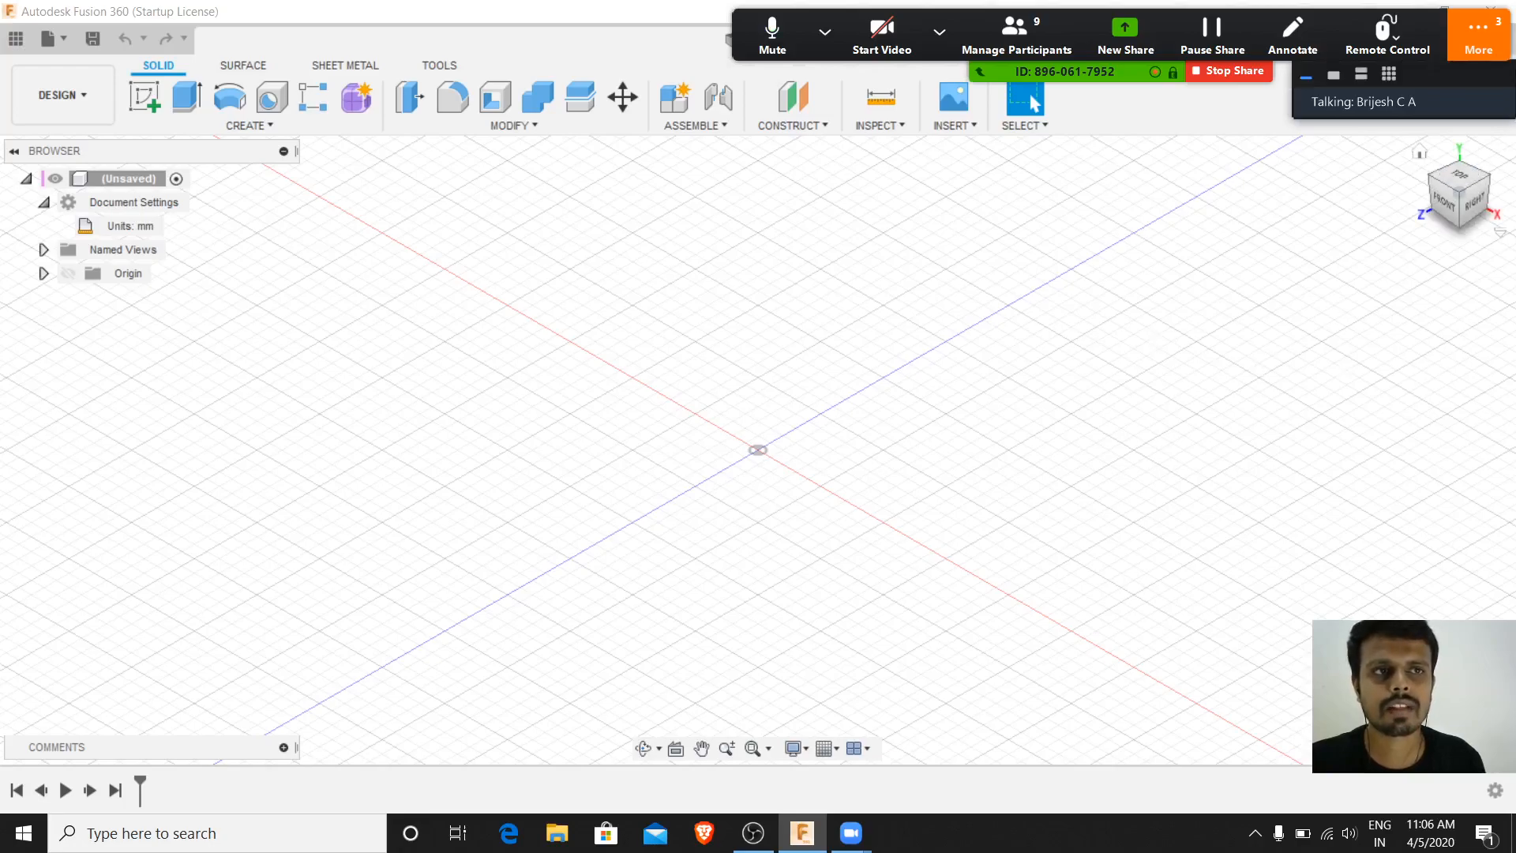
- Read the messages in the meeting's group chat and close the chat
left_click(1479, 41)
left_click(1229, 80)
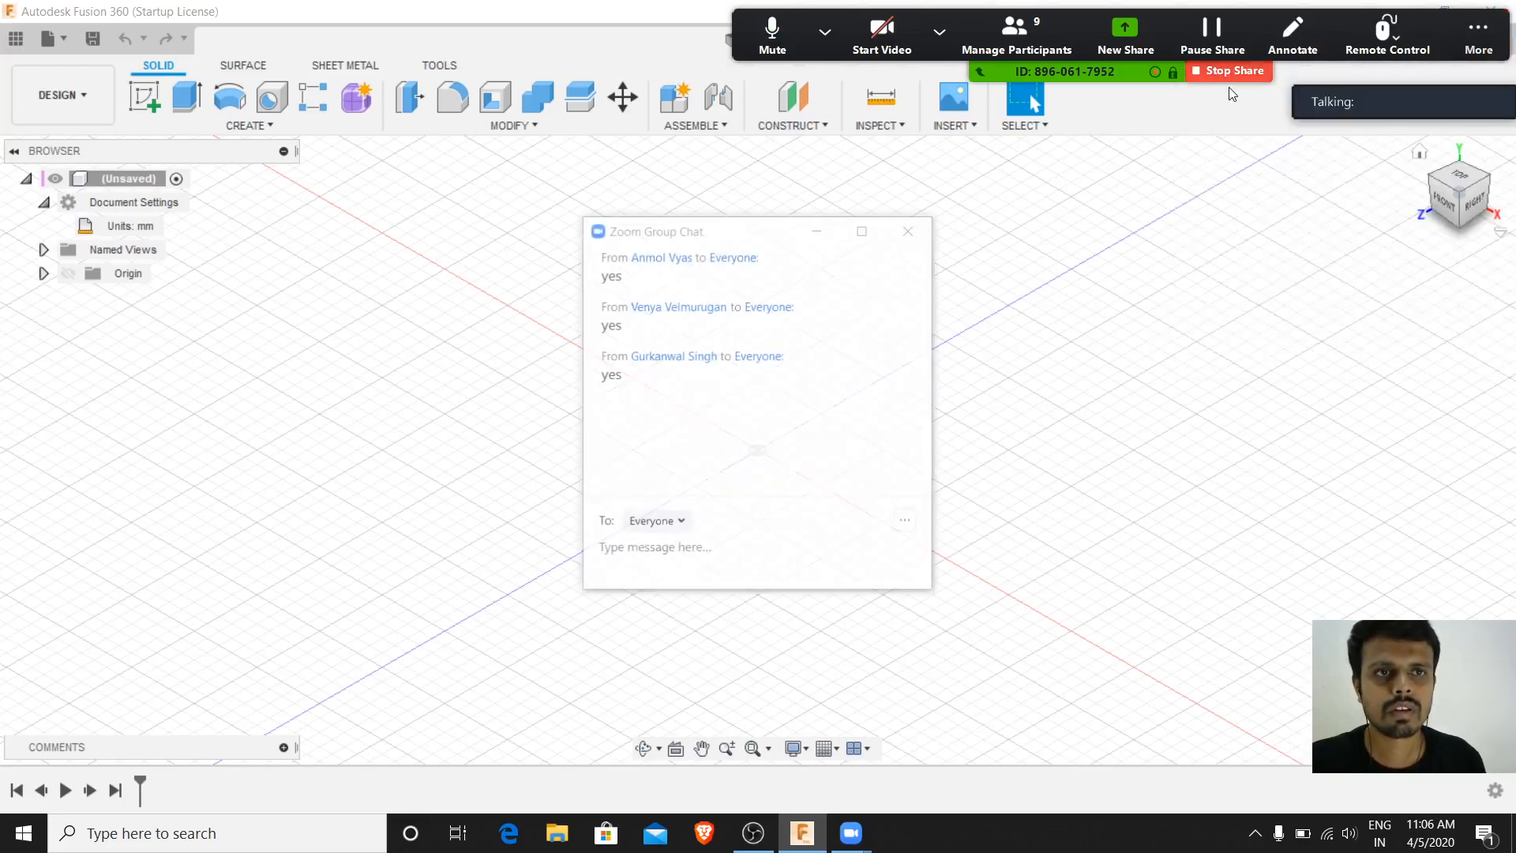
left_click(910, 230)
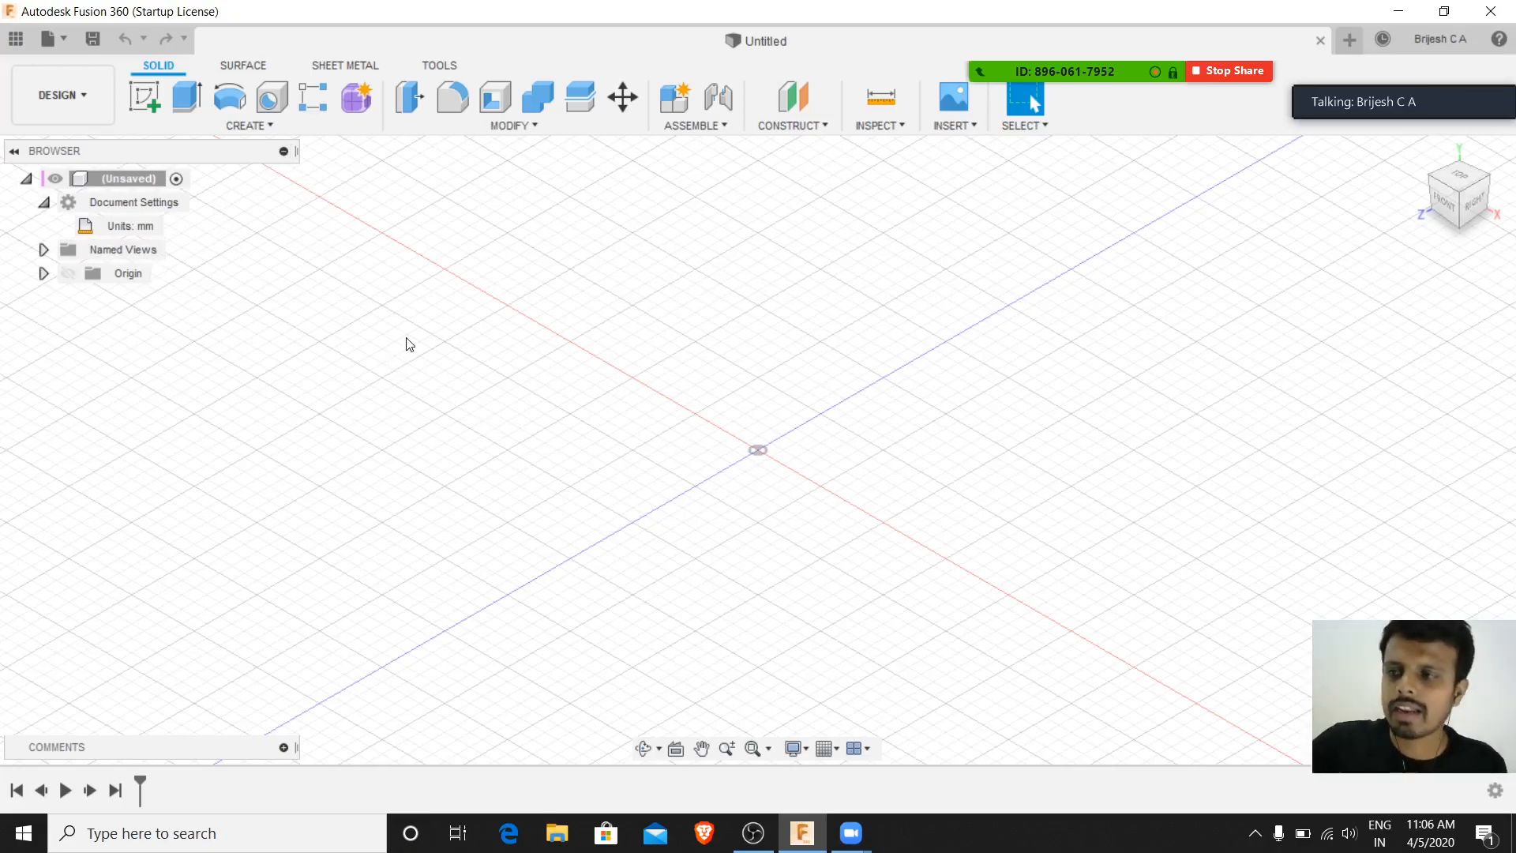
- Create a sketch on the horizontal origin plane and view it from the top
left_click(173, 125)
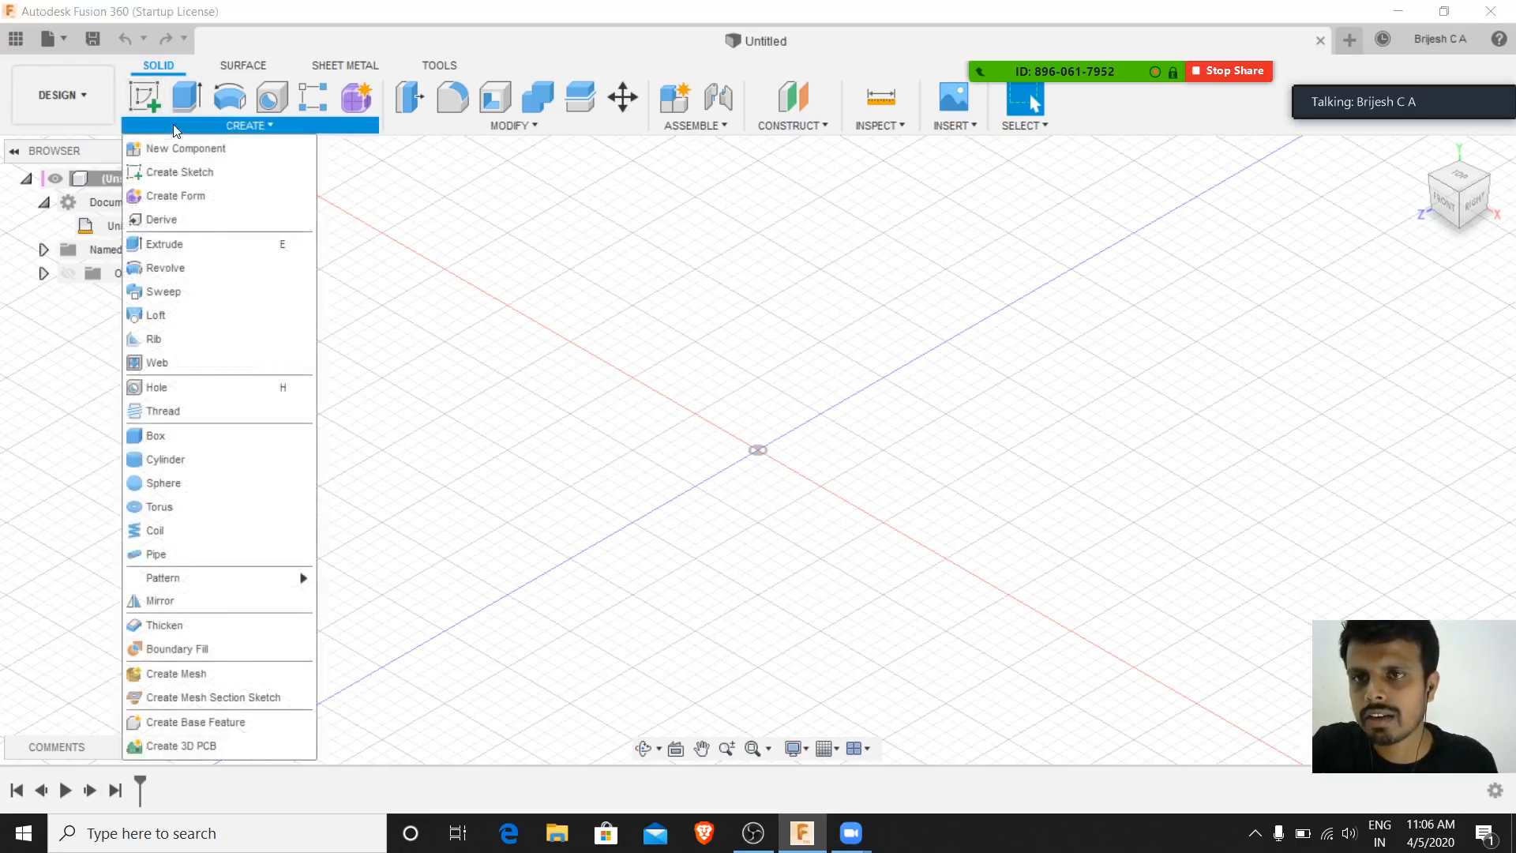
left_click(196, 177)
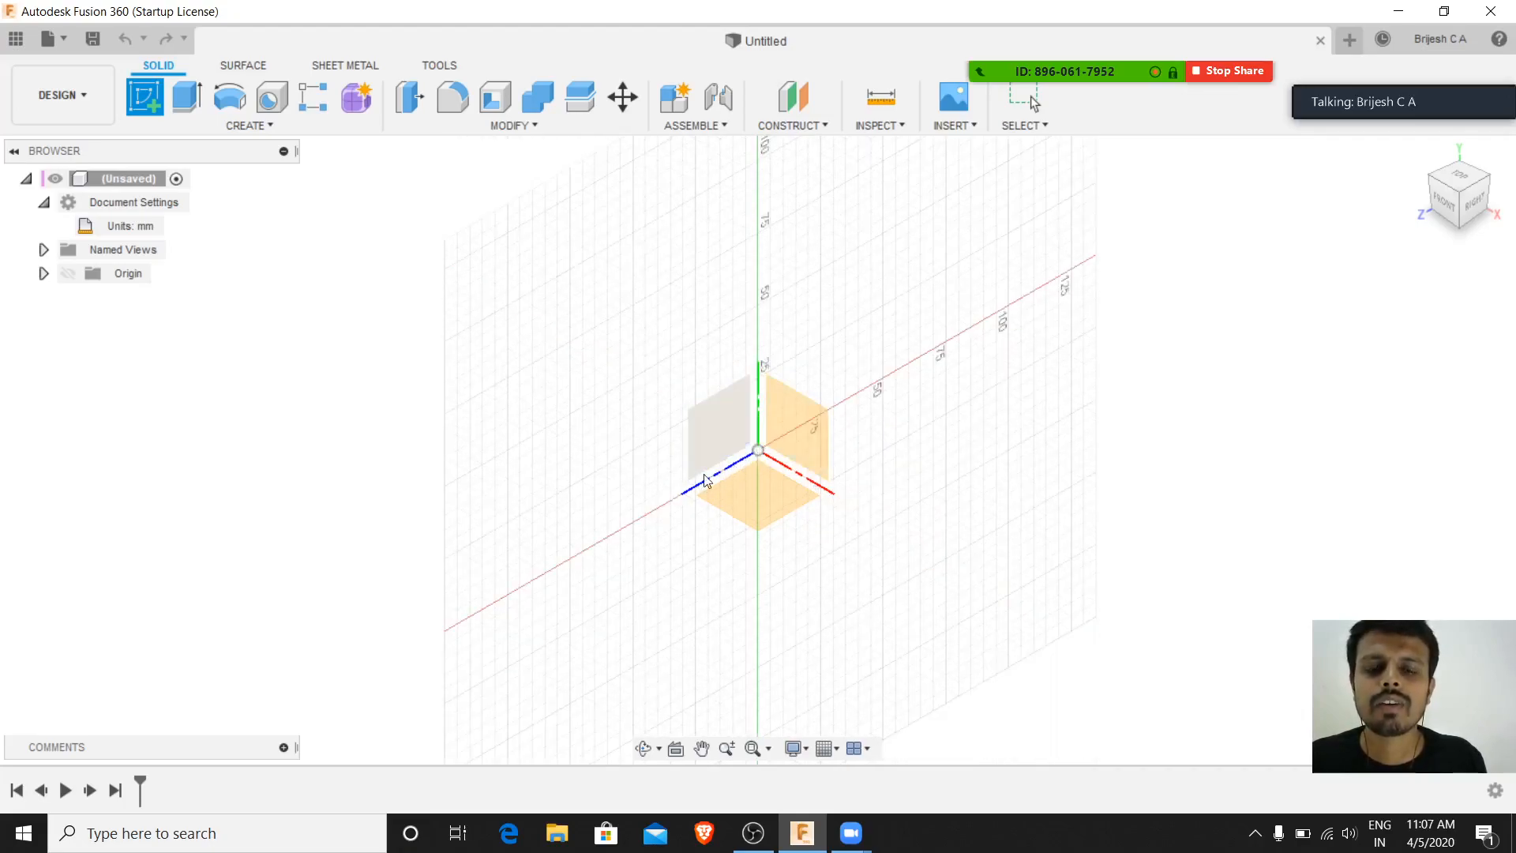
left_click(746, 499)
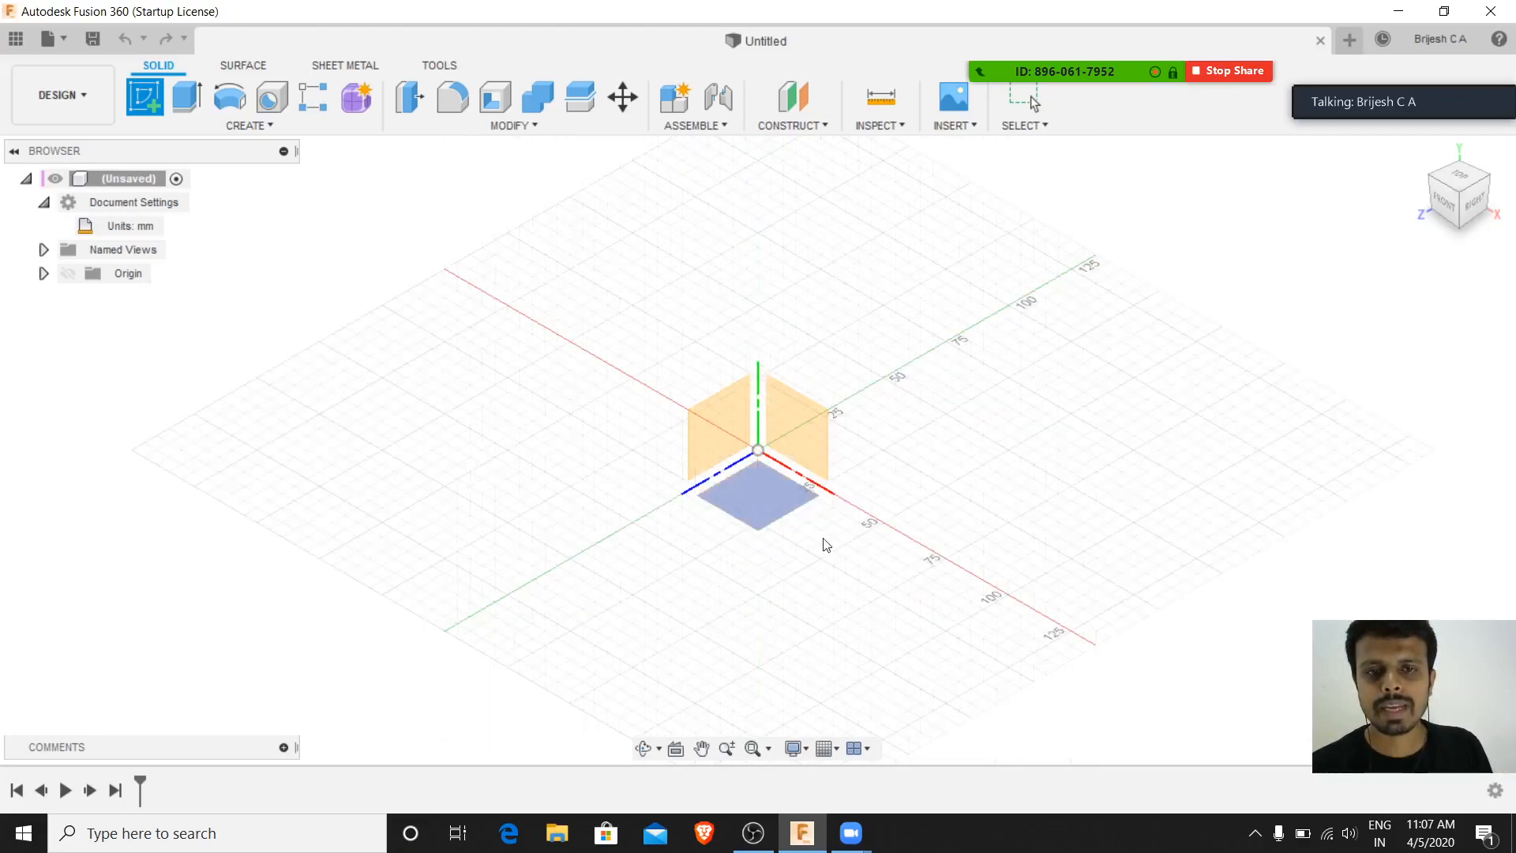
left_click(759, 496)
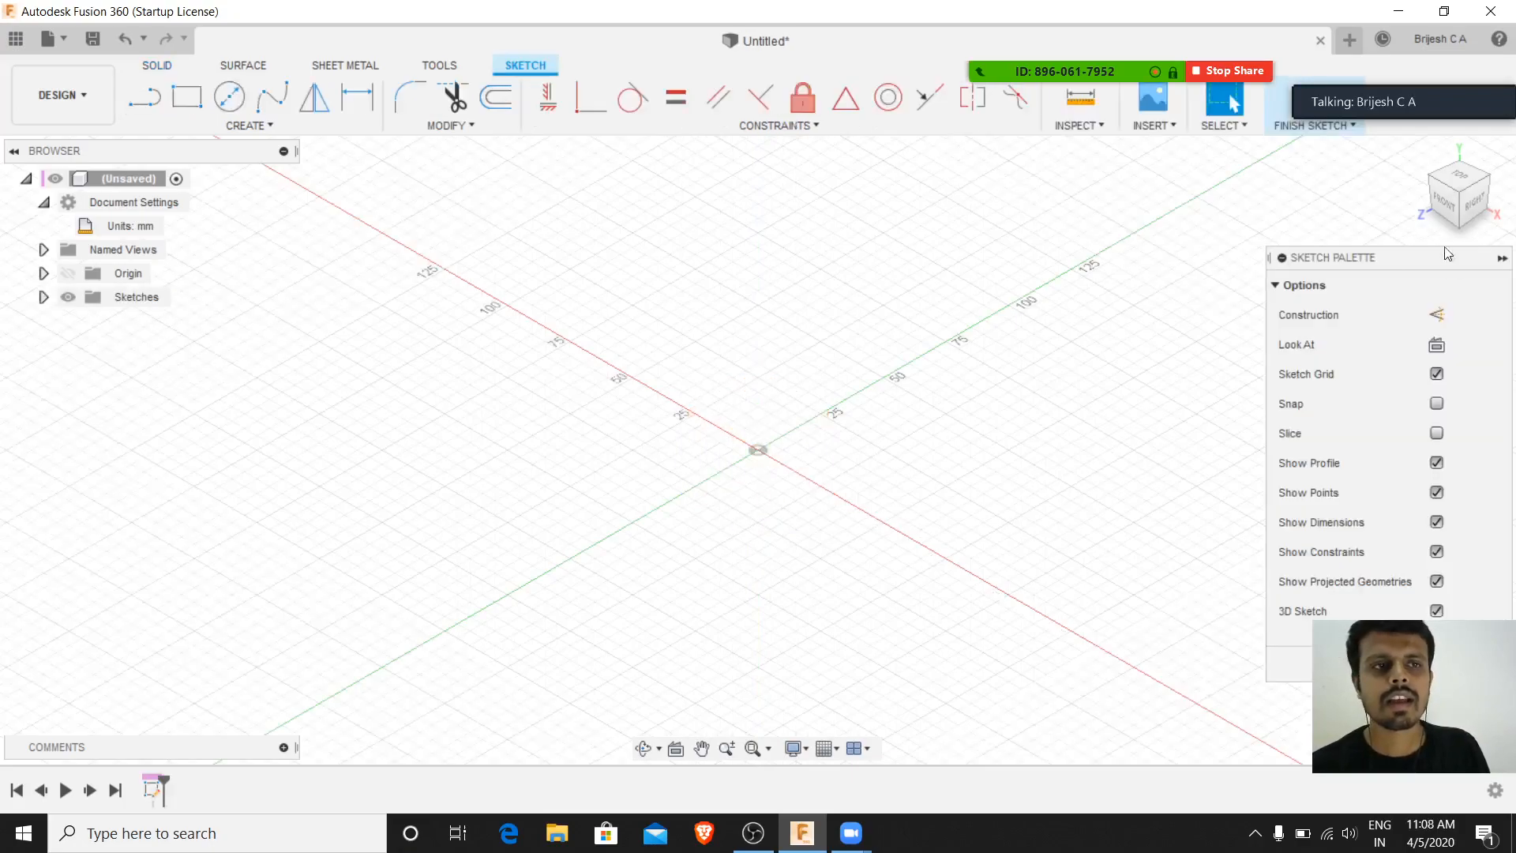
left_click(1456, 181)
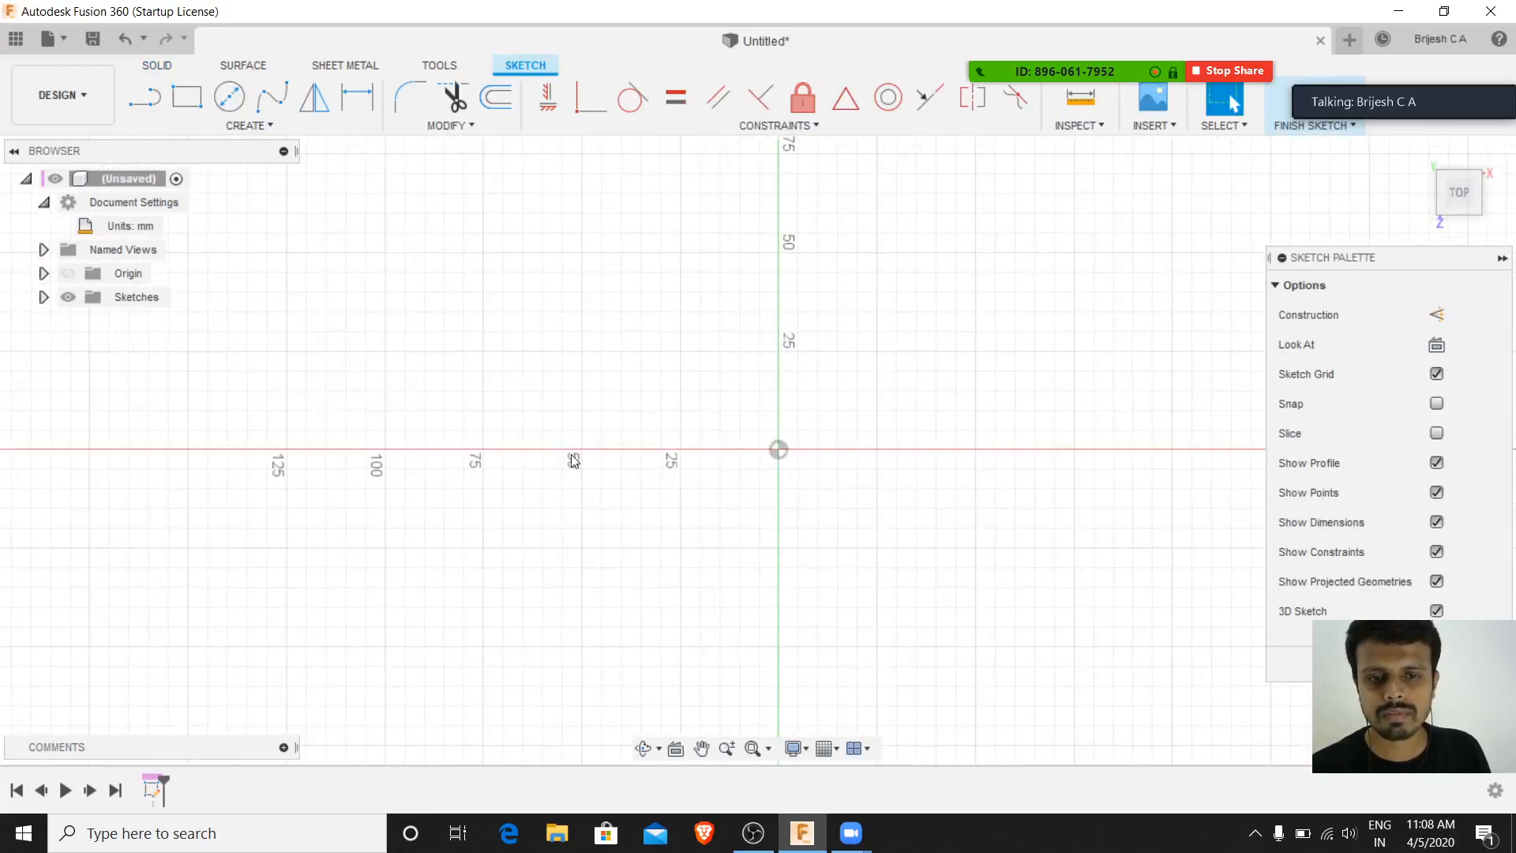
scroll(573, 460, "down", 1)
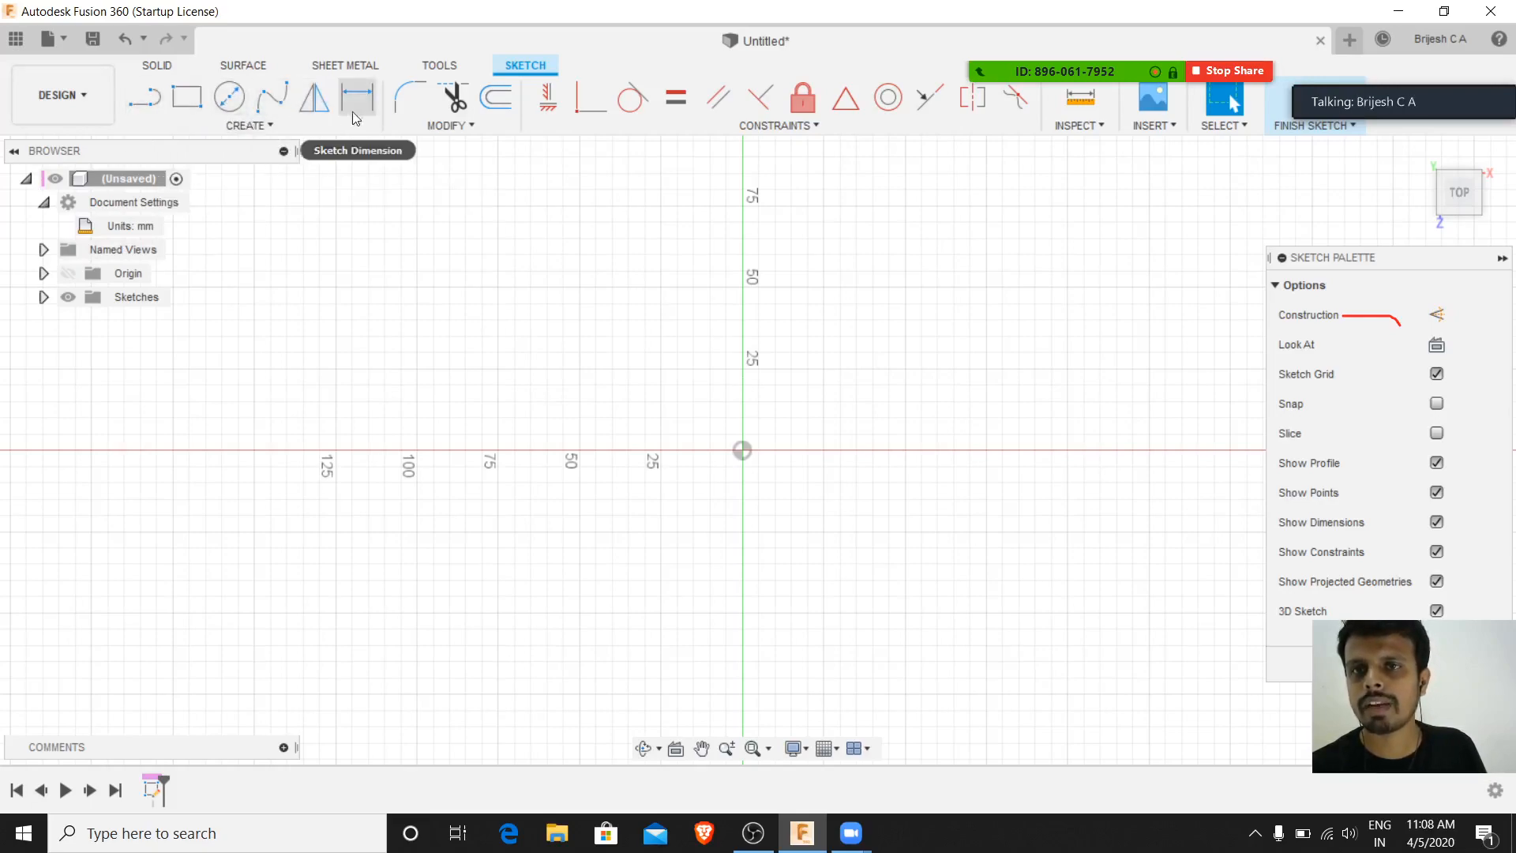
- Draw a center diameter circle at the sketch origin with a diameter of 100 mm
left_click(257, 128)
mouse_move(240, 195)
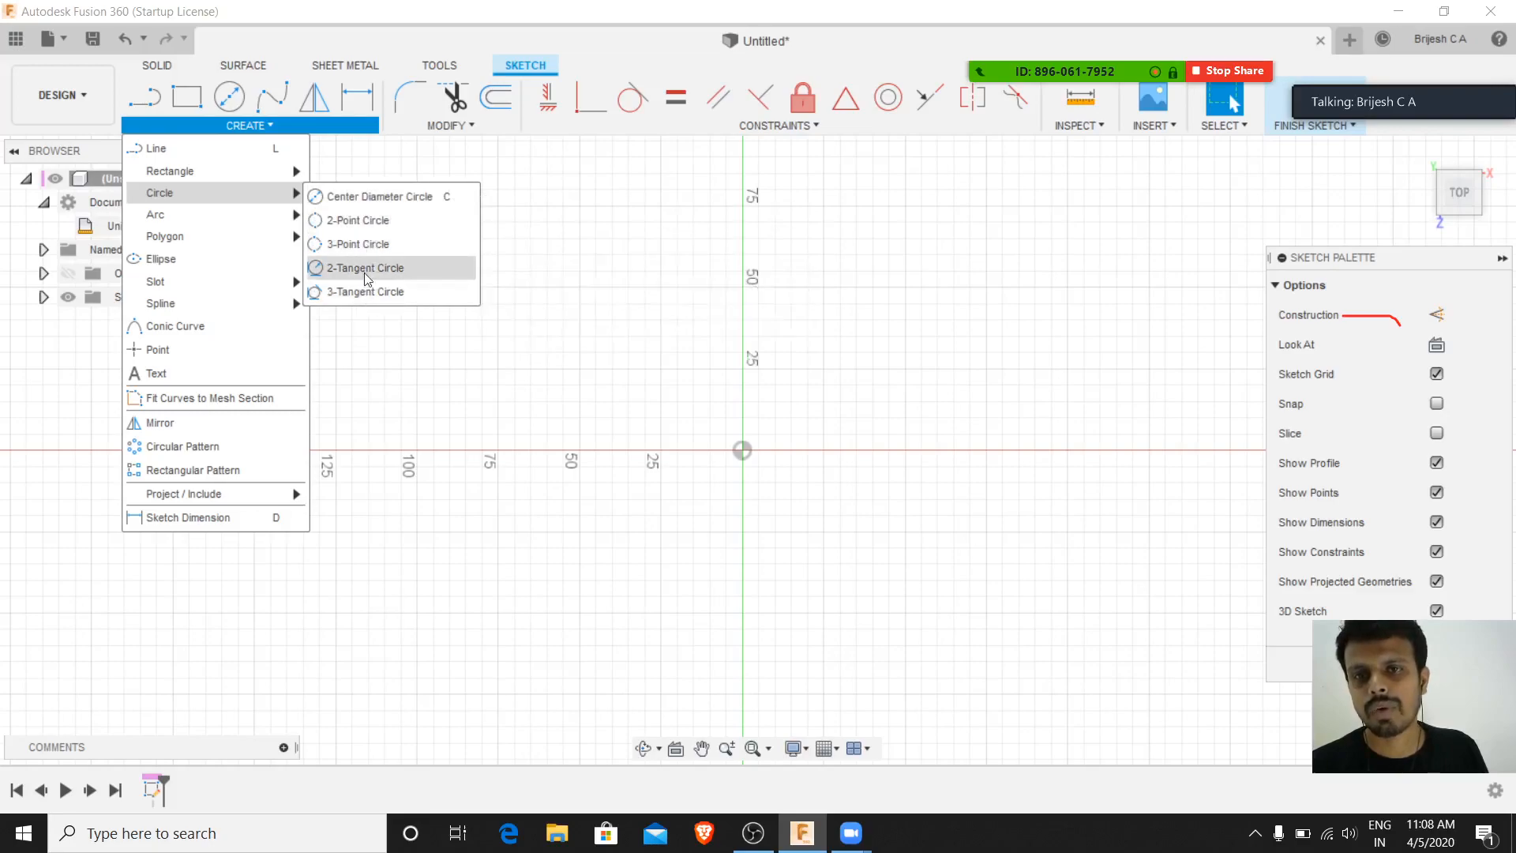
left_click(363, 199)
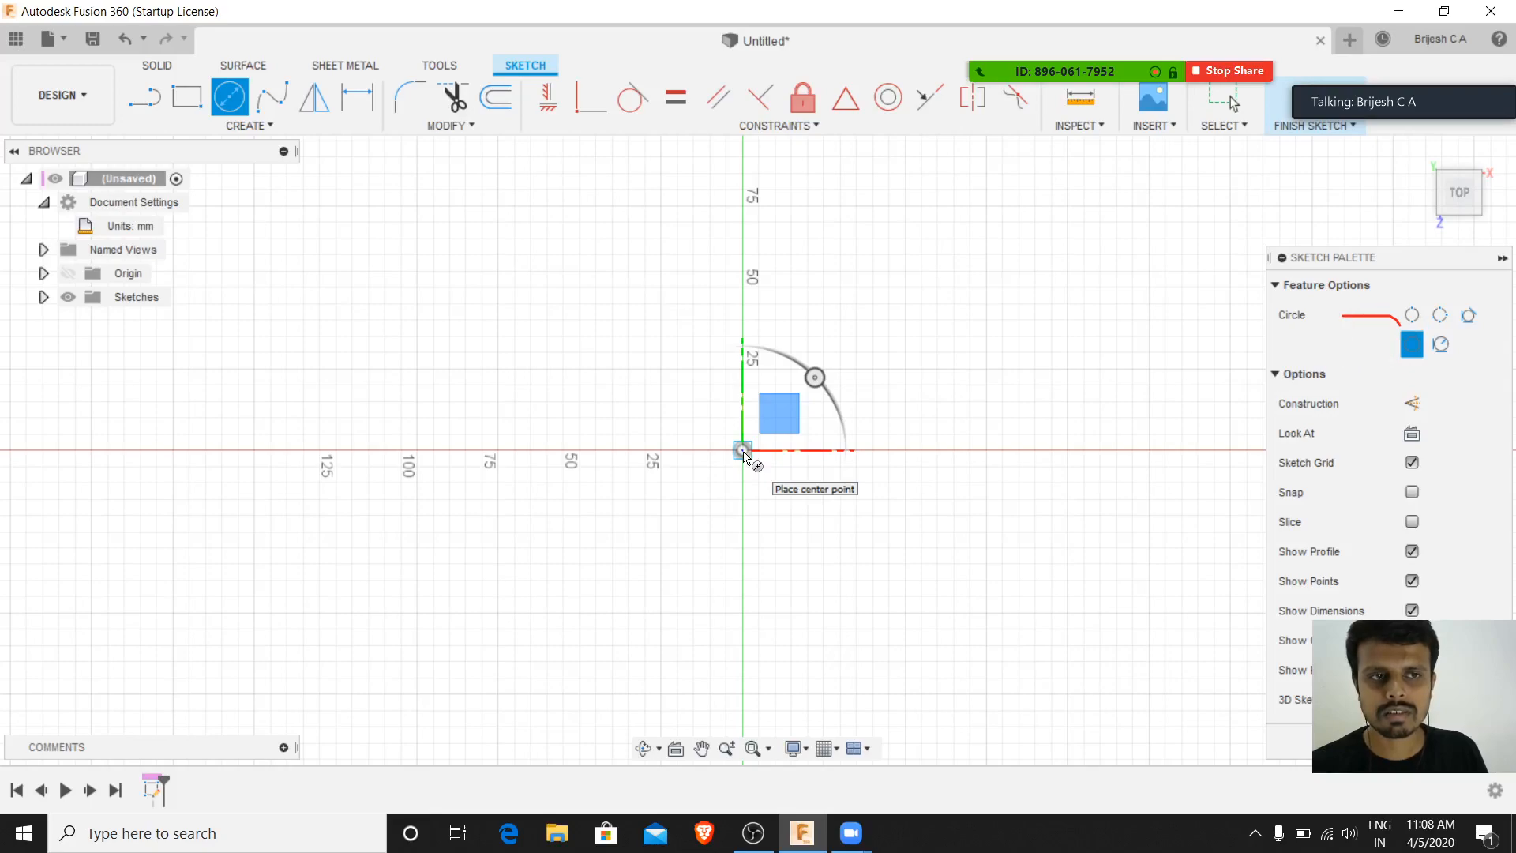
left_click(743, 451)
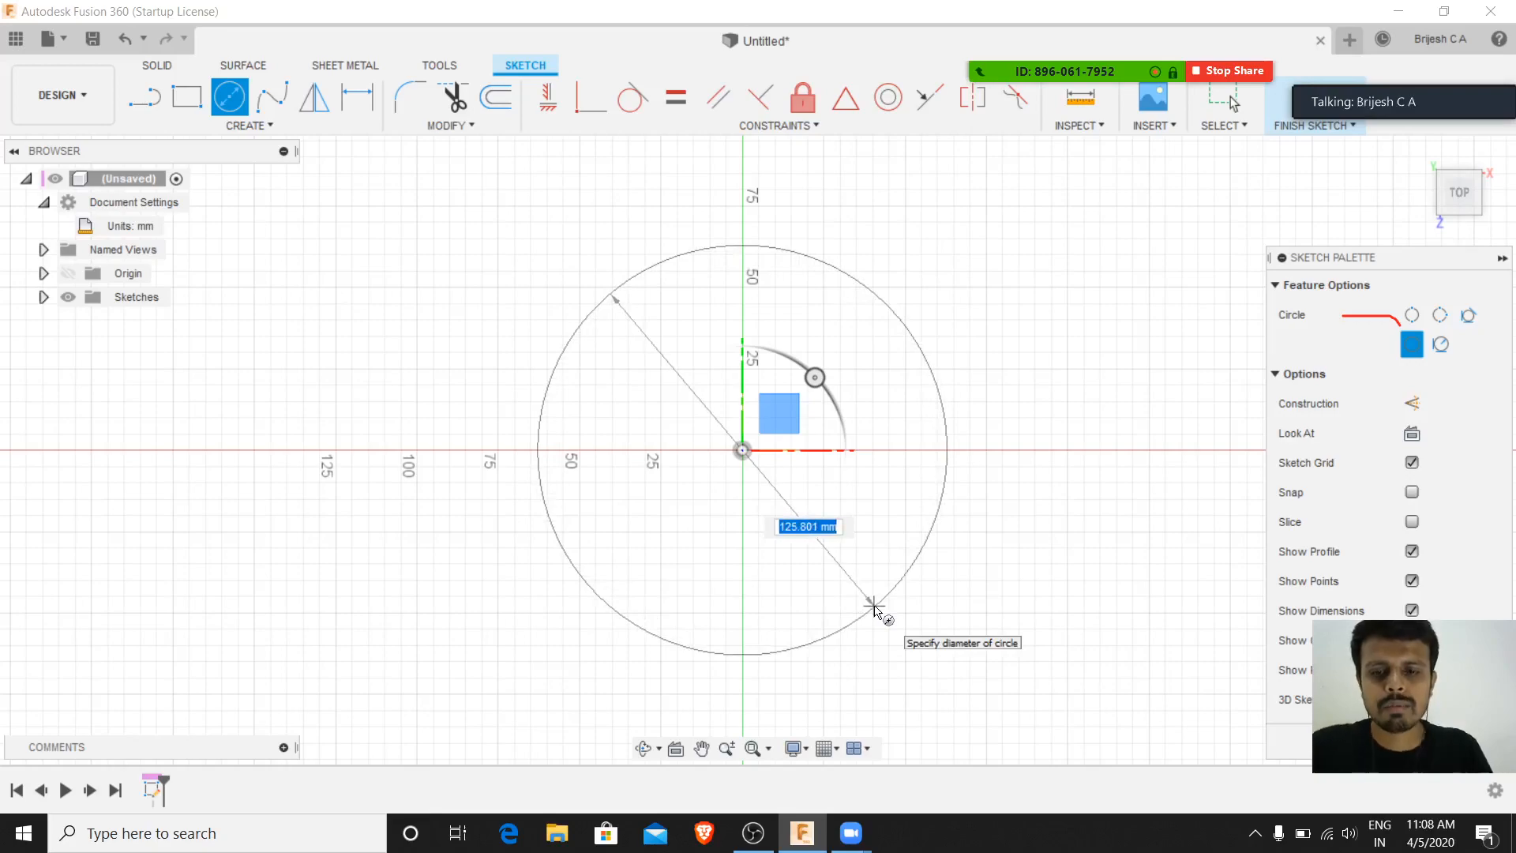
type("100")
key("Tab")
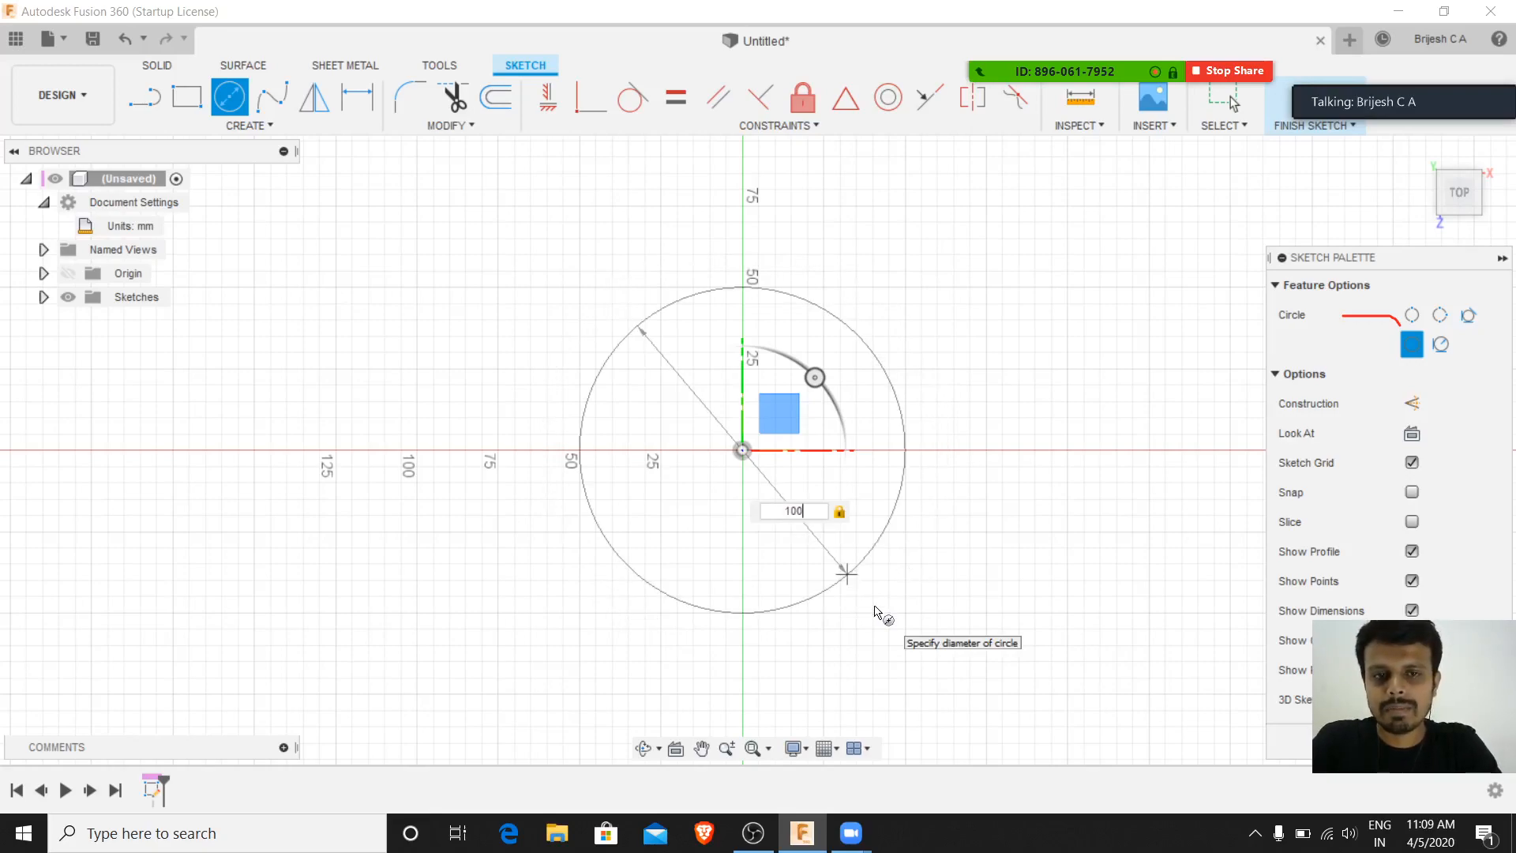
key("Return")
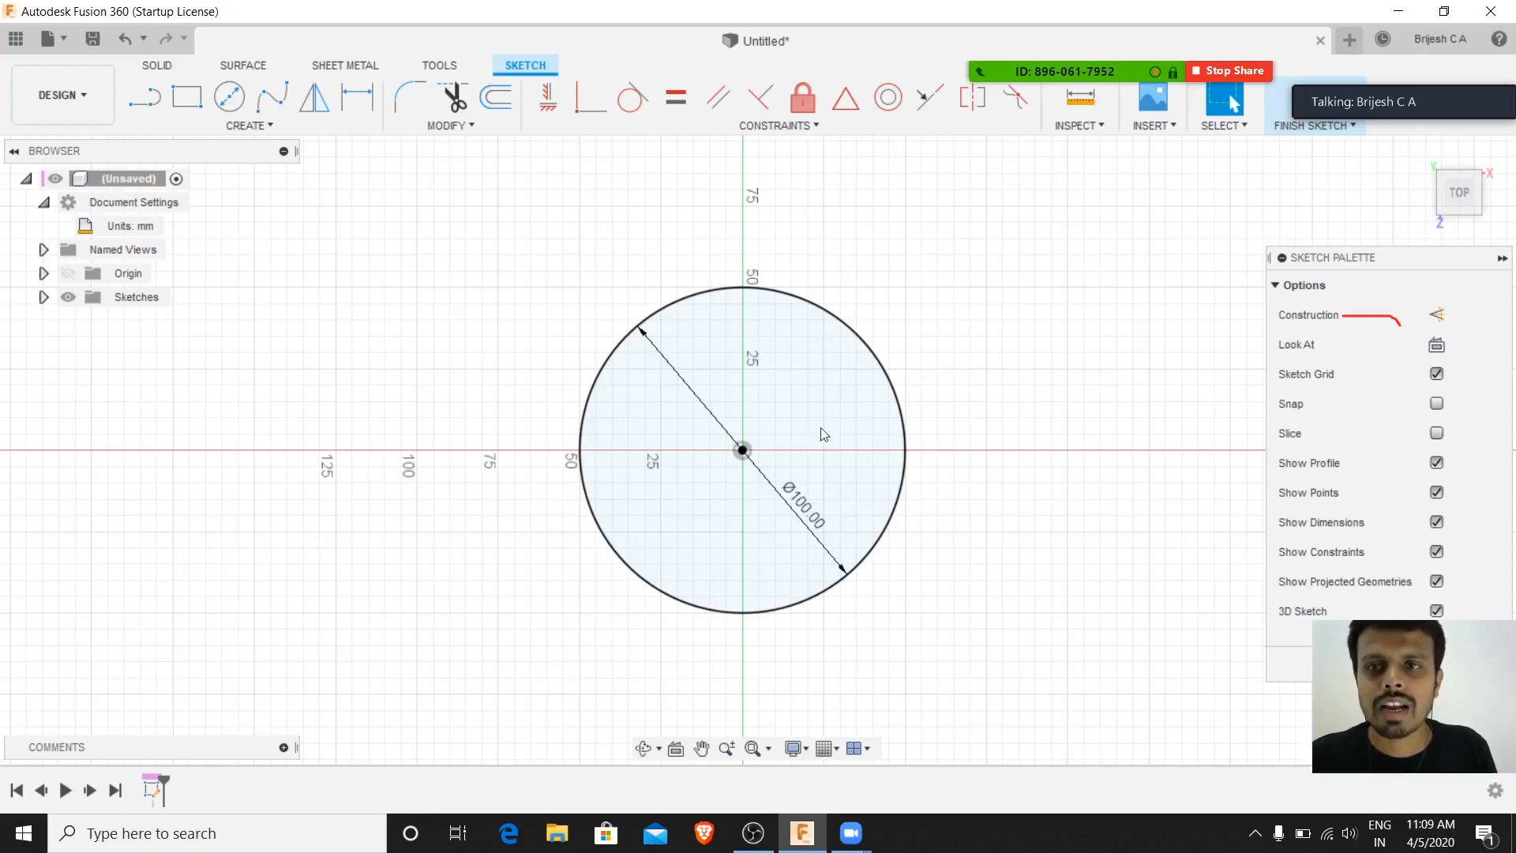
left_click(227, 104)
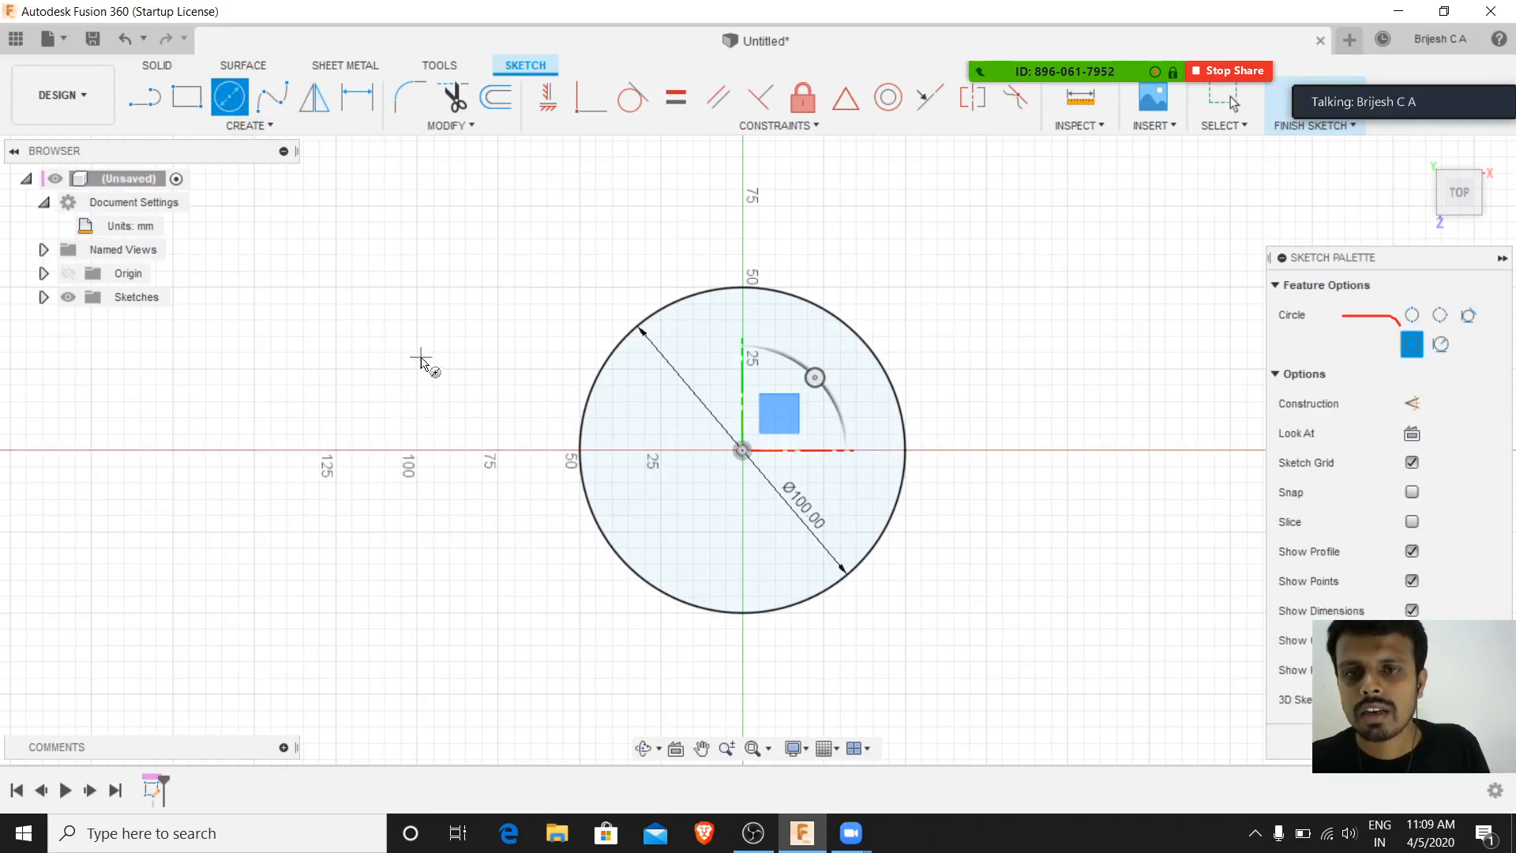
left_click(419, 450)
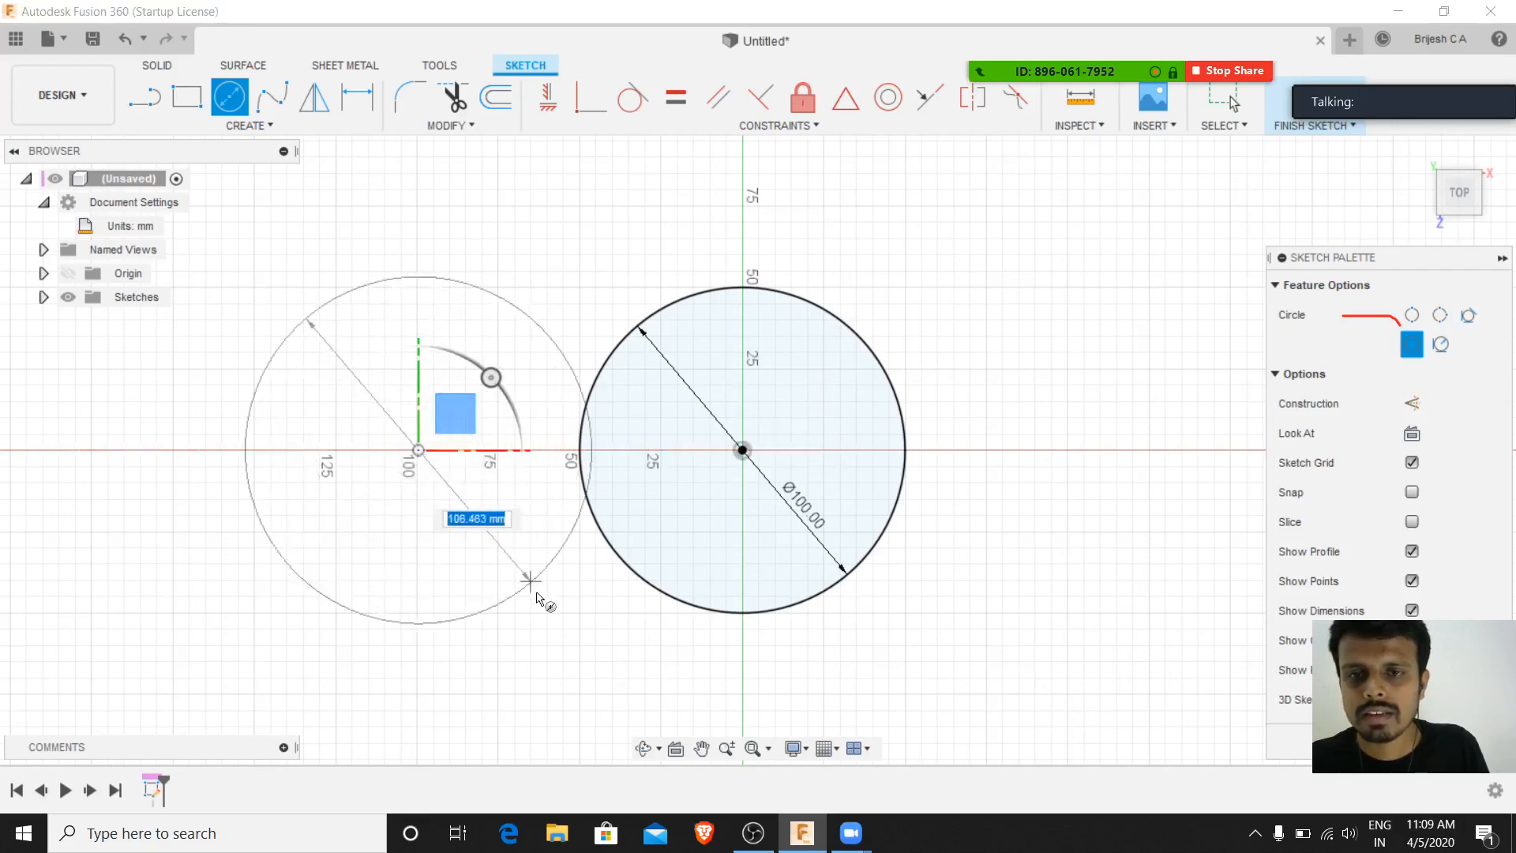
left_click(486, 576)
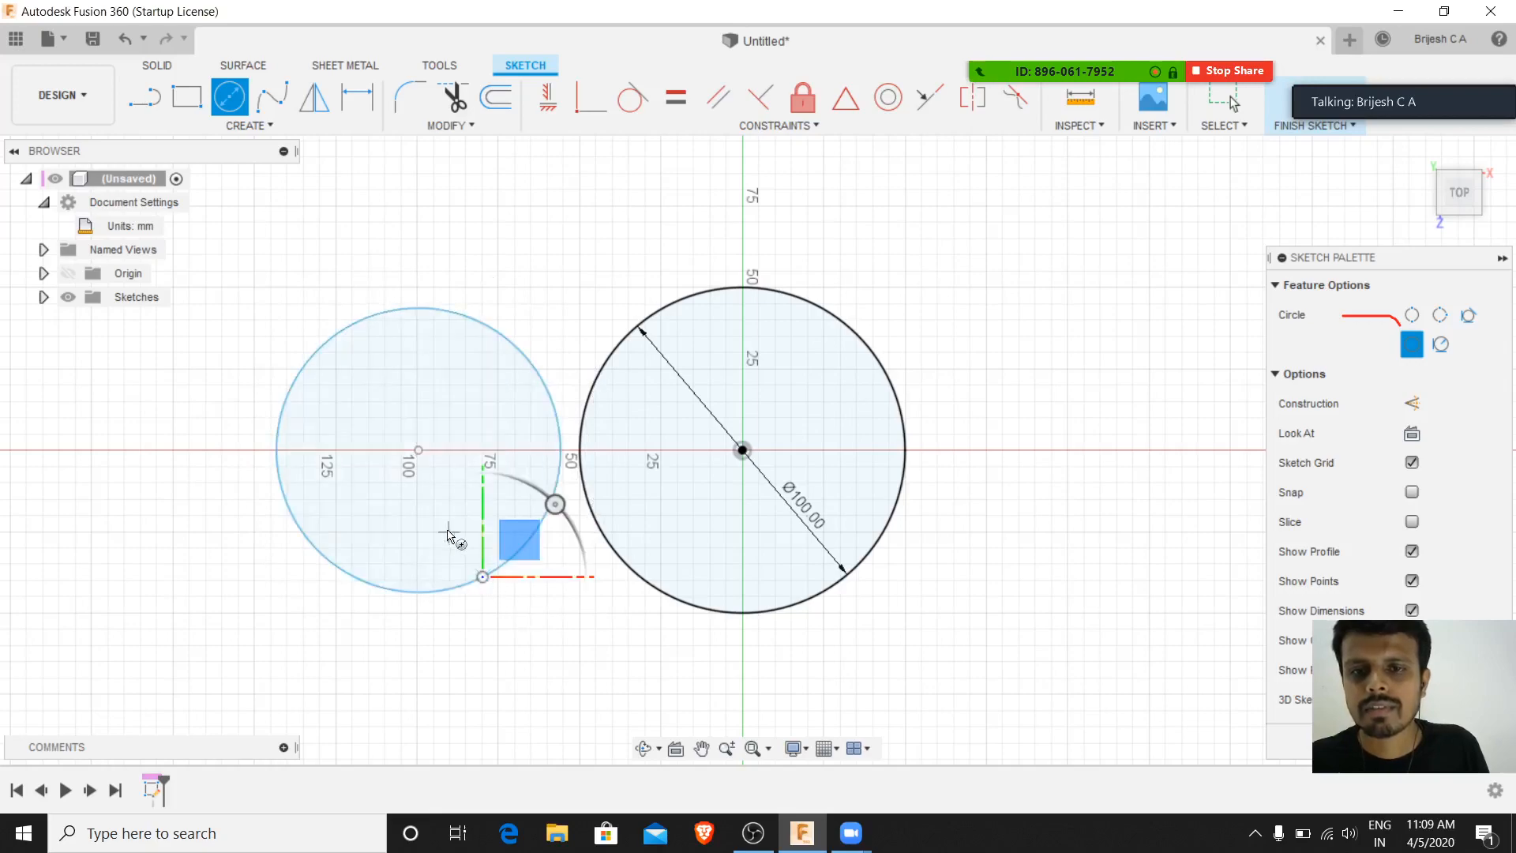
key("Escape")
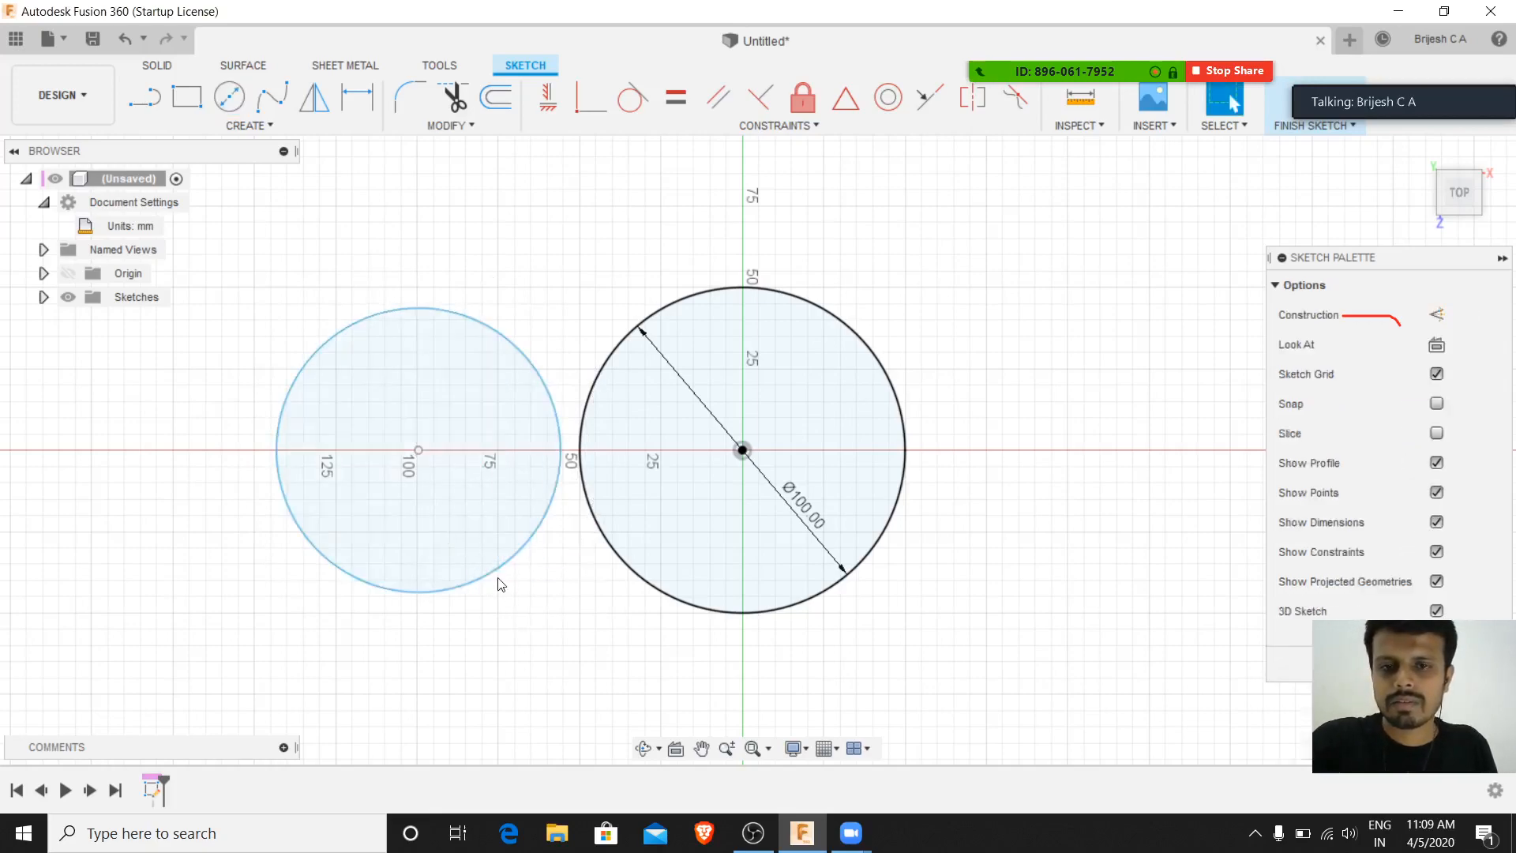
key("Delete")
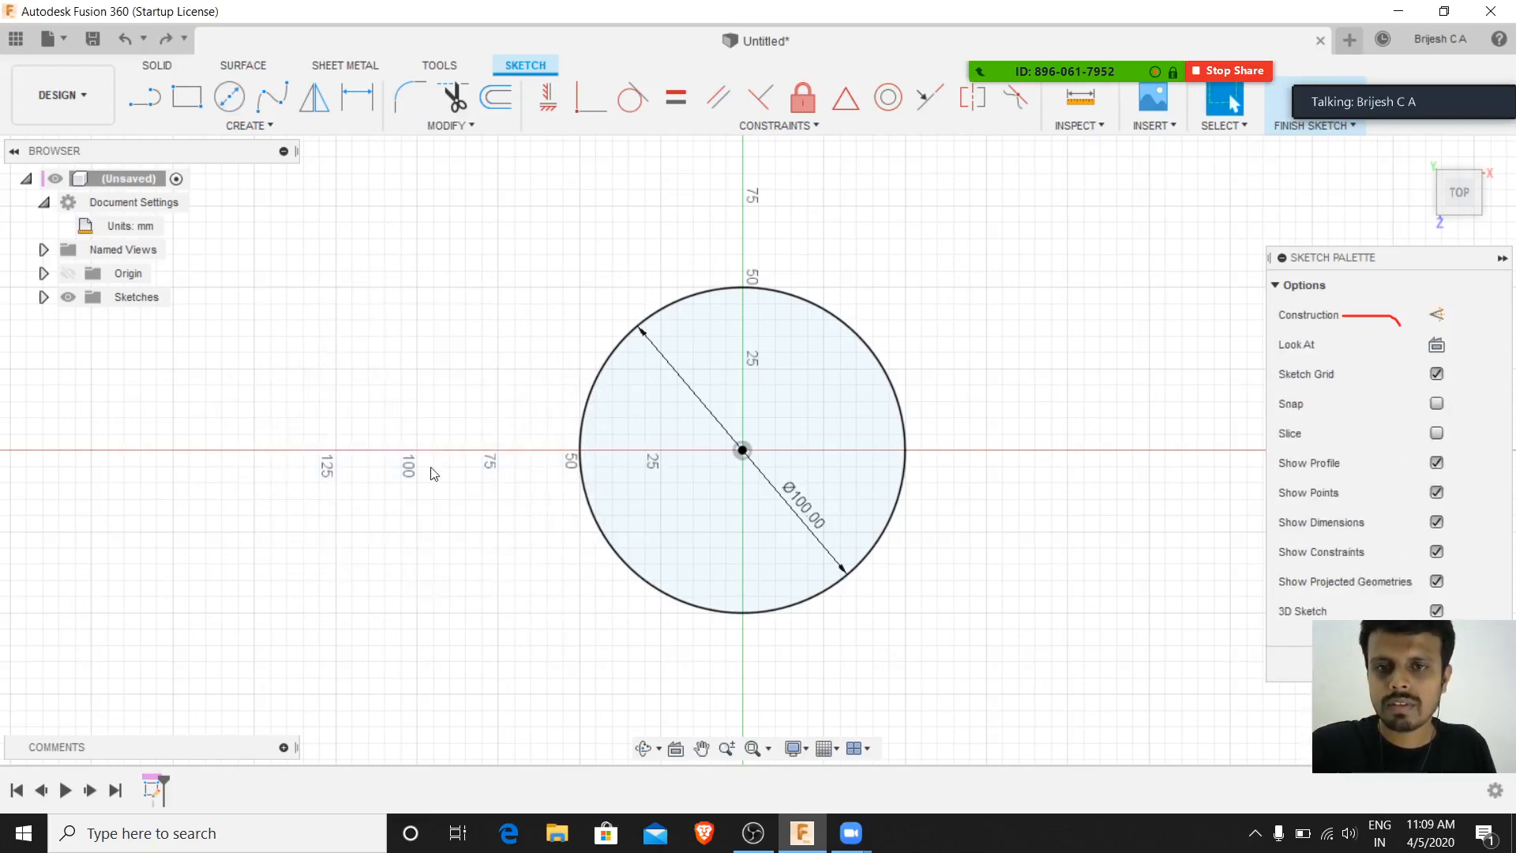
- Draw a 50 mm diameter circle centred on the horizontal axis, about 100 mm to the left of the origin
left_click(228, 100)
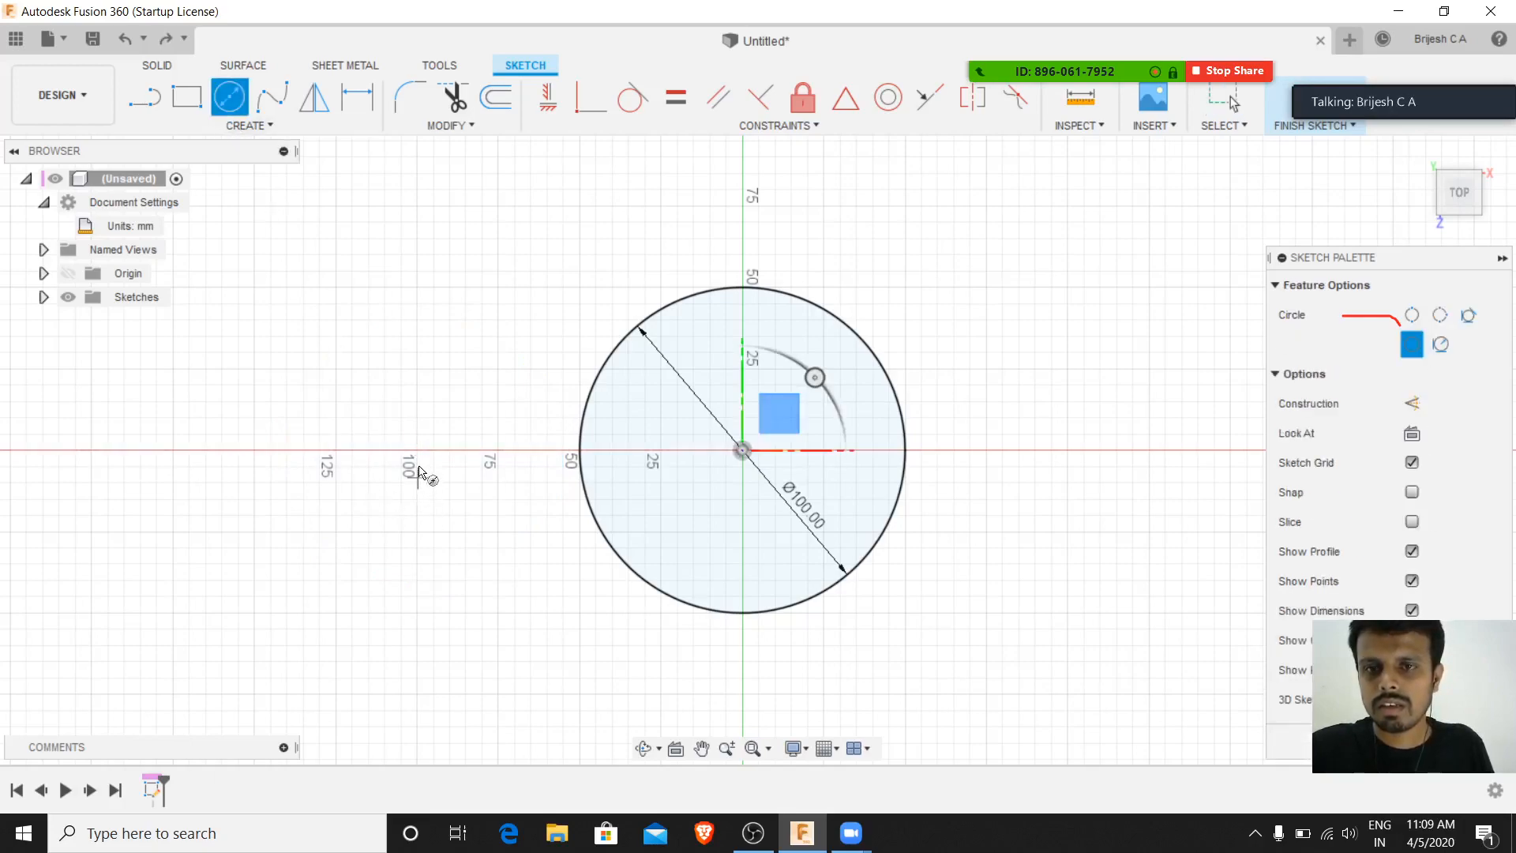
left_click(417, 450)
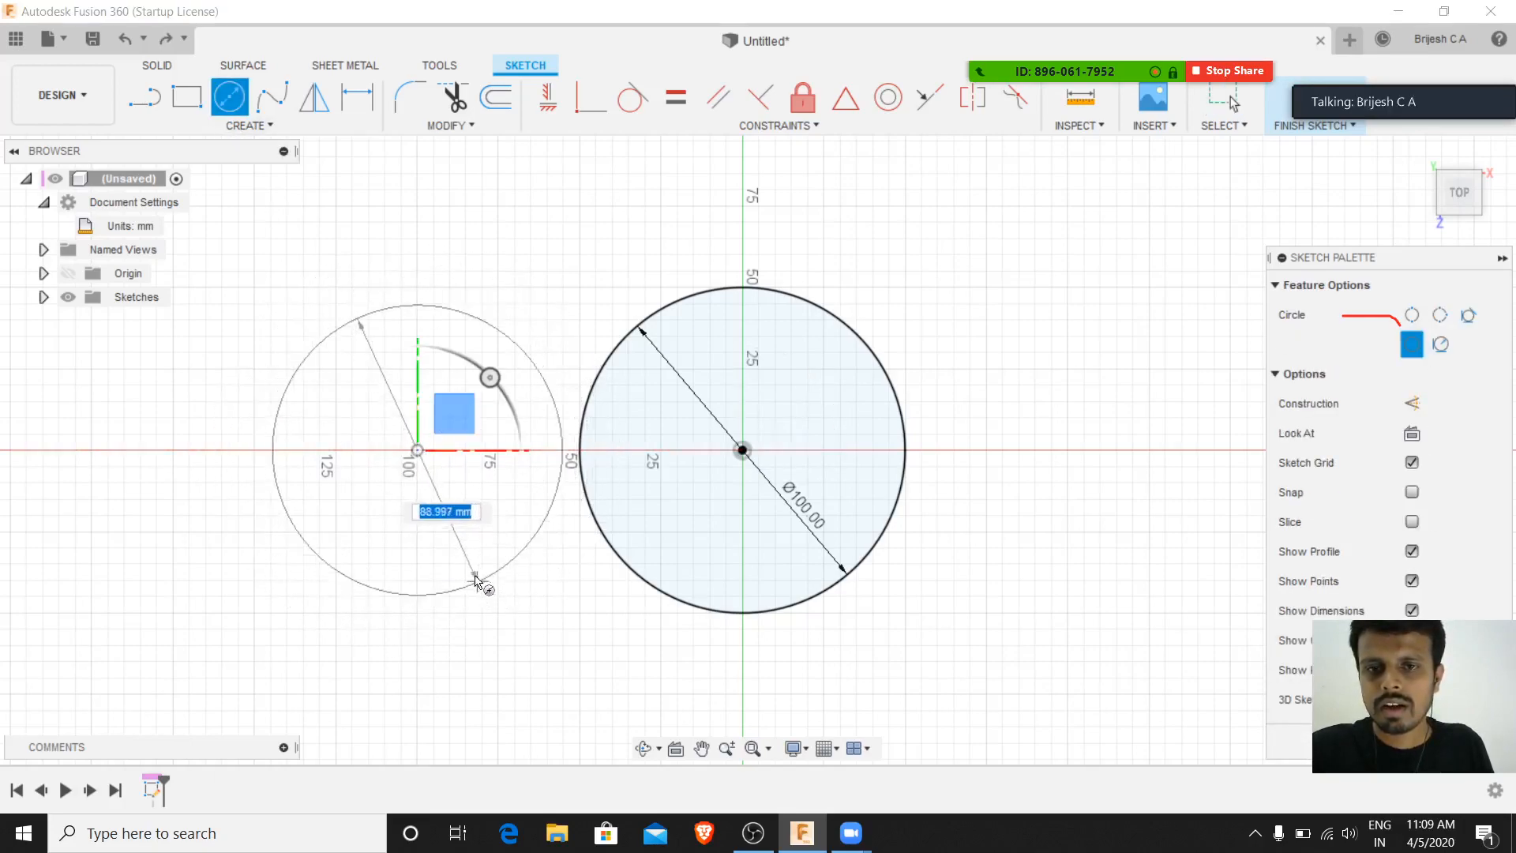
type("50")
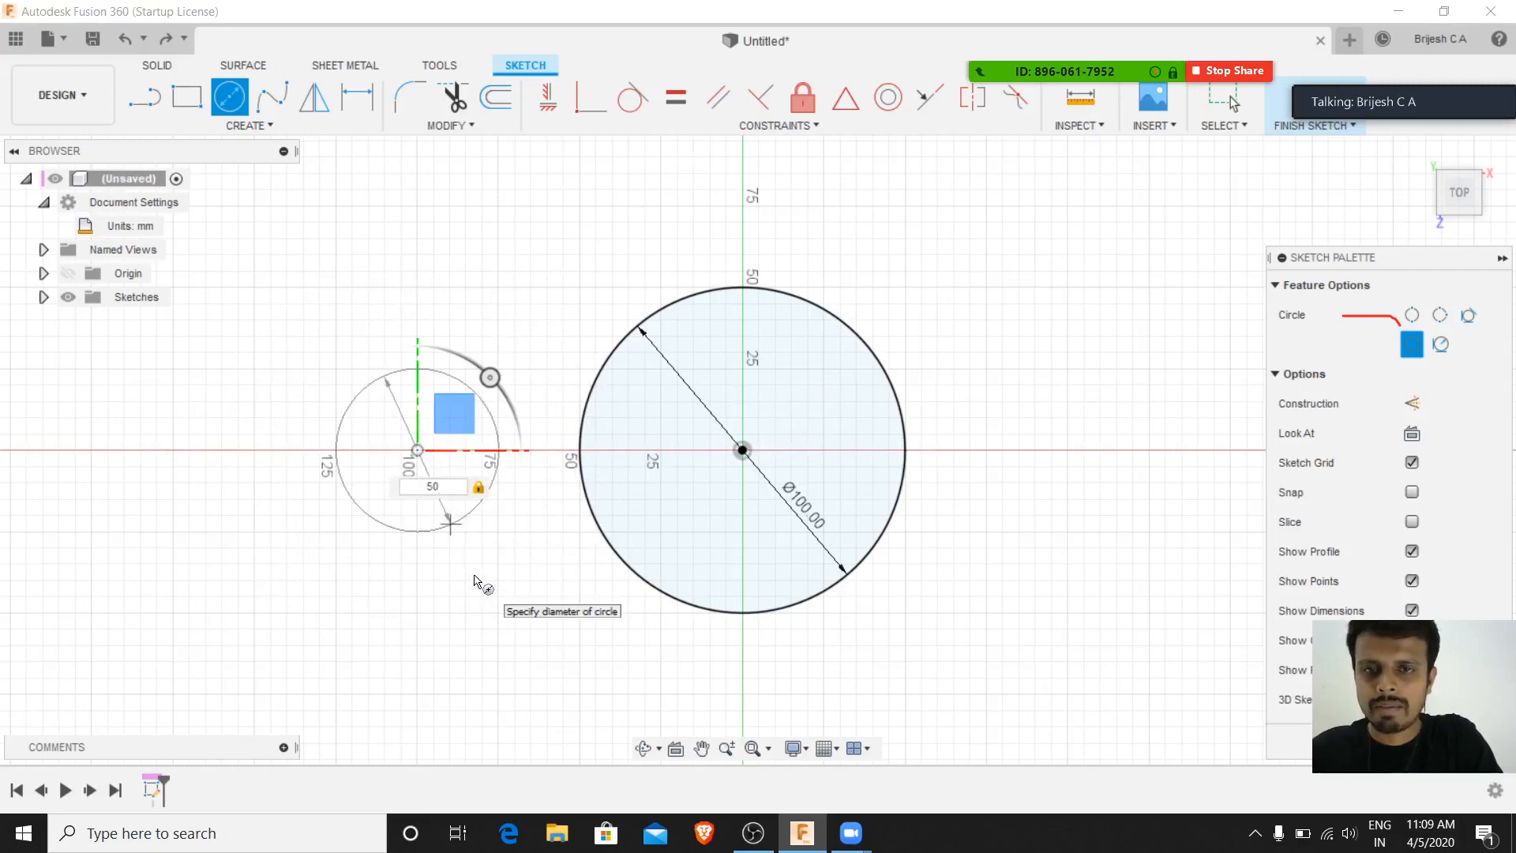
key("Return")
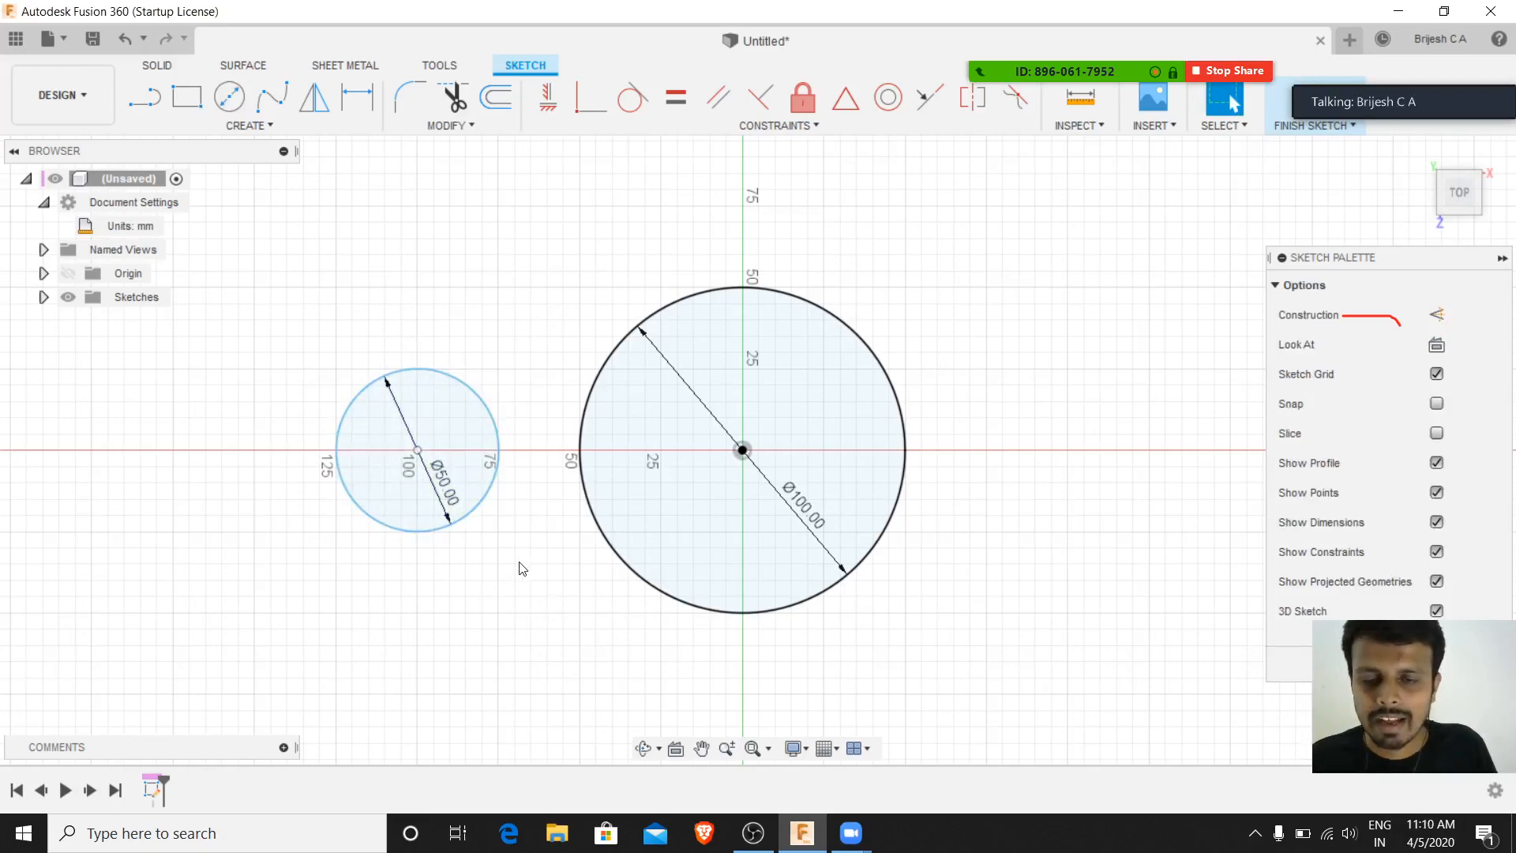
- Move the 50 mm circle freely away from the large circle and slightly above the horizontal axis
left_click(489, 392)
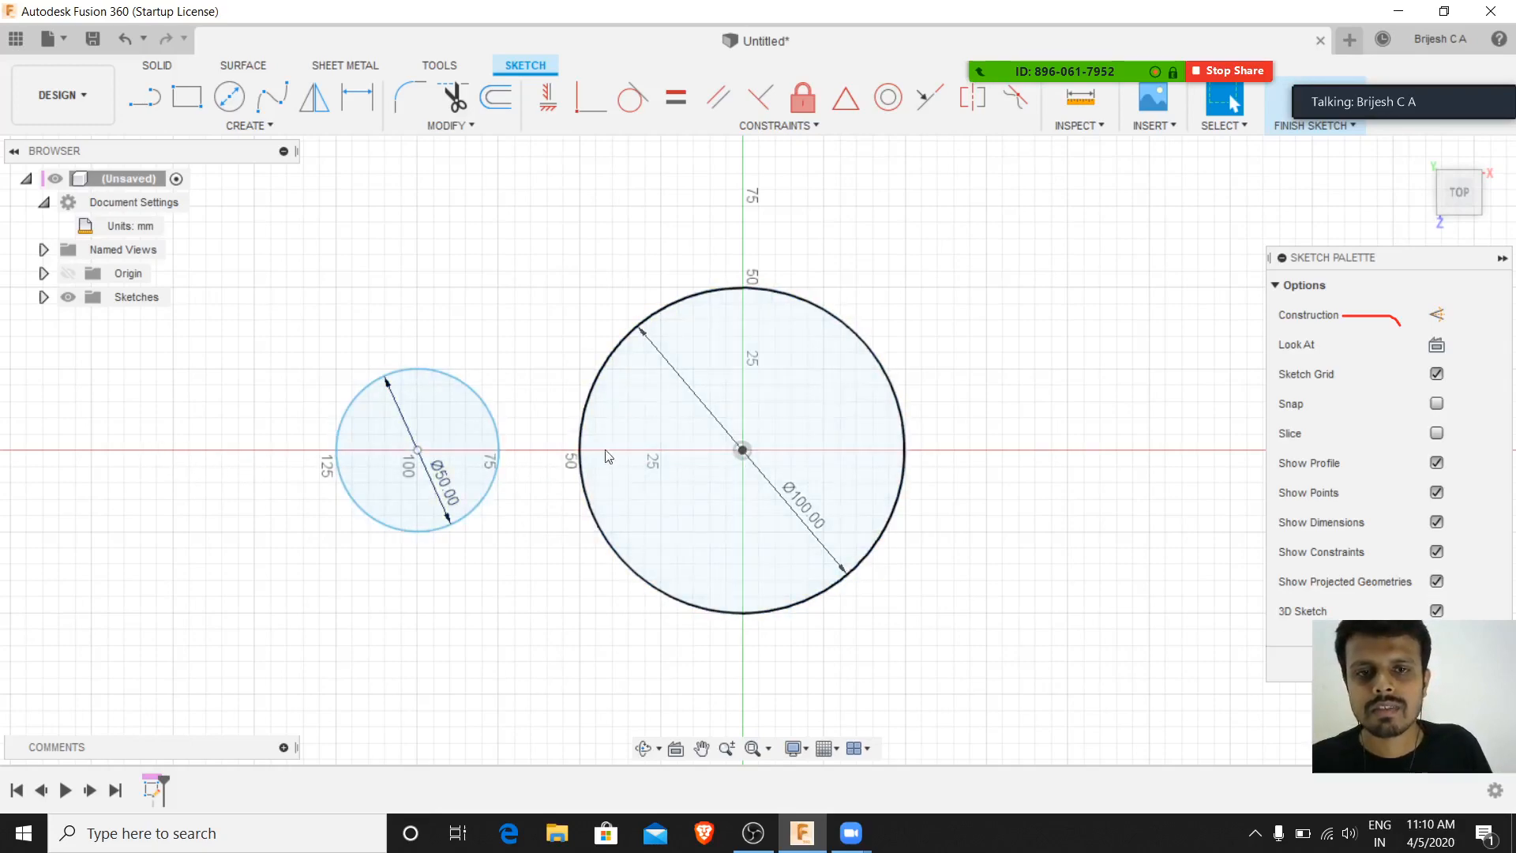
left_click_drag(410, 377, 303, 397)
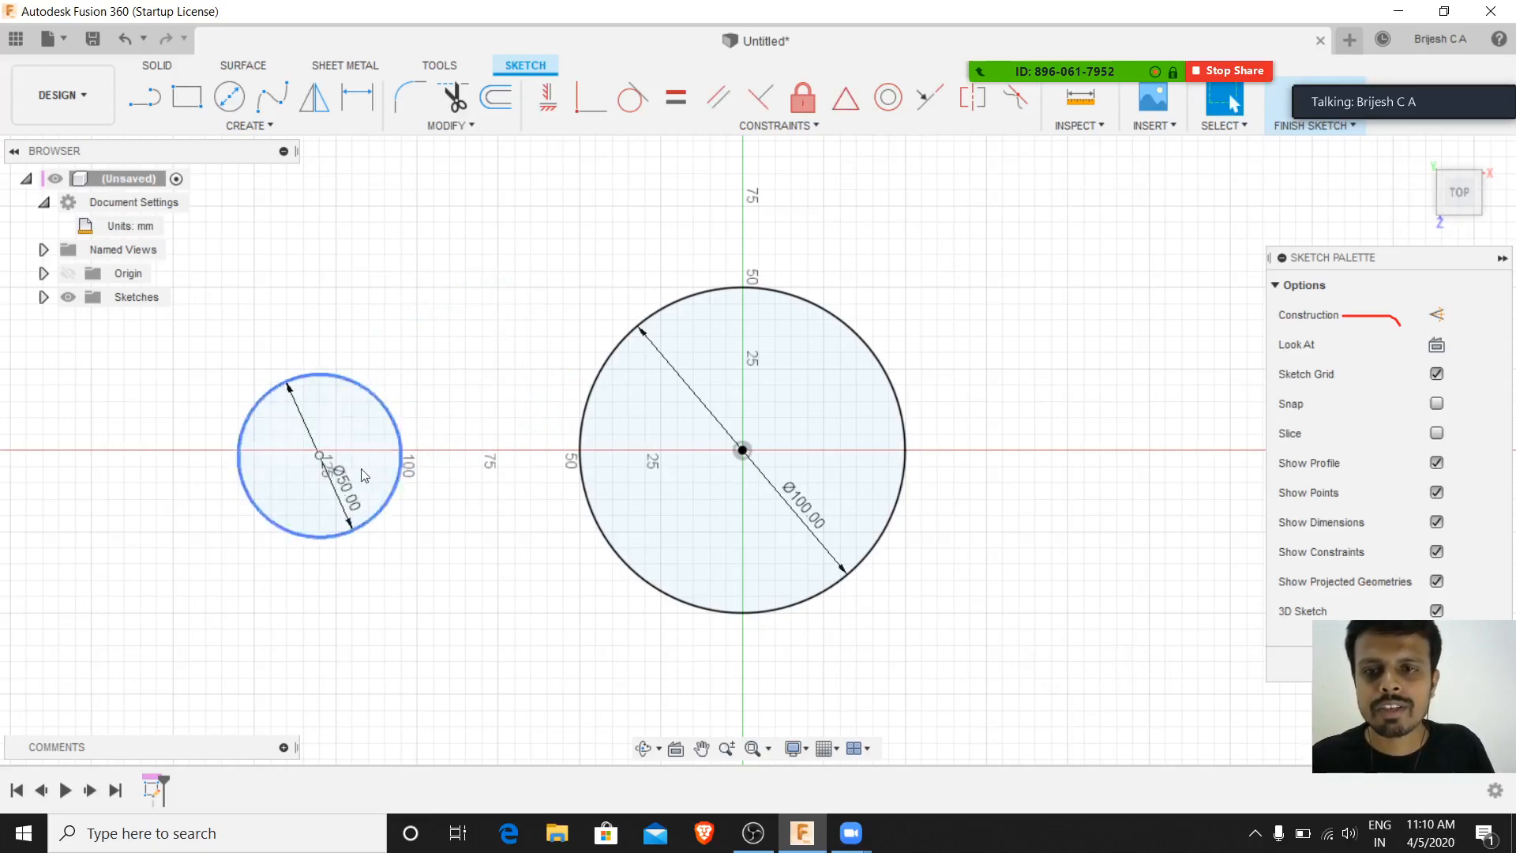
left_click(319, 457)
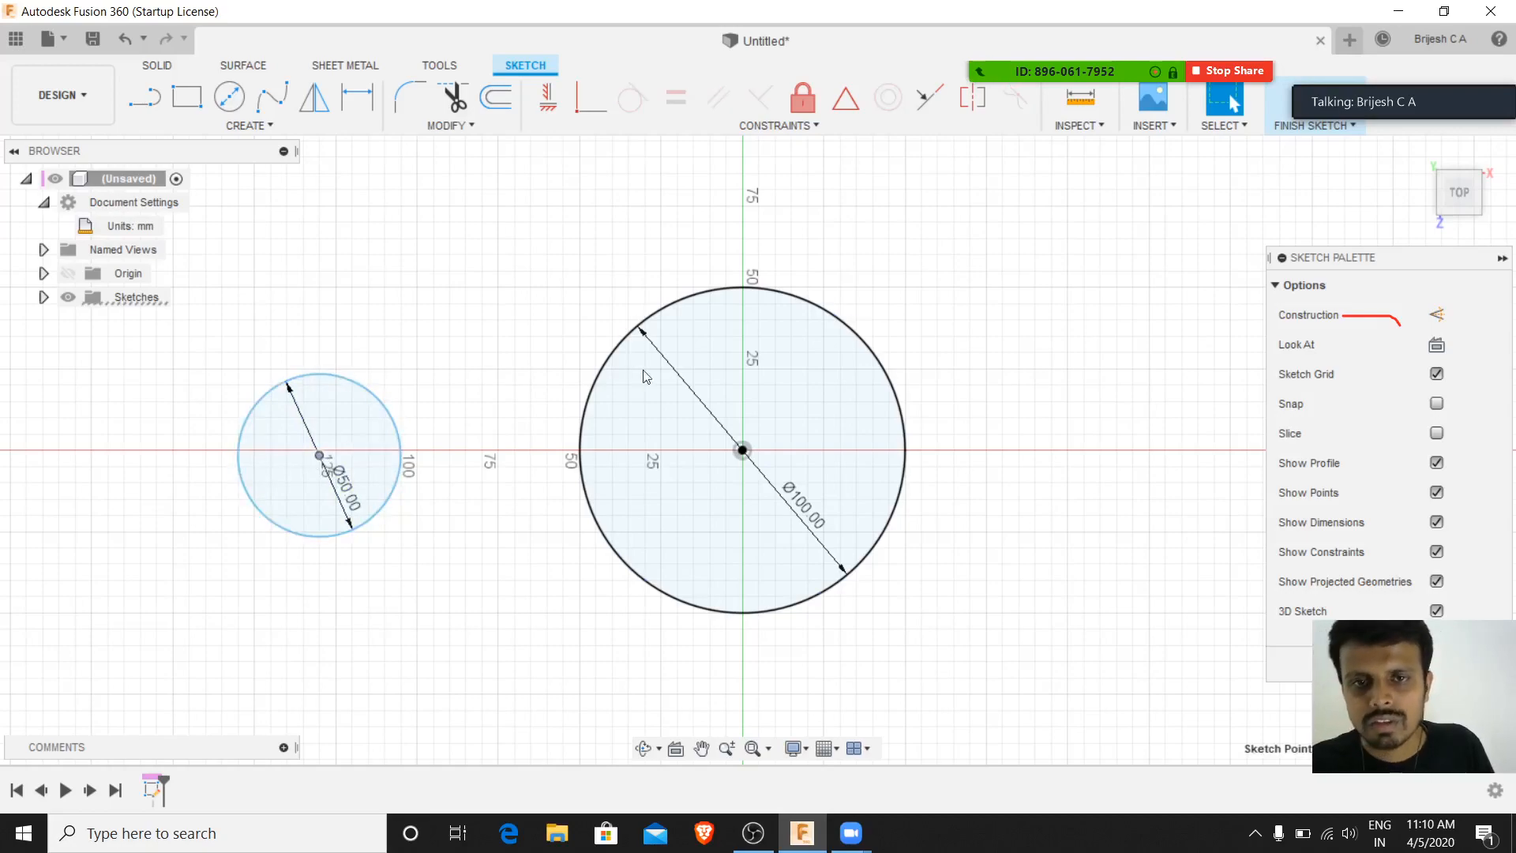
left_click(732, 455)
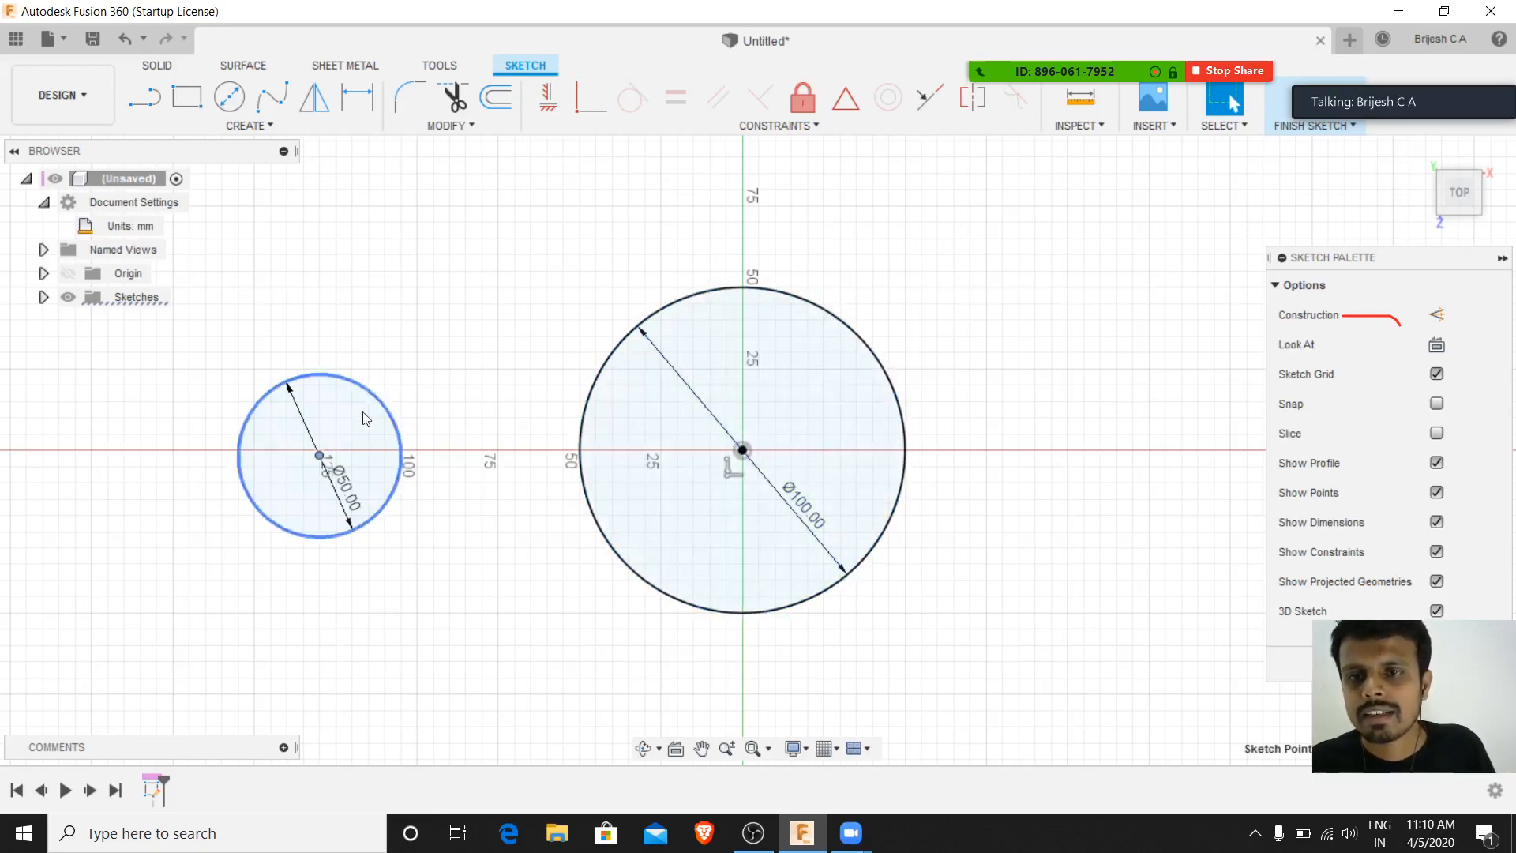
mouse_move(348, 385)
left_mouse_down()
mouse_move(381, 346)
mouse_move(371, 359)
left_mouse_up()
left_click(486, 314)
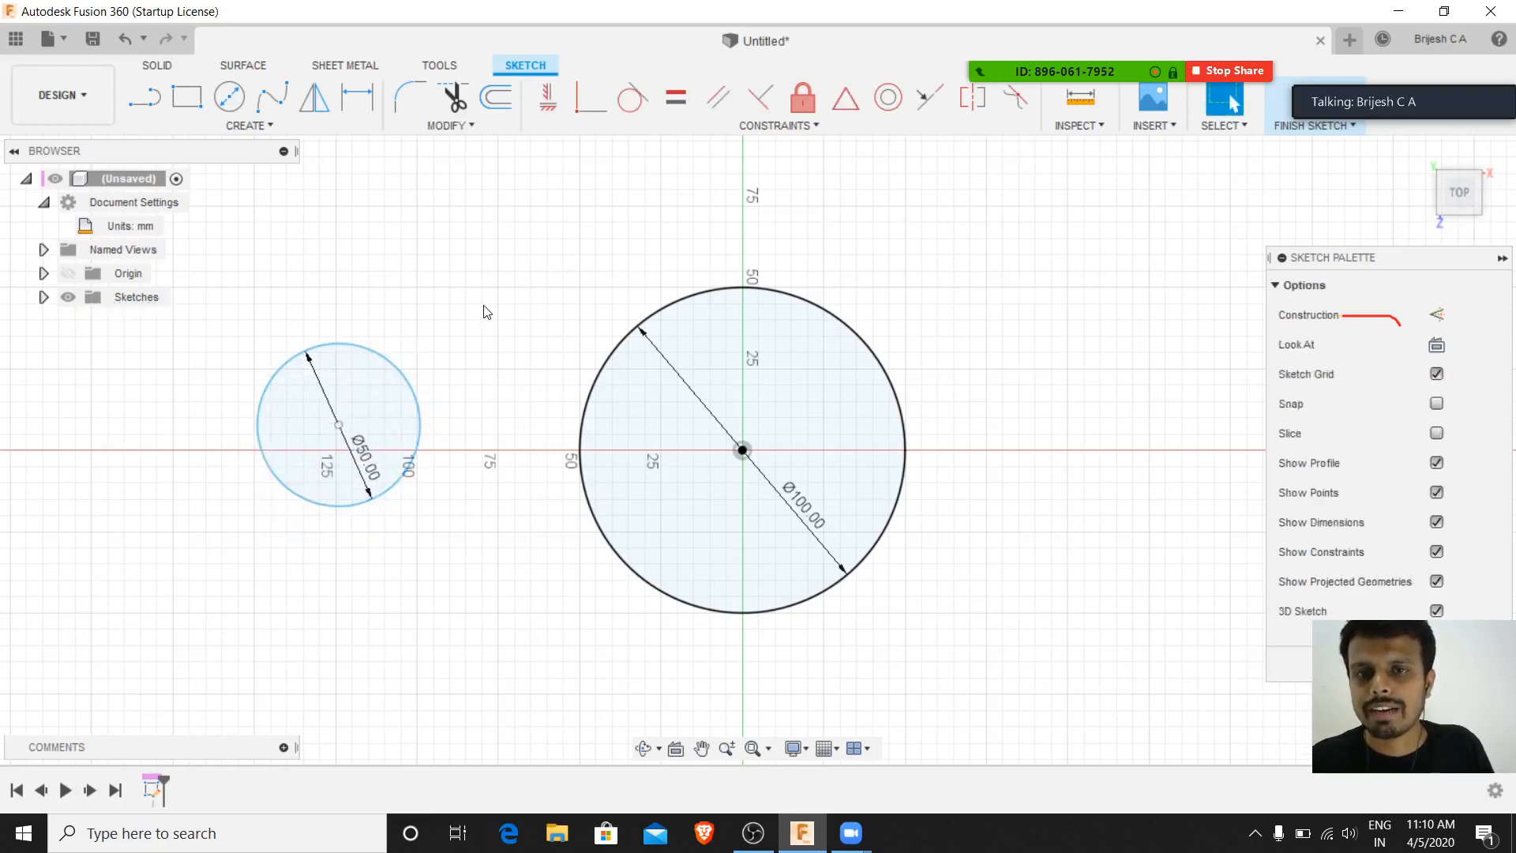
- Dimension the horizontal distance between the centres of the two circles and set it to 100 mm
left_click(239, 129)
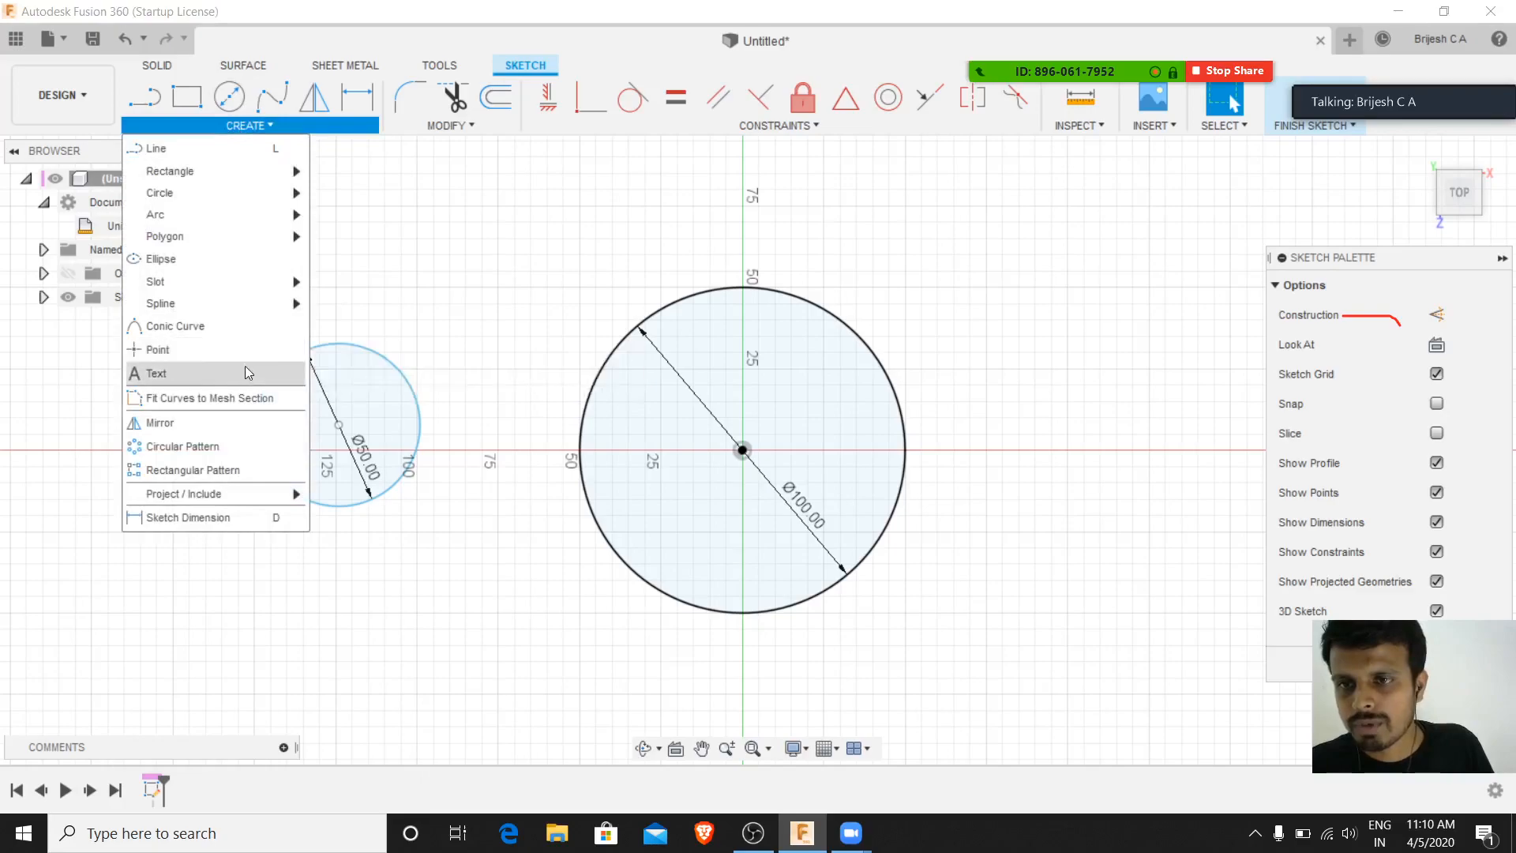
left_click(202, 520)
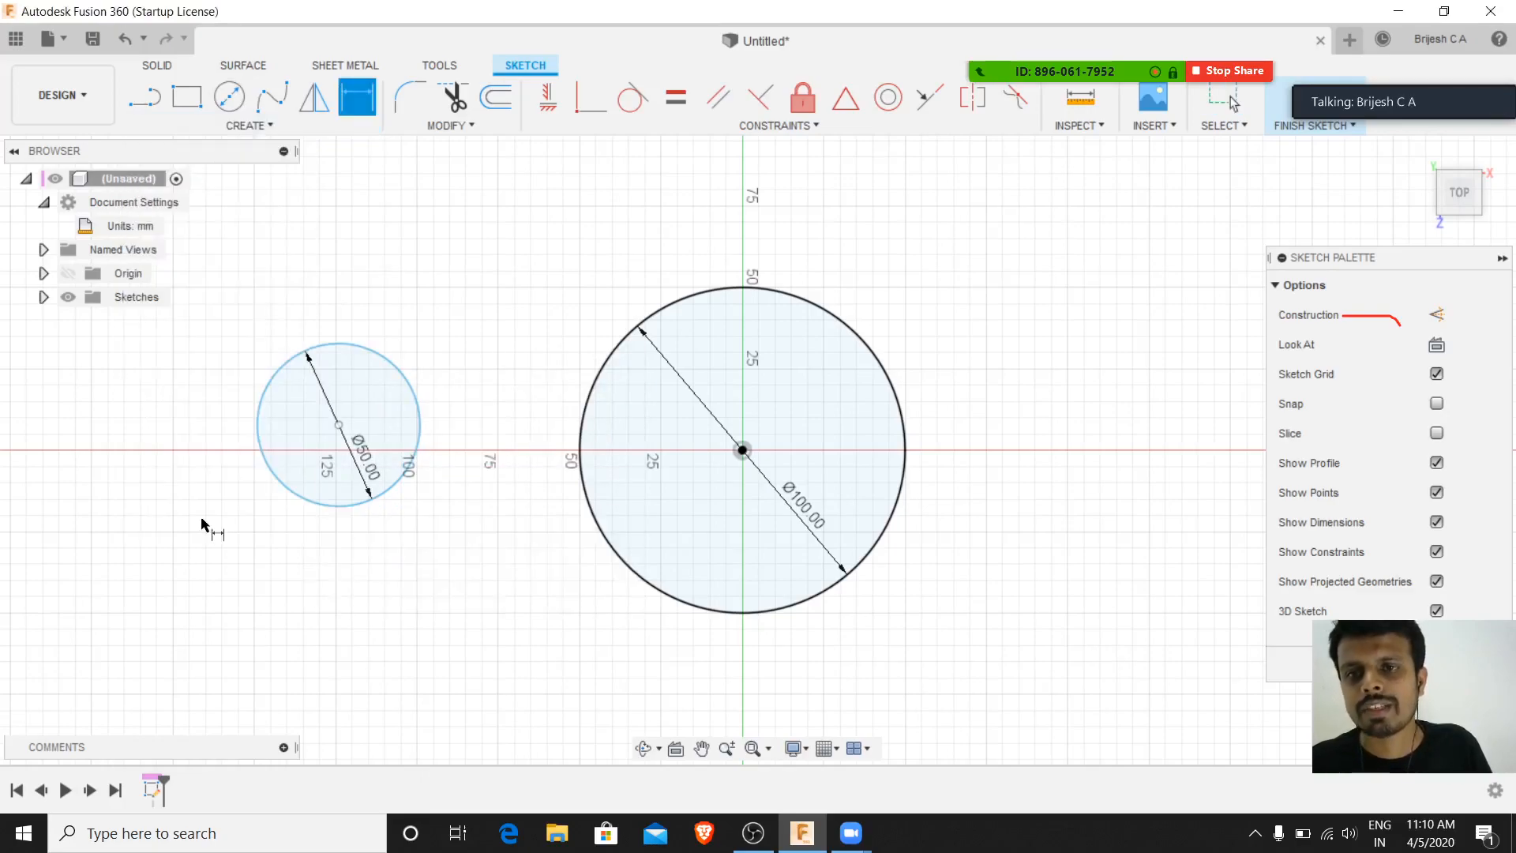
left_click(339, 426)
left_click(742, 451)
left_click(590, 679)
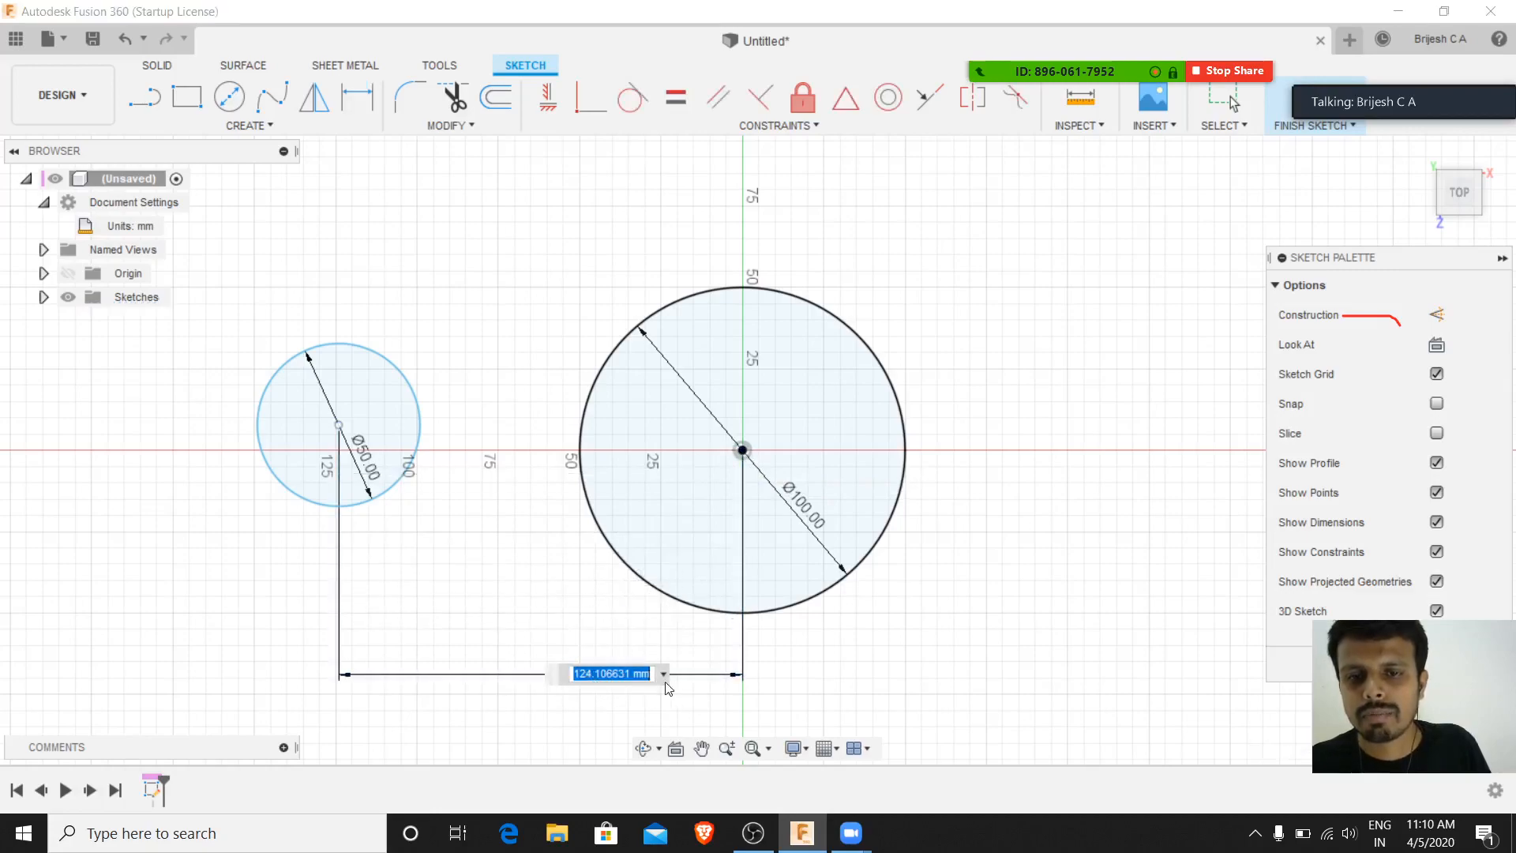
type("10")
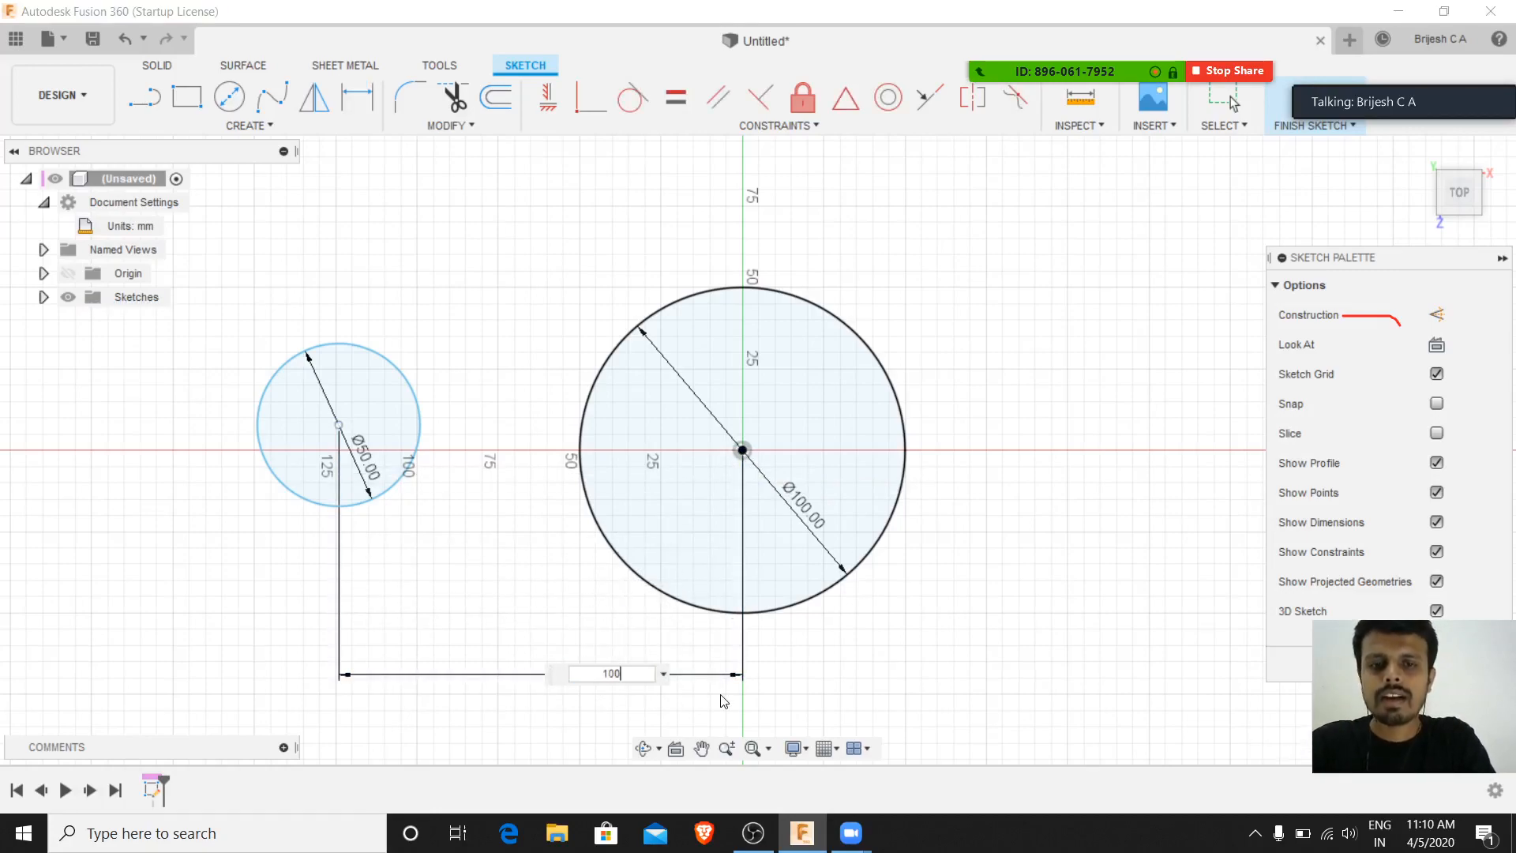
type("0")
key("Return")
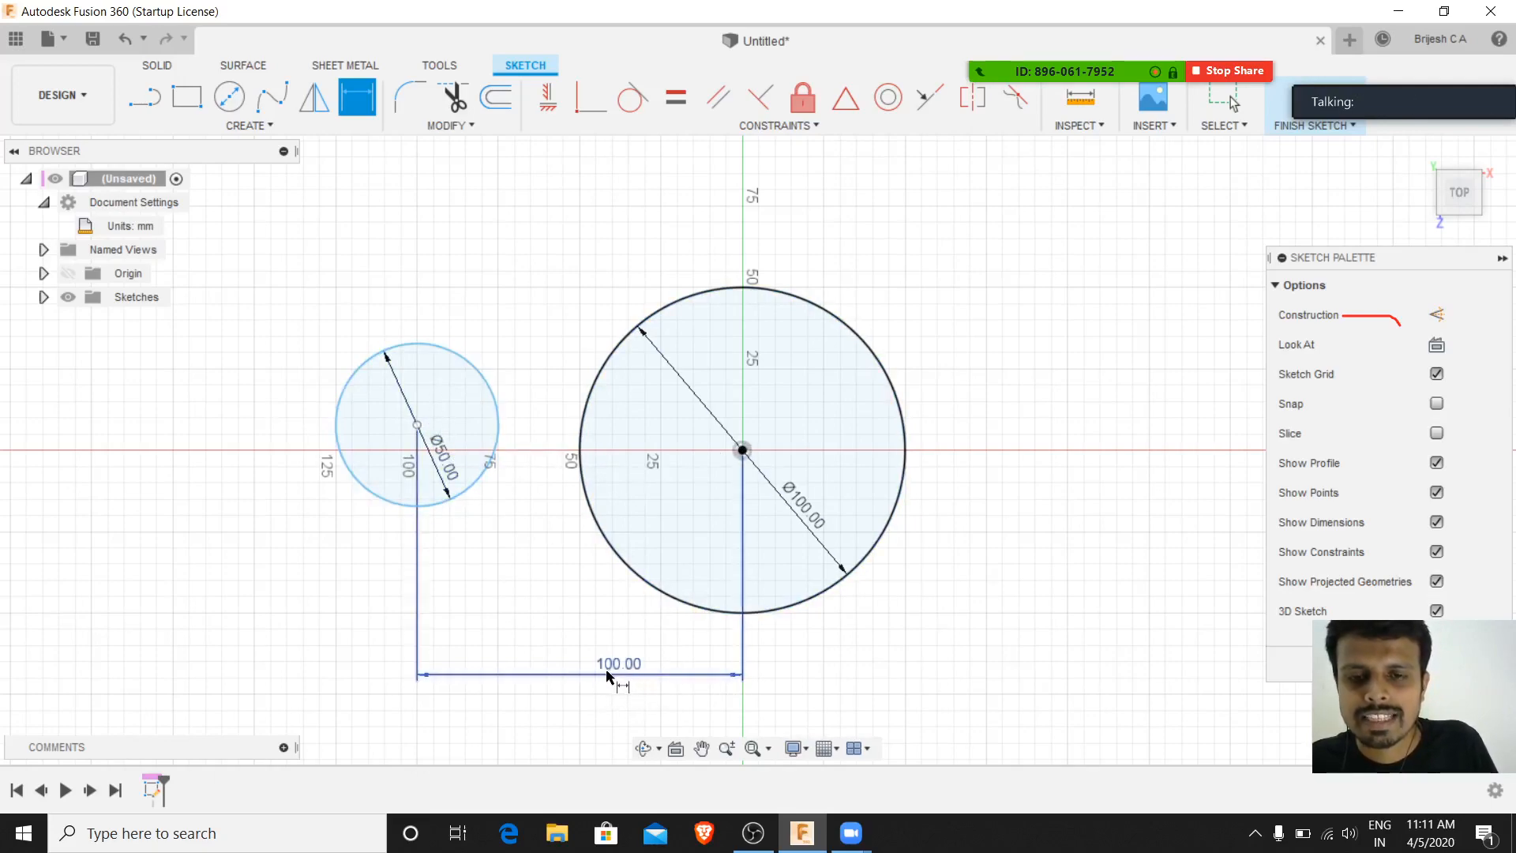
- Move the 50 mm circle vertically up and down, leaving its centre about 25 mm above the horizontal axis
left_click(449, 349)
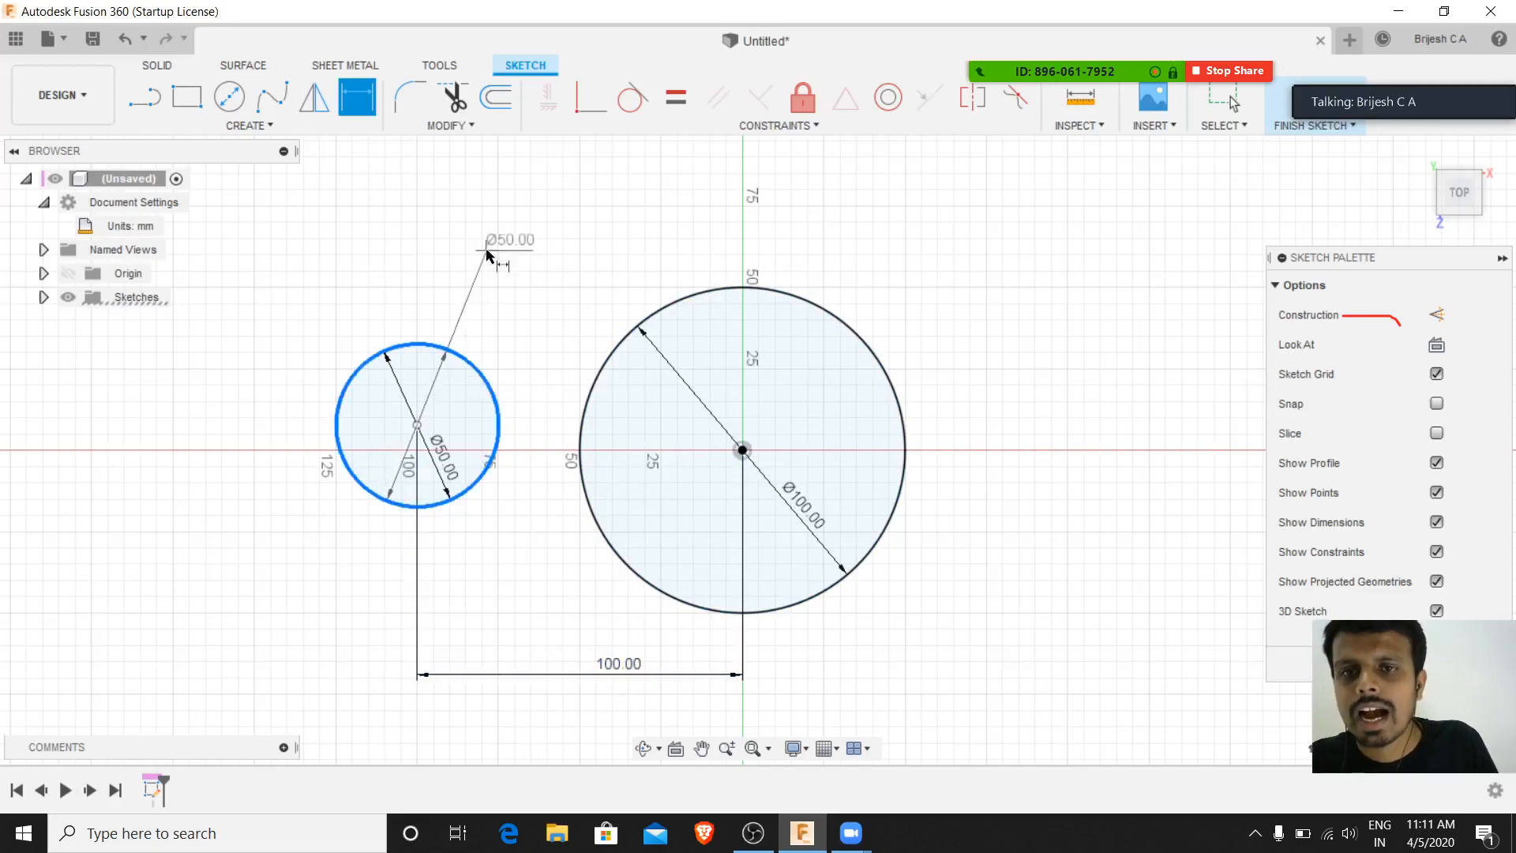
key("Escape")
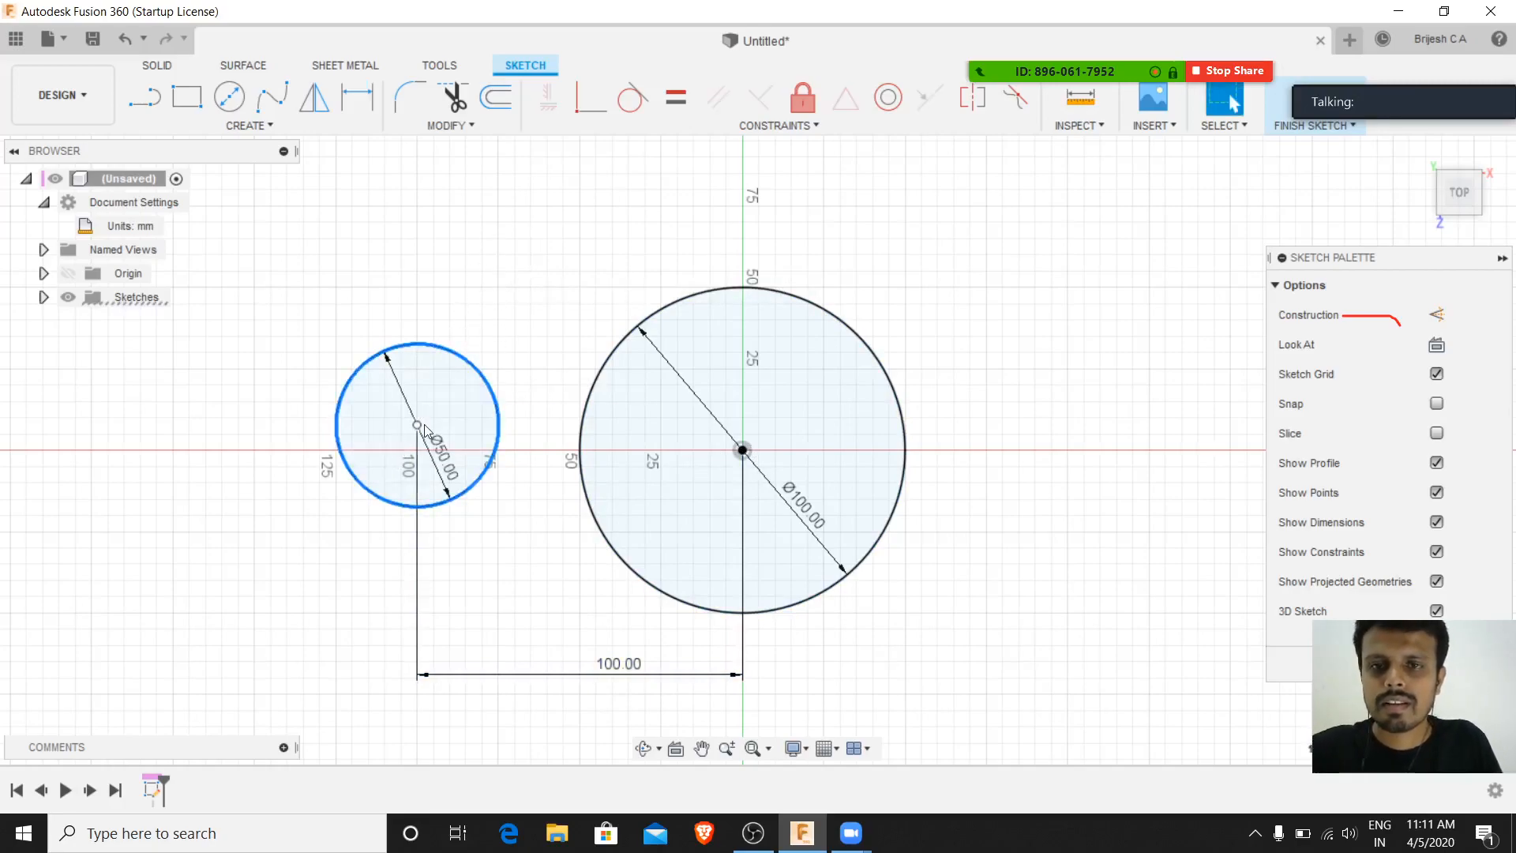
left_click(476, 406)
left_click(375, 296)
mouse_move(450, 353)
left_mouse_down()
mouse_move(579, 211)
mouse_move(531, 503)
mouse_move(518, 159)
mouse_move(447, 681)
mouse_move(400, 704)
mouse_move(405, 805)
mouse_move(395, 745)
left_mouse_up()
mouse_move(445, 259)
left_mouse_down()
mouse_move(440, 382)
mouse_move(458, 283)
left_mouse_up()
left_click_drag(419, 216, 423, 543)
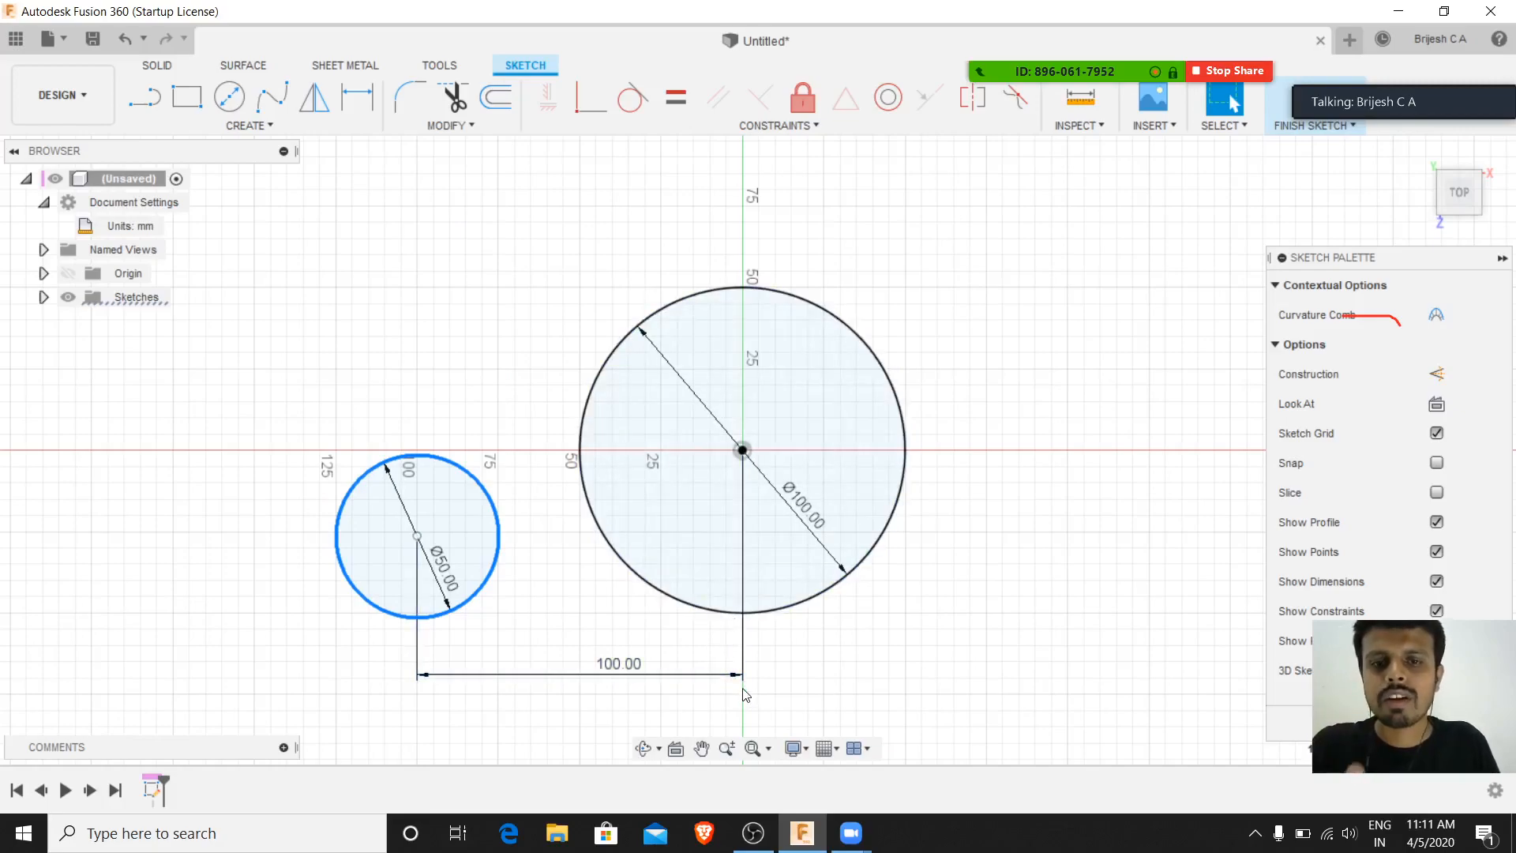
left_click_drag(428, 465, 424, 374)
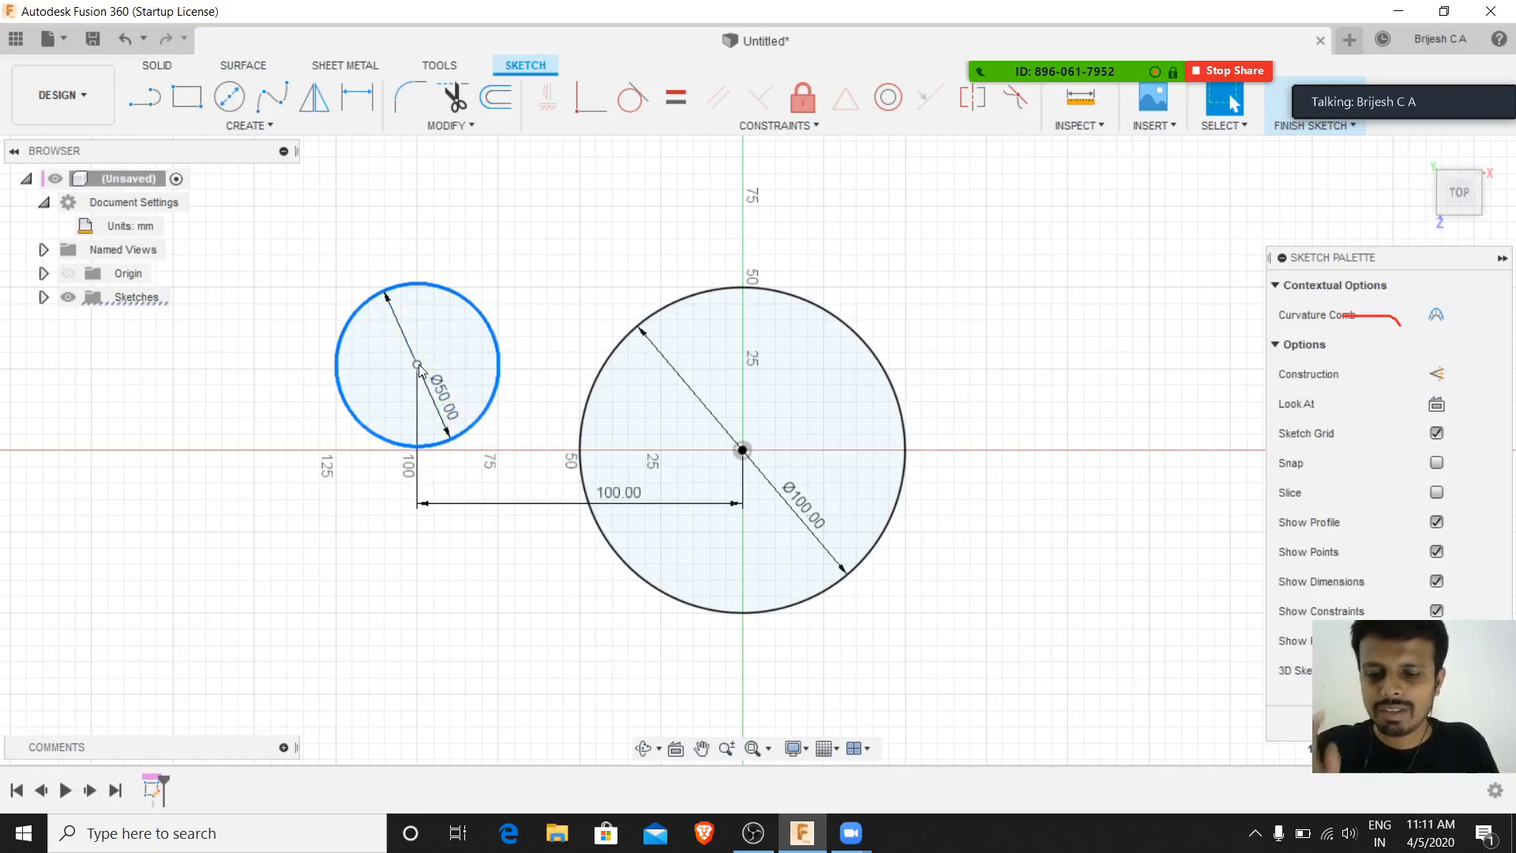
- Dimension the vertical distance between the centres of the two circles and set it to 10 mm
key("d")
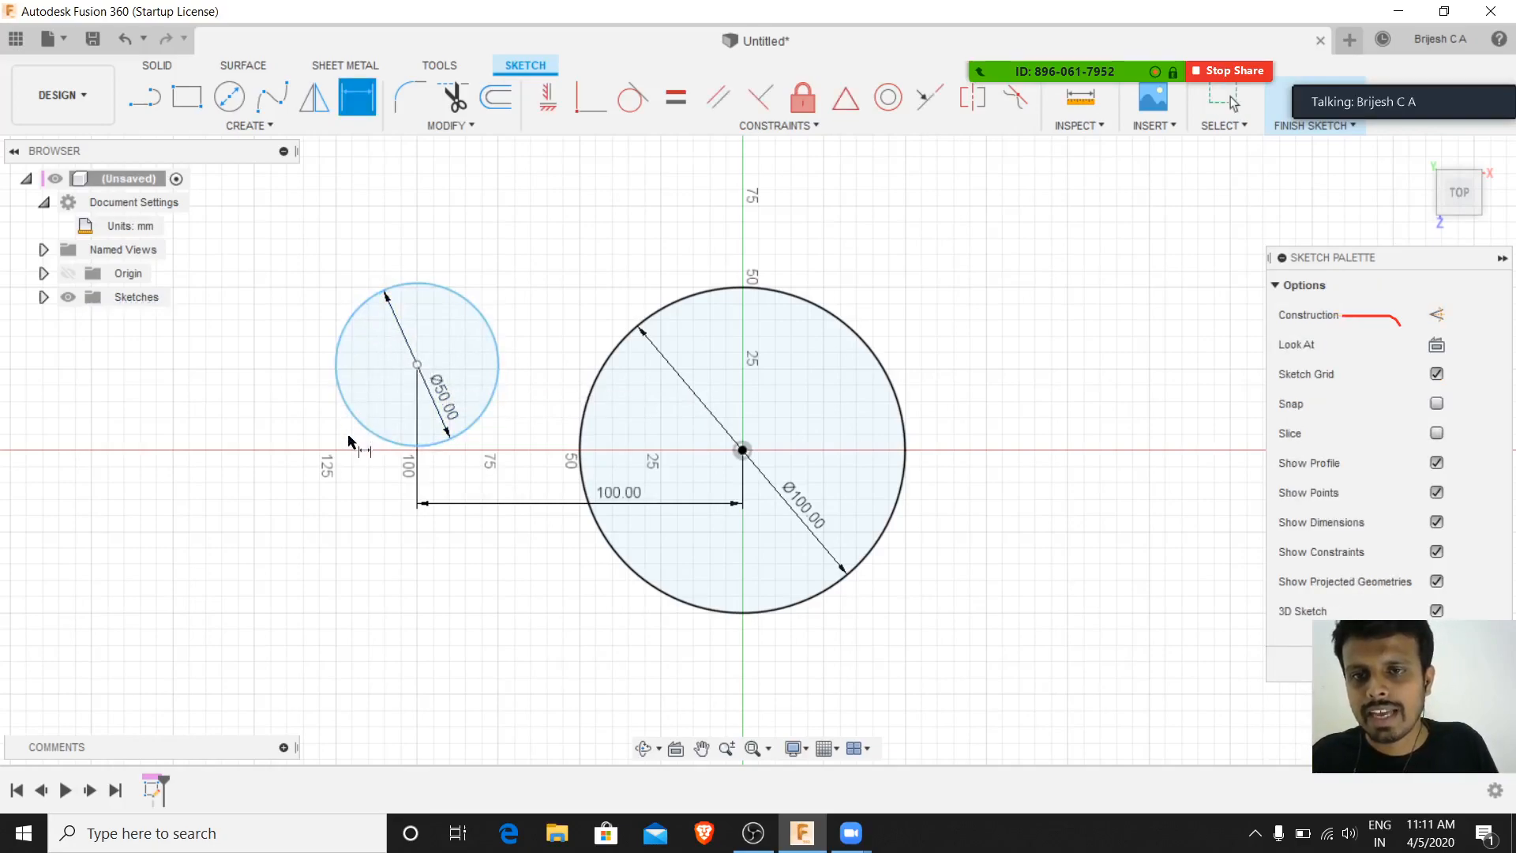
left_click(742, 451)
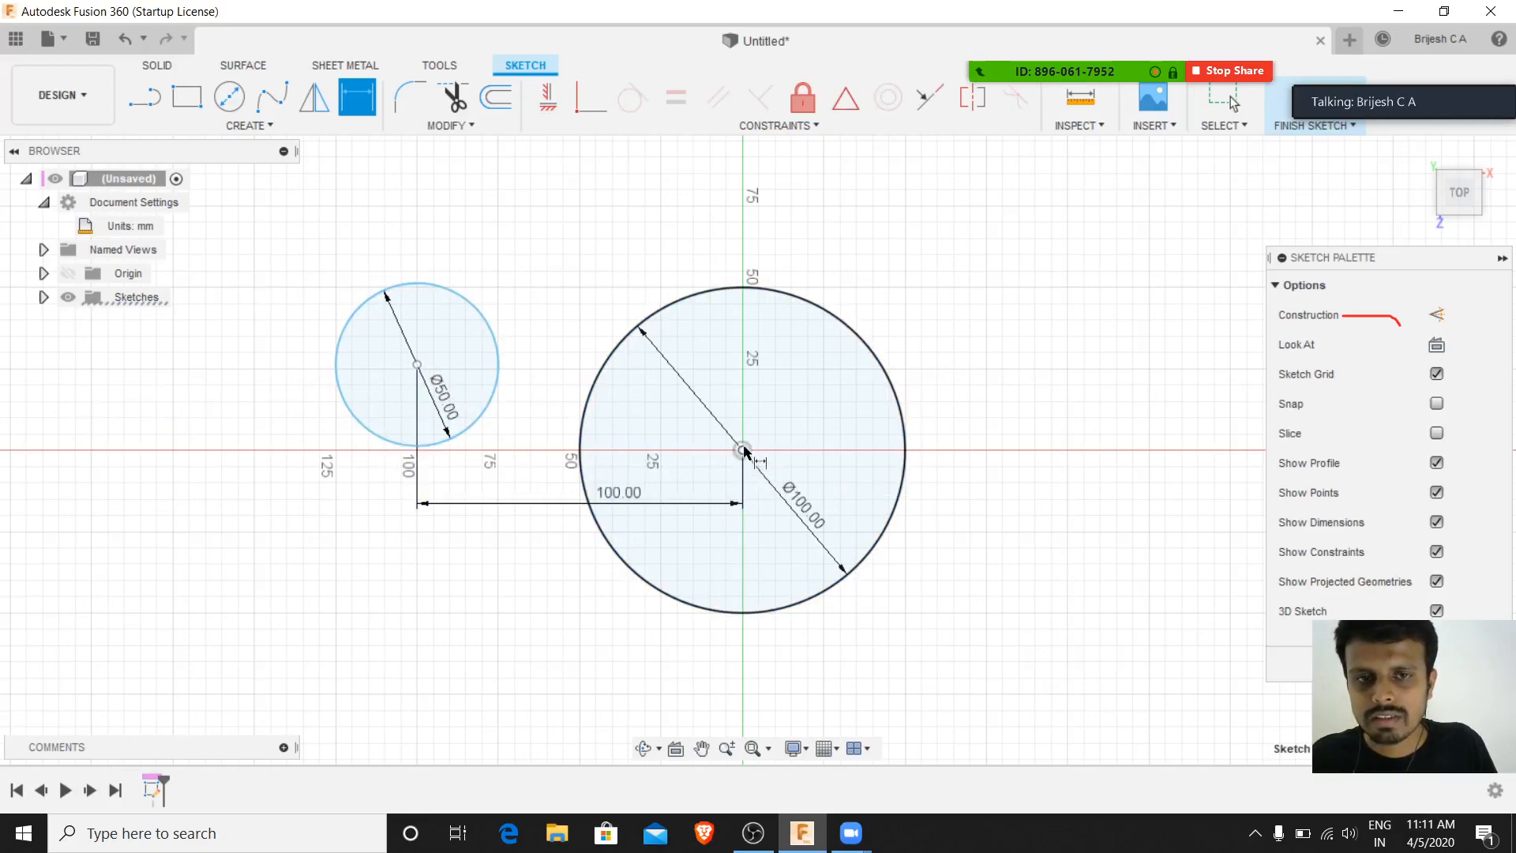
left_click(417, 365)
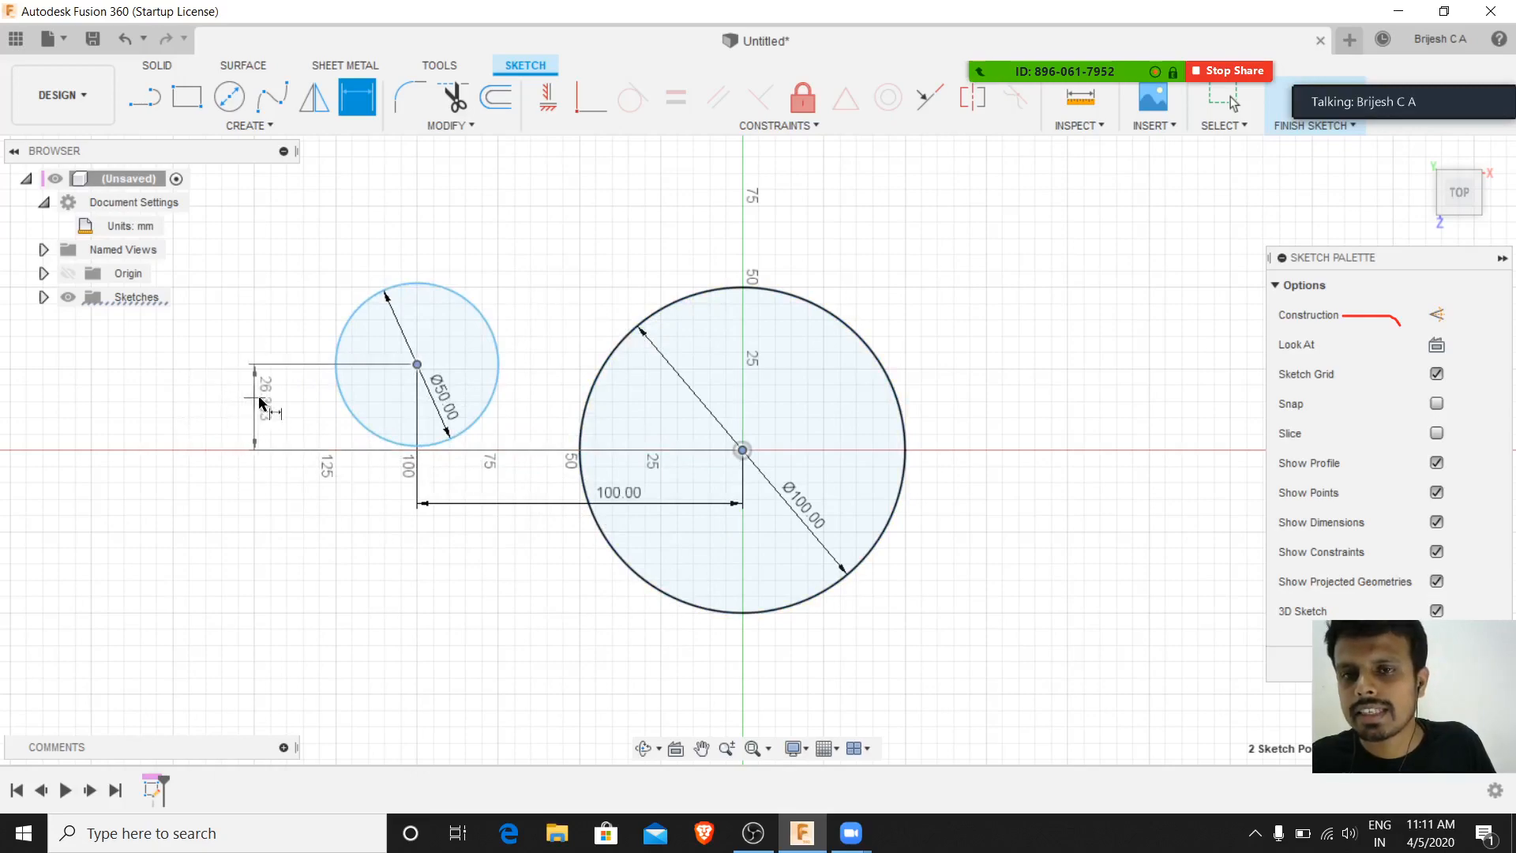
left_click(240, 407)
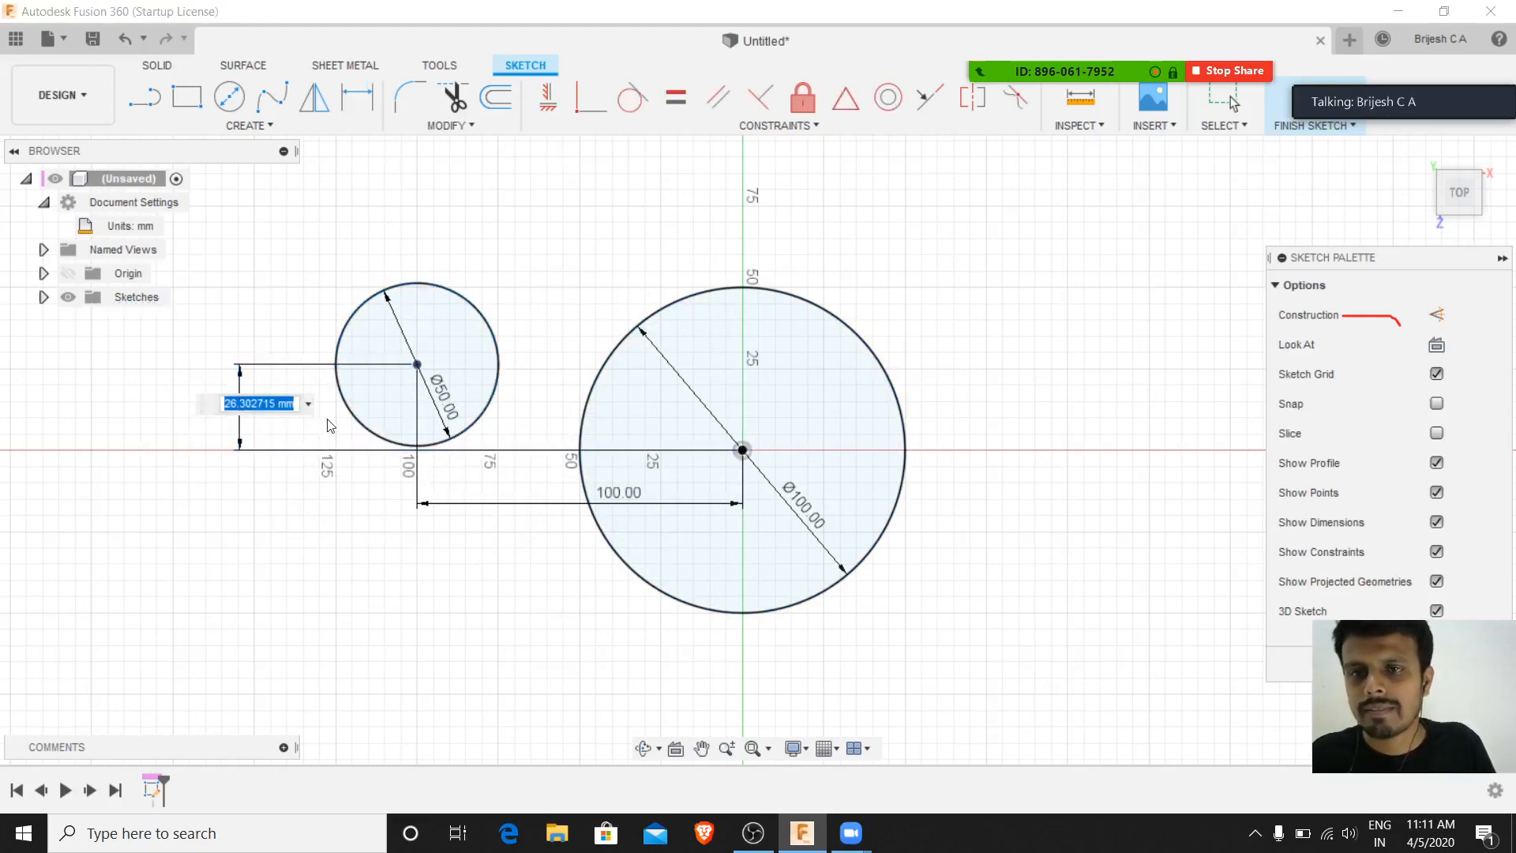
type("0")
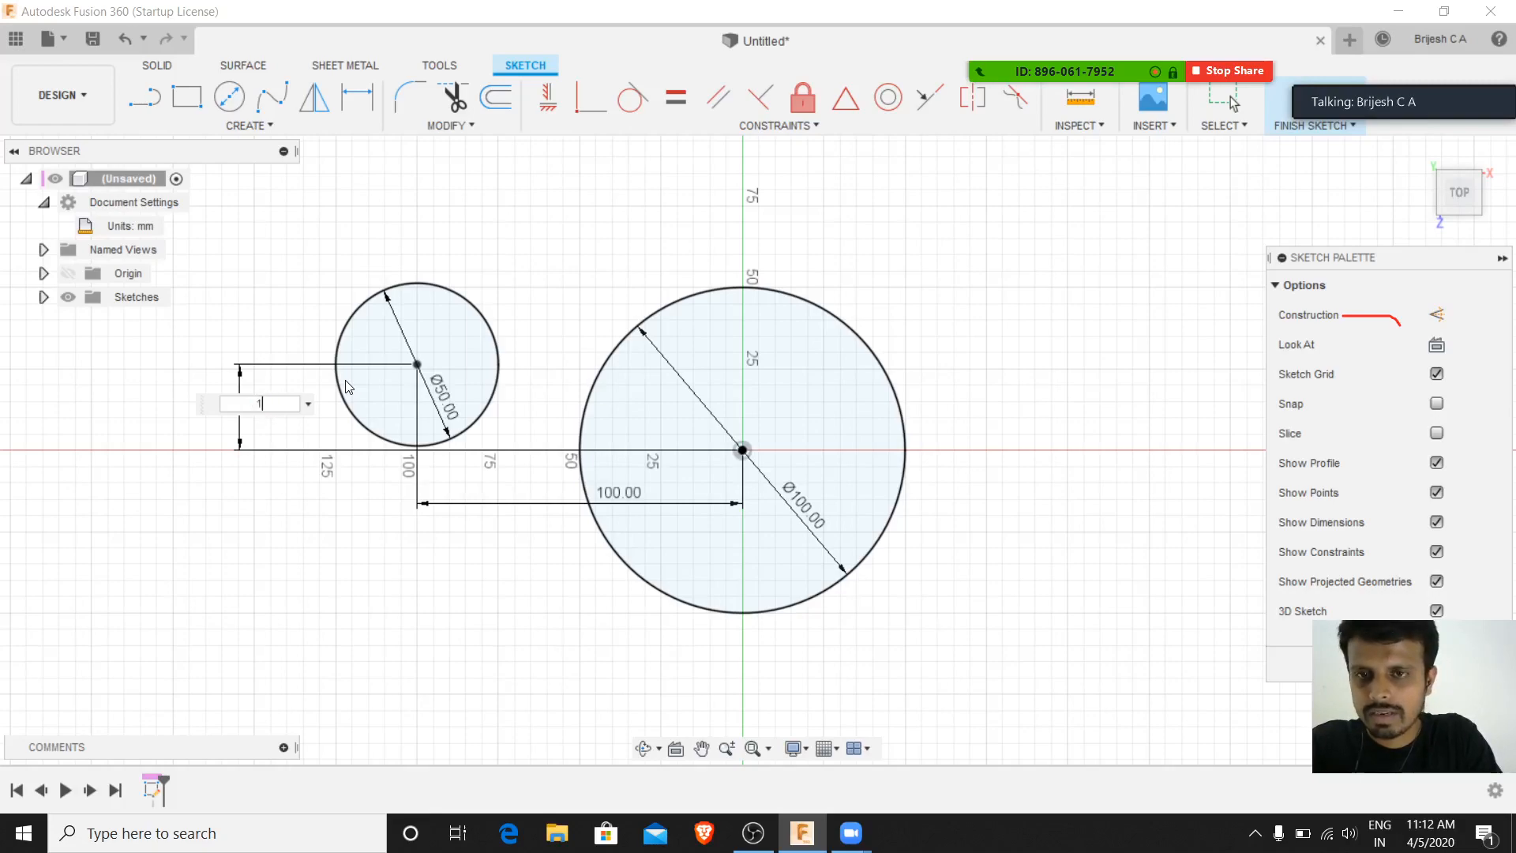
key("Return")
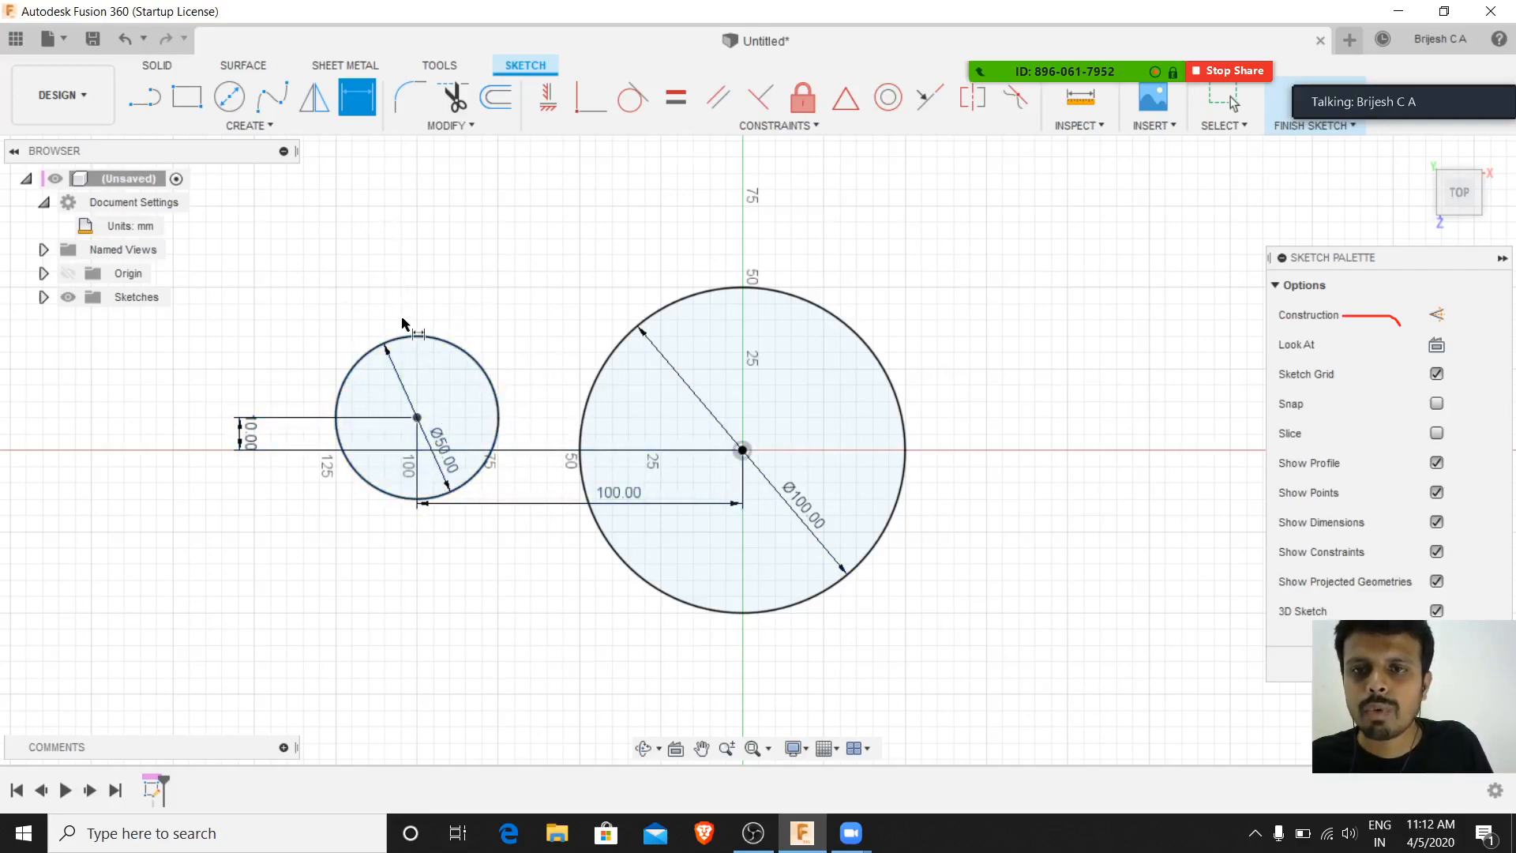
key("Escape")
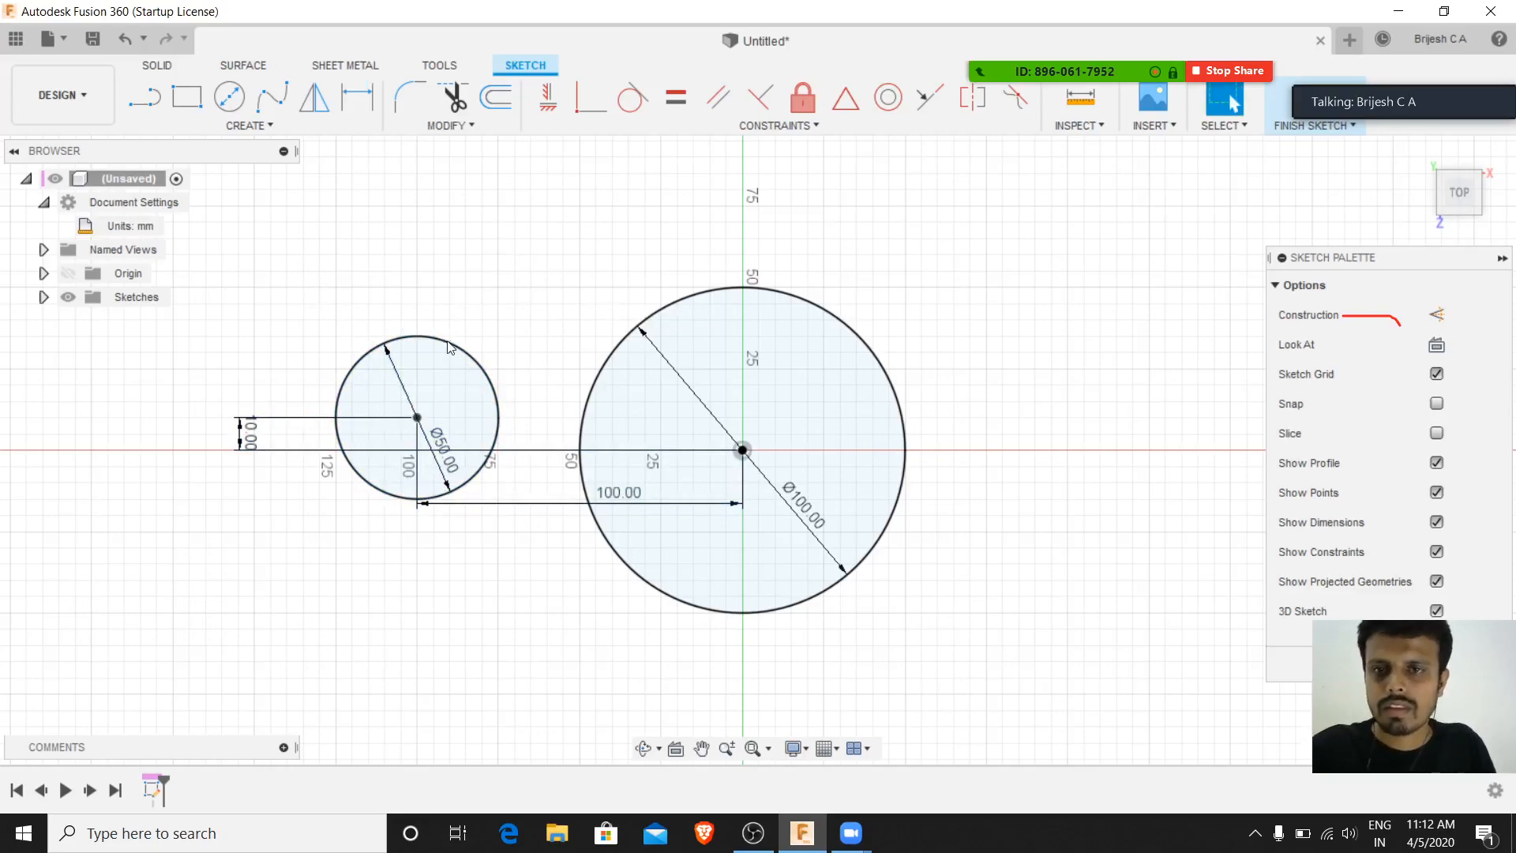
left_click(448, 345)
left_click(517, 334)
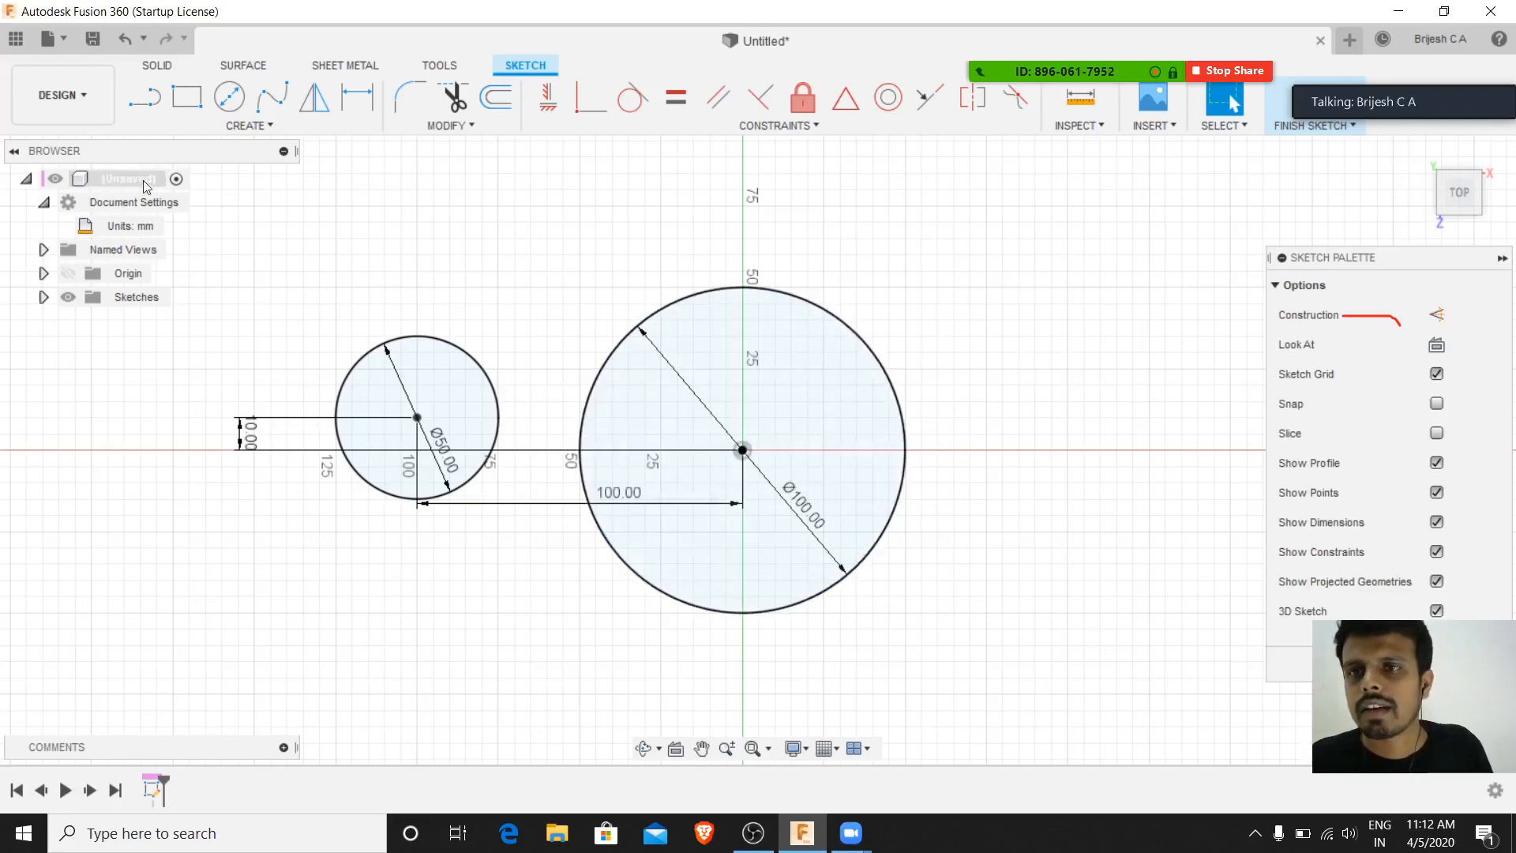
left_click(249, 125)
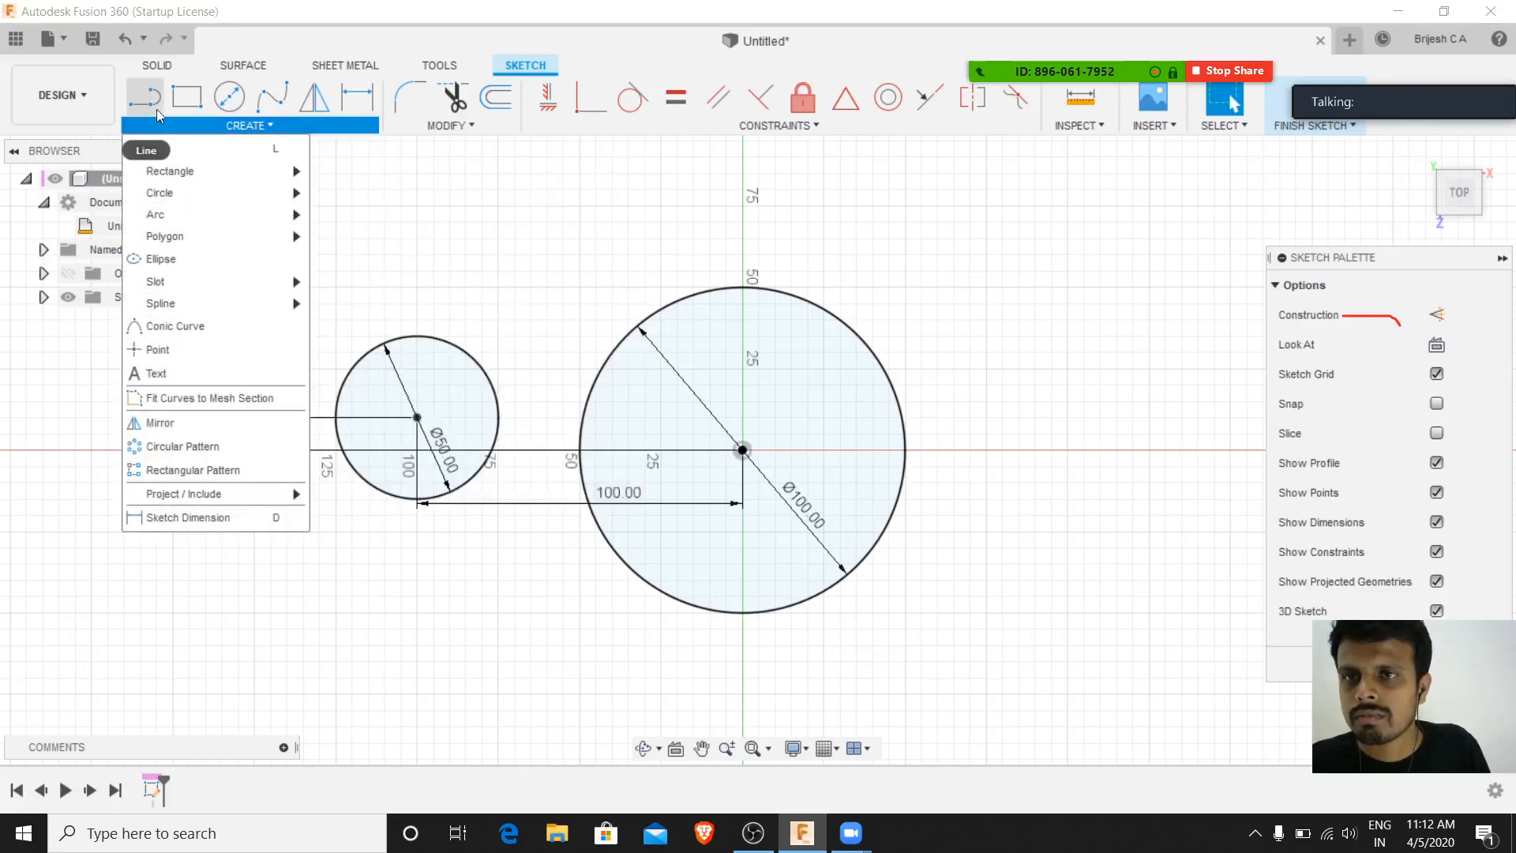
left_click(292, 126)
left_click(292, 124)
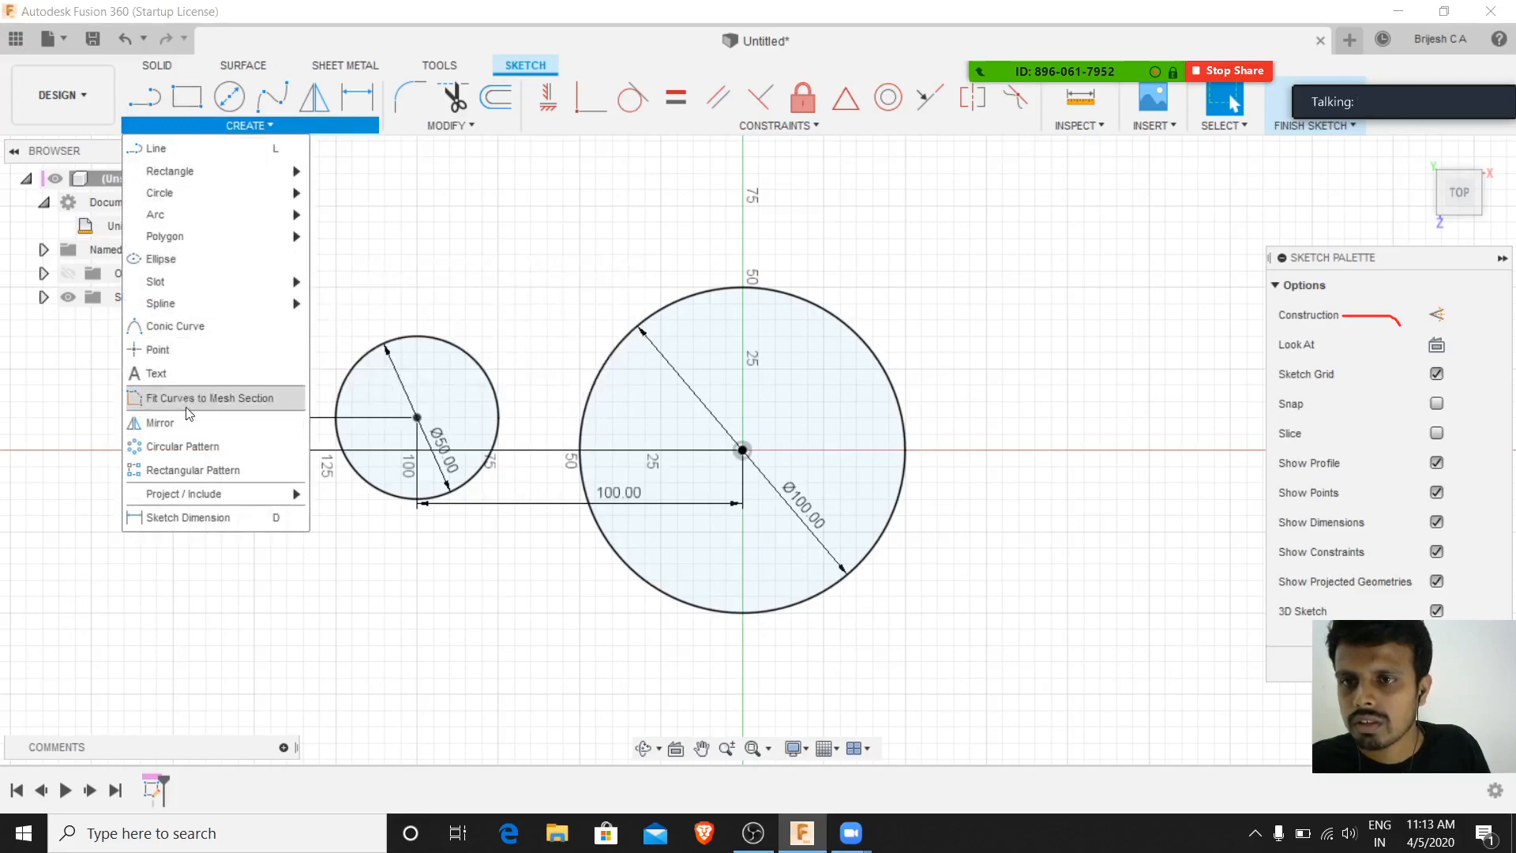
- Extrude the 100 mm circle upward by 50 mm as a new body
left_click(154, 65)
left_click(229, 125)
left_click(229, 124)
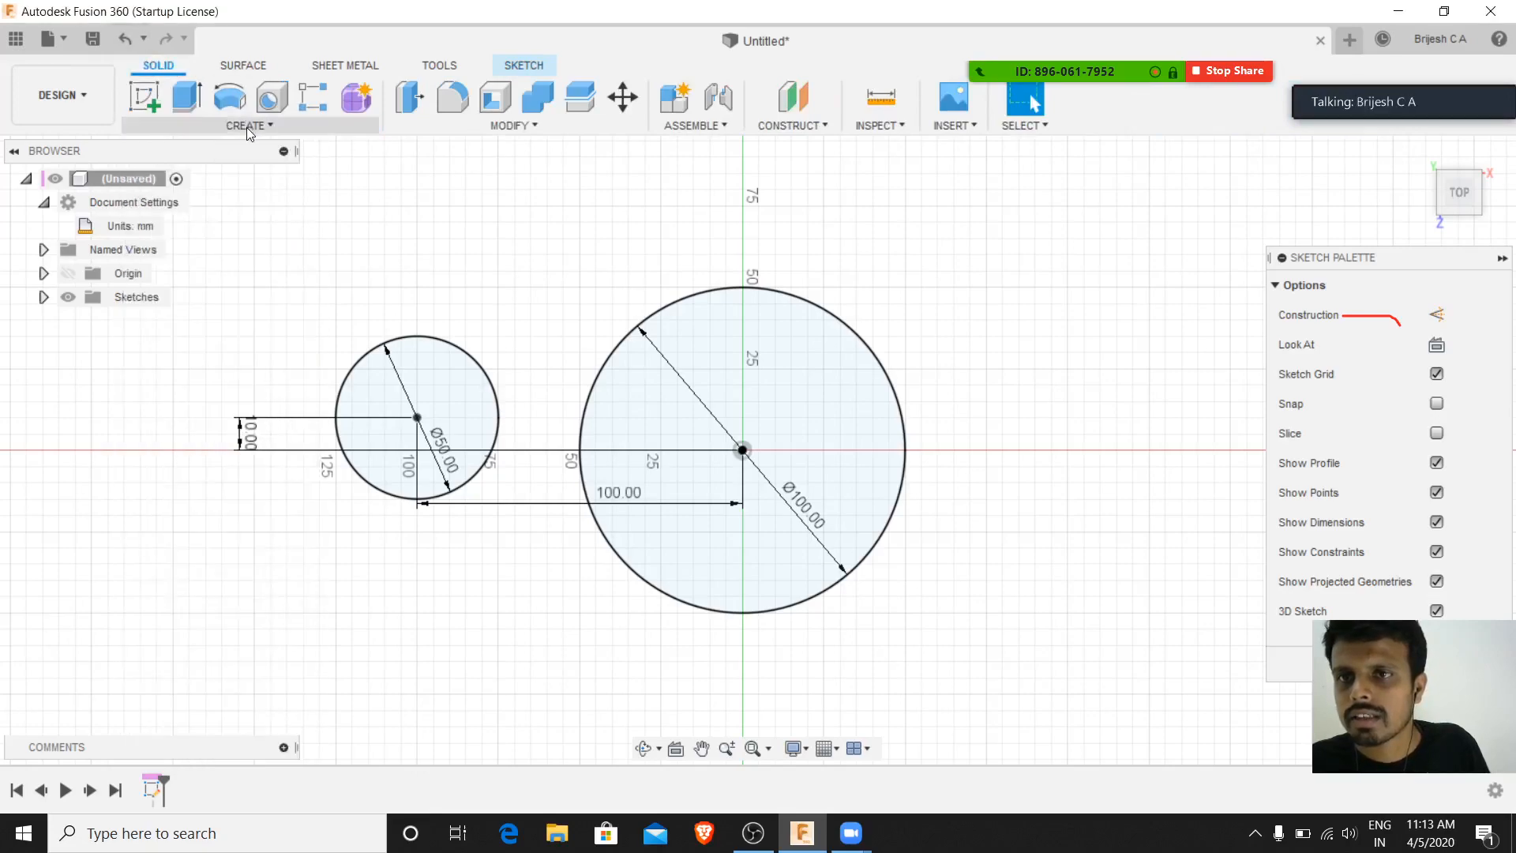
left_click(246, 127)
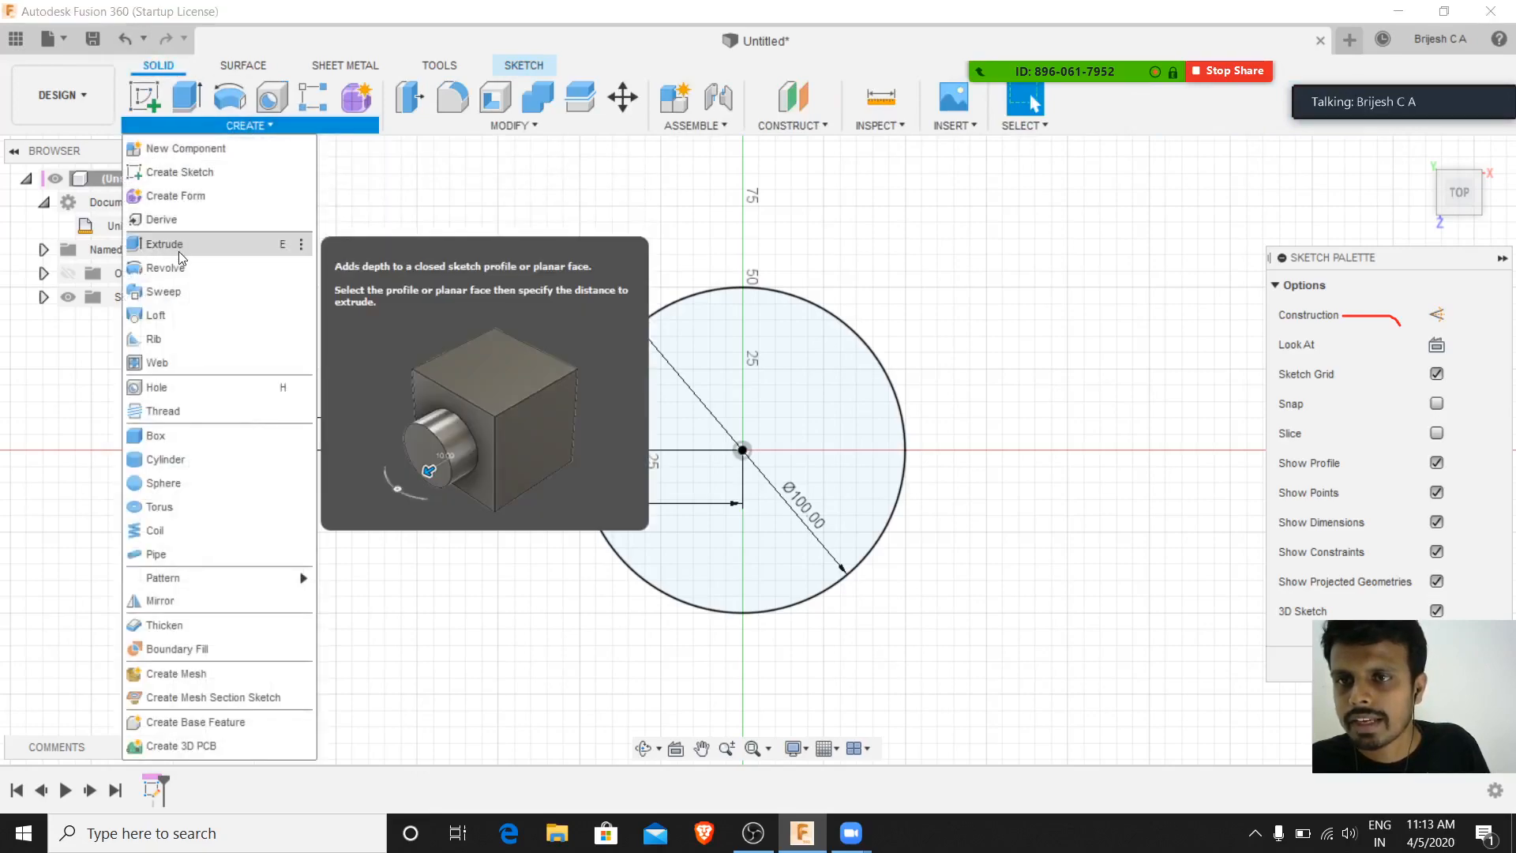
left_click(188, 245)
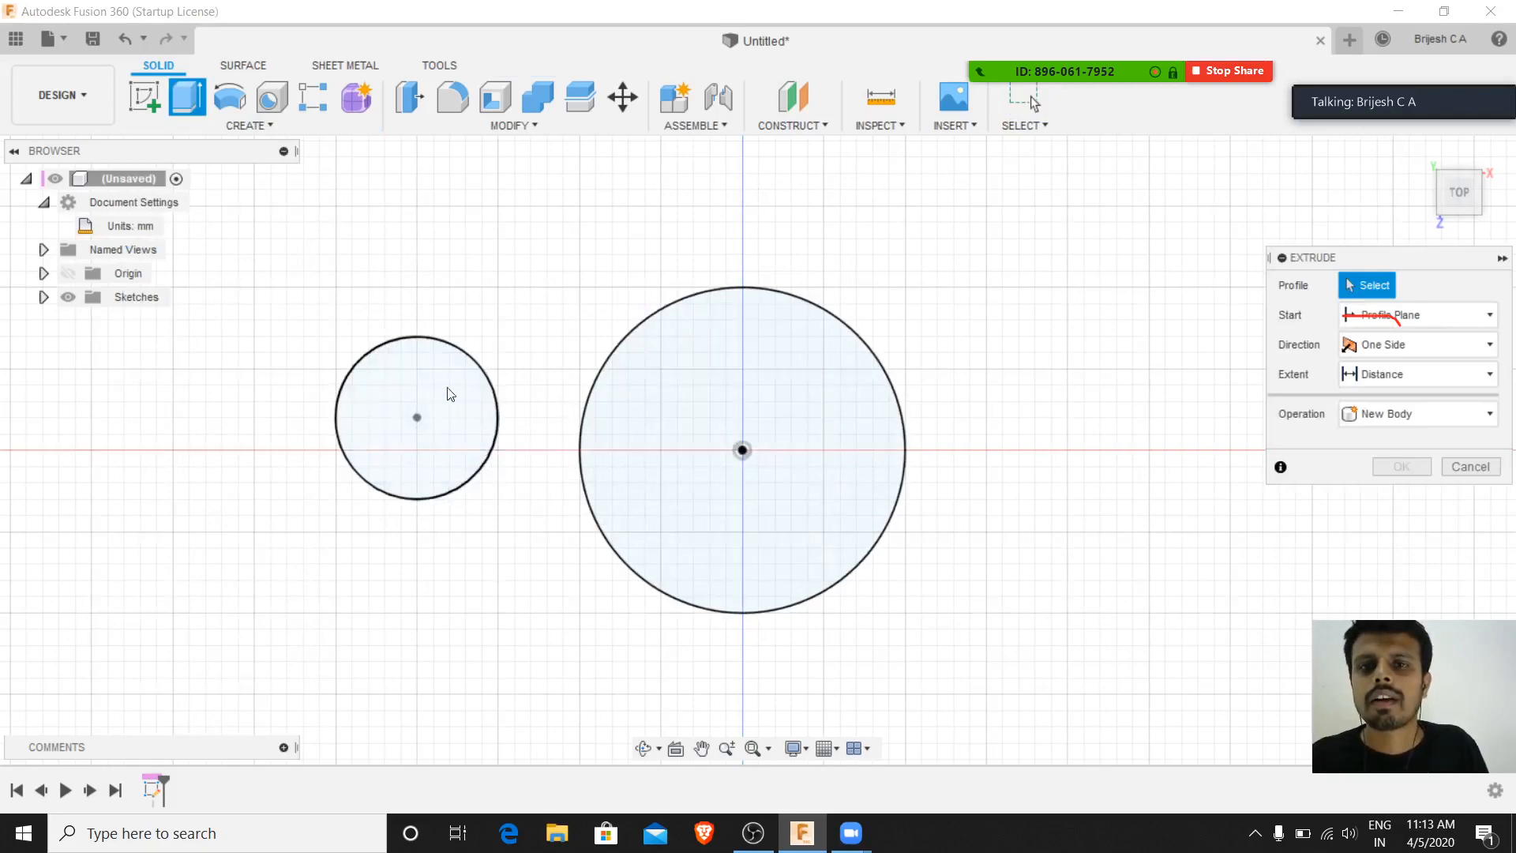
left_click(701, 378)
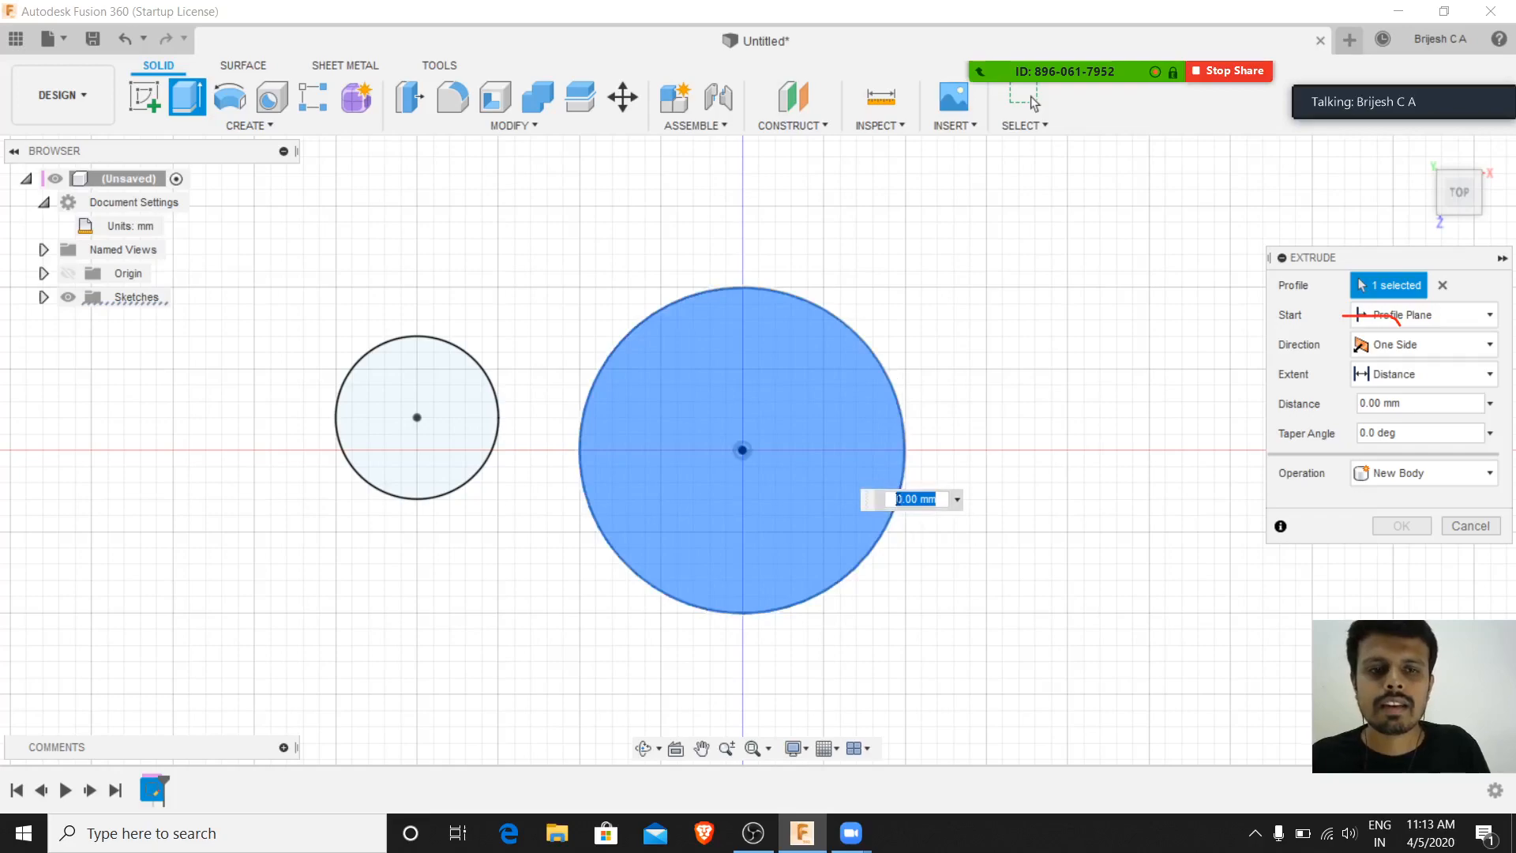
mouse_move(1431, 153)
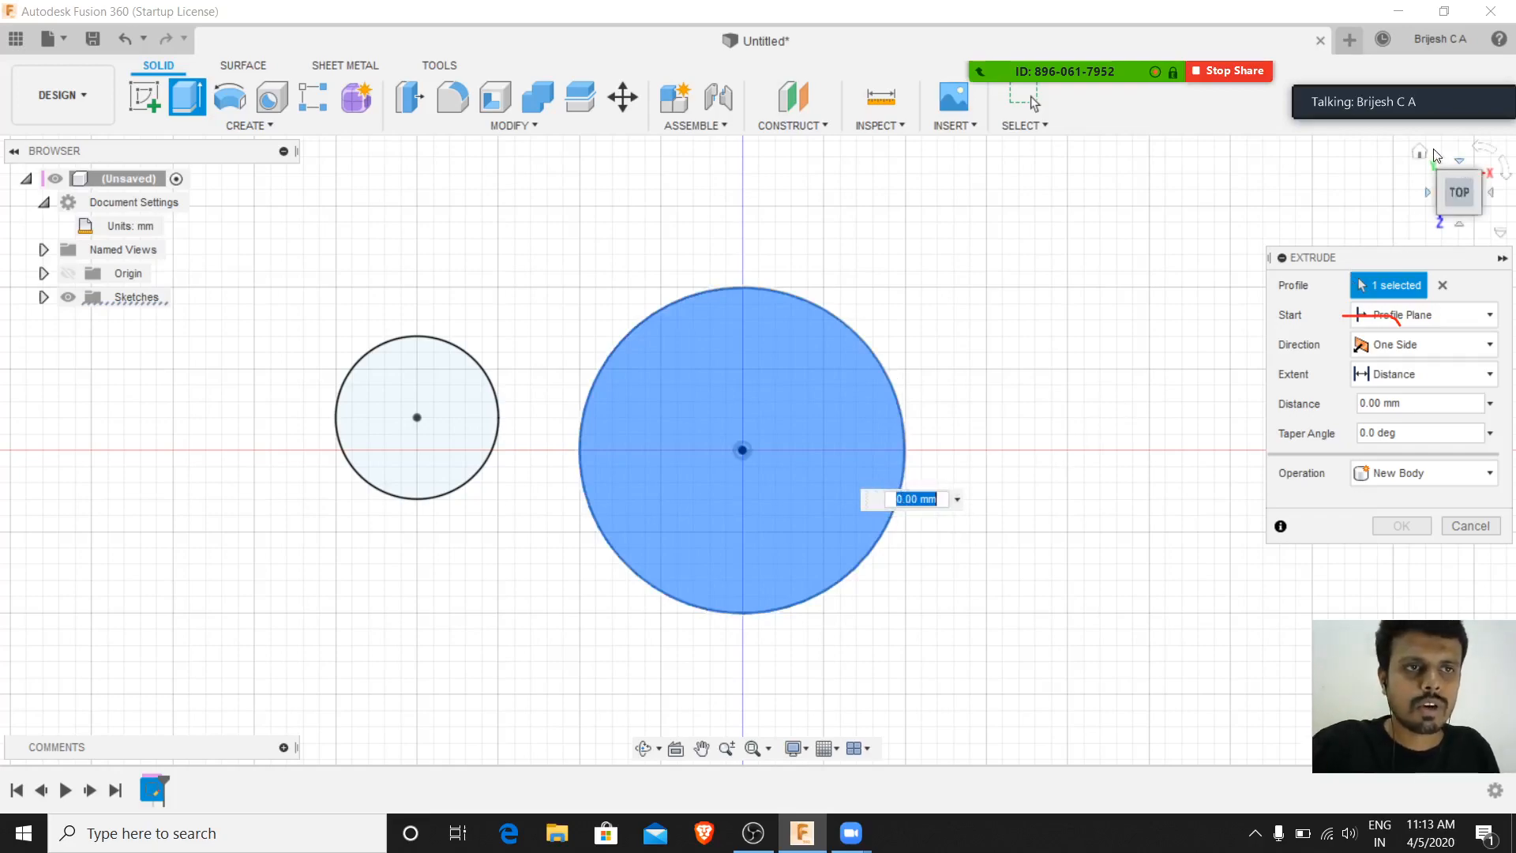
left_click(1421, 151)
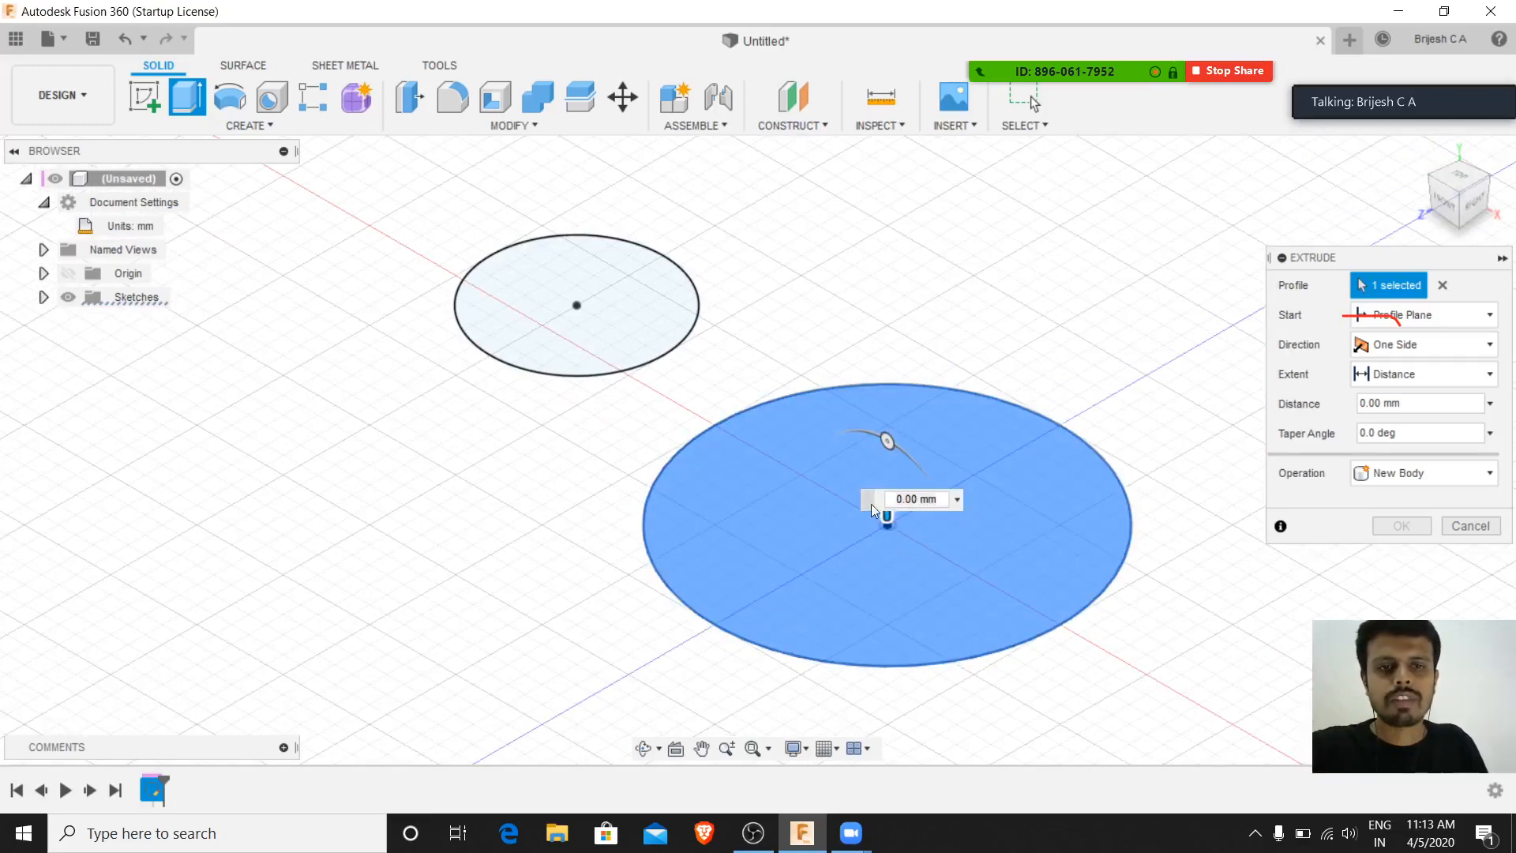
left_click_drag(888, 511, 888, 368)
type("50")
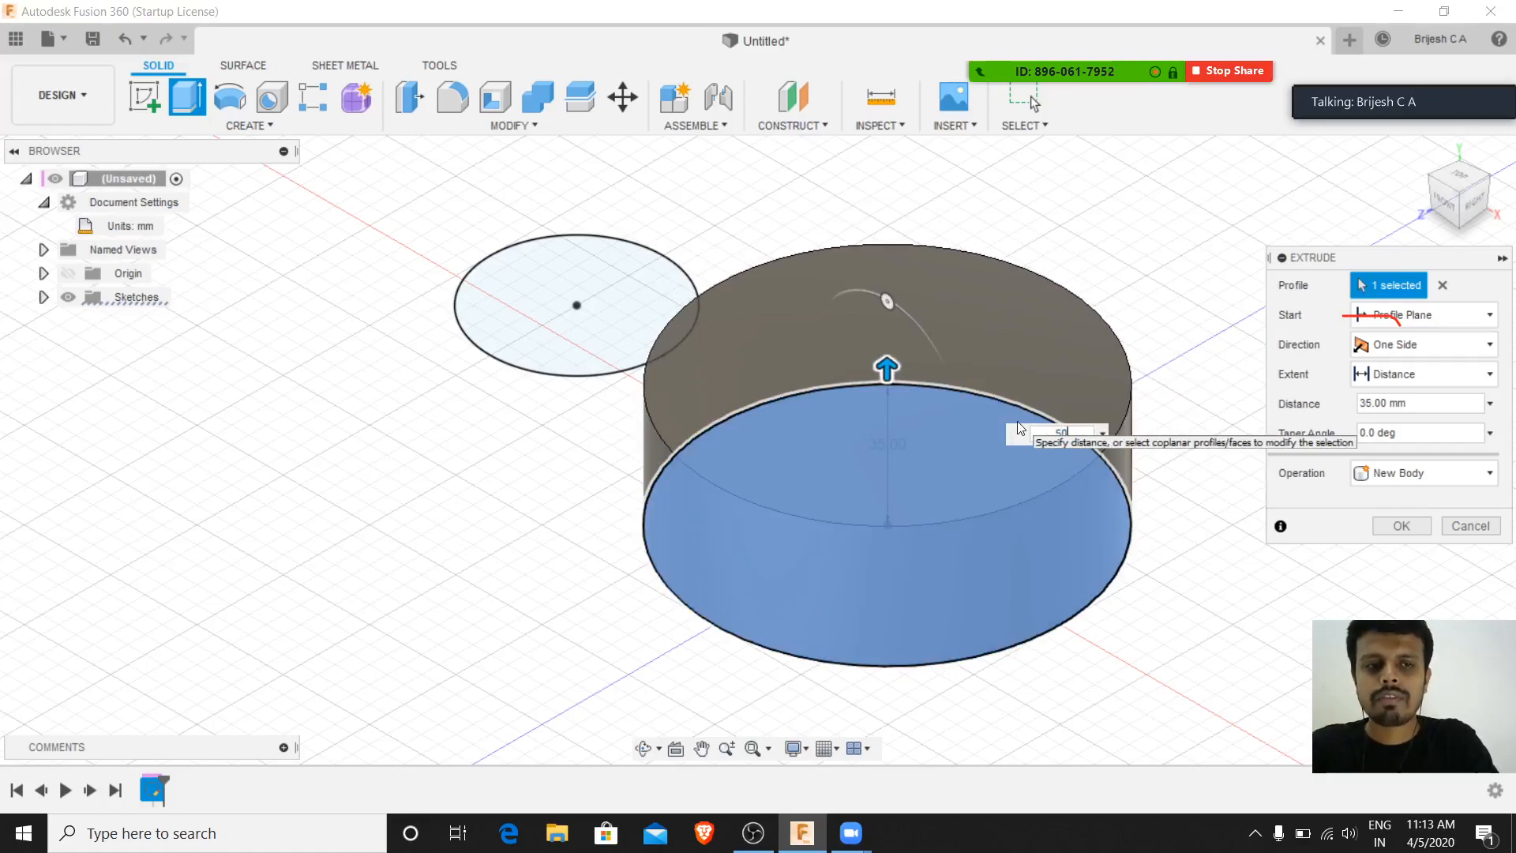
key("Return")
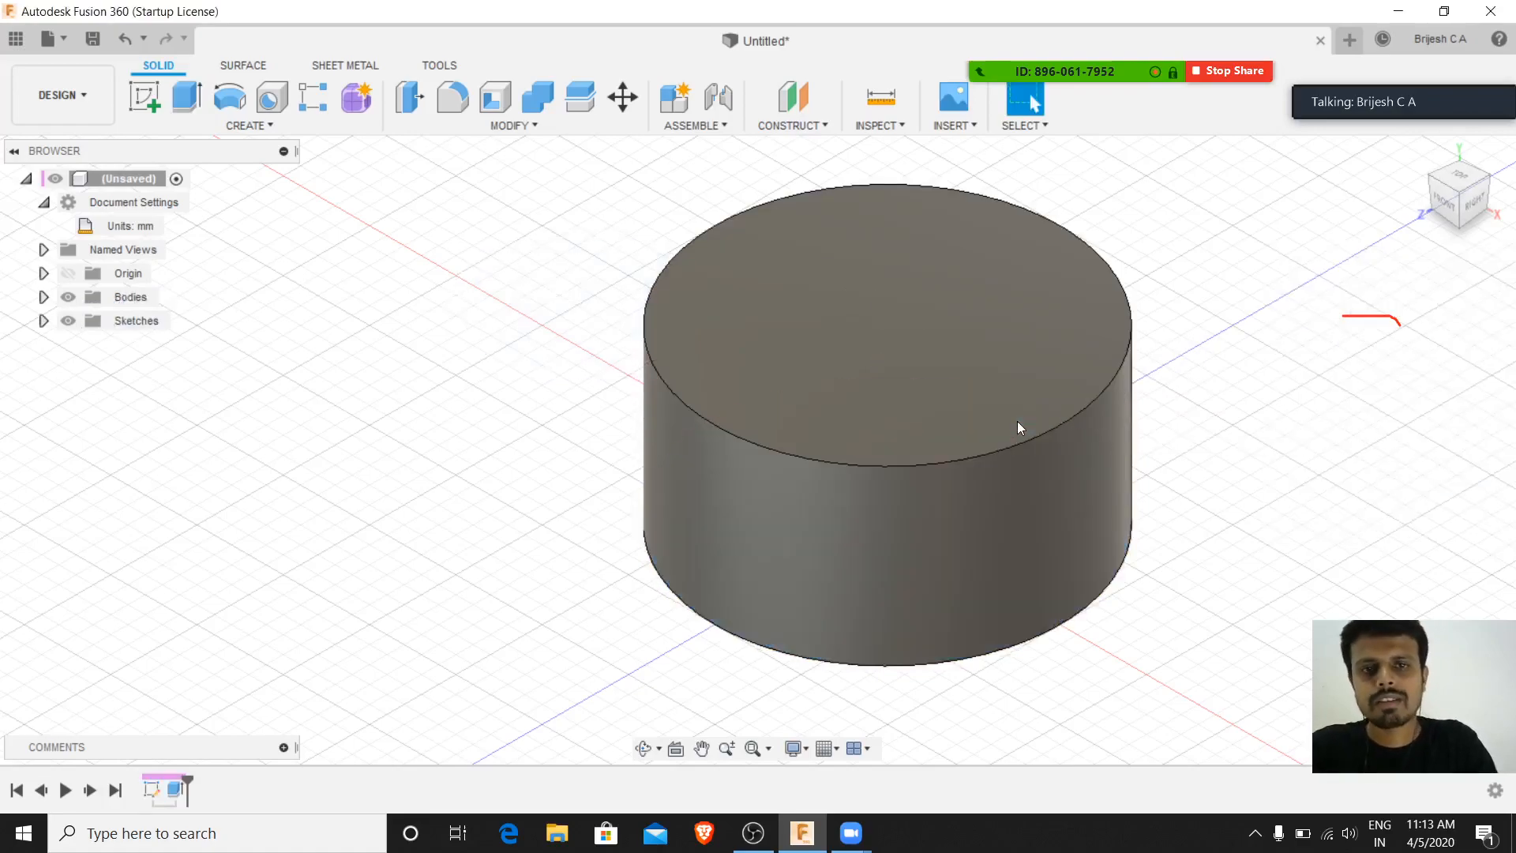
- Reopen the circles' sketch from the design history, inspect the 50 mm circle's profile in the home view, and leave the sketch
middle_click_drag(498, 576, 650, 565, "shift")
key("Escape")
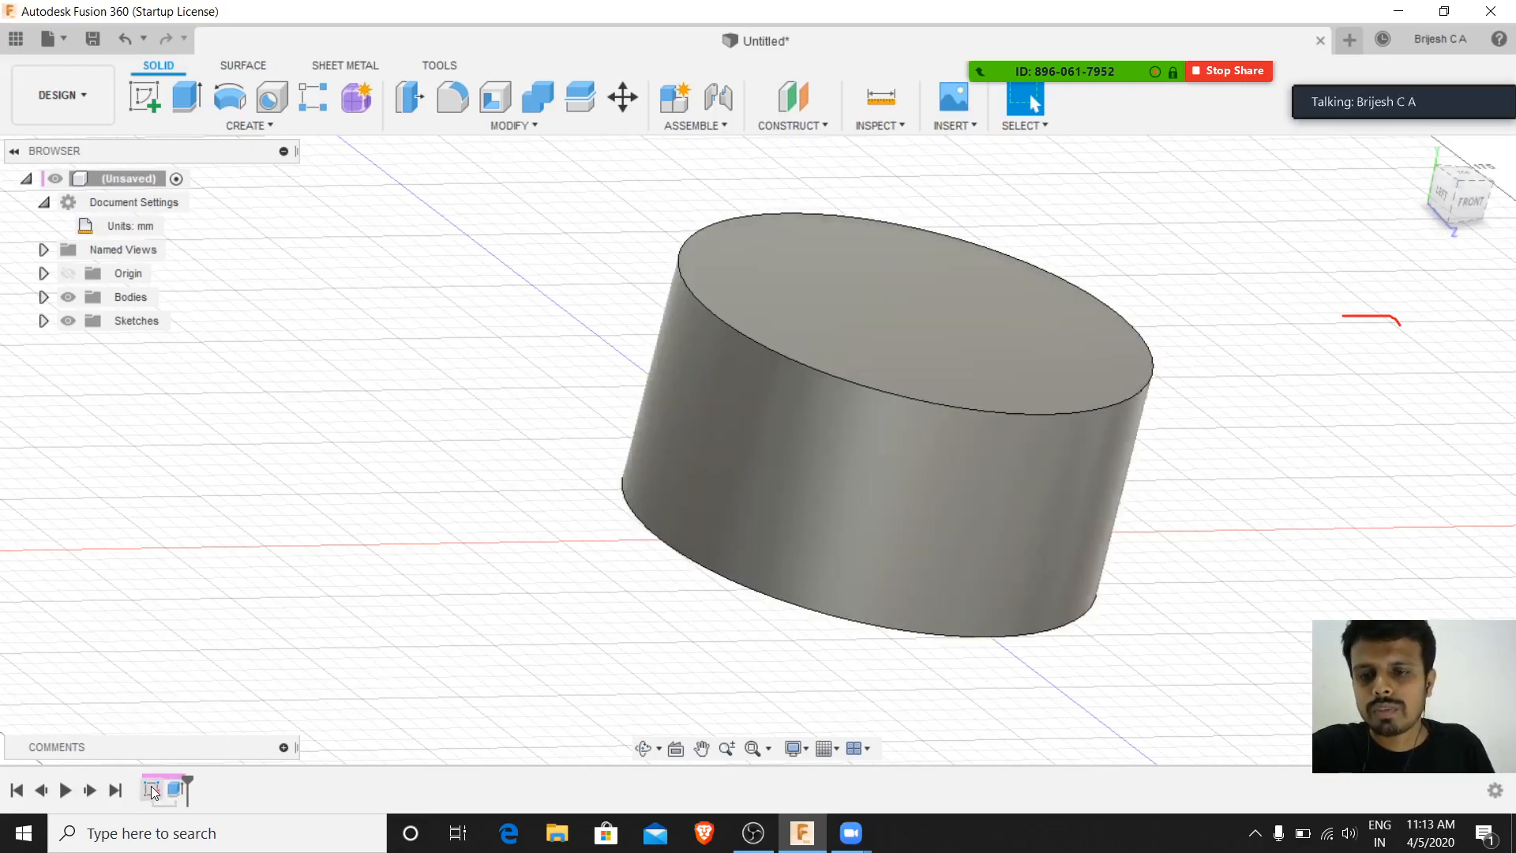
double_click(152, 789)
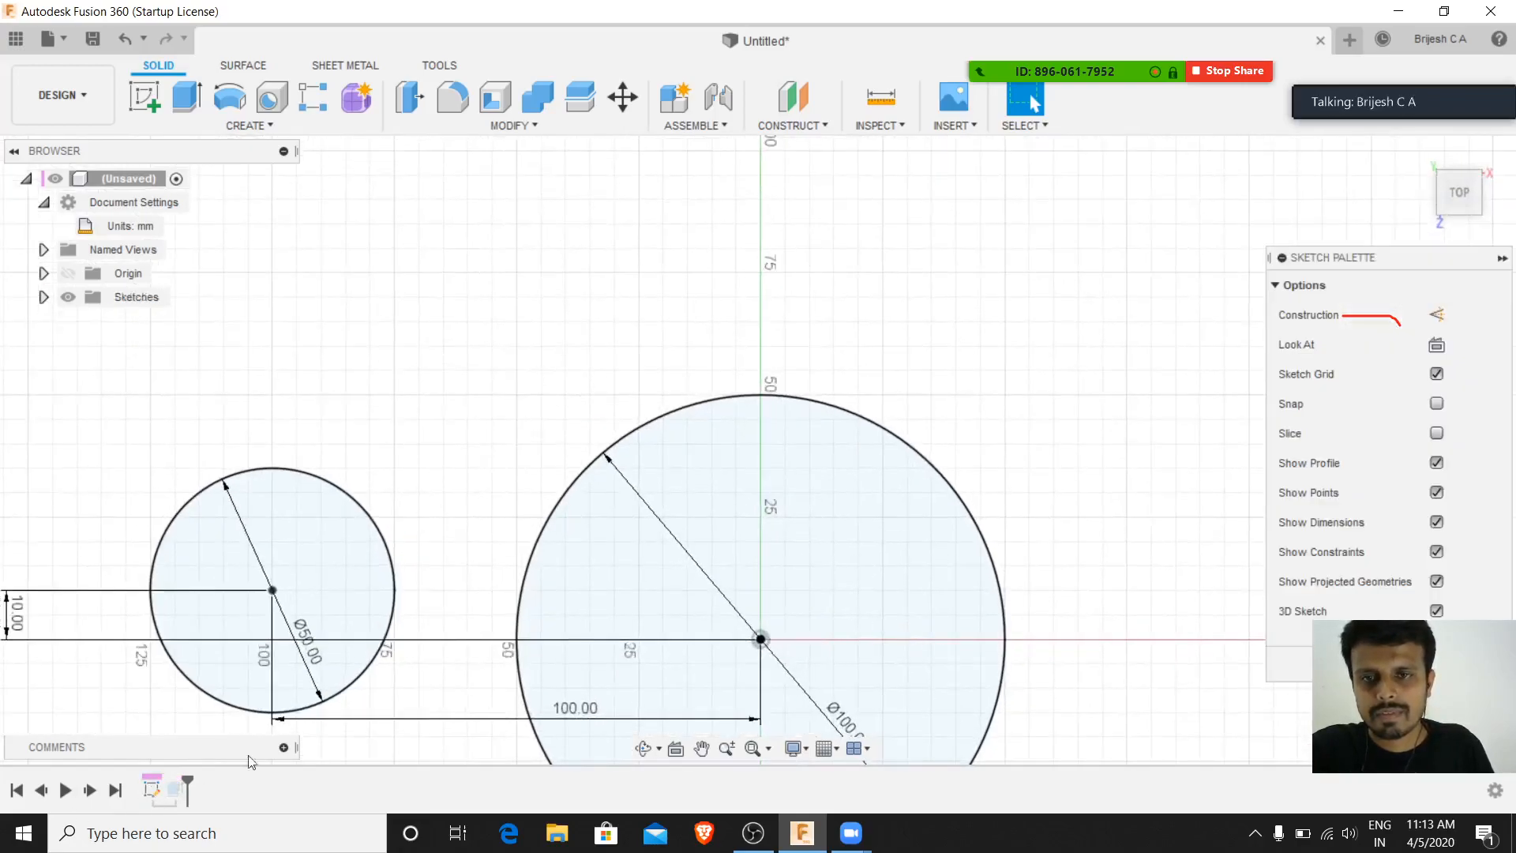
left_click(284, 538)
left_click(1420, 153)
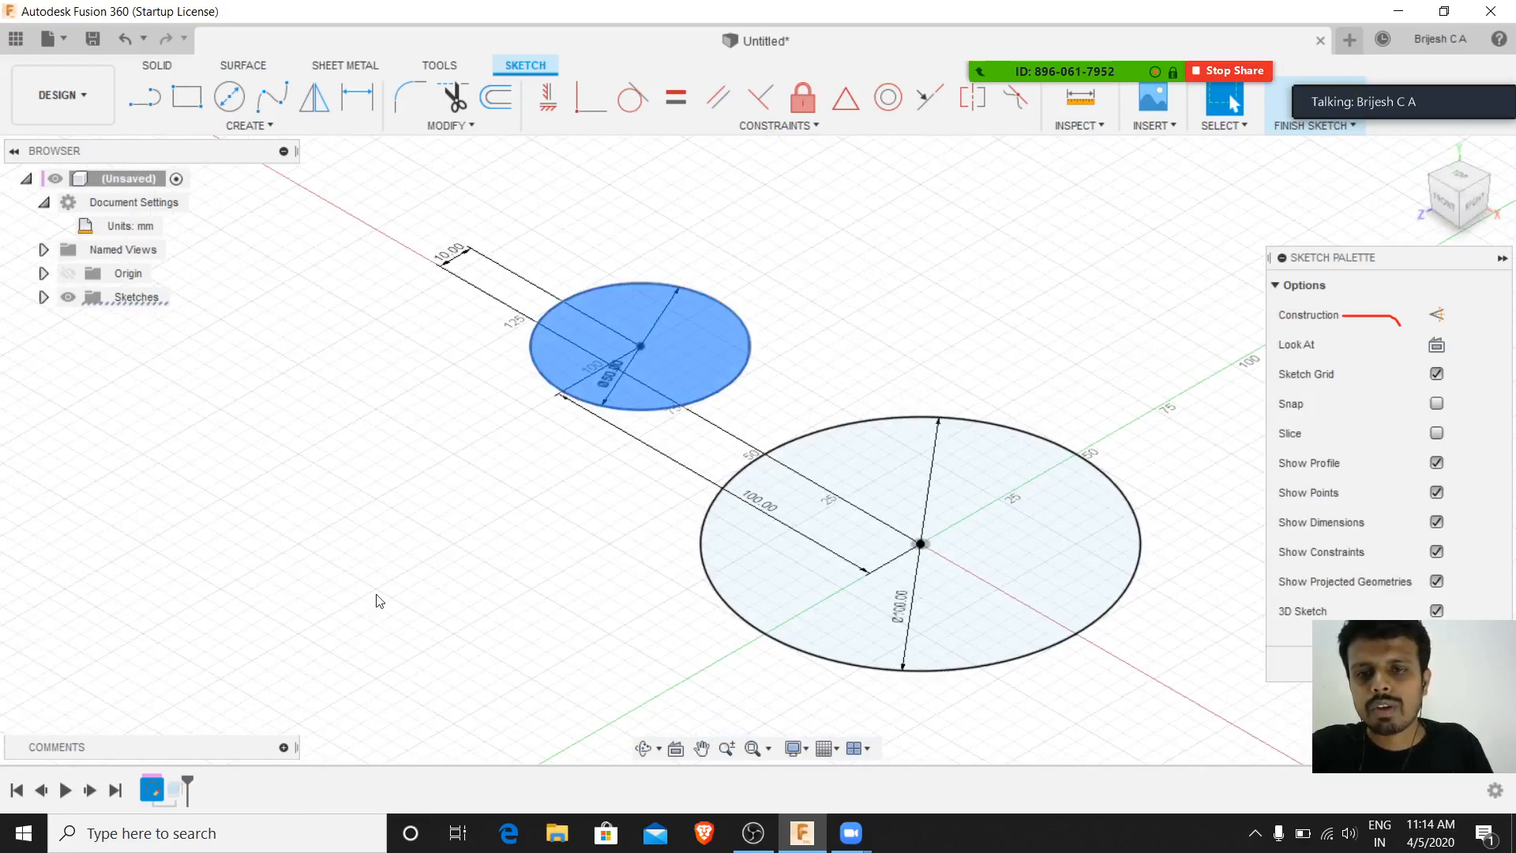
left_click(379, 601)
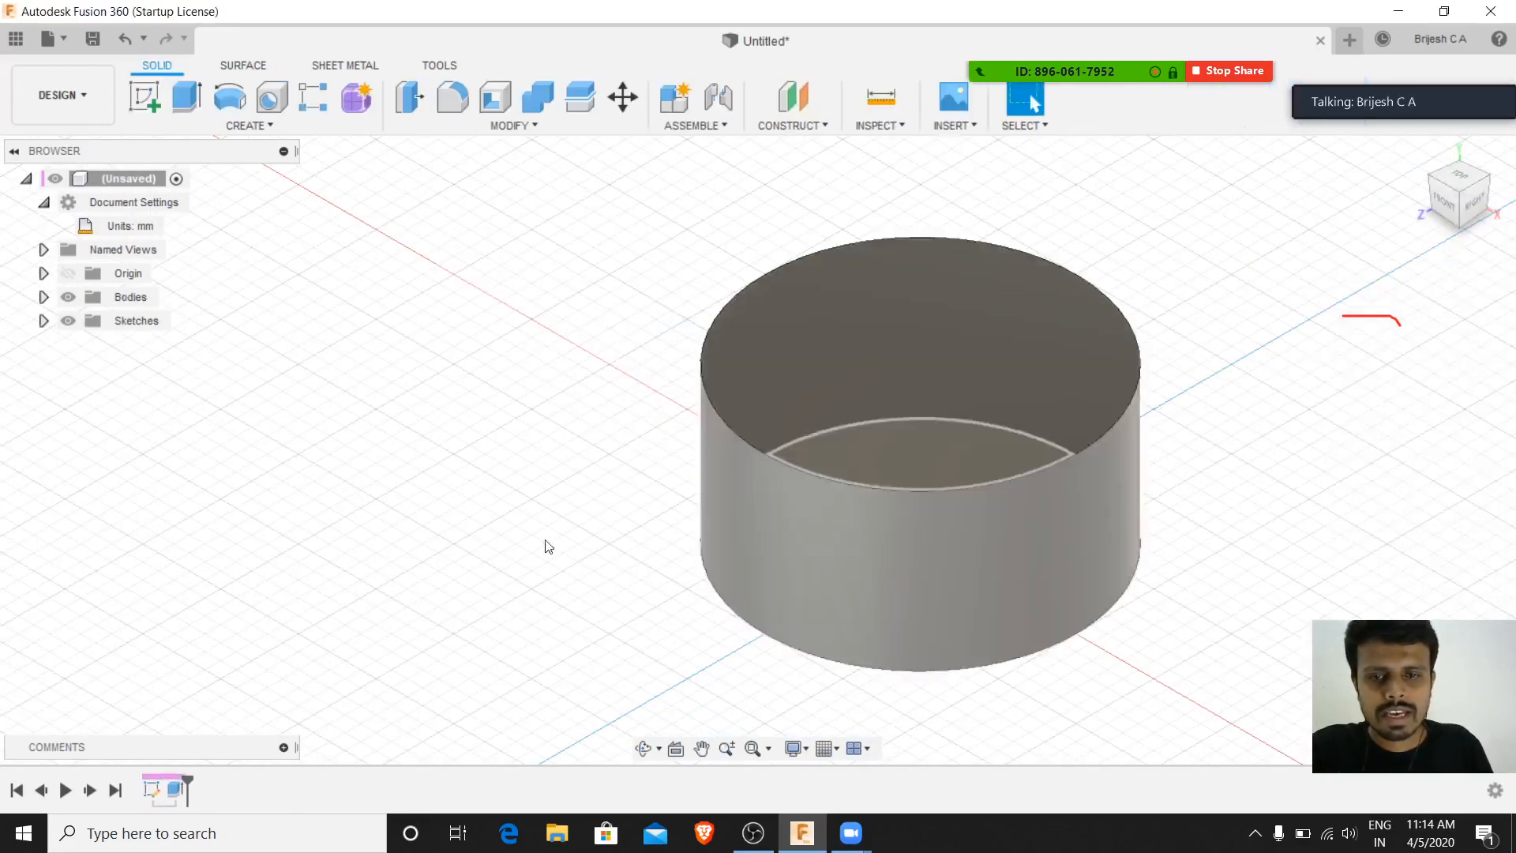
- Edit the extrusion to include the 50 mm circle's profile, keeping the 50 mm distance and the New Body operation
left_click(177, 790)
right_click(176, 791)
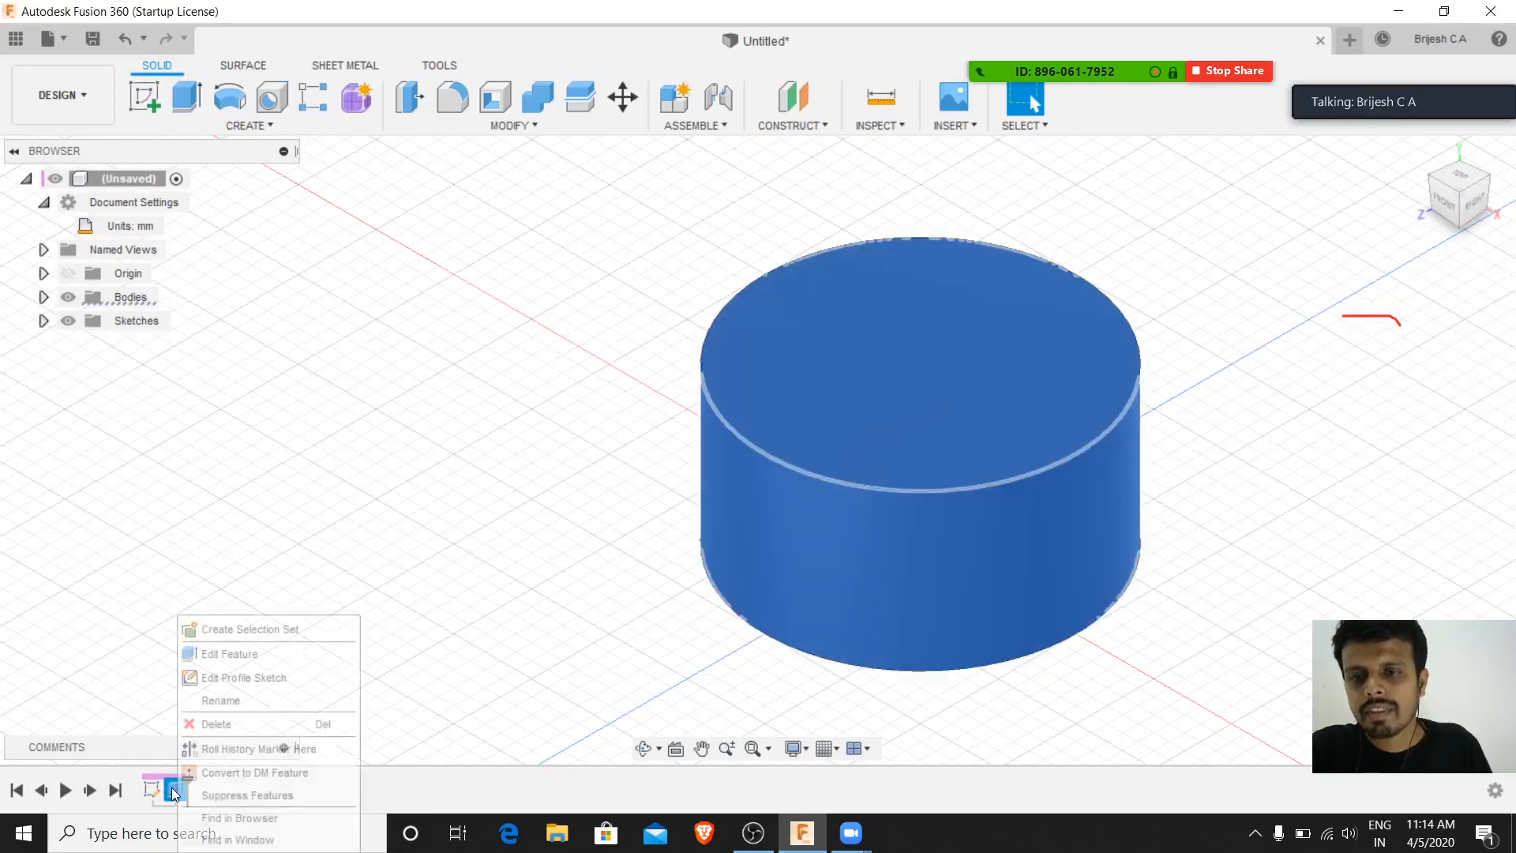
left_click(251, 654)
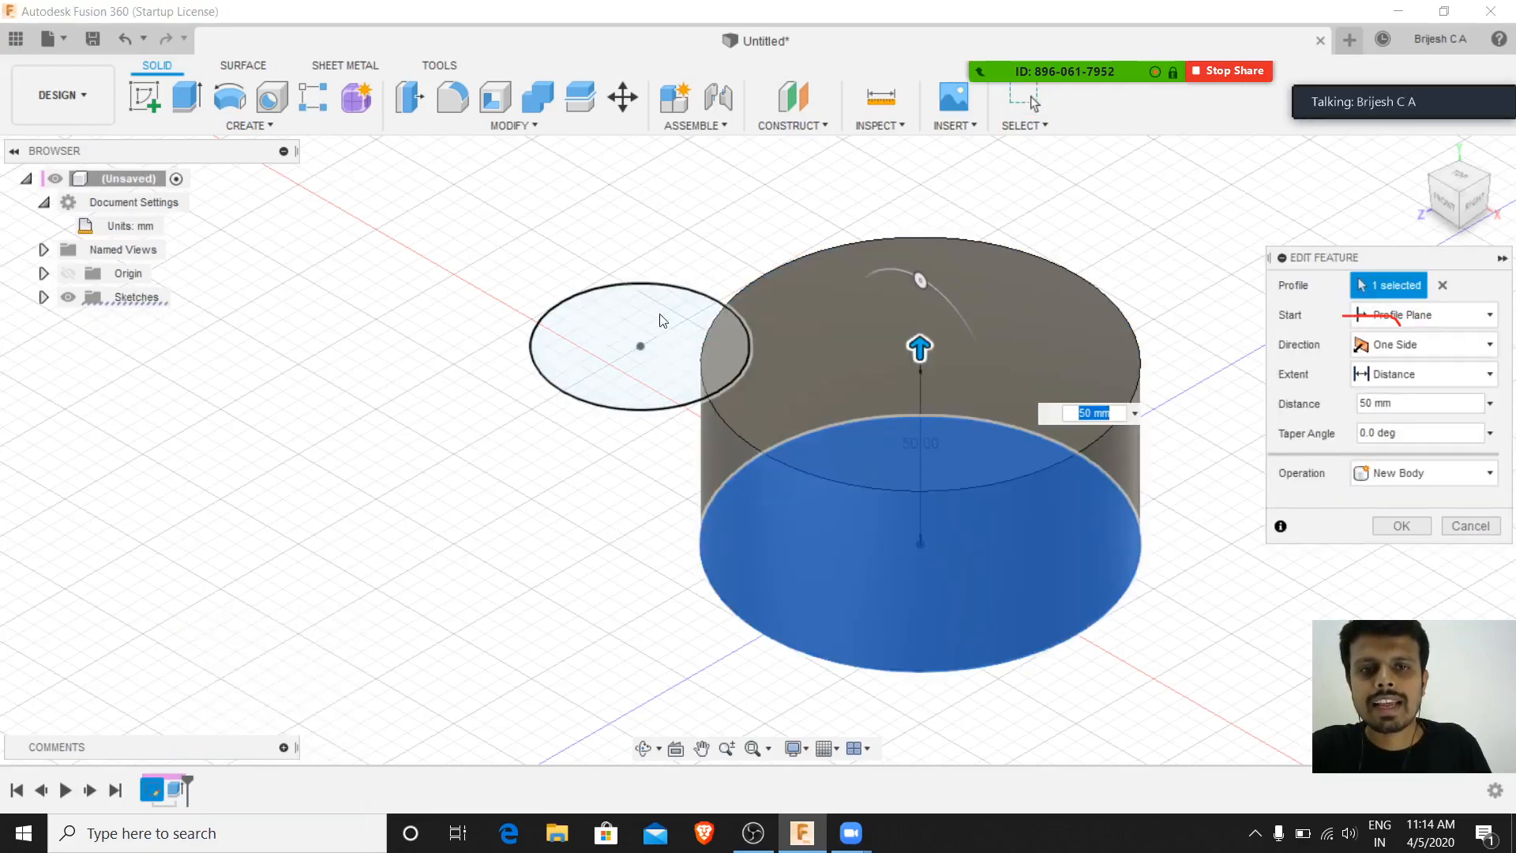
left_click(660, 314)
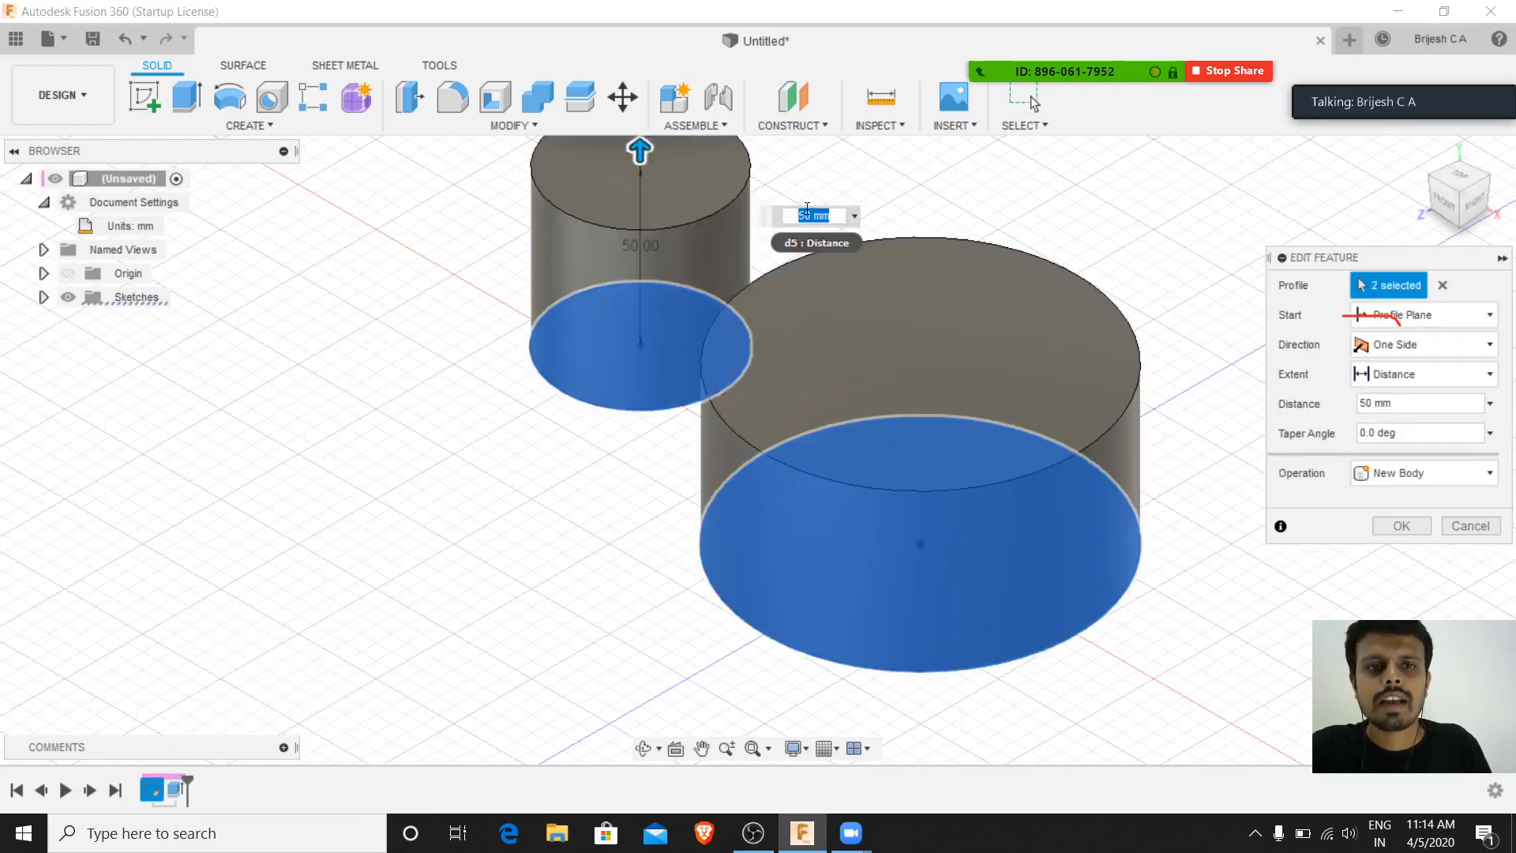
key("Return")
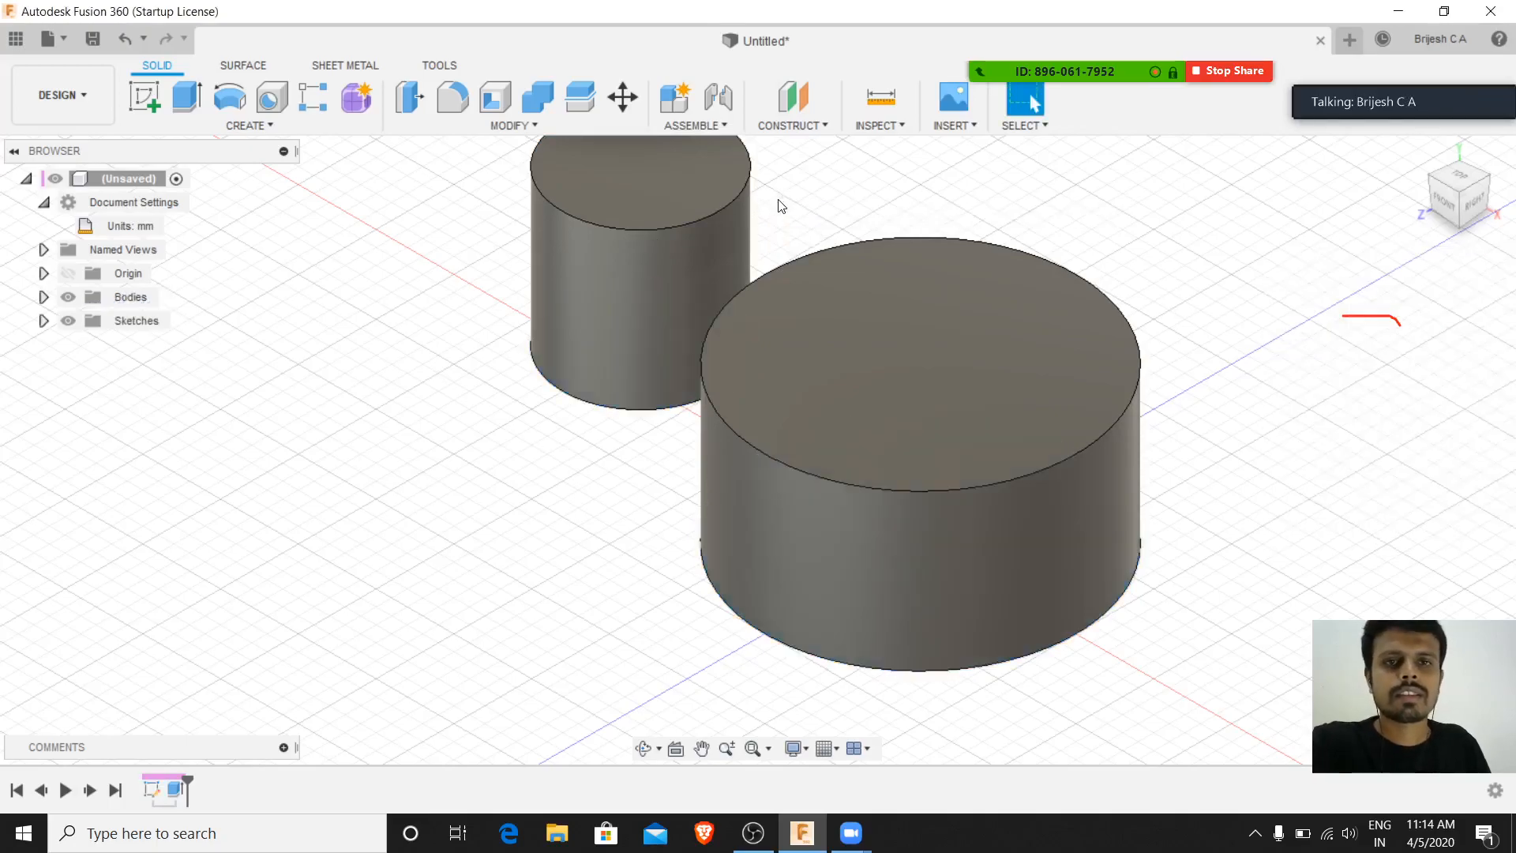
- List the model's bodies and toggle the visibility of each cylinder off and on in turn
middle_click_drag(561, 616, 573, 547, "shift")
left_click(44, 298)
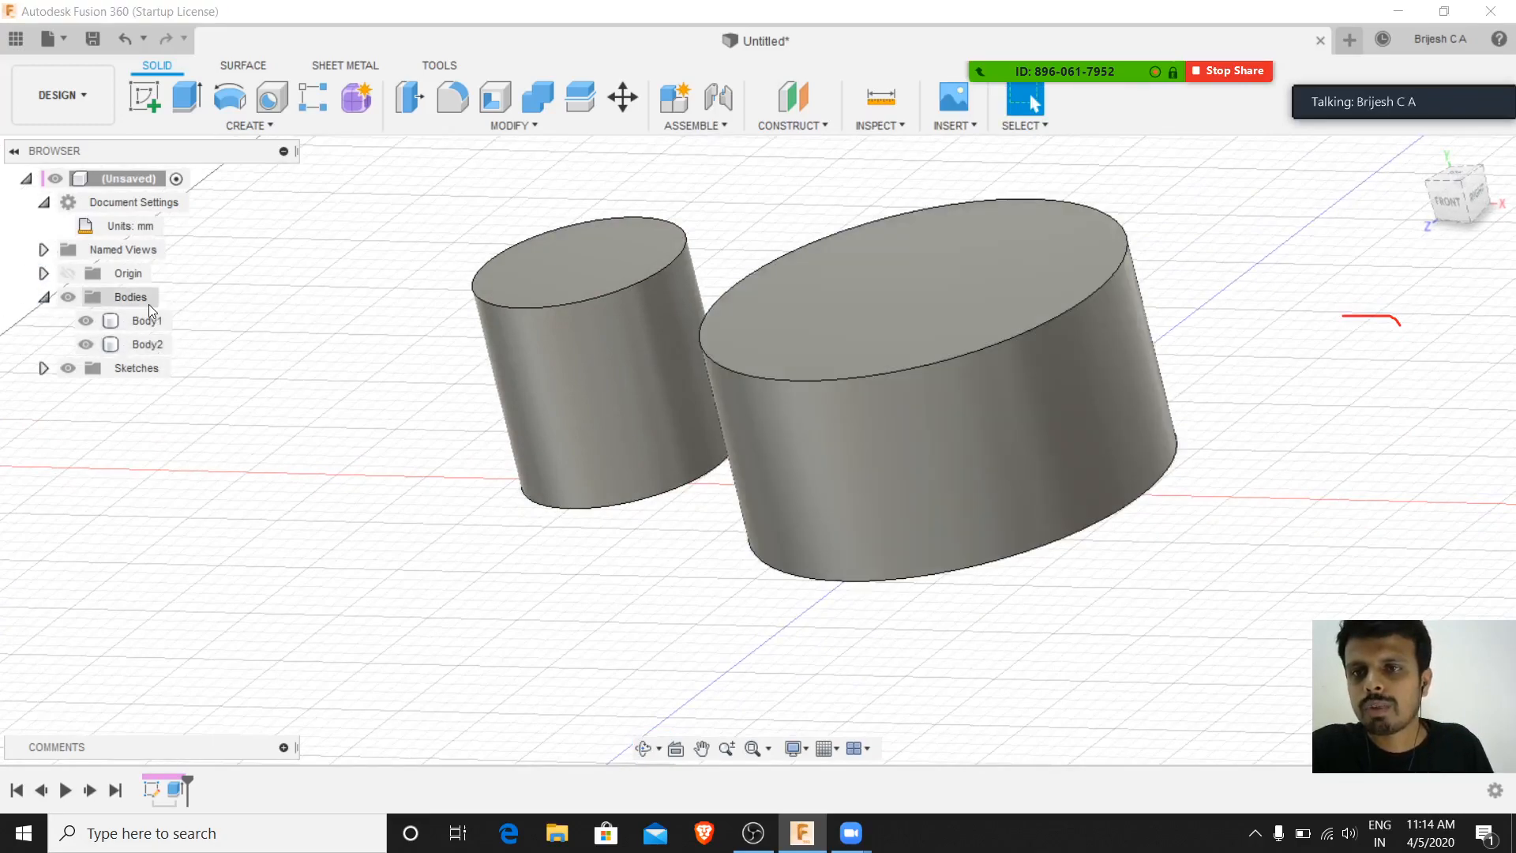
left_click(87, 321)
left_click(87, 321)
left_click(86, 345)
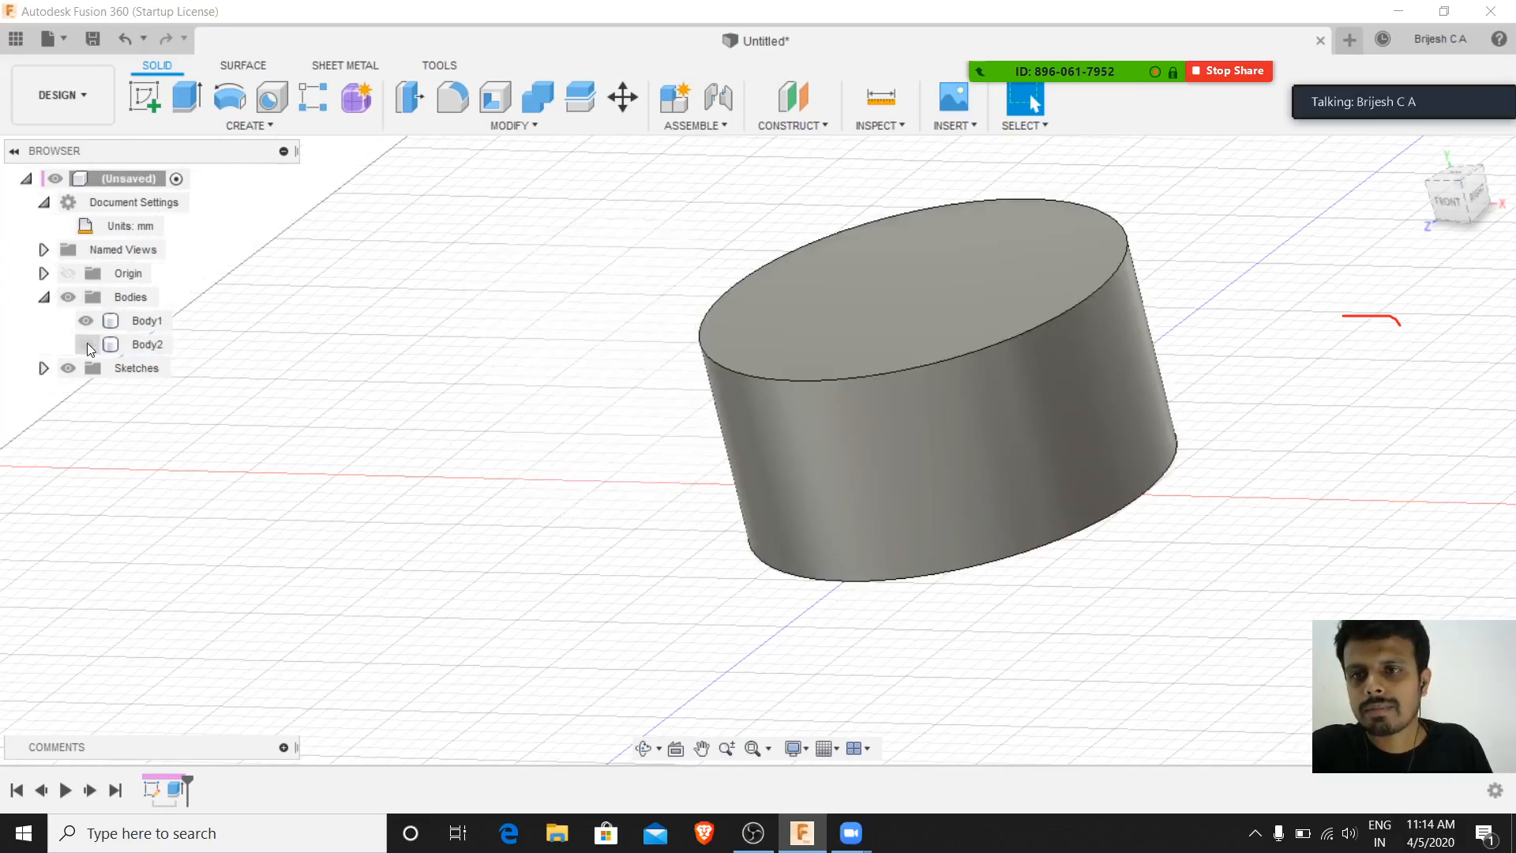
left_click(86, 345)
- List the model's sketches and highlight Sketch1 to examine its profiles beneath the cylinders, finishing with nothing selected
middle_click_drag(743, 531, 322, 487, "shift")
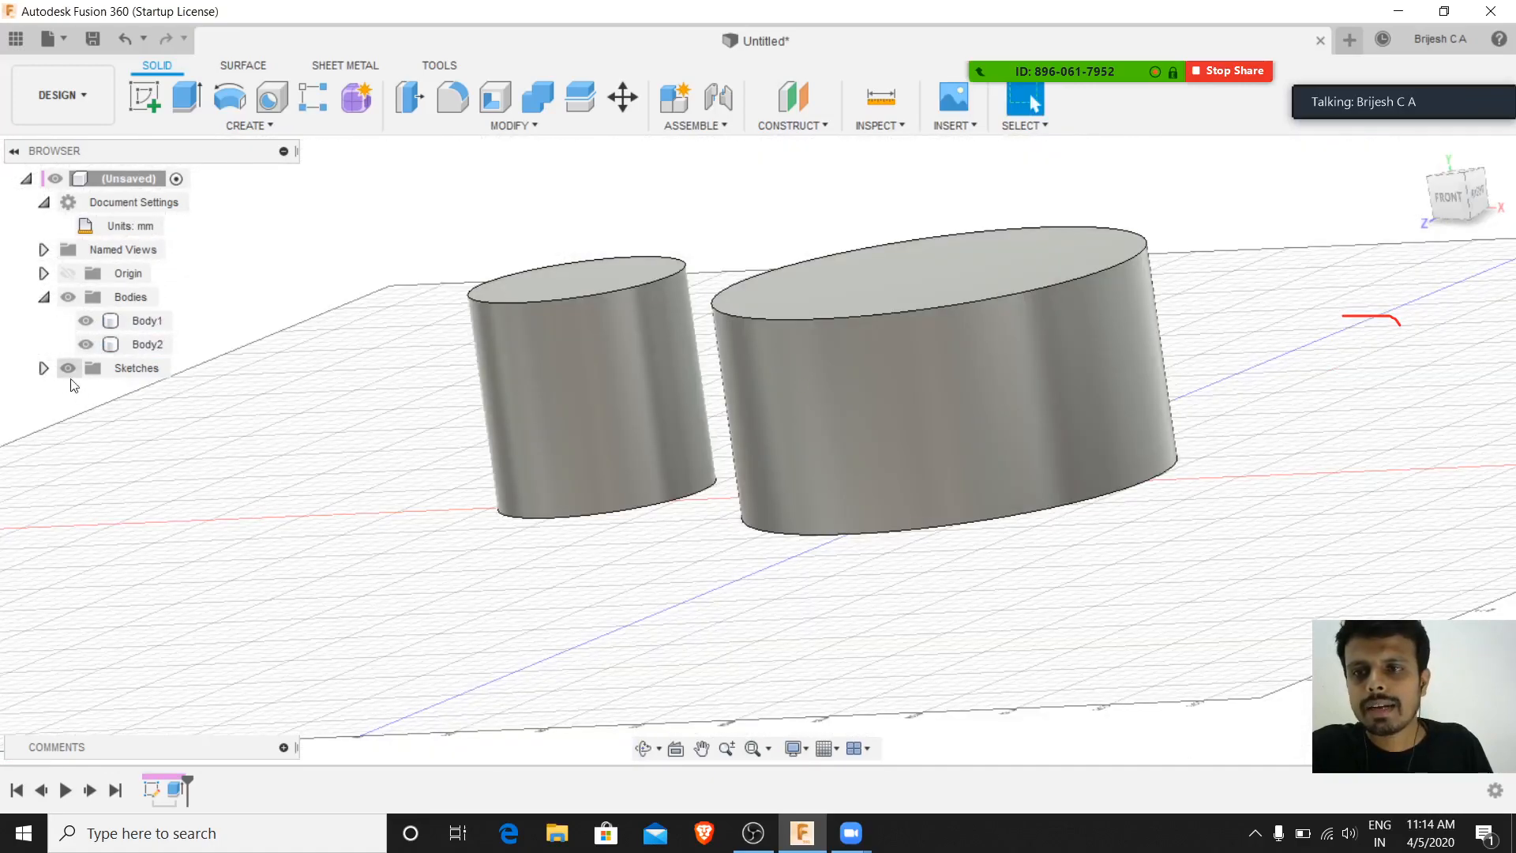
left_click(44, 368)
left_click(129, 393)
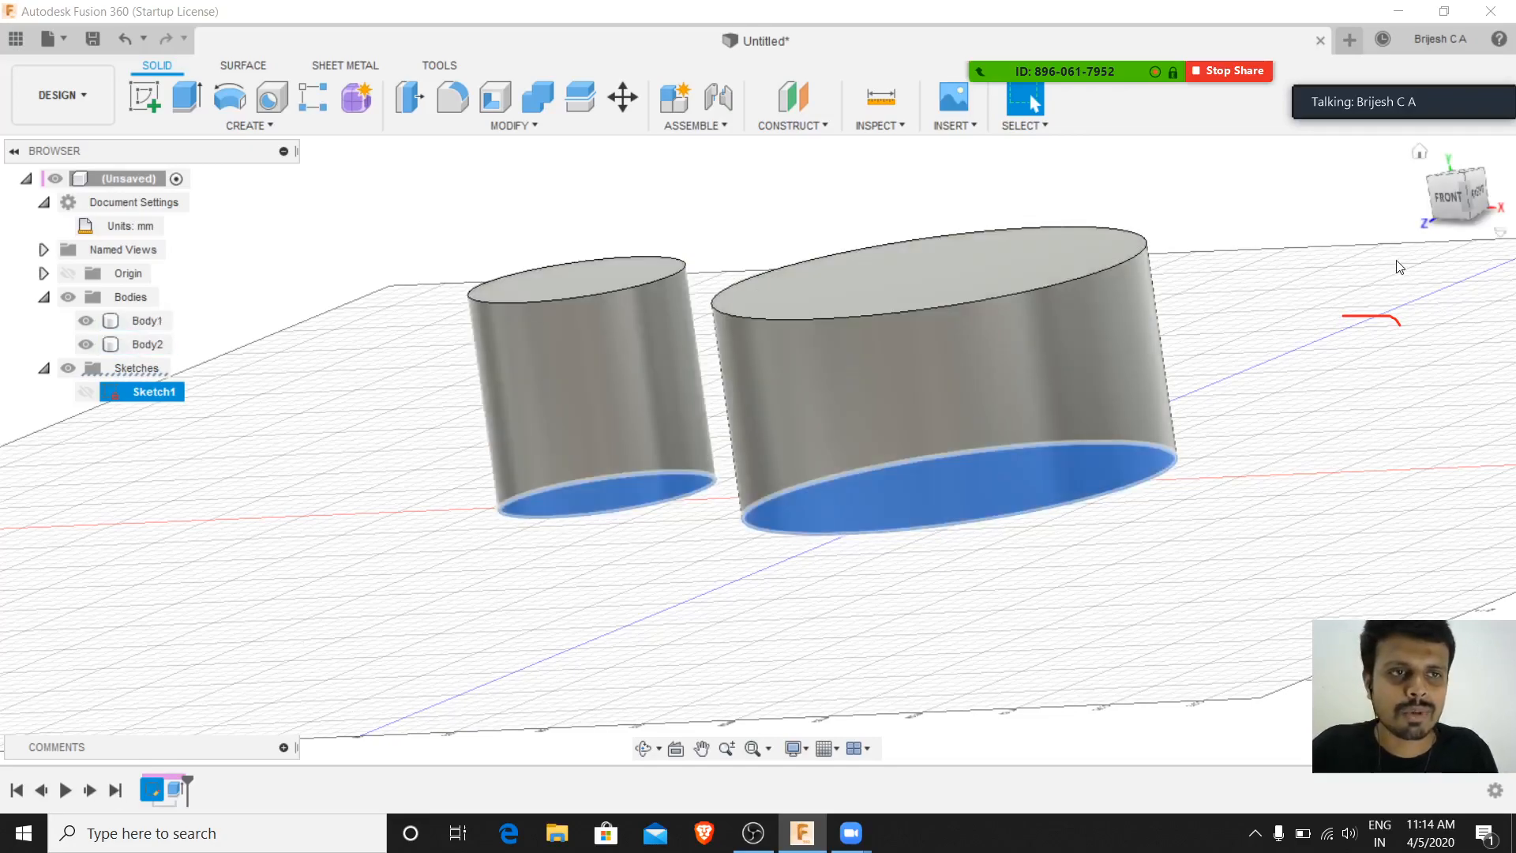
left_click(1419, 153)
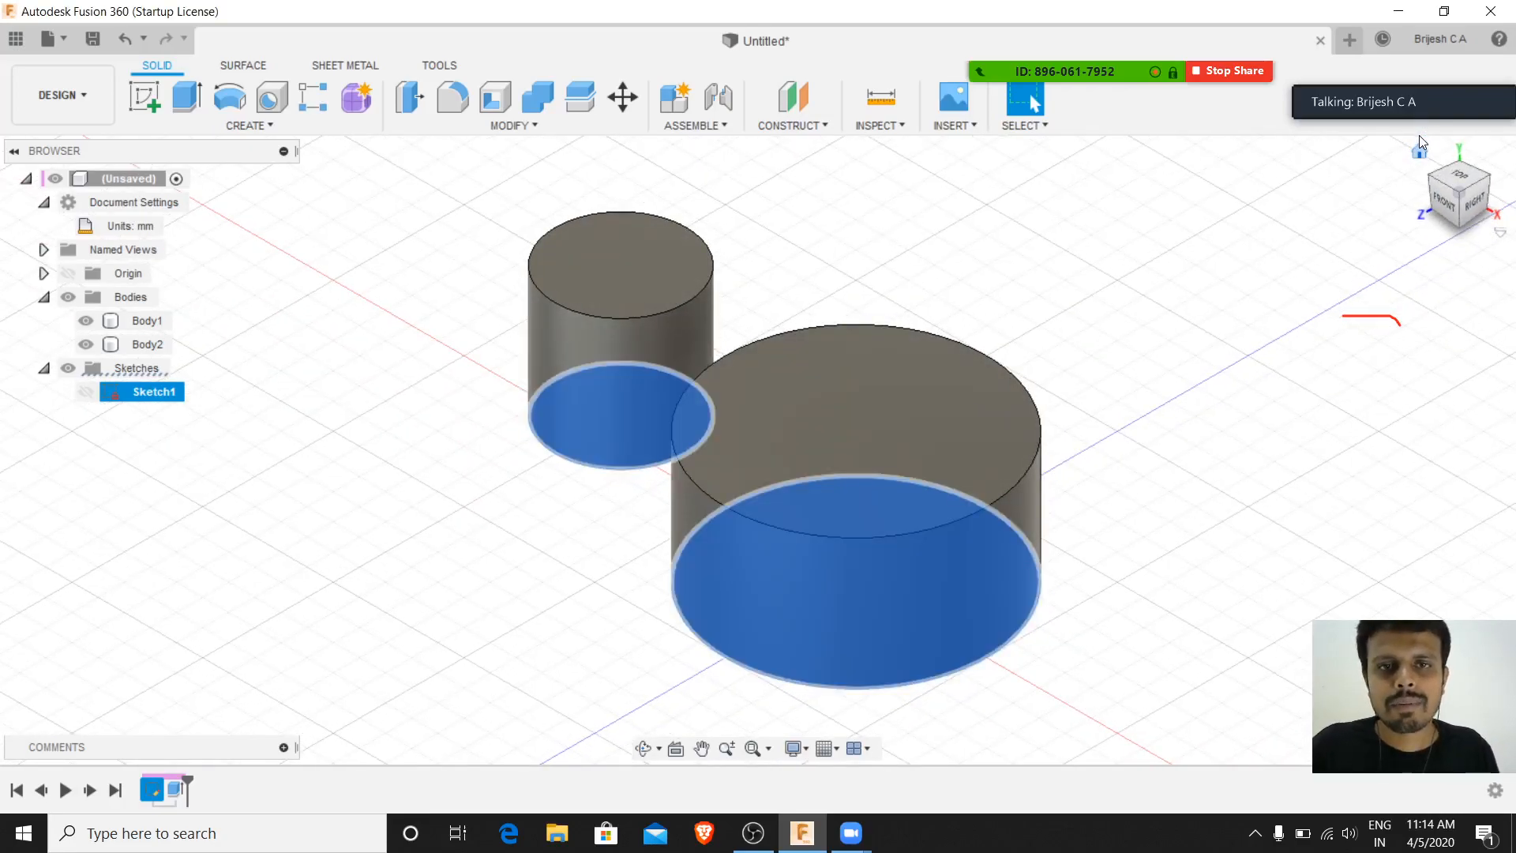
left_click(1034, 316)
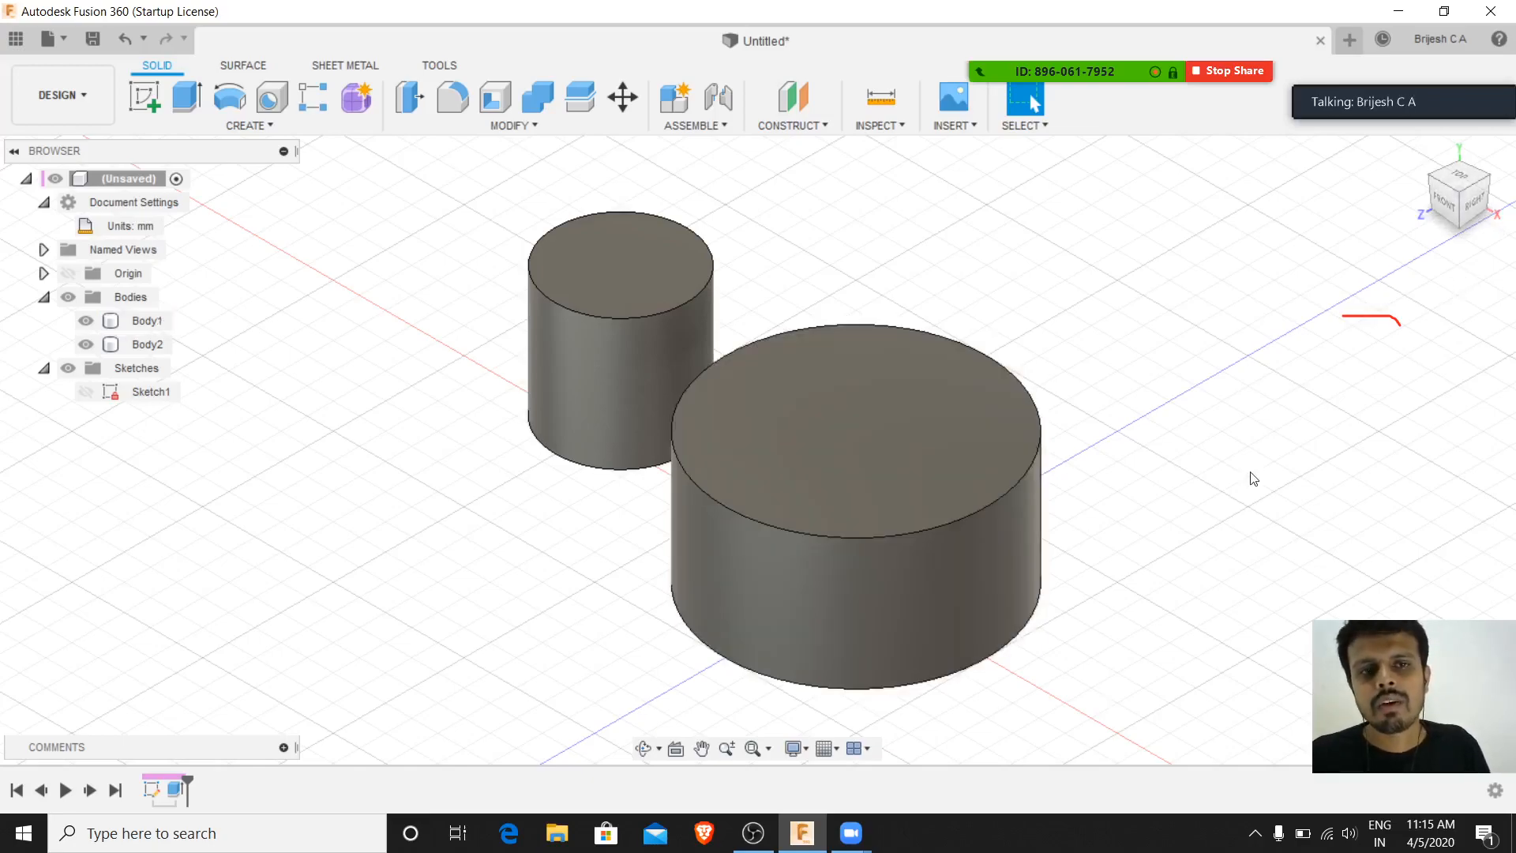
- Create a new sketch on the top face of the large cylinder
left_click(250, 125)
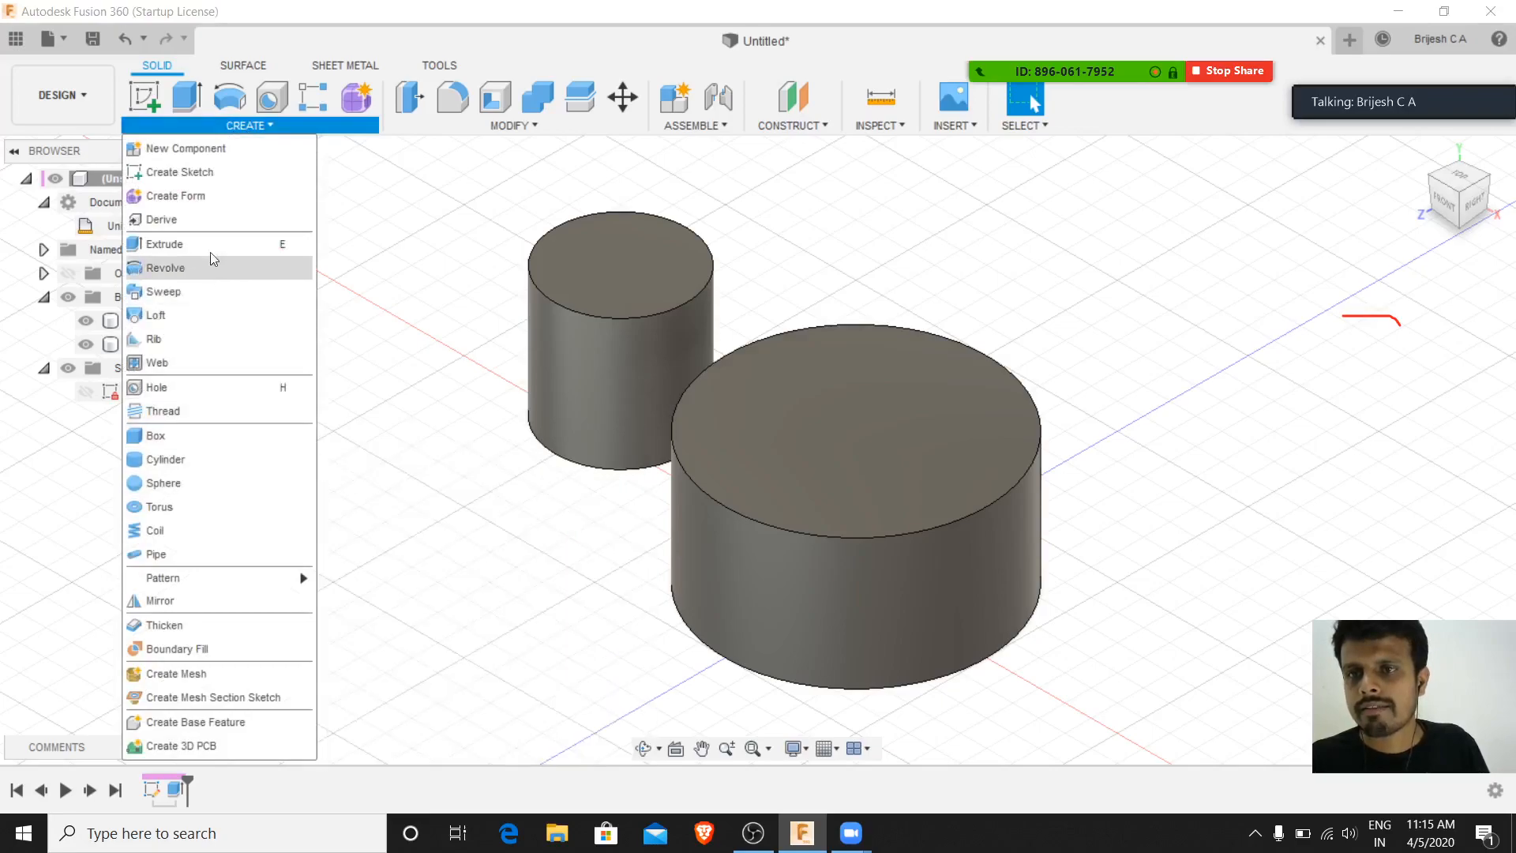
left_click(203, 174)
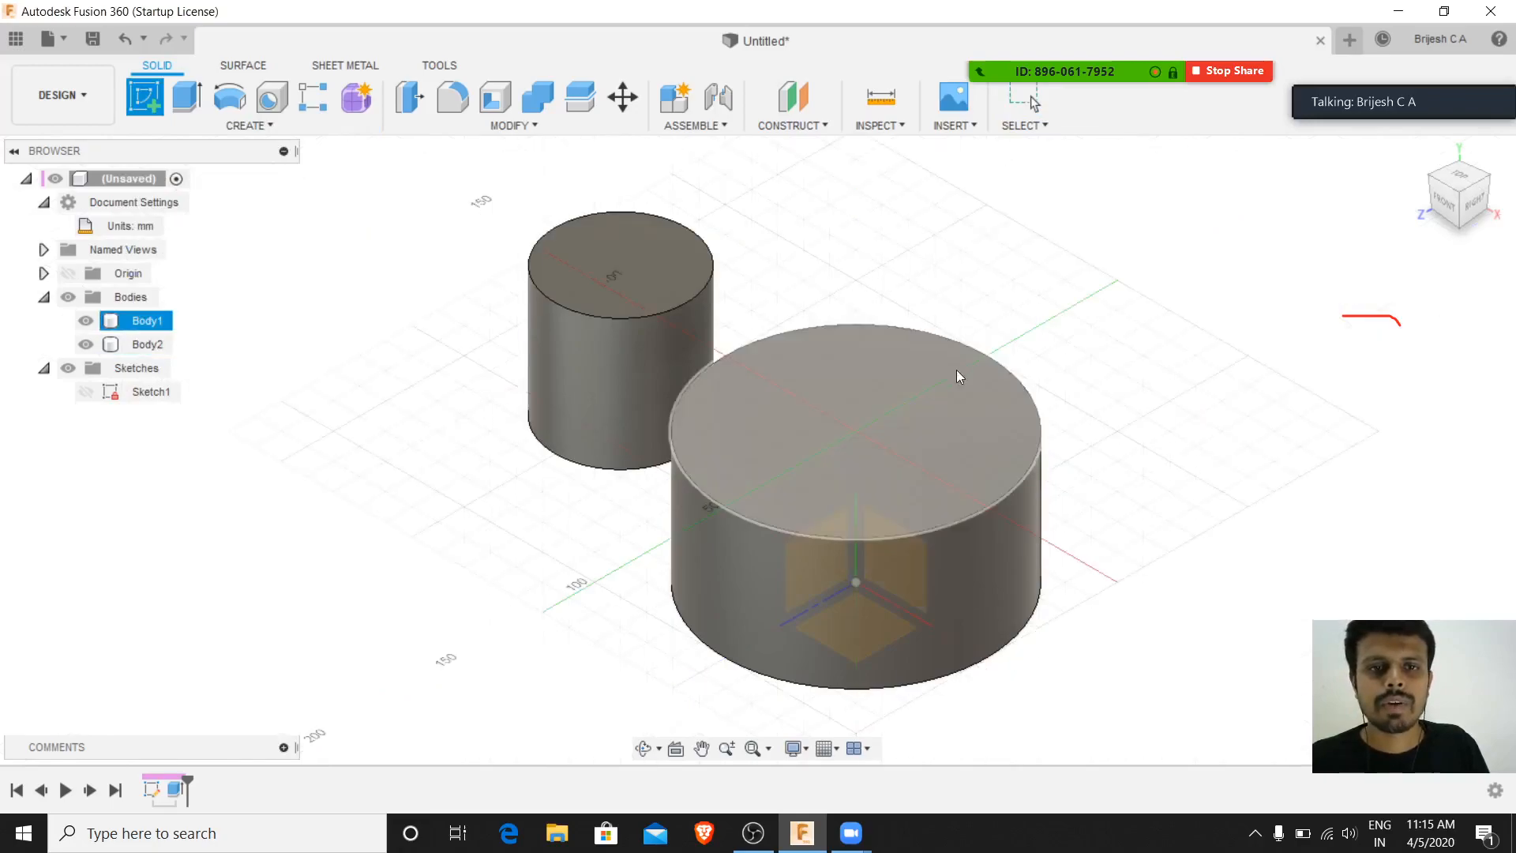
left_click(797, 416)
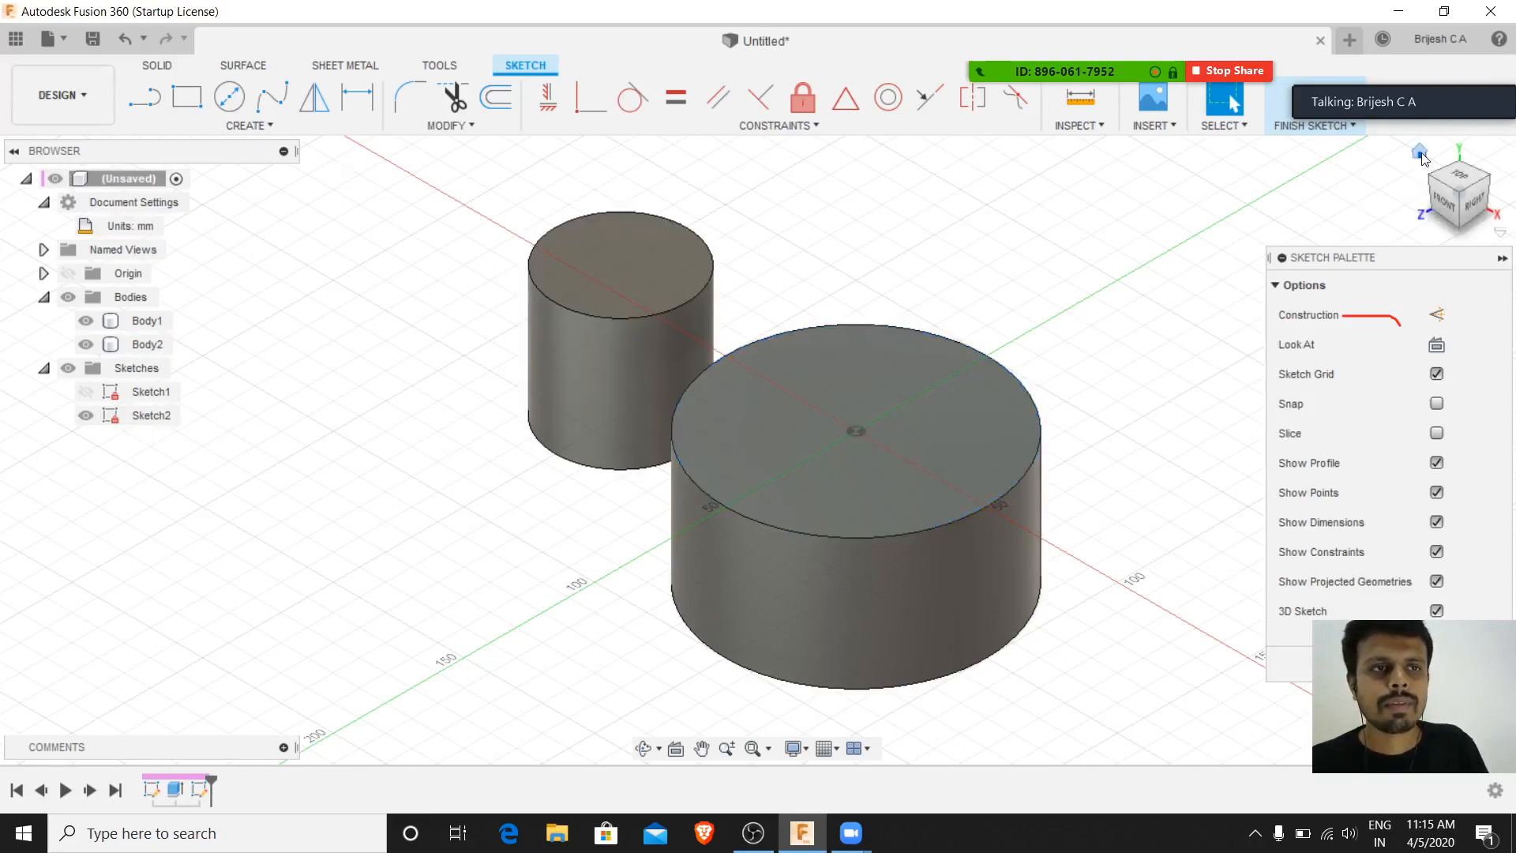
- Offset the large cylinder's circular top edge by 2 mm in the sketch, with chain selection on
left_click(1461, 178)
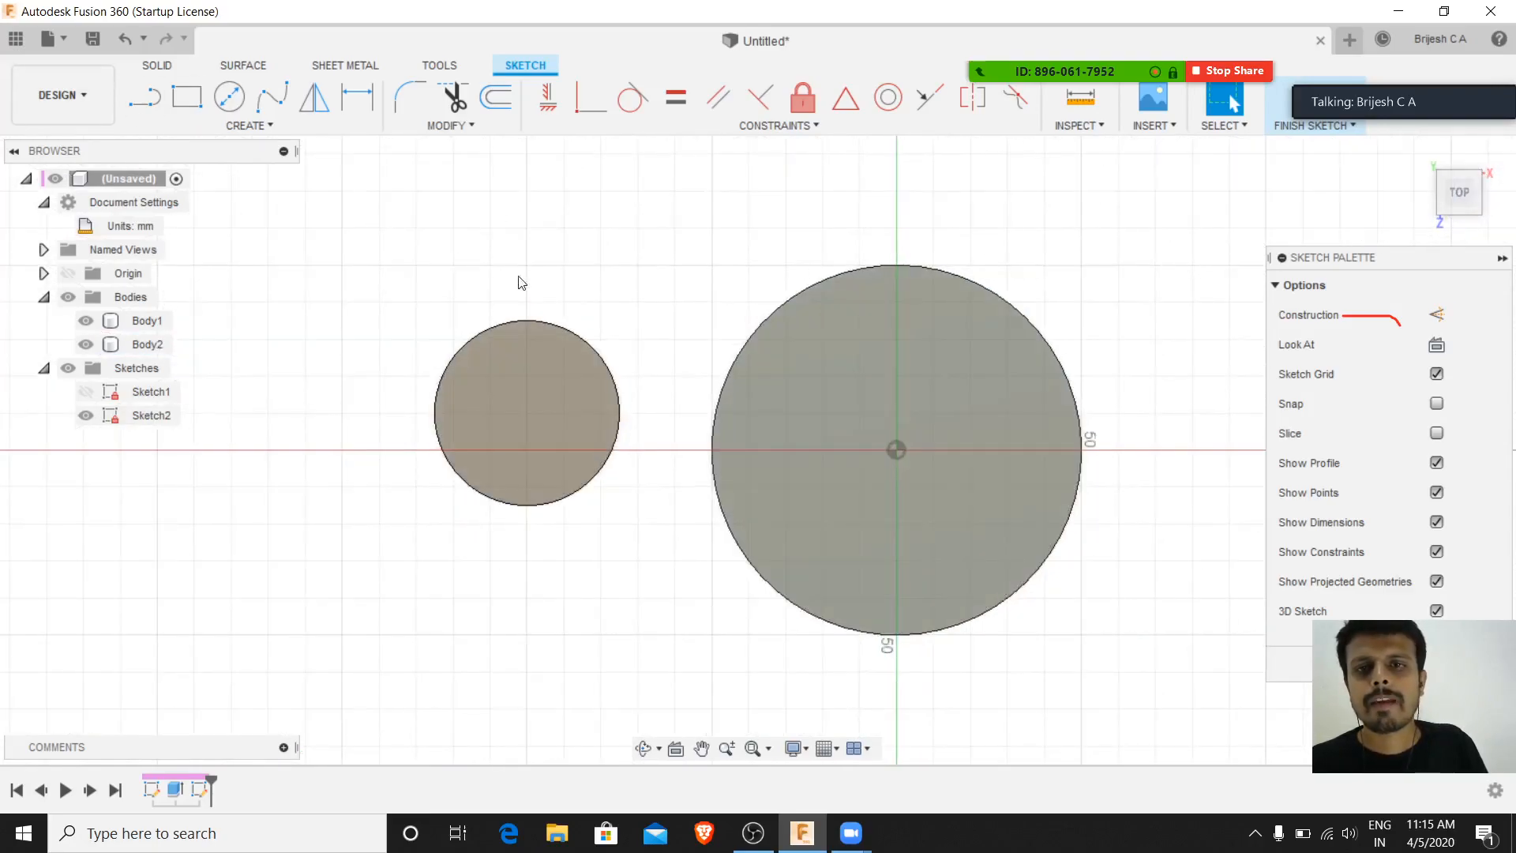
left_click(232, 128)
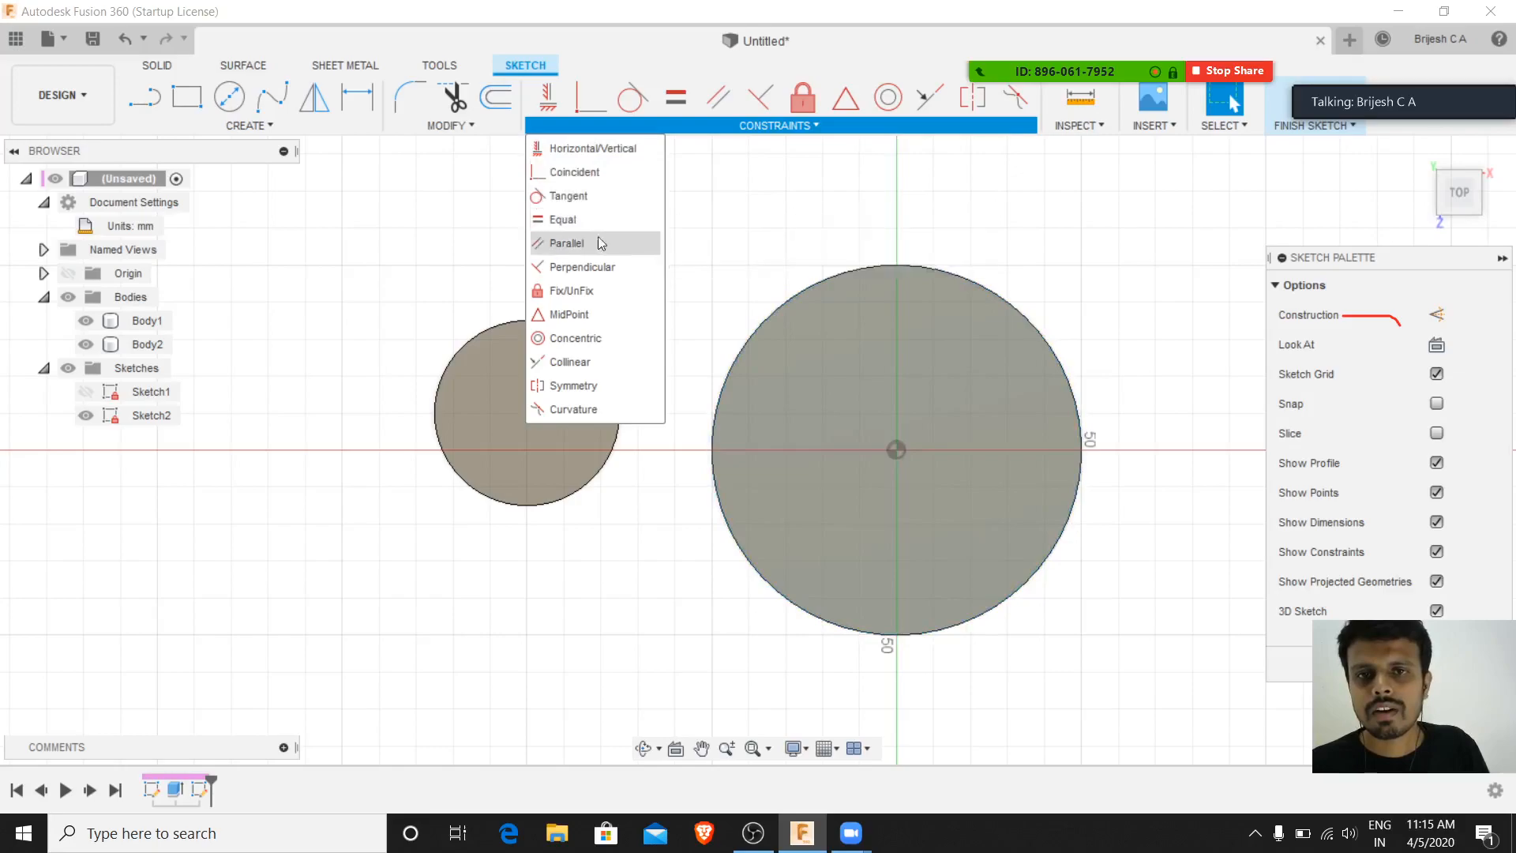
left_click(497, 99)
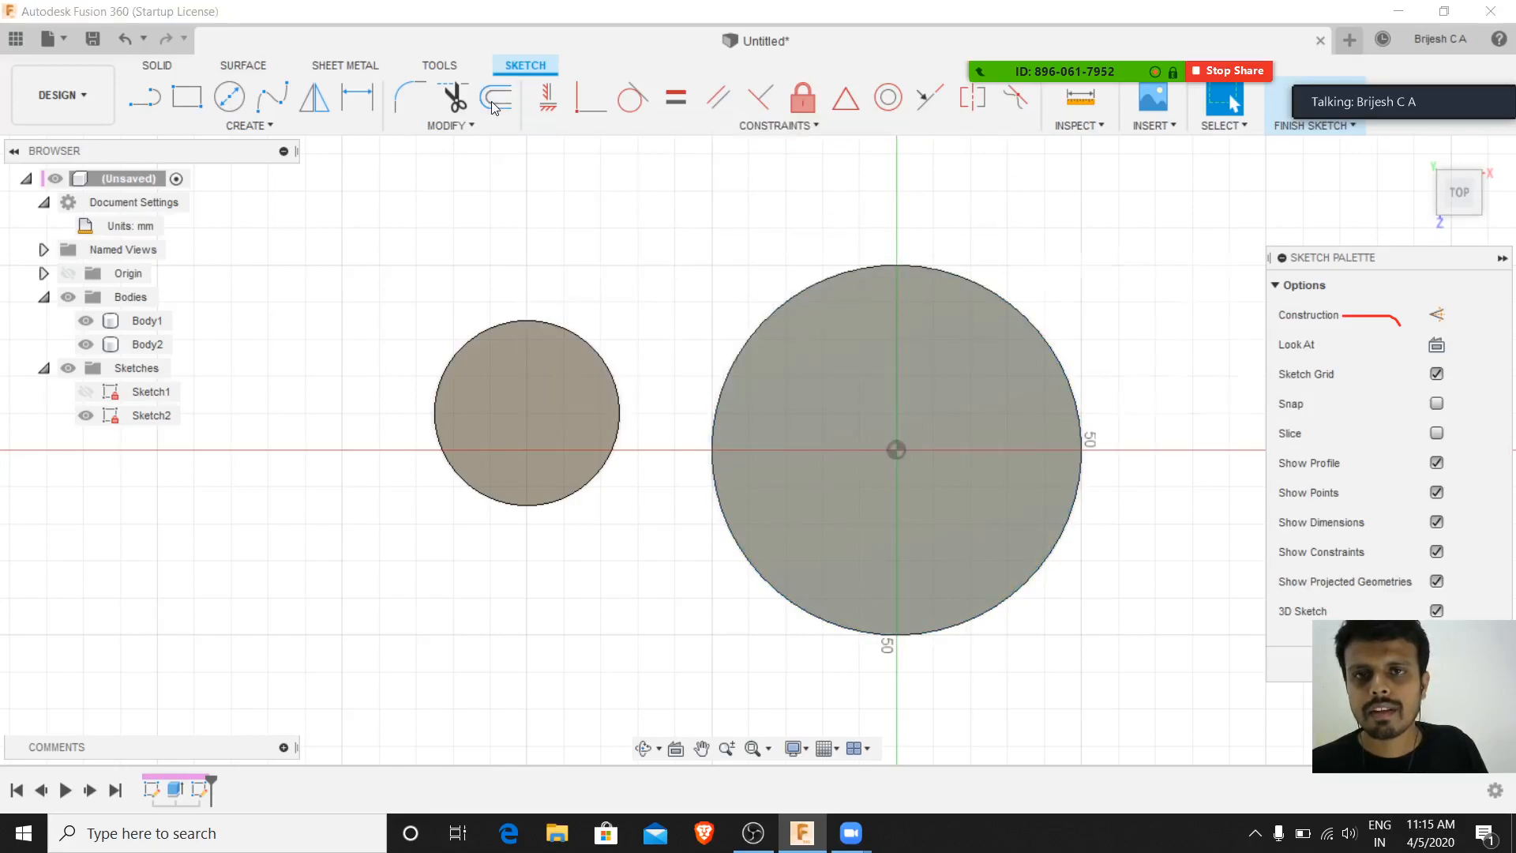
left_click(811, 286)
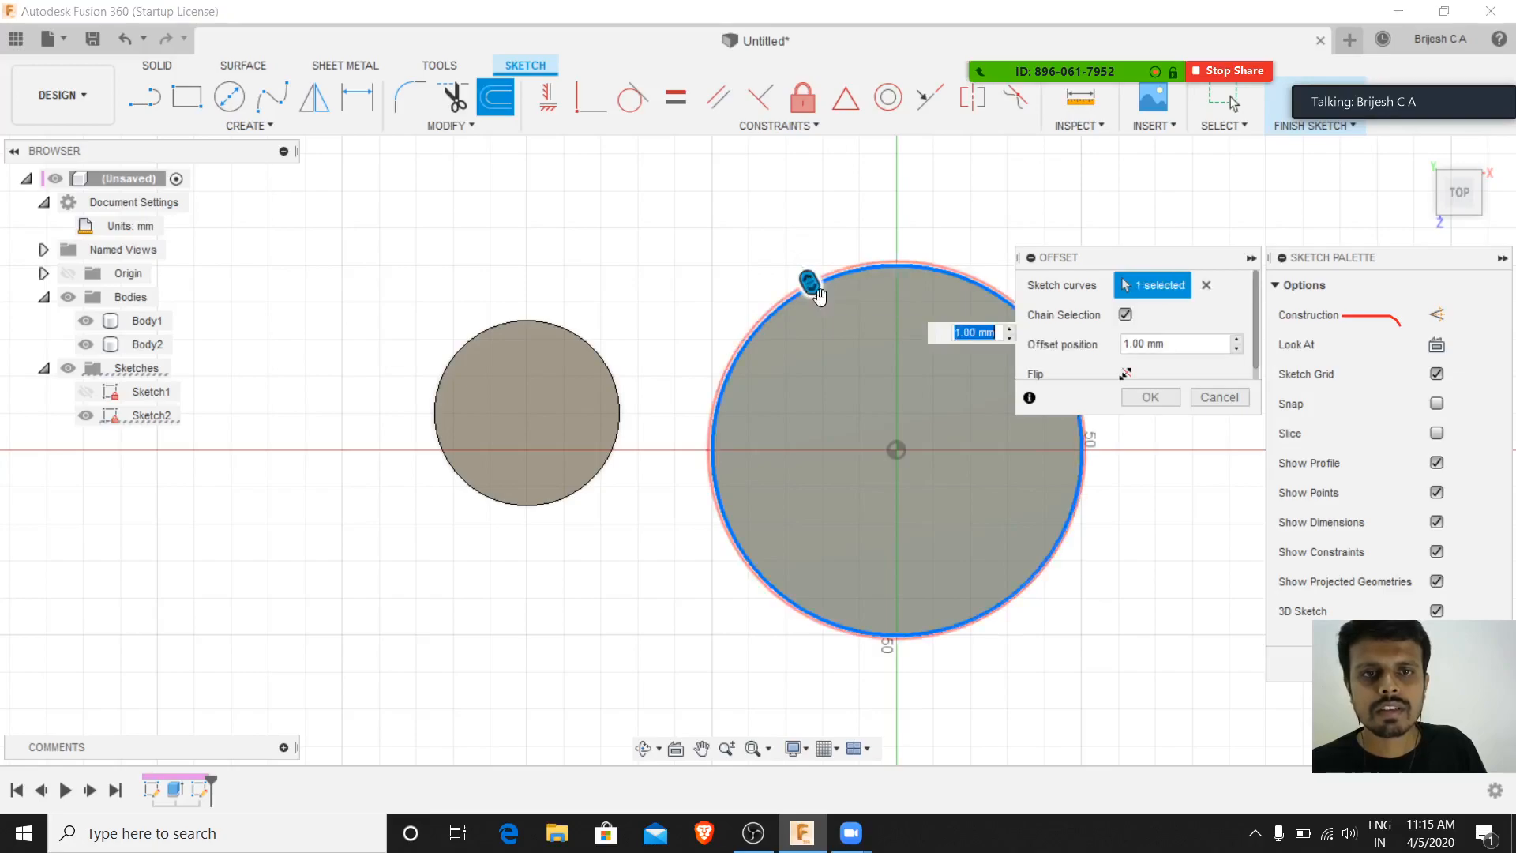
left_click_drag(819, 296, 797, 317)
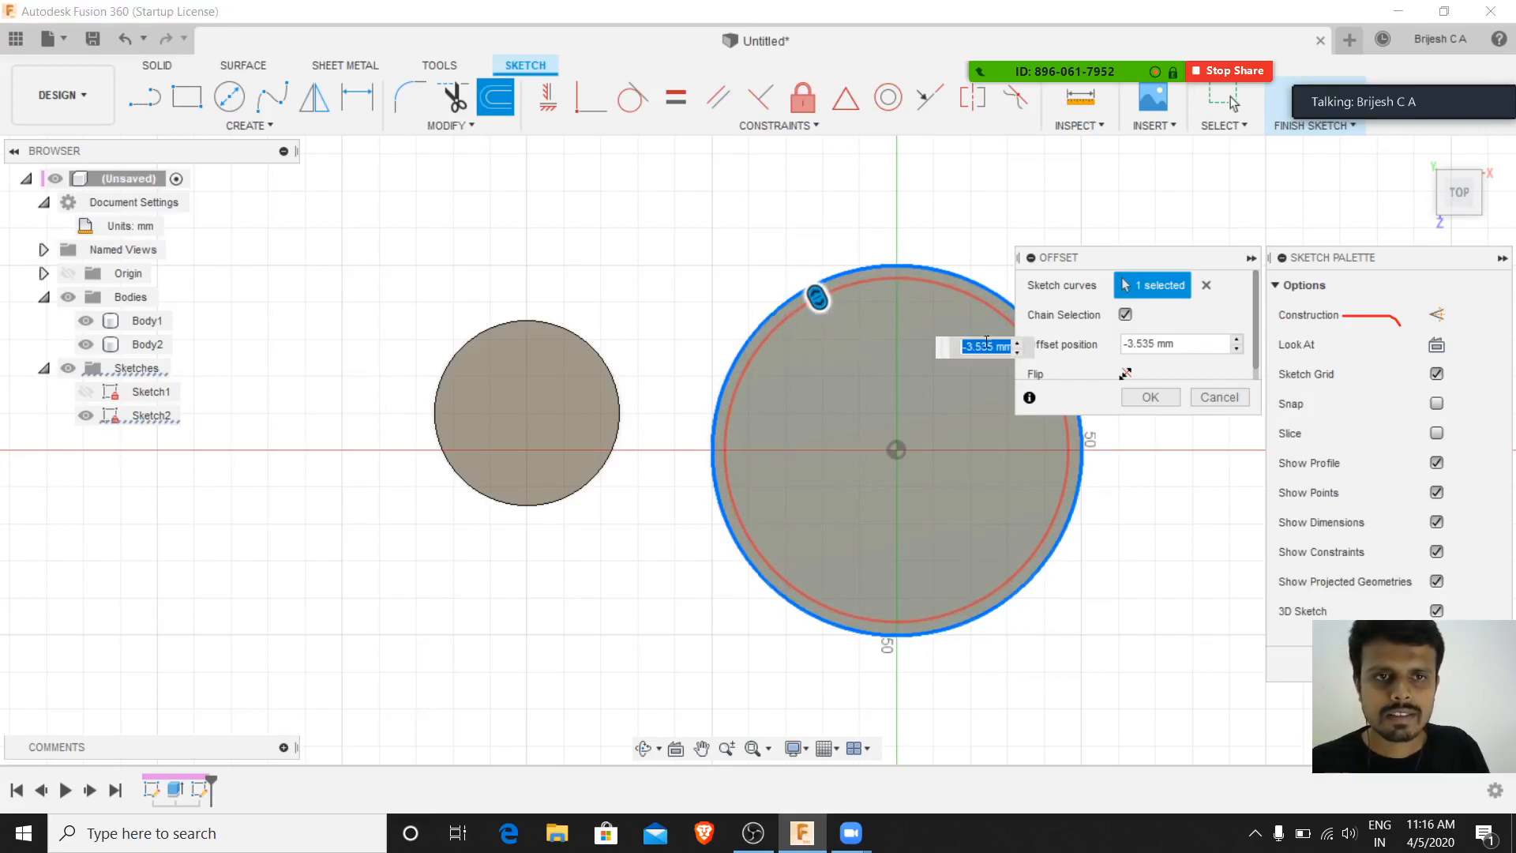
type("2")
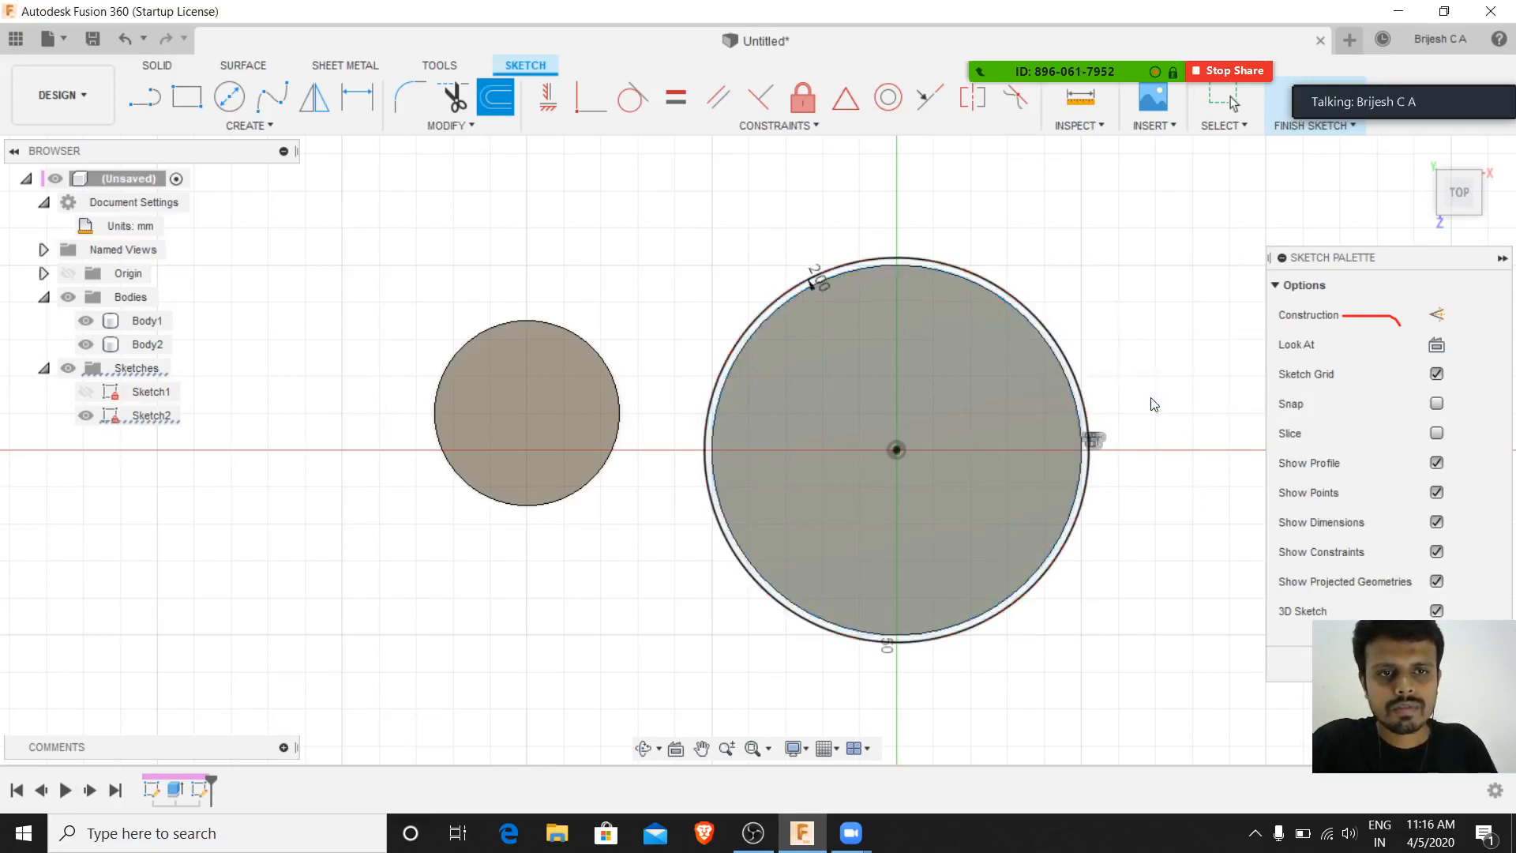
left_click(1151, 397)
- Change the offset dimension of the circle on the large cylinder's top face to -2 mm
middle_click_drag(1130, 548, 1113, 512, "shift")
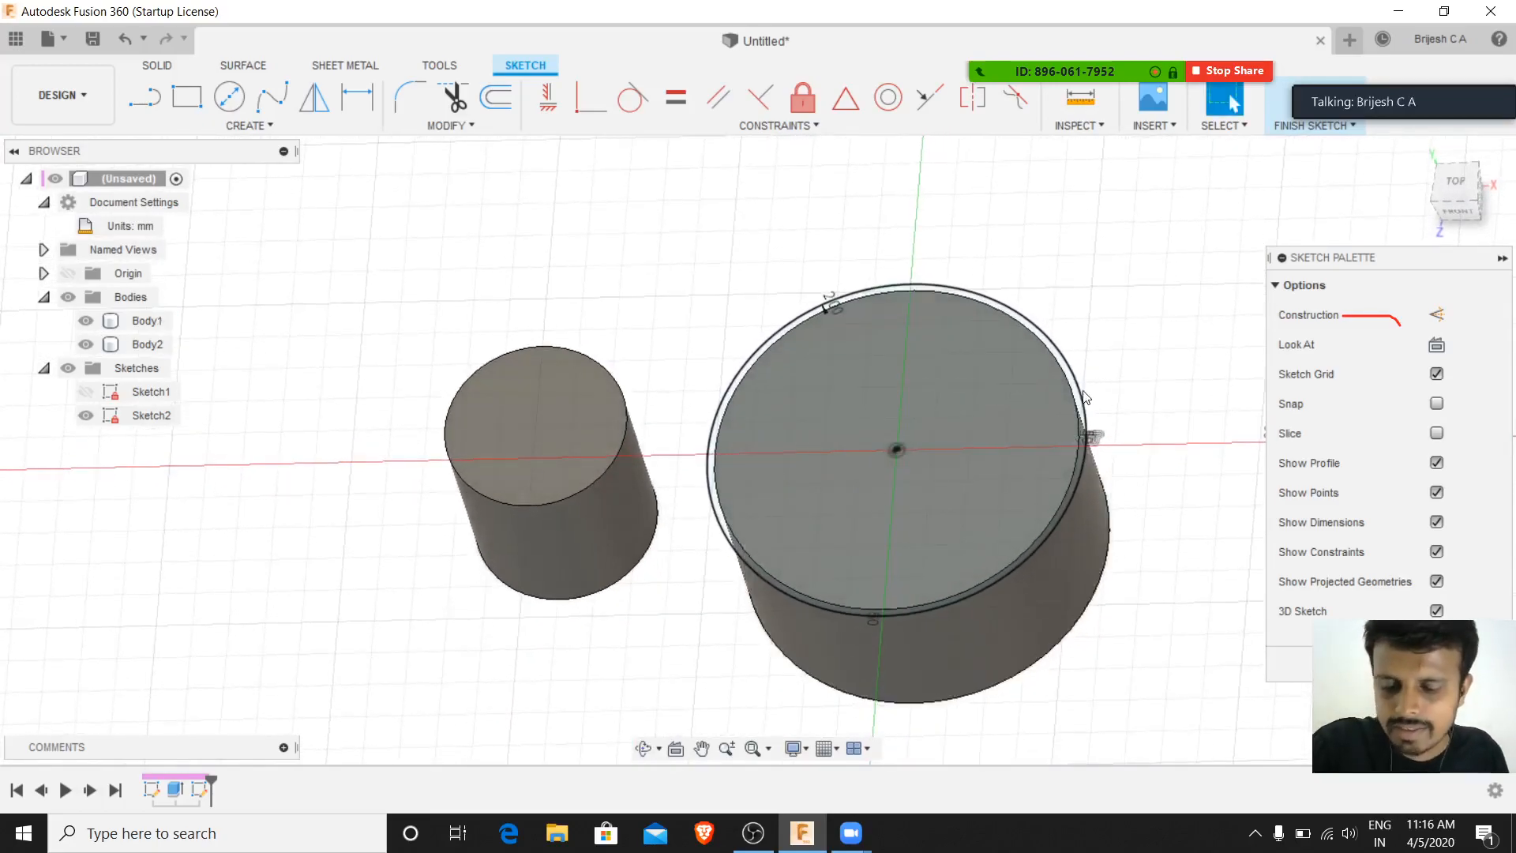
left_click(202, 792)
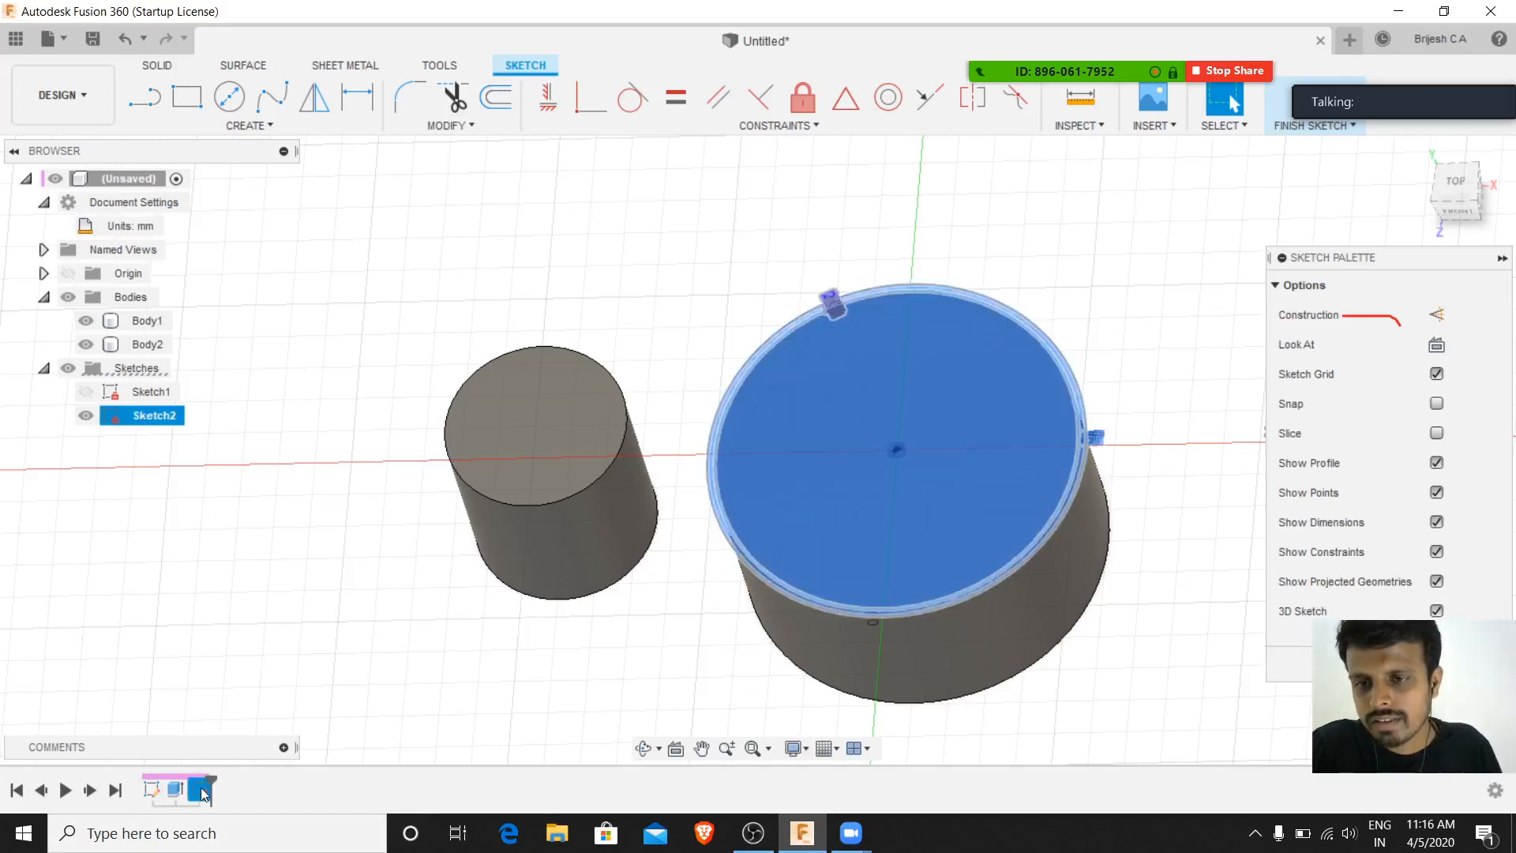
double_click(203, 793)
right_click(203, 794)
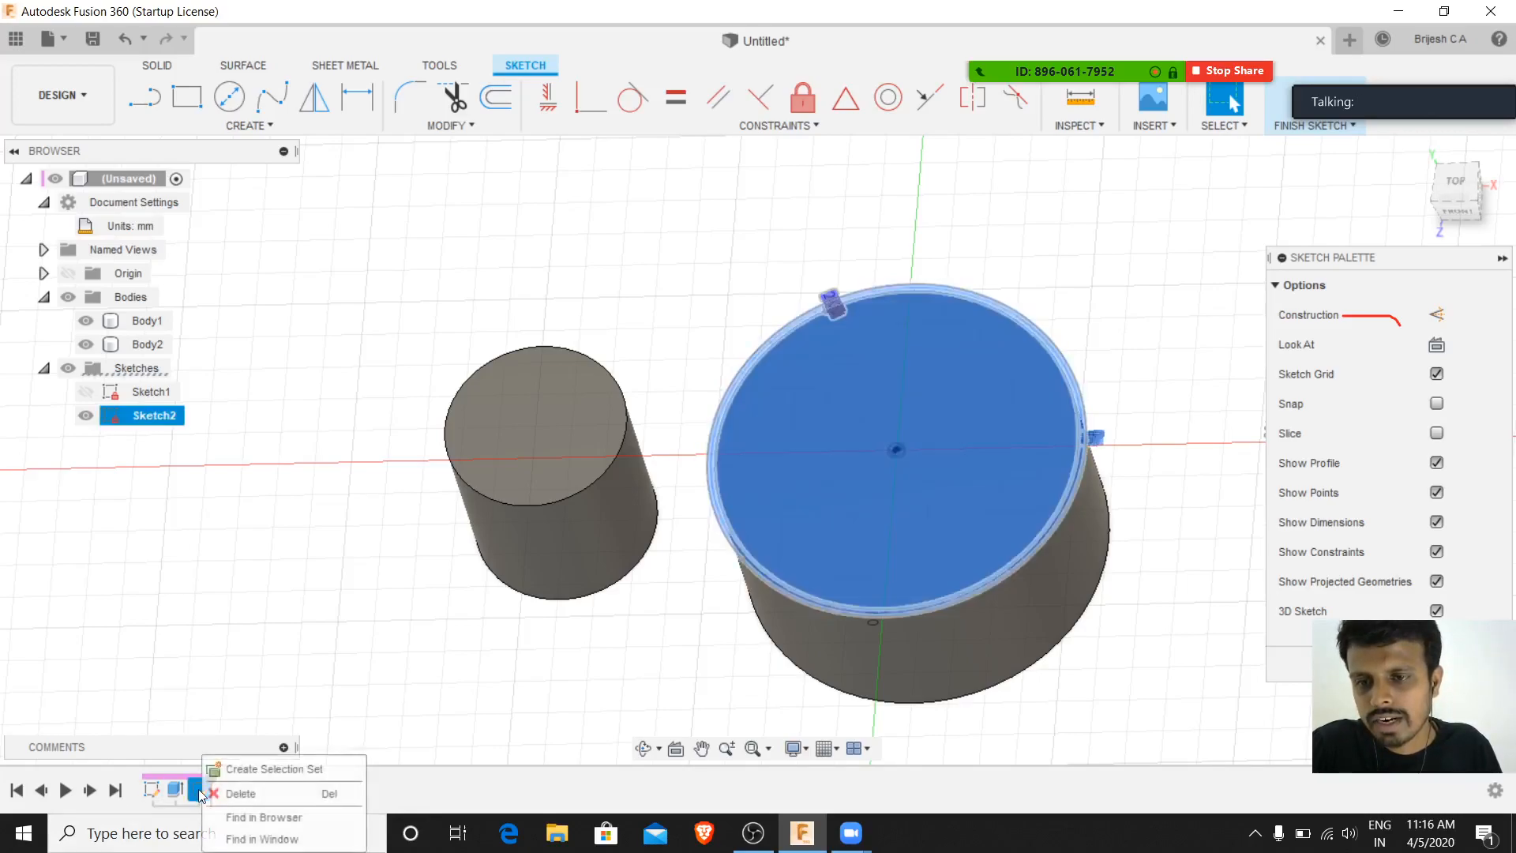
left_click(245, 610)
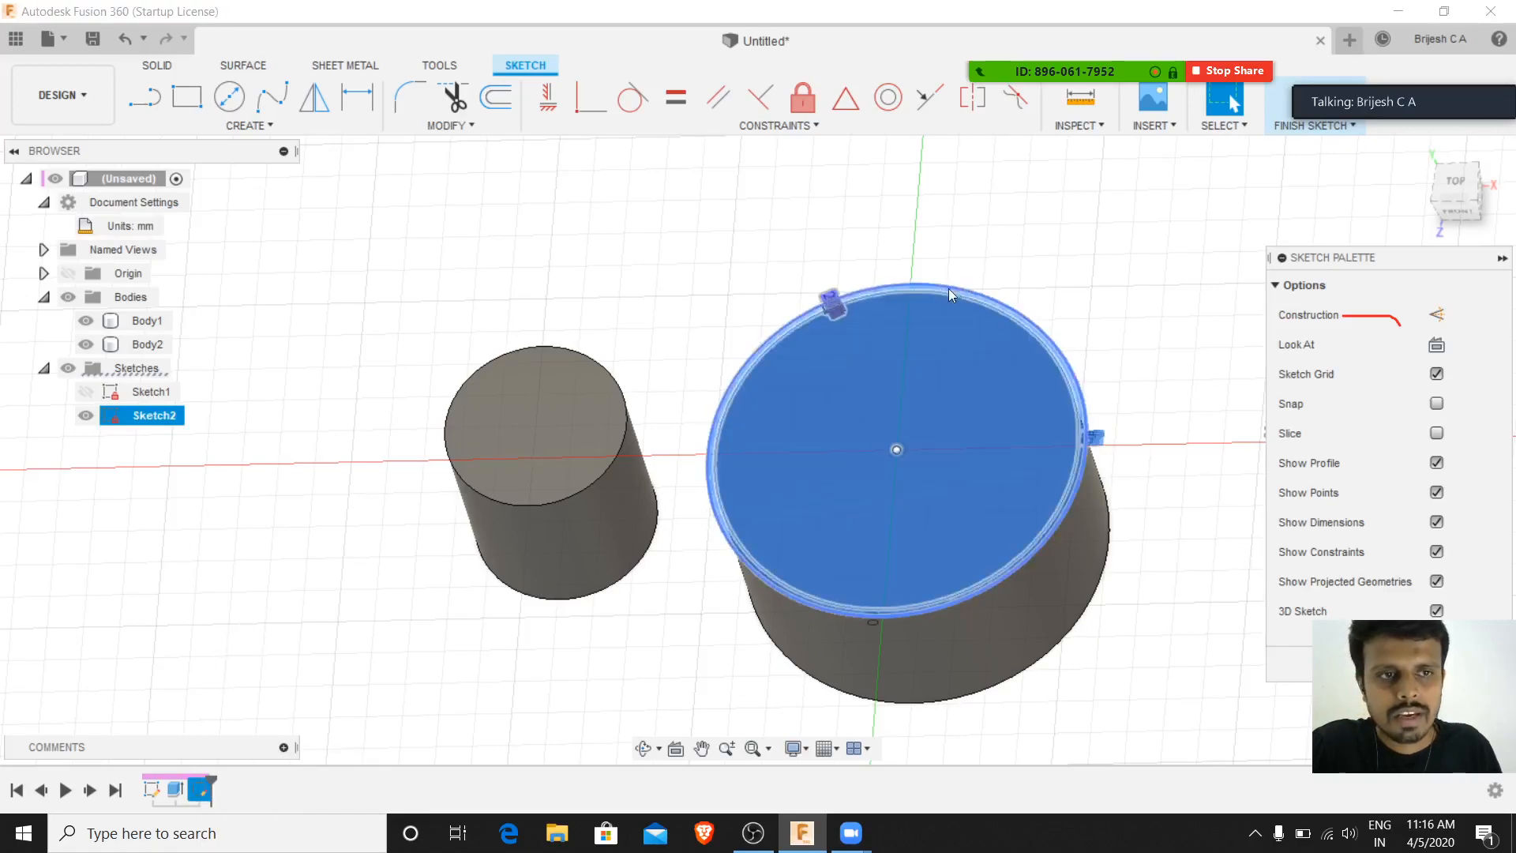
left_click(830, 301)
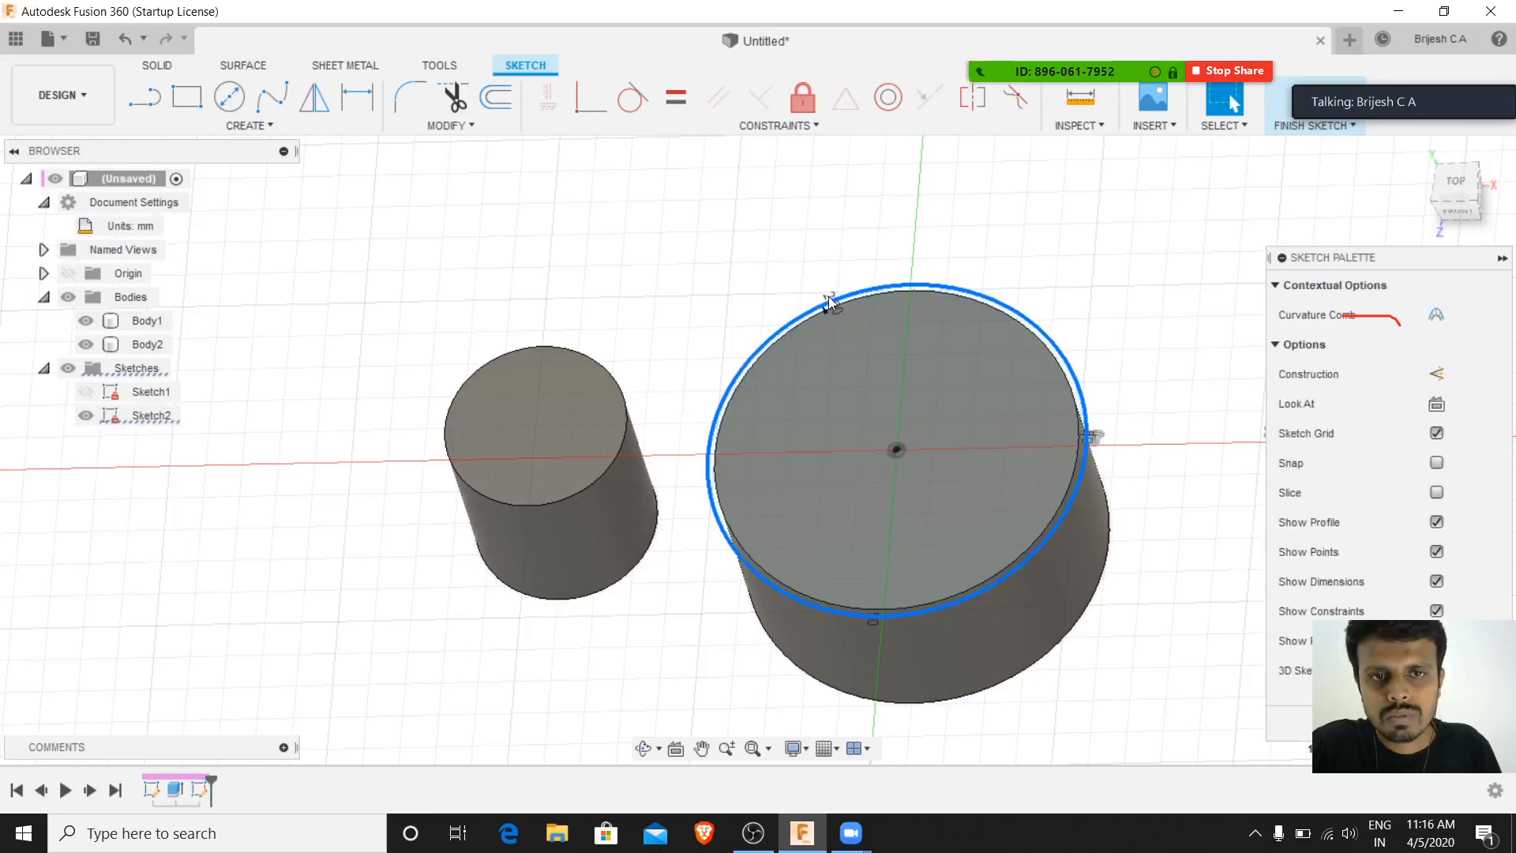
double_click(831, 303)
left_click(824, 307)
type("-2")
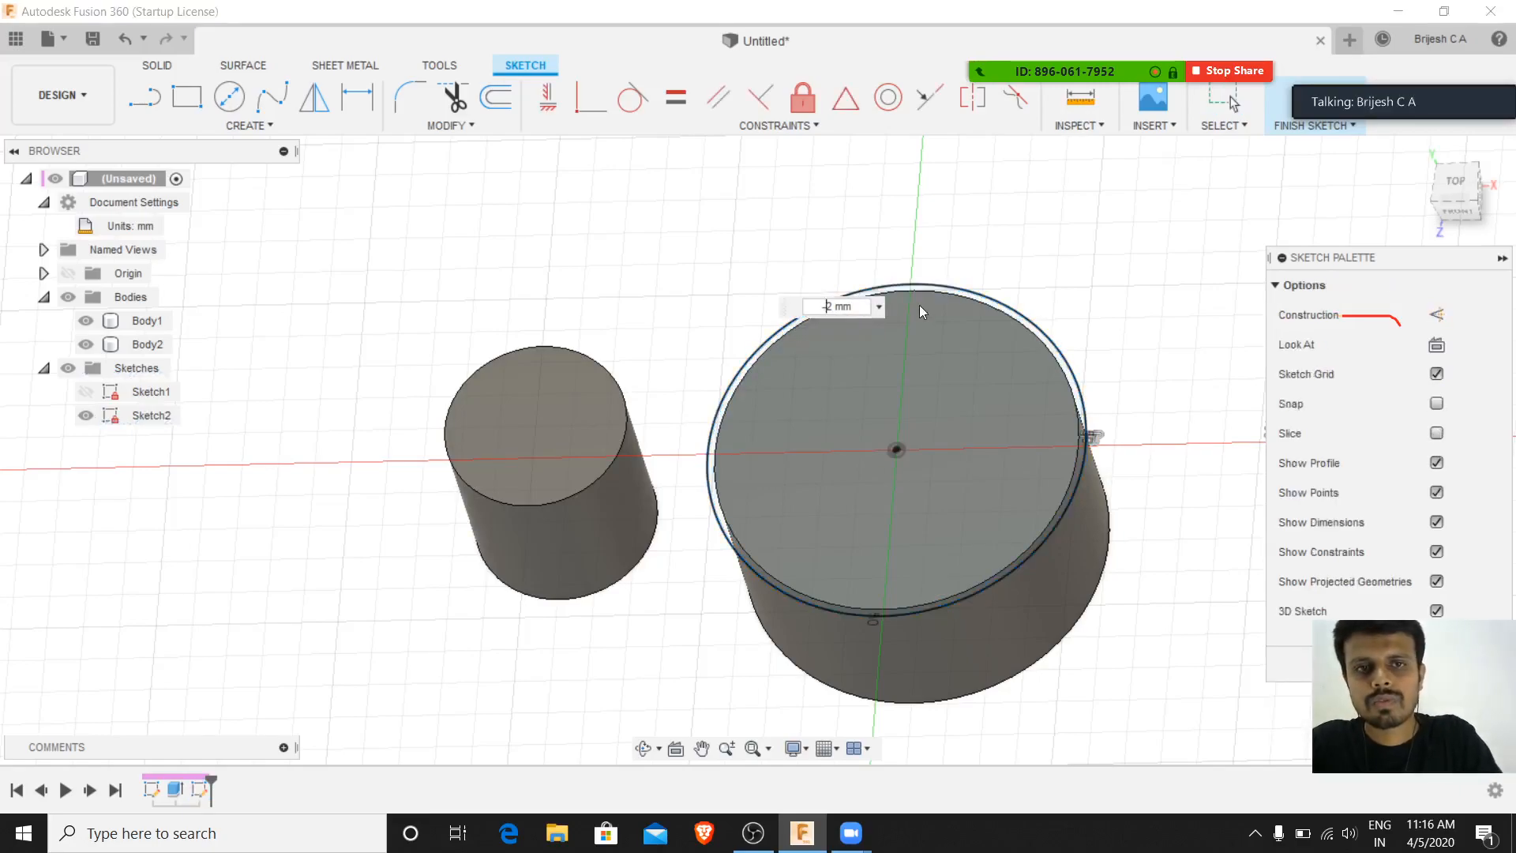
key("Return")
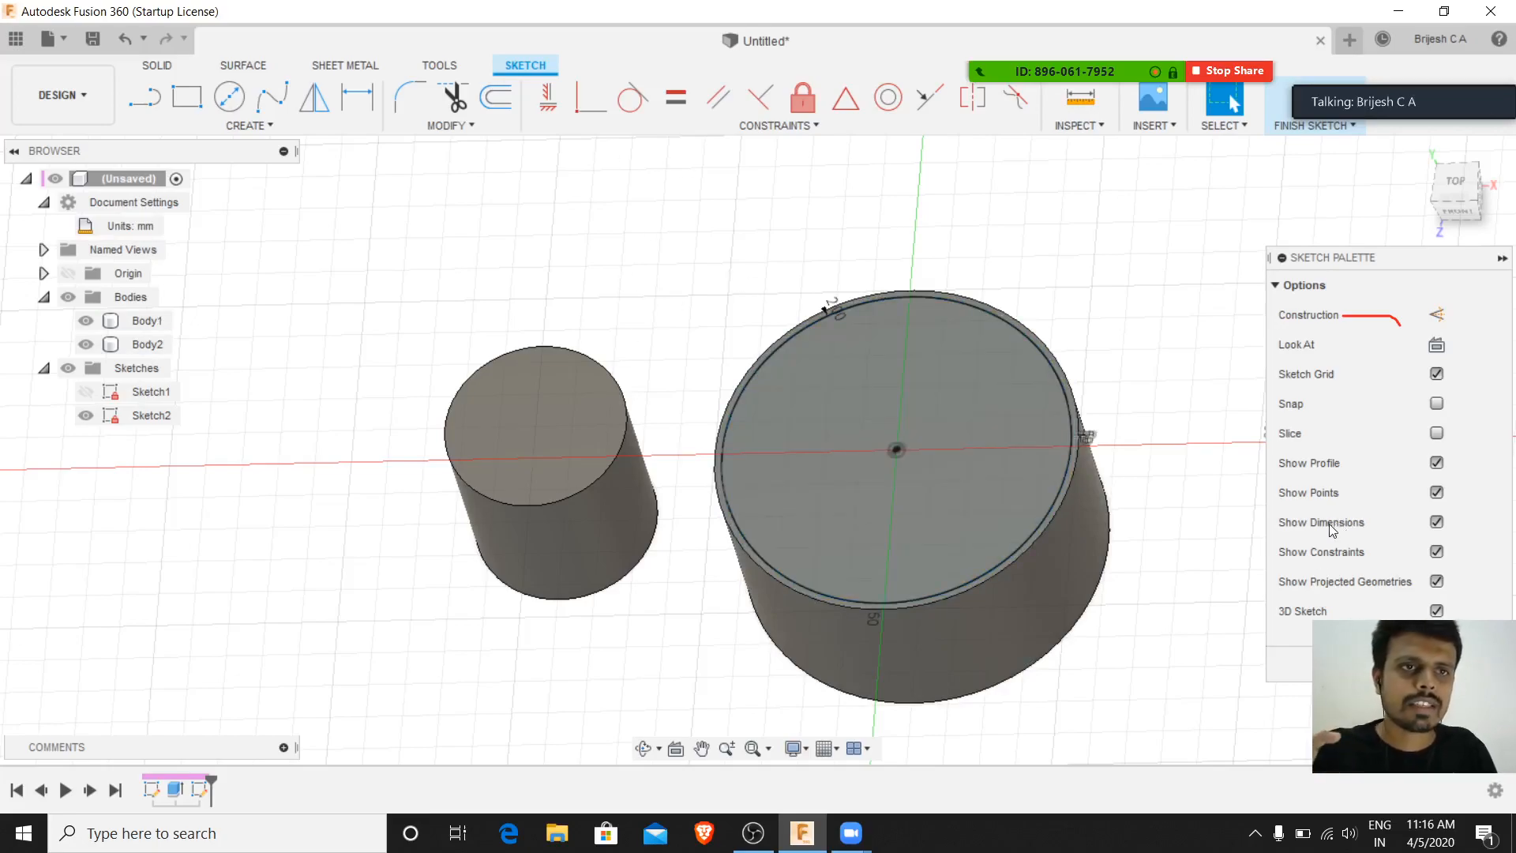
- Finish the sketch on the large cylinder's top face and return to solid modelling
left_click_drag(1446, 86, 1449, 606)
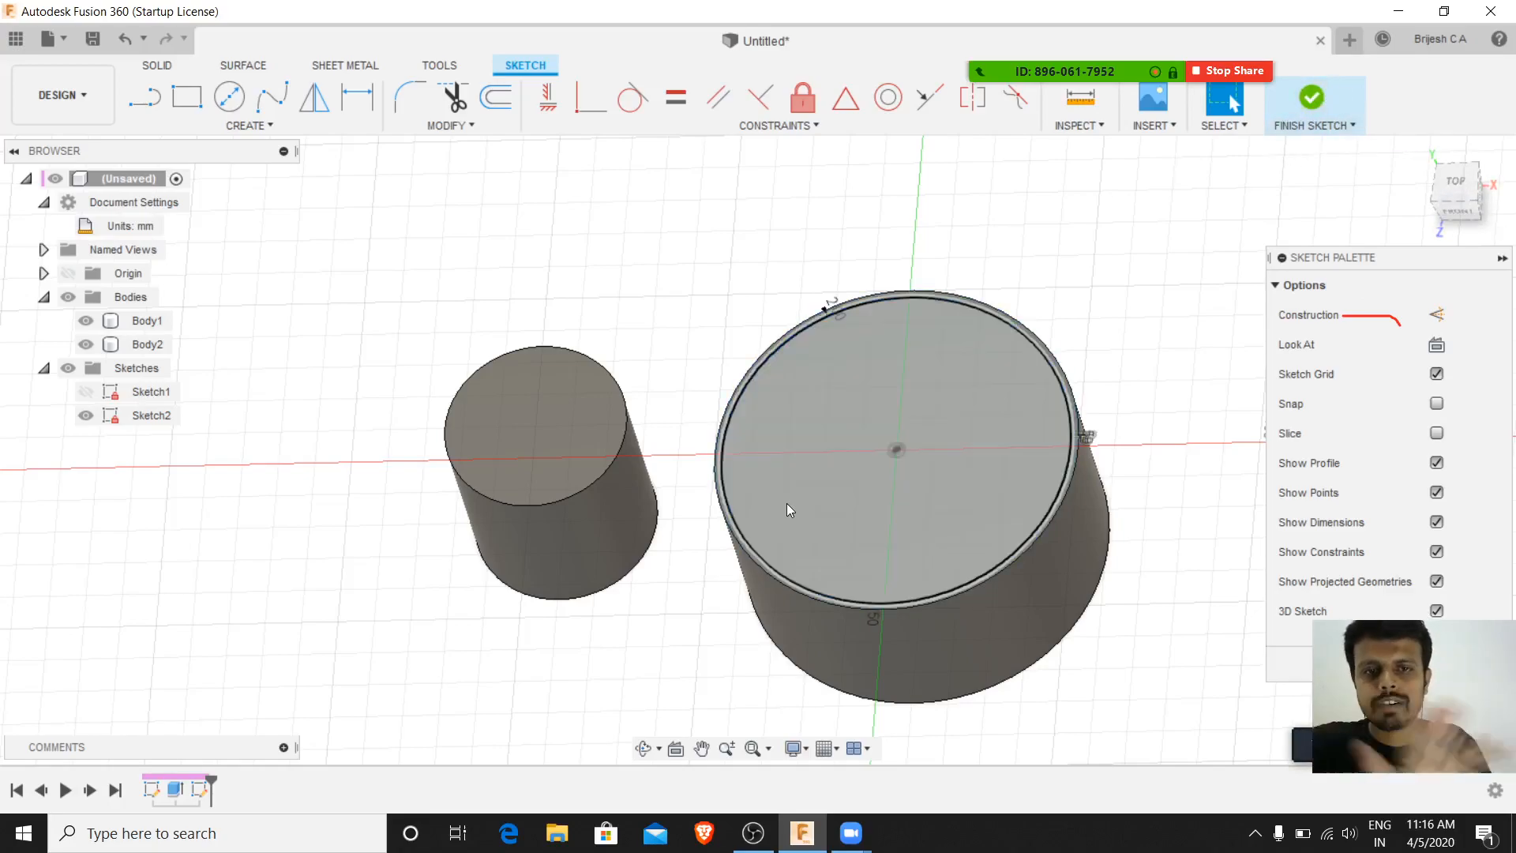
left_click(756, 455)
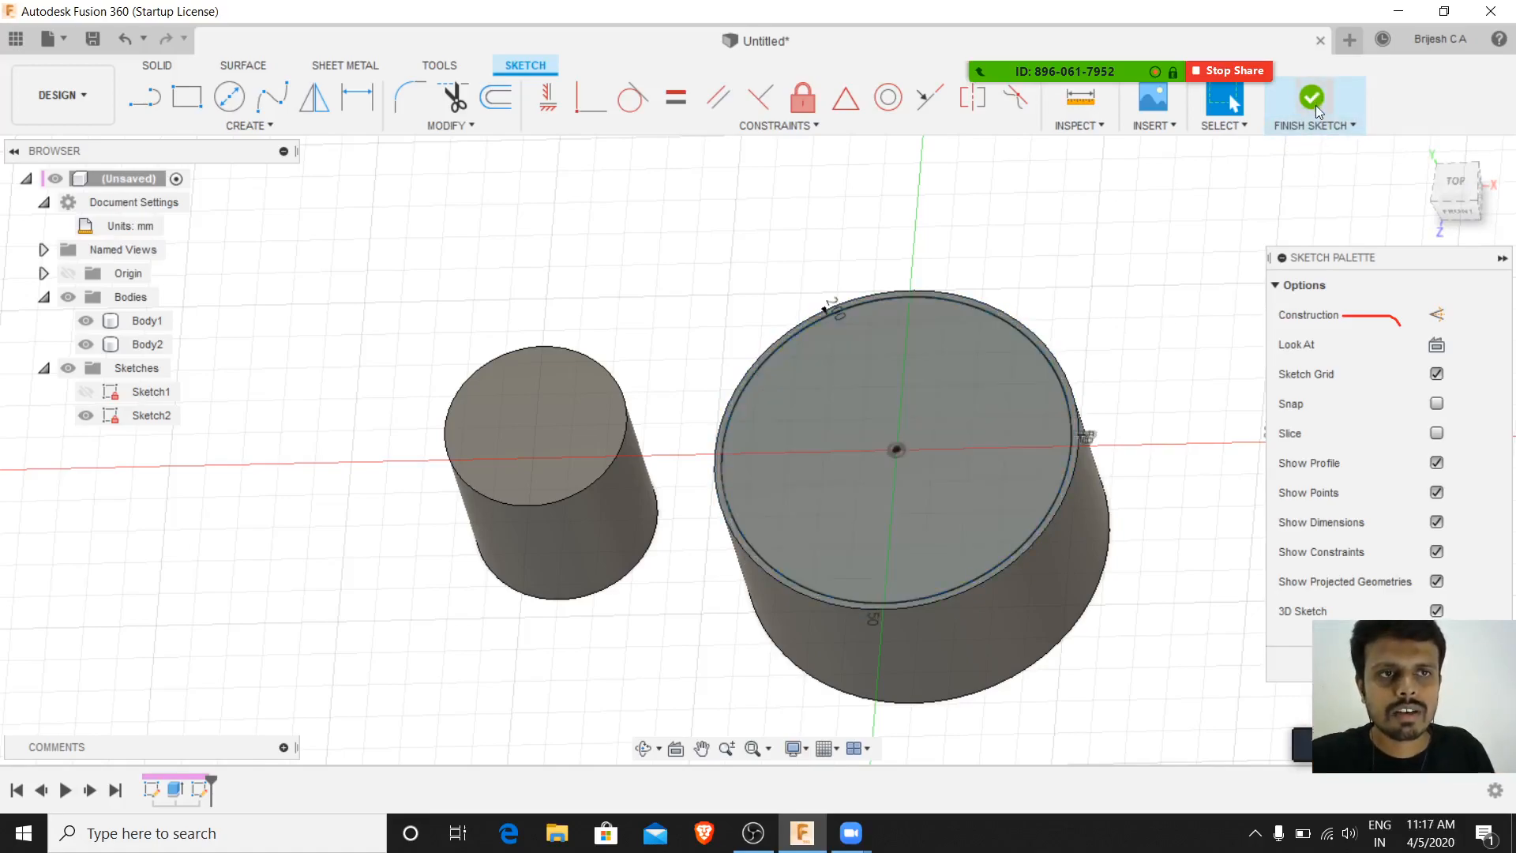
left_click(156, 66)
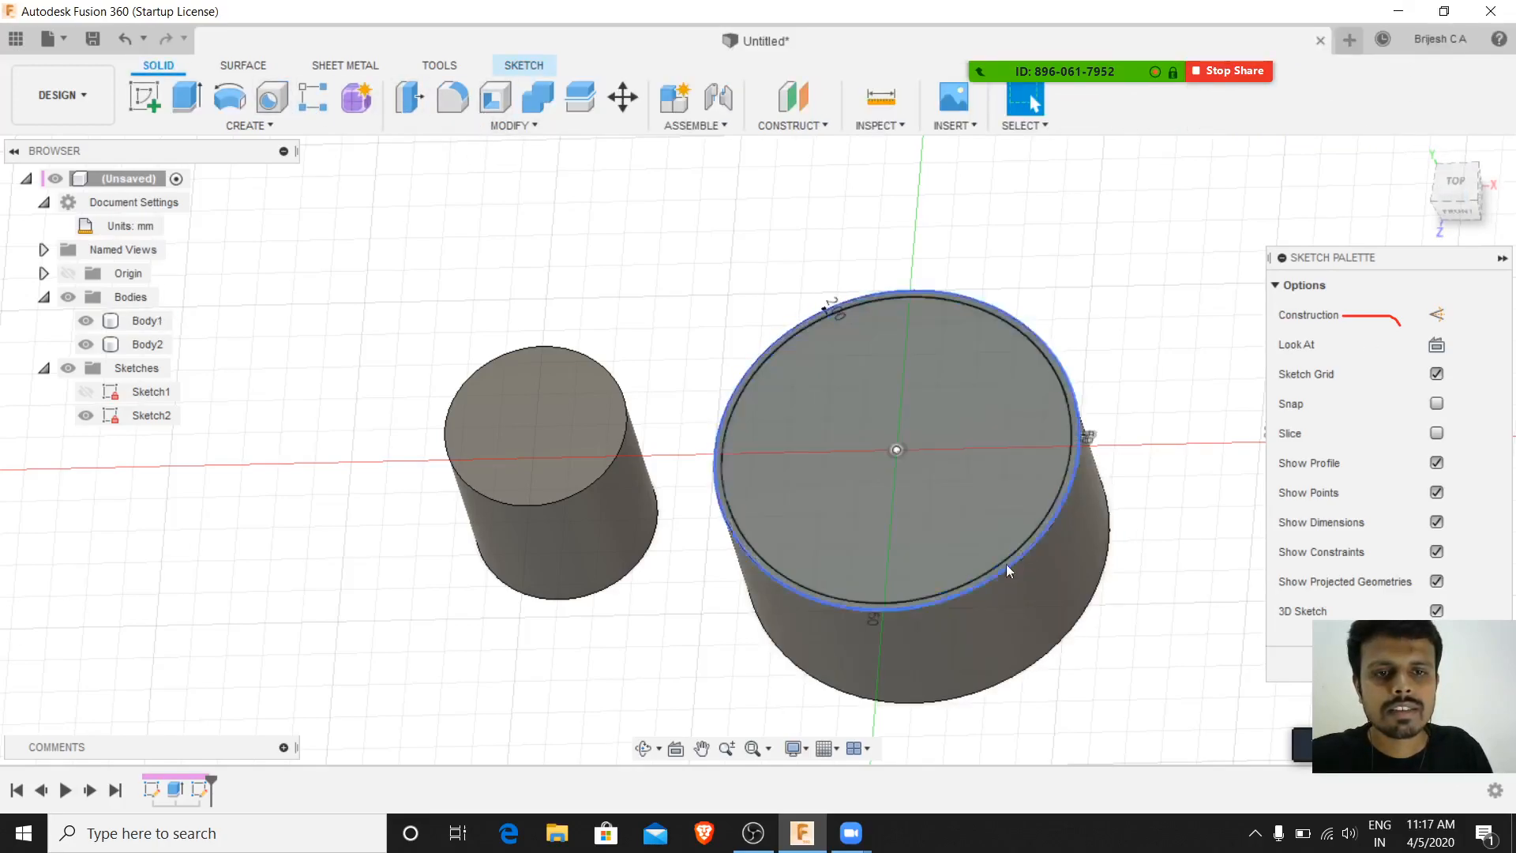
left_click(1462, 664)
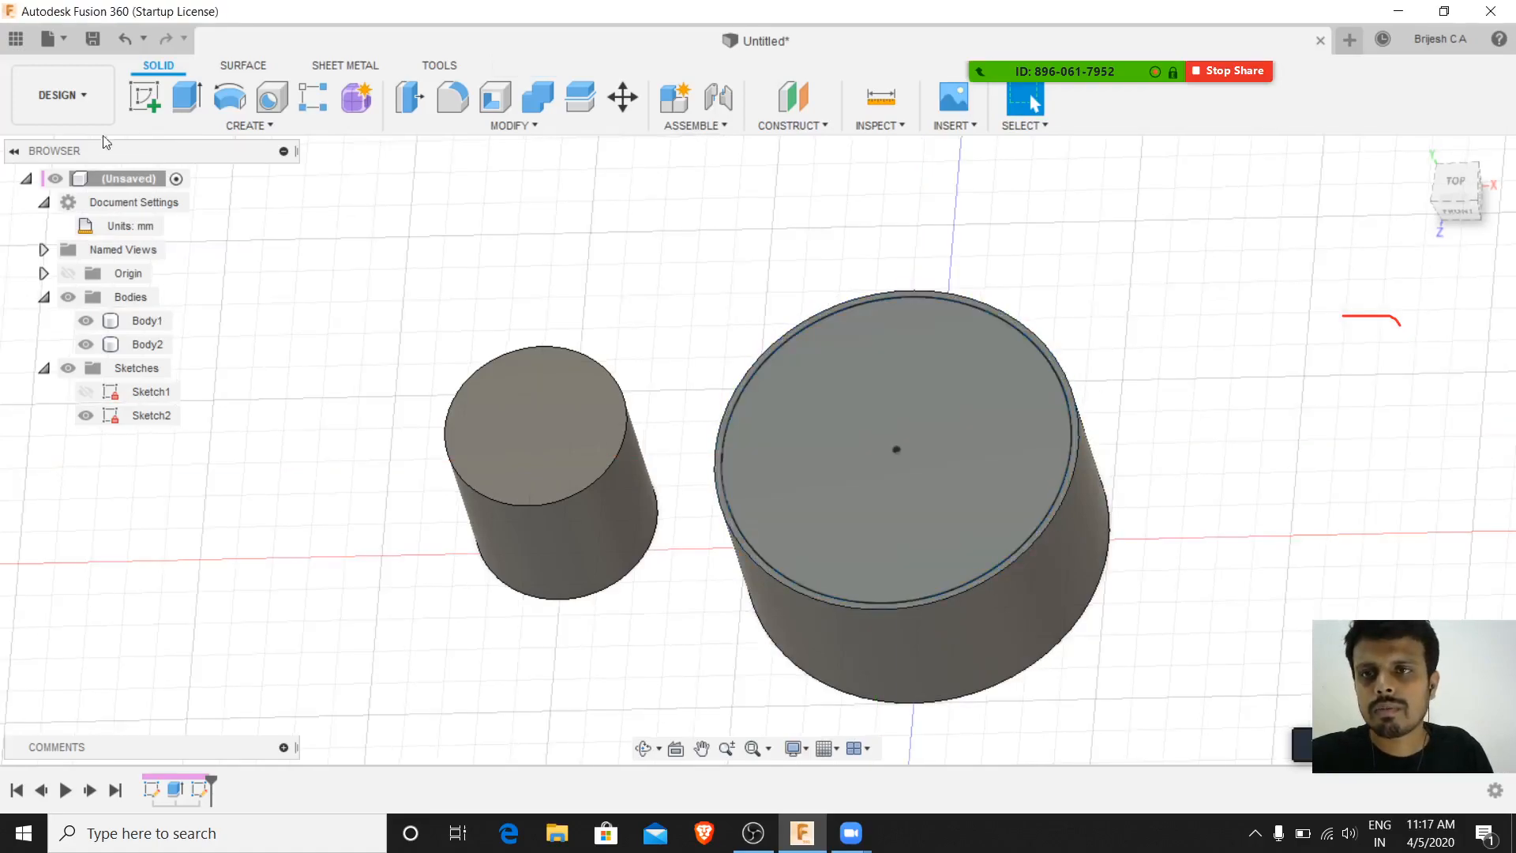
- Extrude the inner circle profile on the large cylinder by -45 mm, one side, using the Cut operation
left_click(173, 127)
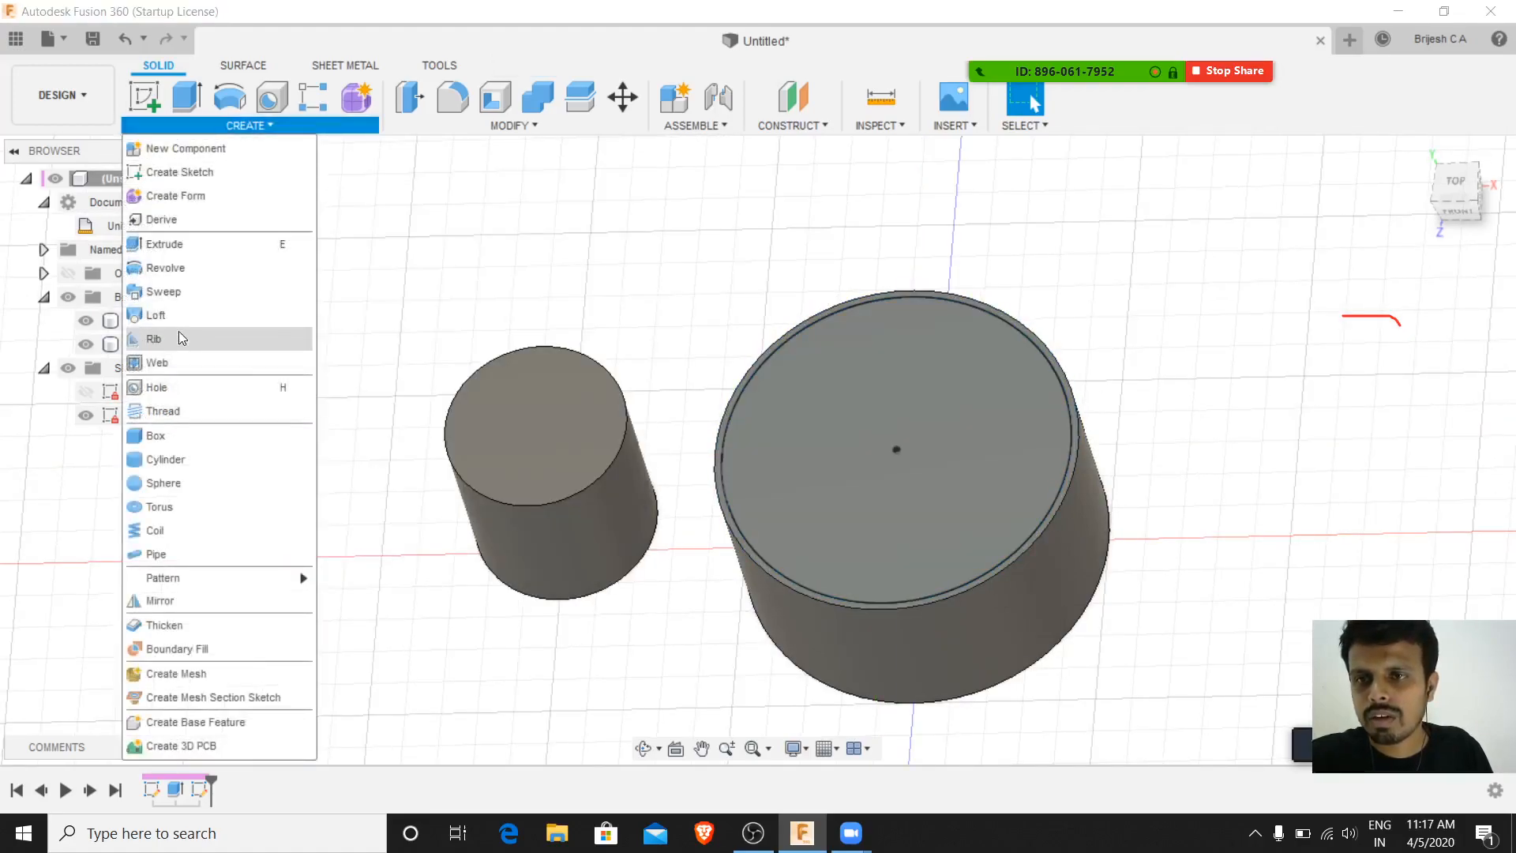
left_click(196, 246)
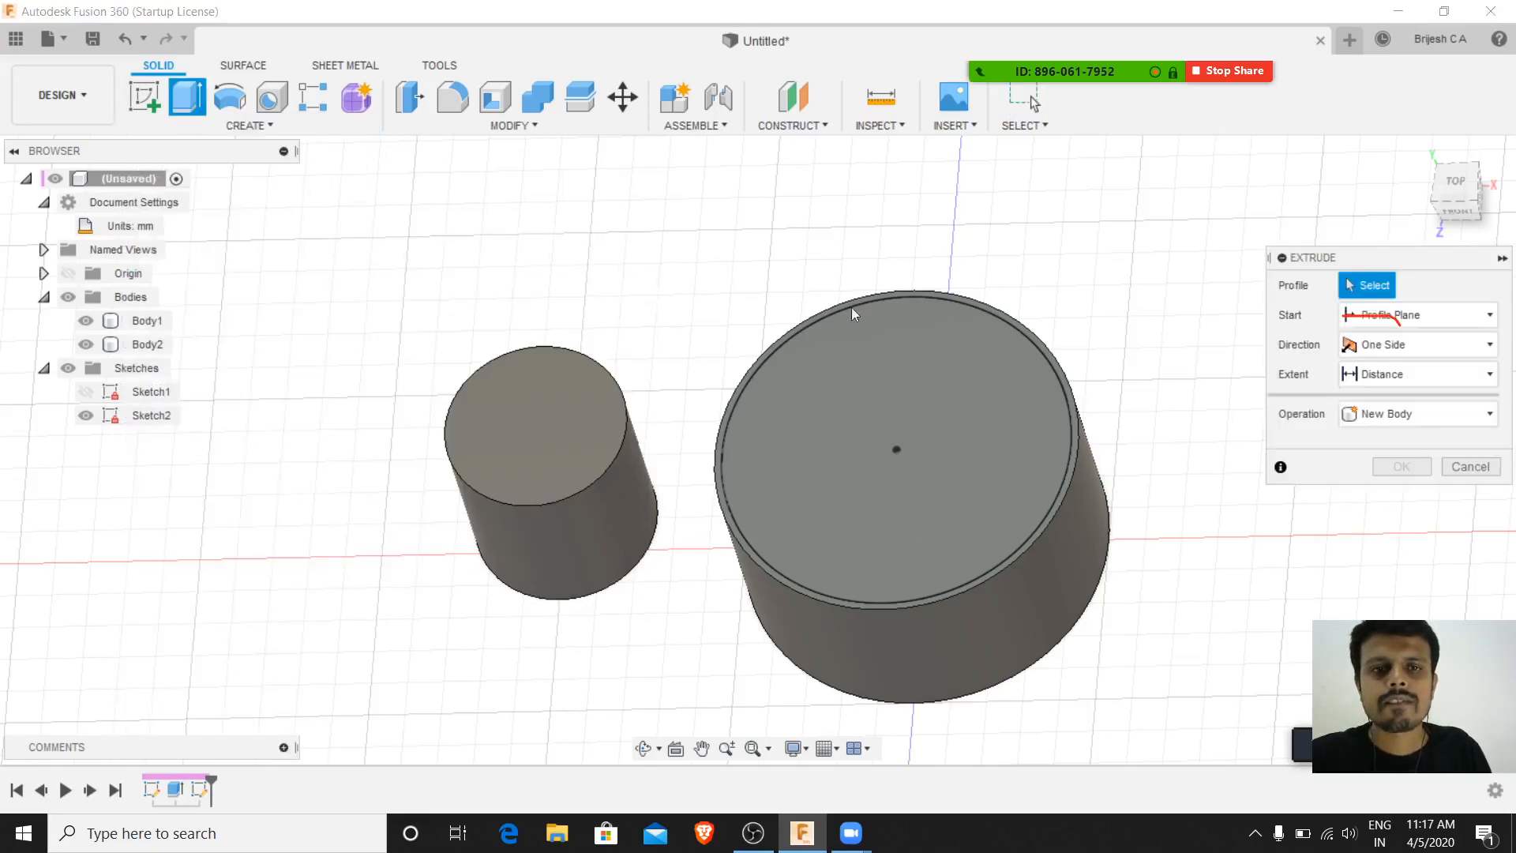
left_click(888, 349)
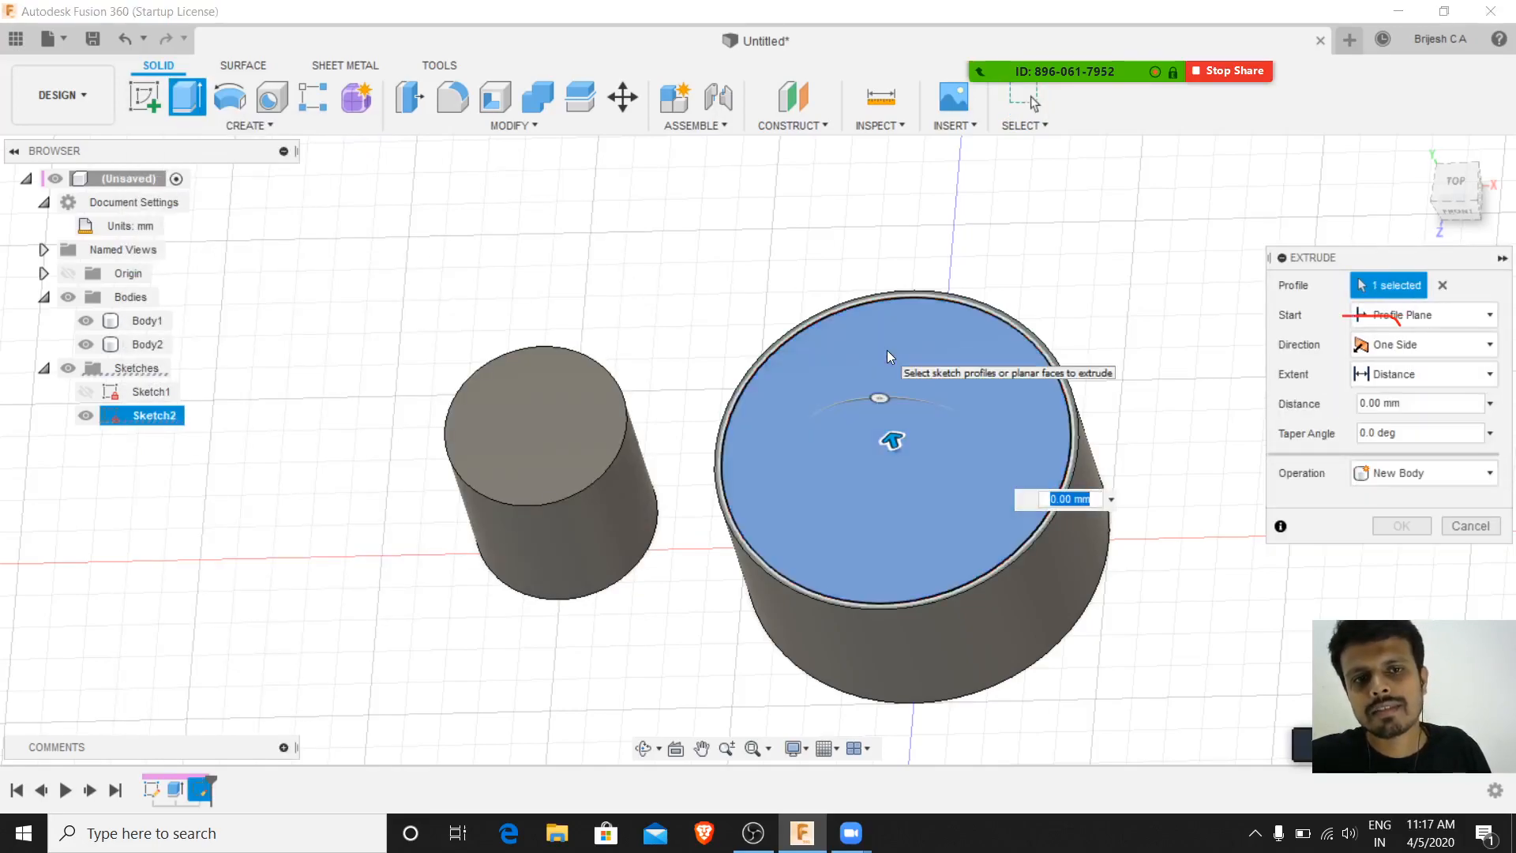
left_click_drag(889, 439, 921, 516)
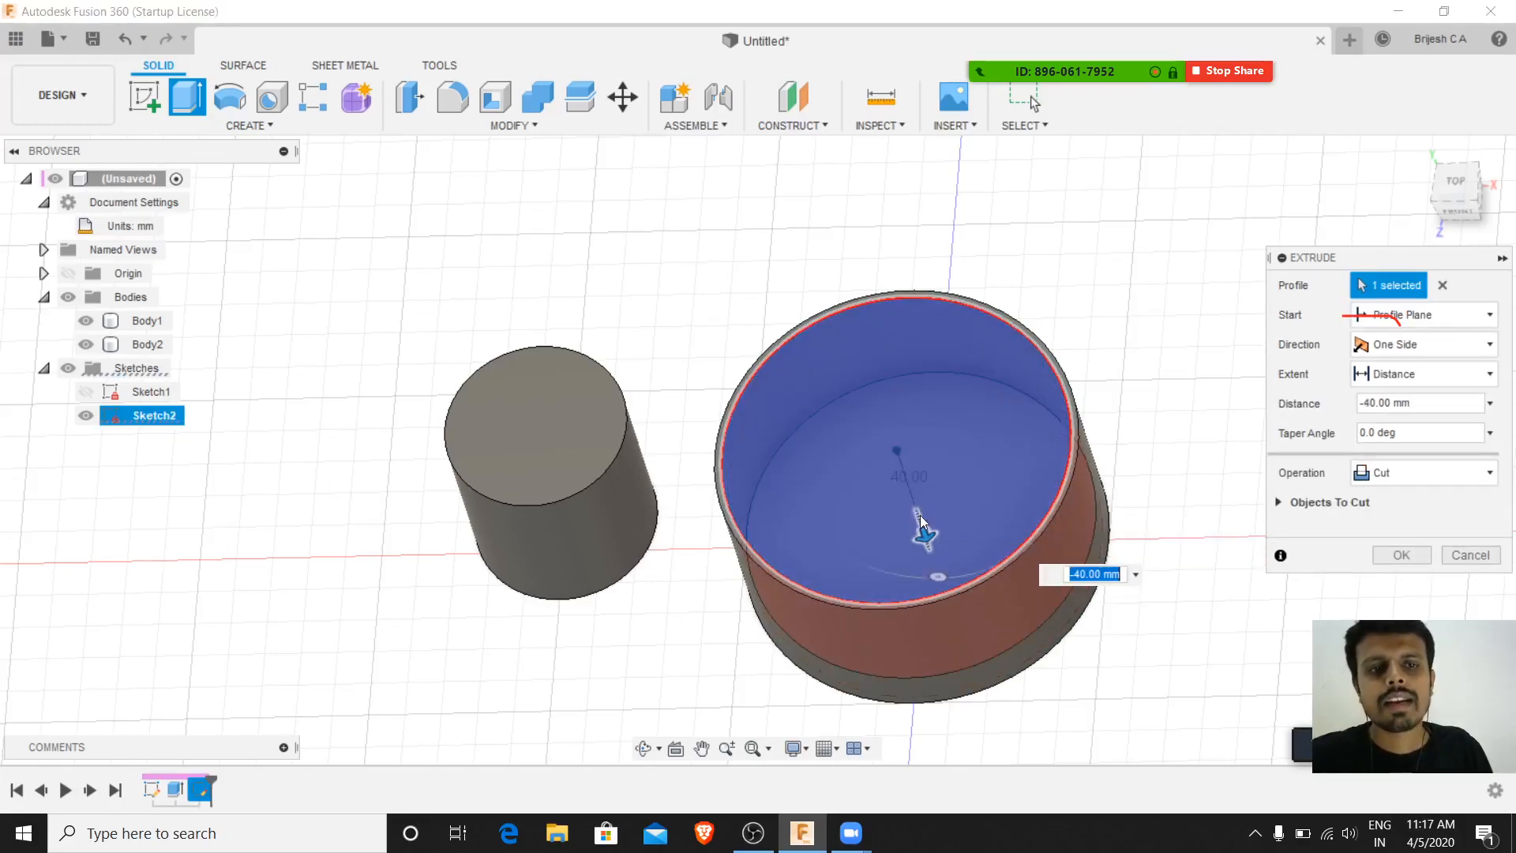
middle_click_drag(1200, 708, 1191, 648, "shift")
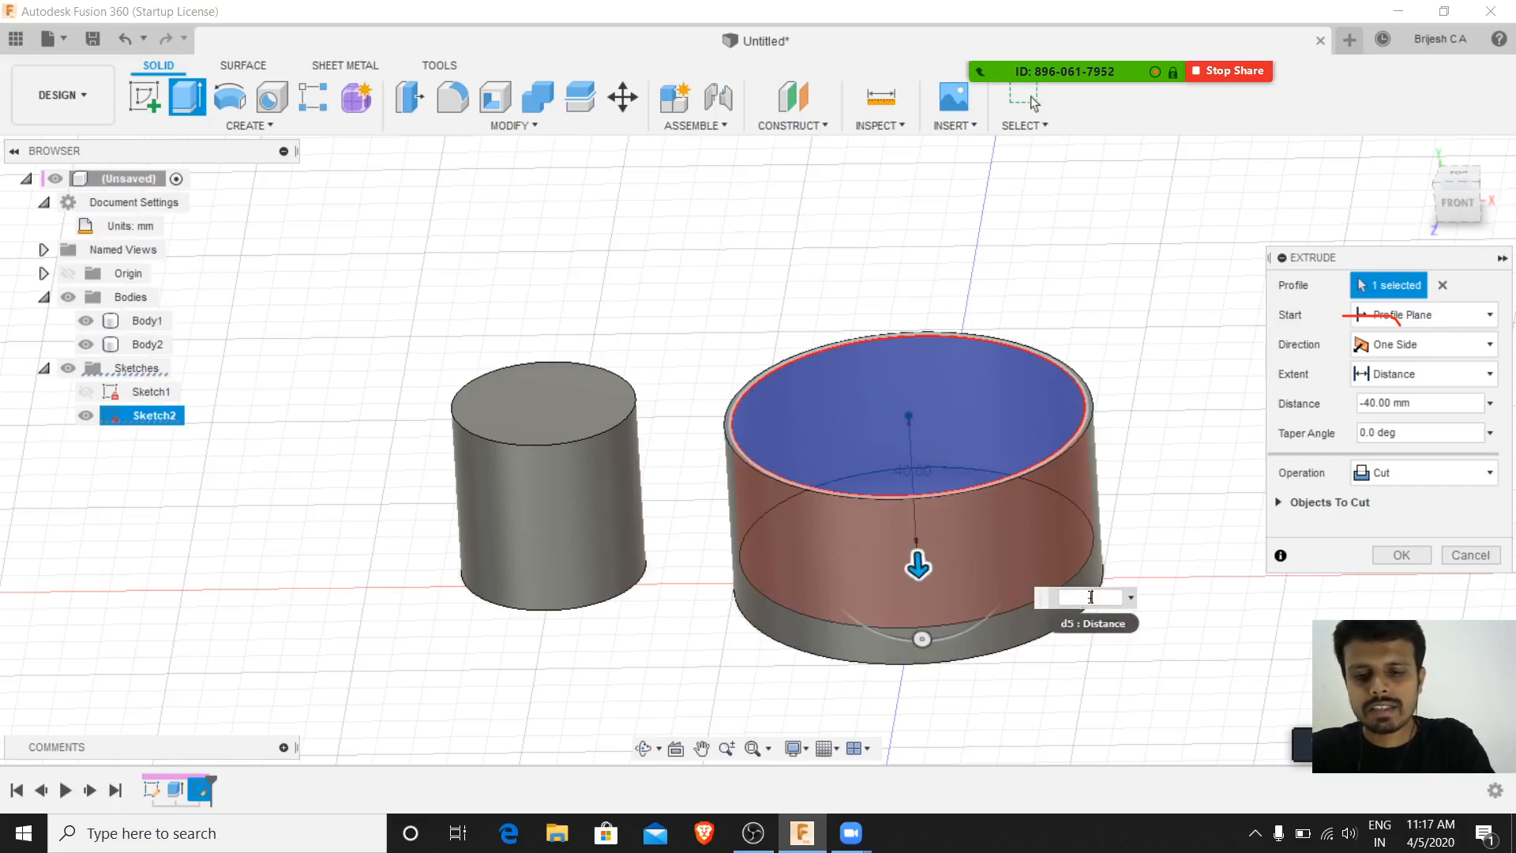
type("-45")
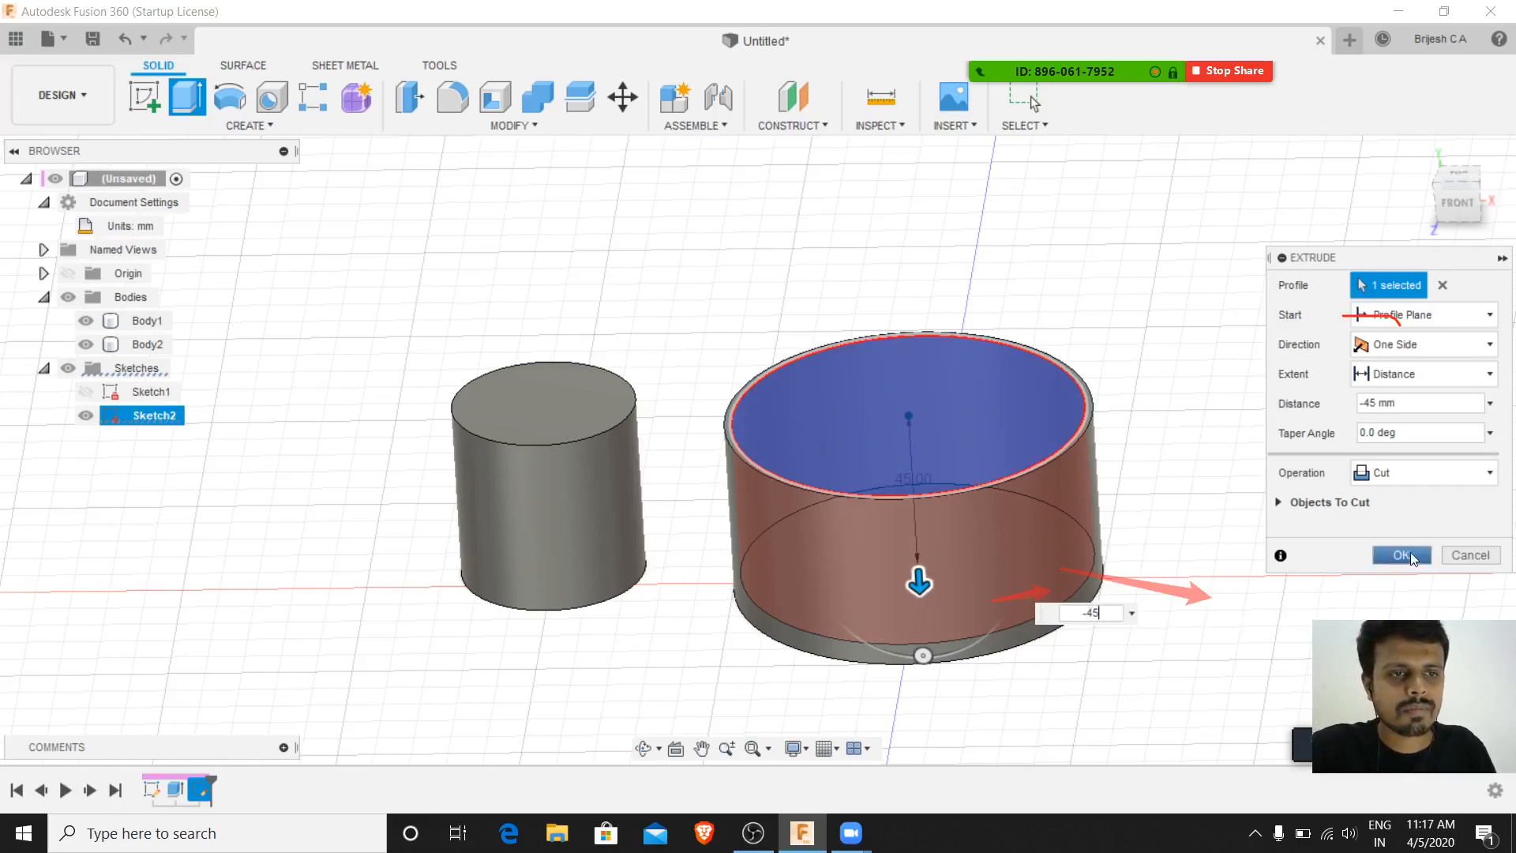
left_click(1401, 478)
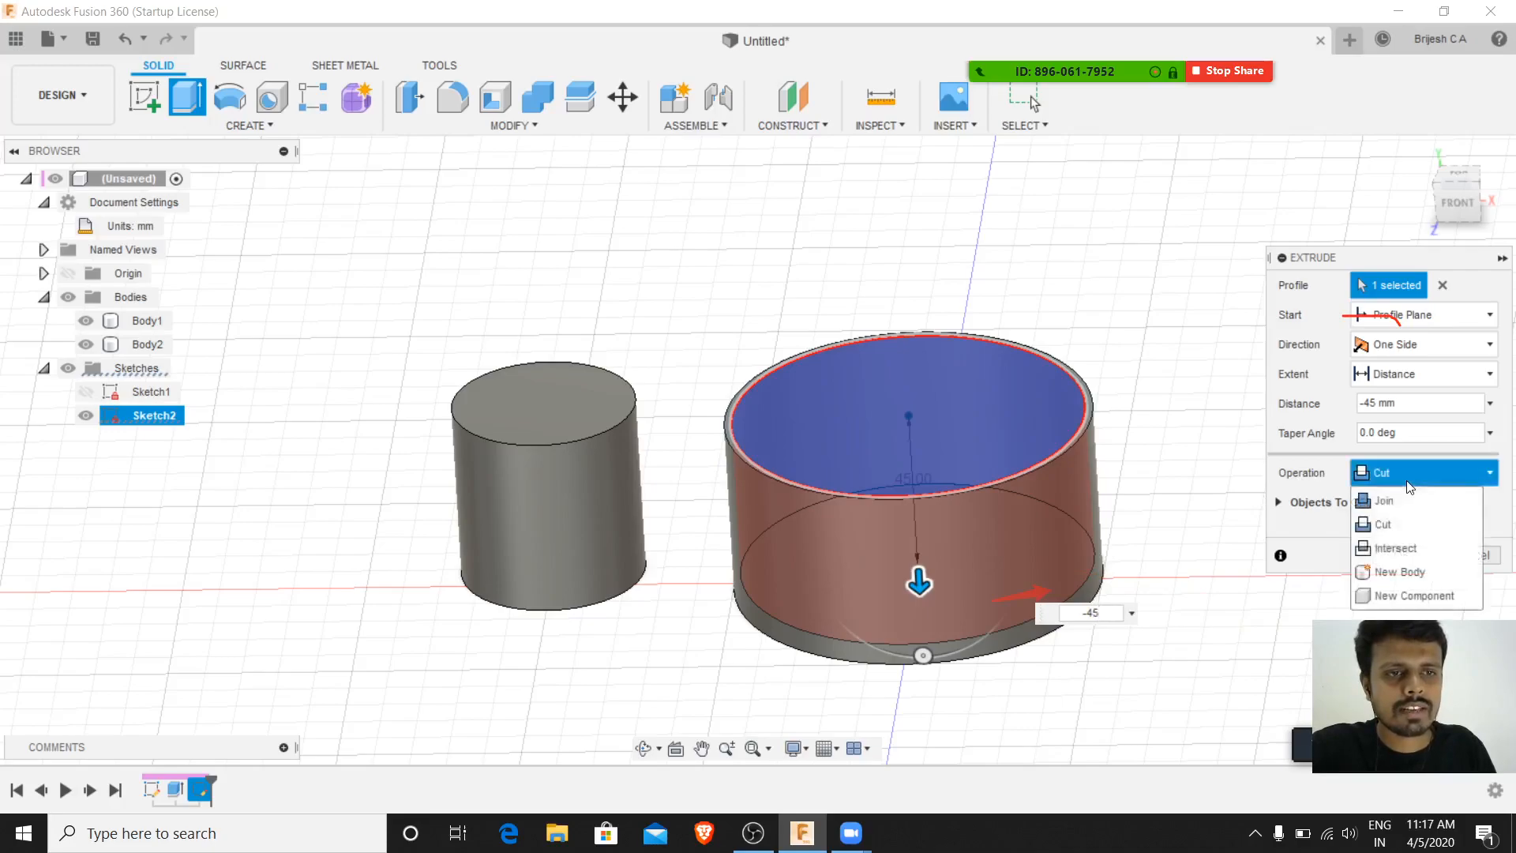
left_click(1408, 524)
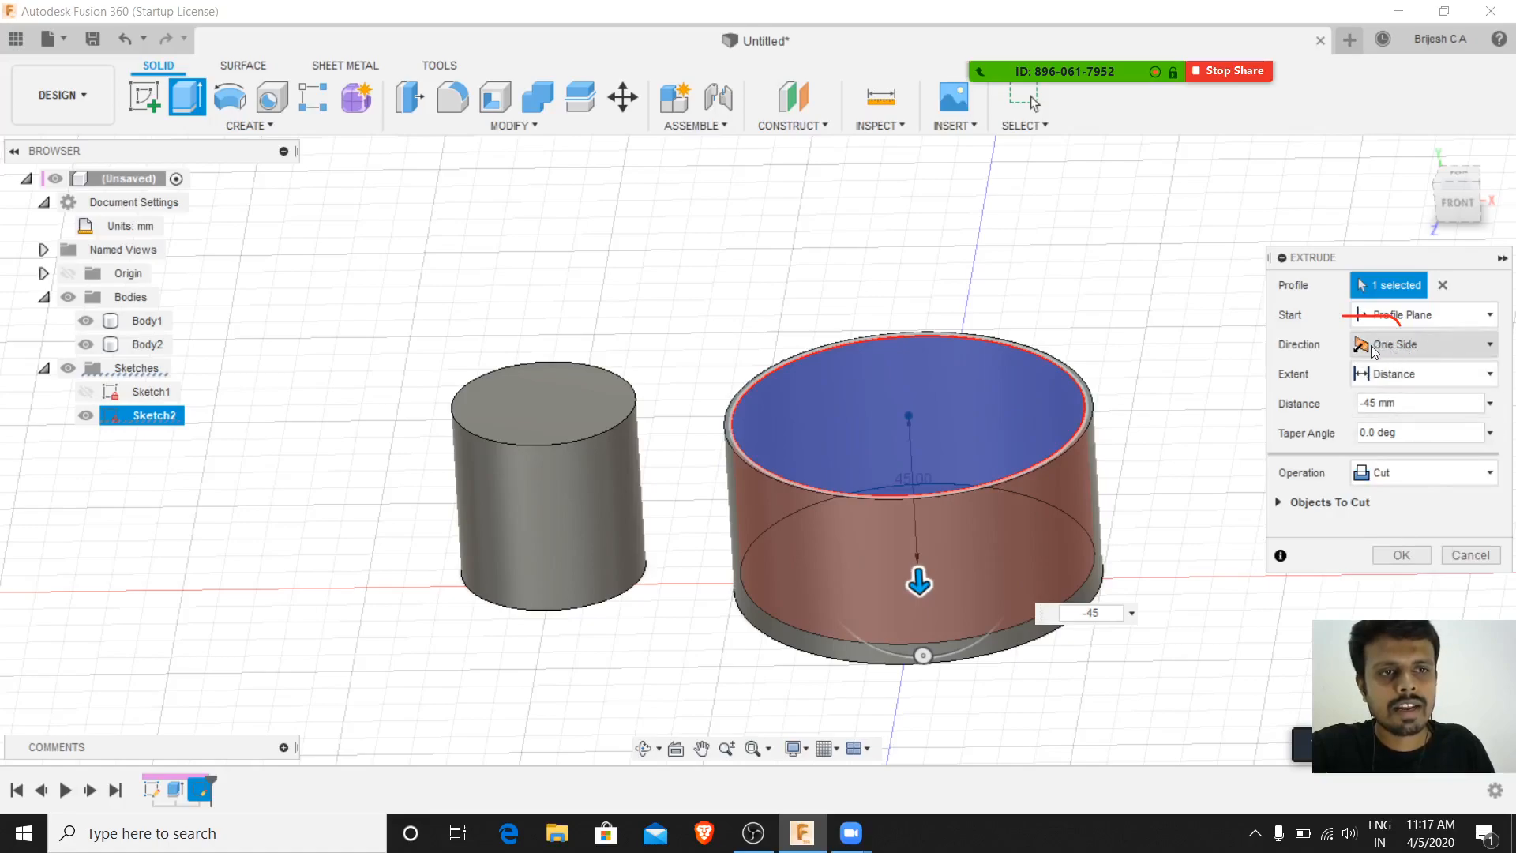
left_click(1399, 554)
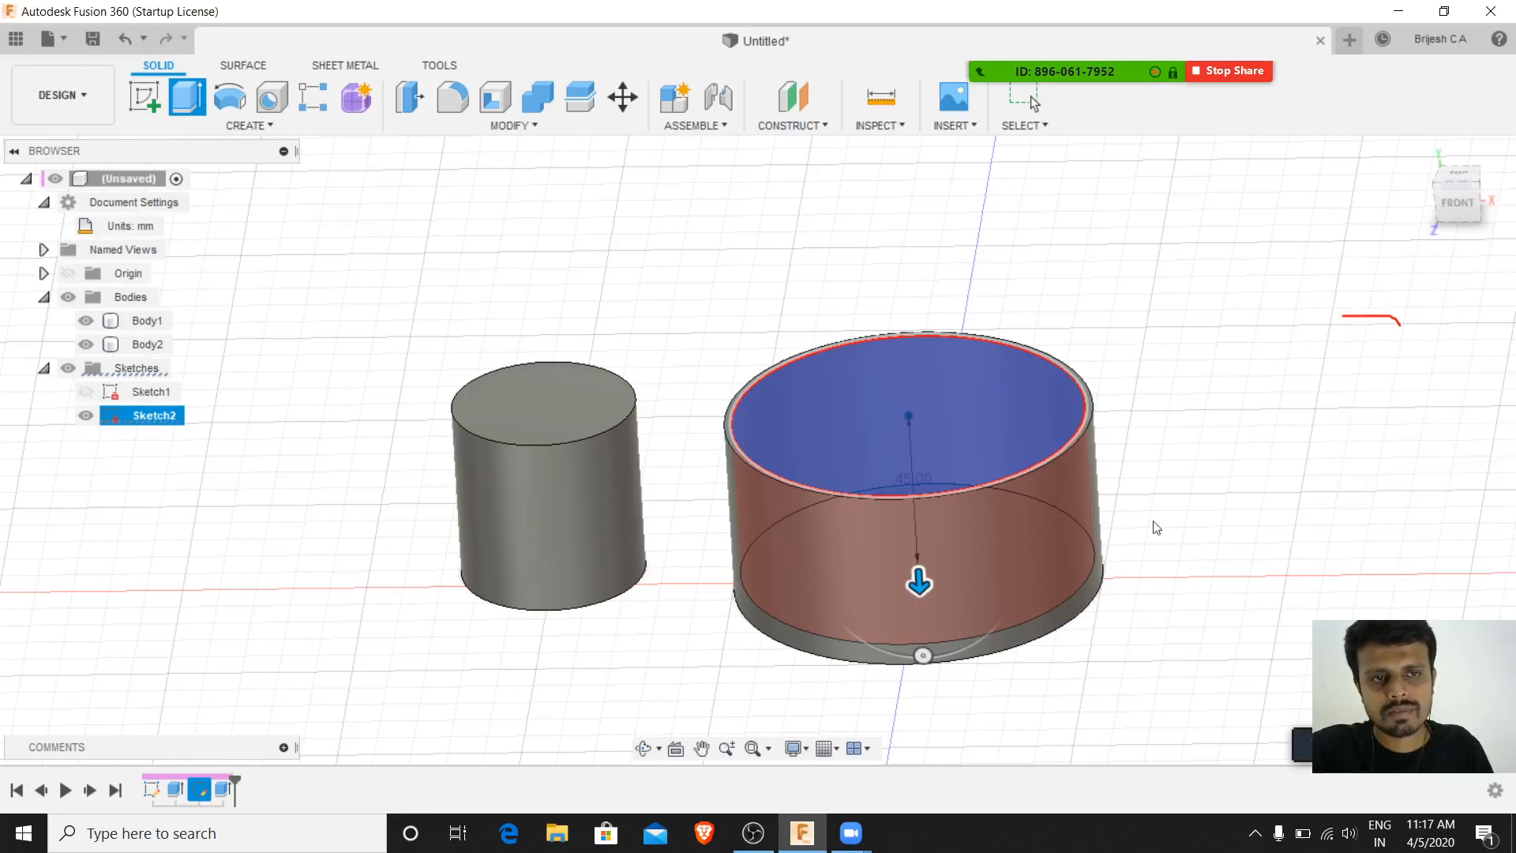
- Create a new sketch on the top face of the small cylinder
middle_click_drag(1221, 486, 1161, 383)
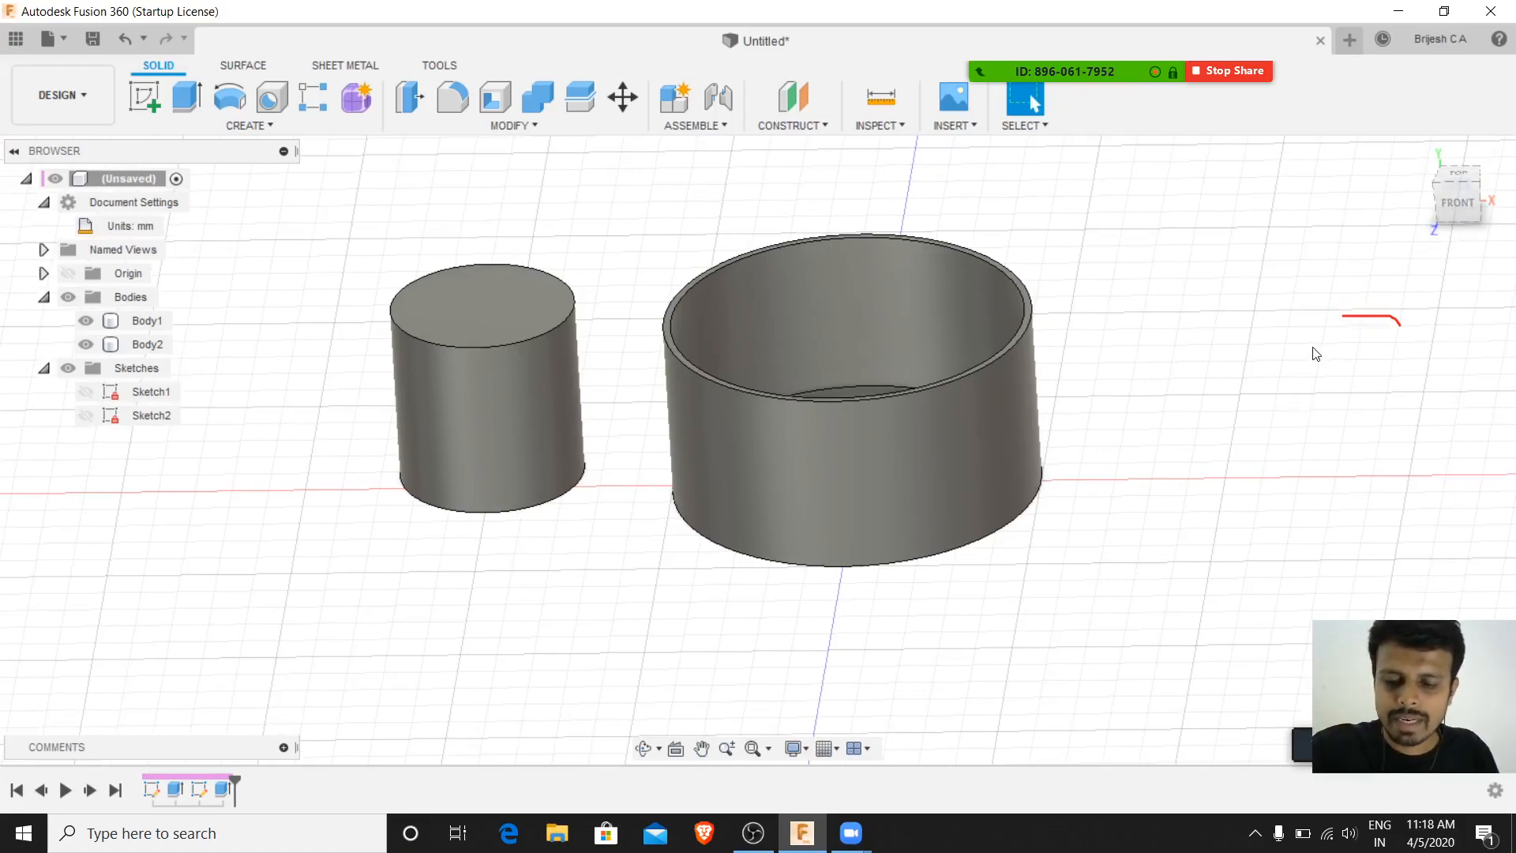
middle_click_drag(1120, 411, 906, 360, "shift")
mouse_move(1195, 352)
middle_mouse_down("shift")
mouse_move(1165, 329)
mouse_move(1195, 342)
middle_mouse_up("shift")
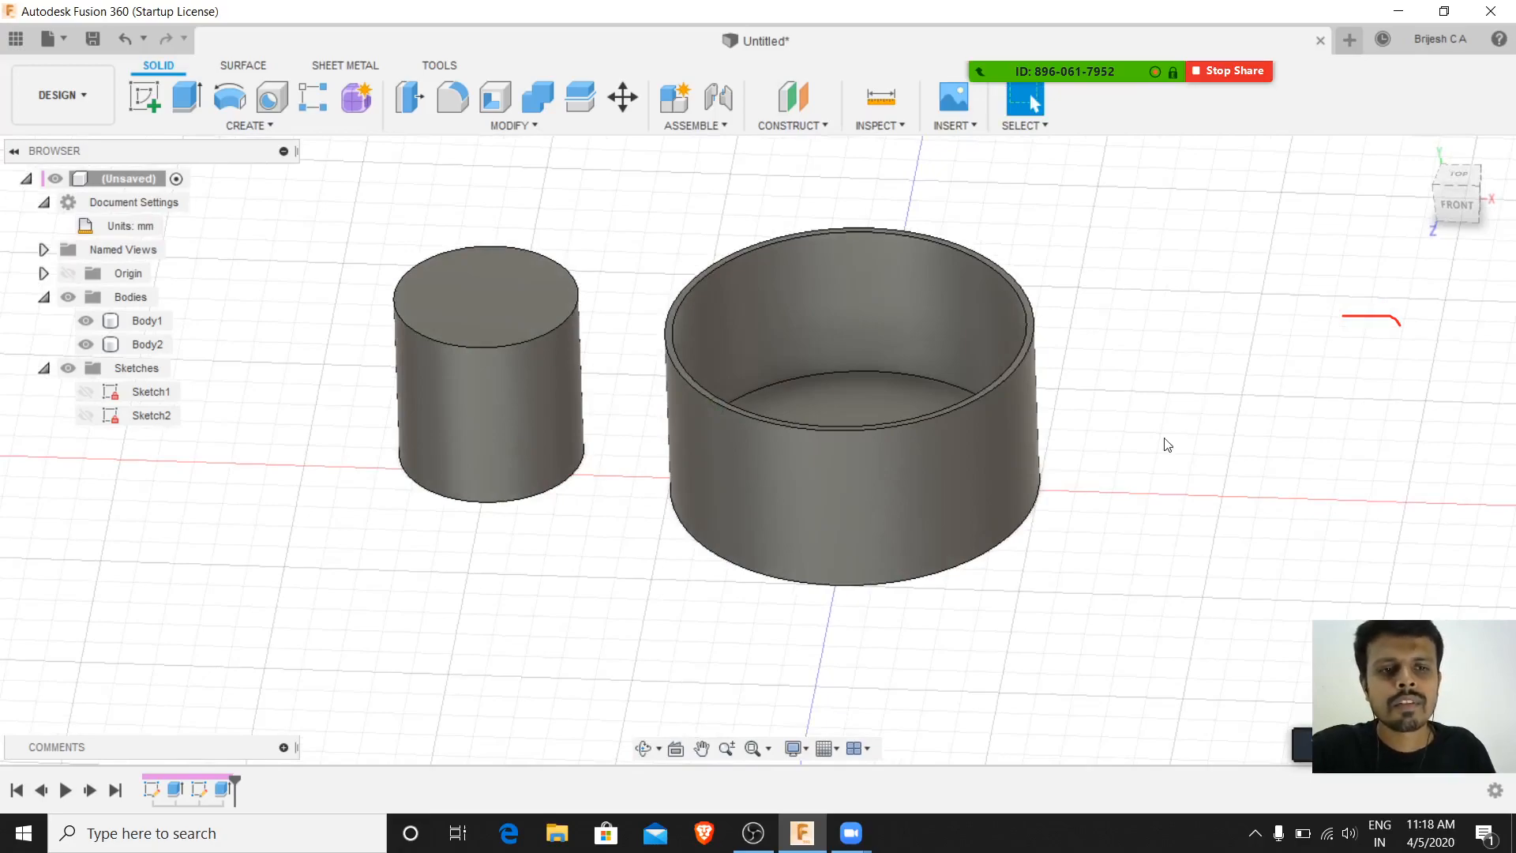
middle_click_drag(1209, 352, 1234, 317, "shift")
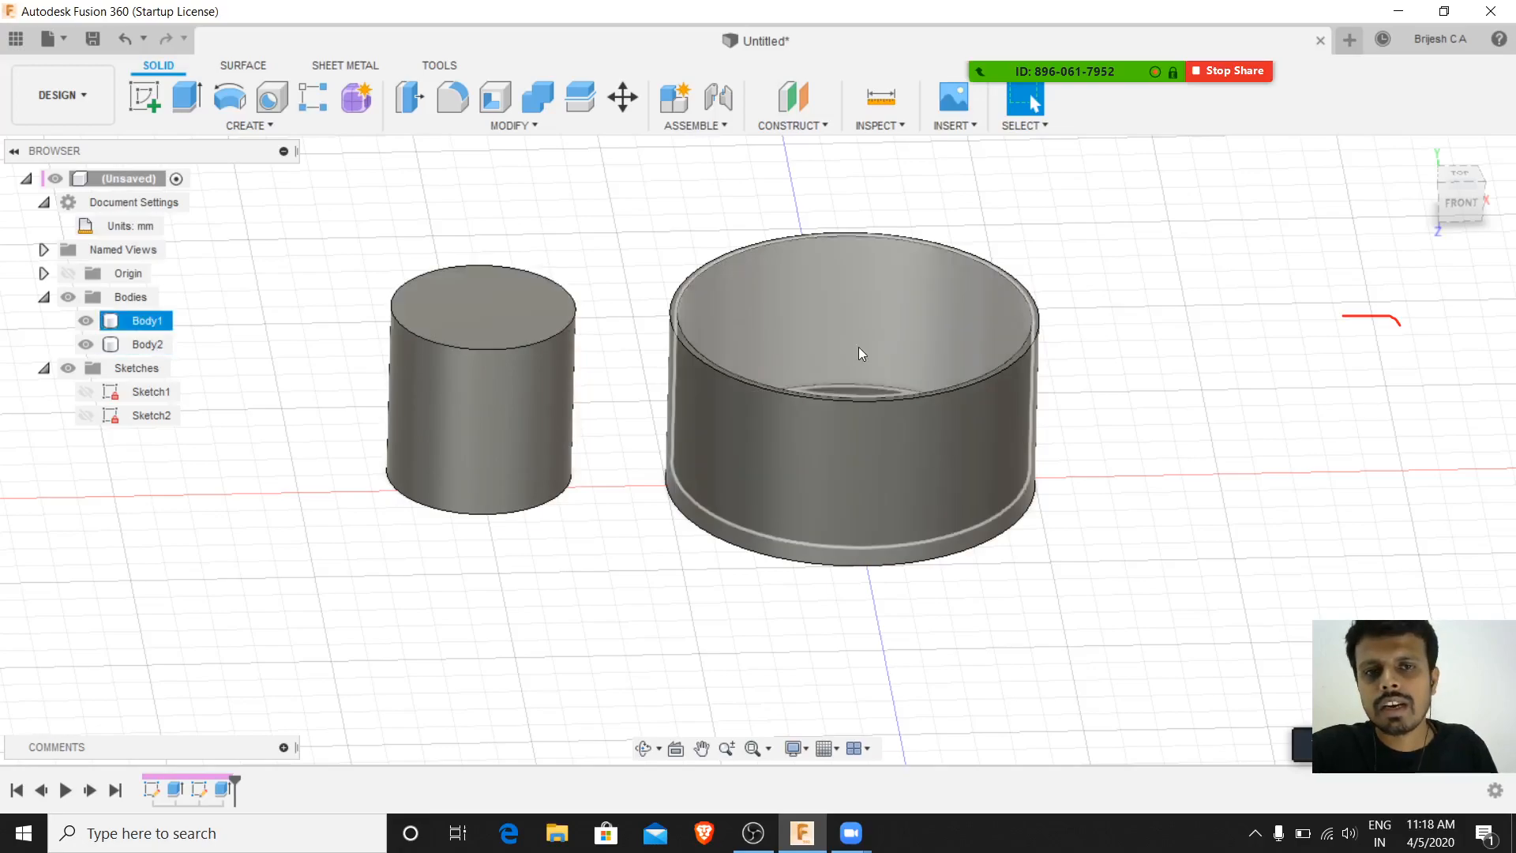
left_click(474, 325)
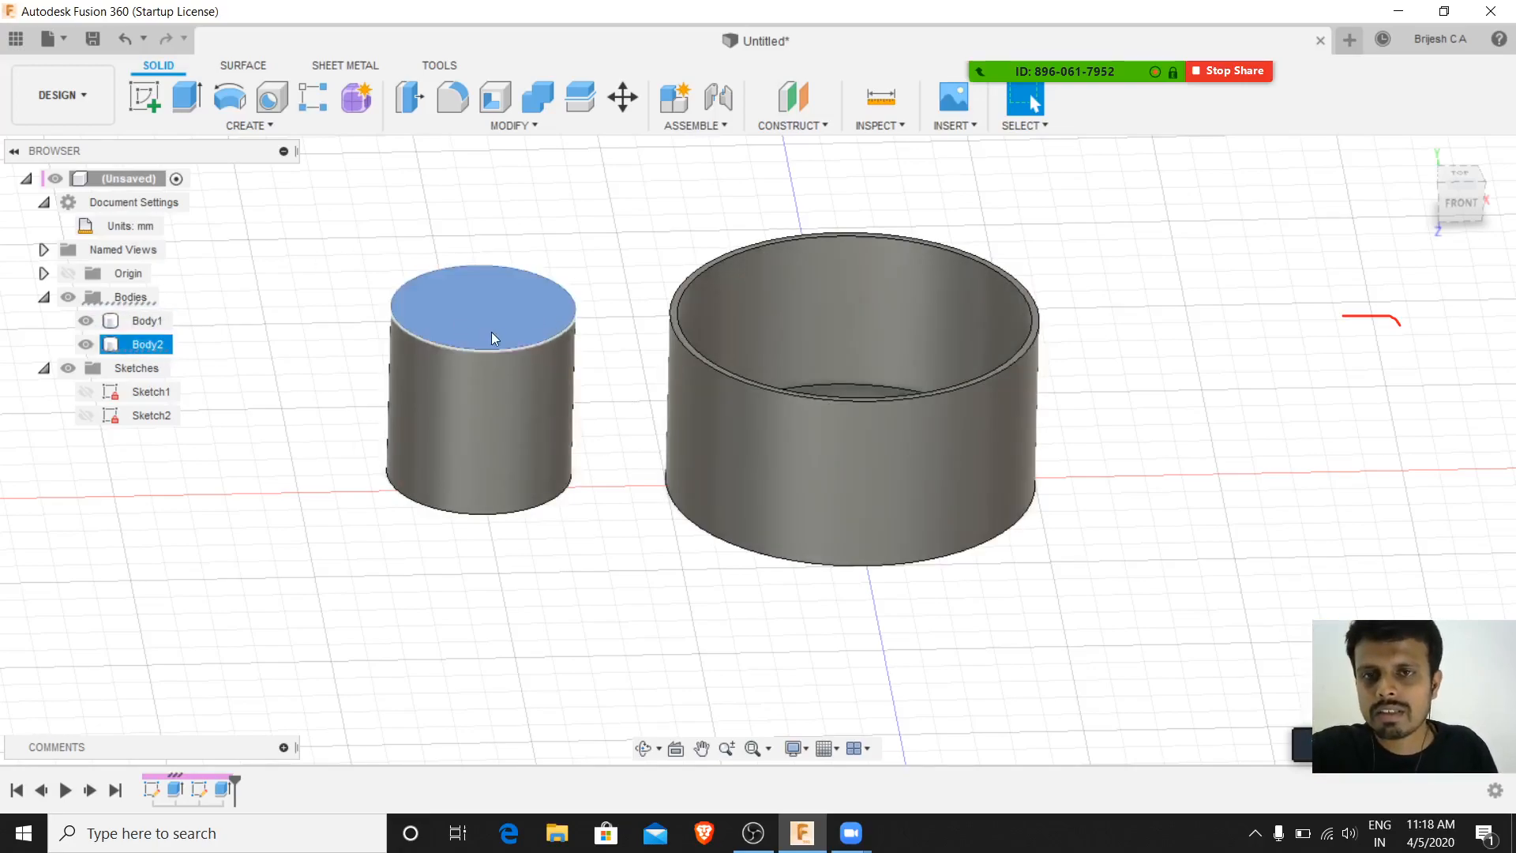
right_click(466, 309)
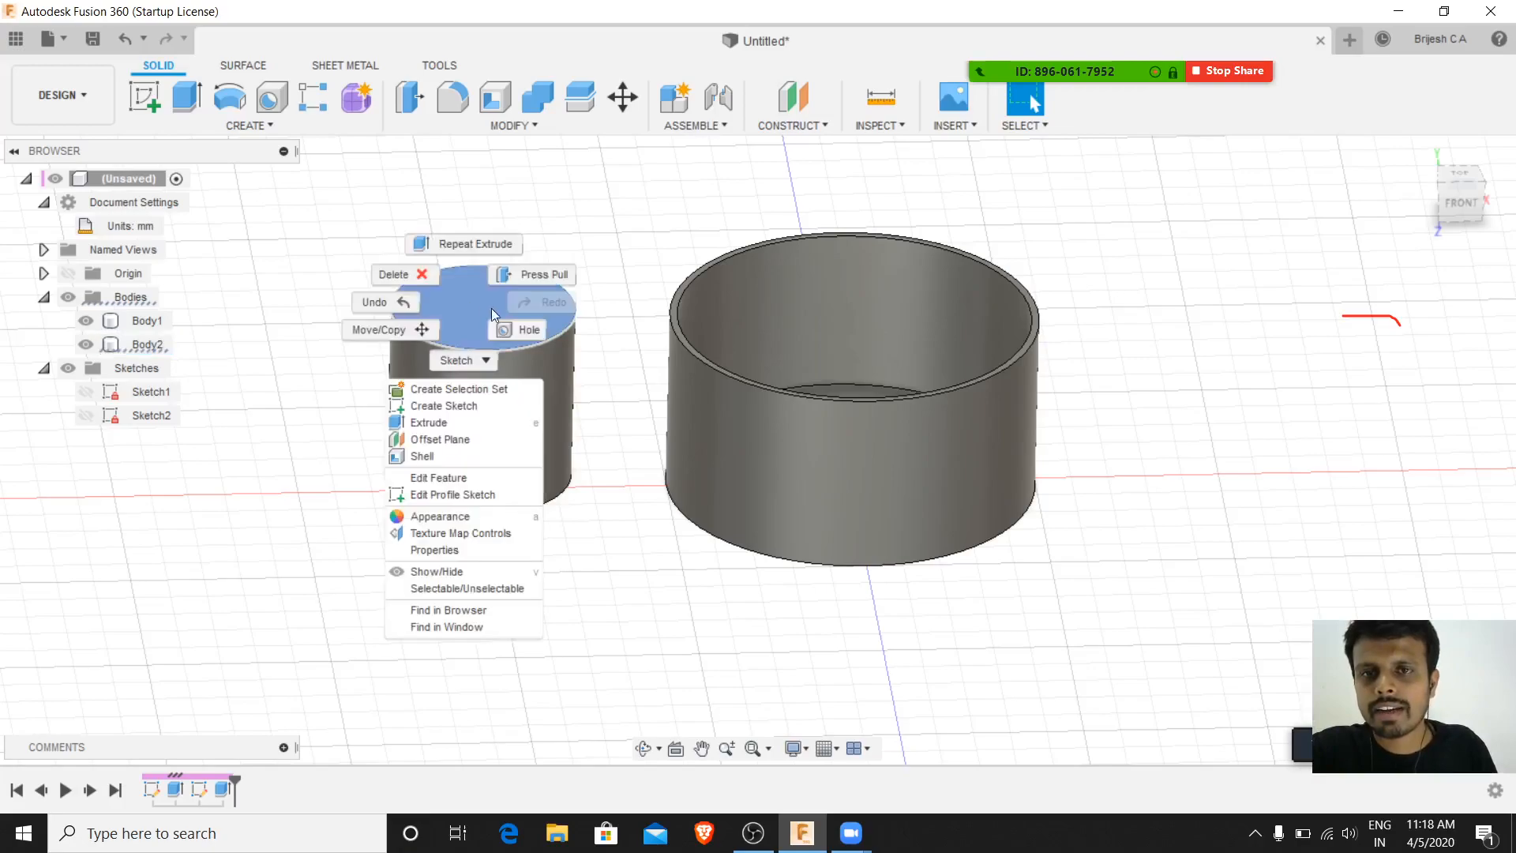
left_click(446, 404)
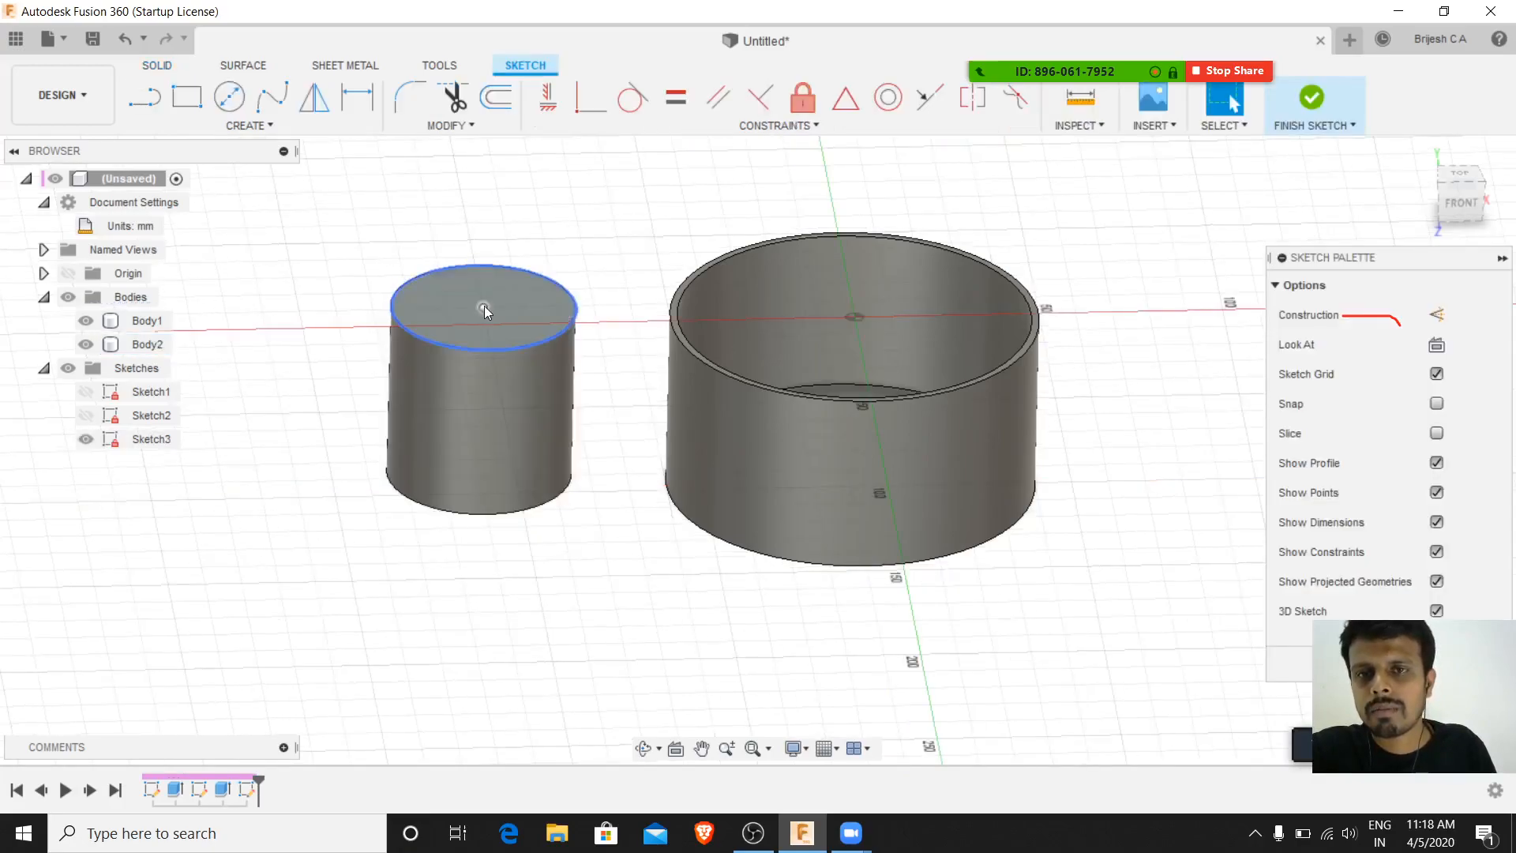
- Sketch a center rectangle on the small cylinder's top face, centred on the circle and lying inside its edge
left_click(1455, 180)
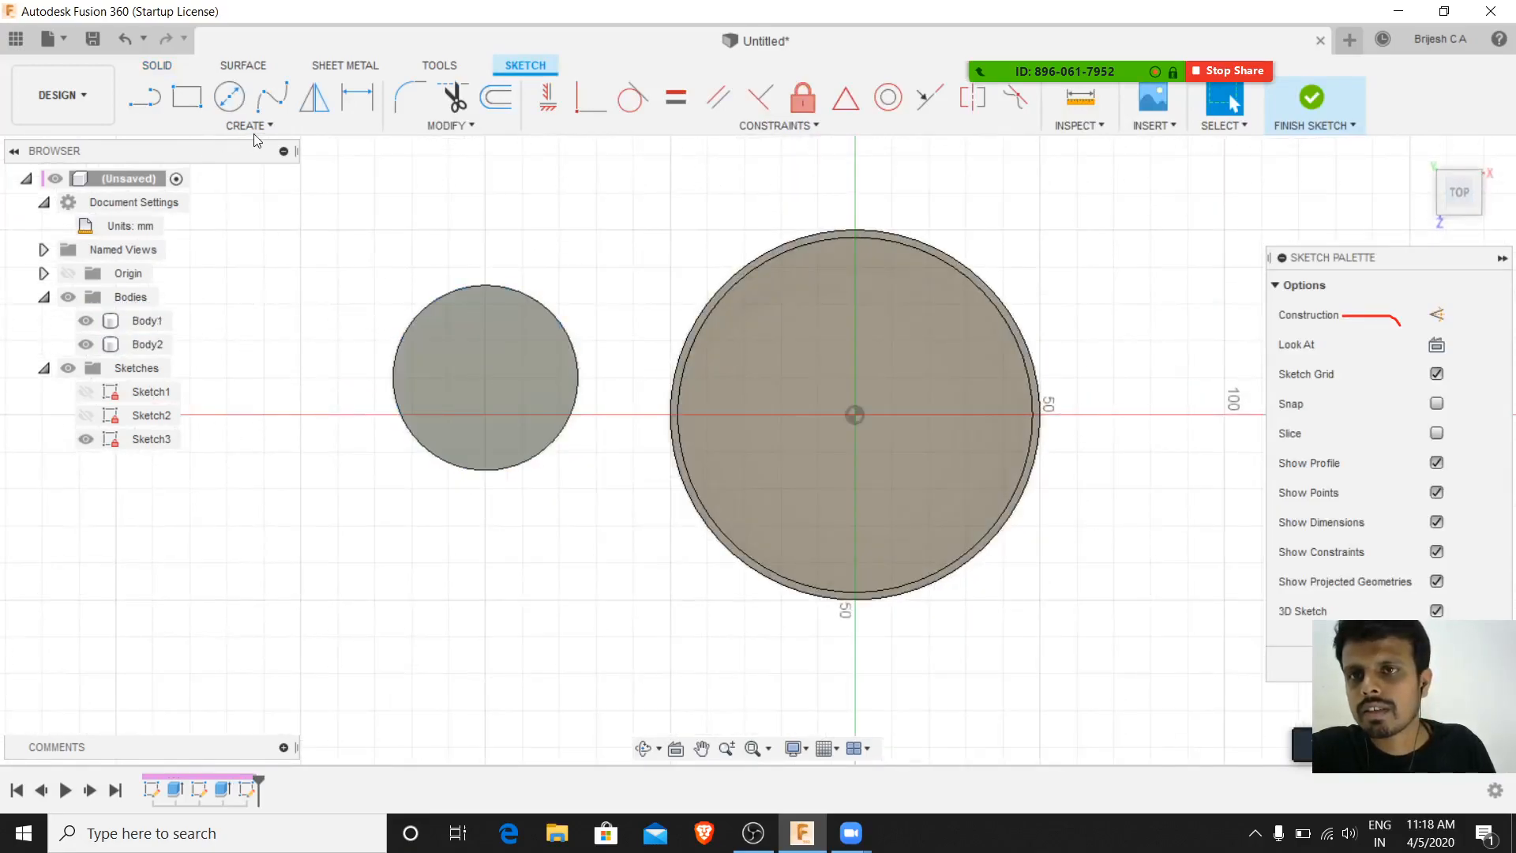
left_click(249, 124)
mouse_move(177, 172)
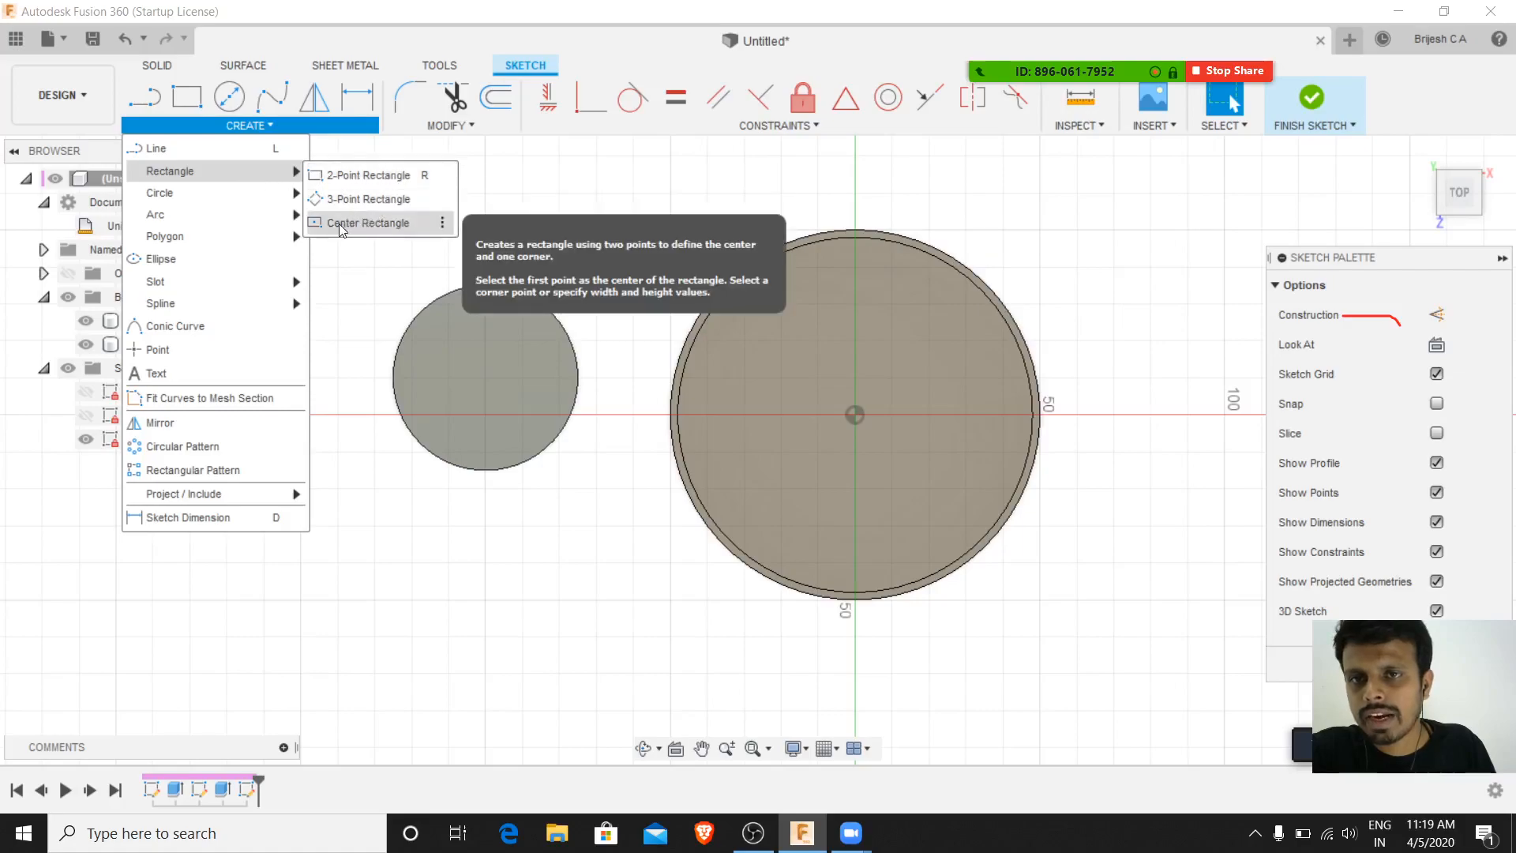
left_click(341, 224)
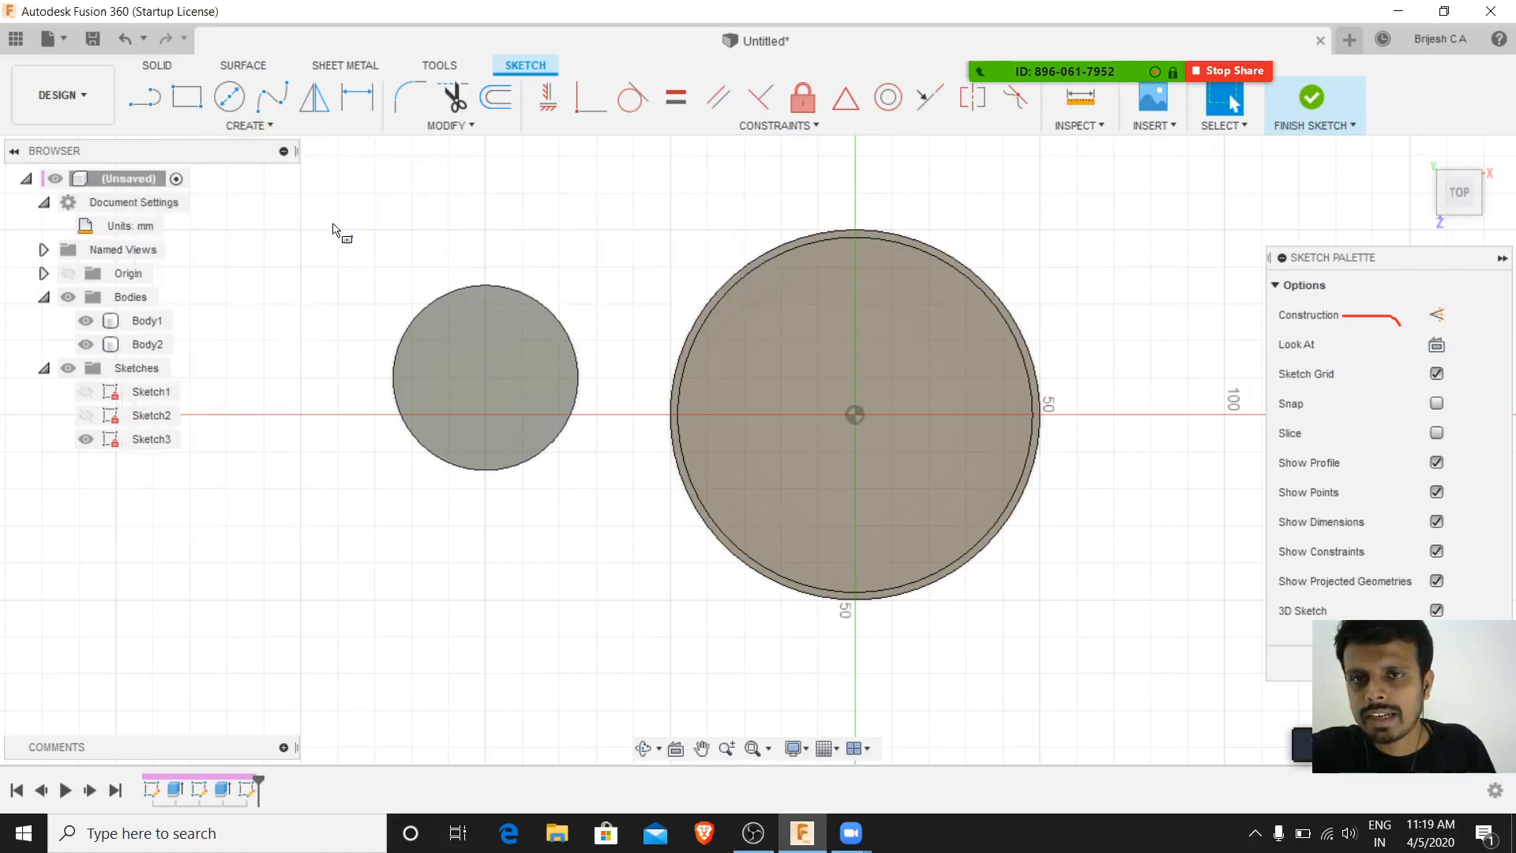
left_click(486, 377)
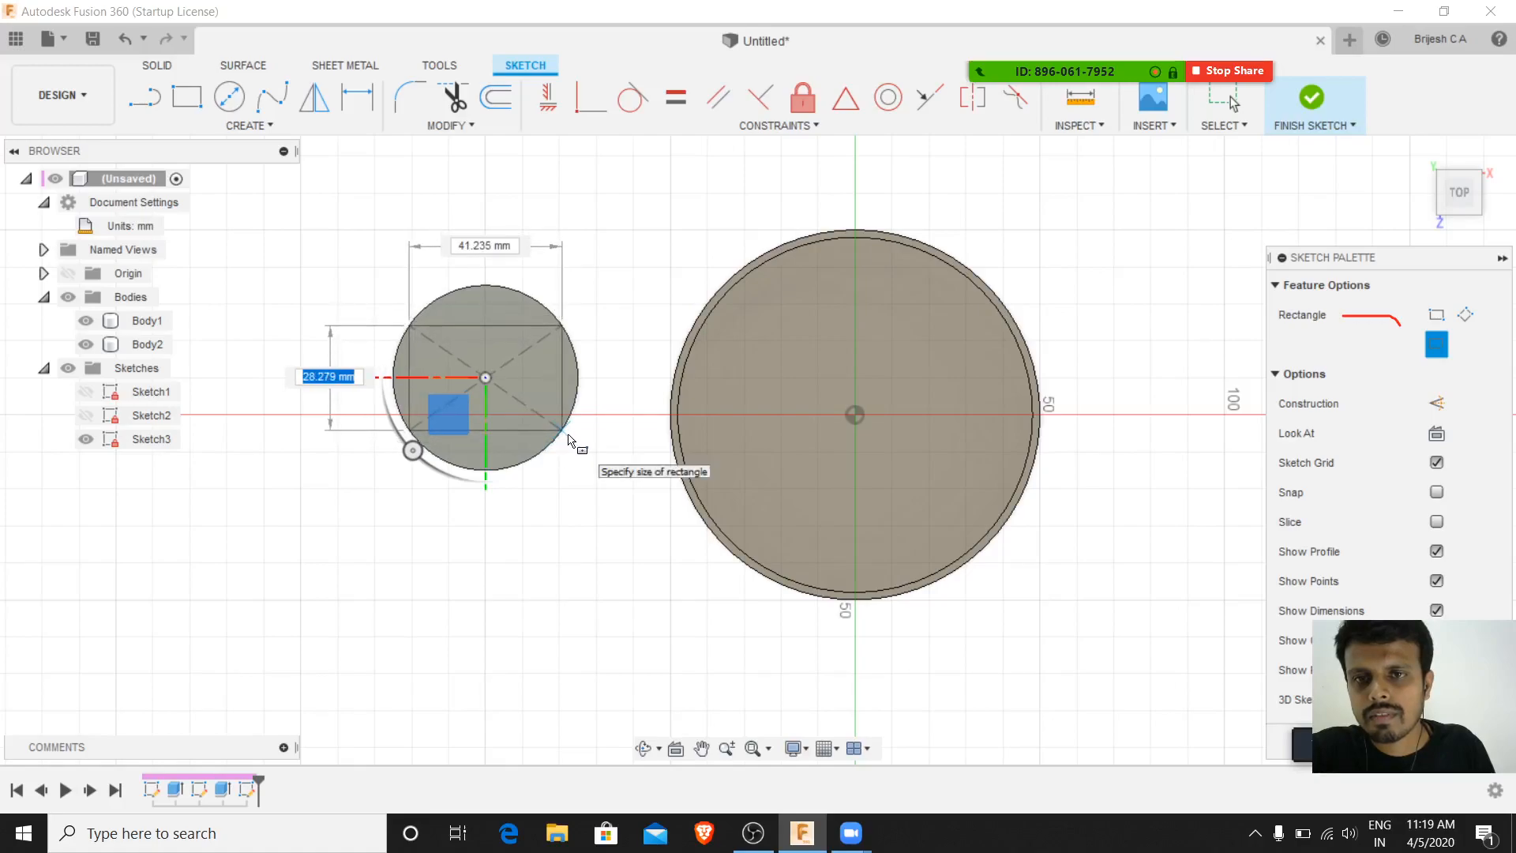
left_click(534, 411)
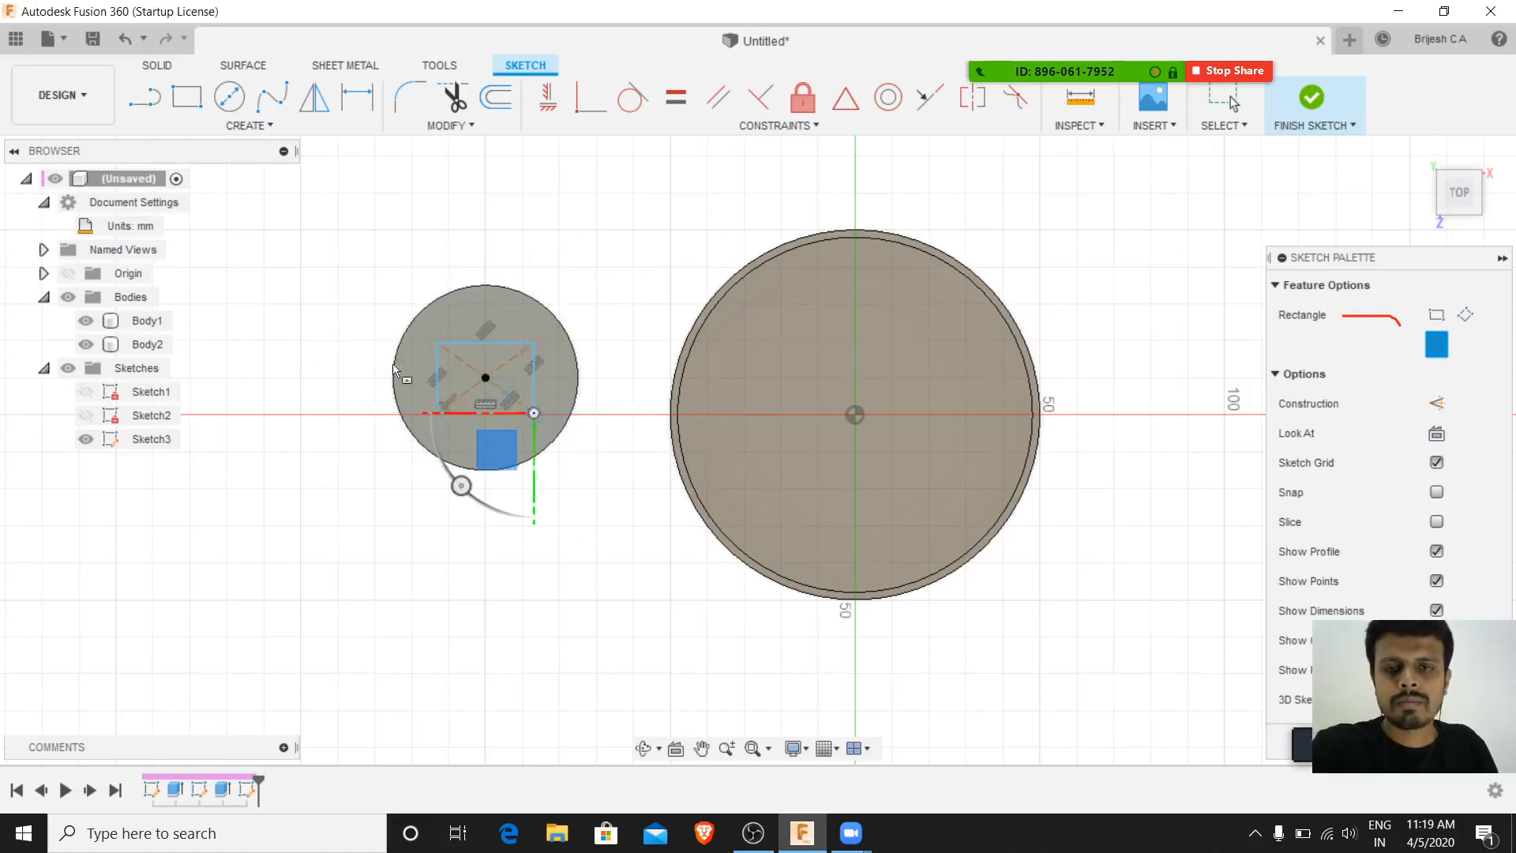
scroll(509, 386, "down", 2)
scroll(503, 385, "up", 5)
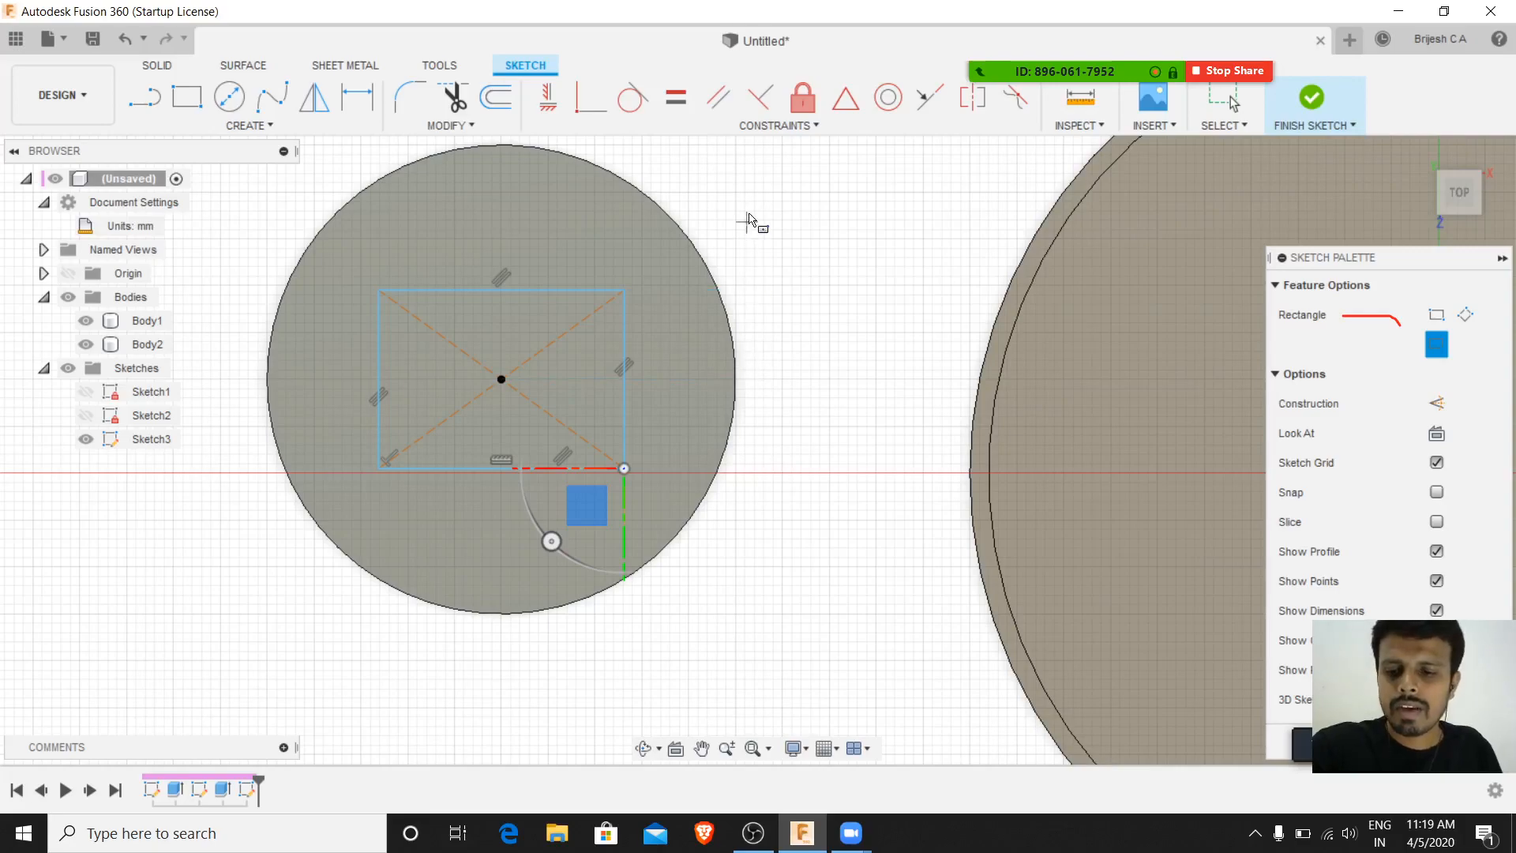
- Finish the rectangle sketch on the small cylinder's top face and return to solid modelling
left_click(252, 125)
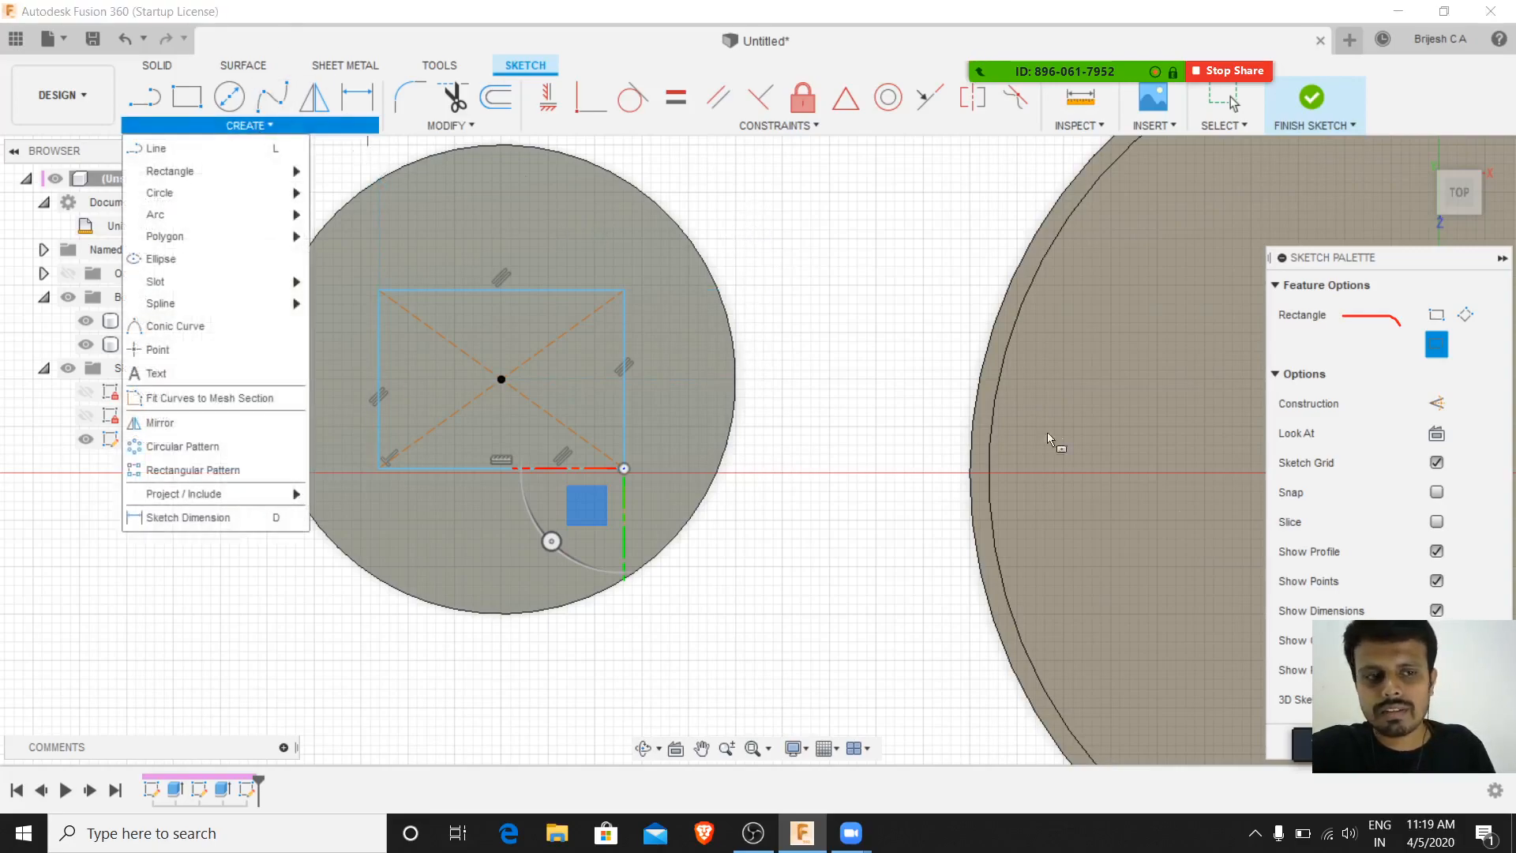
left_click(1433, 268)
left_click_drag(1431, 262, 1418, 165)
left_click(1458, 645)
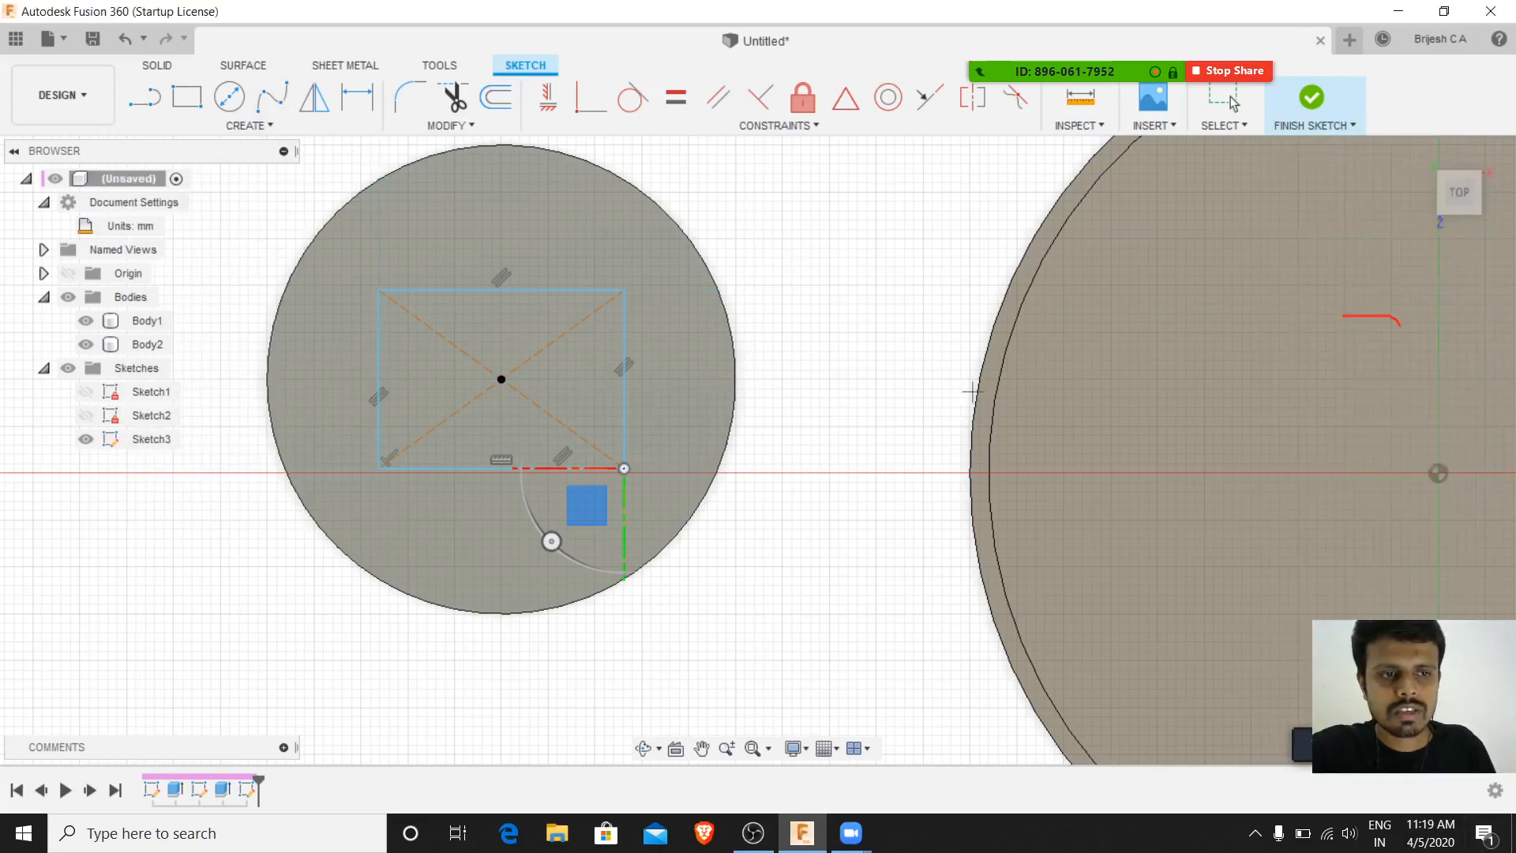
- Extrude the rectangle profile 30 mm upward from the small cylinder, one side, using the Join operation
left_click(207, 126)
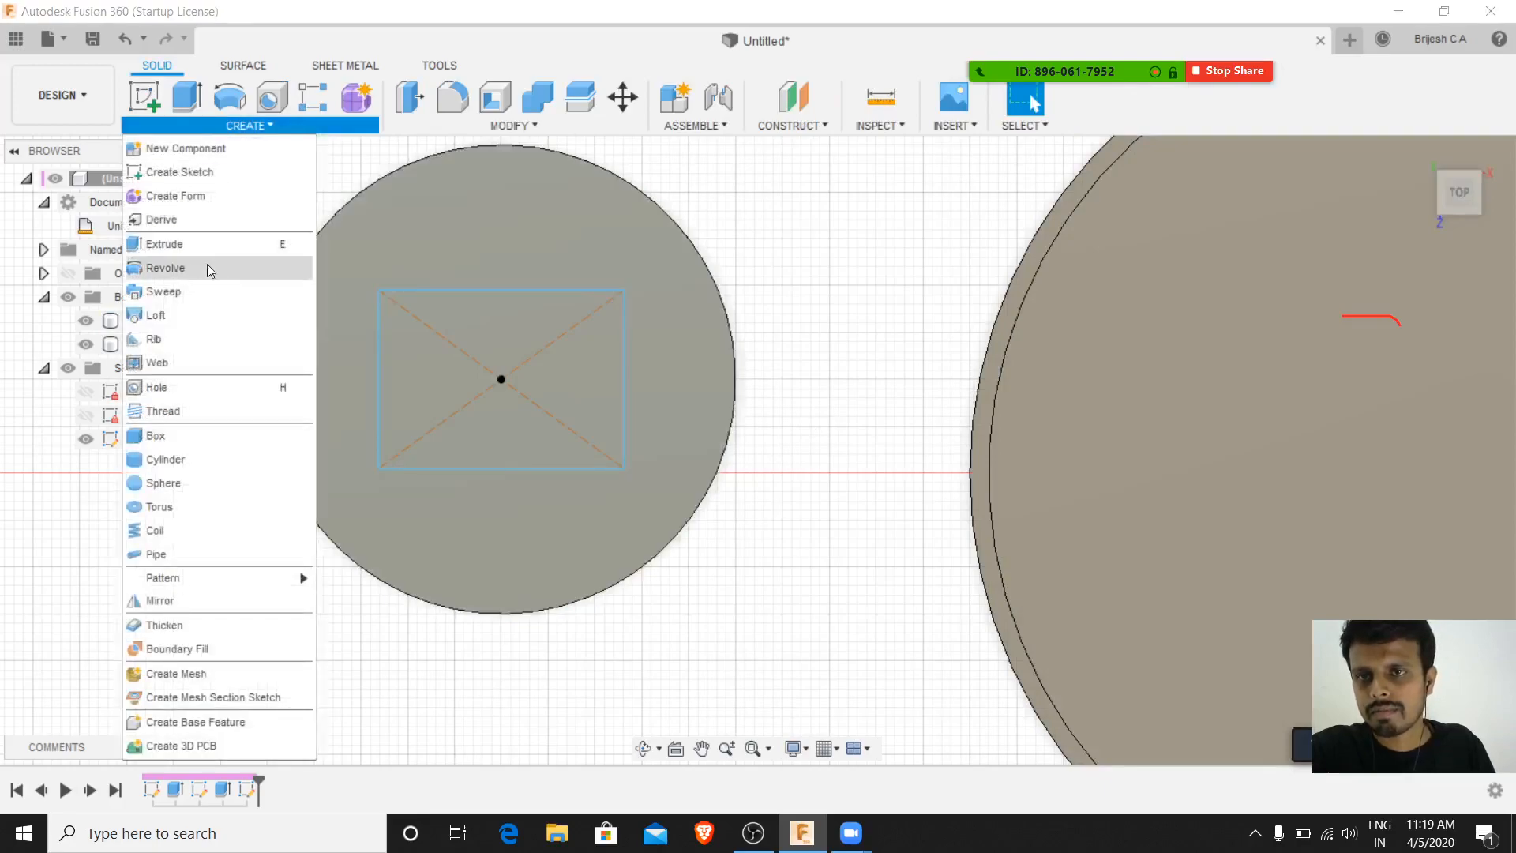
left_click(196, 244)
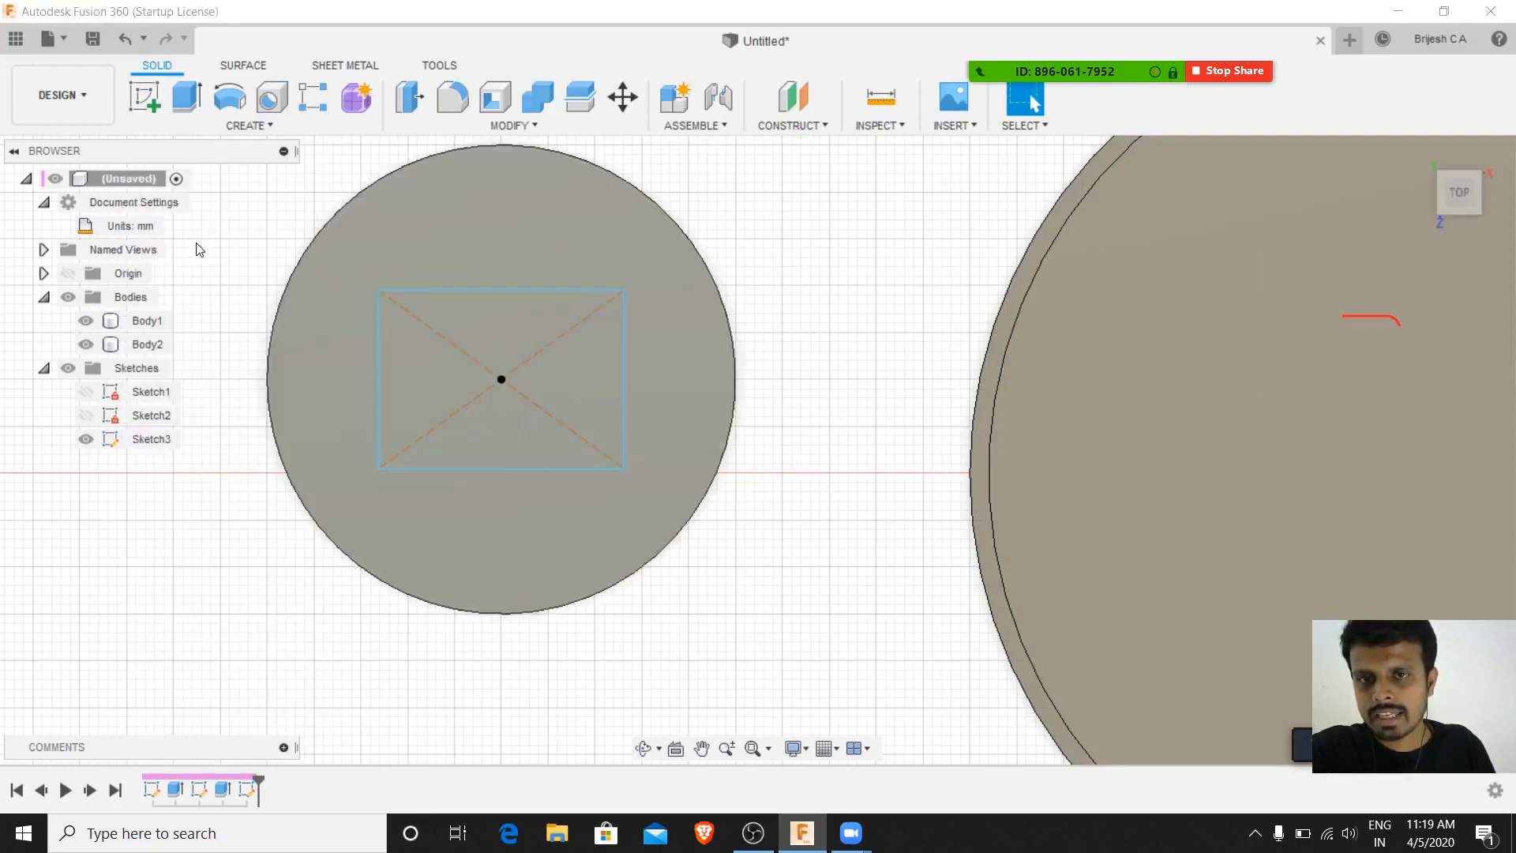
left_click(452, 402)
left_click(1419, 151)
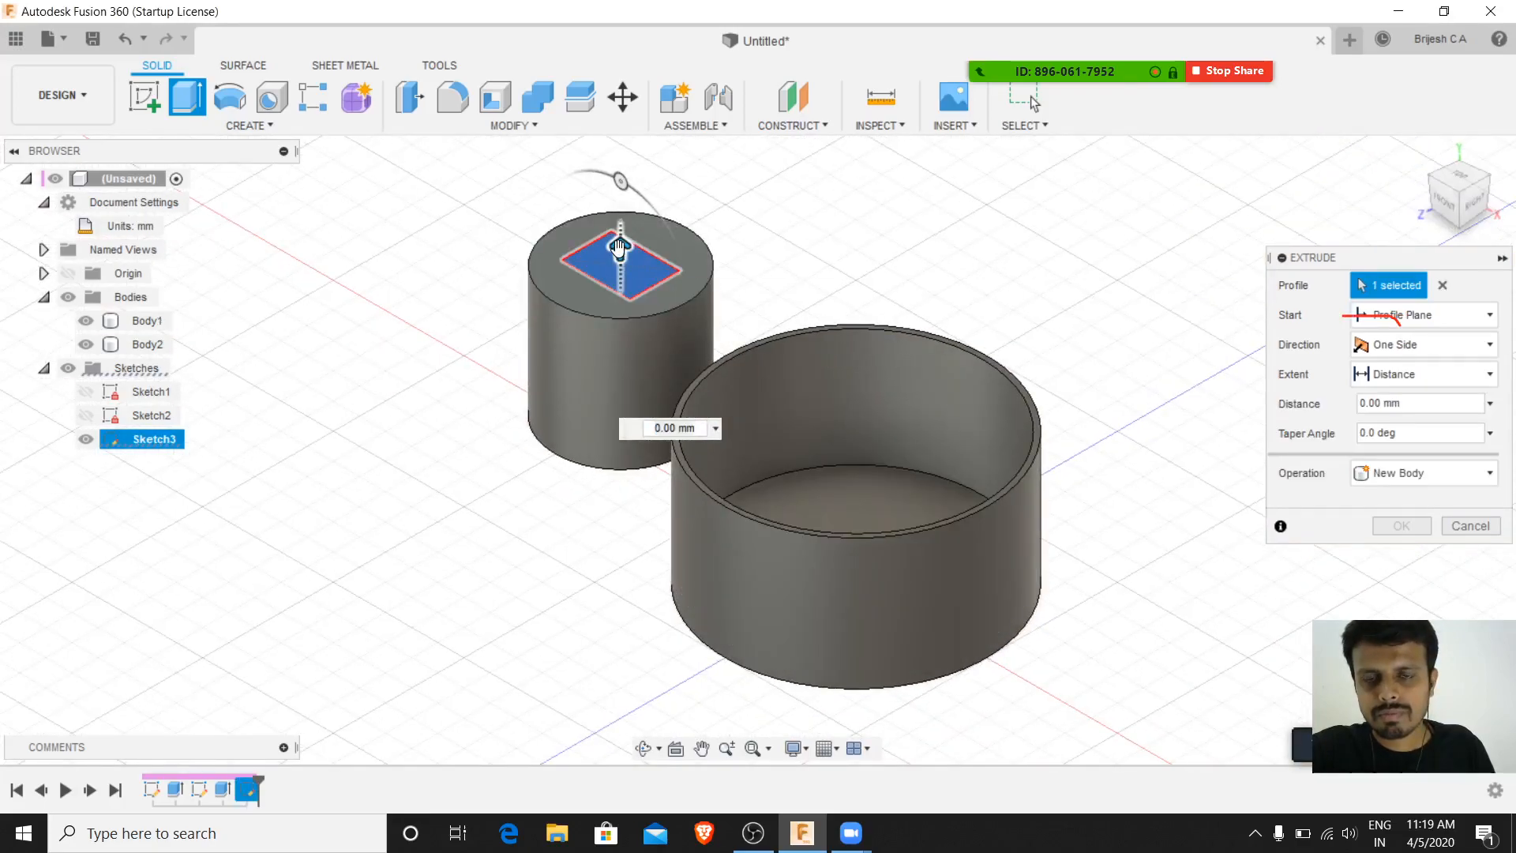
left_click_drag(619, 250, 618, 158)
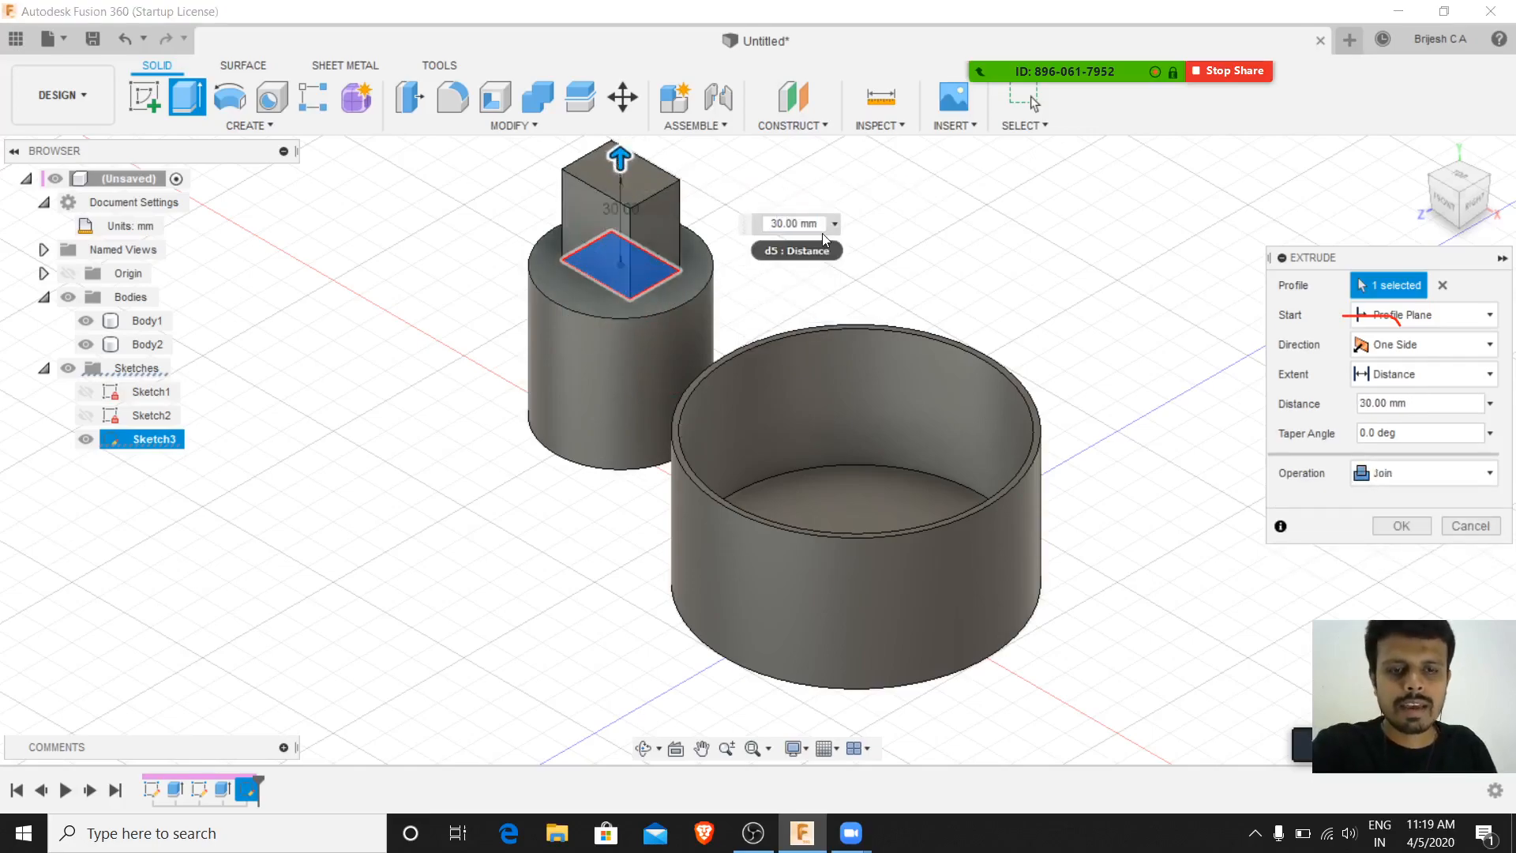
key("Return")
middle_click_drag(1034, 253, 1039, 188, "shift")
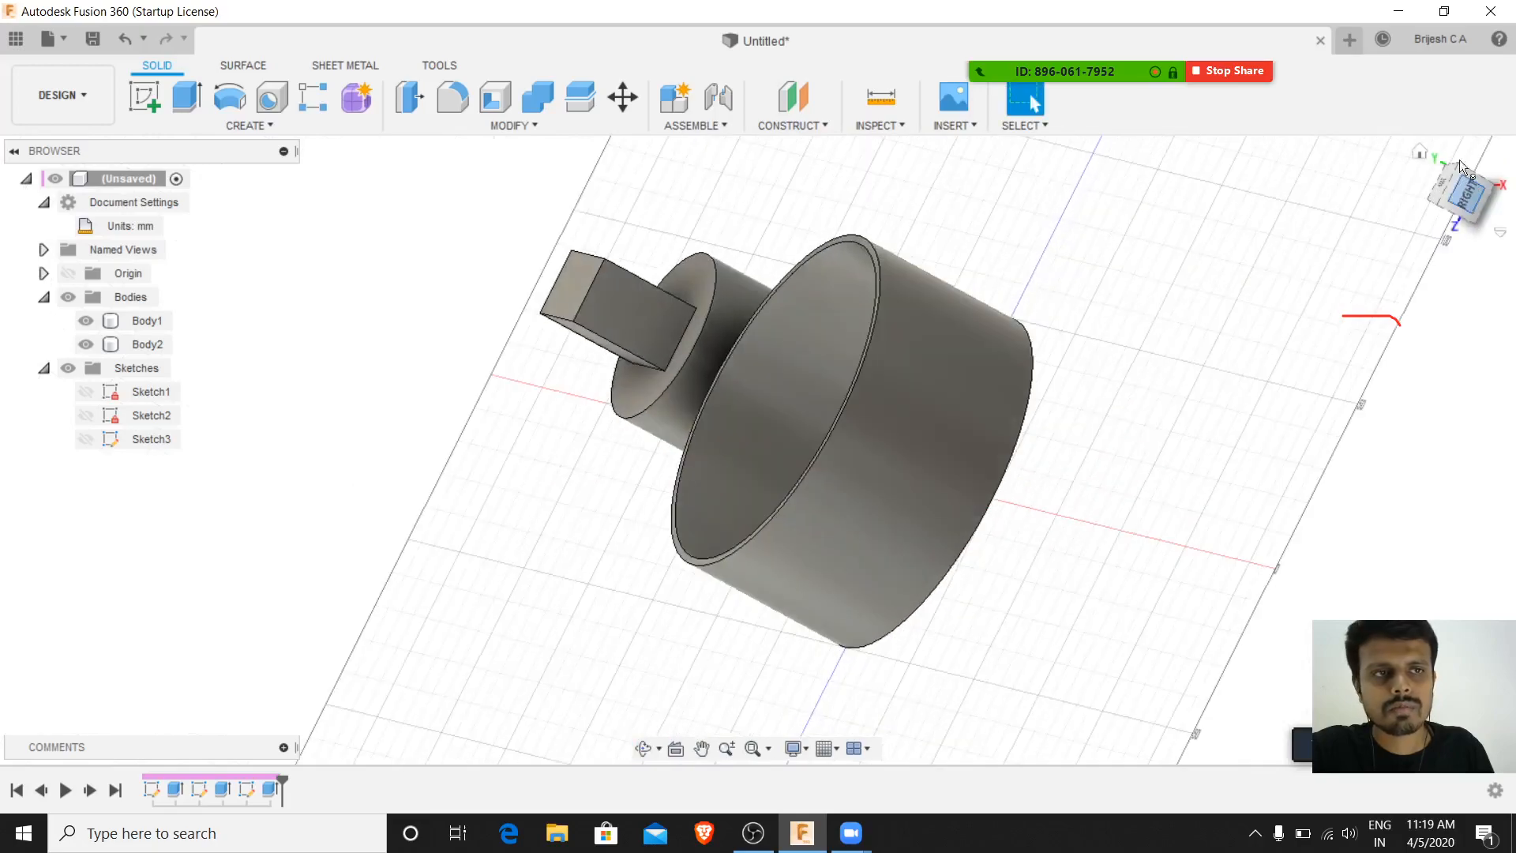
left_click(1418, 150)
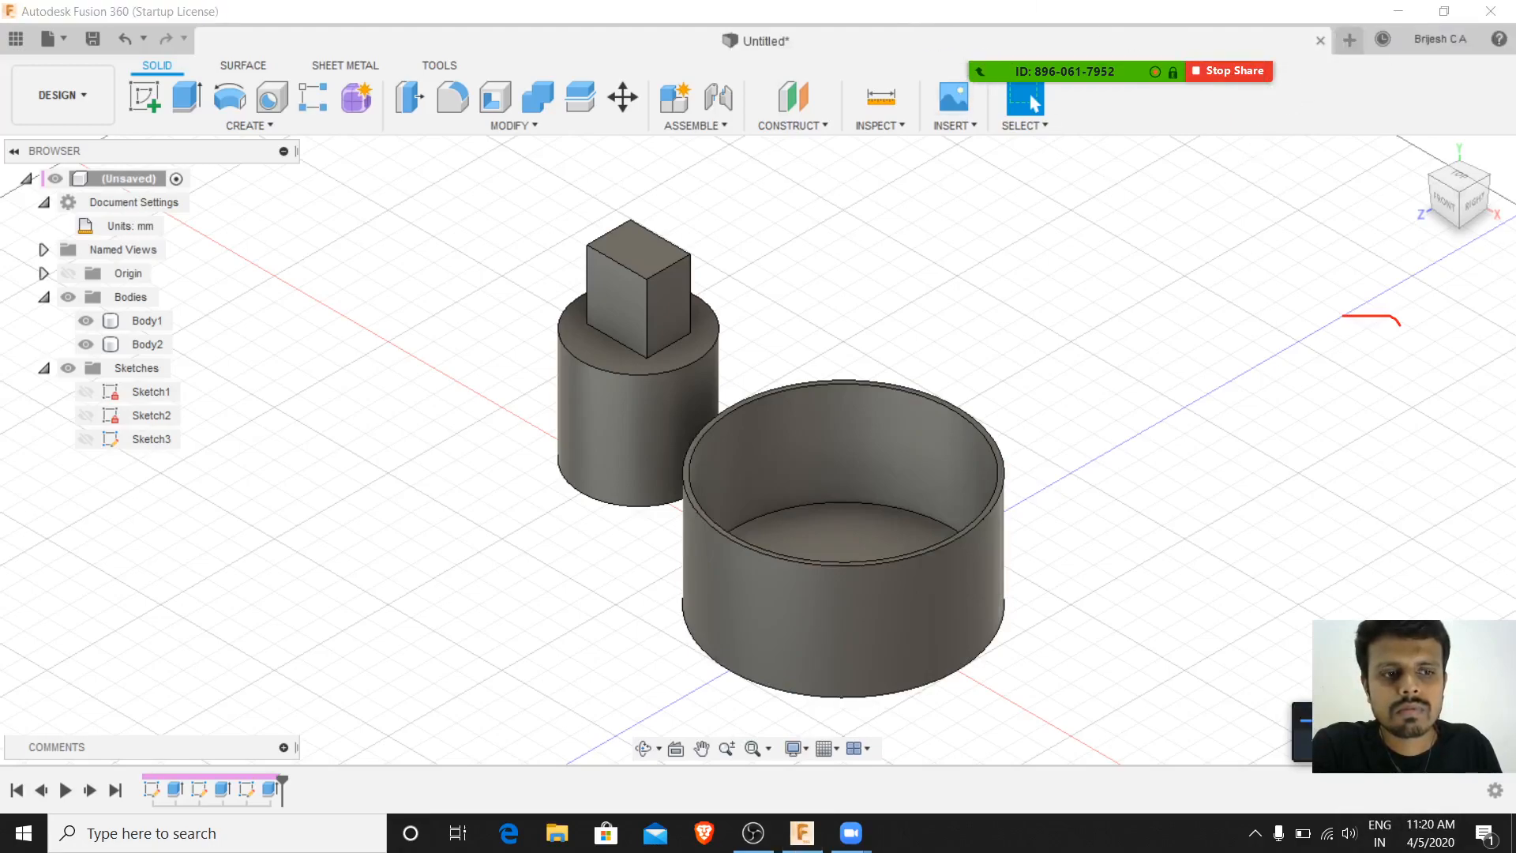
- Mute all participants in the Zoom meeting while allowing them to unmute themselves, and close the participants list
left_click(1029, 18)
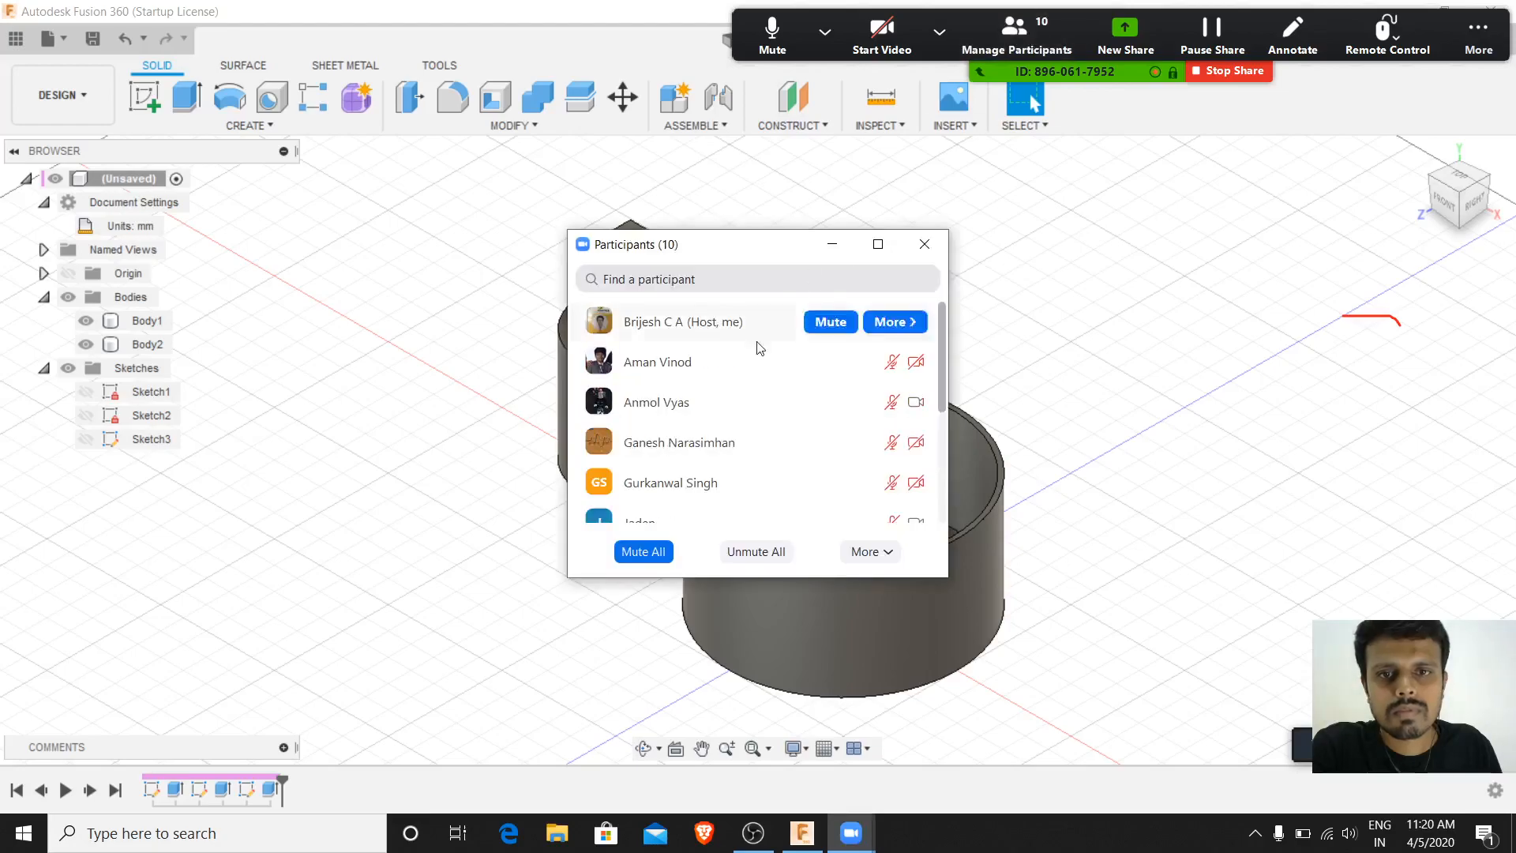
scroll(748, 427, "down", 4)
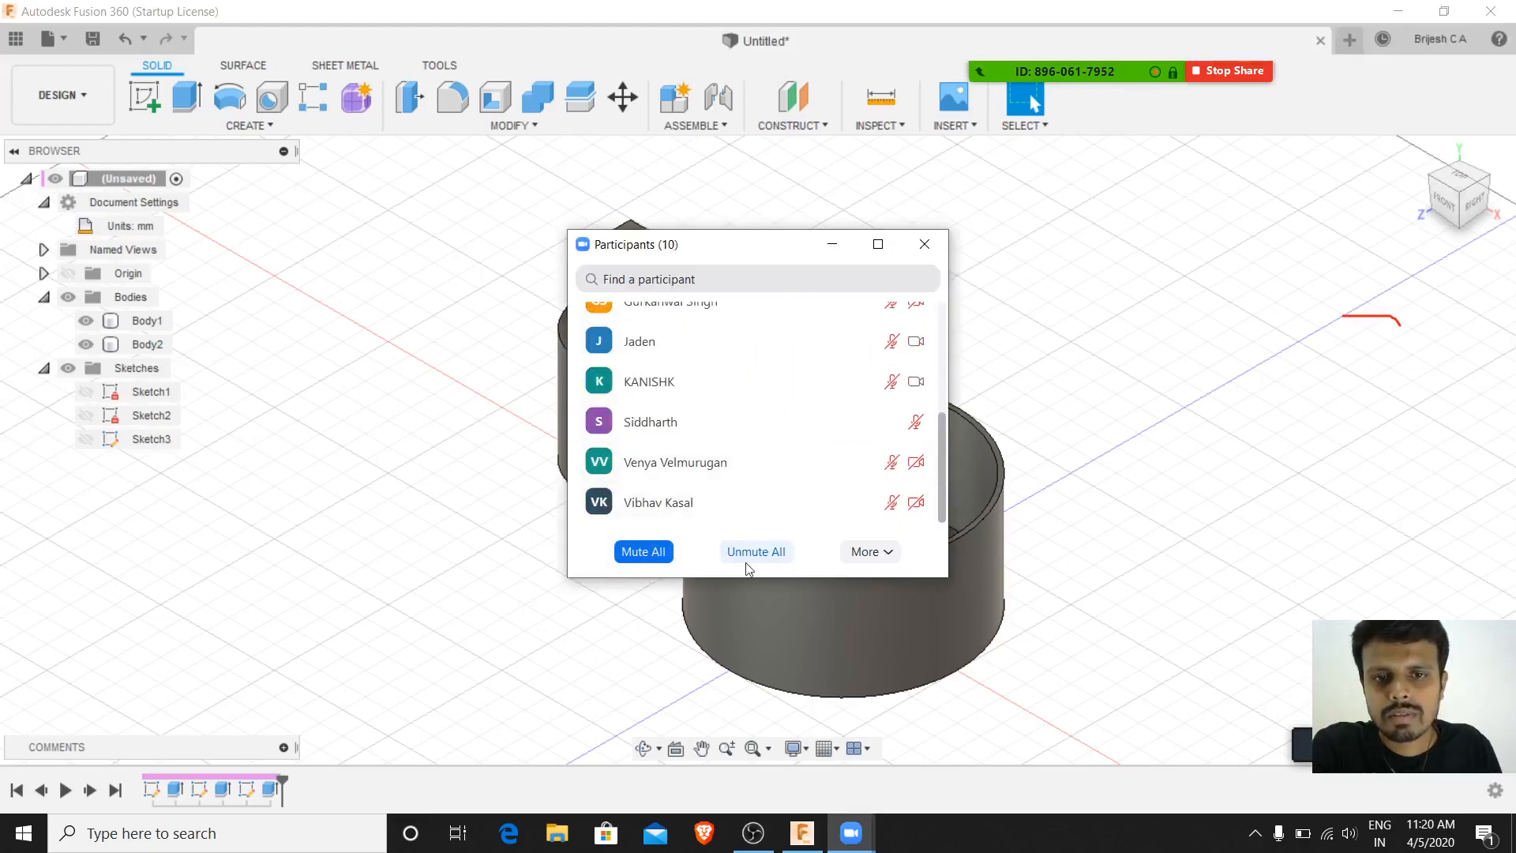
left_click(661, 553)
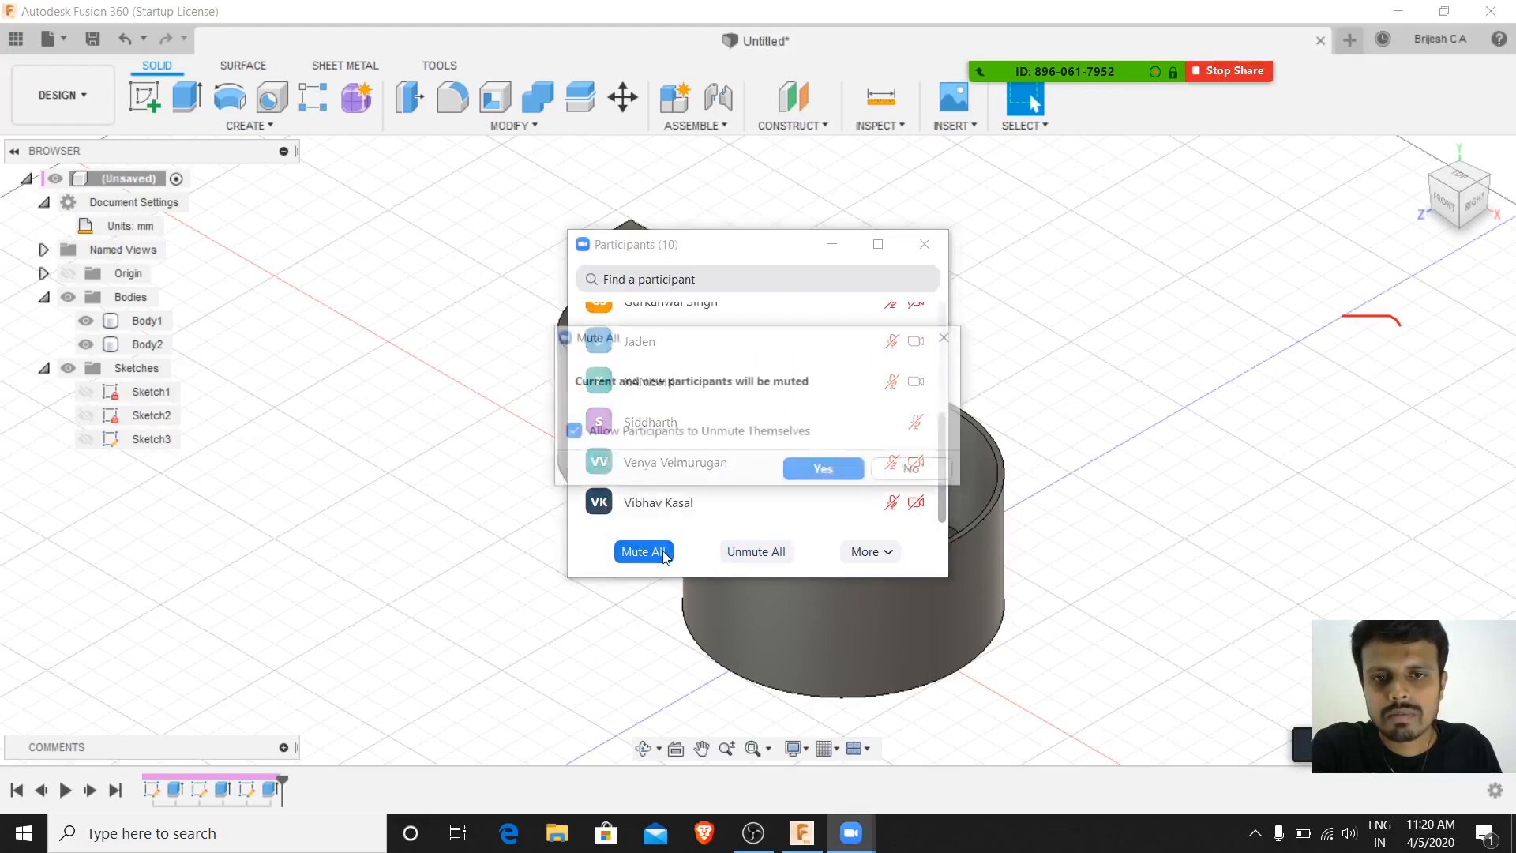
left_click(820, 472)
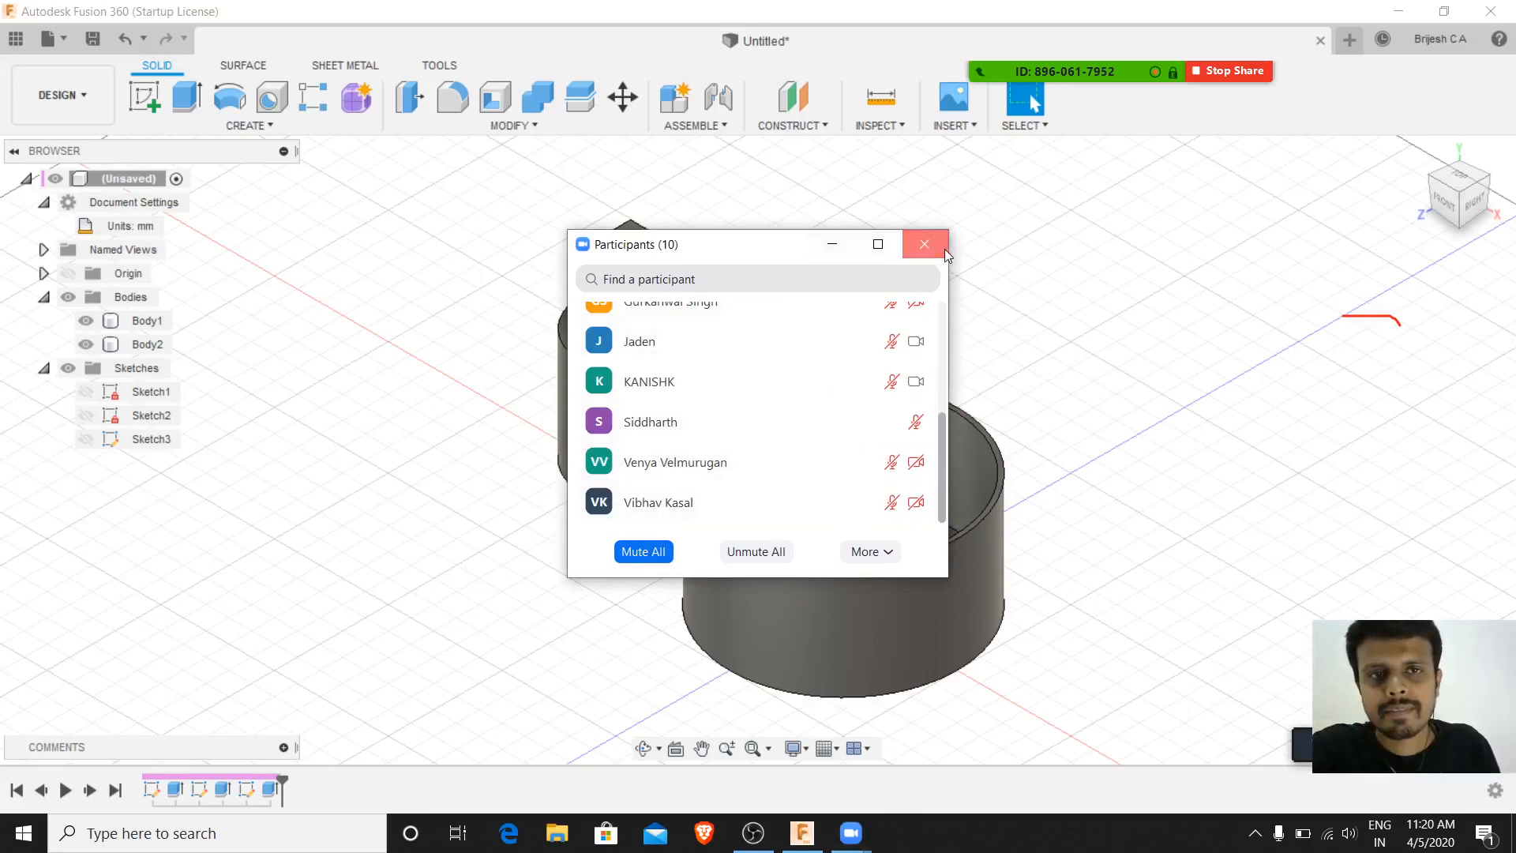
left_click(925, 244)
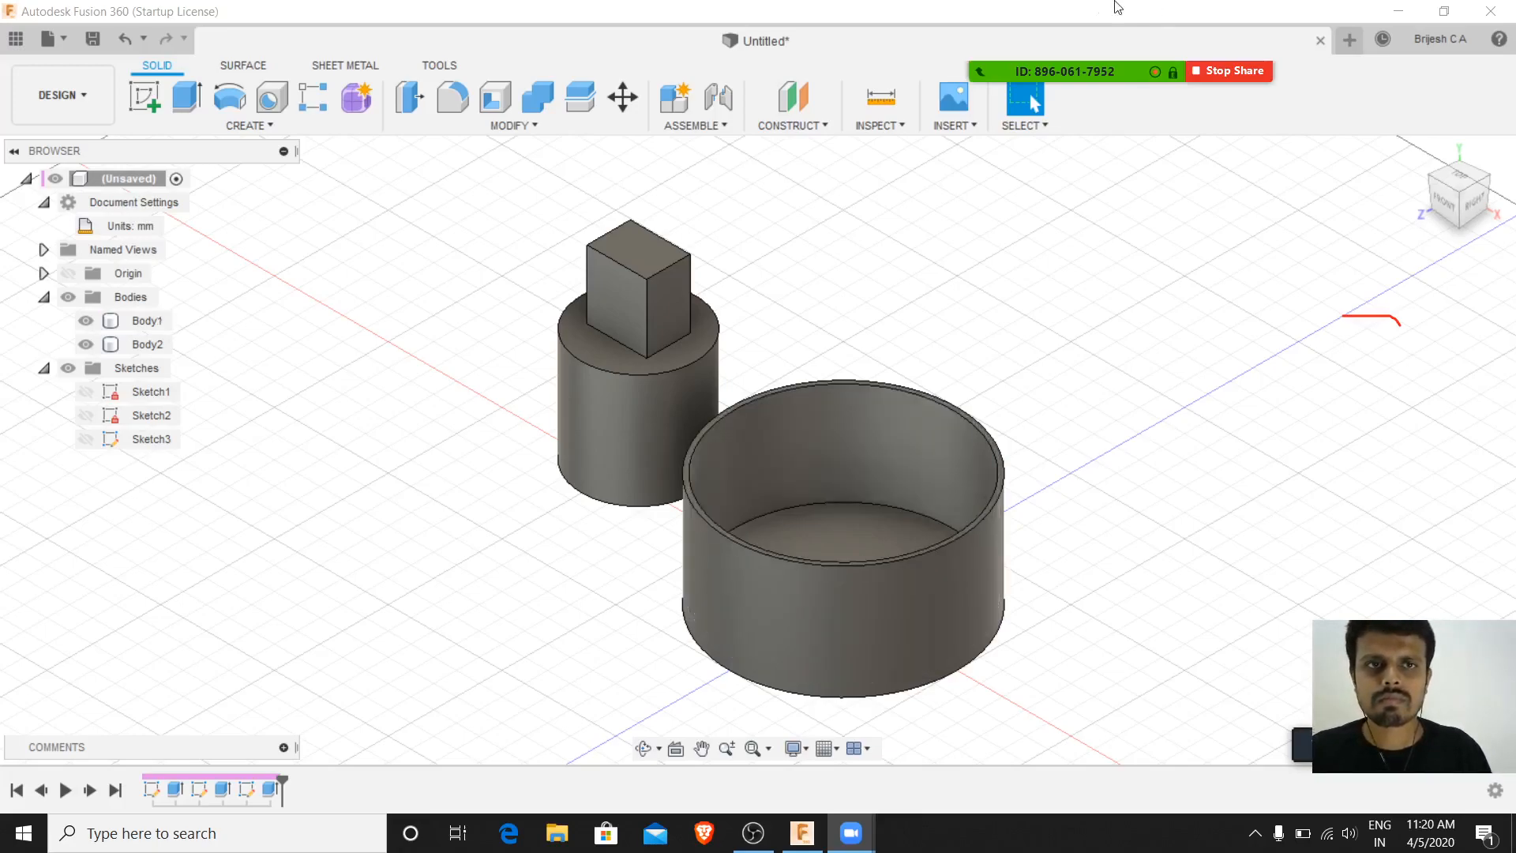
- Reopen the meeting's participants list and mute everyone again, still allowing self-unmuting
left_click(1018, 36)
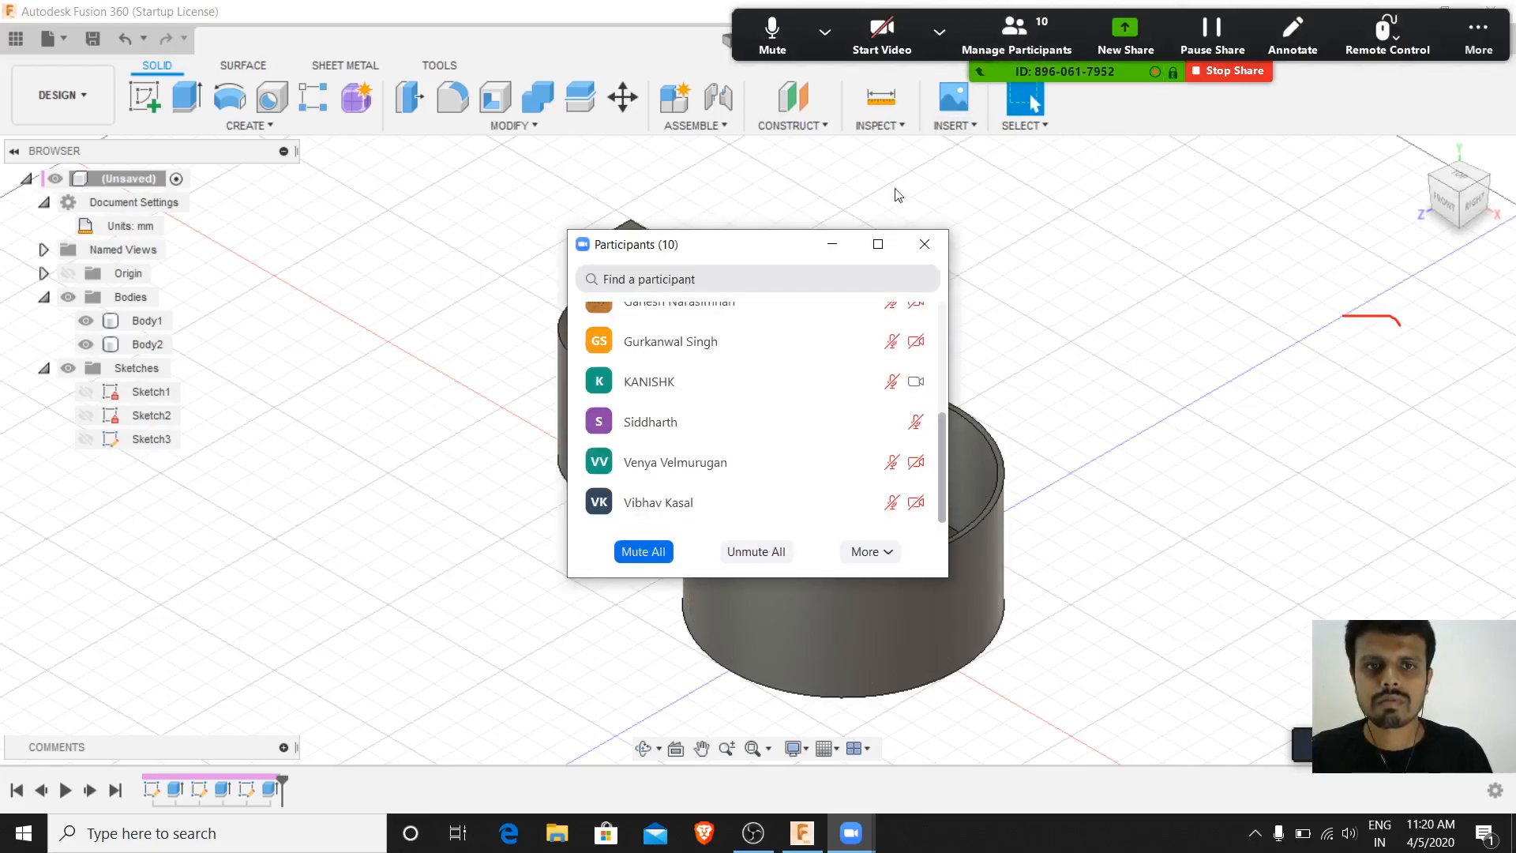
left_click(644, 551)
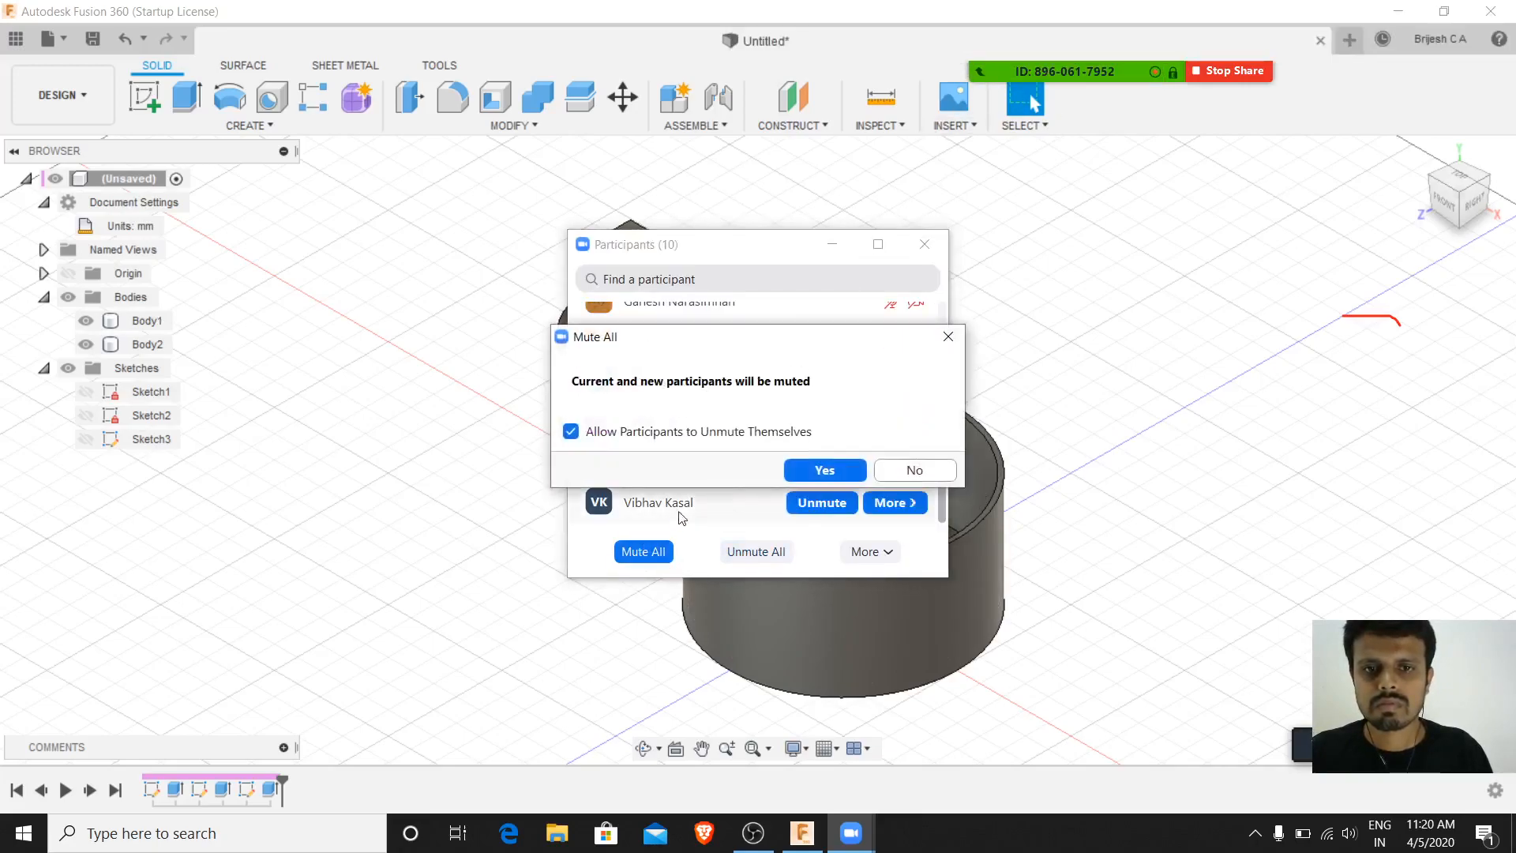
left_click(822, 468)
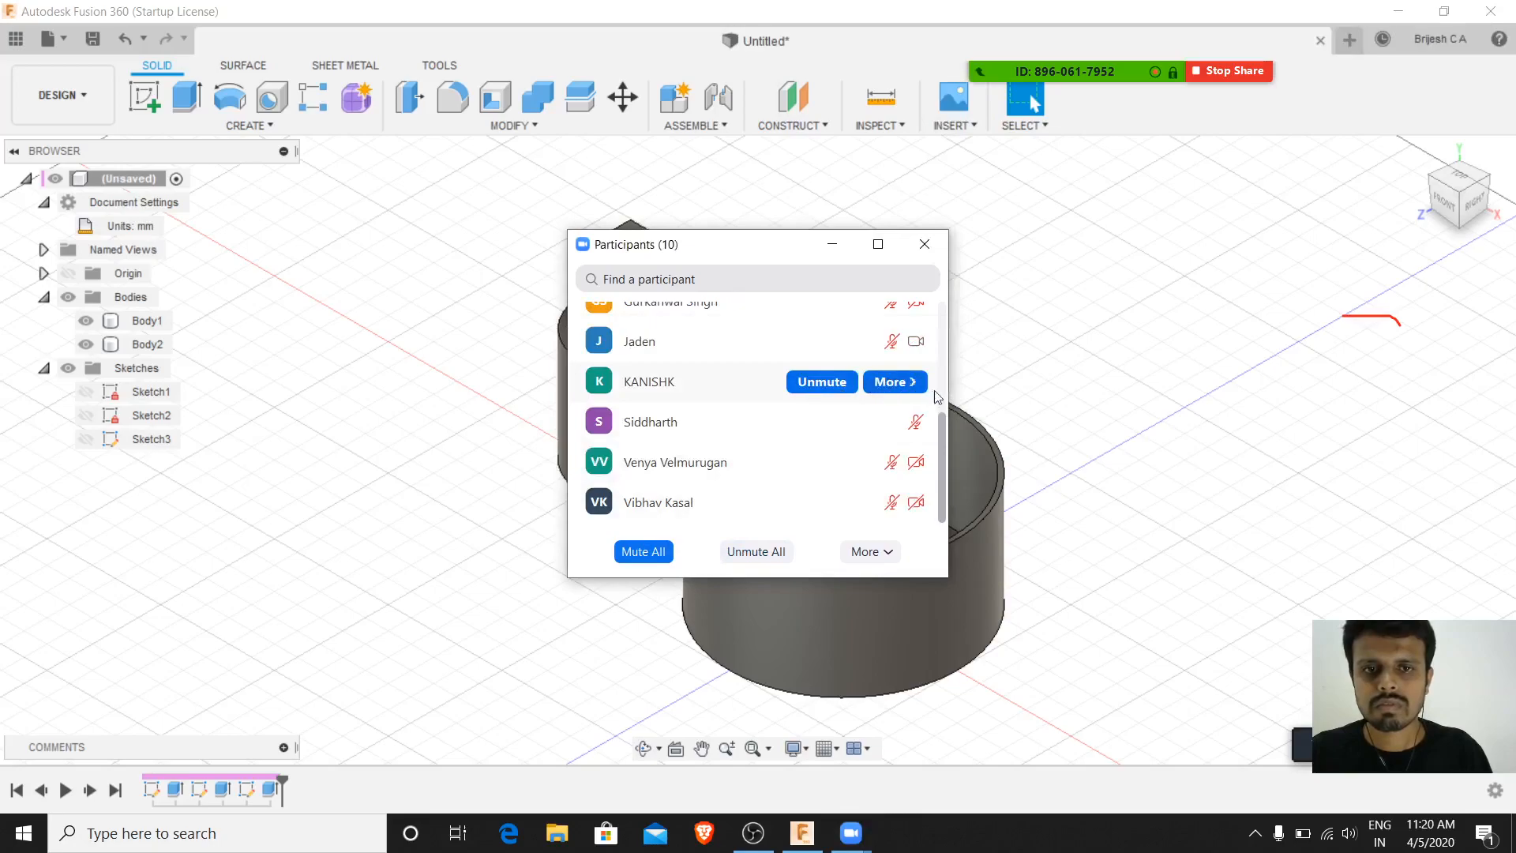
- Check the participants list, mute everyone without allowing participants to unmute themselves, and close the list
left_click_drag(946, 452, 948, 336)
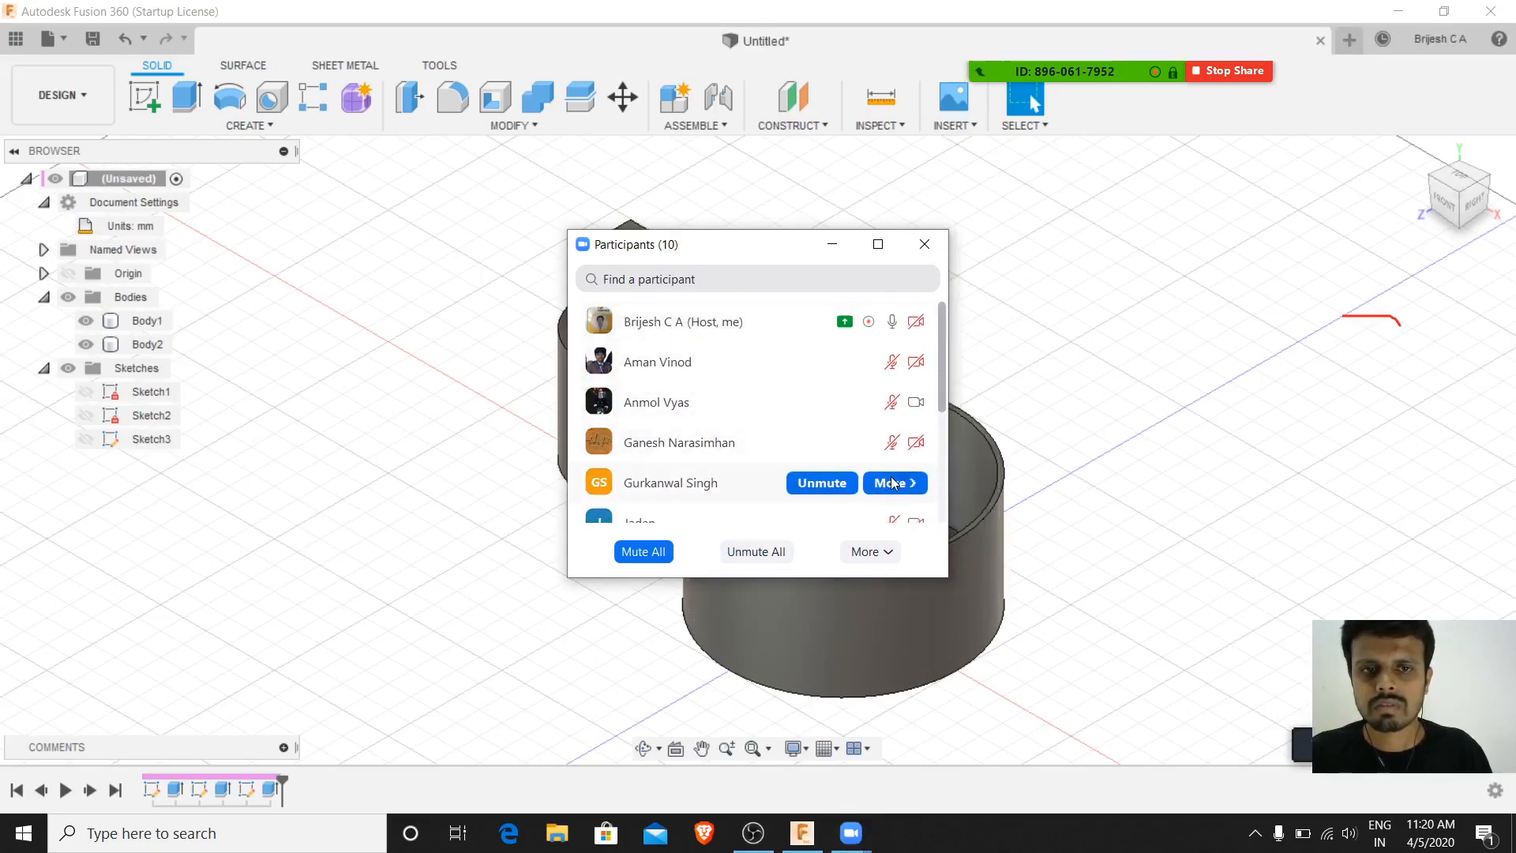
scroll(815, 502, "down", 3)
scroll(815, 502, "down", 2)
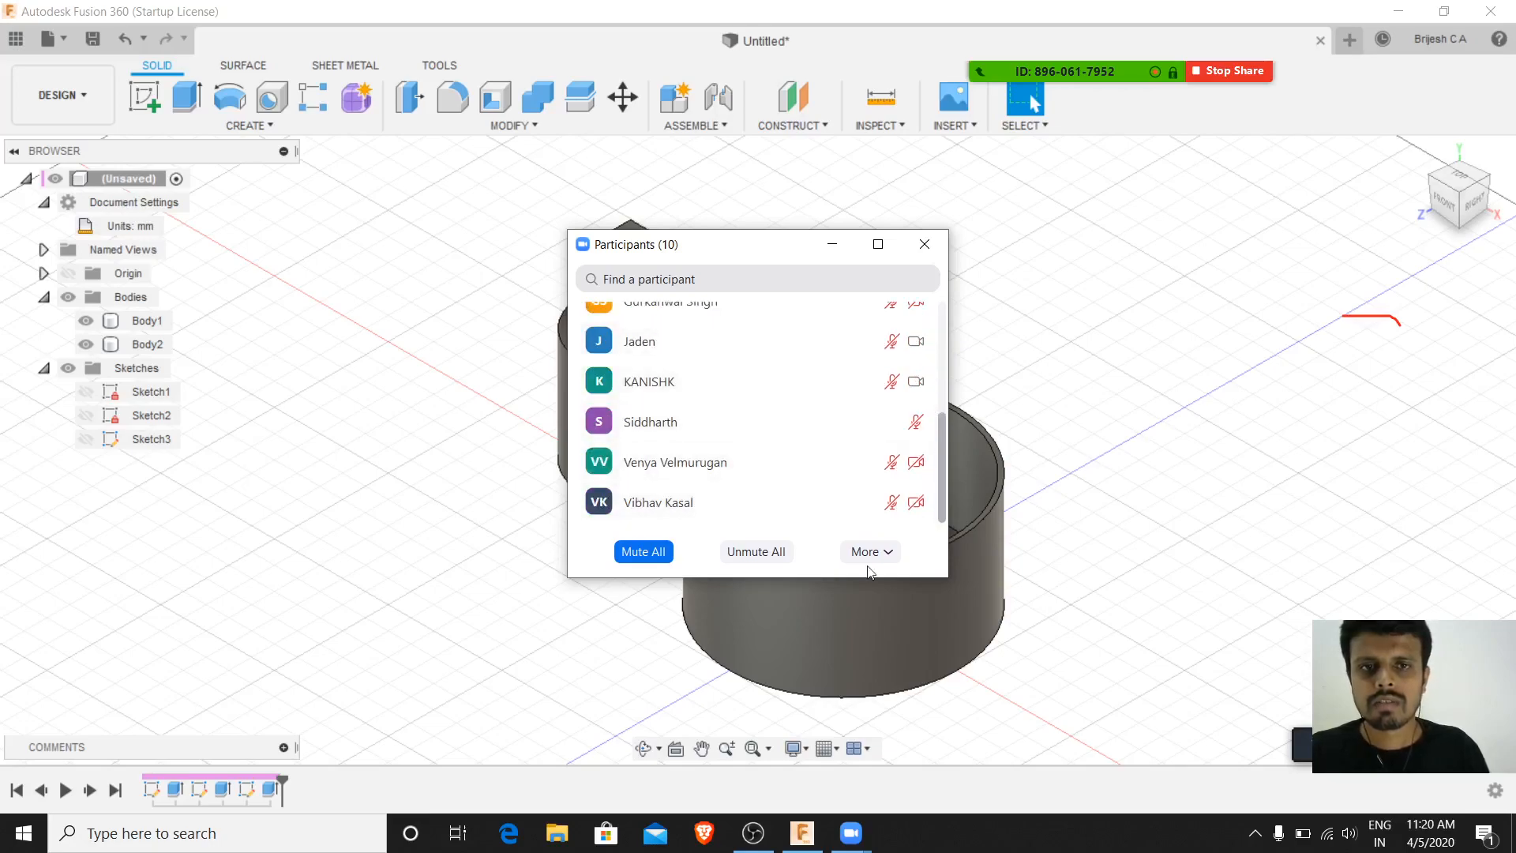
left_click(653, 551)
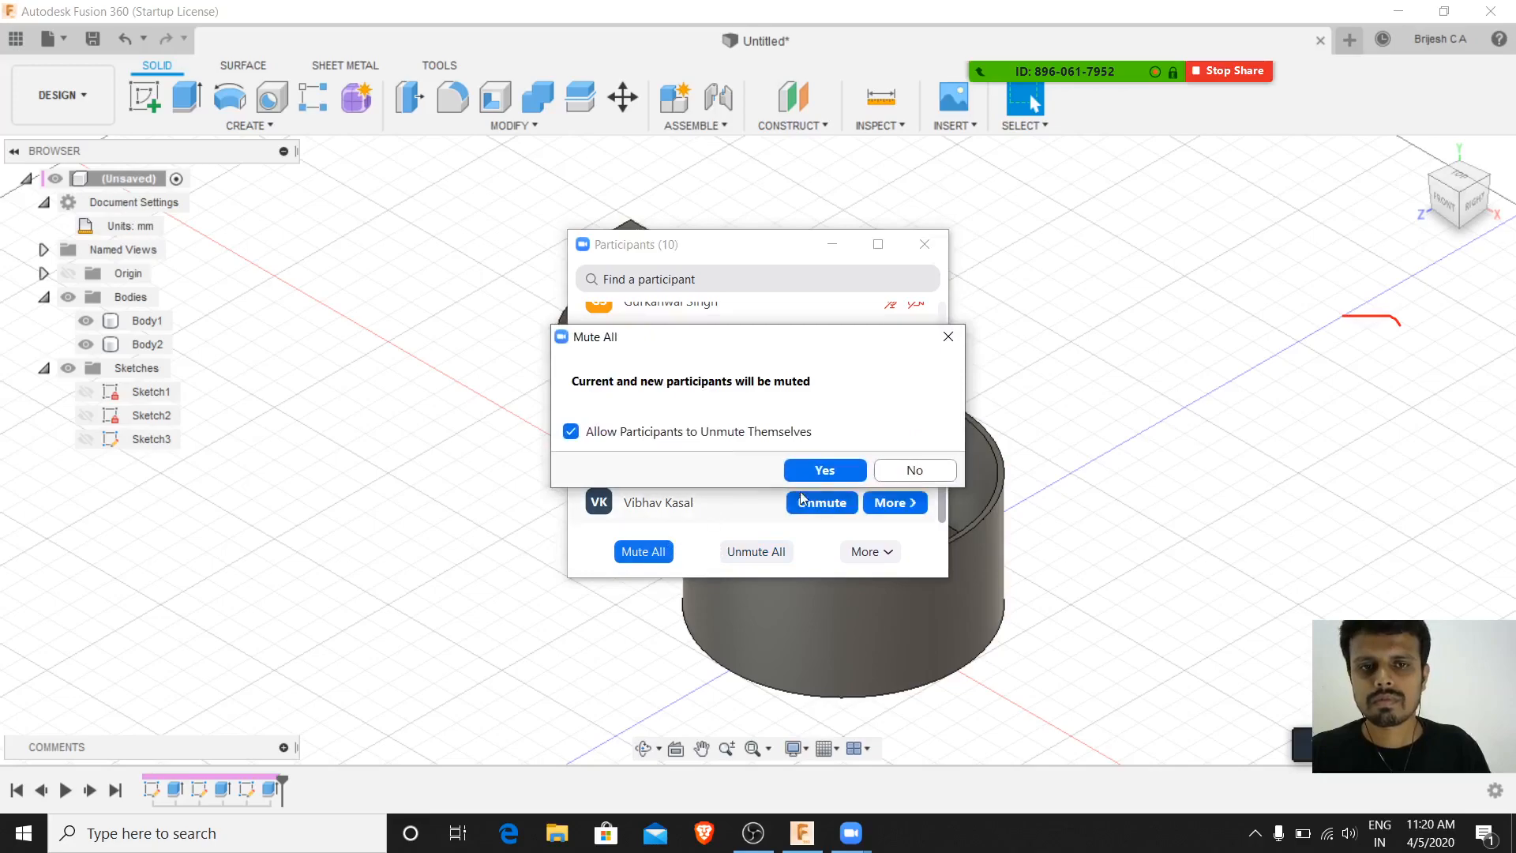
left_click(571, 431)
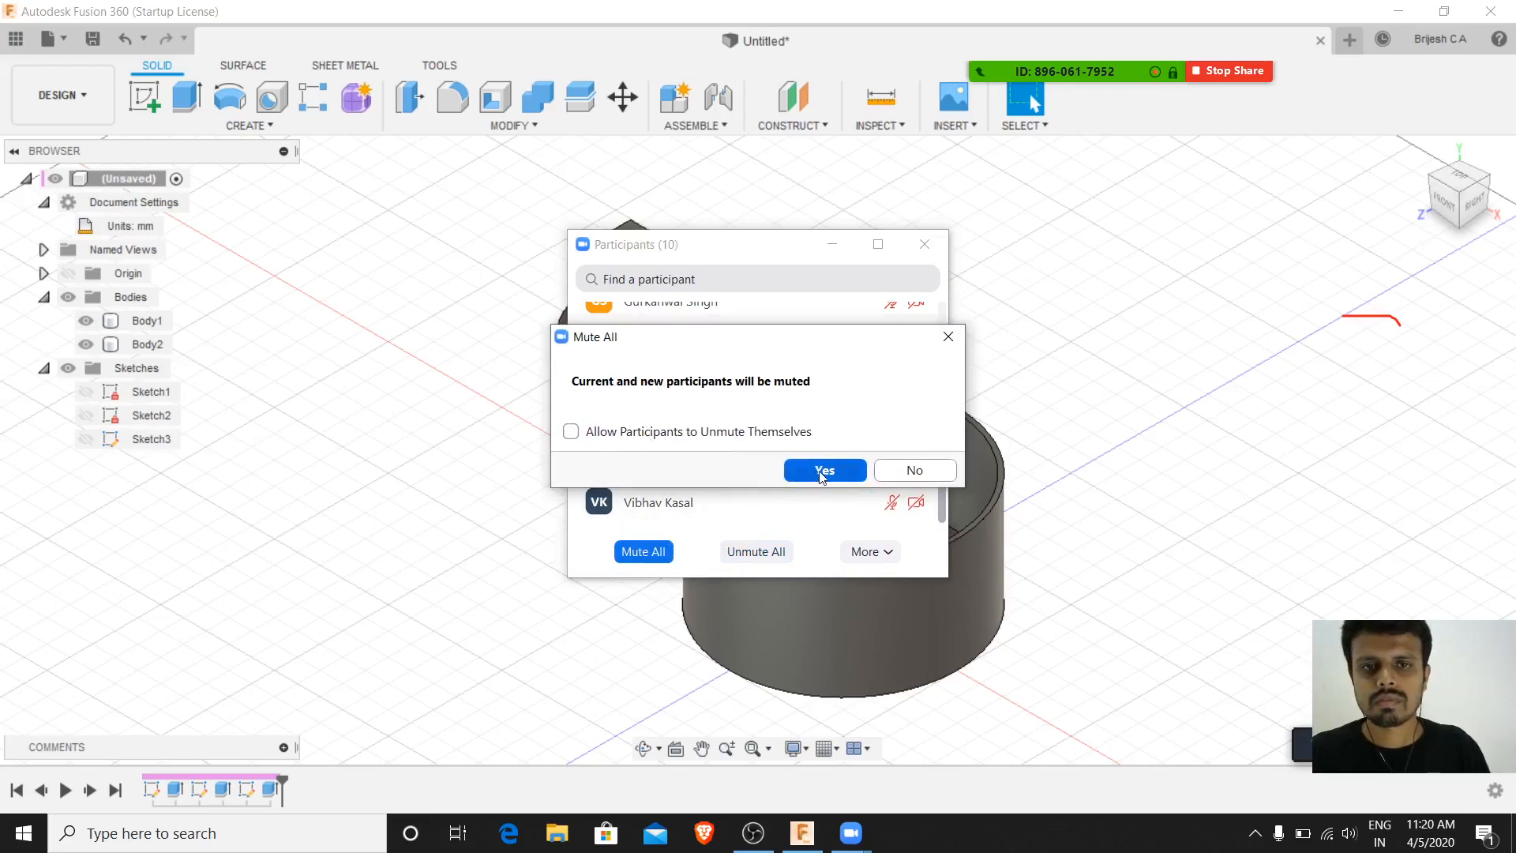
left_click(826, 470)
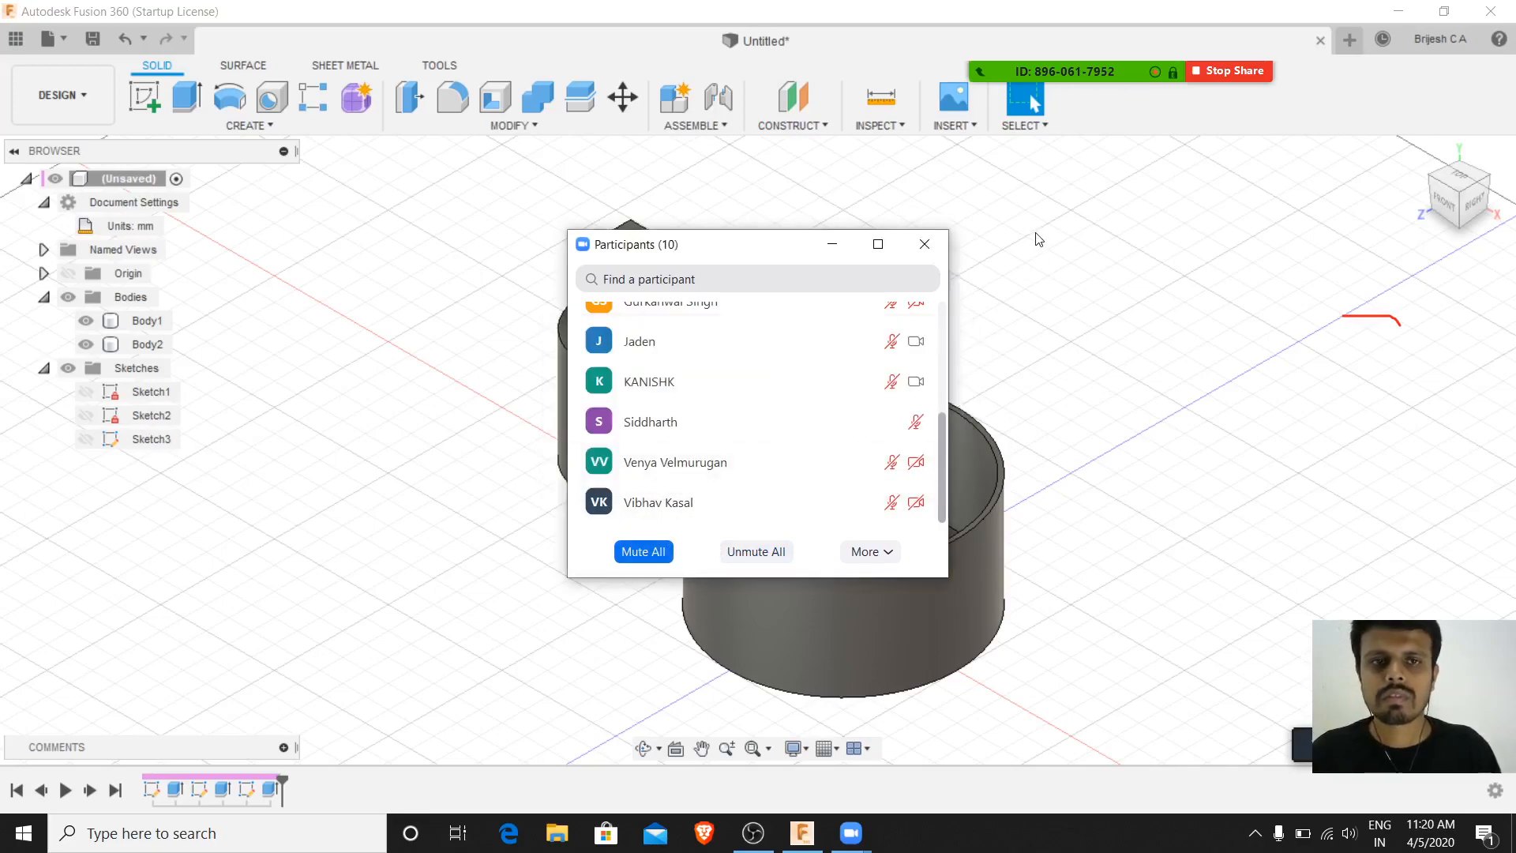
left_click(924, 243)
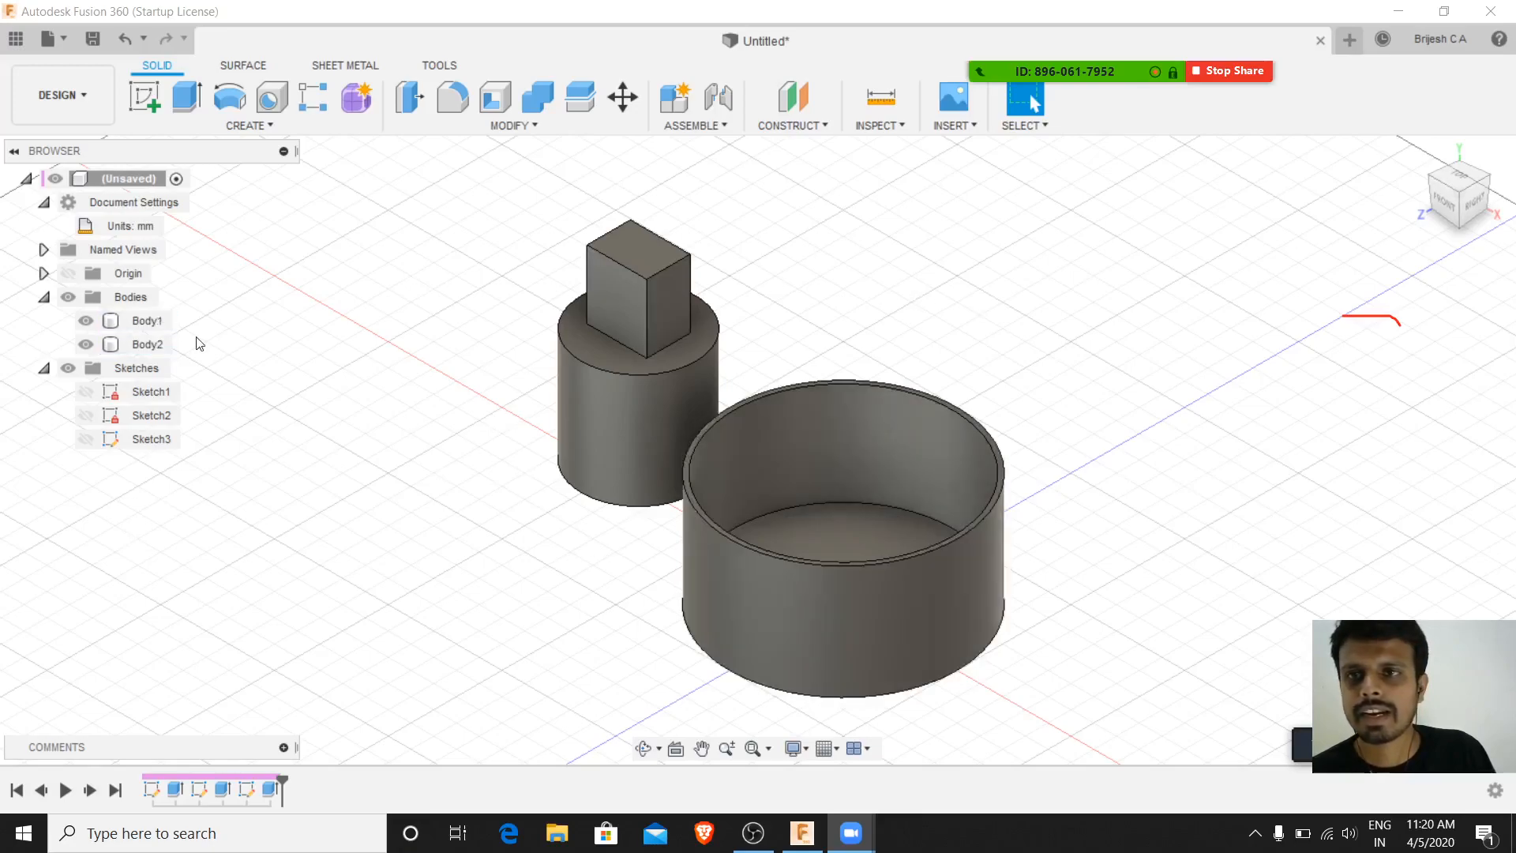
- Save the design with the two cylinders under the name "Test 2" in the default project location
left_click(91, 39)
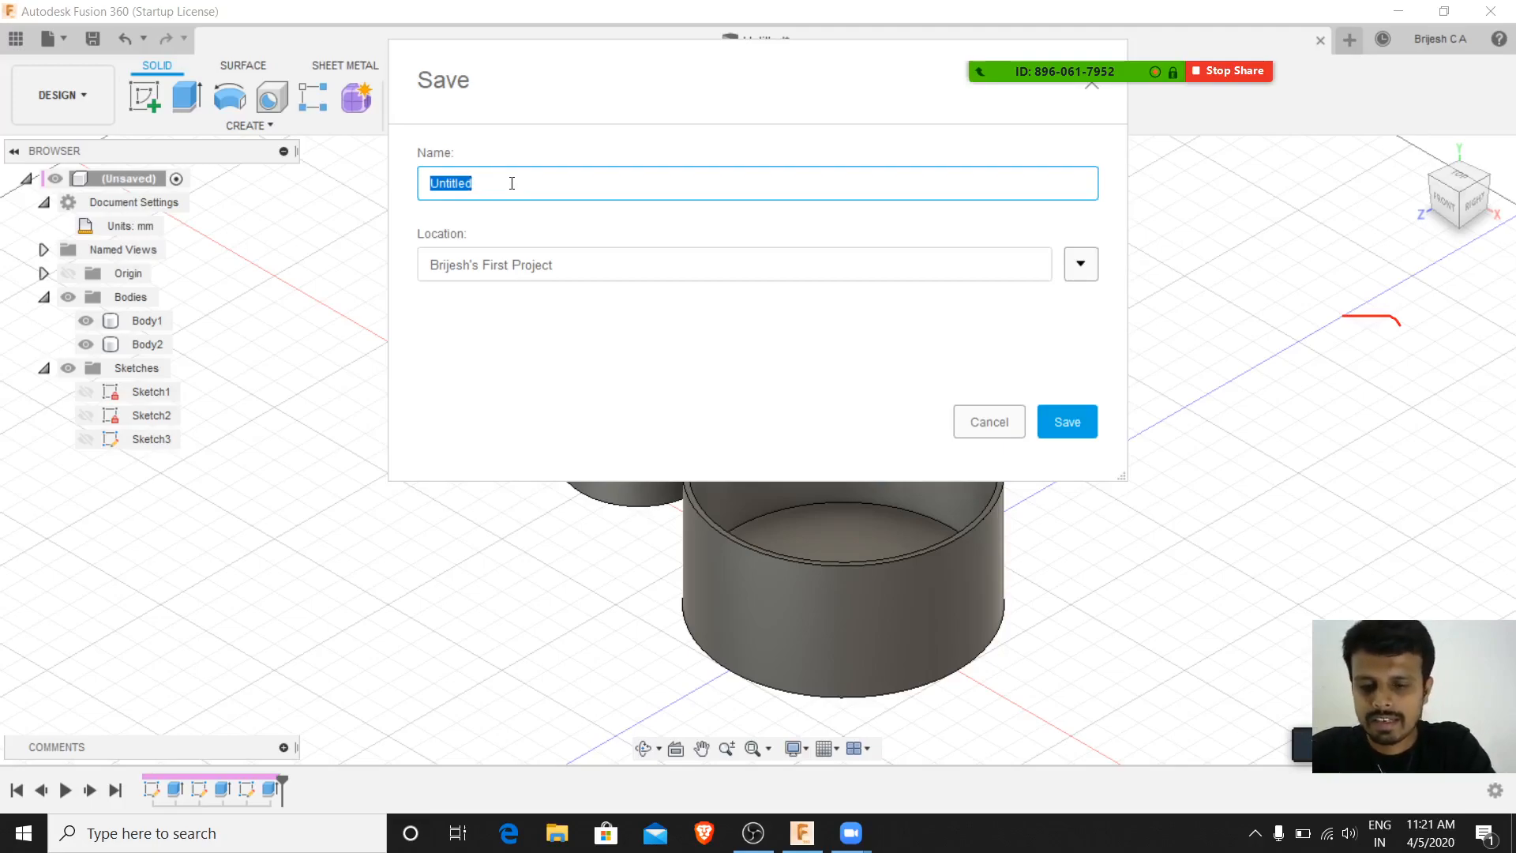
type("tEST")
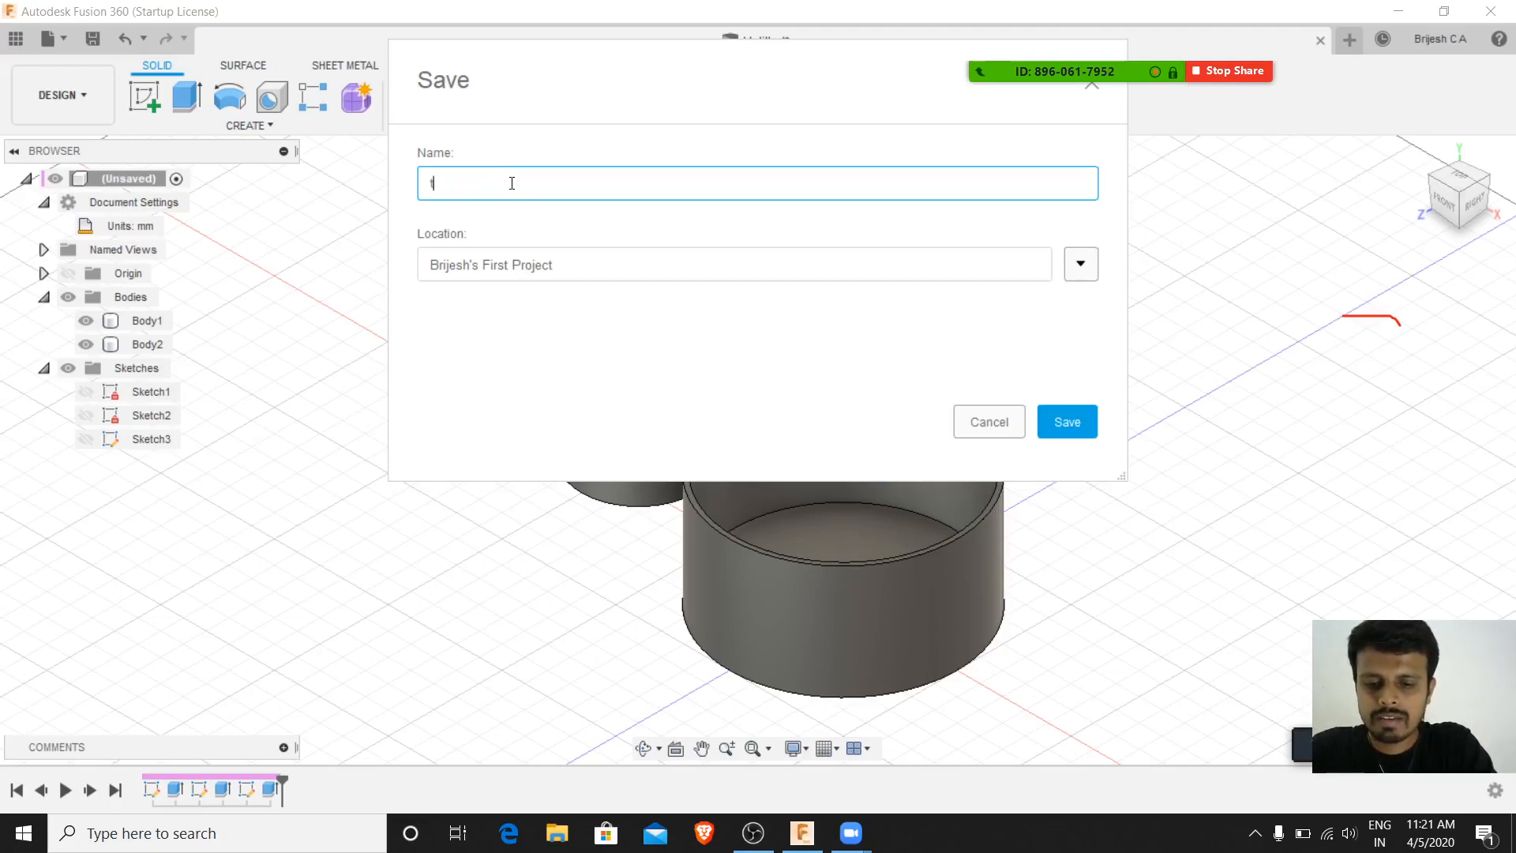
key("BackSpace")
key("BackSpace")
key("BackSpace")
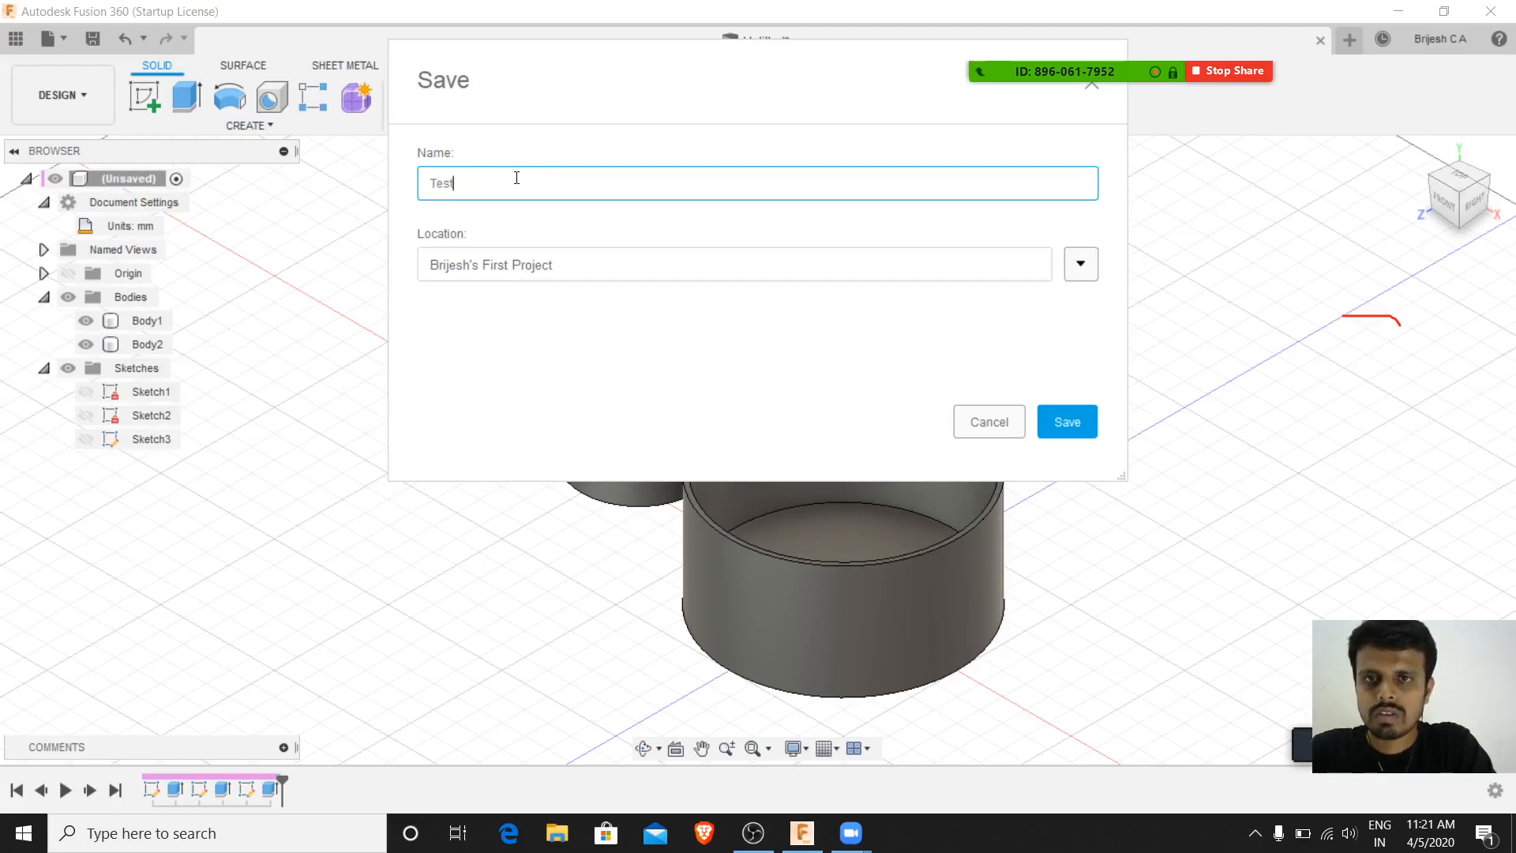
key("Return")
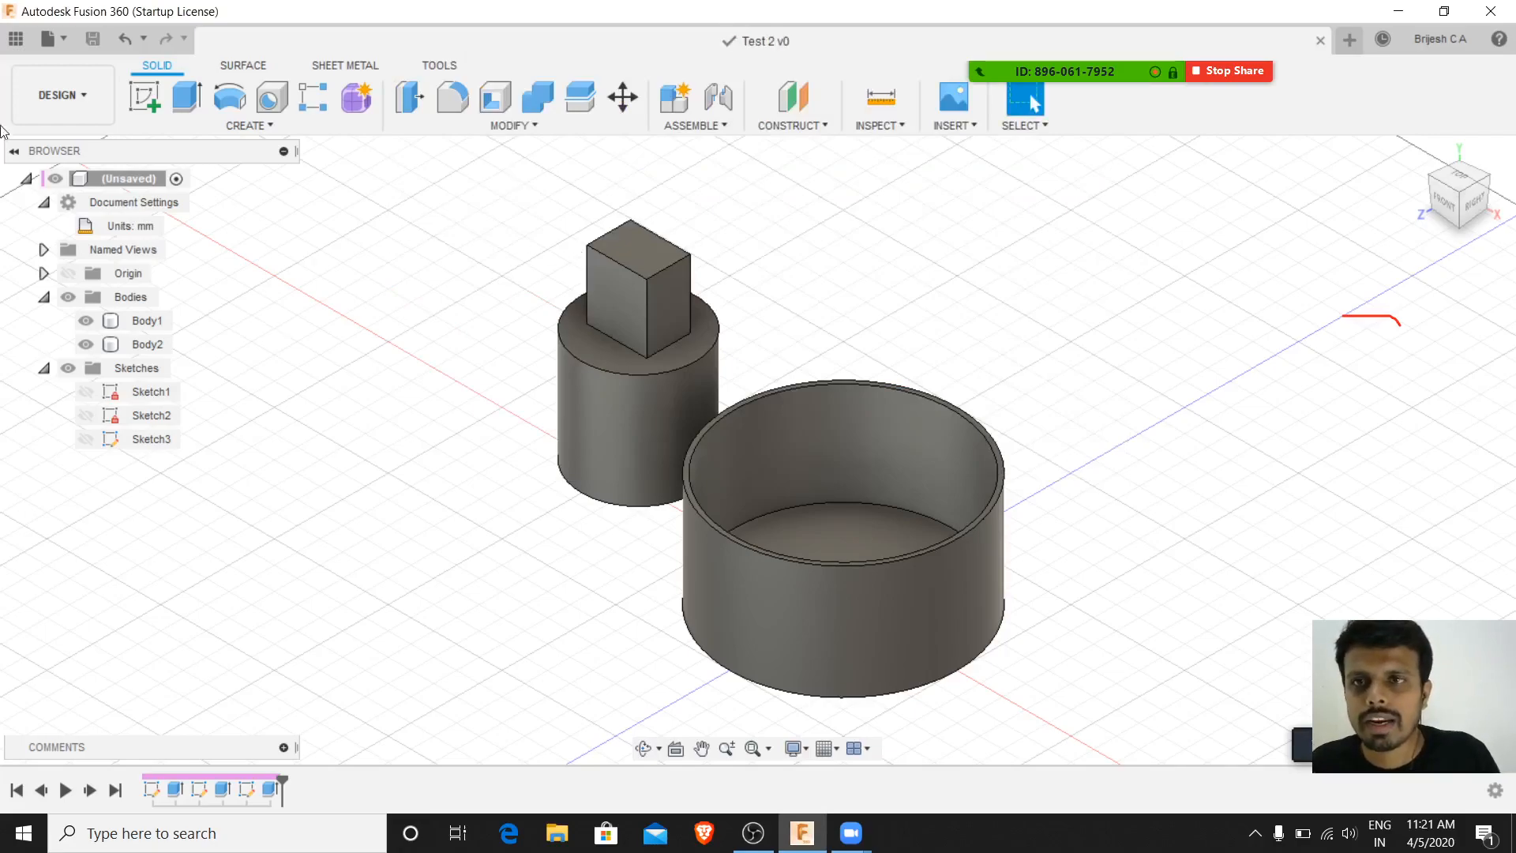
- Create a new empty design, leaving the saved Test 2 design open
left_click(55, 41)
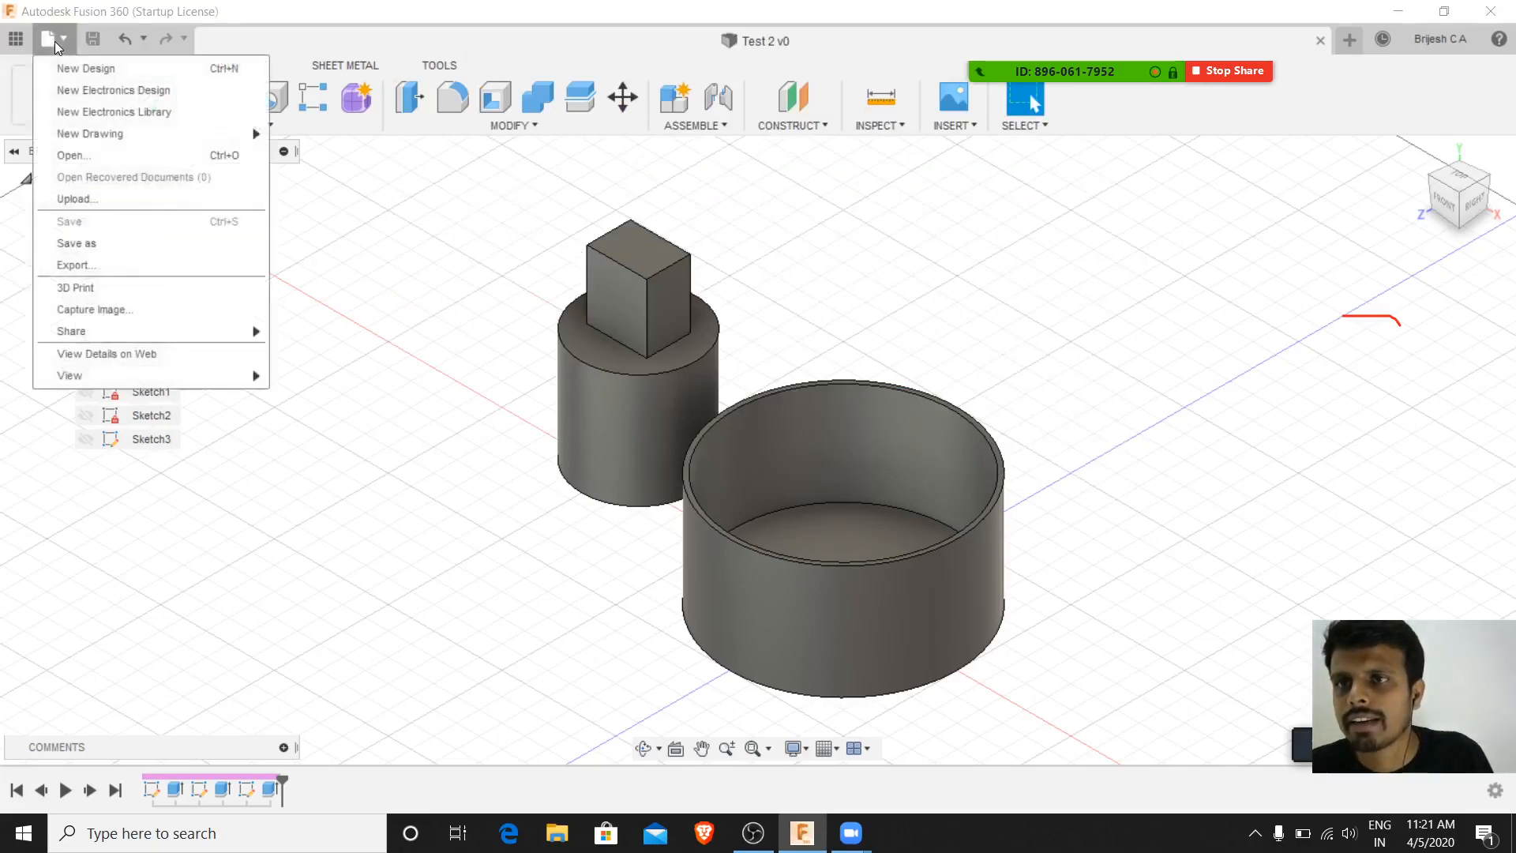
left_click(57, 70)
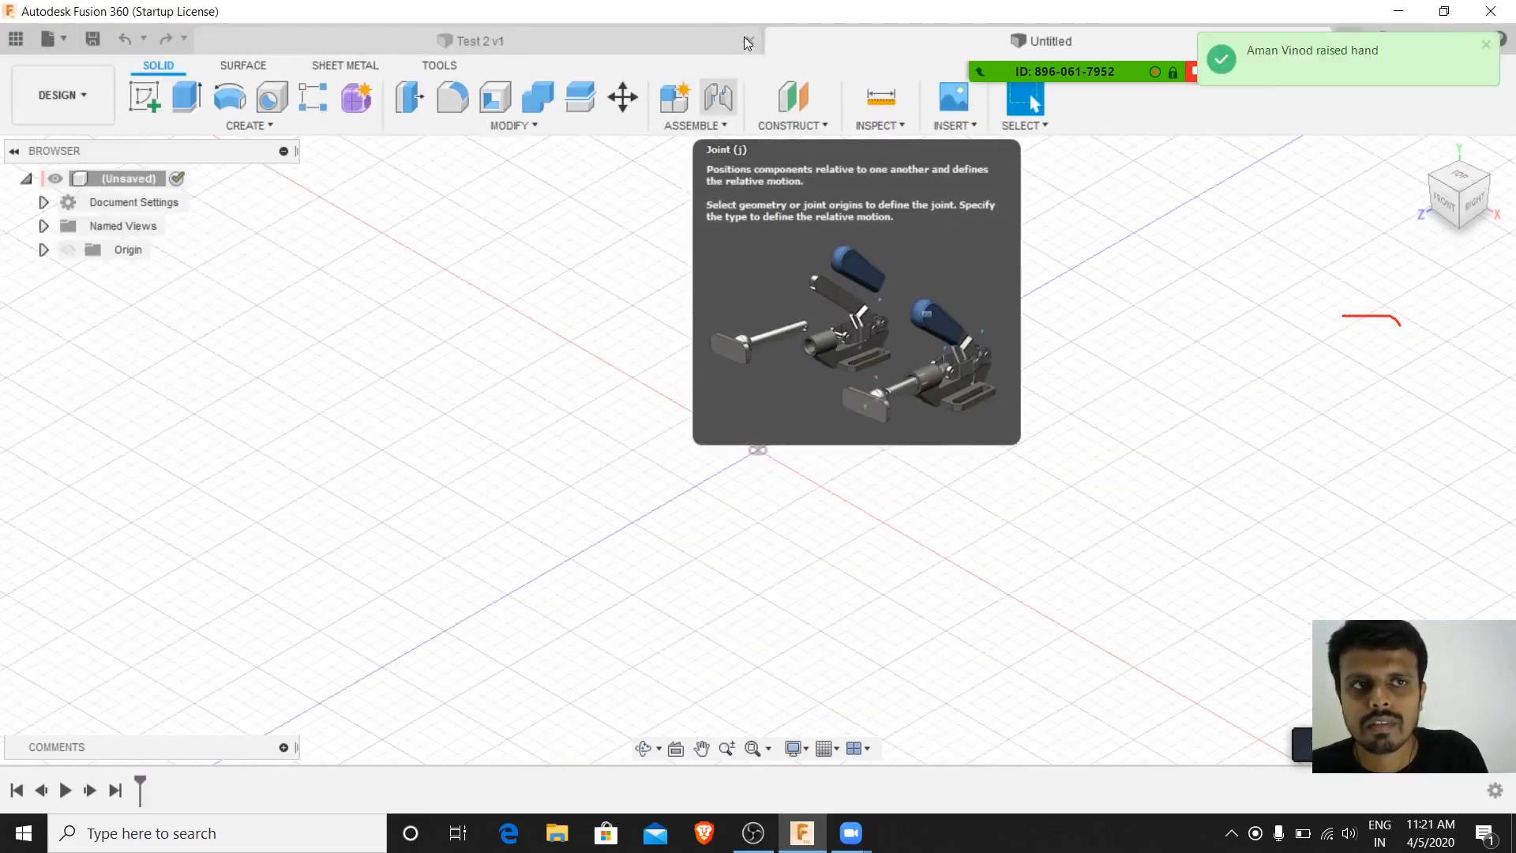
mouse_move(1141, 79)
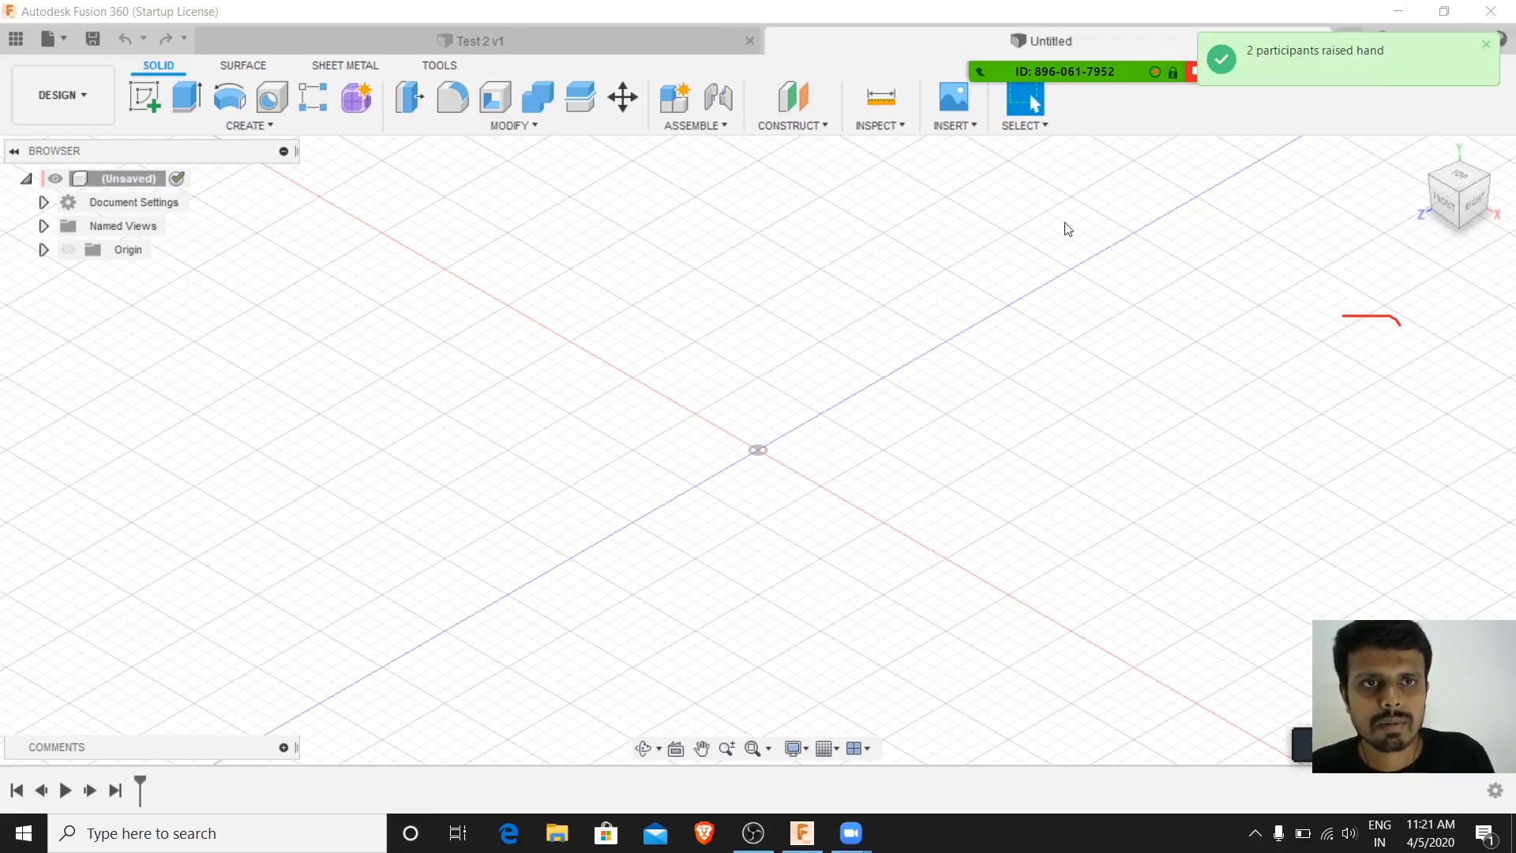
- Open the meeting's participants list, unmute the two participants with raised hands in turn, and lower their hands
left_click(1012, 36)
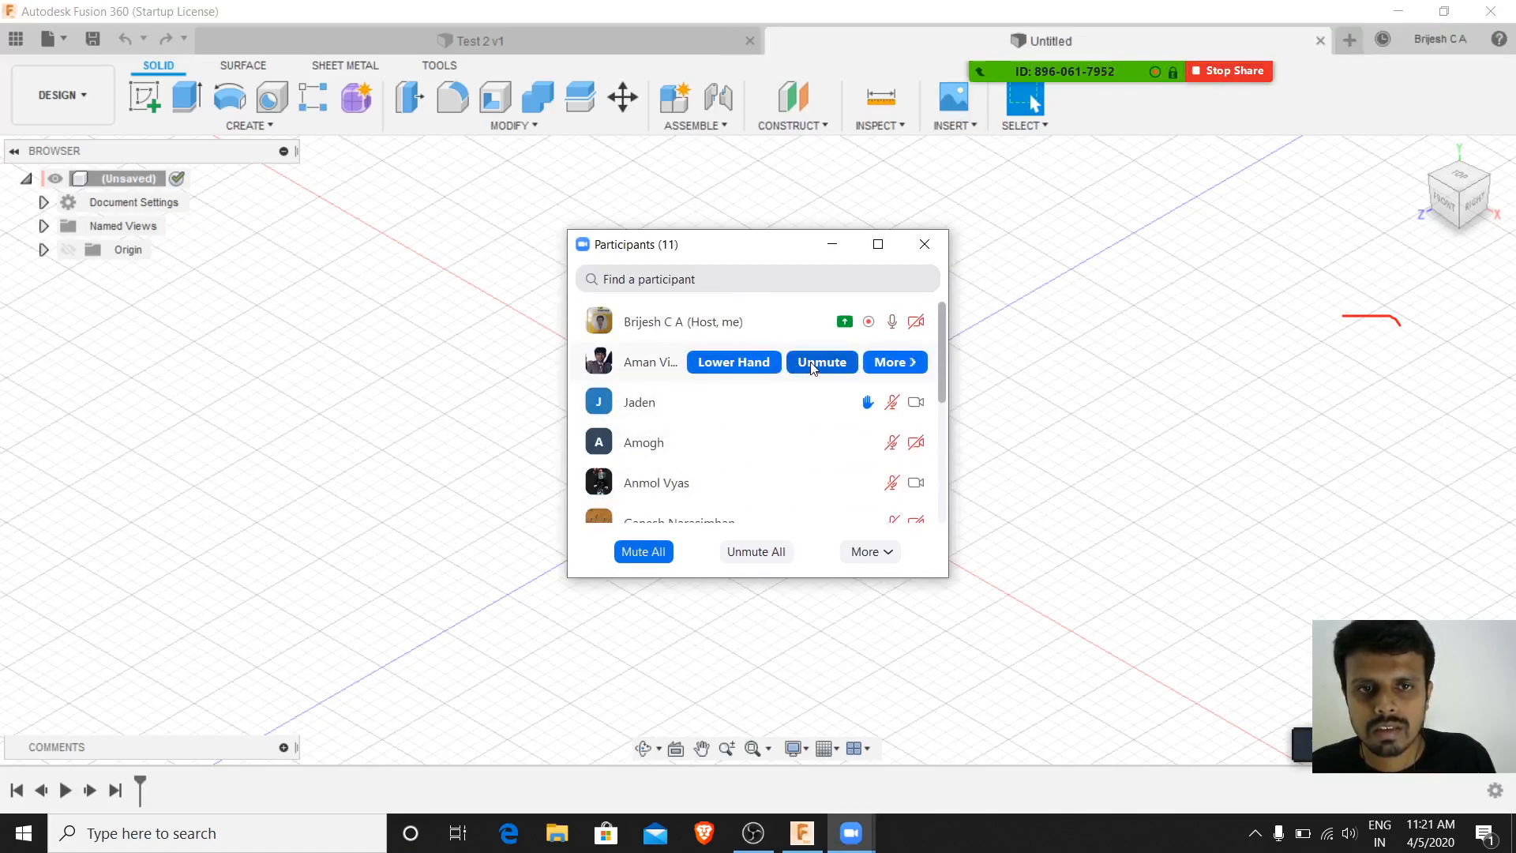
left_click(816, 372)
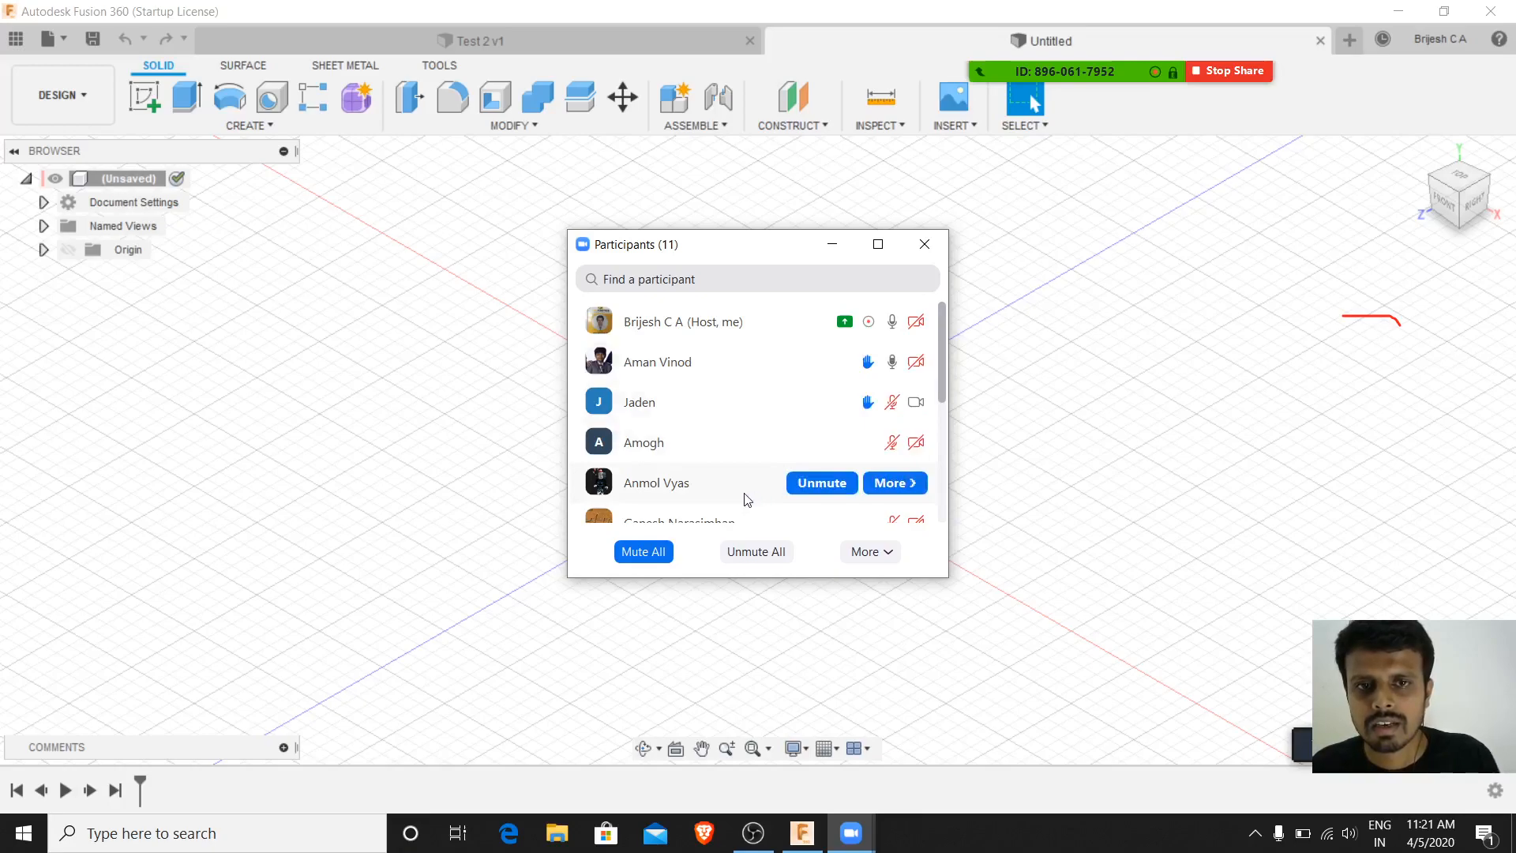
left_click_drag(777, 256, 1035, 287)
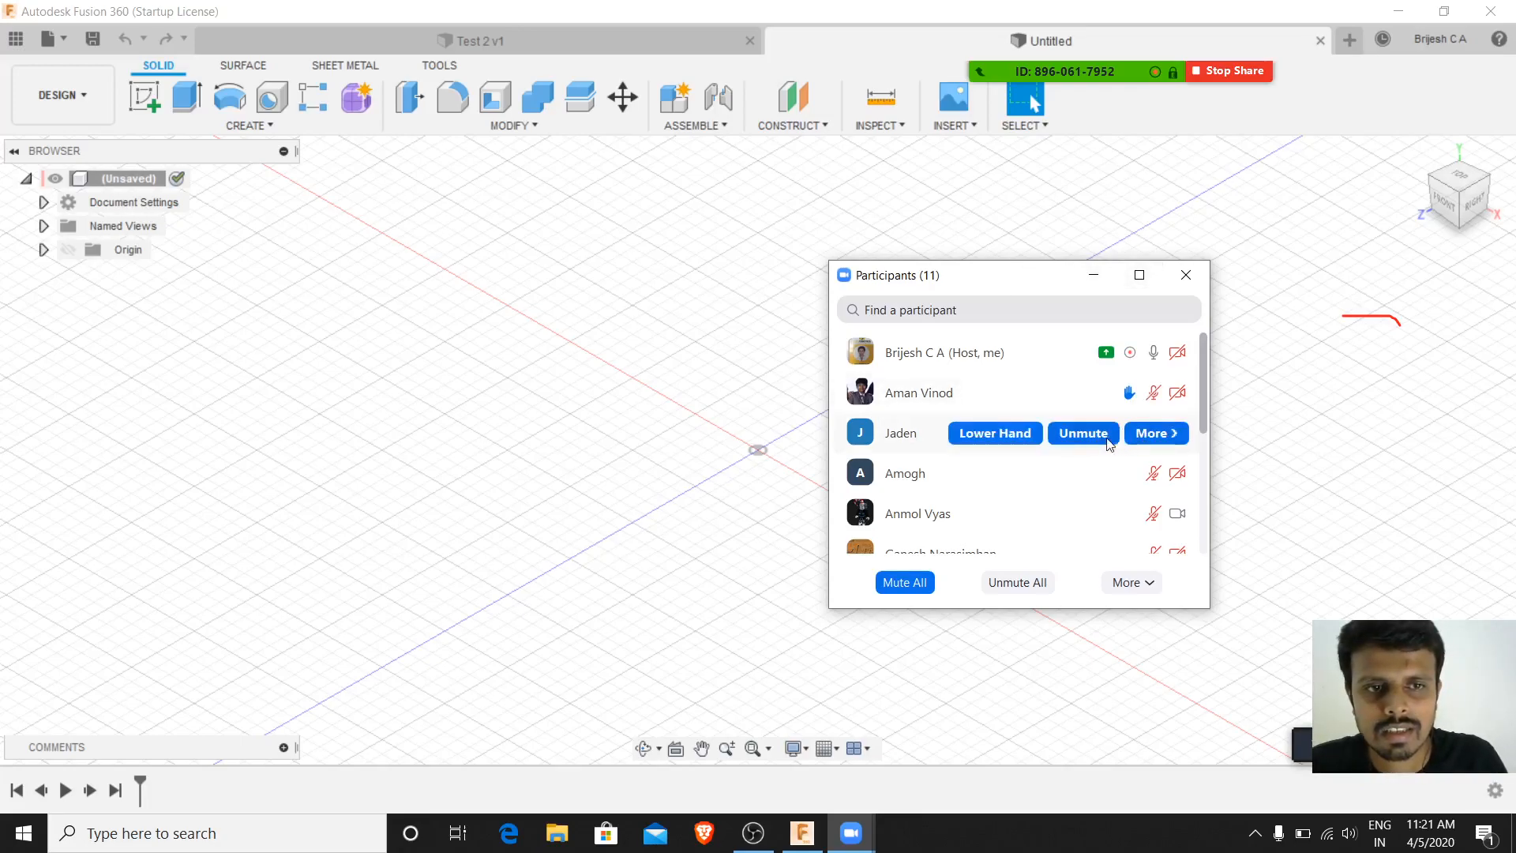
left_click(986, 435)
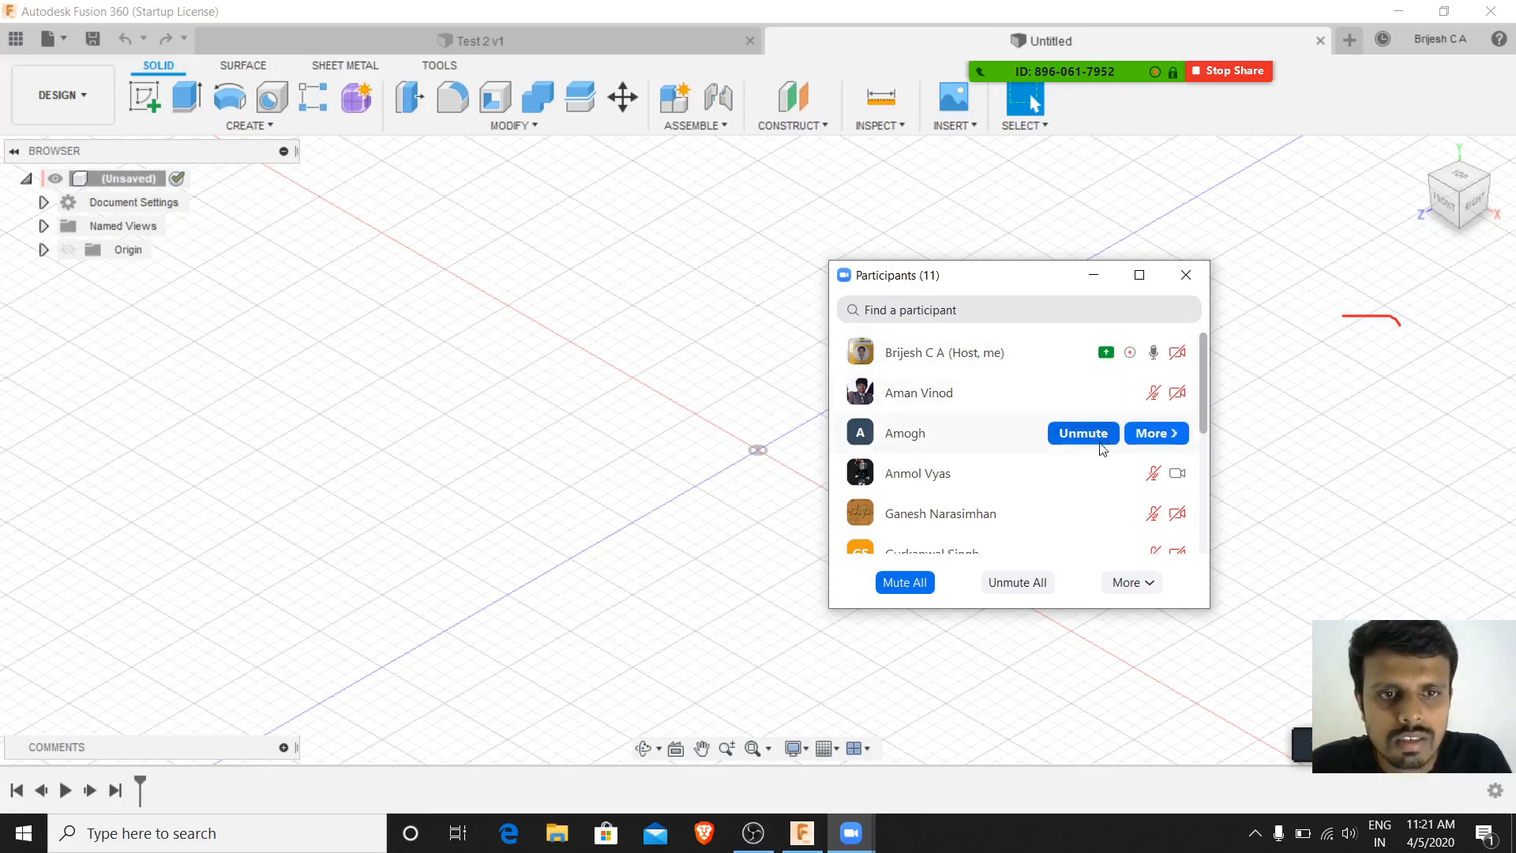
- Find the participant who is still unmuted, mute them again, and close the participants list
scroll(1085, 453, "down", 3)
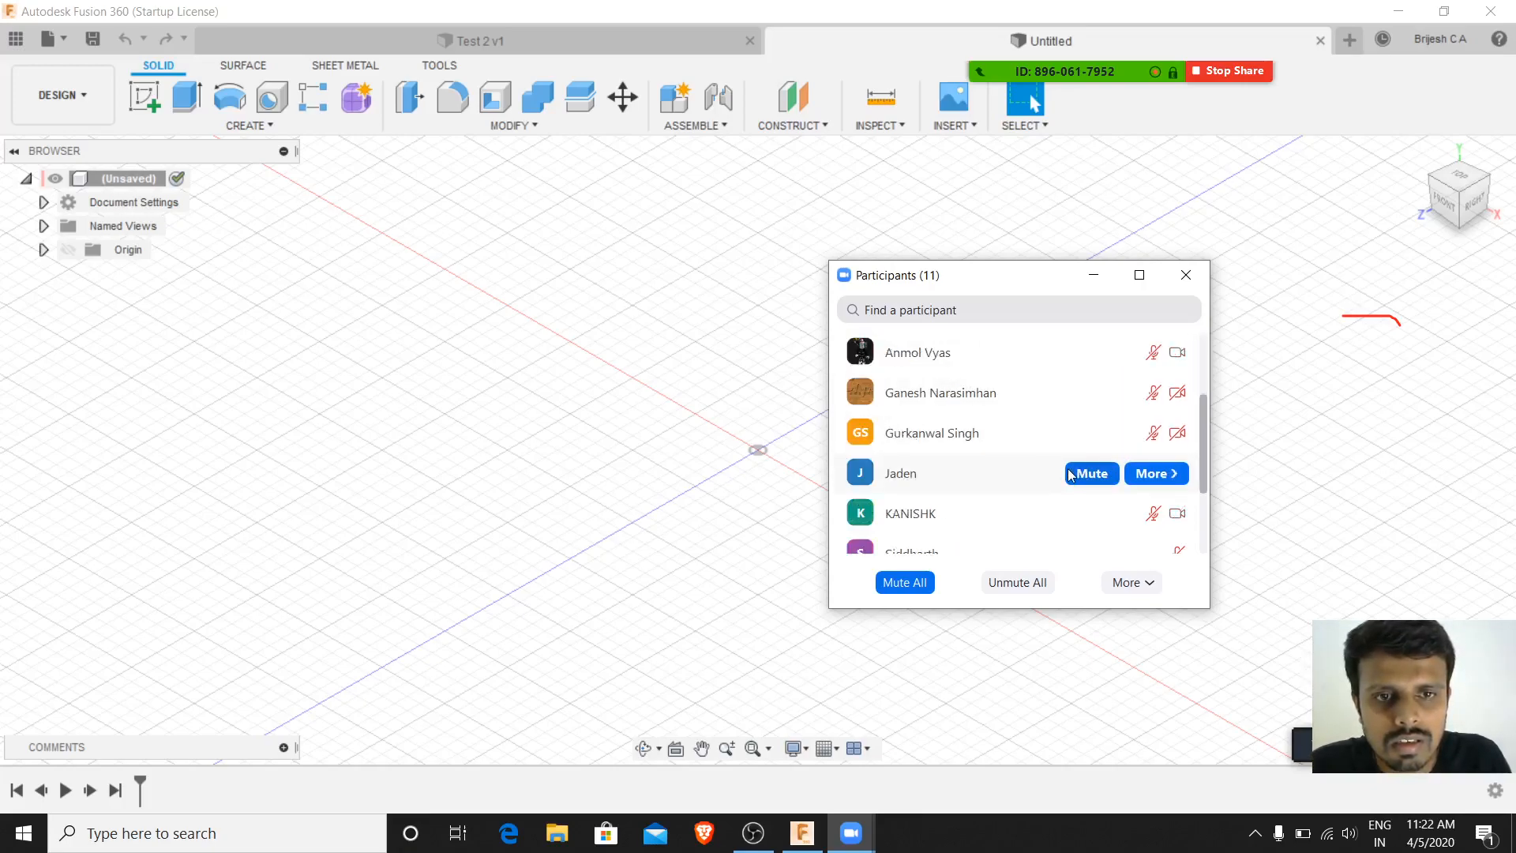
scroll(1098, 387, "up", 3)
scroll(1095, 393, "down", 5)
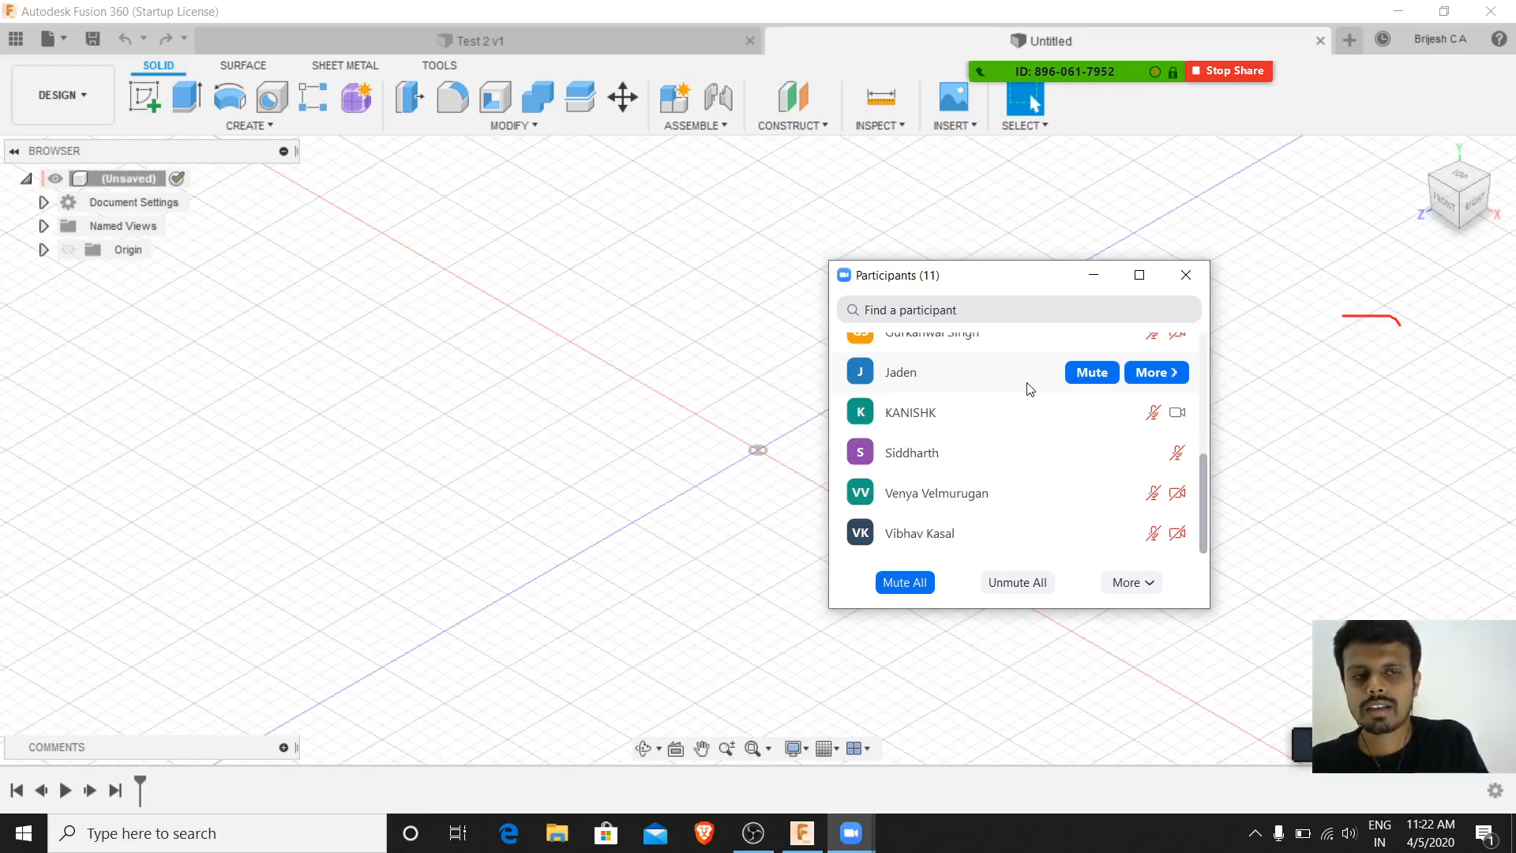
scroll(1106, 387, "up", 3)
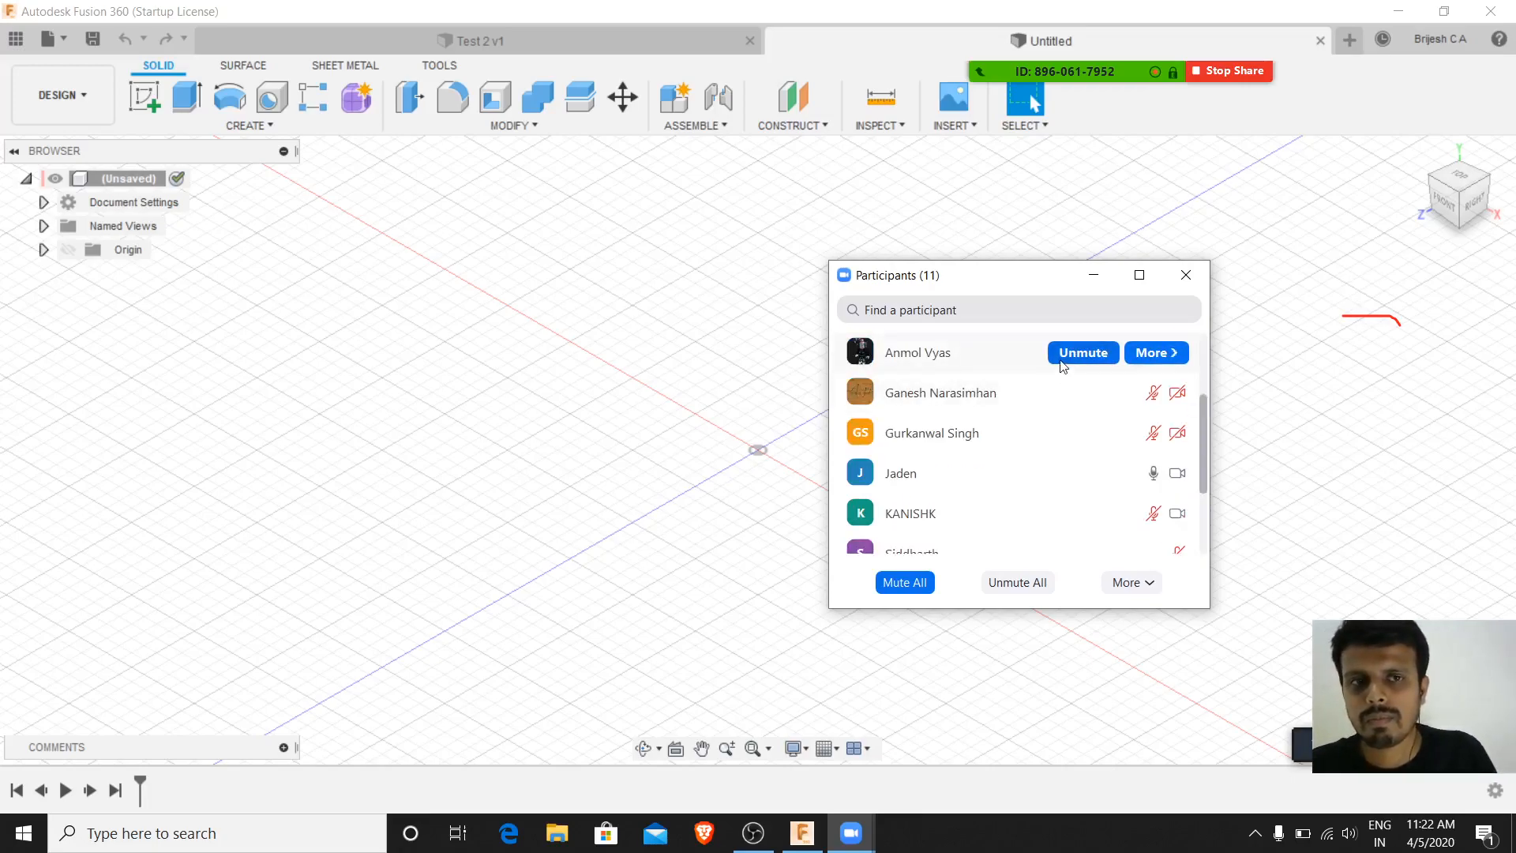
scroll(1076, 433, "up", 3)
scroll(1049, 506, "down", 3)
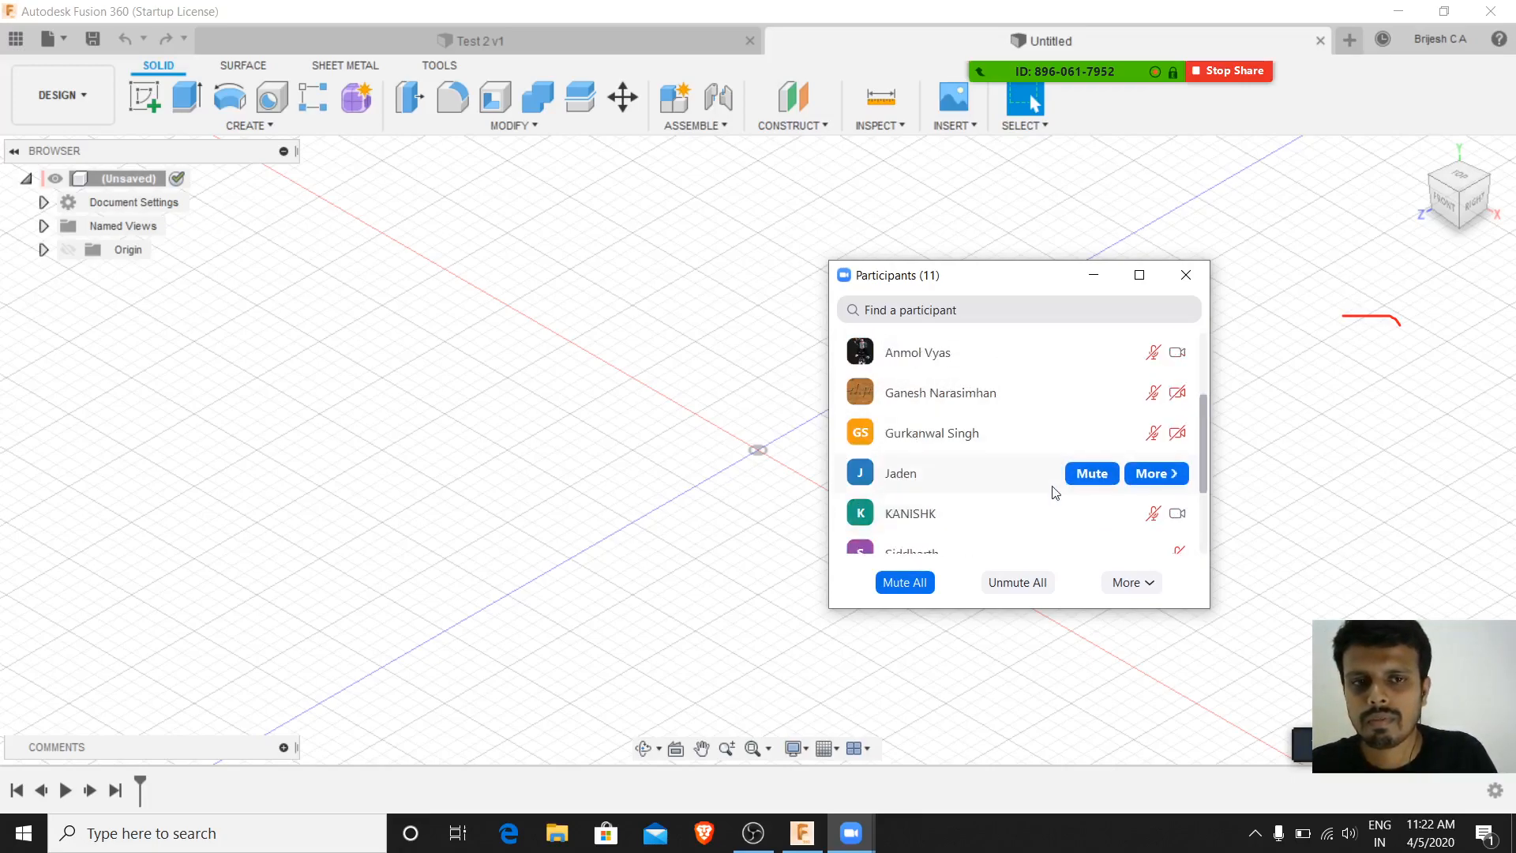
left_click(1094, 475)
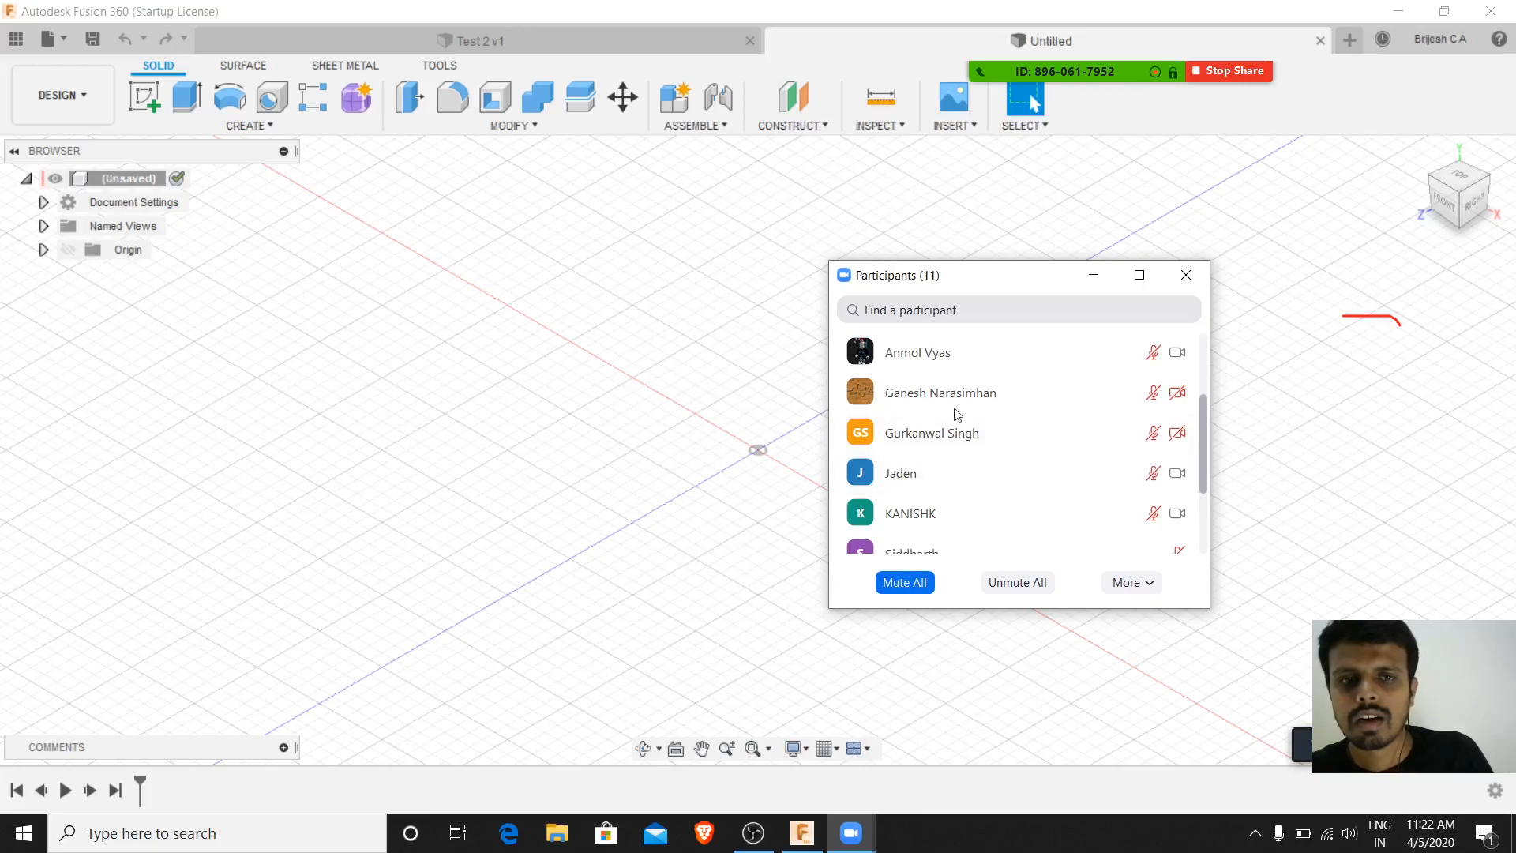
left_click(1186, 275)
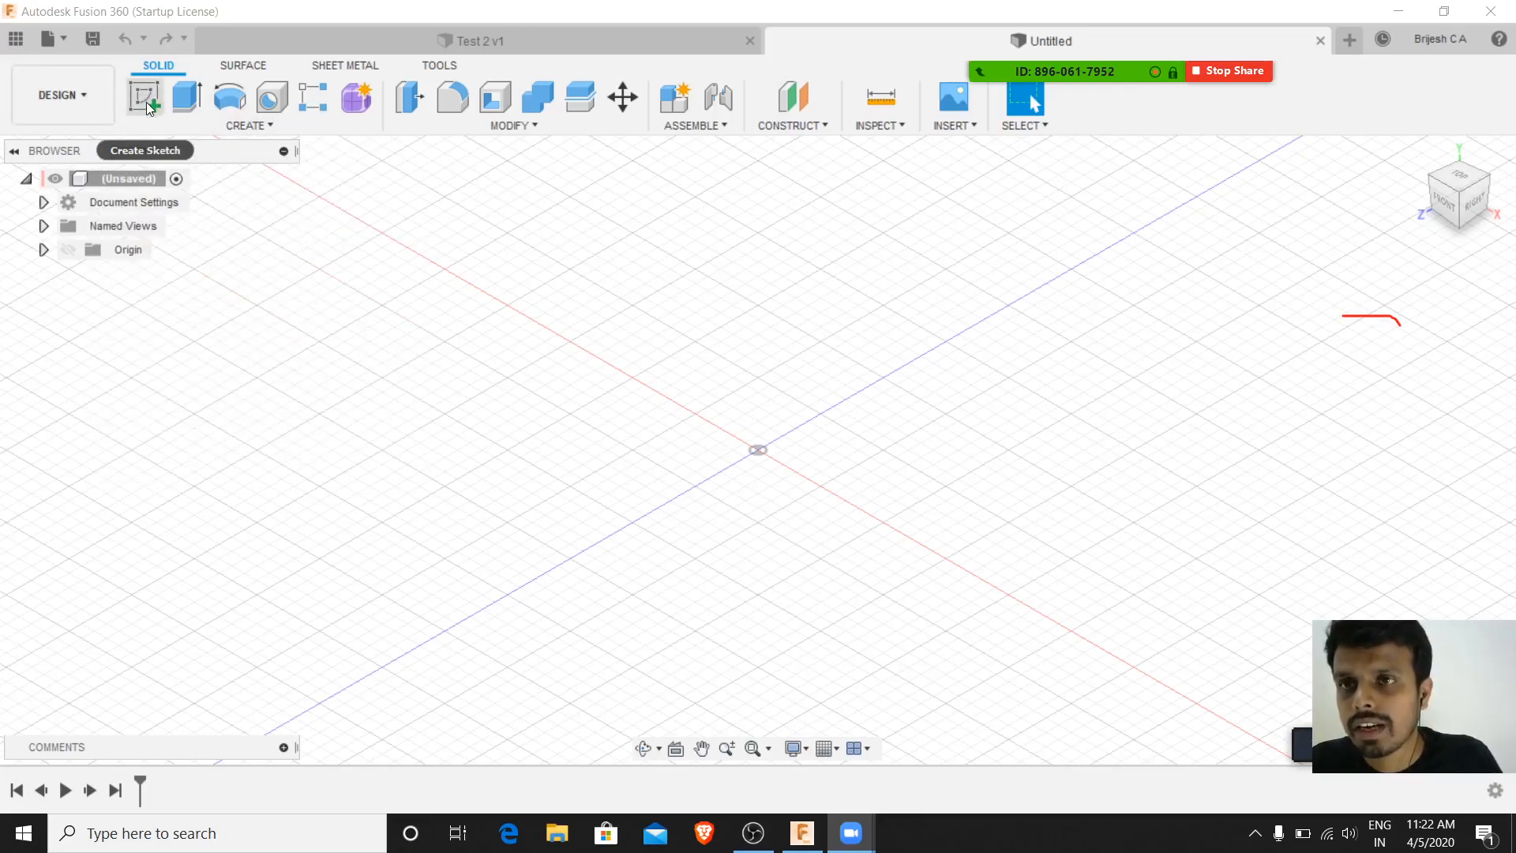
- Start a sketch on the horizontal origin plane and draw a 100 mm diameter circle centred on the origin
left_click(145, 95)
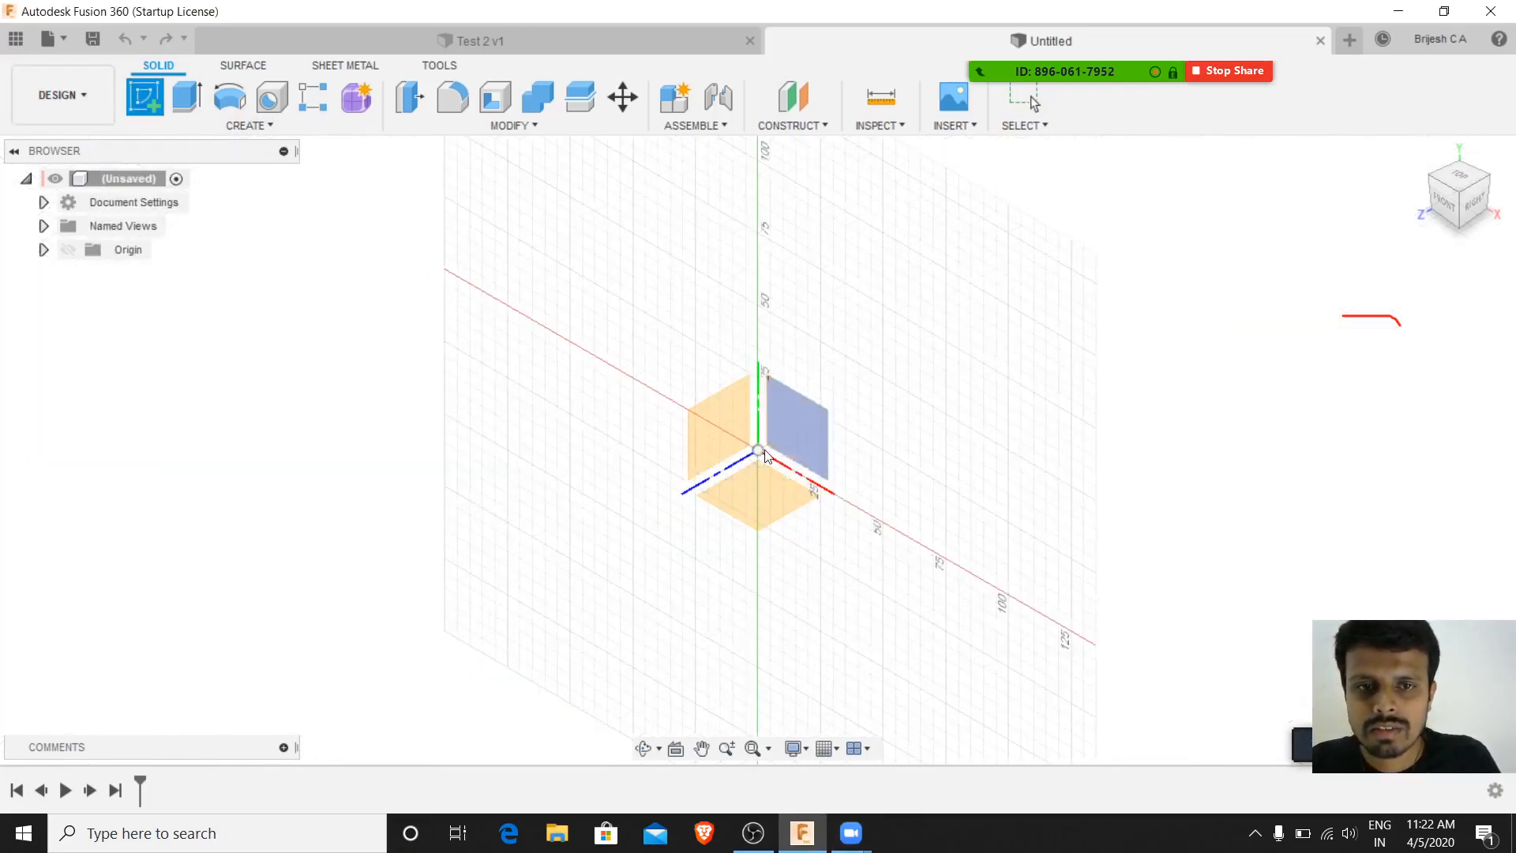
left_click(756, 486)
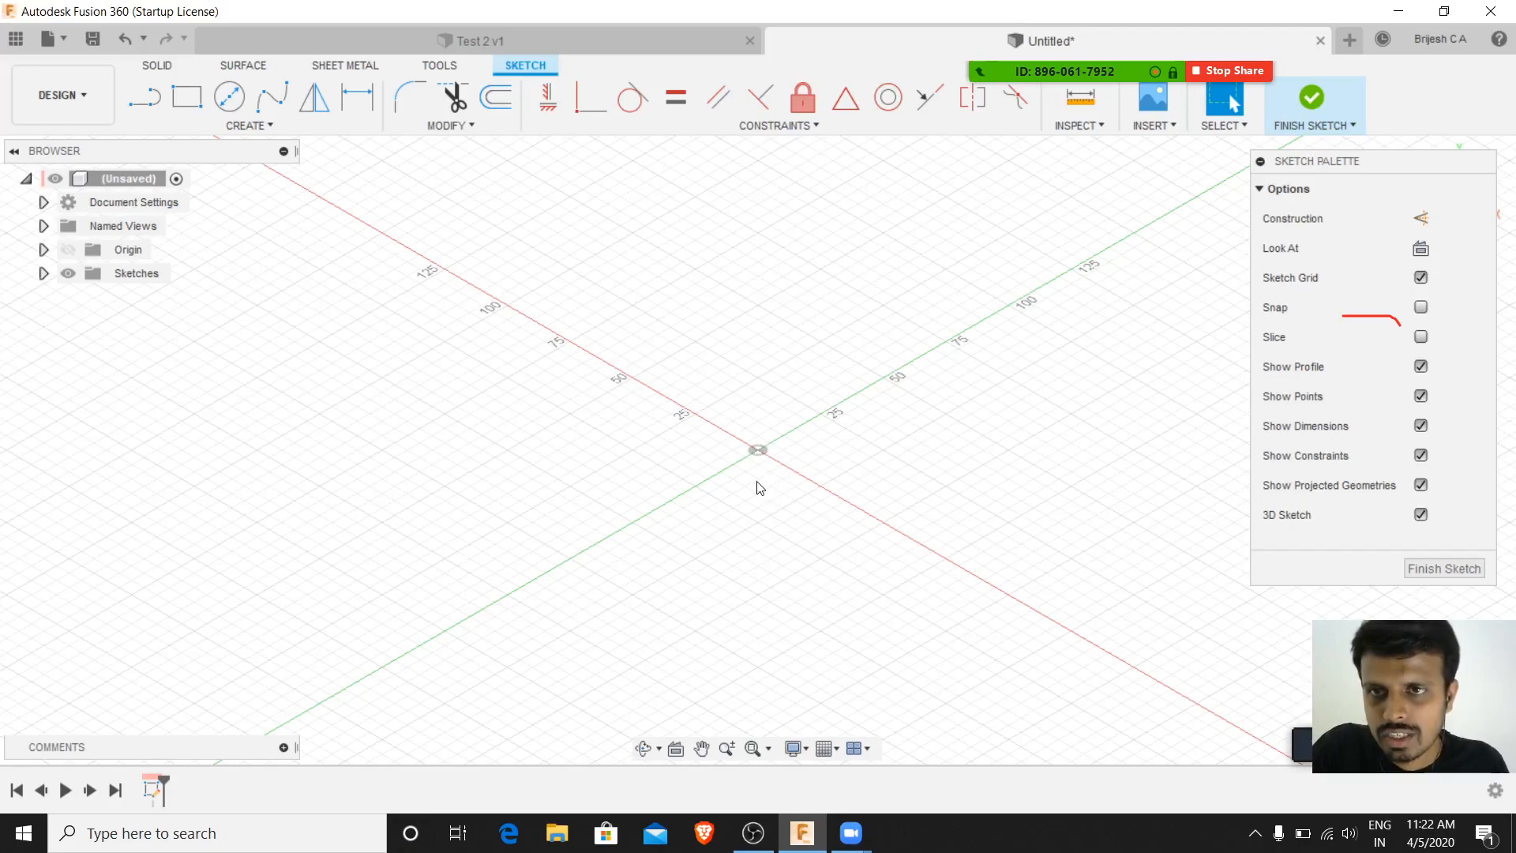
left_click(229, 97)
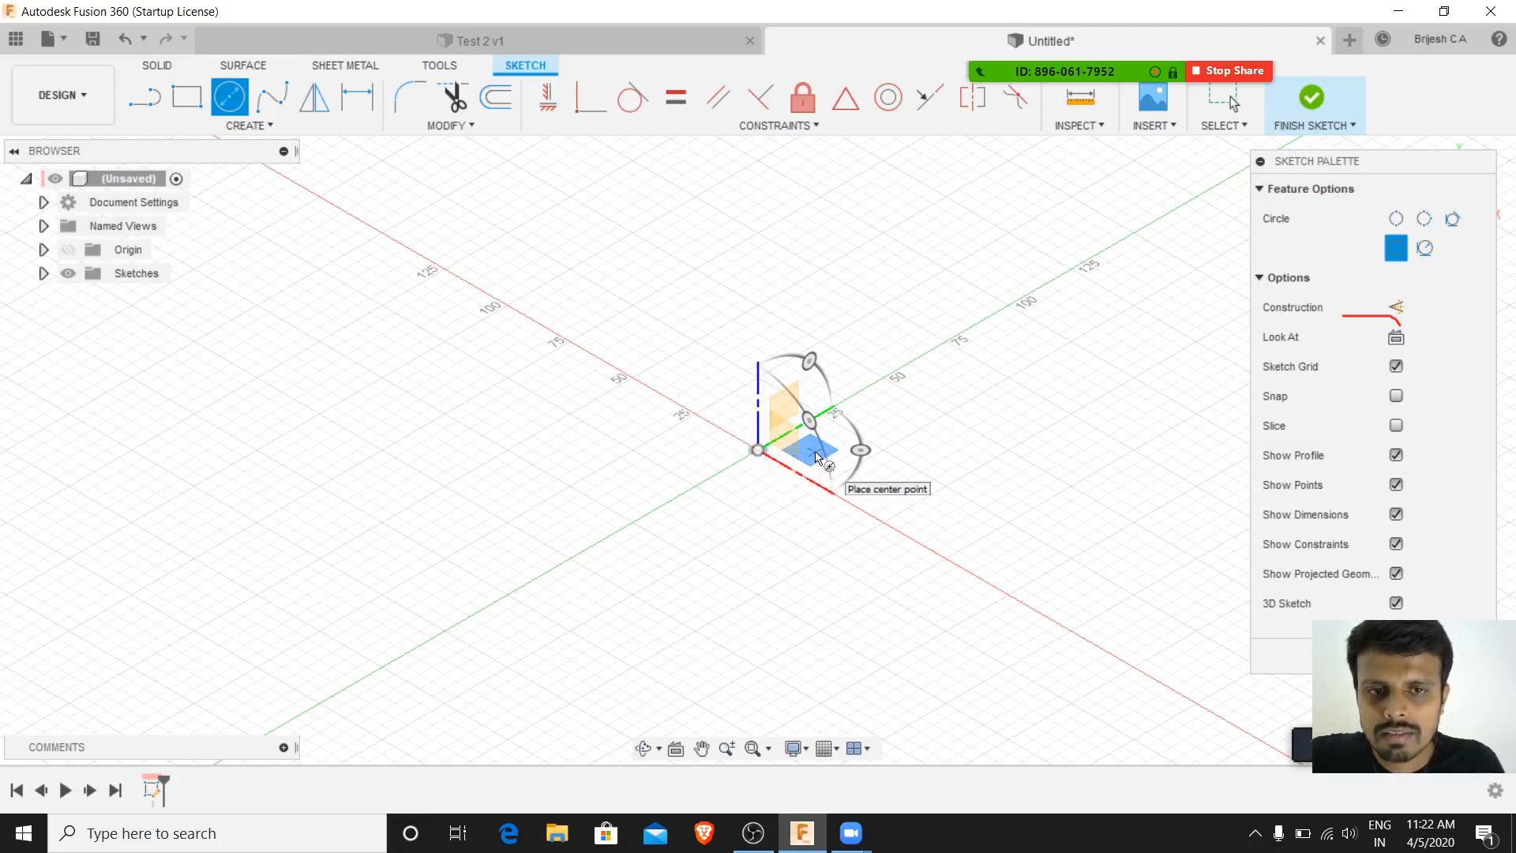
left_click(758, 450)
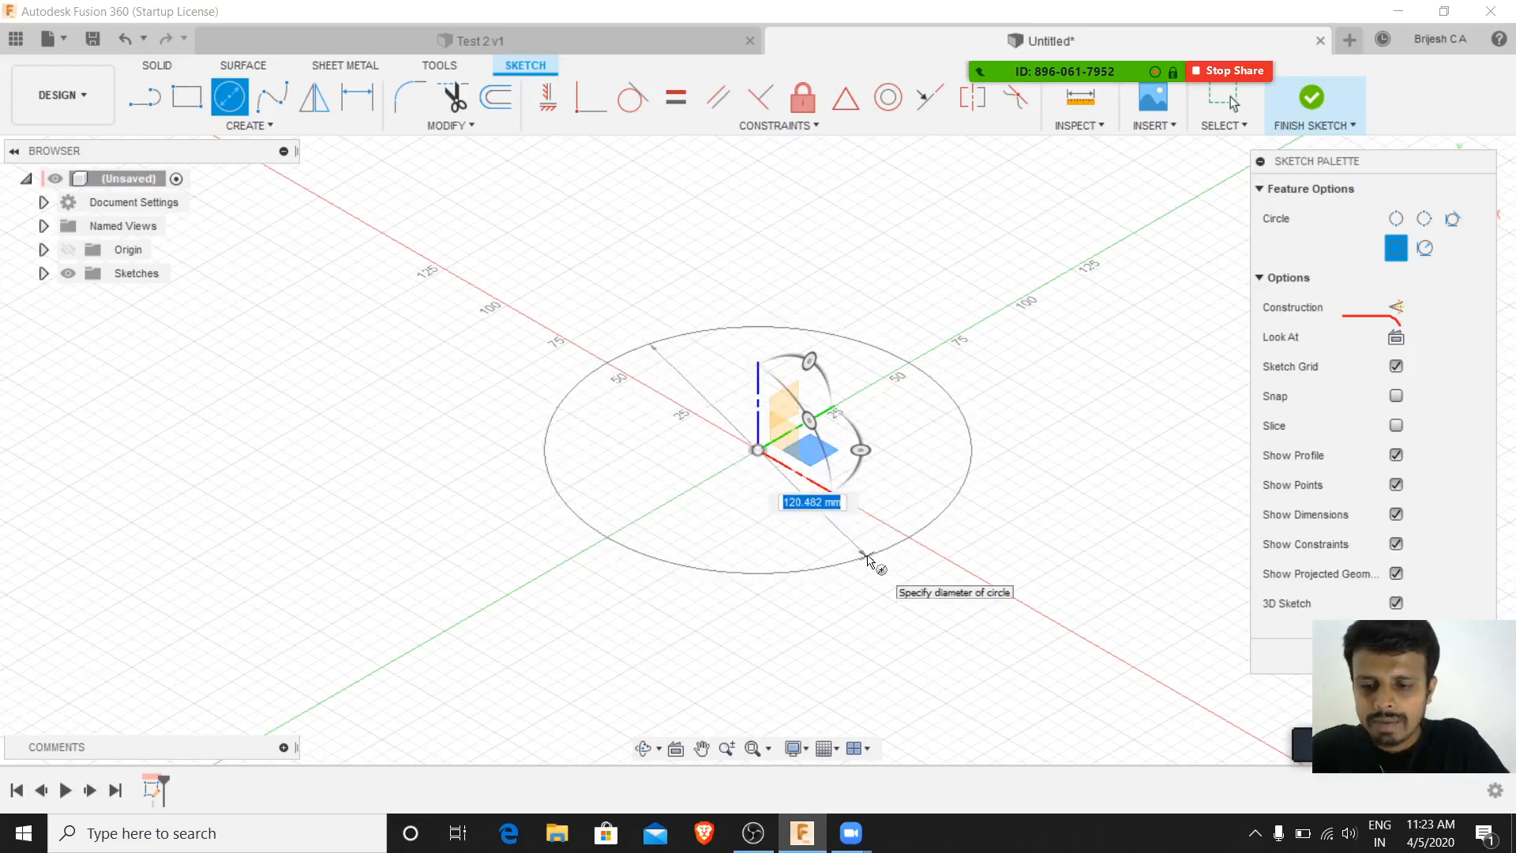
type("00")
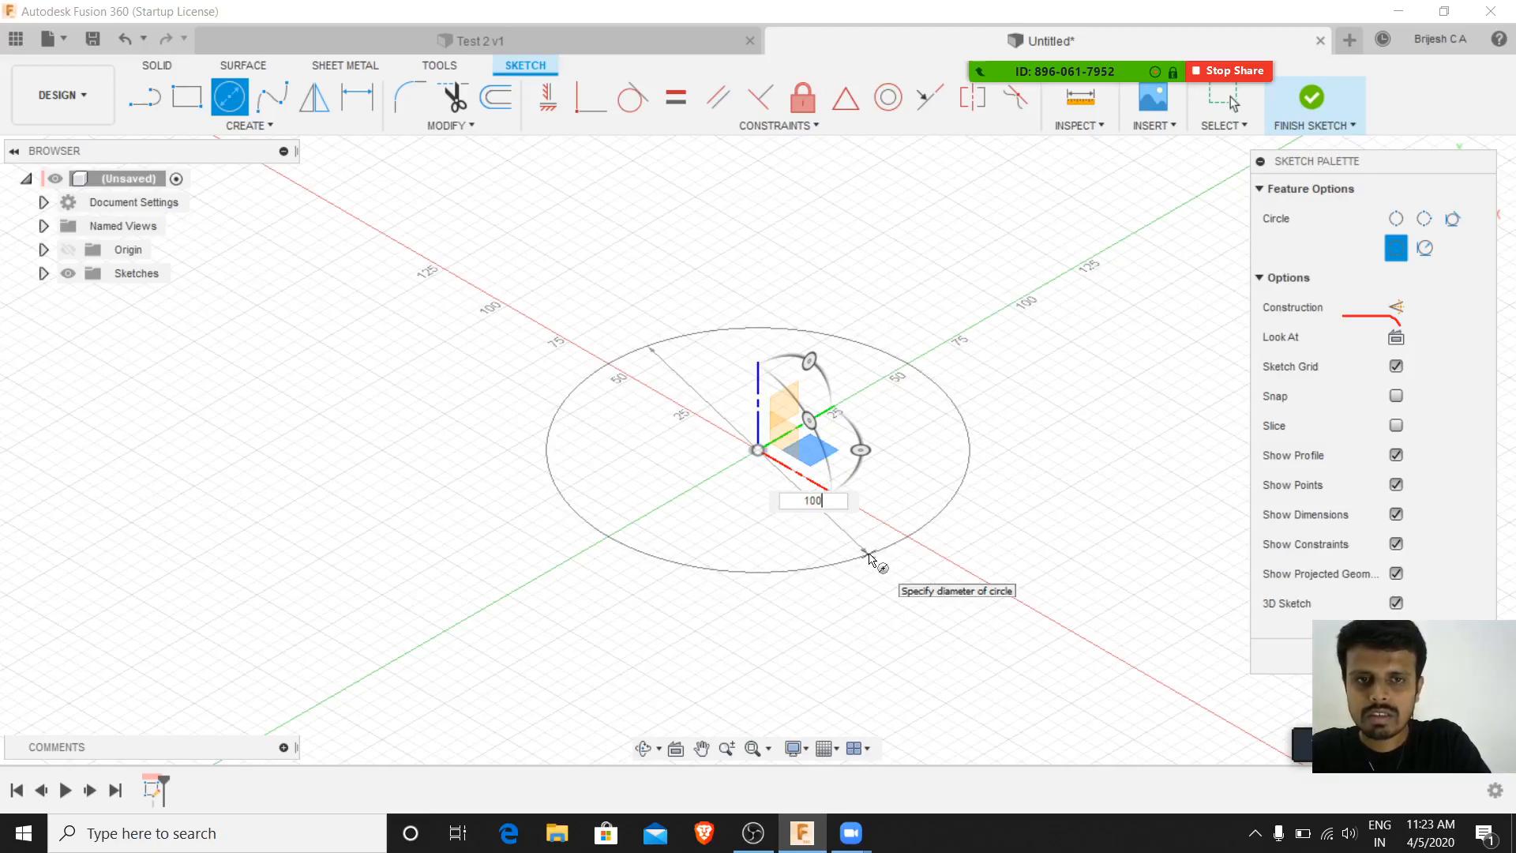
key("Return")
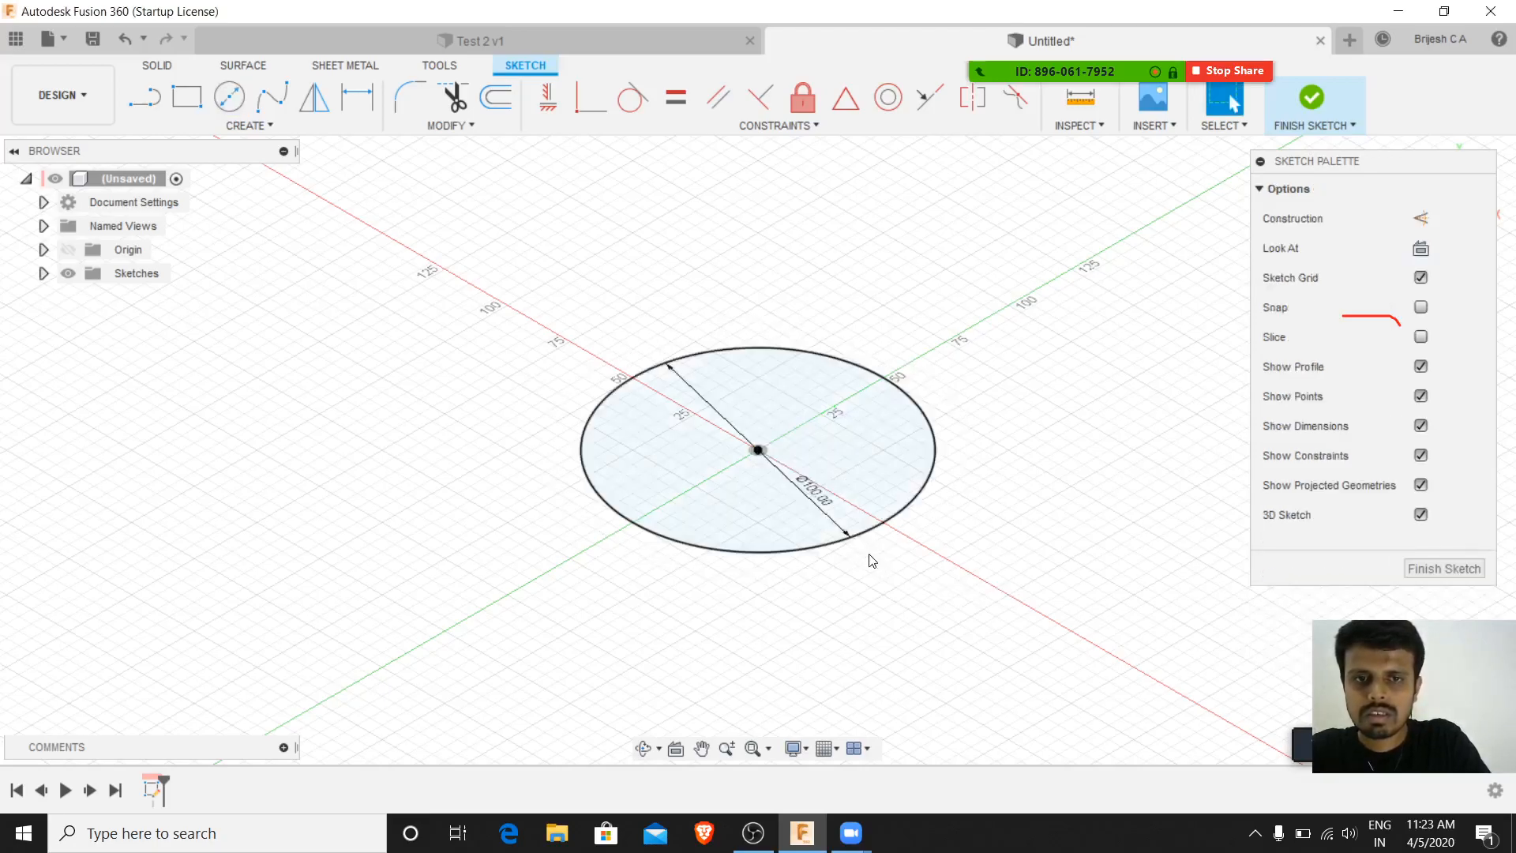
- Move the Sketch Palette clear of the view cube and set the sketch to the Top view with the whole circle in sight
mouse_move(1199, 492)
middle_mouse_down("shift")
mouse_move(1114, 355)
mouse_move(1056, 400)
mouse_move(942, 390)
mouse_move(959, 357)
middle_mouse_up("shift")
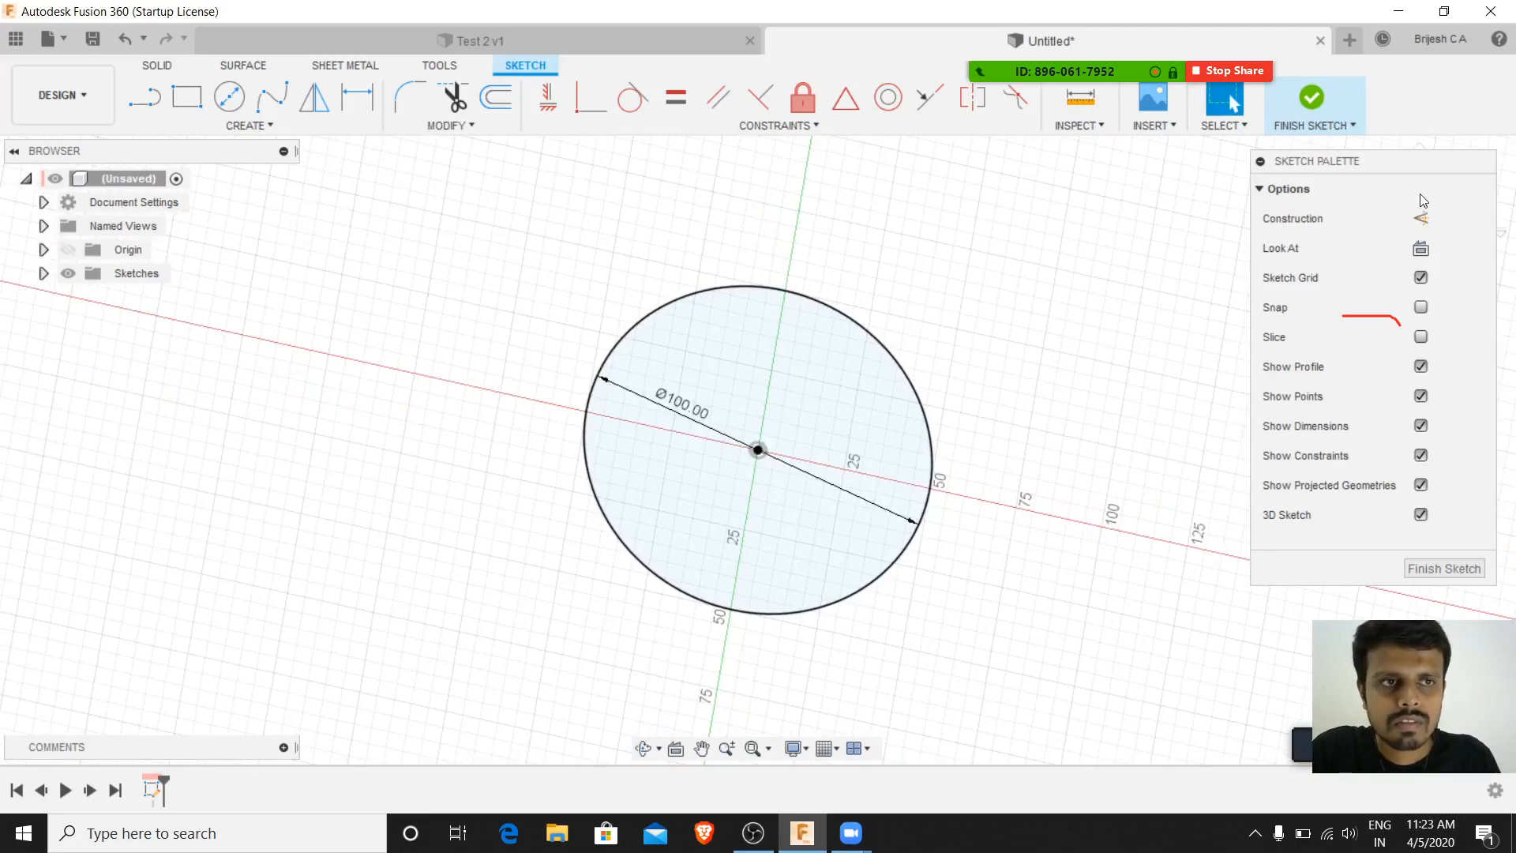
left_click_drag(1395, 164, 1405, 283)
left_click(1419, 152)
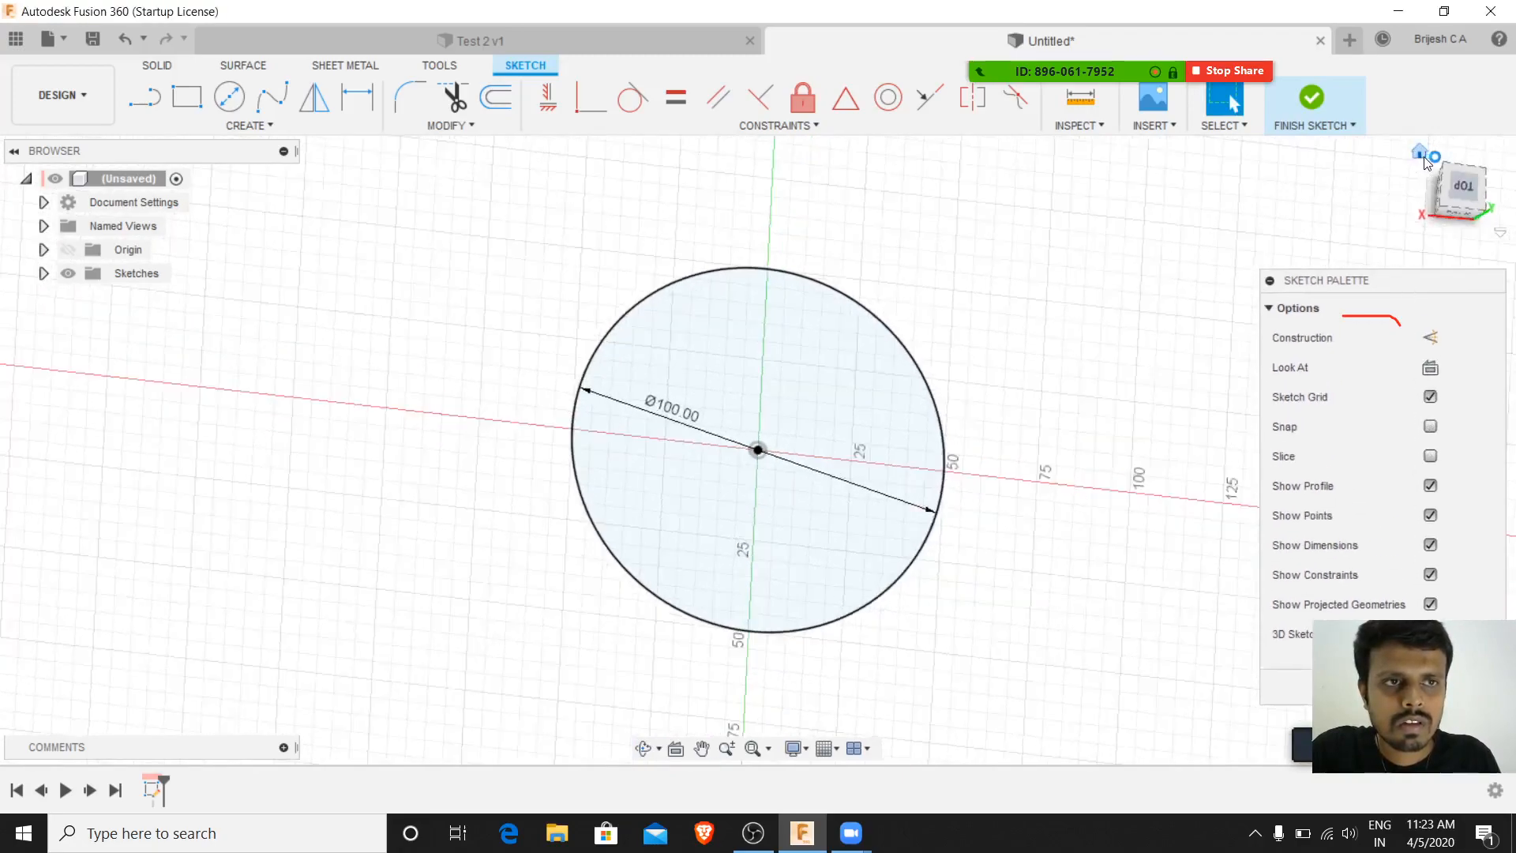
left_click(1461, 177)
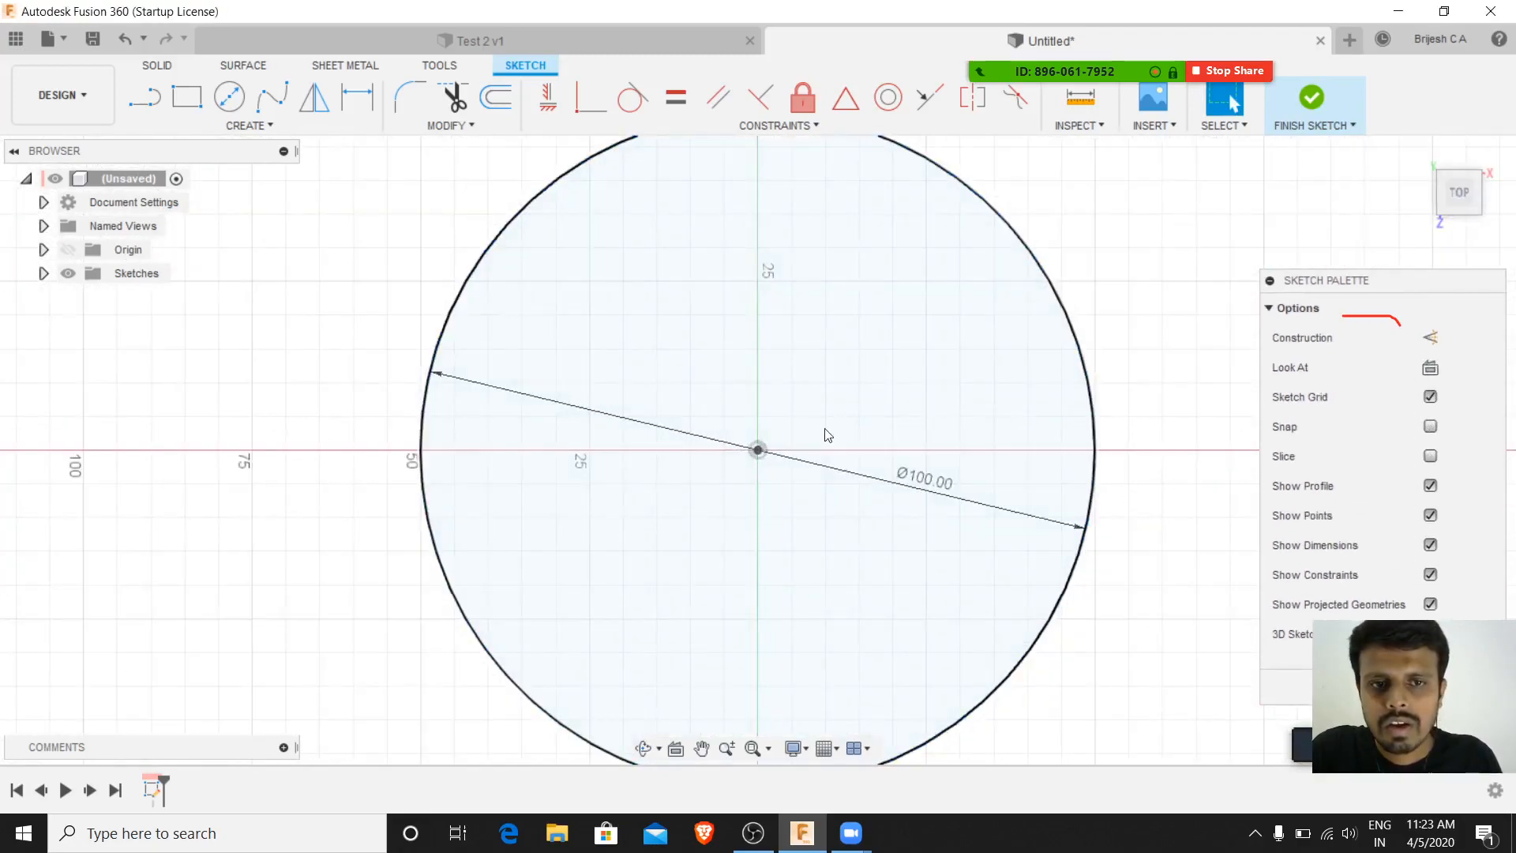
scroll(765, 438, "down", 2)
scroll(767, 445, "down", 1)
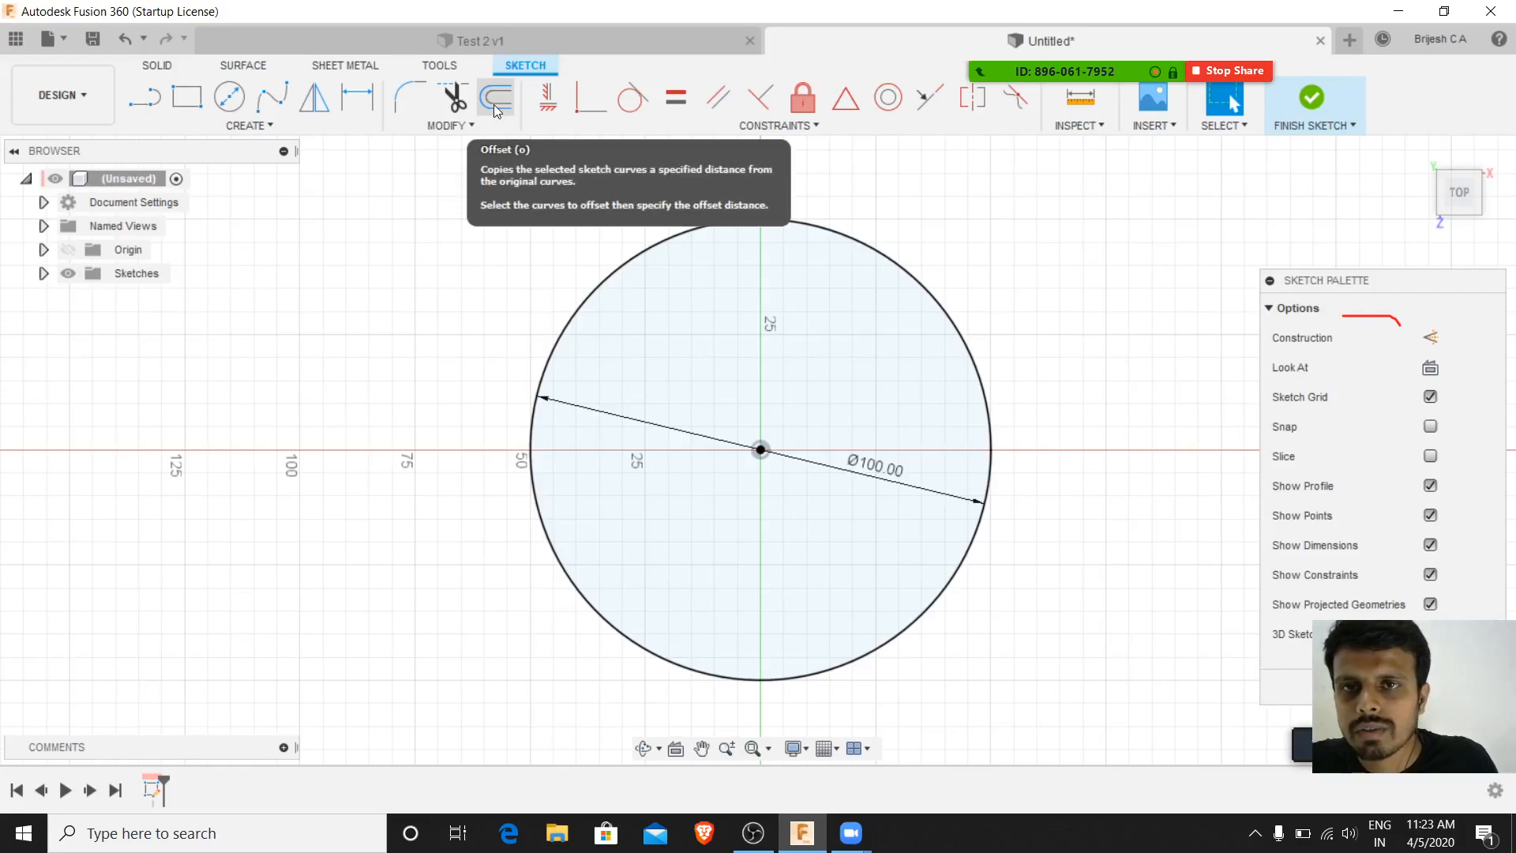
left_click(288, 127)
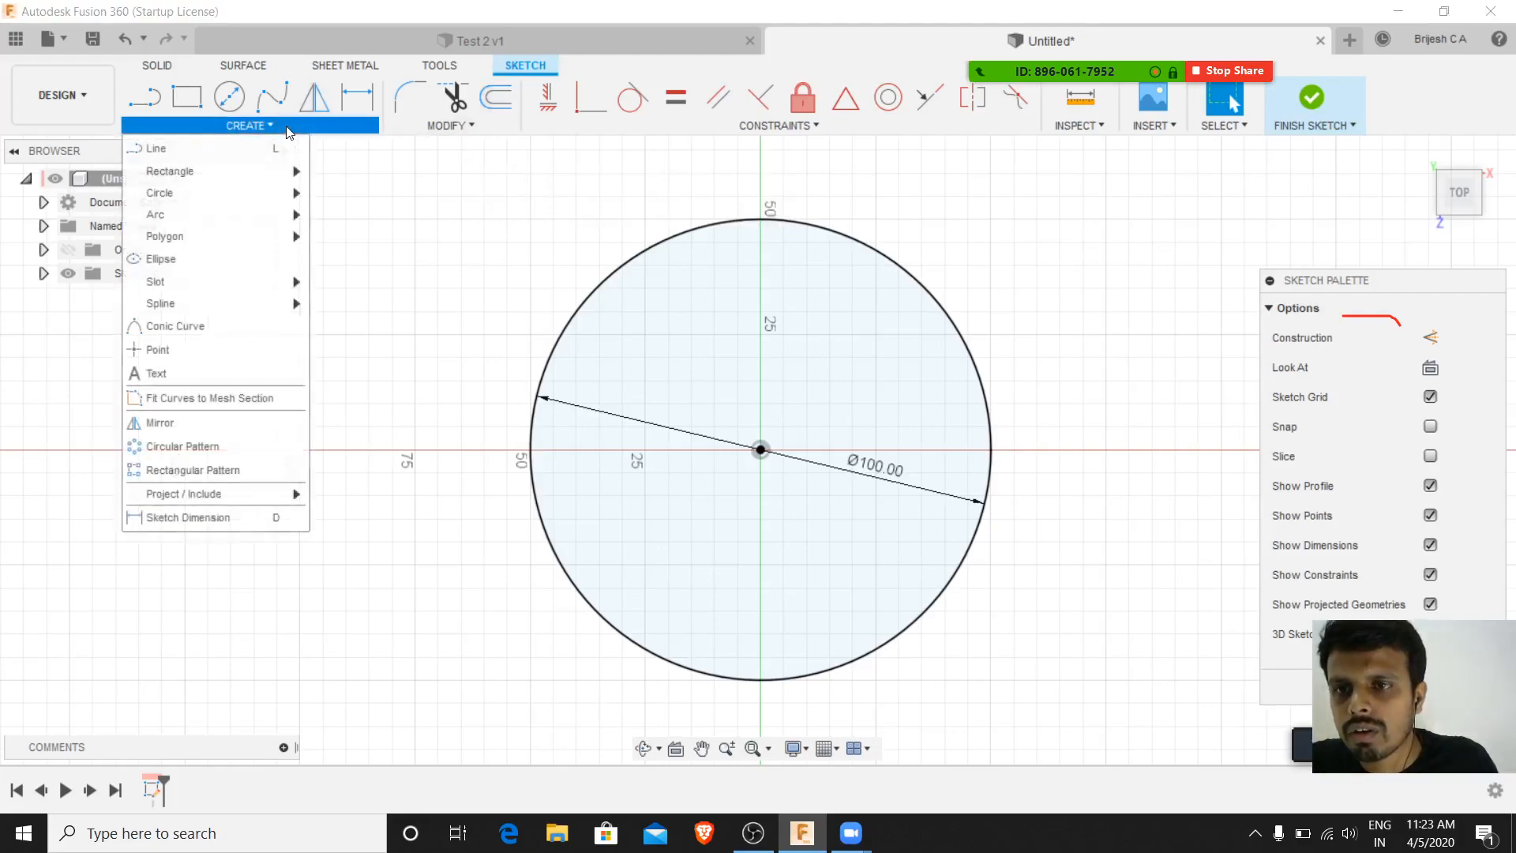
left_click(158, 65)
left_click(246, 128)
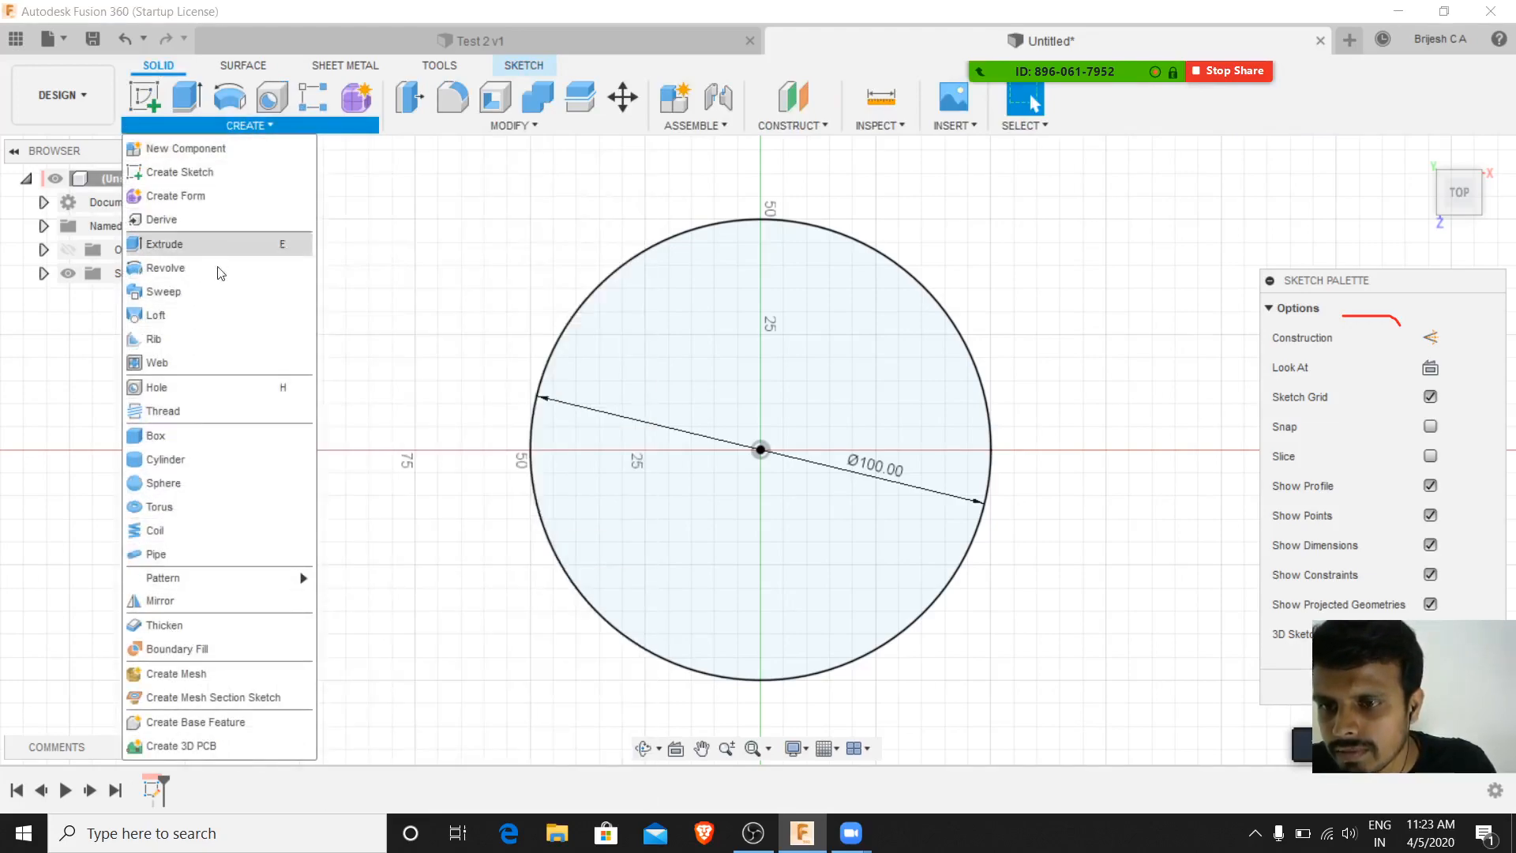
left_click(491, 240)
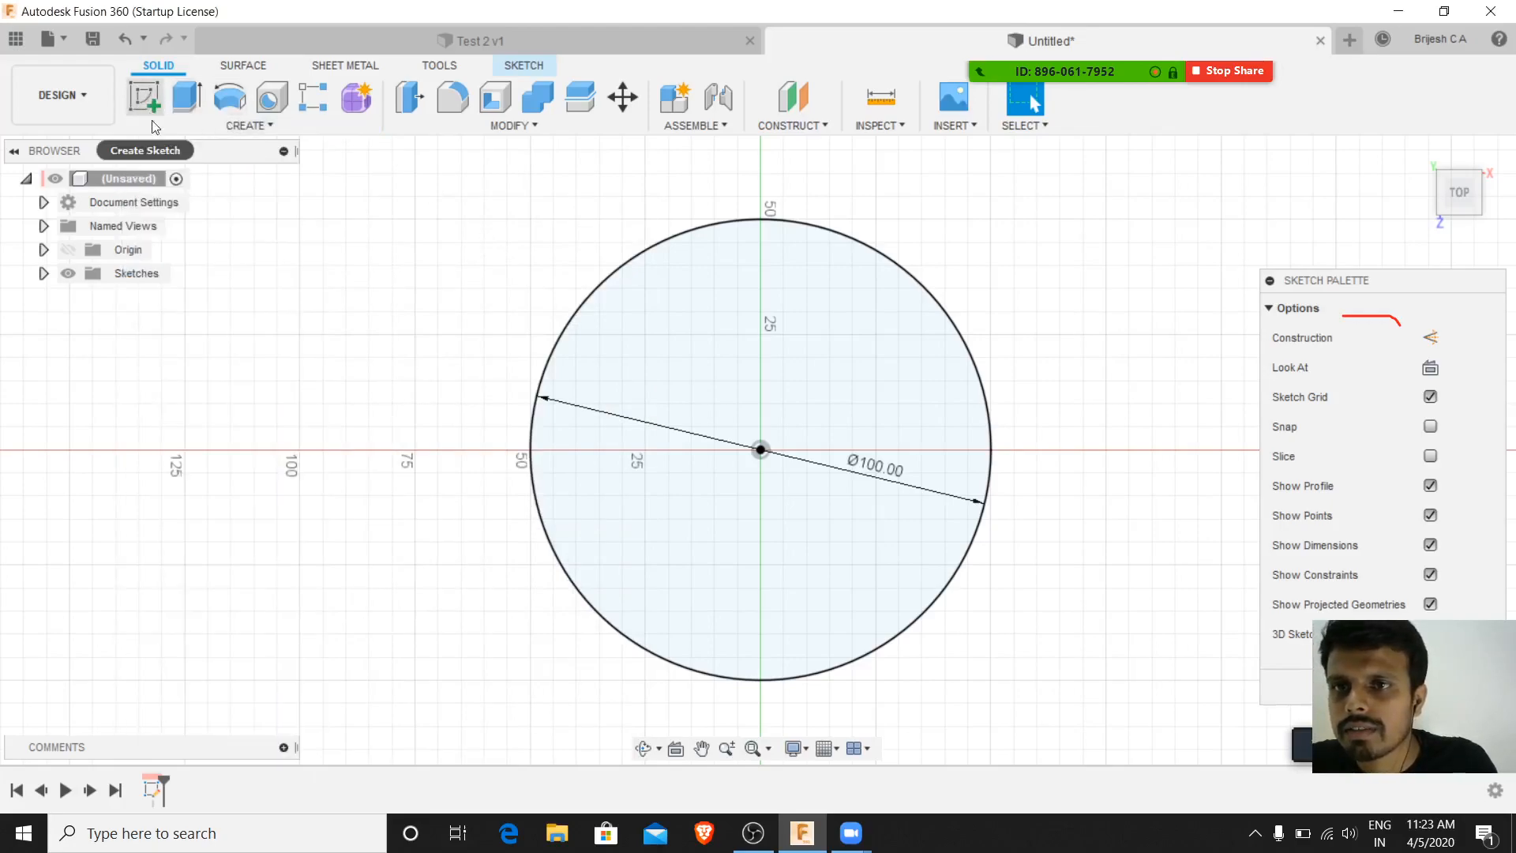
left_click(244, 65)
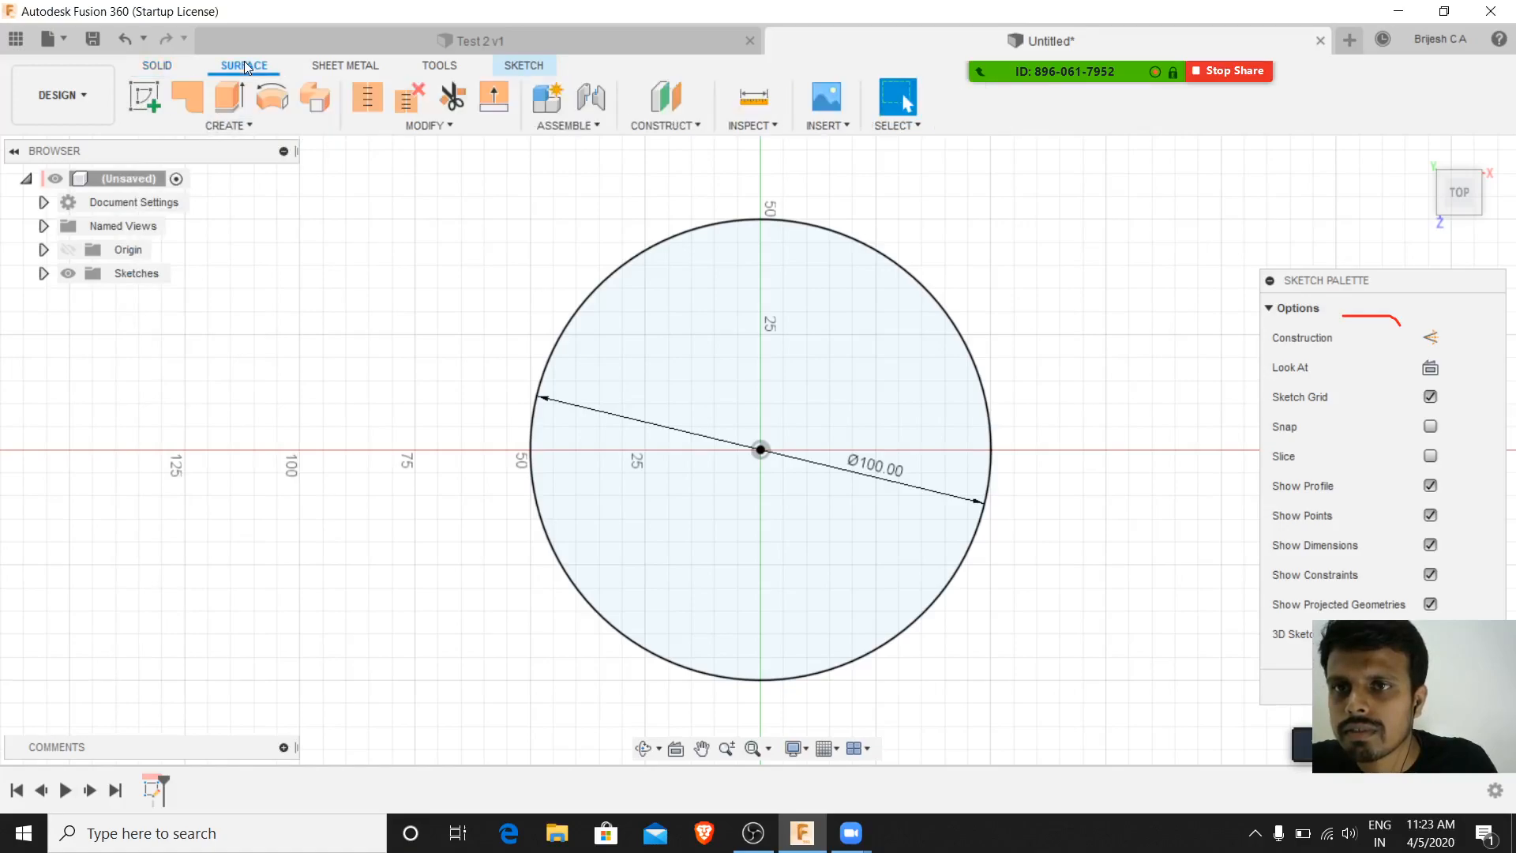
left_click(151, 67)
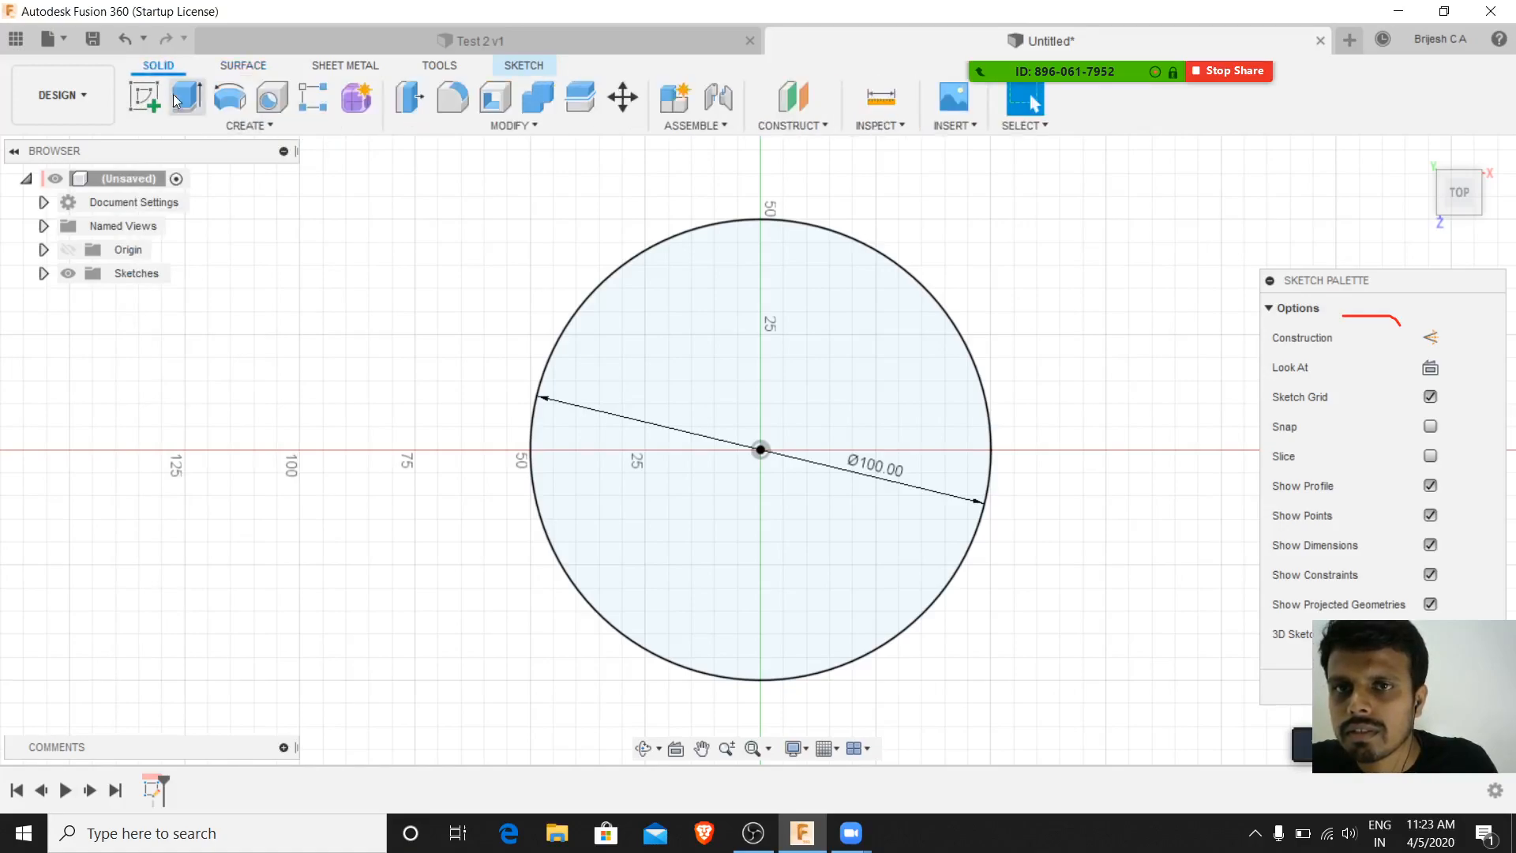
left_click(442, 67)
left_click(521, 67)
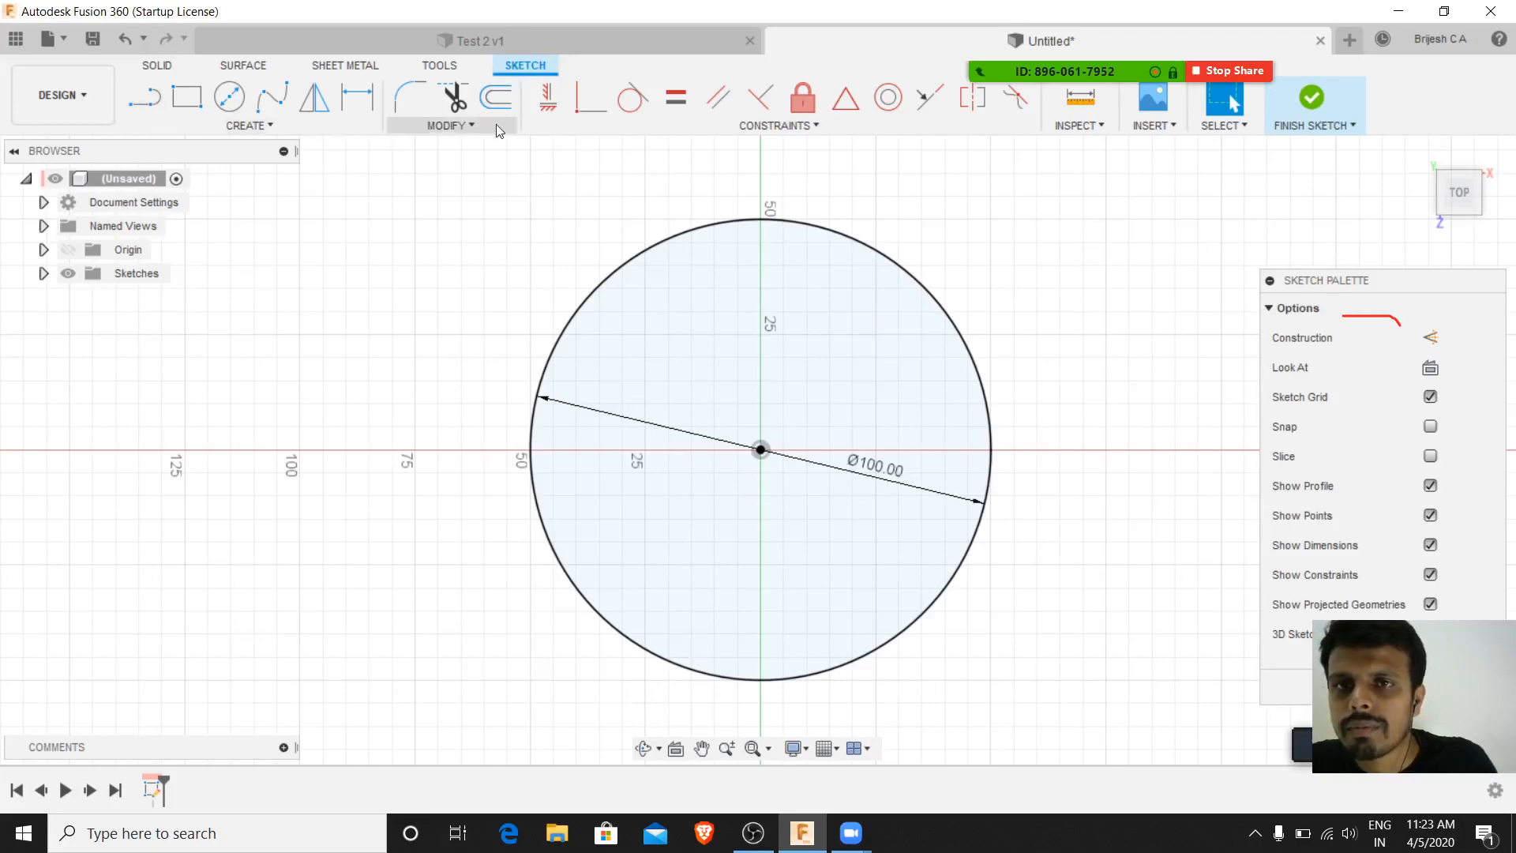
- Offset the 100 mm circle inward by 5 mm
left_click(496, 98)
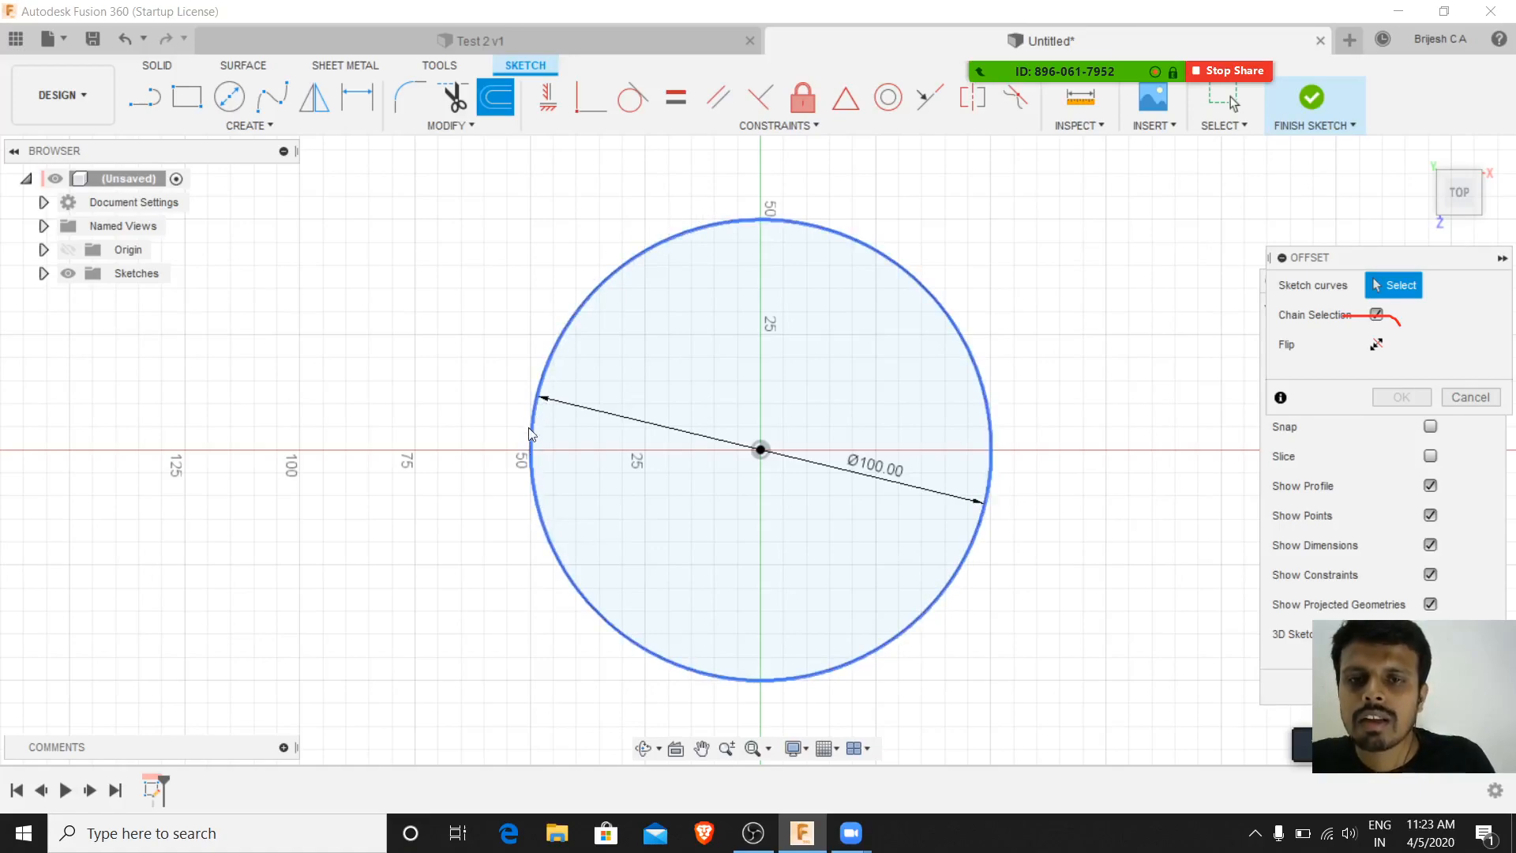
left_click(558, 357)
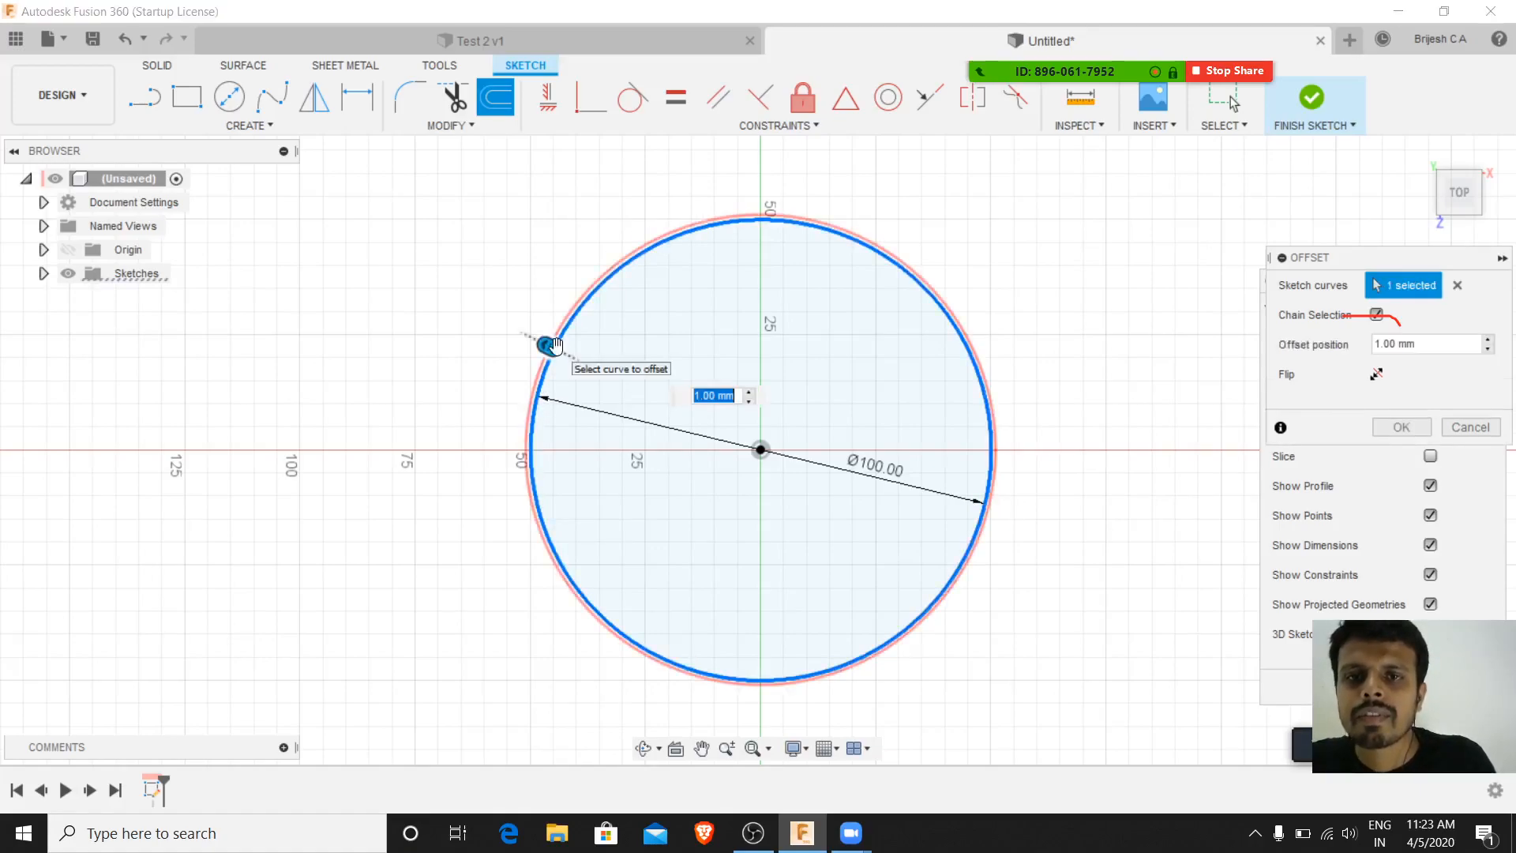
left_click_drag(581, 369, 508, 301)
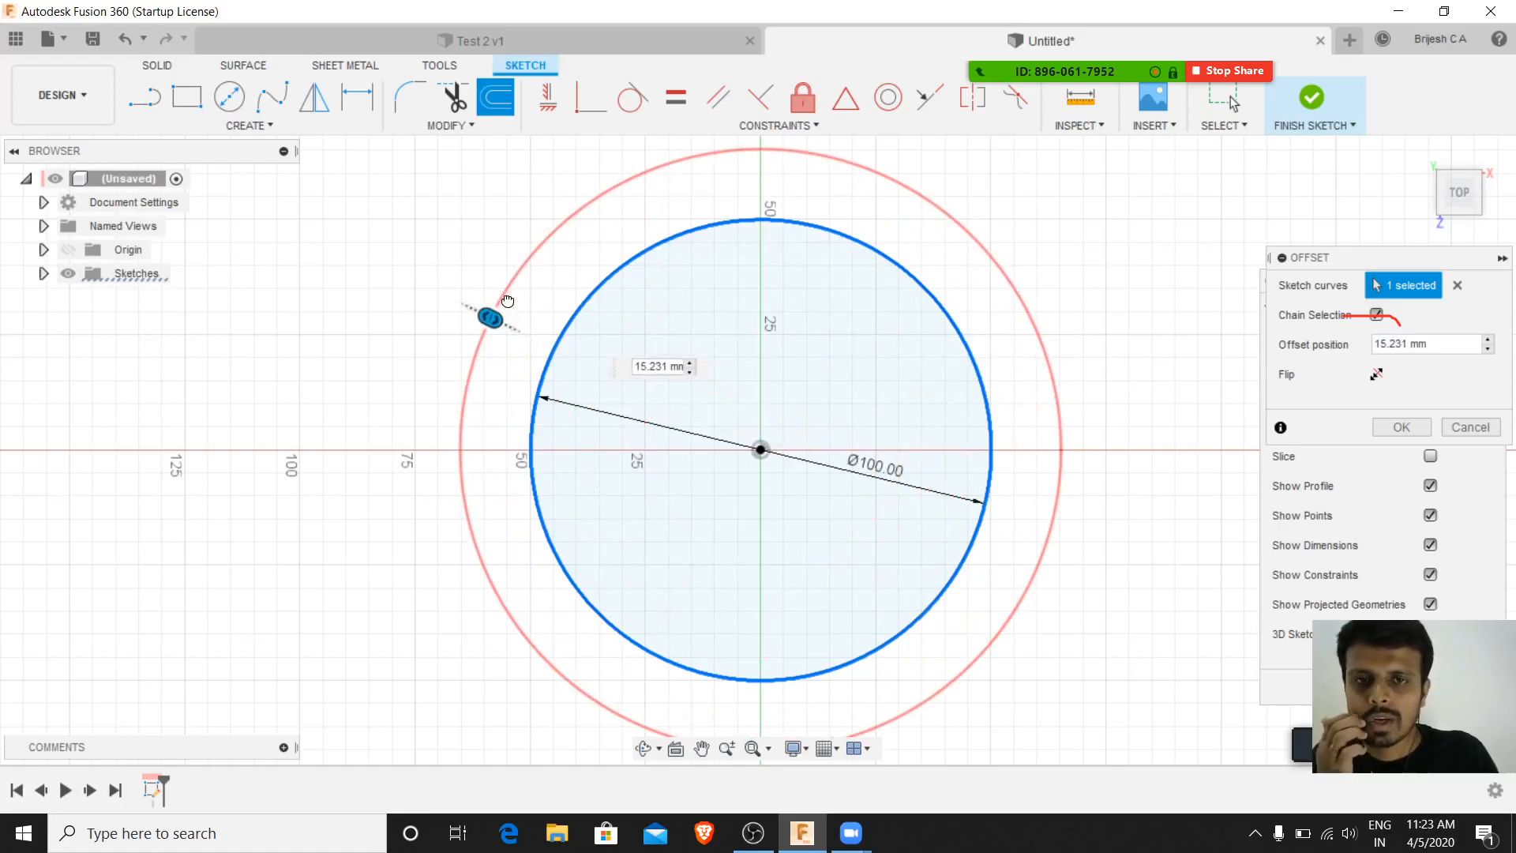
left_click_drag(508, 301, 586, 325)
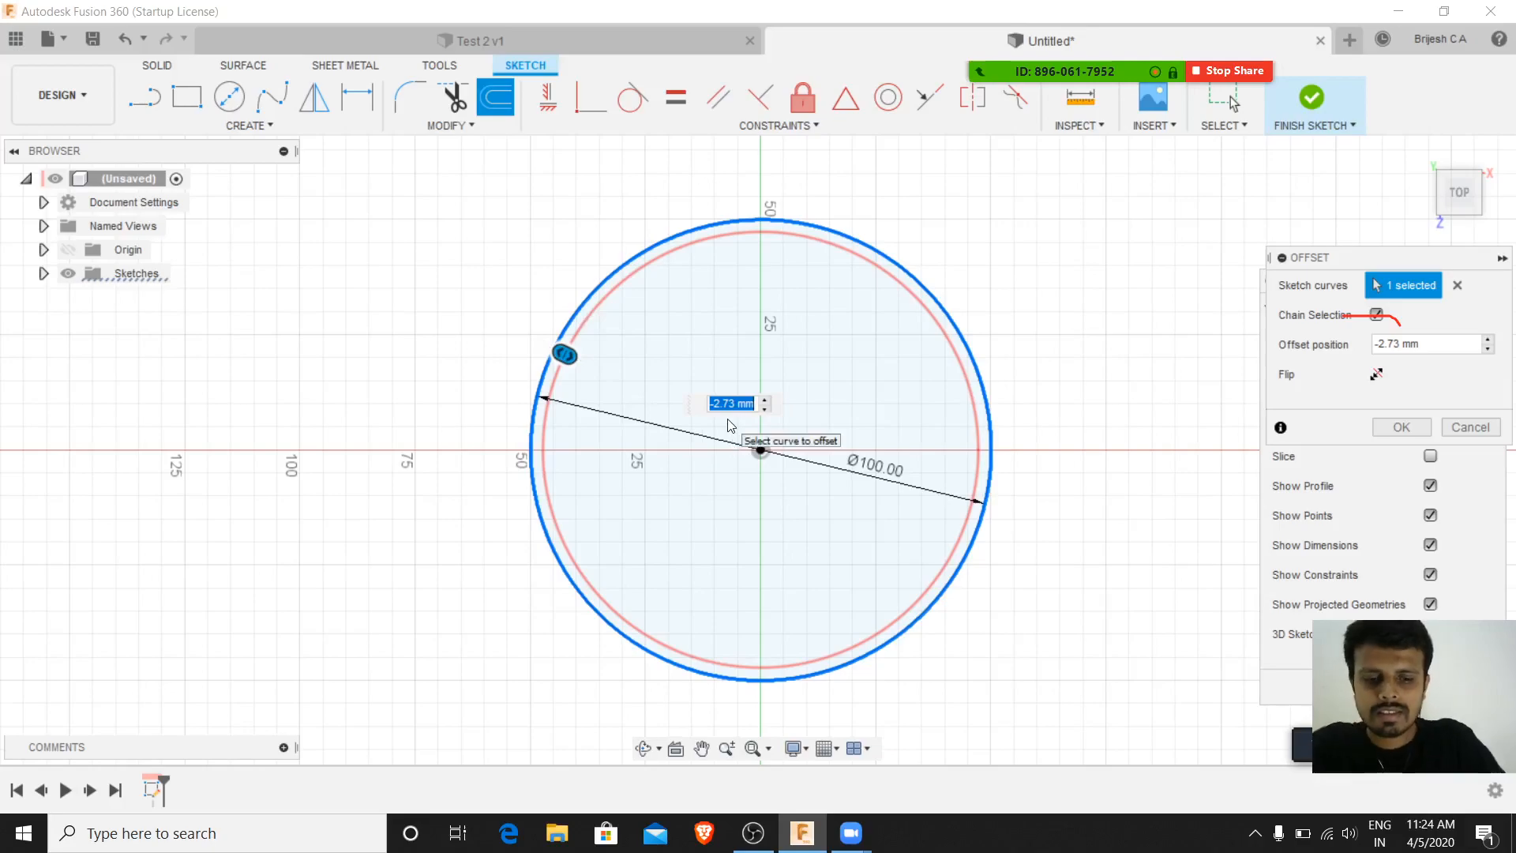
type("-5")
key("Return")
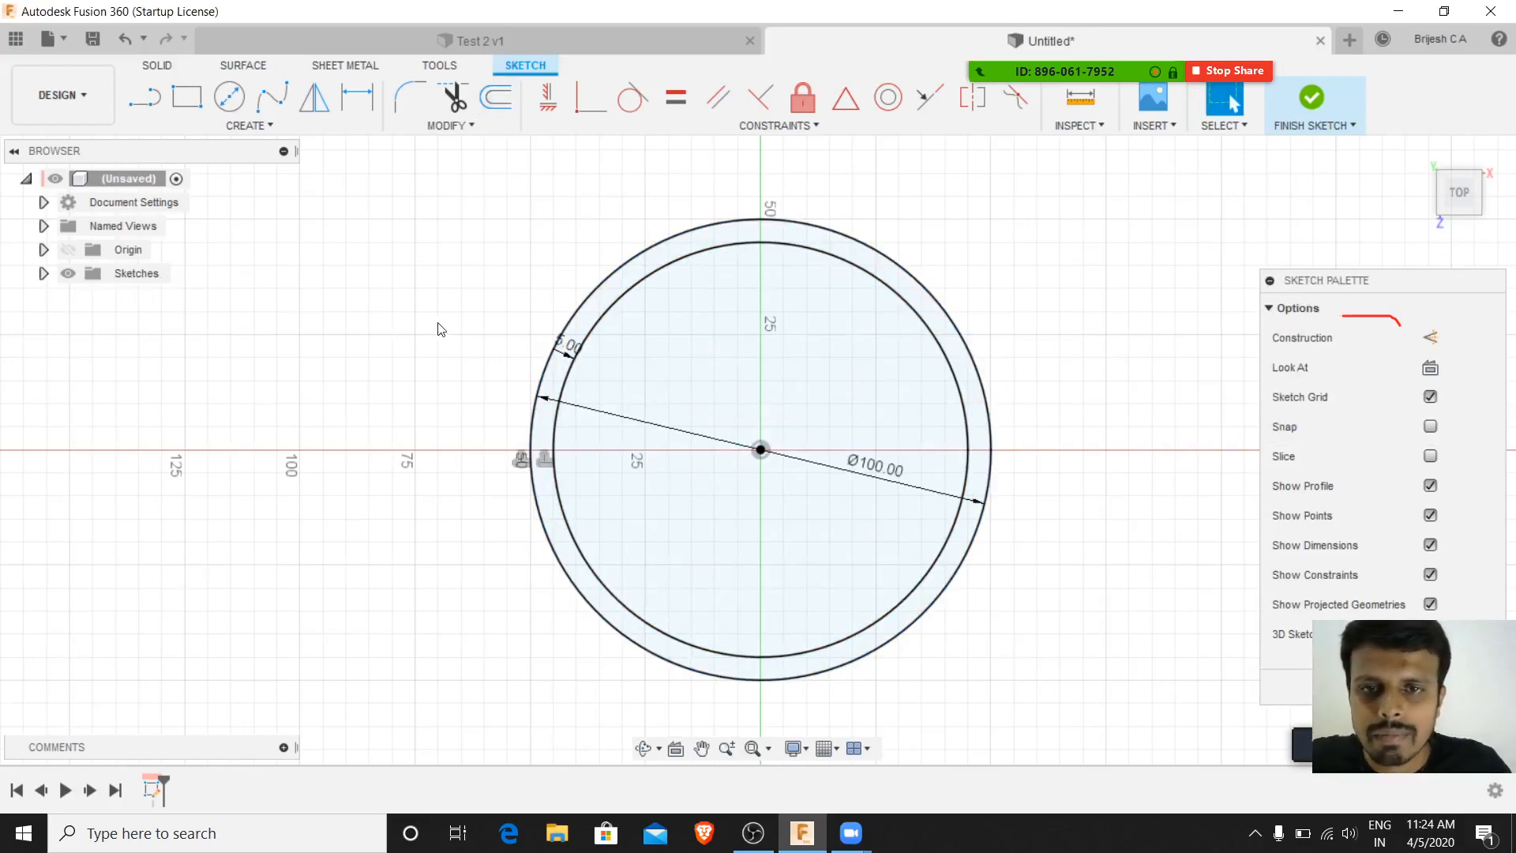
- Offset the 100 mm circle outward by 5 mm
left_click(506, 107)
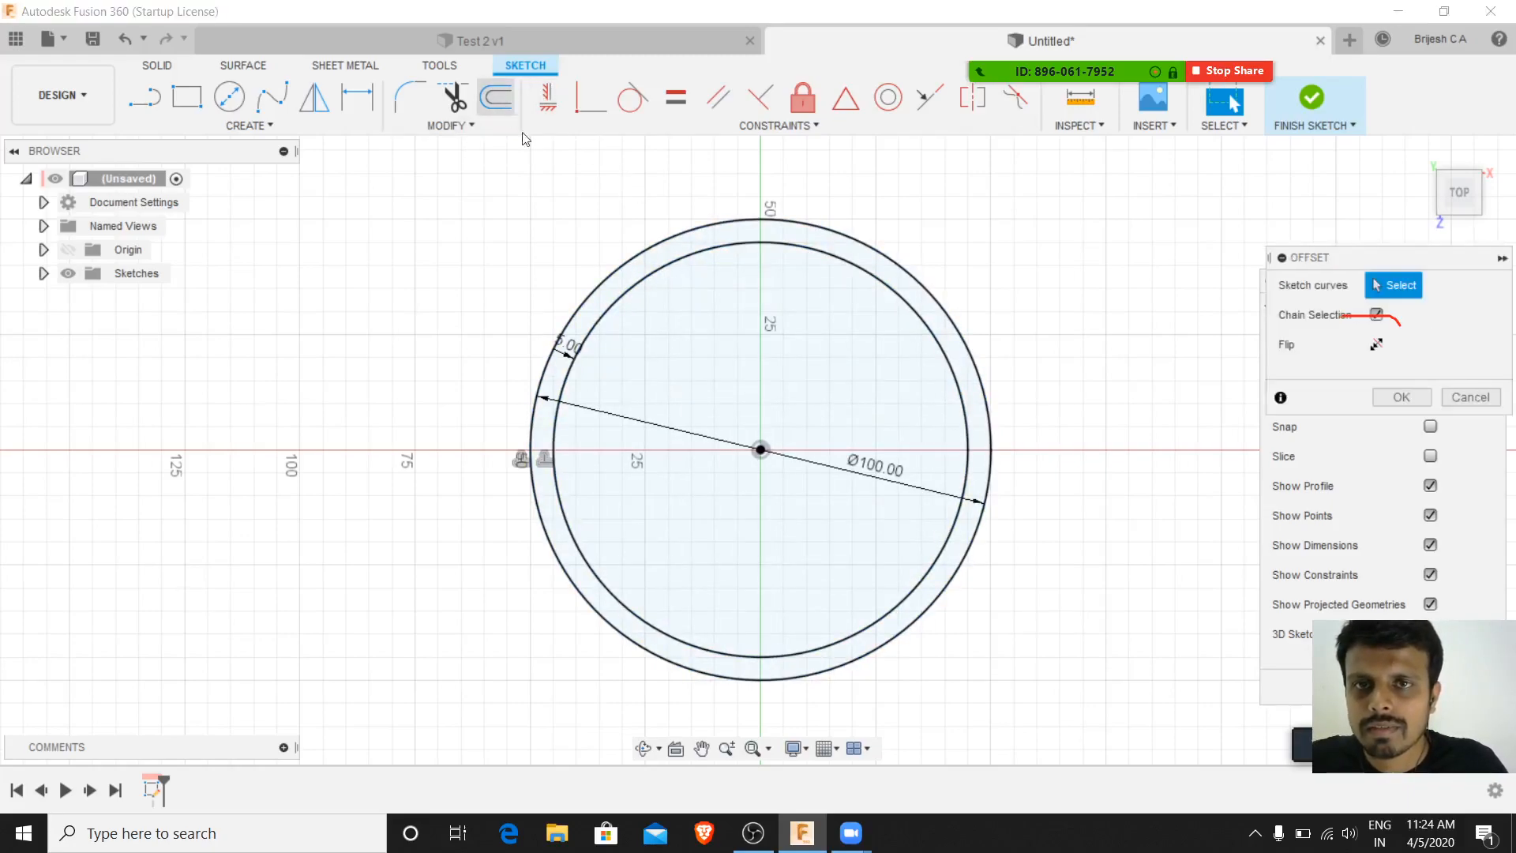
left_click(586, 300)
left_click_drag(582, 293, 557, 271)
type("5")
key("Return")
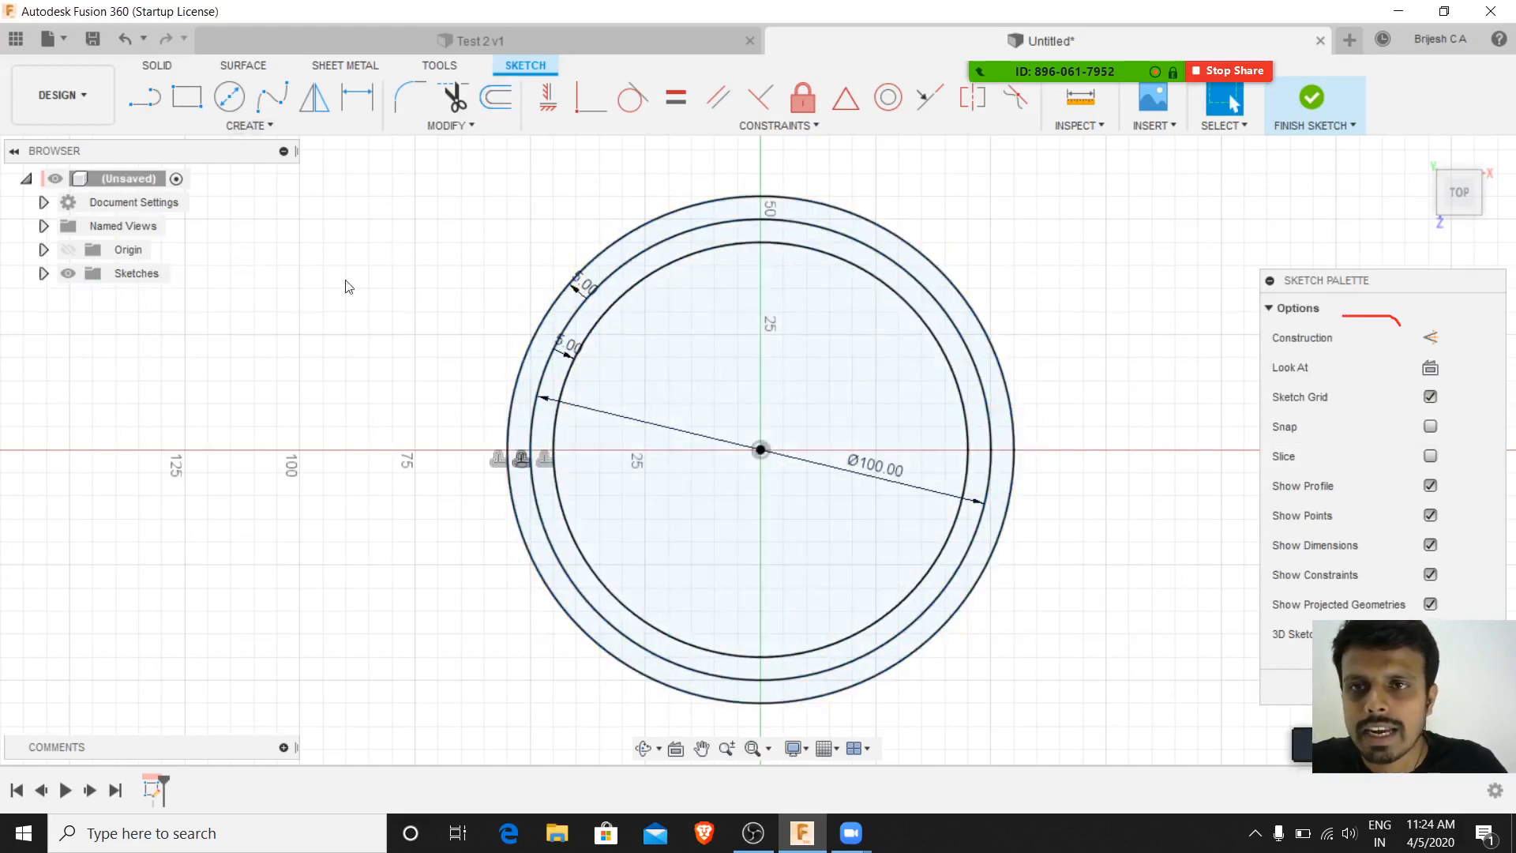
- Draw a 50 mm by 50 mm center rectangle centred on the origin inside the circles
left_click(251, 128)
mouse_move(198, 171)
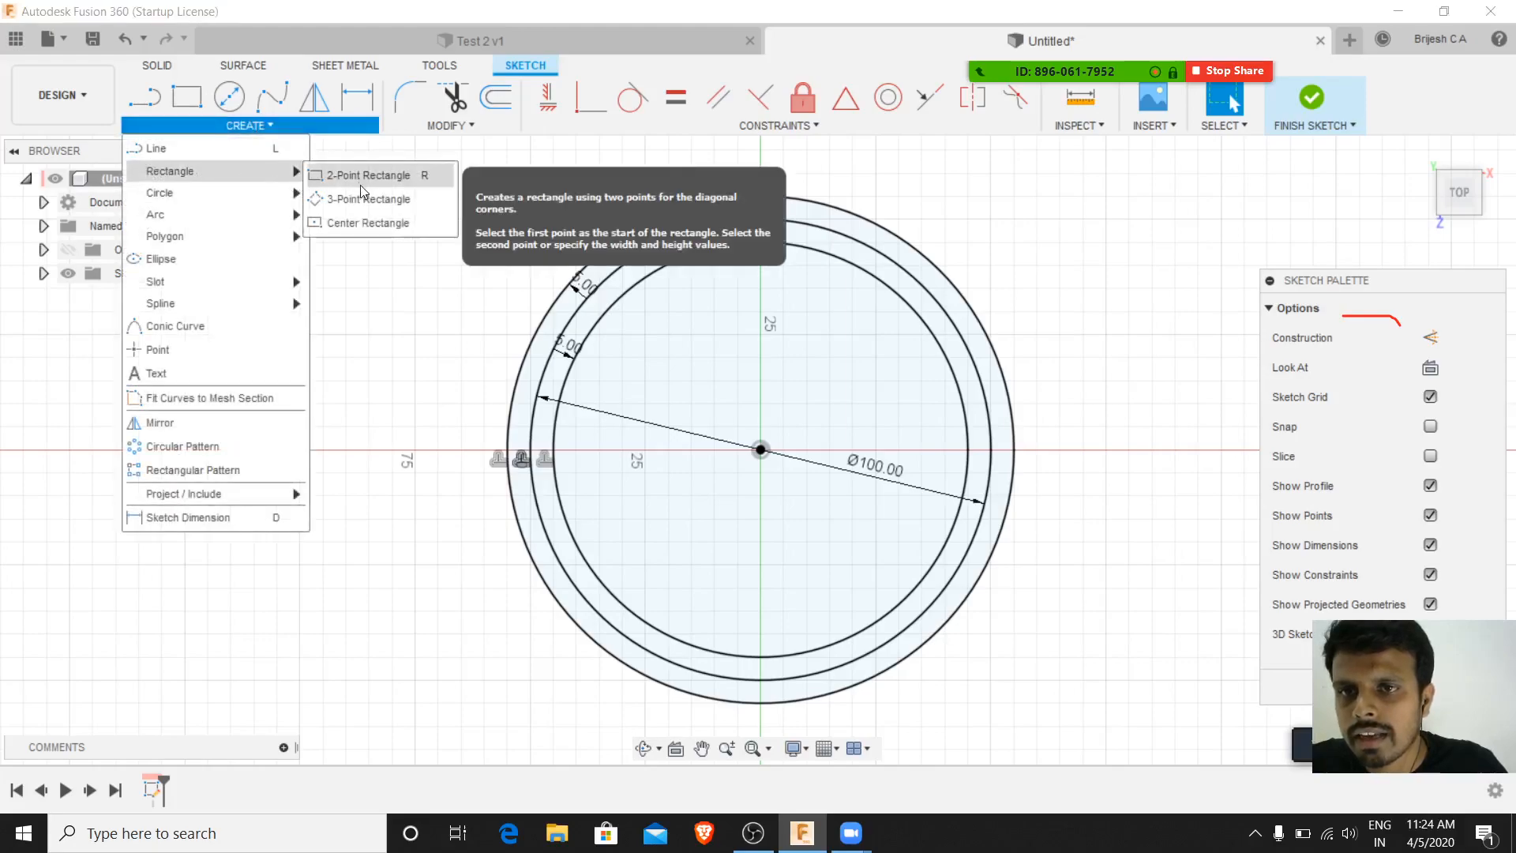
left_click(363, 225)
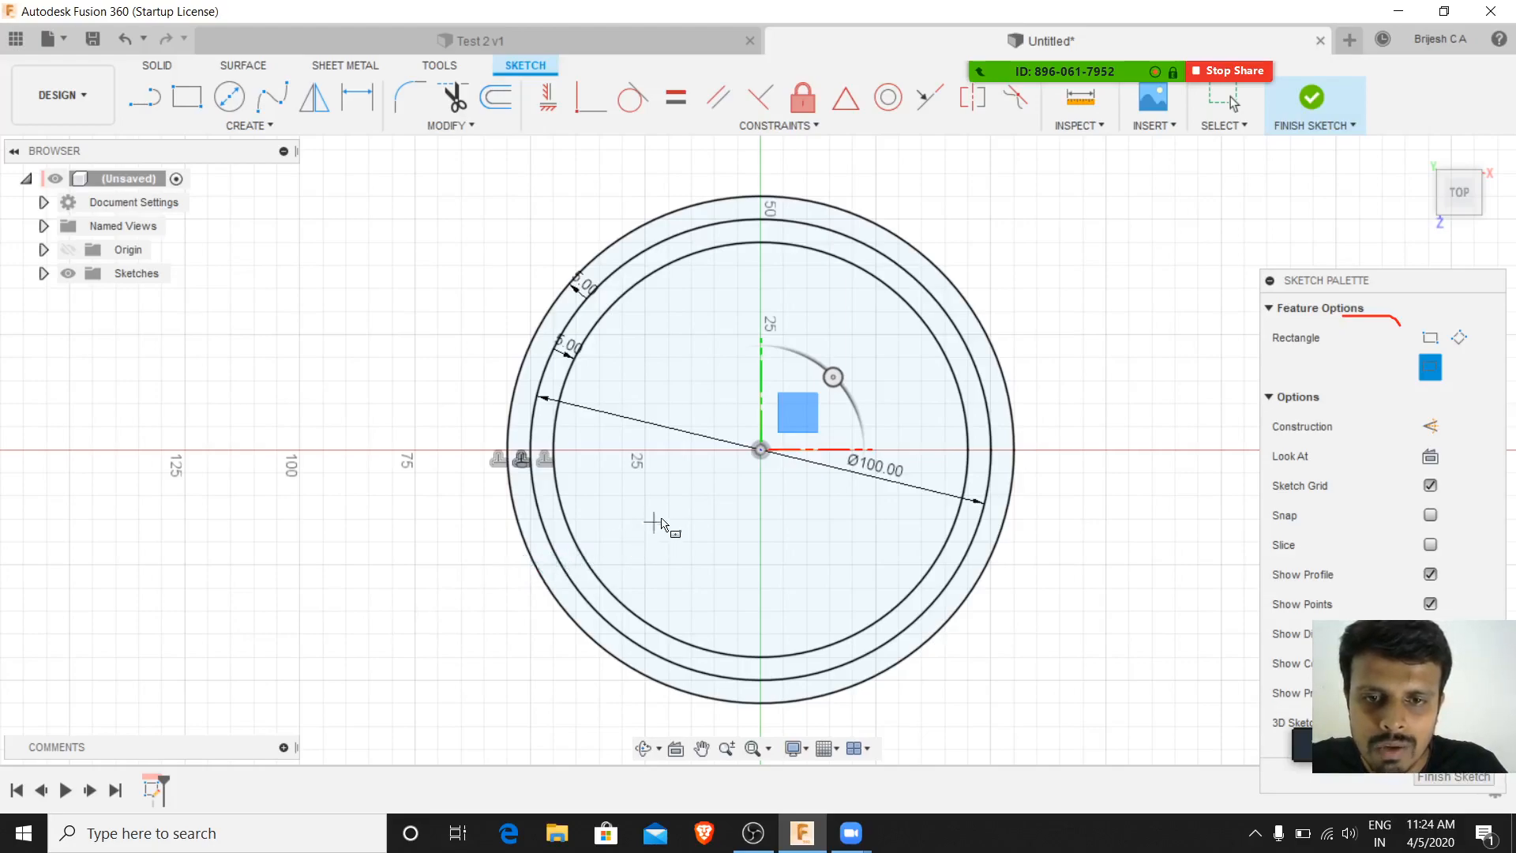
left_click(761, 451)
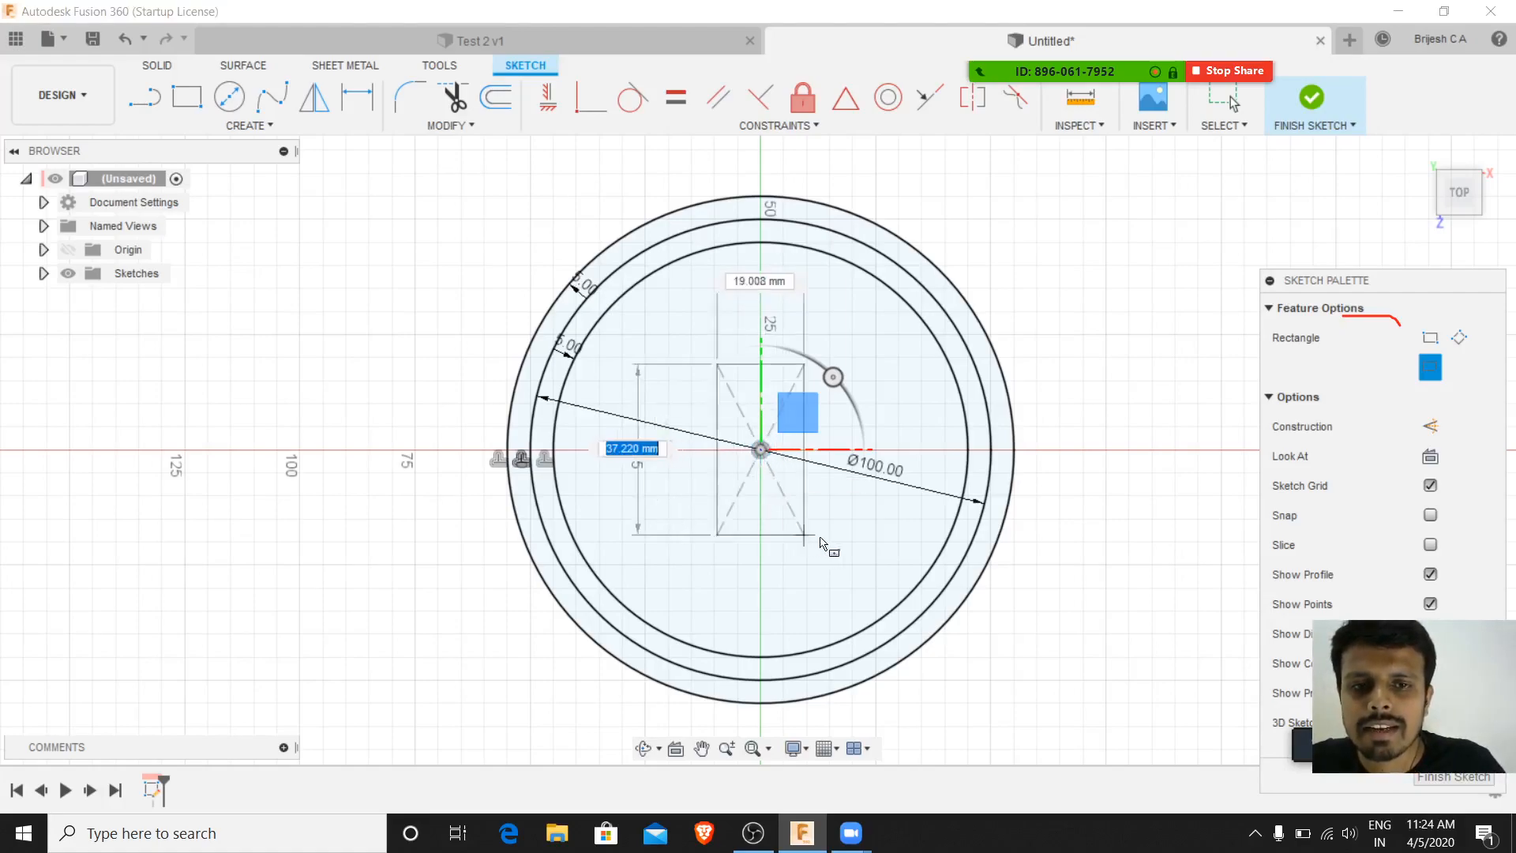
type("50")
key("Tab")
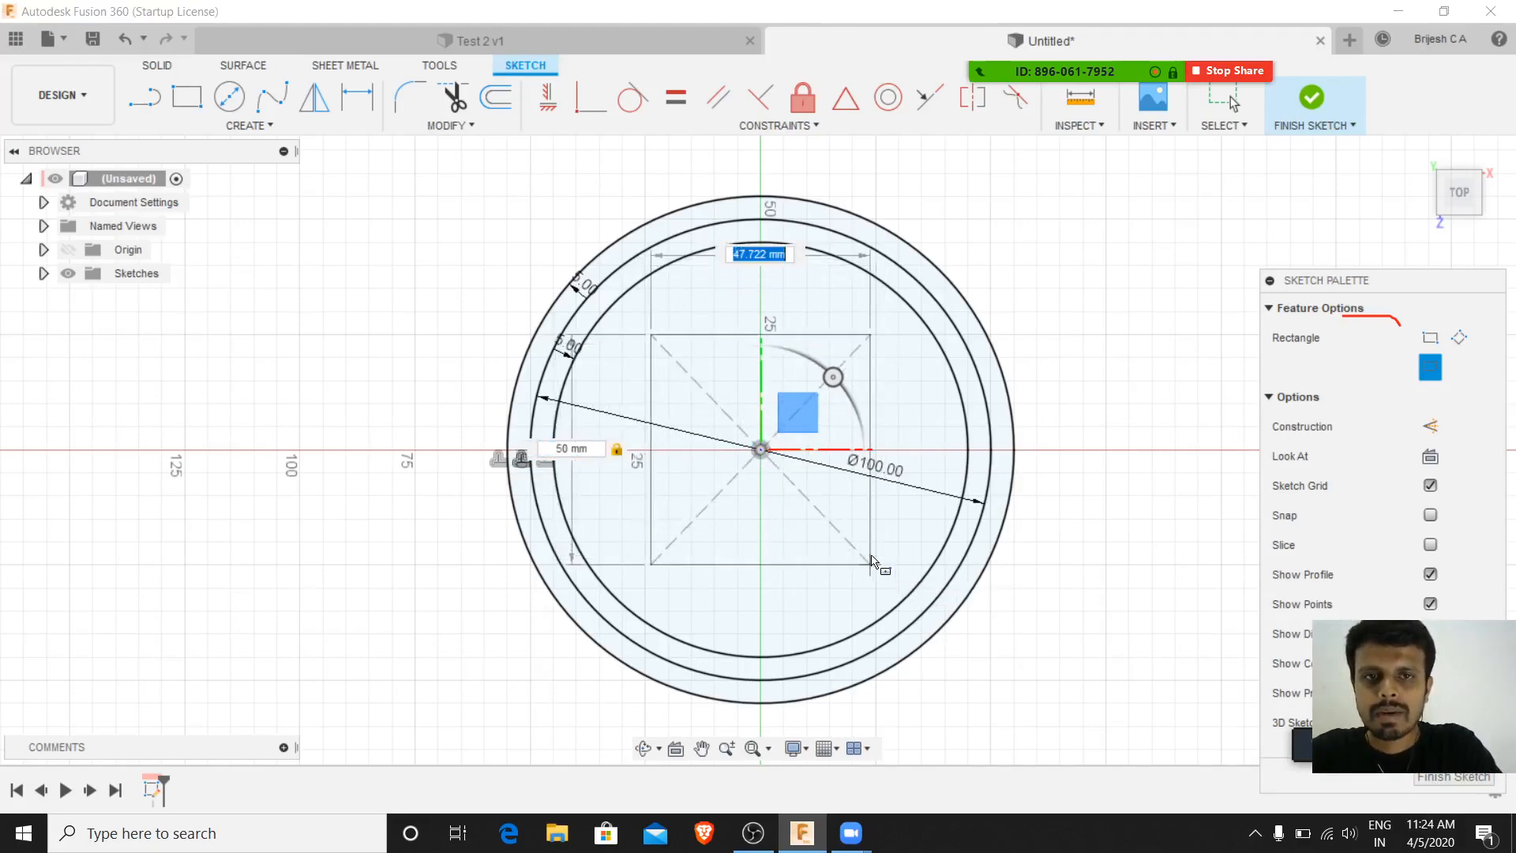
type("50")
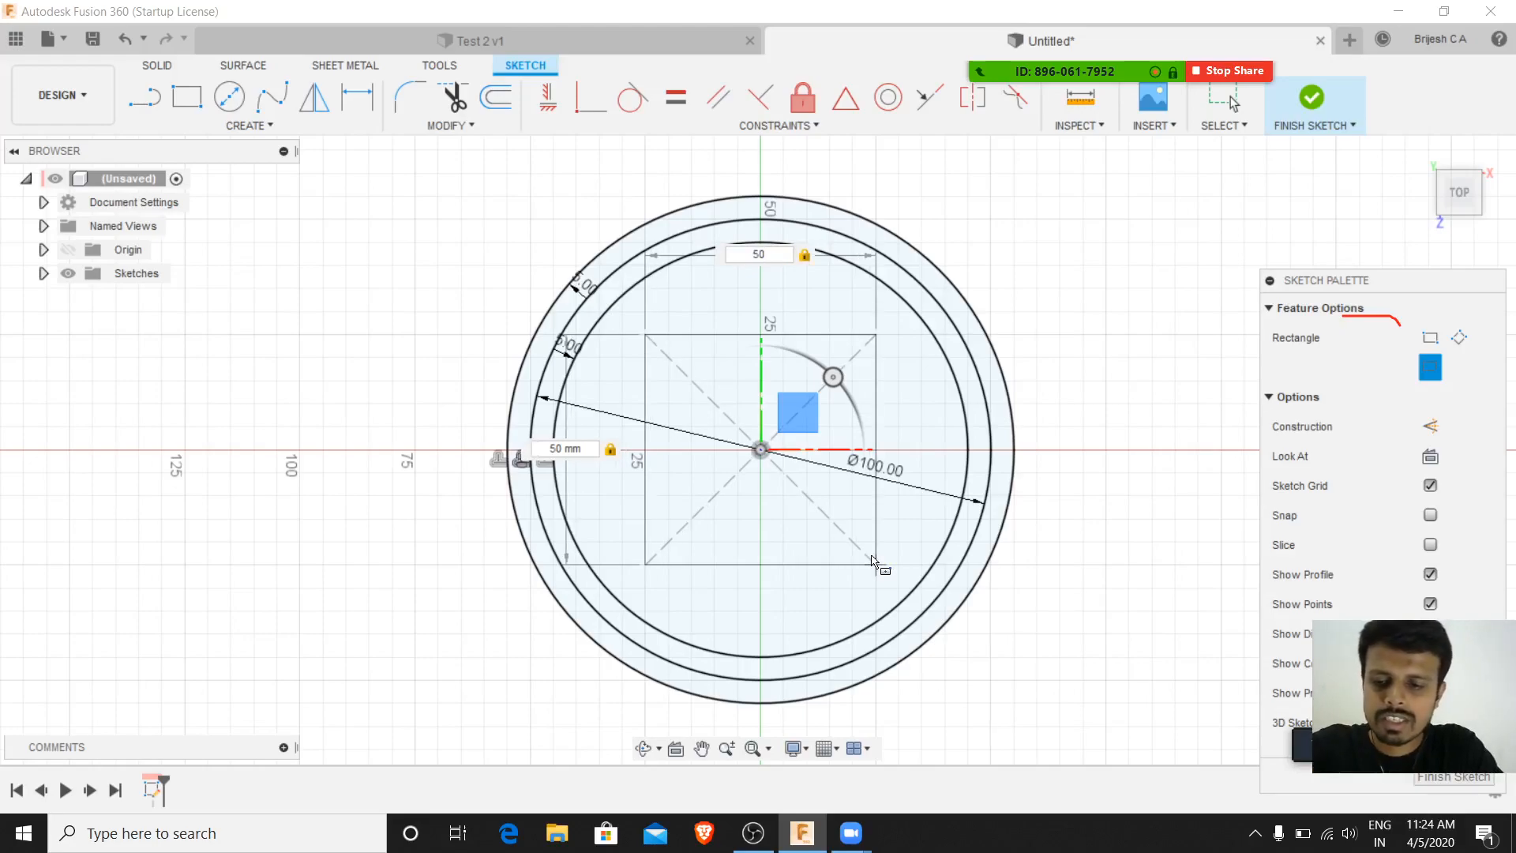
key("Tab")
key("Tab")
key("Tab")
key("Tab")
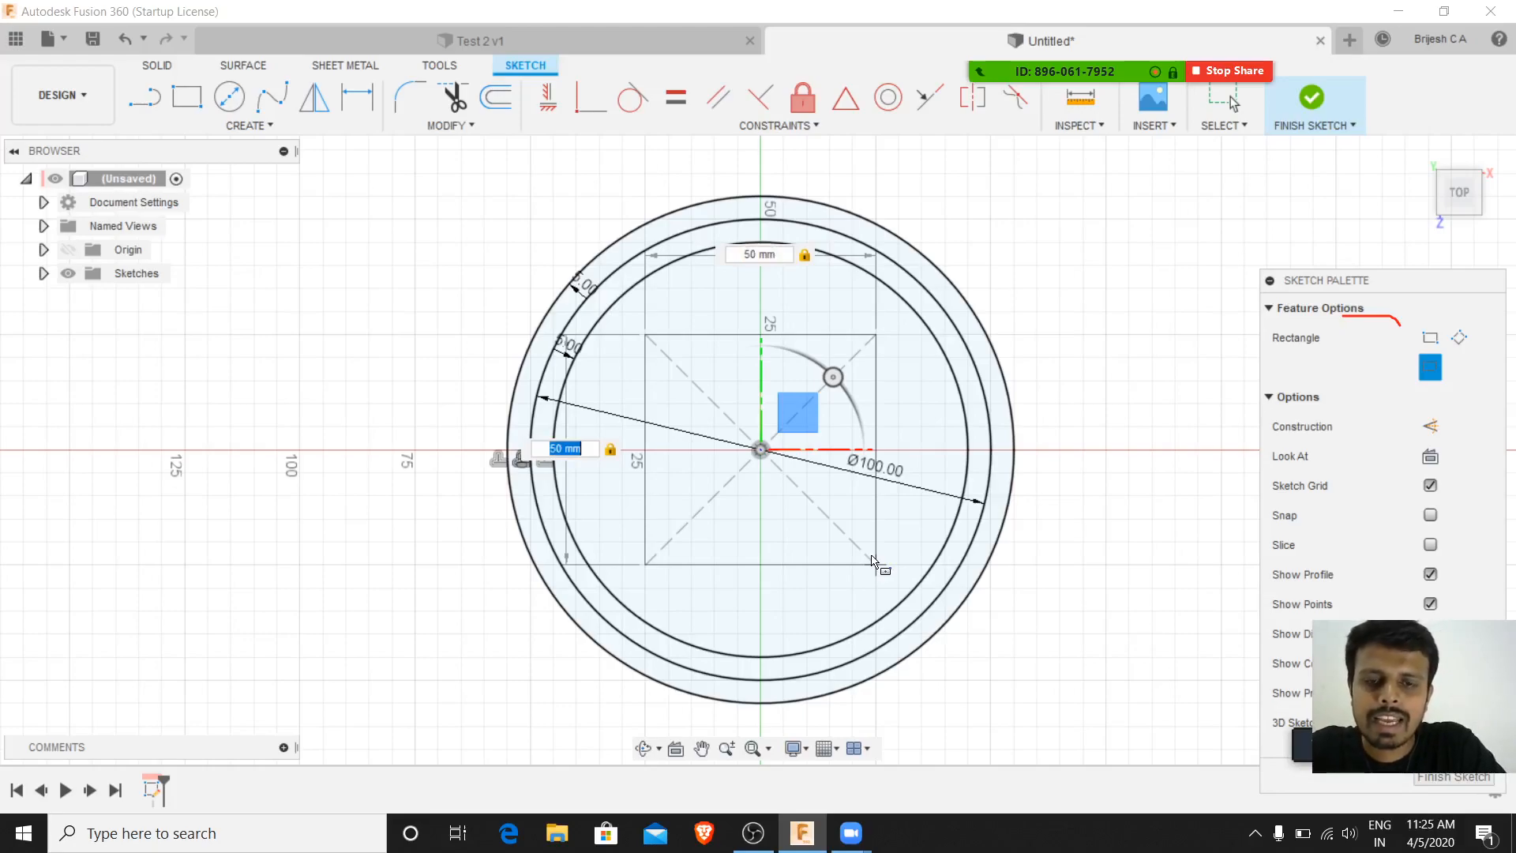
key("Tab")
key("Tab")
key("Tab")
key("Tab")
key("Tab")
key("Tab")
key("Tab")
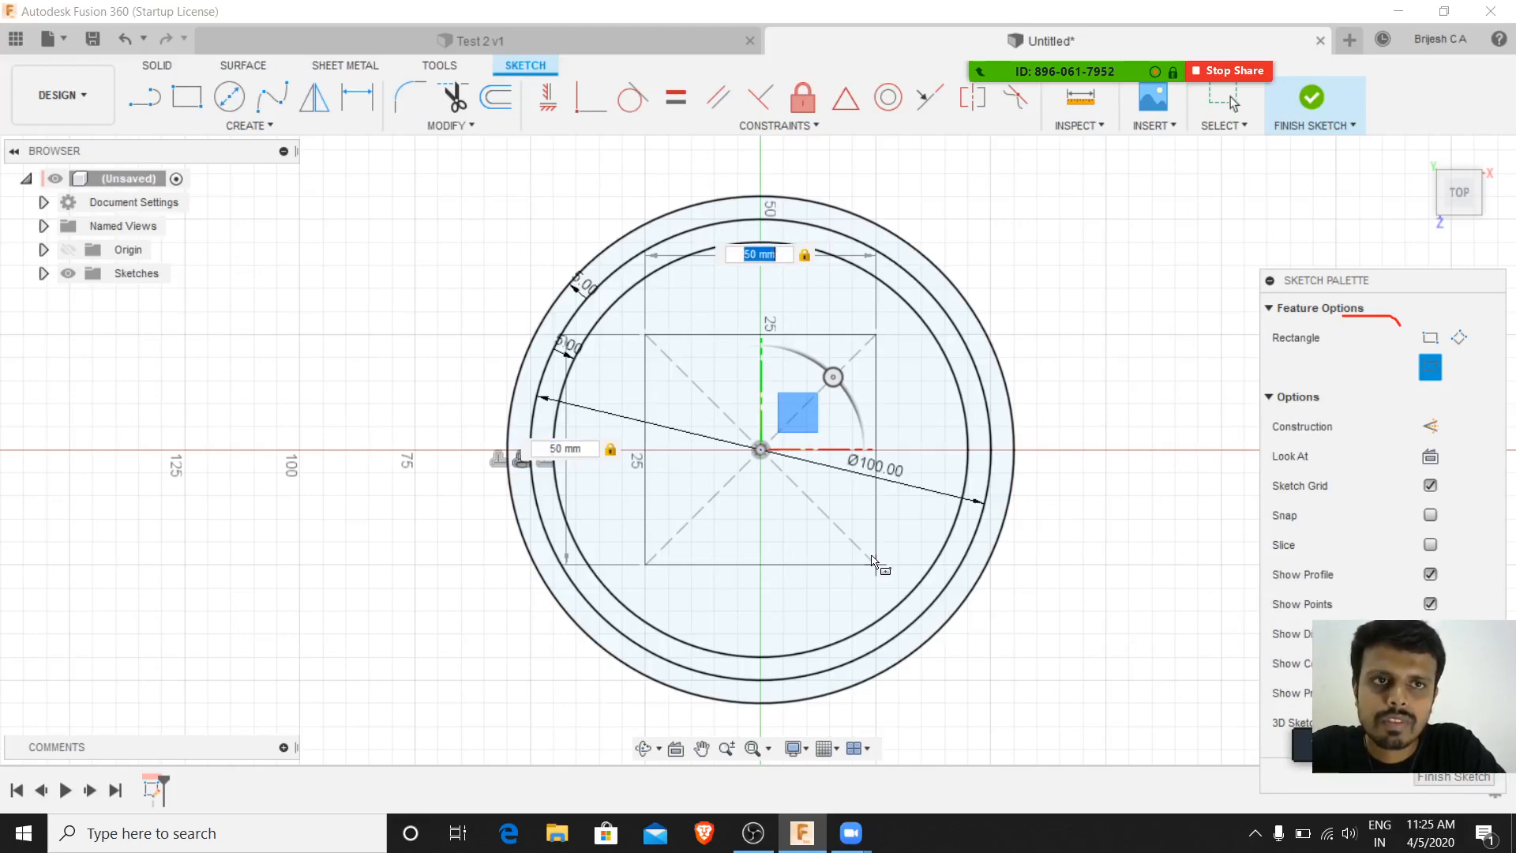
key("Tab")
key("Tab")
key("Tab")
key("Tab")
key("Tab")
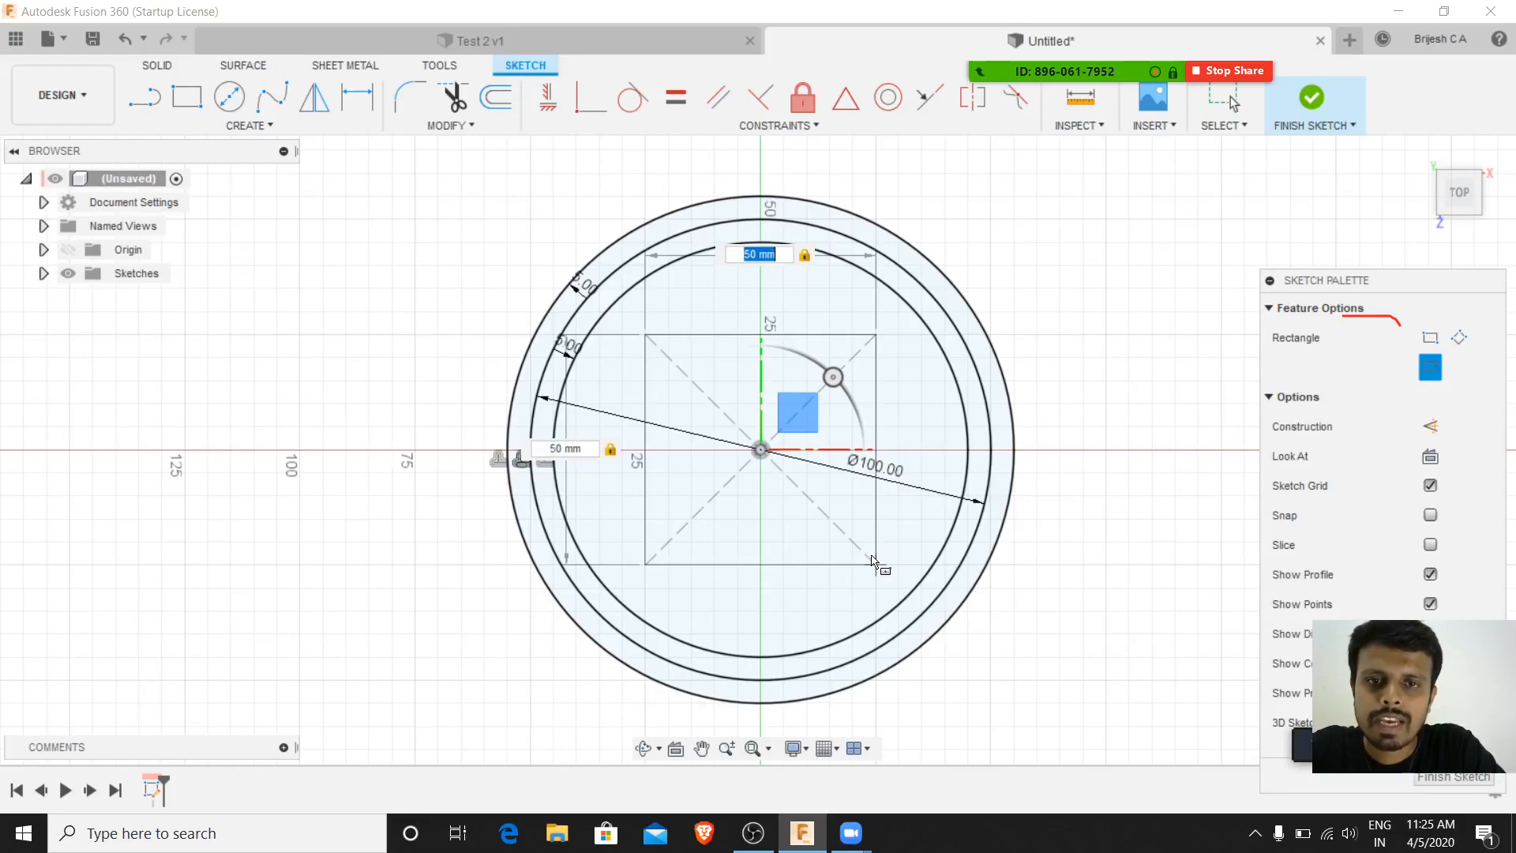
key("Return")
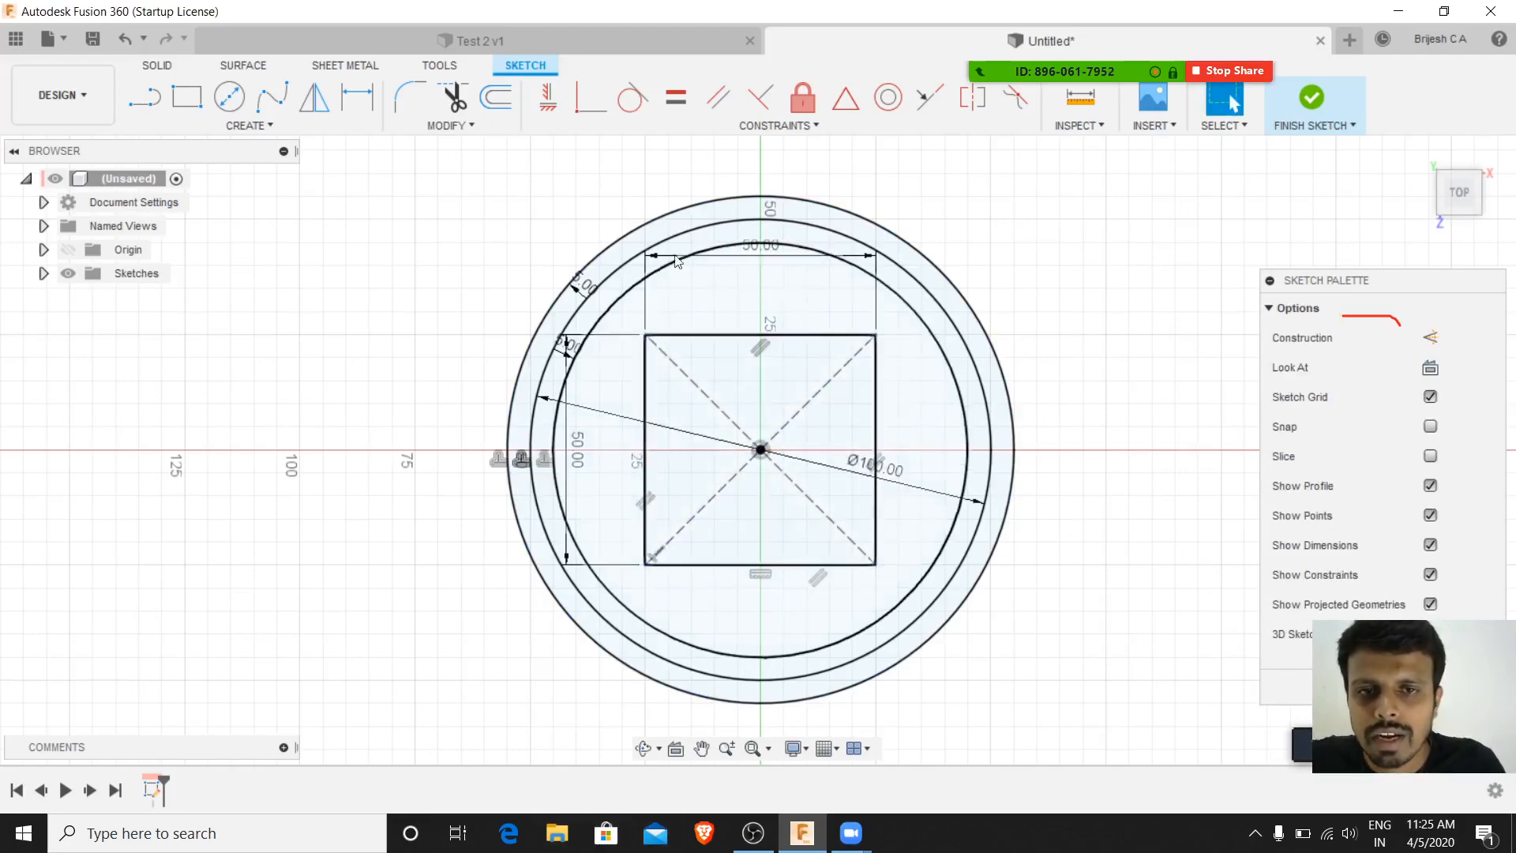
- Offset the 50 mm square inward by 5 mm
left_click(496, 97)
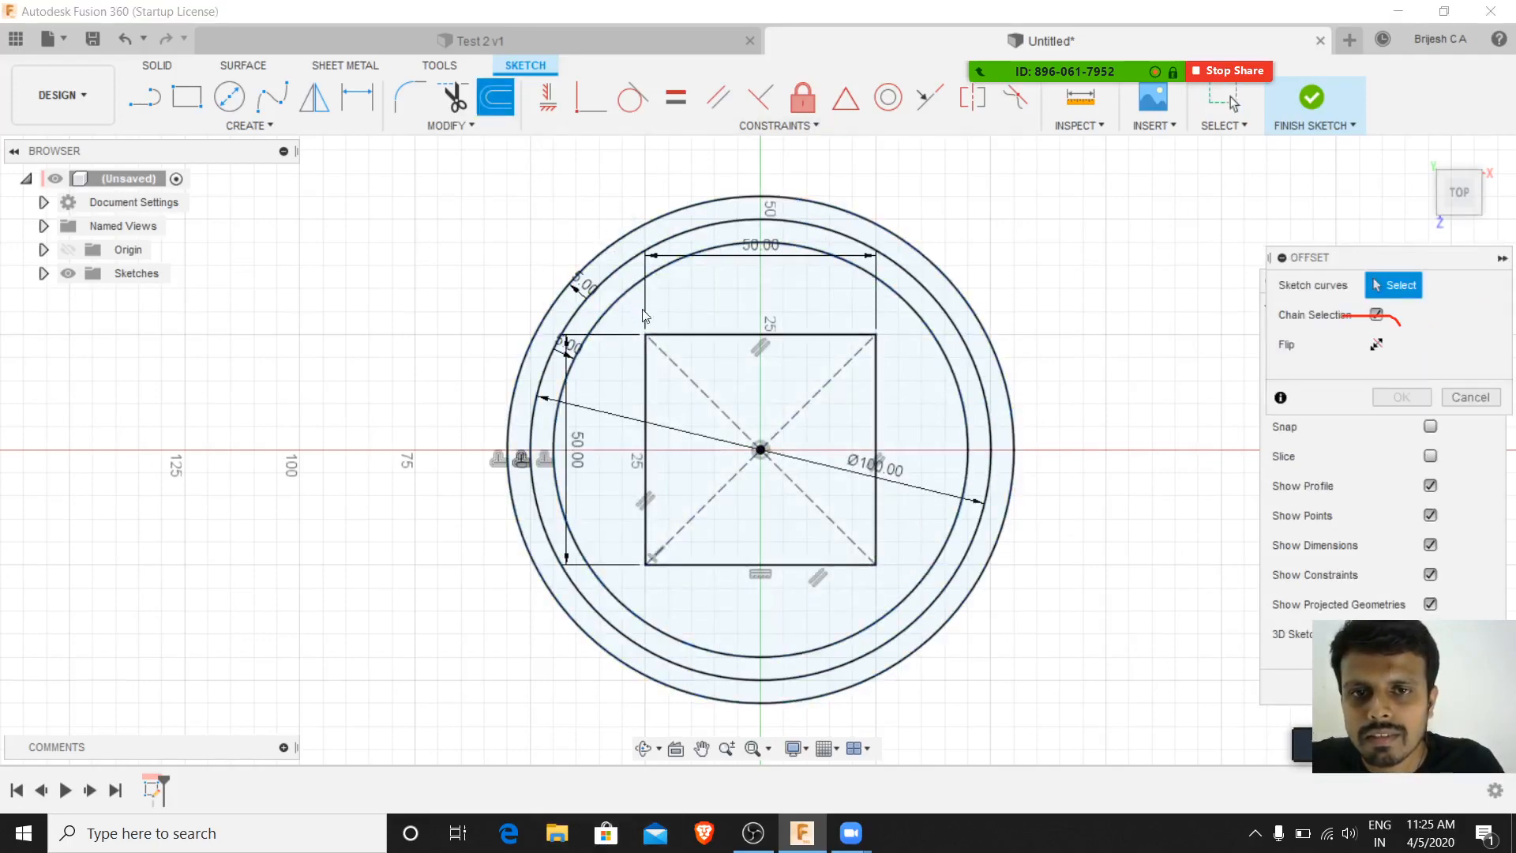
left_click(652, 394)
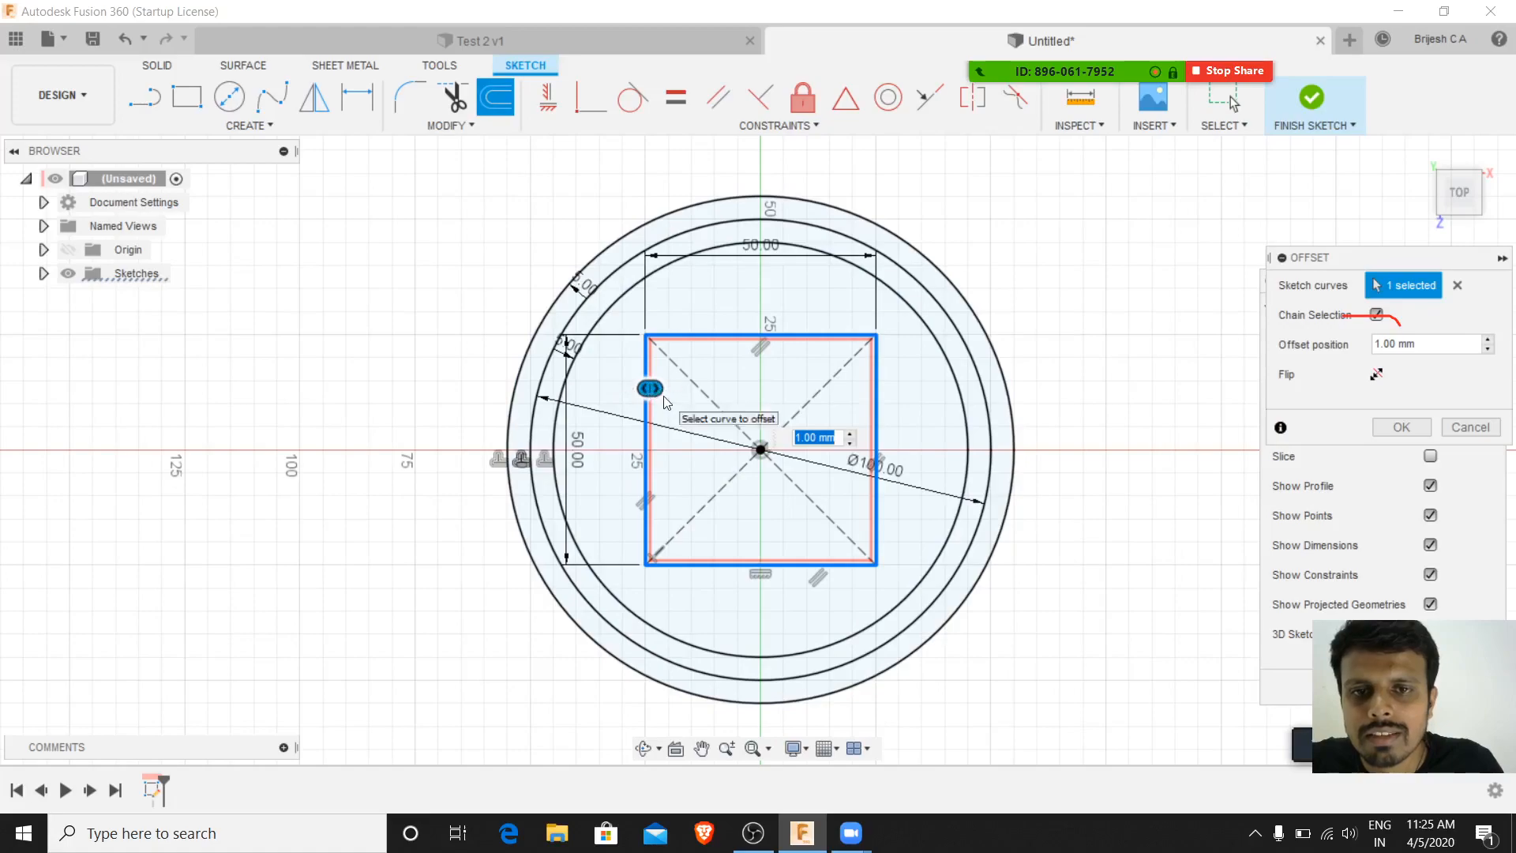
mouse_move(683, 389)
left_mouse_down()
mouse_move(700, 393)
mouse_move(621, 390)
mouse_move(668, 386)
left_mouse_up()
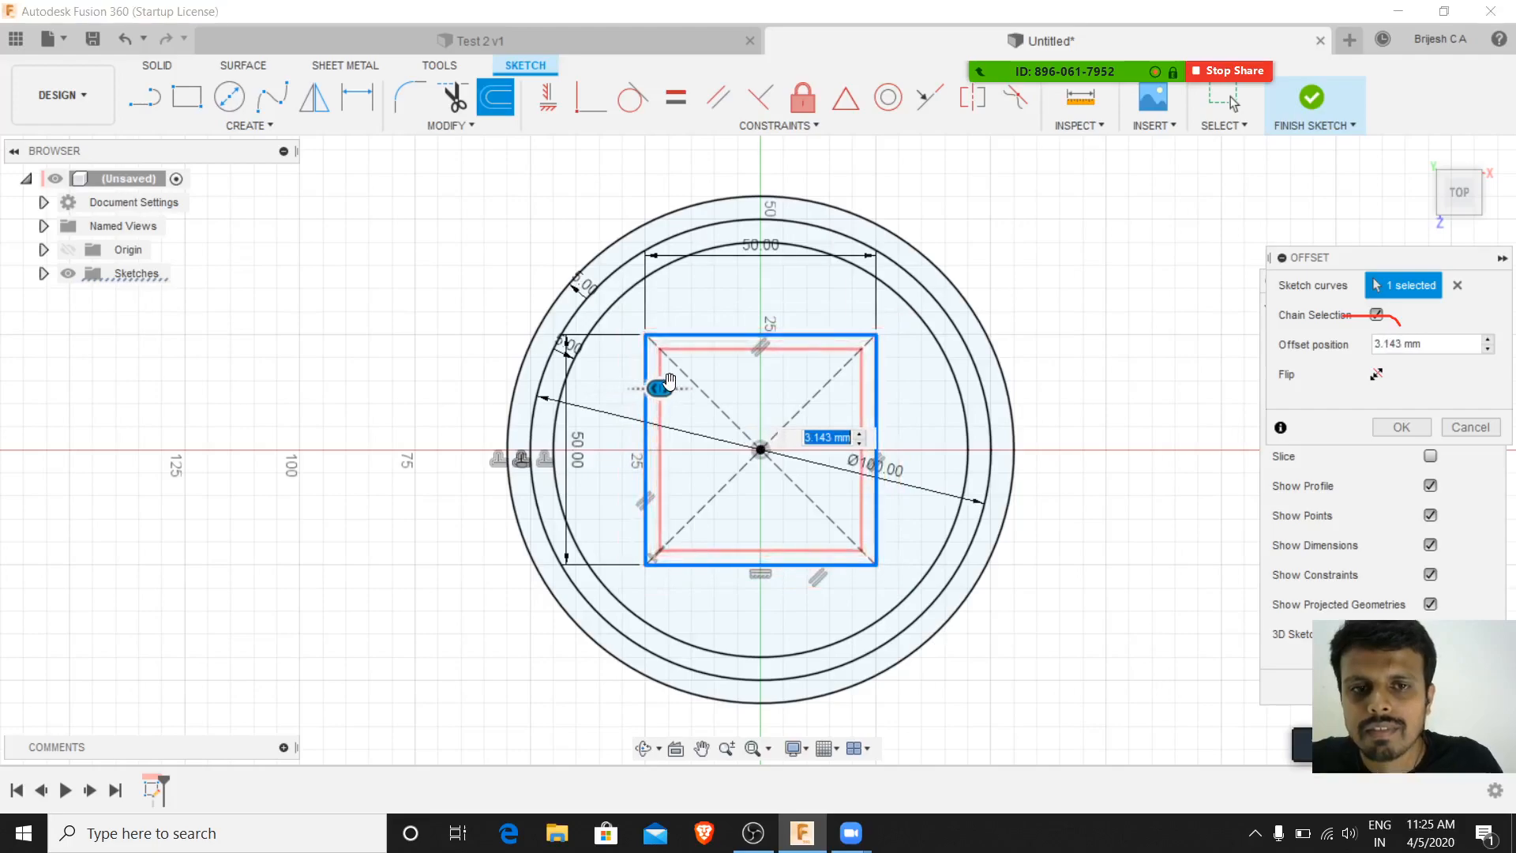
type("5")
key("Return")
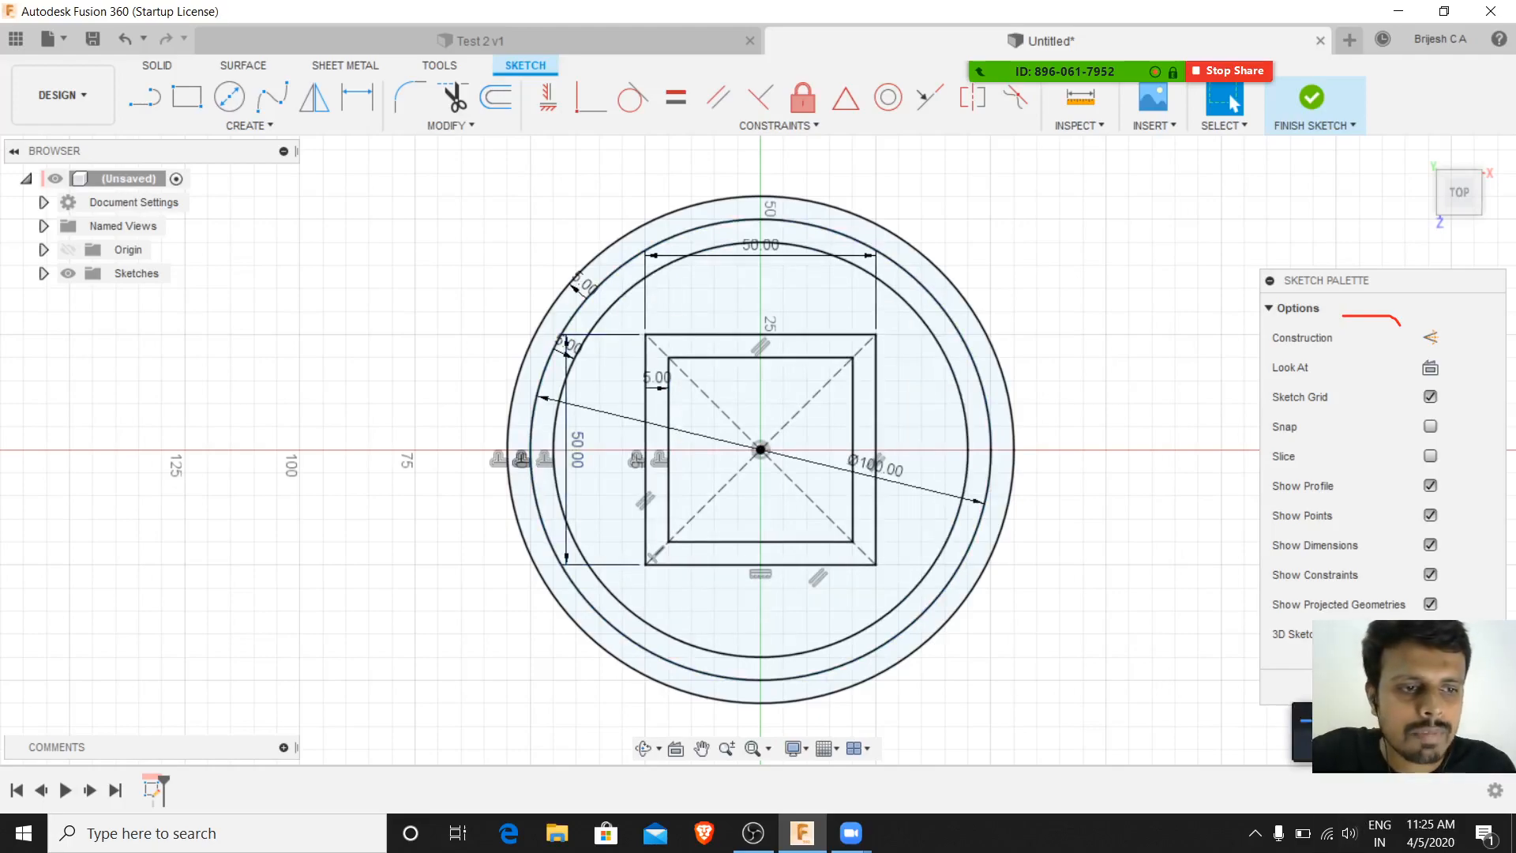
- Finish the sketch and extrude the frame between the two squares 30 mm upward as a new body
left_click(1312, 97)
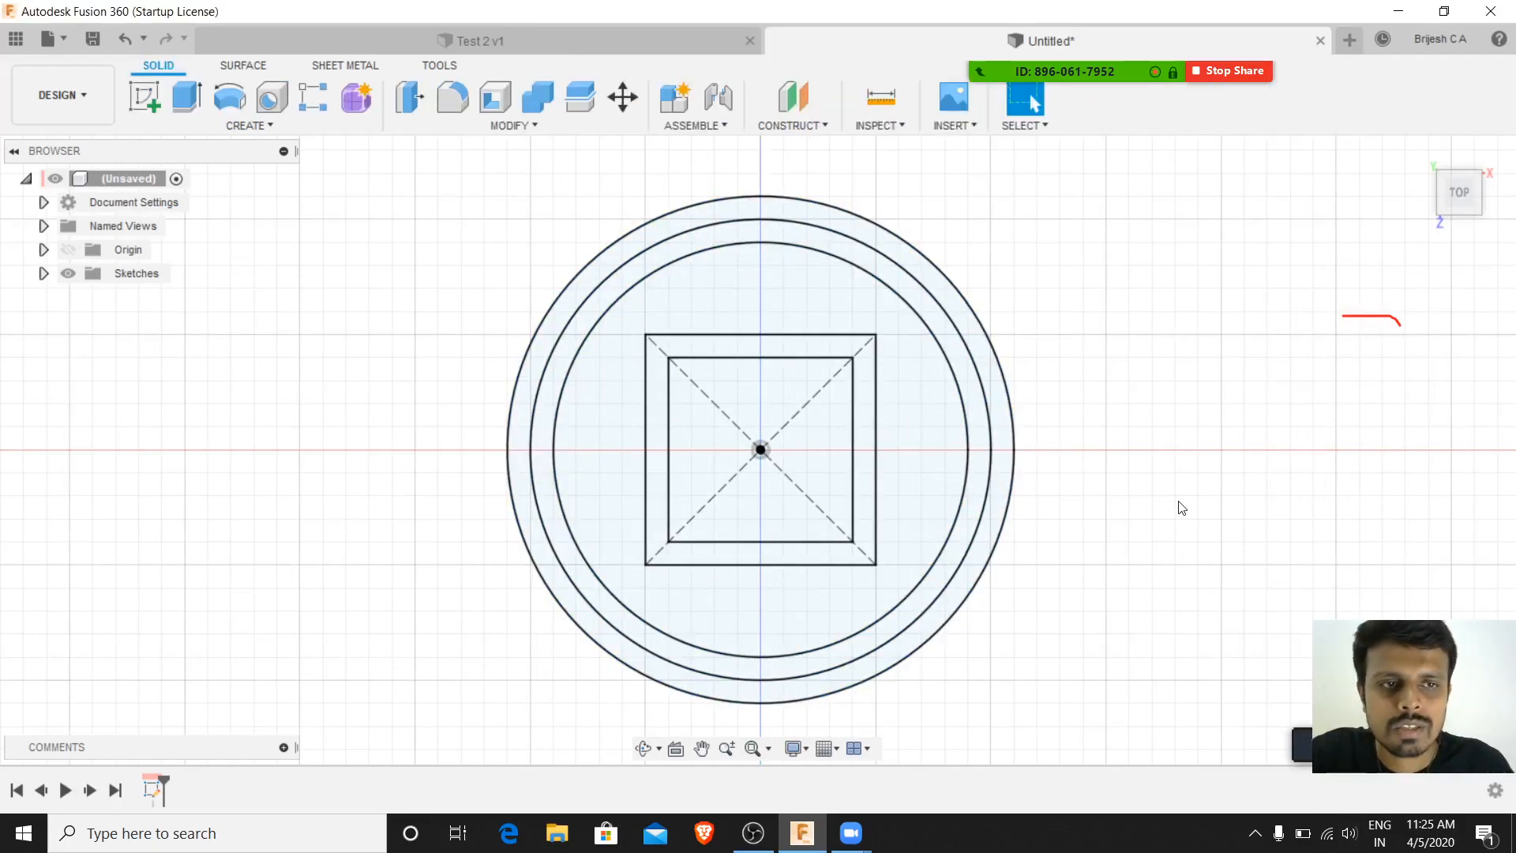
left_click(1414, 153)
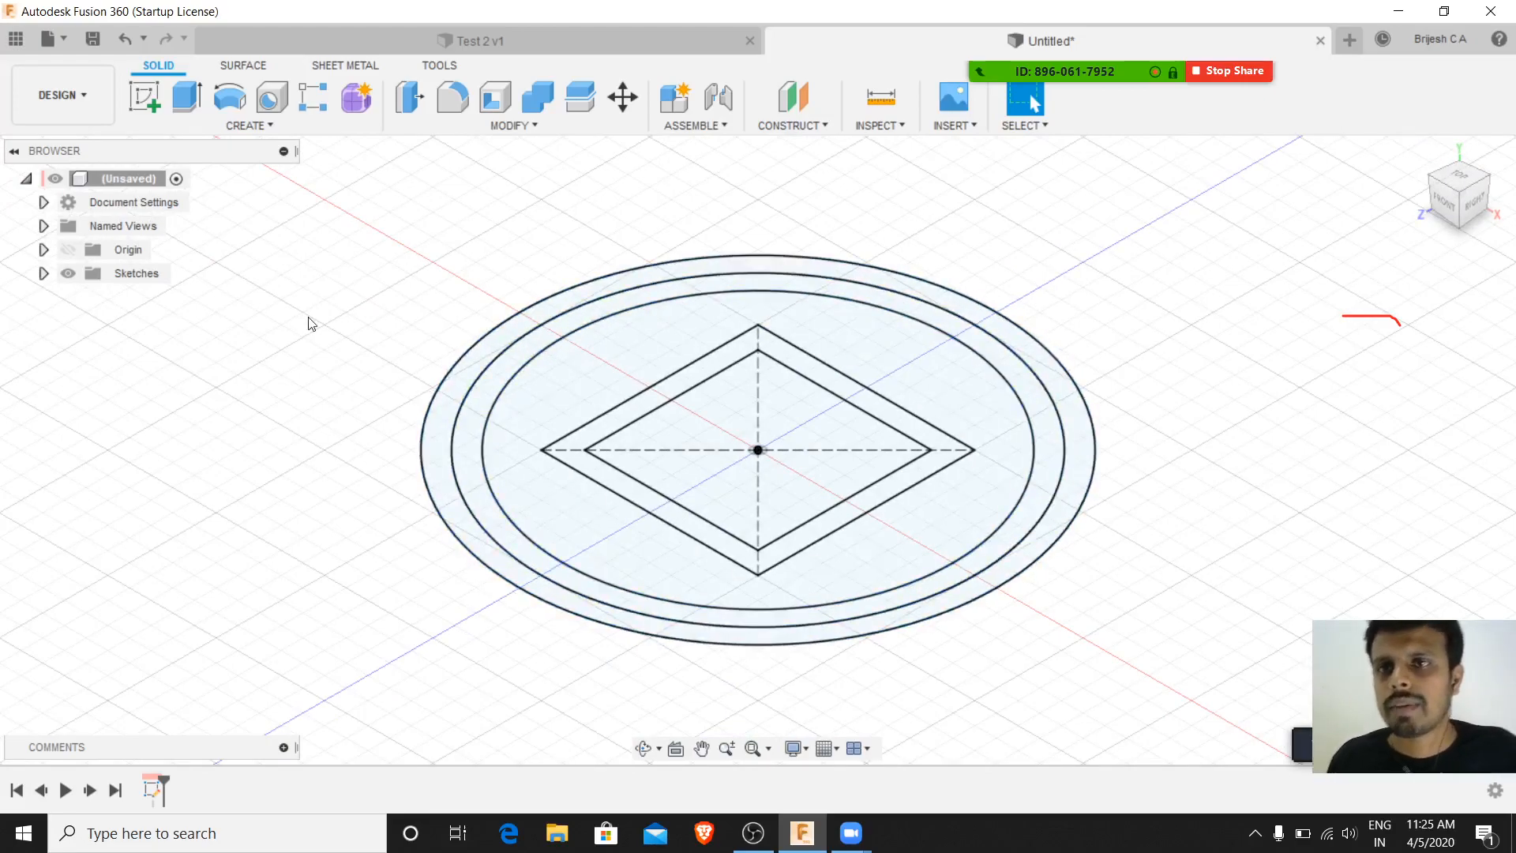
left_click(186, 96)
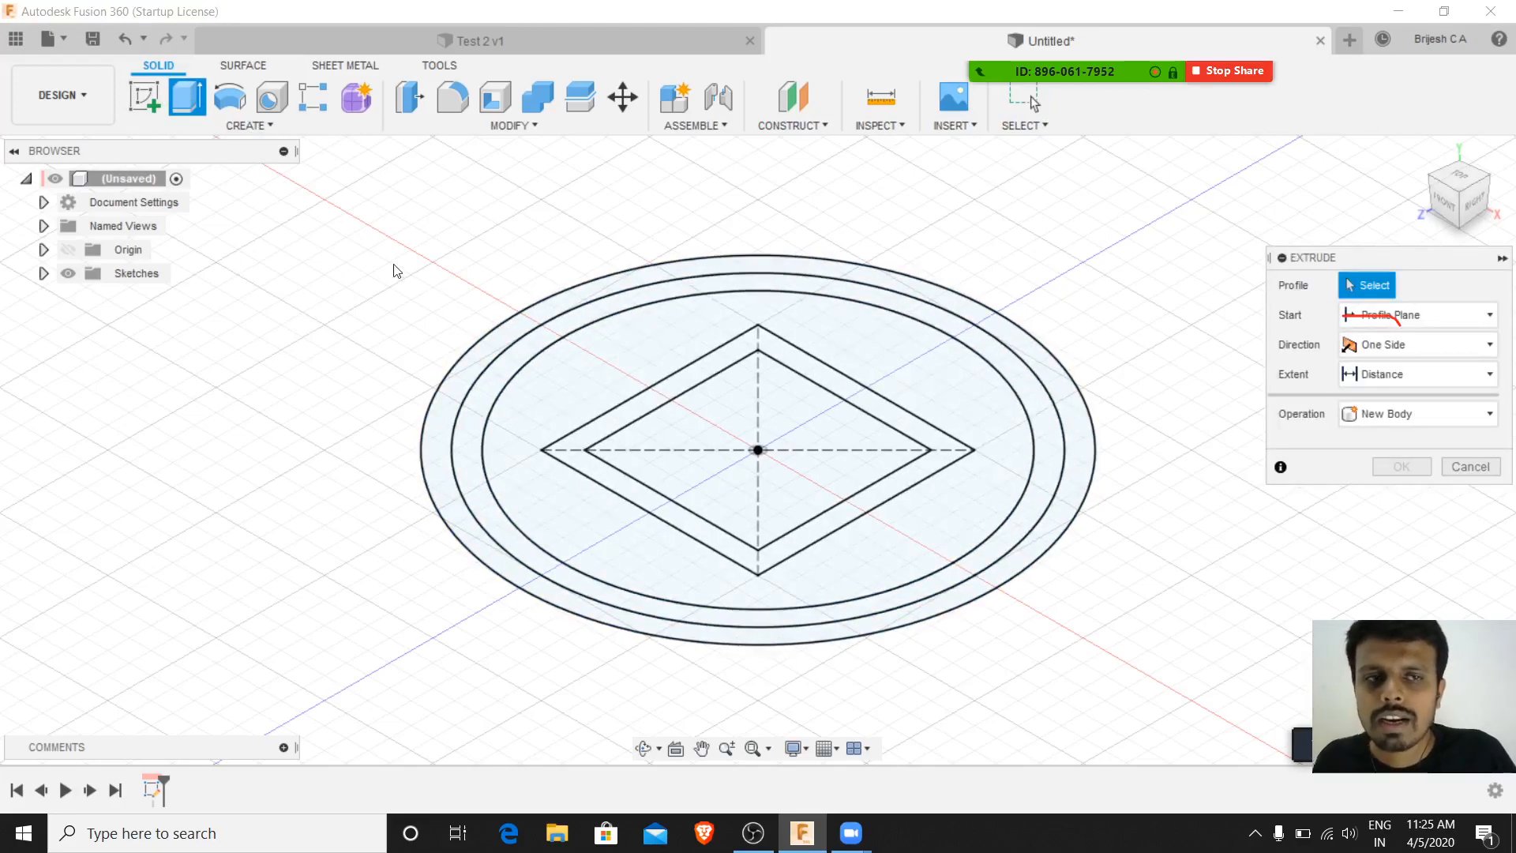
left_click(1466, 466)
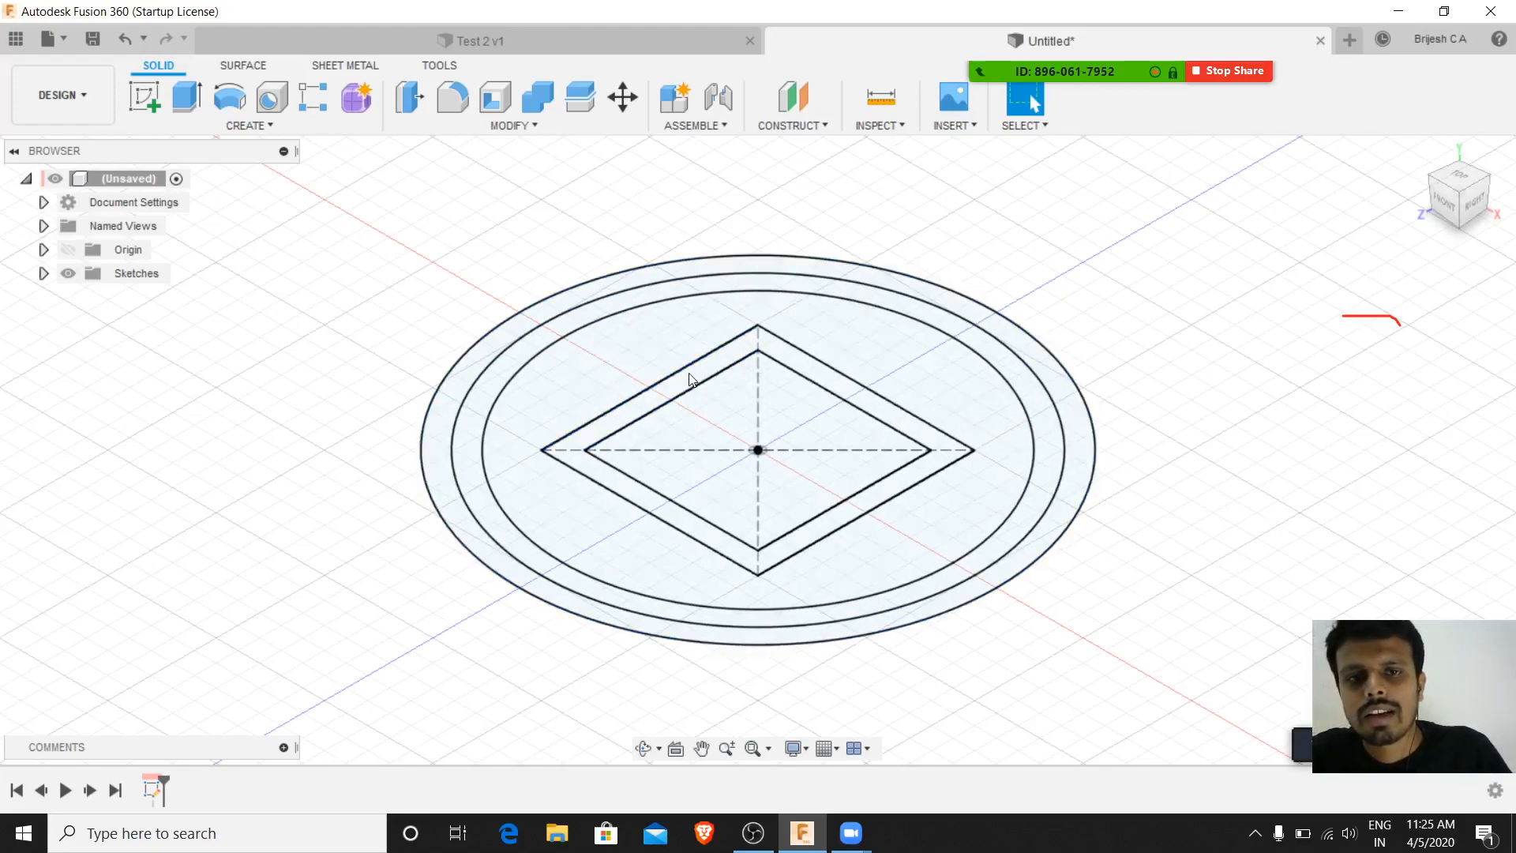
key("e")
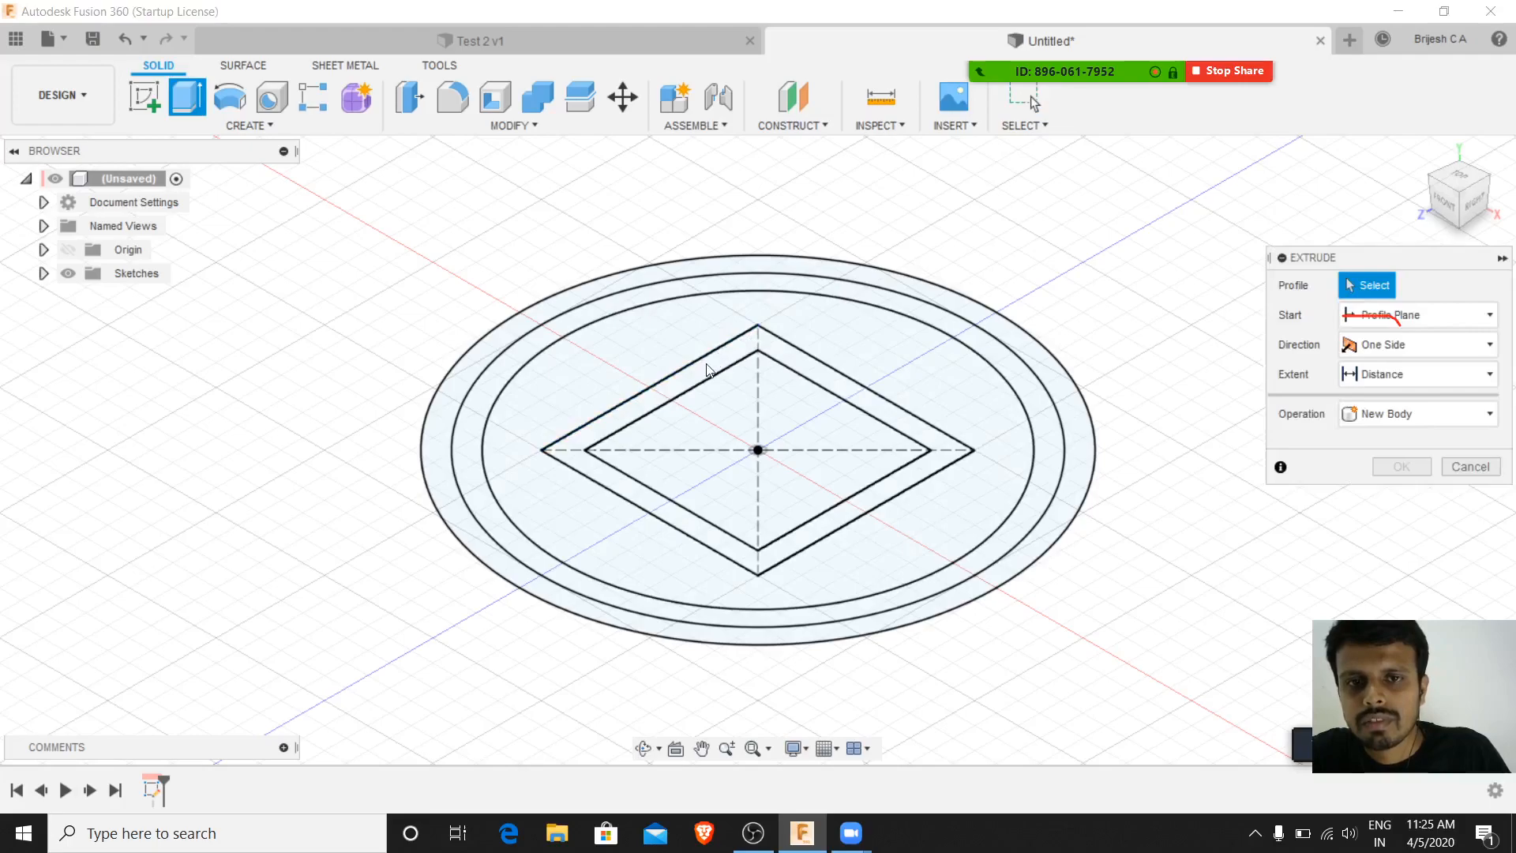
left_click(707, 370)
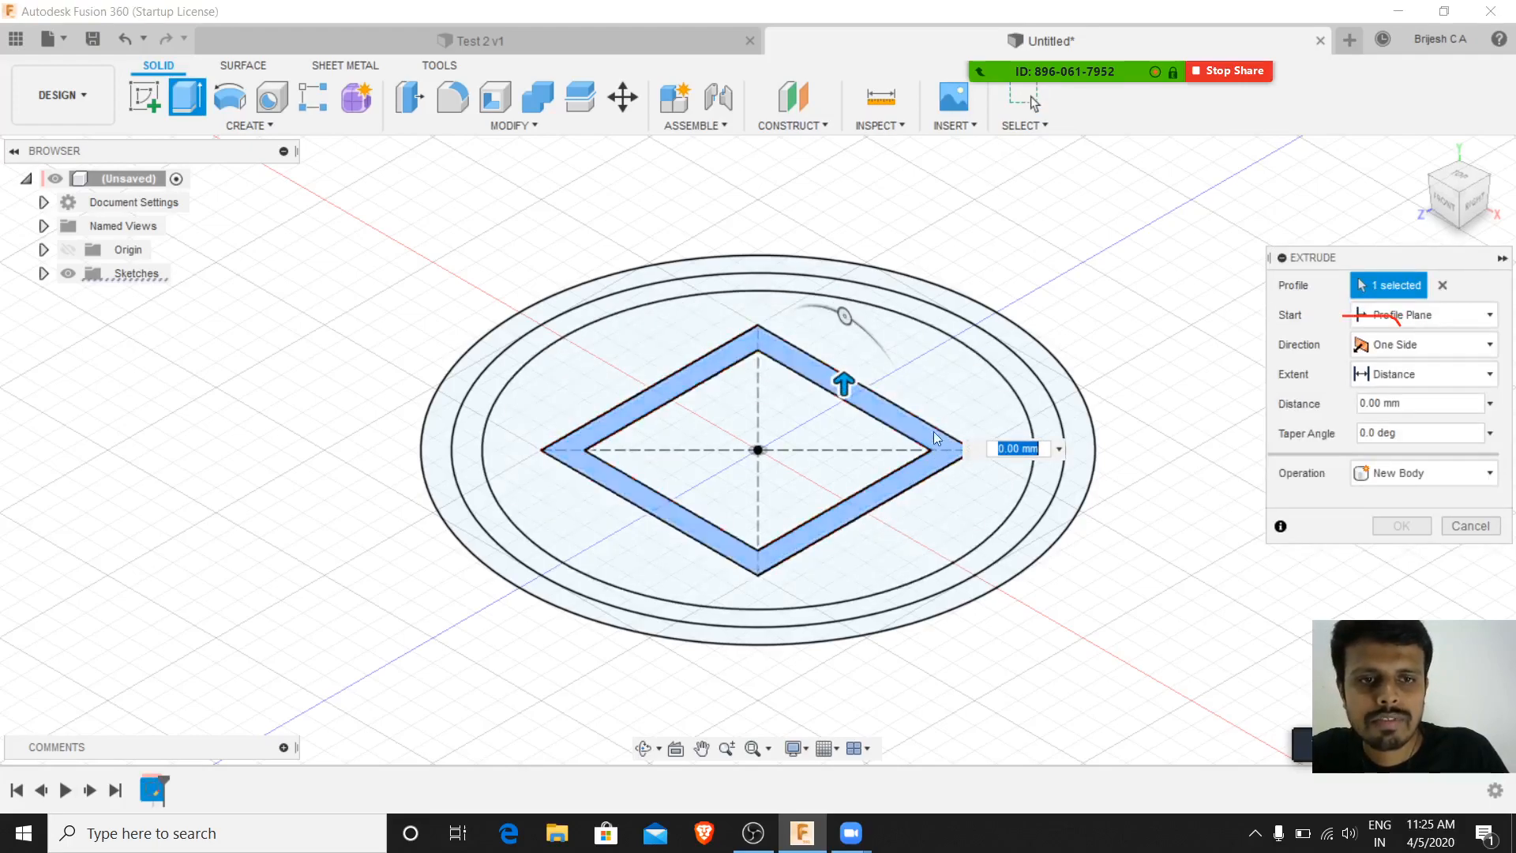
left_click_drag(839, 383, 820, 225)
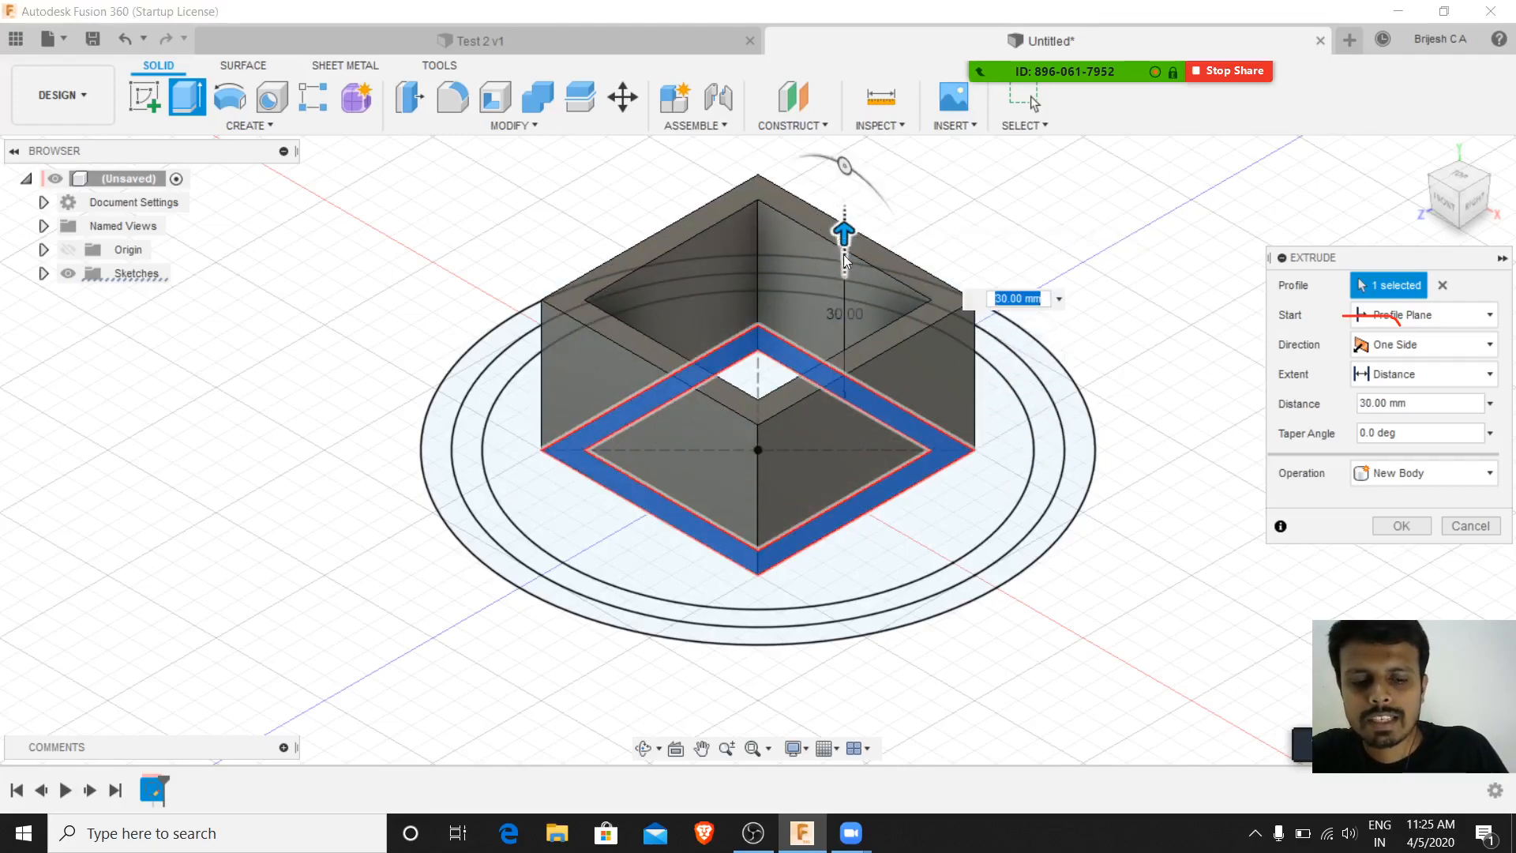
key("Return")
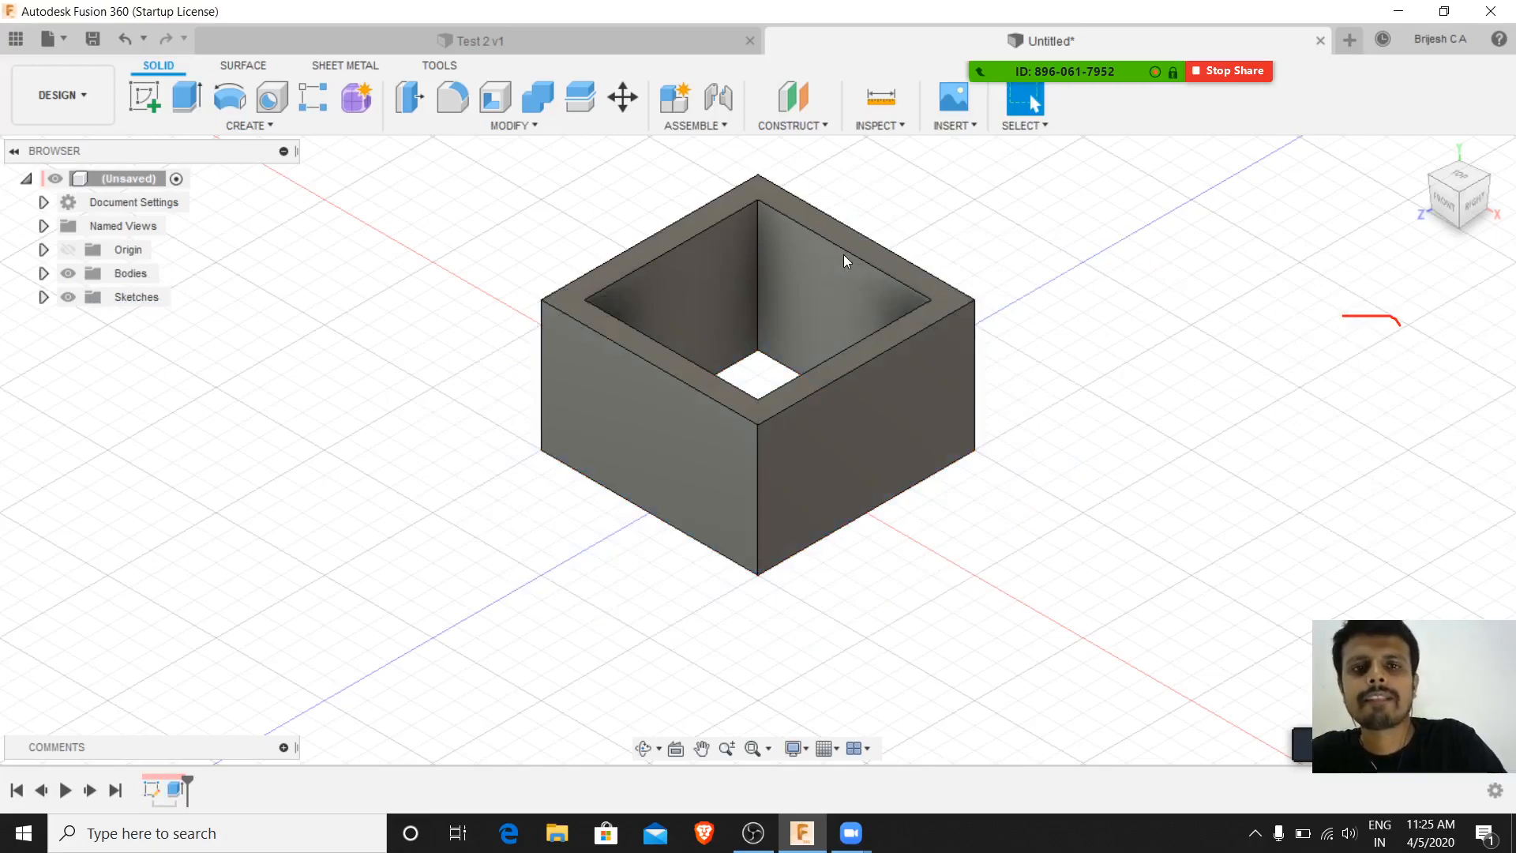
- Edit the 30 mm extrusion, replacing its profile with the outermost ring and the region between the innermost circle and the outer square
double_click(174, 792)
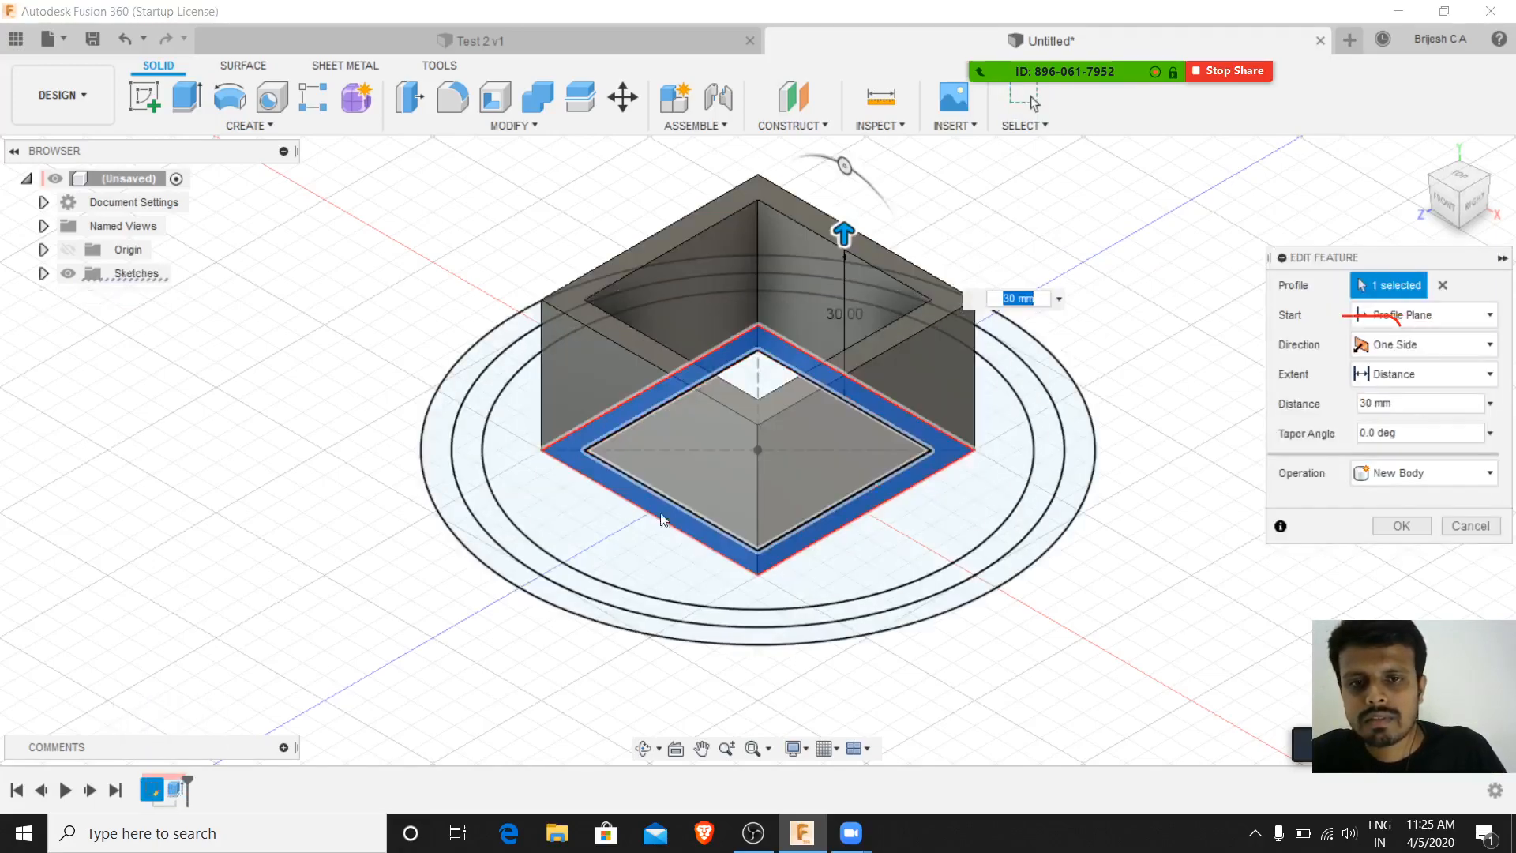
left_click(467, 432)
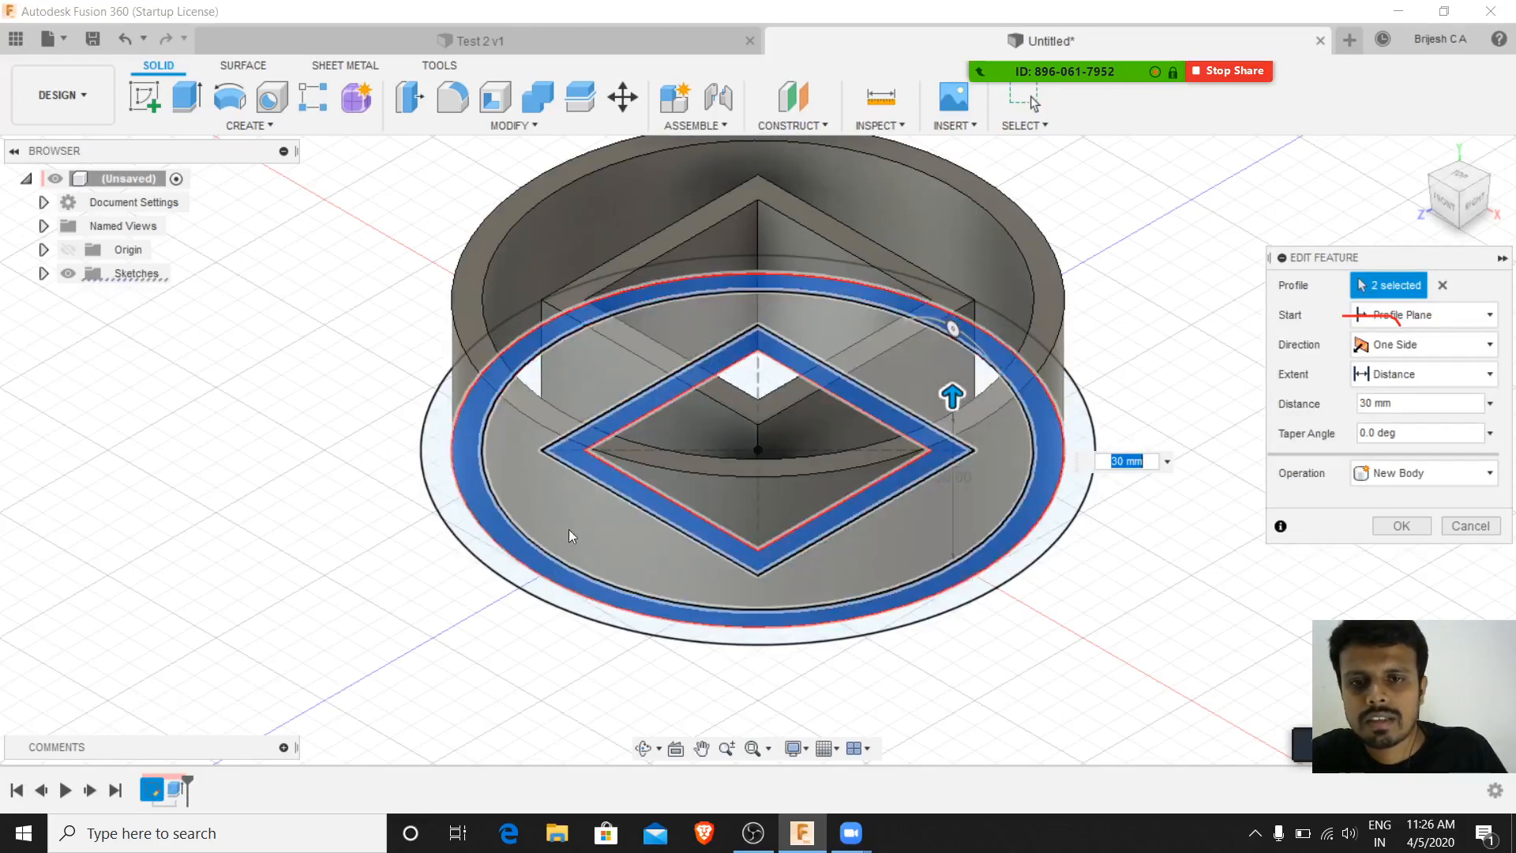
left_click(491, 569)
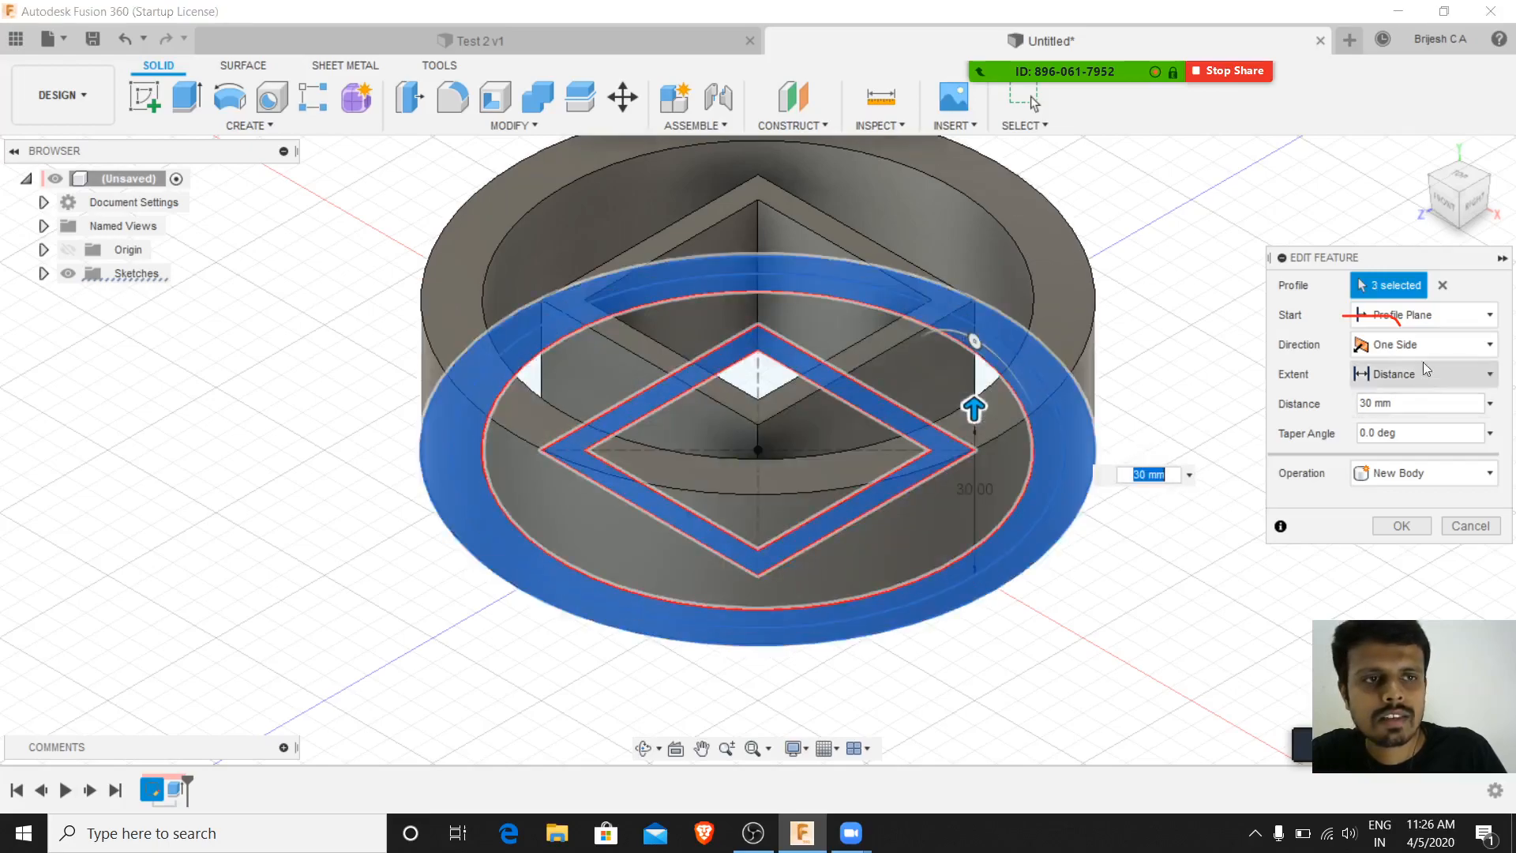
left_click(1442, 285)
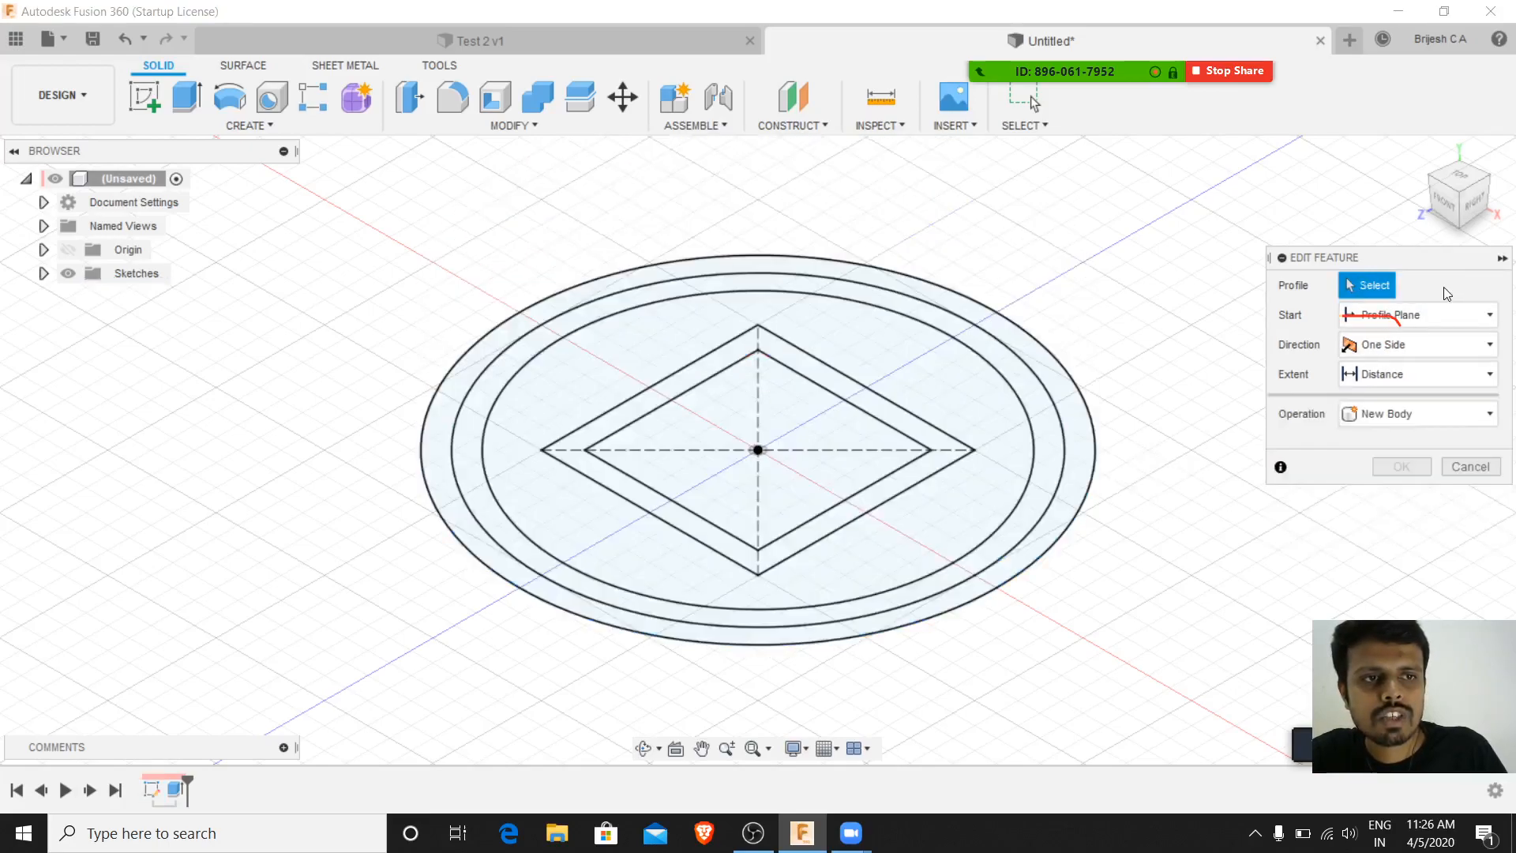
left_click(501, 563)
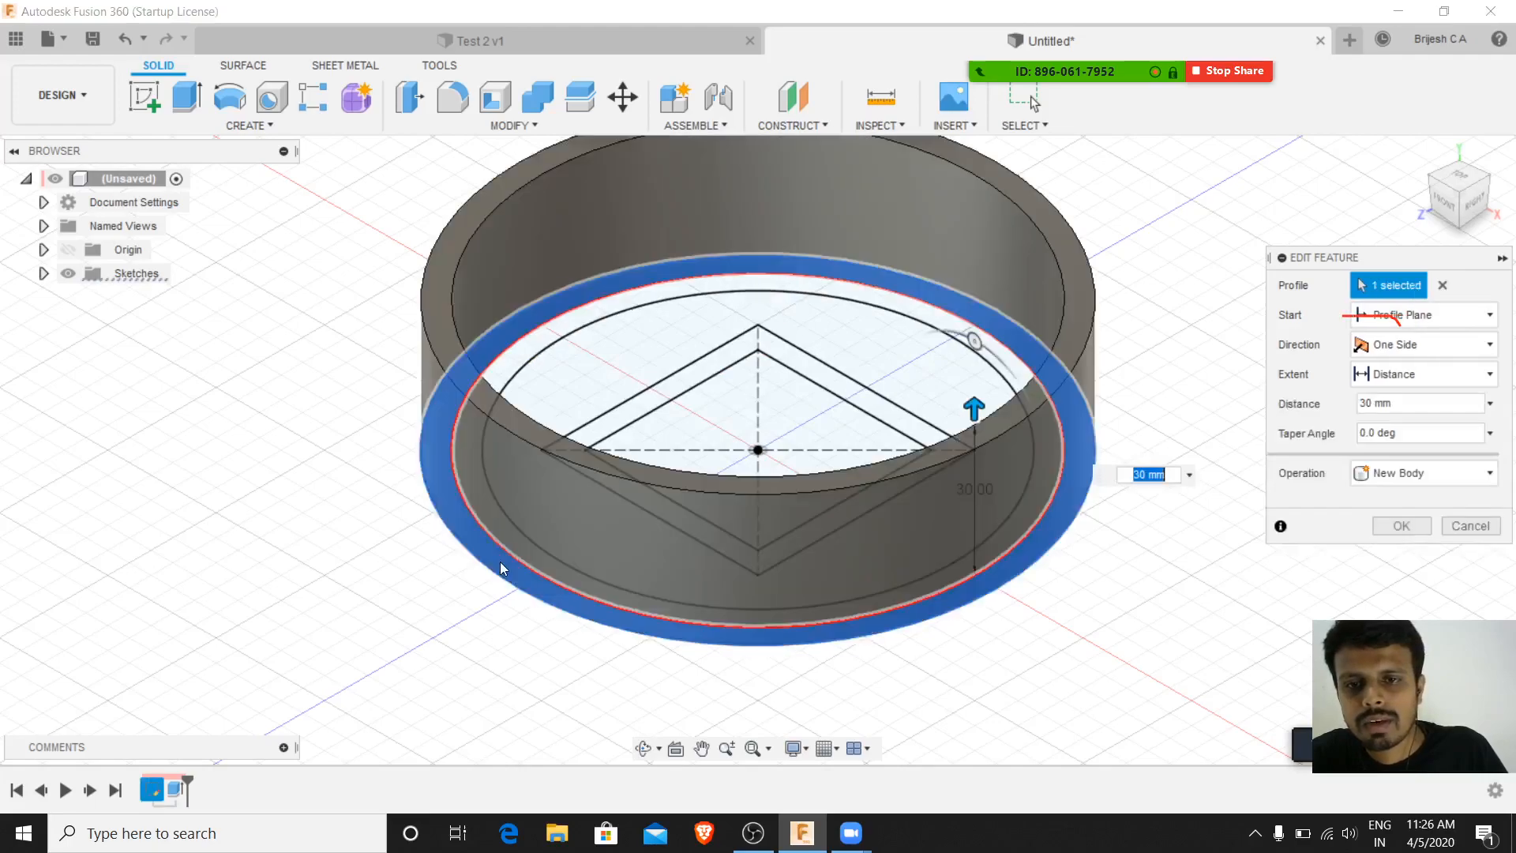
left_click(605, 376)
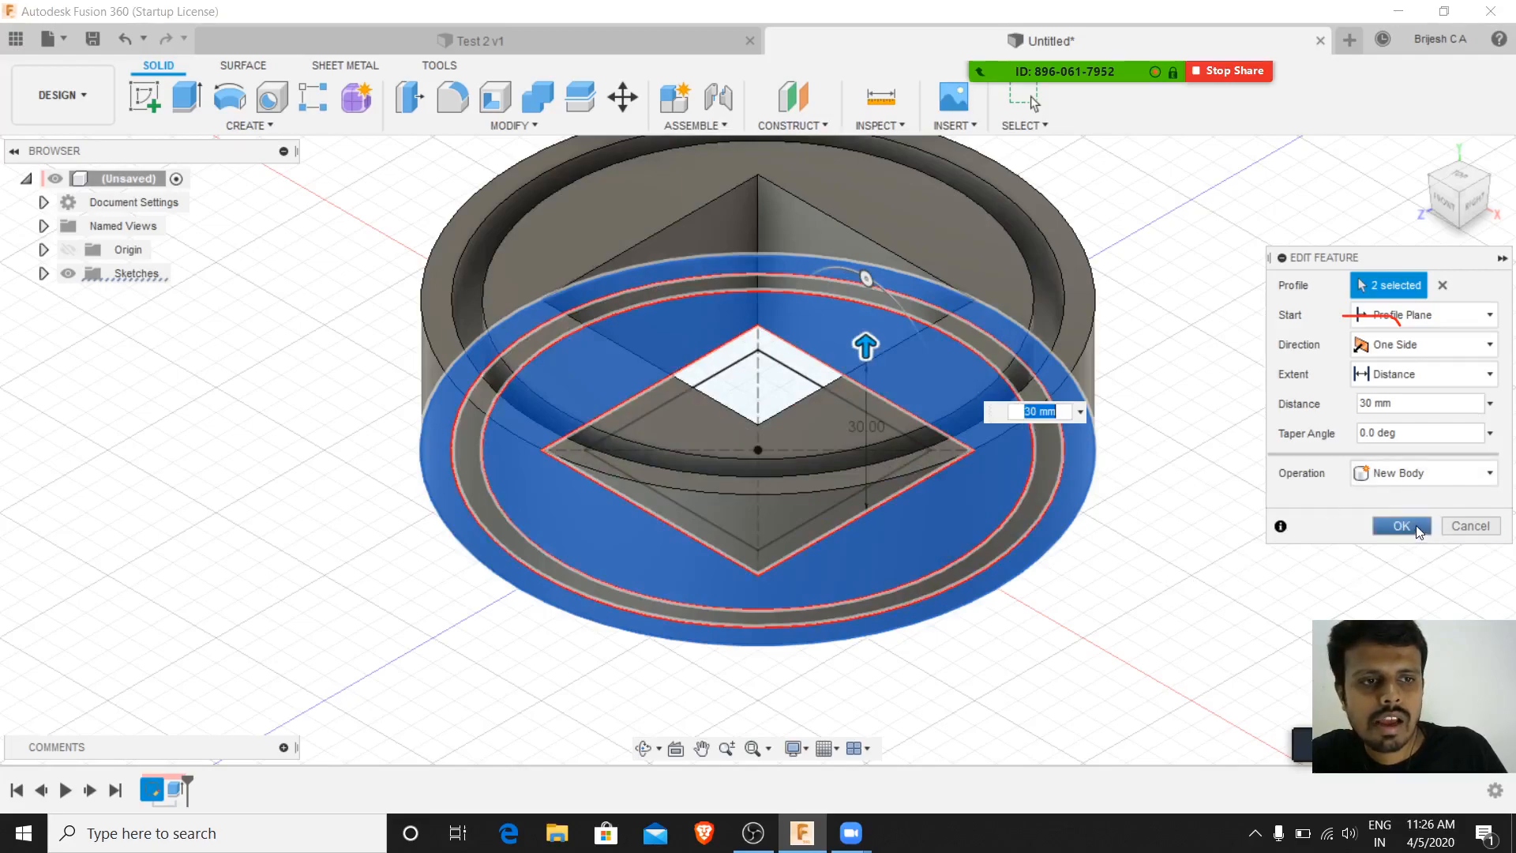
left_click(1403, 527)
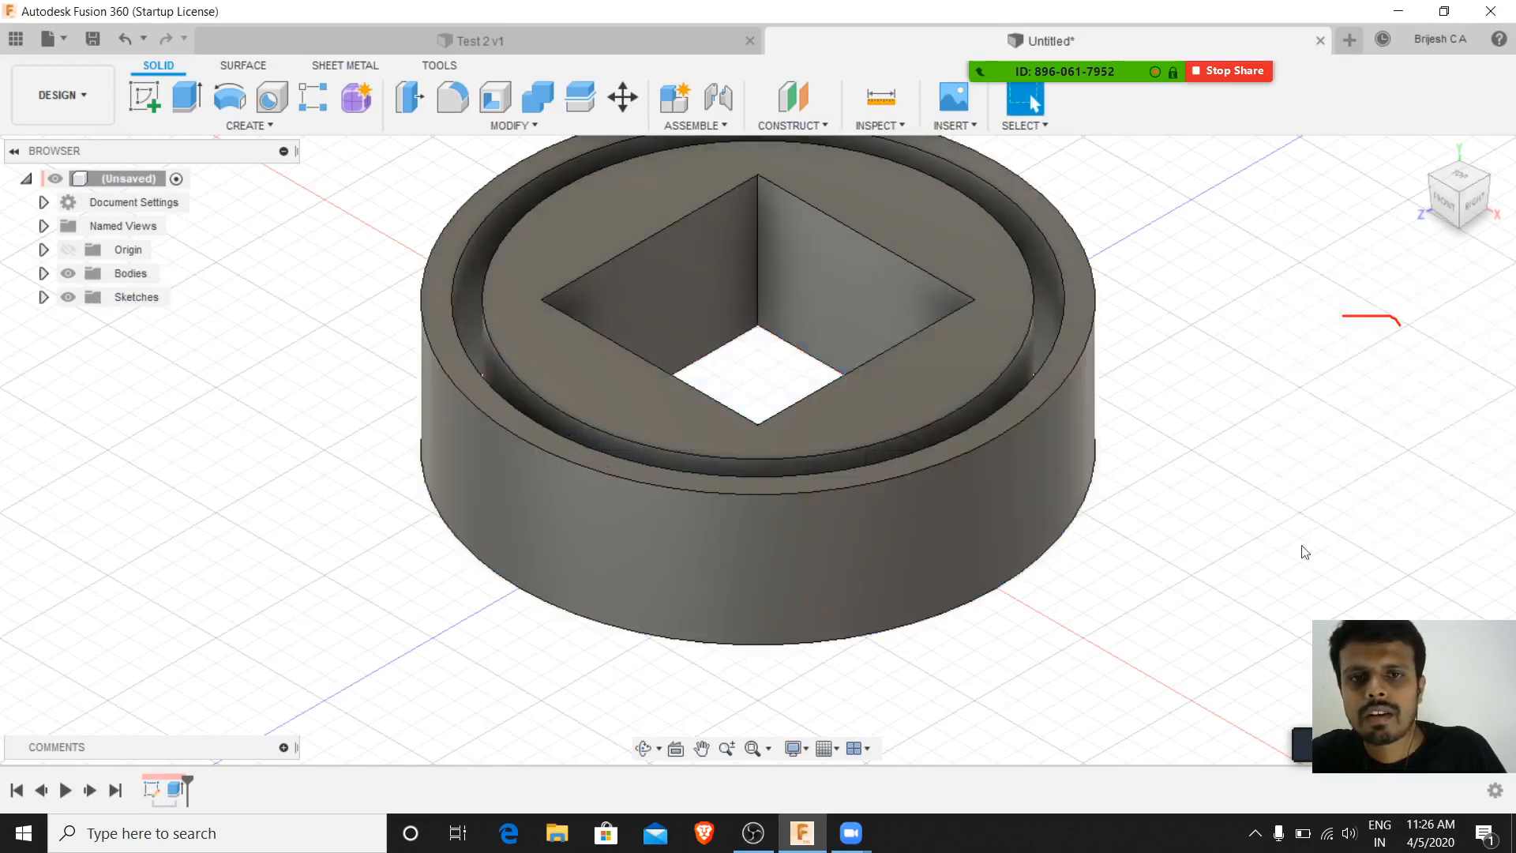
- Start a new sketch and, before picking its plane, hide both Body1 and Body2
middle_click_drag(1189, 427, 1274, 282, "shift")
left_click(1427, 157)
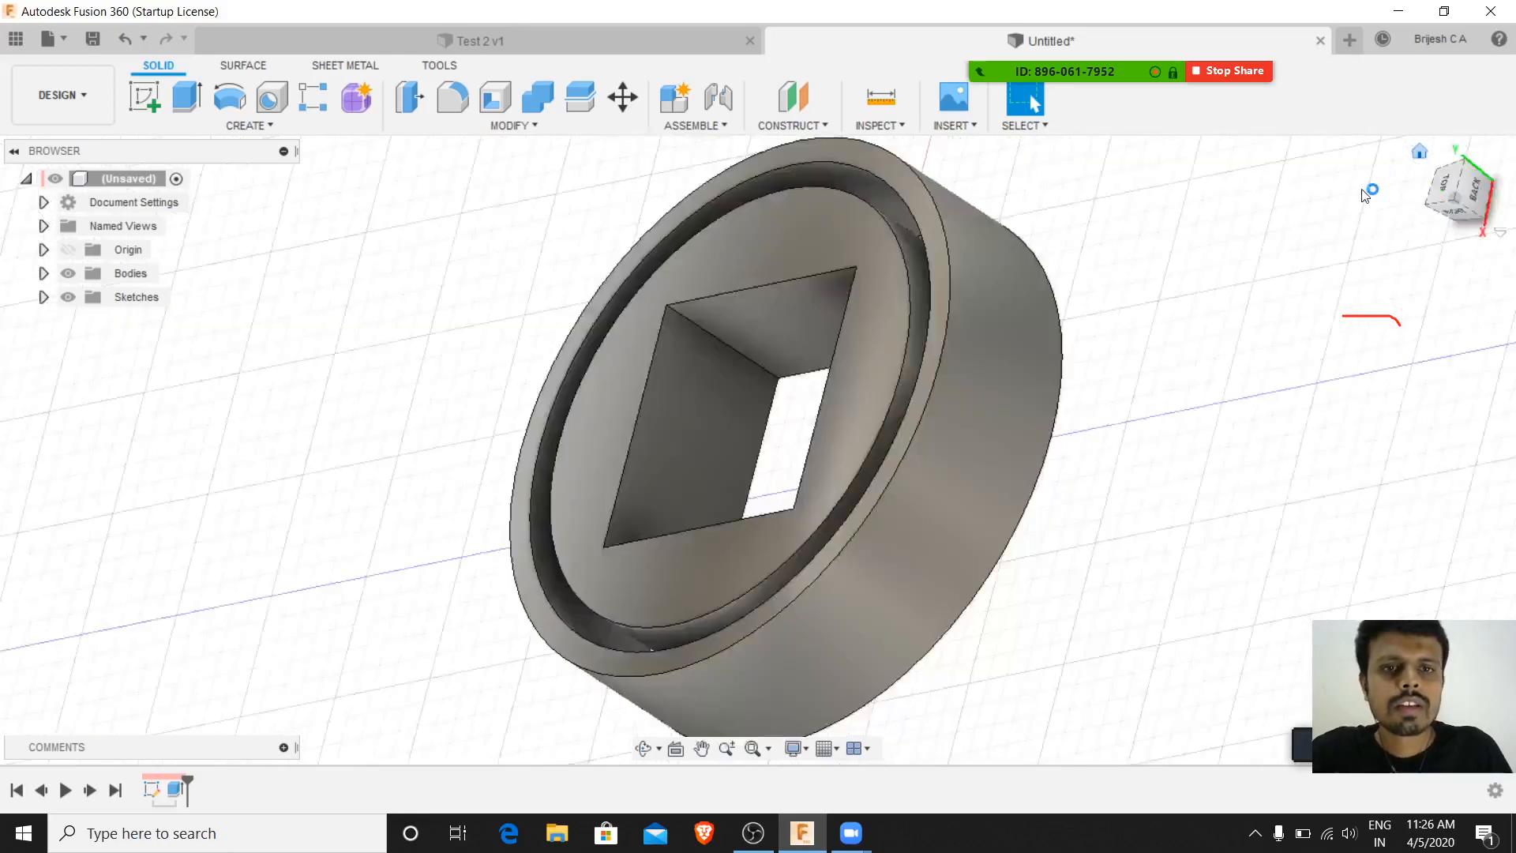
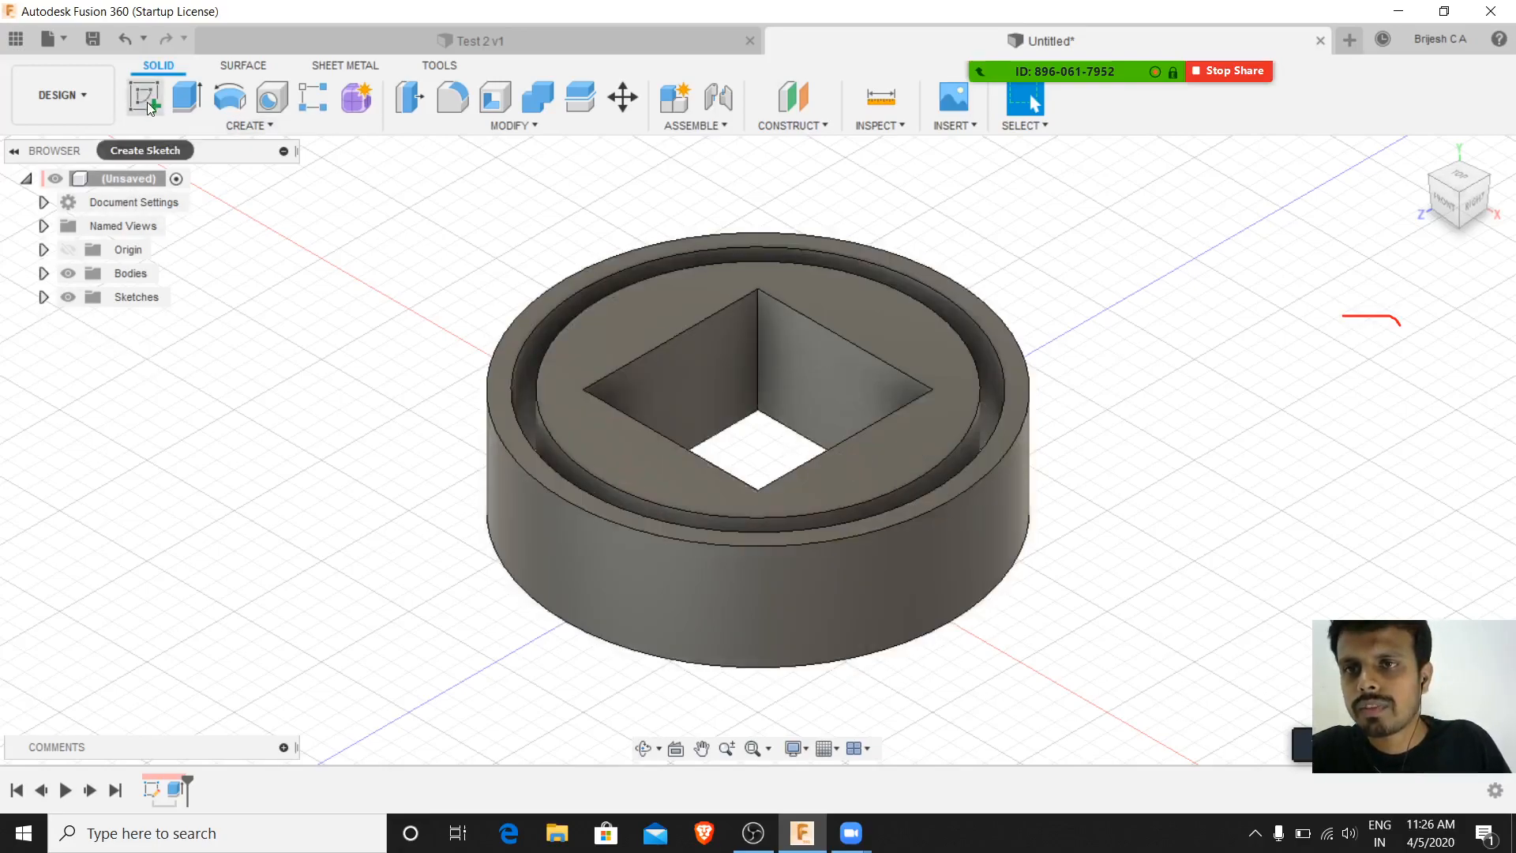
left_click(153, 123)
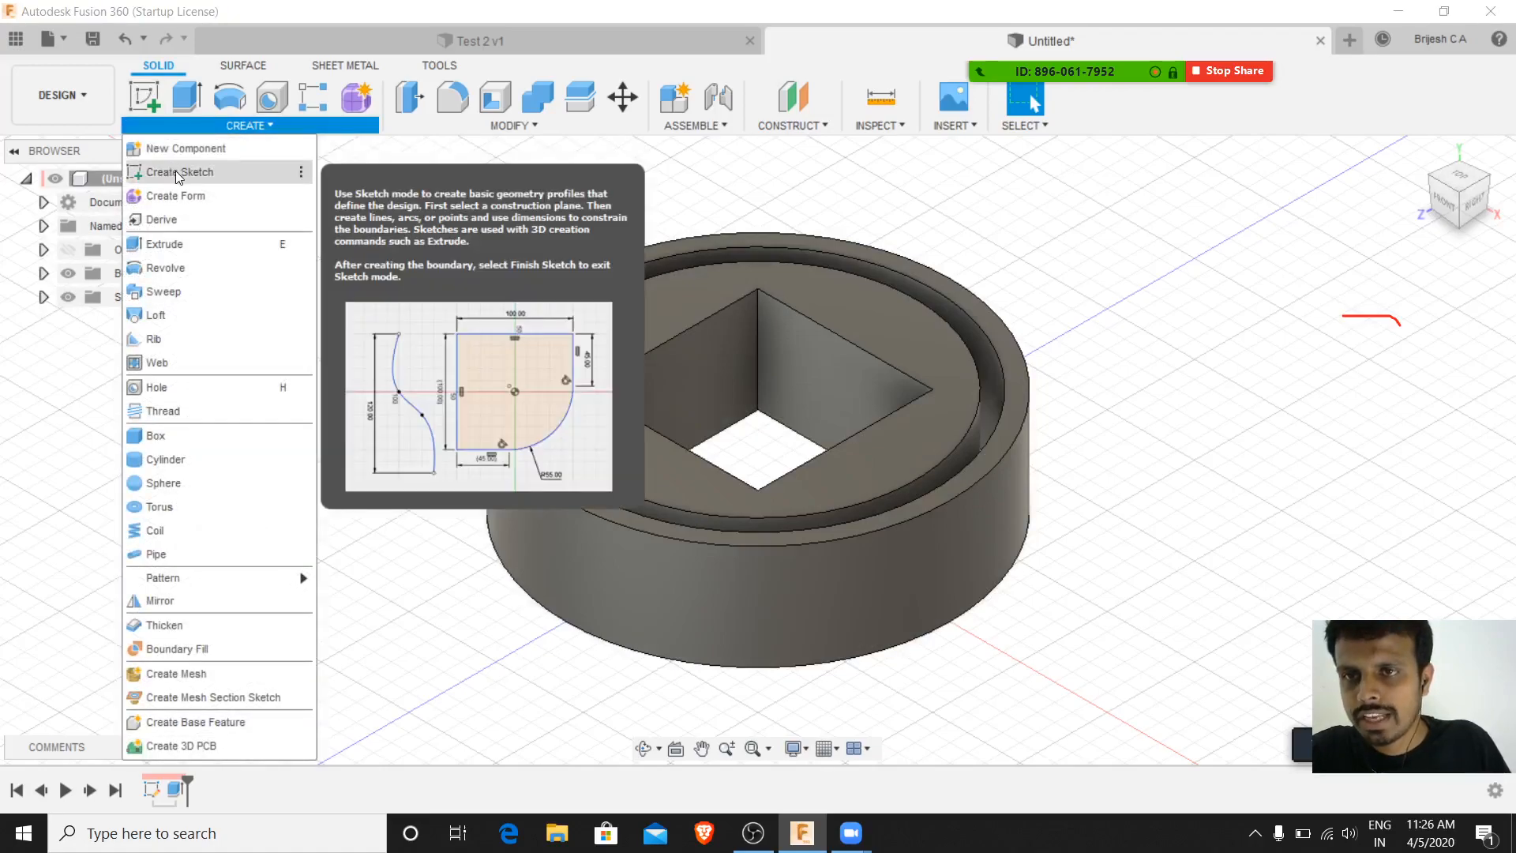
left_click(179, 173)
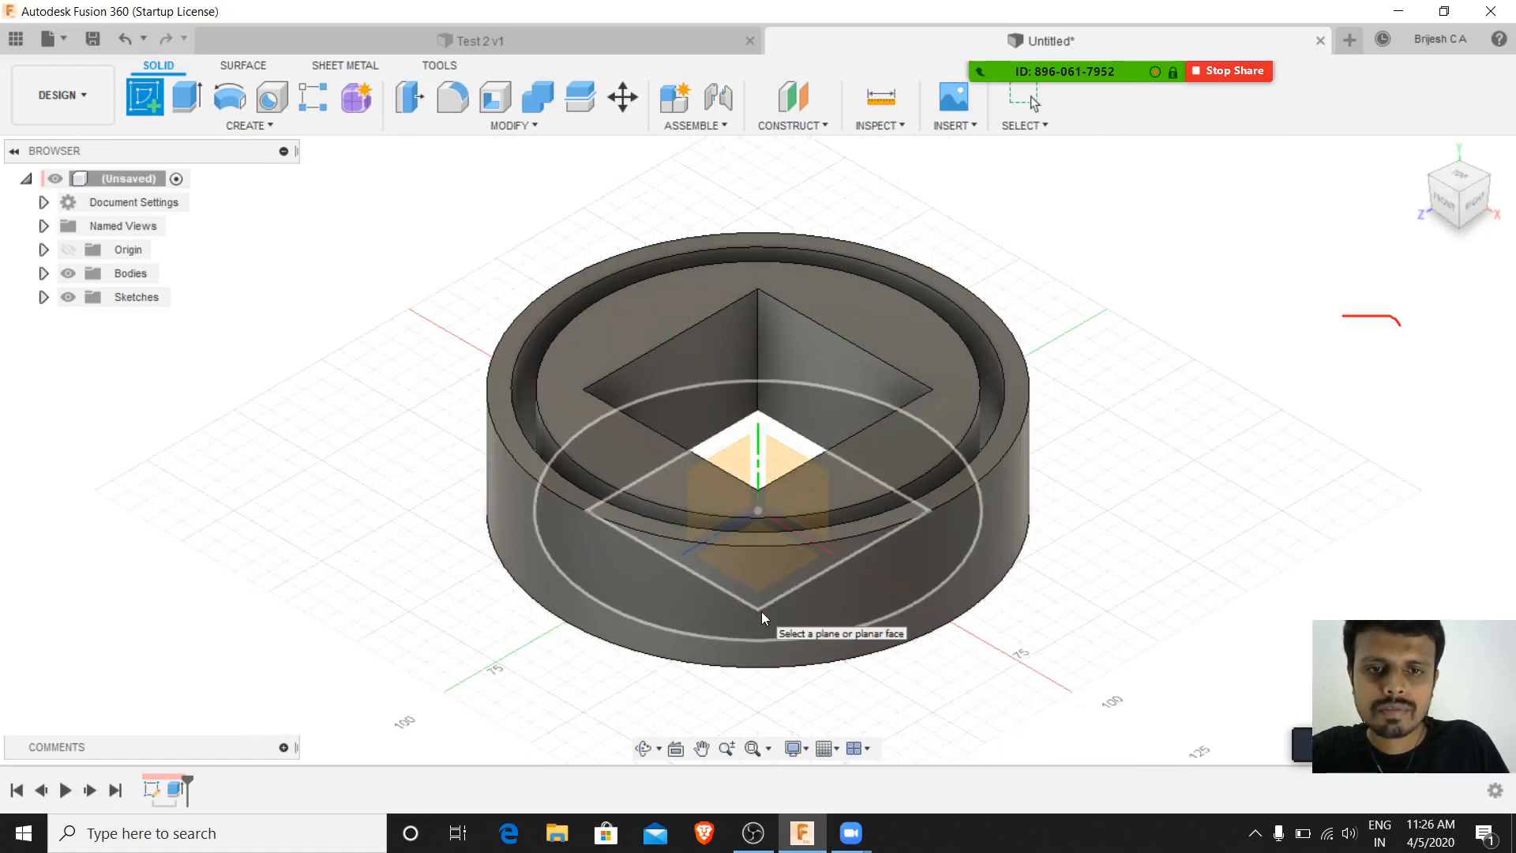
left_click(44, 273)
left_click(84, 297)
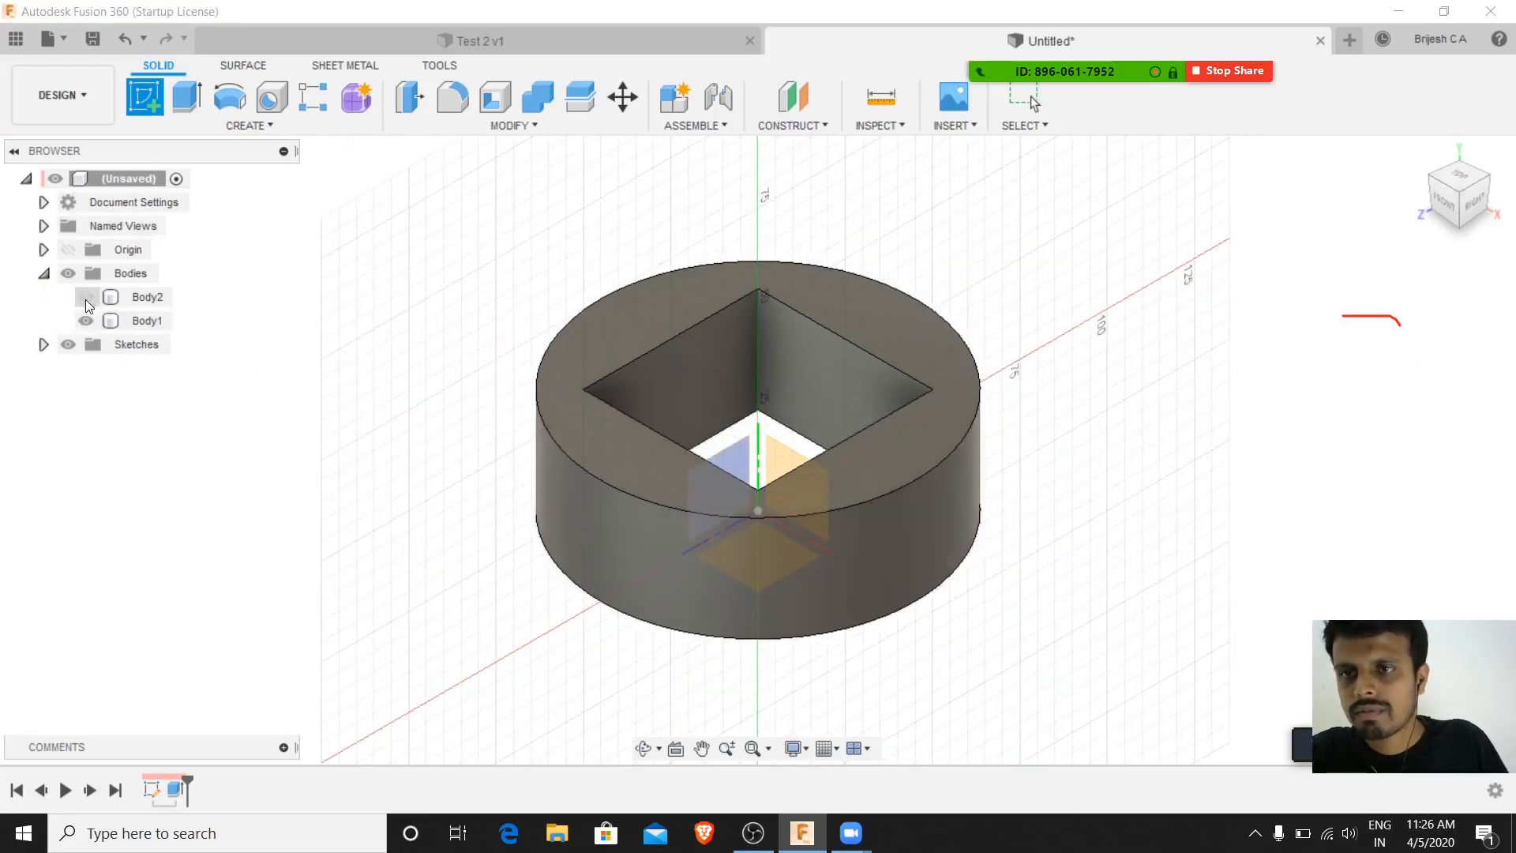
left_click(84, 321)
left_click(83, 300)
left_click(84, 319)
left_click(84, 298)
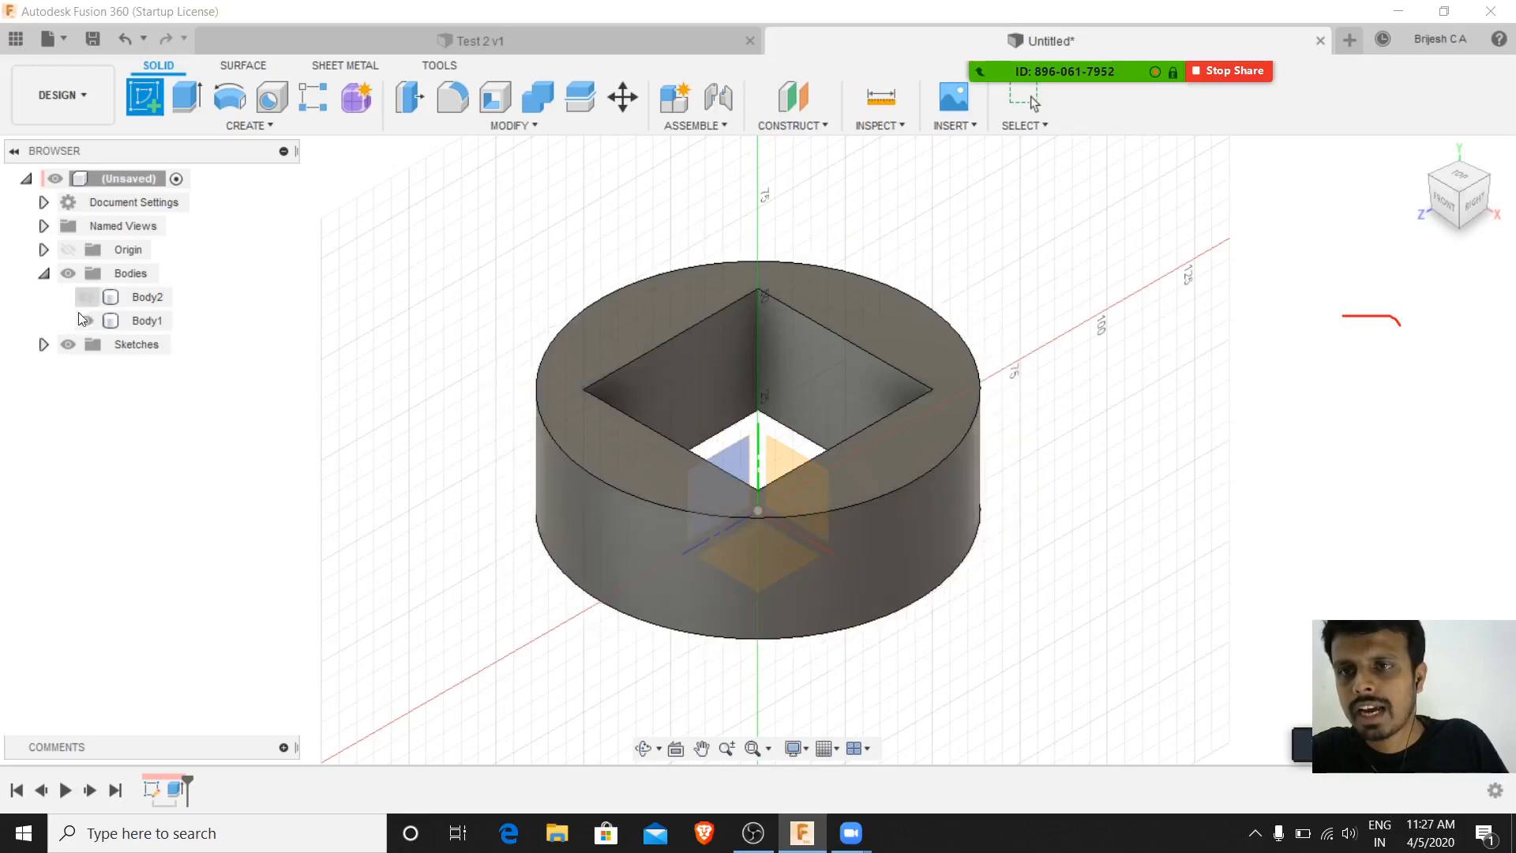
left_click(84, 321)
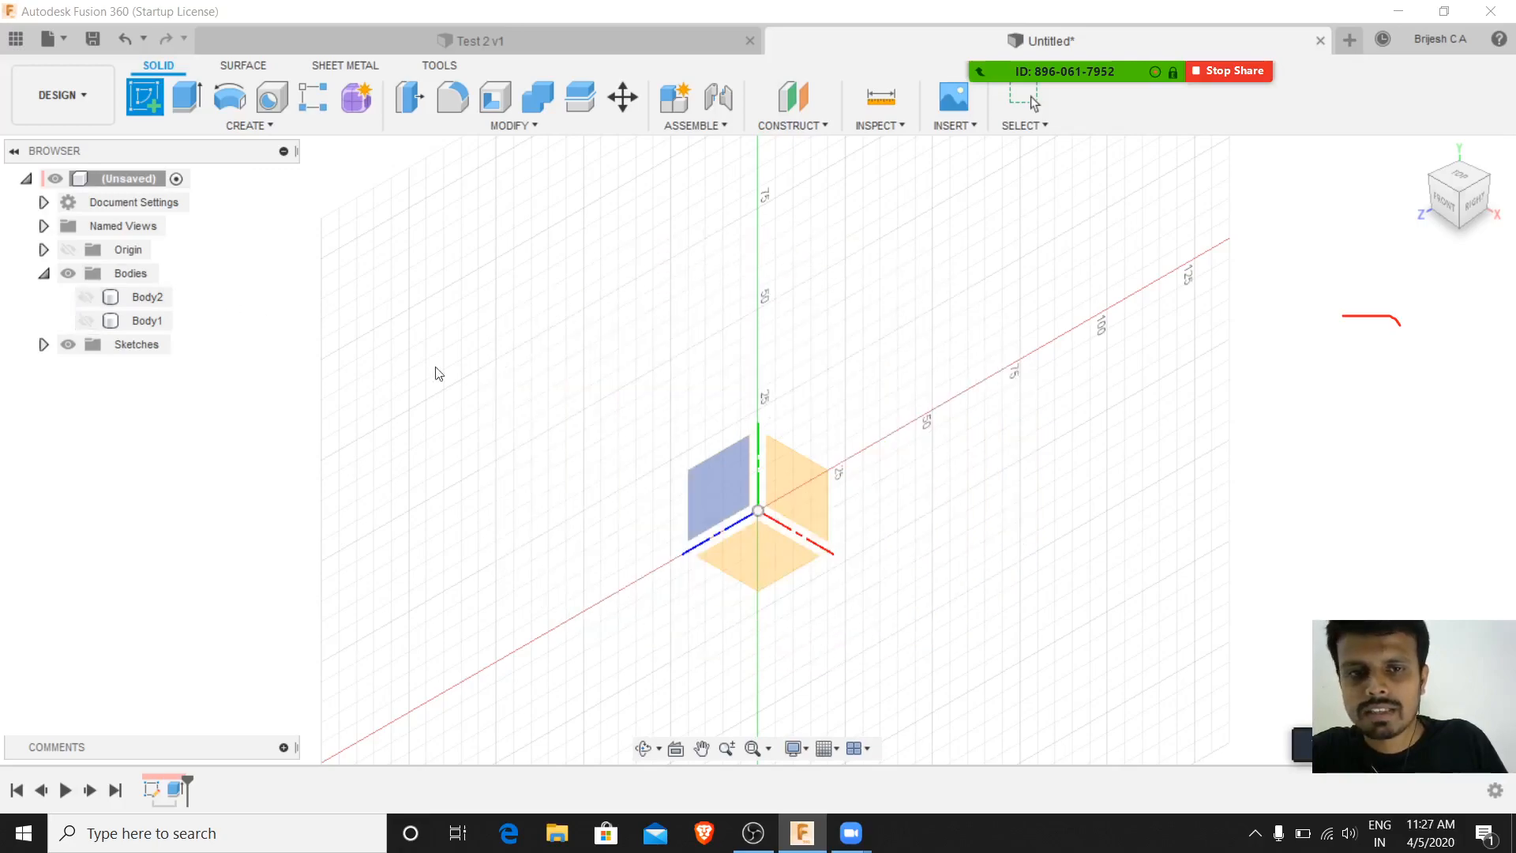
- Sketch a 105 mm diameter circle centred on the origin on the horizontal plane
left_click(770, 558)
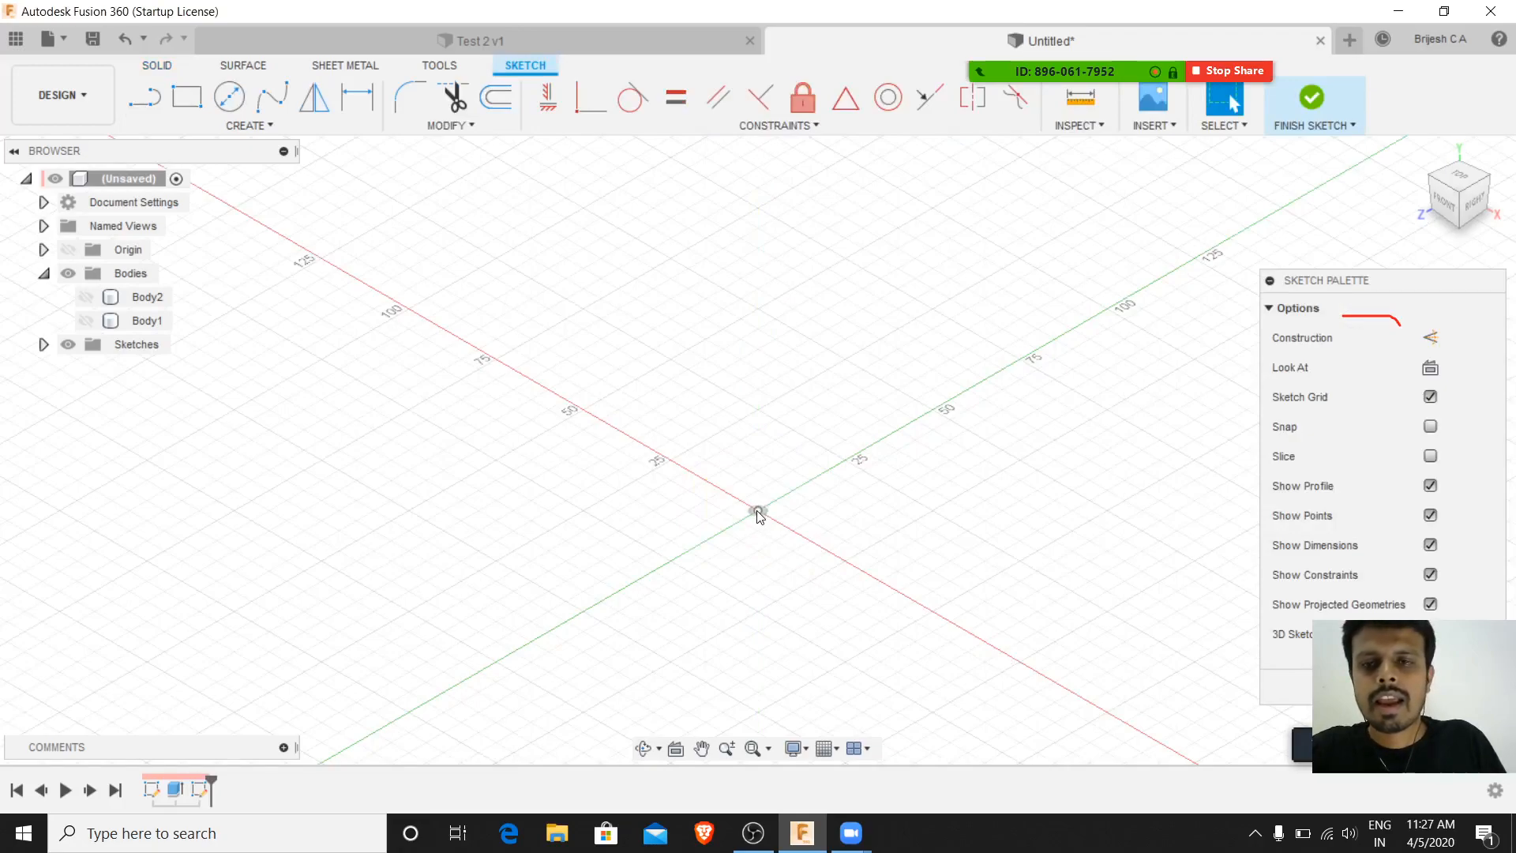
left_click(229, 97)
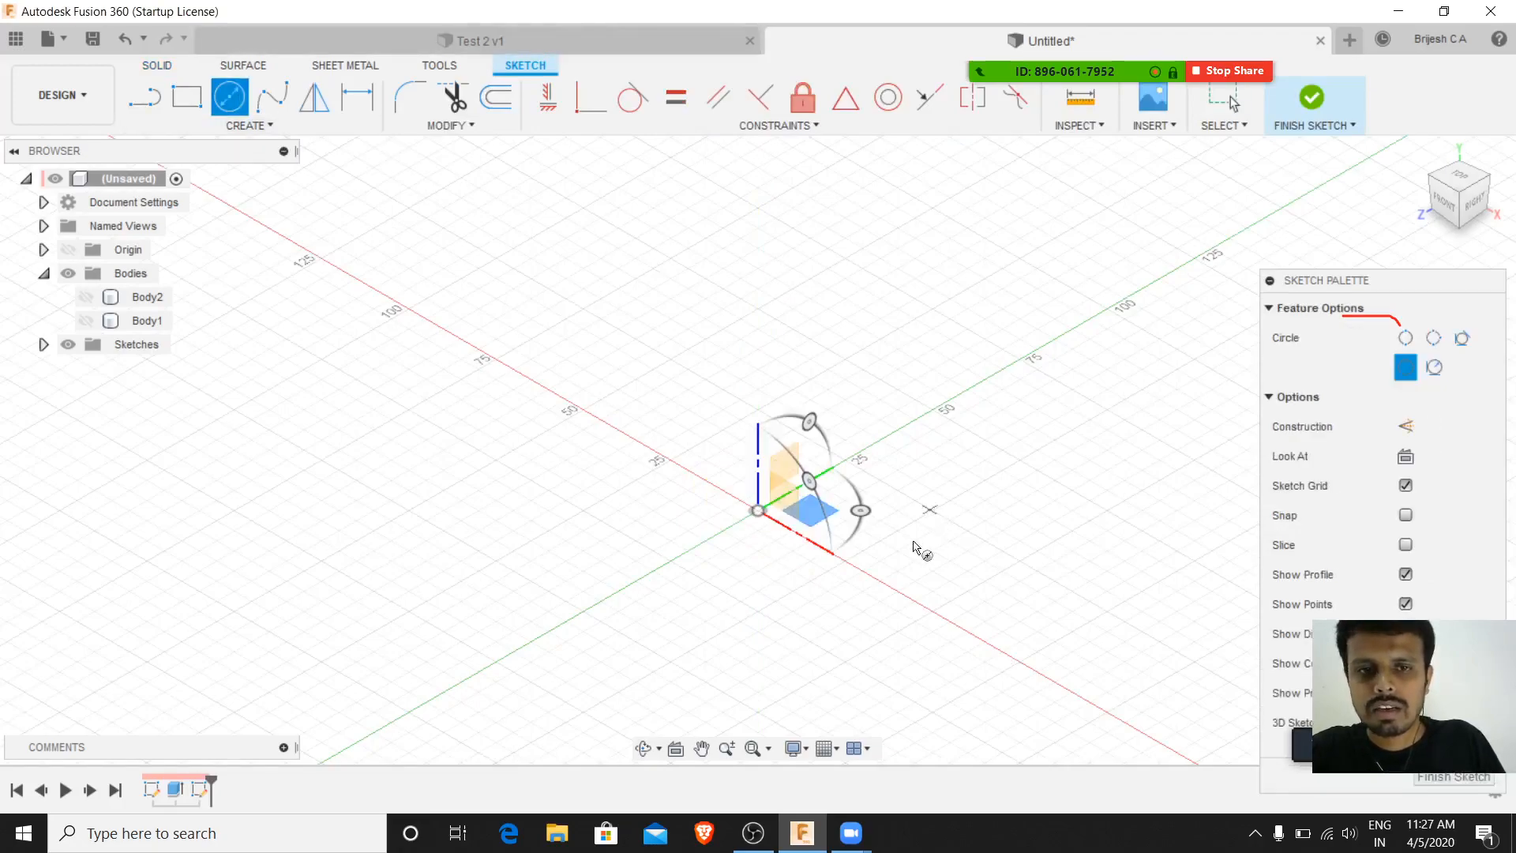
left_click(758, 510)
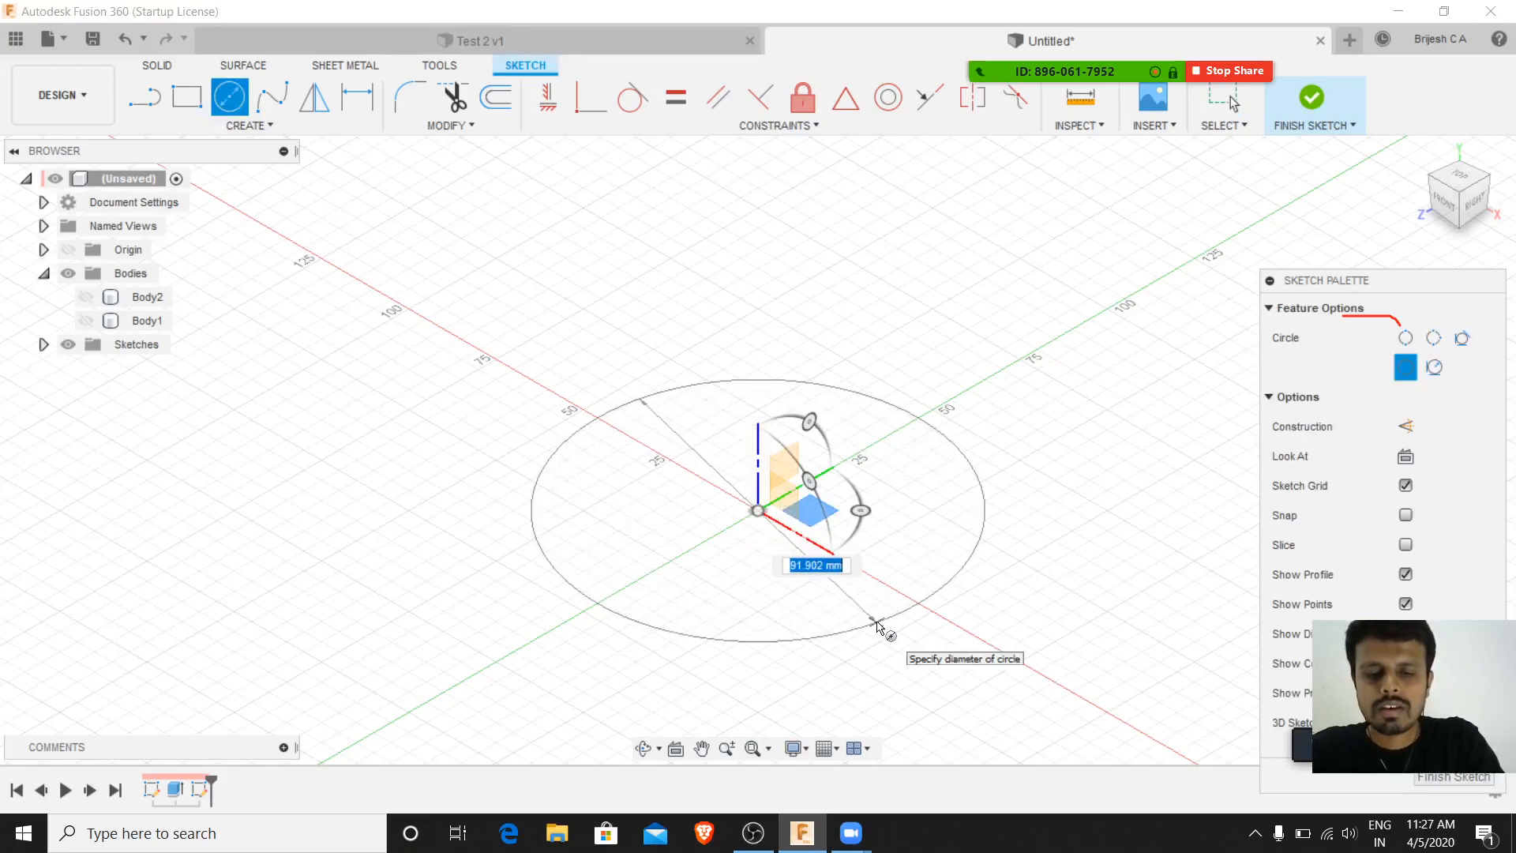
type("105")
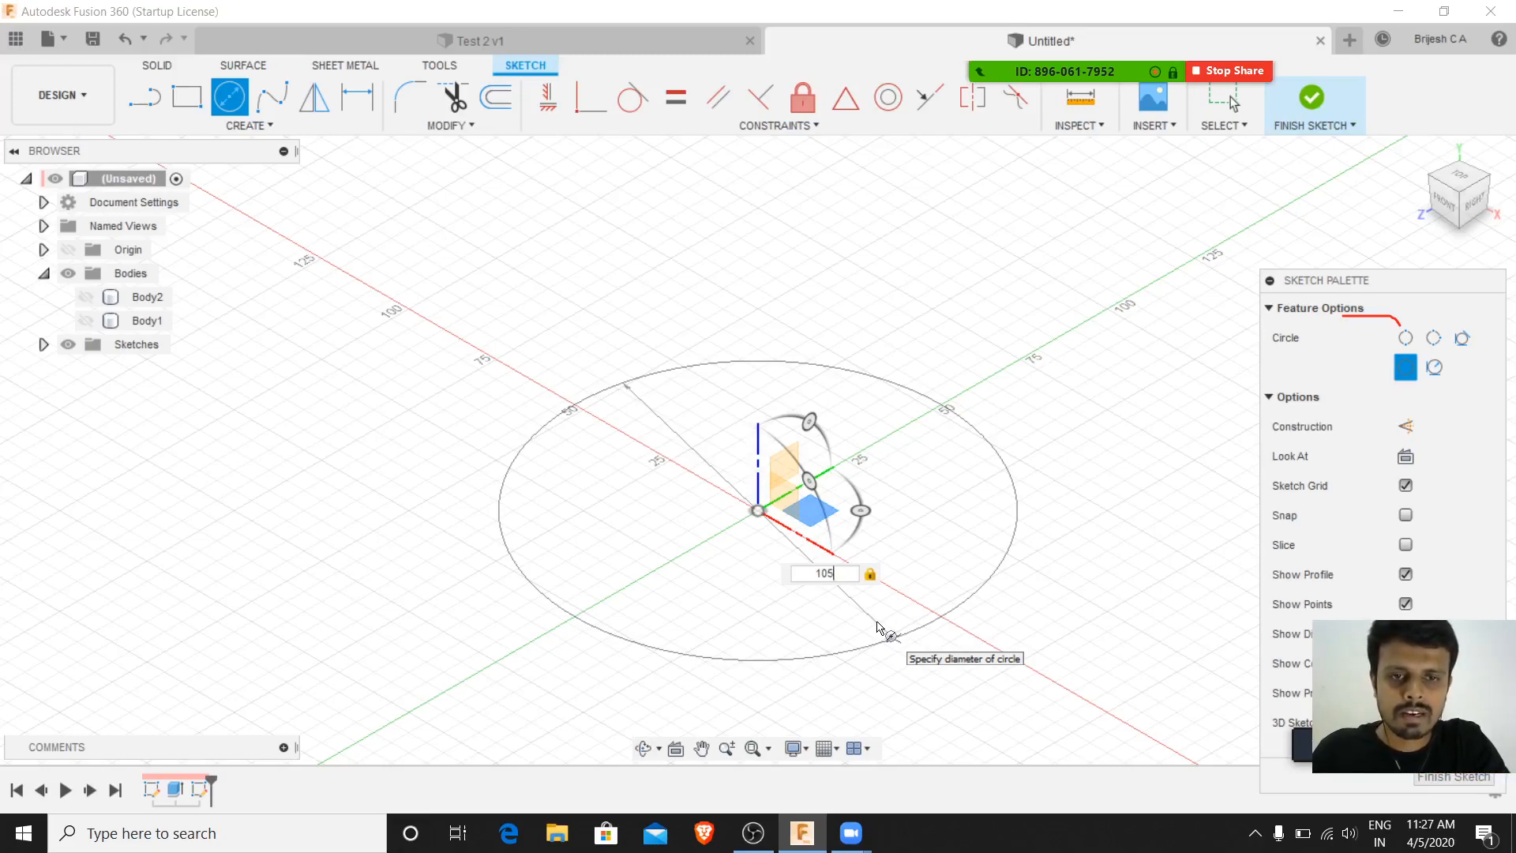
key("Return")
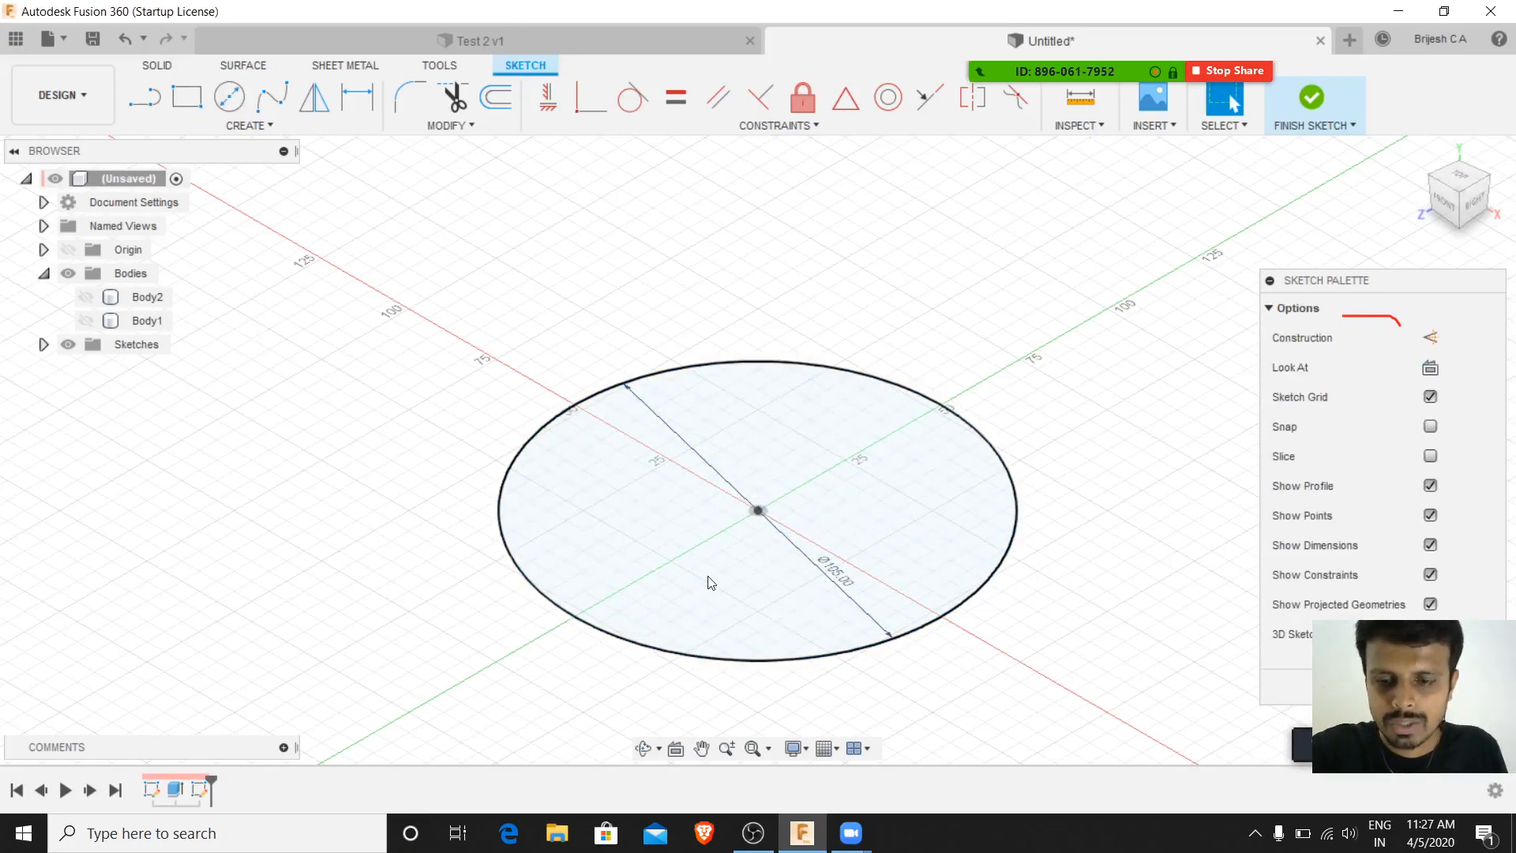
- Extrude the circle 5 mm downward as a new body and dismiss the meeting time notice
key("e")
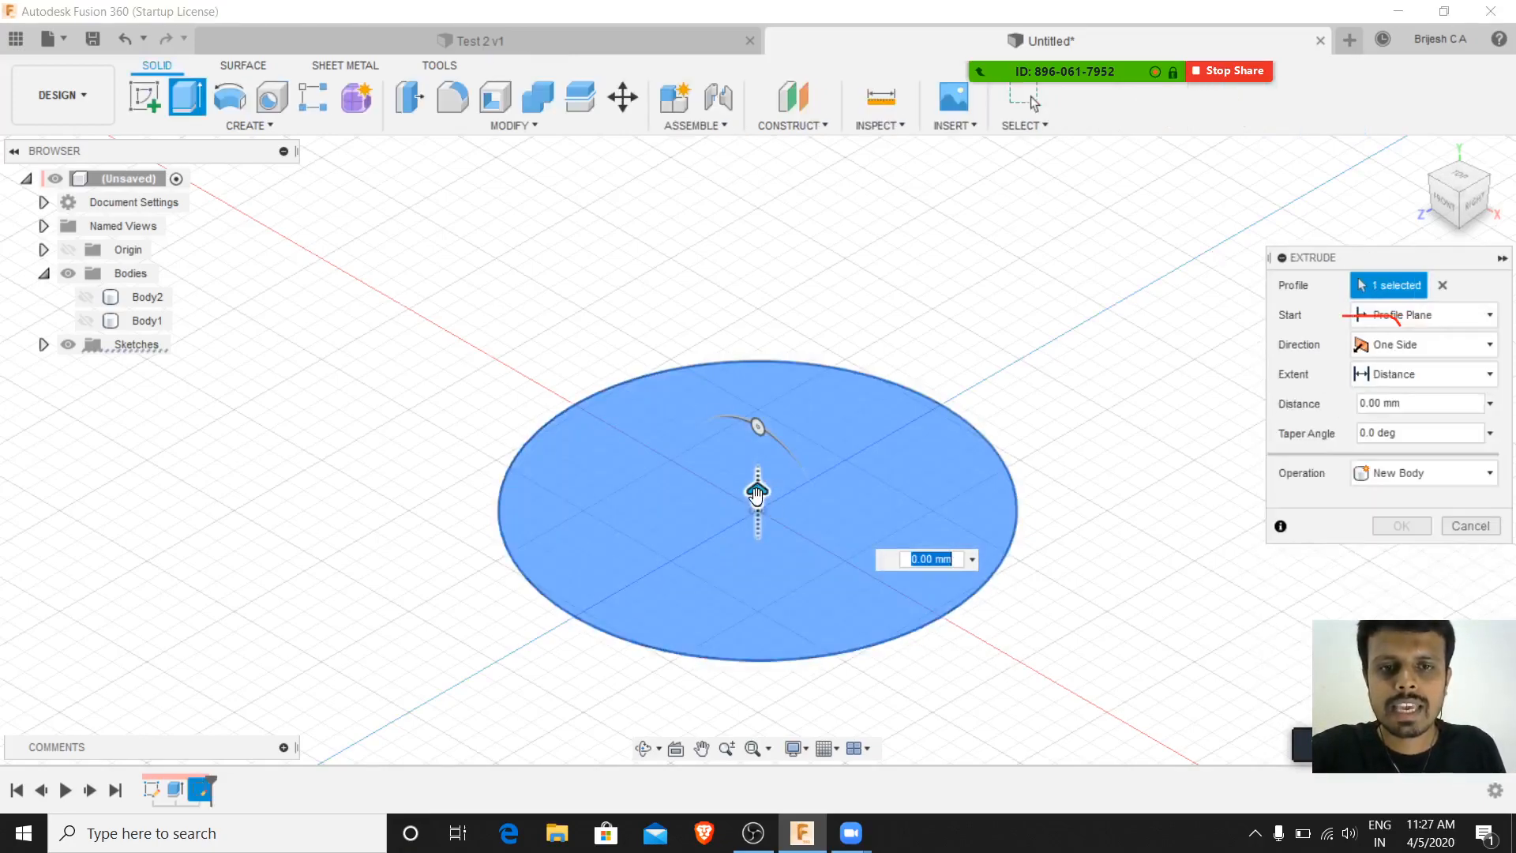
left_click(757, 492)
left_click_drag(757, 492, 759, 613)
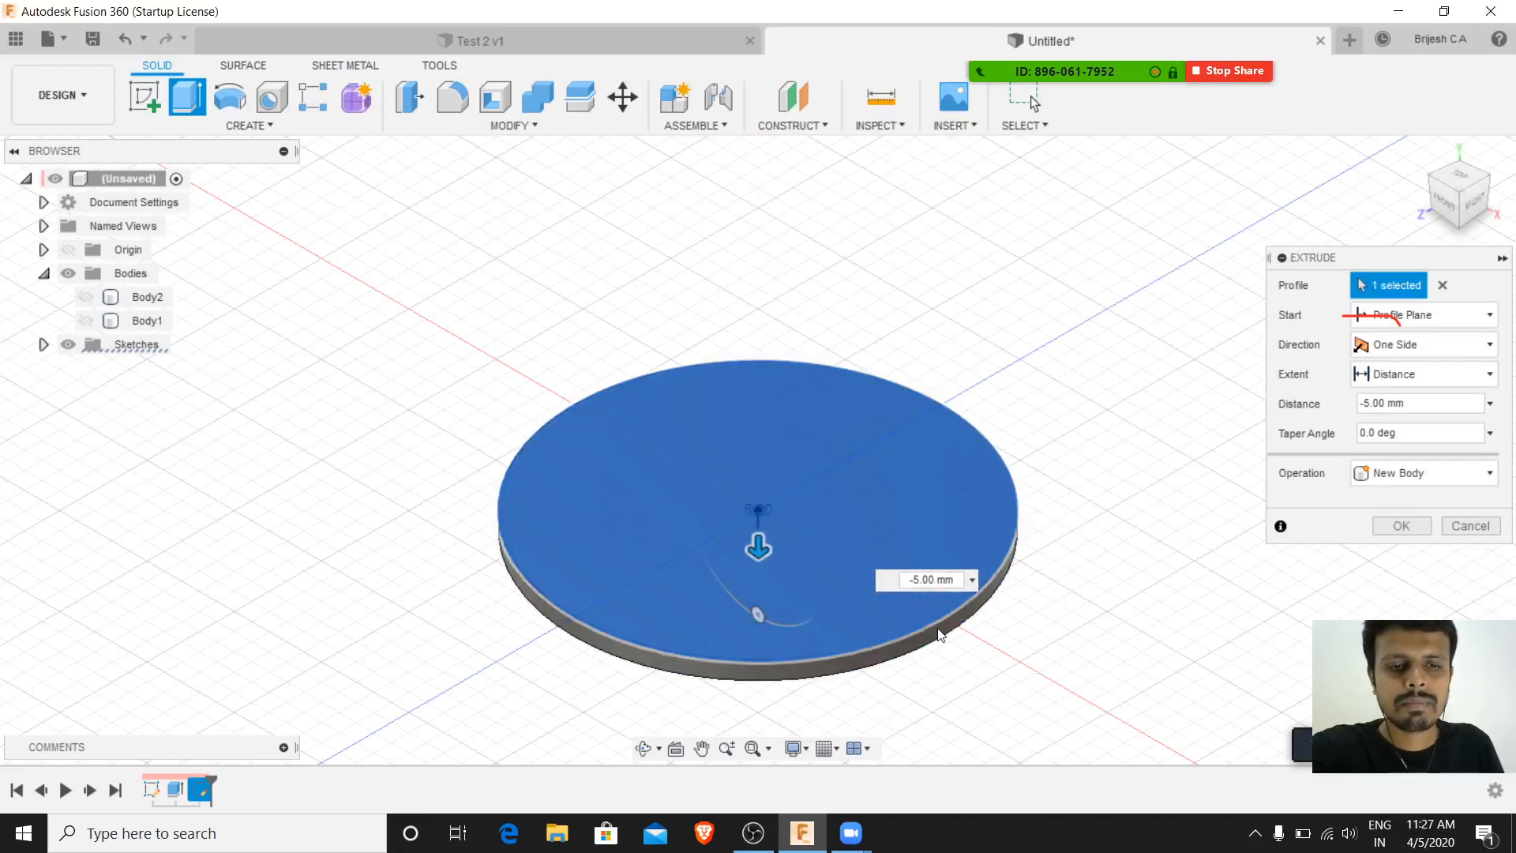
key("Return")
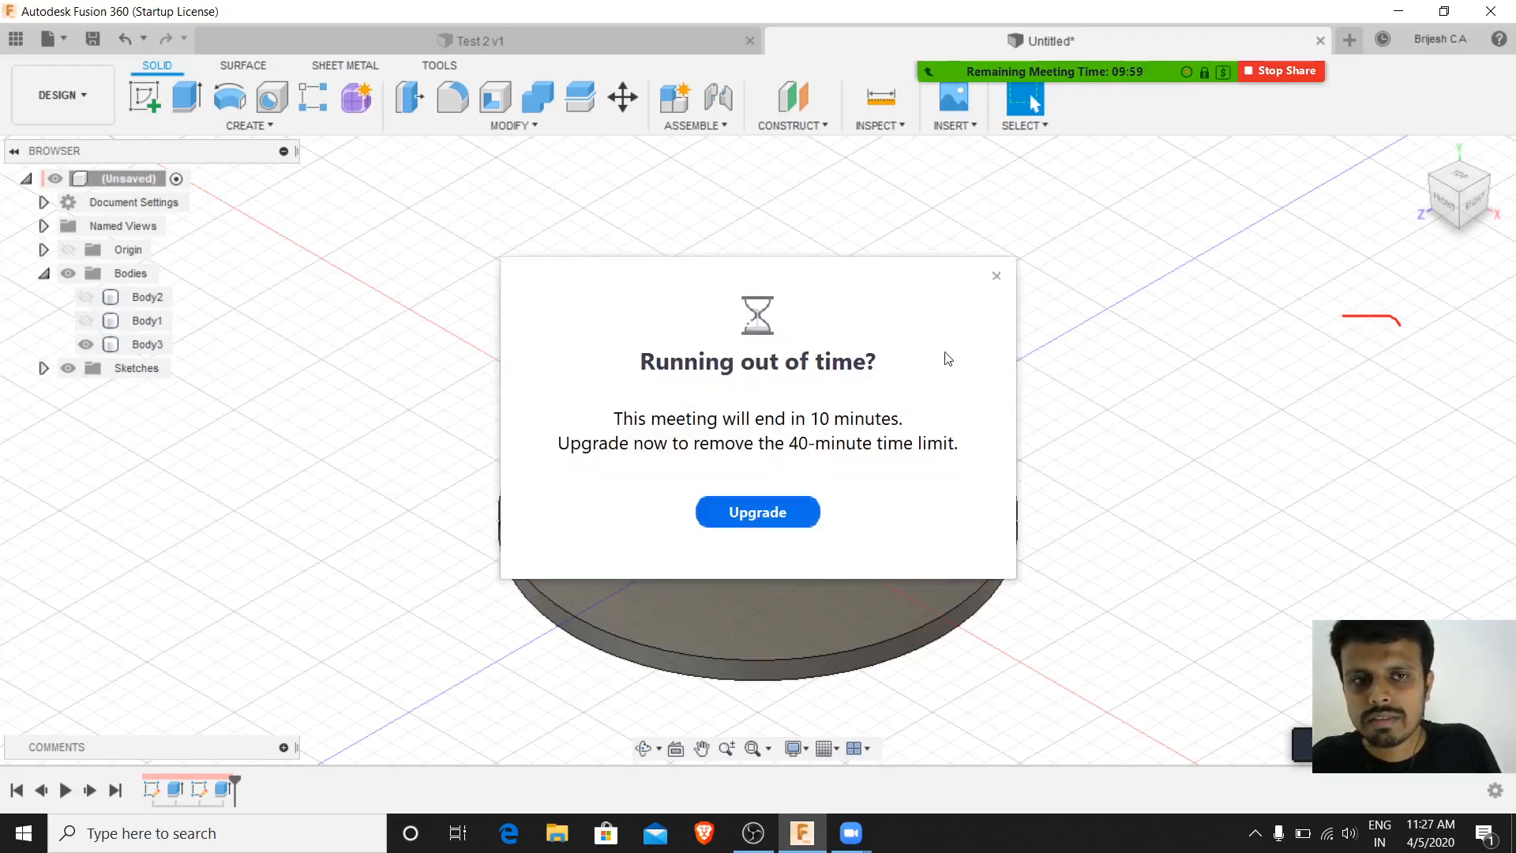
left_click(996, 276)
- Show Body1 and Body2 again and examine from below how the base disc fits the outer ring
left_click(86, 321)
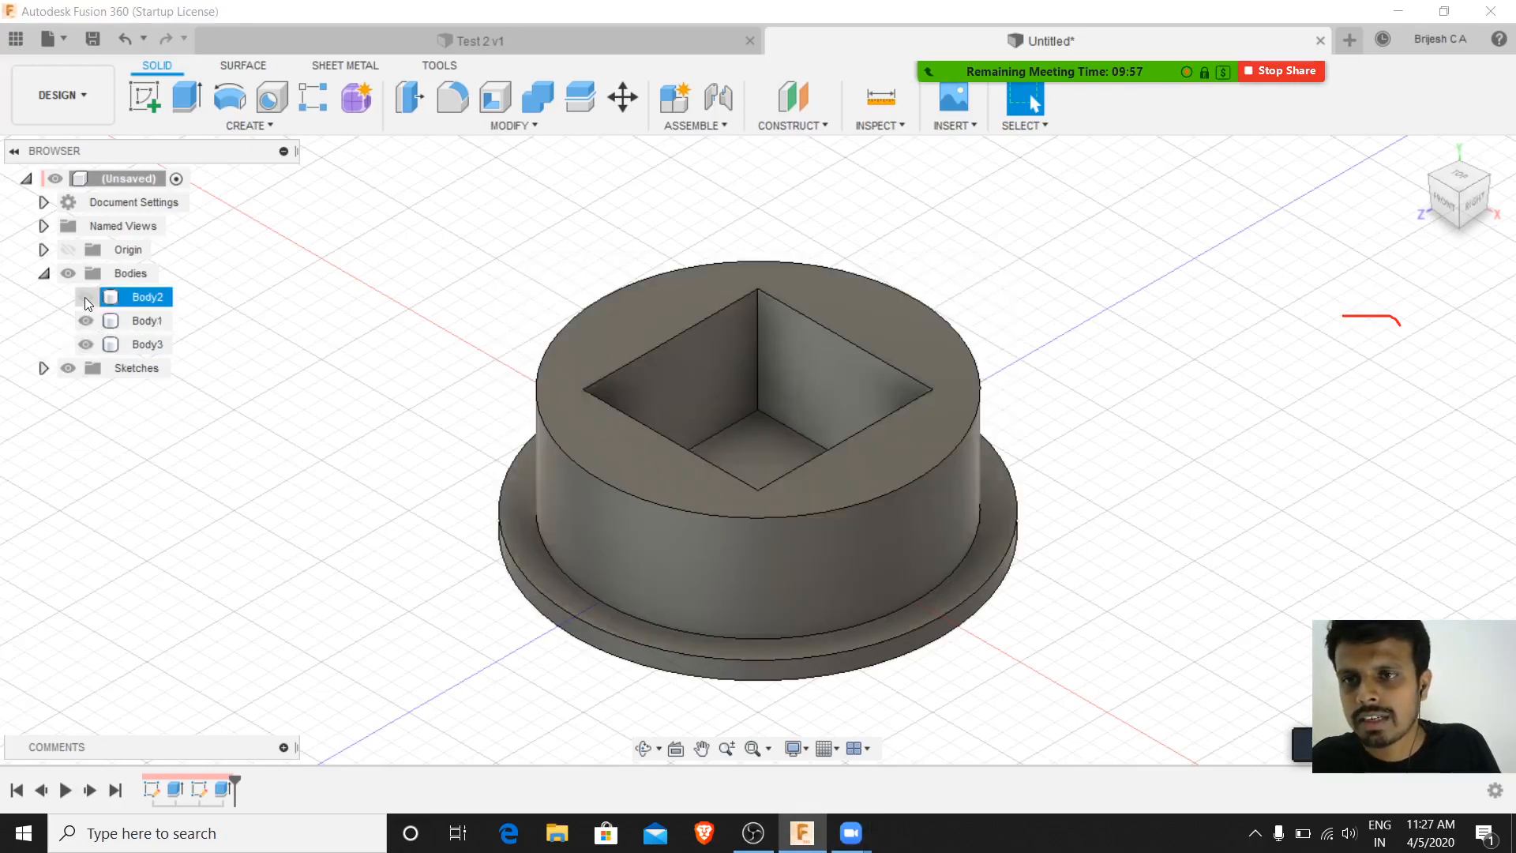
left_click(85, 297)
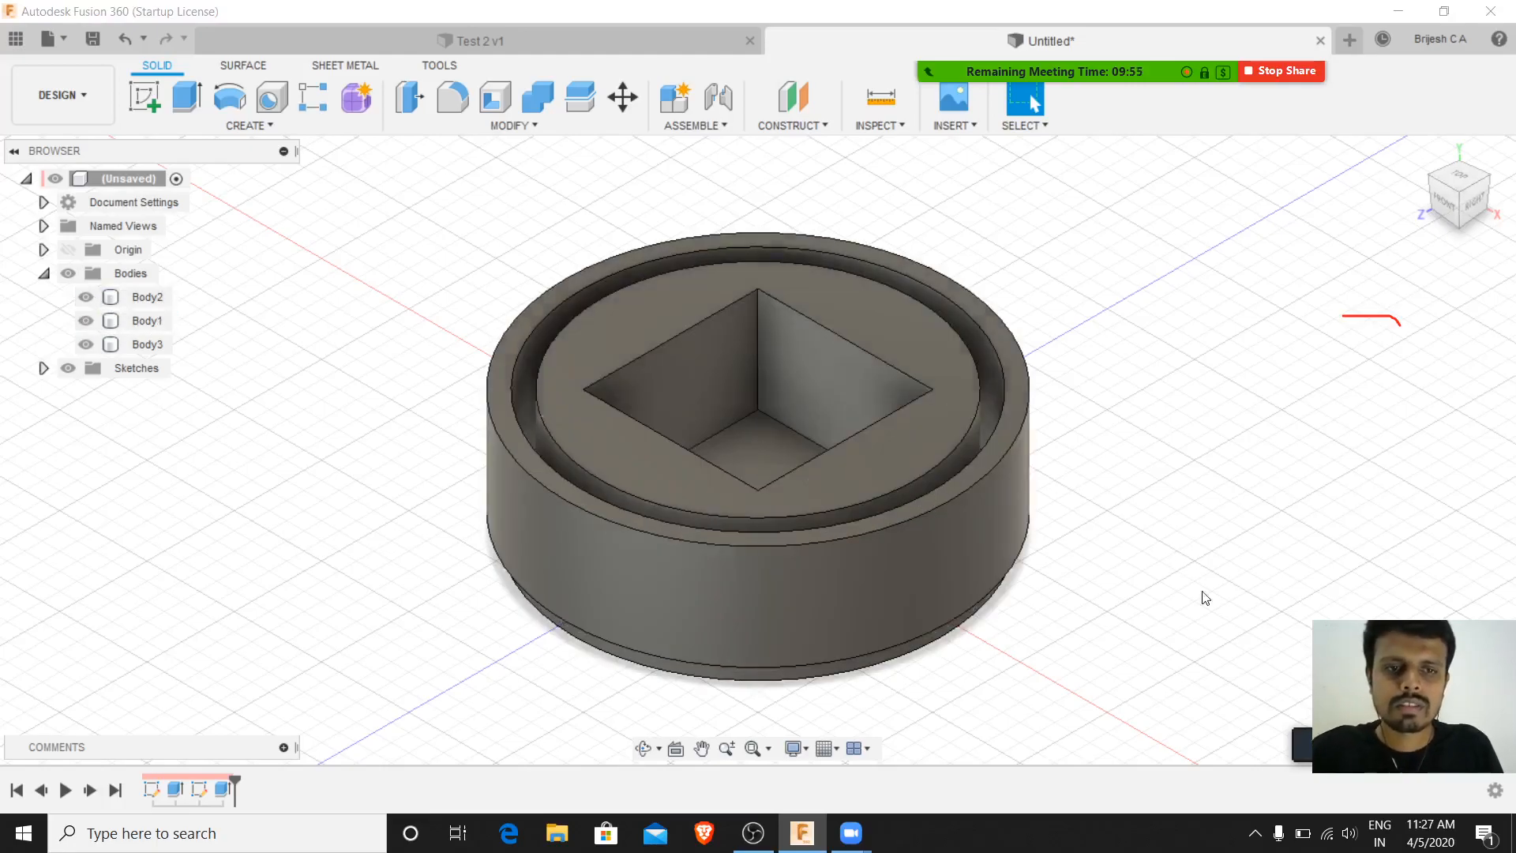
middle_click_drag(1009, 623, 1054, 482, "shift")
middle_click_drag(1276, 372, 1330, 379, "shift")
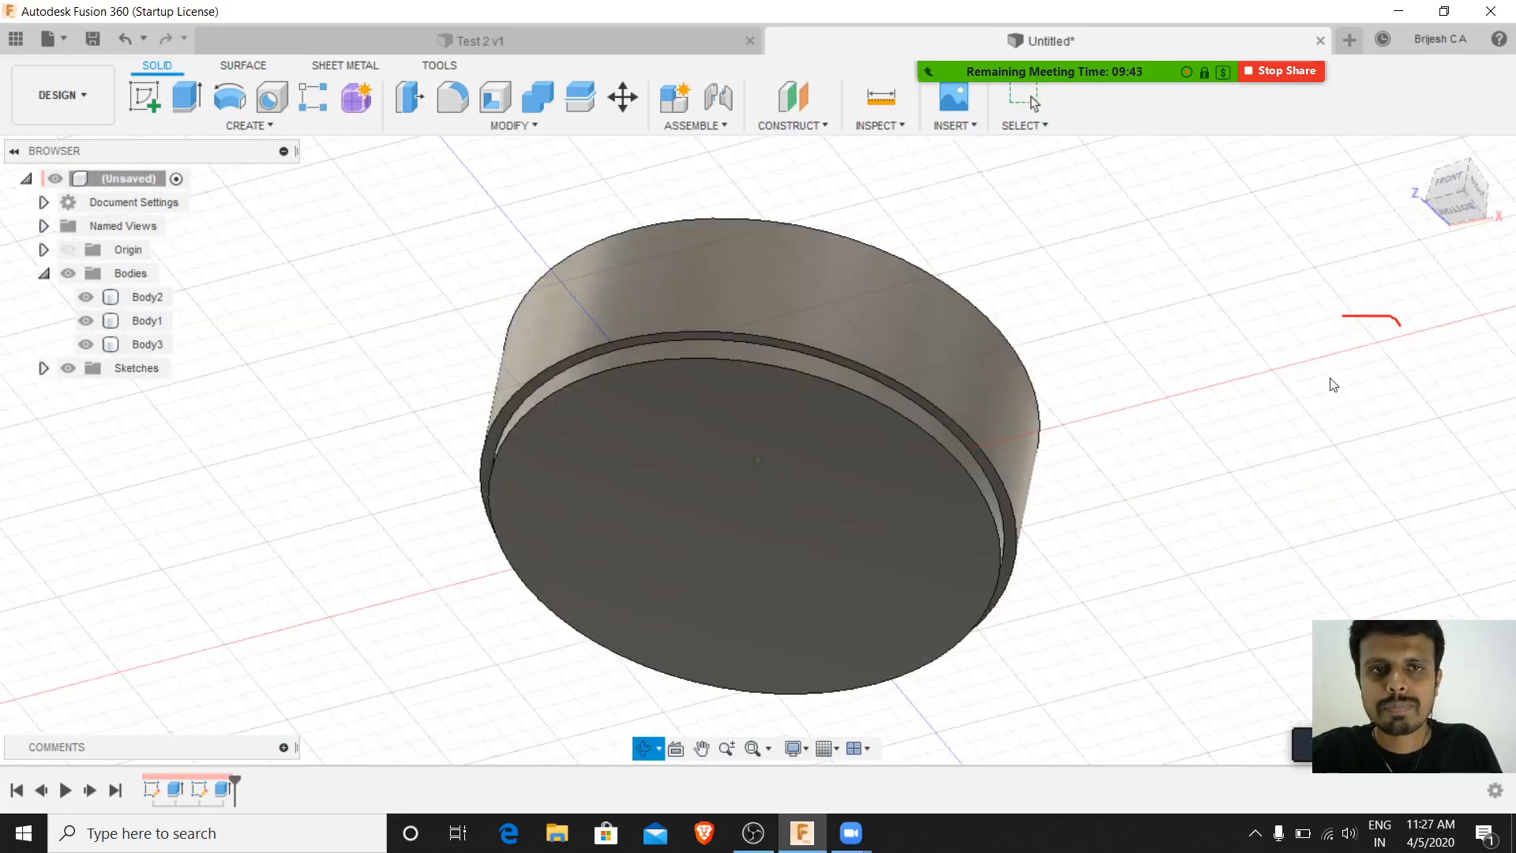
- Measure the outer ring's lower outside edge and return to the home view
left_click(886, 111)
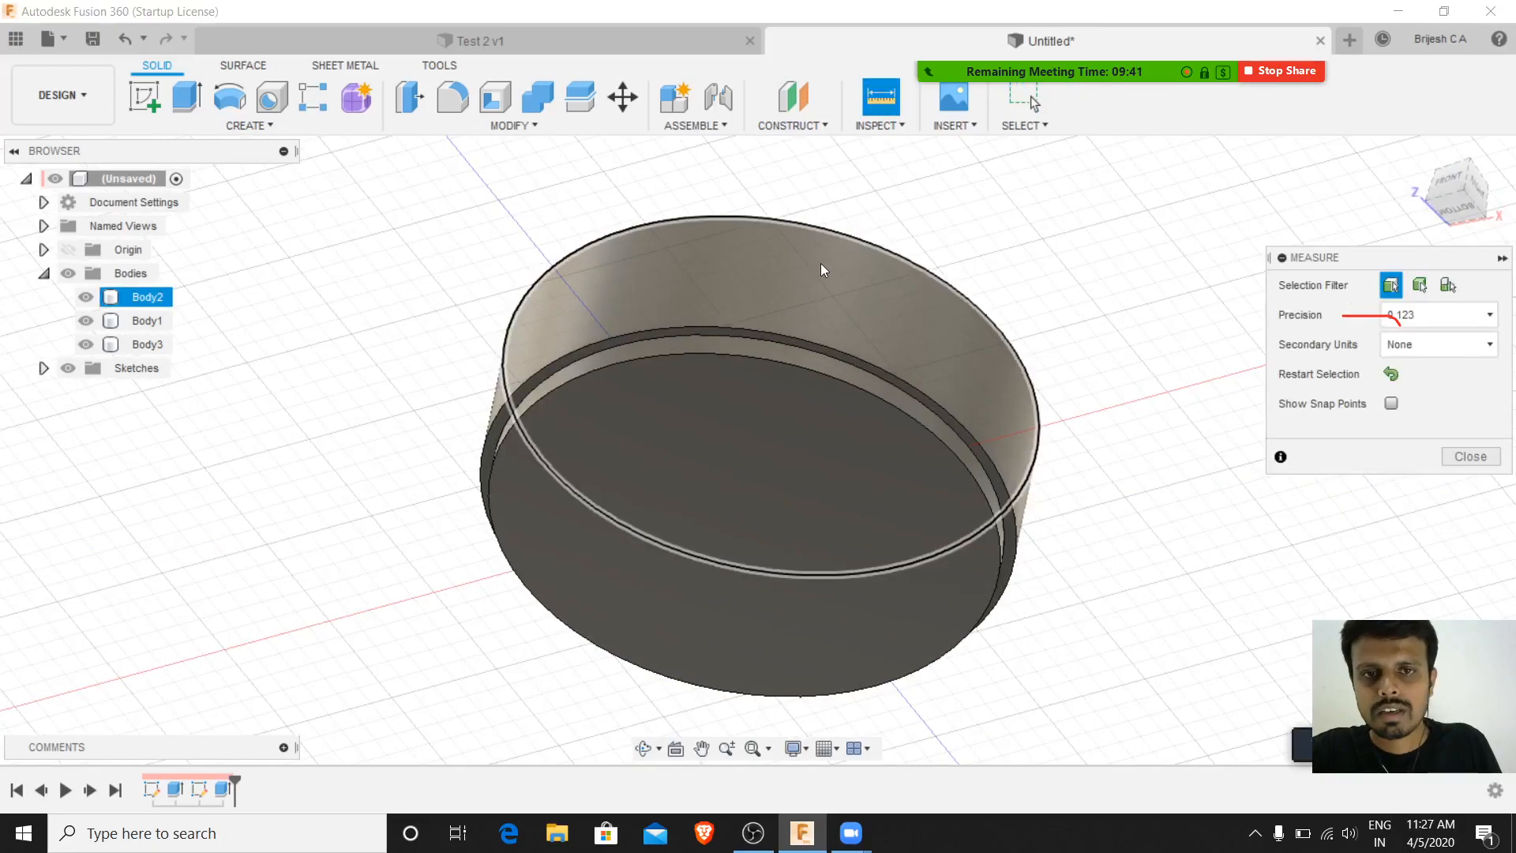
left_click(774, 337)
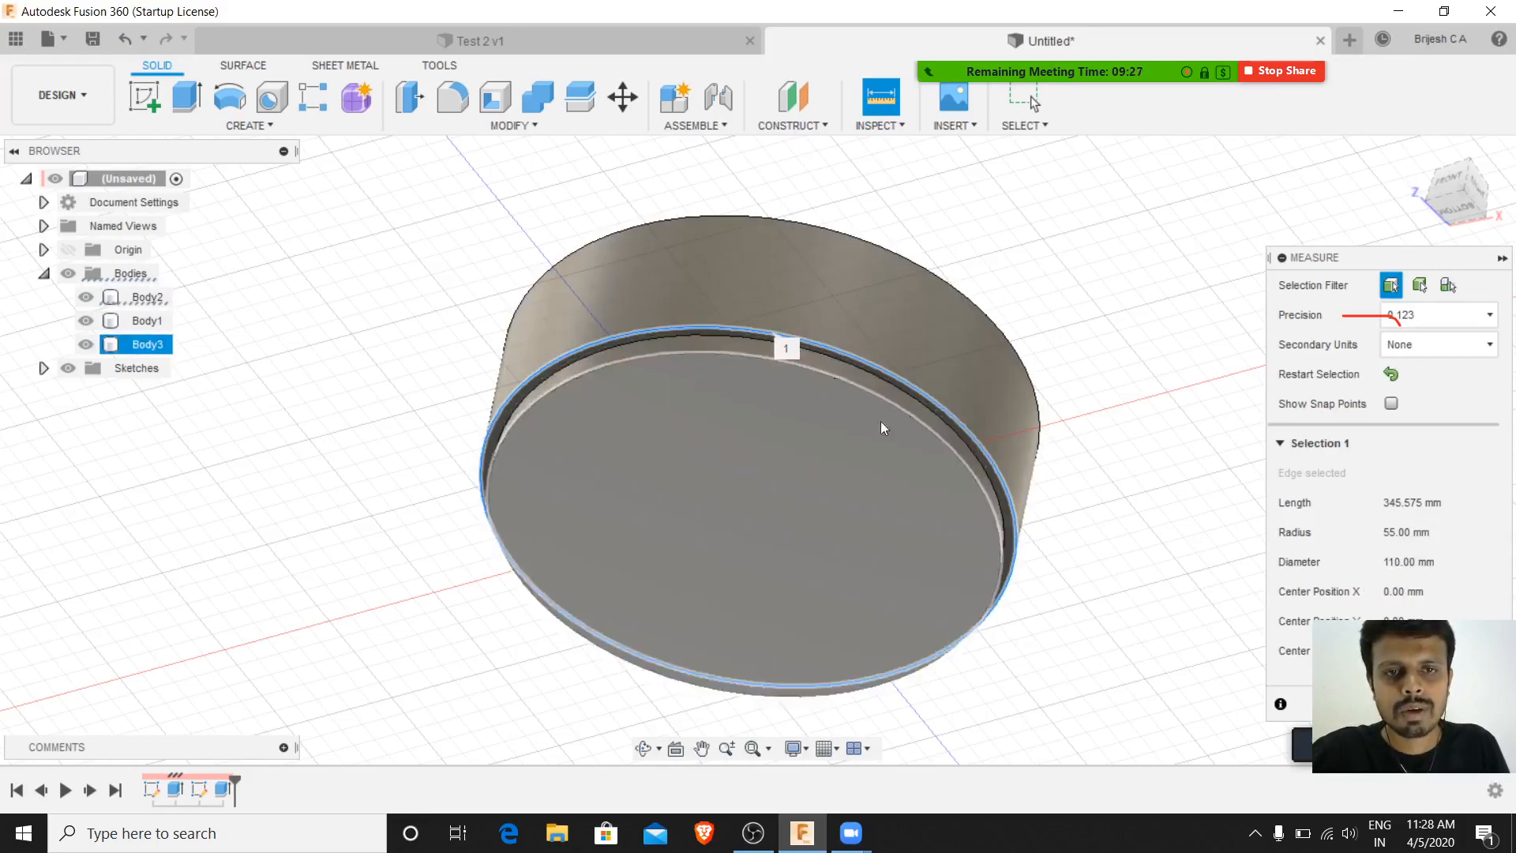
left_click(1027, 99)
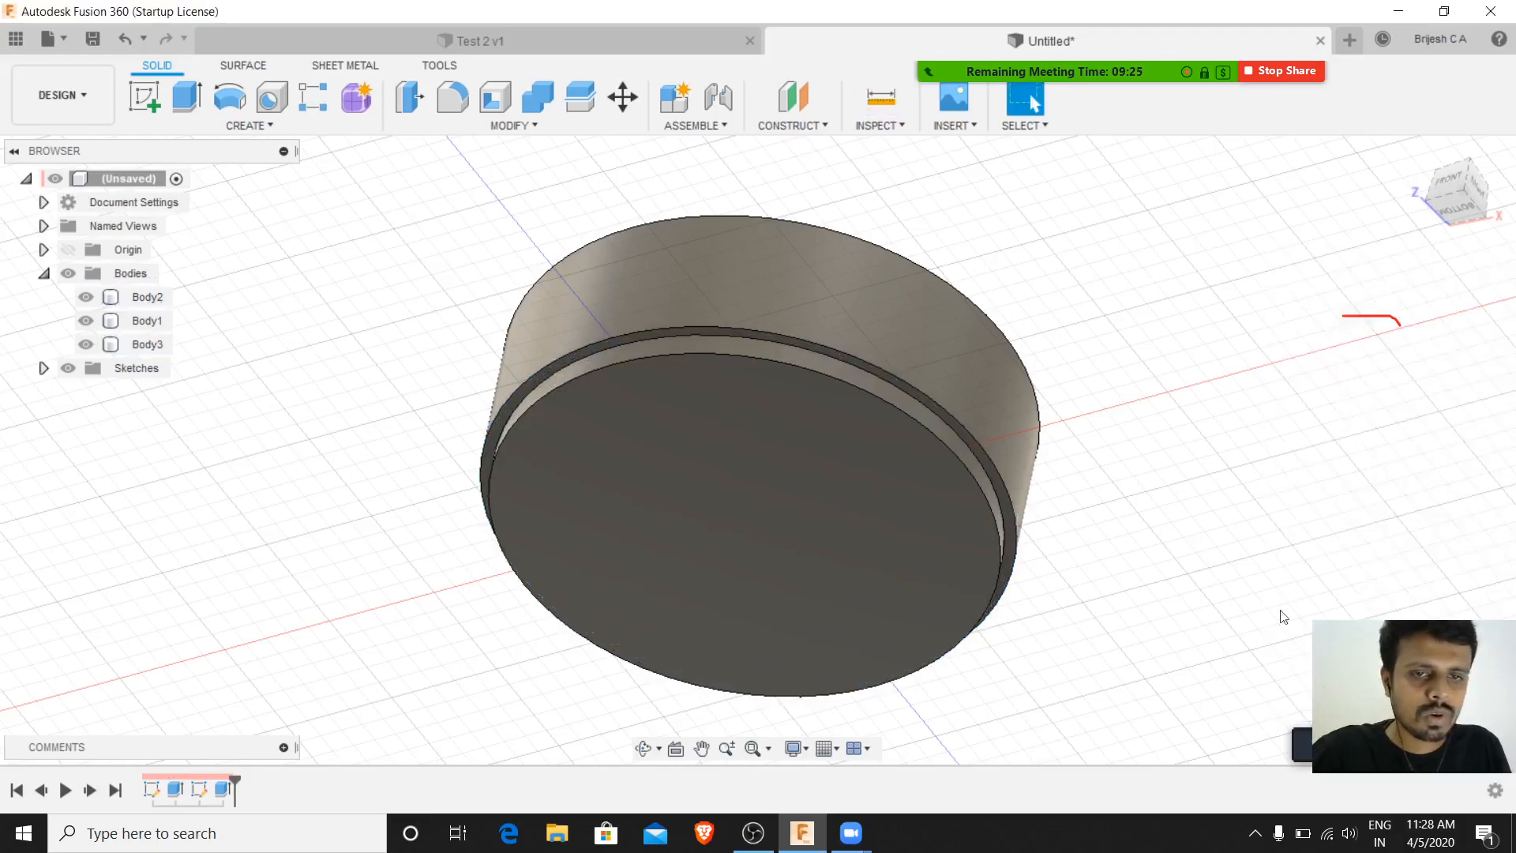
left_click(1425, 154)
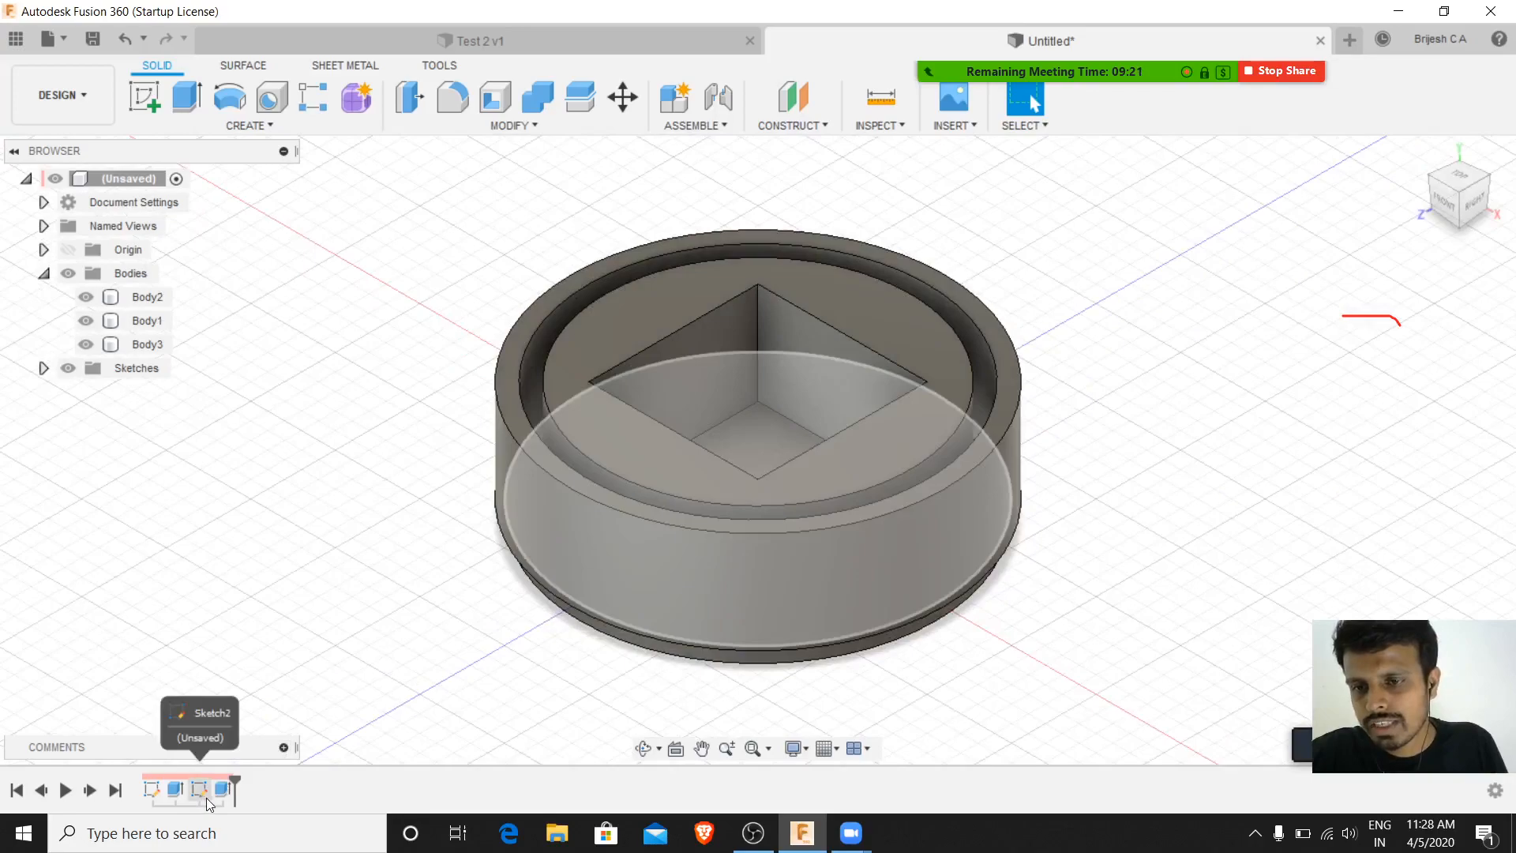
- Edit the base disc's sketch with Body1 and Body2 hidden, setting the circle's diameter to 110 mm, and finish the sketch
double_click(206, 797)
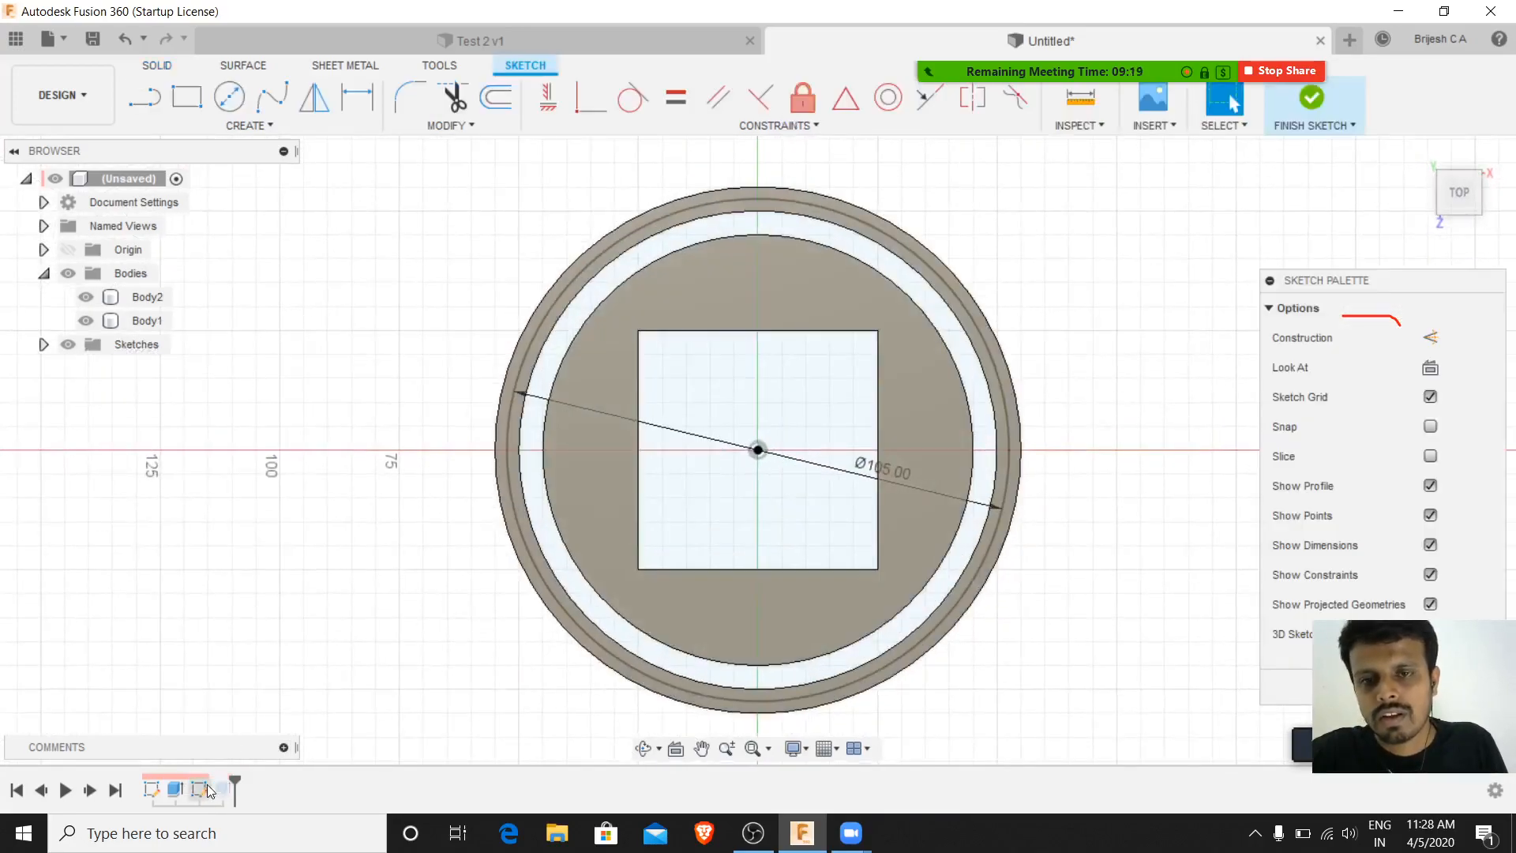
left_click(202, 788)
right_click(202, 788)
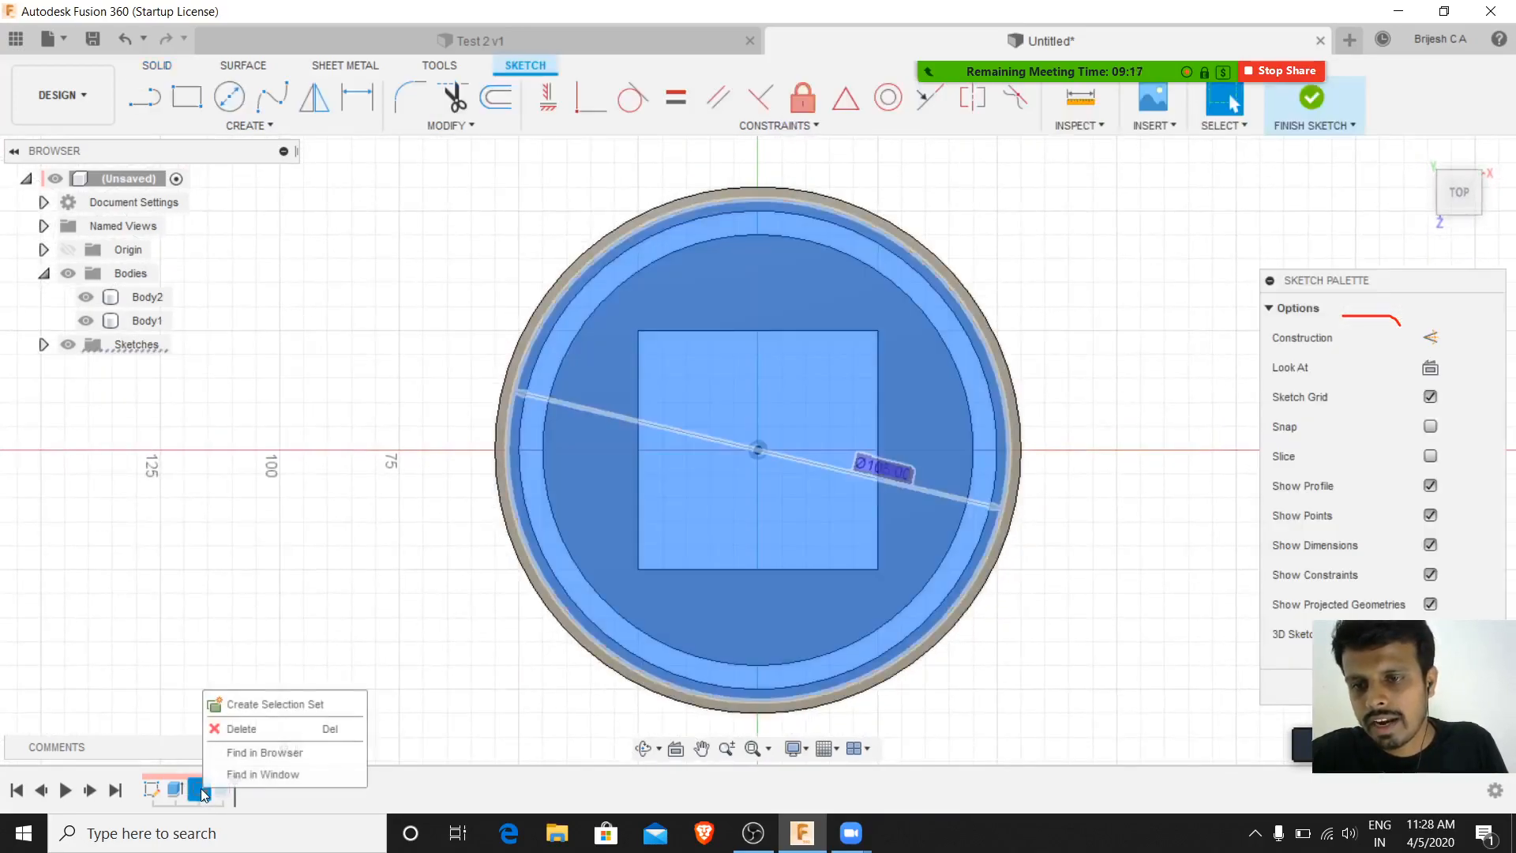
left_click(391, 629)
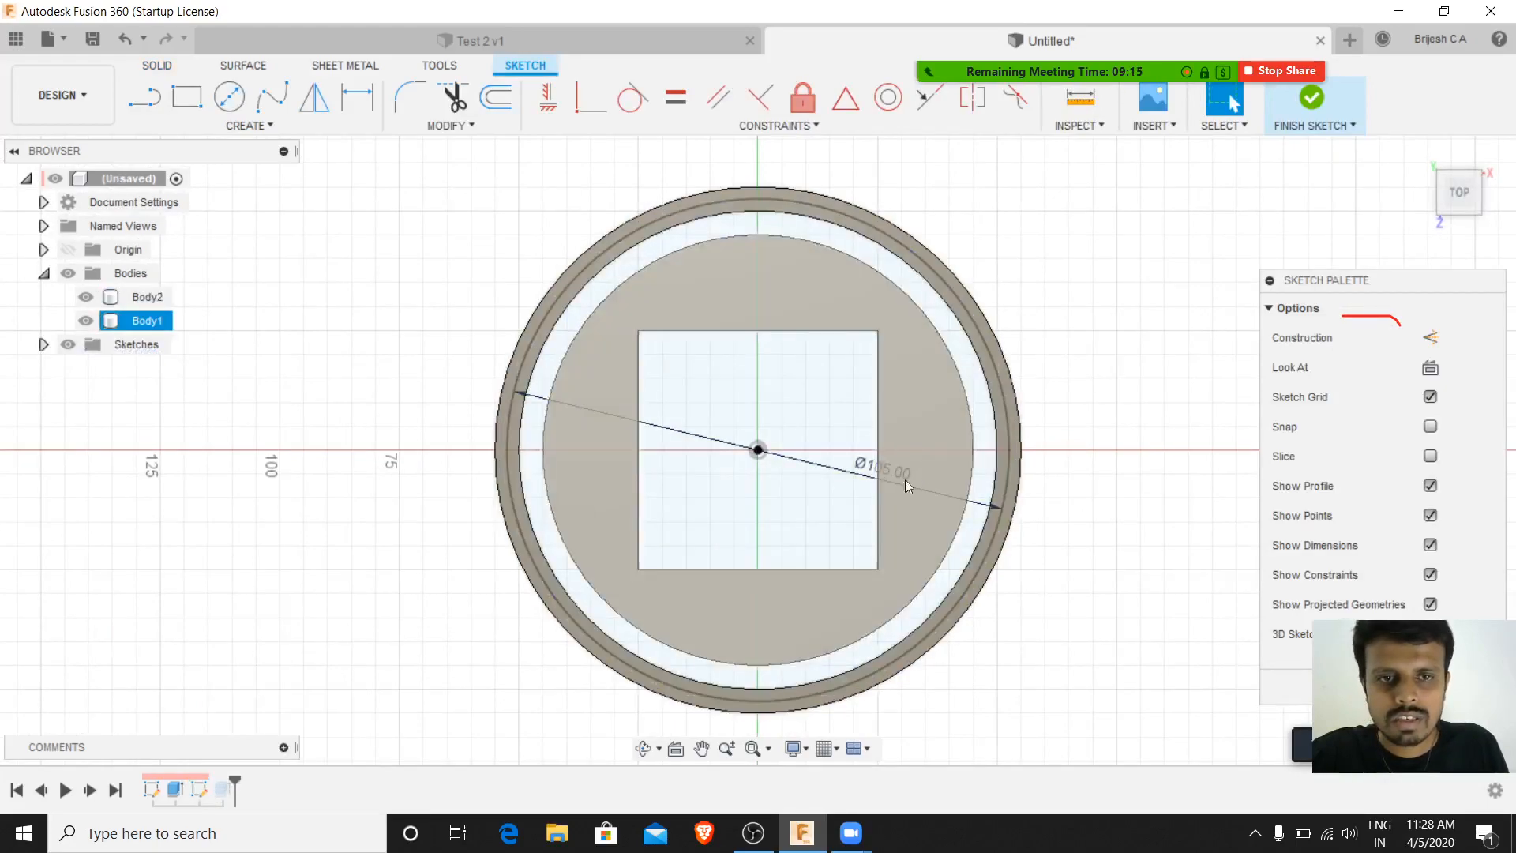
left_click(86, 297)
left_click(88, 319)
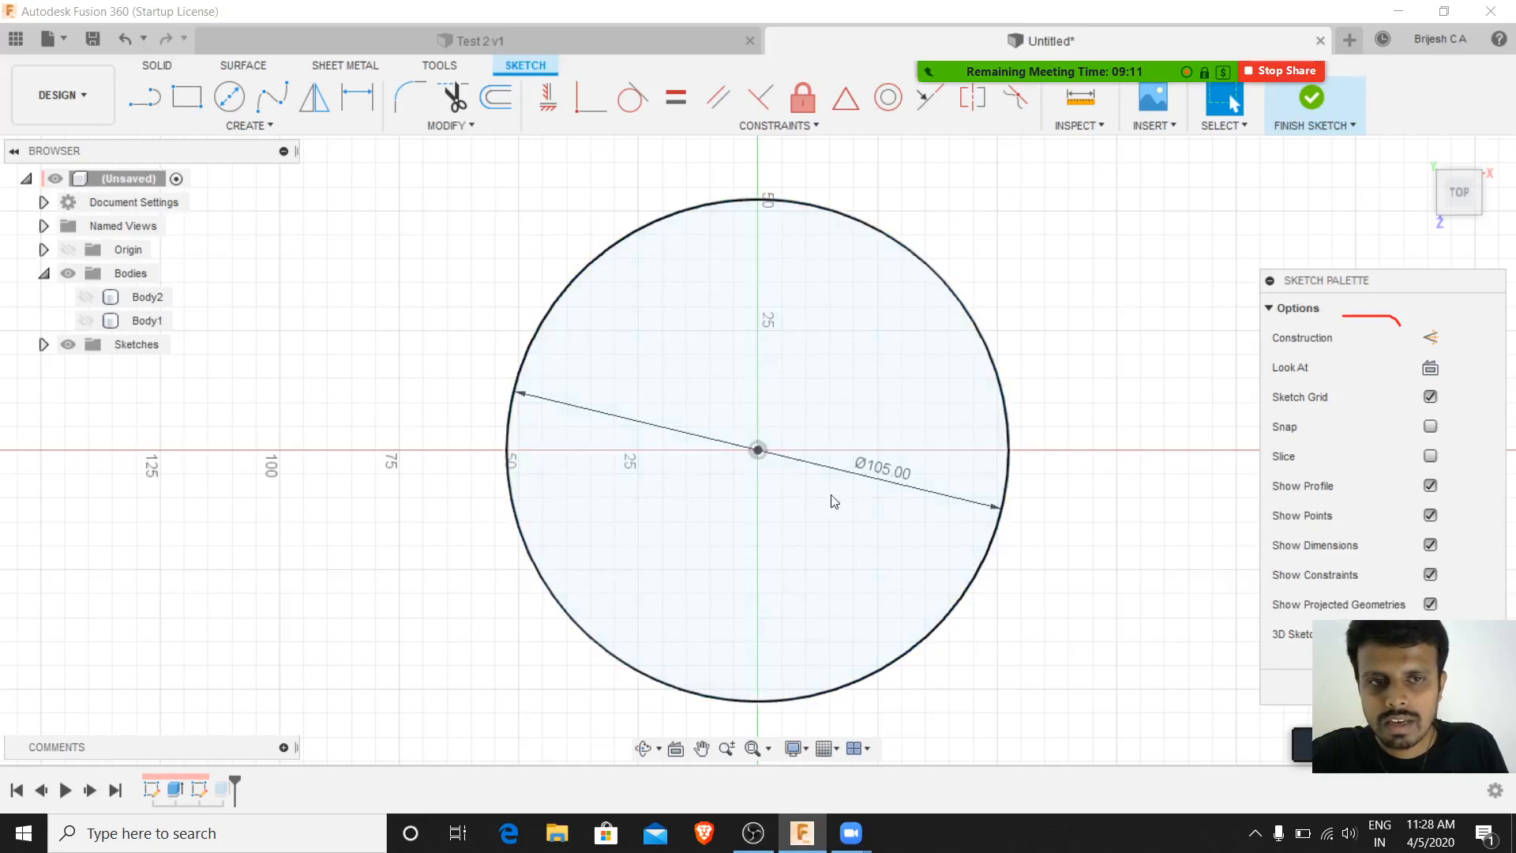
double_click(882, 474)
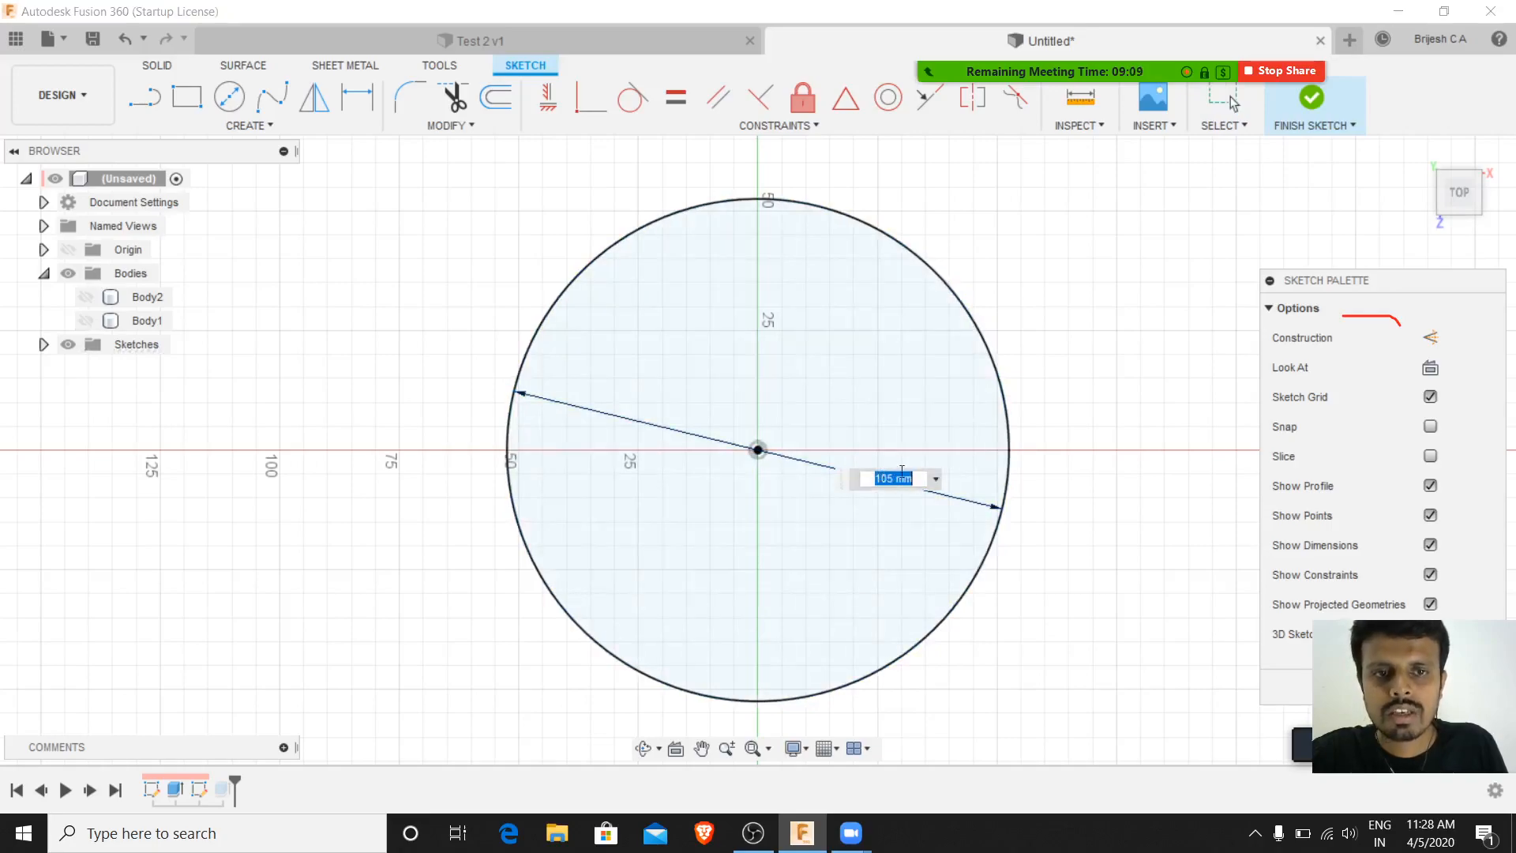
type("110")
key("Return")
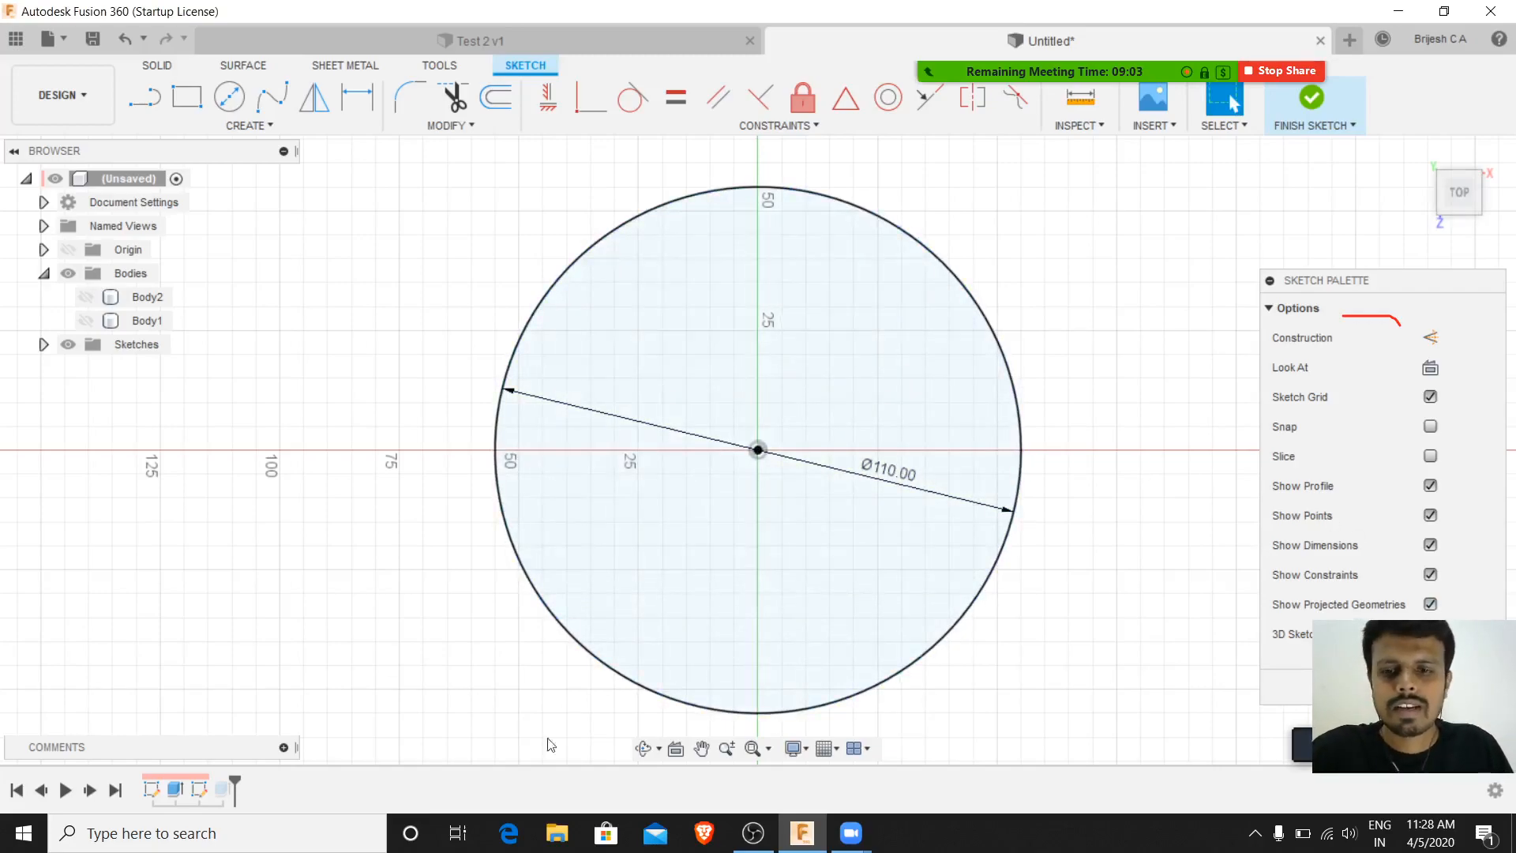
left_click(1312, 100)
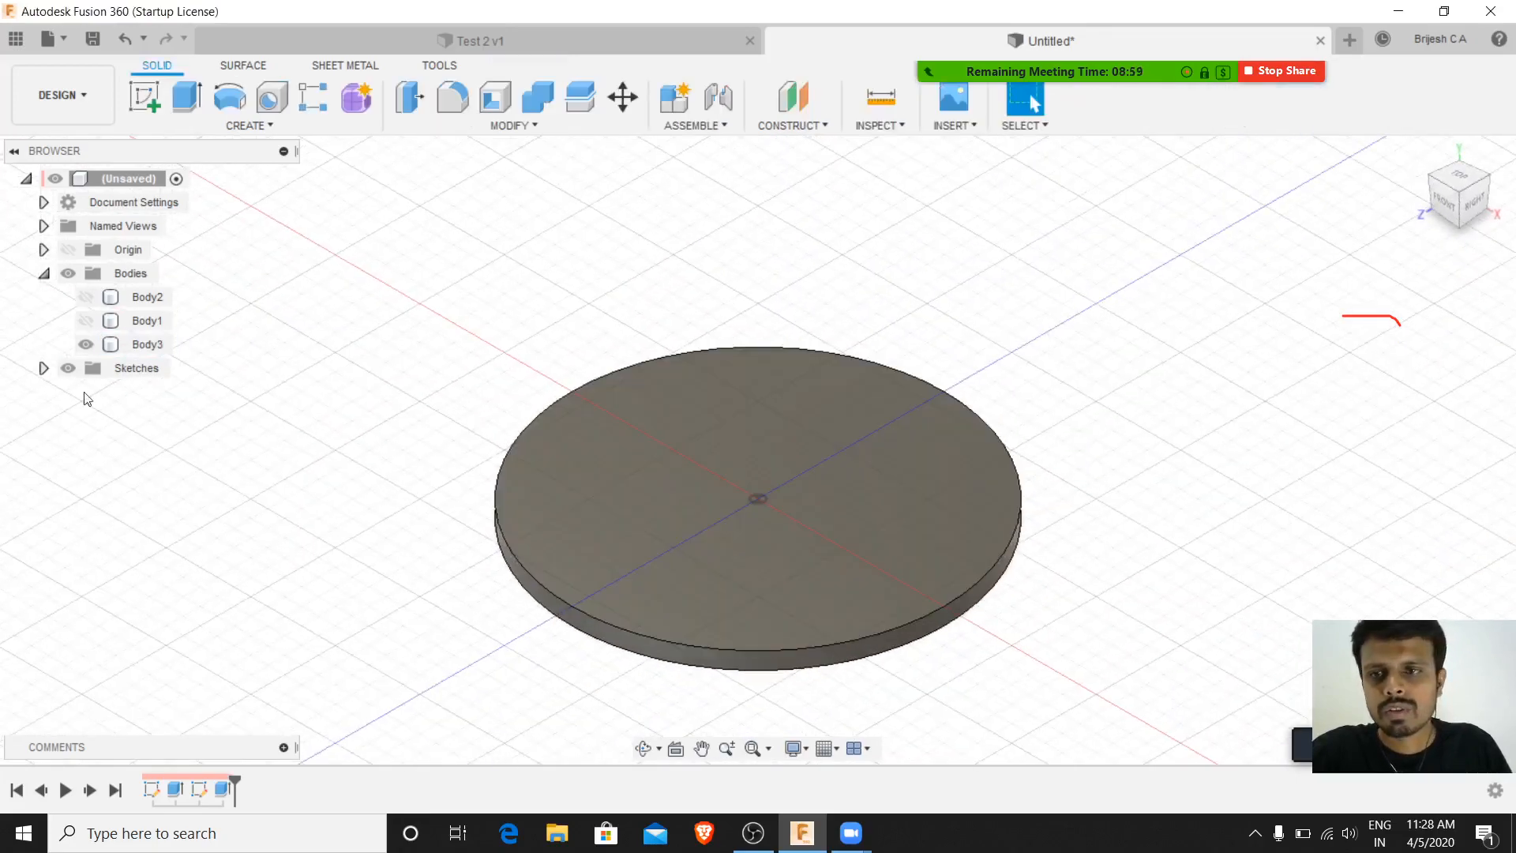
- Show Body1 and Body2 again and measure the outer ring's inner top edge
left_click(85, 320)
left_click(86, 297)
middle_click_drag(1209, 568, 1100, 660, "shift")
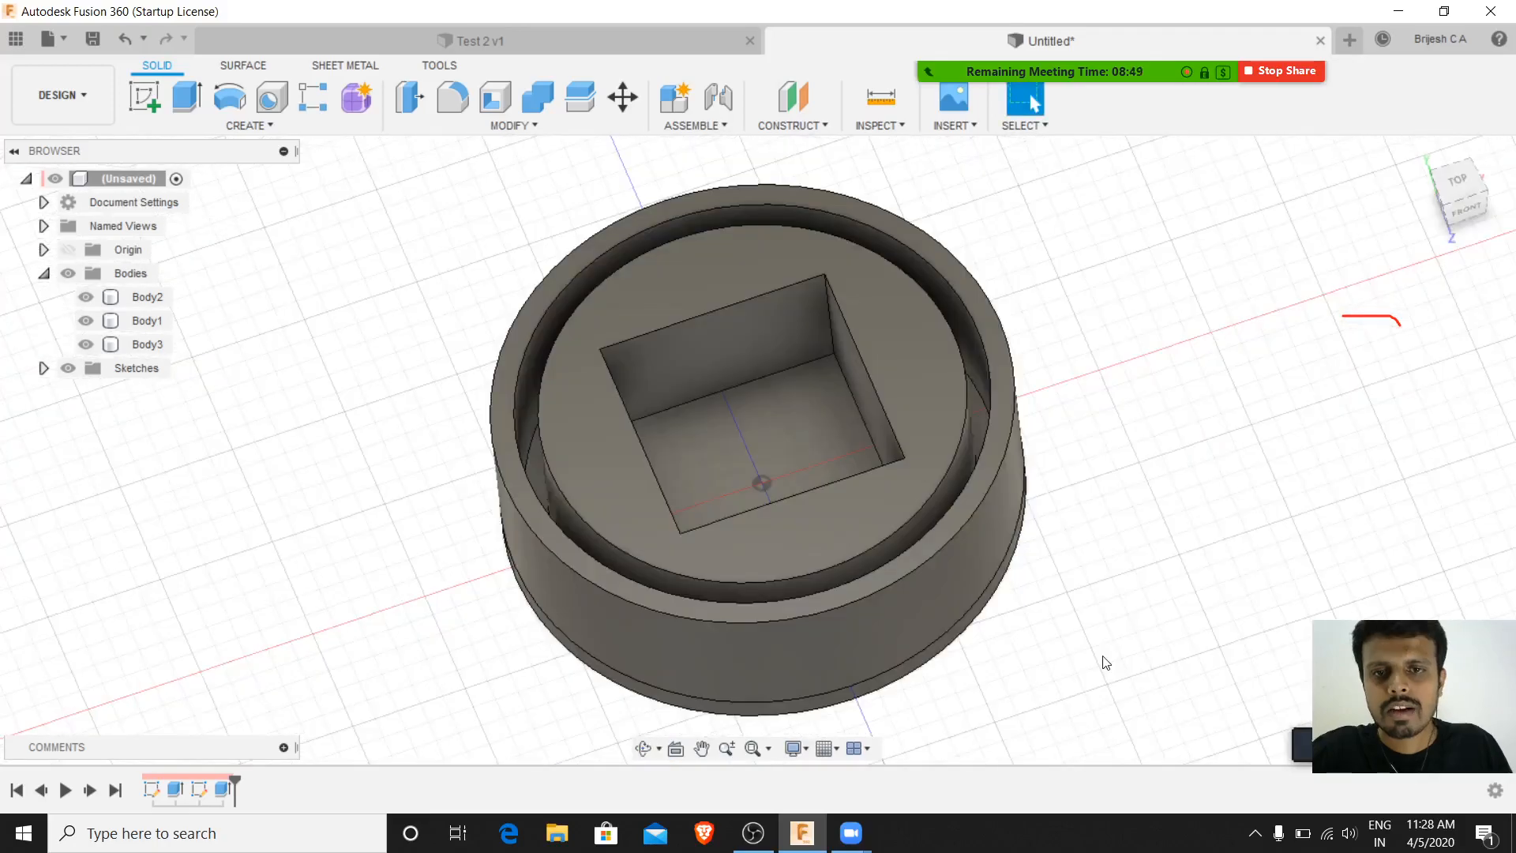
left_click(538, 504)
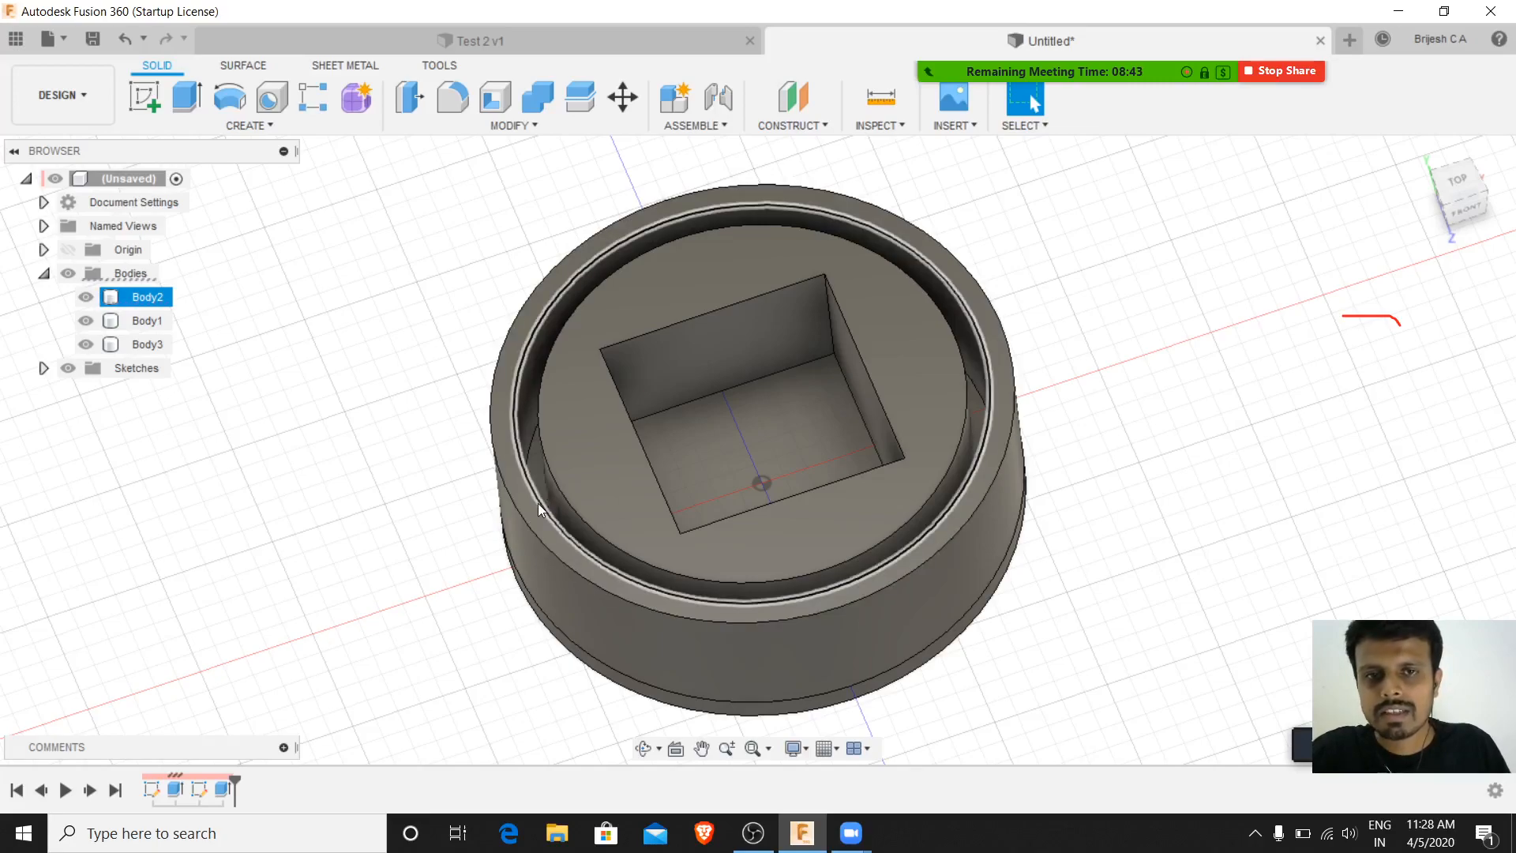
left_click(883, 94)
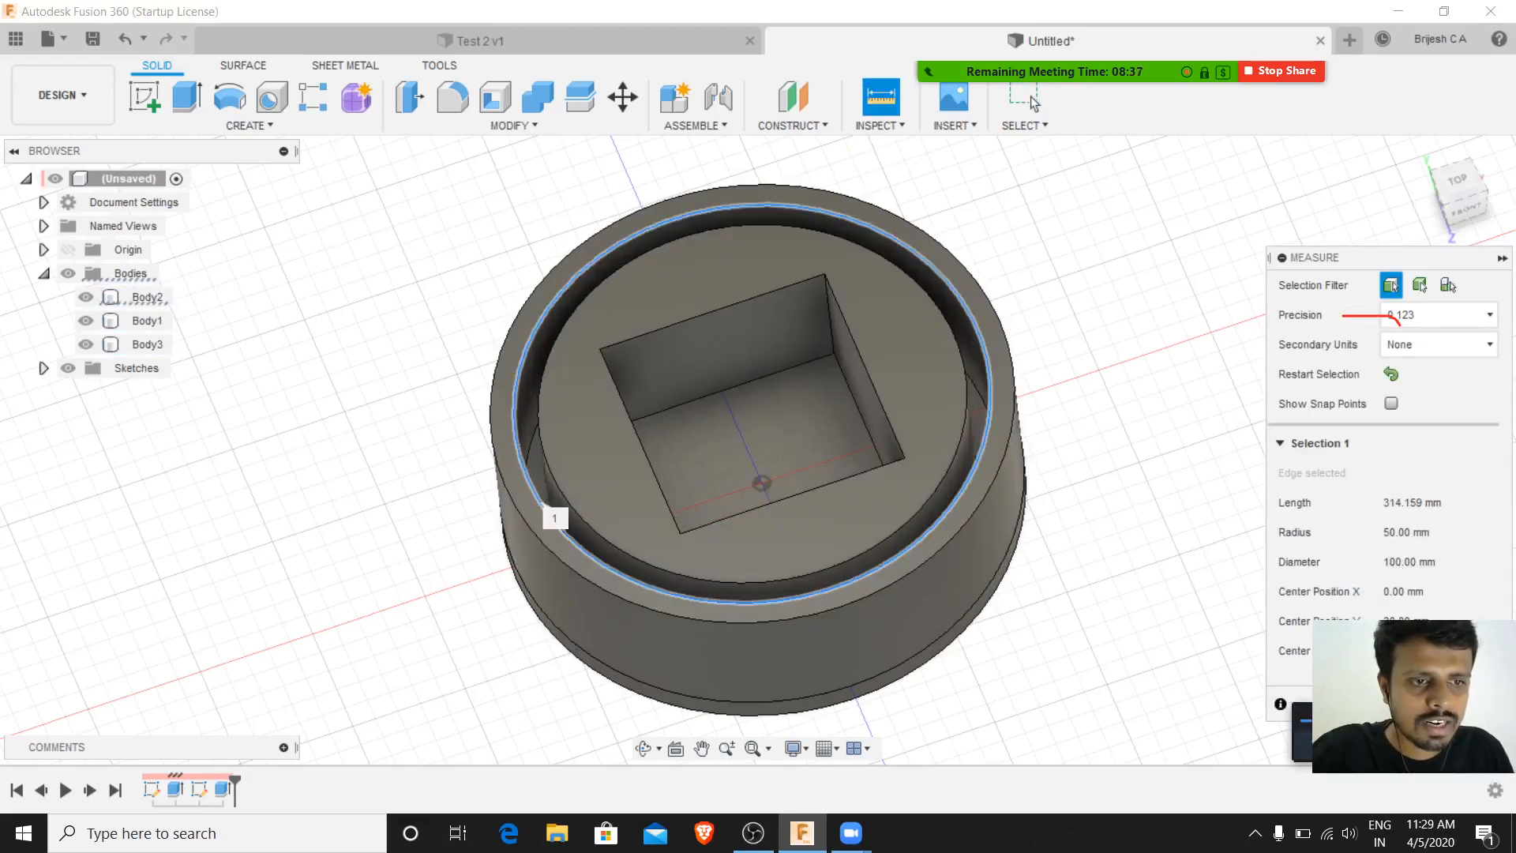
left_click(1472, 704)
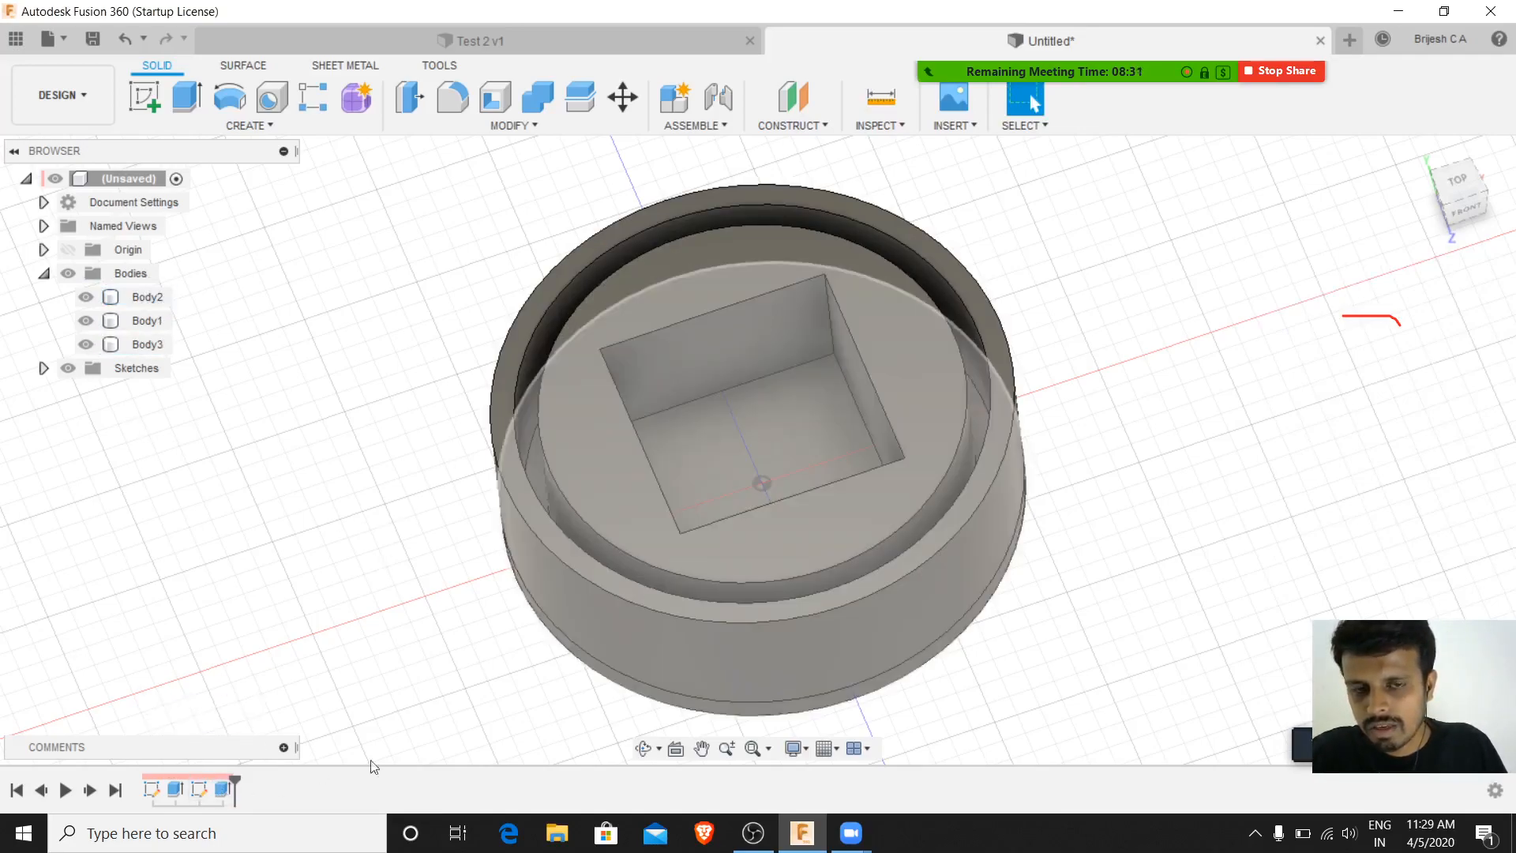
- Hide Body1 and Body2 and create a new sketch on the base disc's top face
left_click(85, 297)
left_click(86, 320)
left_click(651, 594)
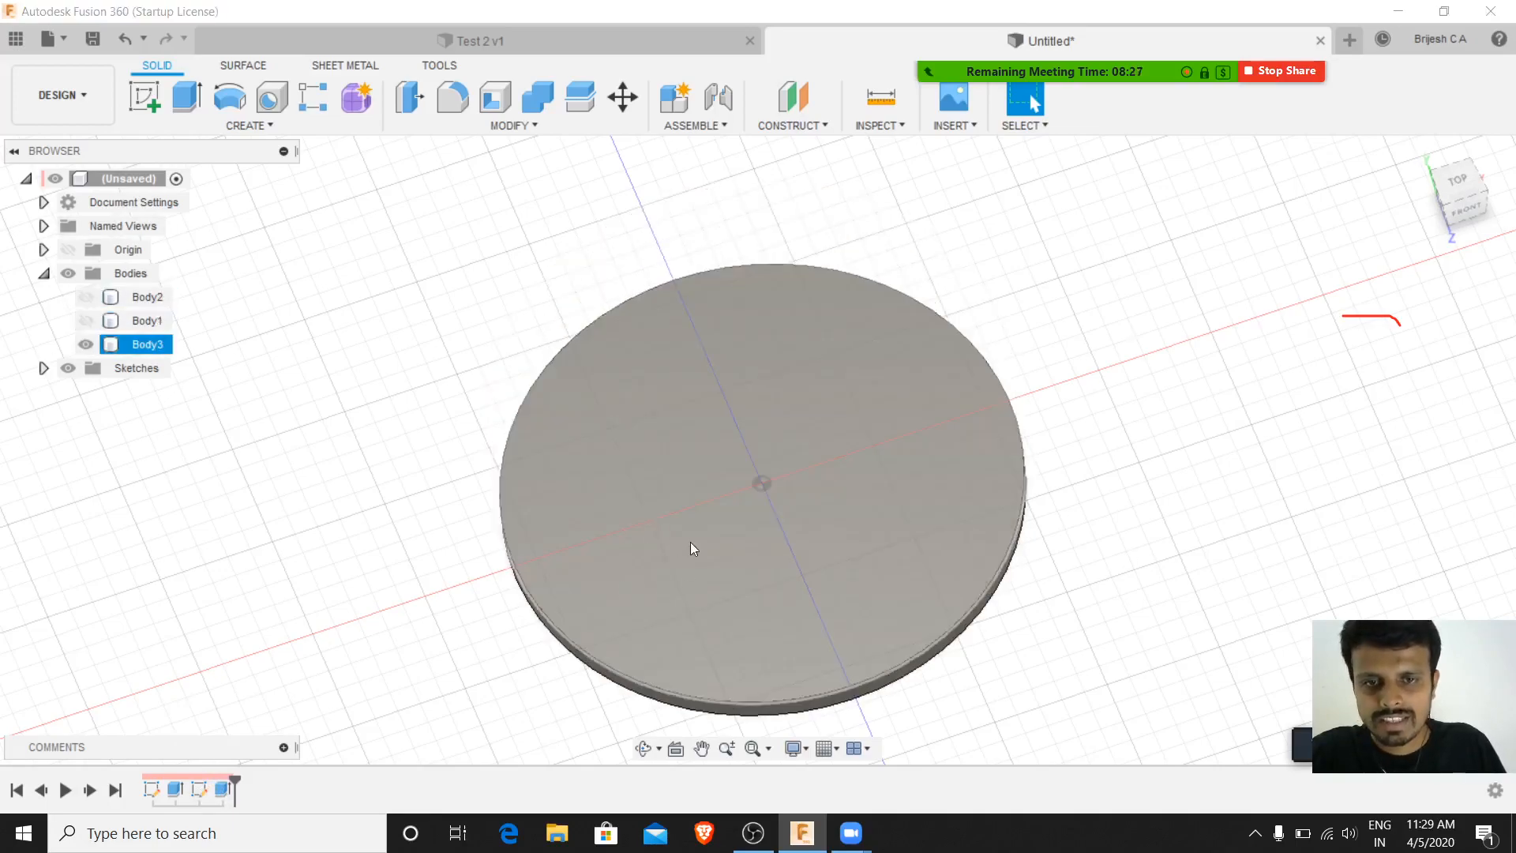
left_click(286, 436)
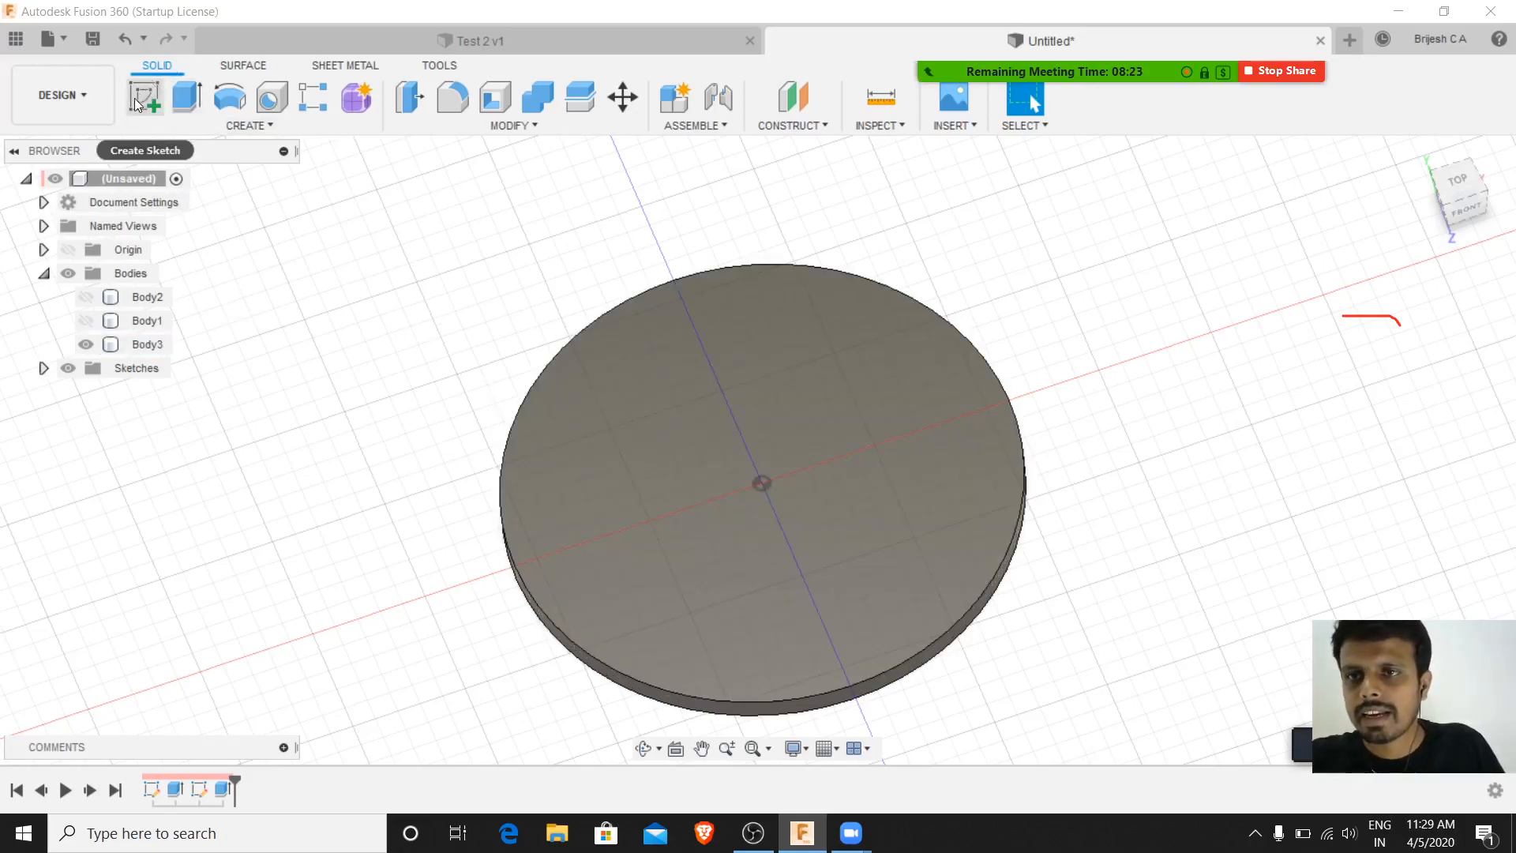
left_click(719, 512)
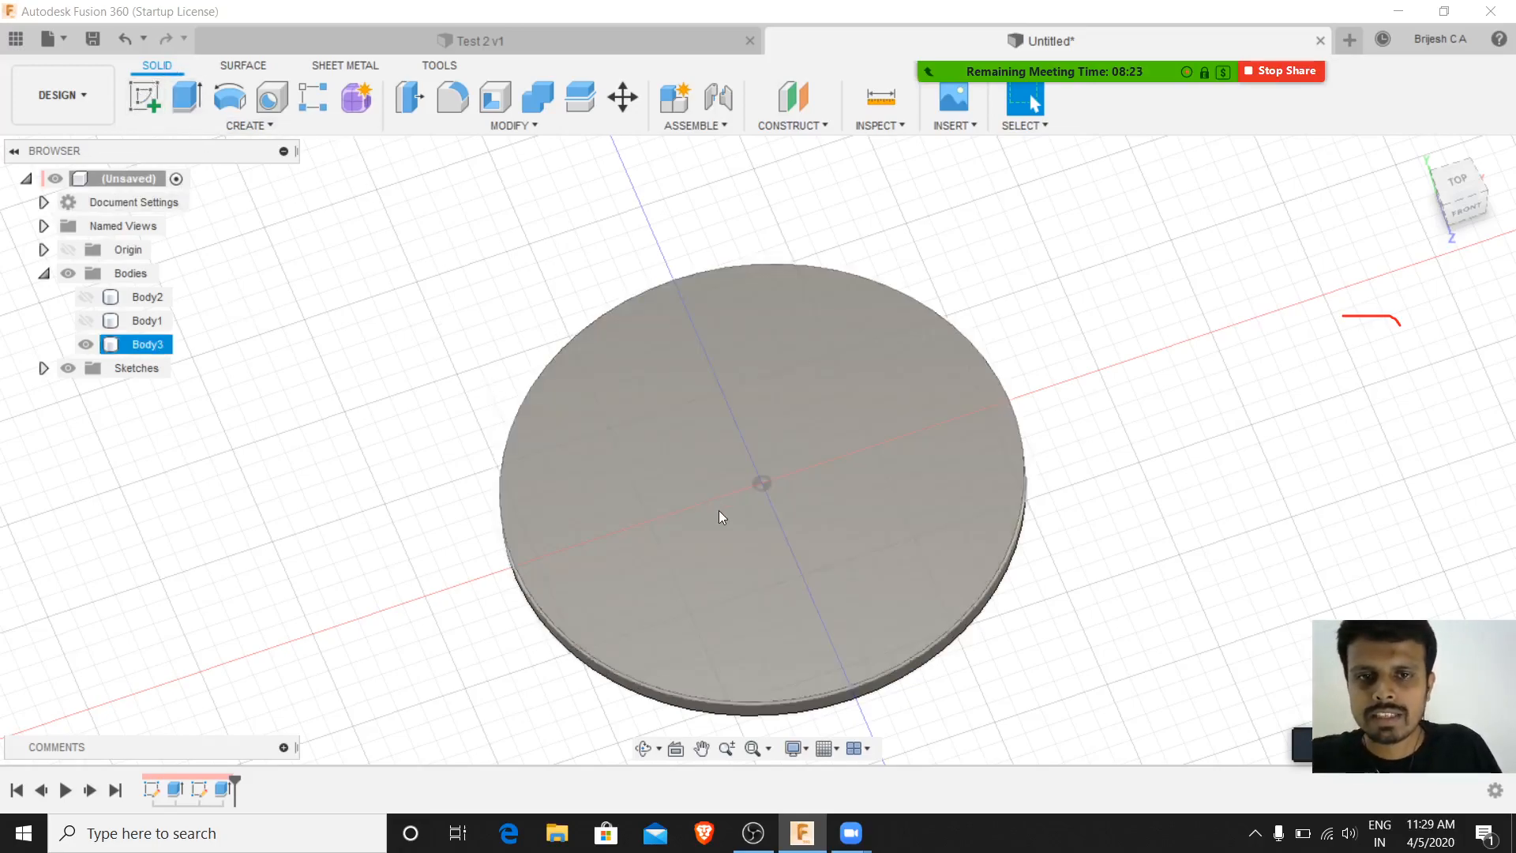
right_click(726, 452)
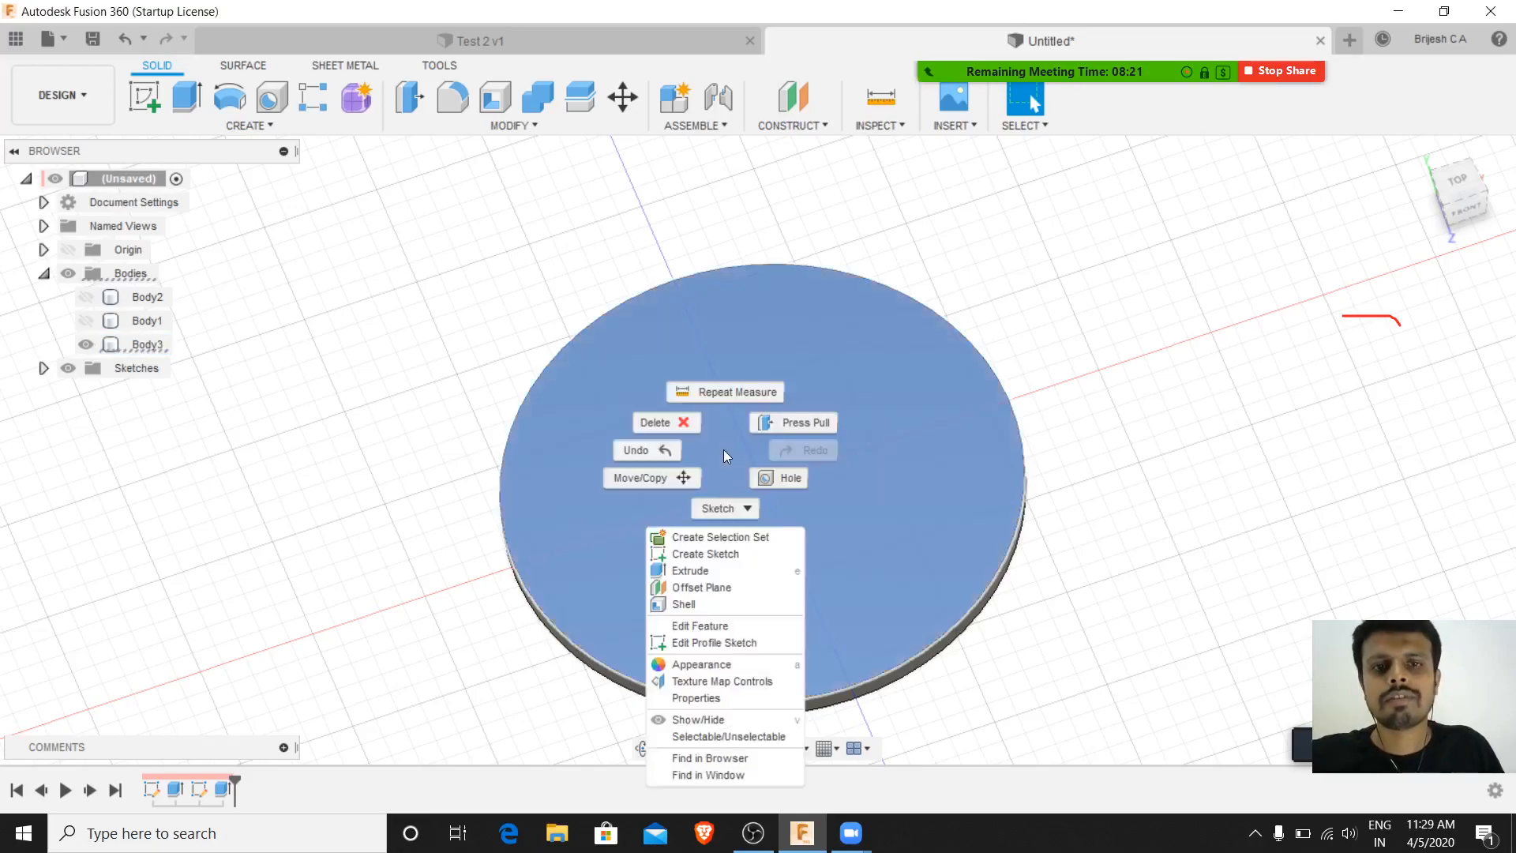
left_click(700, 553)
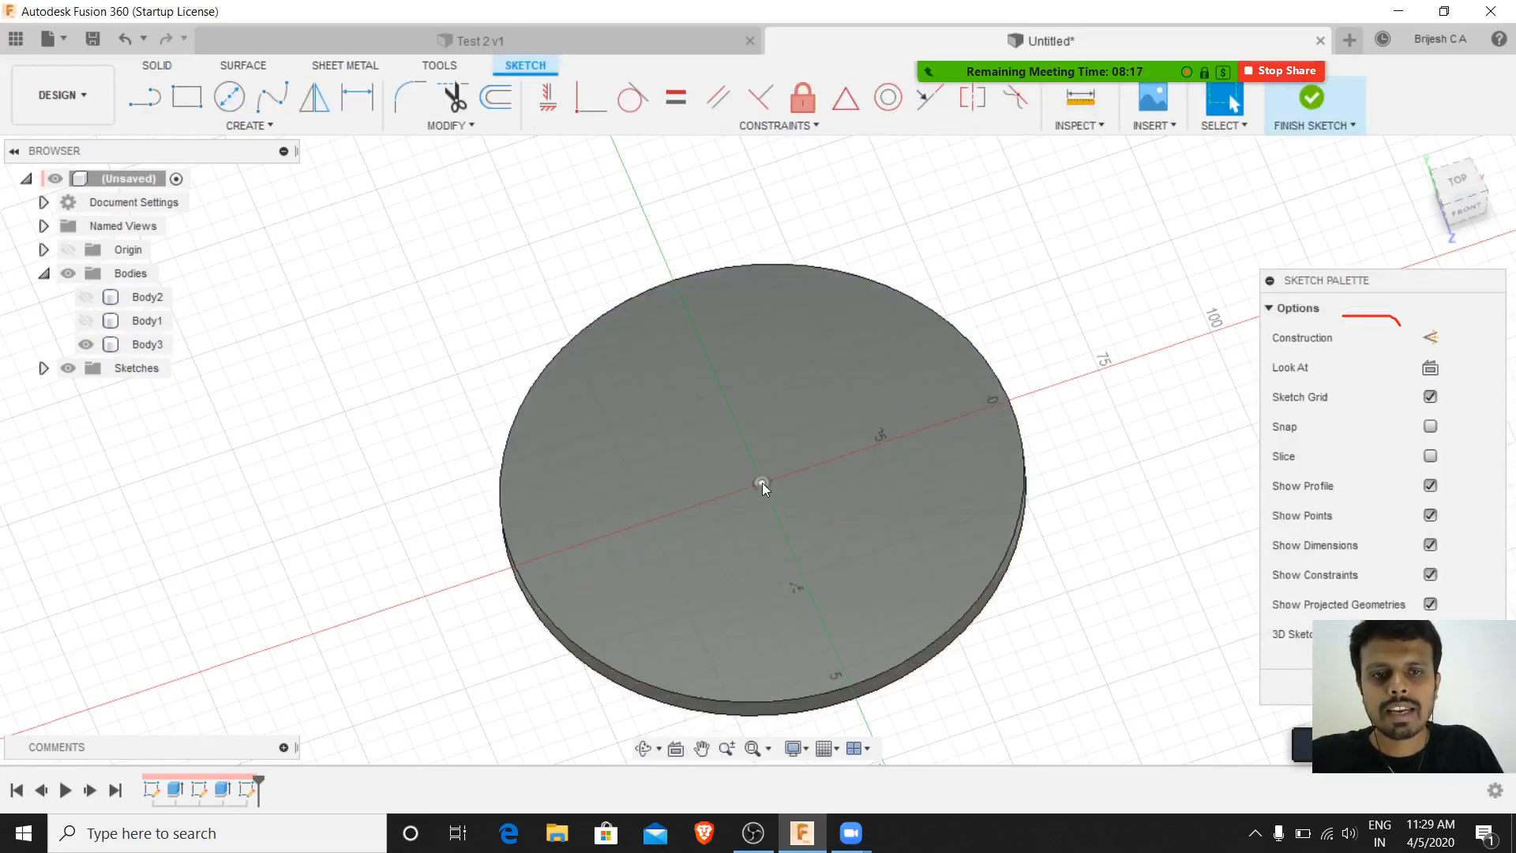
left_click(228, 101)
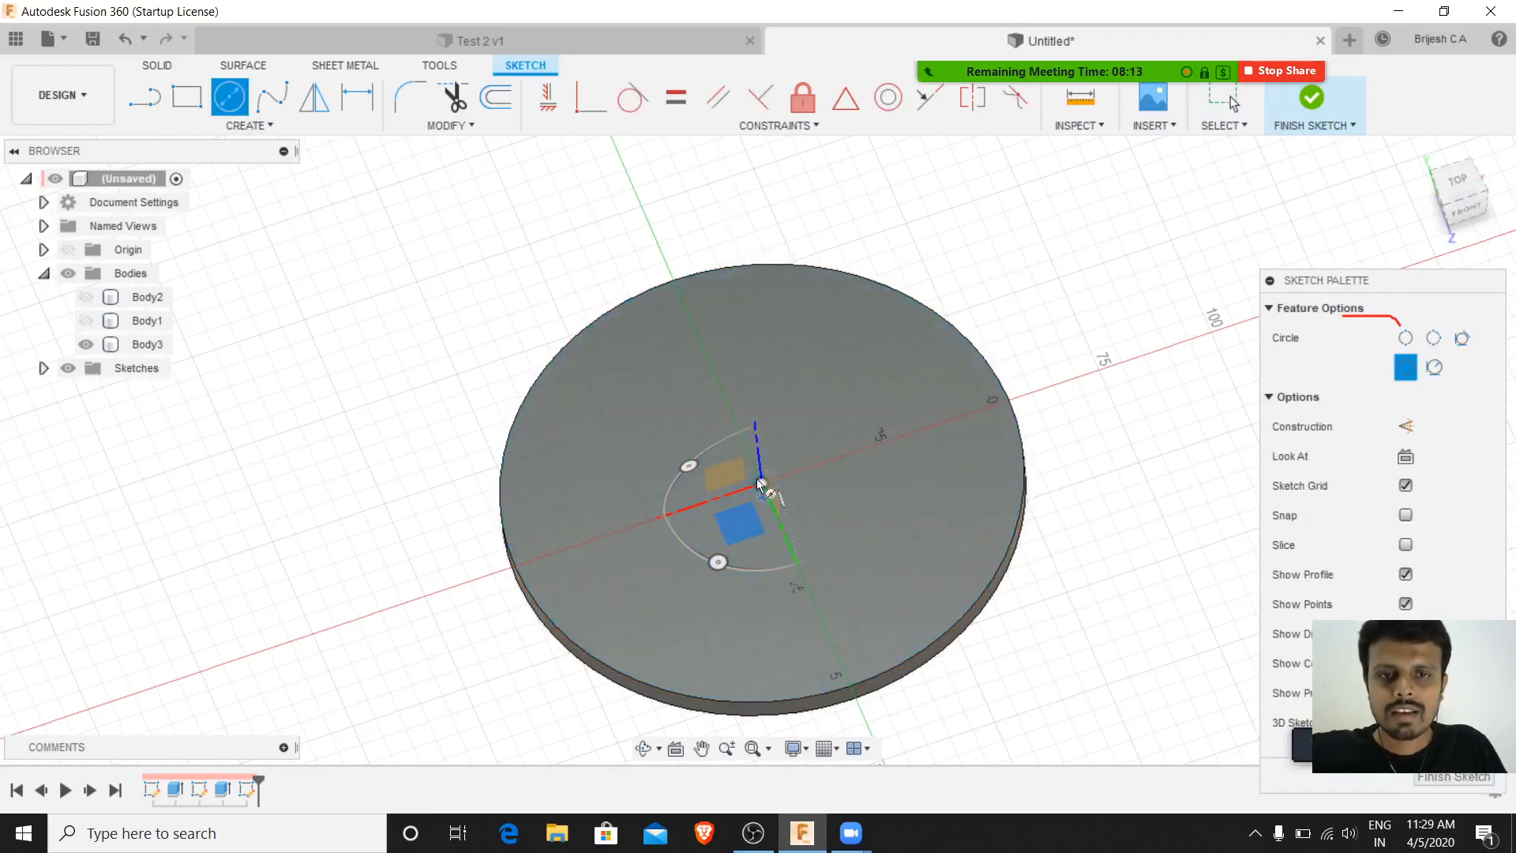
left_click(763, 483)
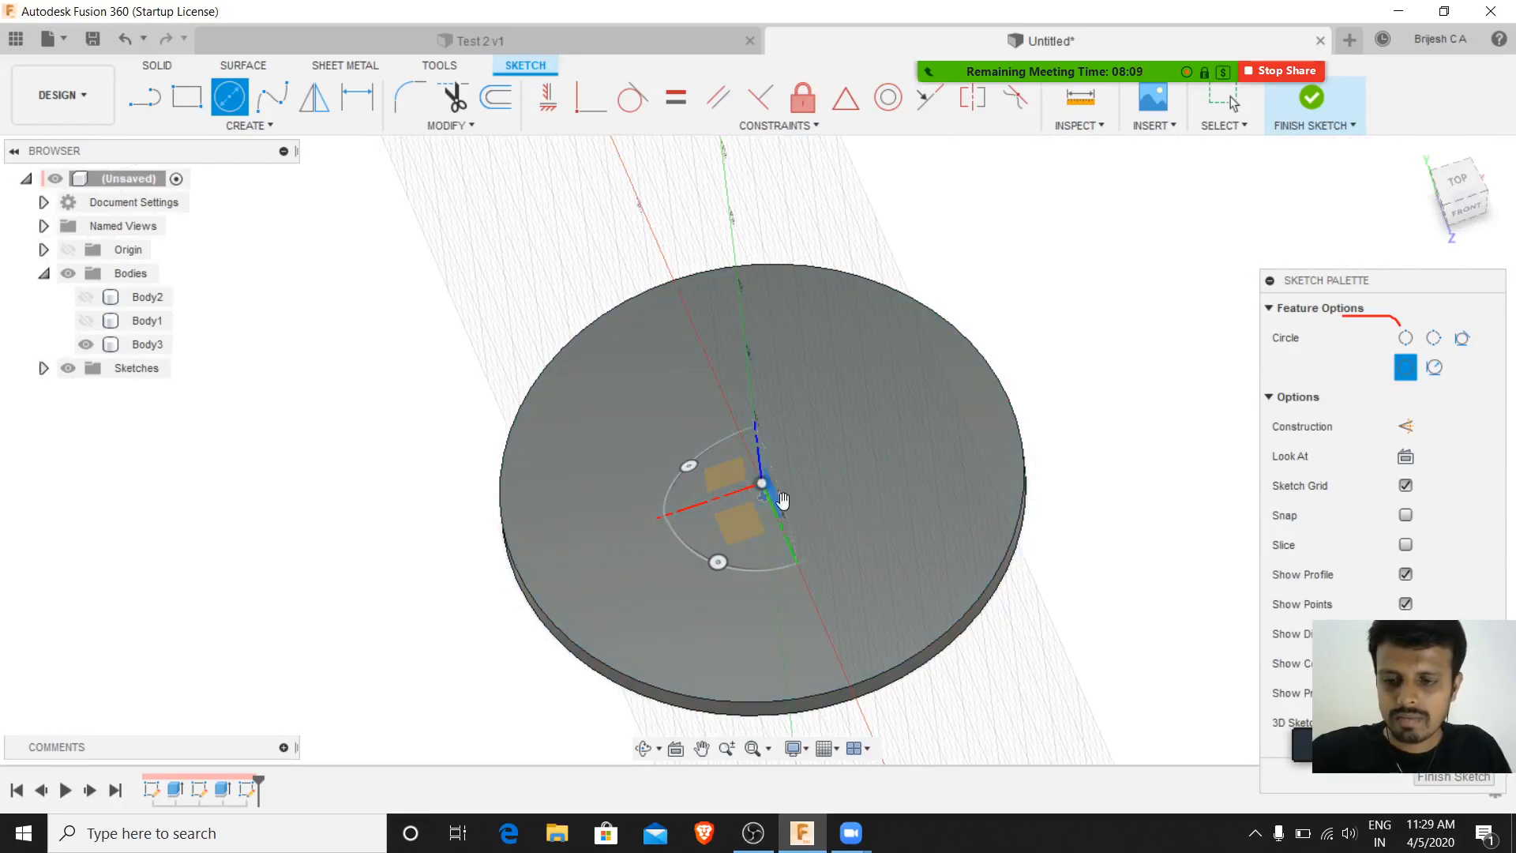
key("Escape")
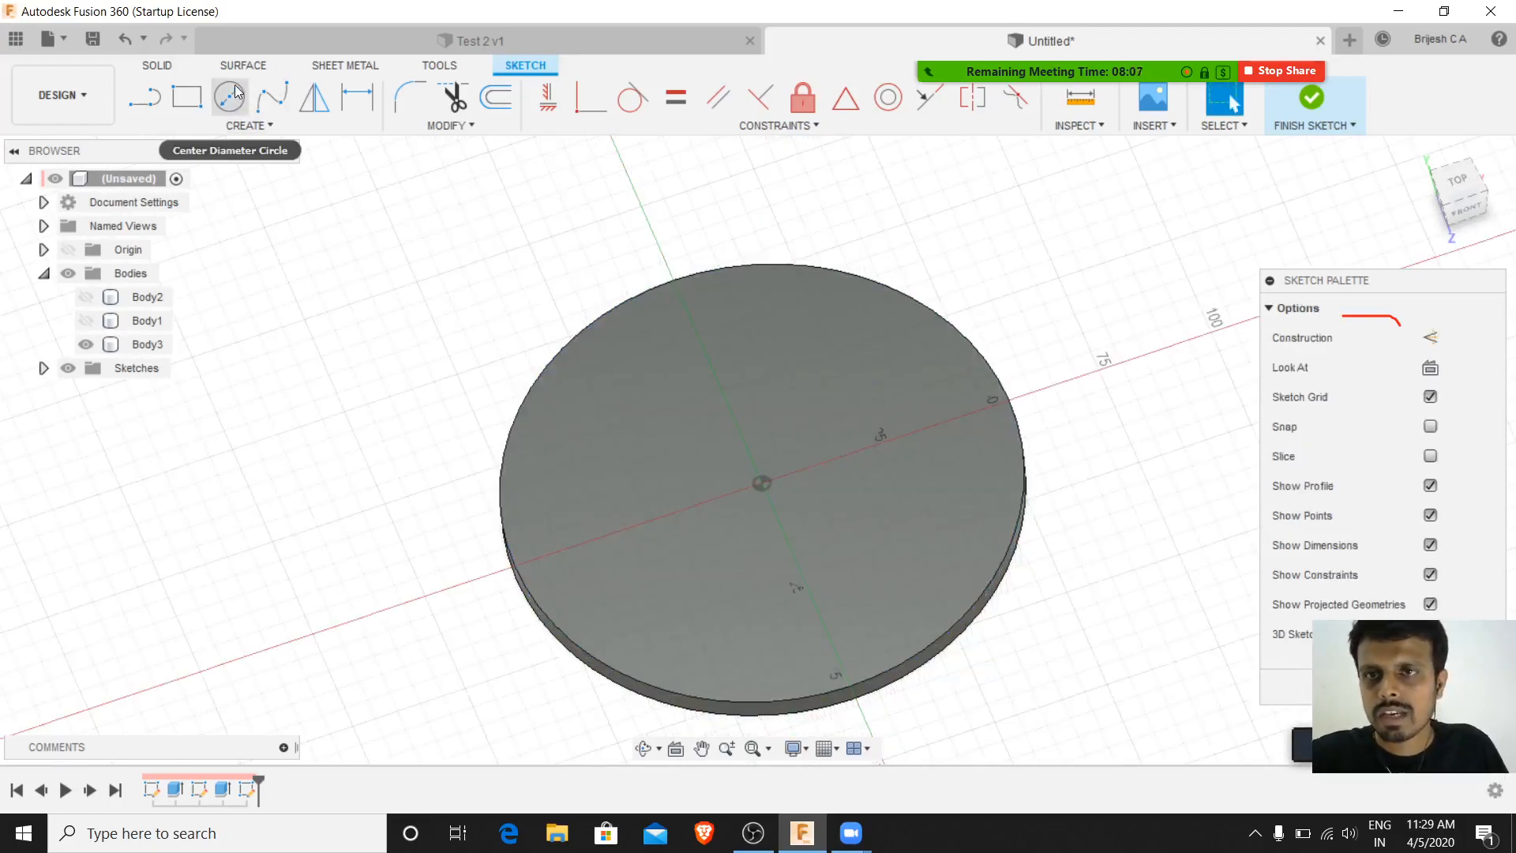
left_click(231, 97)
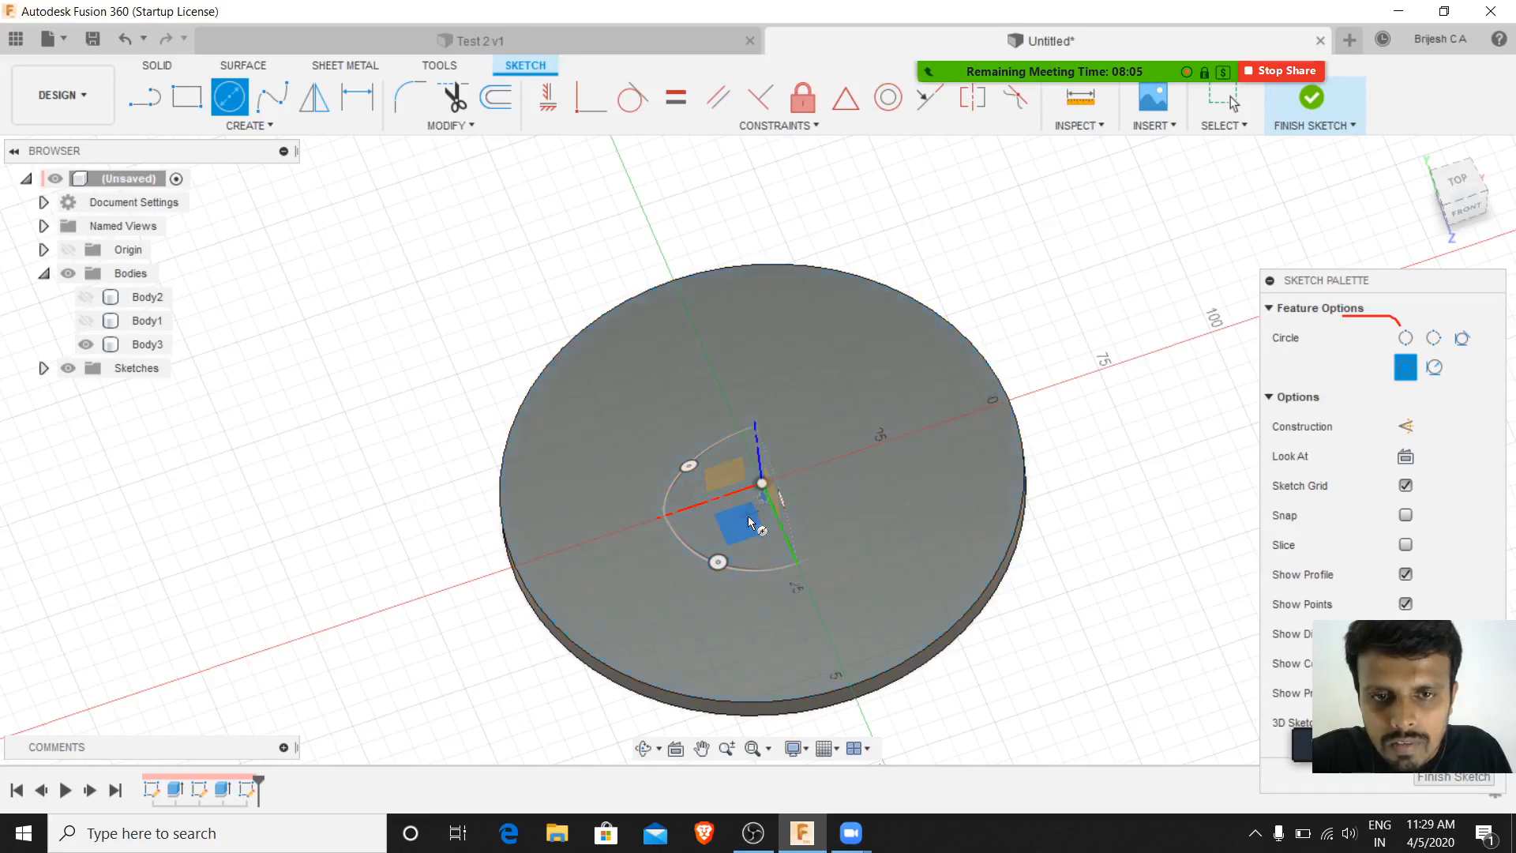
scroll(760, 488, "up", 2)
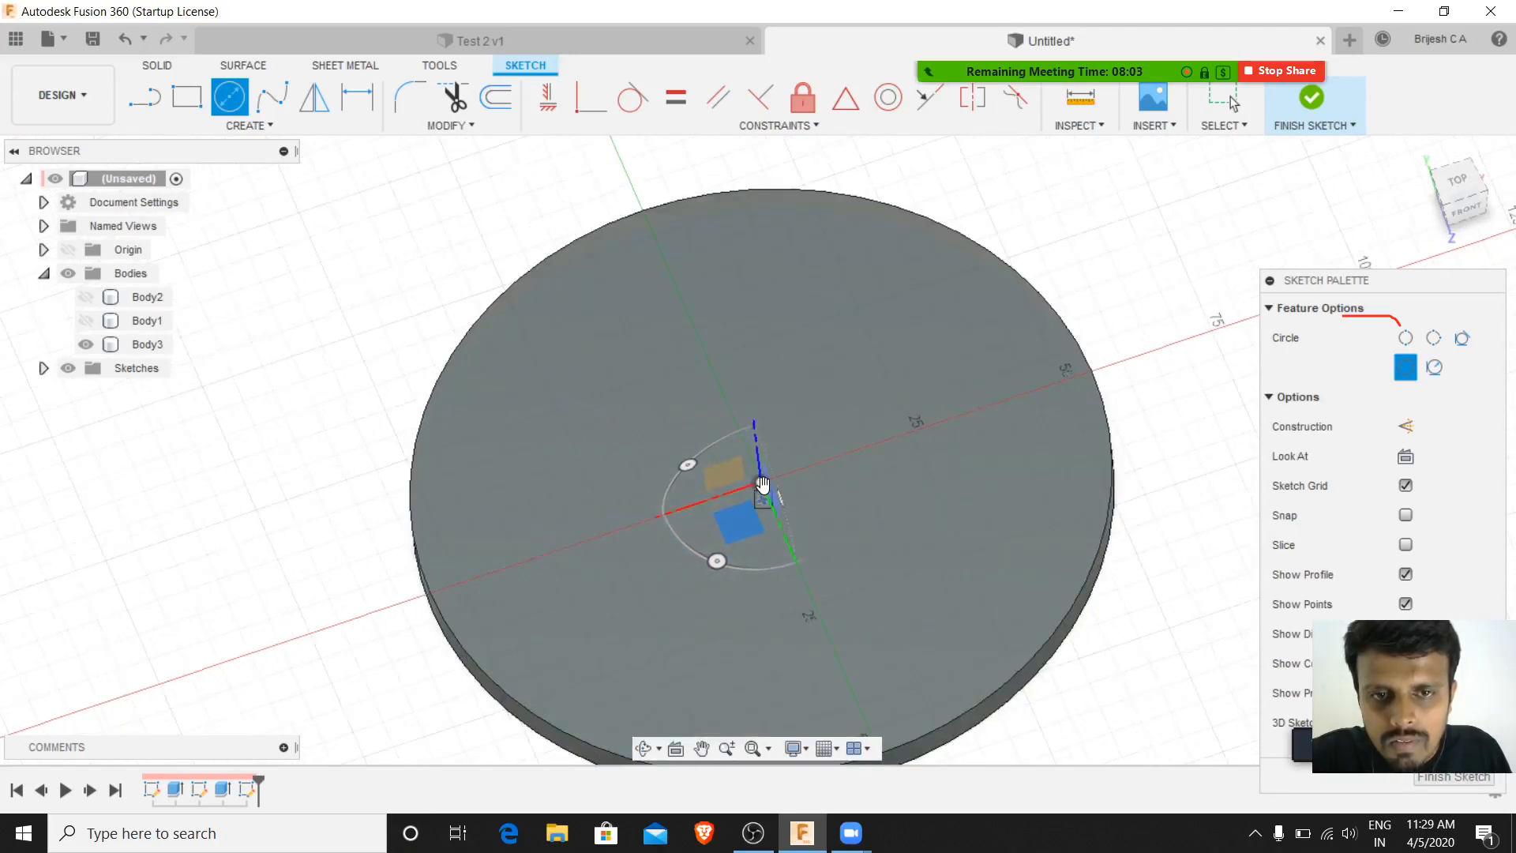
scroll(762, 484, "up", 2)
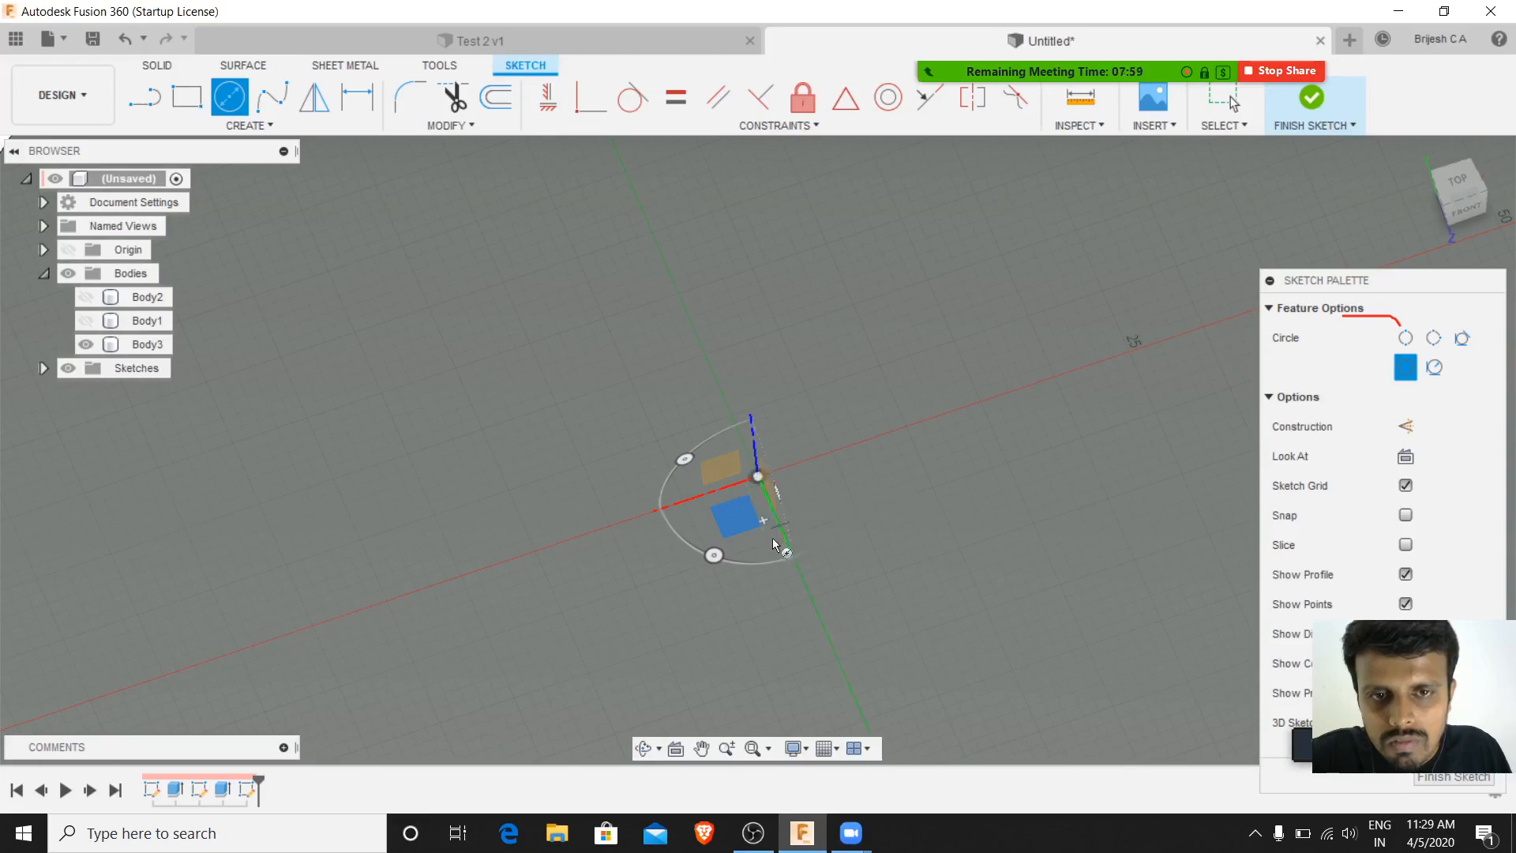
key("Escape")
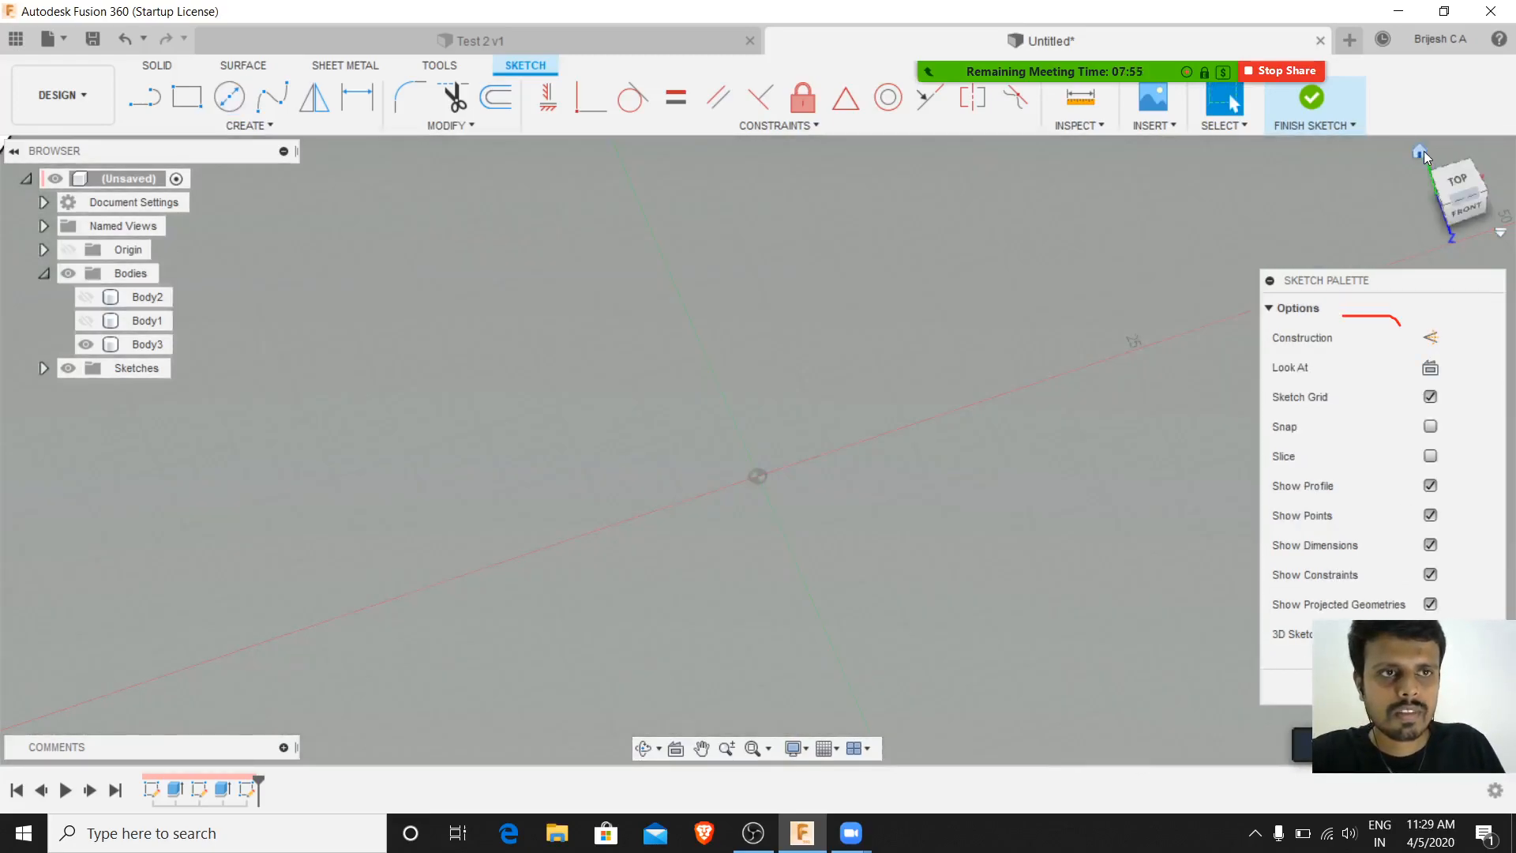
- Draw a 100 mm diameter circle centred on the origin on the base disc's top face
left_click(1424, 150)
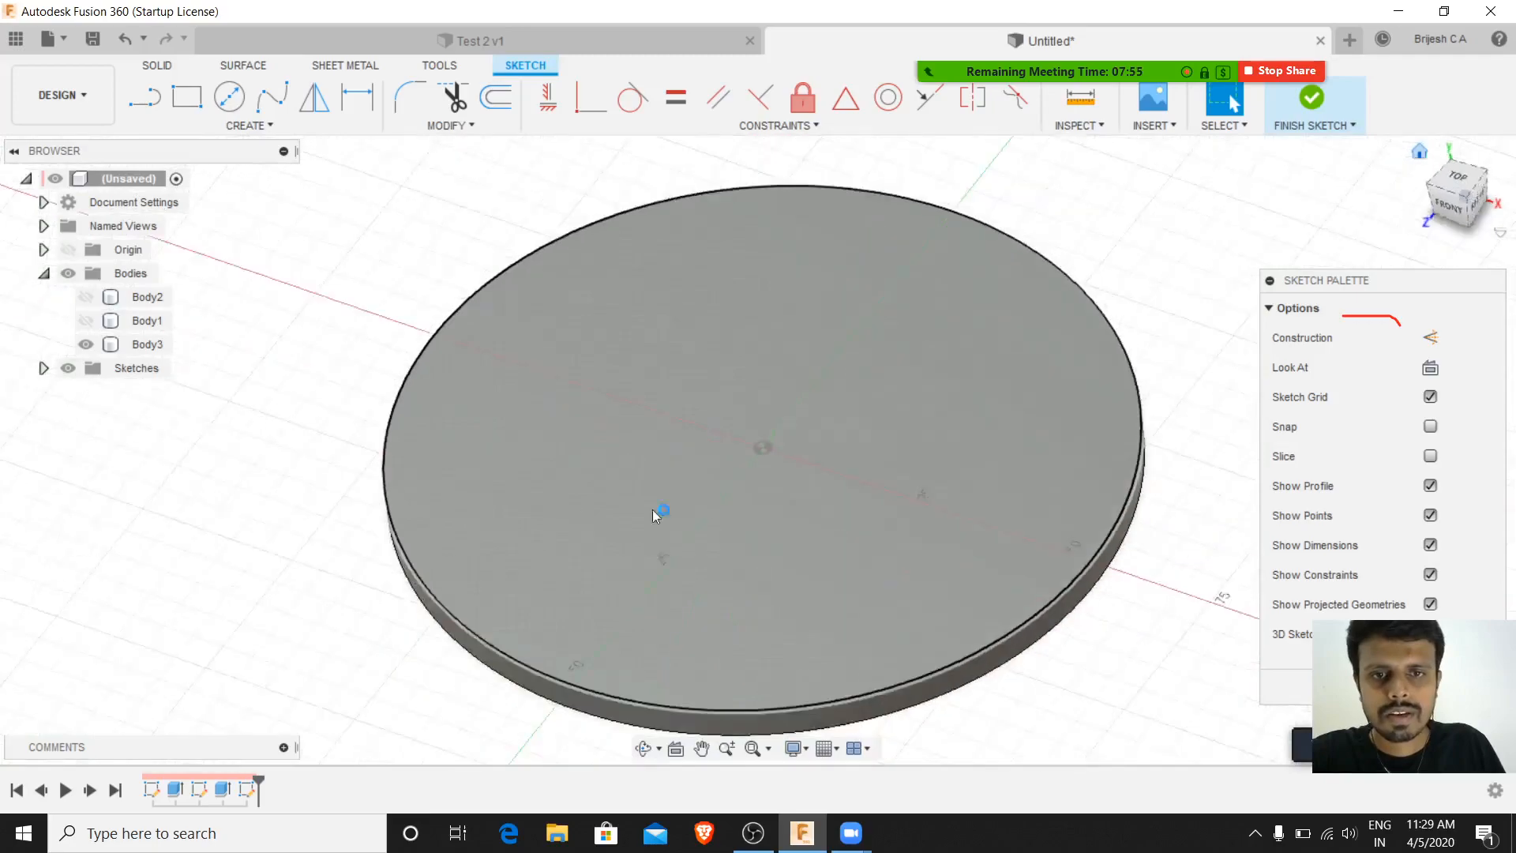
left_click(1461, 176)
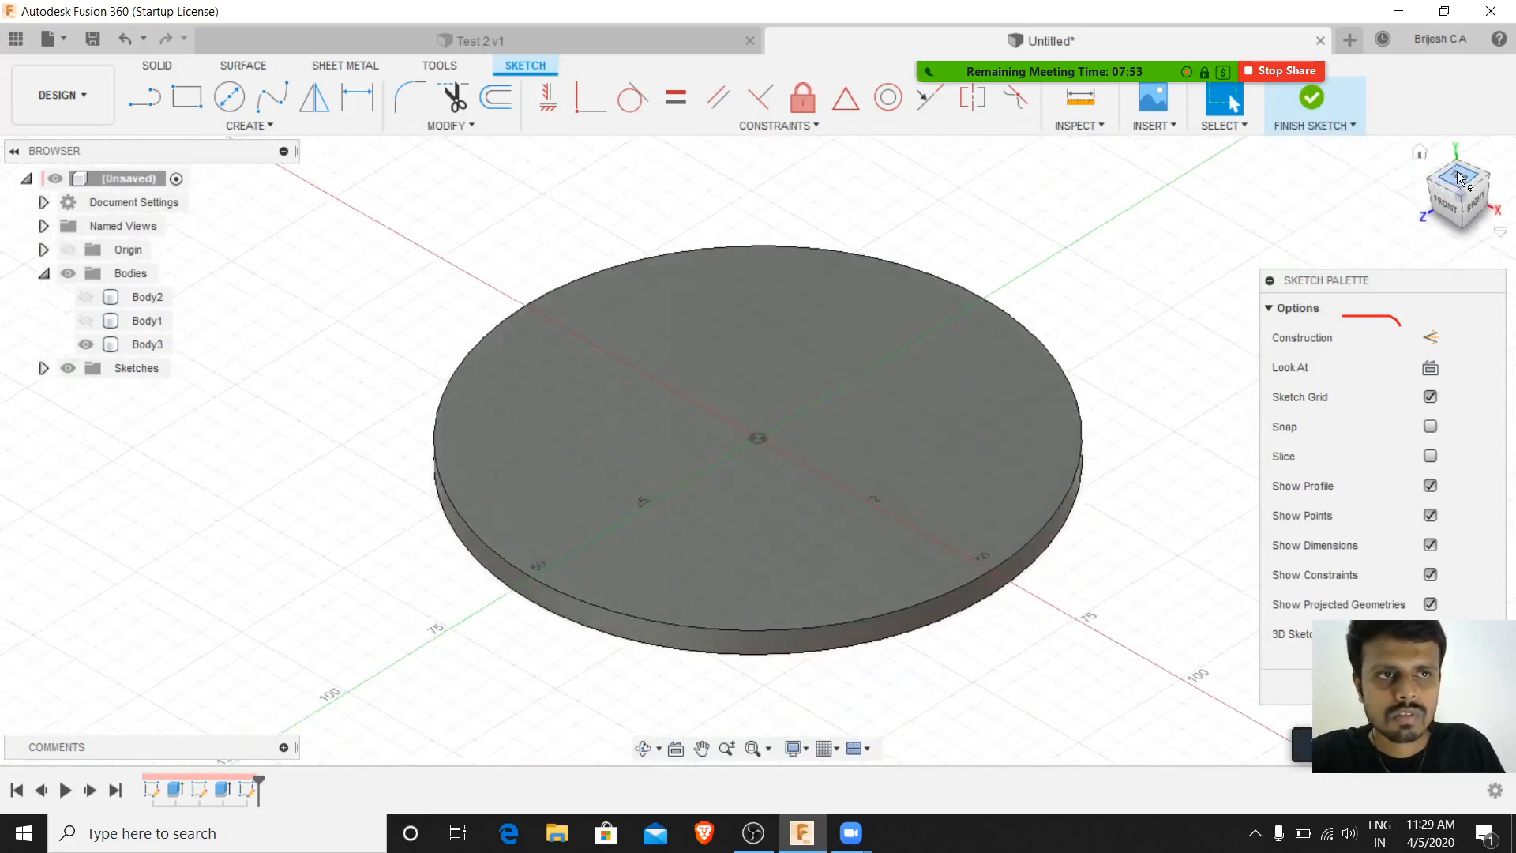
key("c")
left_click(756, 450)
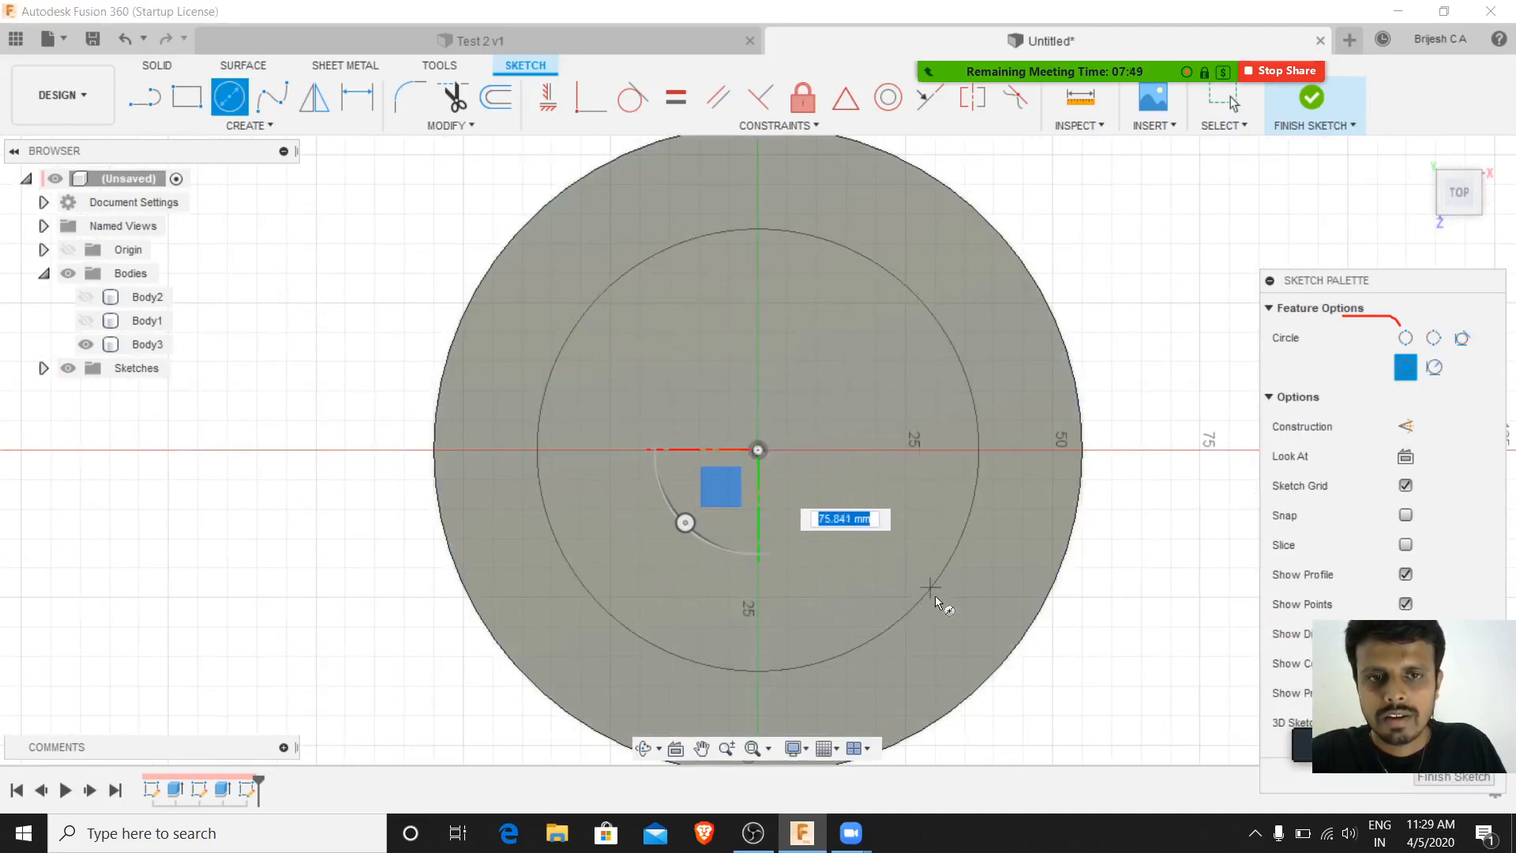
type("100")
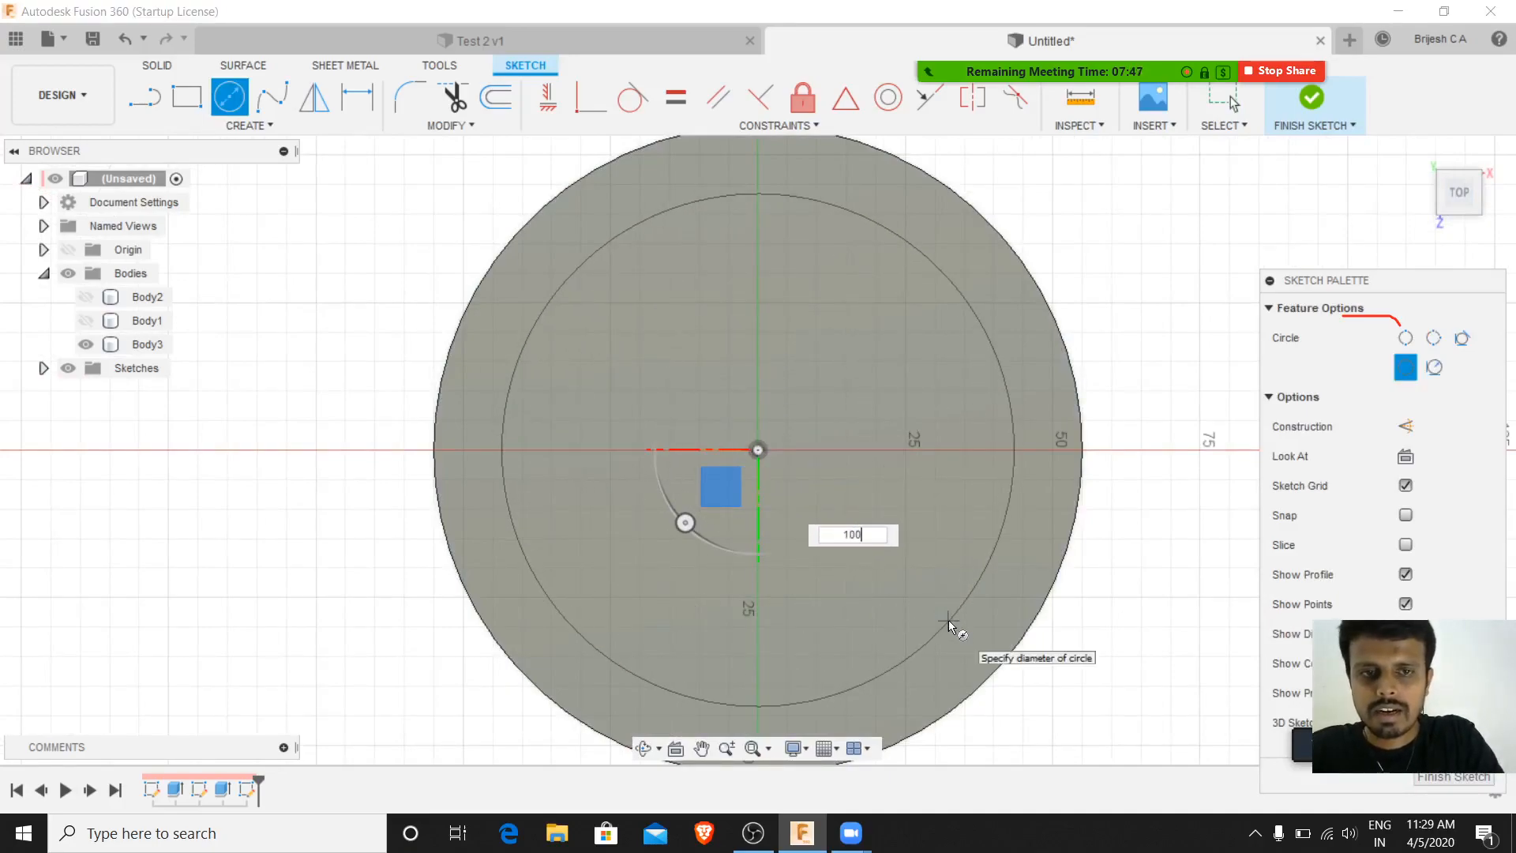
key("Return")
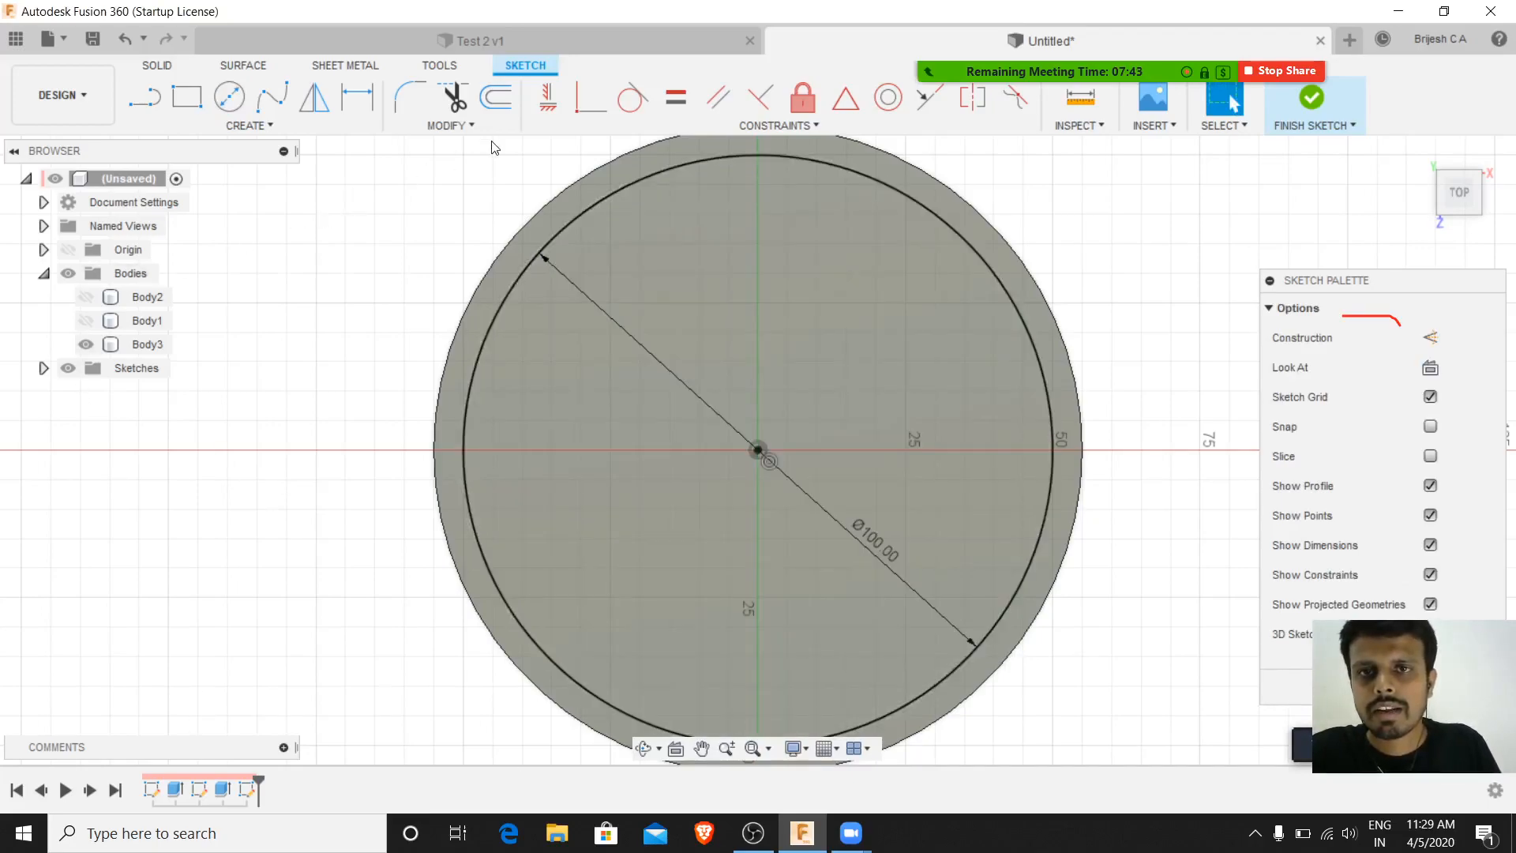
- Offset the 100 mm circle by 5 mm
left_click(493, 101)
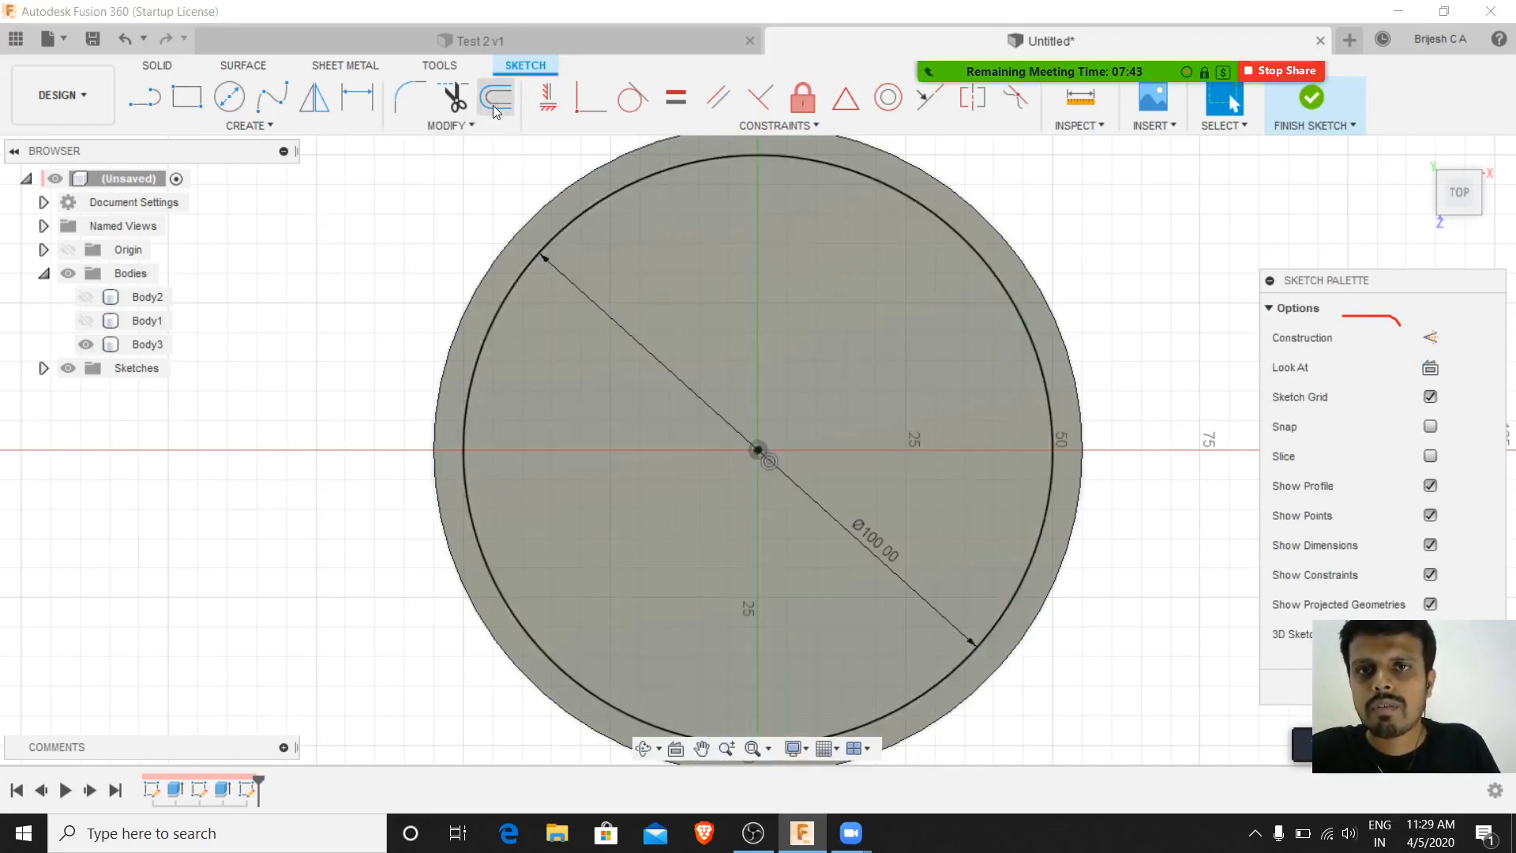
left_click(465, 430)
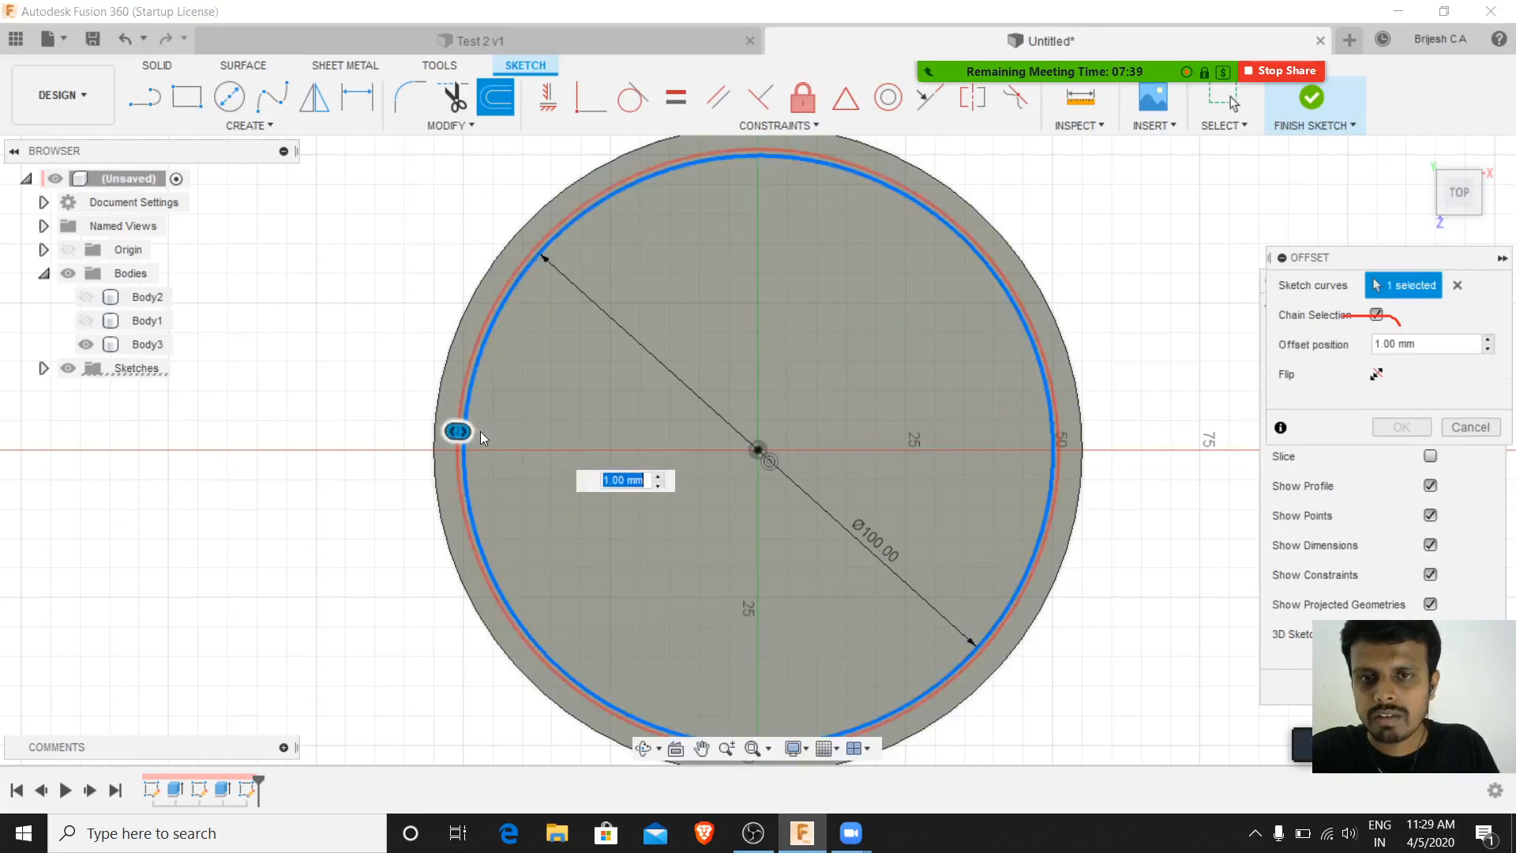
left_click_drag(467, 426, 493, 433)
type("5")
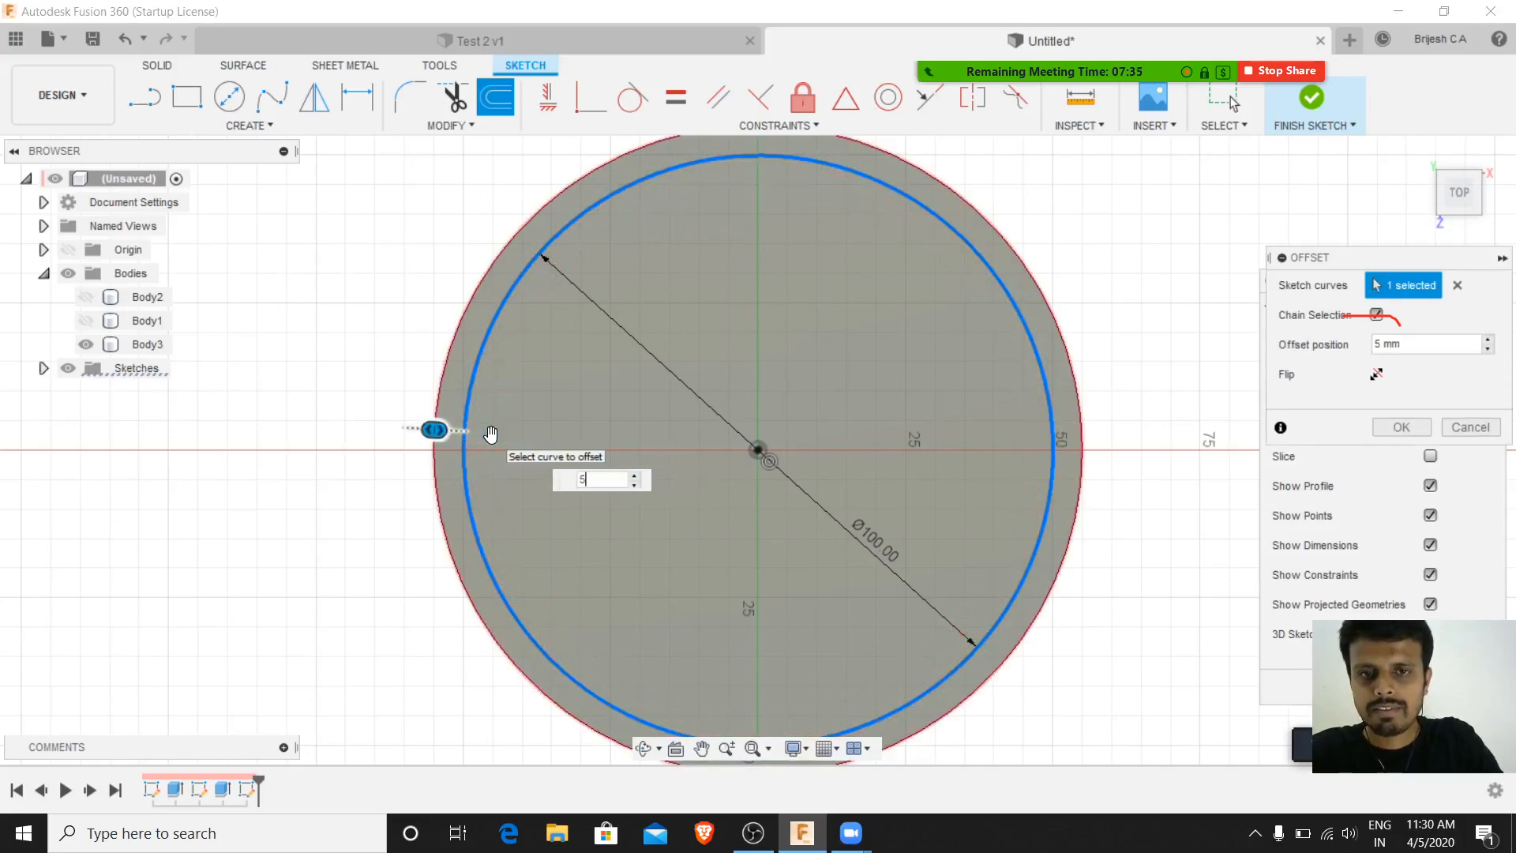
key("Return")
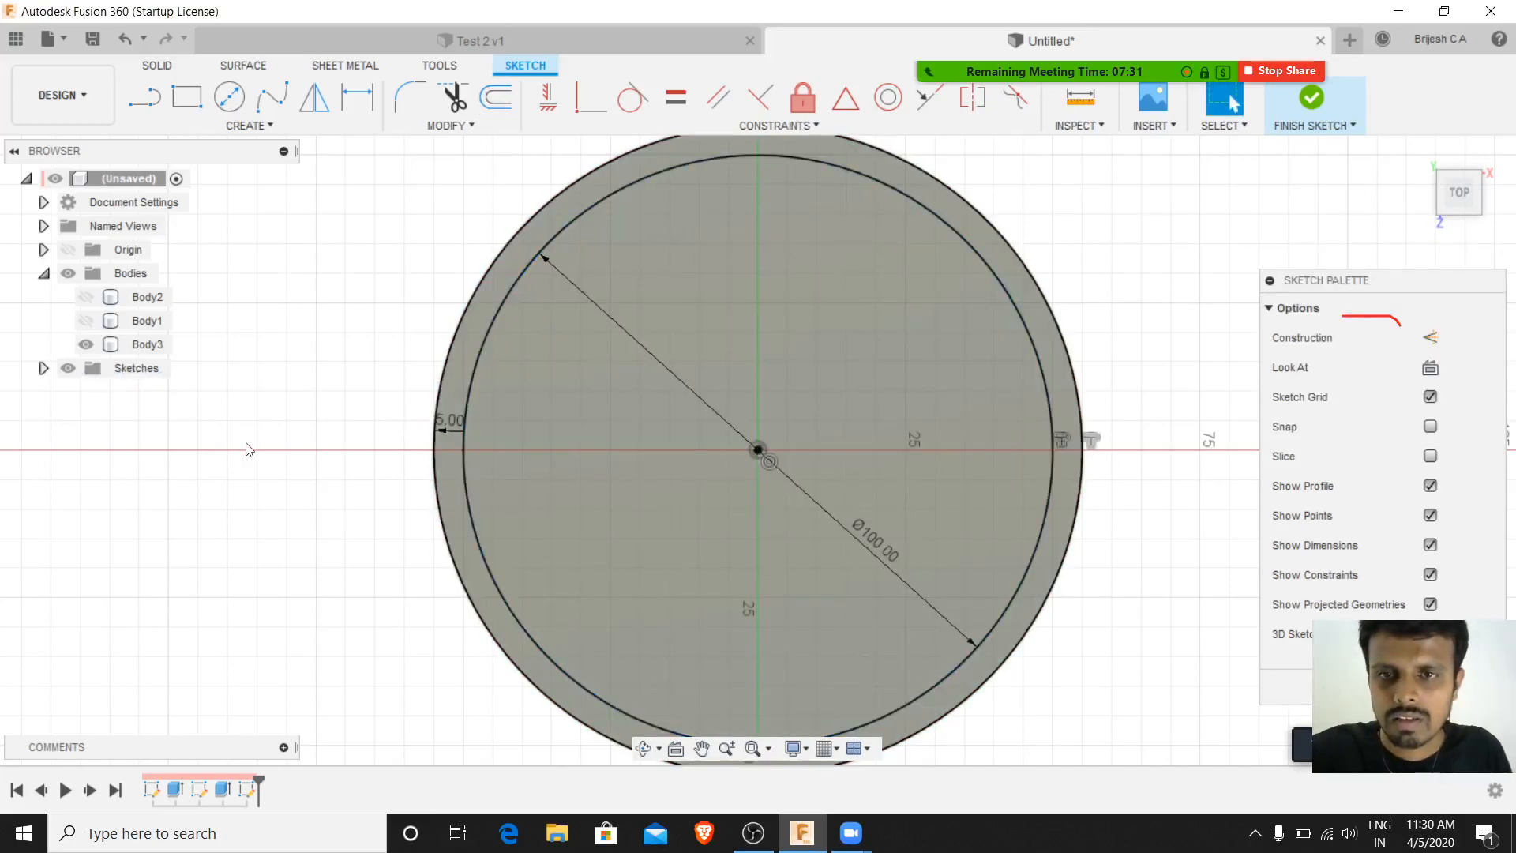
- Set the offset dimension to -5 mm so the second circle lies inside the first, and finish the sketch
left_click(452, 416)
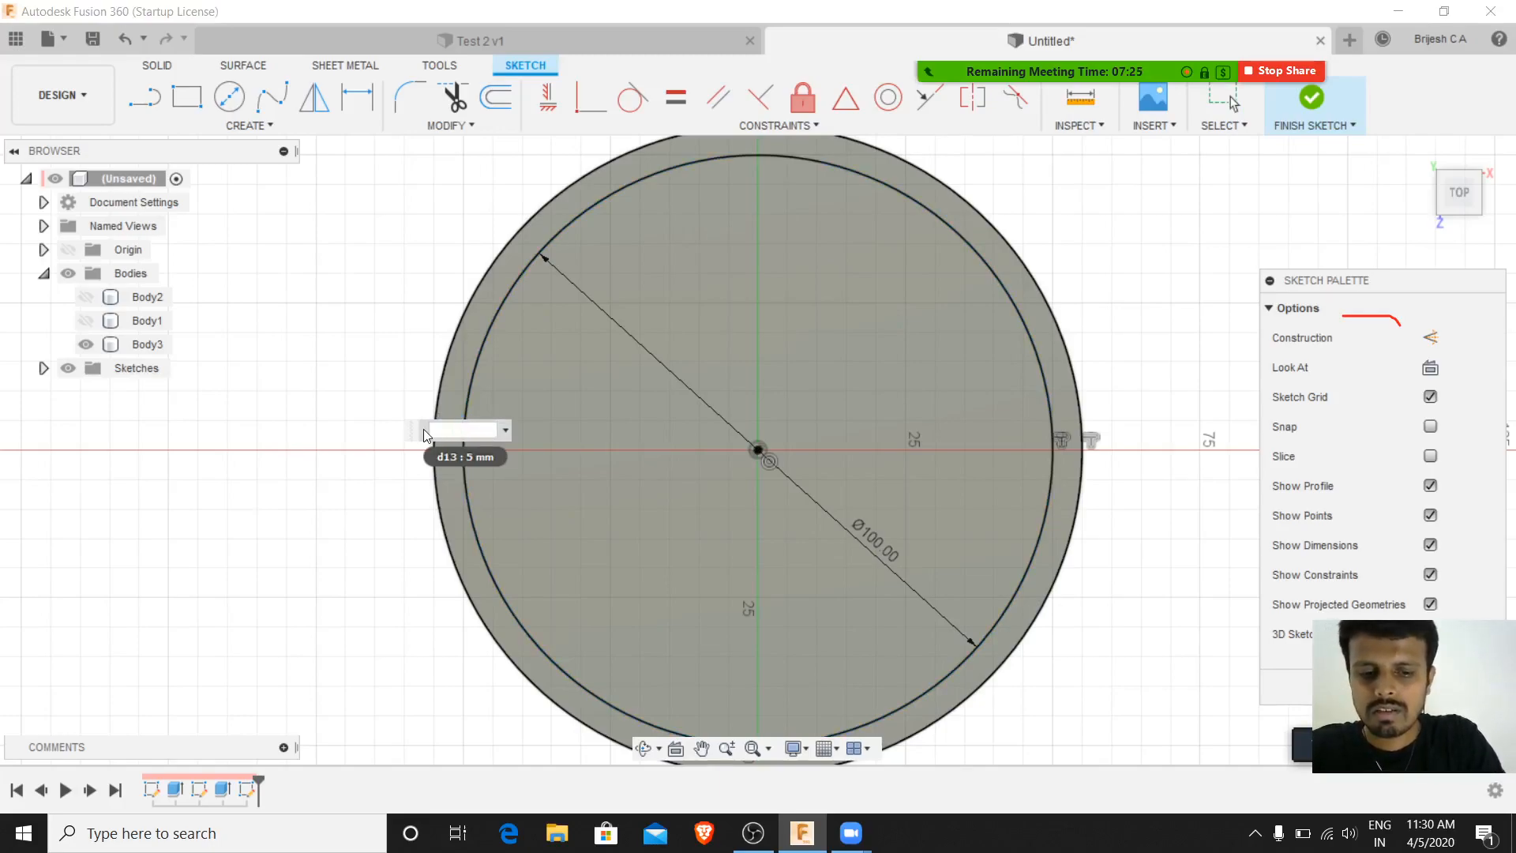
type("-5")
key("Return")
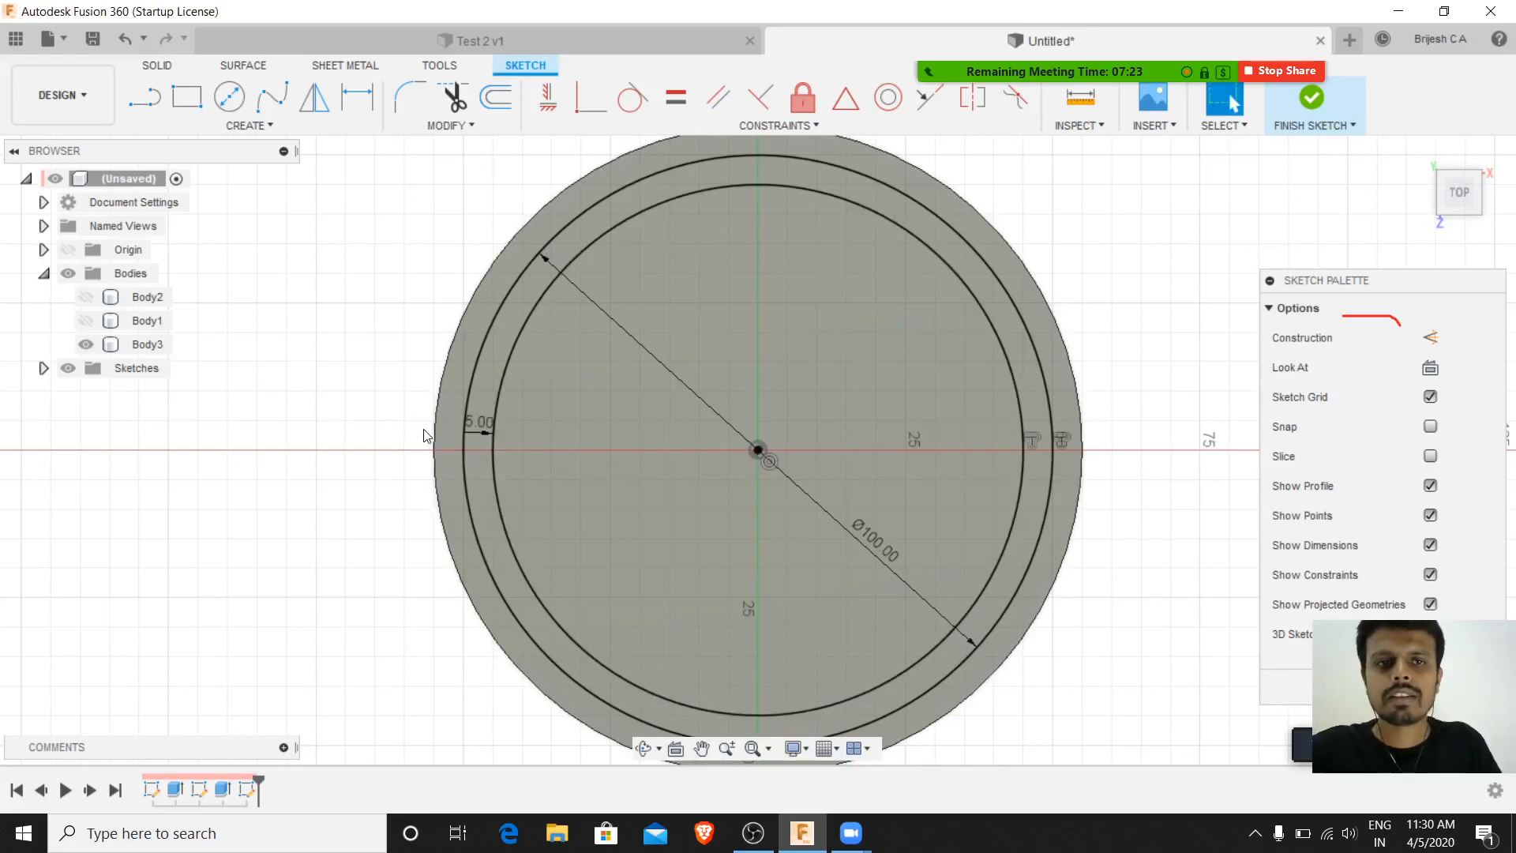
left_click(561, 275)
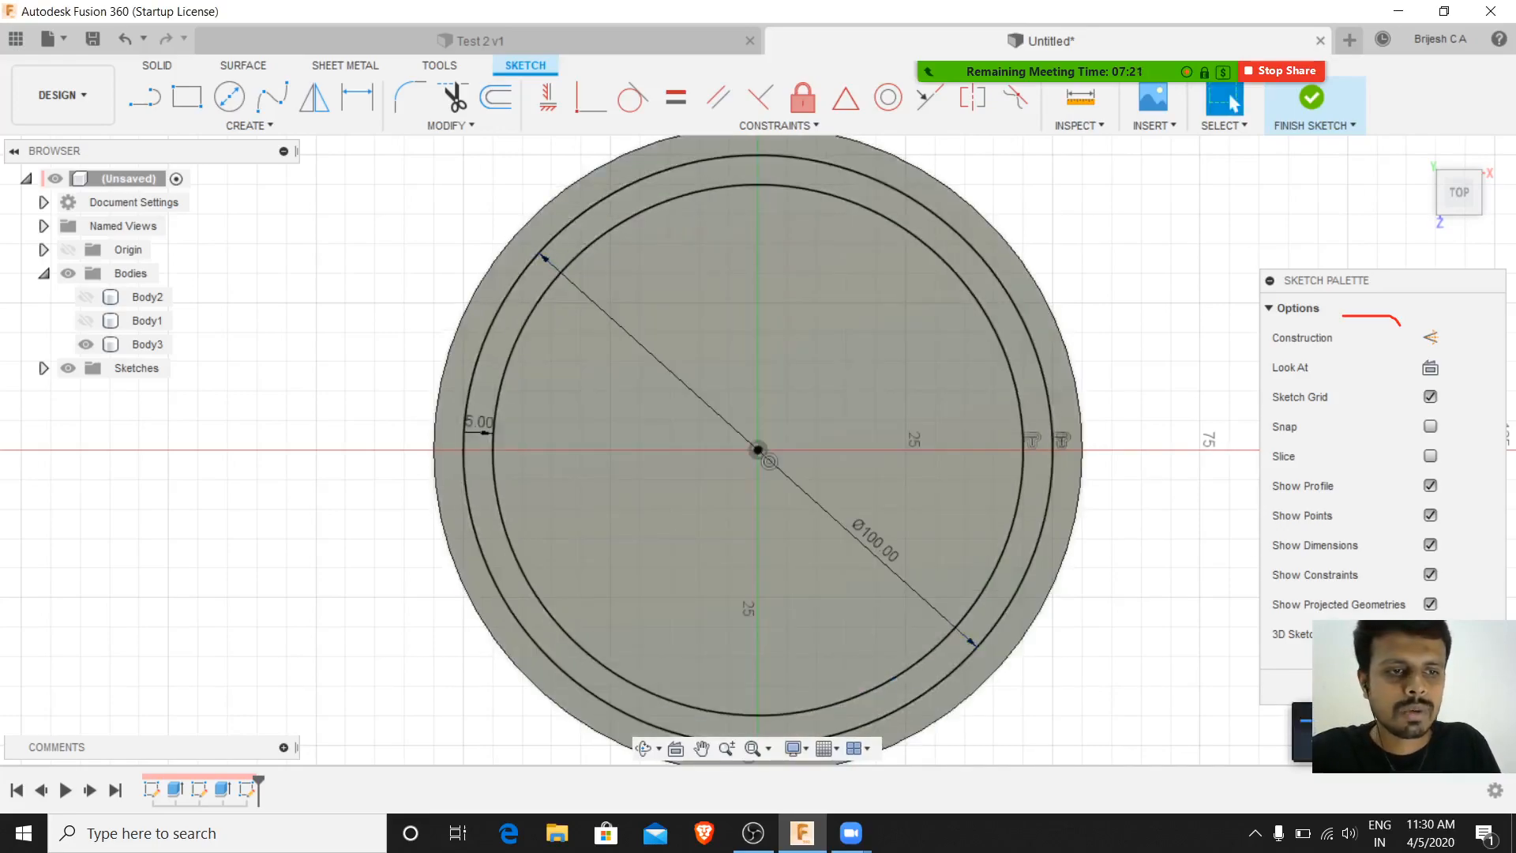
left_click(1311, 99)
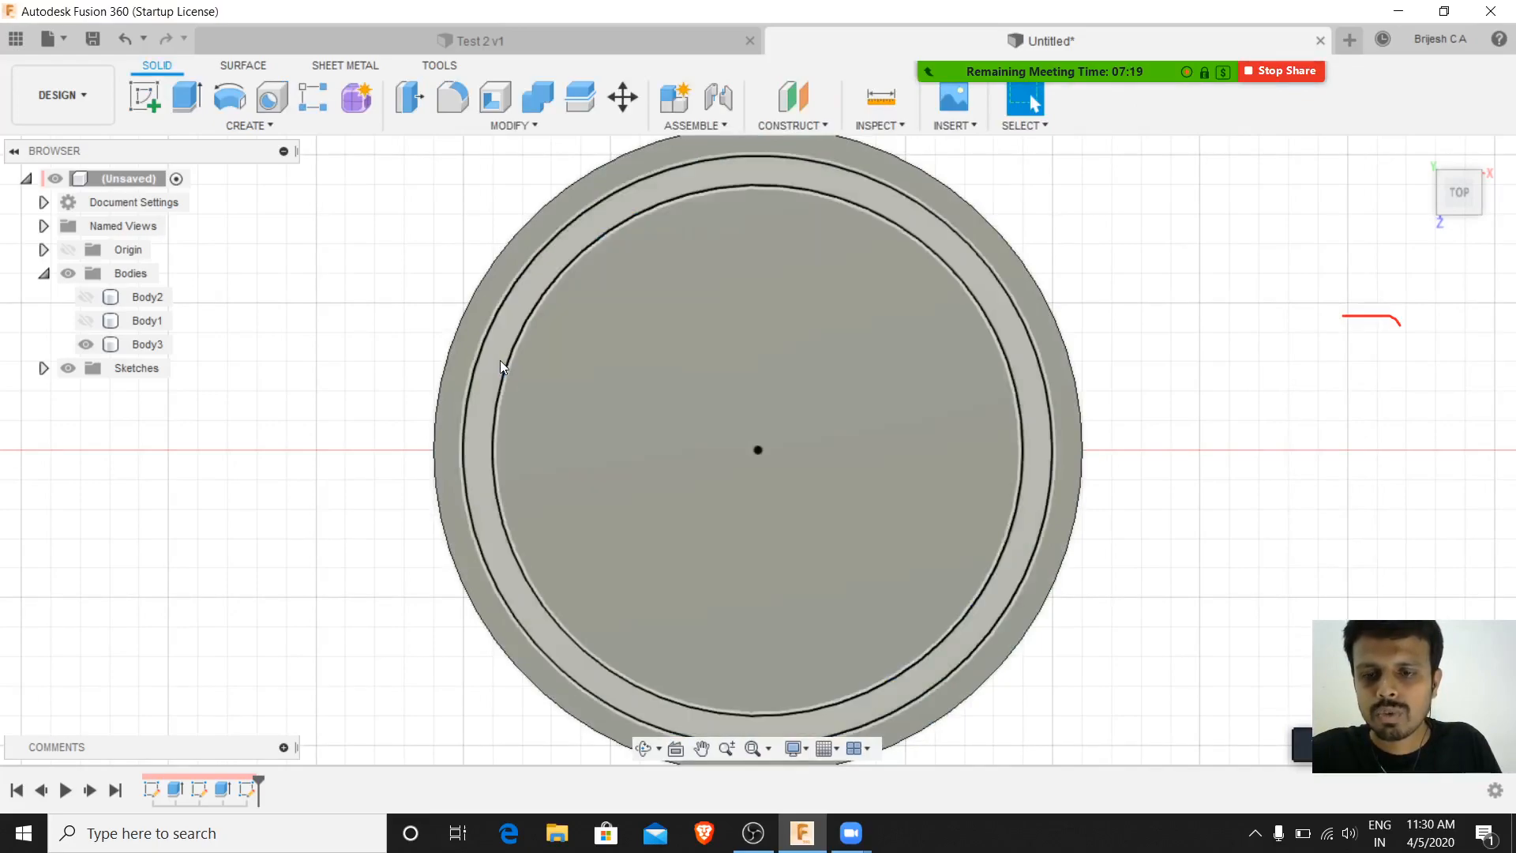
- Extrude the ring profile between the two sketched circles 10 mm upward, joining it to the base disc
key("e")
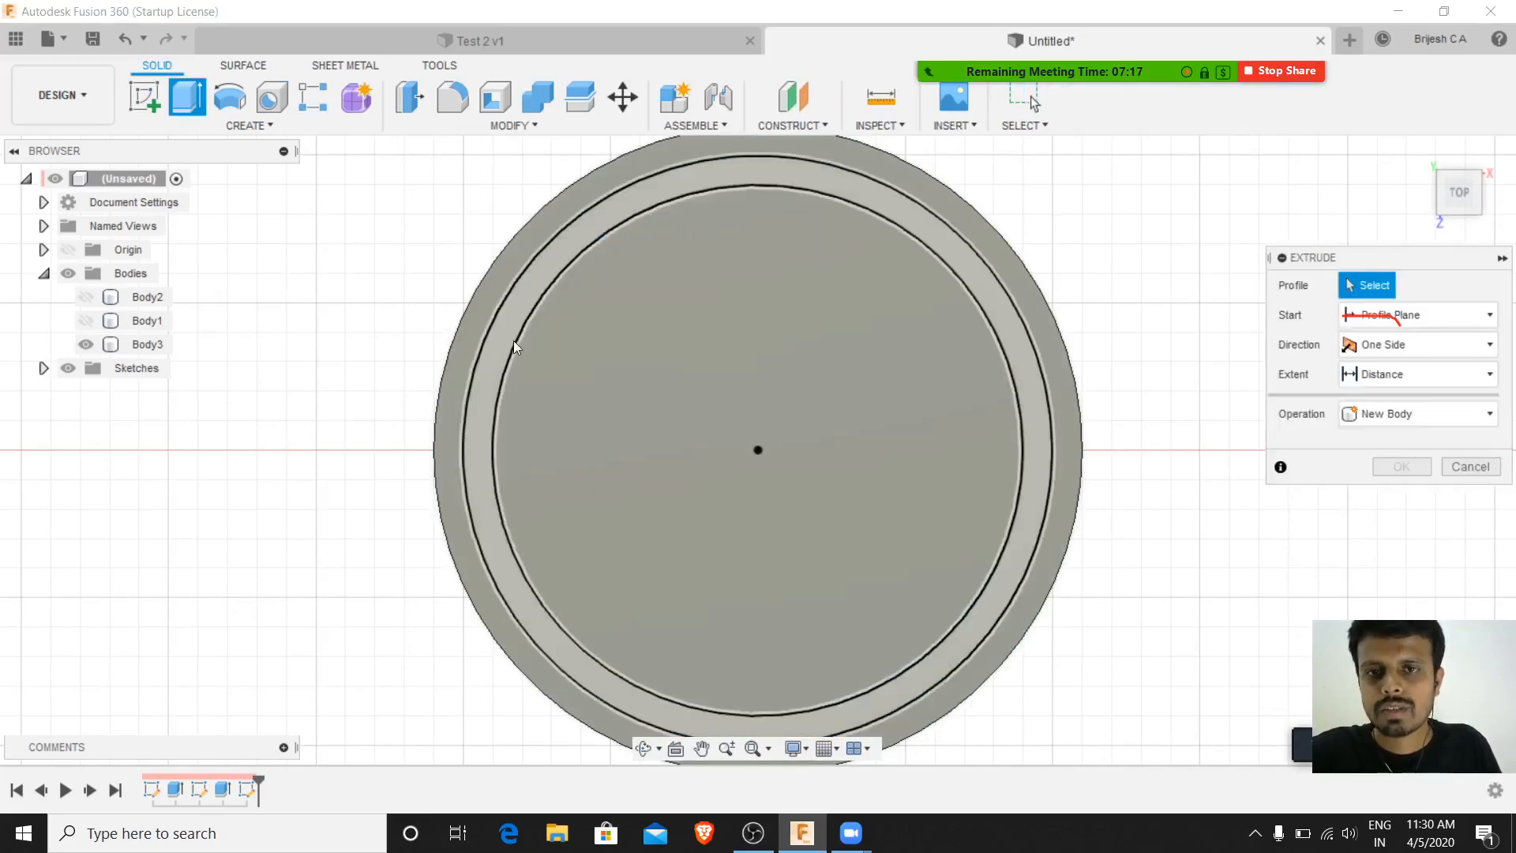
left_click(513, 332)
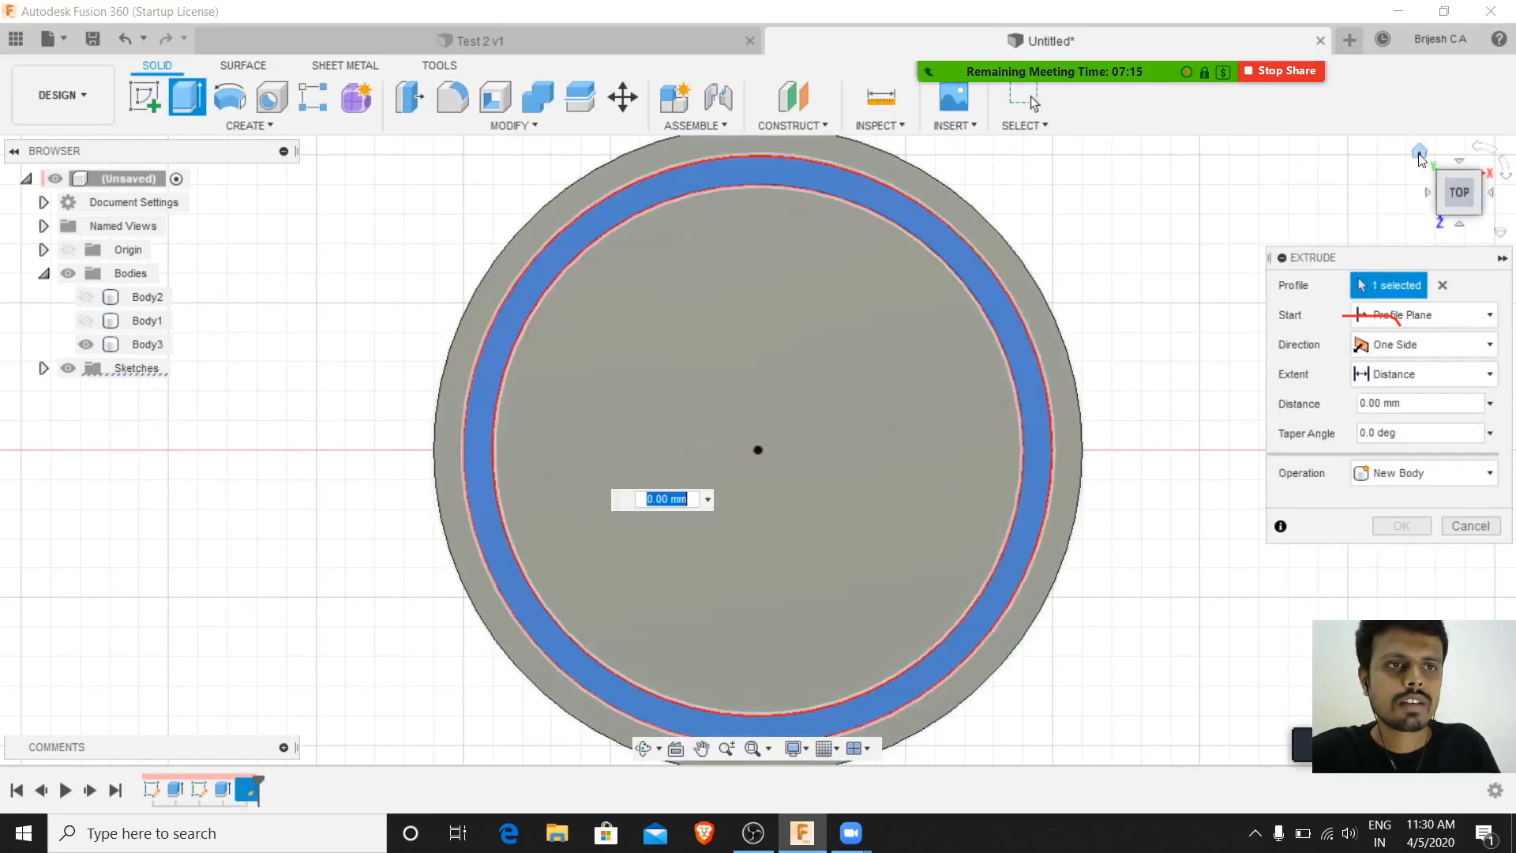
left_click(1419, 152)
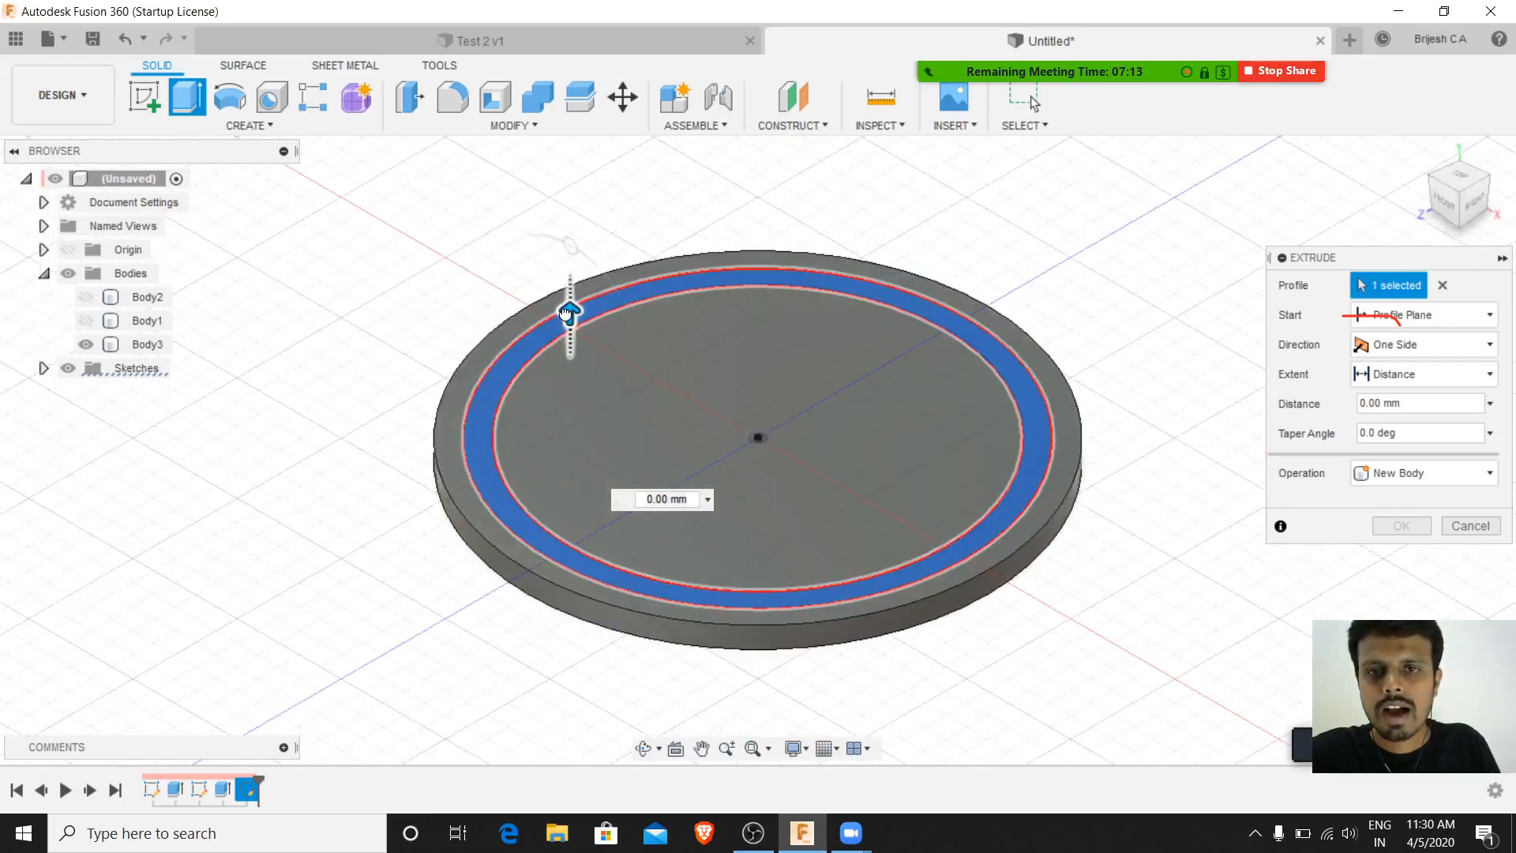
left_click_drag(567, 314, 569, 289)
type("1")
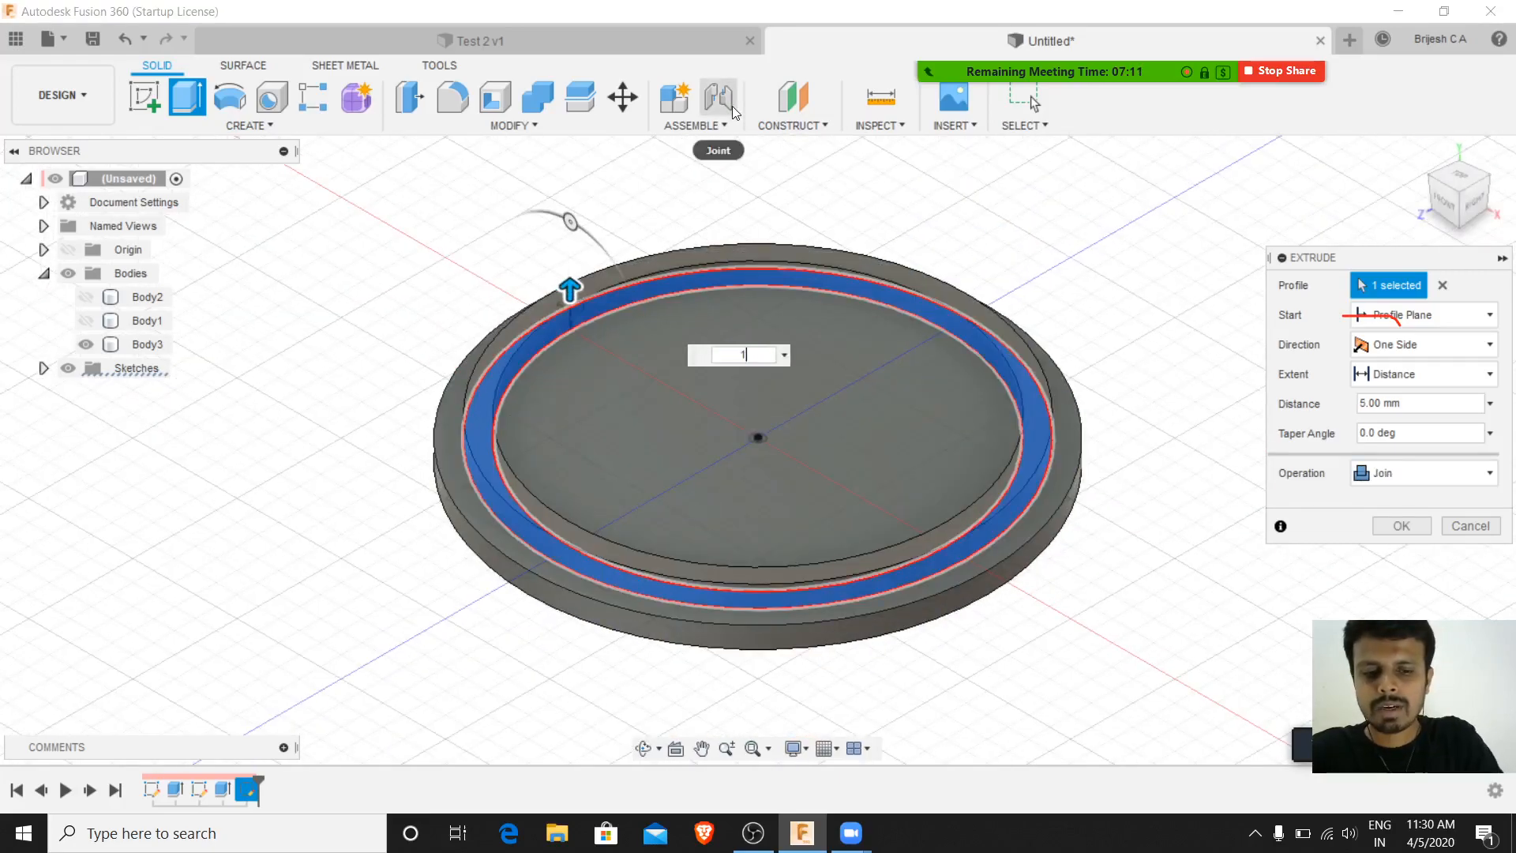
type("0")
key("Return")
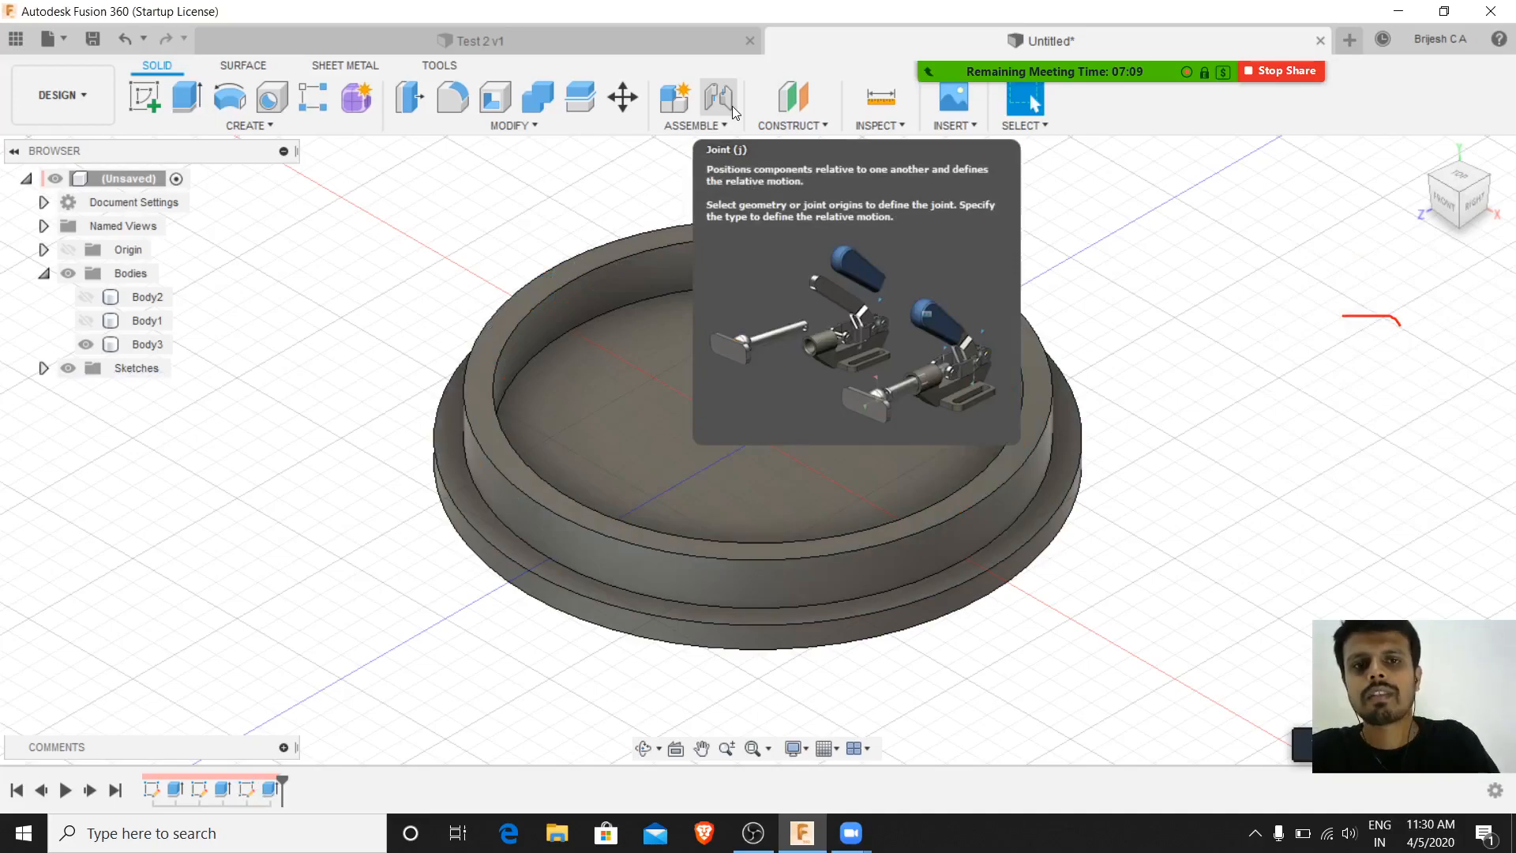
left_click(1478, 32)
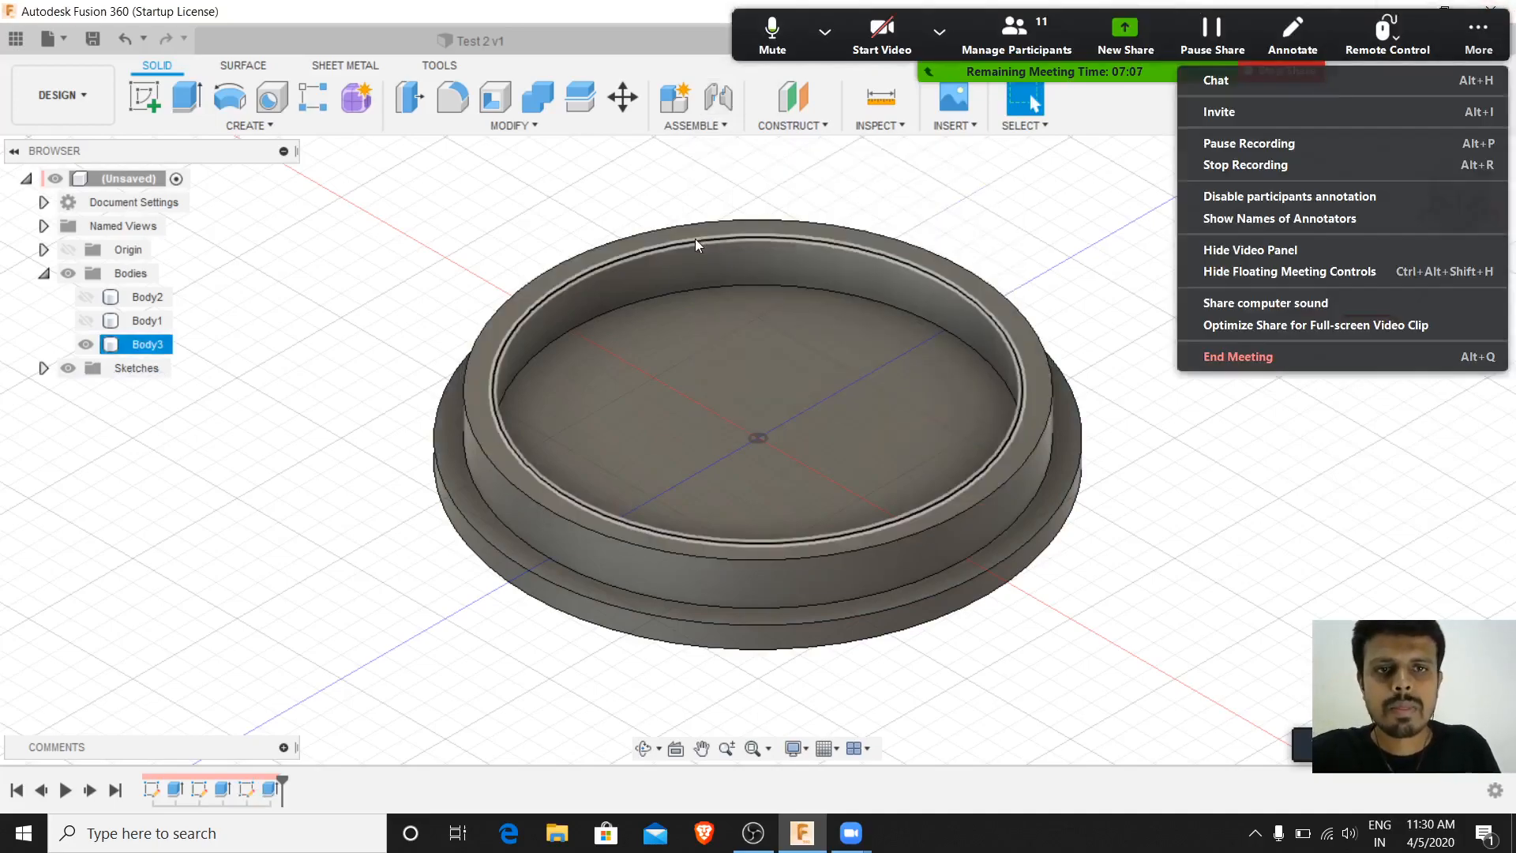
left_click(1162, 91)
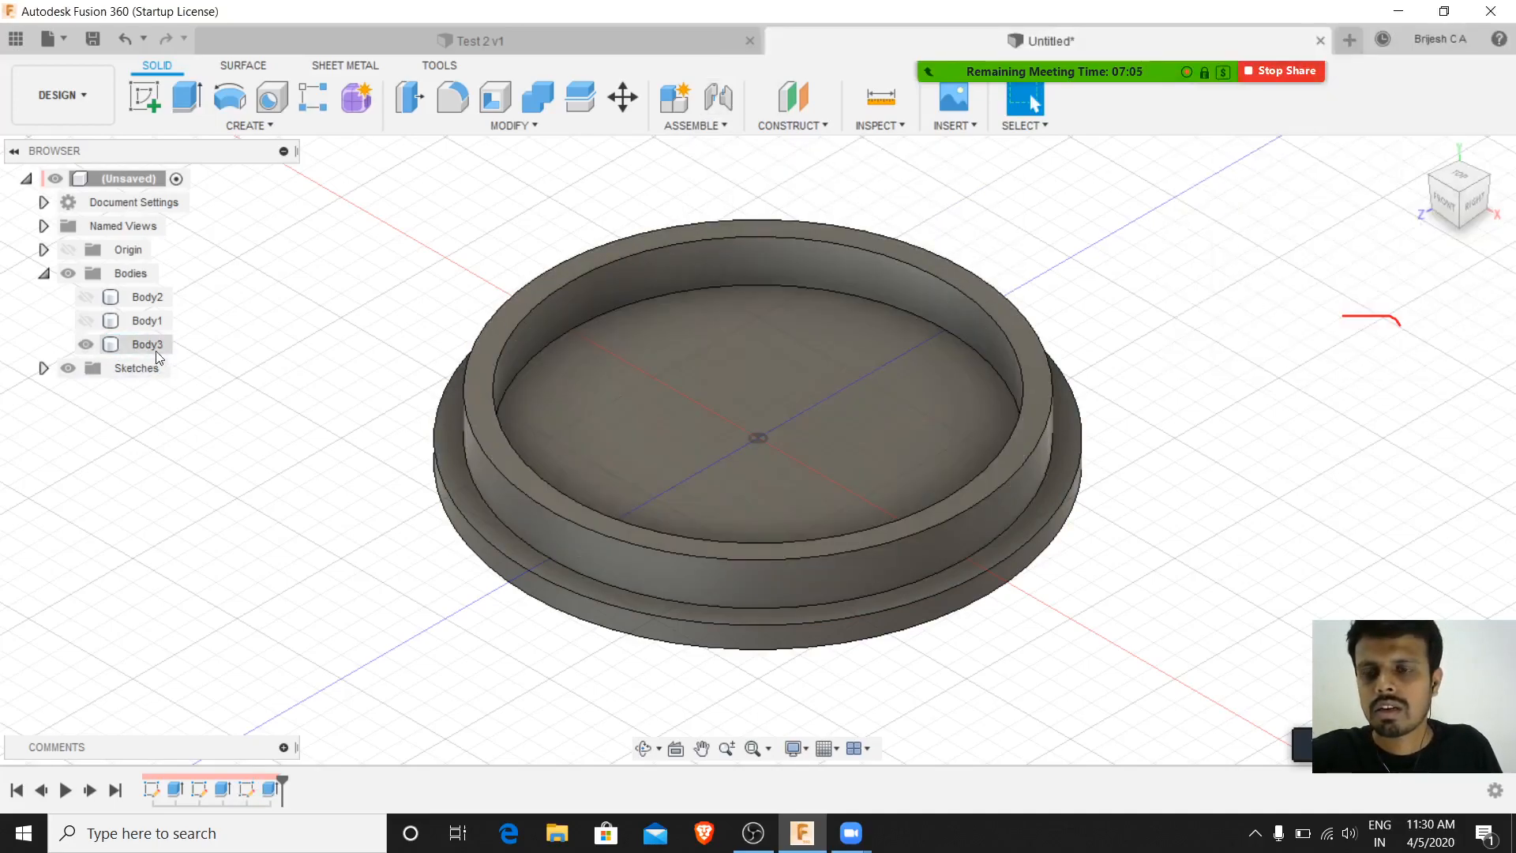
- Show Body1 and Body2 to inspect the fit on the base, and hide Body1 to examine the lip inside the outer ring
left_click(83, 322)
left_click(83, 300)
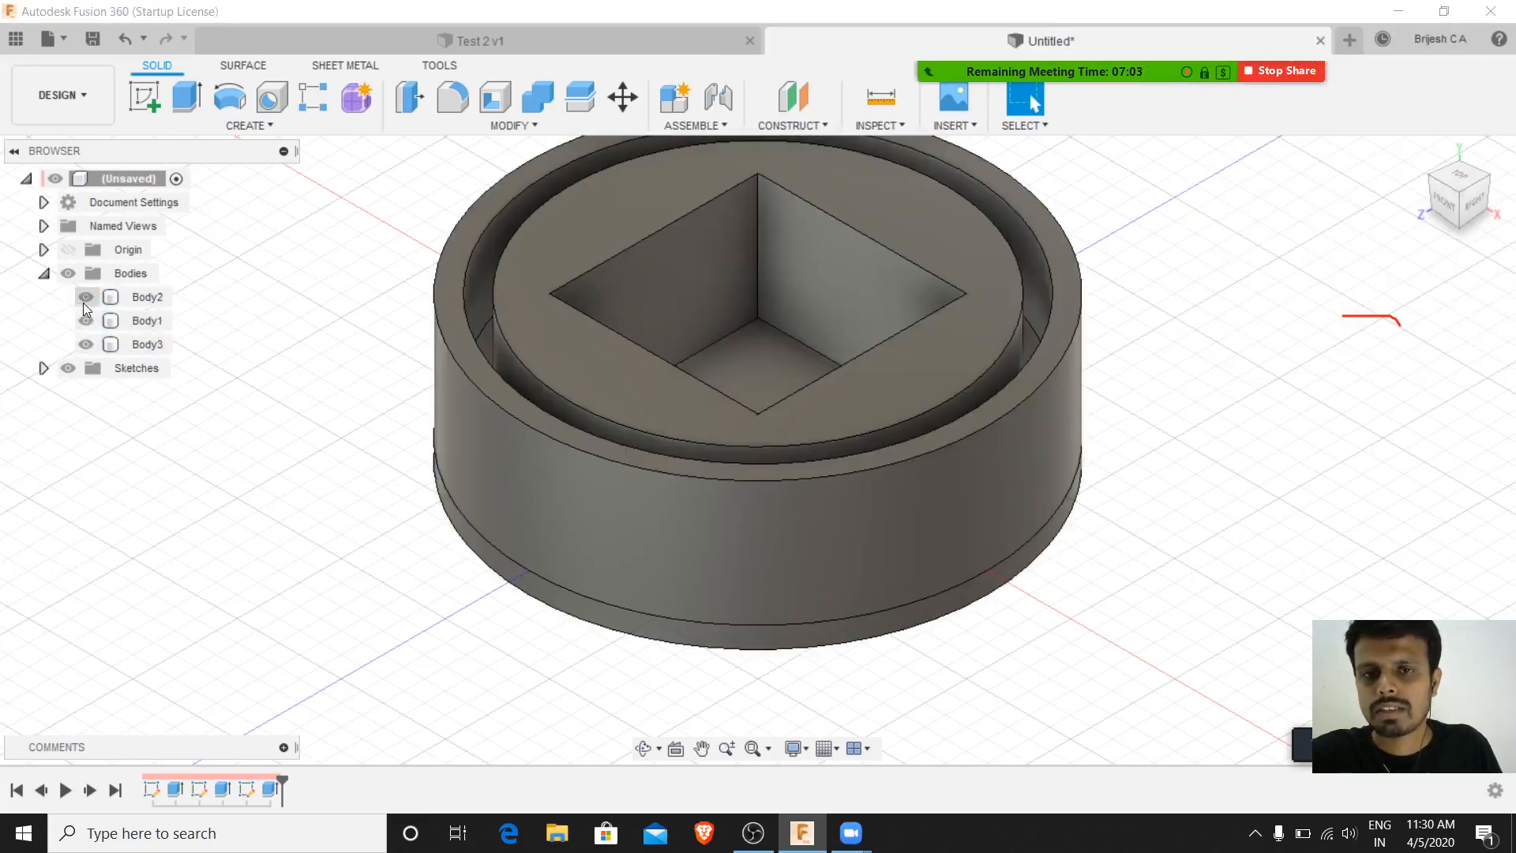
middle_click_drag(1205, 474, 970, 342, "shift")
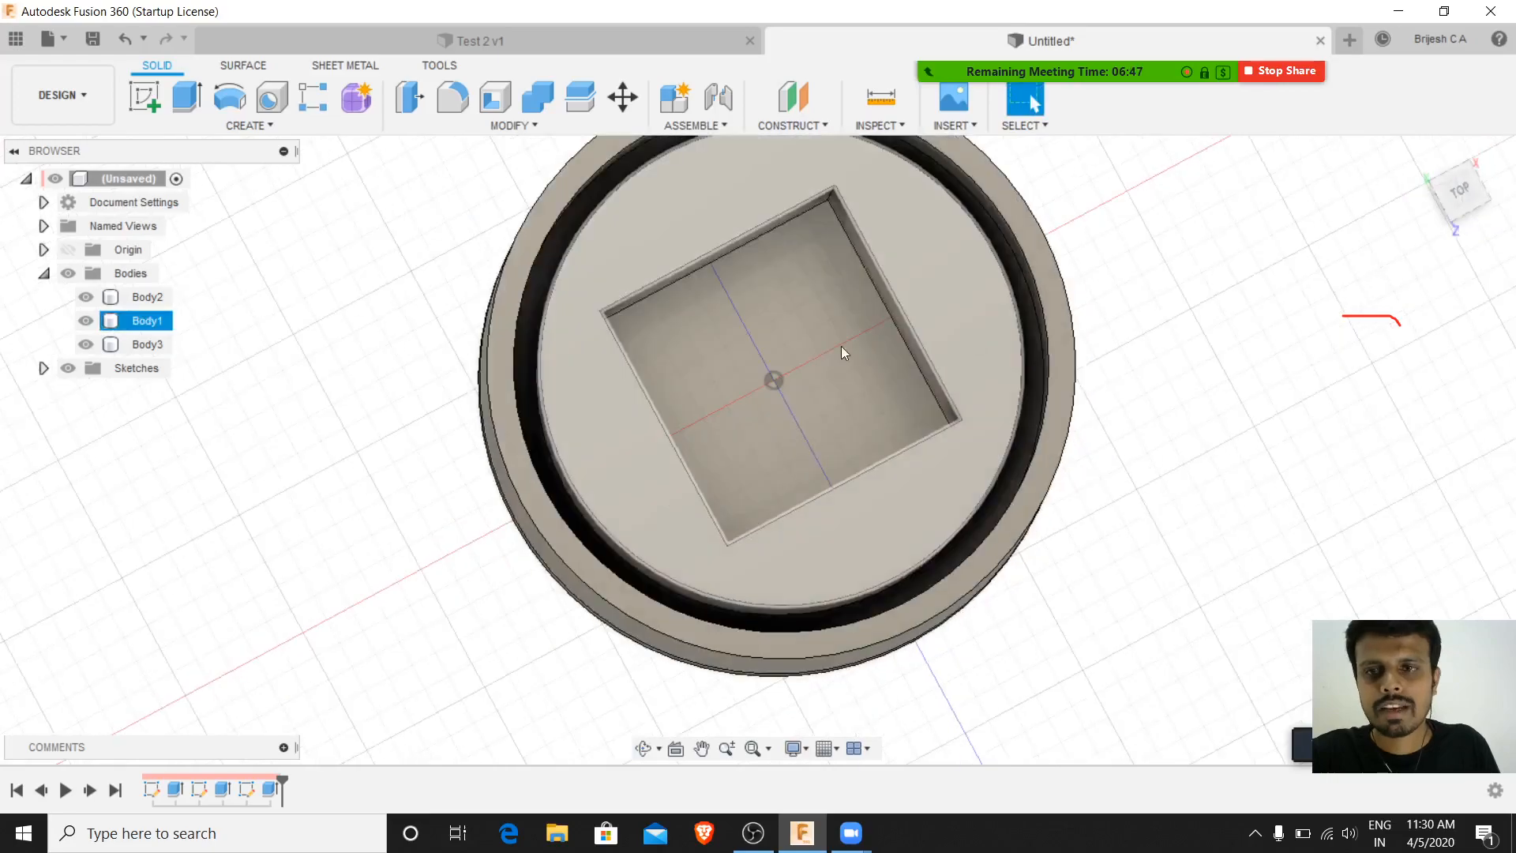
left_click(85, 320)
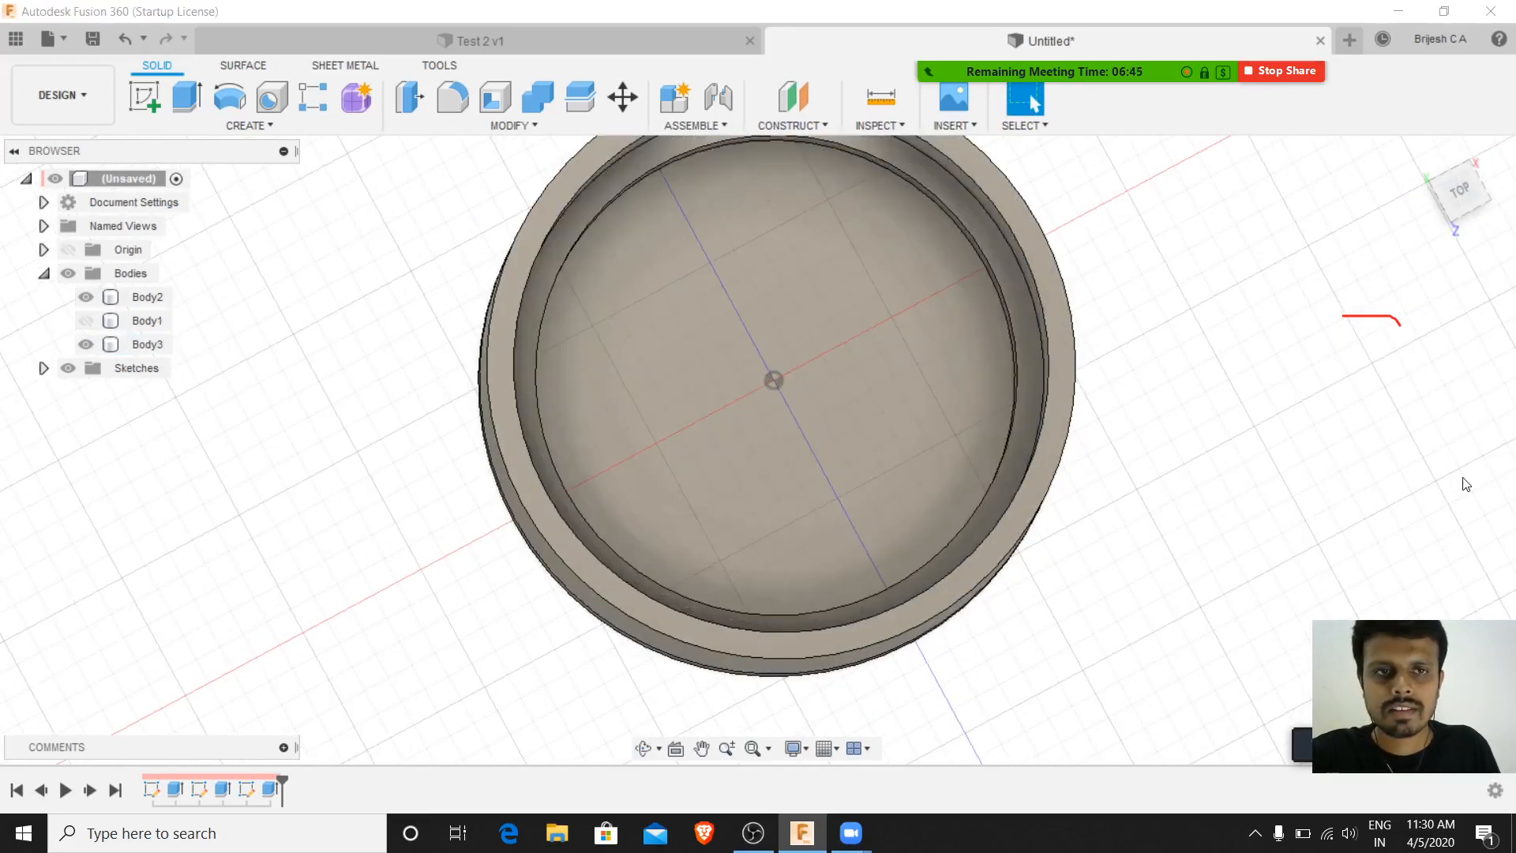
middle_click_drag(1259, 406, 1124, 311, "shift")
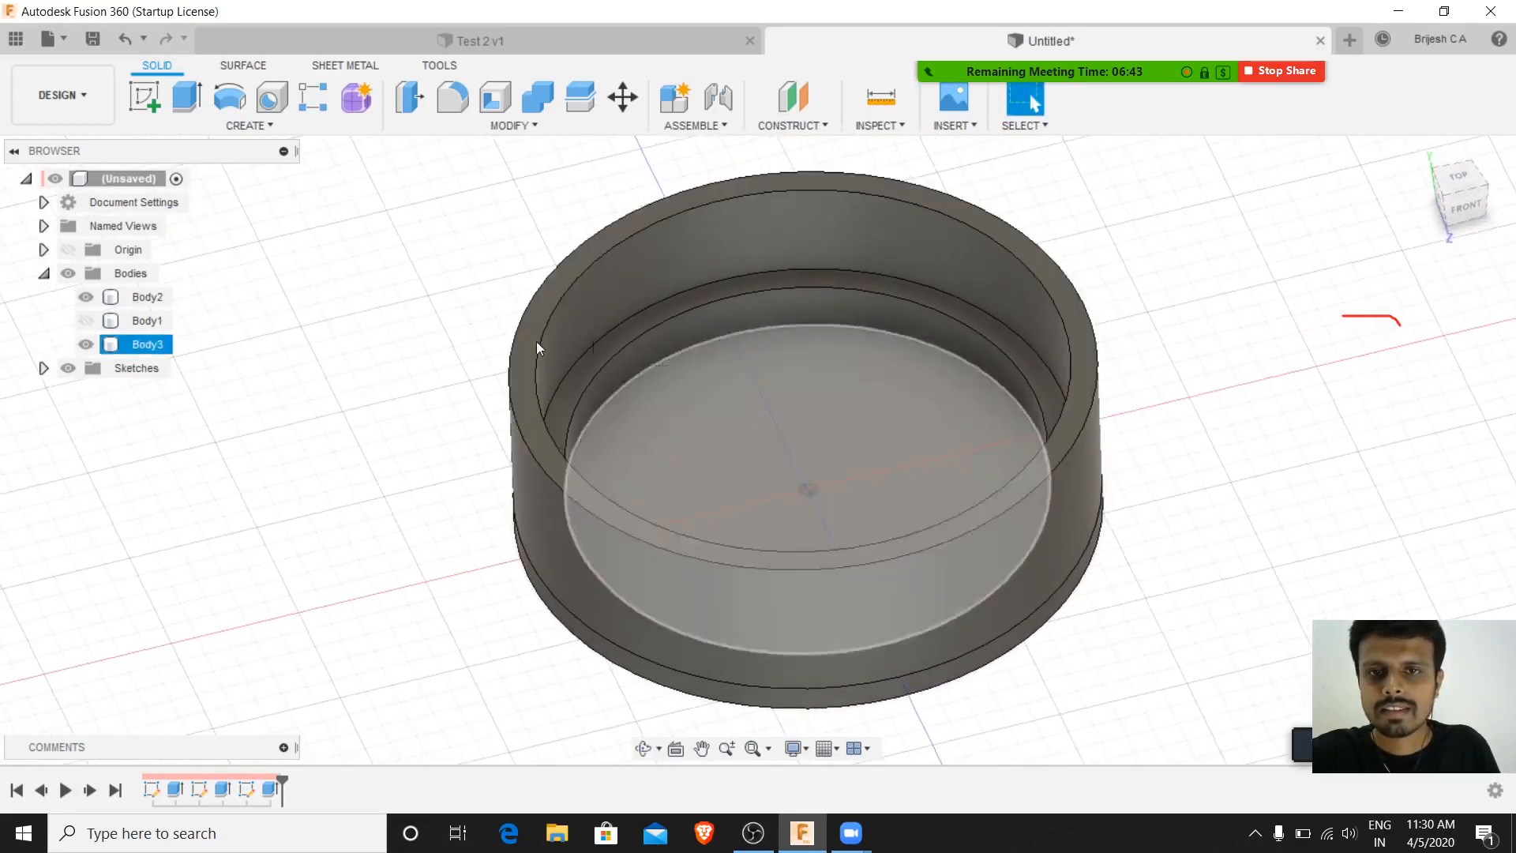
- Hide Body2 and examine Body3 on its own from above, below and the side
left_click(87, 296)
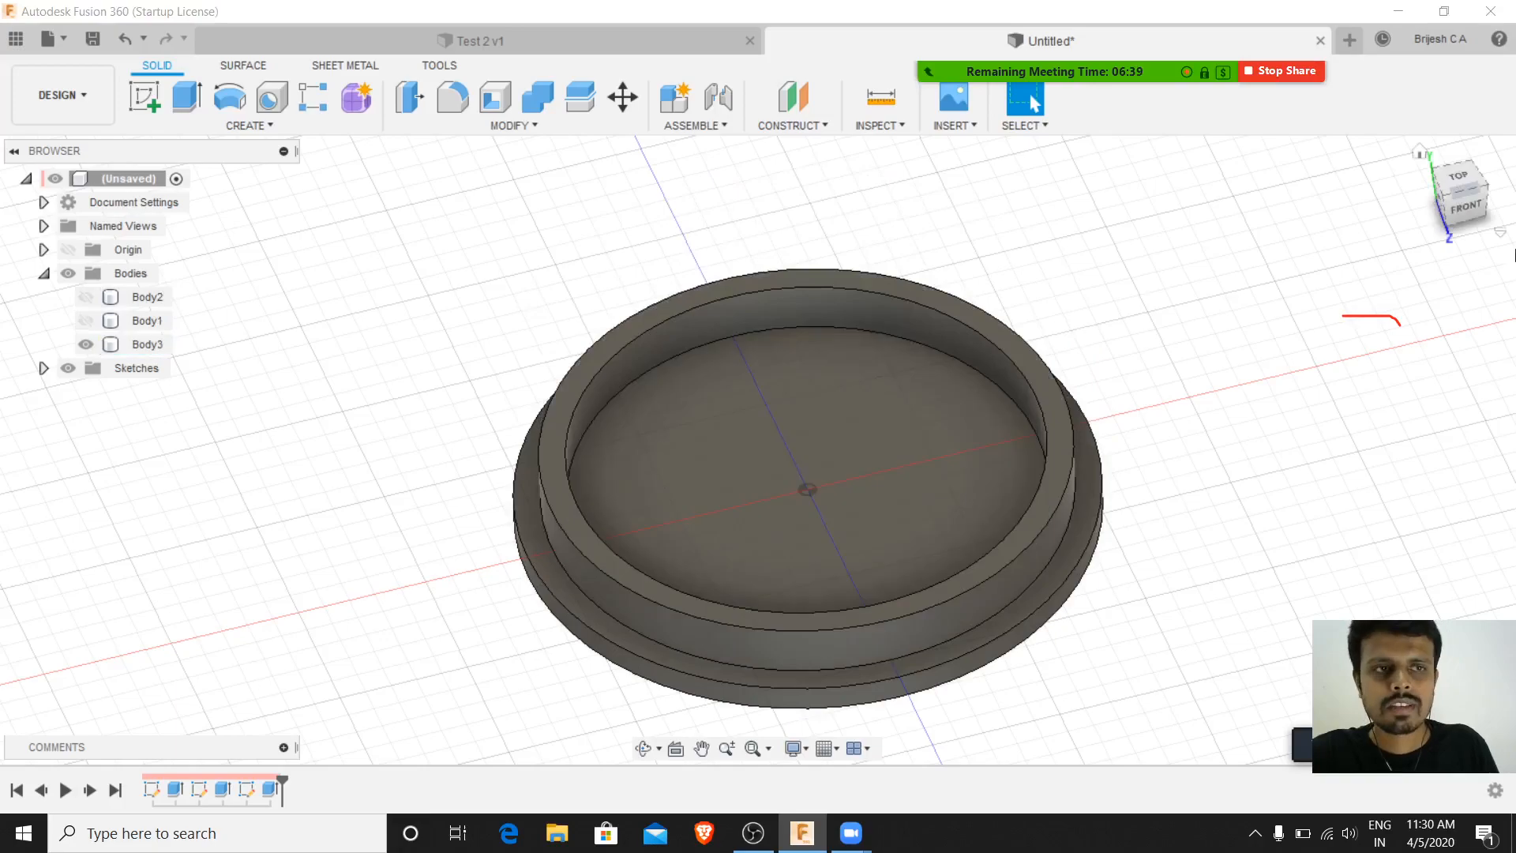
left_click(1421, 154)
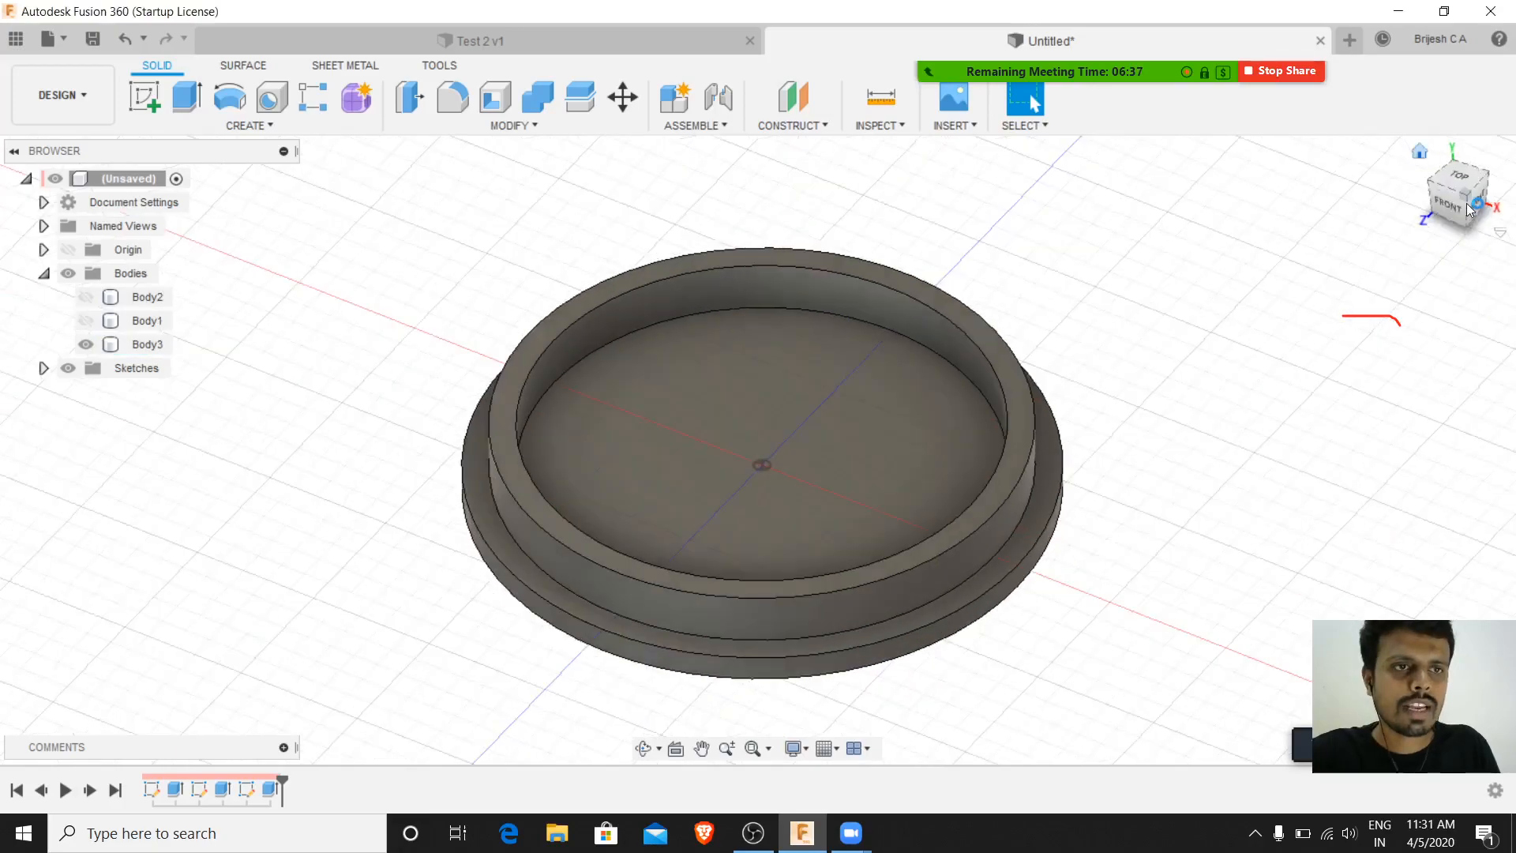
left_click(1461, 182)
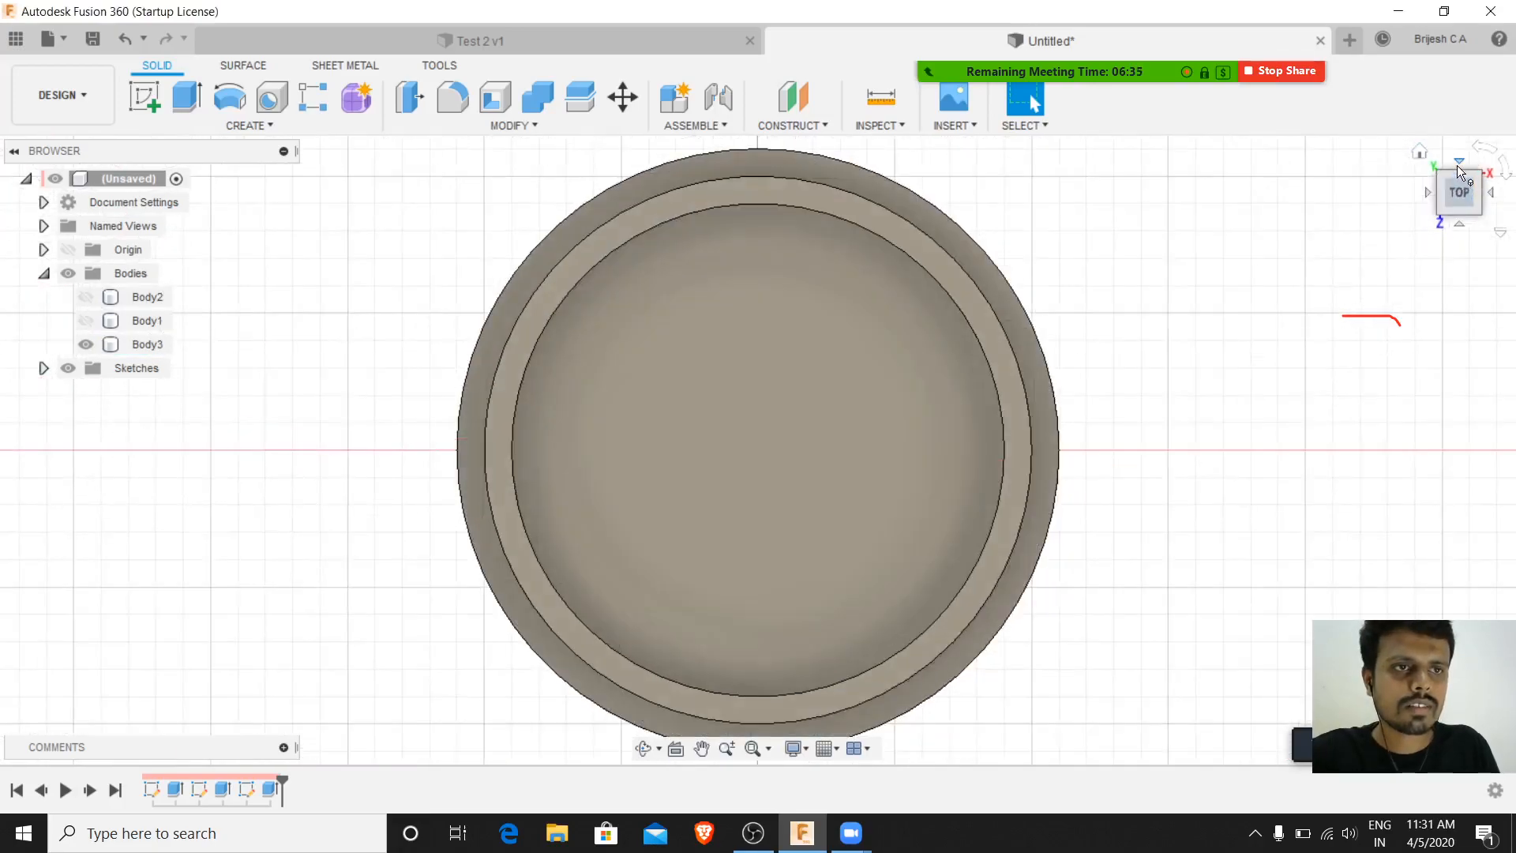
left_click(1458, 165)
left_click(1457, 161)
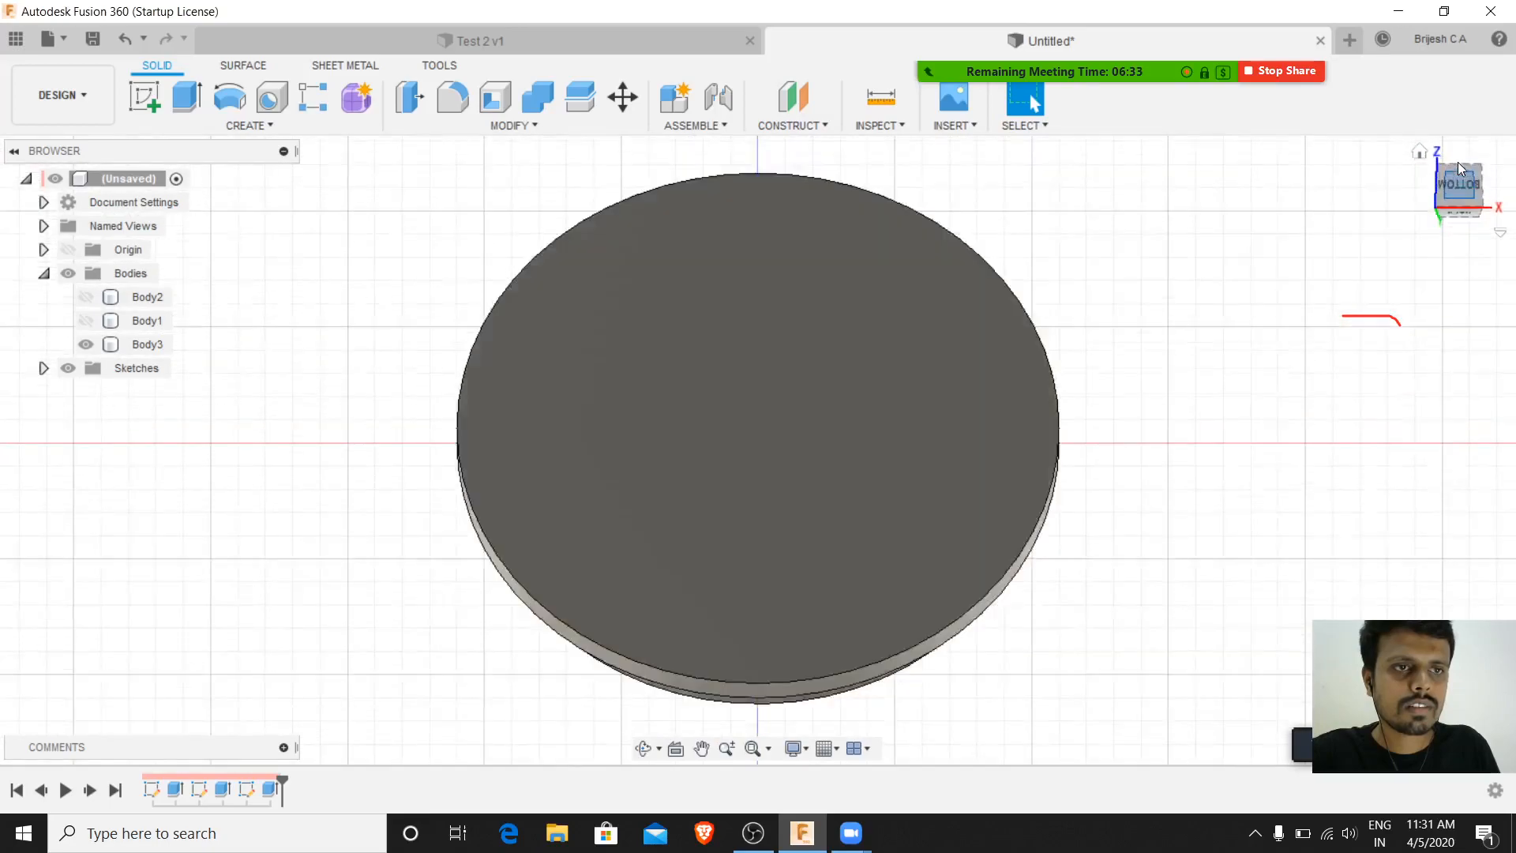
left_click(446, 334)
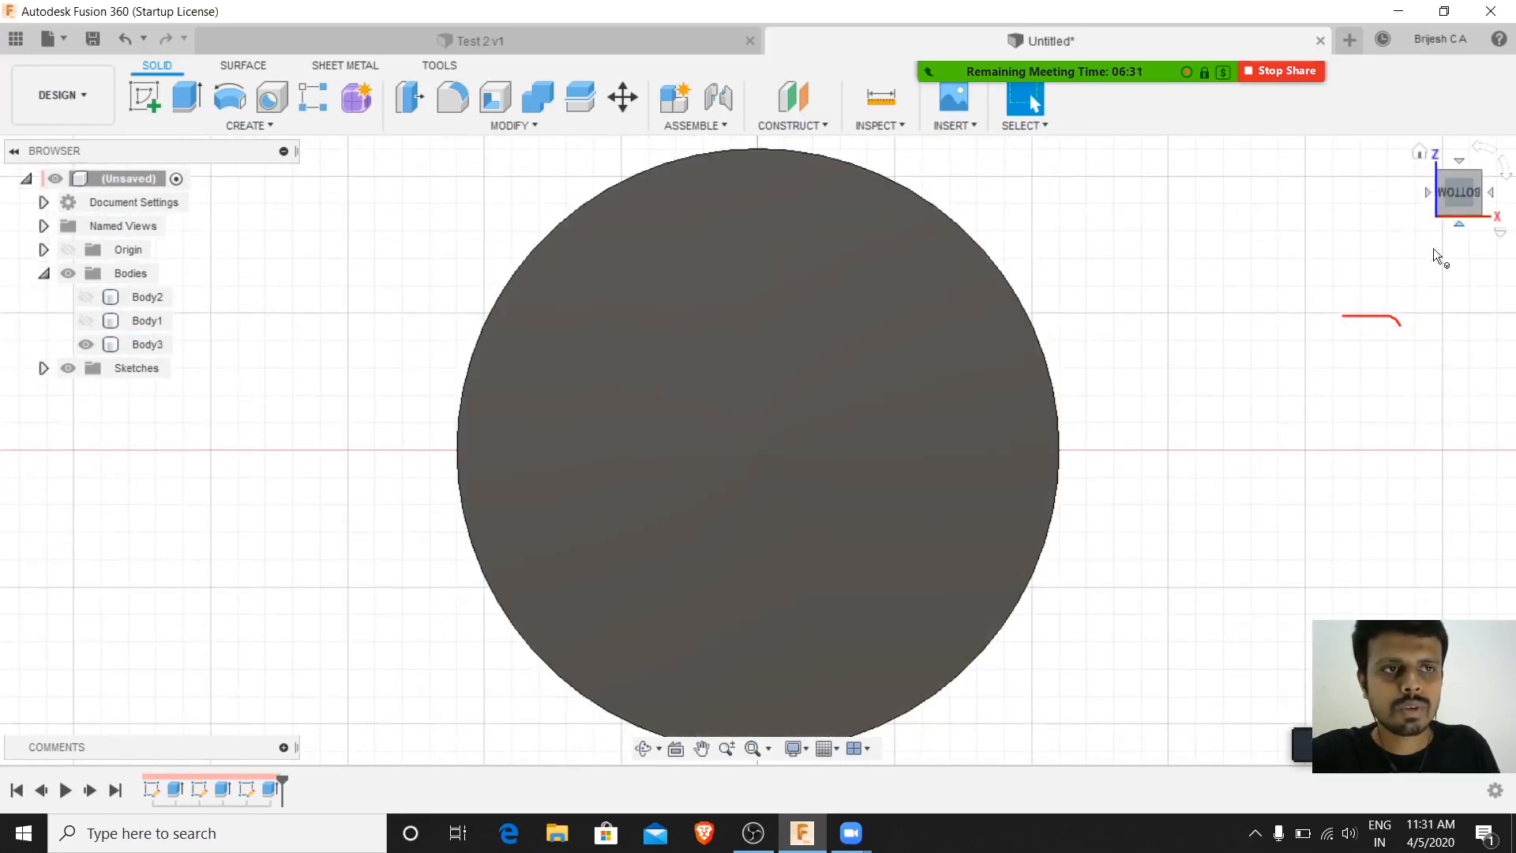
middle_click_drag(1296, 379, 1285, 230, "shift")
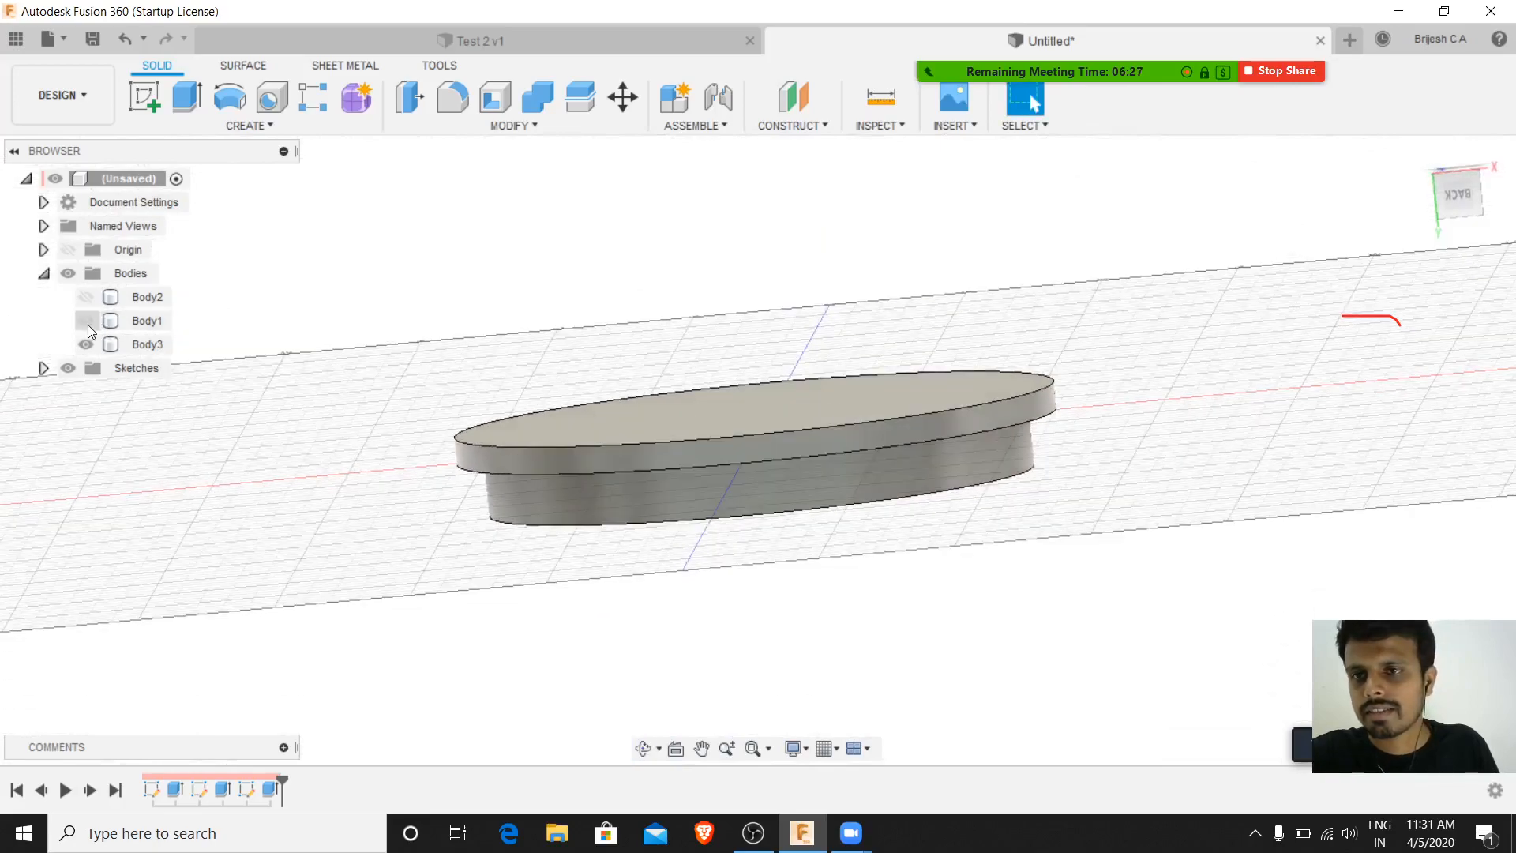
- Show Body1 and Body2 and examine the assembled case from its underside and its open face
left_click(85, 322)
left_click(85, 296)
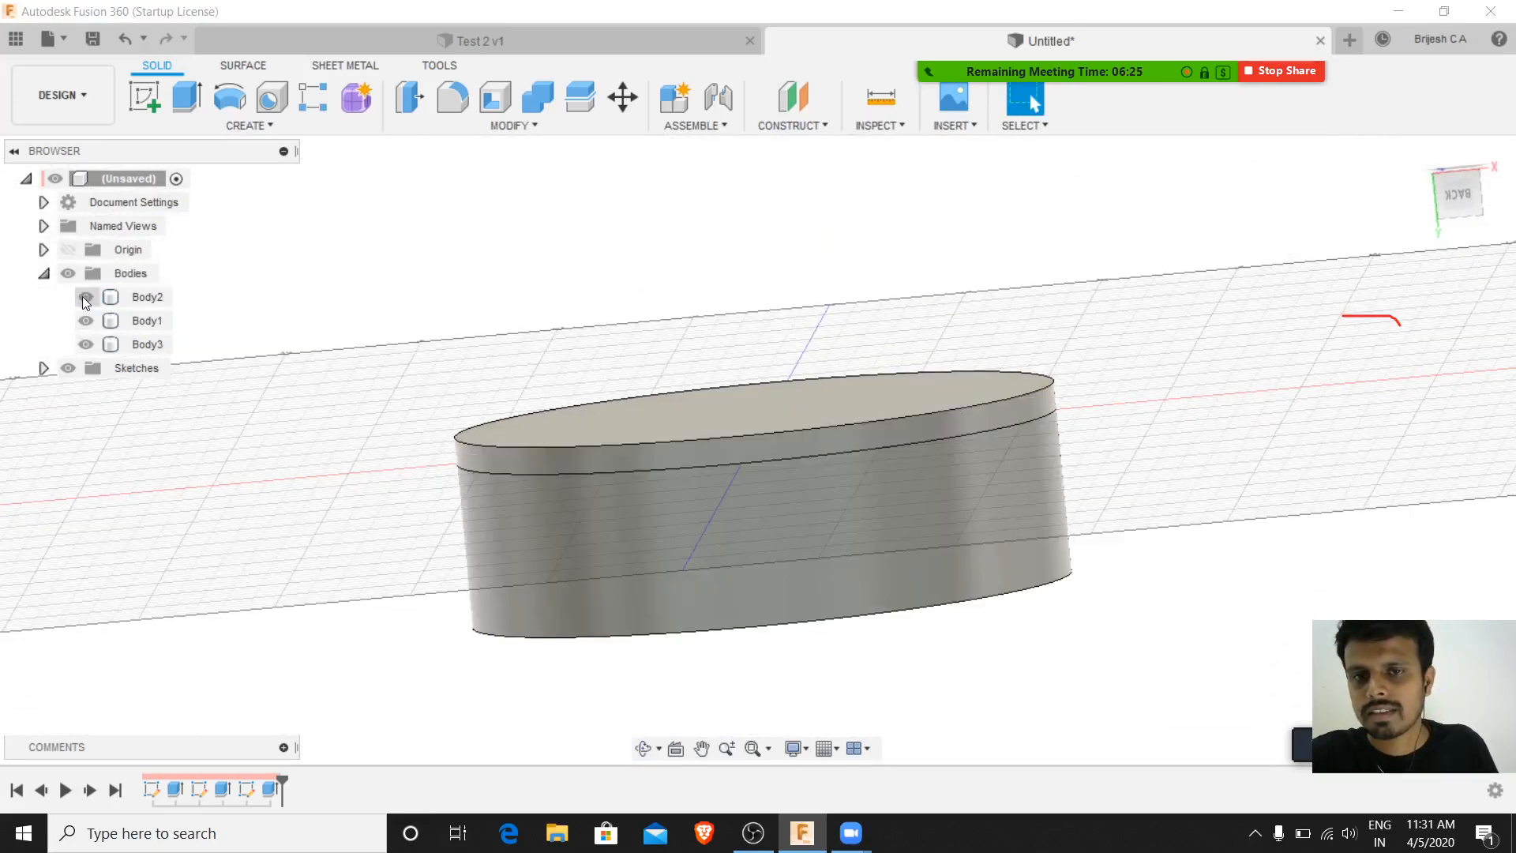
middle_click_drag(1154, 503, 1130, 484, "shift")
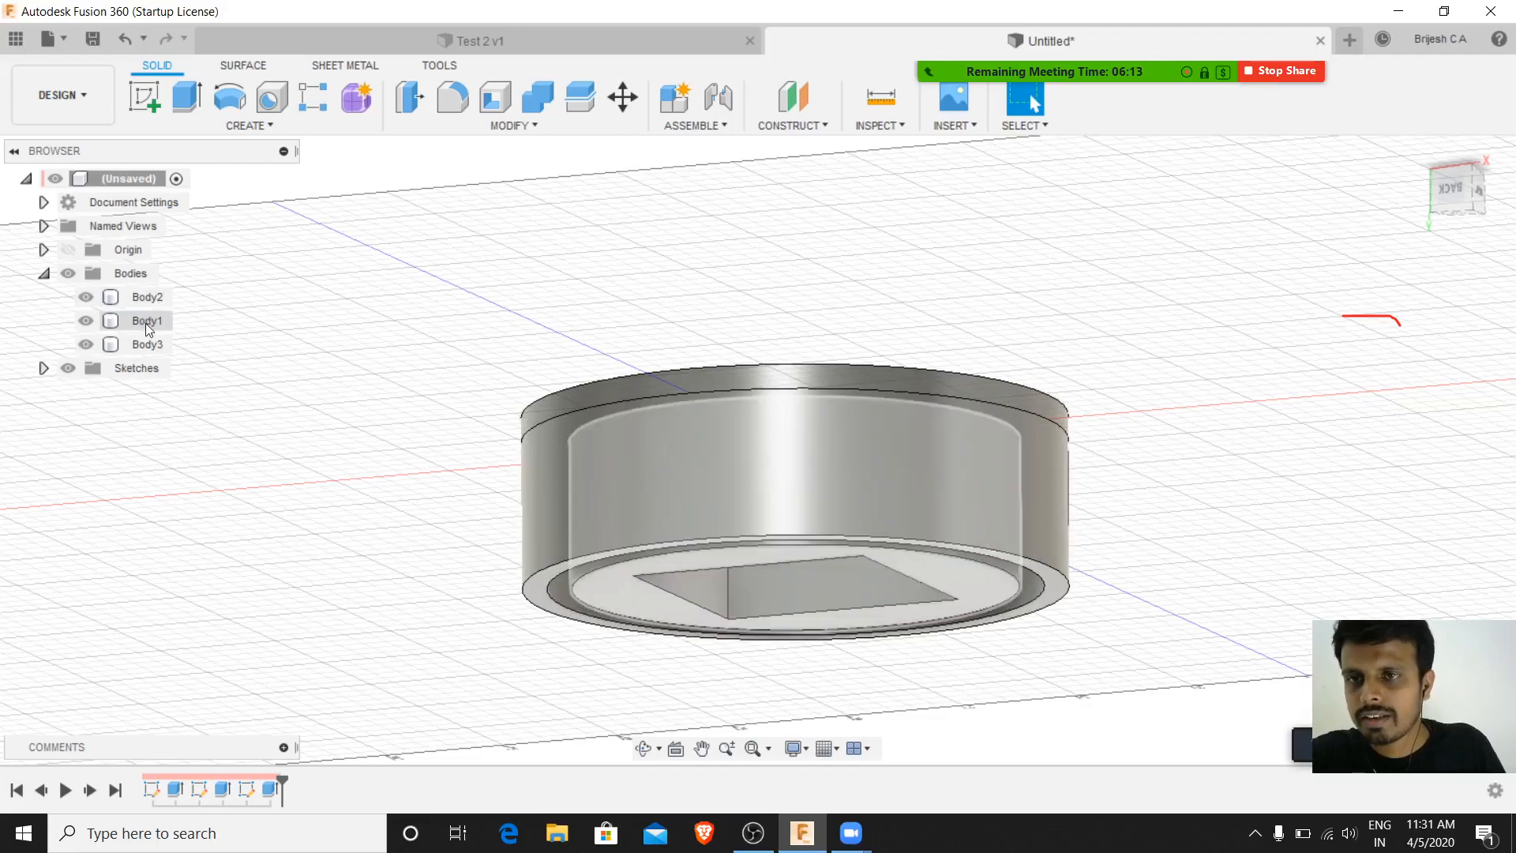
middle_click_drag(1161, 494, 1145, 233, "shift")
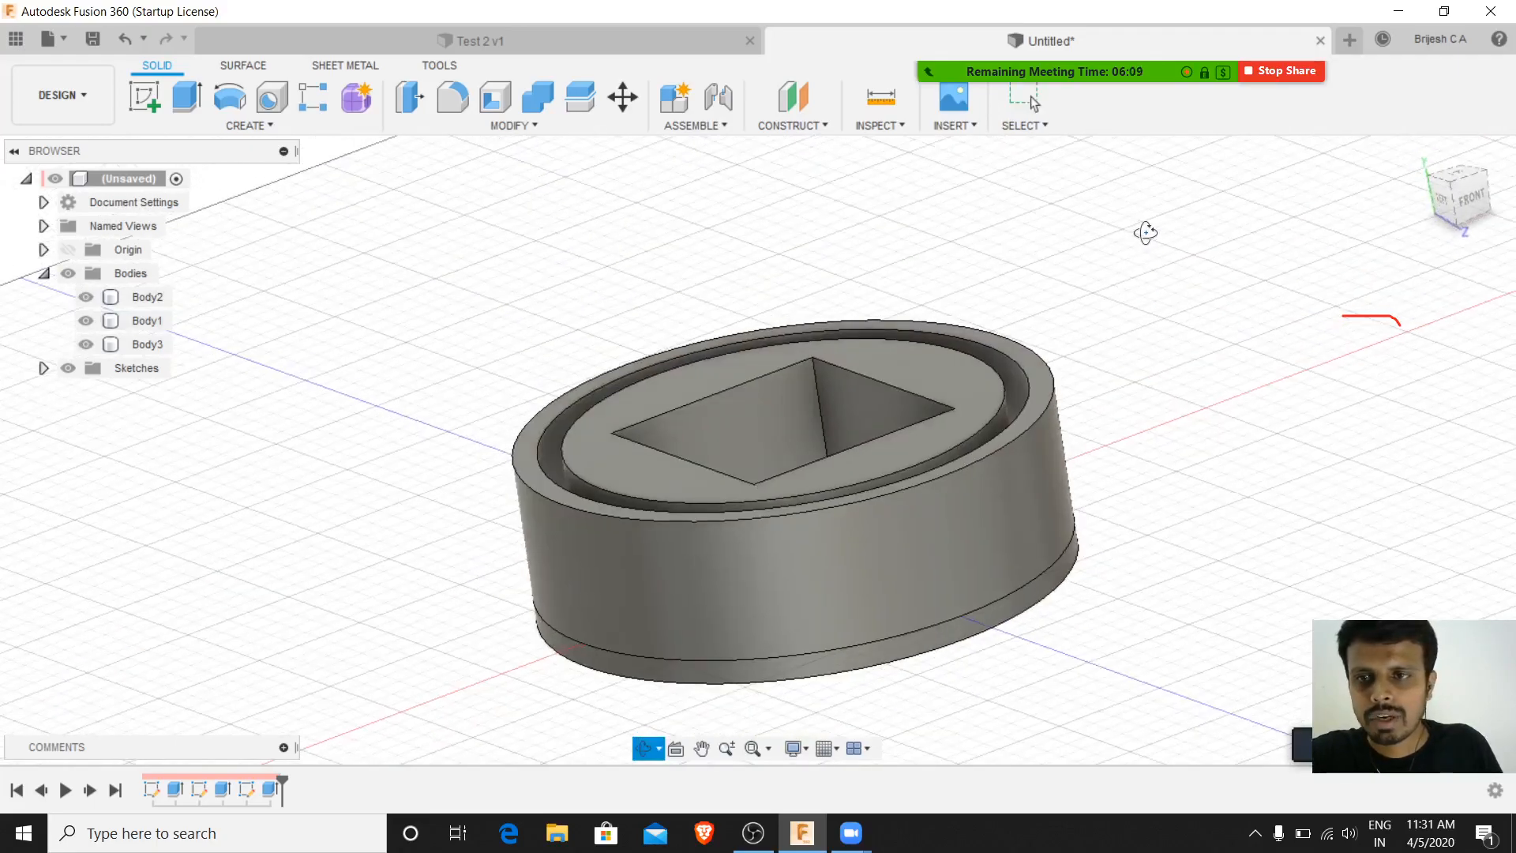
- Copy Body3 and paste the duplicate into the Bodies folder
left_click(143, 345)
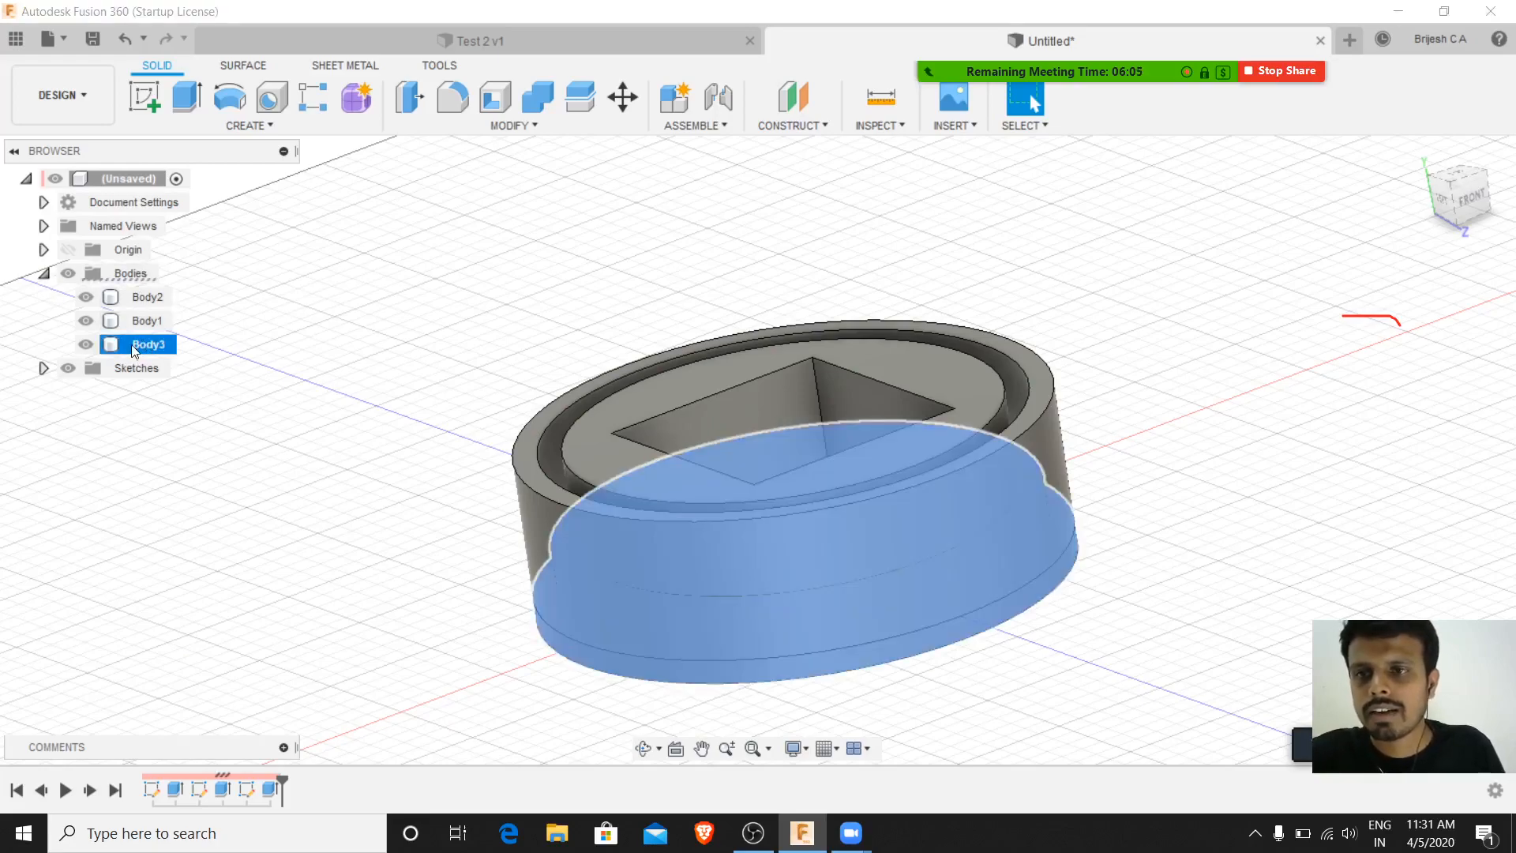
right_click(134, 350)
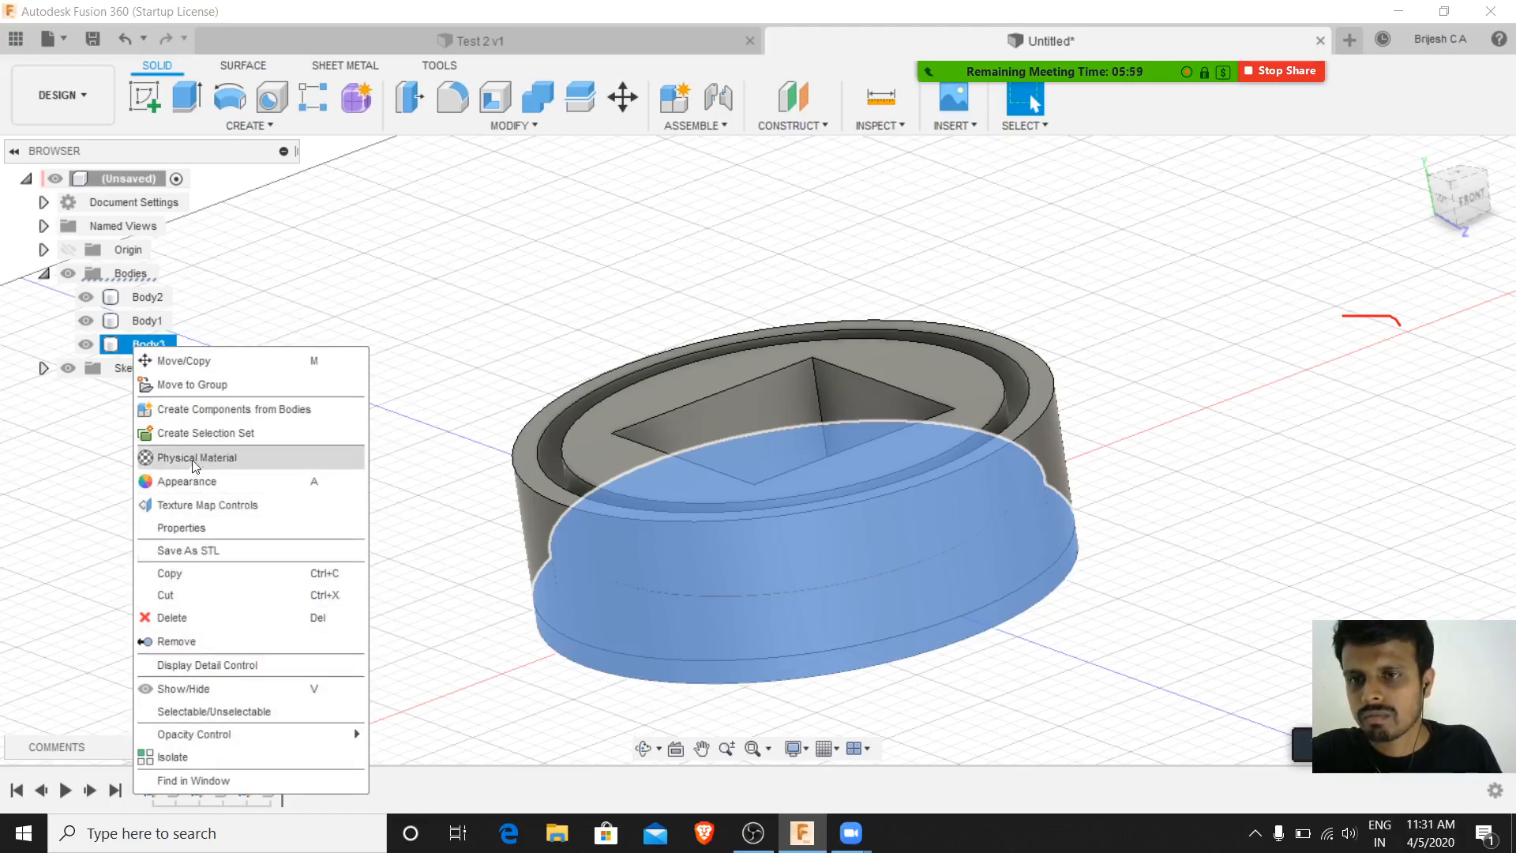
left_click(185, 574)
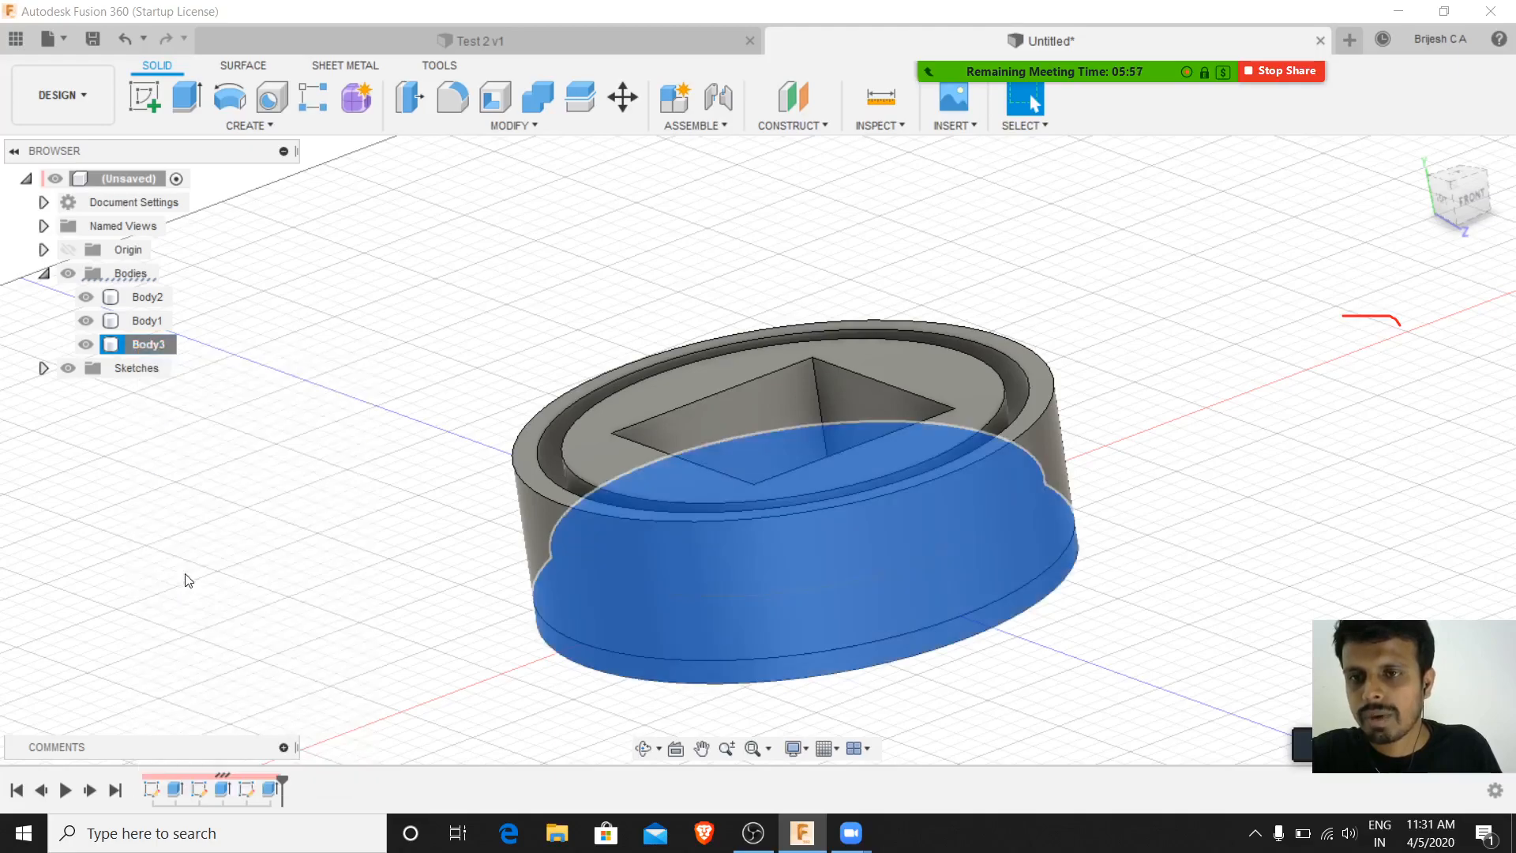
right_click(127, 274)
left_click(187, 367)
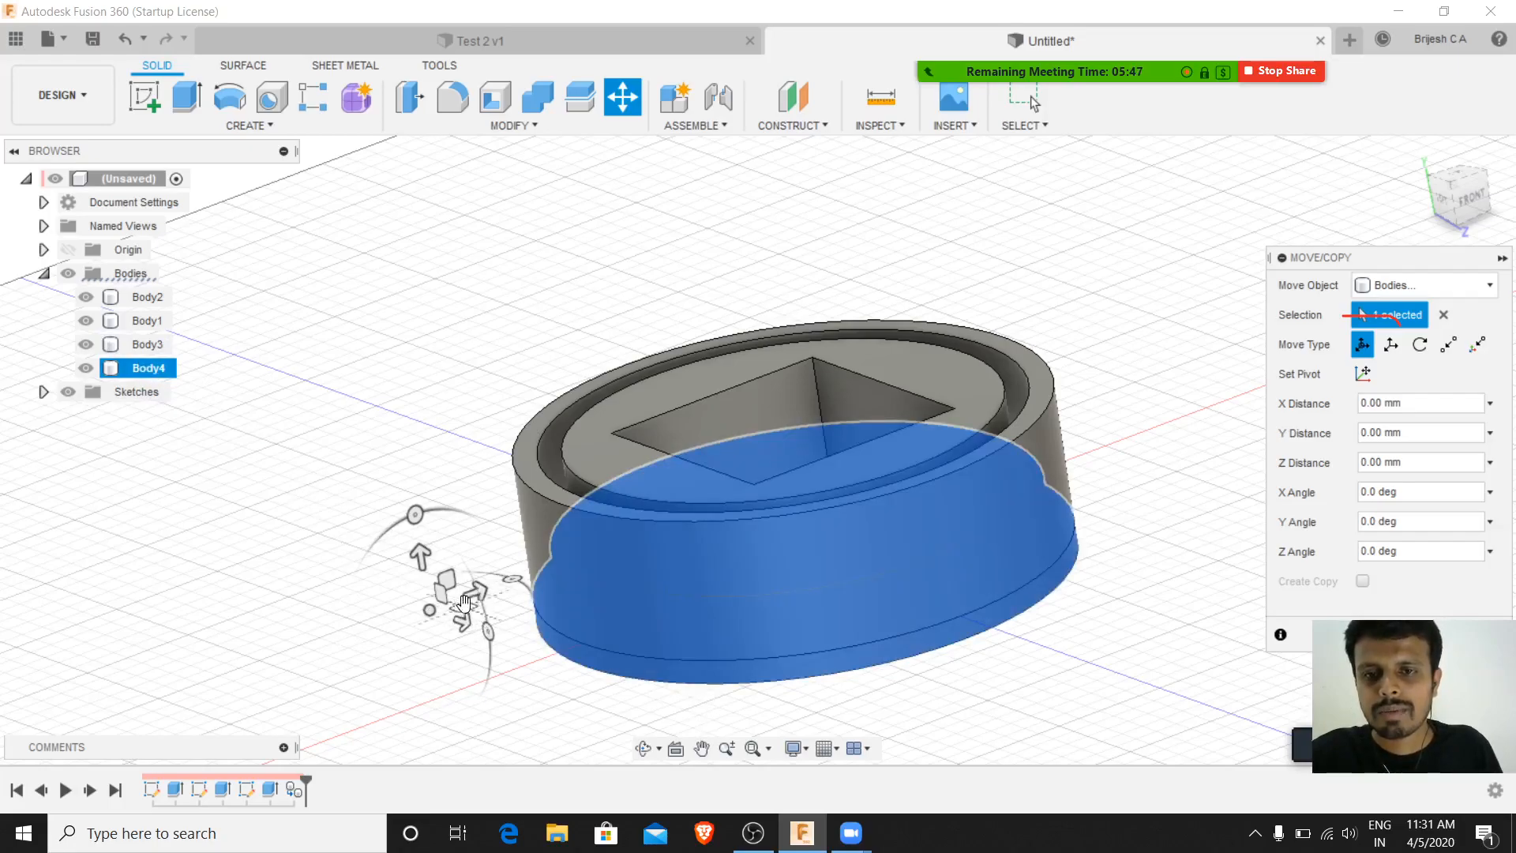
- Try to raise the copied lid body 50 mm along the Y axis
left_click_drag(413, 512, 464, 778)
left_click_drag(384, 813, 366, 345)
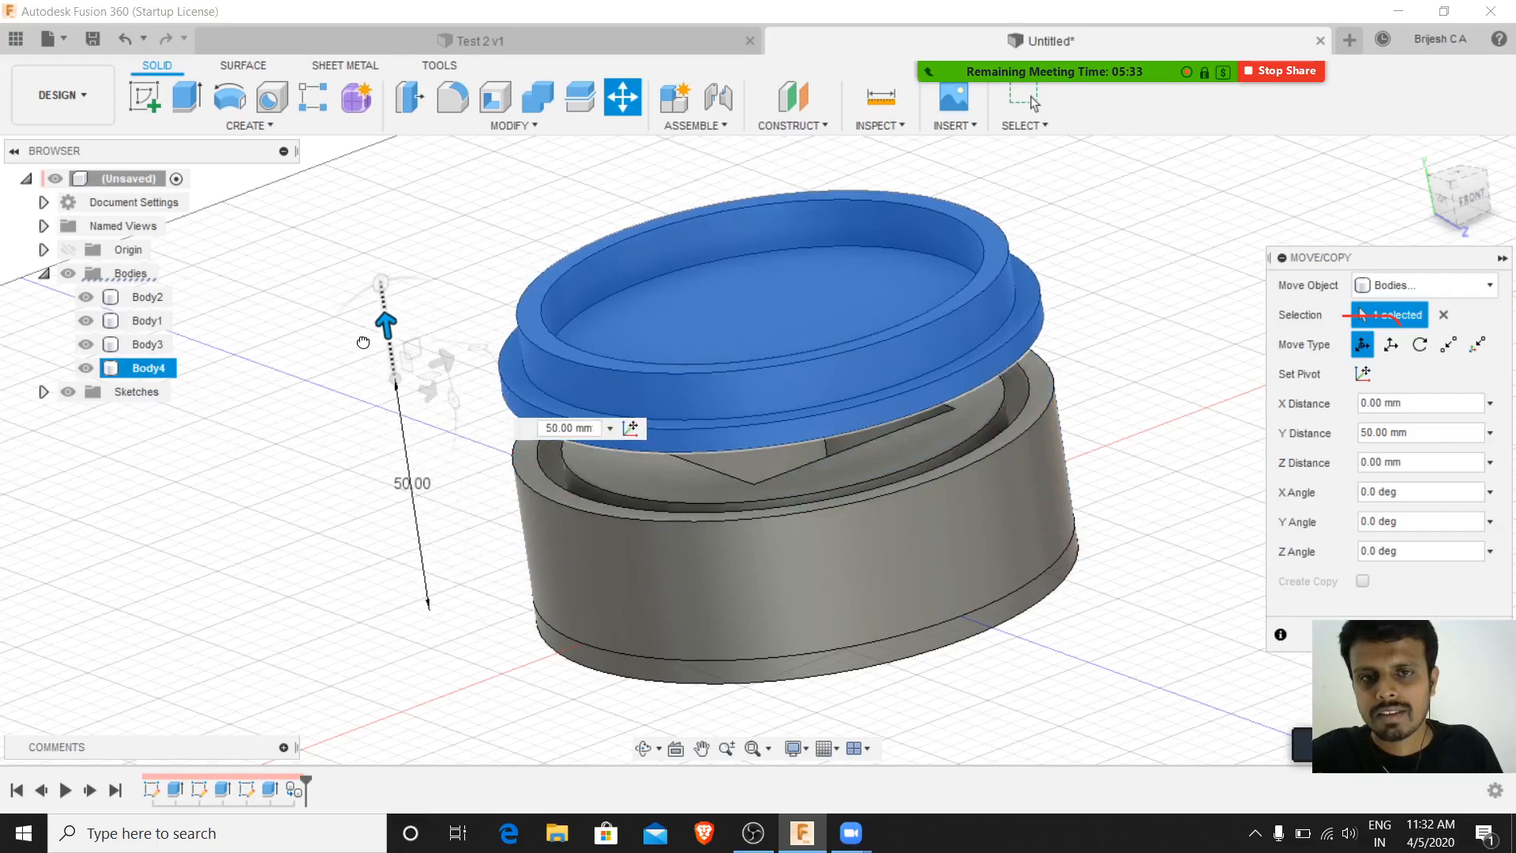
left_click(605, 462)
left_click(604, 457)
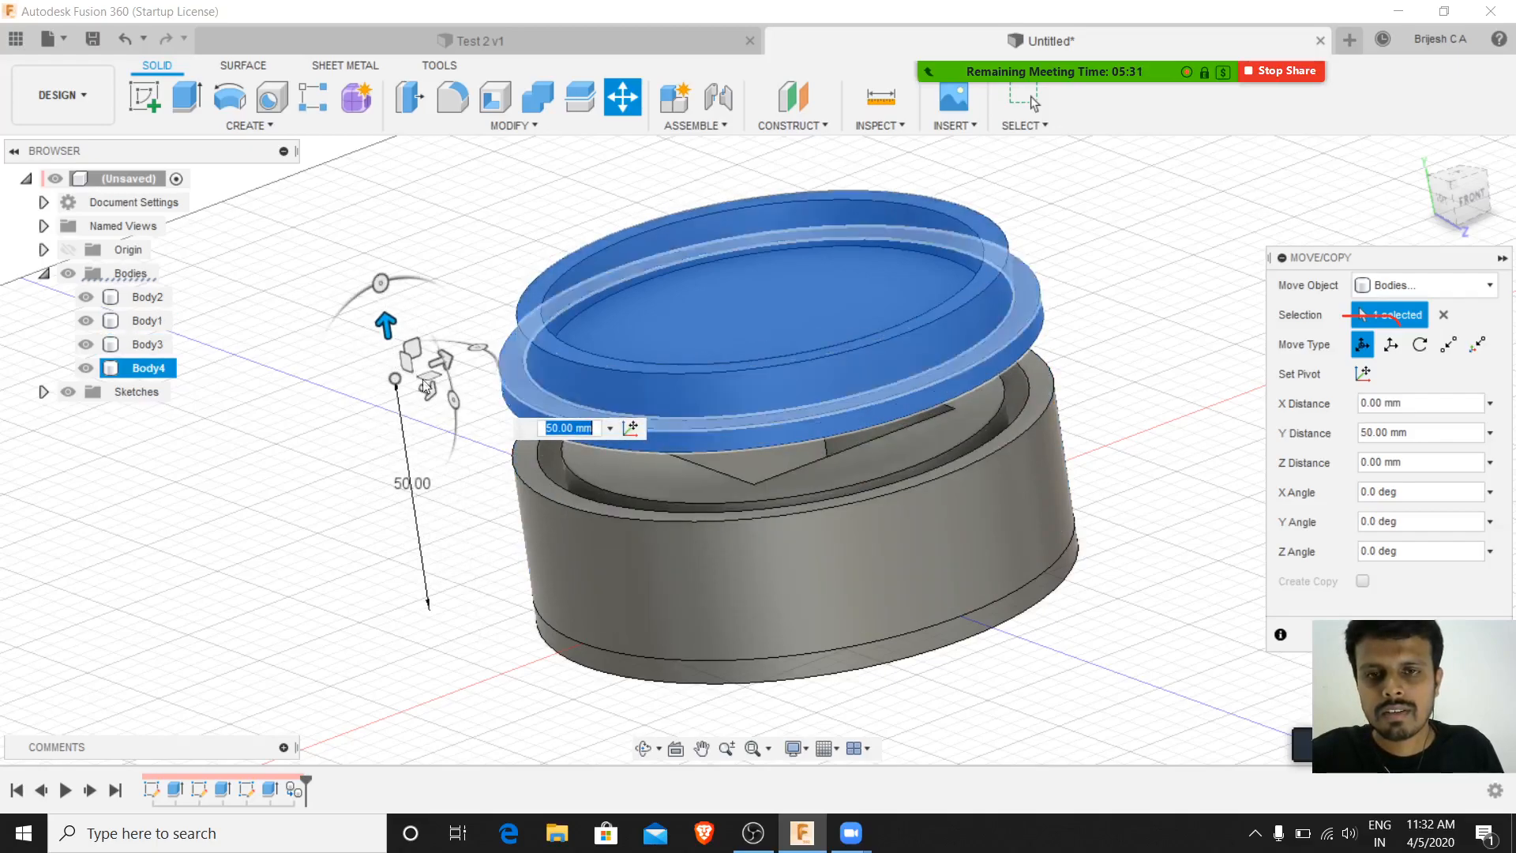
- Try to tilt the copied lid 5° about the Z axis, undo it, and try shifting the lid freely
mouse_move(381, 282)
left_mouse_down()
mouse_move(421, 278)
mouse_move(363, 292)
mouse_move(381, 283)
left_mouse_up()
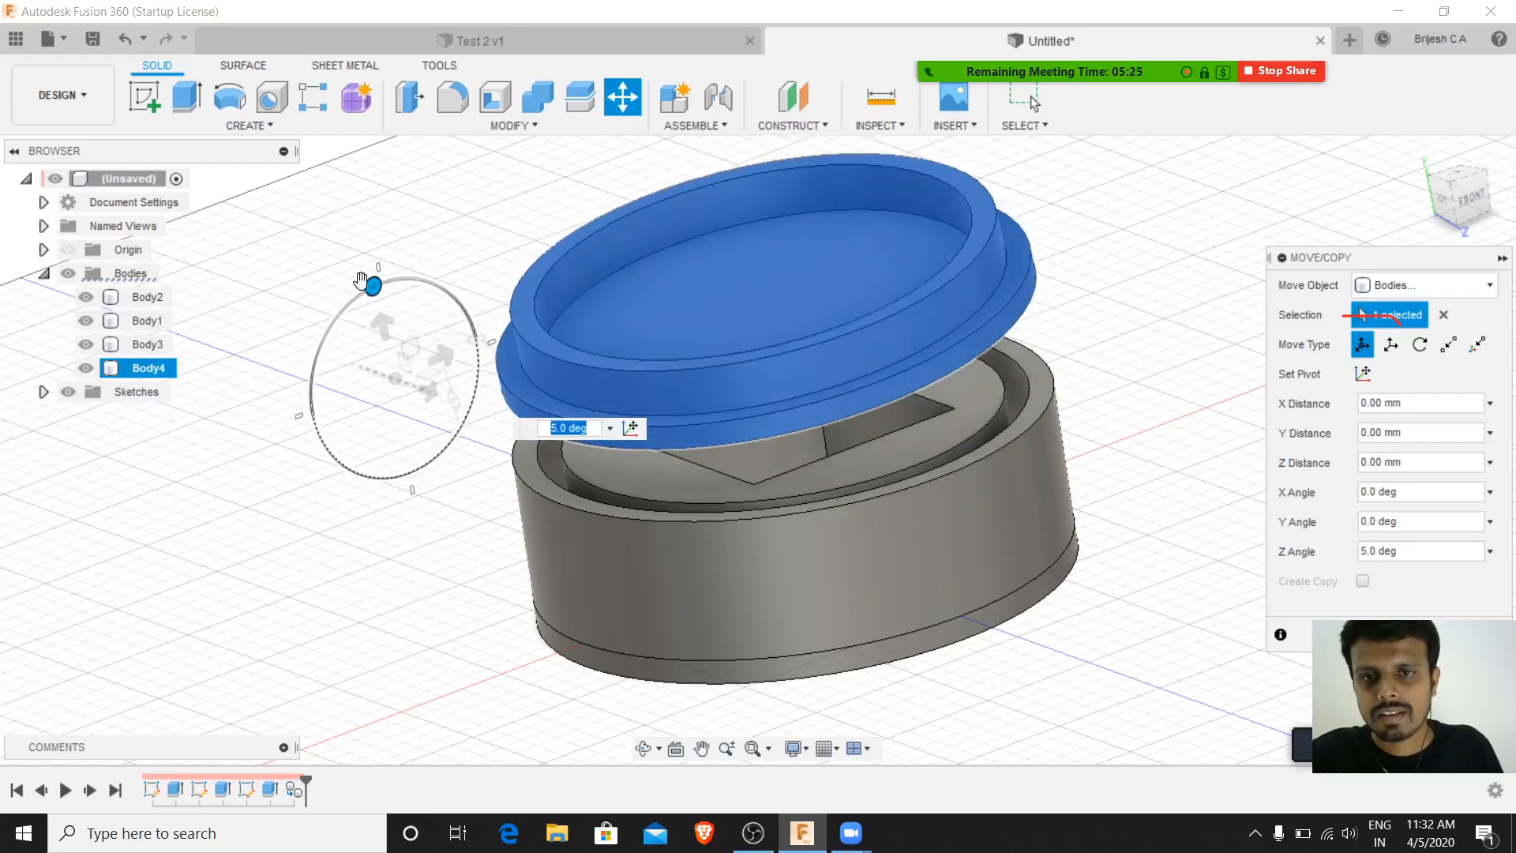
key("ctrl+z")
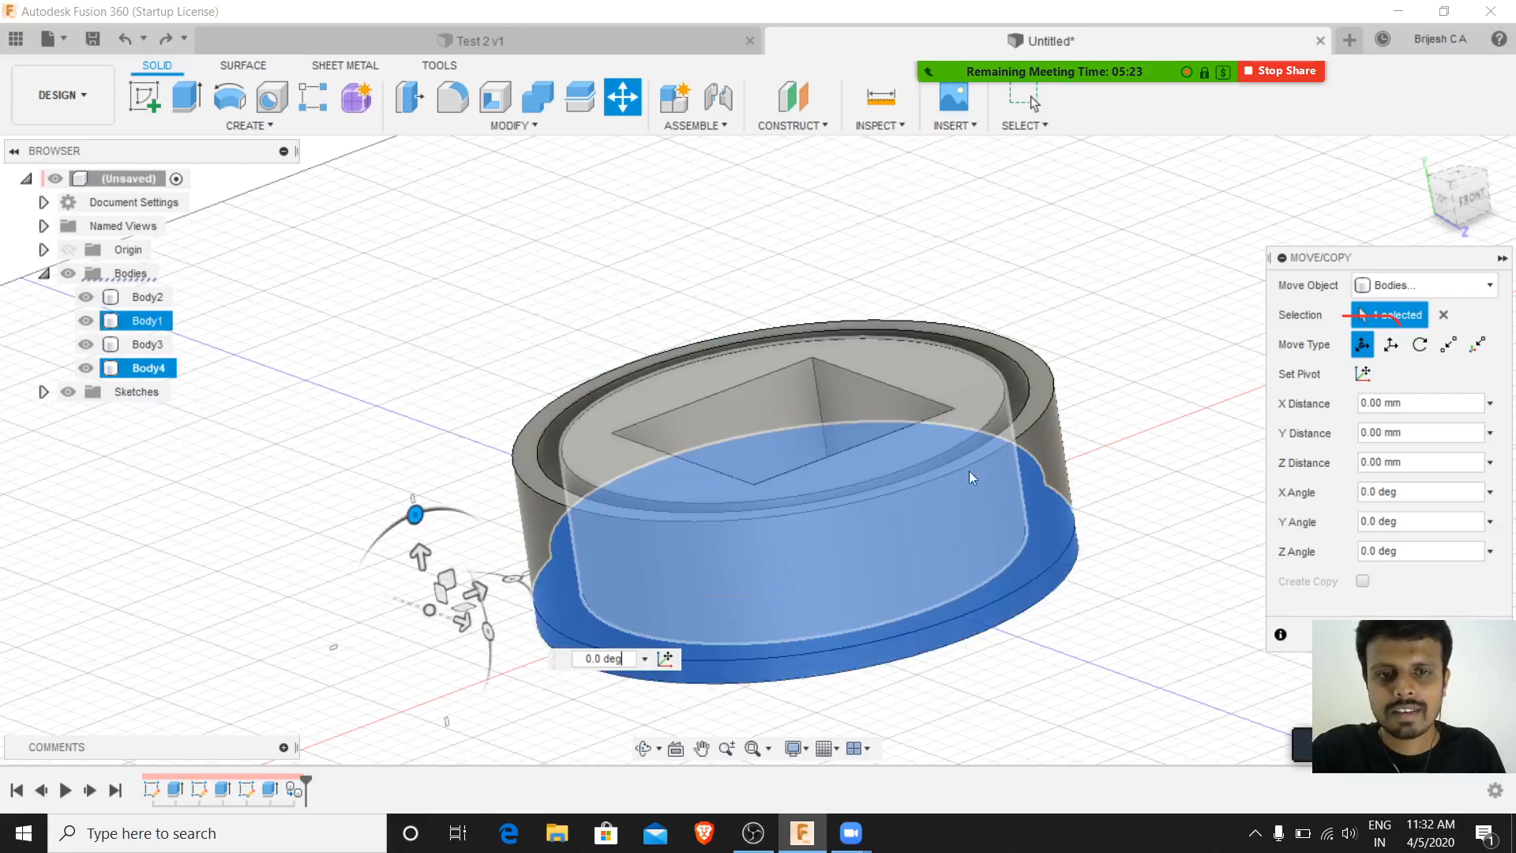
left_click_drag(426, 612, 531, 641)
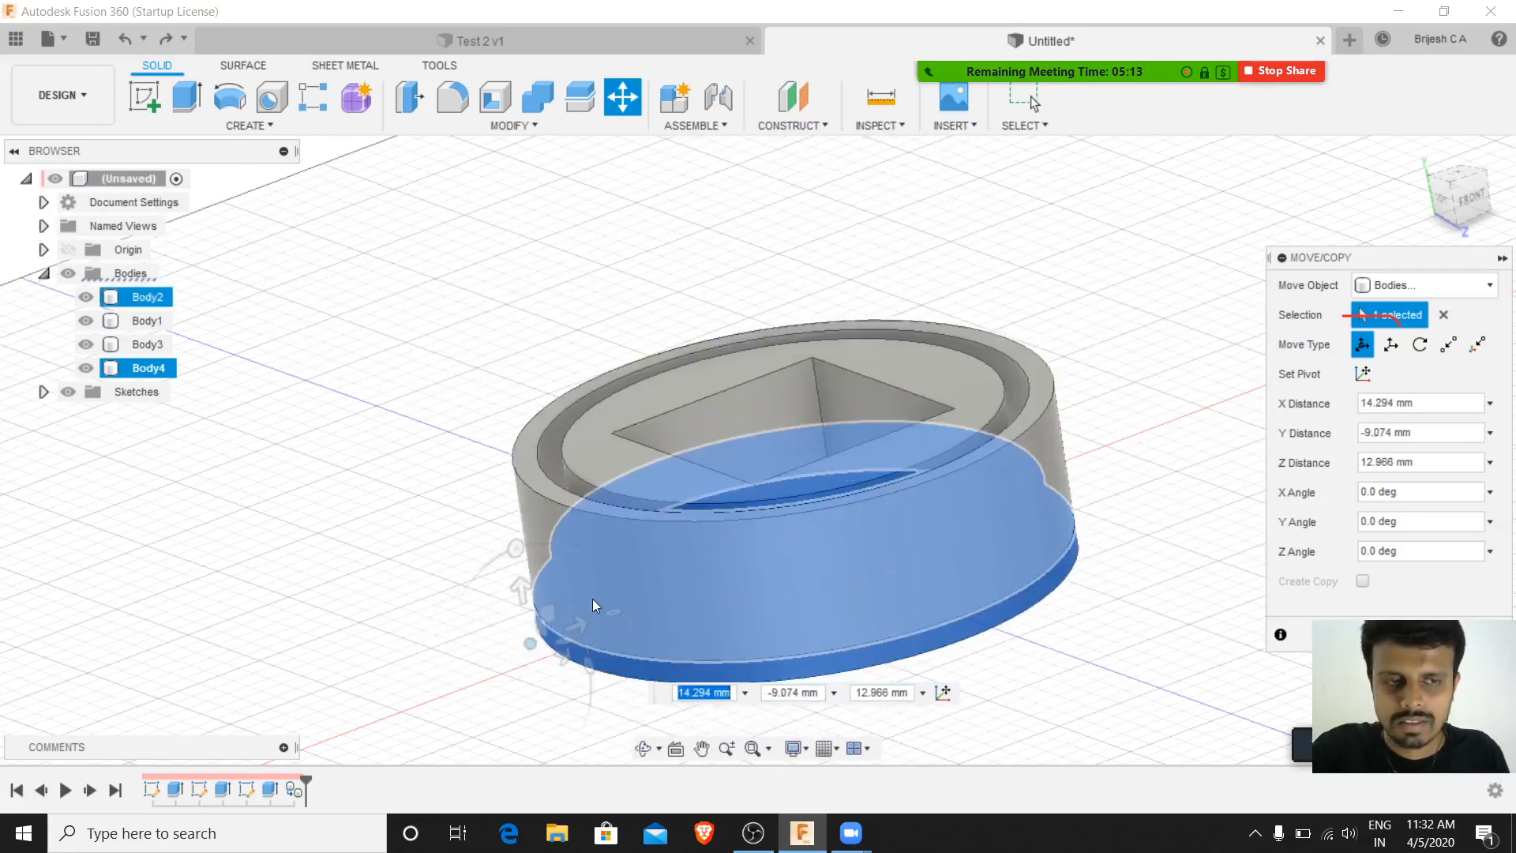
key("Return")
- Restart Move/Copy on Body4 and raise it 50 mm along the Y axis
left_click(143, 371)
right_click(140, 370)
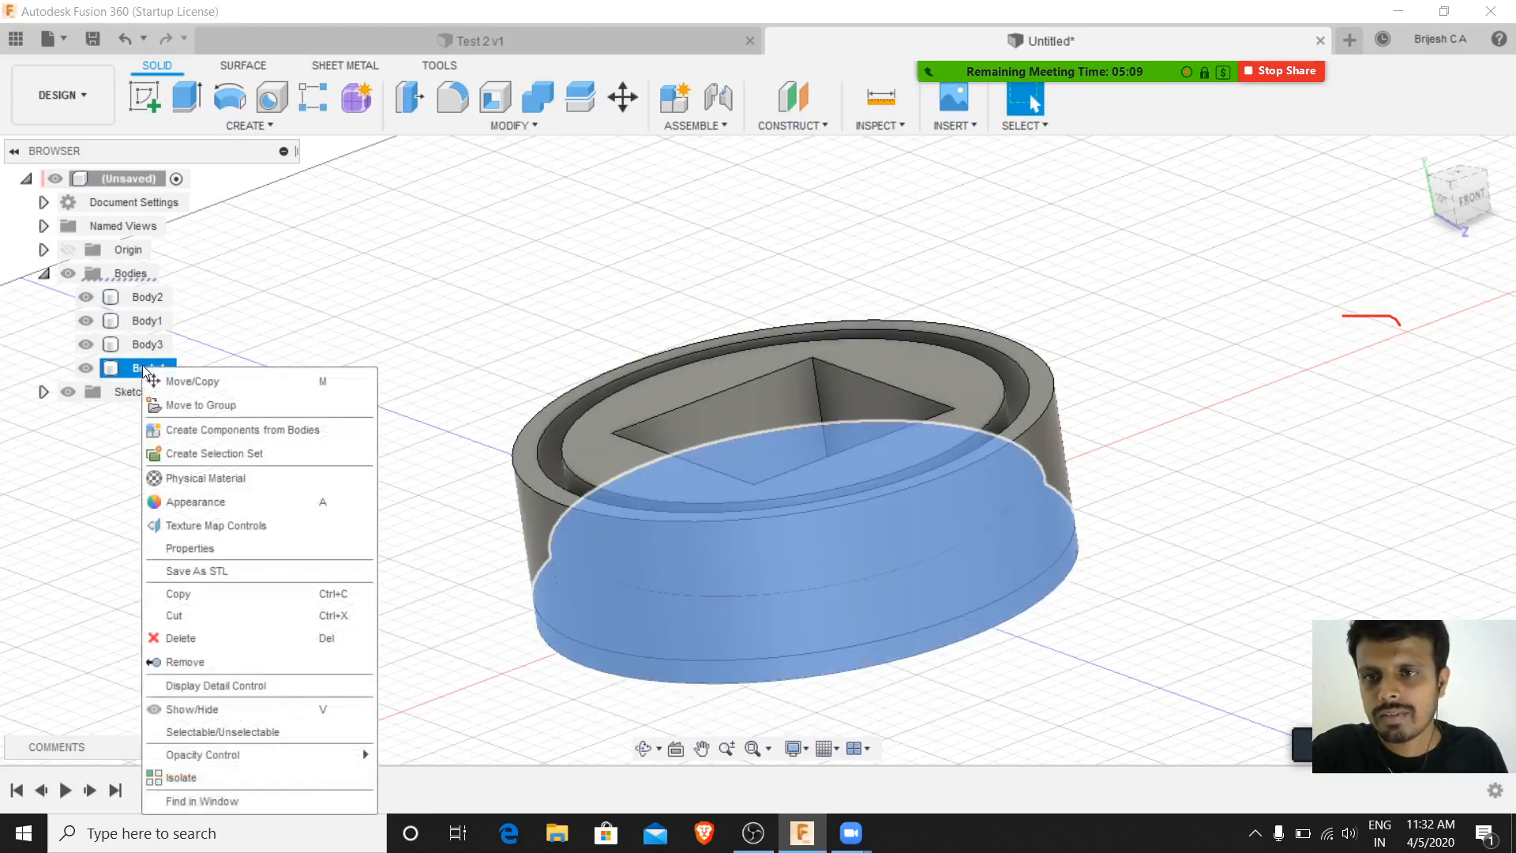
left_click(198, 383)
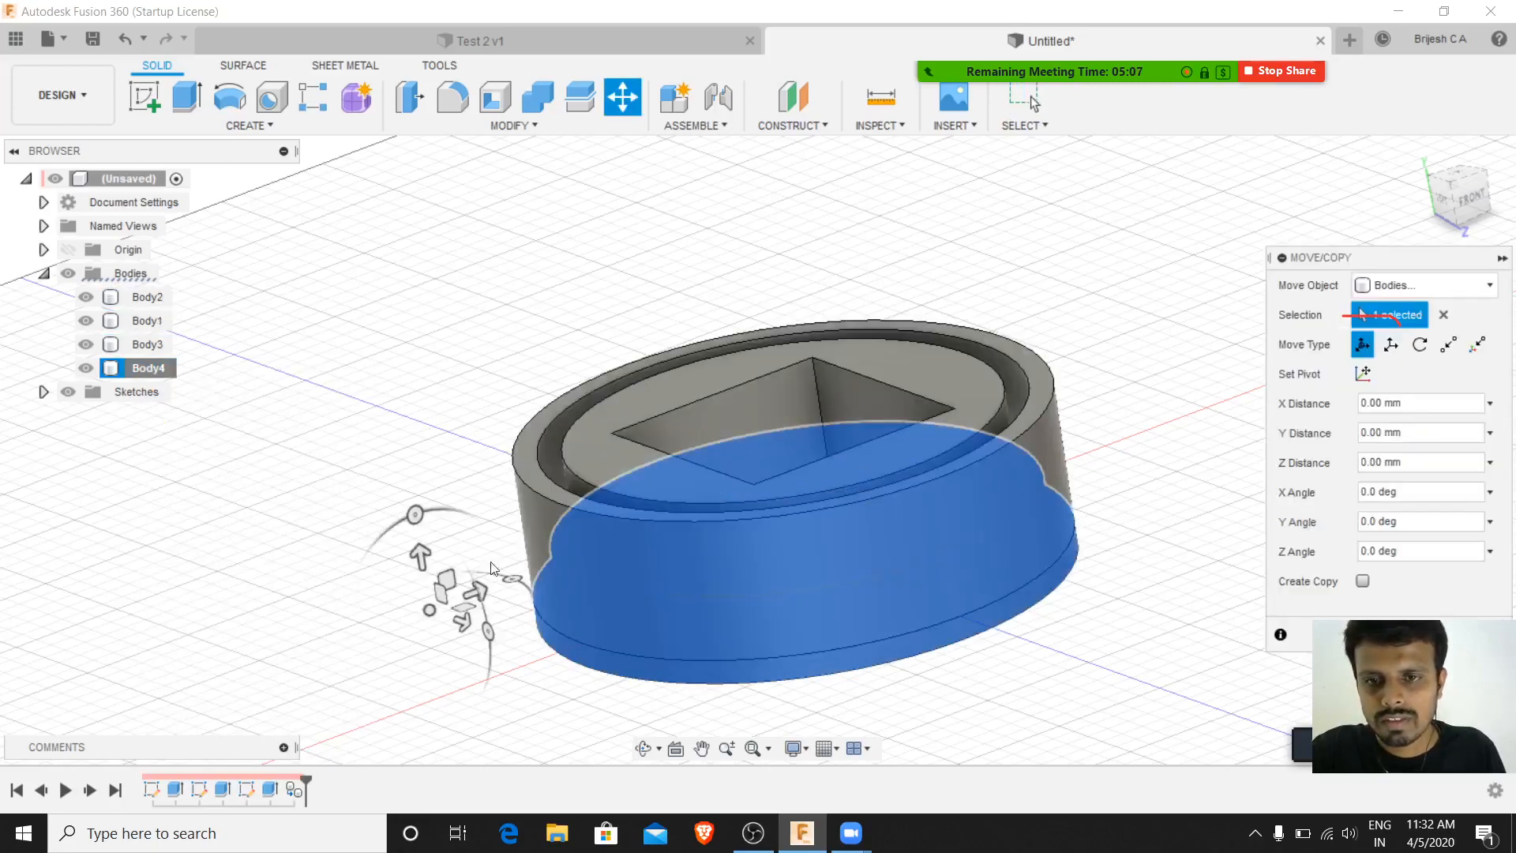
left_click_drag(420, 551, 387, 329)
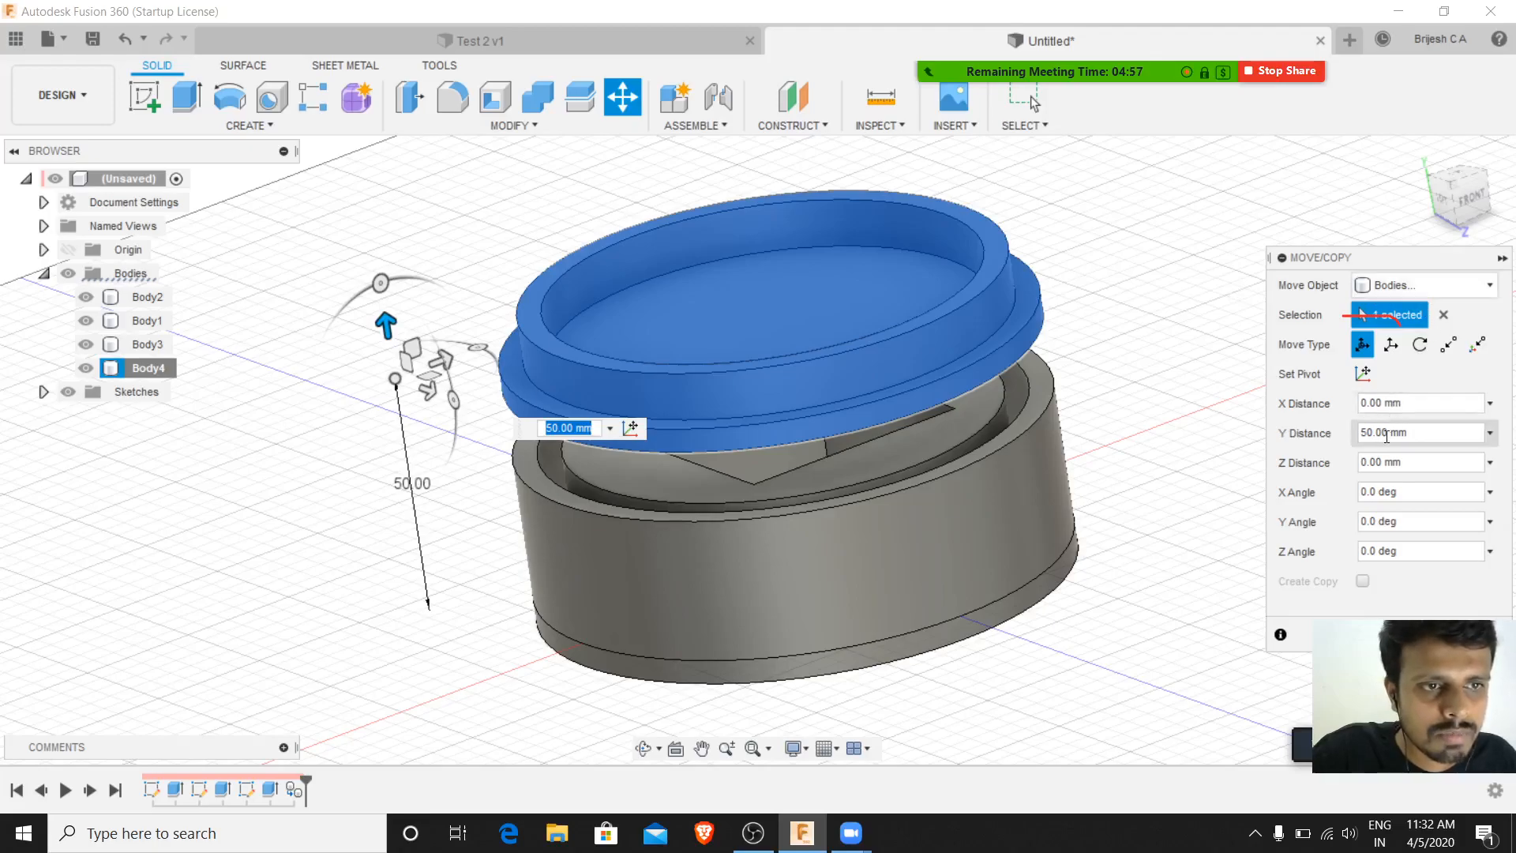
- Try to set the pivot at the centre of the copied lid's inner face and rotate 90° about Y
left_click(1358, 373)
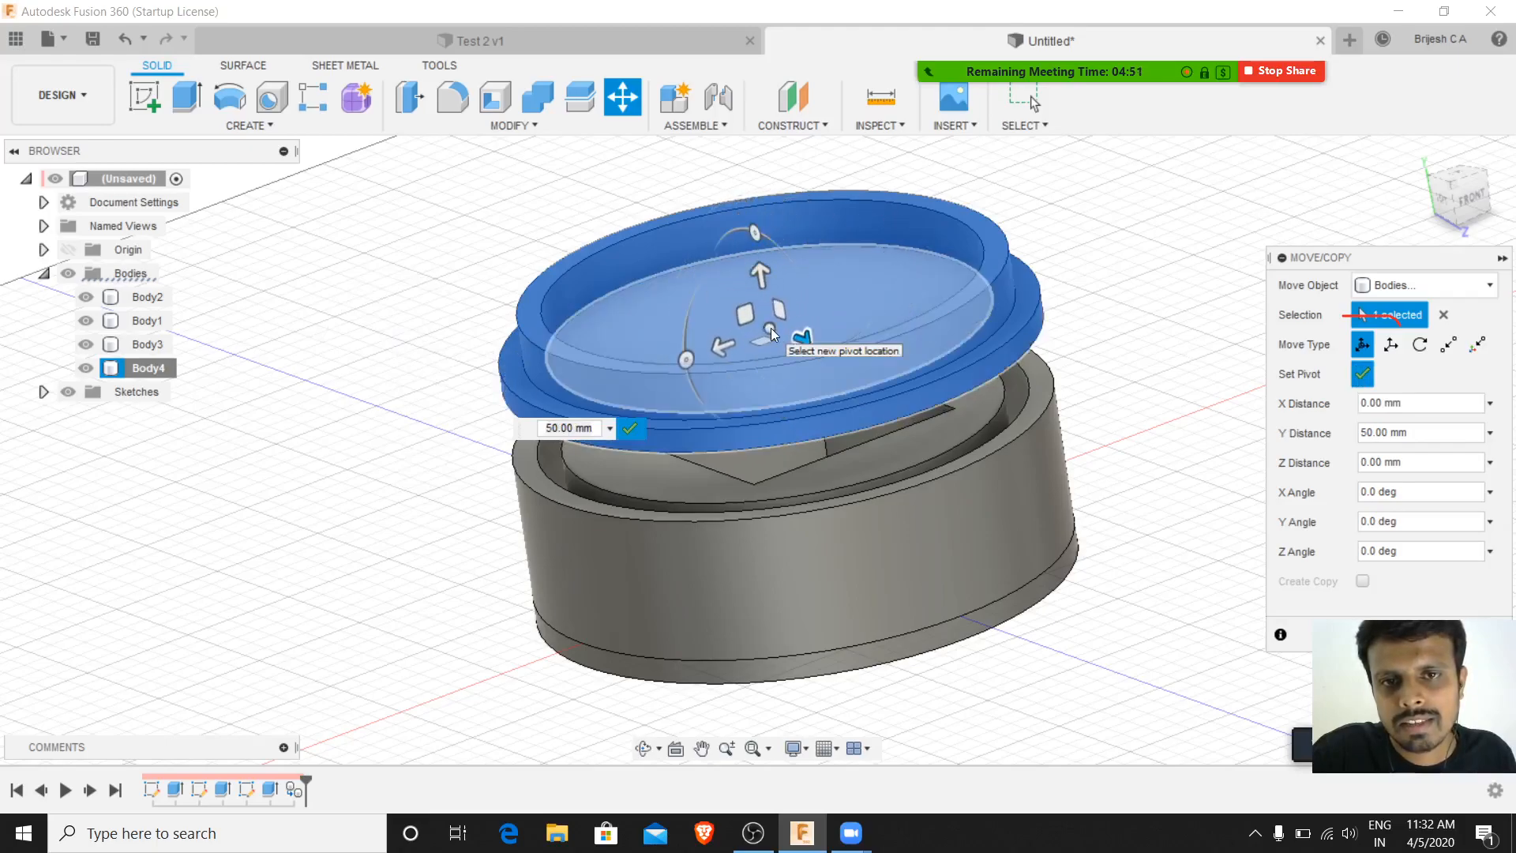
left_click(771, 329)
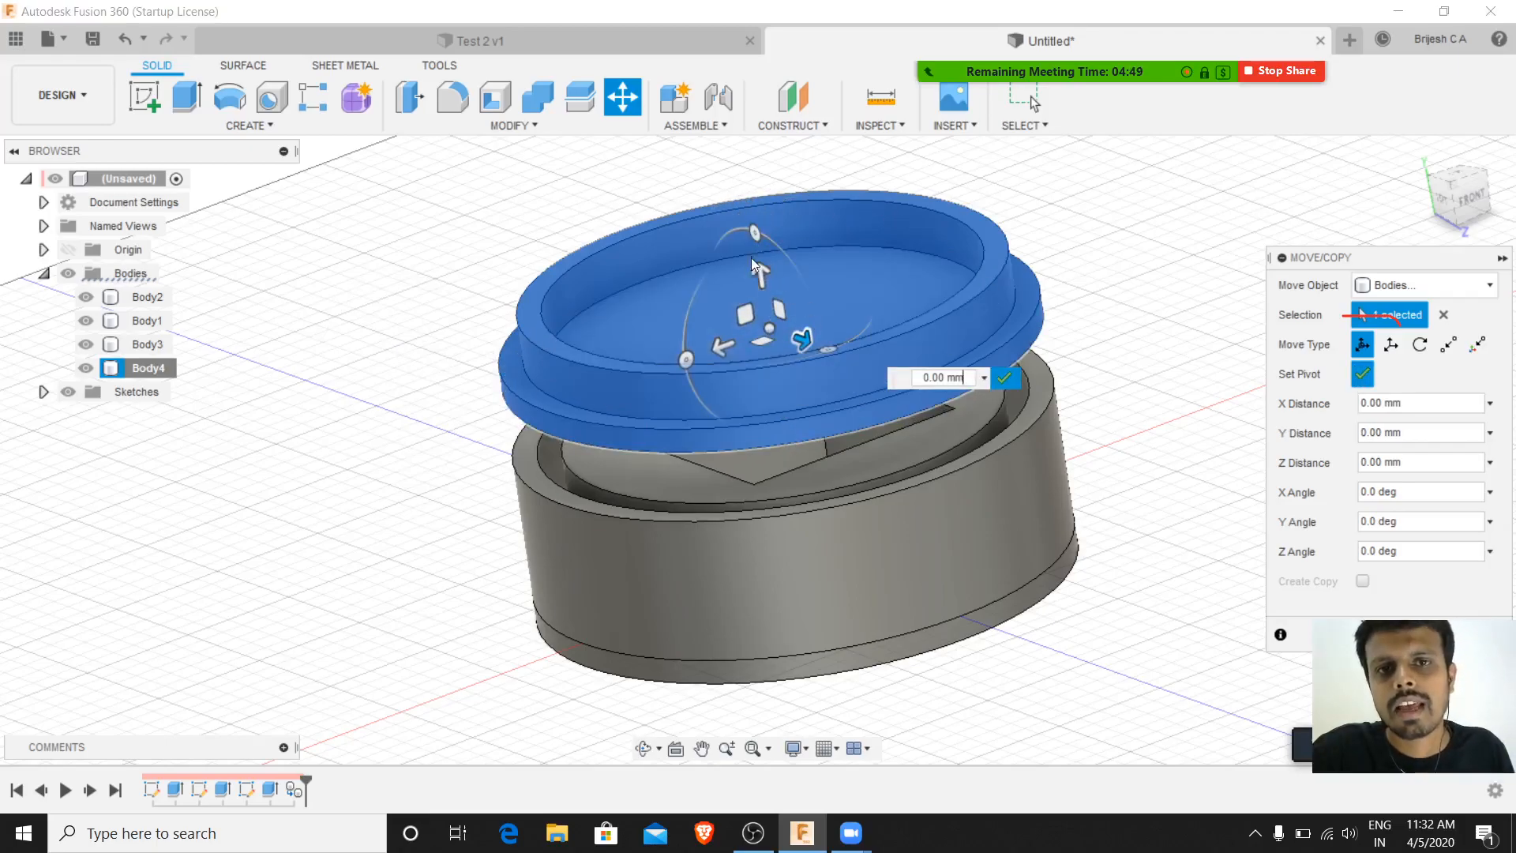
left_click(684, 360)
left_click_drag(682, 361, 787, 465)
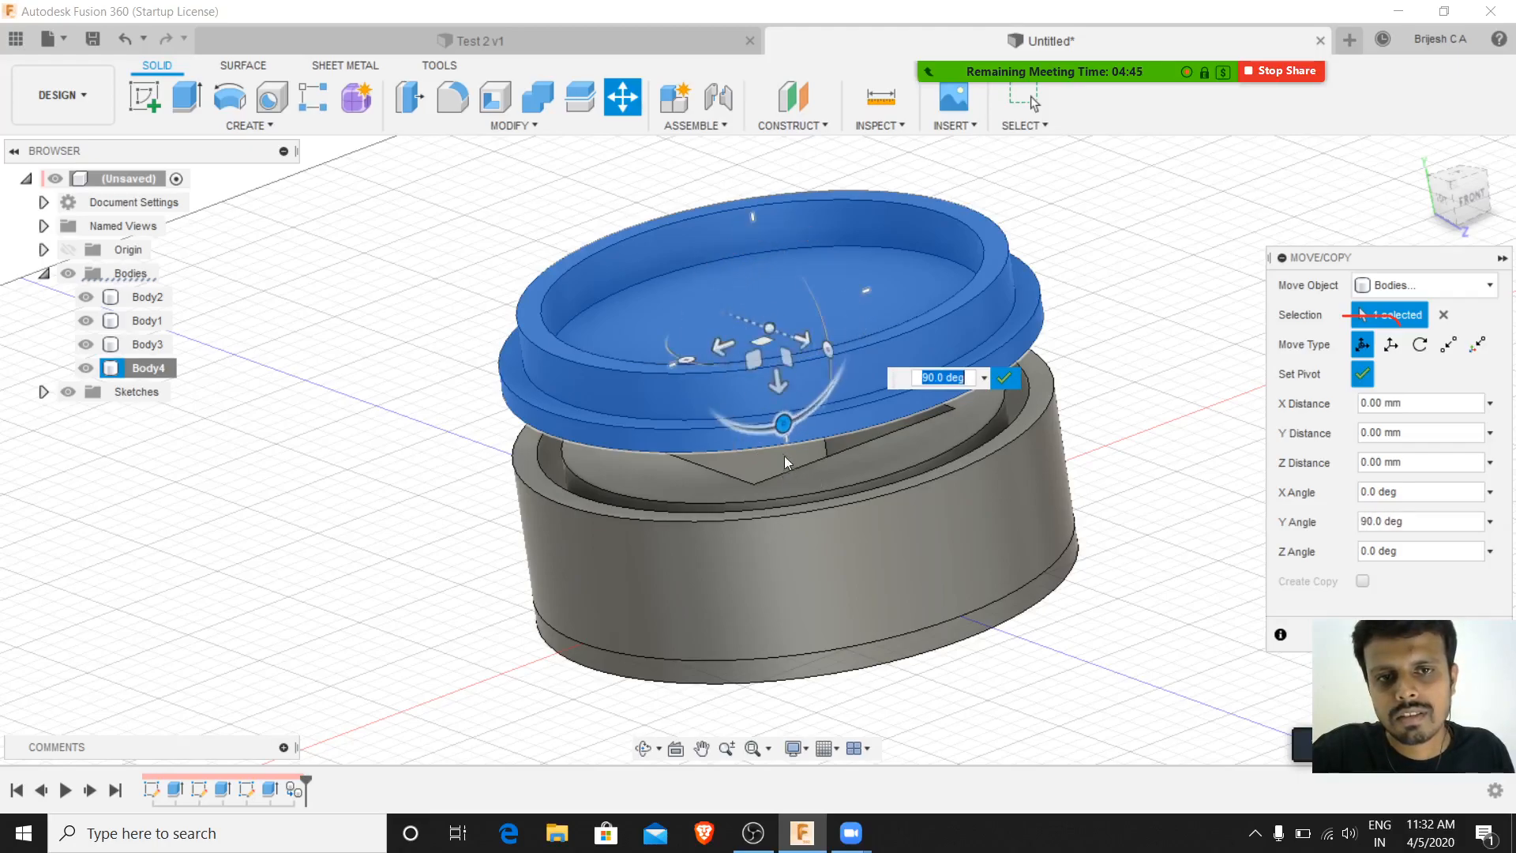
left_click(1054, 410)
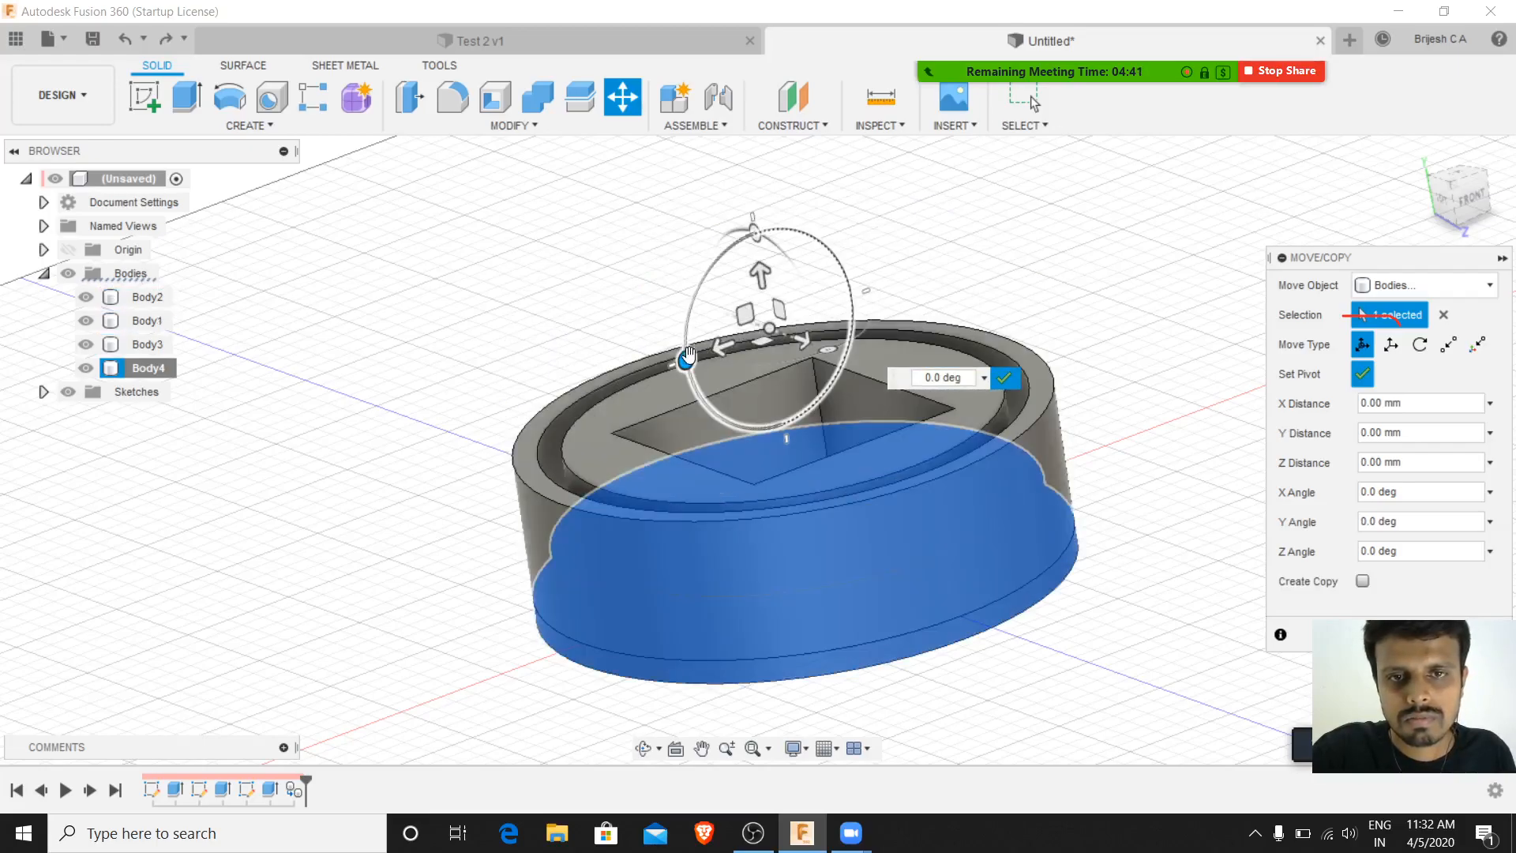
- Hide Body1 and Body2, toggle Body3's visibility, and examine the lid and its copy
middle_click_drag(1077, 640, 1052, 597, "shift")
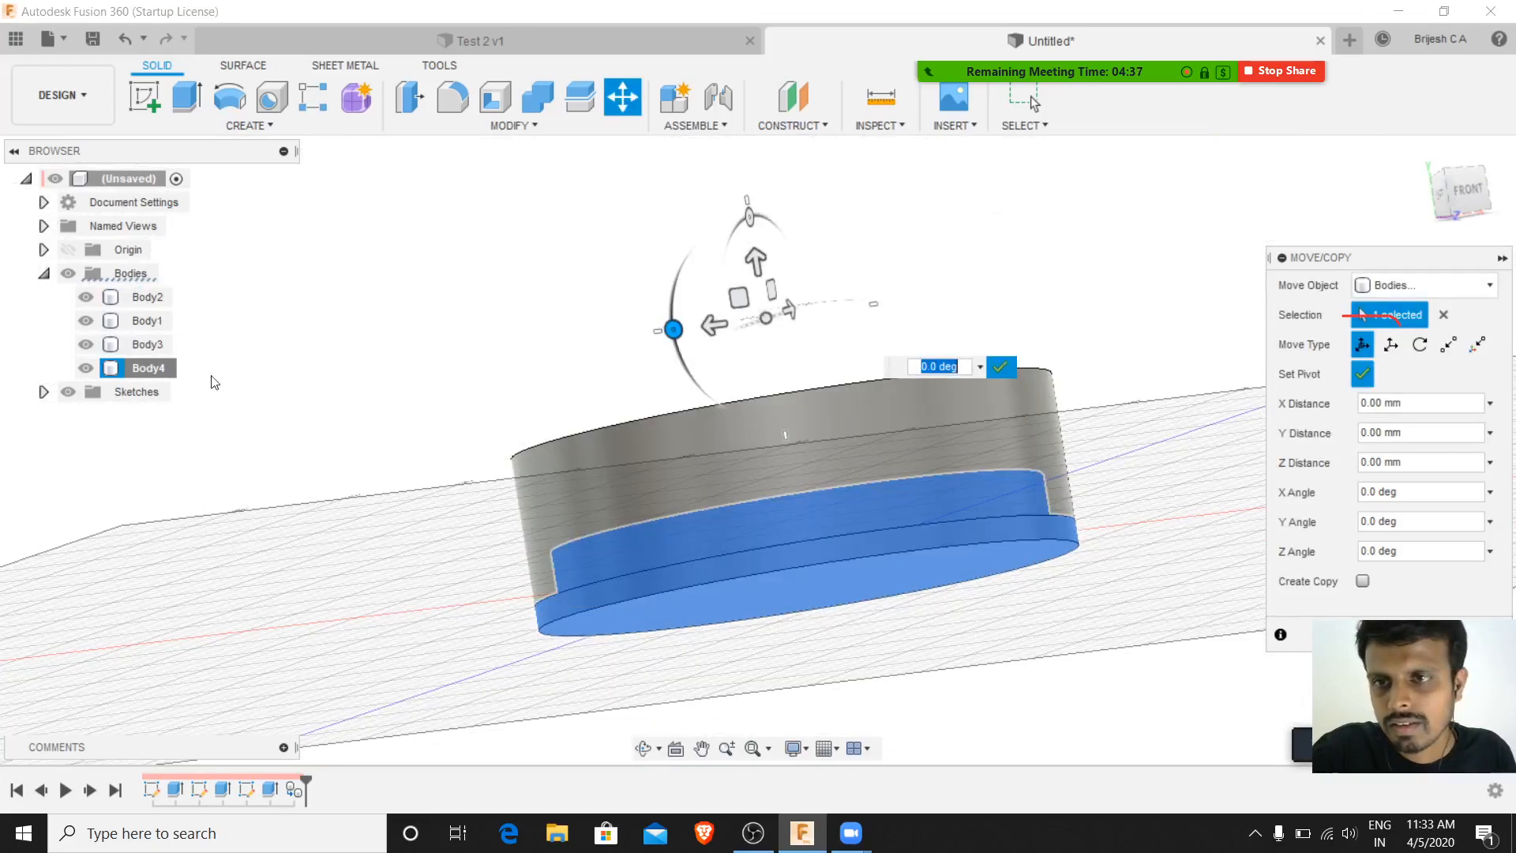
left_click(85, 321)
left_click(85, 297)
left_click(85, 345)
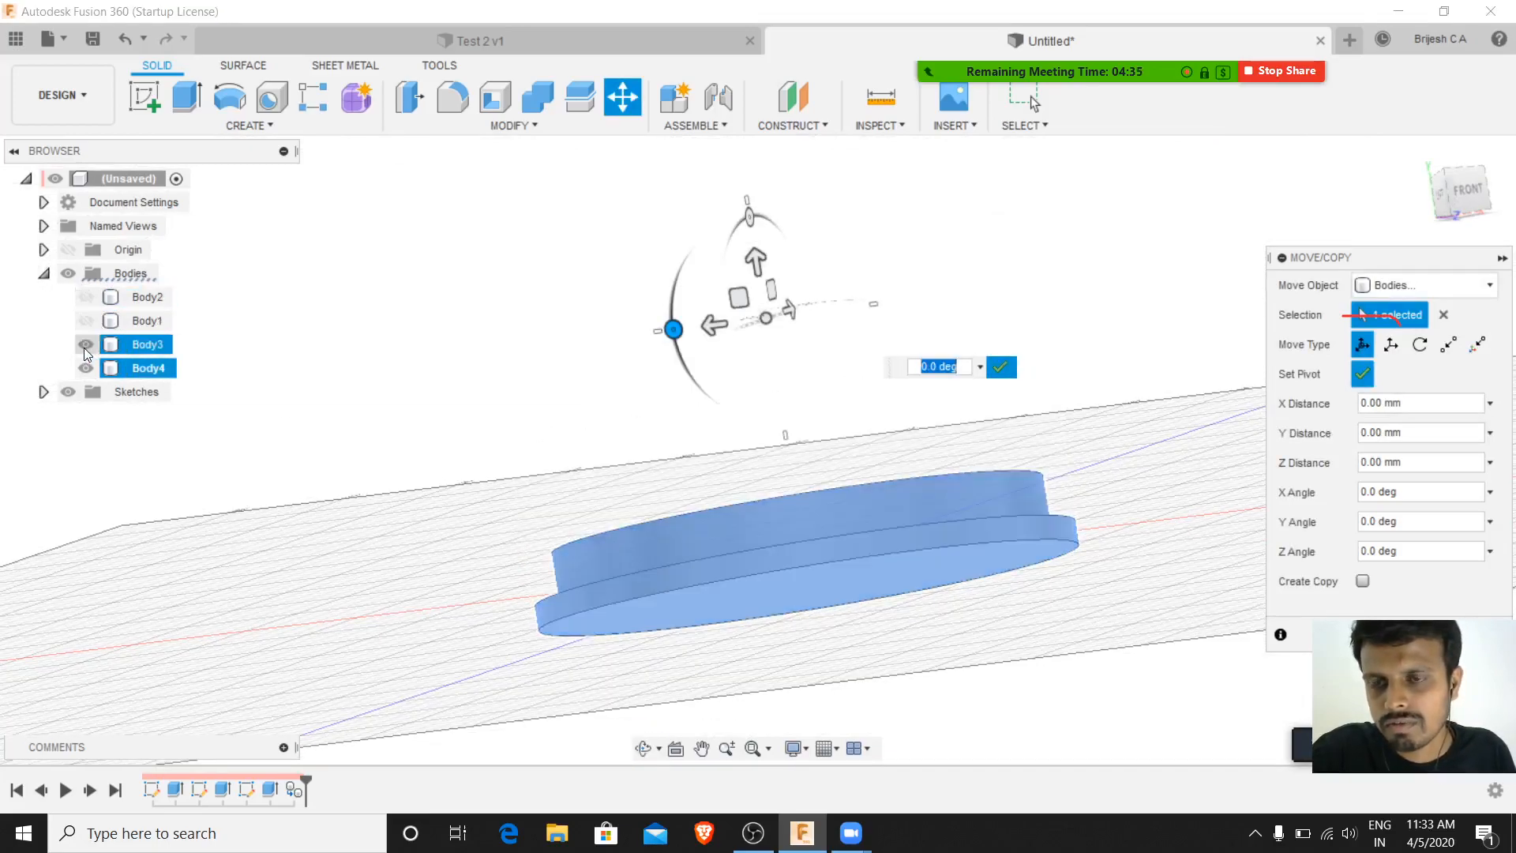
left_click(84, 346)
middle_click_drag(1199, 430, 1185, 426, "shift")
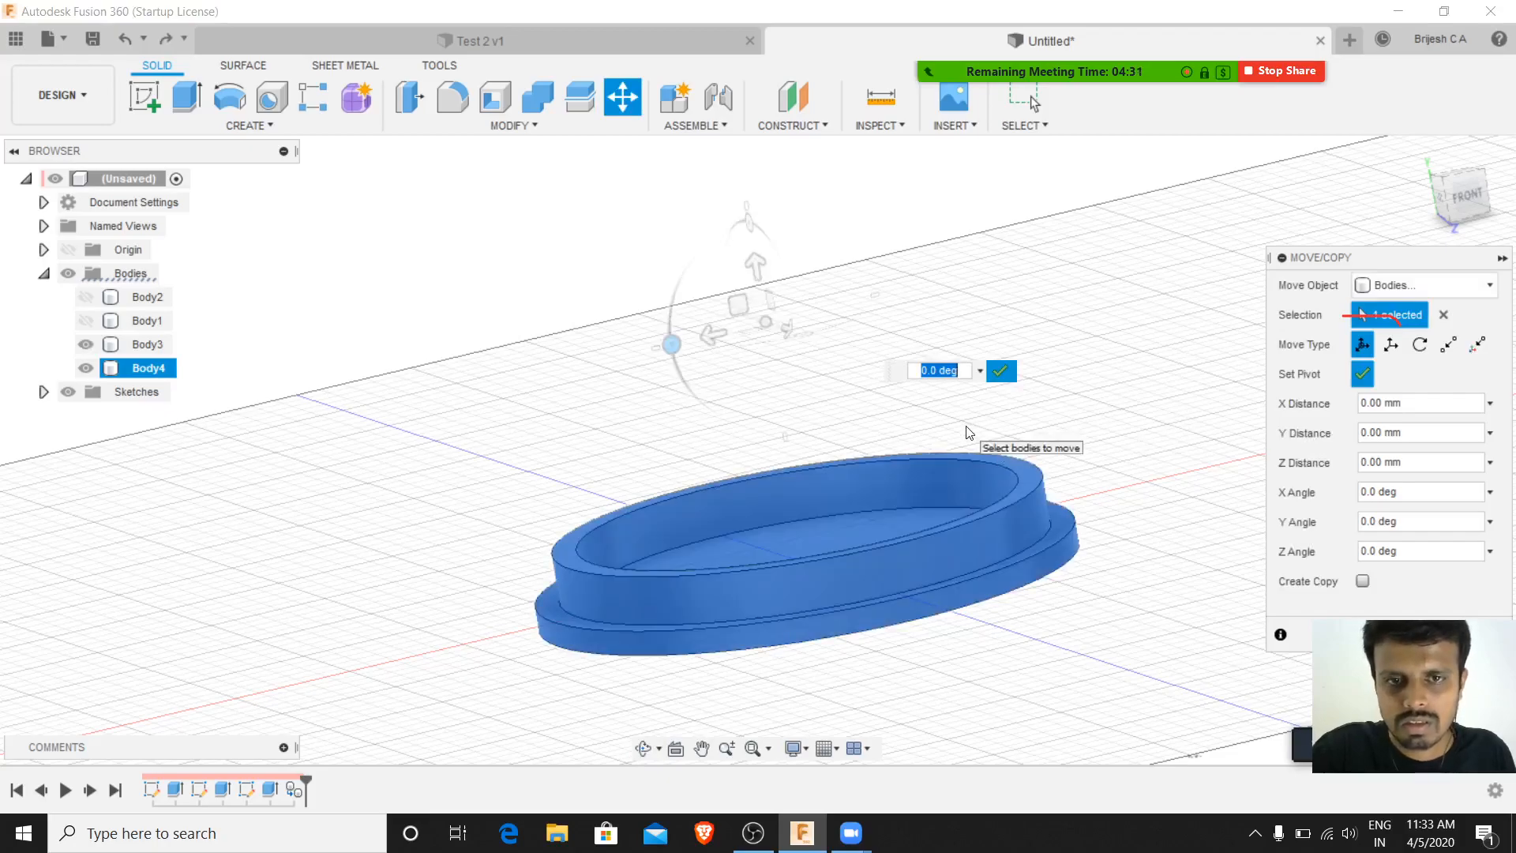
- Undo the recent visibility changes, the unfinished move and the pasting of the lid copy
key("ctrl+z")
key("ctrl+z")
key("ctrl+z")
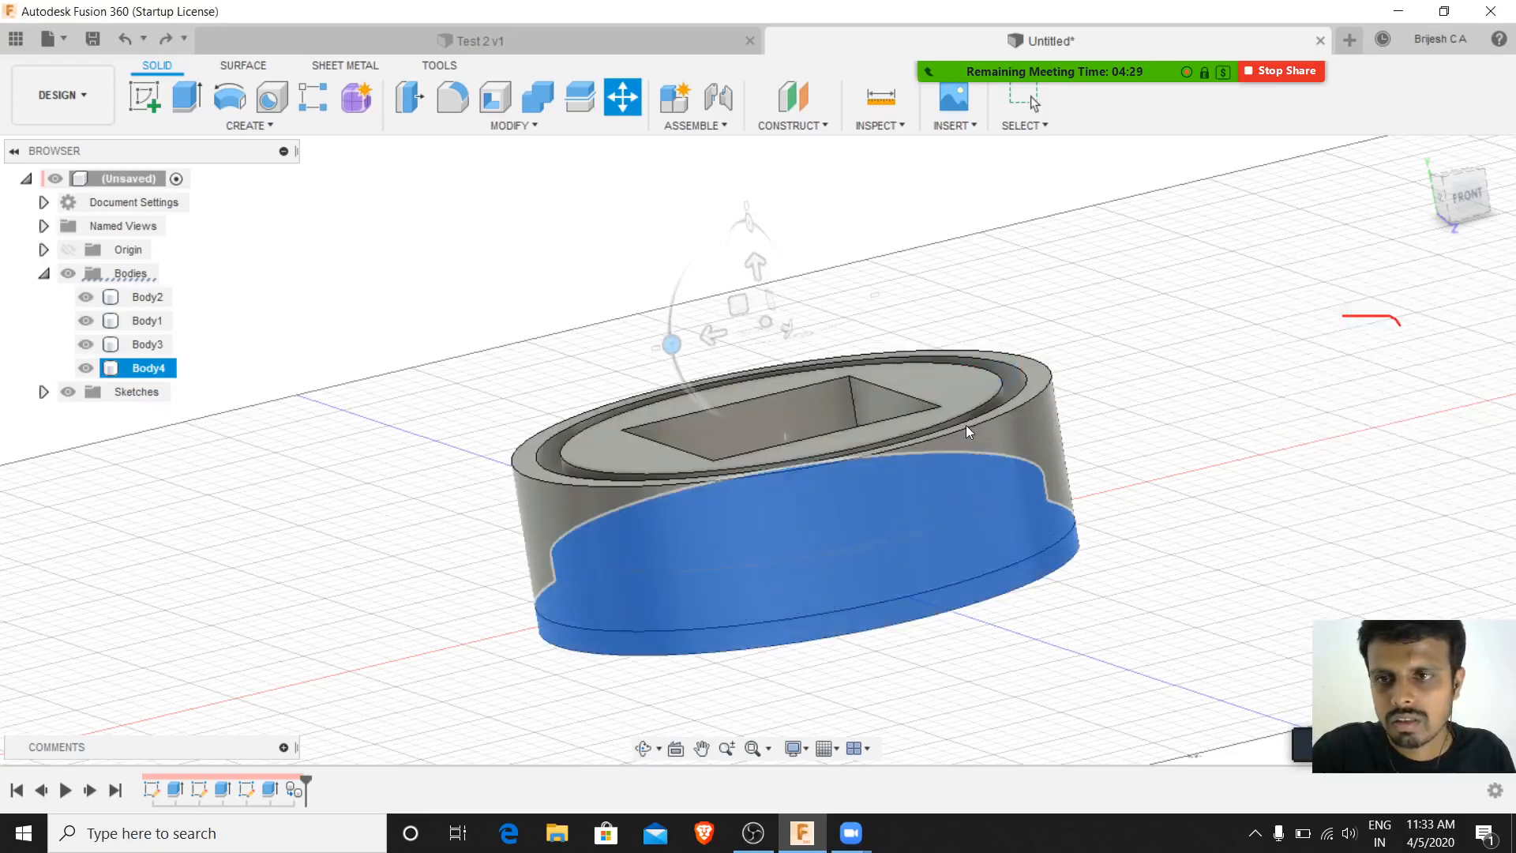
key("ctrl+z")
key("ctrl+z")
key("ctrl+z")
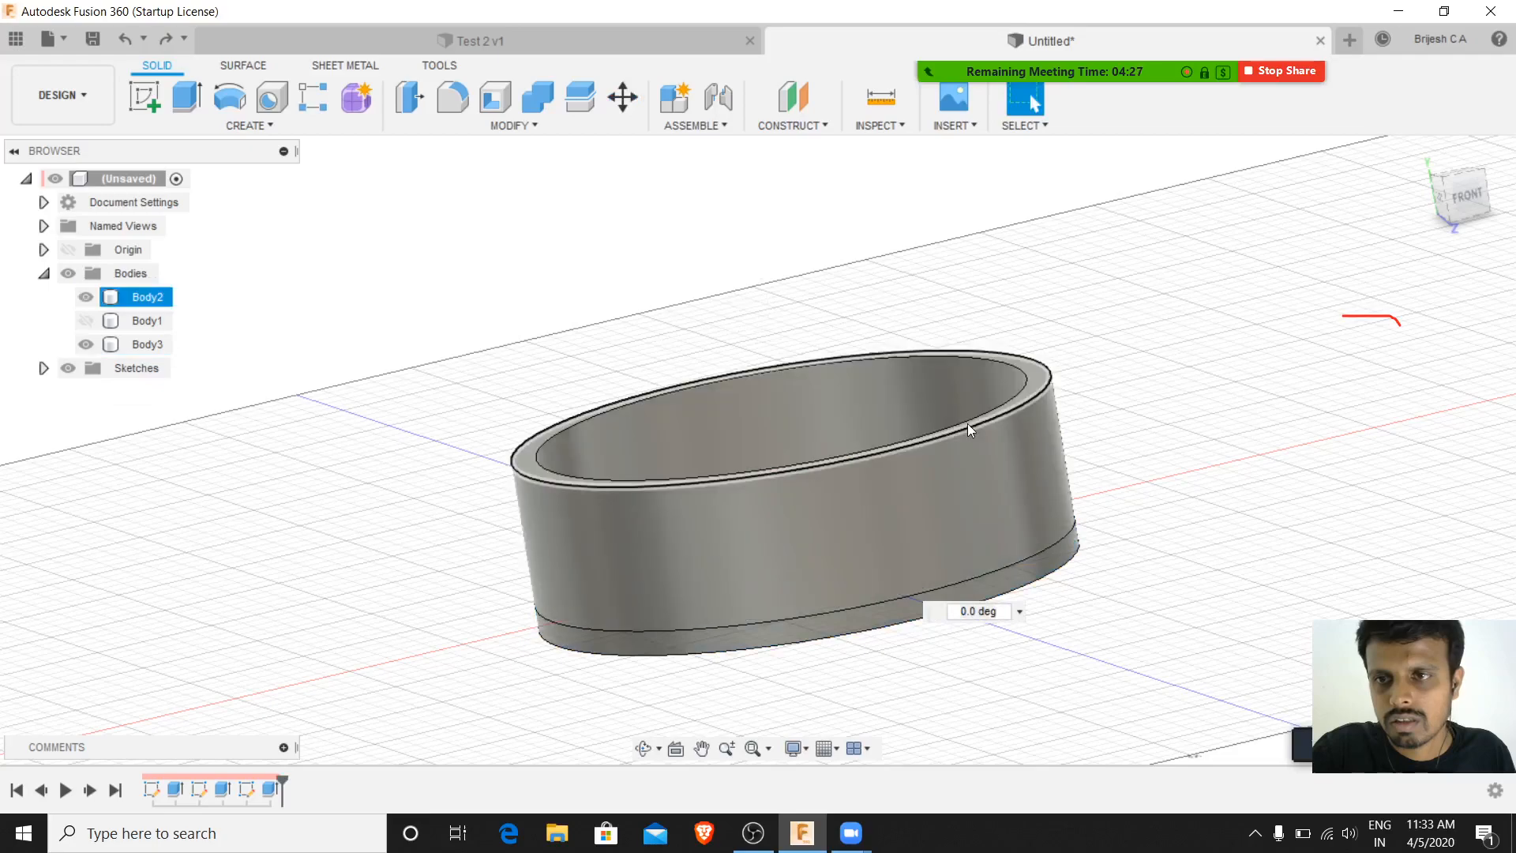
- Redo the undone changes until the copied lid body is restored
left_click(167, 47)
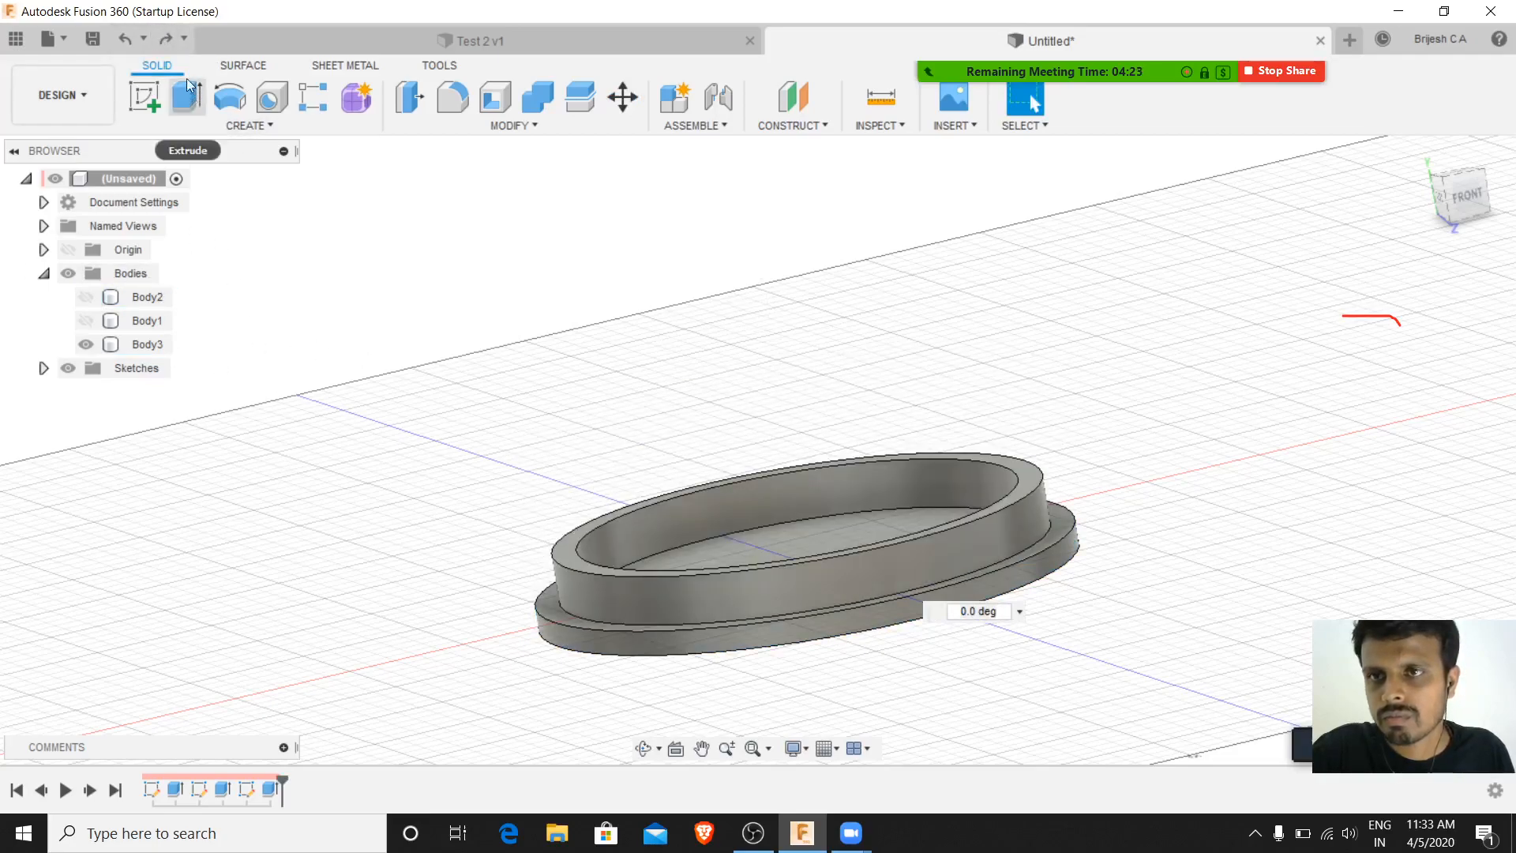
left_click(165, 40)
left_click(166, 40)
left_click(166, 40)
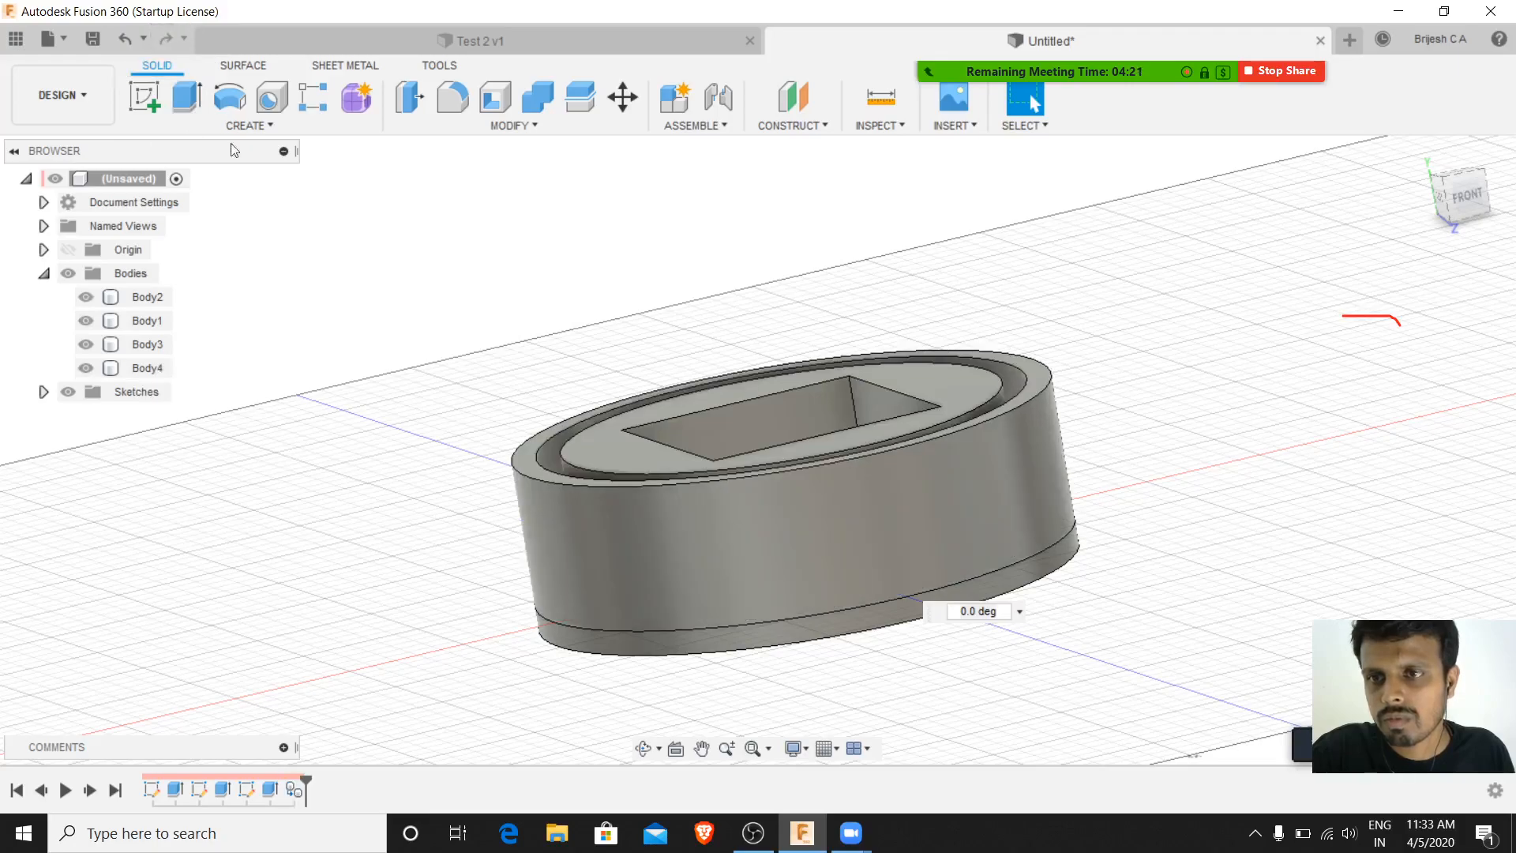
- Hide Body1, Body2 and Body3, leaving only the copied lid Body4 shown and selected
left_click(150, 369)
left_click(85, 345)
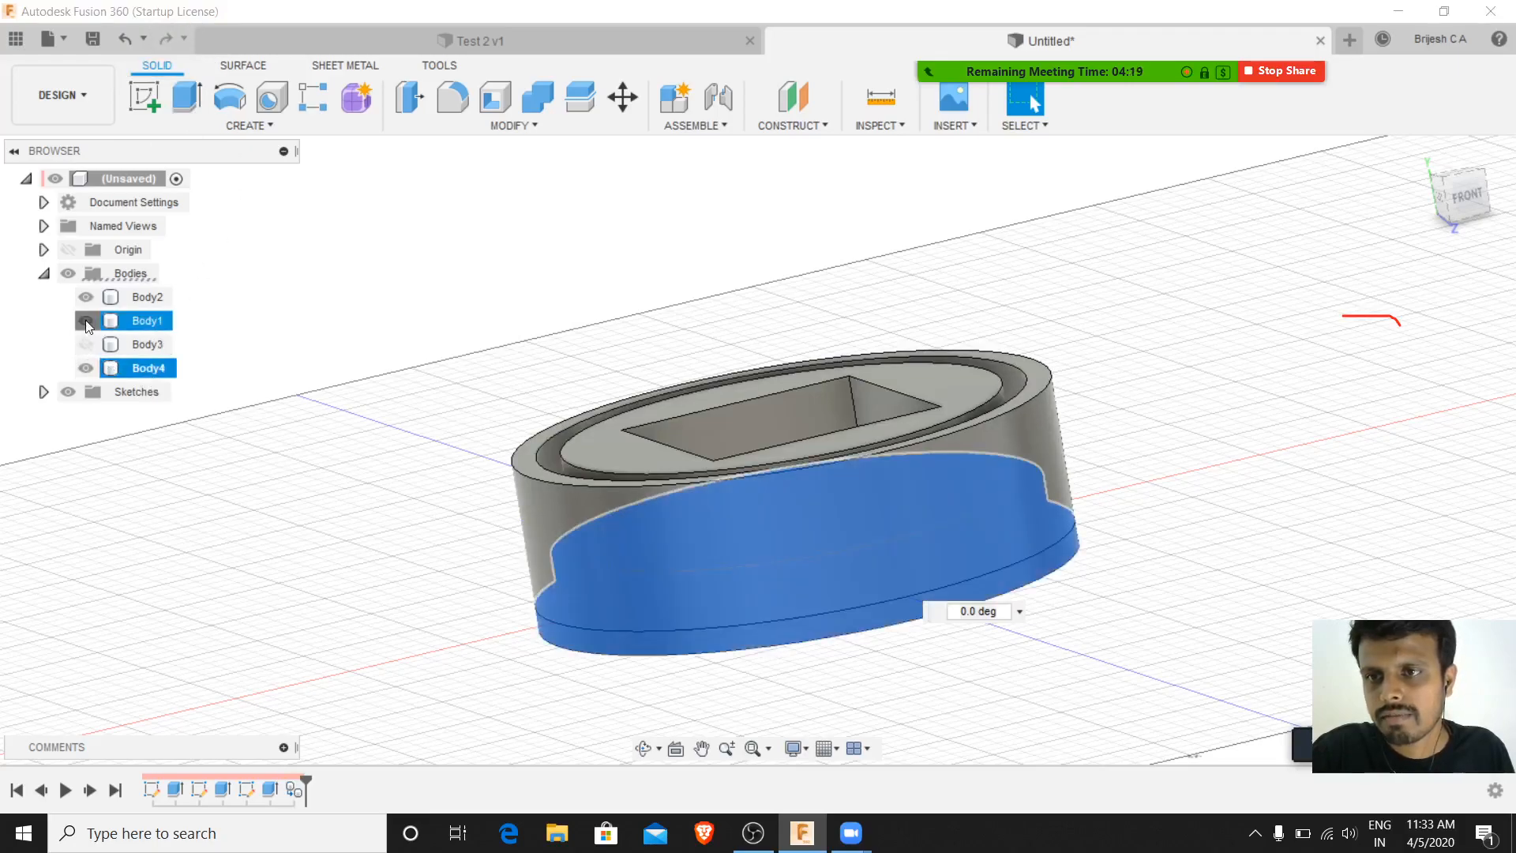
left_click(86, 321)
left_click(86, 297)
- Start Move/Copy on Body4 and set the pivot at the centre of the lid's inner floor
right_click(134, 375)
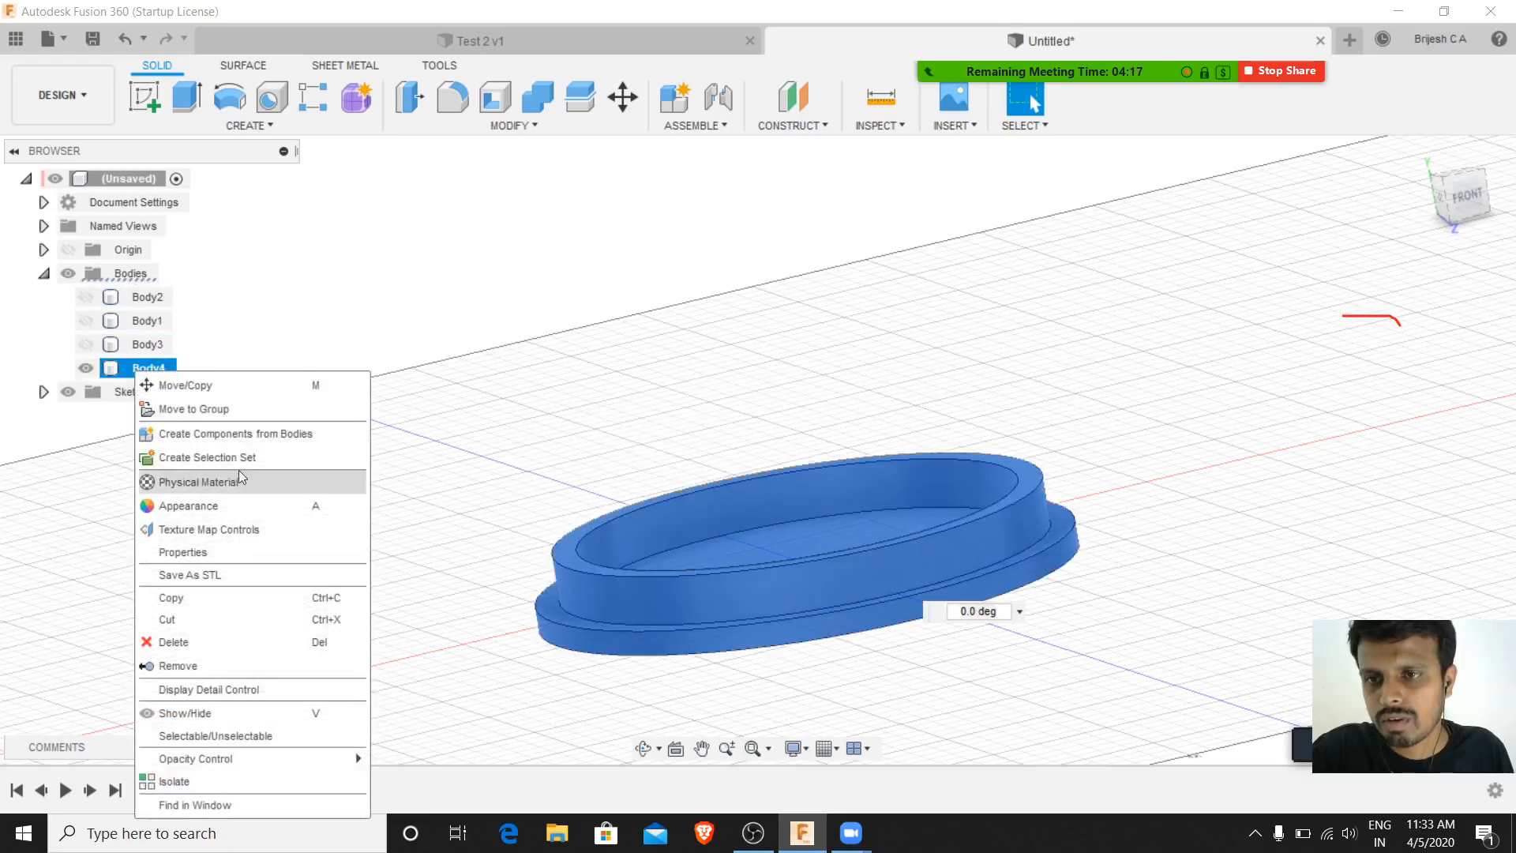
left_click(237, 385)
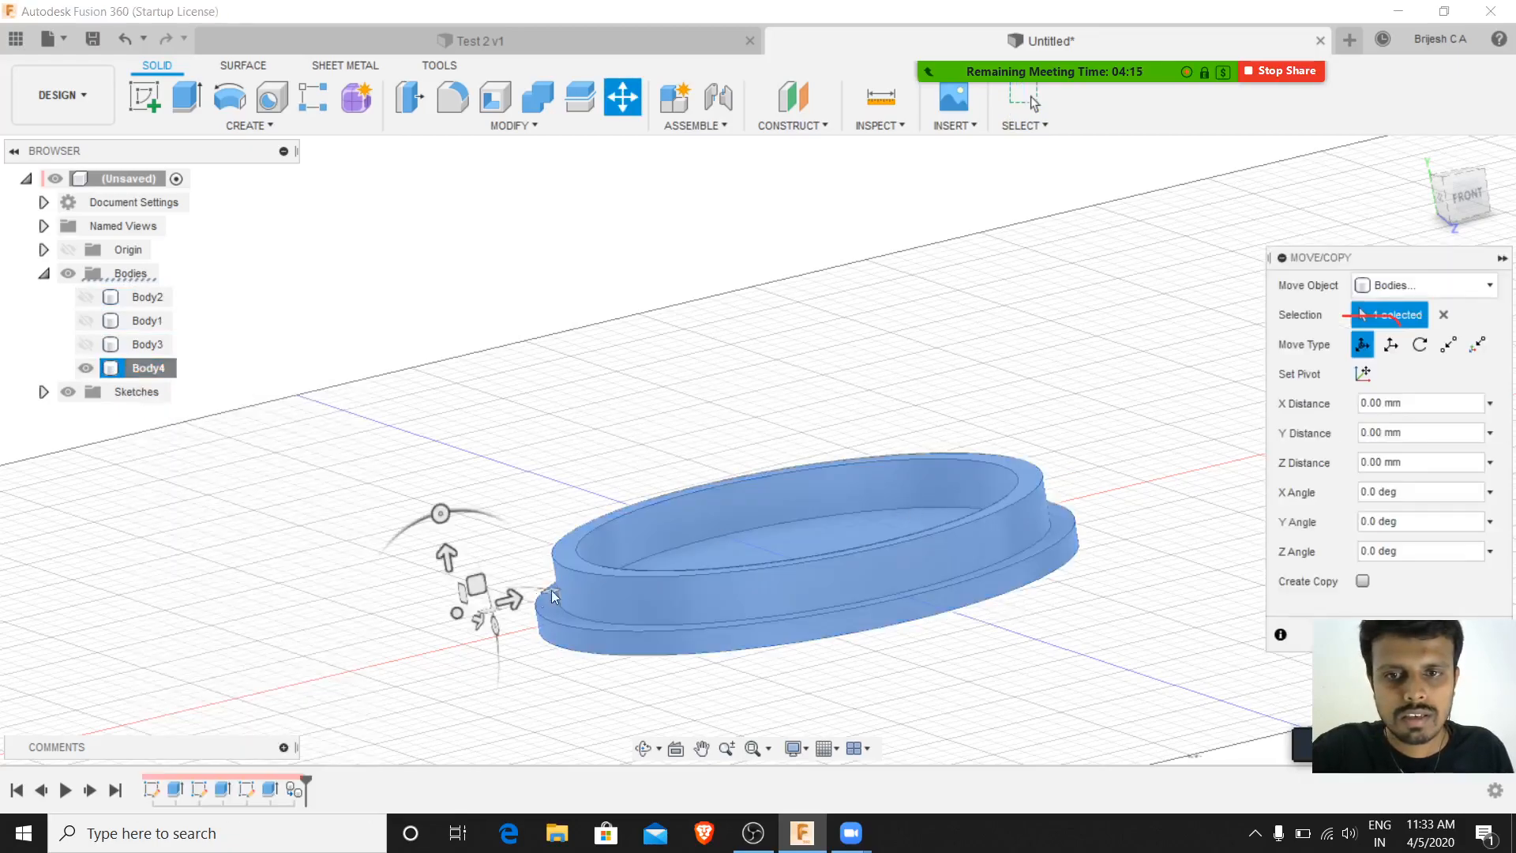
left_click(1365, 374)
left_click(808, 575)
left_click(1418, 155)
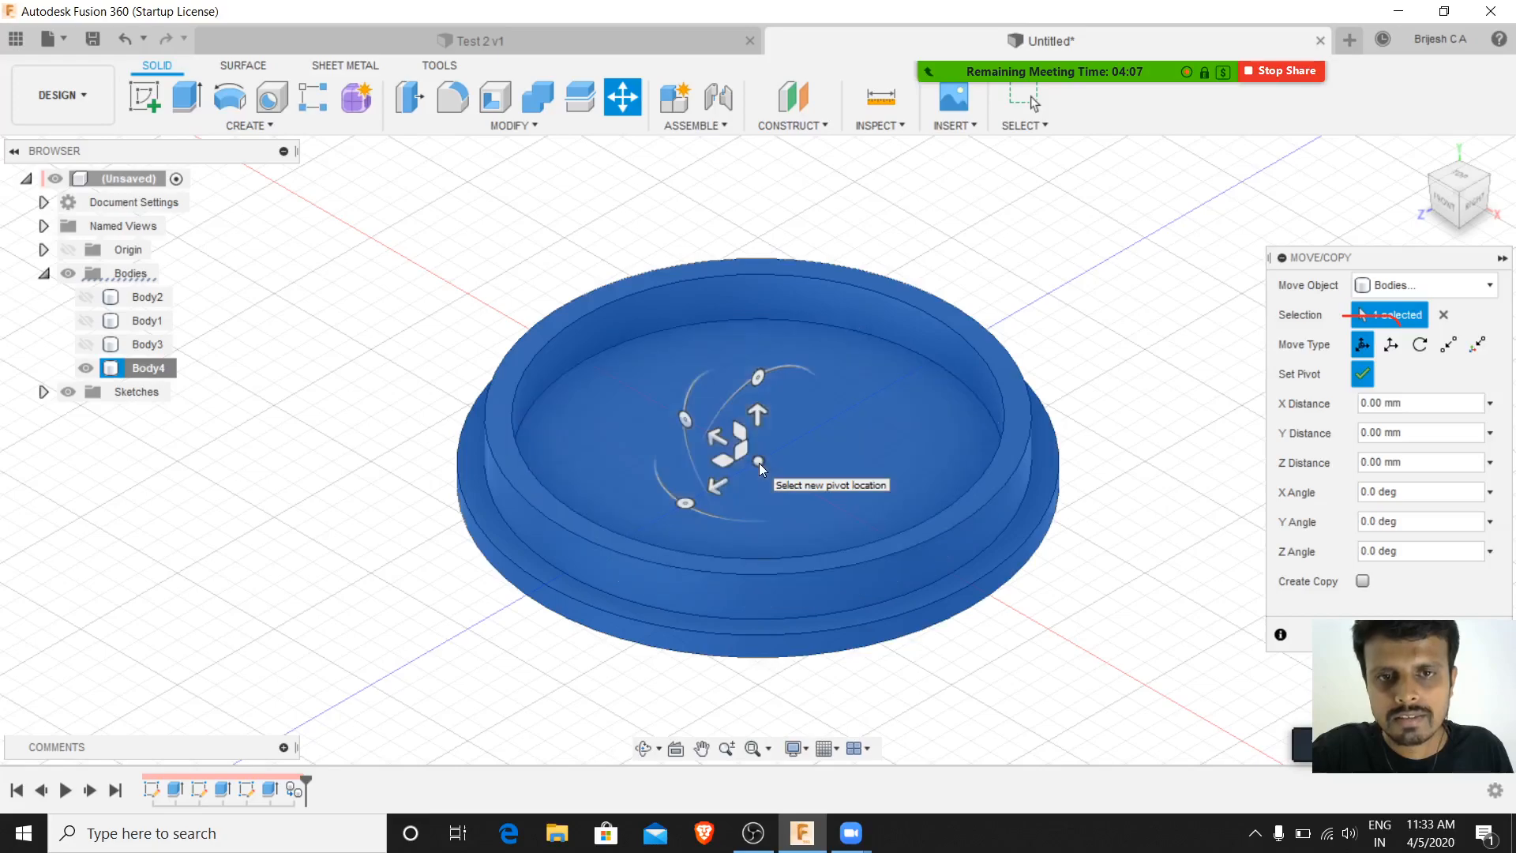
- Try rotating the lid copy about X with the manipulator, entering an angle of 0 degrees
mouse_move(760, 376)
left_mouse_down()
mouse_move(857, 366)
mouse_move(746, 357)
mouse_move(774, 352)
left_mouse_up()
type("0")
key("Return")
left_click(1003, 516)
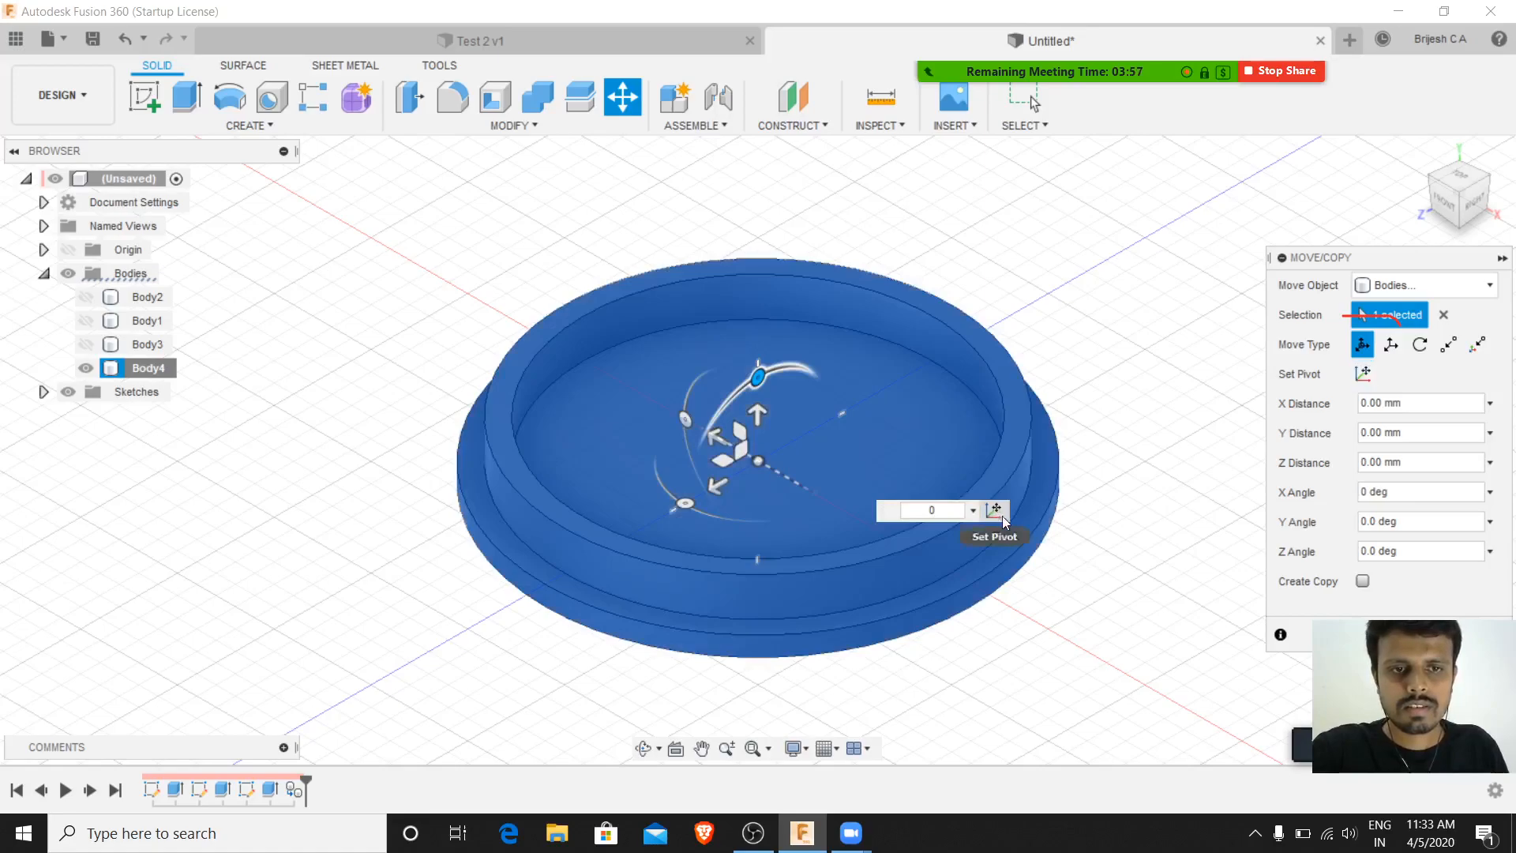
- Tilt the lid copy about 5 degrees around the X axis using the Free Move type
left_click(1421, 344)
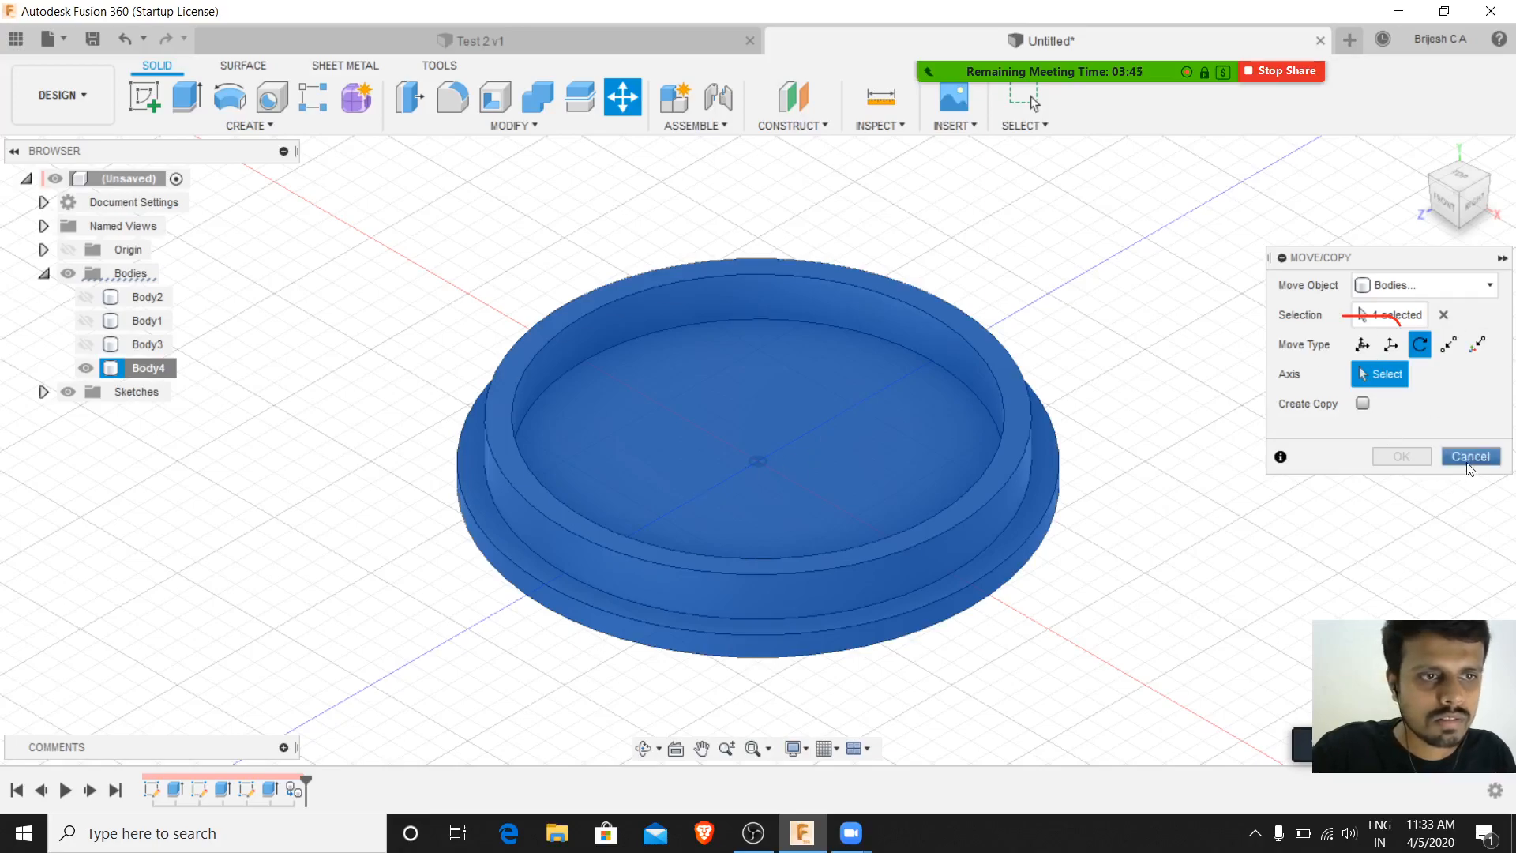
left_click_drag(1361, 261, 1308, 202)
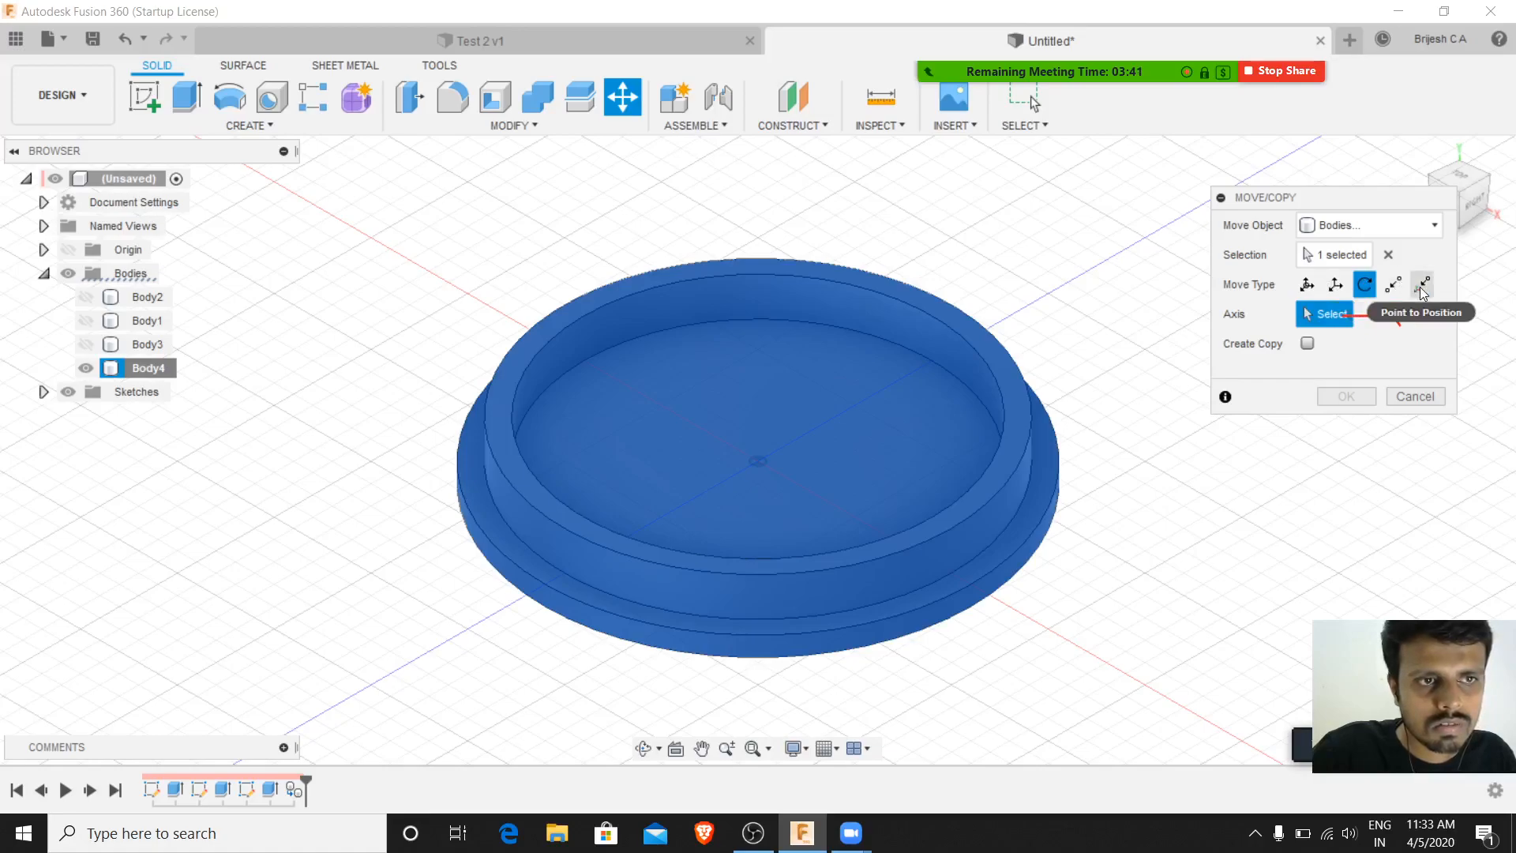
left_click(1307, 286)
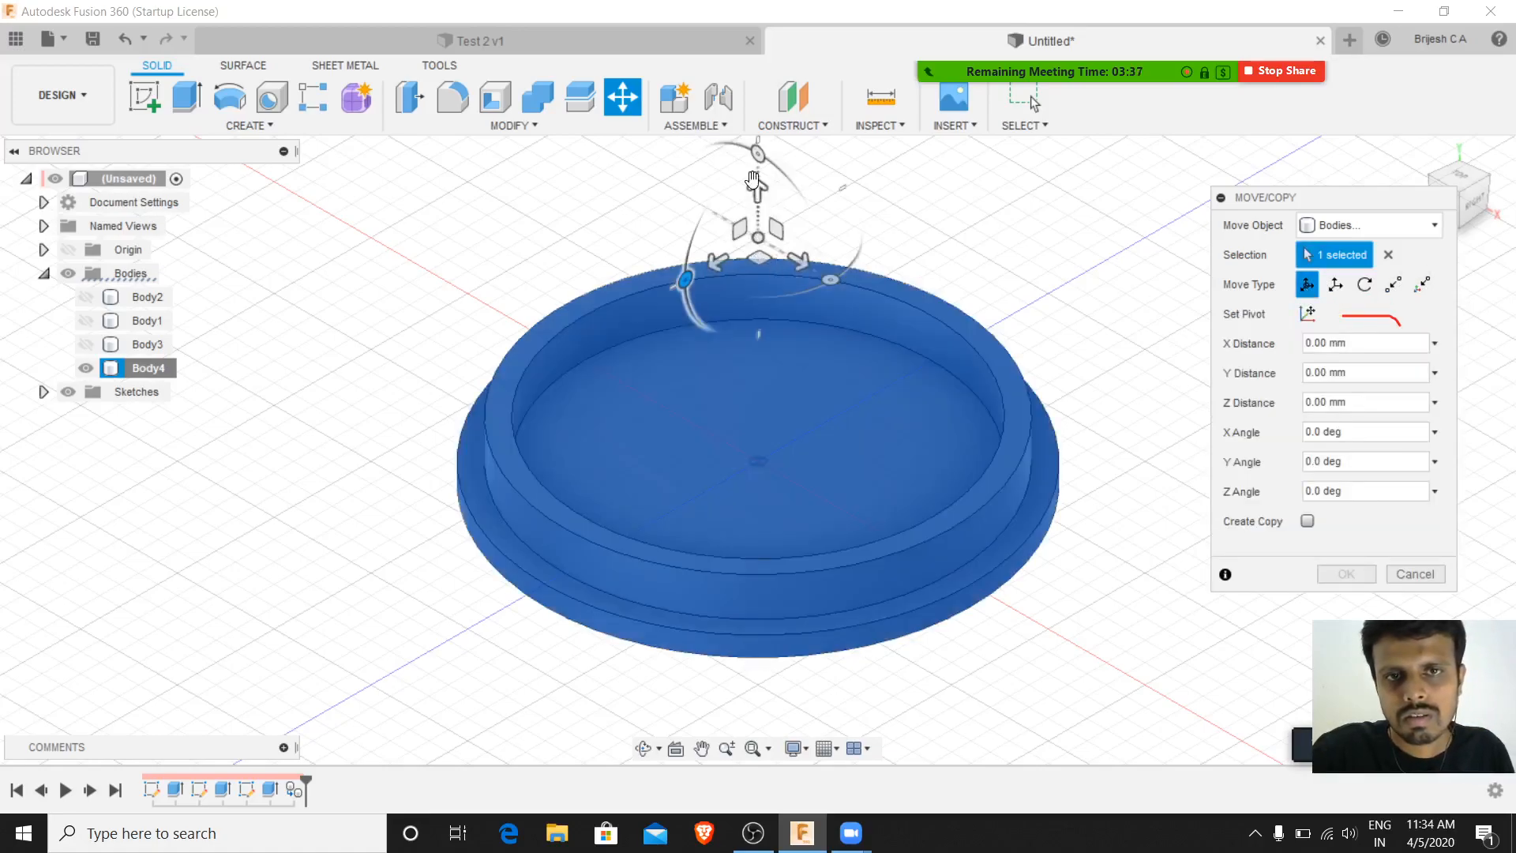
left_click_drag(694, 280, 659, 310)
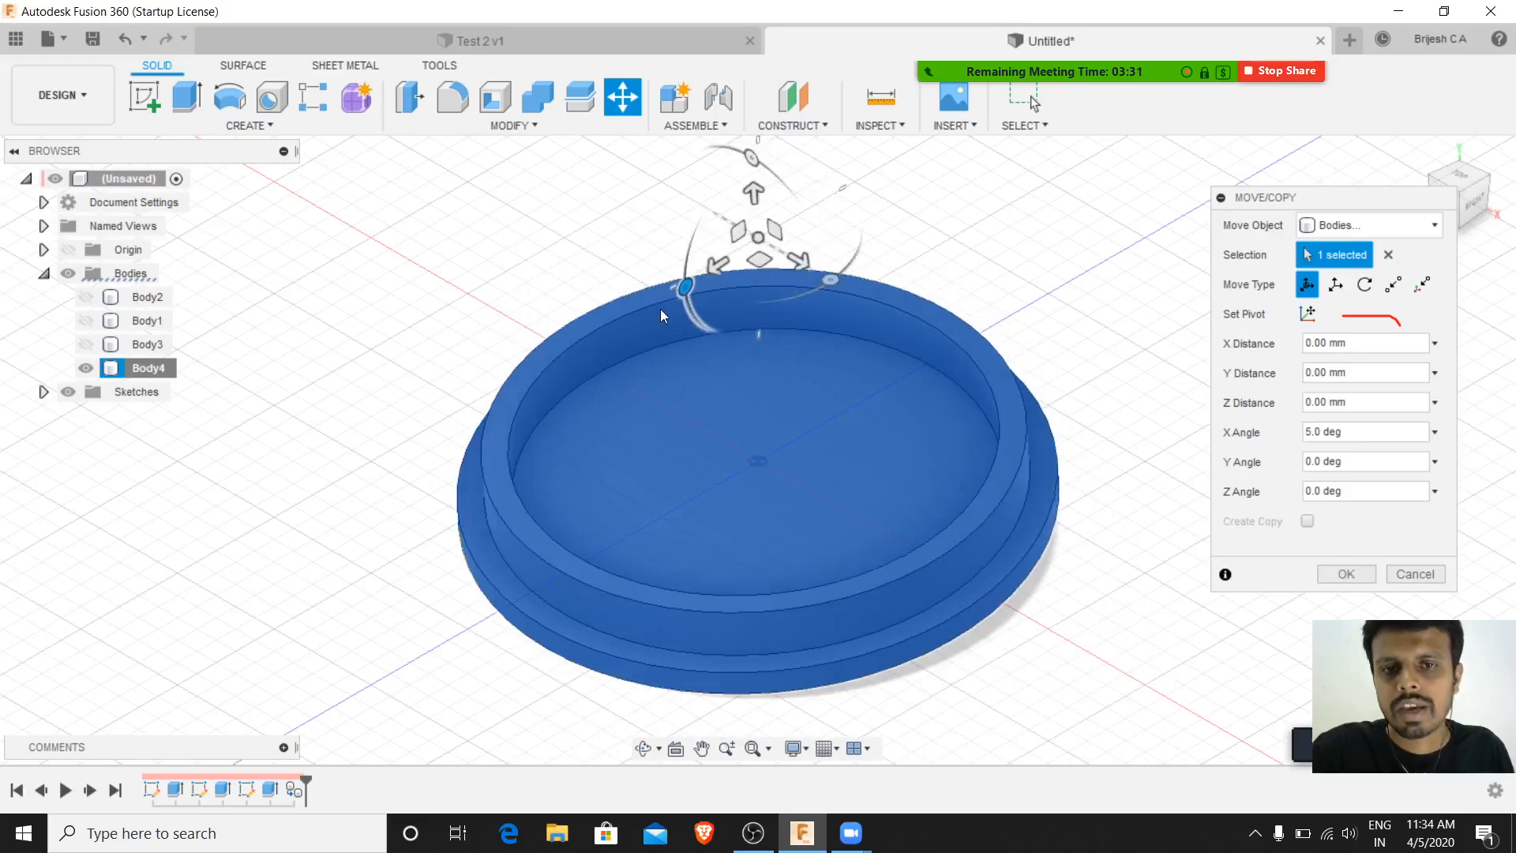
mouse_move(1181, 69)
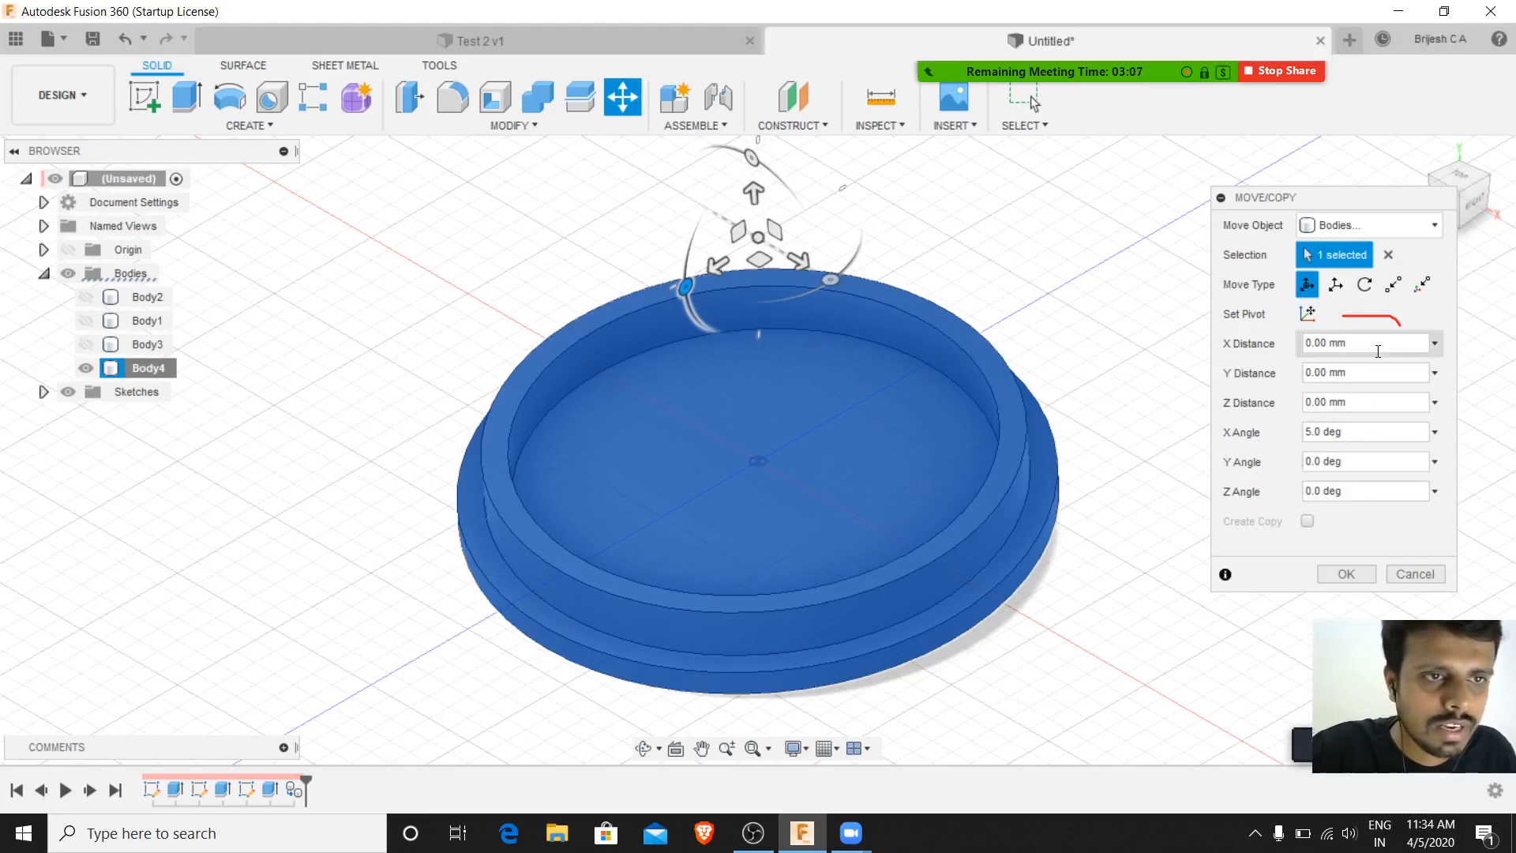
left_click(1365, 285)
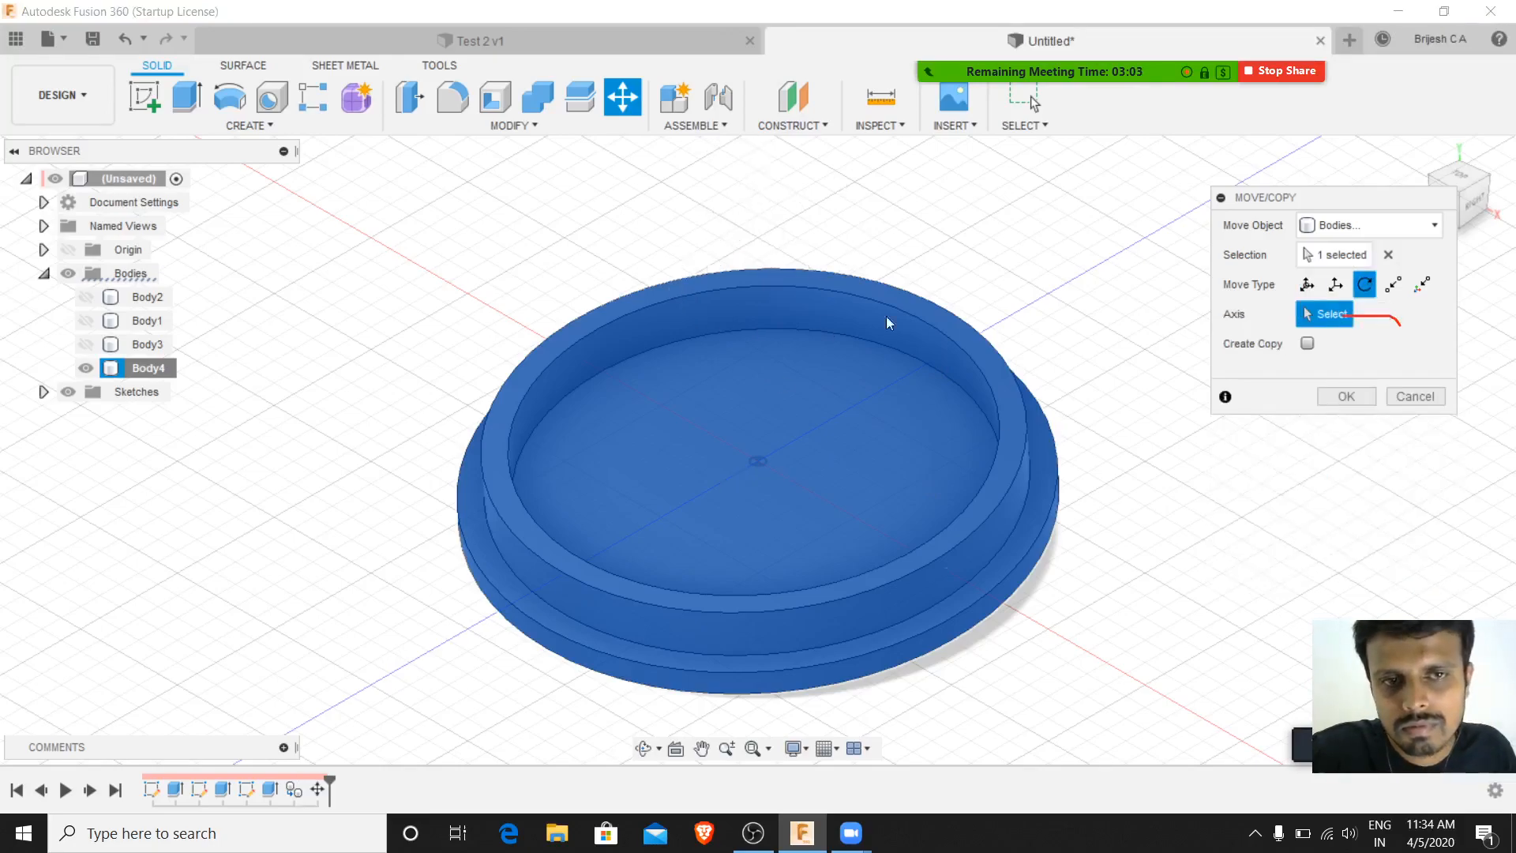
left_click(1311, 284)
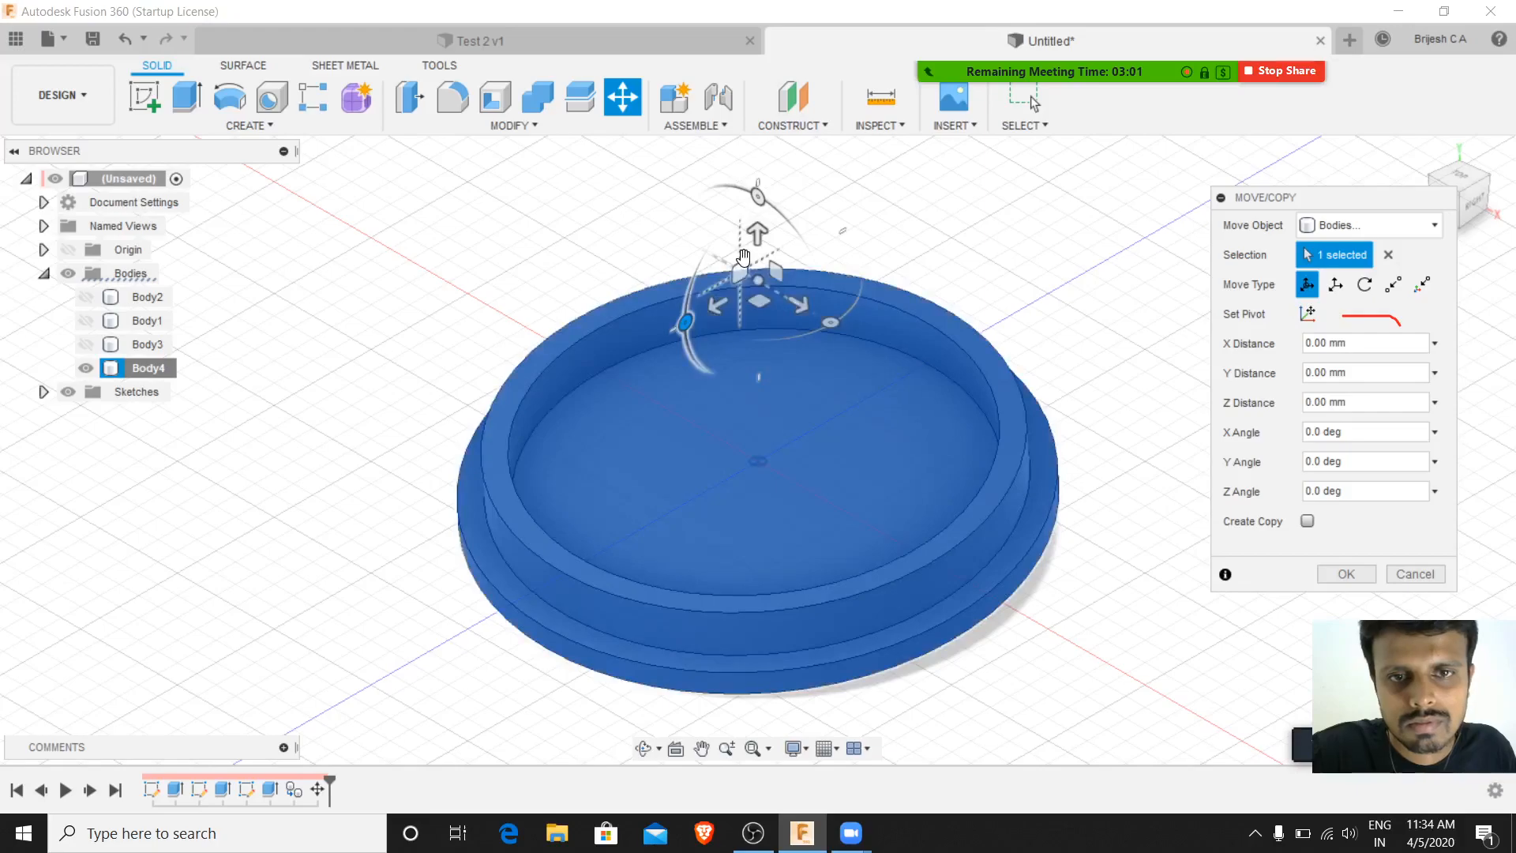
left_click(740, 271)
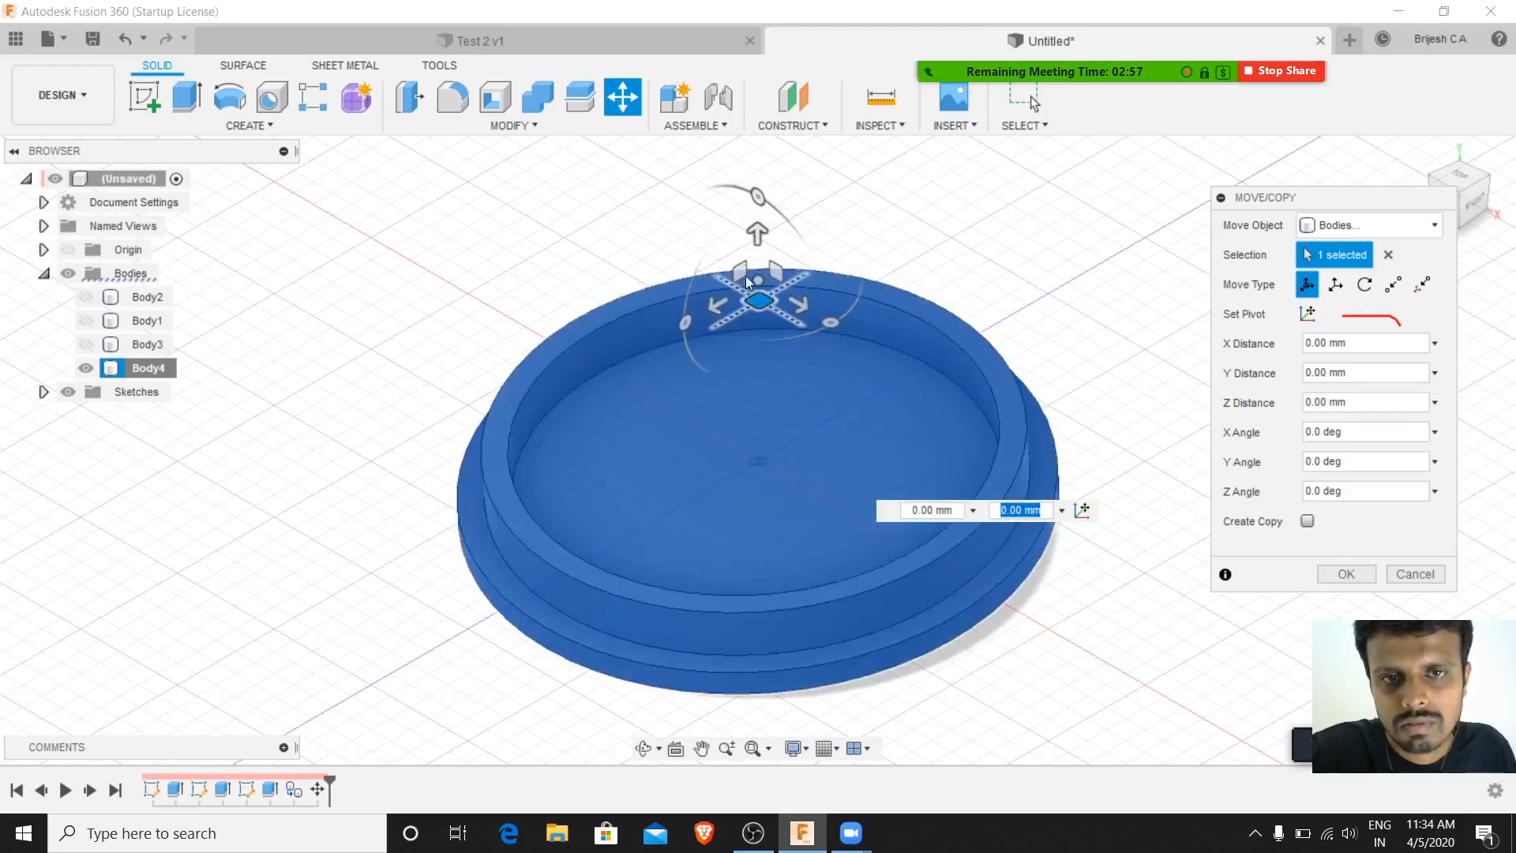
left_click_drag(757, 299, 761, 263)
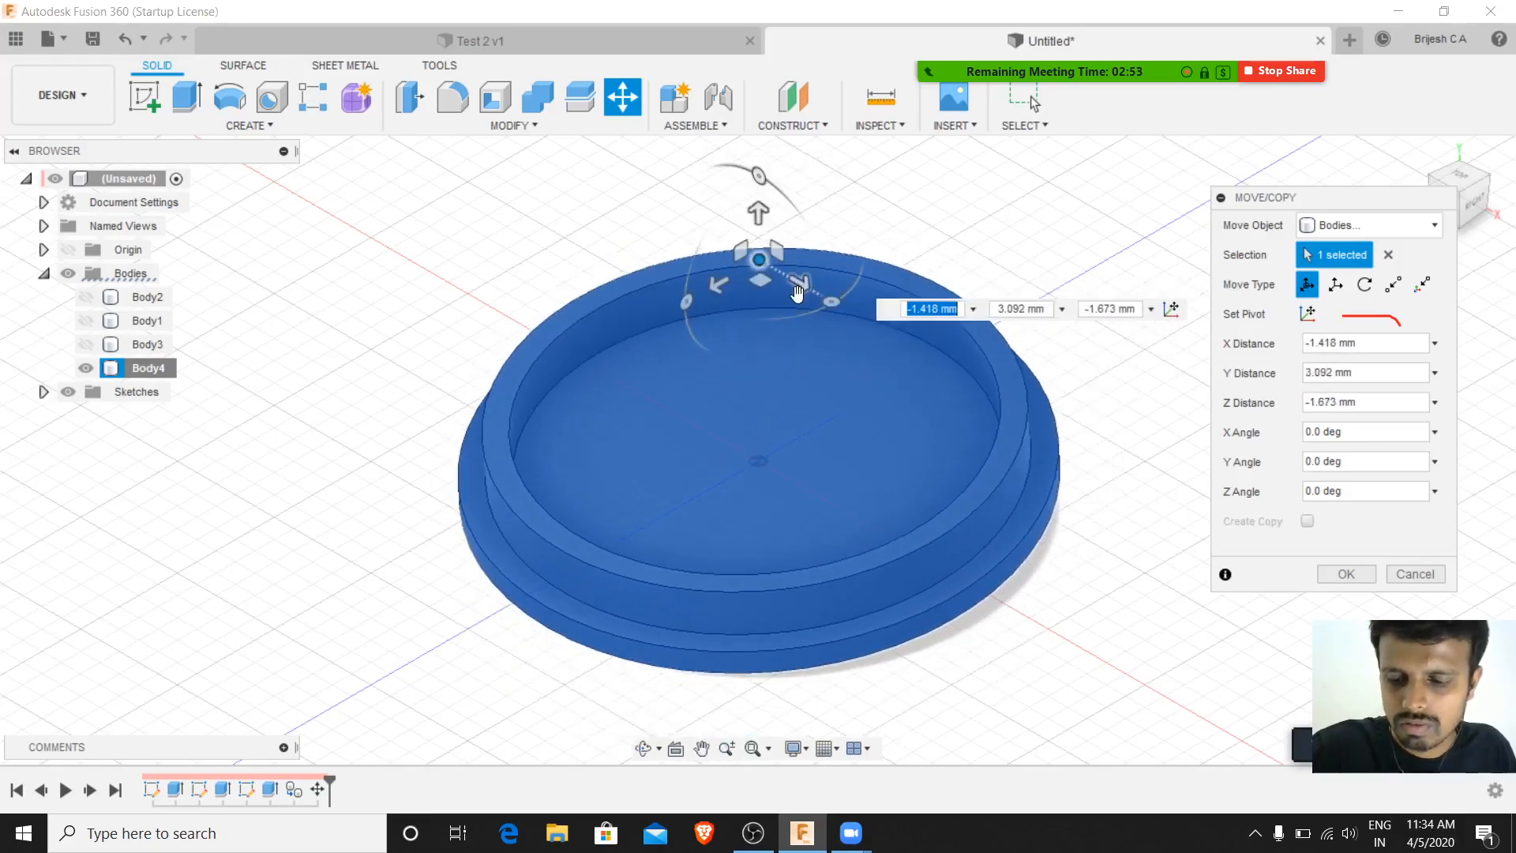
key("Escape")
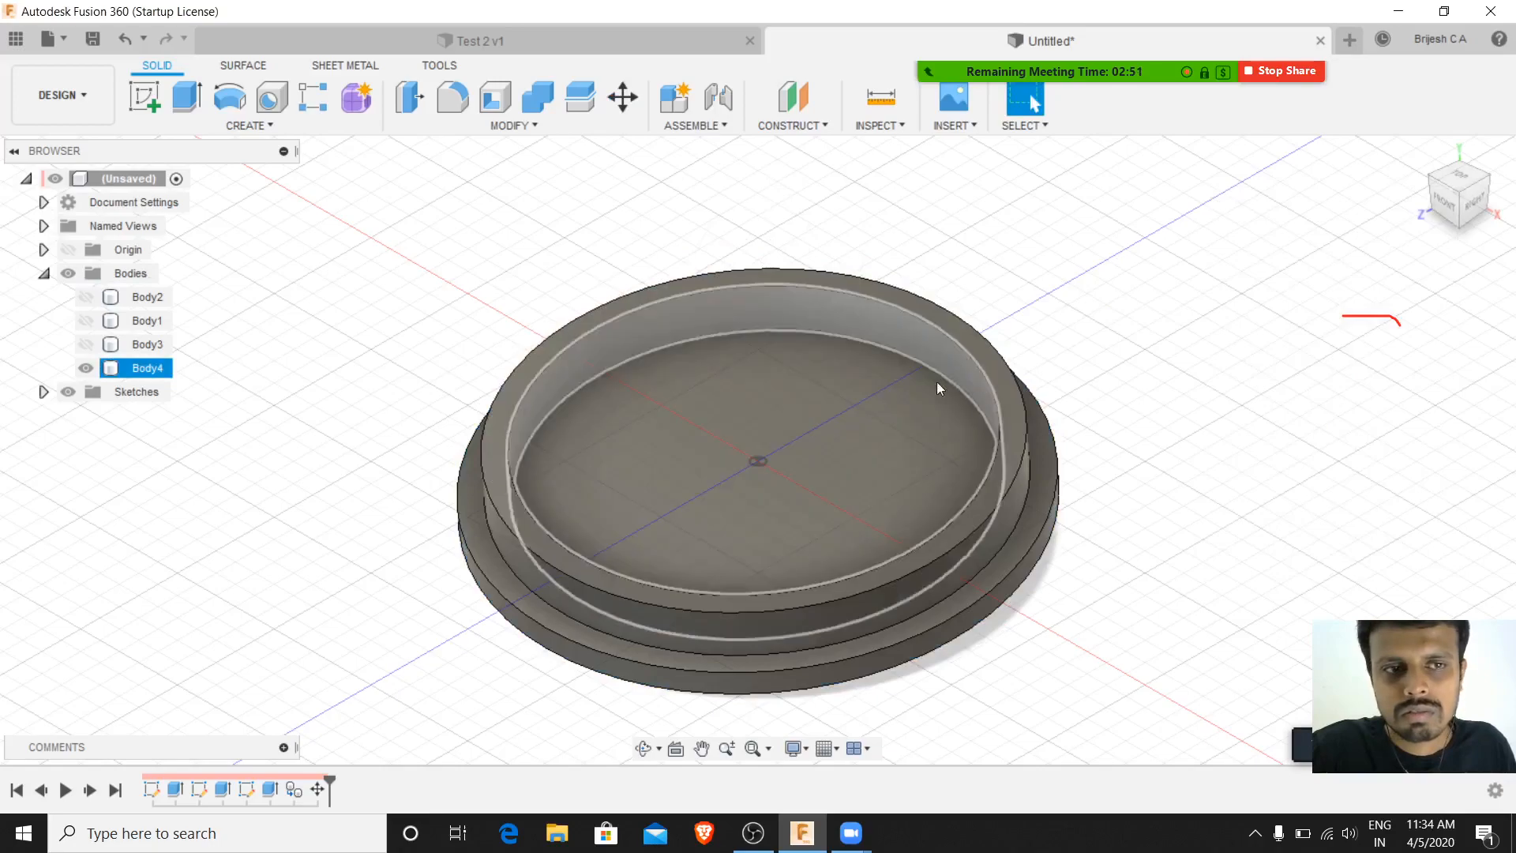
- Try to rotate Body4 with Move/Copy at an X angle of 180 degrees, and undo the rotation
right_click(154, 366)
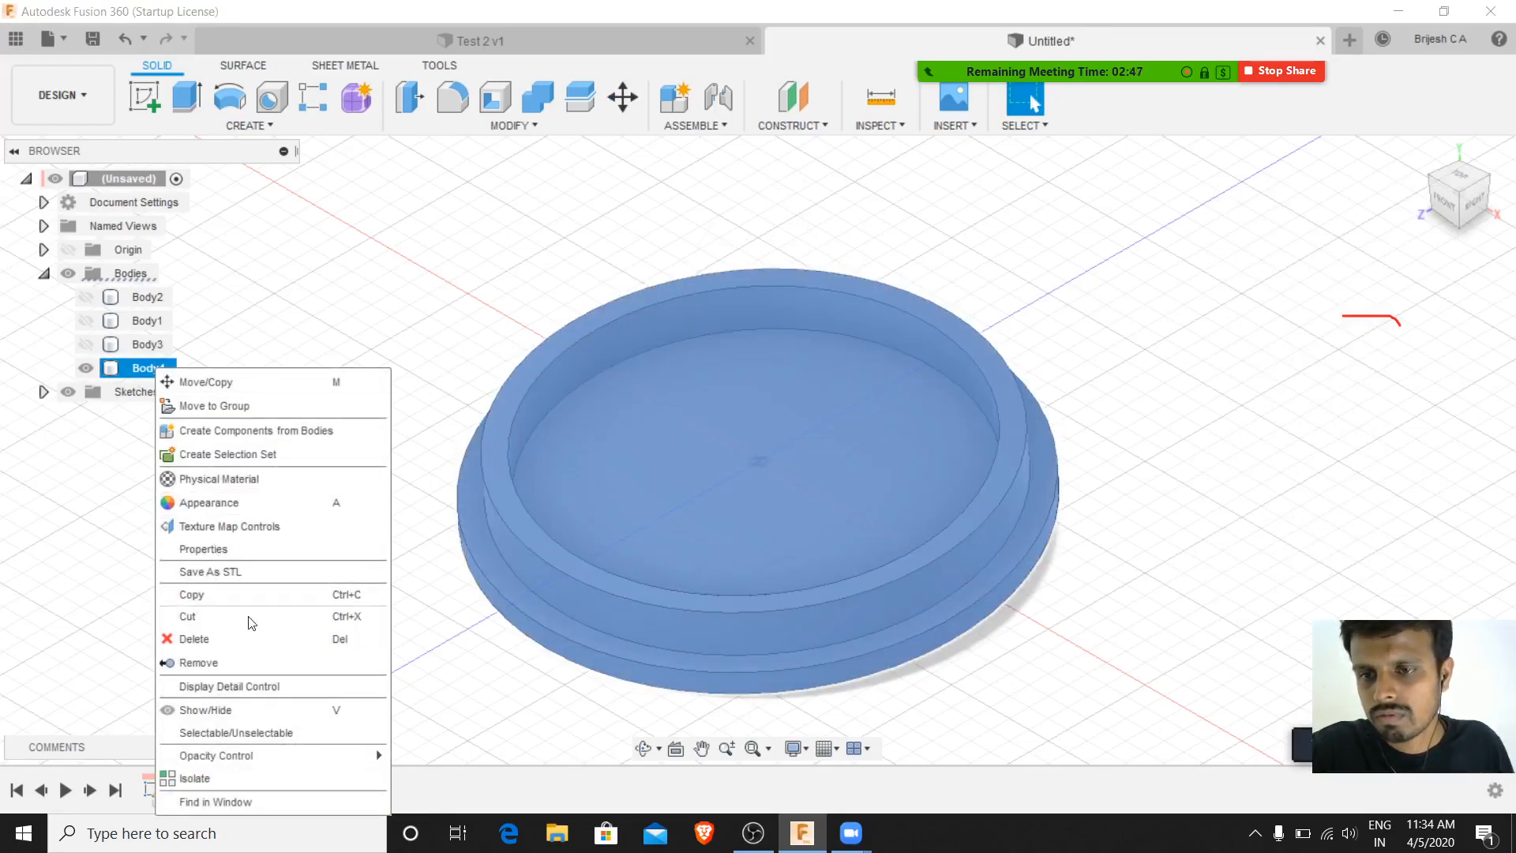
left_click(232, 387)
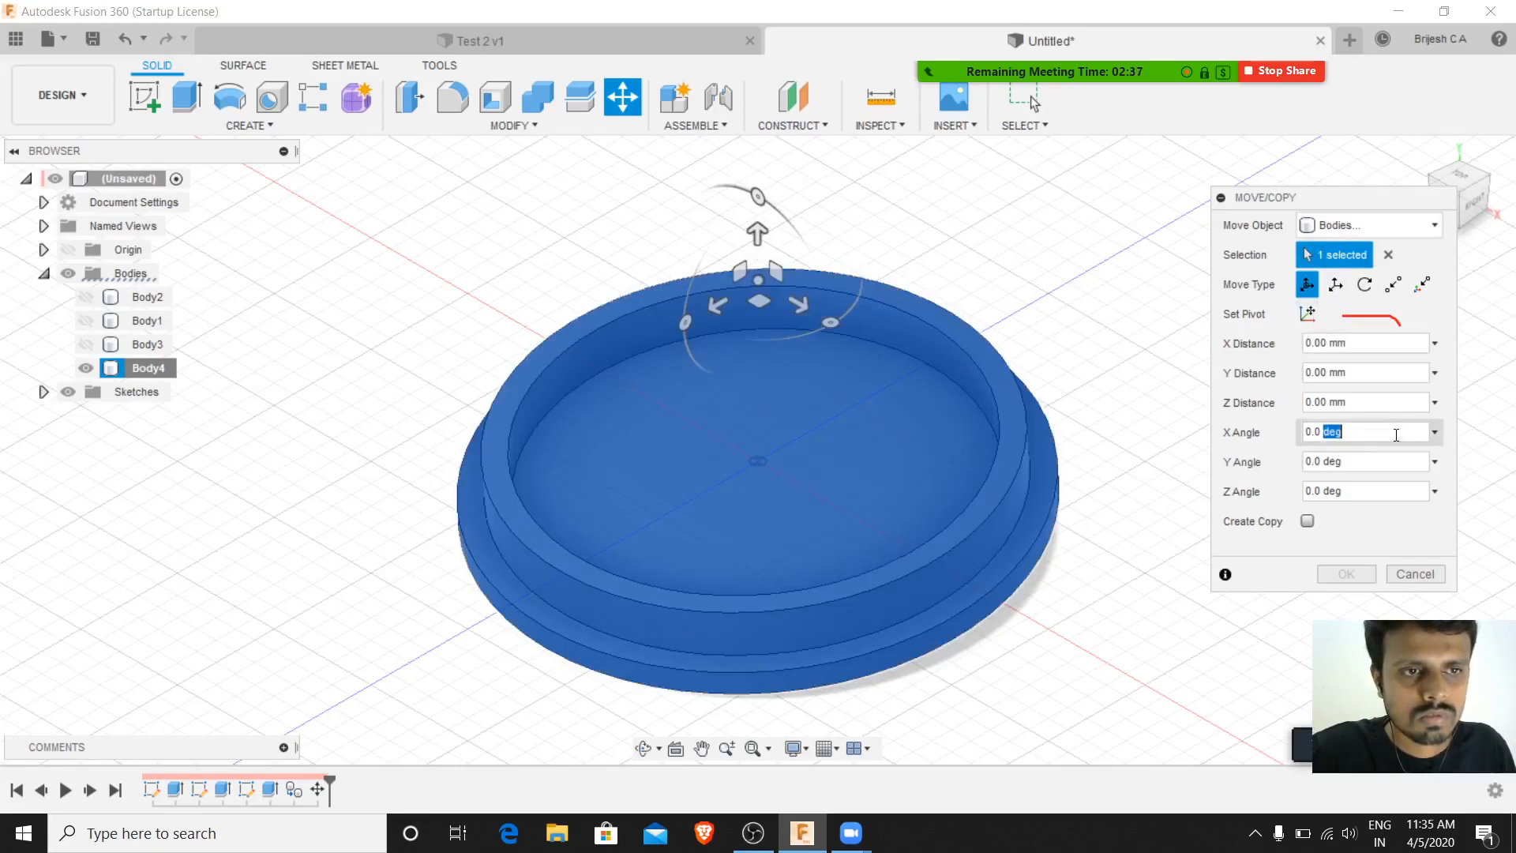
type("180")
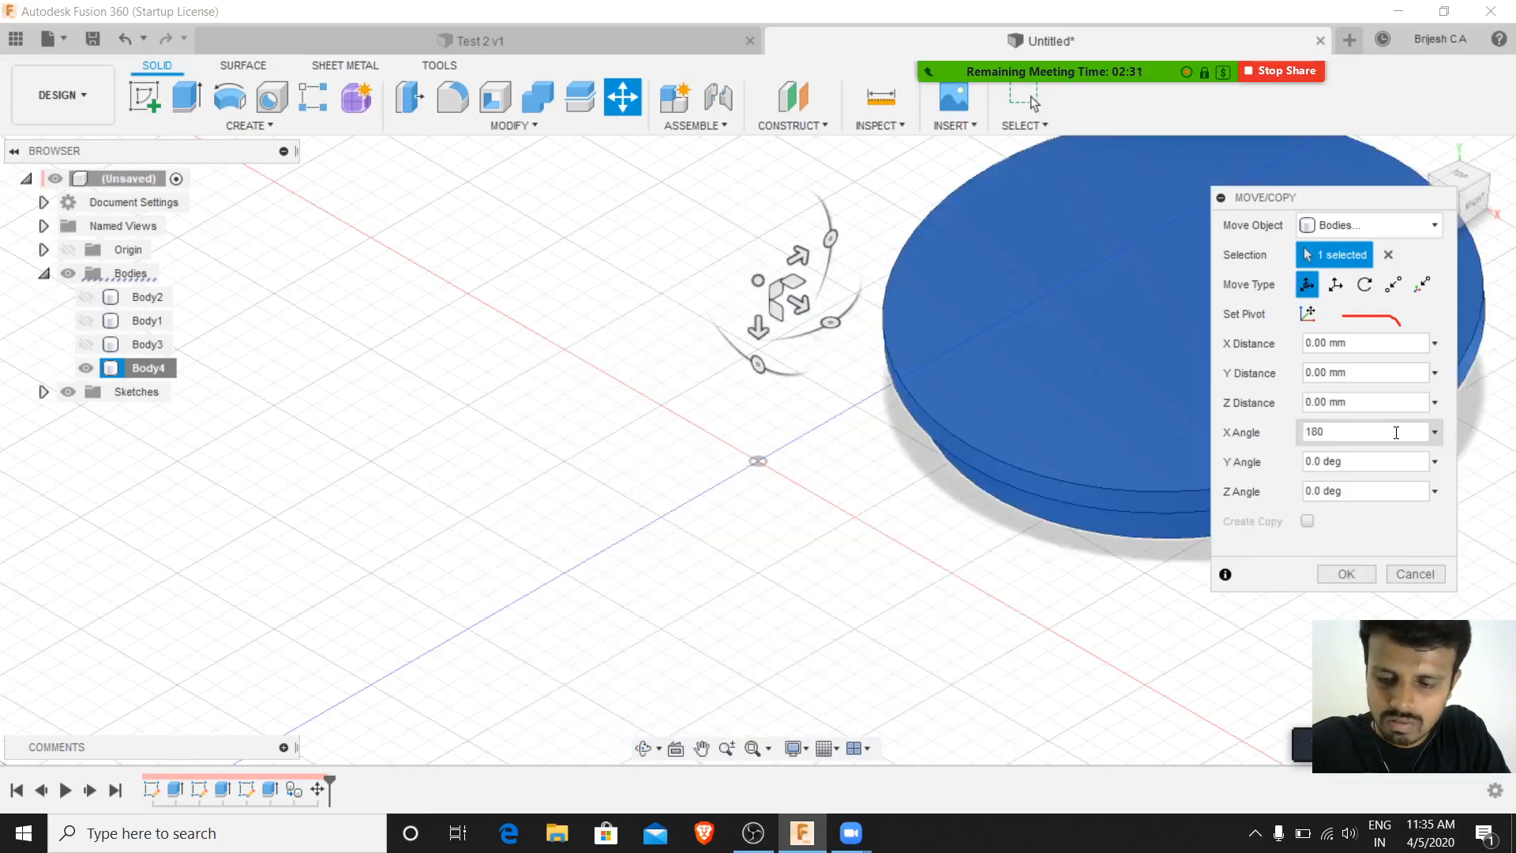
key("ctrl+z")
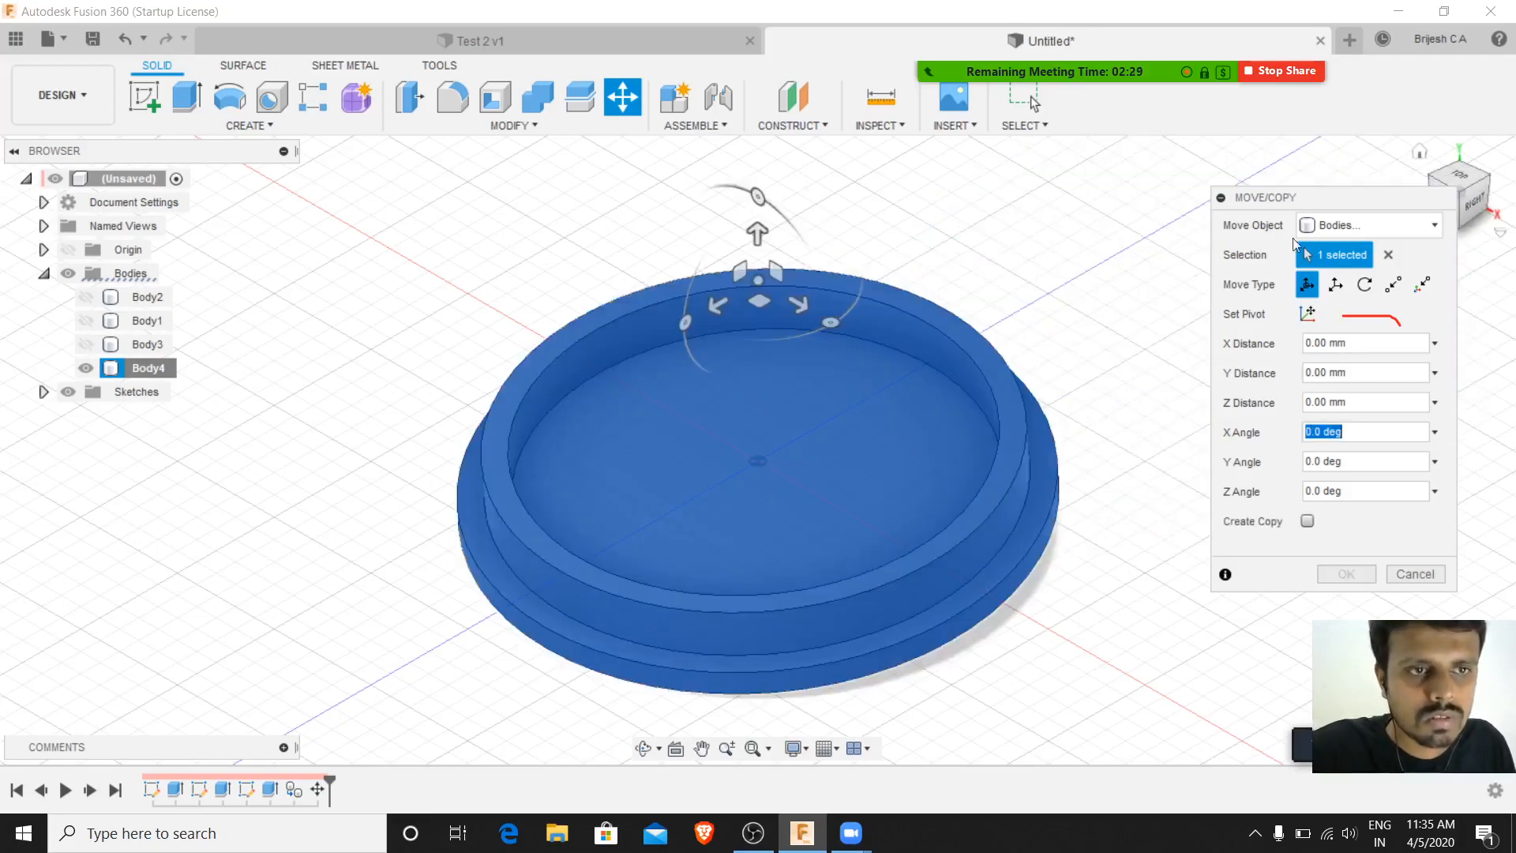
- Try to place the move pivot at the centre of the lid's floor, reselecting Body4 for the move
left_click(1310, 314)
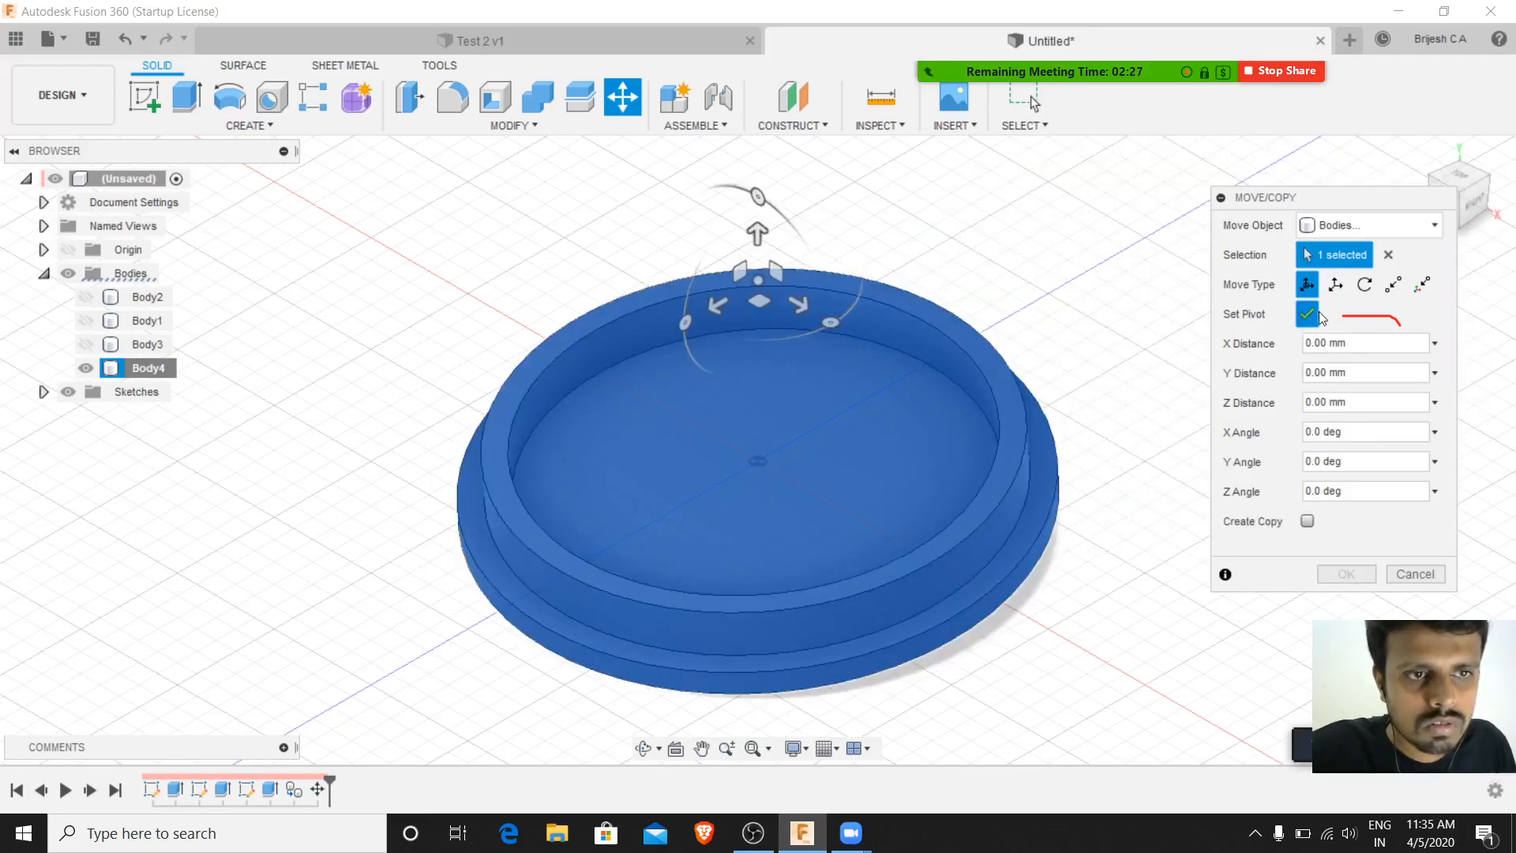
left_click(758, 461)
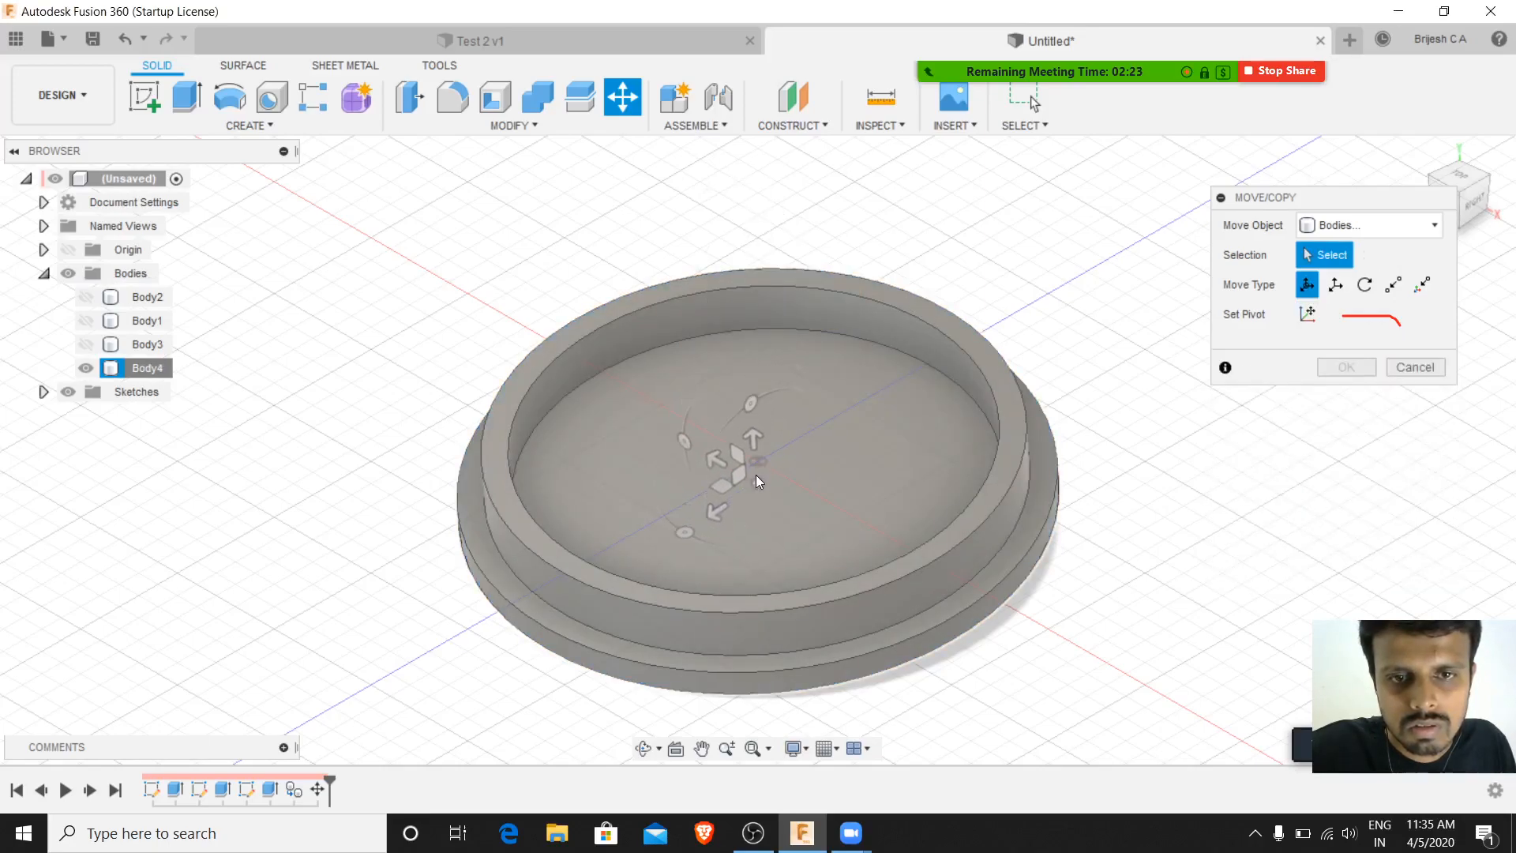
left_click(755, 475)
left_click(1308, 315)
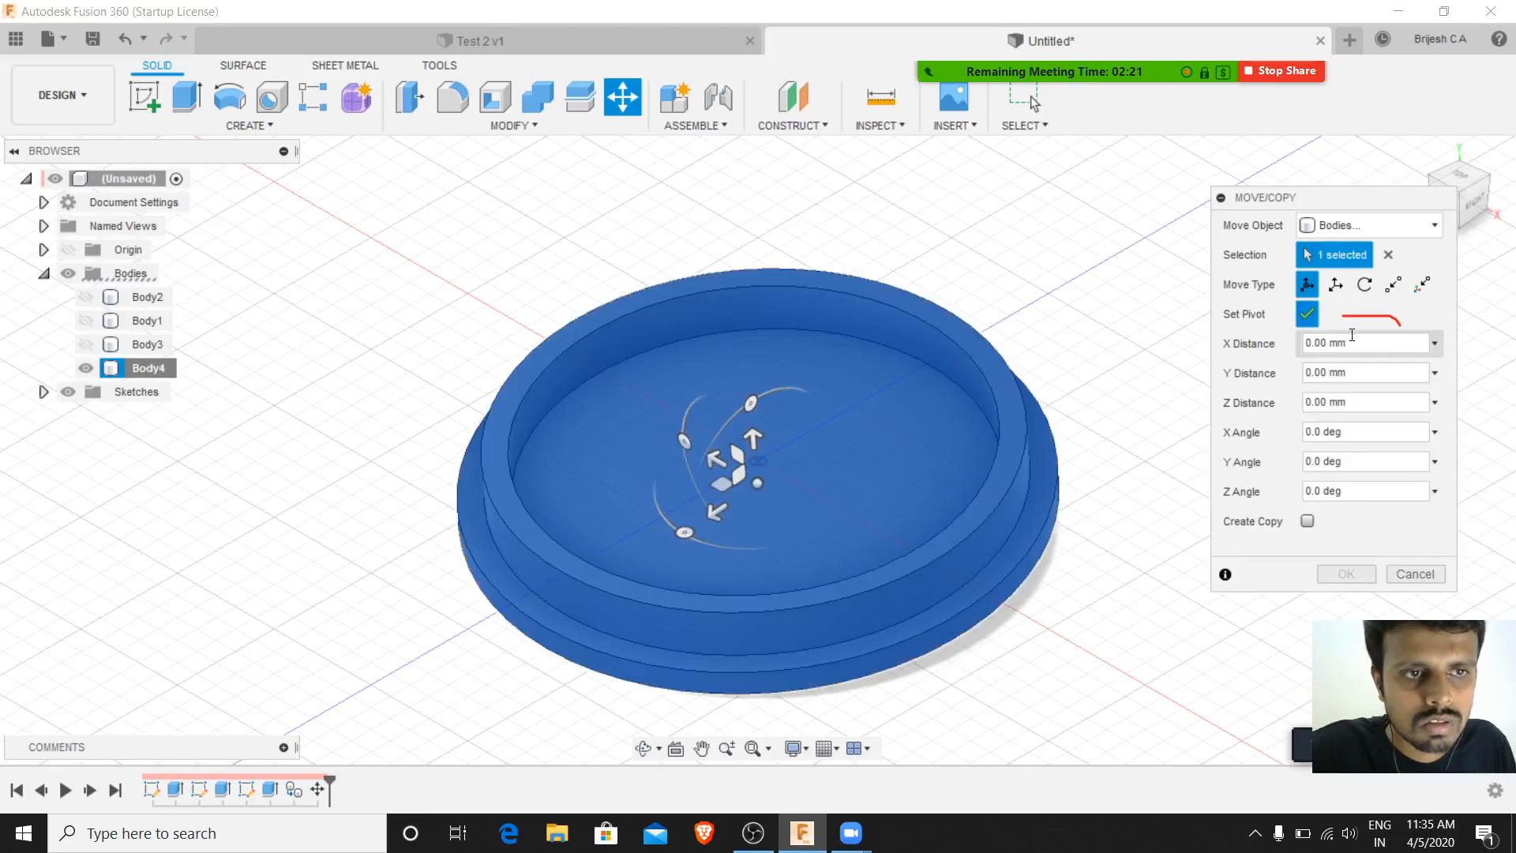
- Try the other move types, return to Free Move, and place the pivot again near the lid floor's centre
left_click(1364, 285)
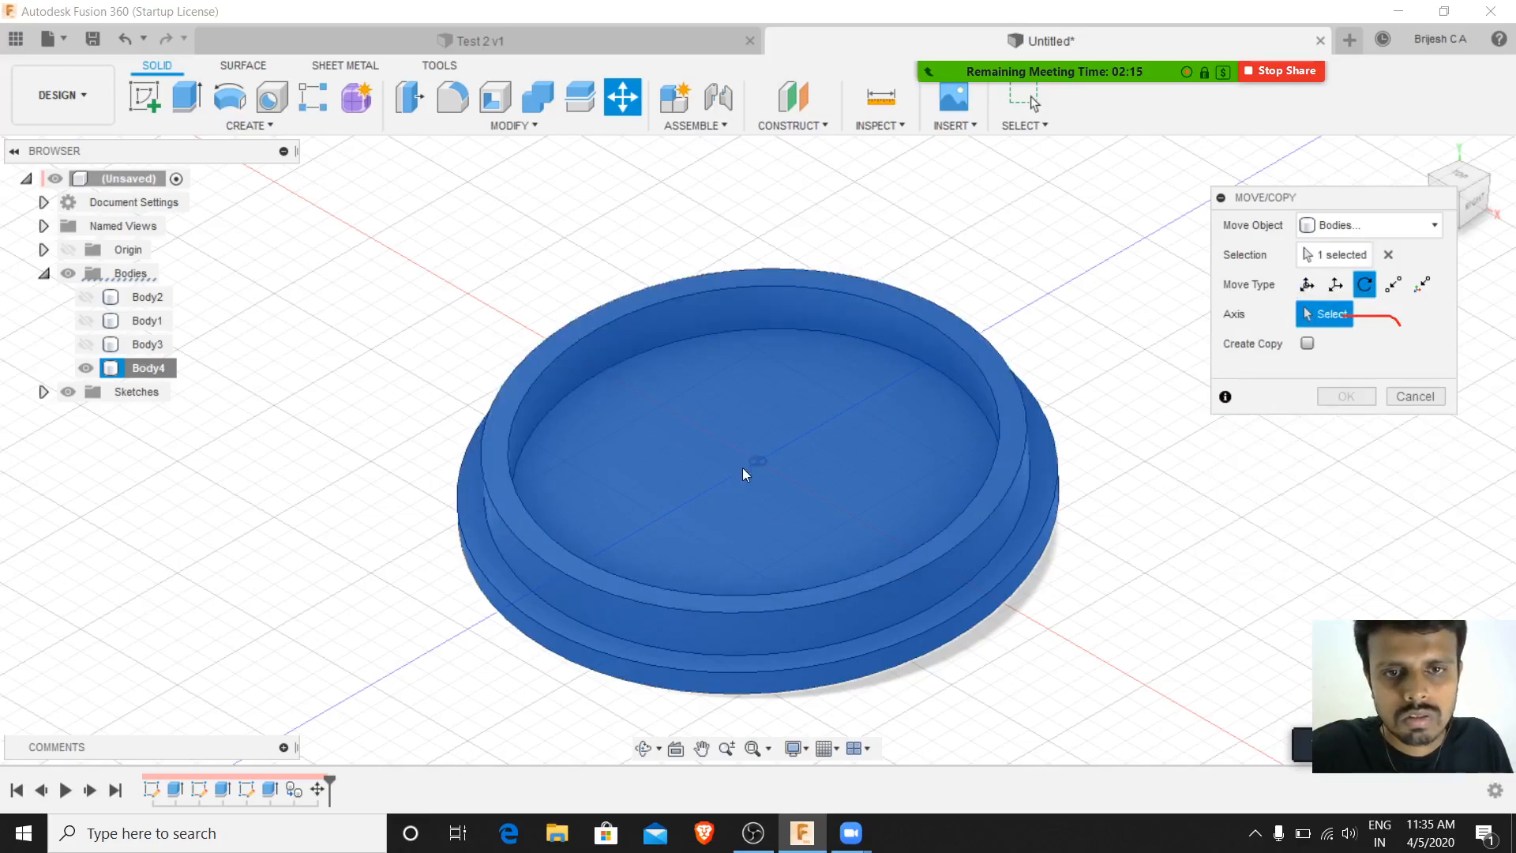
left_click(1329, 287)
left_click(1307, 286)
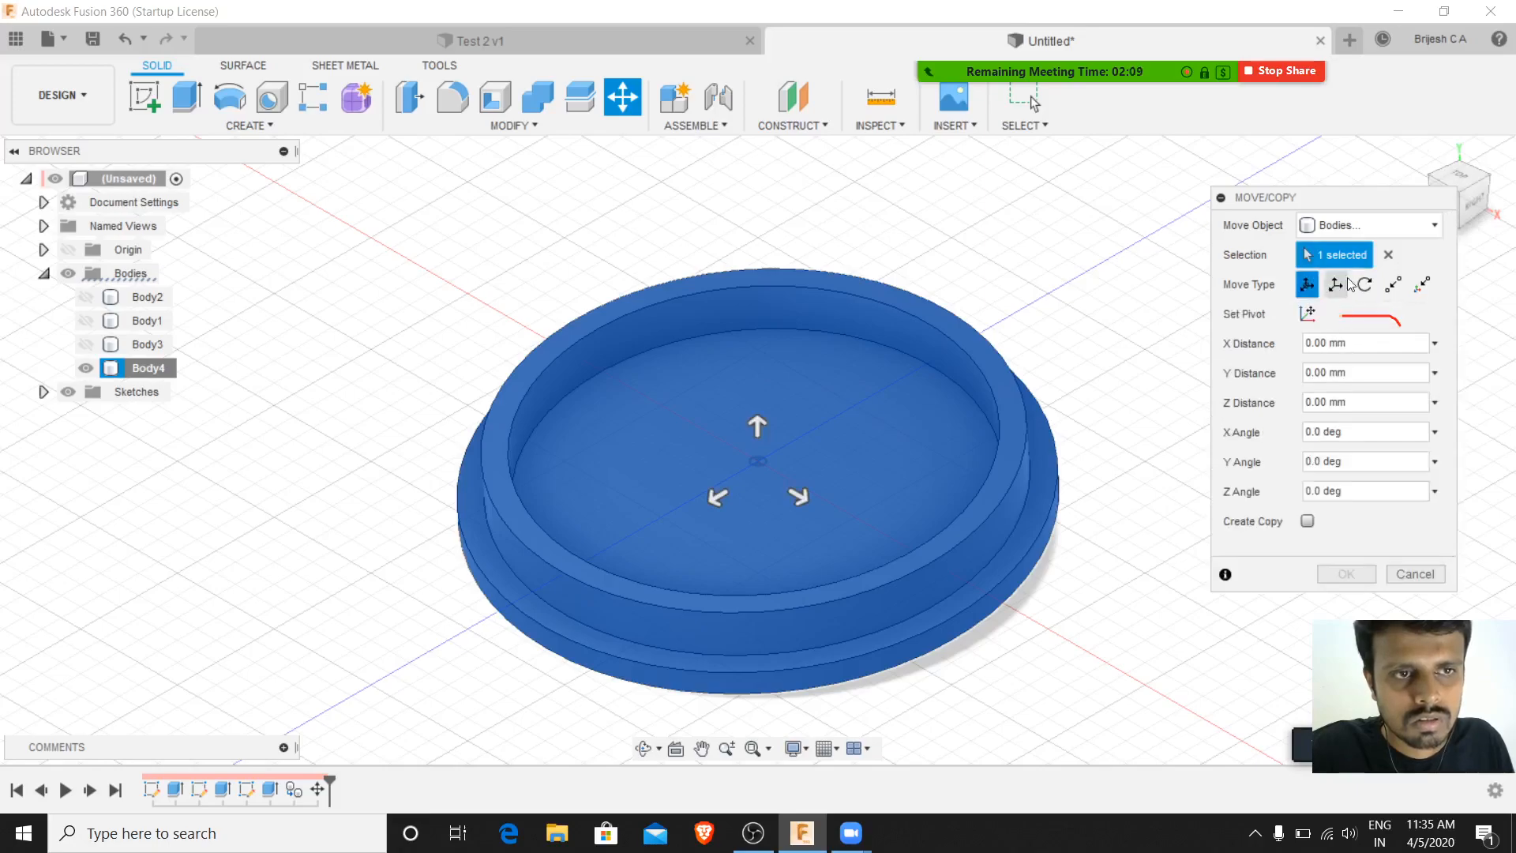
left_click(1307, 315)
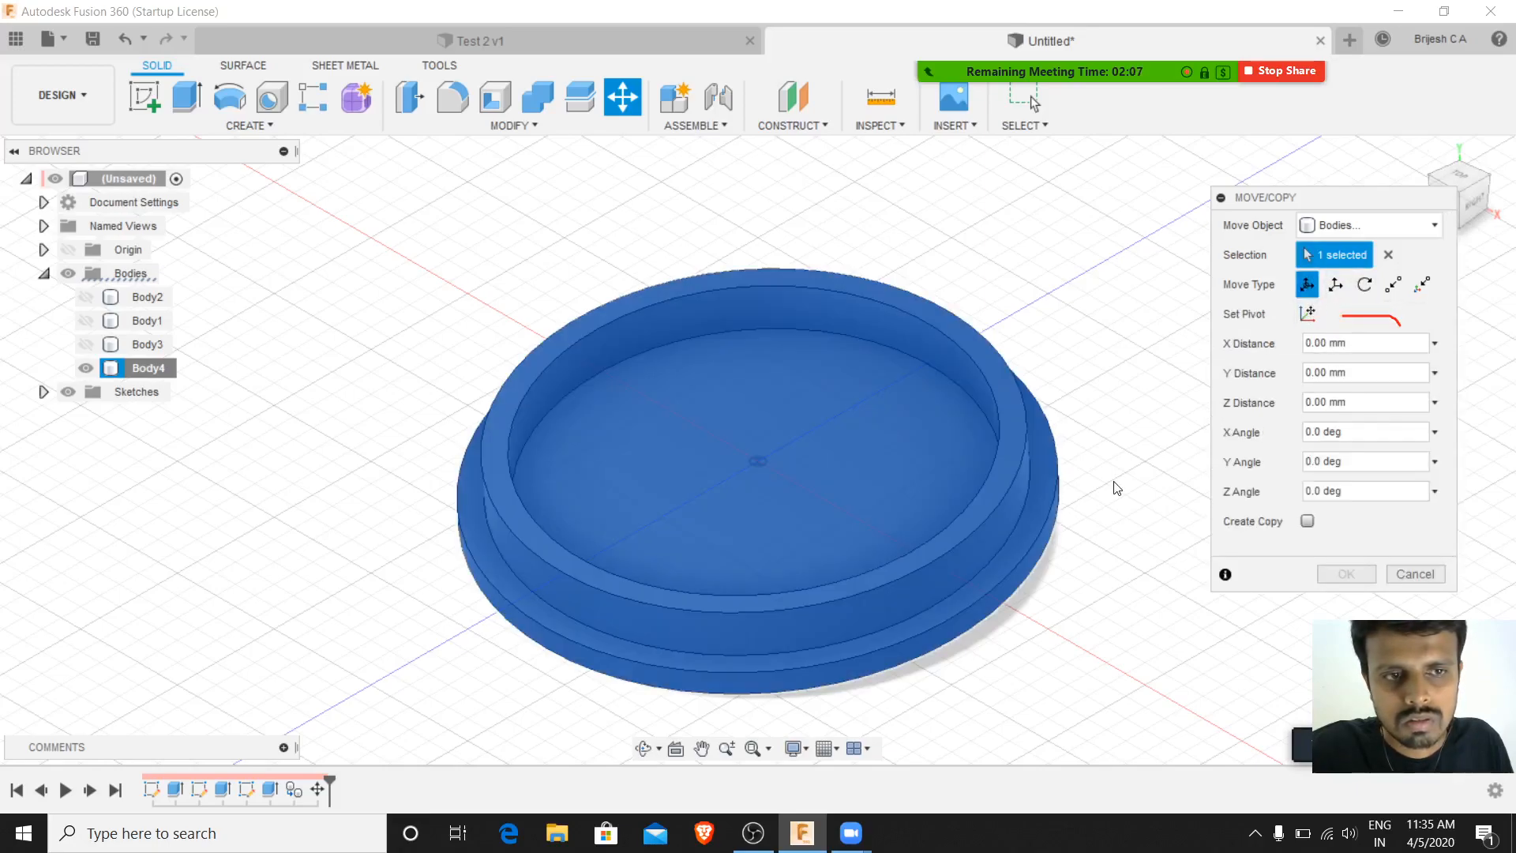
left_click(789, 405)
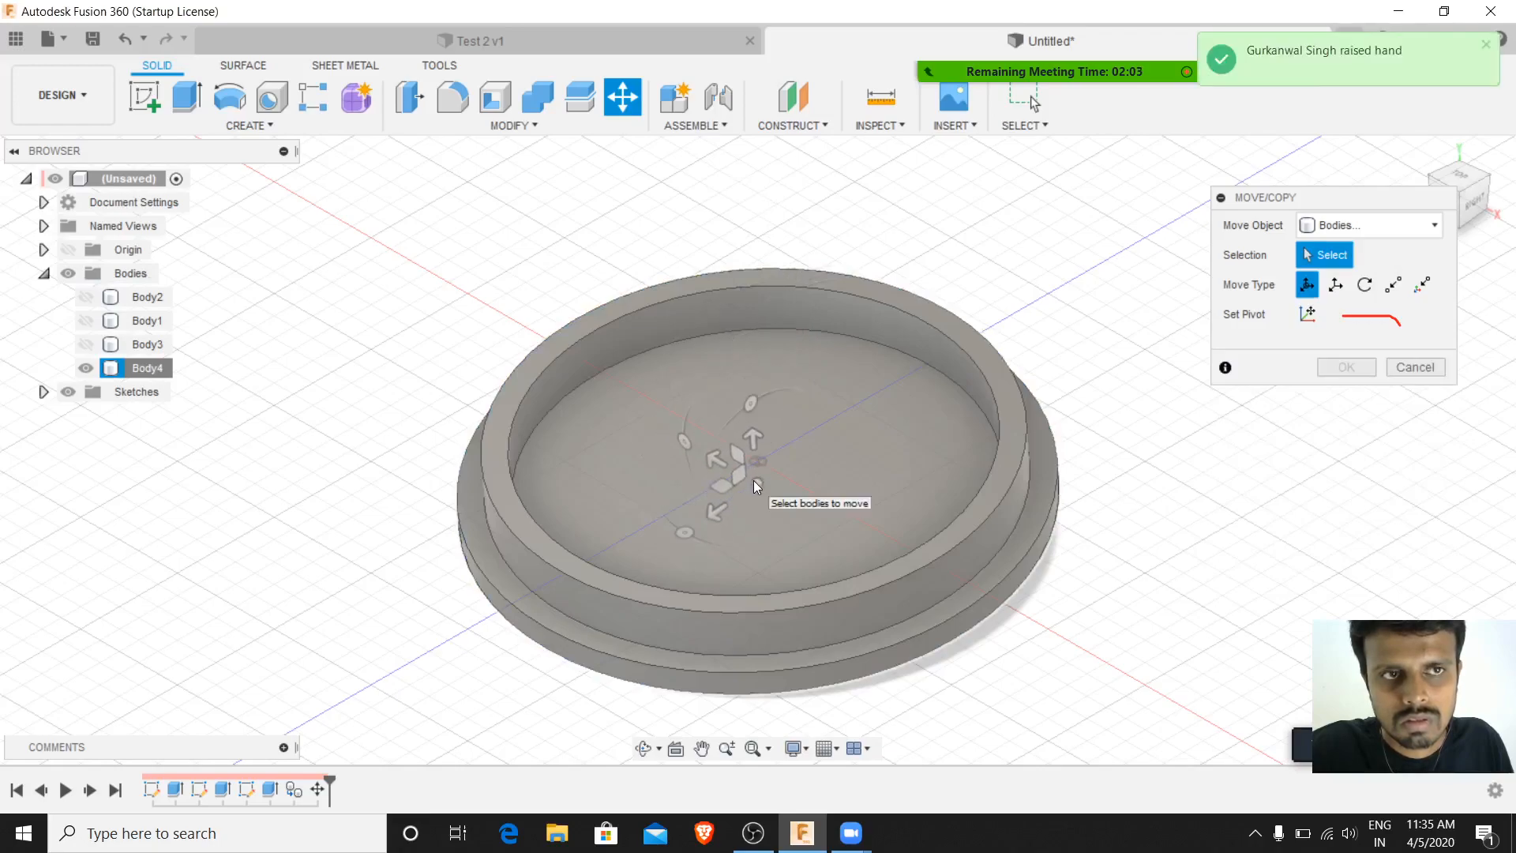
left_click(753, 480)
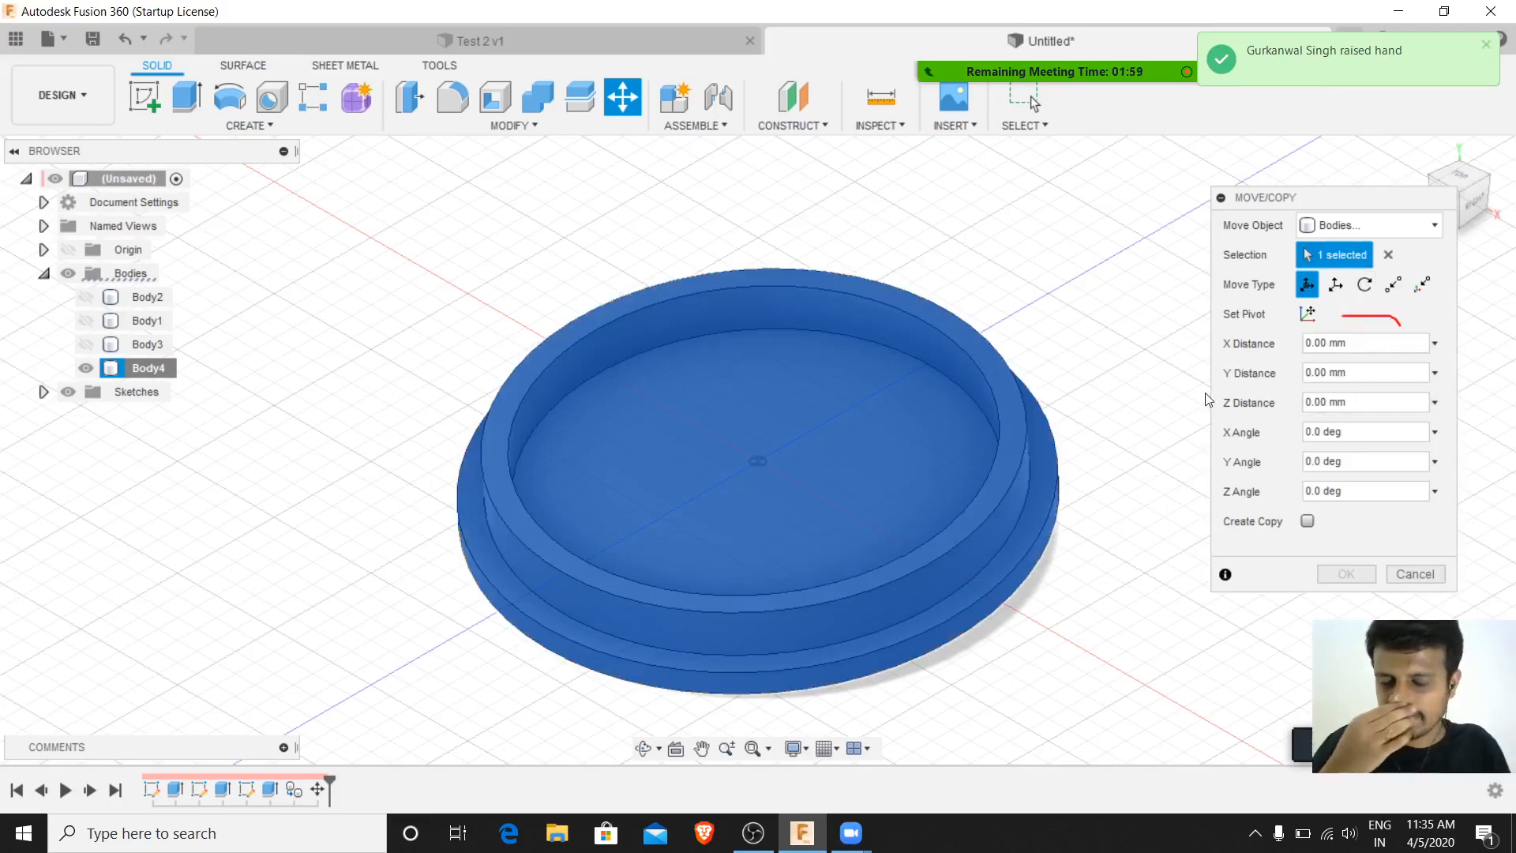
- Lower the participant's raised hand in the Zoom participants list, and close the list
mouse_move(1170, 68)
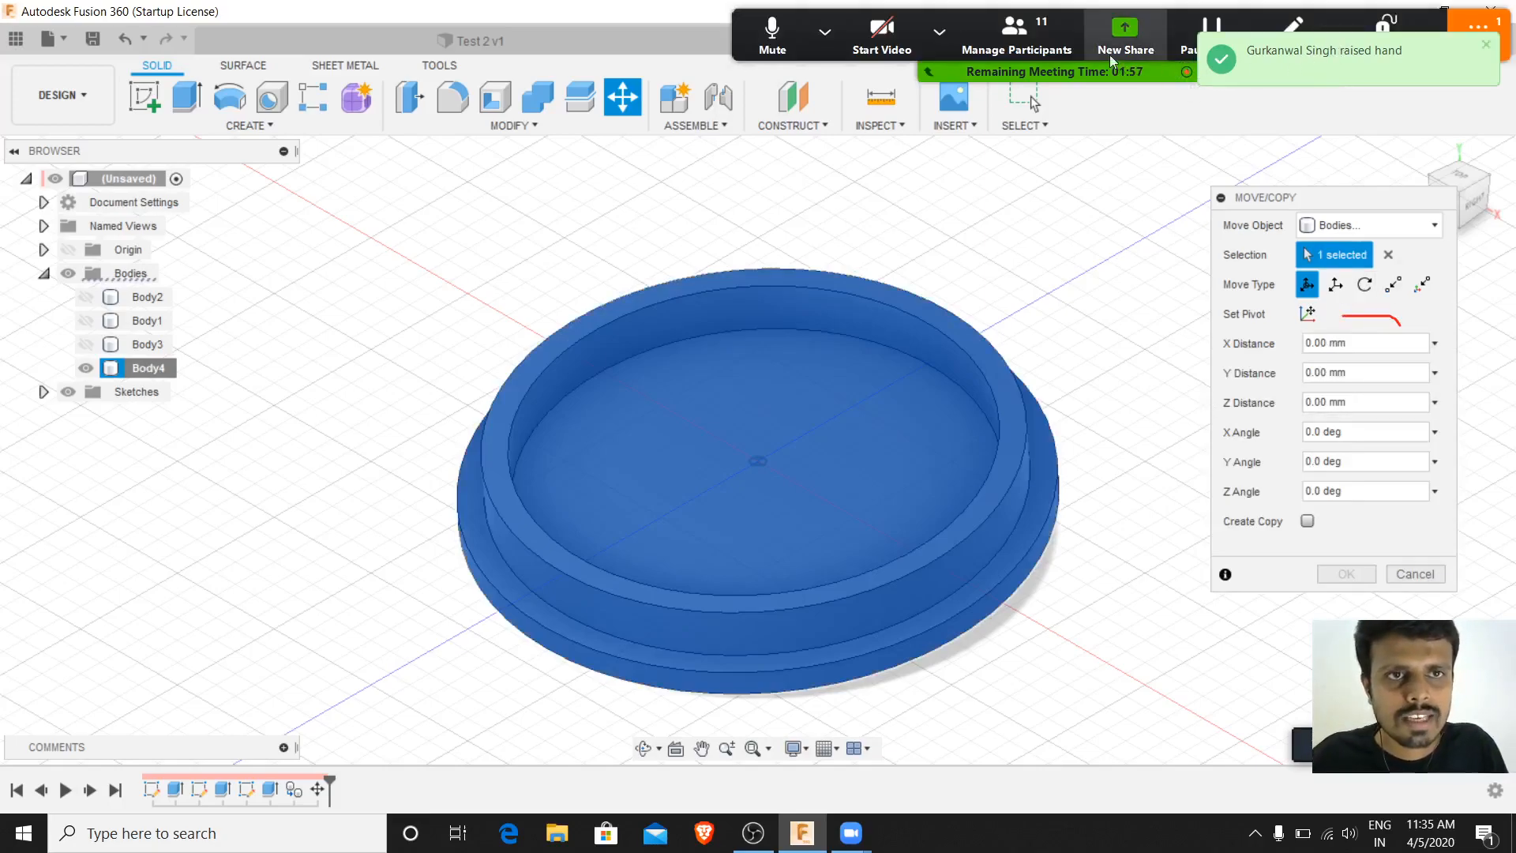
left_click(1018, 41)
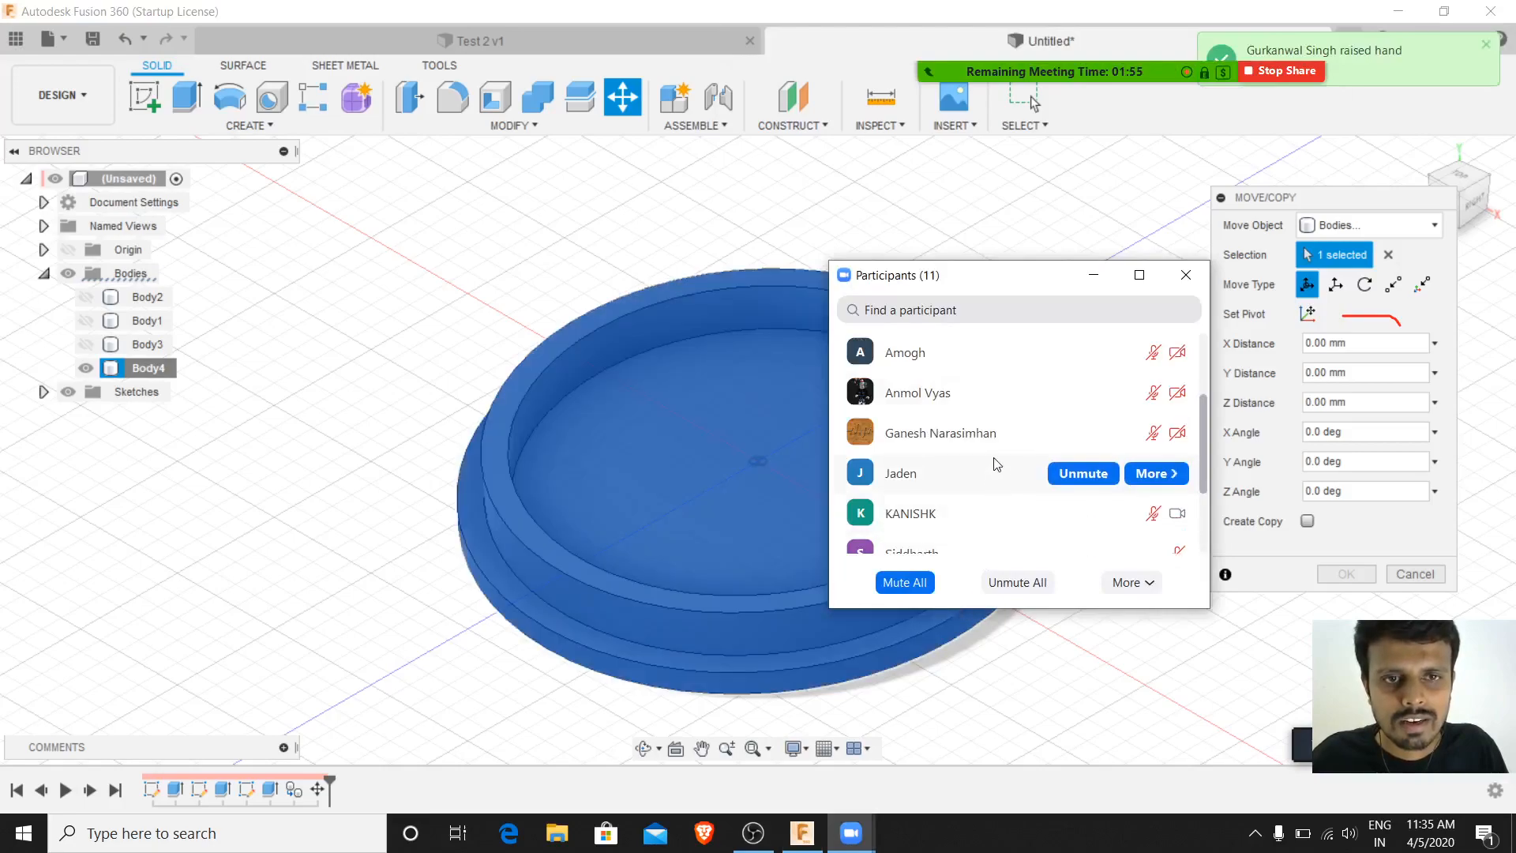
scroll(997, 460, "down", 3)
scroll(1078, 517, "up", 3)
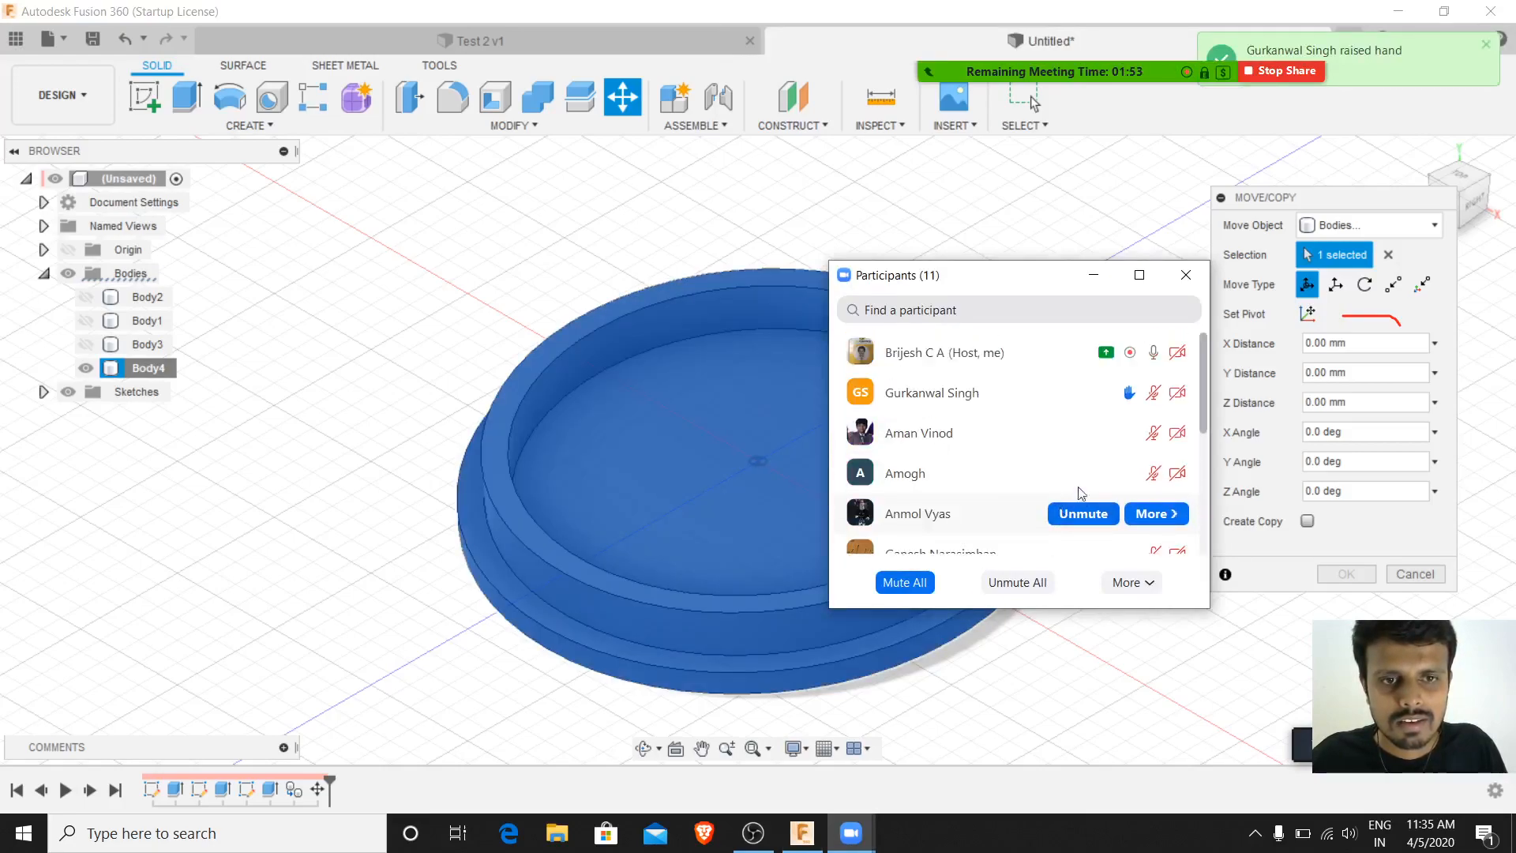
mouse_move(1109, 407)
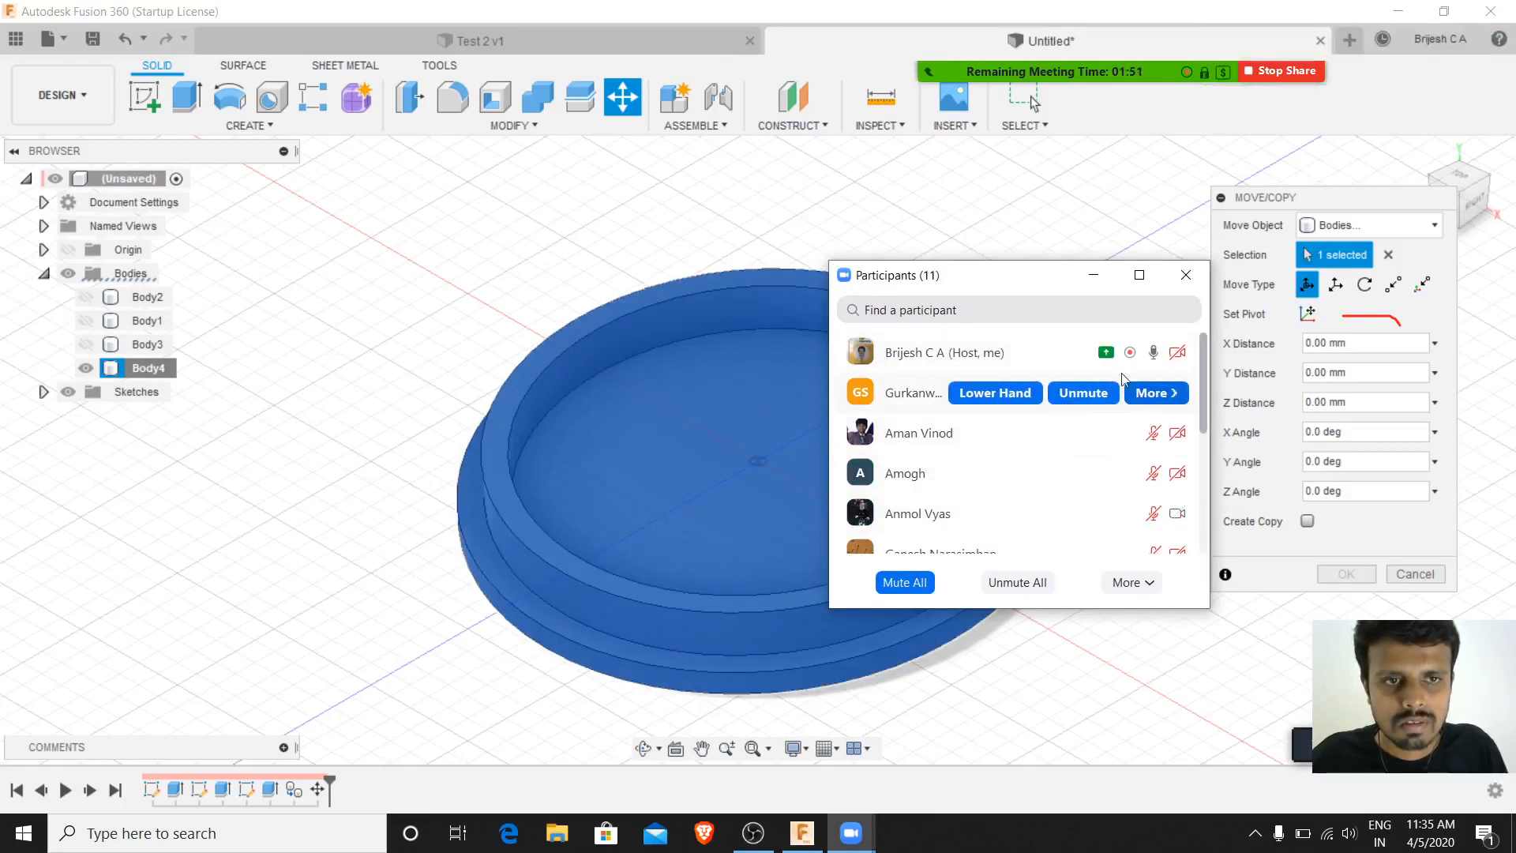
left_click(1019, 404)
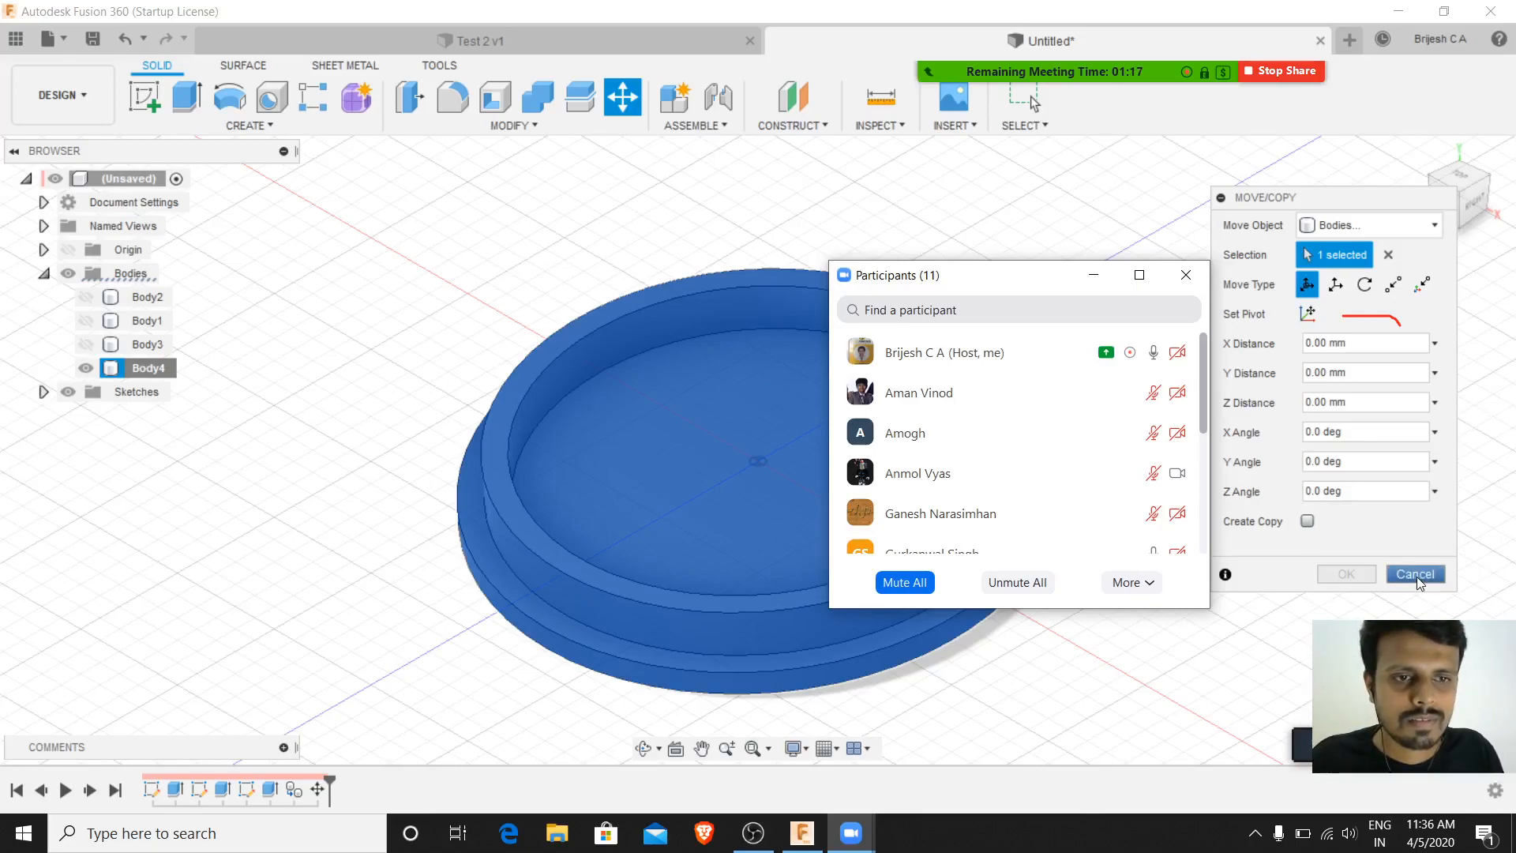
mouse_move(1109, 401)
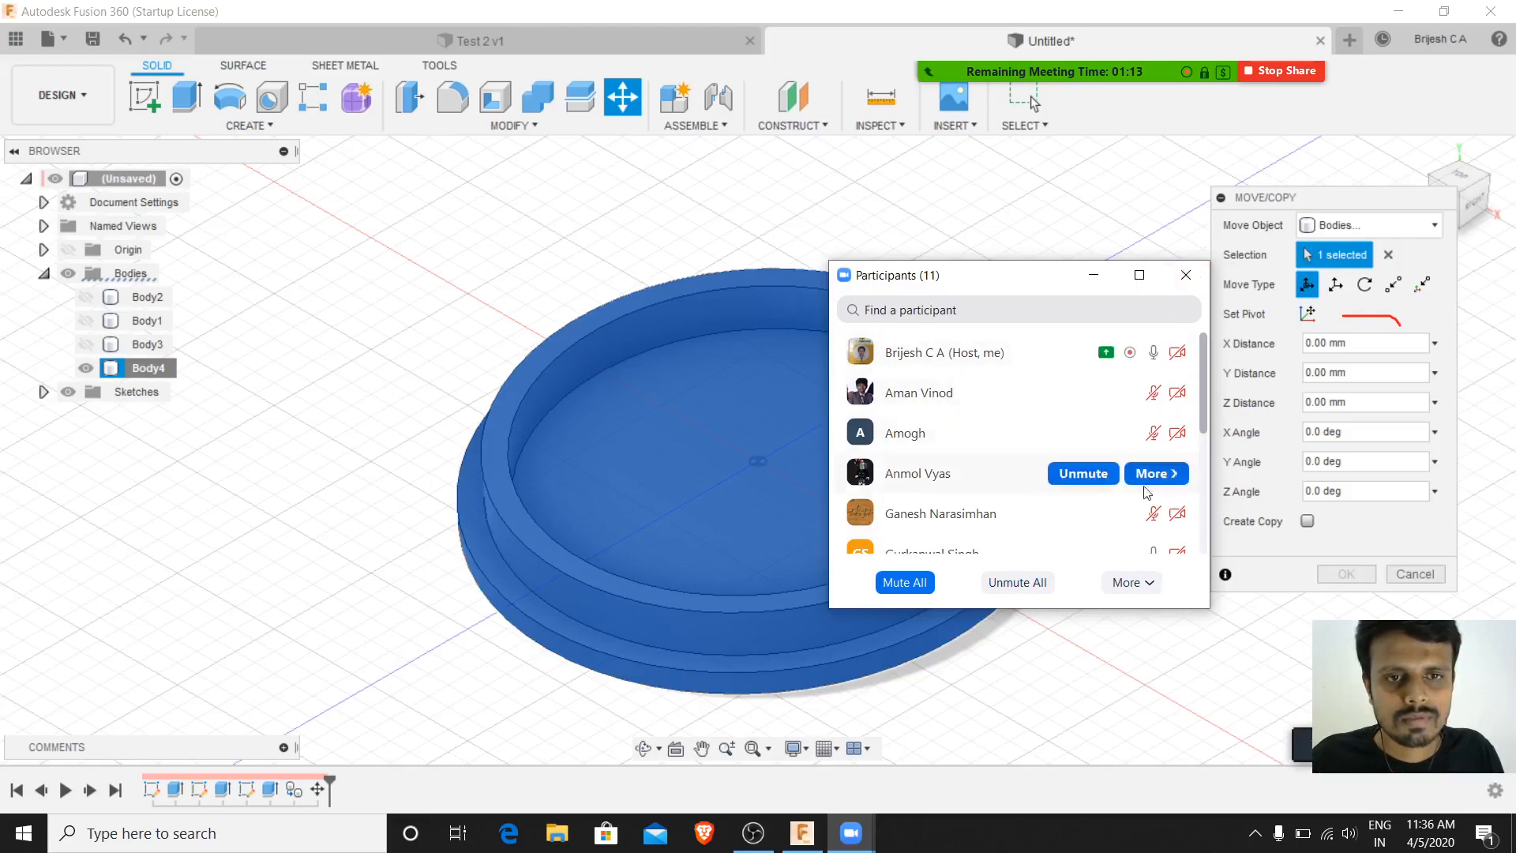
left_click(1186, 275)
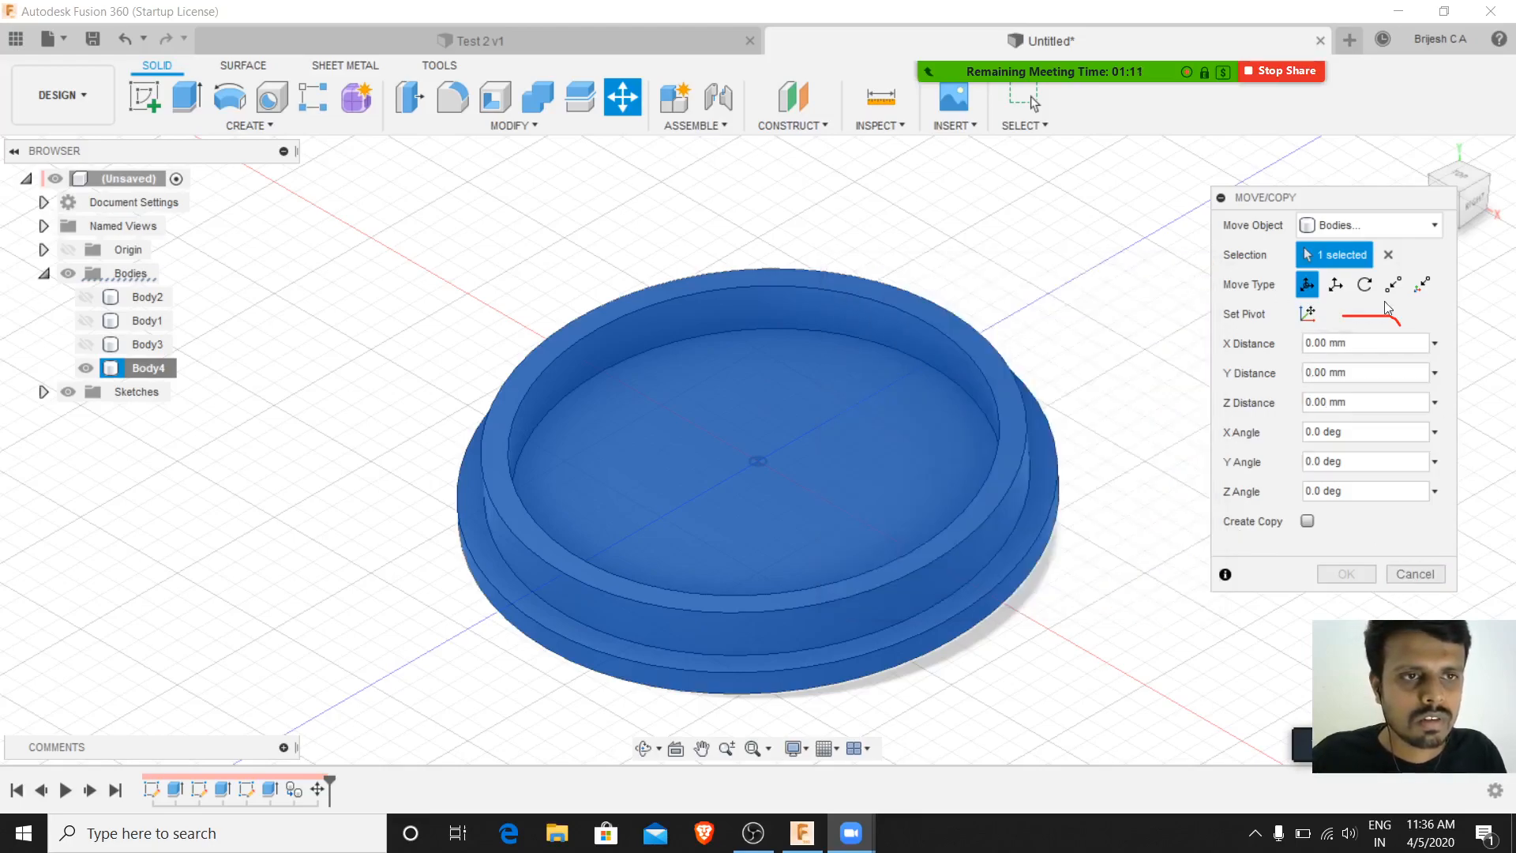
- Try to rotate Body4 with Move/Copy at an X angle of 180 degrees after resetting the pivot, and cancel the move
left_click(1309, 313)
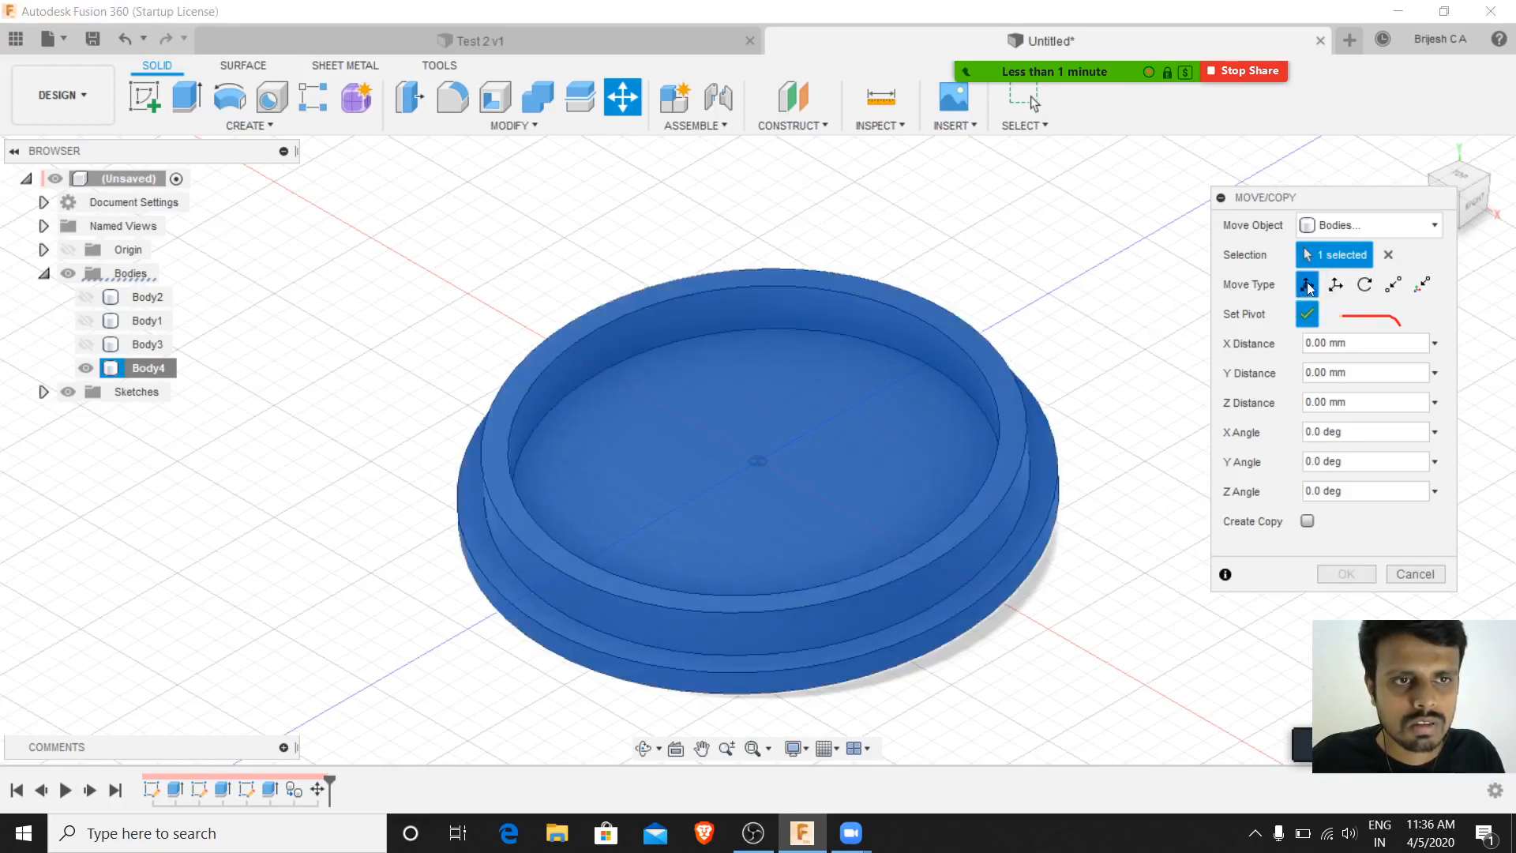
left_click(1309, 315)
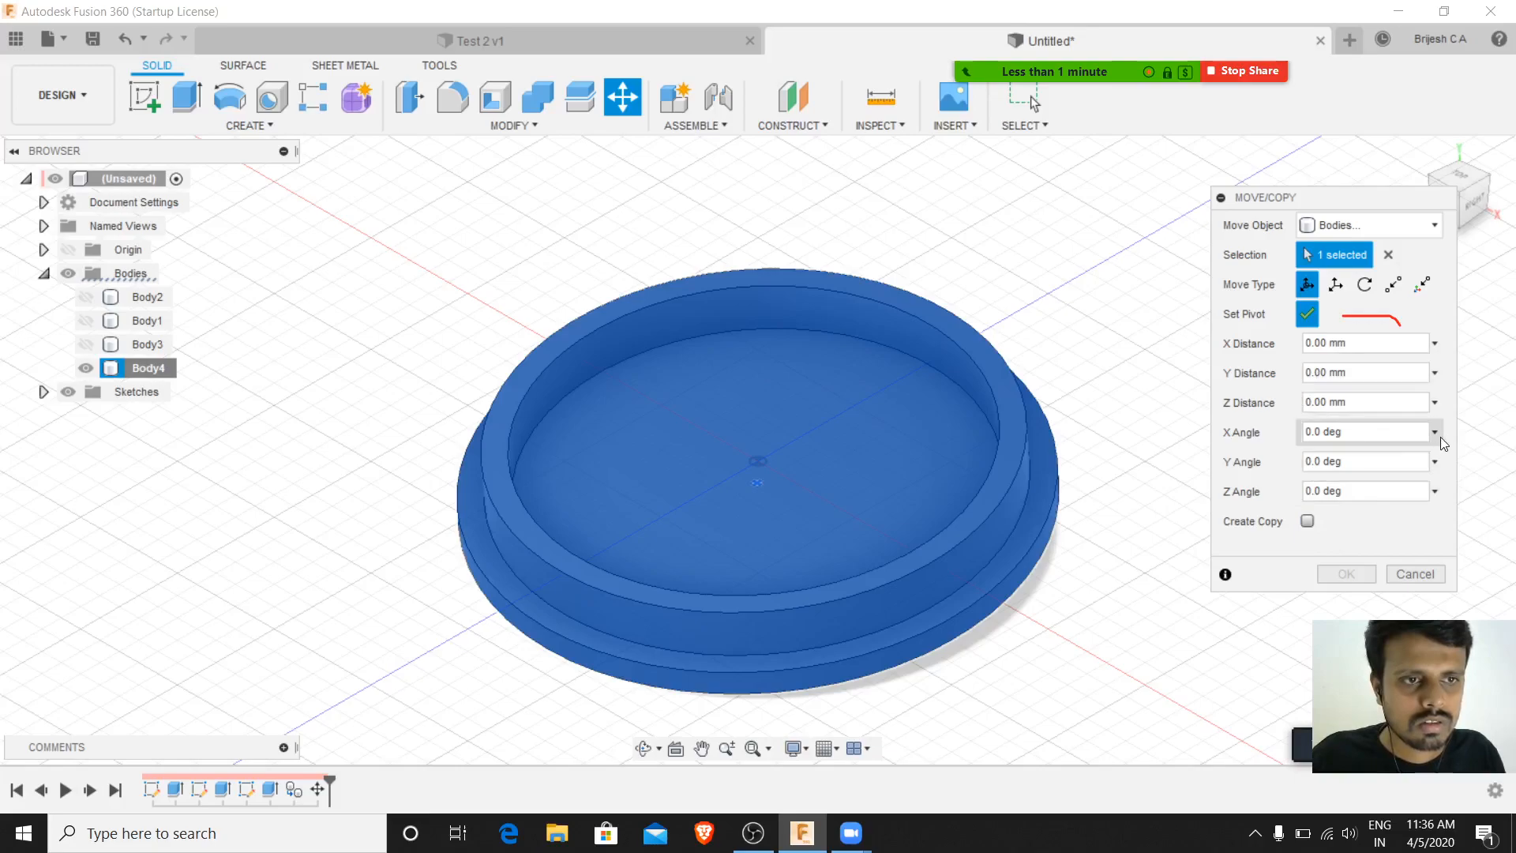
left_click(1387, 436)
type("180")
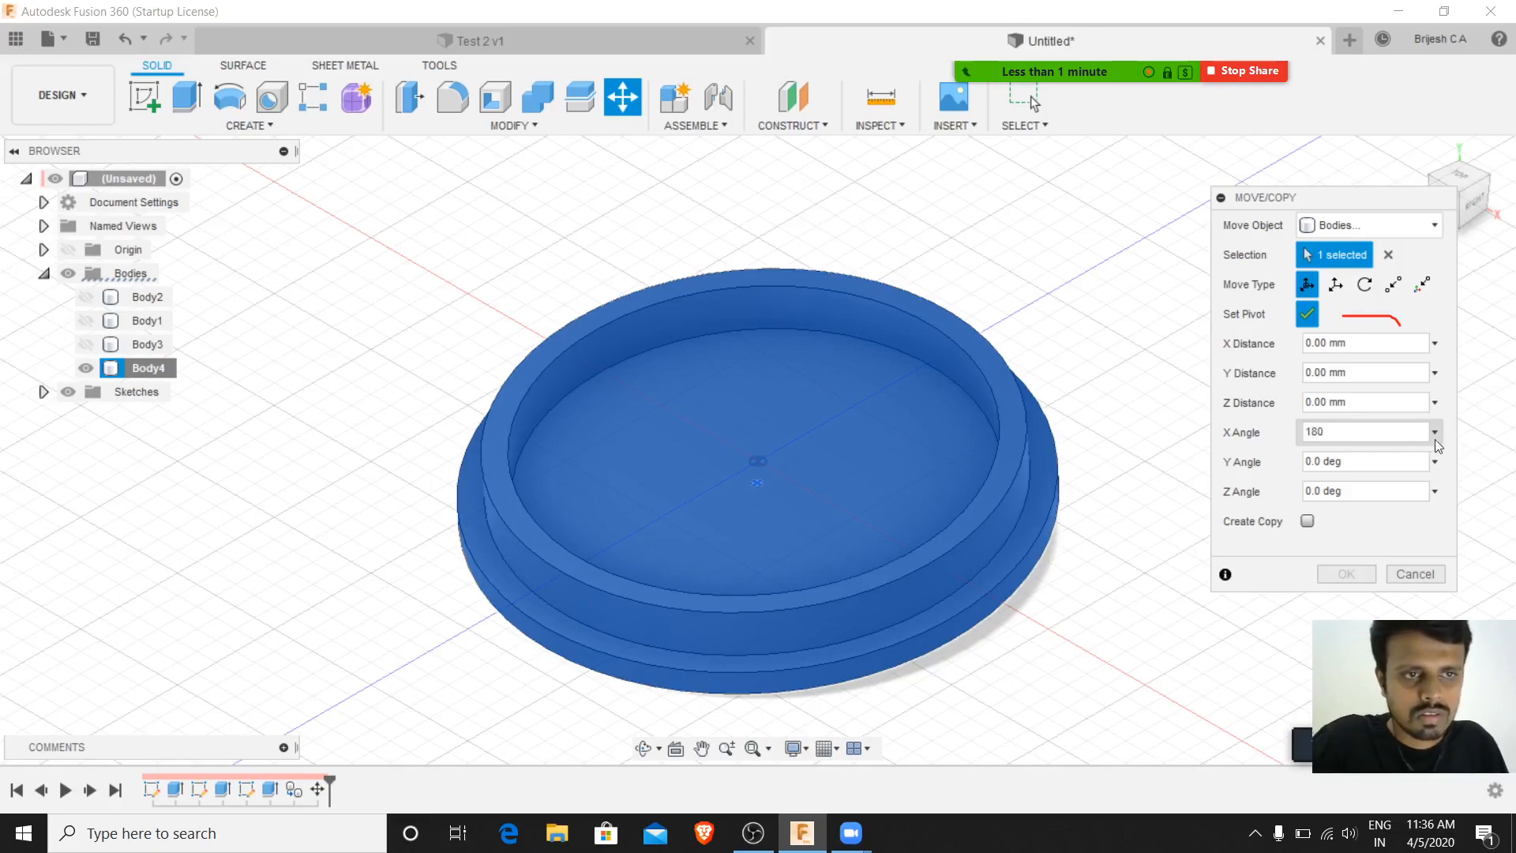
left_click(1394, 464)
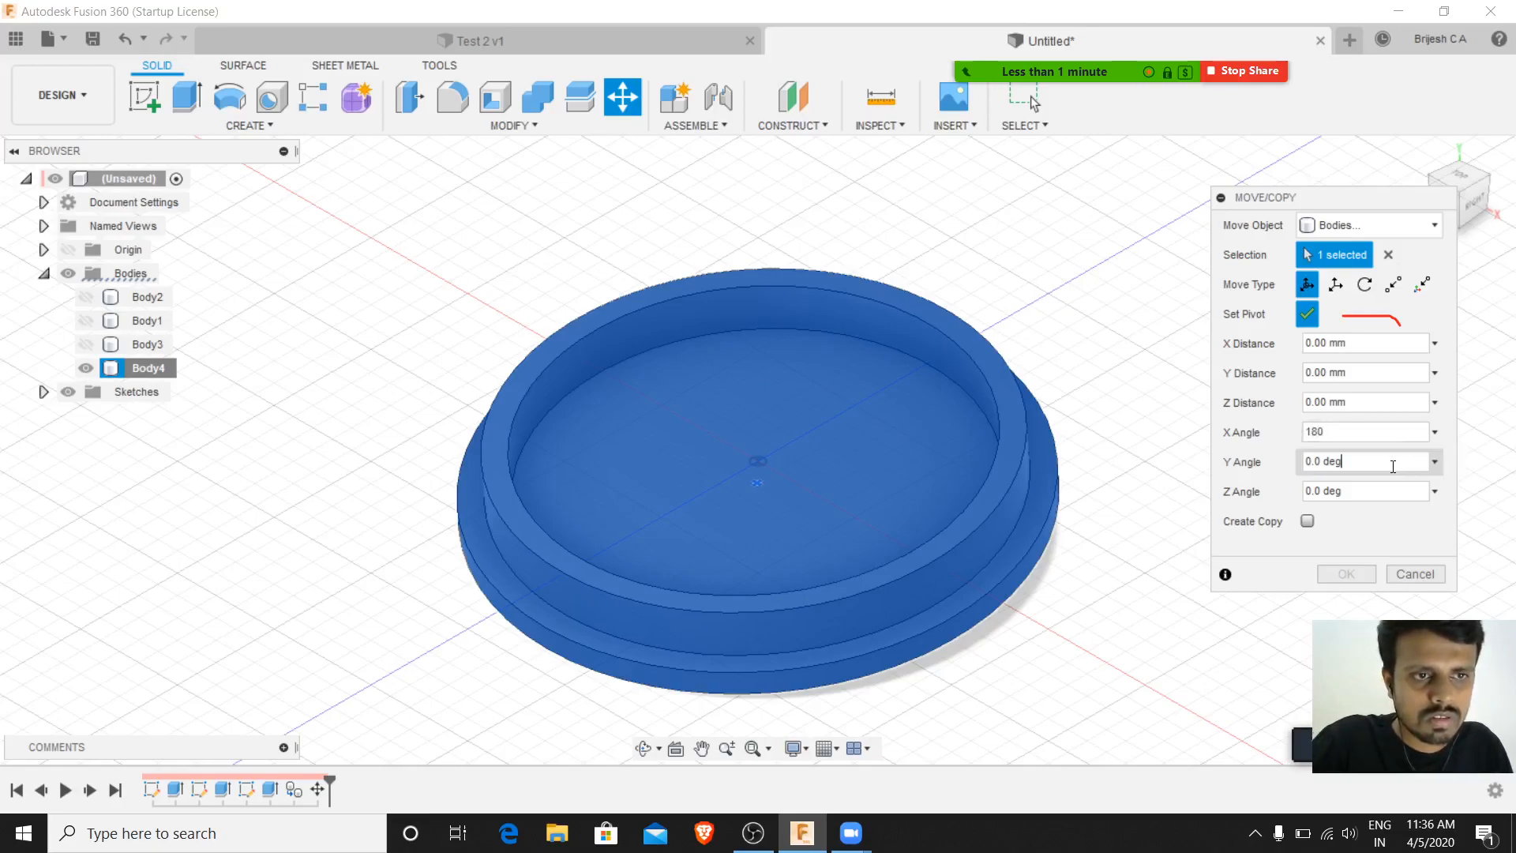
left_click(1397, 429)
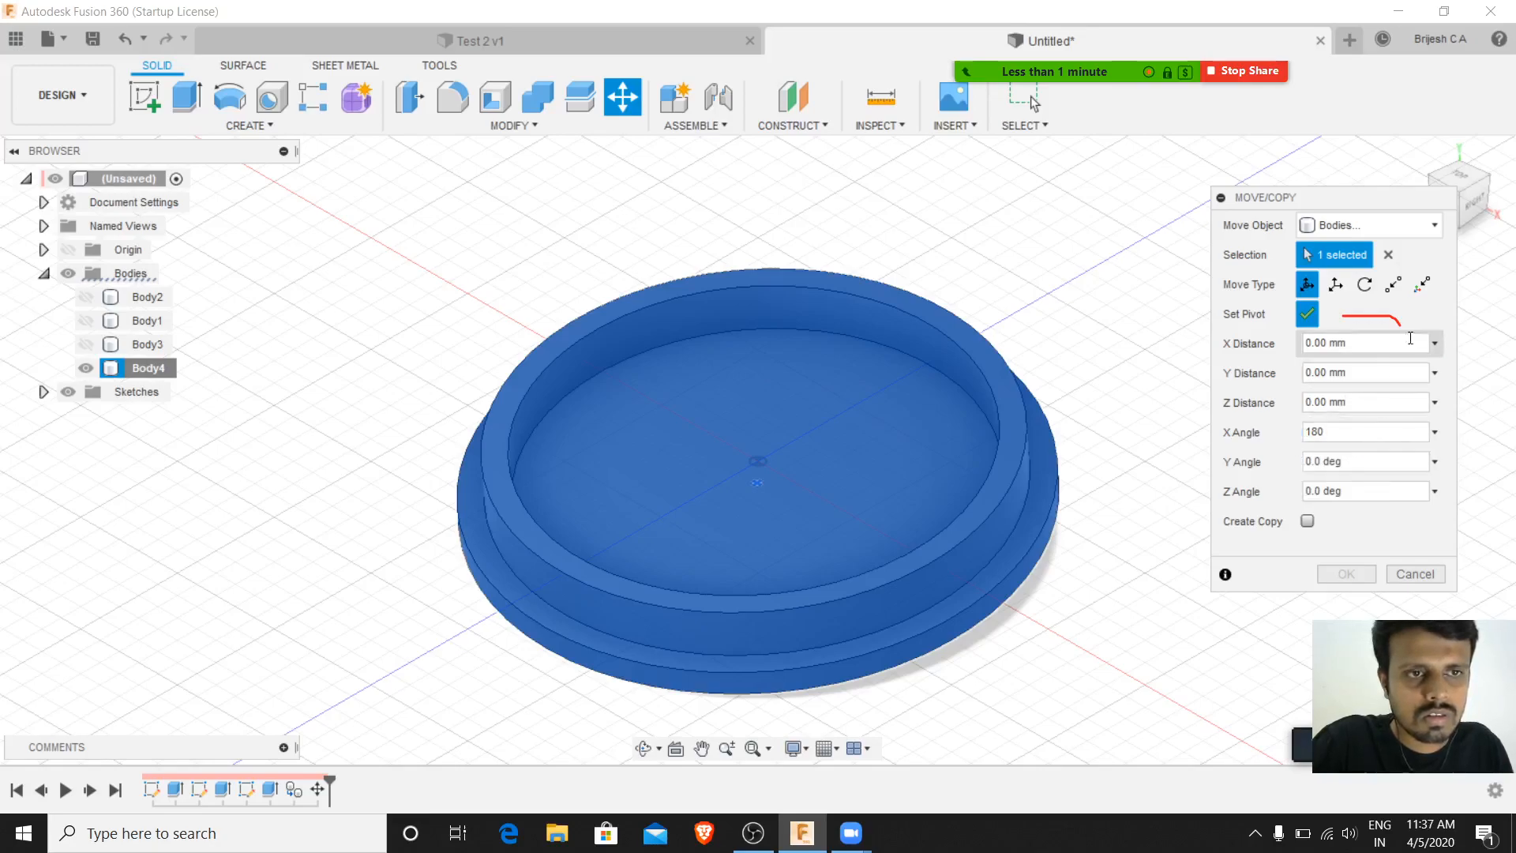
left_click(1351, 225)
left_click(1350, 225)
double_click(1337, 343)
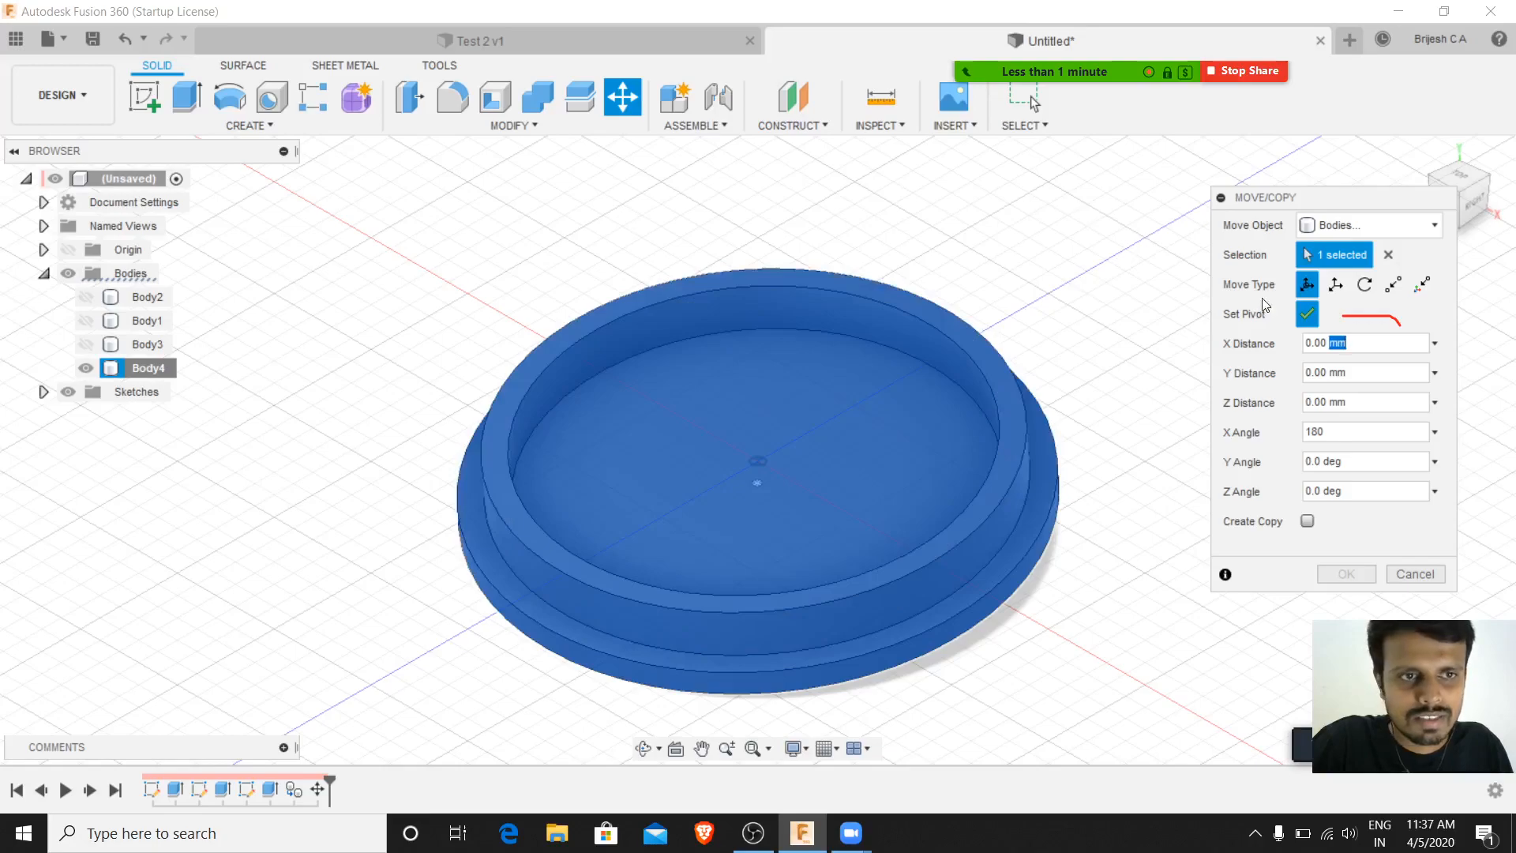
left_click(1415, 574)
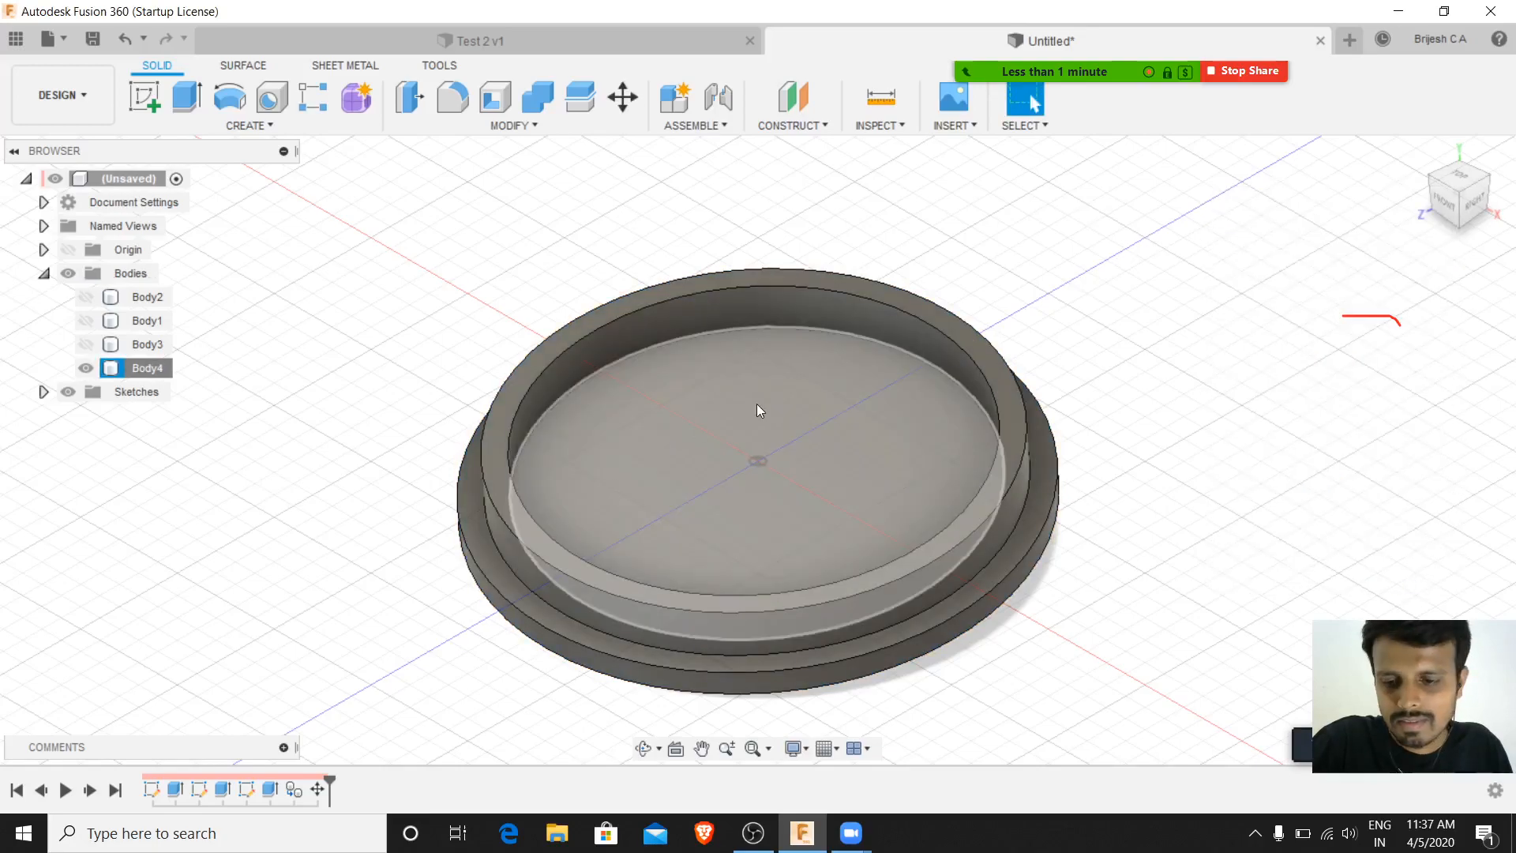
- Start a rectangle sketch on the vertical origin plane crossing the lid's centre, hiding Body4 briefly to check the plane
key("c")
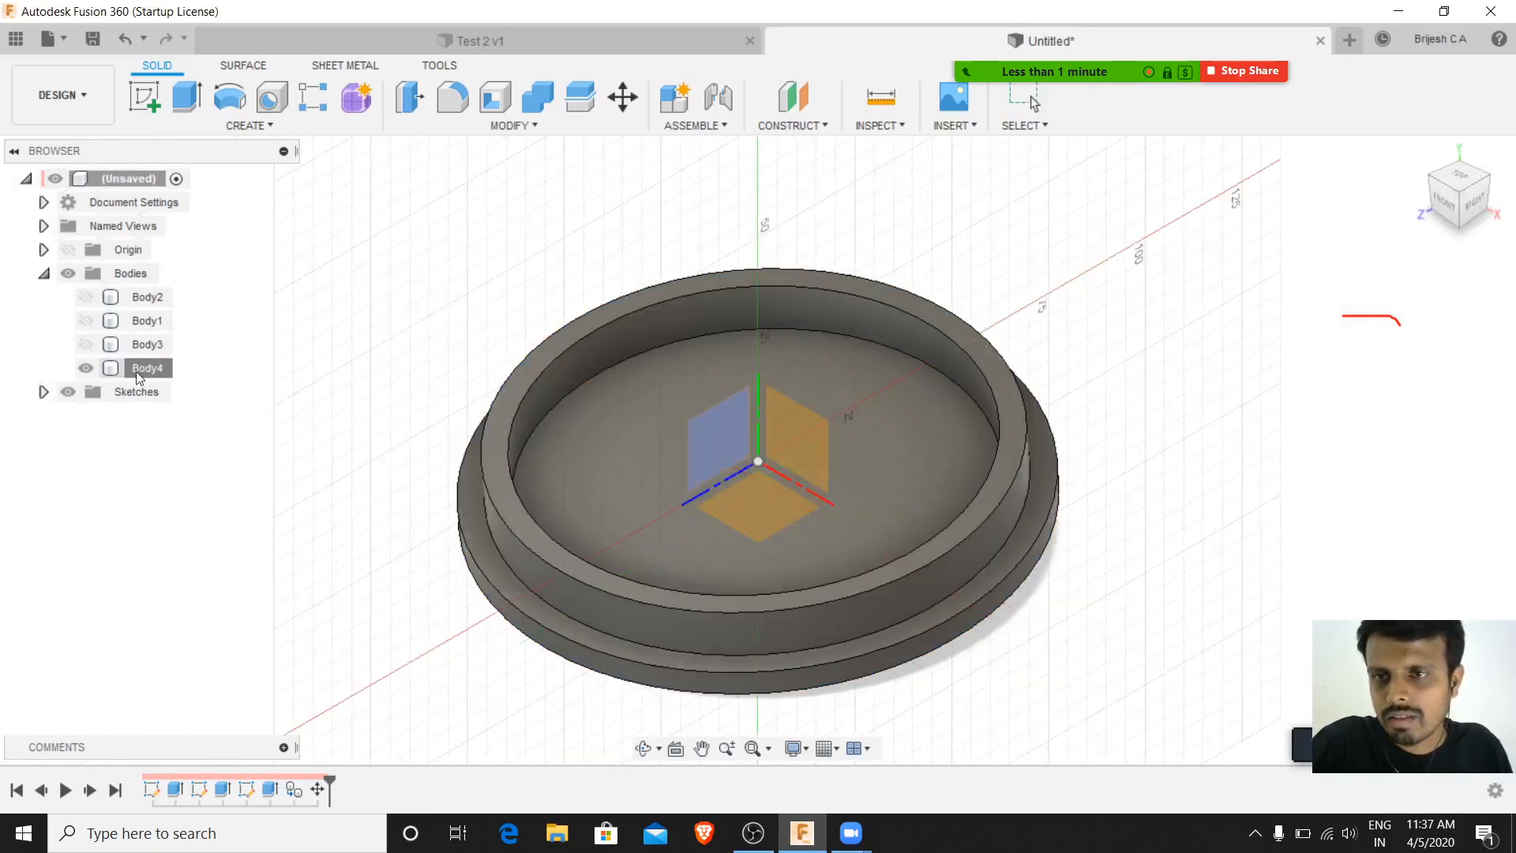
left_click(86, 368)
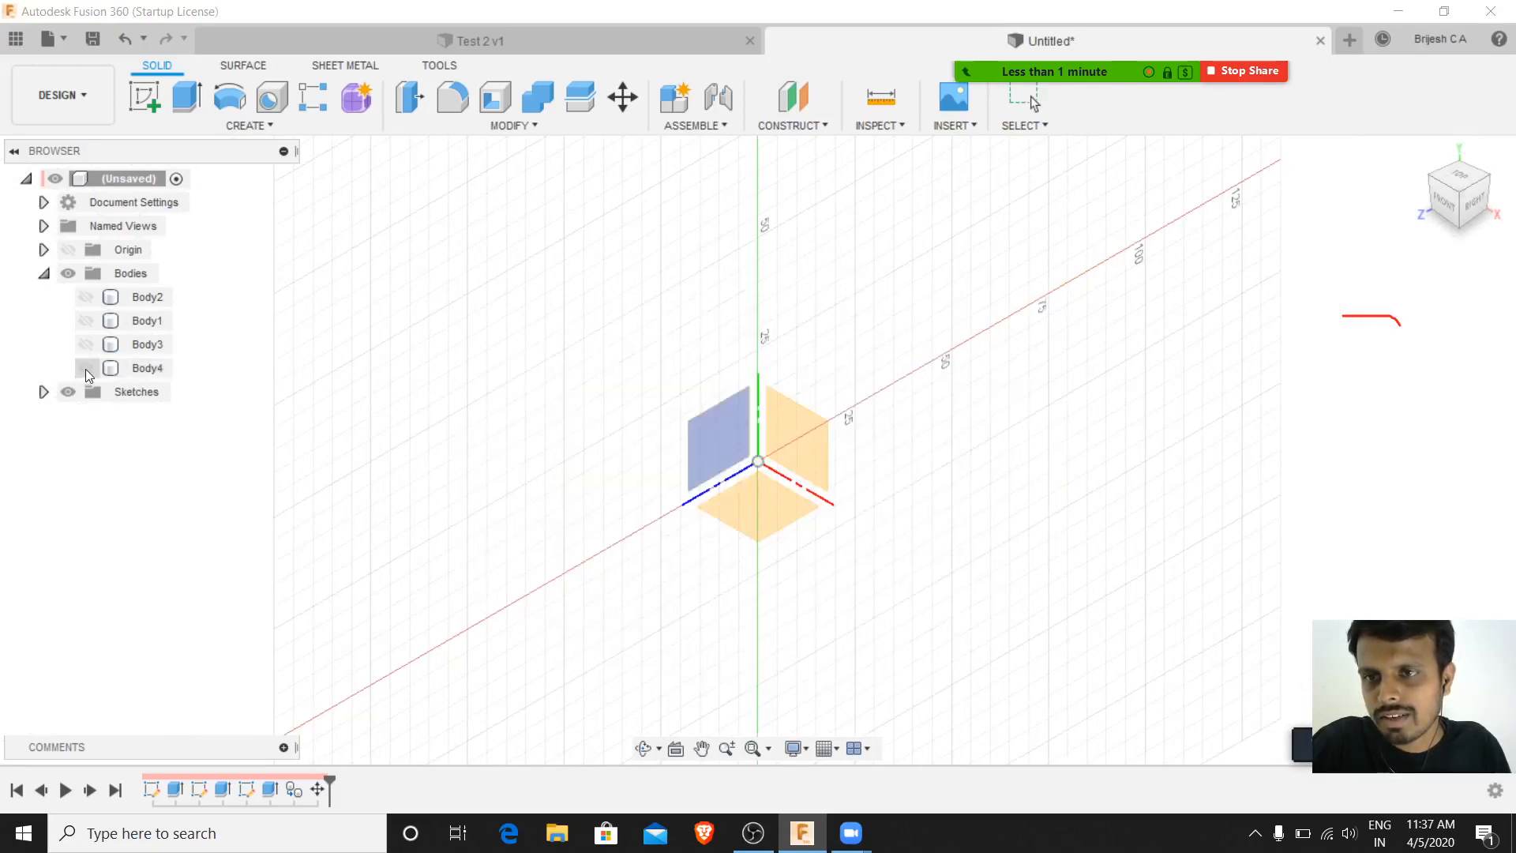
left_click(85, 368)
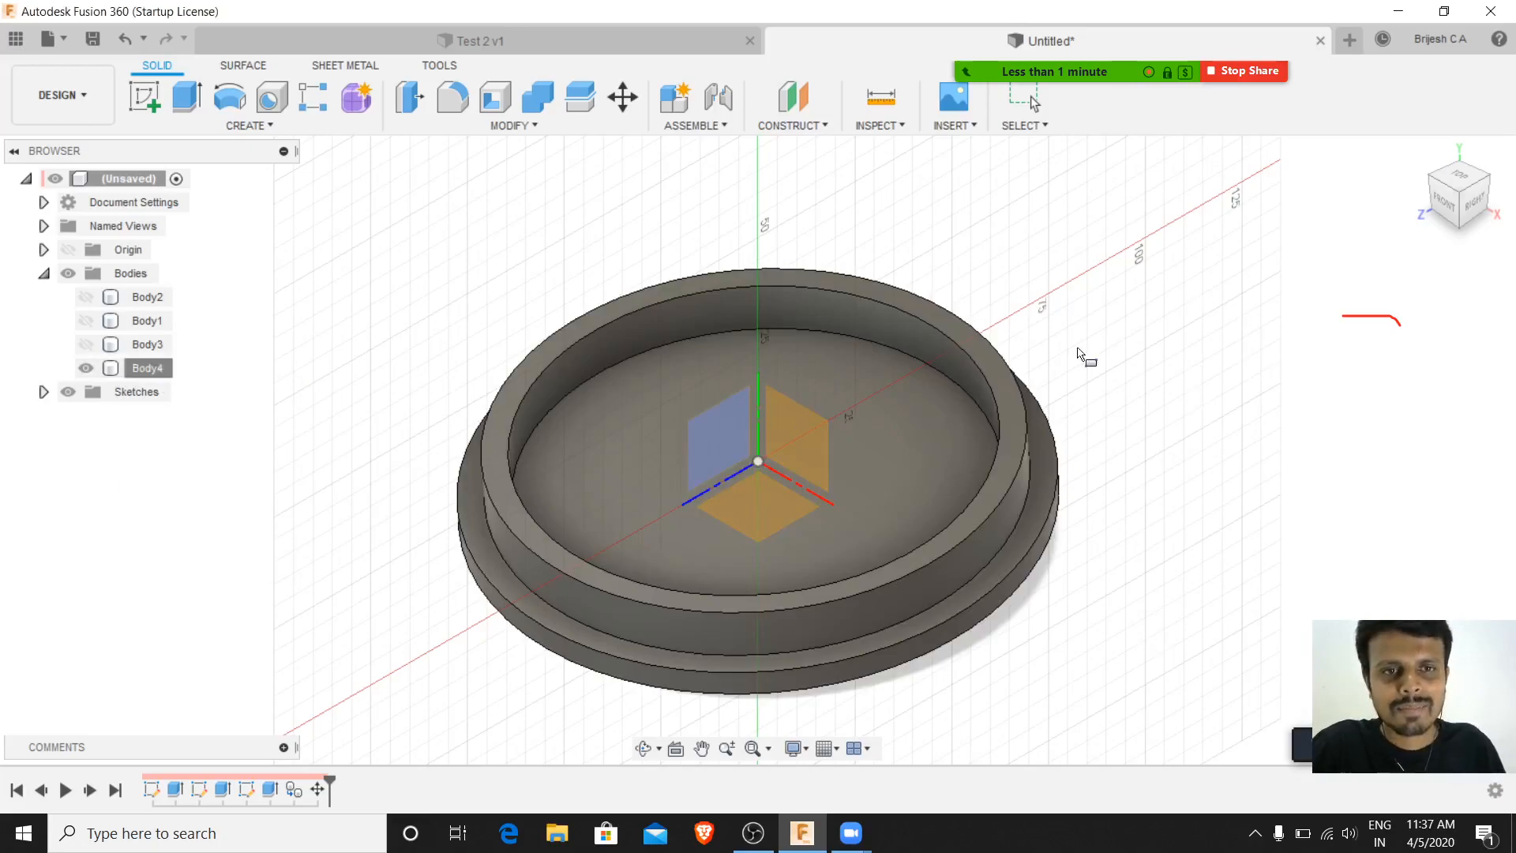
left_click(799, 443)
- Show Body3, Body1 and Body2 together with the copied lid, and view the closed case from the side
left_click(85, 344)
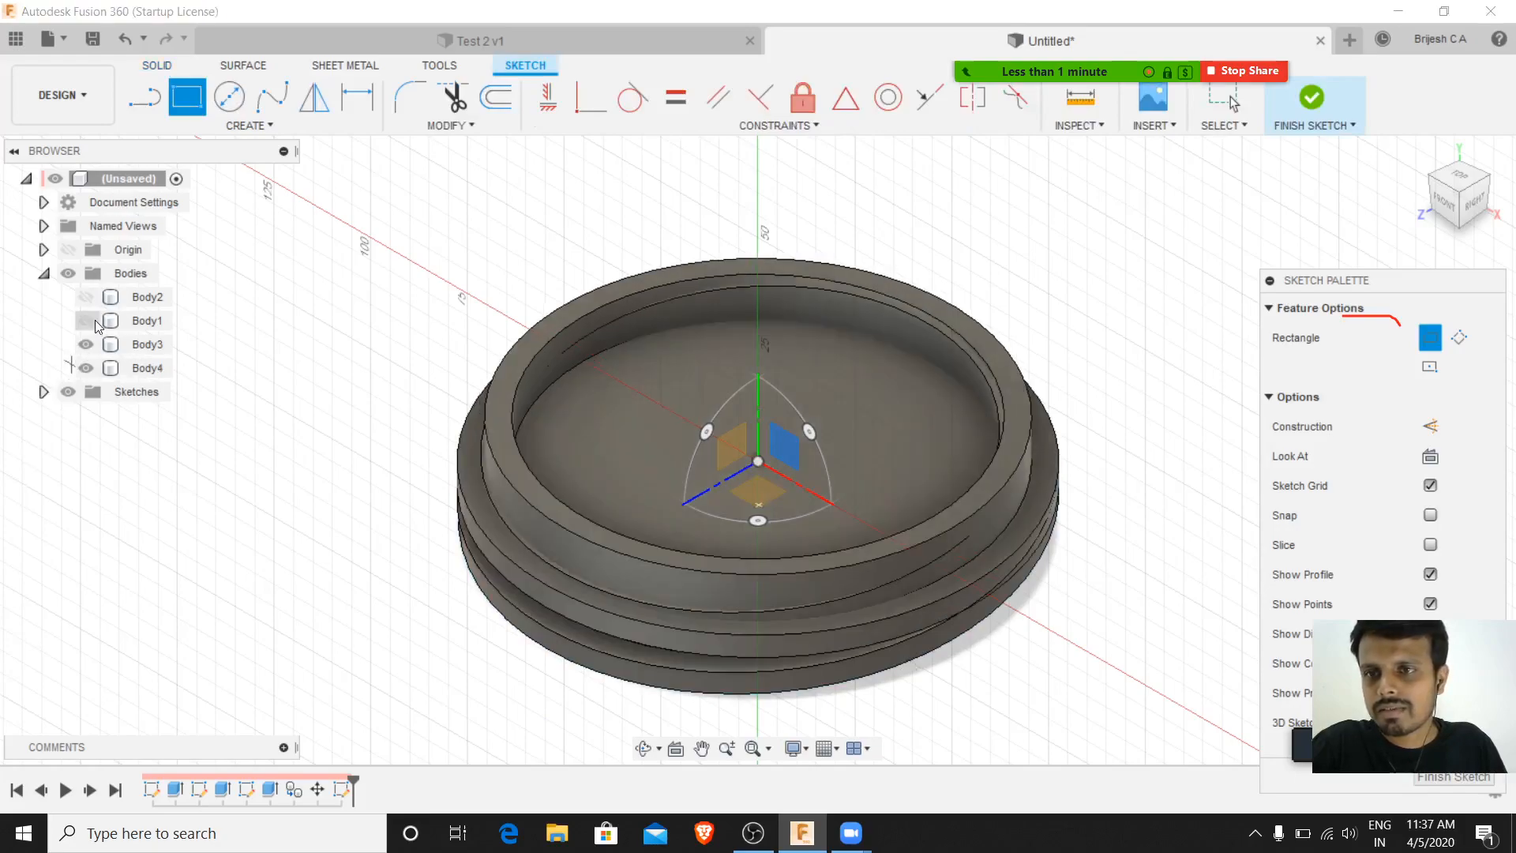
left_click(85, 320)
left_click(85, 297)
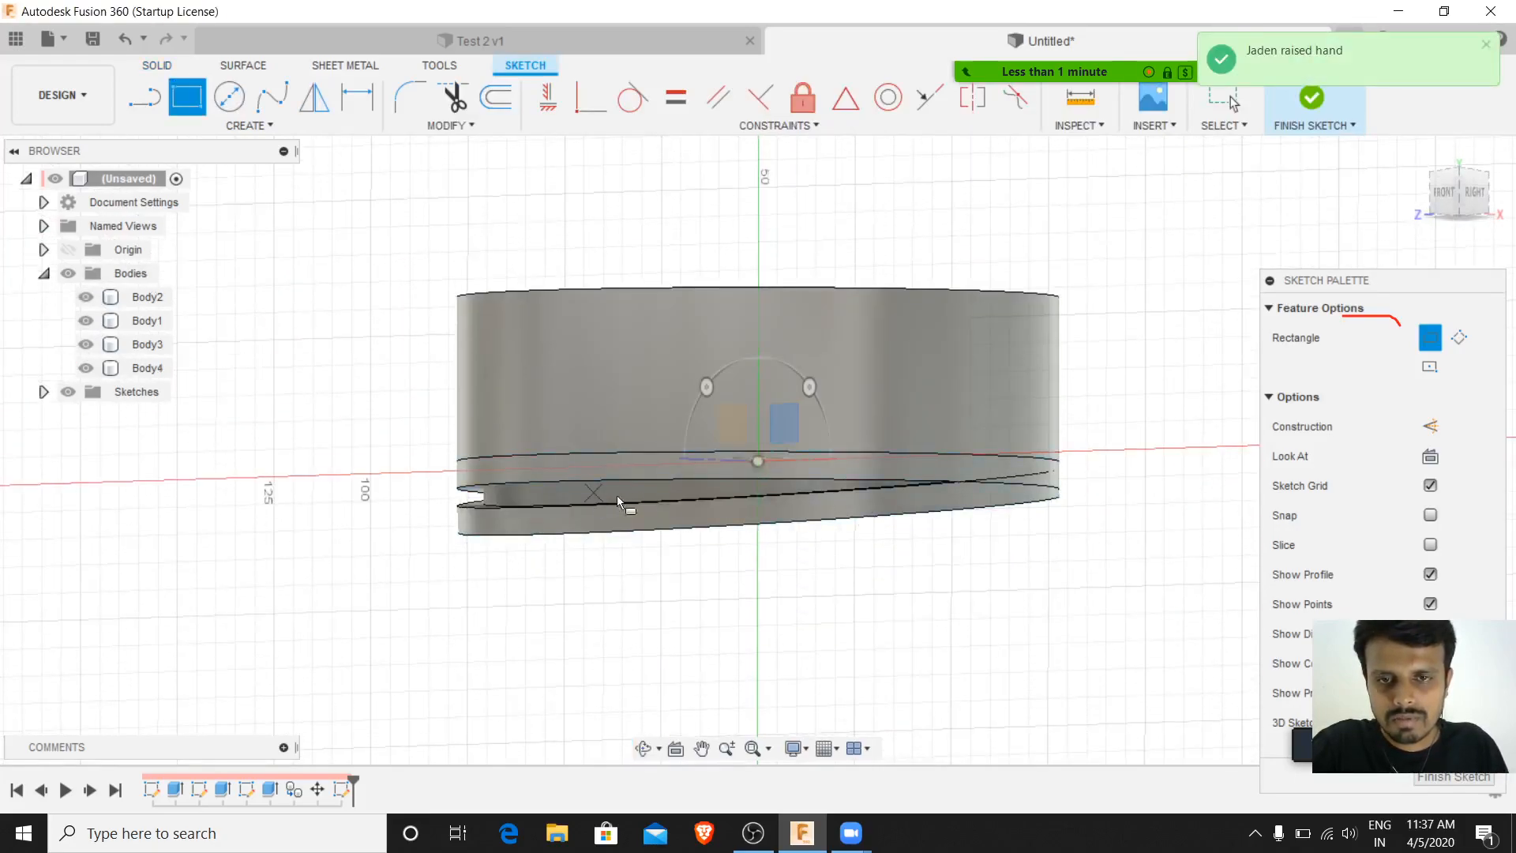
- Try to draw a two-point rectangle across the side of the lid on the sketch plane
left_click(701, 381)
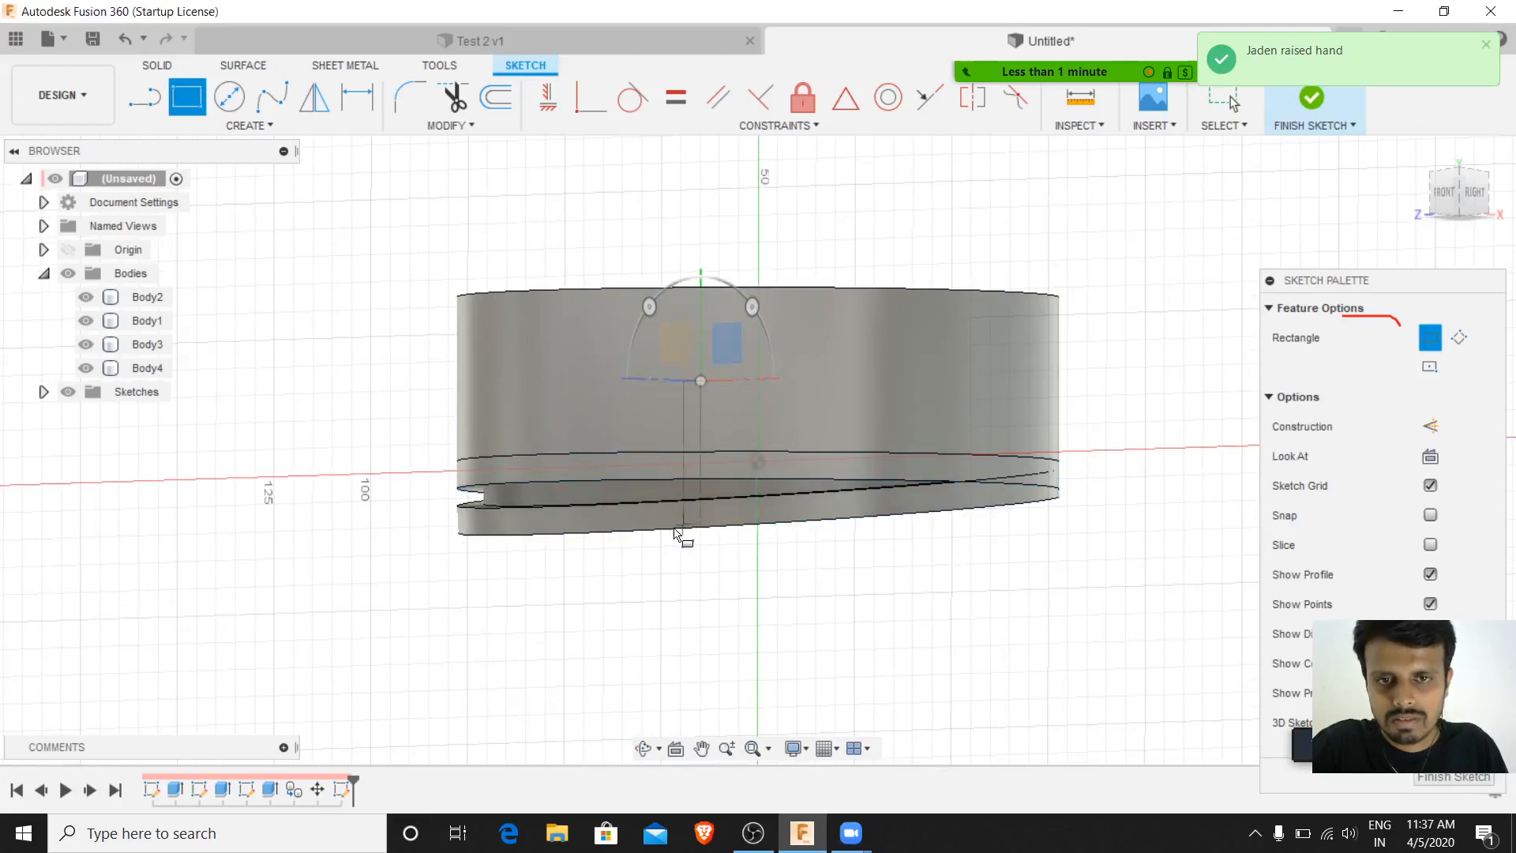
key("Escape")
left_click(714, 518)
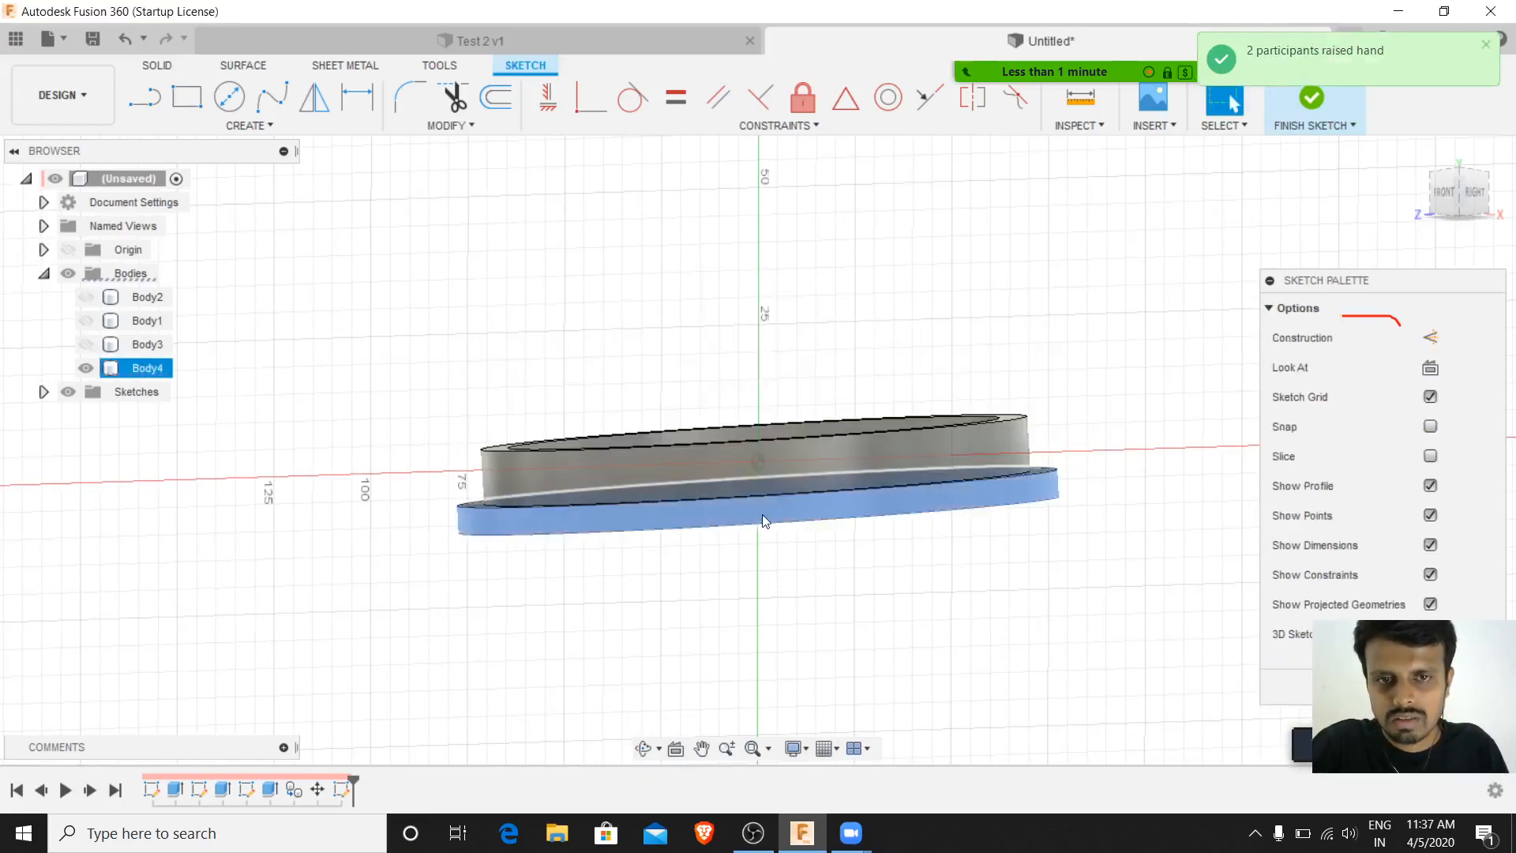
key("r")
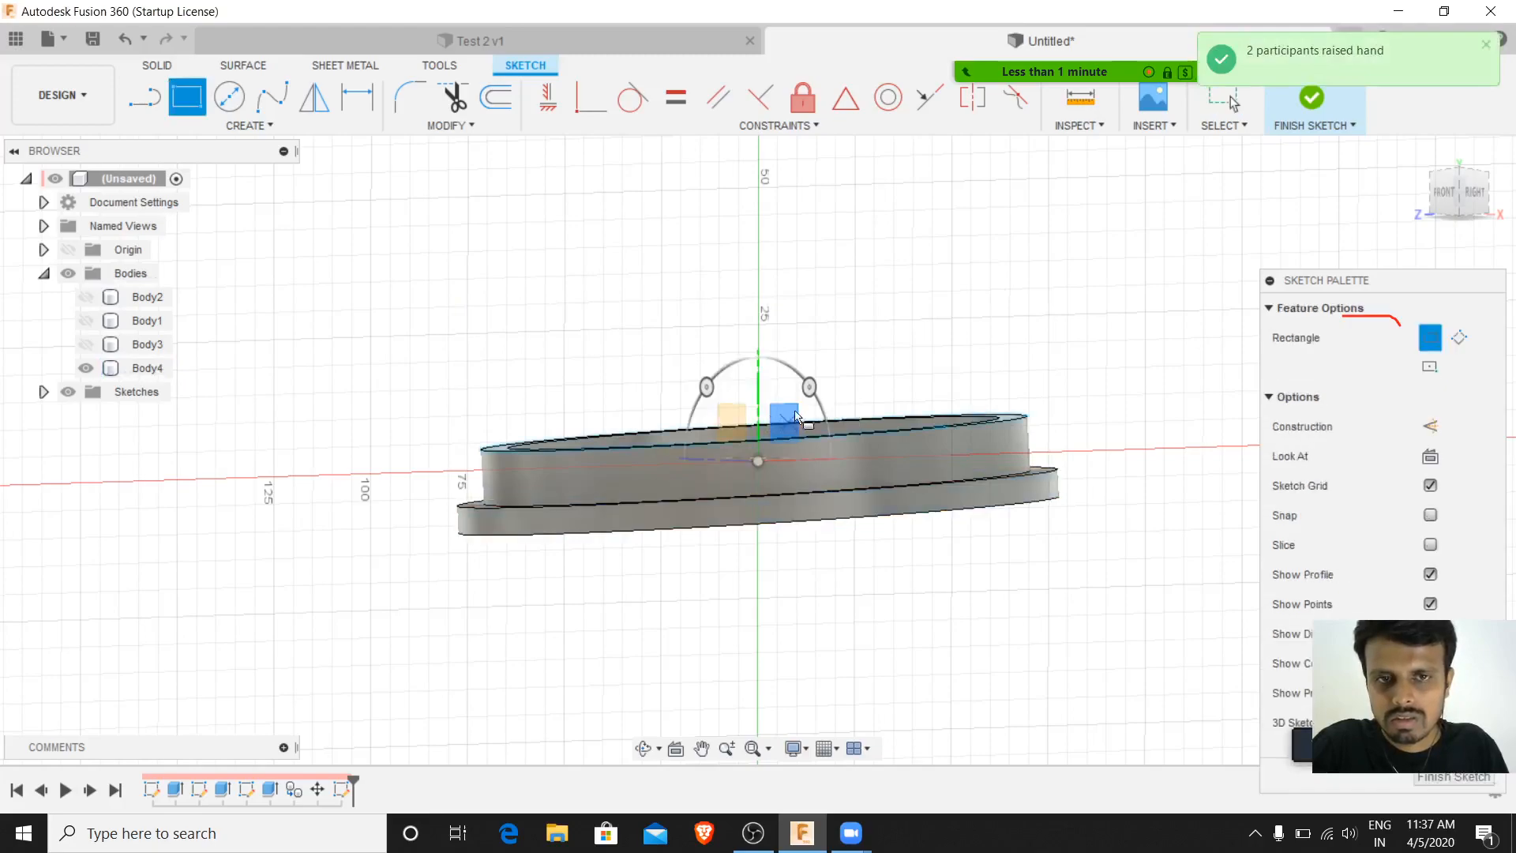
mouse_move(811, 391)
left_mouse_down()
mouse_move(826, 424)
mouse_move(816, 517)
left_mouse_up()
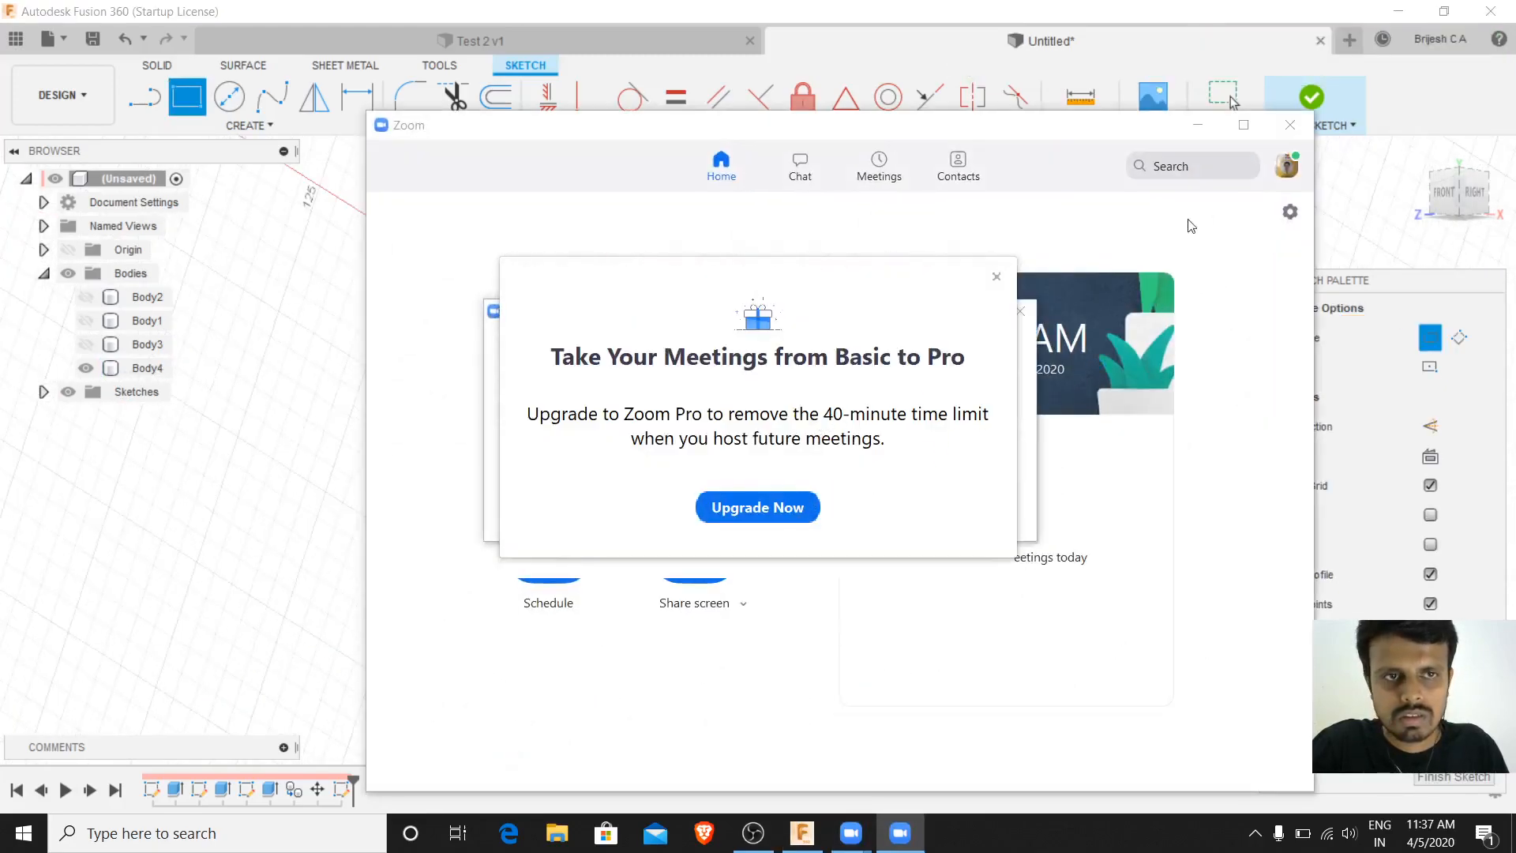
- In Zoom, dismiss the upgrade offer and start a new meeting with the recording-conversion window moved out of the way
left_click(996, 276)
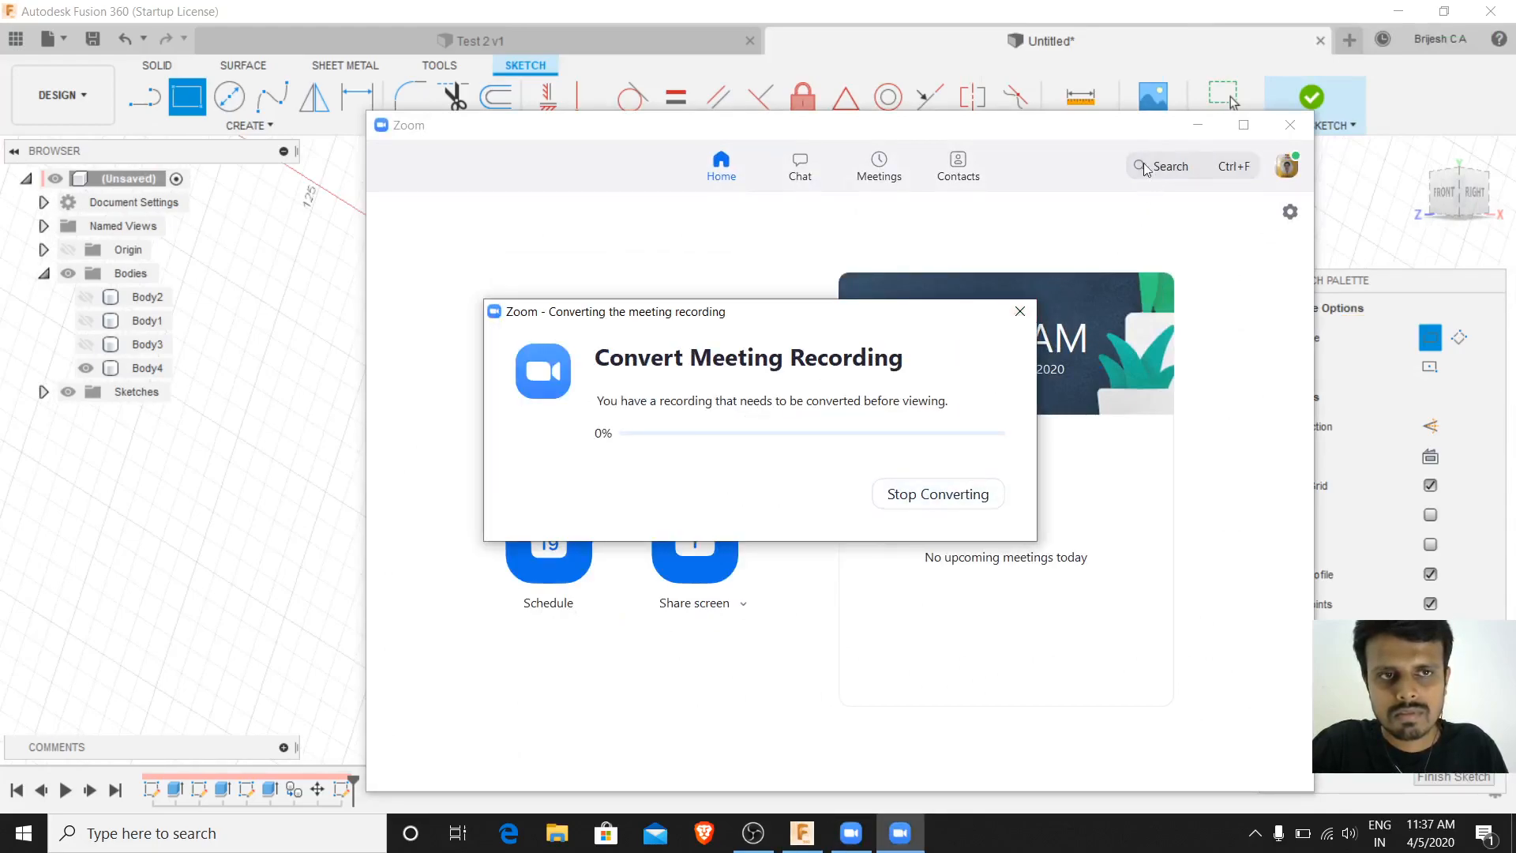
left_click(1123, 133)
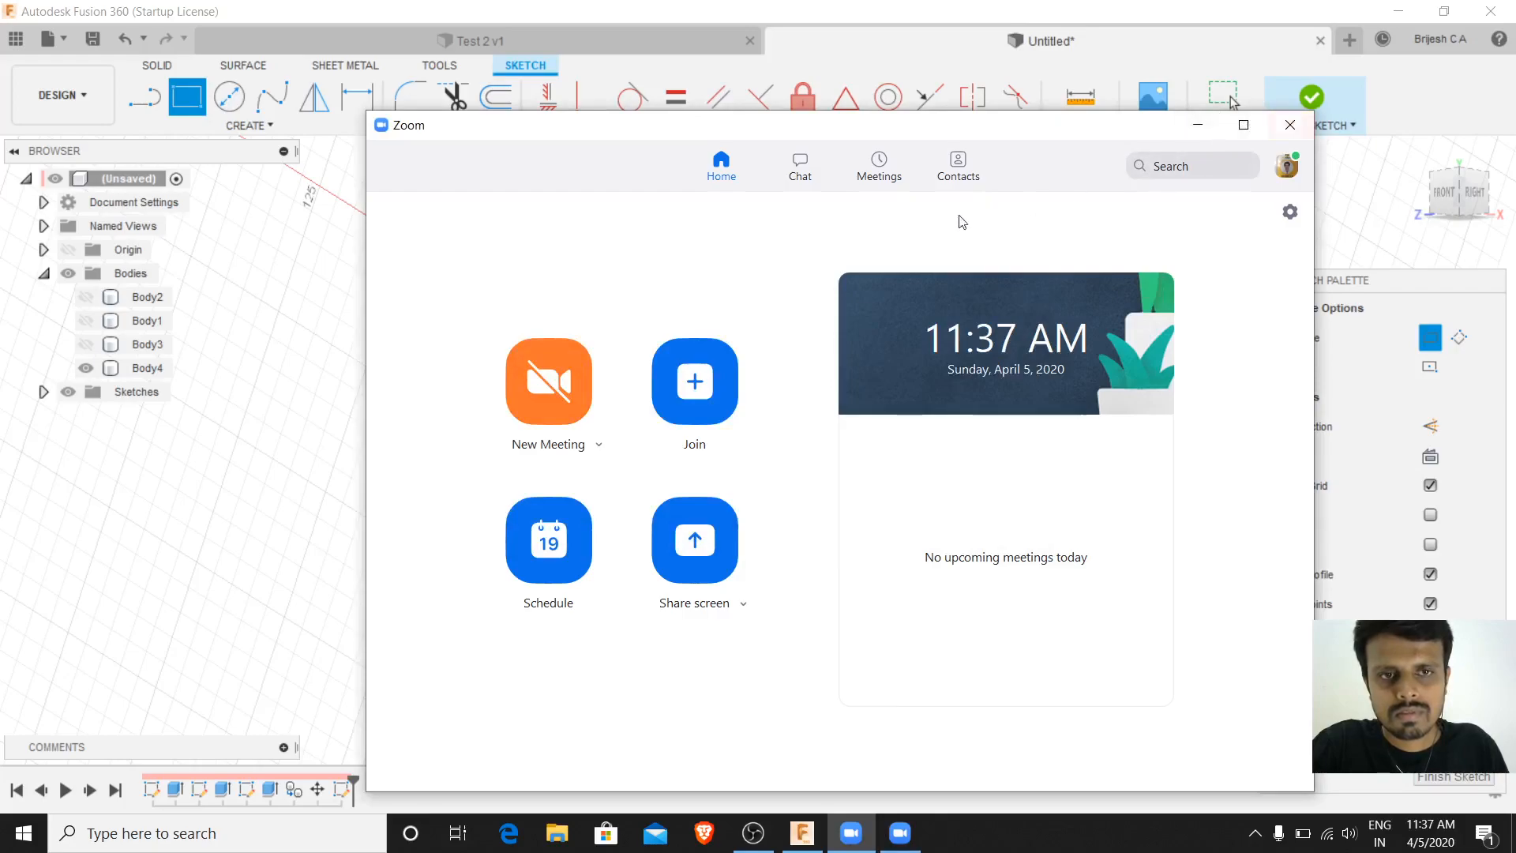
left_click(896, 837)
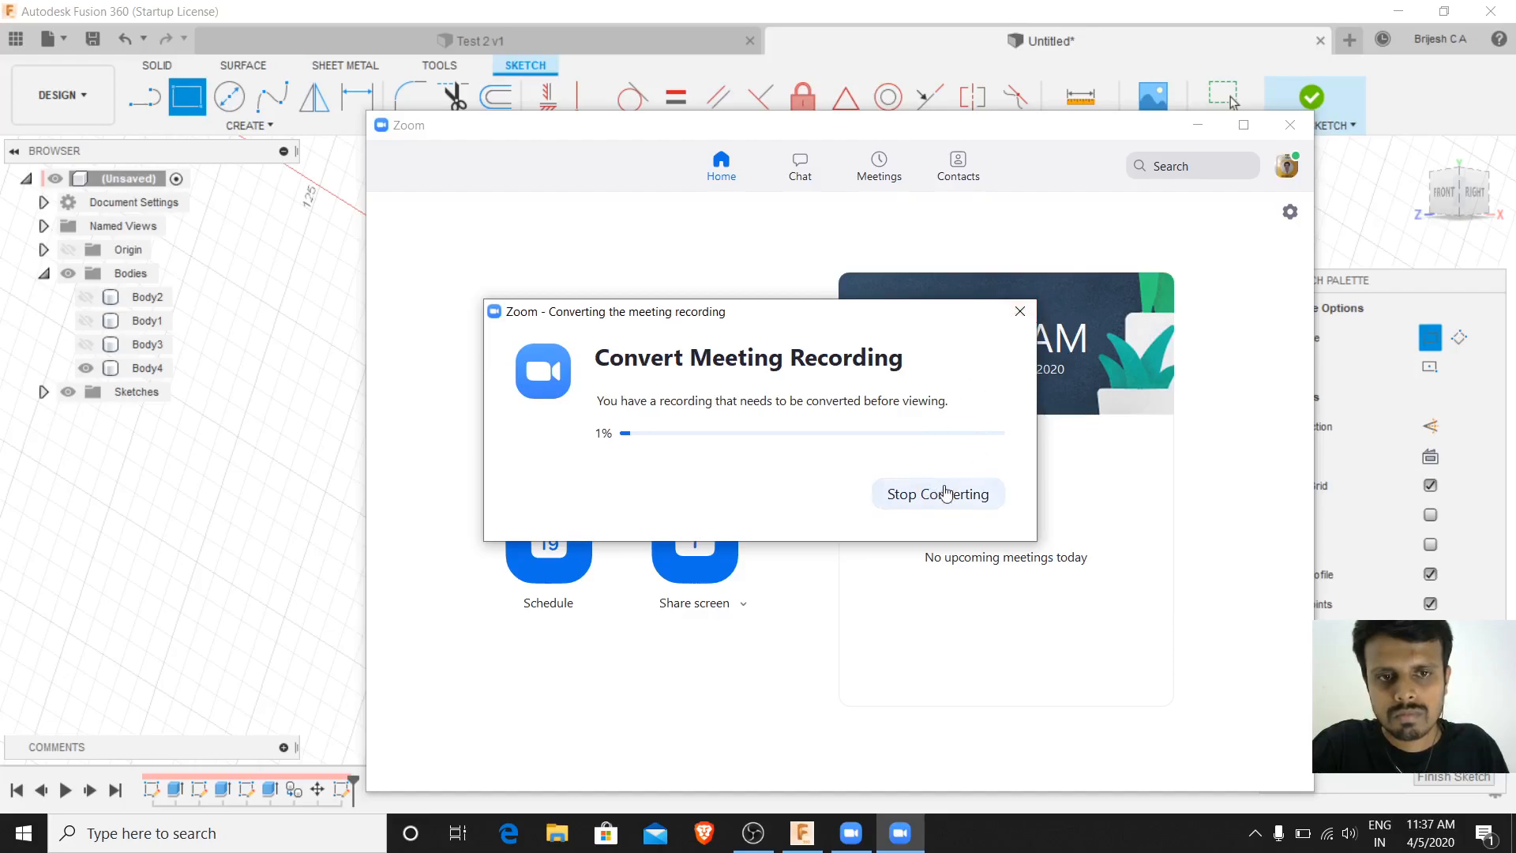
left_click_drag(910, 328, 1512, 820)
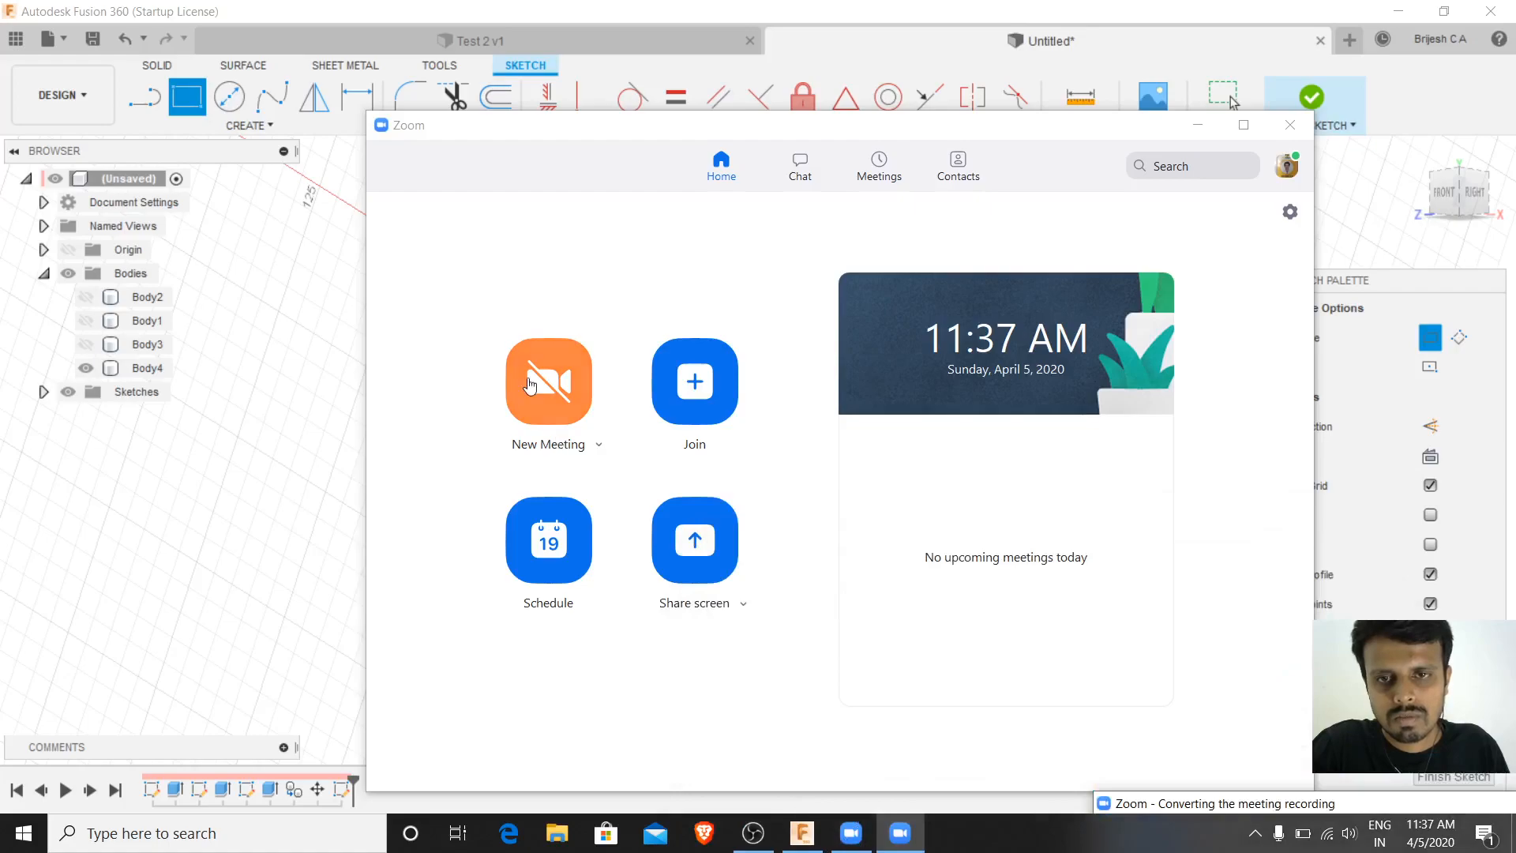
left_click(549, 381)
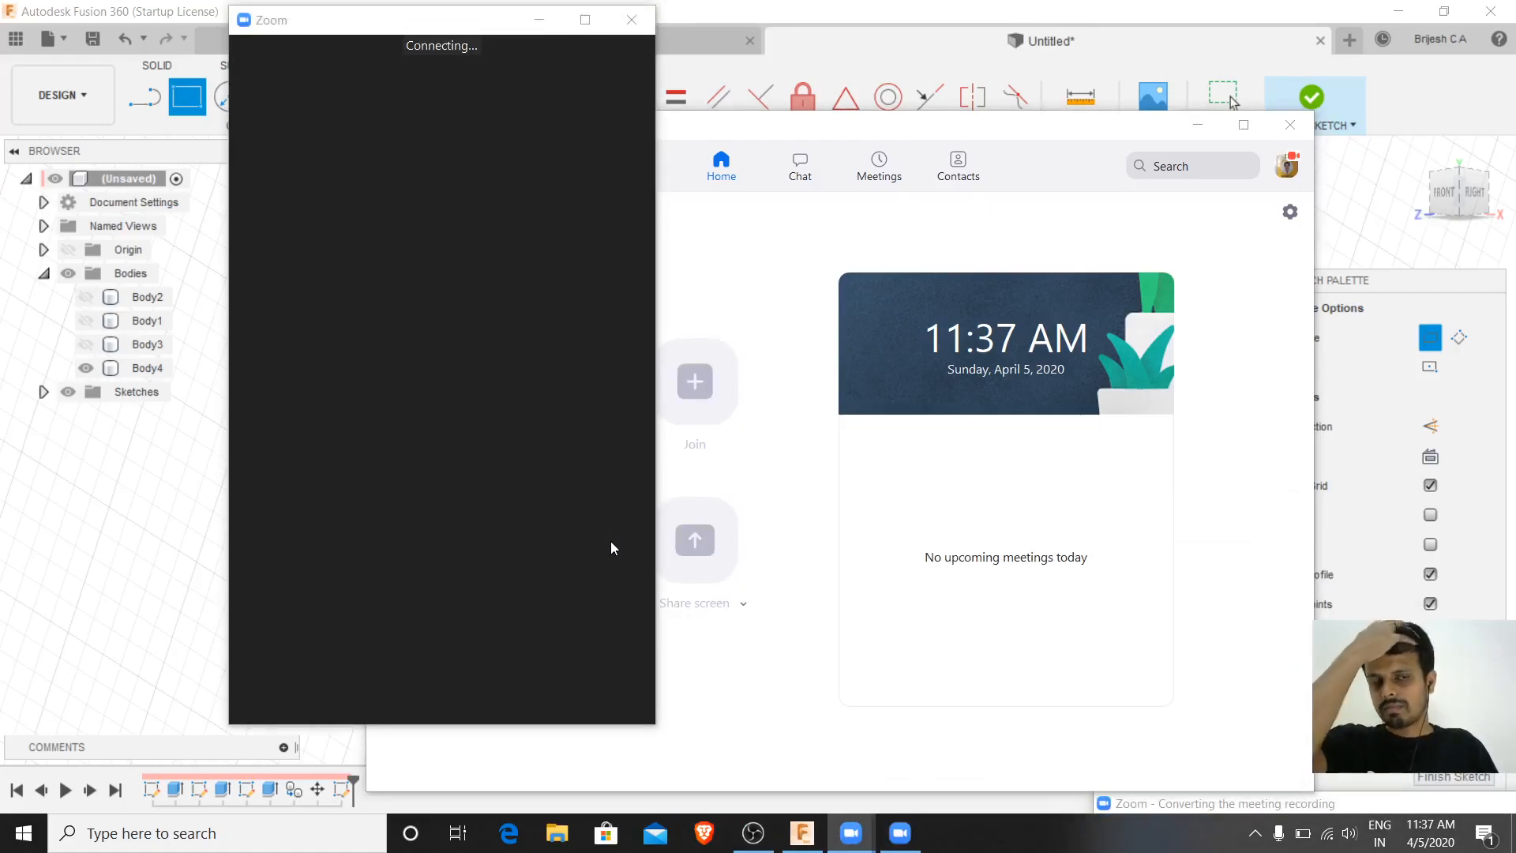
- In Fusion 360, save the design as "lid cylinder" and create a new empty design
left_click(153, 569)
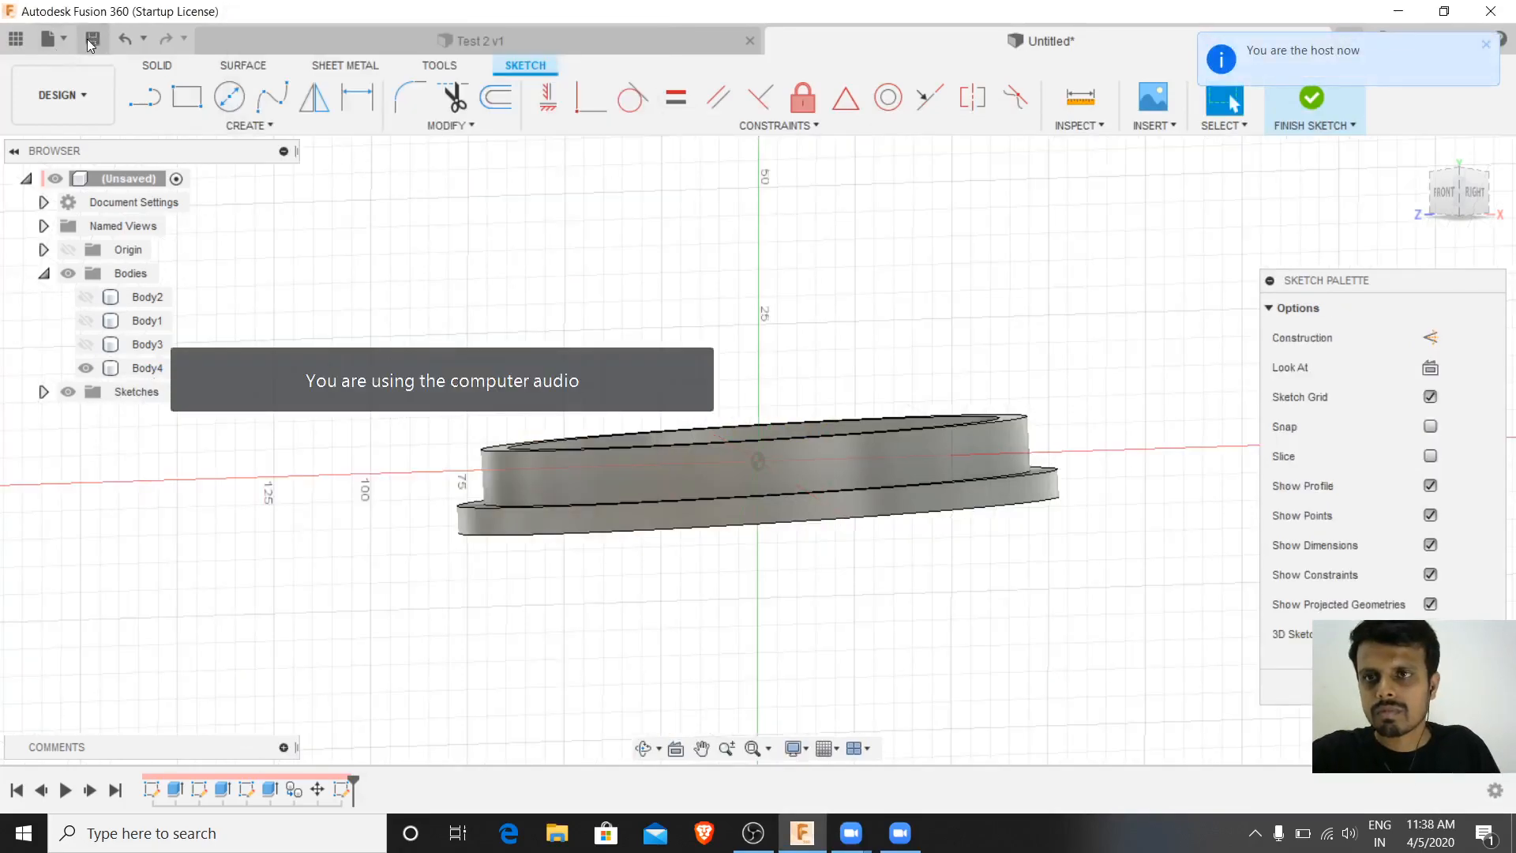
left_click(92, 37)
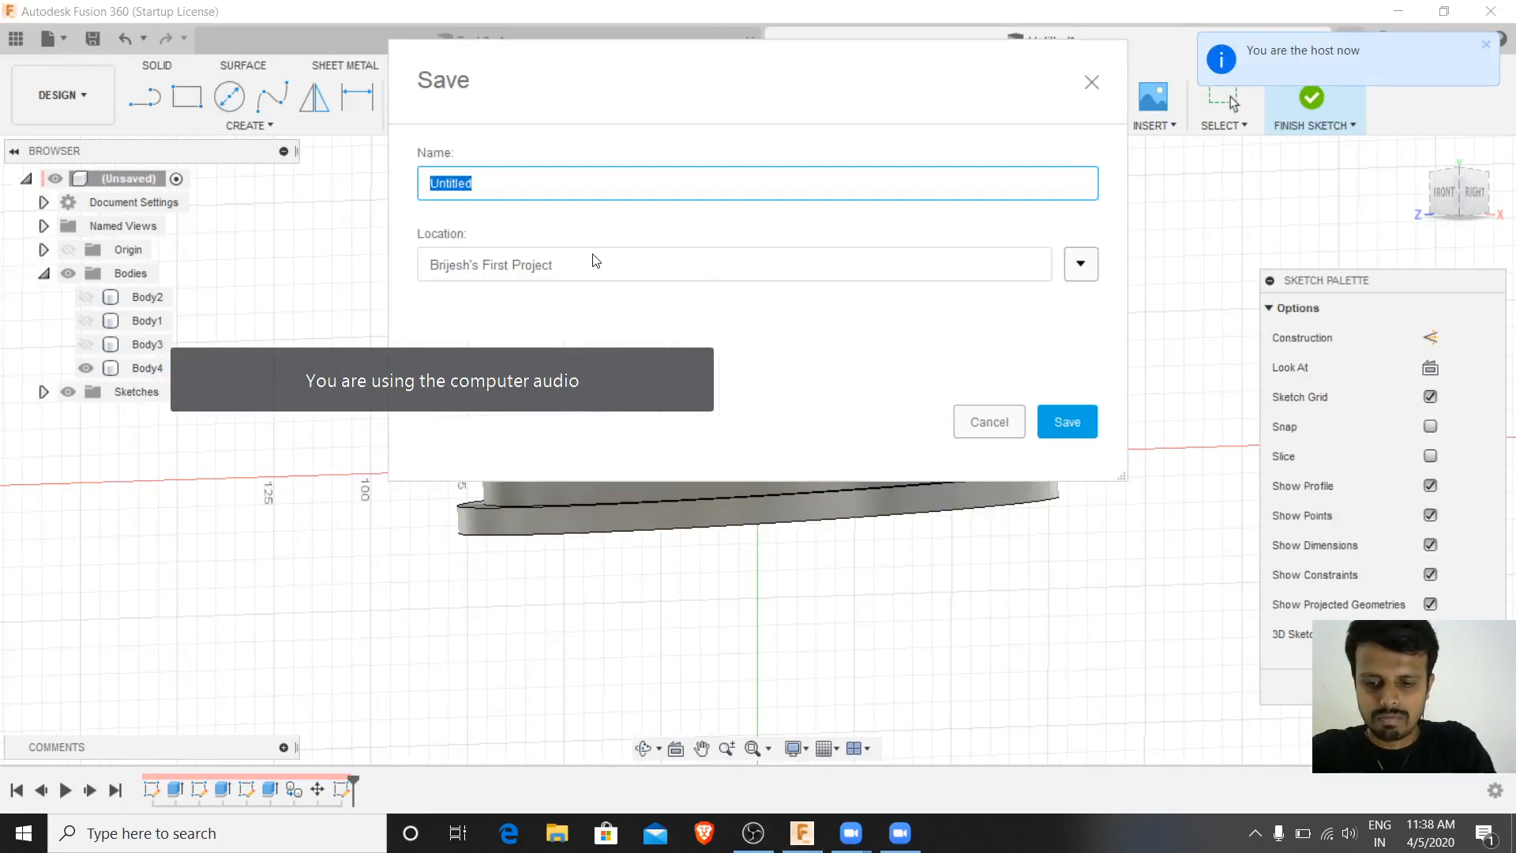
type("lid")
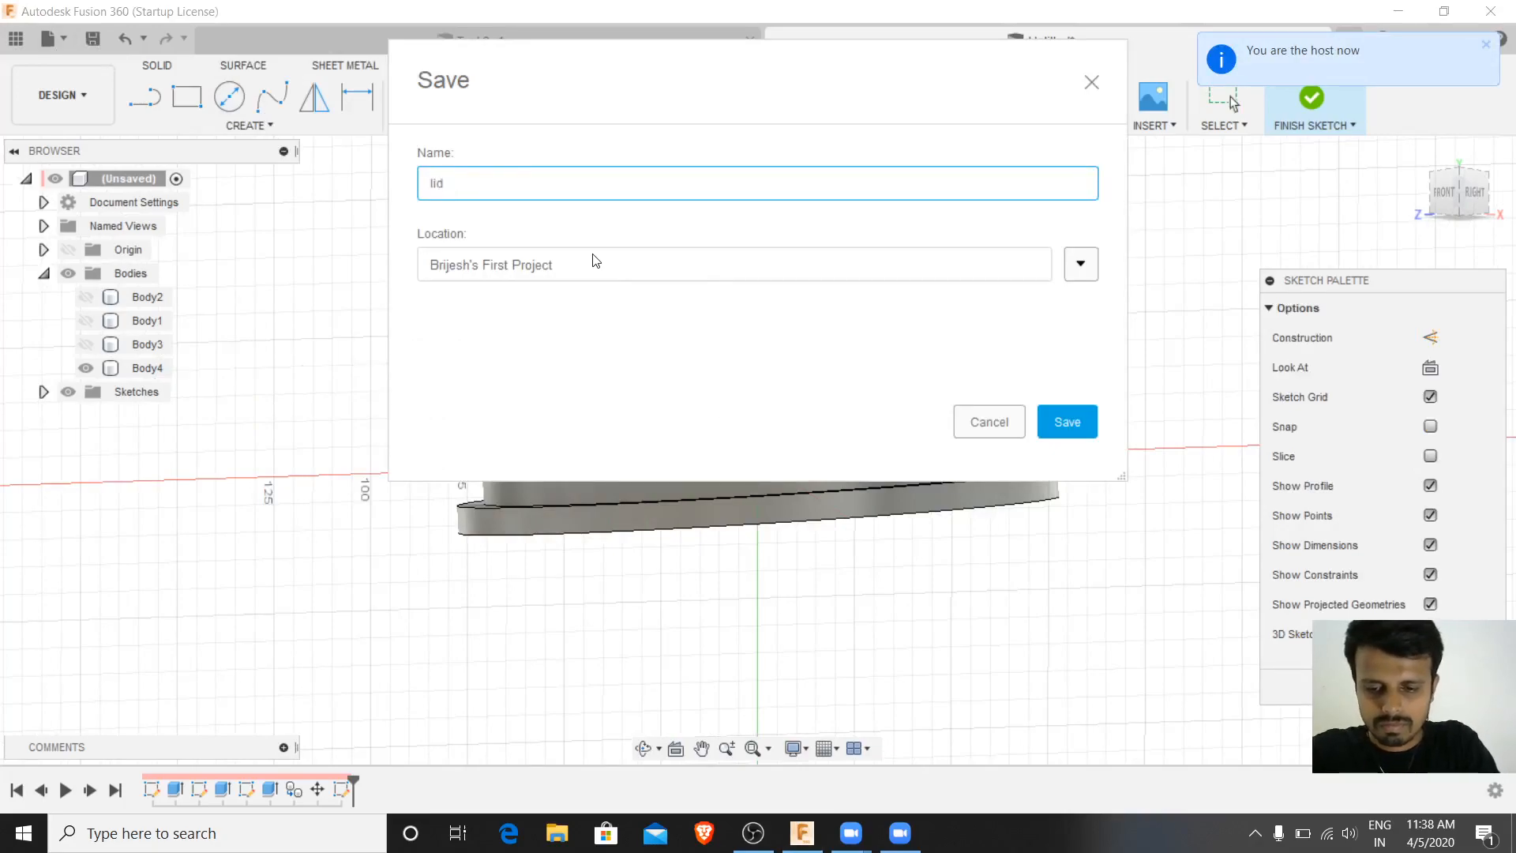
type(" cylinder")
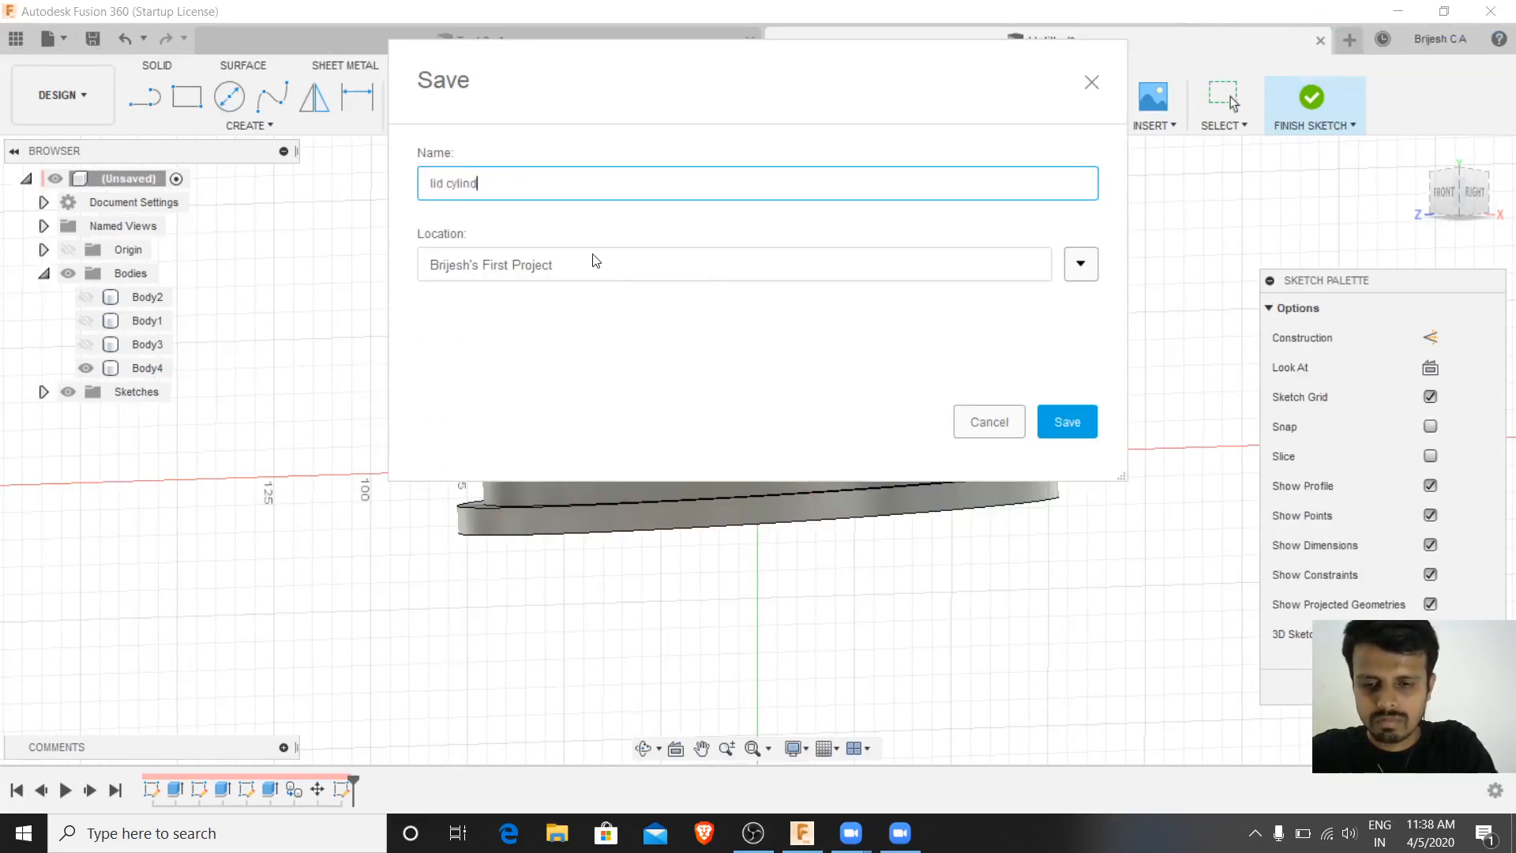
key("Return")
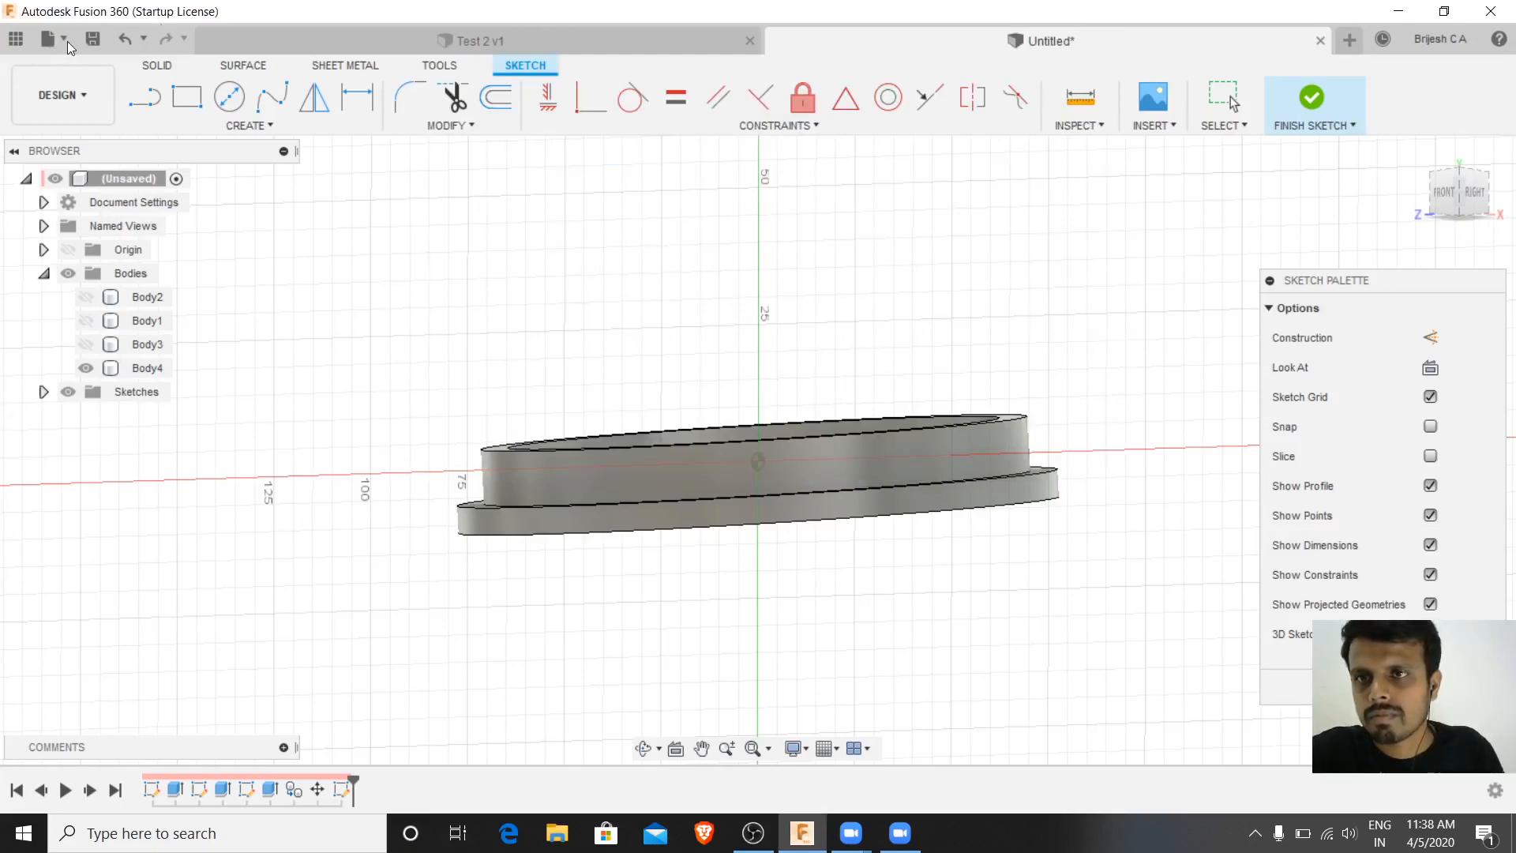
left_click(48, 36)
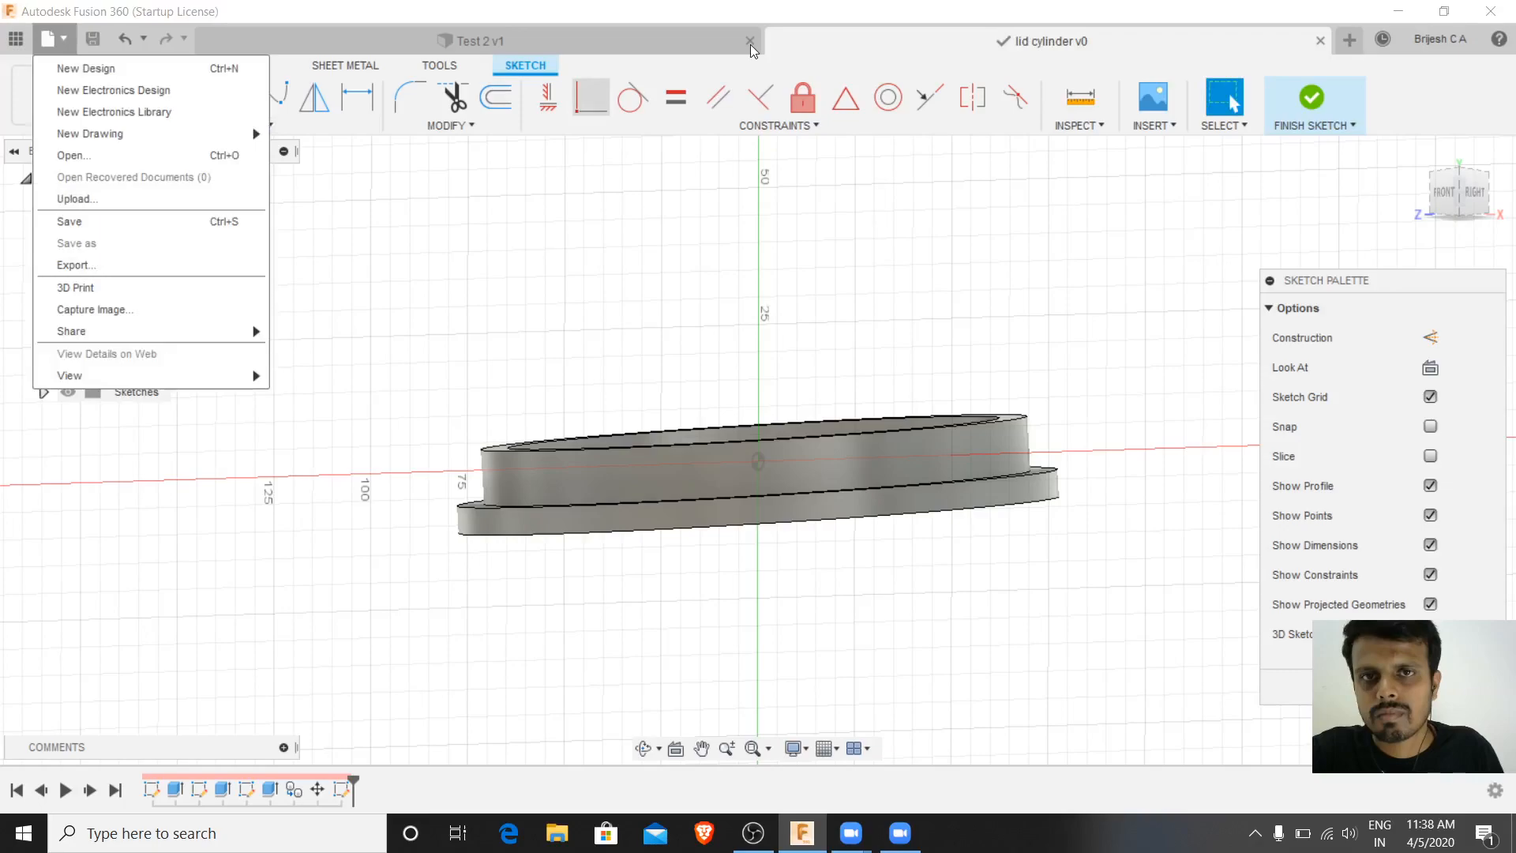
left_click(84, 68)
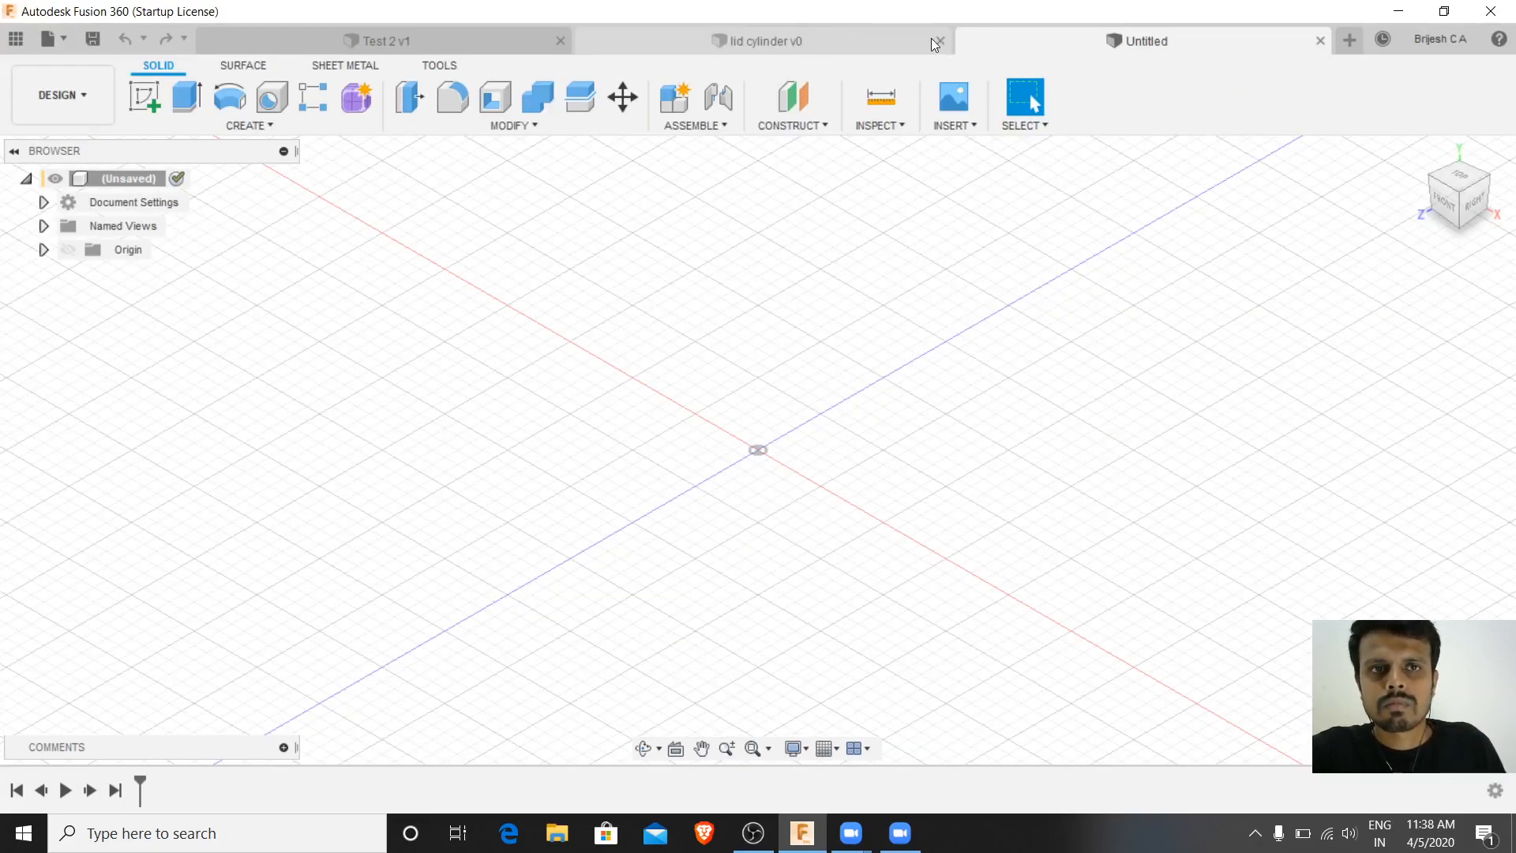
mouse_move(850, 833)
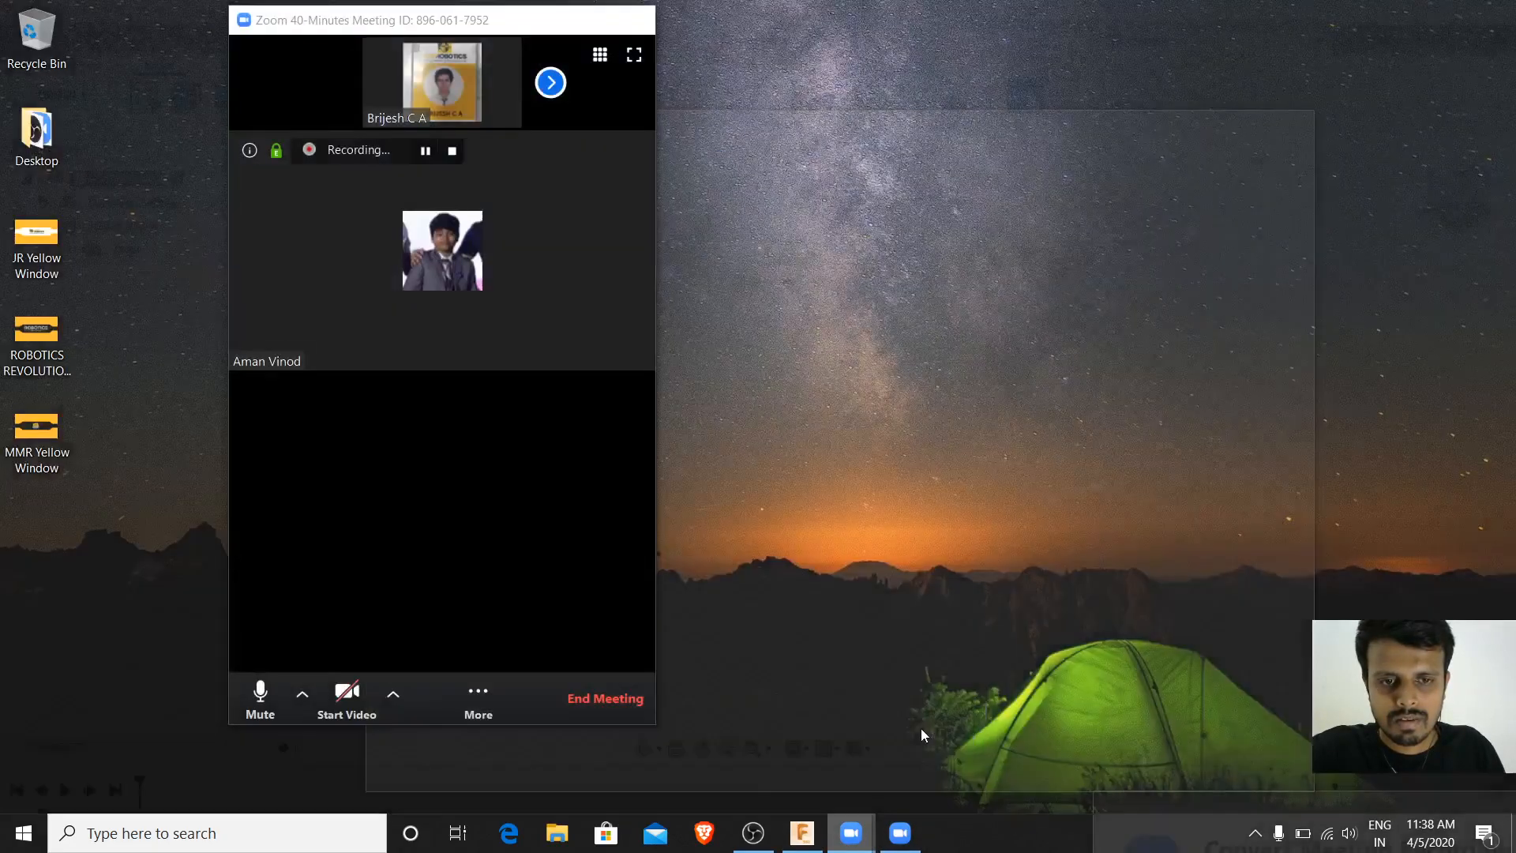
left_click(921, 729)
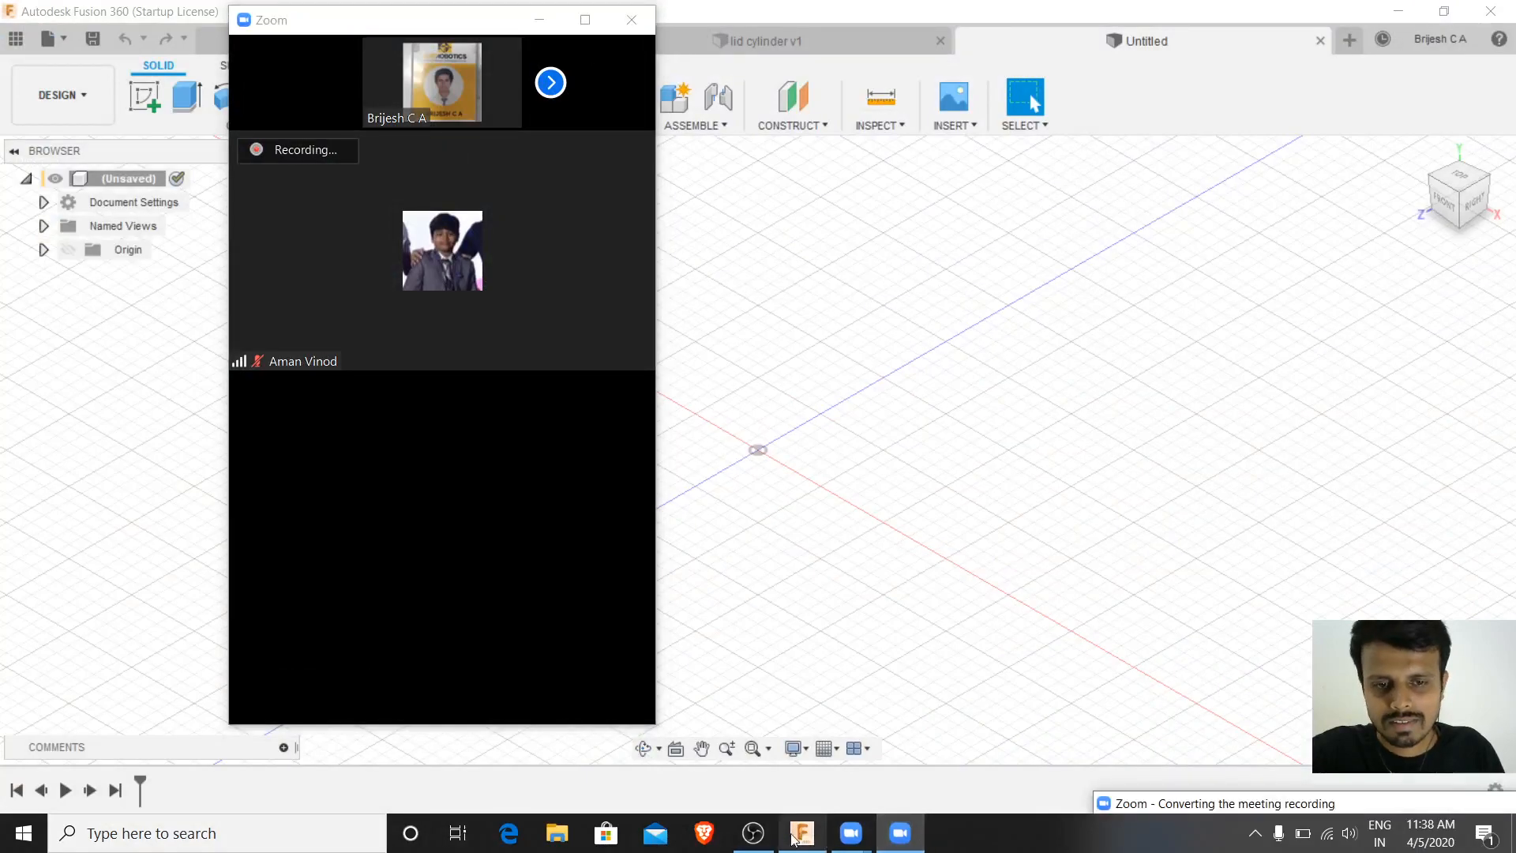
left_click(754, 839)
left_click(752, 842)
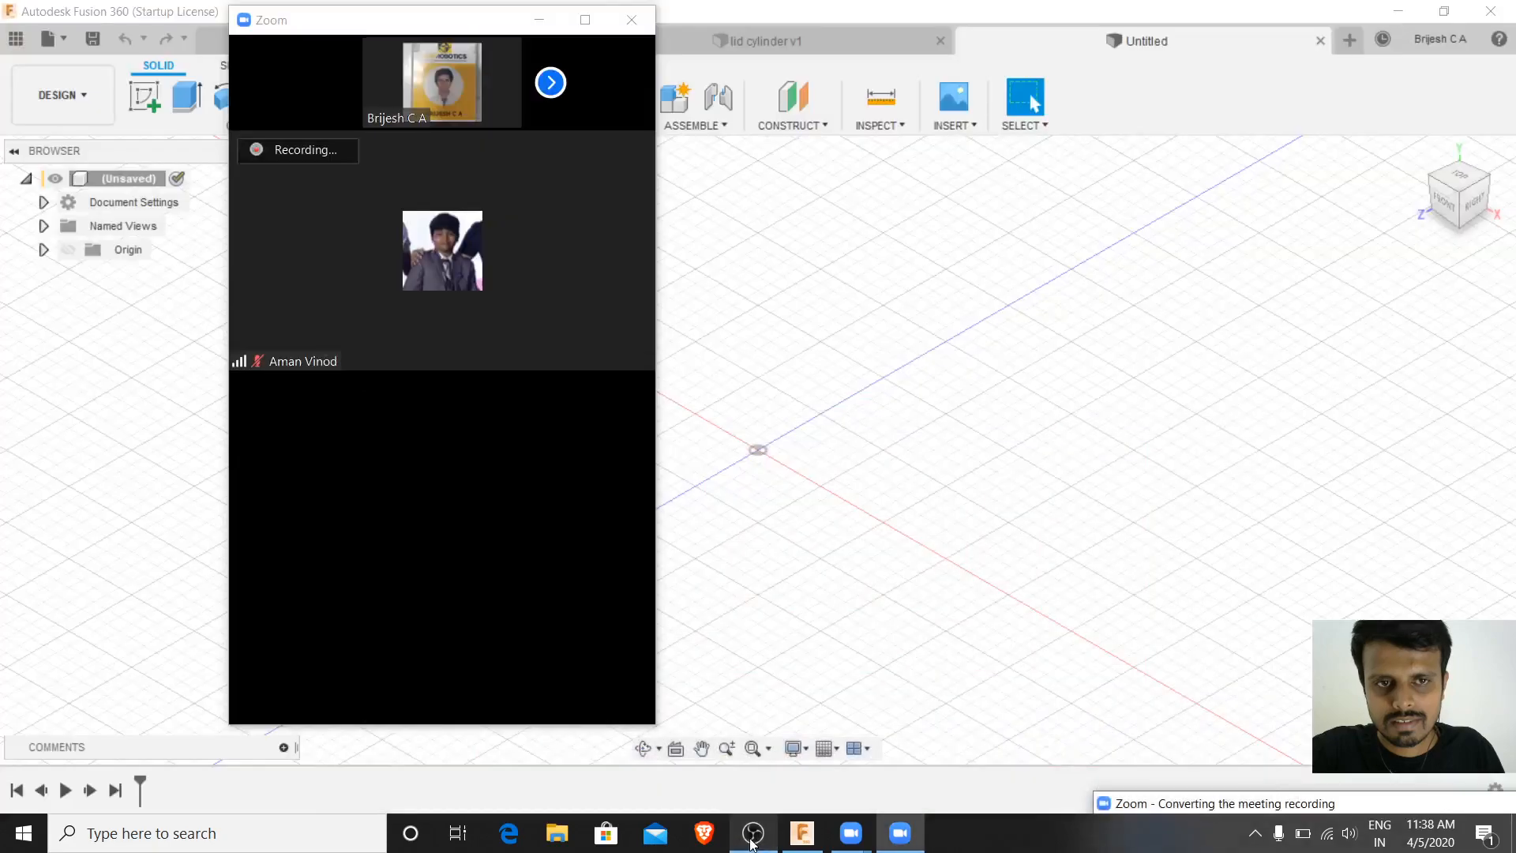
left_click(803, 833)
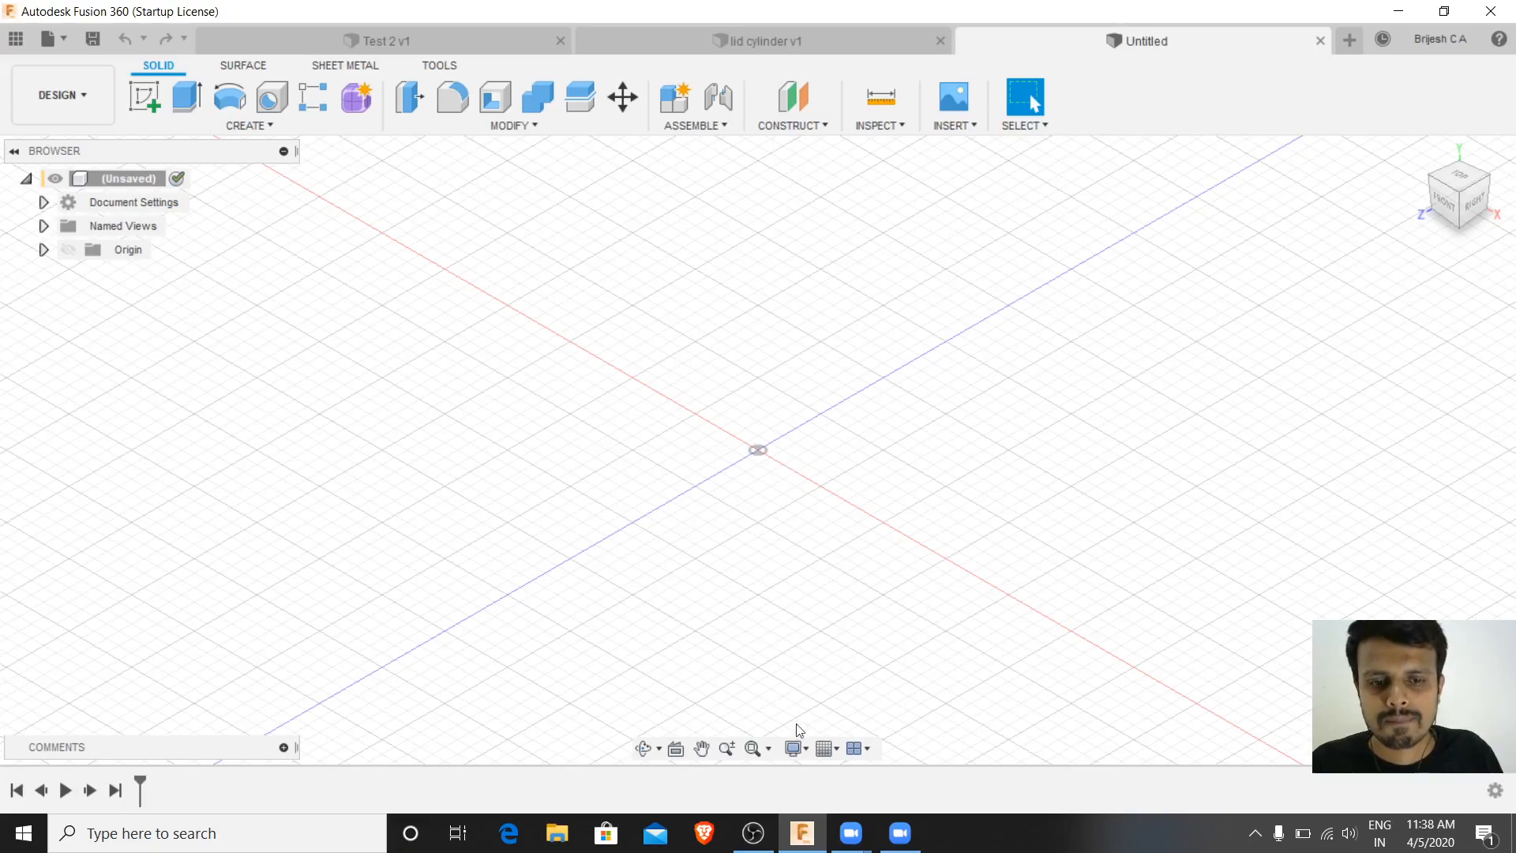
- Switch to the running Zoom meeting, page through the participants, and maximize the meeting window
mouse_move(851, 833)
left_click(827, 733)
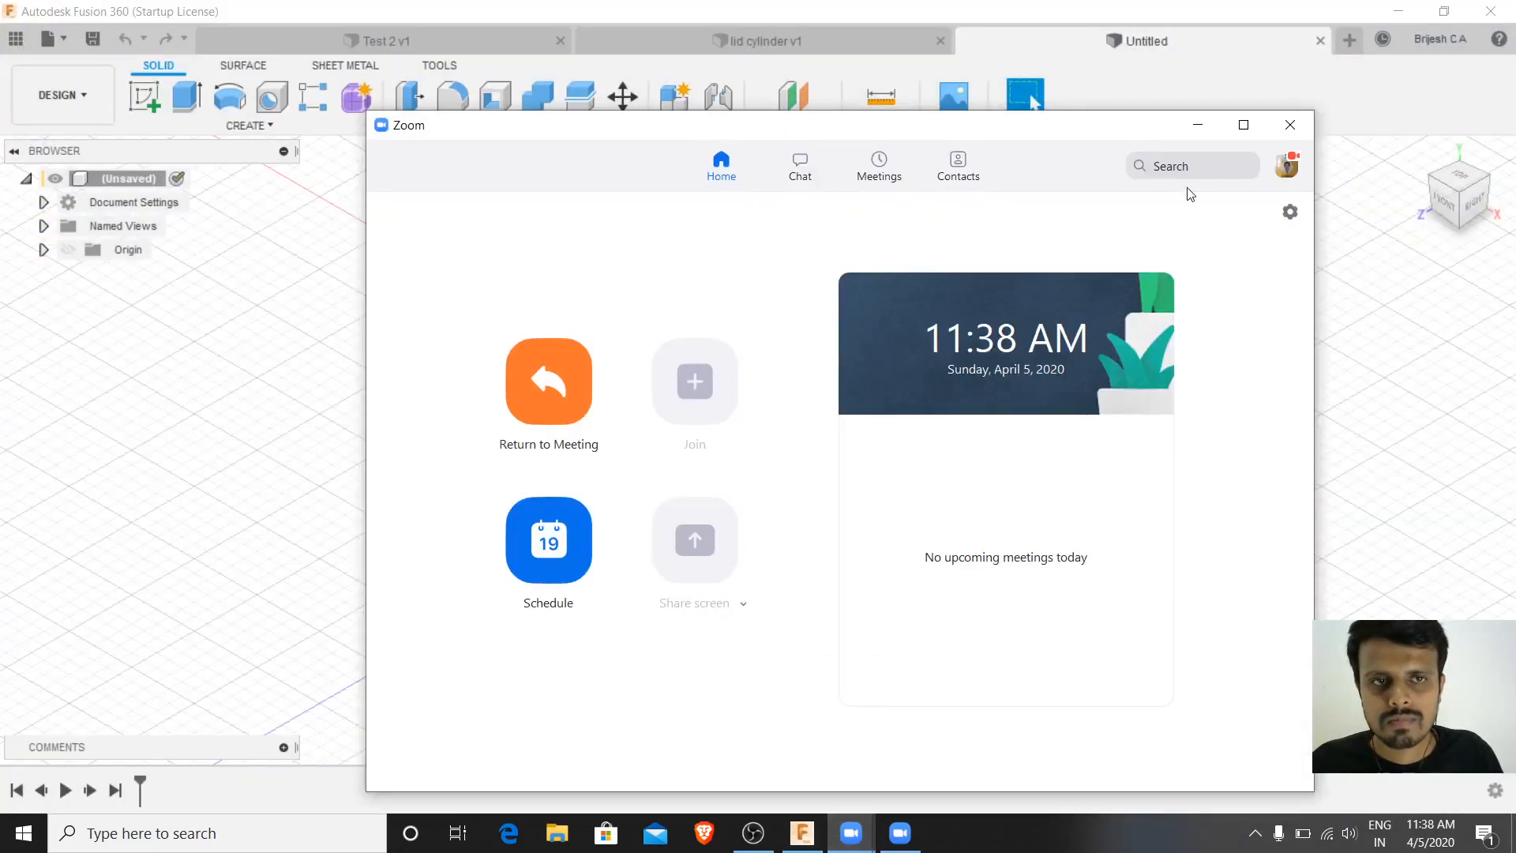
left_click(1198, 124)
left_click(850, 833)
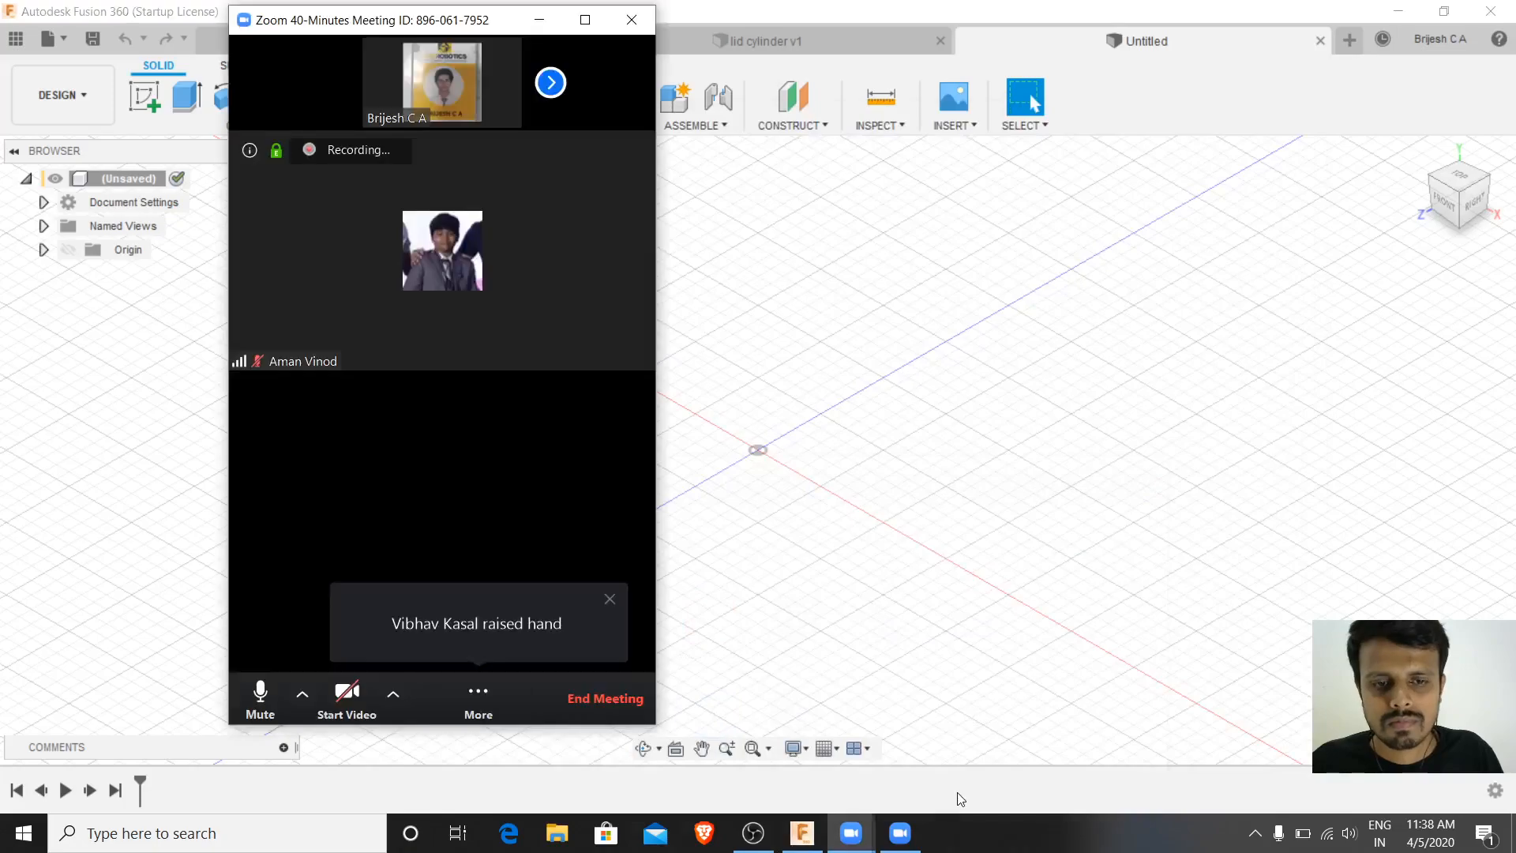
left_click(394, 695)
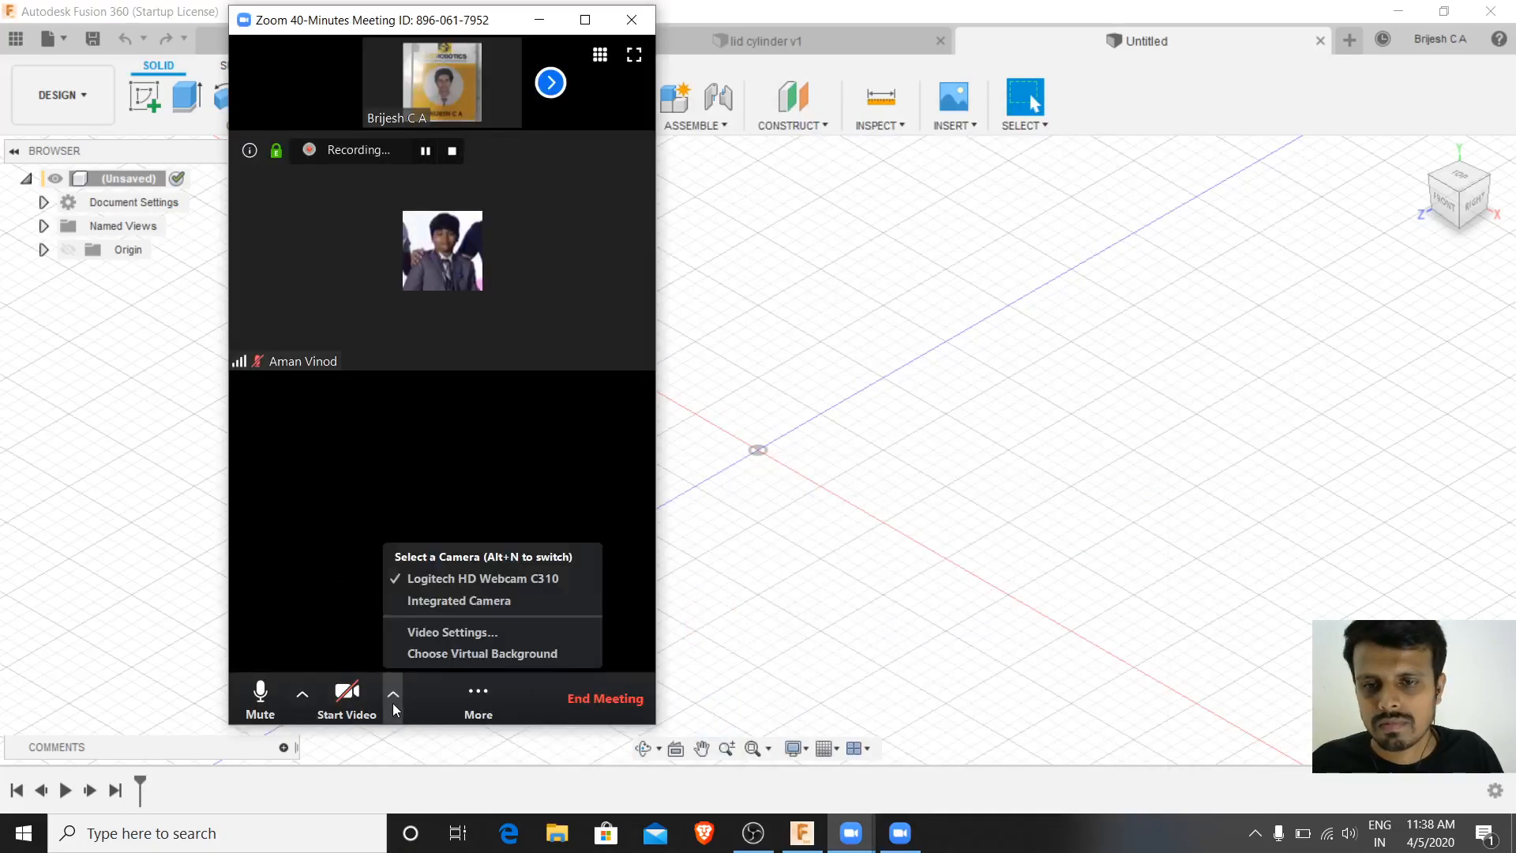
left_click(478, 699)
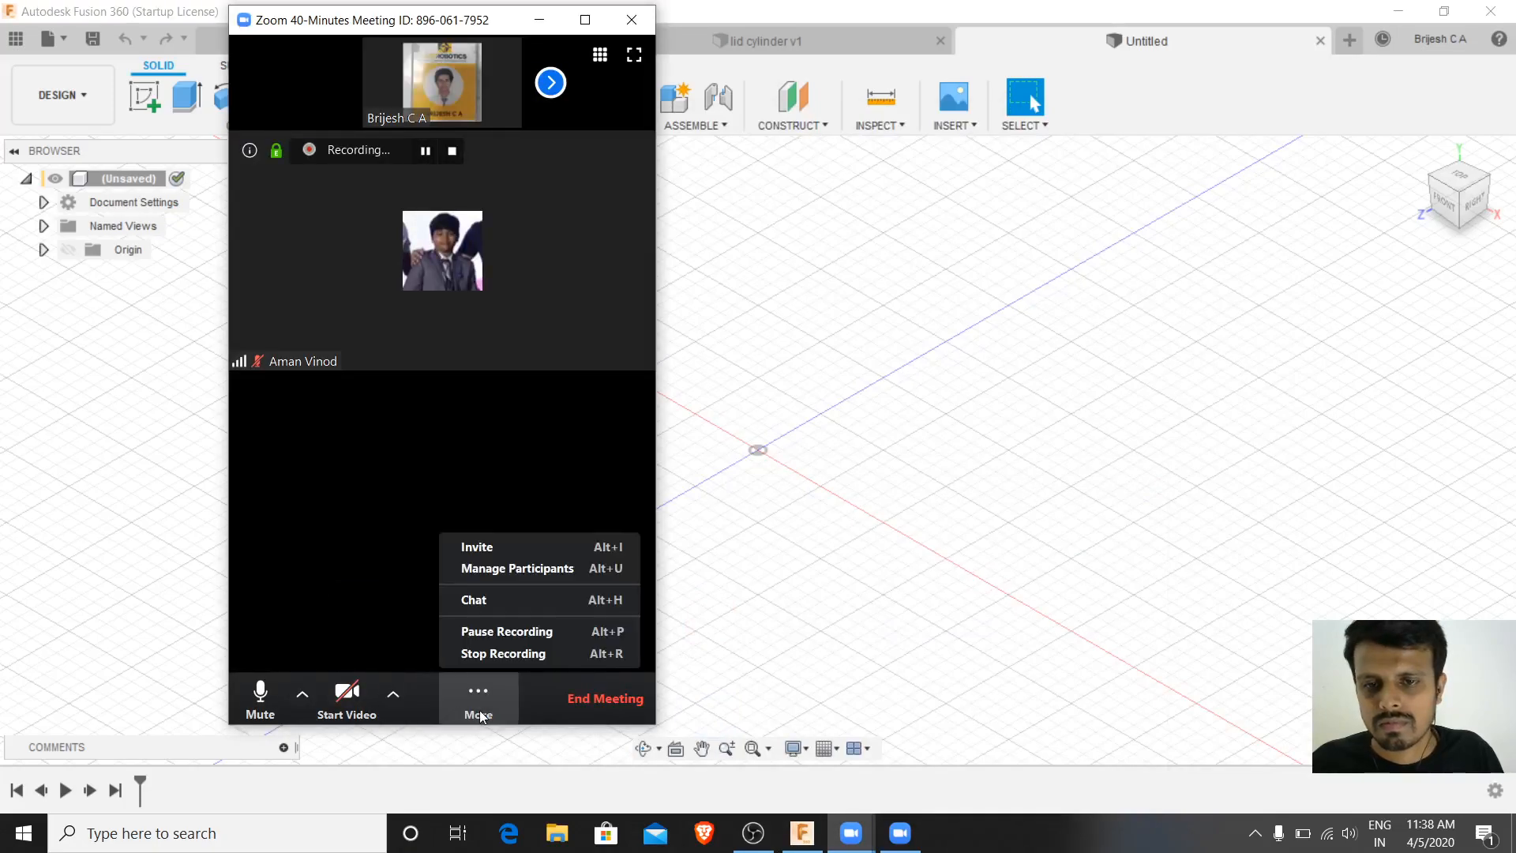
left_click(552, 84)
left_click(552, 84)
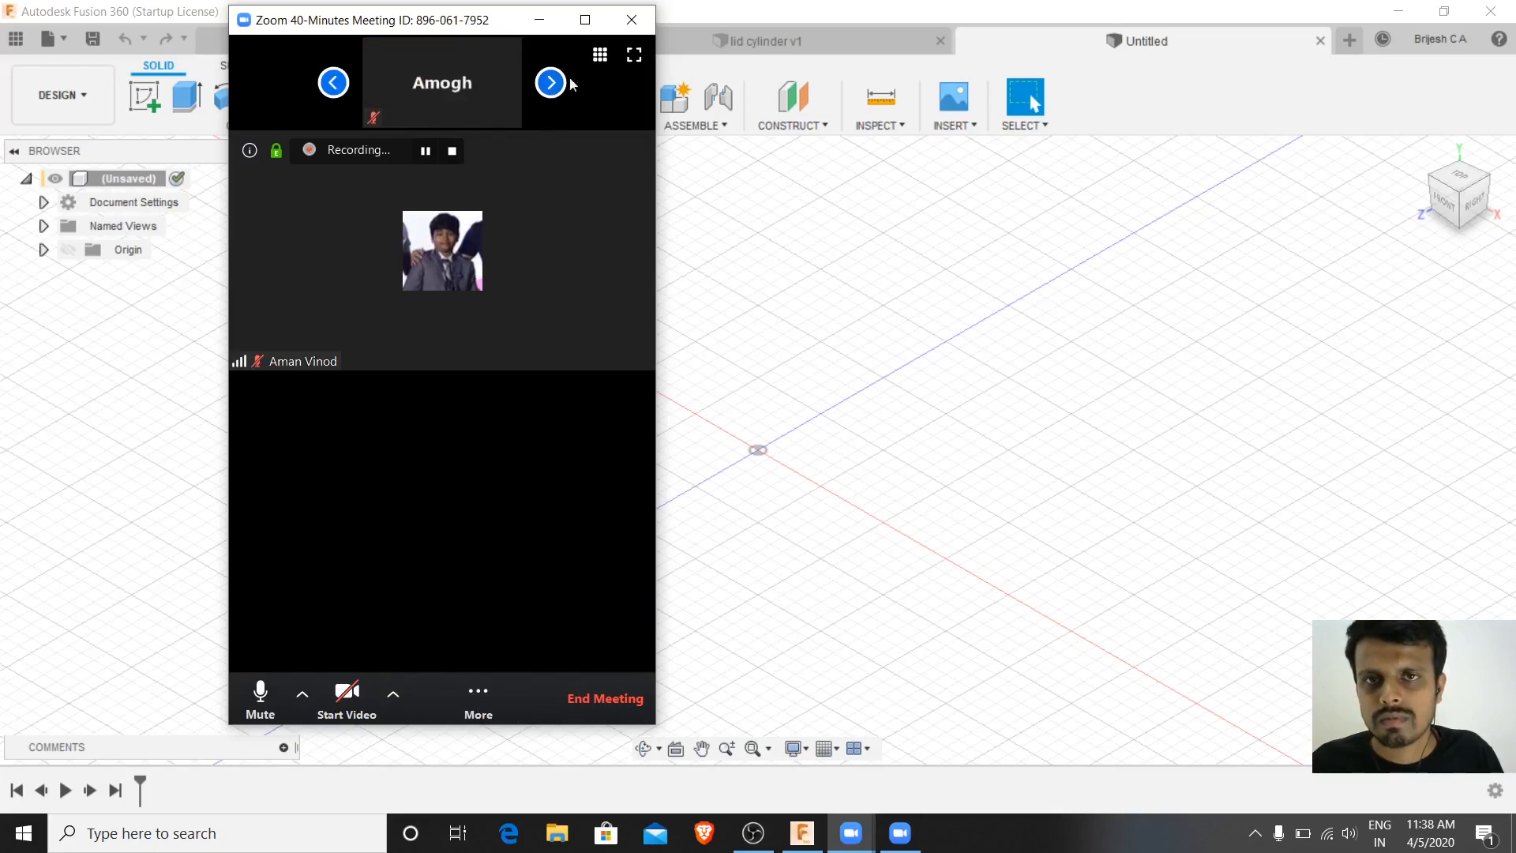
left_click(585, 20)
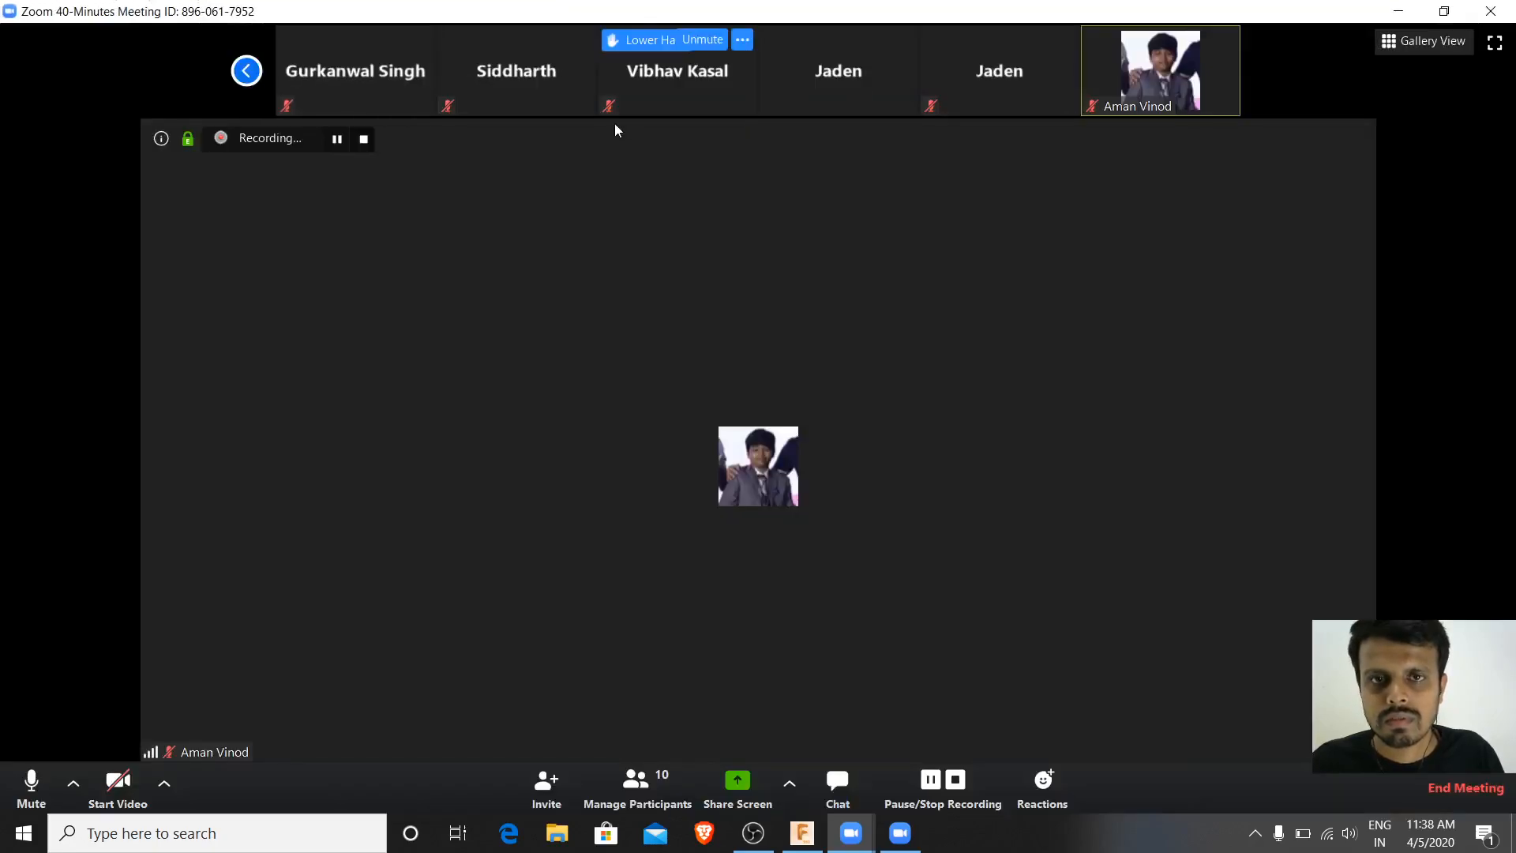
- Share the Autodesk Fusion 360 window with the meeting participants
left_click(740, 790)
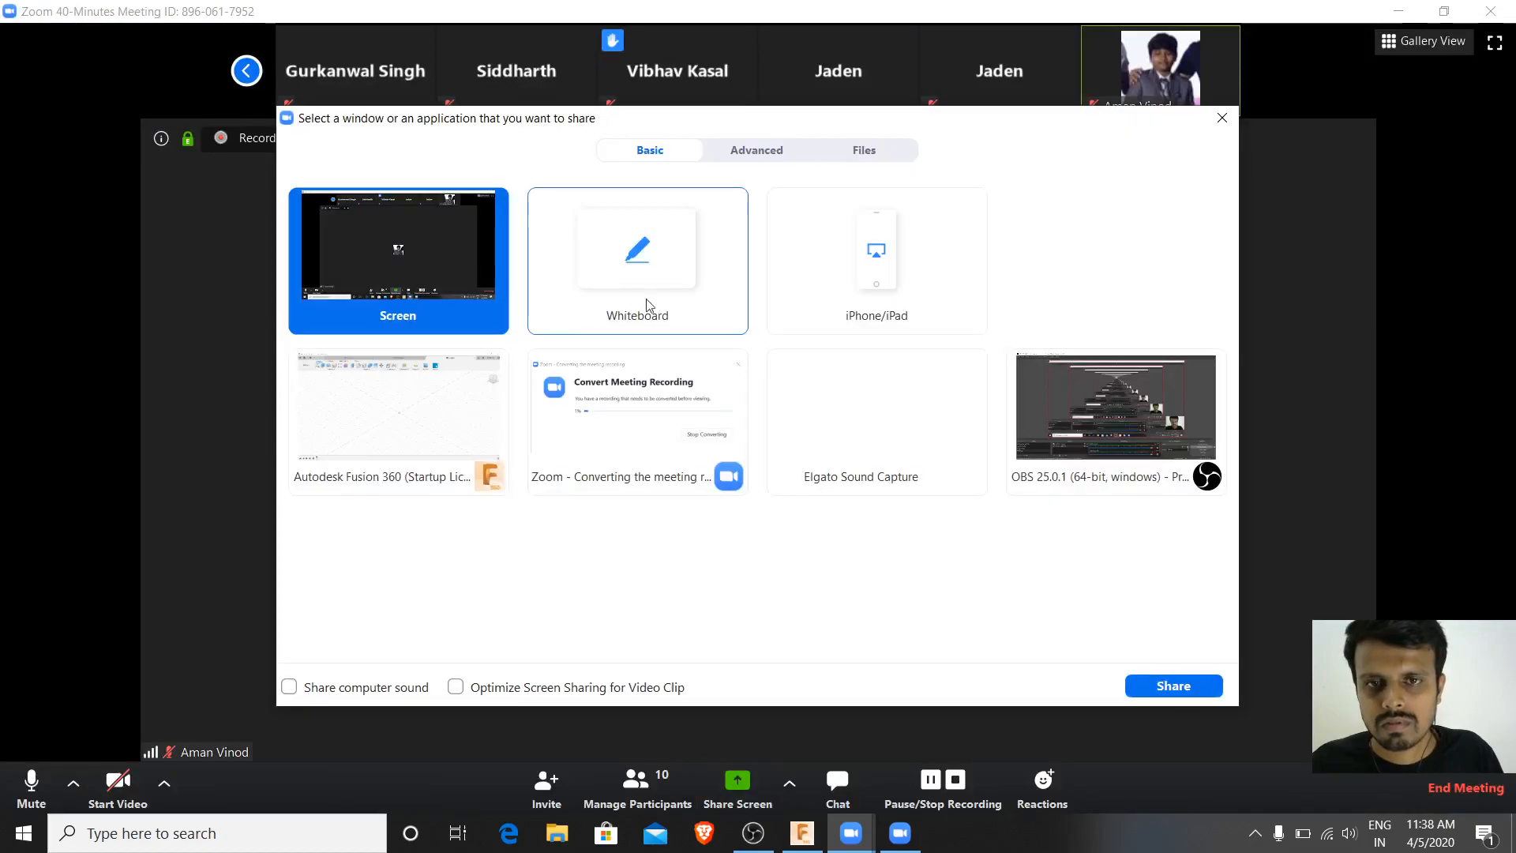
left_click(399, 474)
left_click(1157, 687)
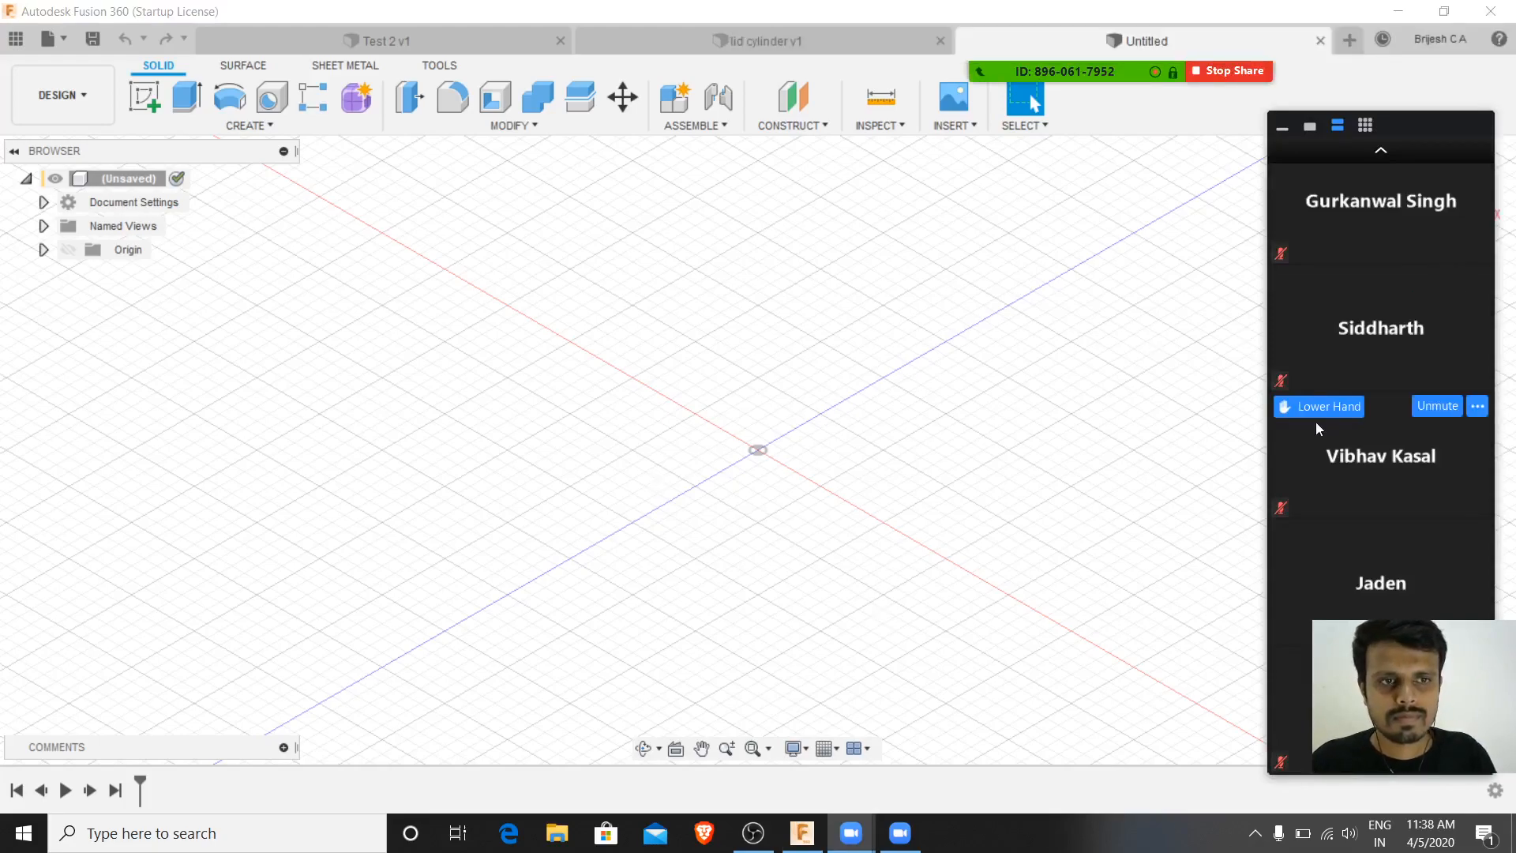
mouse_move(1354, 411)
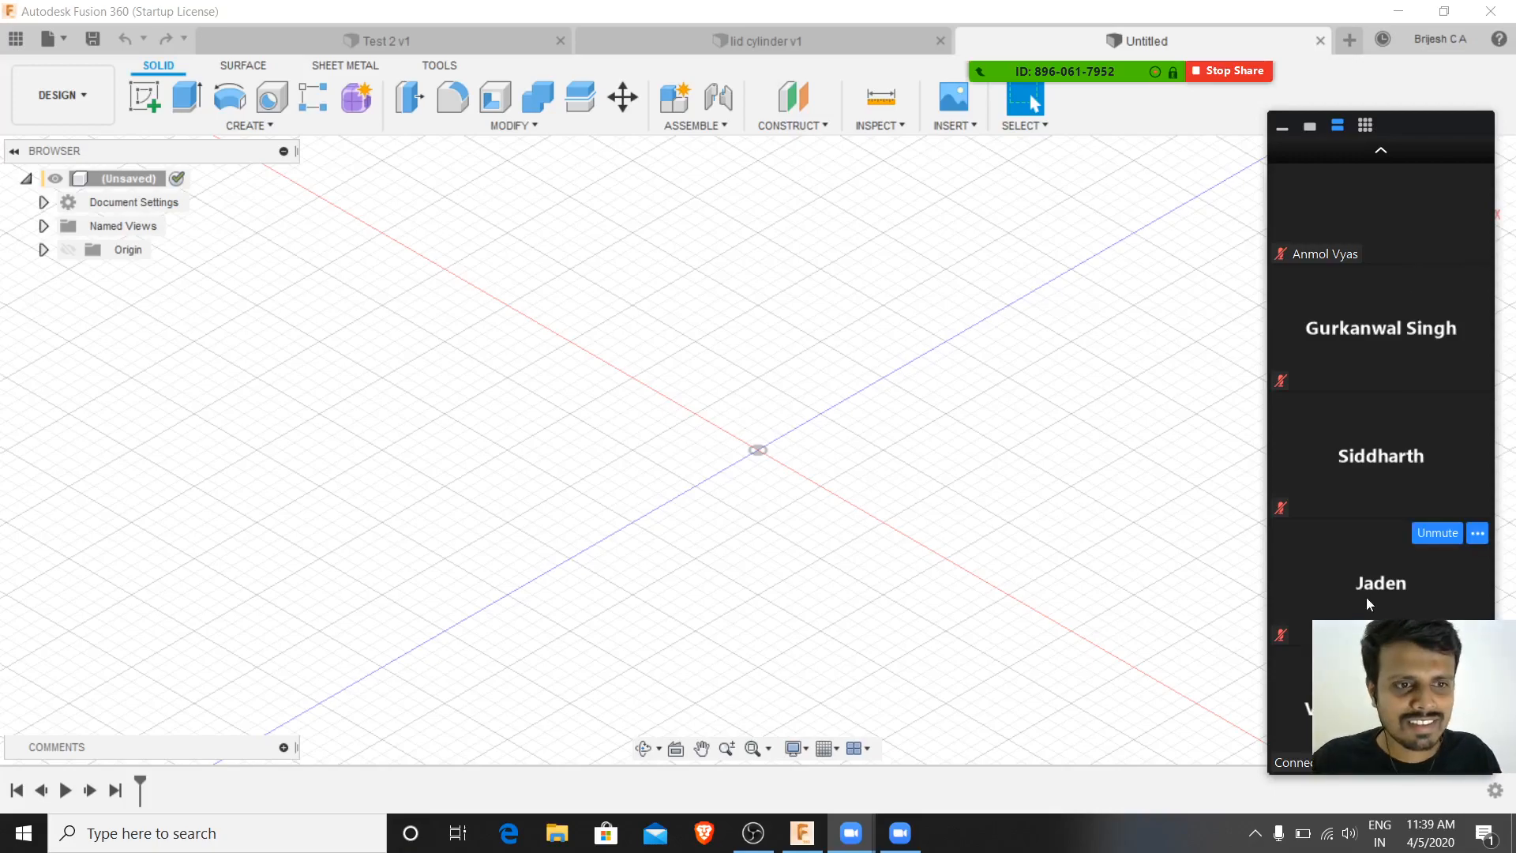
- In the lid cylinder design, undo the last sketch and the copied lid's move, and minimize the floating participant videos
left_click(770, 36)
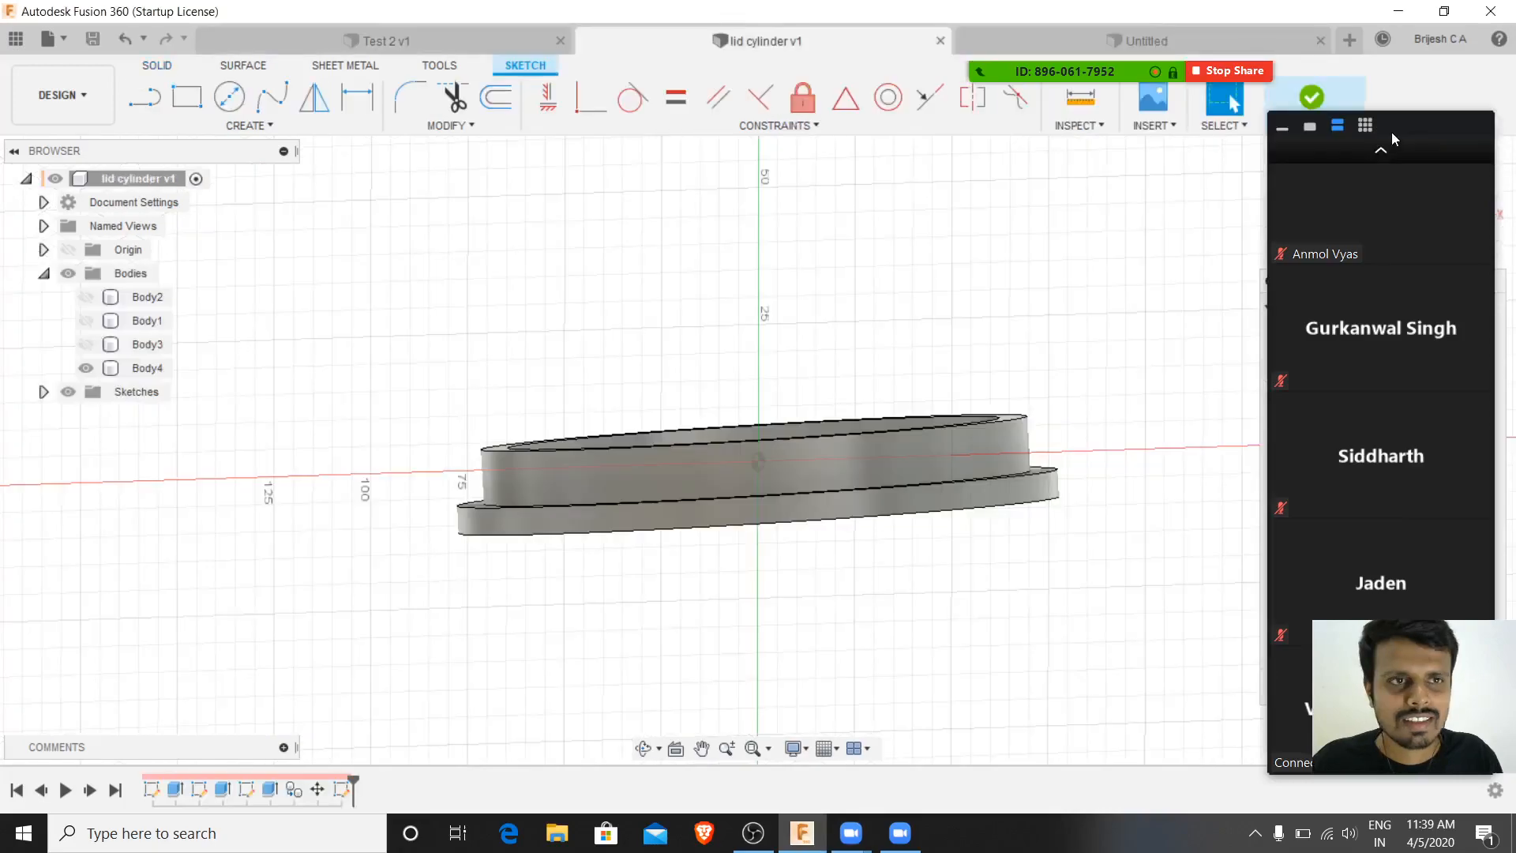
key("ctrl+z")
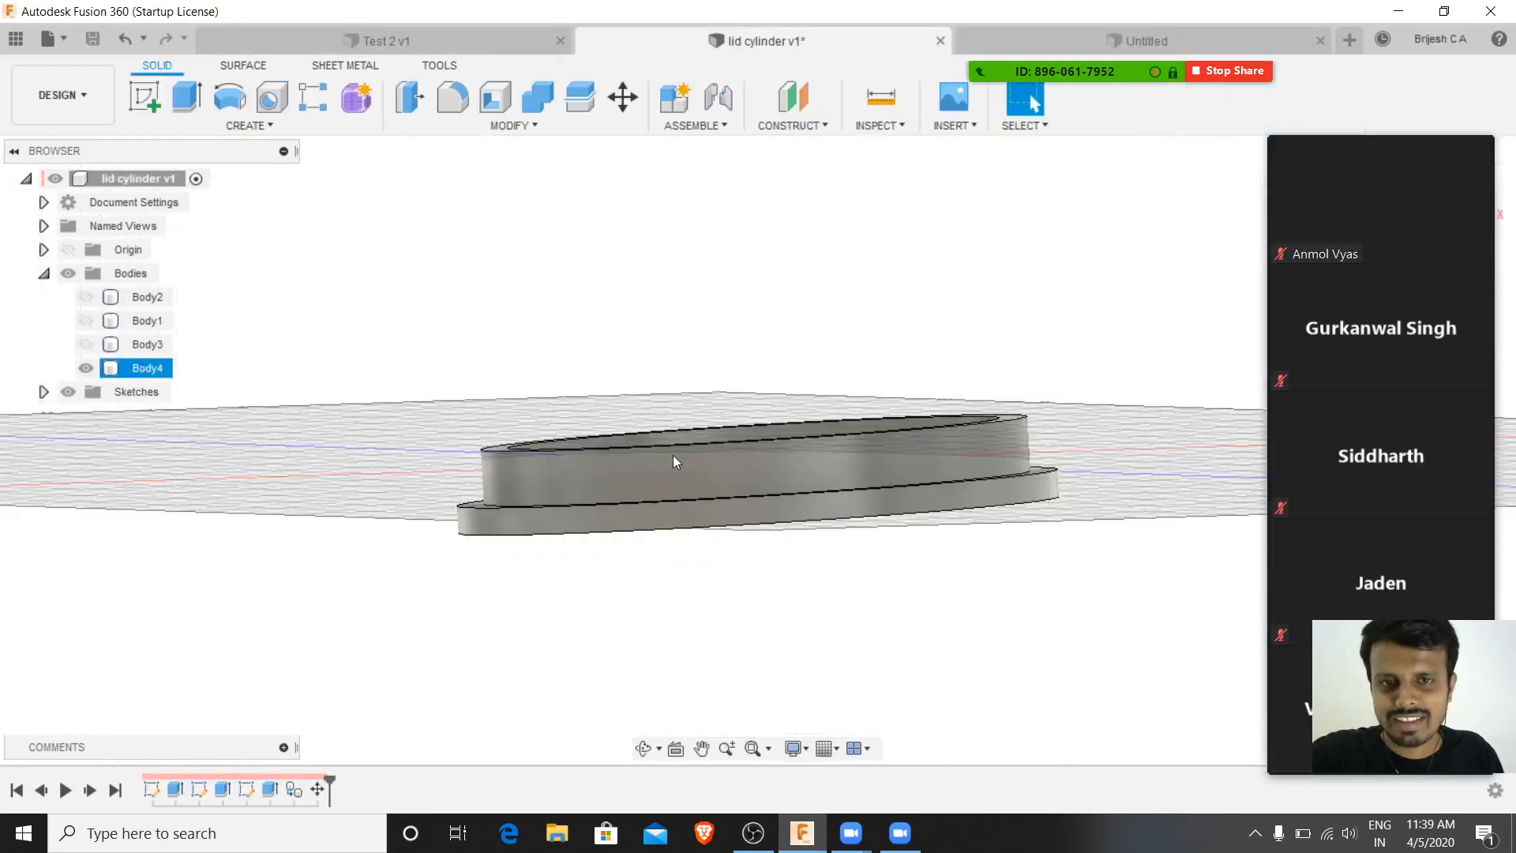
key("ctrl+z")
mouse_move(862, 312)
middle_mouse_down("shift")
mouse_move(847, 268)
mouse_move(849, 306)
middle_mouse_up("shift")
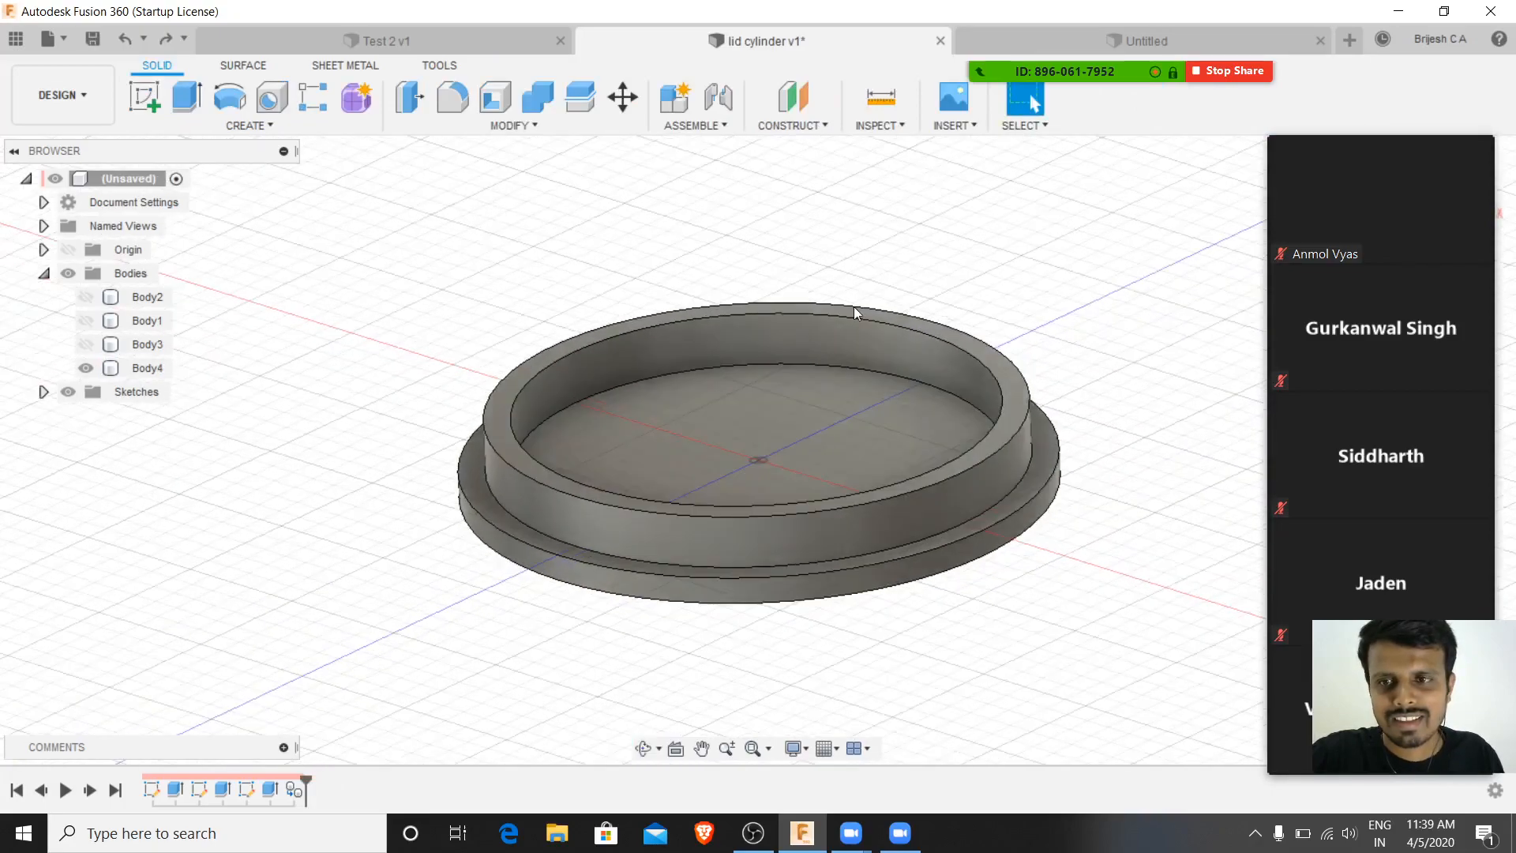
left_click(1287, 131)
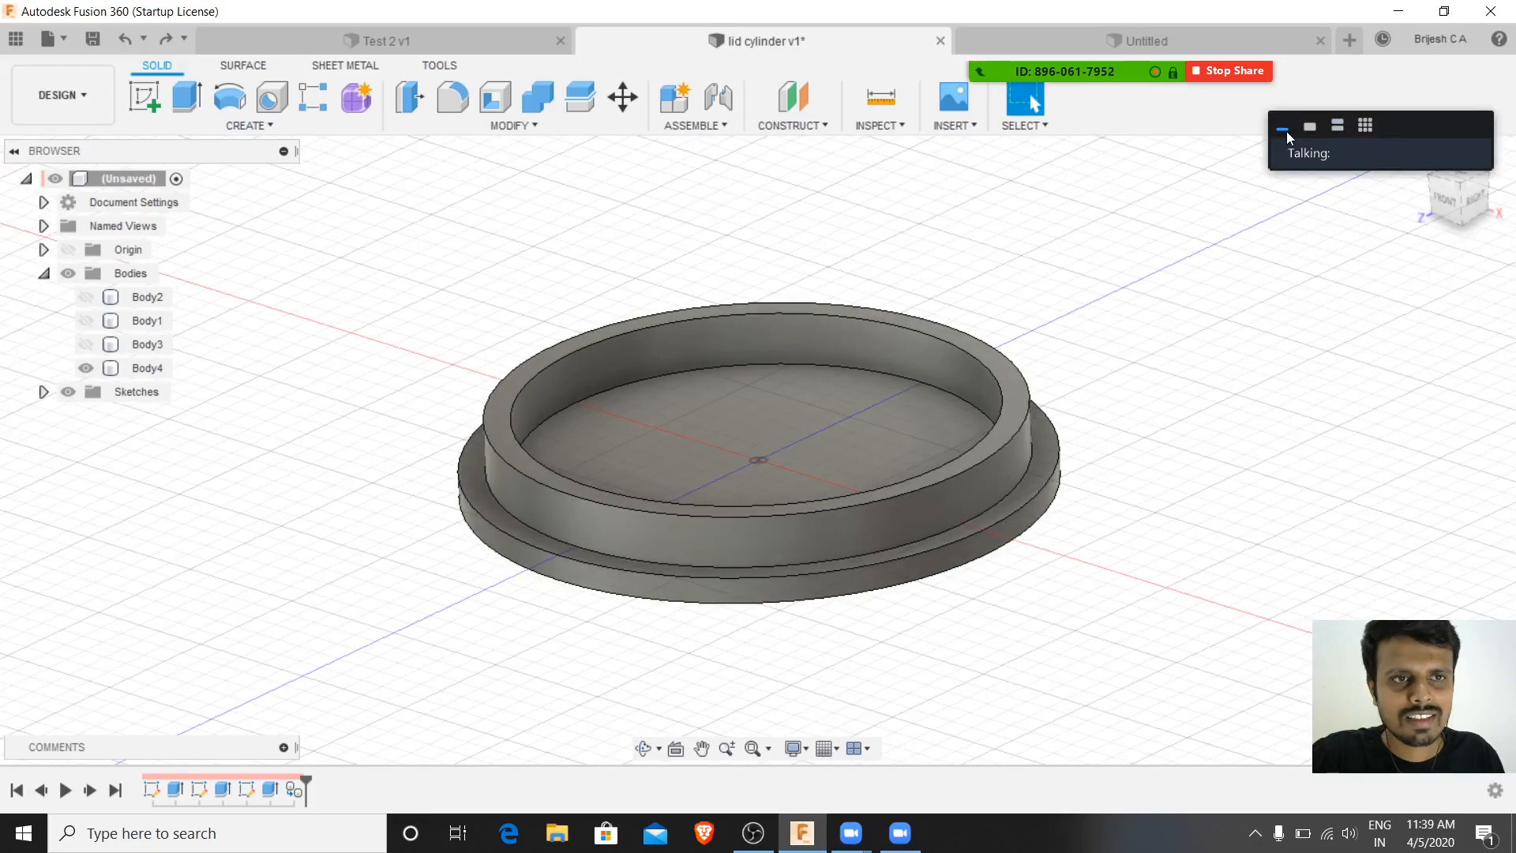
left_click(1287, 131)
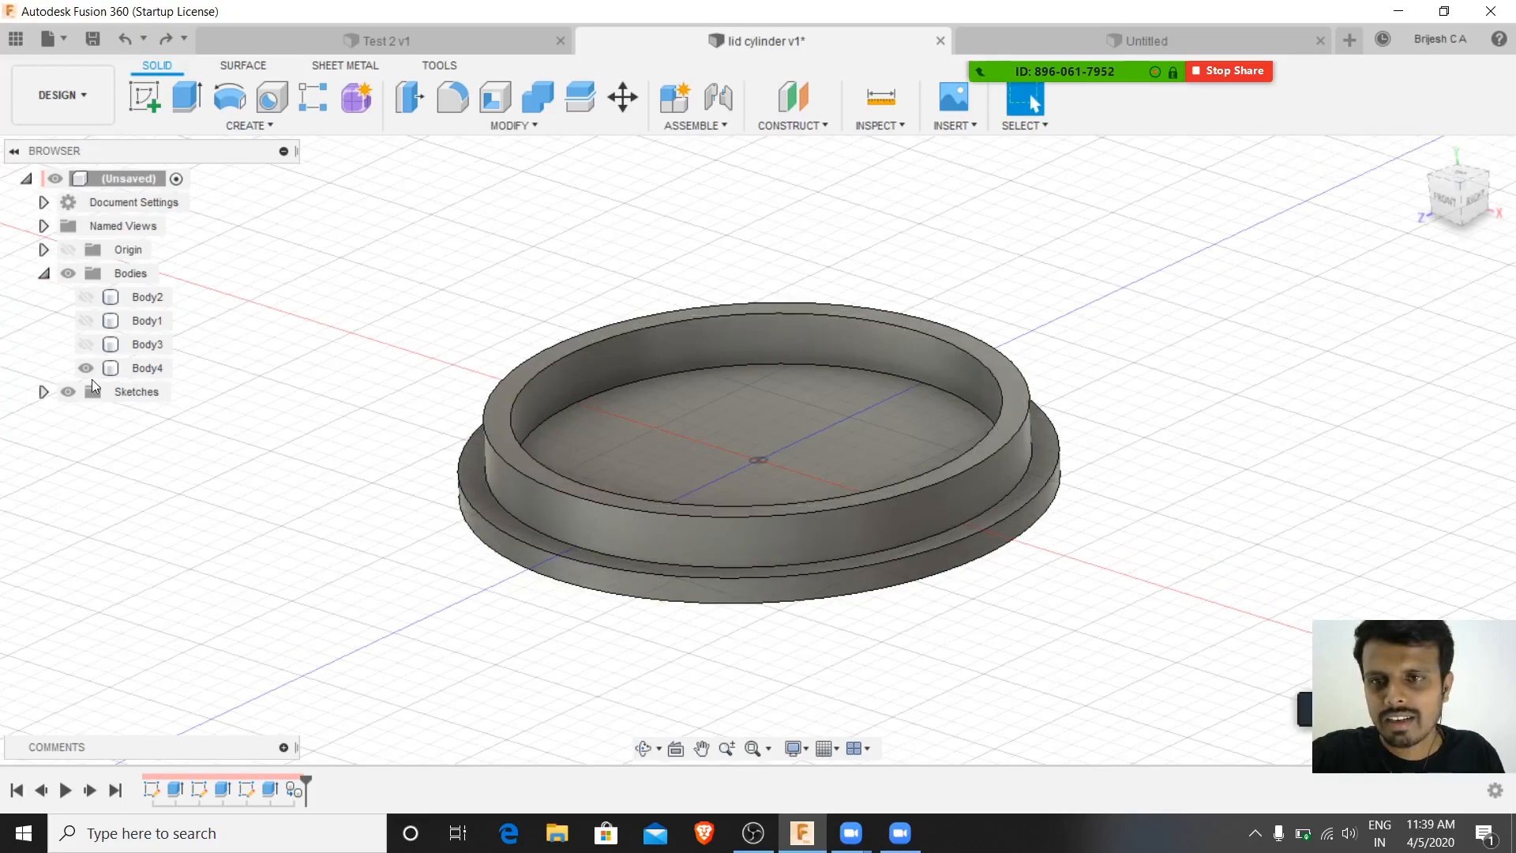
- Show Body3, Body2 and Body1 with the copied lid to review the assembly, and hide all three again
left_click(85, 345)
left_click(81, 301)
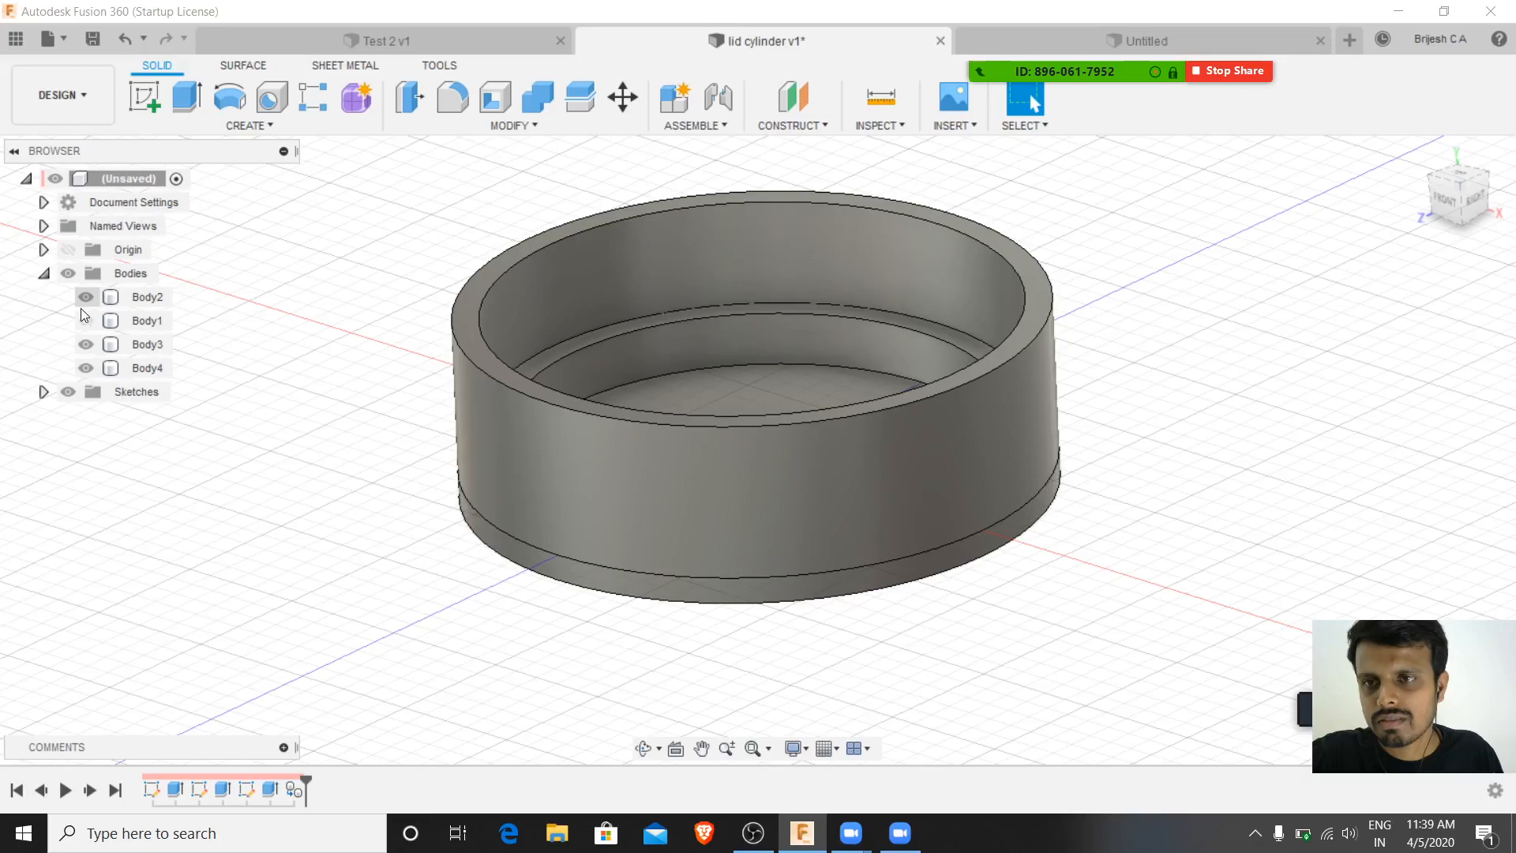
left_click(79, 320)
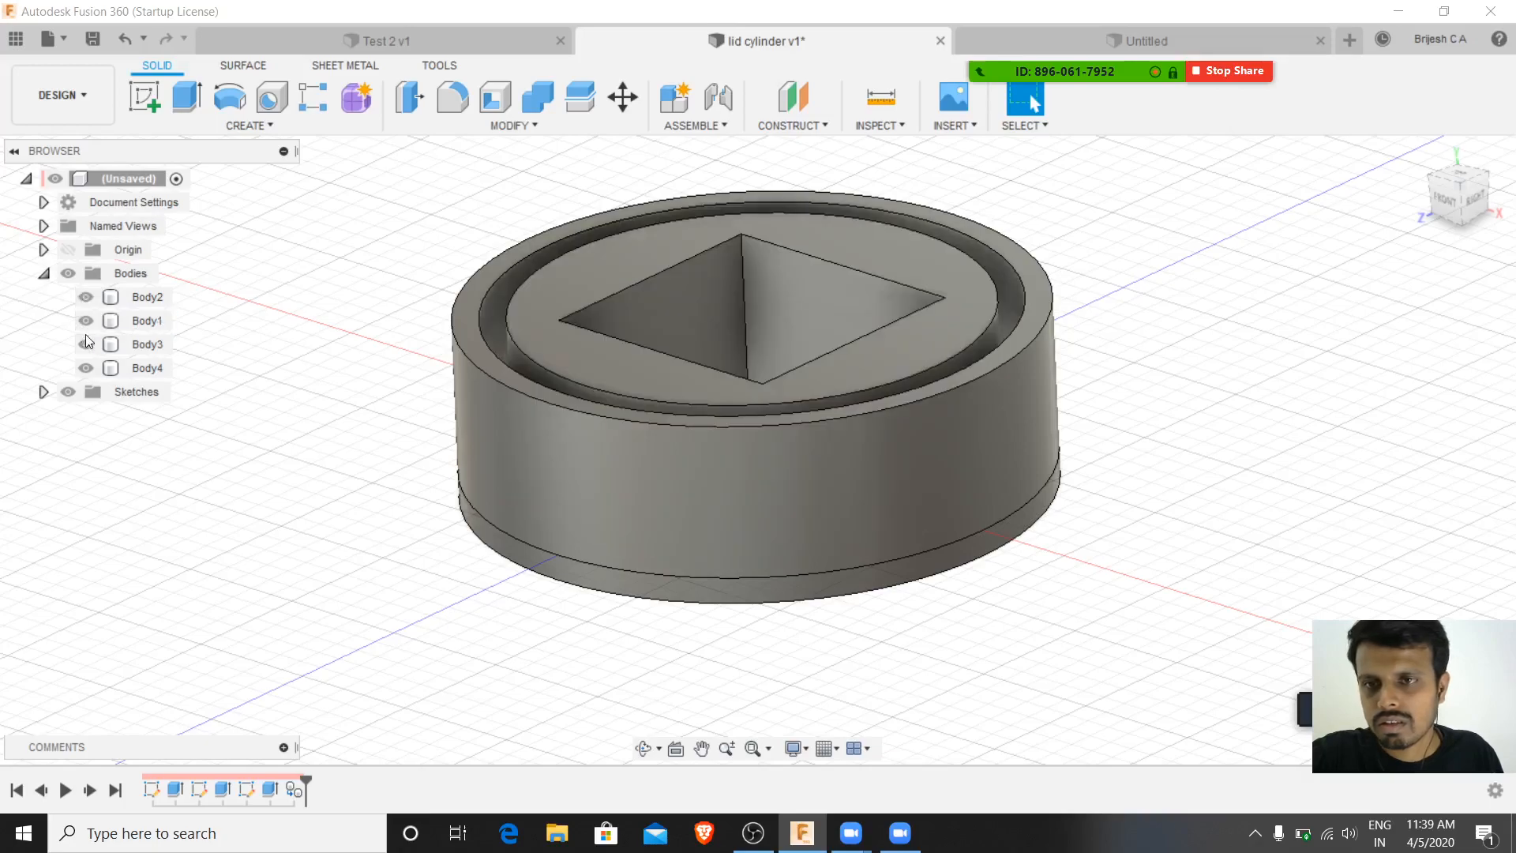
left_click(87, 345)
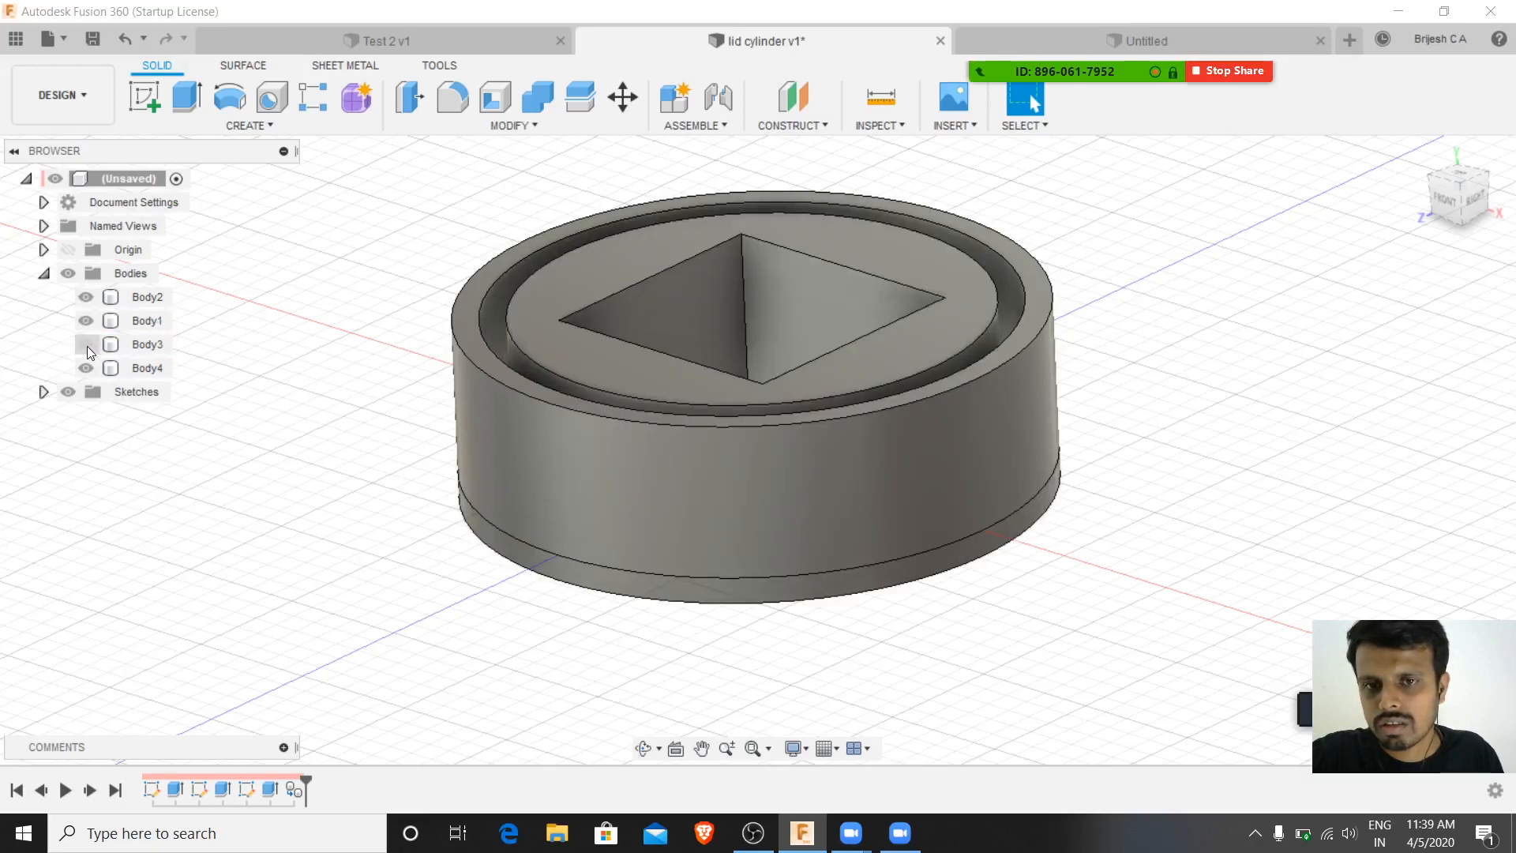
left_click(86, 345)
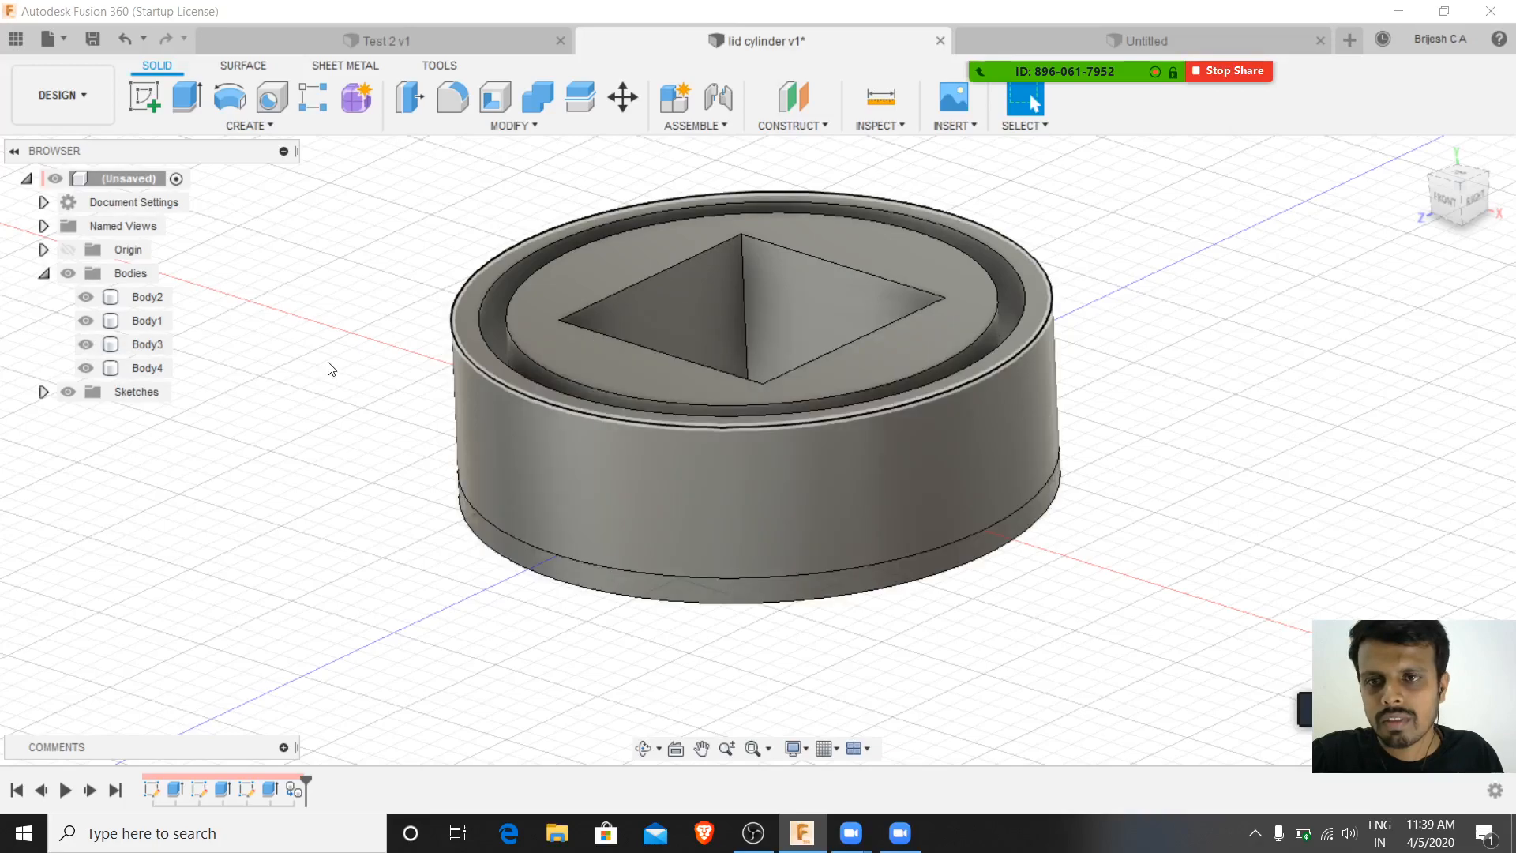
left_click(846, 417)
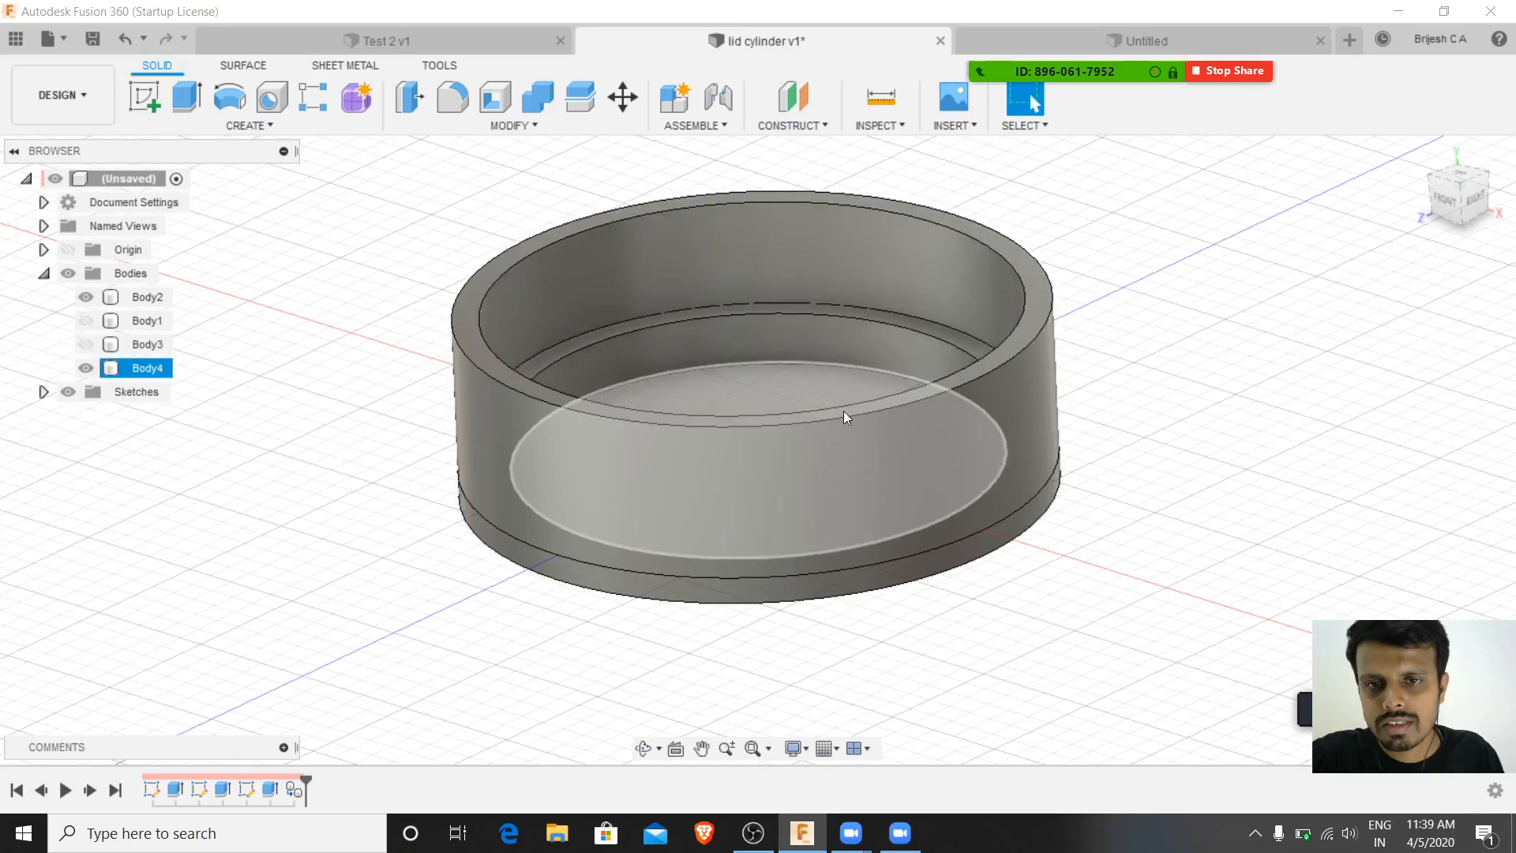
left_click(1172, 619)
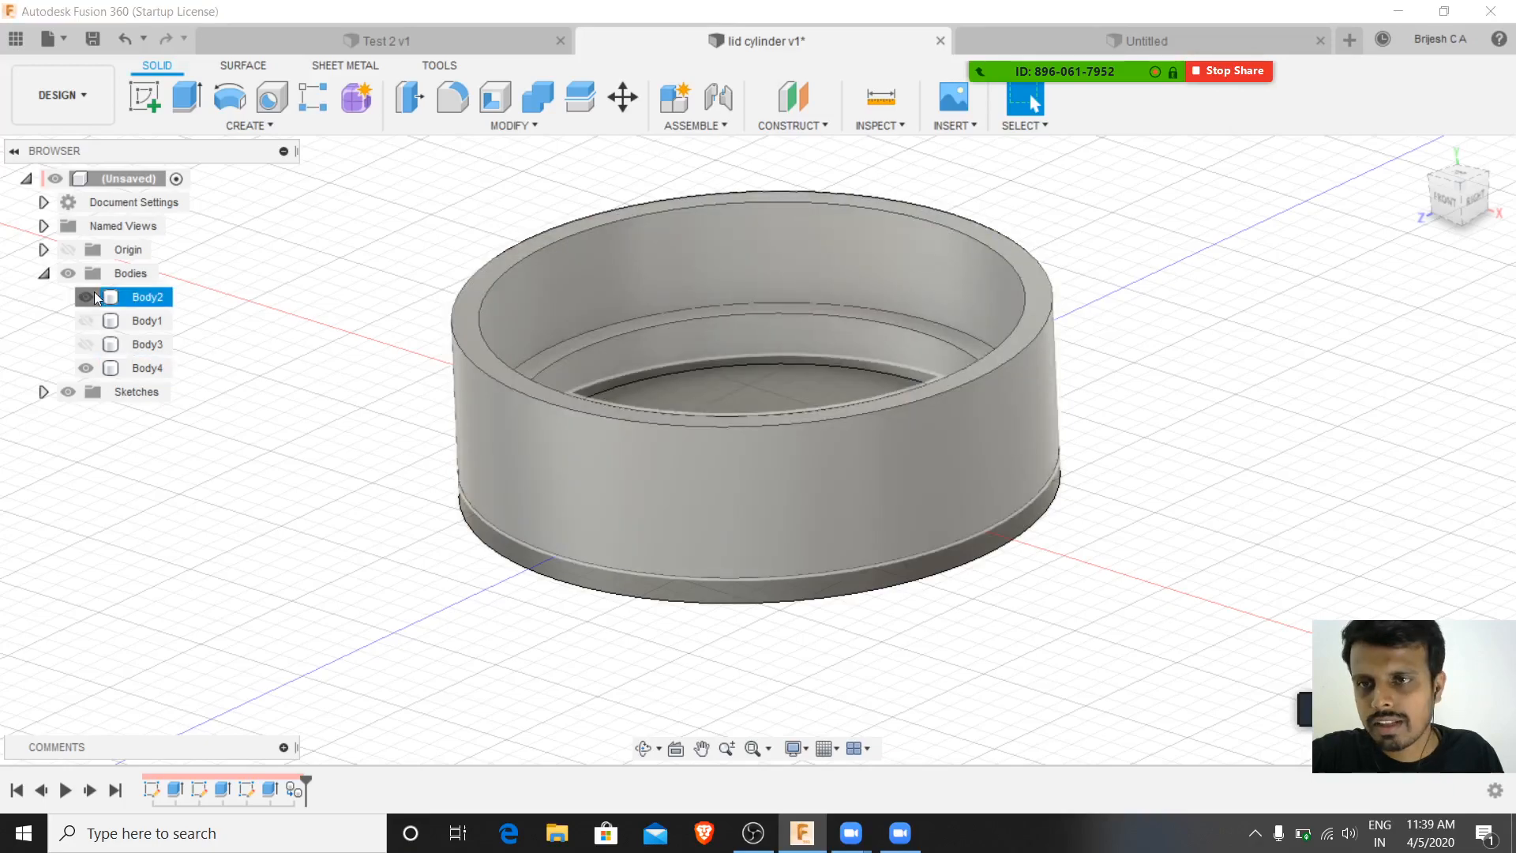
left_click(85, 296)
- Start Move/Copy on Body4 and set its pivot at the centre of the lid's inner face
left_click(156, 370)
right_click(158, 373)
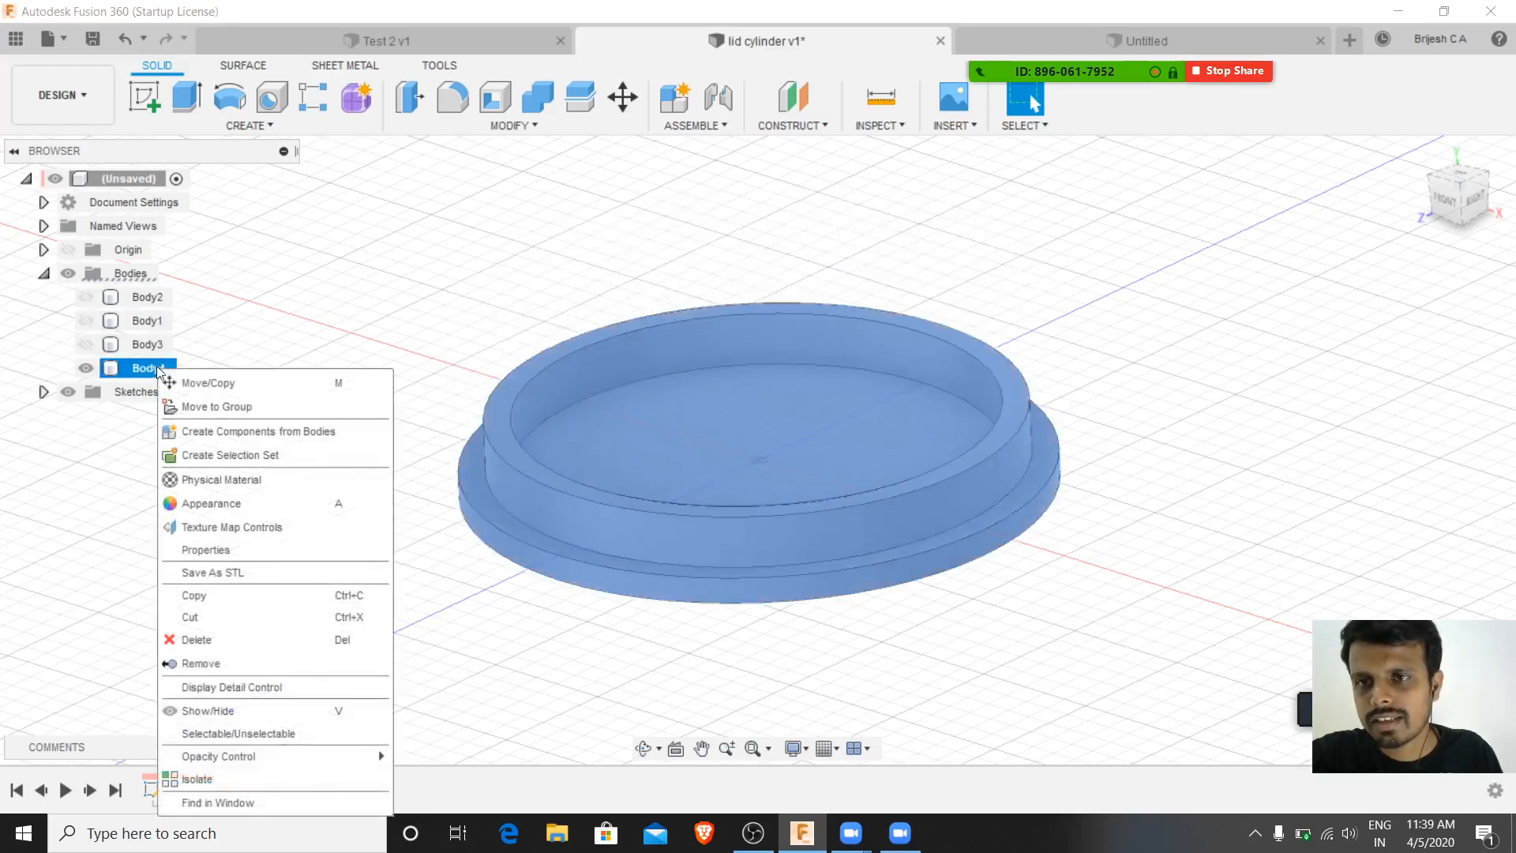
left_click(211, 390)
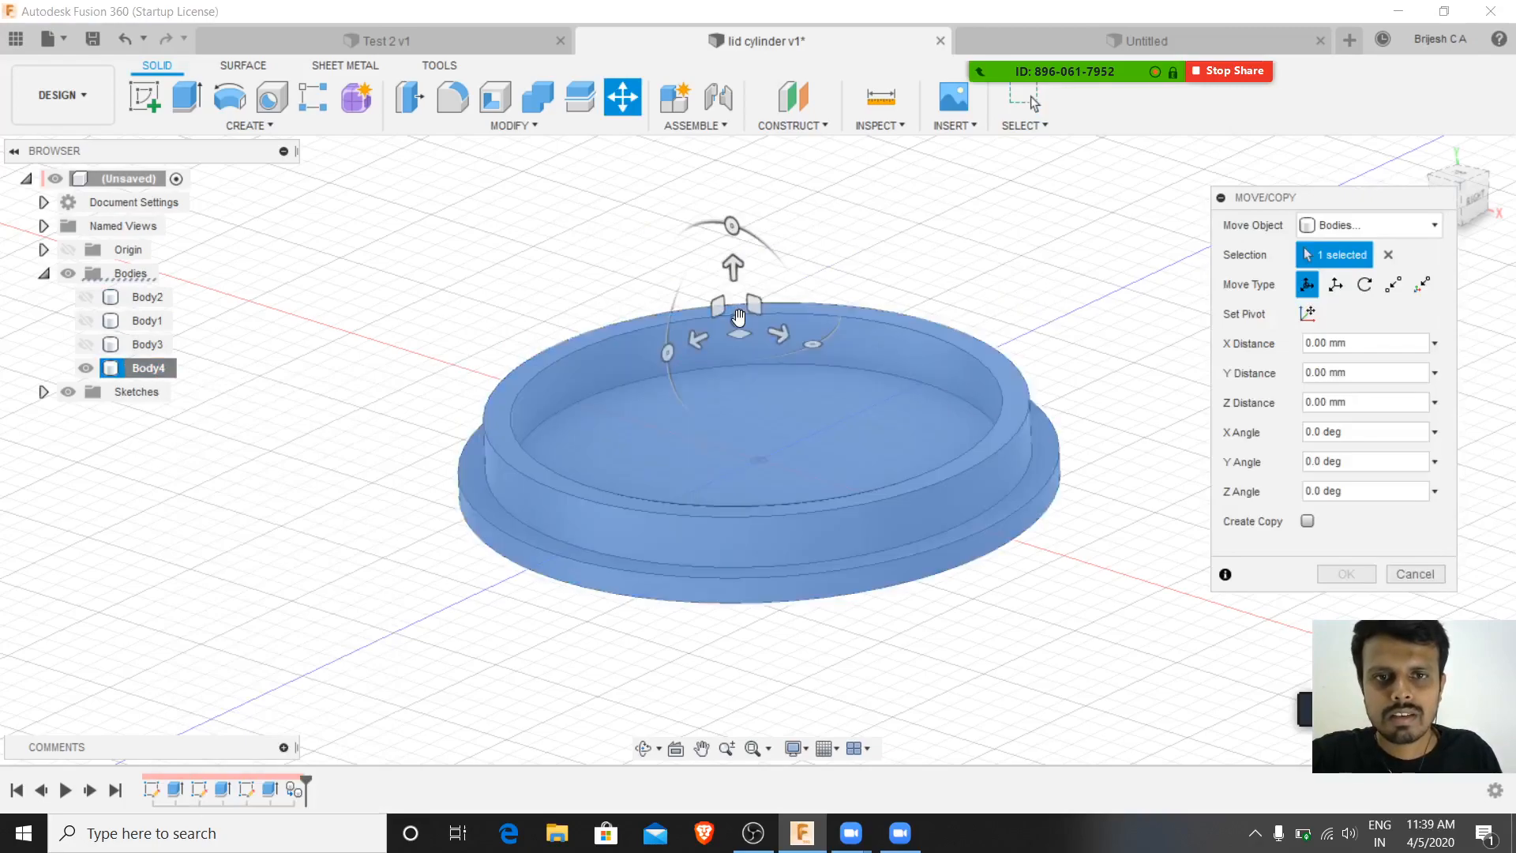
left_click(1308, 314)
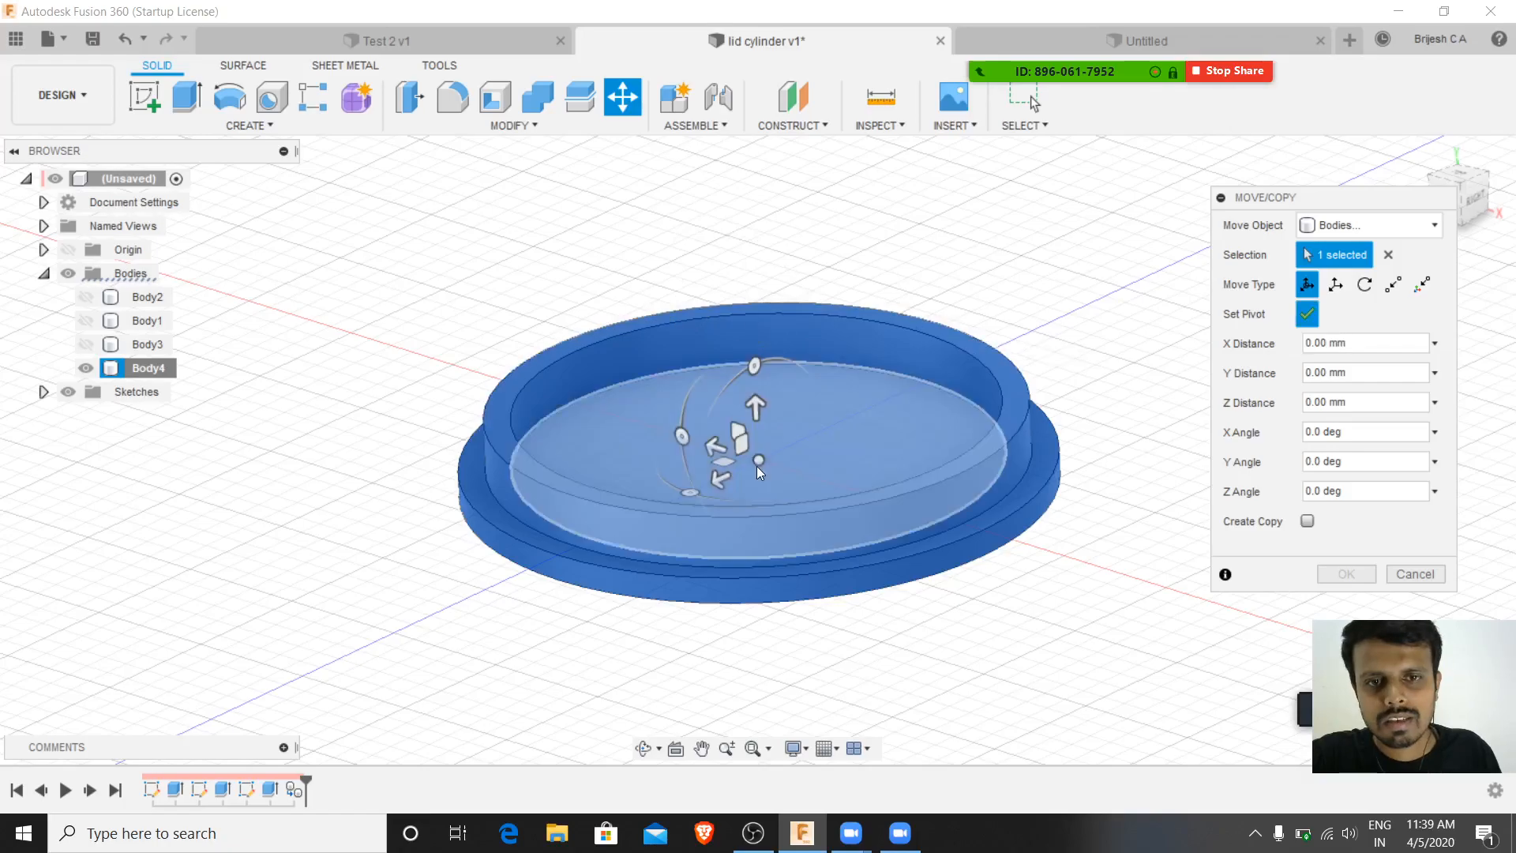
left_click(759, 467)
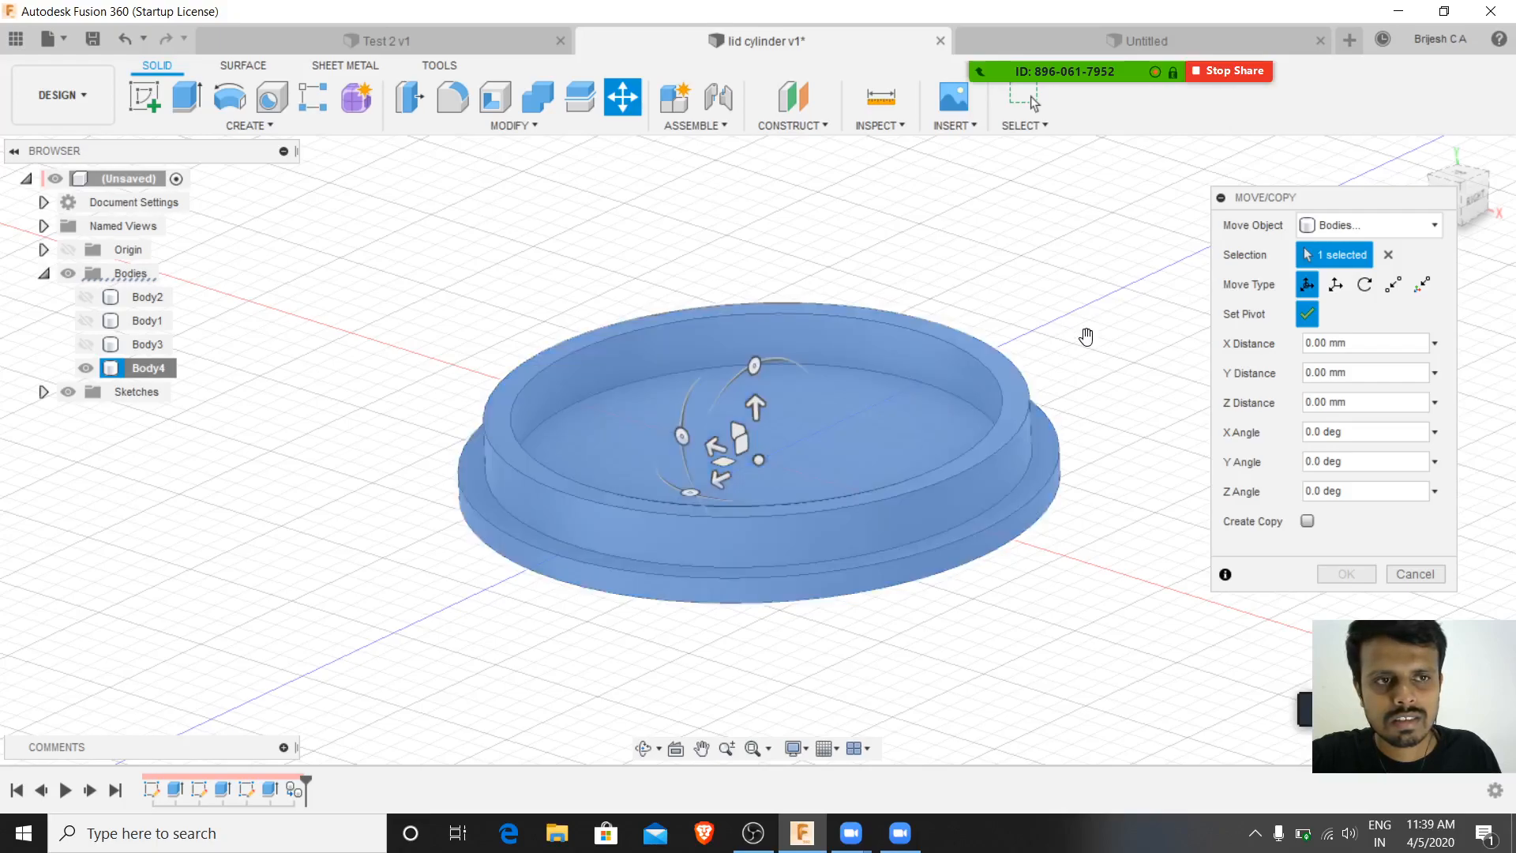
left_click(1309, 316)
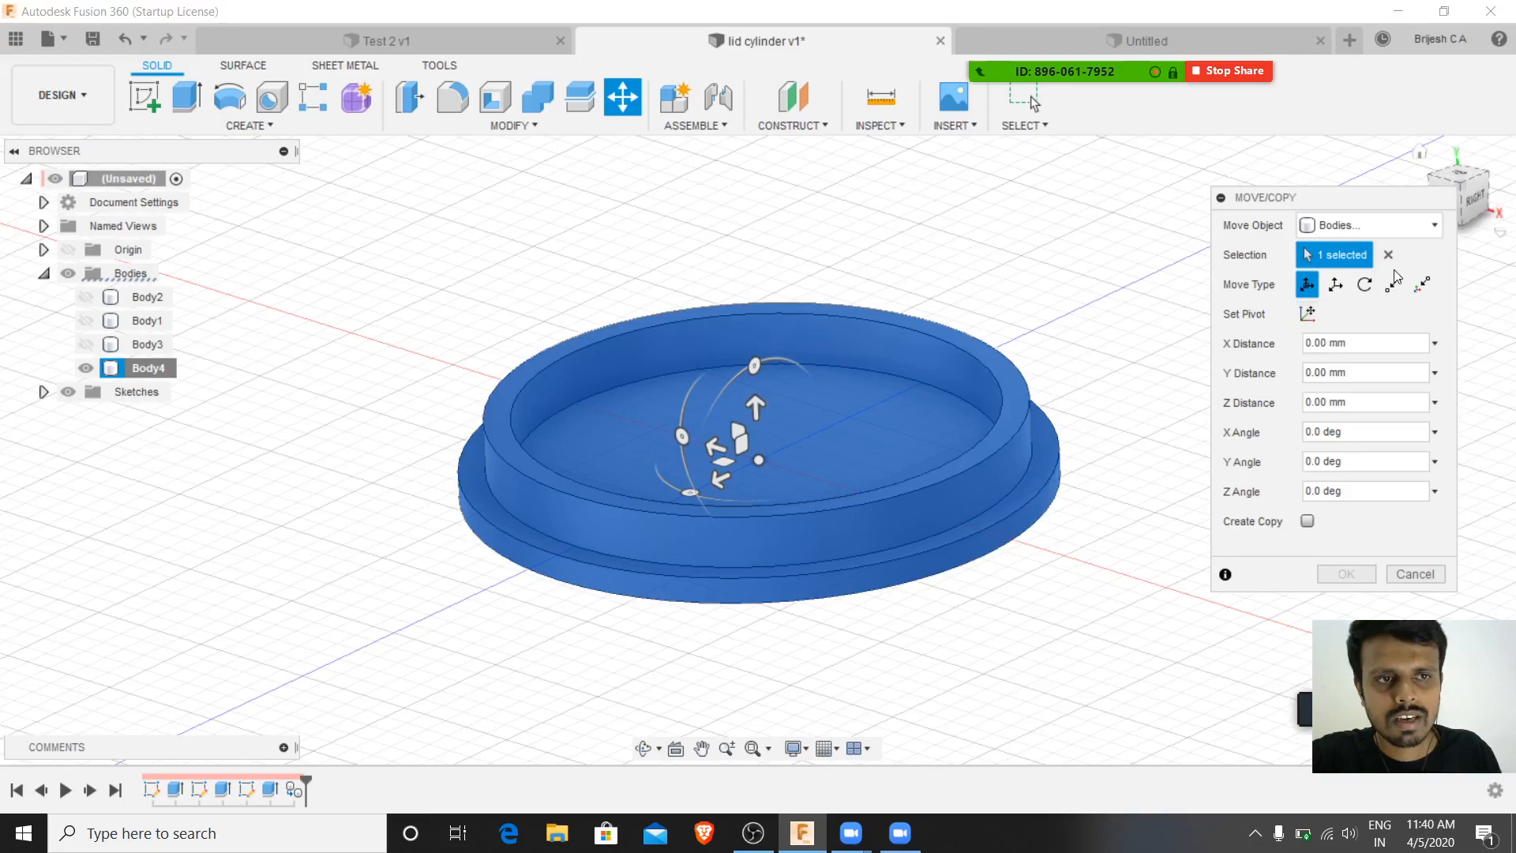
- Flip the copied lid 180 degrees about the X axis and move it -50 mm along Z
left_click_drag(786, 357, 774, 658)
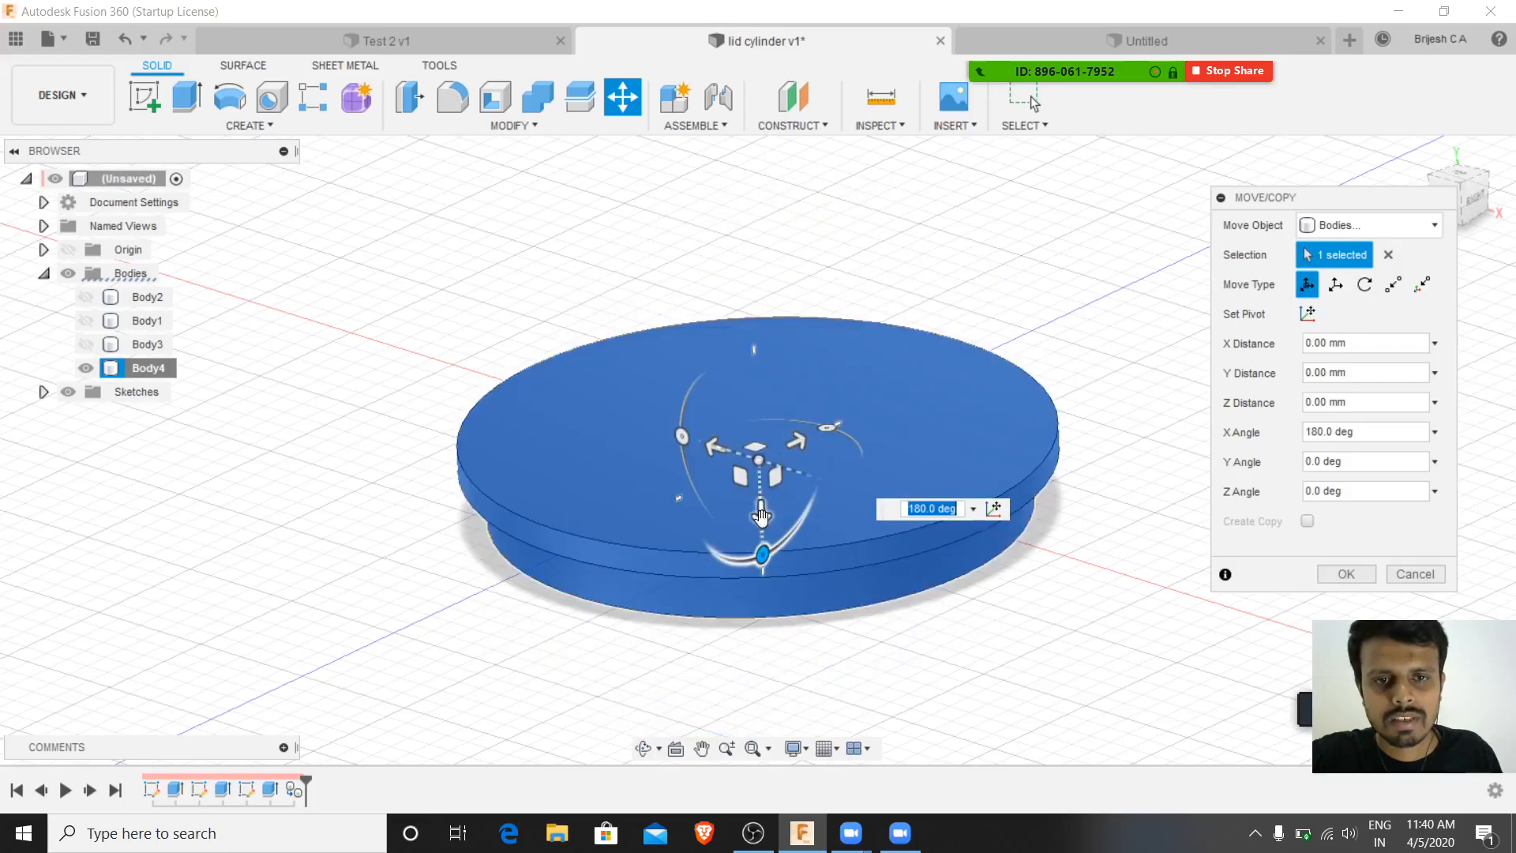
left_click_drag(761, 517, 782, 308)
type("-50")
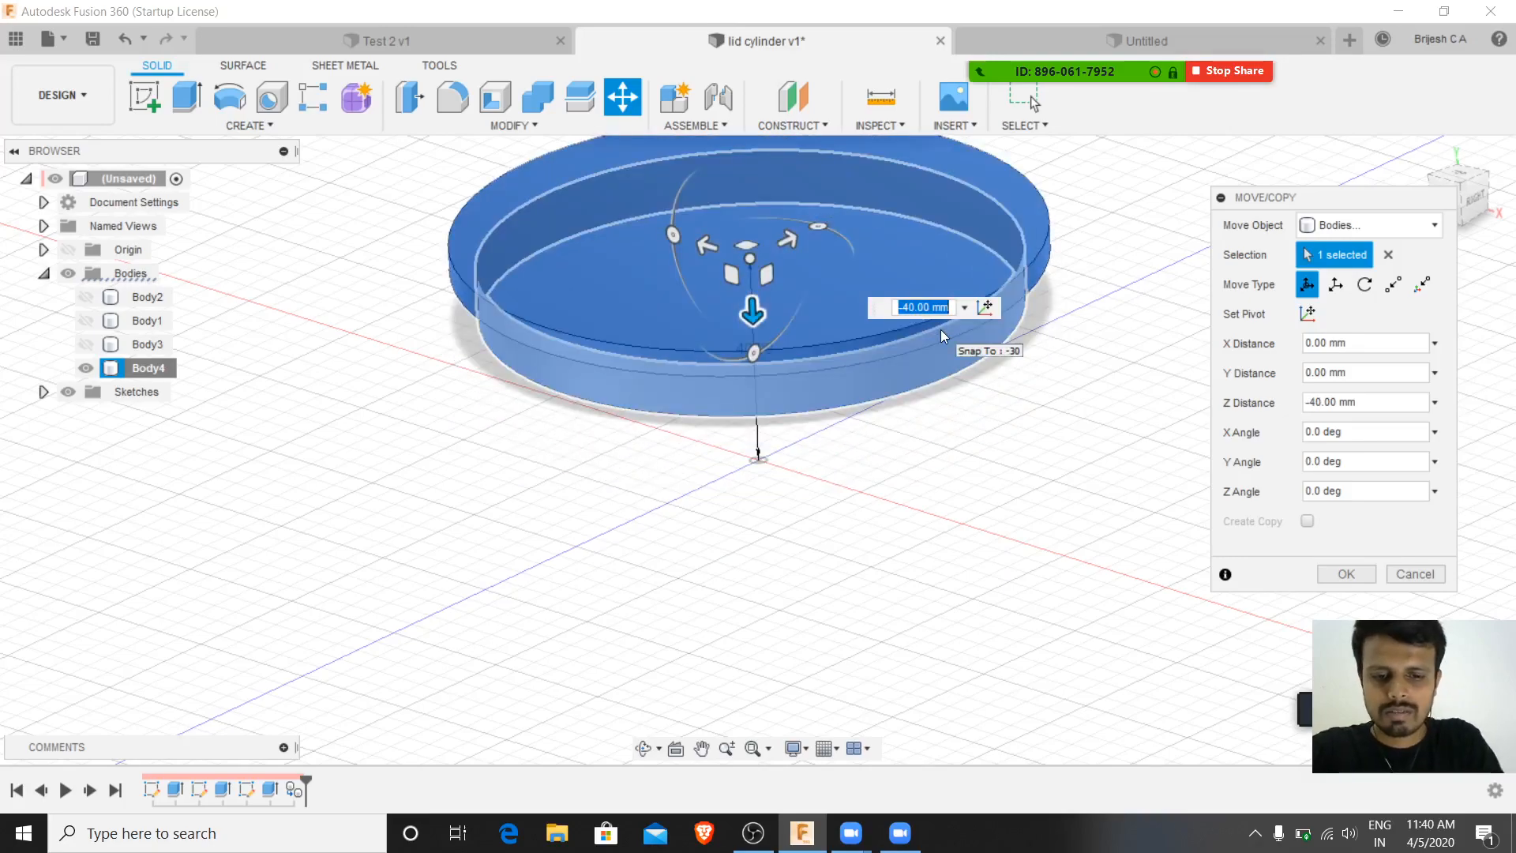
key("Return")
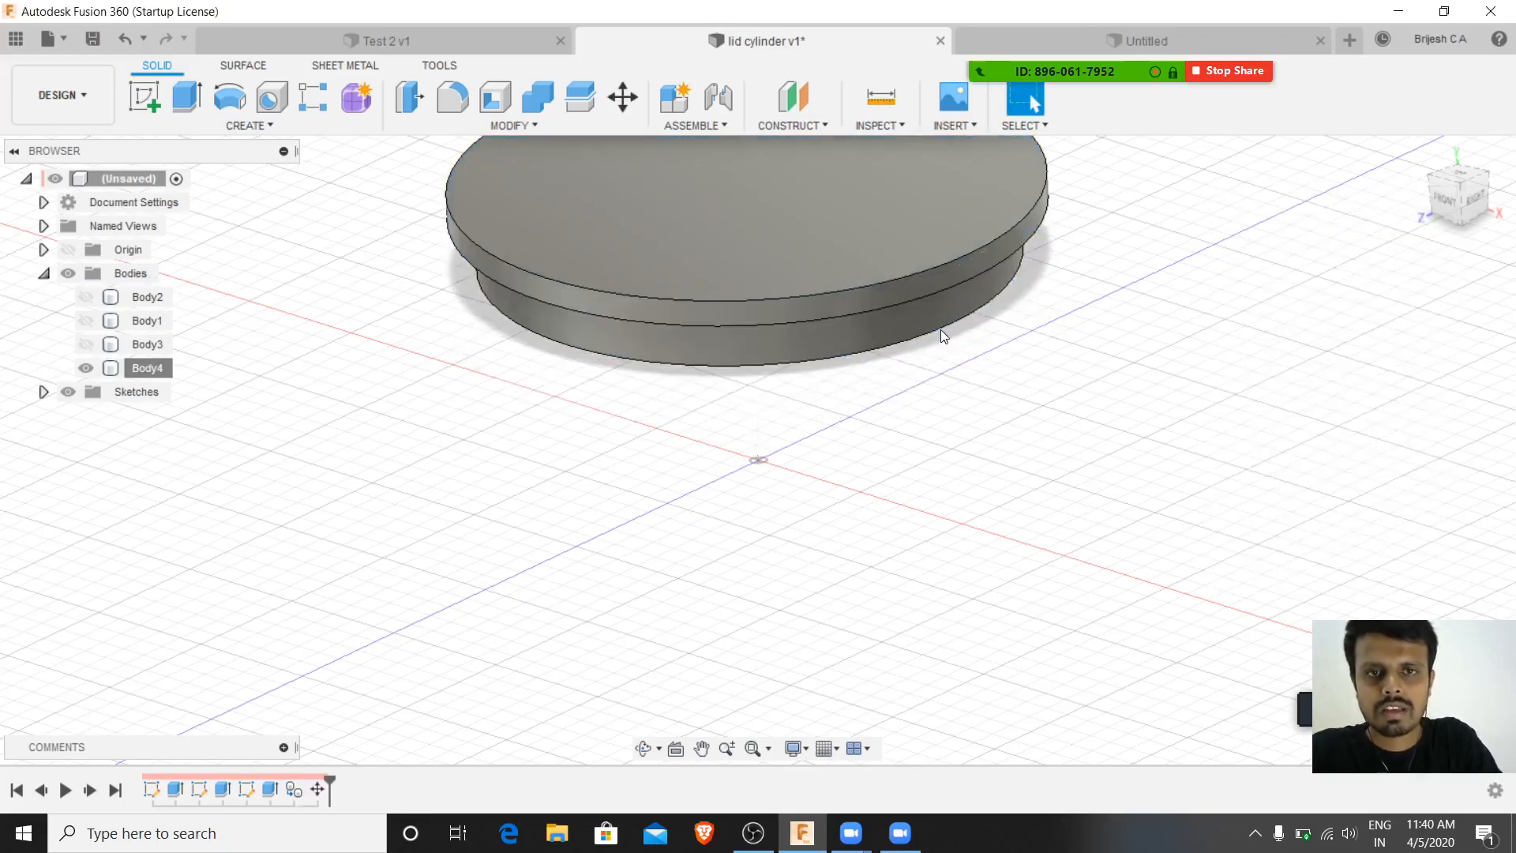
- Show Body3, Body1 and Body2 together with the raised lid, and view the case from the side
left_click(85, 345)
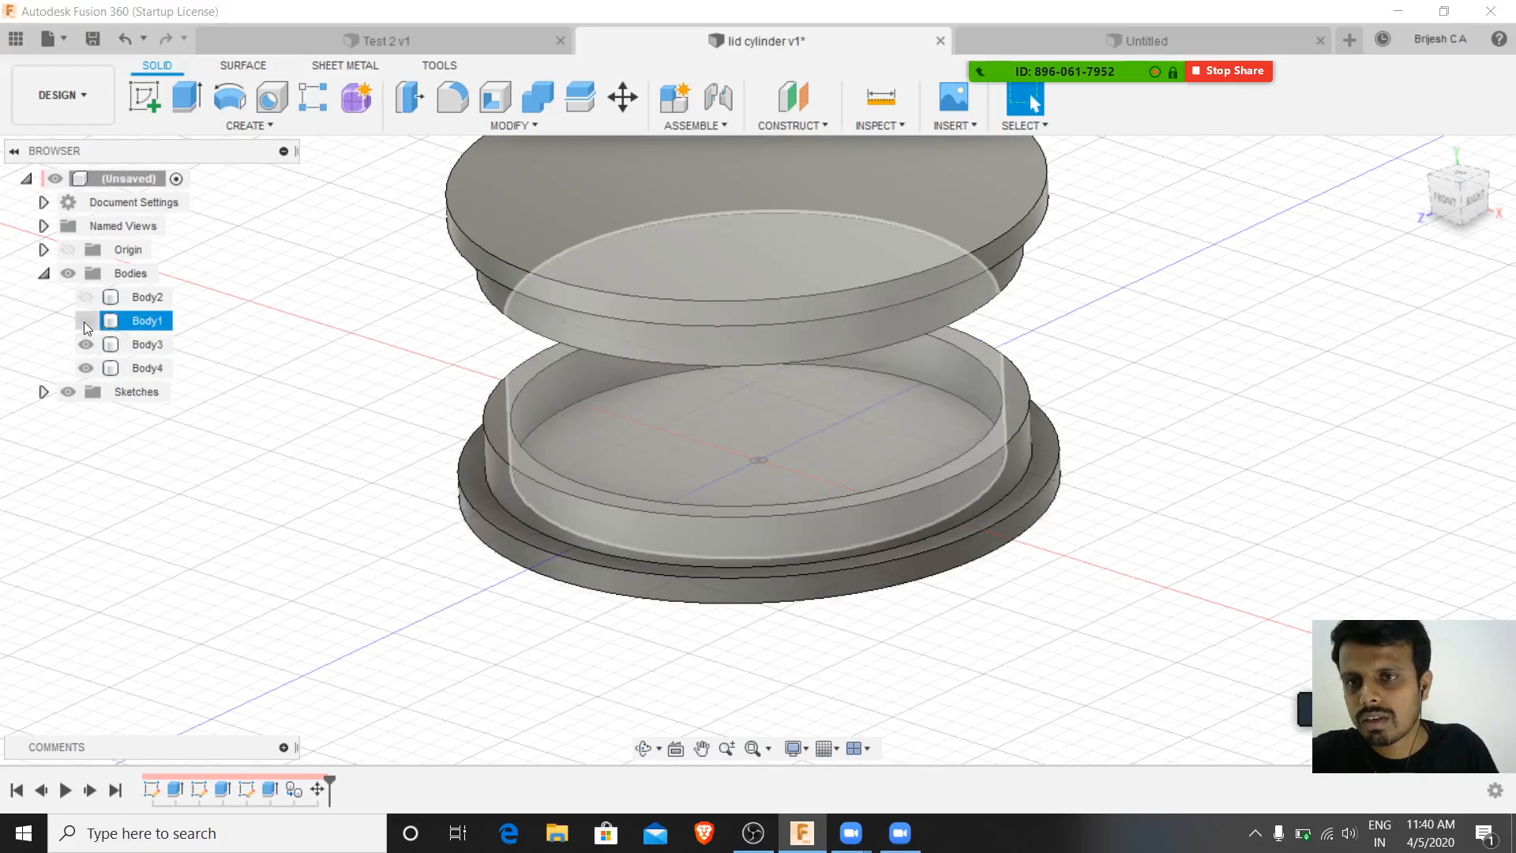
left_click(85, 321)
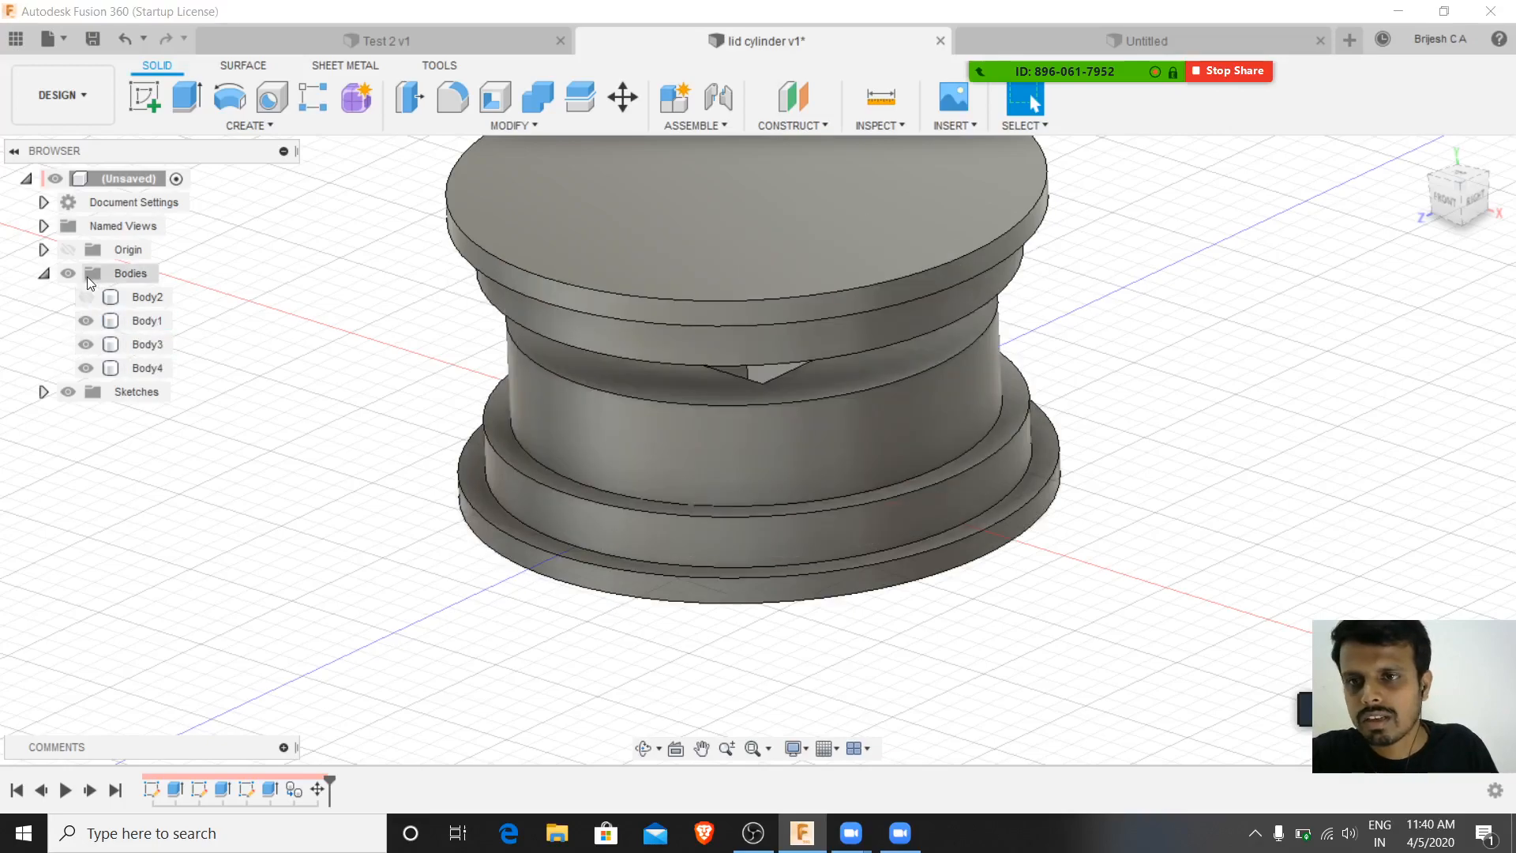
left_click(85, 297)
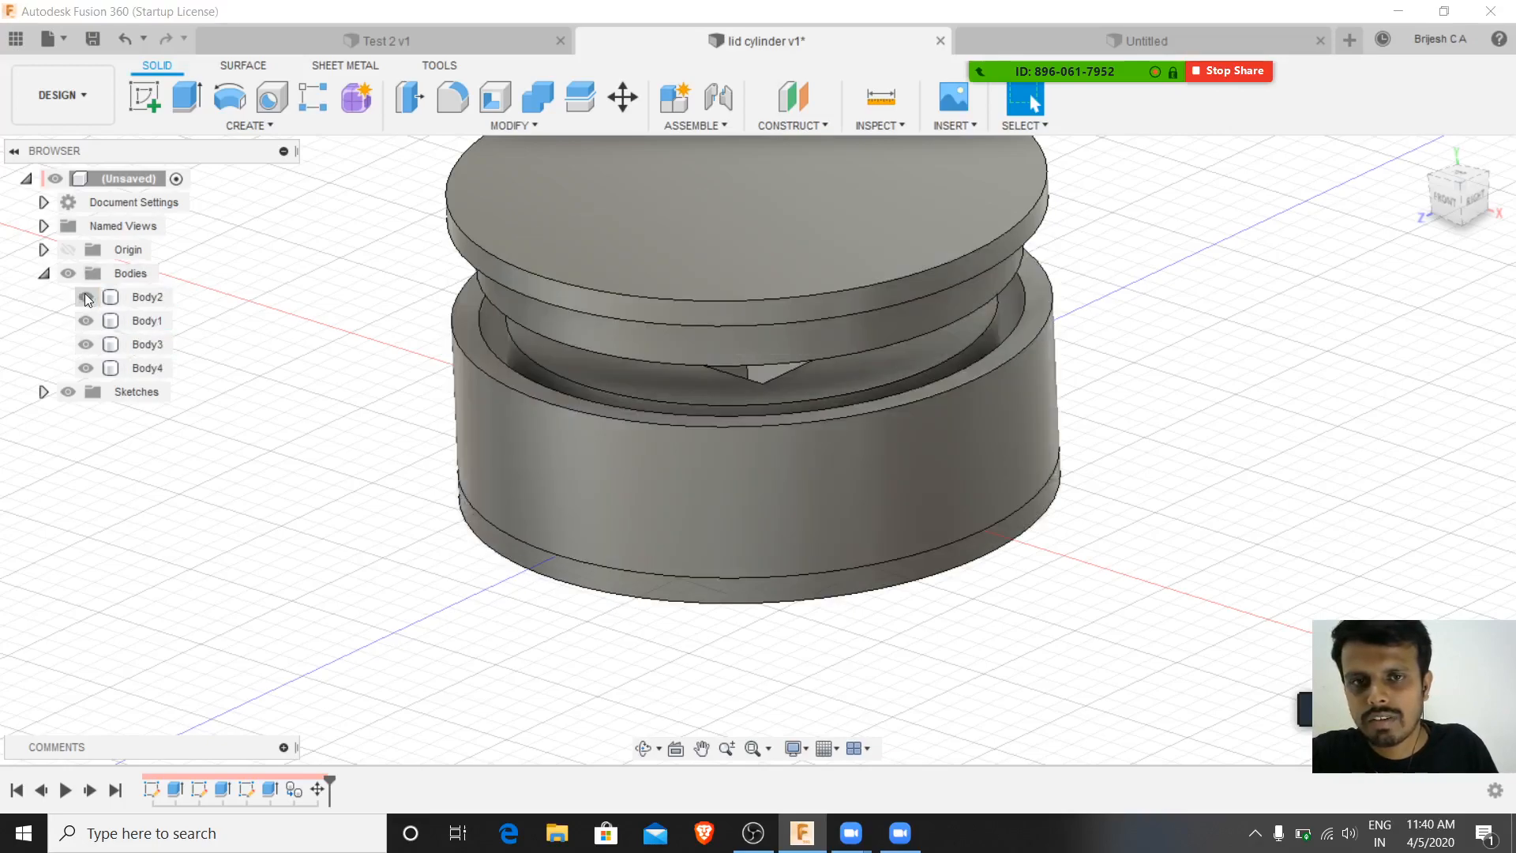
middle_click_drag(1251, 378, 1201, 363, "shift")
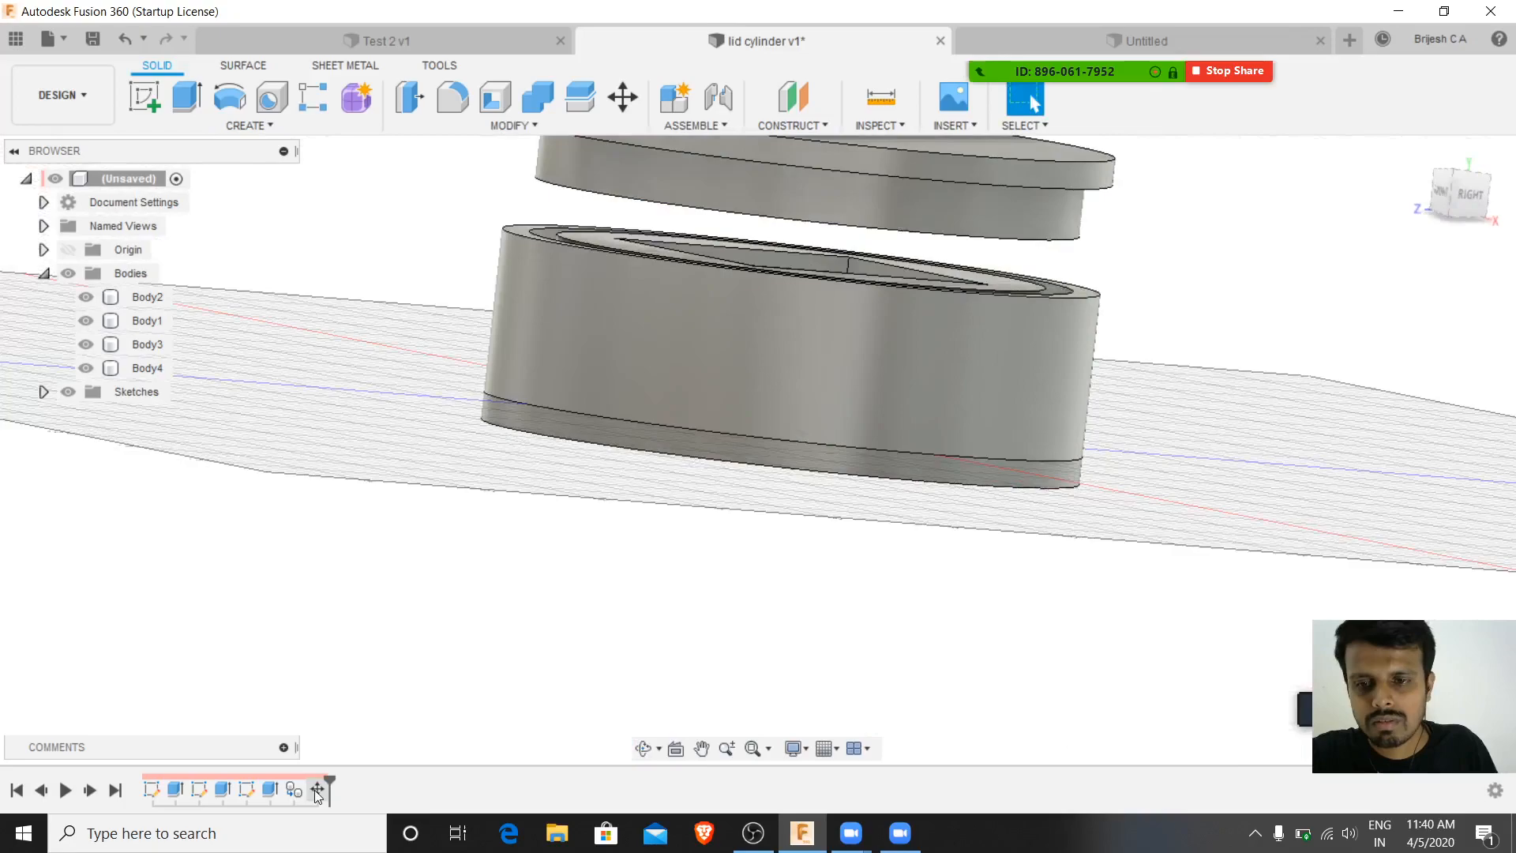
- Edit the copied lid's move feature to shift the lid 20 mm along Y onto the case
double_click(316, 790)
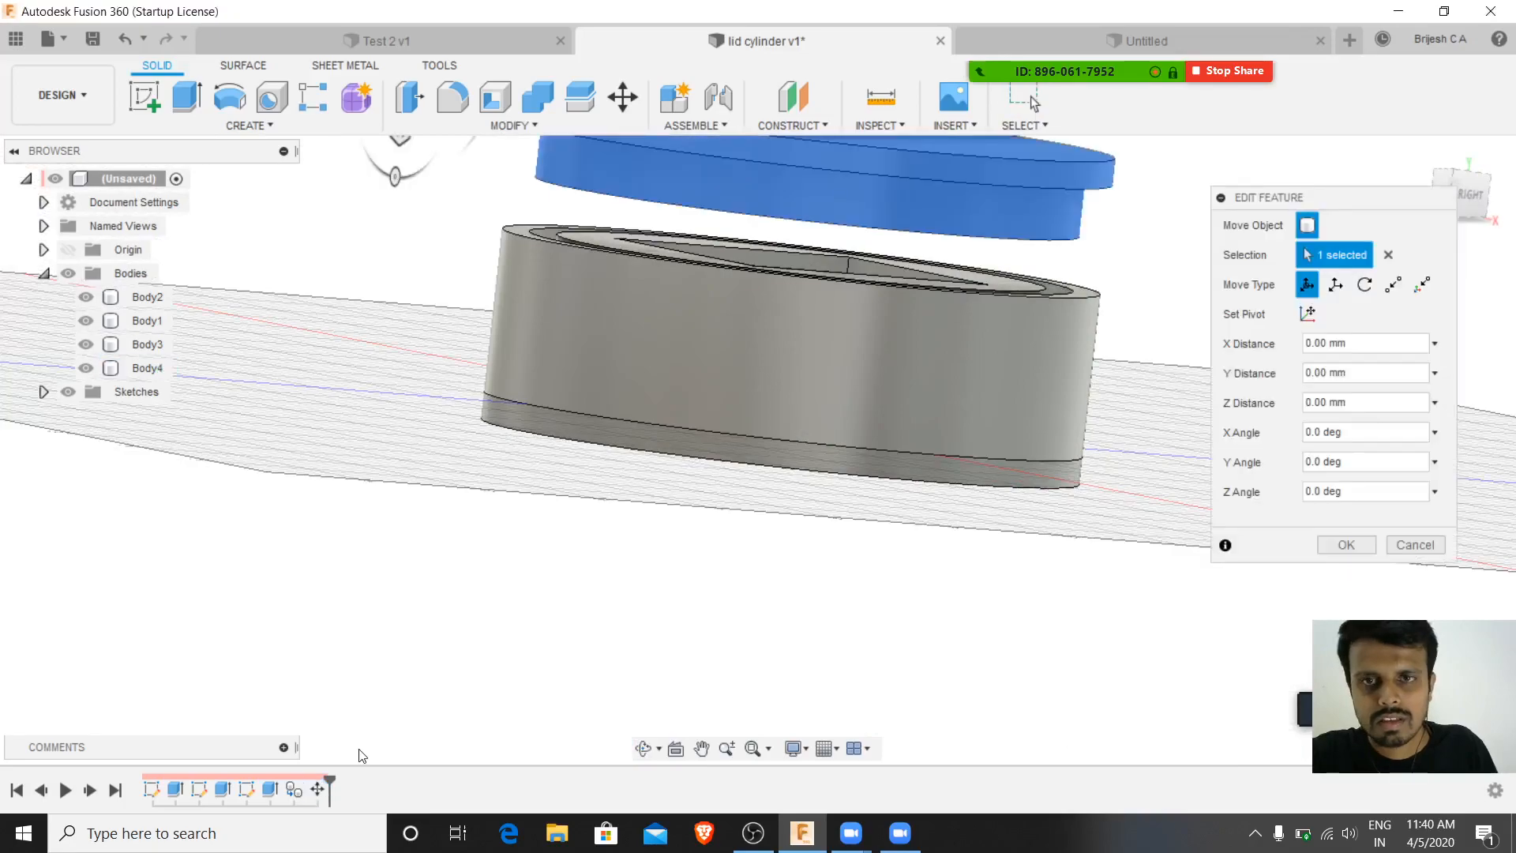
middle_click_drag(814, 588, 811, 606, "shift")
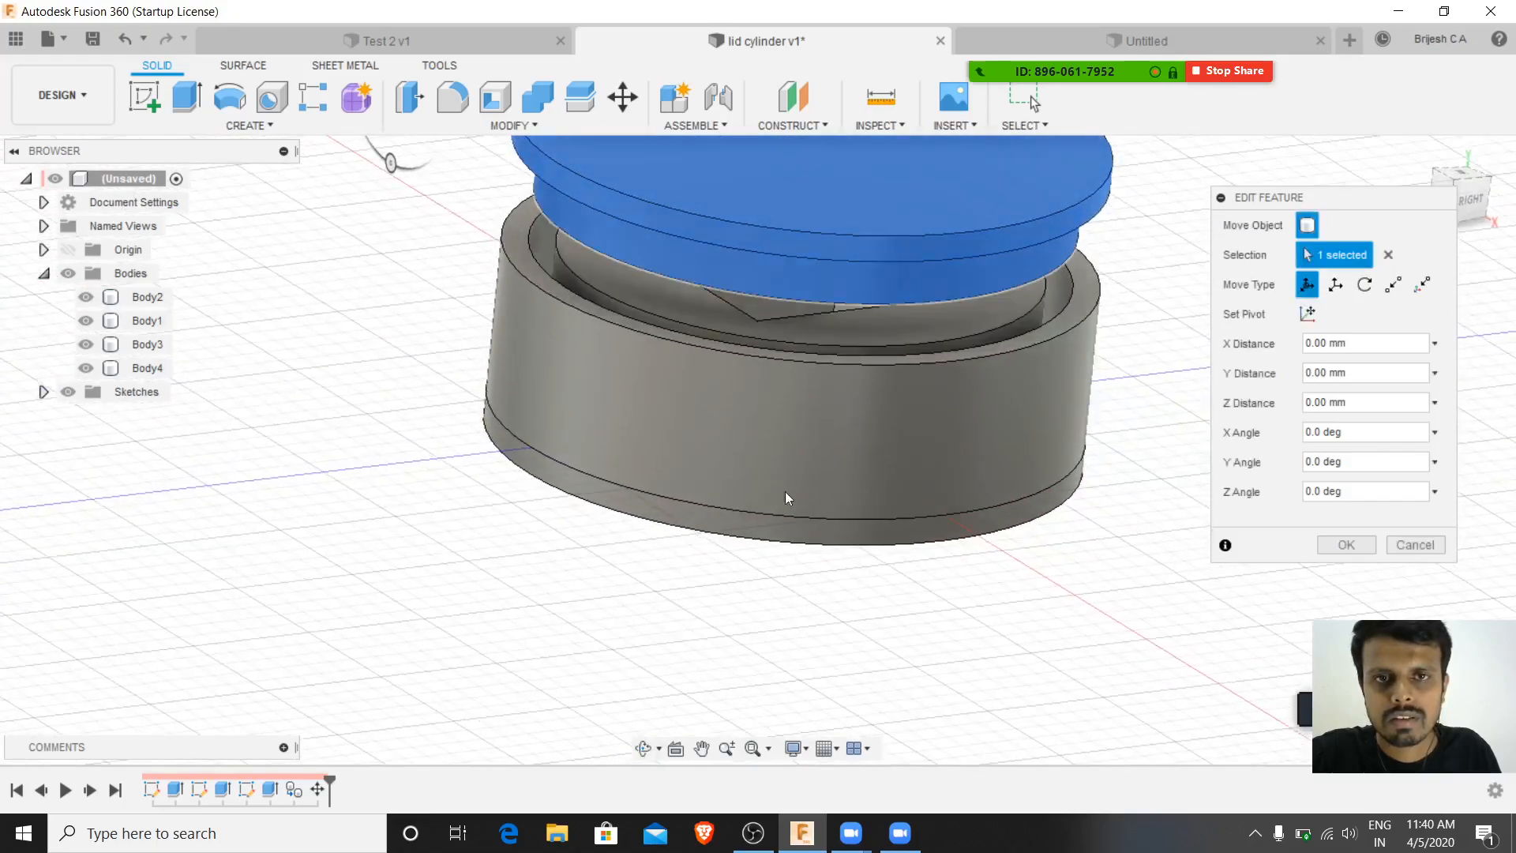
scroll(774, 477, "up", 2)
scroll(768, 472, "down", 5)
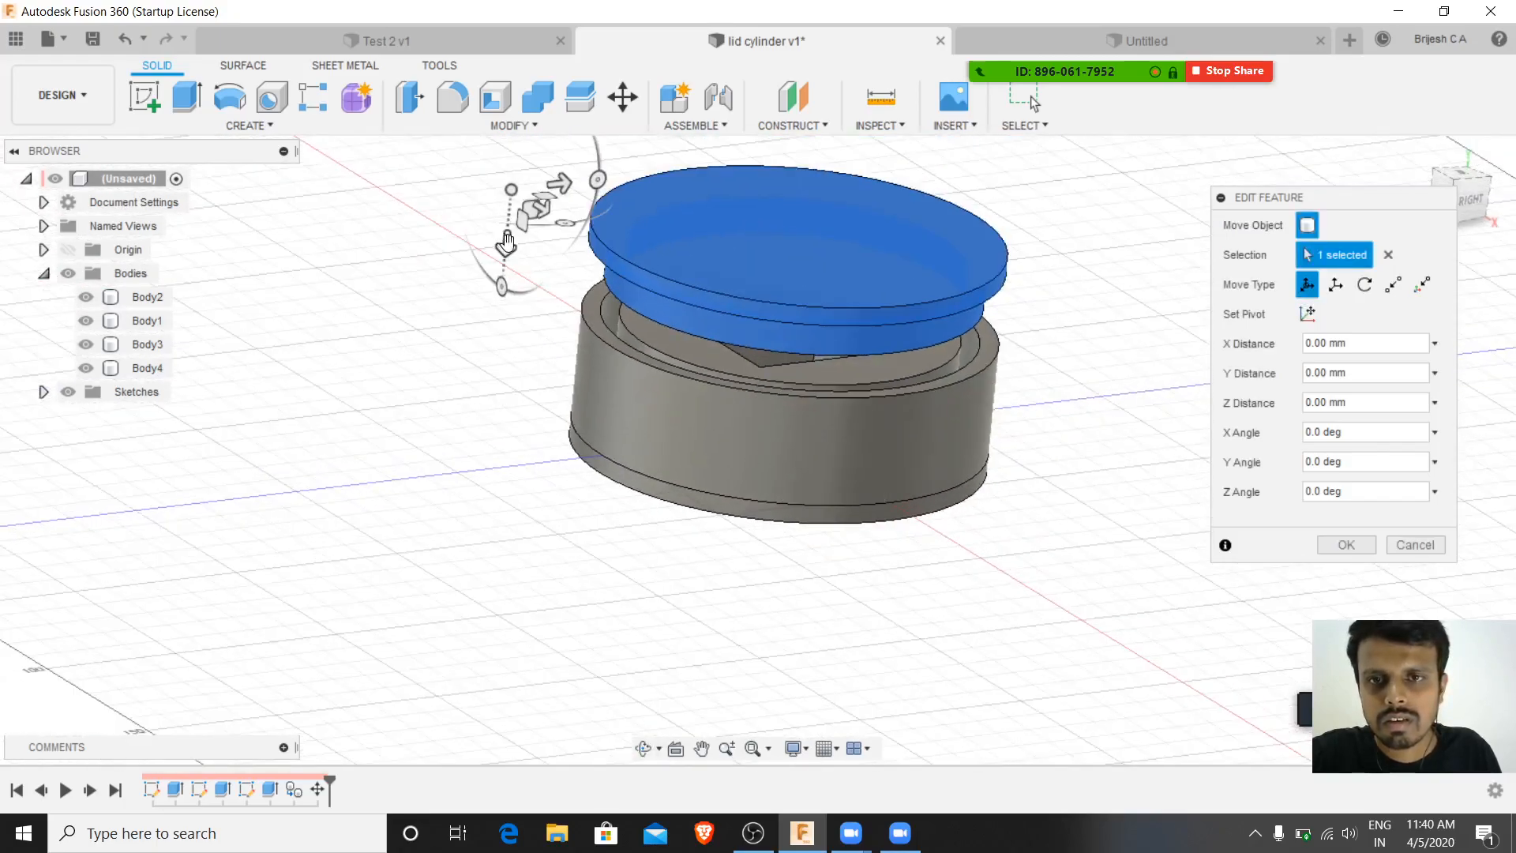
left_click_drag(507, 241, 501, 265)
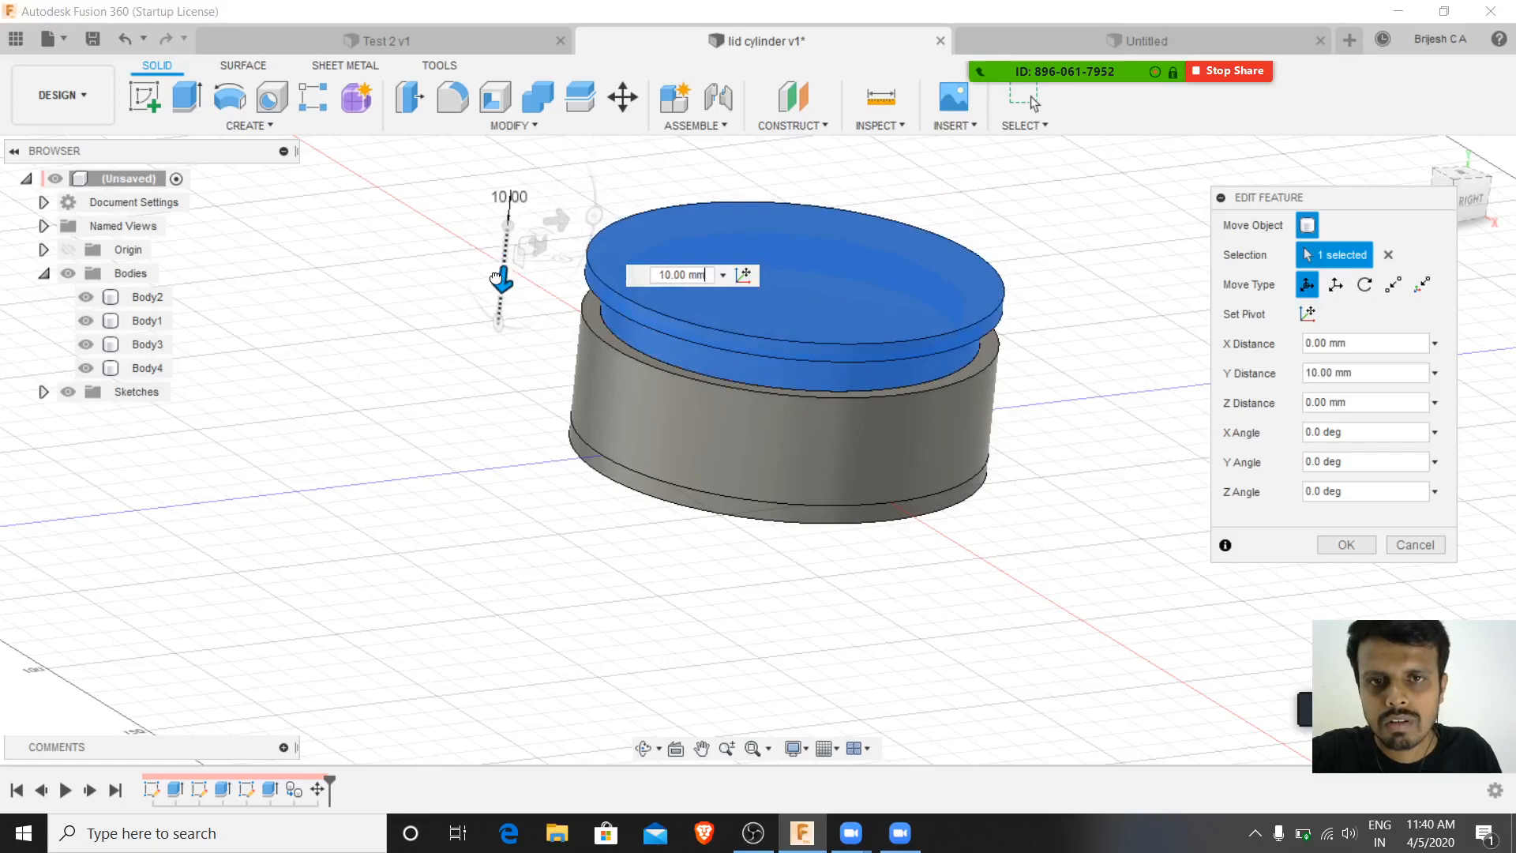
type("20")
key("Return")
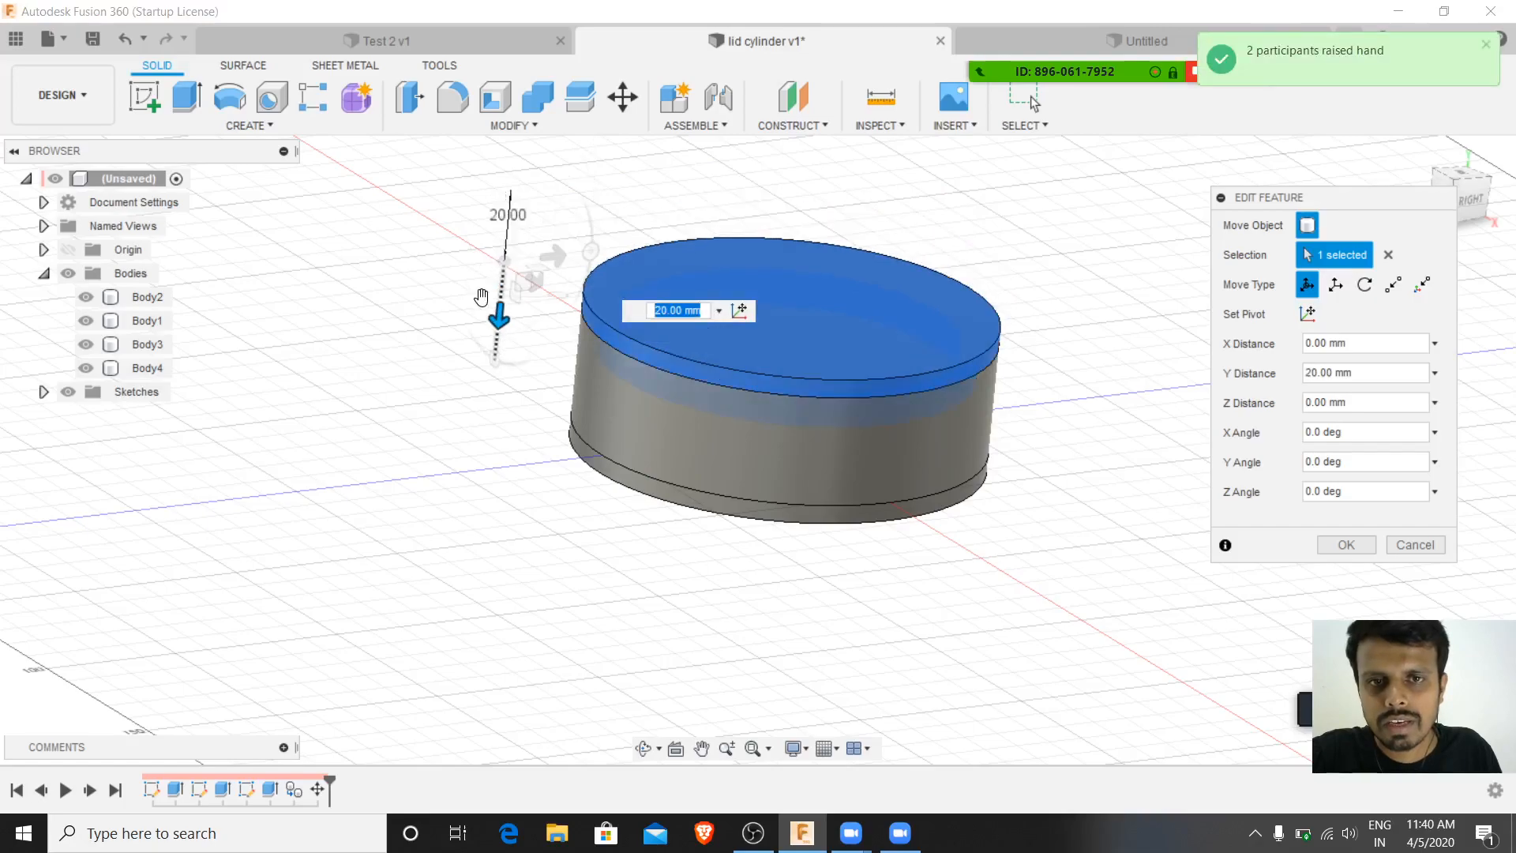
key("Return")
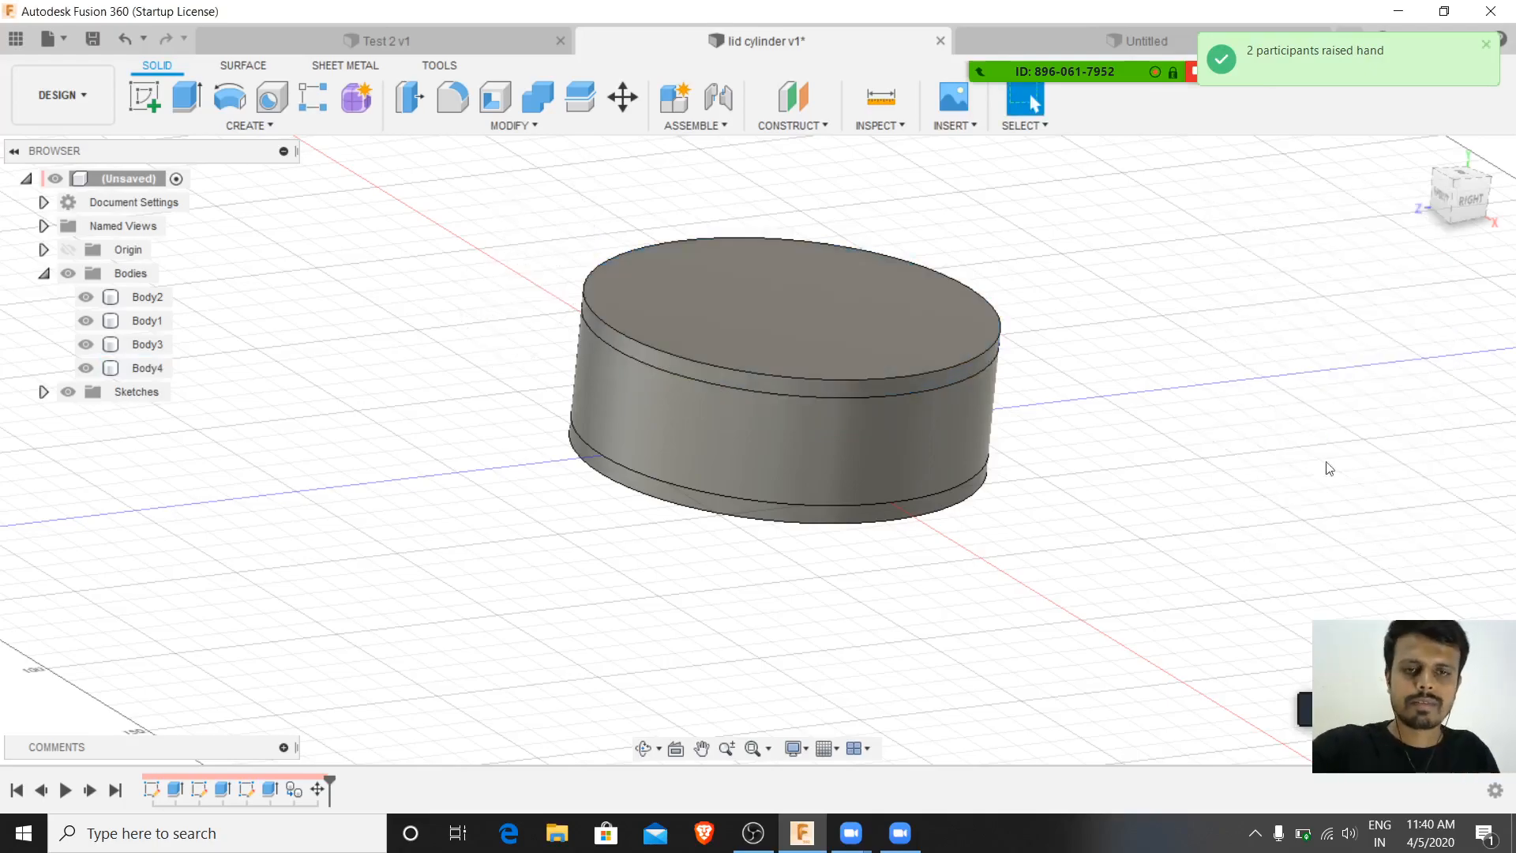
- Hide Body2 and Body1 to view the two lids from the side, and toggle Body3 and Body4 off and on
middle_click_drag(1066, 501, 1088, 705, "shift")
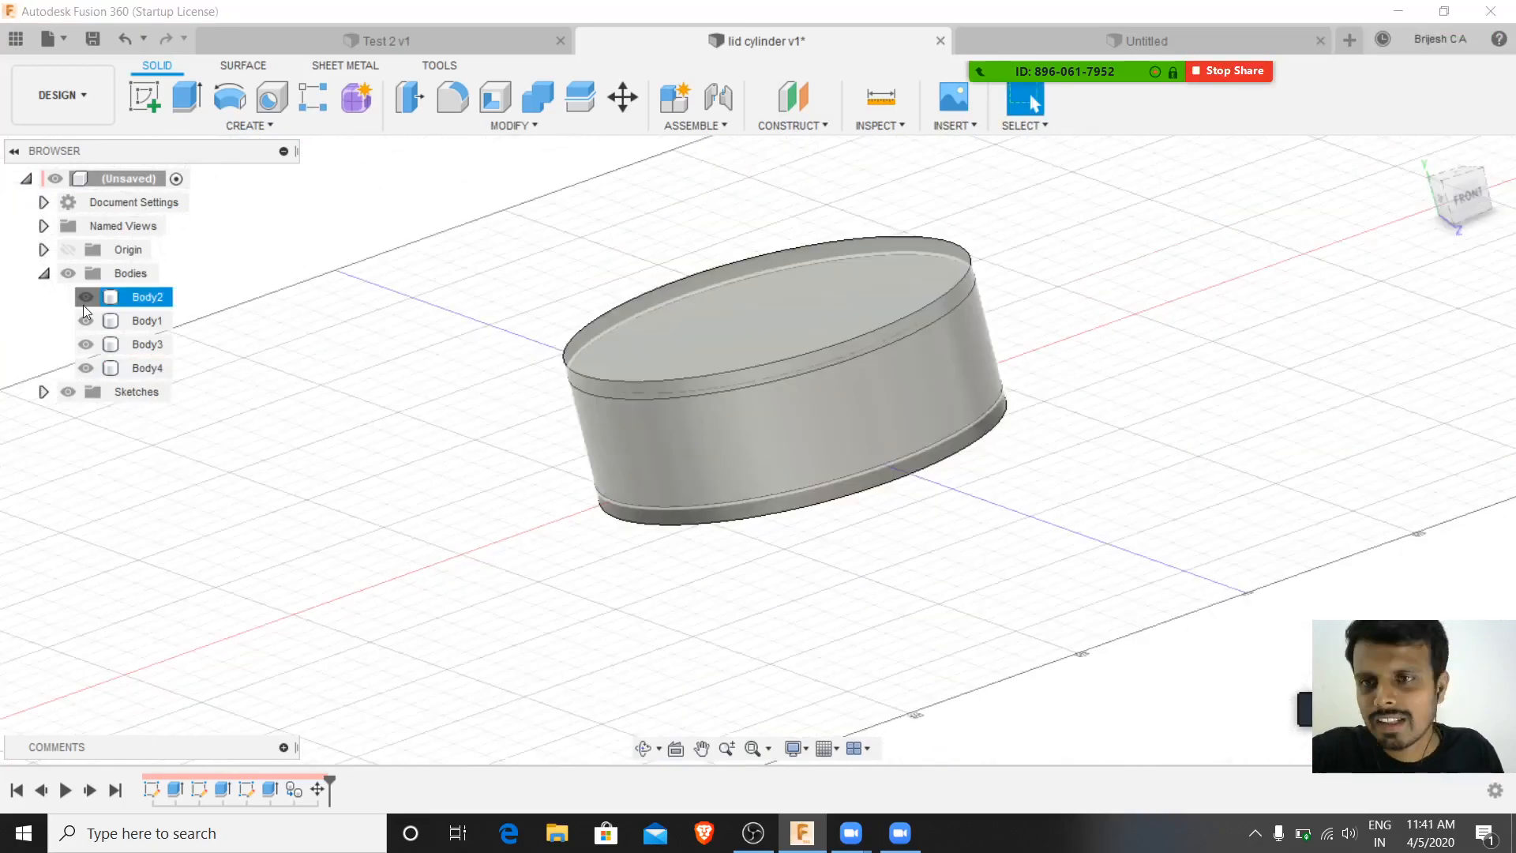
left_click(85, 319)
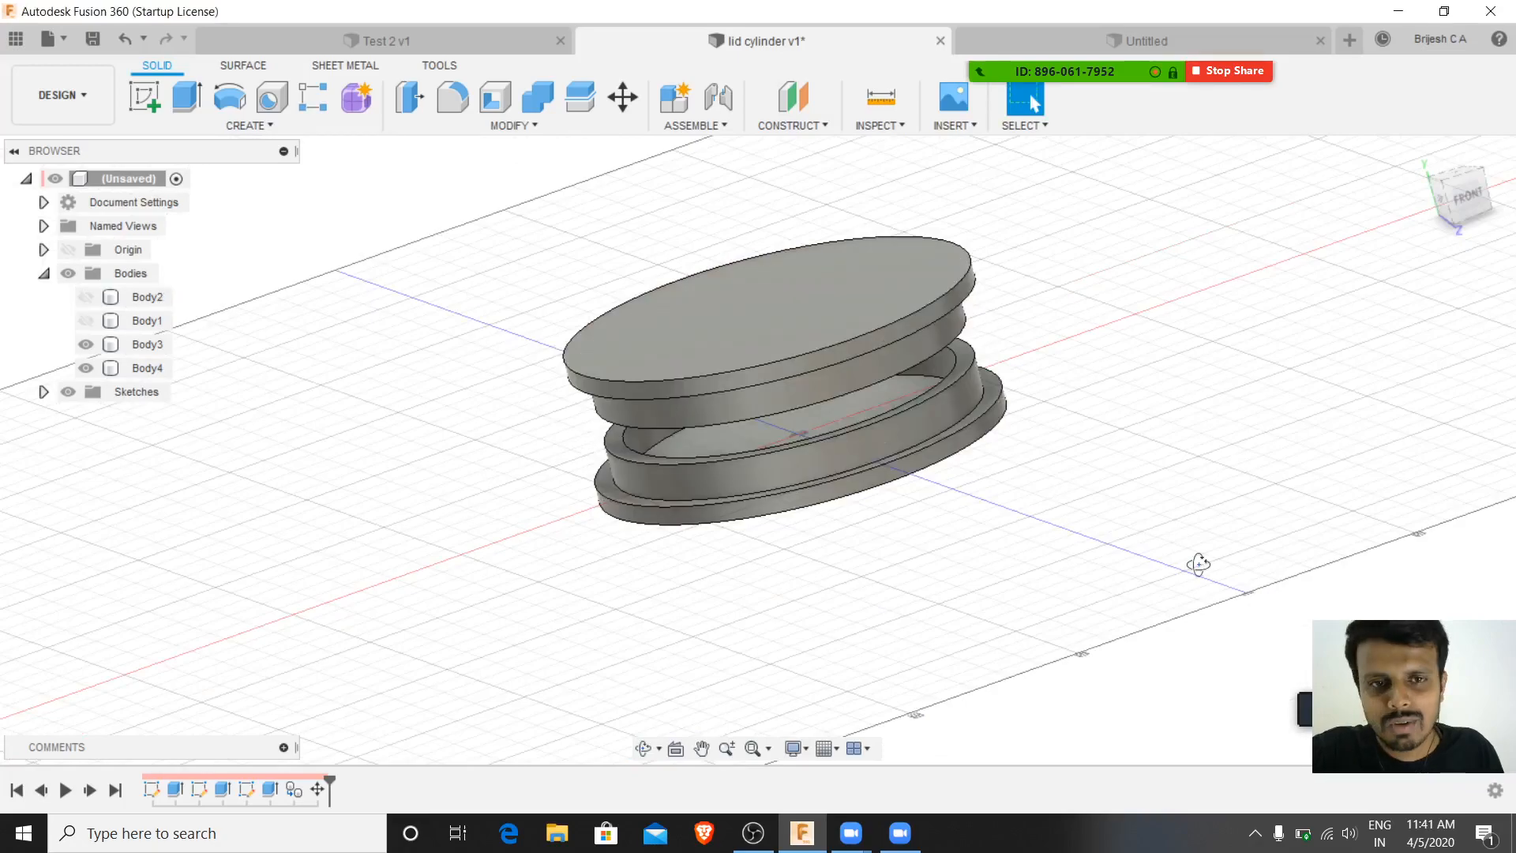
middle_click_drag(1199, 564, 1161, 540, "shift")
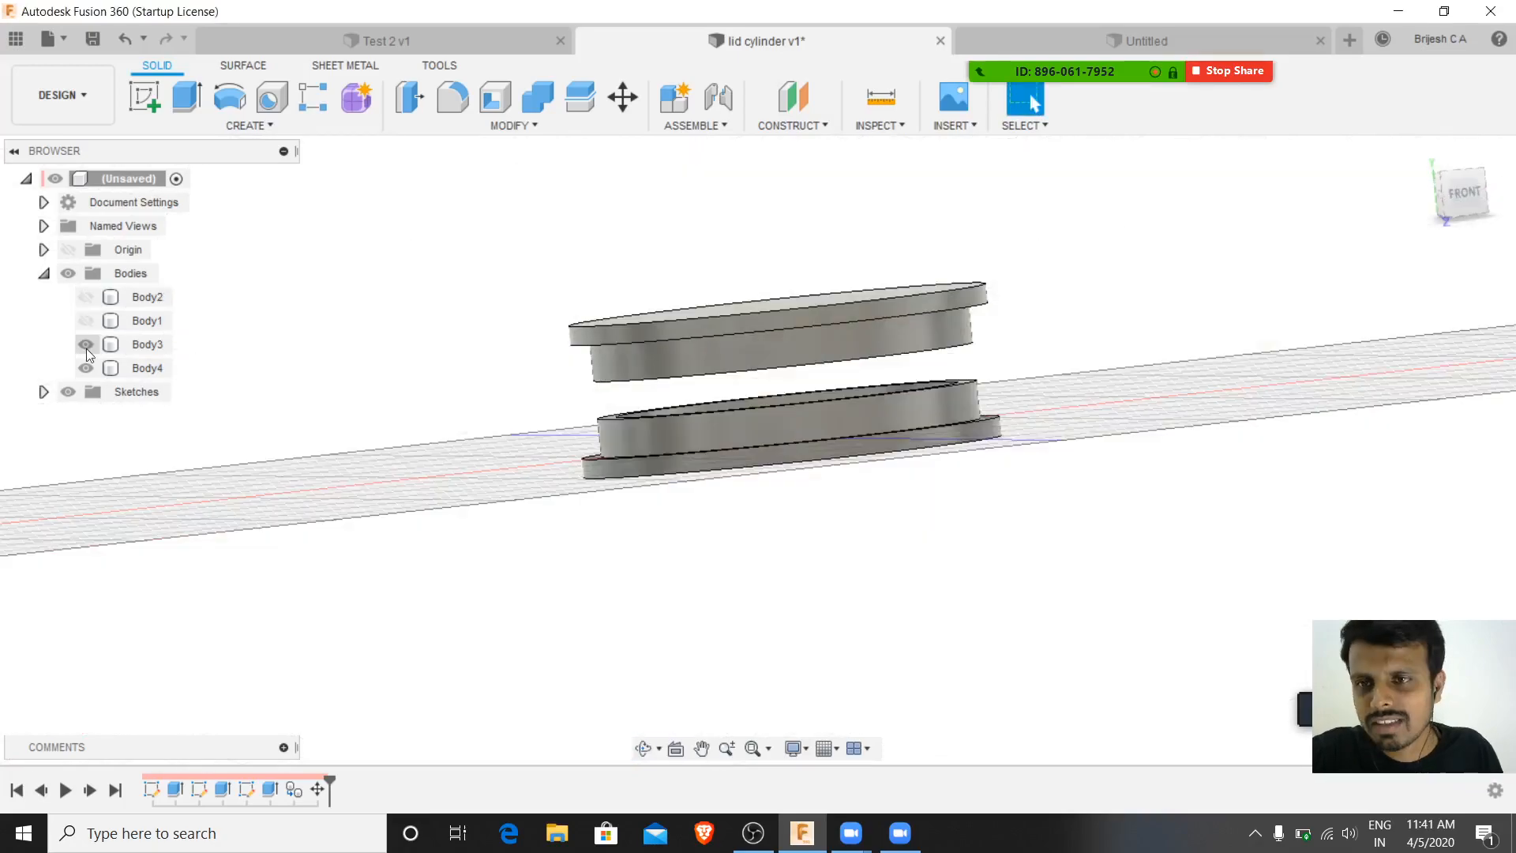
left_click(87, 348)
left_click(83, 349)
left_click(85, 368)
left_click(86, 368)
- Hide Body3, show Body2, Body1 and Body3 in turn, and return to the home view of the closed case
left_click(86, 344)
left_click(86, 298)
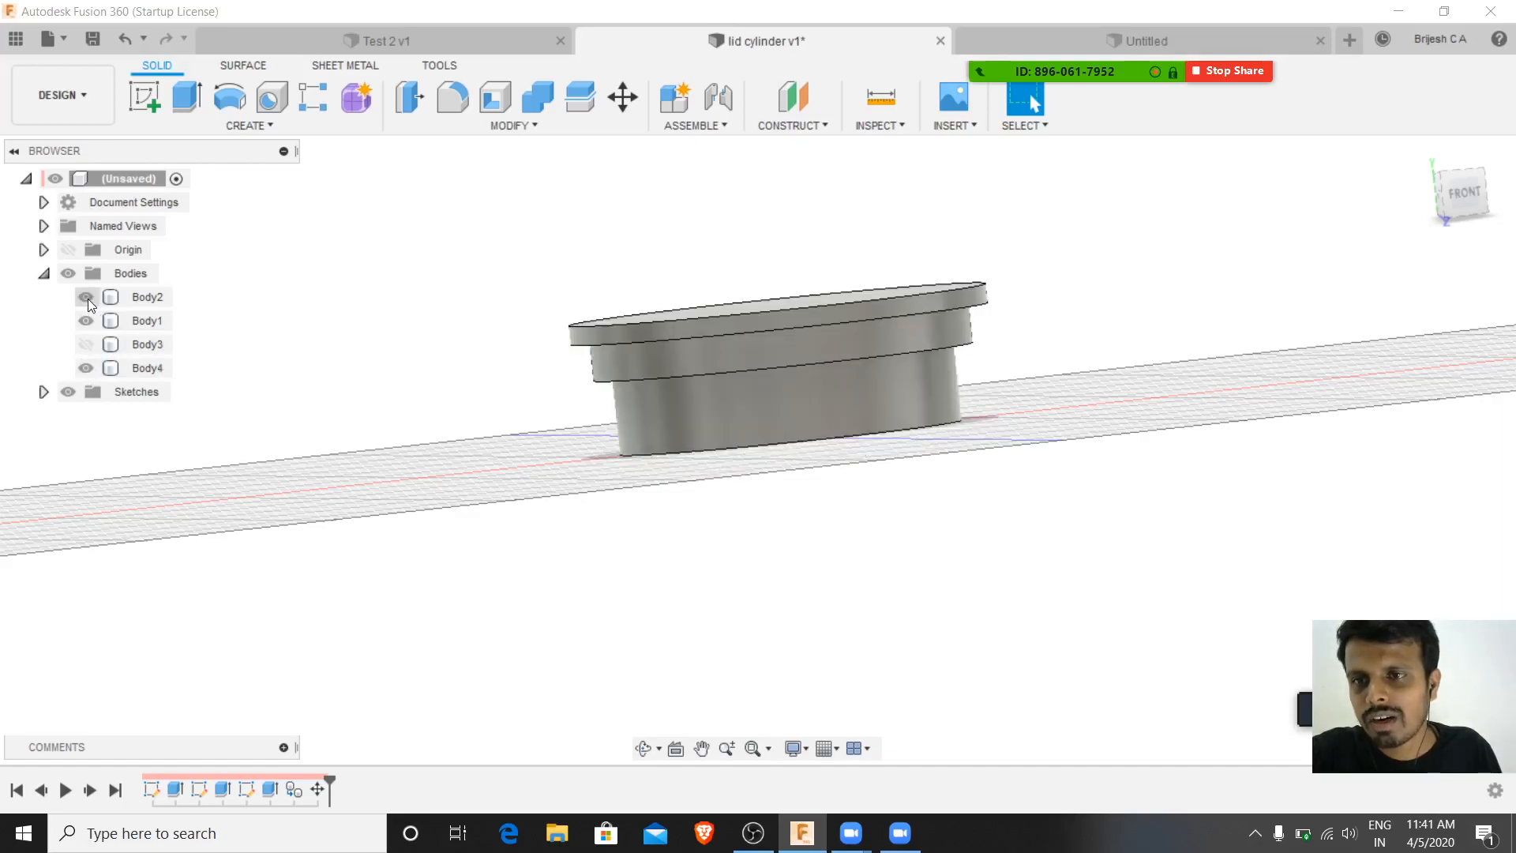
left_click(86, 321)
left_click(86, 344)
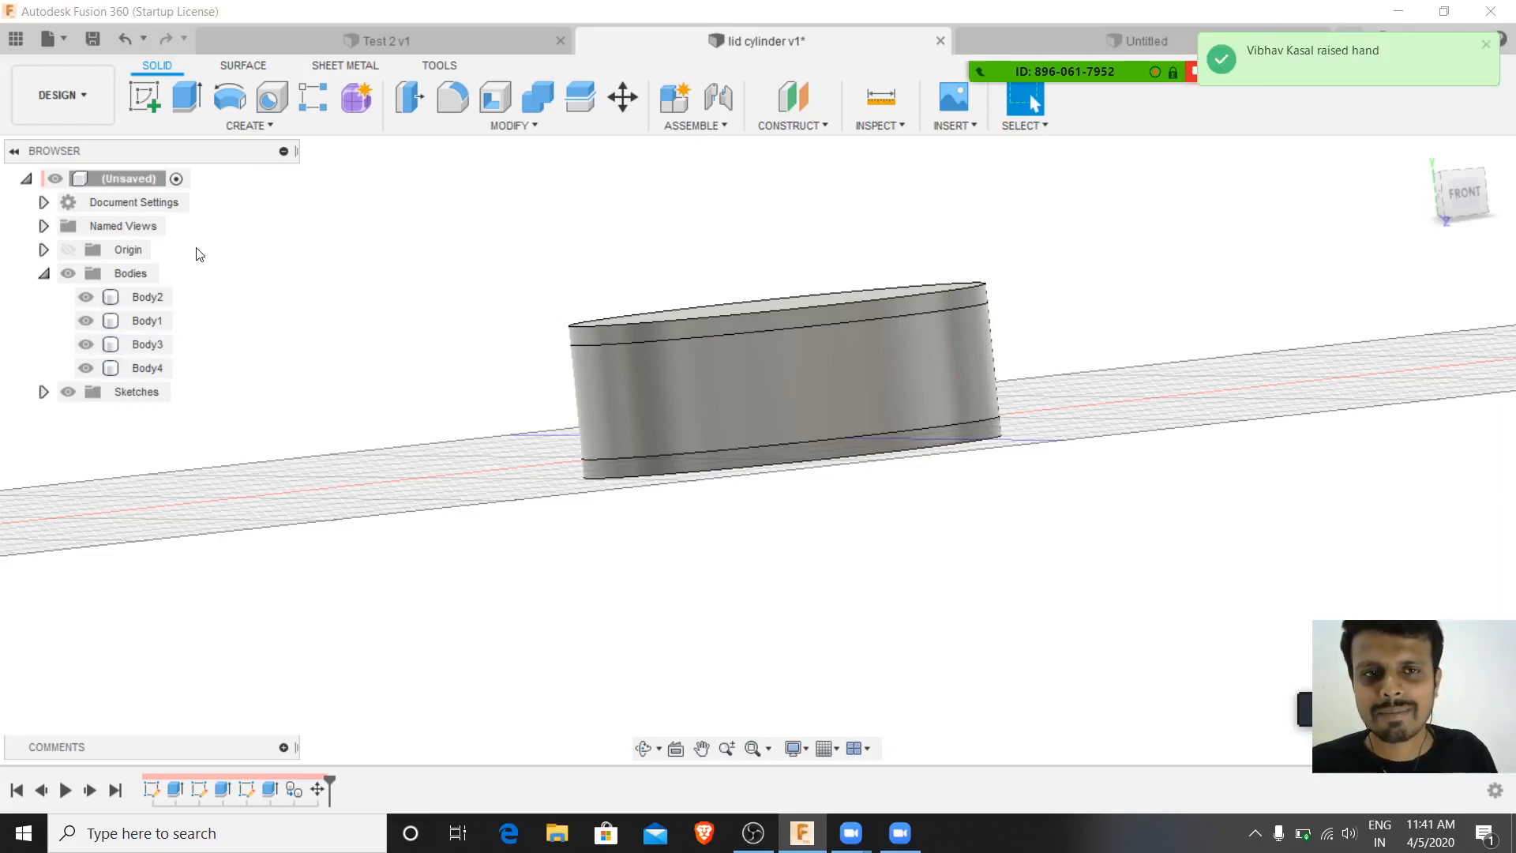
left_click(1421, 153)
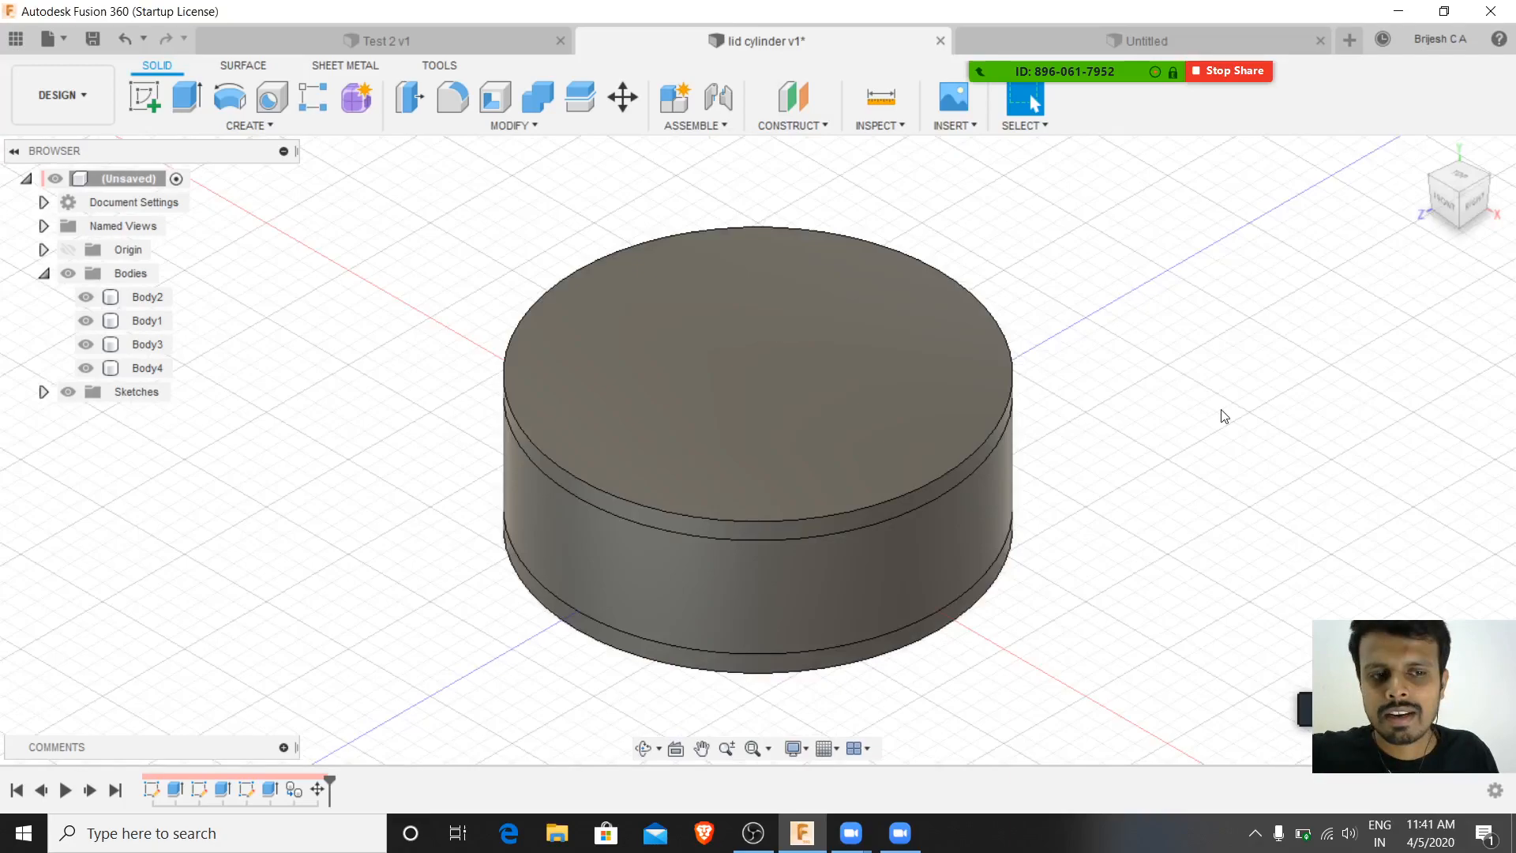
- In the Untitled design, sketch a 50 mm diameter circle centred on the origin on the horizontal plane and finish the sketch
left_click(1125, 41)
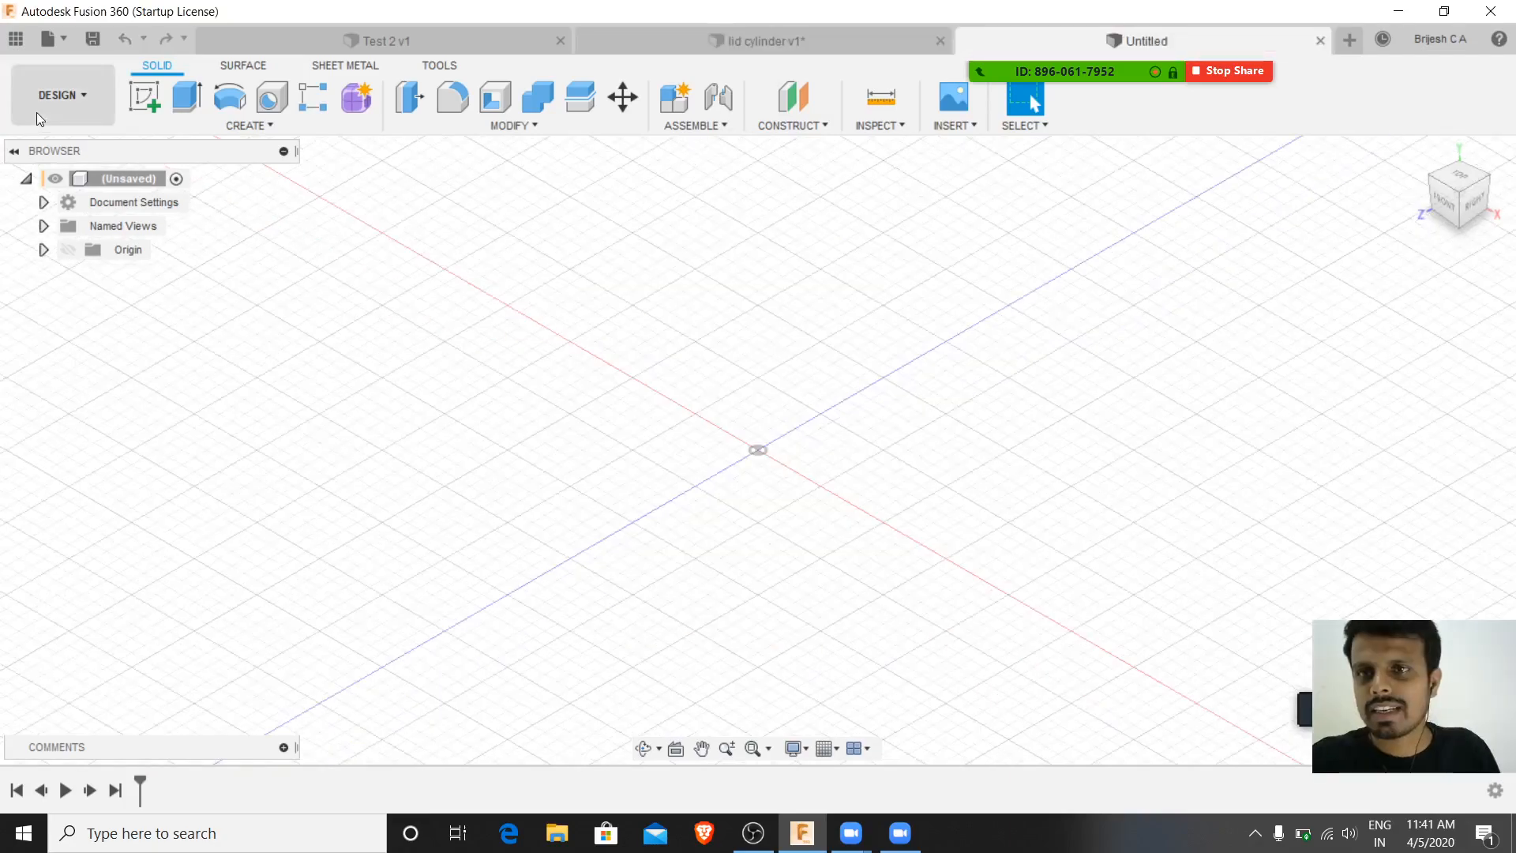
left_click(146, 98)
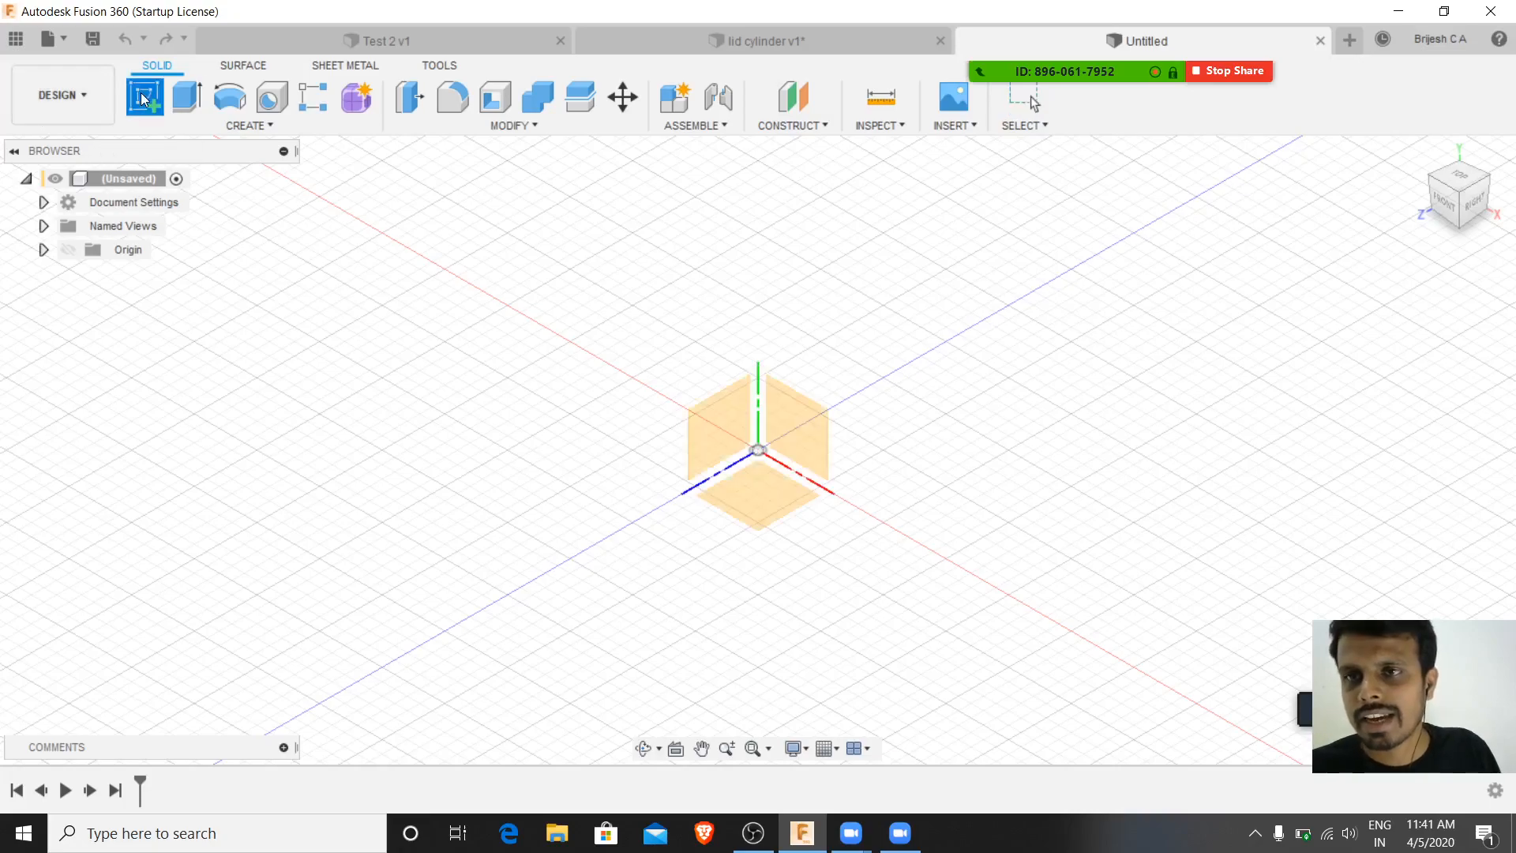
left_click(762, 508)
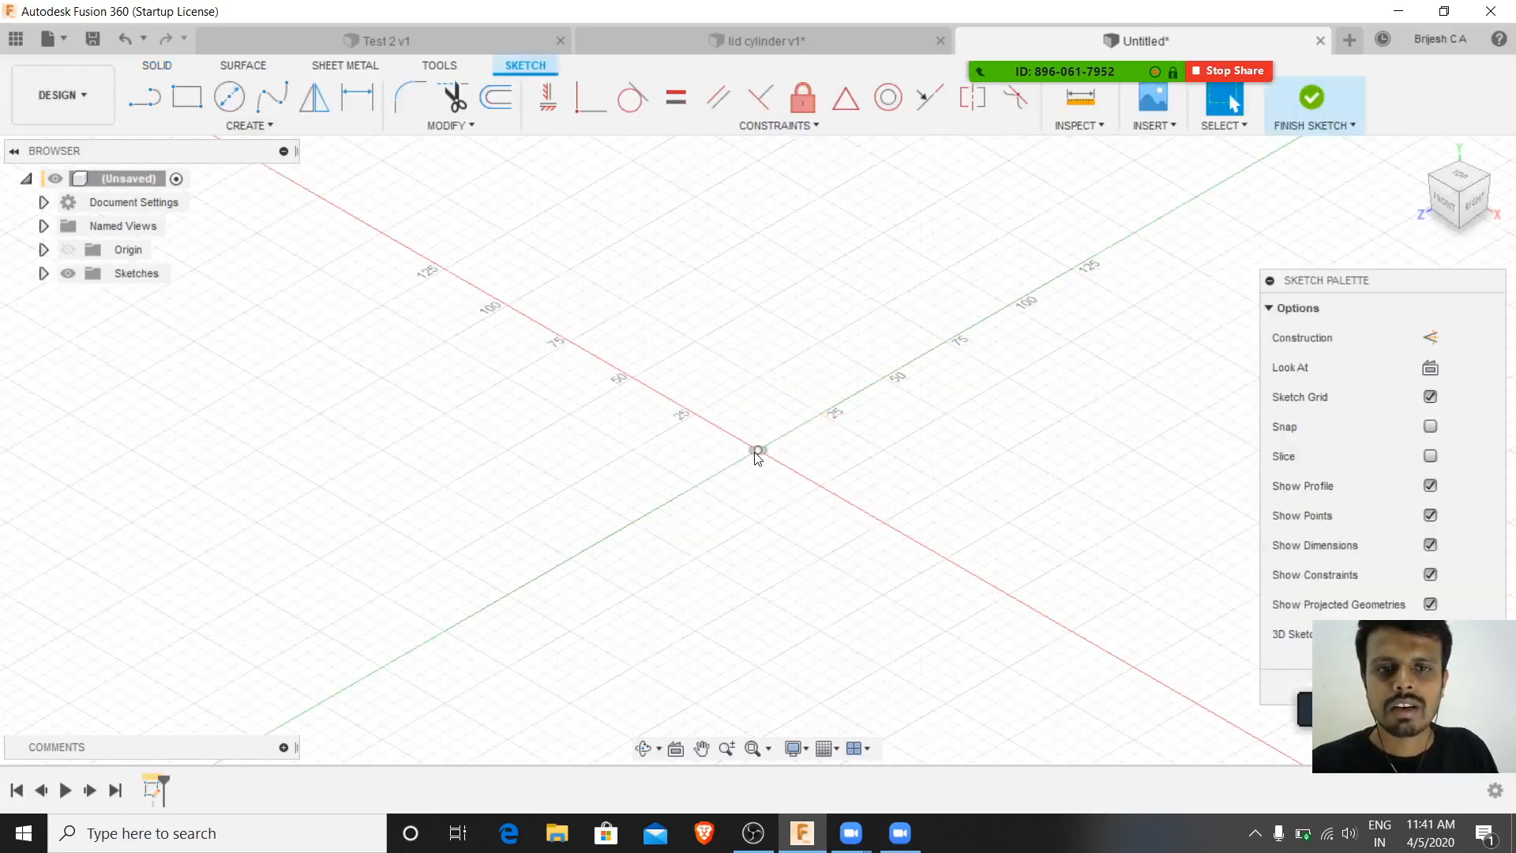
key("c")
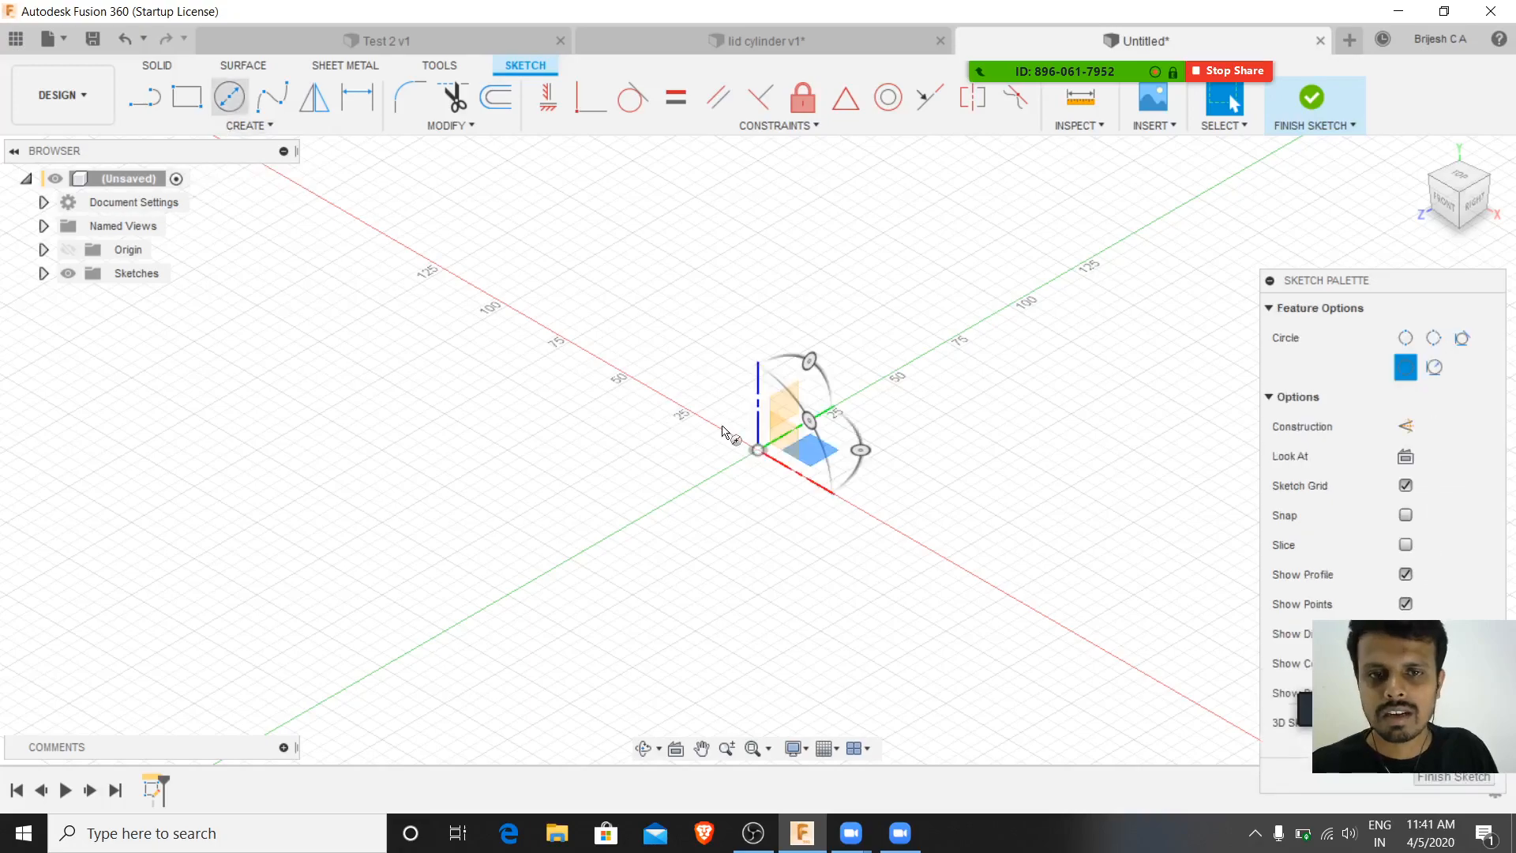
left_click(758, 451)
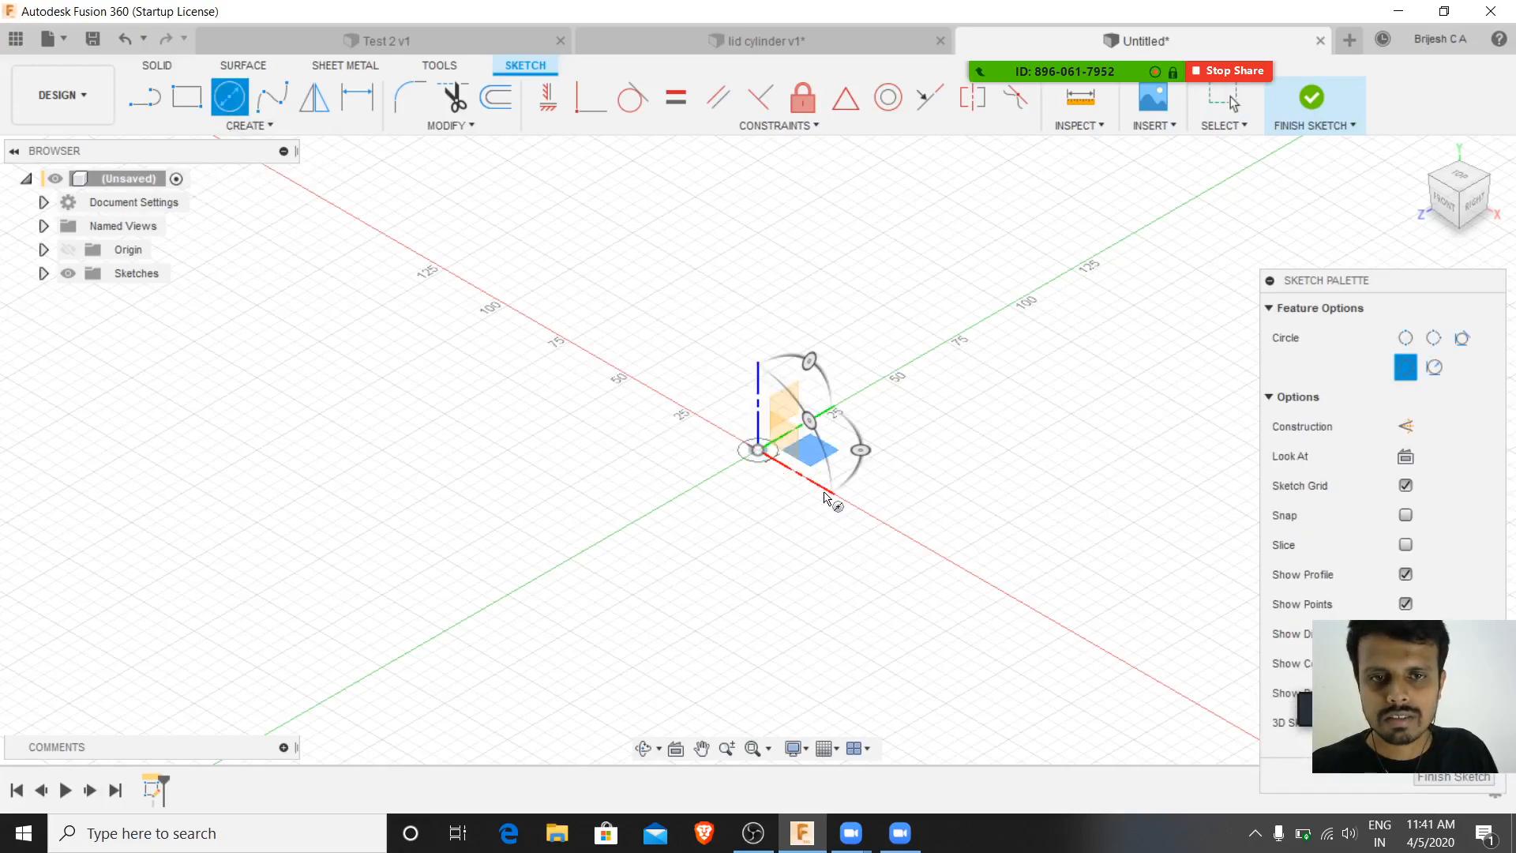
type("50")
key("Return")
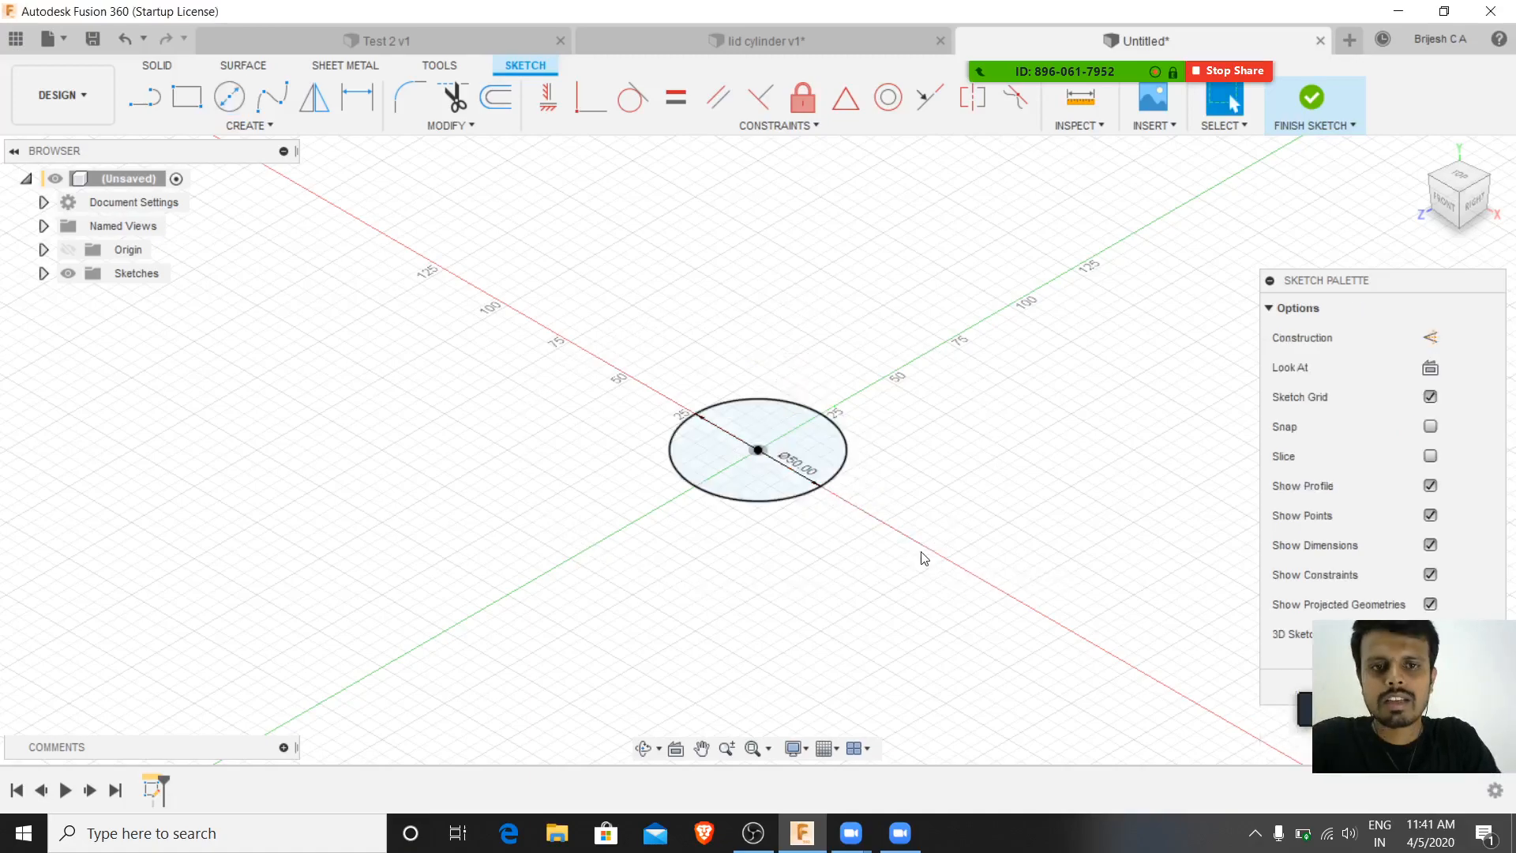
mouse_move(894, 269)
middle_mouse_down("shift")
mouse_move(887, 240)
mouse_move(909, 281)
mouse_move(921, 230)
mouse_move(917, 285)
mouse_move(973, 322)
middle_mouse_up("shift")
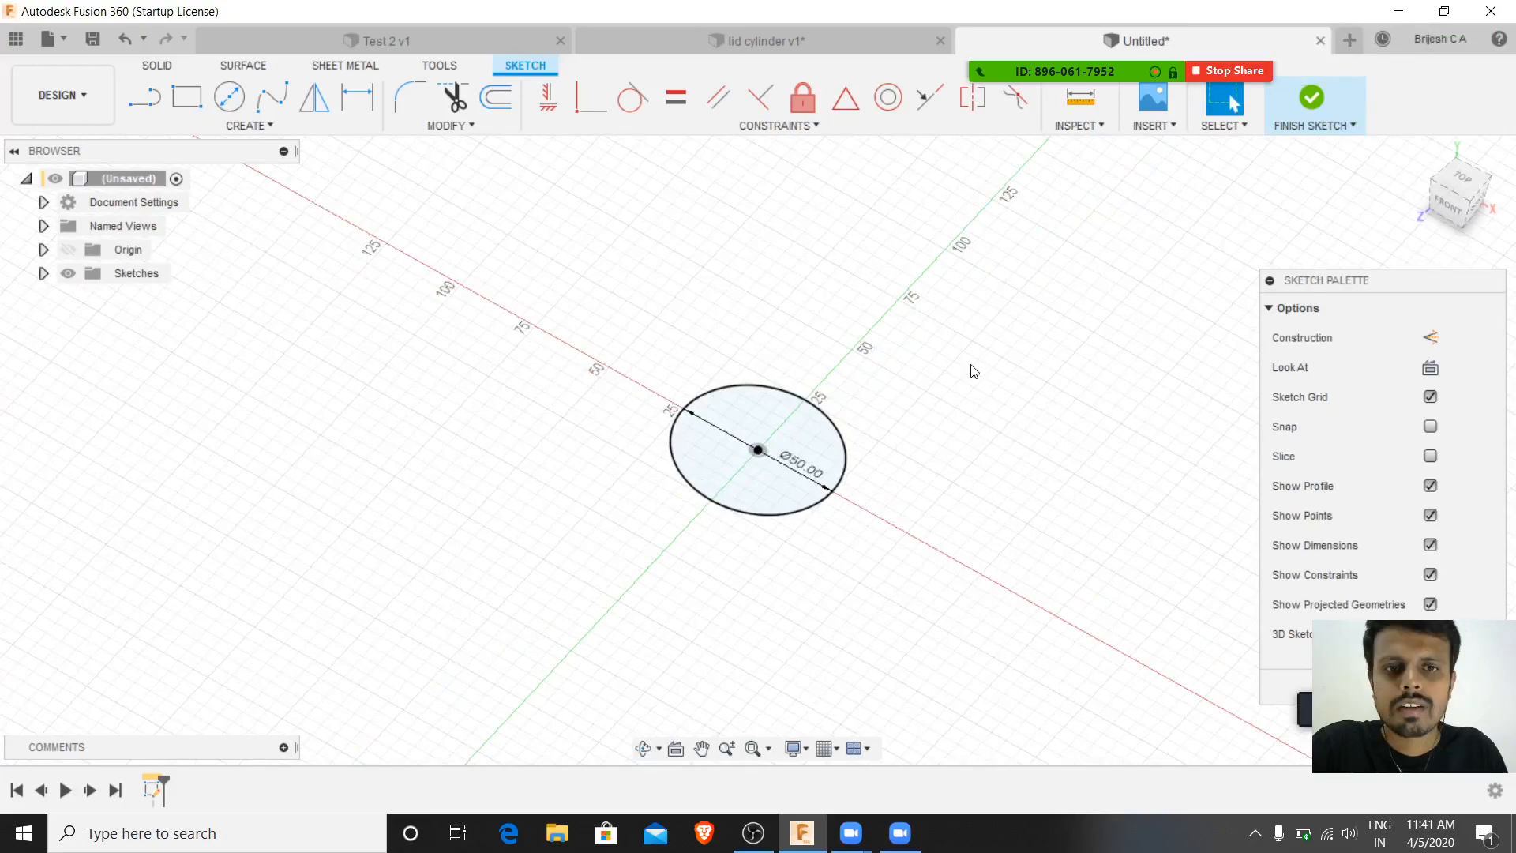
mouse_move(974, 371)
middle_mouse_down("shift")
mouse_move(972, 332)
mouse_move(987, 323)
mouse_move(780, 217)
middle_mouse_up("shift")
mouse_move(1006, 316)
middle_mouse_down("shift")
mouse_move(1003, 267)
mouse_move(988, 409)
middle_mouse_up("shift")
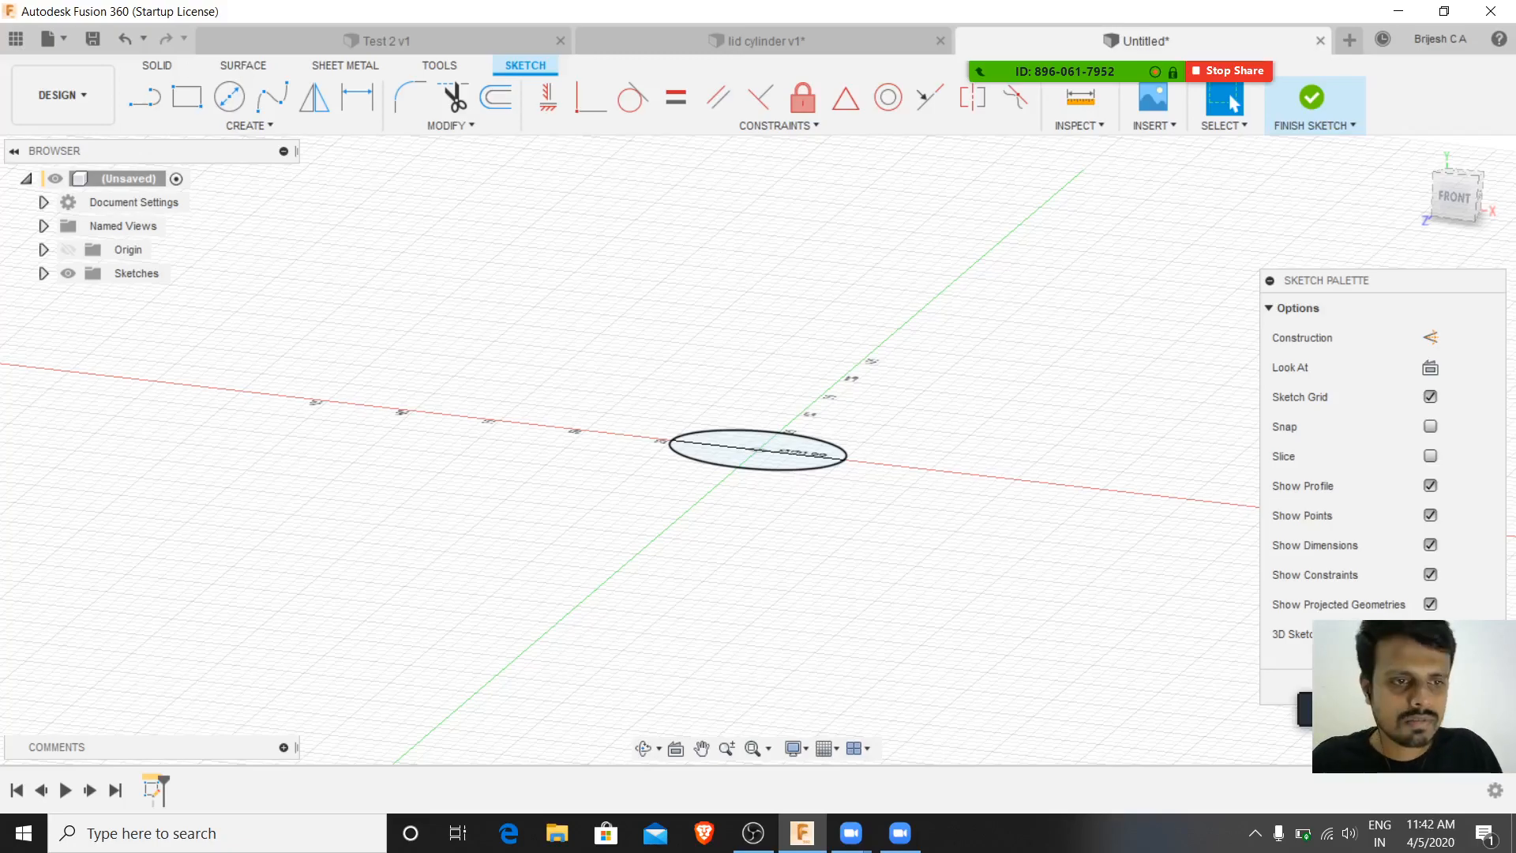
left_click(1312, 98)
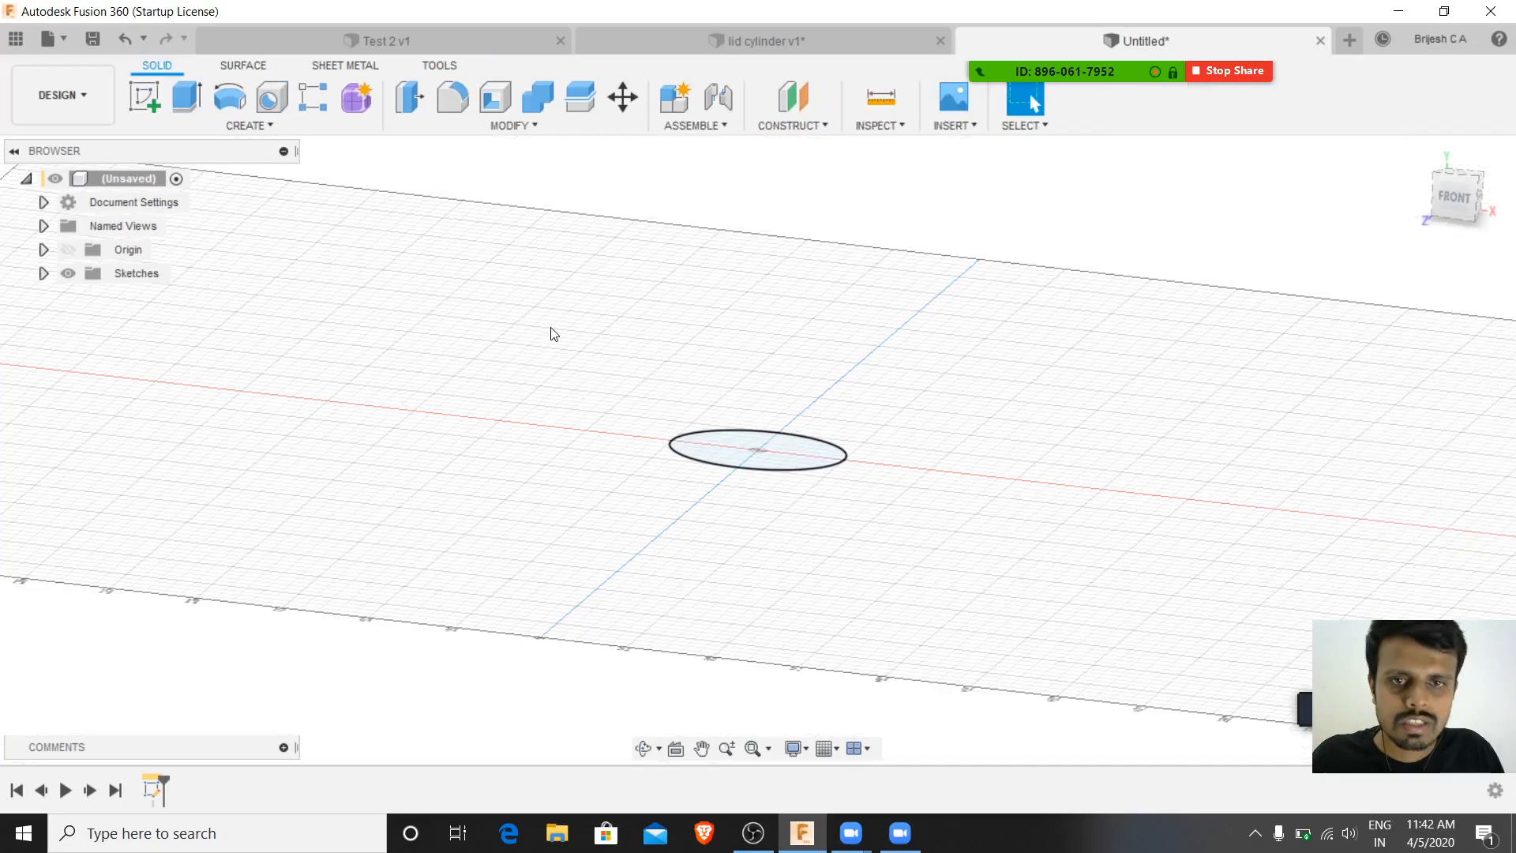
- Create an offset construction plane 50 mm above the circle profile
left_click(815, 127)
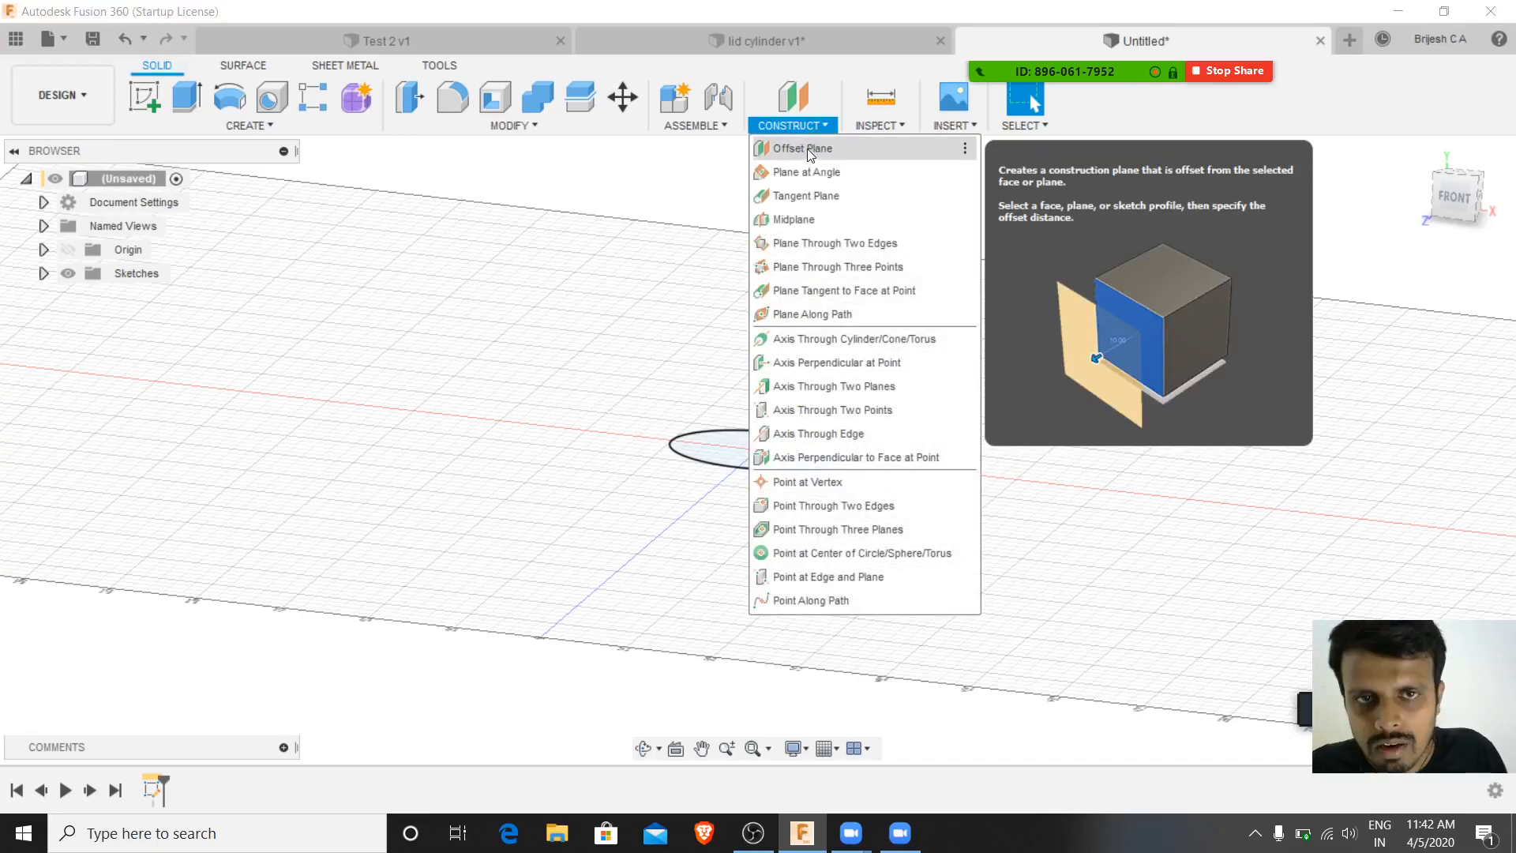
left_click(809, 150)
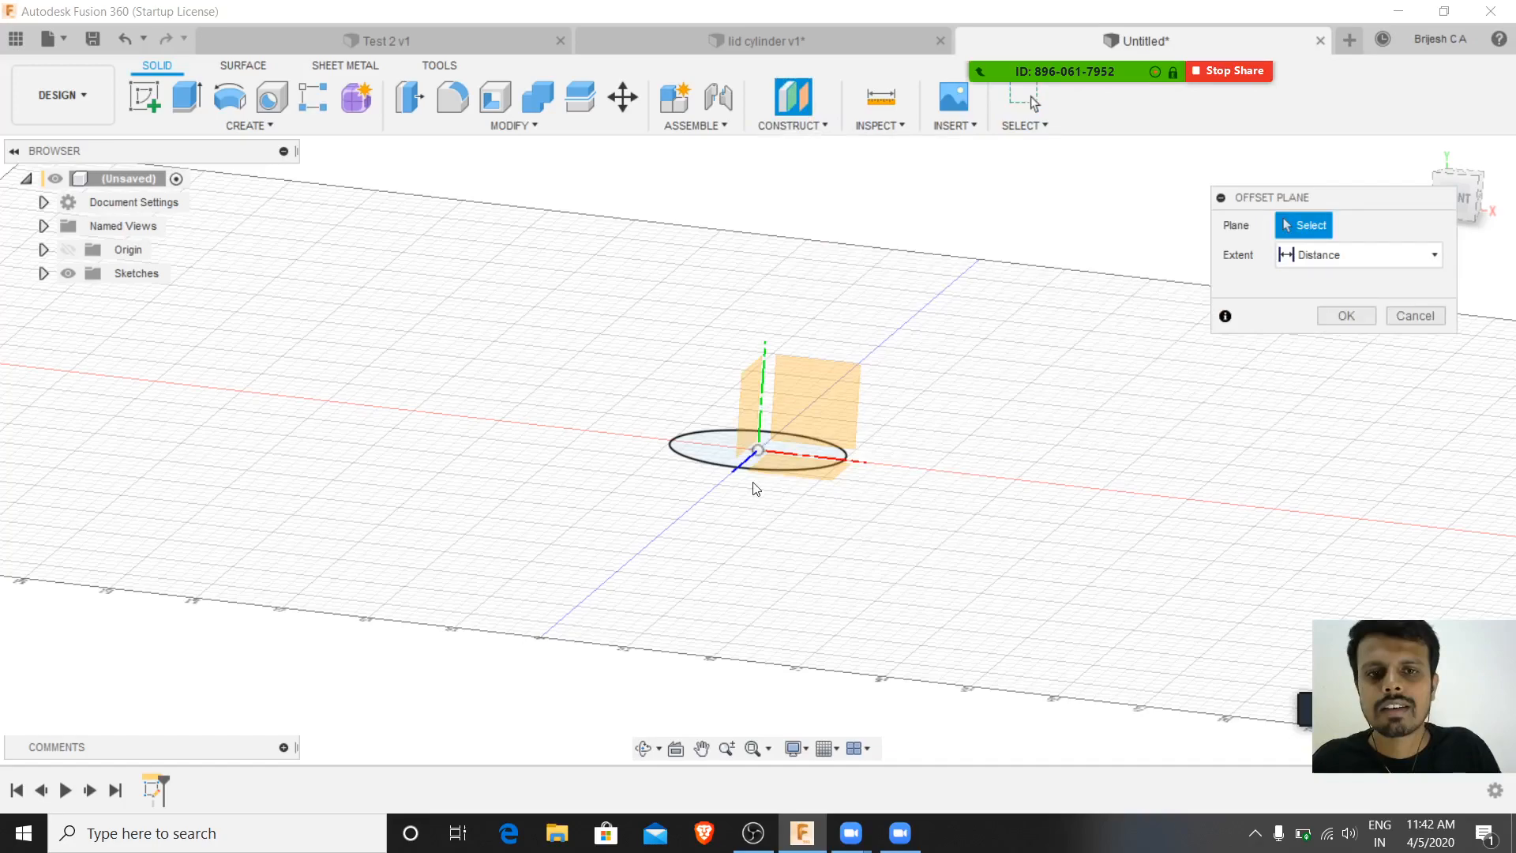
left_click(721, 449)
left_click_drag(759, 427, 792, 259)
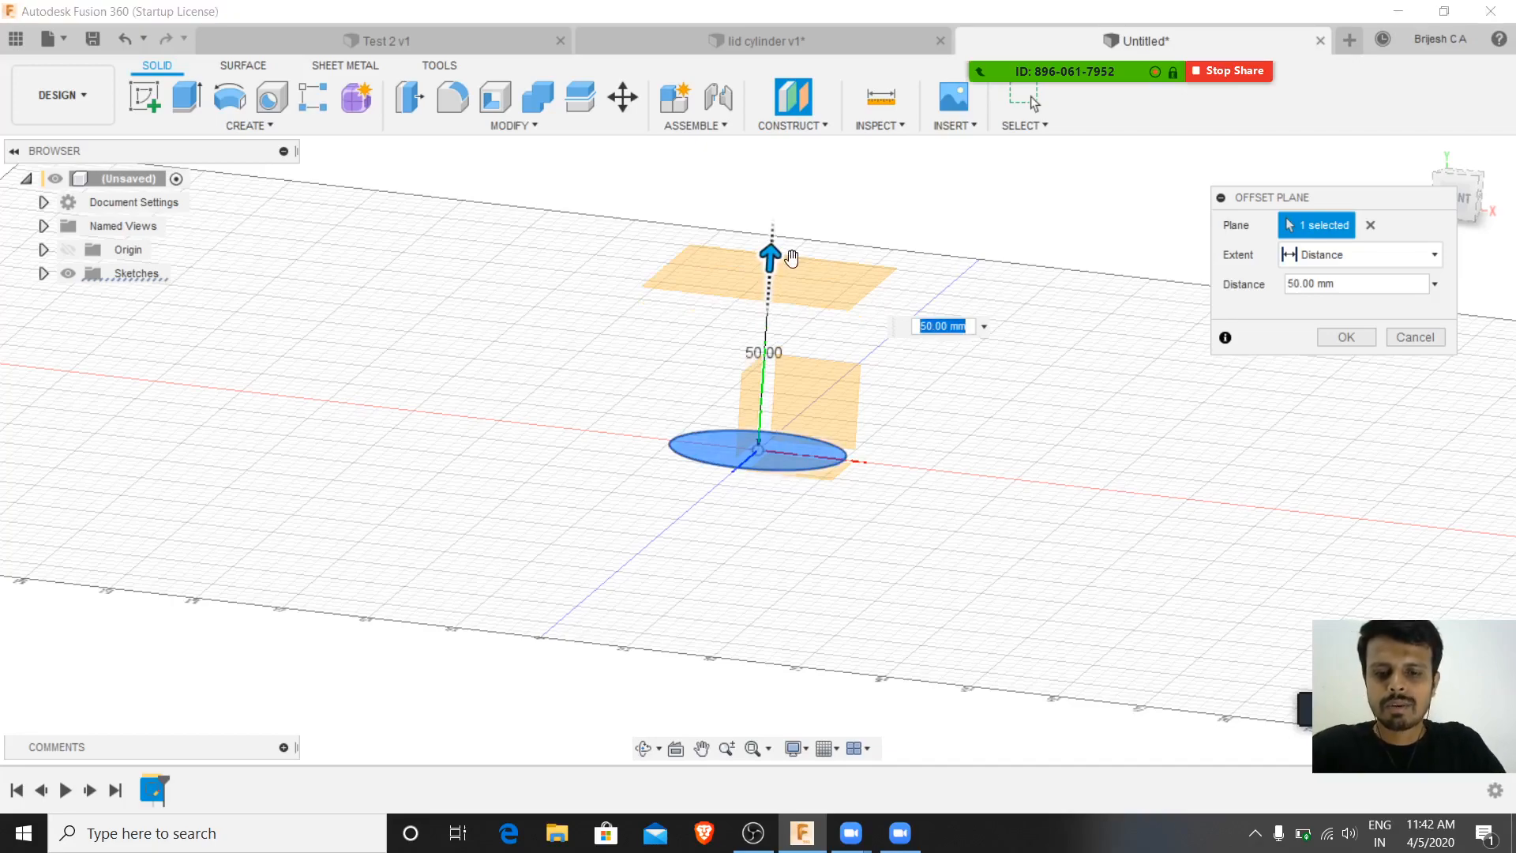
type("50")
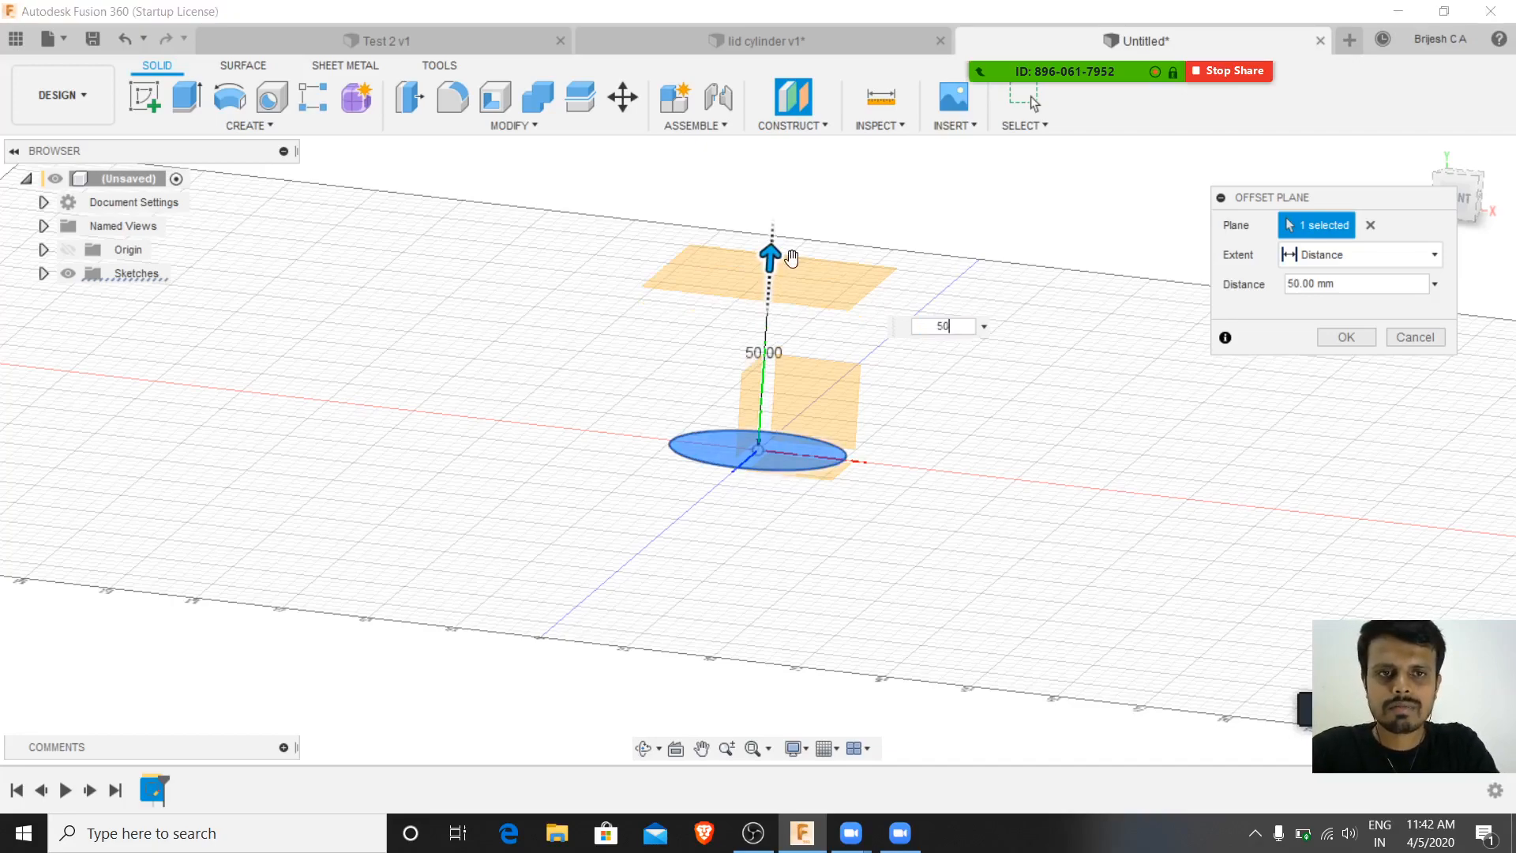
key("Return")
key("Return")
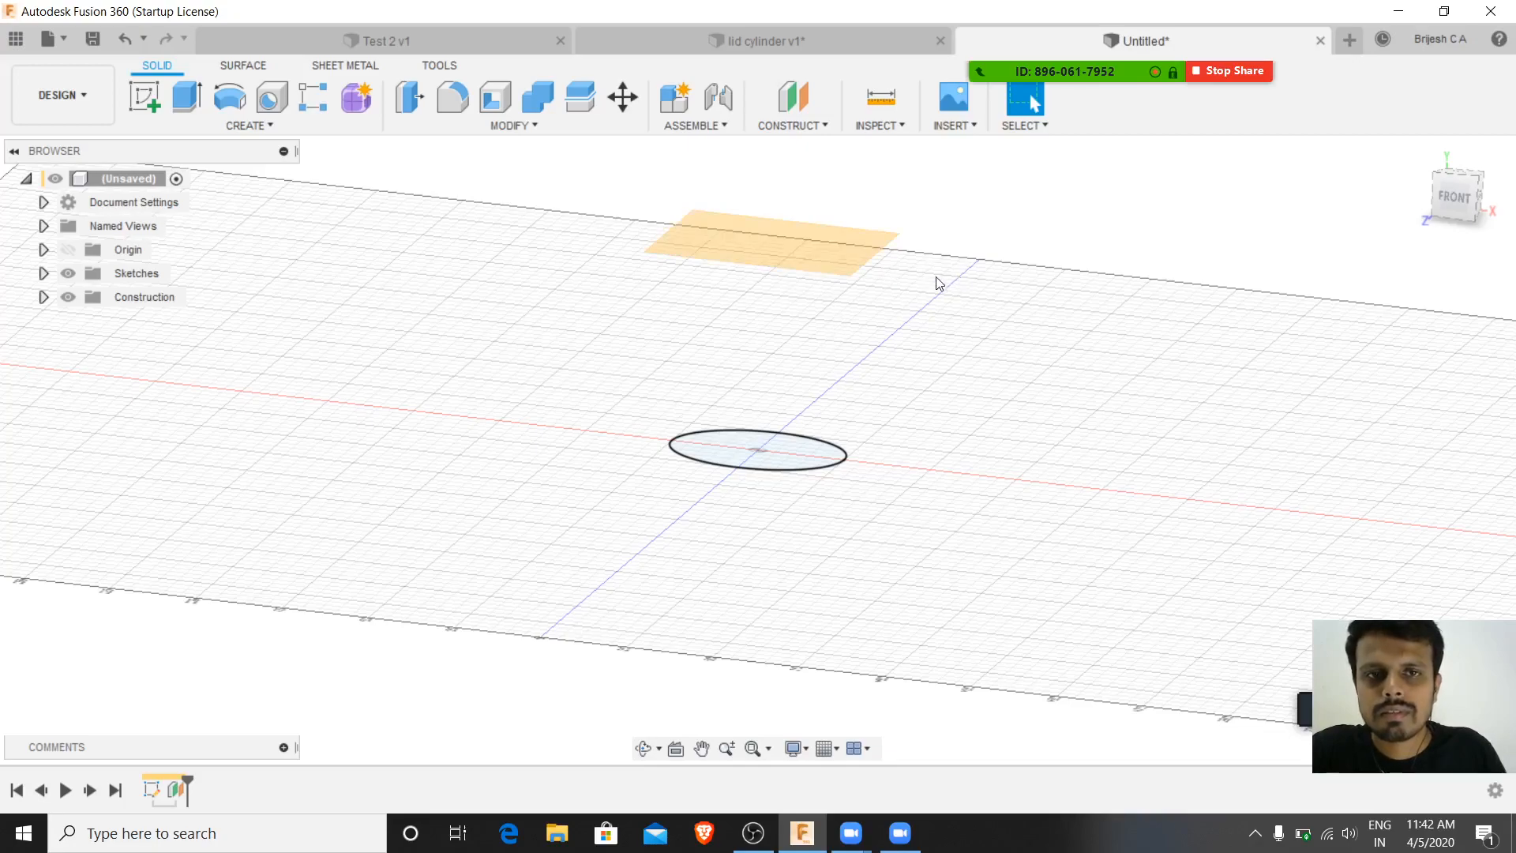
left_click(142, 109)
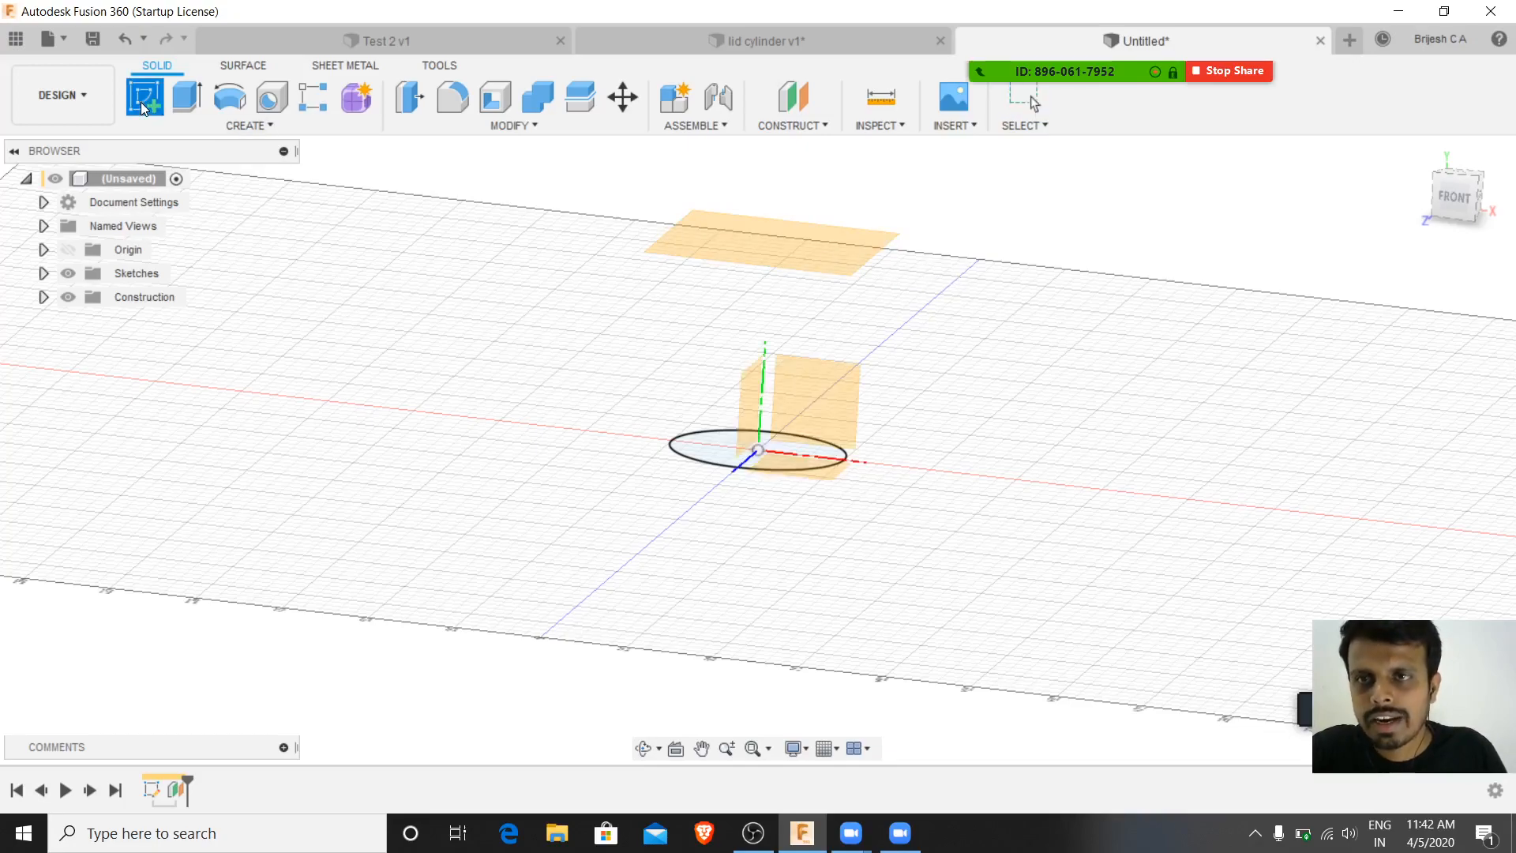
left_click(772, 248)
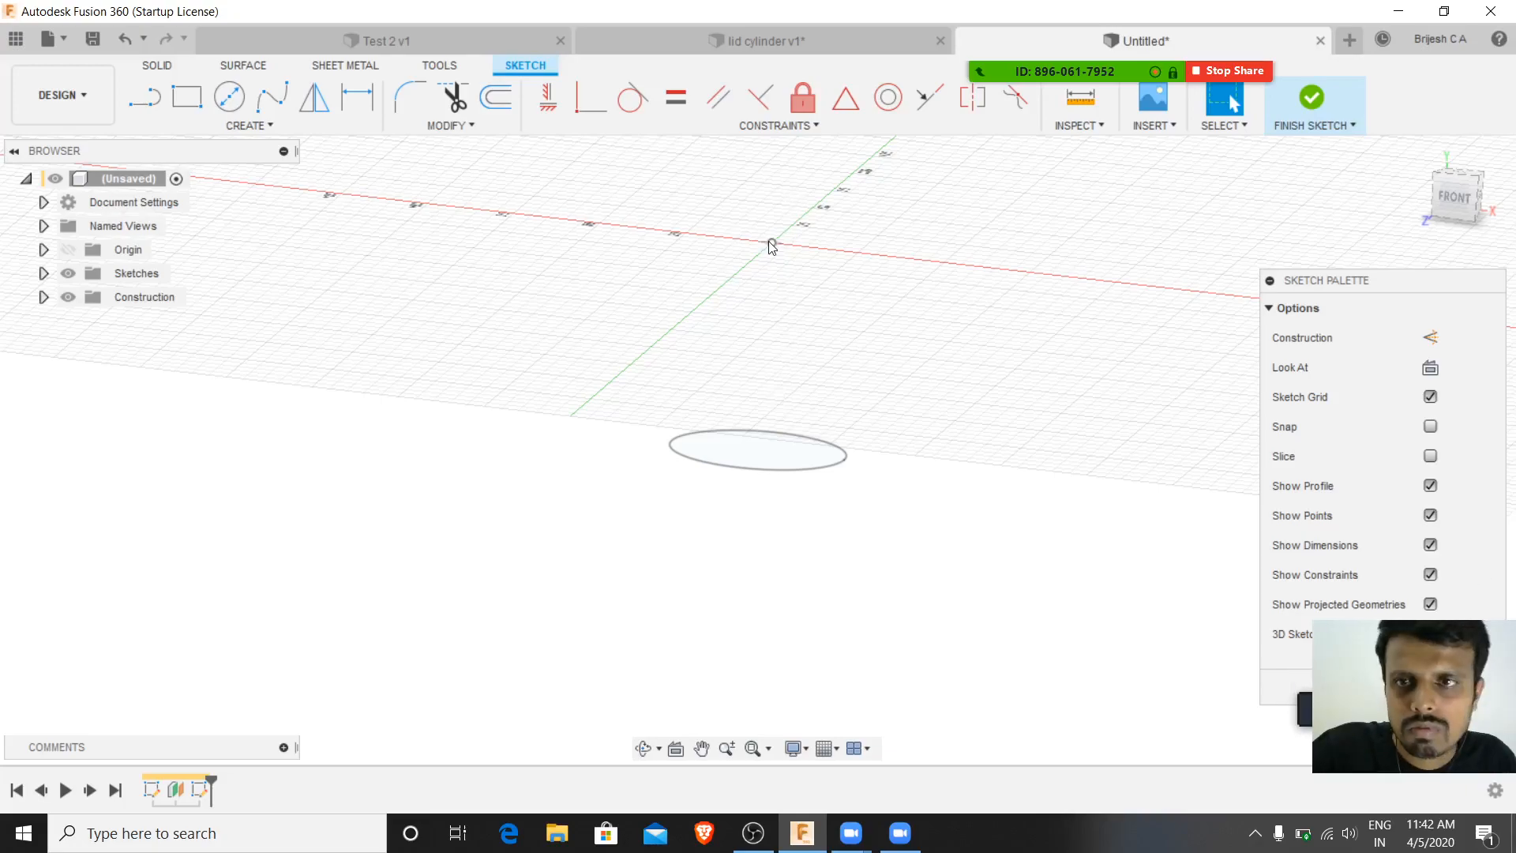
key("ctrl+z")
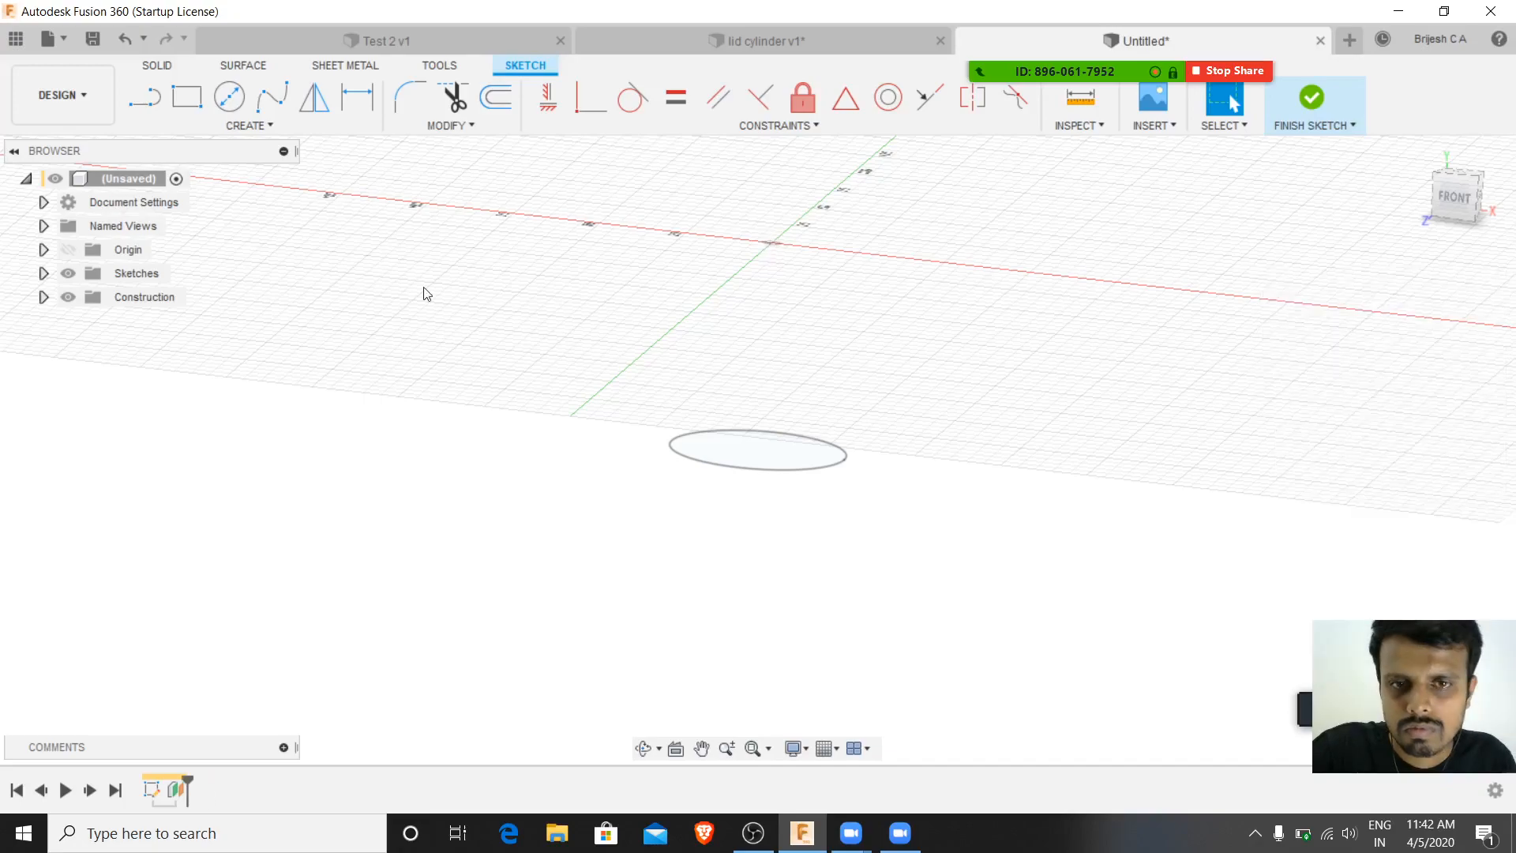
- Select the offset plane above the circle and hide Sketch1 in the home view
left_click(770, 246)
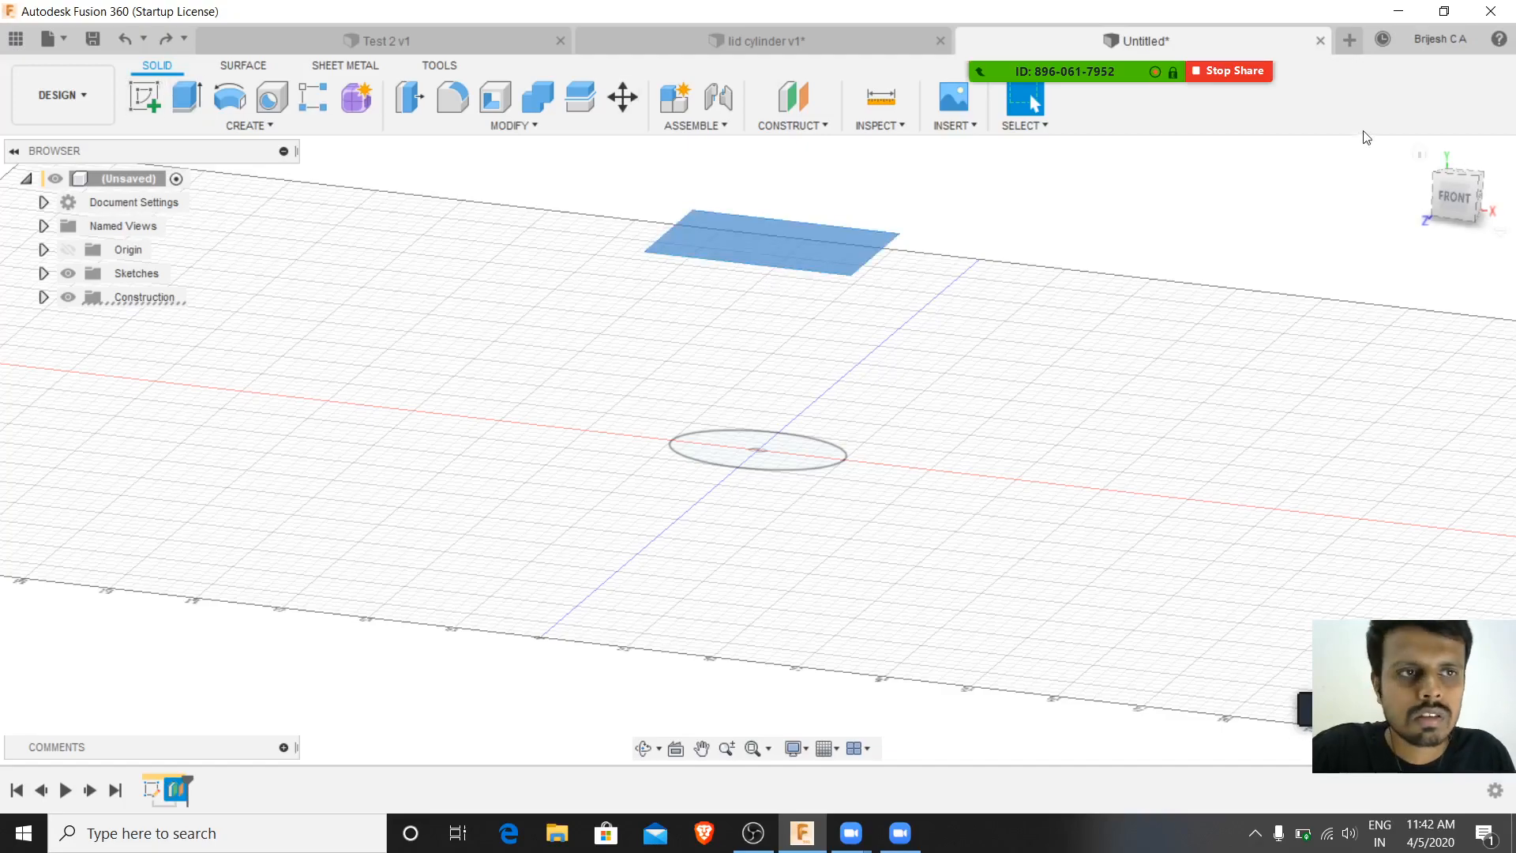
left_click(1420, 155)
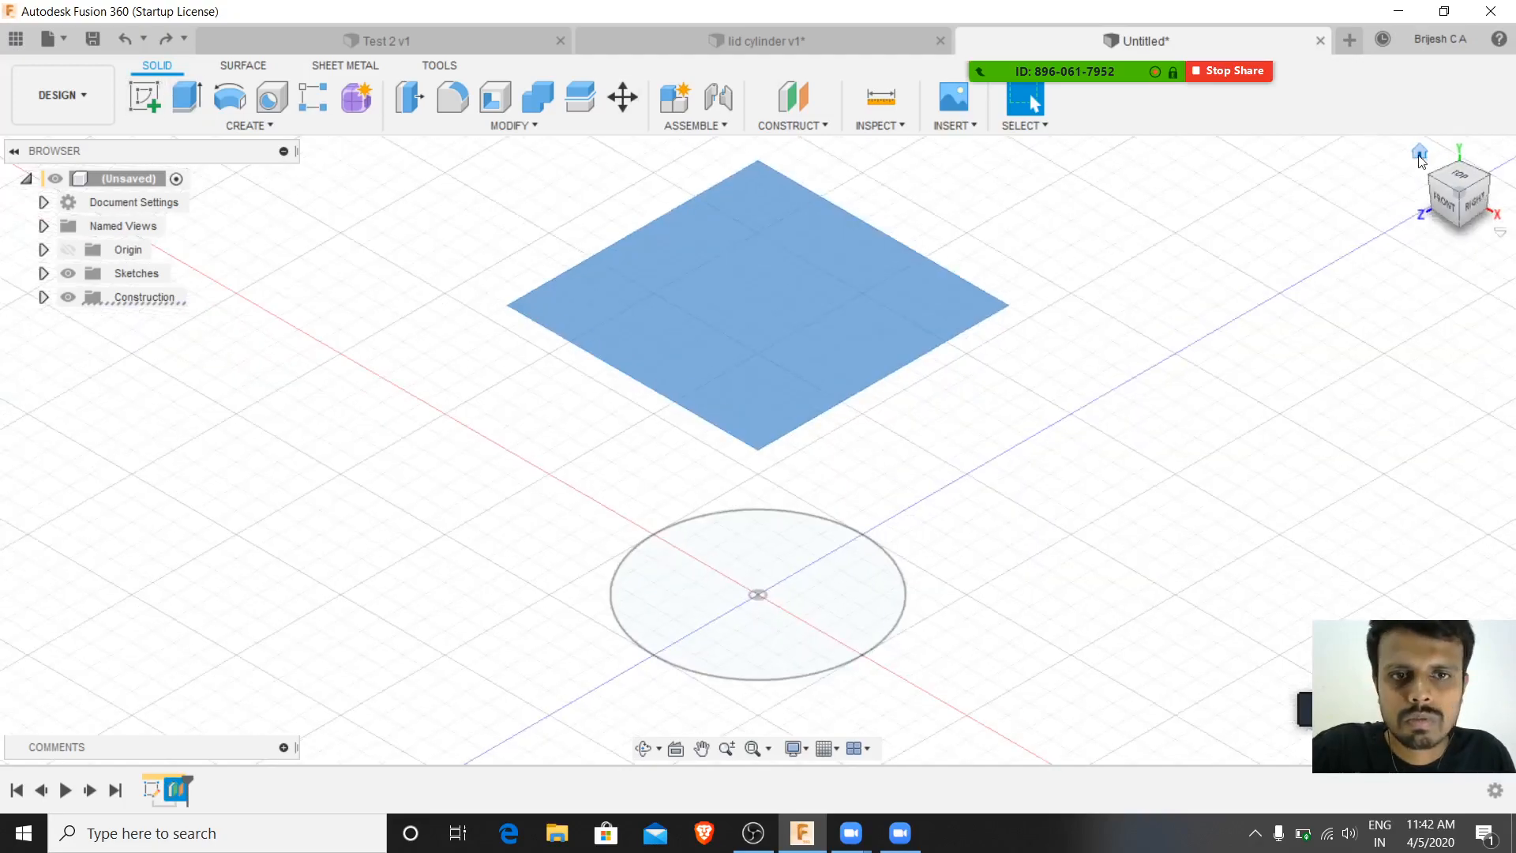
left_click(44, 297)
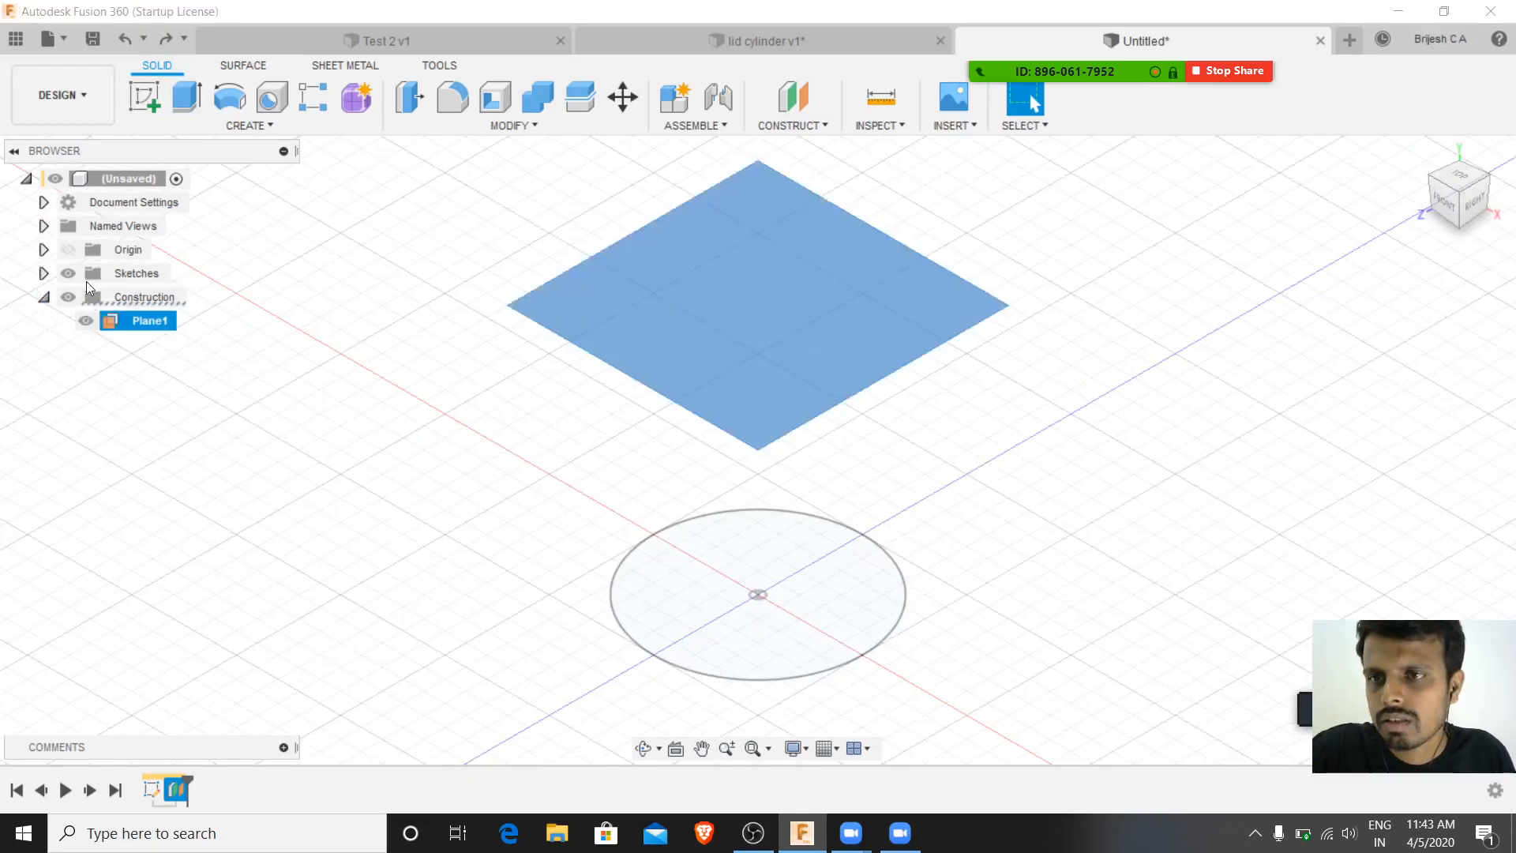
left_click(45, 273)
left_click(85, 297)
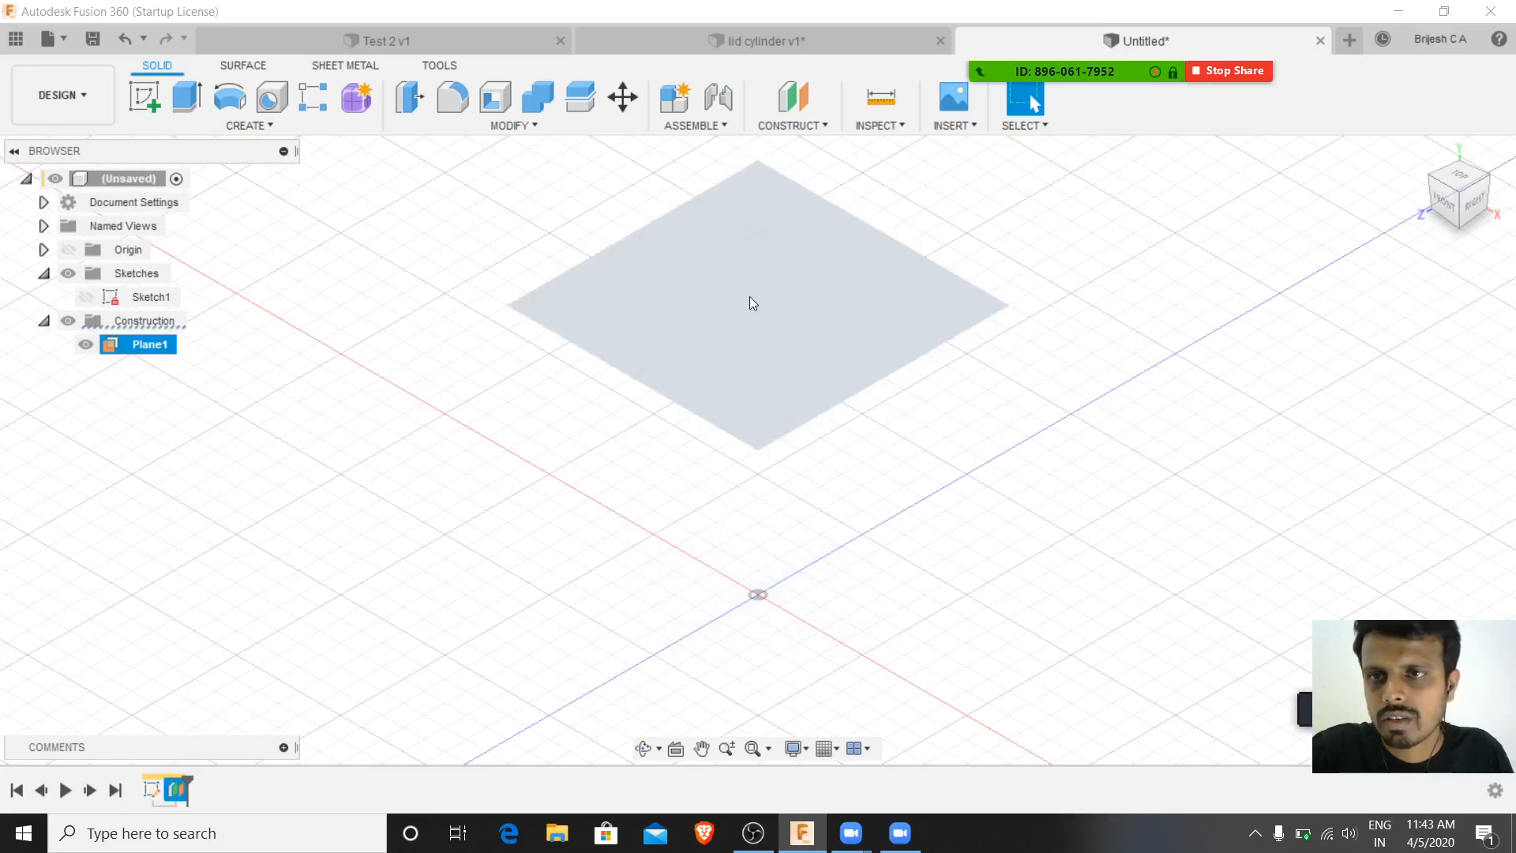
- Start a new sketch on the selected offset plane and make Plane1 visible again
left_click(144, 97)
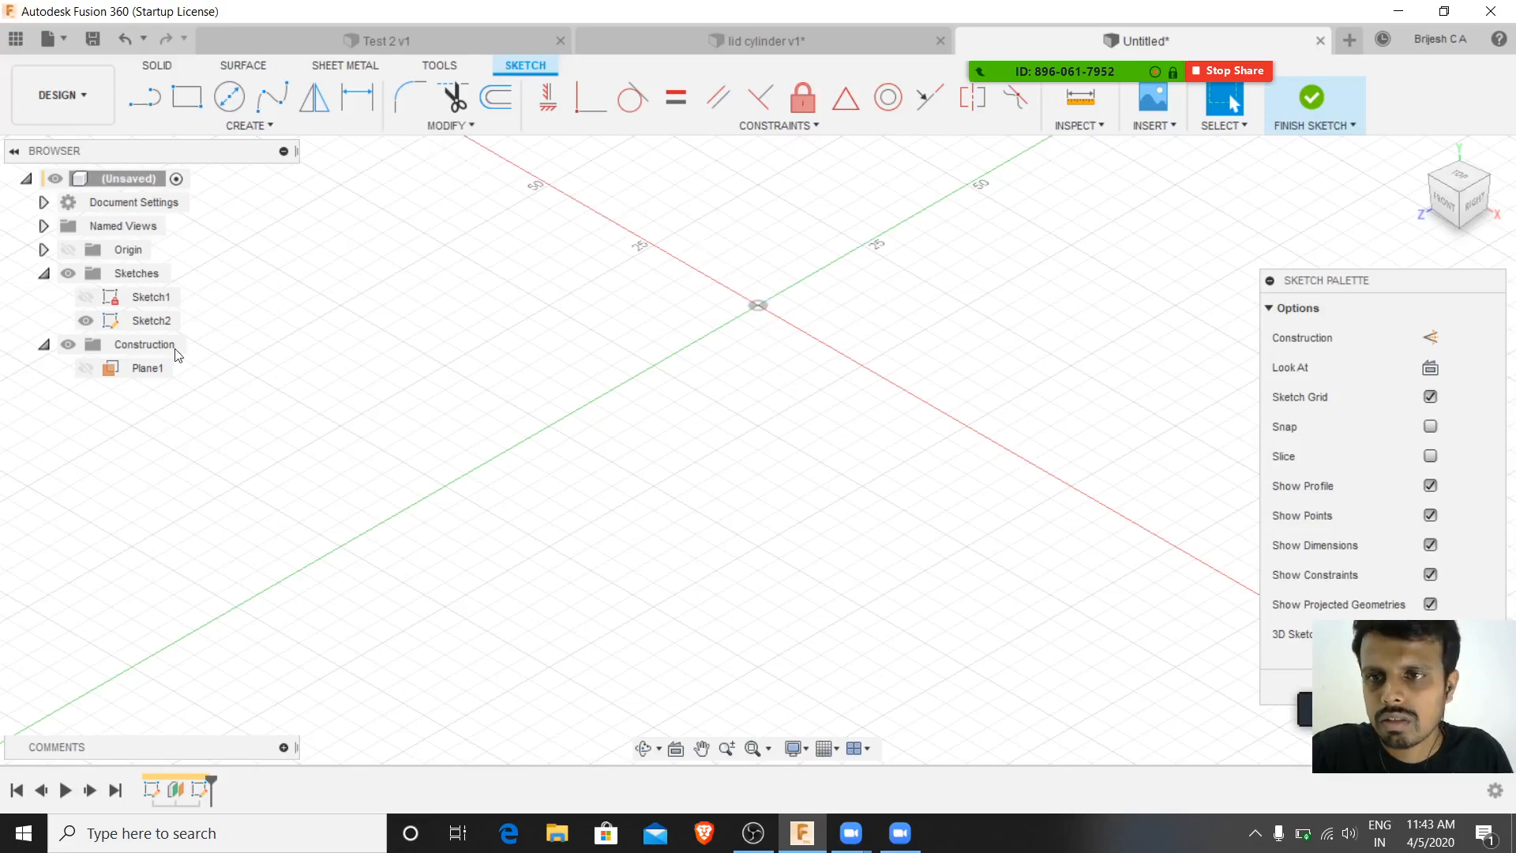
left_click(92, 373)
left_click(88, 368)
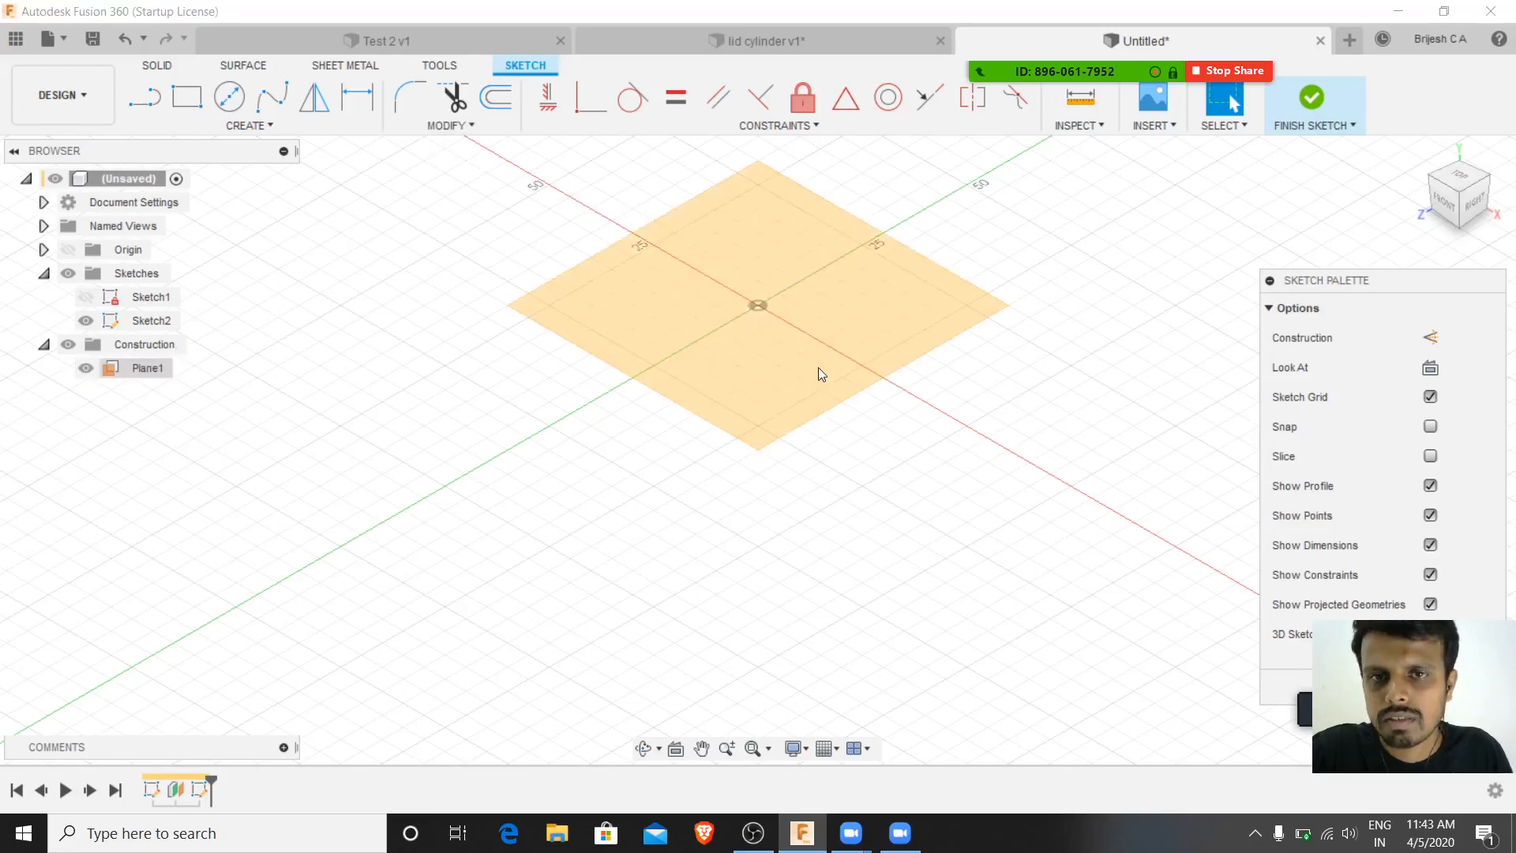
- Sketch a 50 mm diameter circle on the offset plane with its centre away from the origin
left_click(704, 381)
middle_click_drag(1111, 287, 1155, 315, "shift")
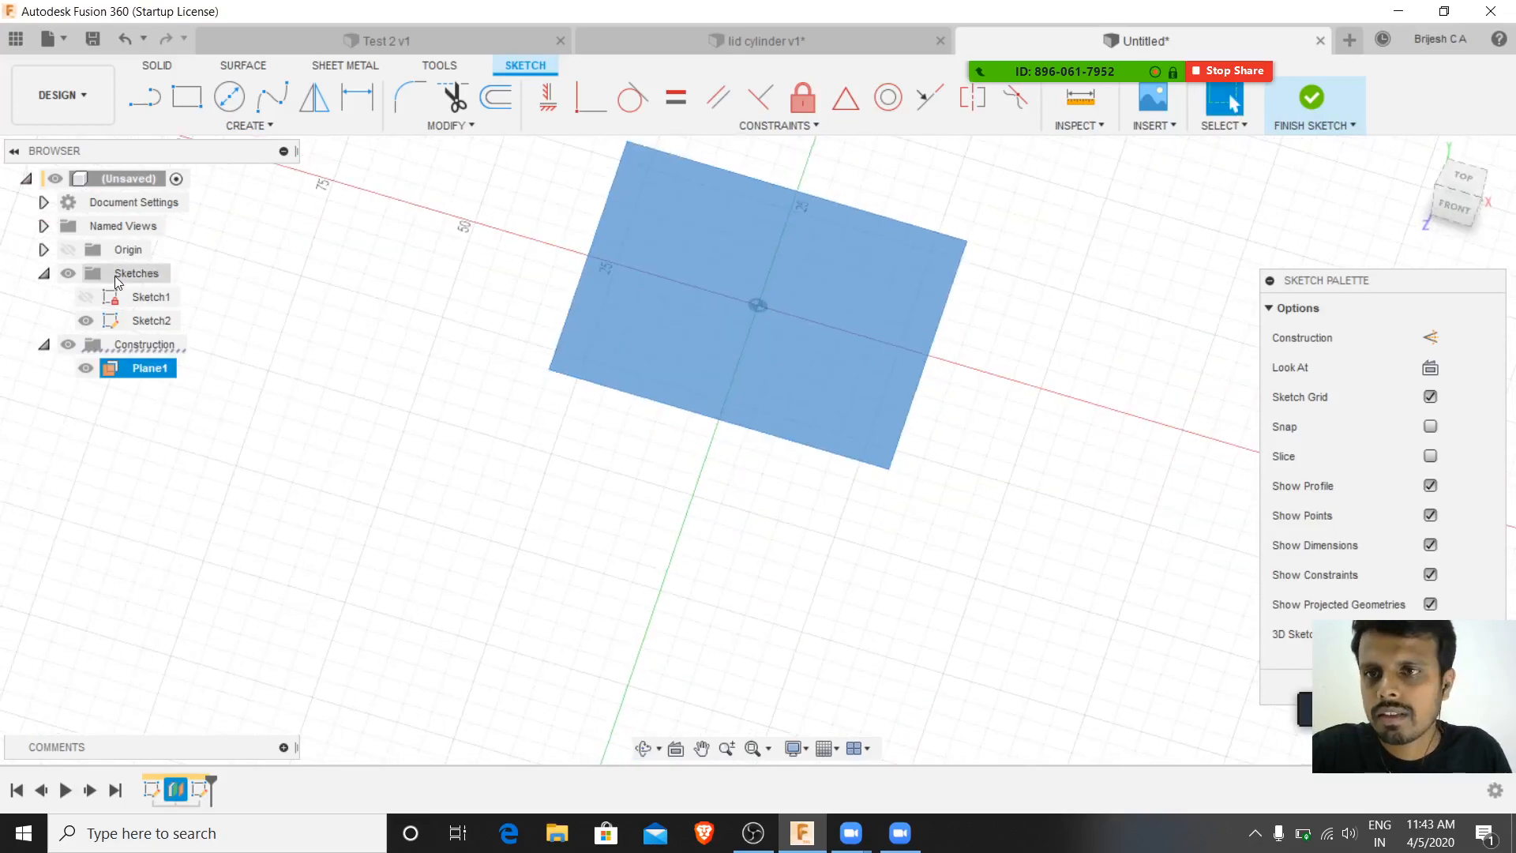
left_click(229, 96)
left_click(759, 306)
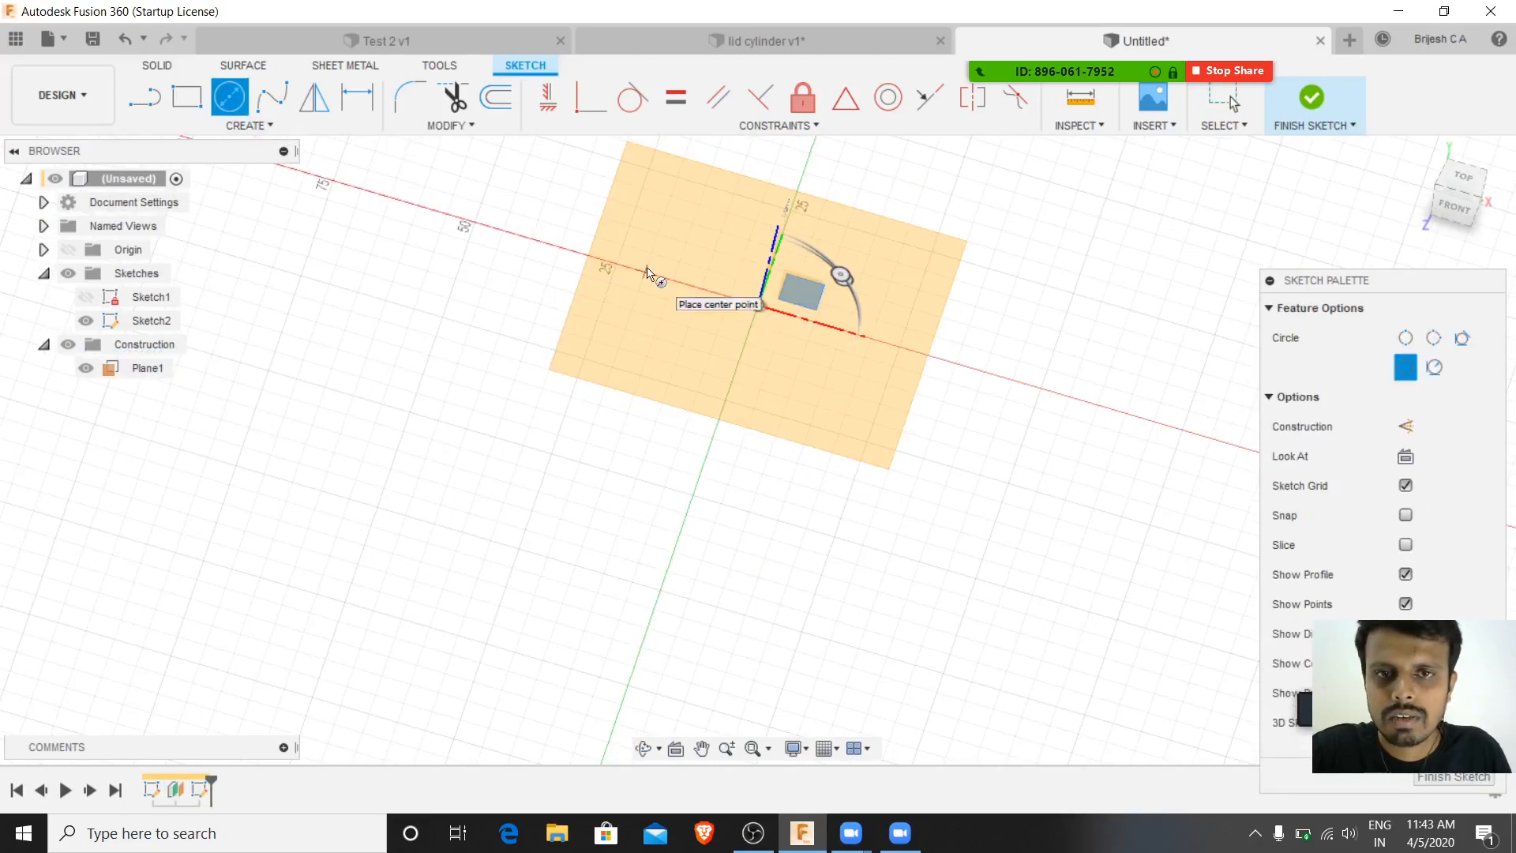
left_click(672, 228)
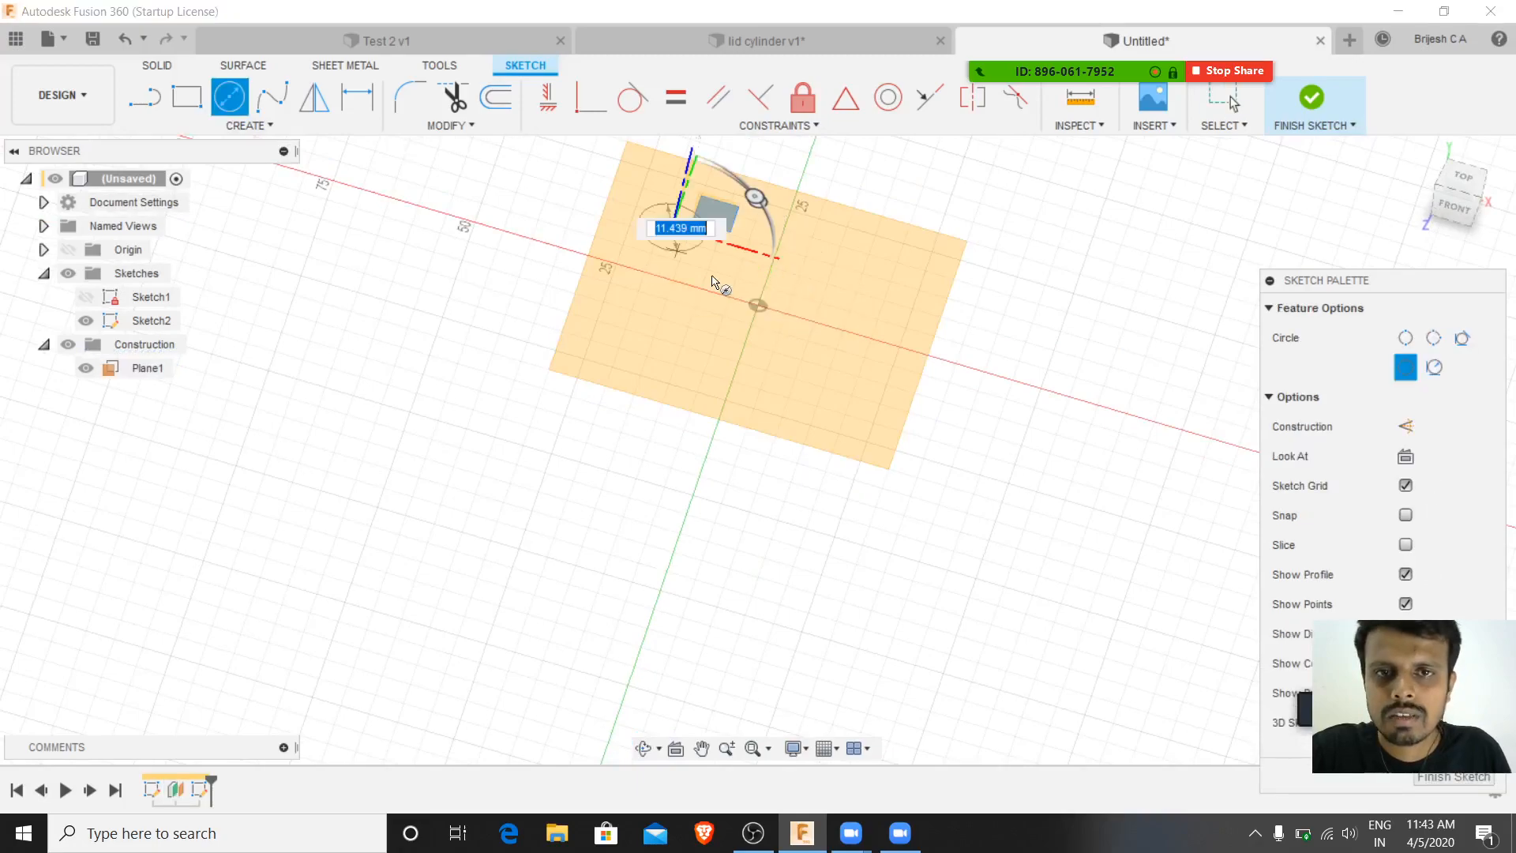
type("50")
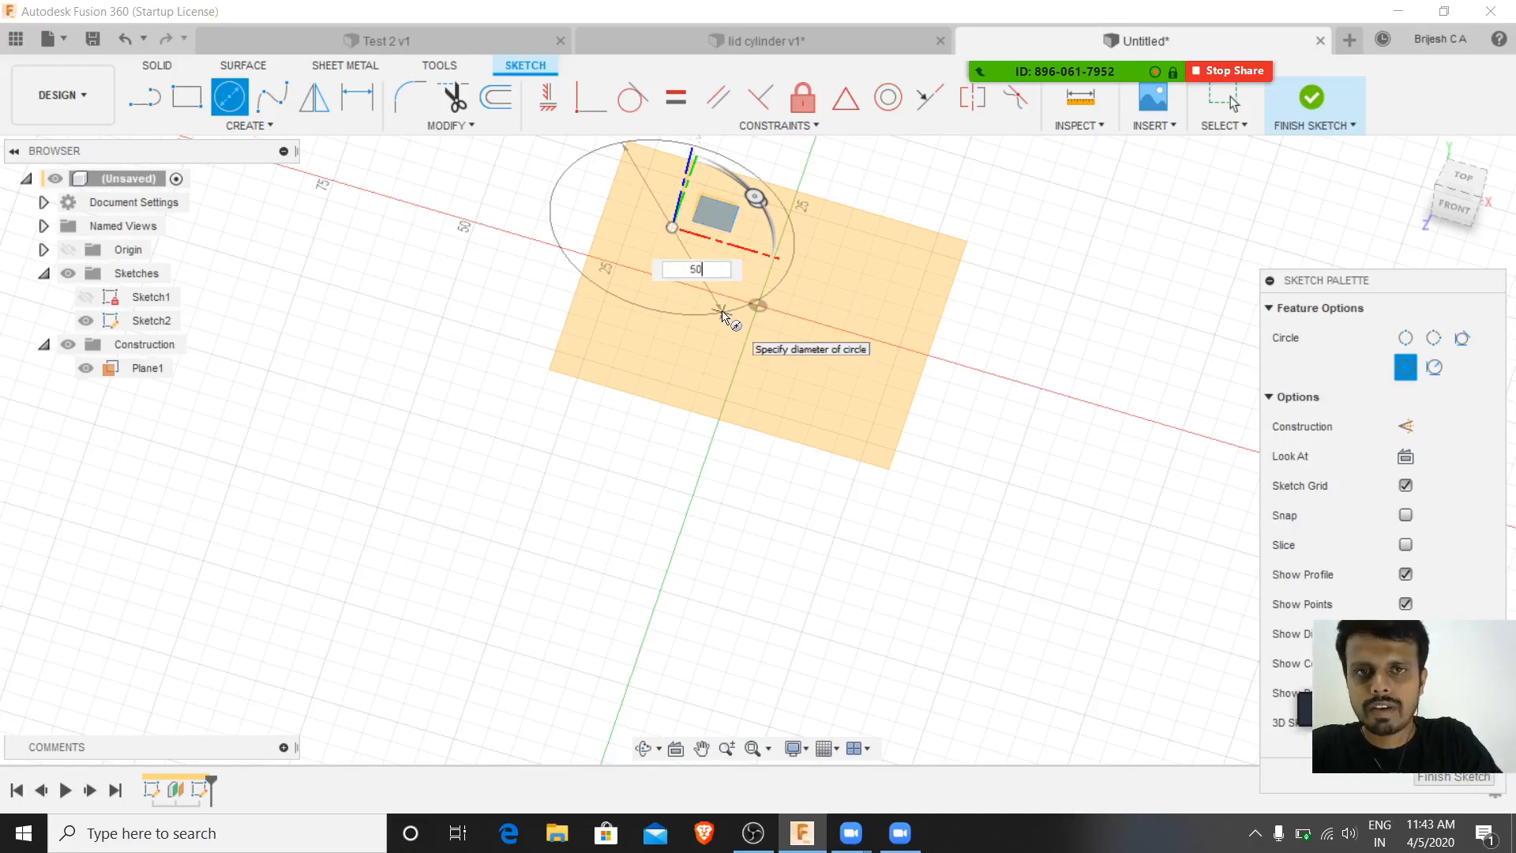
key("Return")
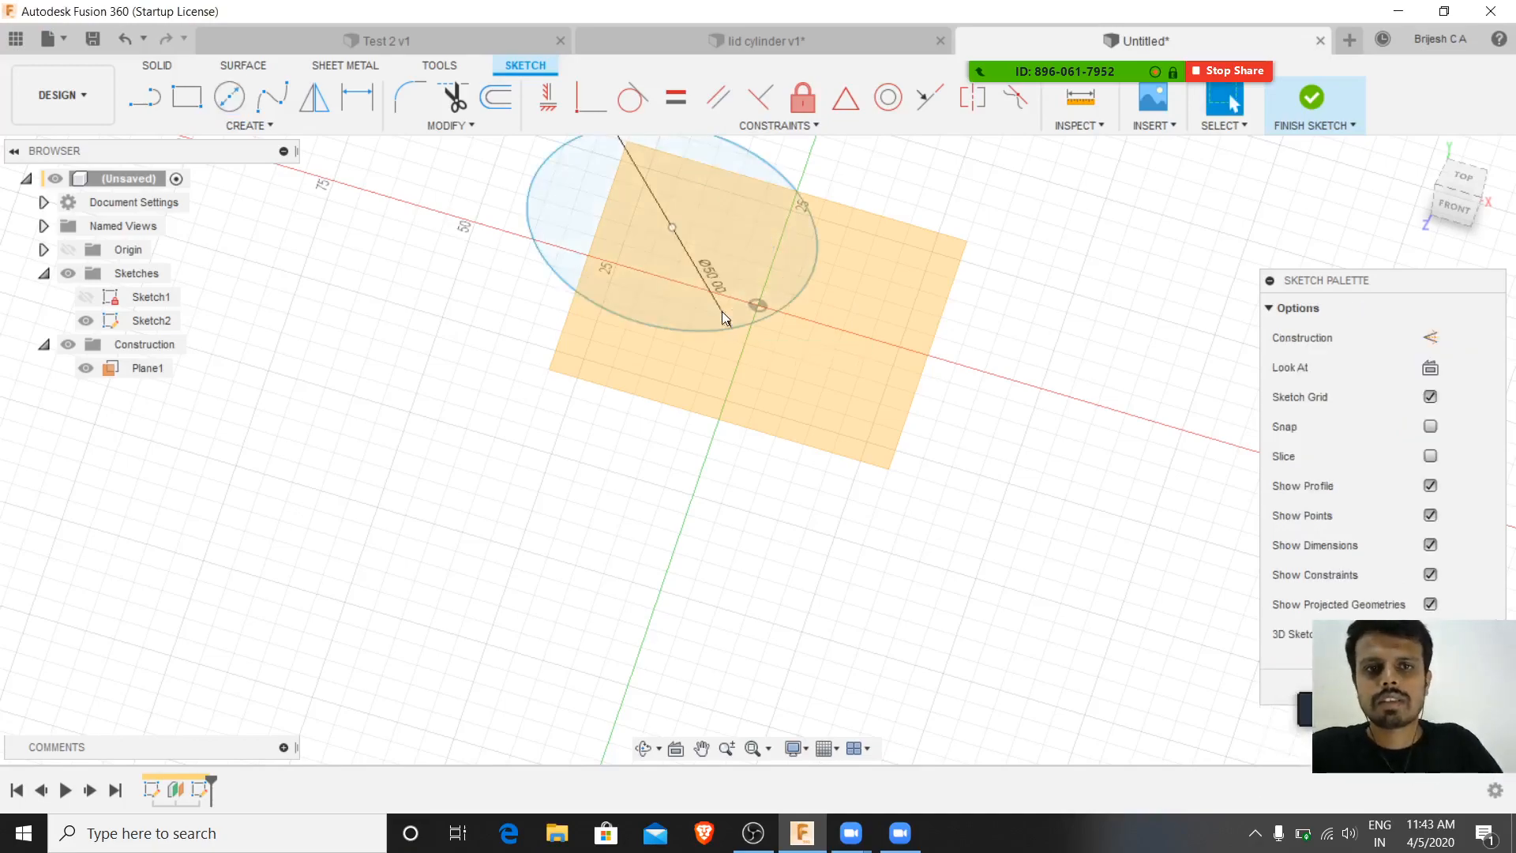
left_click(860, 356)
middle_click_drag(860, 356, 859, 296, "shift")
key("Escape")
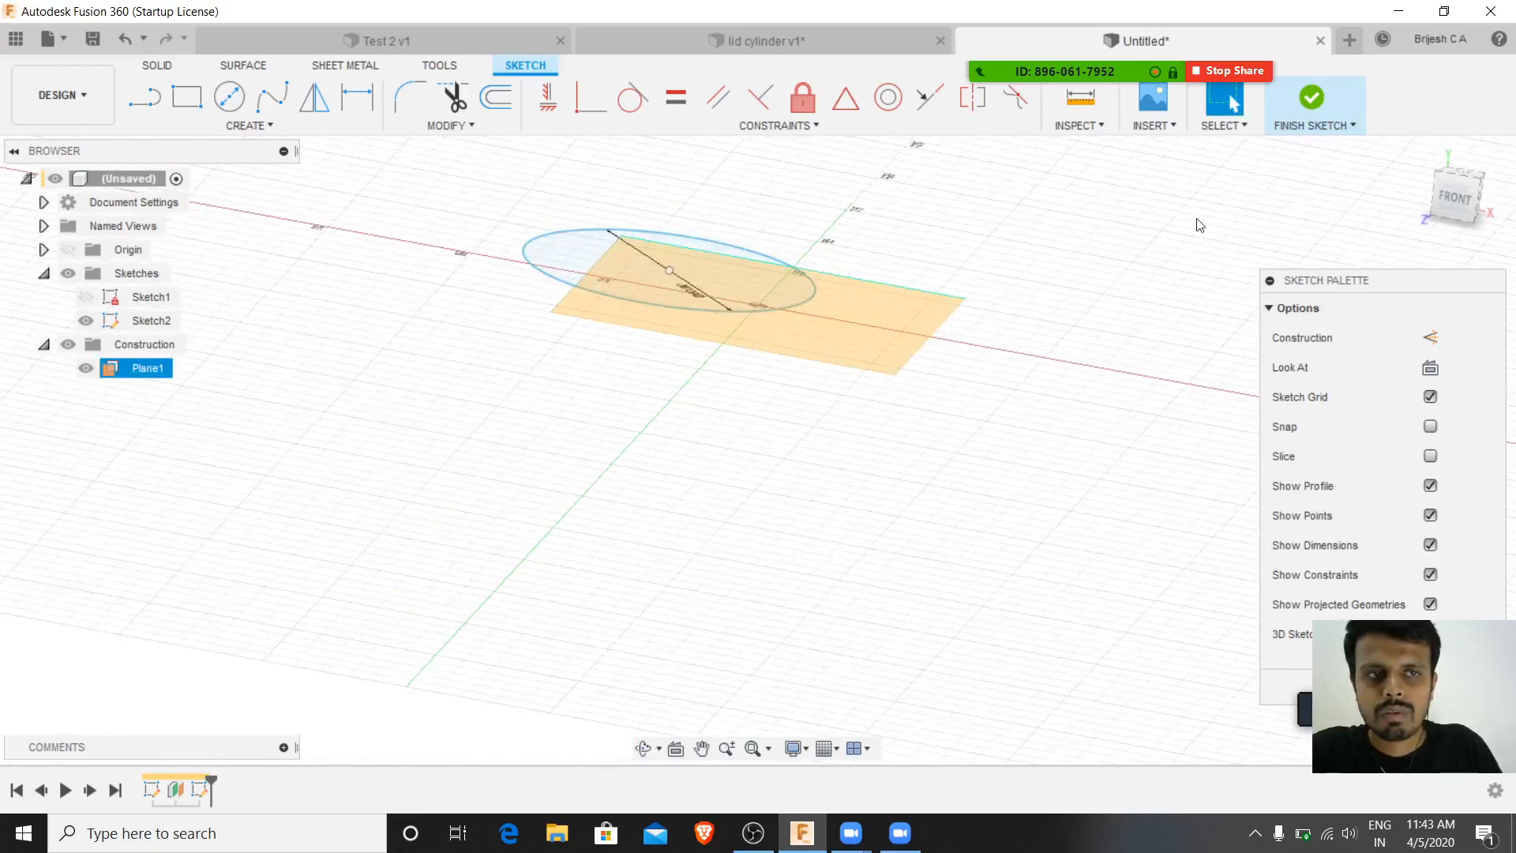
- Make Sketch1 visible again and move the Sketch Palette higher to expose all of its options
left_click(88, 301)
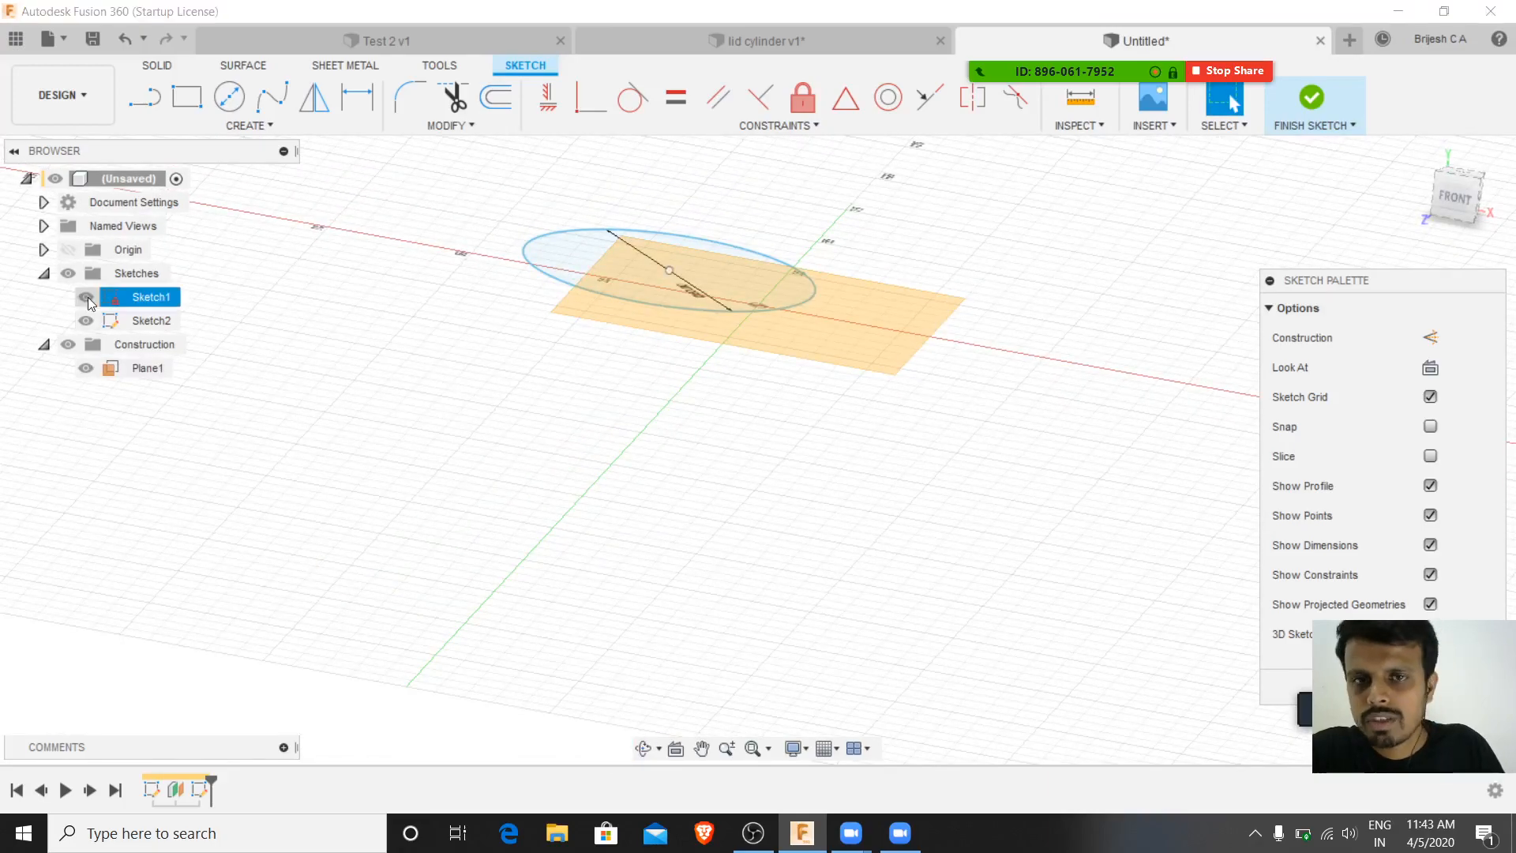
left_click(86, 297)
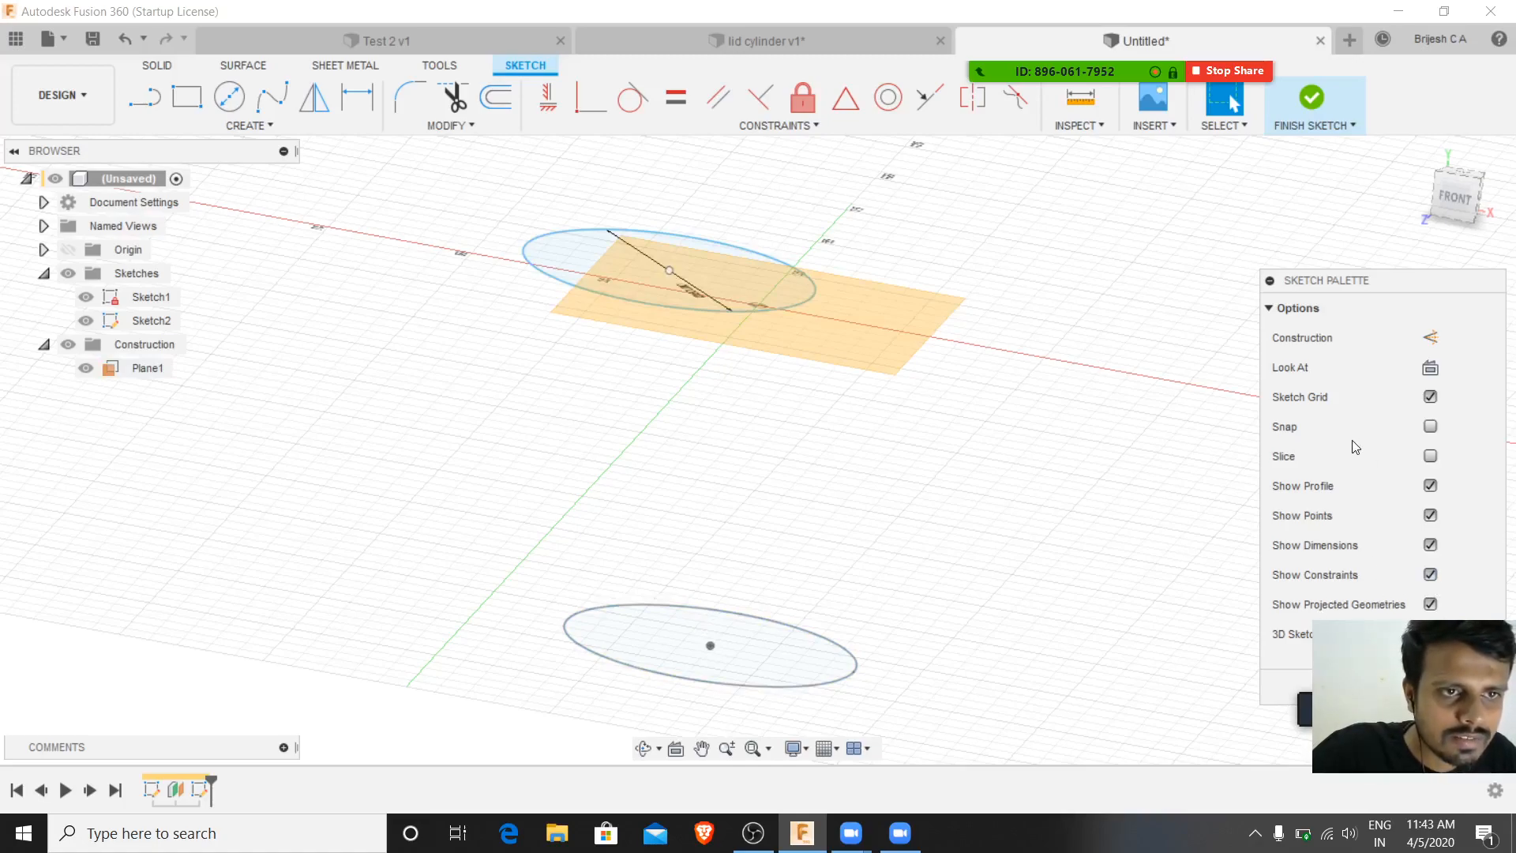
left_click_drag(1377, 283, 1371, 226)
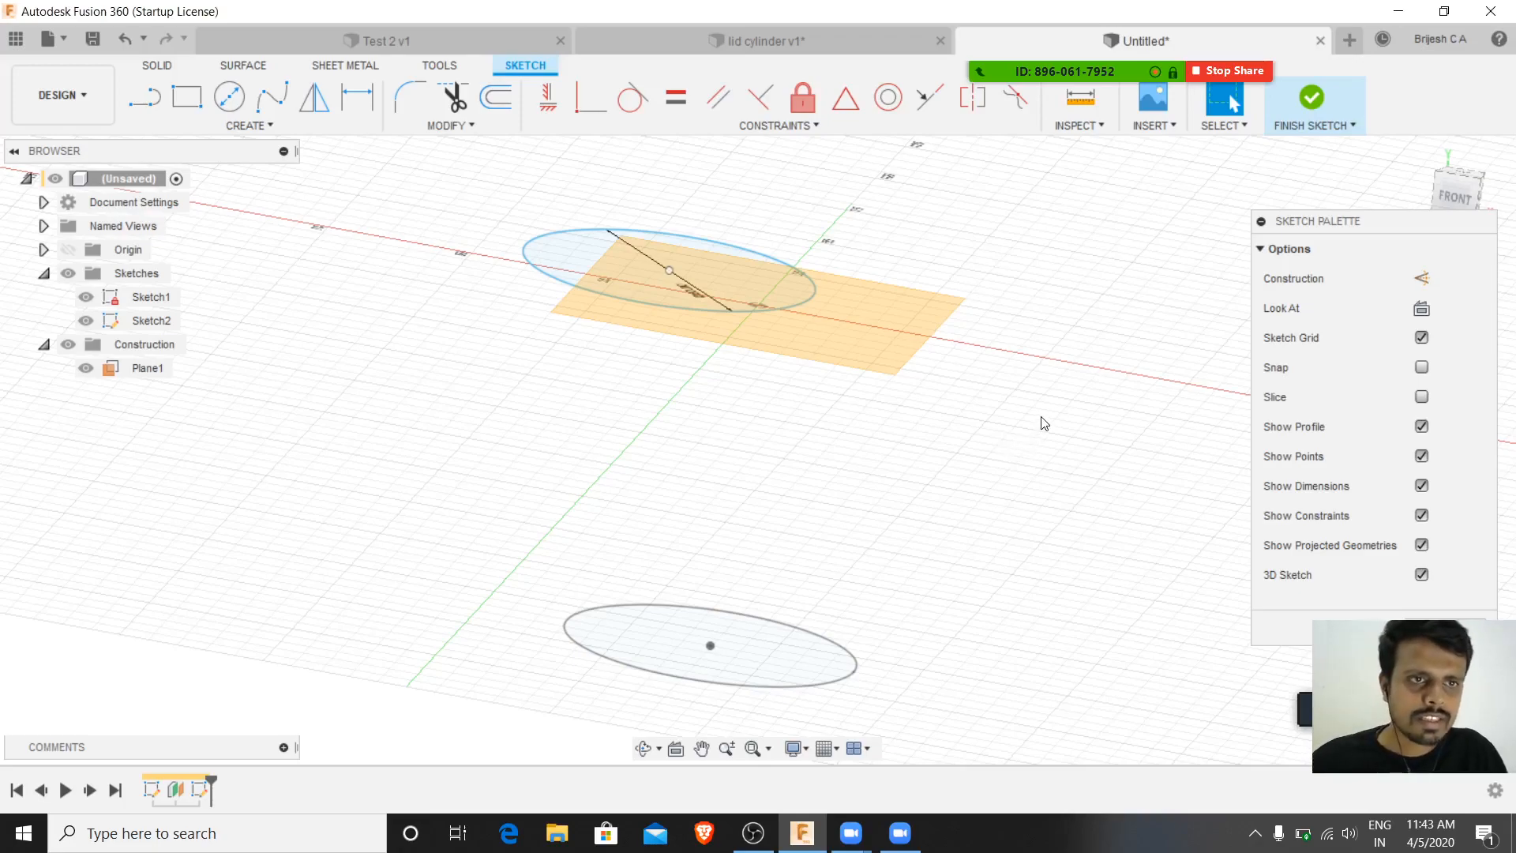
left_click(662, 275)
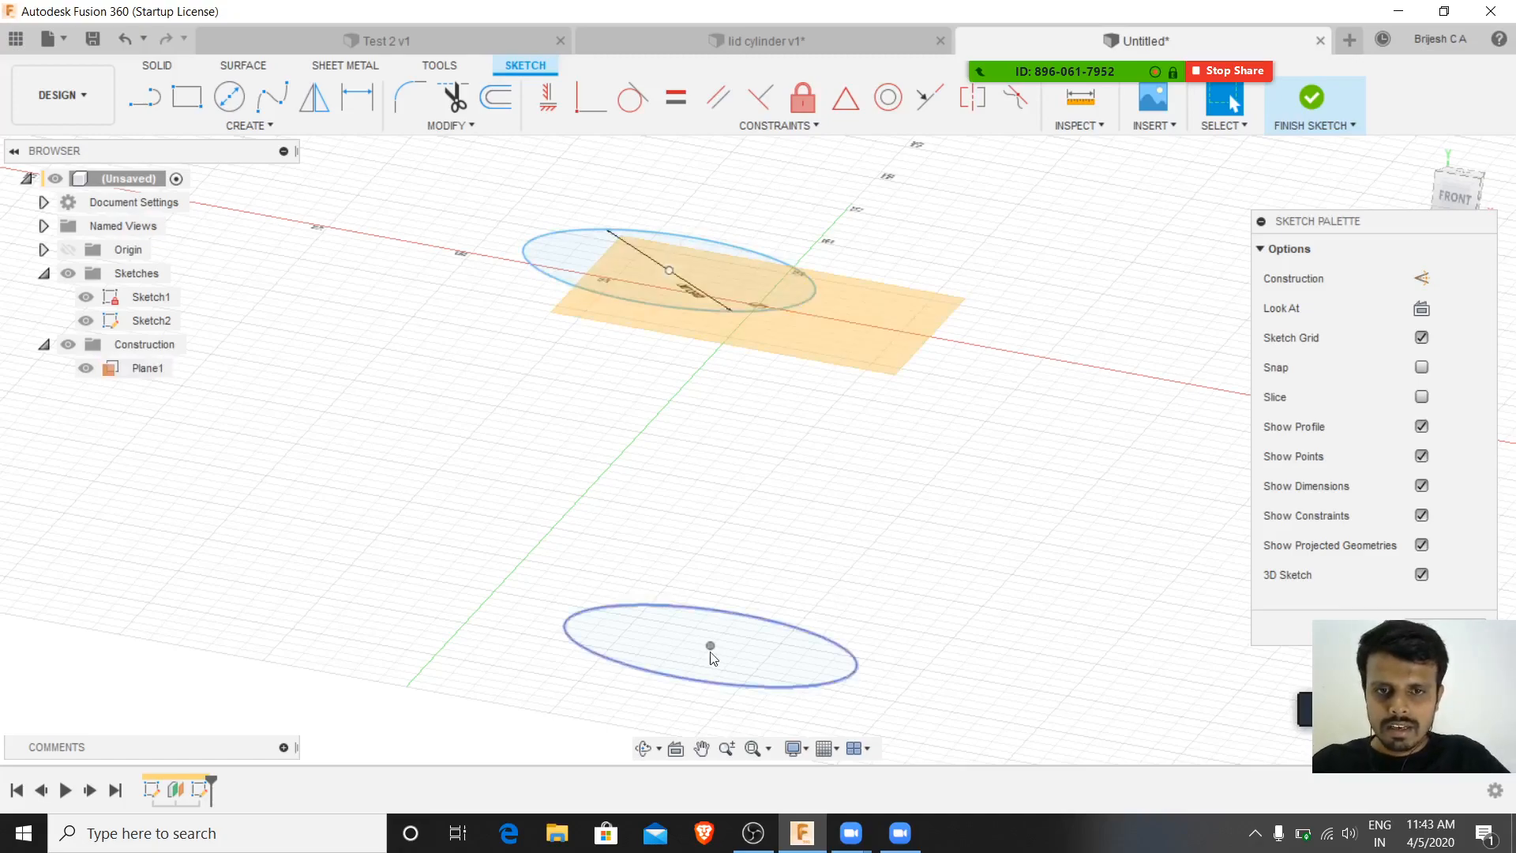
left_click(755, 308)
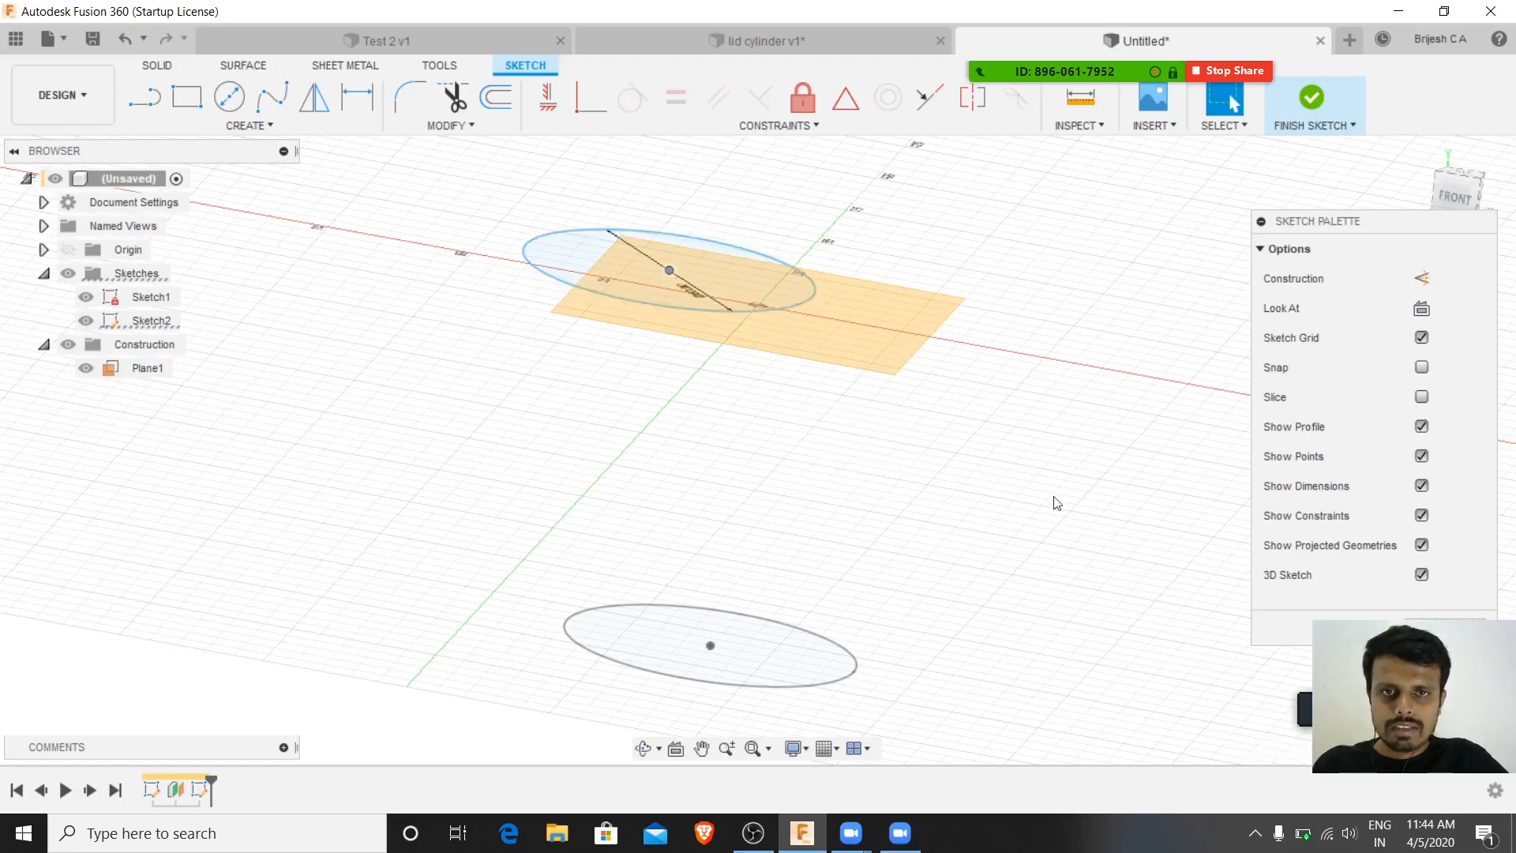
key("c")
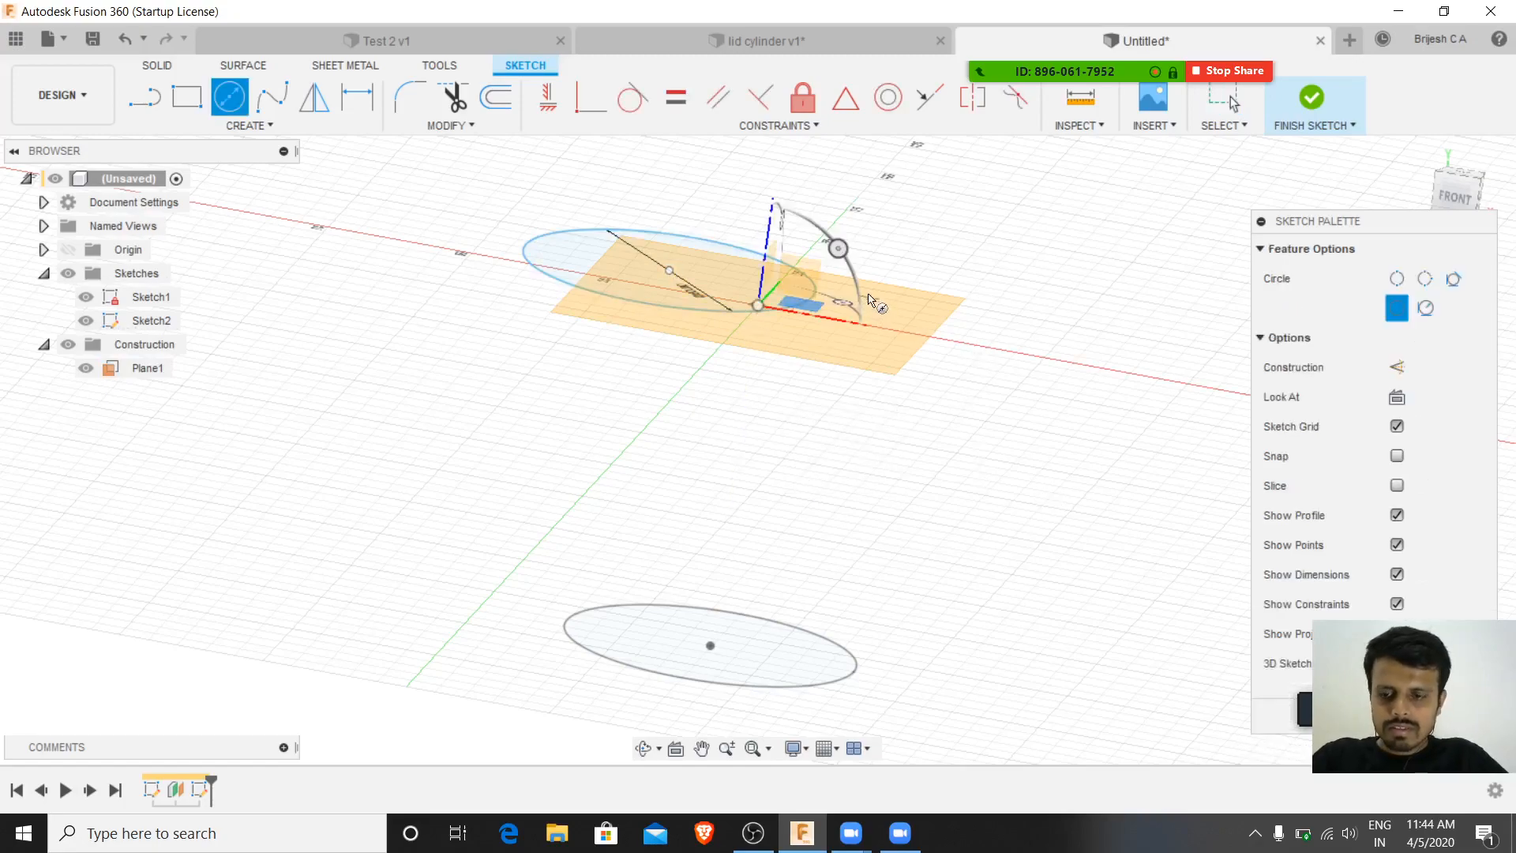
key("Escape")
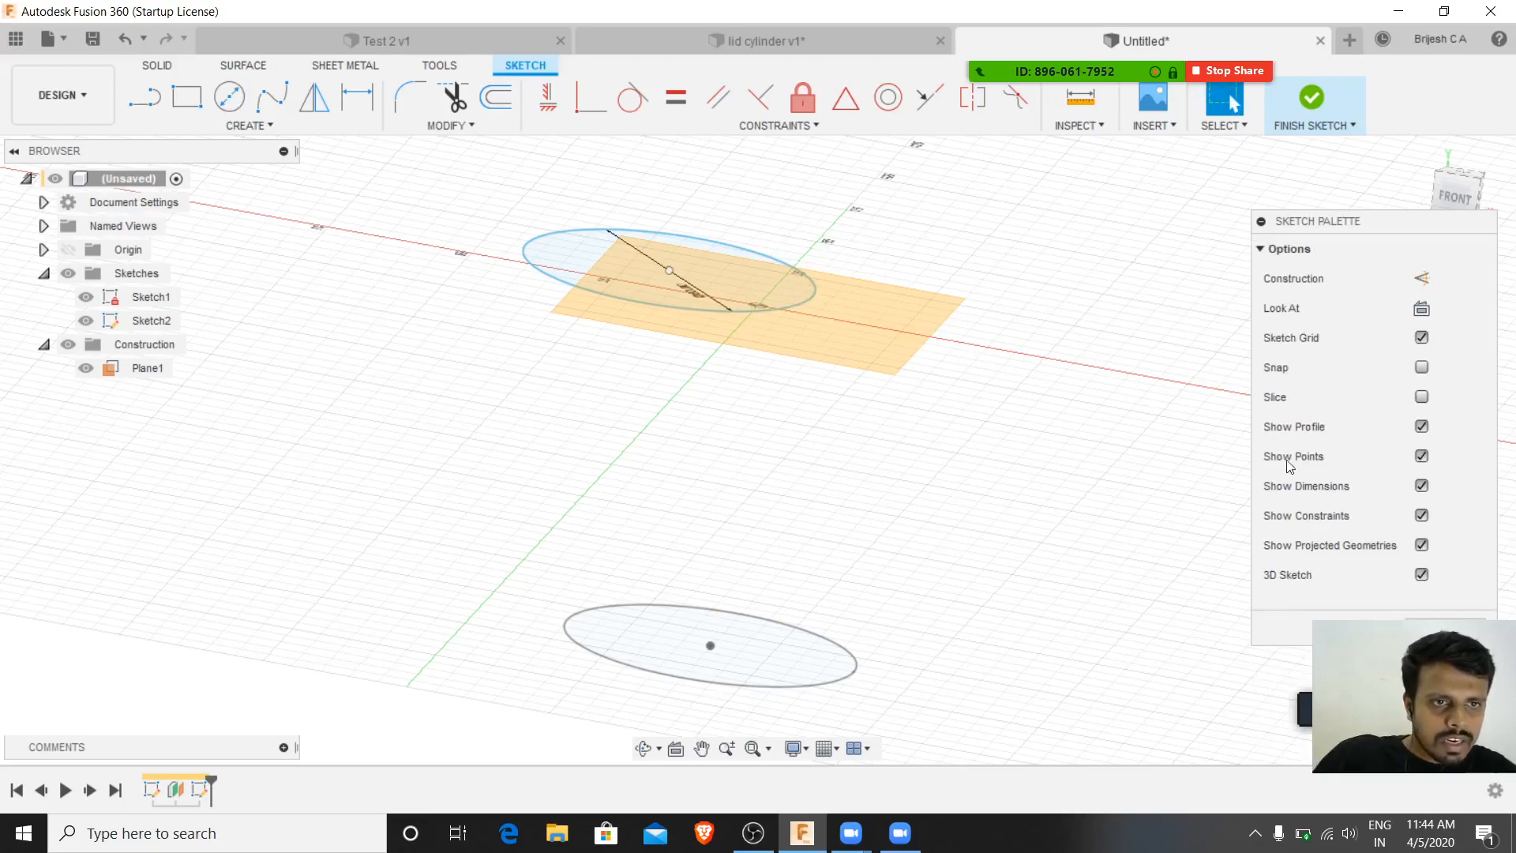
left_click(1260, 250)
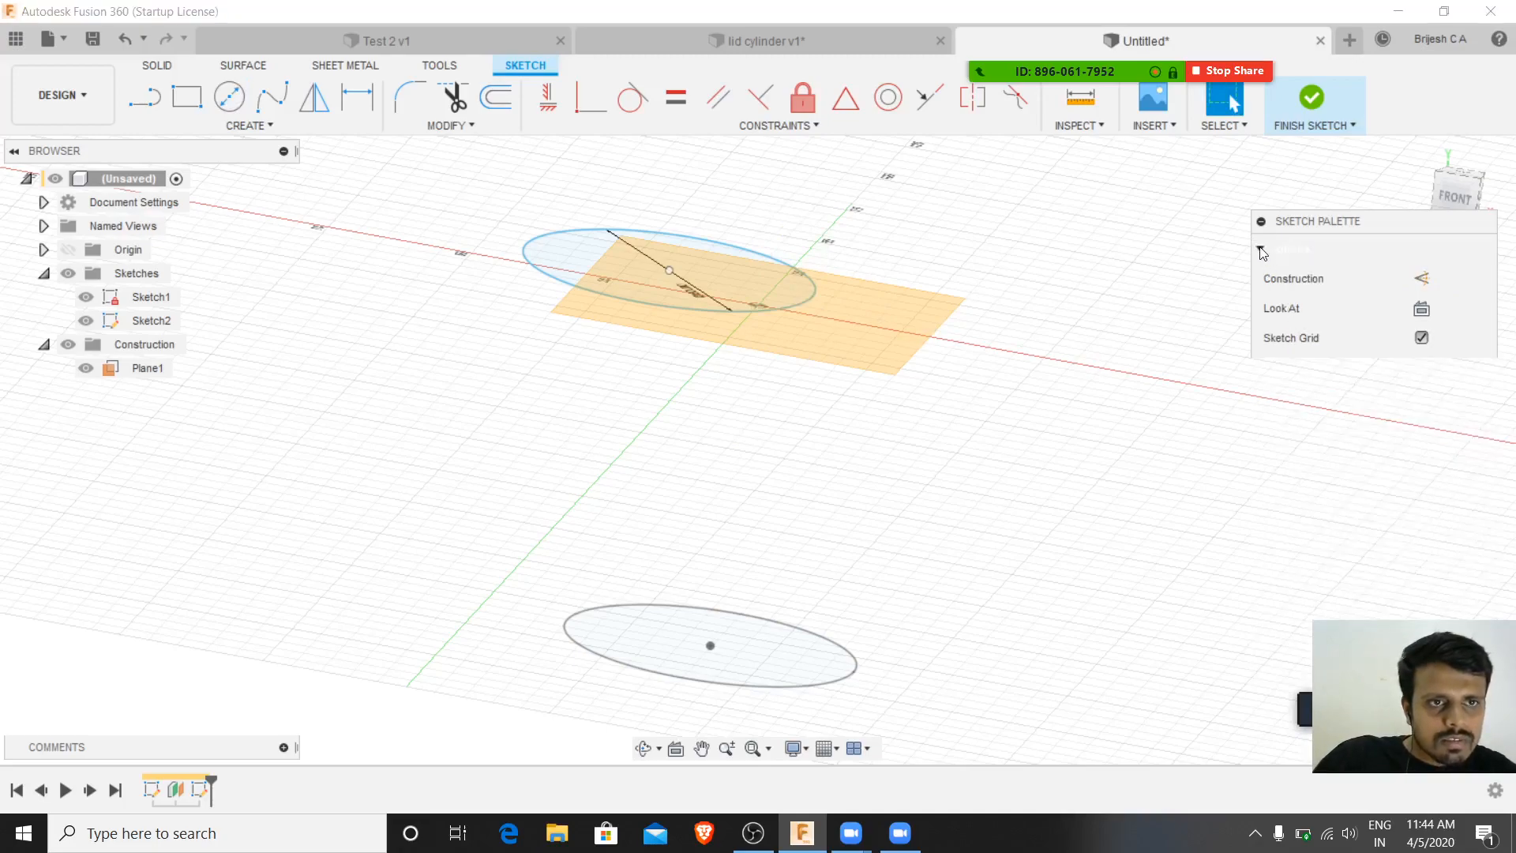
left_click(1261, 249)
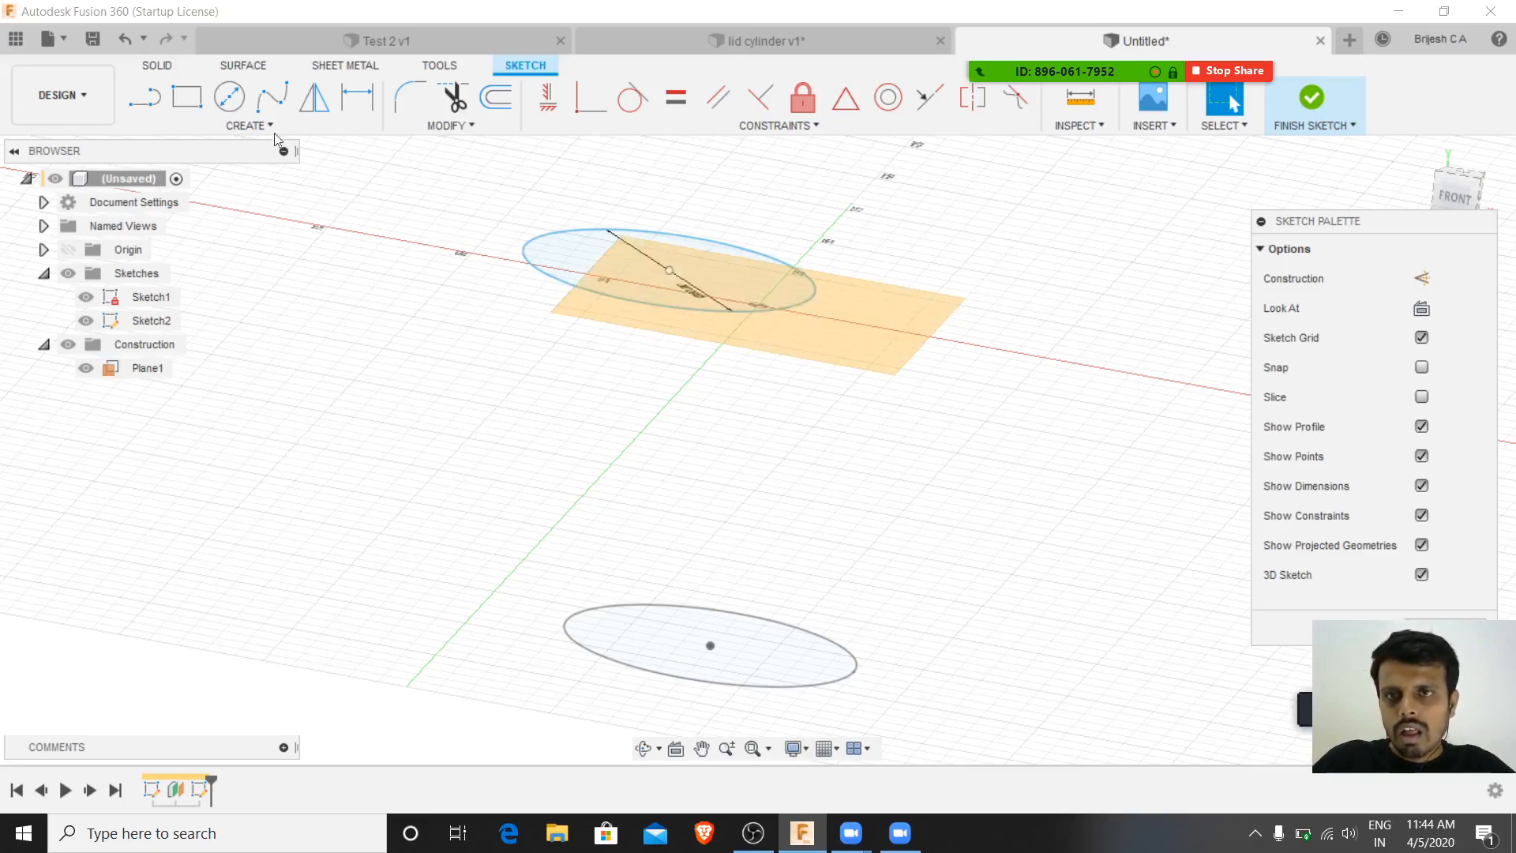
left_click(415, 125)
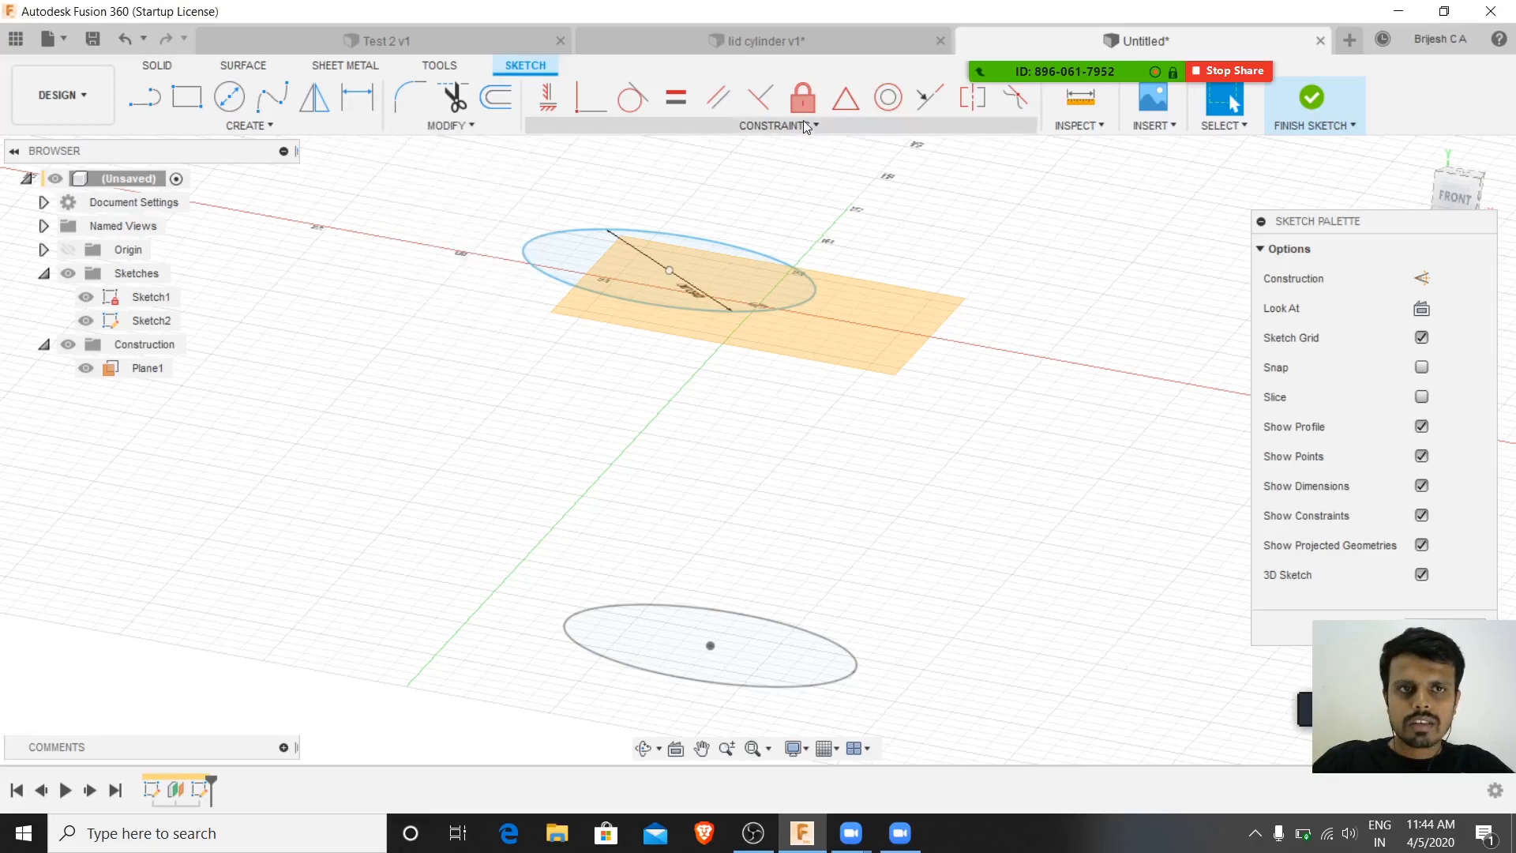
- Try to make the circle on the offset plane concentric with the Sketch1 circle
left_click(891, 103)
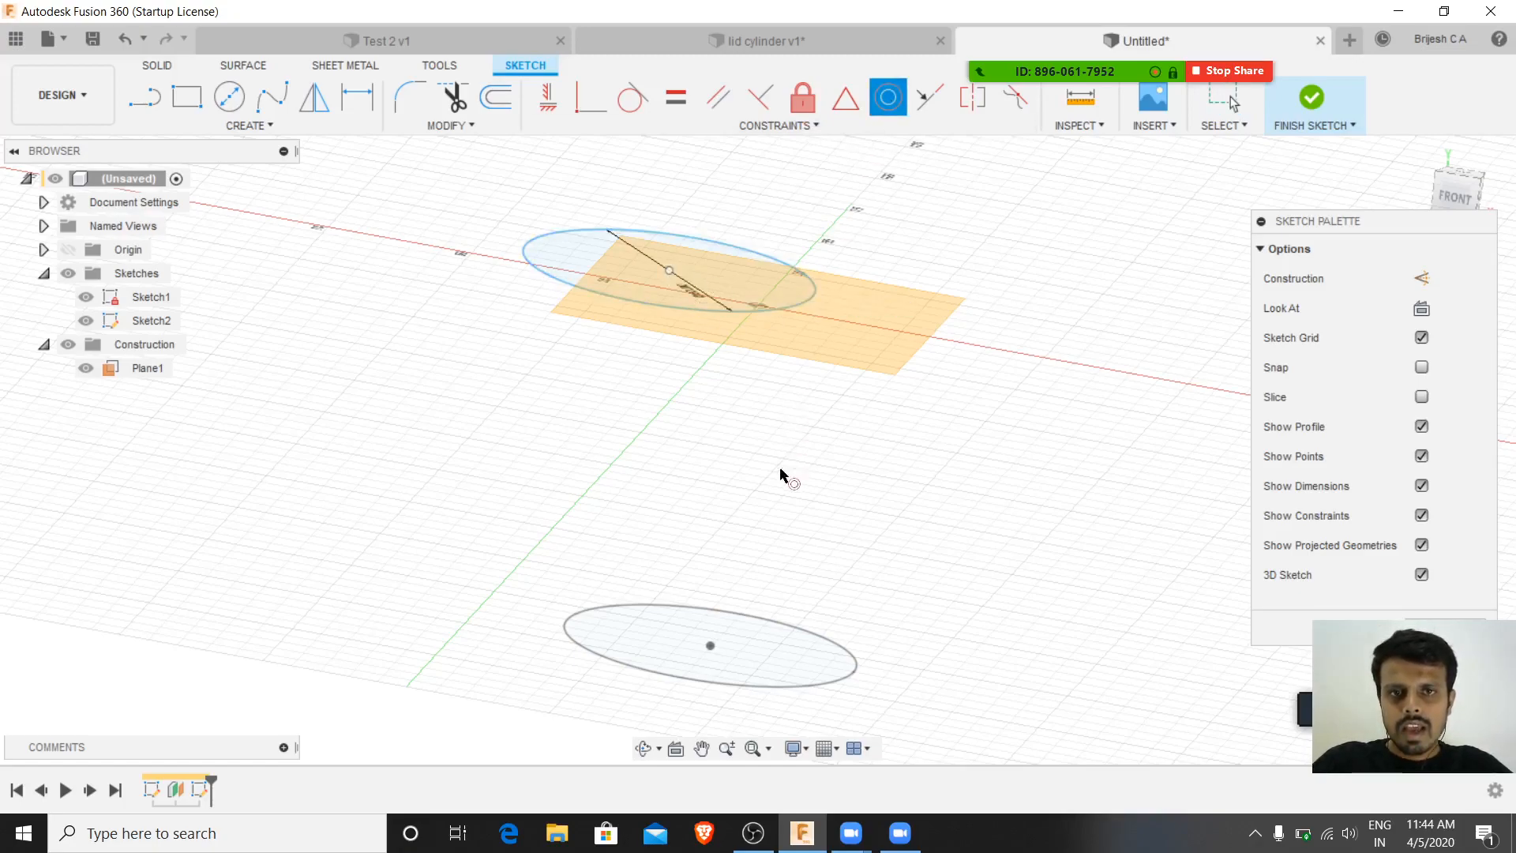
left_click(765, 624)
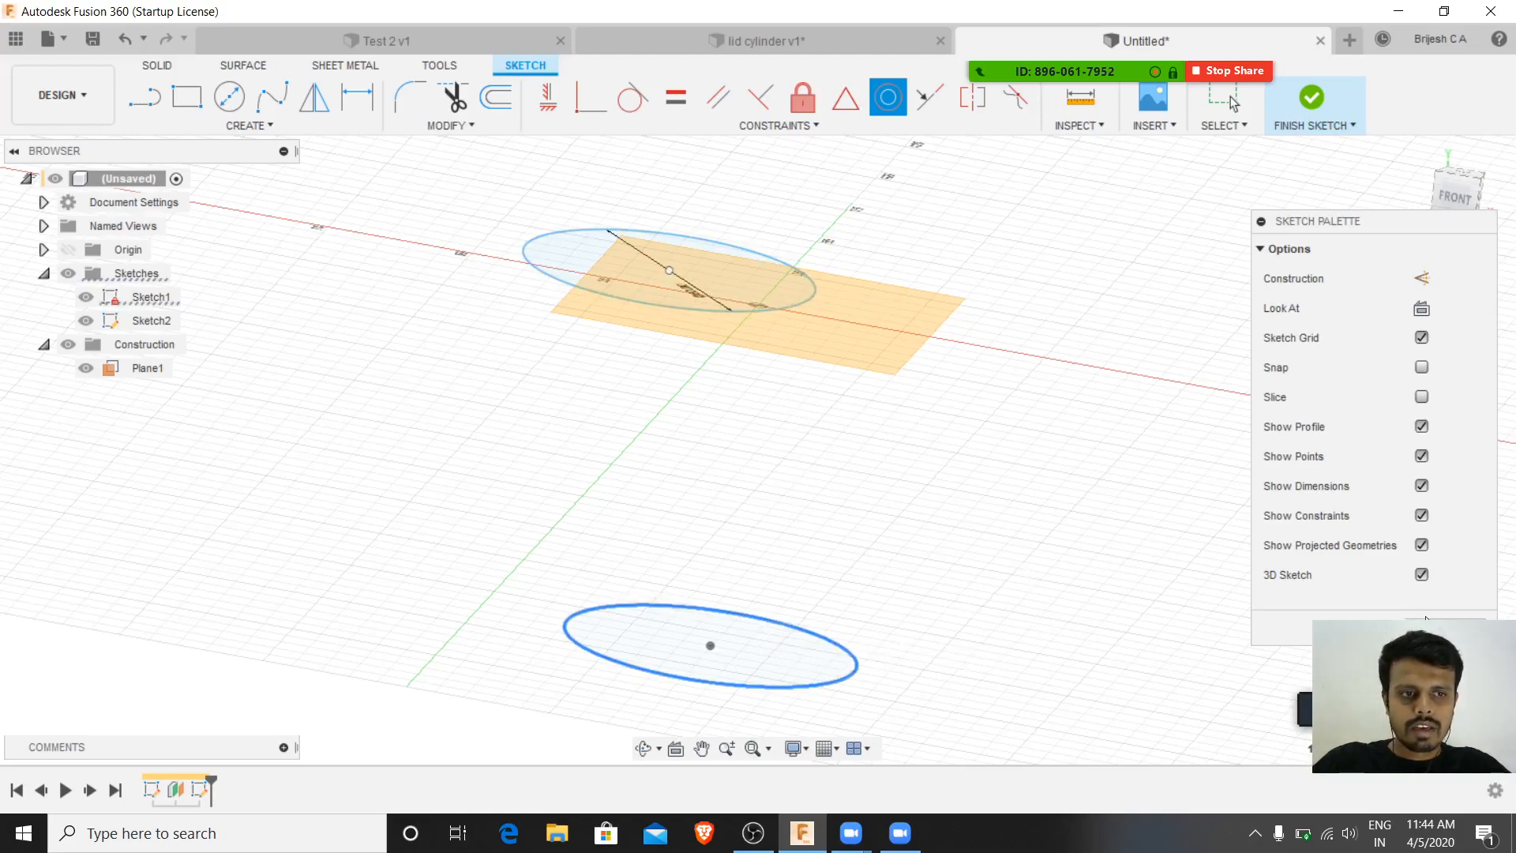
left_click(713, 245)
left_click(756, 623)
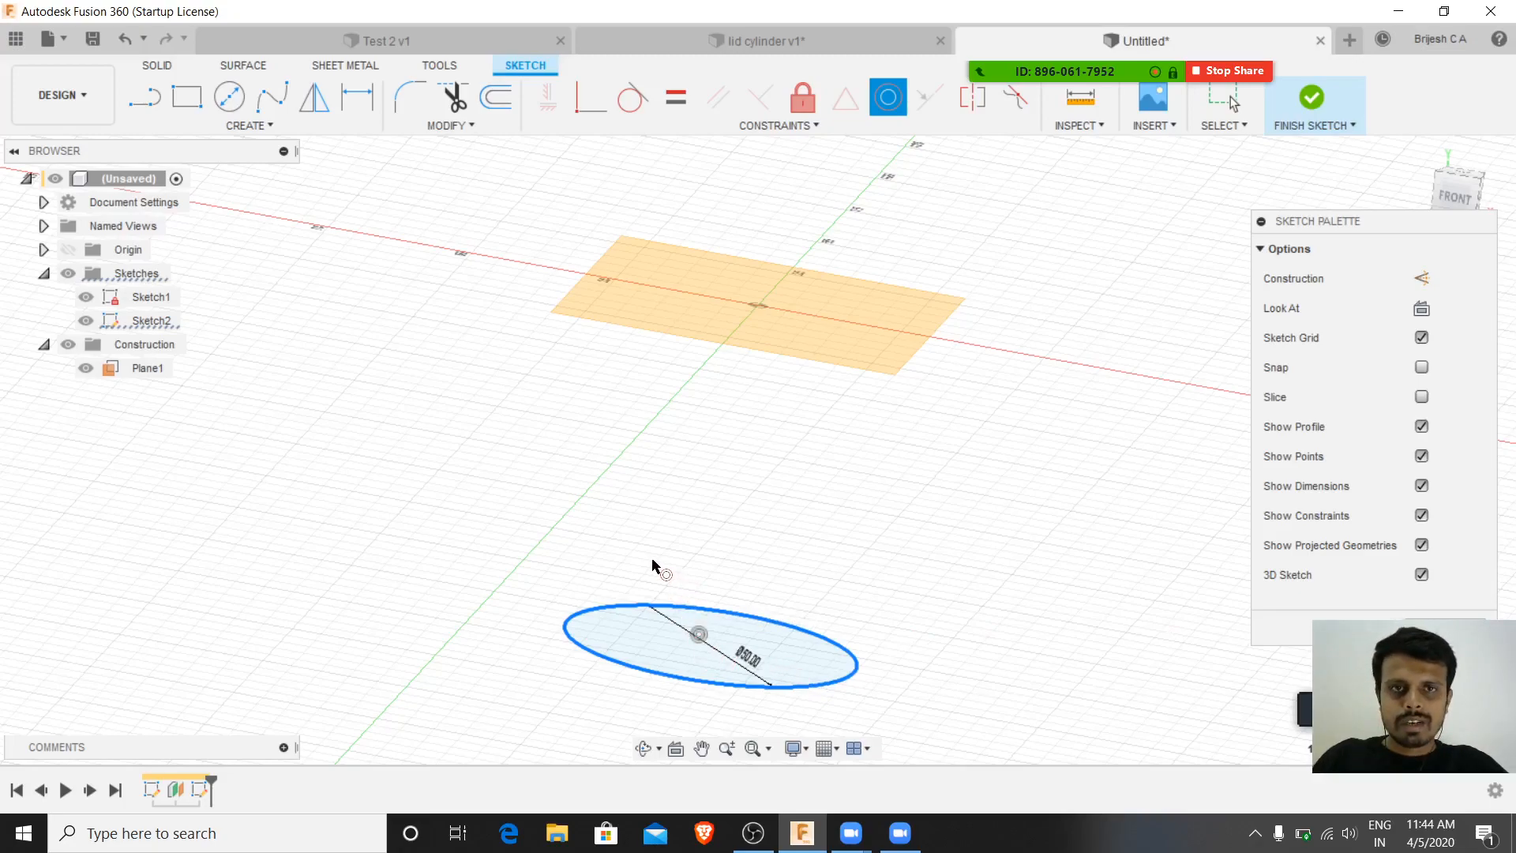
key("Escape")
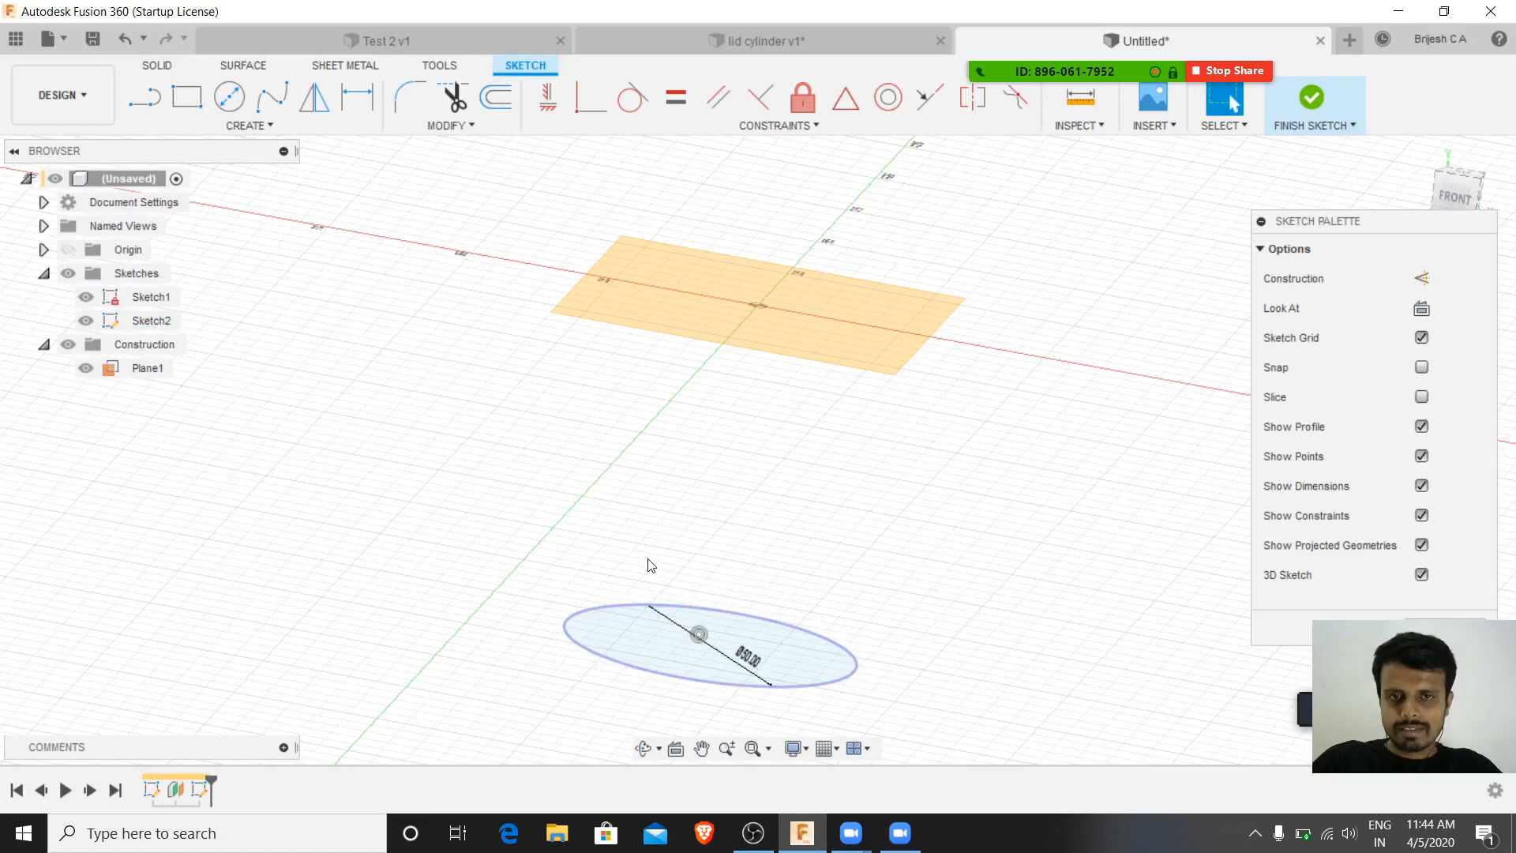
left_click(806, 294)
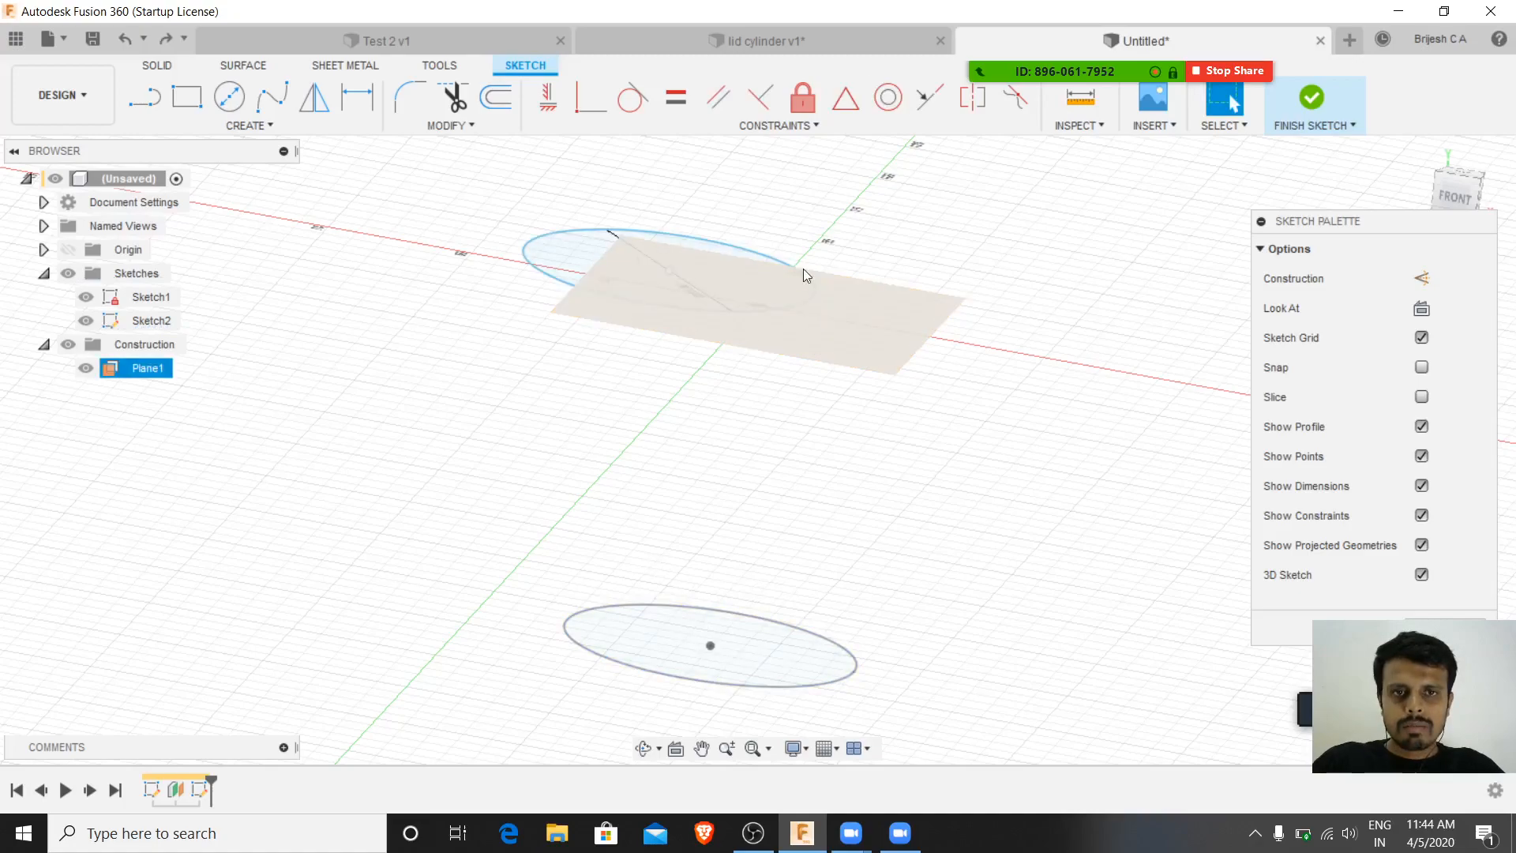
- Try a coincident constraint between the upper circle and the centre point of the Sketch1 circle, and undo it
left_click(719, 101)
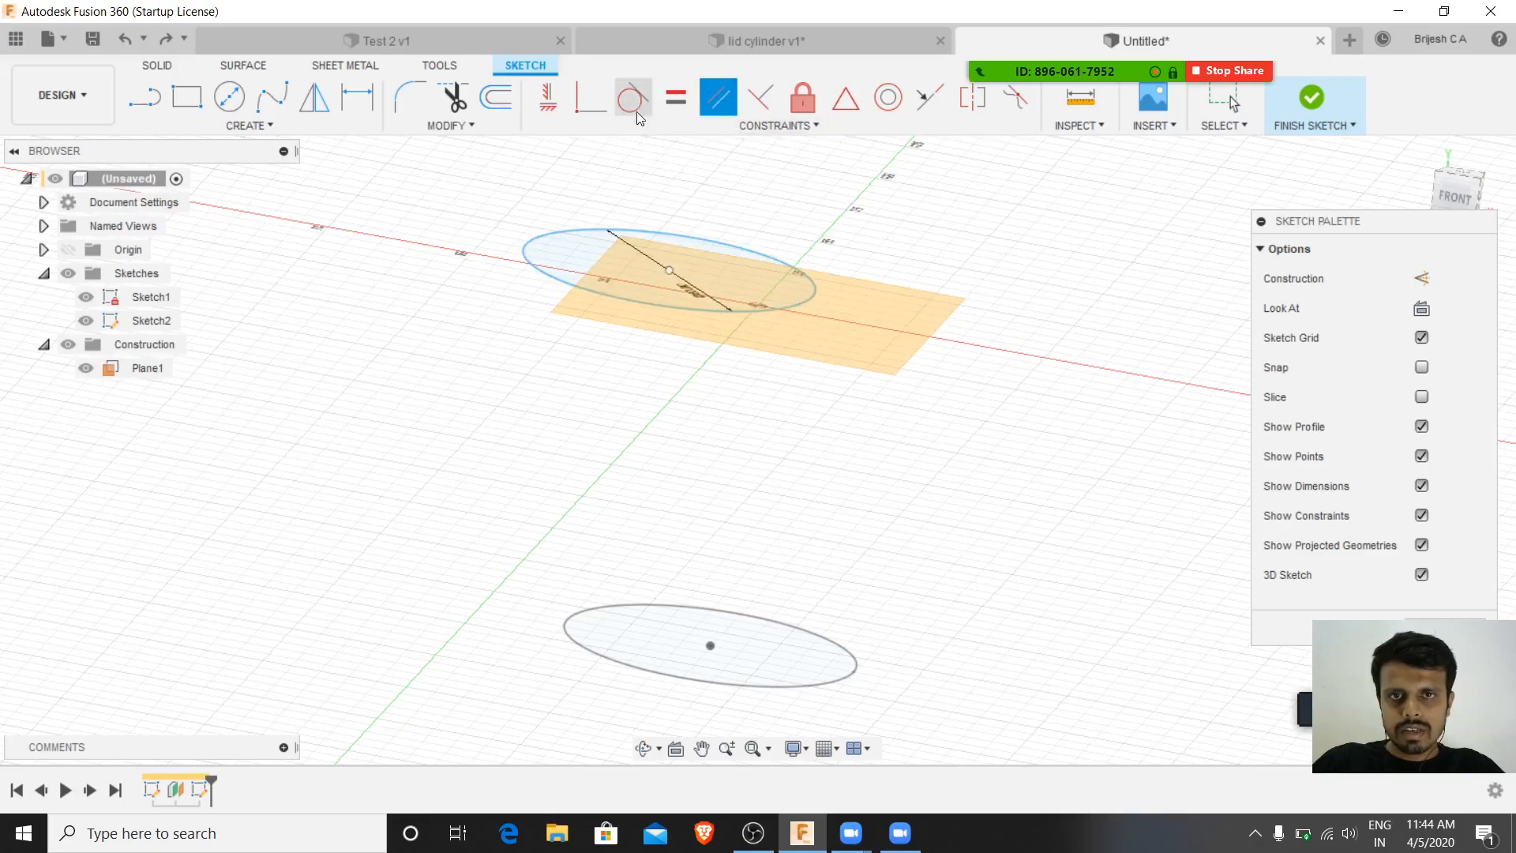
left_click(585, 106)
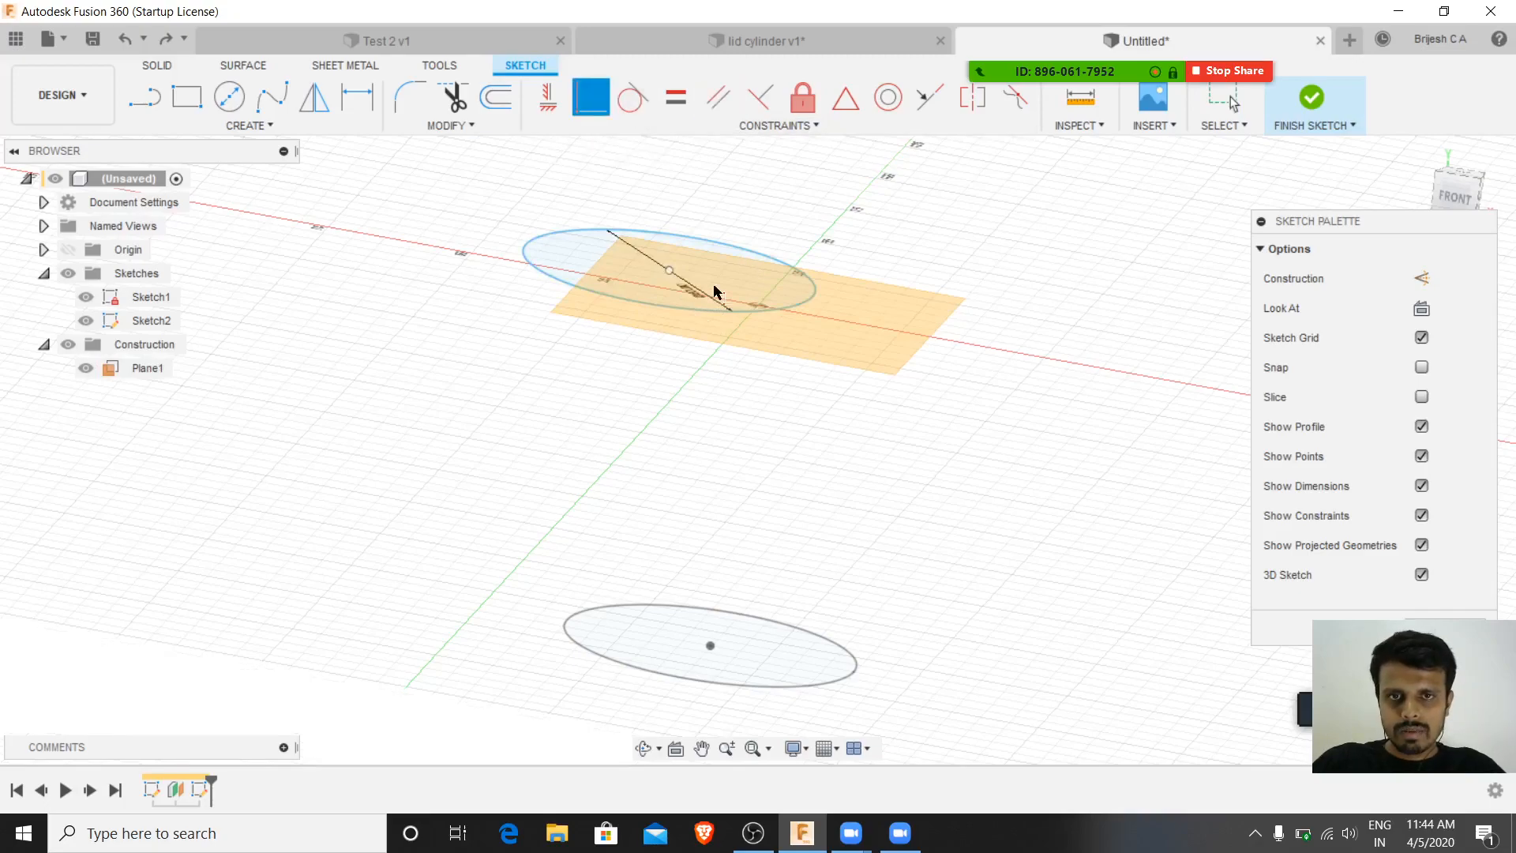
left_click(720, 311)
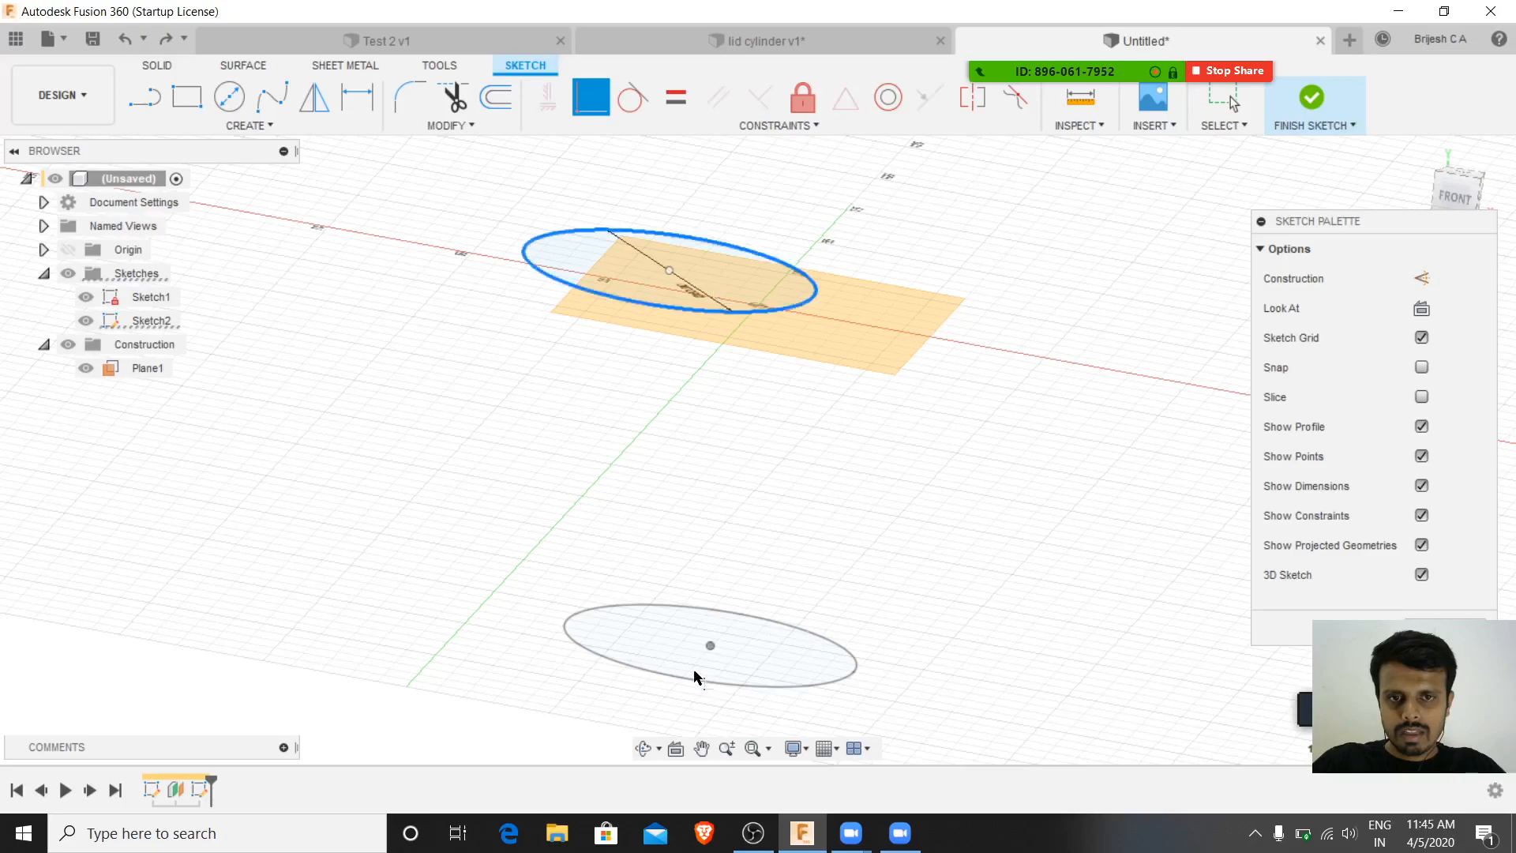
left_click(710, 646)
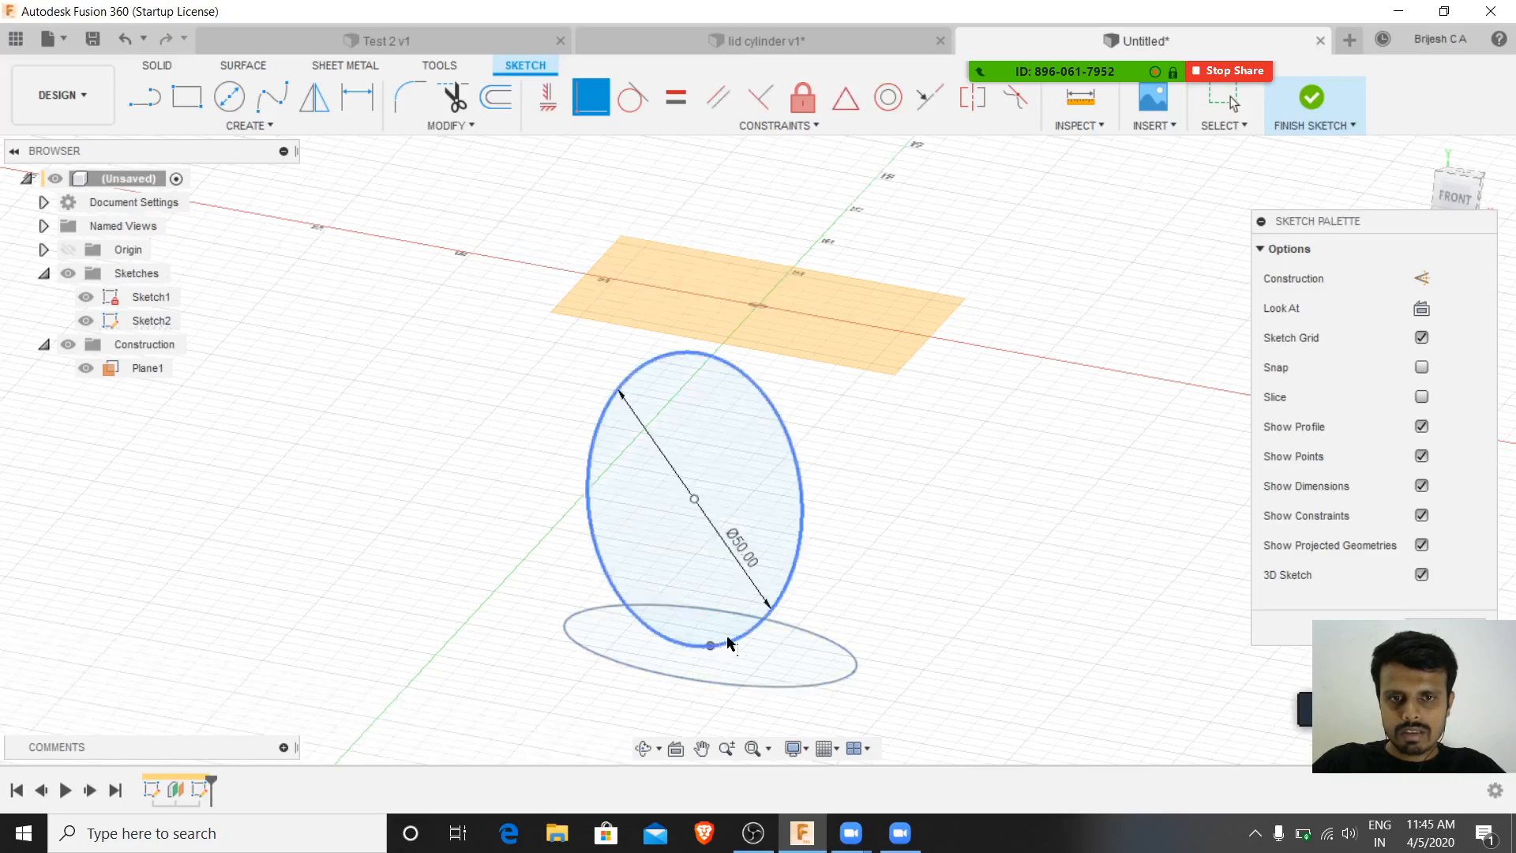
key("Escape")
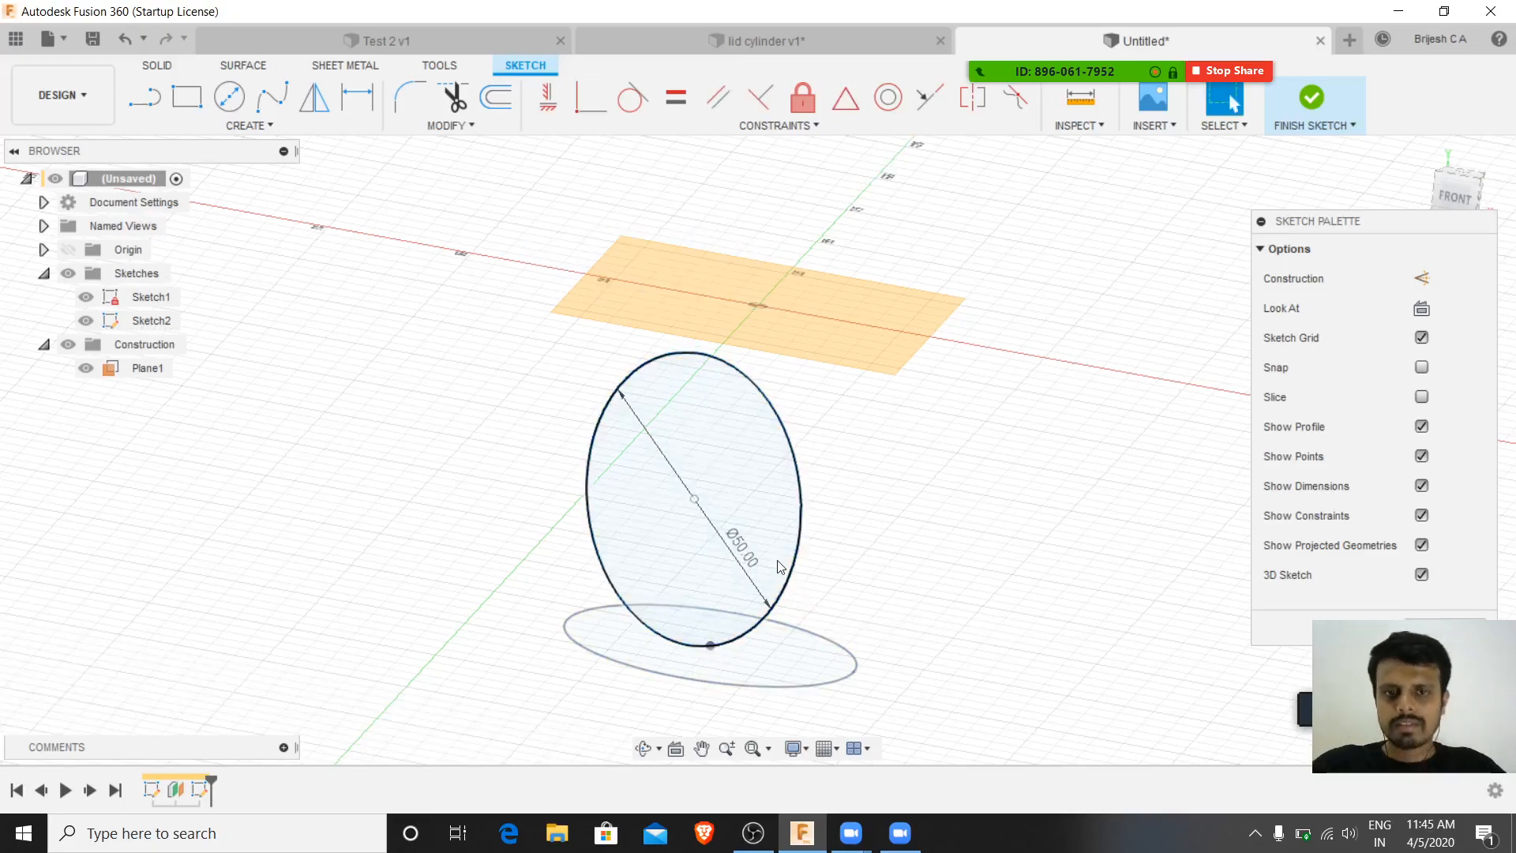
key("ctrl+z")
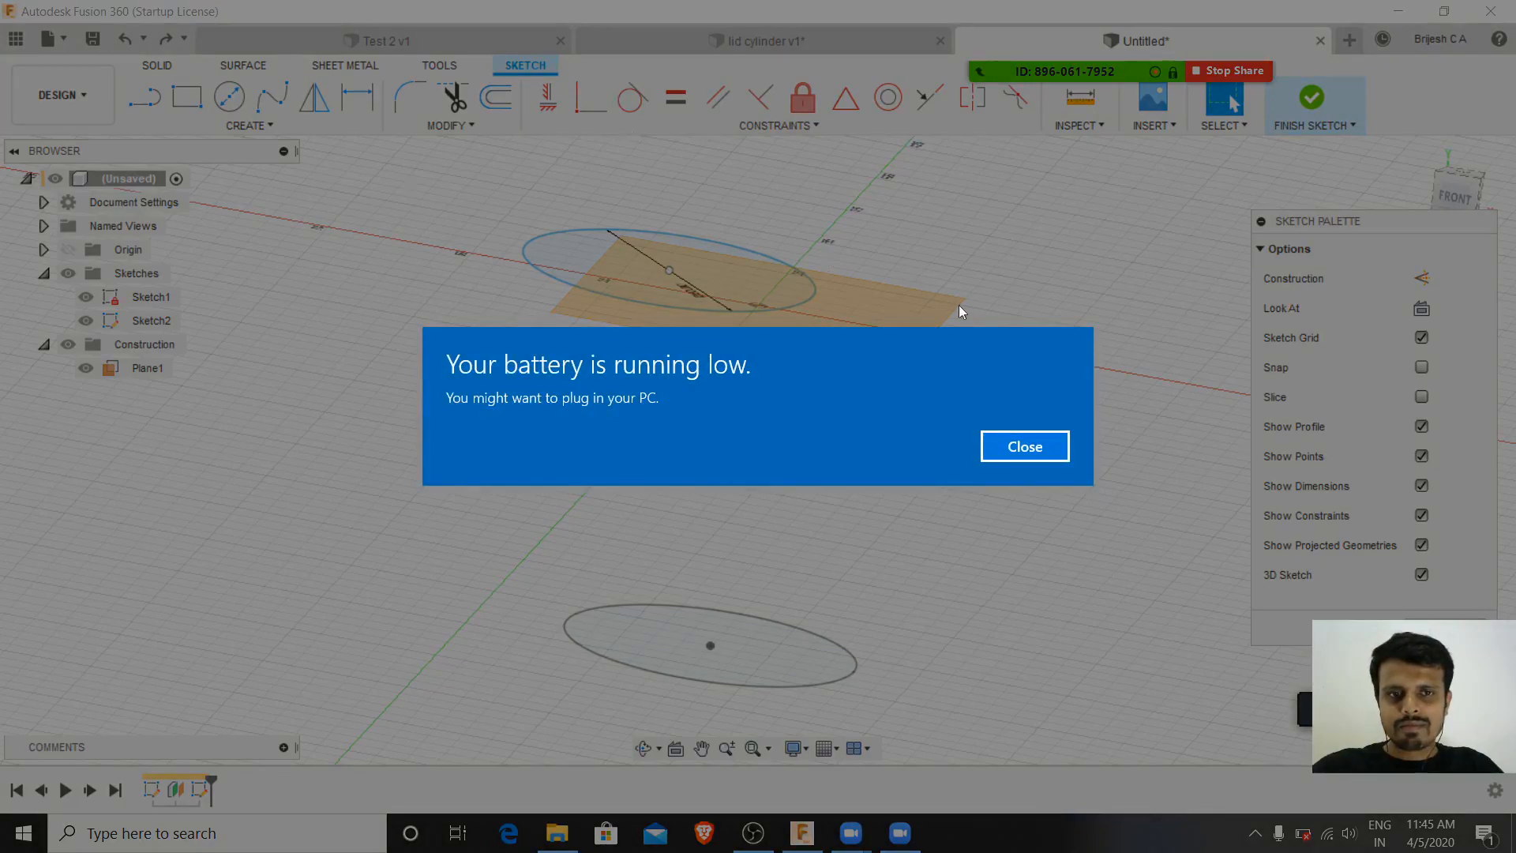
left_click(1036, 448)
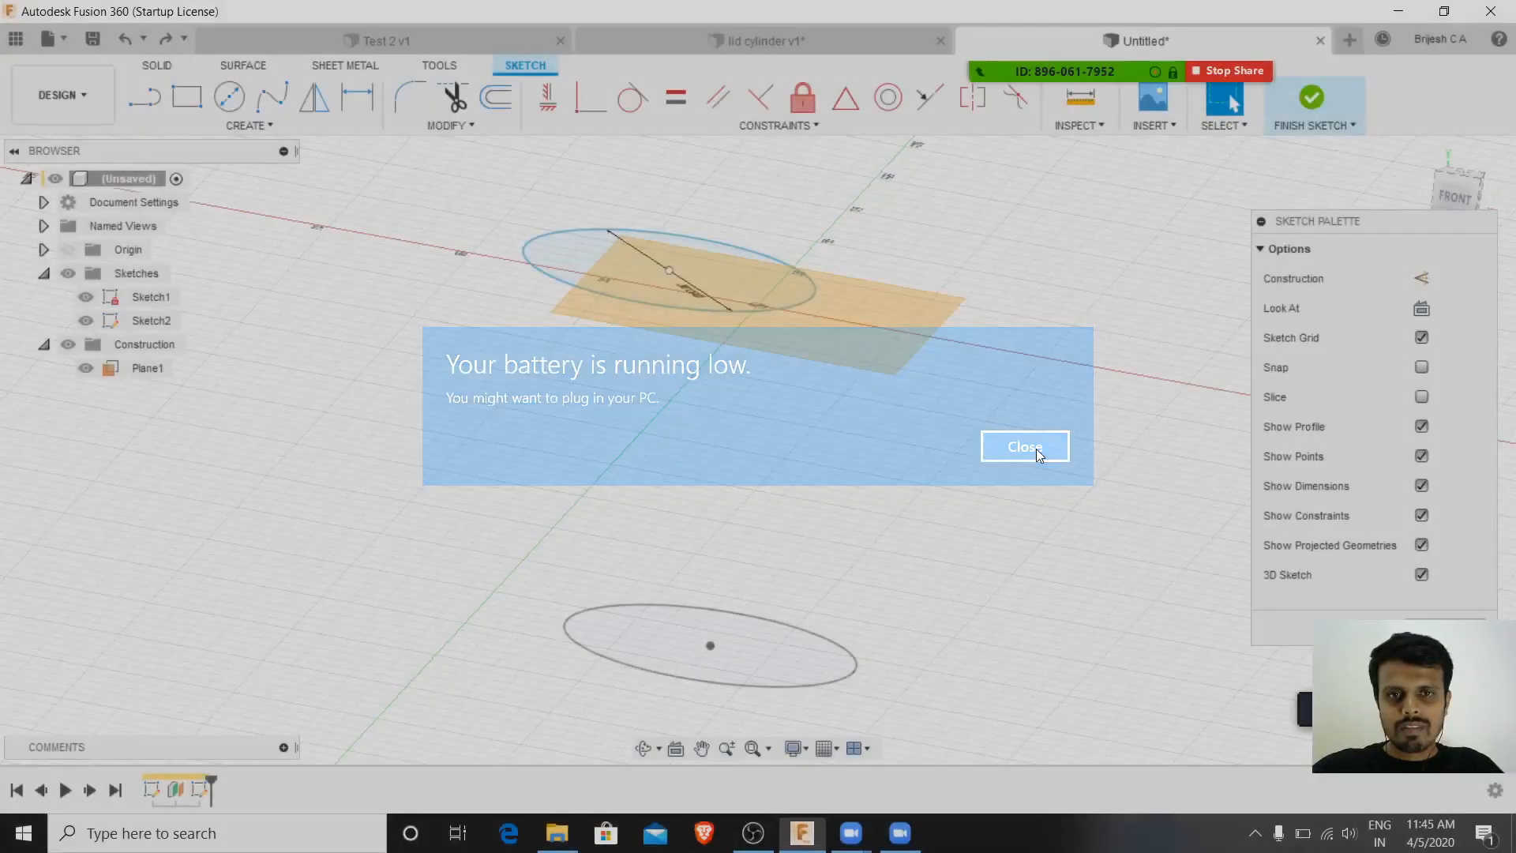
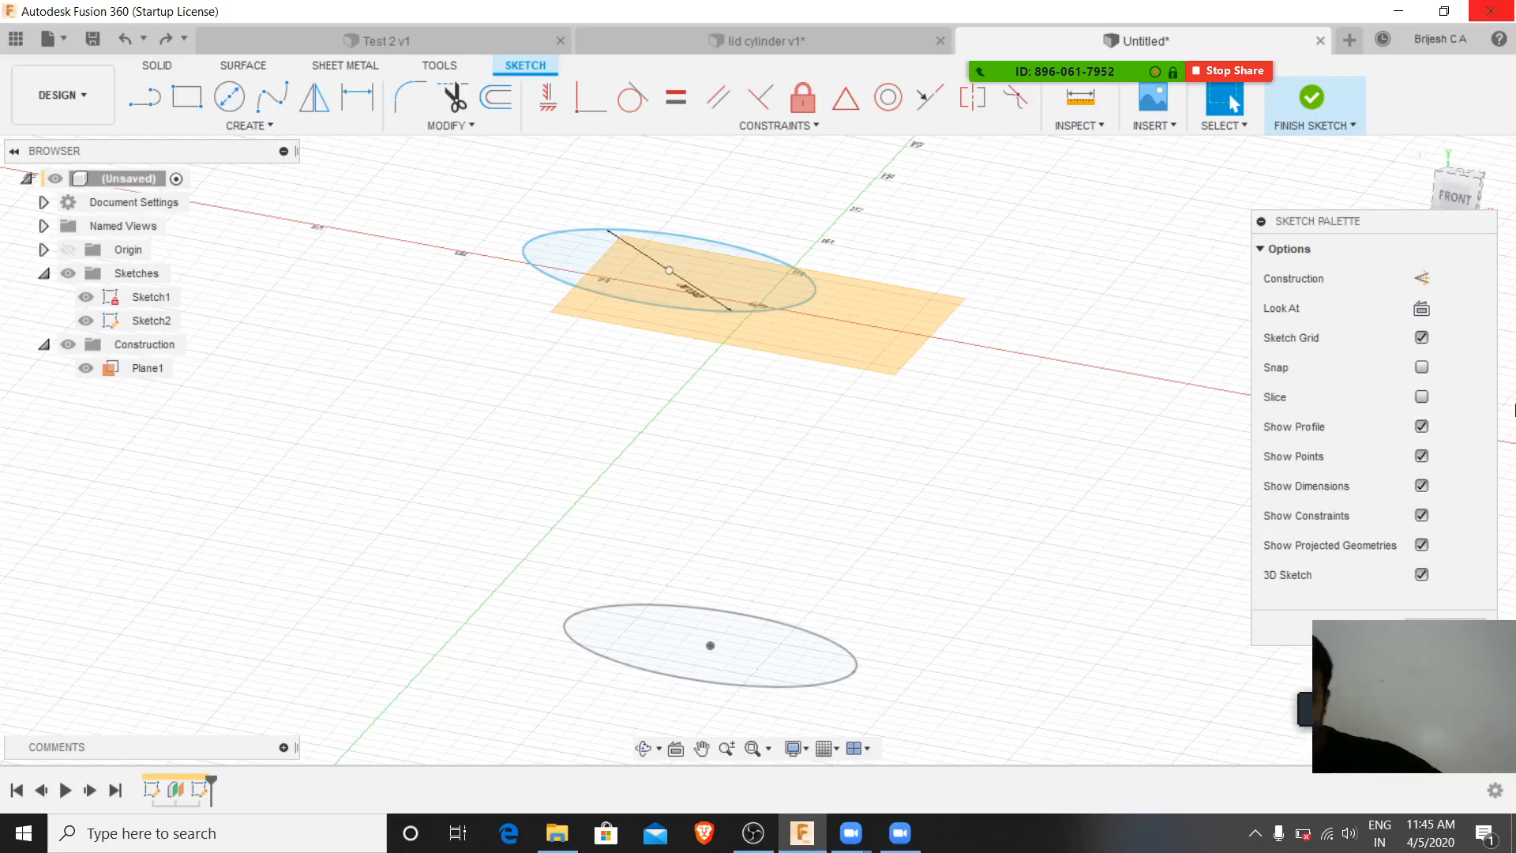
- Hide Sketch1 while the sketch on the offset plane is still being edited
scroll(465, 729, "down", 1)
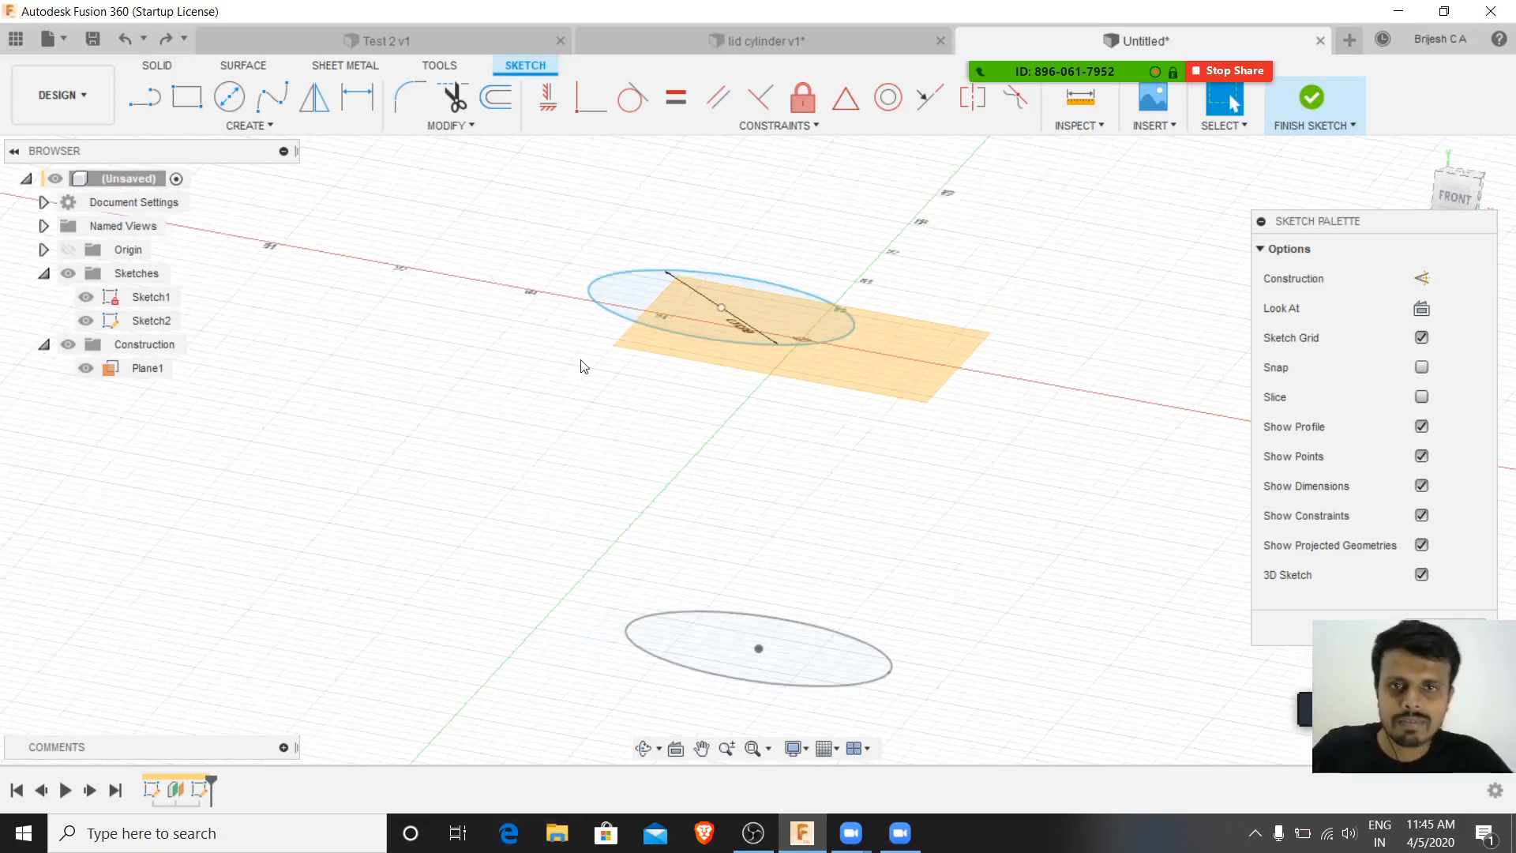
left_click(85, 297)
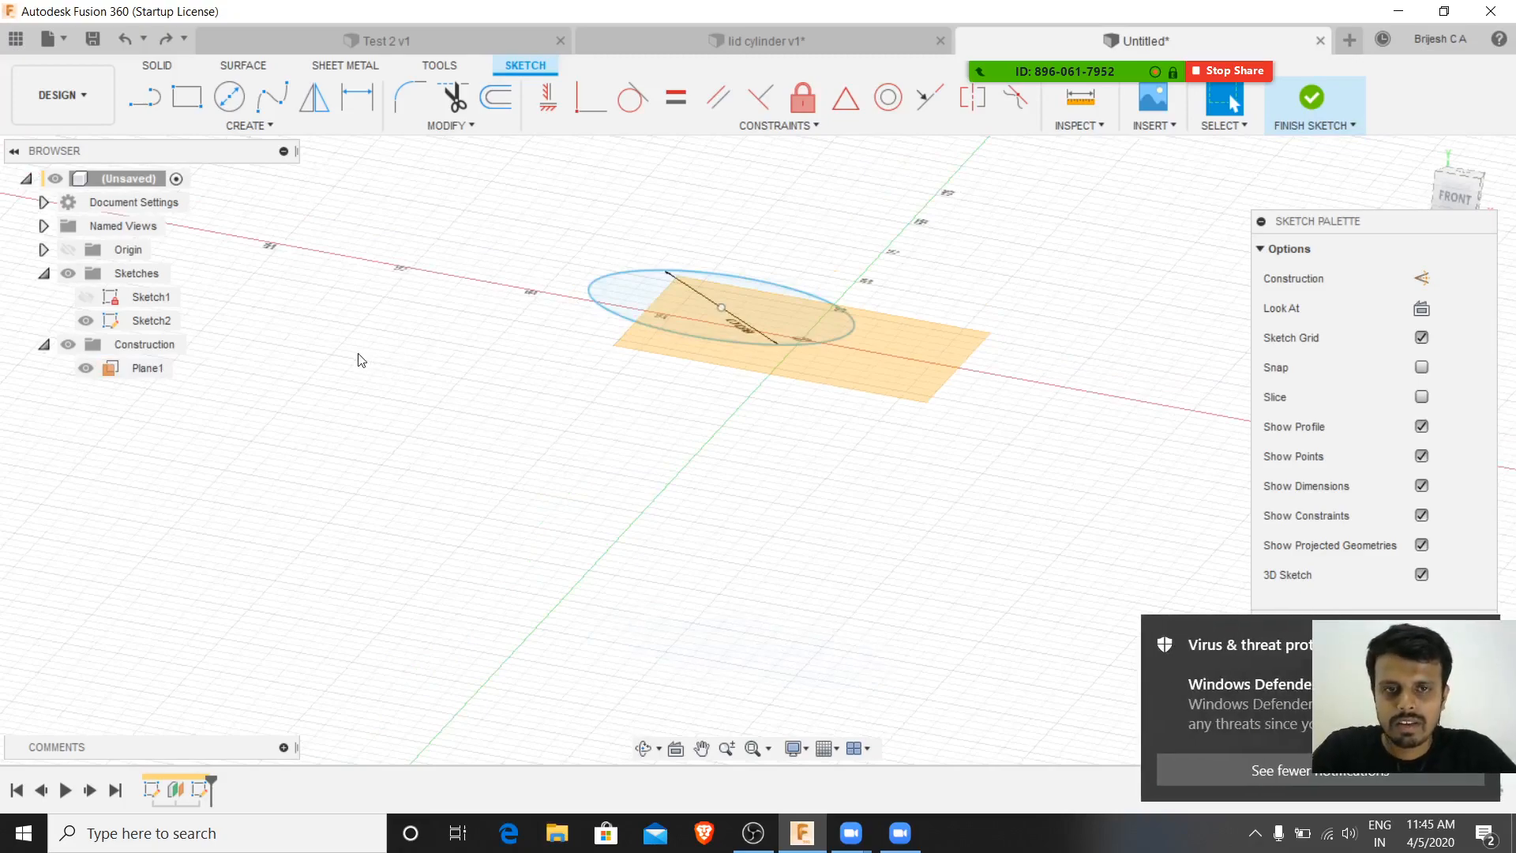
scroll(785, 371, "down", 5)
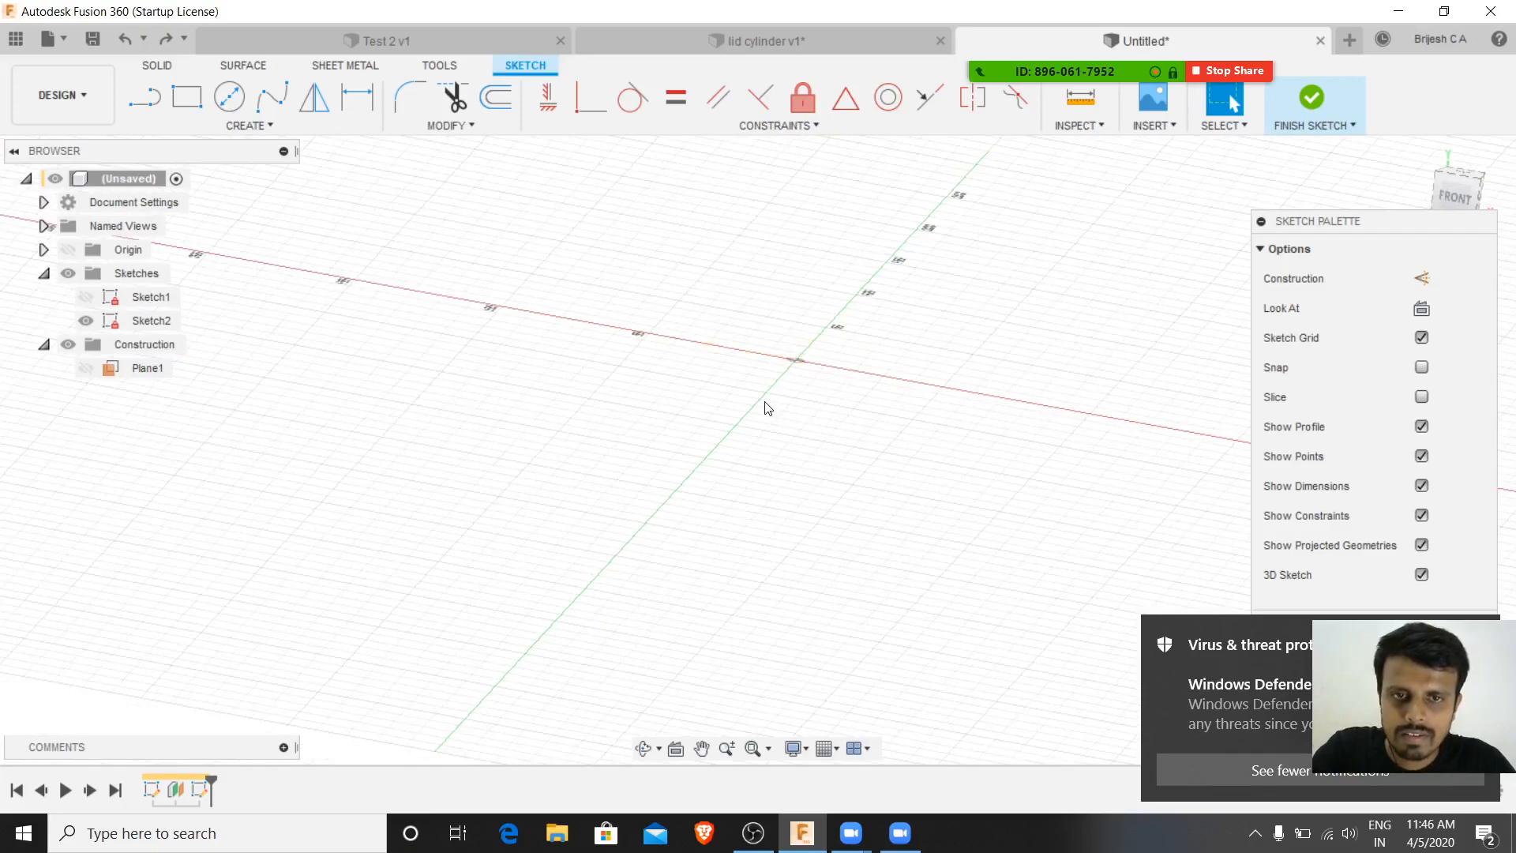
- Undo the second sketch and the offset plane, and return to editing Sketch1 with the 50 mm circle
key("ctrl+z")
key("ctrl+z")
key("ctrl+z")
key("ctrl+z")
key("ctrl+z")
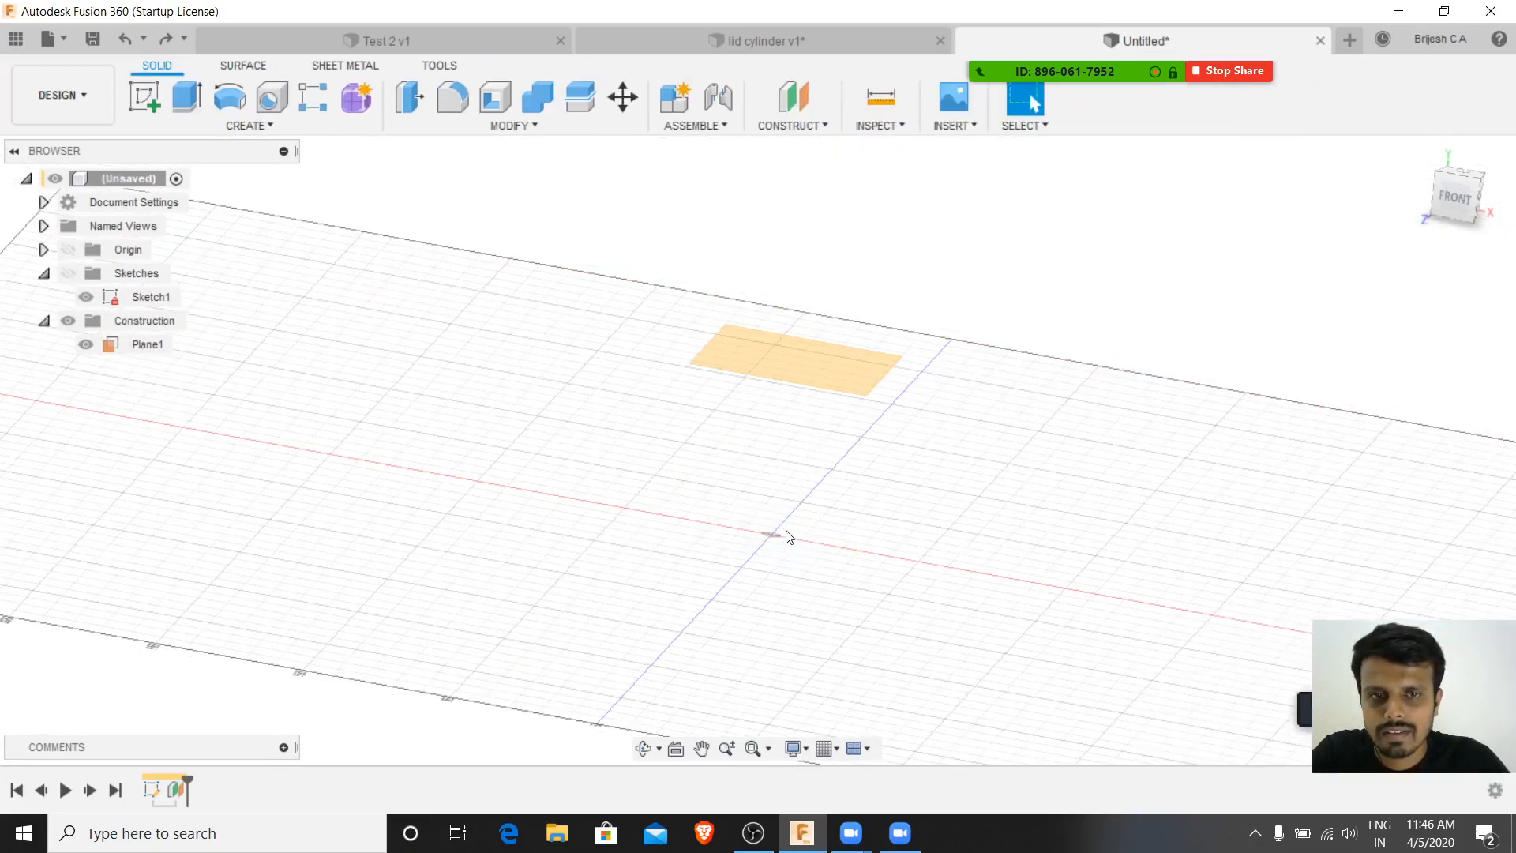
key("ctrl+z")
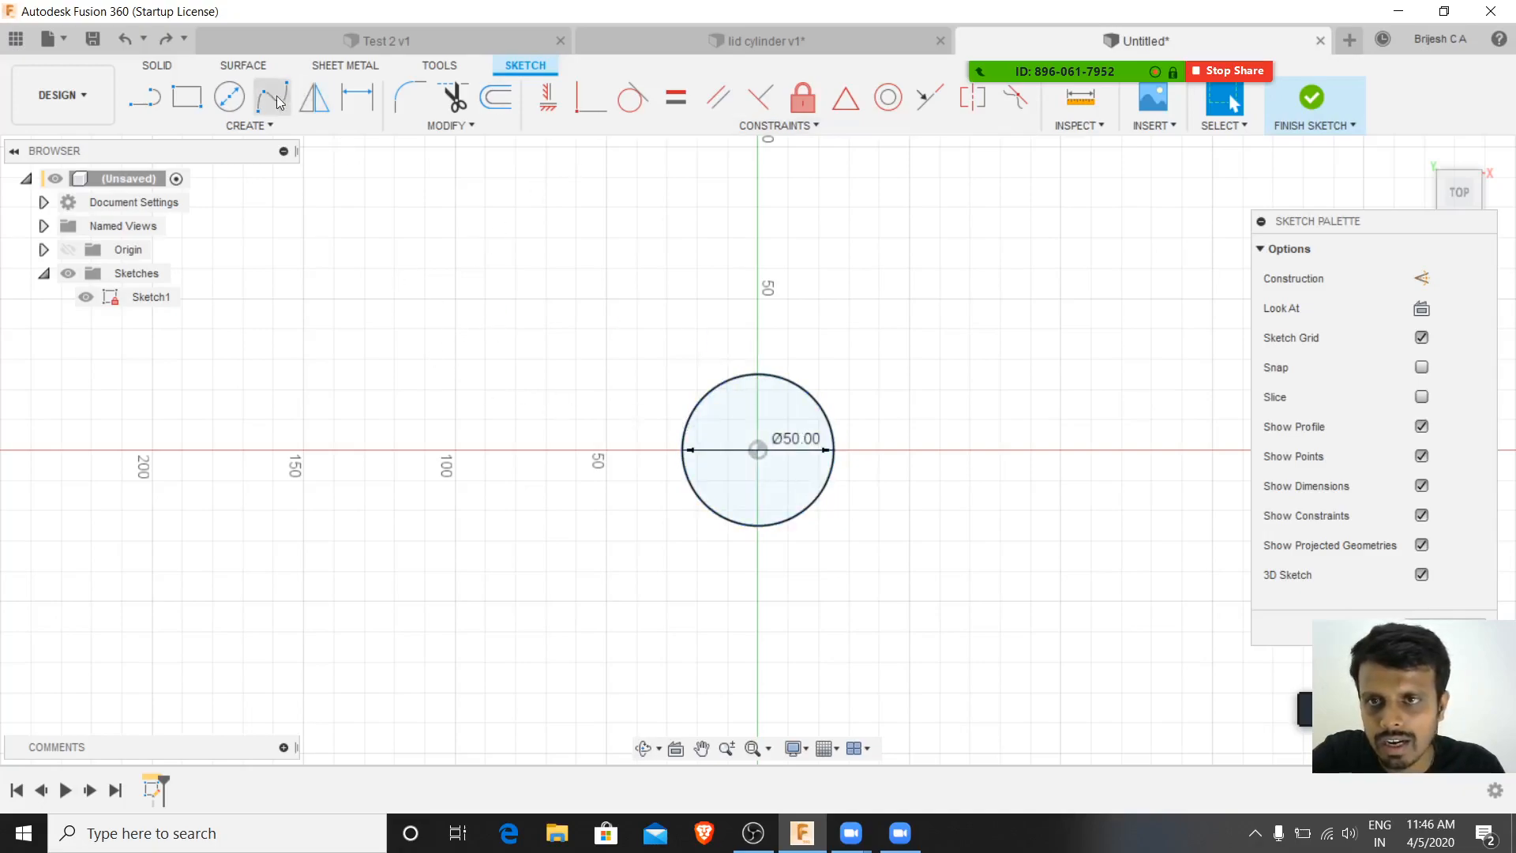
- Sketch a larger circle up and to the left of the 50 mm circle, then enlarge it and move its centre closer
left_click(229, 96)
left_click(303, 349)
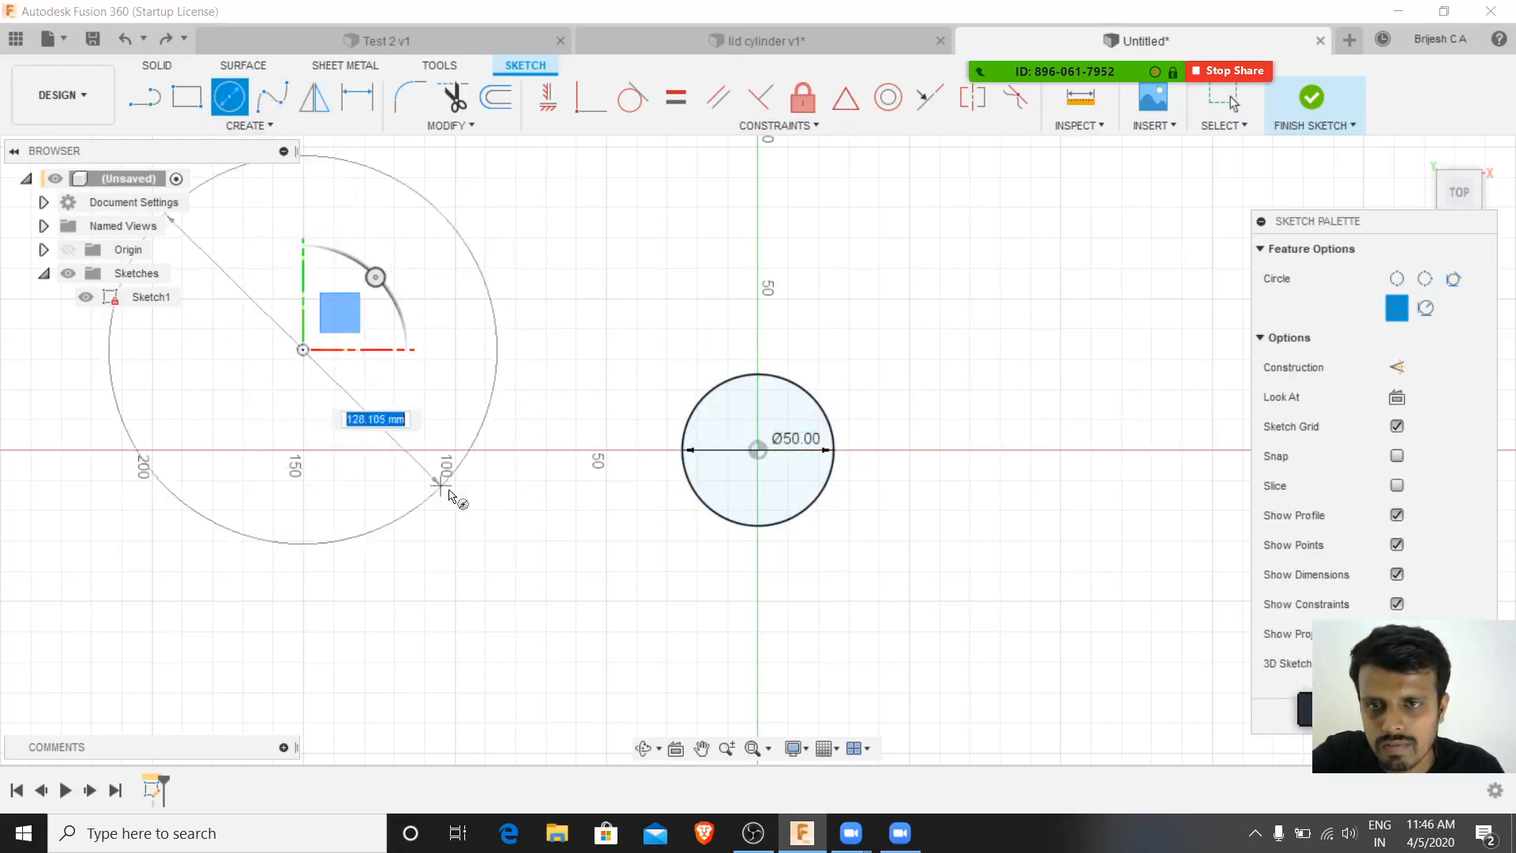
left_click(401, 466)
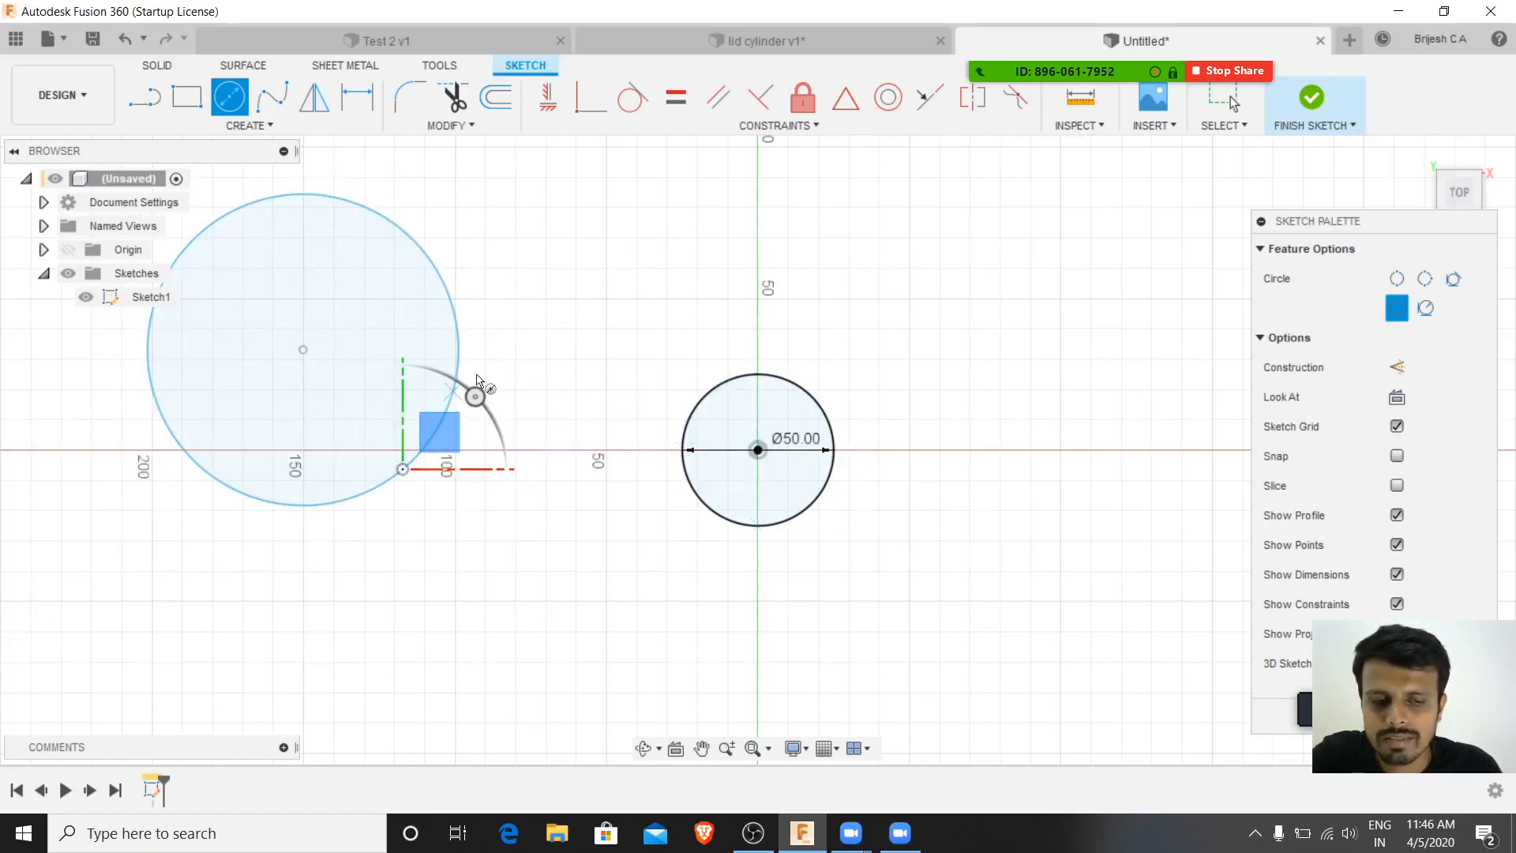
key("Escape")
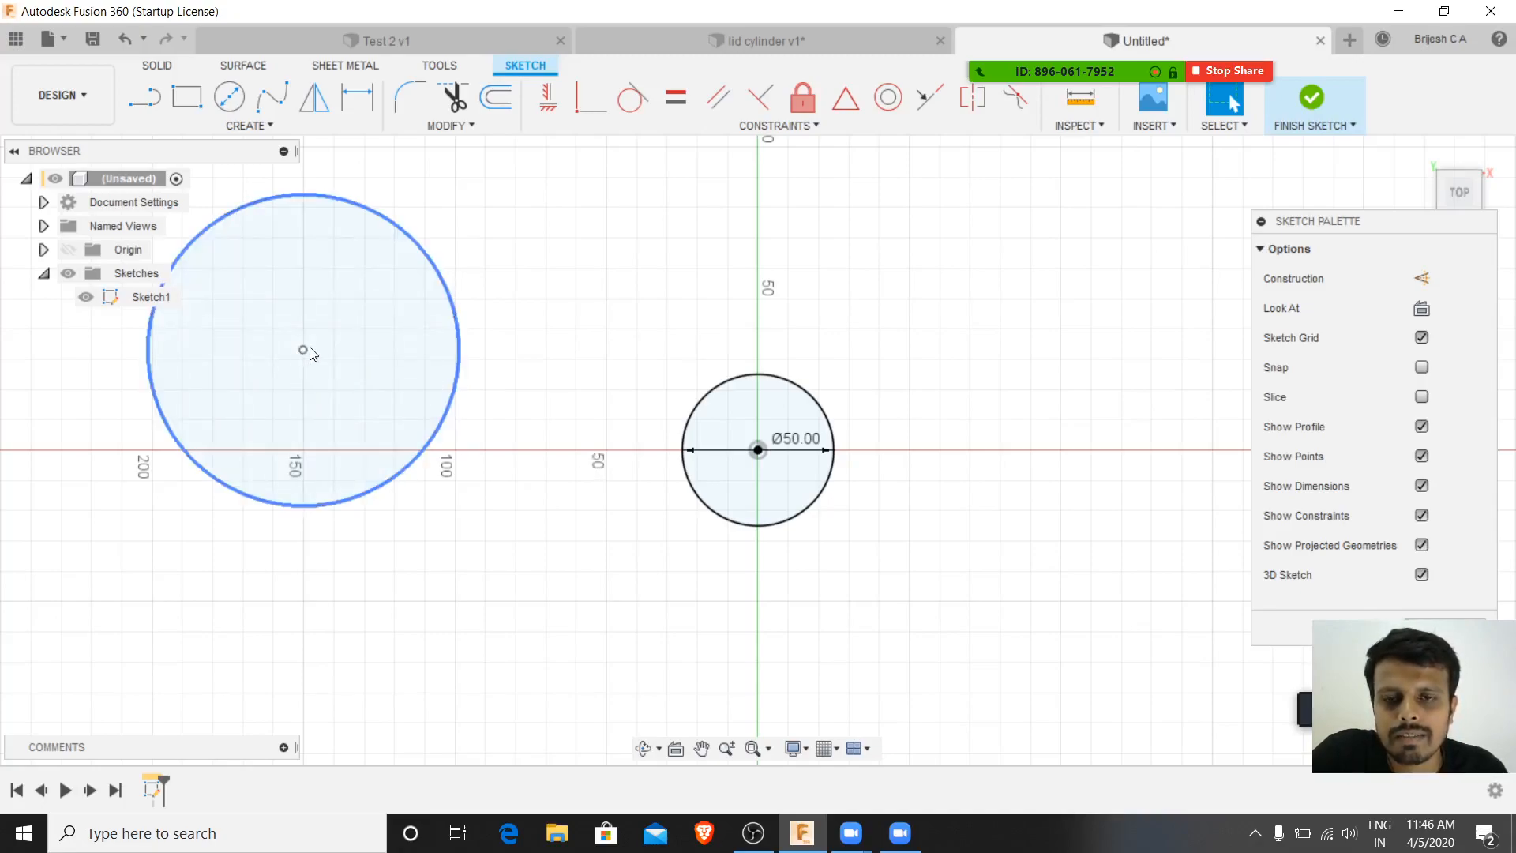
left_click_drag(455, 385, 479, 410)
left_click_drag(339, 351, 461, 411)
left_click_drag(373, 187, 412, 224)
mouse_move(304, 350)
left_mouse_down()
mouse_move(382, 396)
mouse_move(663, 465)
mouse_move(817, 473)
mouse_move(626, 339)
mouse_move(441, 345)
left_mouse_up()
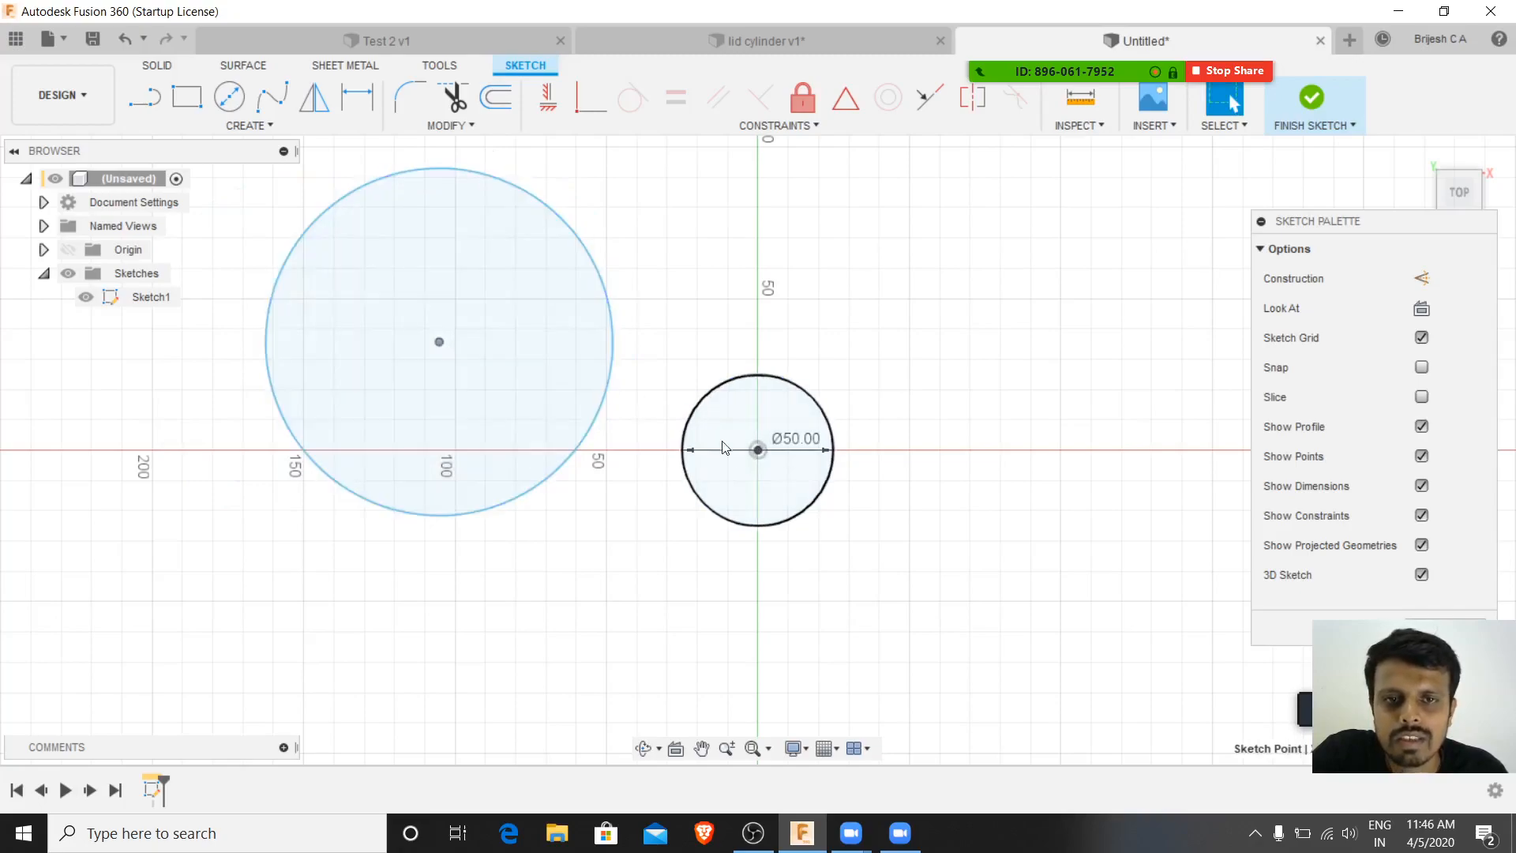
- Fix the larger circle's centre point and try to make that circle concentric with the 50 mm circle
left_click(754, 447)
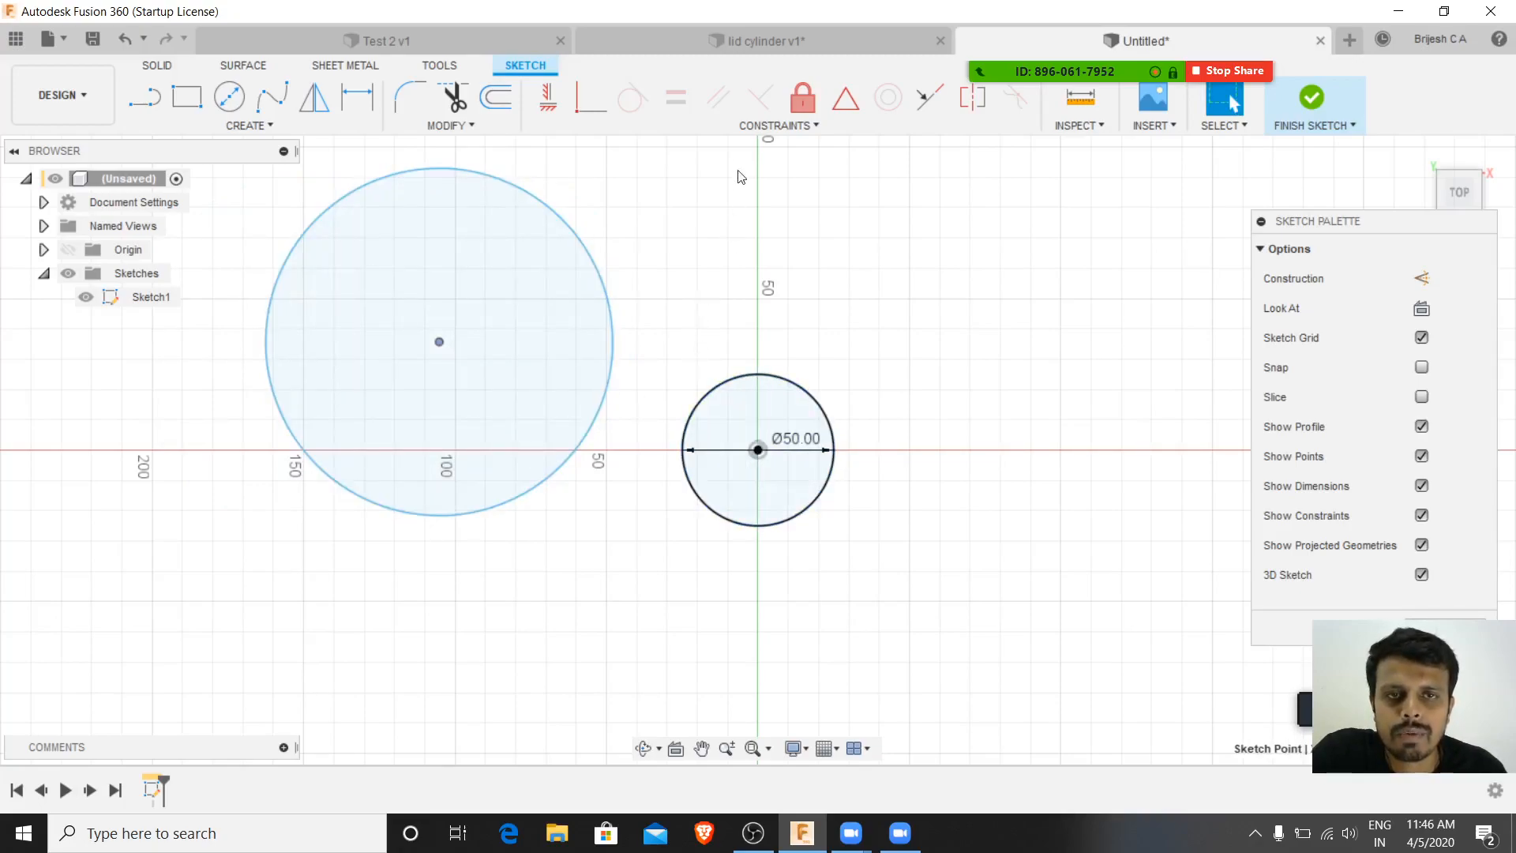
left_click(803, 99)
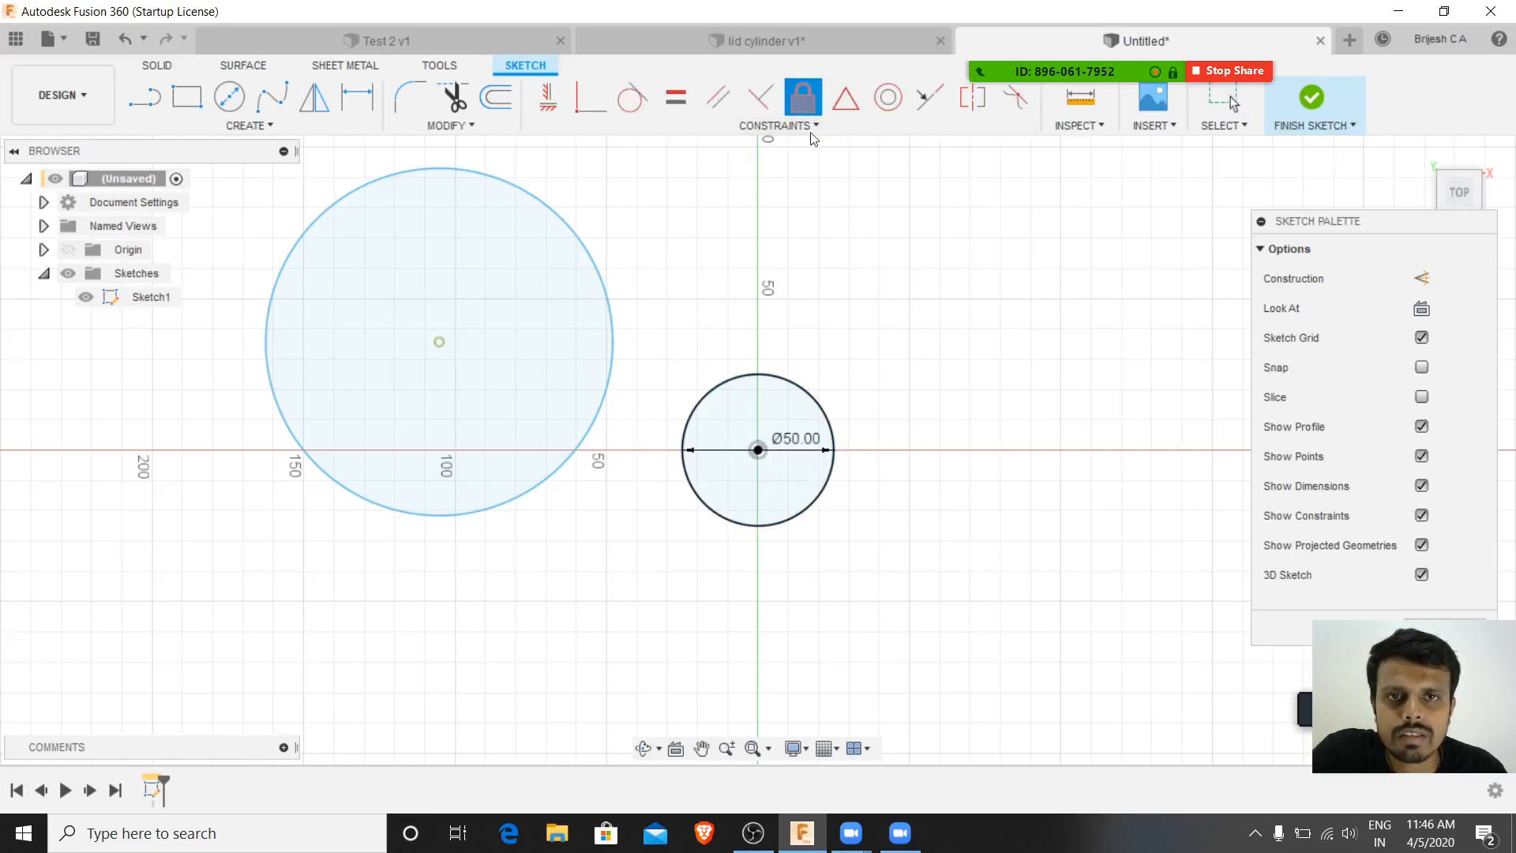
left_click(890, 108)
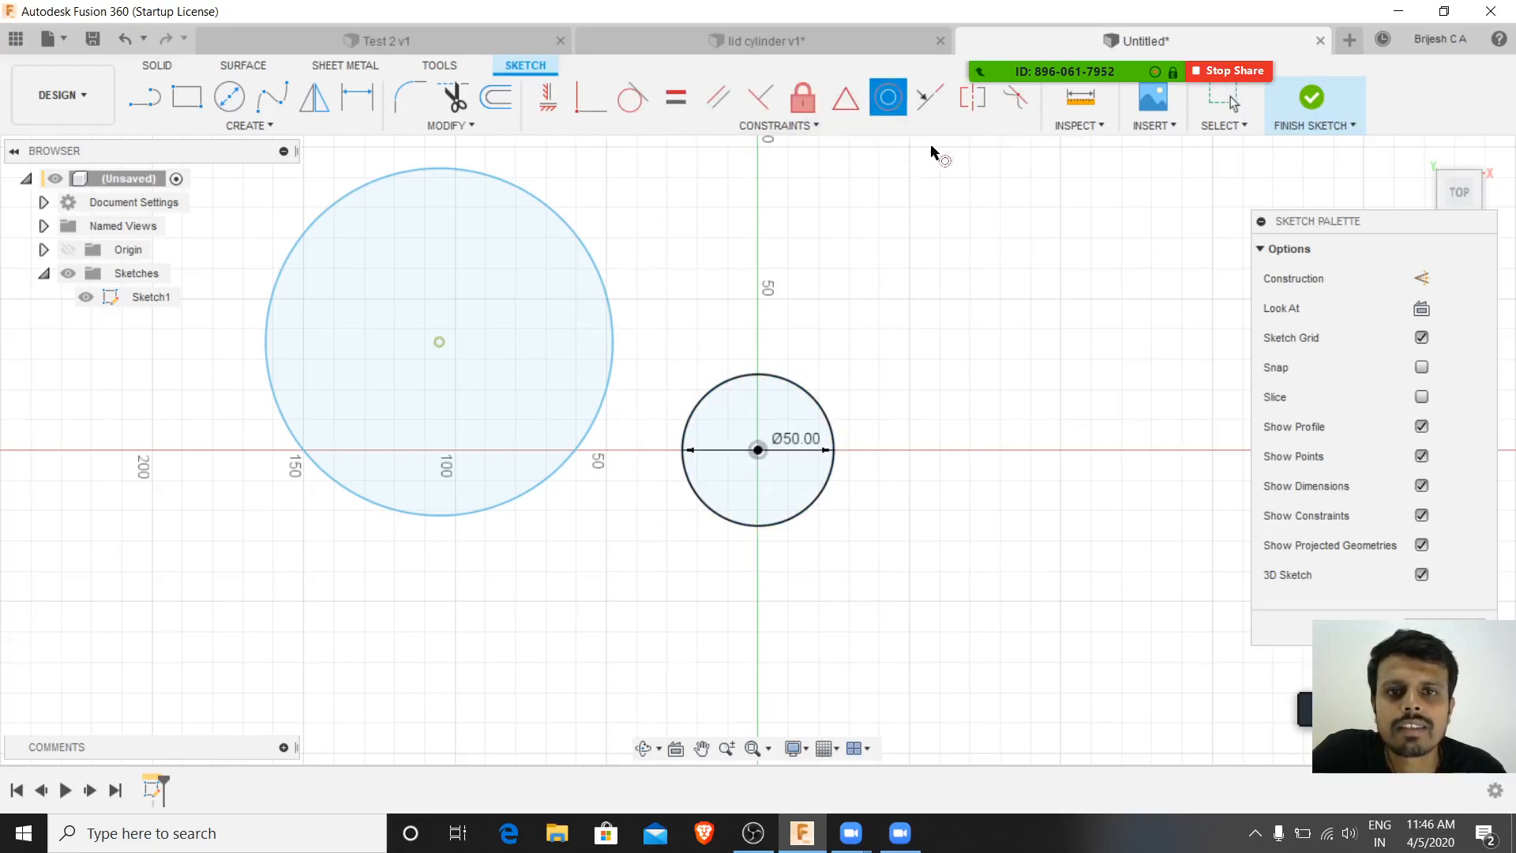
left_click(598, 280)
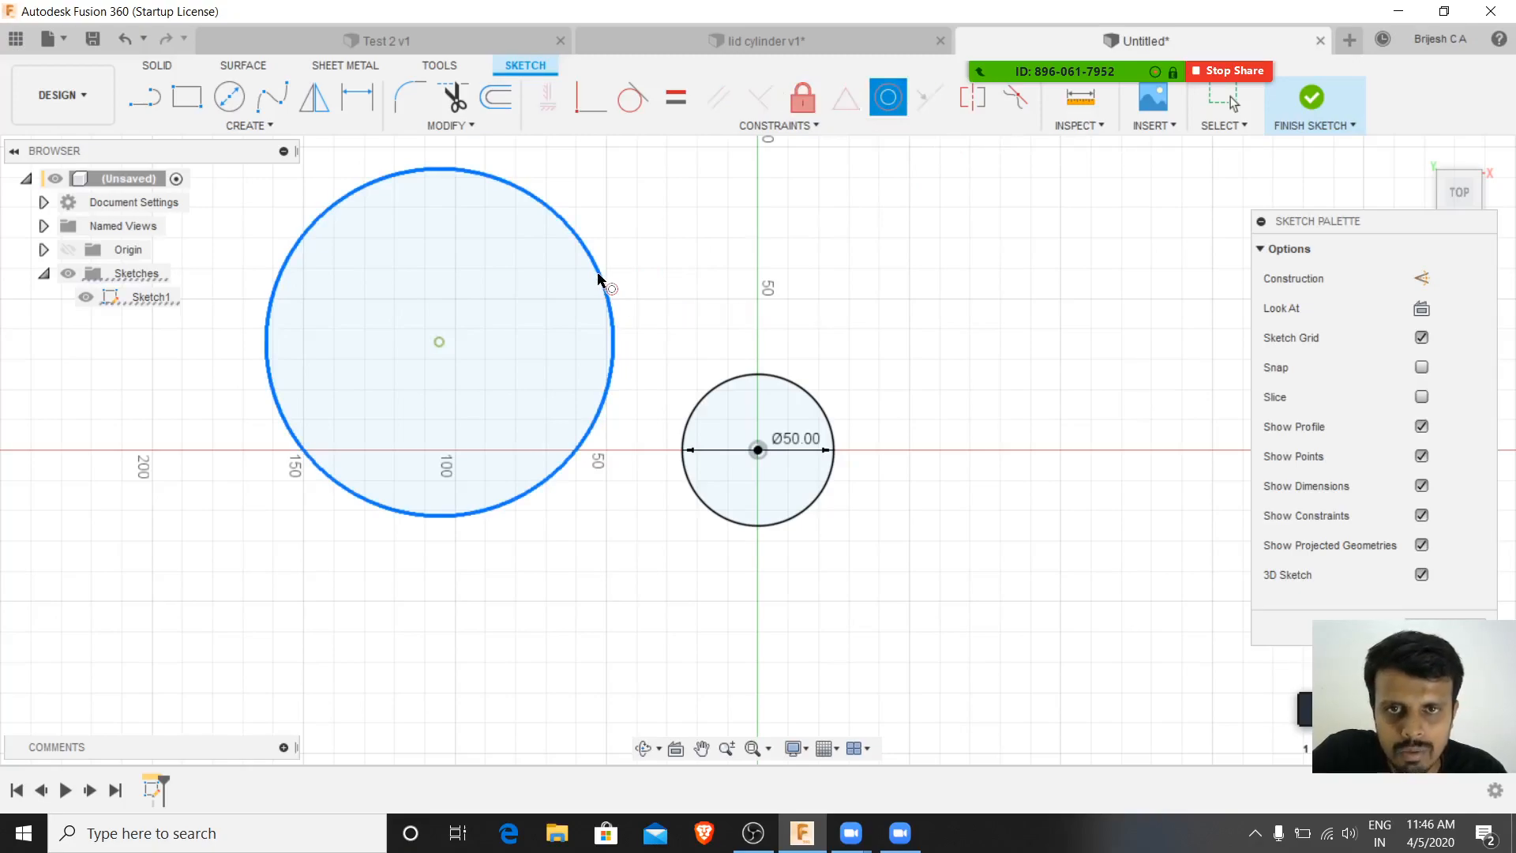
left_click(748, 378)
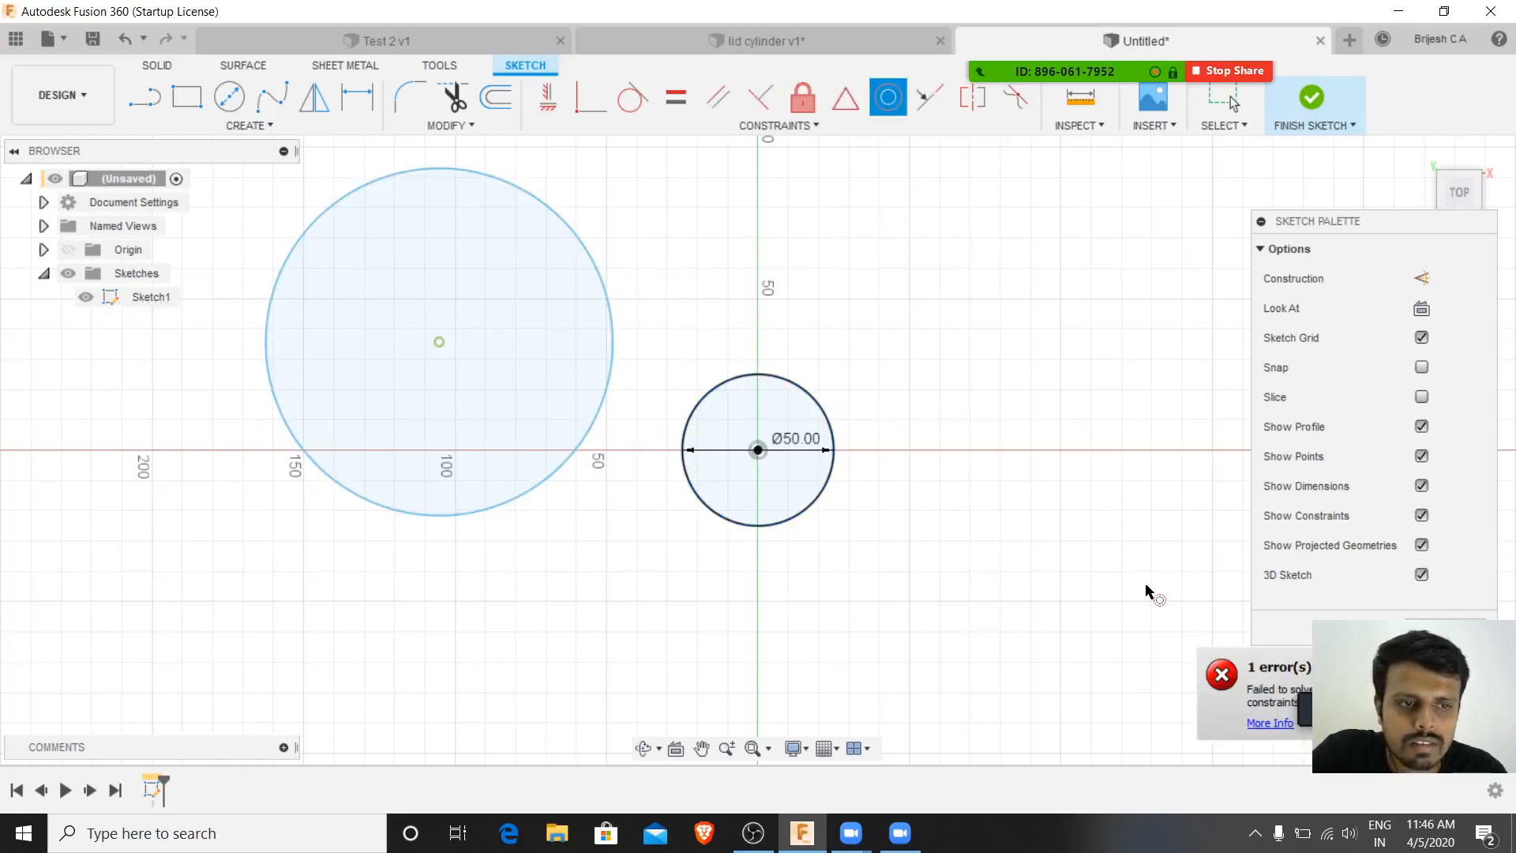
left_click_drag(1461, 684, 1129, 657)
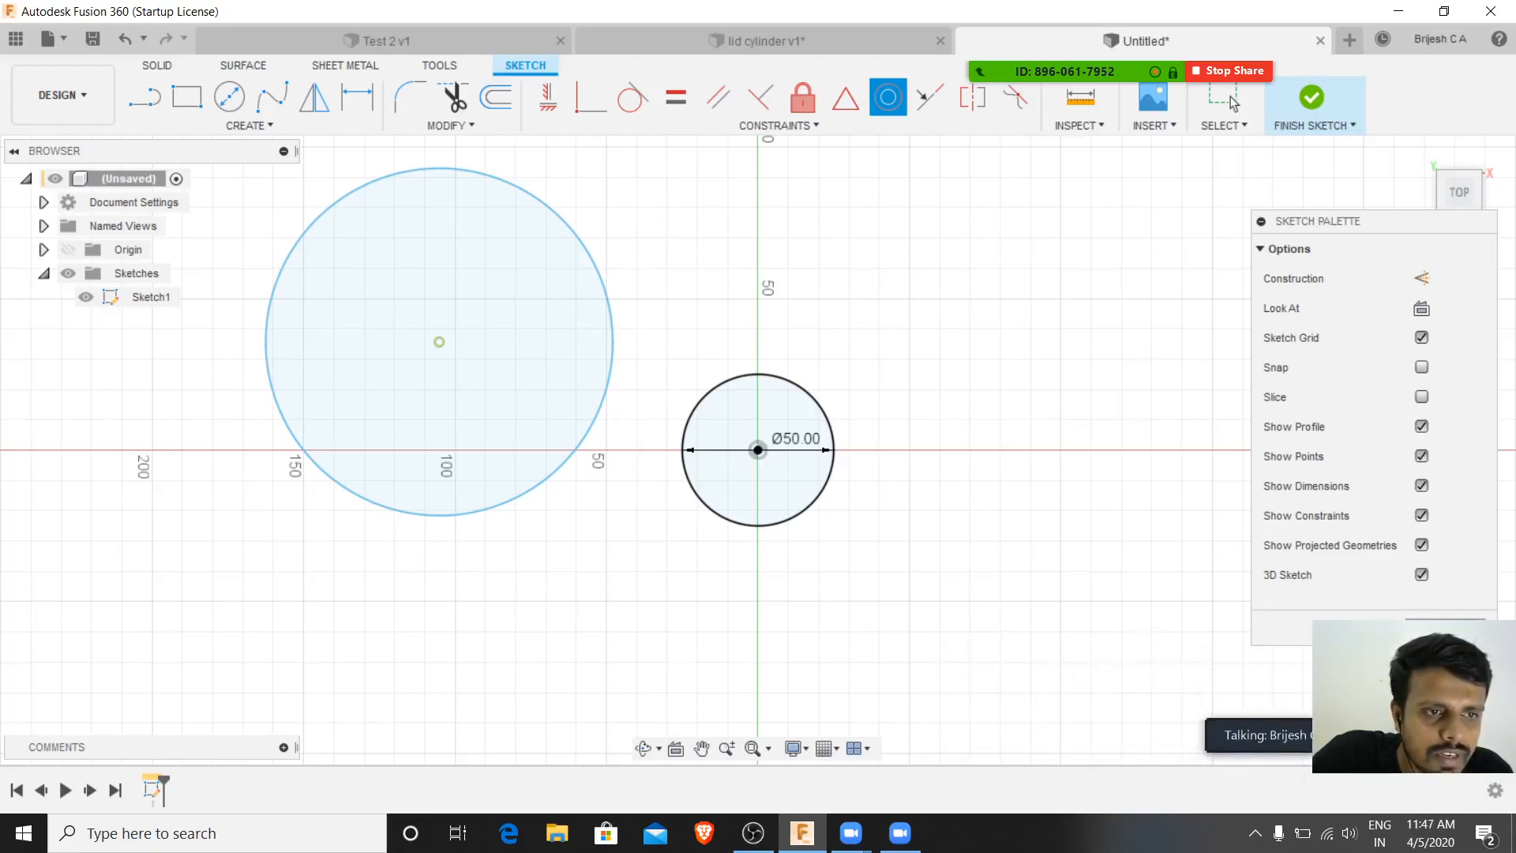
- Finish and reopen Sketch1, and retry the concentric constraint between the 50 mm circle and the larger one
left_click(1312, 97)
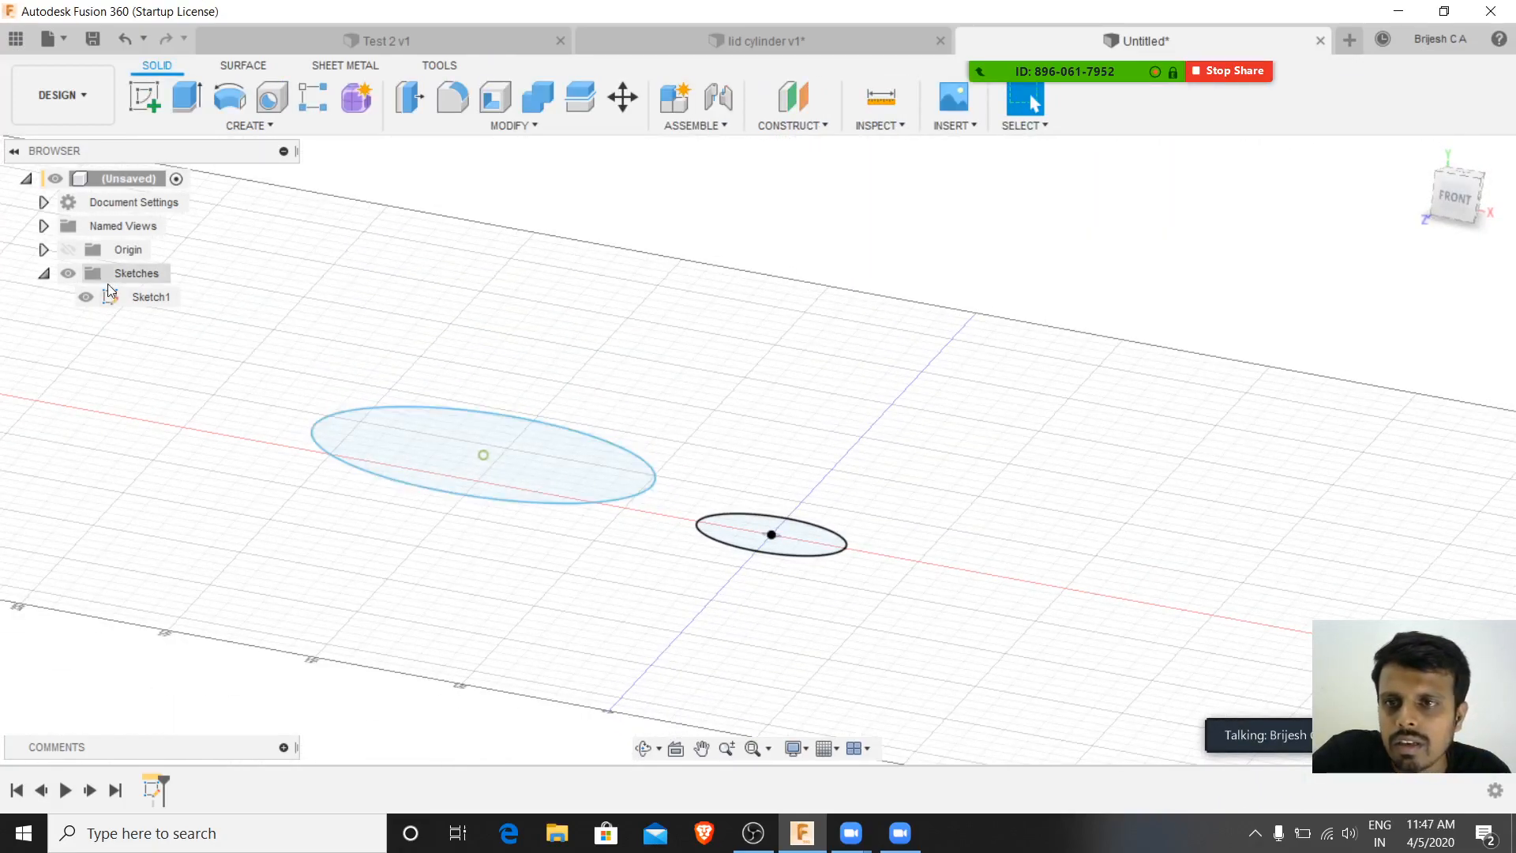
double_click(154, 790)
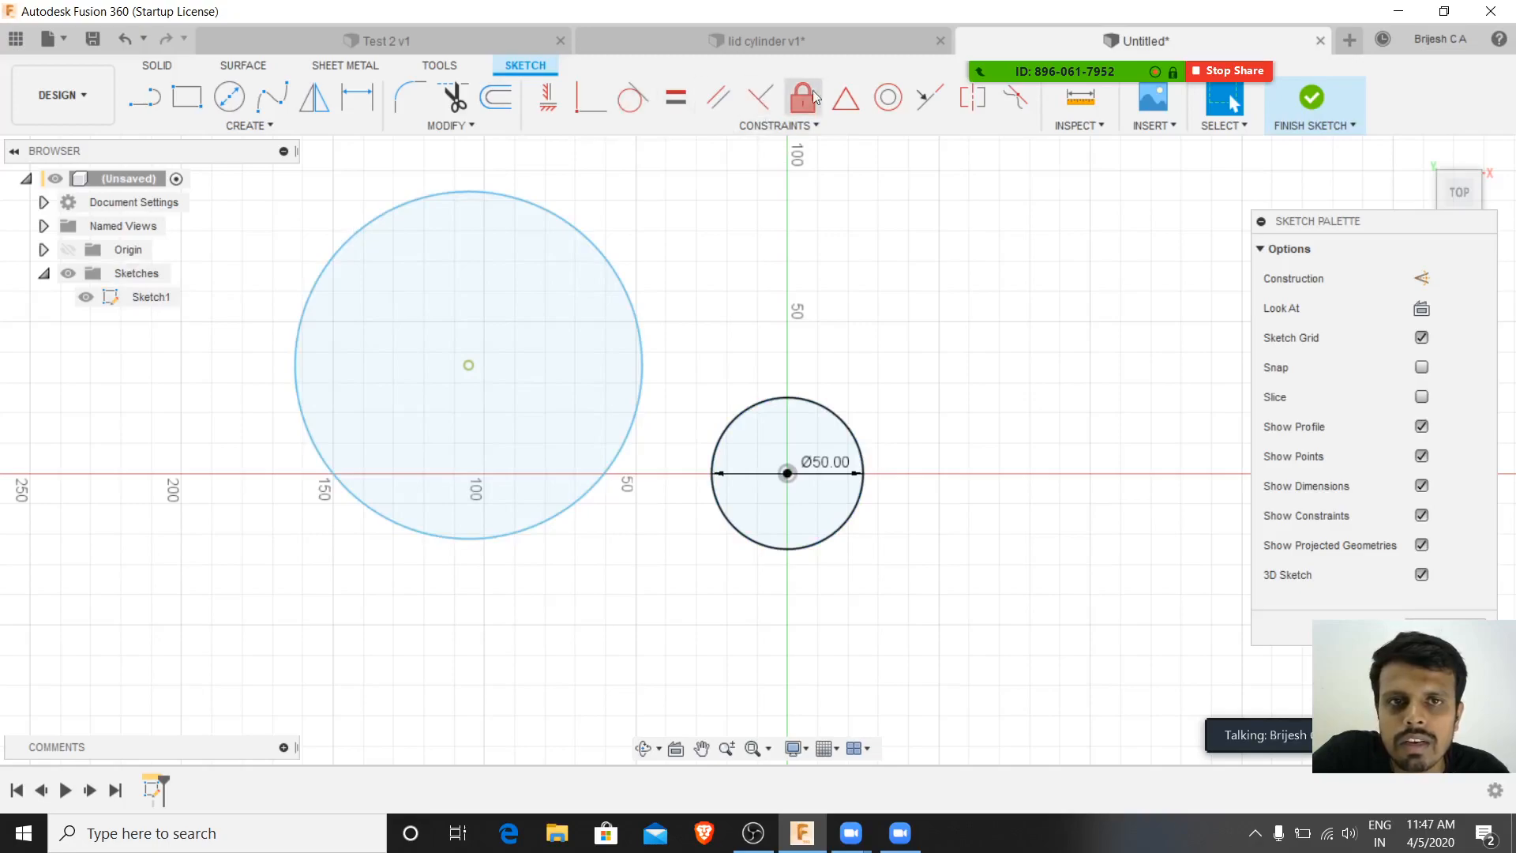
left_click(888, 98)
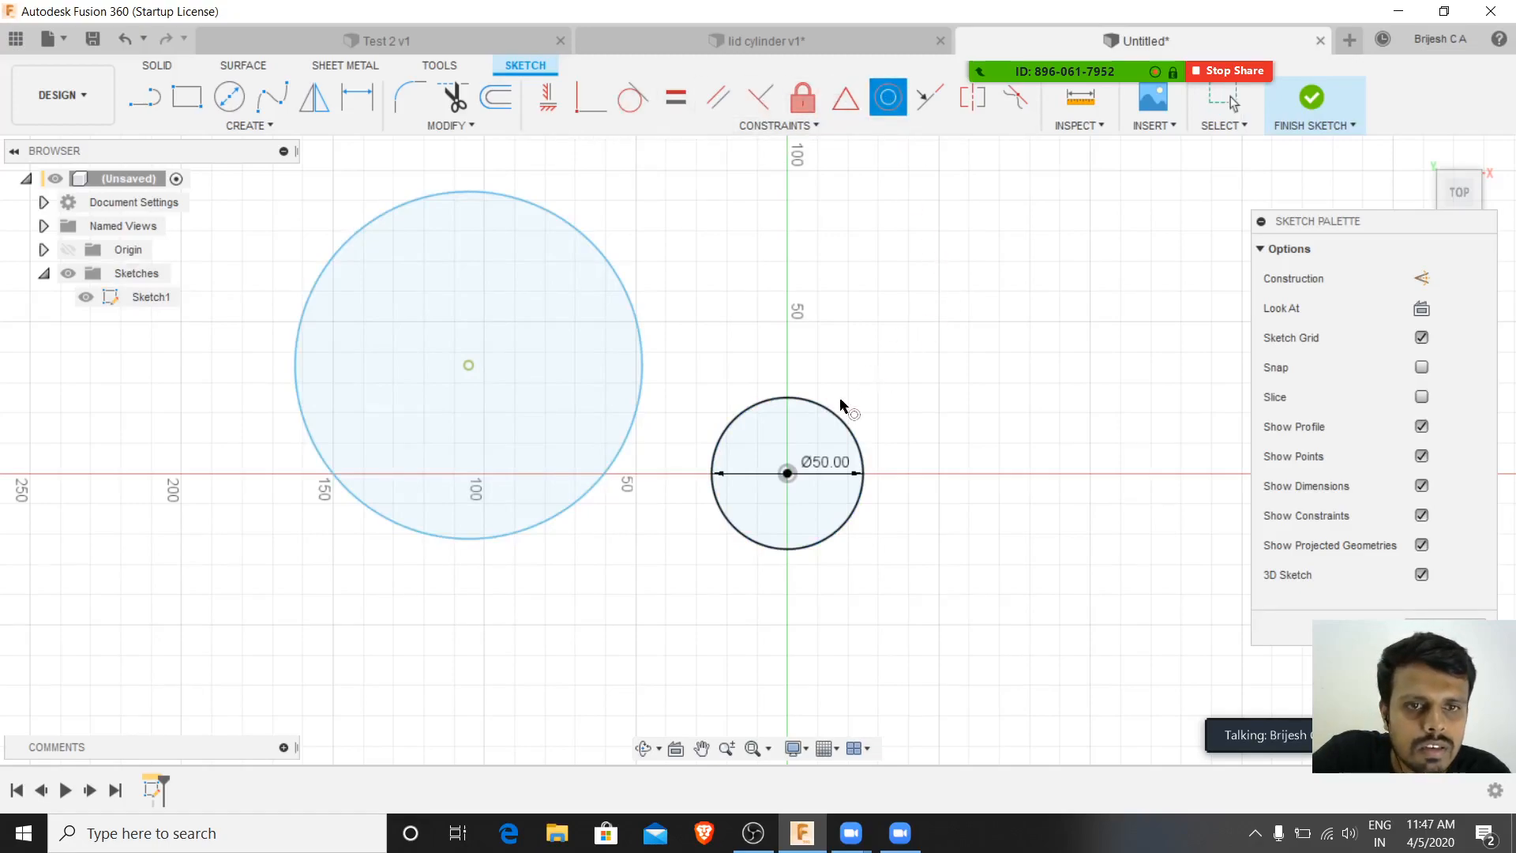
left_click(775, 403)
left_click(644, 387)
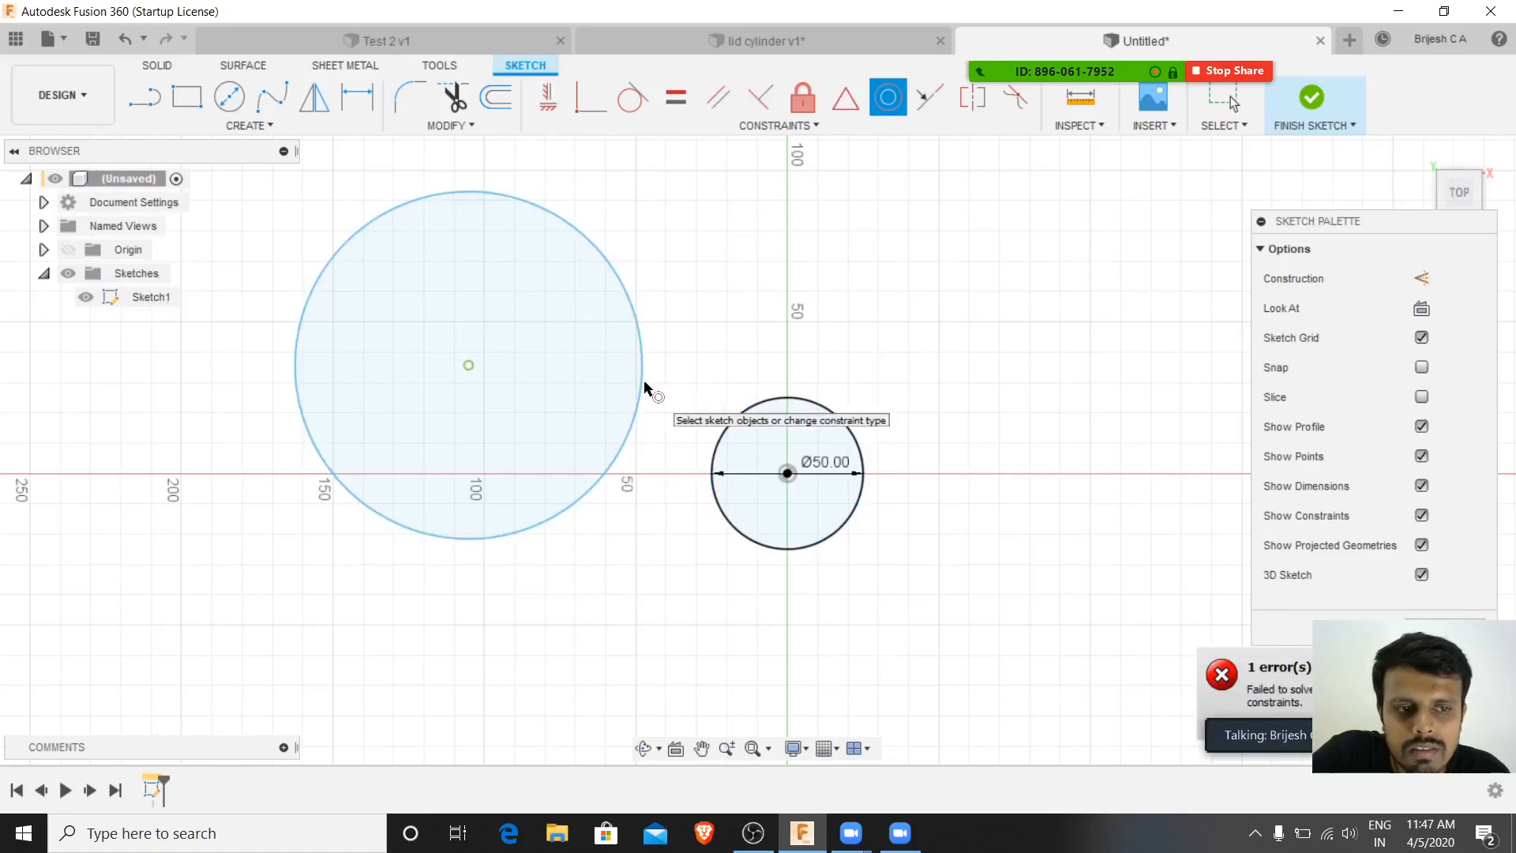
- Read the full details of the constraint error and close them
left_click(1264, 687)
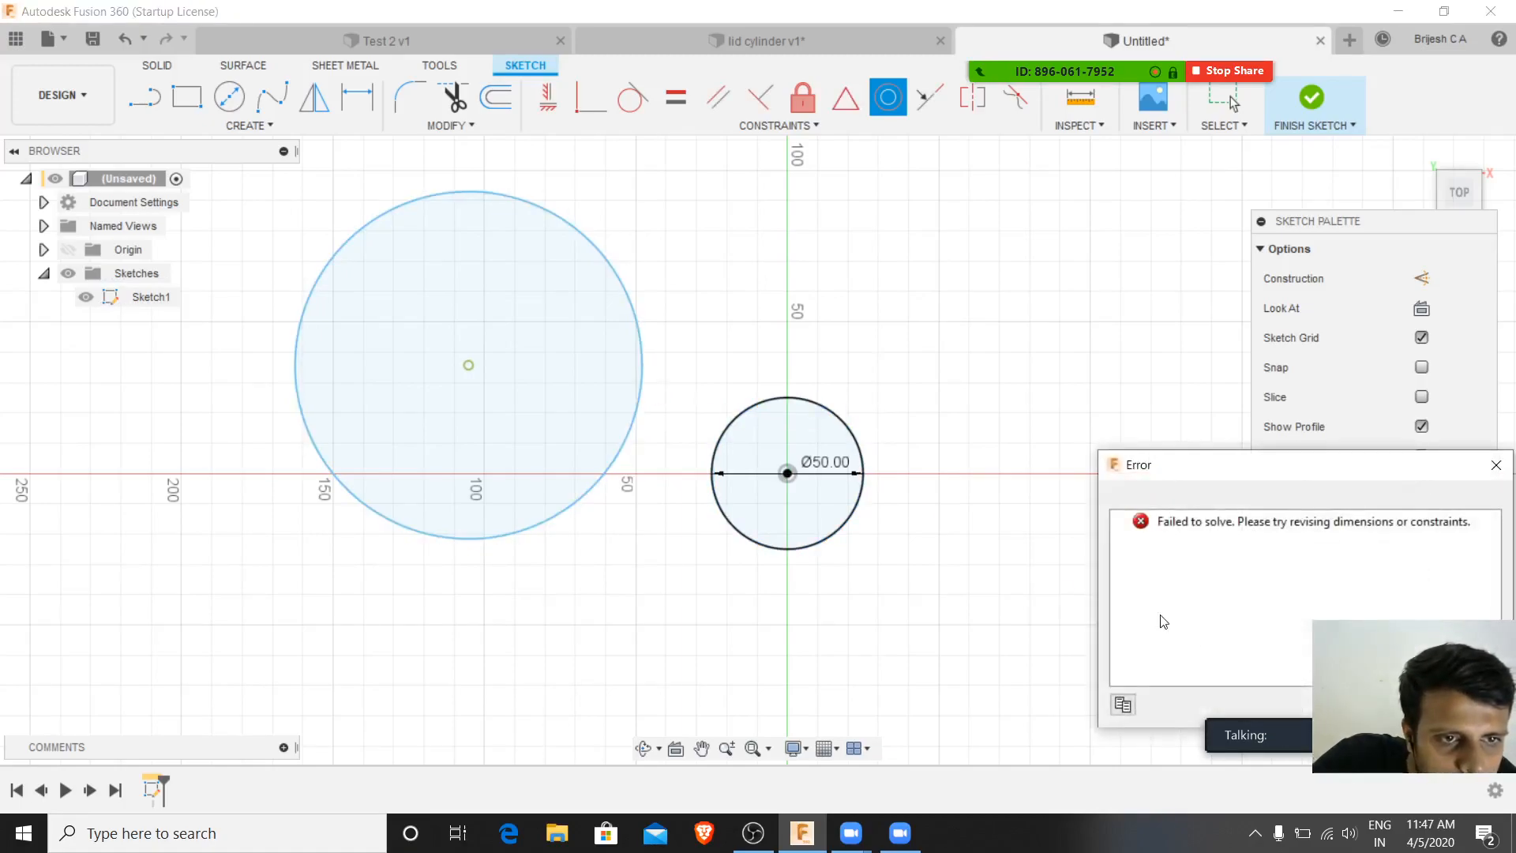
left_click(1266, 525)
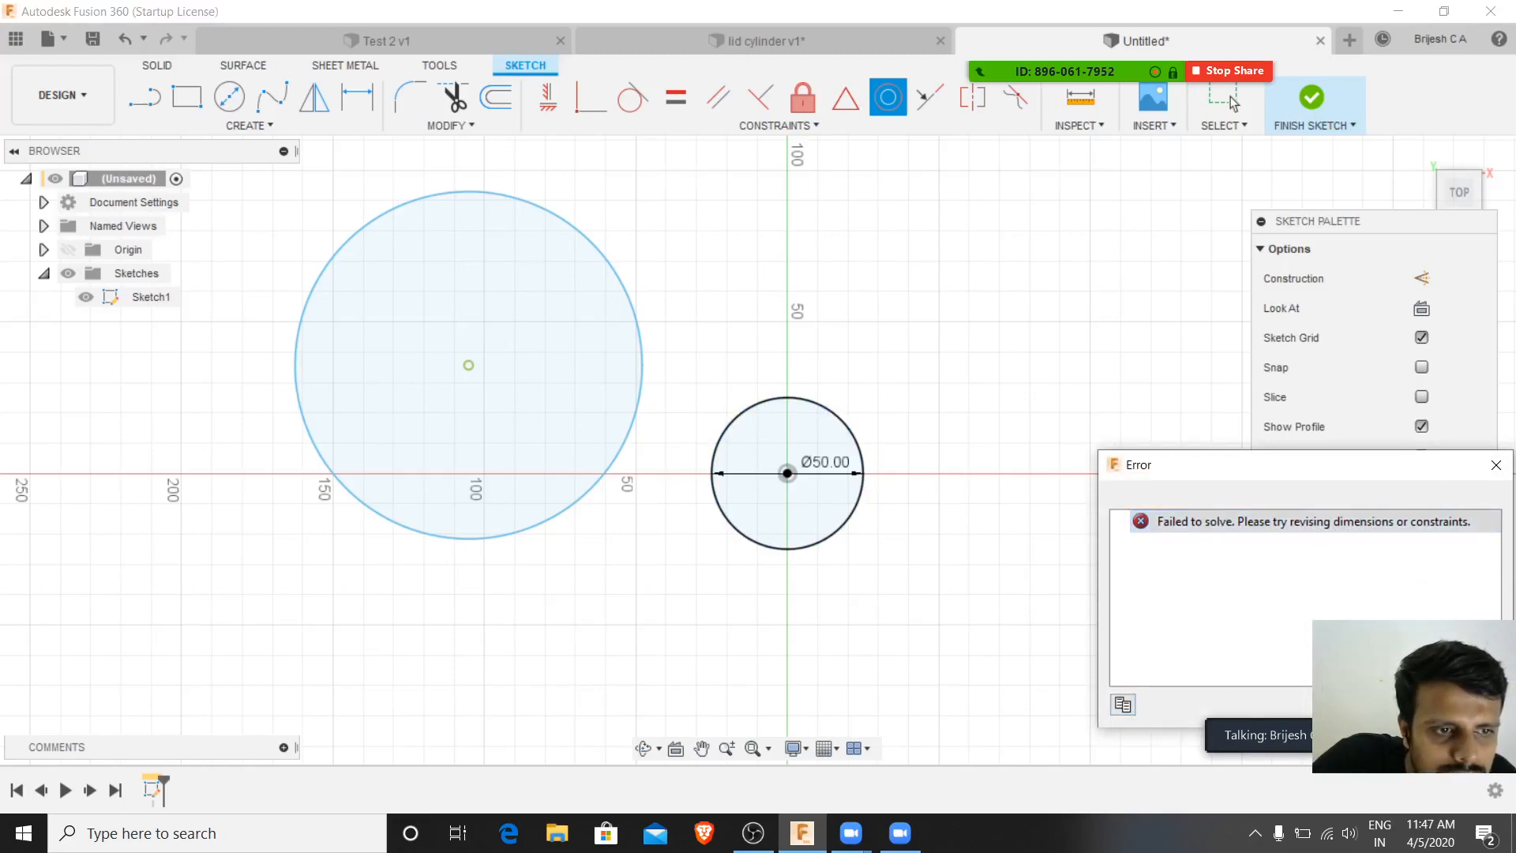
left_click(1463, 705)
- Try to move the larger circle towards the 50 mm circle, and try again to make the two circles concentric
left_click_drag(468, 369, 636, 467)
left_click_drag(565, 225, 723, 383)
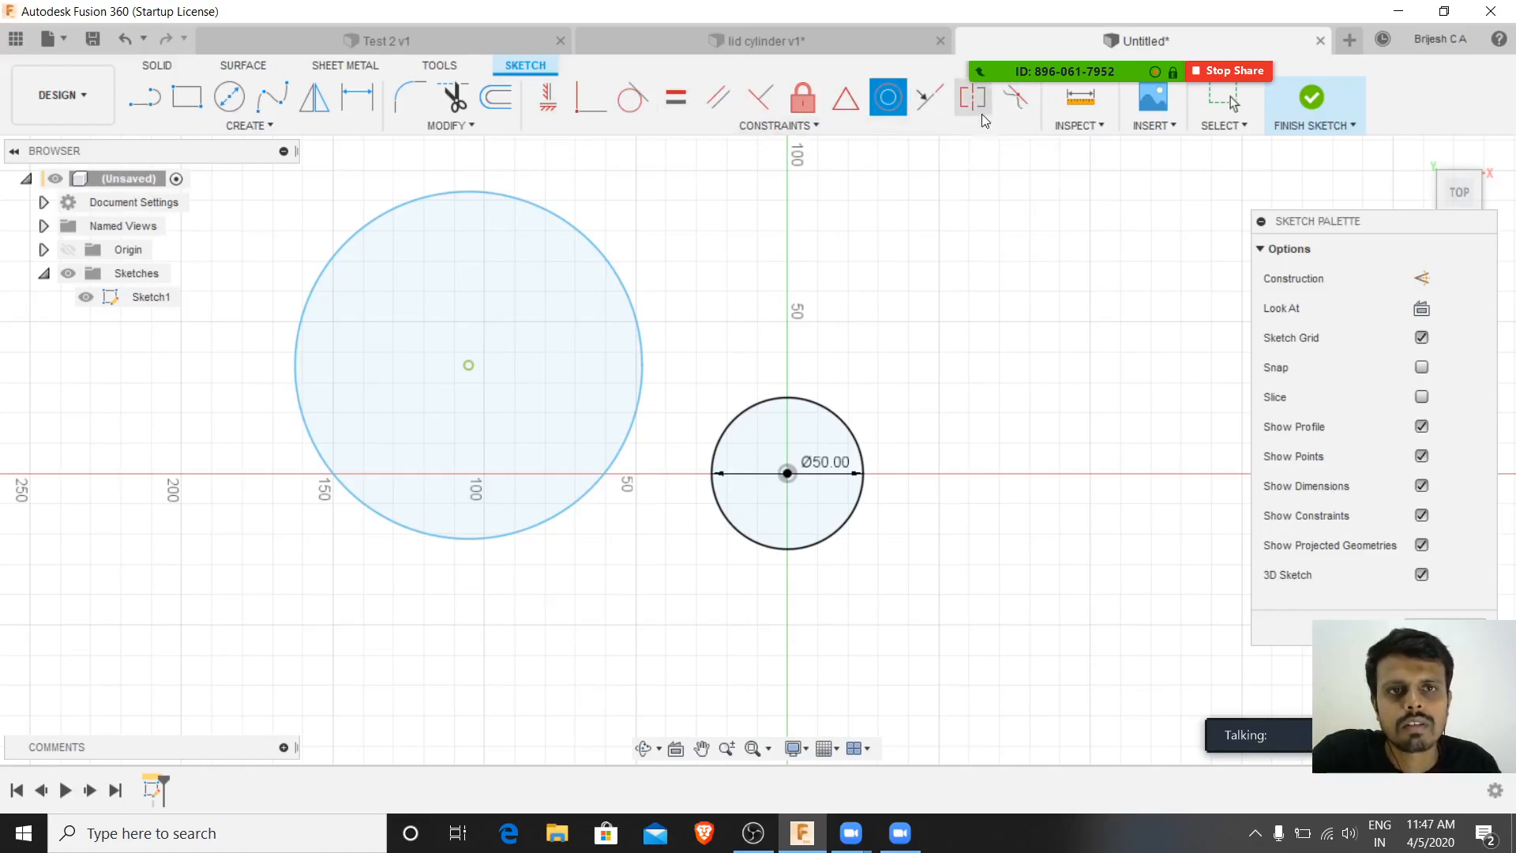
left_click(898, 104)
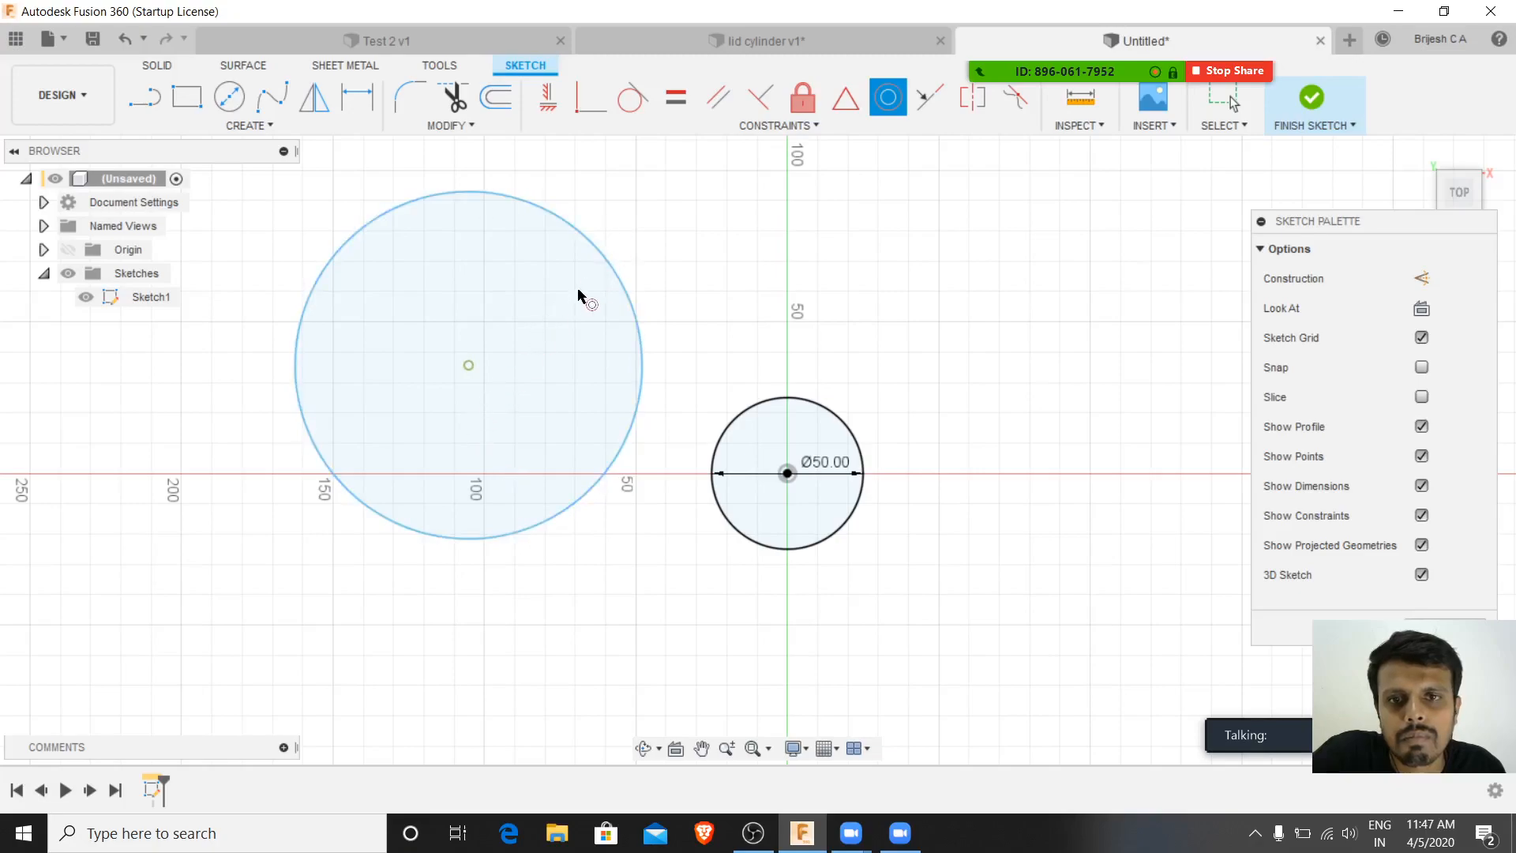
left_click(614, 273)
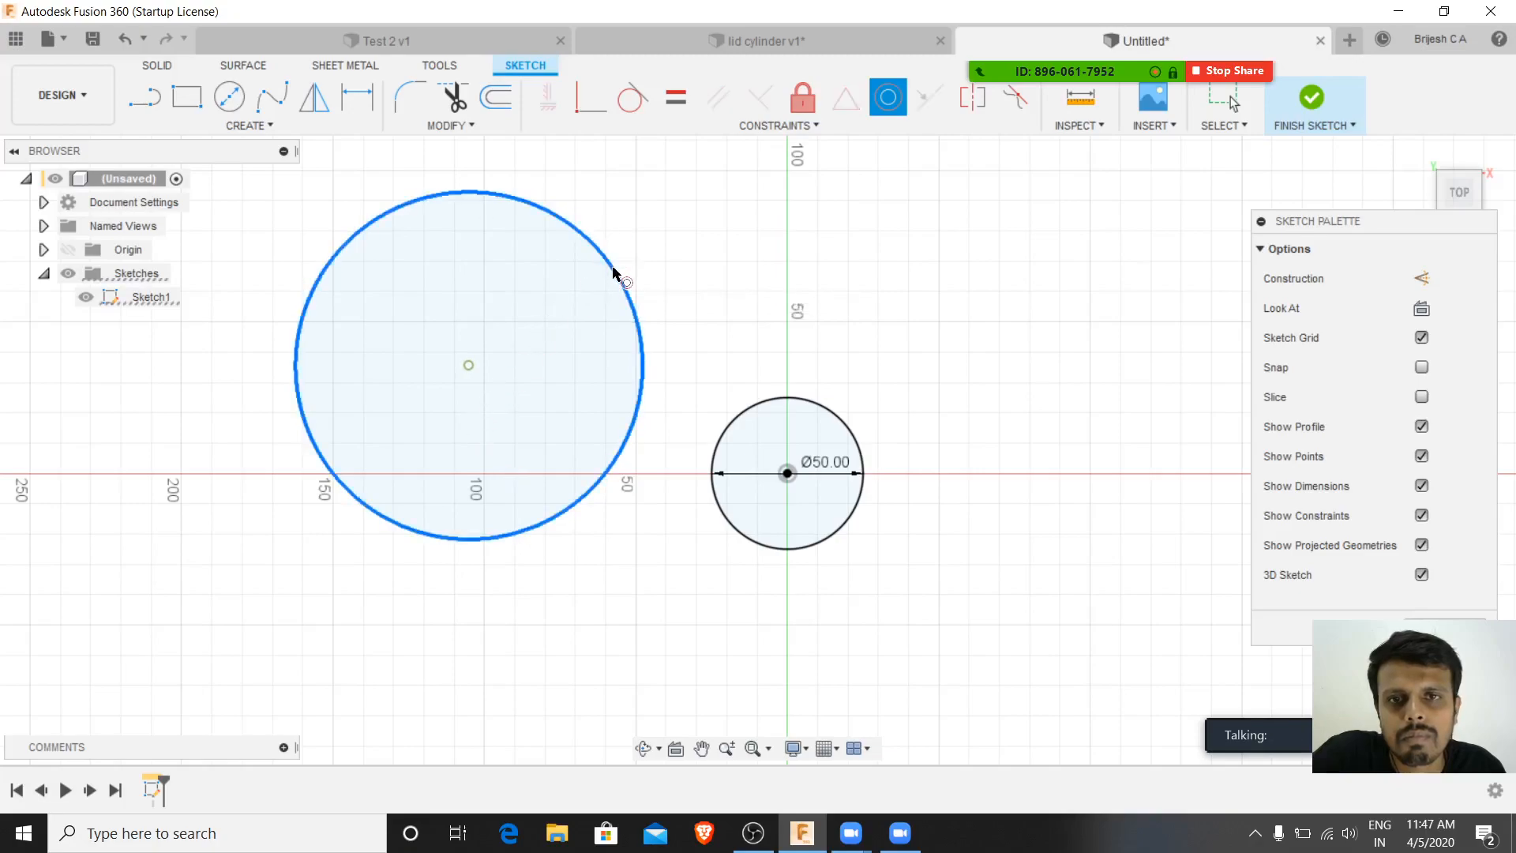
left_click(764, 408)
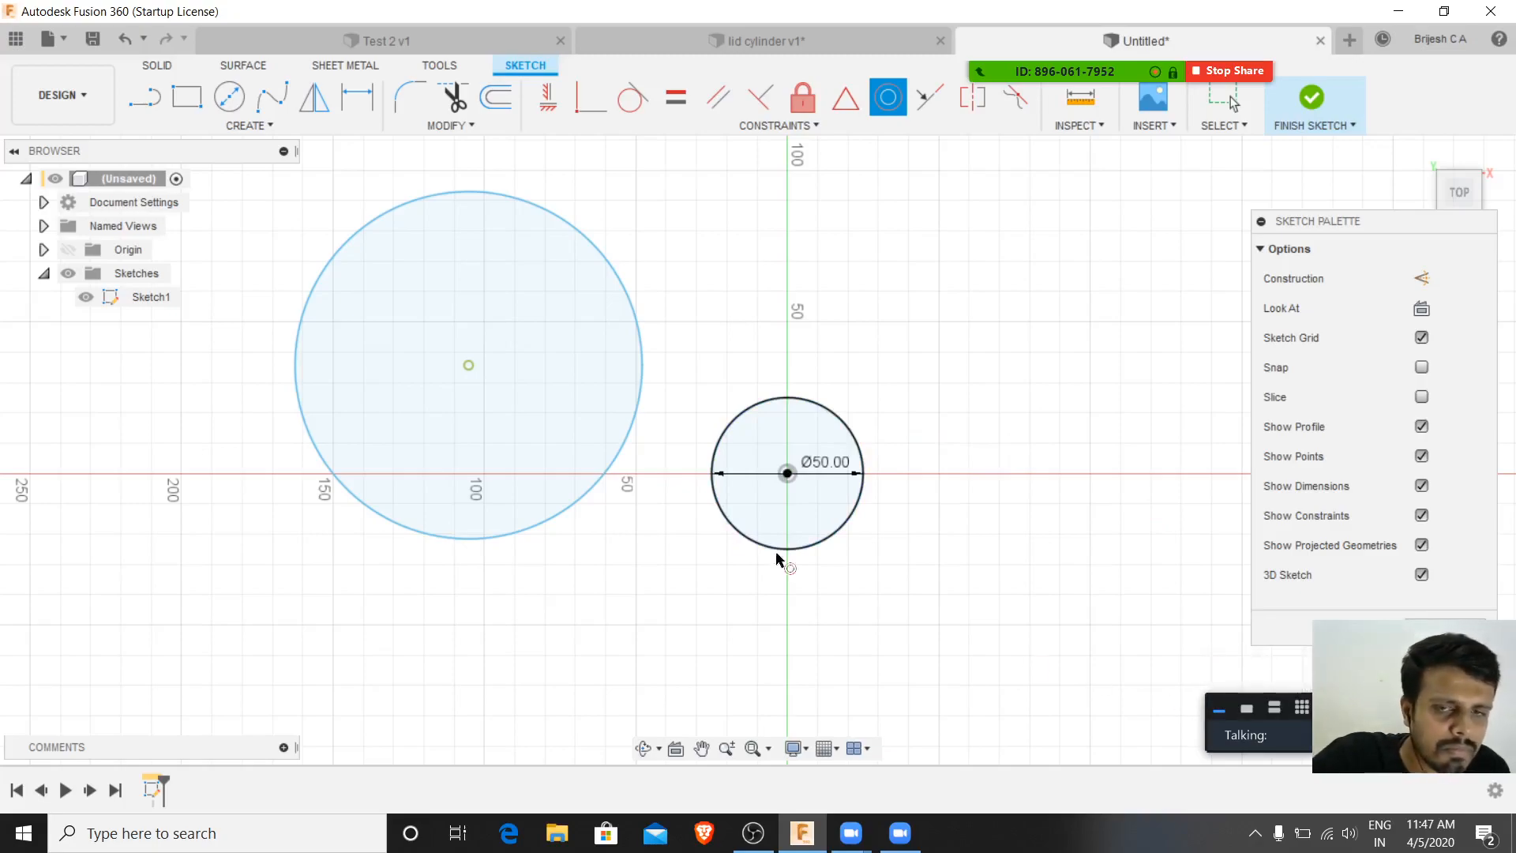
left_click(806, 404)
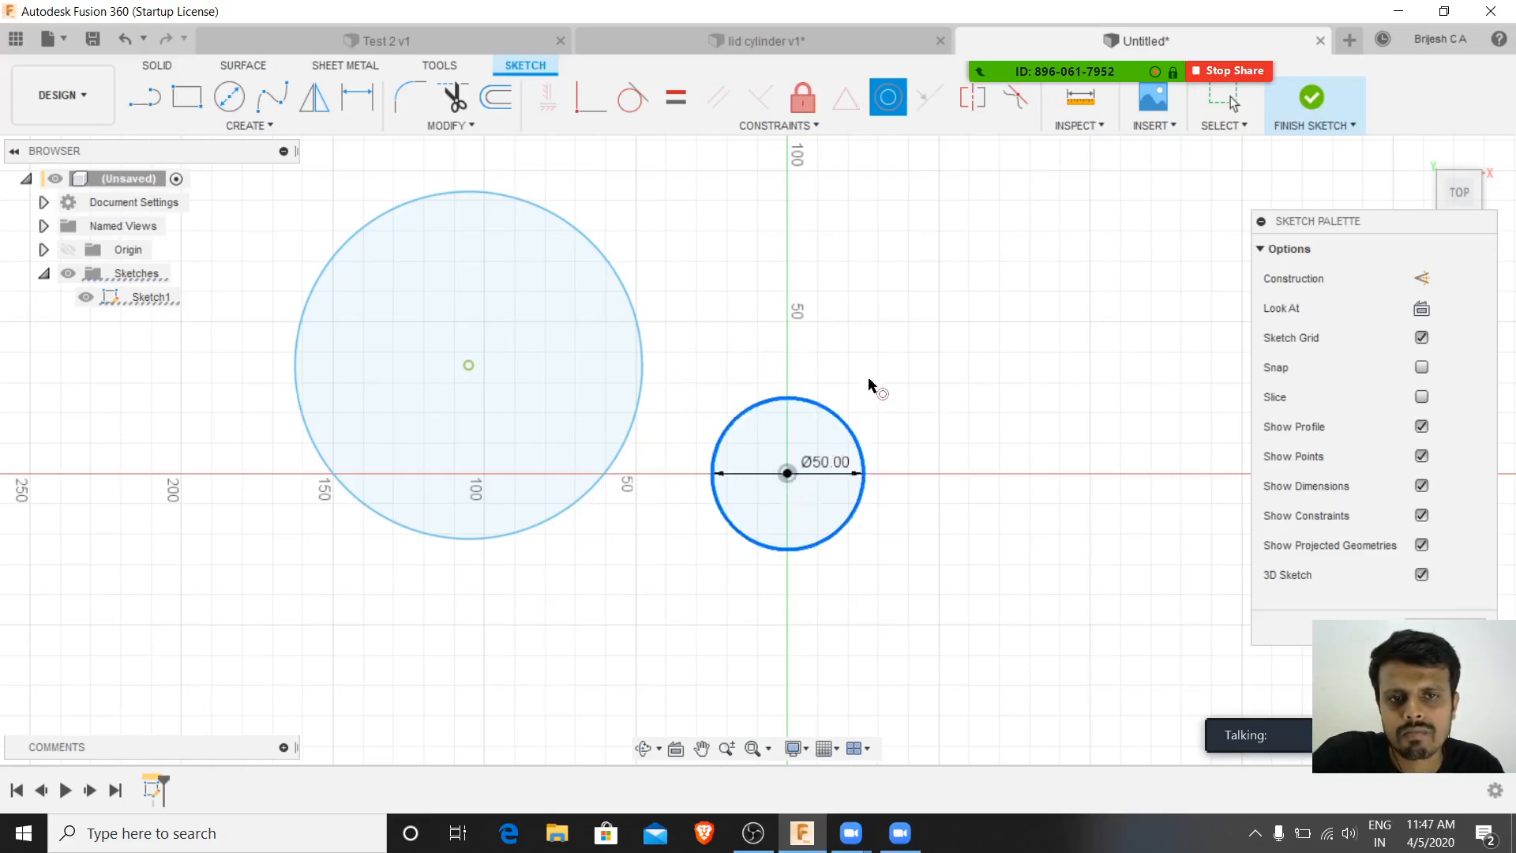
- Undo both existing circles, including the 50 mm one, and sketch a new circle up and to the left of the origin
key("Escape")
key("ctrl+z")
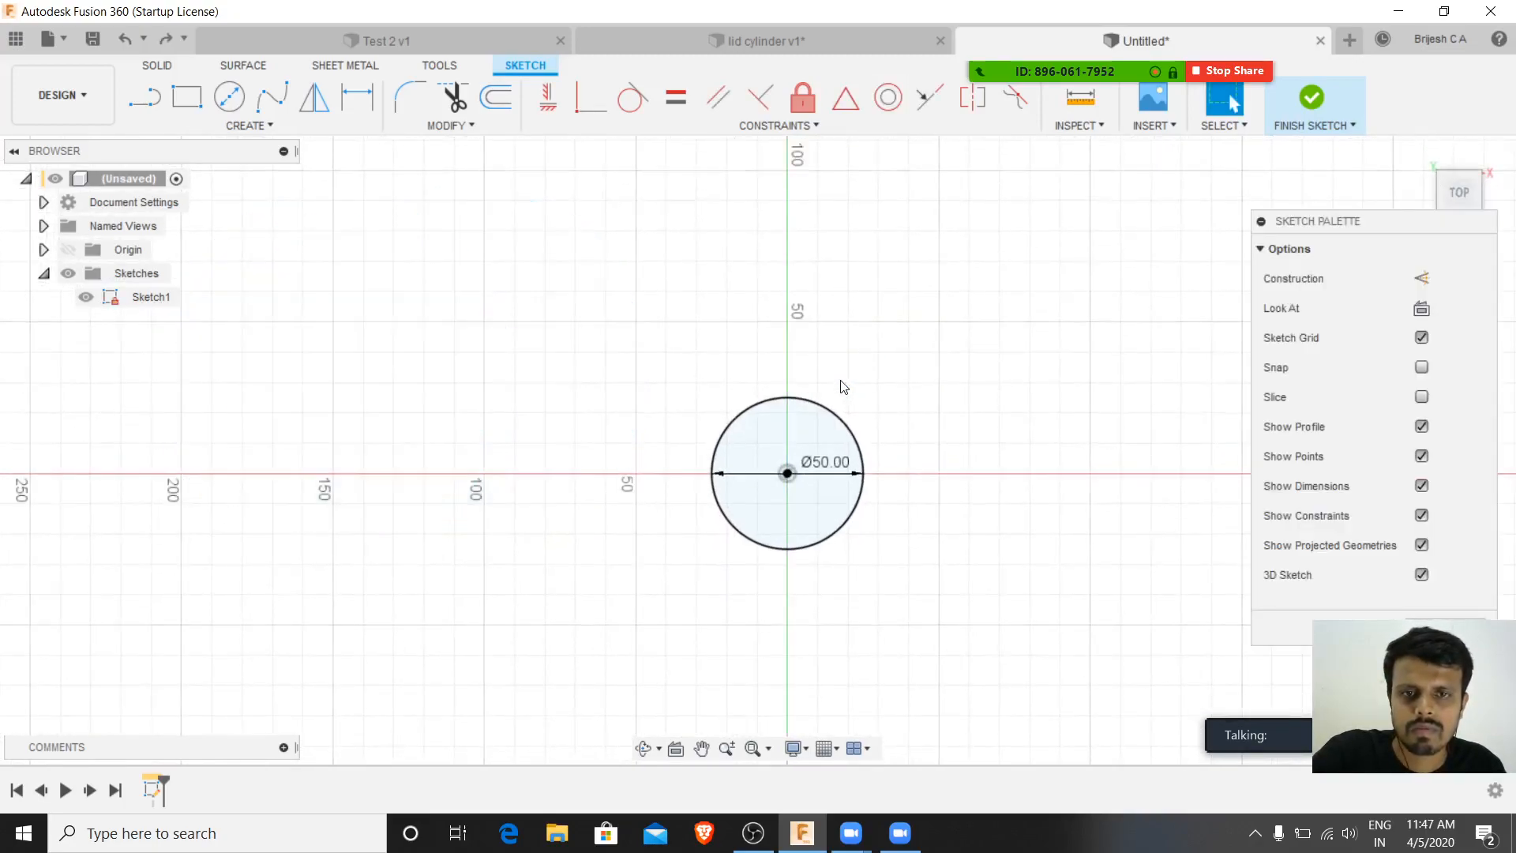
left_click(229, 97)
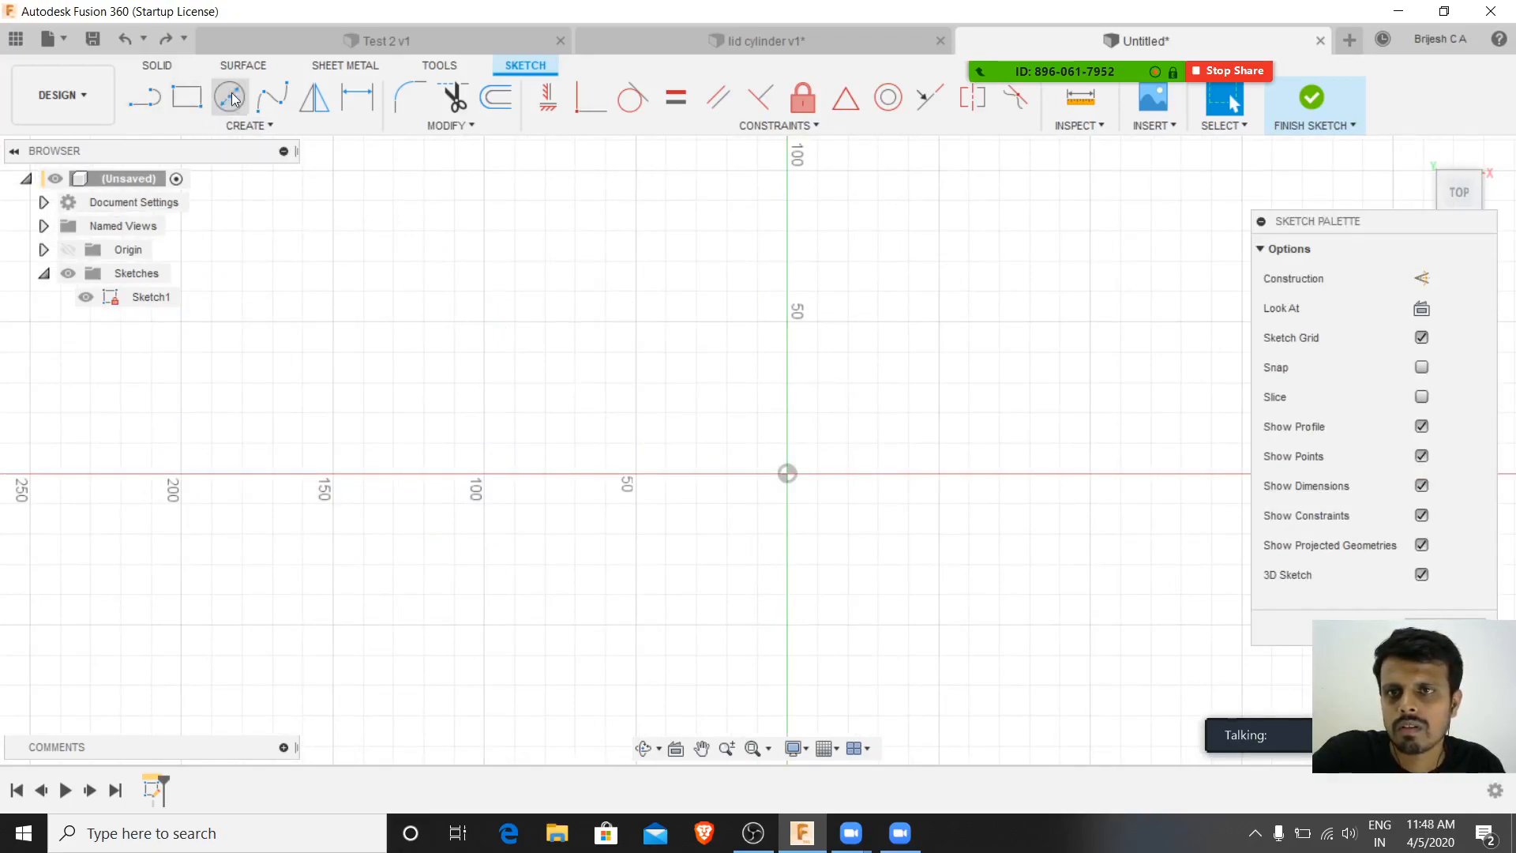
left_click(788, 473)
left_click(581, 309)
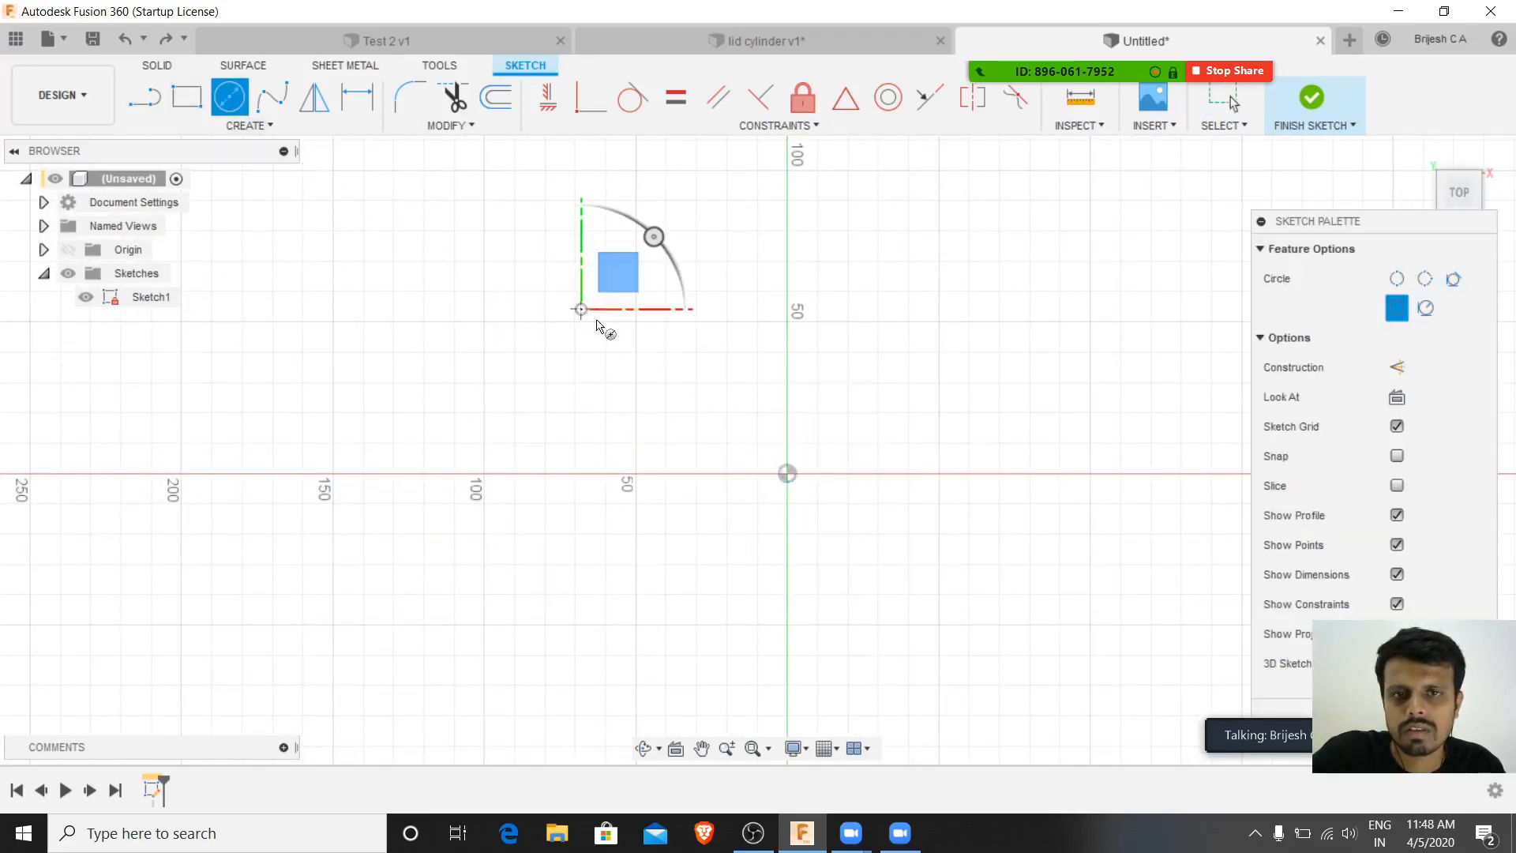
left_click(693, 379)
- Sketch a second circle of similar size up and to the right of the origin, and undo it
left_click(914, 341)
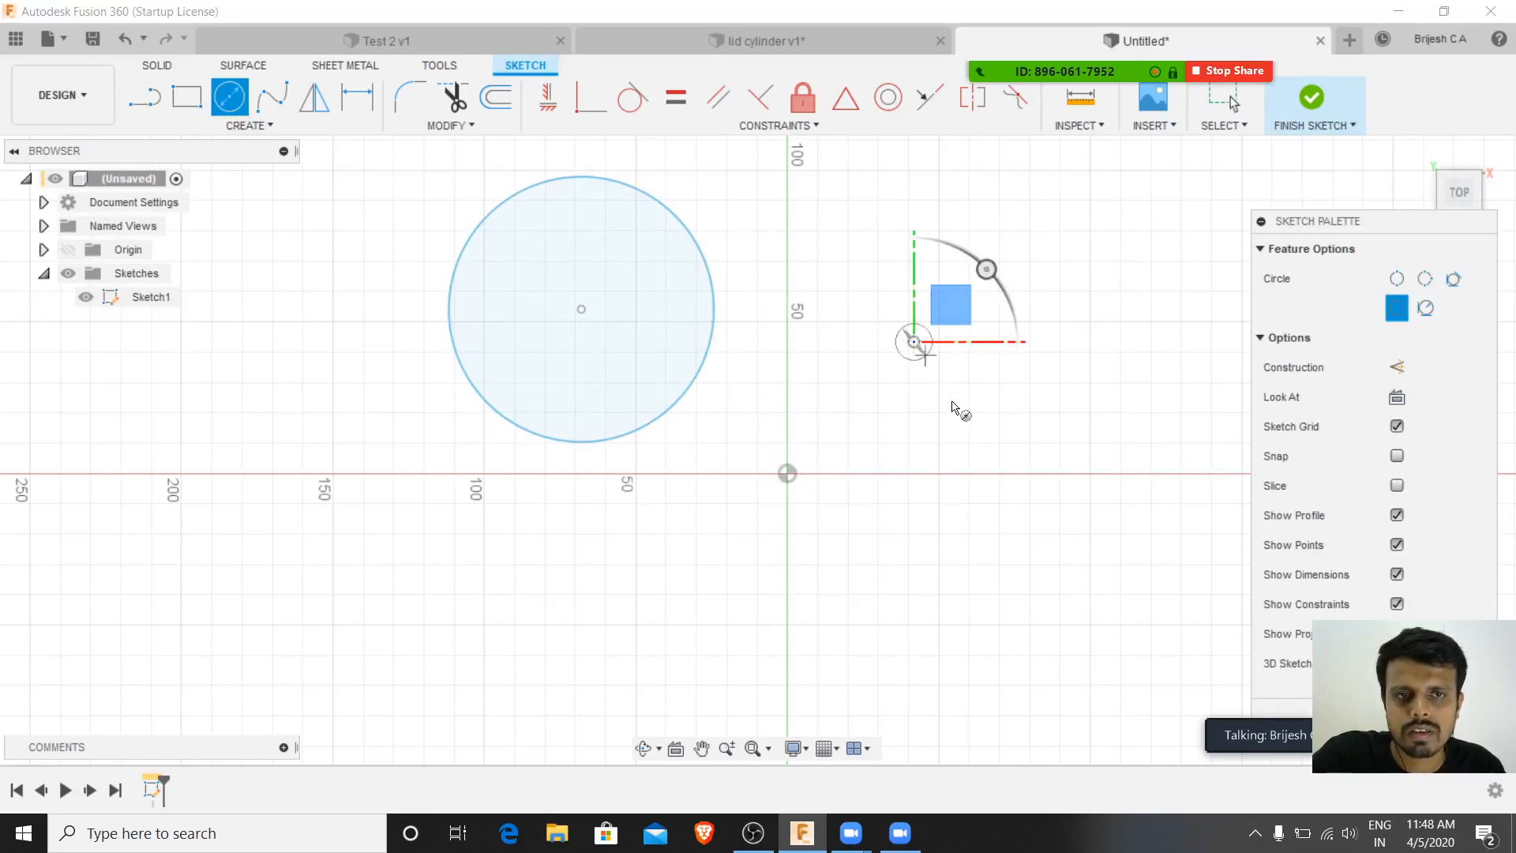
left_click(1022, 429)
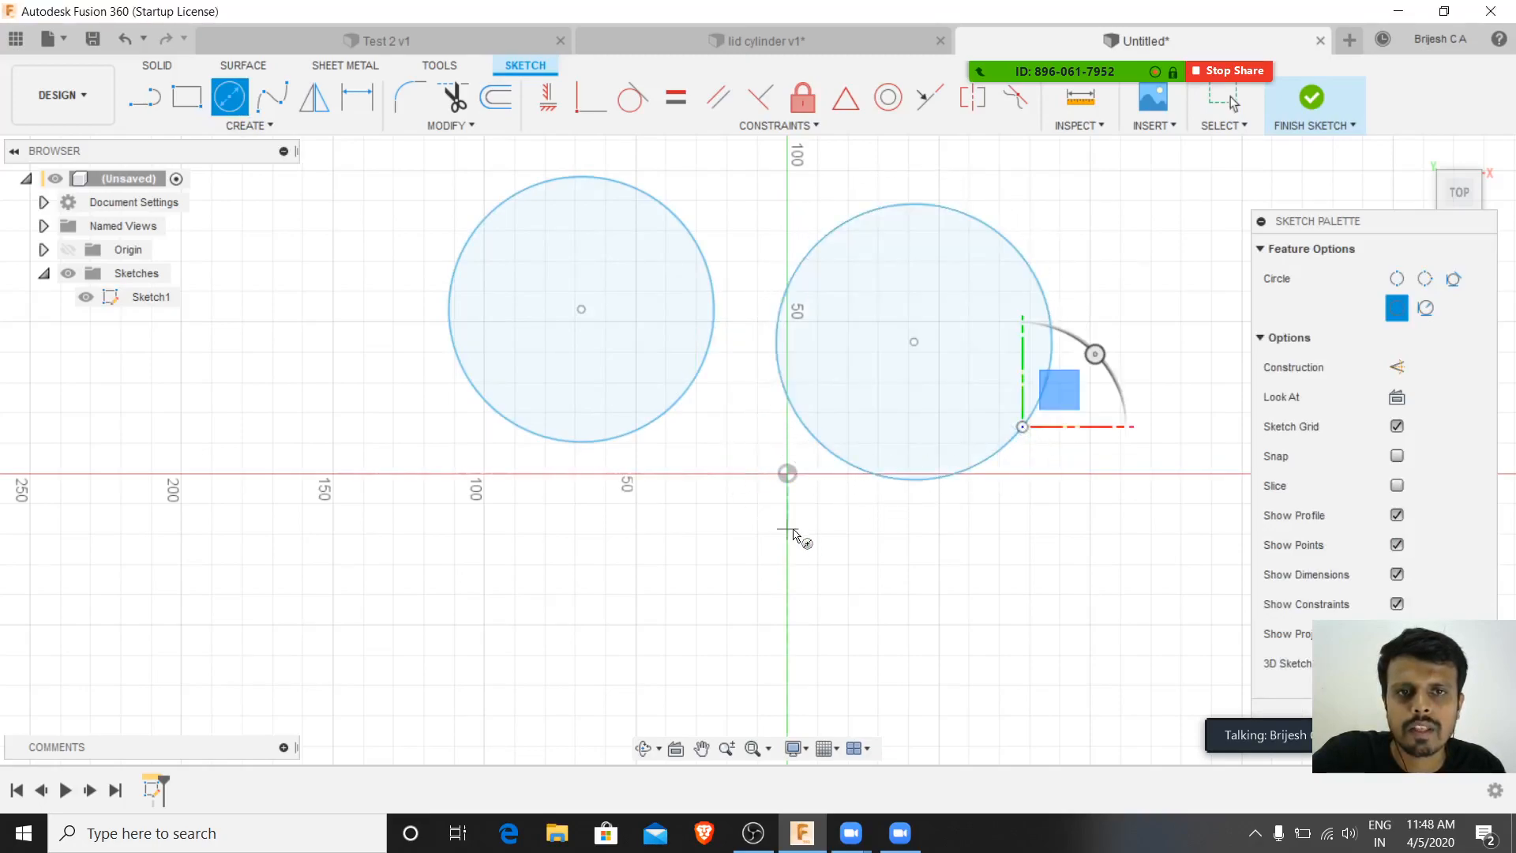
key("Escape")
key("ctrl+z")
- Sketch a clearly larger circle beside the first one, up and to the right of the origin
key("c")
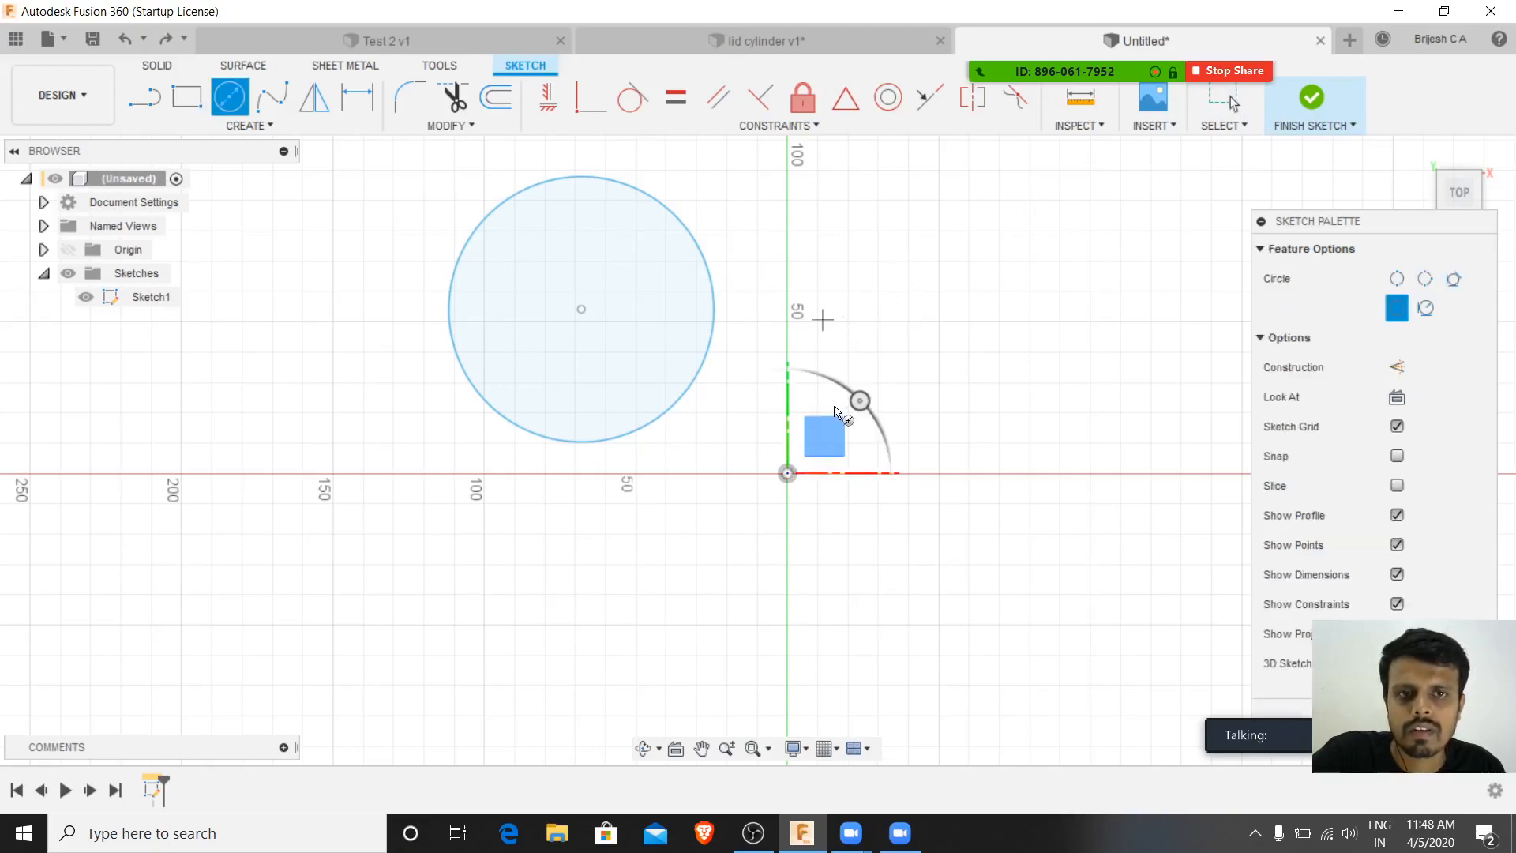
left_click(966, 300)
left_click(1067, 485)
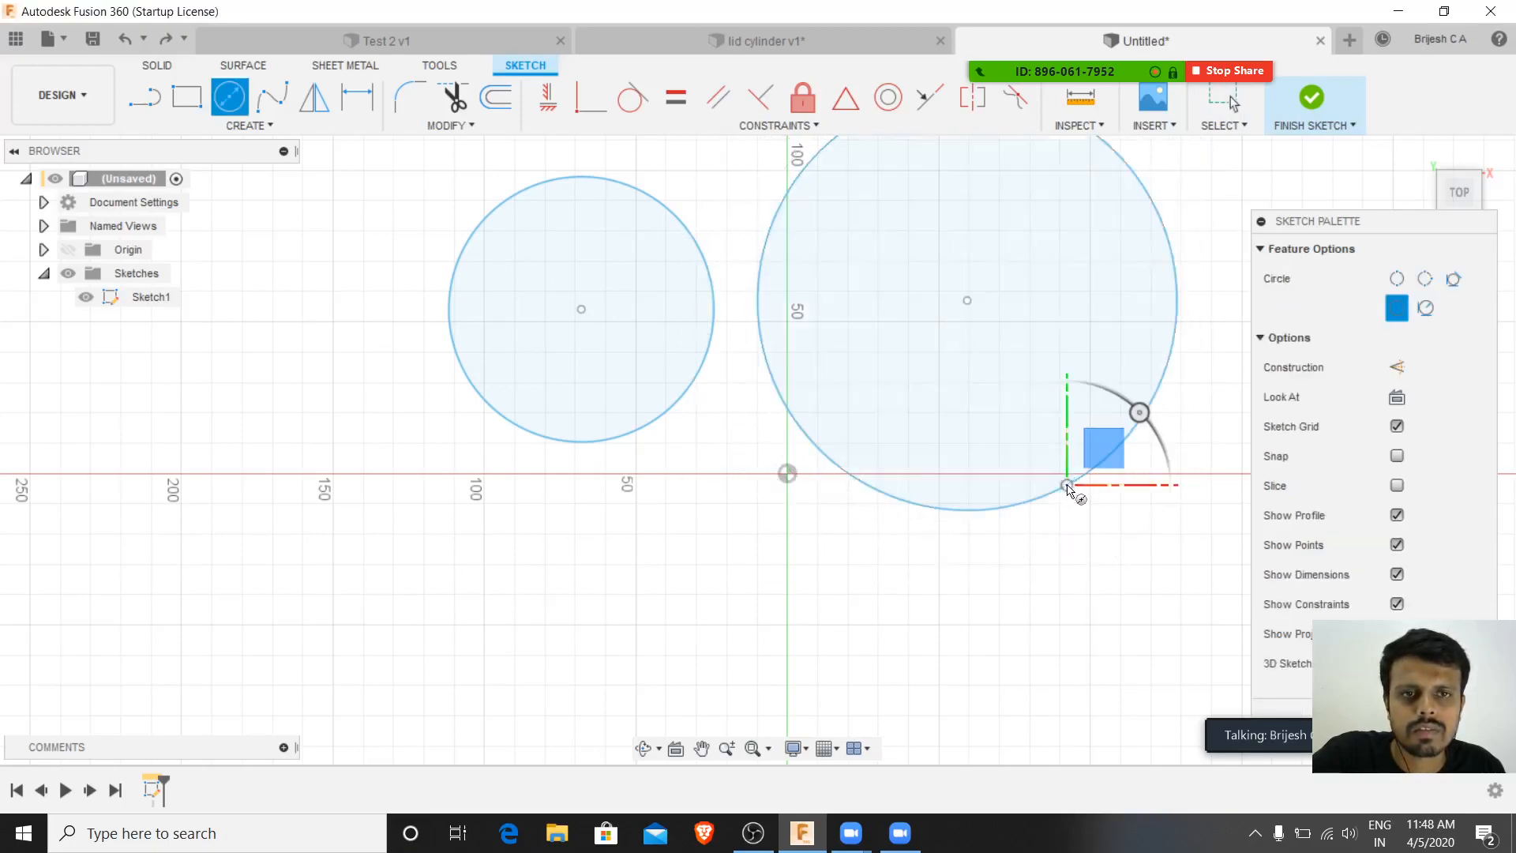
key("Escape")
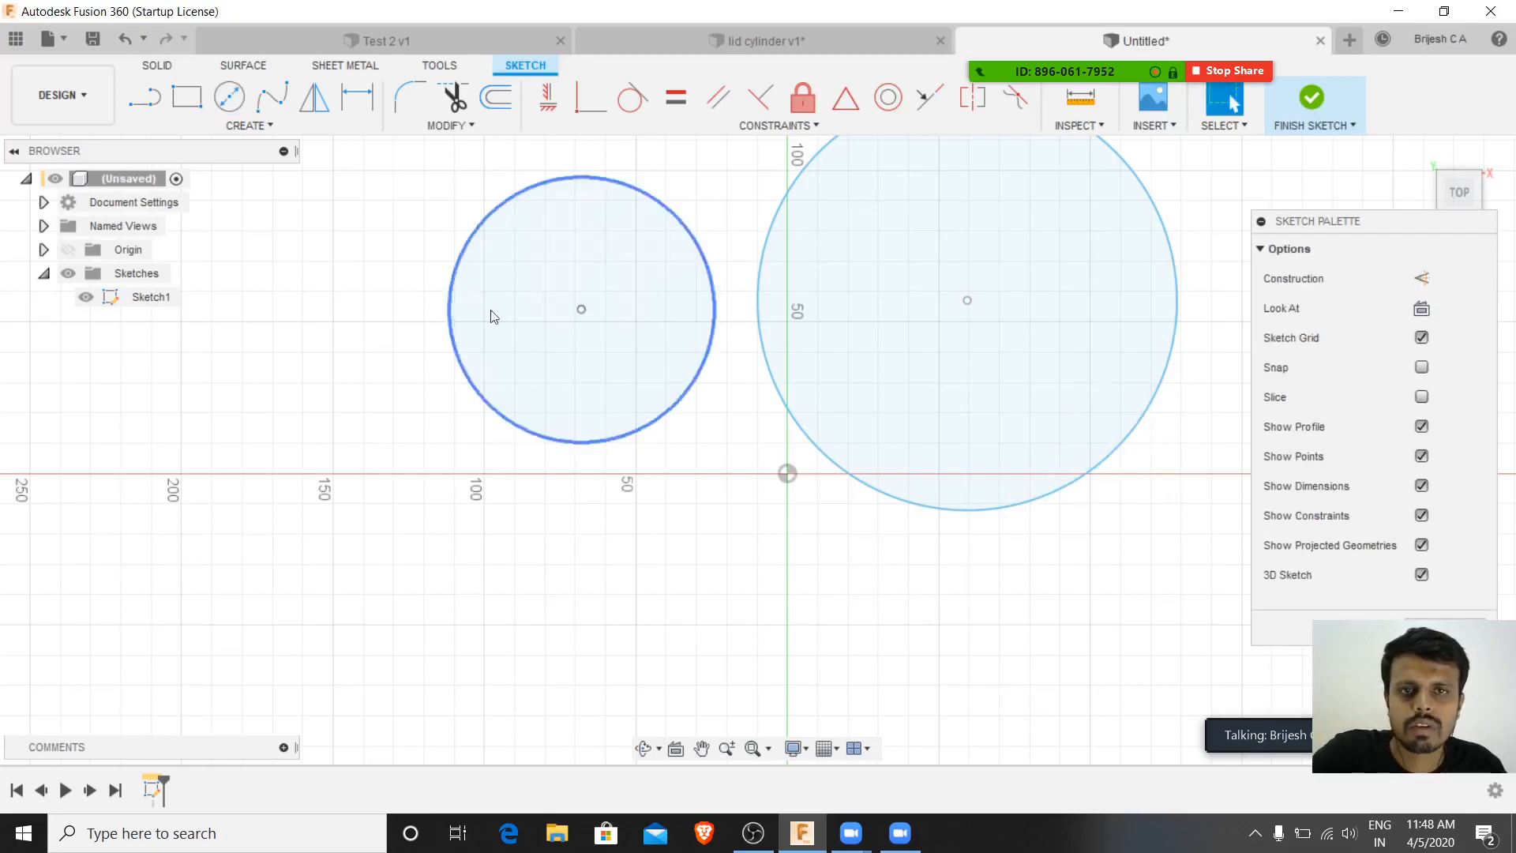
- Make the smaller circle concentric with the larger circle, and undo the constraint
left_click(887, 97)
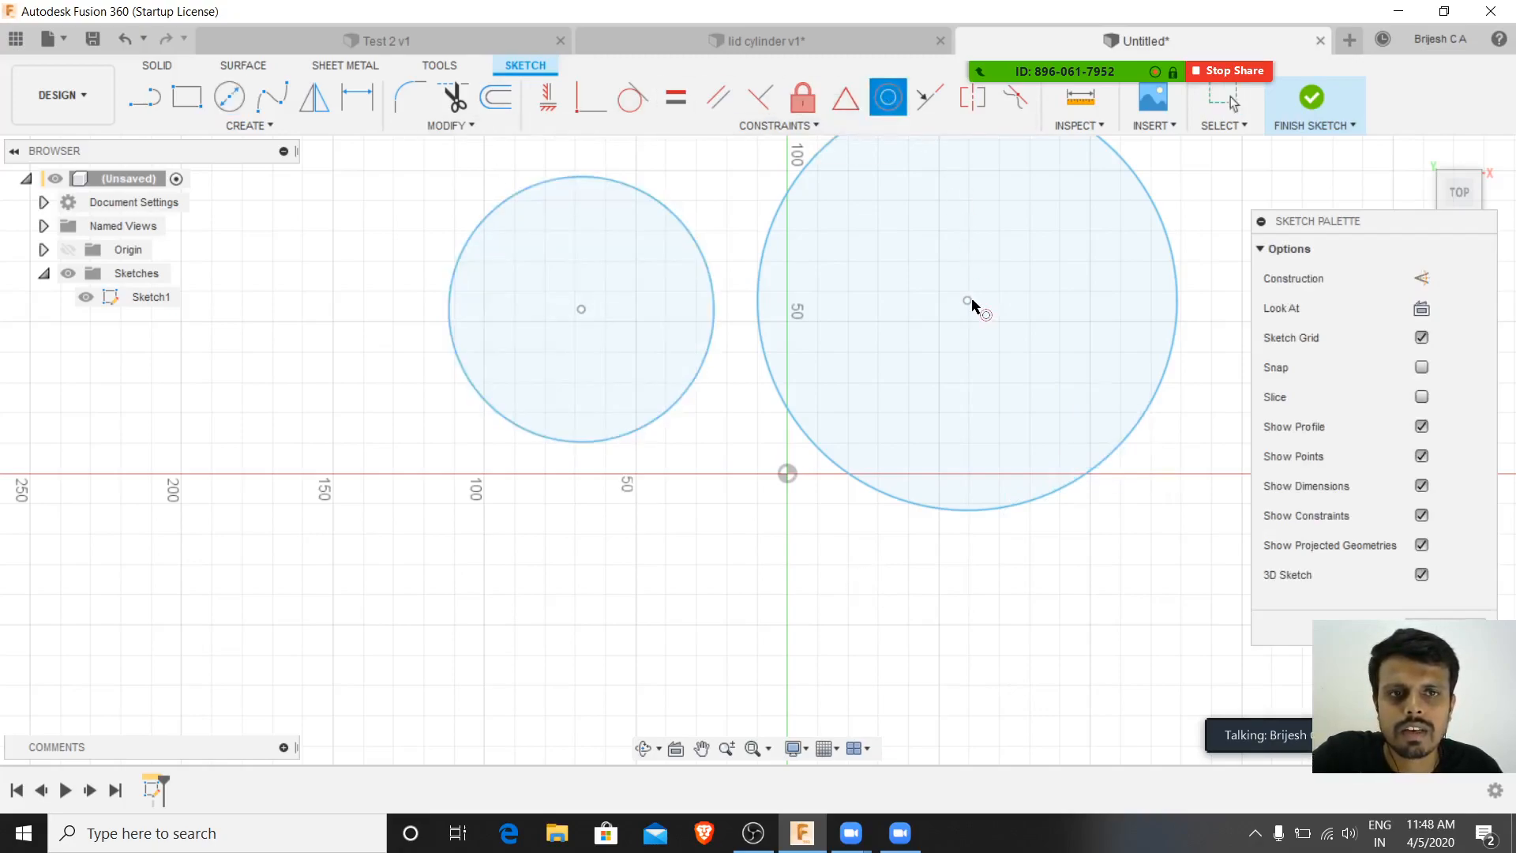
left_click(783, 395)
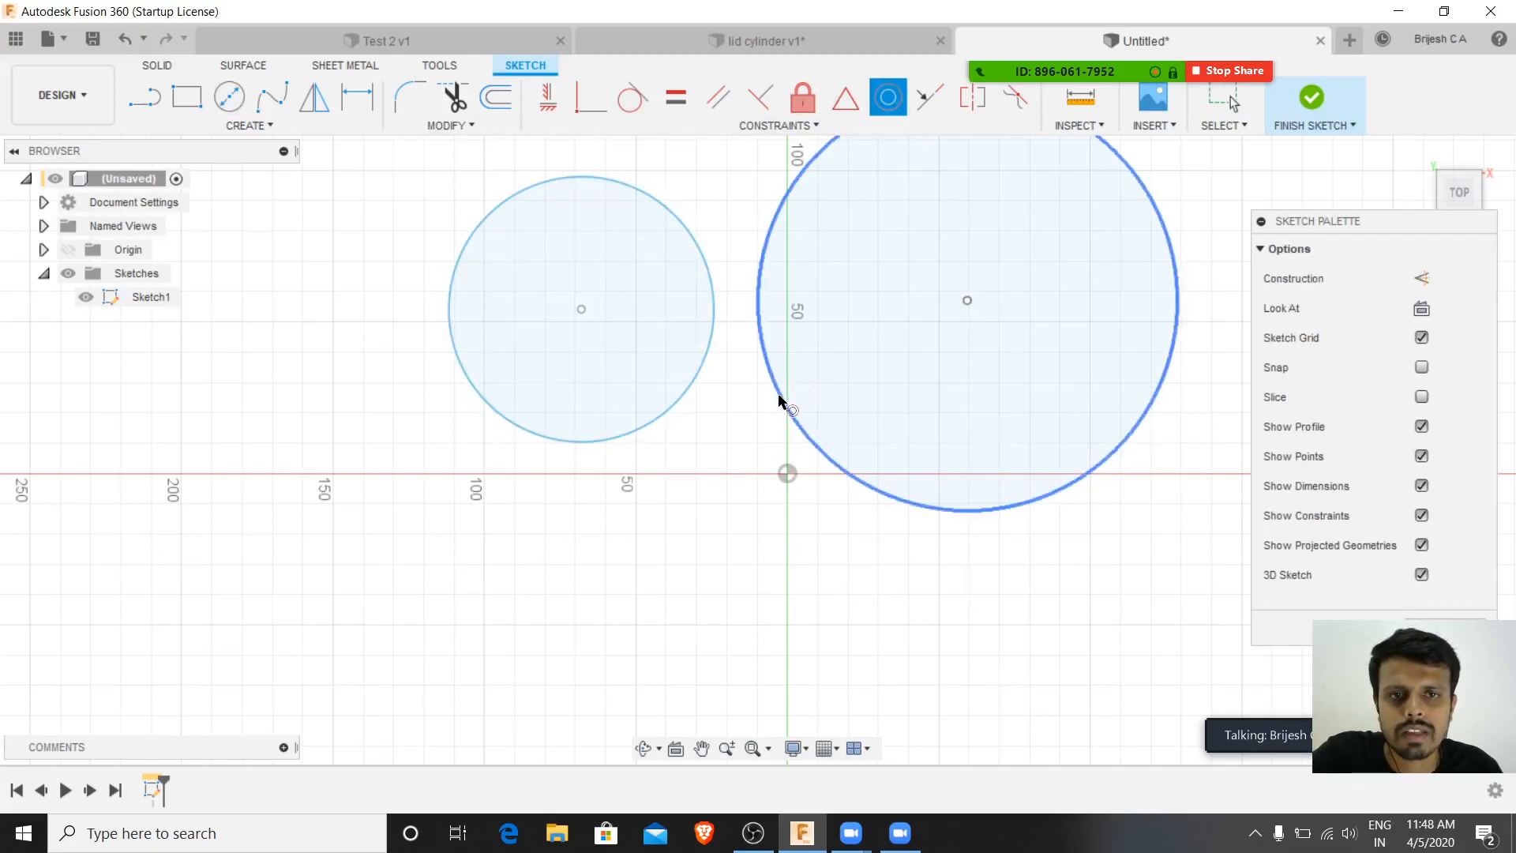
left_click(686, 391)
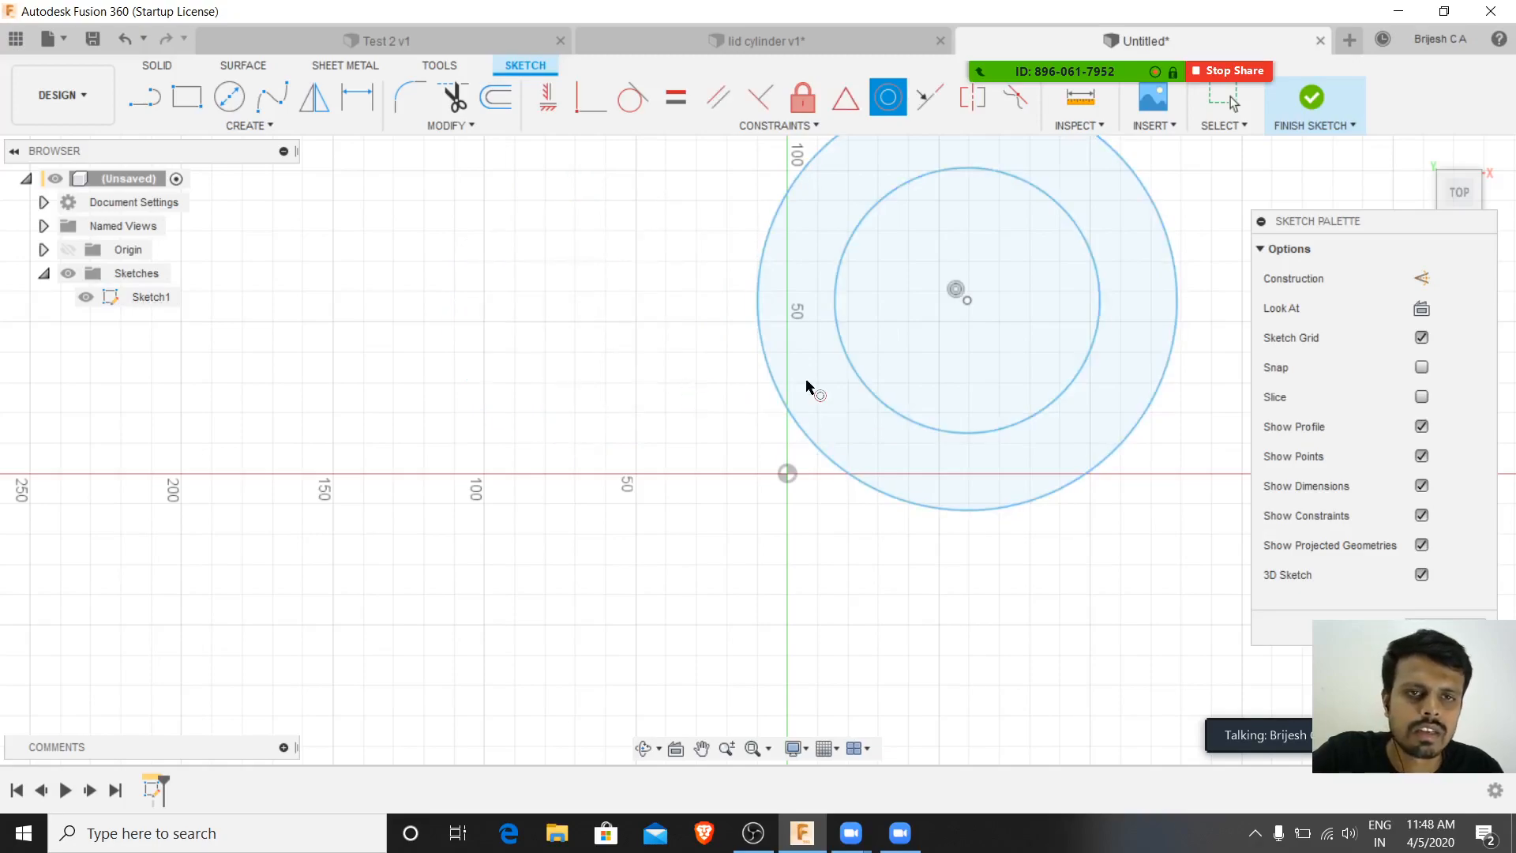
scroll(615, 491, "down", 3)
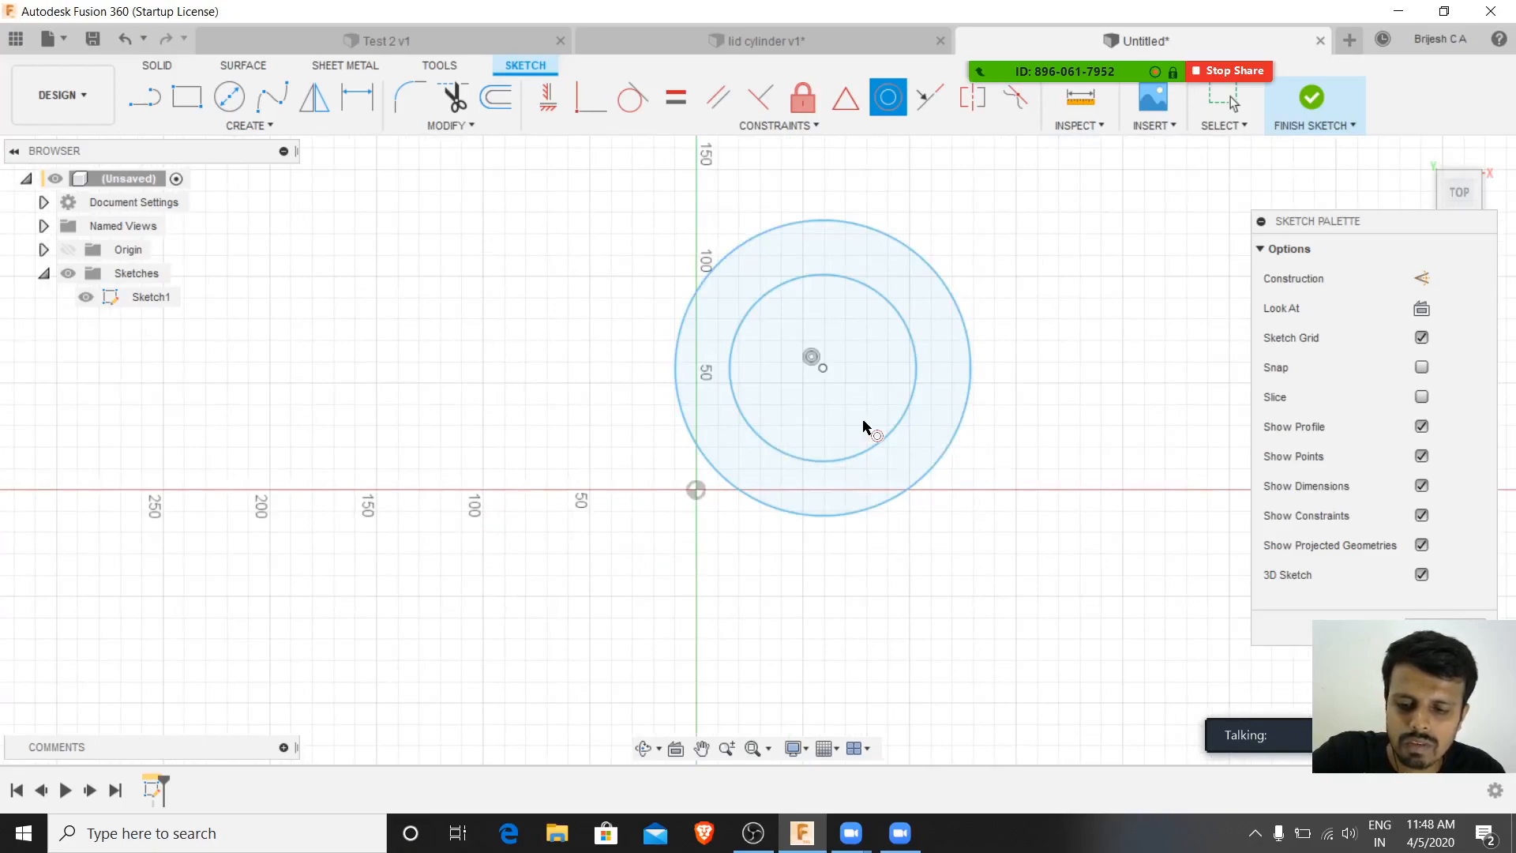
key("Escape")
key("ctrl+z")
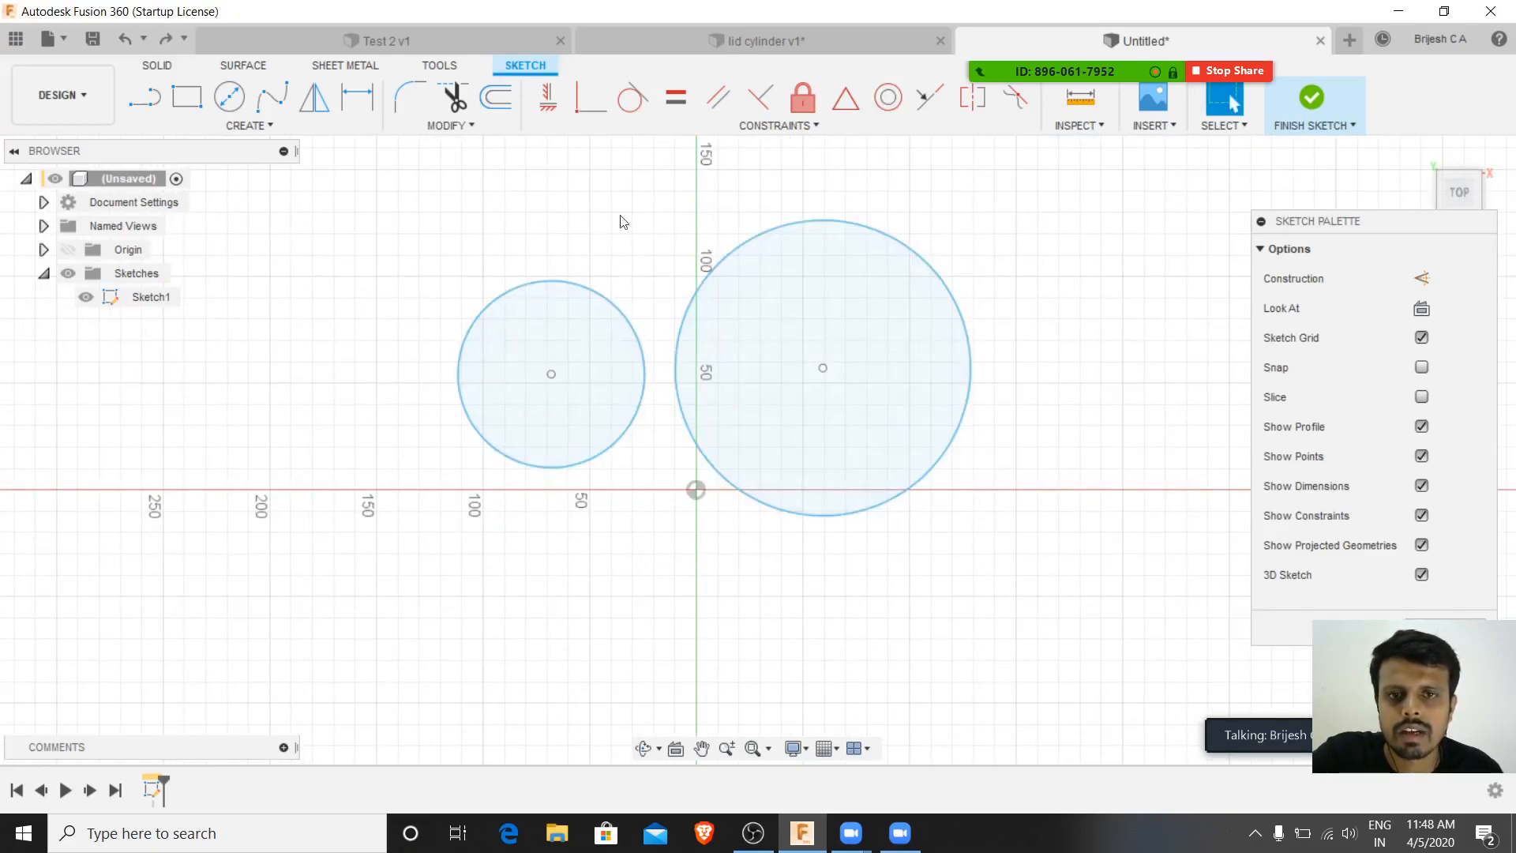
- Reapply a concentric constraint between the larger circle and the smaller circle
left_click(718, 267)
left_click(610, 302)
left_click(708, 285)
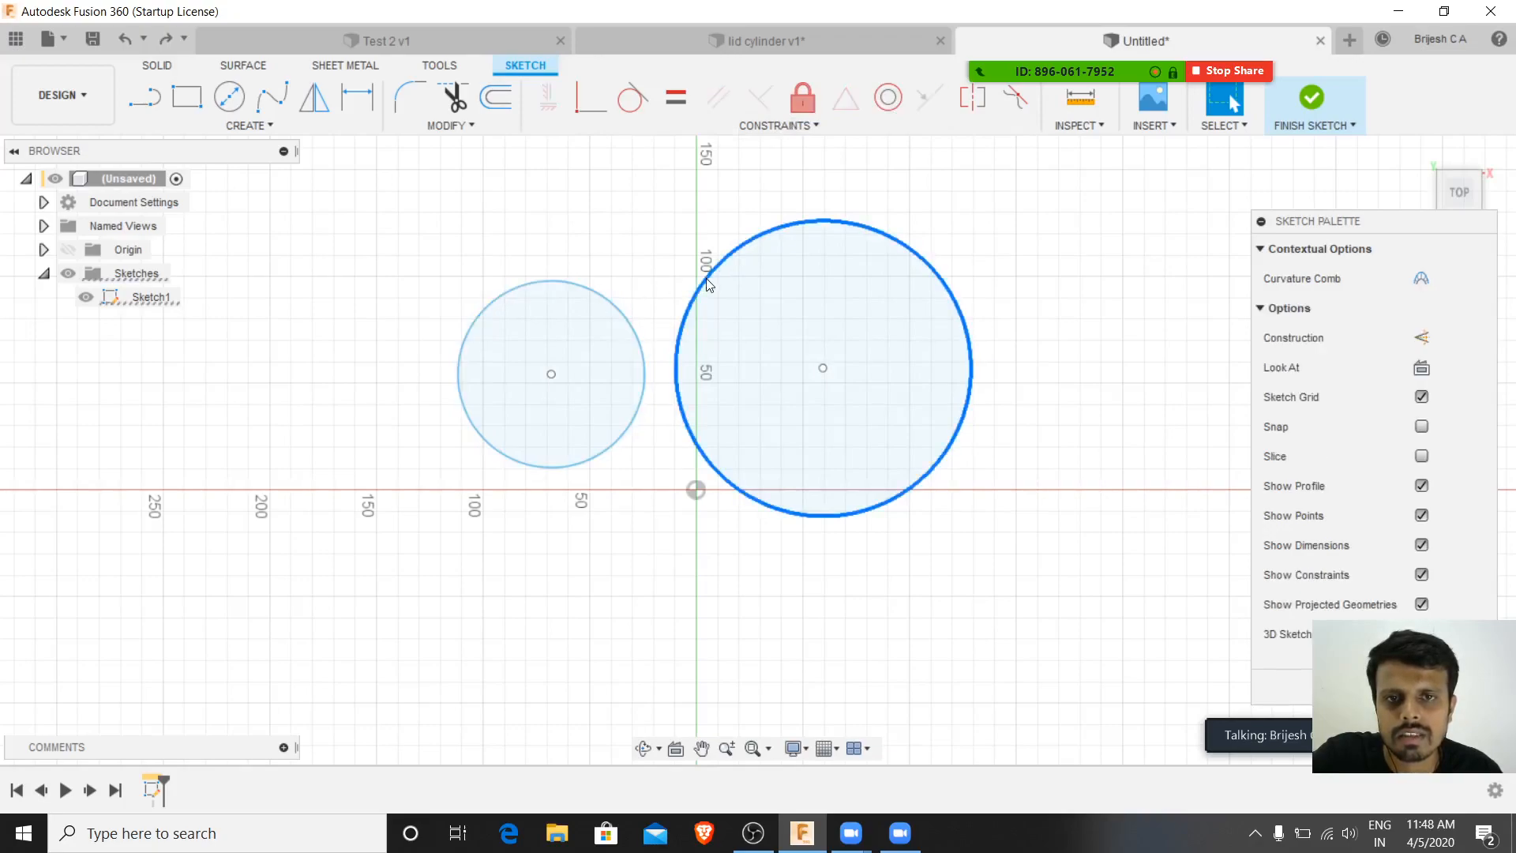
left_click(891, 101)
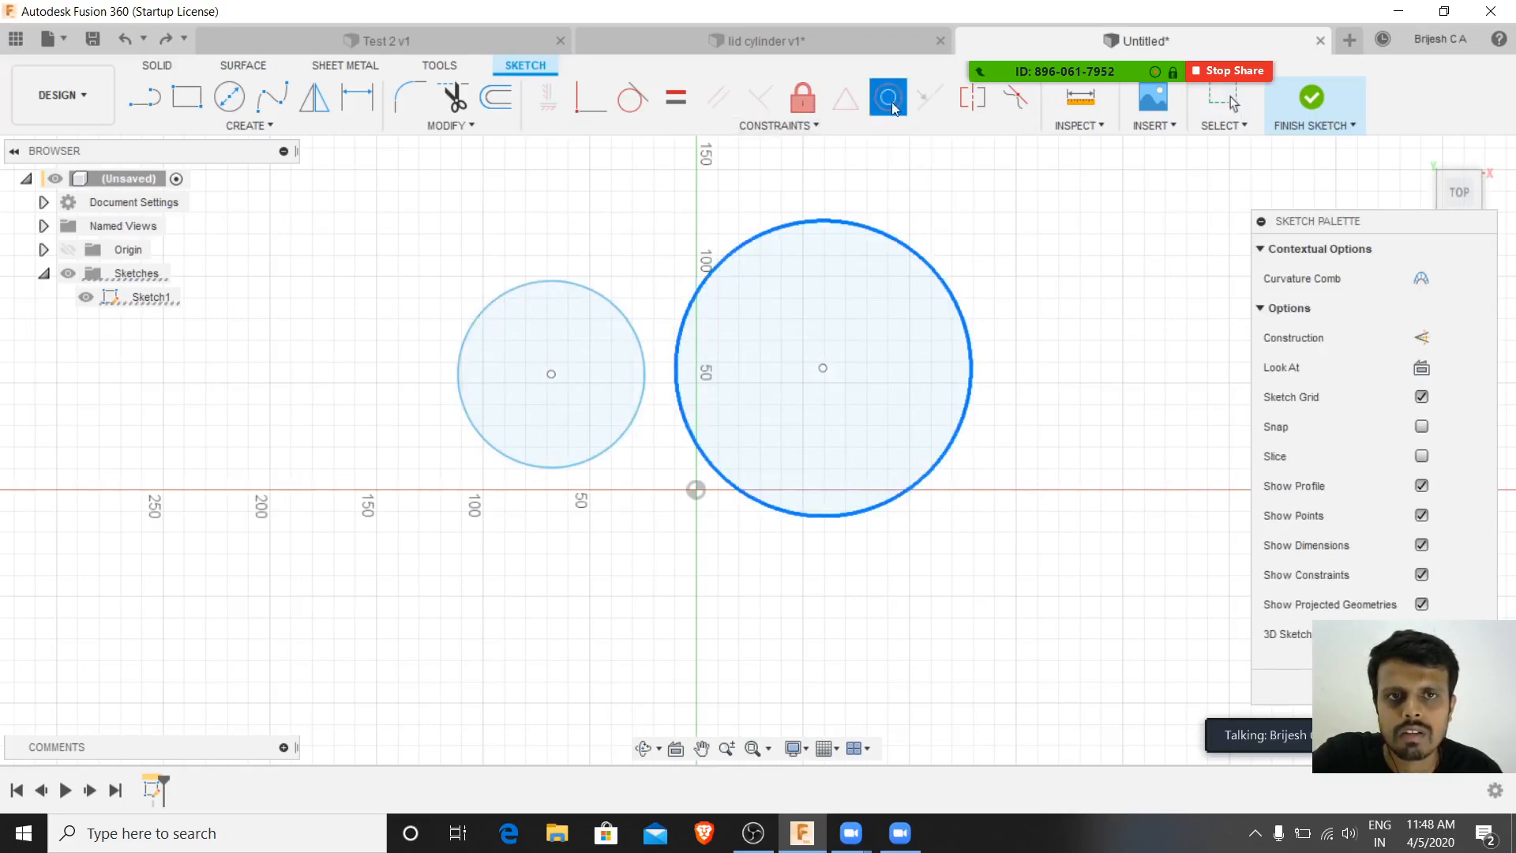
left_click(573, 282)
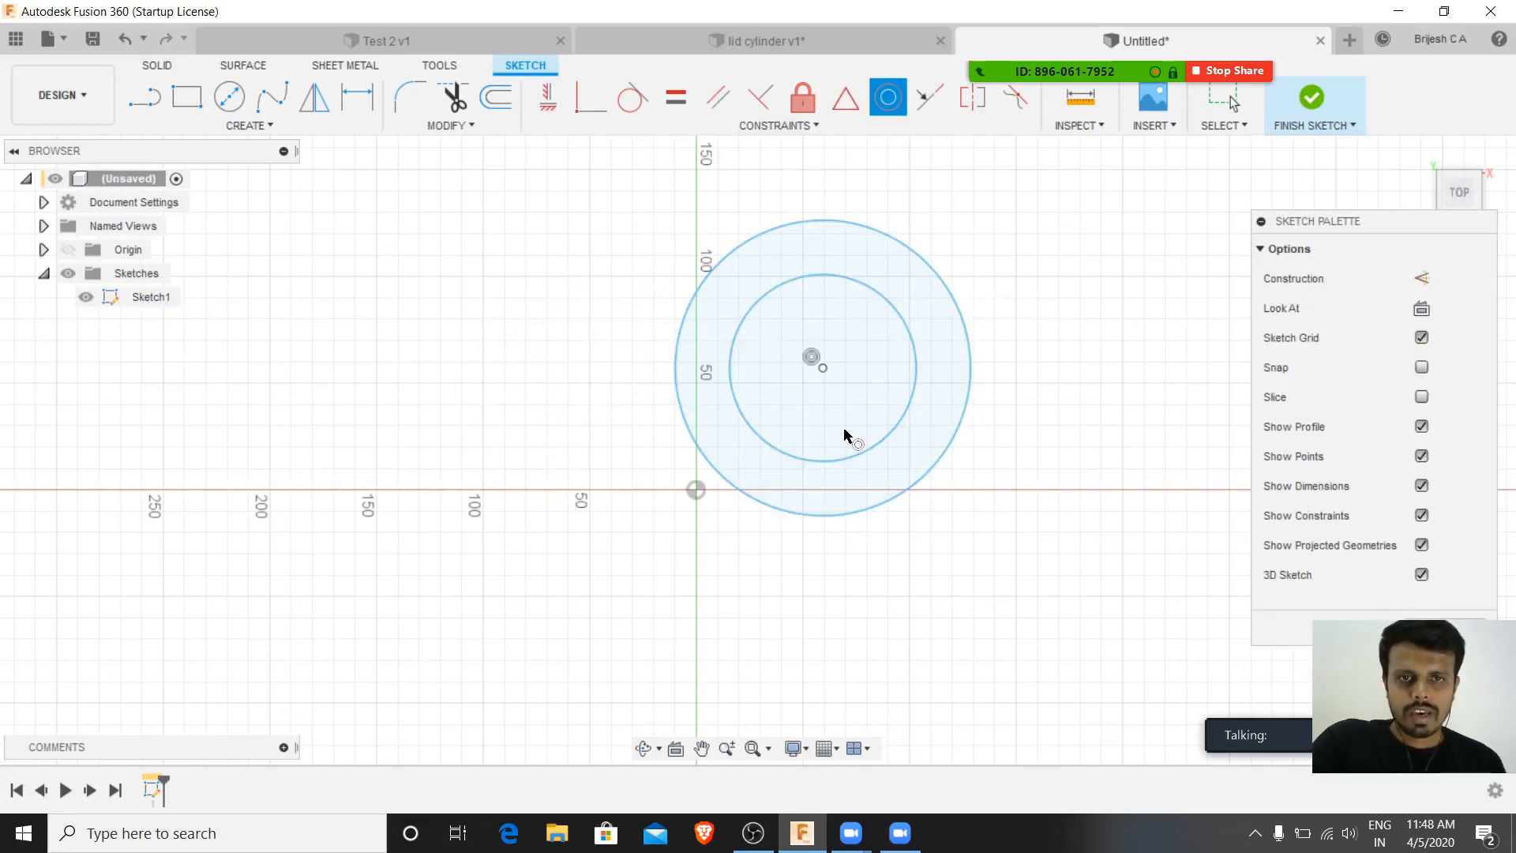
middle_click_drag(1034, 464, 1022, 376, "shift")
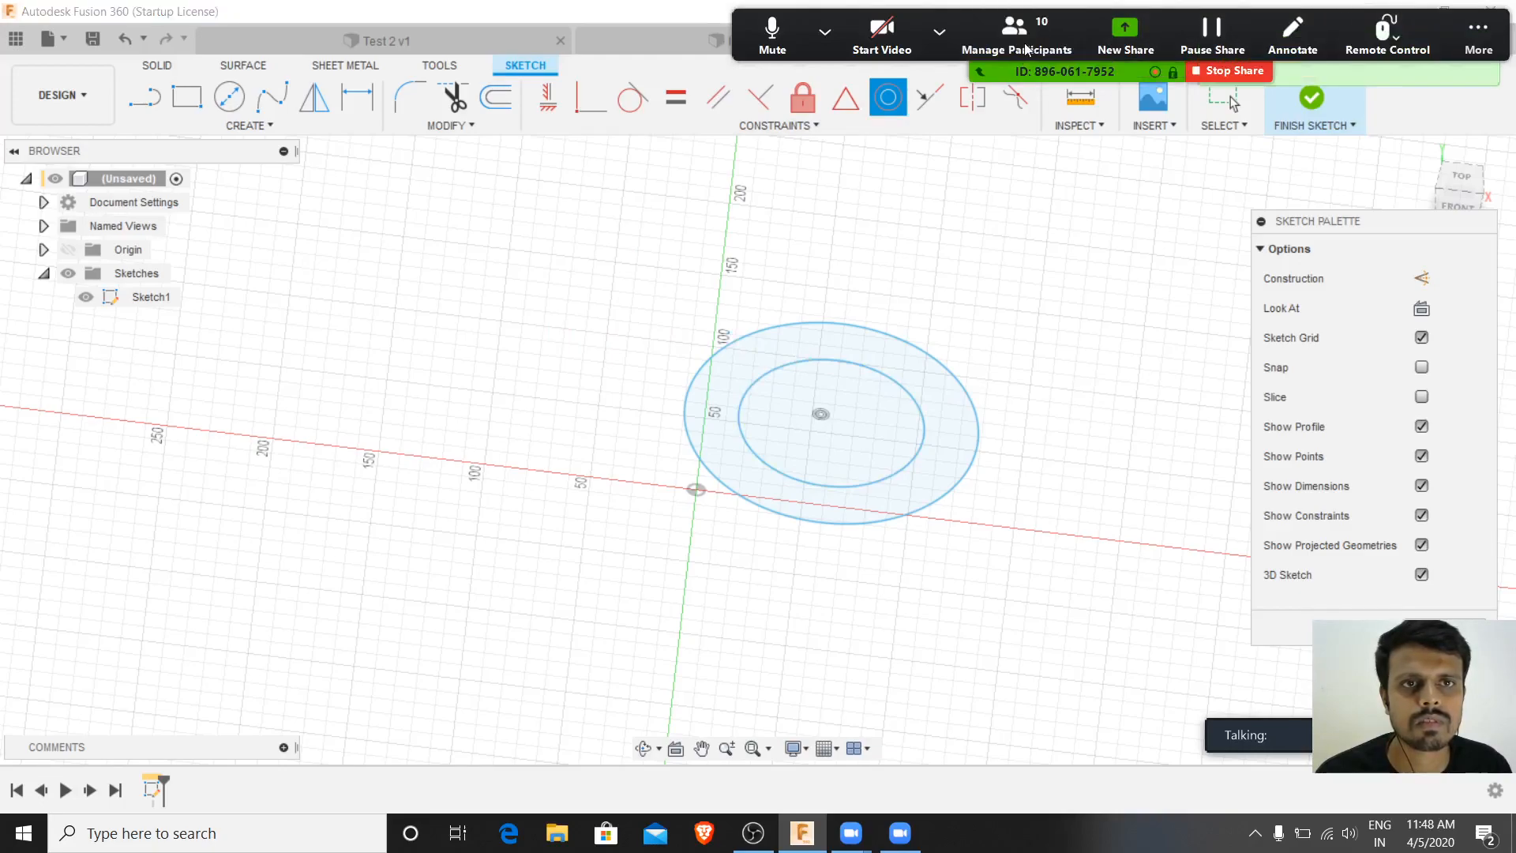
- Open the Zoom meeting's participant list to check the raised hands, and close the list
left_click(1031, 51)
left_click(778, 404)
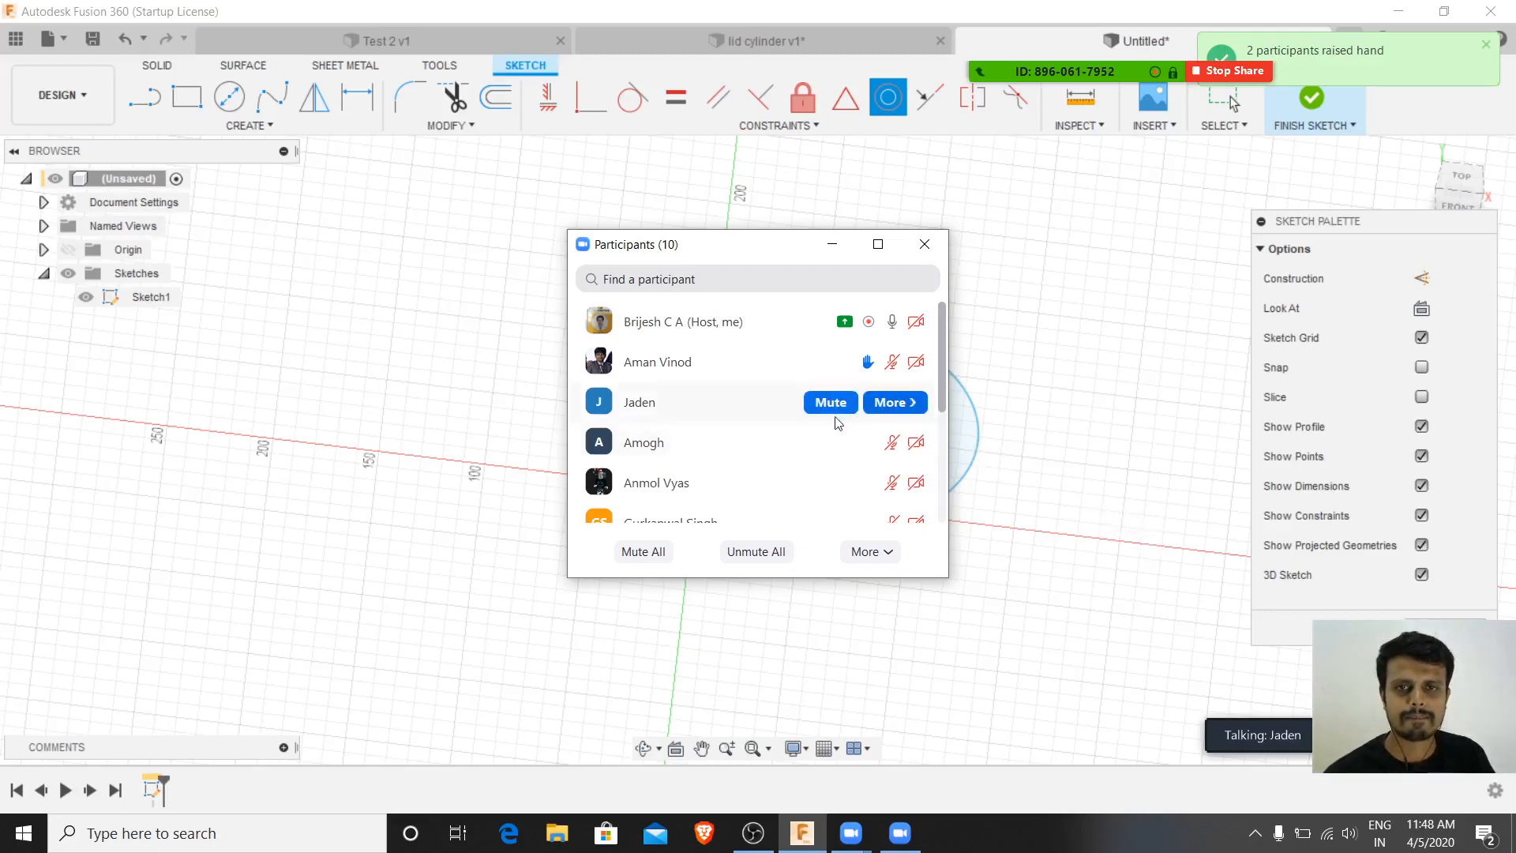
mouse_move(747, 442)
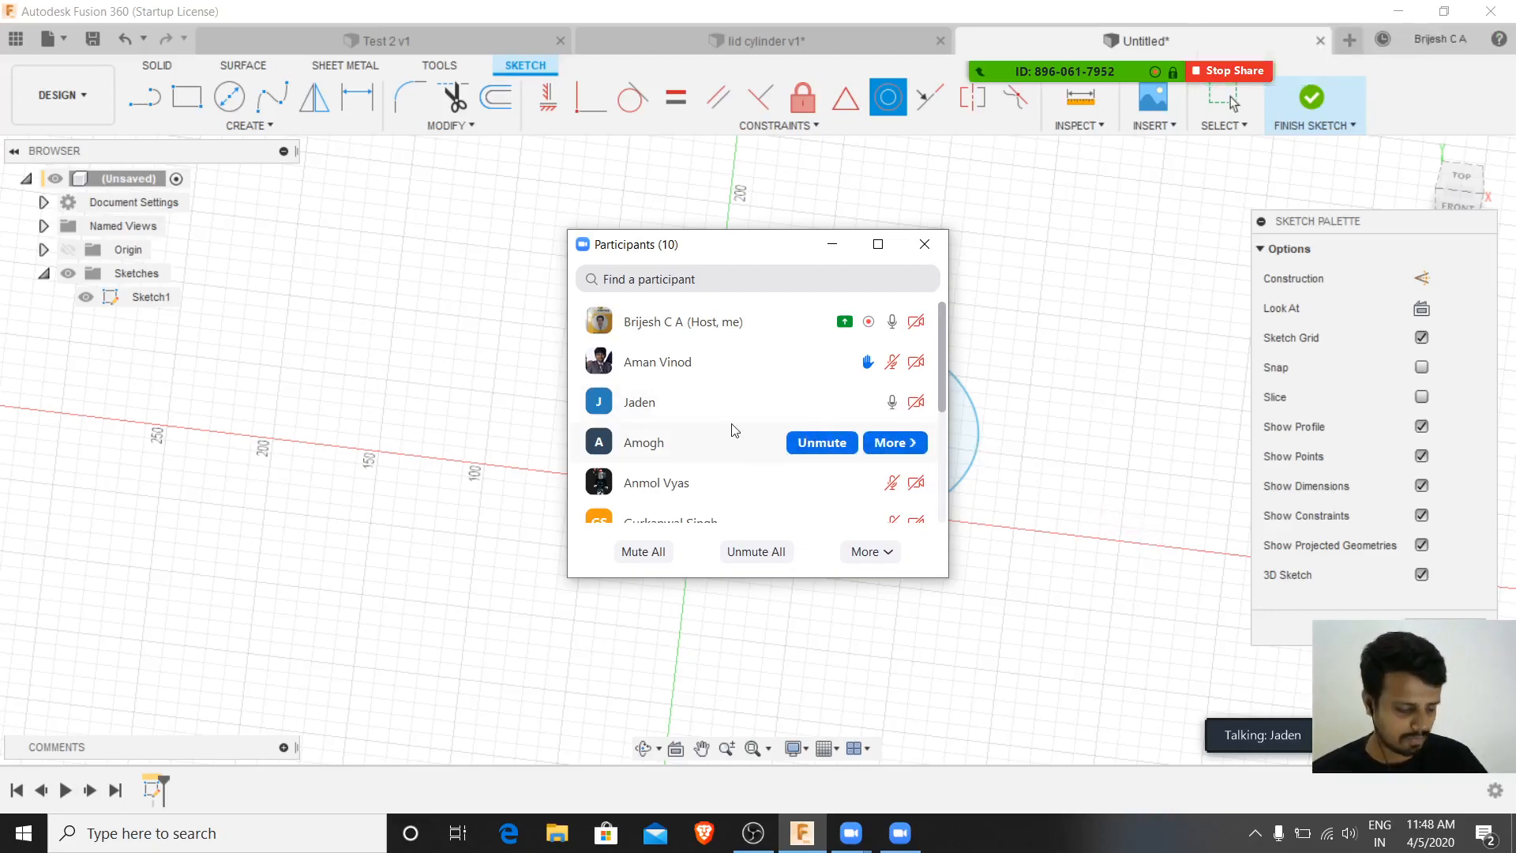
mouse_move(625, 354)
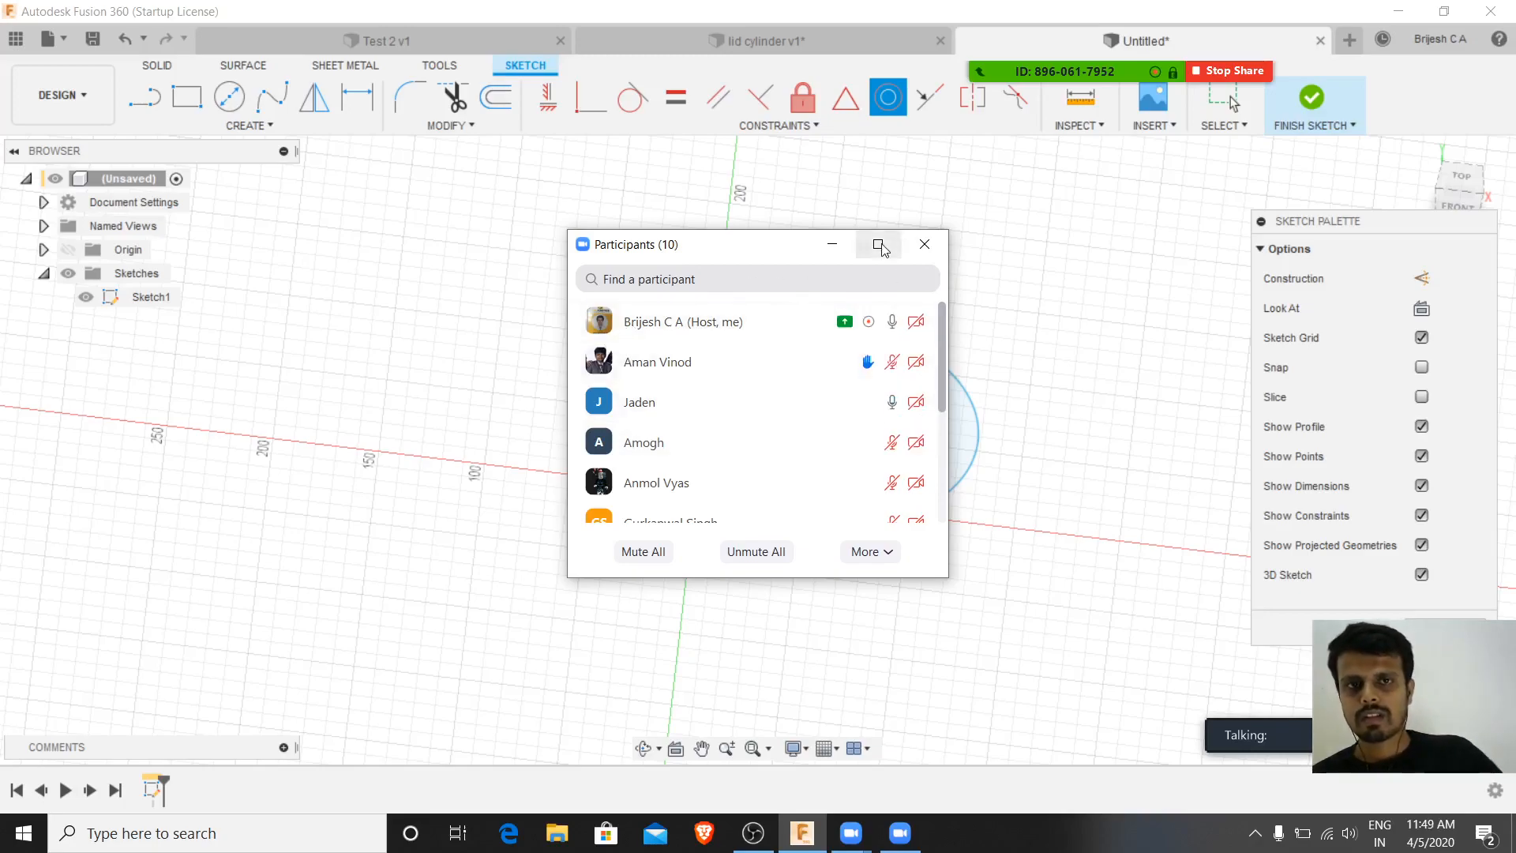
left_click(922, 245)
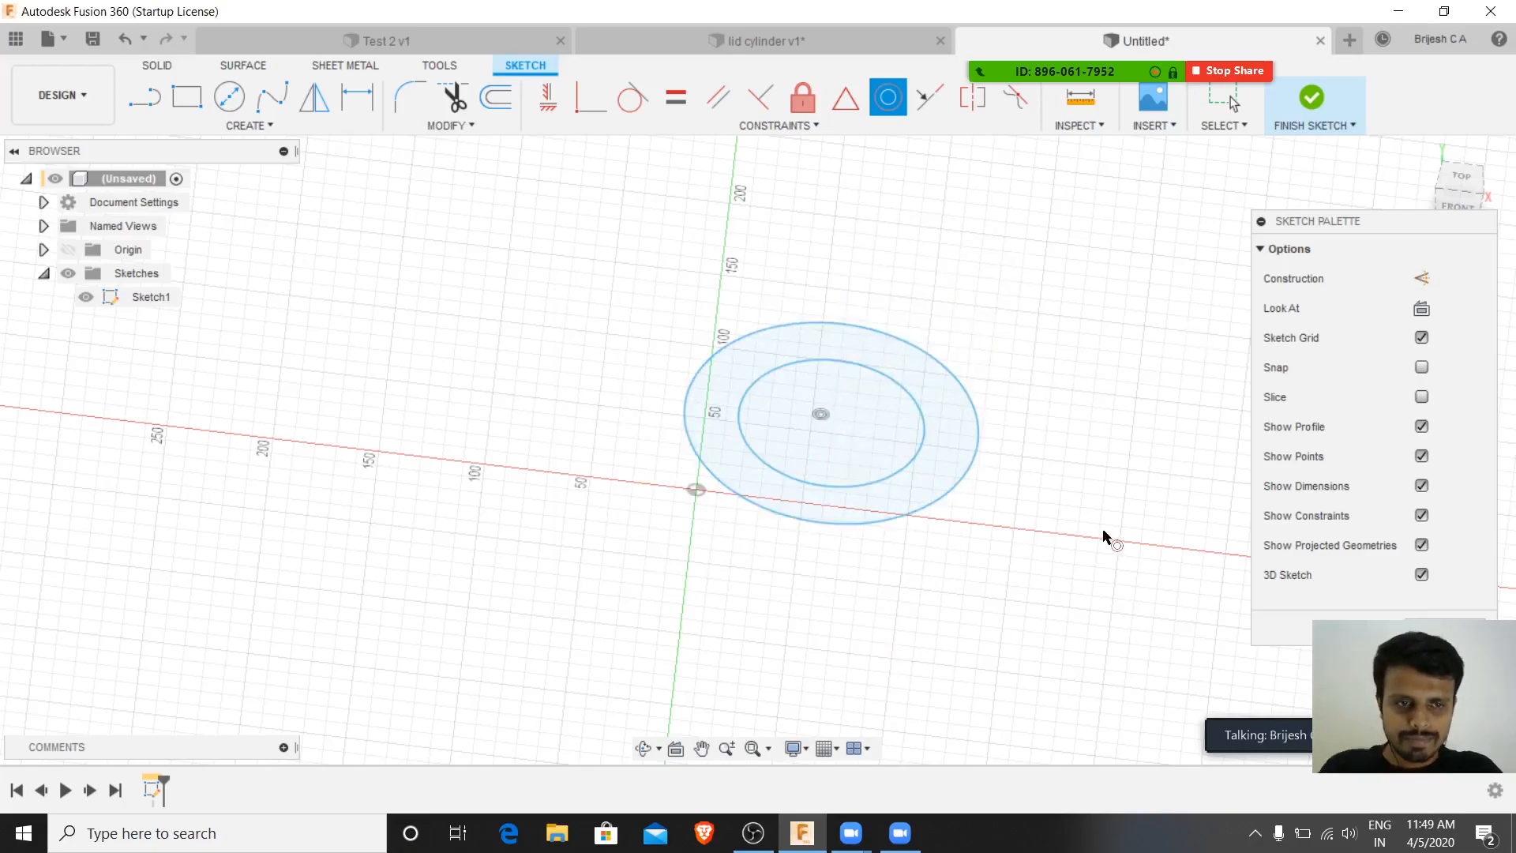
middle_click_drag(987, 569, 822, 471, "shift")
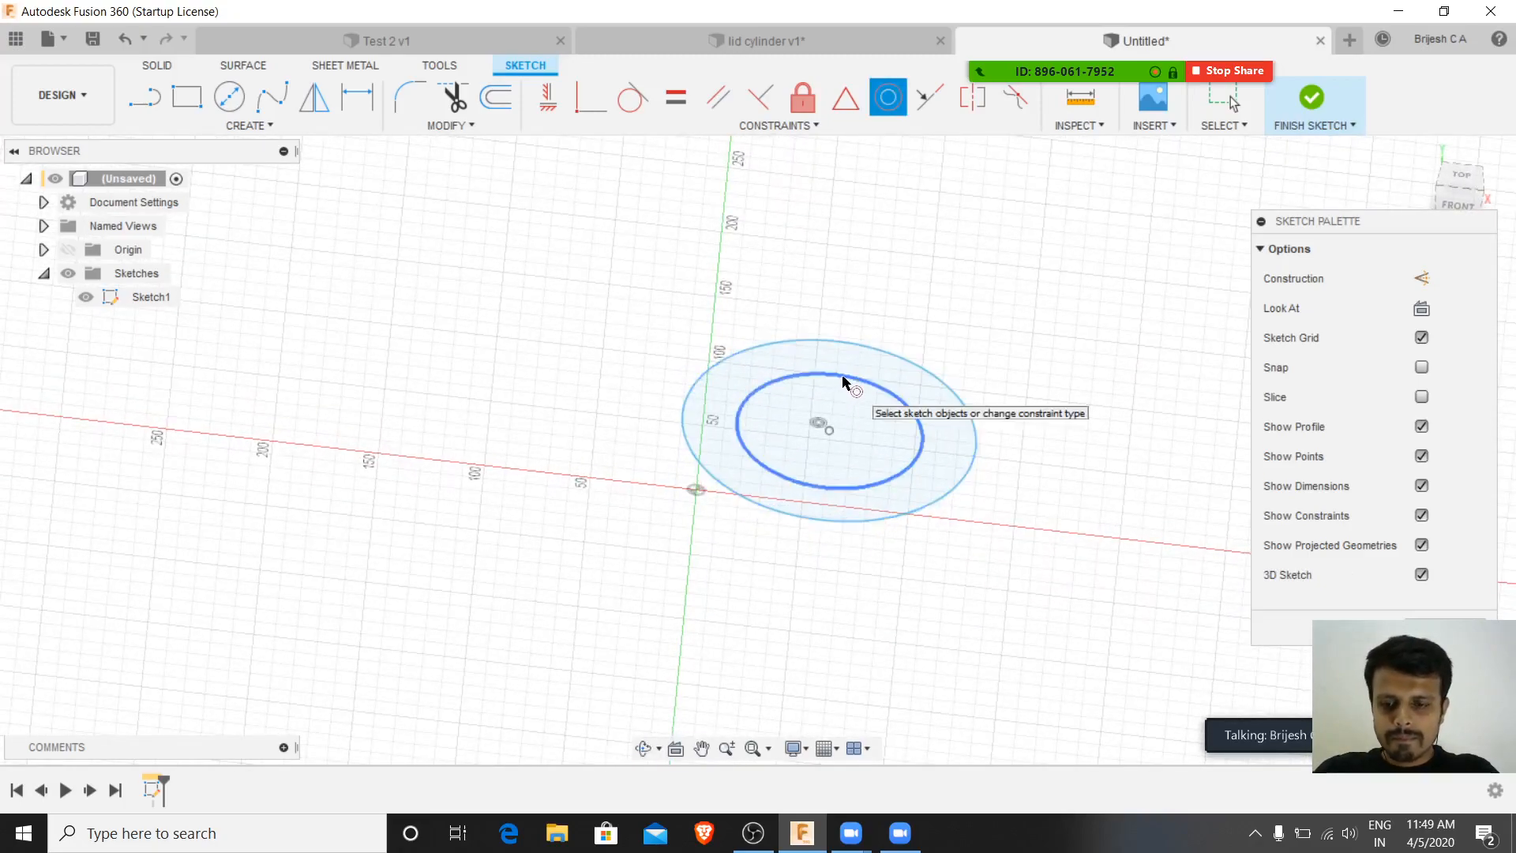
key("e")
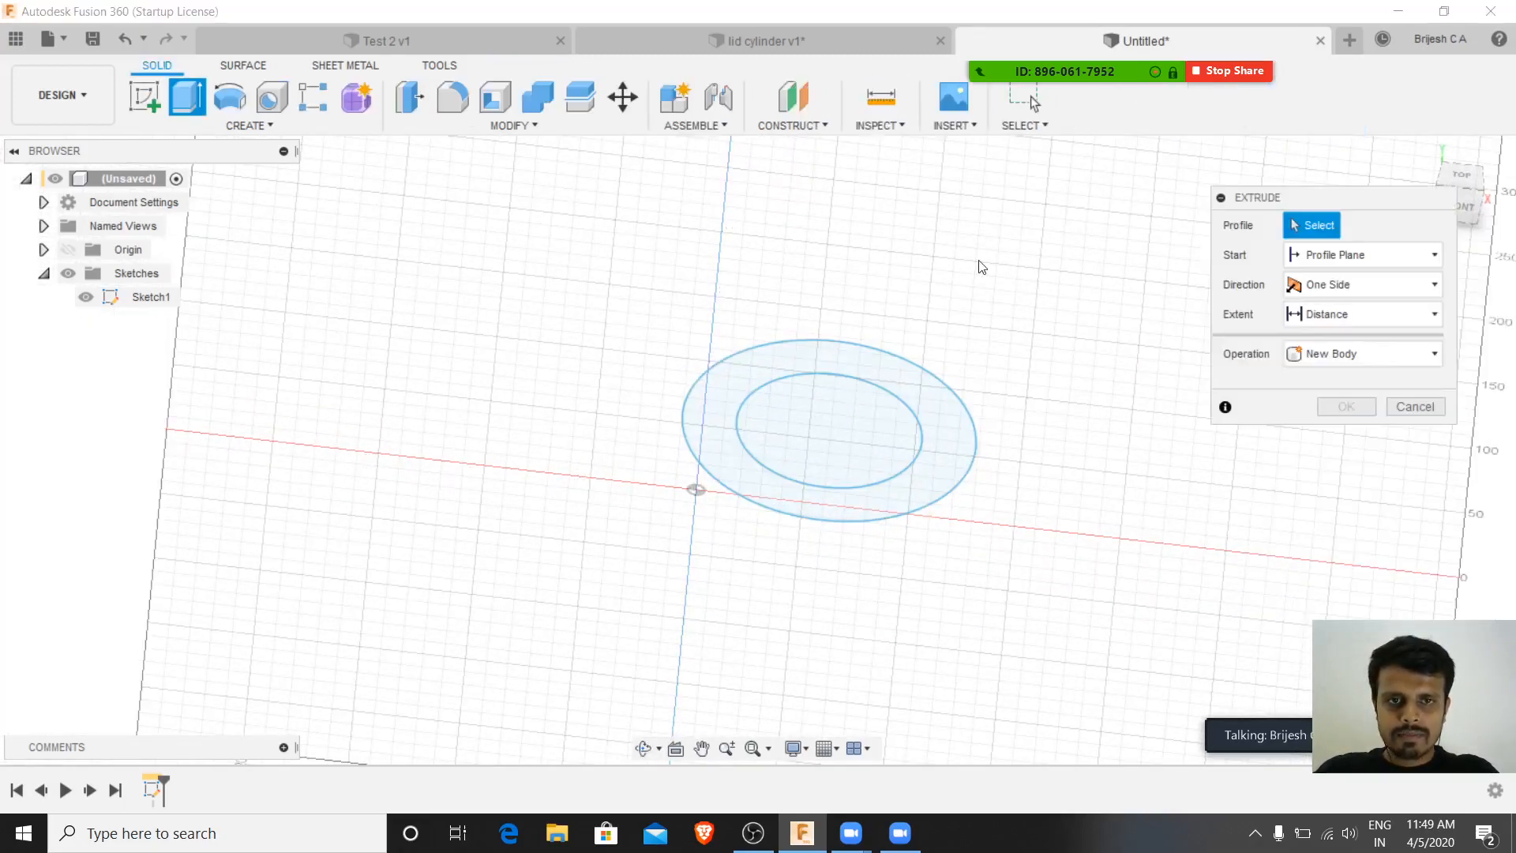
left_click(1415, 406)
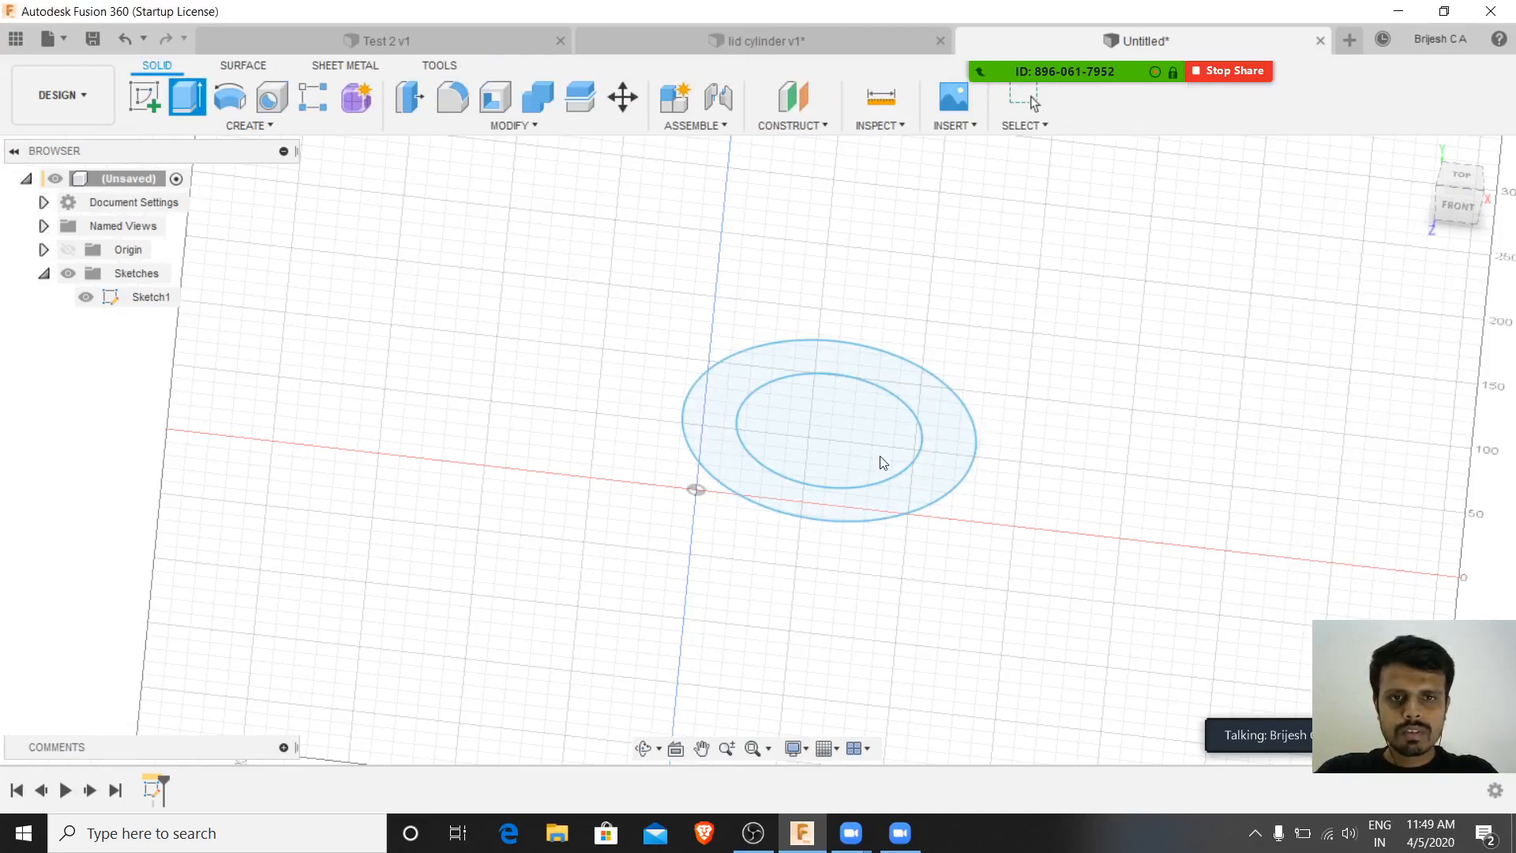
double_click(853, 351)
left_click_drag(656, 272, 1035, 605)
left_click(992, 434)
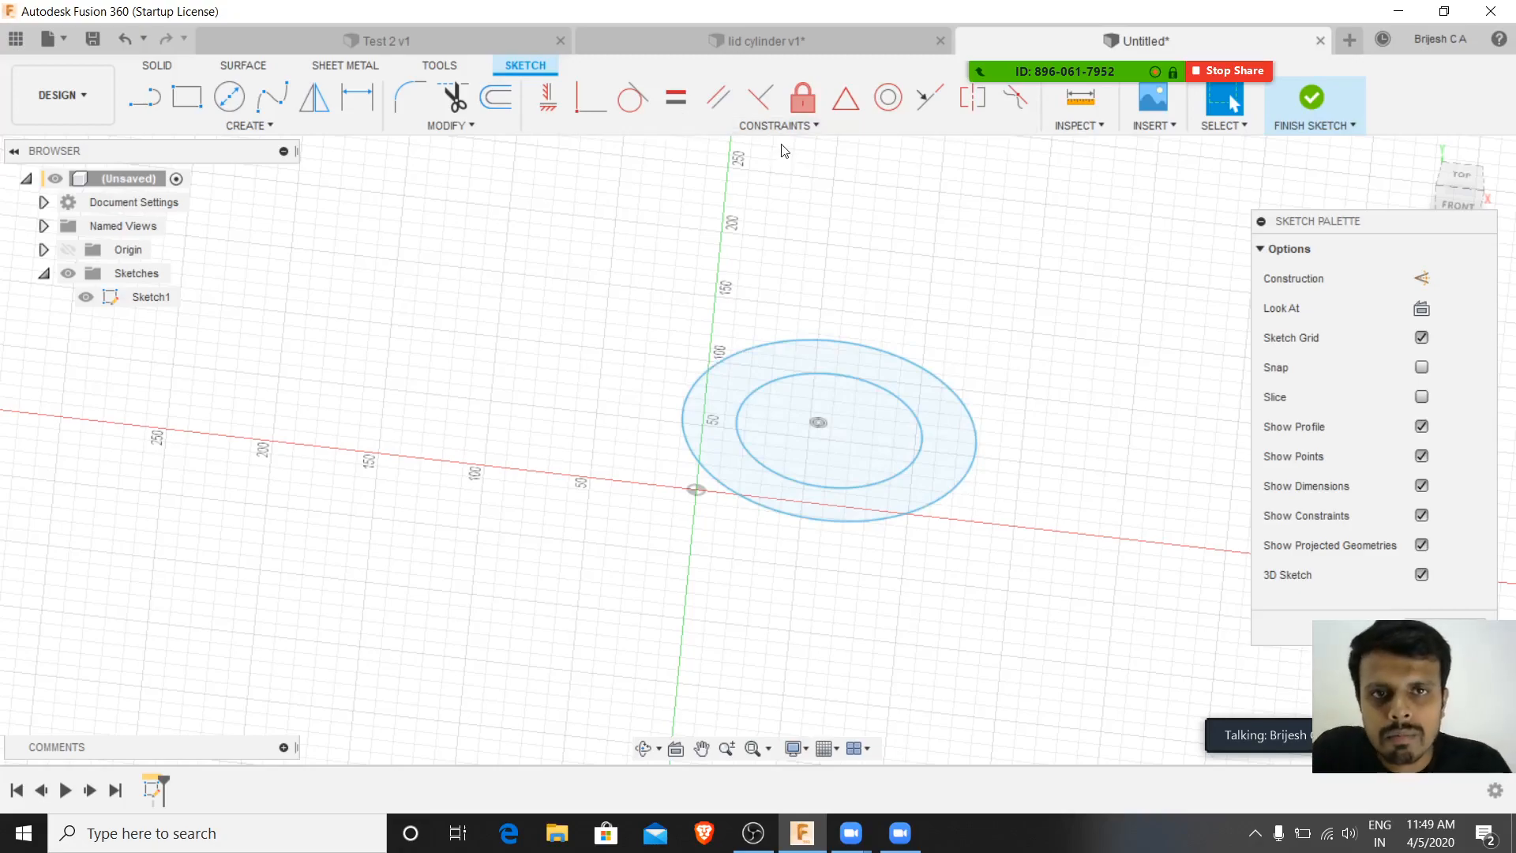
- Place a sketch point at the origin
left_click(206, 130)
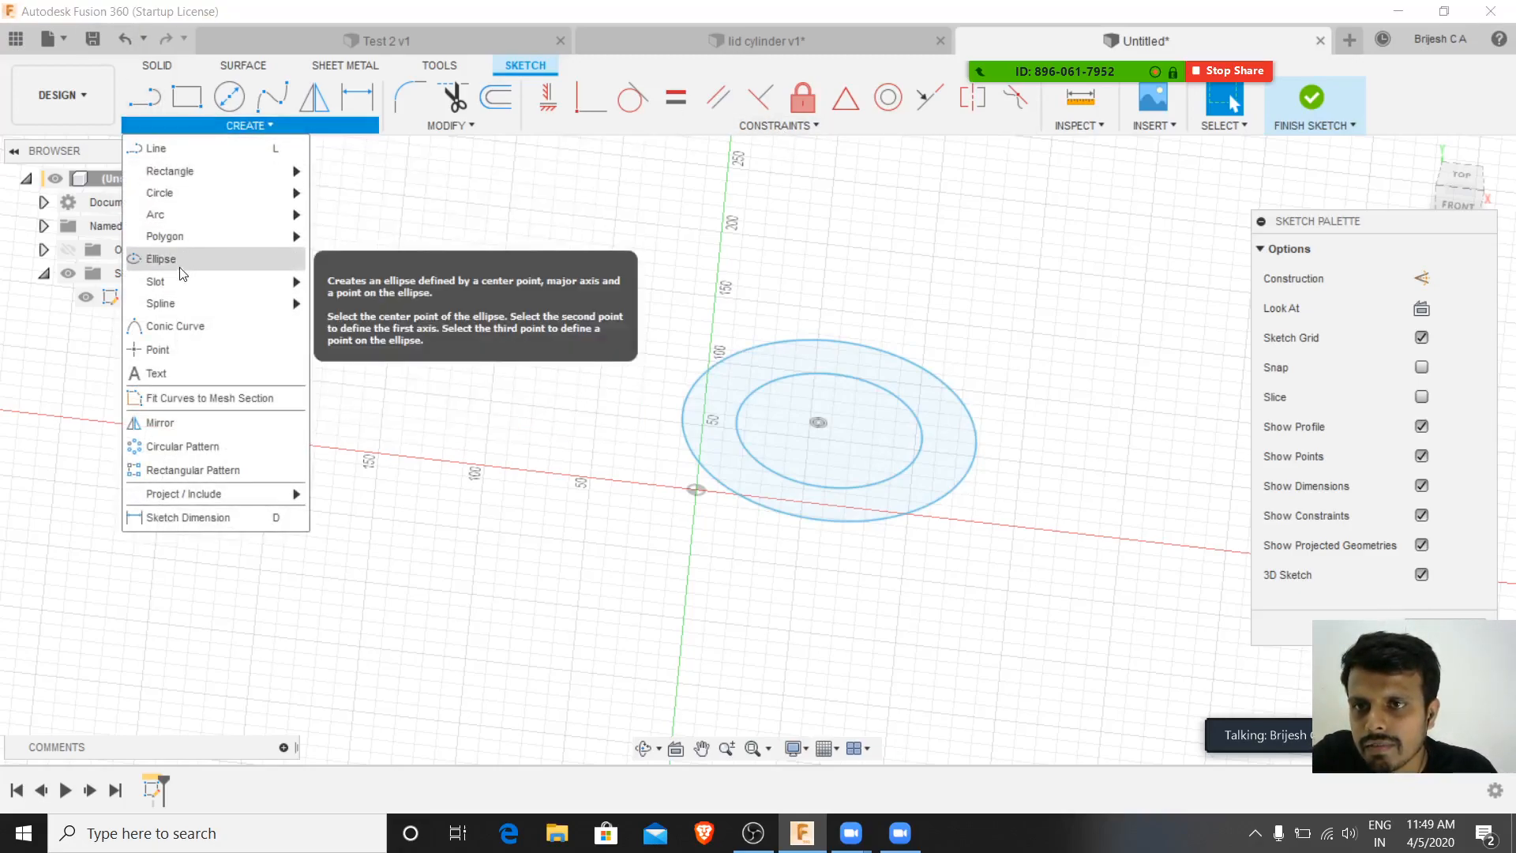
left_click(183, 353)
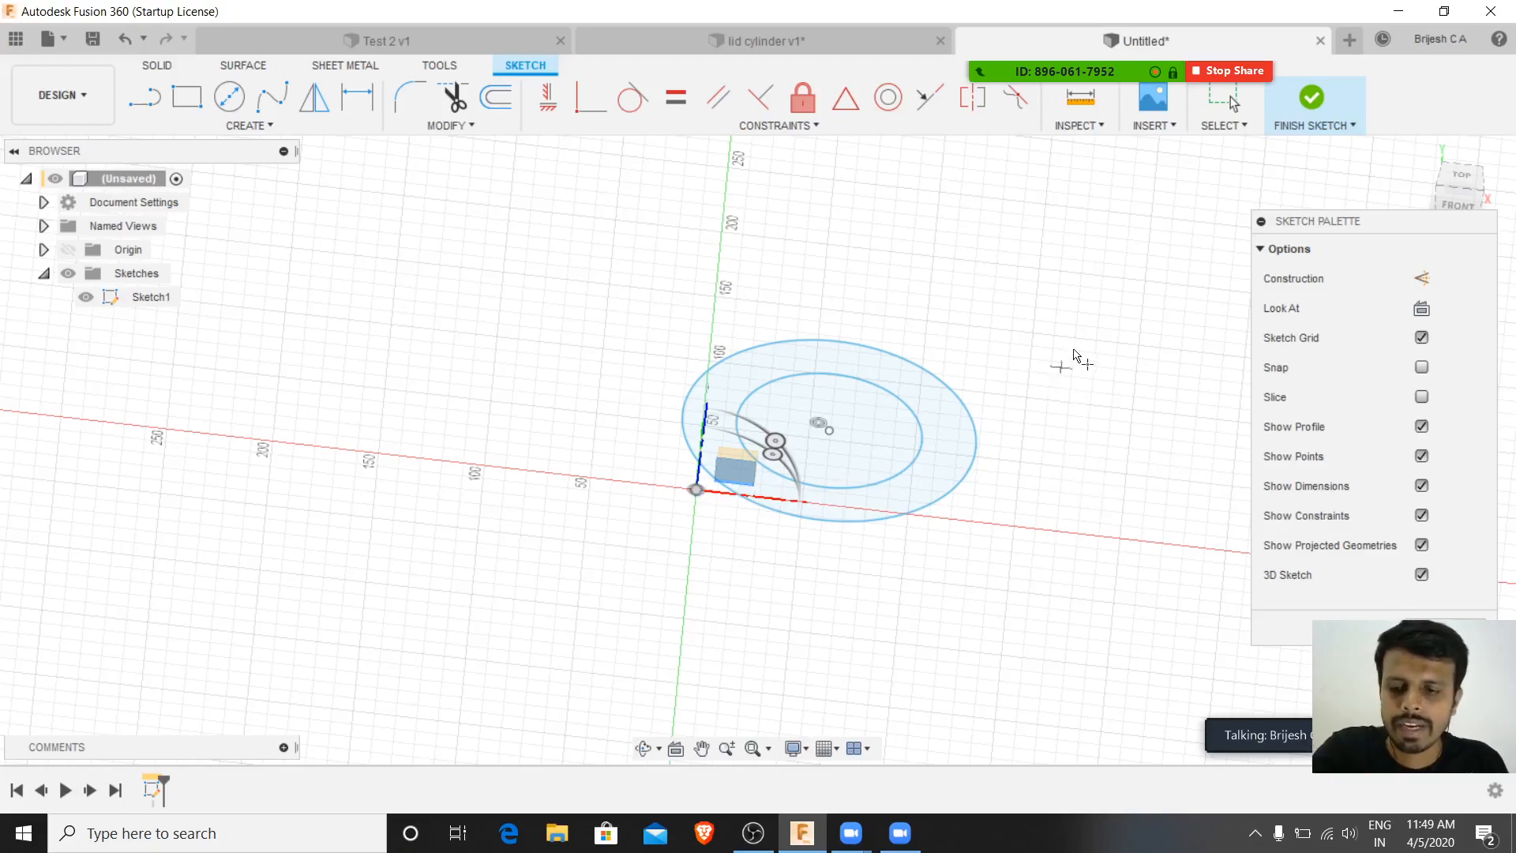
key("Escape")
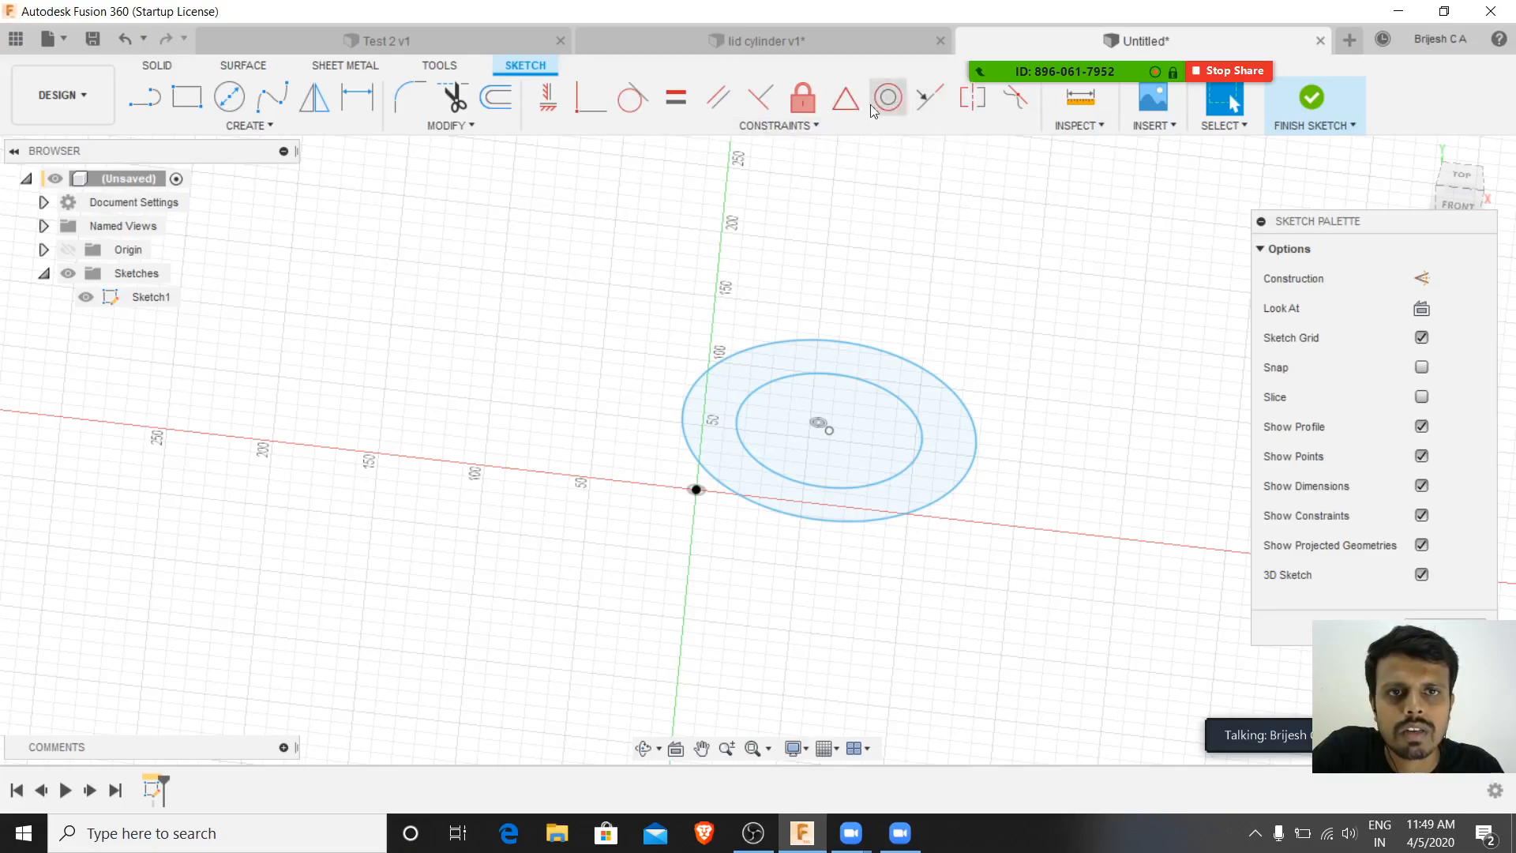
- Make the smaller circle coincident with the point at the origin, and undo the constraint
left_click(810, 126)
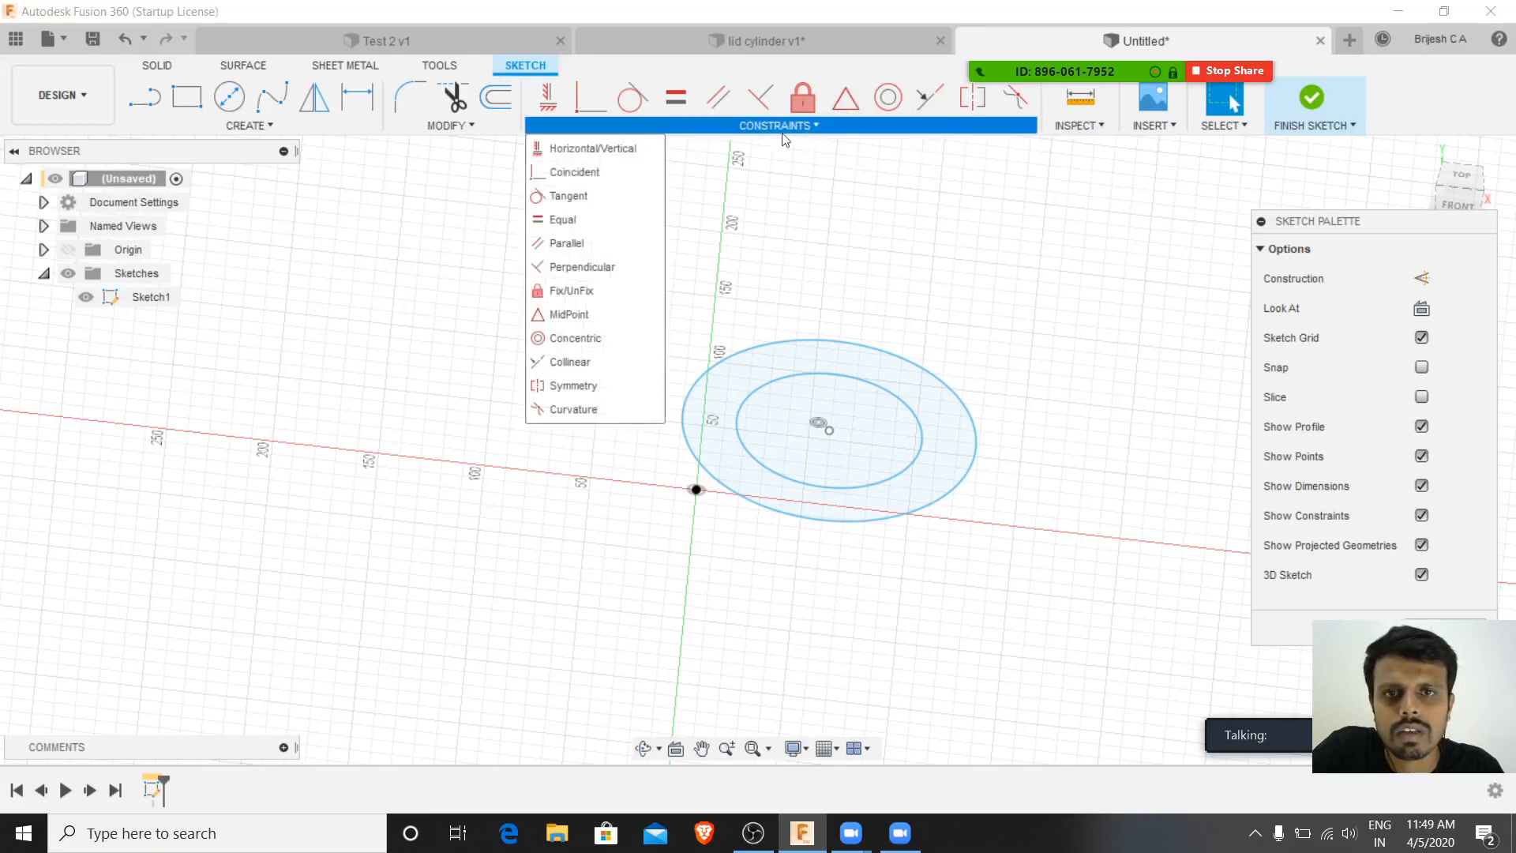
left_click(560, 171)
left_click(804, 486)
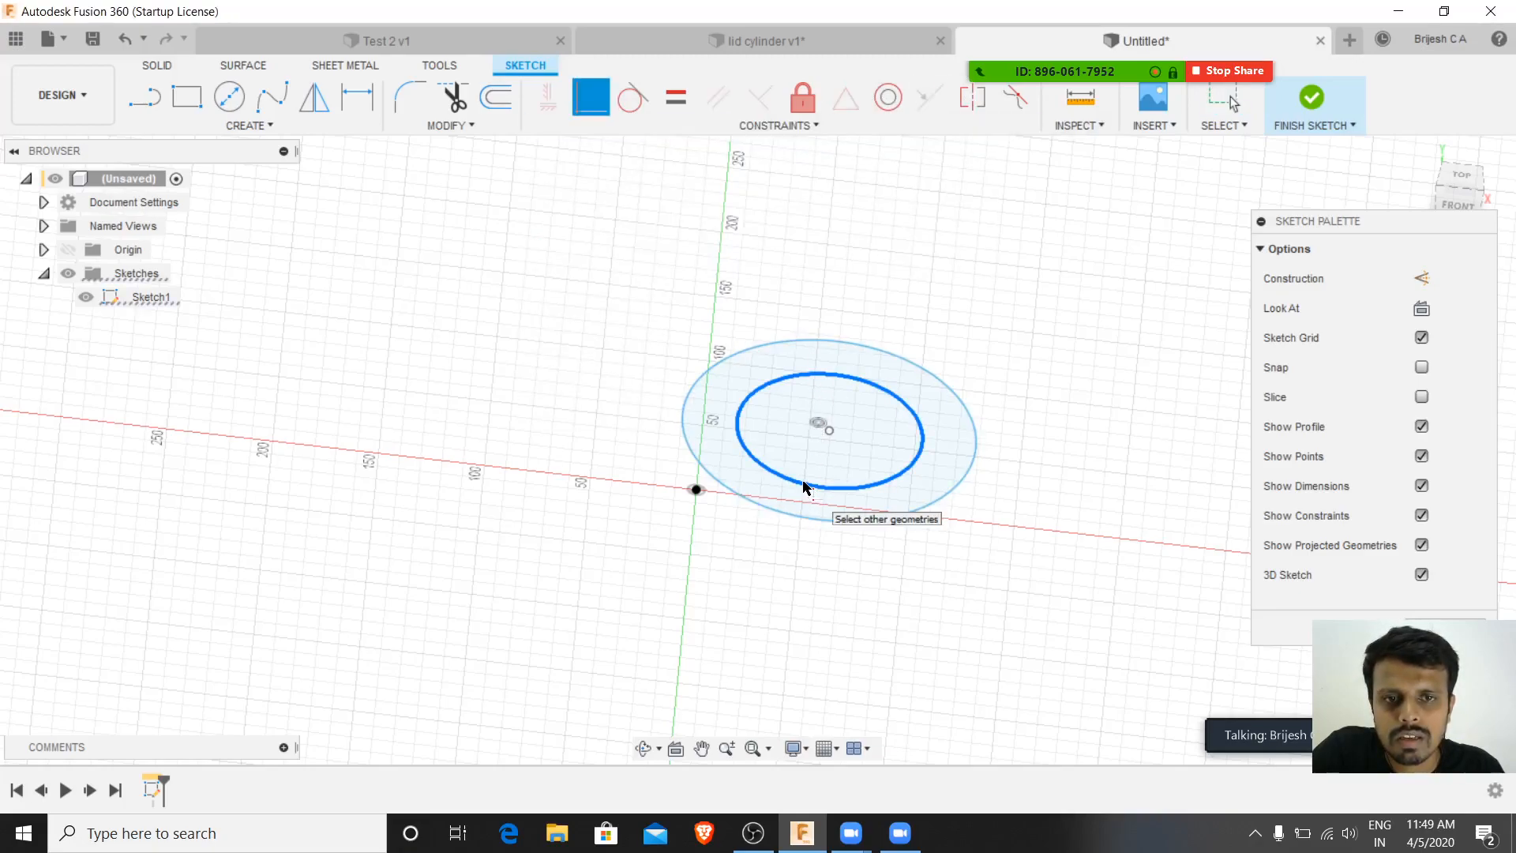
left_click(695, 495)
key("Escape")
left_click_drag(710, 500, 769, 459)
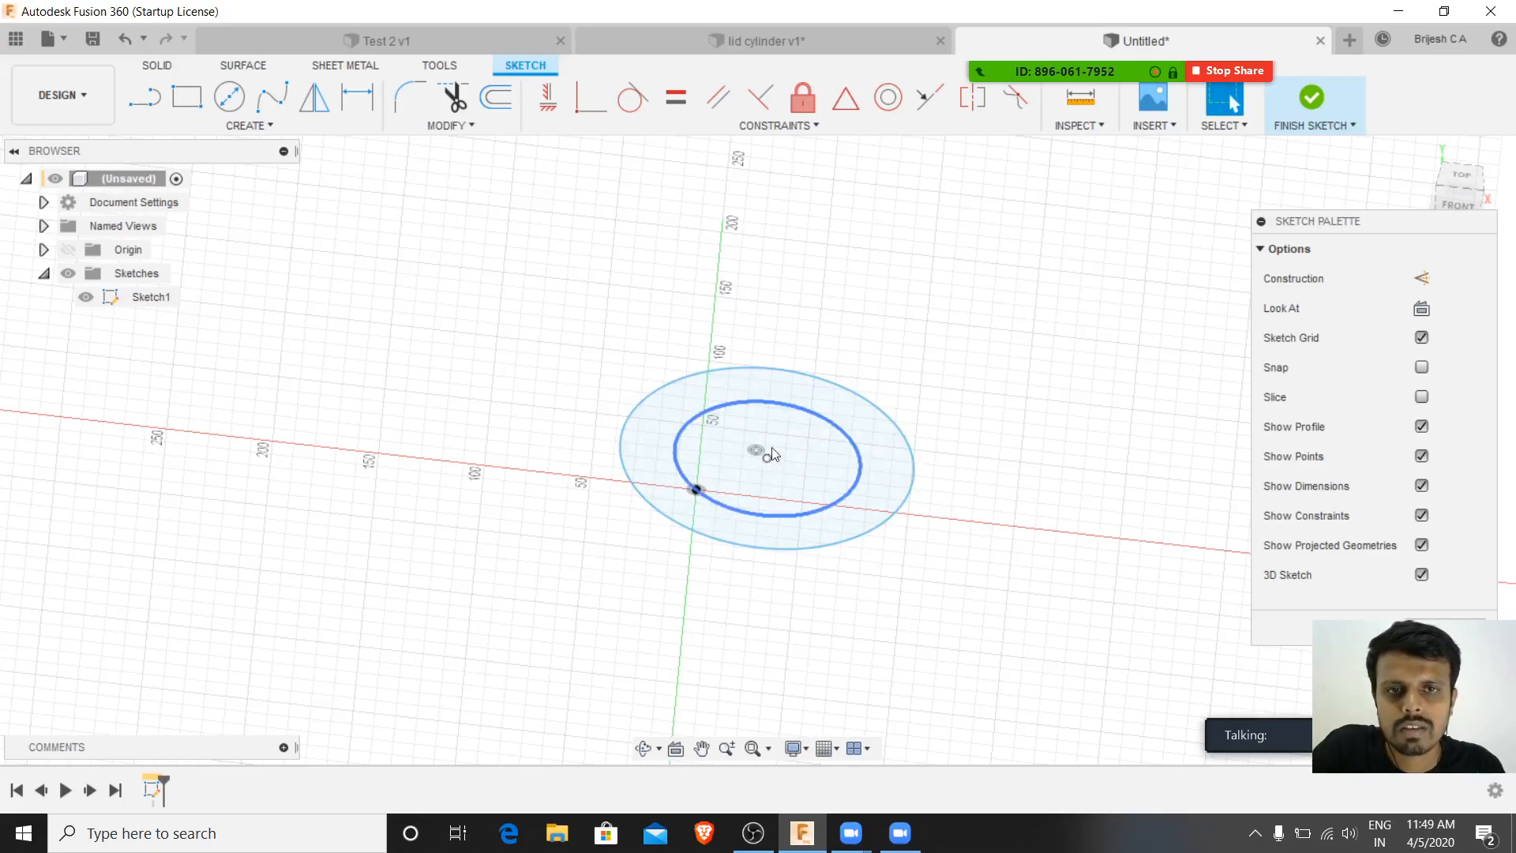
left_click(888, 99)
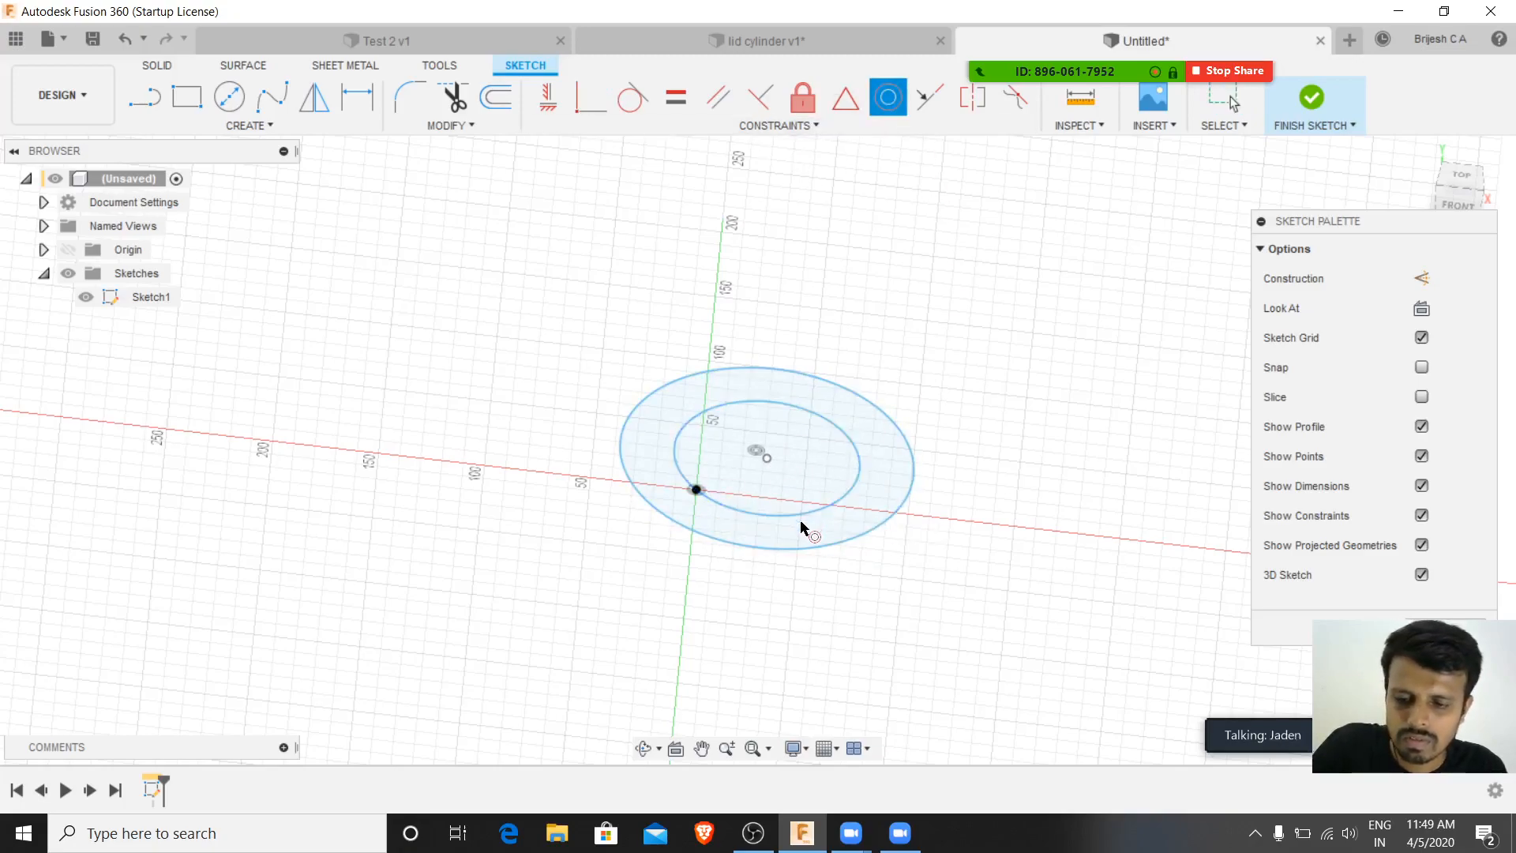
key("Escape")
key("ctrl+z")
- Try to apply the concentric constraint between the circles and the sketch point at the origin
left_click(846, 379)
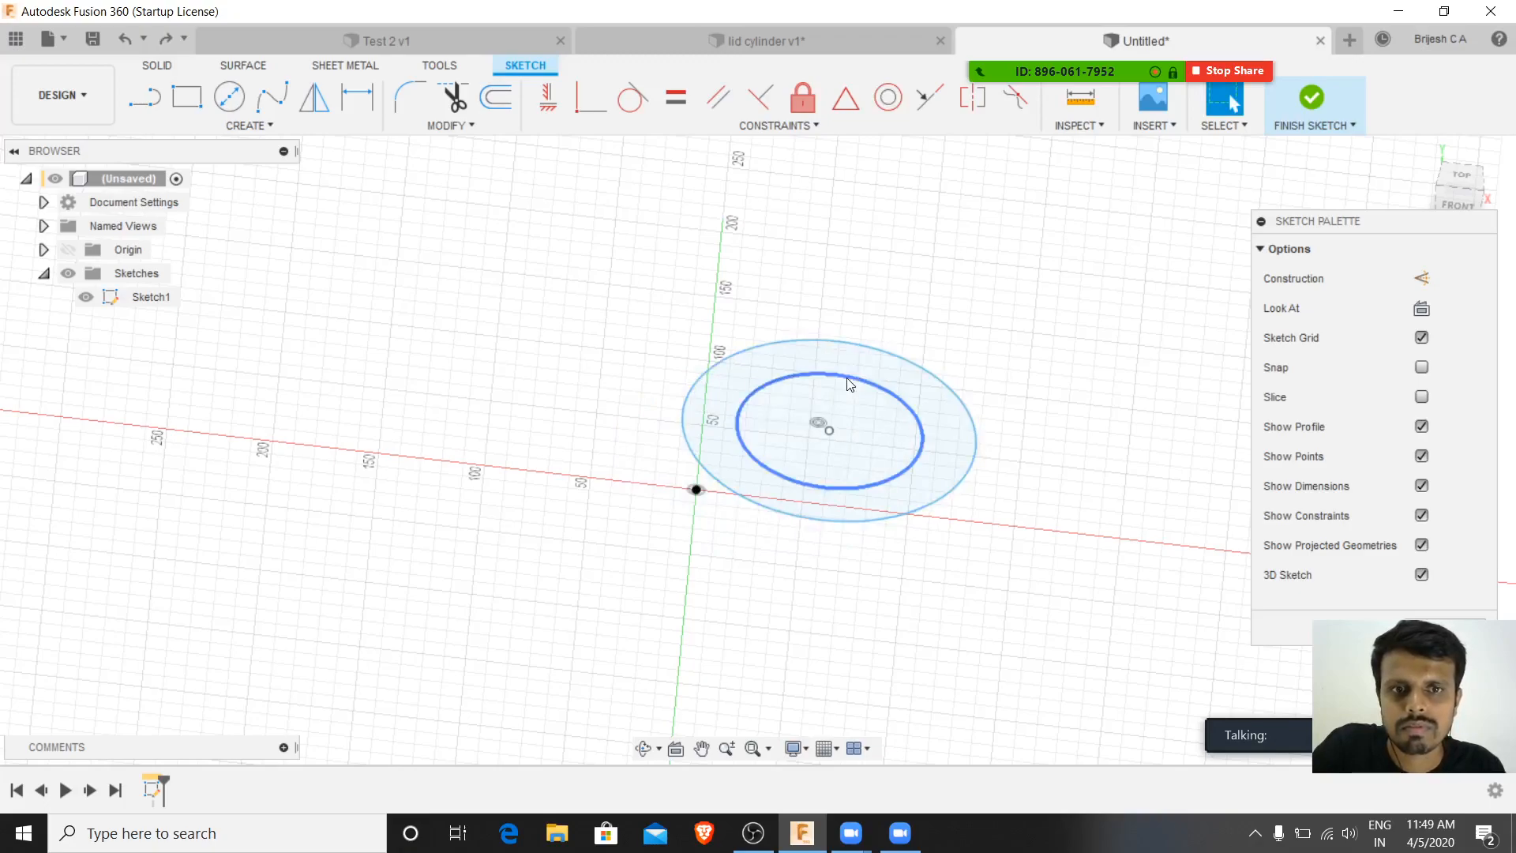
left_click(851, 385)
left_click(696, 491)
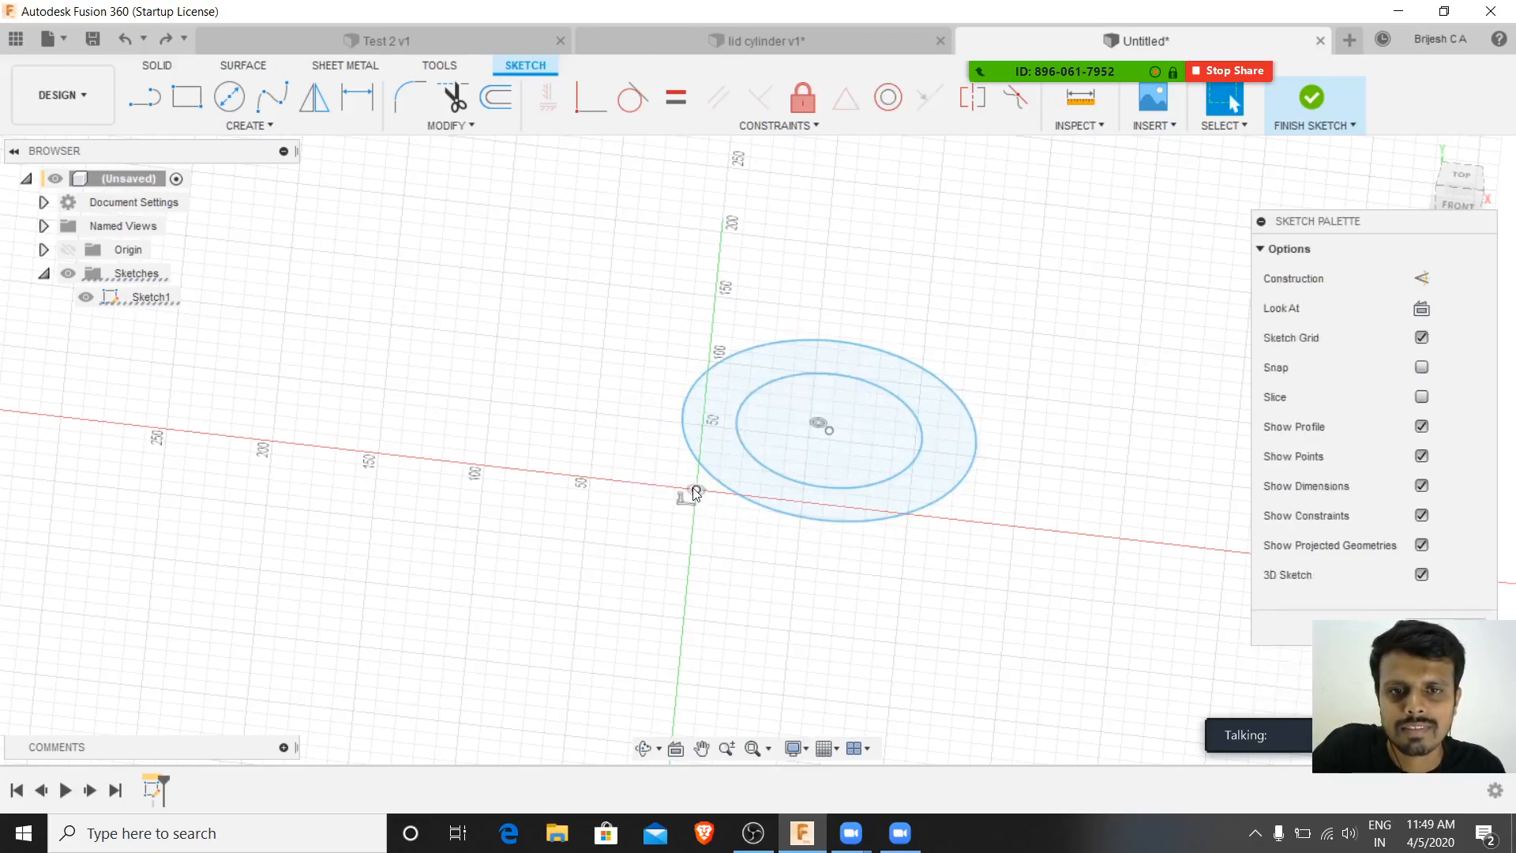
left_click(806, 383, "shift")
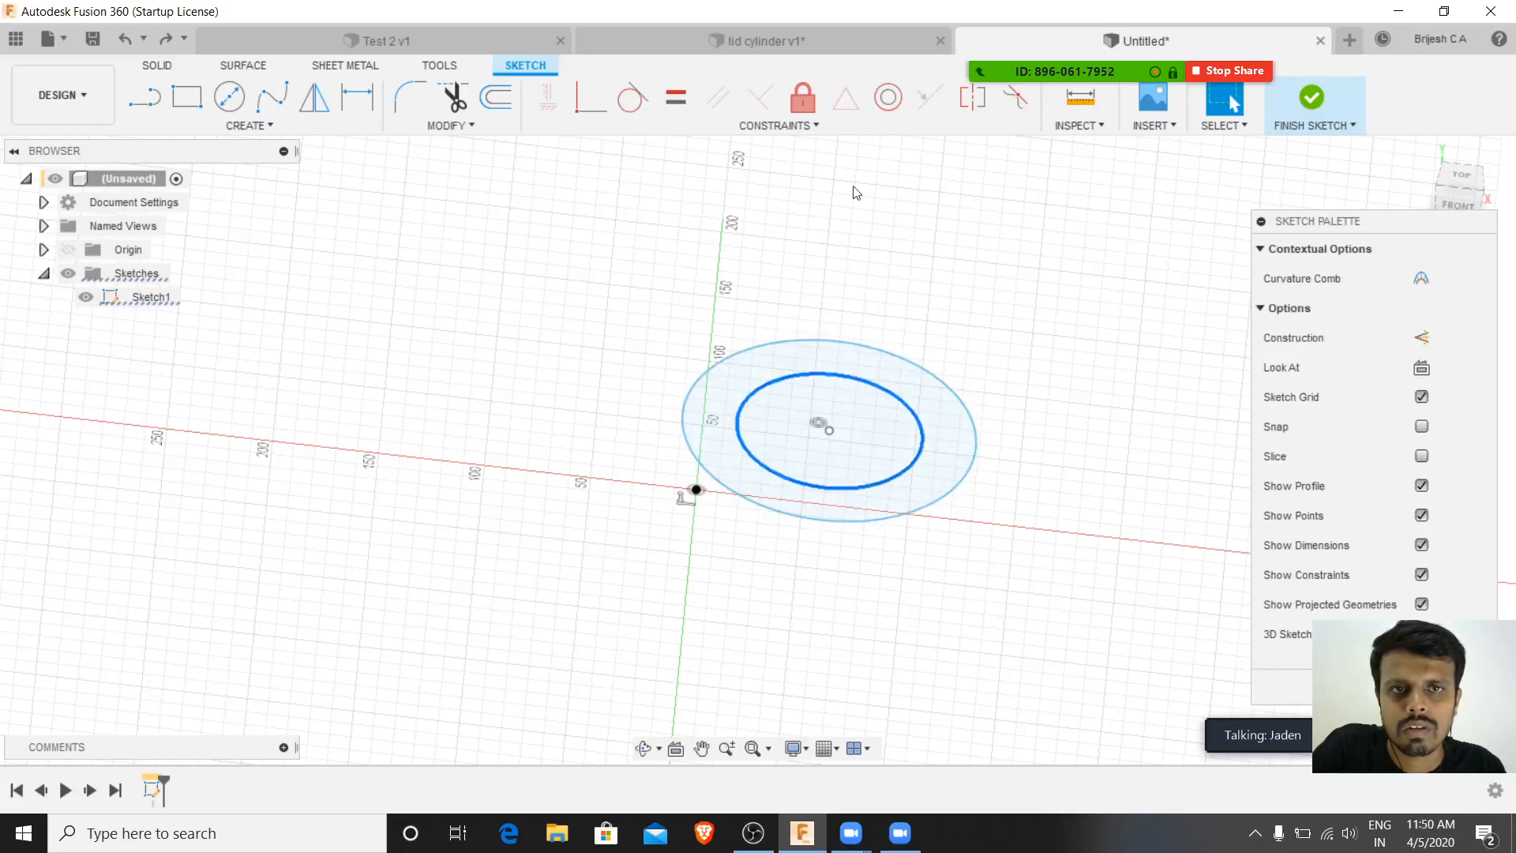
left_click(901, 90)
left_click(696, 491)
left_click(814, 377)
left_click(816, 341)
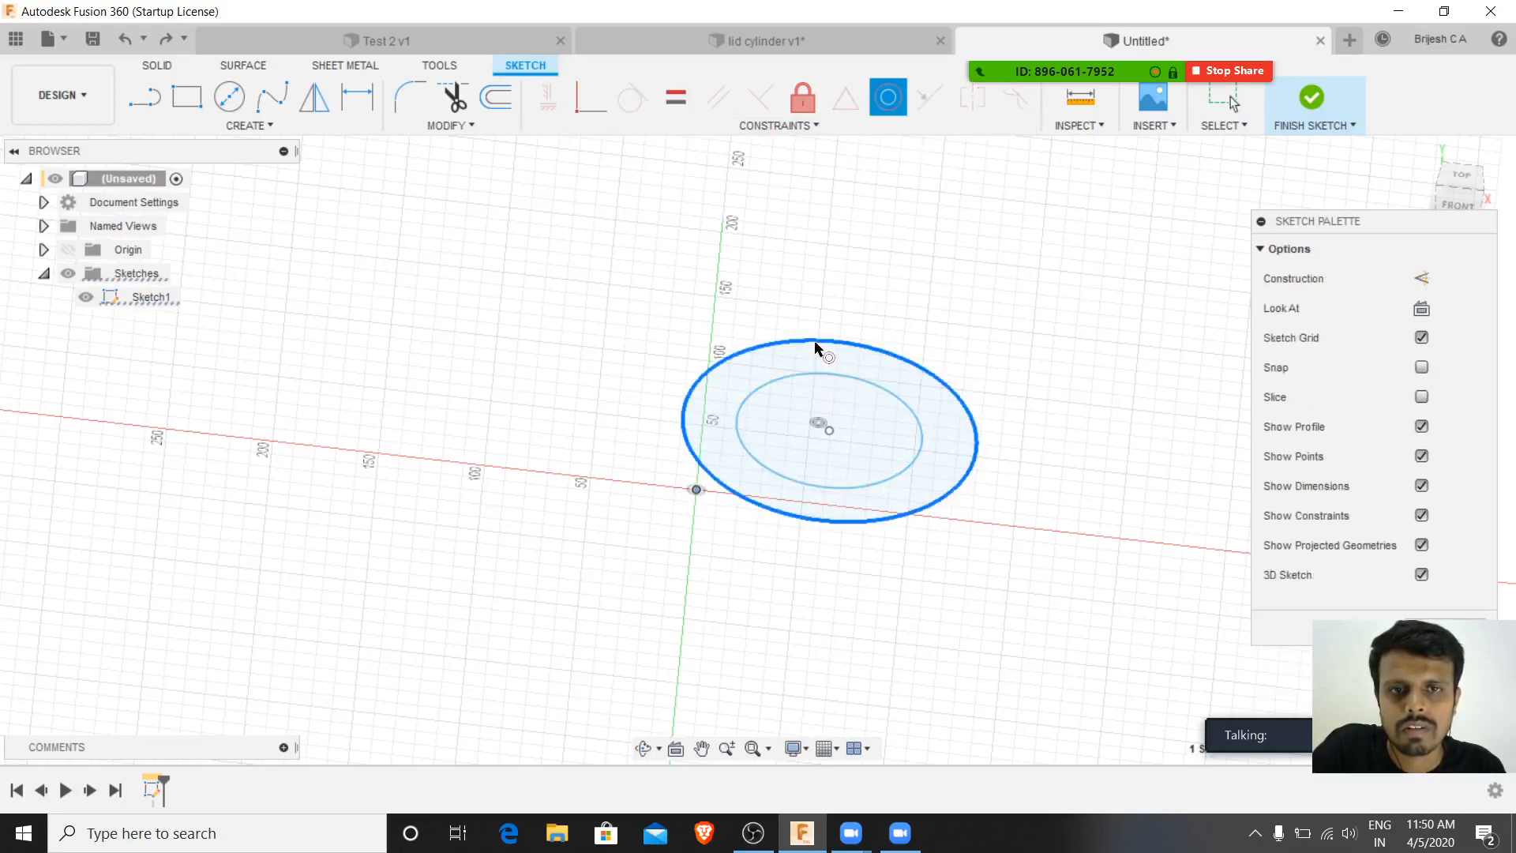
left_click(888, 96)
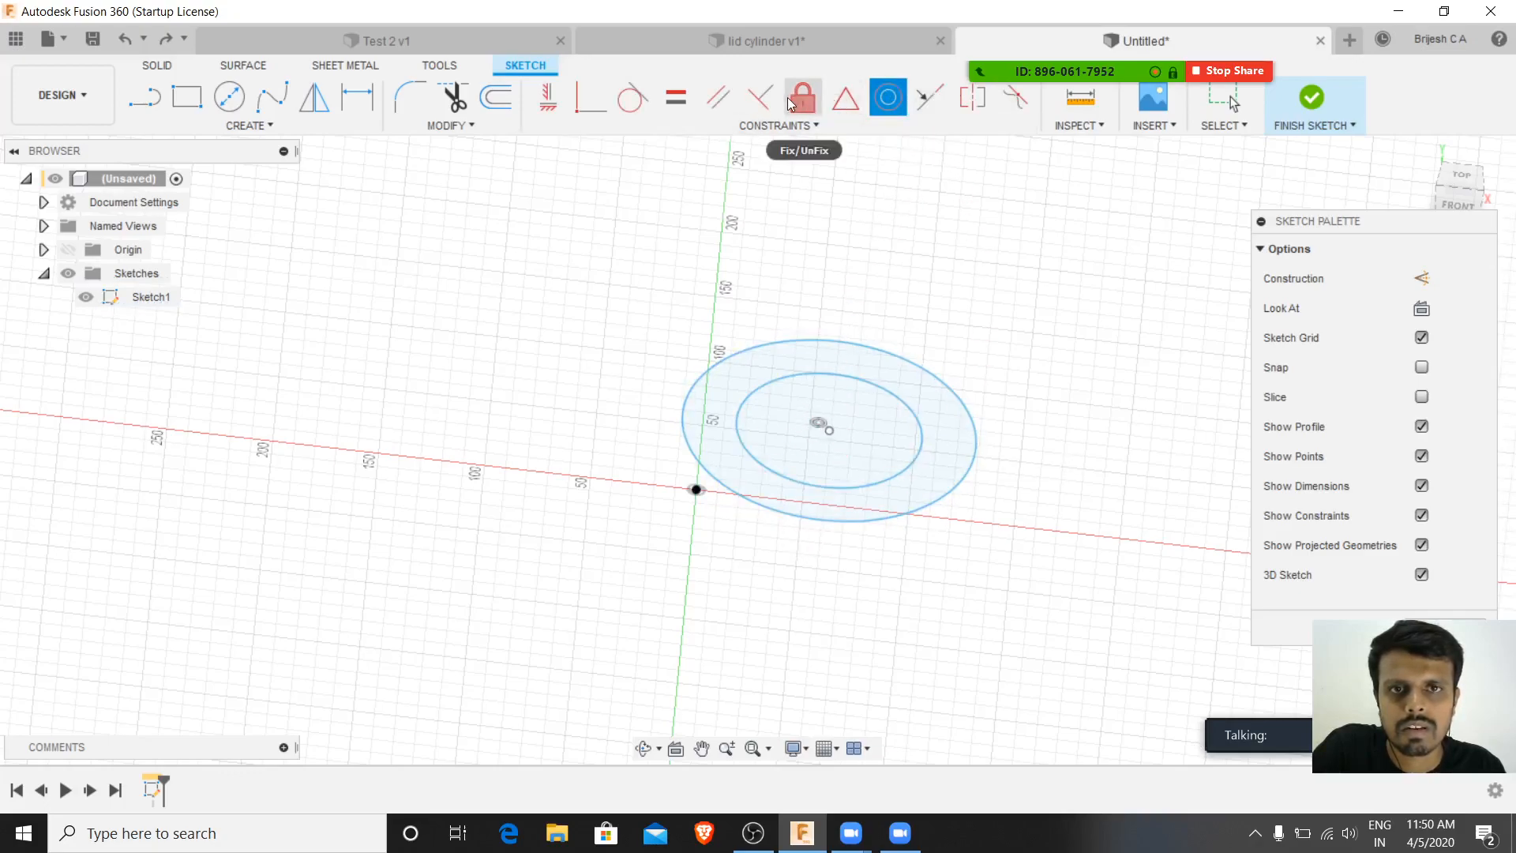
left_click(799, 126)
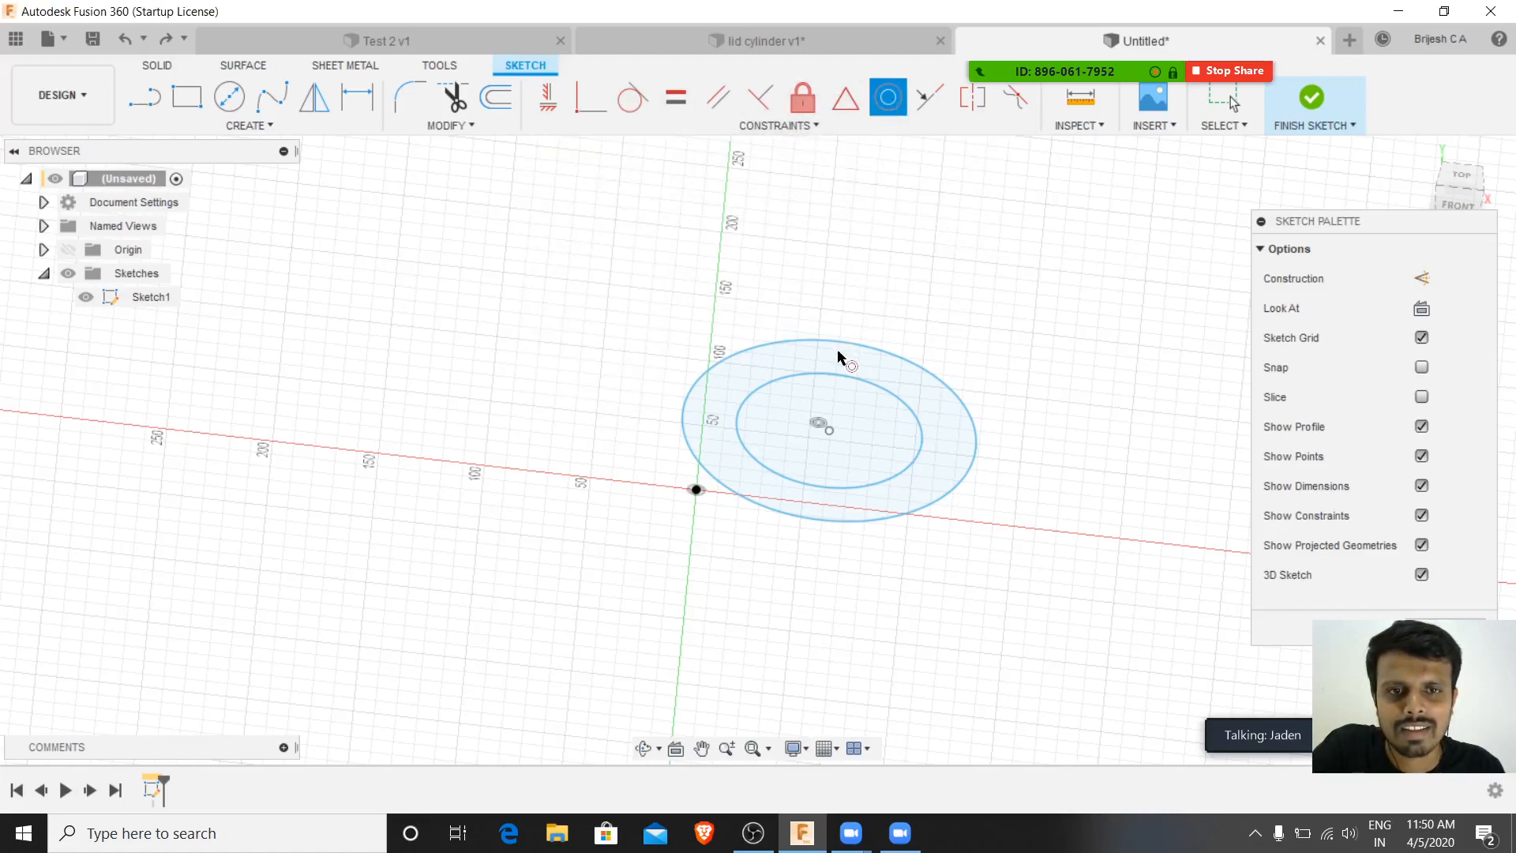
key("m")
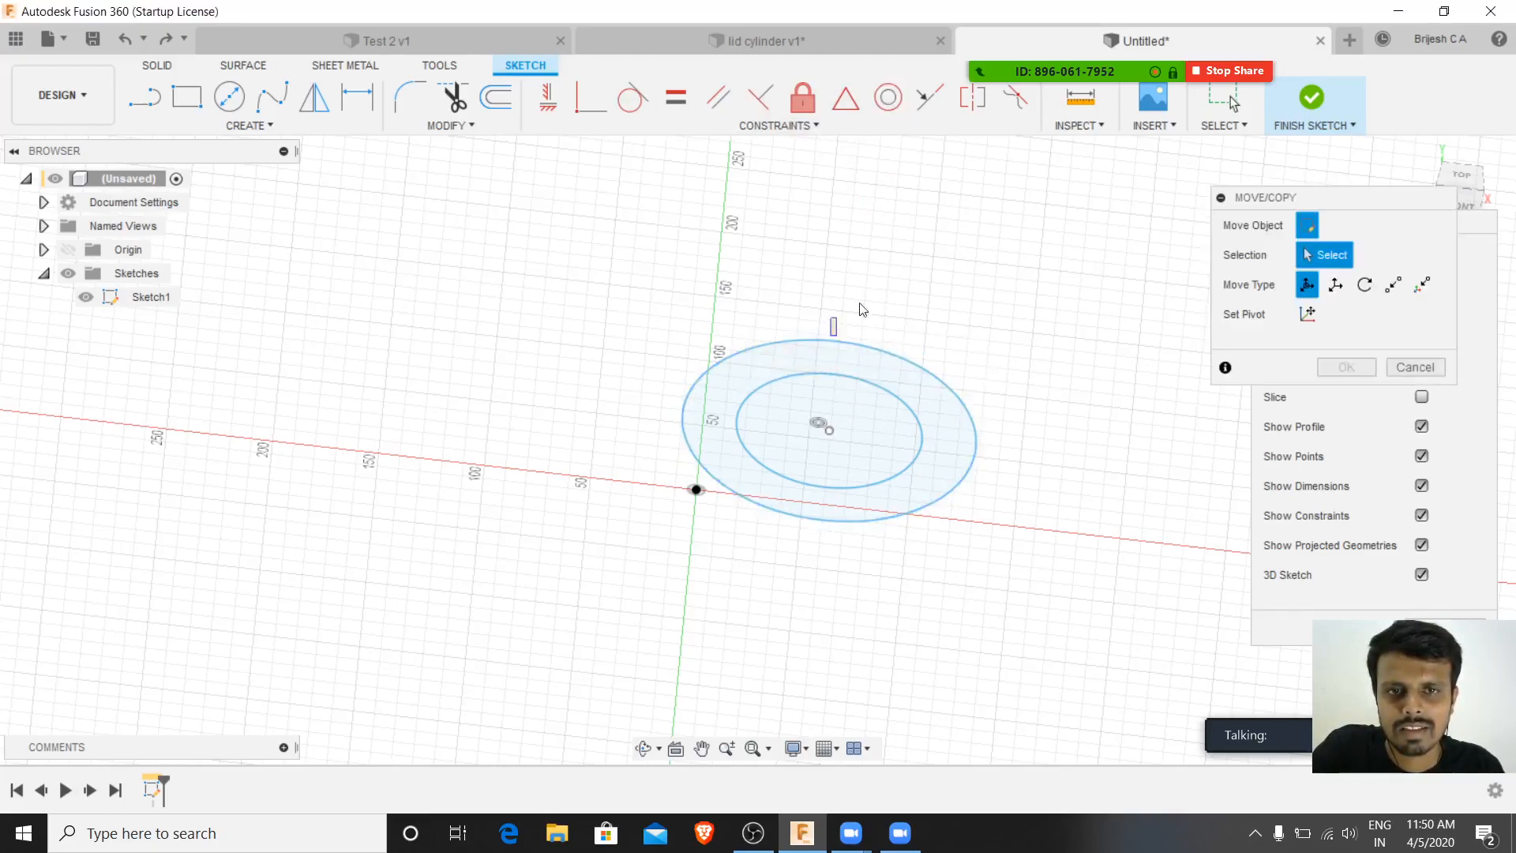
left_click(1415, 367)
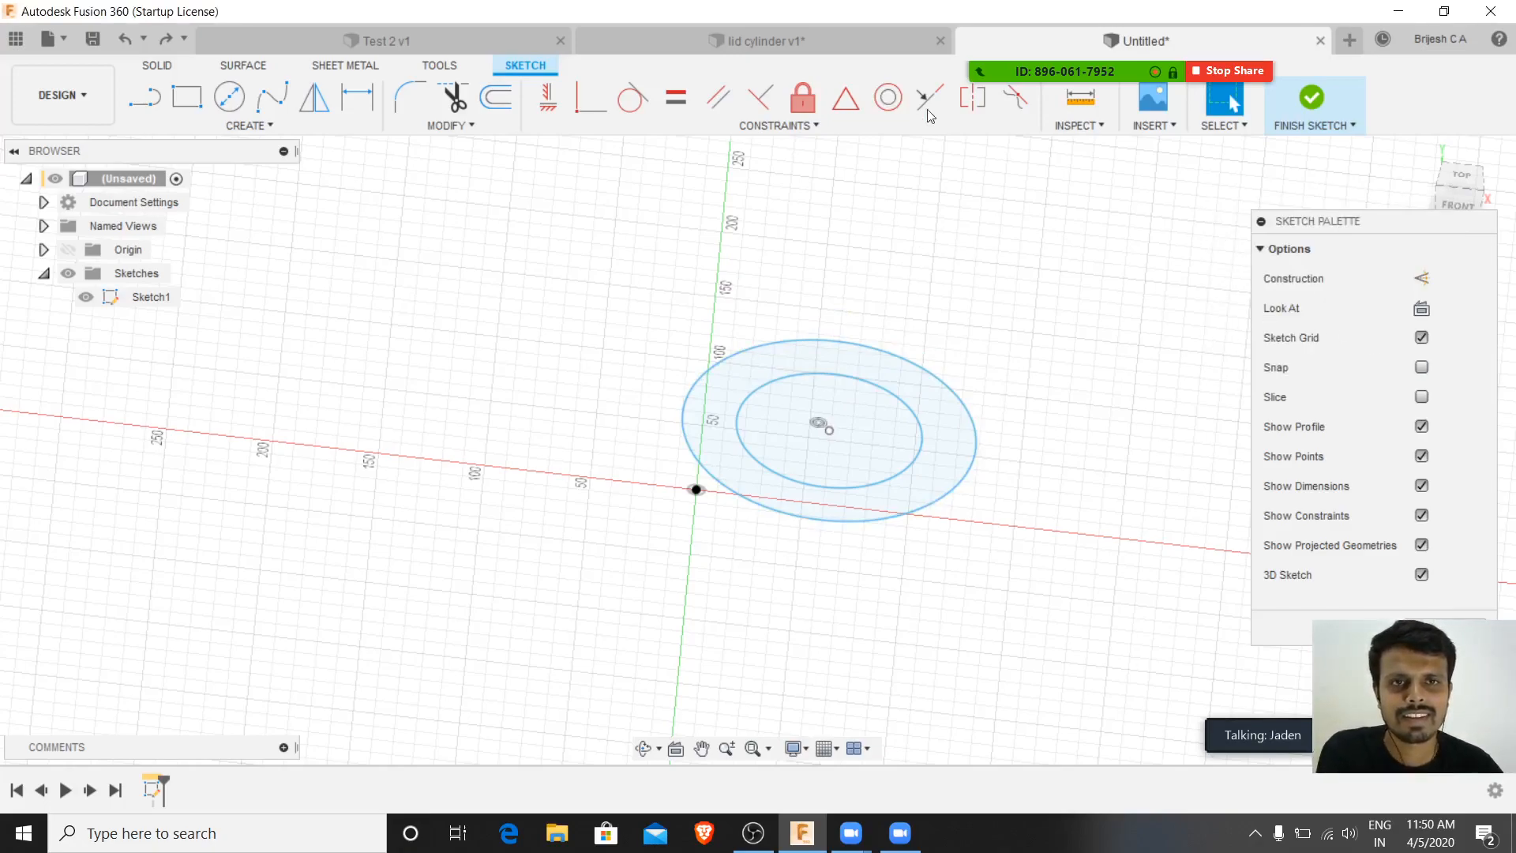
left_click(768, 124)
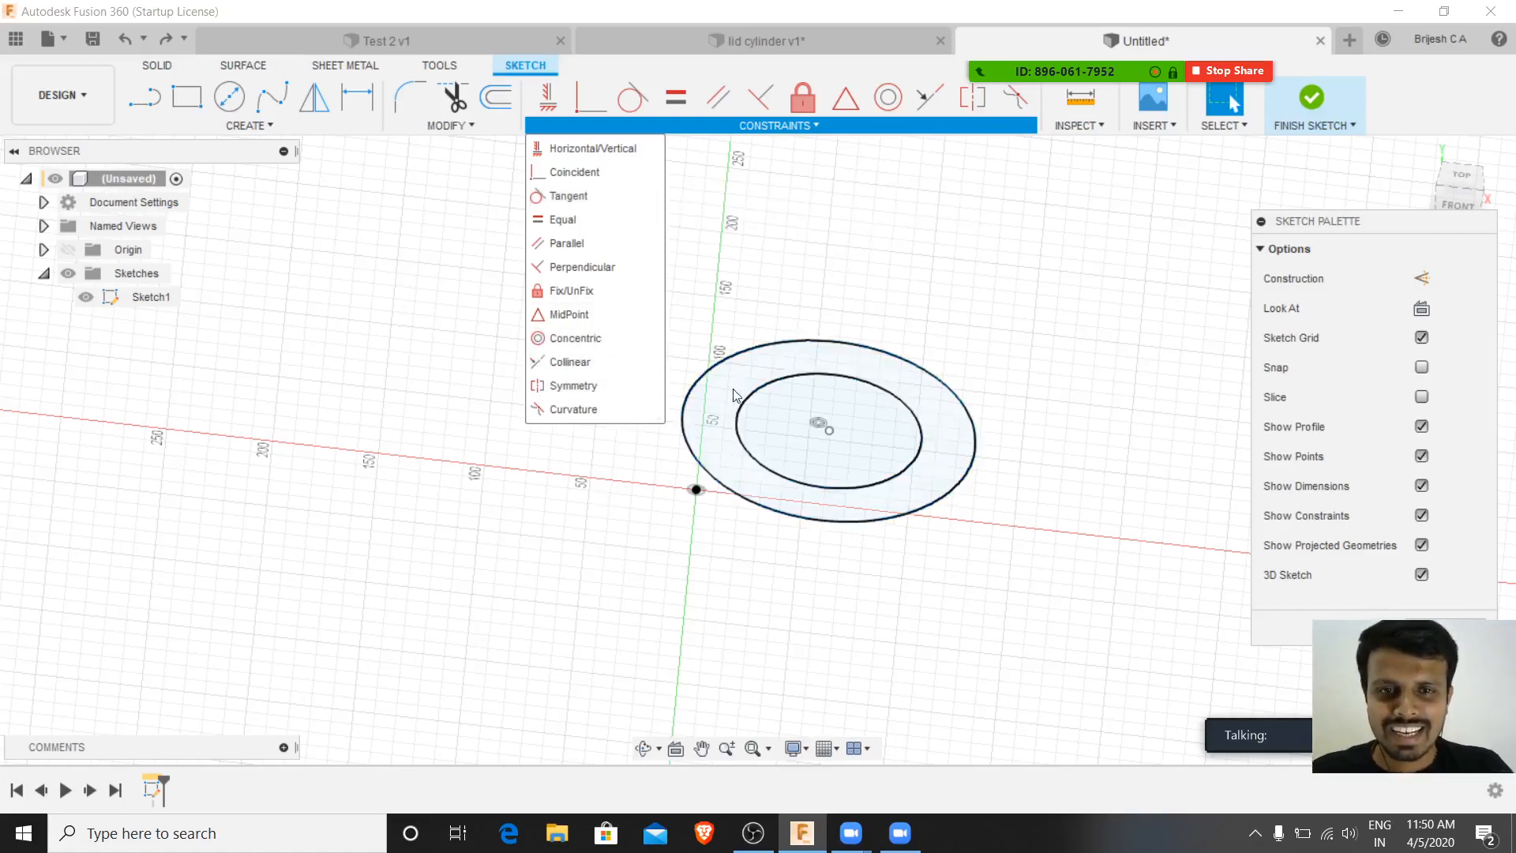
left_click(719, 490)
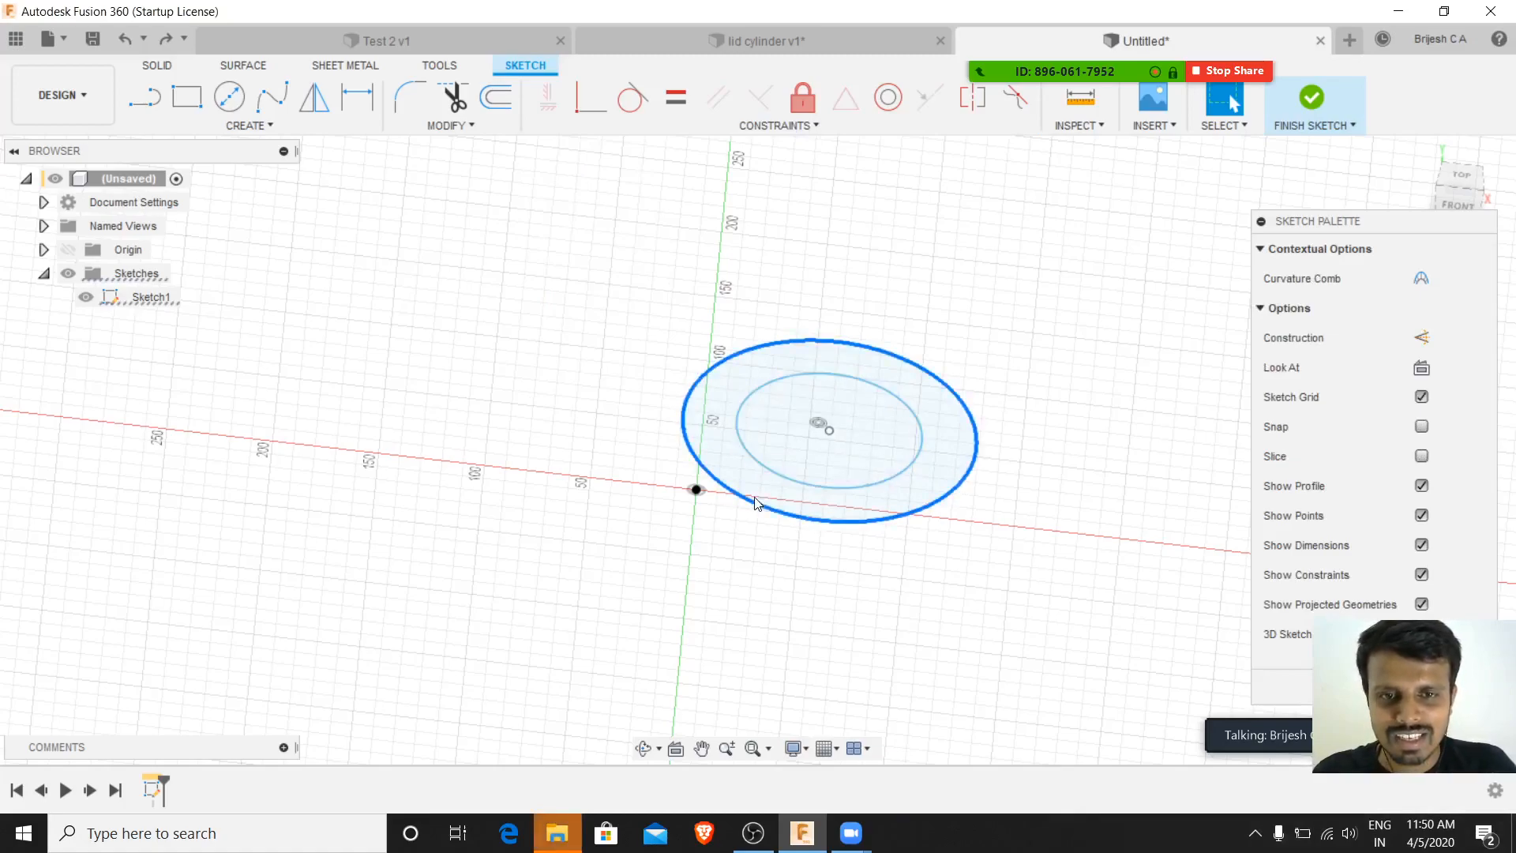
left_click(843, 582)
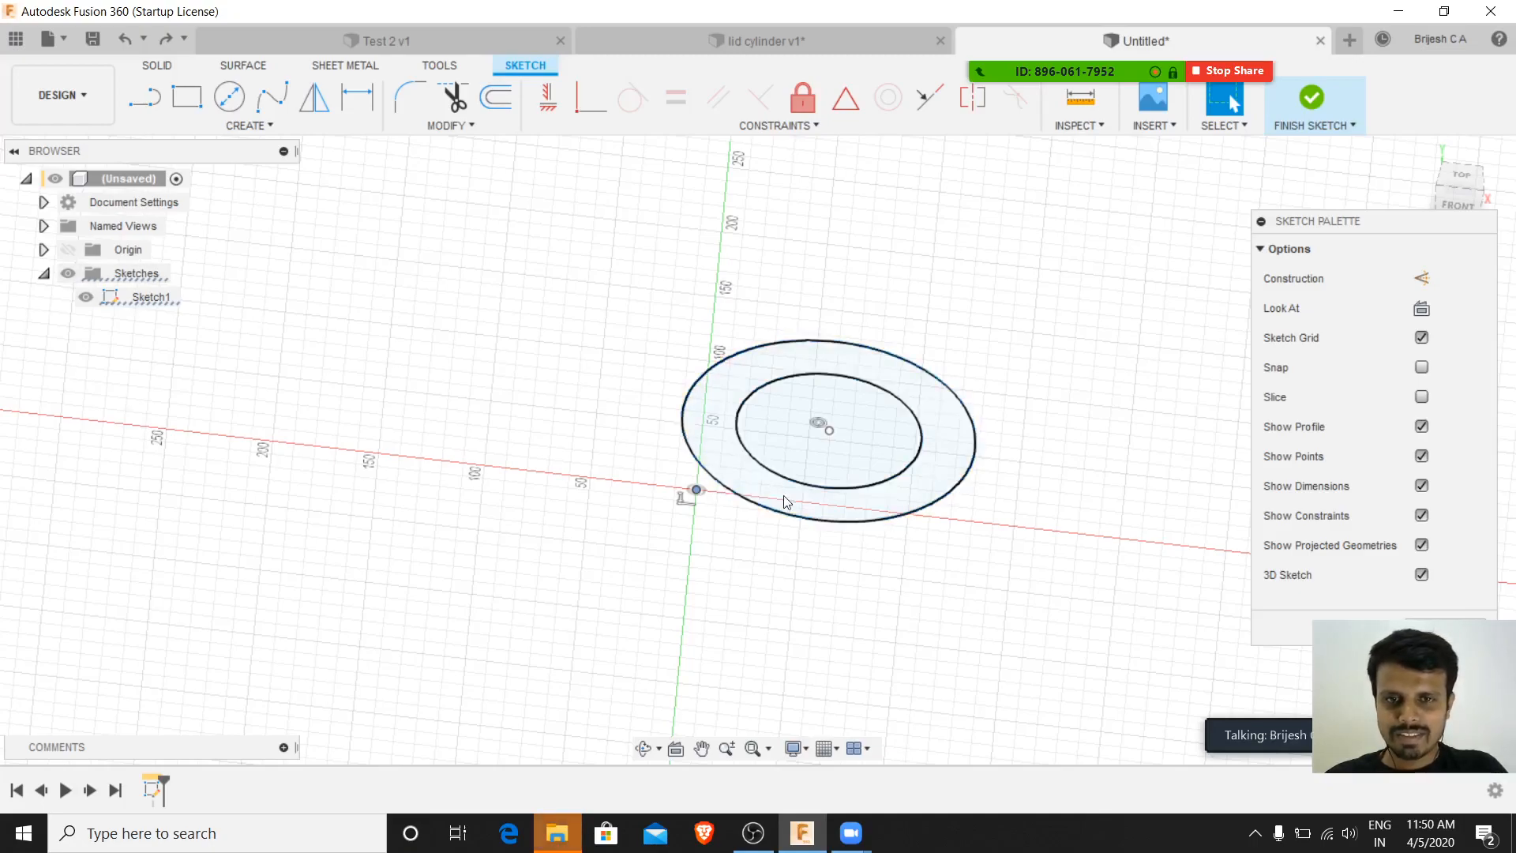
- Sketch a line from the origin point to the circles' shared centre, and delete it
key("l")
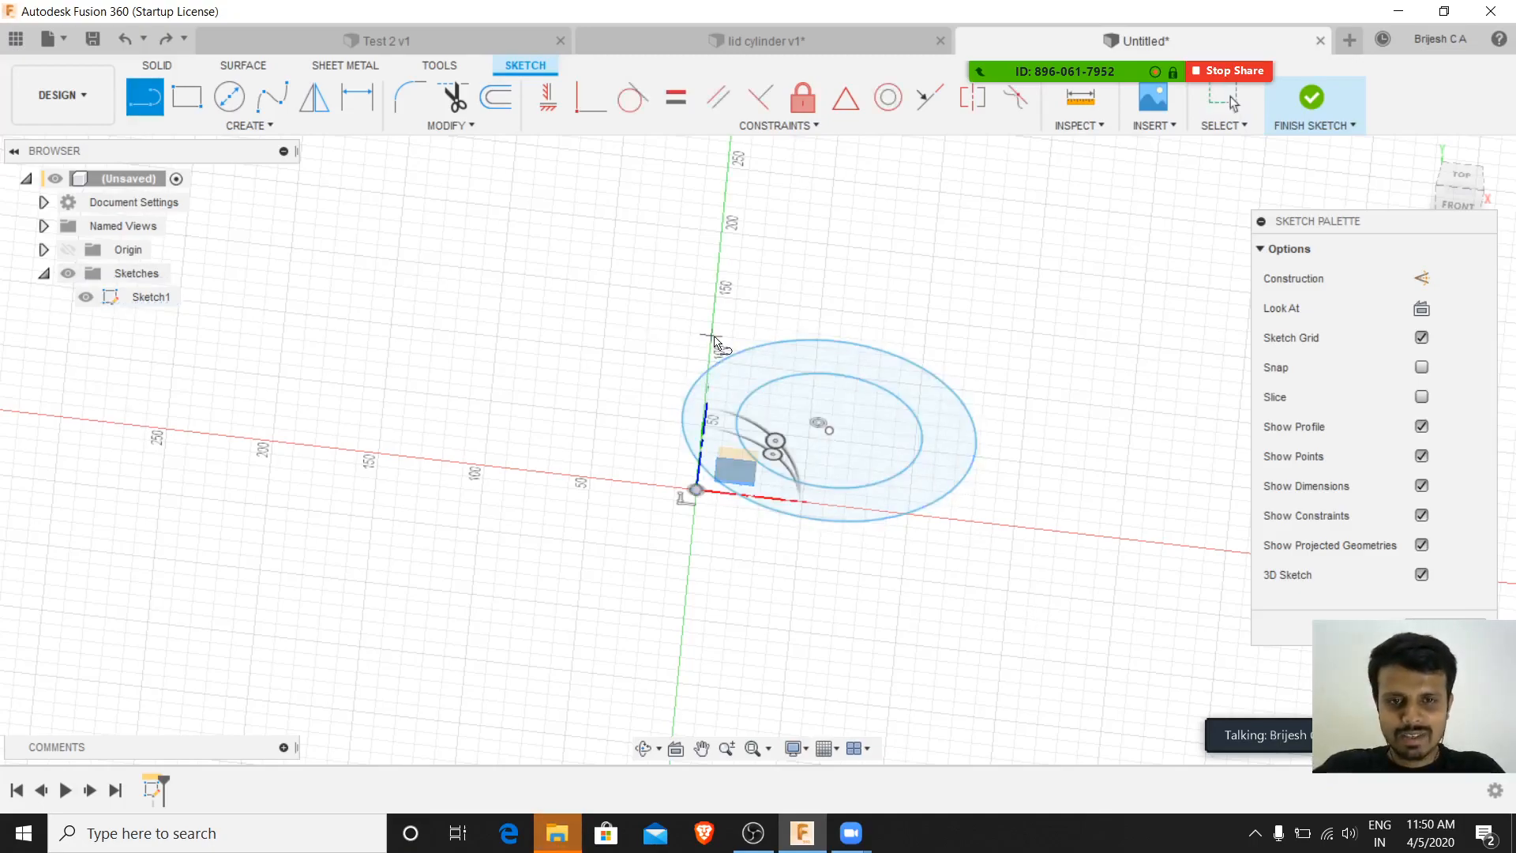
left_click(701, 491)
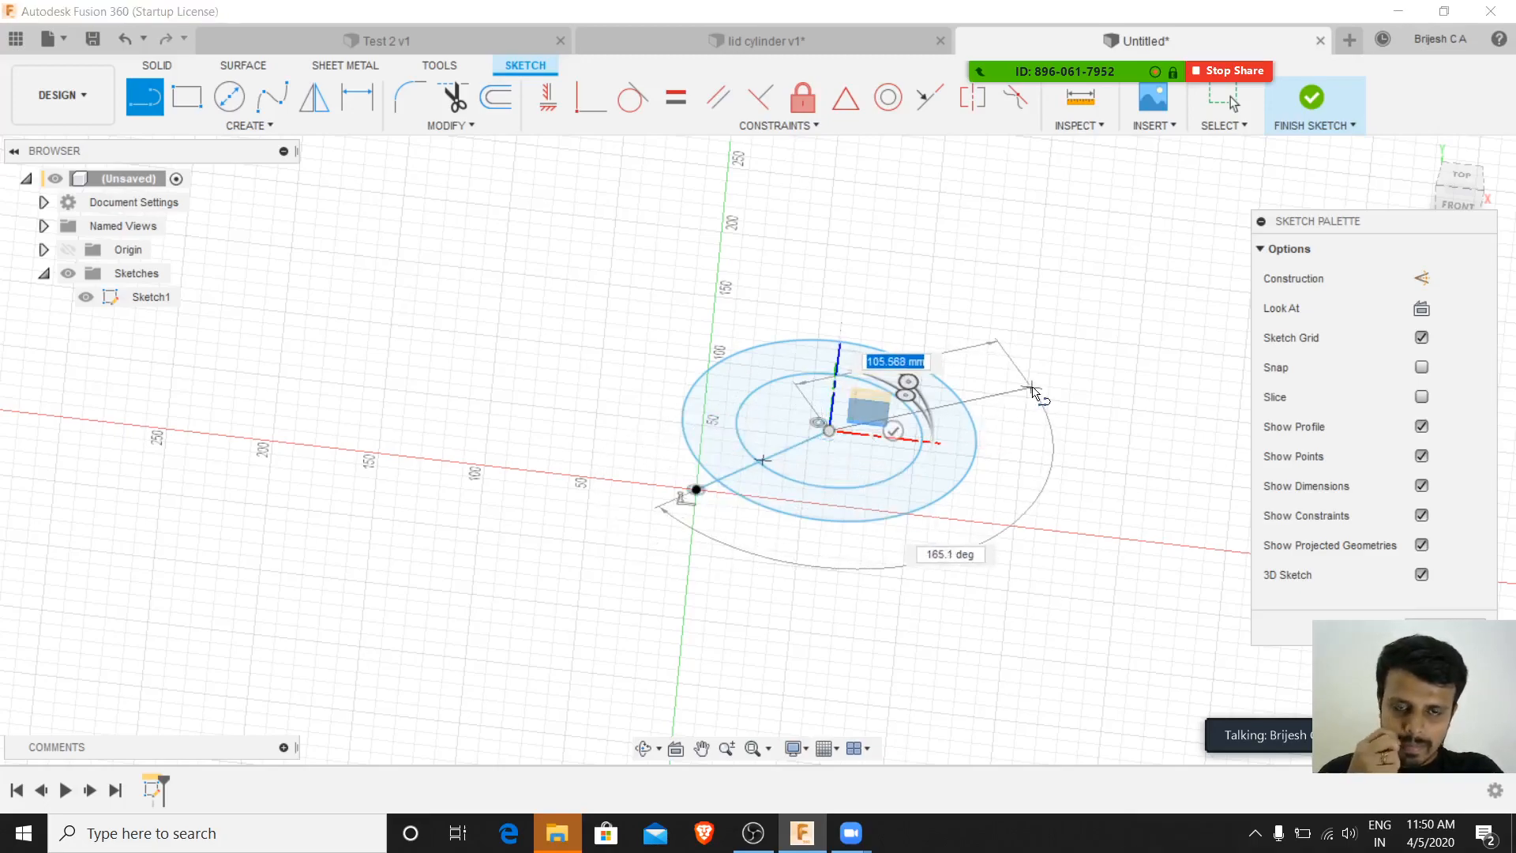
key("Escape")
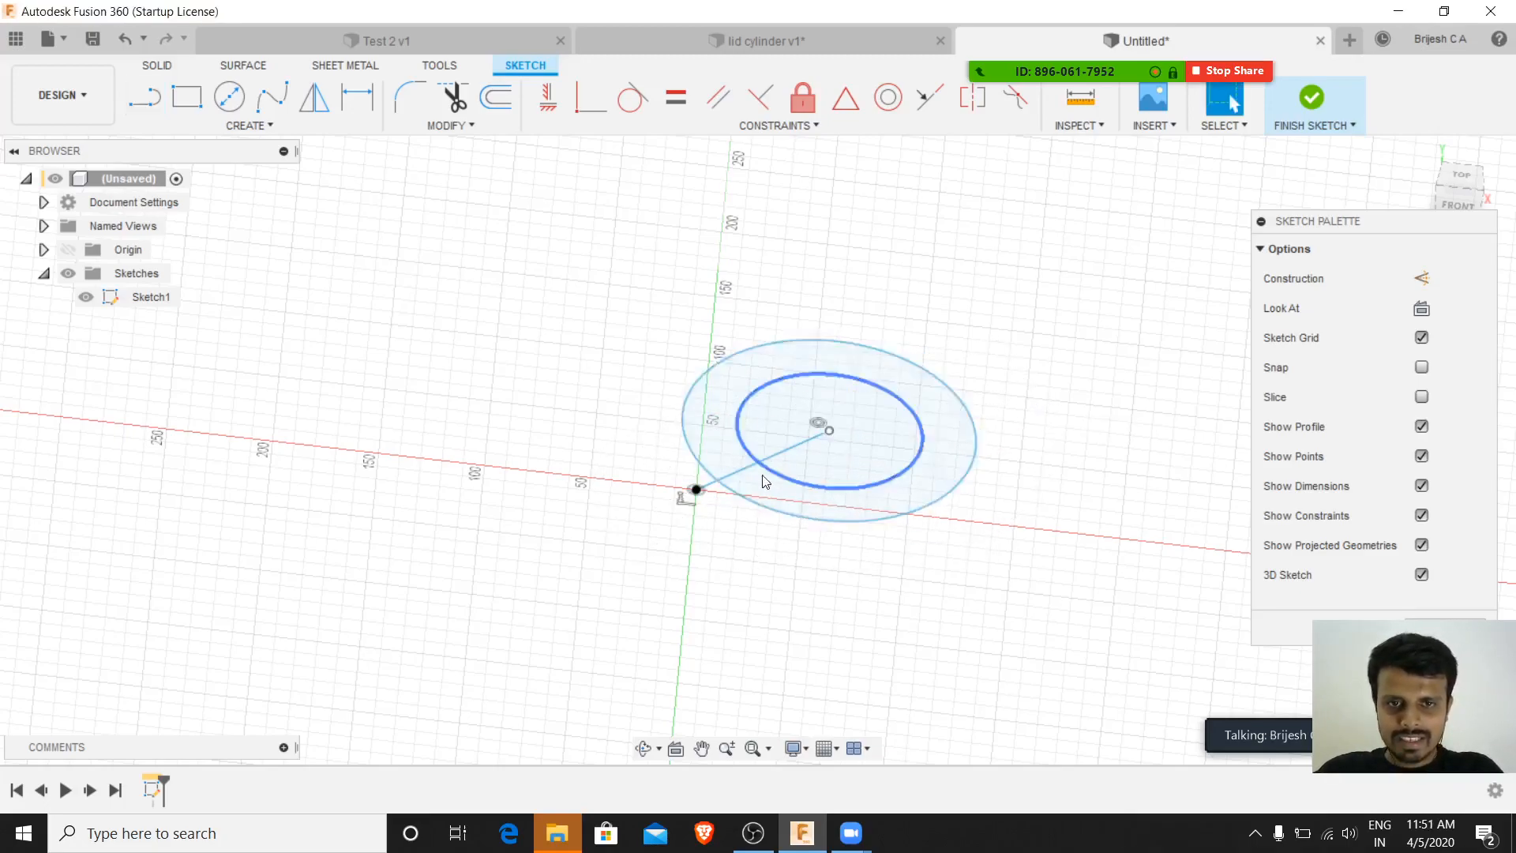
left_click(786, 460)
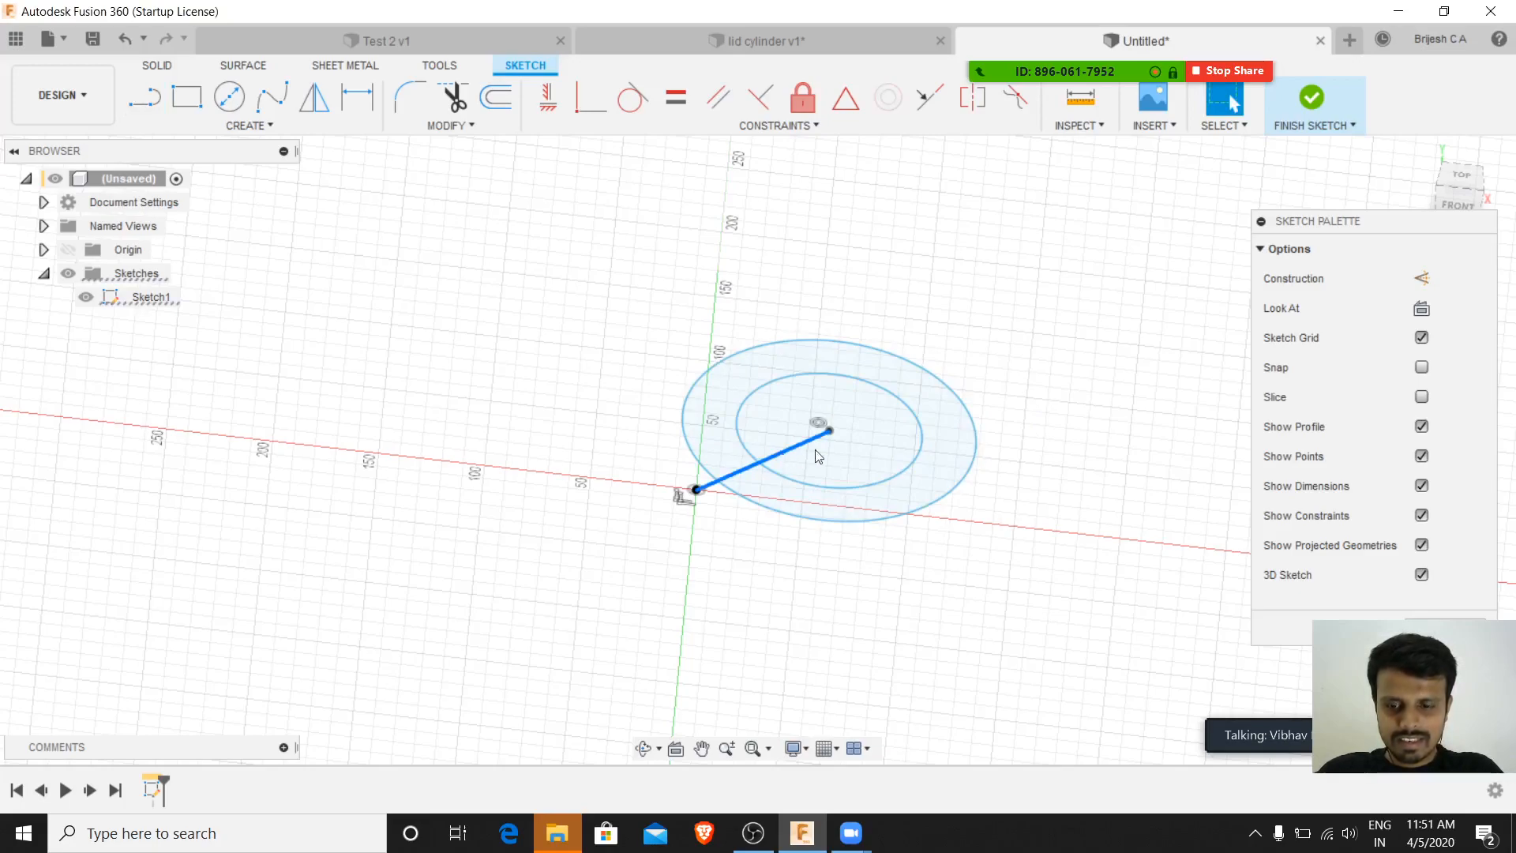
key("Delete")
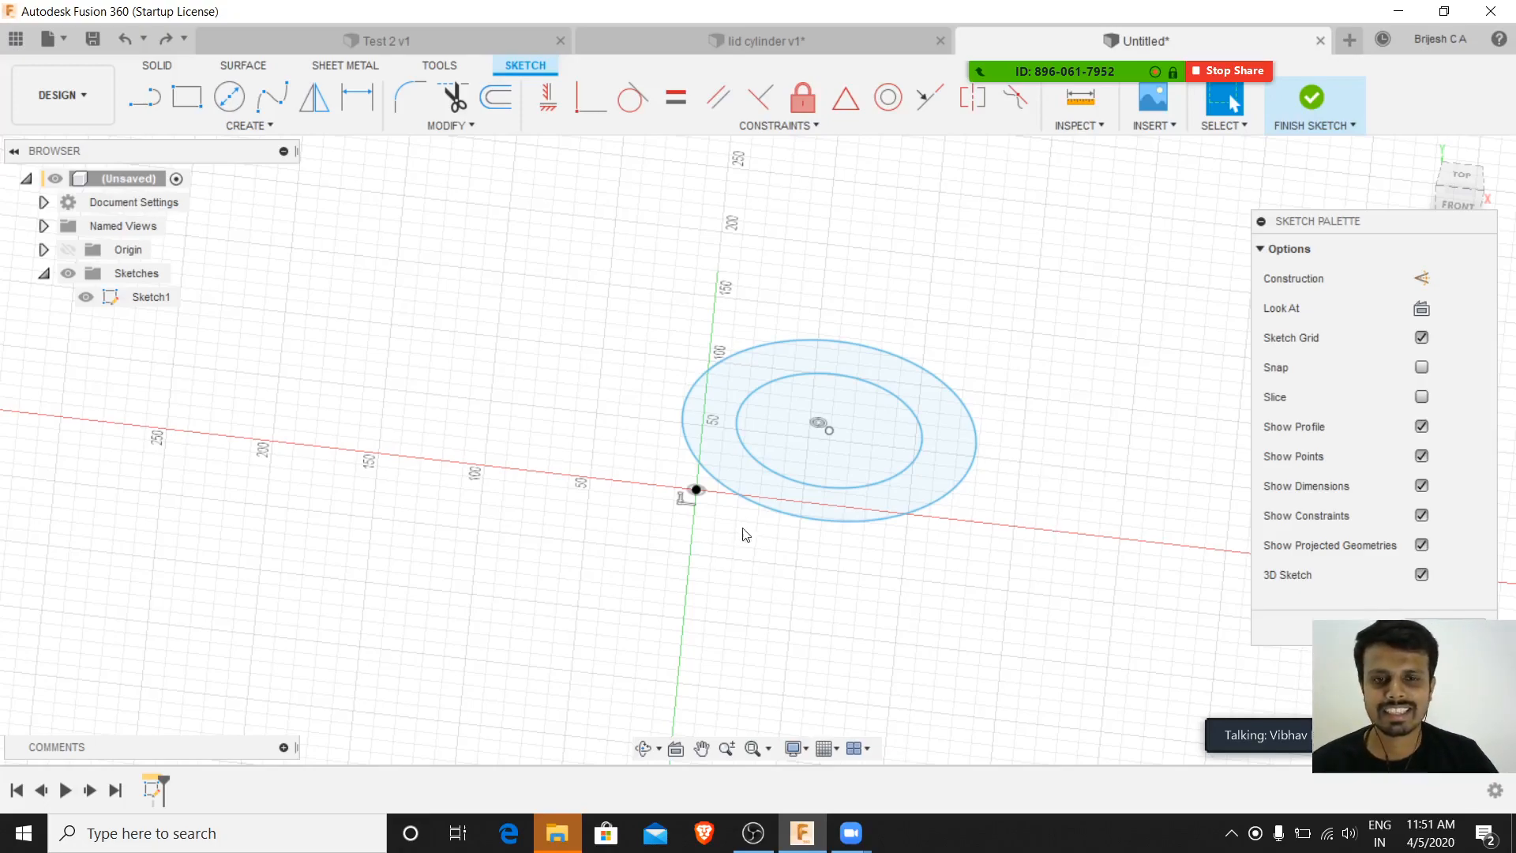
- Move the two concentric circles together away from the origin, about 45 mm in X and -3 mm in Z
key("m")
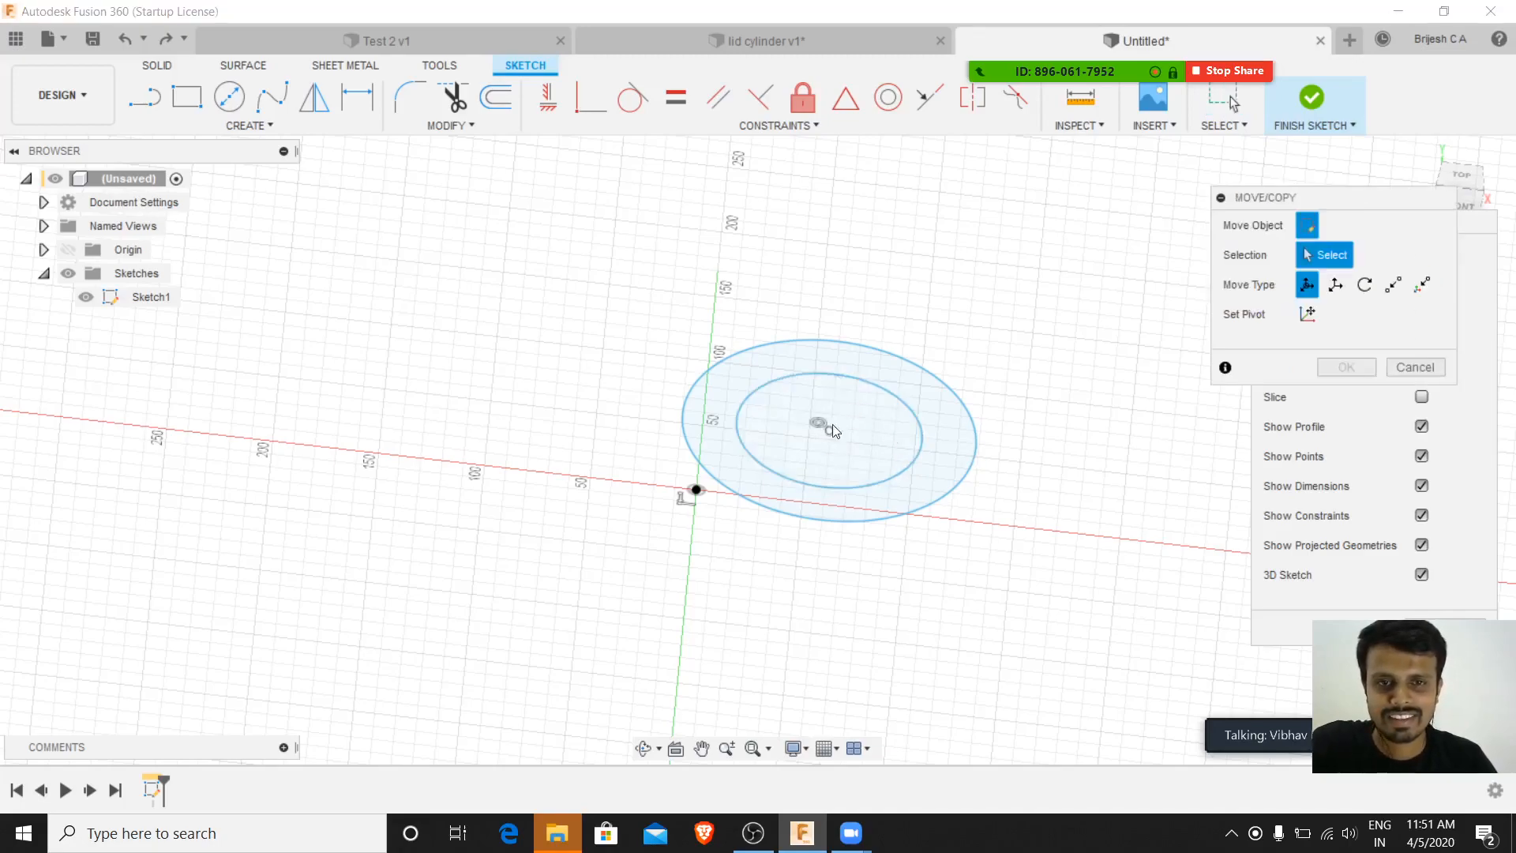
left_click(782, 385)
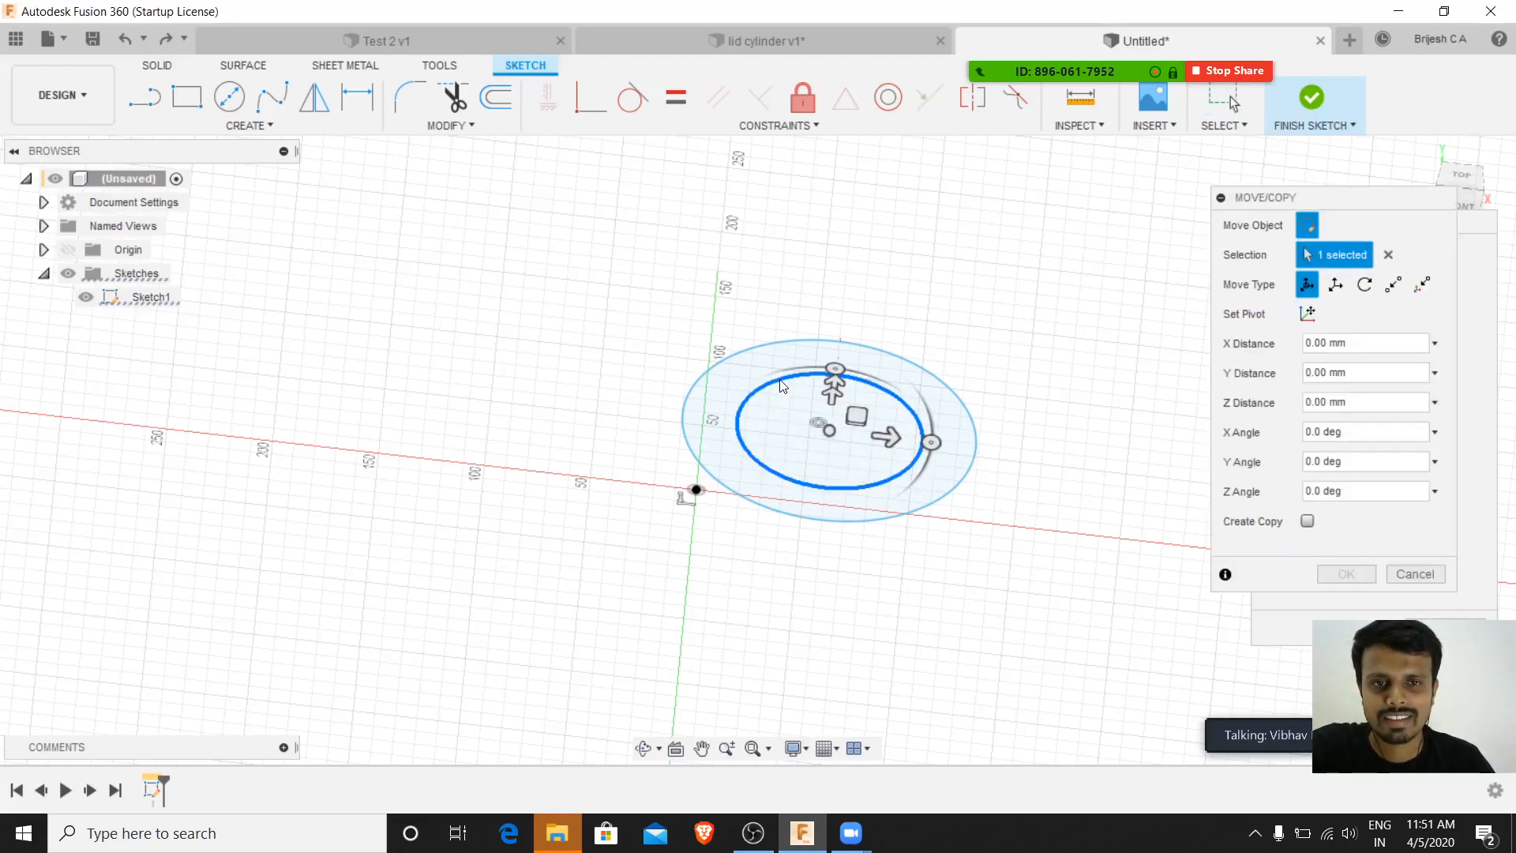
left_click_drag(857, 417, 720, 475)
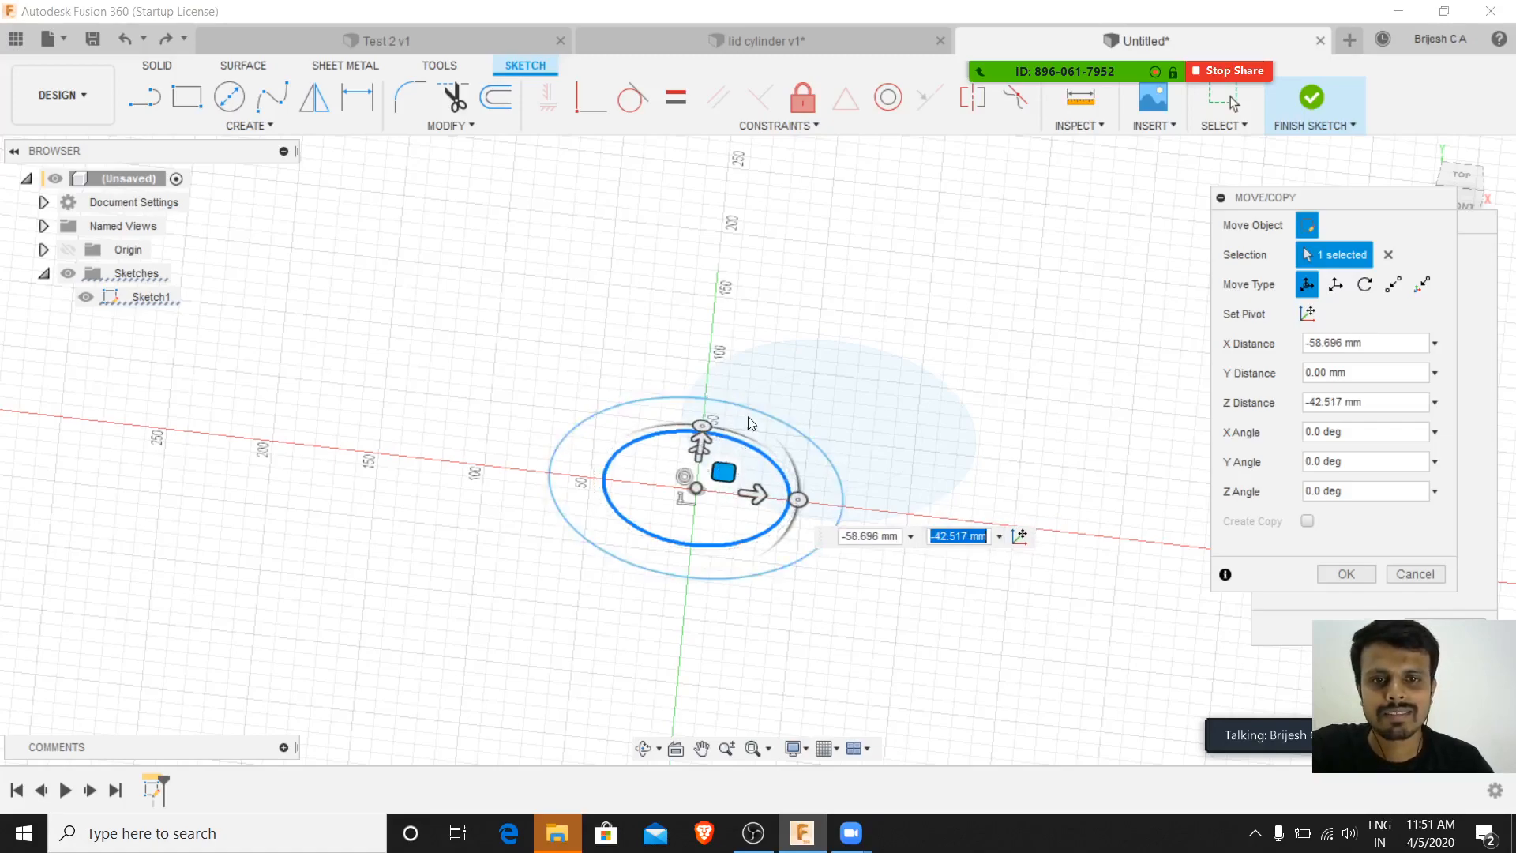
left_click_drag(723, 472, 959, 436)
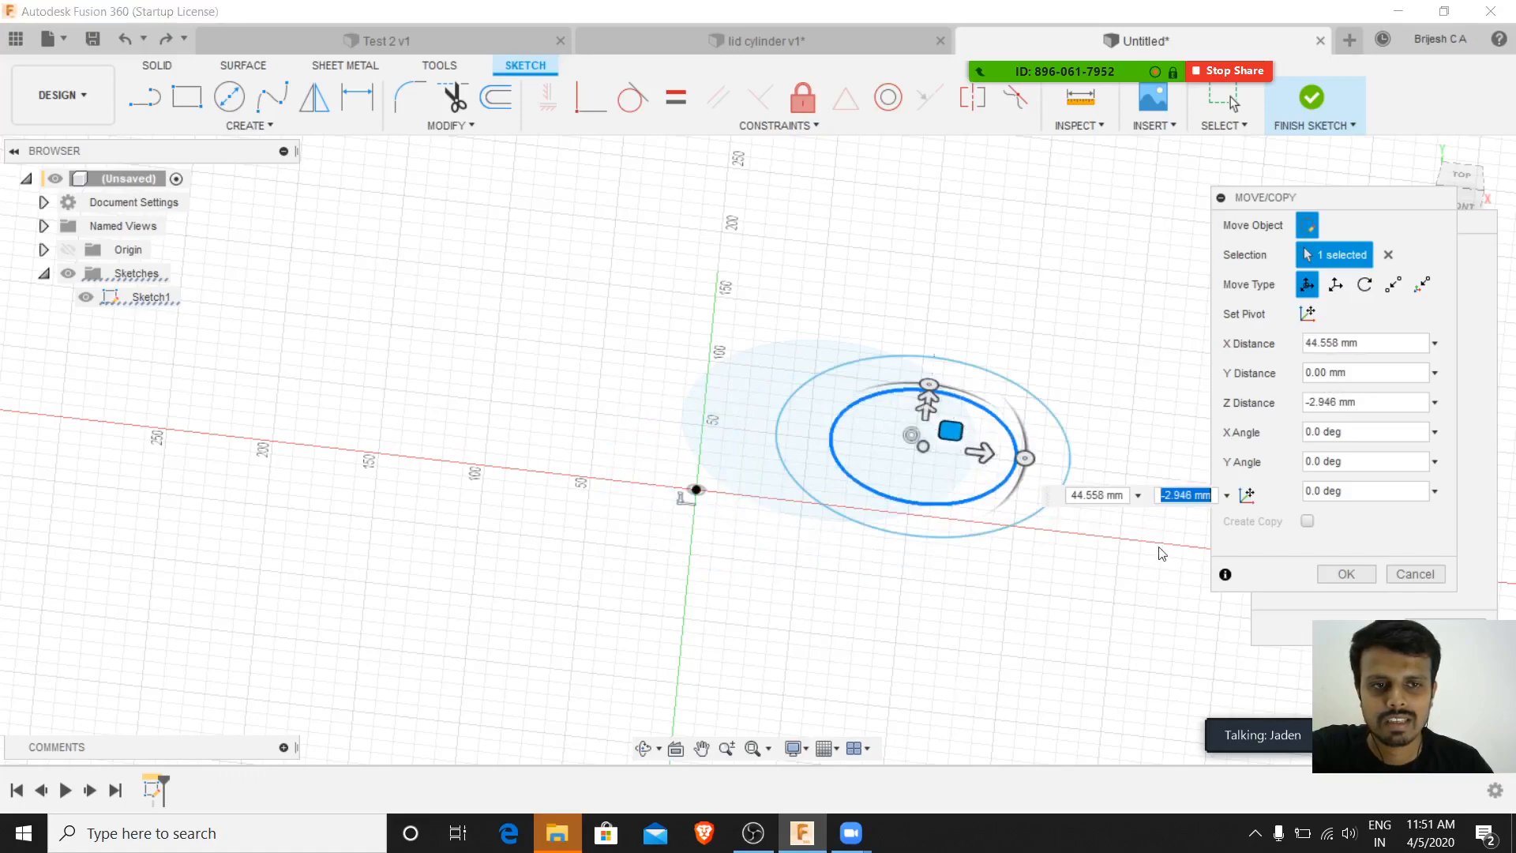
left_click(1347, 576)
- Dimension the distance between the circles' shared centre and the origin point as 1 mm
key("d")
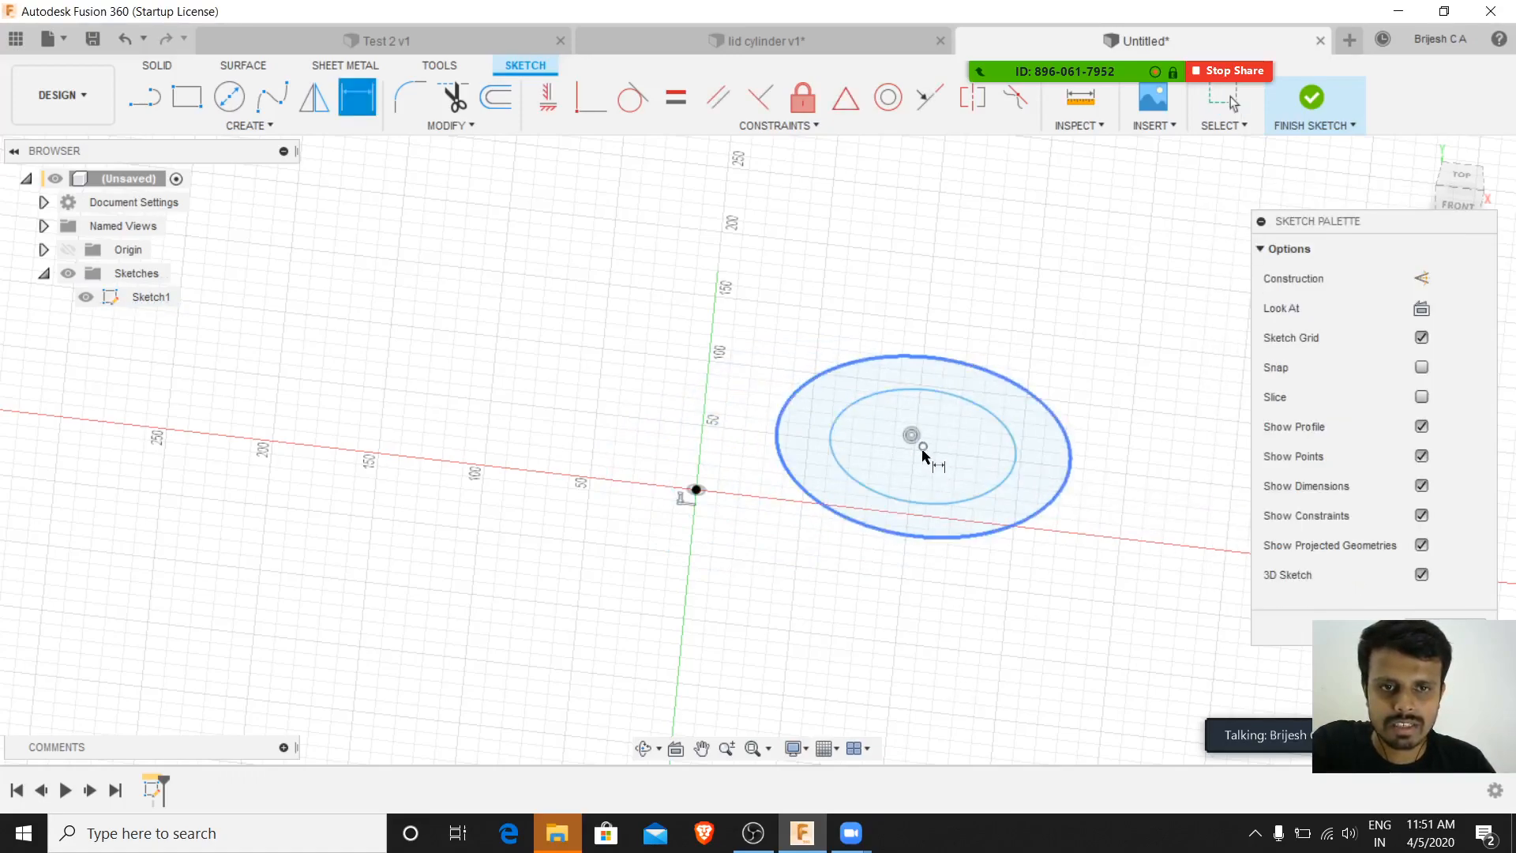
left_click(923, 447)
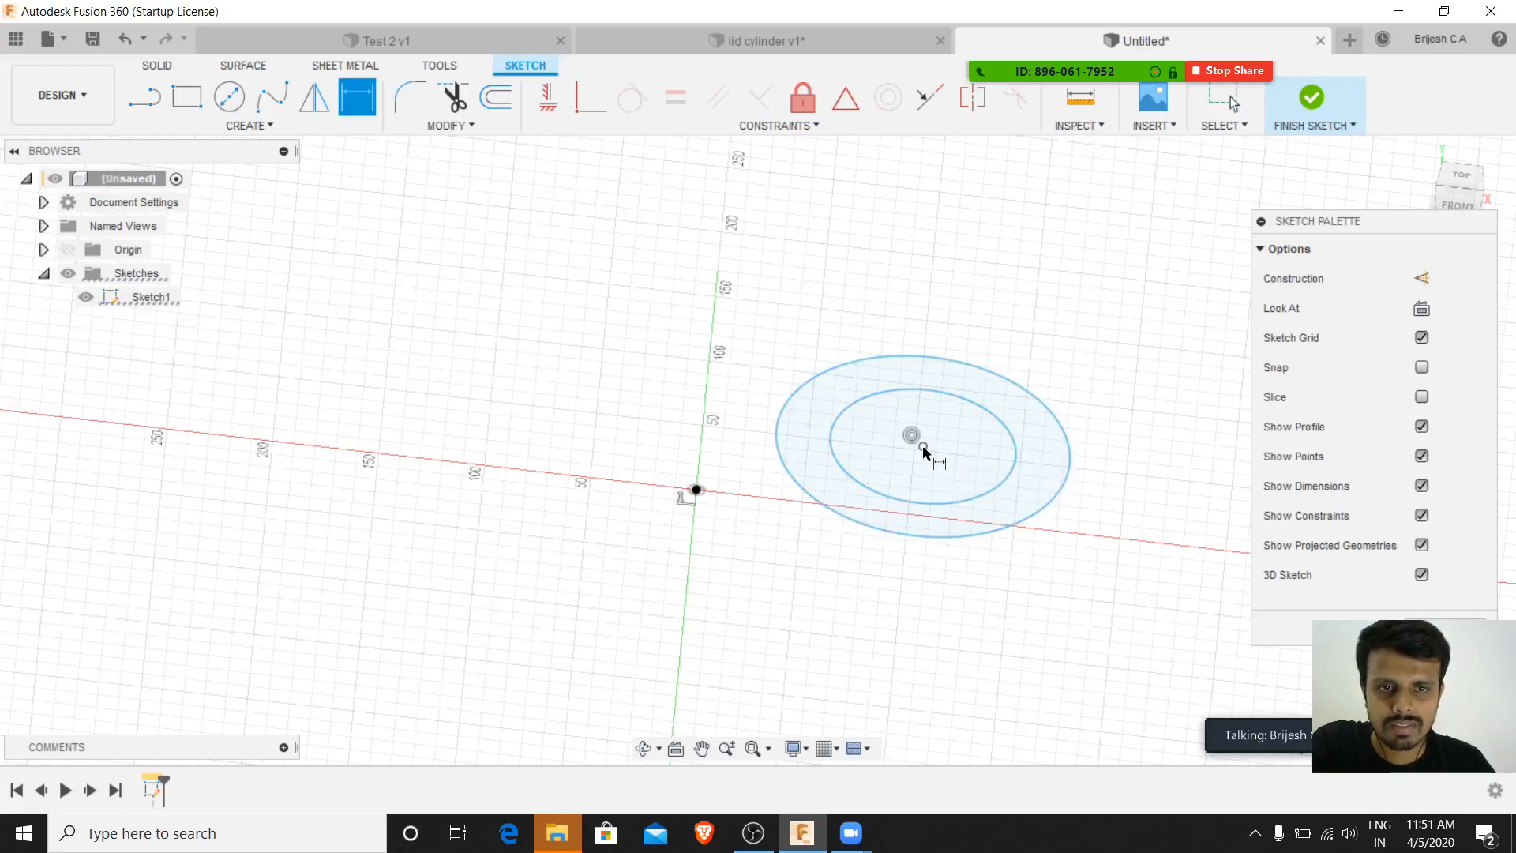
left_click(696, 490)
left_click(857, 644)
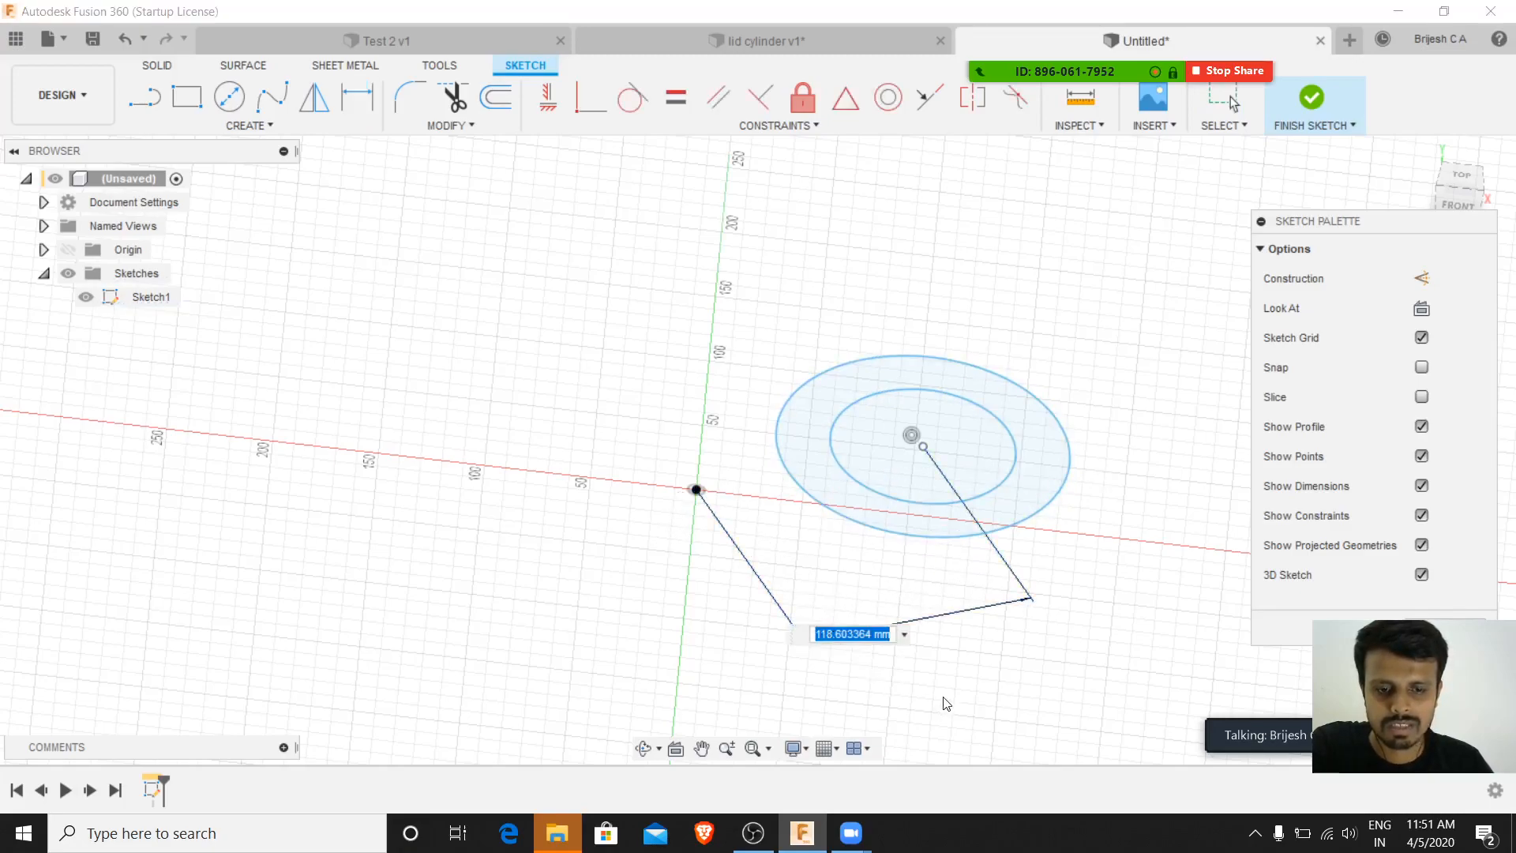
type("0")
key("BackSpace")
type("1")
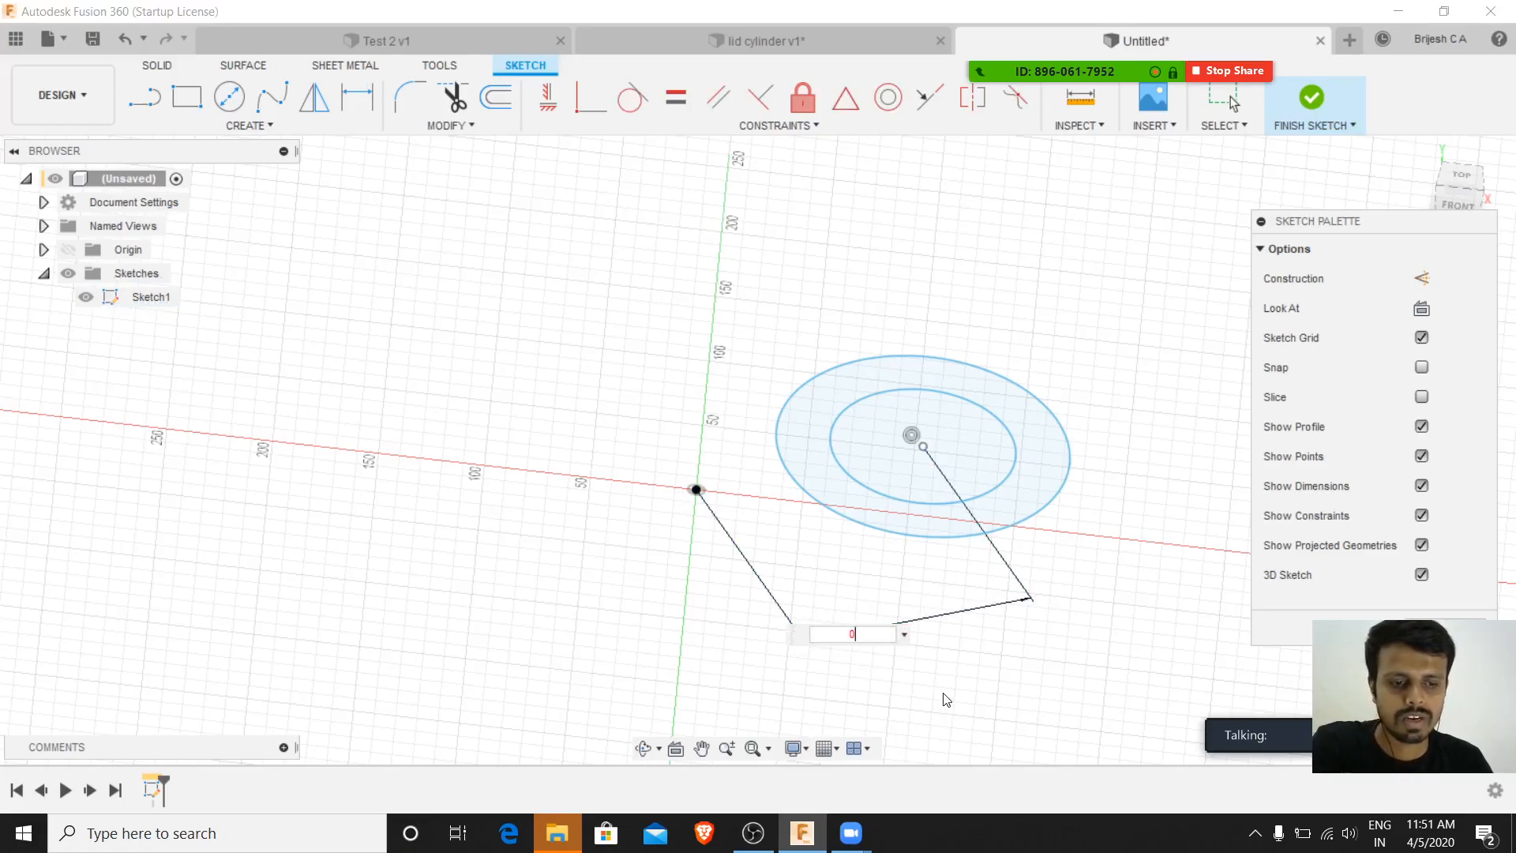
key("Return")
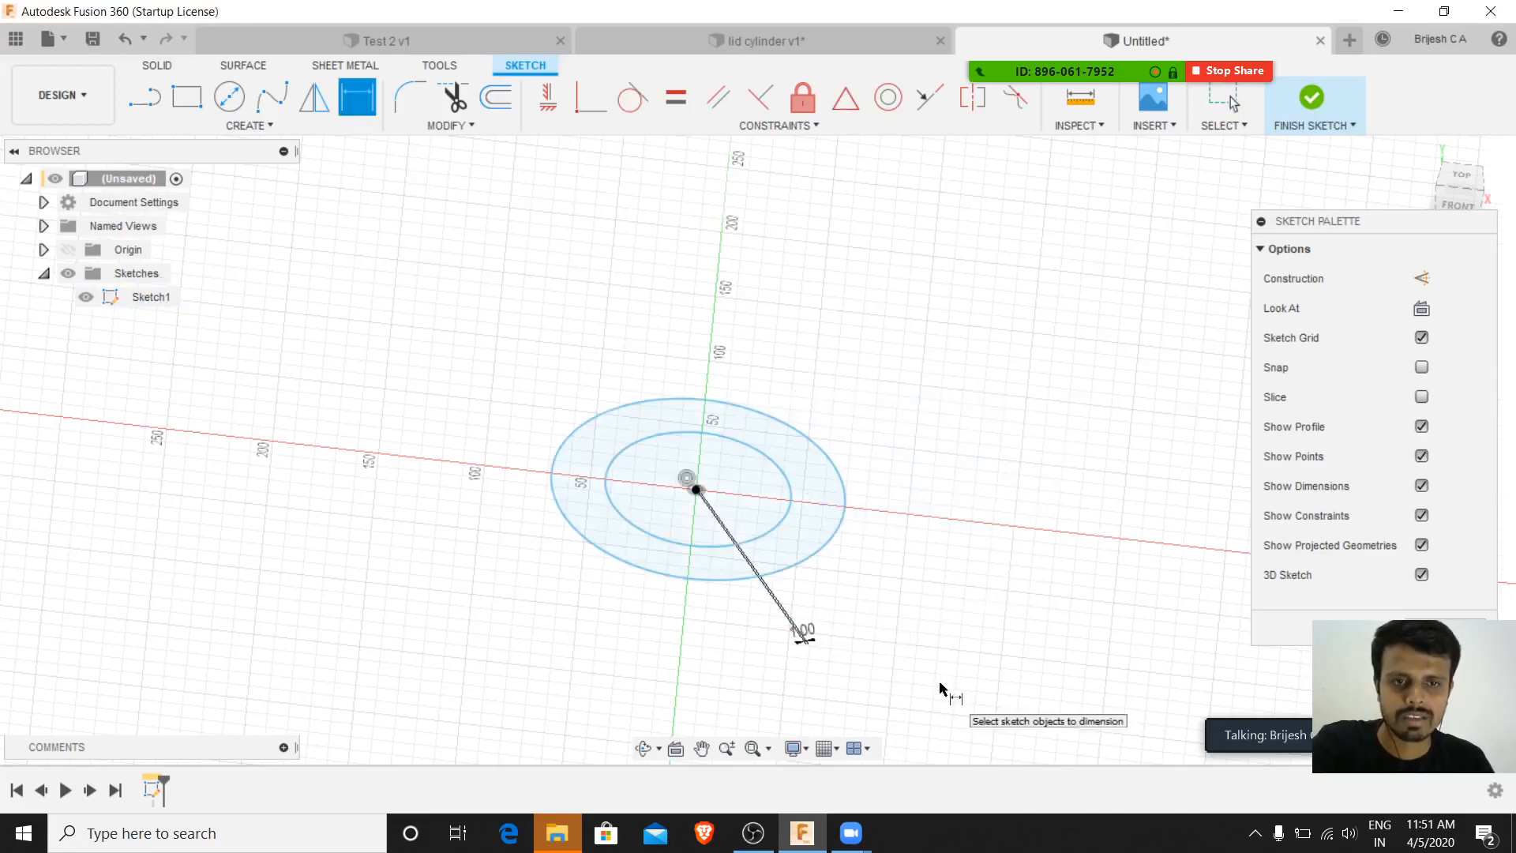
- Examine the gap between the circles' centre and the origin point up close
scroll(698, 528, "down", 3)
scroll(697, 528, "up", 8)
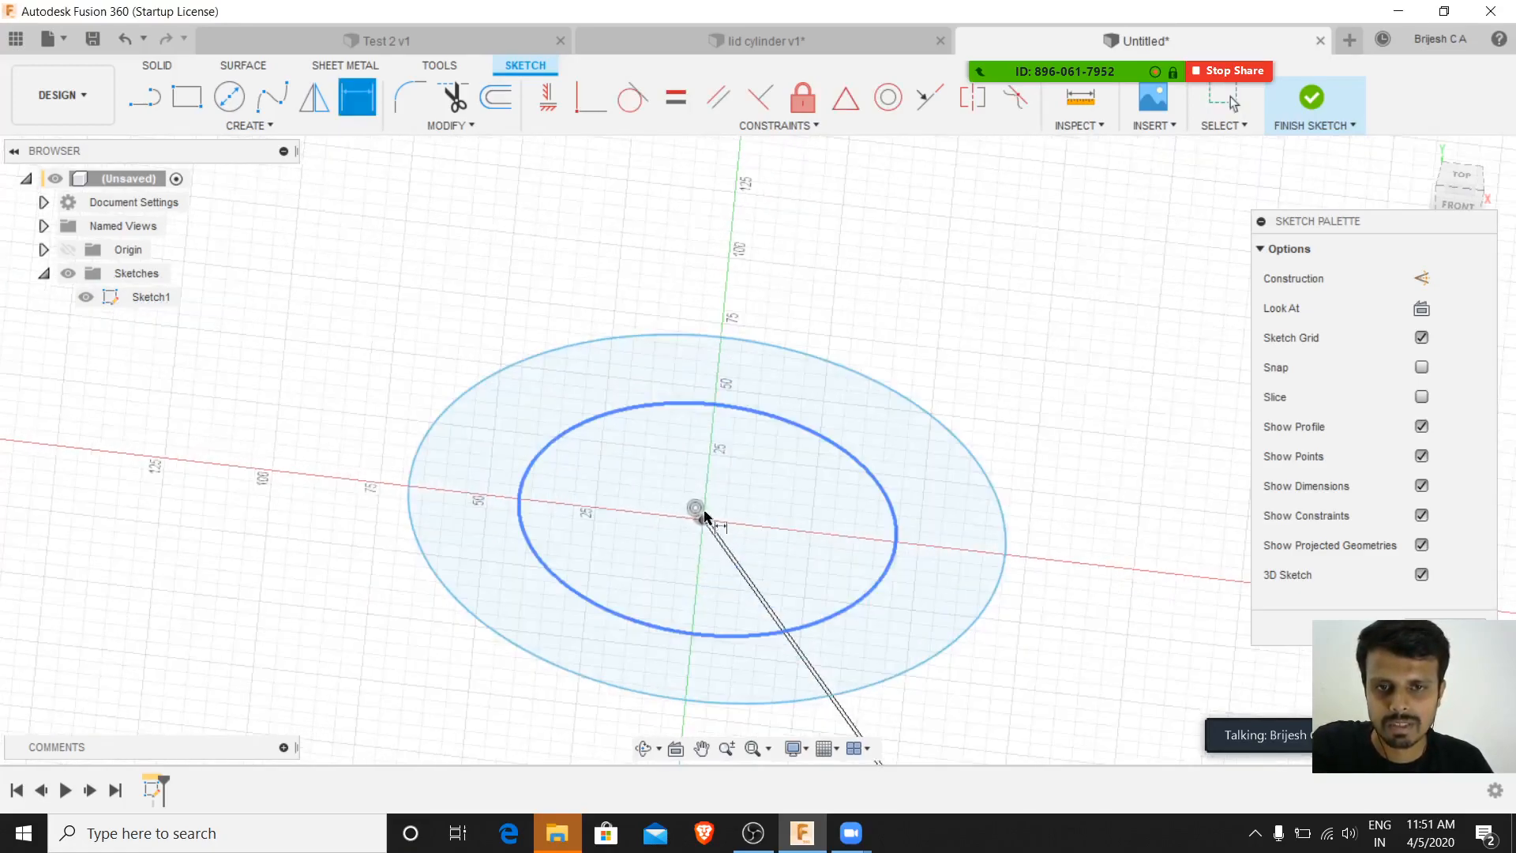
scroll(712, 435, "down", 4)
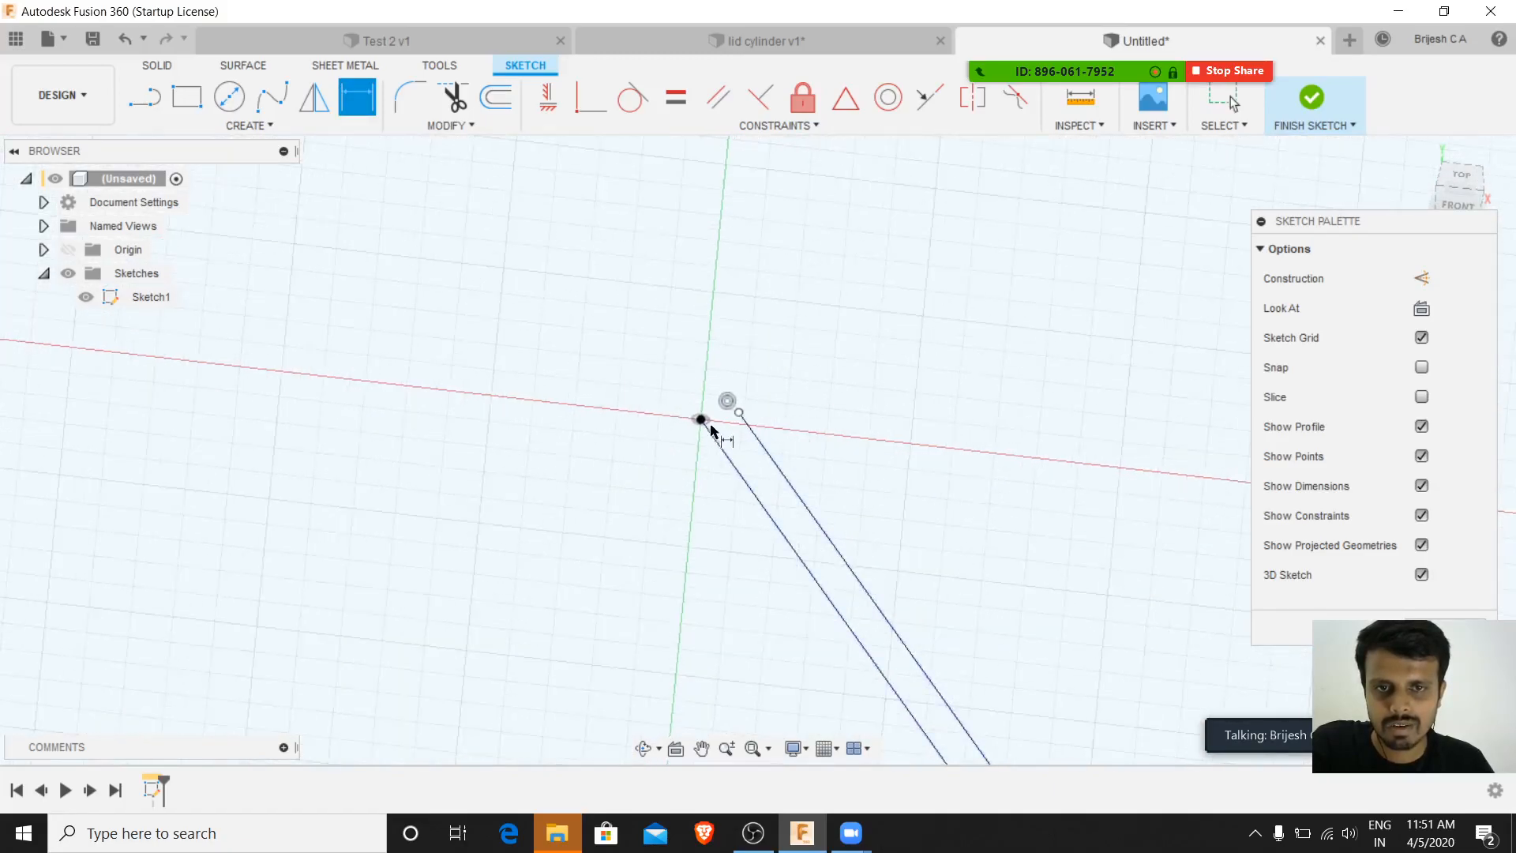
scroll(703, 436, "up", 4)
scroll(699, 440, "down", 2)
scroll(695, 447, "down", 5)
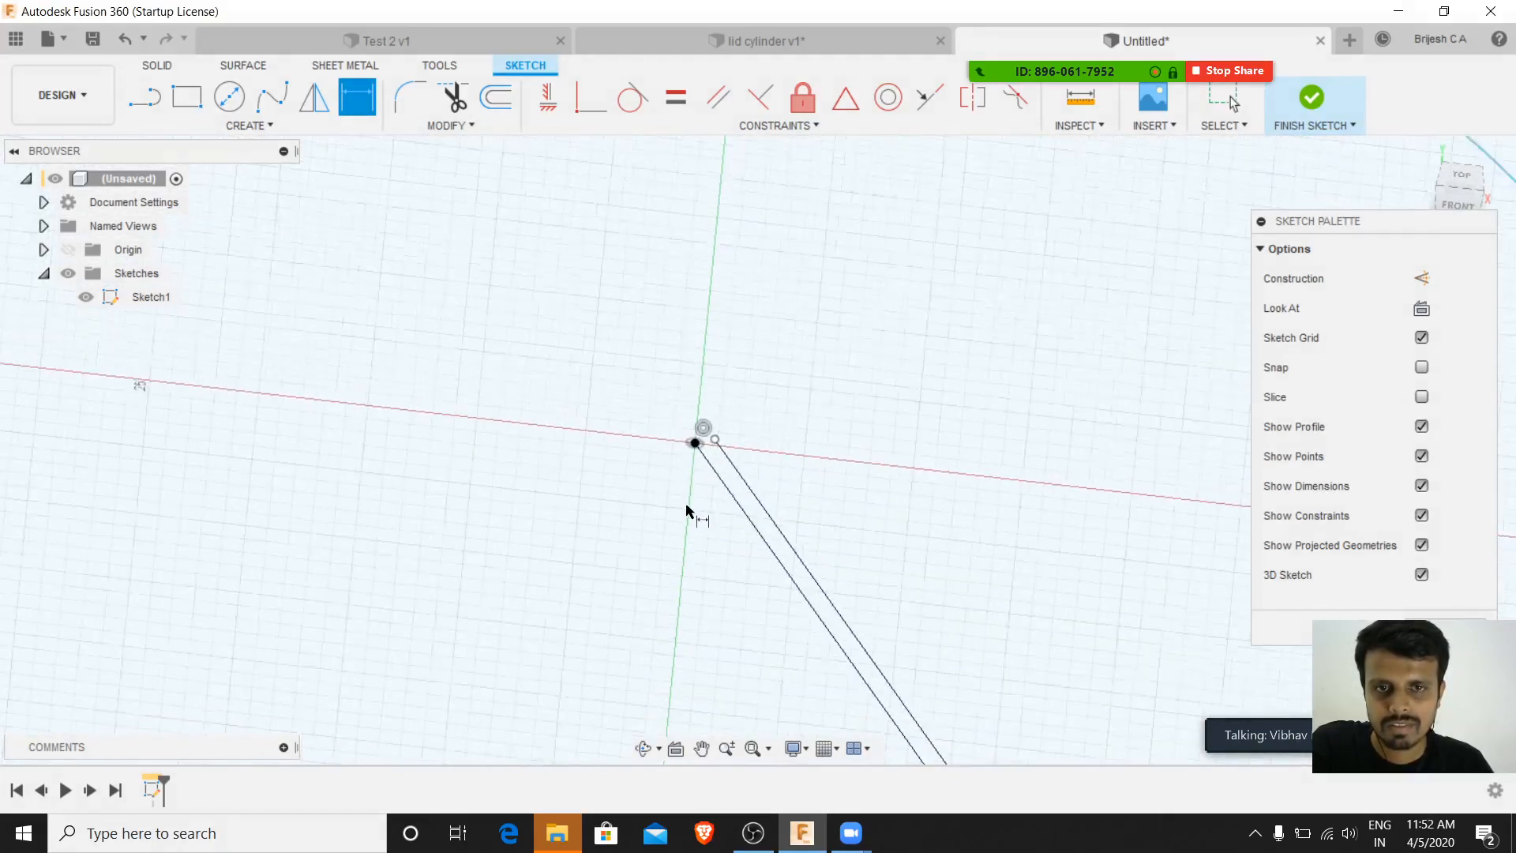
scroll(562, 506, "up", 2)
scroll(666, 555, "down", 3)
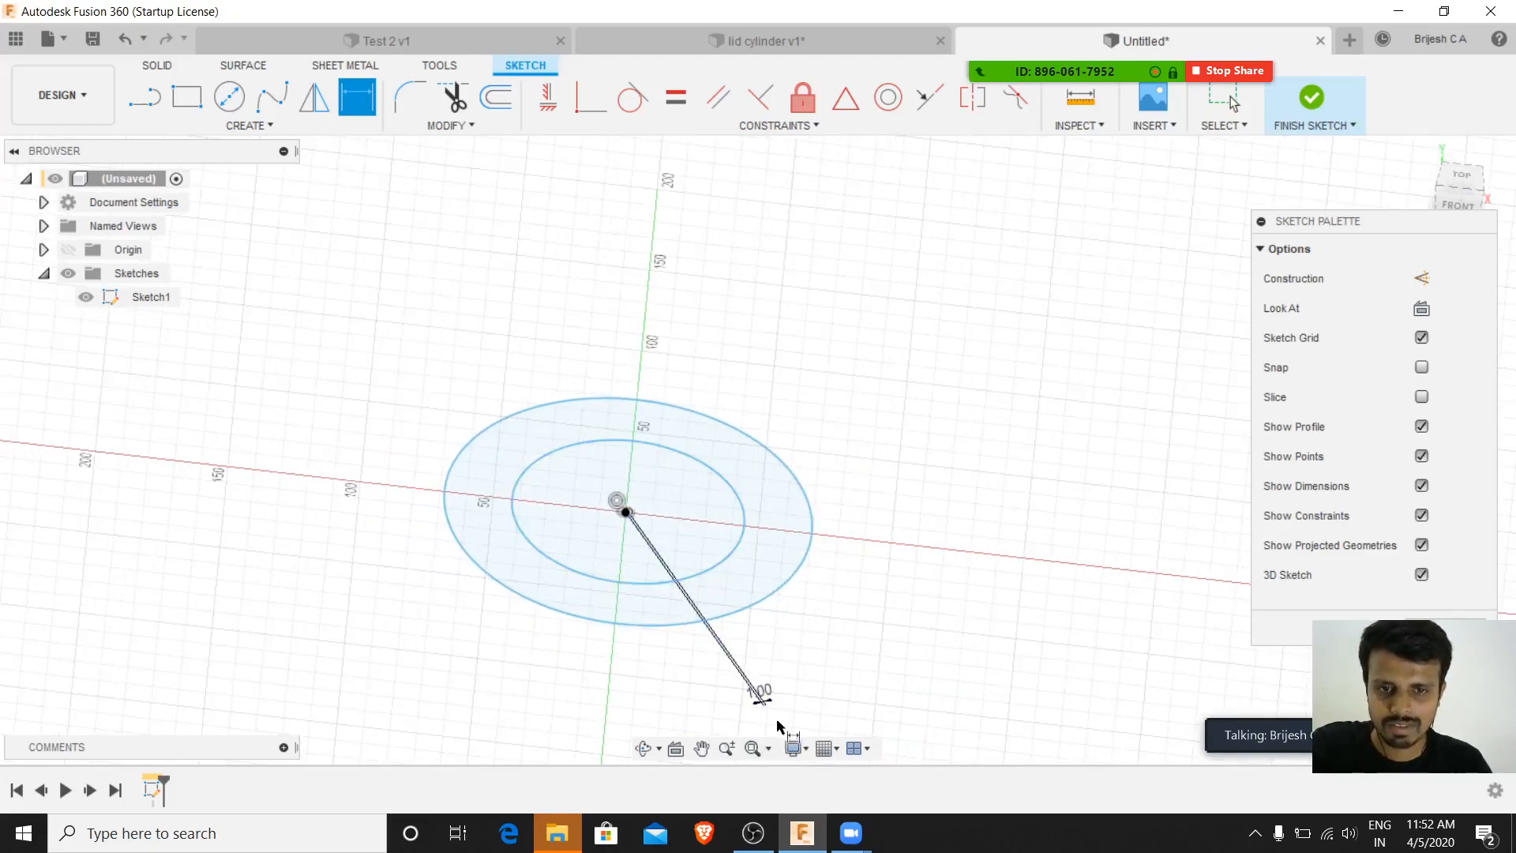
scroll(778, 703, "down", 5)
scroll(778, 658, "up", 8)
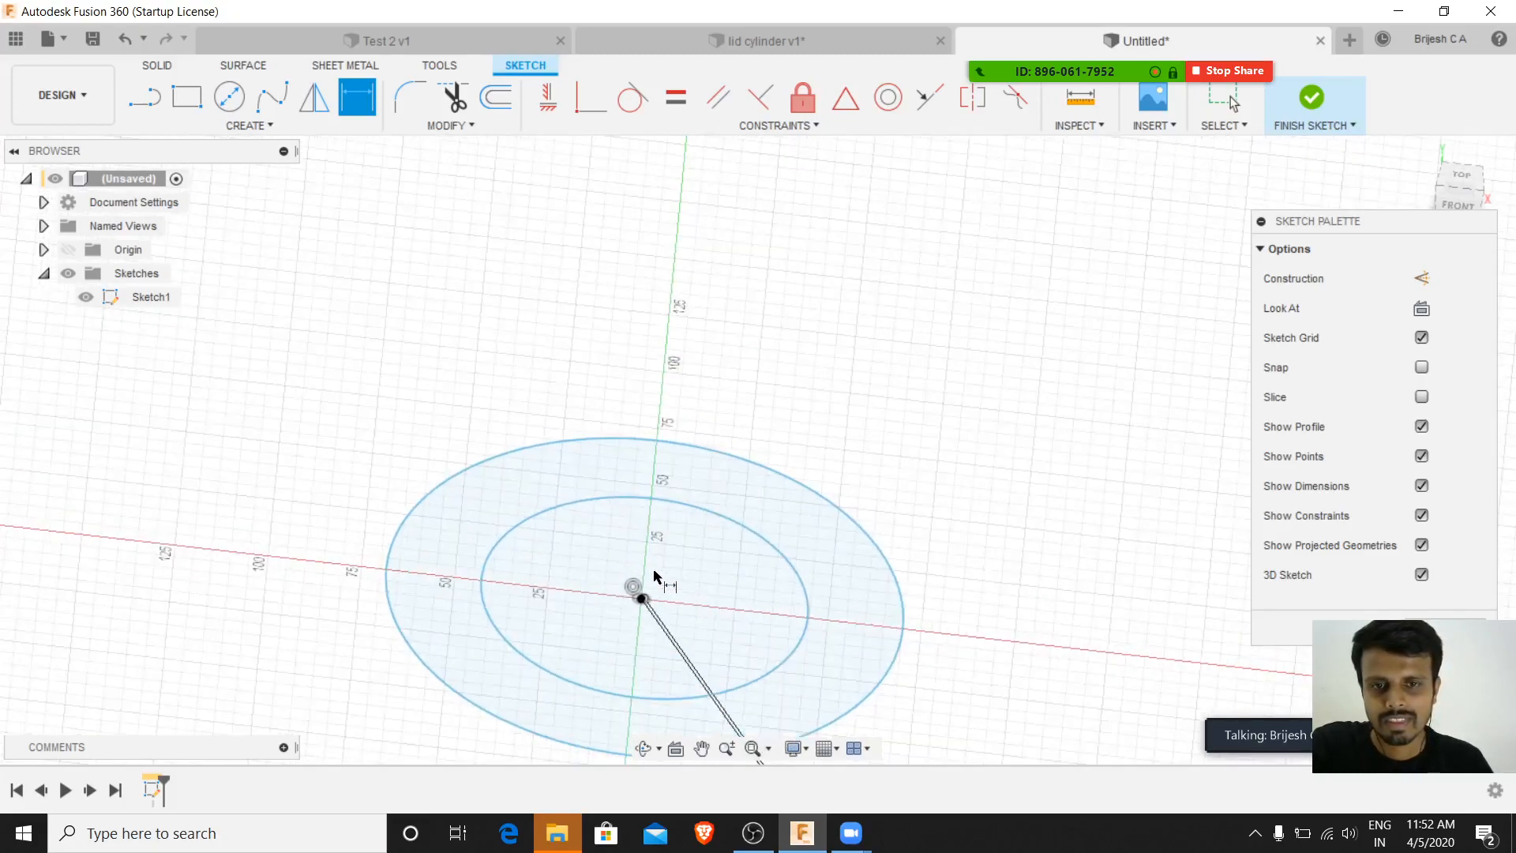
scroll(511, 257, "up", 3)
scroll(657, 451, "down", 6)
scroll(851, 416, "down", 2)
- Set the distance dimension between the circles' centre and the origin point to 0.001 mm
scroll(853, 600, "up", 8)
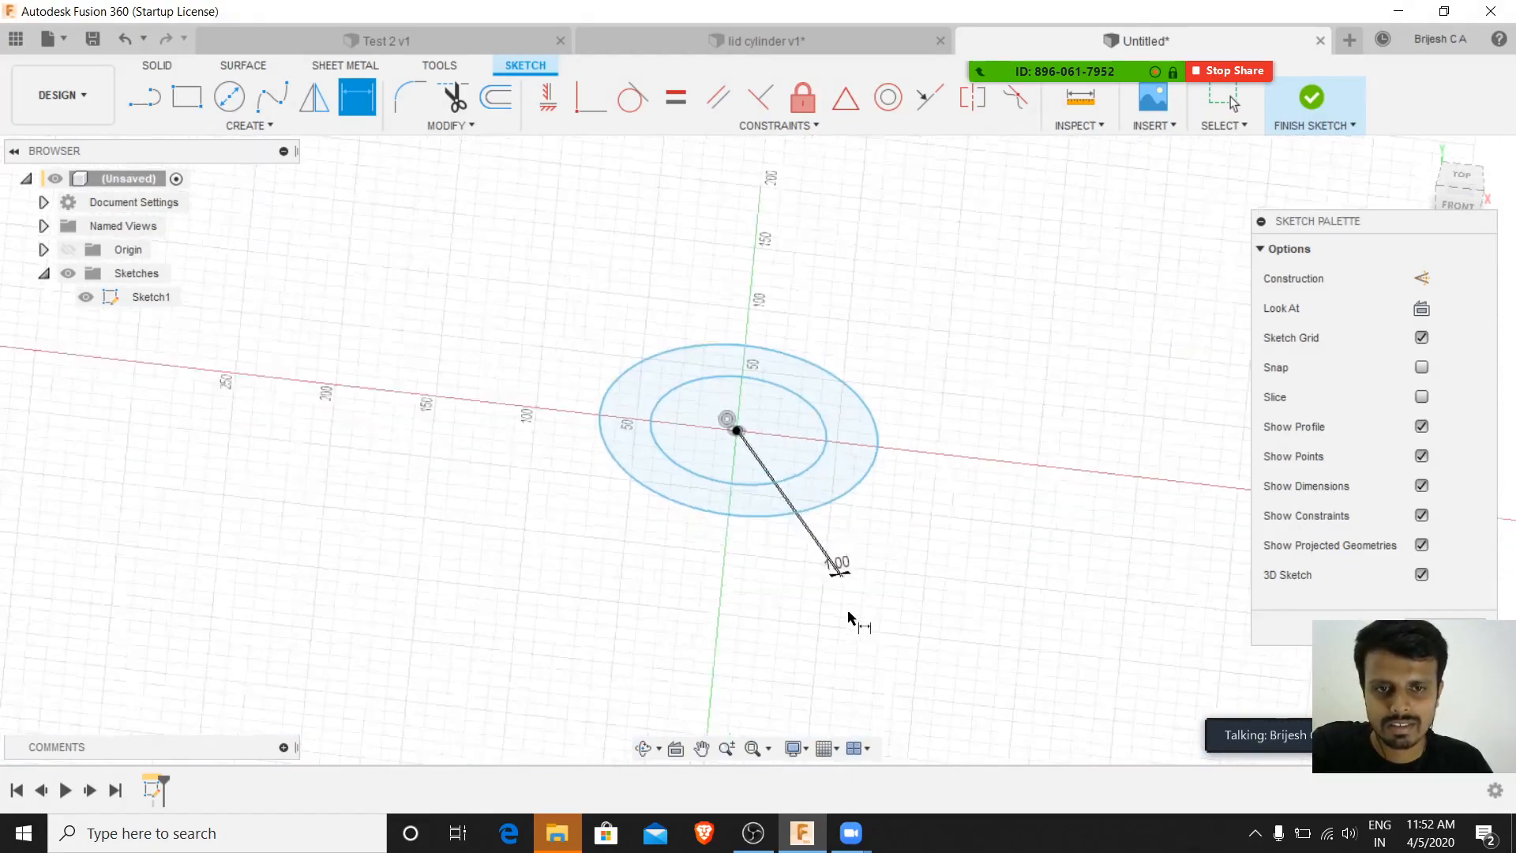
scroll(798, 572, "up", 2)
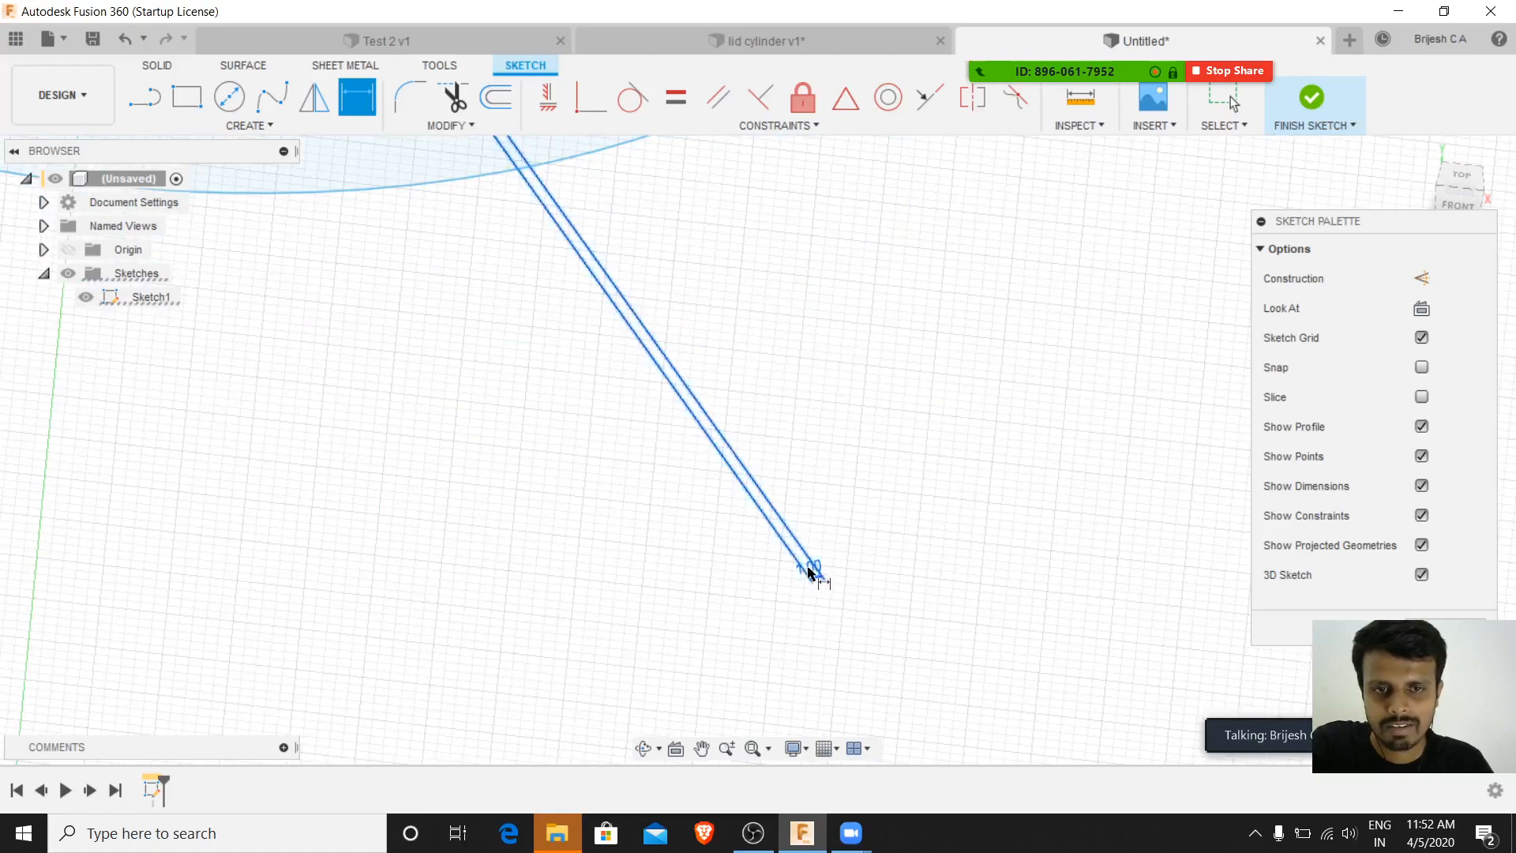
left_click(810, 573)
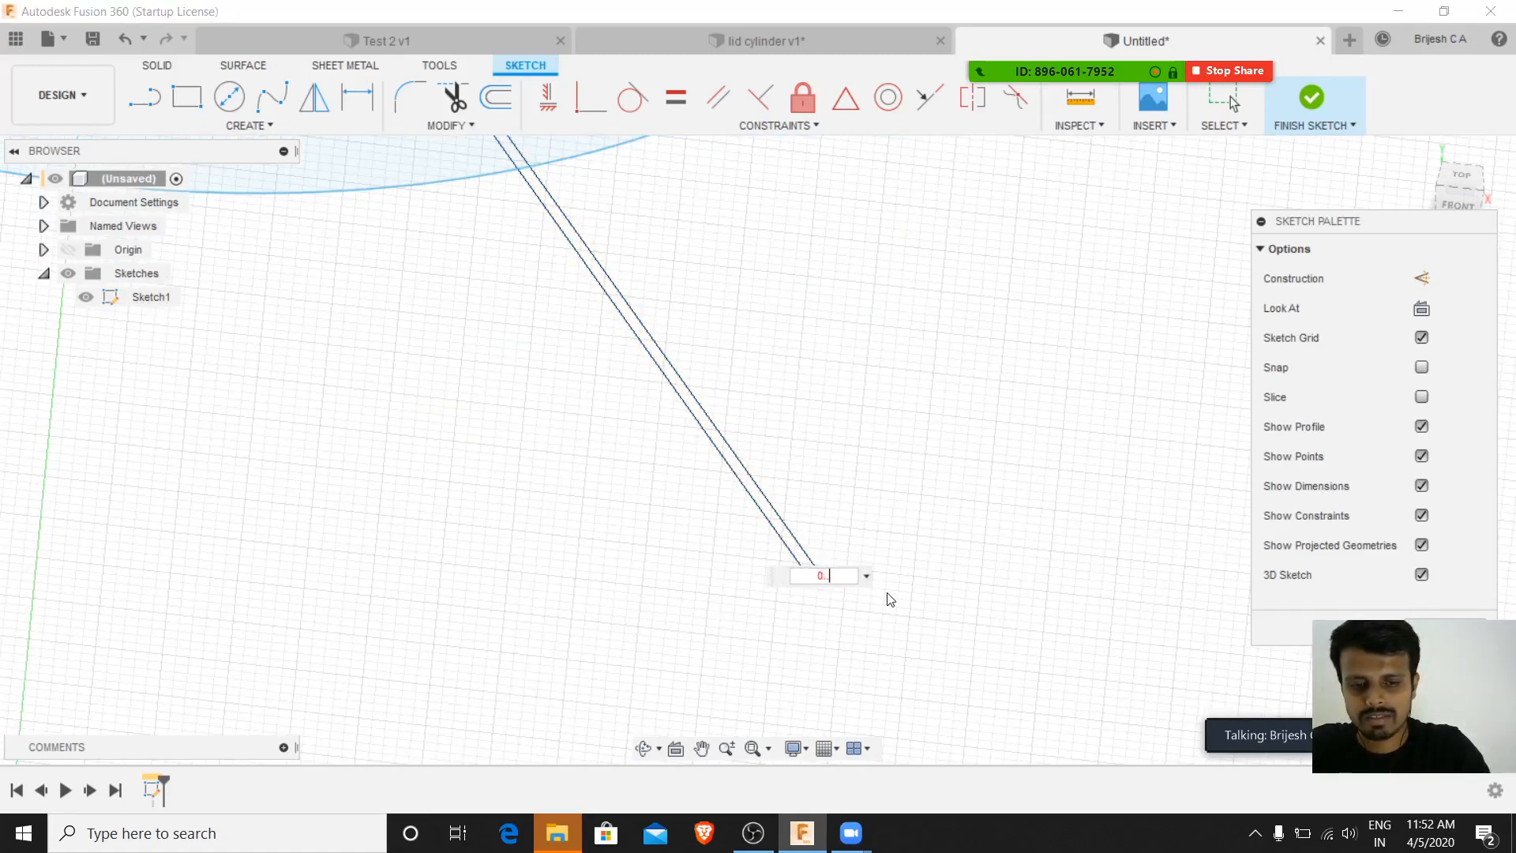
type("0.002")
key("Return")
- Check up close how near the circles' centre lies to the origin point with the 0.001 mm dimension
scroll(696, 468, "down", 4)
scroll(711, 456, "down", 4)
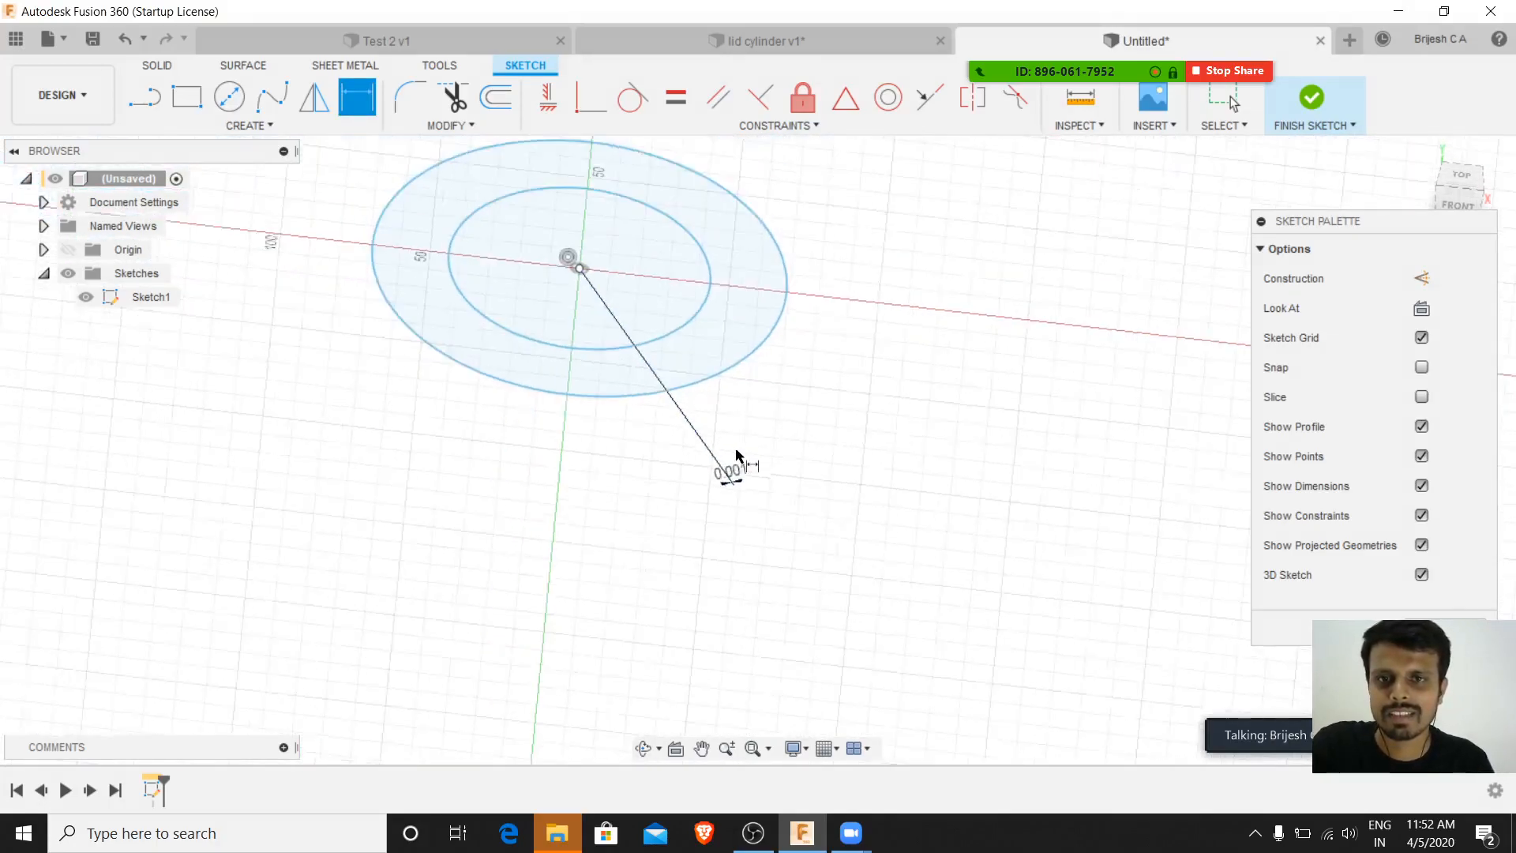
scroll(613, 272, "up", 8)
scroll(610, 286, "up", 5)
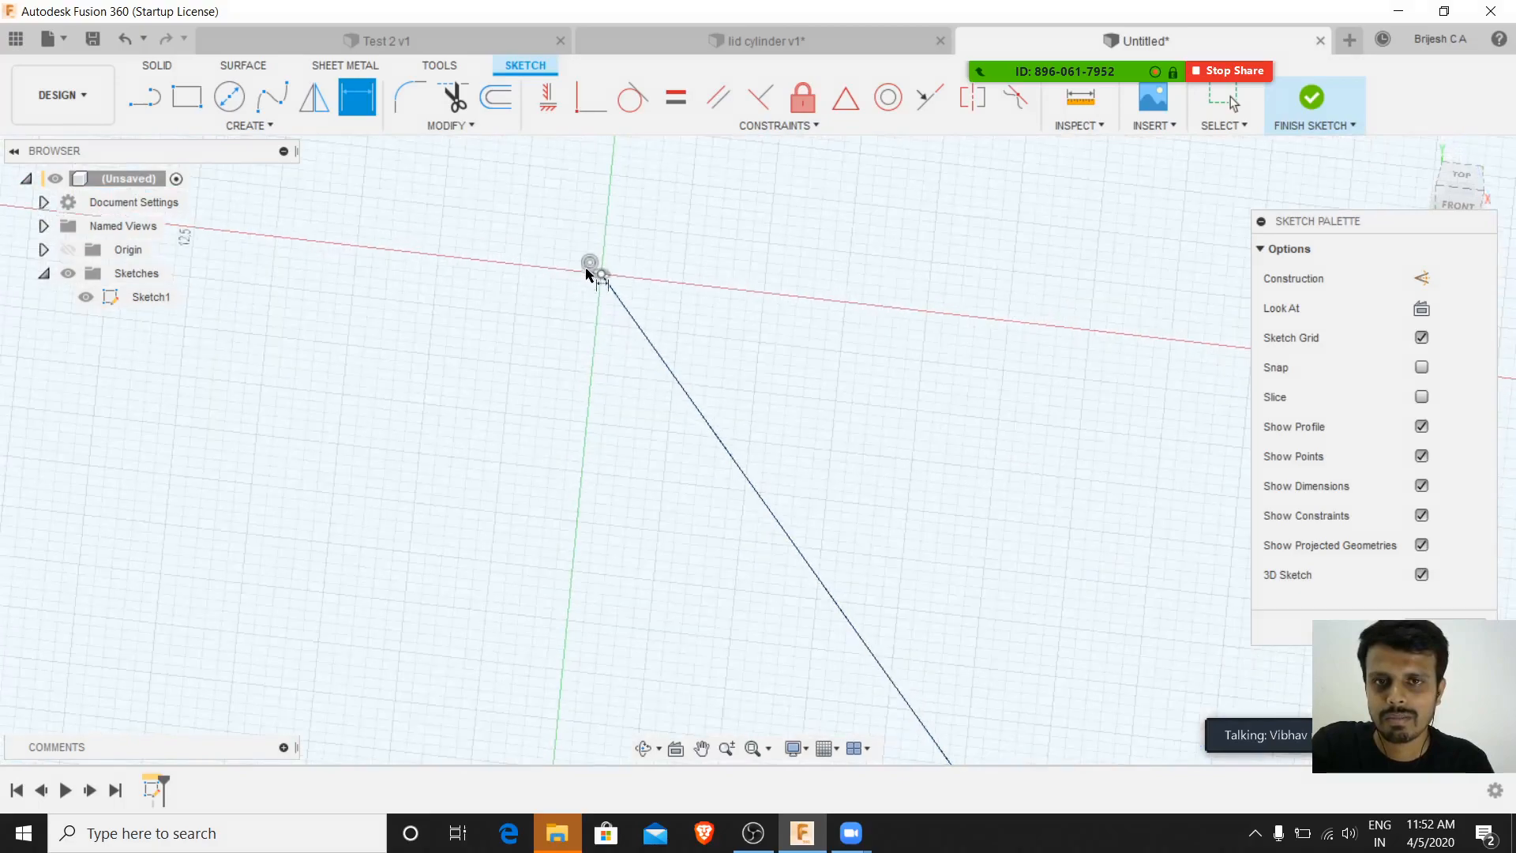
scroll(641, 257, "up", 2)
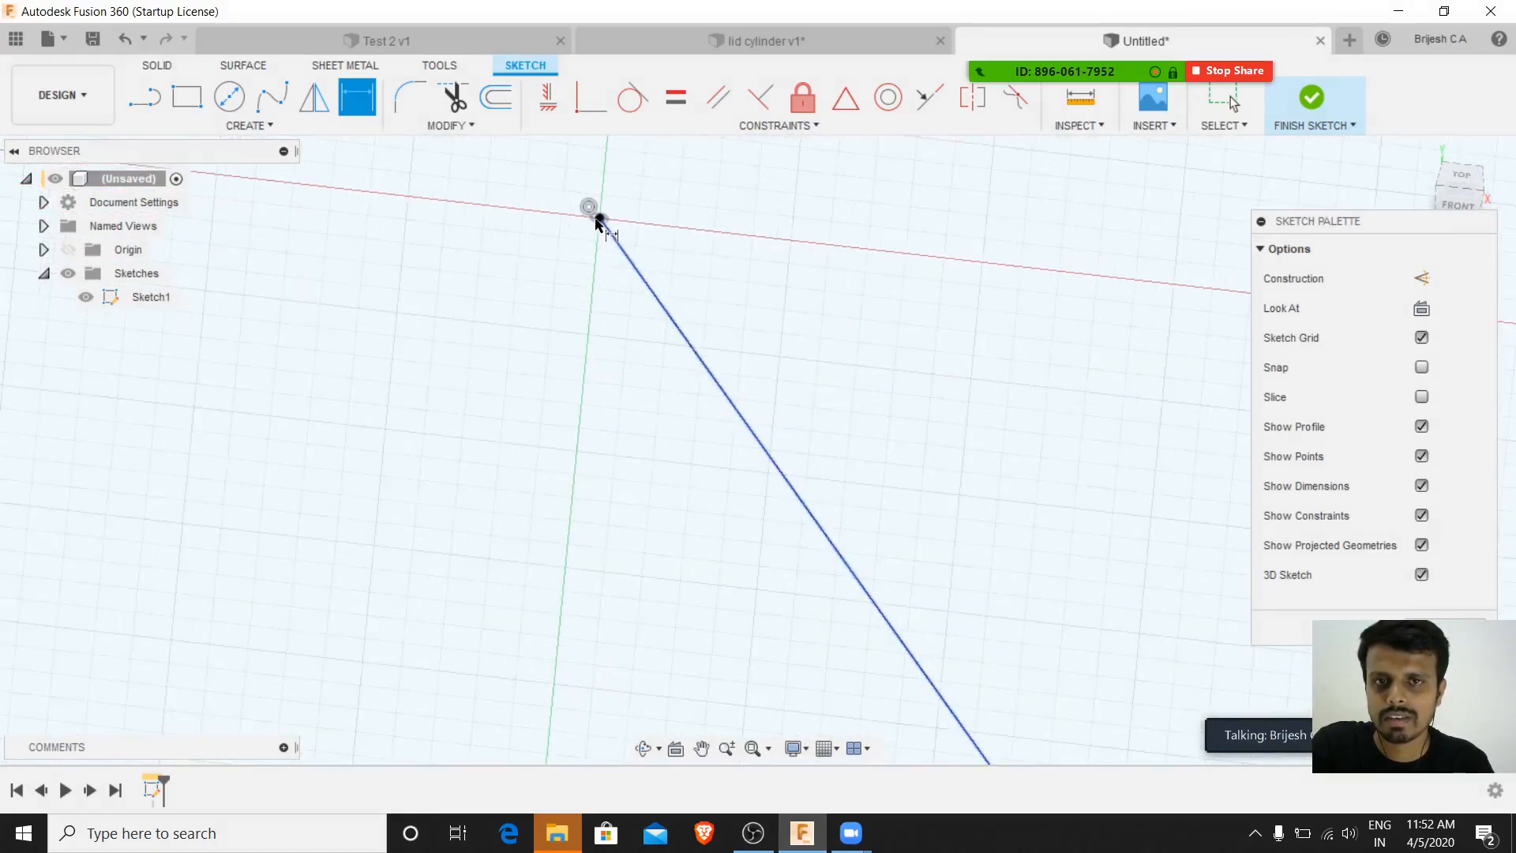
scroll(597, 224, "up", 3)
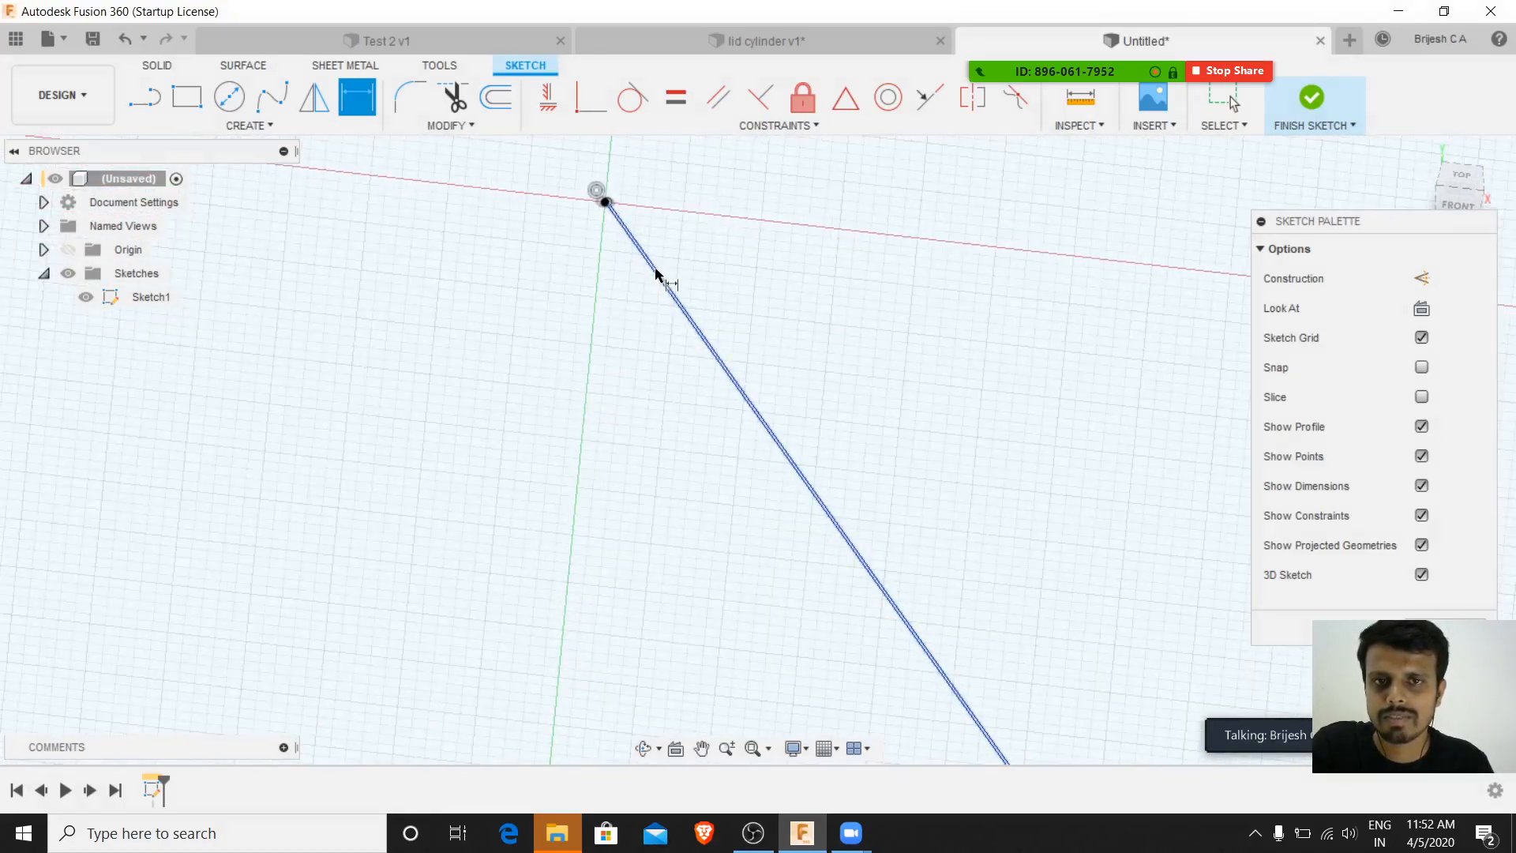
scroll(677, 430, "down", 4)
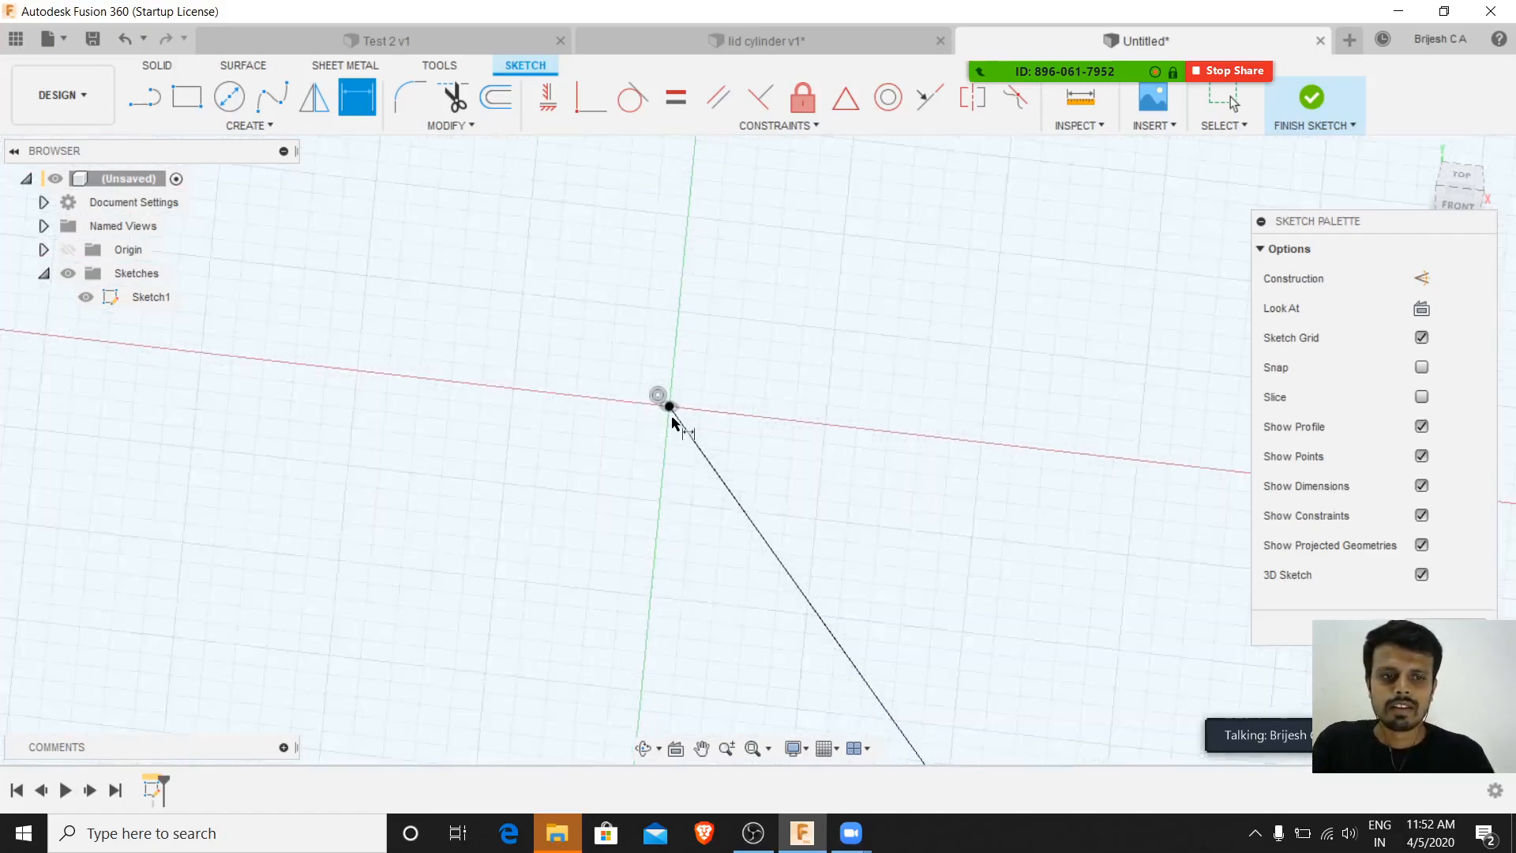
scroll(672, 419, "down", 4)
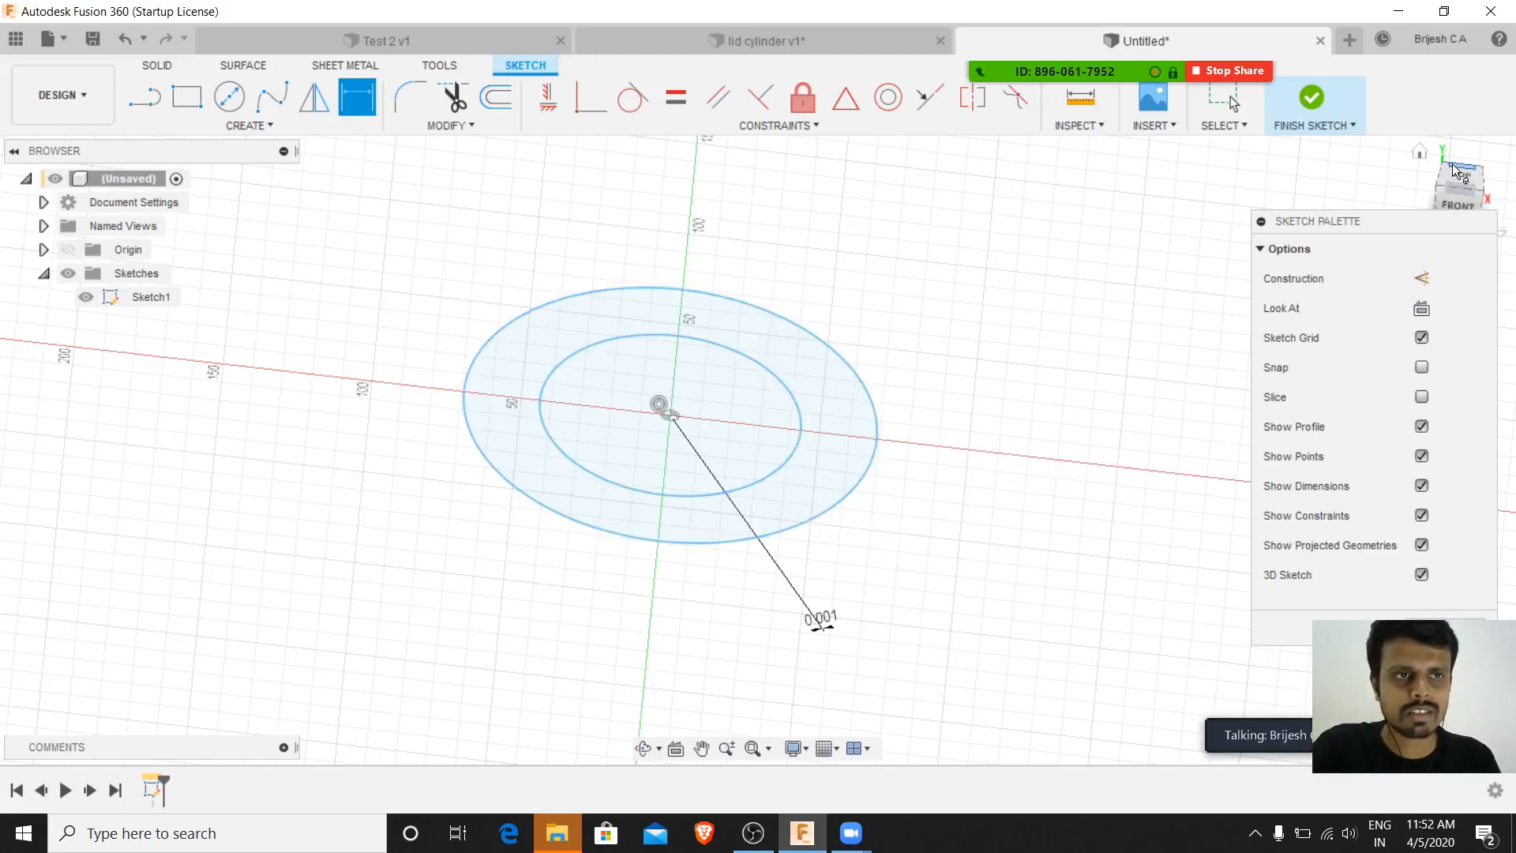
- Sketch a two-point rectangle about 372 mm by 224 mm beside the circles, with its lower edge on the horizontal axis
left_click(1420, 152)
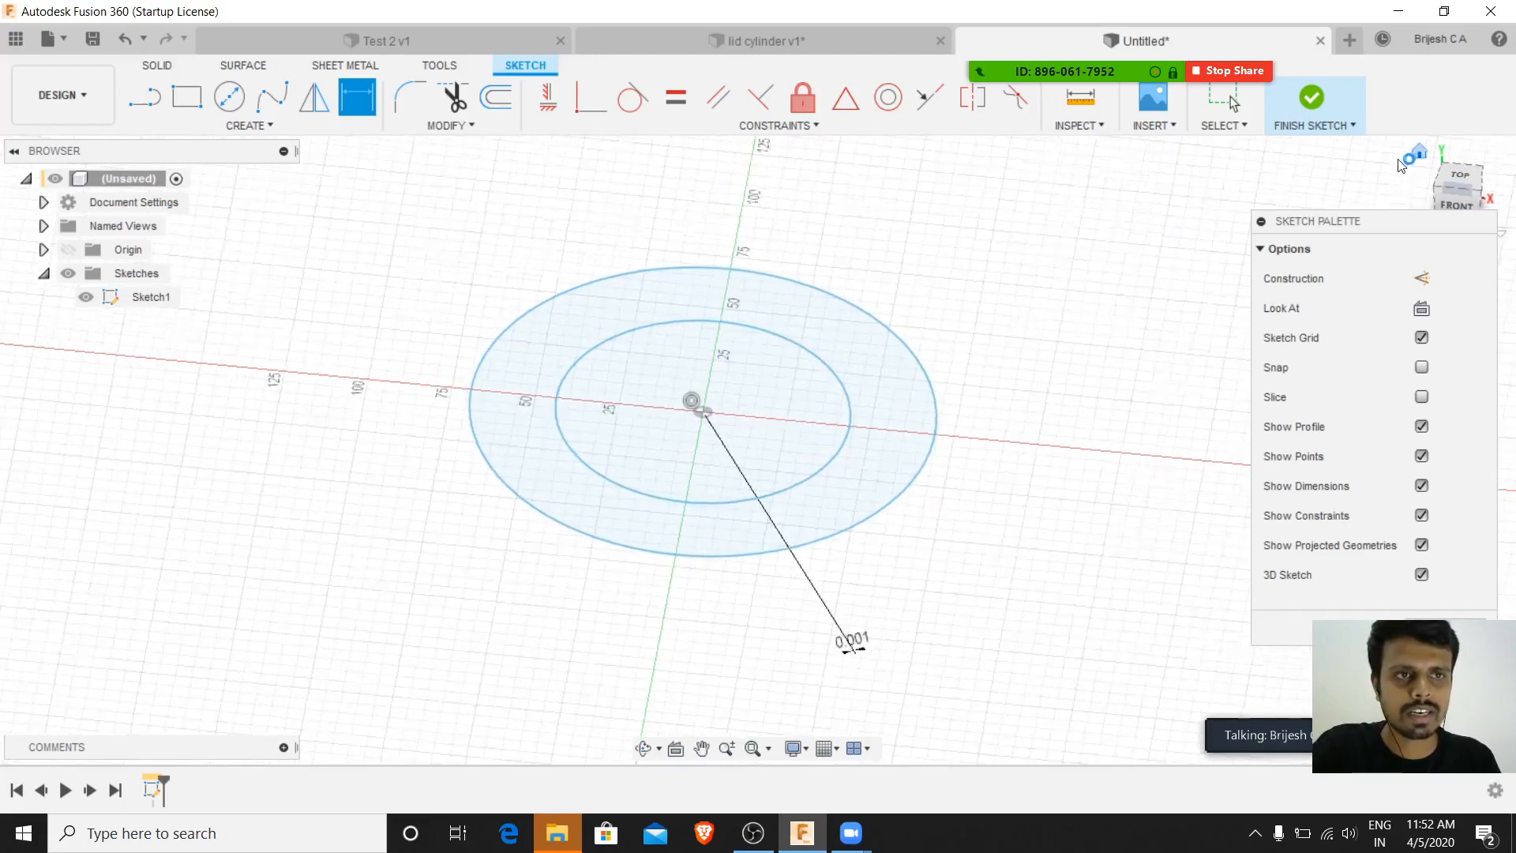
left_click(1458, 176)
scroll(547, 546, "up", 4)
scroll(542, 539, "down", 8)
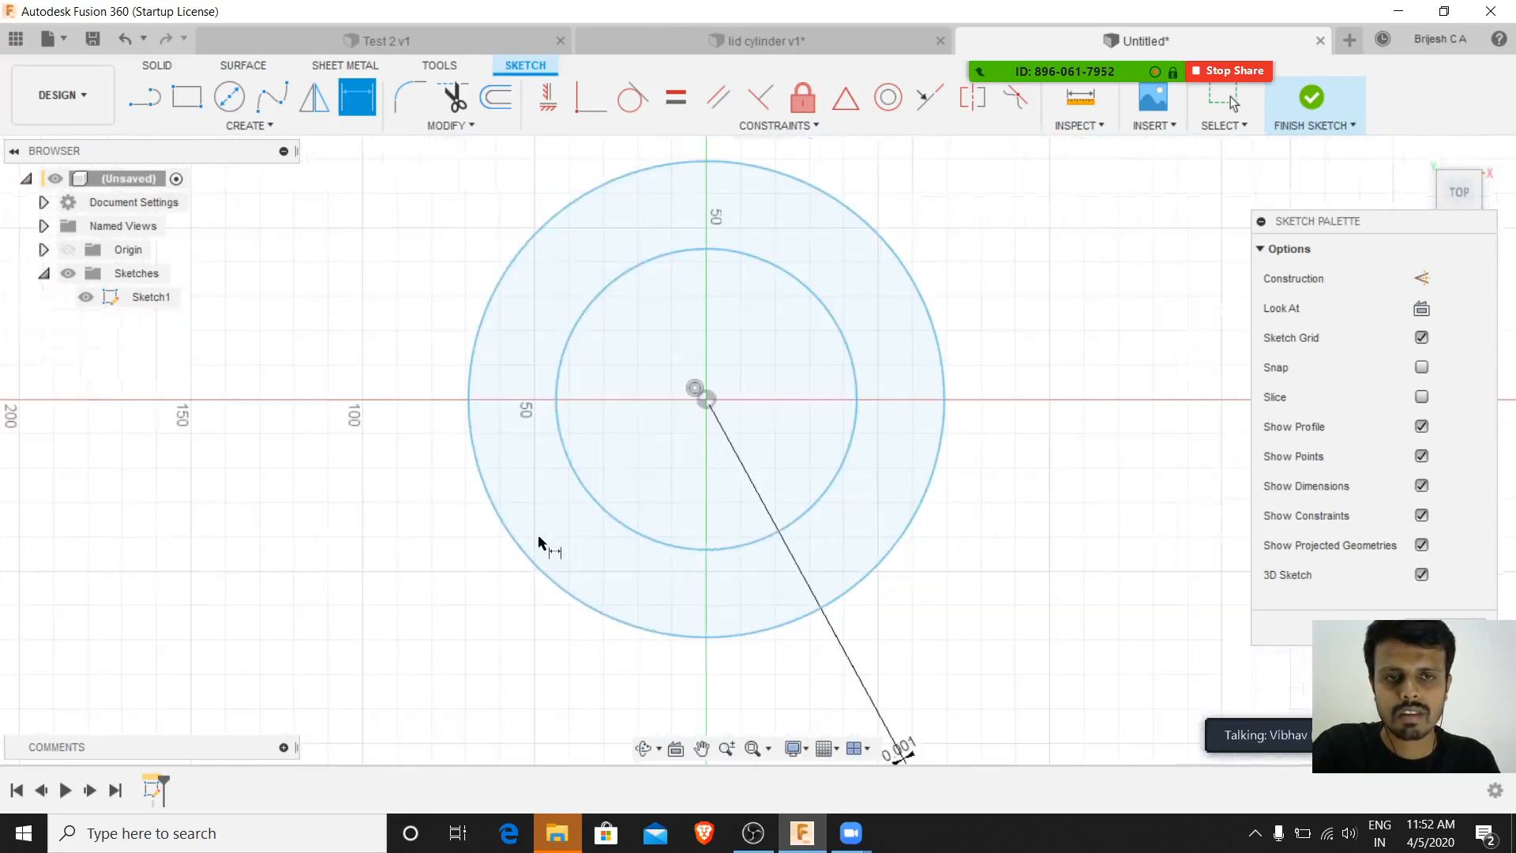
scroll(540, 540, "down", 2)
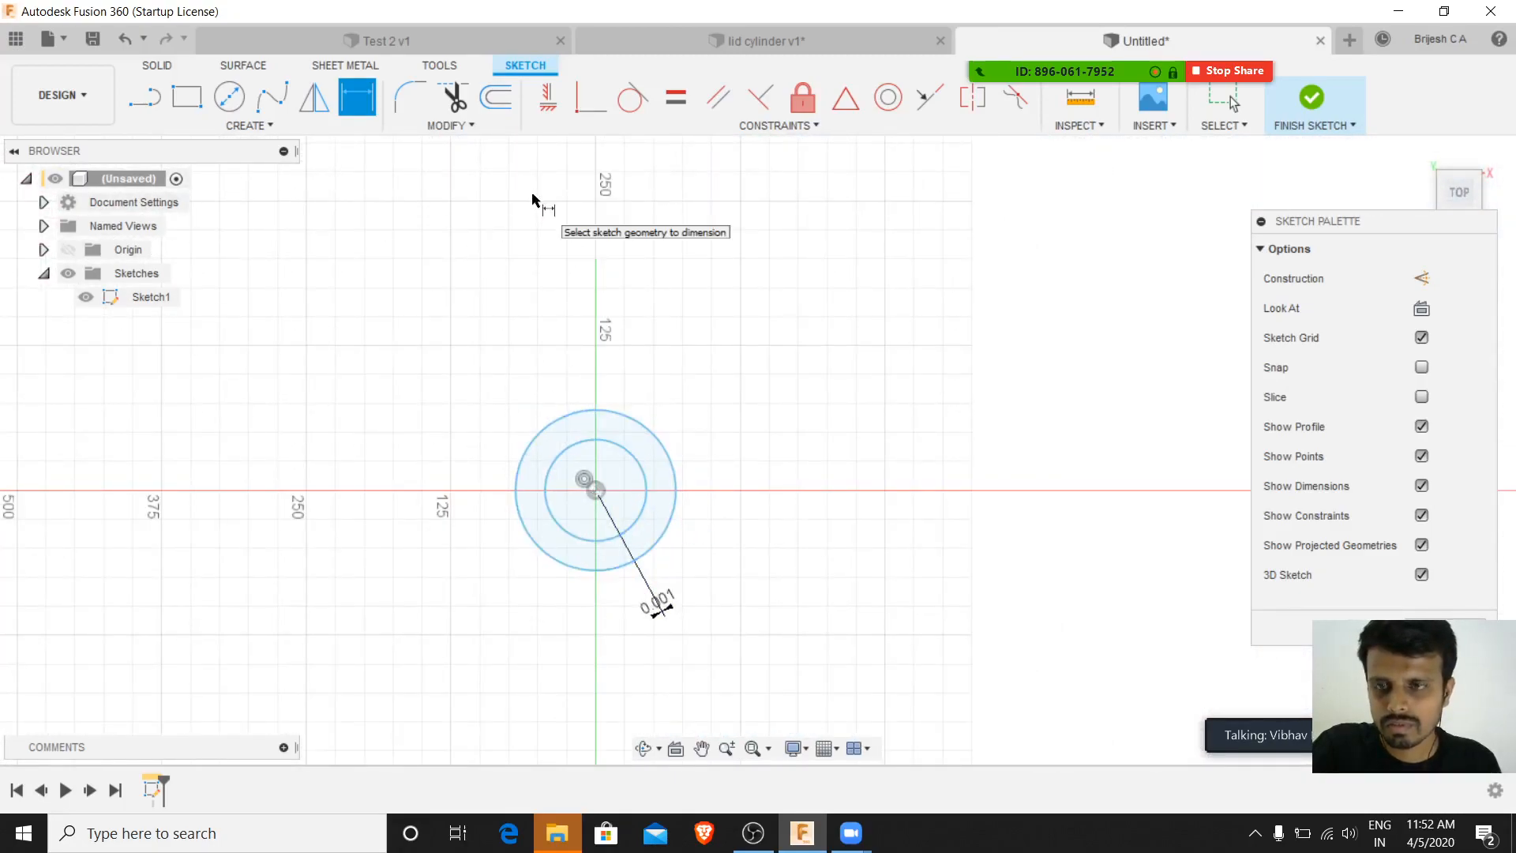
left_click(187, 96)
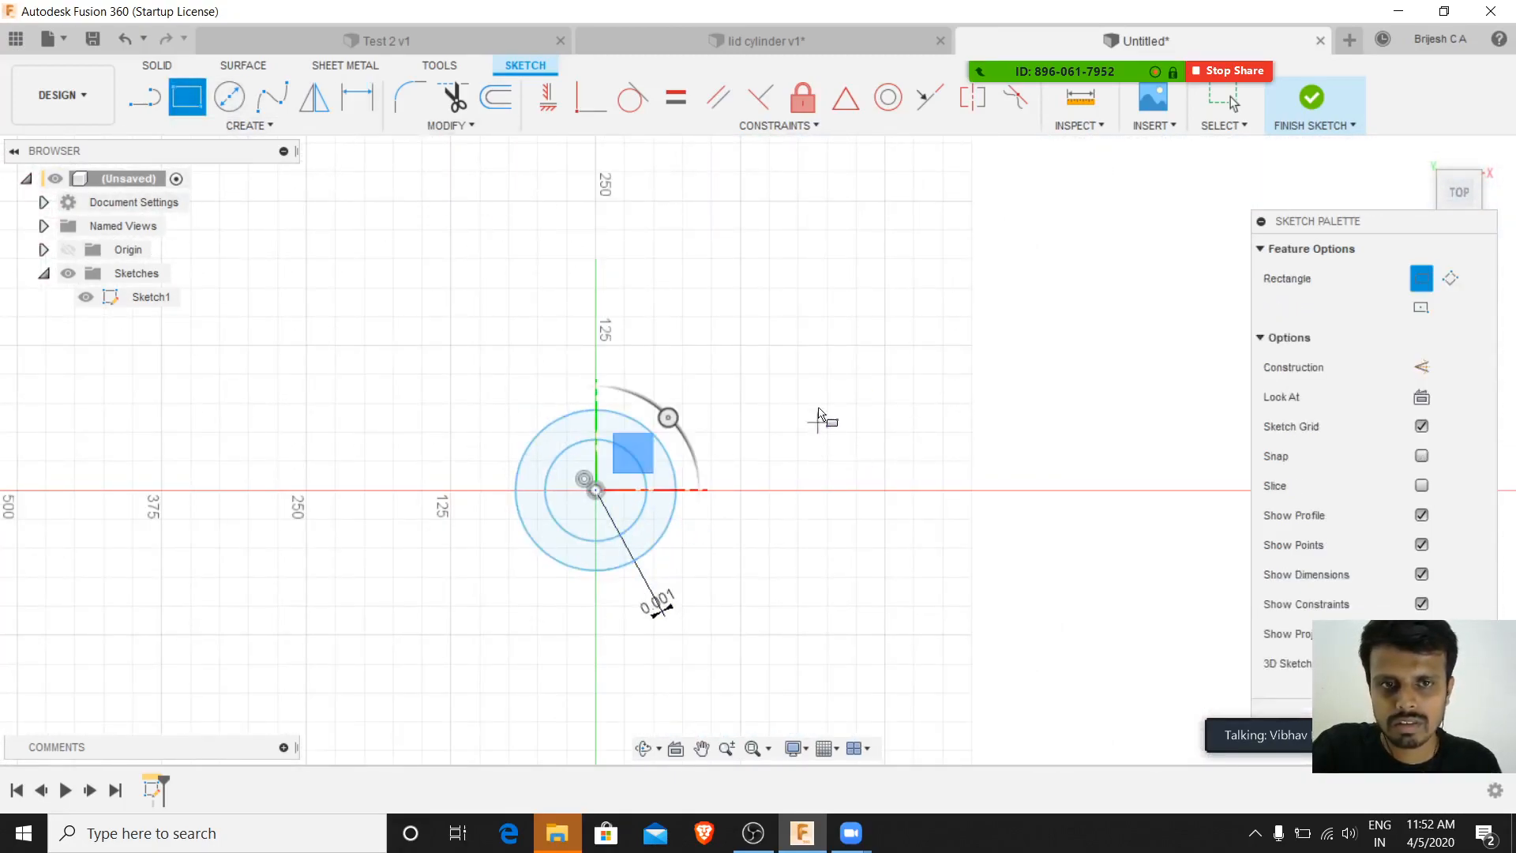
left_click(741, 490)
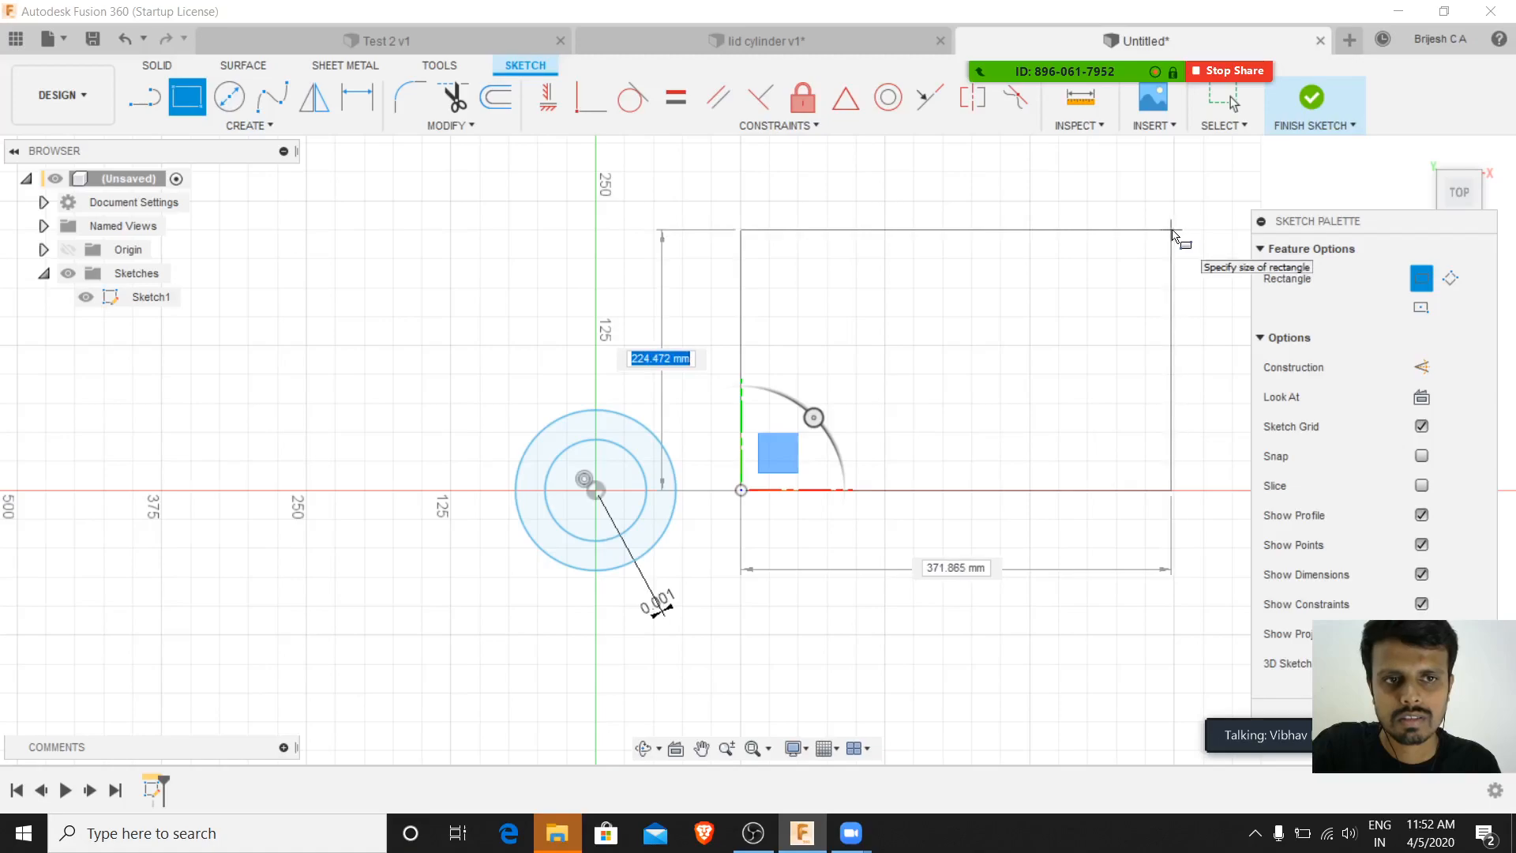
left_click(1174, 230)
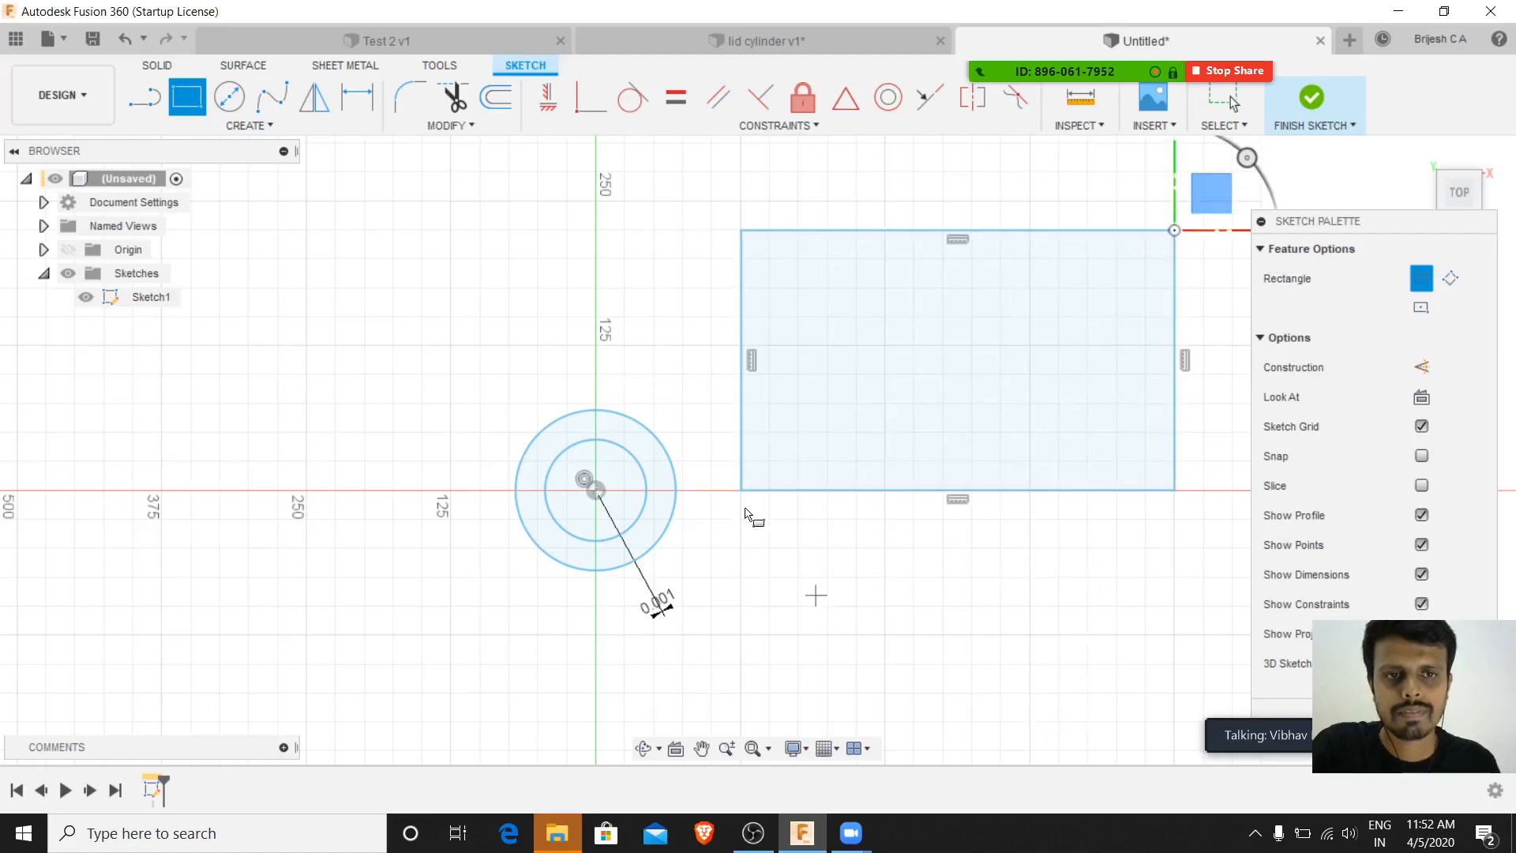
- Start a smaller two-point rectangle inside the large rectangle, with its first corner near the large one's upper-left corner
scroll(279, 447, "up", 1)
scroll(421, 510, "down", 4)
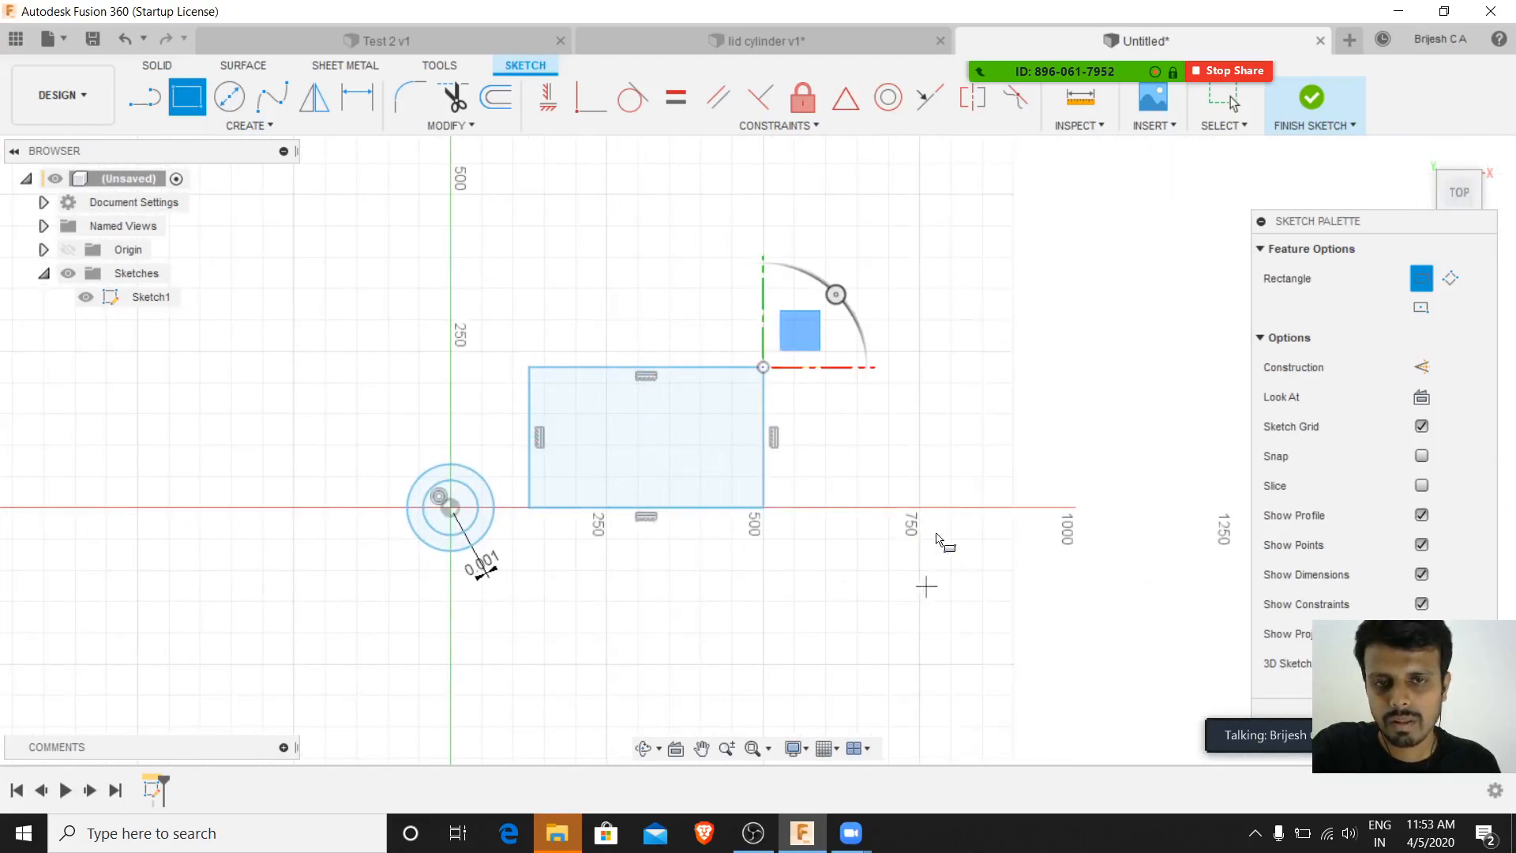
scroll(656, 356, "down", 1)
scroll(636, 321, "up", 4)
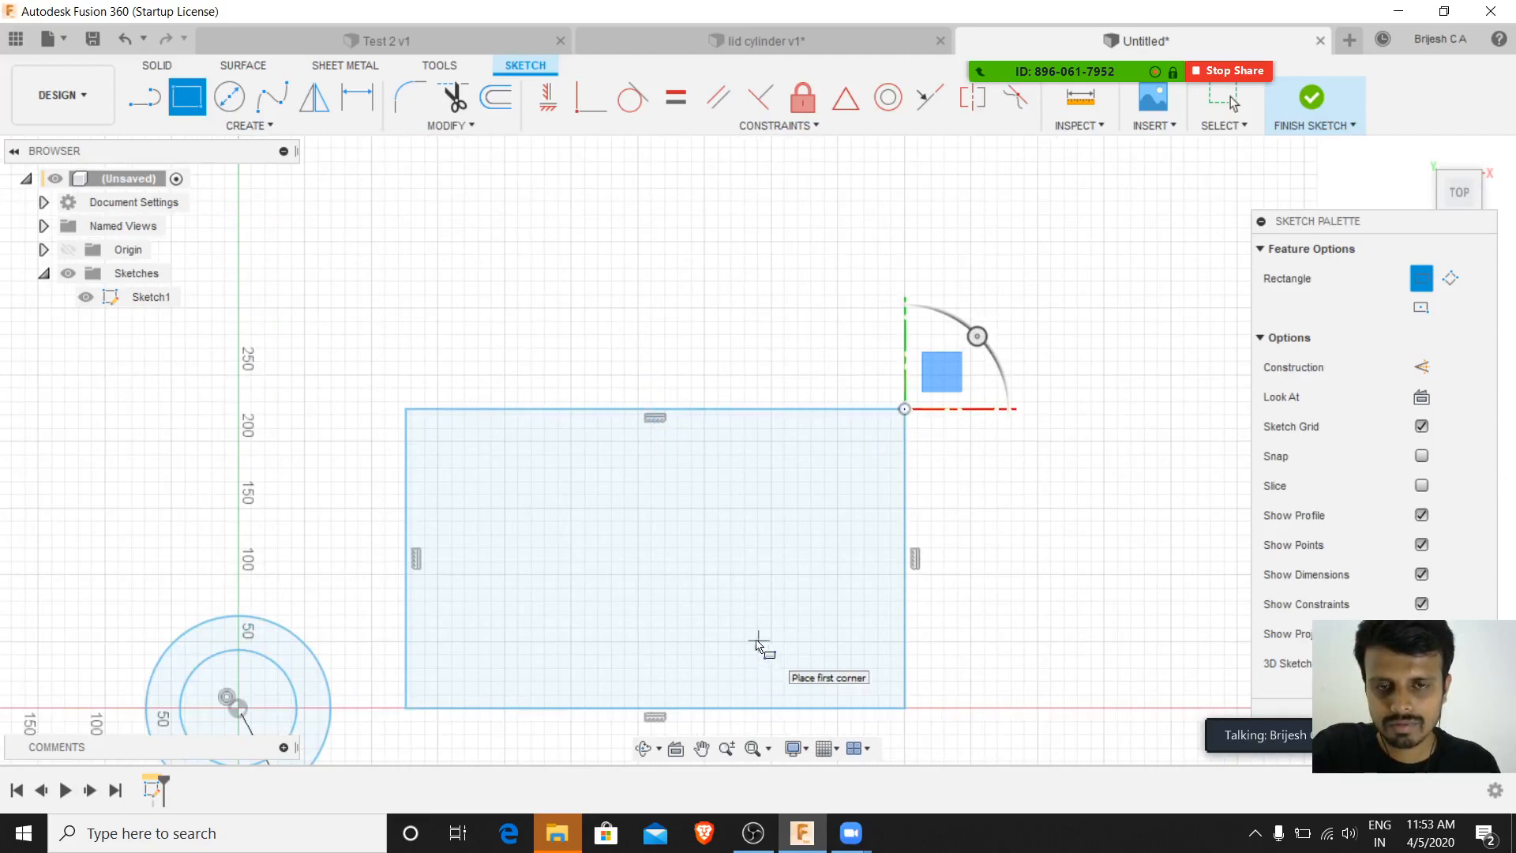
left_click(478, 468)
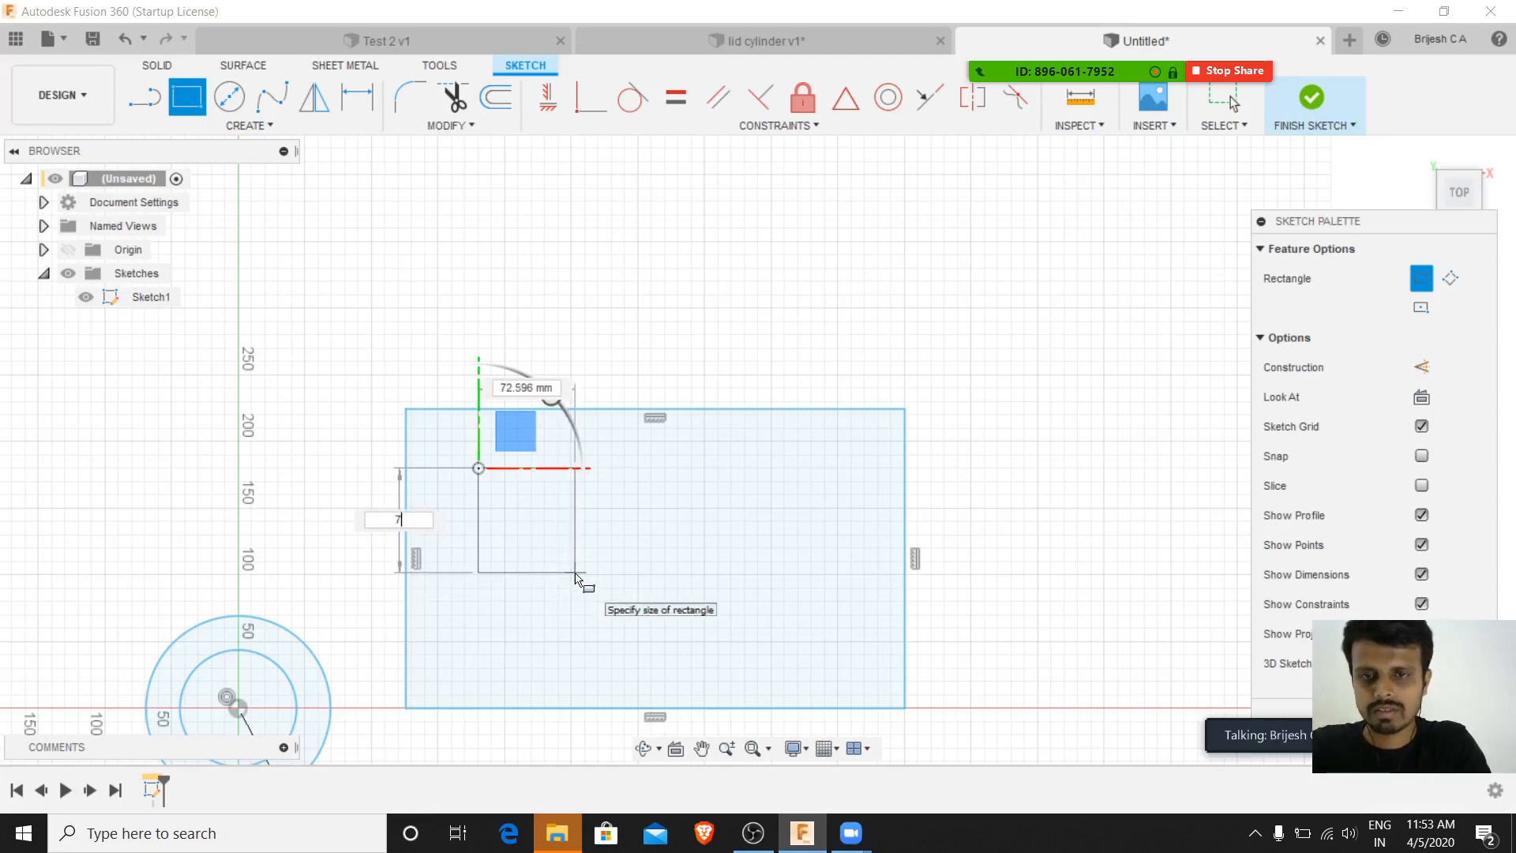
- Complete the inner rectangle as a 70 by 70 mm square and move it lower inside the large rectangle
key("Tab")
type("70")
key("Return")
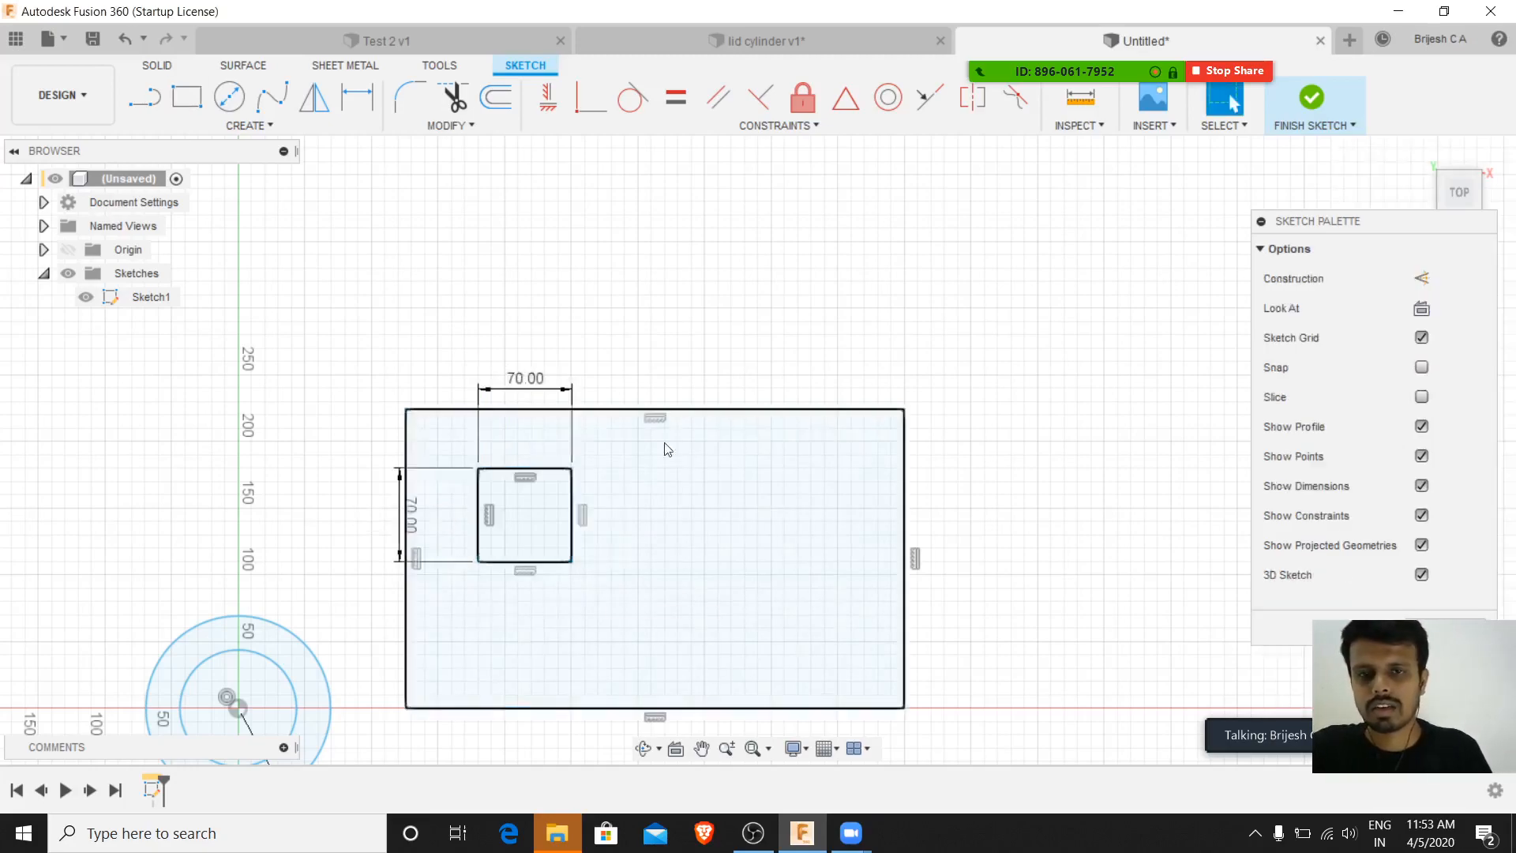
left_click_drag(513, 468, 507, 522)
key("Escape")
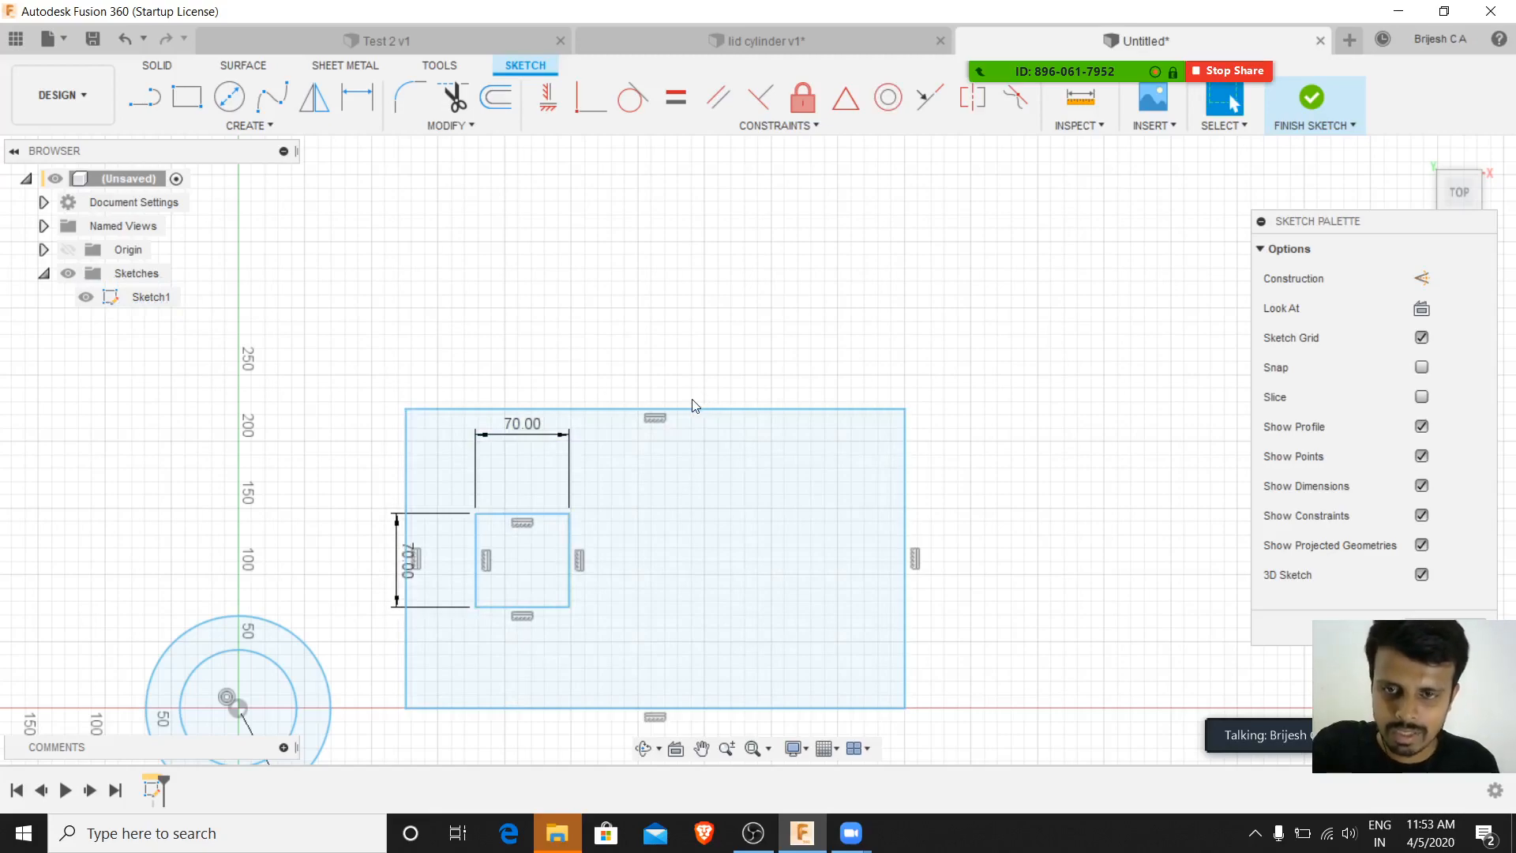
- Dimension the gap between the top edges of the small square and the large rectangle as 60 mm
key("d")
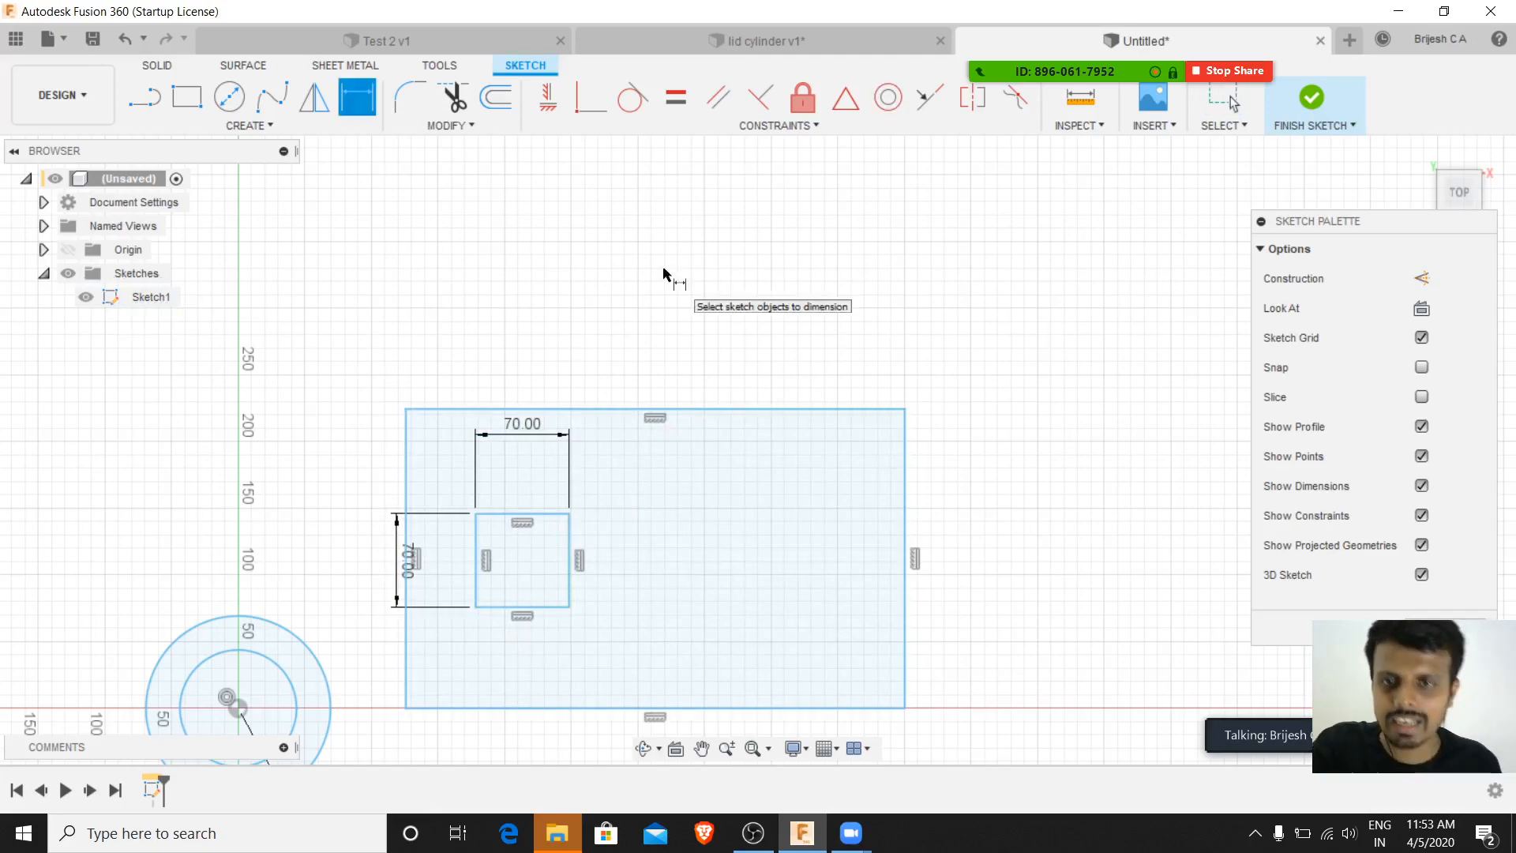
left_click(523, 514)
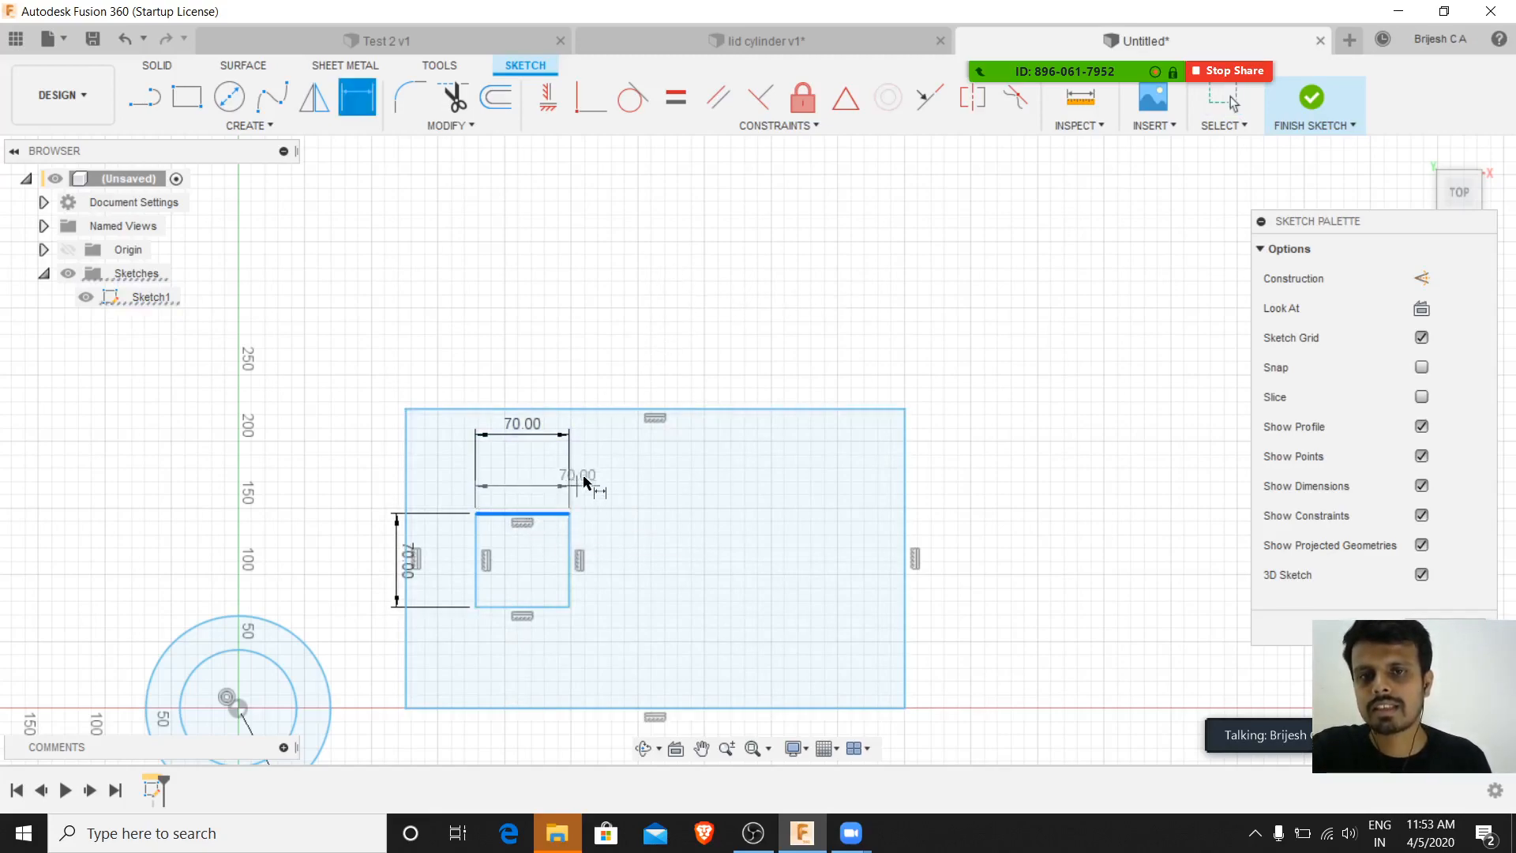
left_click(570, 409)
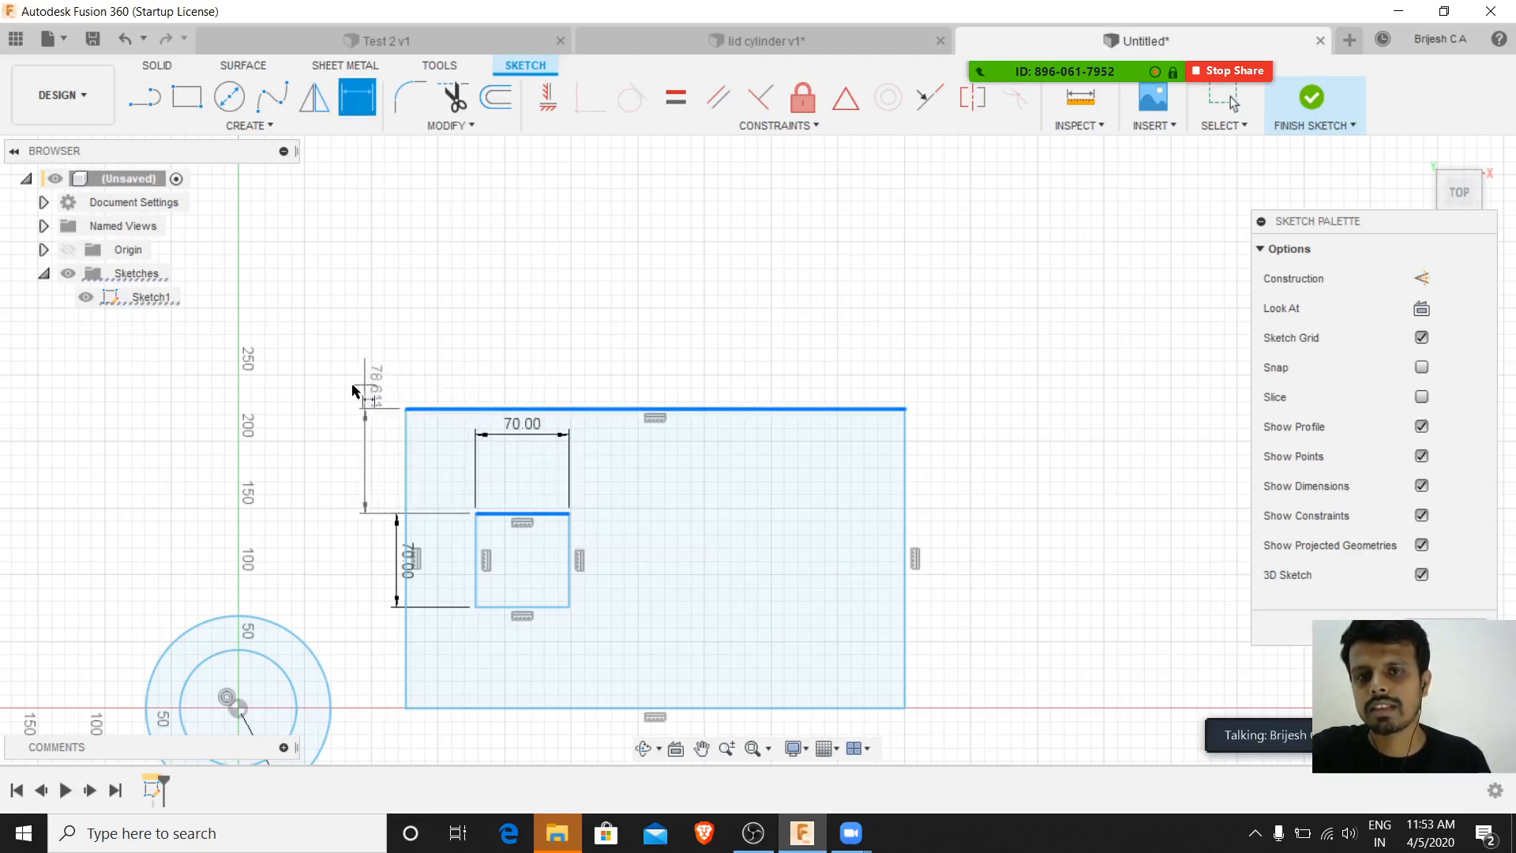
left_click(314, 385)
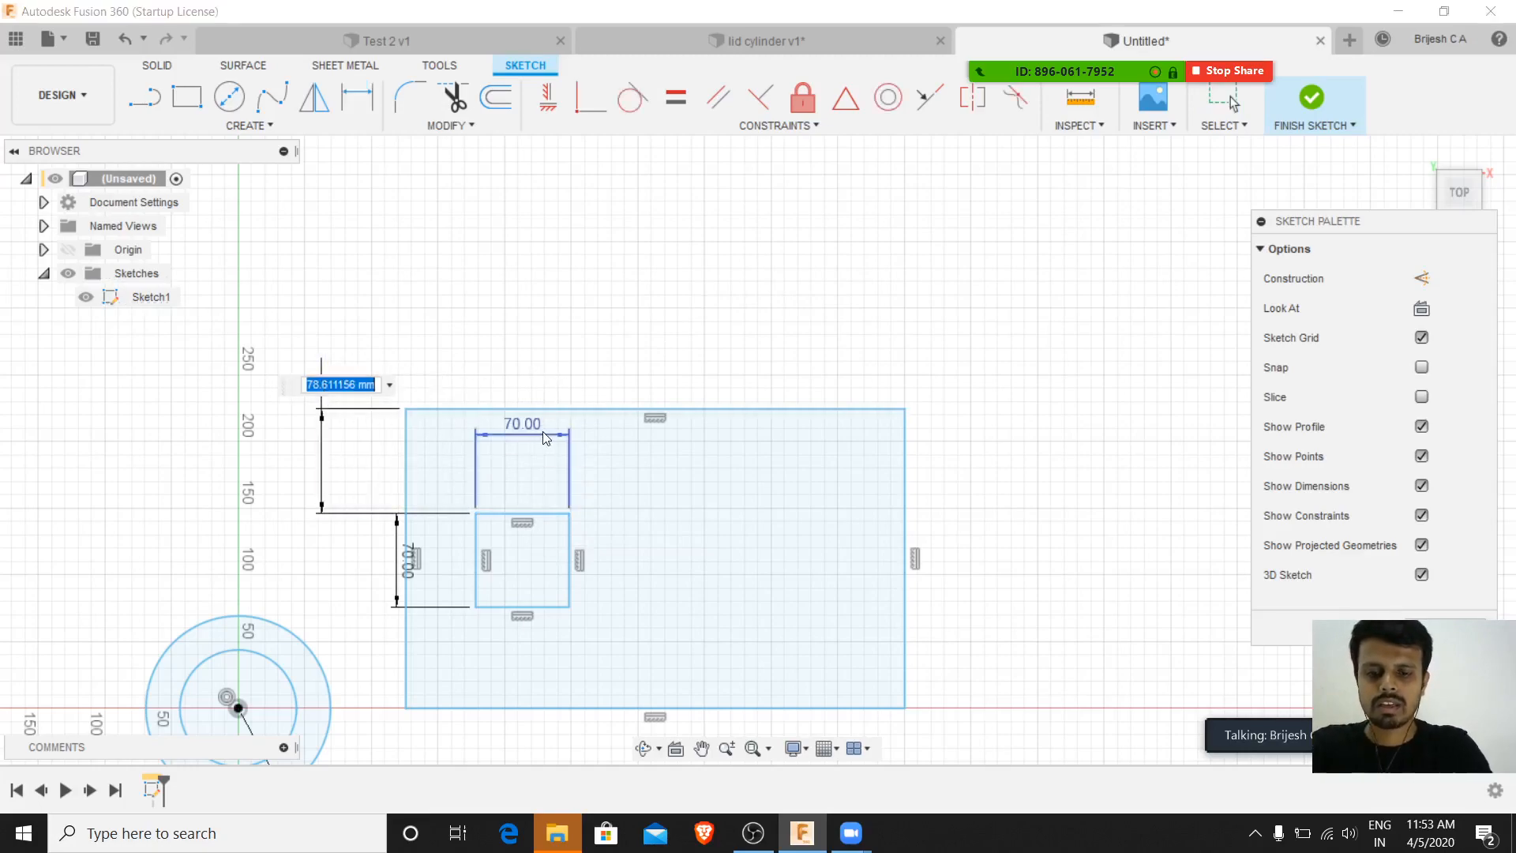
type("60")
key("Return")
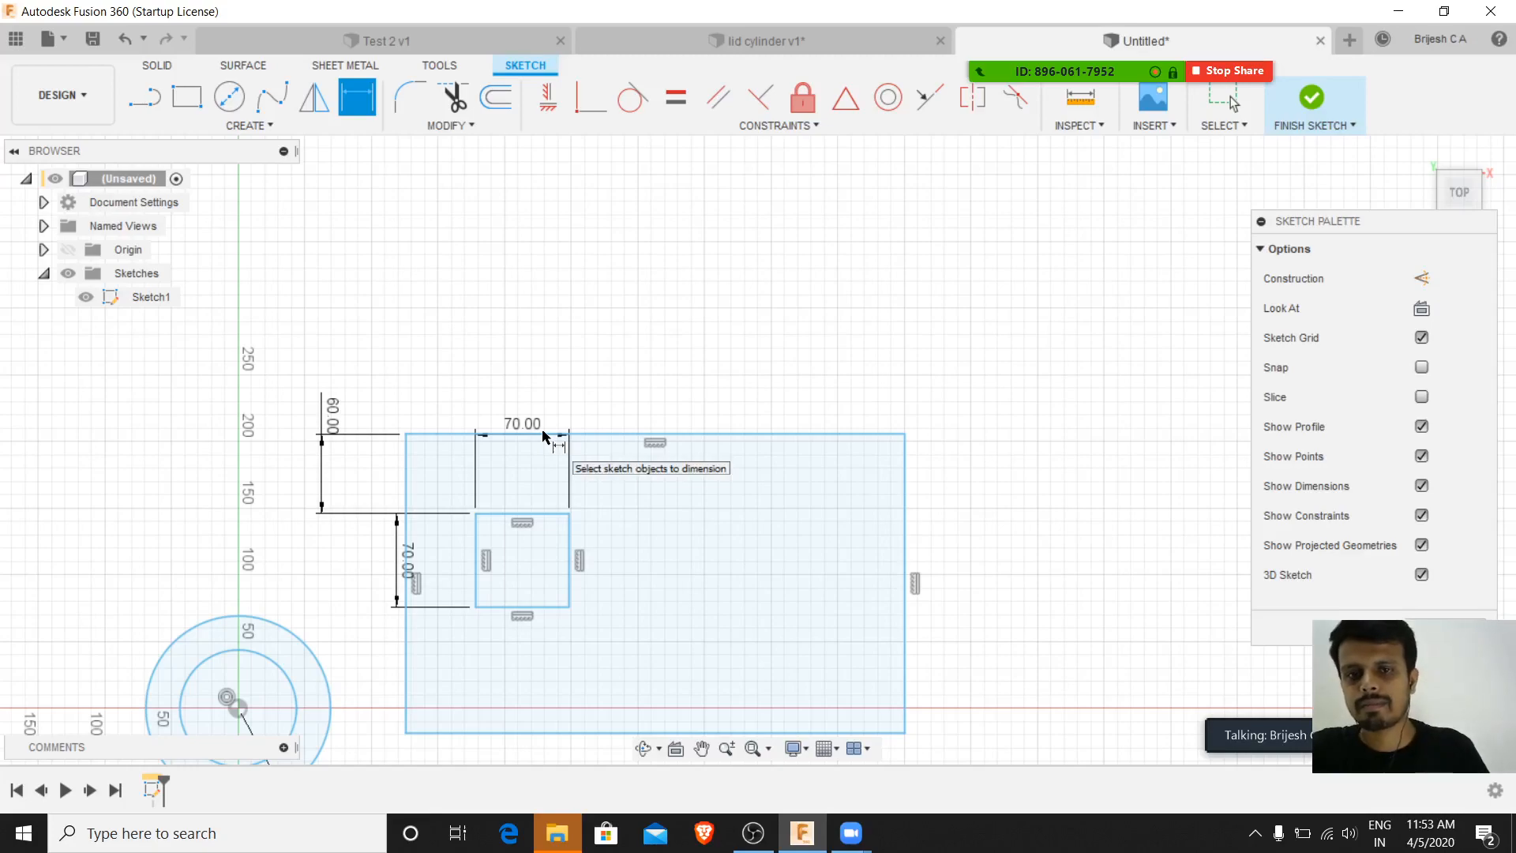
- Dimension the gap between the left edges of the small square and the large rectangle as 50 mm
left_click(477, 588)
left_click(407, 636)
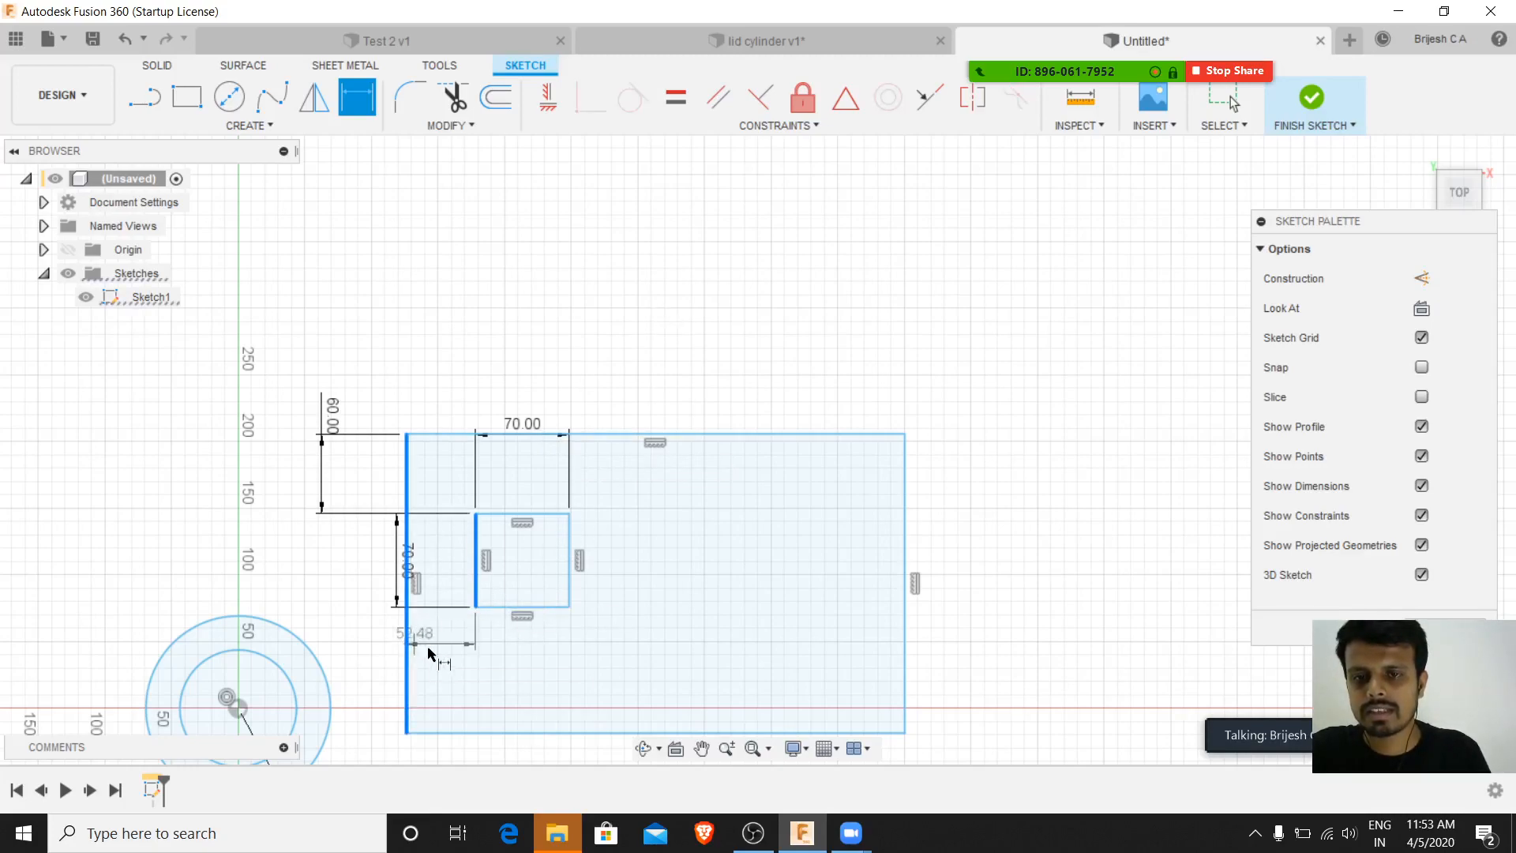
left_click(457, 300)
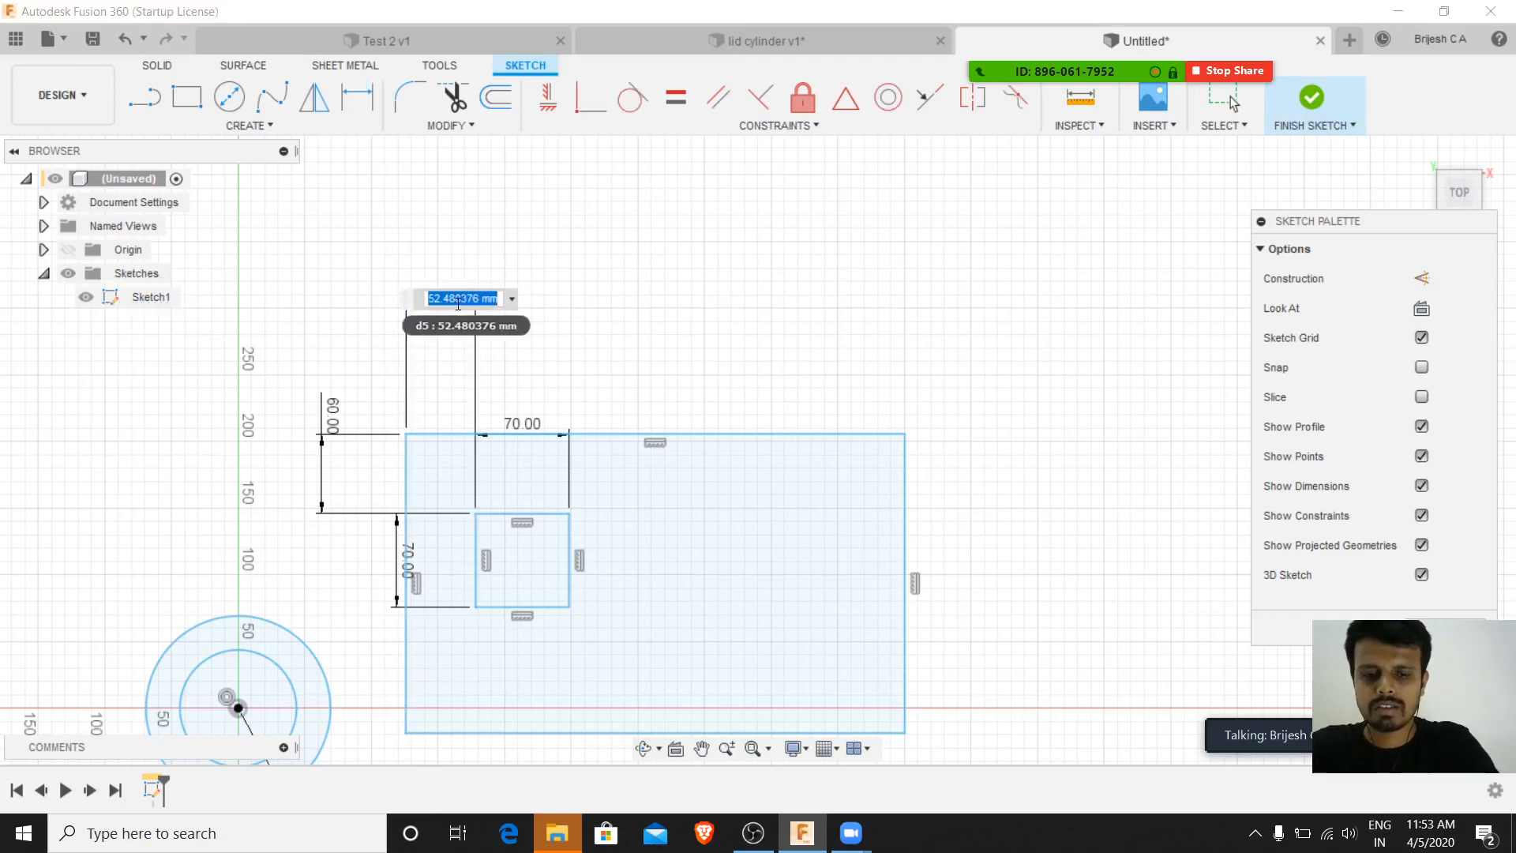
type("50")
key("Return")
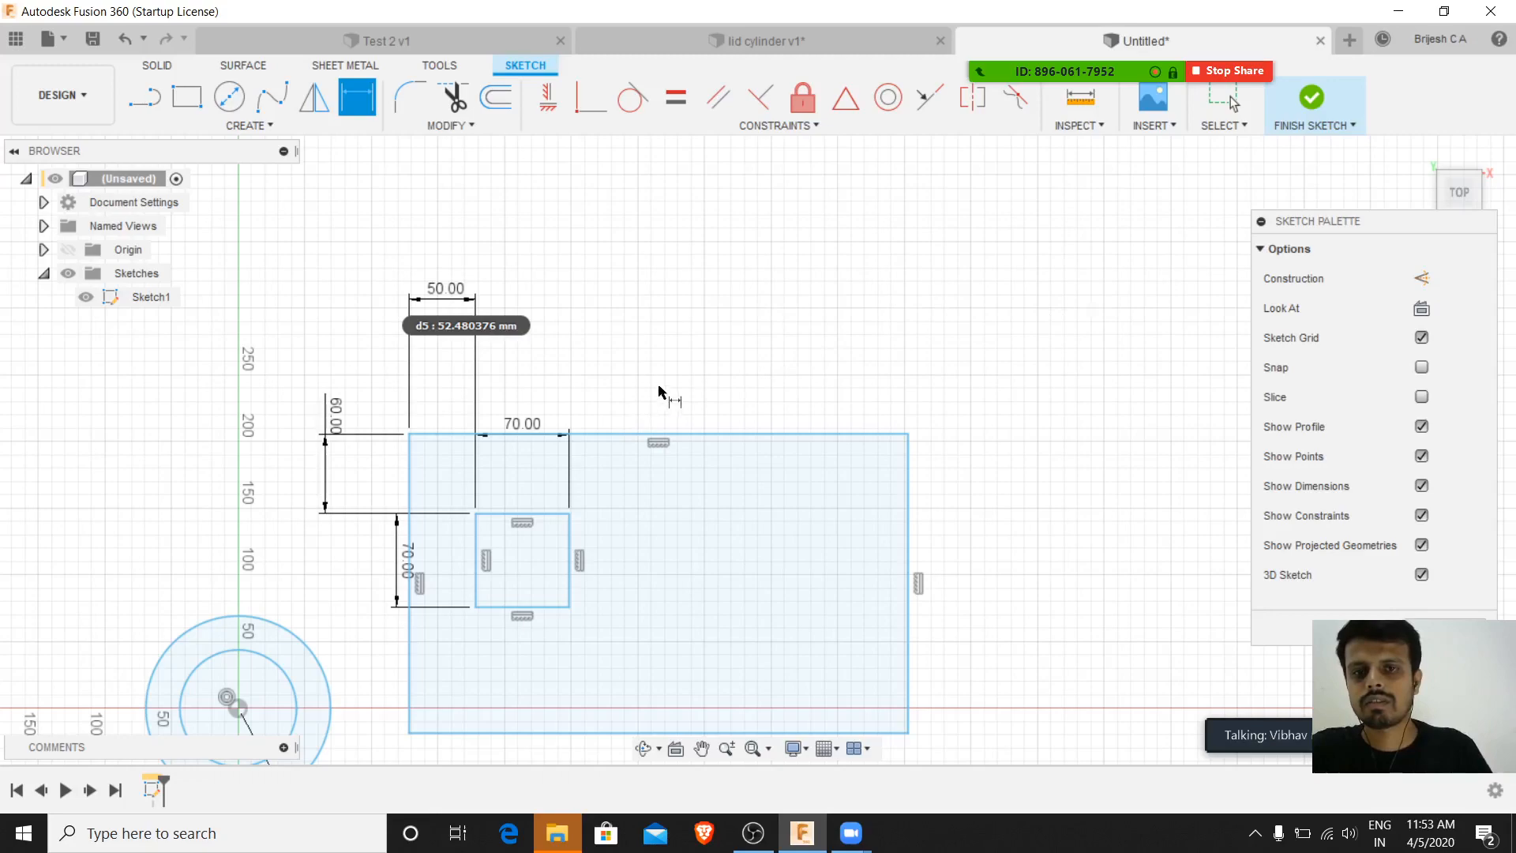
- Finish the sketch and test its constraints by moving the large rectangle's top and bottom edges and the square's top edge
scroll(793, 352, "down", 2)
scroll(853, 353, "down", 2)
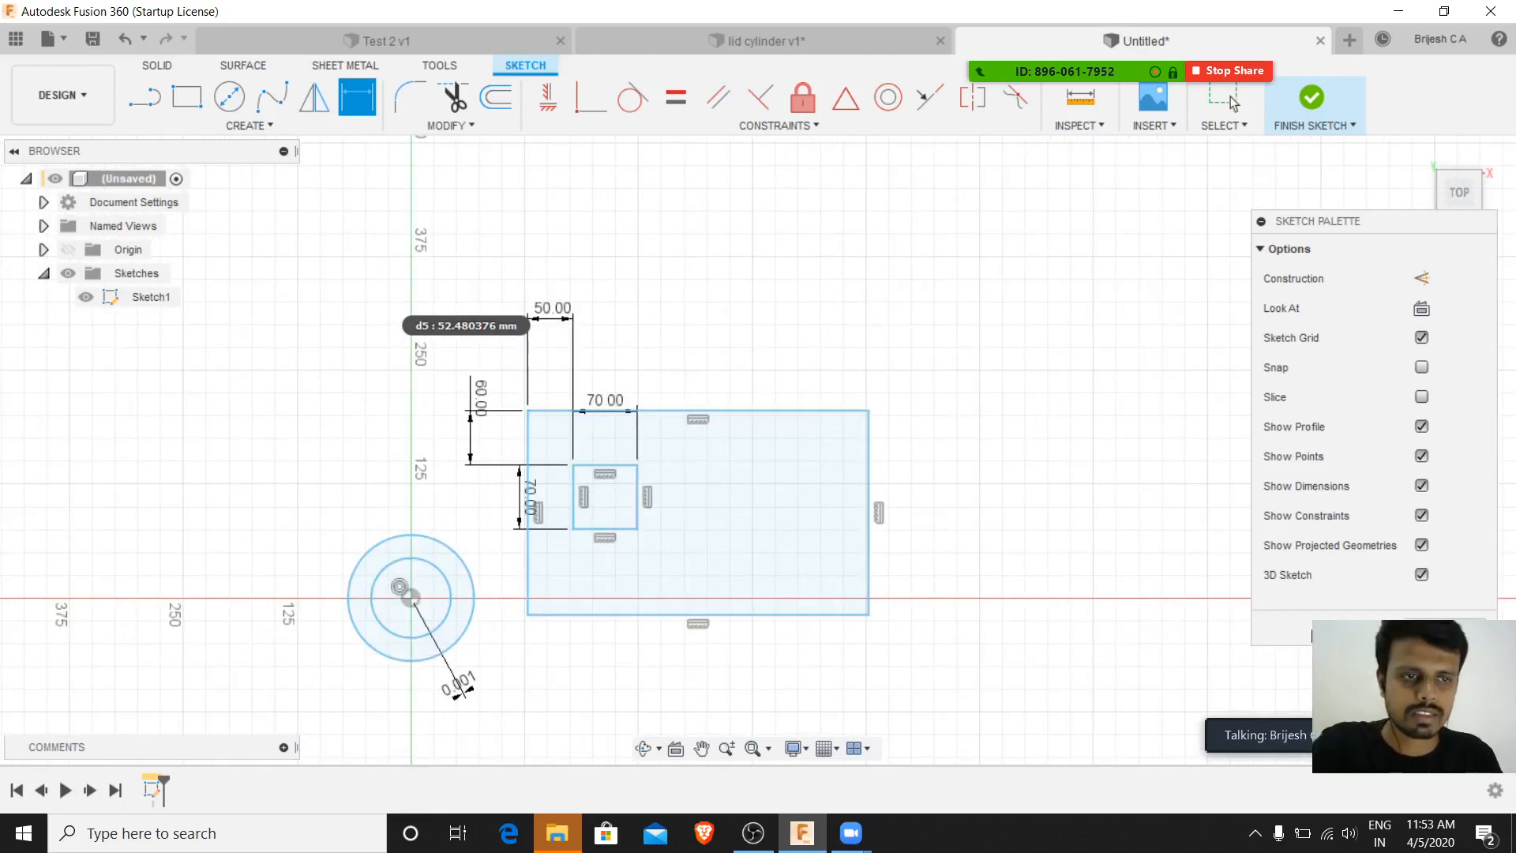
left_click(1303, 636)
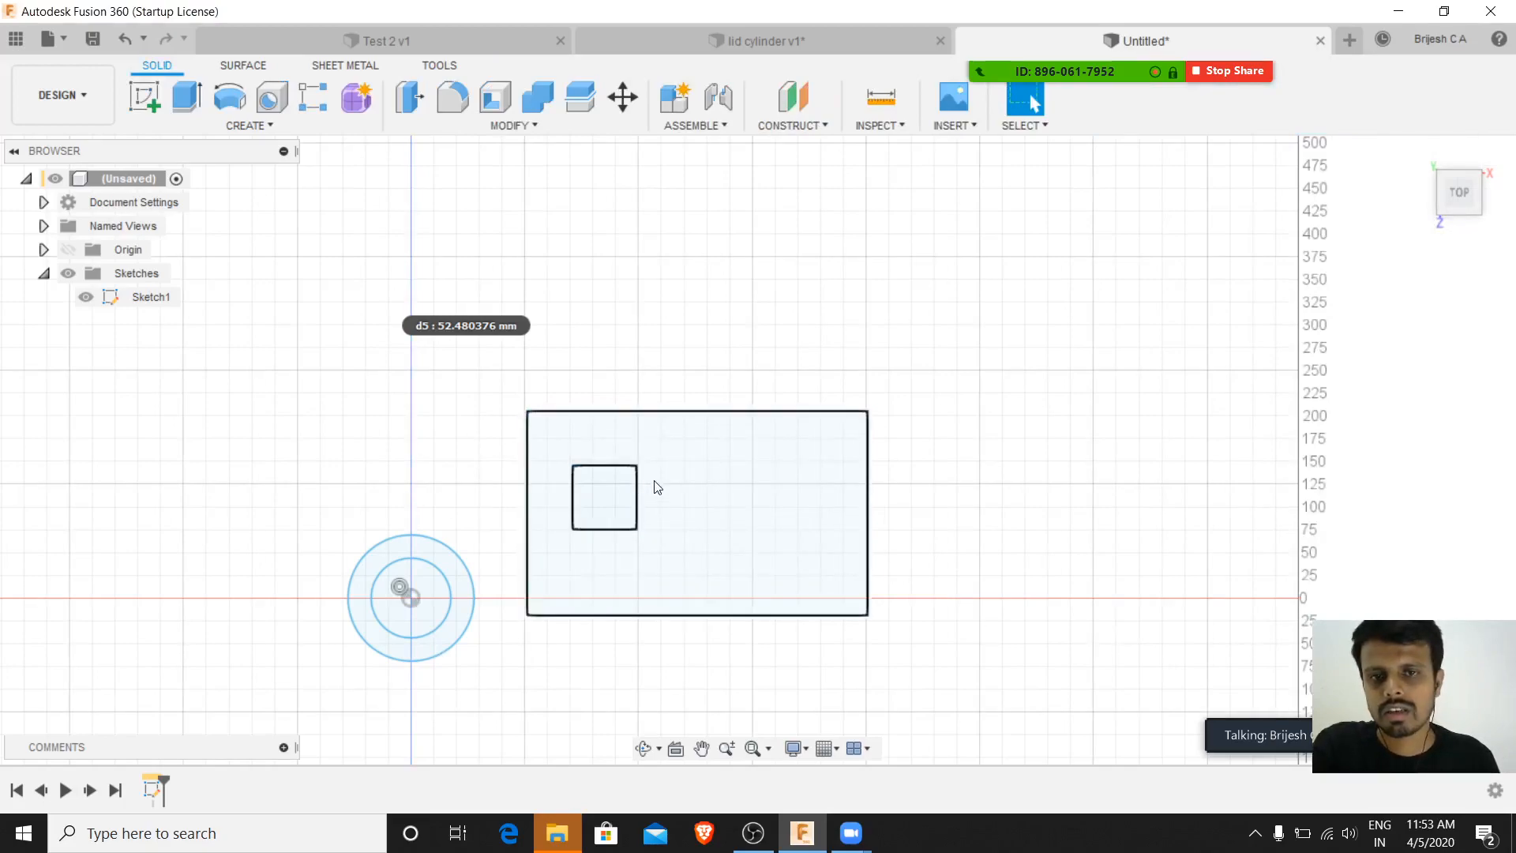
mouse_move(634, 411)
left_mouse_down()
mouse_move(680, 345)
mouse_move(693, 458)
mouse_move(741, 258)
mouse_move(754, 450)
left_mouse_up()
left_click_drag(698, 619, 739, 691)
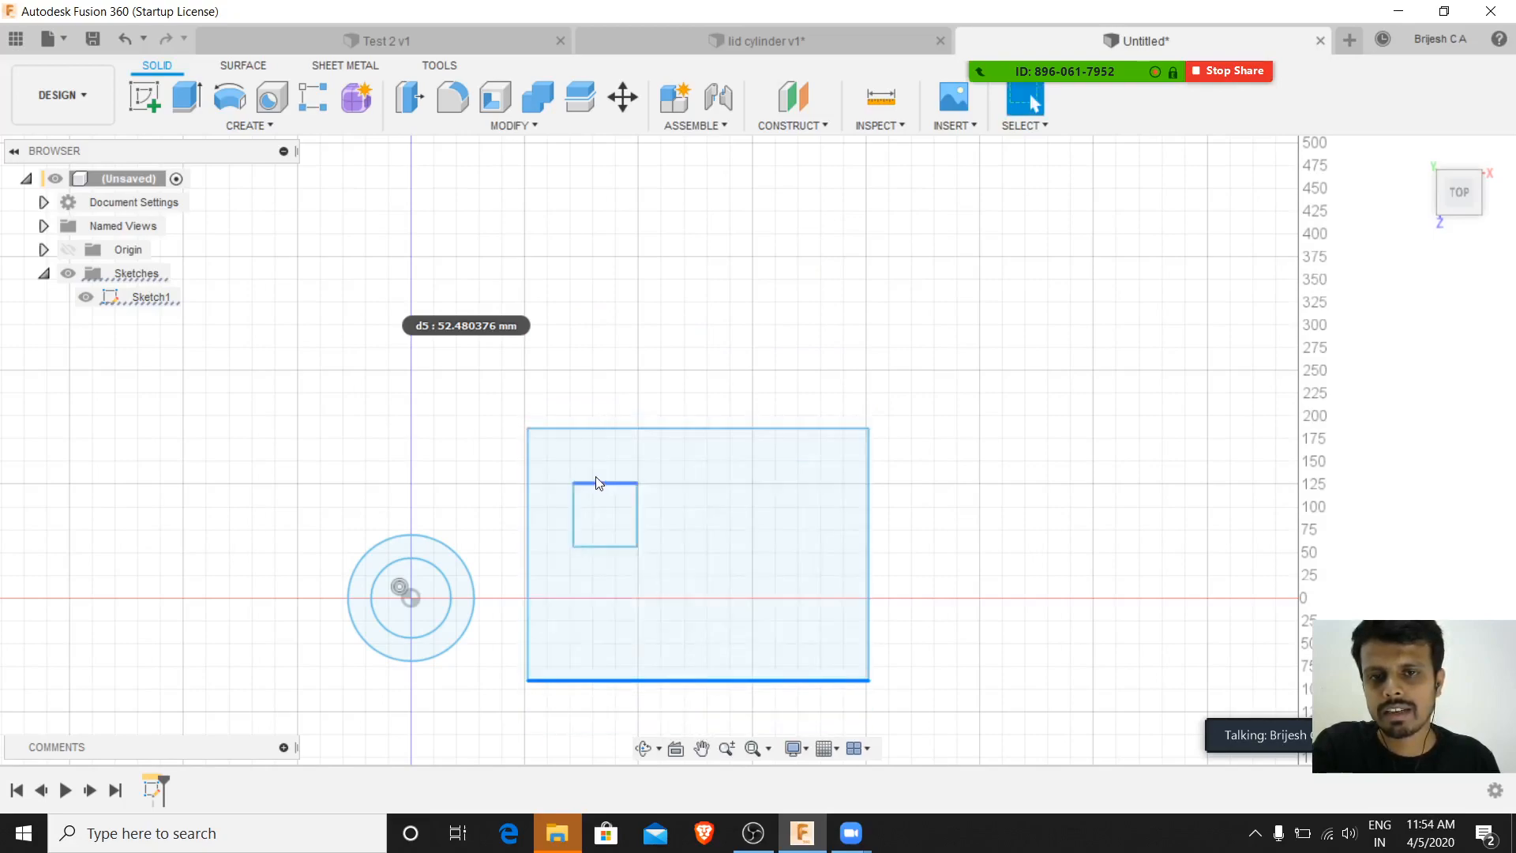
left_click_drag(594, 474, 611, 386)
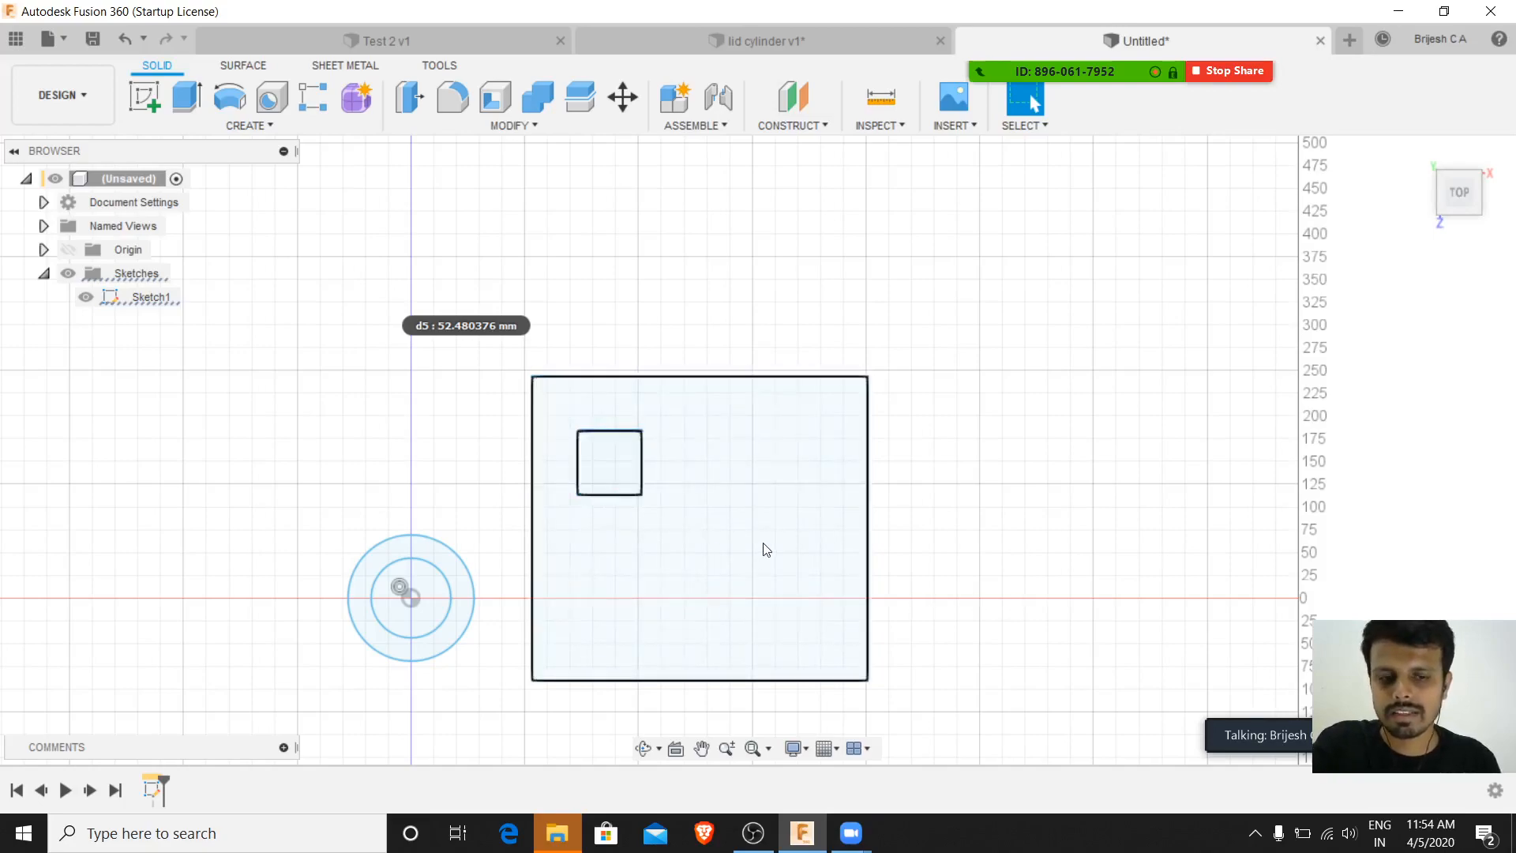
- Reopen the rectangle sketch for editing
right_click(152, 790)
left_click(203, 594)
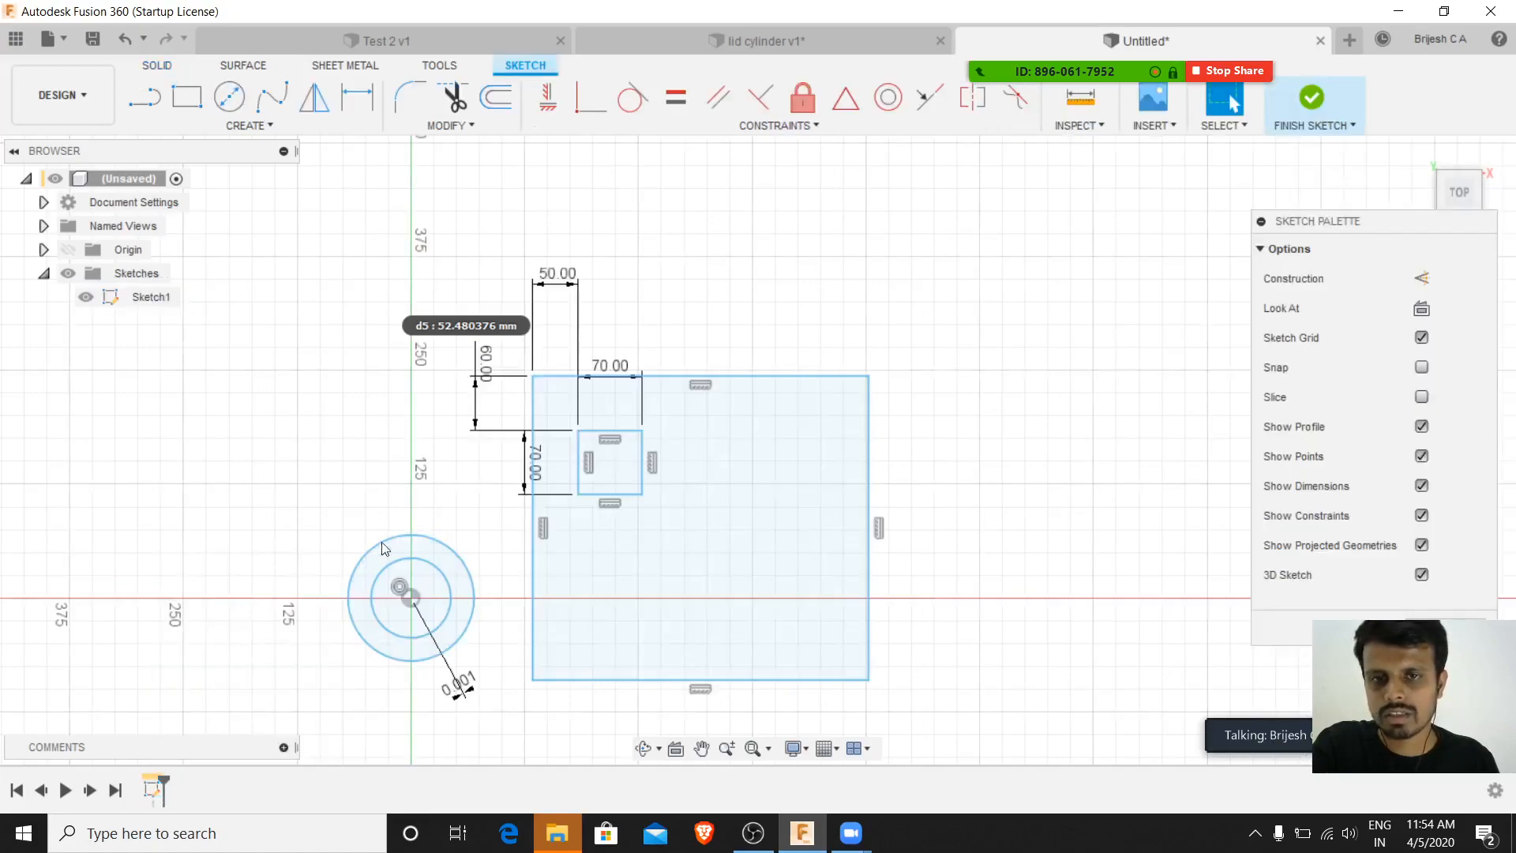
- Try to dimension the gap between the bottom edges of the square and the large rectangle, and delete that dimension
key("d")
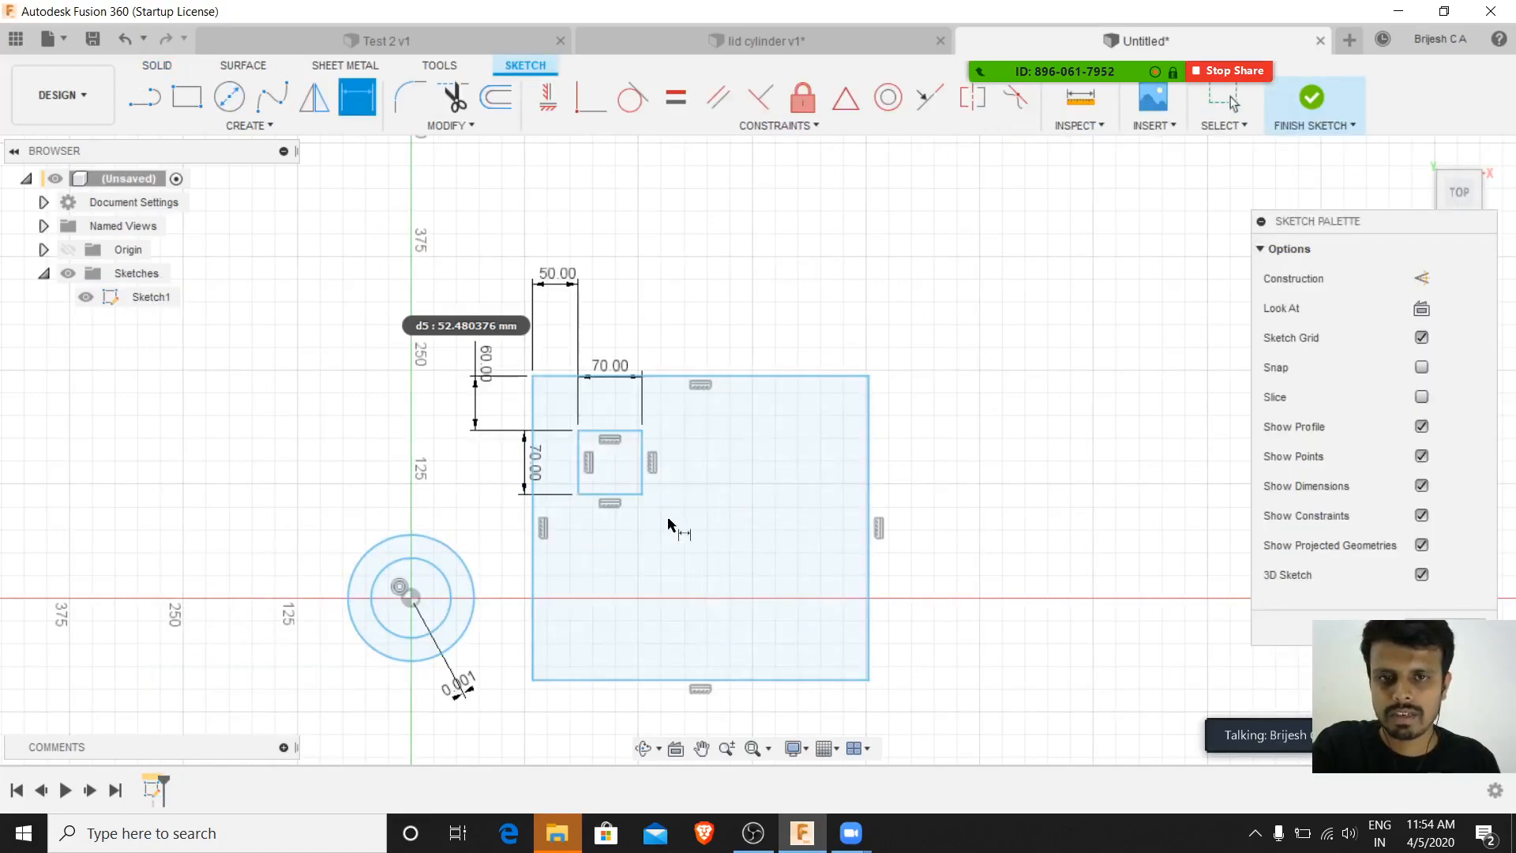
left_click(615, 501)
left_click(646, 670)
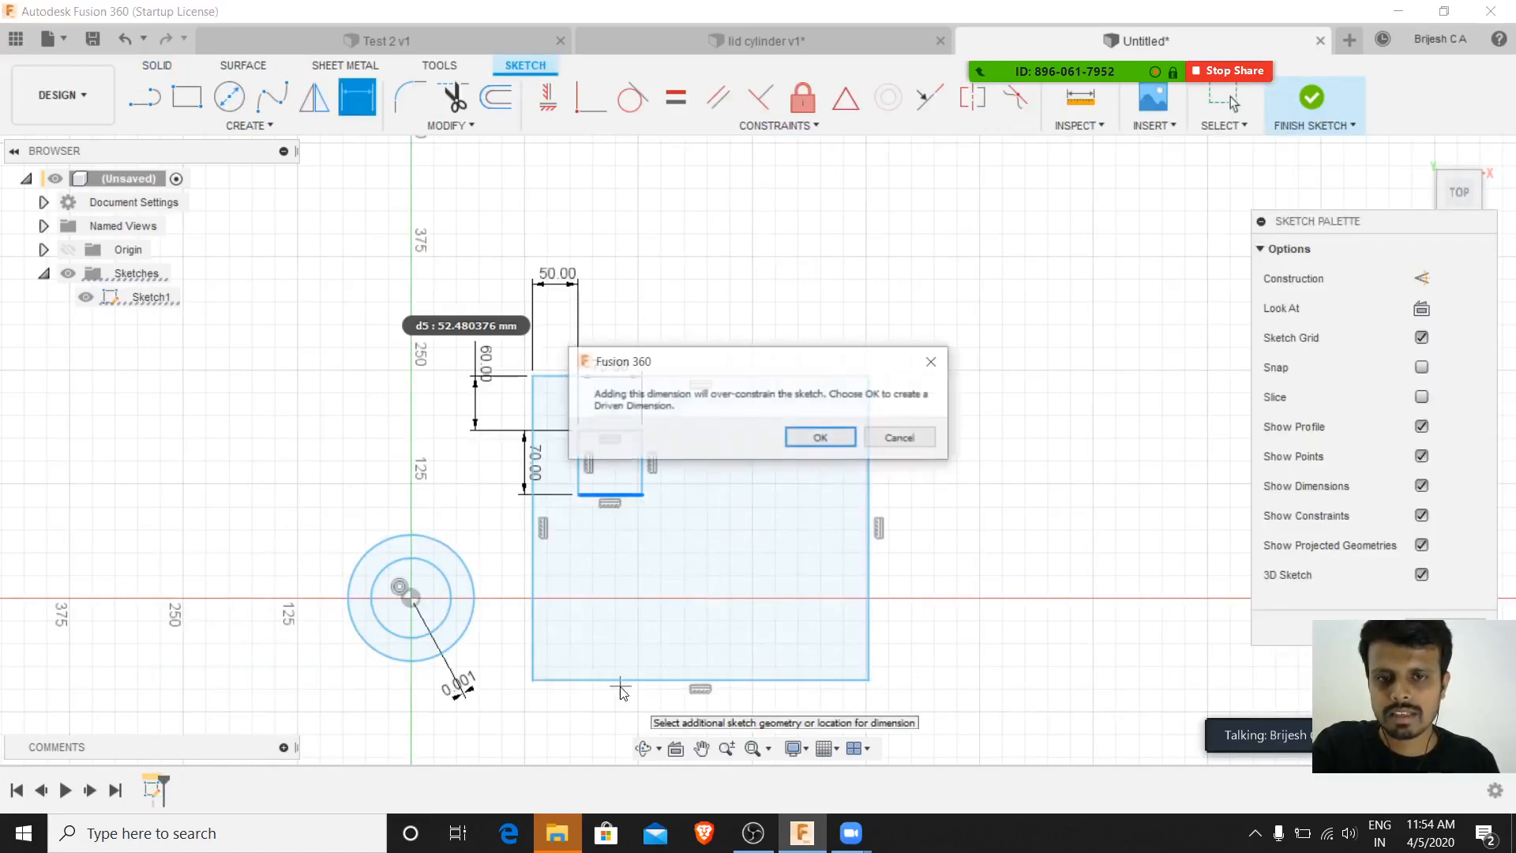
left_click(822, 438)
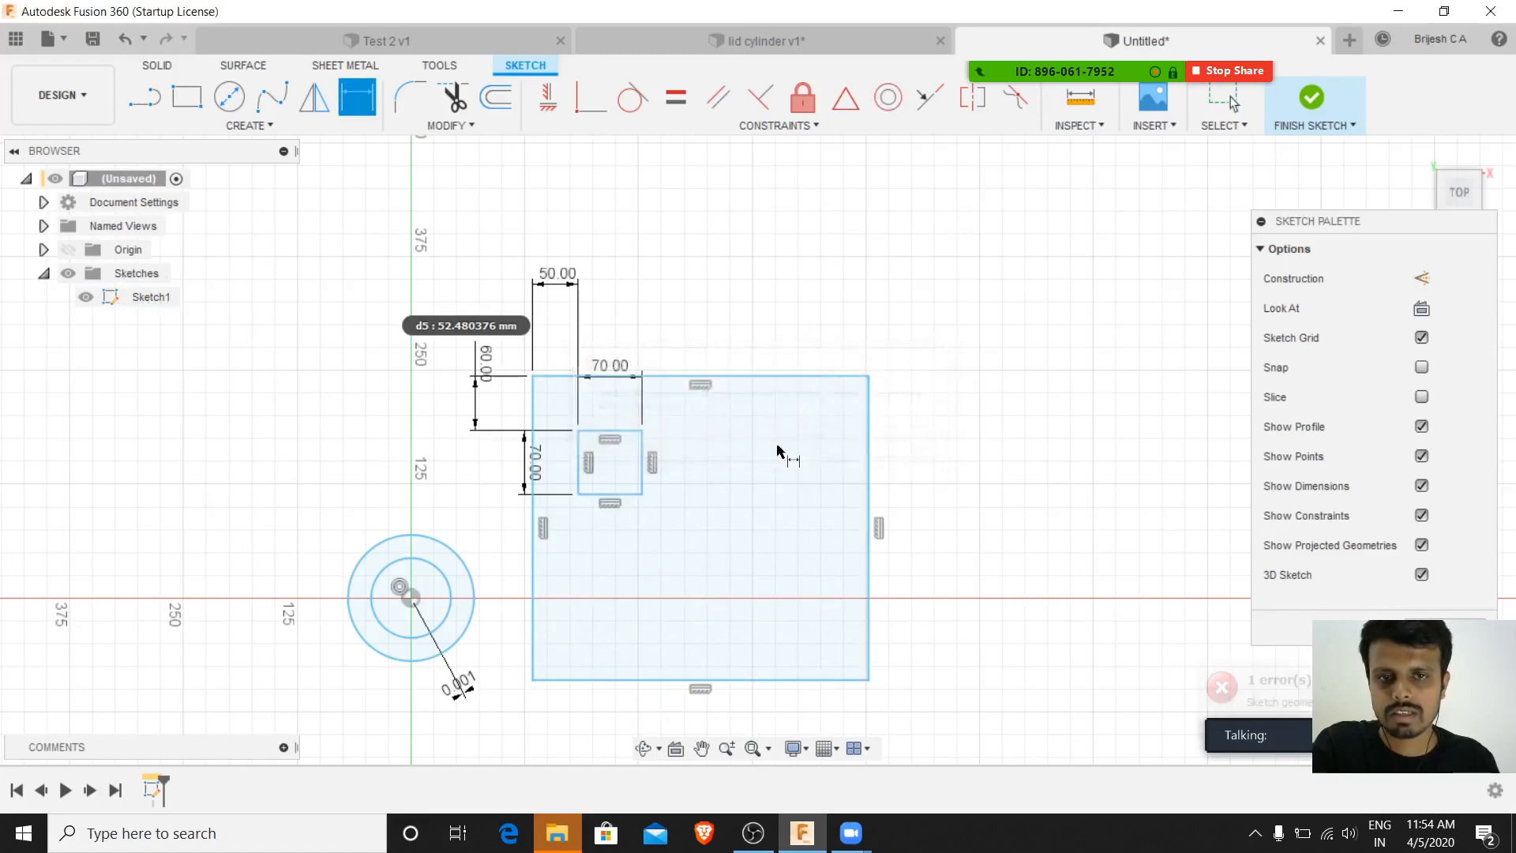
left_click(597, 496)
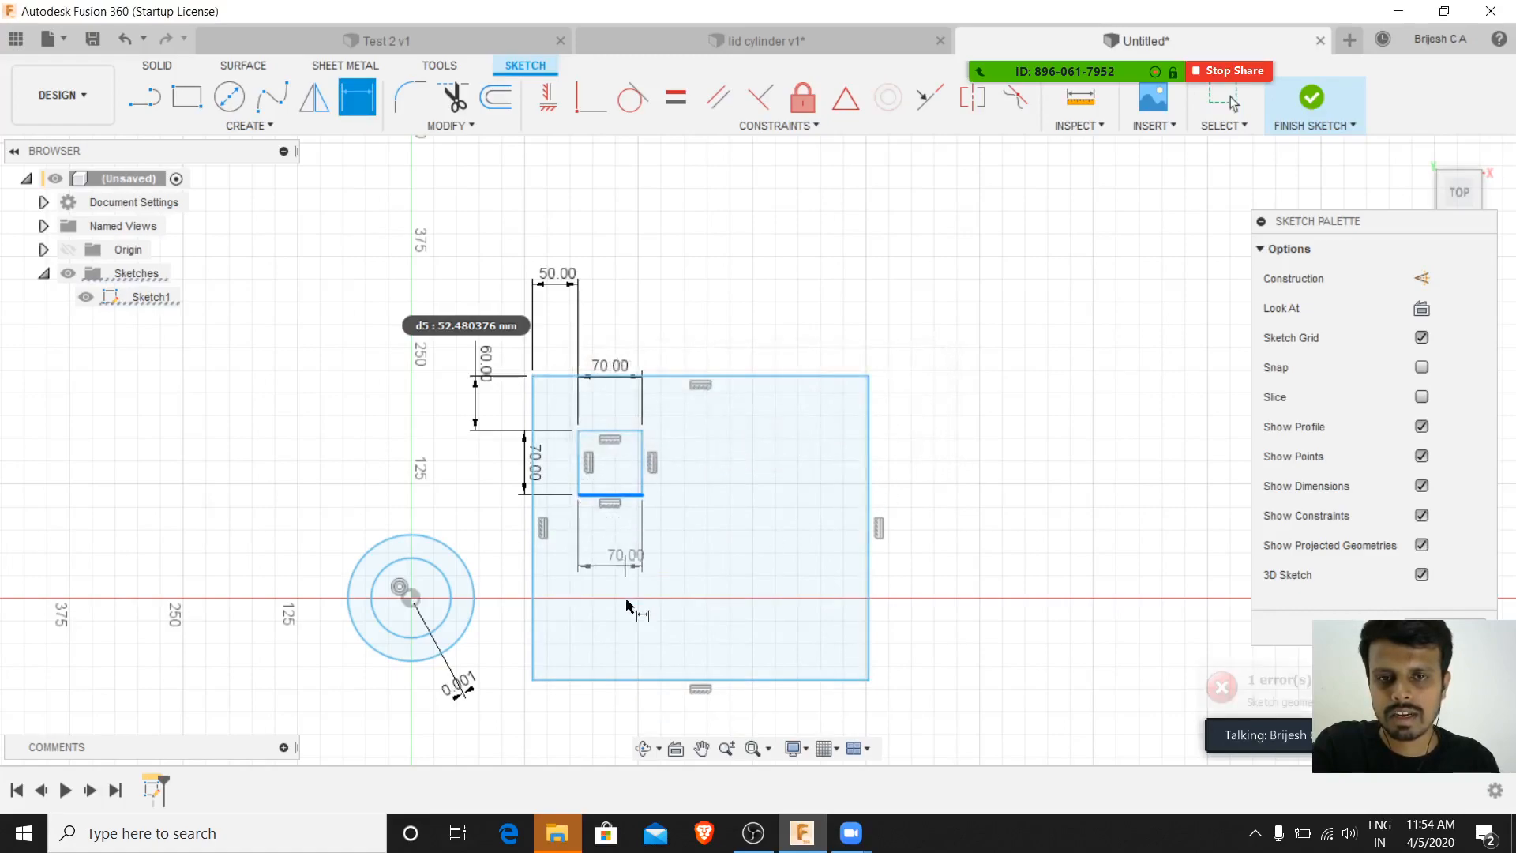
left_click(597, 681)
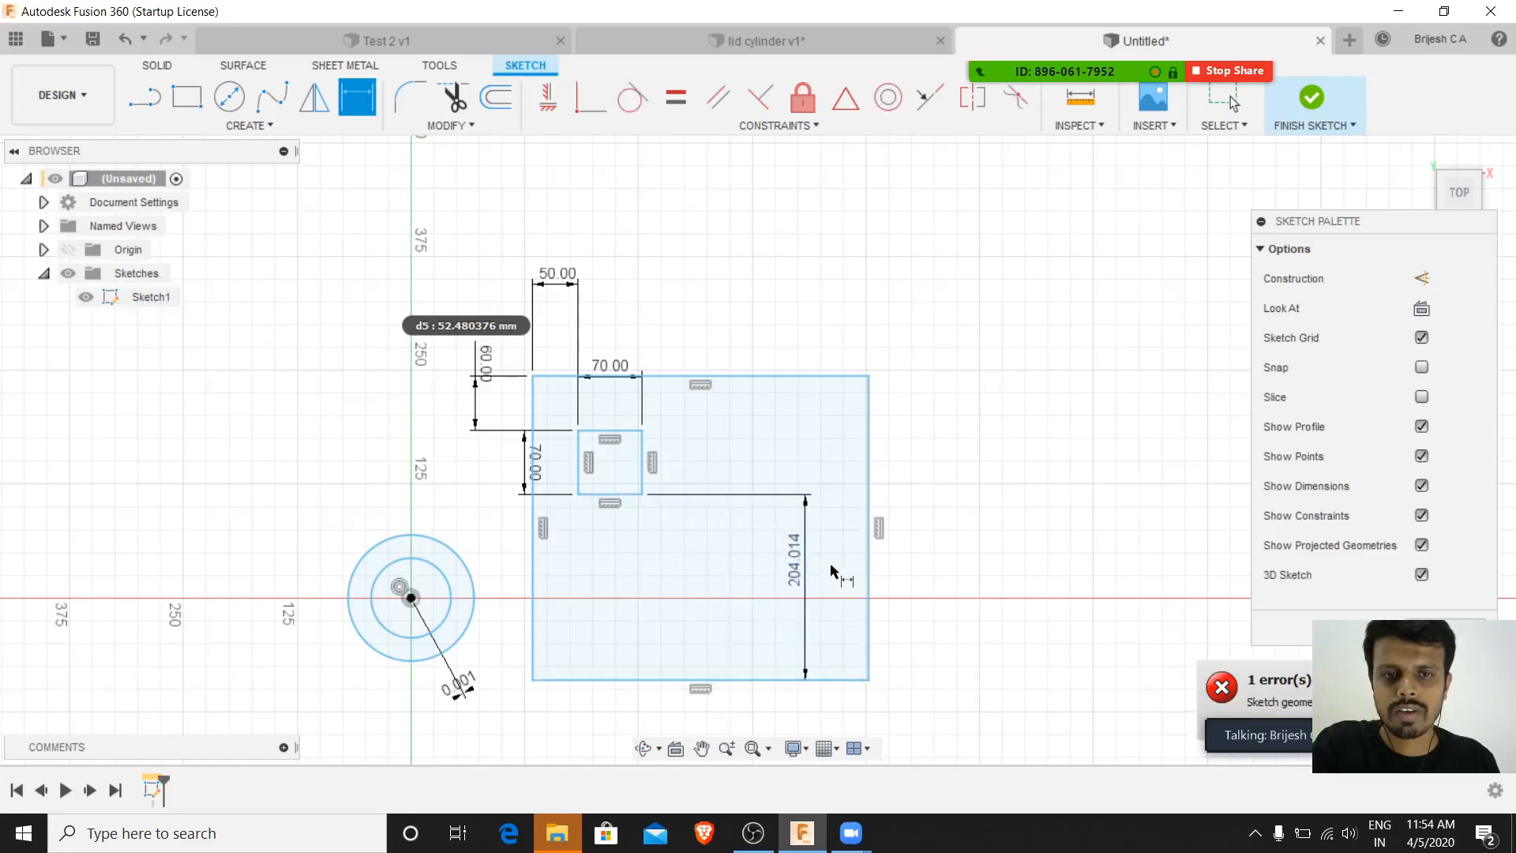
left_click(804, 578)
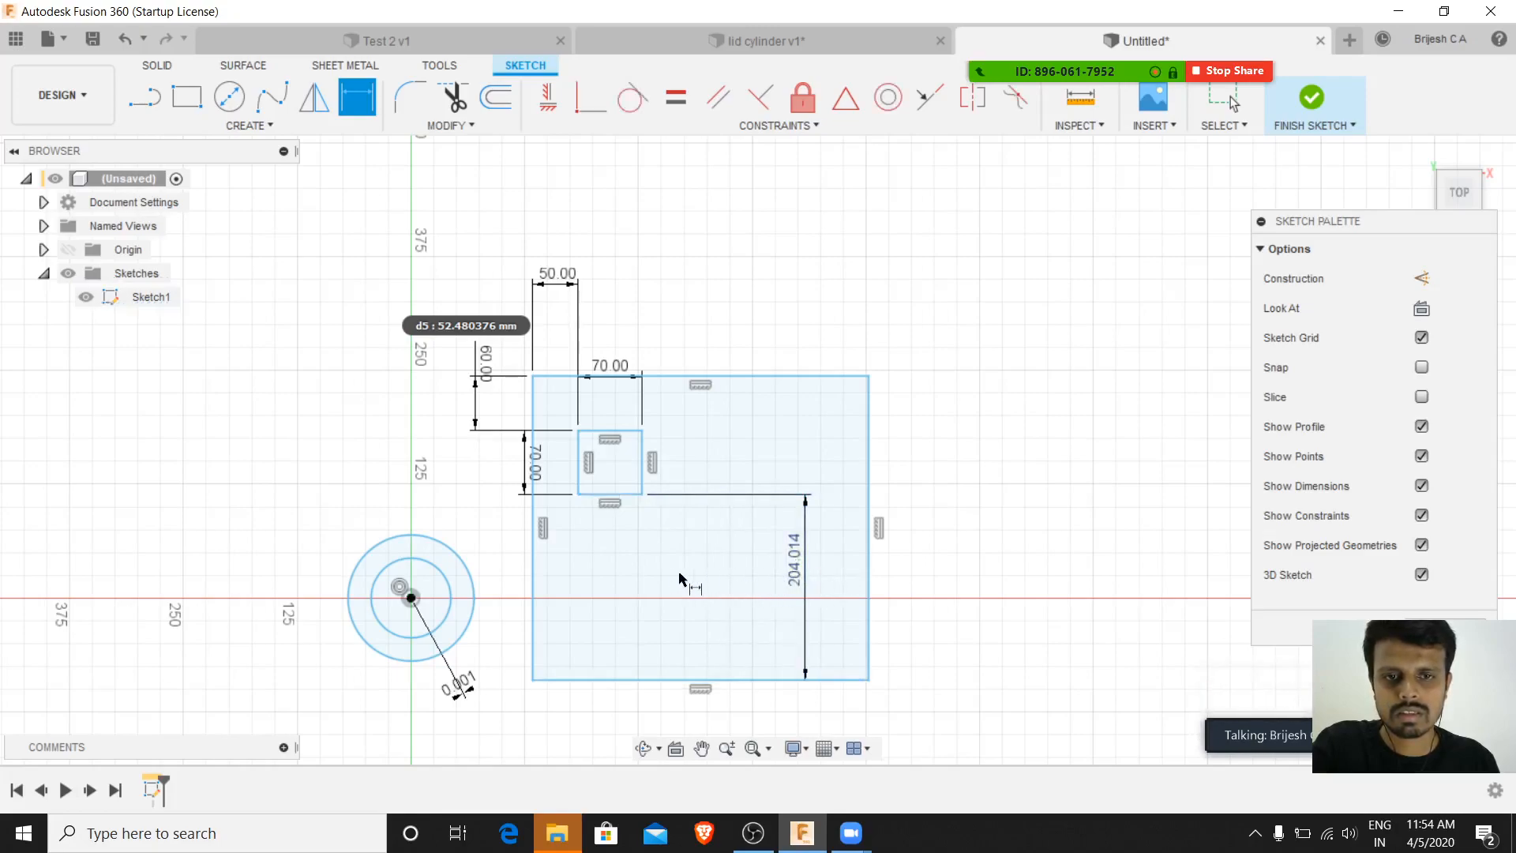
left_click(793, 564)
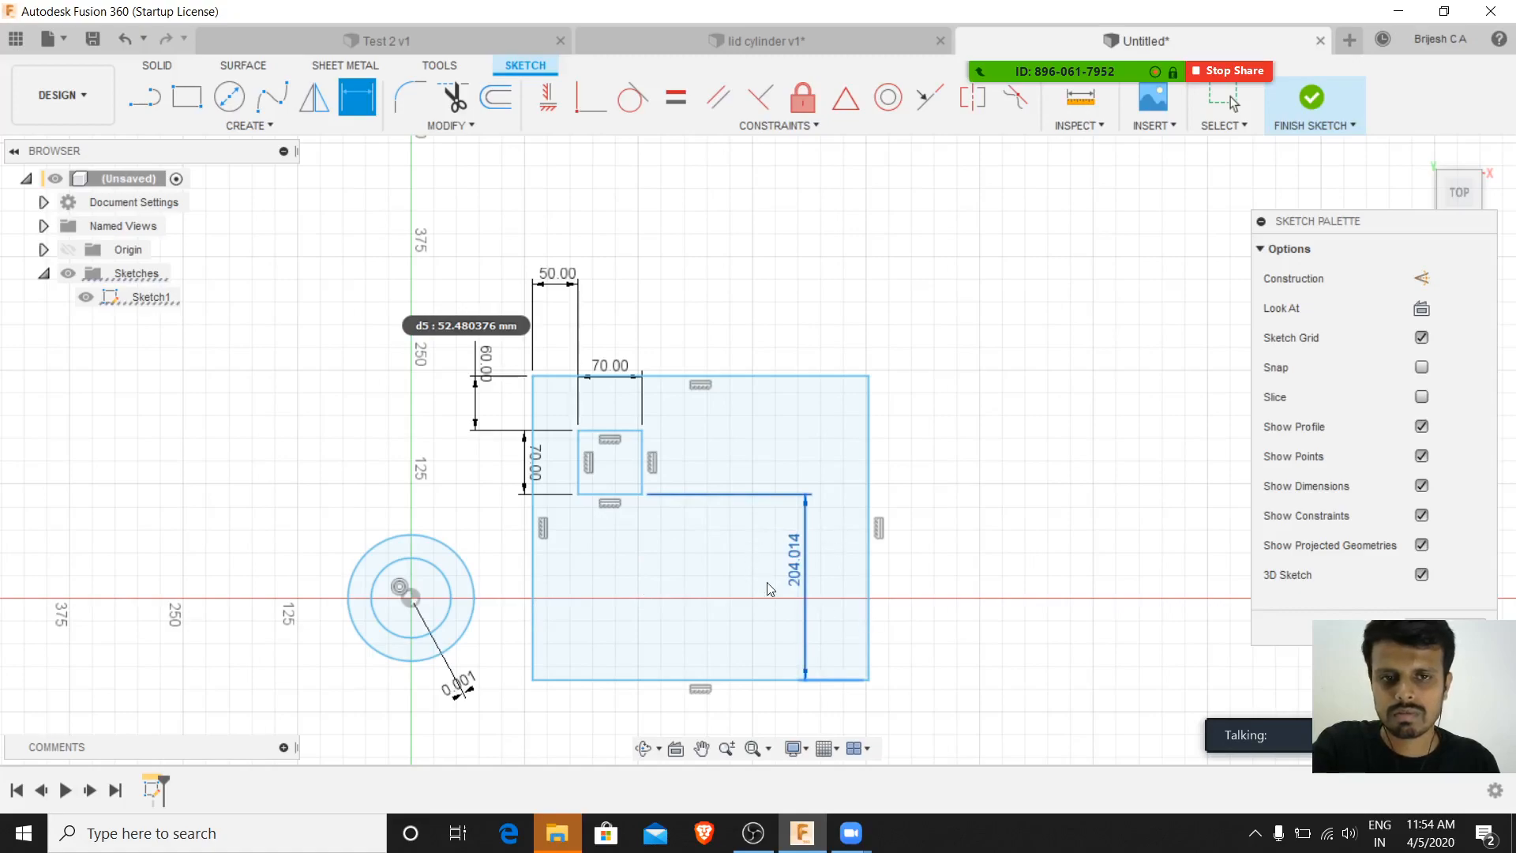
key("Escape")
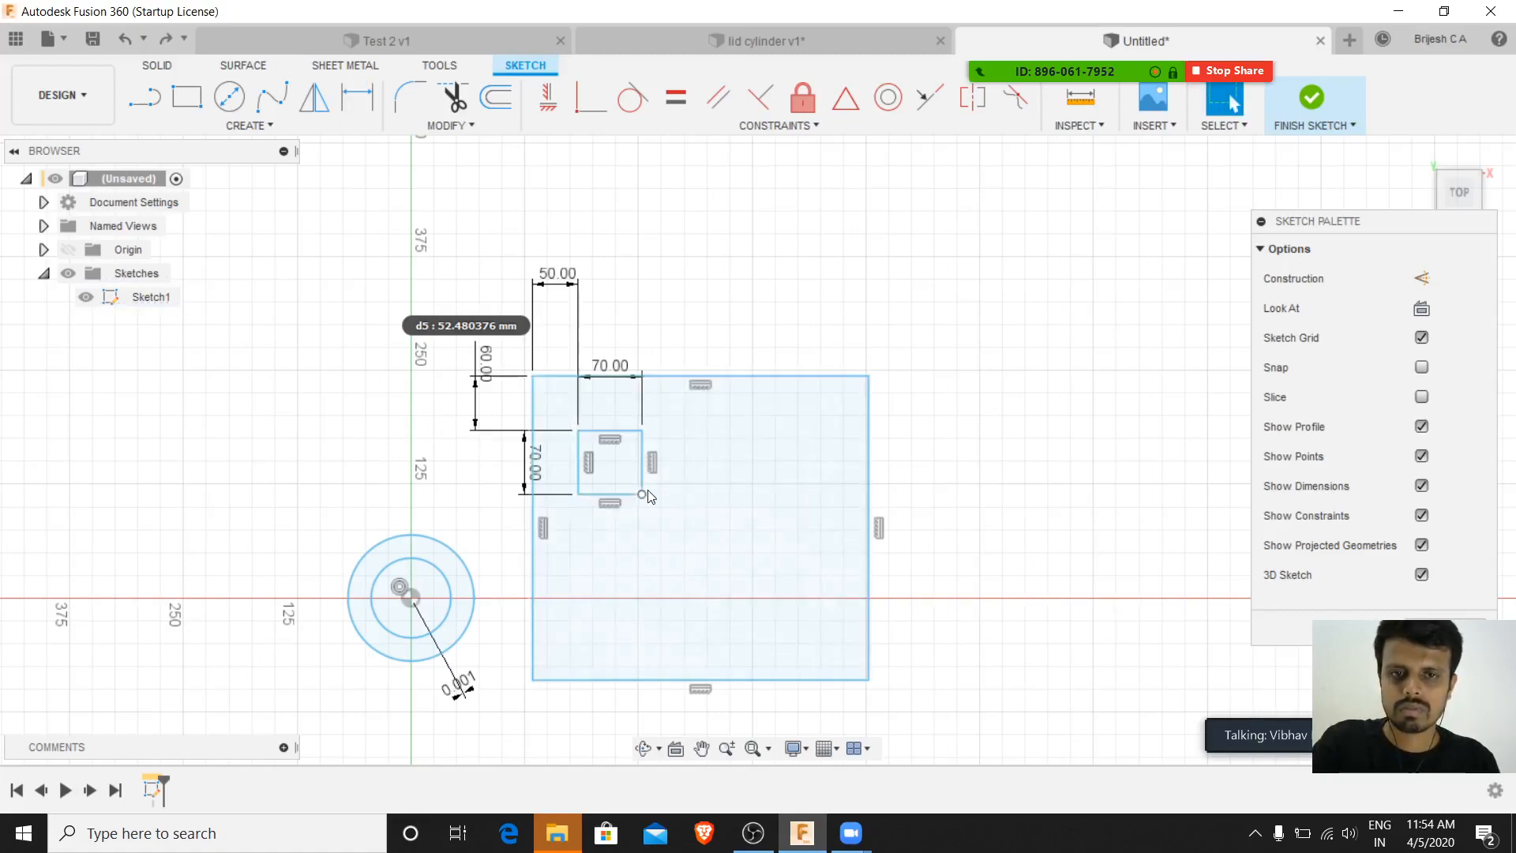
- Dimension the gap between the bottom edges of the small square and the large rectangle as 60 mm
key("d")
left_click(632, 496)
left_click(648, 679)
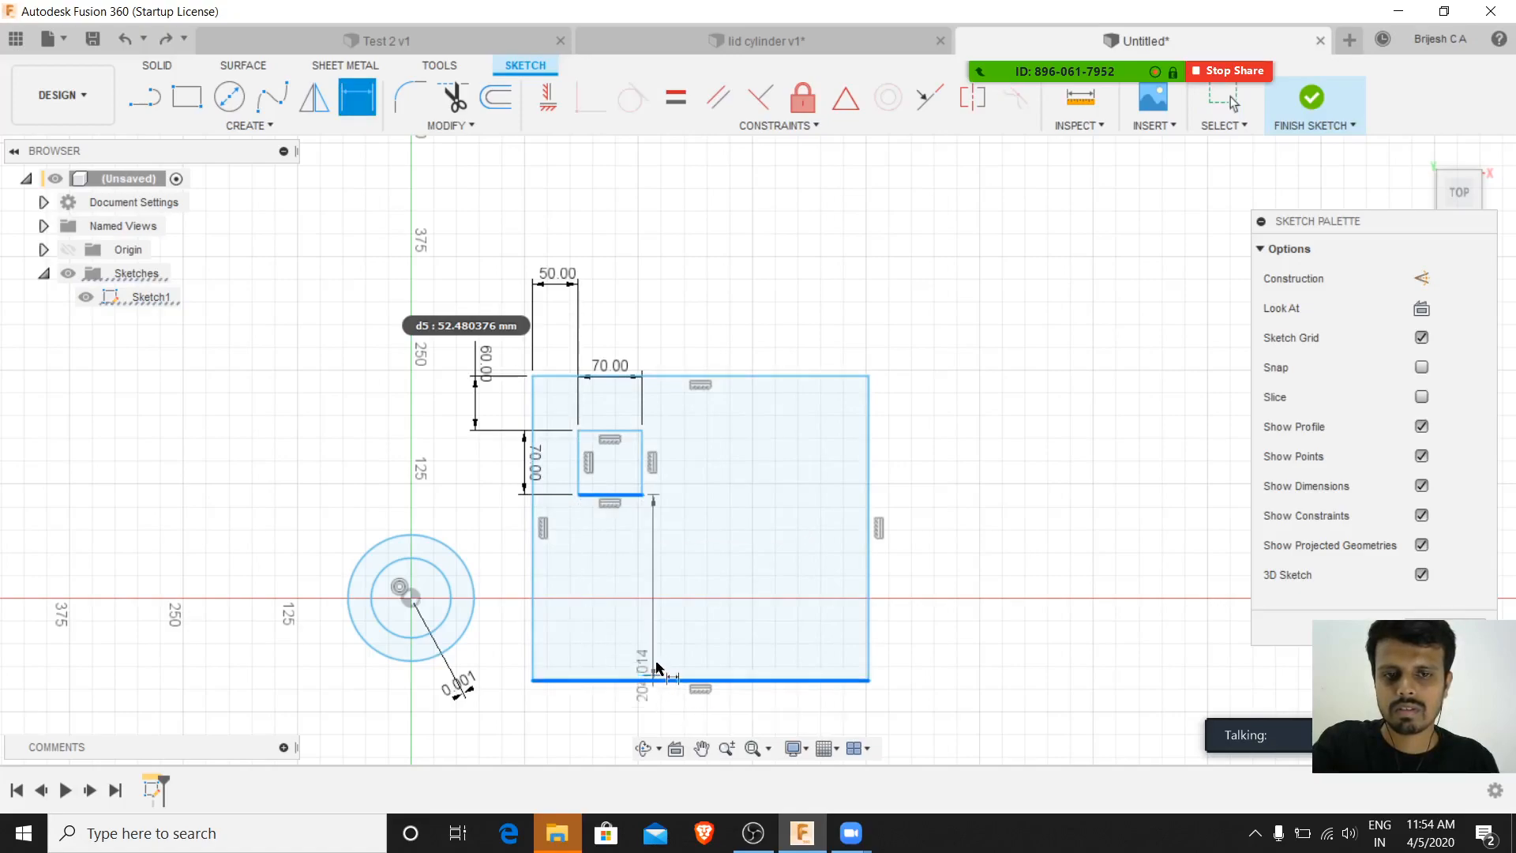
left_click(749, 596)
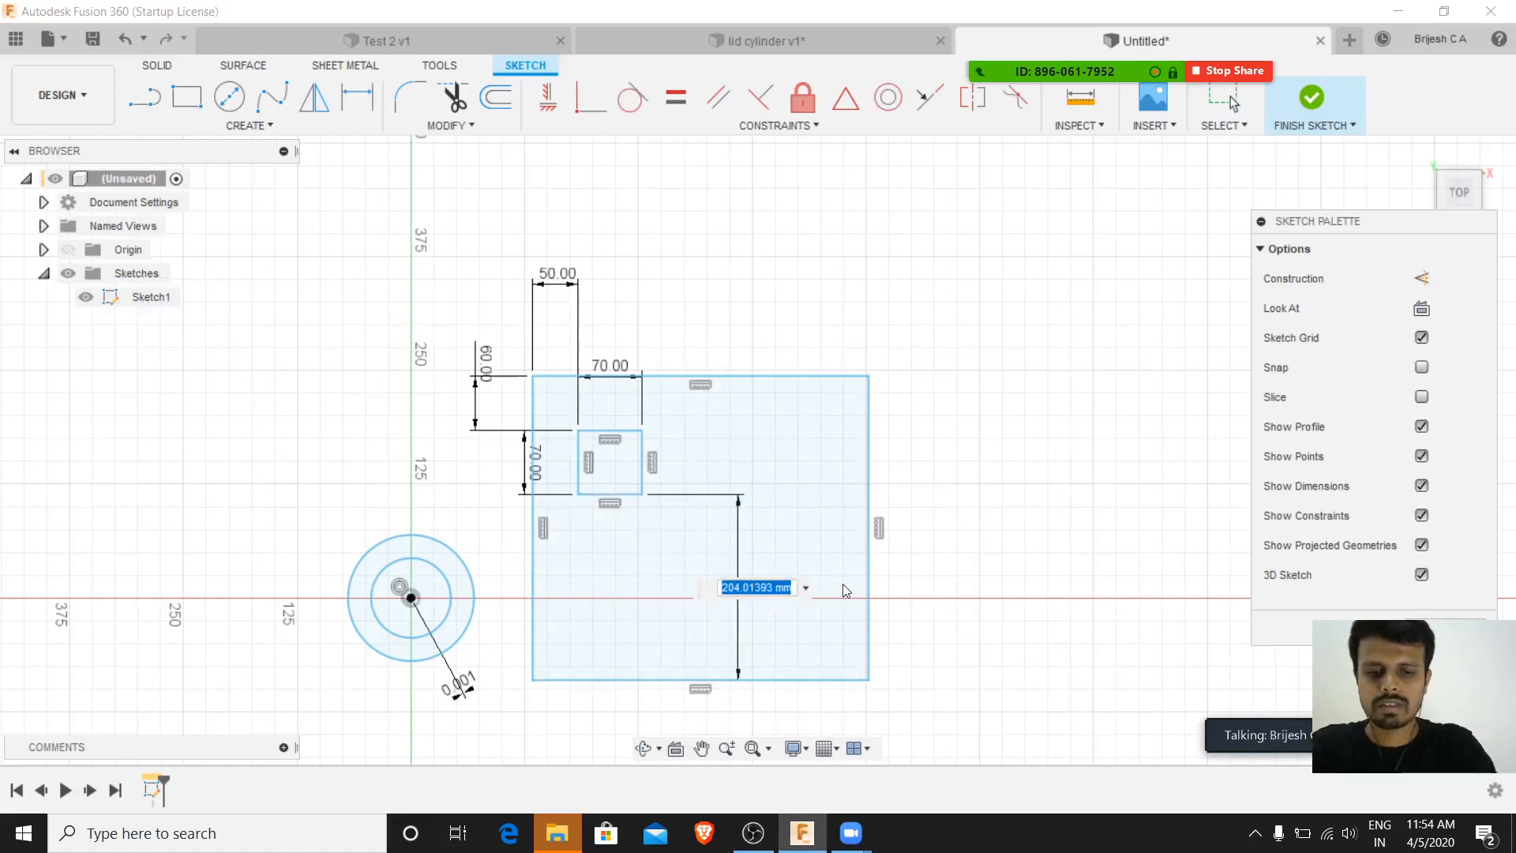
key("BackSpace")
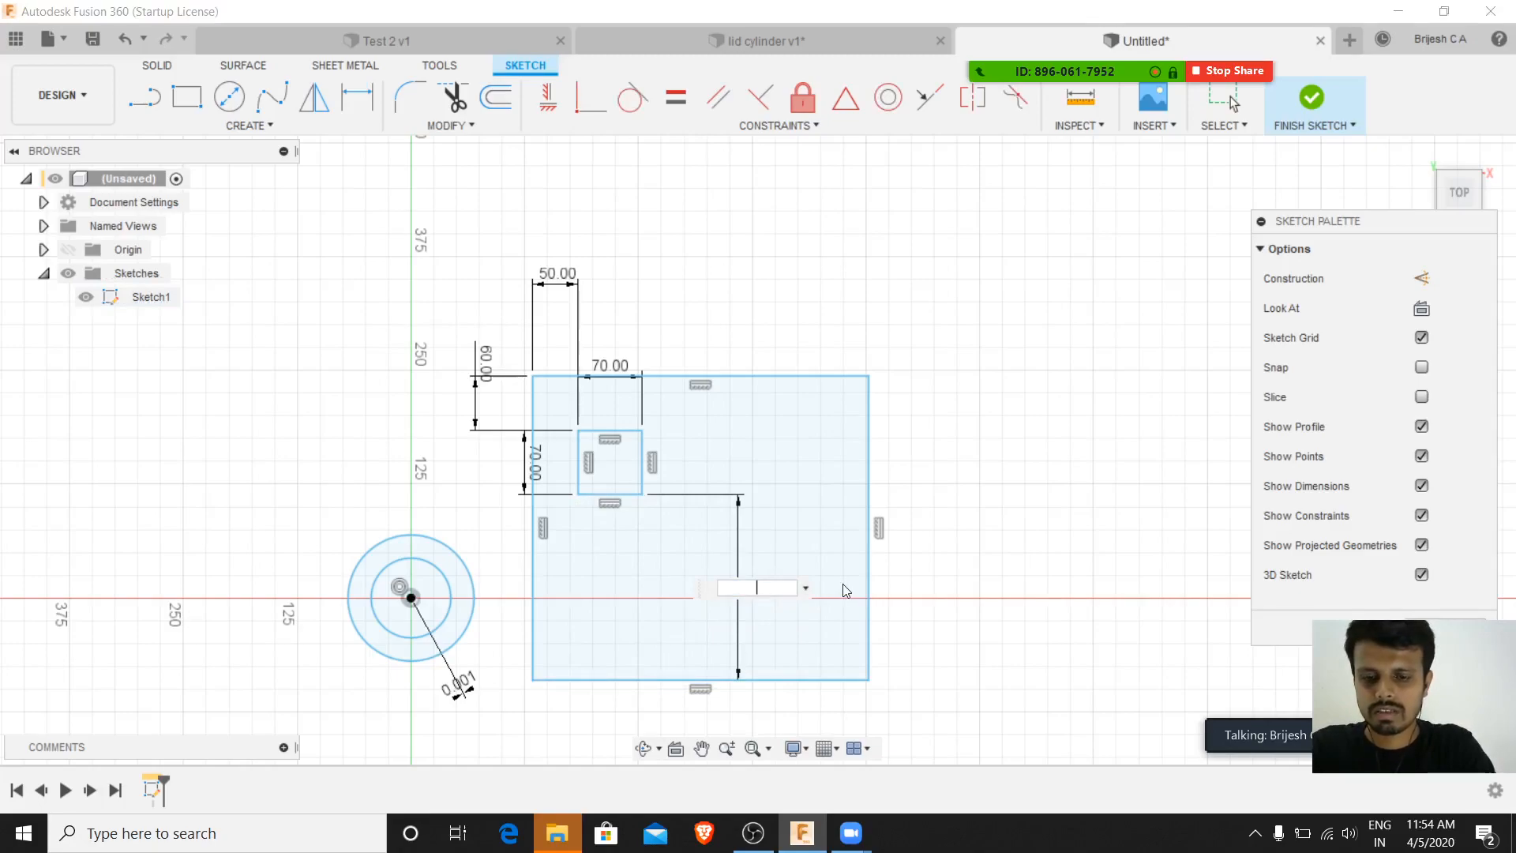
type("60")
key("Return")
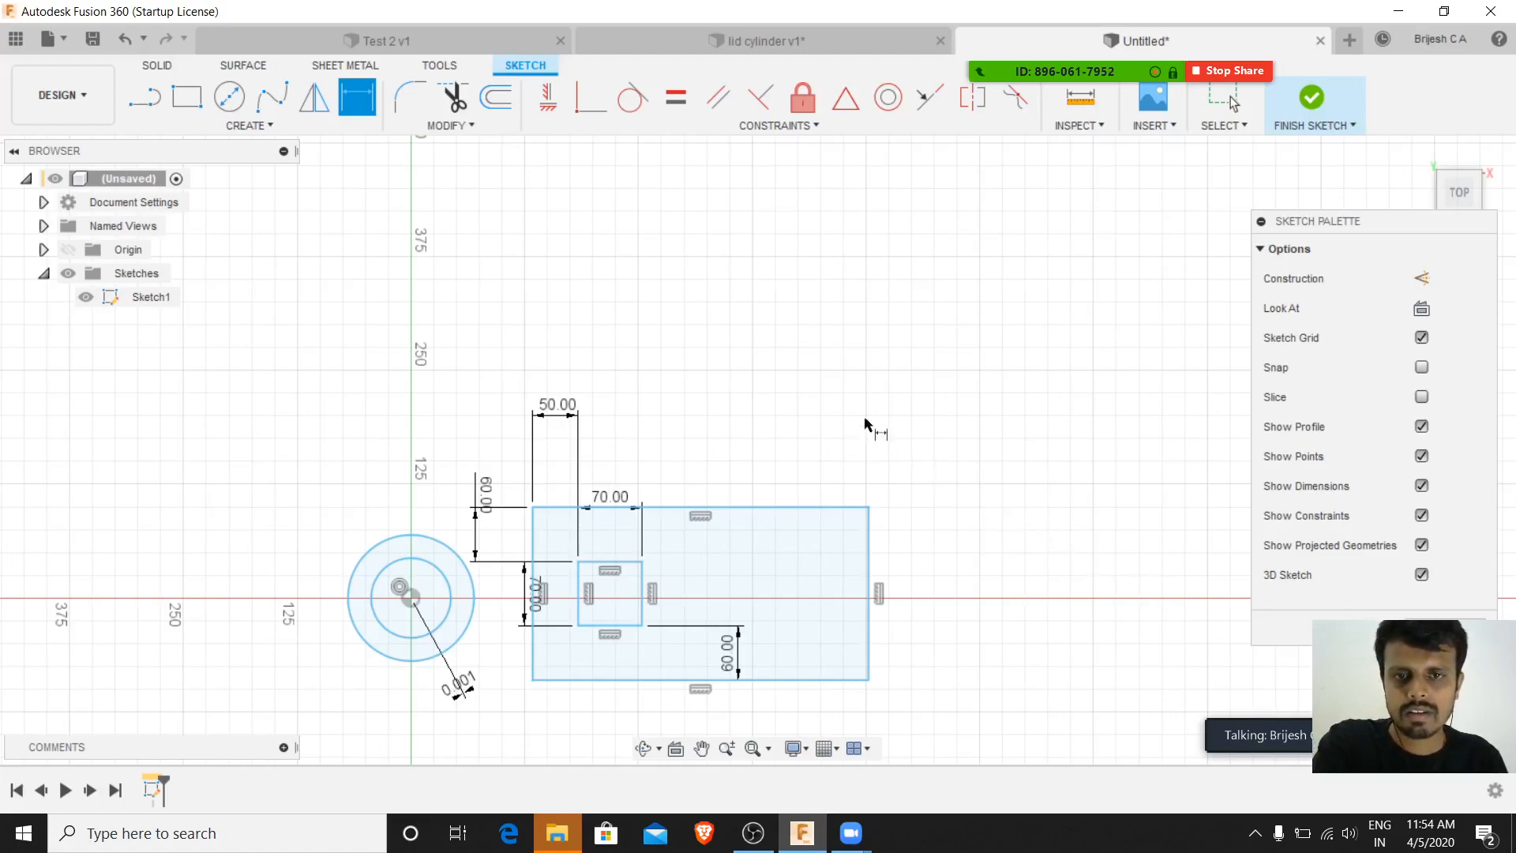
- Finish the sketch and test the spacing by shifting the small square's right edge
left_click(1456, 628)
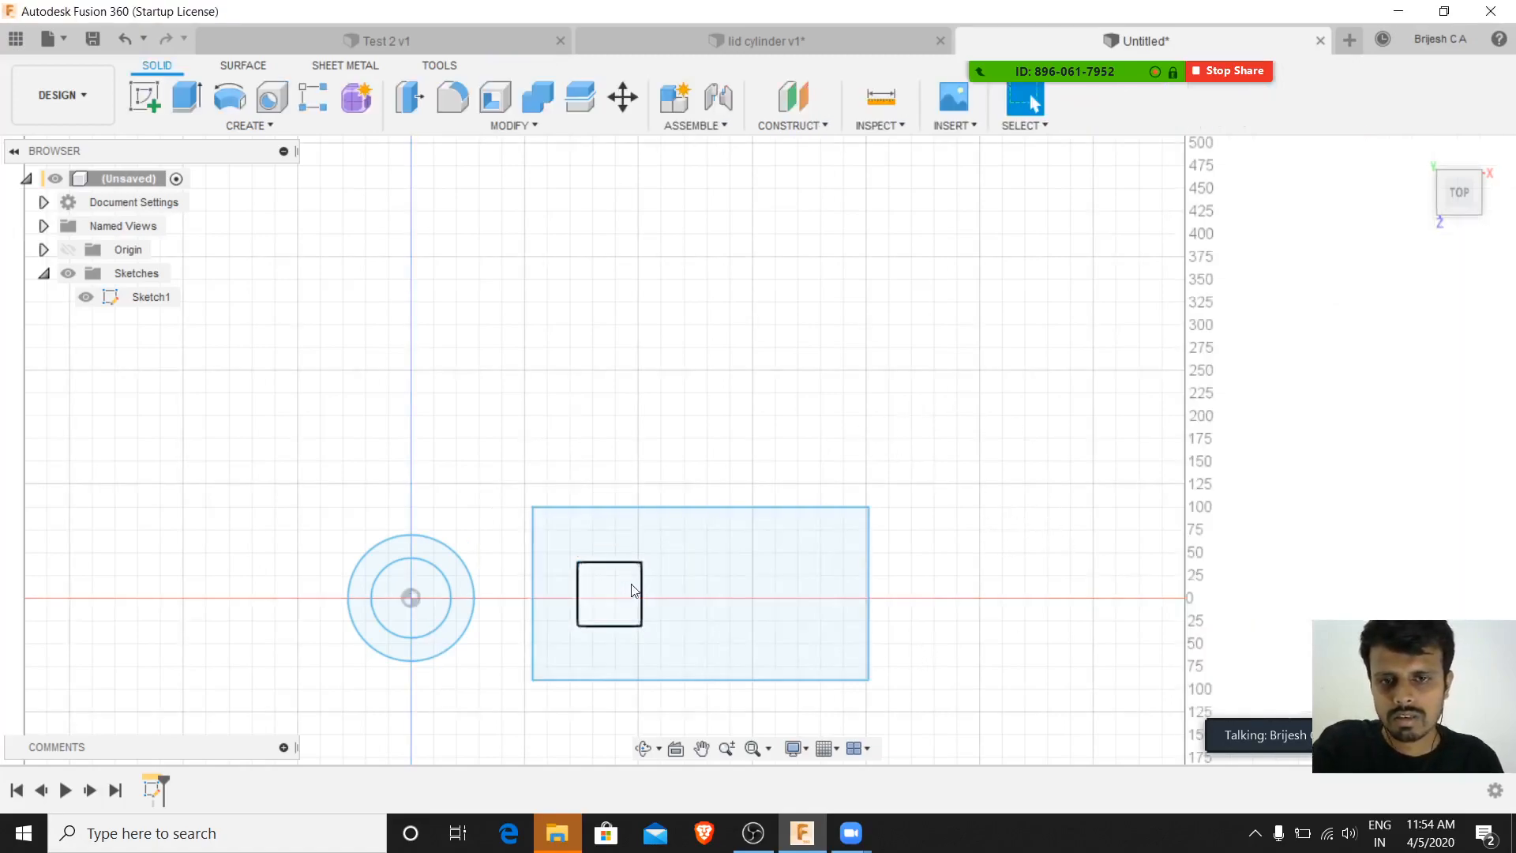
mouse_move(641, 585)
left_mouse_down()
mouse_move(711, 592)
mouse_move(603, 553)
mouse_move(673, 466)
mouse_move(742, 549)
mouse_move(666, 548)
mouse_move(667, 437)
mouse_move(619, 583)
mouse_move(630, 548)
mouse_move(650, 581)
mouse_move(624, 568)
left_mouse_up()
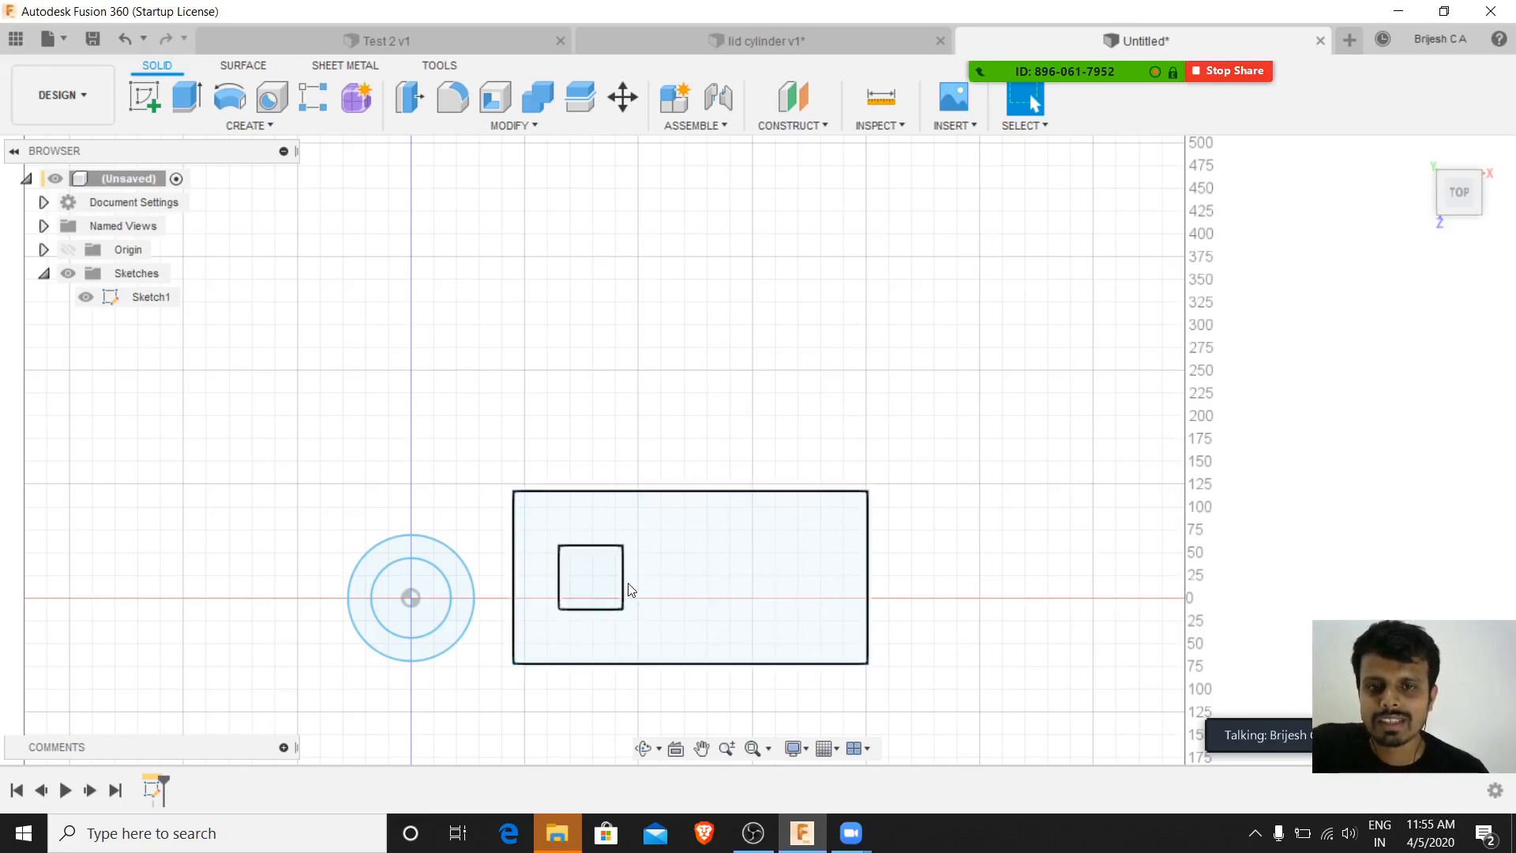
left_click_drag(622, 585, 704, 568)
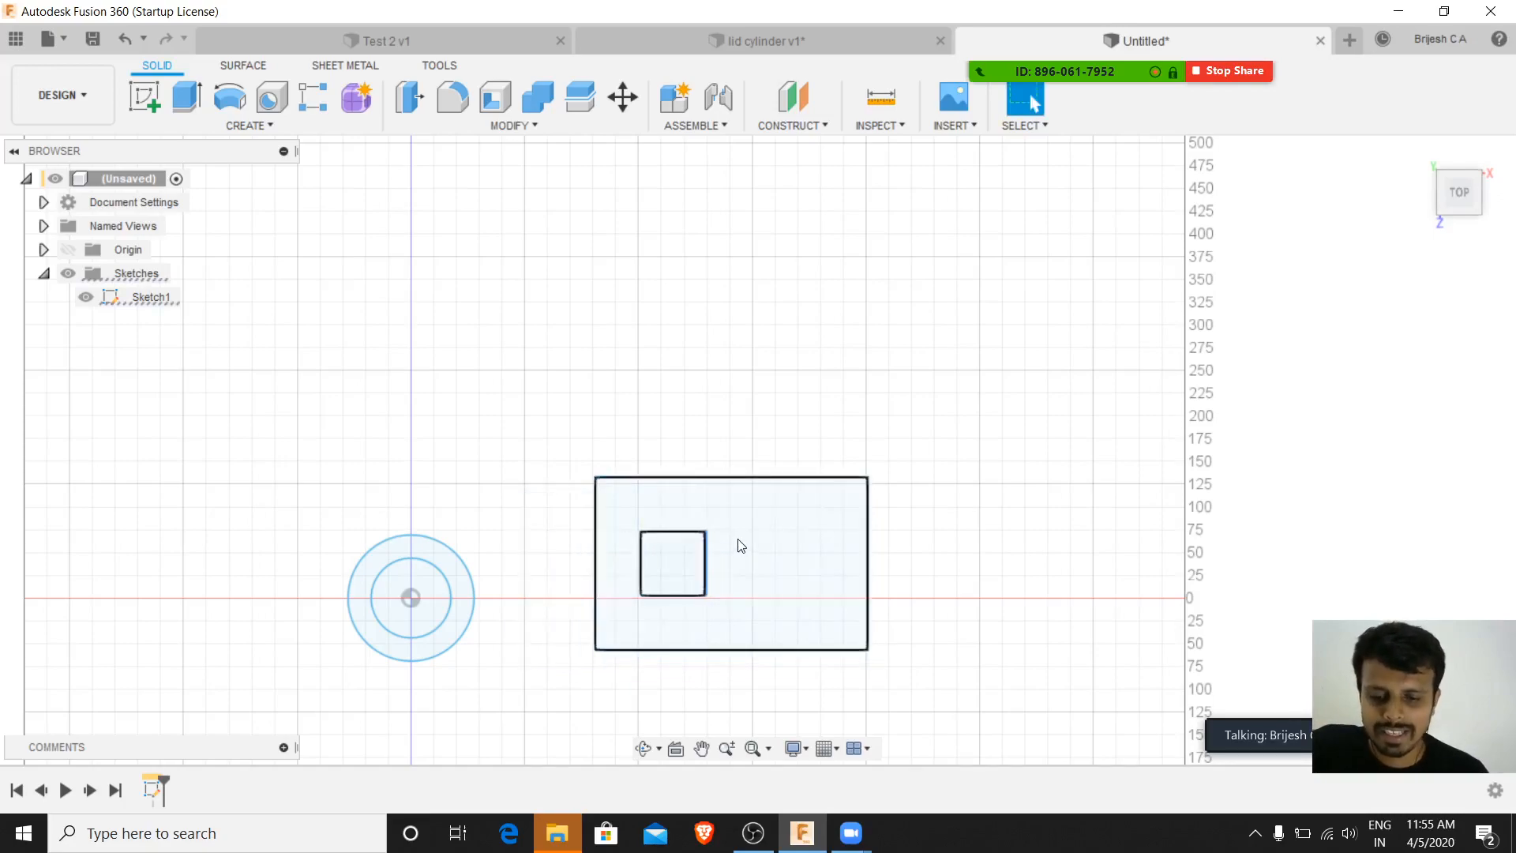
- Draw a wide rectangle in the same sketch, above the existing large rectangle
key("r")
left_click(741, 546)
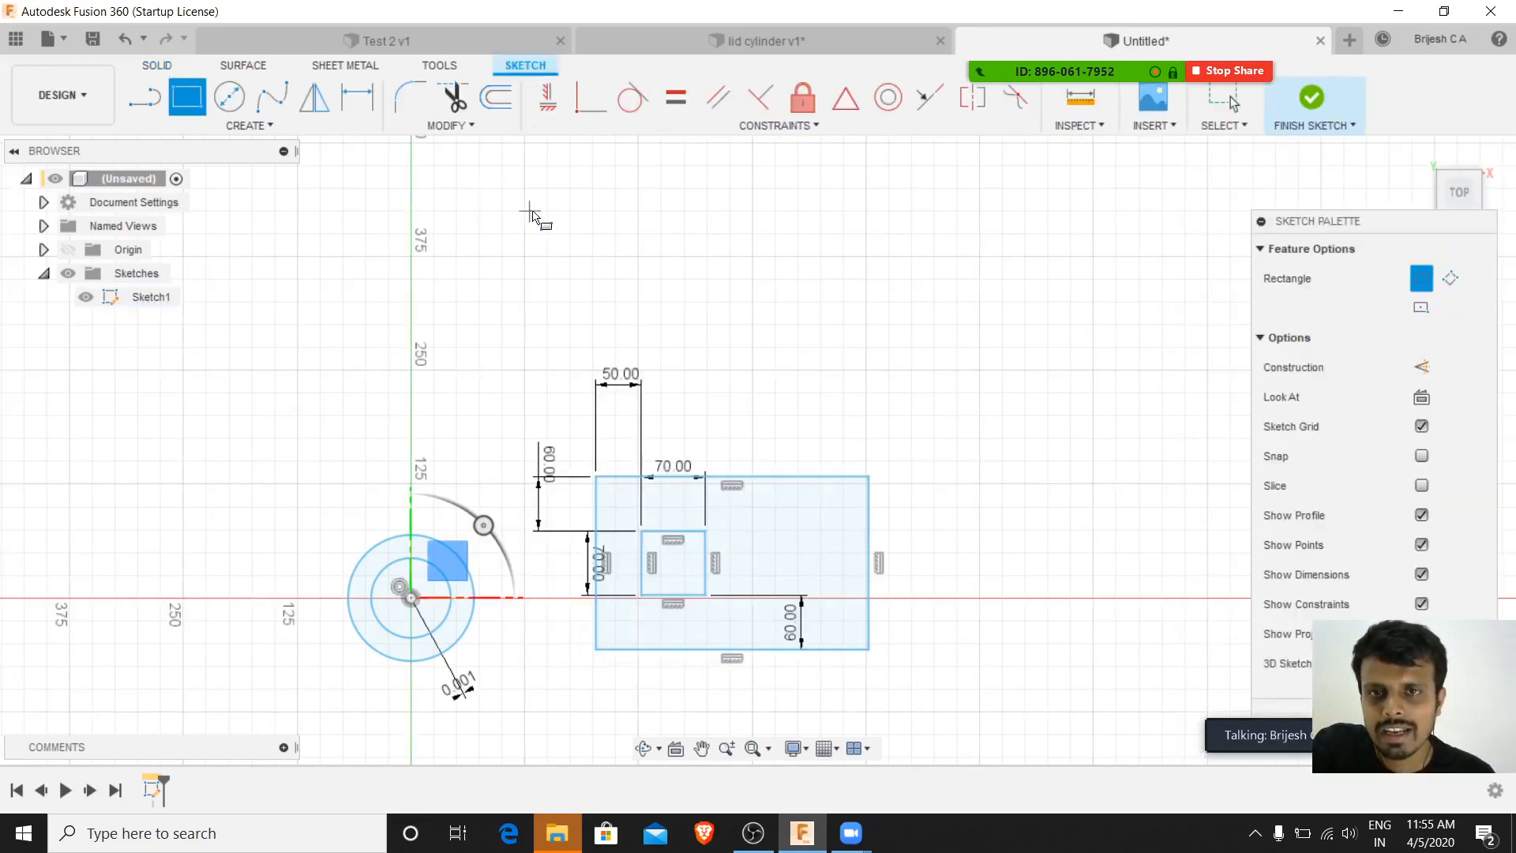
left_click(536, 210)
left_click(950, 359)
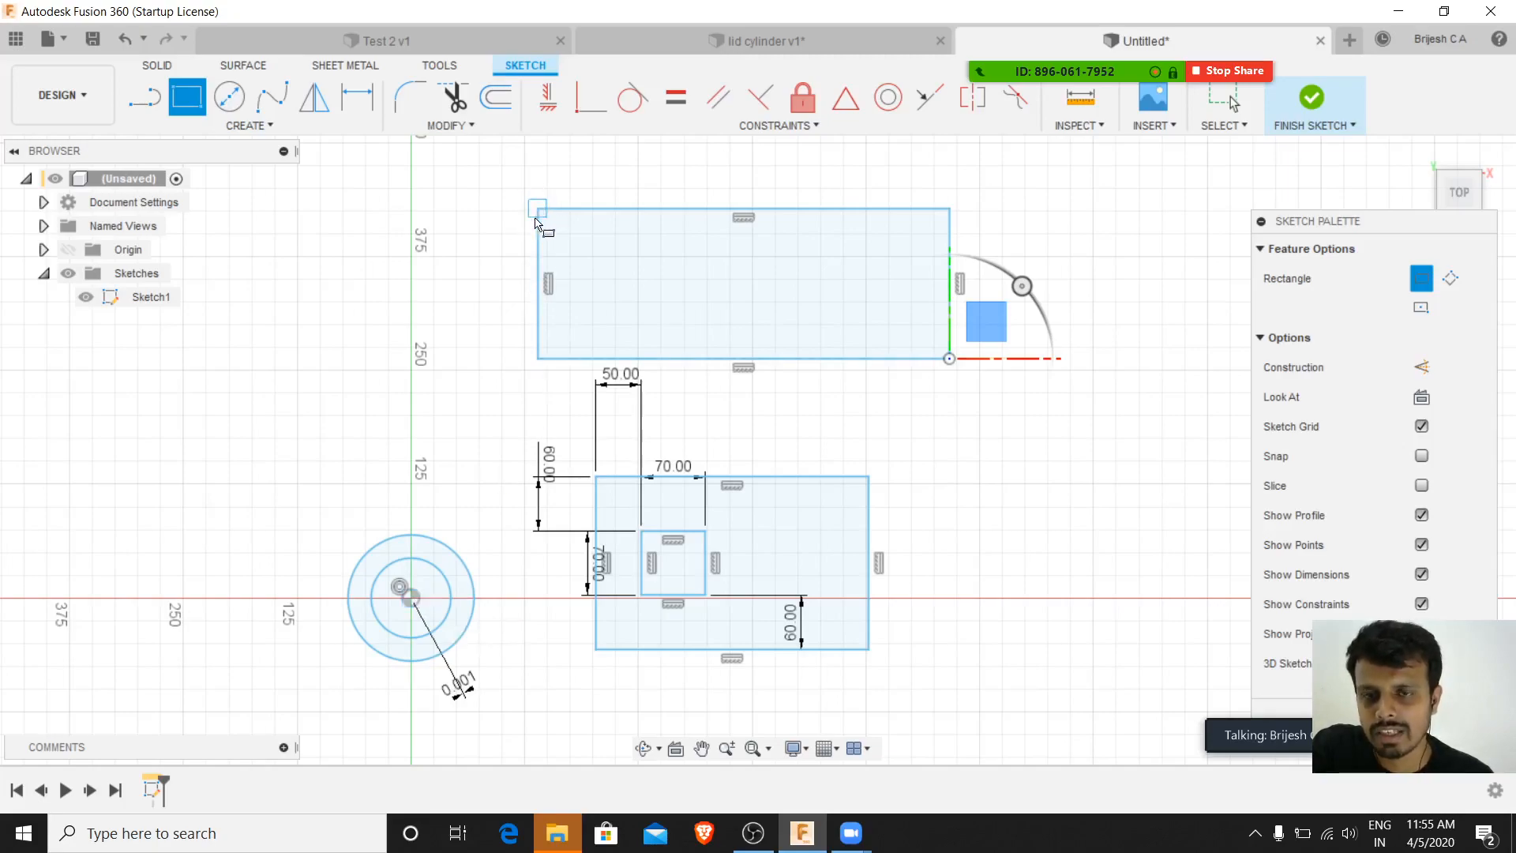
- Dimension the horizontal distance from the origin to the upper rectangle's left edge as 100 mm
key("d")
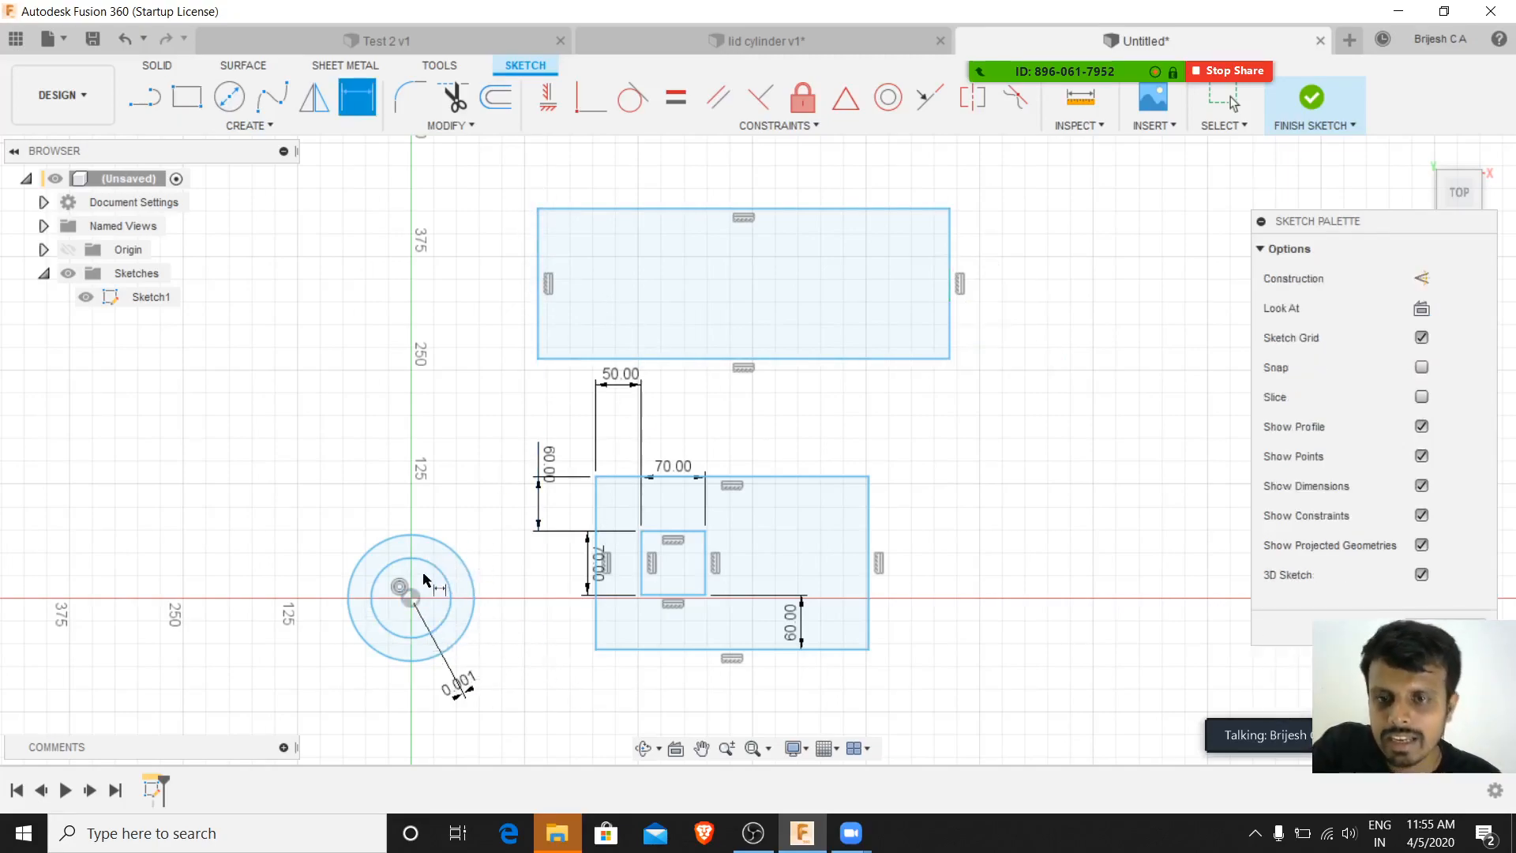
left_click(411, 598)
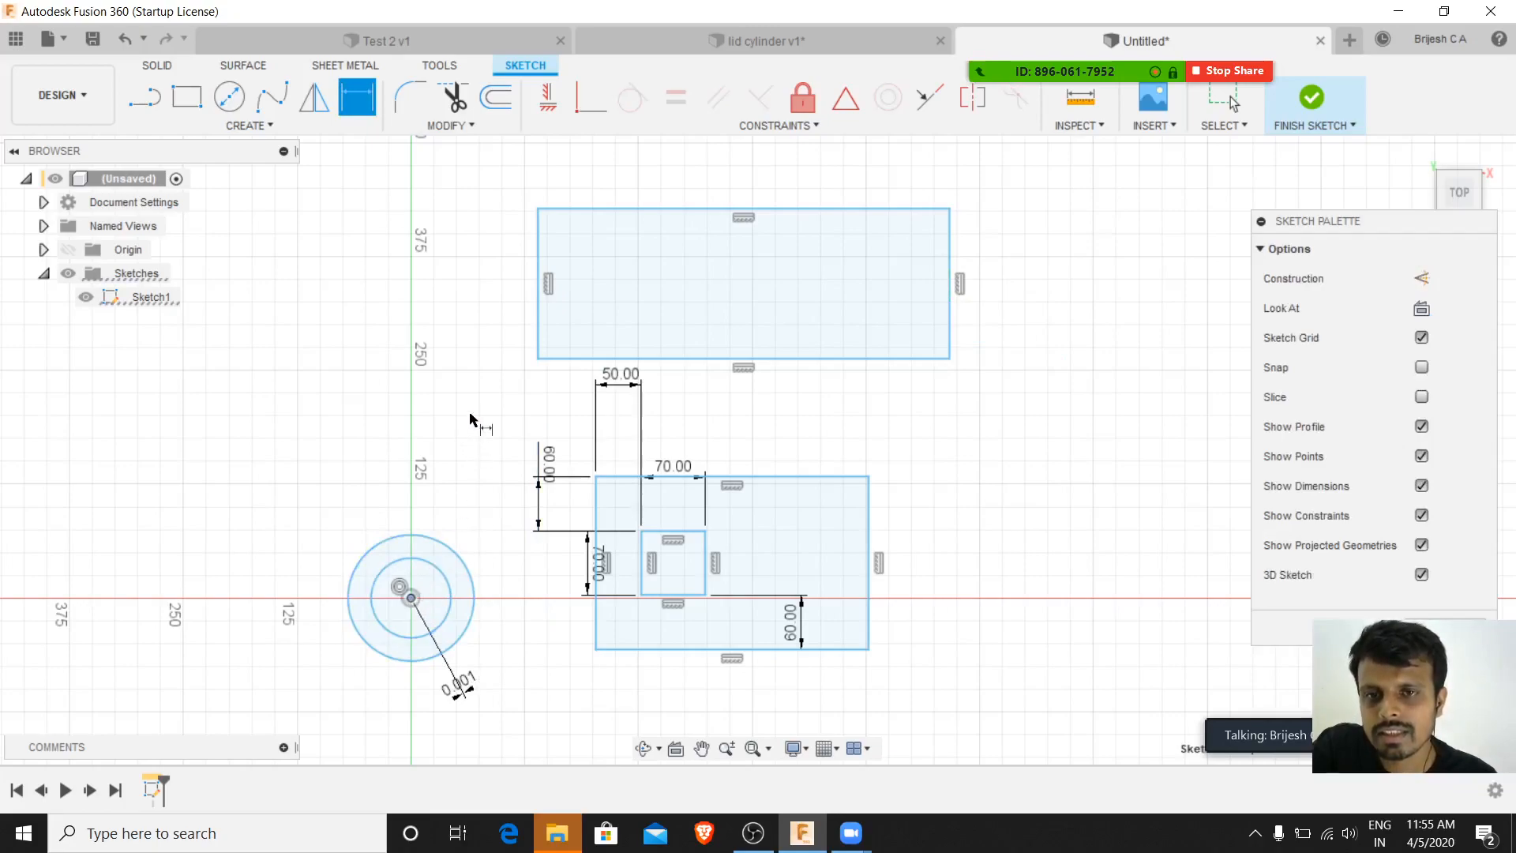
left_click(539, 330)
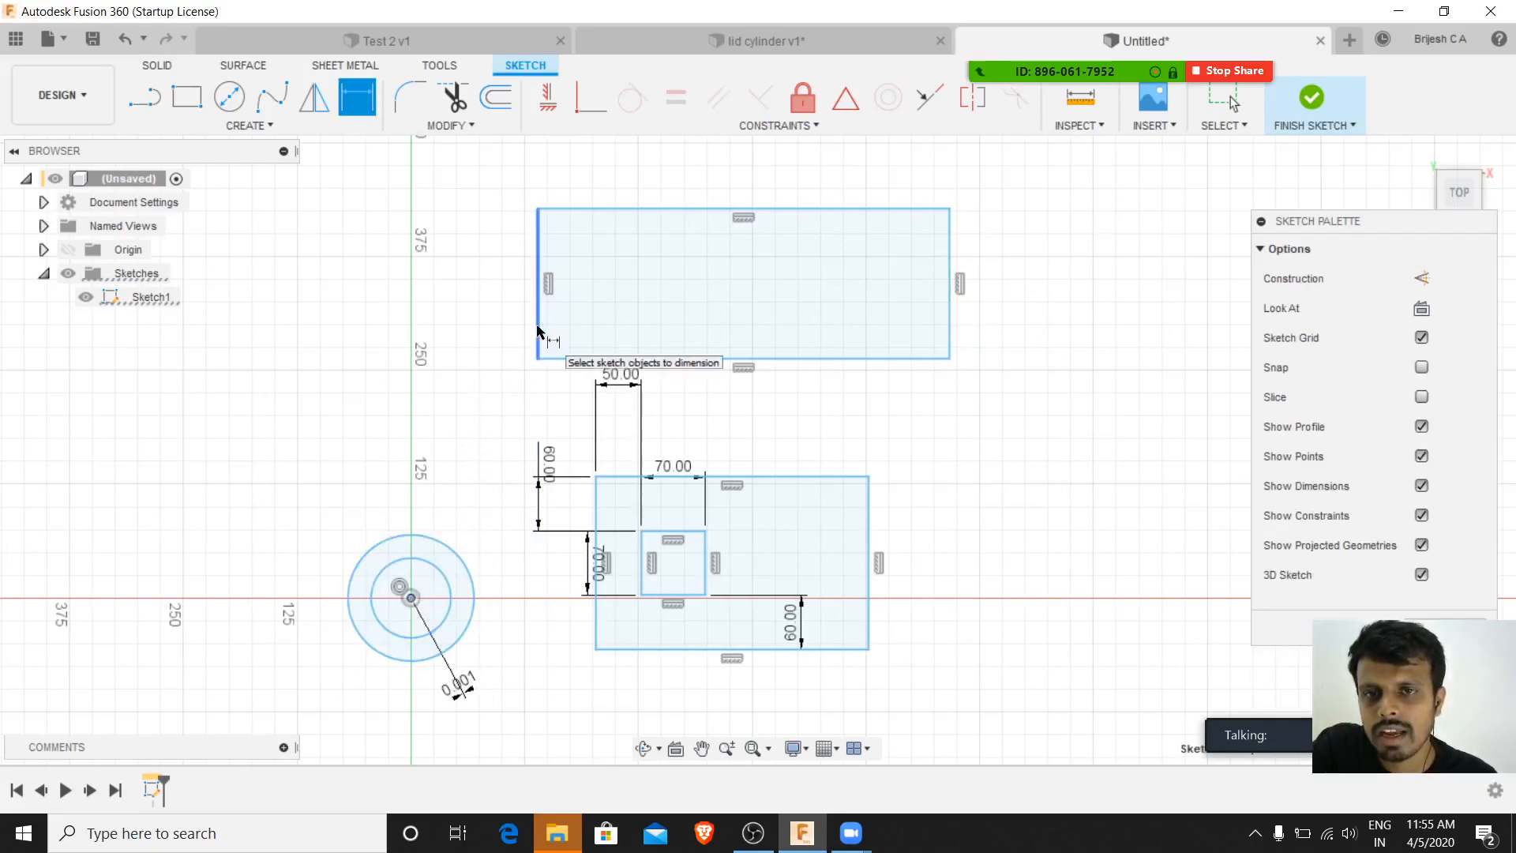
left_click(476, 260)
type("100")
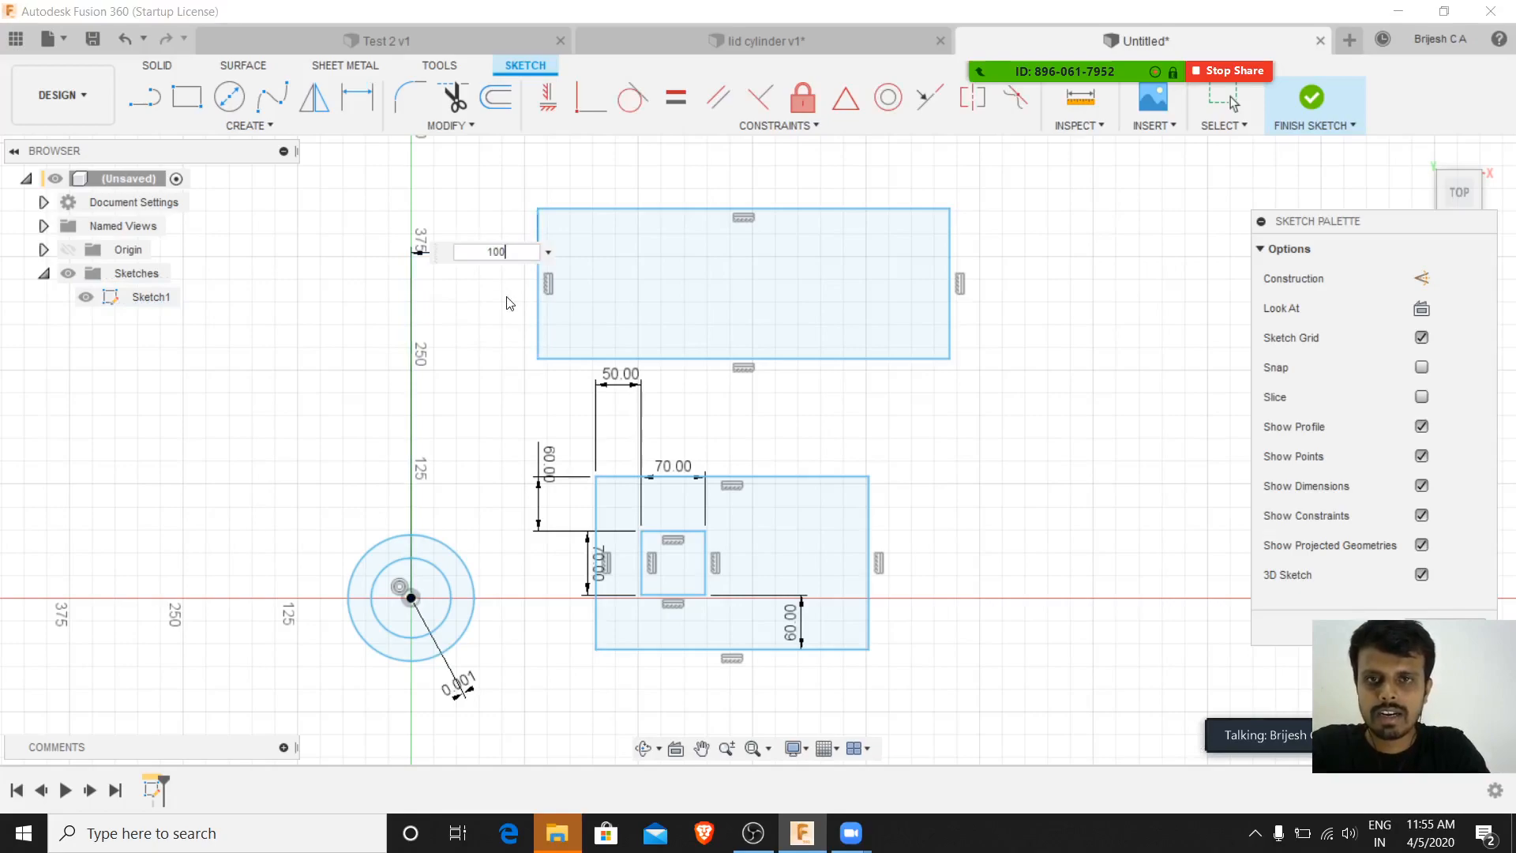
key("Return")
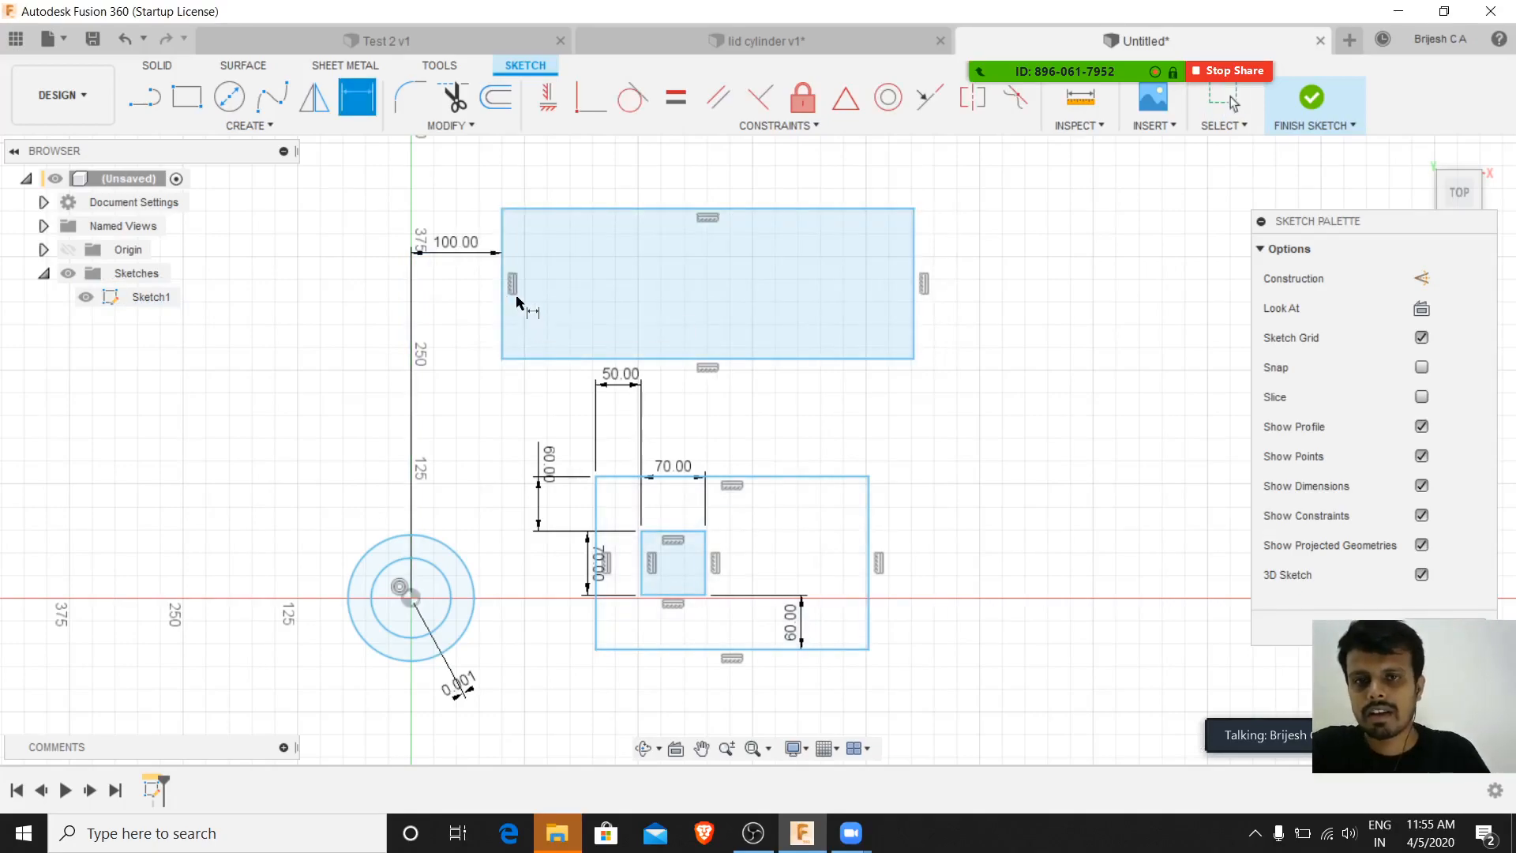
- Dimension the vertical distance from the origin to the upper rectangle's bottom edge as 200 mm
left_click(541, 364)
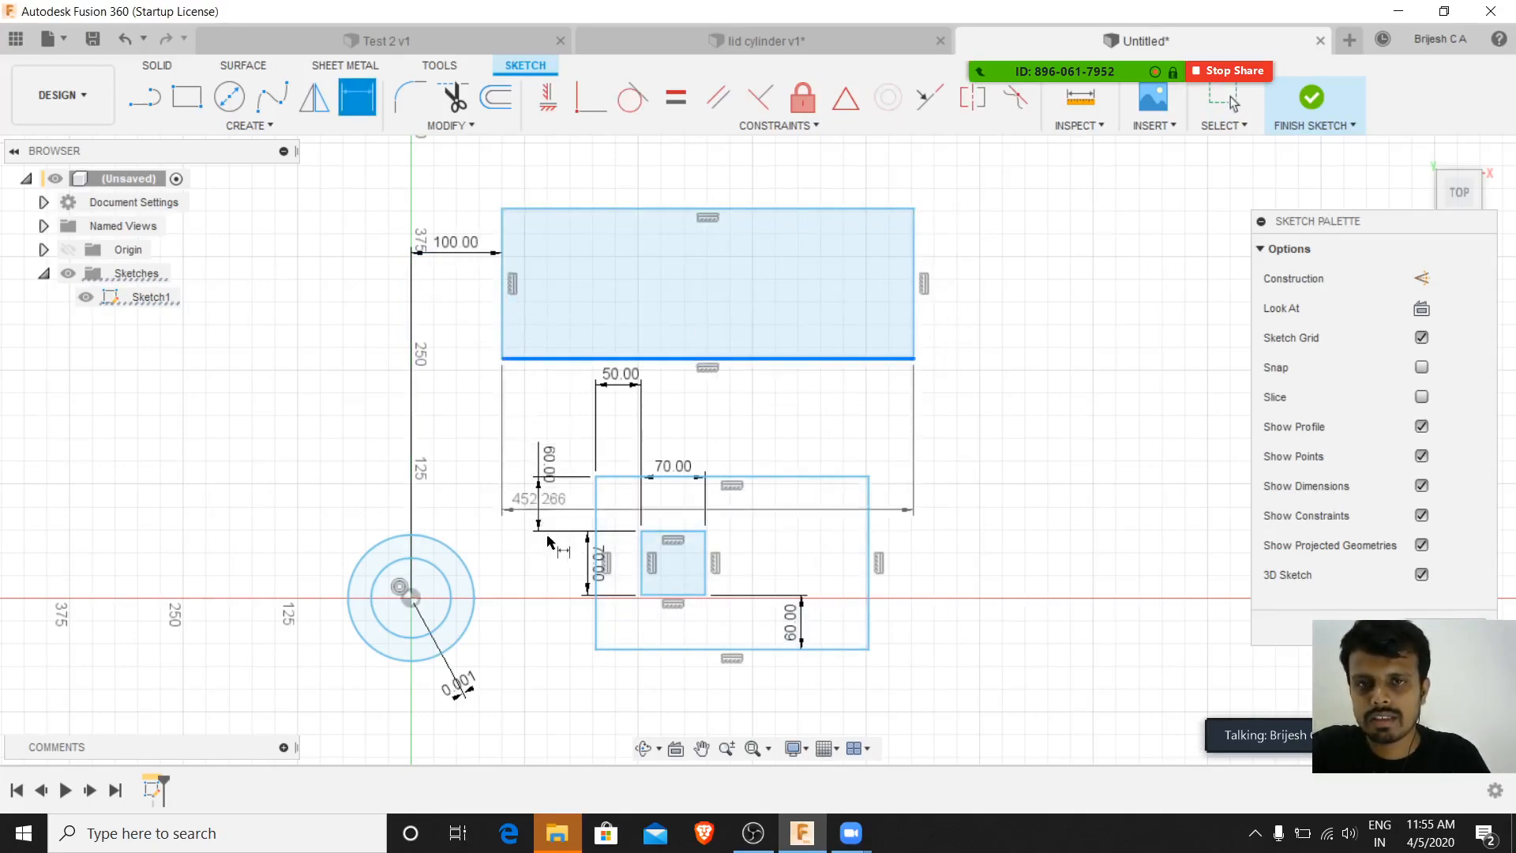
left_click(411, 597)
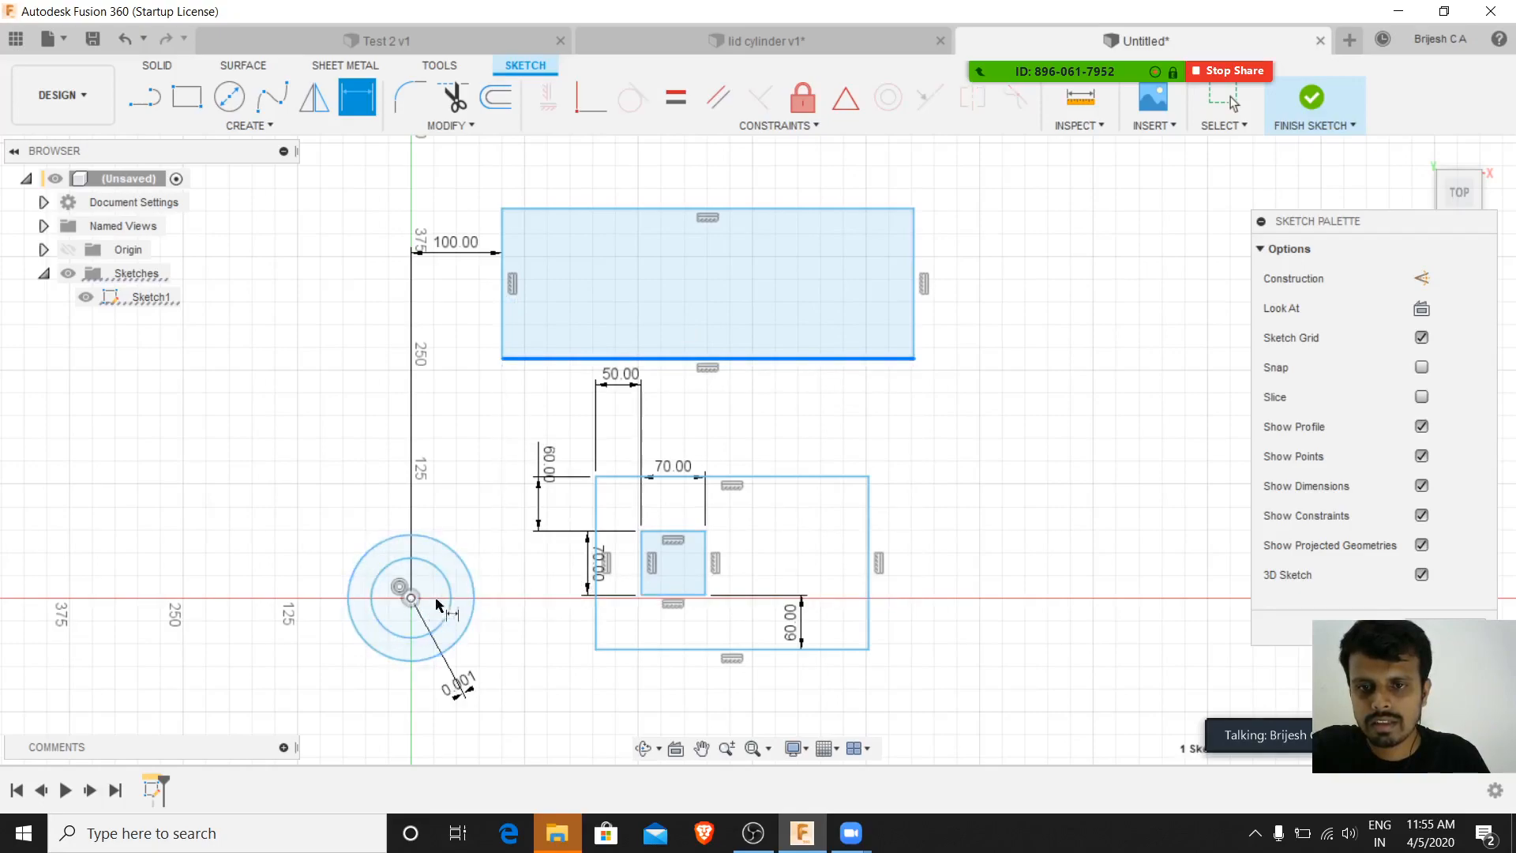
left_click(1050, 545)
type("200")
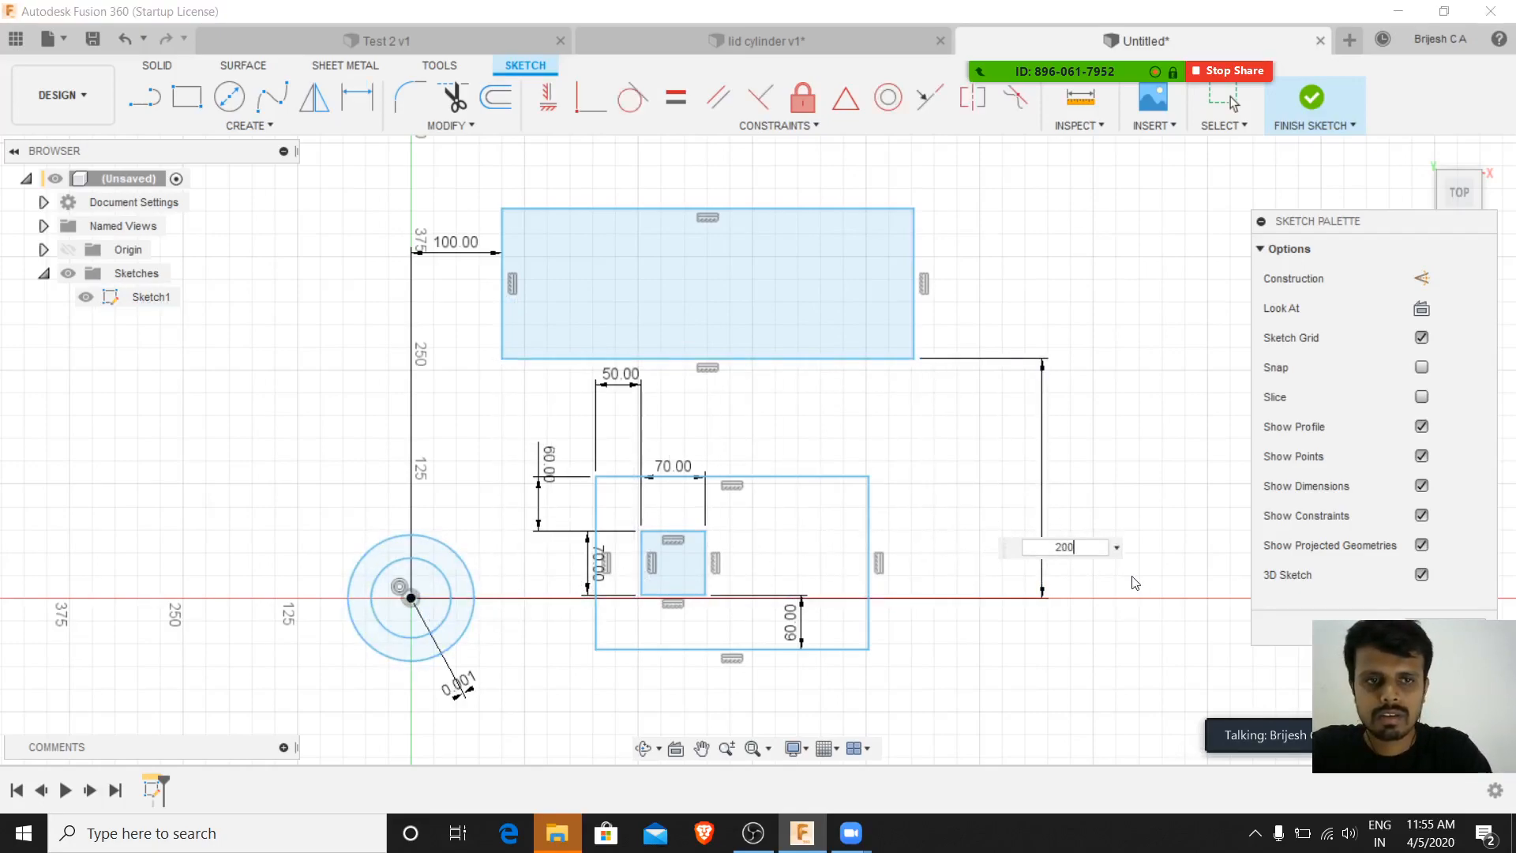
key("Return")
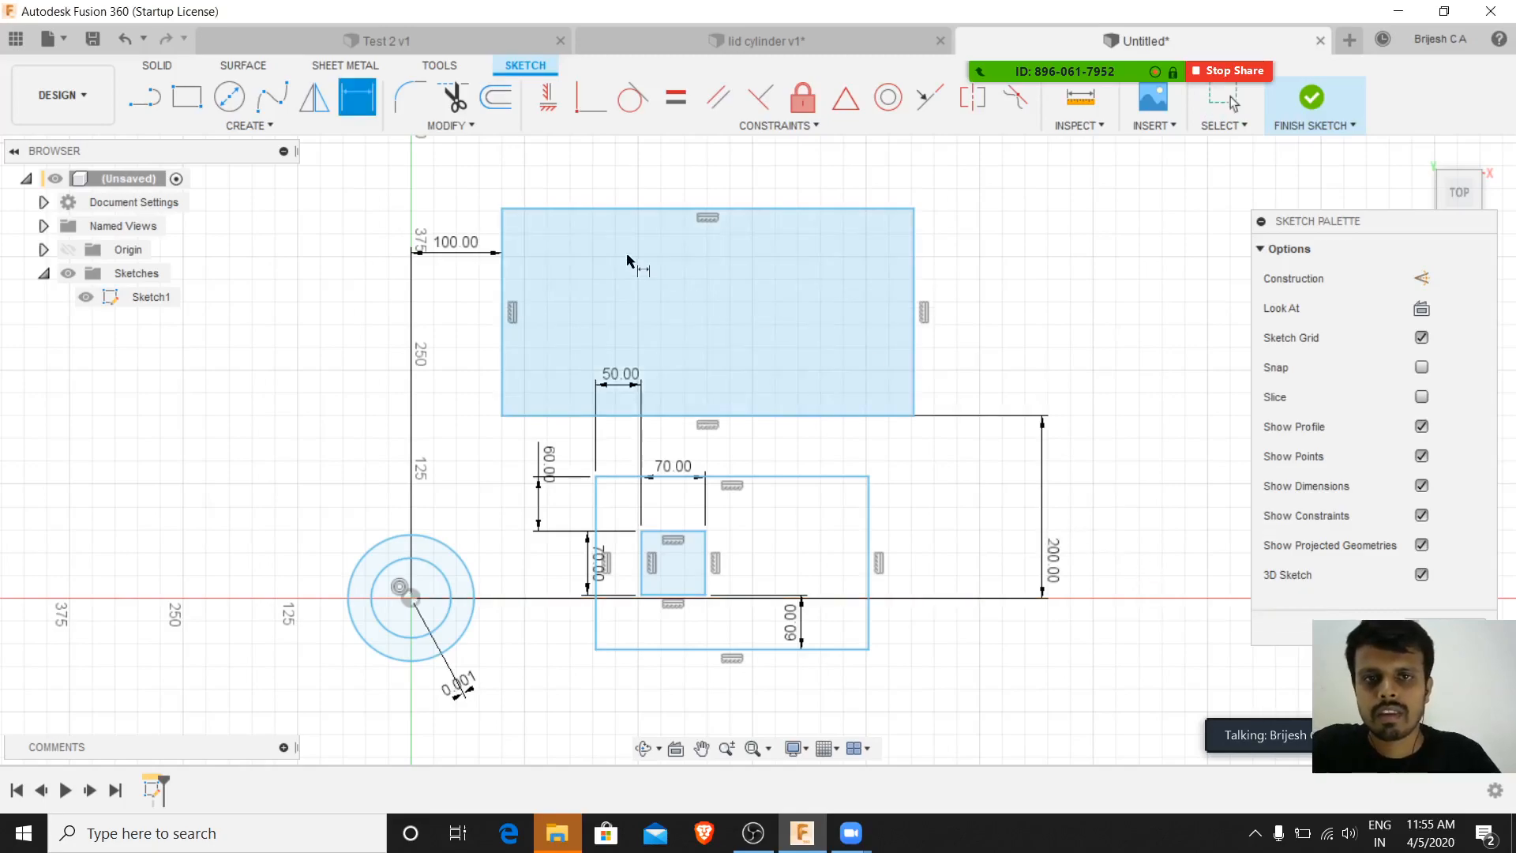
- Dimension the upper rectangle as 400 mm wide and 200 mm high
left_click(738, 209)
left_click(758, 177)
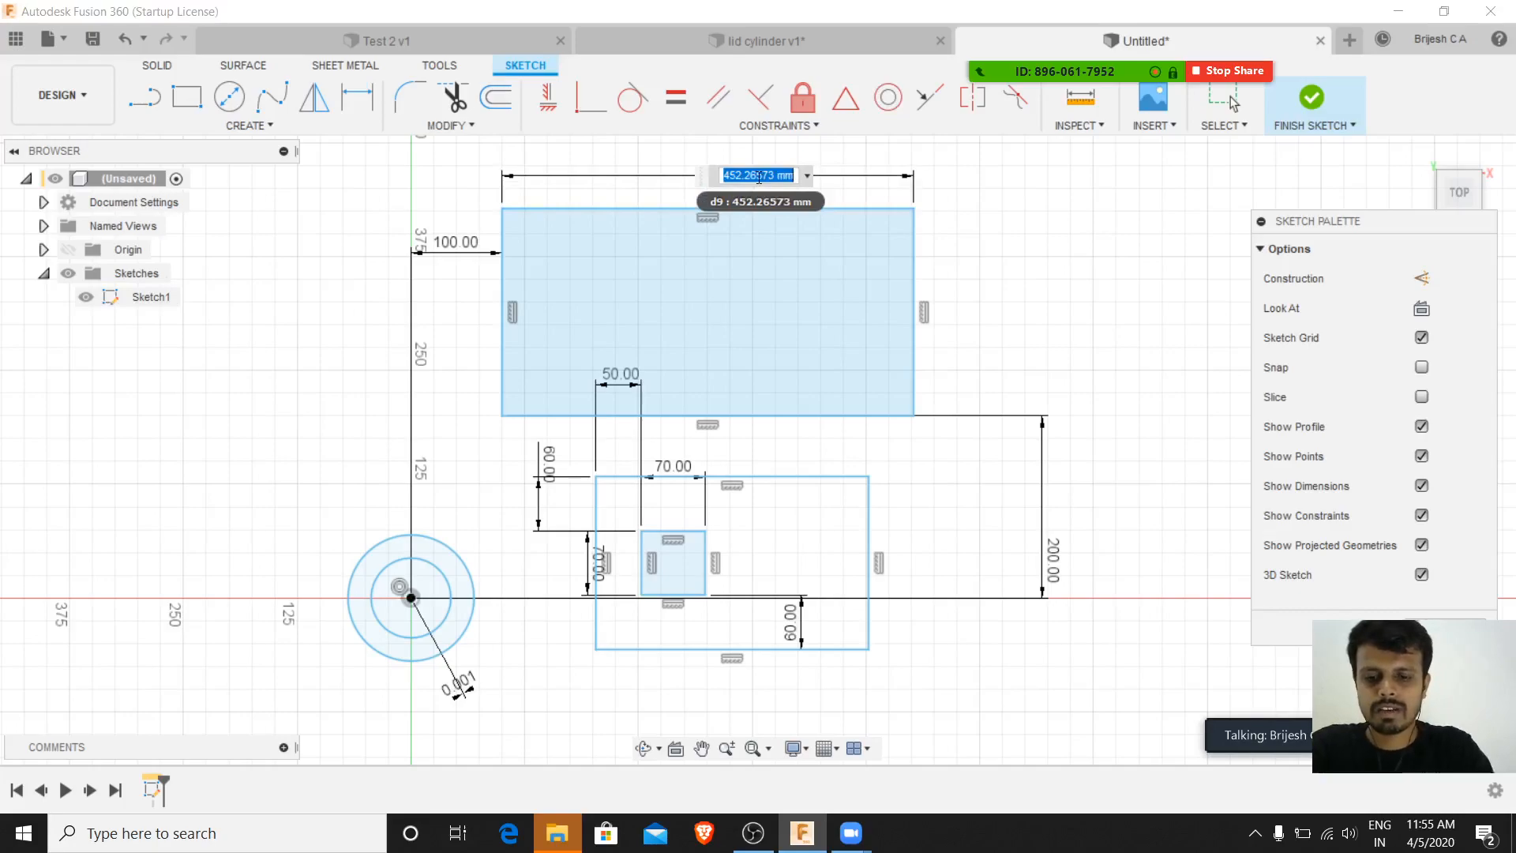
type("400")
key("Return")
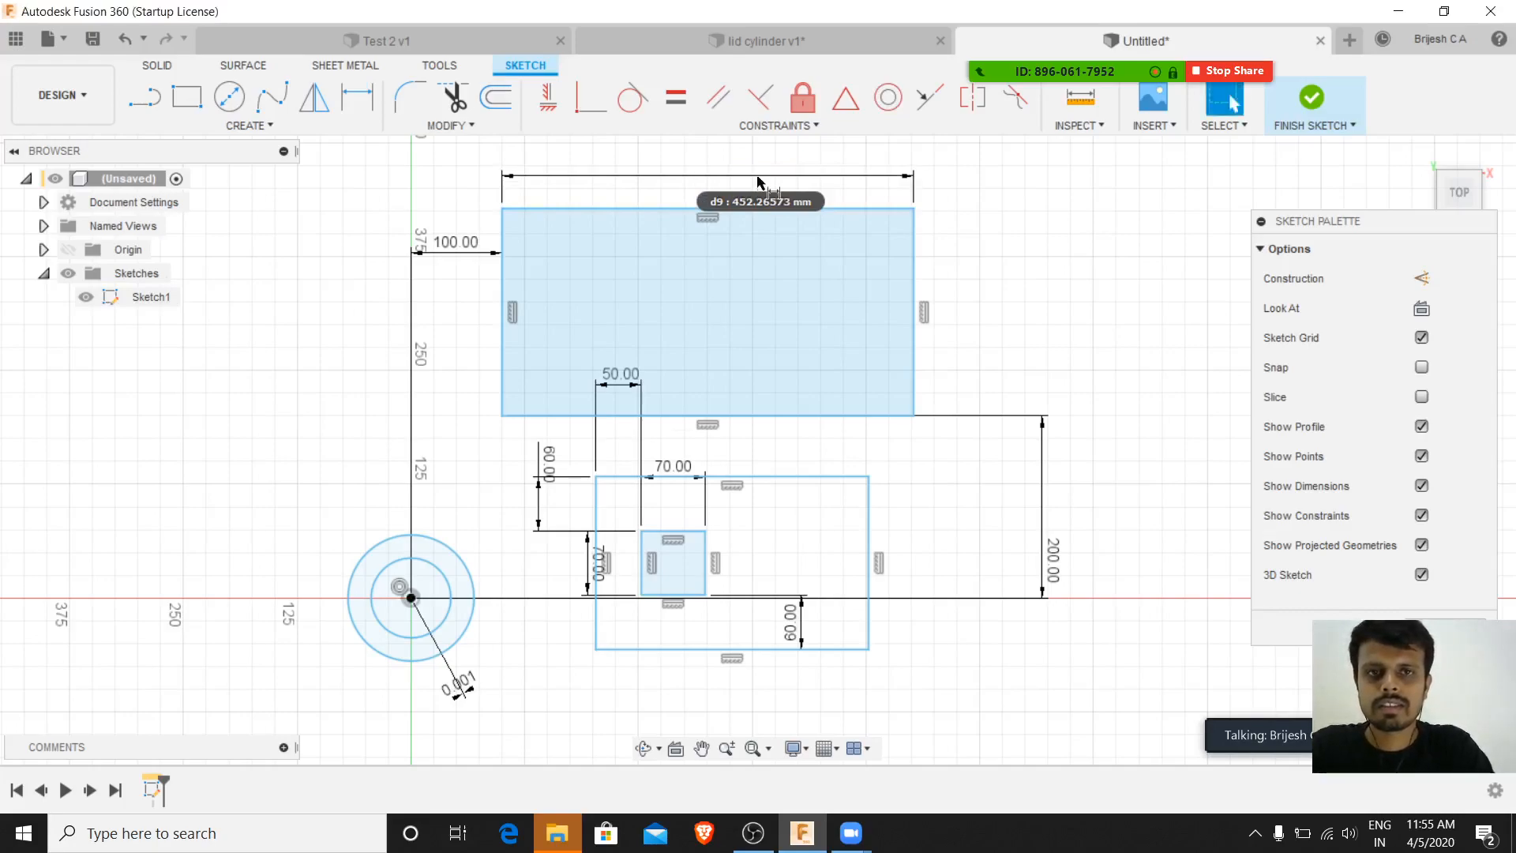
left_click(867, 347)
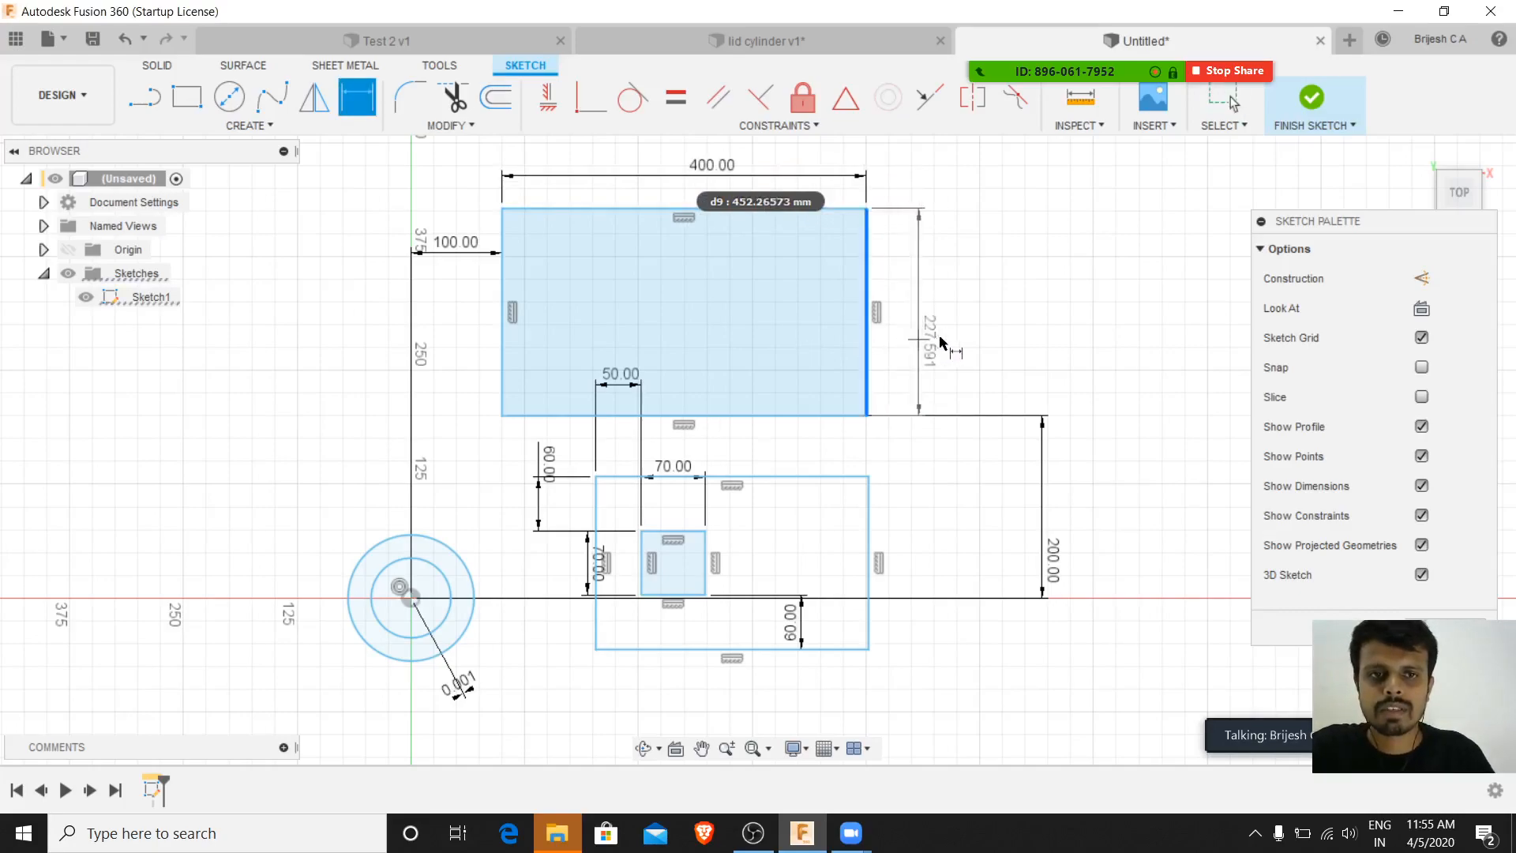
left_click(967, 336)
type("200")
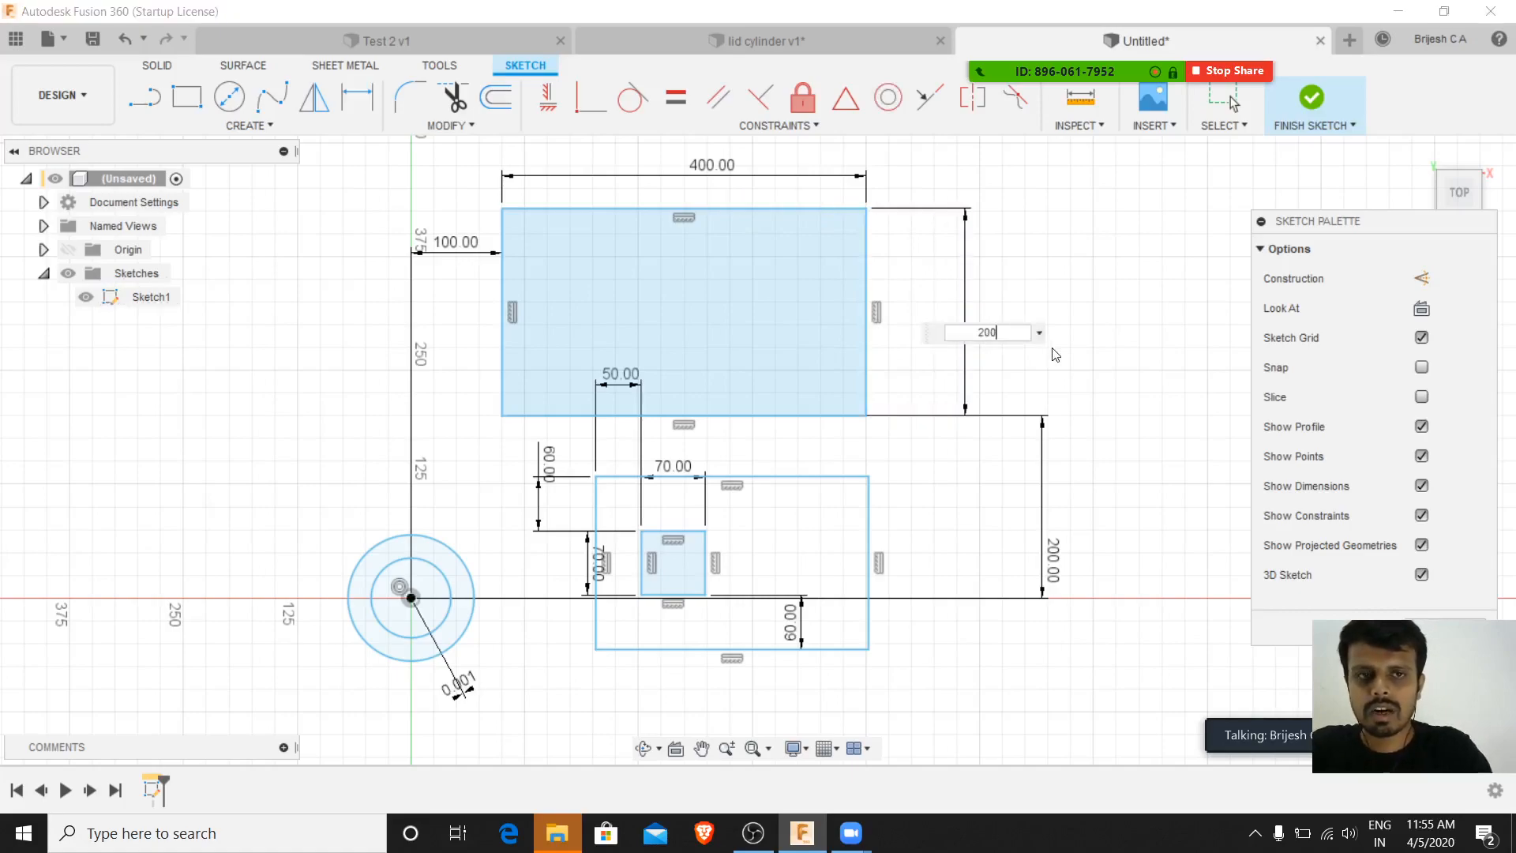
key("Return")
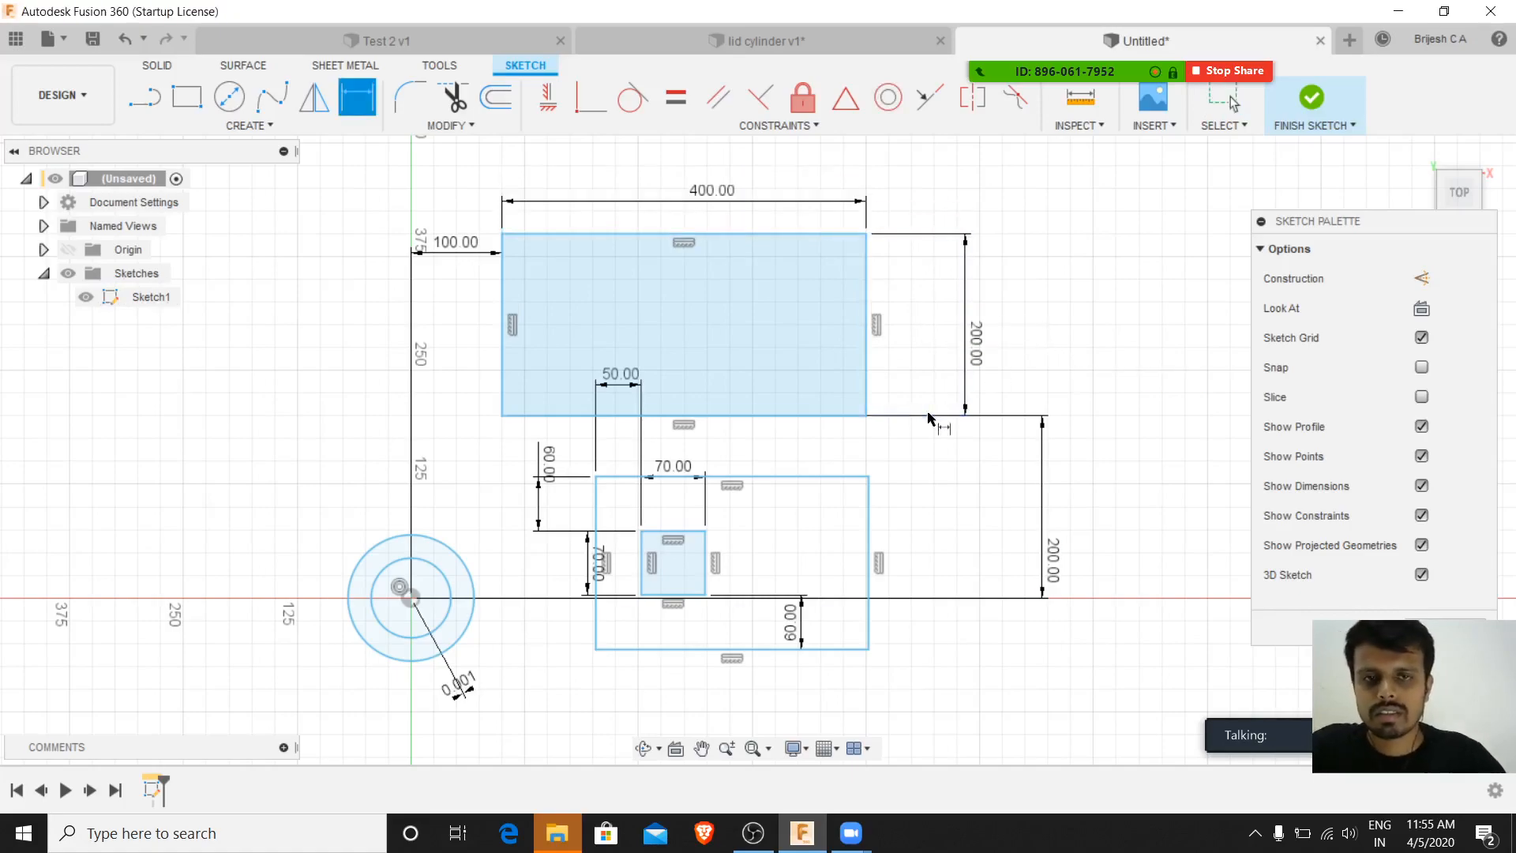
- Check how the upper rectangle is constrained by selecting its edges and profile, and collapse the sketch palette options
left_click(733, 243)
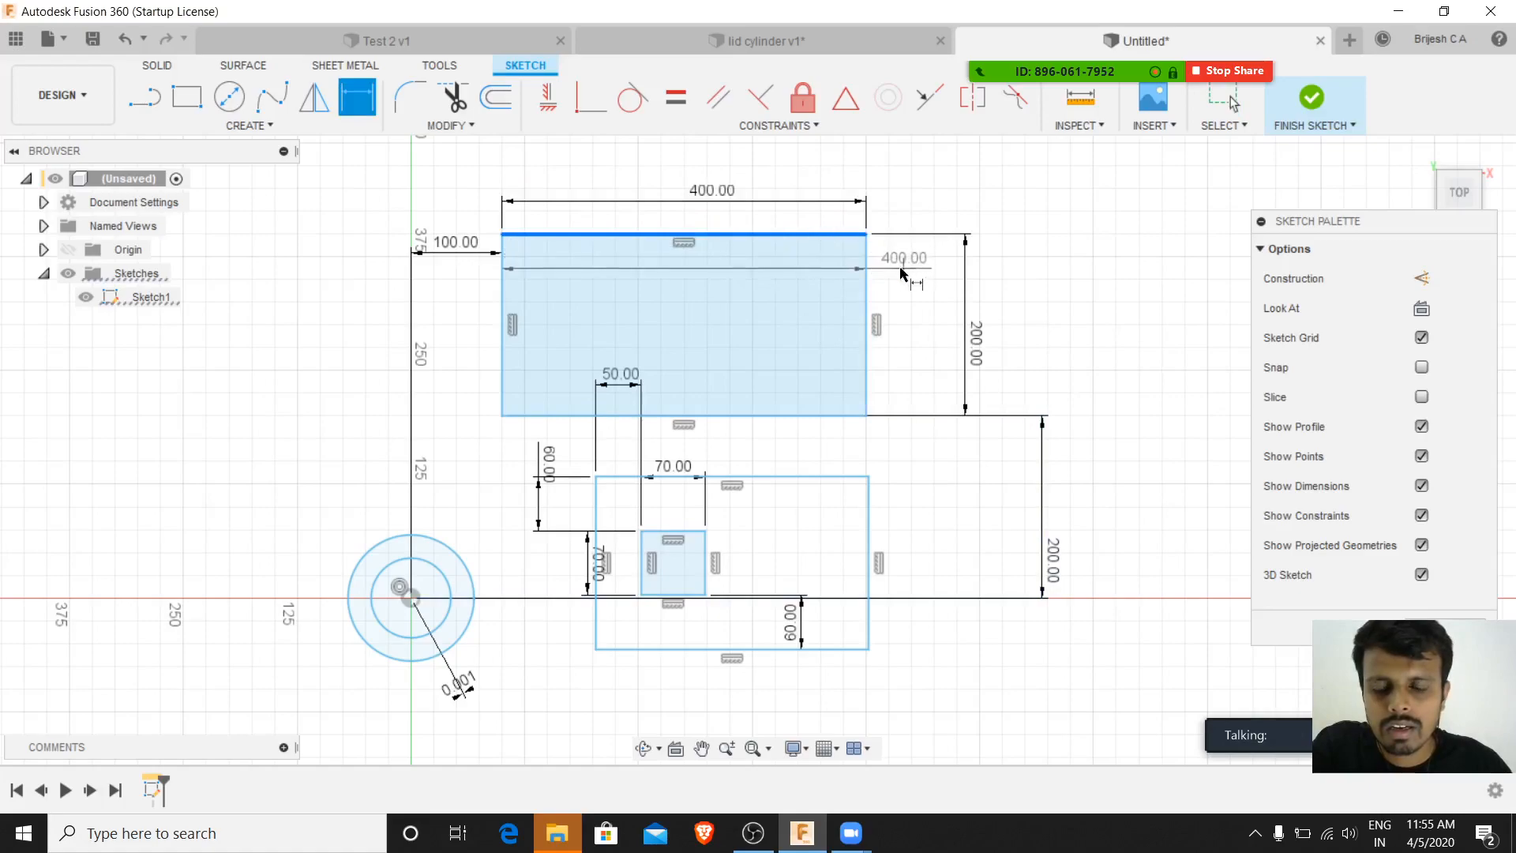
key("Escape")
left_click(755, 235)
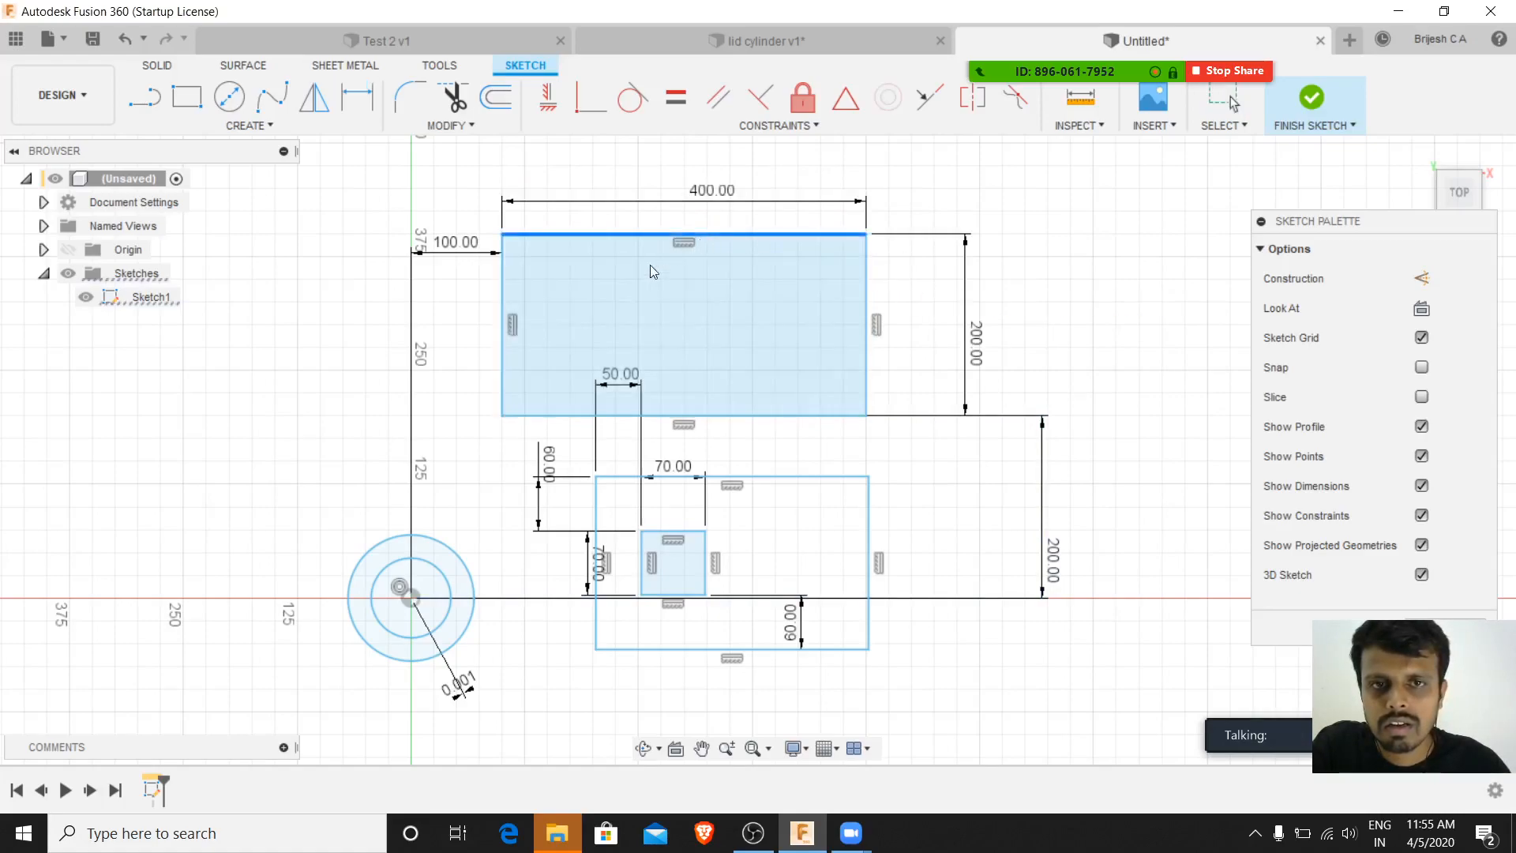
left_click(502, 366, "shift")
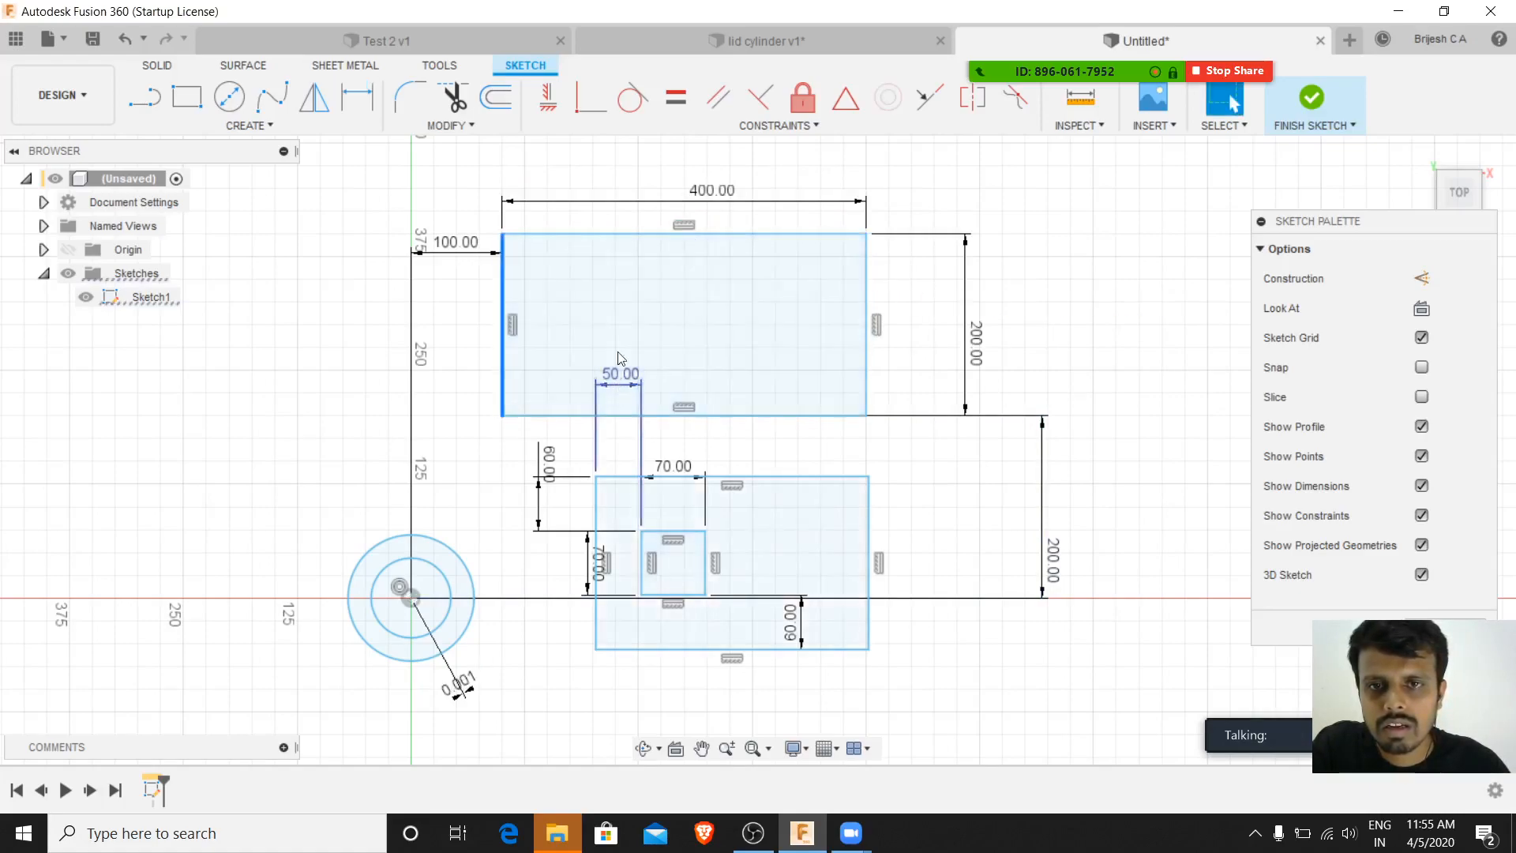
left_click(633, 234)
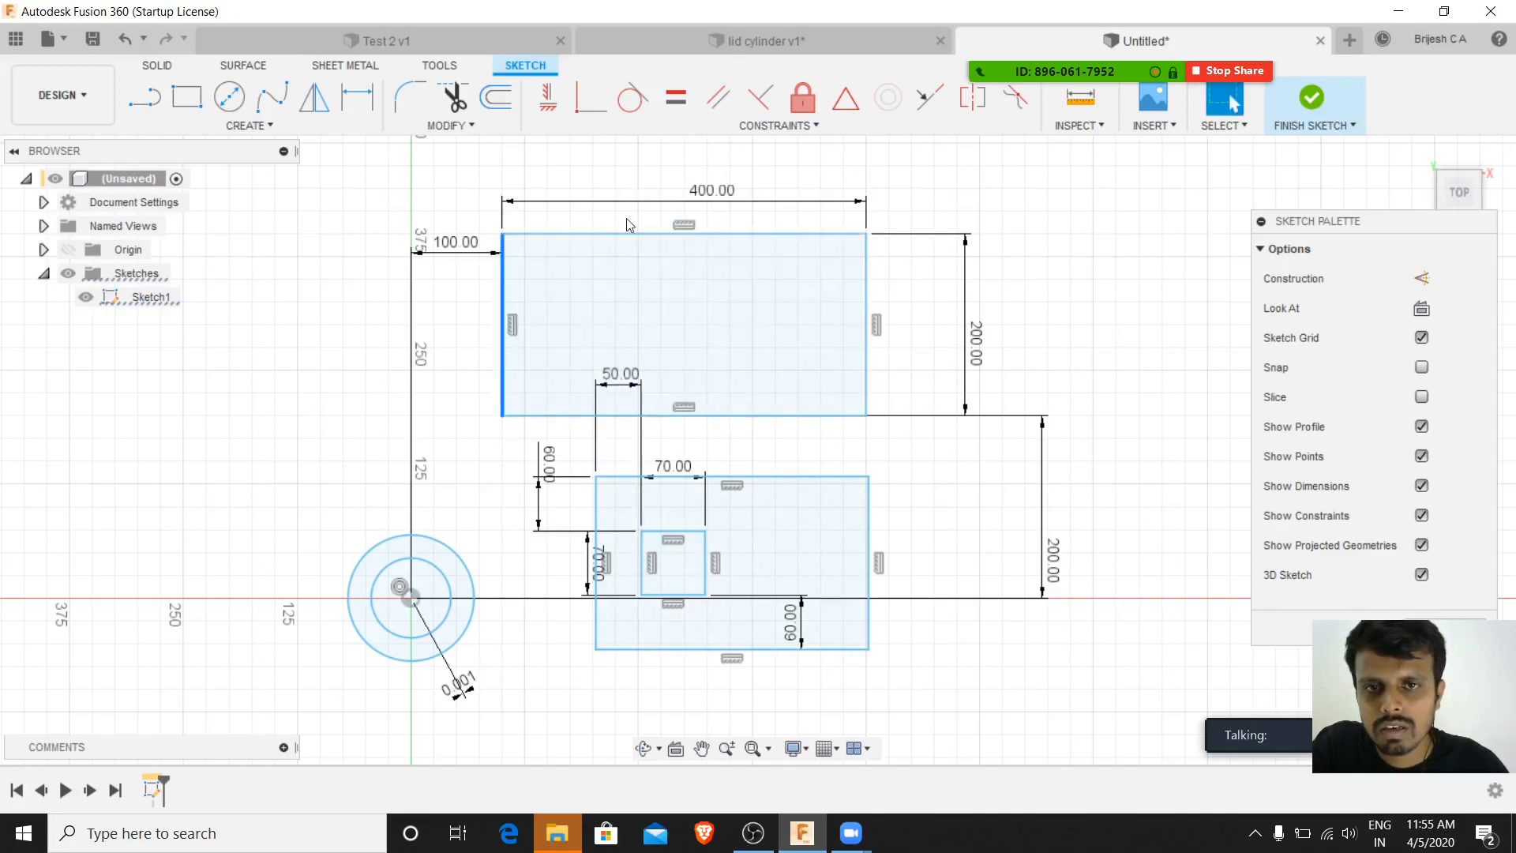
left_click(768, 415)
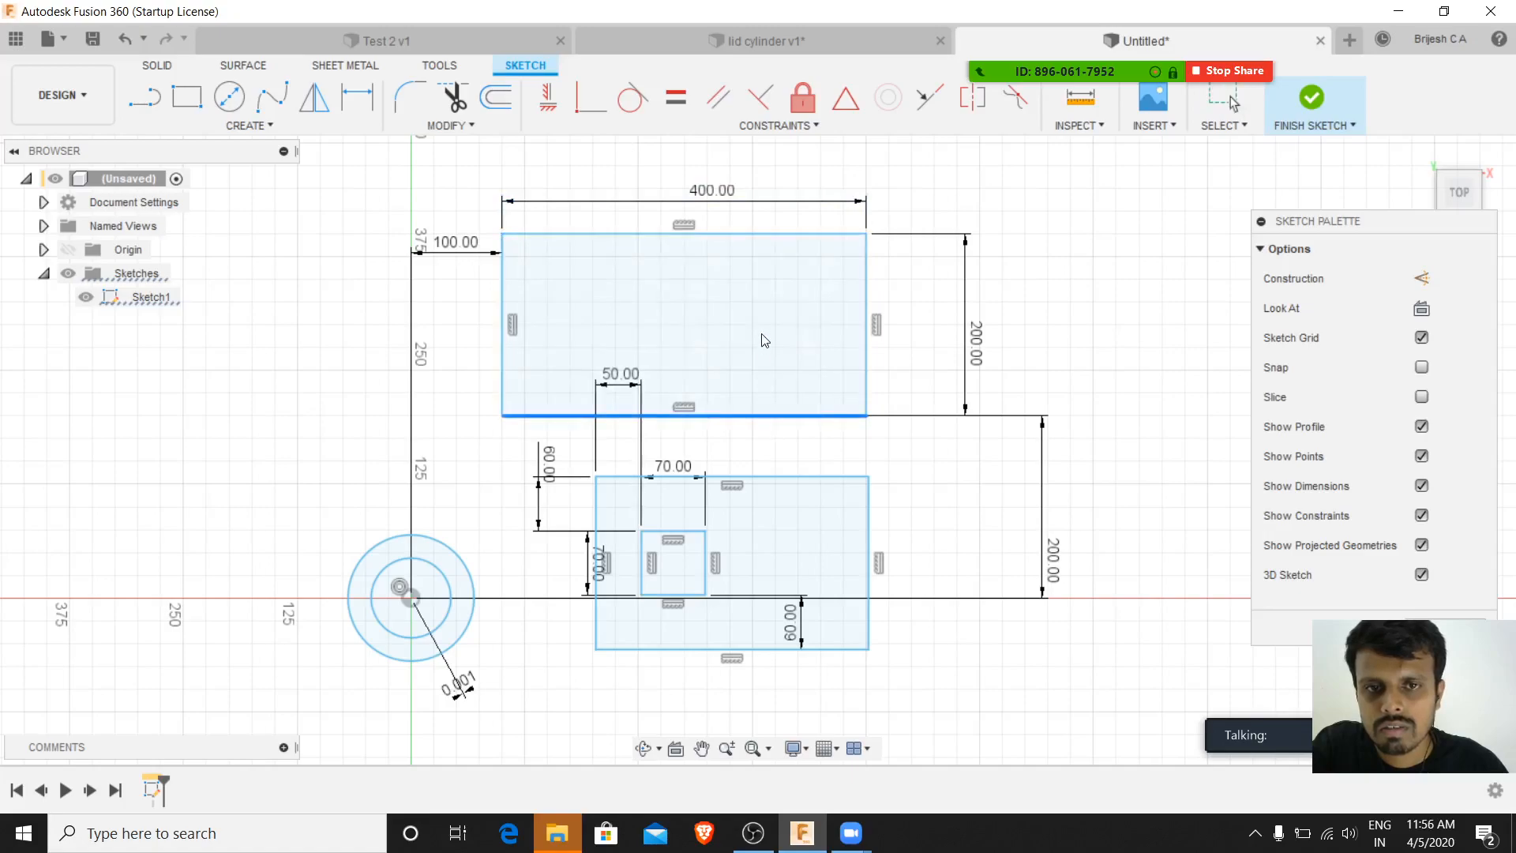
left_click(866, 382)
left_click(725, 299)
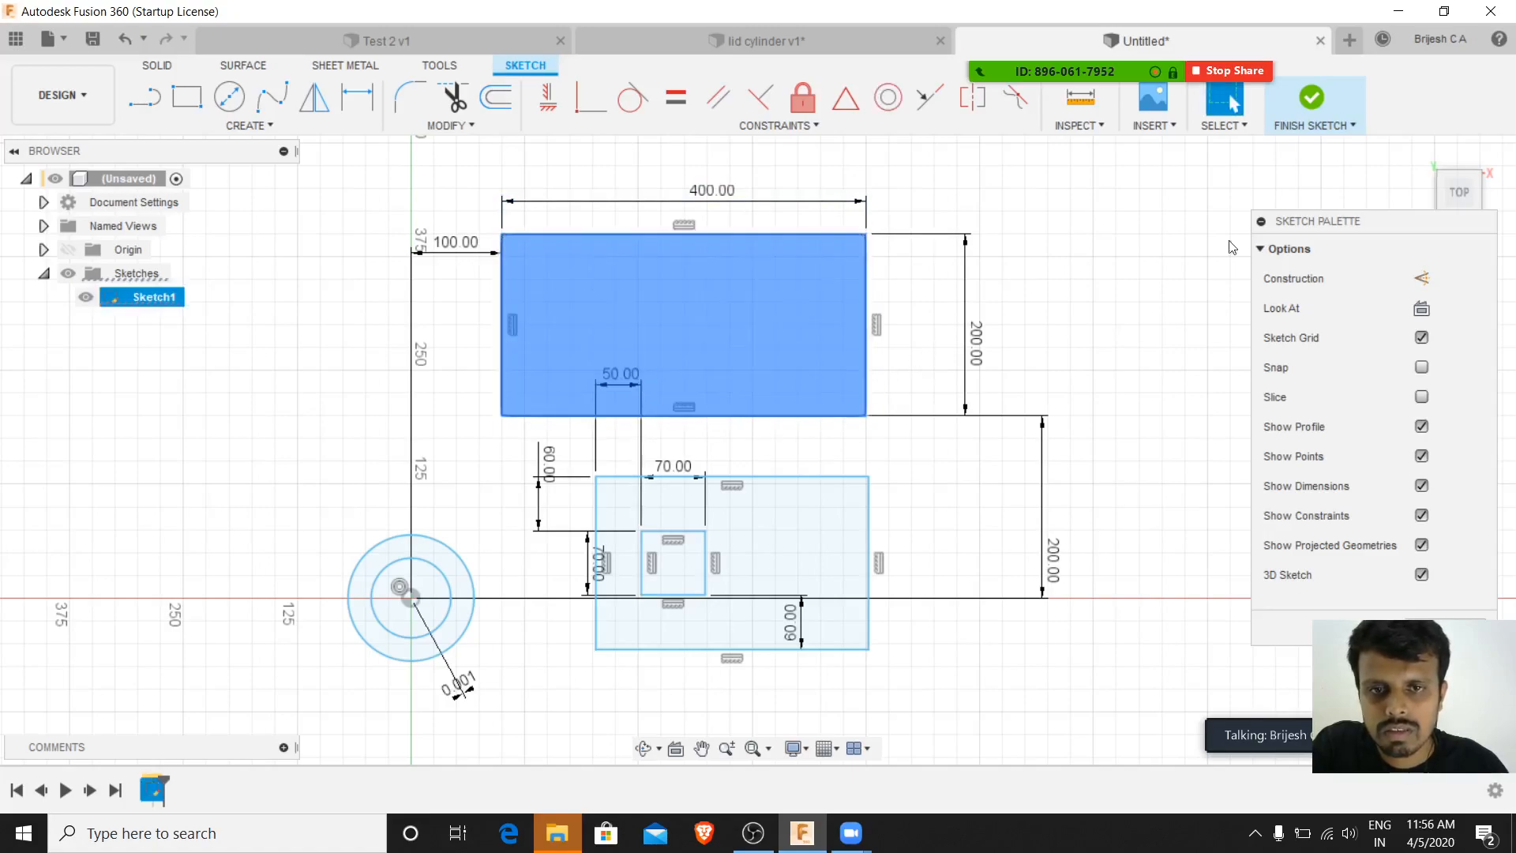
left_click(1333, 250)
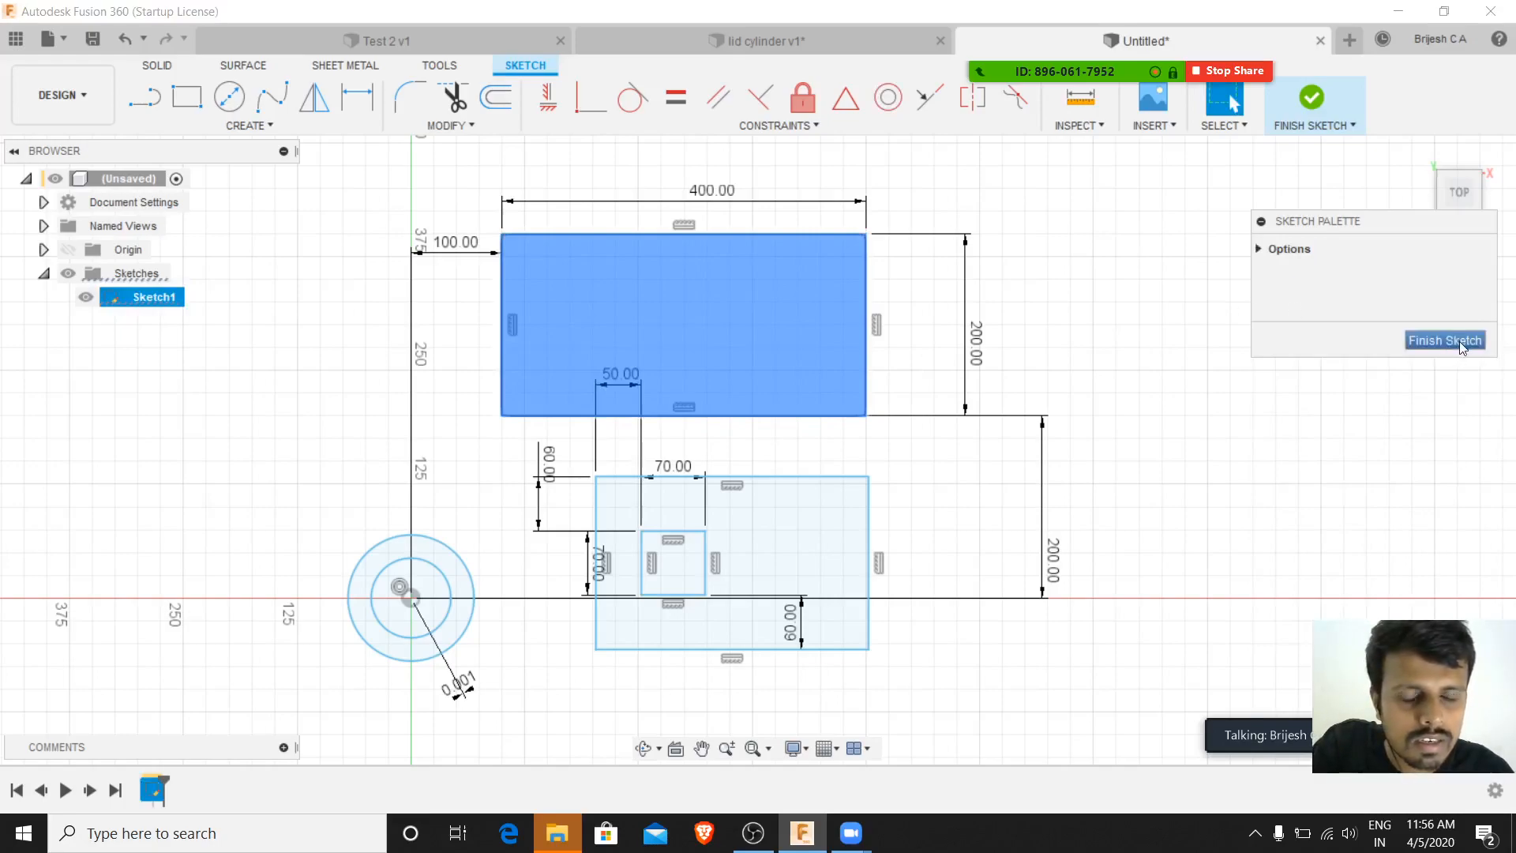
left_click(683, 235)
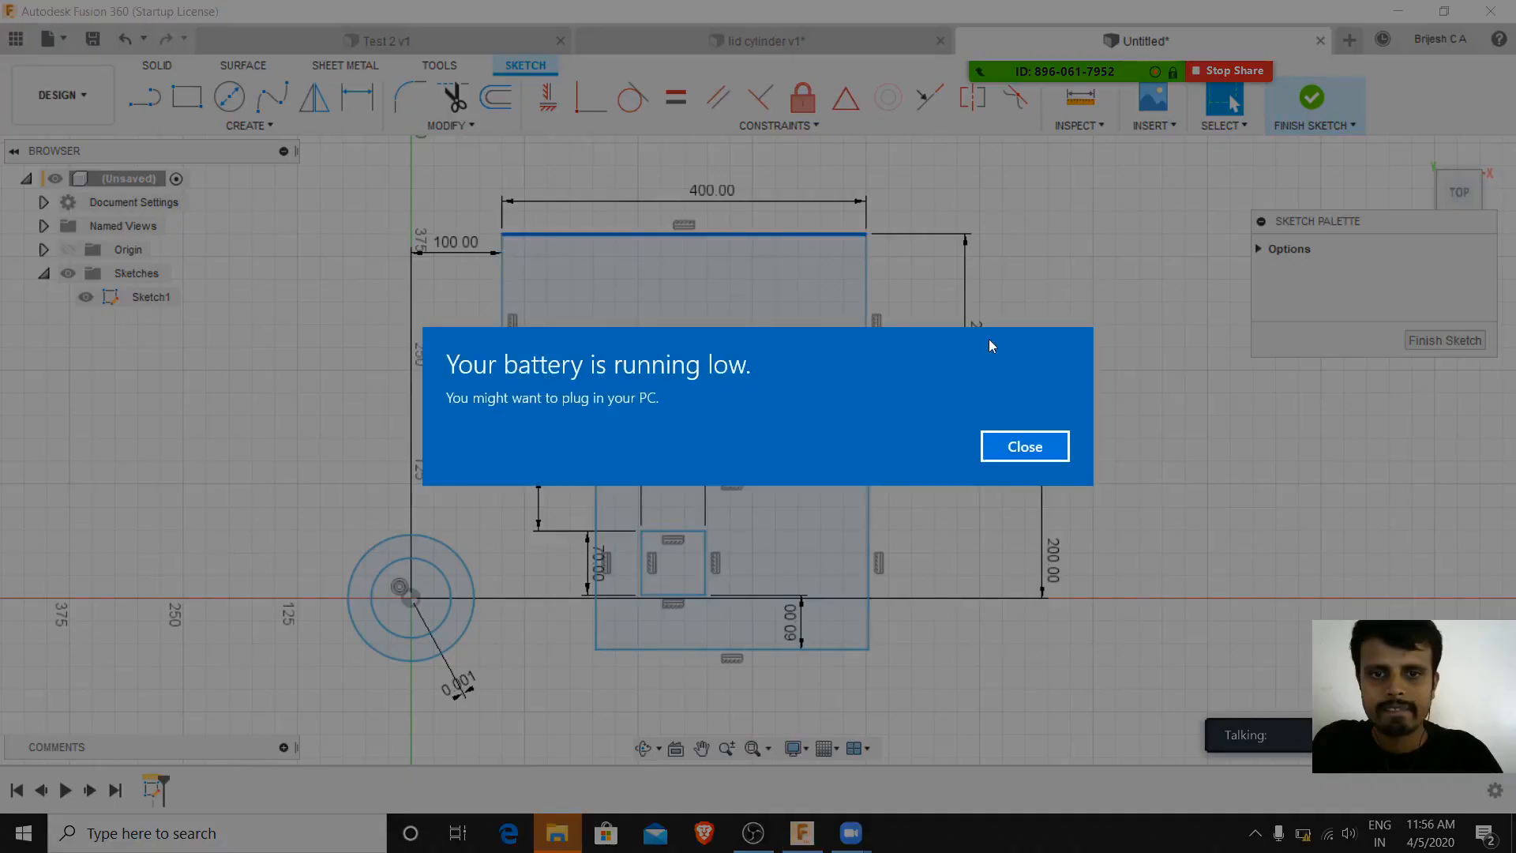
key("Return")
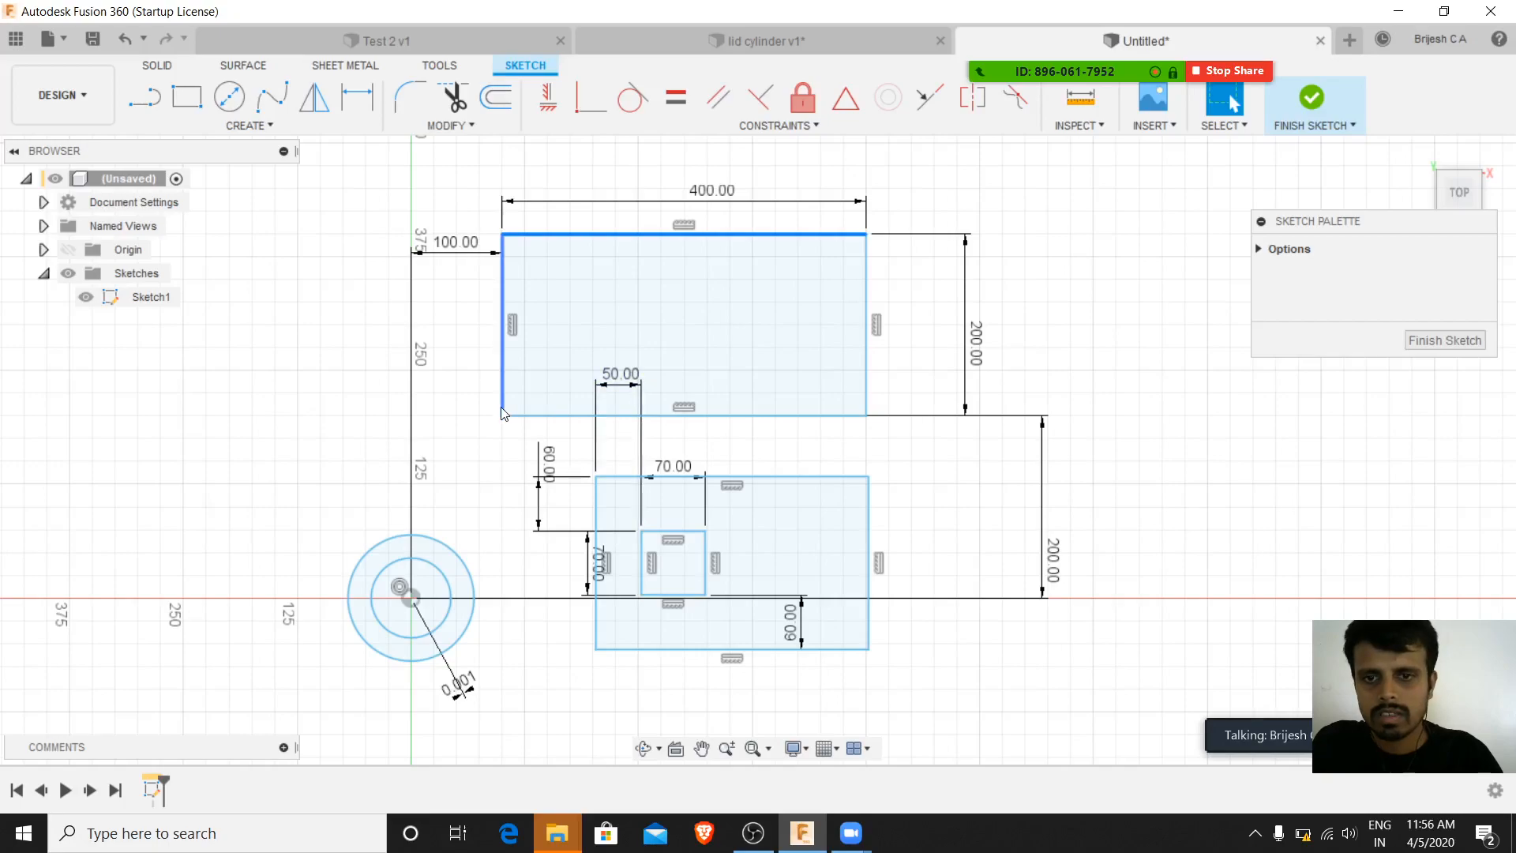
key("d")
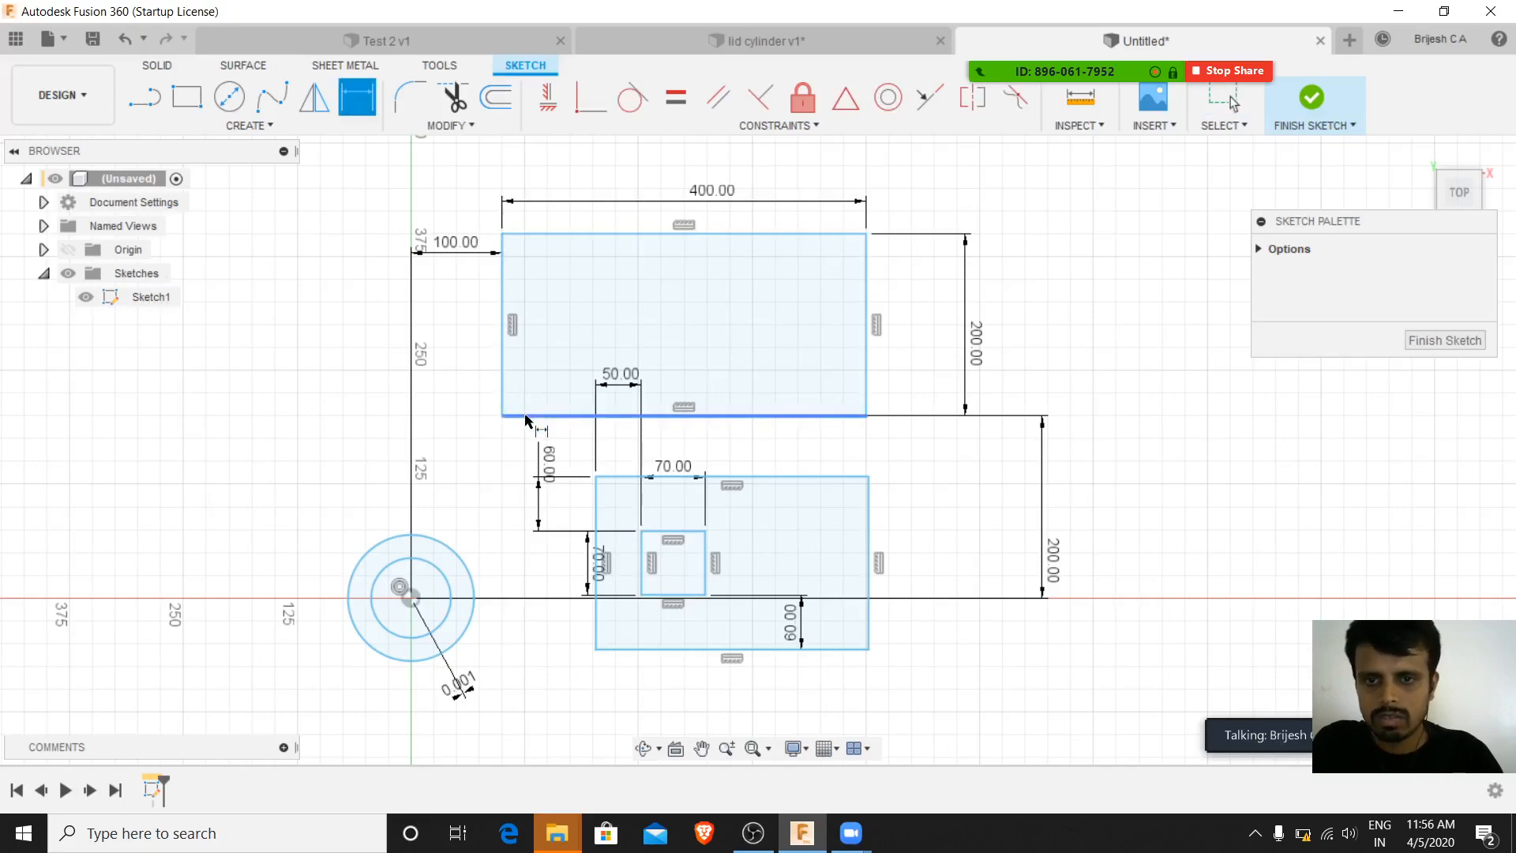
left_click(505, 416)
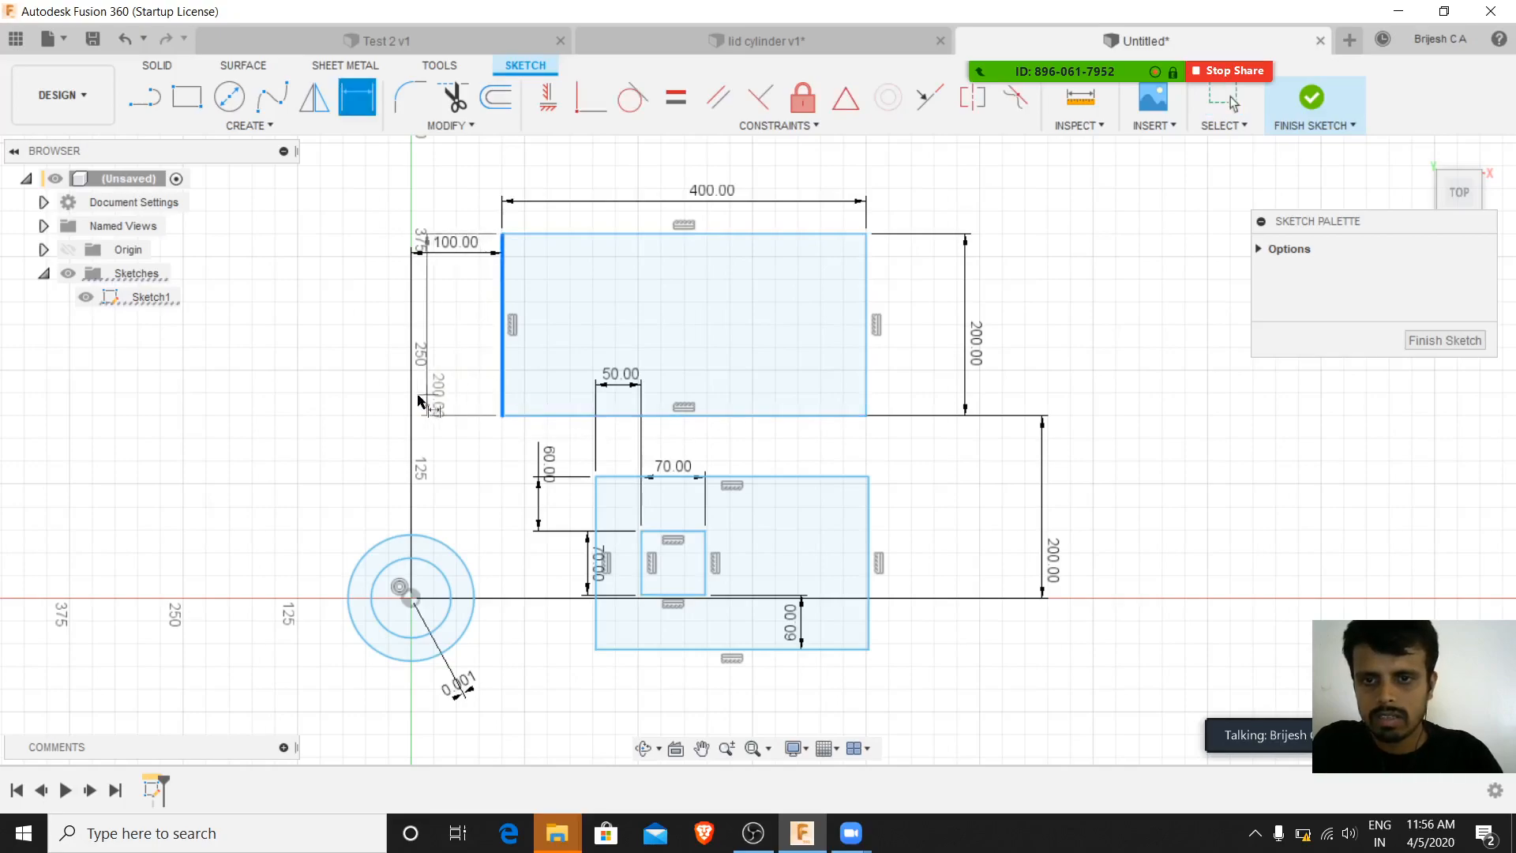
left_click(531, 417)
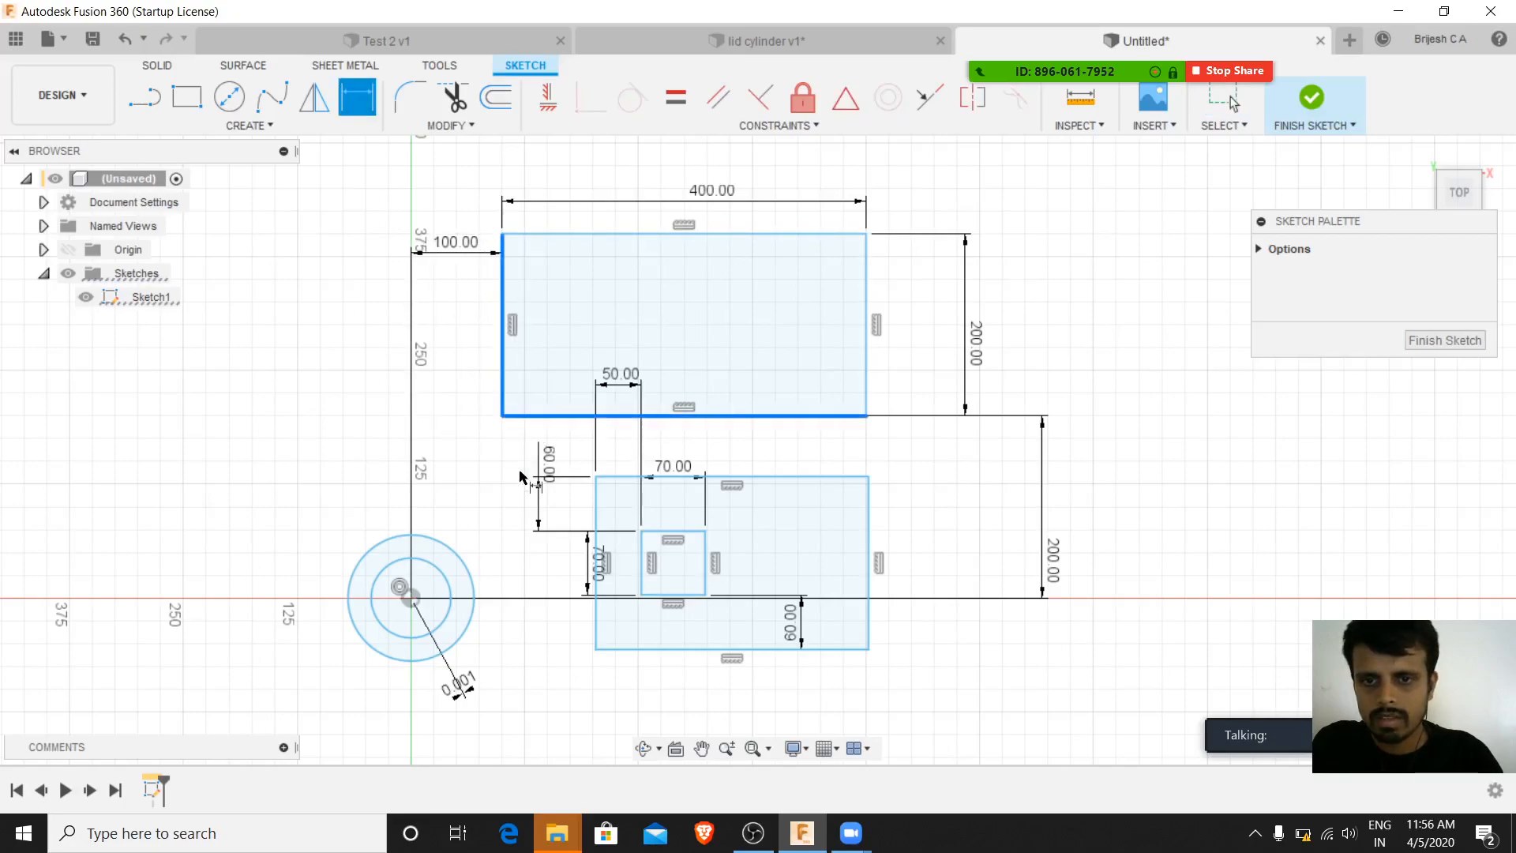
key("Escape")
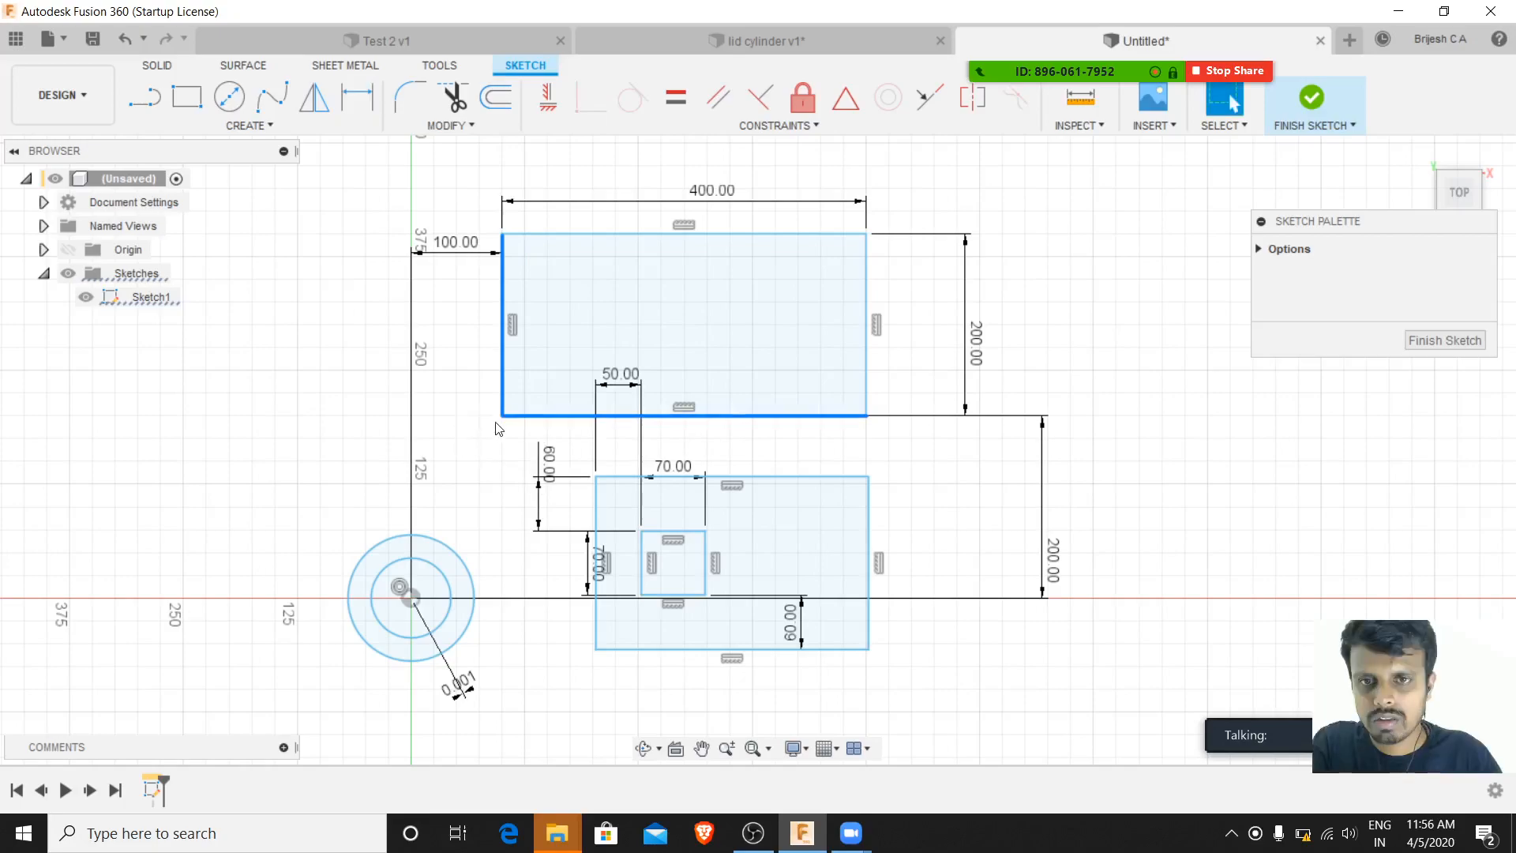
- Examine the upper rectangle's outline, its constraints and dimensions, and the sketch as a whole for missing constraints
double_click(572, 234)
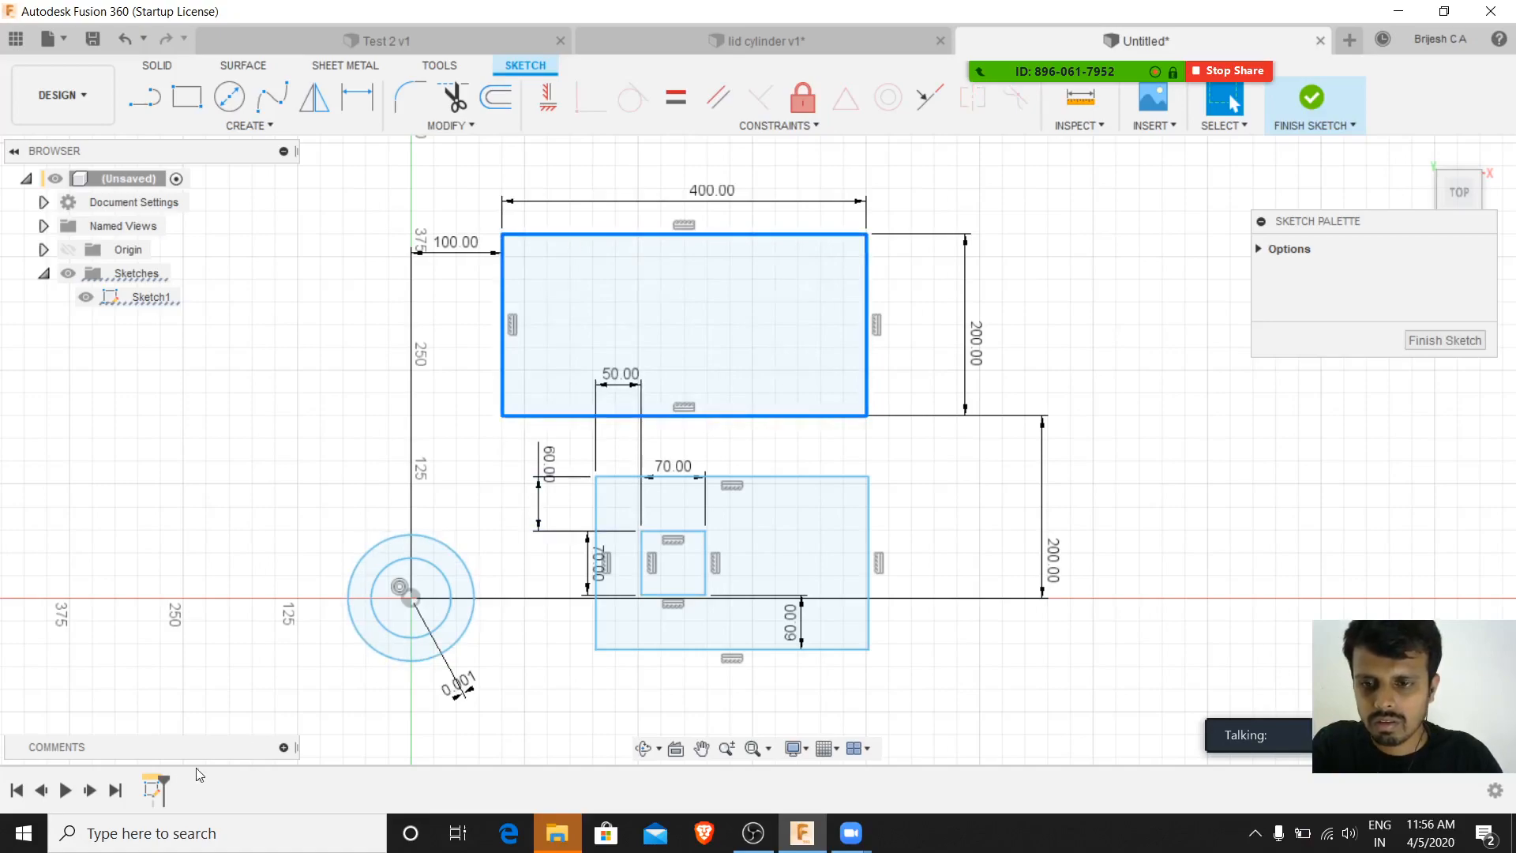
left_click(150, 788)
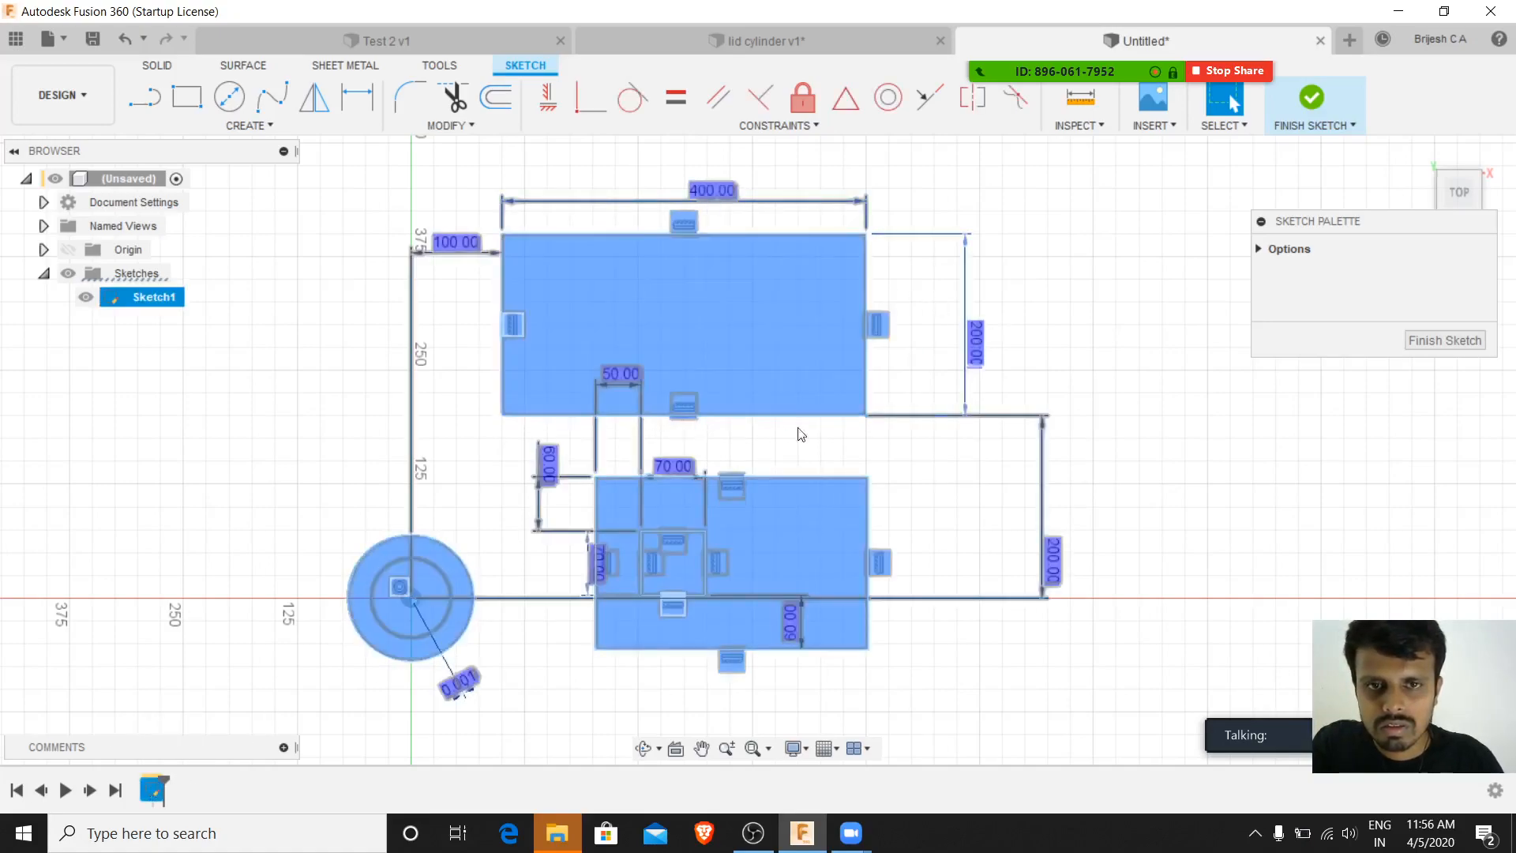
left_click(947, 450)
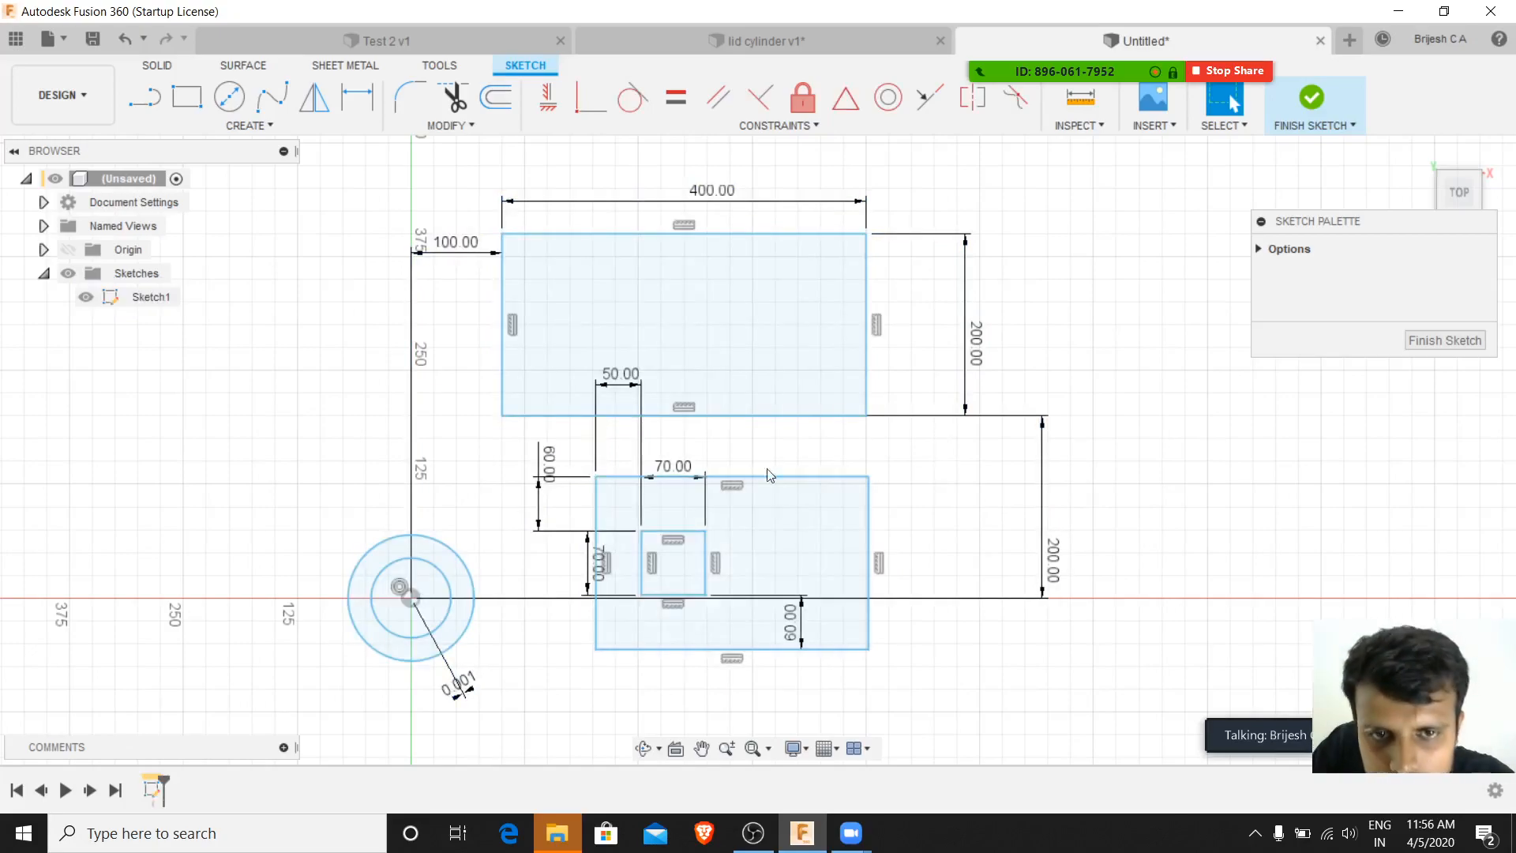
left_click(595, 234)
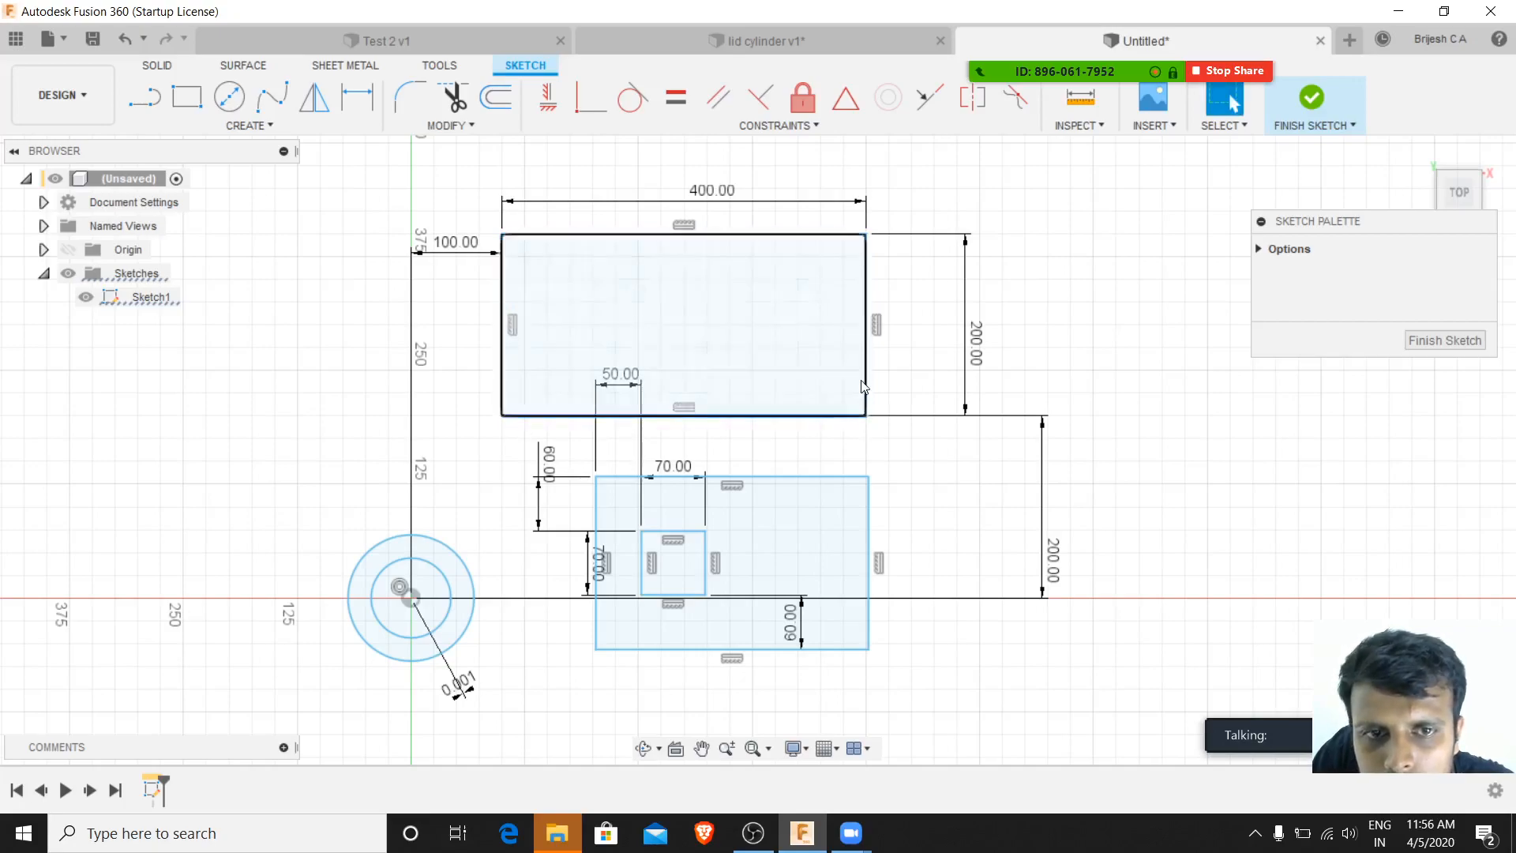
left_click_drag(945, 327, 965, 328)
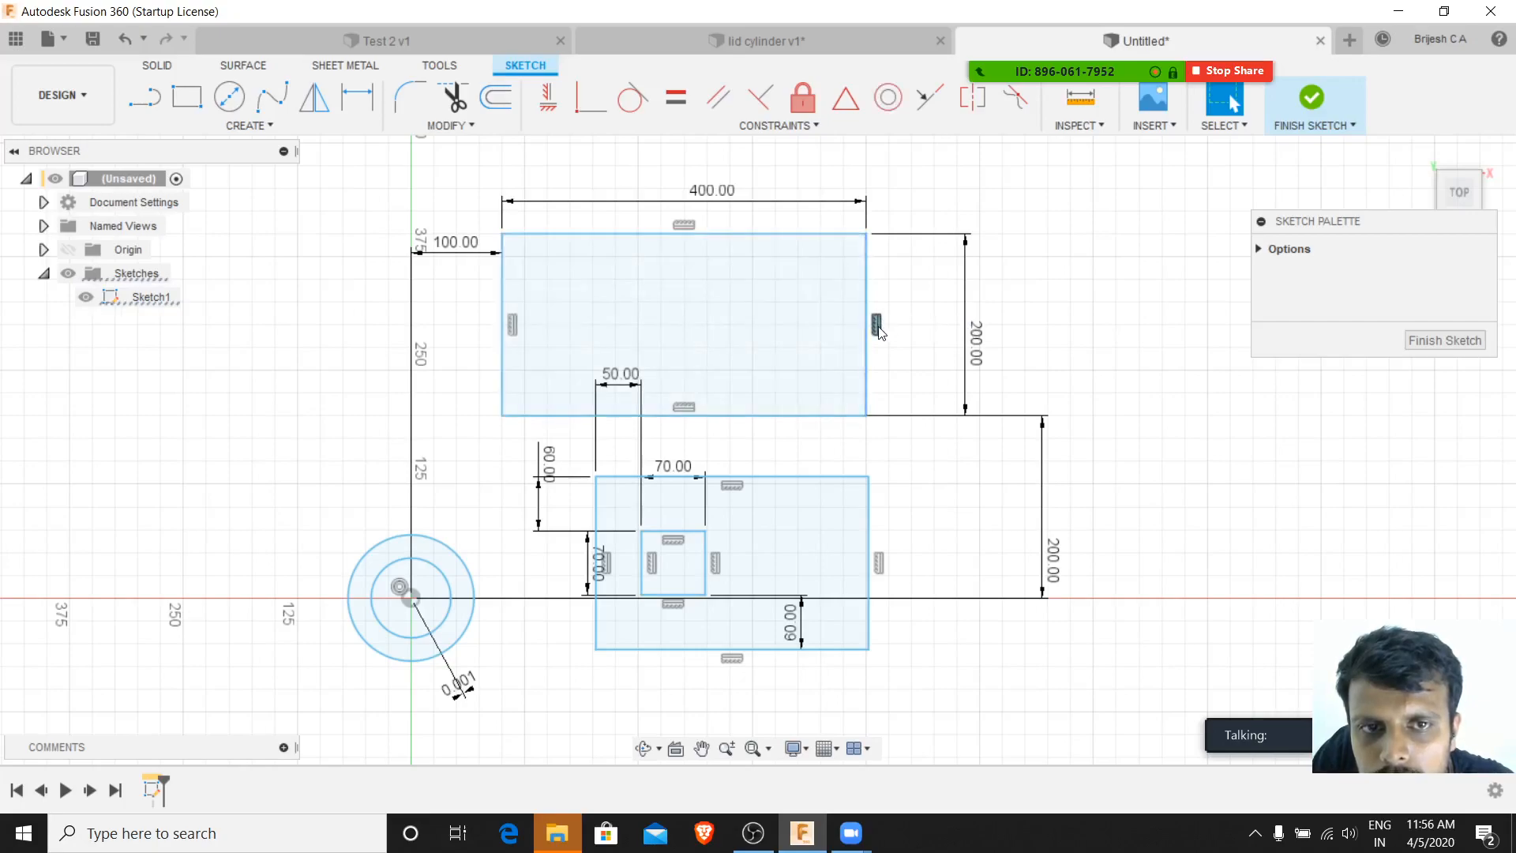
left_click(878, 326)
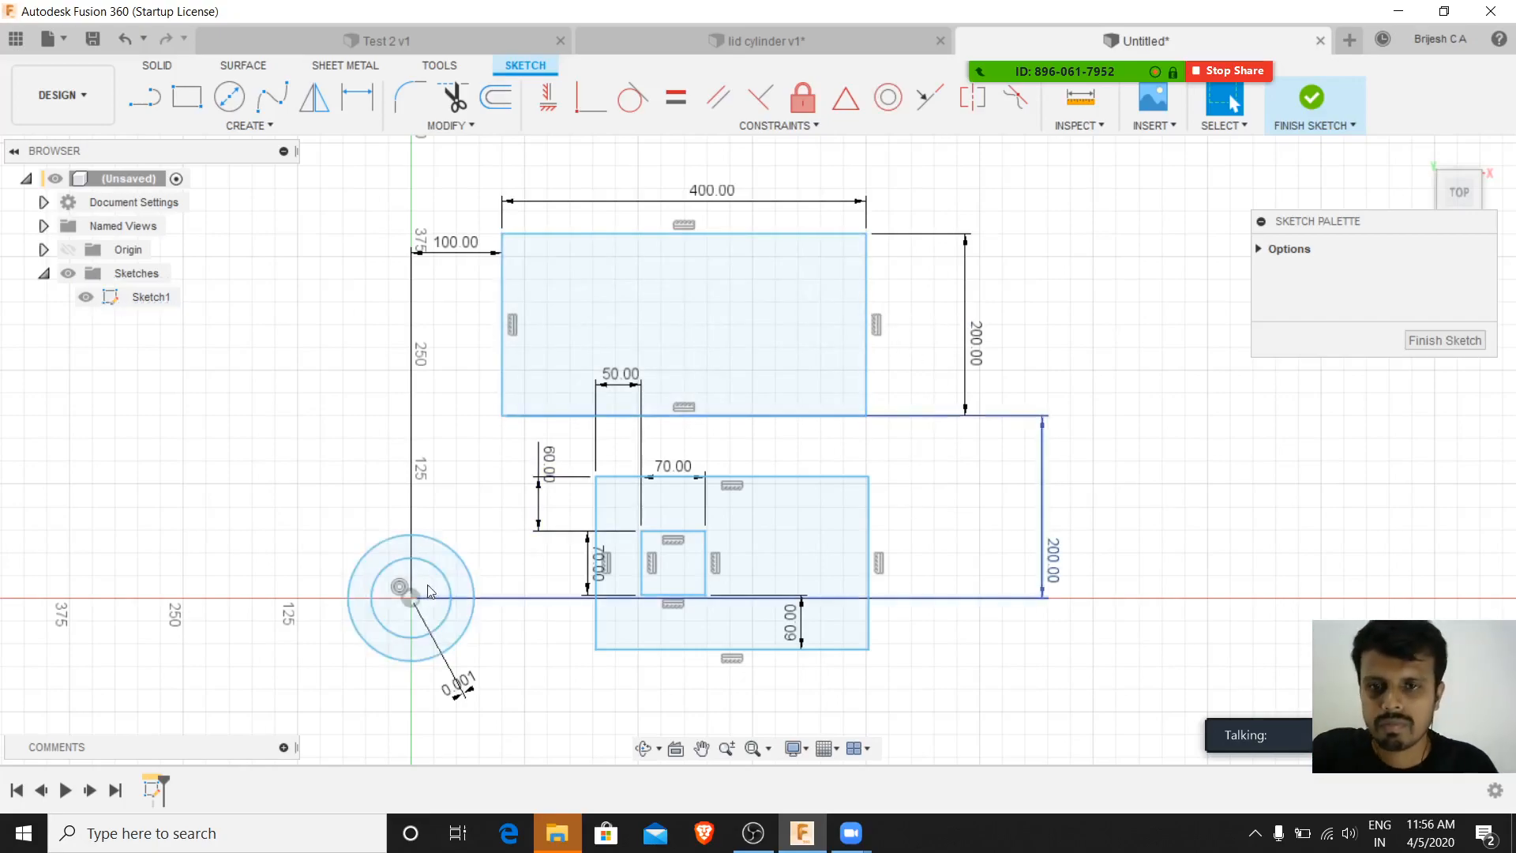
left_click(453, 556)
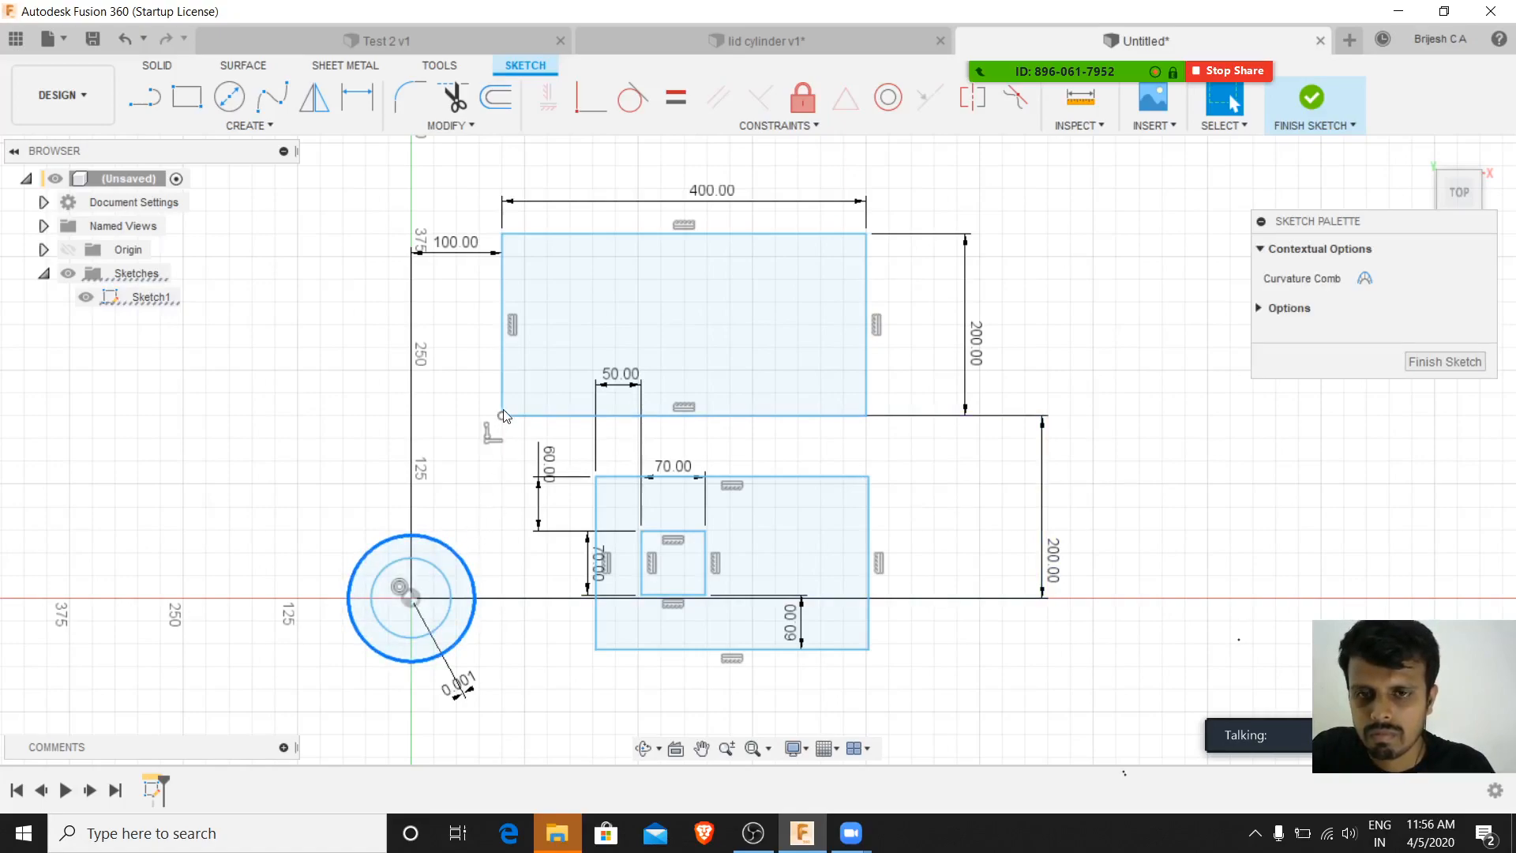
key("Escape")
key("d")
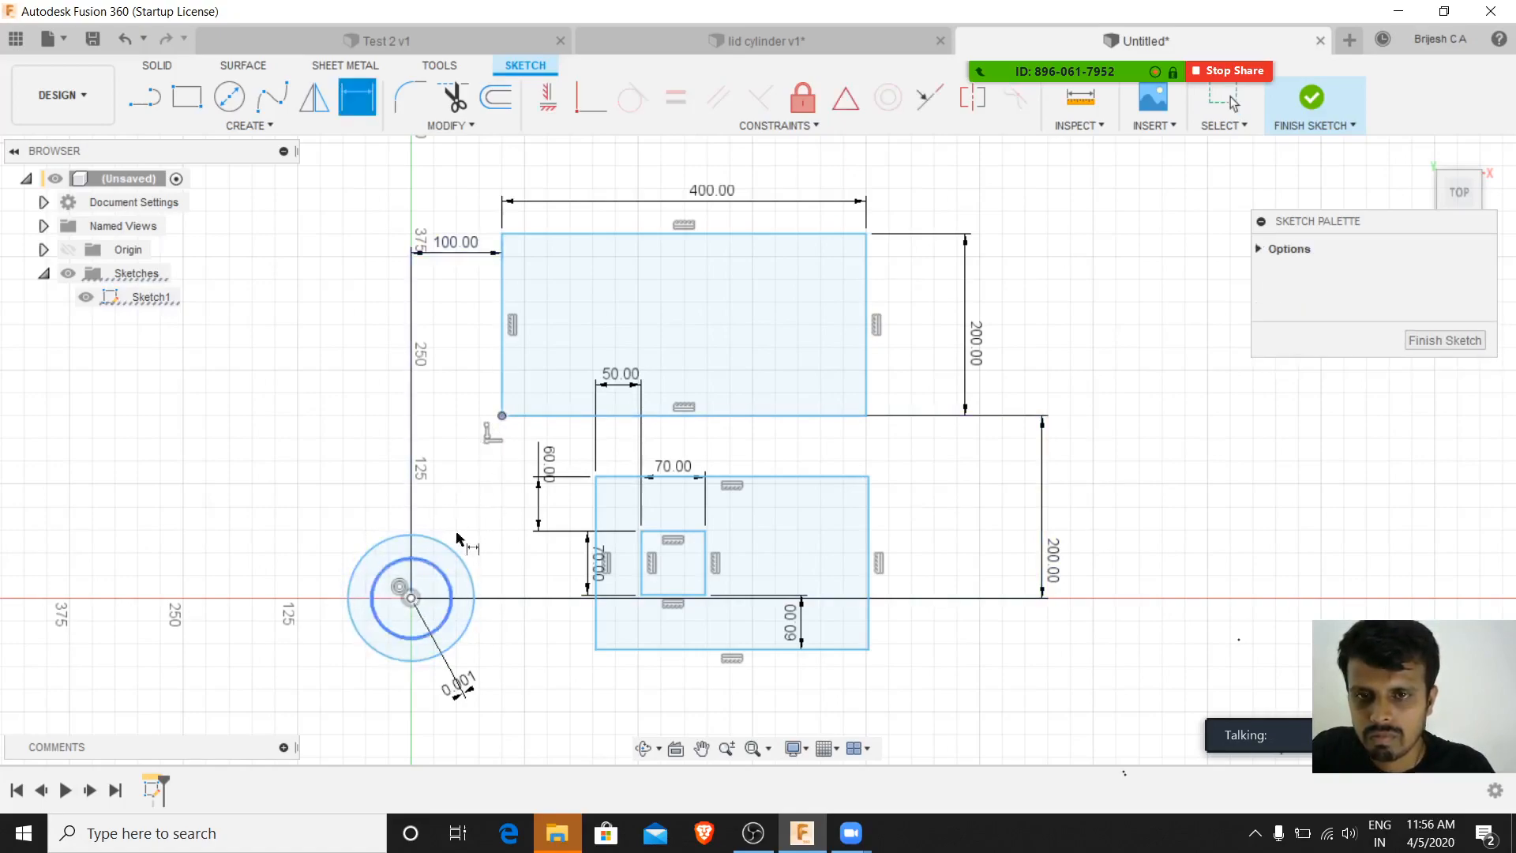
left_click(502, 415)
left_click(411, 597)
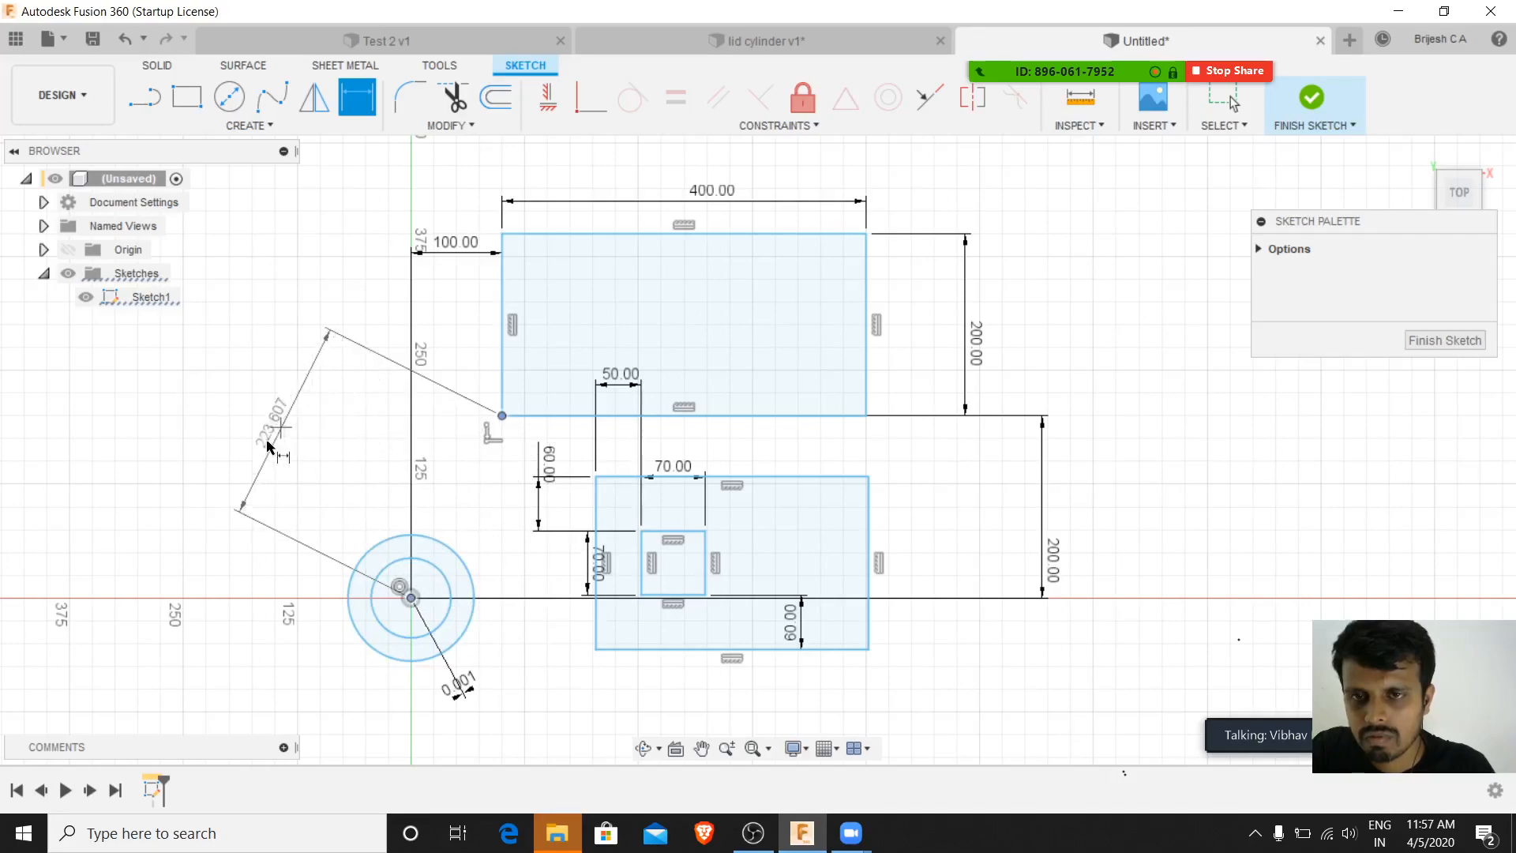
key("Escape")
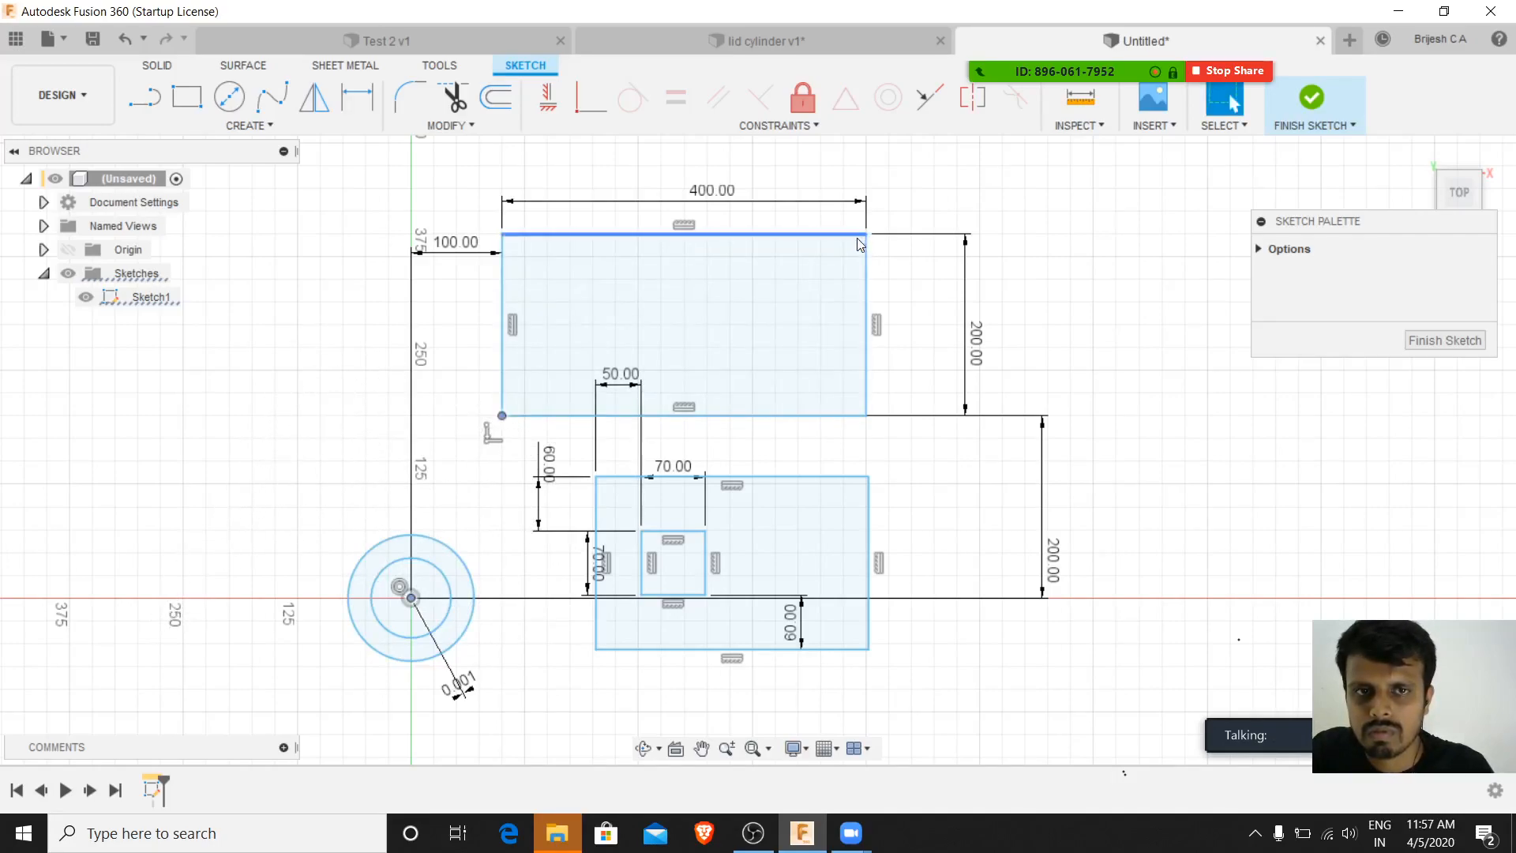
key("r")
mouse_move(575, 345)
left_mouse_down()
mouse_move(596, 379)
mouse_move(574, 336)
left_mouse_up()
key("Escape")
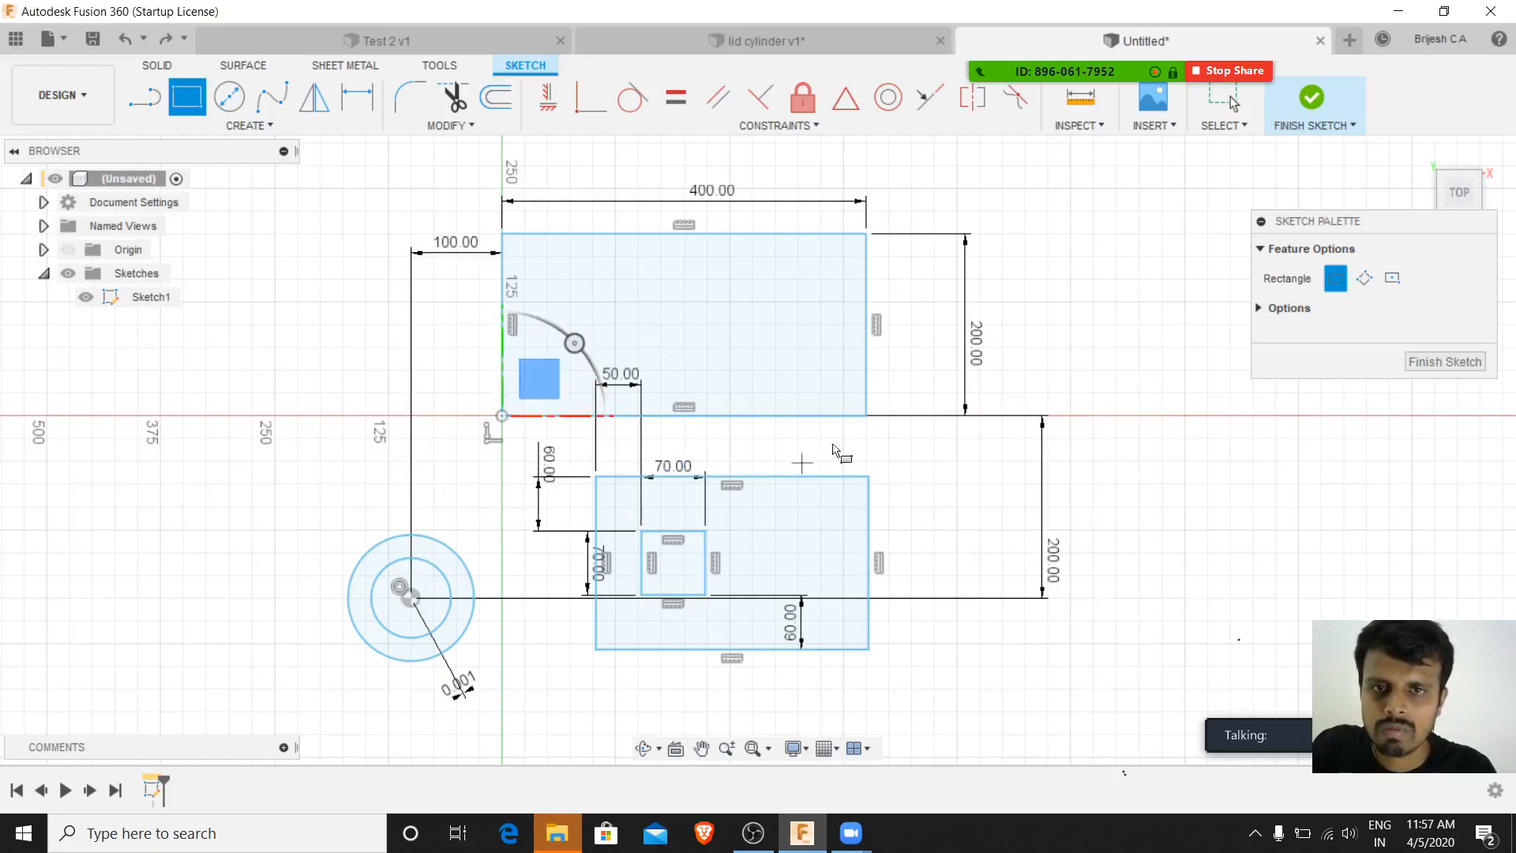
key("Escape")
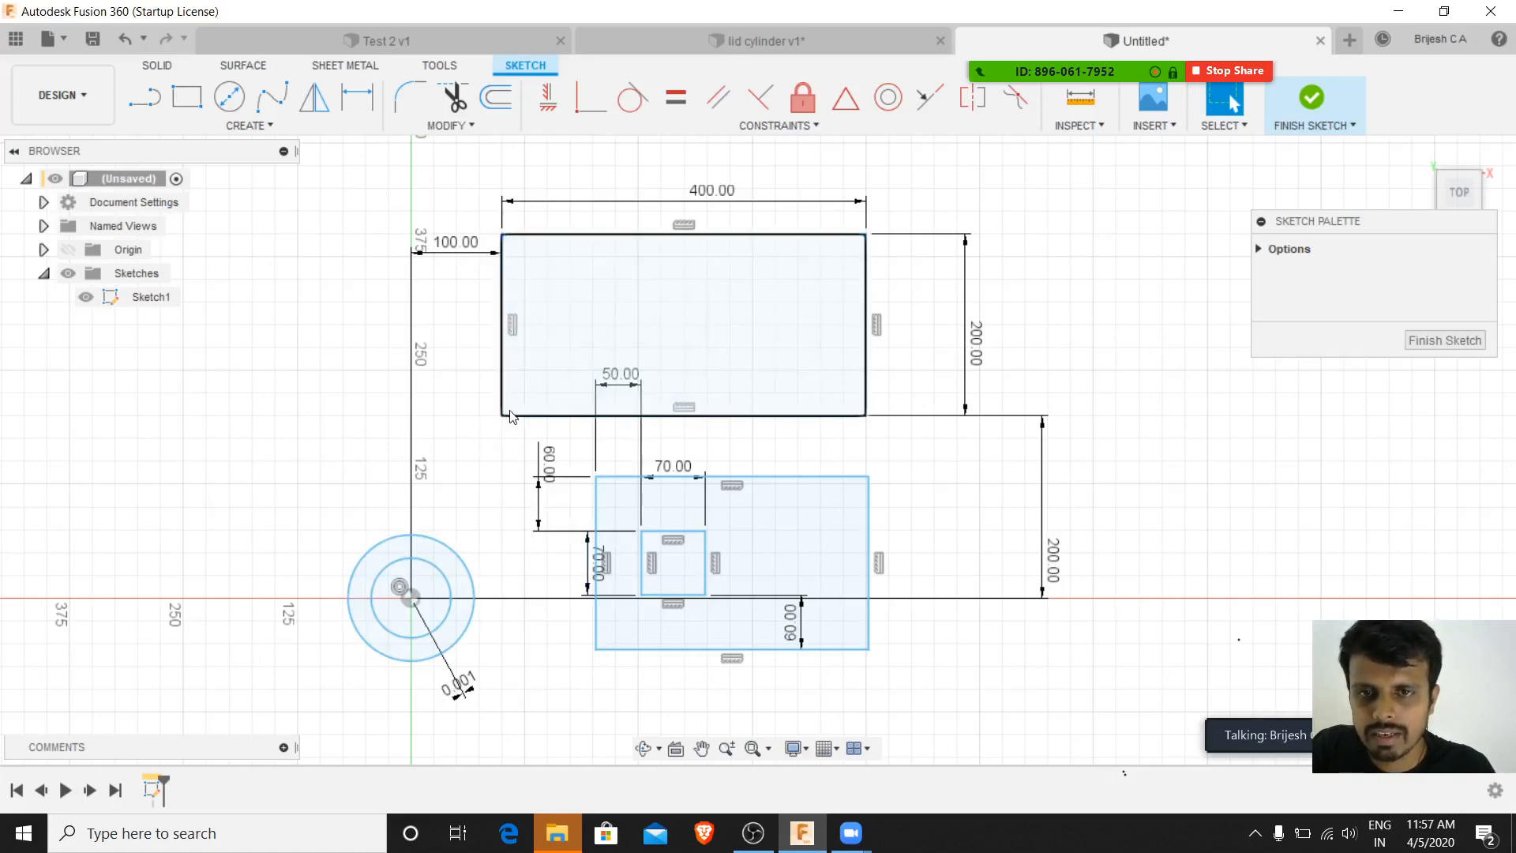
- Try to dimension the upper rectangle's diagonal between its opposite corners, declining the driven dimension
key("d")
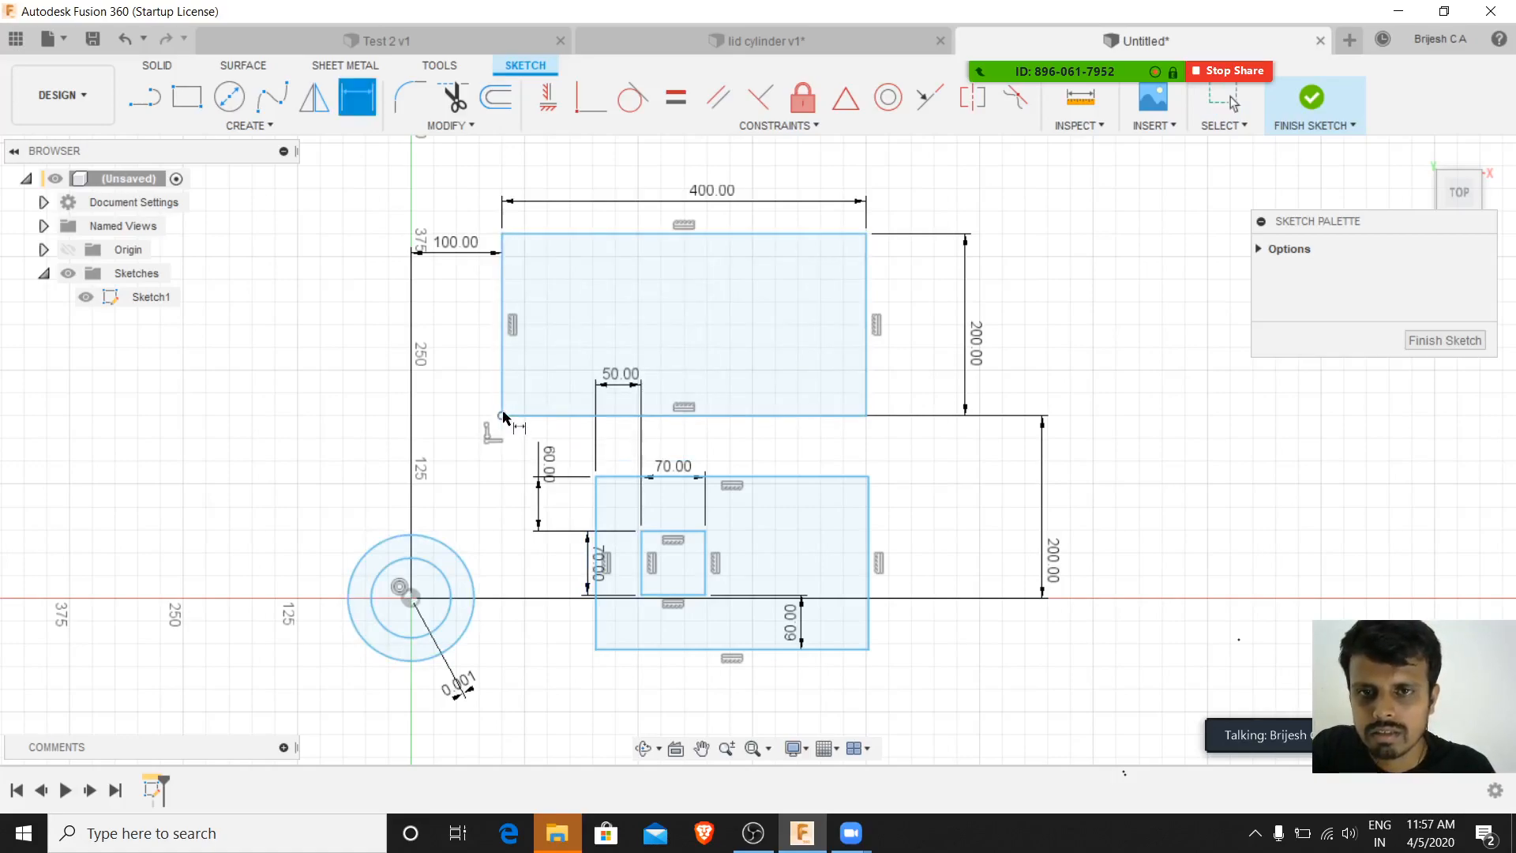
left_click(868, 235)
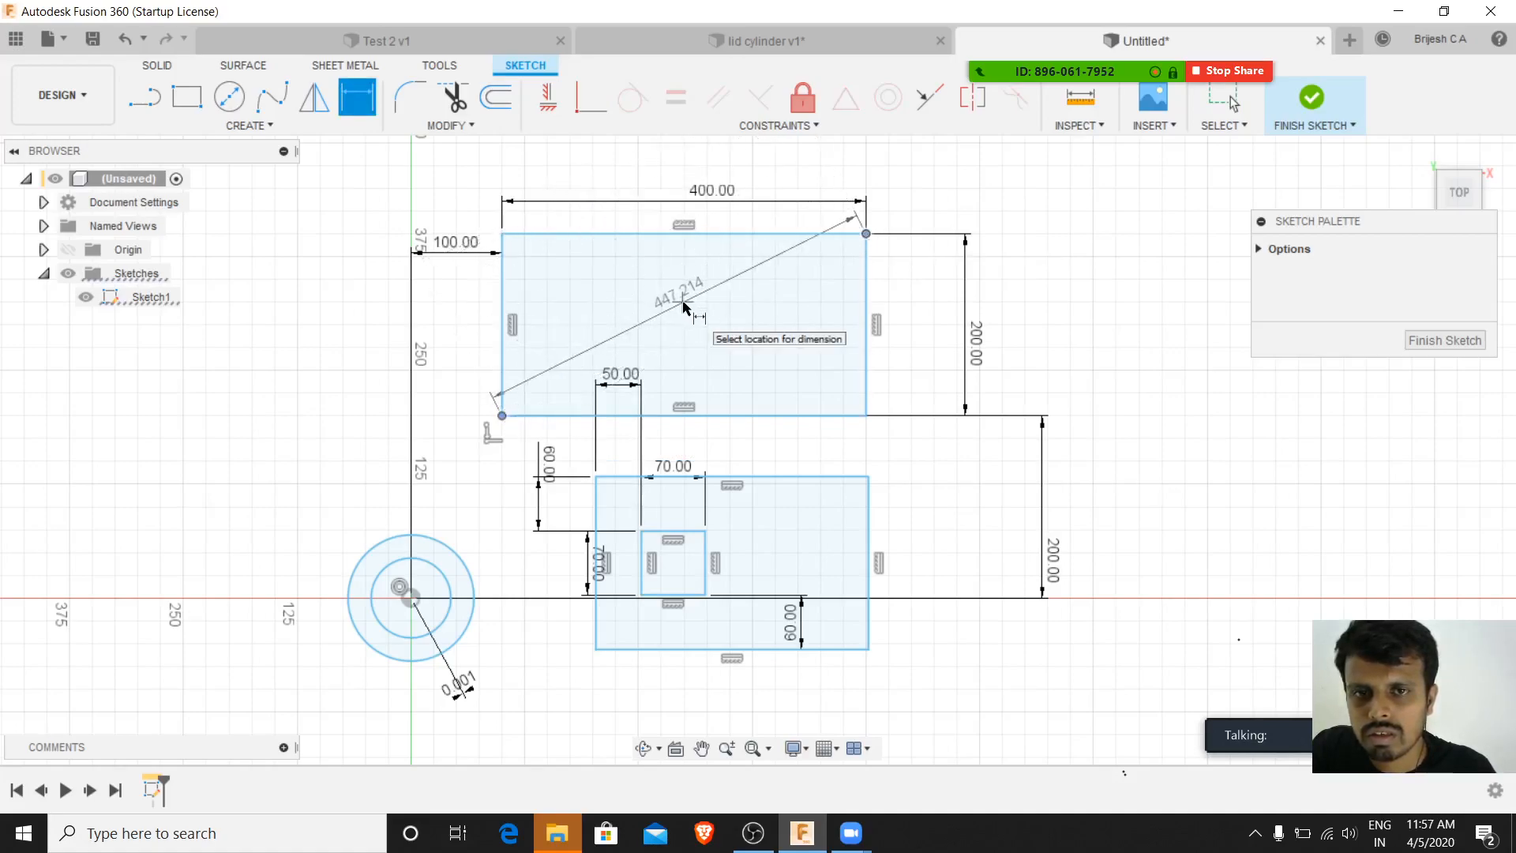
left_click(728, 376)
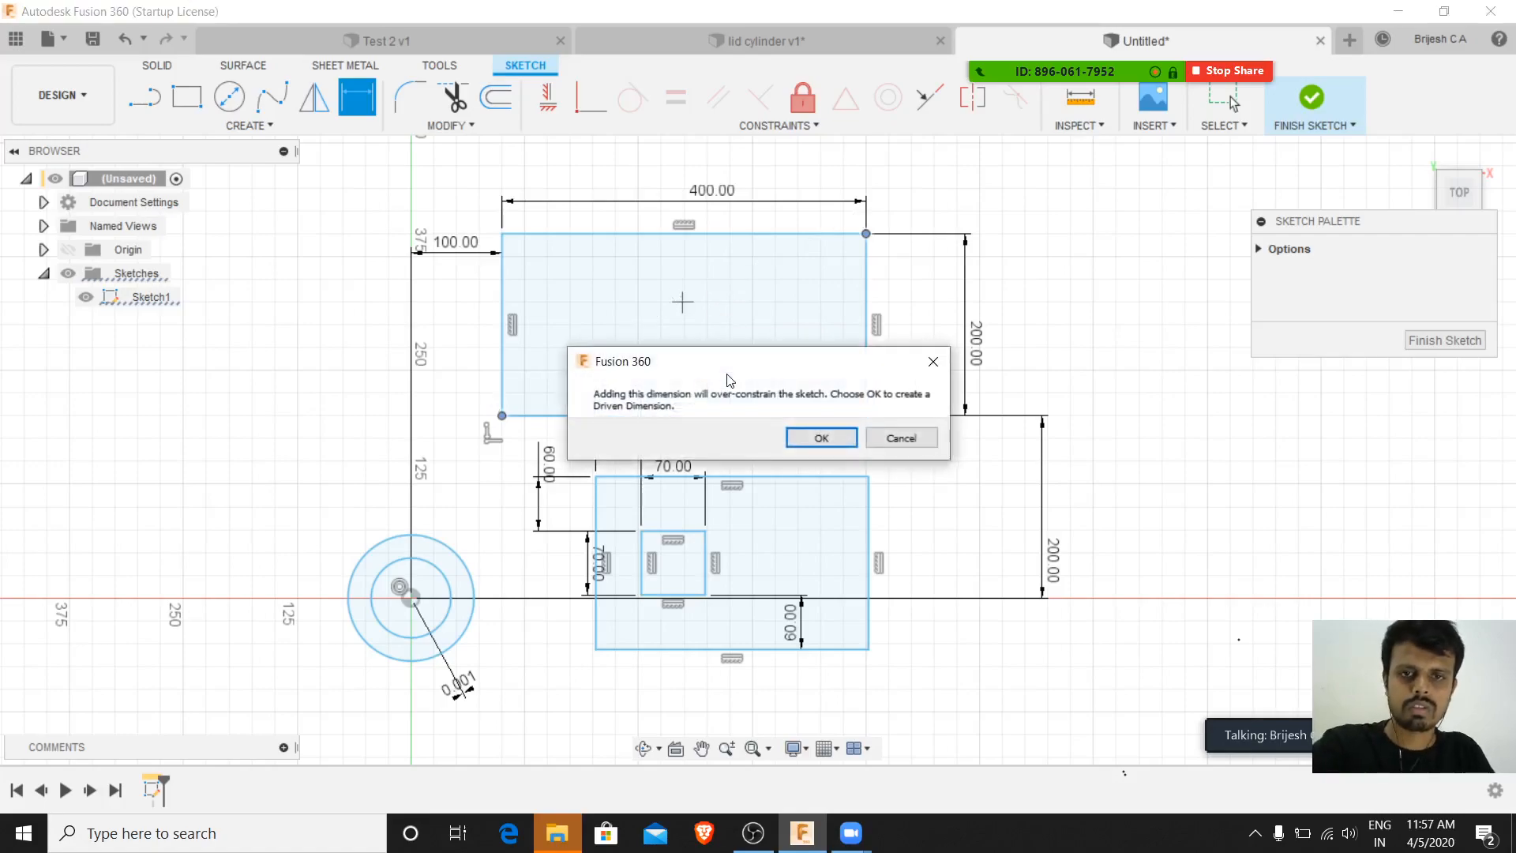
left_click(902, 438)
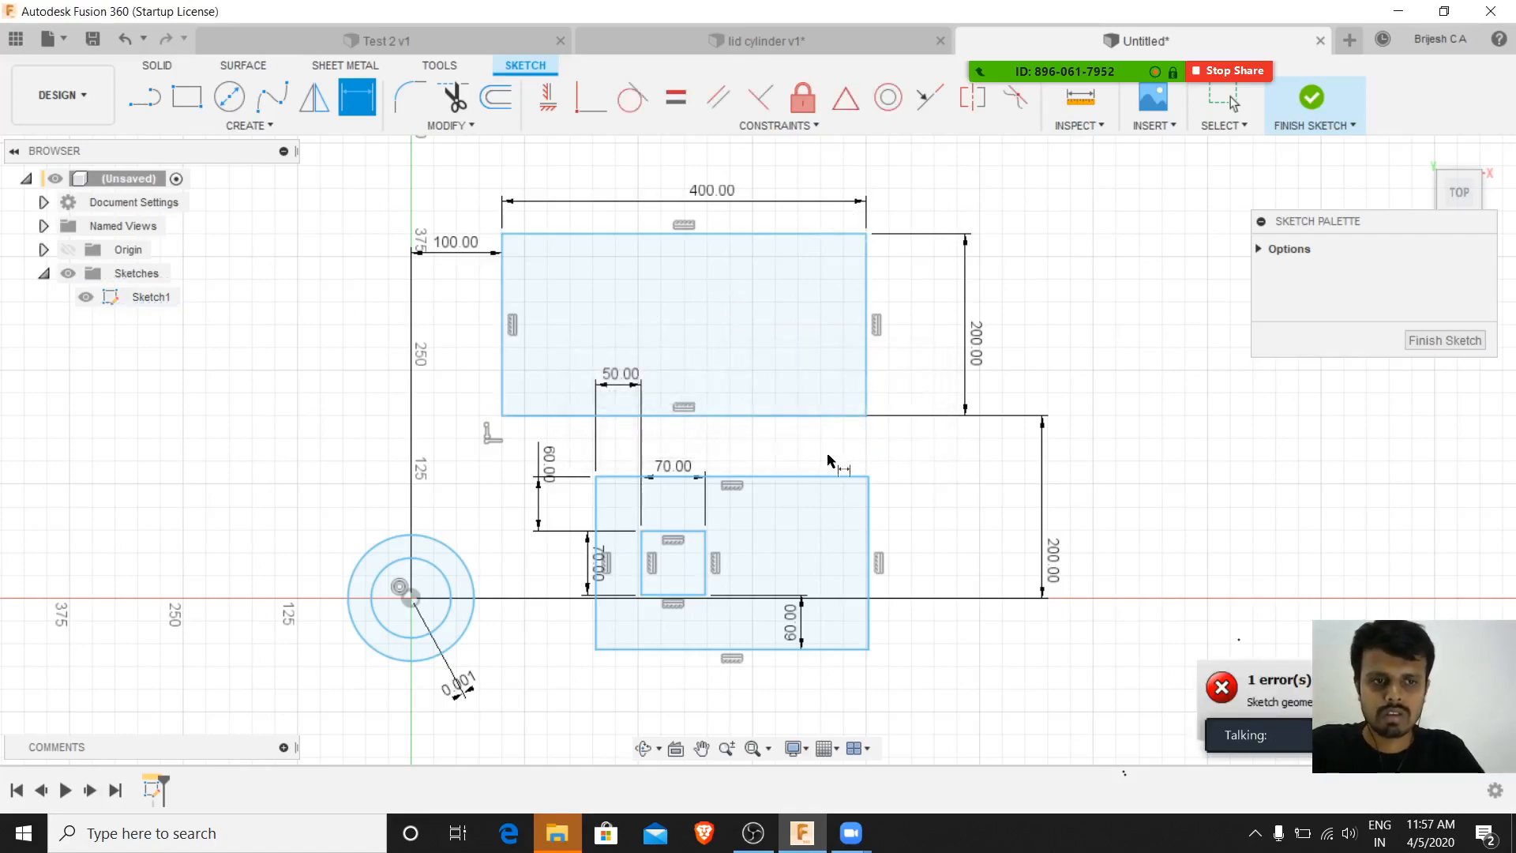
left_click(1334, 695)
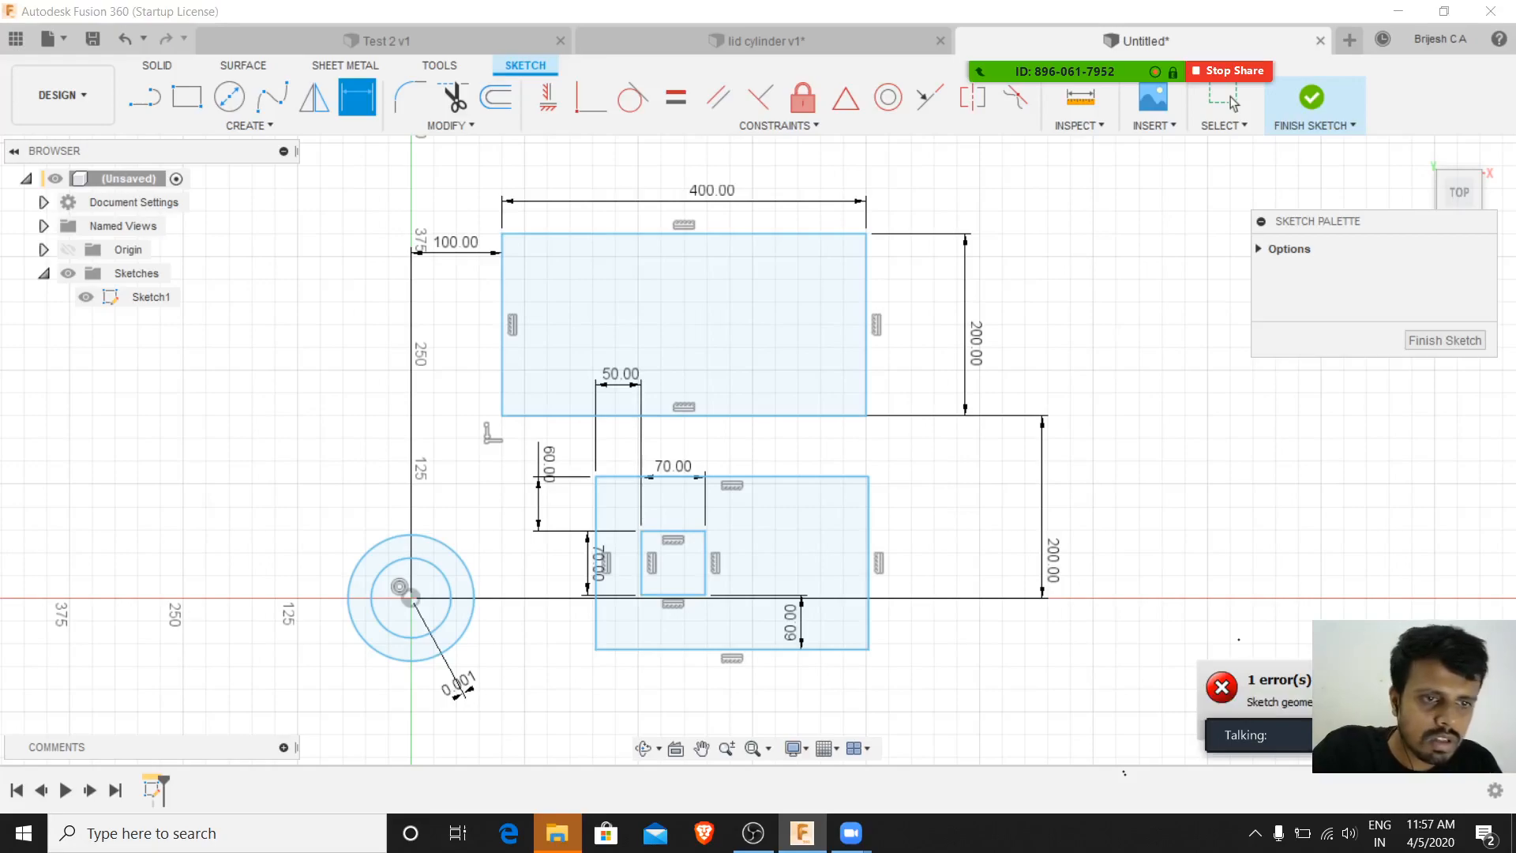
left_click(1484, 462)
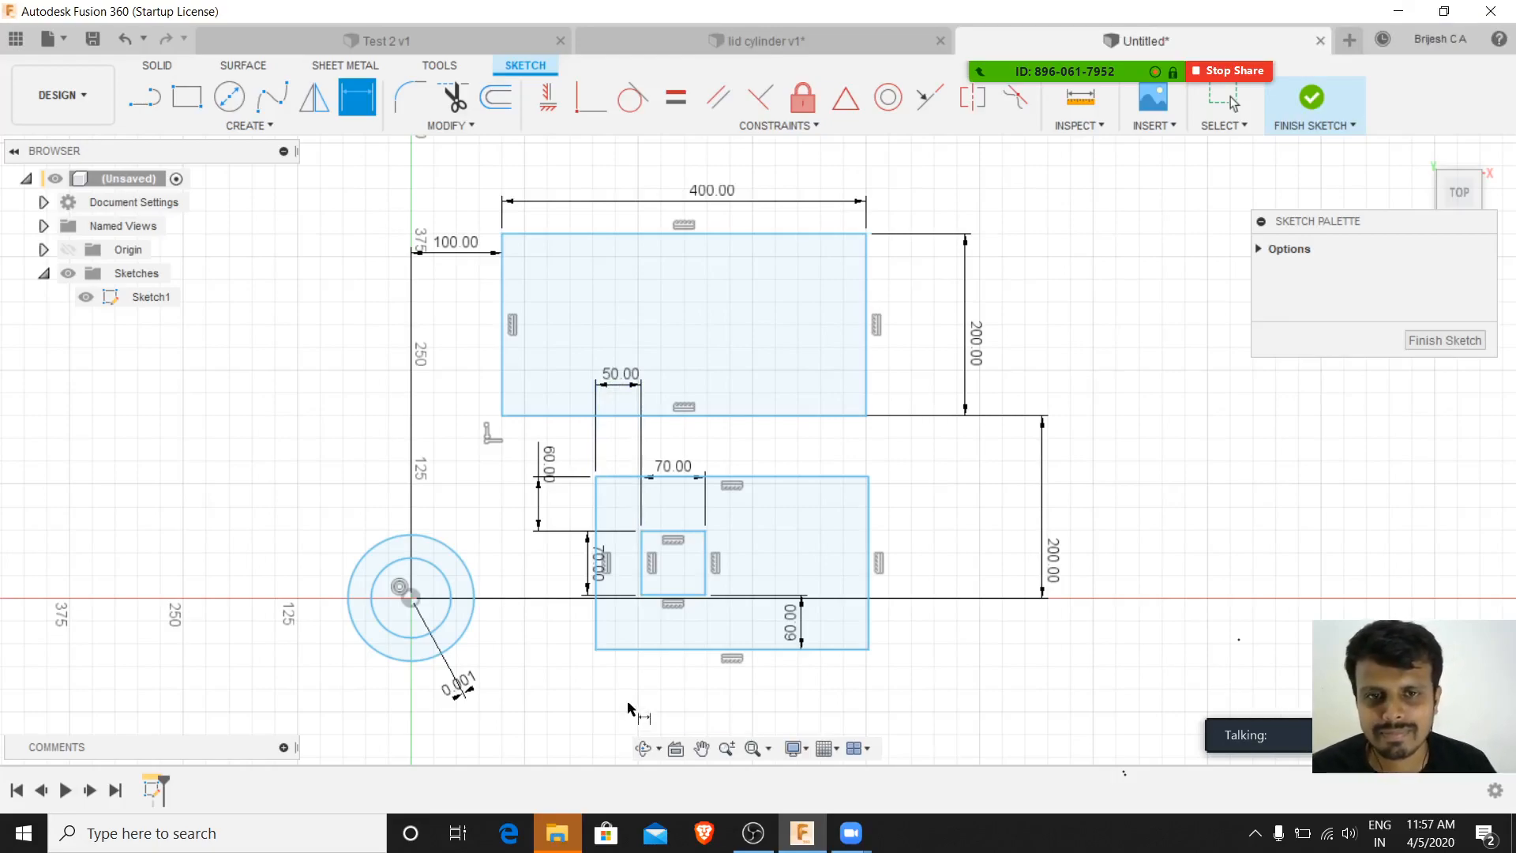
- Finish the sketch and test its freedom to move by selecting the upper rectangle's edges and moving the lower rectangle's top edge
left_click(1445, 340)
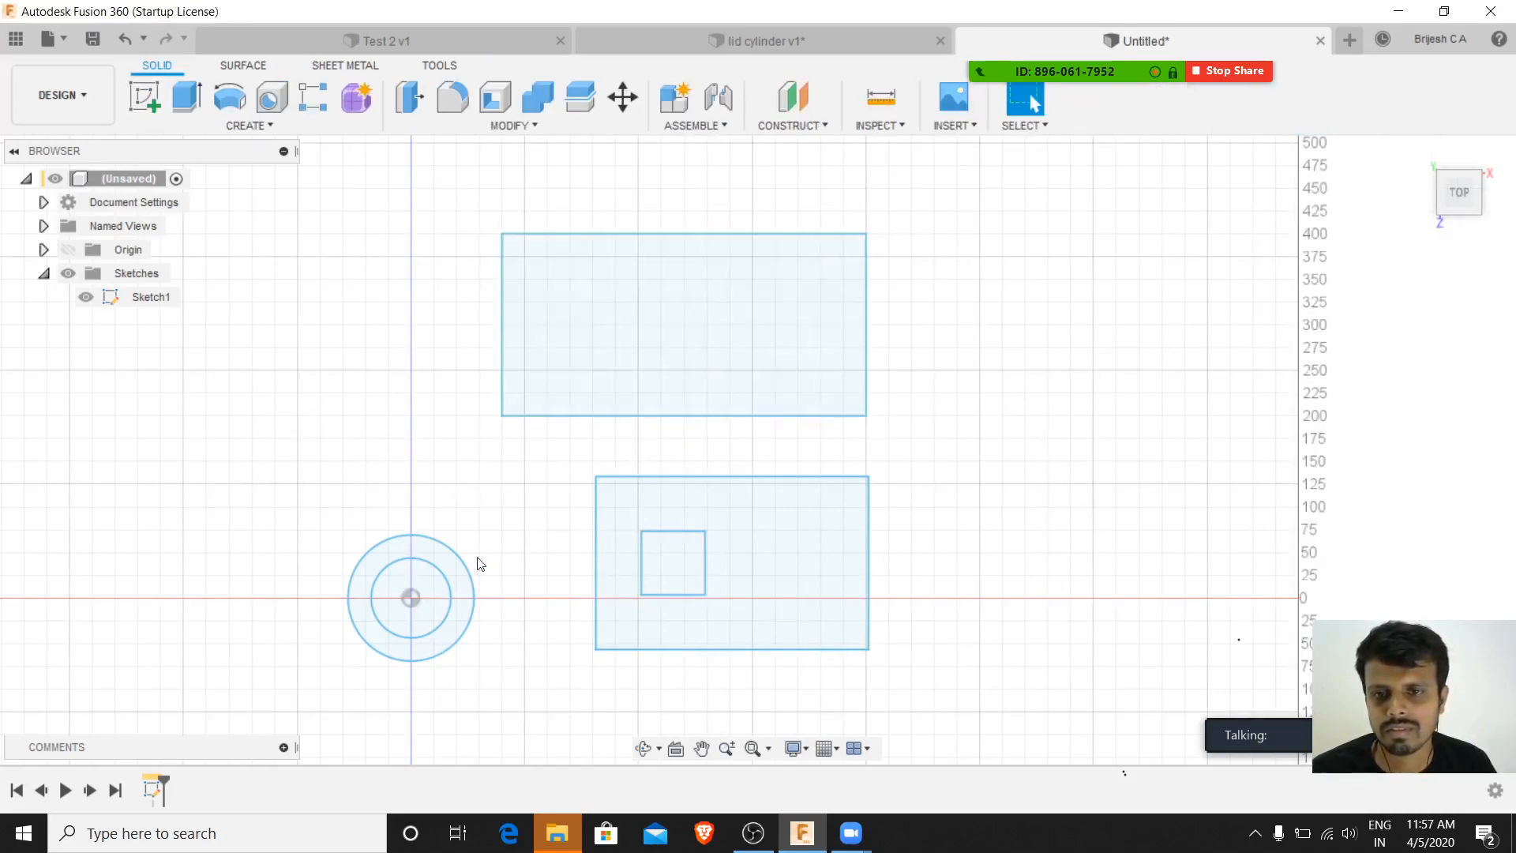
scroll(474, 560, "up", 2)
scroll(490, 553, "down", 4)
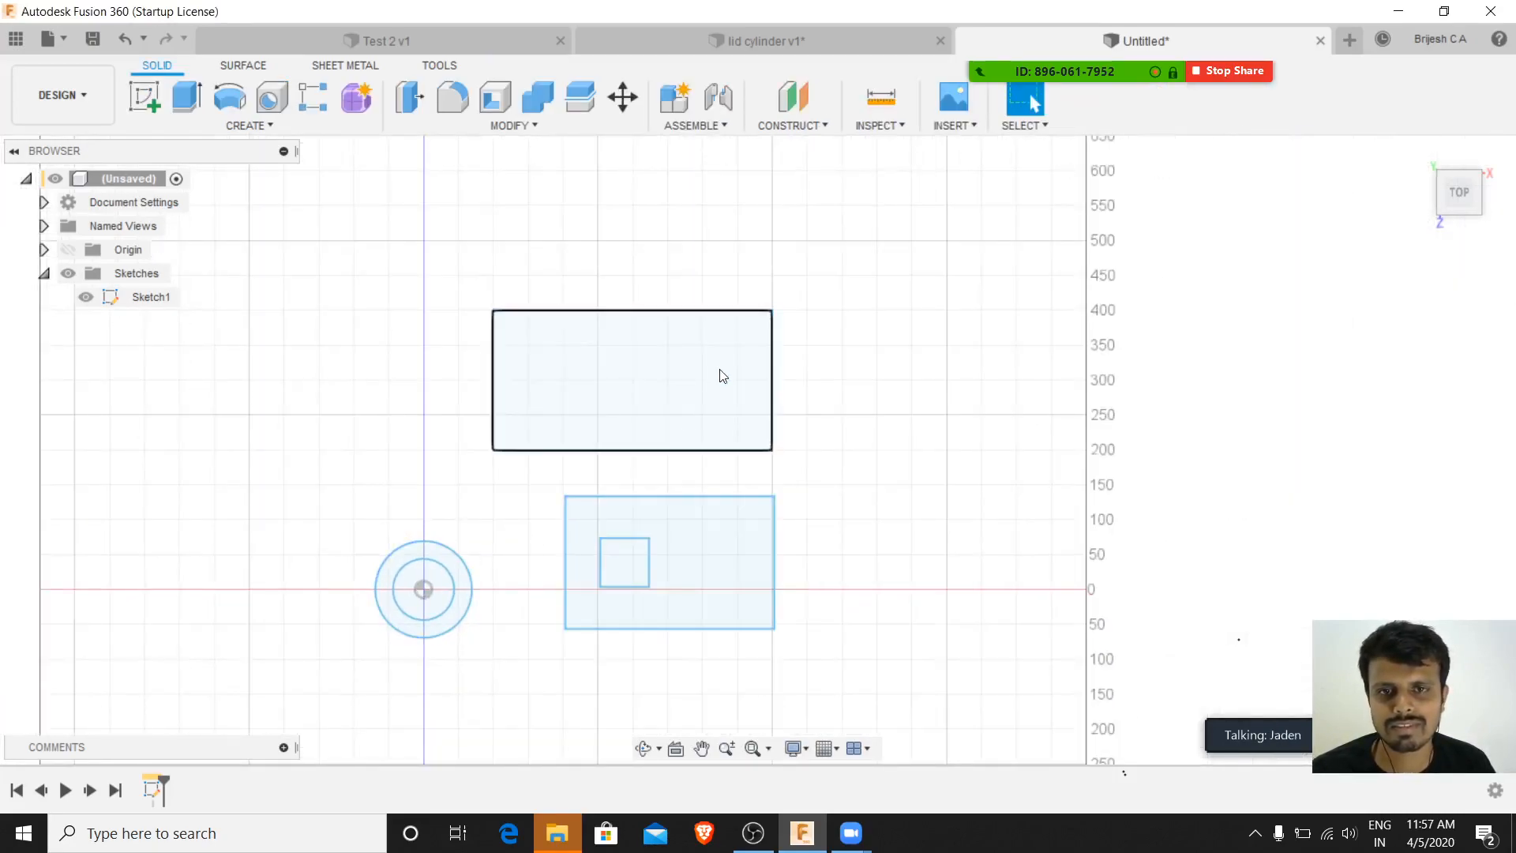
left_click(725, 309)
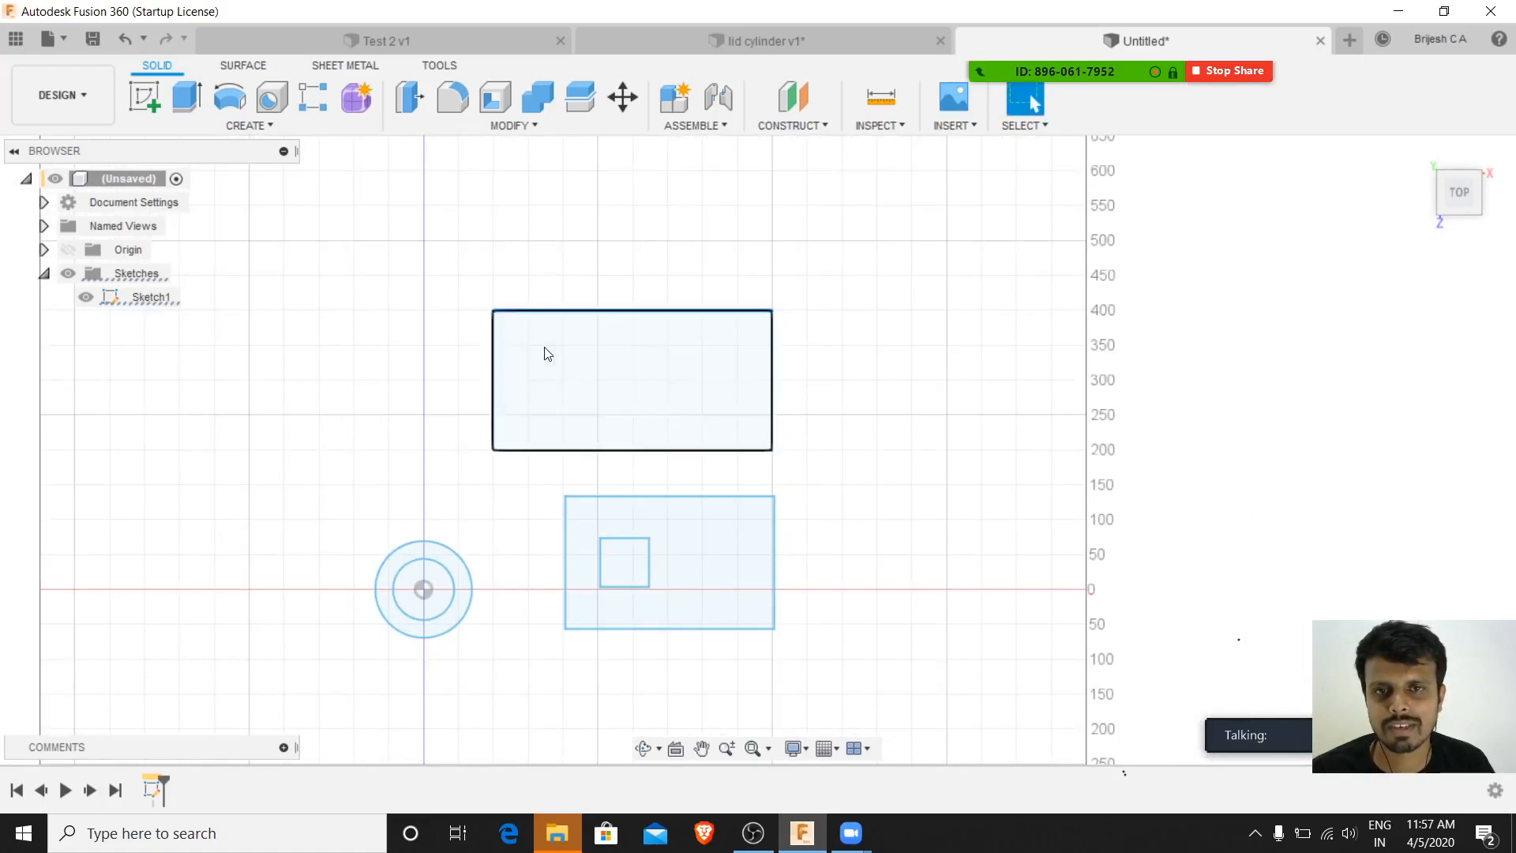
left_click(493, 387)
left_click(774, 427, "shift")
left_click(773, 428)
left_click(677, 311)
left_click(676, 312)
mouse_move(695, 496)
left_mouse_down()
mouse_move(627, 521)
mouse_move(600, 566)
mouse_move(609, 416)
mouse_move(681, 152)
mouse_move(643, 613)
mouse_move(674, 490)
left_mouse_up()
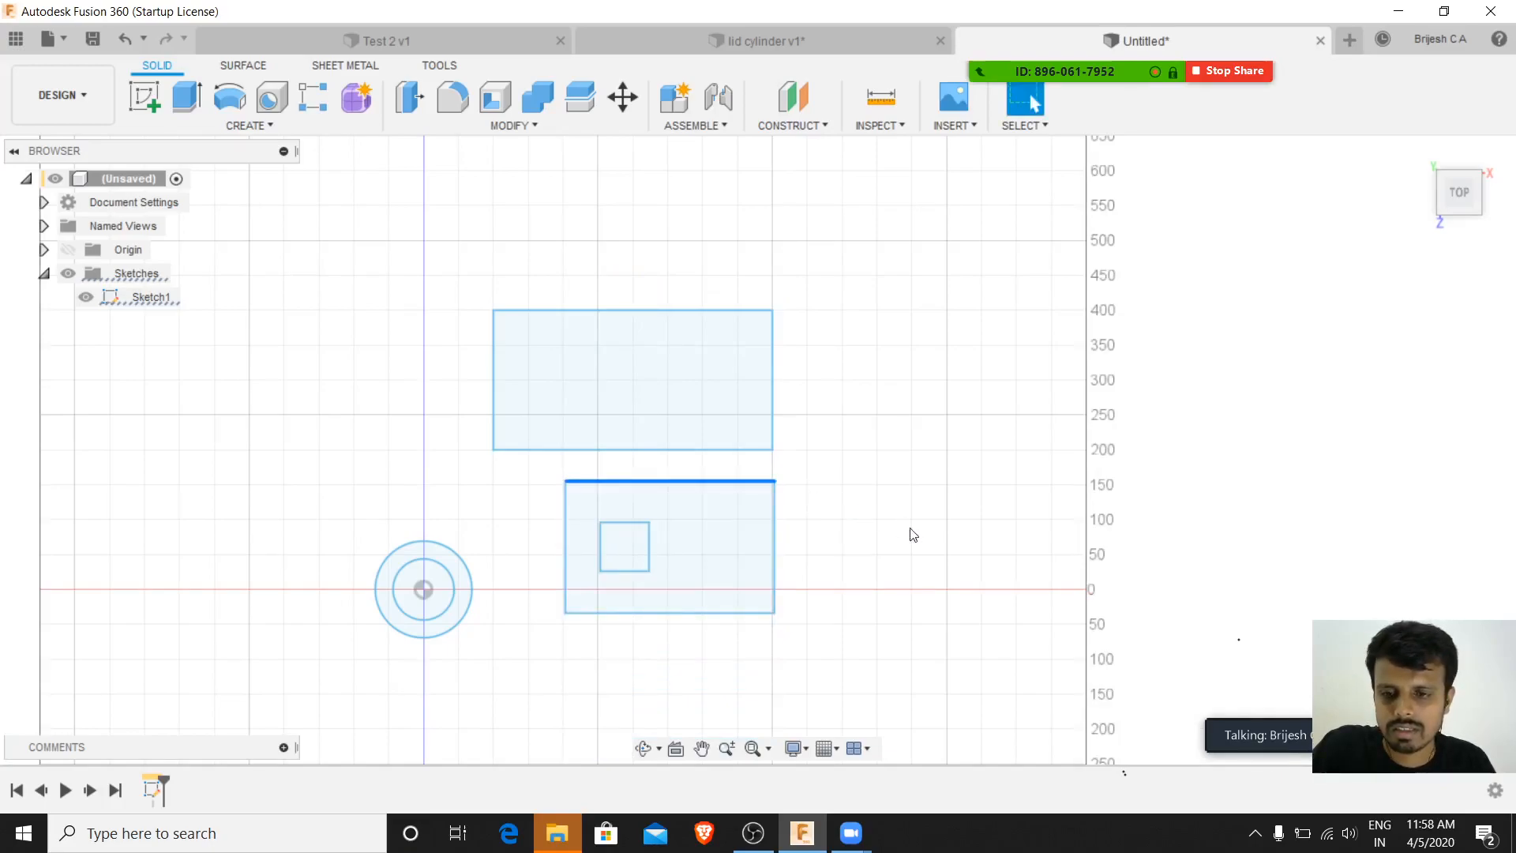
- Reopen the sketch for editing and dimension the lower rectangle's width, accepting the value as drawn
double_click(149, 786)
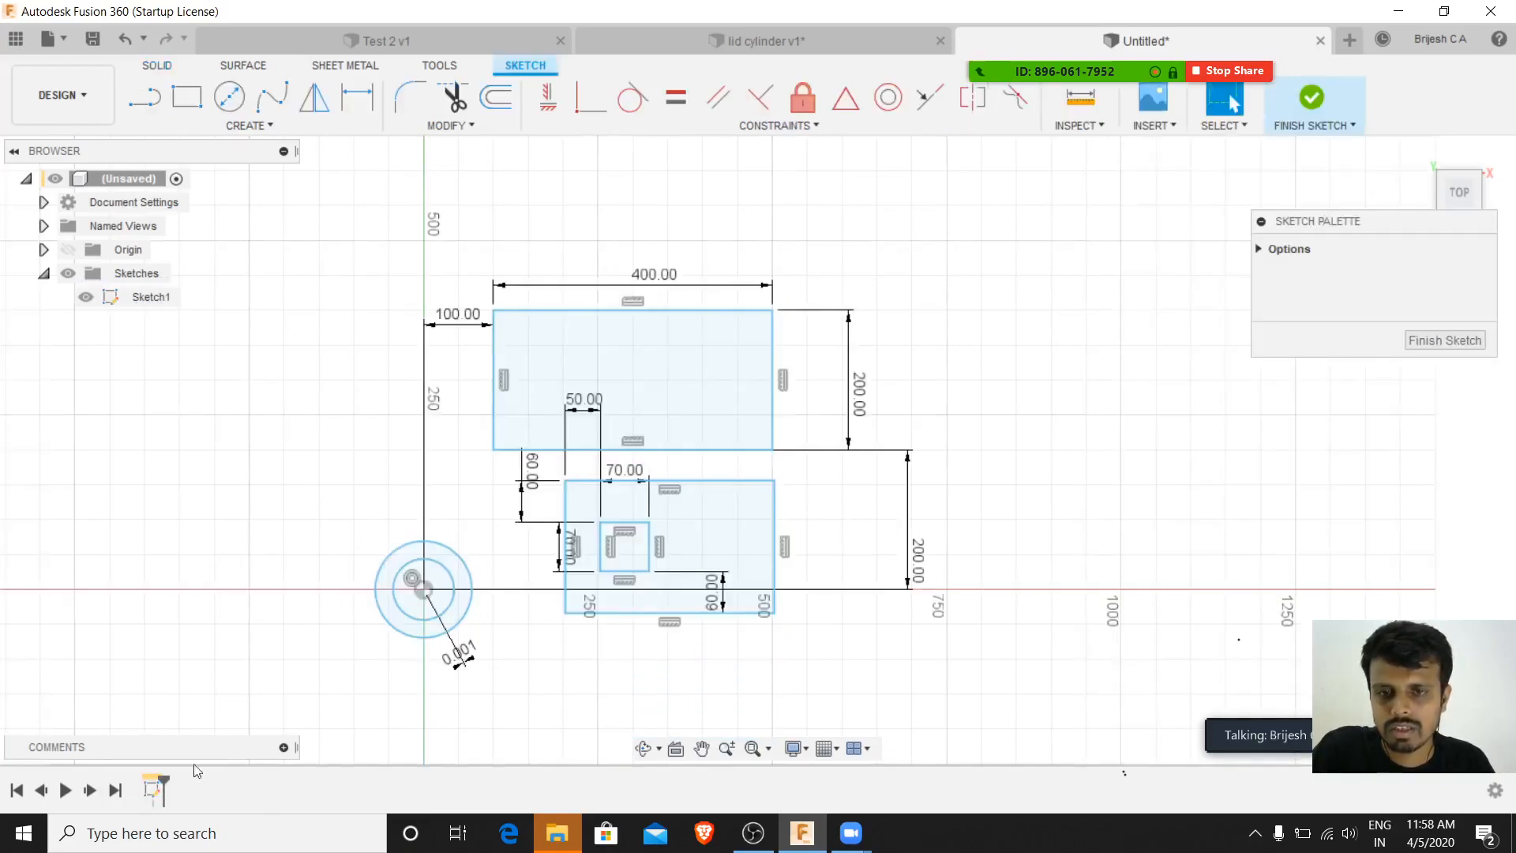
left_click(853, 590)
left_click(767, 481)
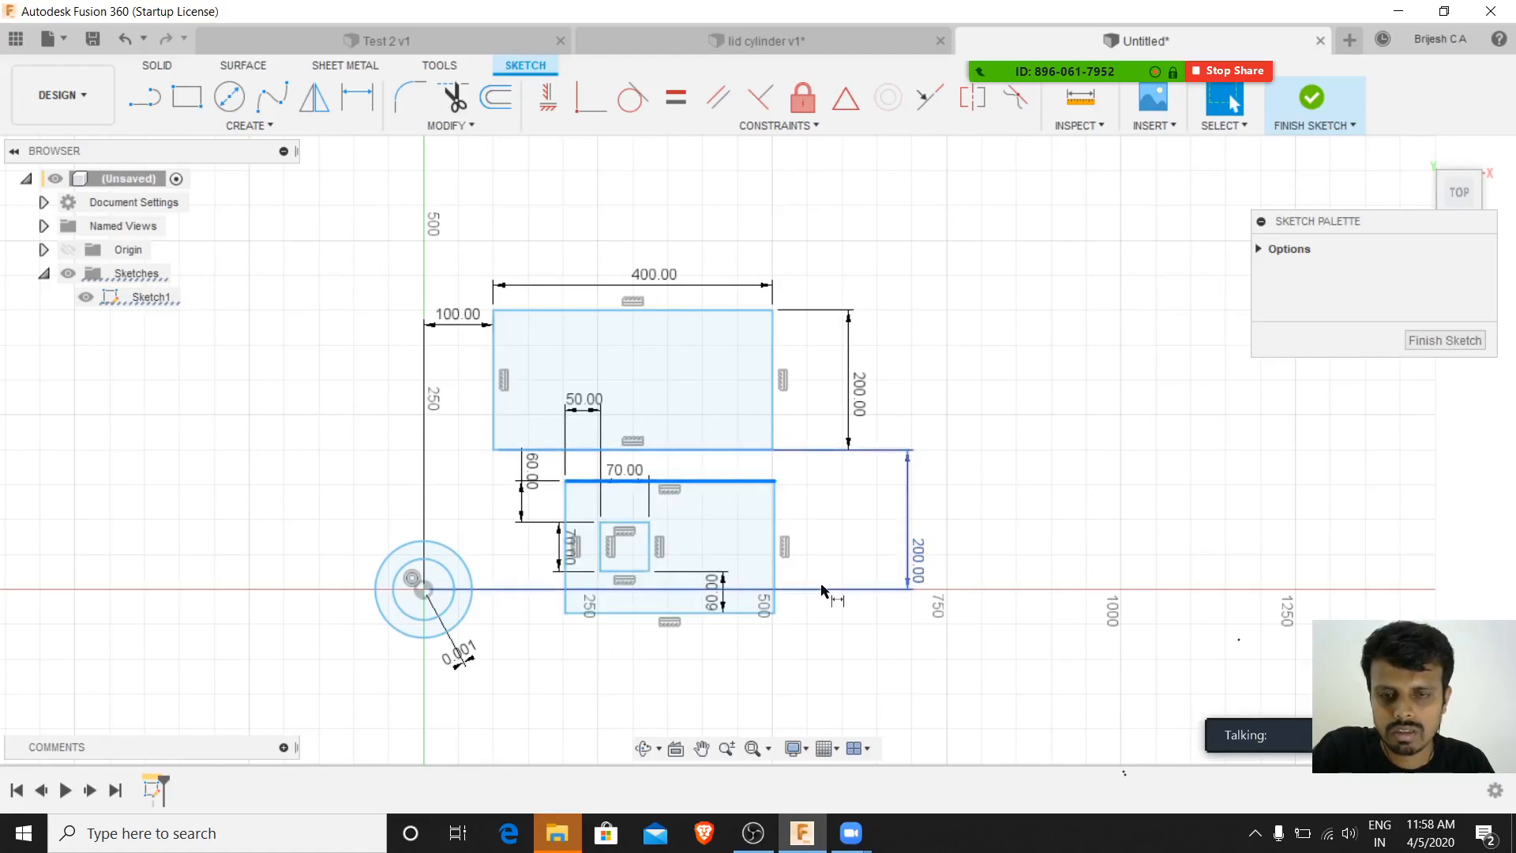
key("d")
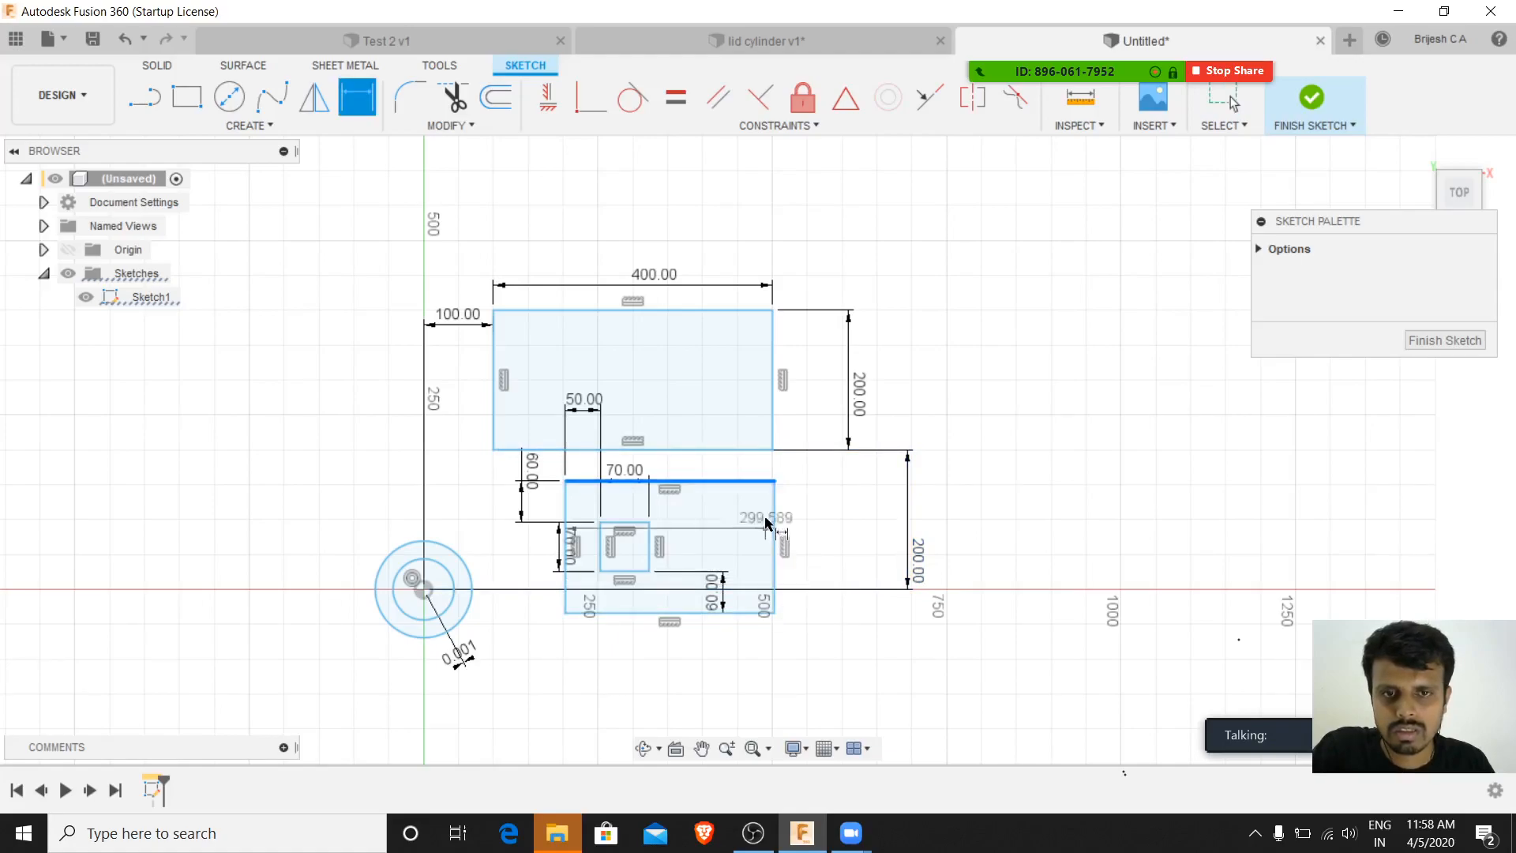
left_click(818, 590)
key("Return")
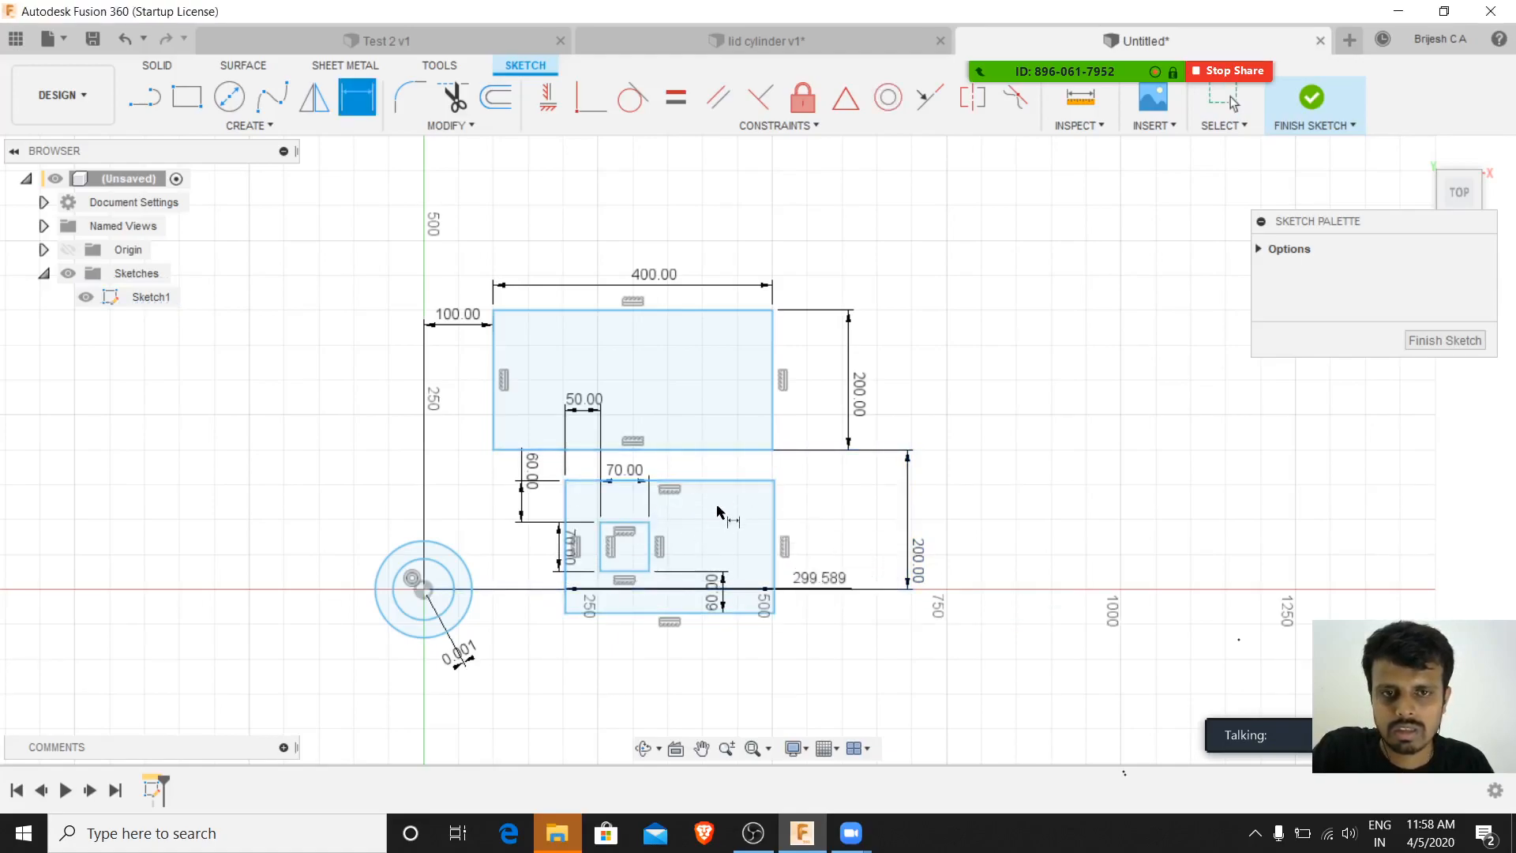
- Dimension the vertical distance from the origin to the lower rectangle's top edge, accepting the value as drawn
left_click(695, 481)
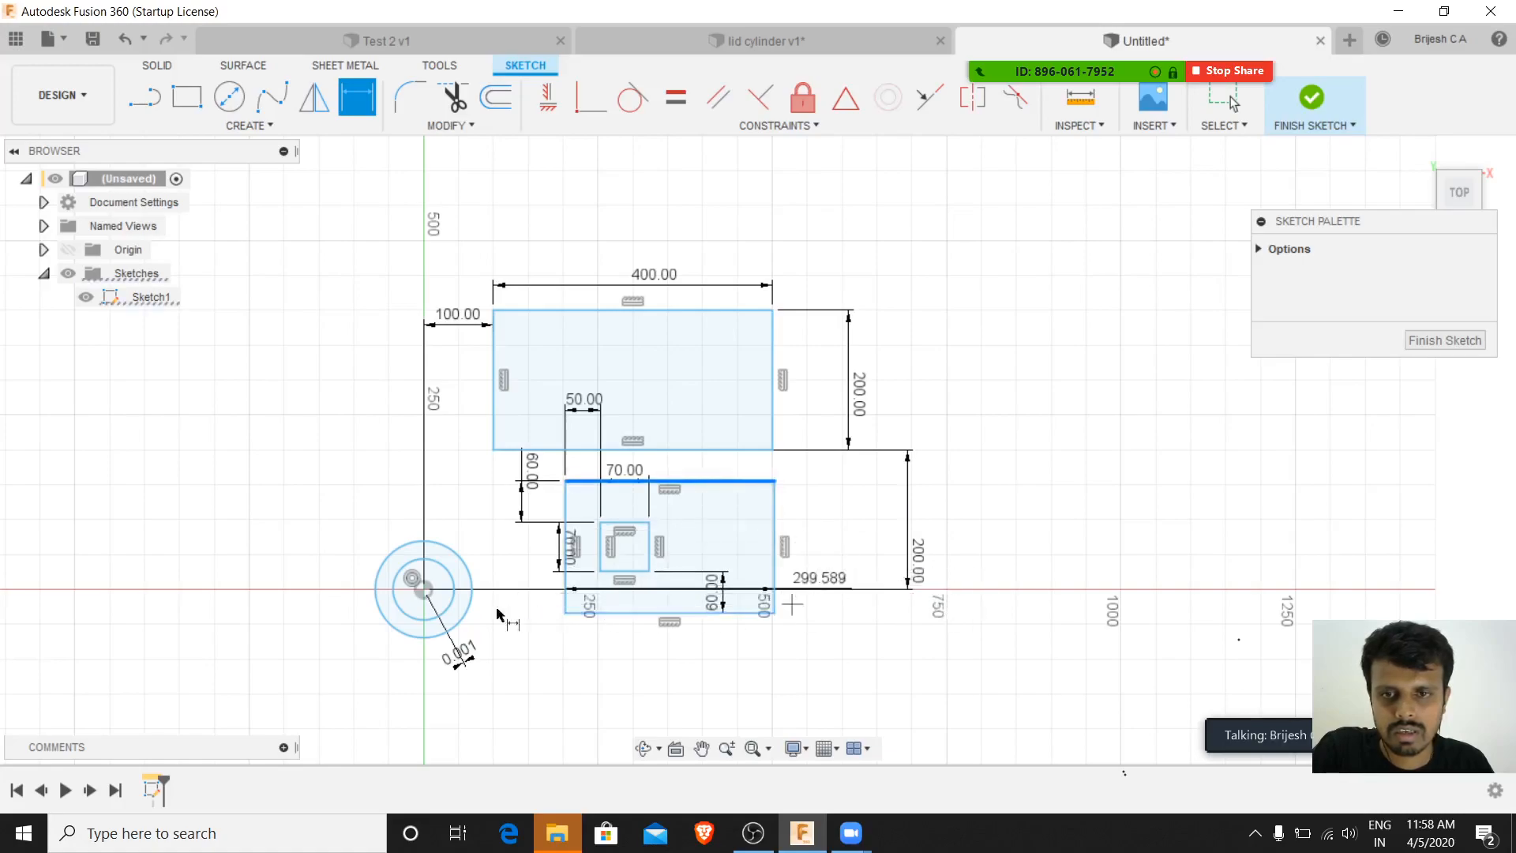
left_click(424, 588)
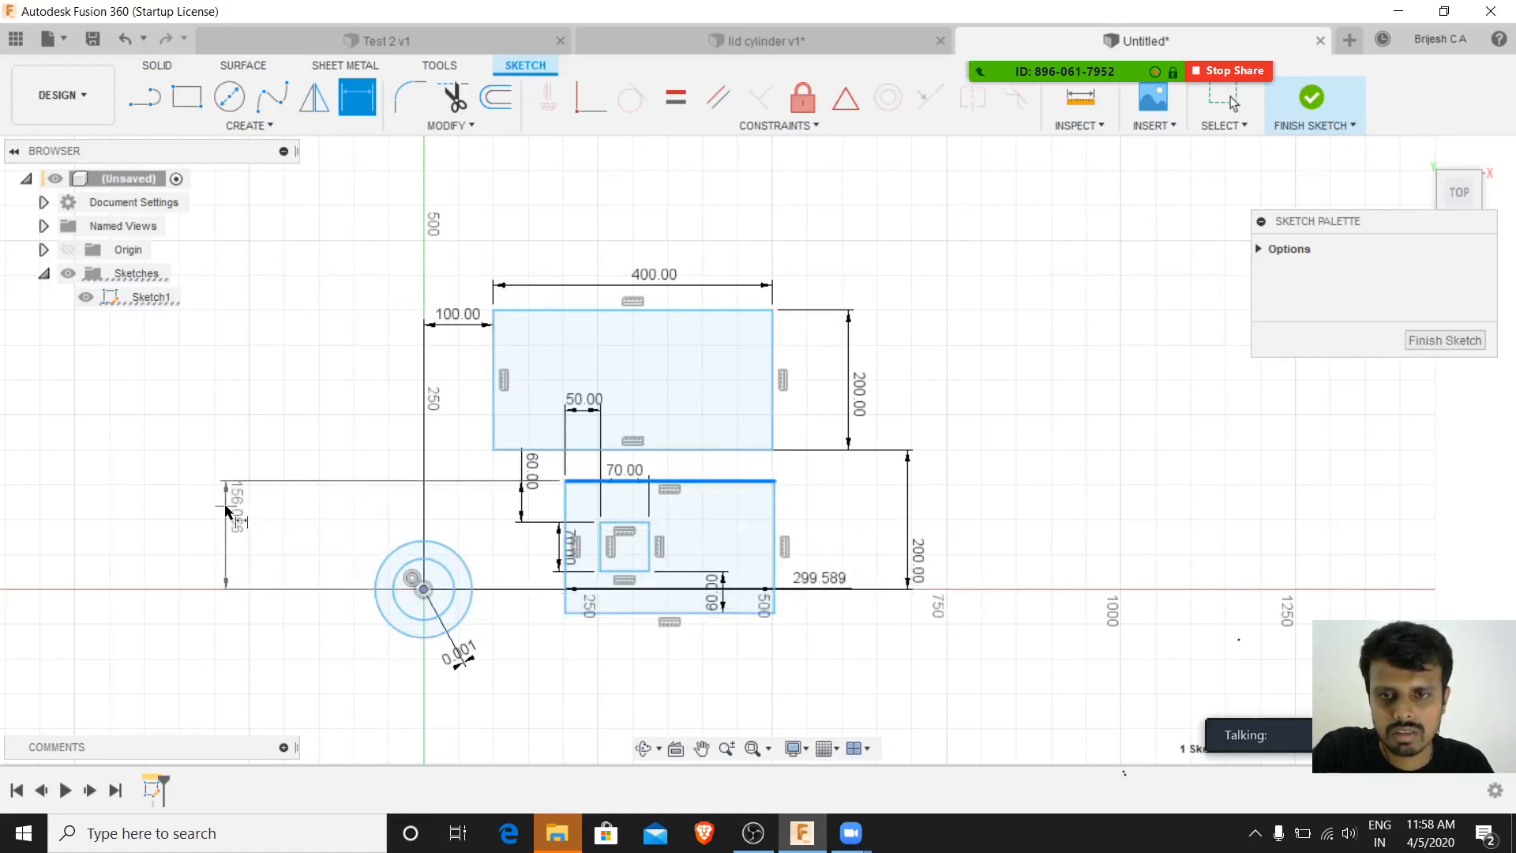
left_click(260, 509)
key("Return")
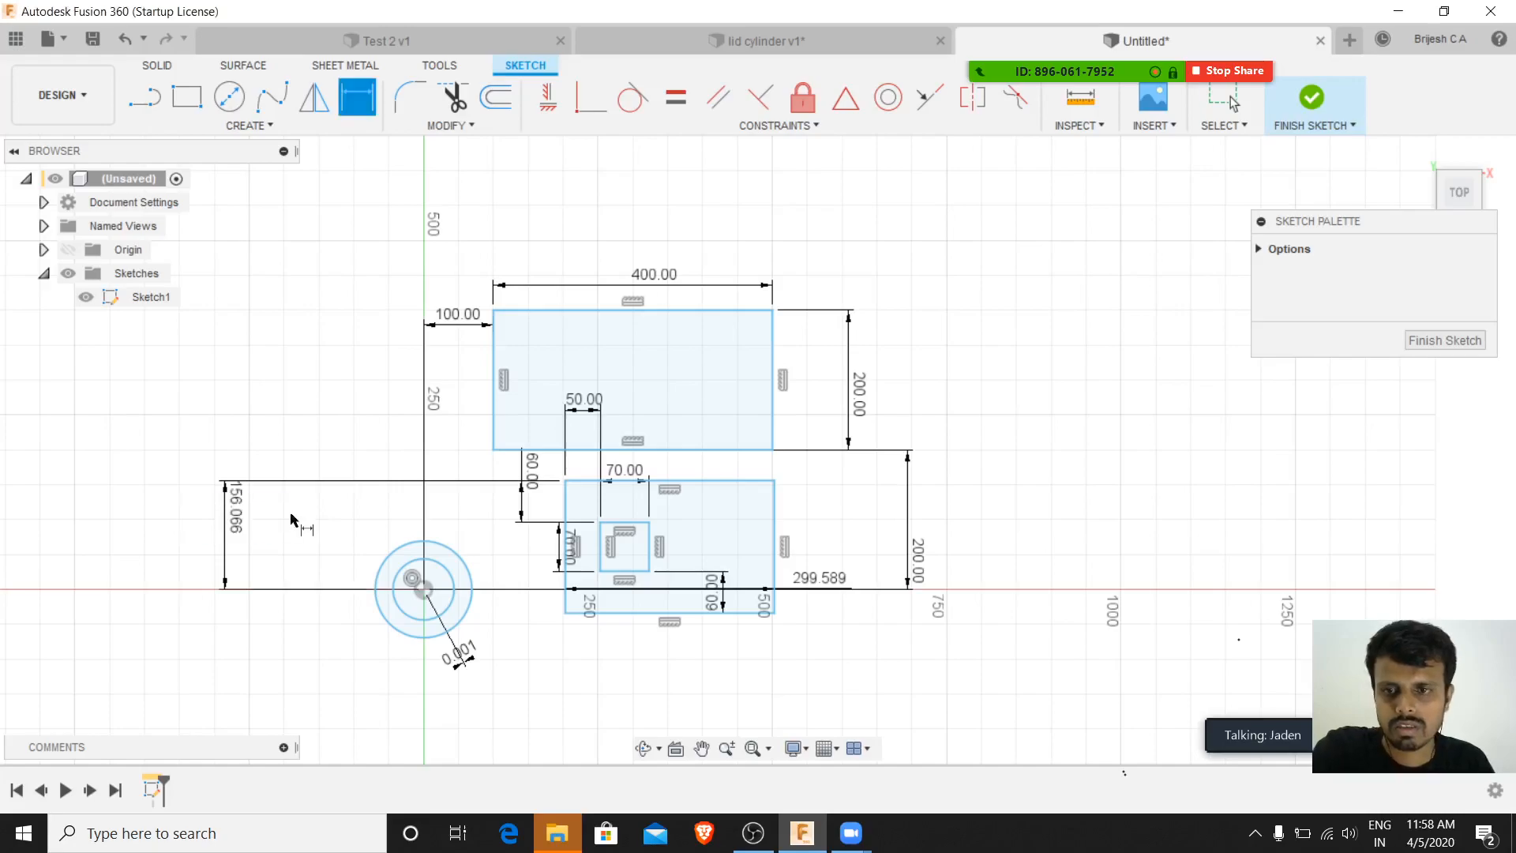
- Delete the inner and outer circles around the origin one after the other
scroll(399, 642, "up", 5)
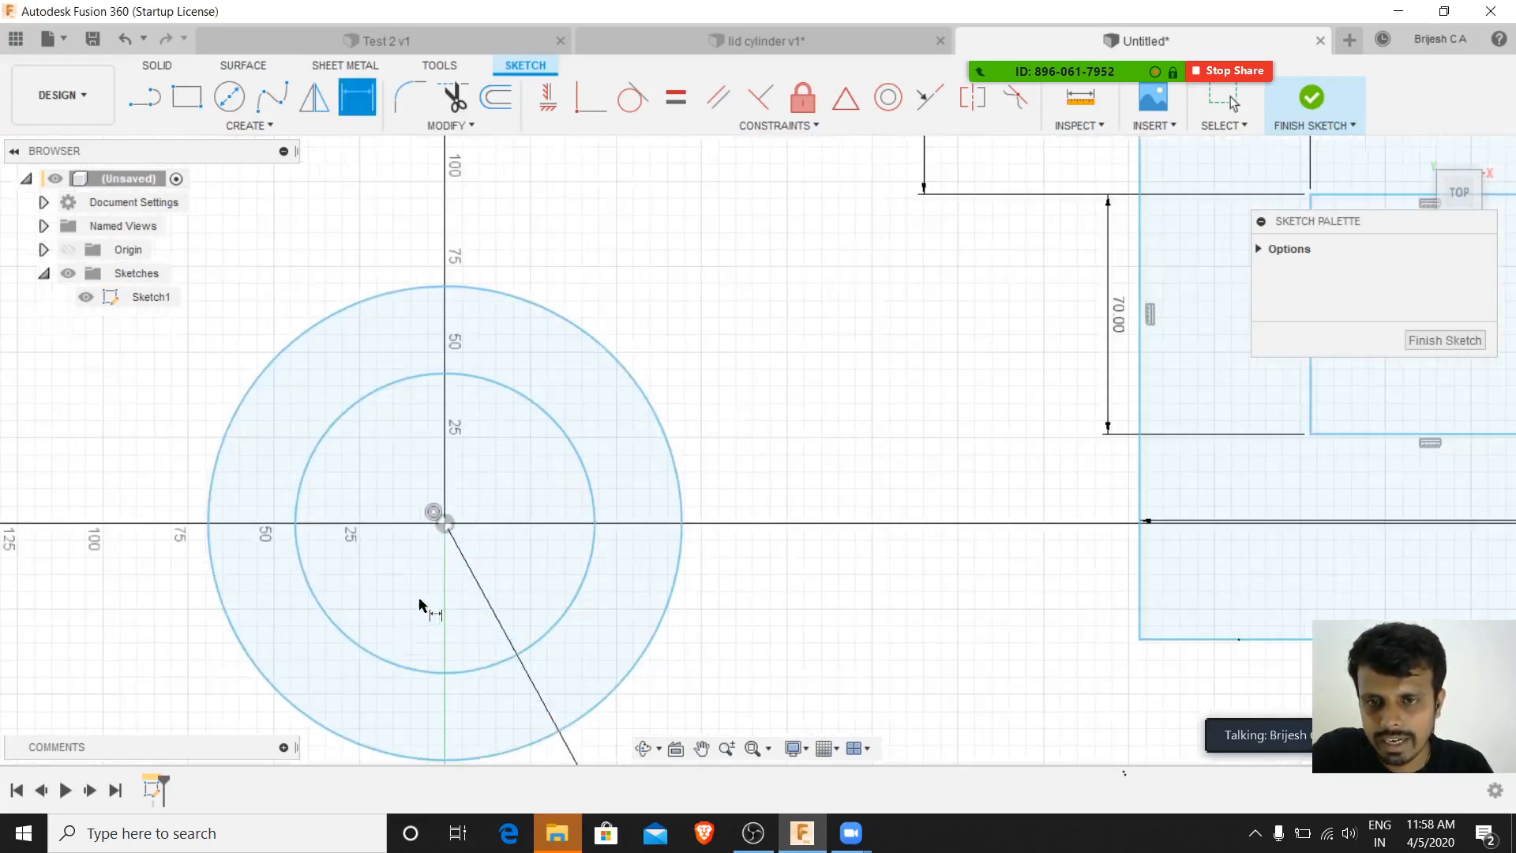
key("Escape")
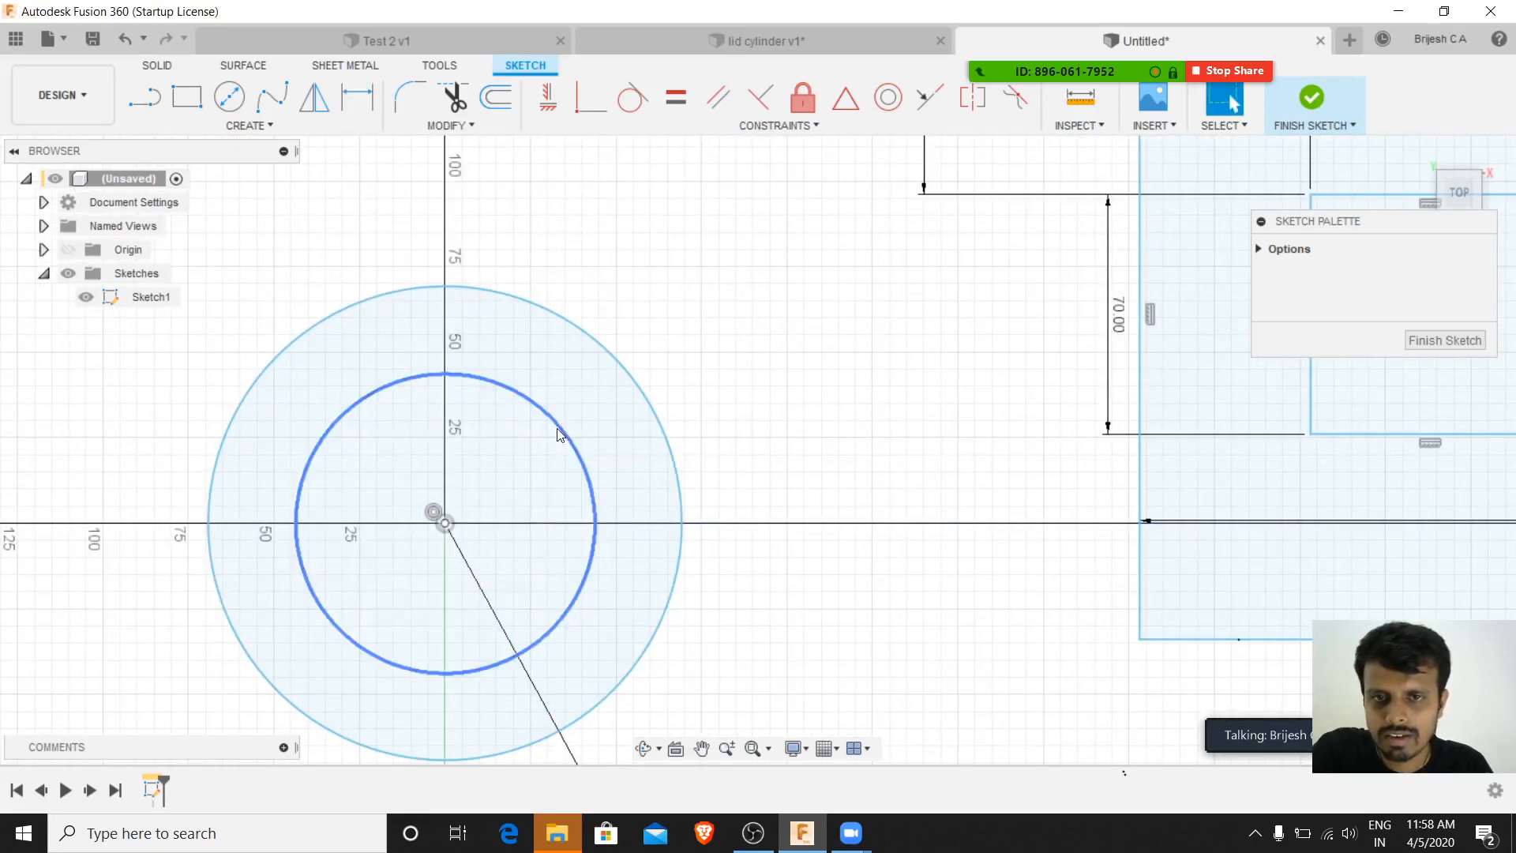
left_click(558, 434)
key("Delete")
left_click(596, 349)
key("Delete")
key("l")
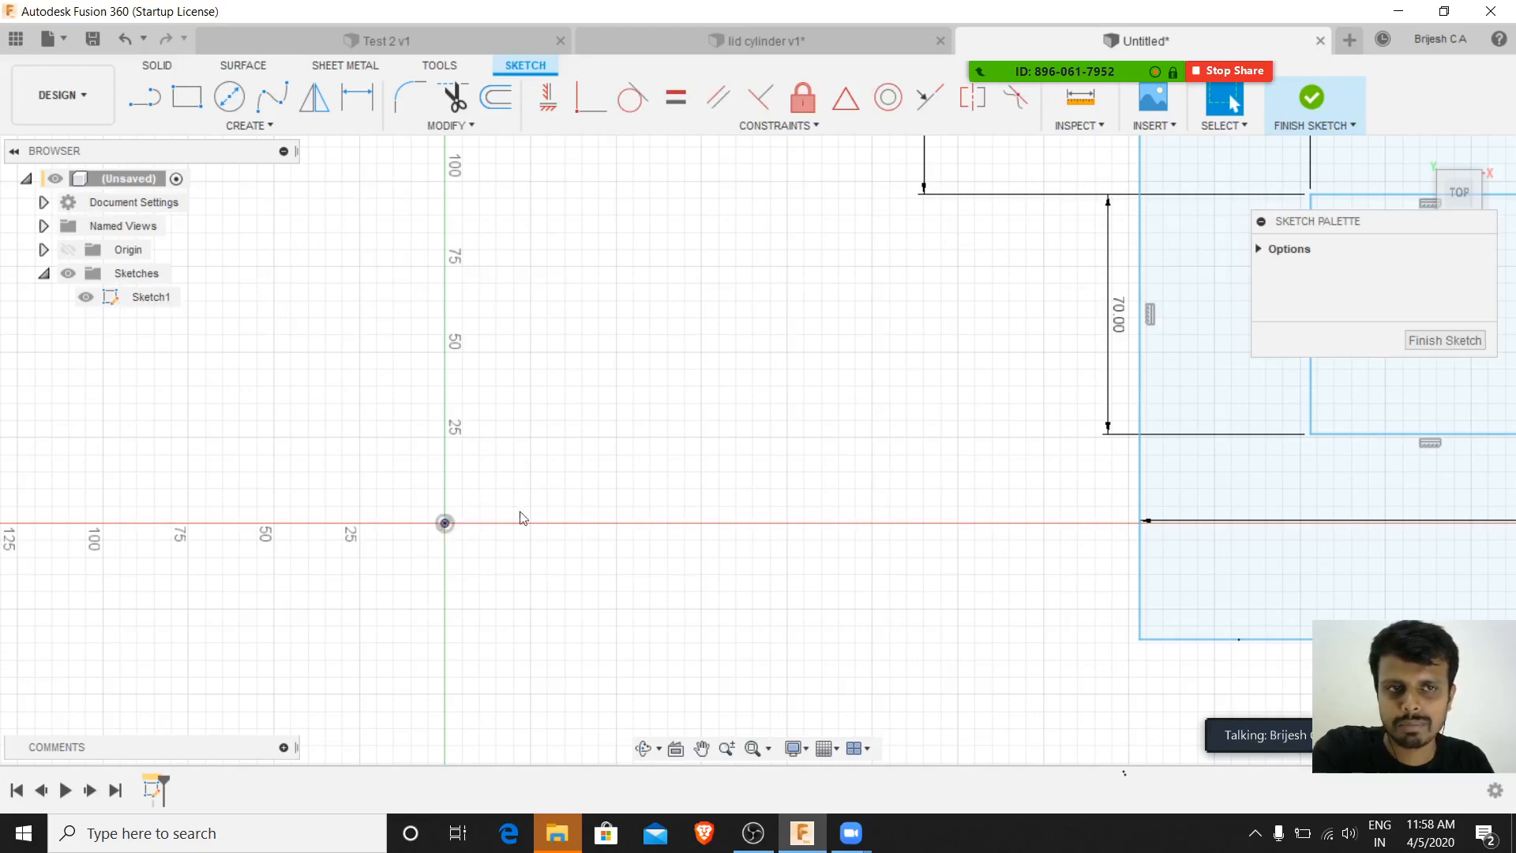
- Undo back to before the lower rectangle was moved, and delete both concentric circles at the origin together
scroll(585, 508, "down", 5)
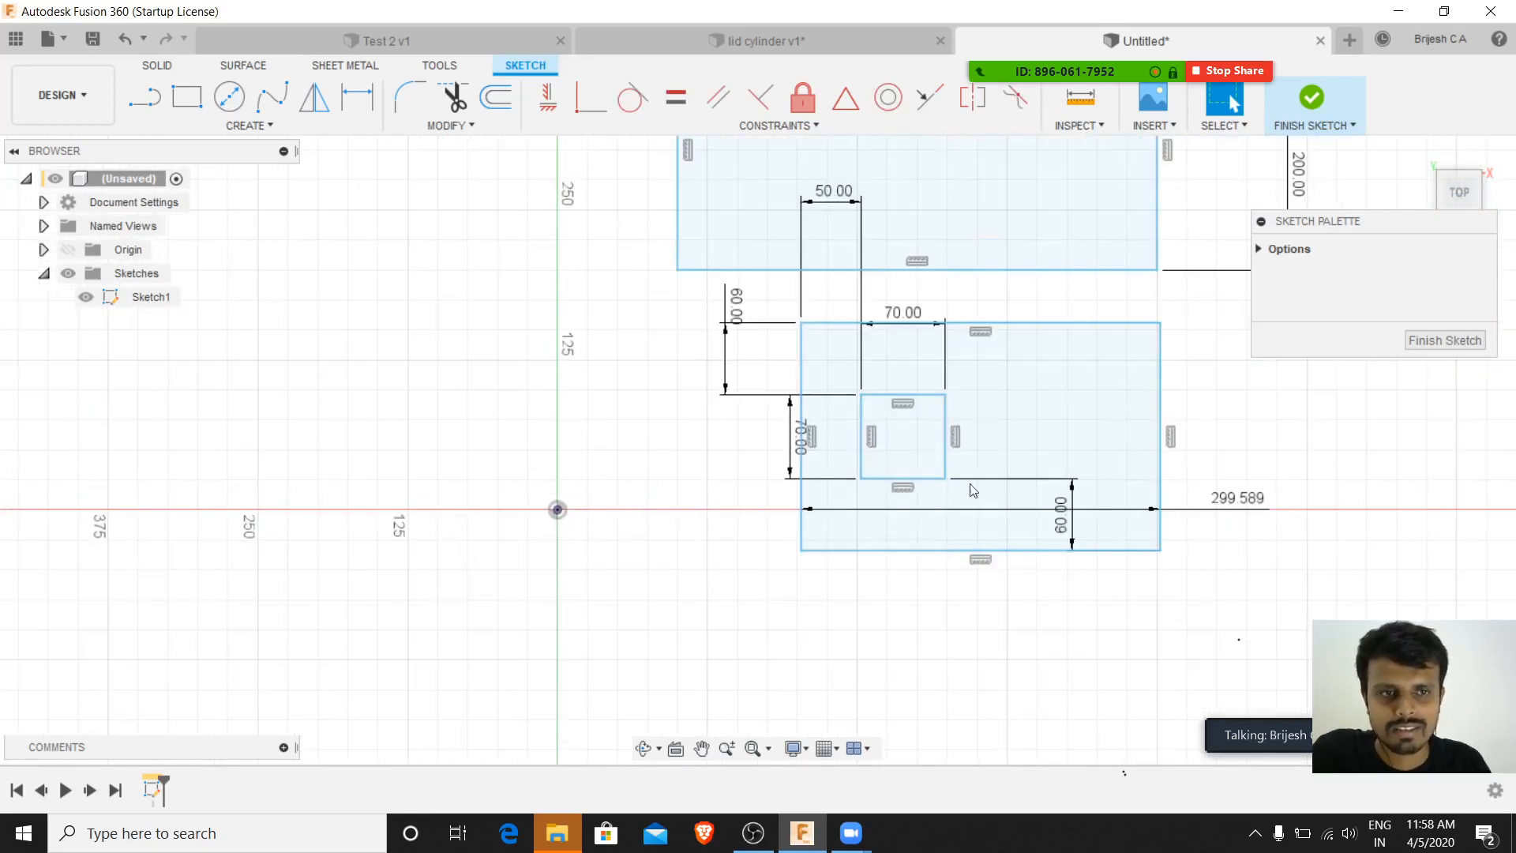
scroll(1050, 505, "down", 2)
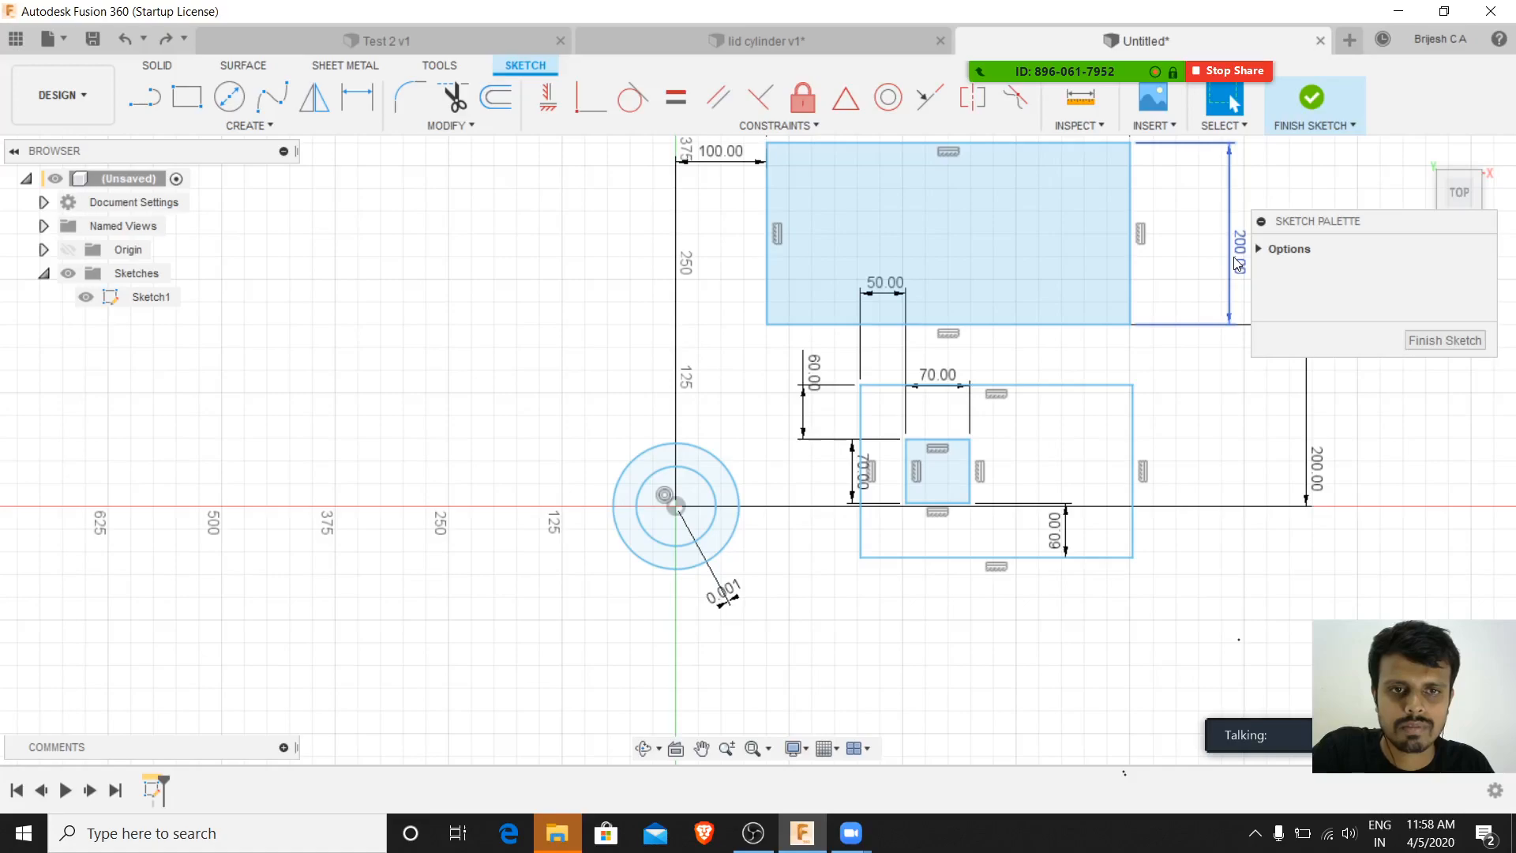
left_click_drag(583, 416, 752, 598)
key("Delete")
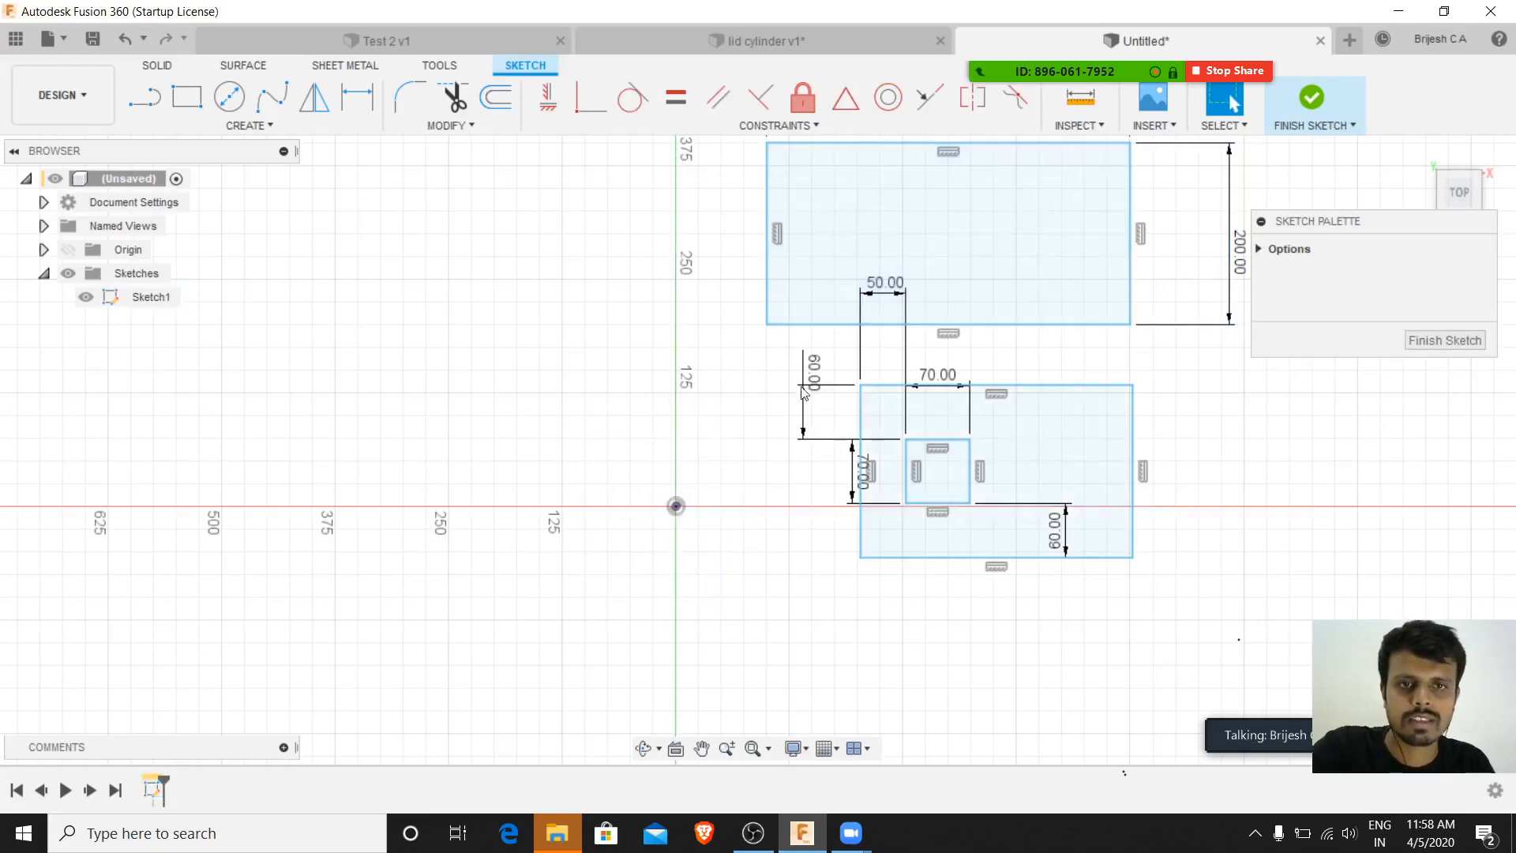
- Dimension the horizontal distance from the origin to the upper rectangle's left edge as 100 mm
key("d")
left_click(767, 275)
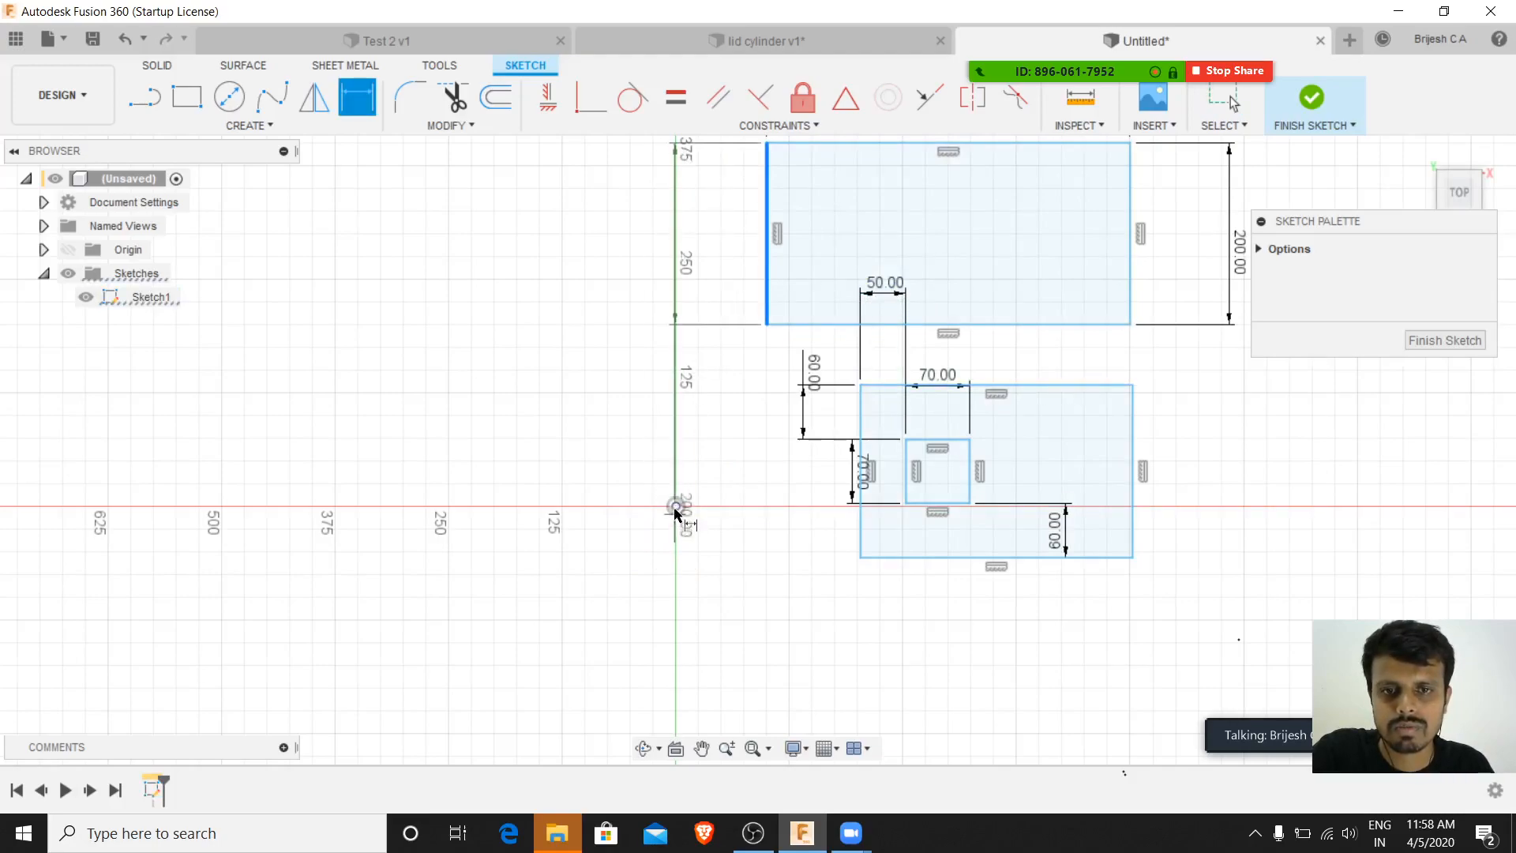
scroll(677, 506, "down", 2)
scroll(675, 507, "up", 3)
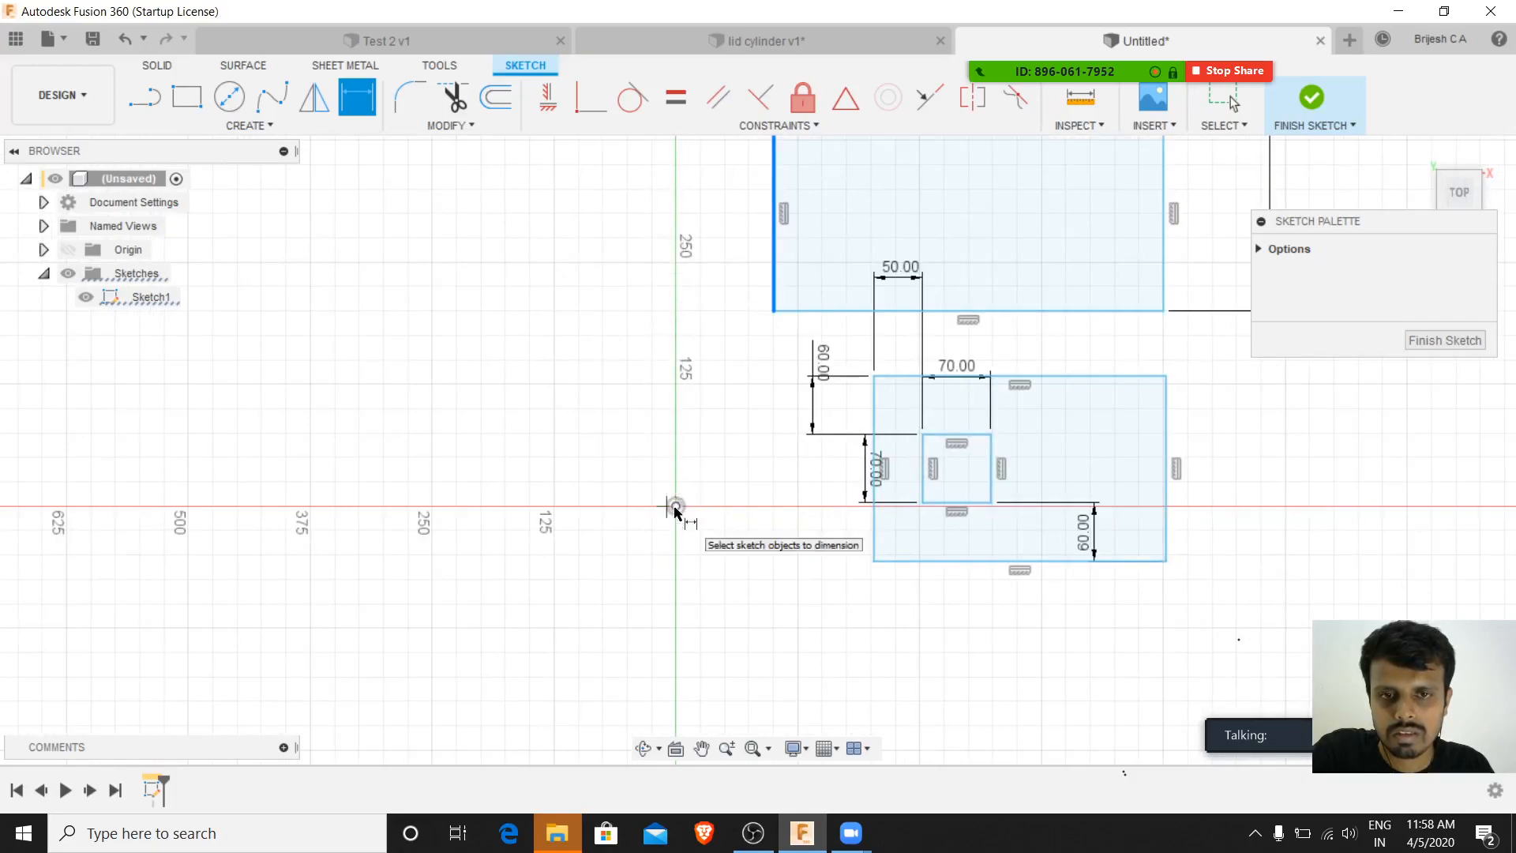
left_click(675, 506)
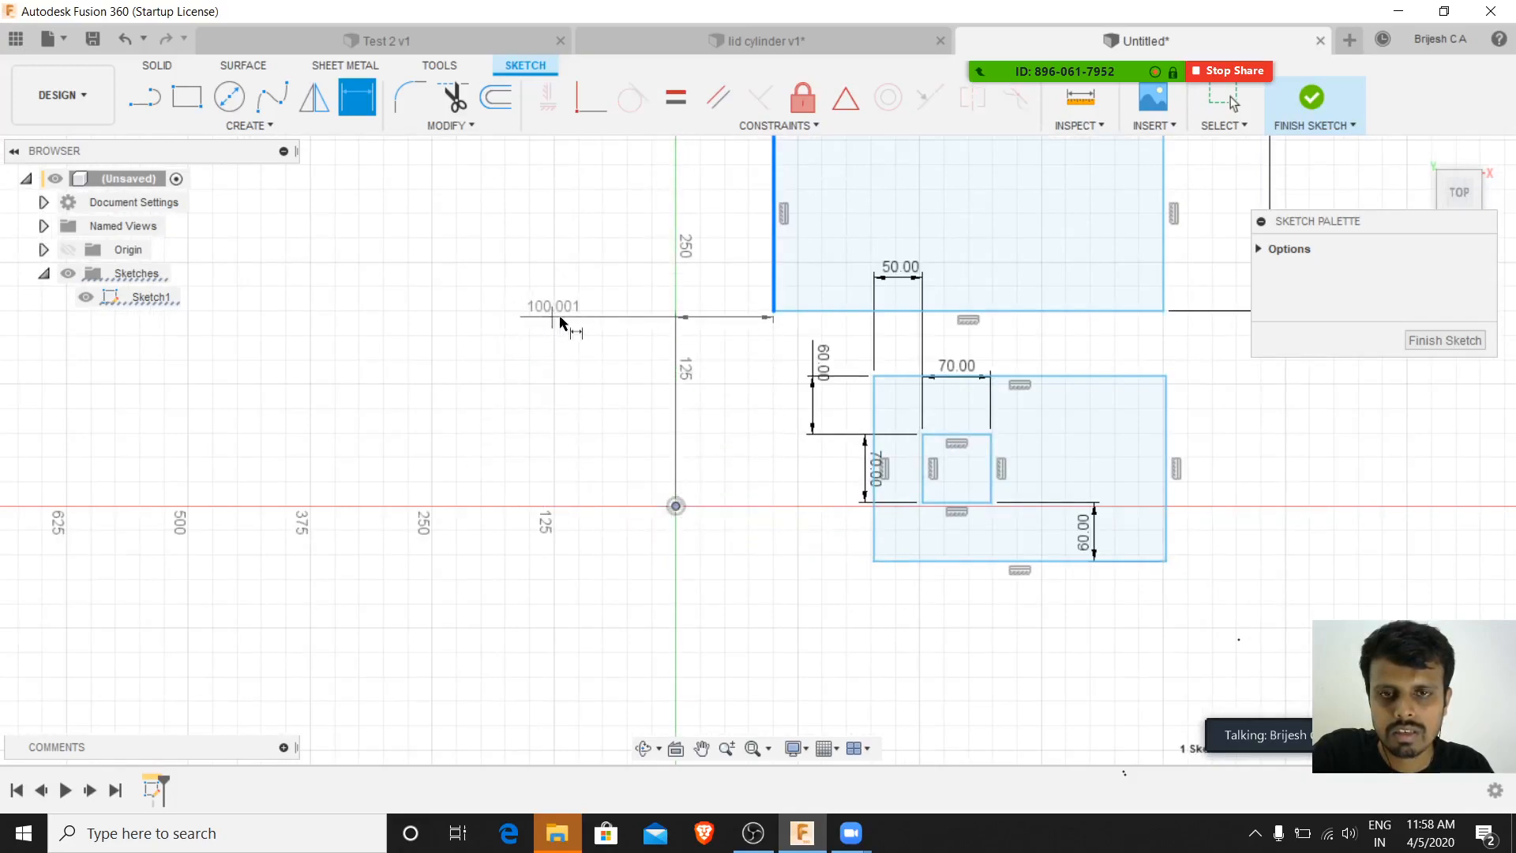
left_click(568, 319)
type("1")
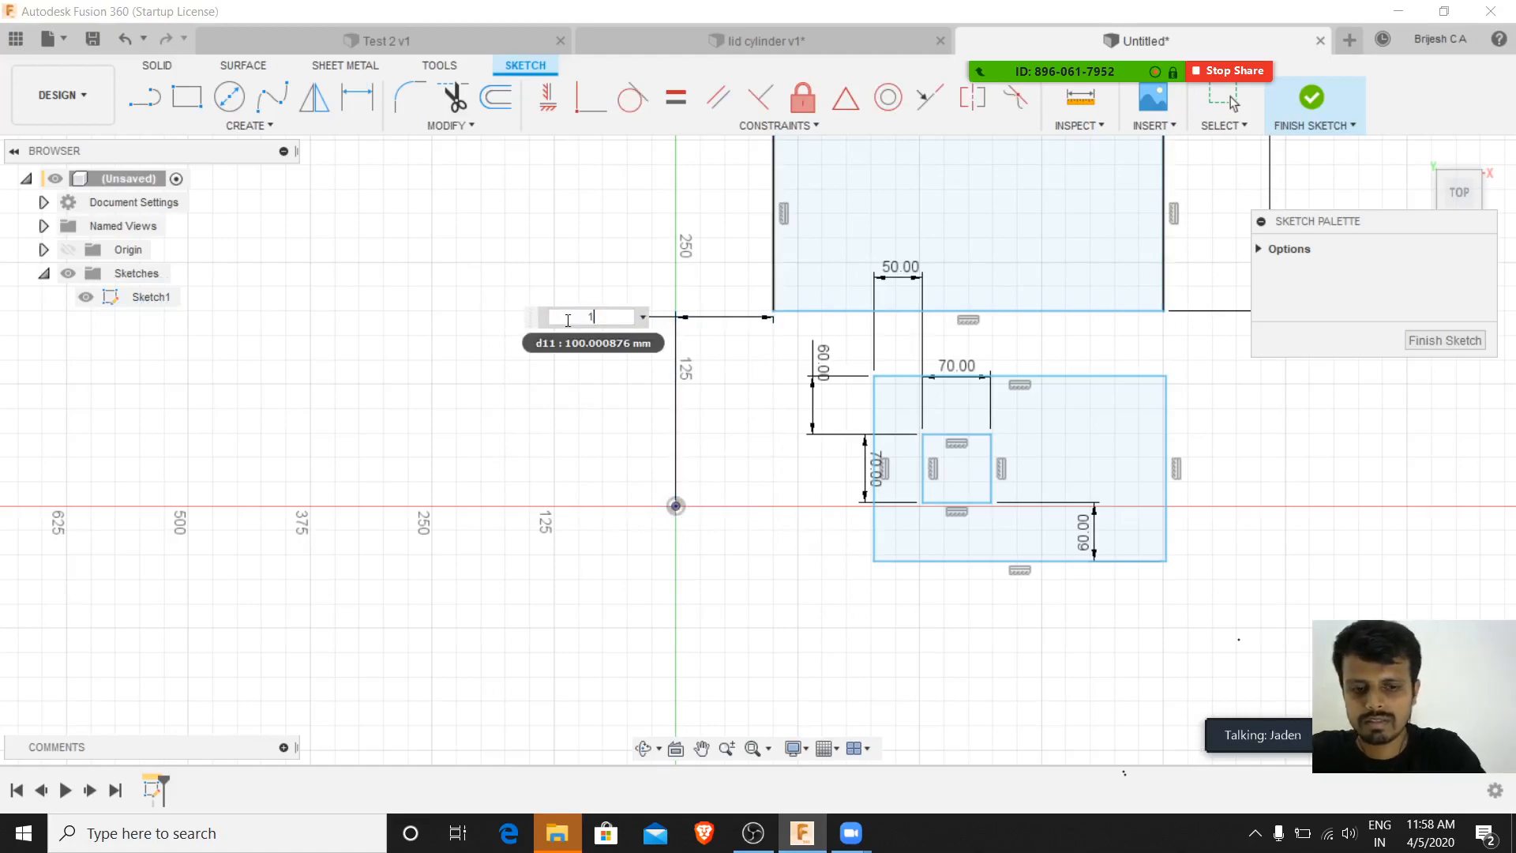
type("00")
key("Return")
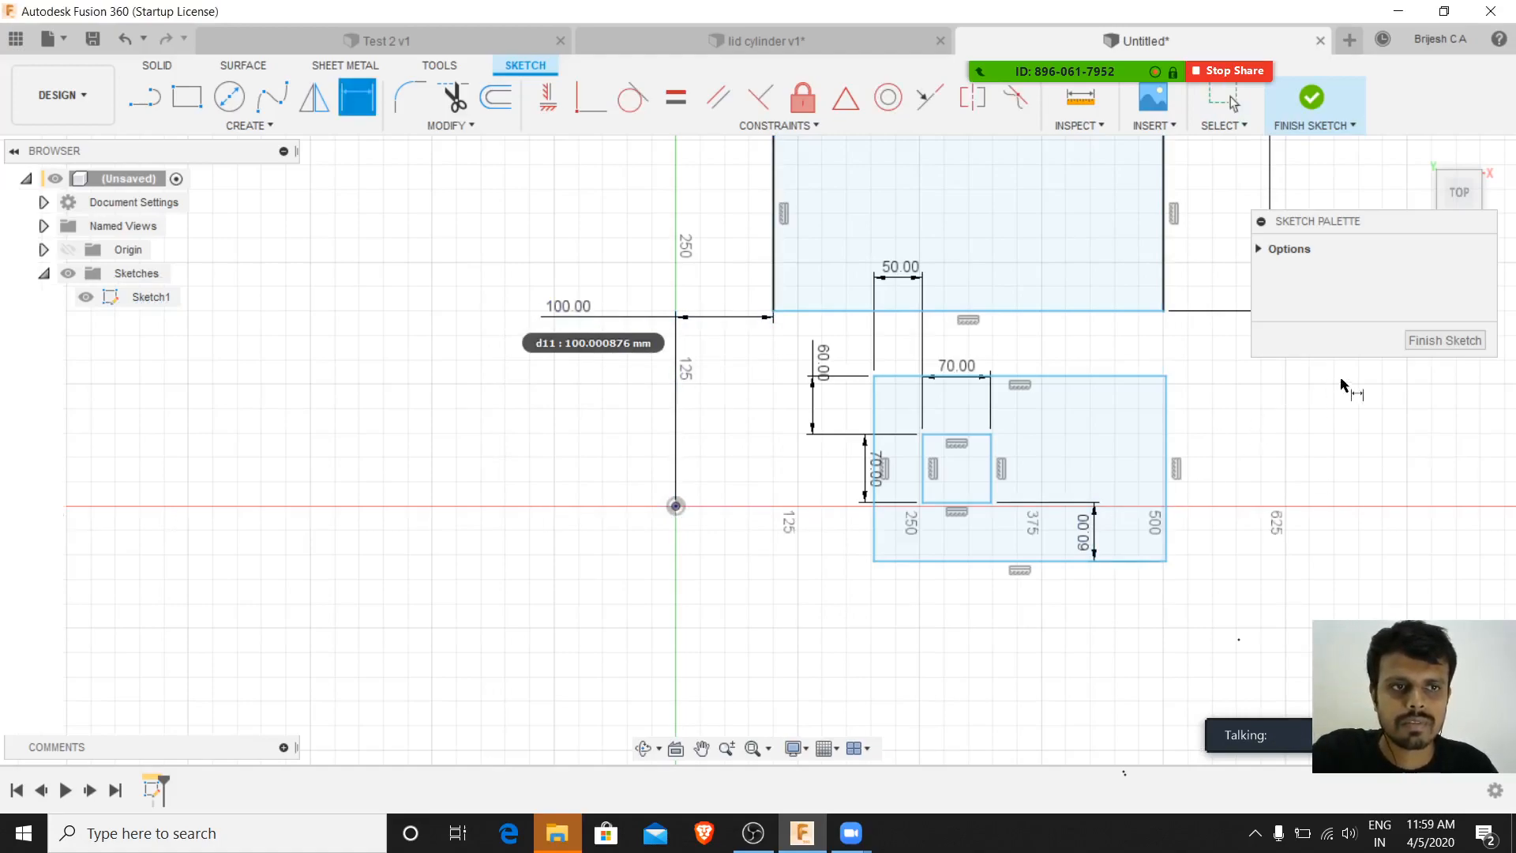
- Dimension the vertical distance from the origin to the upper rectangle's bottom edge as 200 mm, and finish the sketch
left_click(1095, 312)
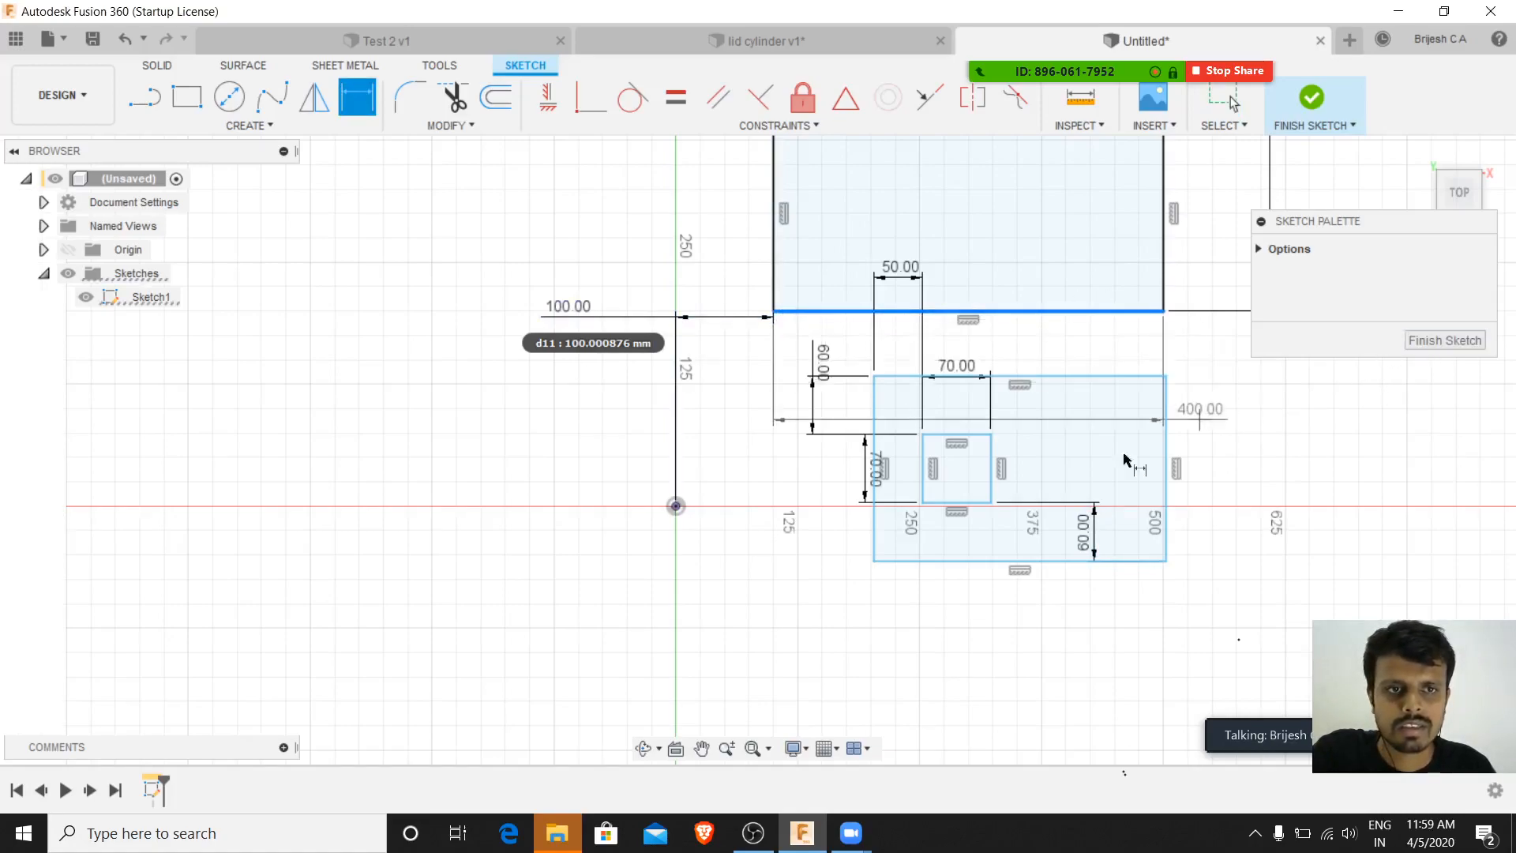
left_click(675, 506)
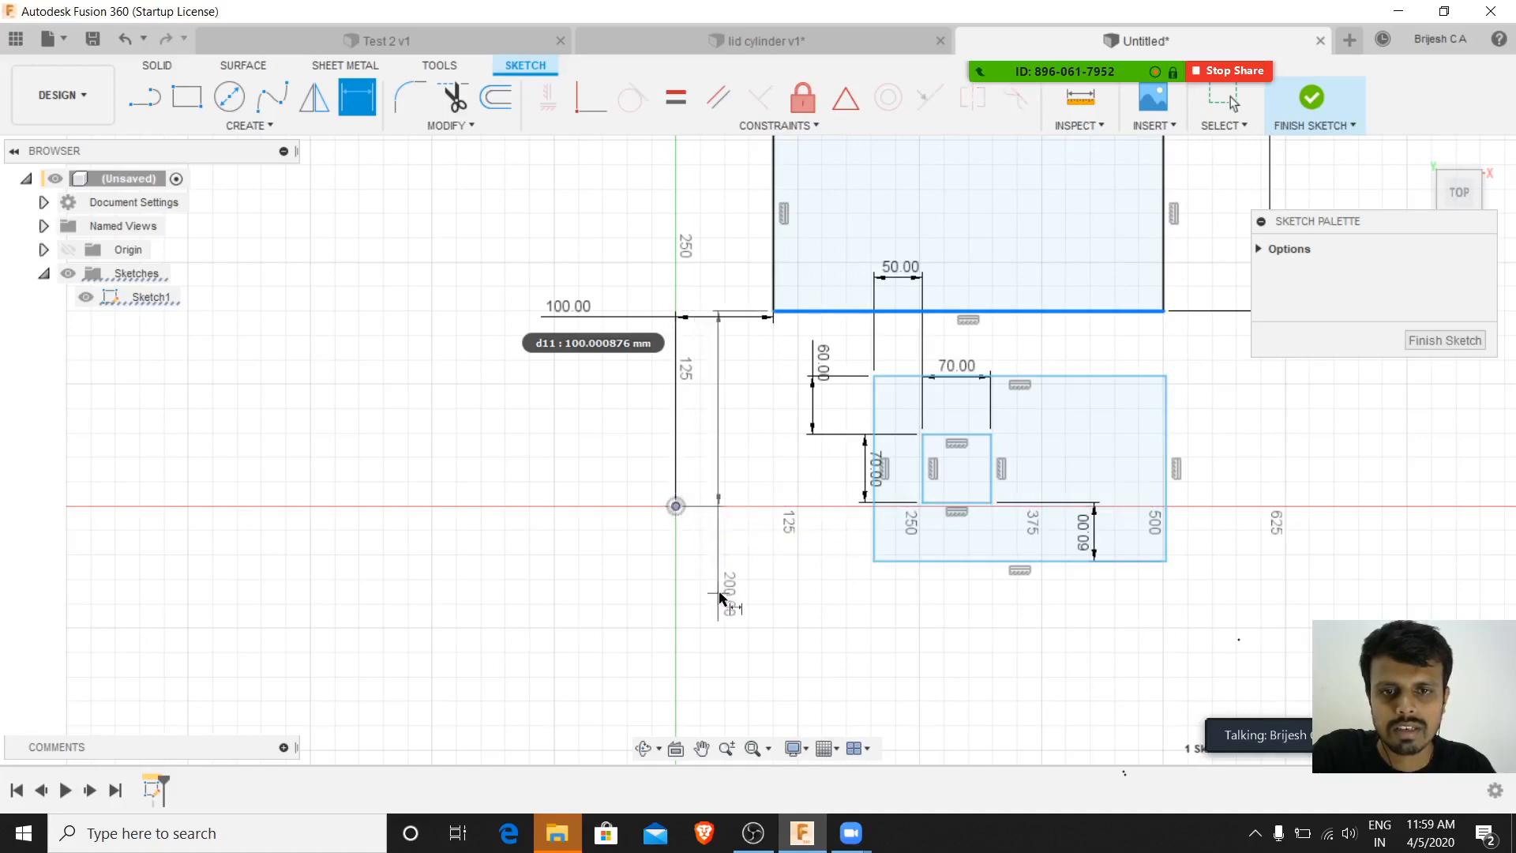
left_click(766, 607)
type("20")
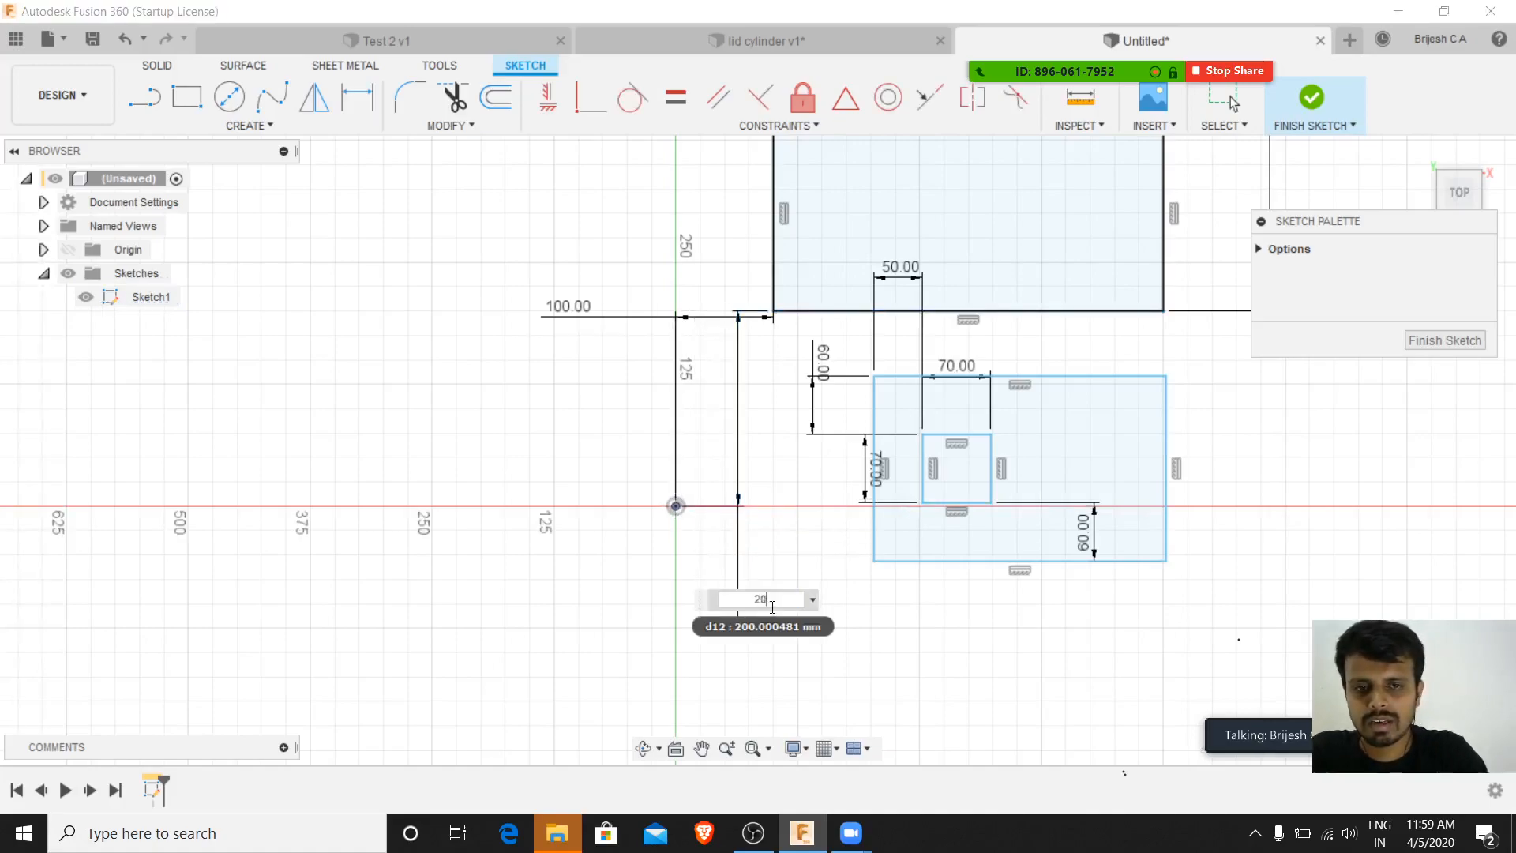
key("Return")
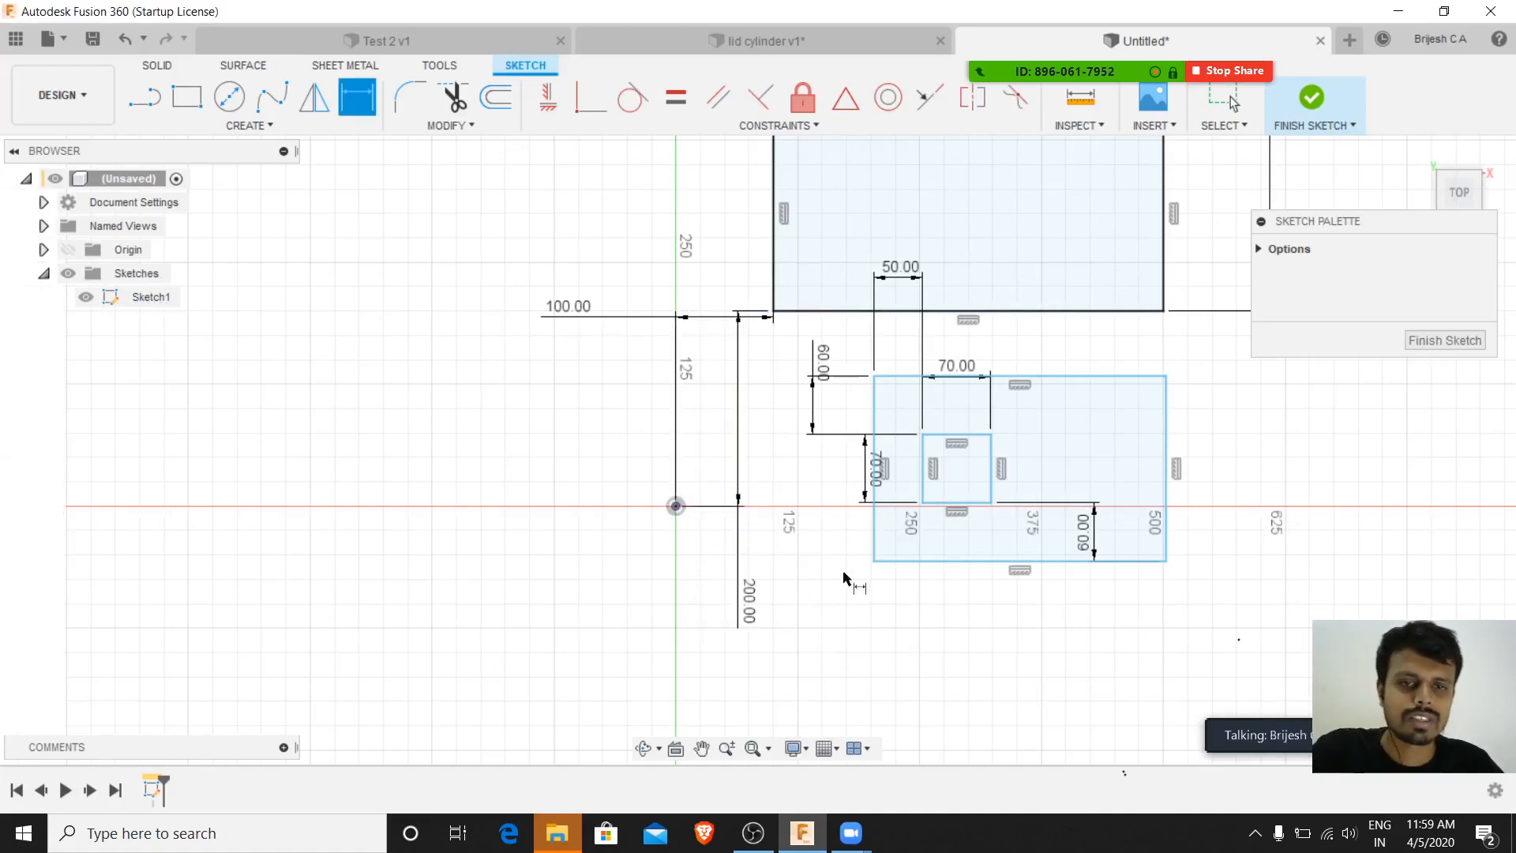
left_click(1444, 341)
- Examine the origin and the two rectangles outside the sketch, comparing the line colours of the upper and lower rectangles
scroll(714, 430, "down", 3)
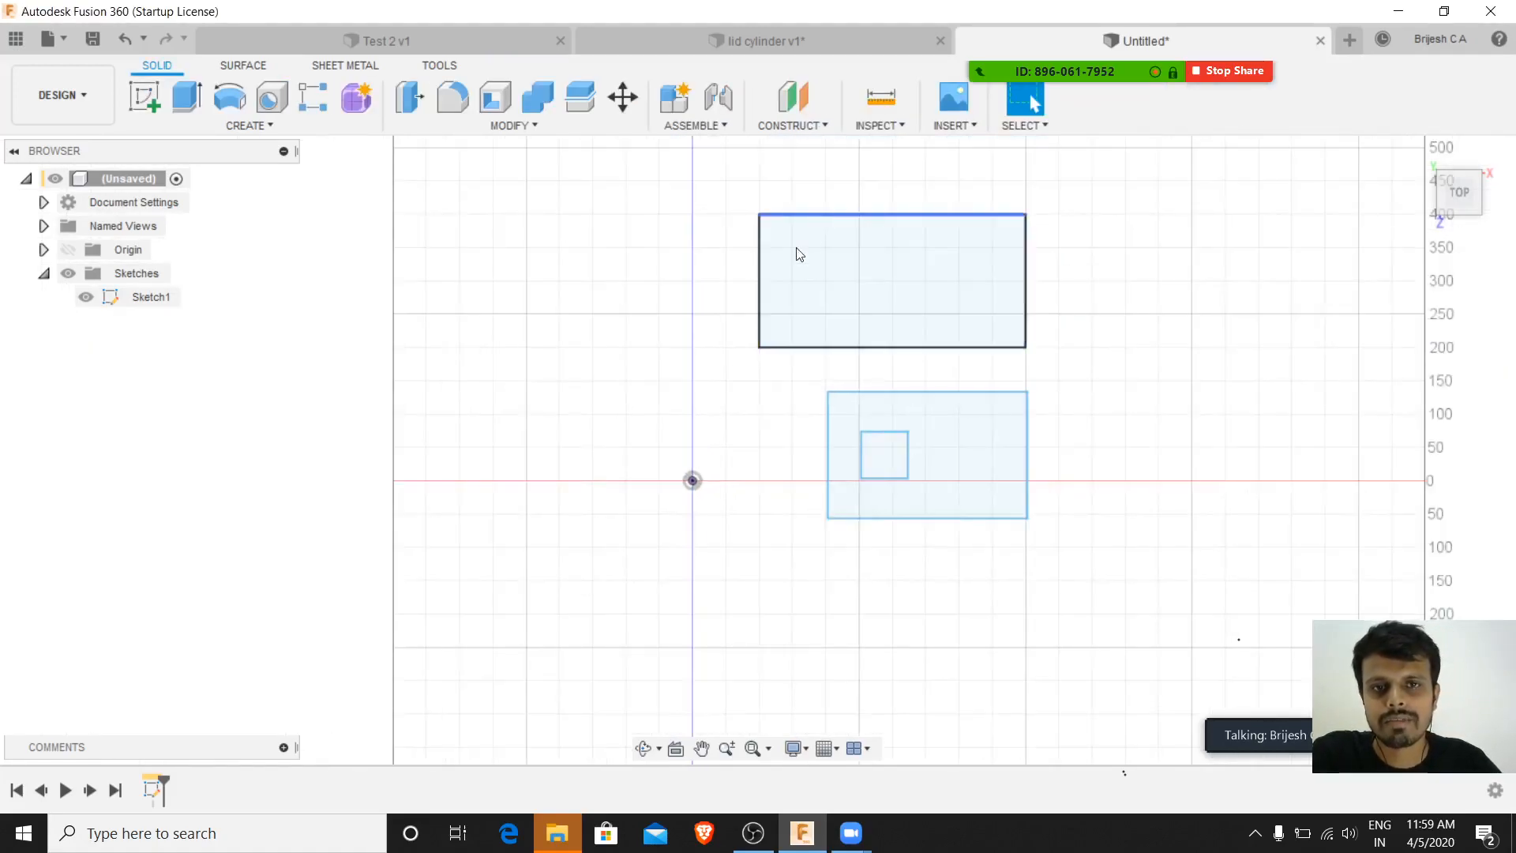
scroll(694, 480, "up", 5)
scroll(693, 481, "up", 3)
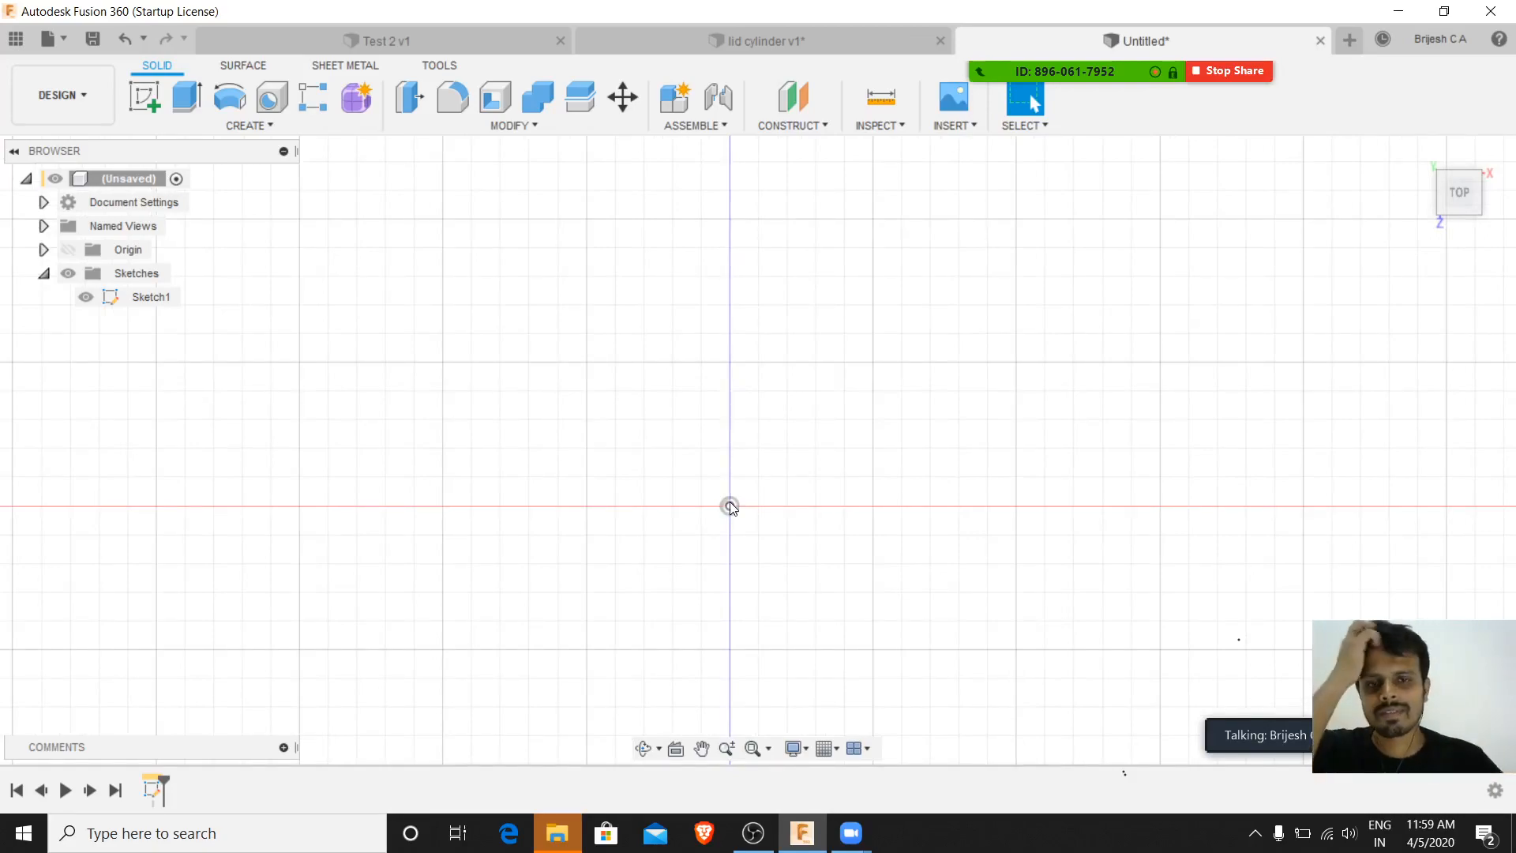
scroll(544, 480, "up", 4)
scroll(534, 483, "down", 8)
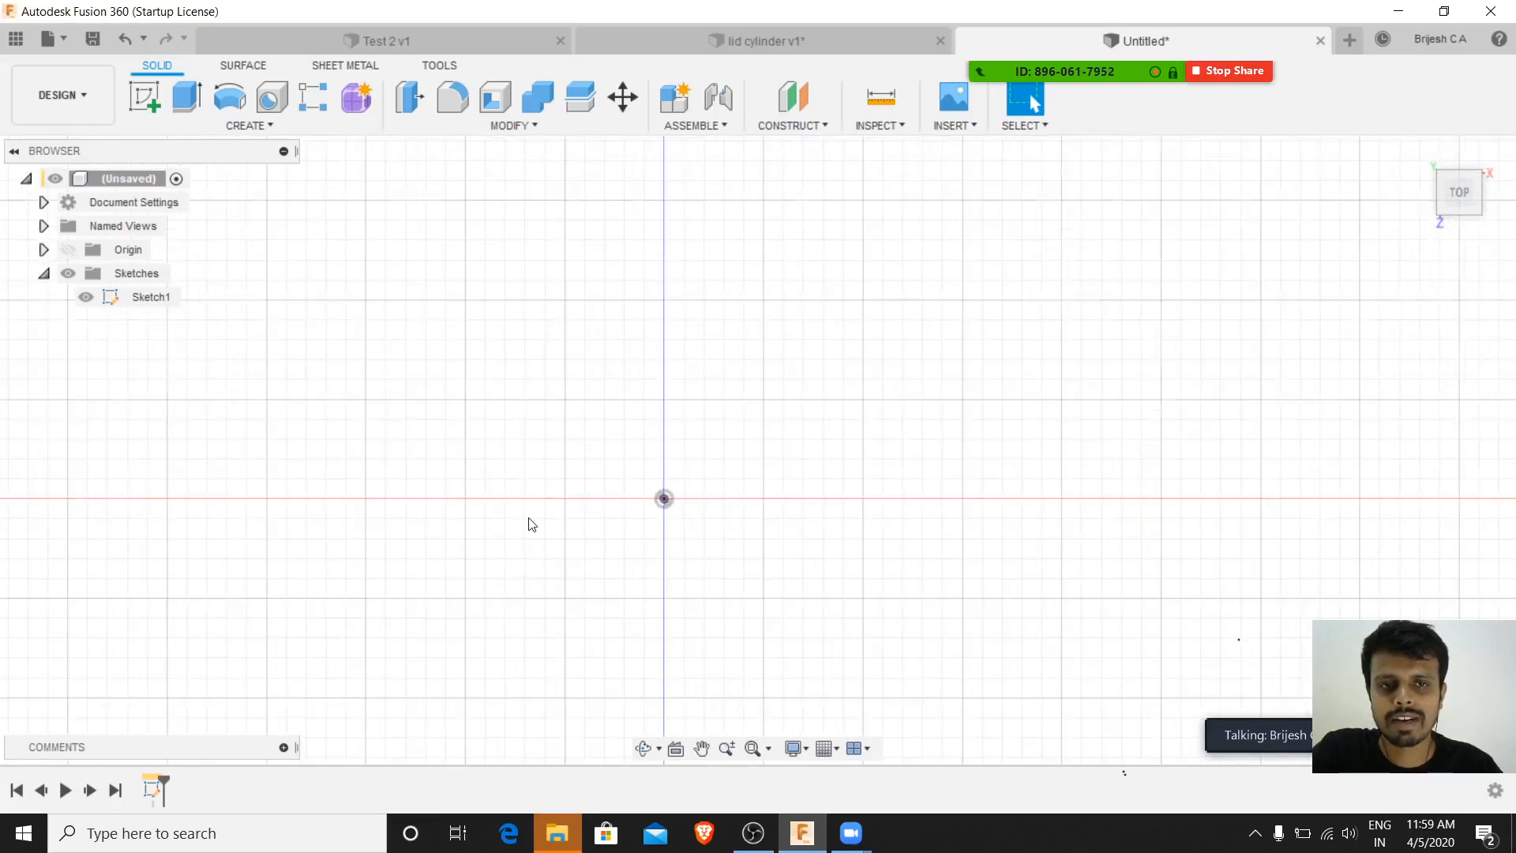
scroll(932, 327, "down", 10)
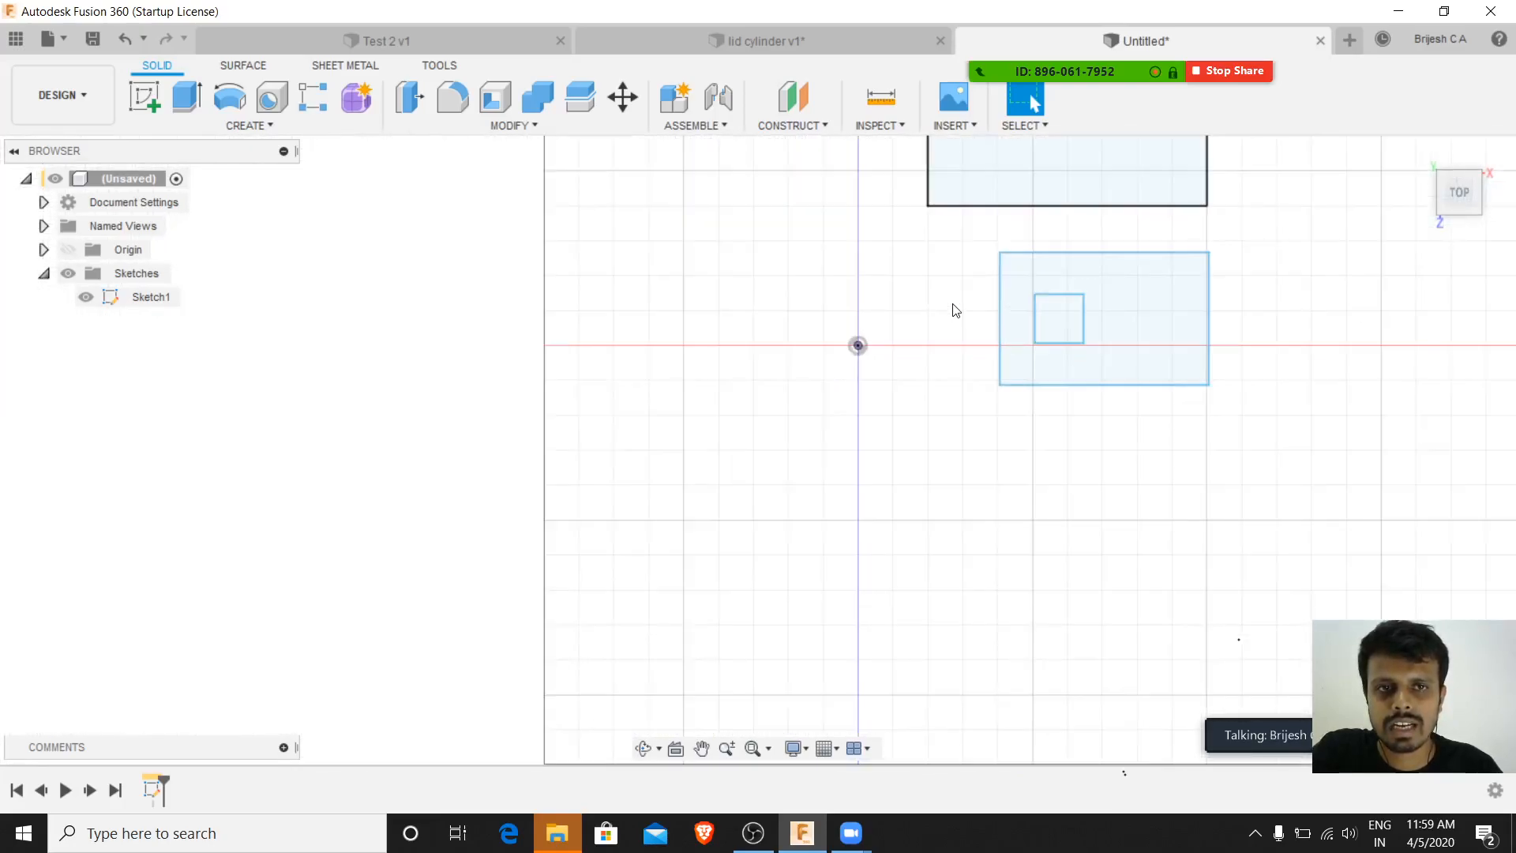
left_click(1011, 157)
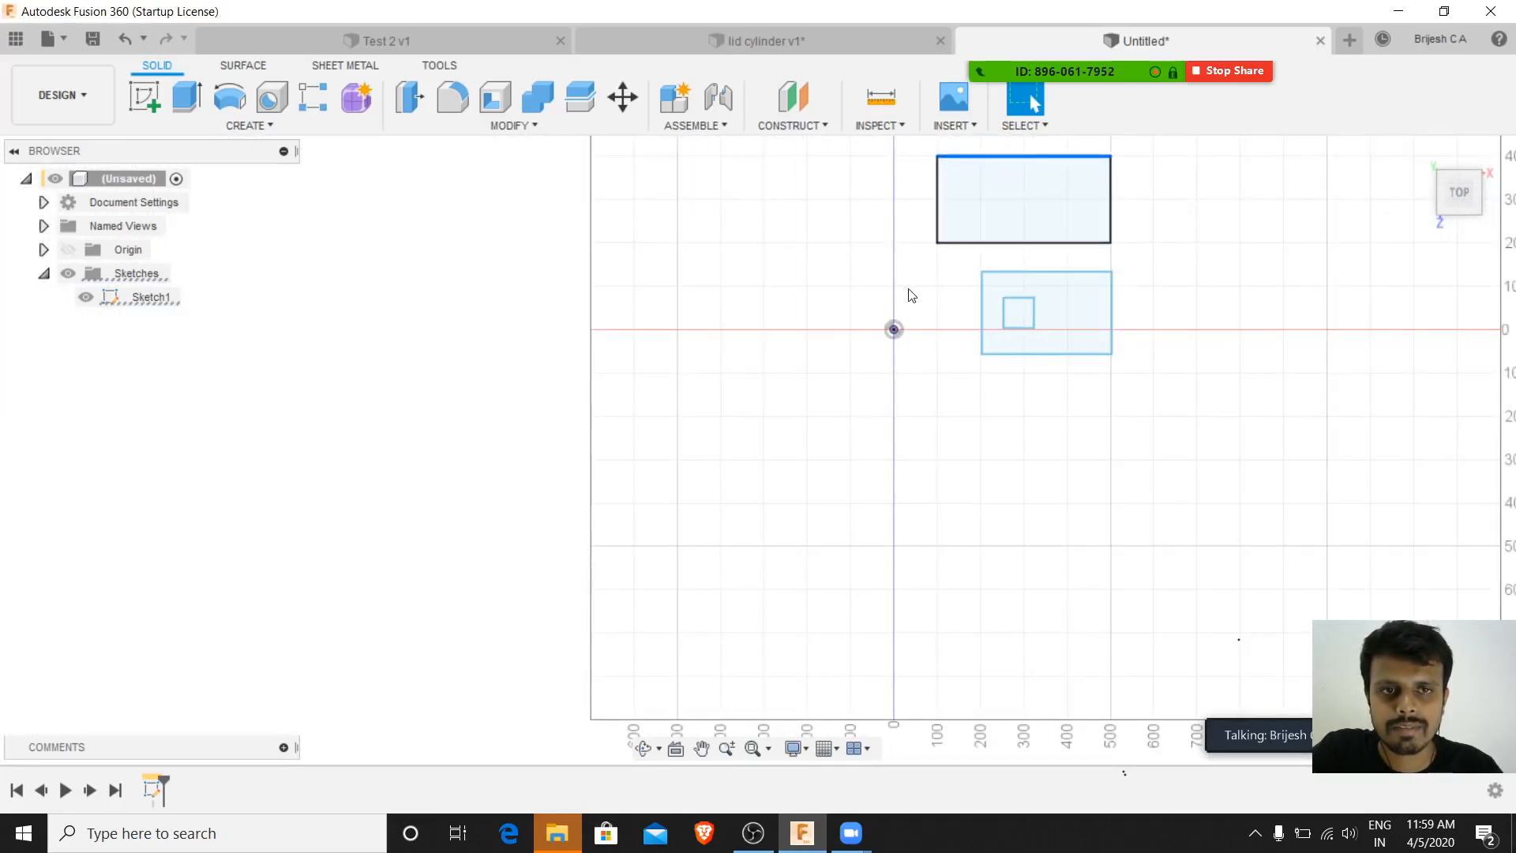
scroll(522, 439, "up", 2)
scroll(747, 411, "down", 7)
scroll(1019, 261, "up", 7)
scroll(774, 411, "up", 4)
scroll(758, 396, "down", 2)
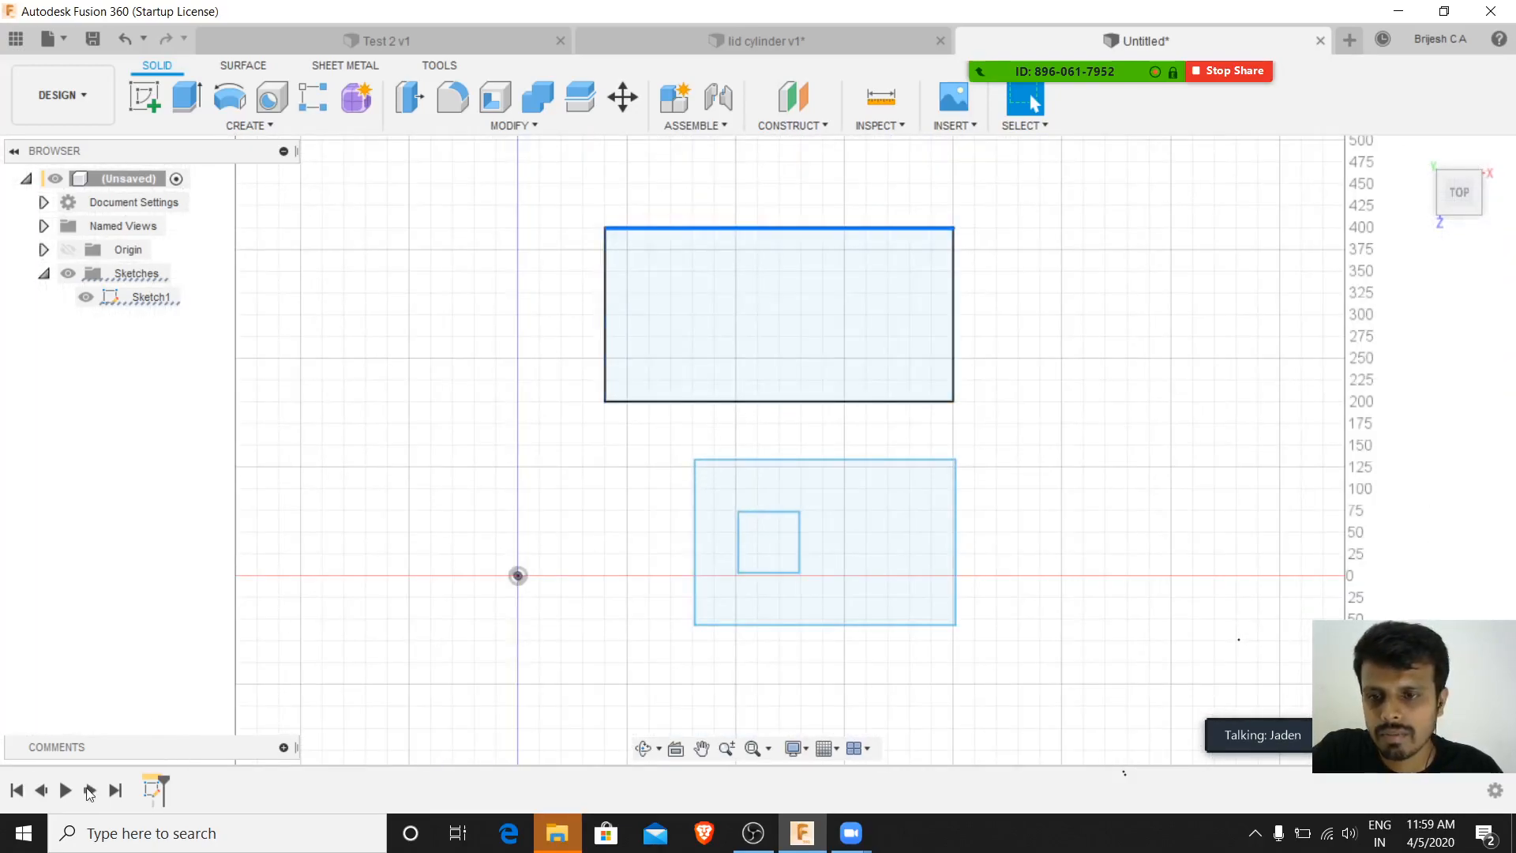
- Reopen Sketch1 for editing and select the vertical constraint on the upper rectangle's left edge
double_click(153, 788)
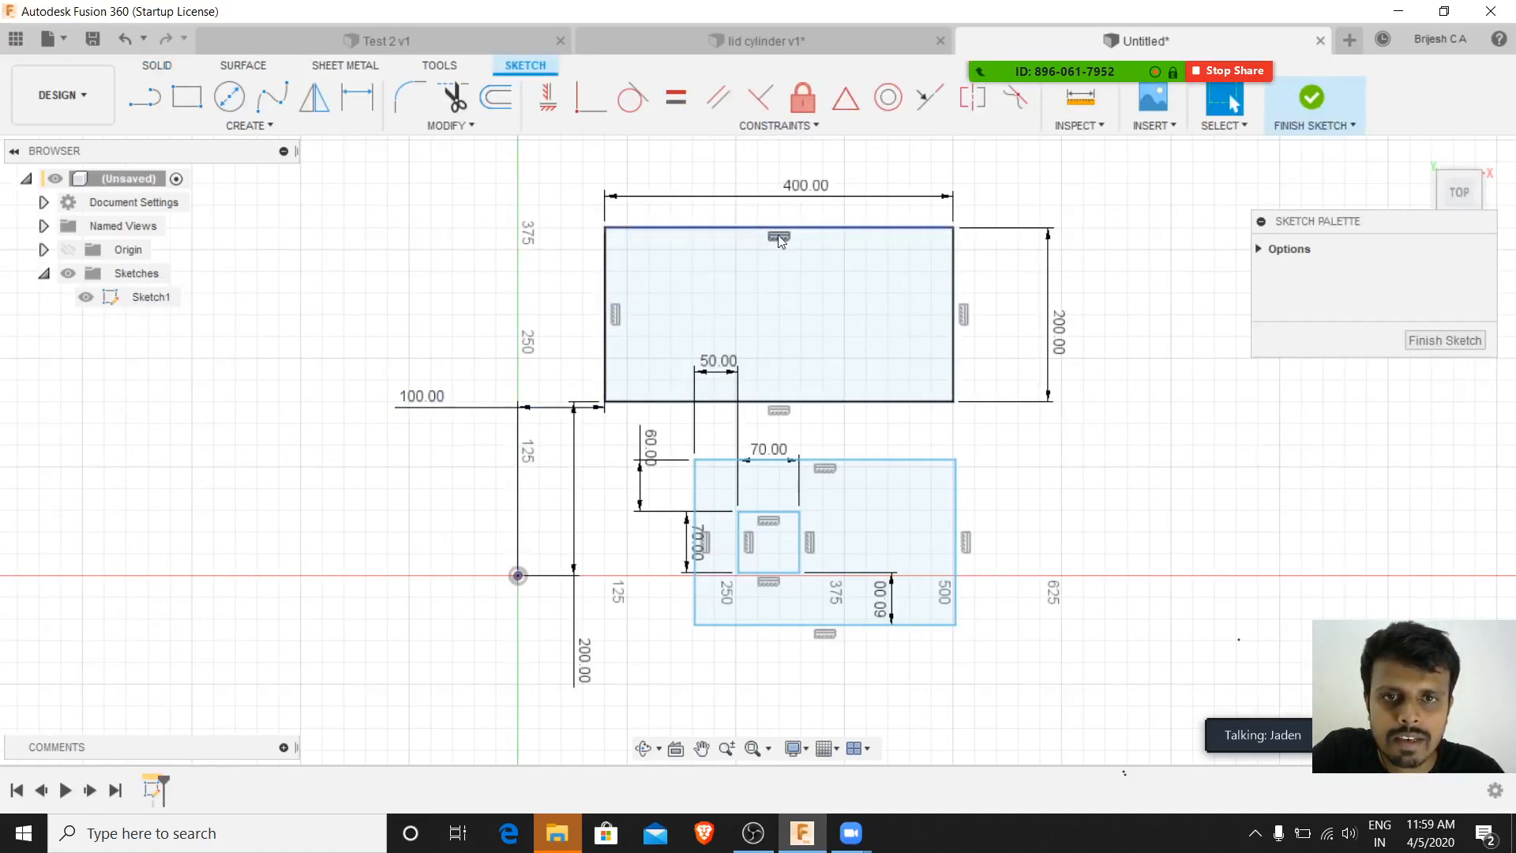
left_click(616, 313)
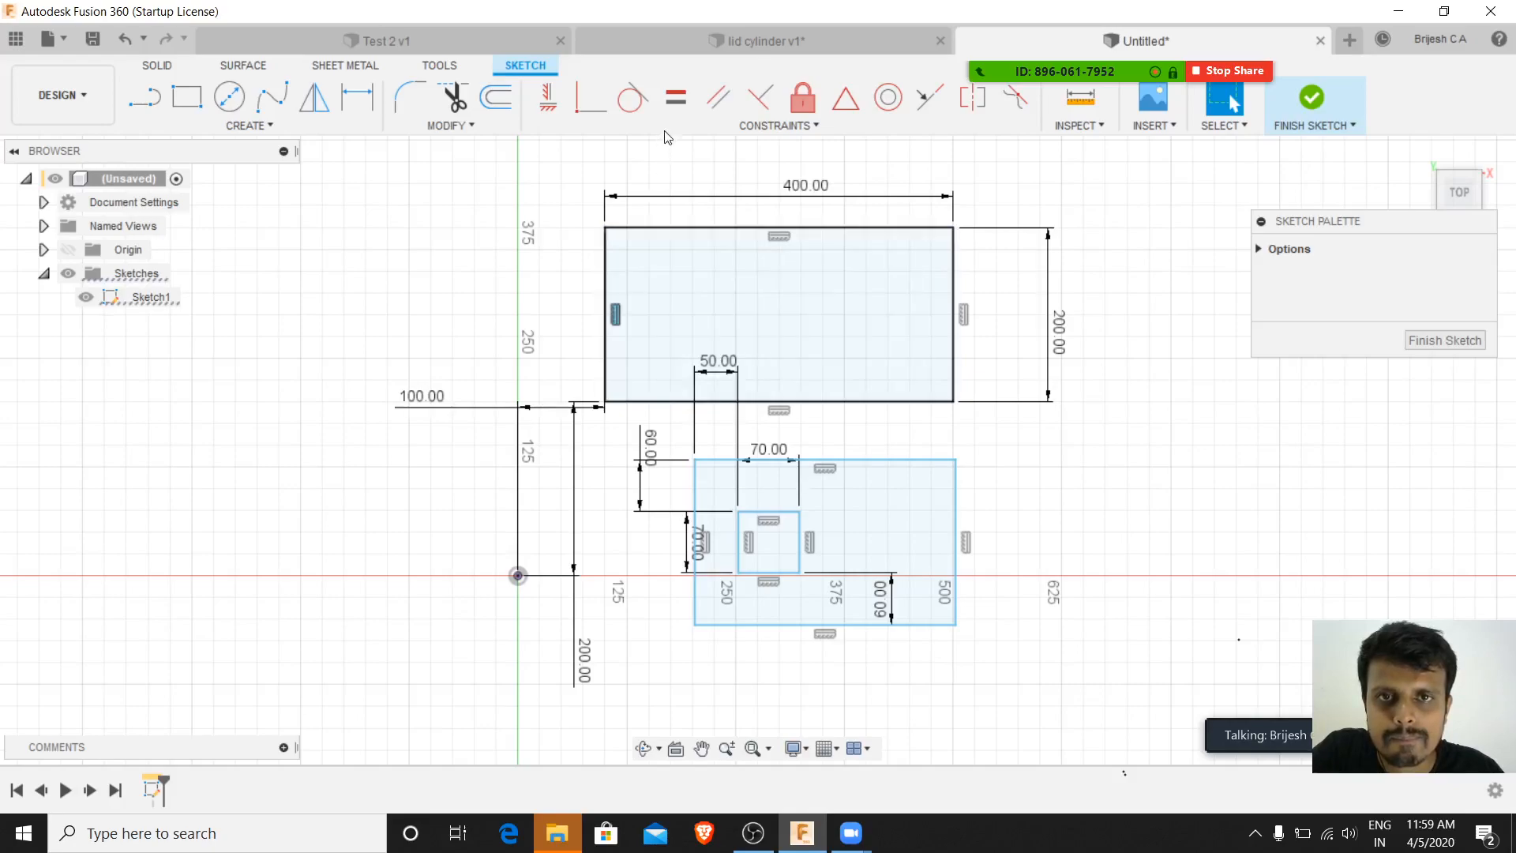
left_click(677, 101)
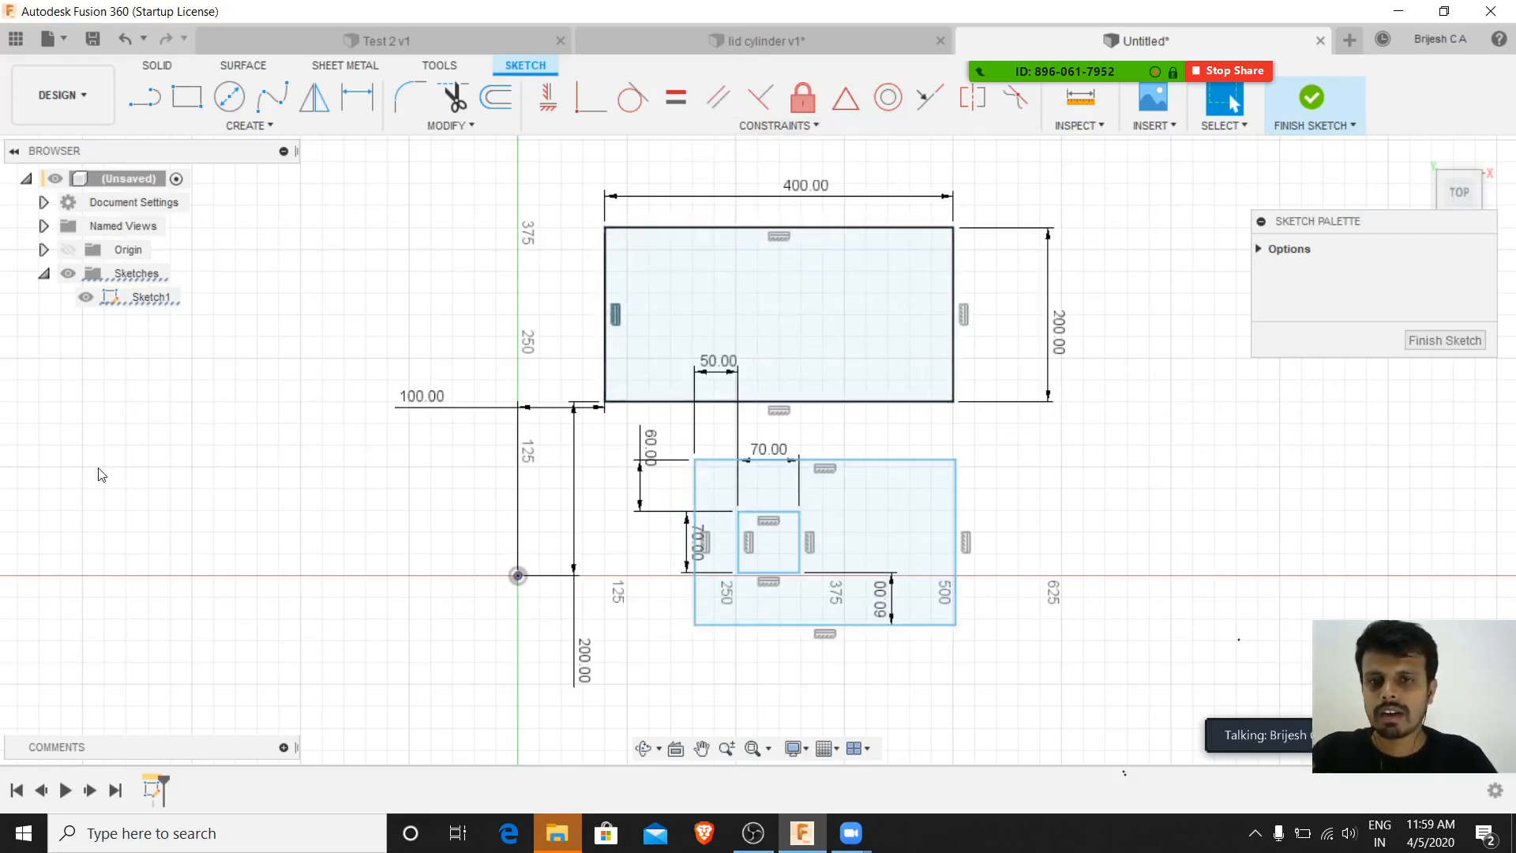
- Draw an 800 mm horizontal line from the origin in the negative X direction
scroll(1300, 536, "down", 4)
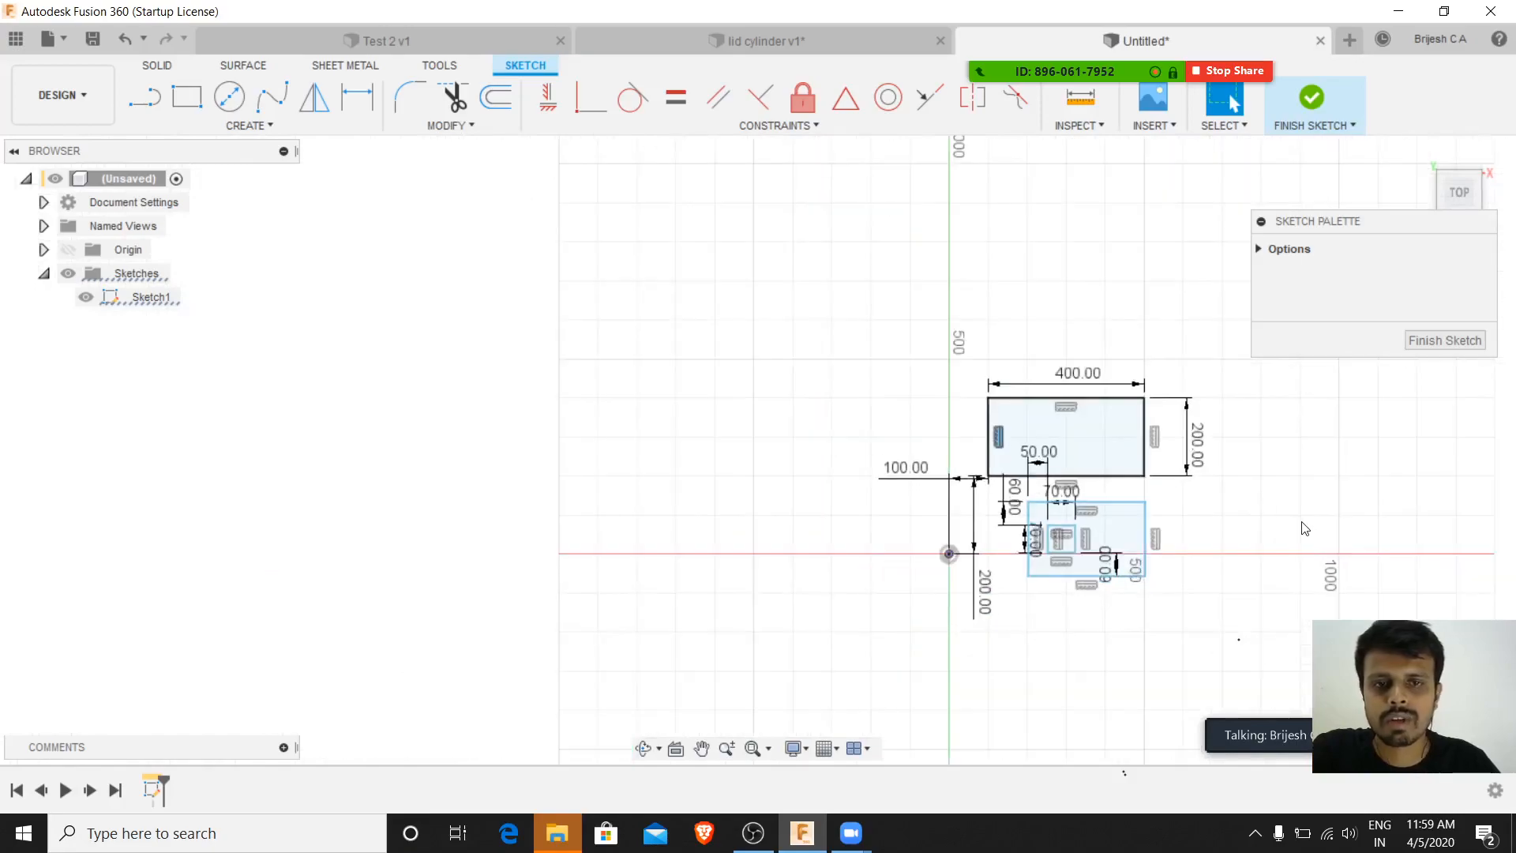
scroll(677, 400, "up", 4)
scroll(467, 329, "down", 3)
scroll(600, 505, "up", 2)
scroll(912, 592, "down", 2)
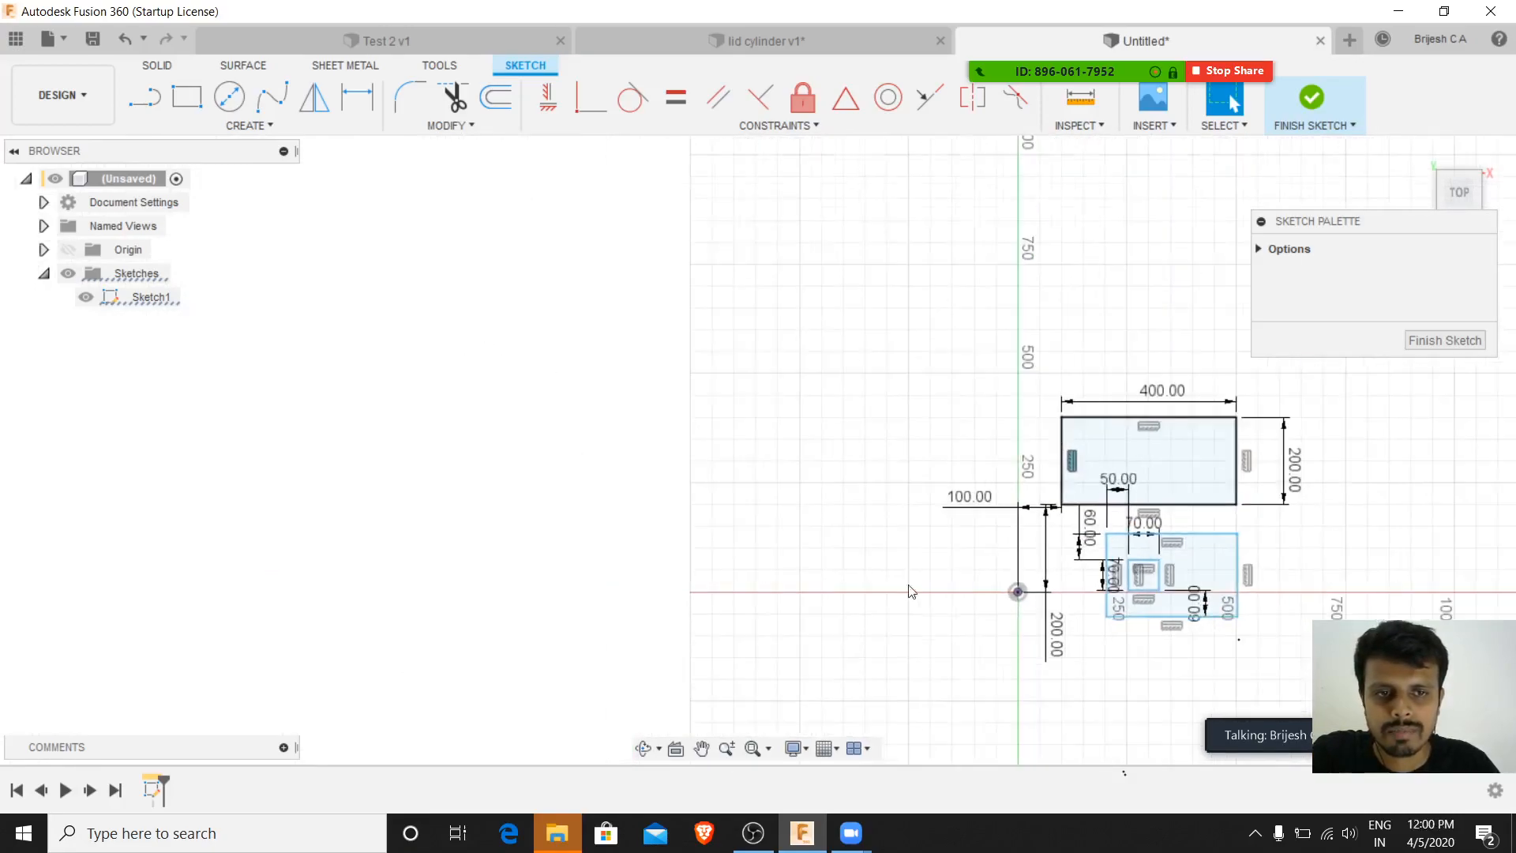
left_click(145, 97)
left_click(1017, 591)
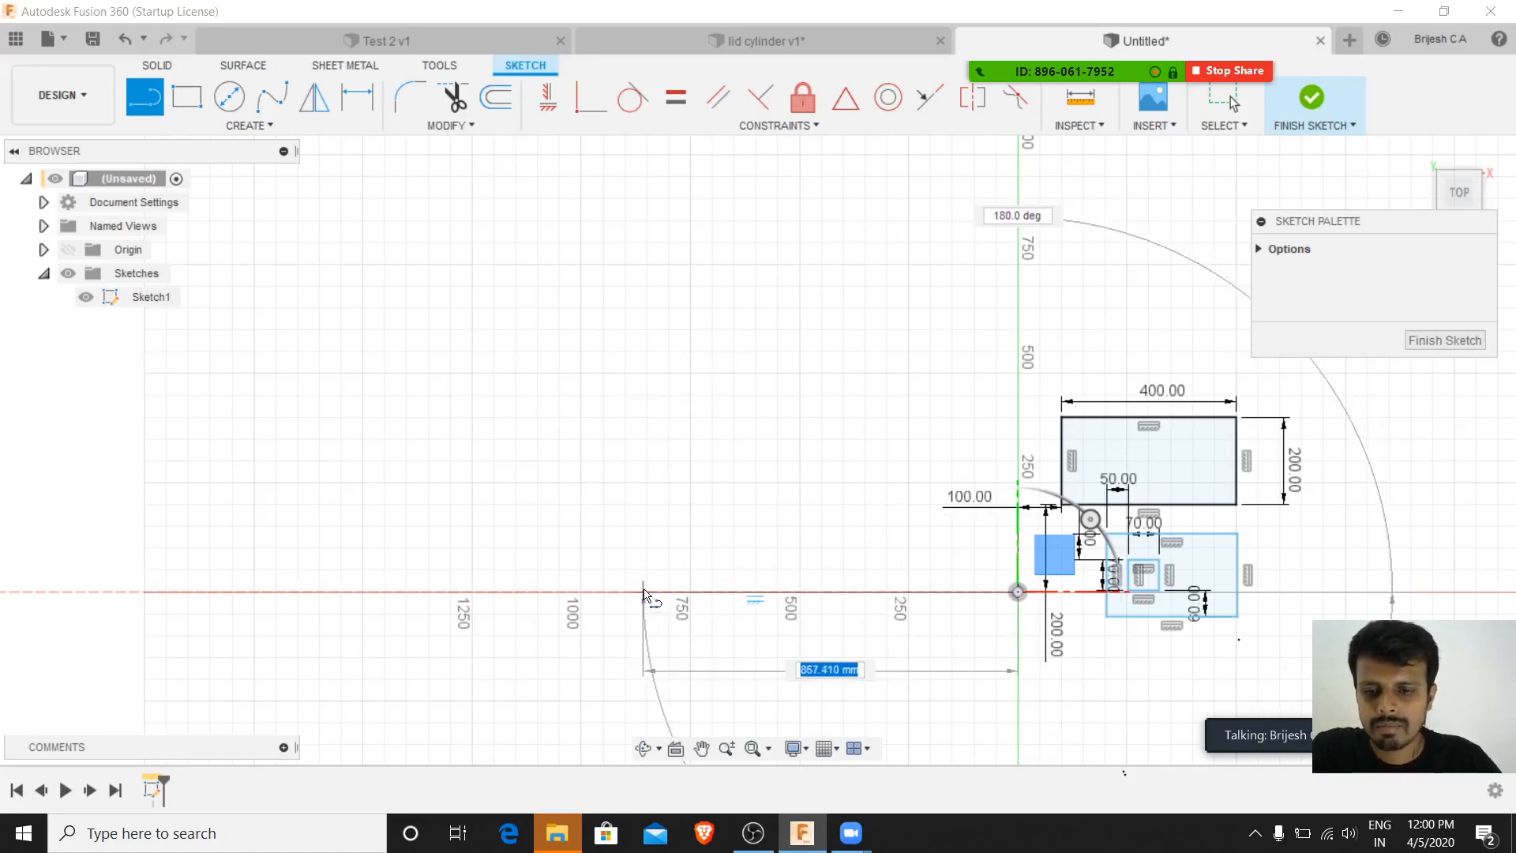
type("800")
key("Return")
key("Escape")
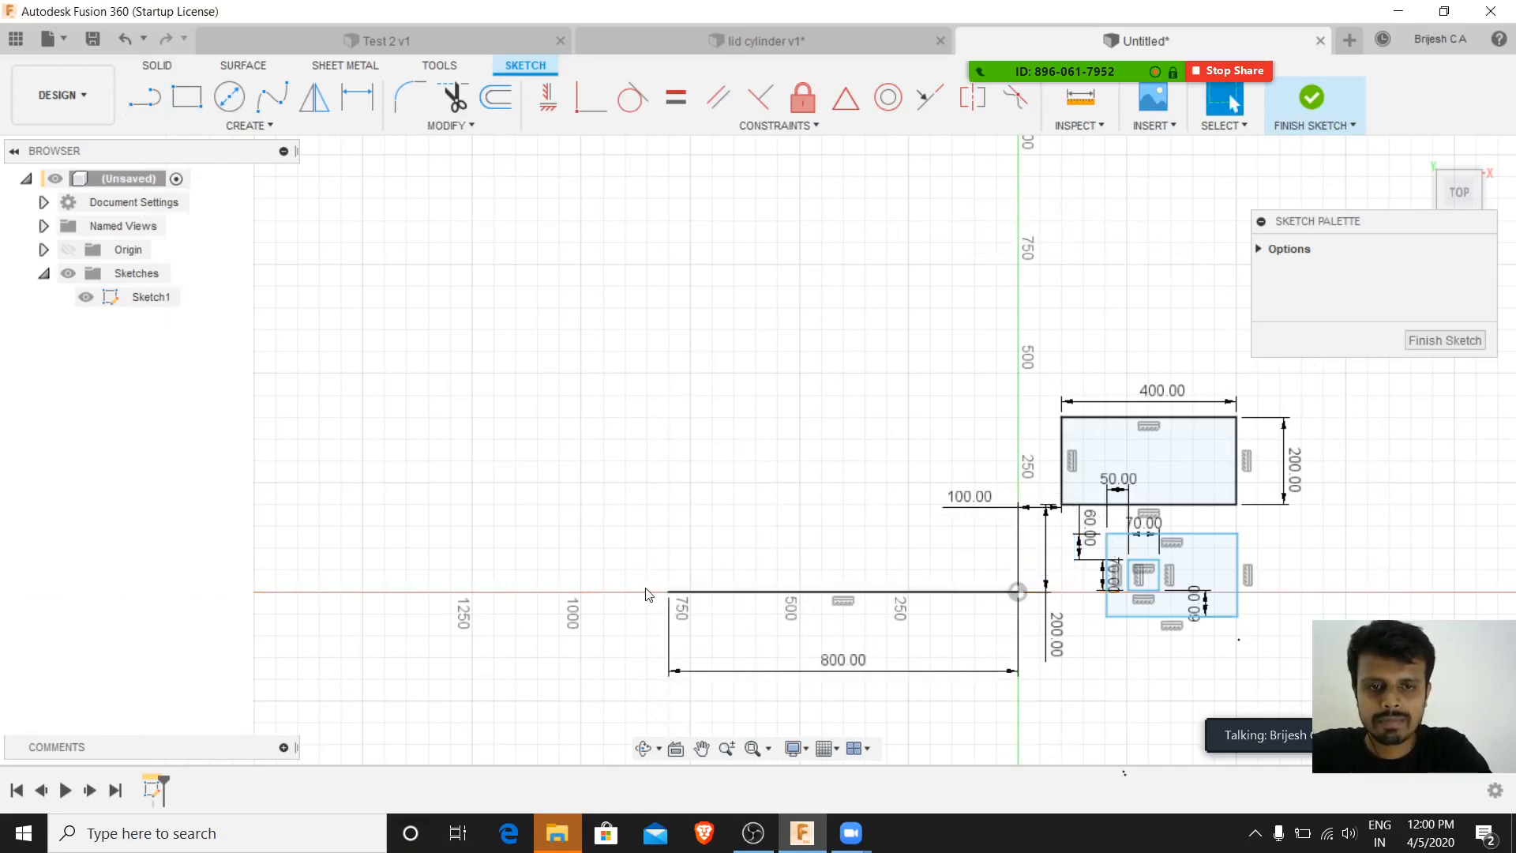
scroll(801, 531, "down", 2)
scroll(501, 471, "up", 3)
scroll(421, 439, "down", 2)
scroll(833, 589, "down", 1)
scroll(609, 450, "down", 3)
scroll(827, 557, "up", 4)
scroll(826, 556, "down", 5)
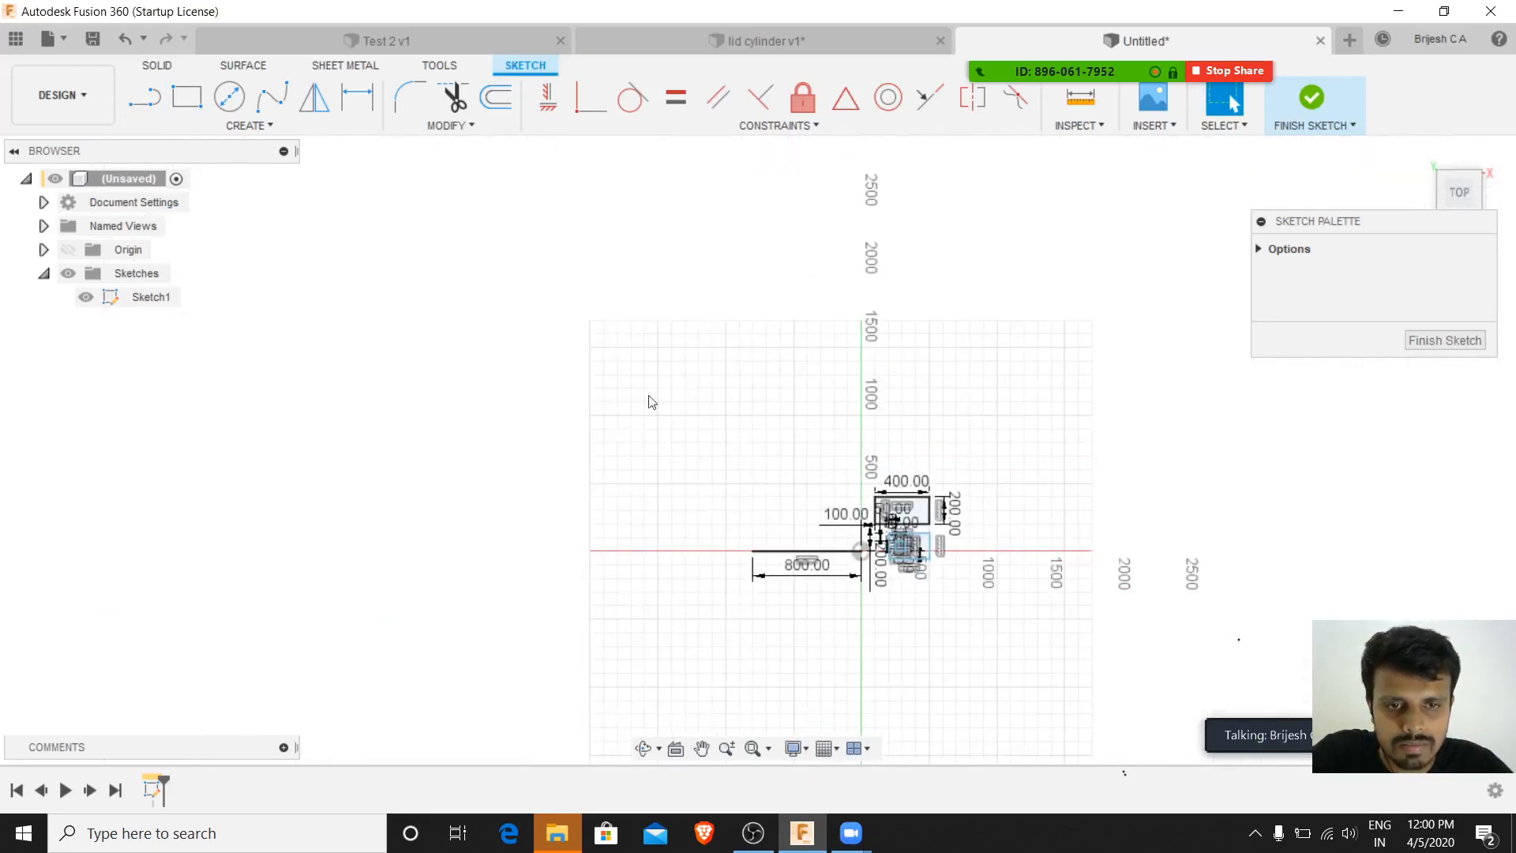
scroll(609, 413, "up", 6)
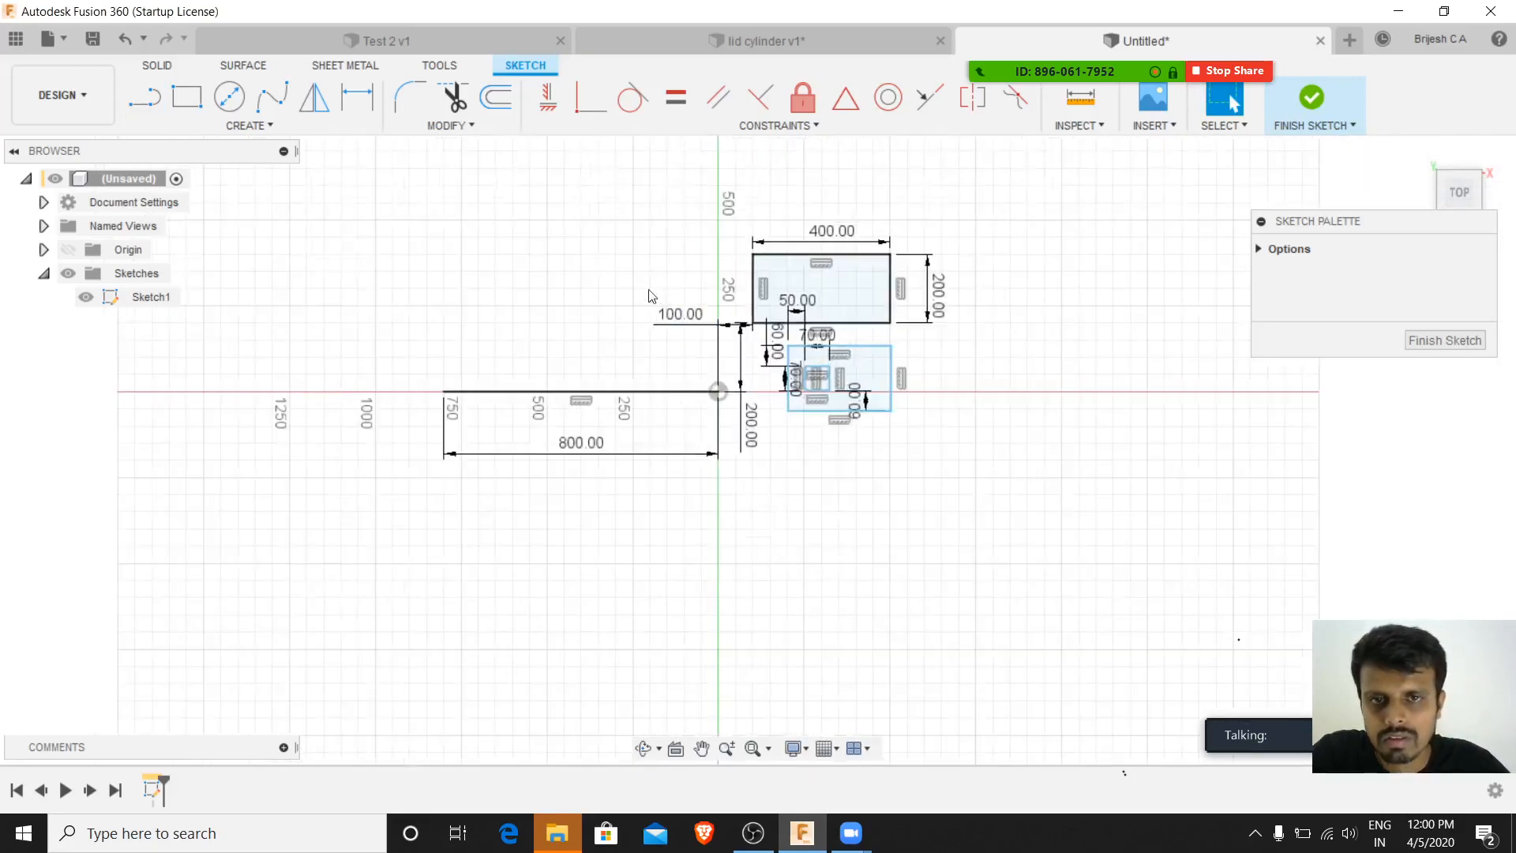
scroll(600, 296, "up", 2)
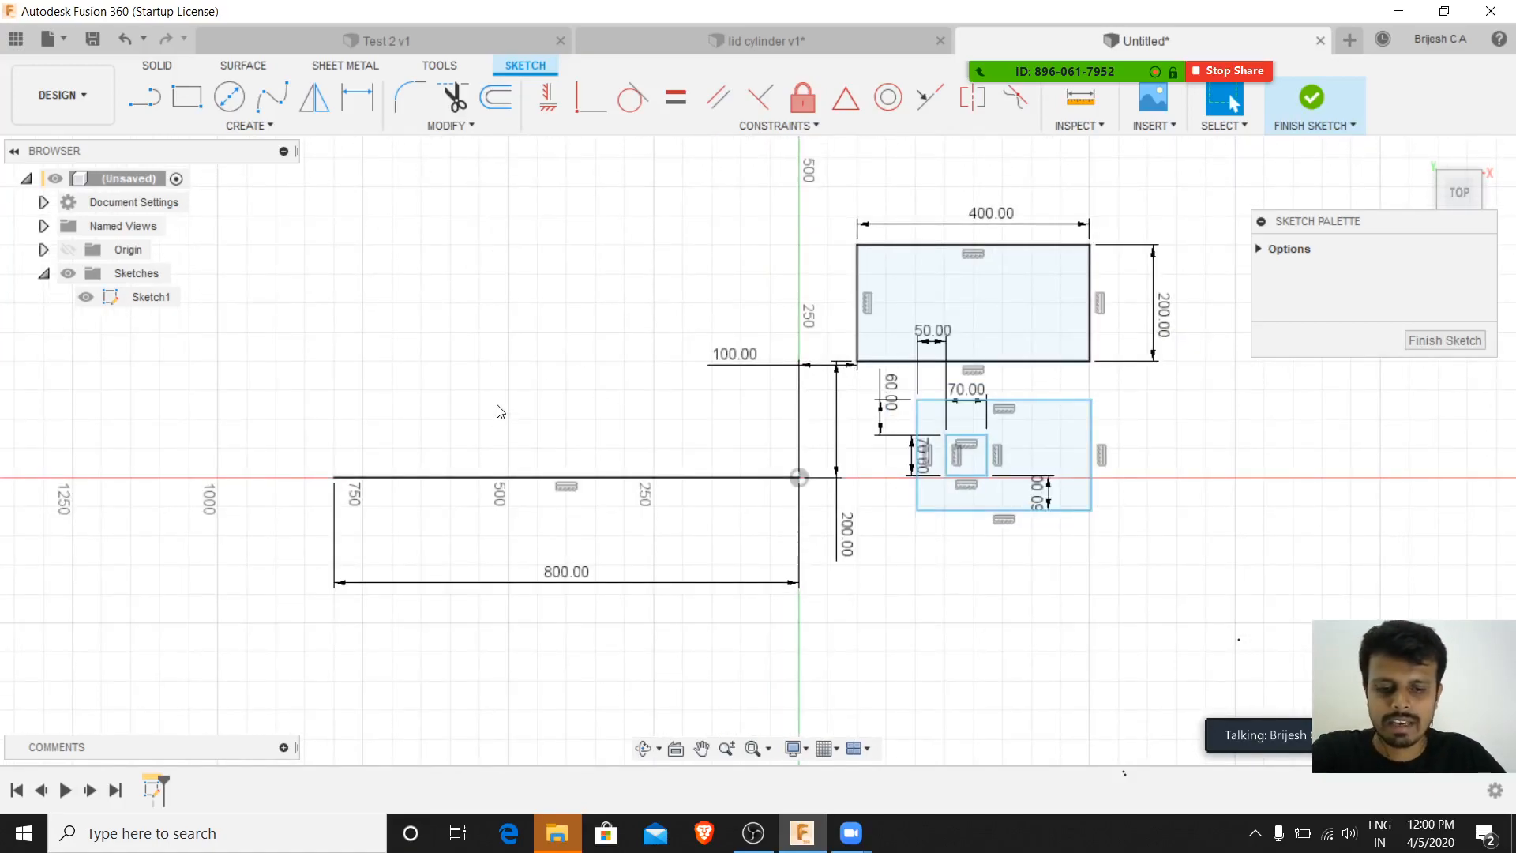
- Draw a slanted line with an entered length above the 800 mm horizontal line, and undo it
key("l")
left_click(295, 279)
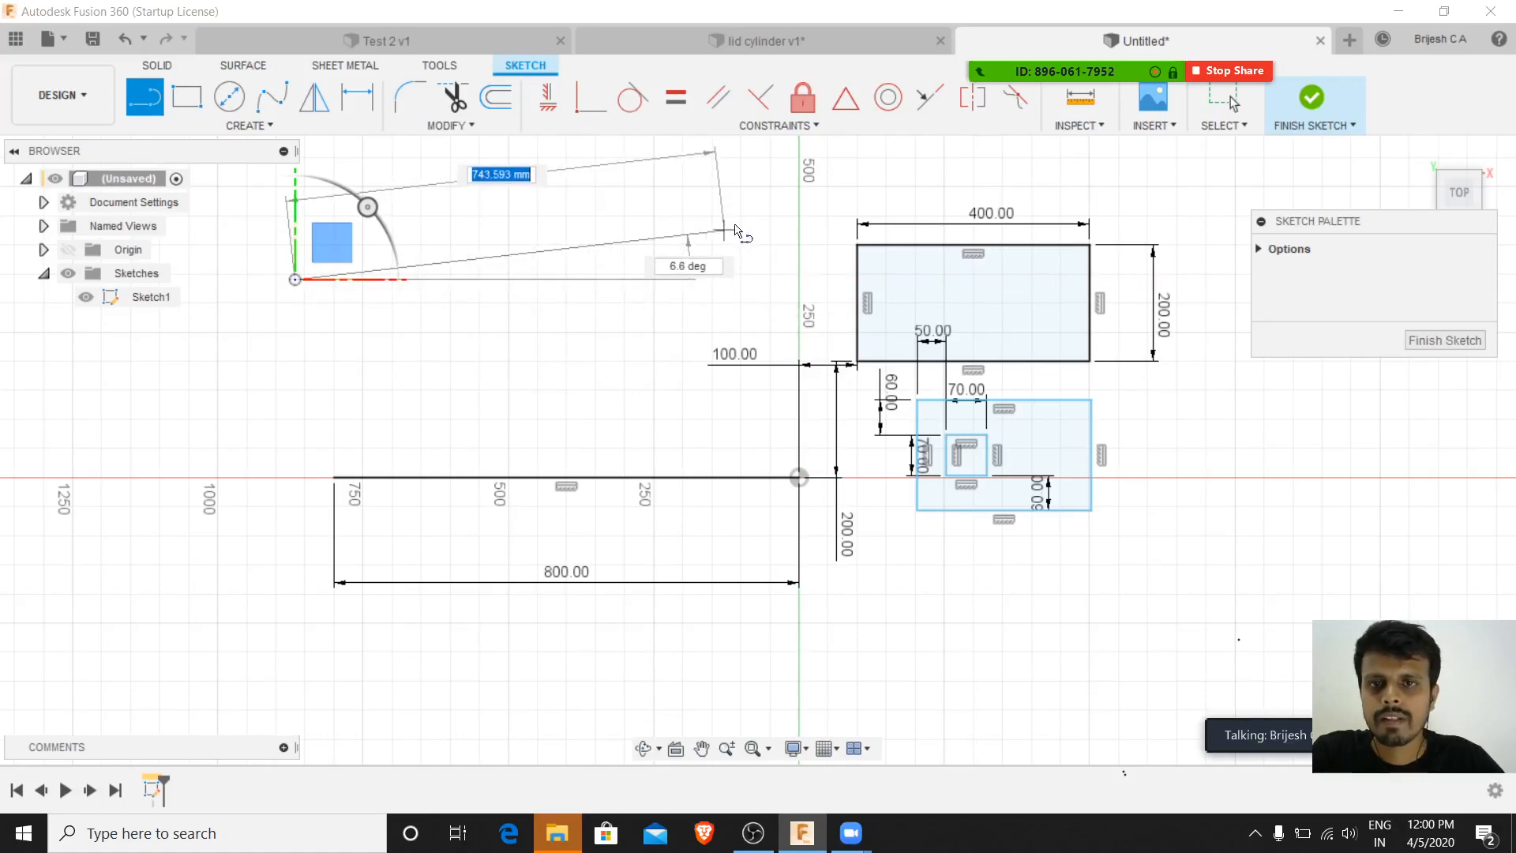
type("8700")
key("BackSpace")
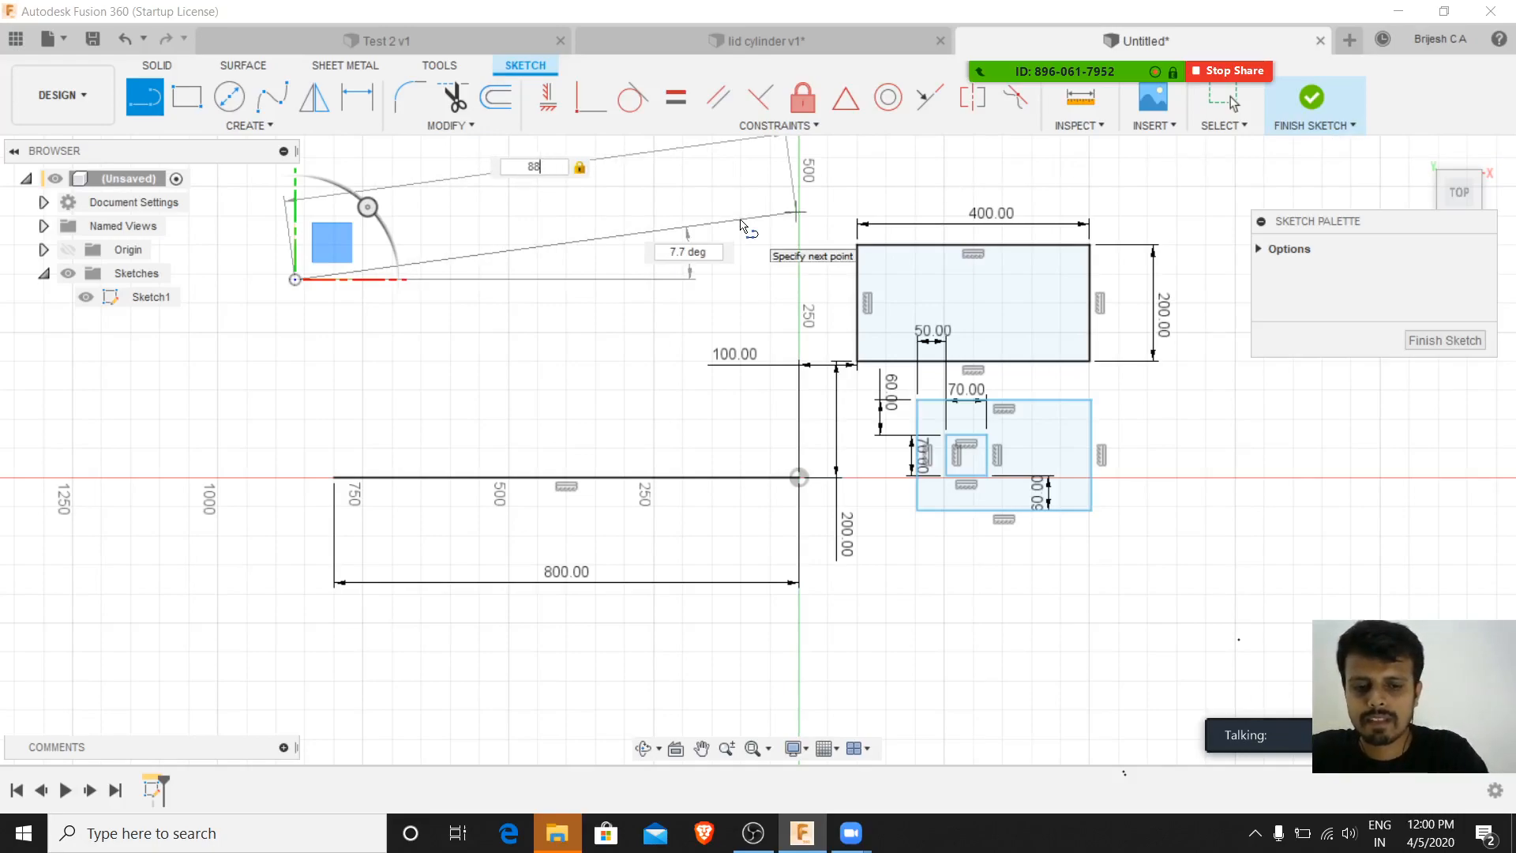
key("Return")
key("Escape")
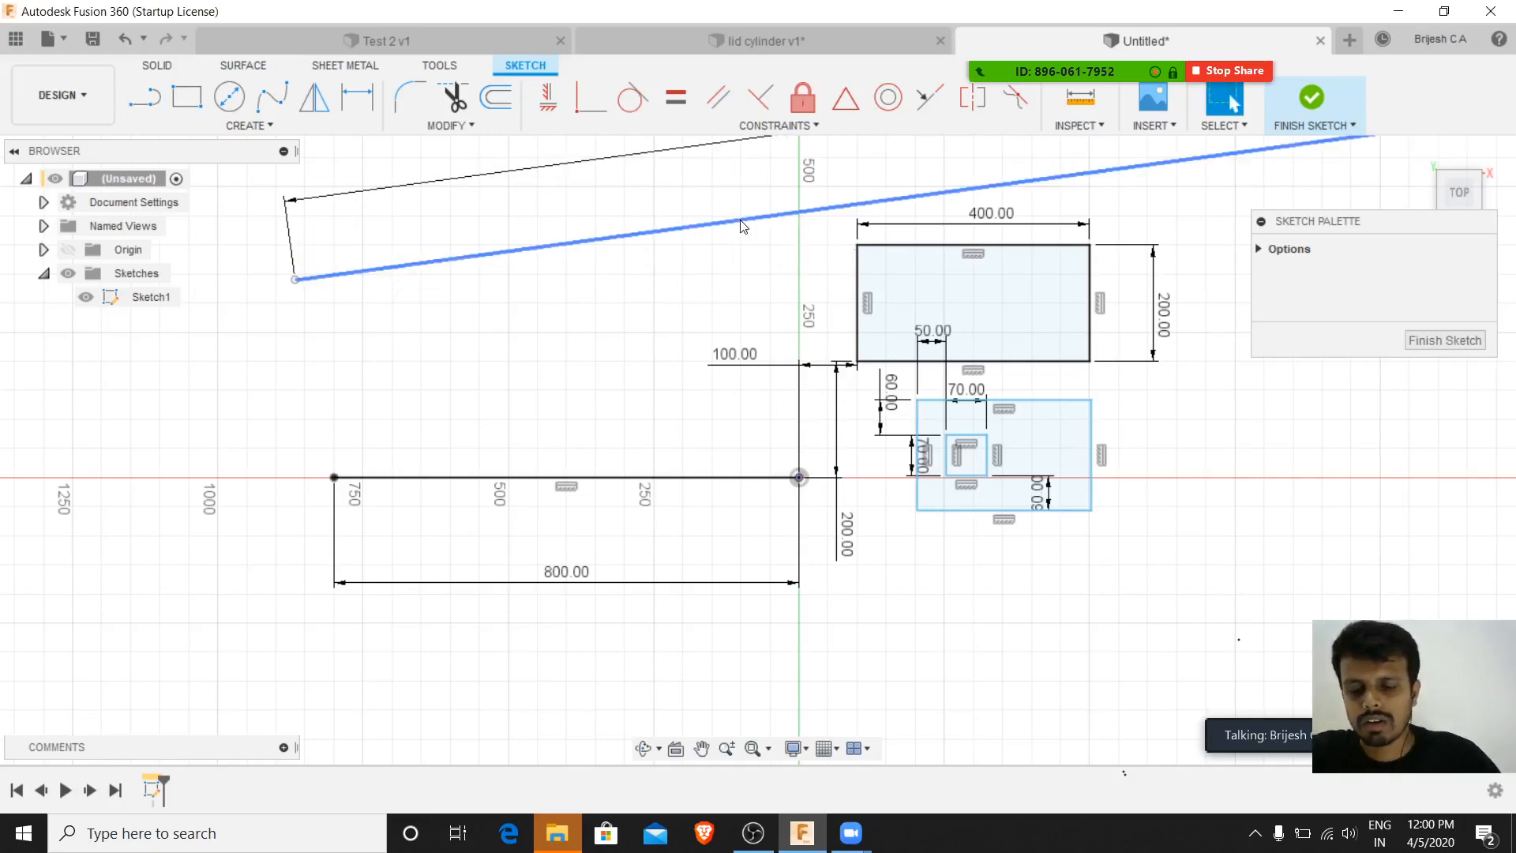
key("ctrl+z")
- Draw a slightly slanted line about 674 mm long above the 800 mm horizontal line
left_click(144, 97)
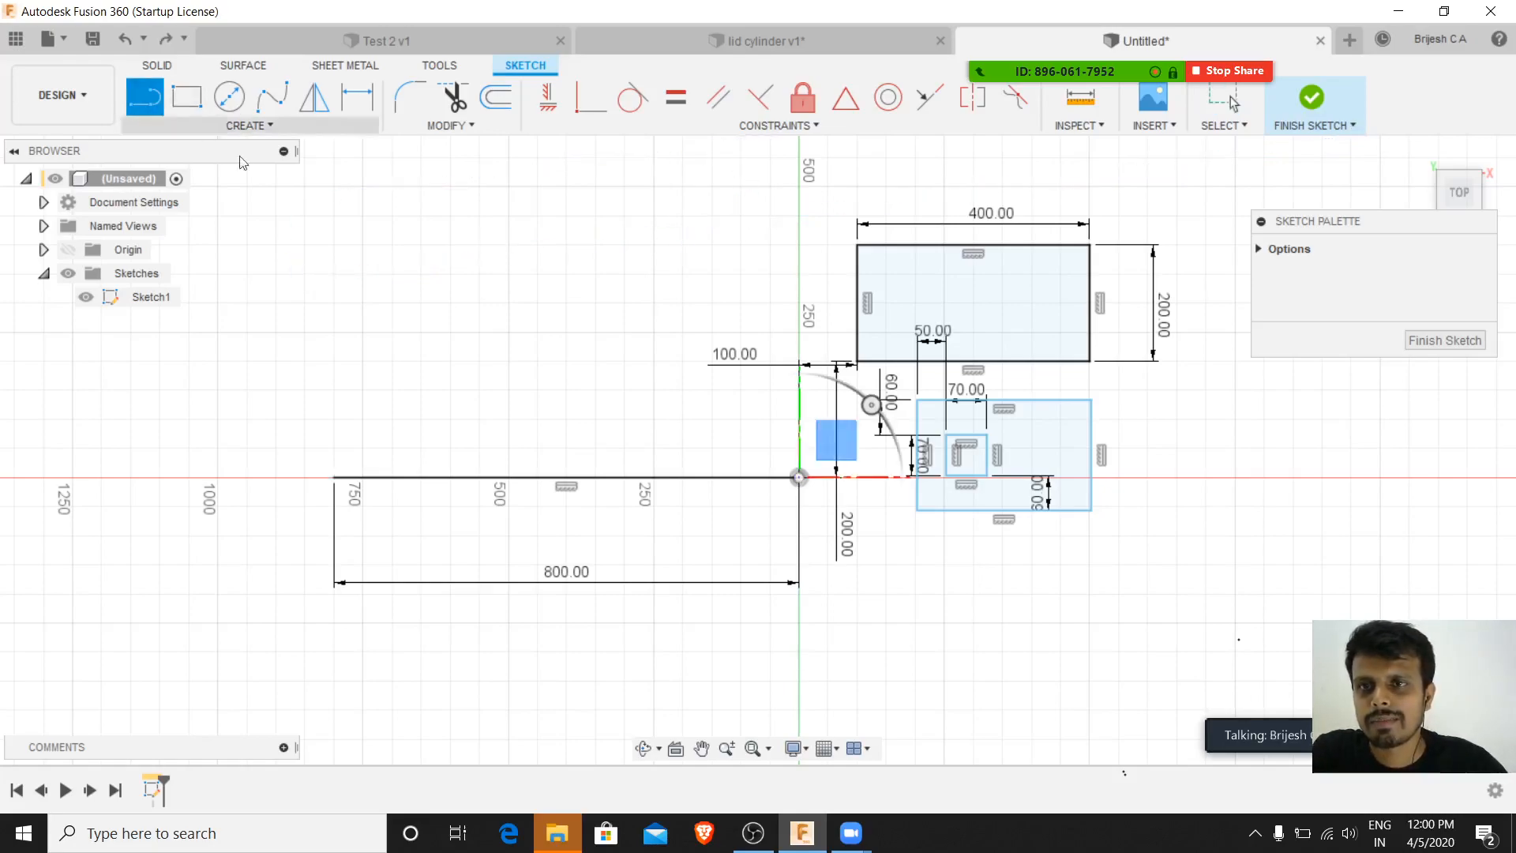
left_click(290, 219)
left_click(681, 191)
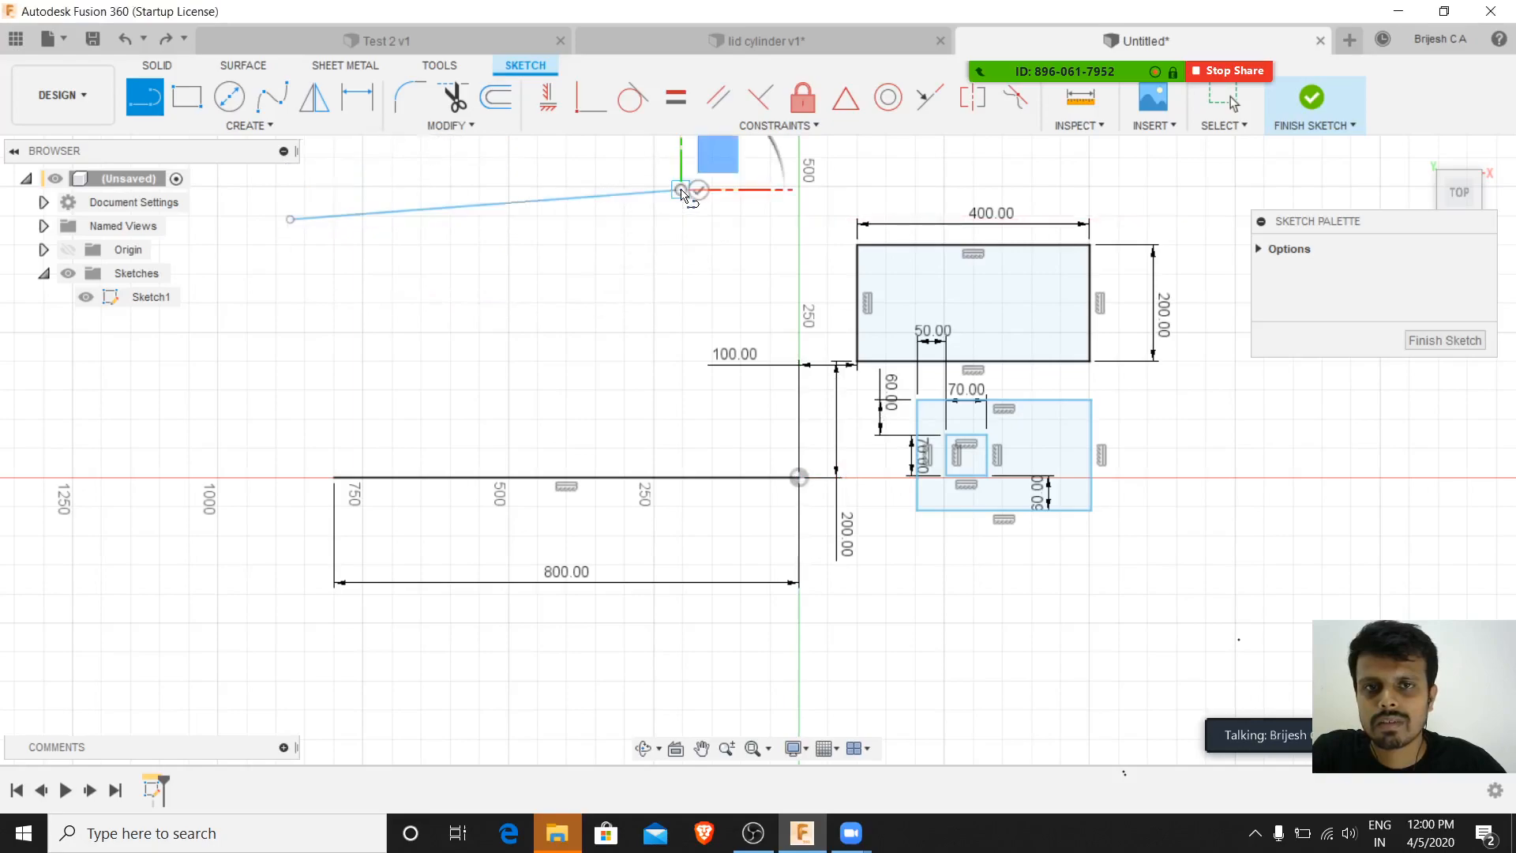
key("Escape")
- Dimension the slanted line's length as 800 mm
left_click(511, 206)
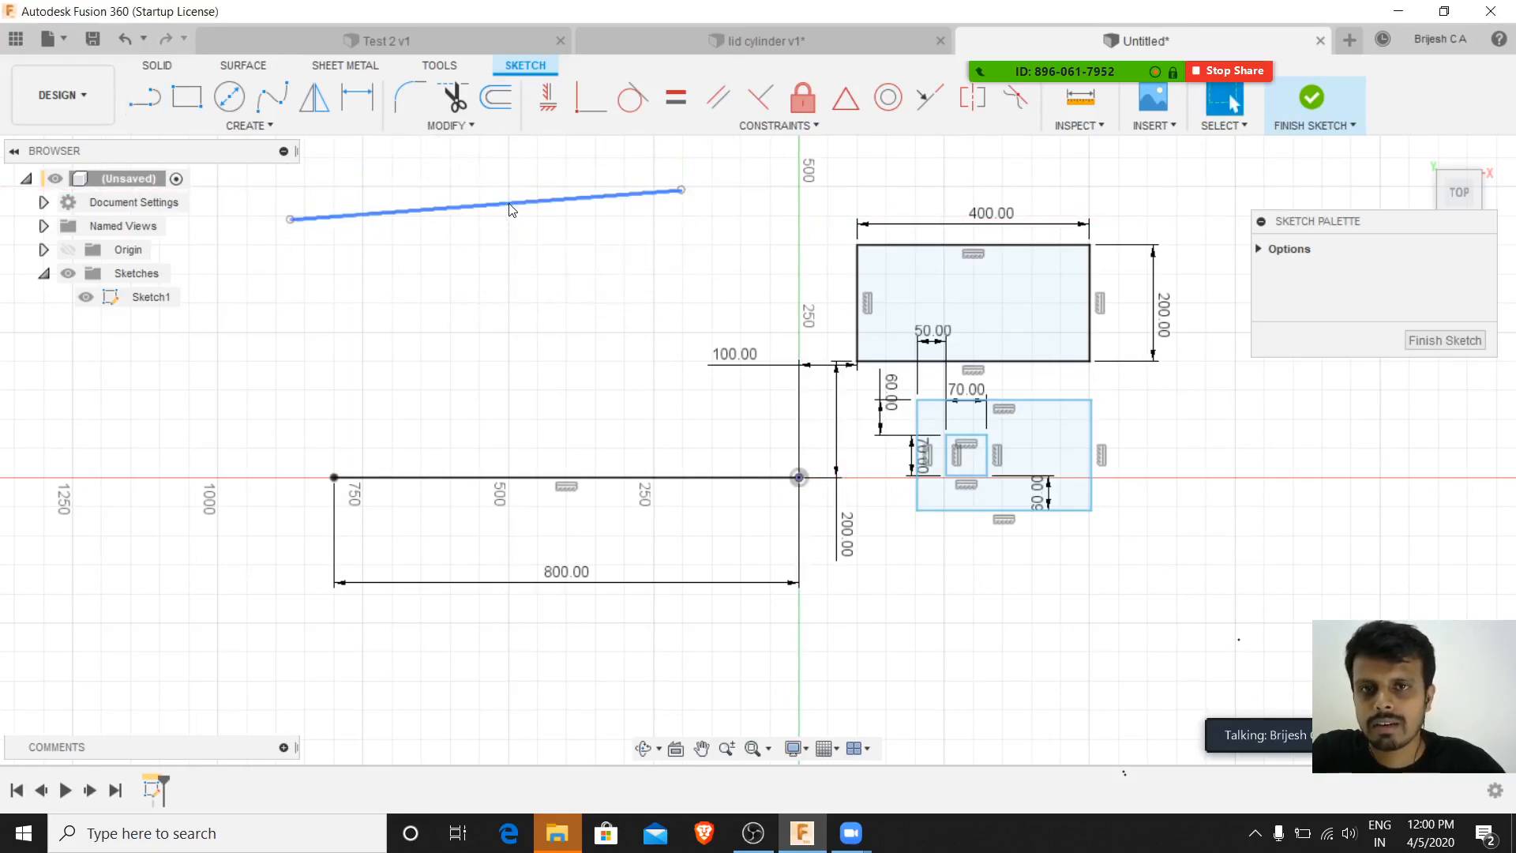
key("d")
left_click(509, 210)
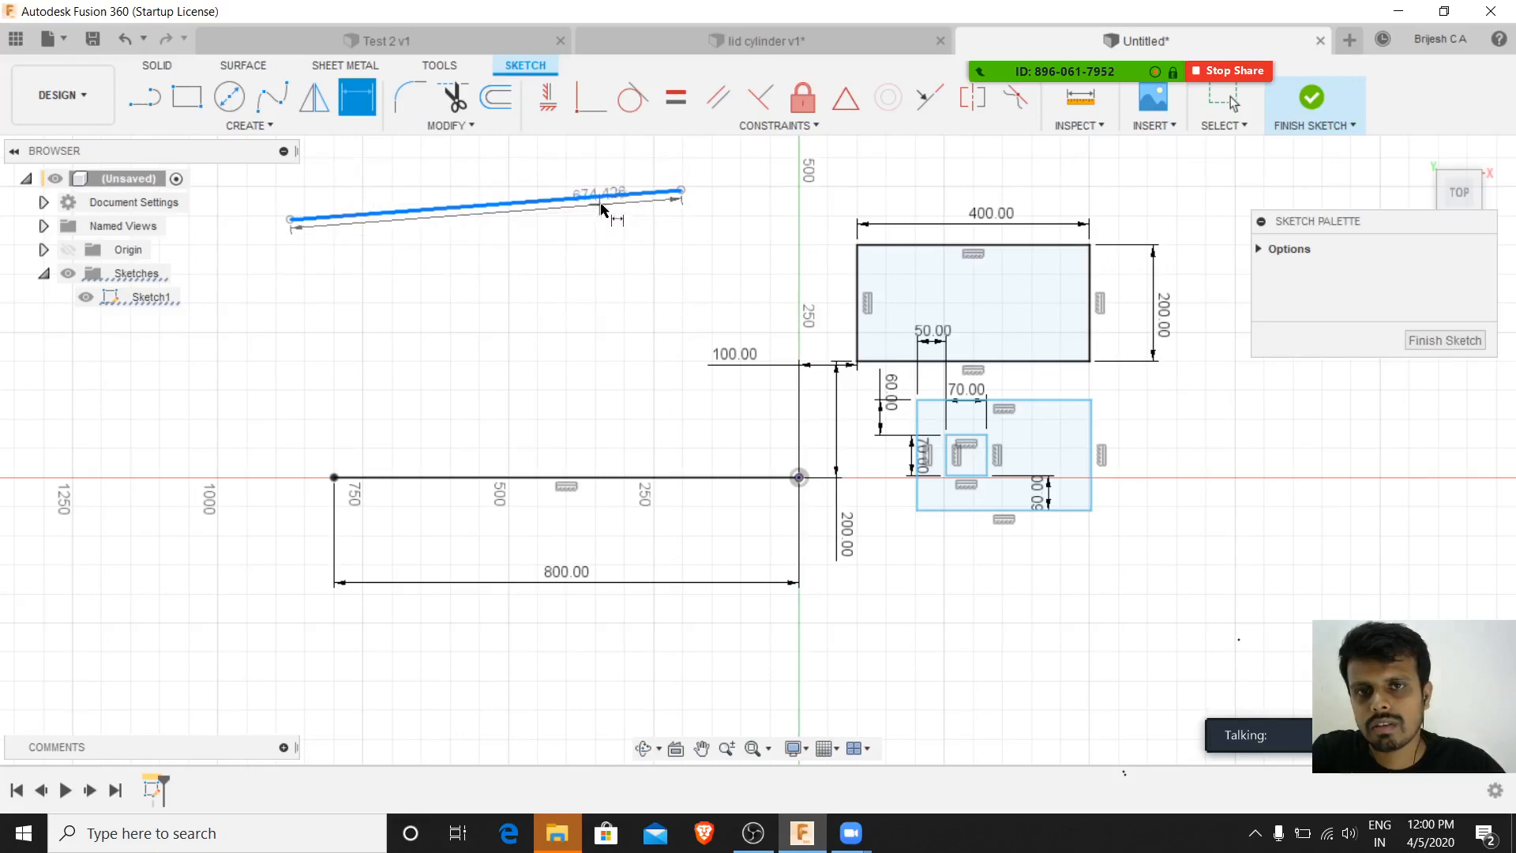
left_click(601, 209)
type("800")
key("Return")
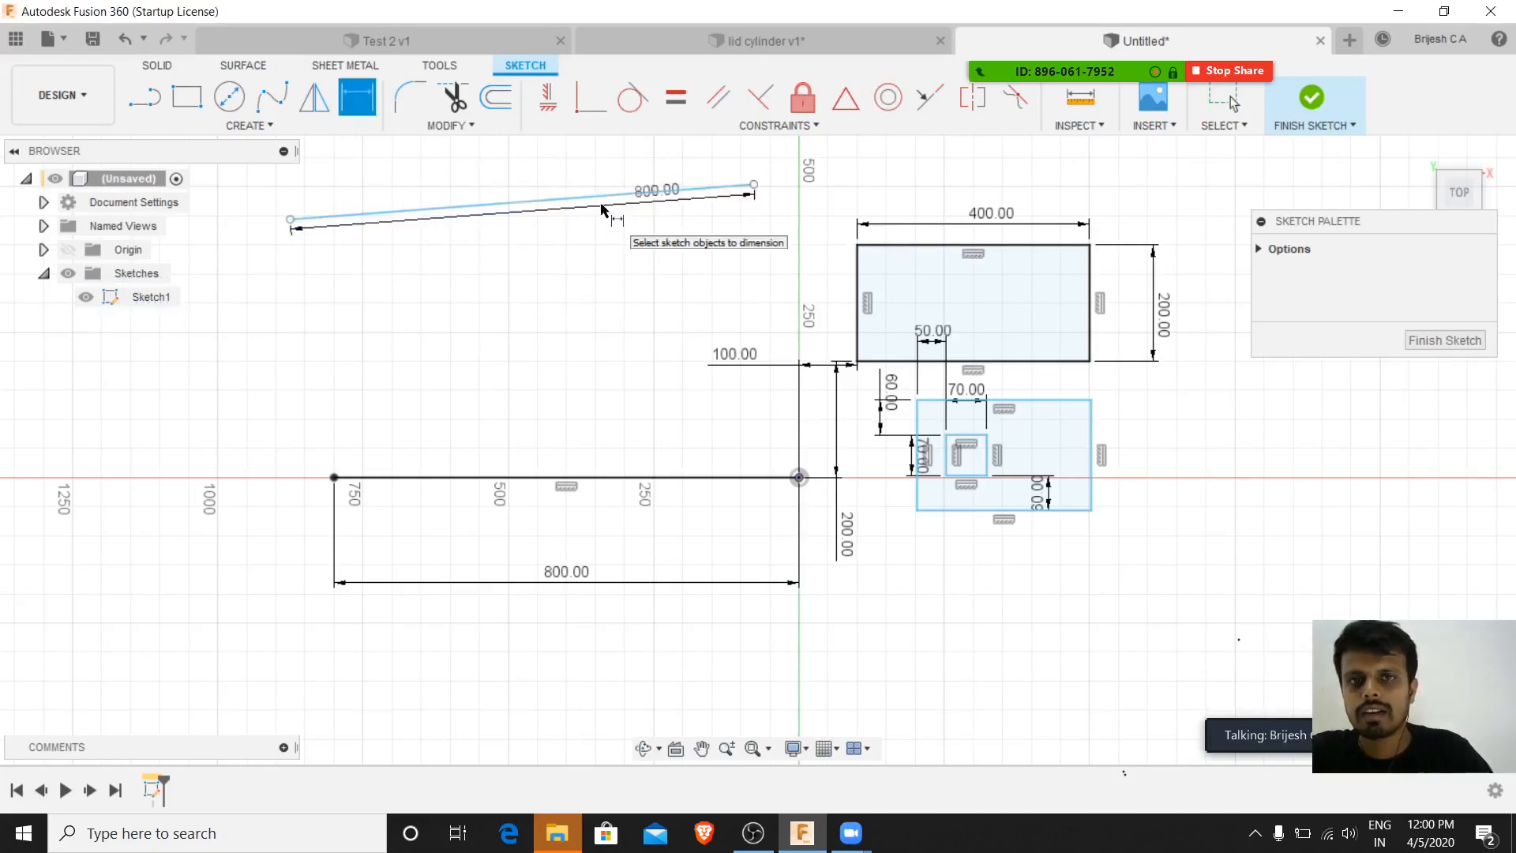
key("Escape")
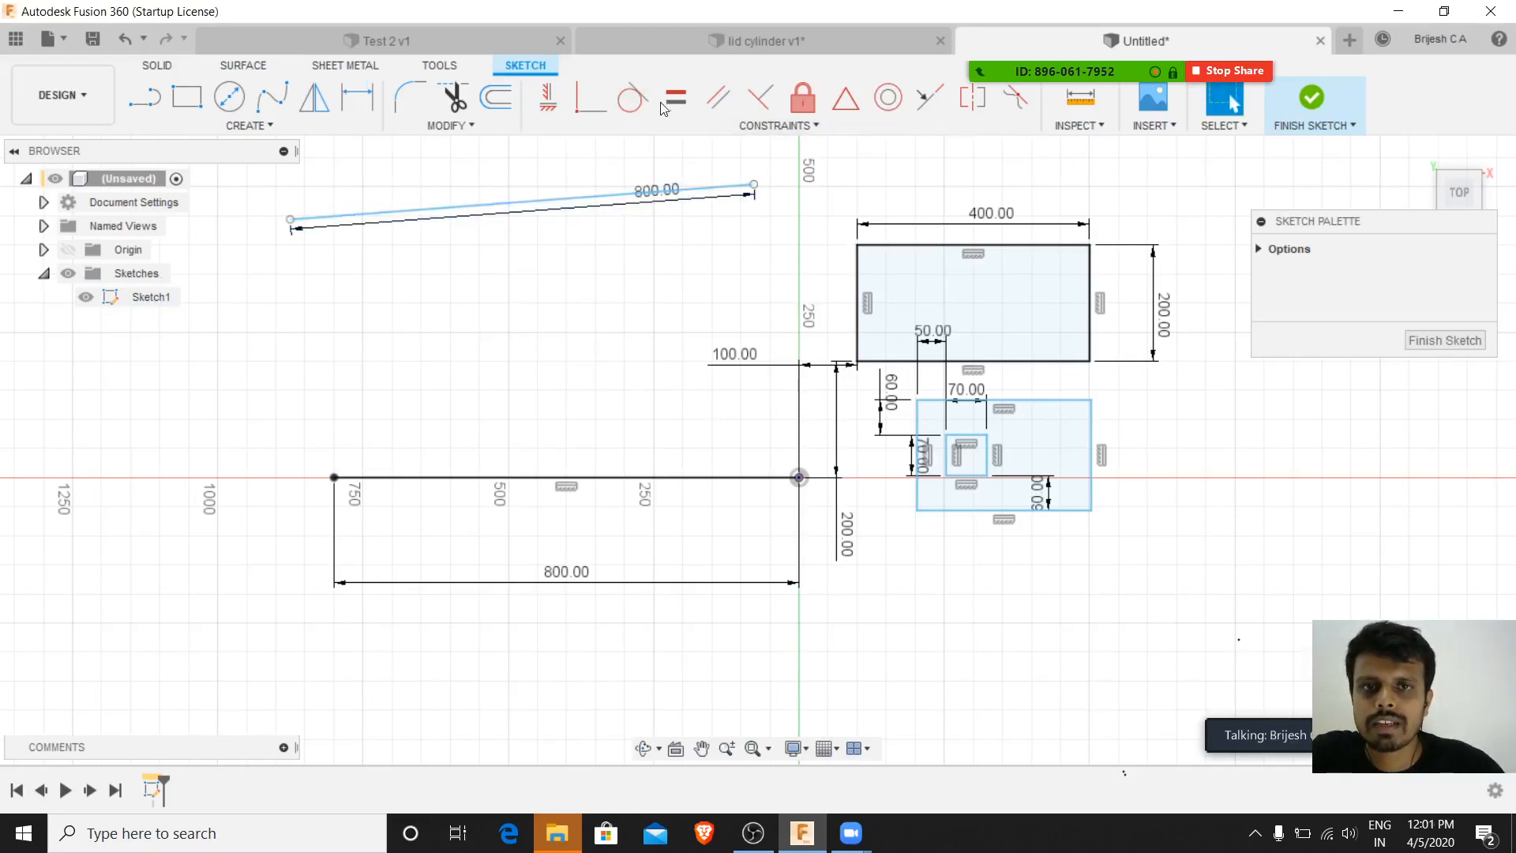
- Make the slanted line parallel to the horizontal line through the origin, and move it closer to that line
left_click(718, 97)
left_click(602, 196)
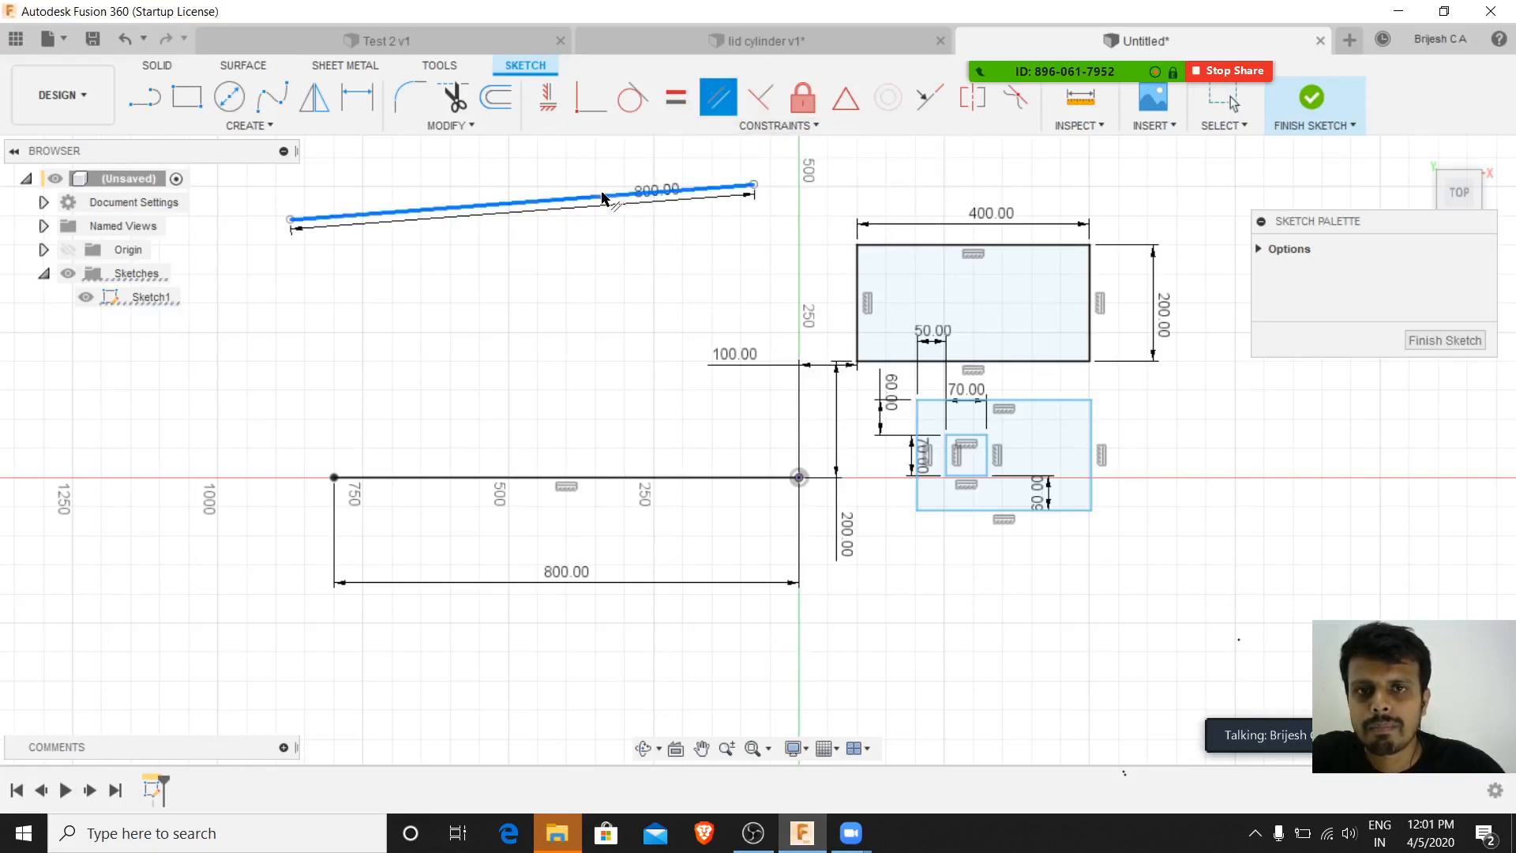
left_click(677, 478)
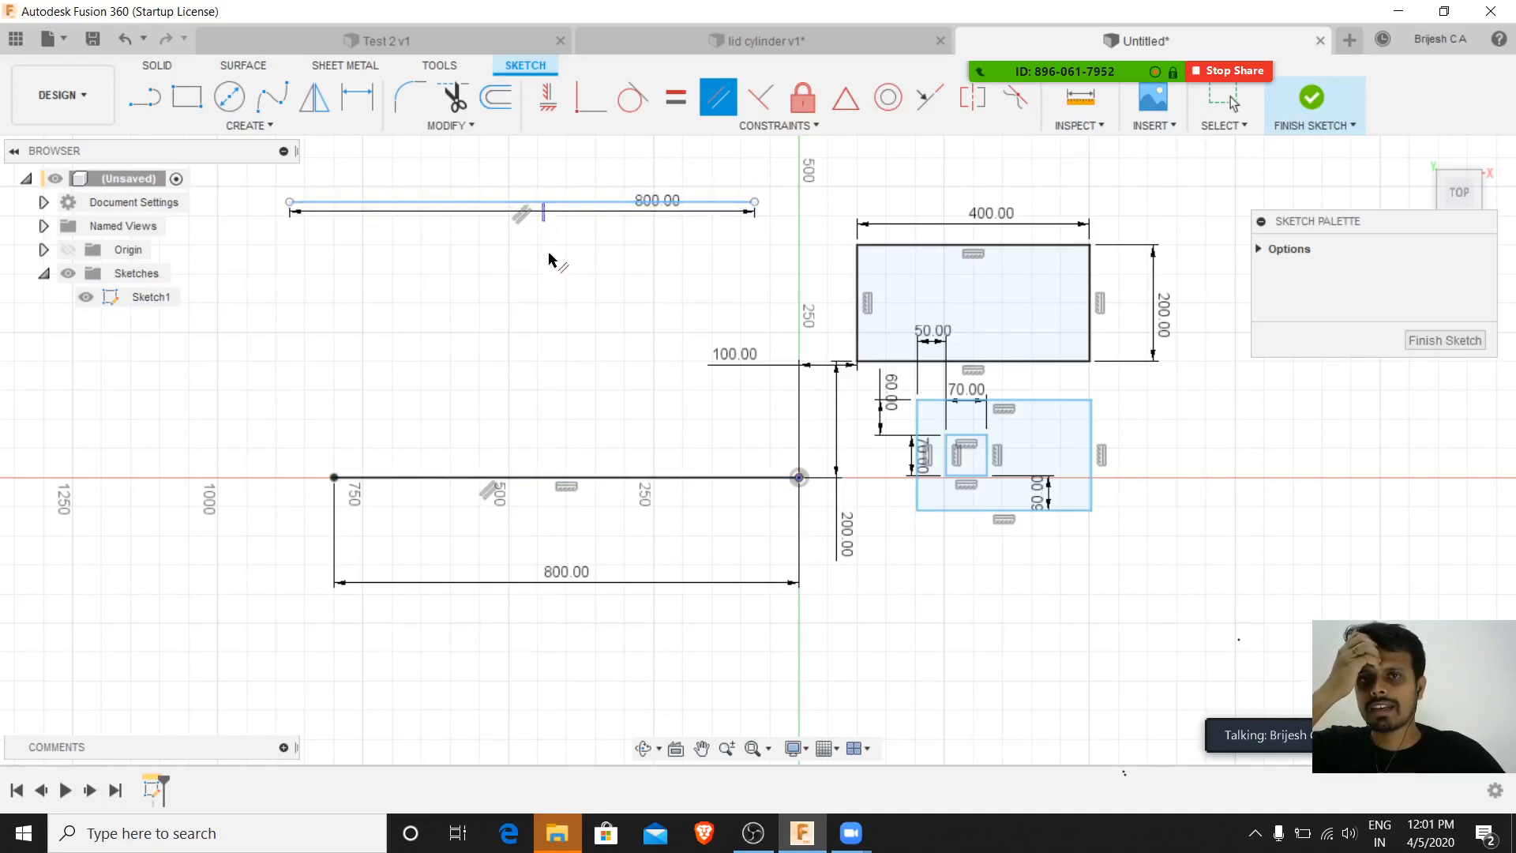
key("Escape")
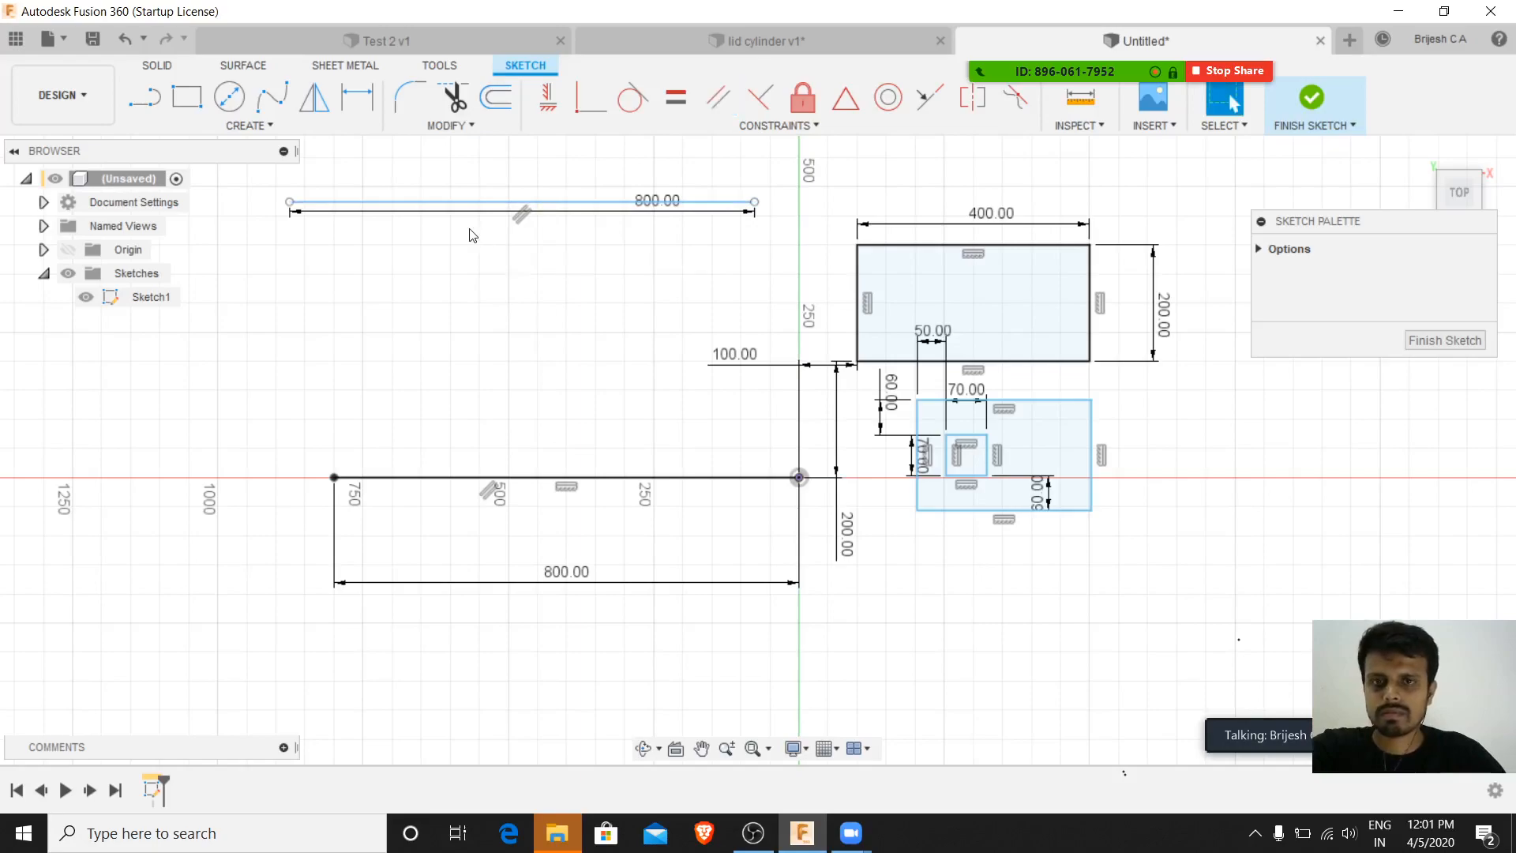
left_click_drag(476, 203, 507, 284)
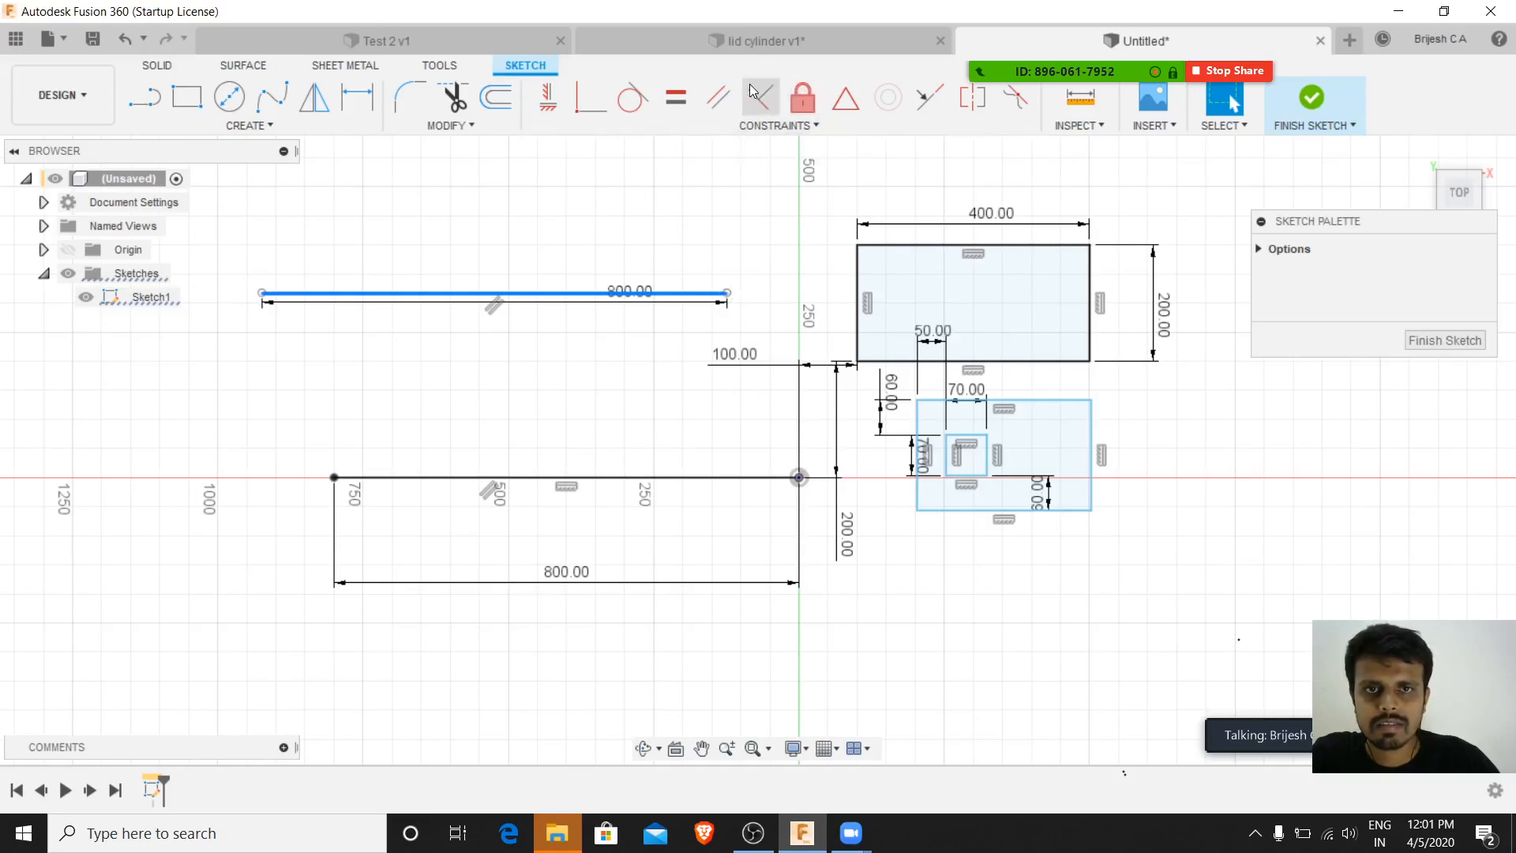
- Try to apply the Equal constraint to the two parallel 800 mm lines
left_click(677, 98)
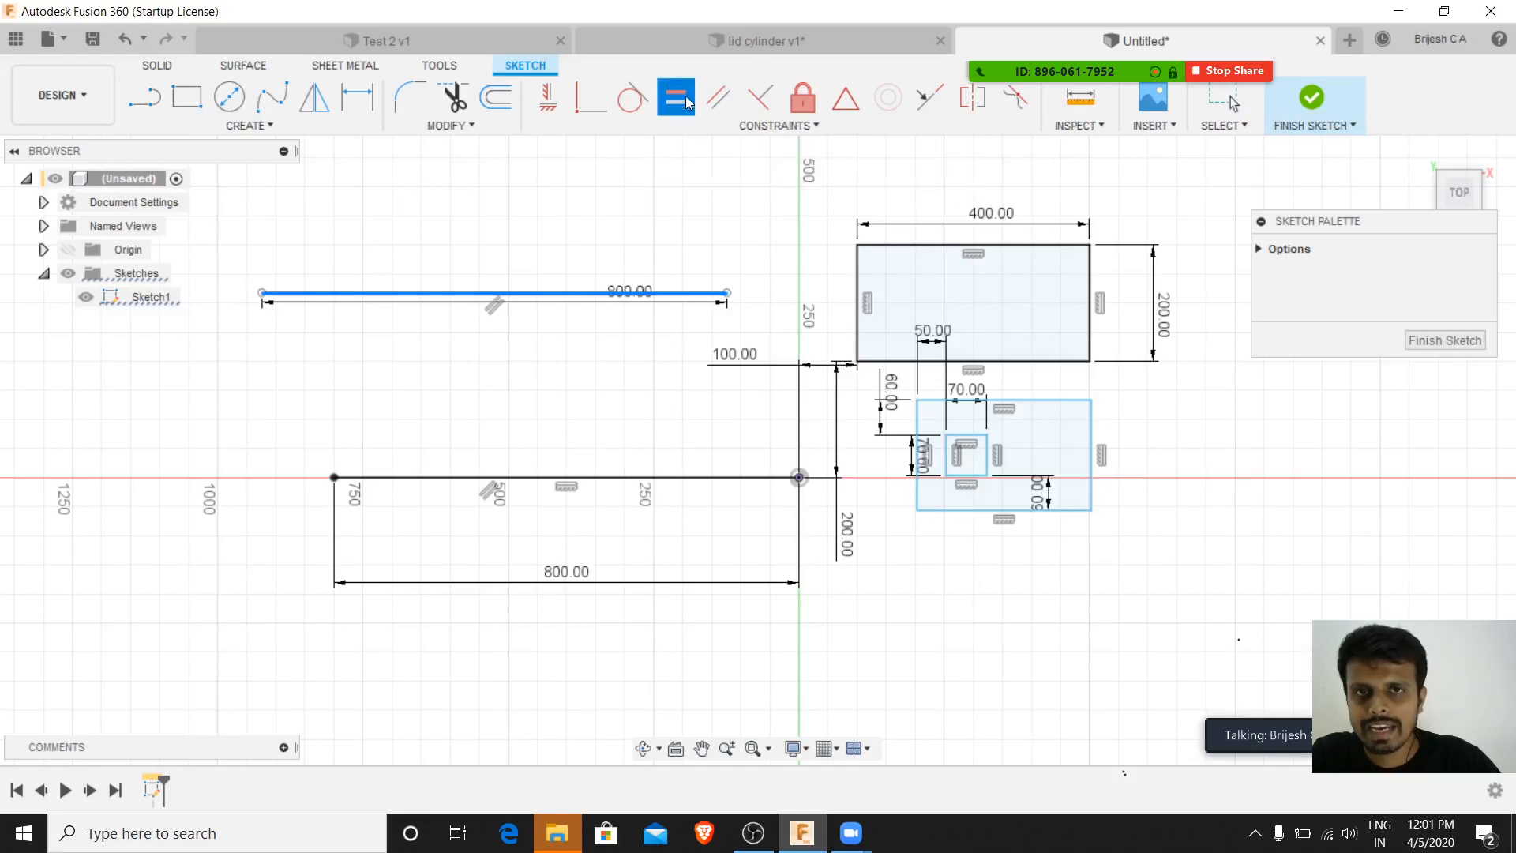
left_click(609, 478)
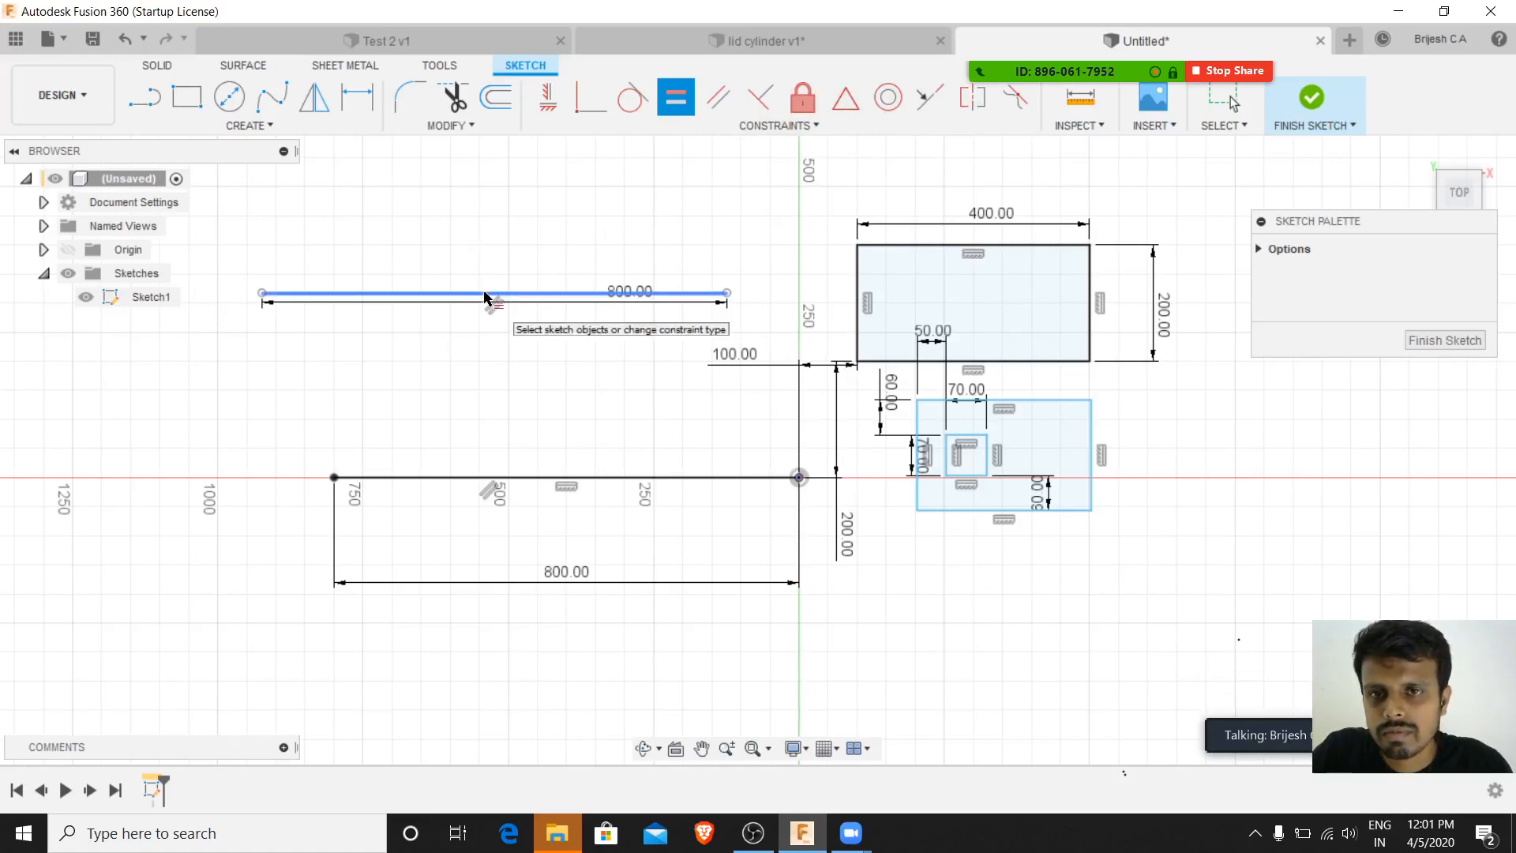
key("Escape")
- Move the upper parallel line farther up and dimension its distance from the line through the origin as 30 mm
left_click_drag(543, 295, 574, 255)
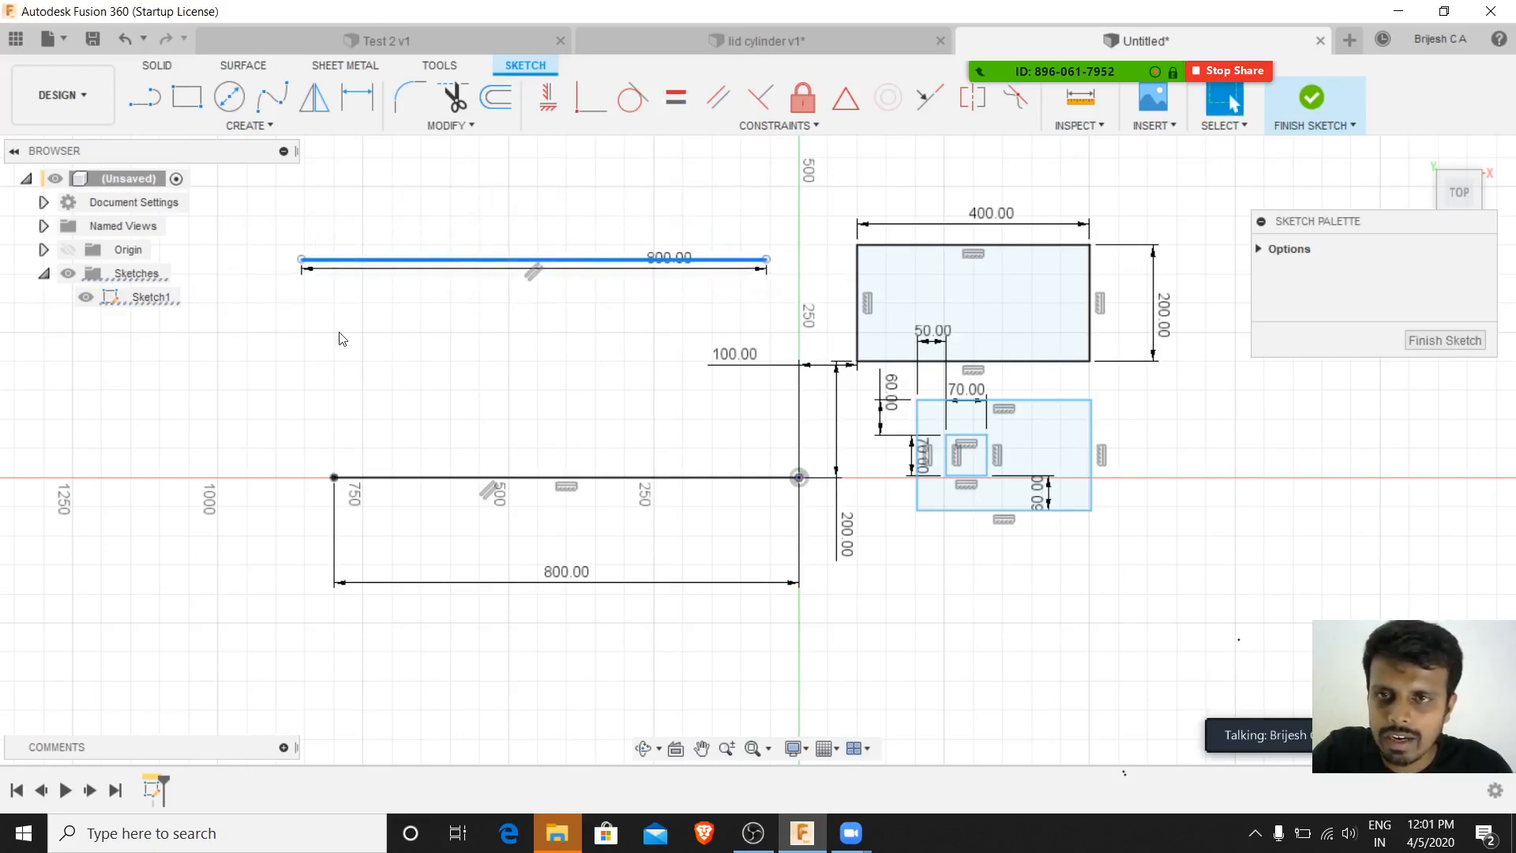
key("d")
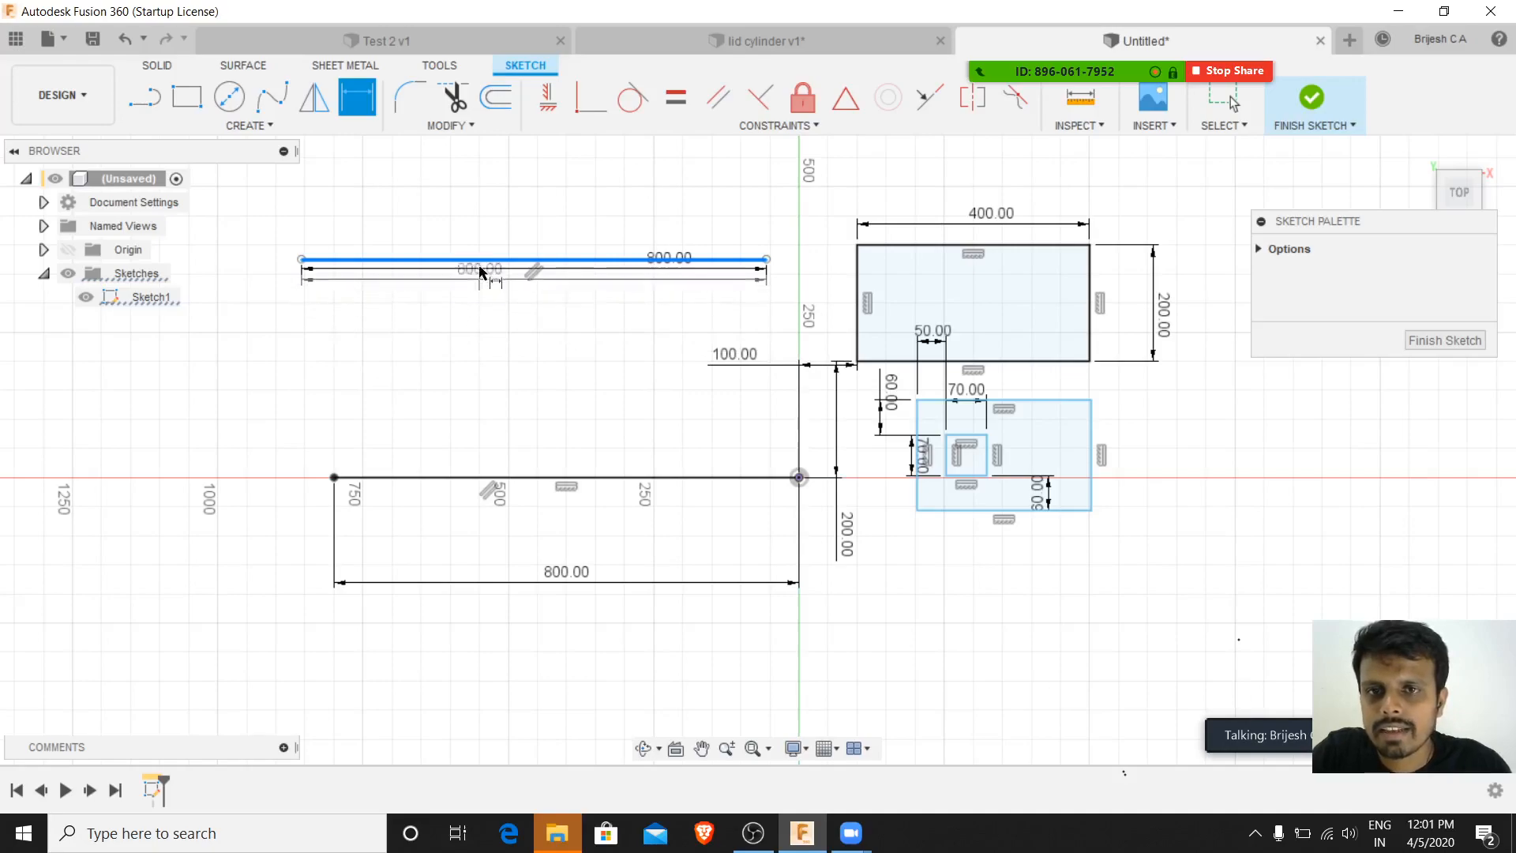
key("Escape")
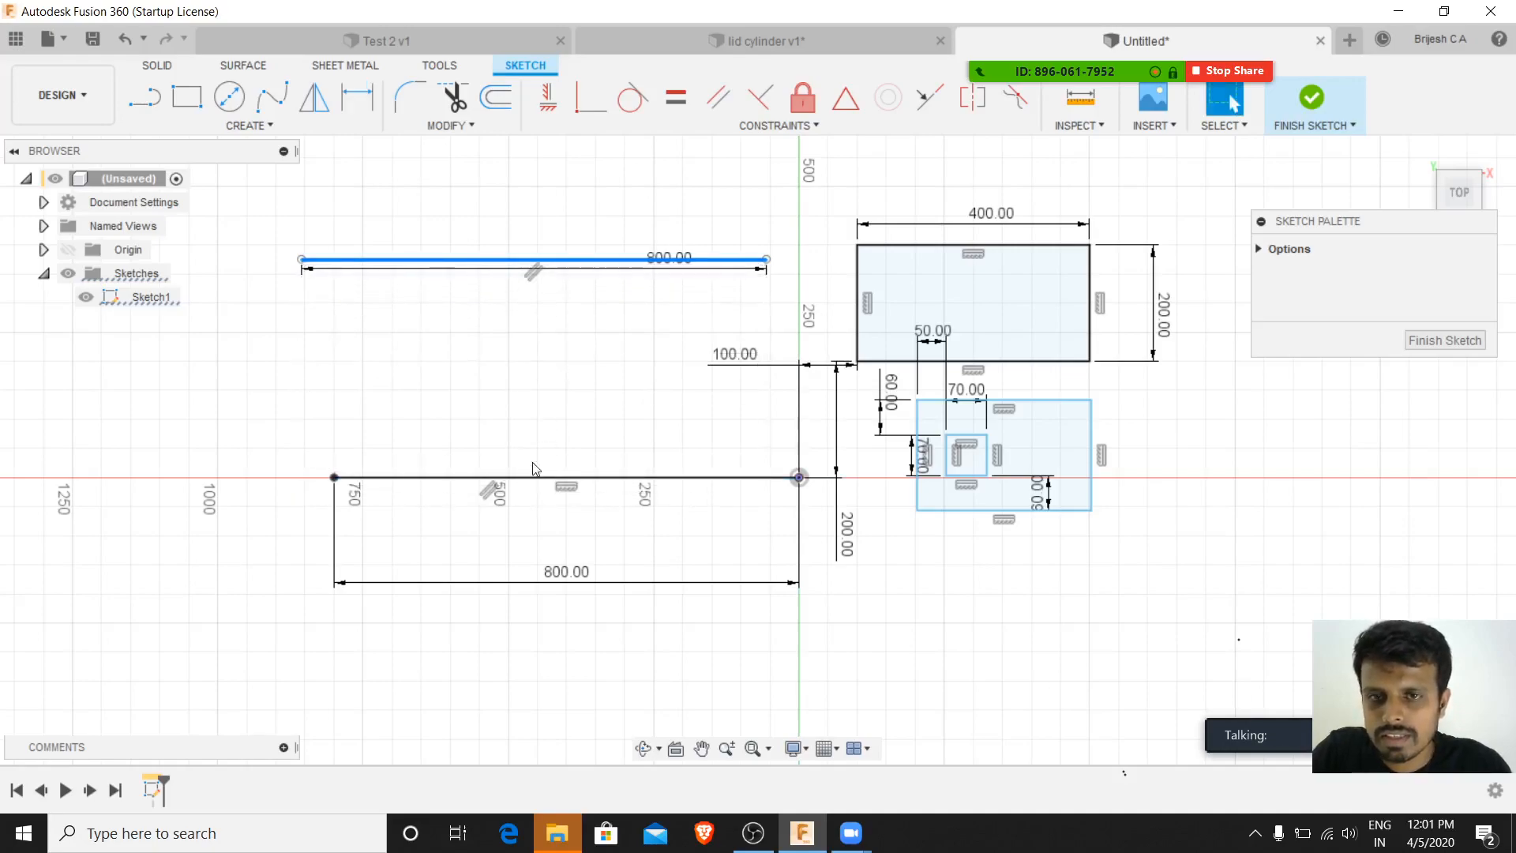
key("d")
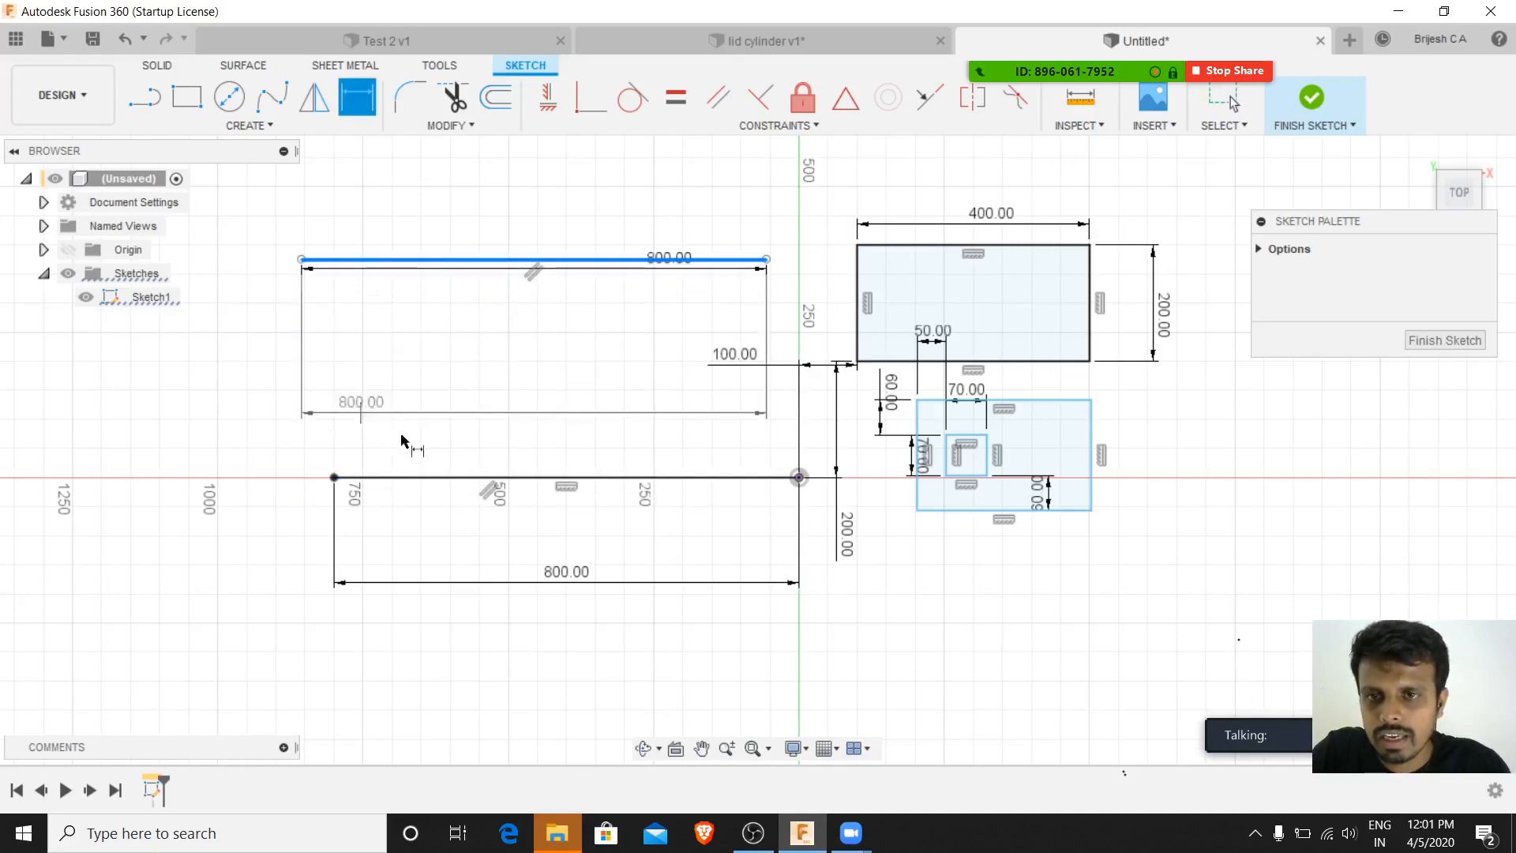
left_click(430, 478)
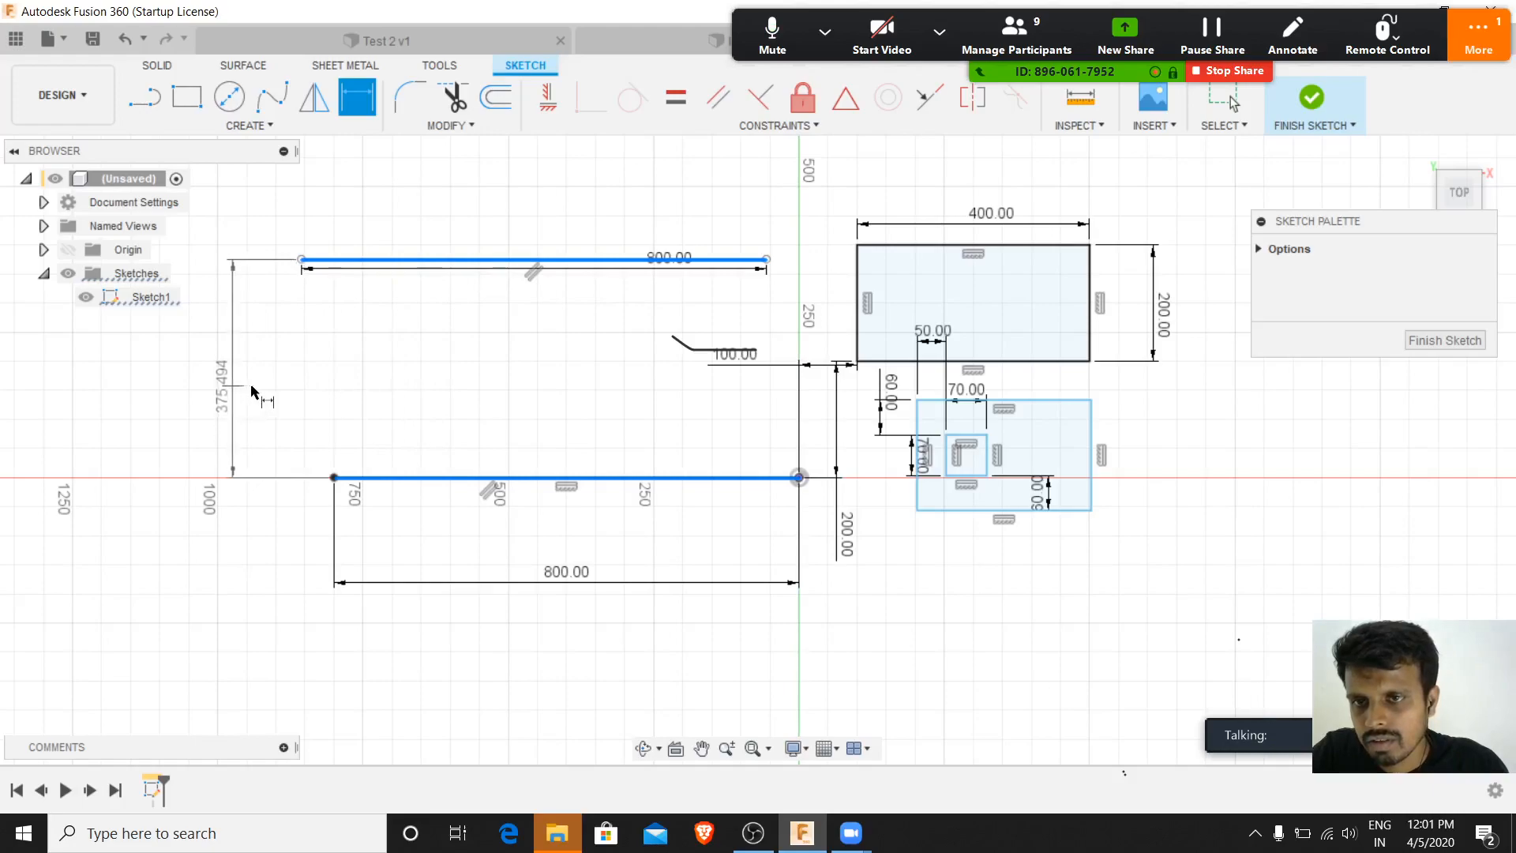
left_click(251, 389)
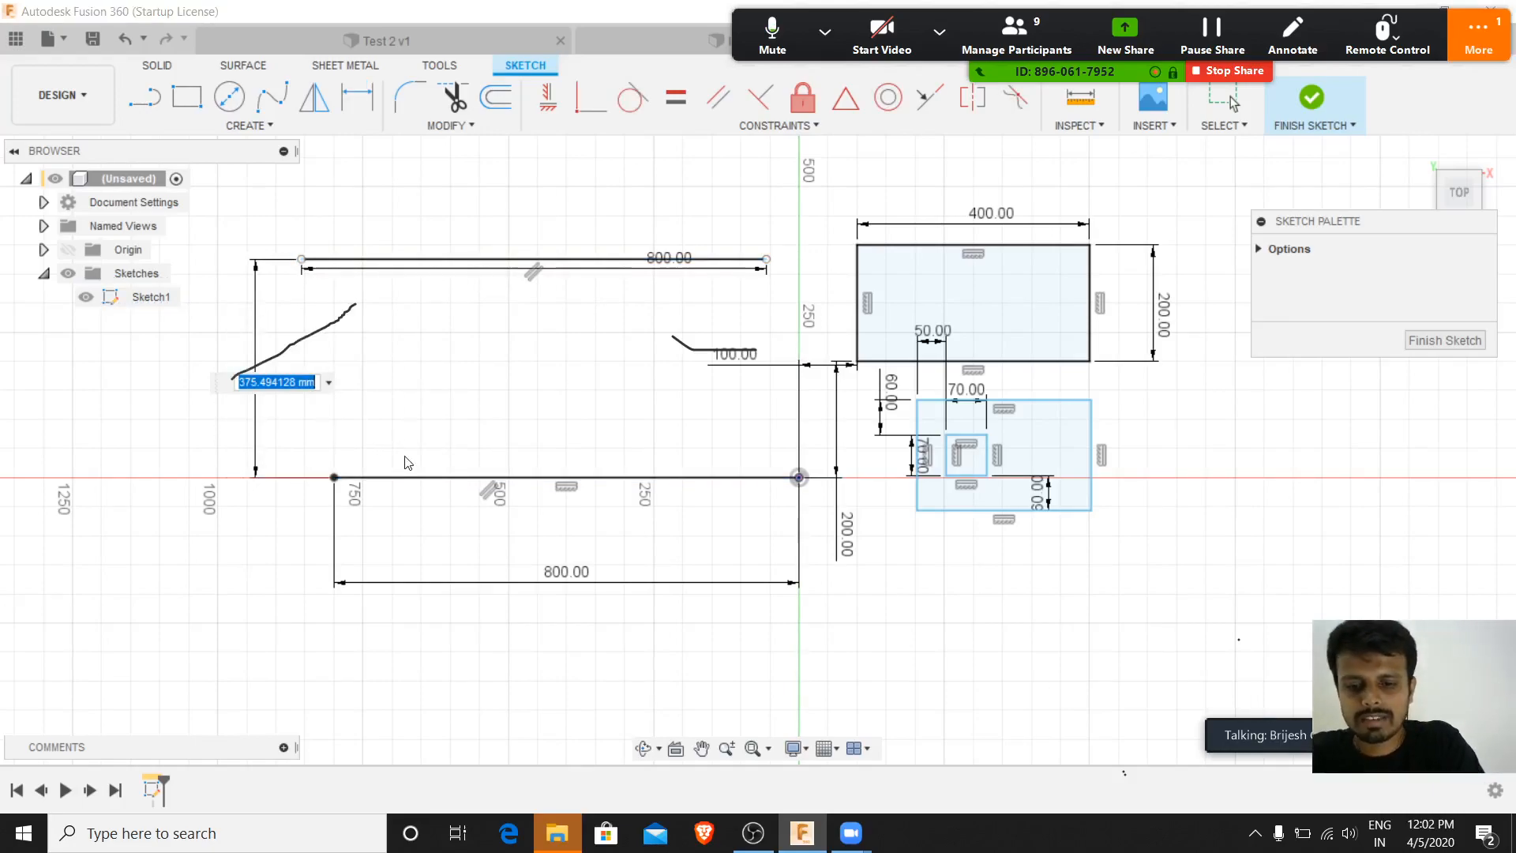
type("30")
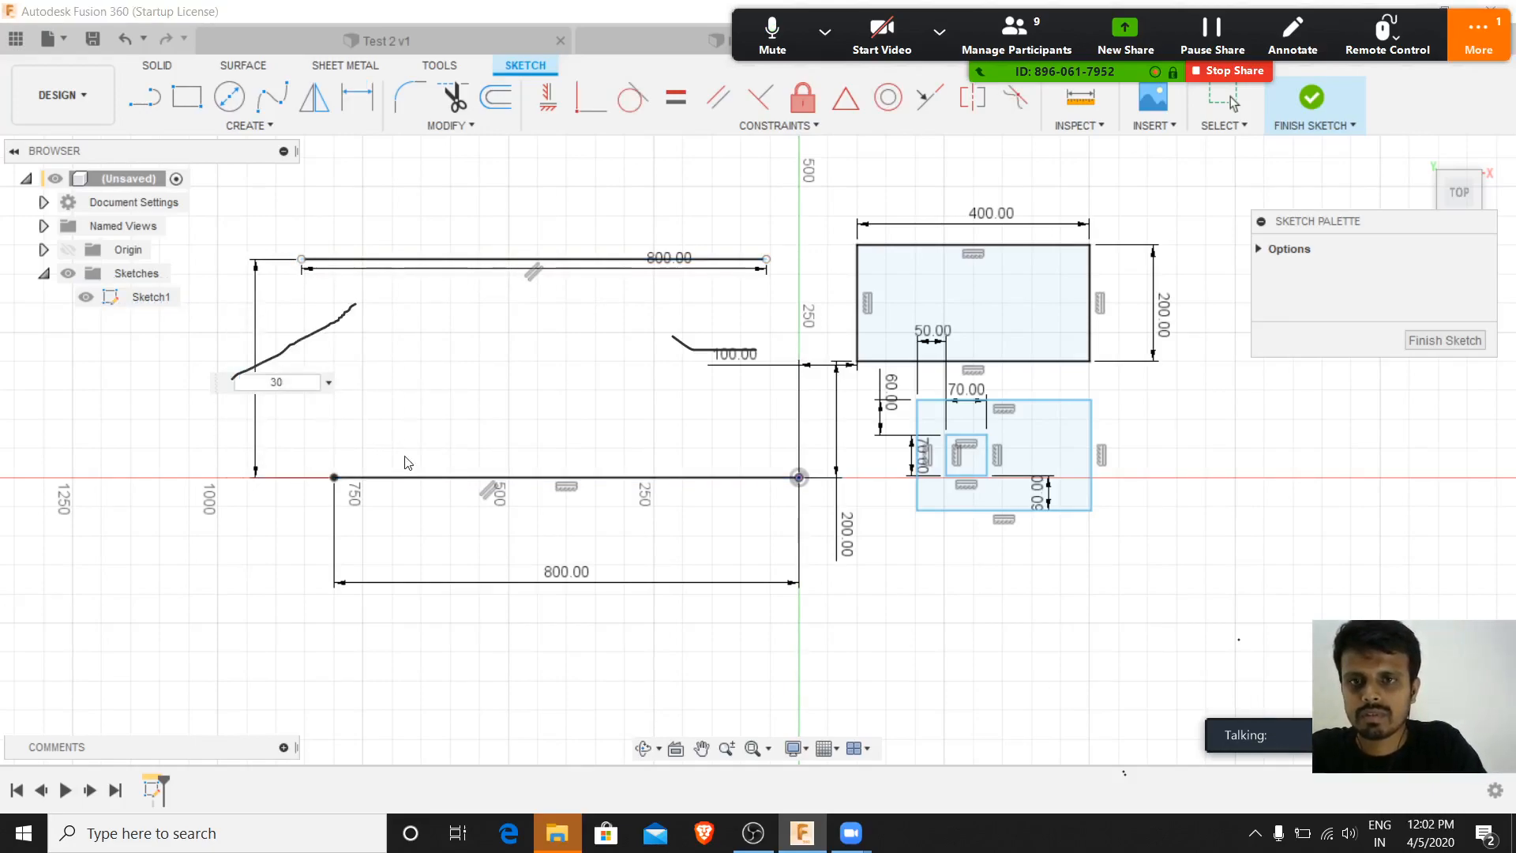
key("Return")
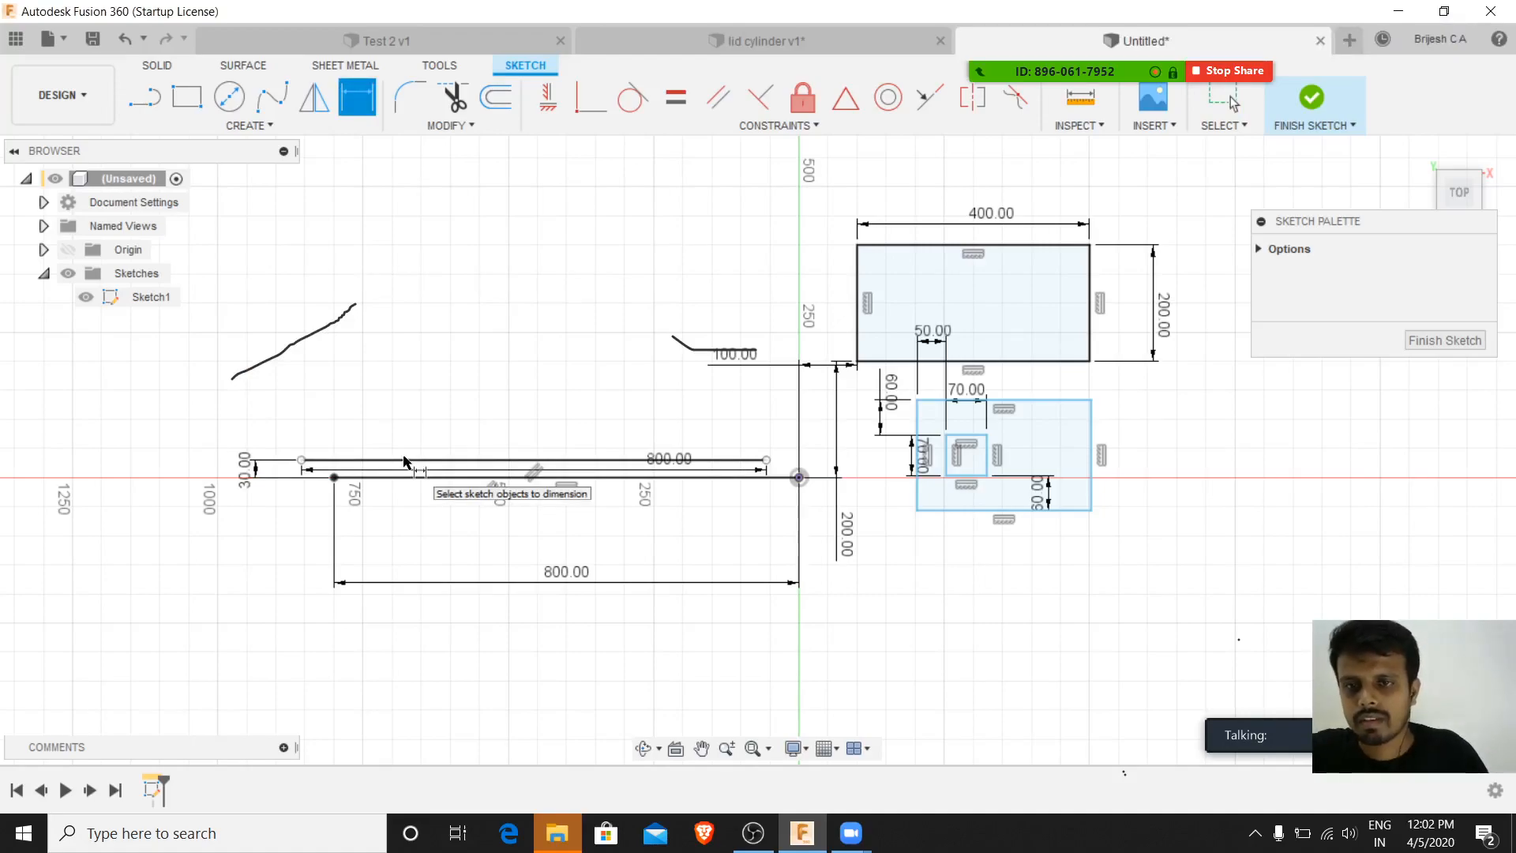
- Set the distance between the two parallel lines to 100 mm
double_click(245, 468)
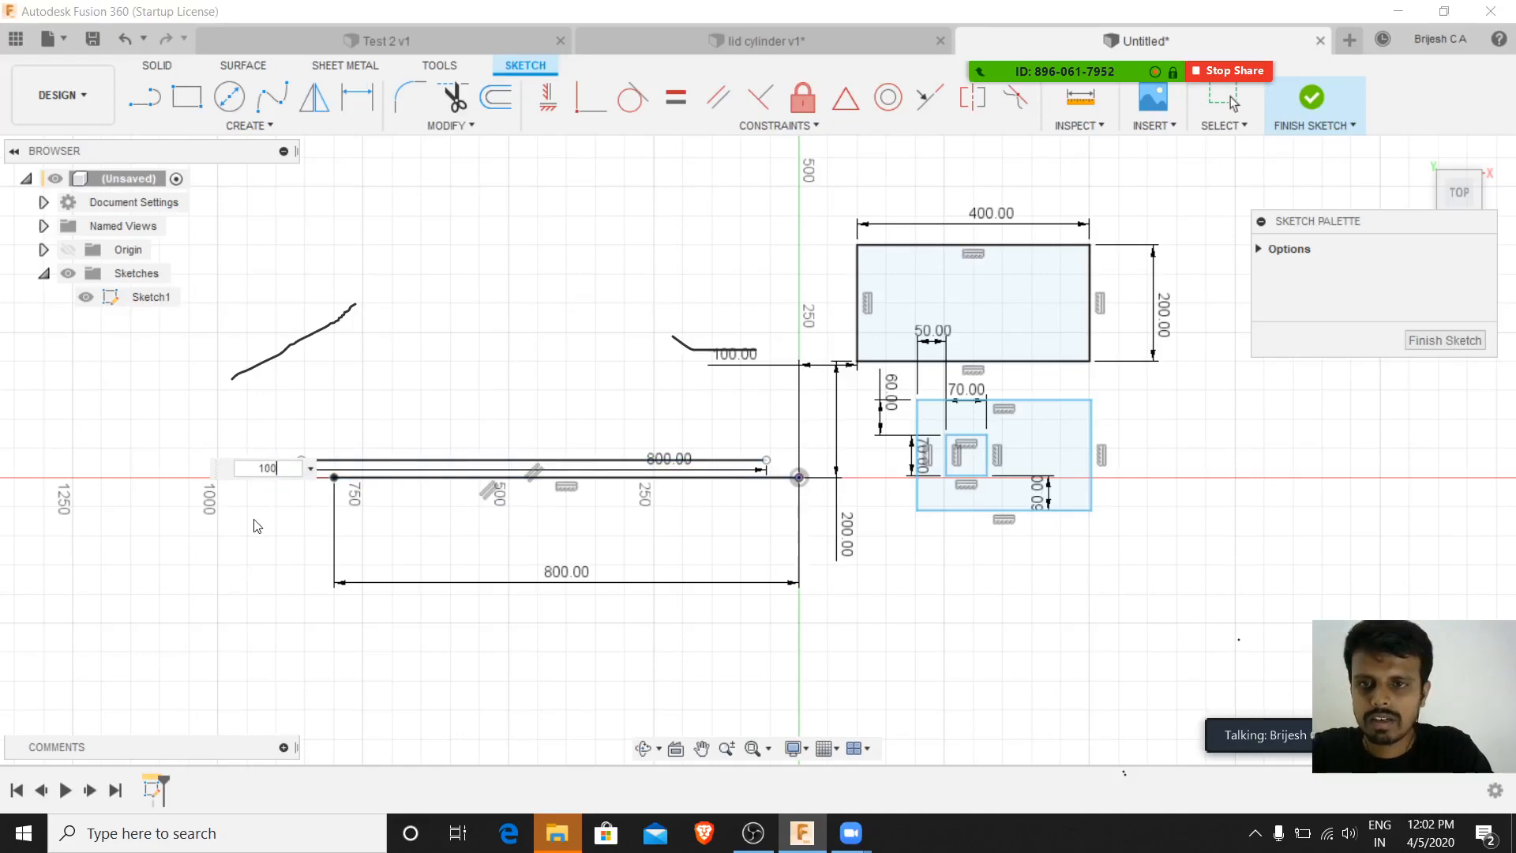
key("Return")
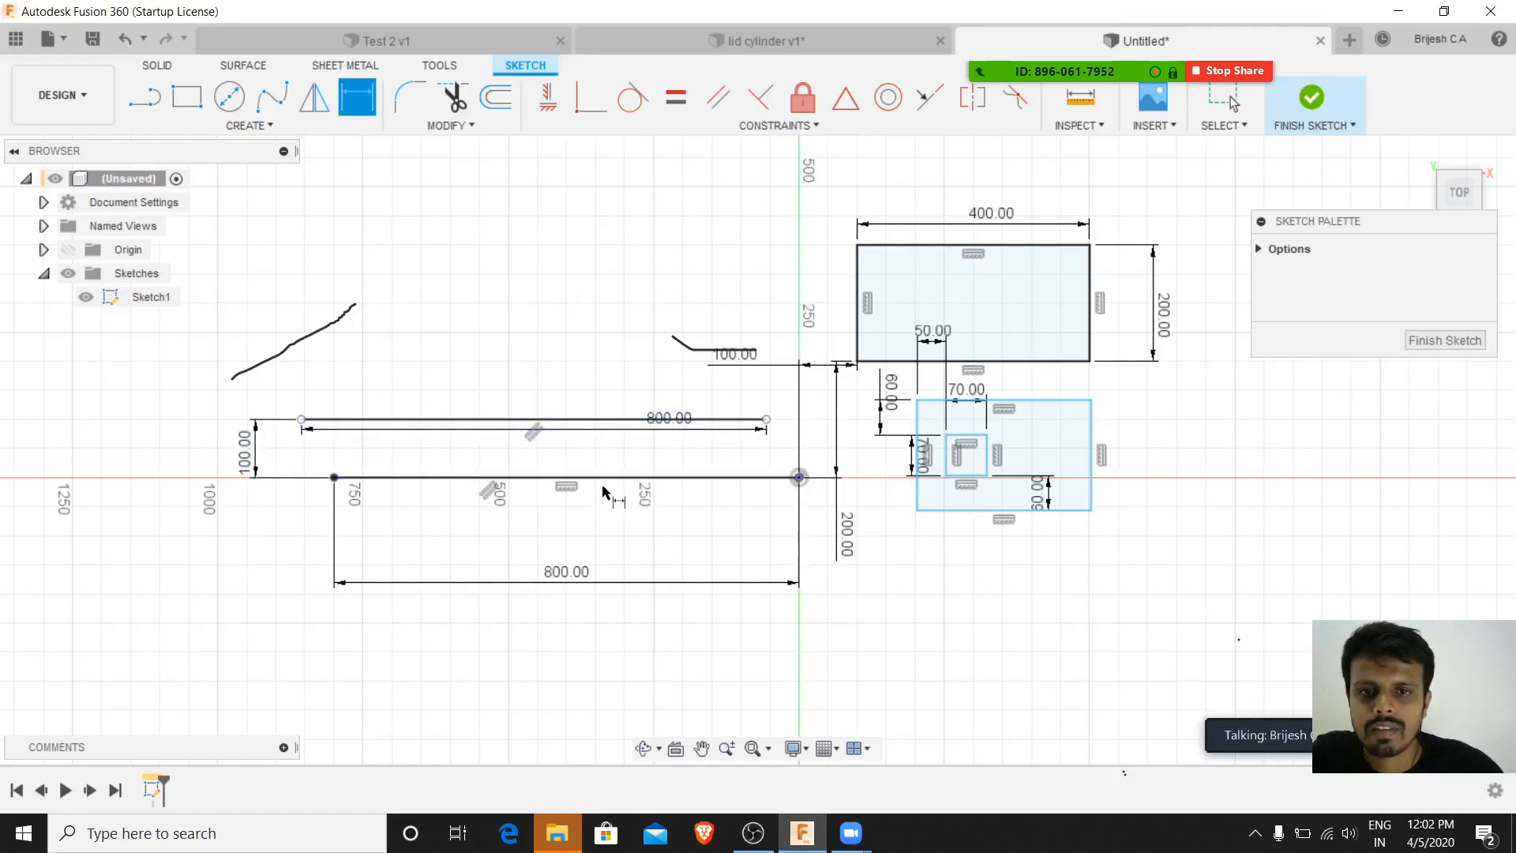
scroll(527, 439, "down", 2)
scroll(528, 438, "up", 3)
scroll(528, 438, "down", 2)
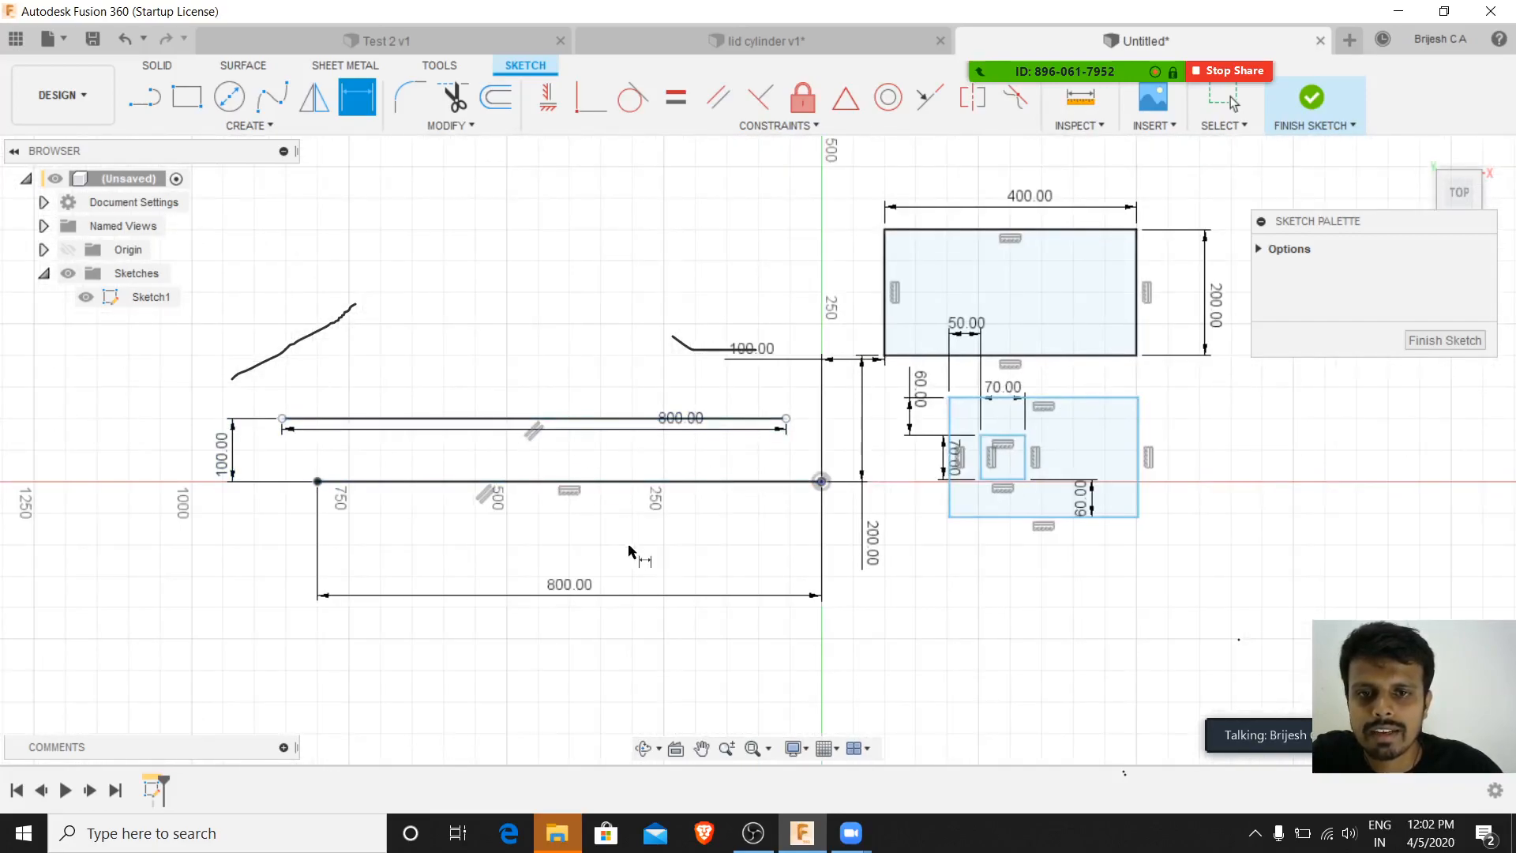
- Slide the upper parallel line sideways to test its remaining horizontal freedom
left_click(573, 428)
key("Escape")
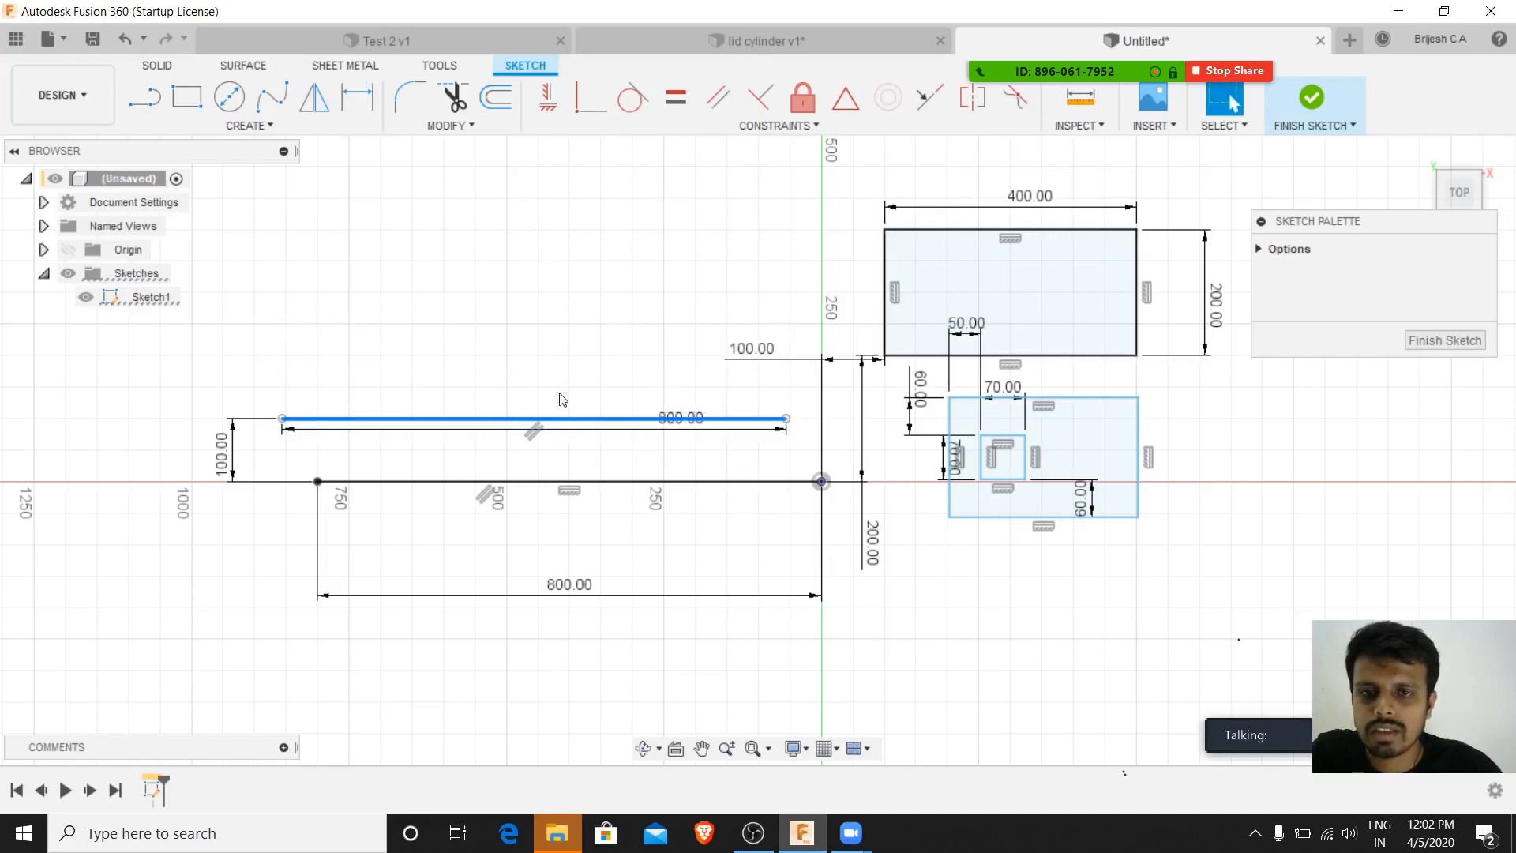
left_click_drag(557, 399, 471, 421)
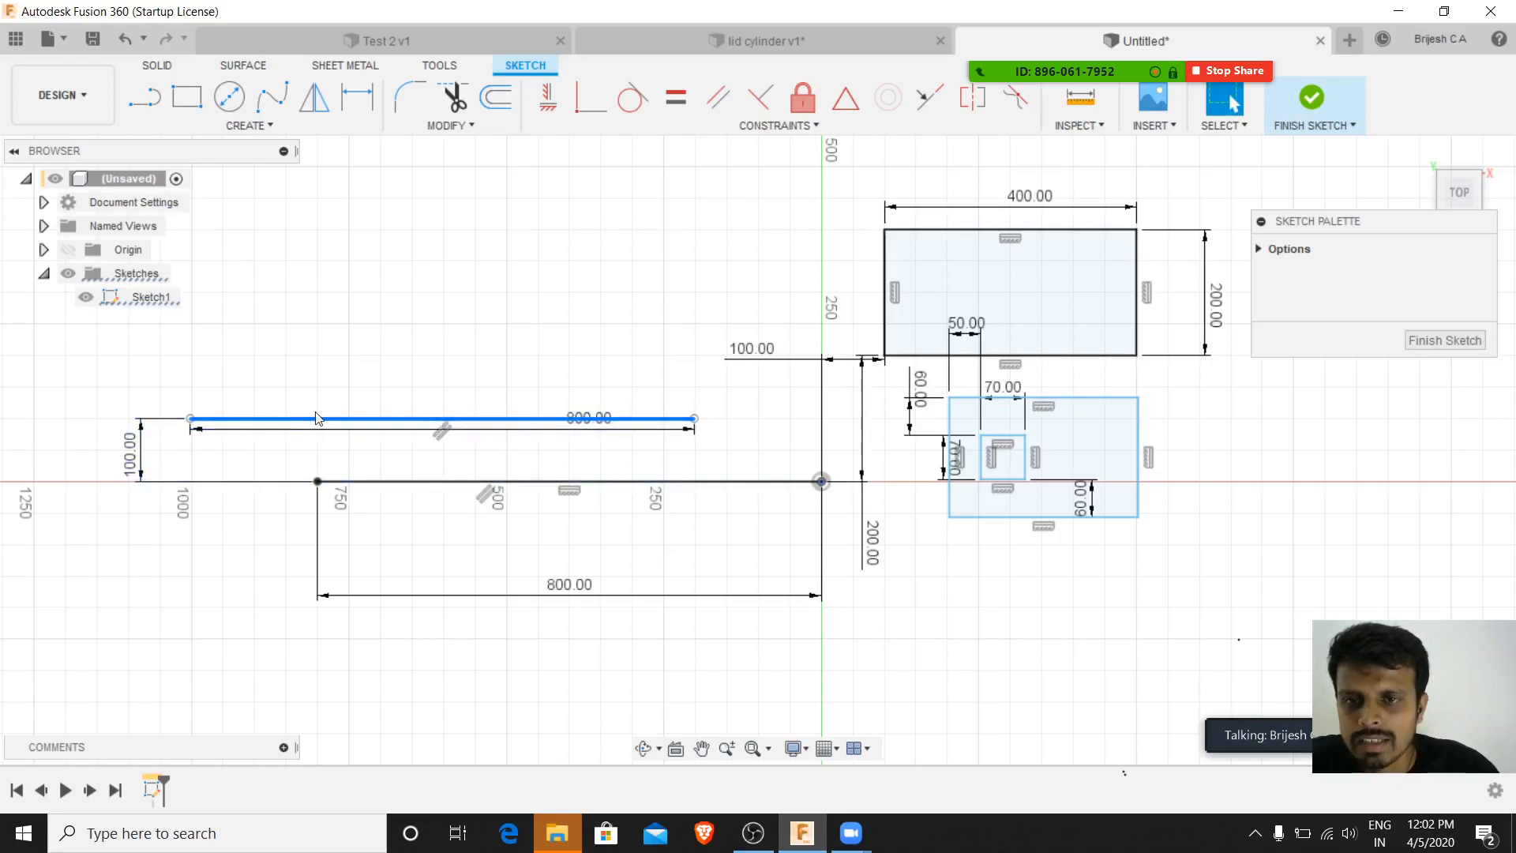
mouse_move(344, 421)
left_mouse_down()
mouse_move(506, 438)
mouse_move(279, 430)
mouse_move(393, 433)
mouse_move(281, 415)
mouse_move(409, 414)
mouse_move(332, 410)
left_mouse_up()
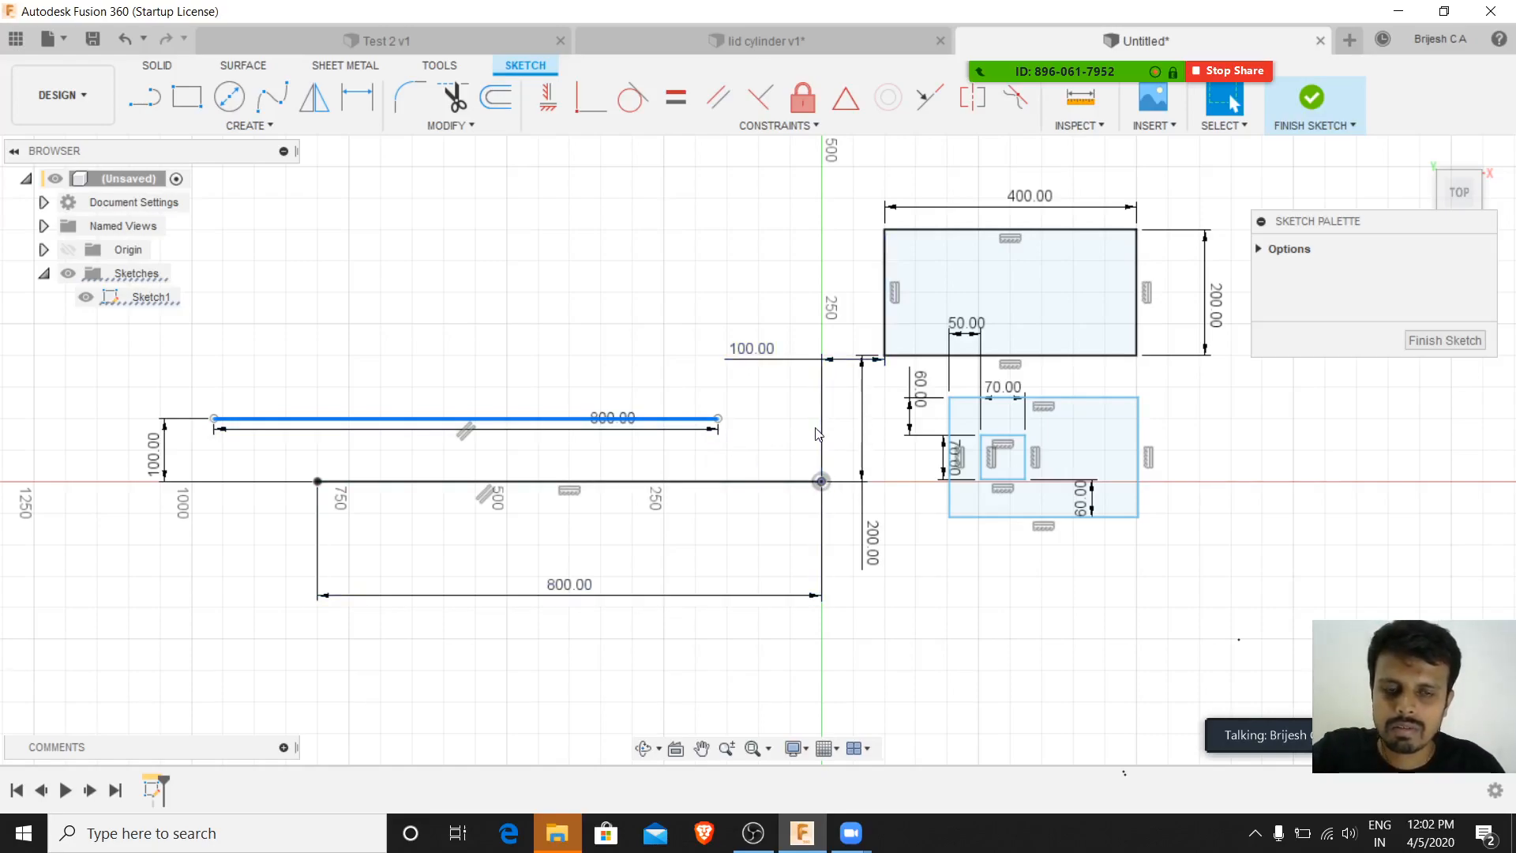
- Draw a vertical line from the origin up along the vertical axis, ending slightly below the upper rectangle's top edge
key("l")
left_click(821, 481)
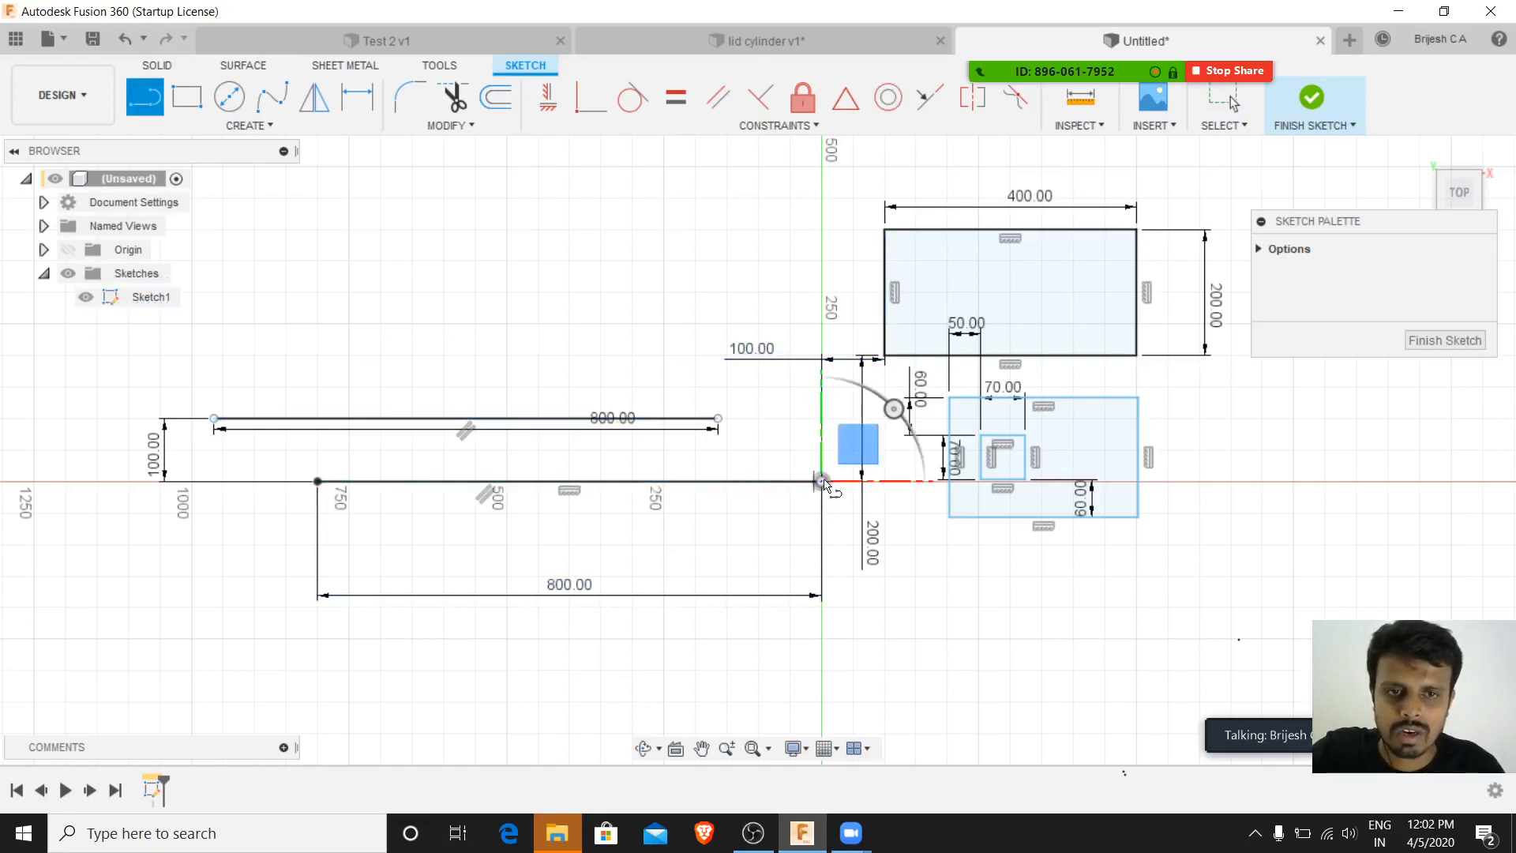
left_click(821, 260)
key("Escape")
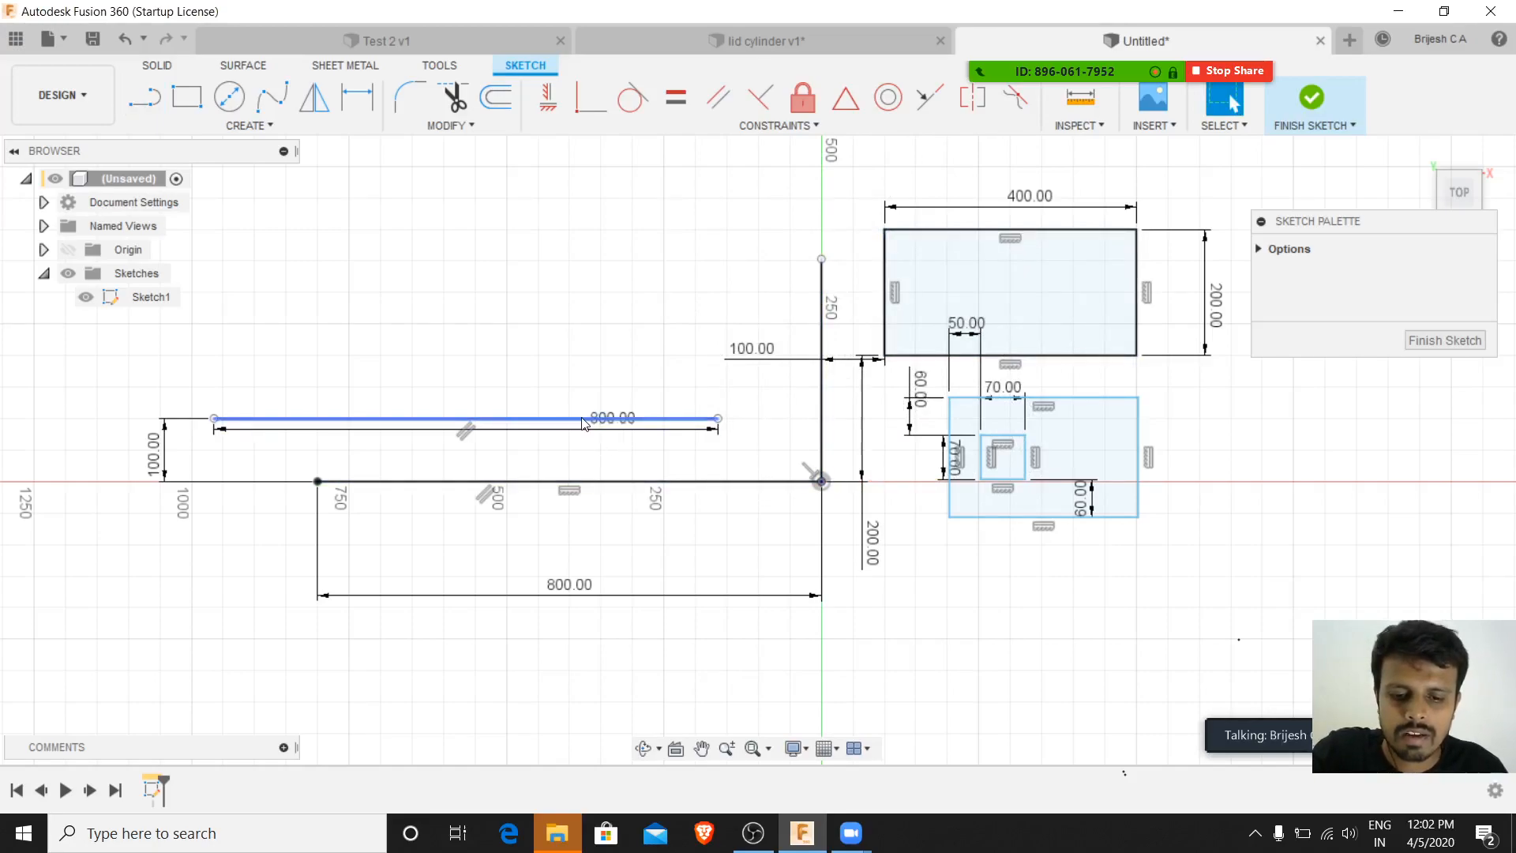
- Dimension the horizontal distance from the upper parallel line's right endpoint to the vertical line as 100 mm
key("d")
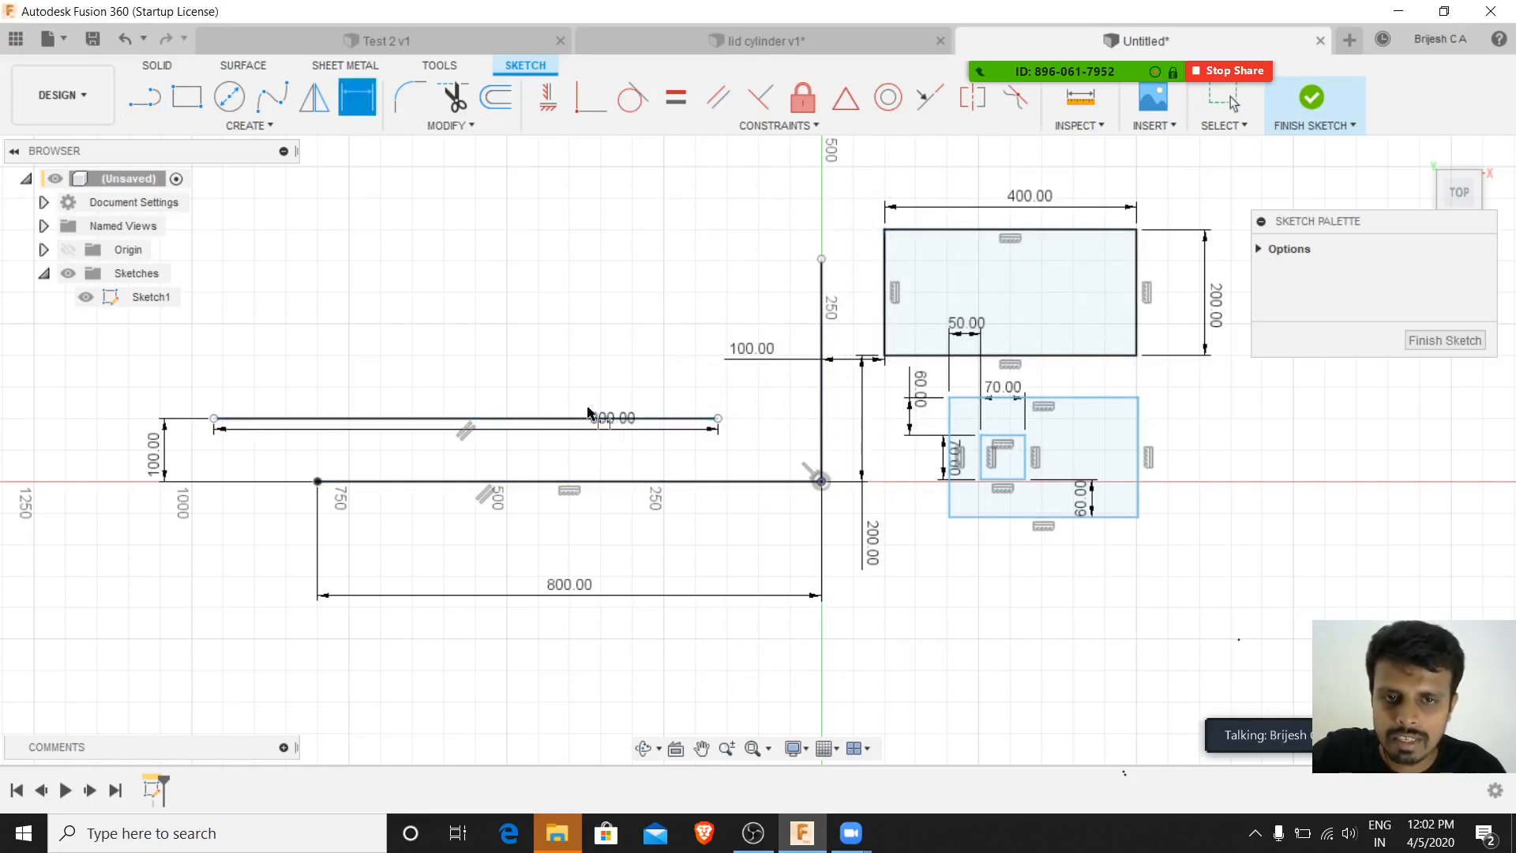
left_click(718, 418)
left_click(819, 424)
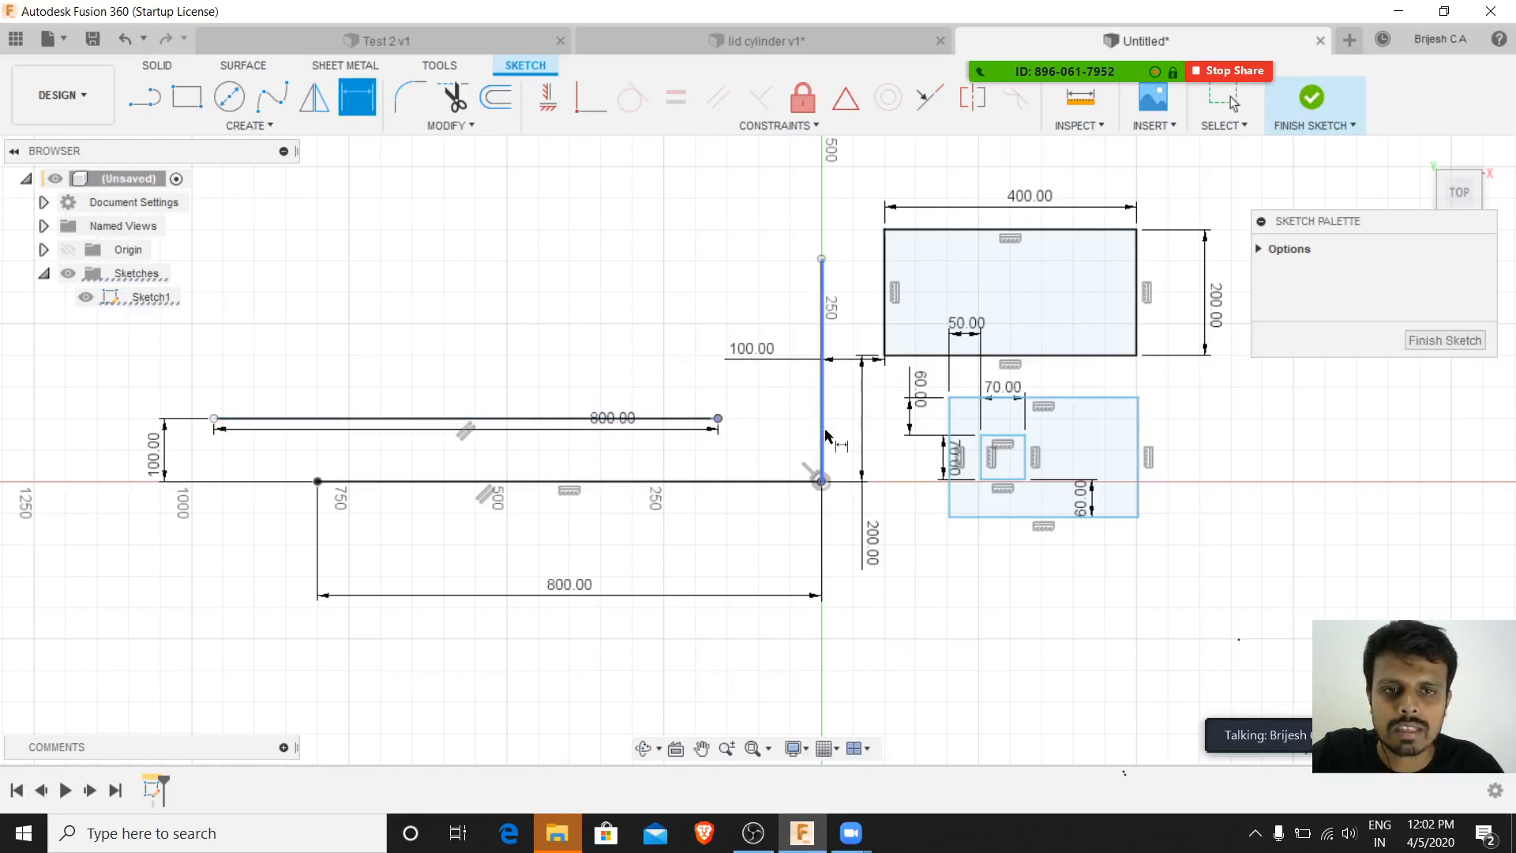
left_click(774, 212)
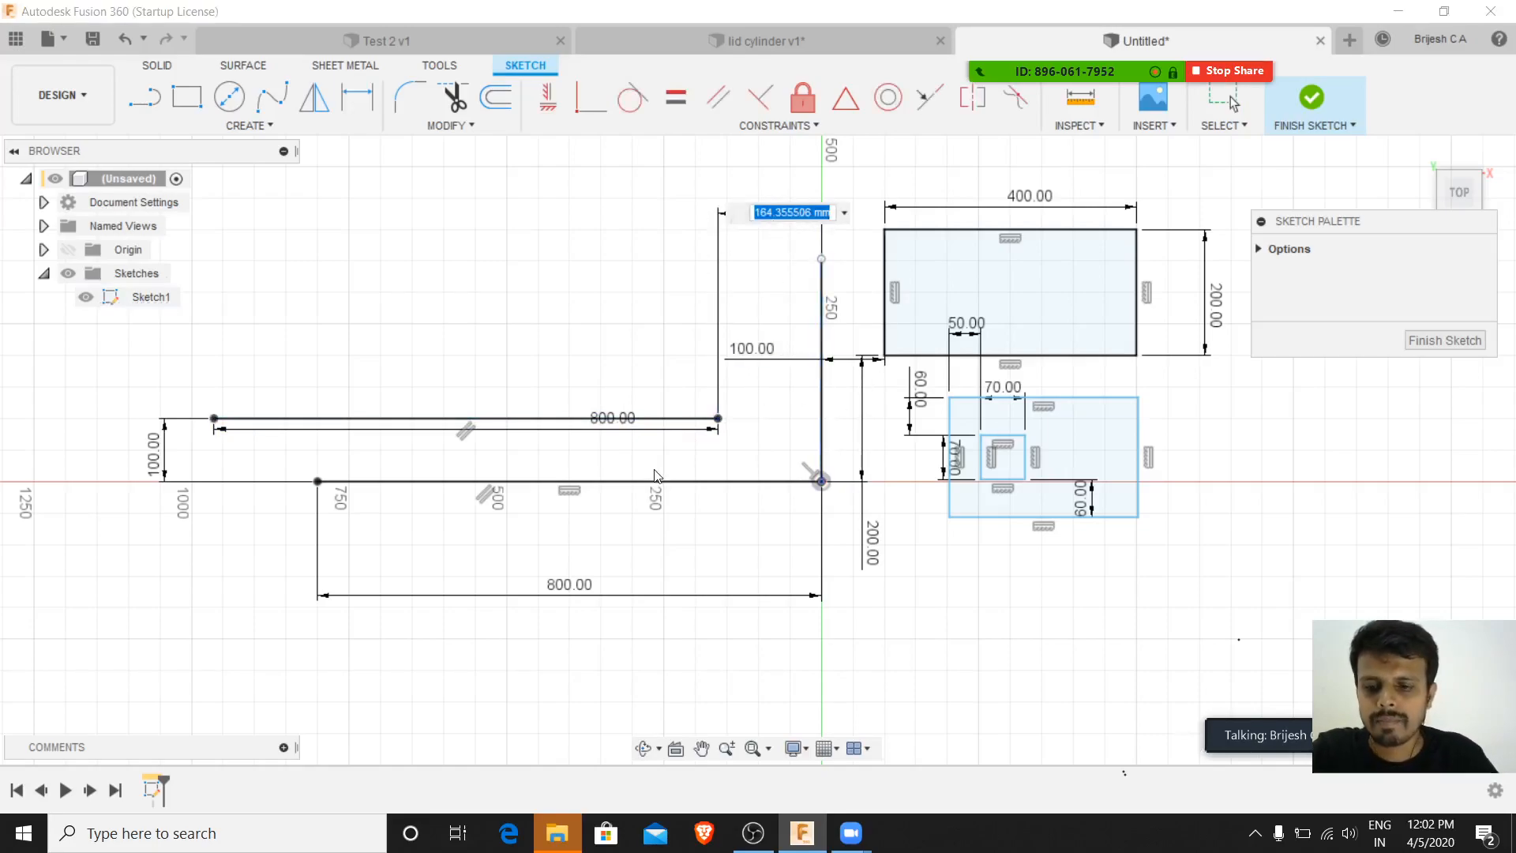
type("1")
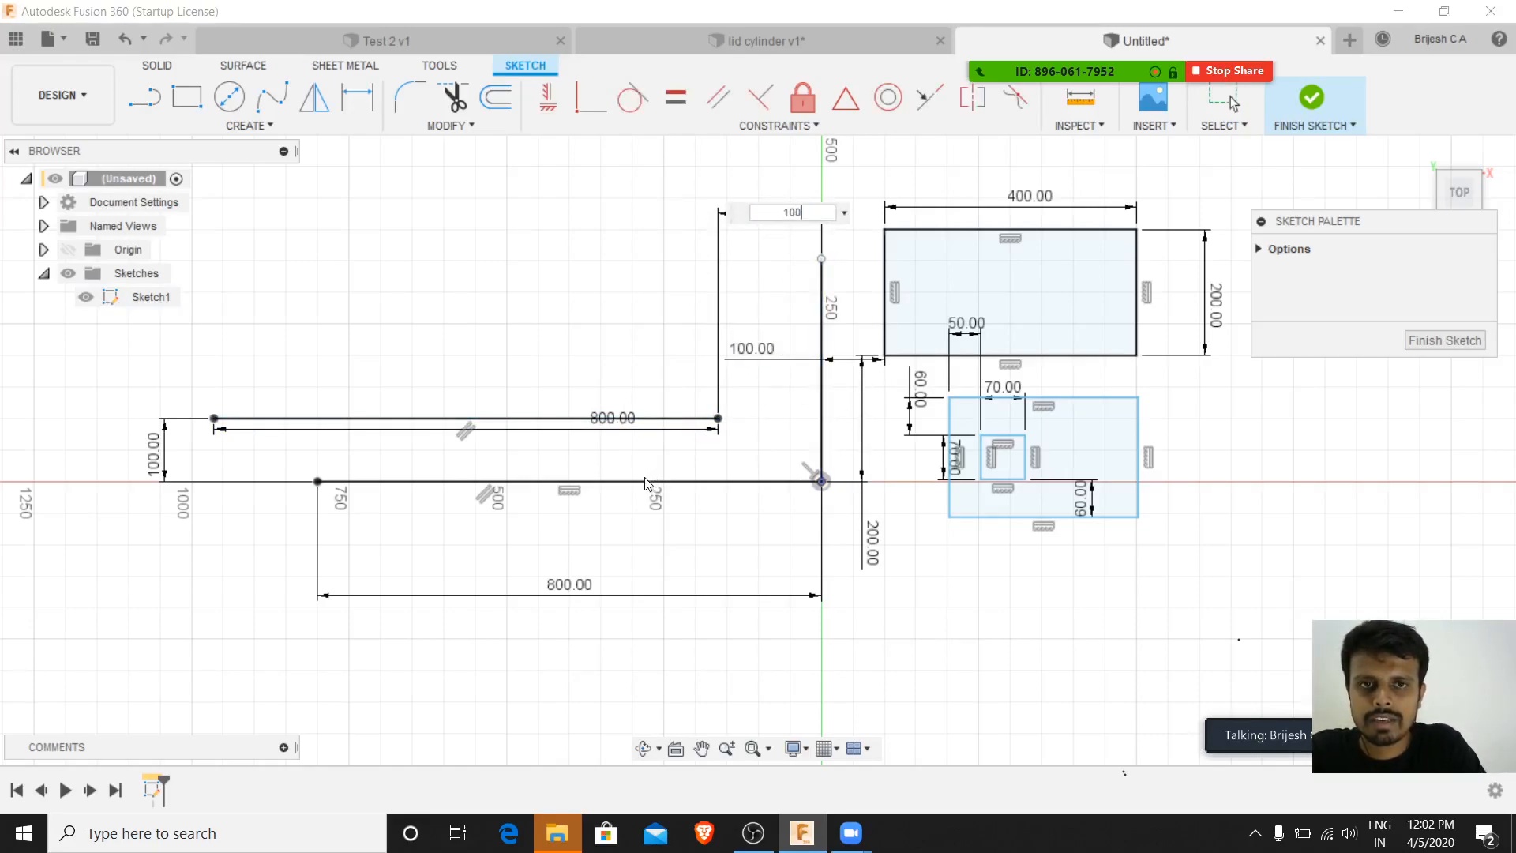
type("00")
key("Return")
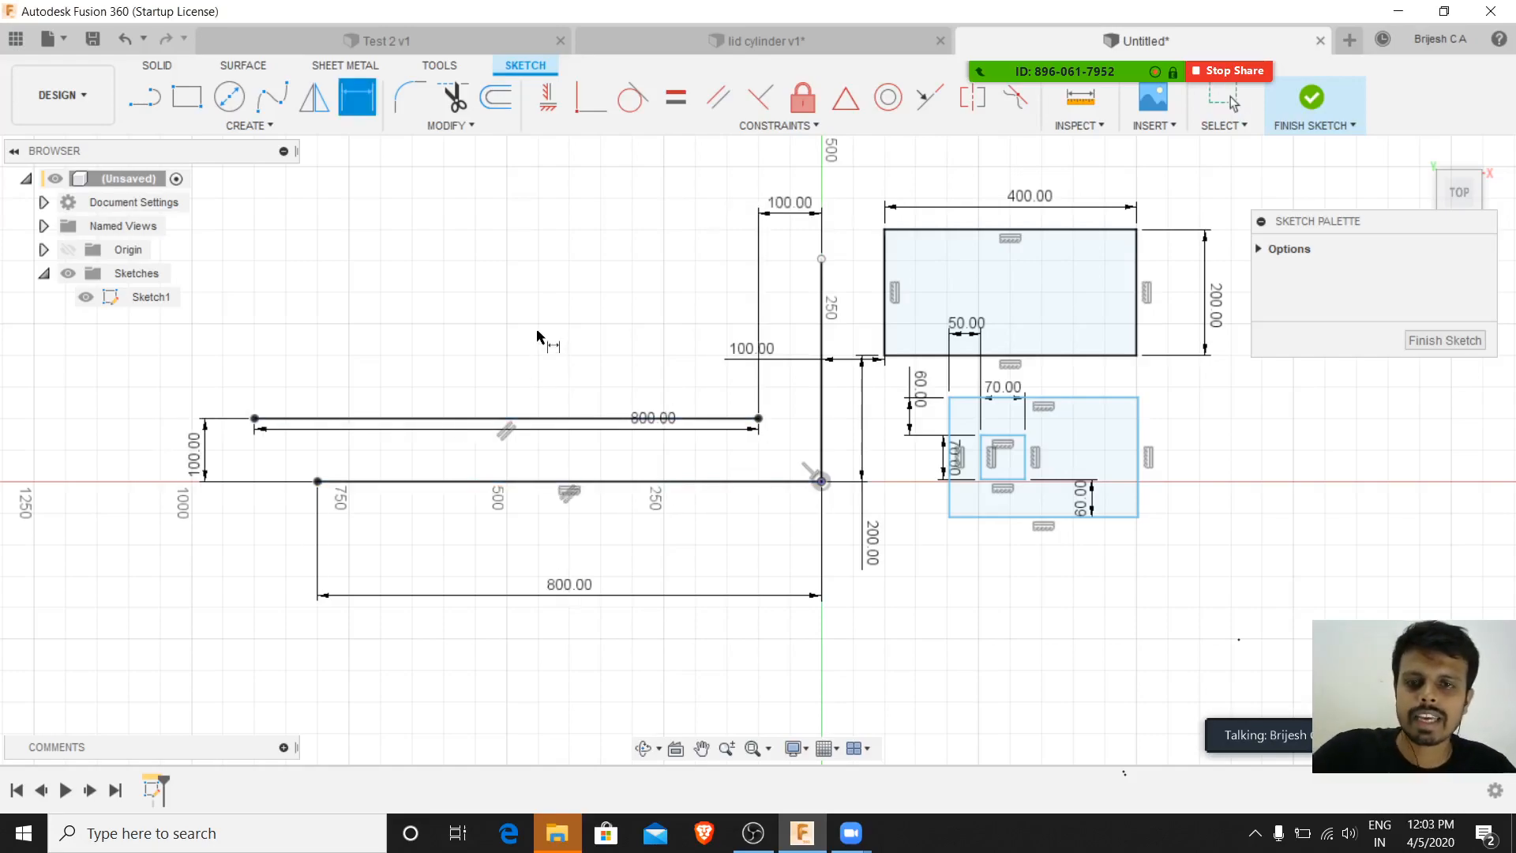
key("Escape")
- Convert the vertical line at the origin into a construction line
left_click(557, 419)
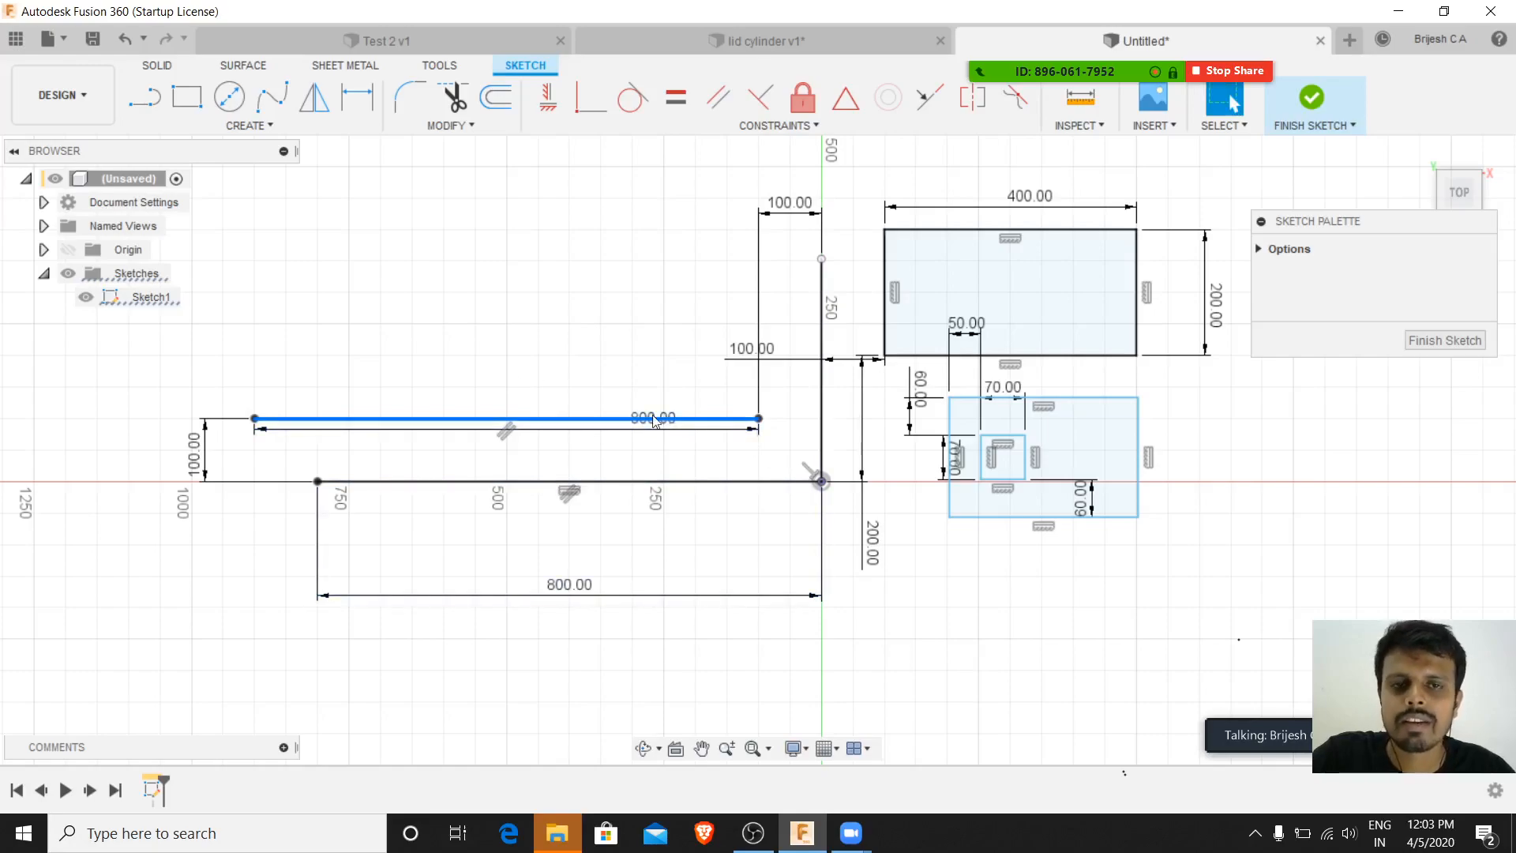
left_click(823, 409)
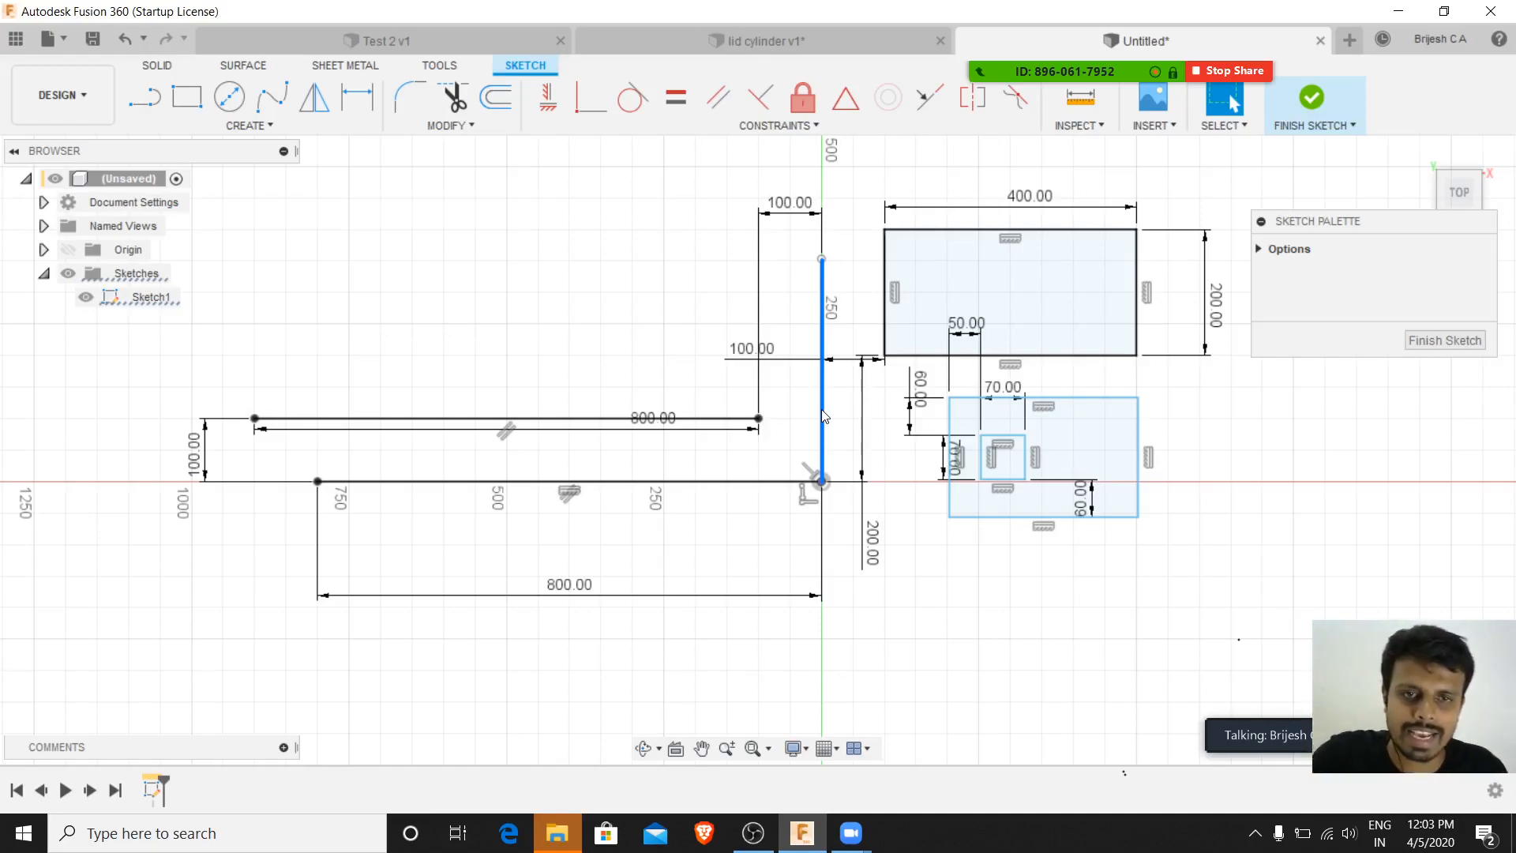
key("x")
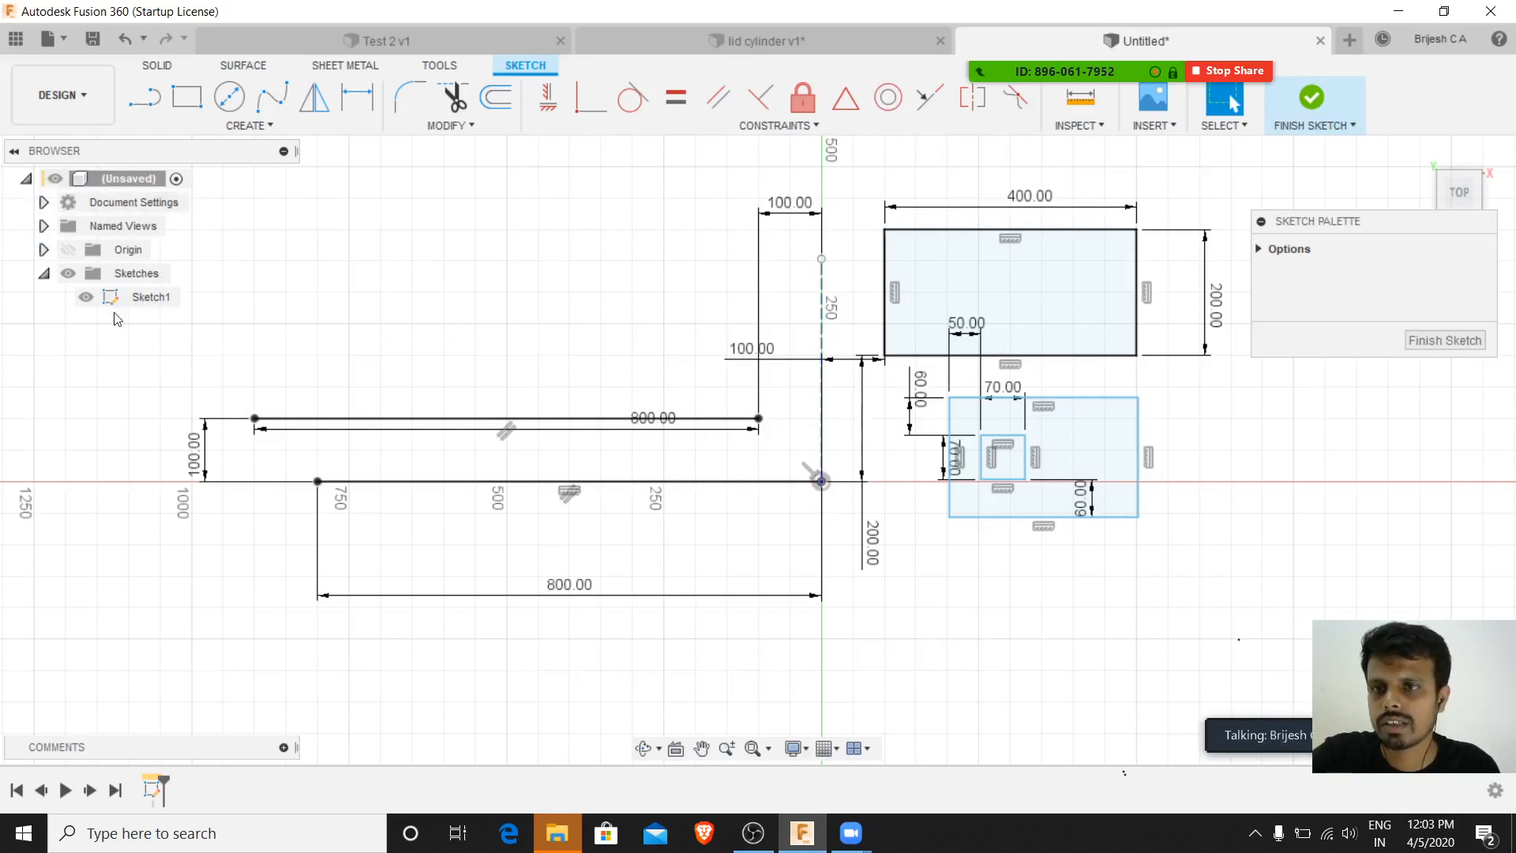
- Turn on the visibility of the Origin folder with its axes and planes
left_click(45, 249)
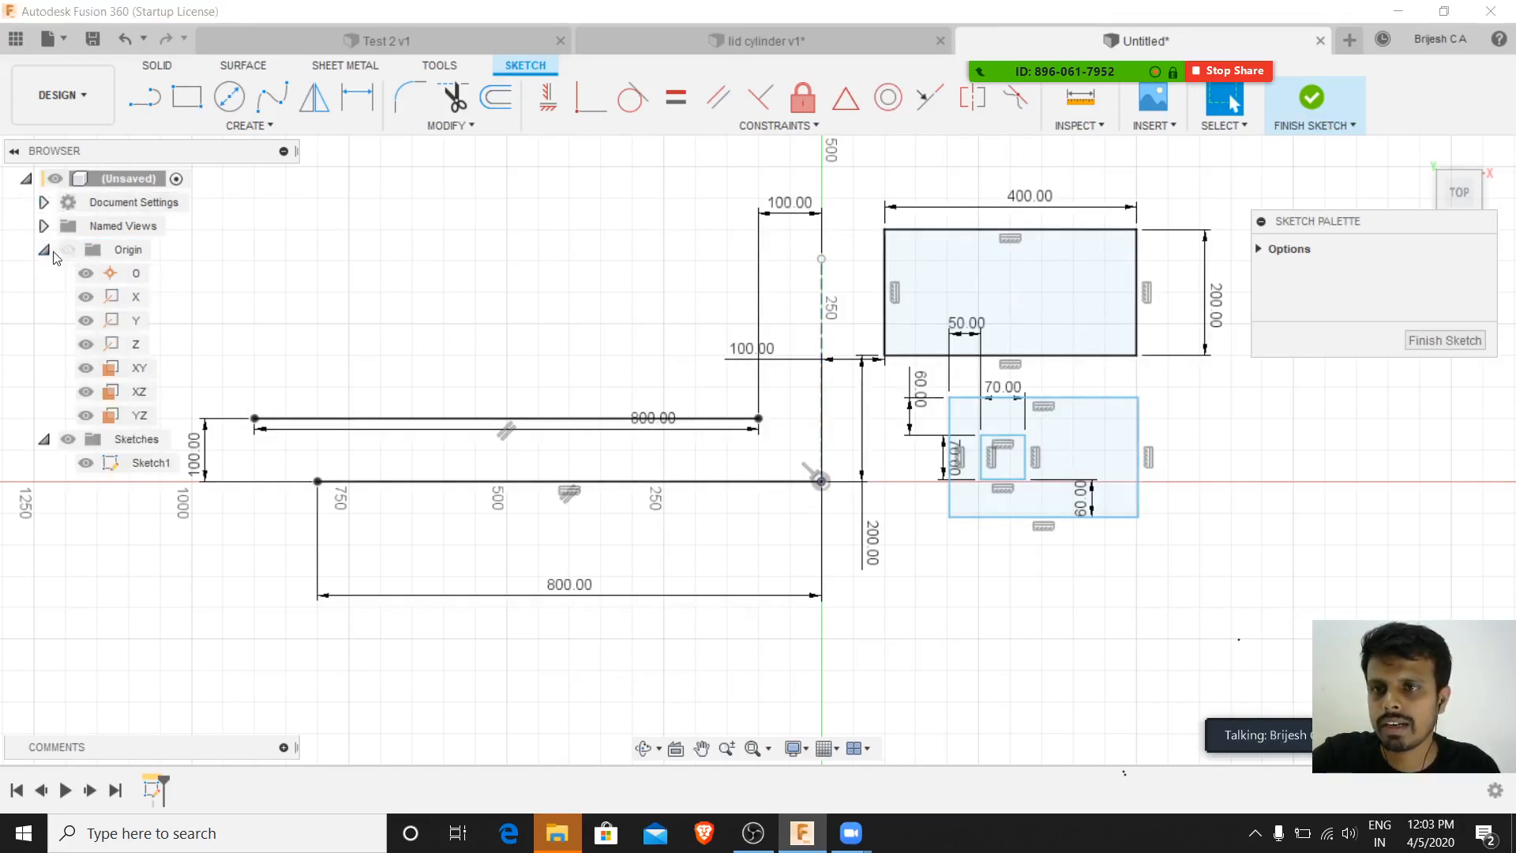
left_click(88, 275)
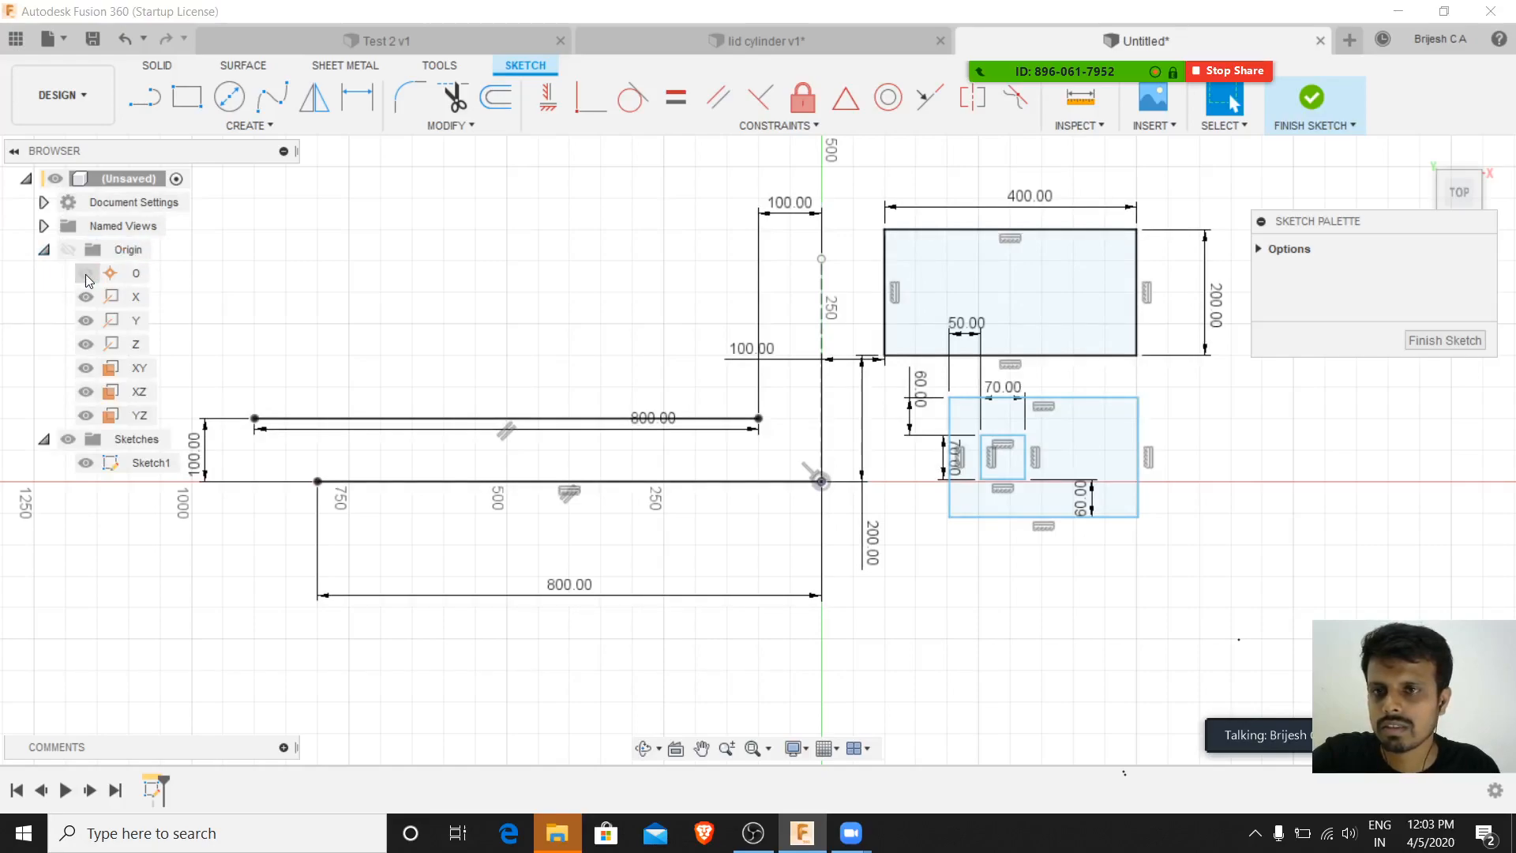
left_click(86, 274)
left_click(68, 249)
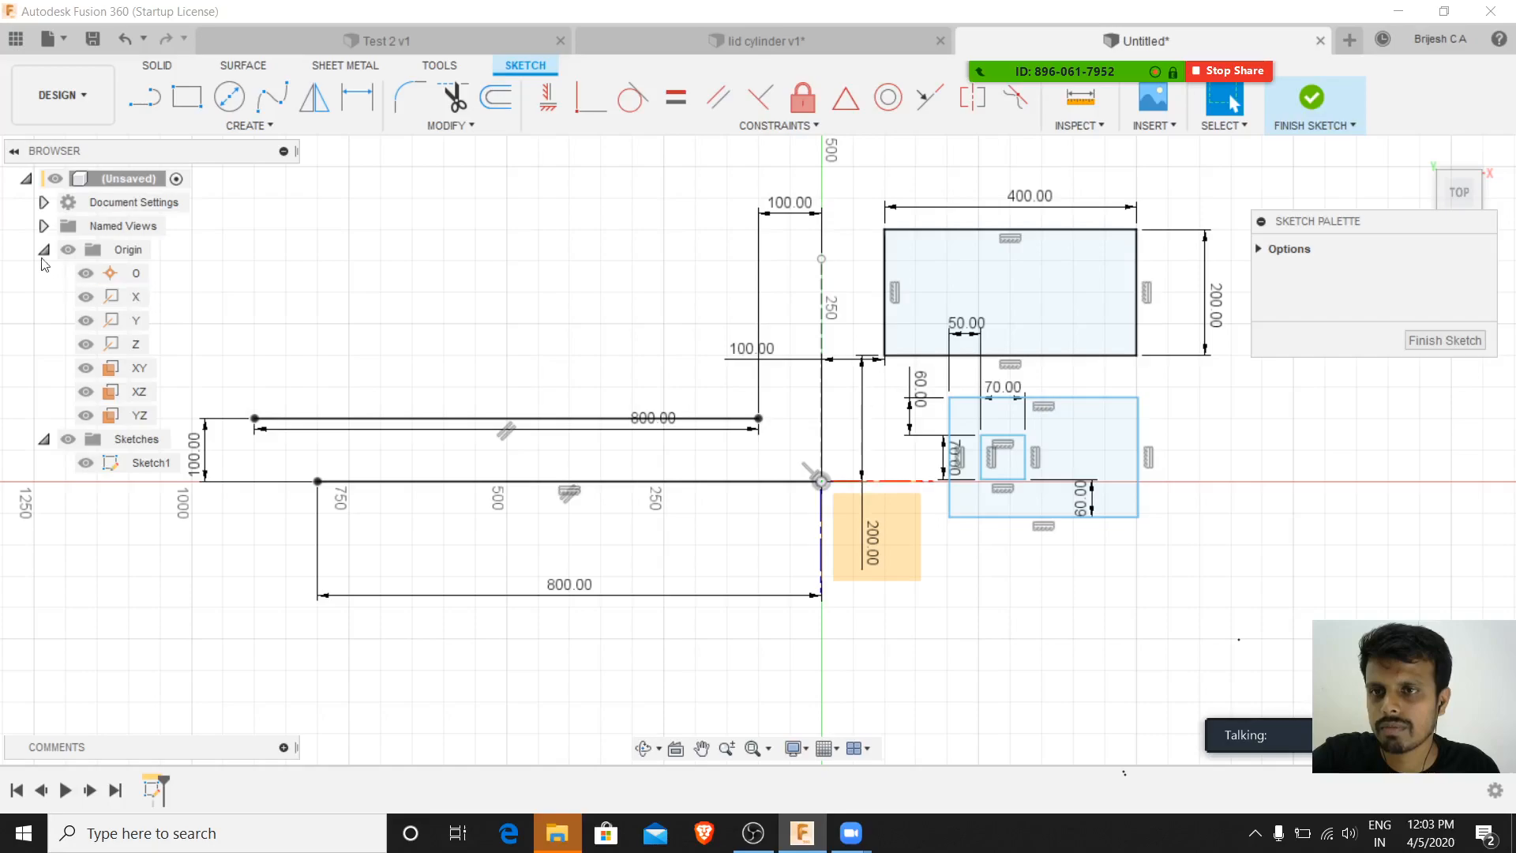
left_click(44, 250)
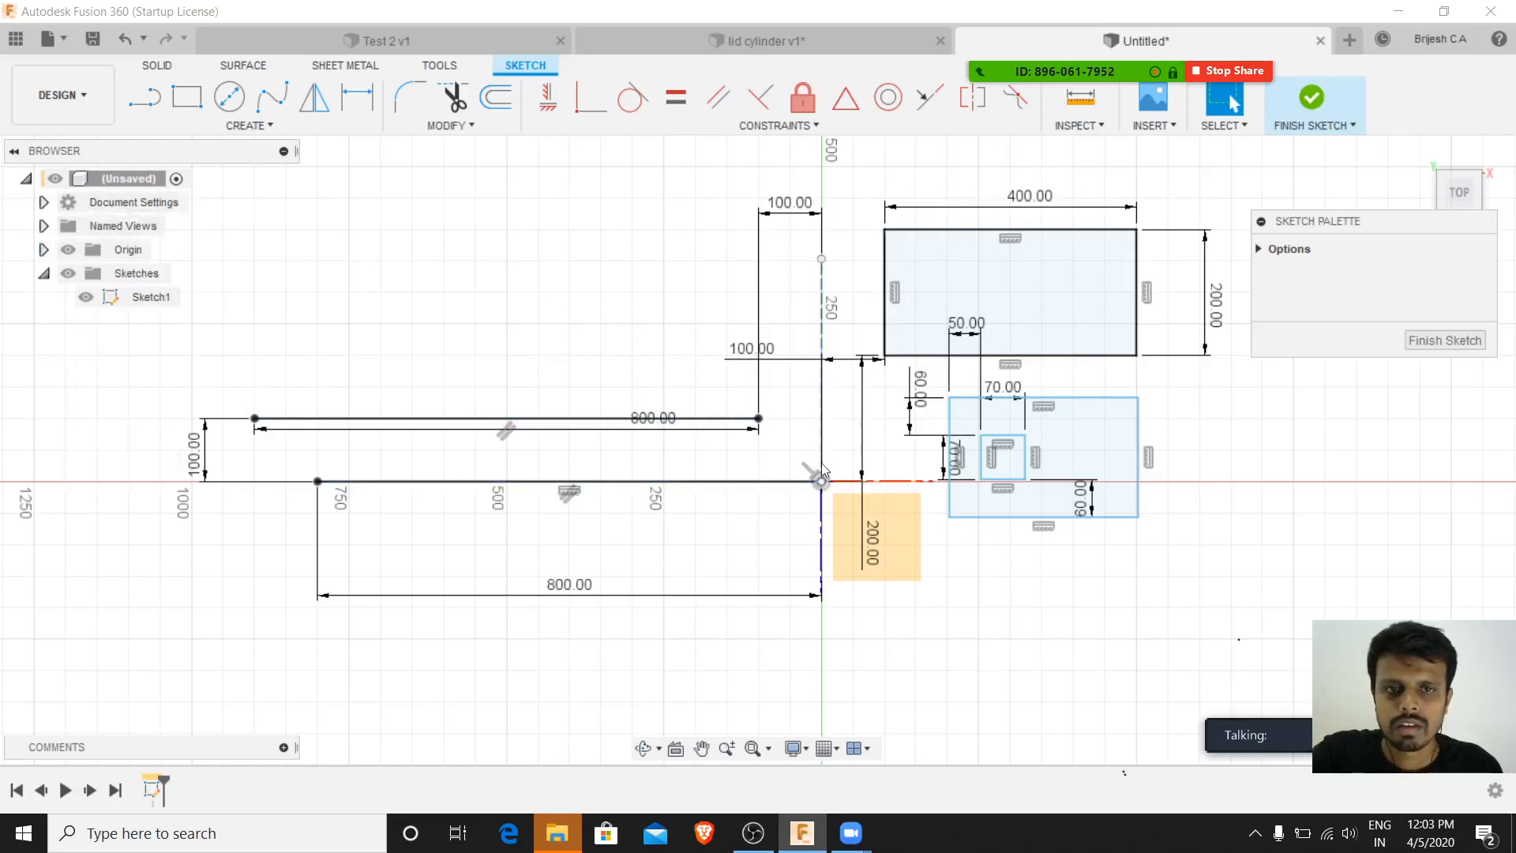
left_click(607, 424)
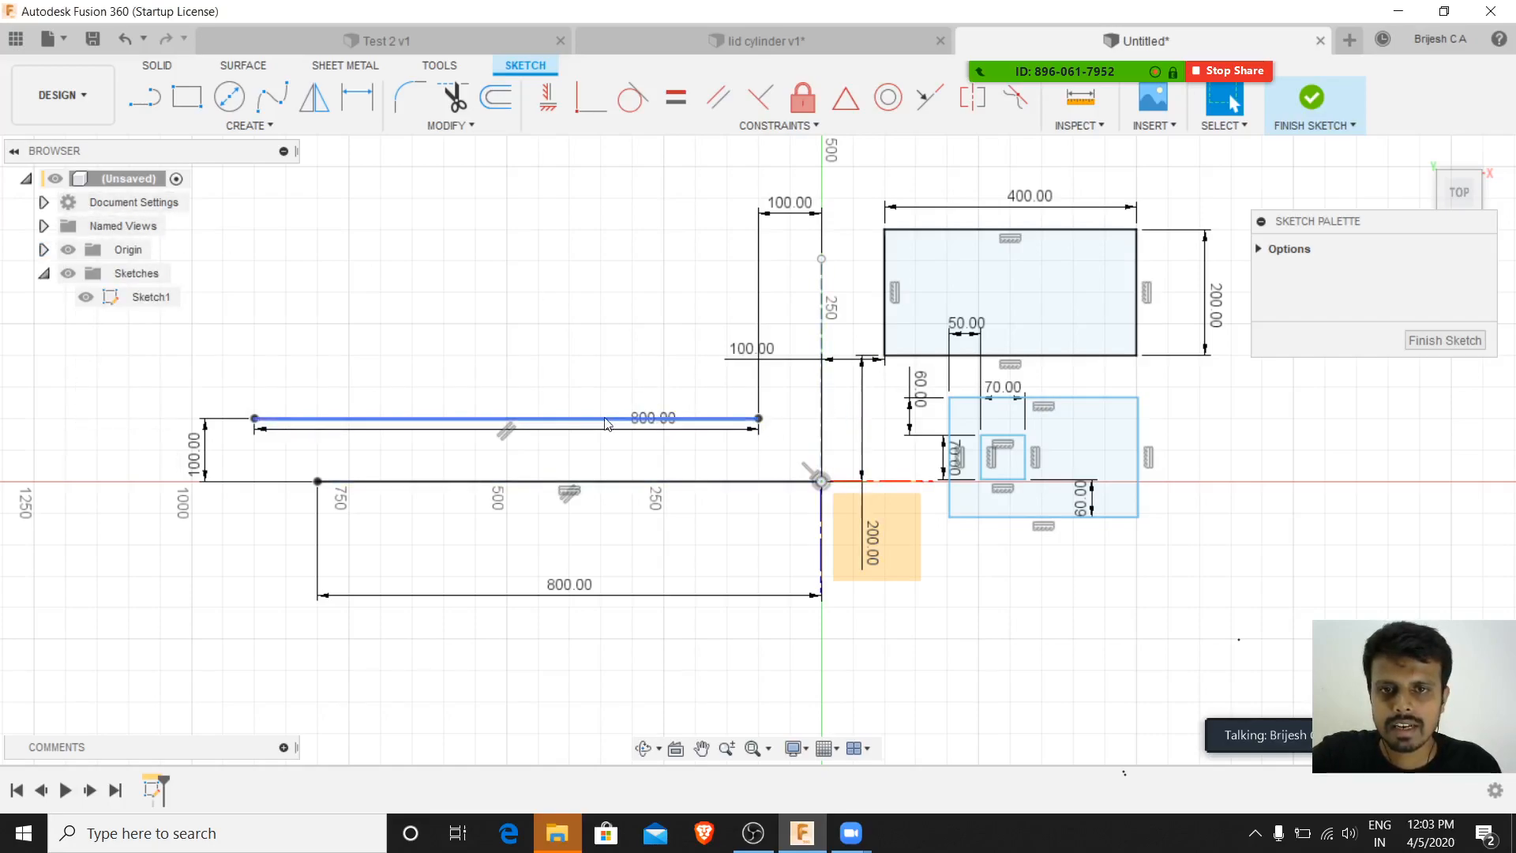
left_click(600, 419)
left_click(479, 374)
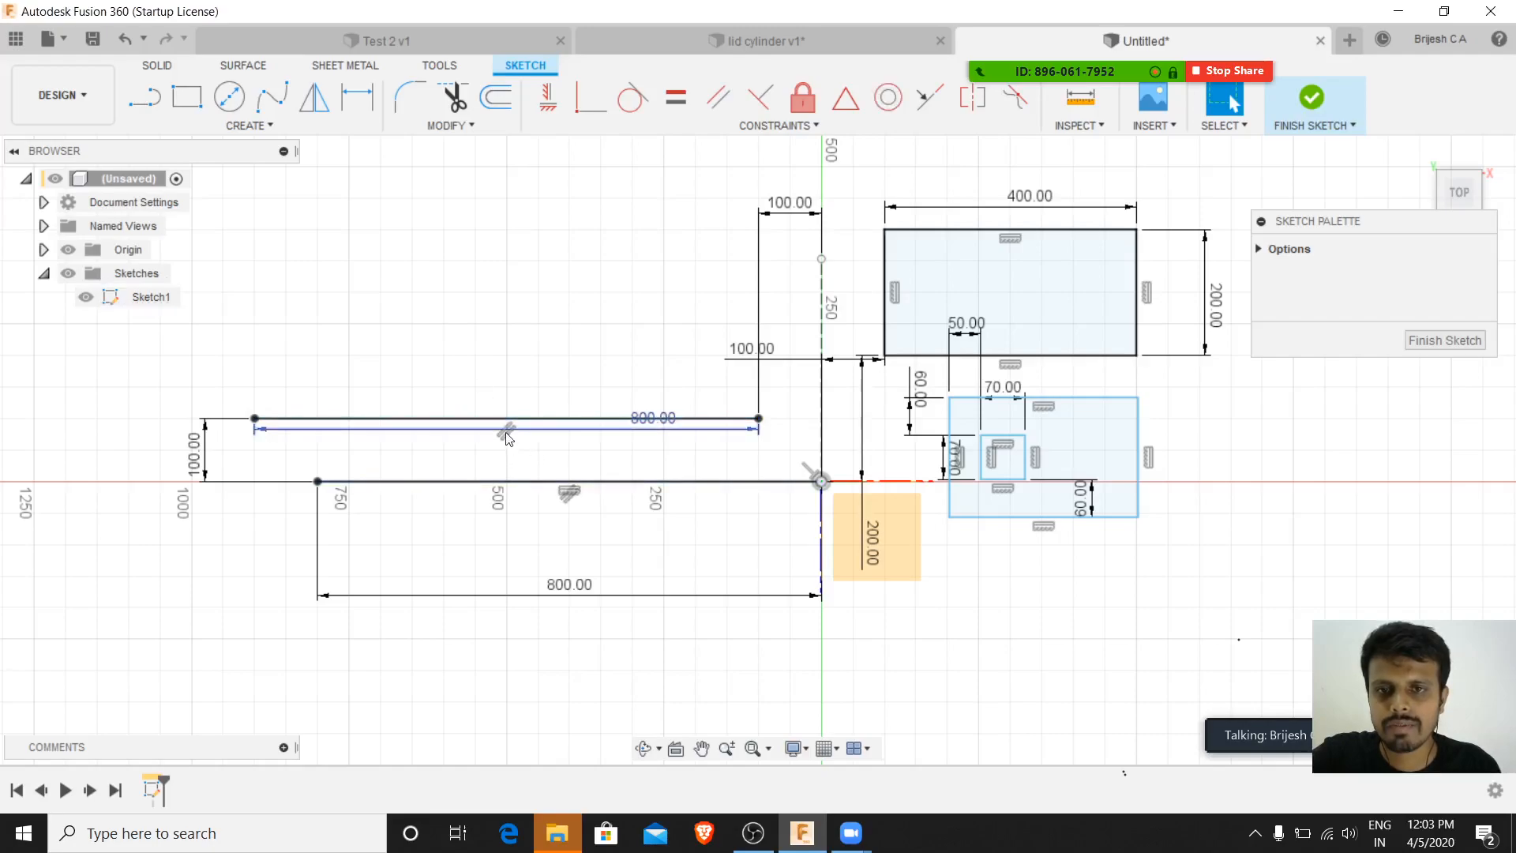
left_click(570, 483)
left_click(578, 501)
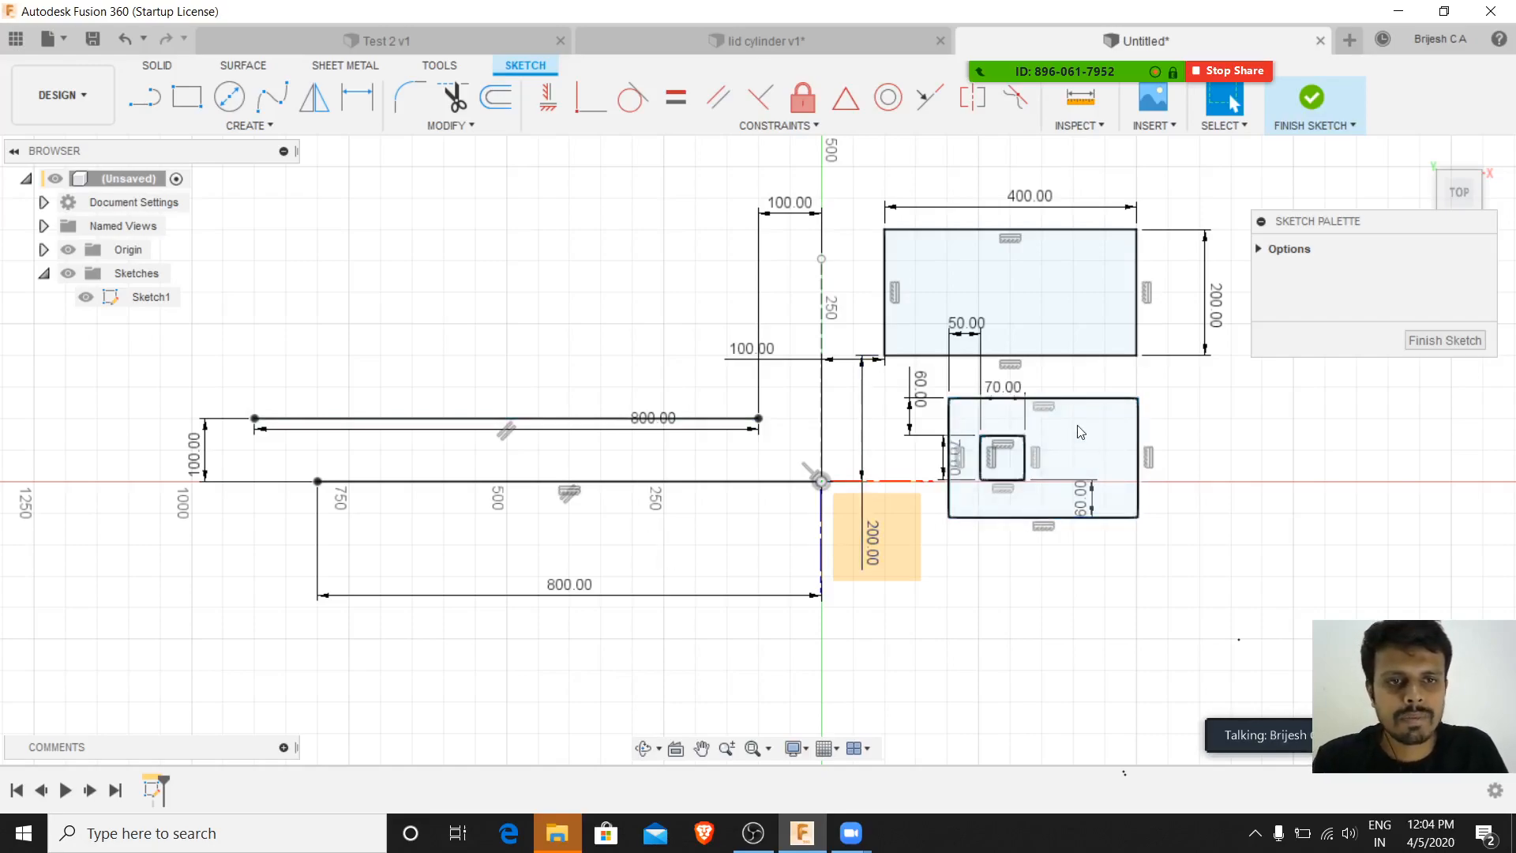
left_click(1058, 480)
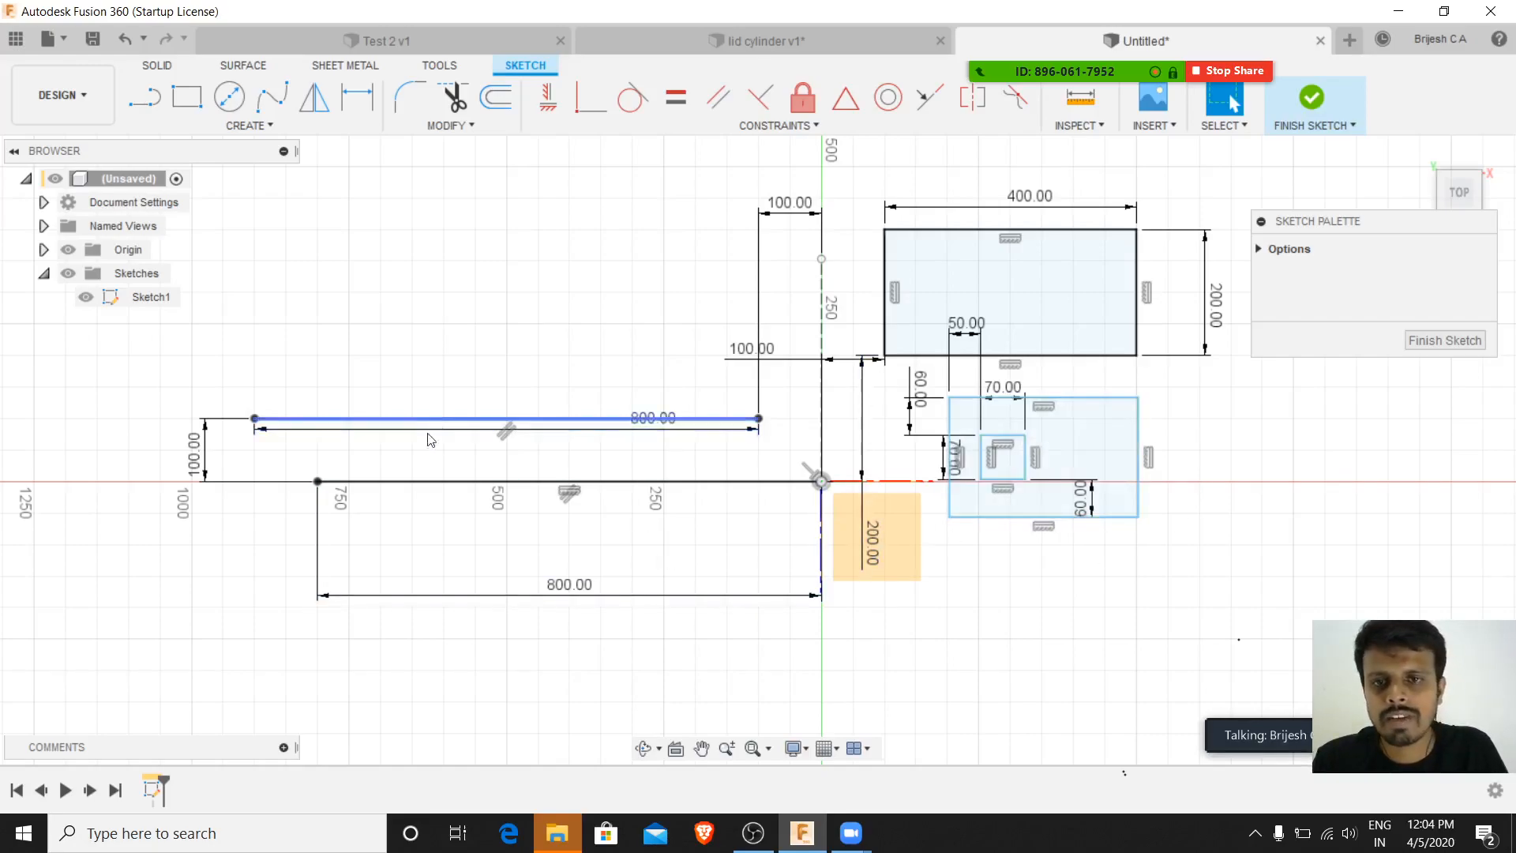
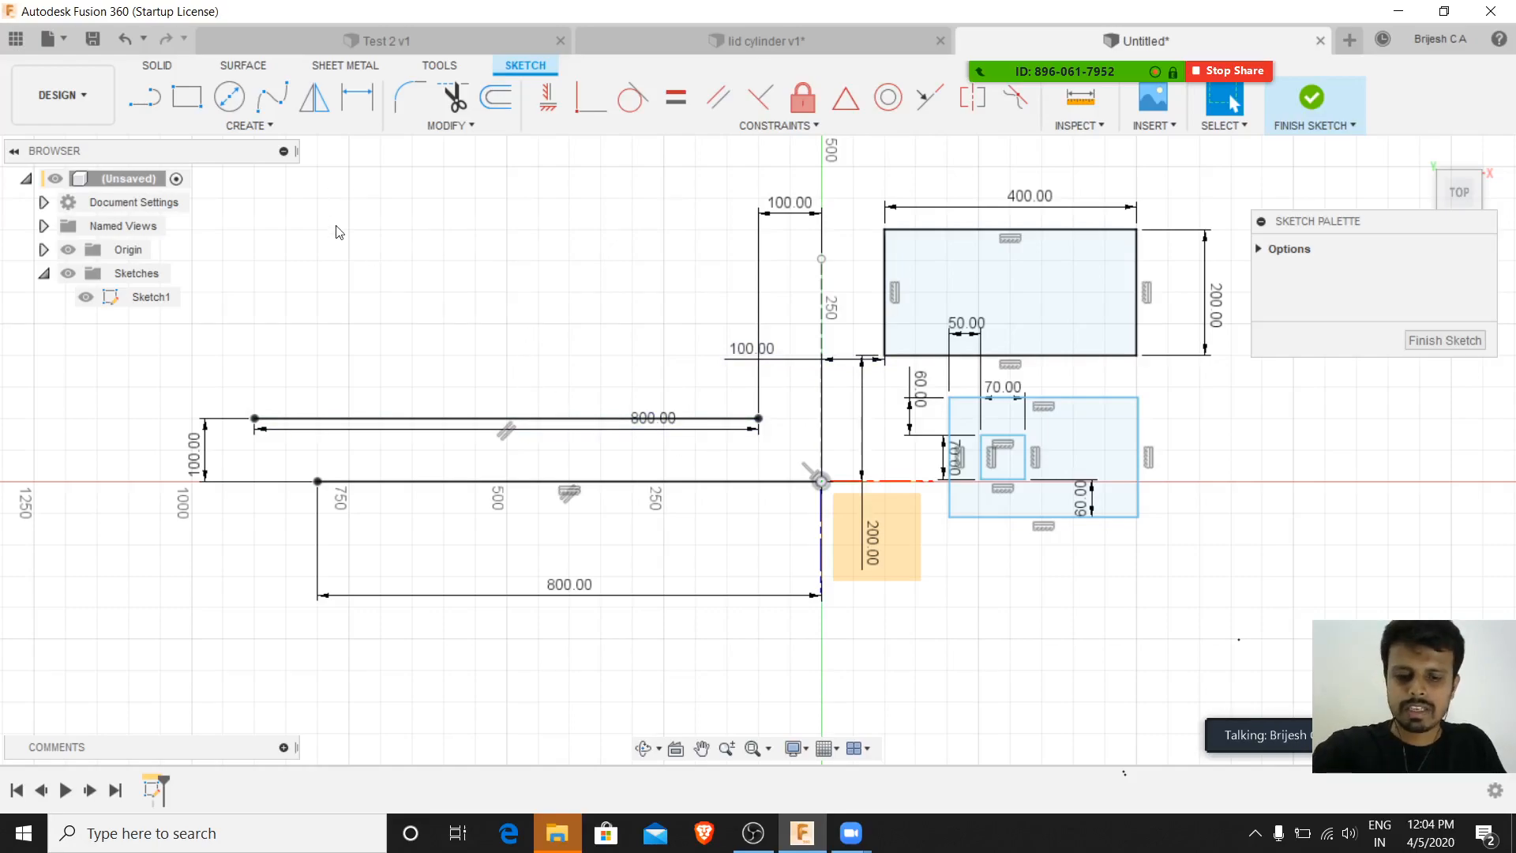
scroll(479, 411, "down", 5)
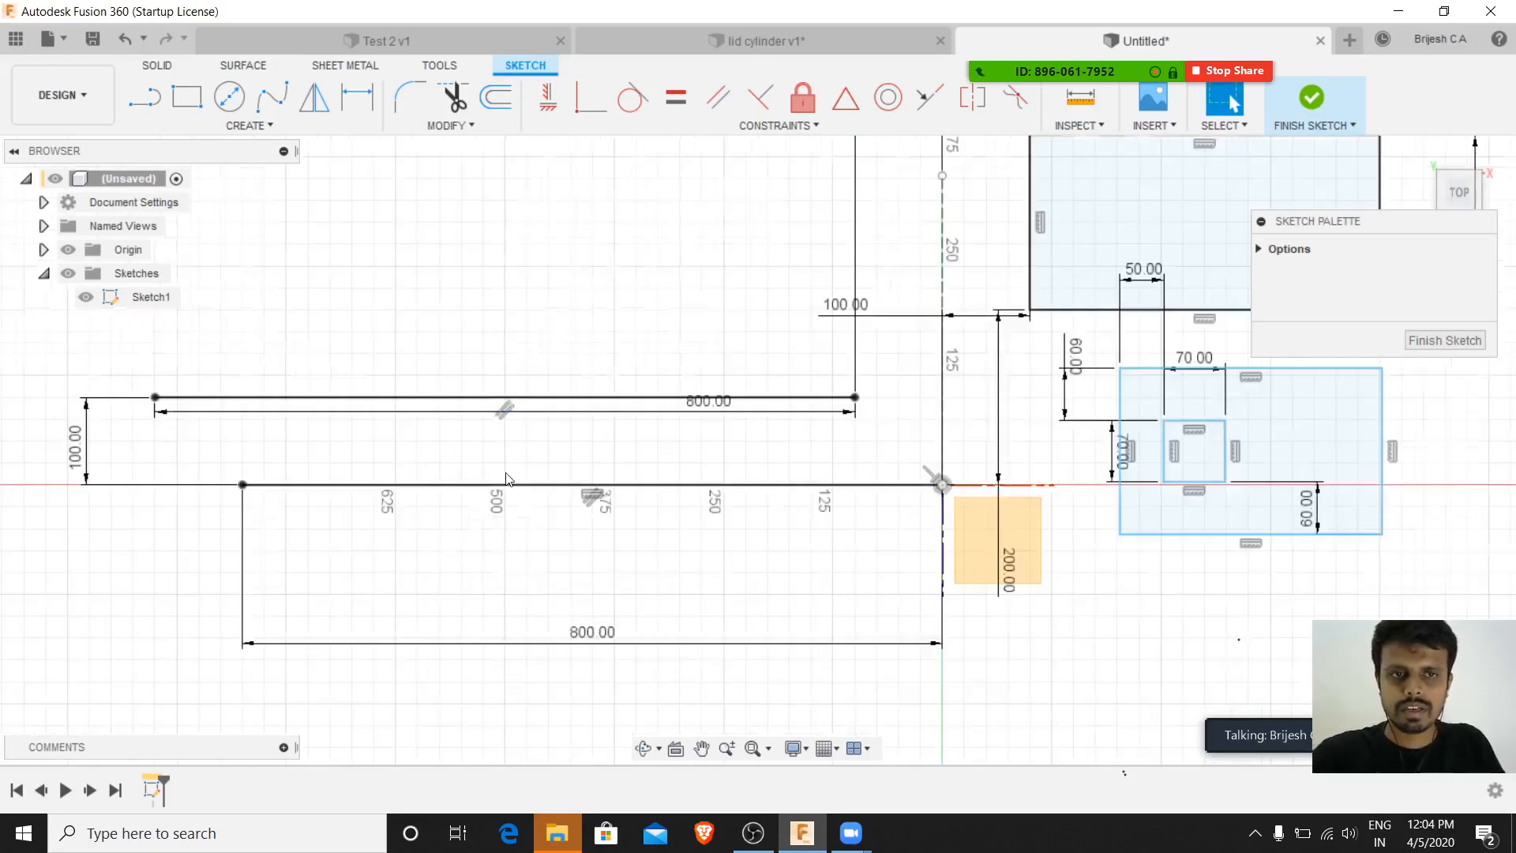
scroll(497, 411, "up", 3)
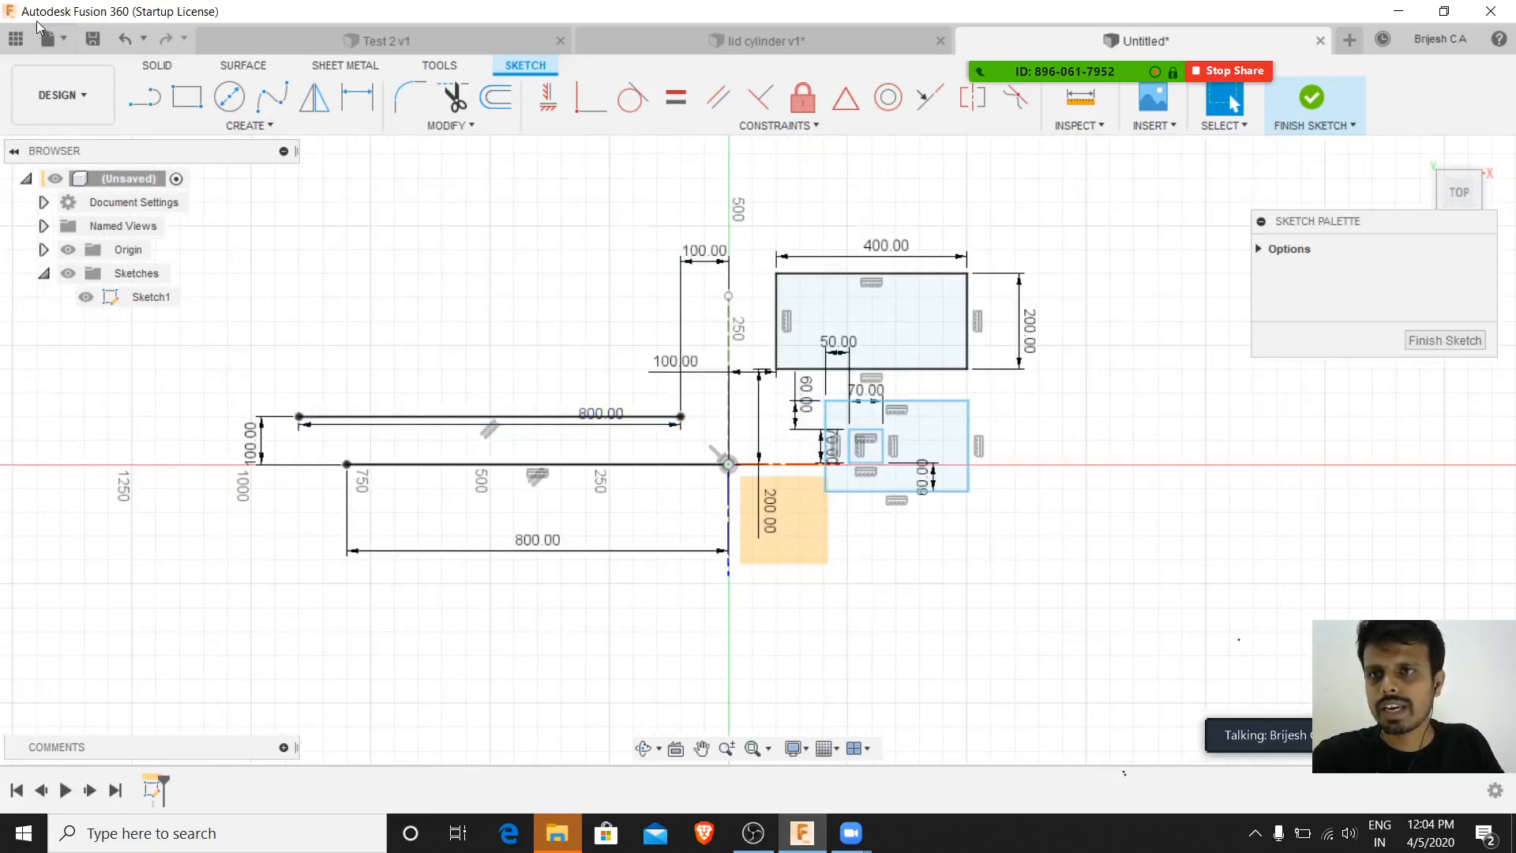
- Create a new design and start a sketch on the horizontal plane seen from the top view
left_click(49, 39)
left_click(80, 68)
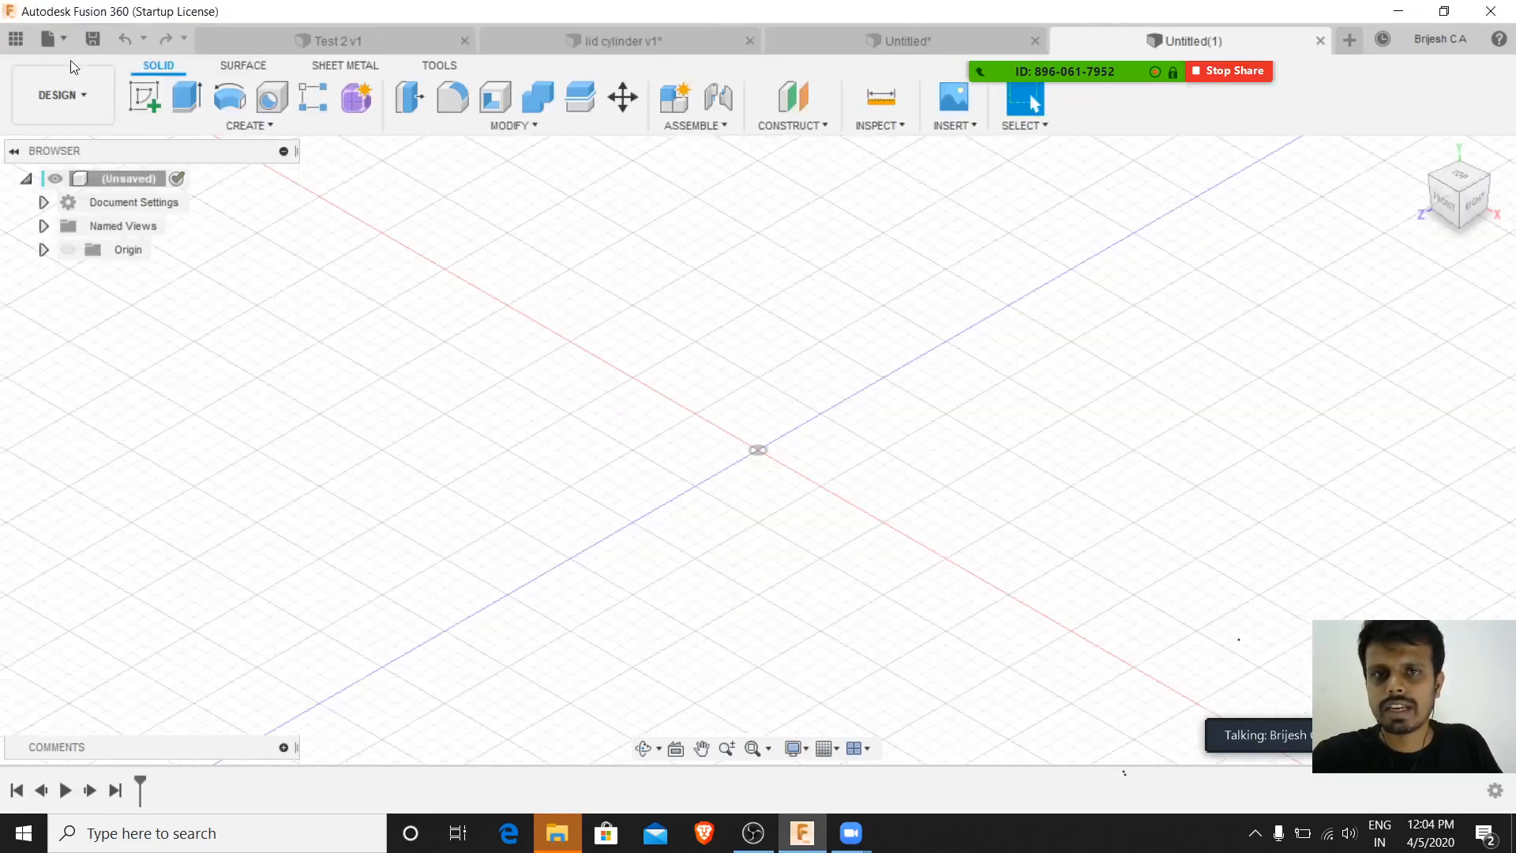
left_click(1463, 183)
left_click(141, 103)
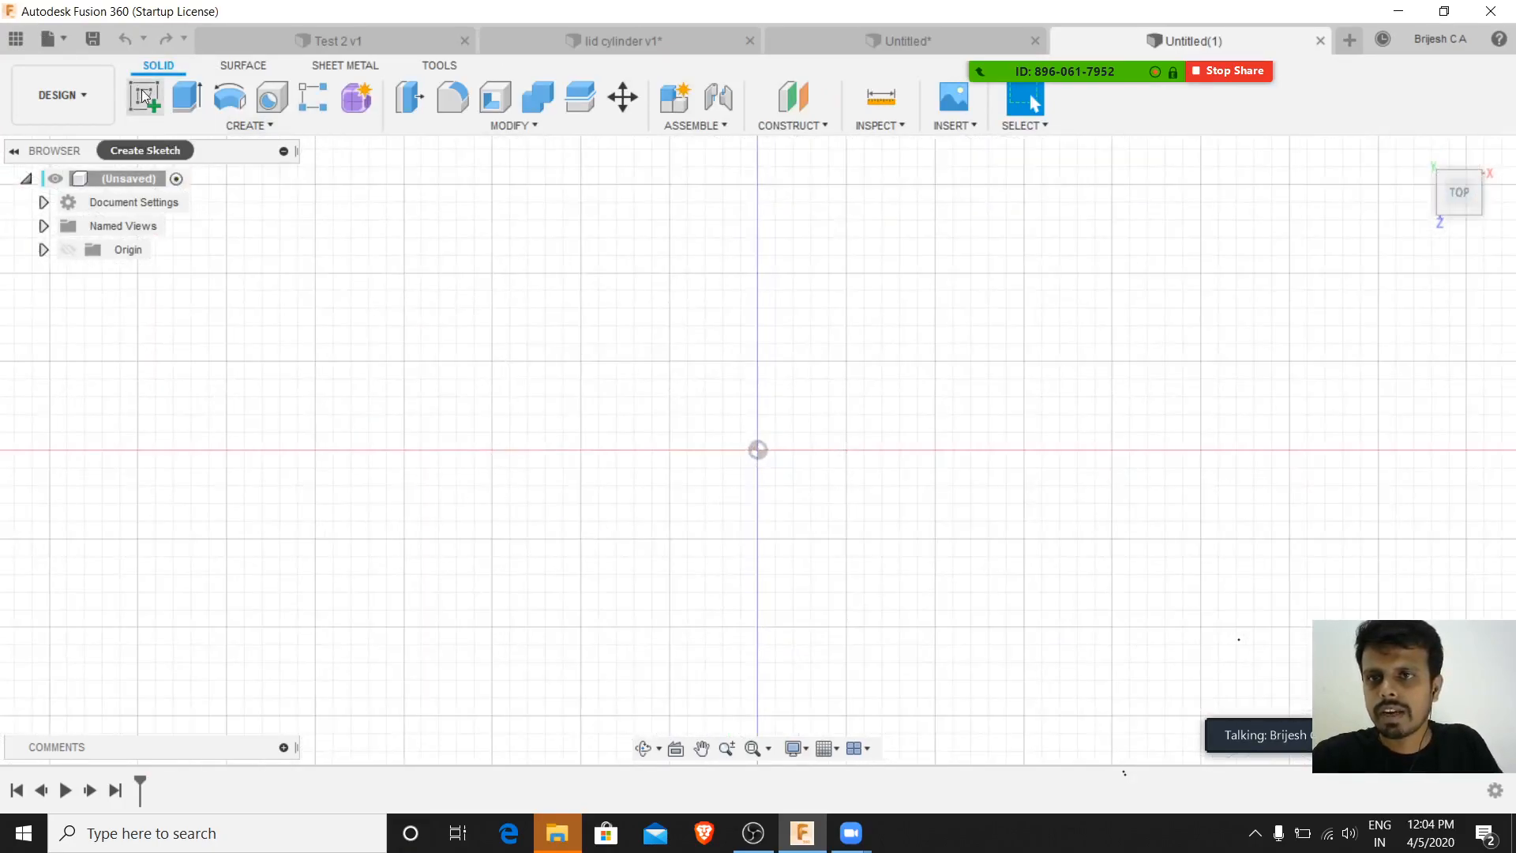
left_click(817, 520)
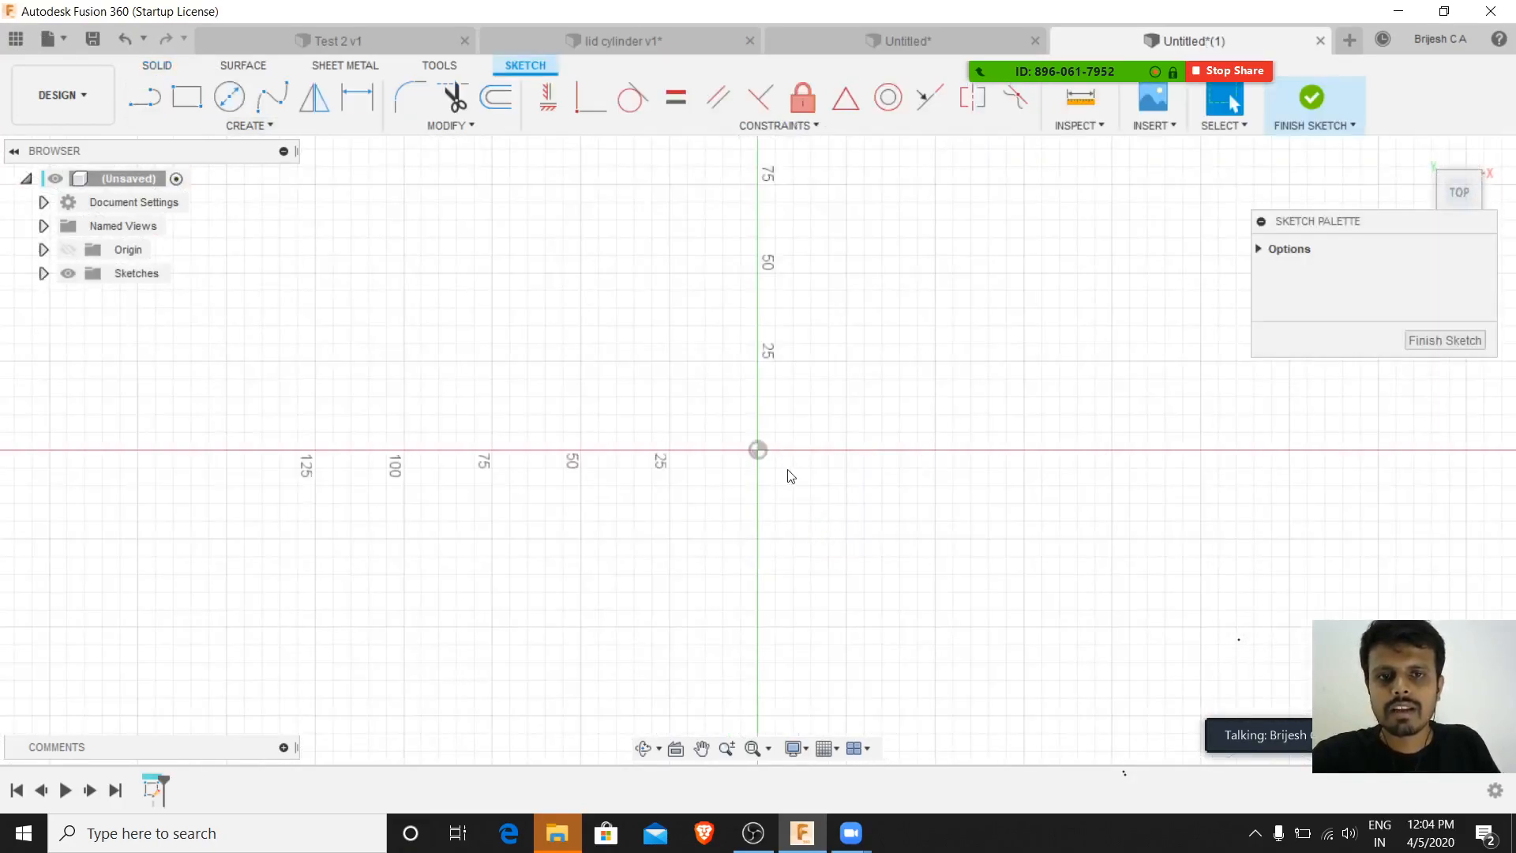
- Draw a 125 mm horizontal line from the origin along the negative side of the red axis
key("l")
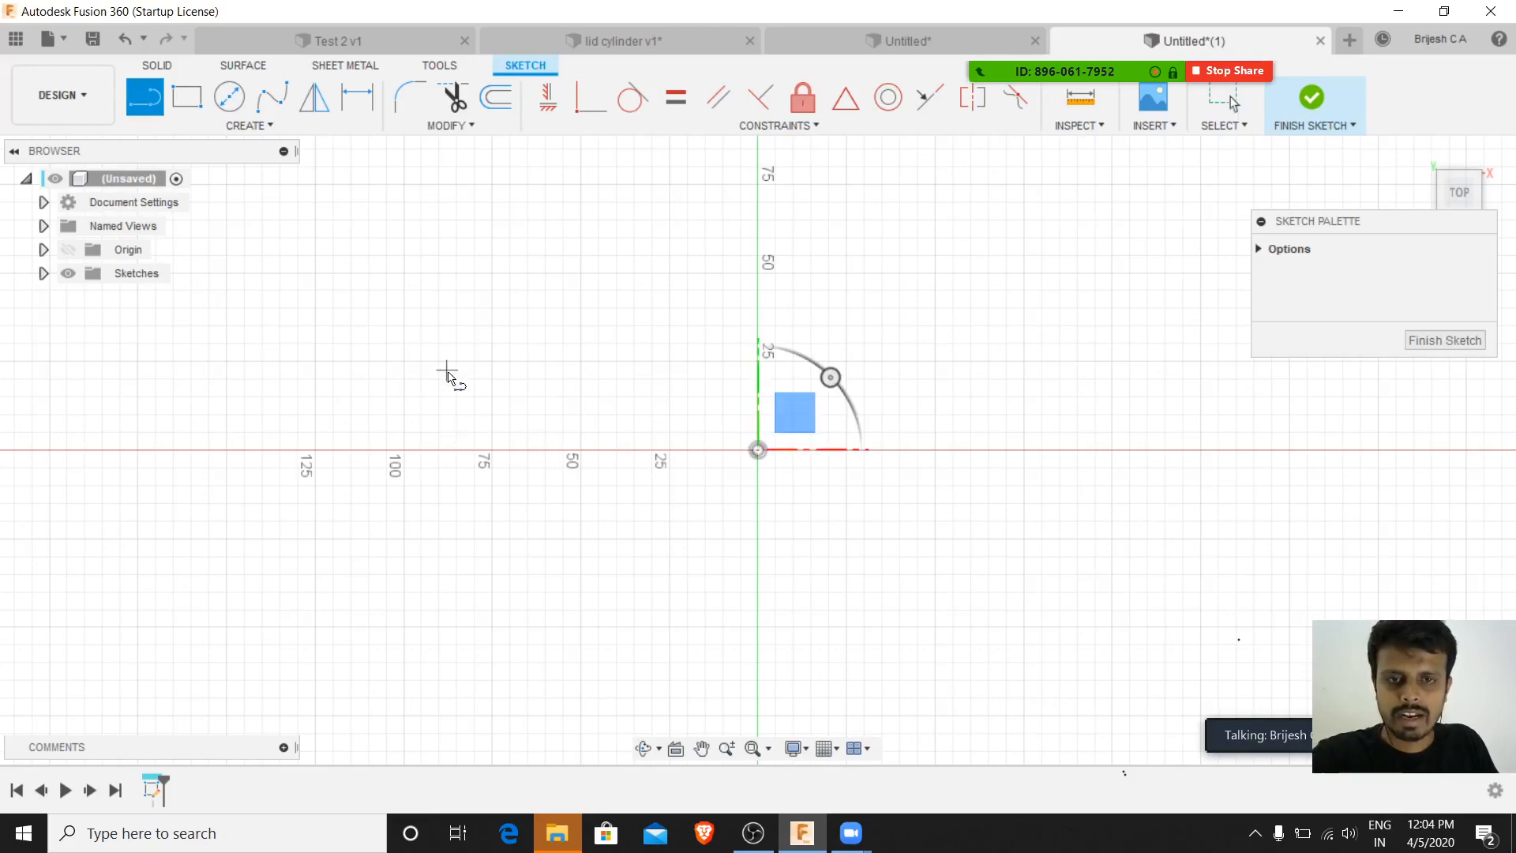
left_click(758, 450)
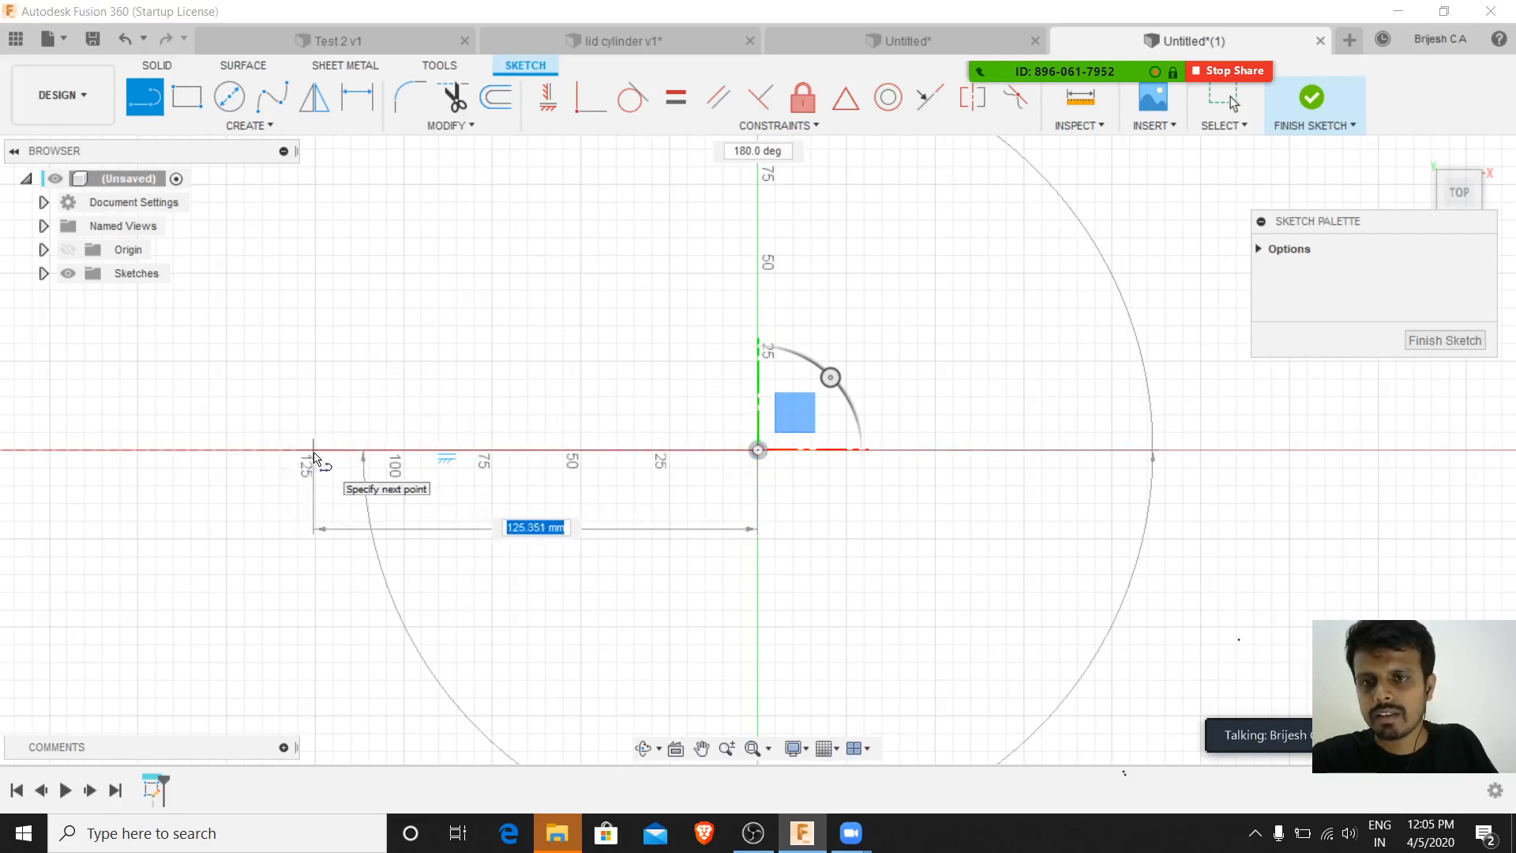
type("125")
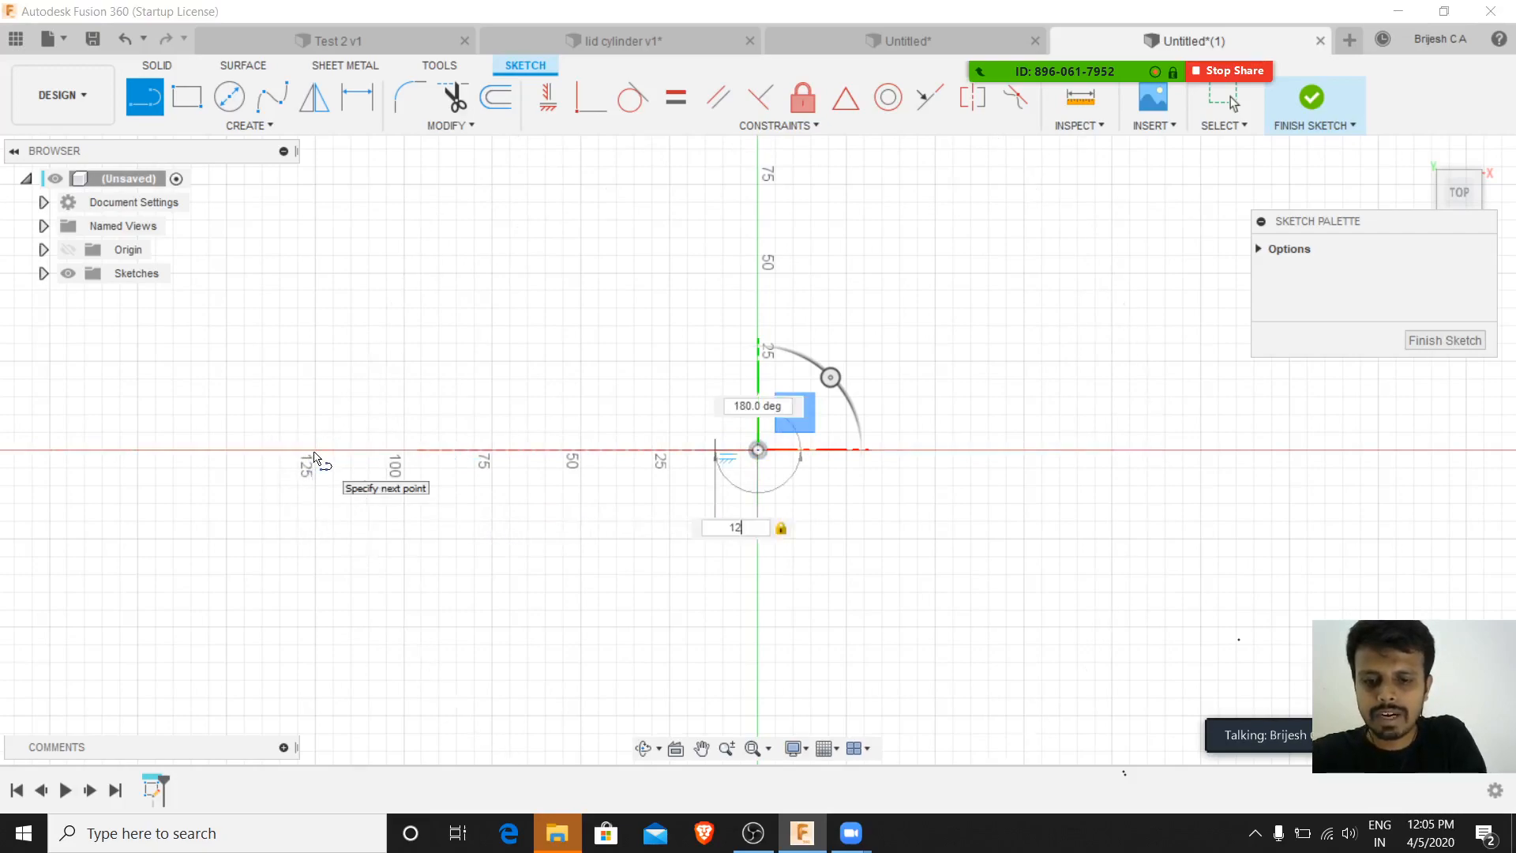
key("Return")
key("Escape")
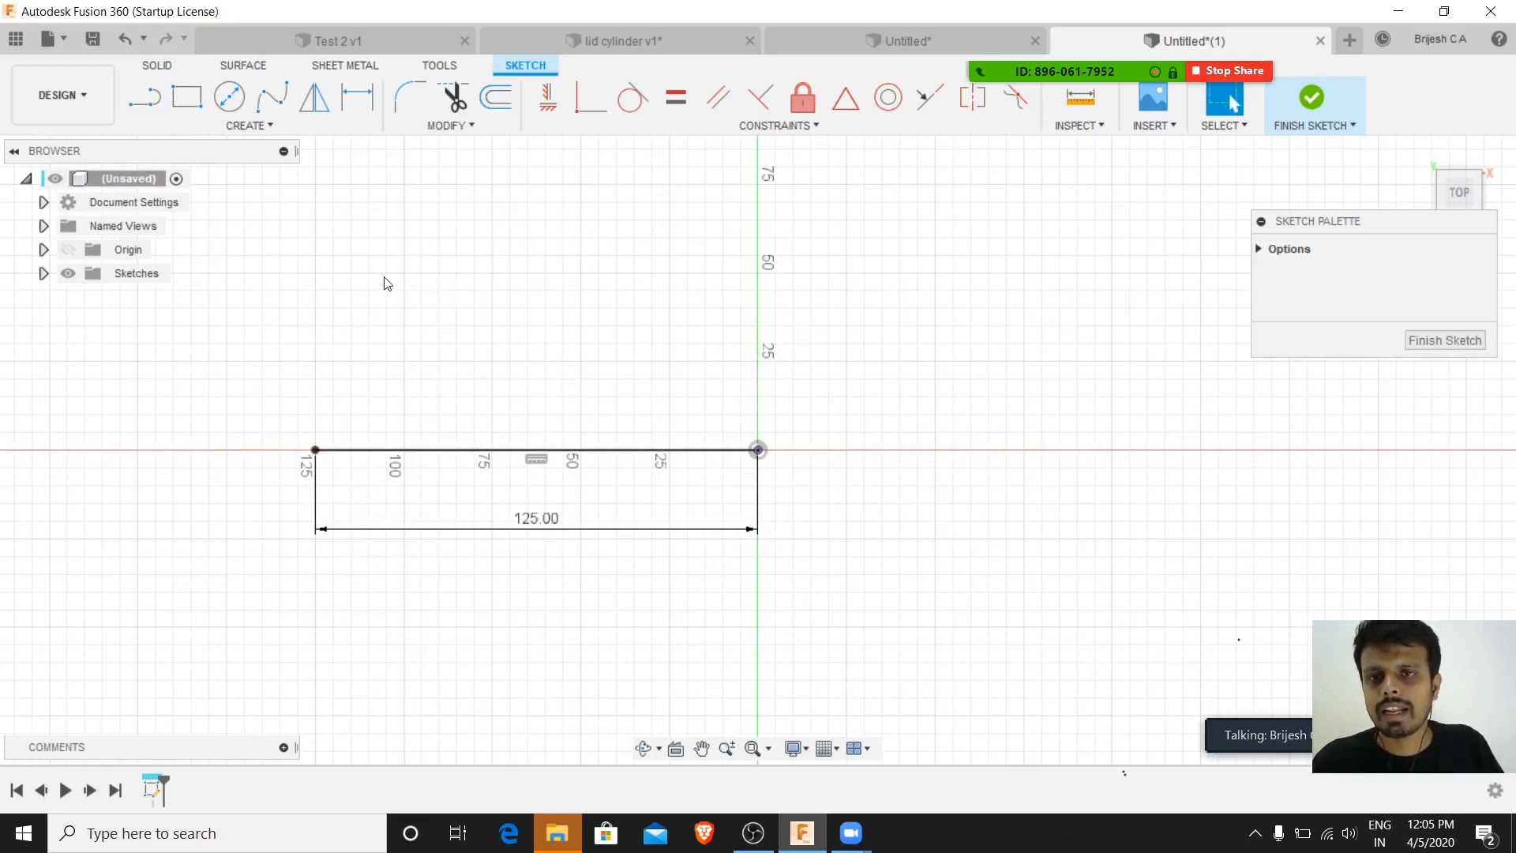
- Draw a freehand line above the horizontal line, sloping down to the right and crossing the vertical axis
key("l")
left_click(395, 222)
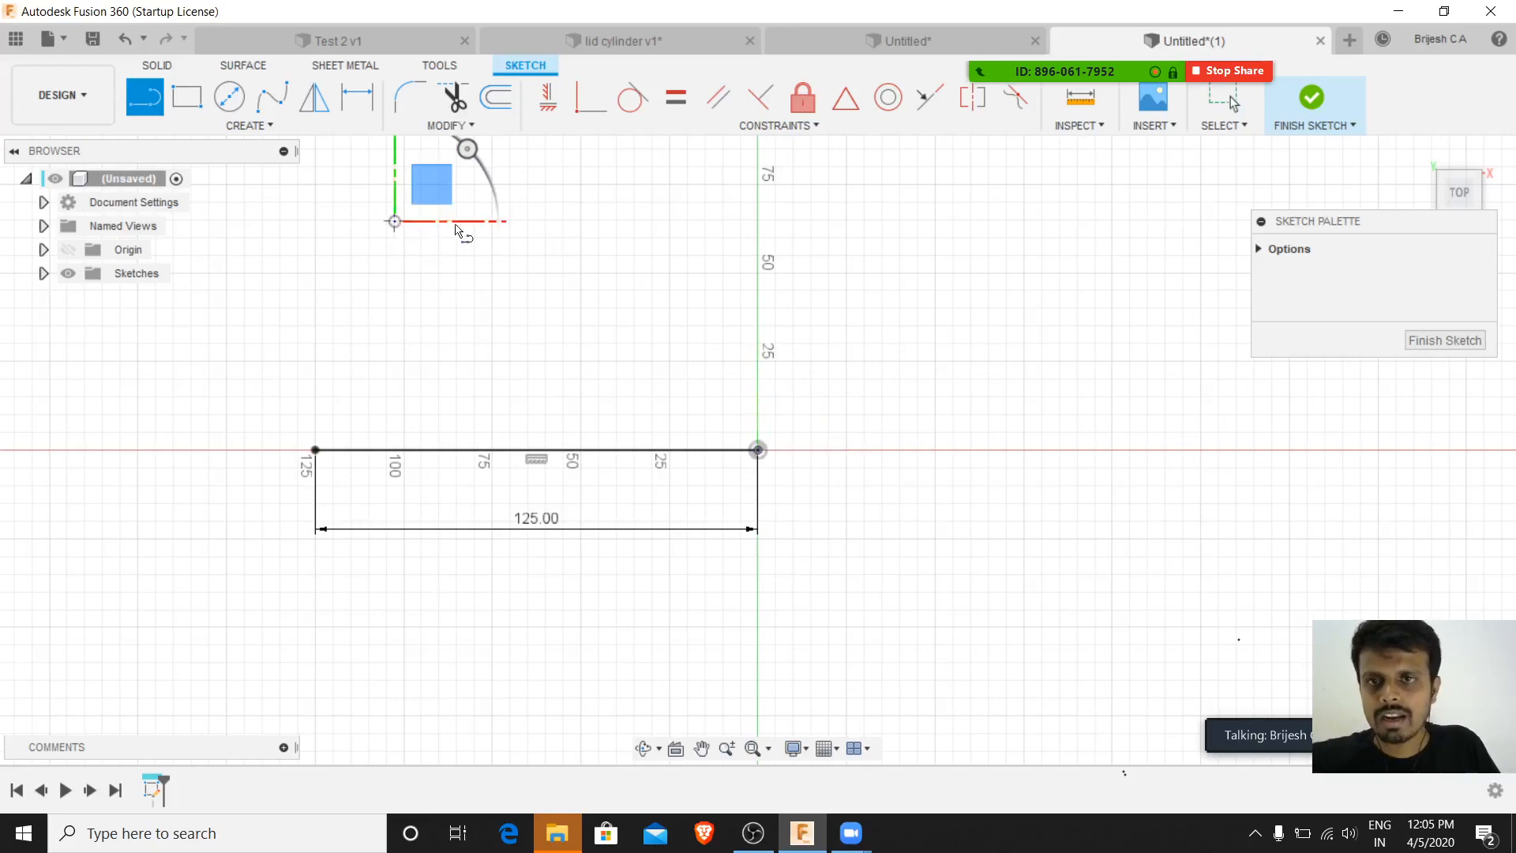
left_click(935, 325)
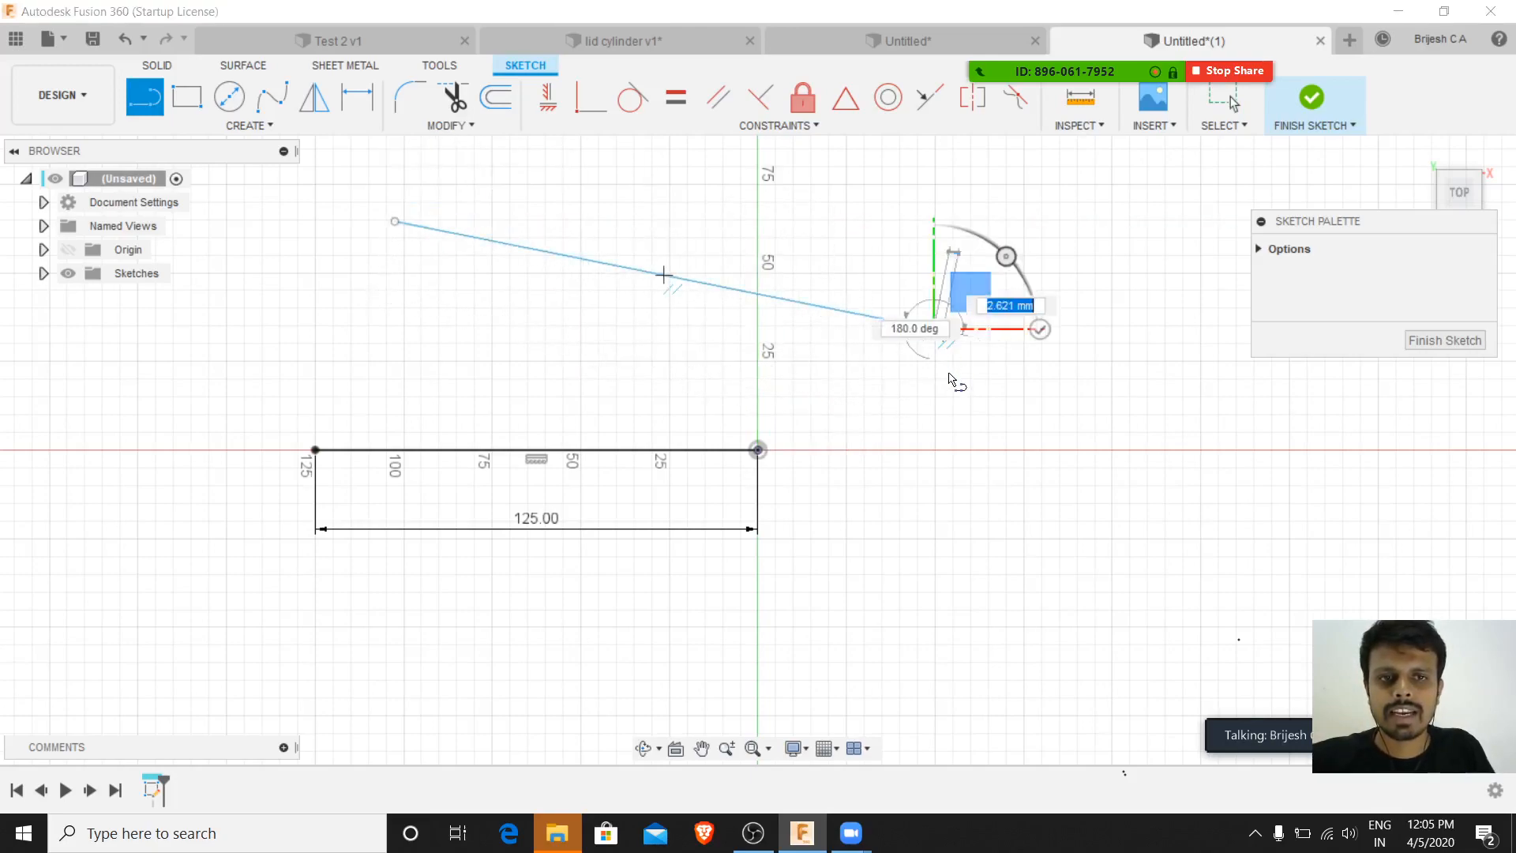
key("Escape")
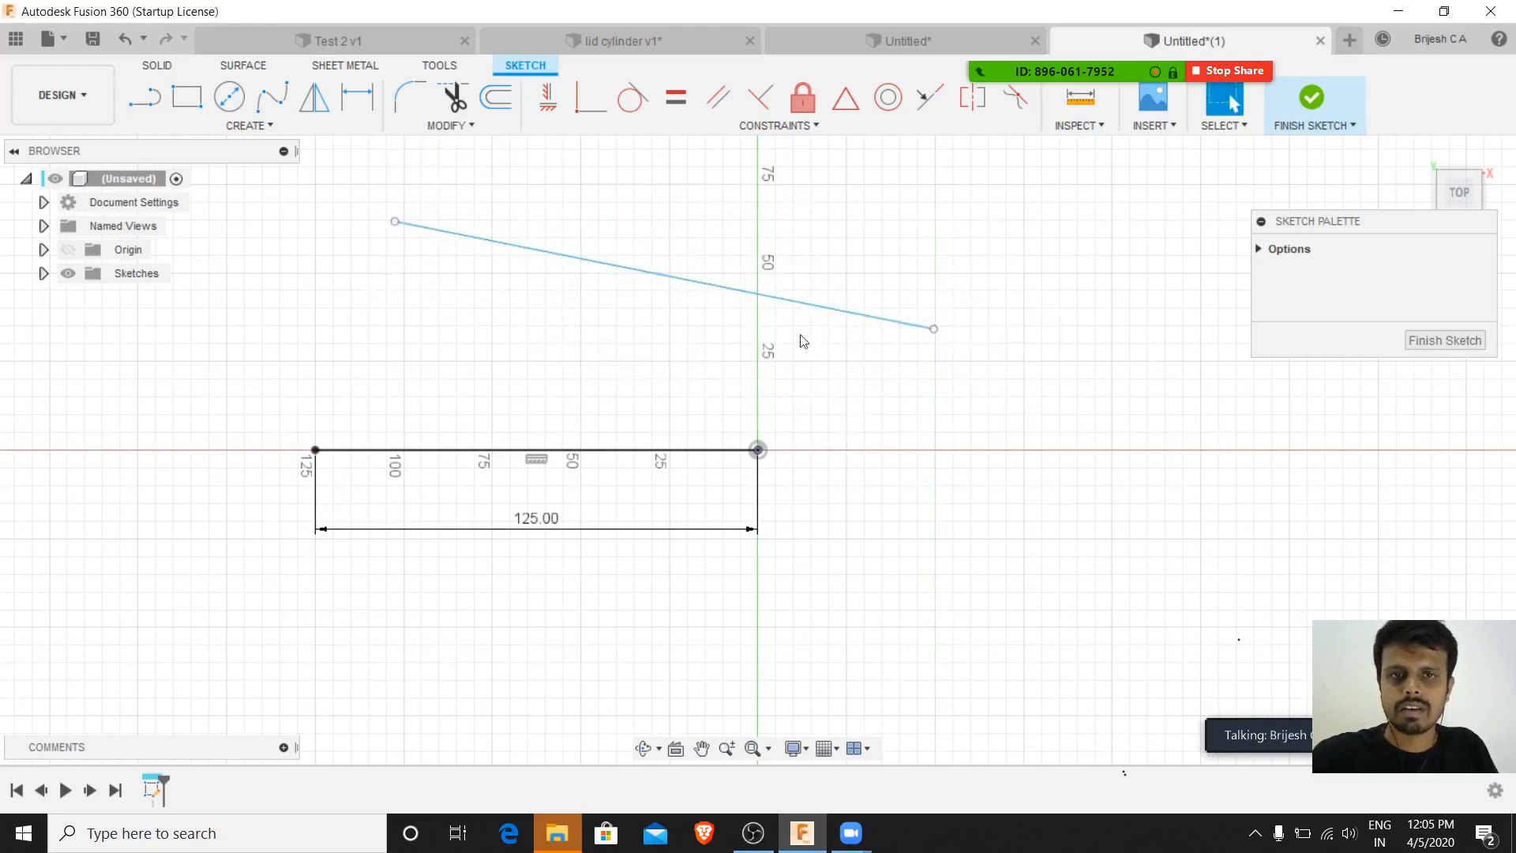
key("d")
left_click(704, 283)
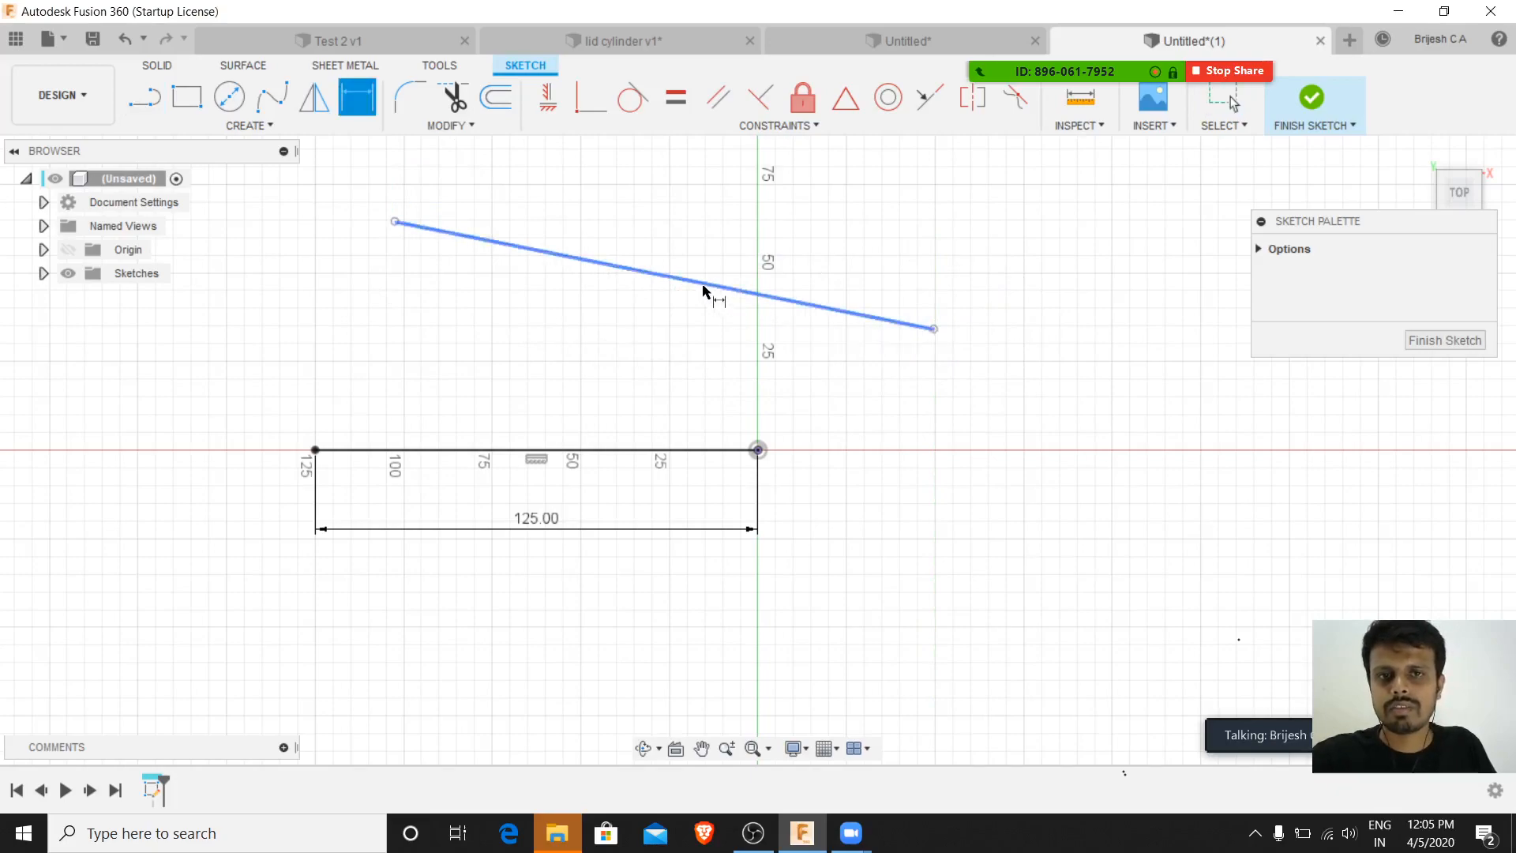
key("Escape")
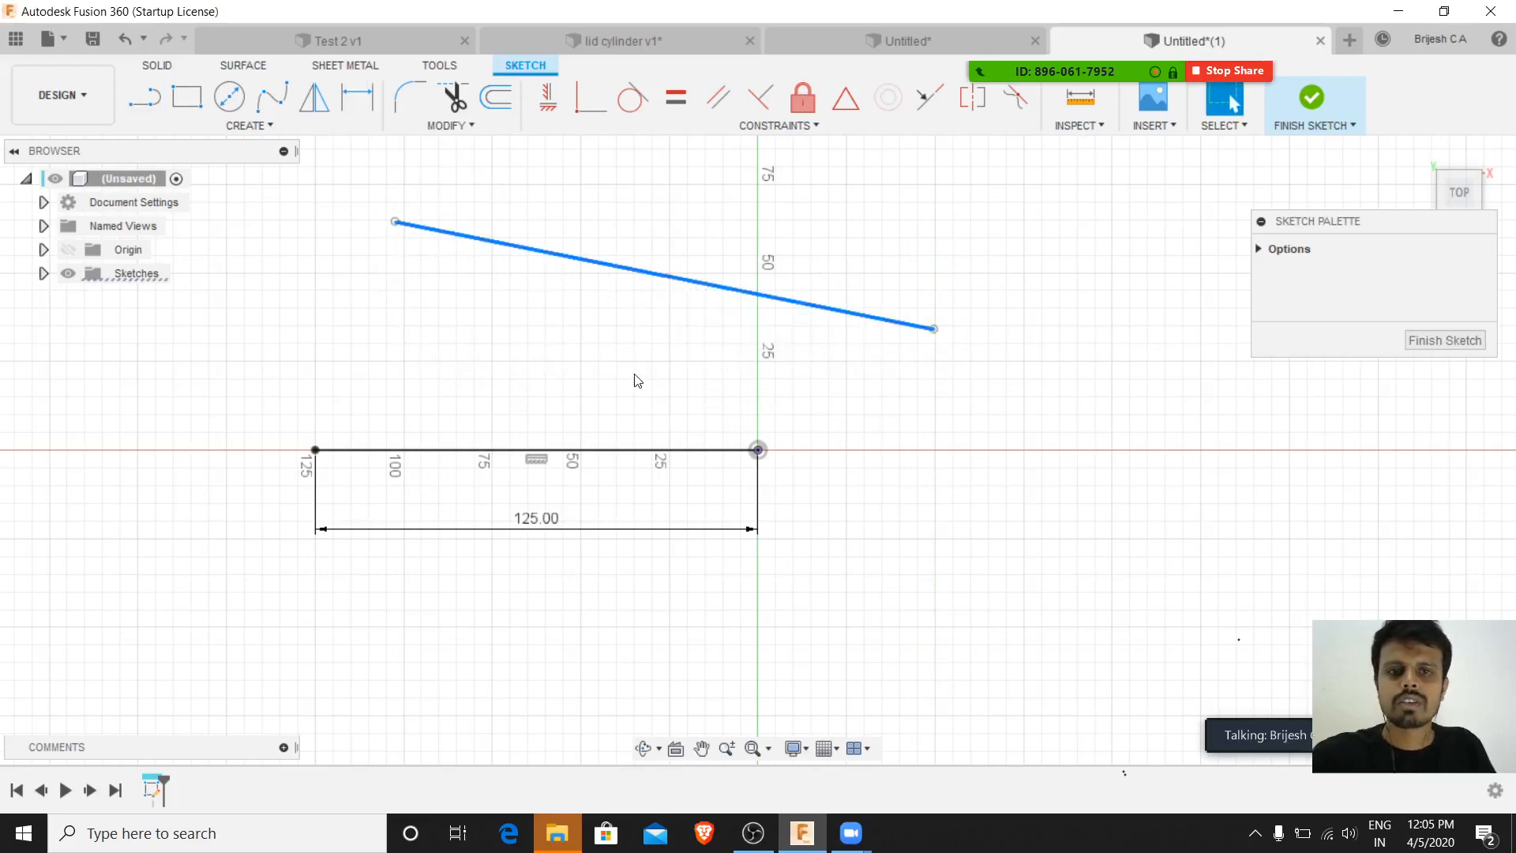
- Apply an Equal constraint between the sloping line and the horizontal line
left_click(676, 103)
left_click(652, 278)
left_click(588, 451)
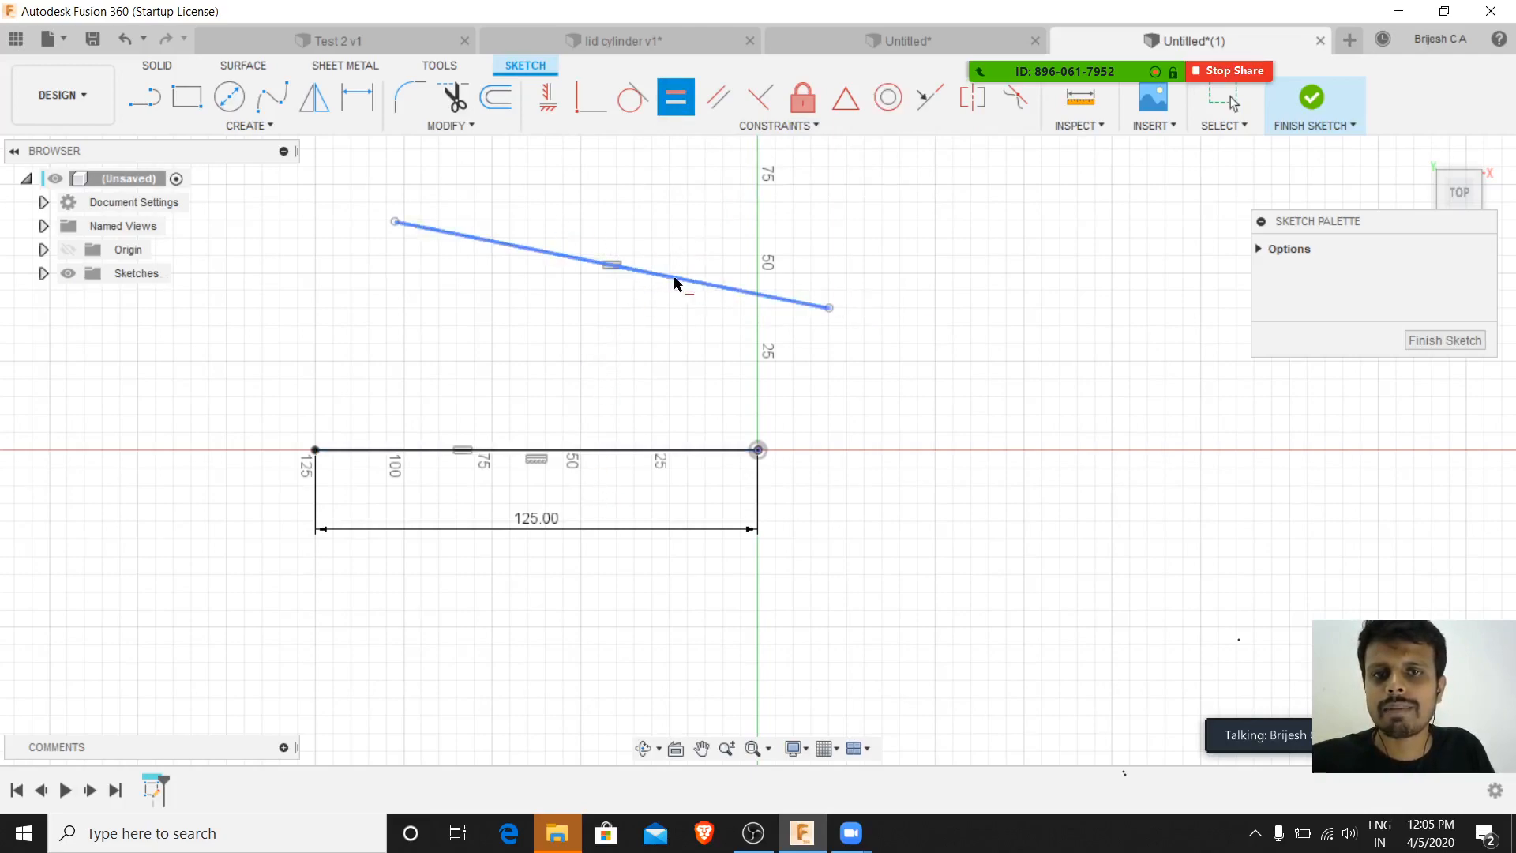
- Set the horizontal line's length dimension to 150 mm, followed by 200 mm, to test the Equal constraint
double_click(541, 522)
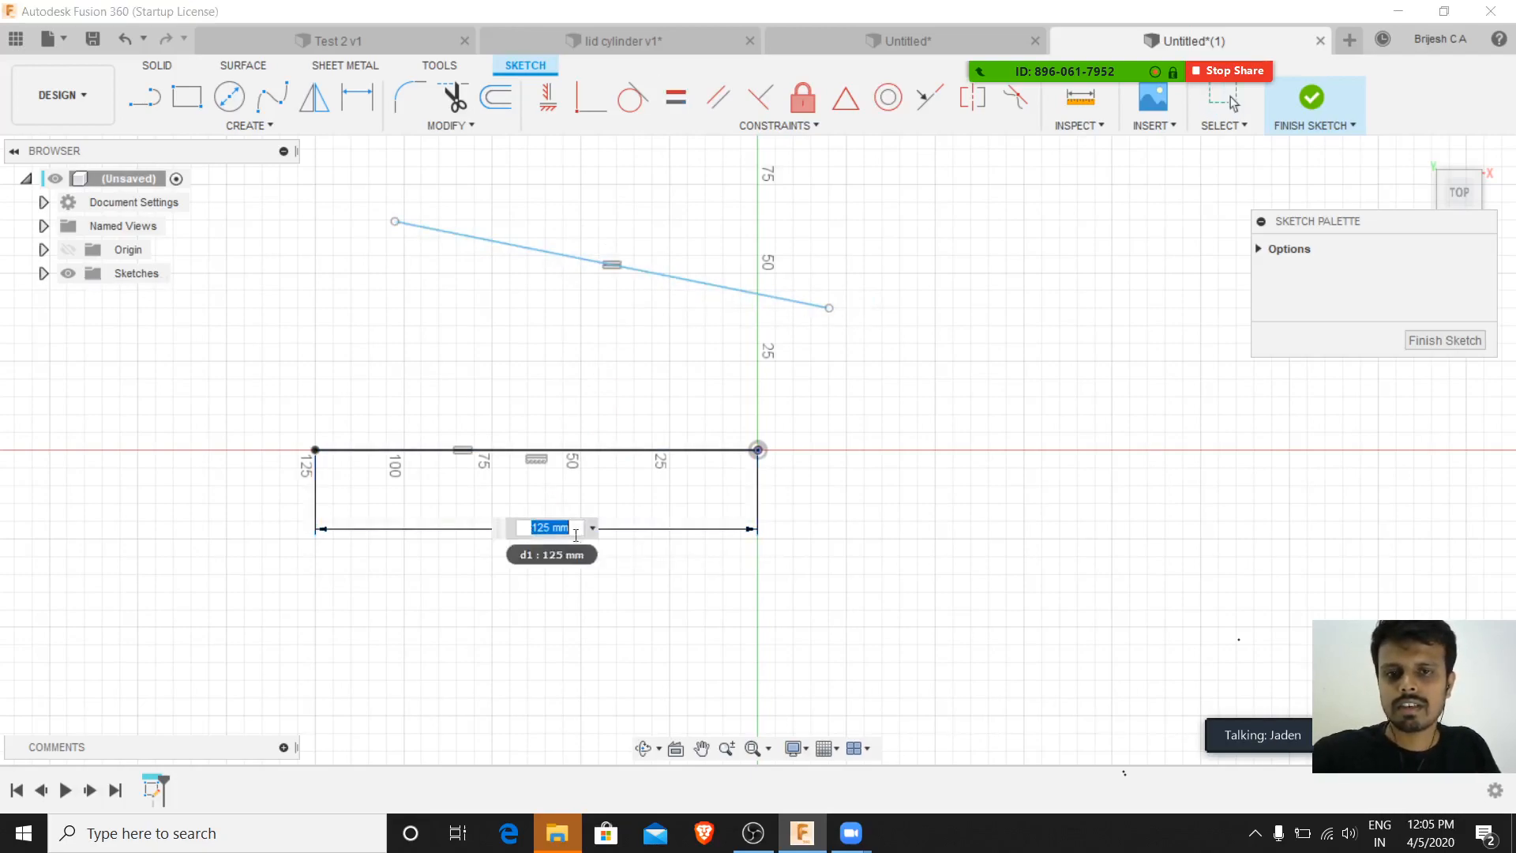
type("150")
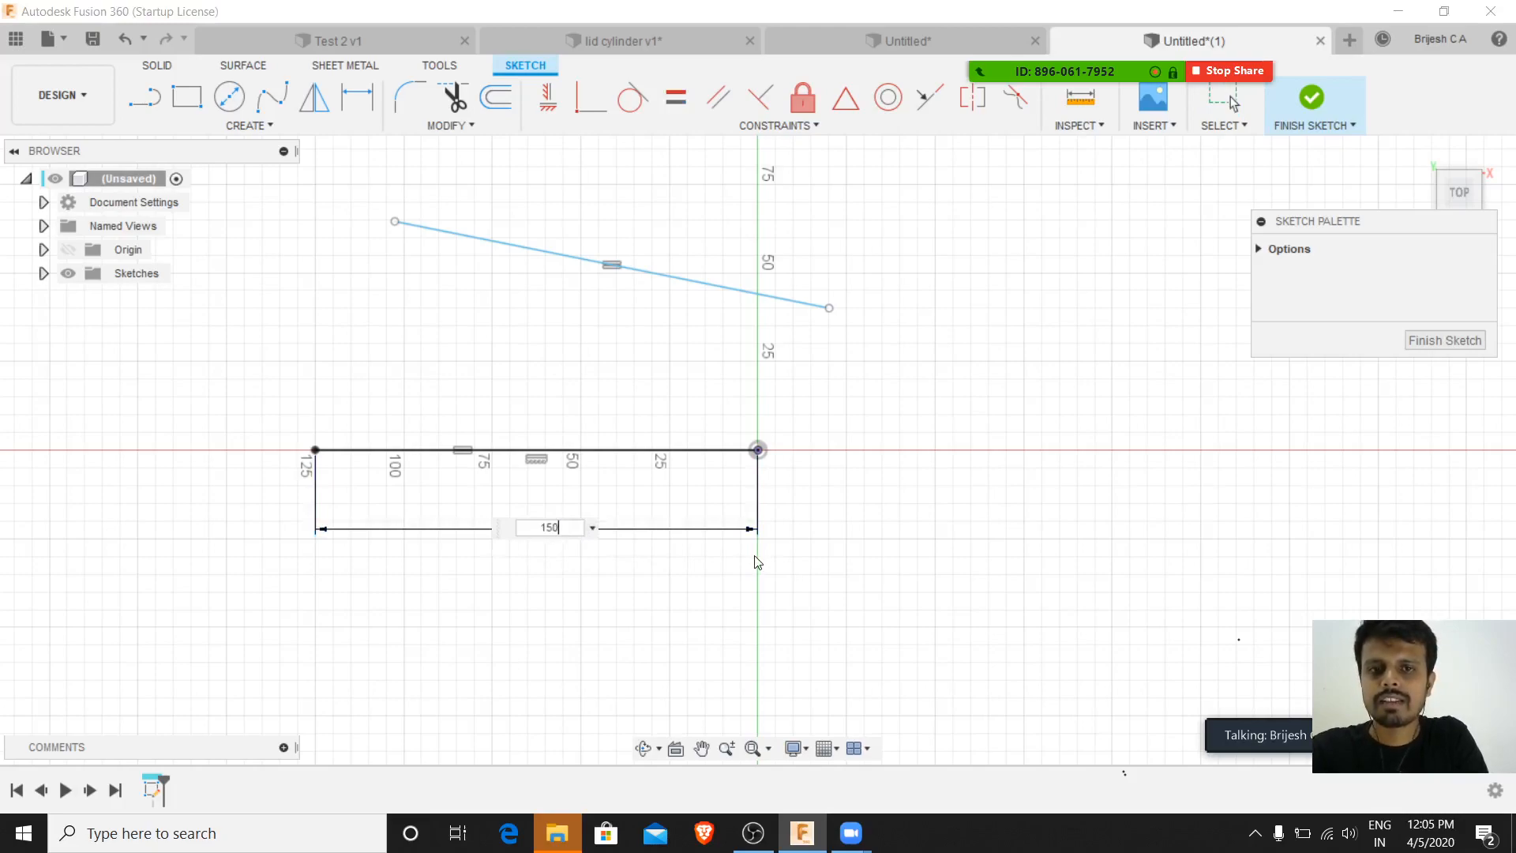
key("Return")
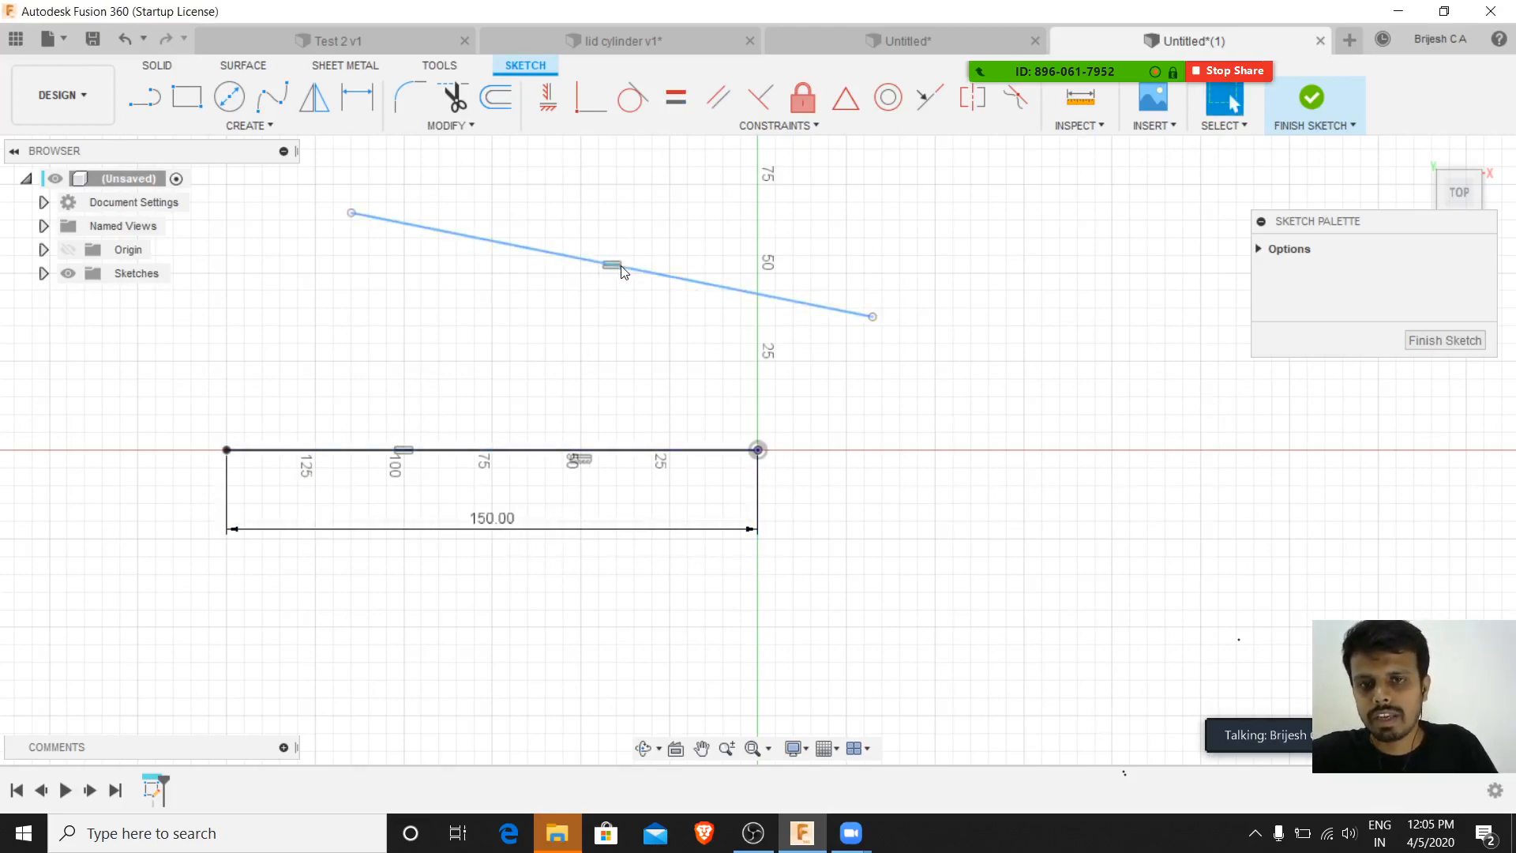
double_click(479, 521)
type("200")
key("Return")
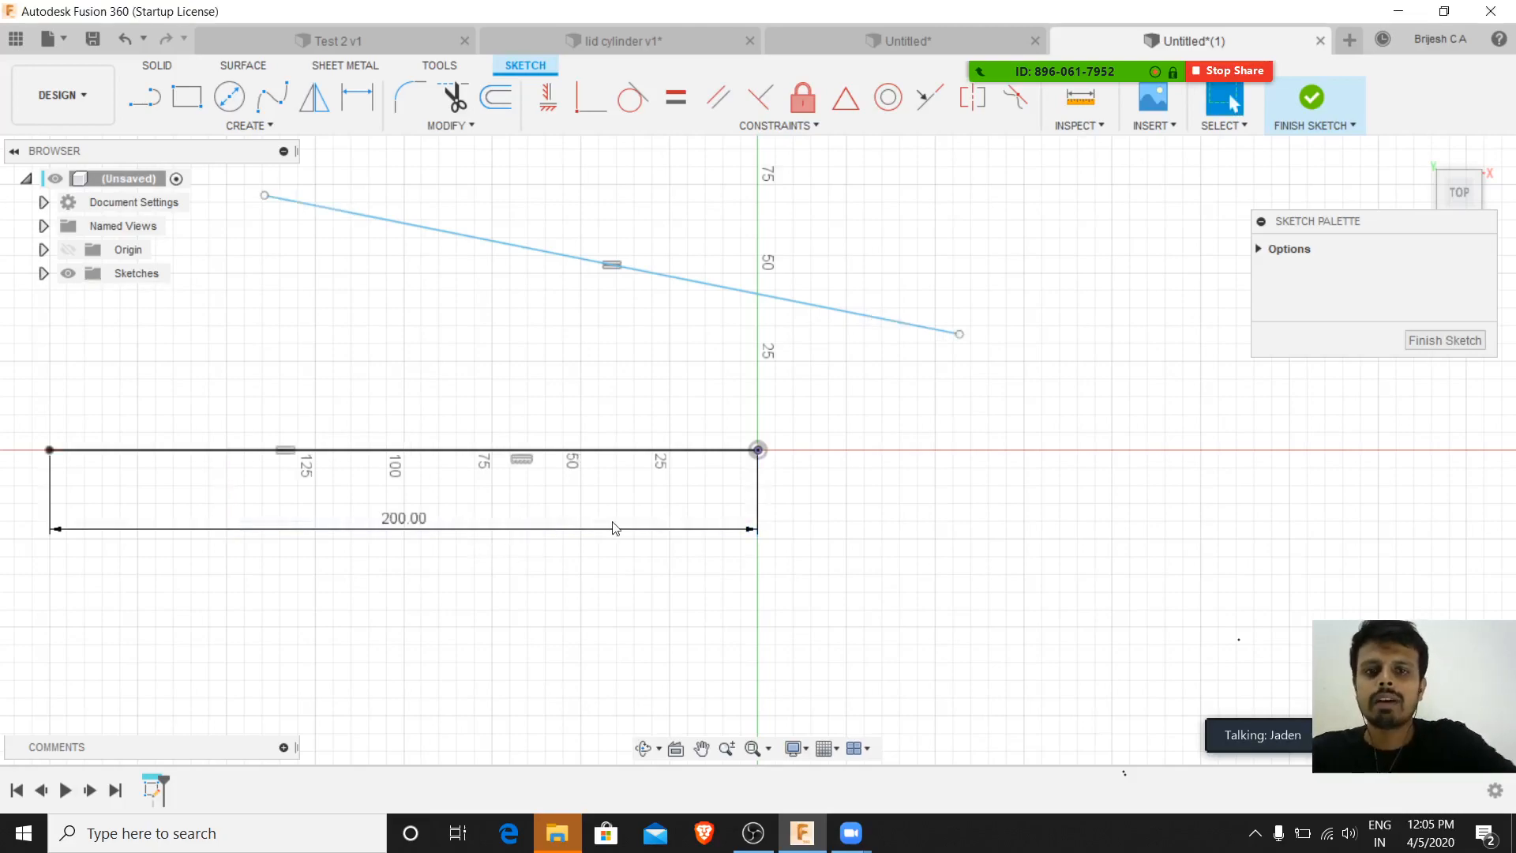
- Set the horizontal line's length dimension to 100 mm
double_click(402, 518)
type("100")
key("Return")
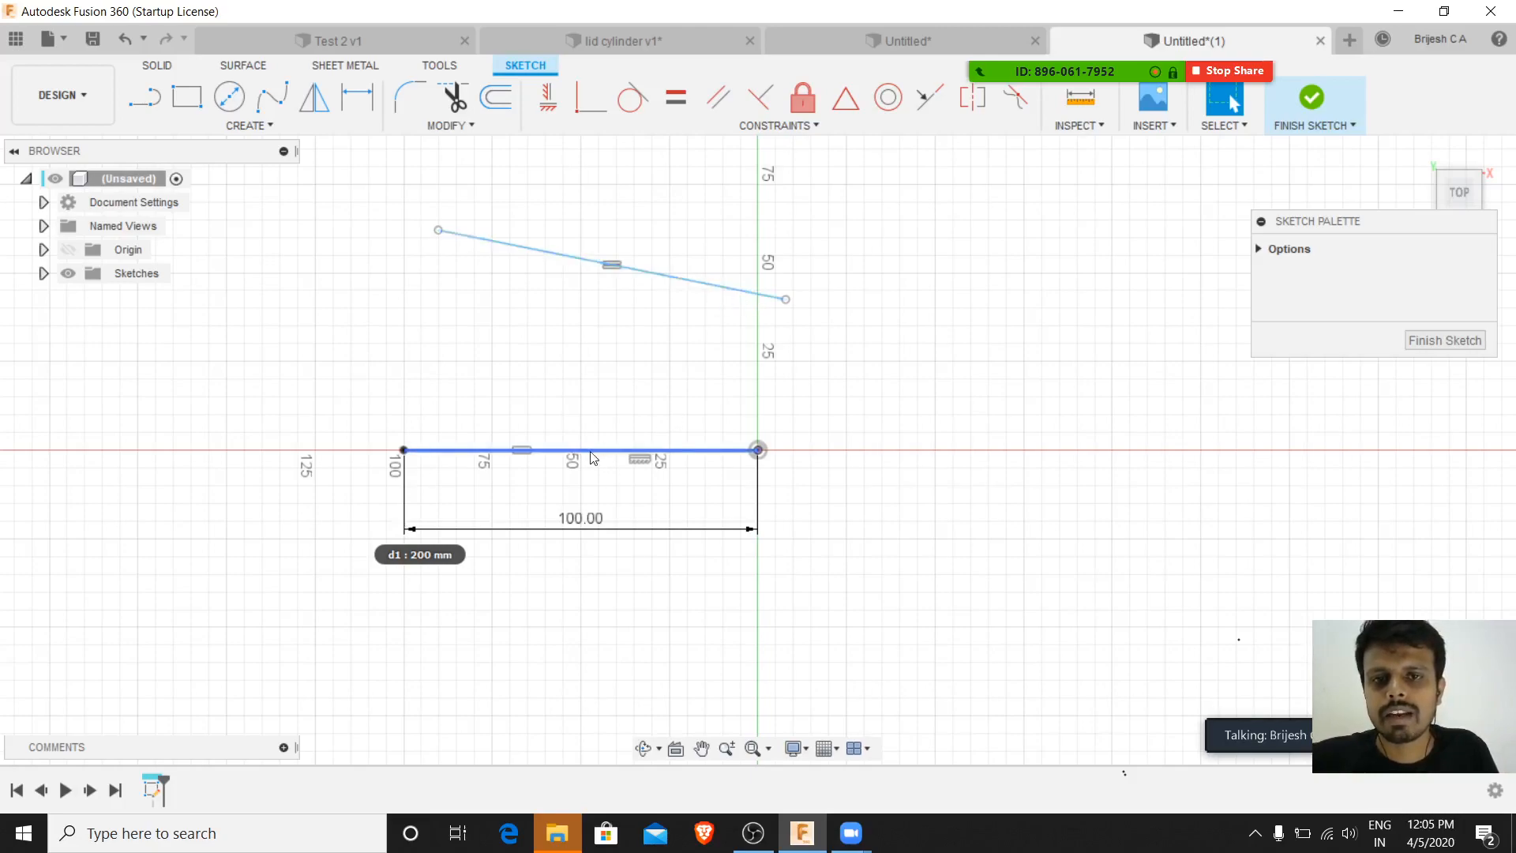
- Apply a Perpendicular constraint between the sloping line and the horizontal line
left_click(759, 101)
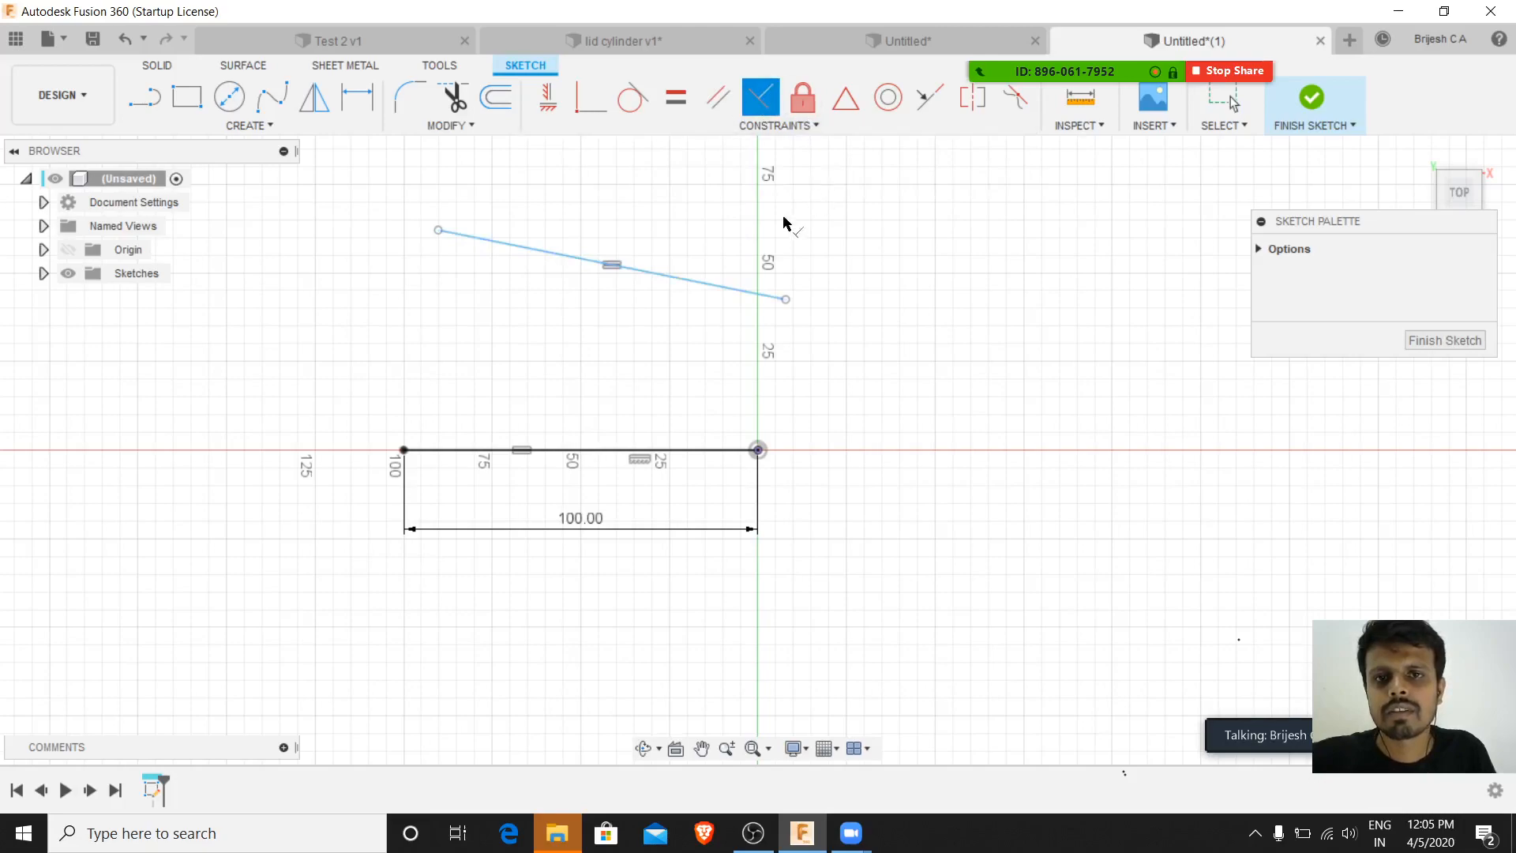
left_click(681, 283)
left_click(665, 449)
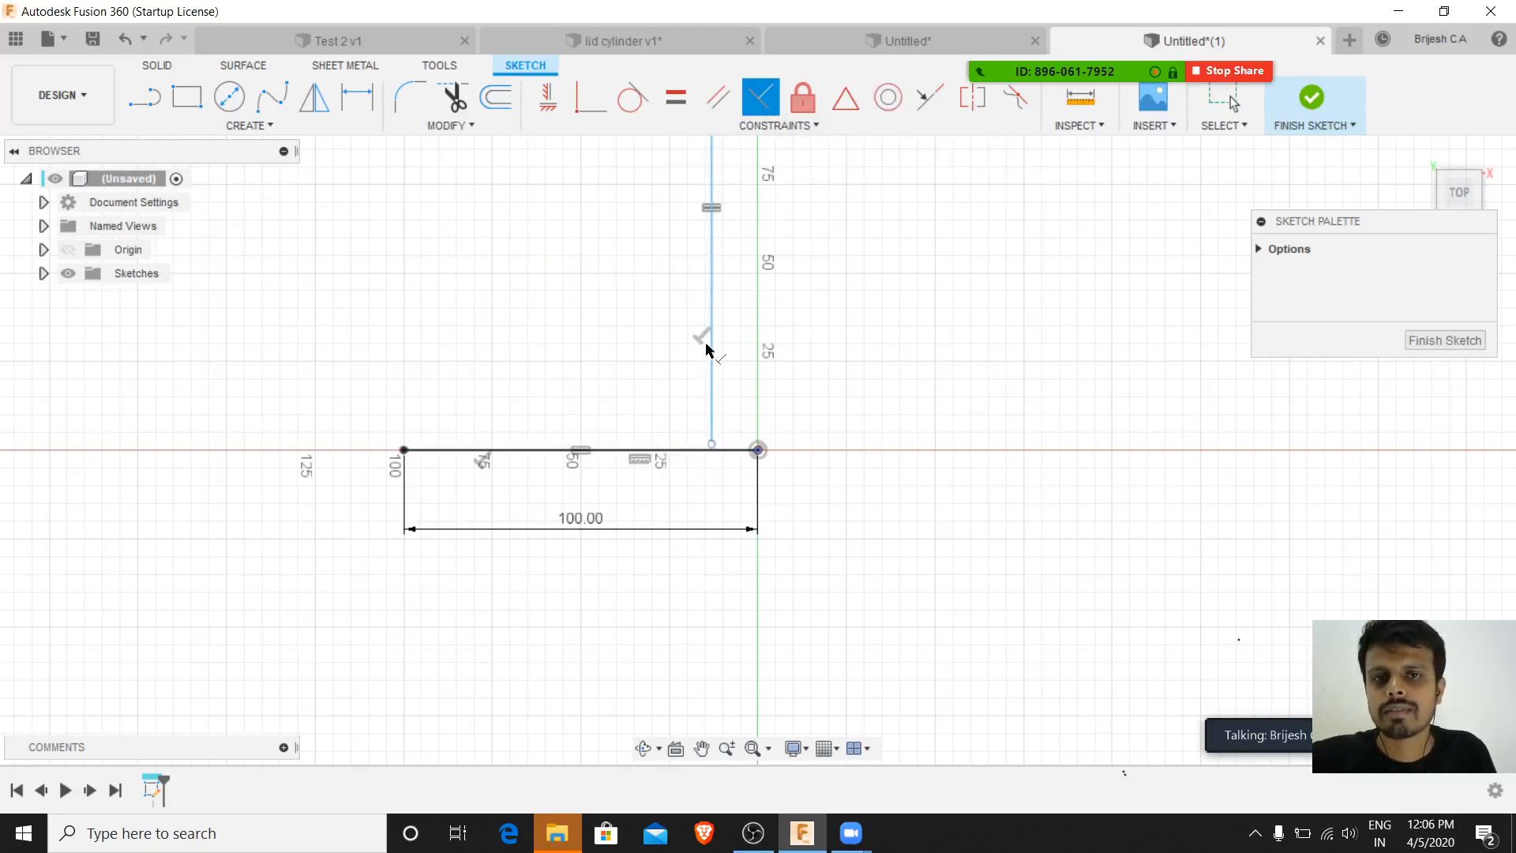
- Examine how the perpendicular line's lower endpoint sits relative to the horizontal line and the origin
scroll(698, 316, "down", 4)
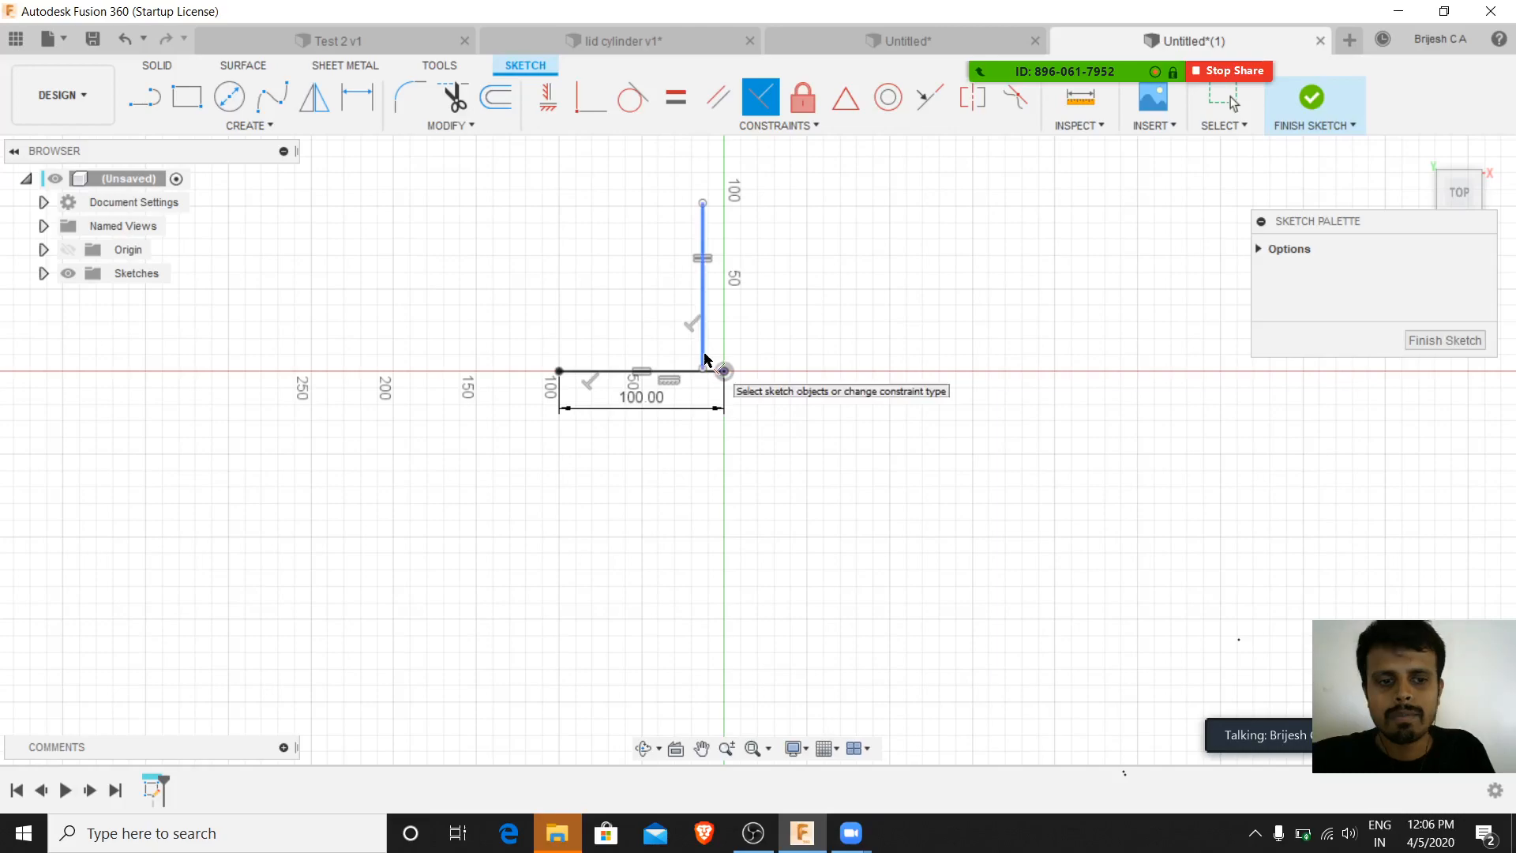
scroll(699, 357, "up", 2)
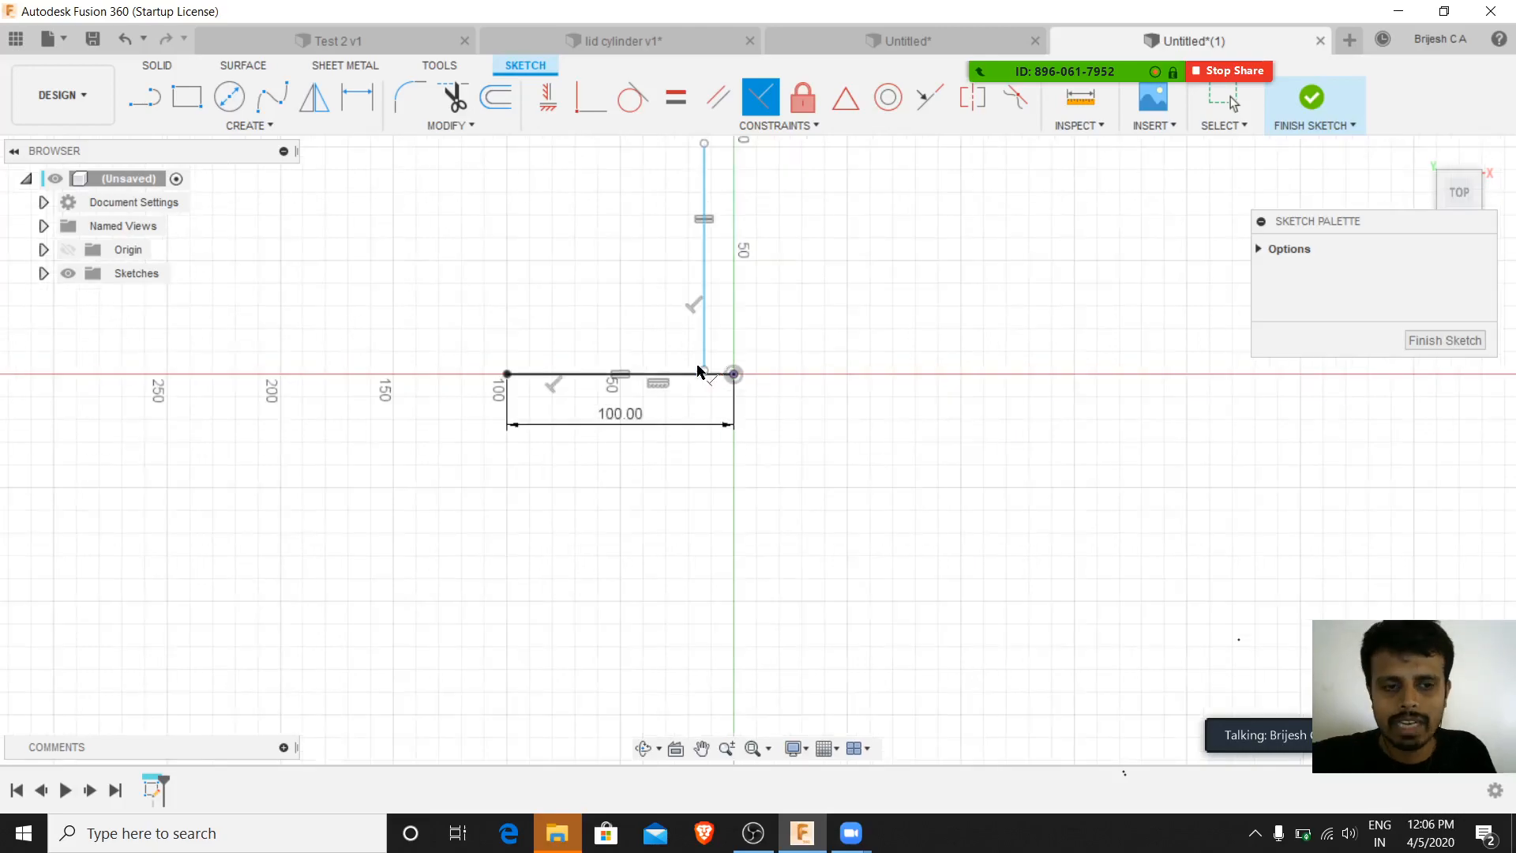
scroll(695, 359, "up", 1)
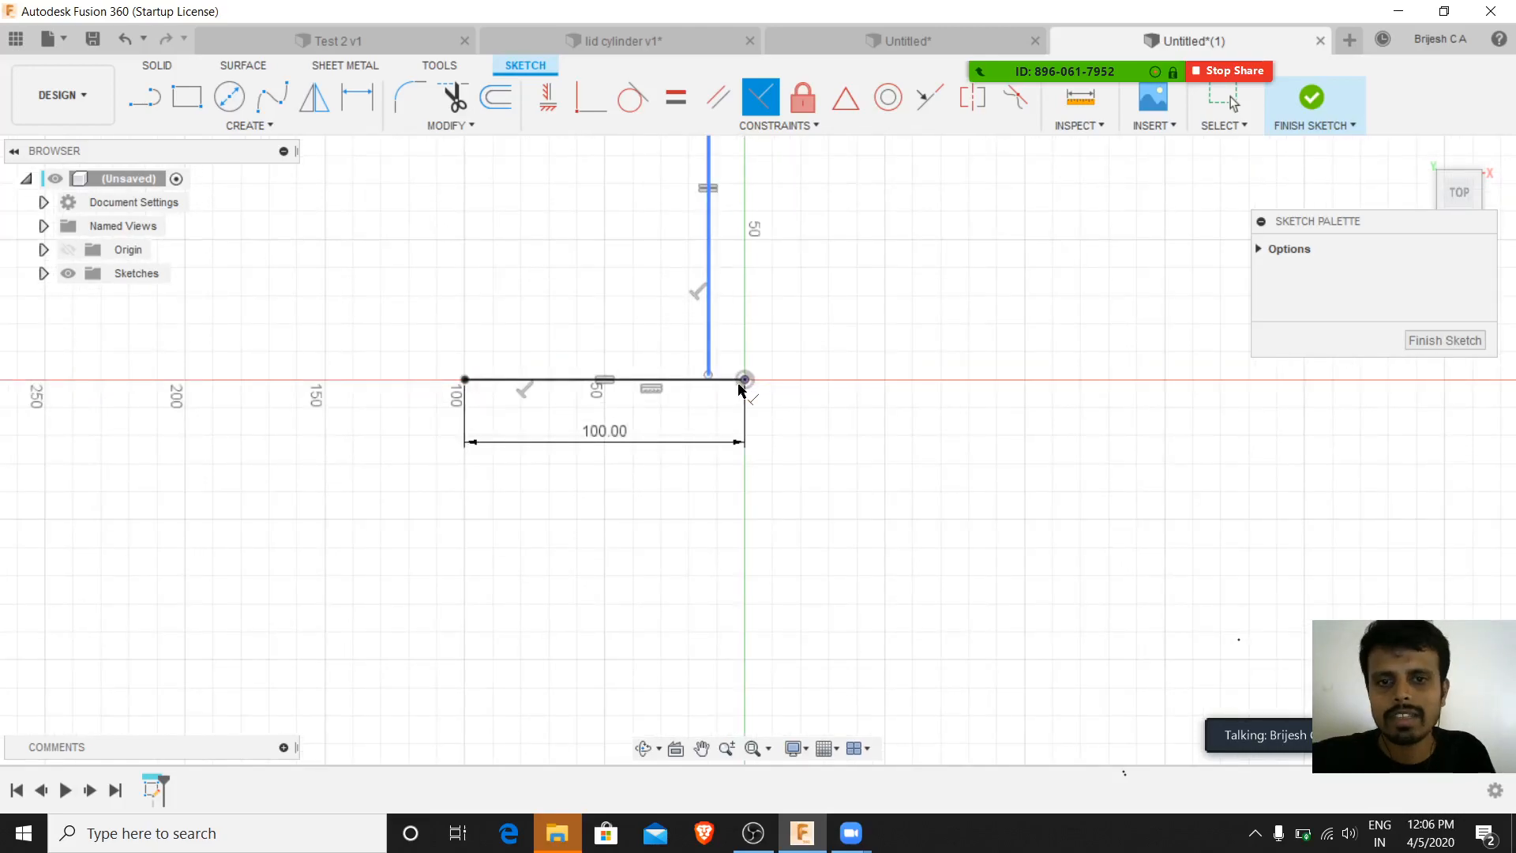
scroll(741, 388, "up", 3)
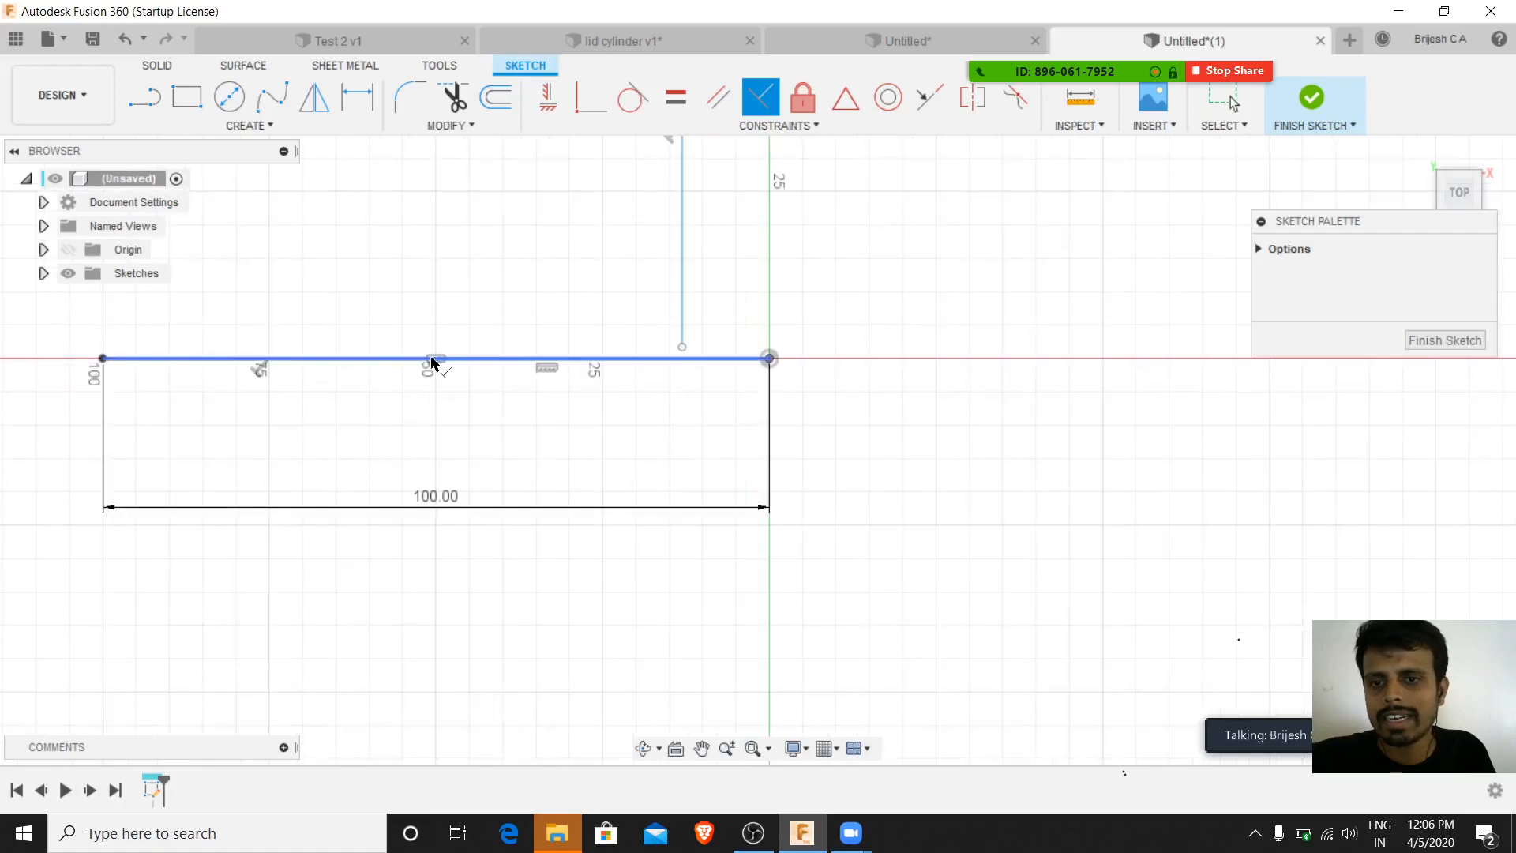
scroll(949, 403, "down", 2)
scroll(949, 404, "down", 4)
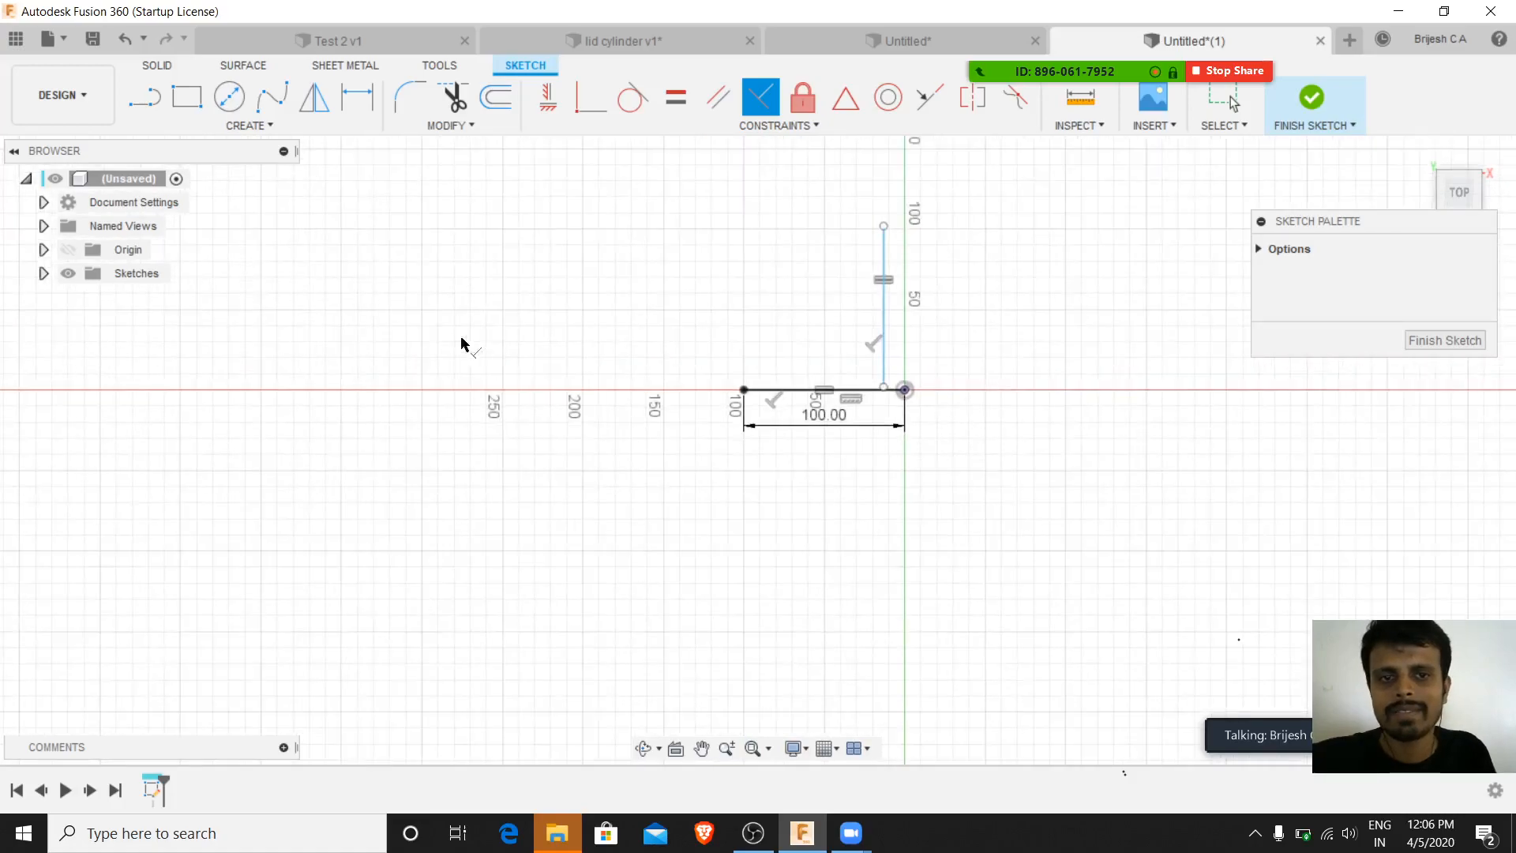
scroll(508, 356, "up", 2)
scroll(680, 431, "down", 2)
scroll(317, 367, "down", 4)
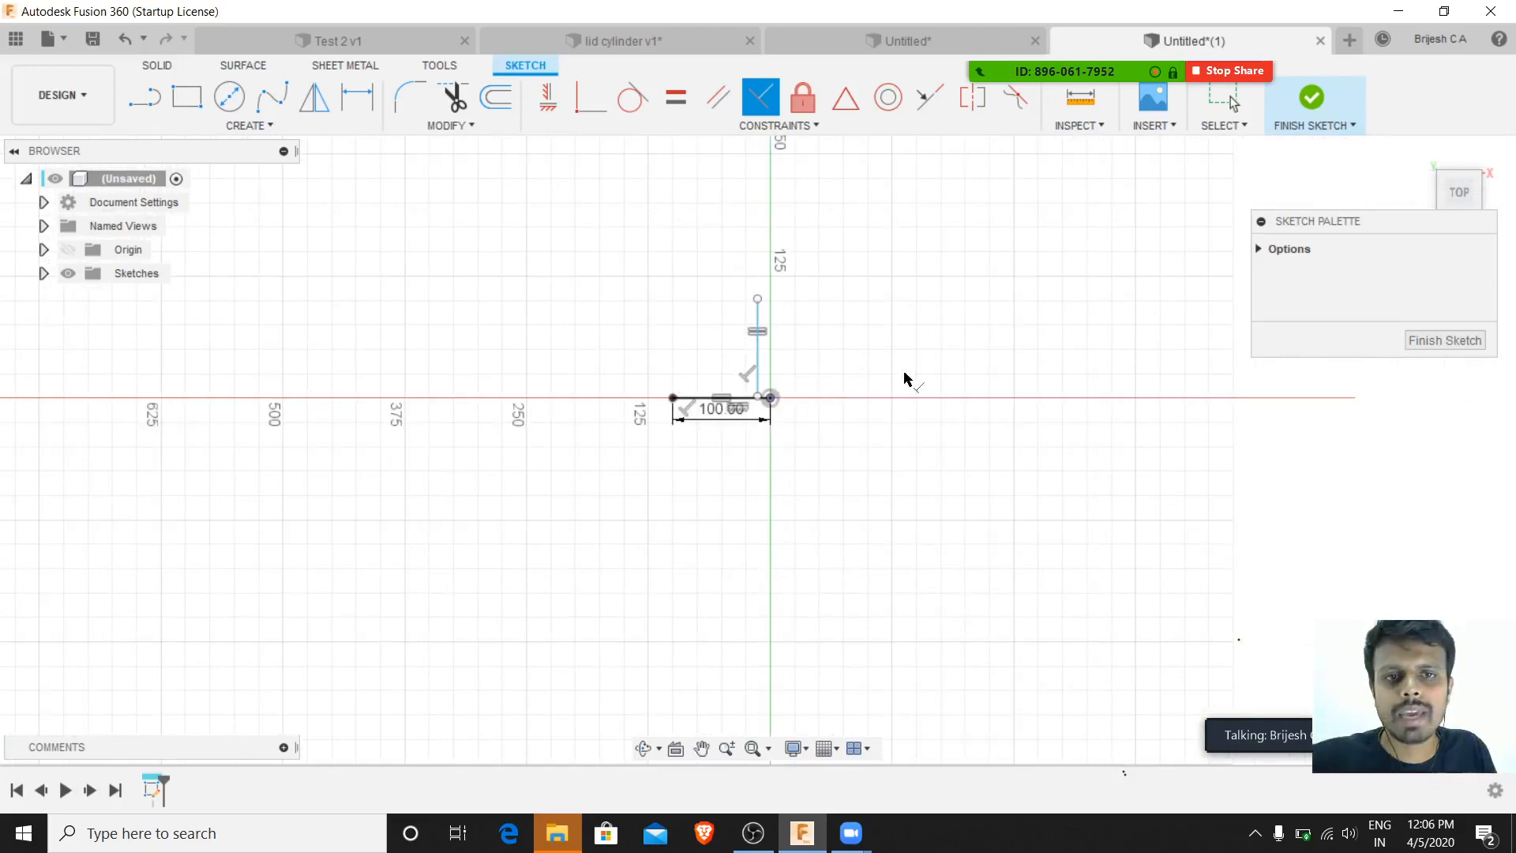
scroll(908, 371, "down", 2)
scroll(890, 316, "up", 3)
scroll(890, 316, "up", 3)
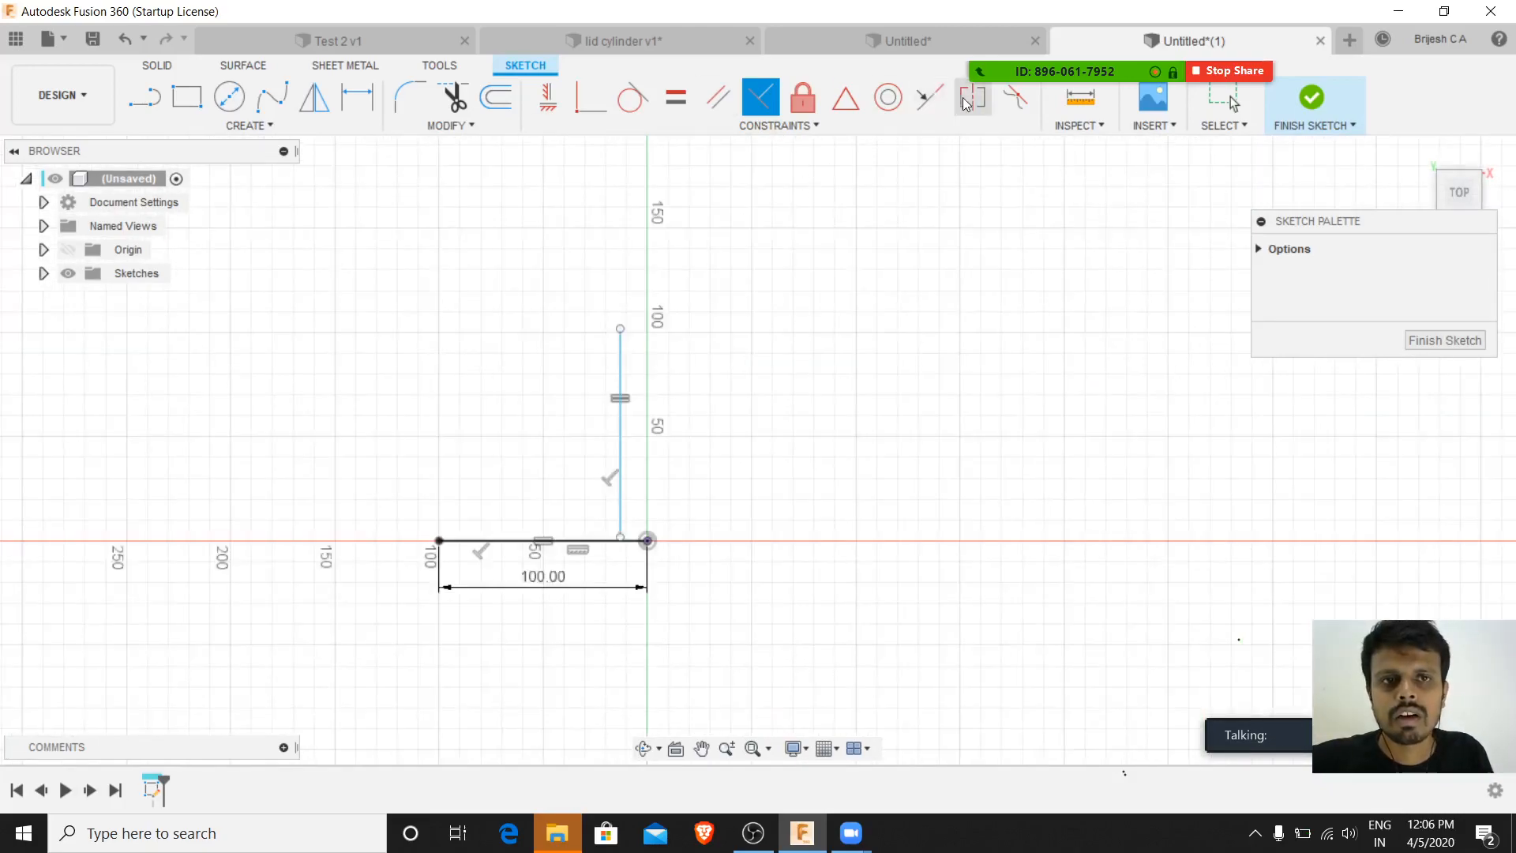
- Apply a Coincident constraint between the vertical line and the origin point, and inspect the line's lower endpoint
left_click(590, 104)
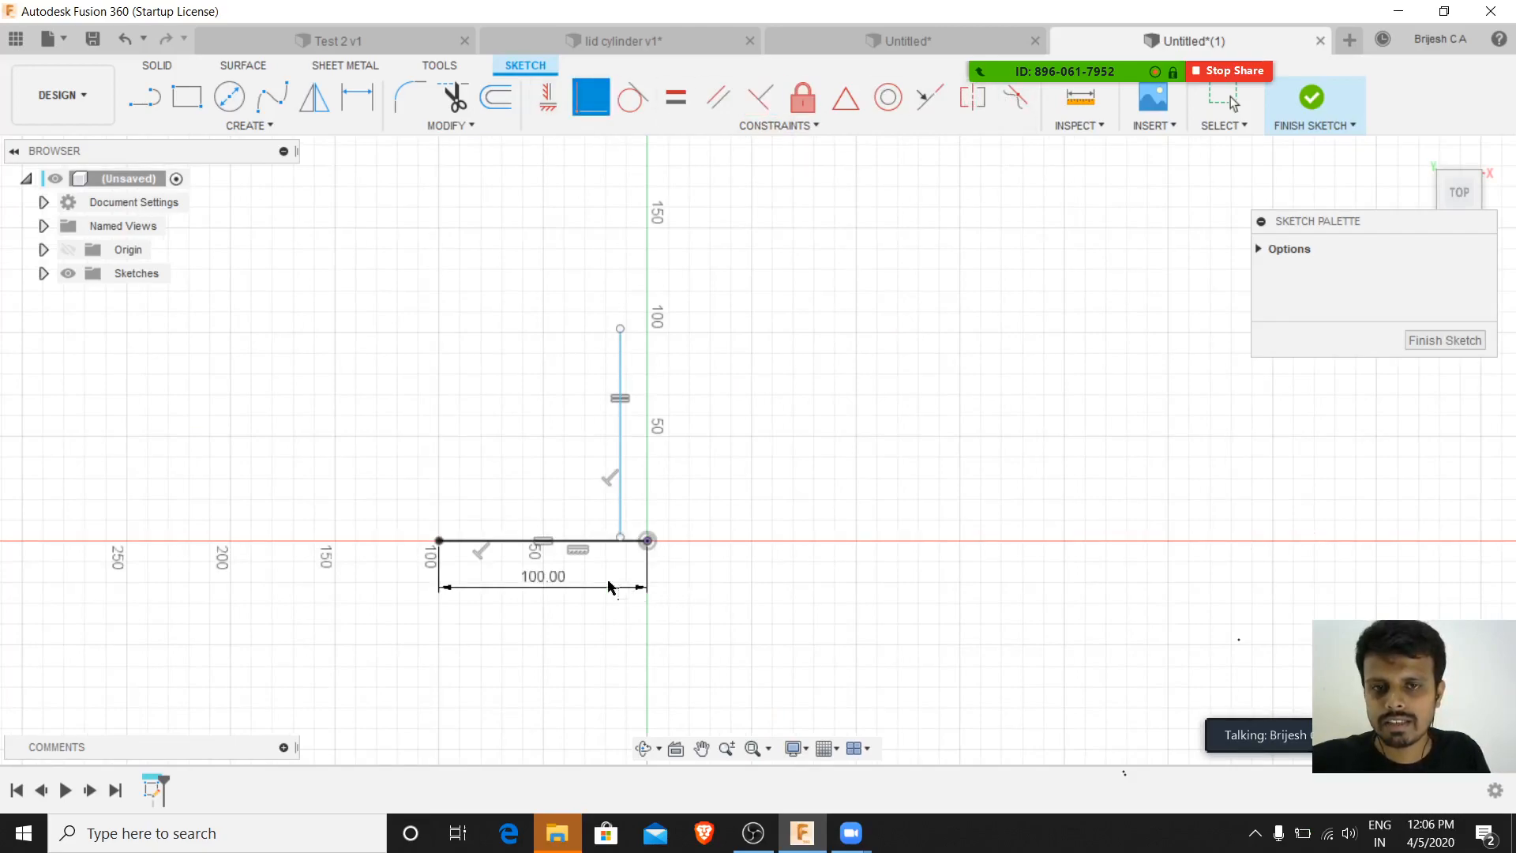
left_click(621, 524)
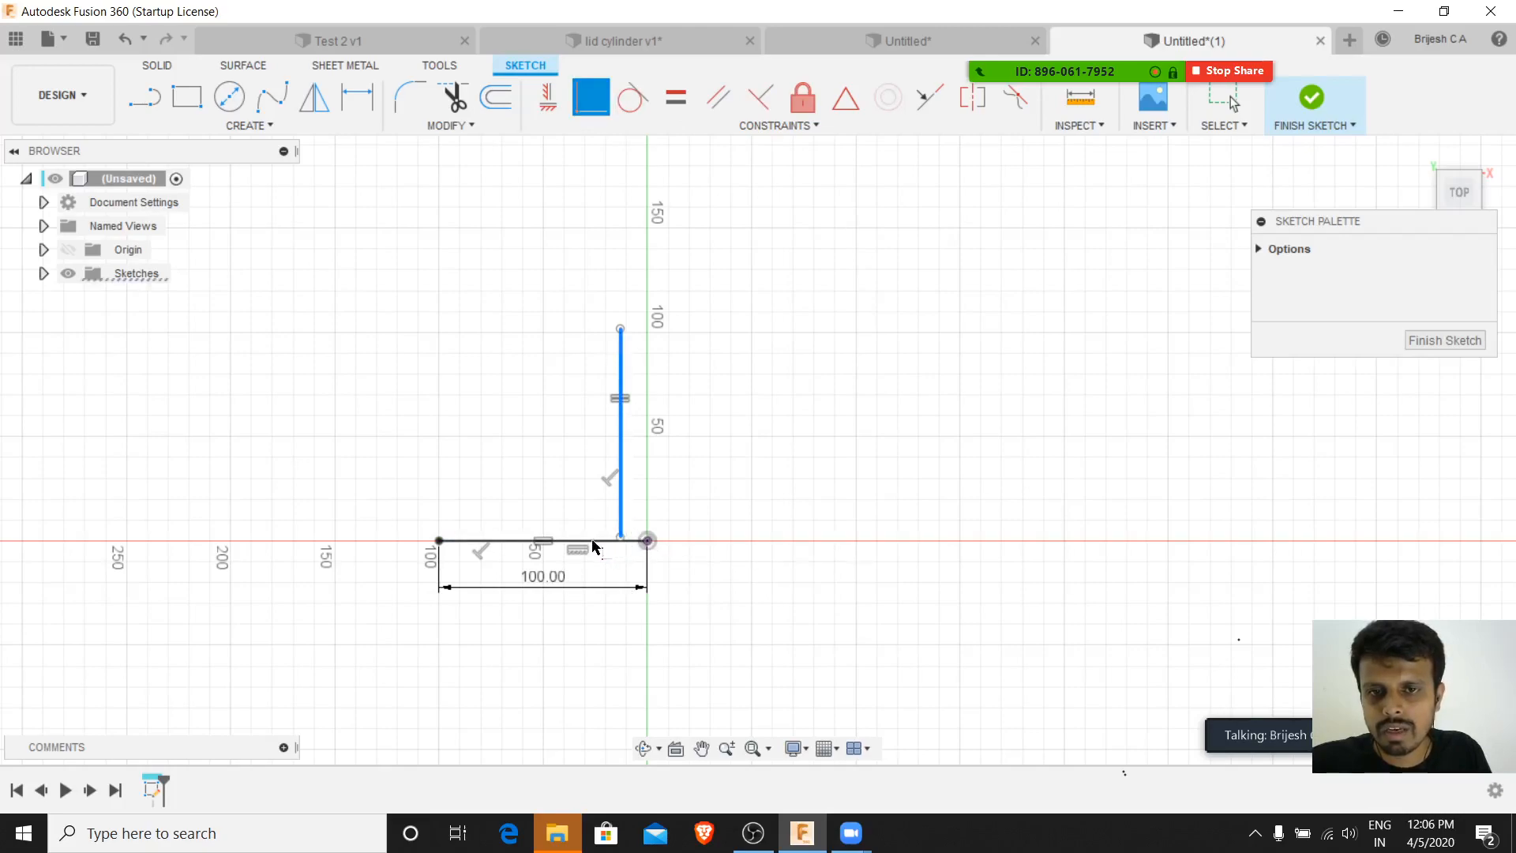
left_click(648, 543)
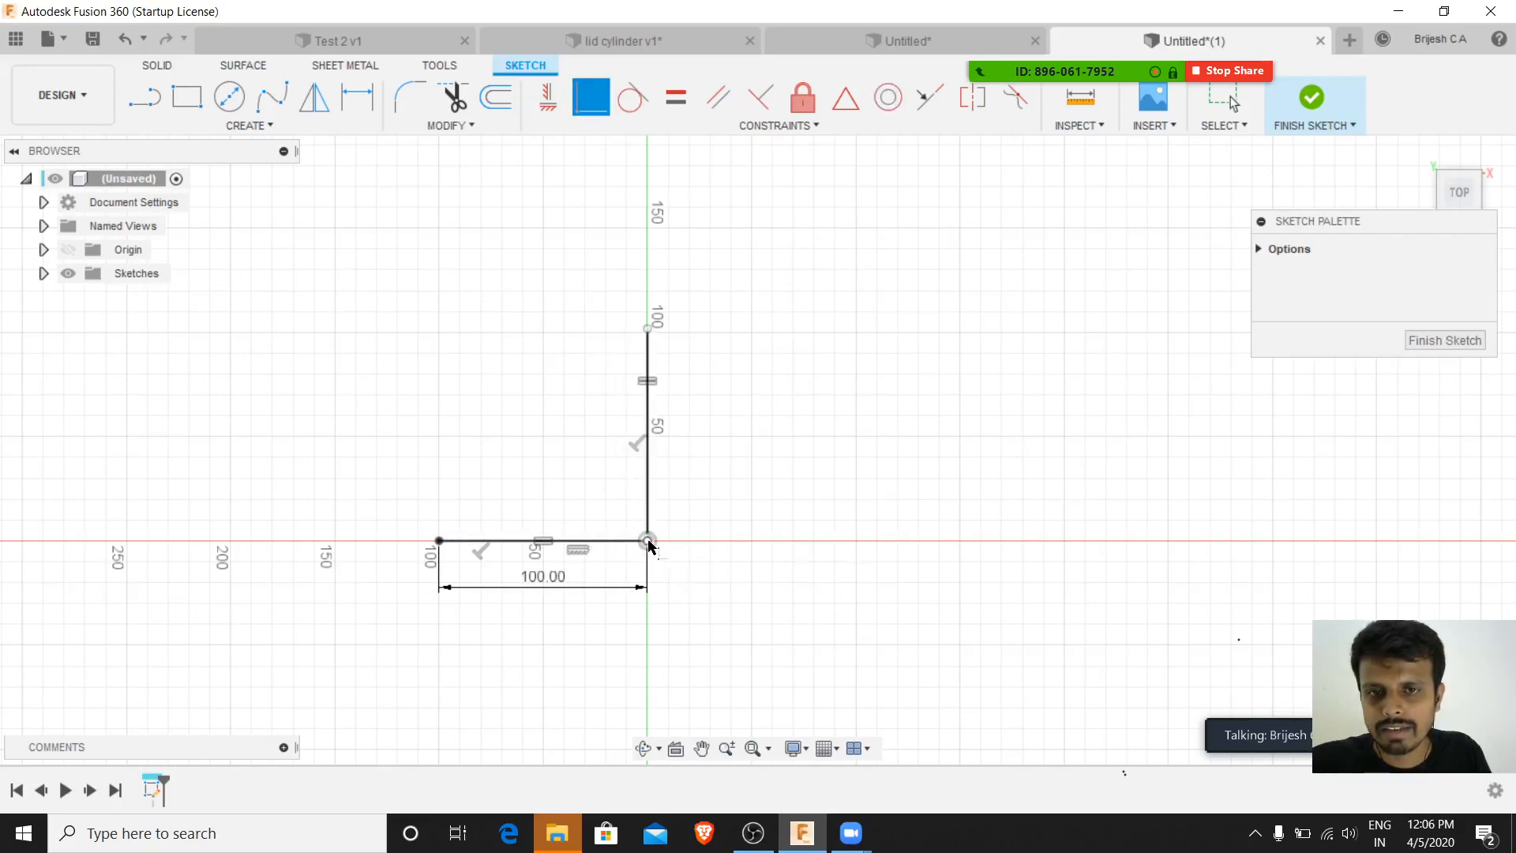
scroll(646, 531, "up", 2)
scroll(642, 531, "up", 6)
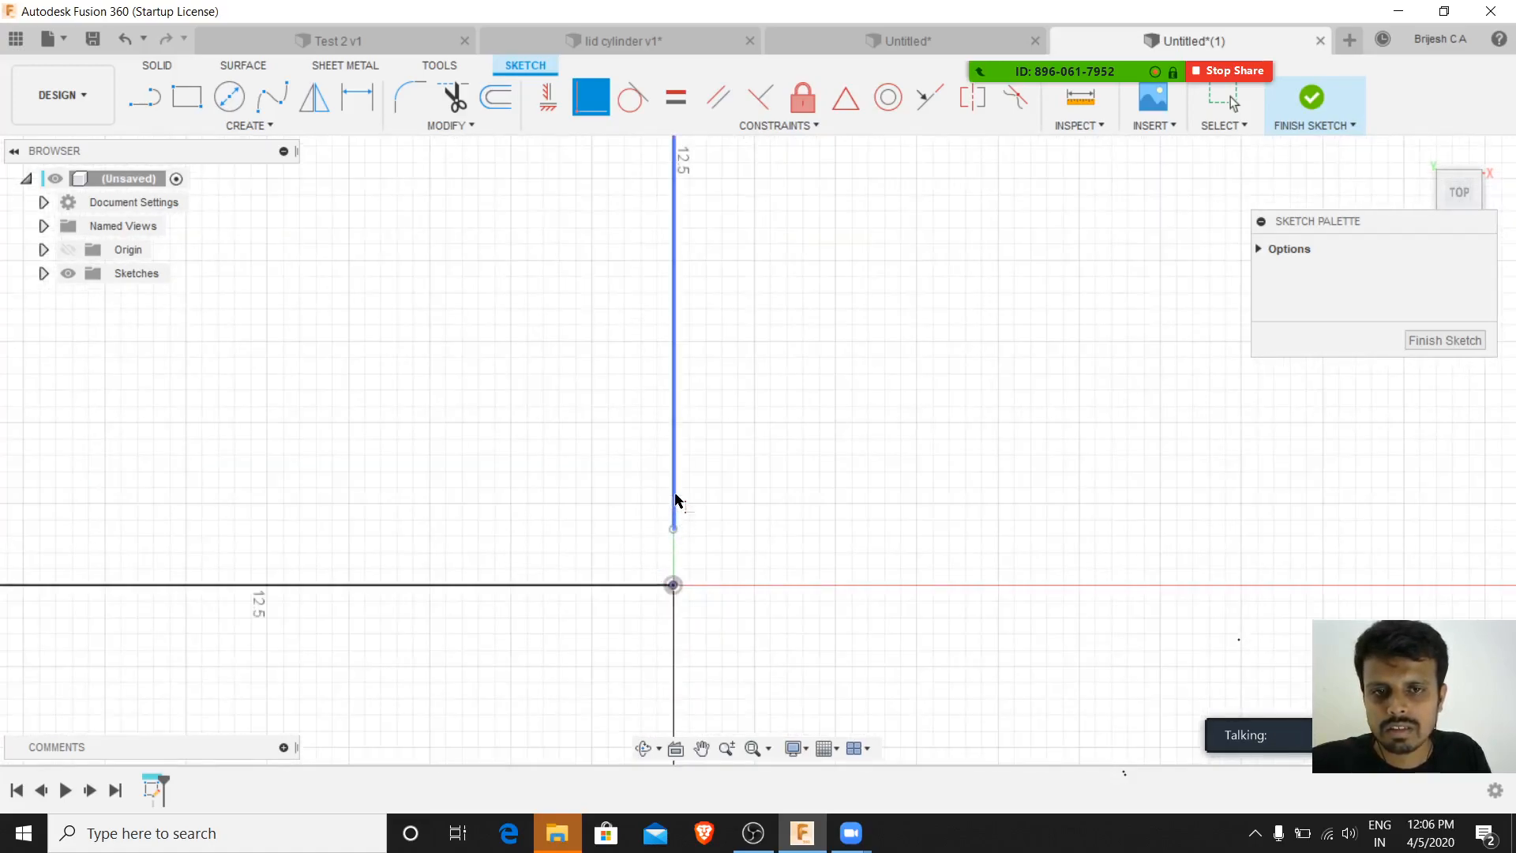
key("Escape")
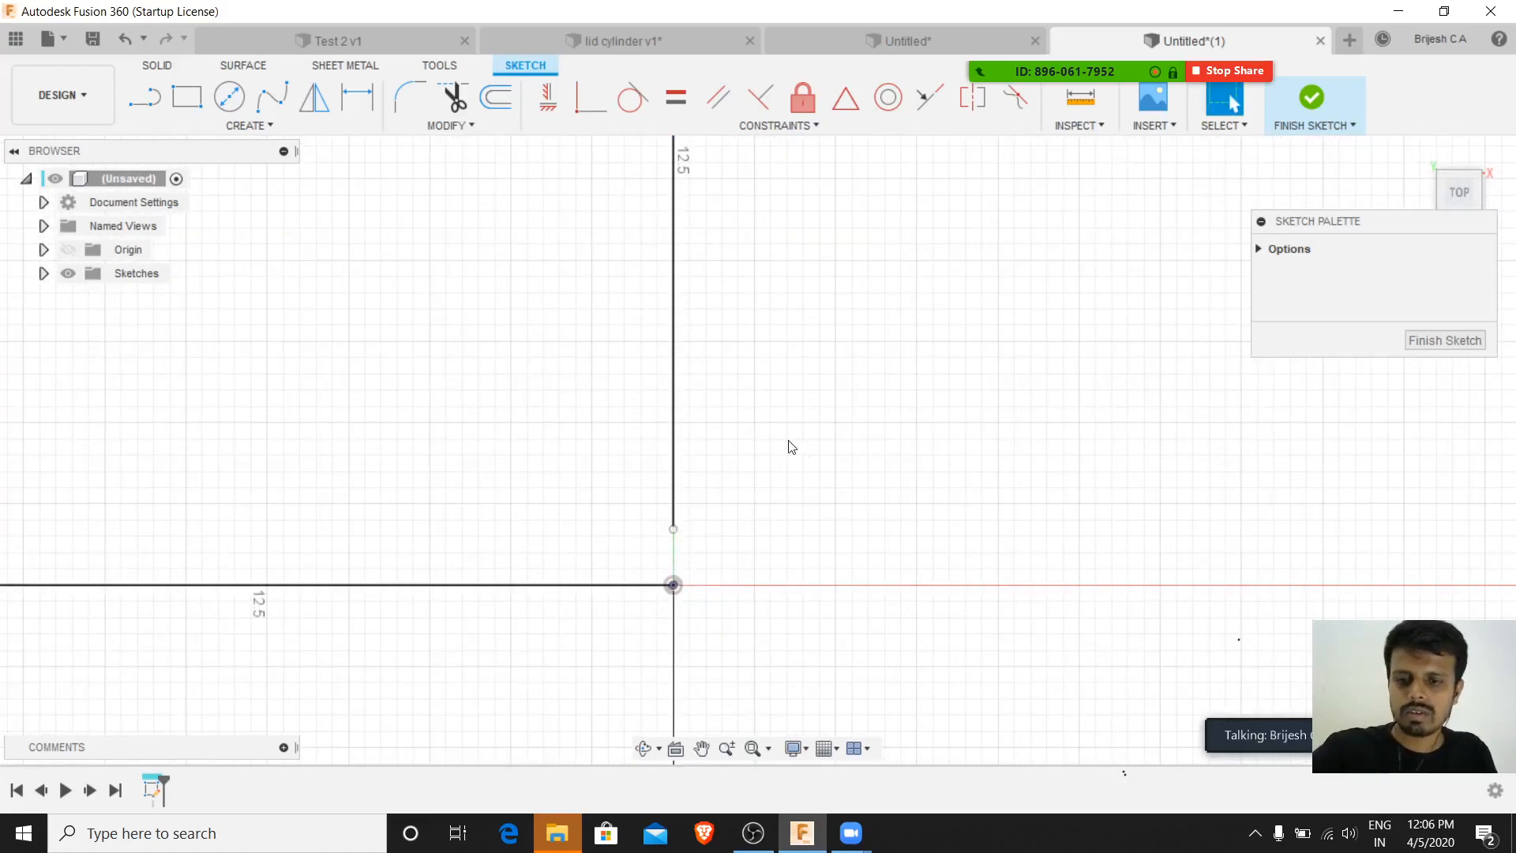
- Try moving the vertical line upward along the vertical axis and undo the move
left_click_drag(673, 471, 665, 337)
key("ctrl+z")
scroll(622, 316, "down", 5)
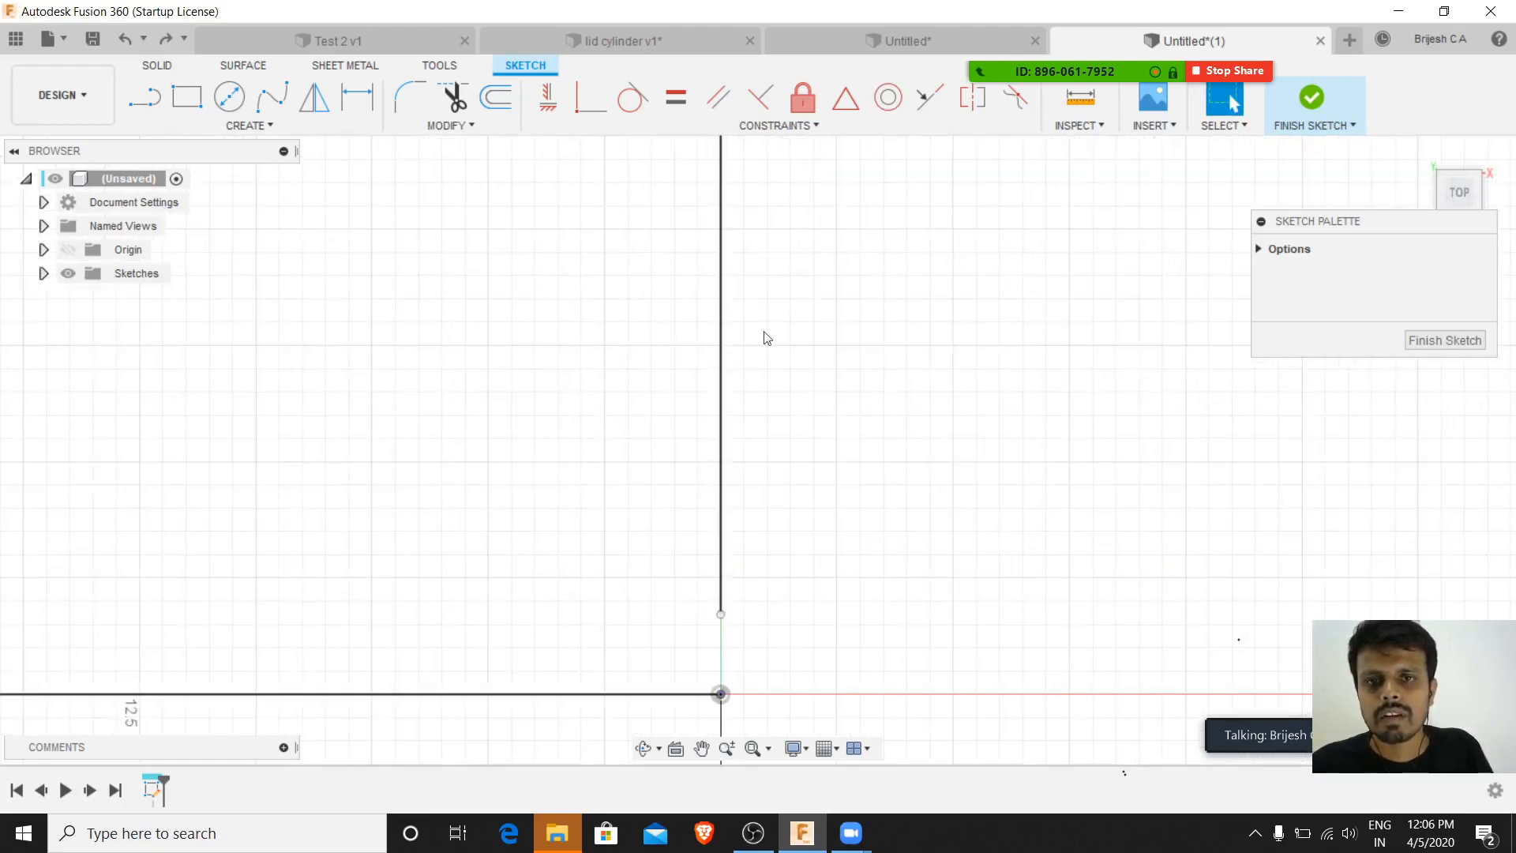
- Move the vertical line upward along the vertical axis so its lower endpoint sits above the origin
scroll(929, 443, "down", 3)
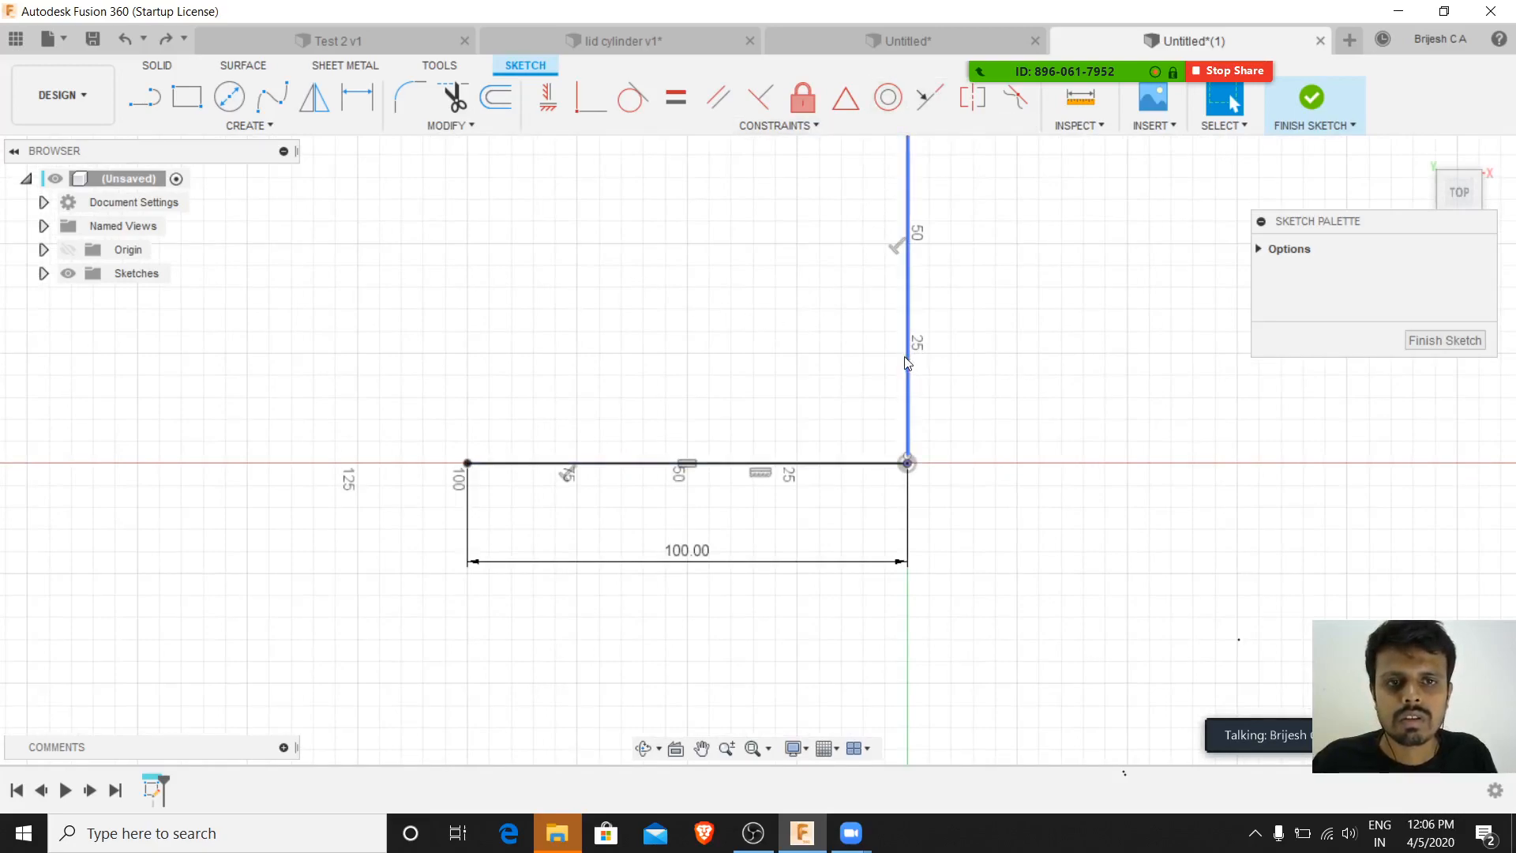
mouse_move(908, 391)
left_mouse_down()
mouse_move(898, 311)
mouse_move(831, 363)
left_mouse_up()
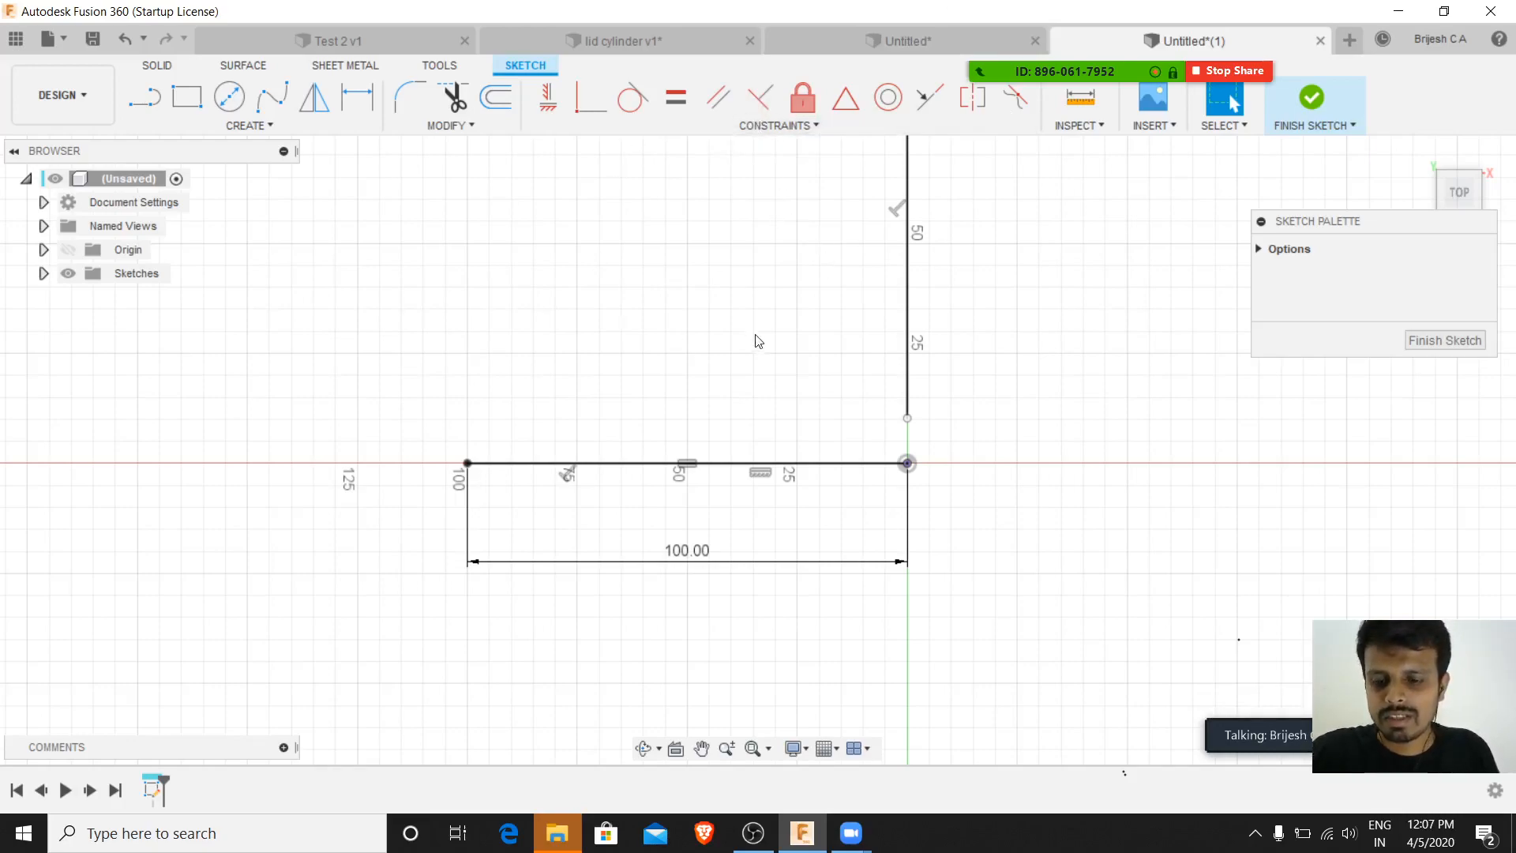
- Sketch a circle above the far end of the horizontal line, clear of both lines
key("c")
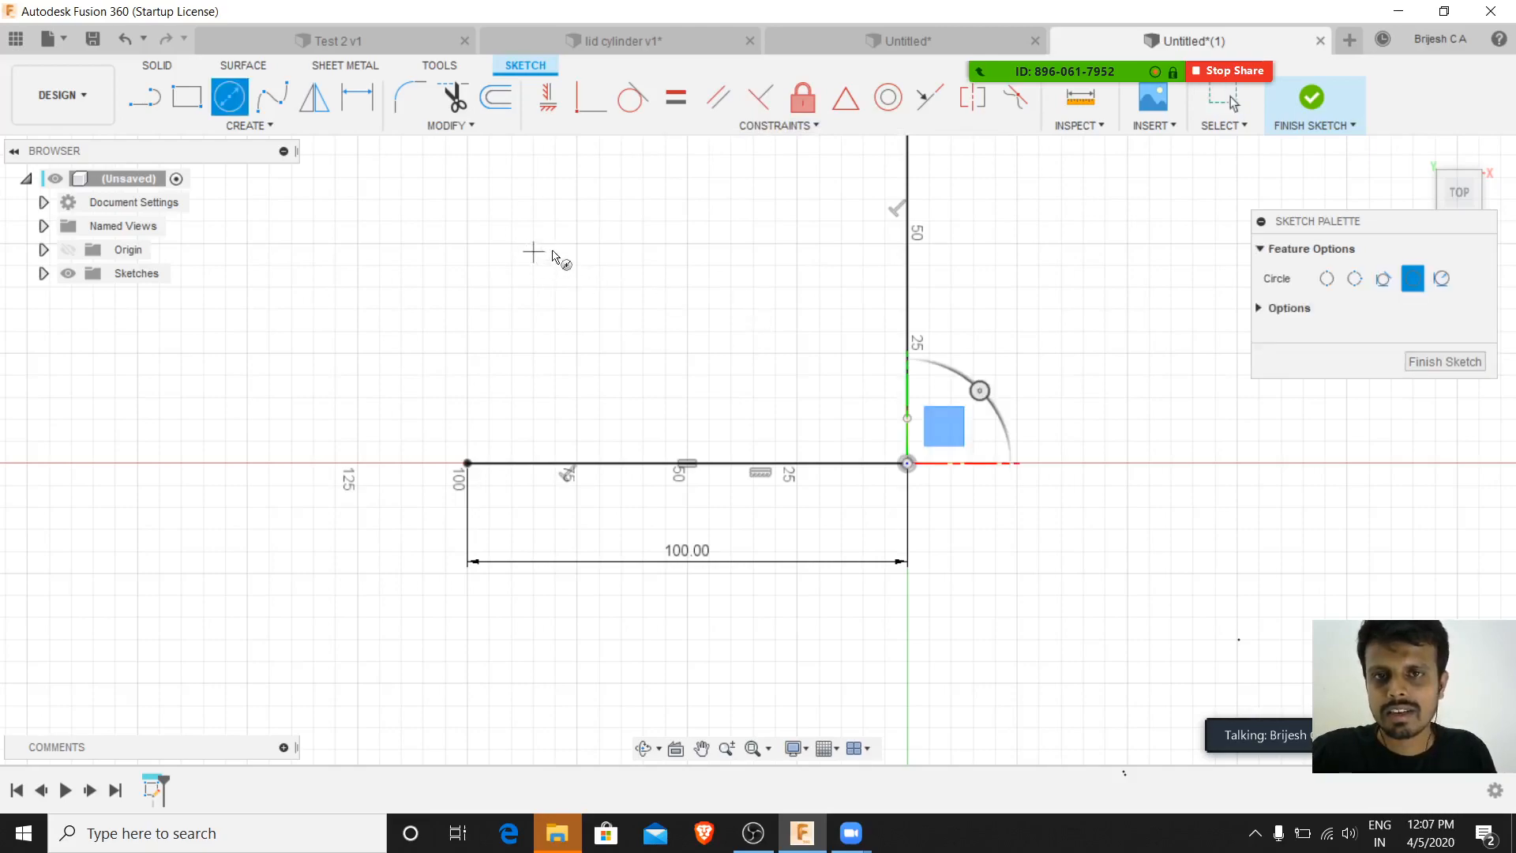
left_click(462, 228)
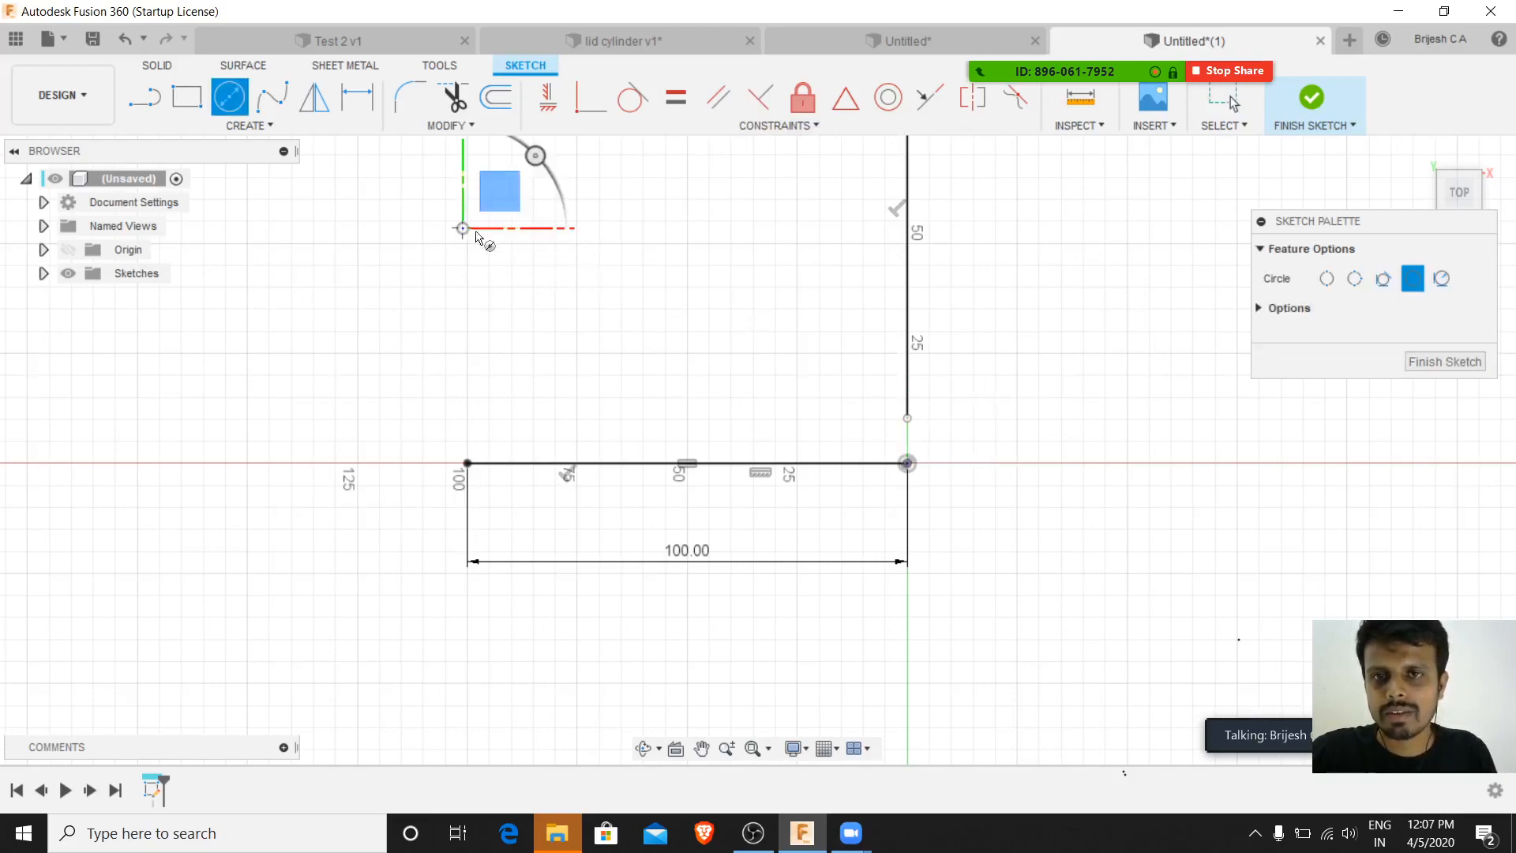
left_click(556, 280)
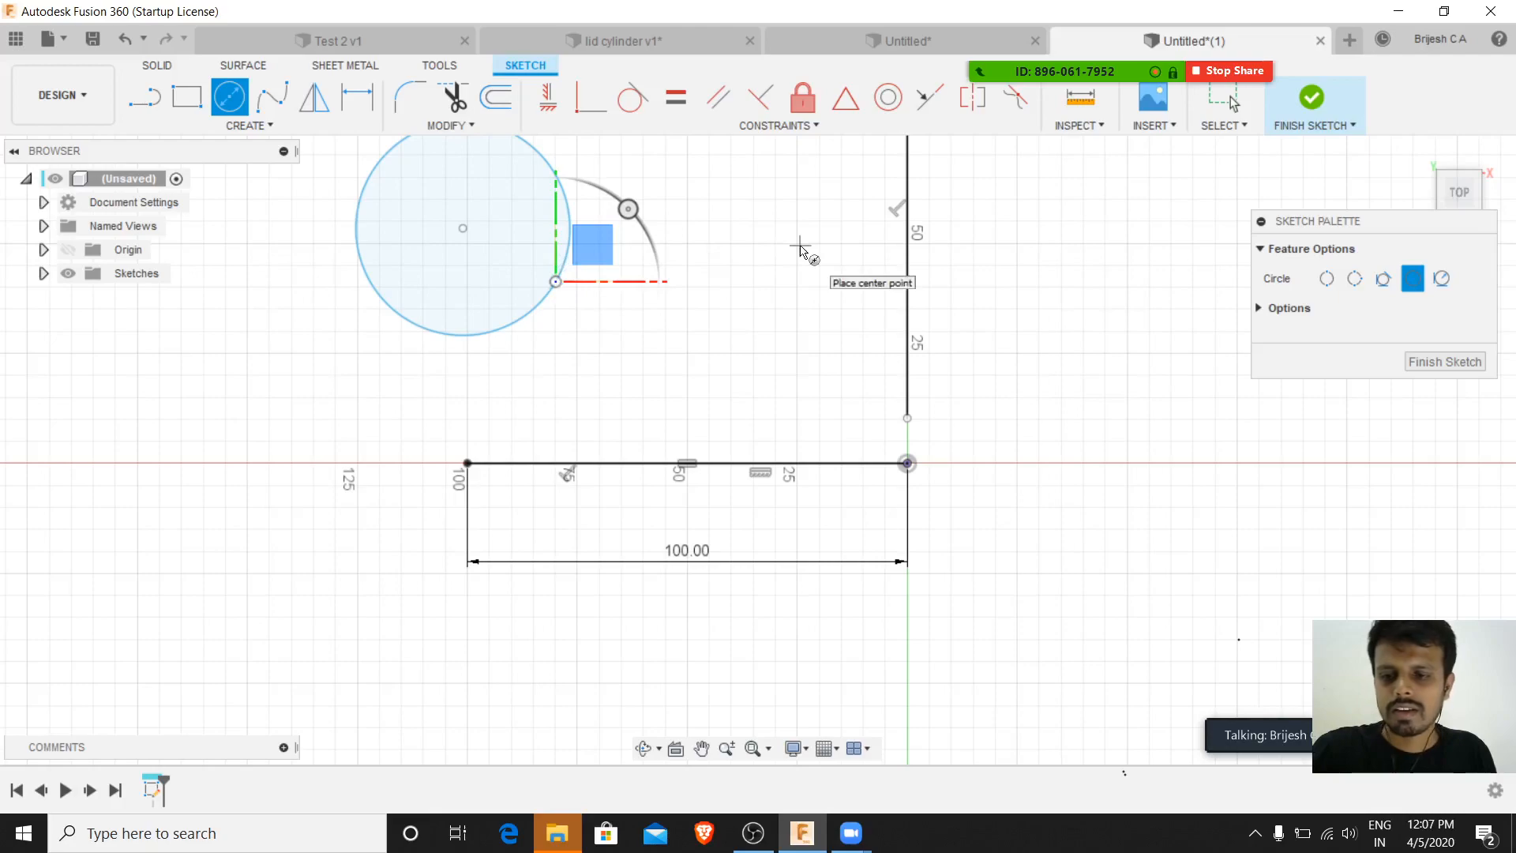
key("Escape")
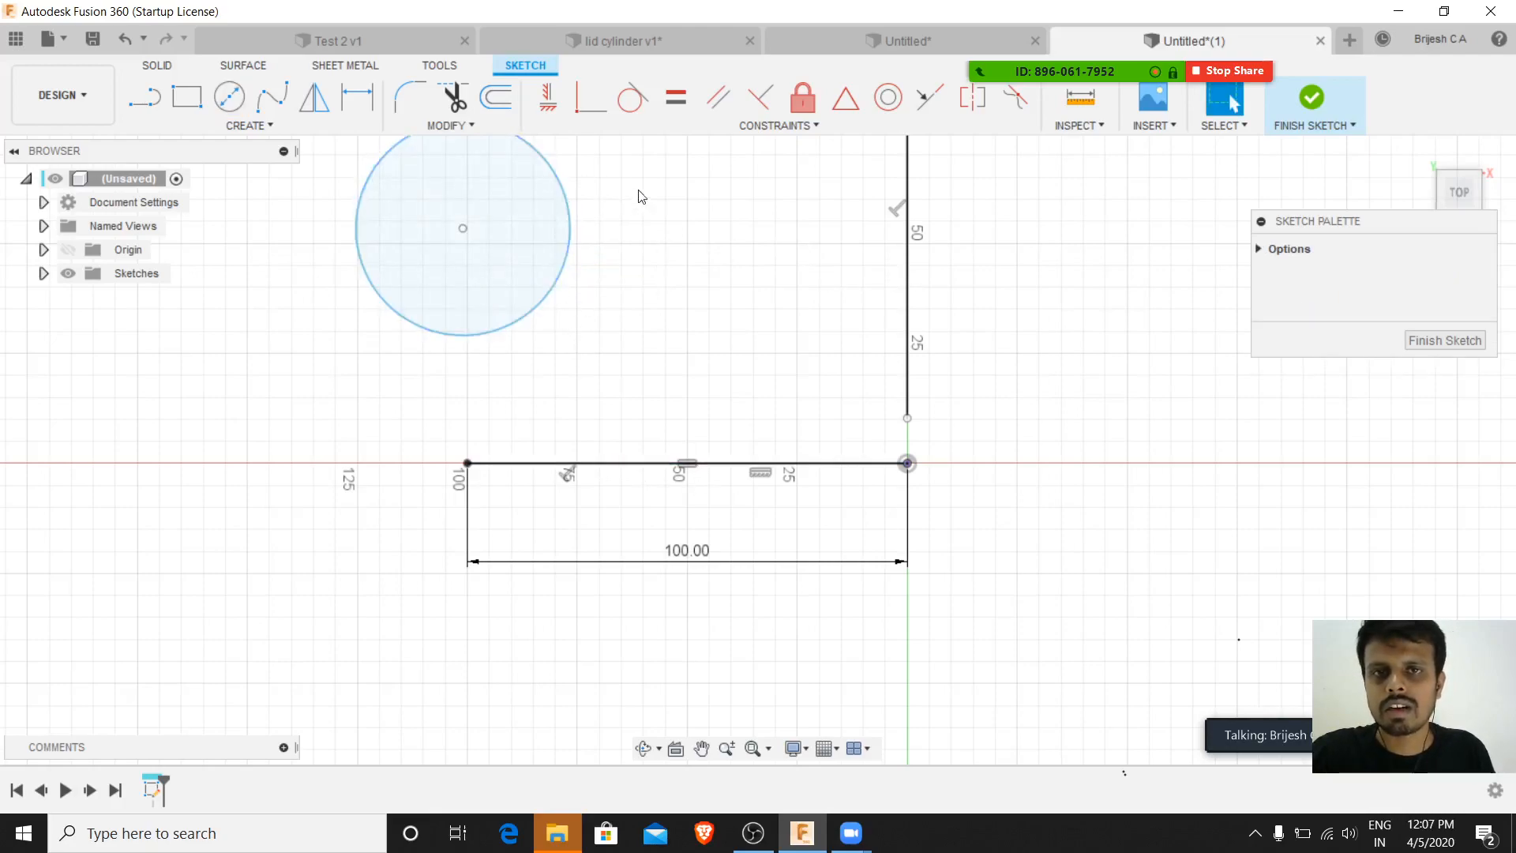
- Apply a Tangent constraint between the circle and the horizontal line
left_click(623, 107)
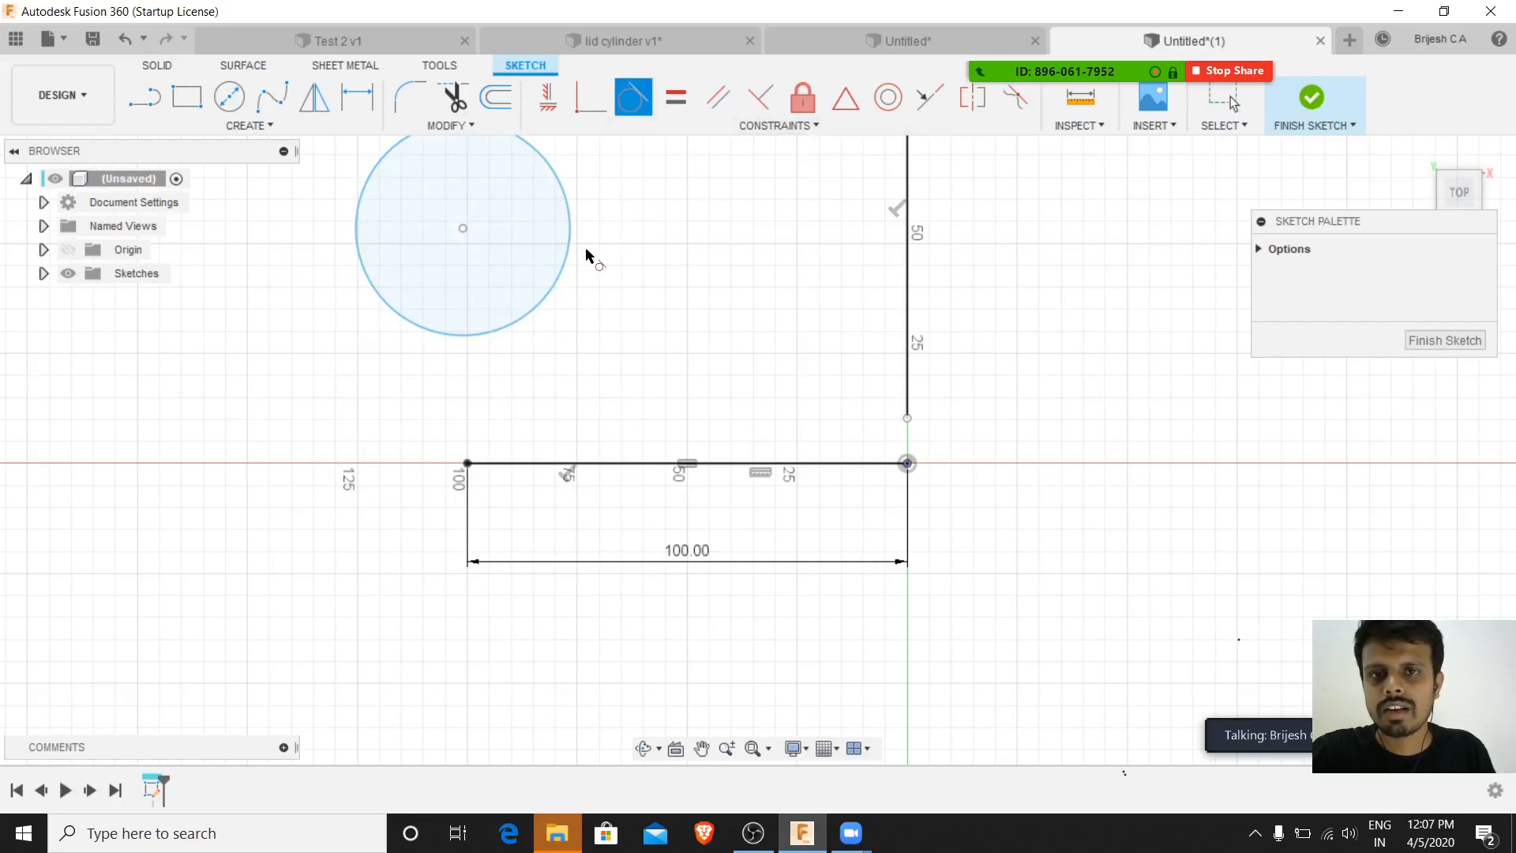
left_click(562, 288)
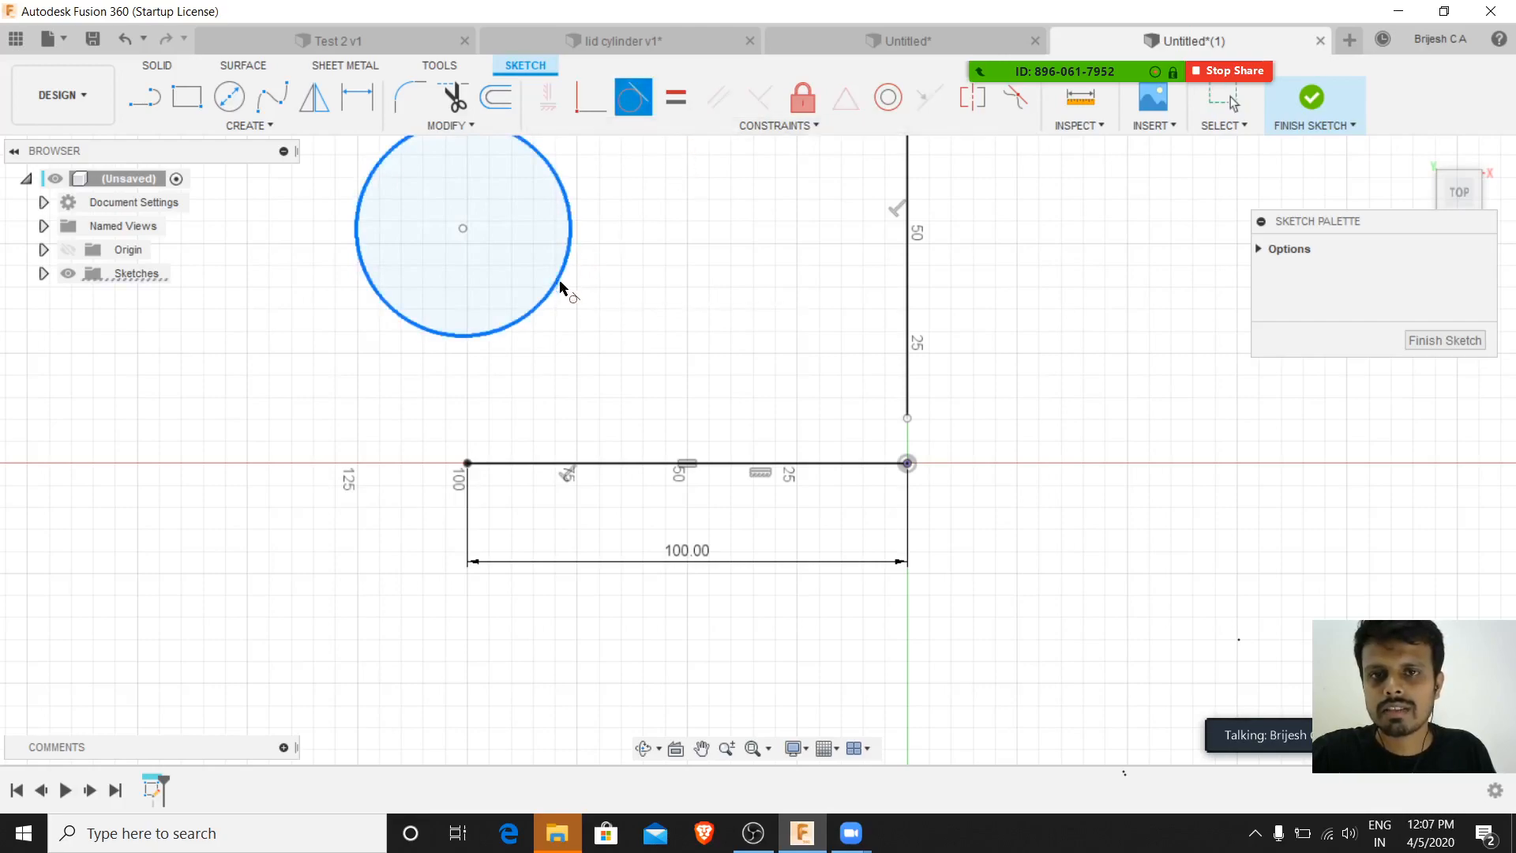
left_click(636, 468)
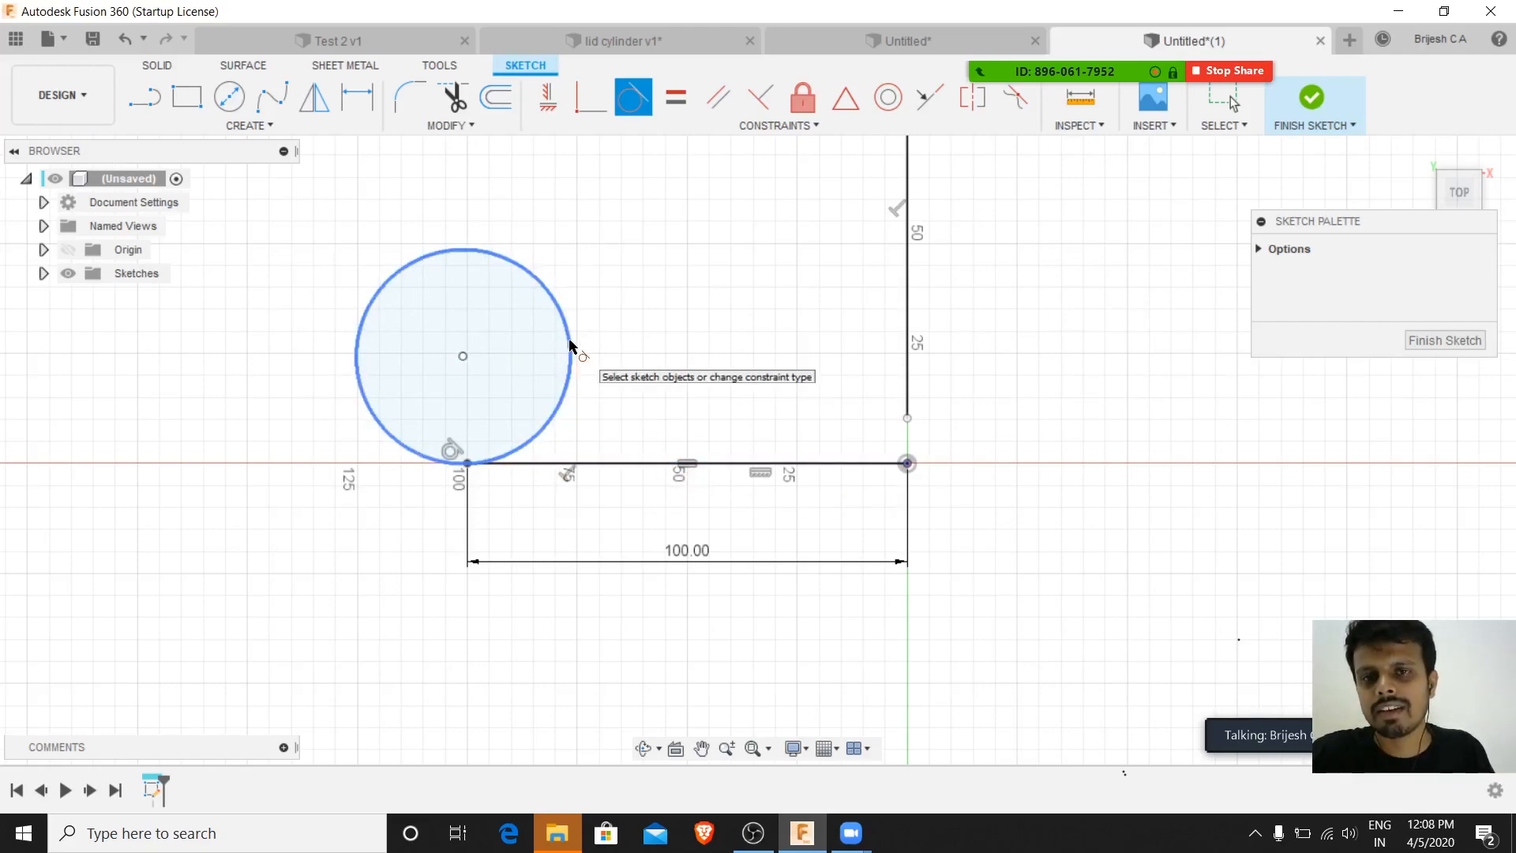
key("Escape")
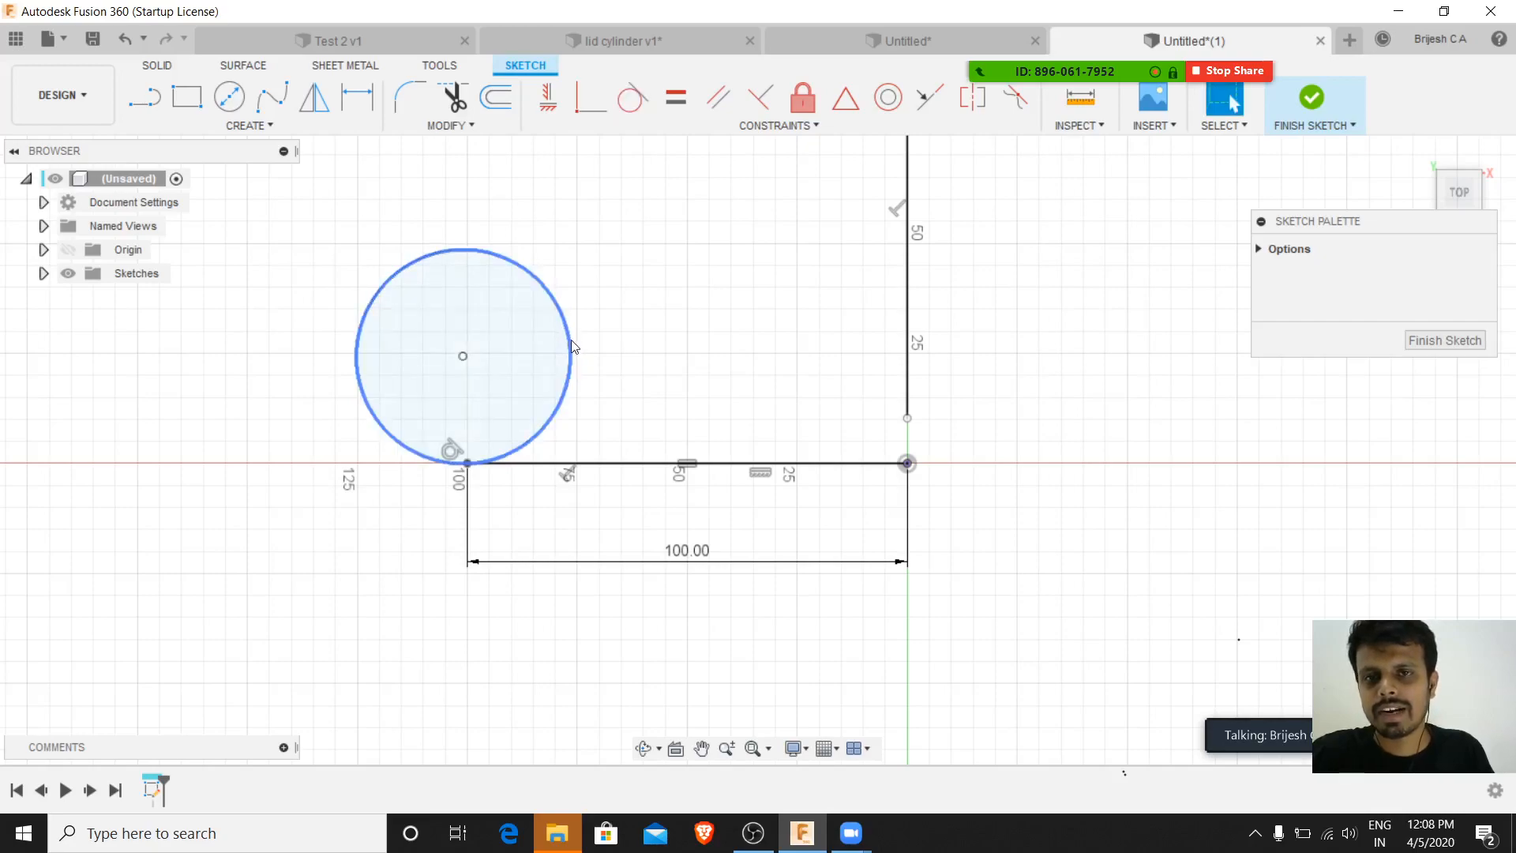
- Enlarge the tangent circle freely, dismiss the meeting time notice, and shrink the circle to about 34 mm in diameter
left_click_drag(571, 348, 610, 383)
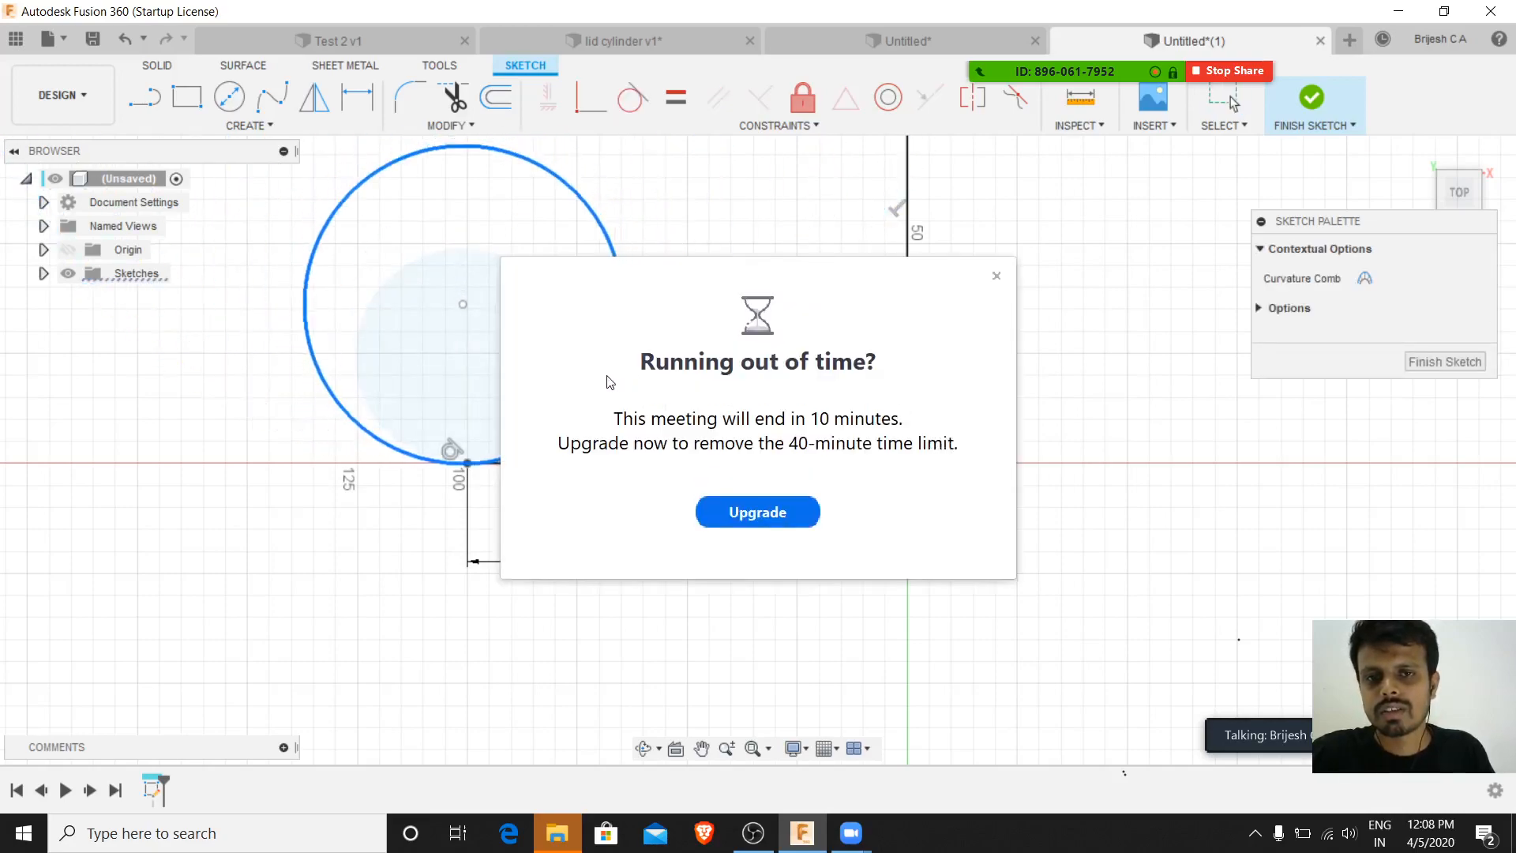
left_click(996, 276)
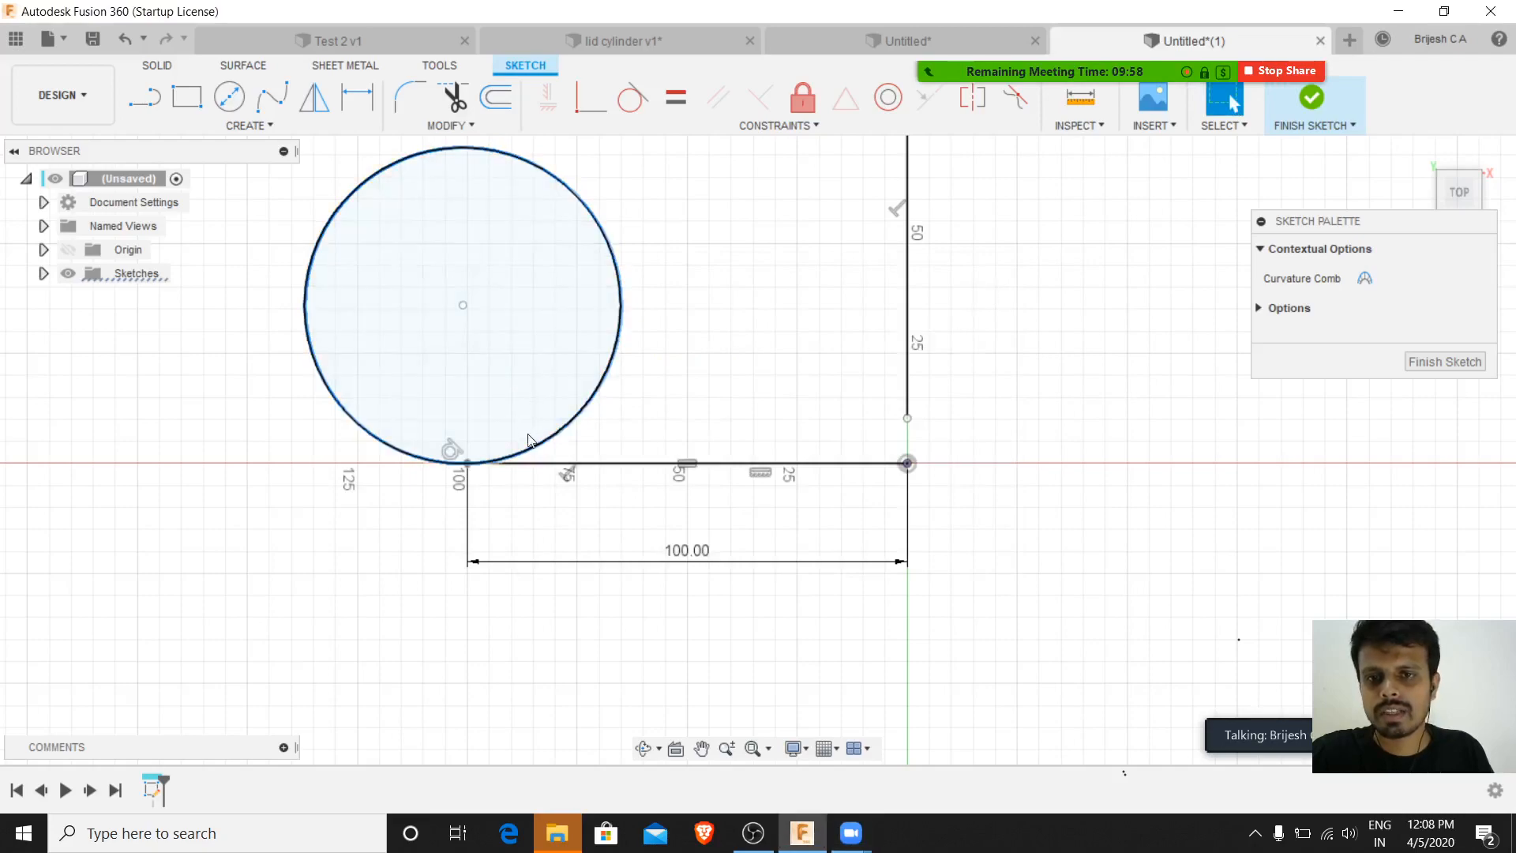
left_click(686, 404)
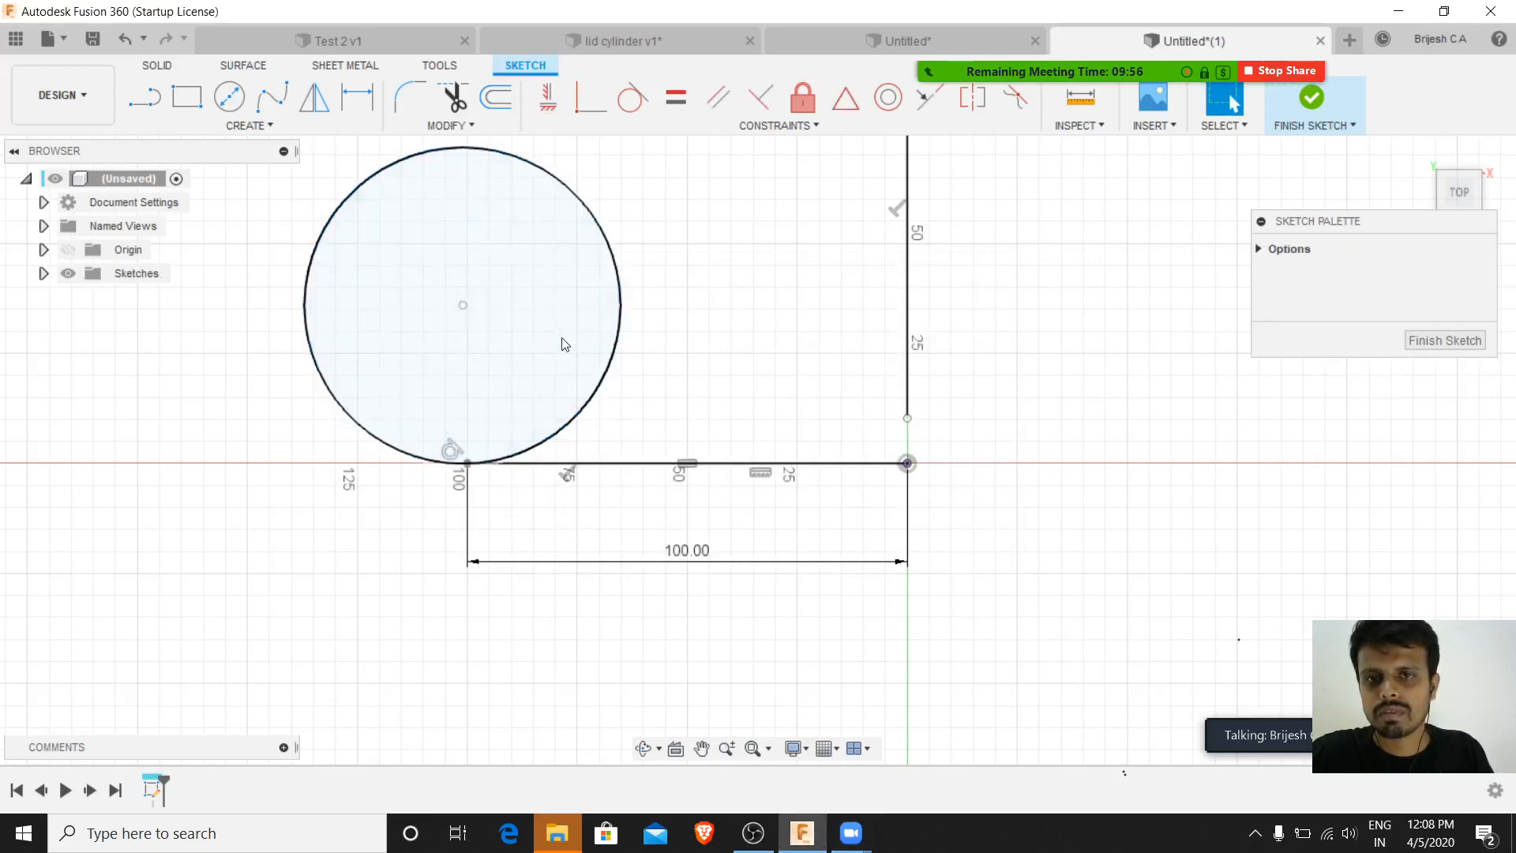
left_click_drag(595, 398, 540, 387)
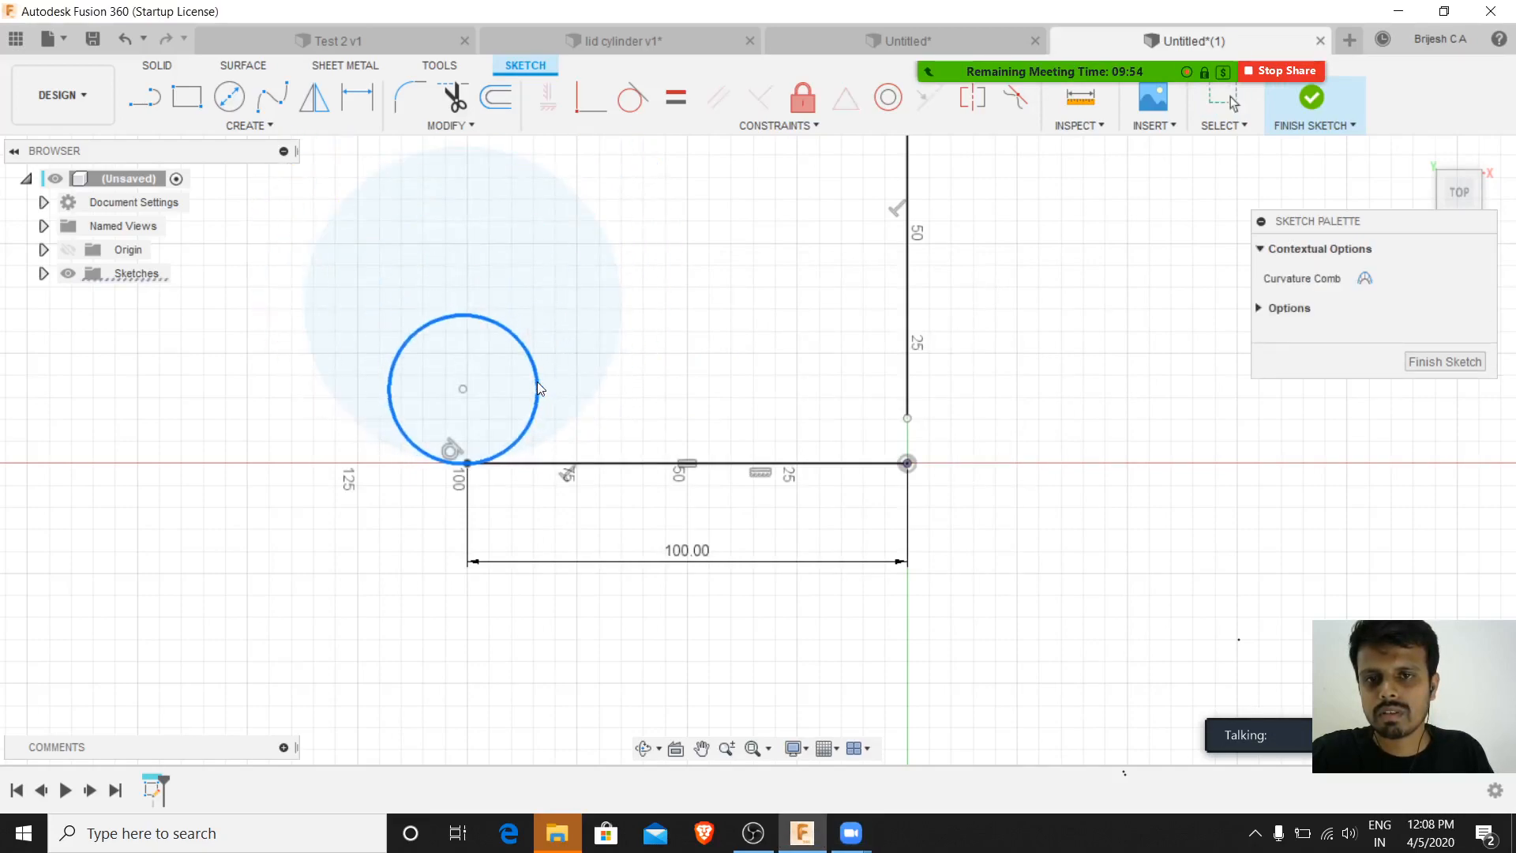
left_click(529, 358)
left_click(533, 357)
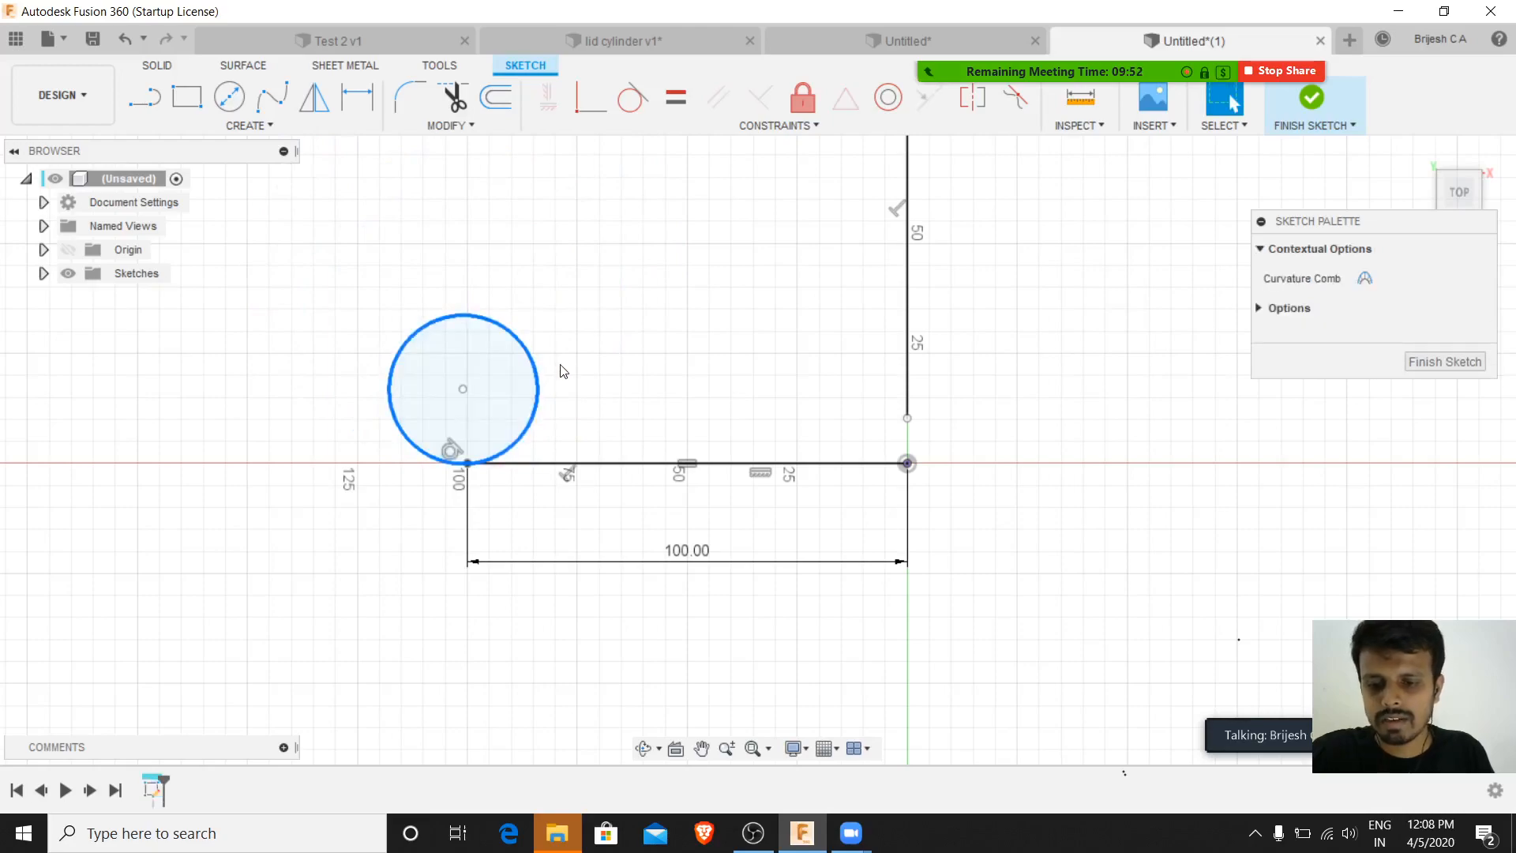
- Set the circle's diameter to 50 mm and slide it along the horizontal line toward the vertical line
key("d")
left_click(539, 371)
left_click(550, 324)
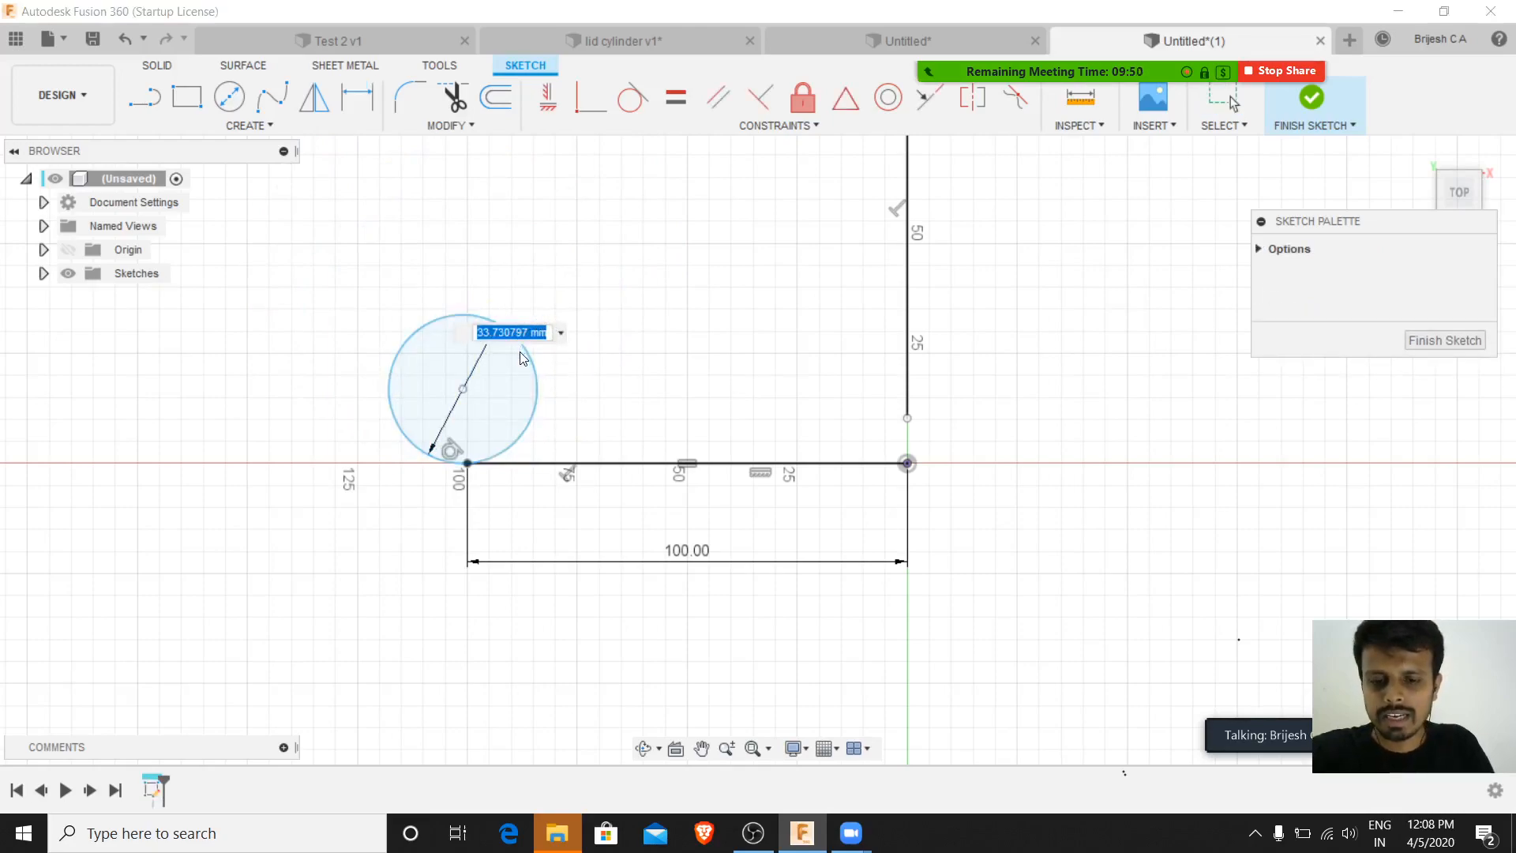
type("50")
key("Return")
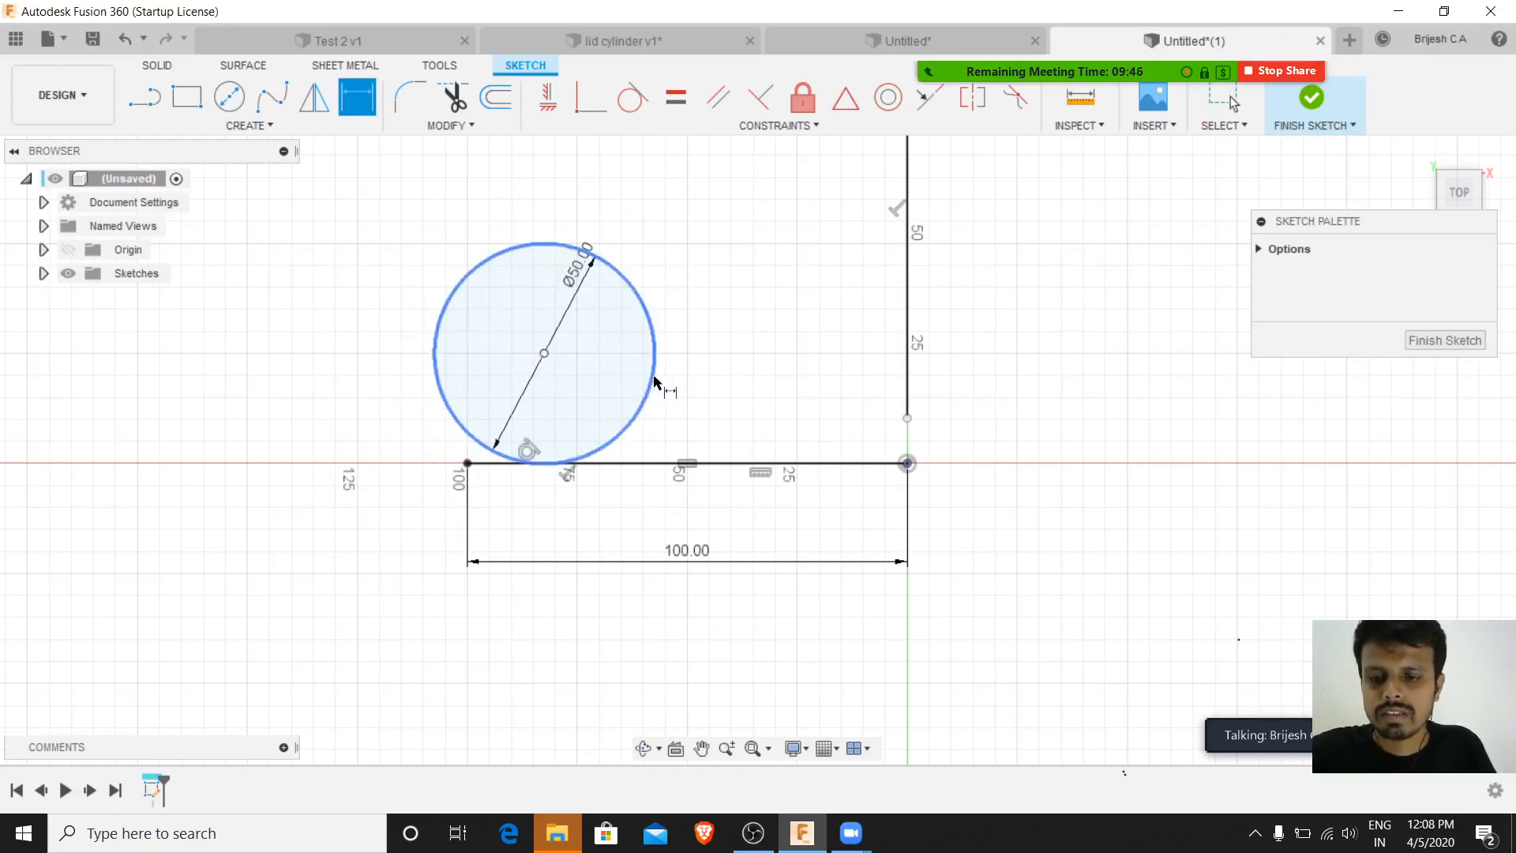
key("Escape")
mouse_move(654, 384)
left_mouse_down()
mouse_move(752, 399)
mouse_move(813, 430)
mouse_move(604, 426)
mouse_move(843, 436)
mouse_move(592, 403)
mouse_move(773, 402)
mouse_move(721, 384)
mouse_move(723, 355)
mouse_move(742, 384)
left_mouse_up()
left_click(796, 357)
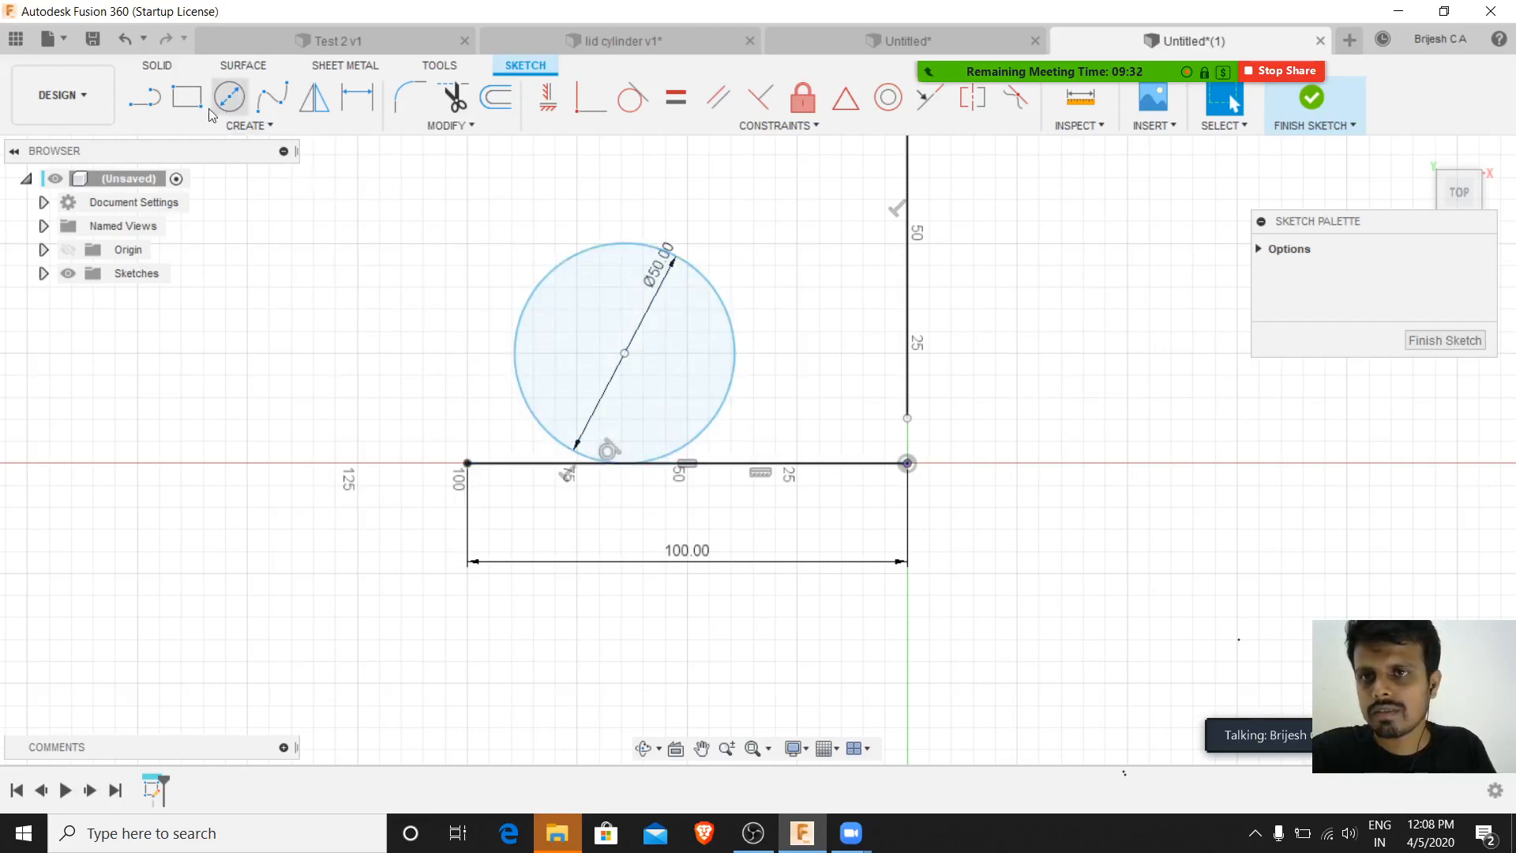
left_click(181, 128)
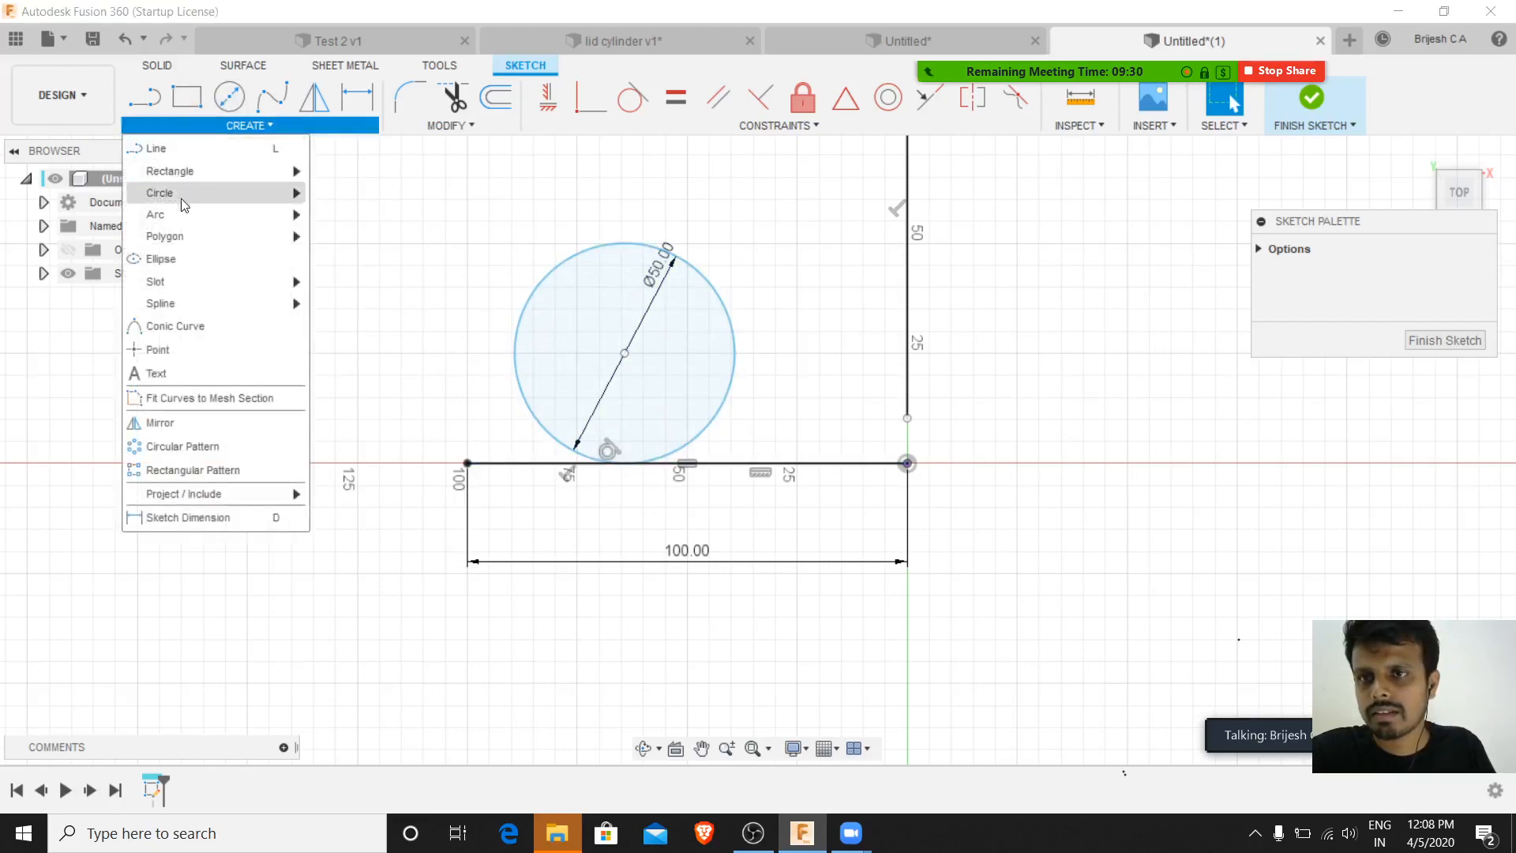
left_click(214, 349)
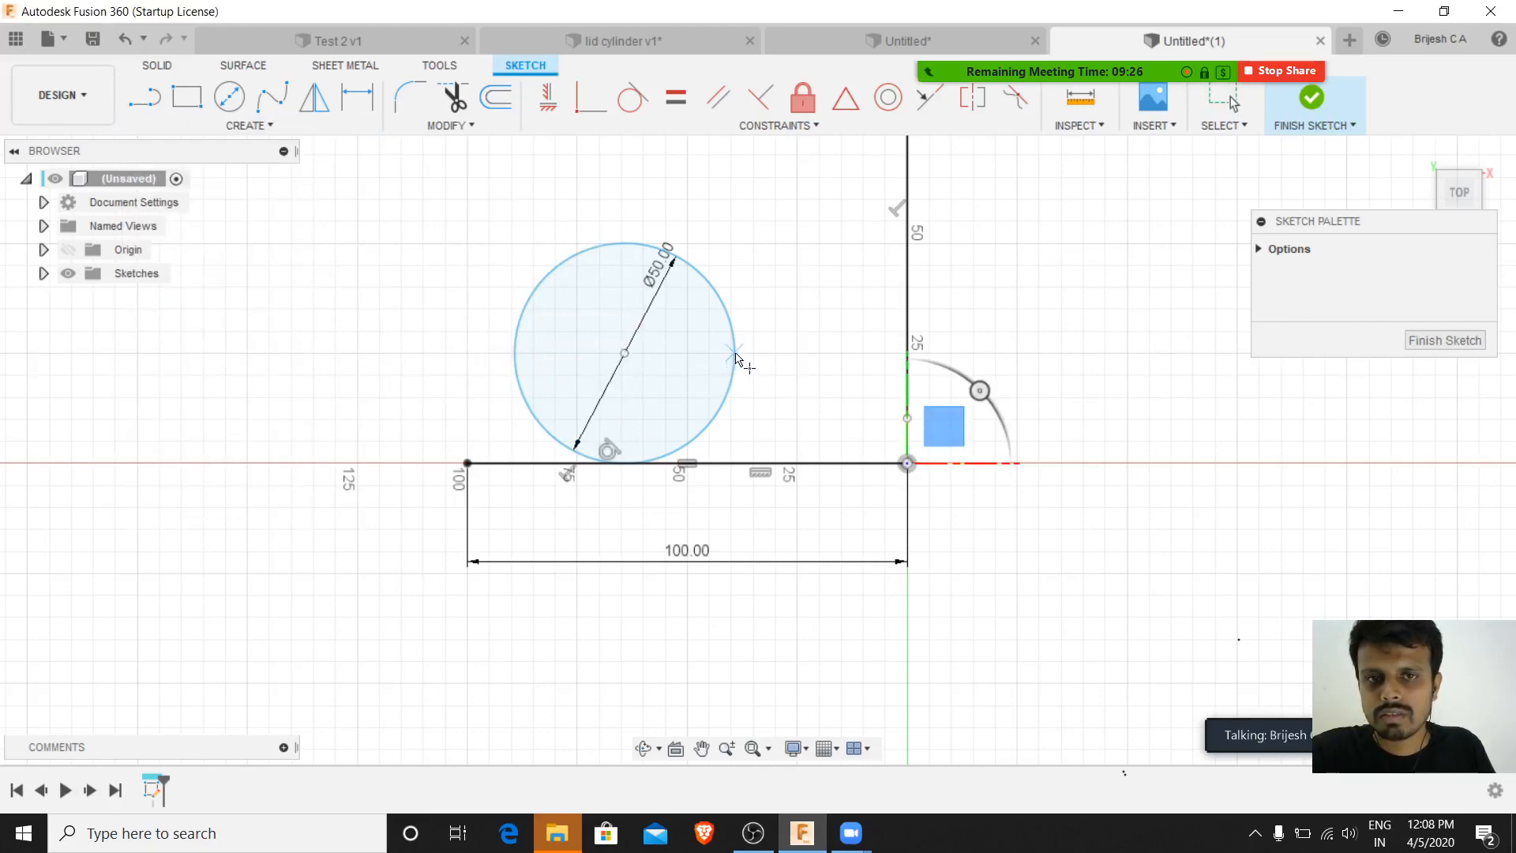
left_click(734, 355)
left_click(908, 416)
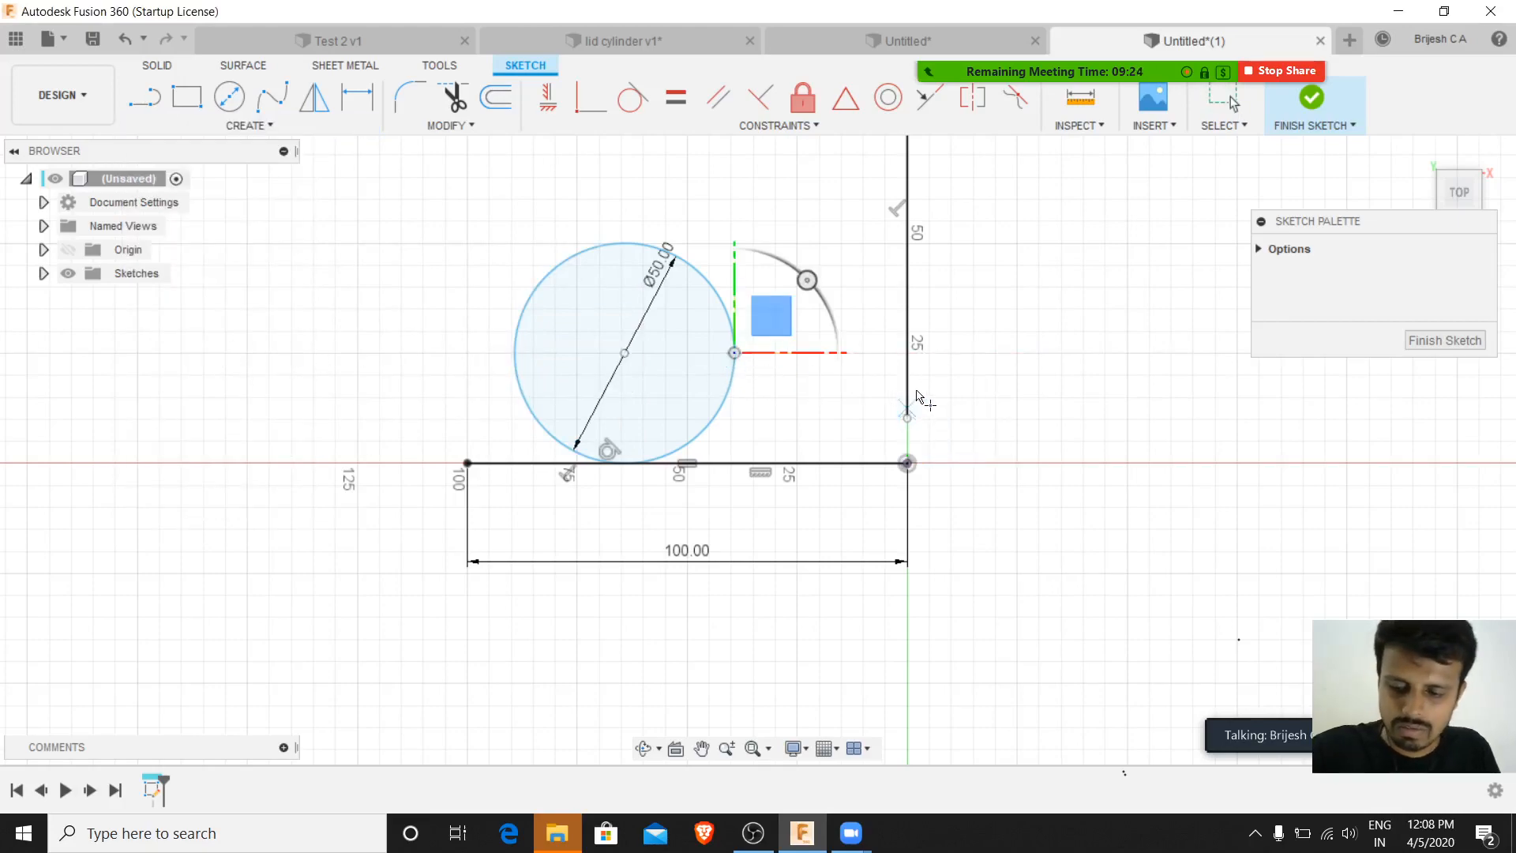
key("Escape")
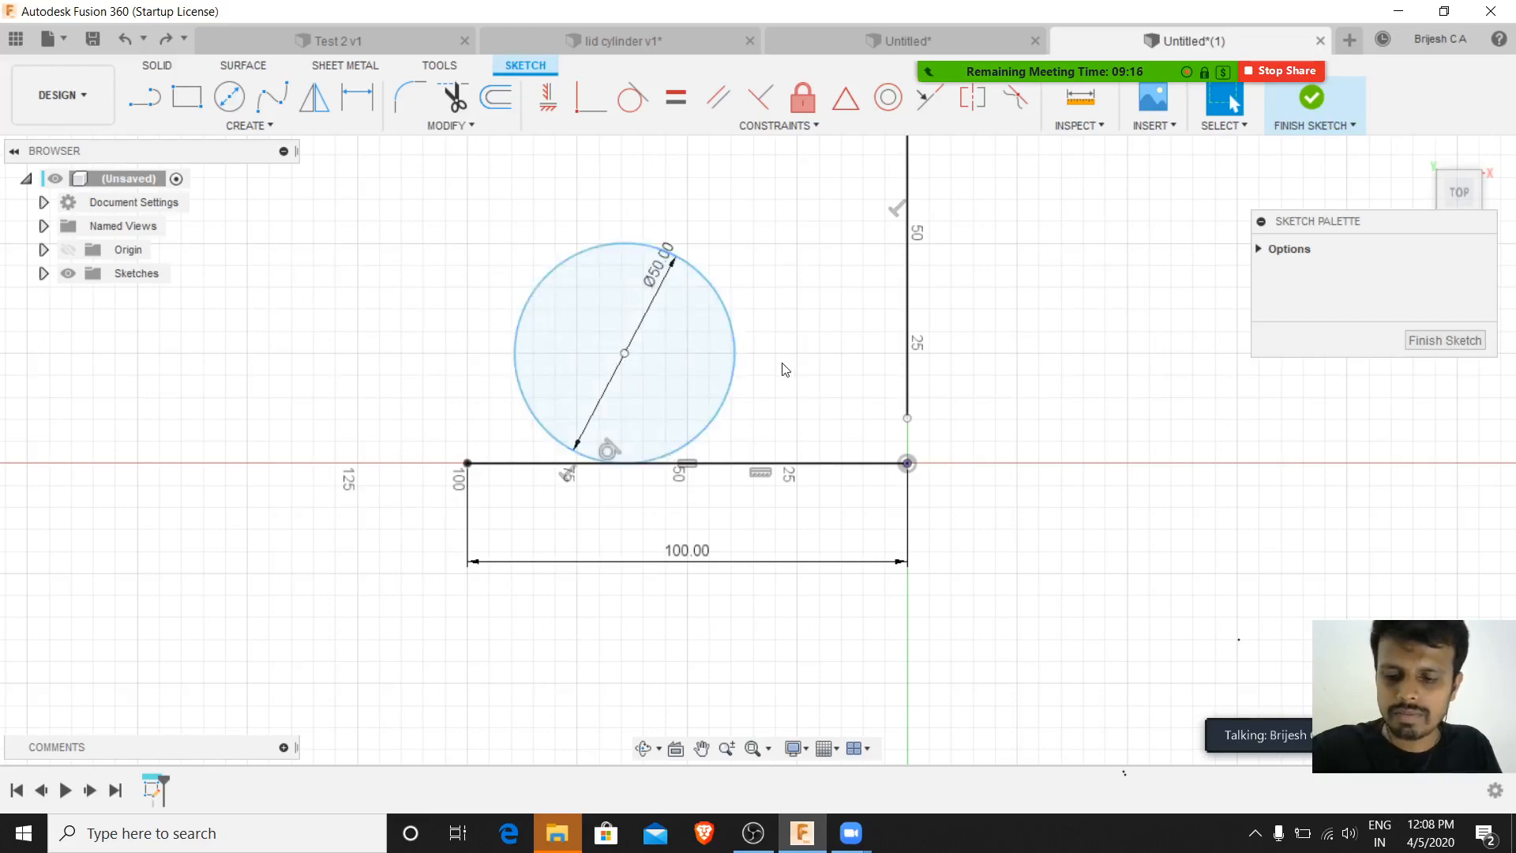
- Dimension the distance from the circle's center to the vertical line as 50 mm
key("d")
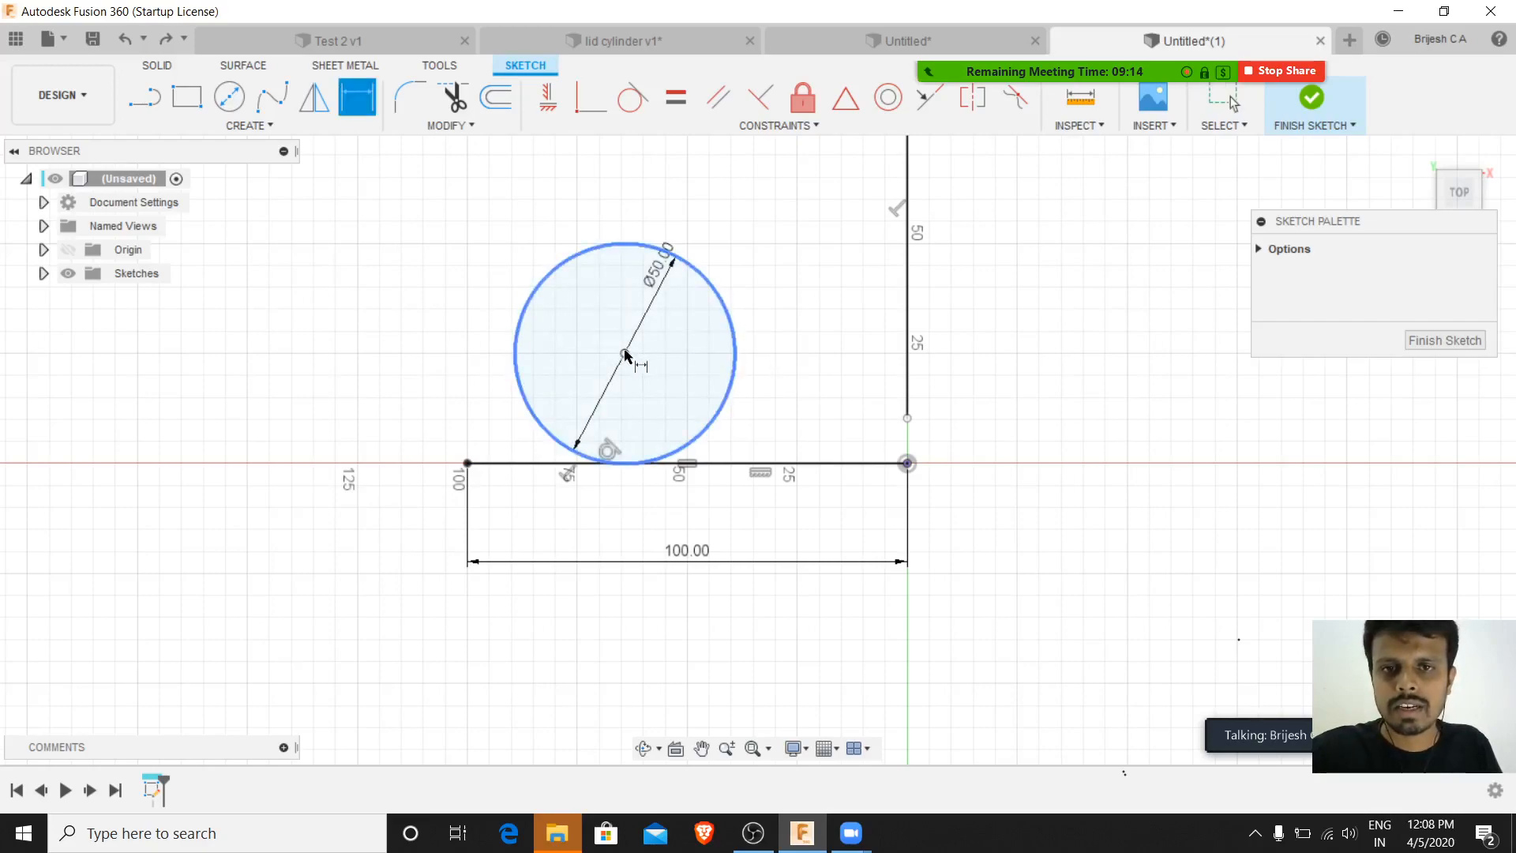
left_click(908, 351)
left_click(624, 352)
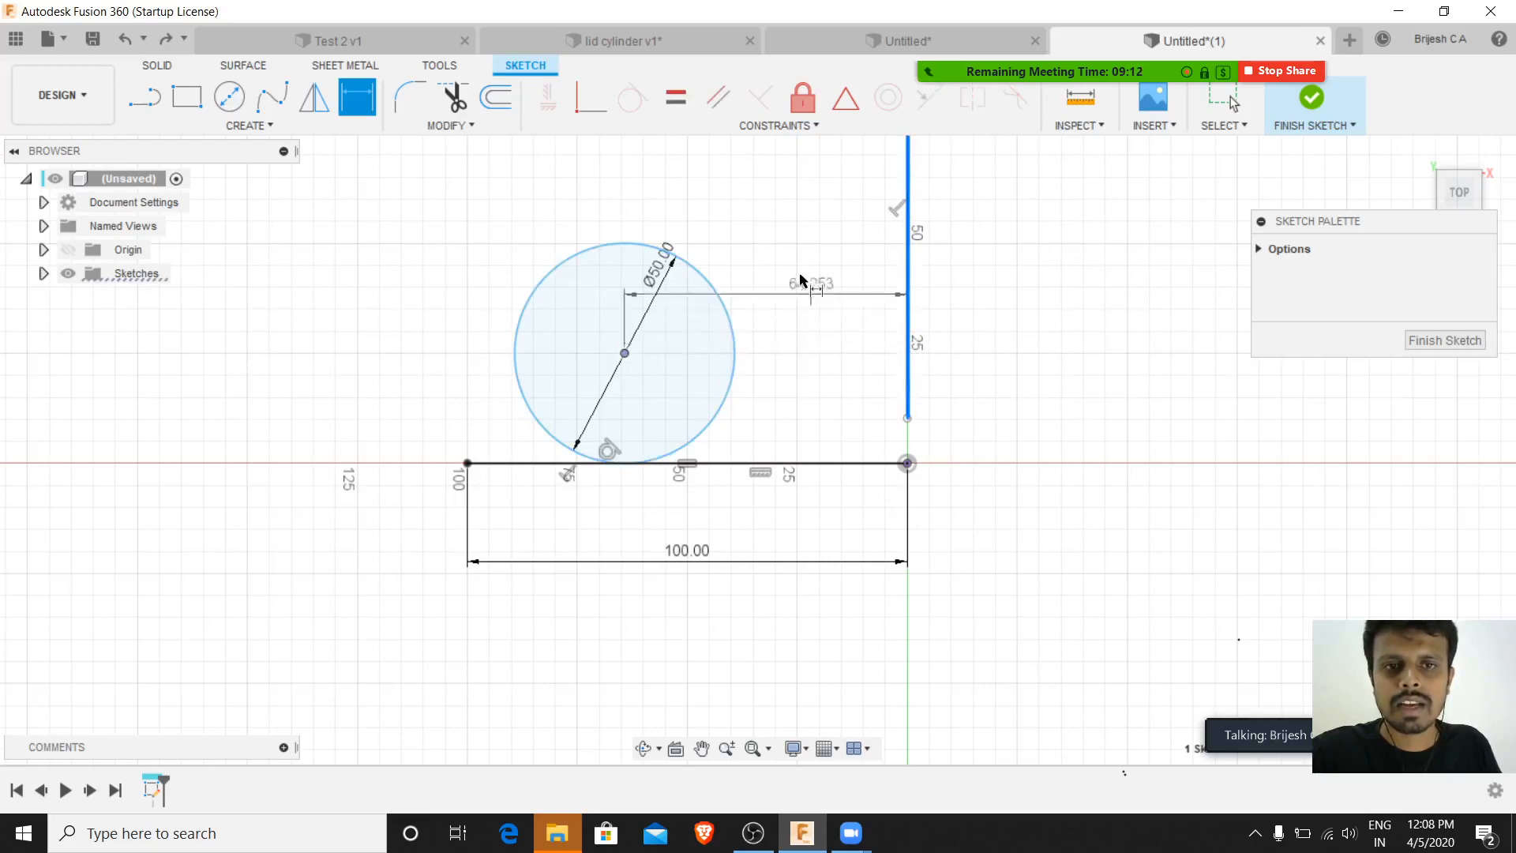
left_click(780, 183)
type("50")
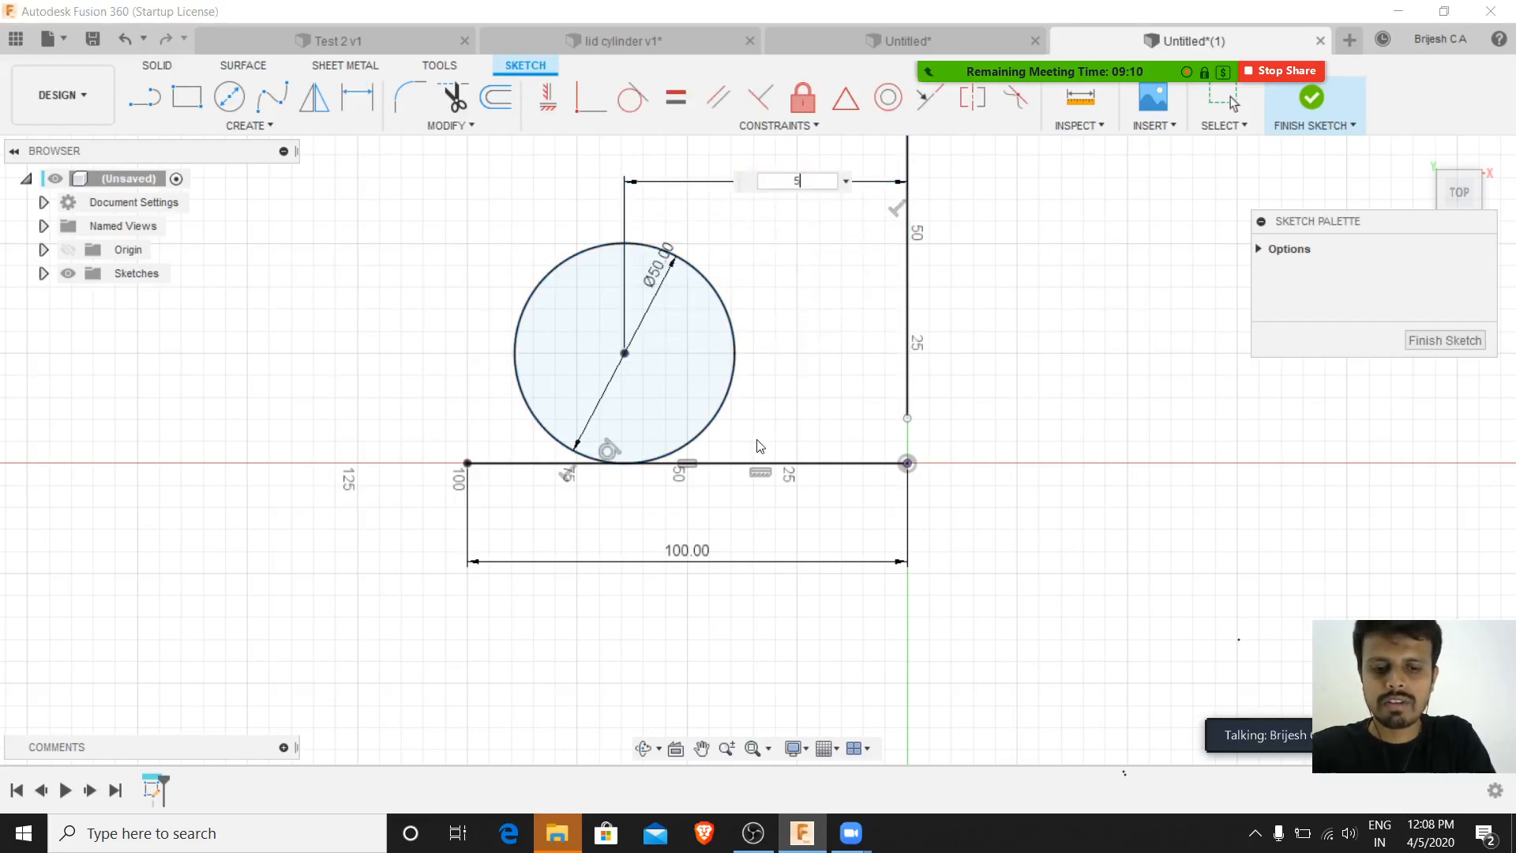
key("Return")
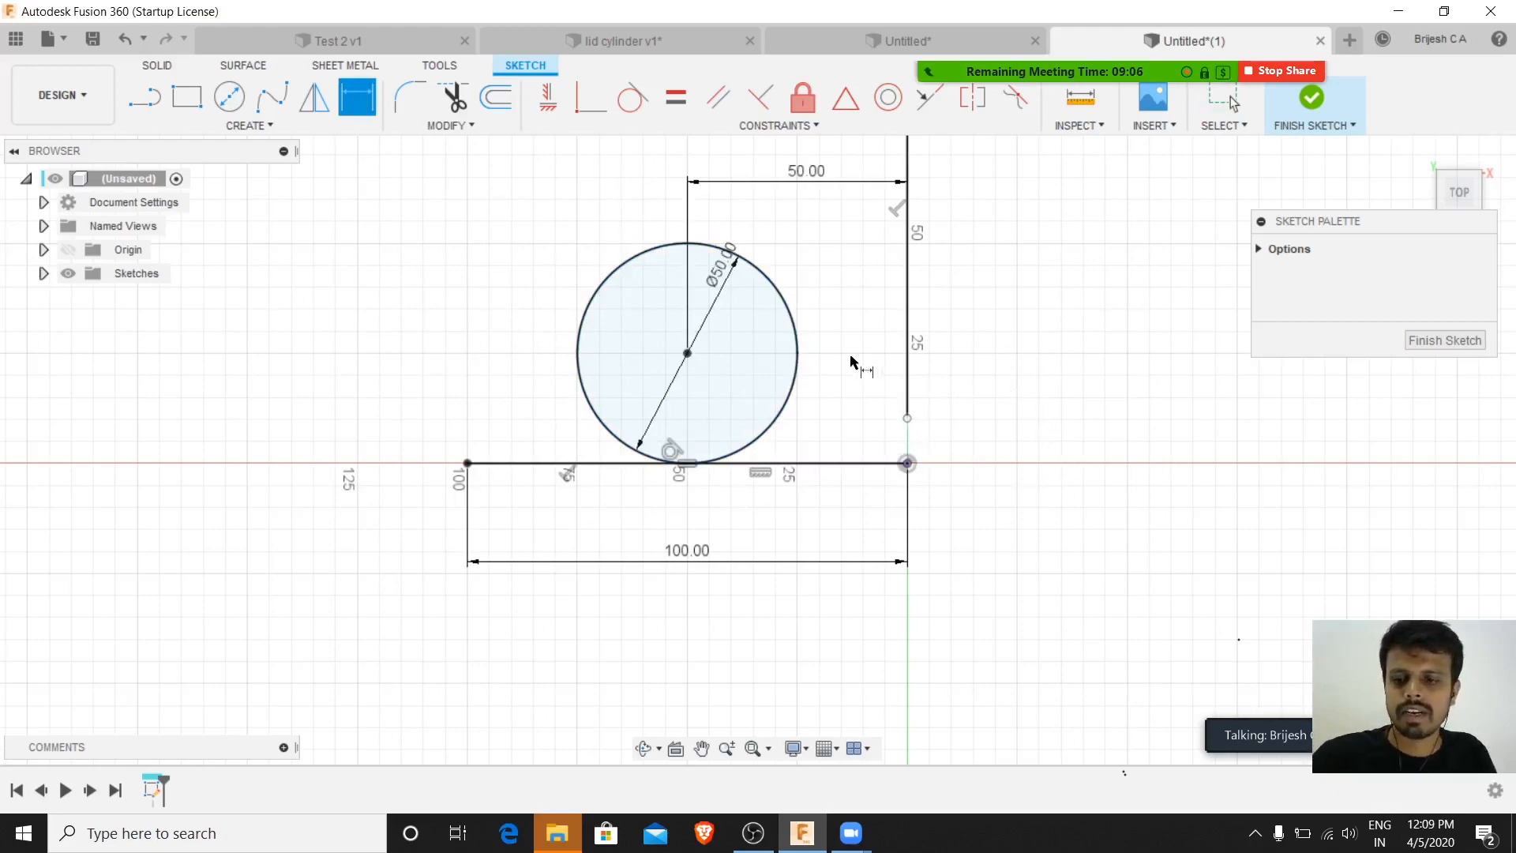
key("Escape")
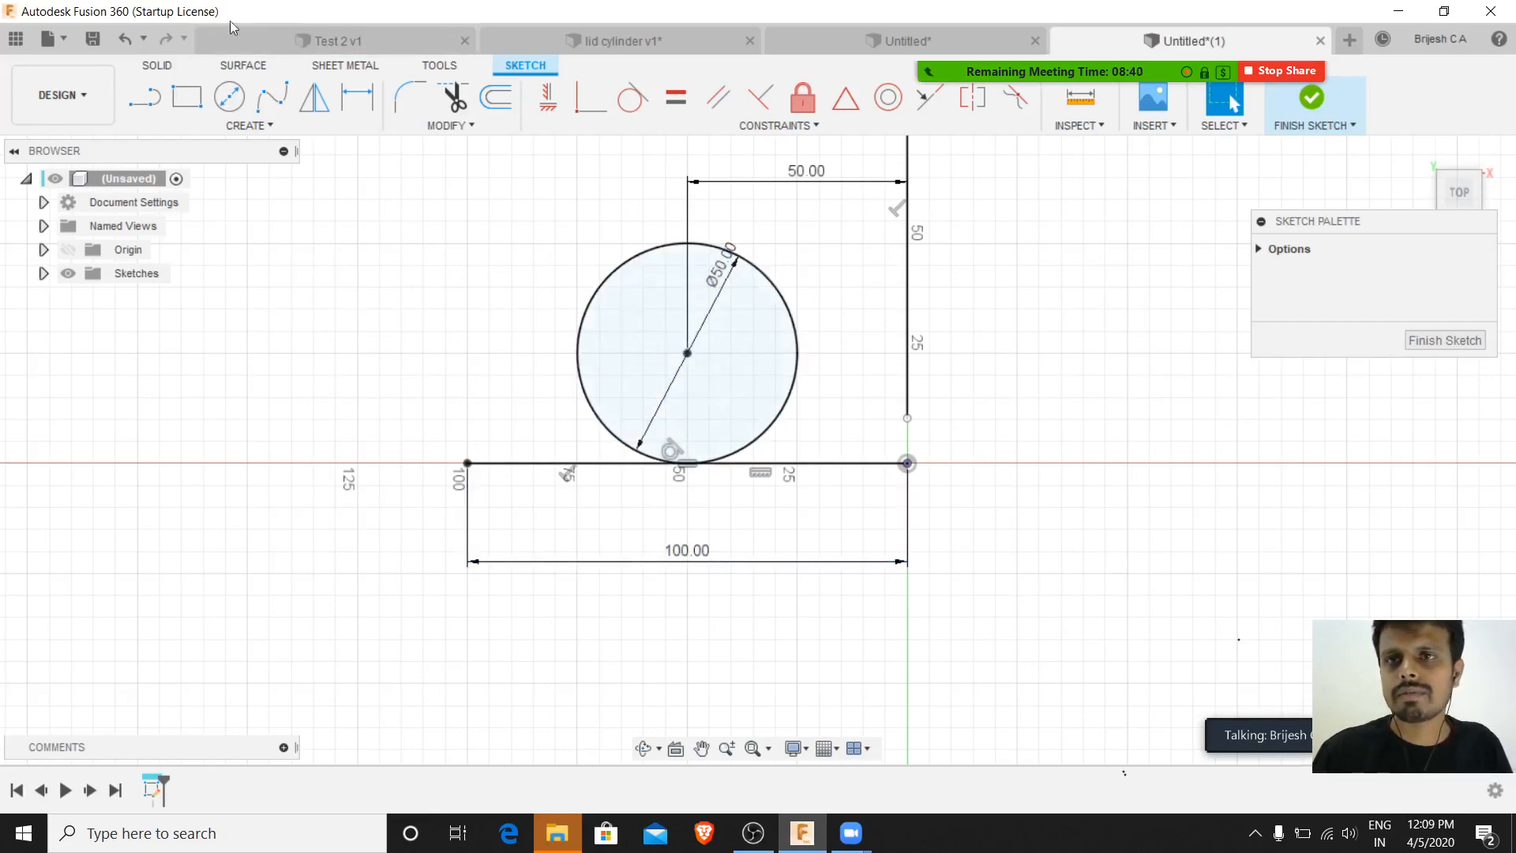
- Create a new design and sketch a 50 mm by 50 mm rectangle on the ground plane with one corner at the origin
left_click(50, 41)
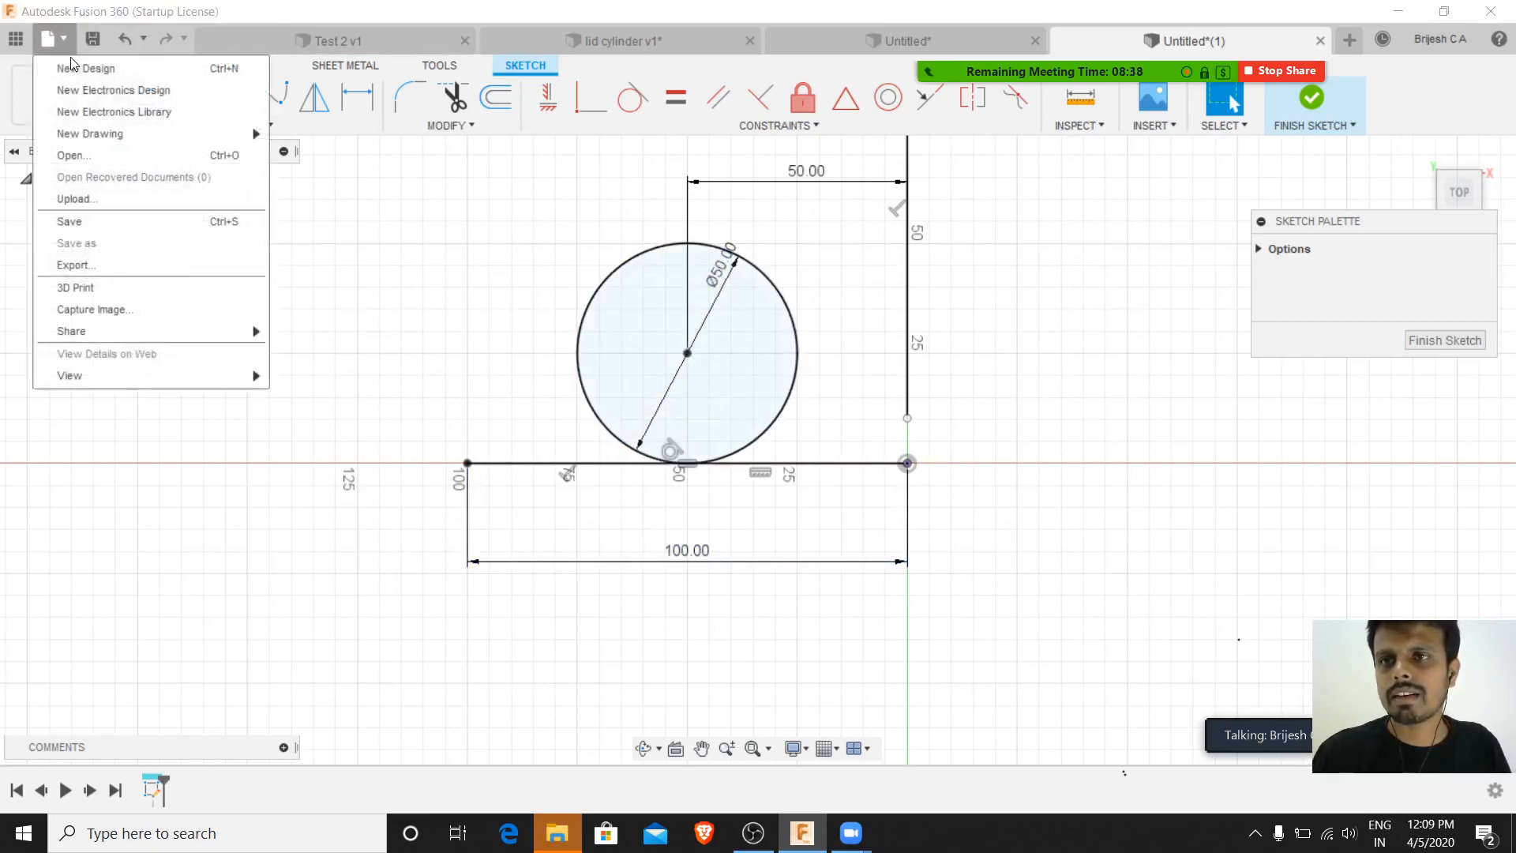
left_click(70, 61)
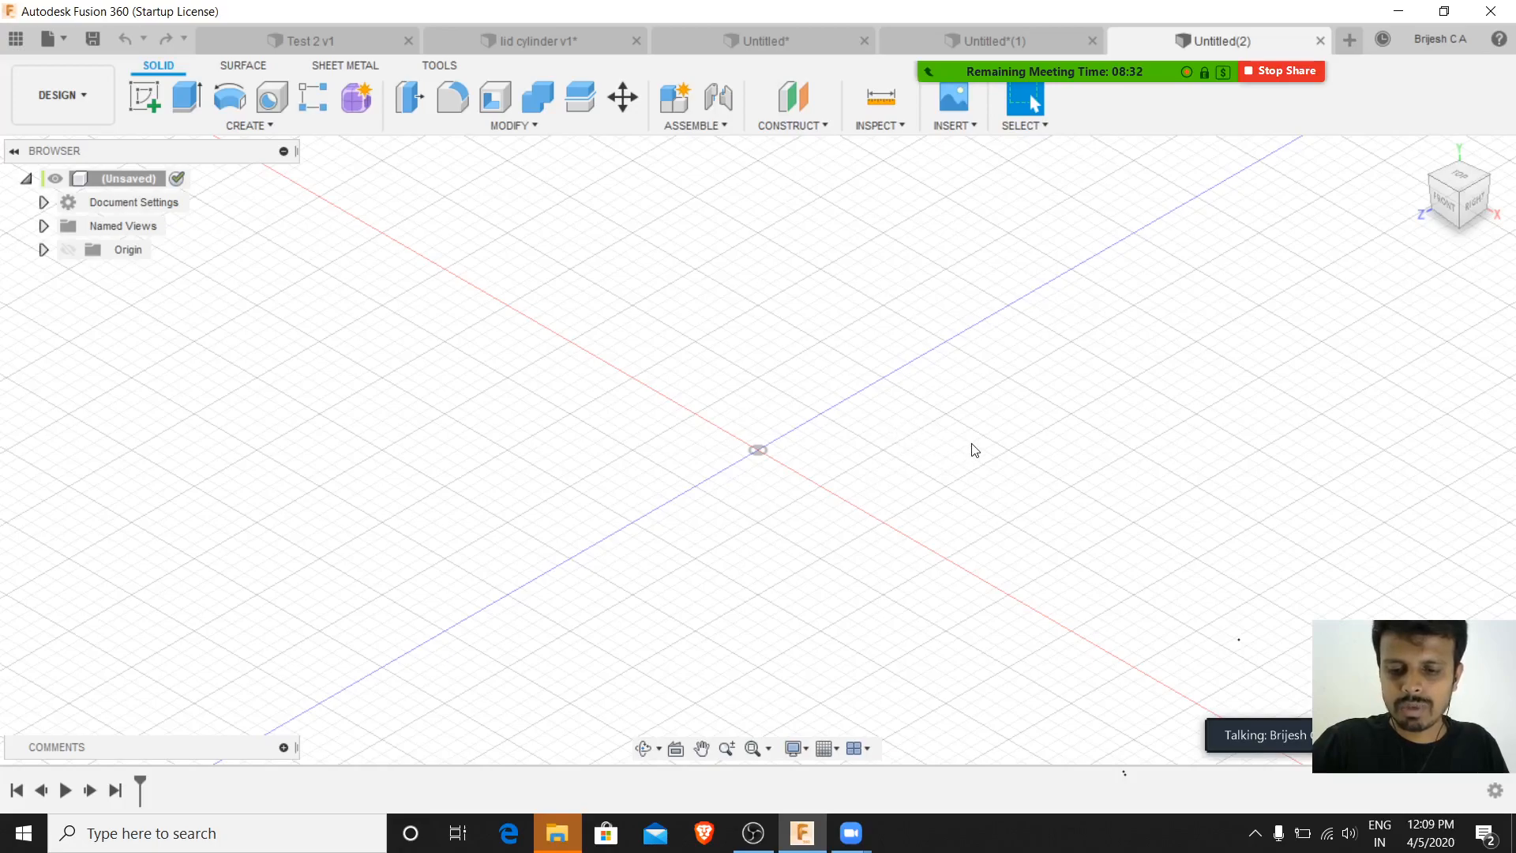
key("r")
left_click(759, 489)
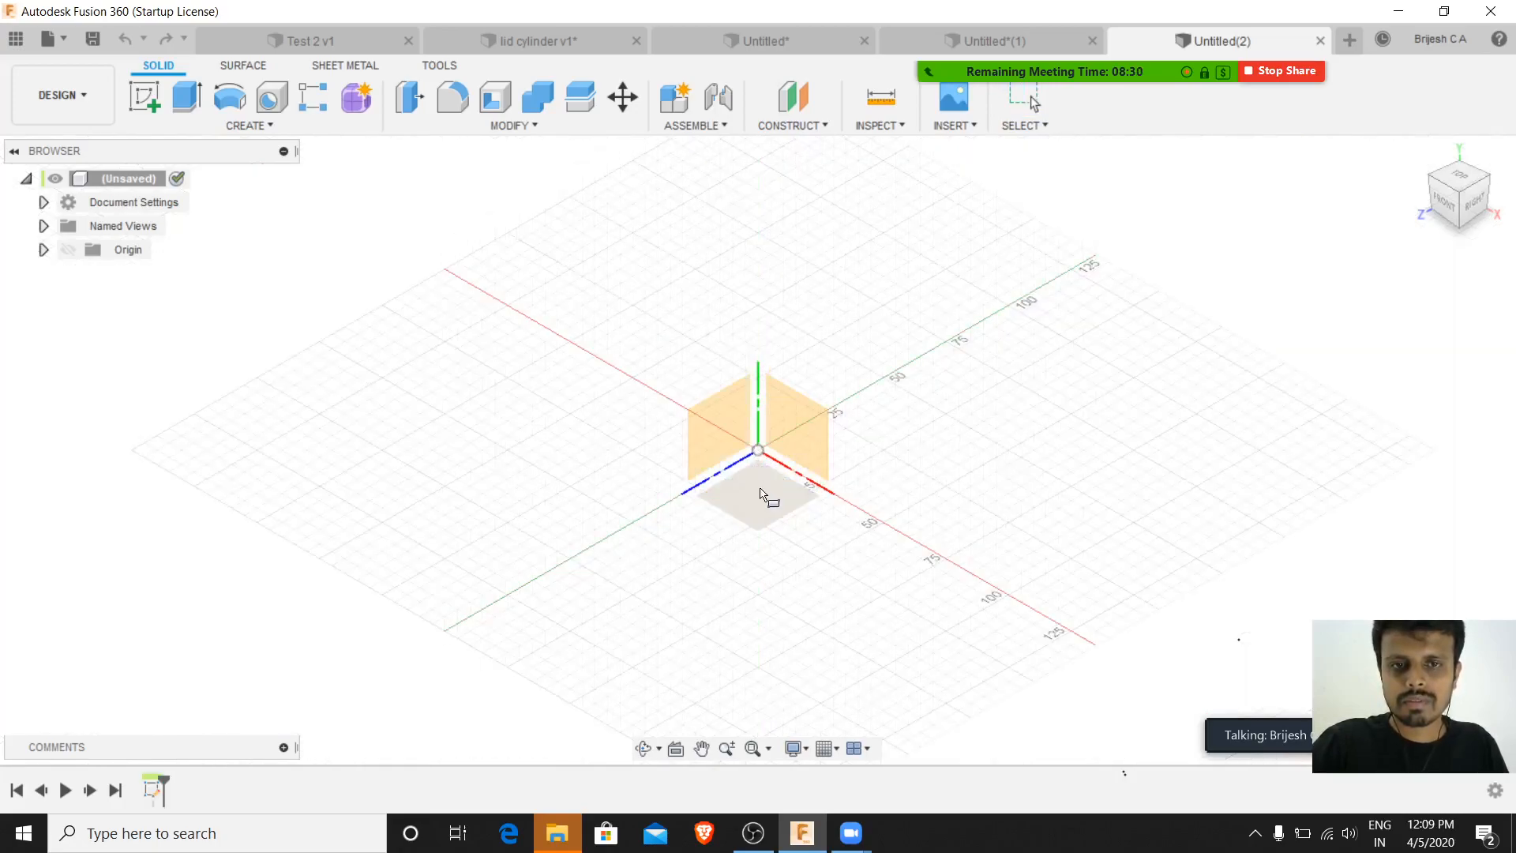
left_click(758, 450)
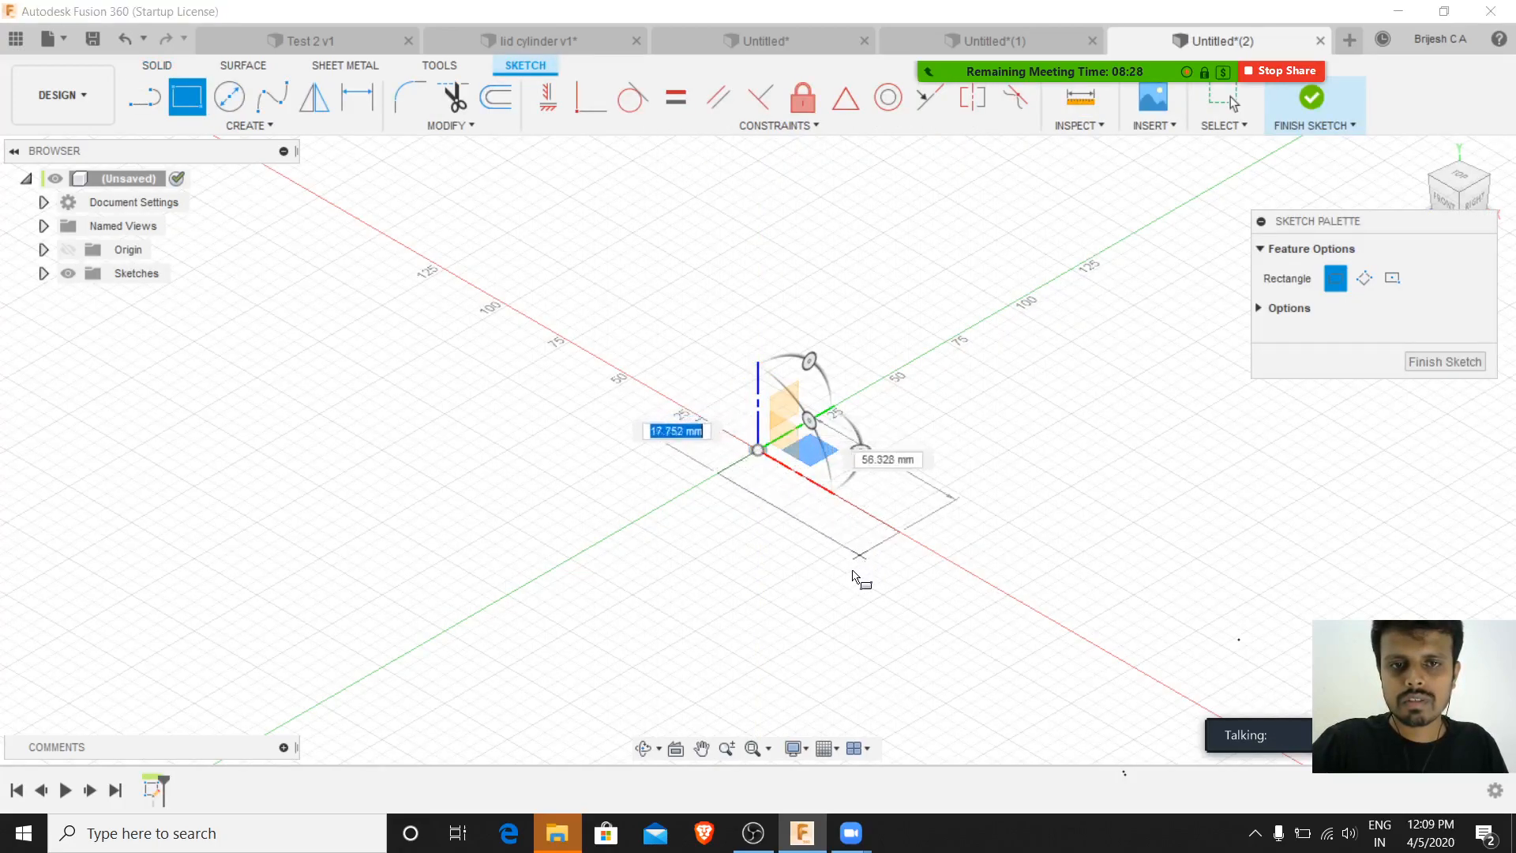
type("50")
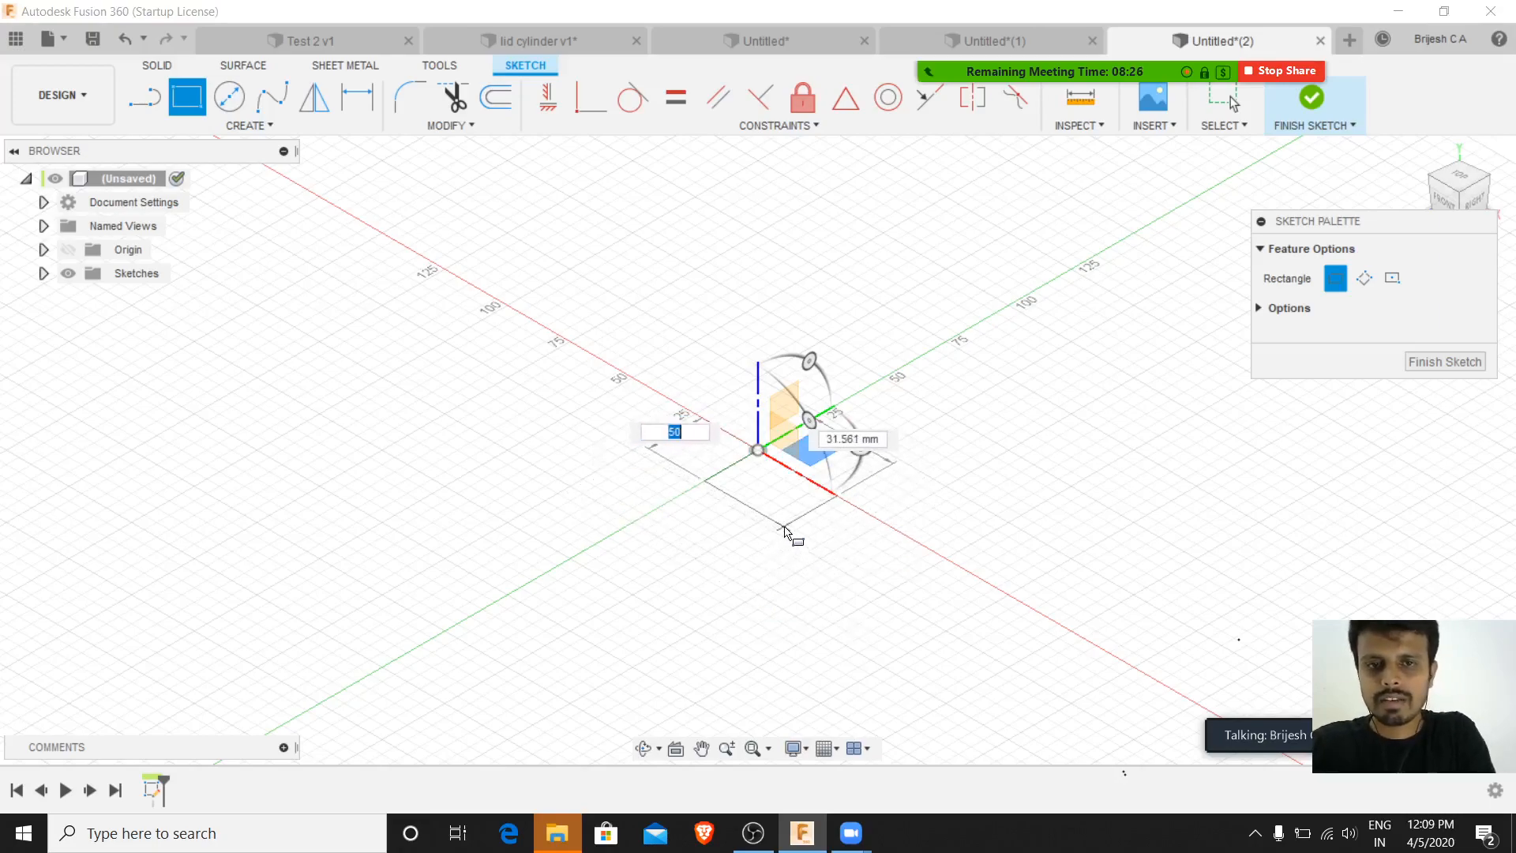
key("Tab")
type("50")
key("Return")
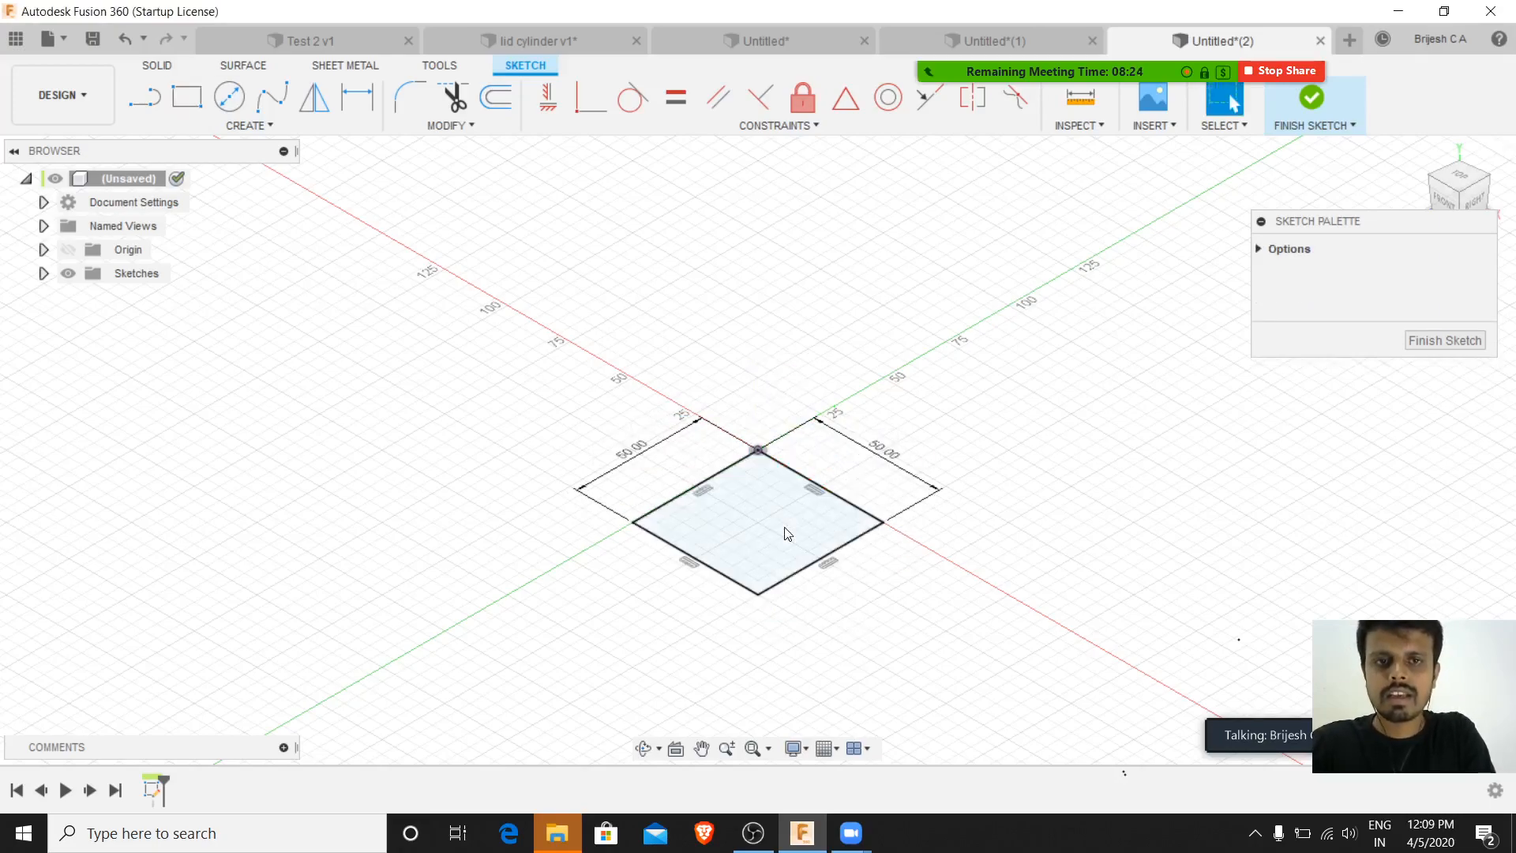
- Extrude the square profile 50 mm upward from the sketch plane as a new body
key("e")
left_click(755, 511)
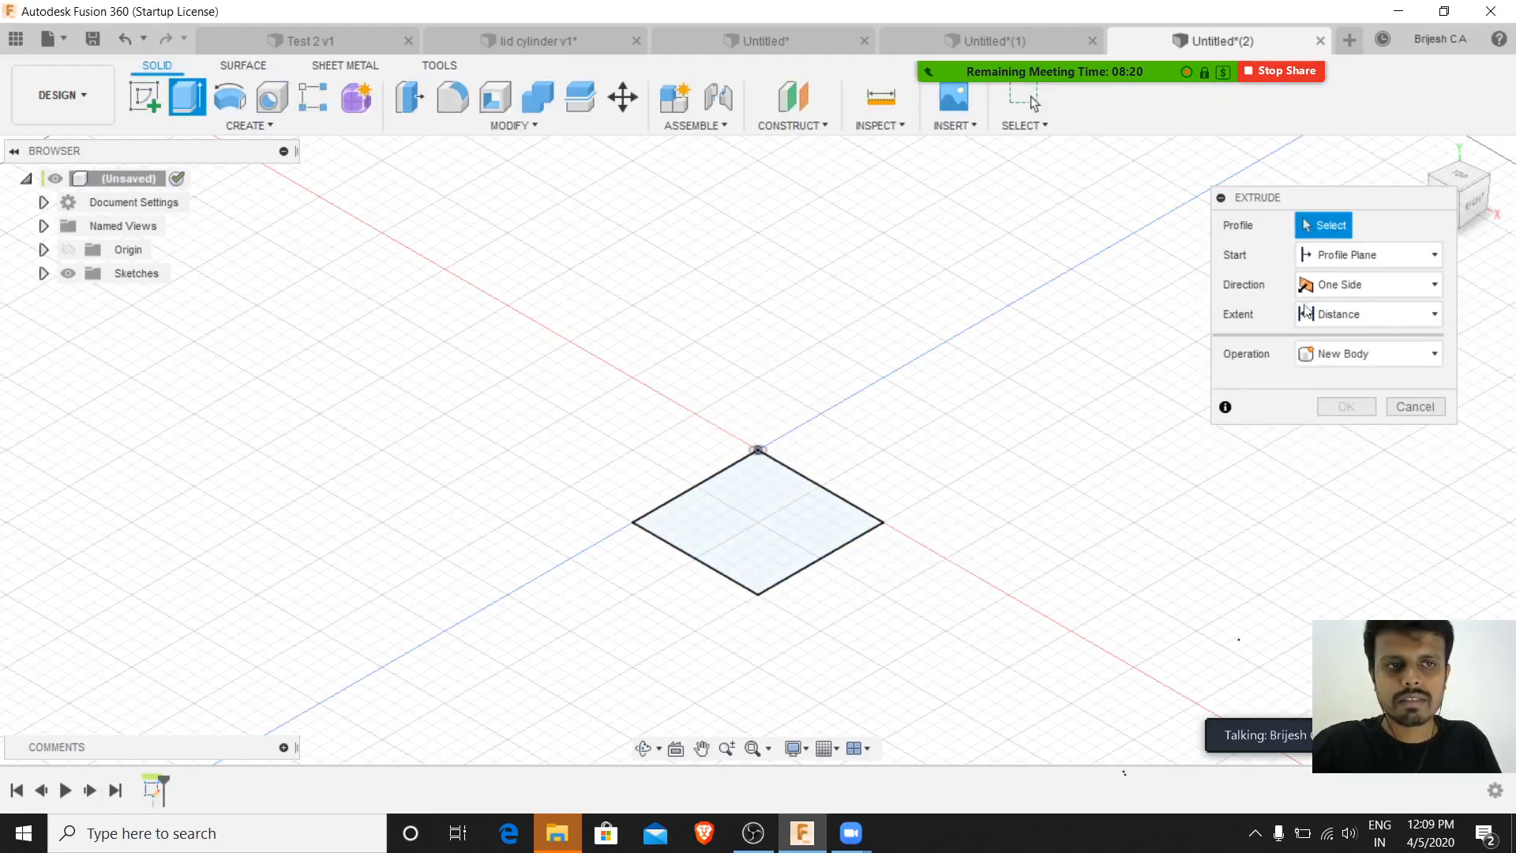
left_click(738, 562)
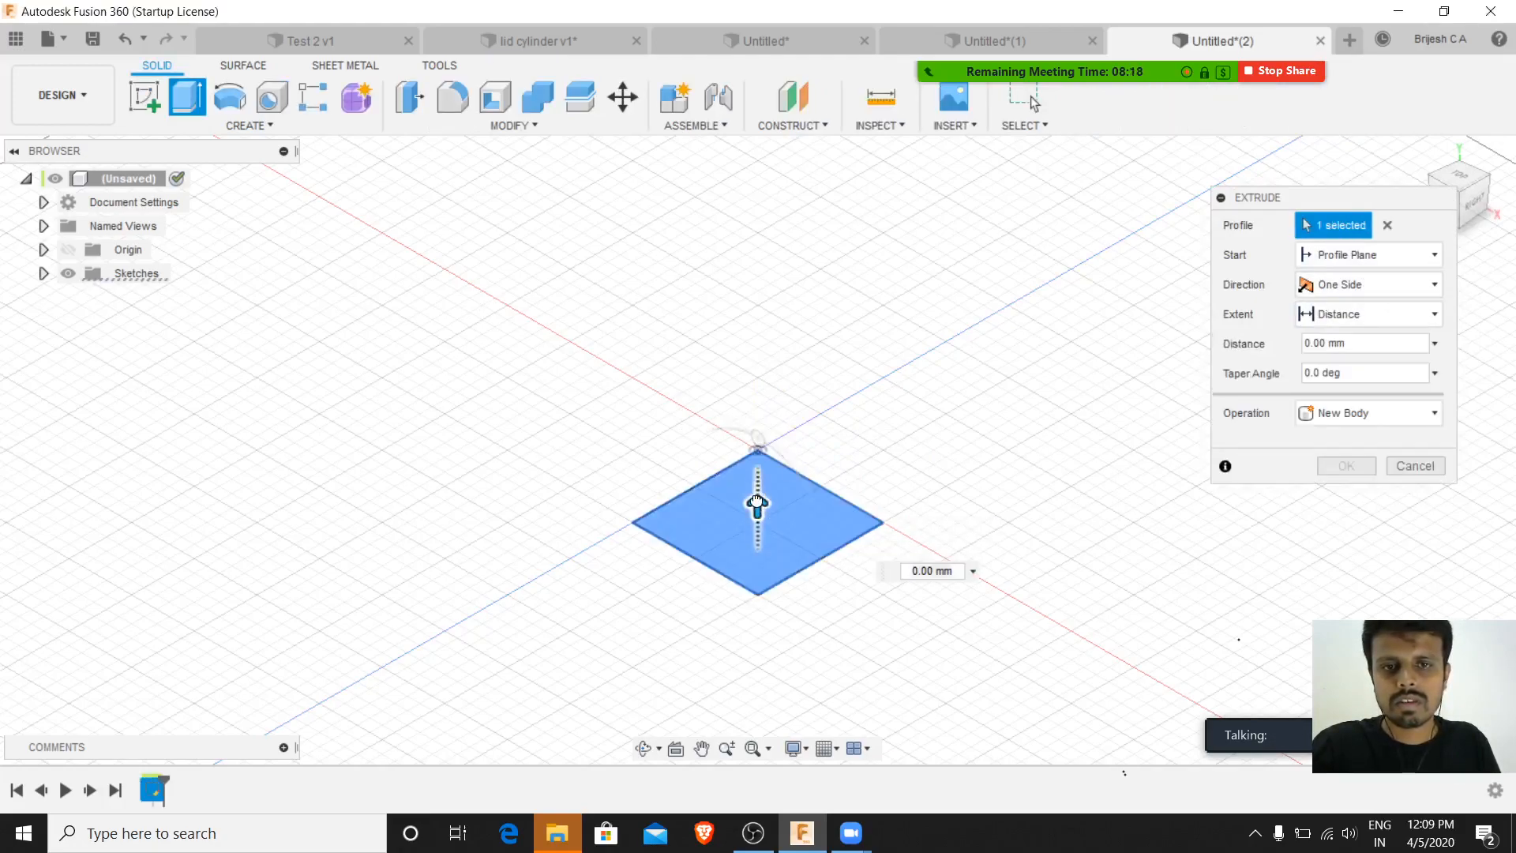
left_click_drag(758, 501, 760, 345)
key("Return")
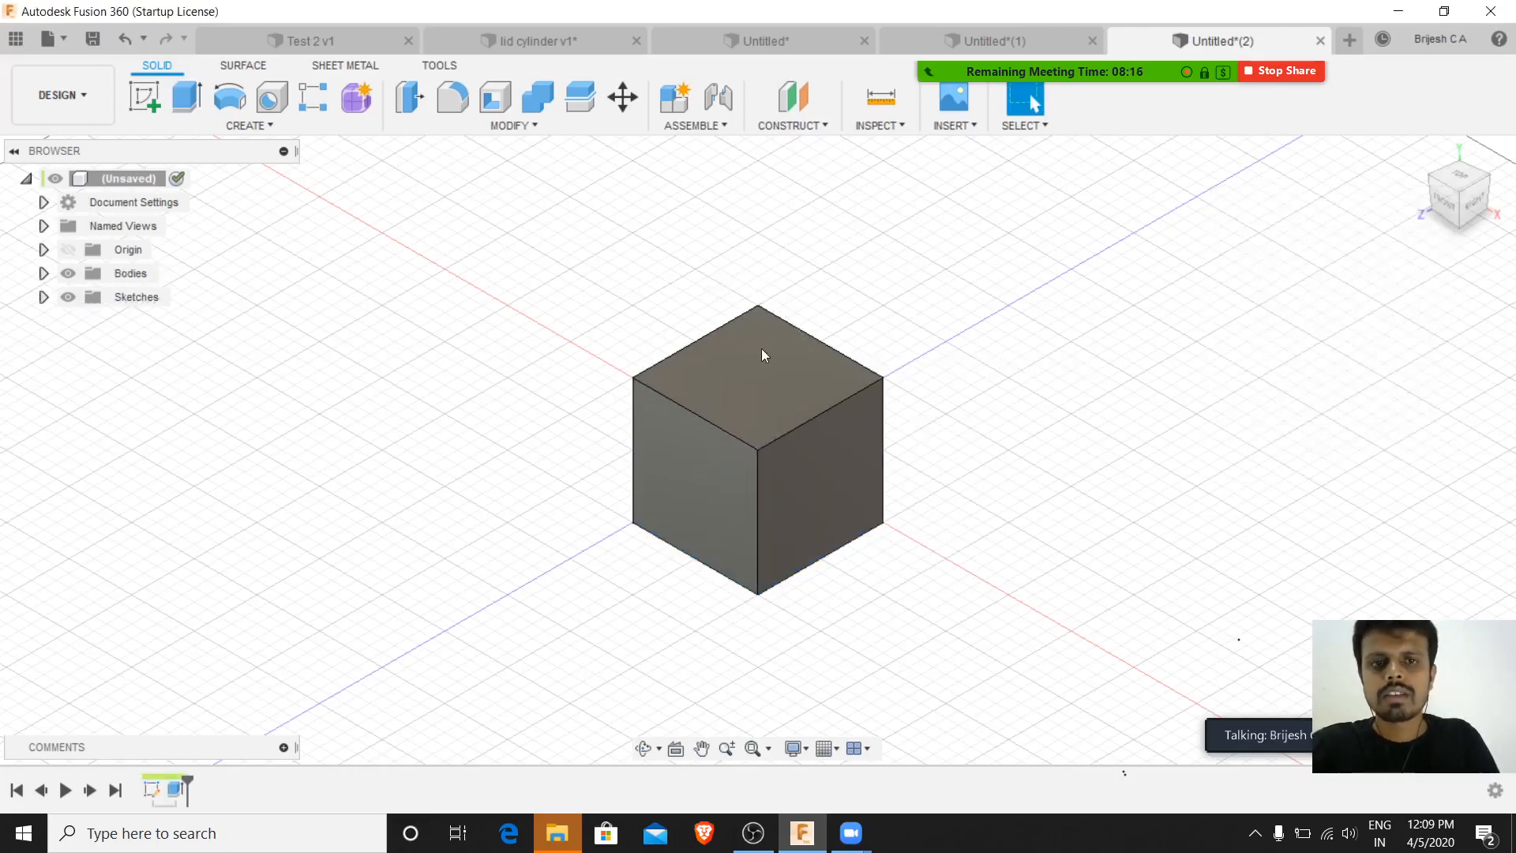
mouse_move(937, 416)
middle_mouse_down("shift")
mouse_move(978, 423)
mouse_move(1052, 324)
mouse_move(907, 356)
mouse_move(992, 403)
mouse_move(789, 426)
mouse_move(751, 362)
mouse_move(799, 284)
mouse_move(846, 258)
mouse_move(869, 284)
mouse_move(711, 321)
mouse_move(700, 352)
mouse_move(718, 335)
mouse_move(899, 319)
mouse_move(869, 340)
middle_mouse_up("shift")
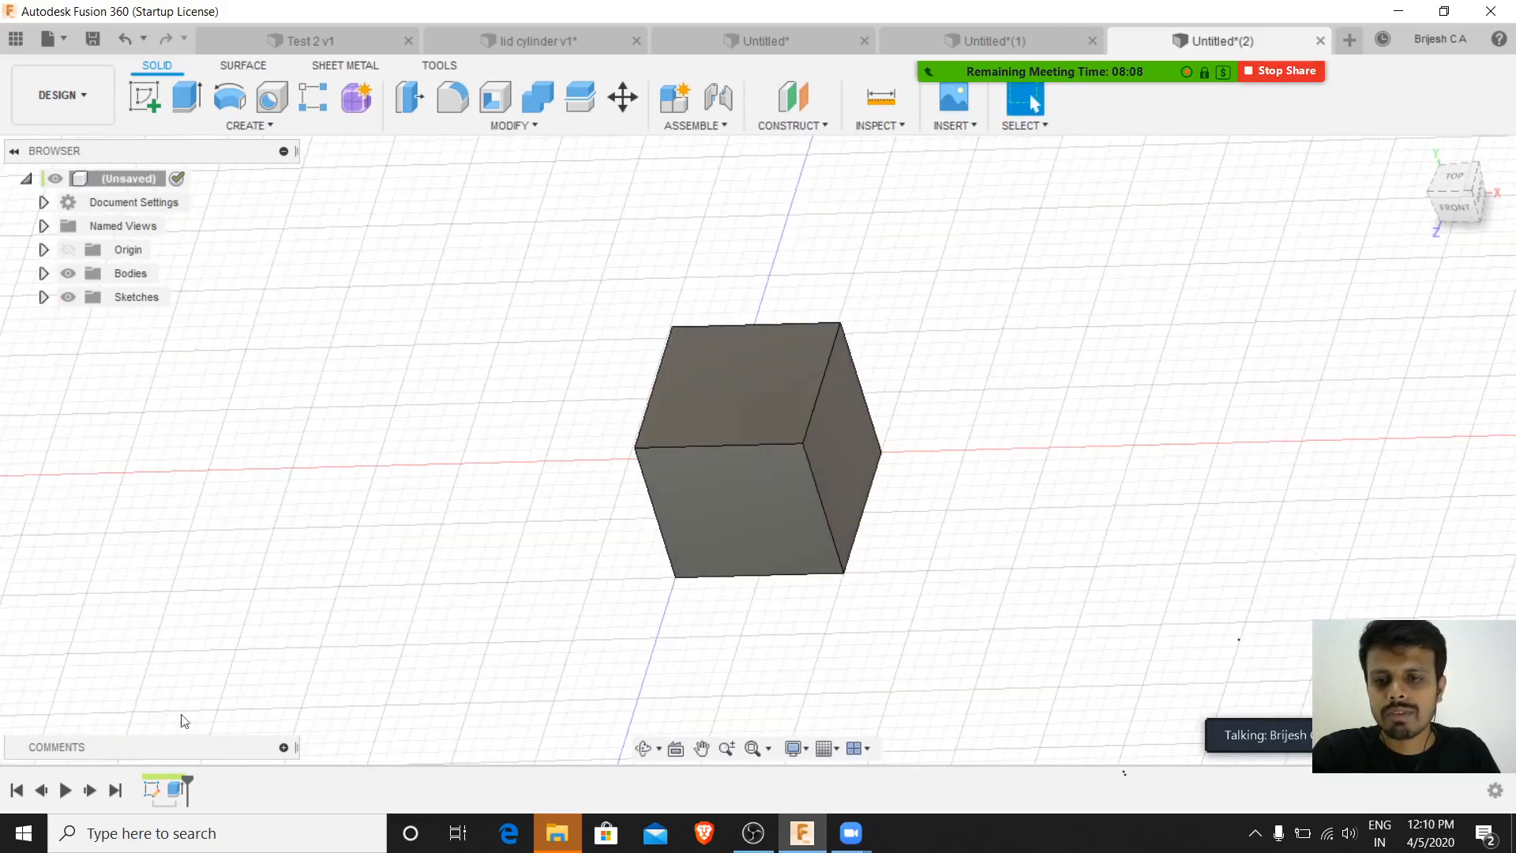
- Edit the cube's base sketch, set the rectangle's horizontal and vertical dimensions to 100 mm each, and finish the sketch
double_click(150, 788)
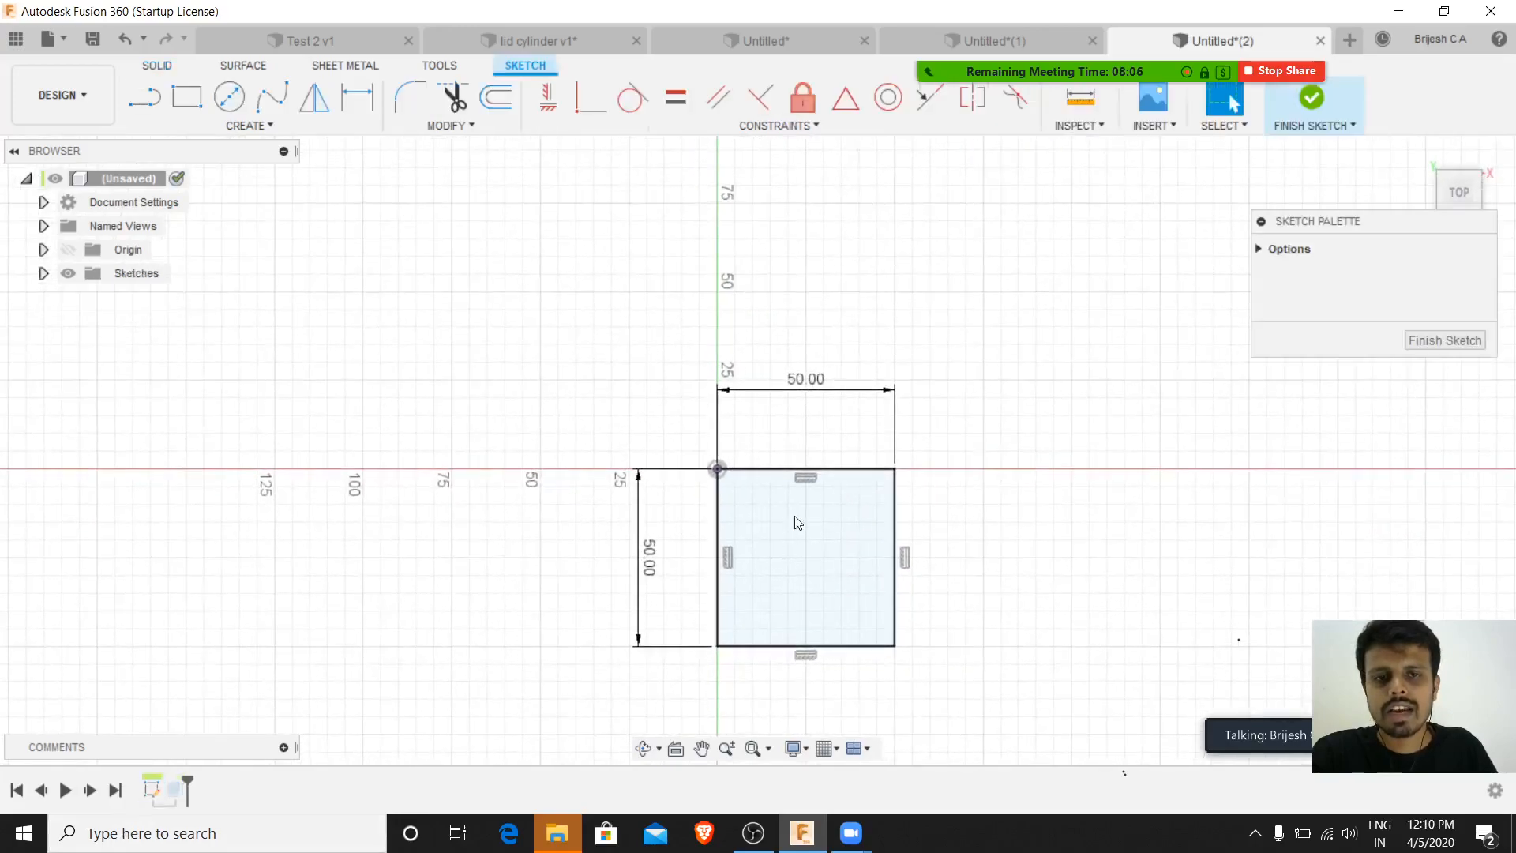
double_click(804, 377)
type("100")
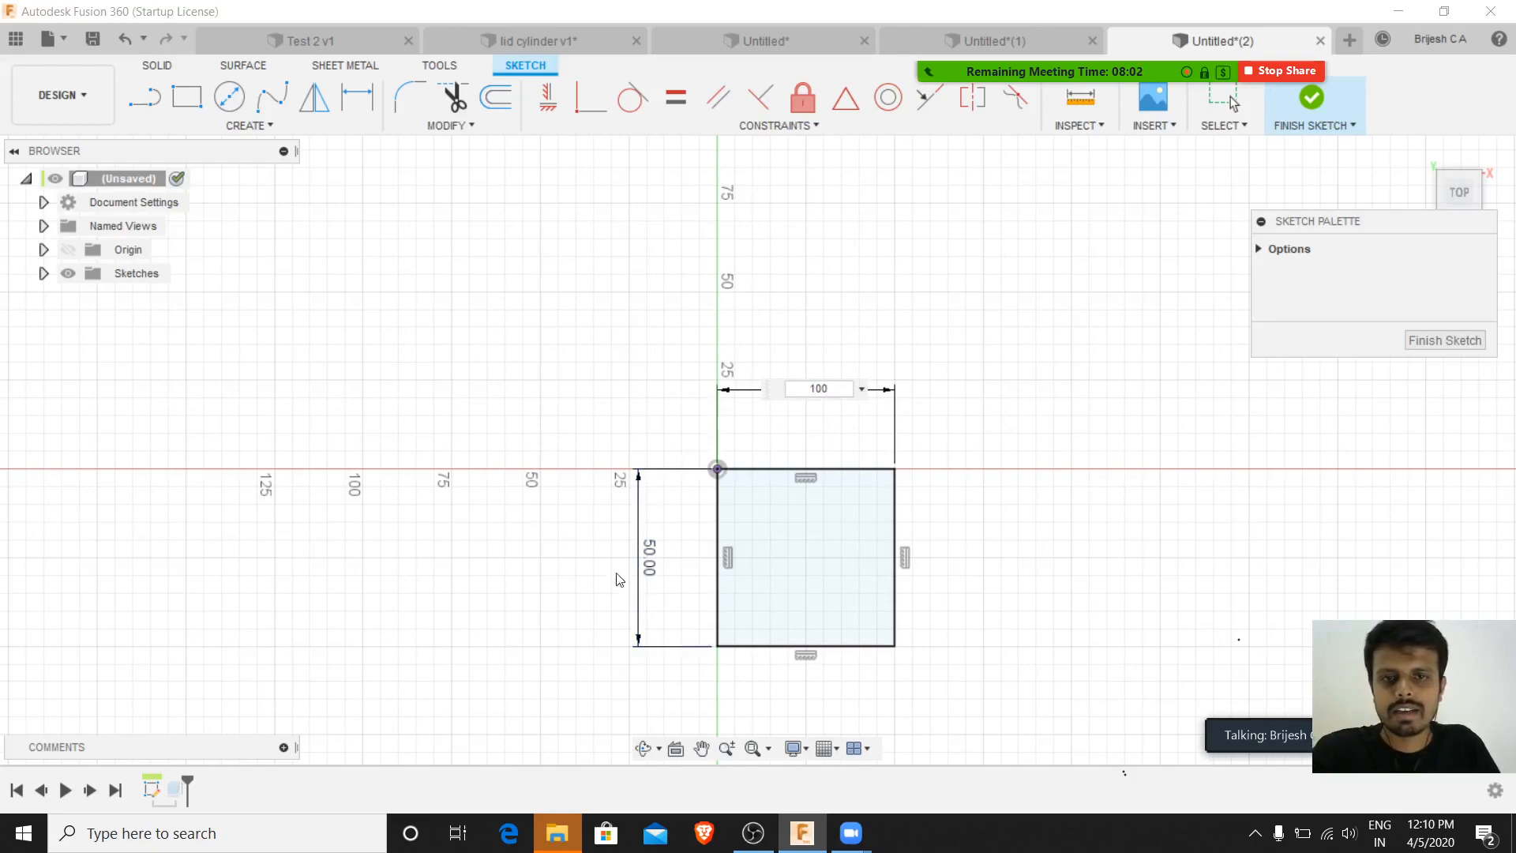
key("ctrl+a")
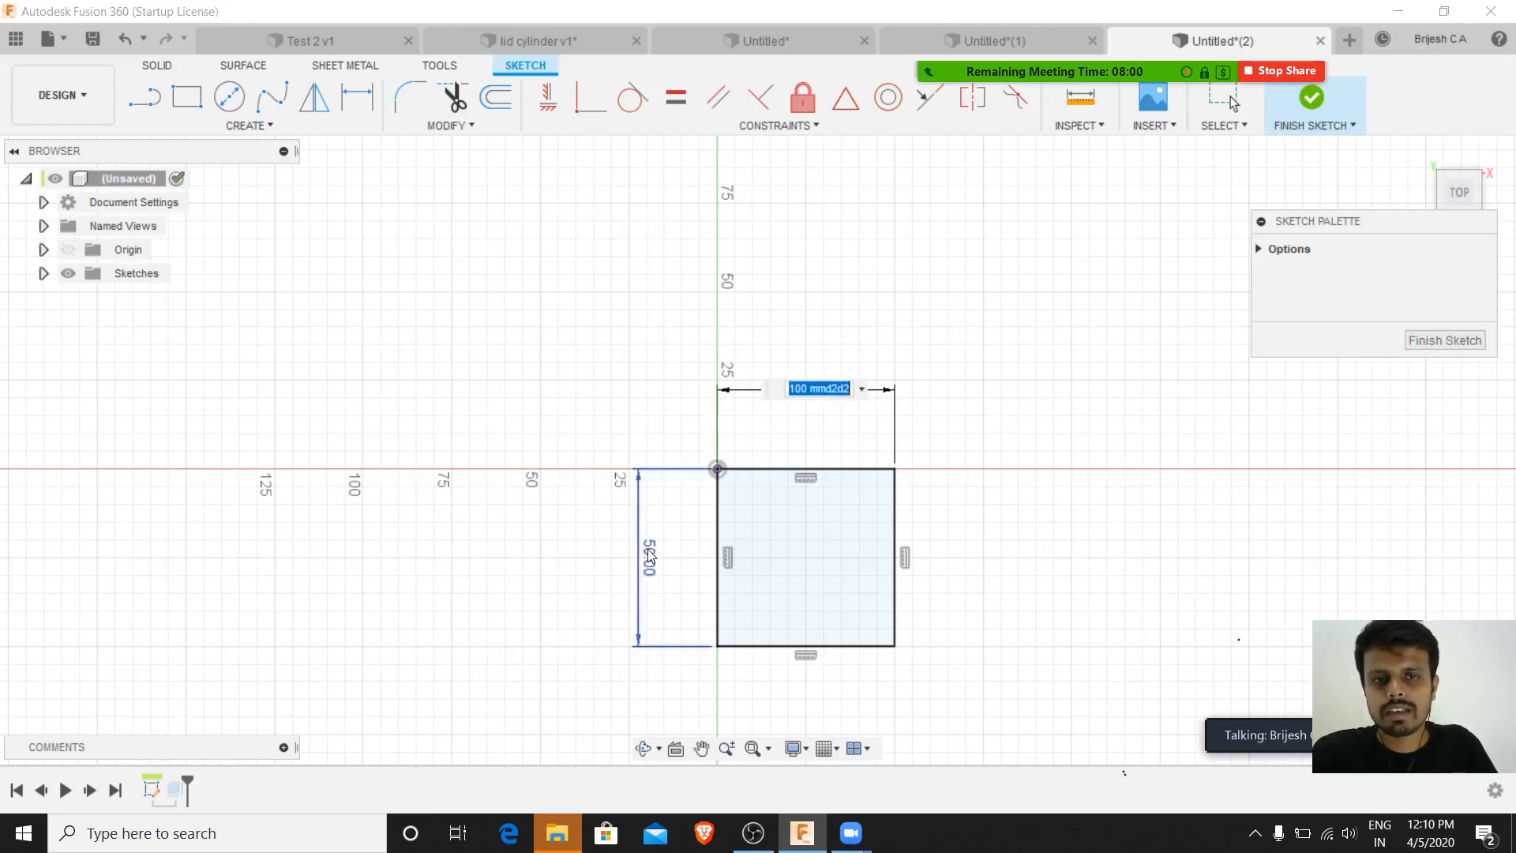
key("BackSpace")
type("100")
key("Return")
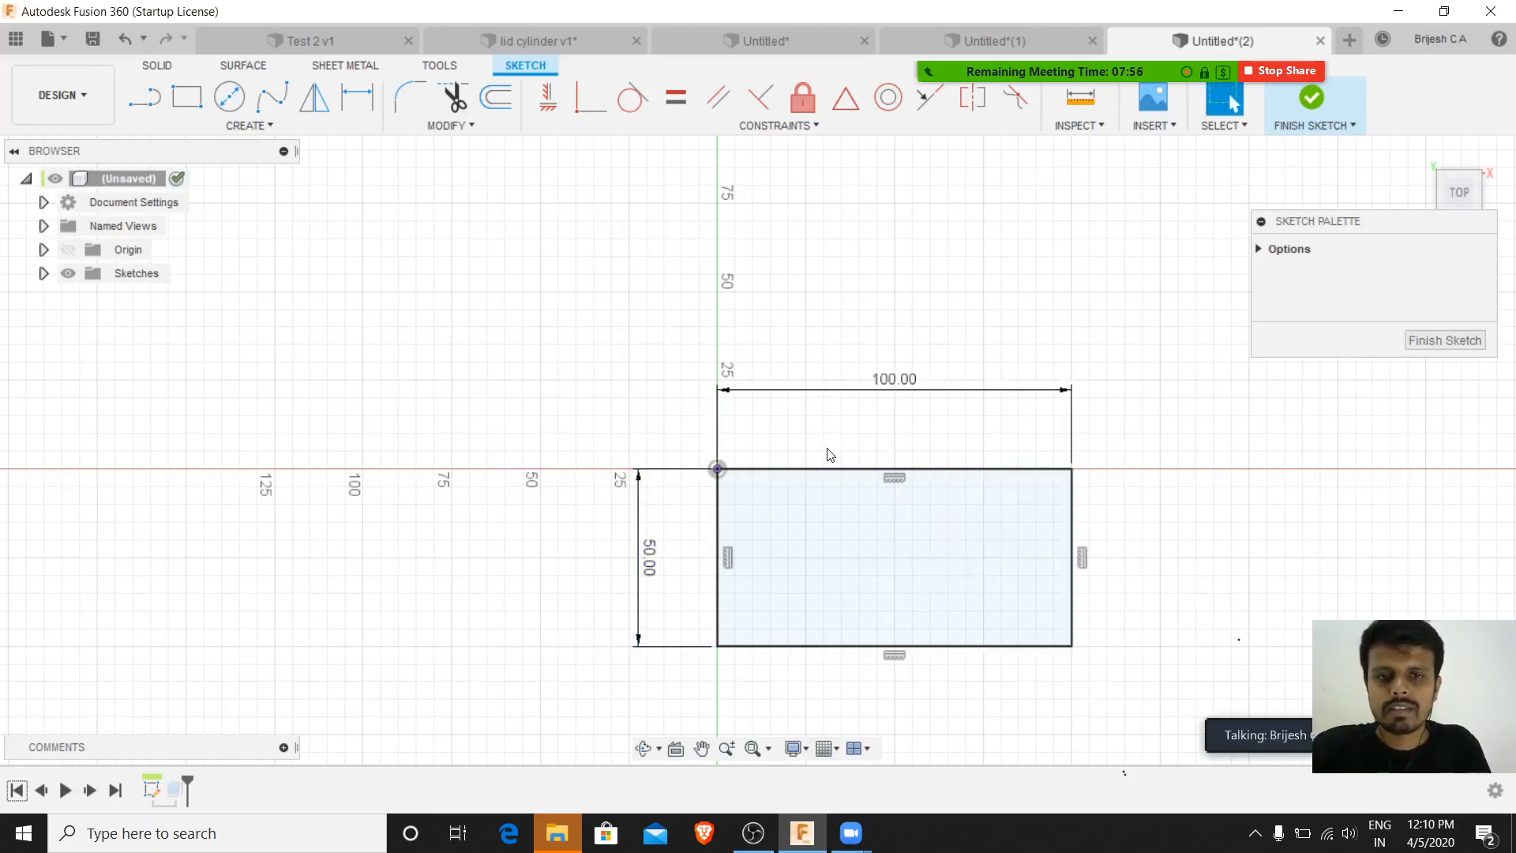
double_click(652, 562)
type("100")
key("Return")
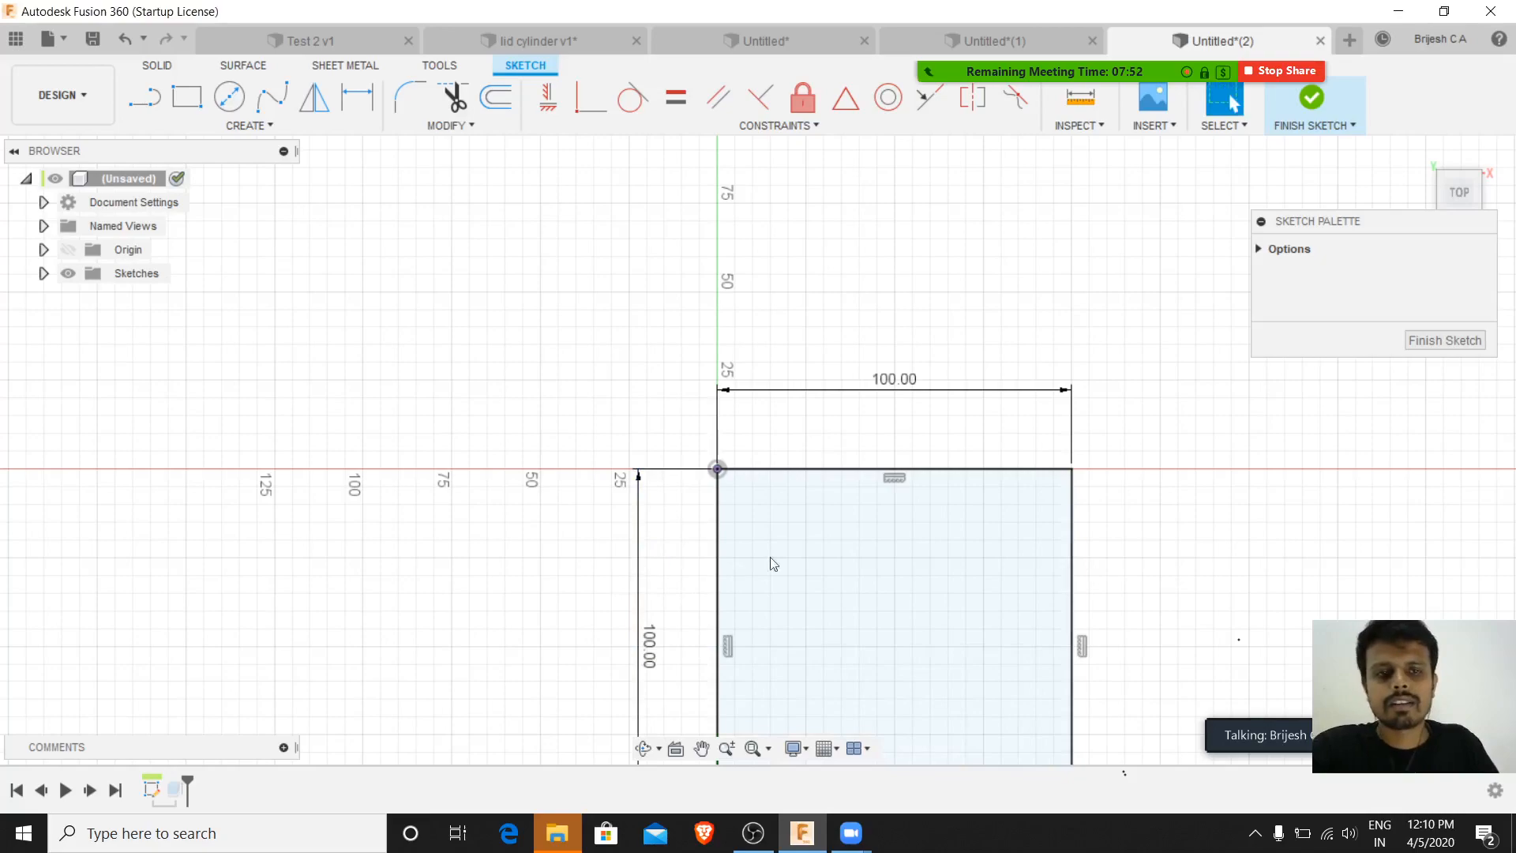
scroll(1076, 528, "down", 5)
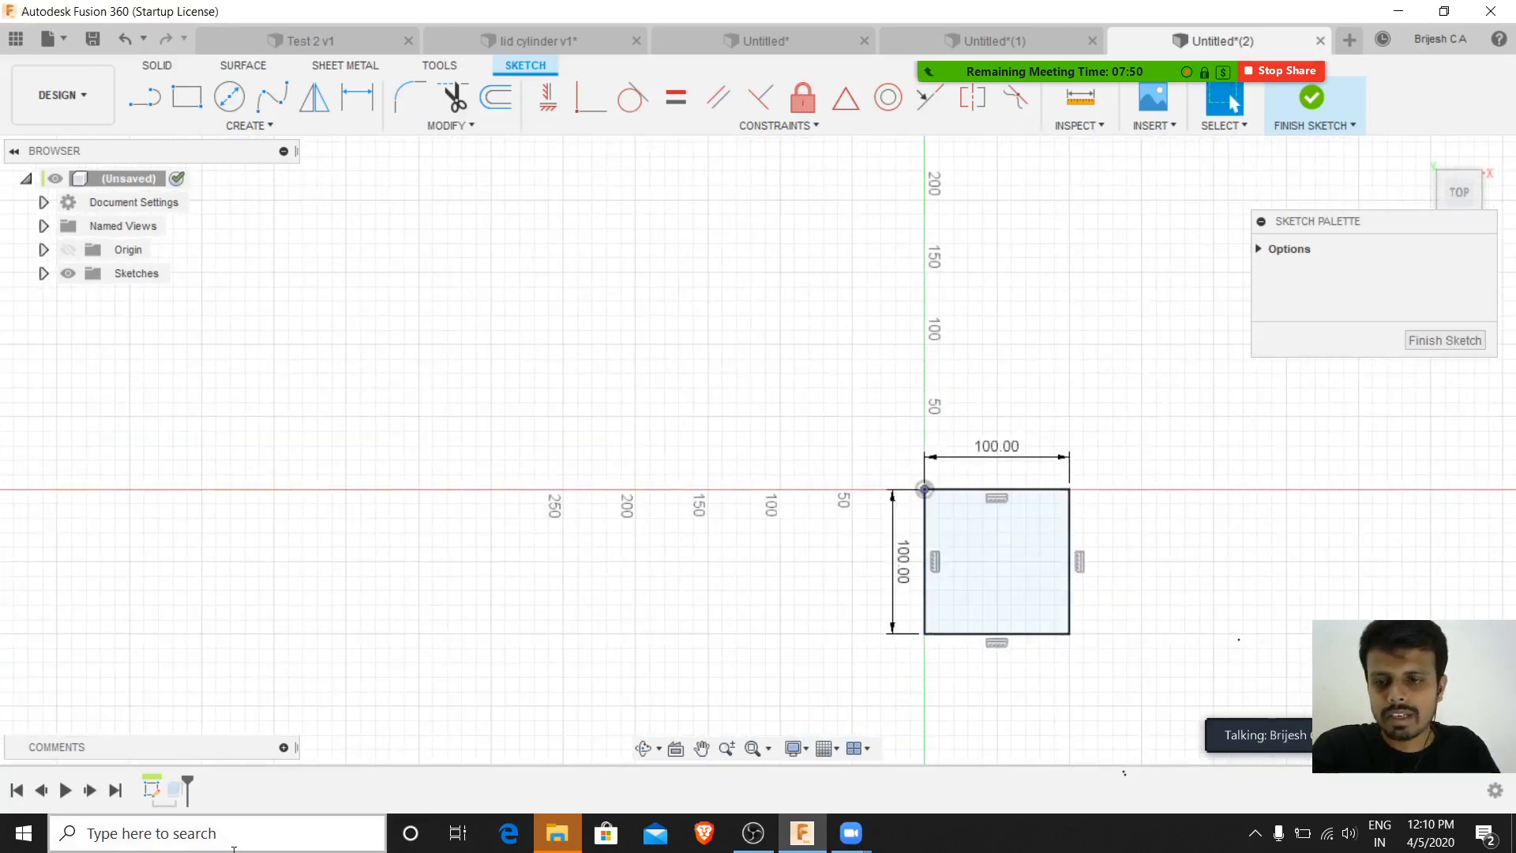
left_click(1439, 340)
- Edit the cube's extrude feature and set its distance to 100 mm
right_click(176, 788)
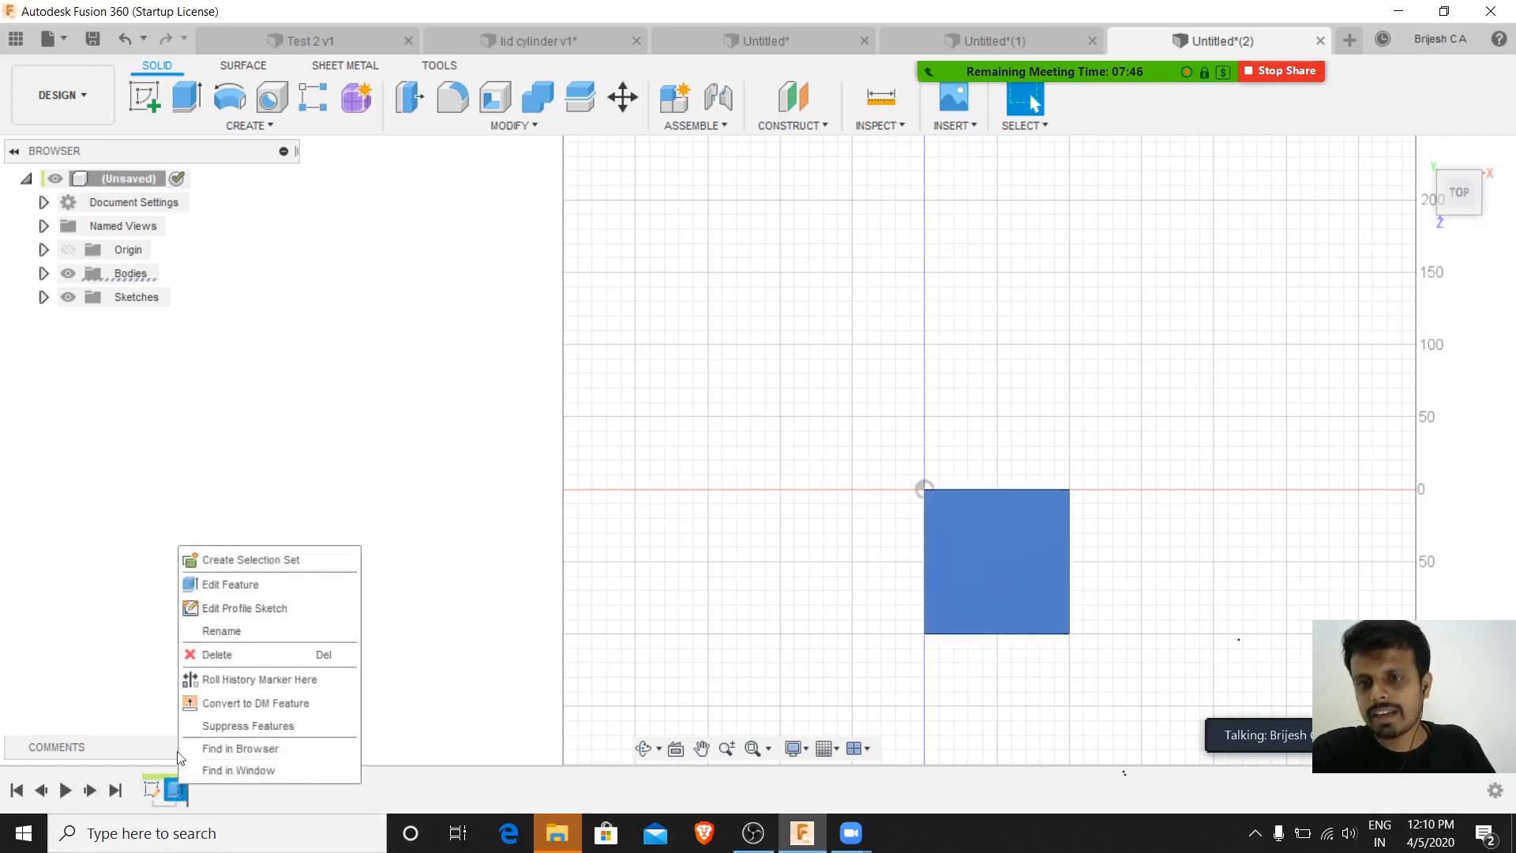
left_click(229, 584)
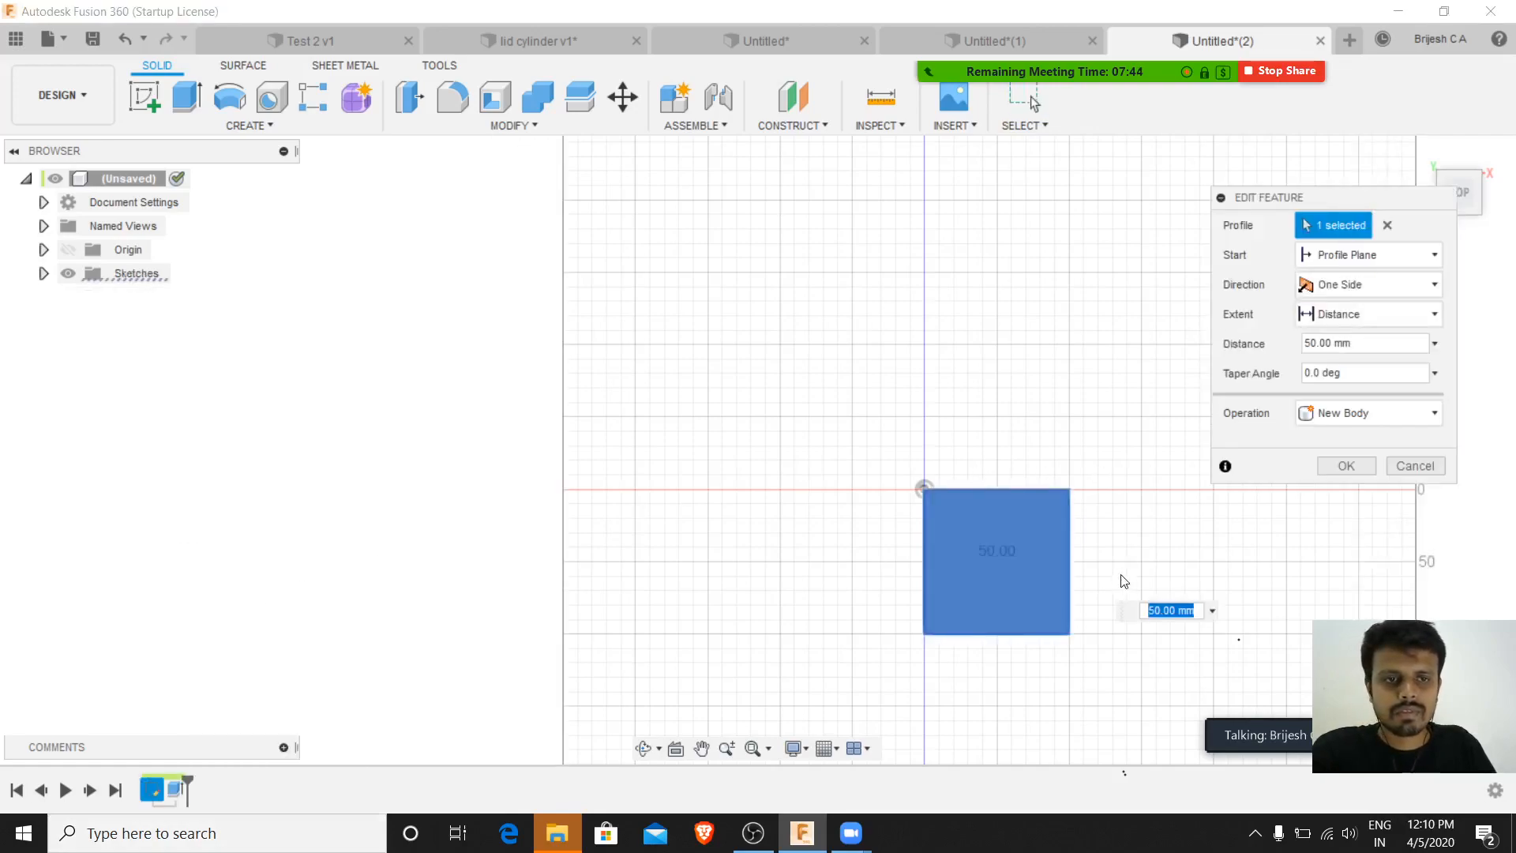
type("100")
key("Return")
middle_click_drag(1259, 421, 1282, 320, "shift")
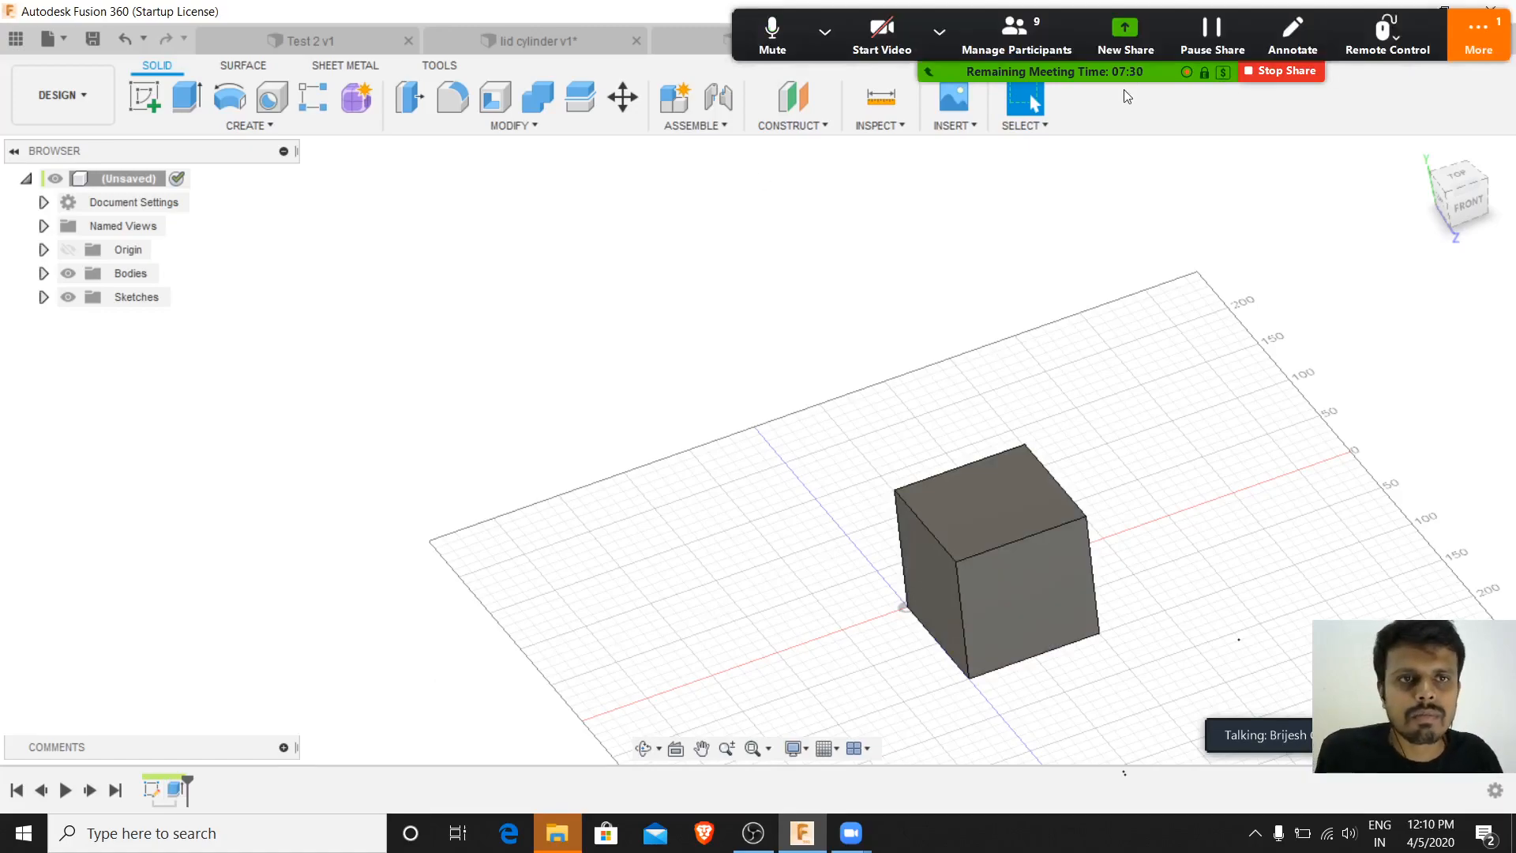
left_click(796, 27)
left_click(311, 205)
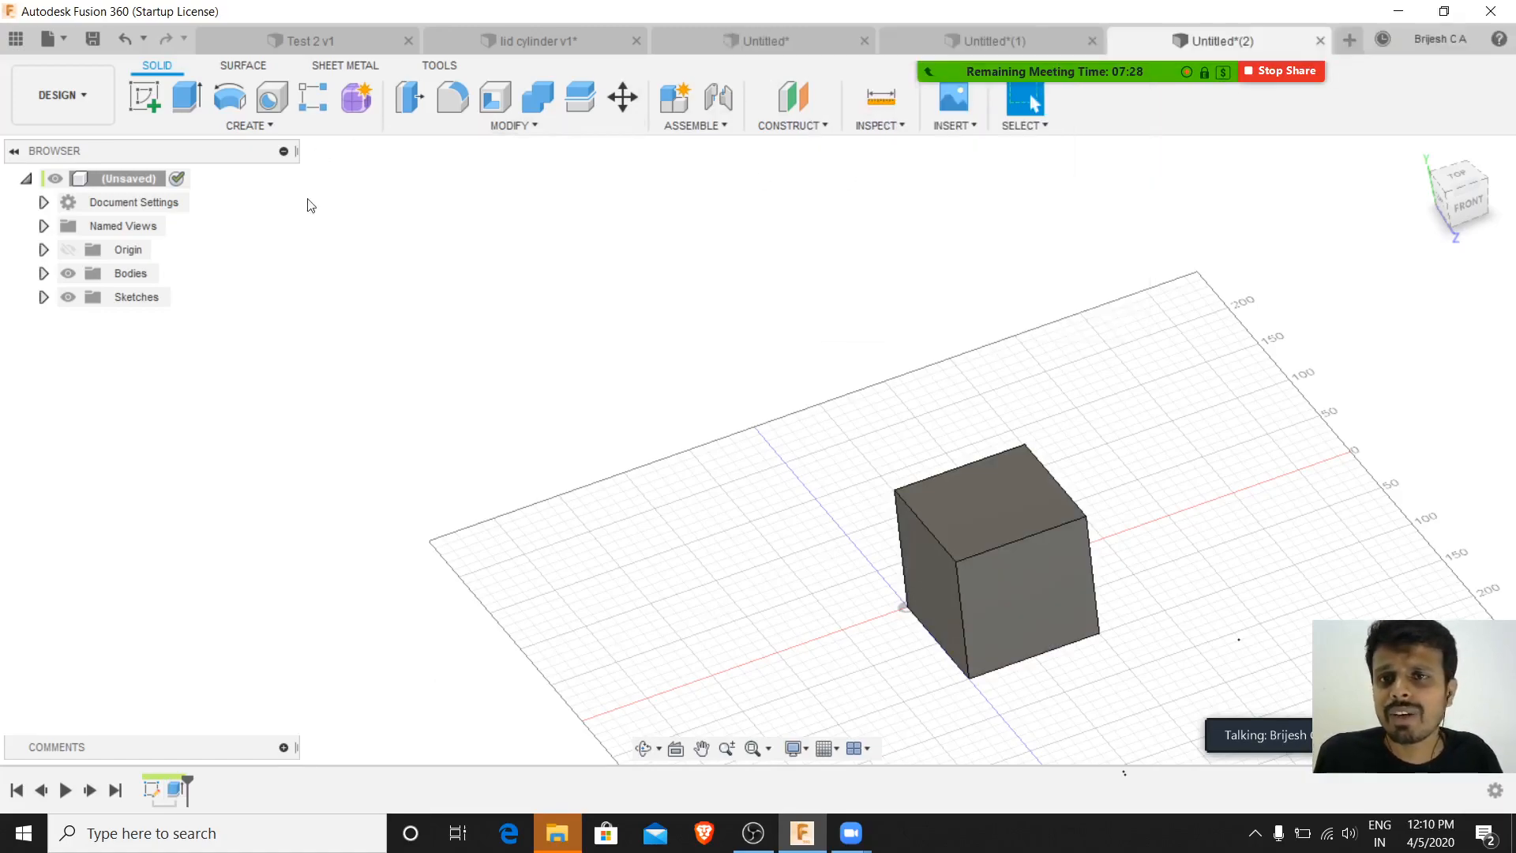
left_click(244, 123)
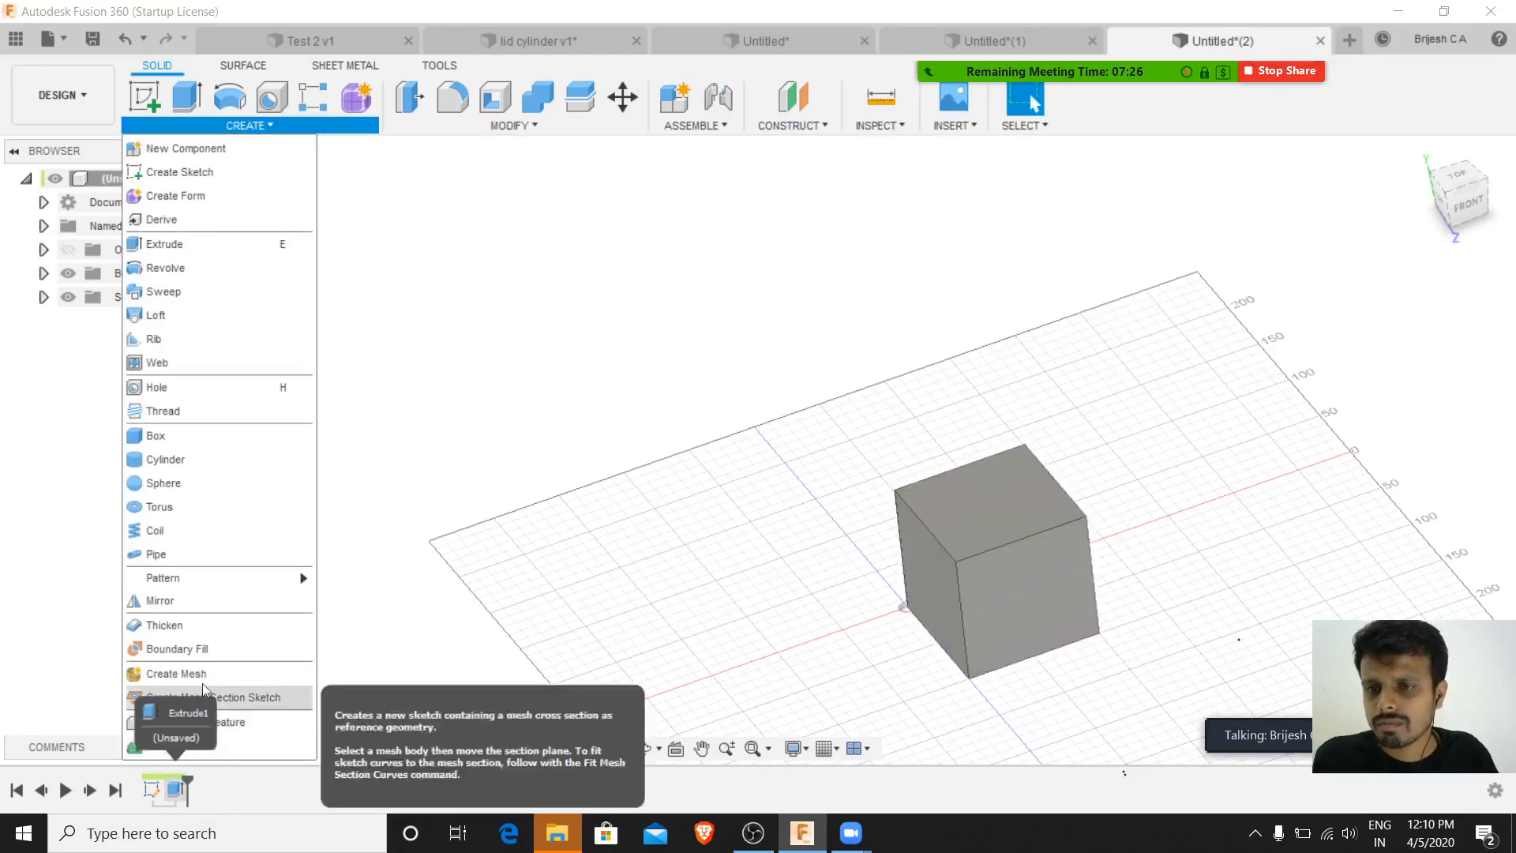
left_click(512, 125)
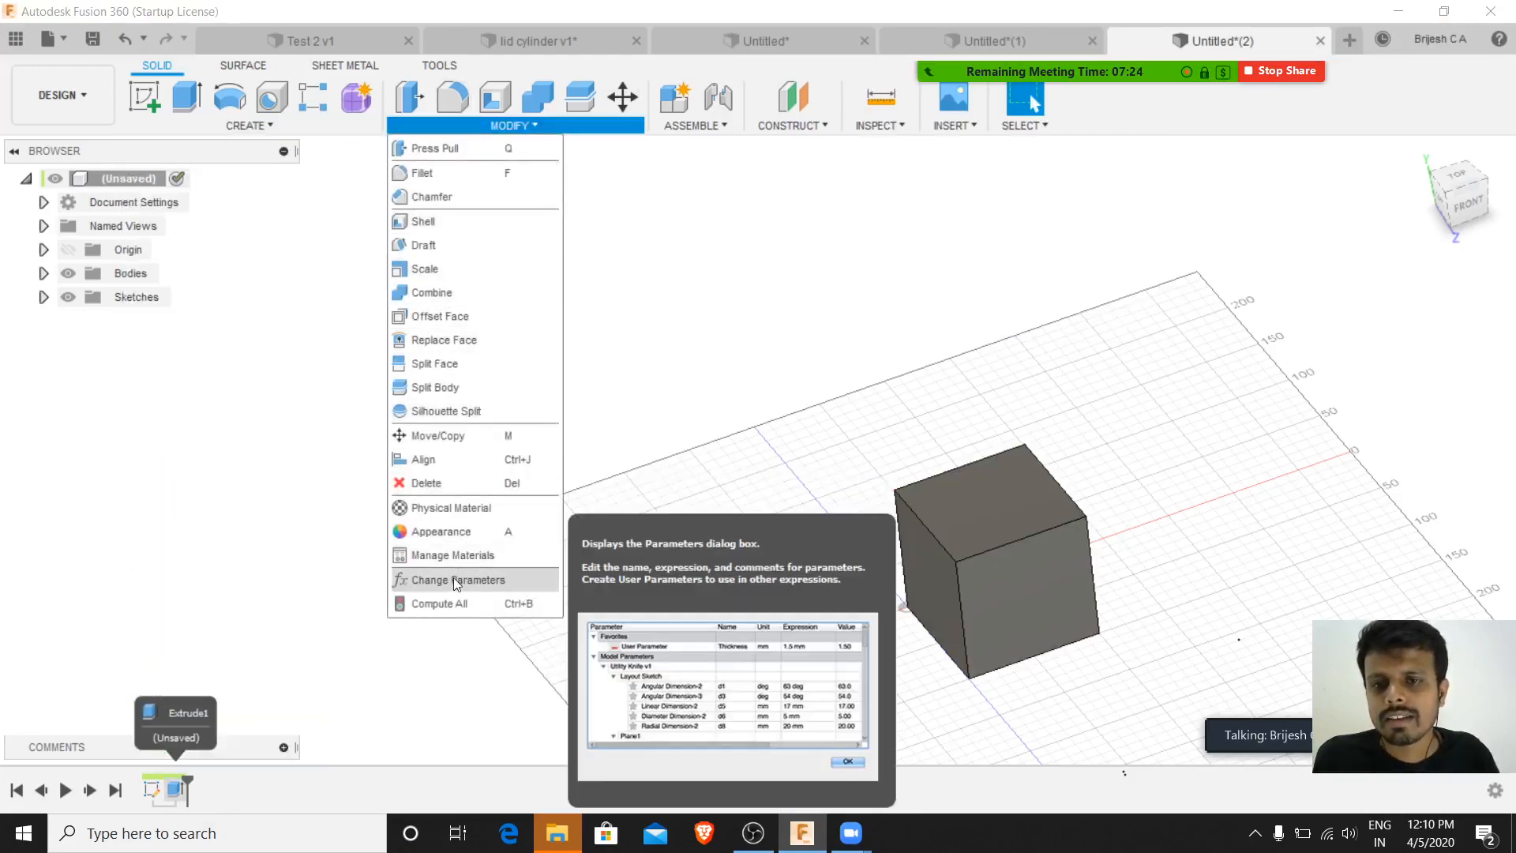
left_click(780, 251)
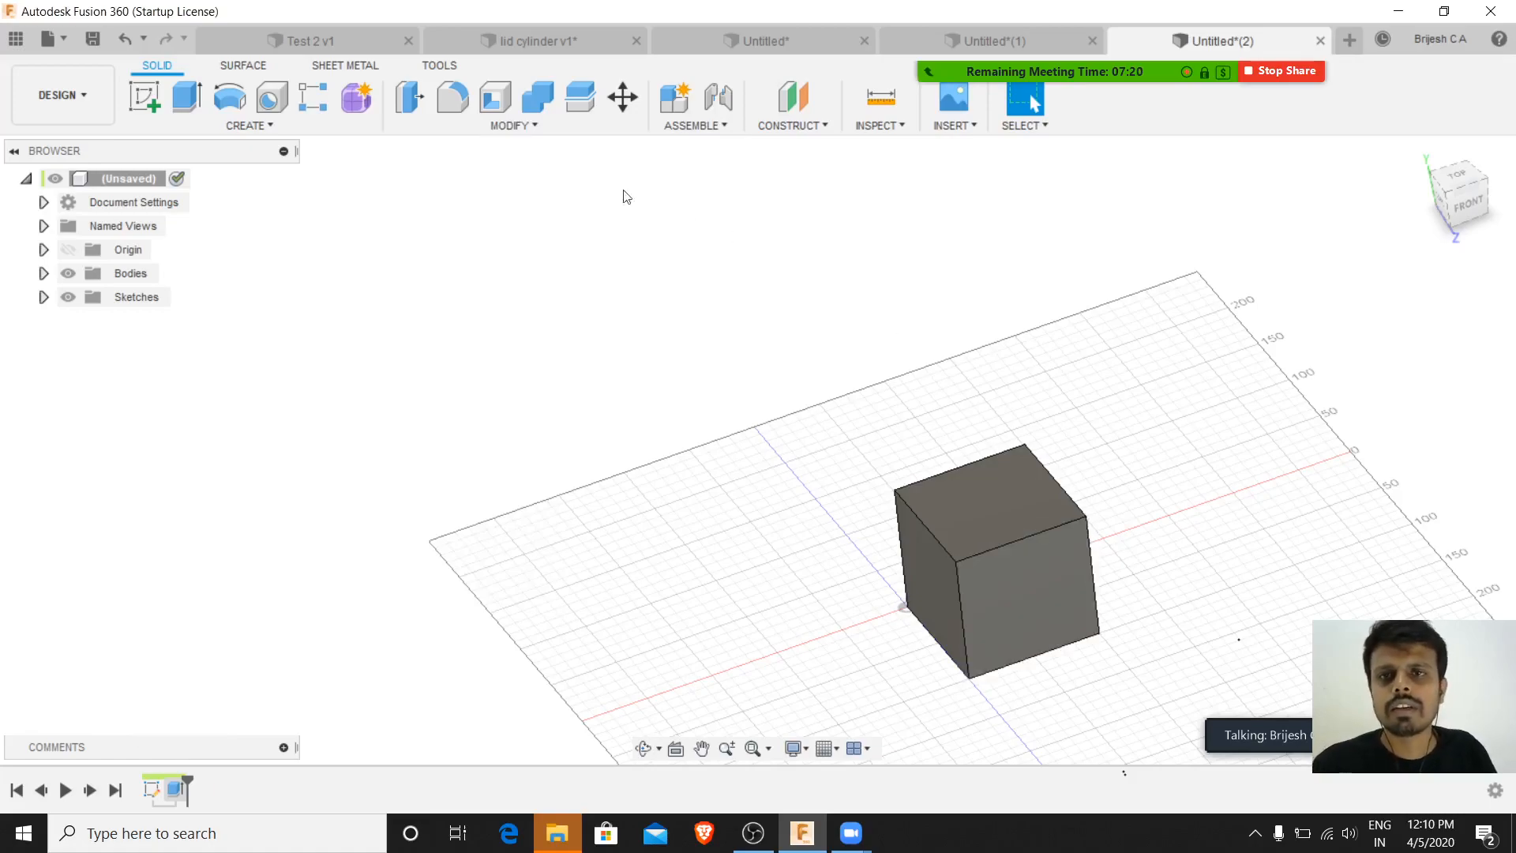
- Open the design's parameters and add a user parameter named CubeLength in mm with the expression 50
left_click(522, 126)
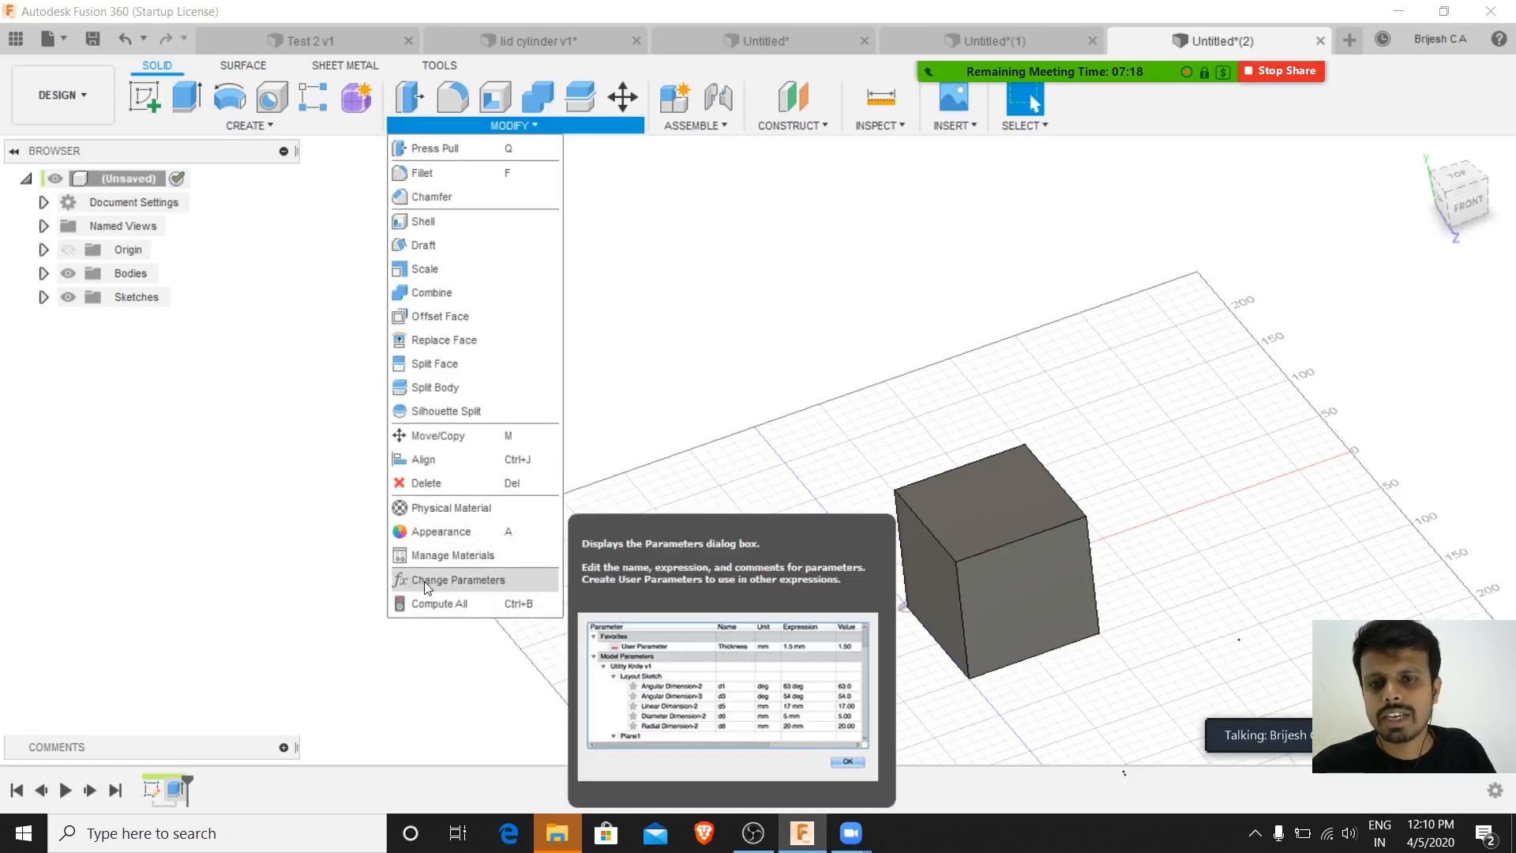
left_click(457, 581)
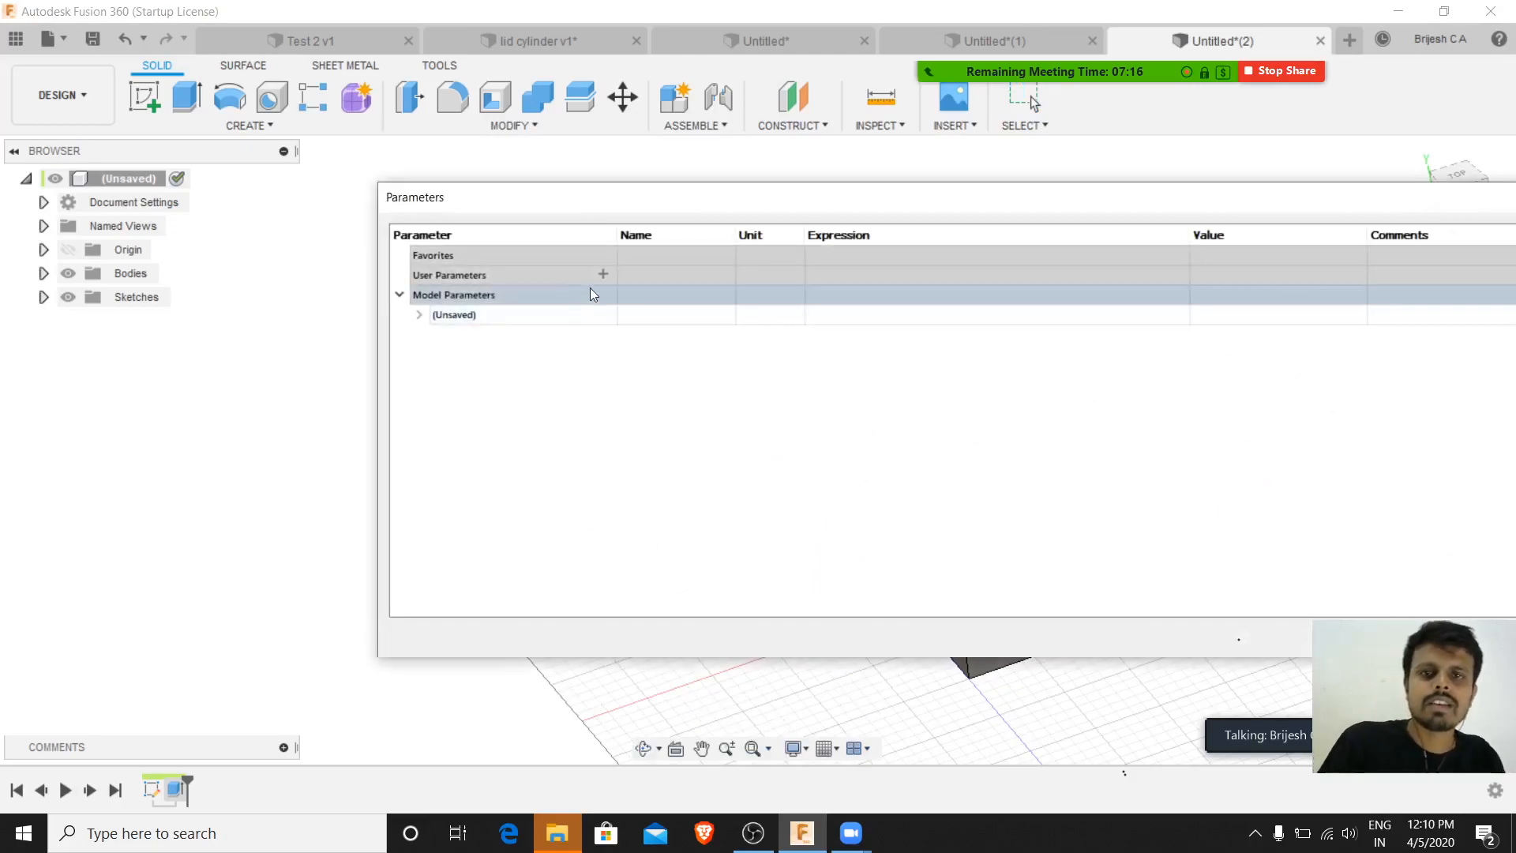
left_click_drag(654, 210, 479, 196)
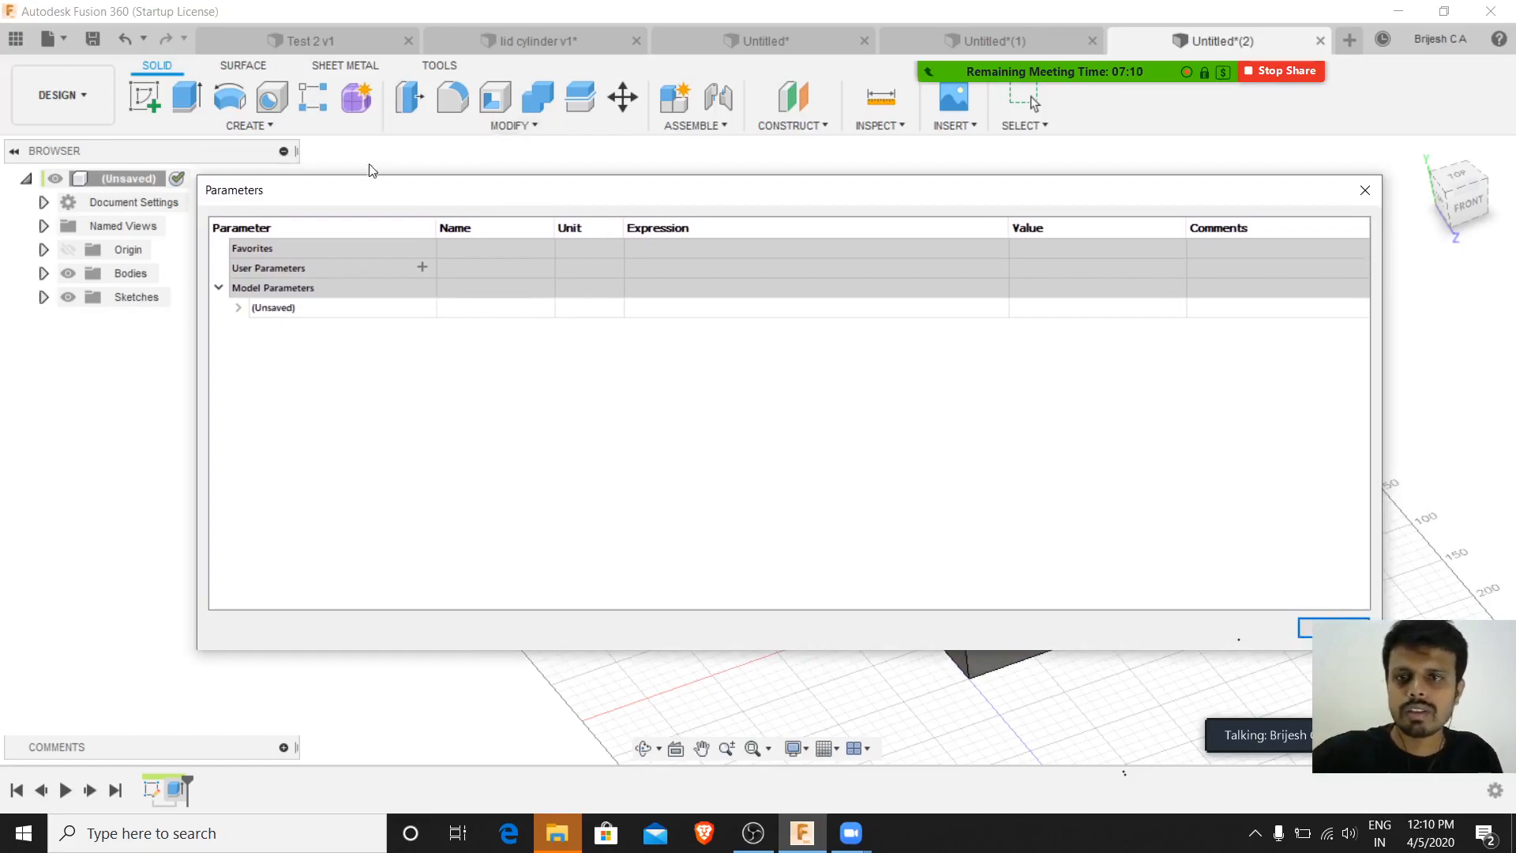
left_click(422, 268)
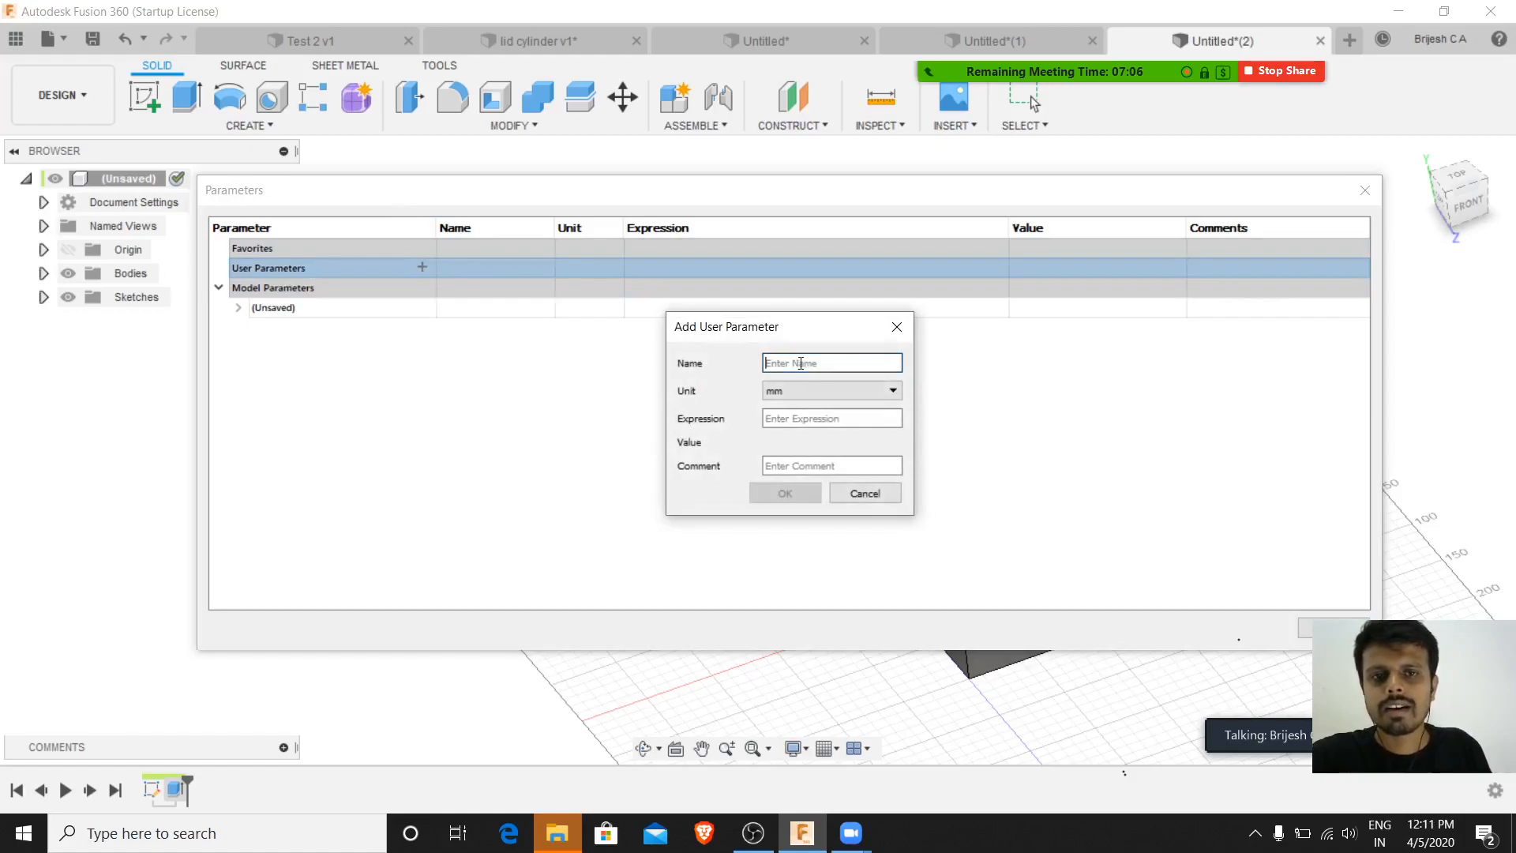
type("Len")
key("BackSpace")
key("BackSpace")
type("cubr")
key("BackSpace")
type("Le")
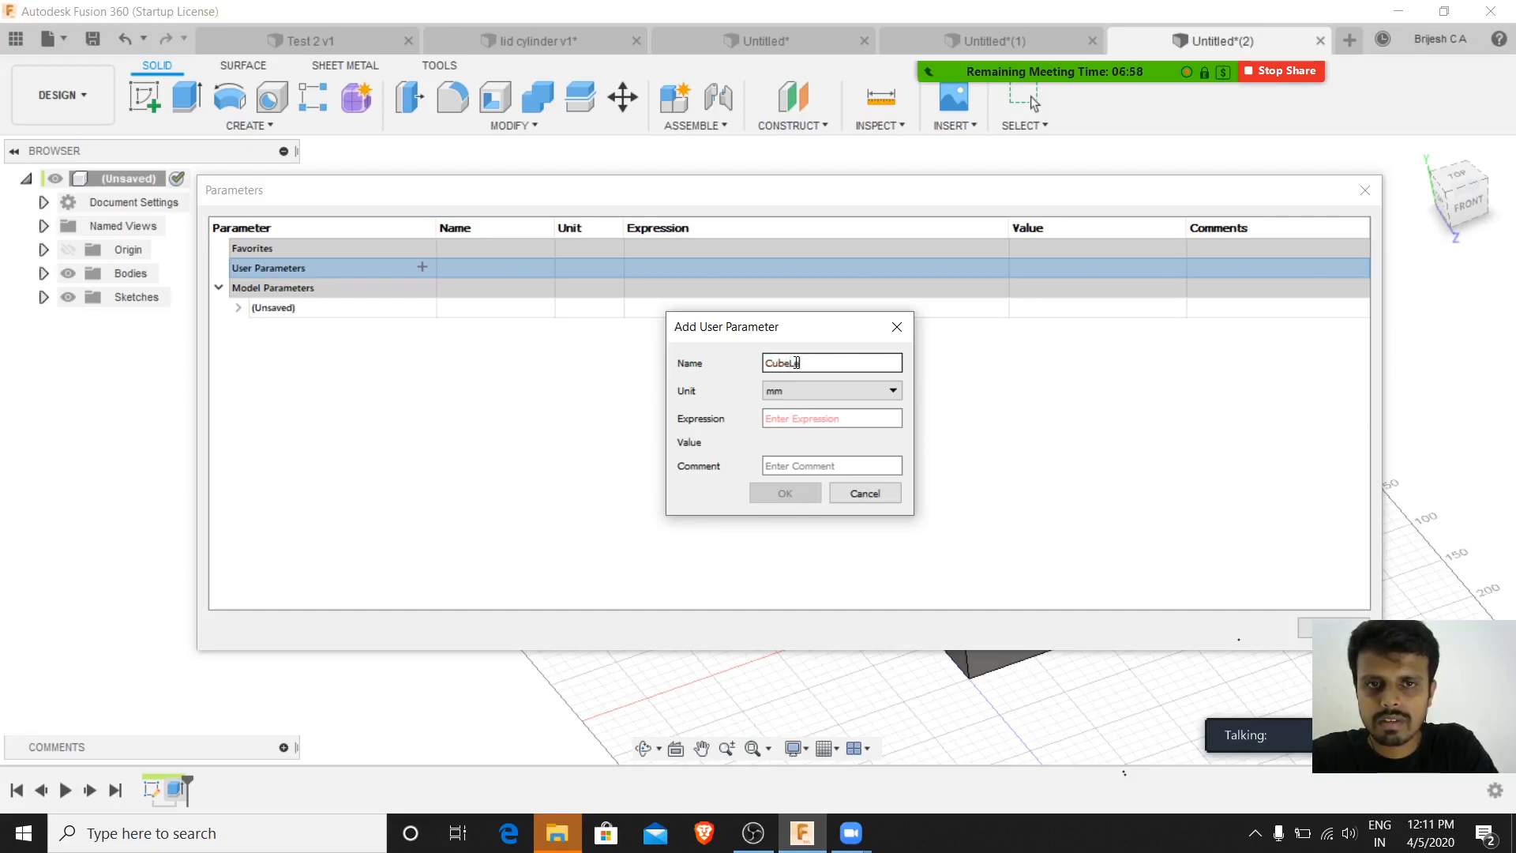
type("ngth")
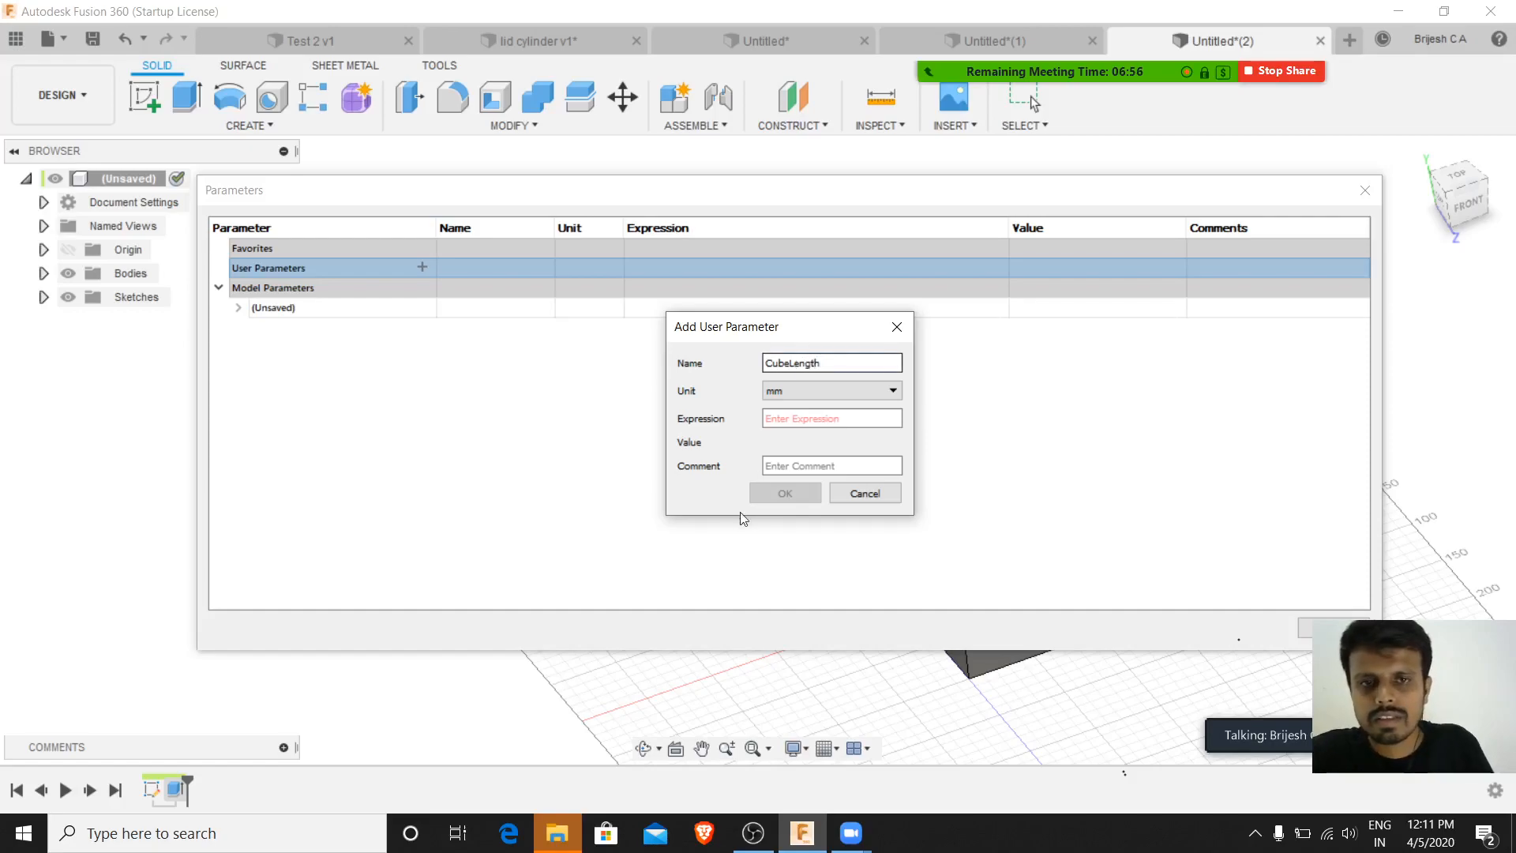
left_click(803, 416)
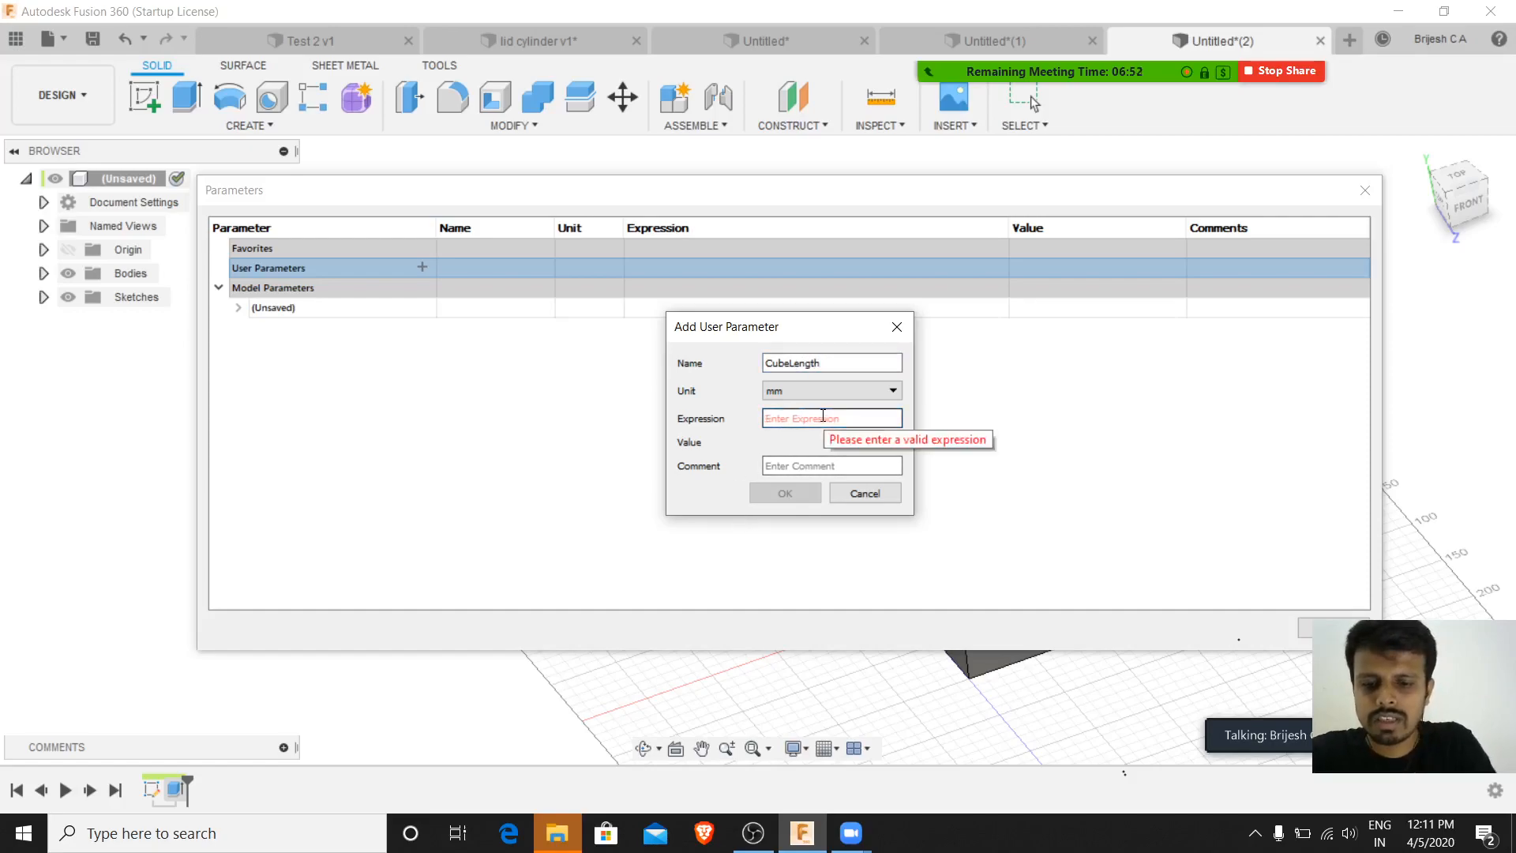
type("50")
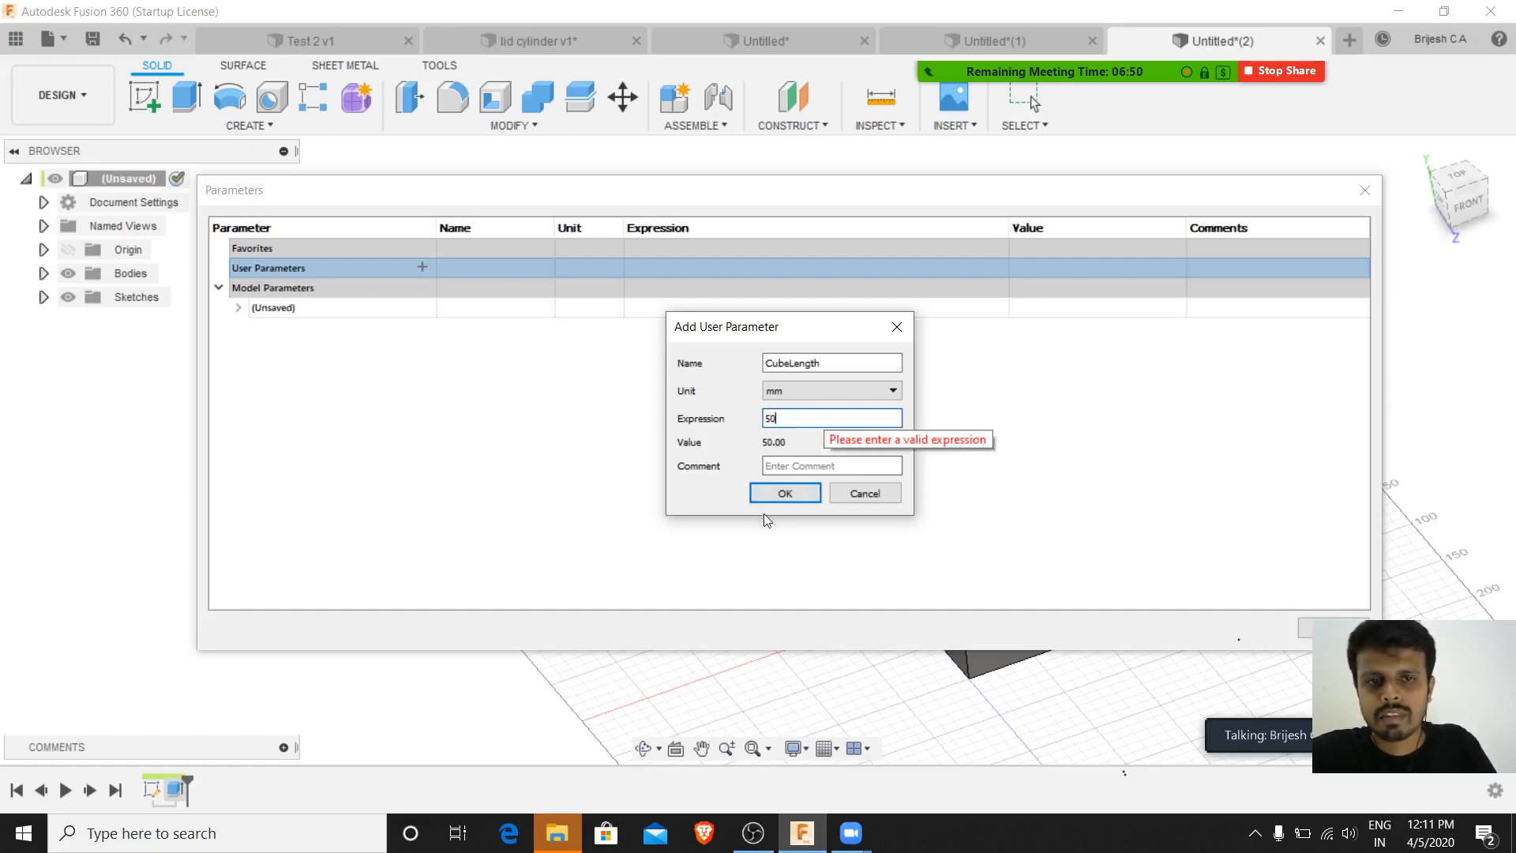
left_click(786, 492)
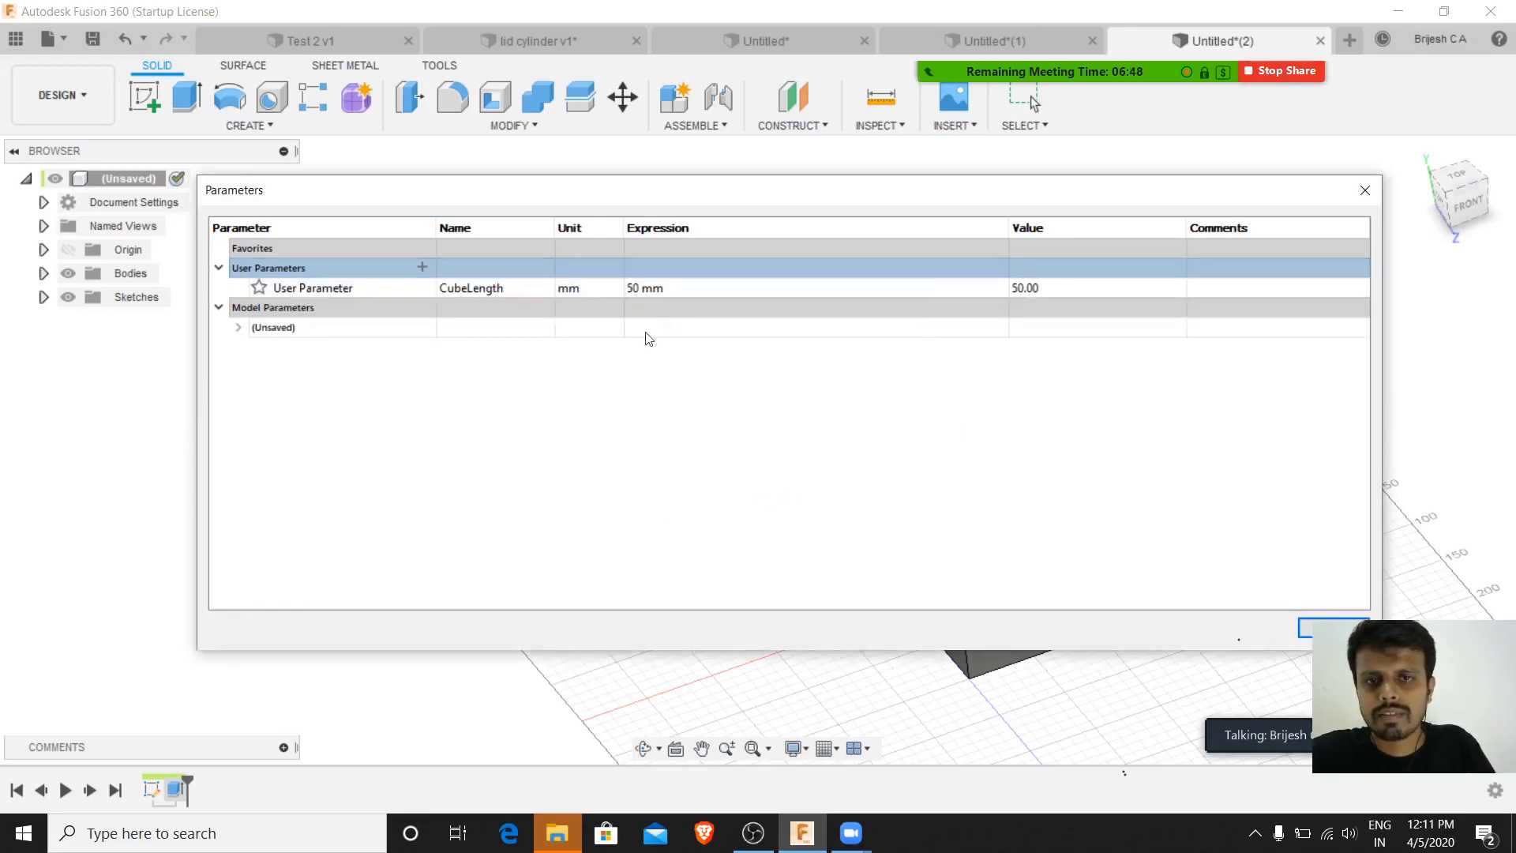
left_click(423, 268)
left_click(797, 357)
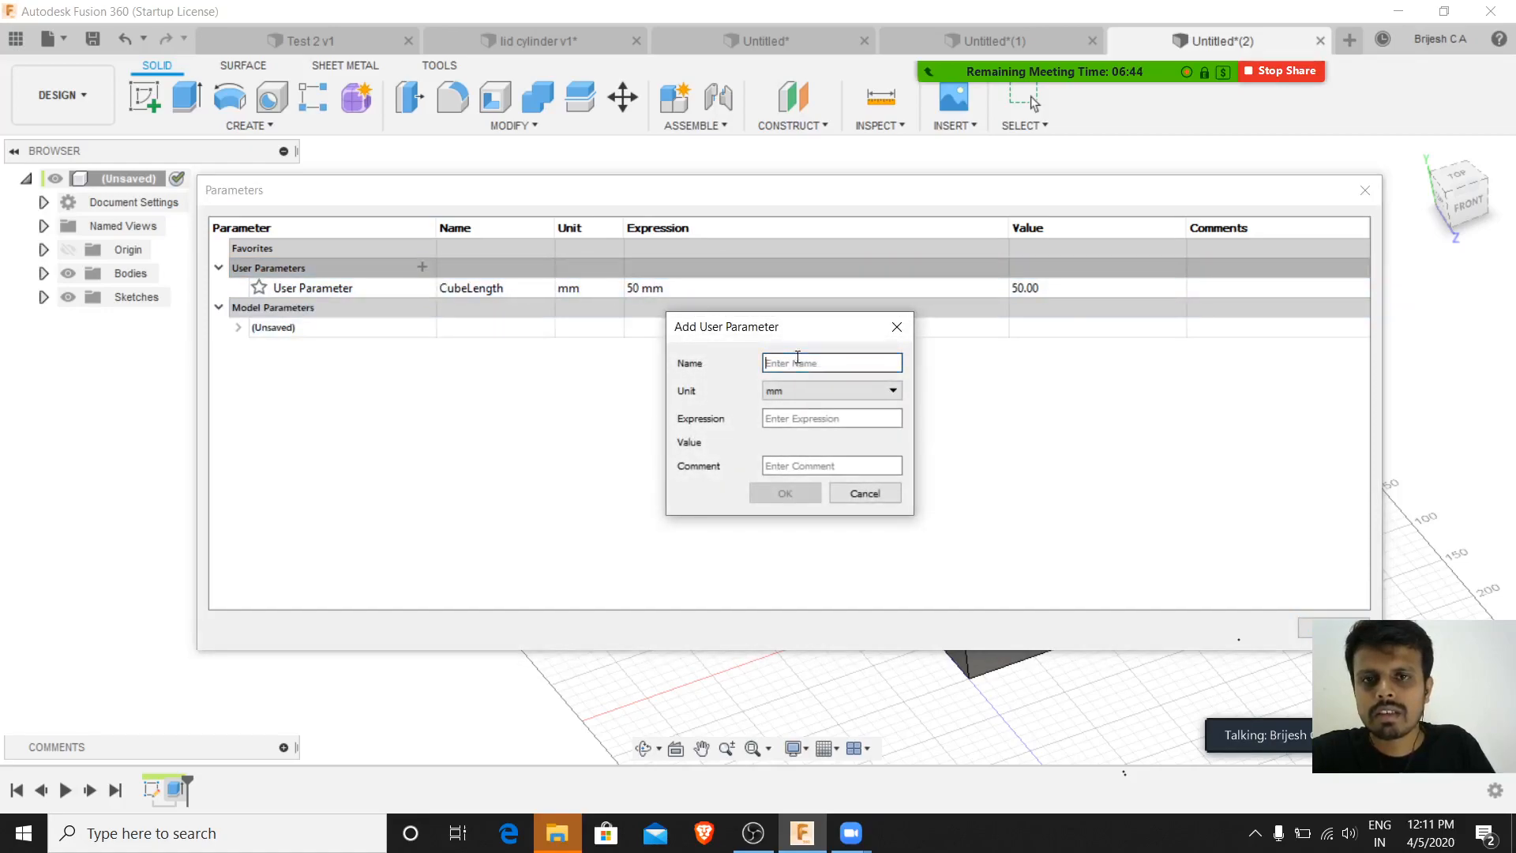
left_click(898, 326)
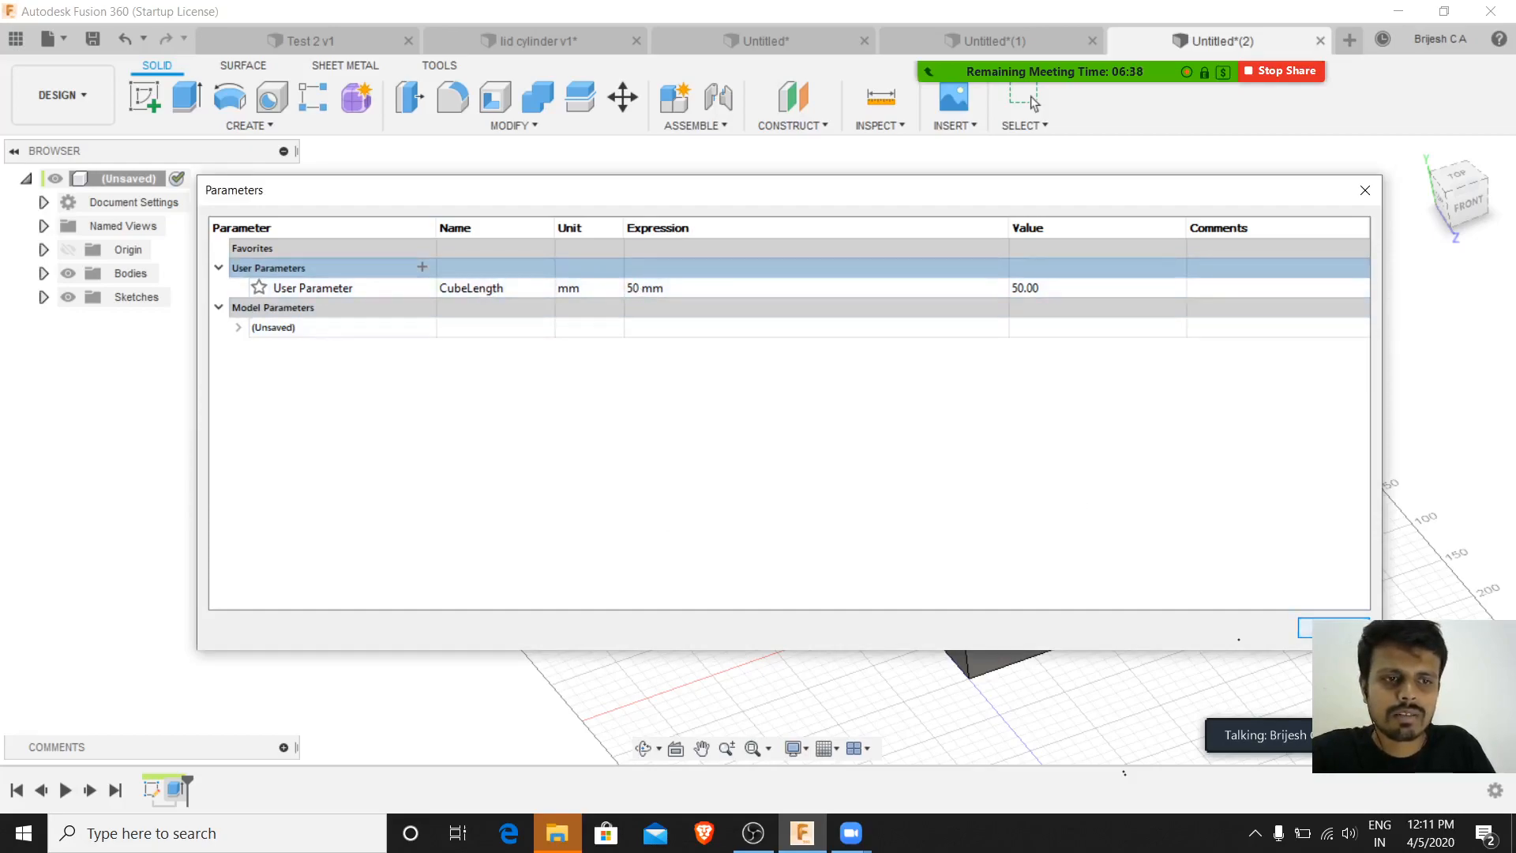
- Close the parameters, edit the cube's base sketch, and link the rectangle's horizontal dimension to the CubeLength parameter
key("Return")
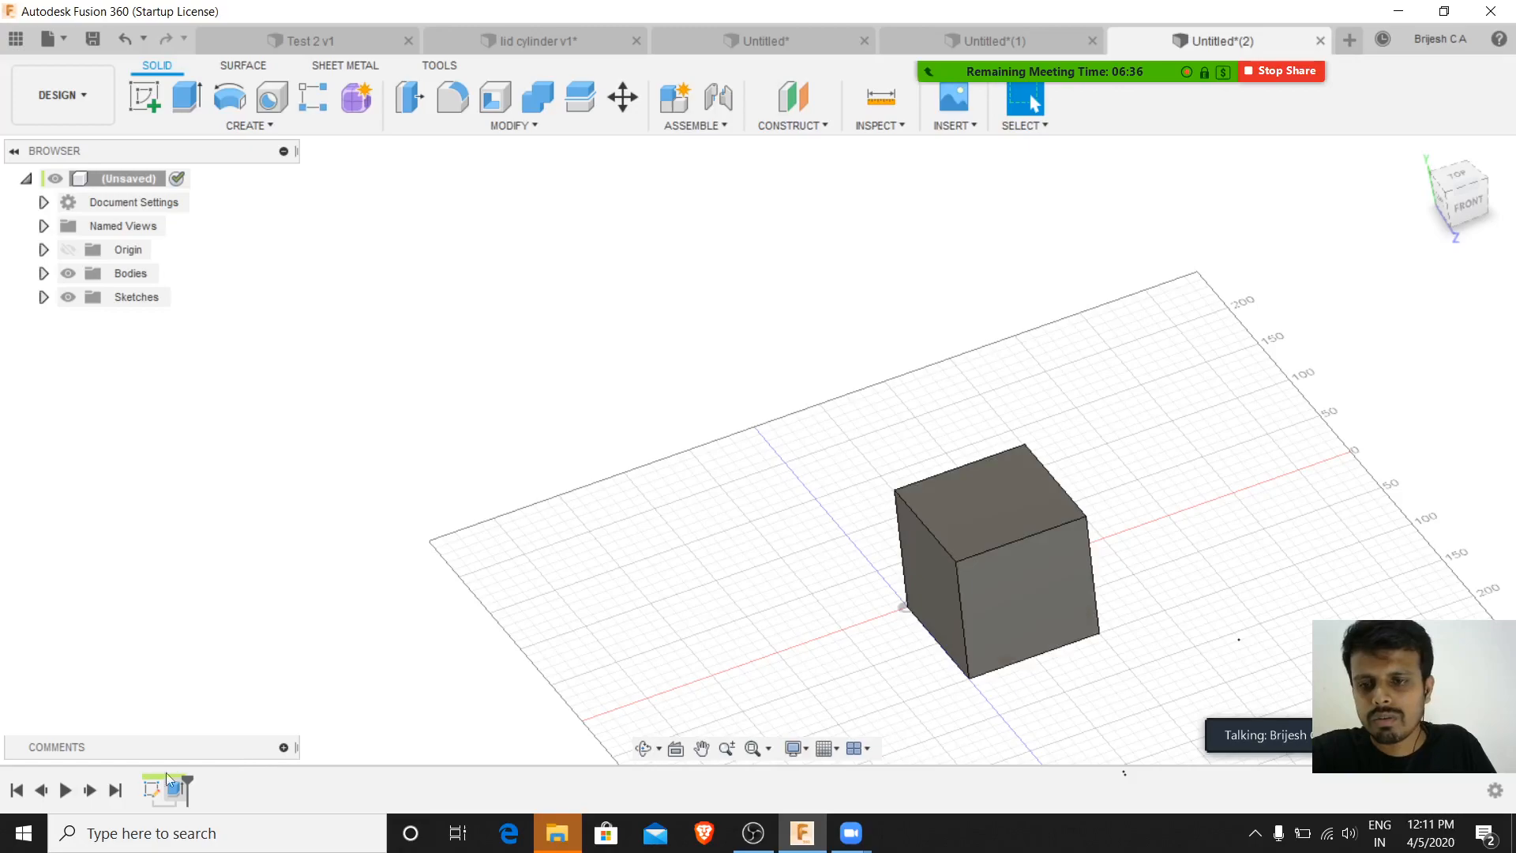
double_click(157, 790)
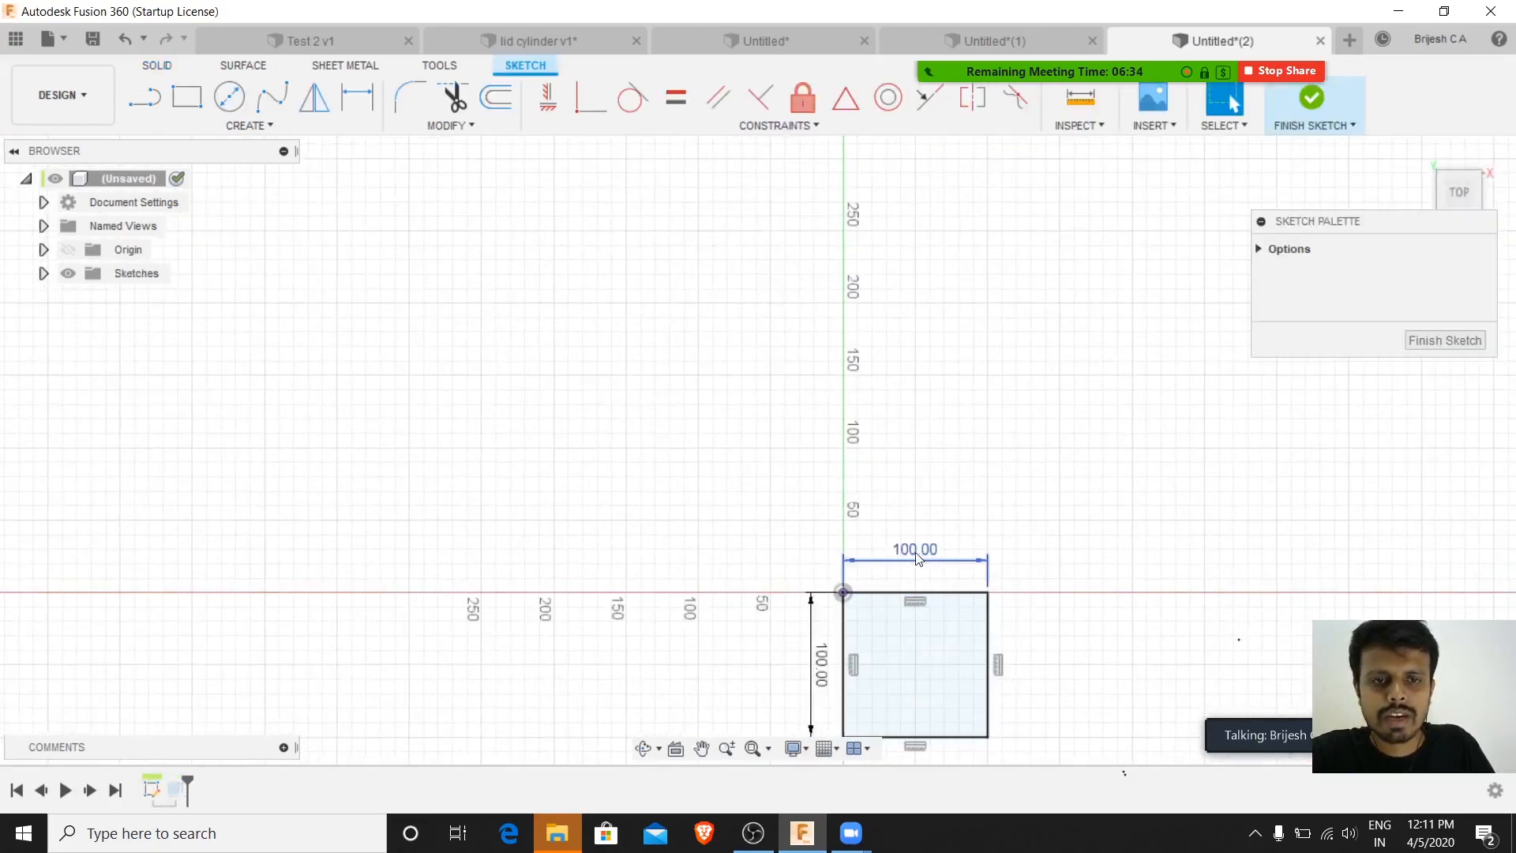
double_click(916, 555)
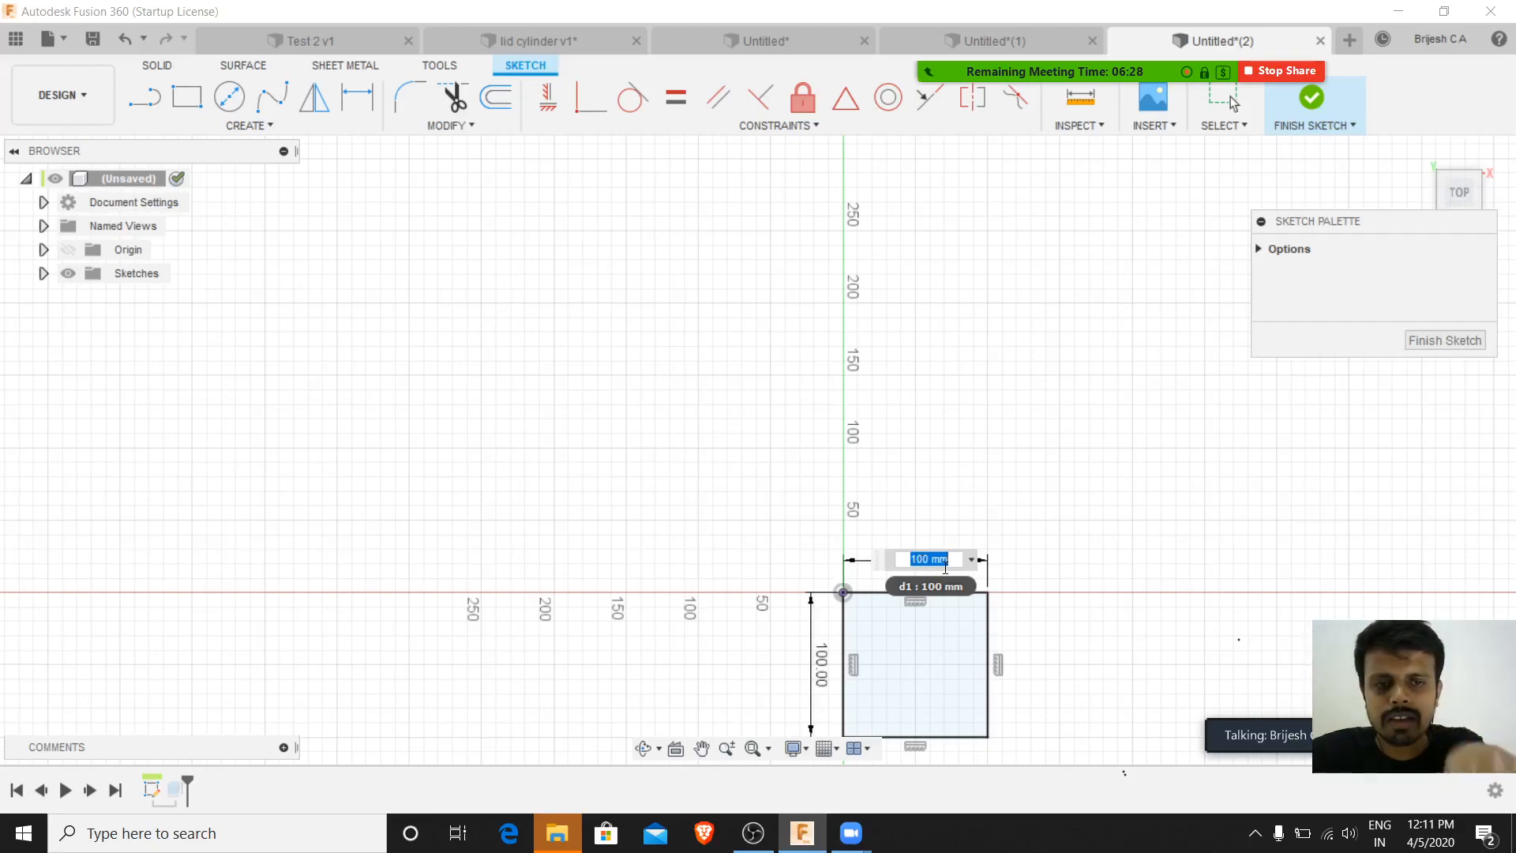
type("c")
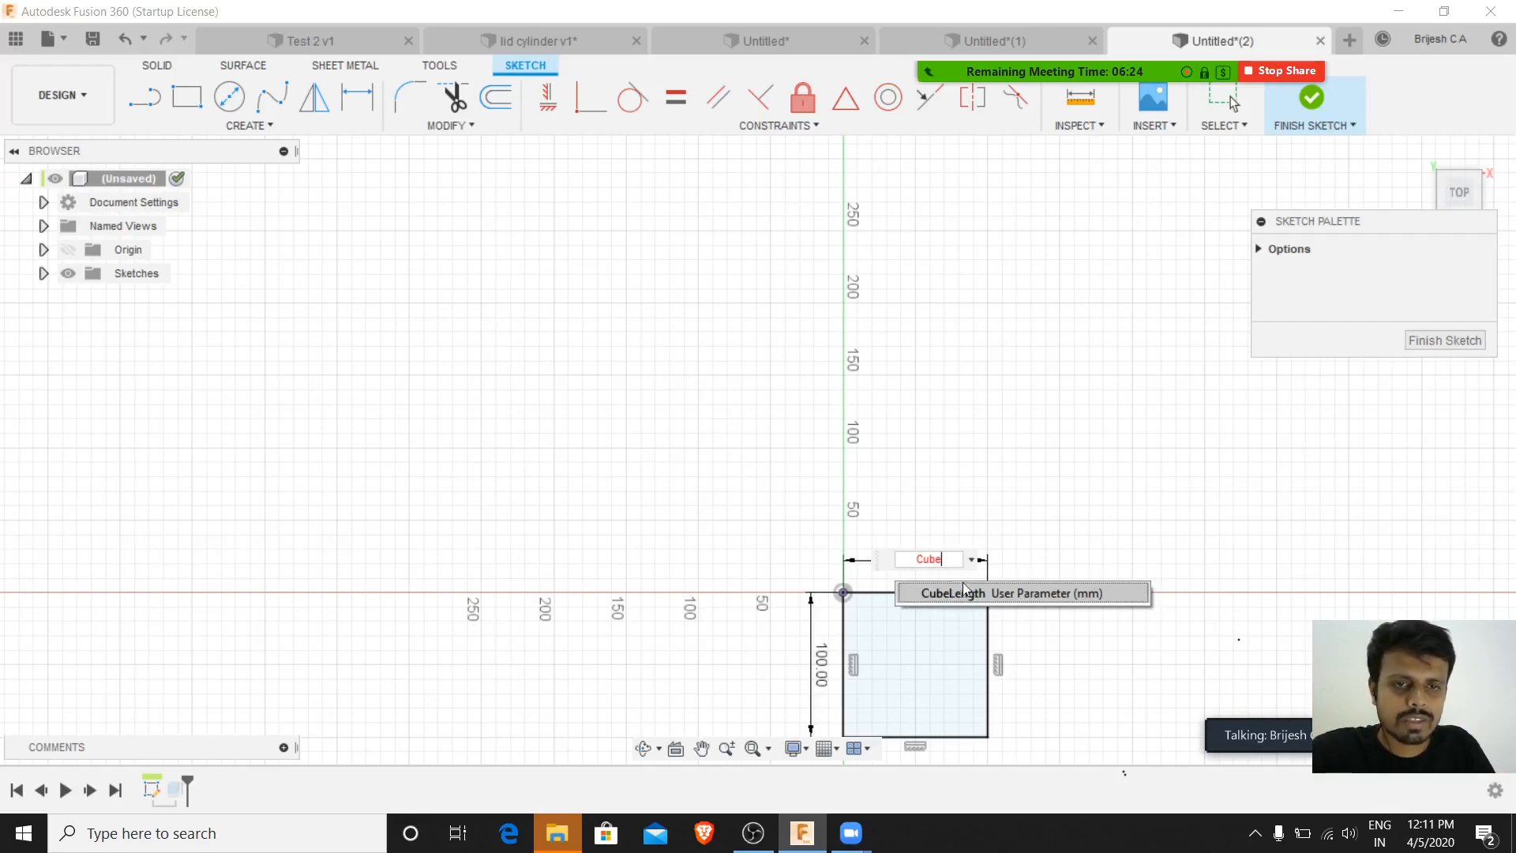
left_click(960, 594)
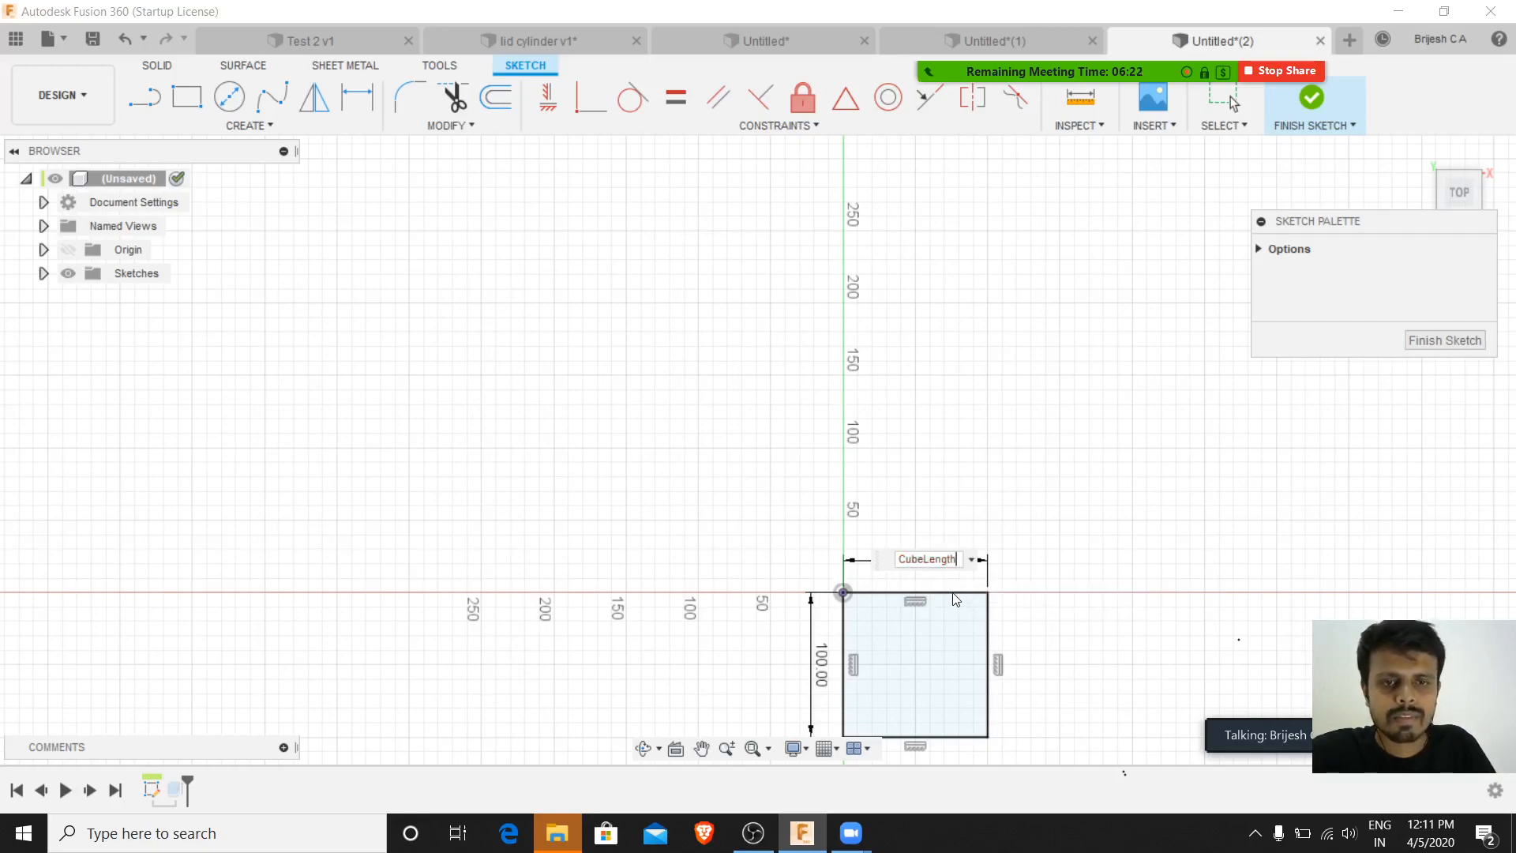
key("Return")
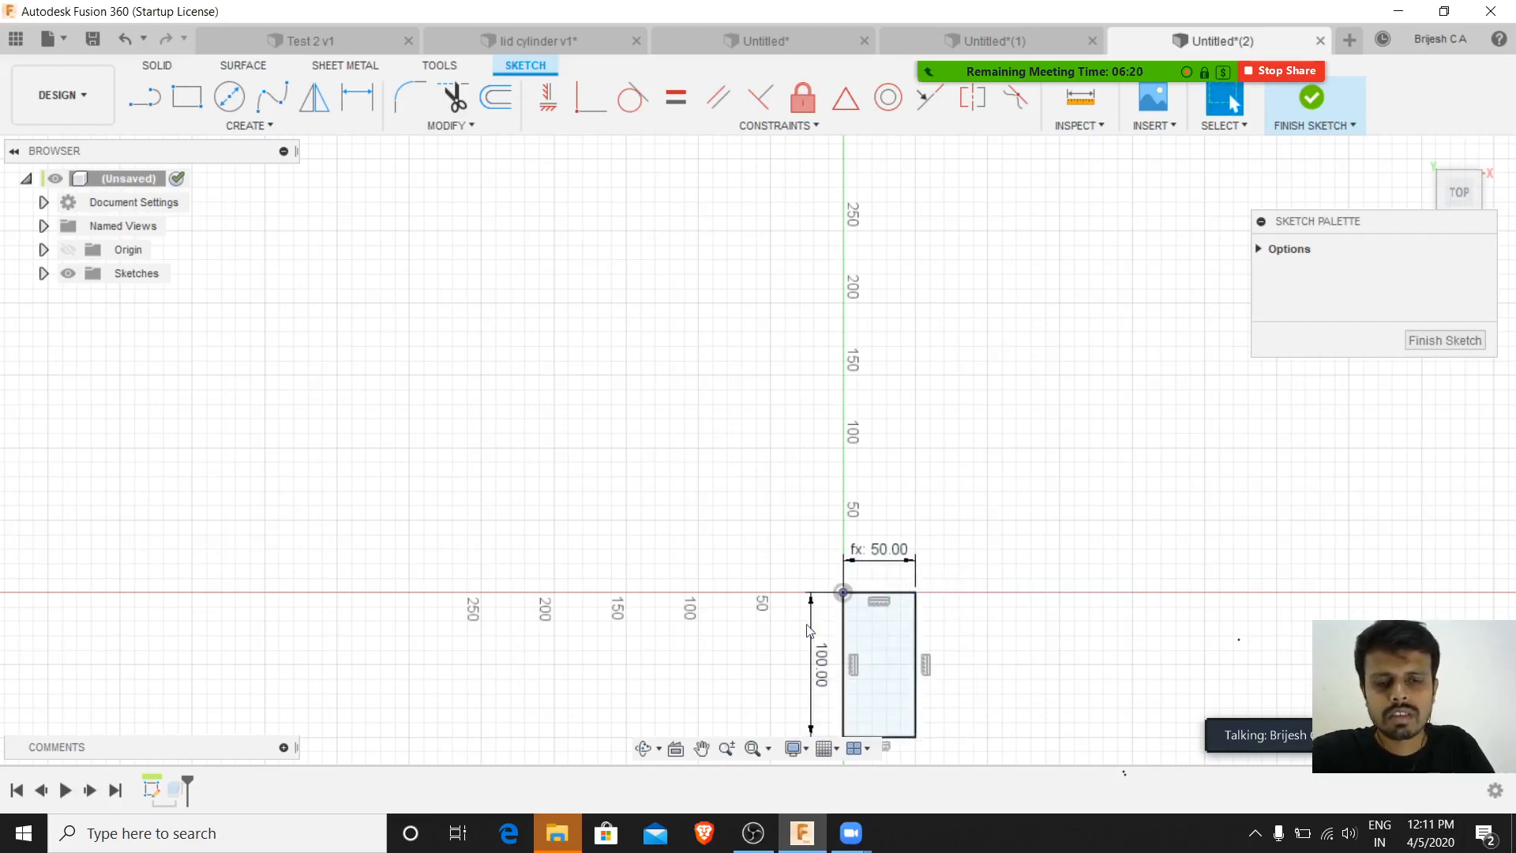
- Link the base rectangle's vertical dimension to the CubeLength parameter and finish the sketch
double_click(823, 666)
type("c")
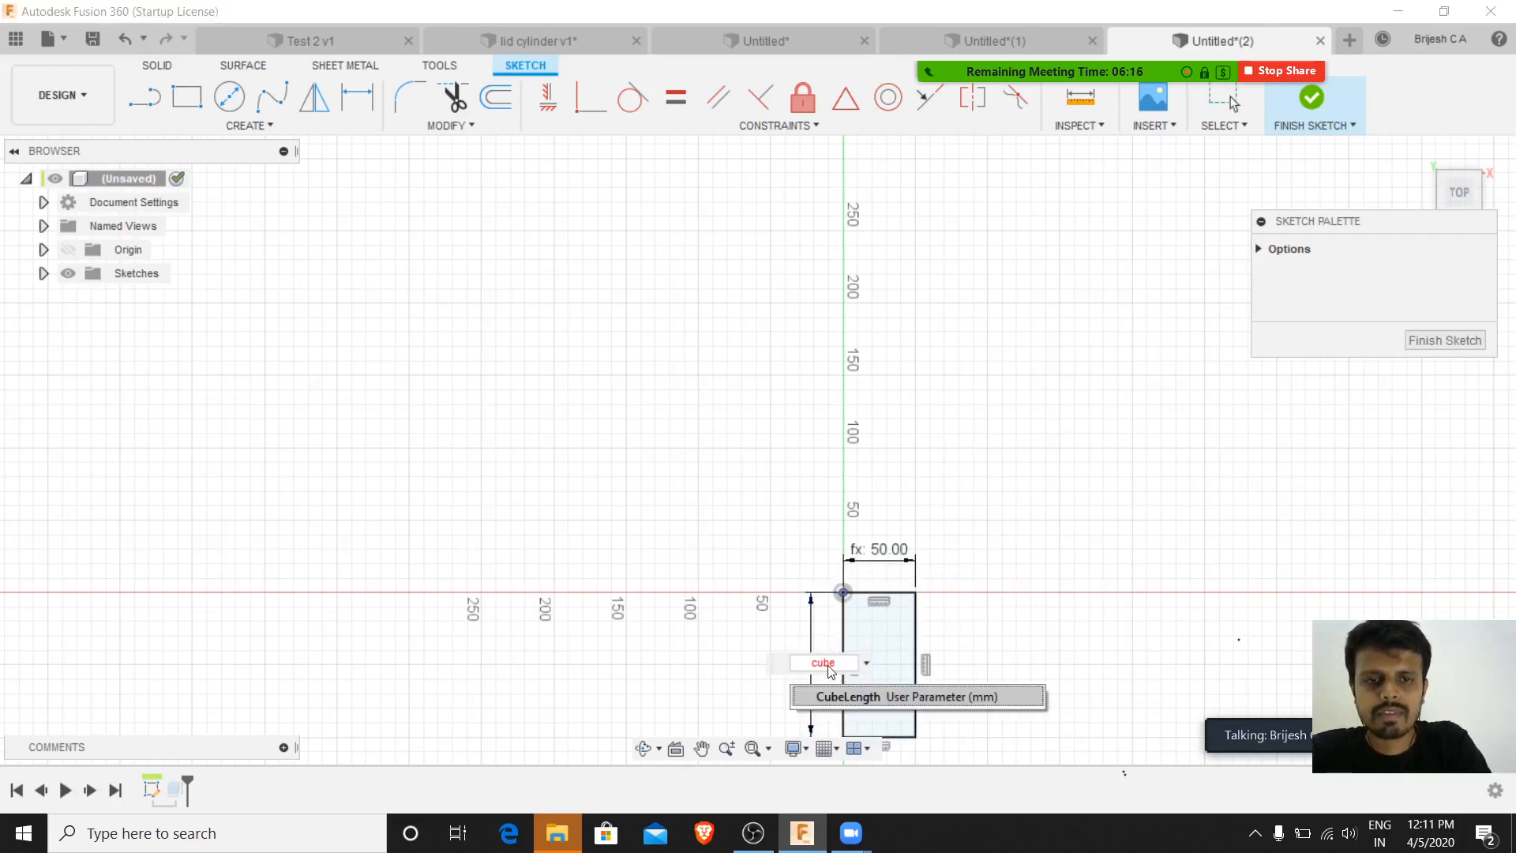
type("ube")
key("Return")
key("Return")
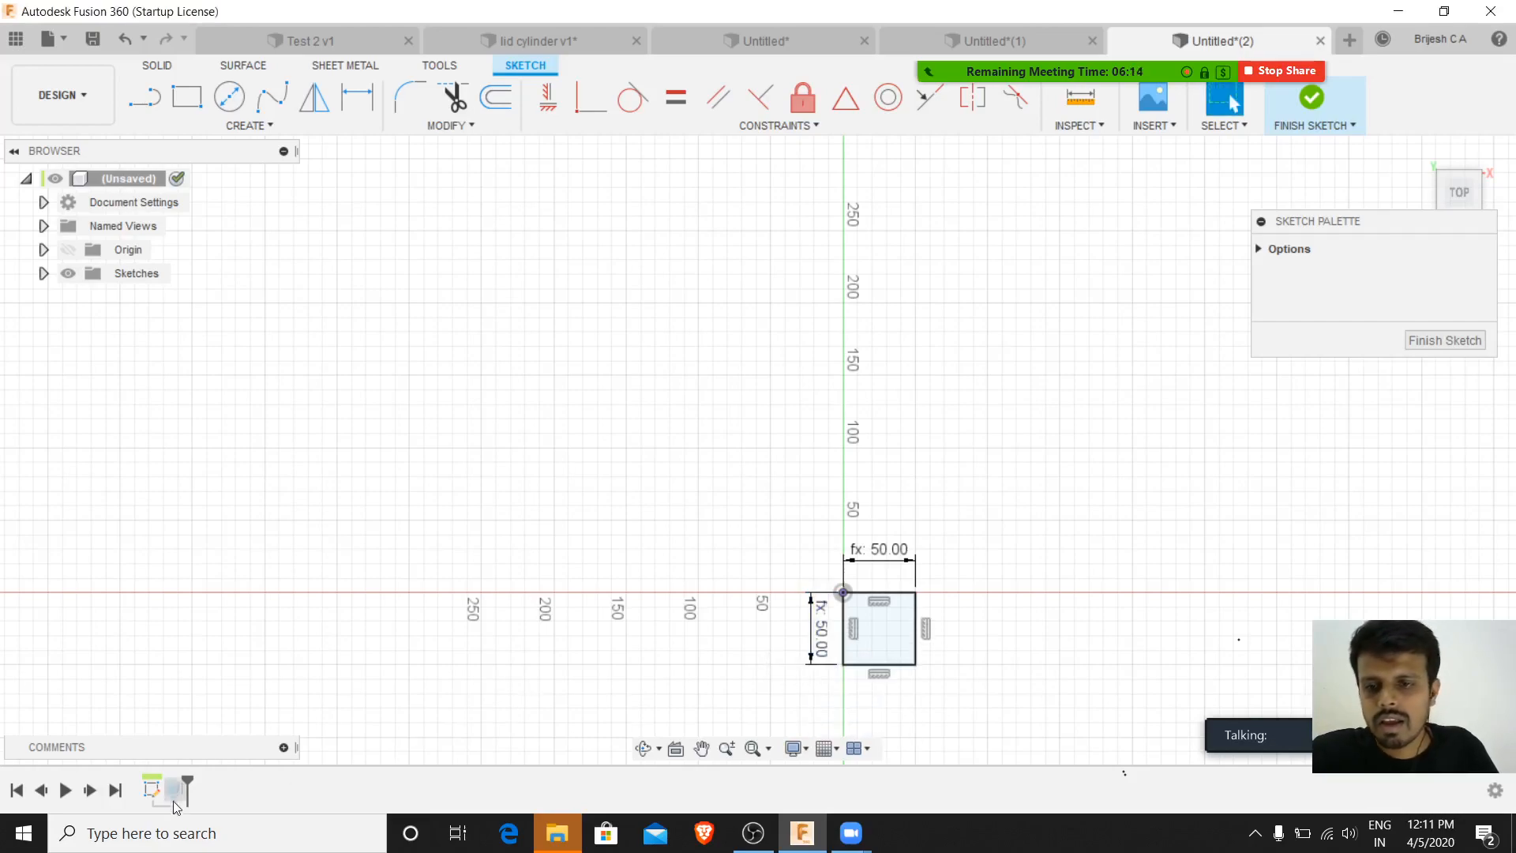
left_click(1445, 340)
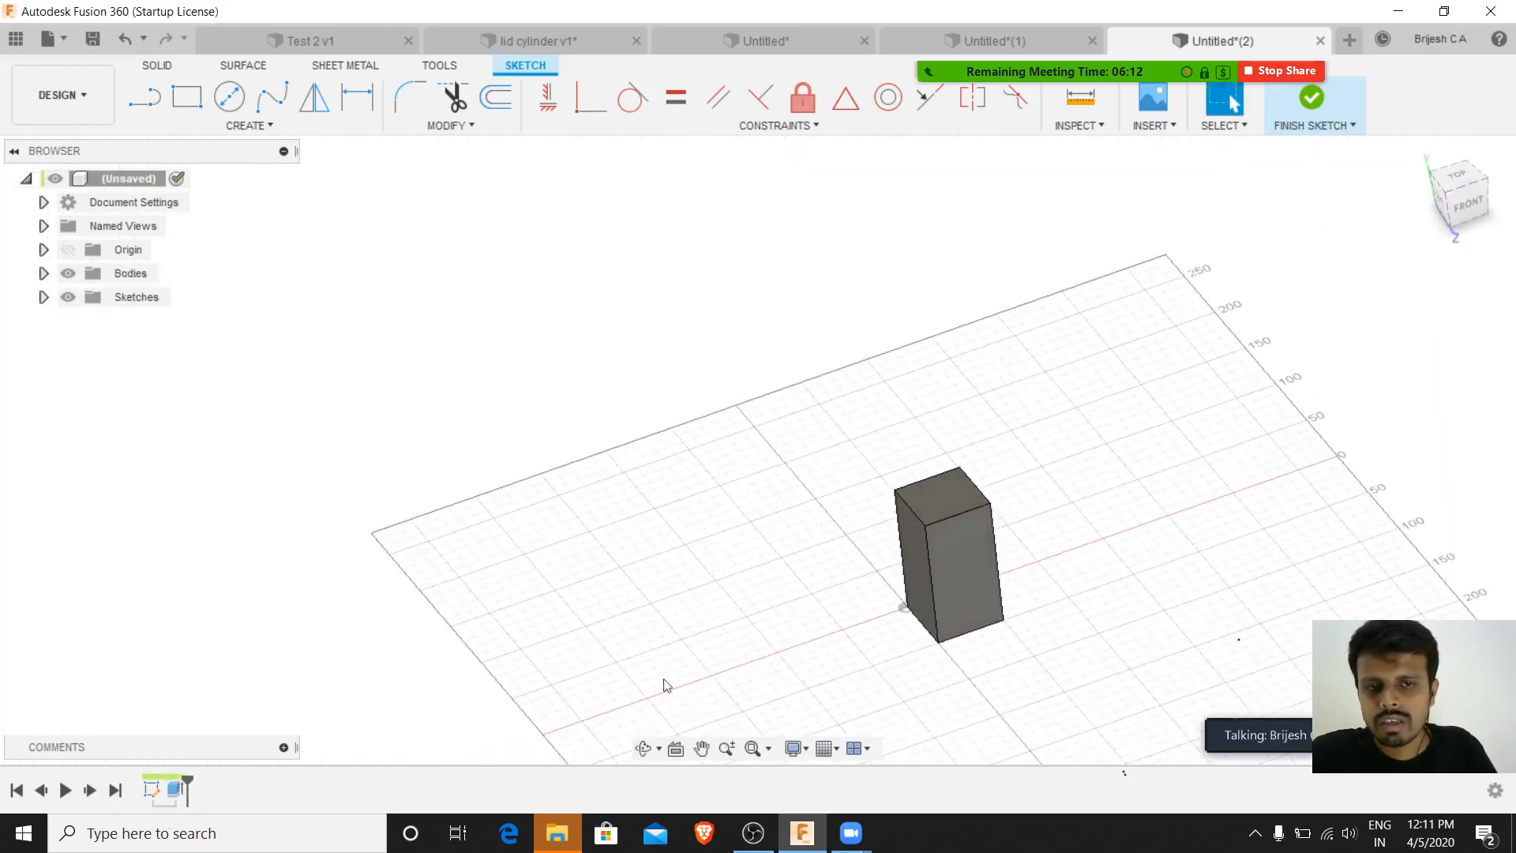
- Edit the cube's extrude feature and link its distance to the CubeLength parameter
double_click(177, 795)
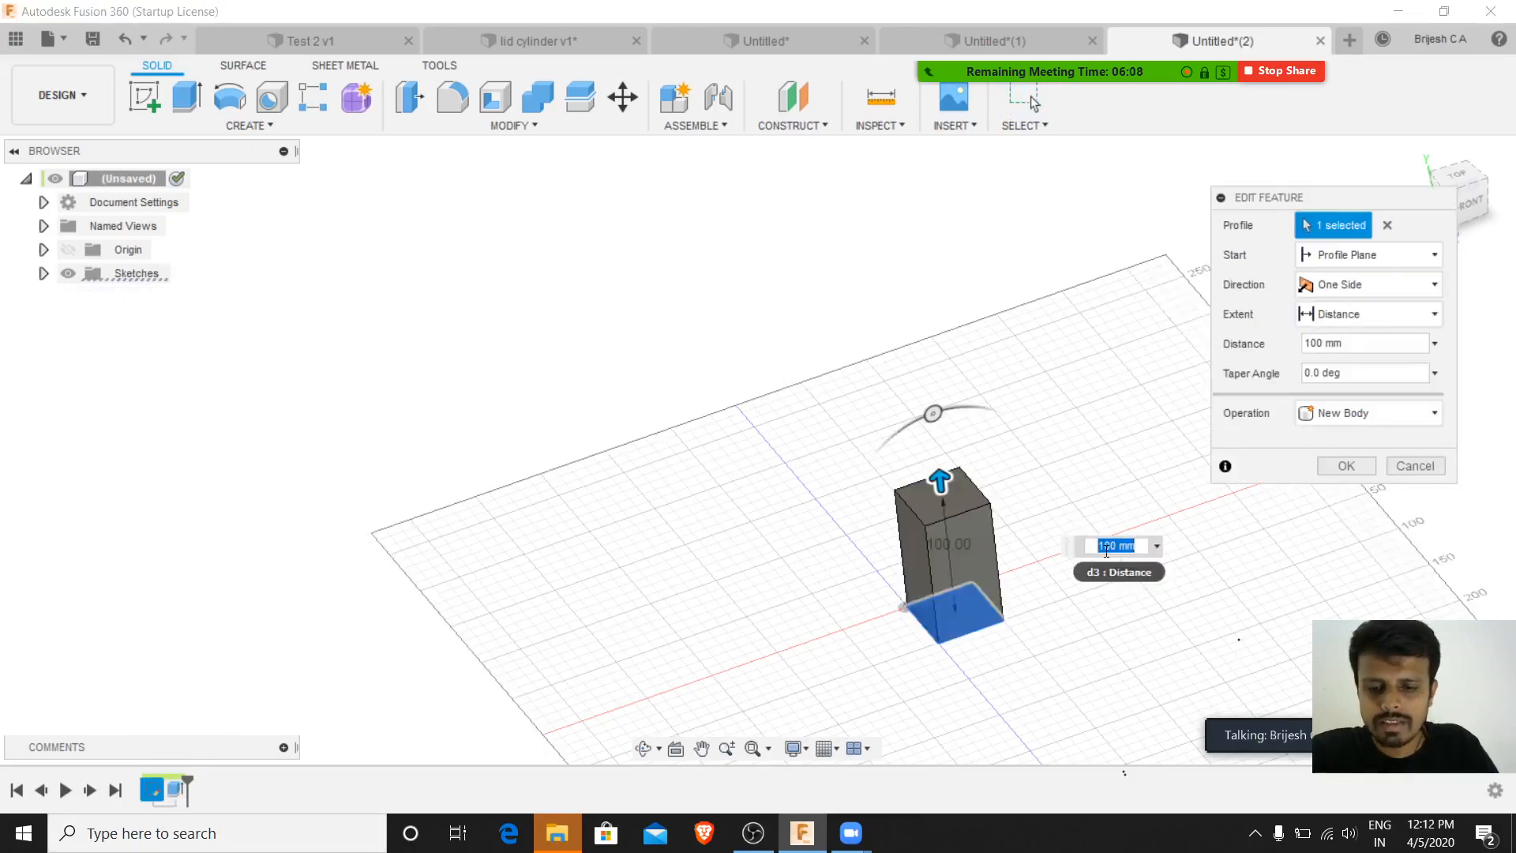
type("cube")
key("Return")
key("Return")
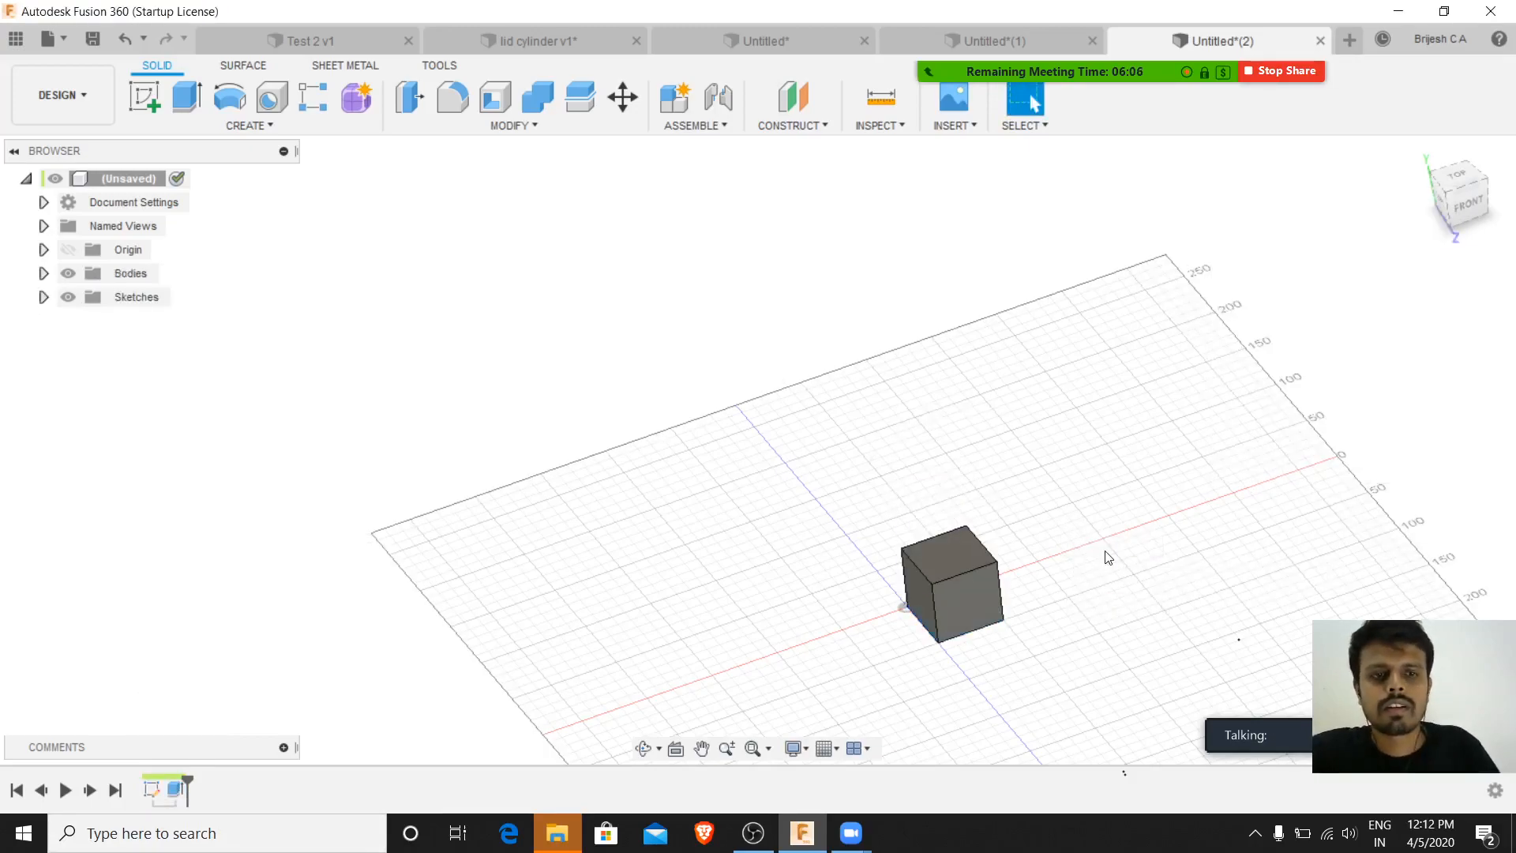
- Create a sketch on the cube's base plane and draw a rectangle from the origin, beside the cube
scroll(945, 581, "up", 3)
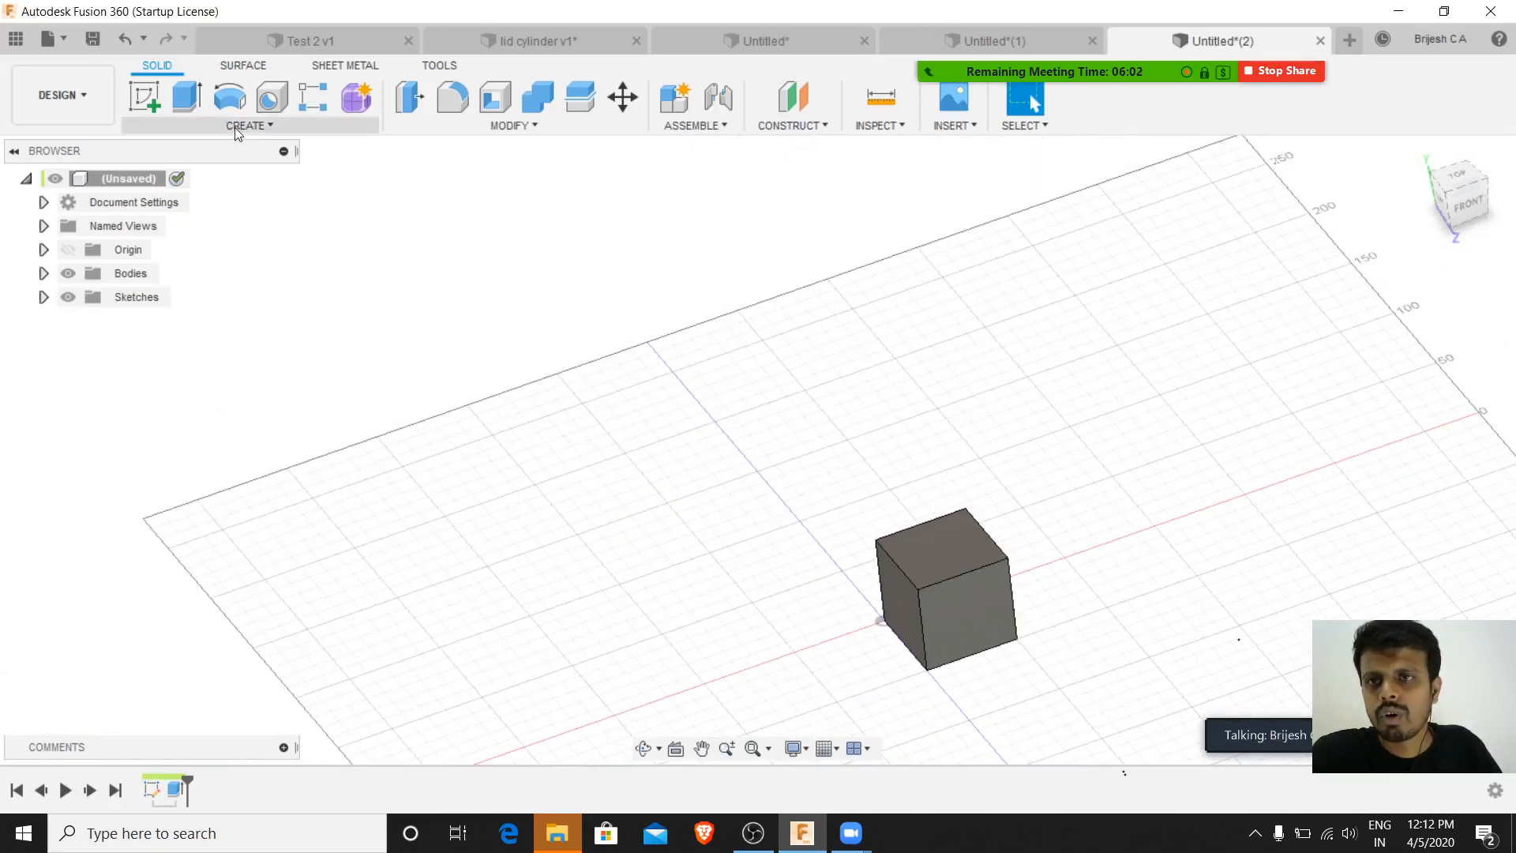
left_click(297, 123)
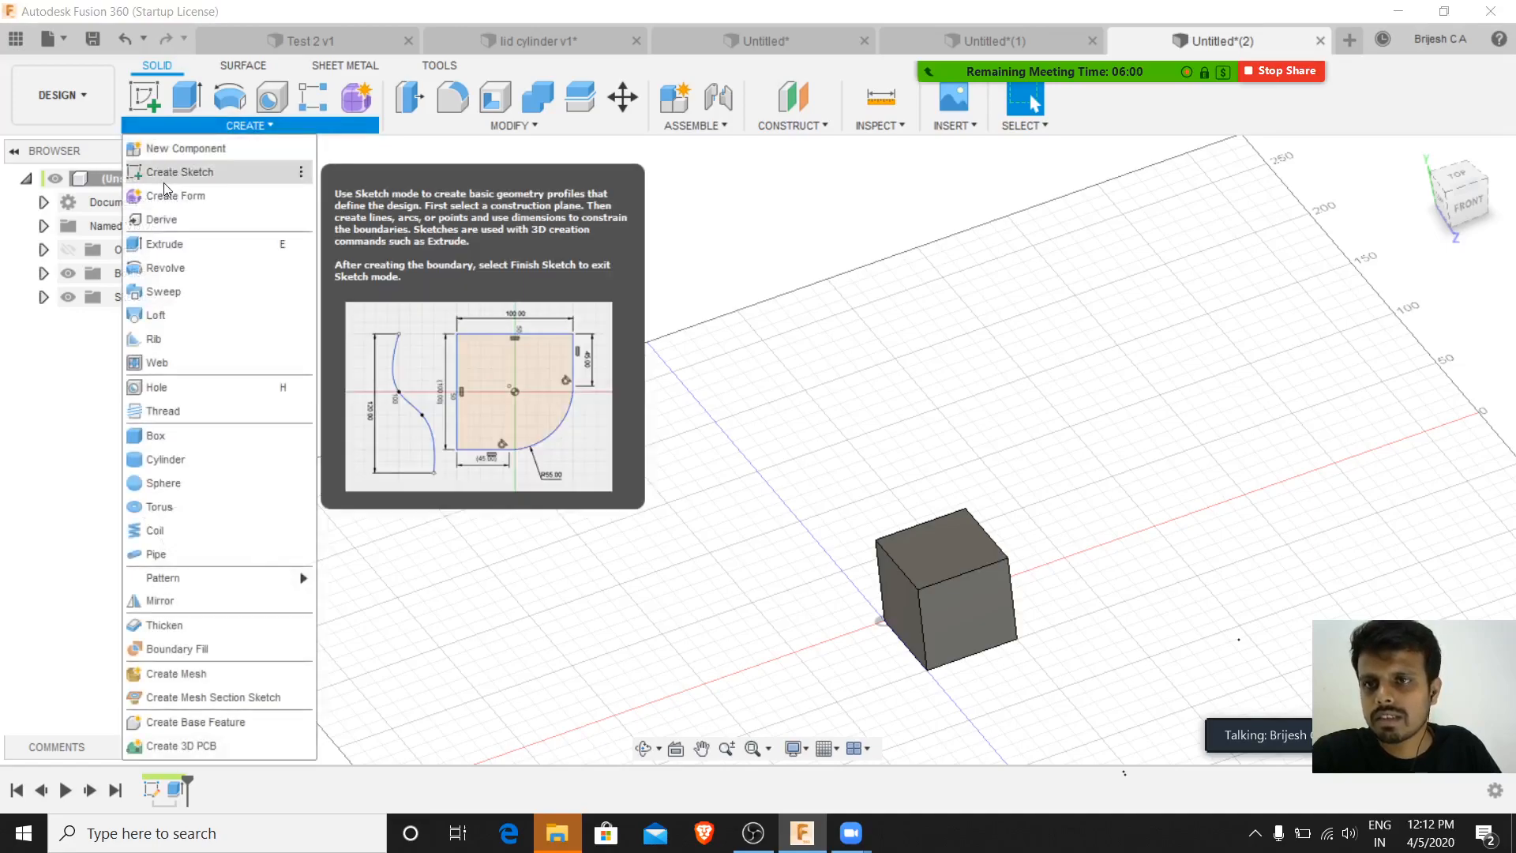
left_click(166, 171)
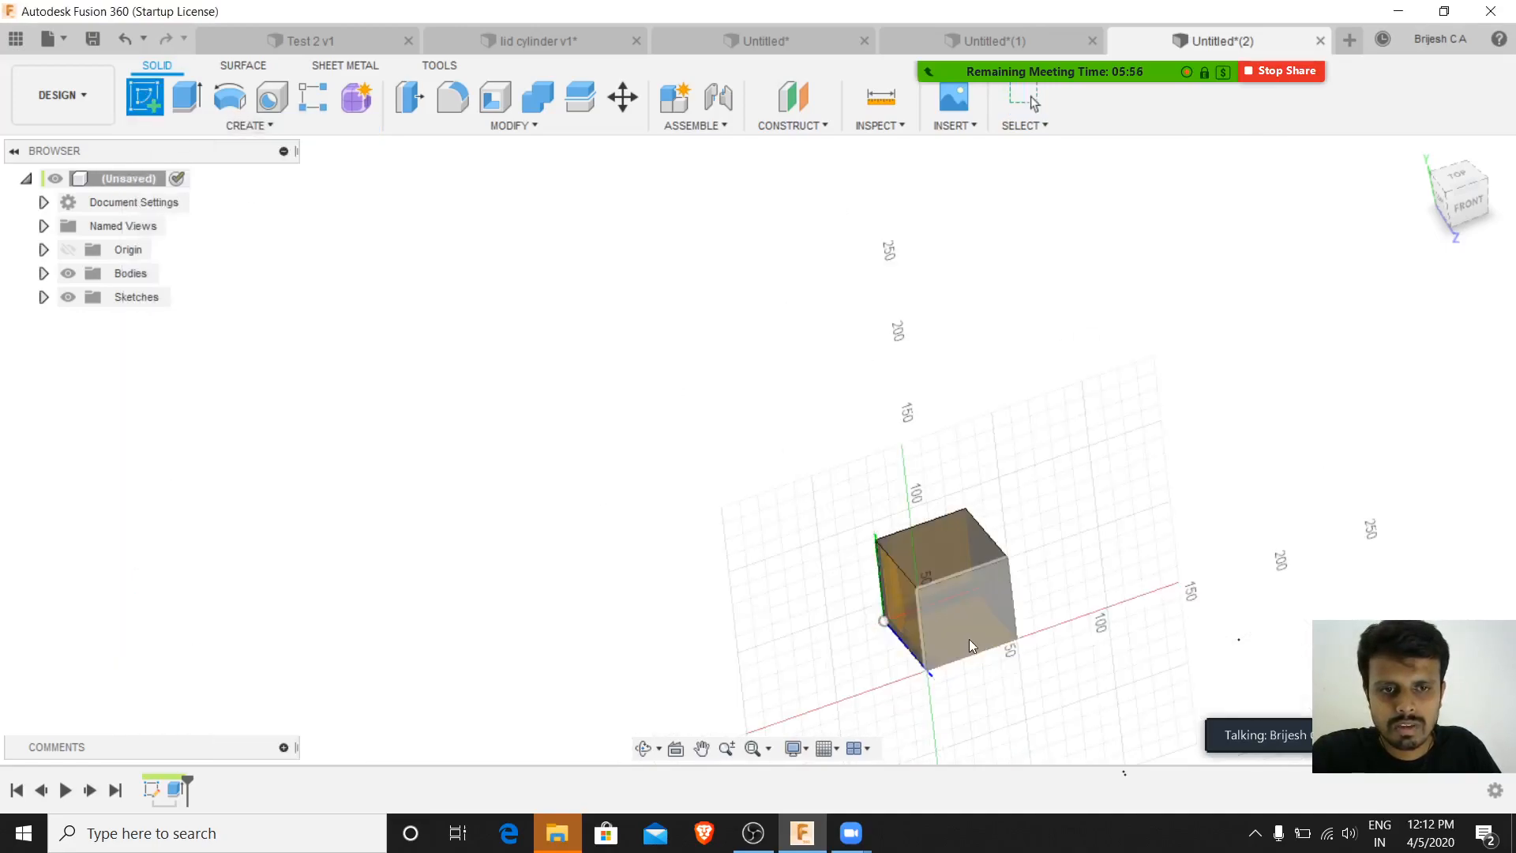
left_click(984, 657)
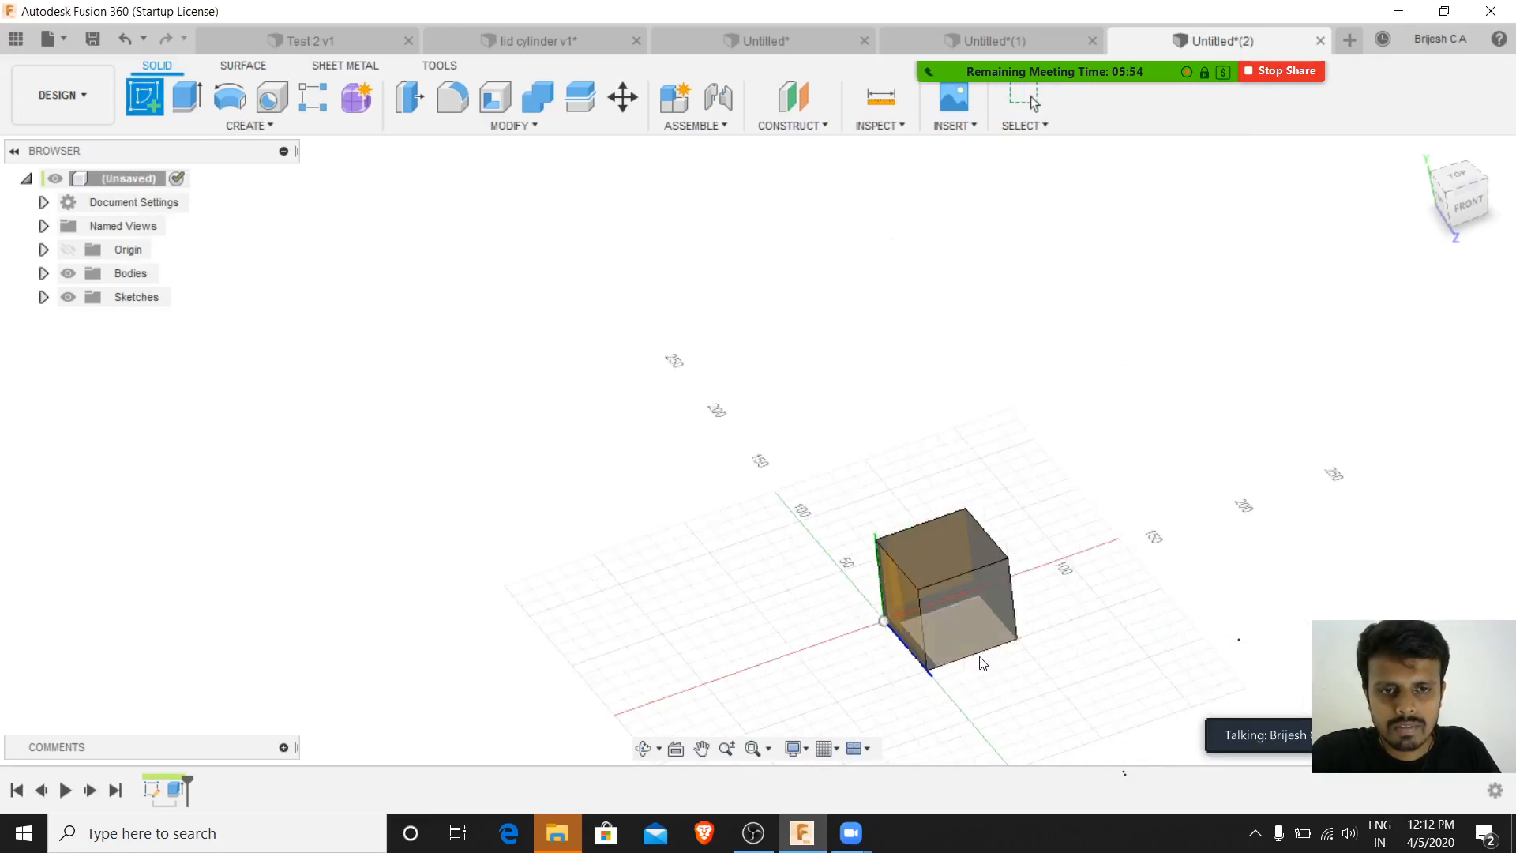
left_click(229, 96)
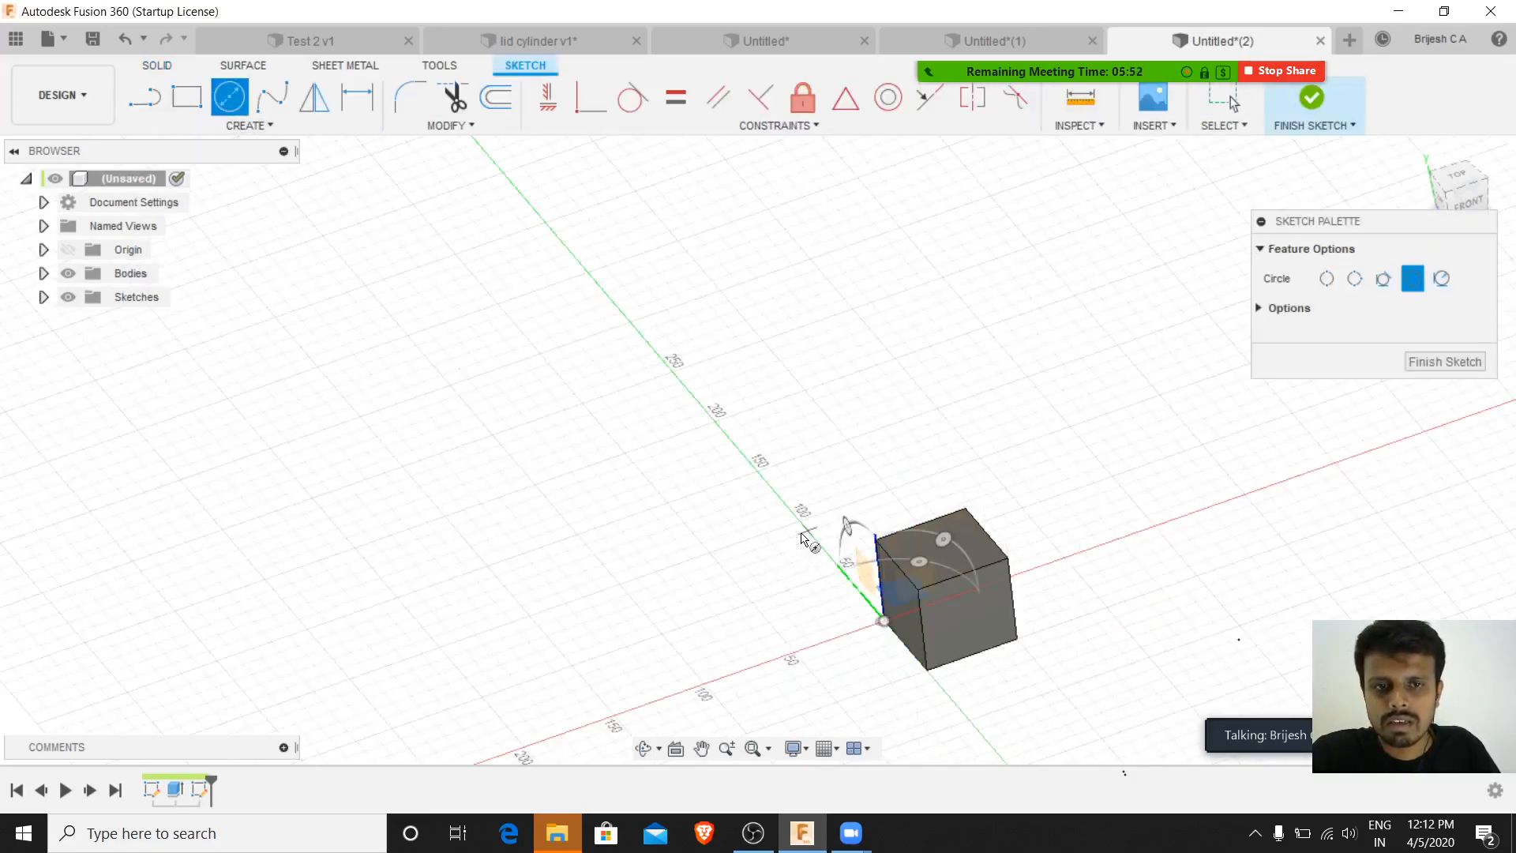
left_click(190, 98)
left_click(884, 621)
left_click(699, 586)
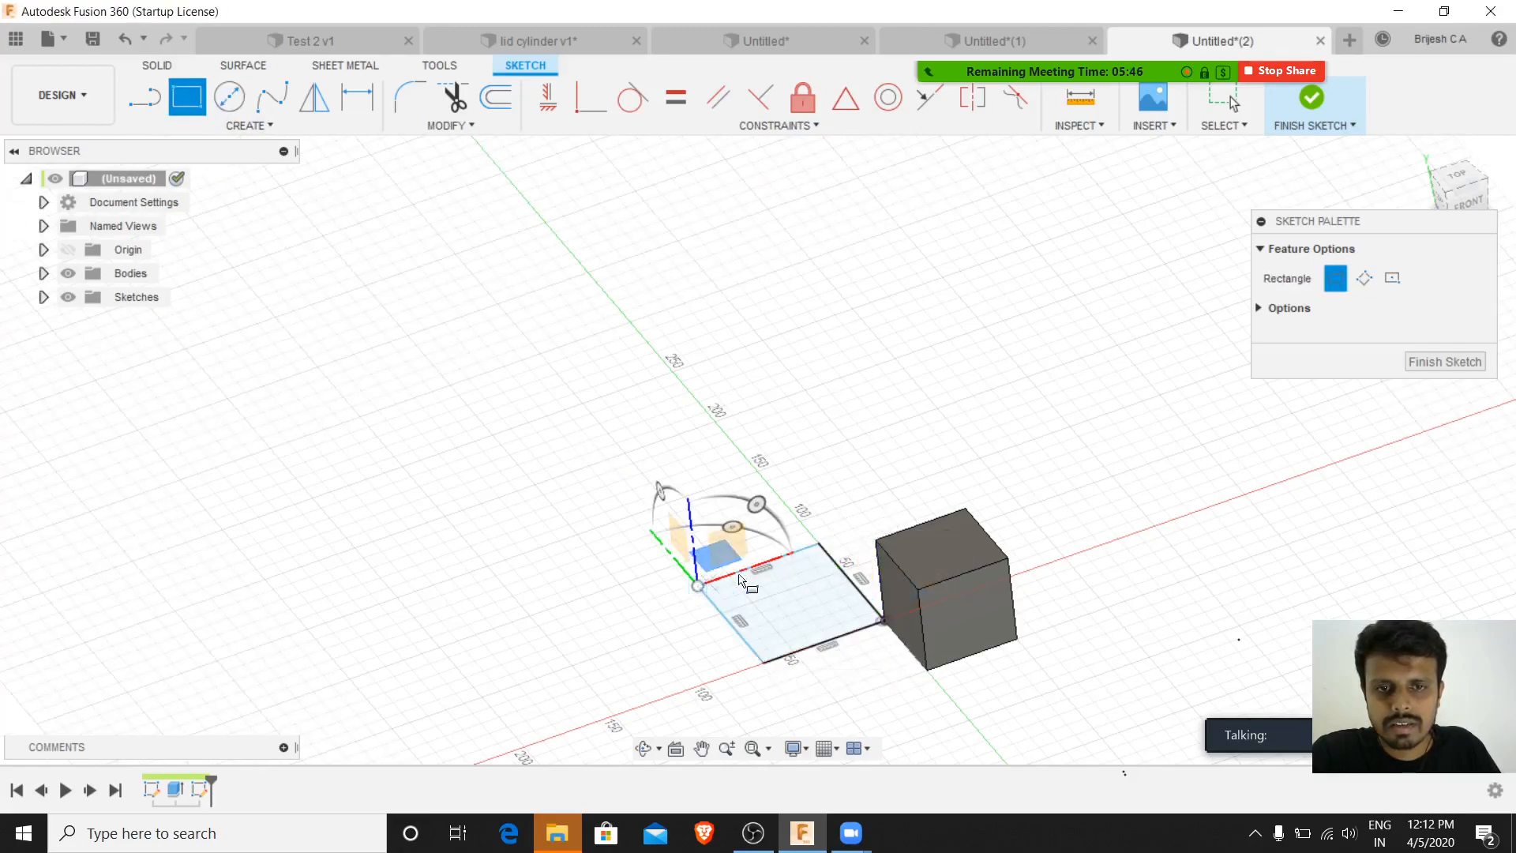
- Extrude the rectangle beside the cube upward as a new body, lower than the cube, and clear the selection
key("e")
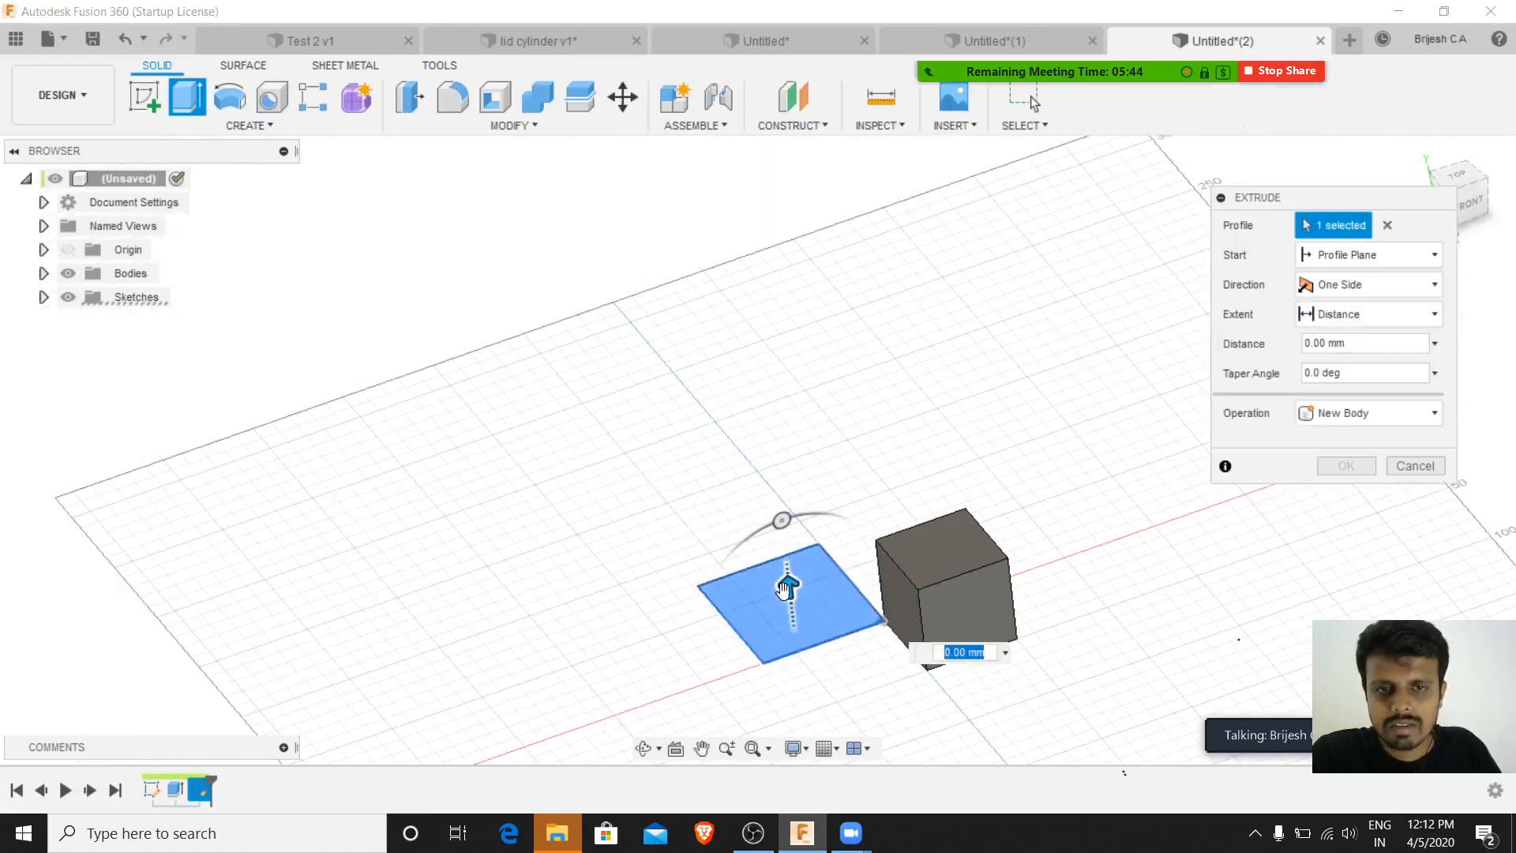
key("Return")
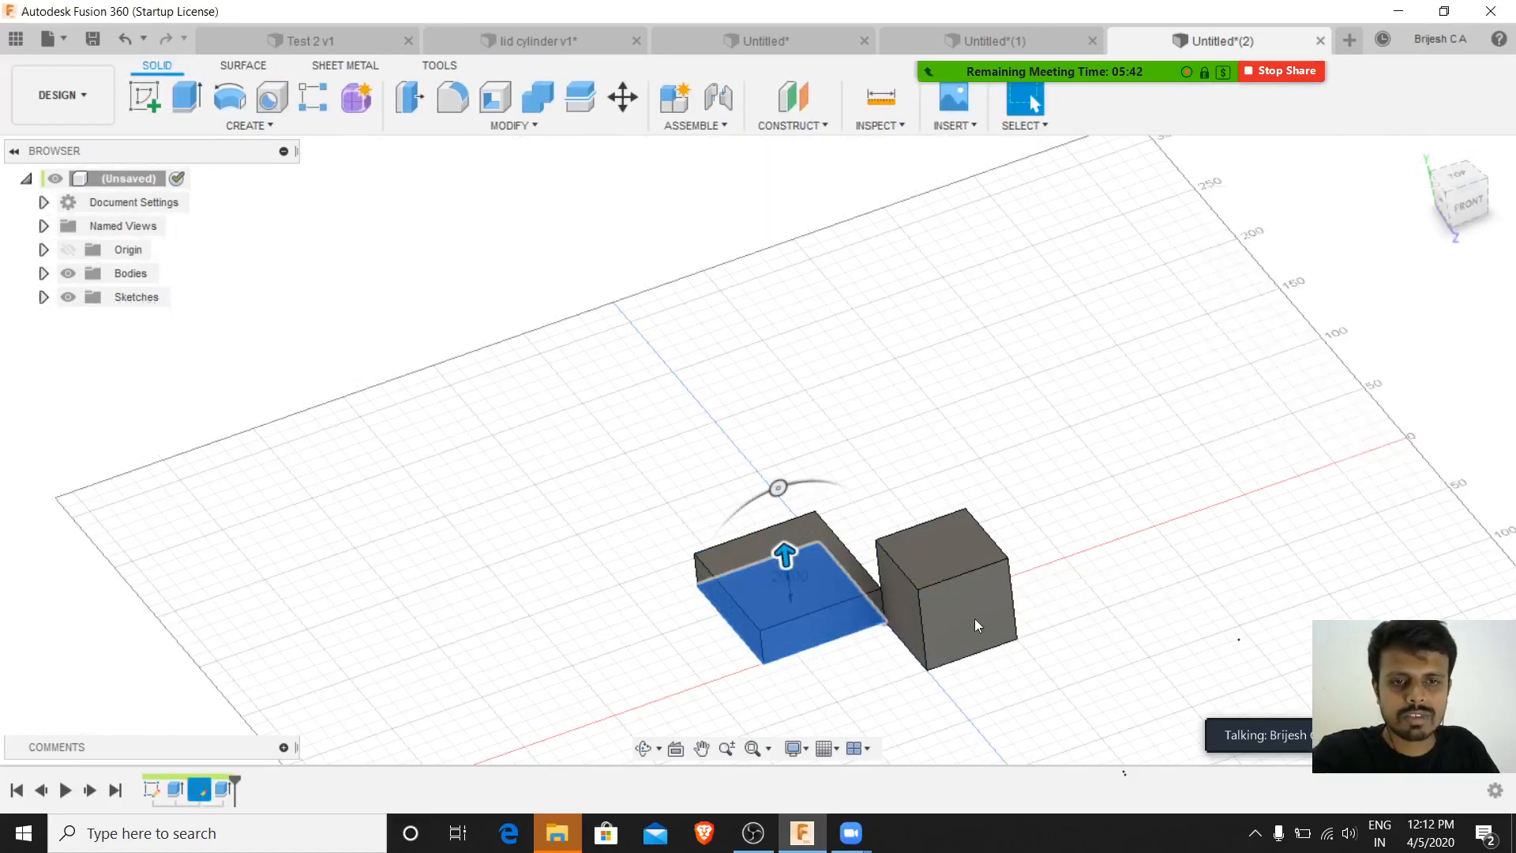
left_click_drag(1094, 582, 921, 609)
key("Escape")
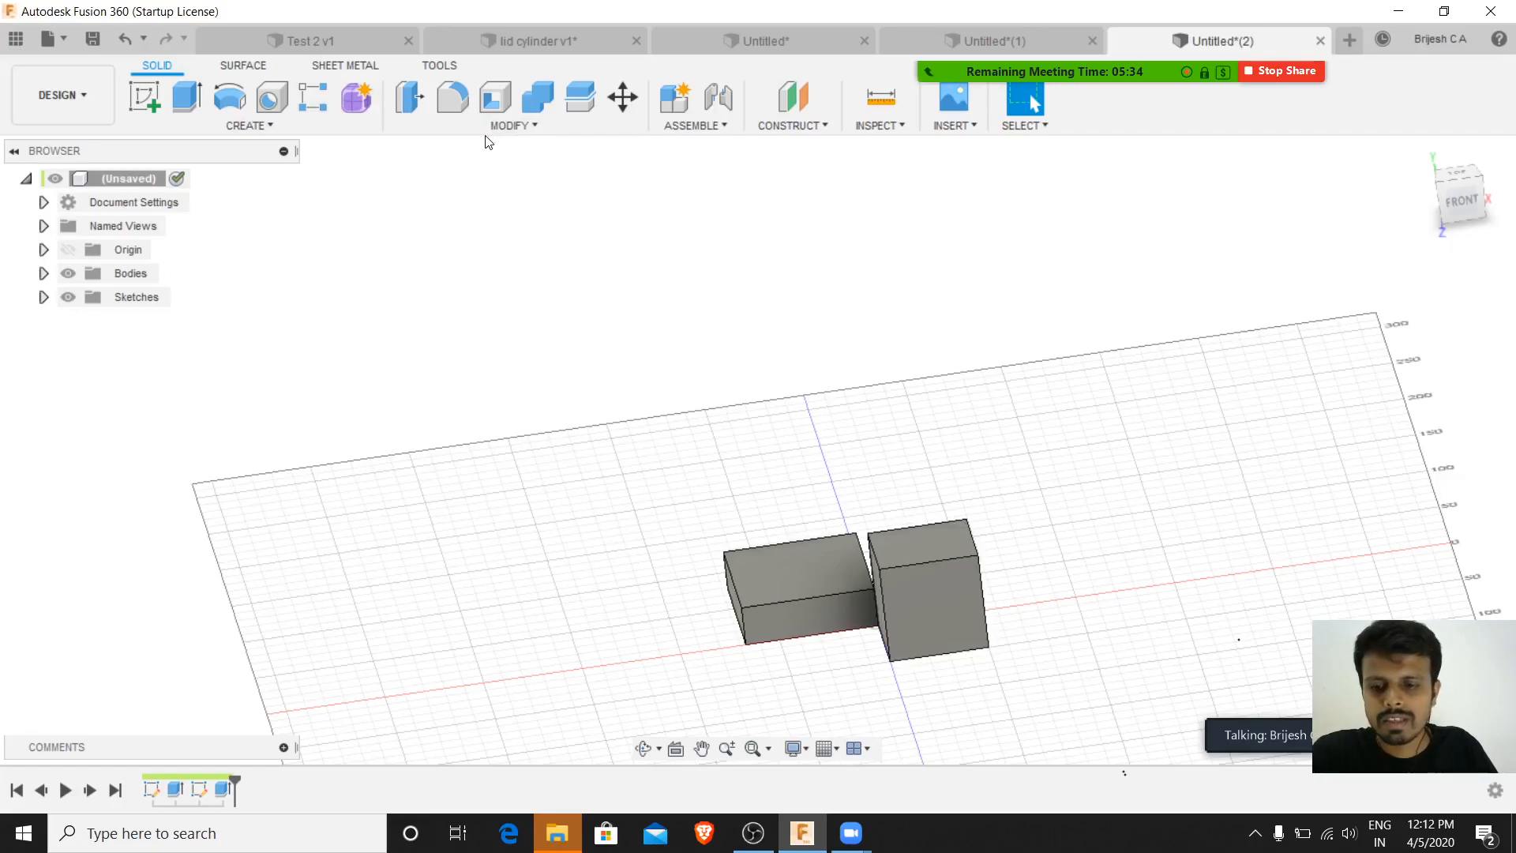
- Change the CubeLength user parameter to 150 mm and close the parameters
left_click(512, 126)
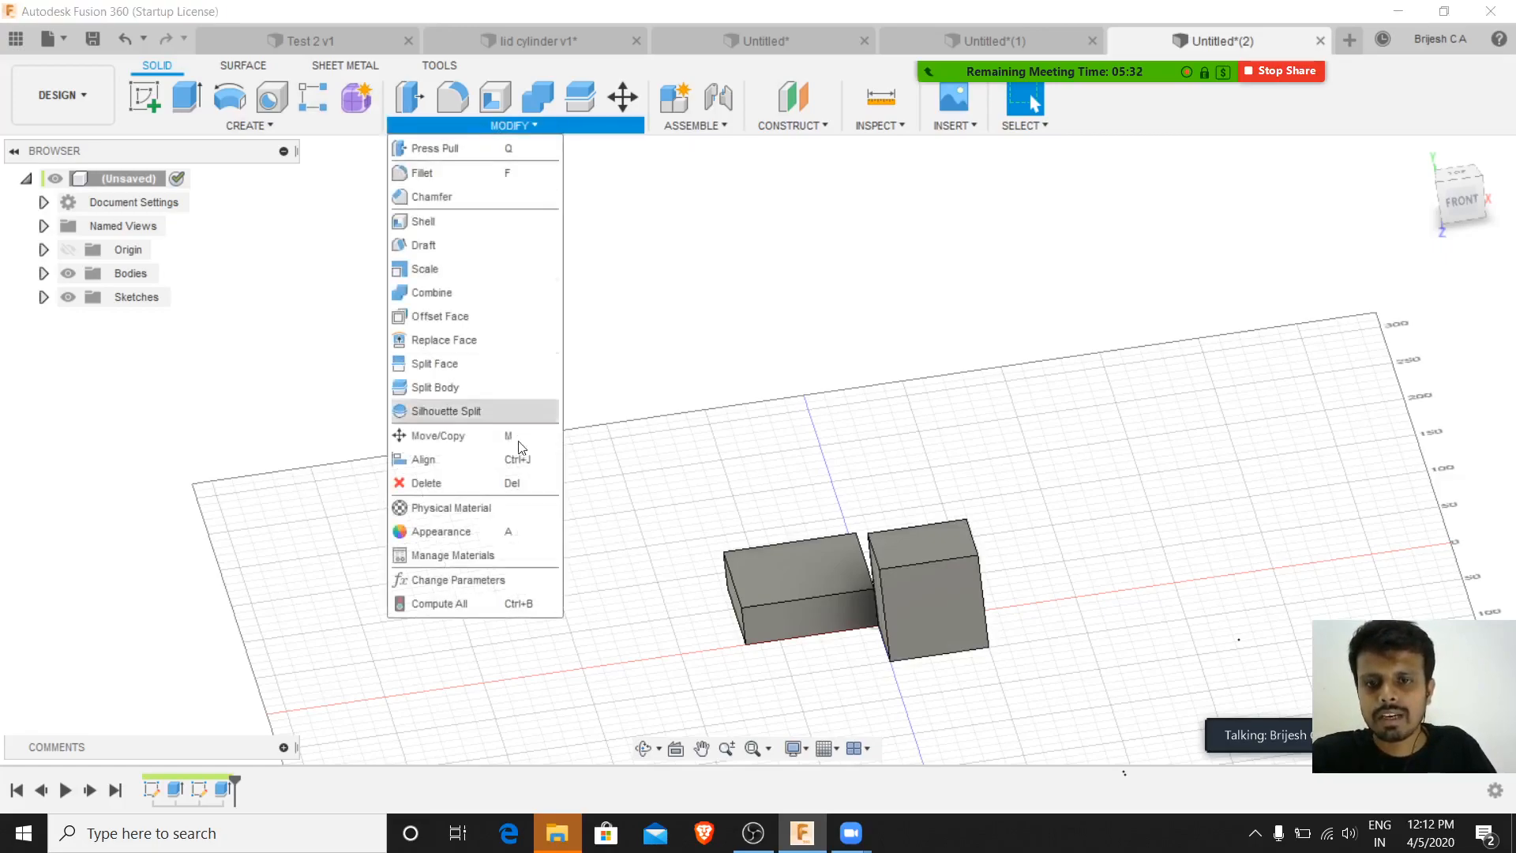
left_click(487, 572)
double_click(633, 291)
type("150")
key("Return")
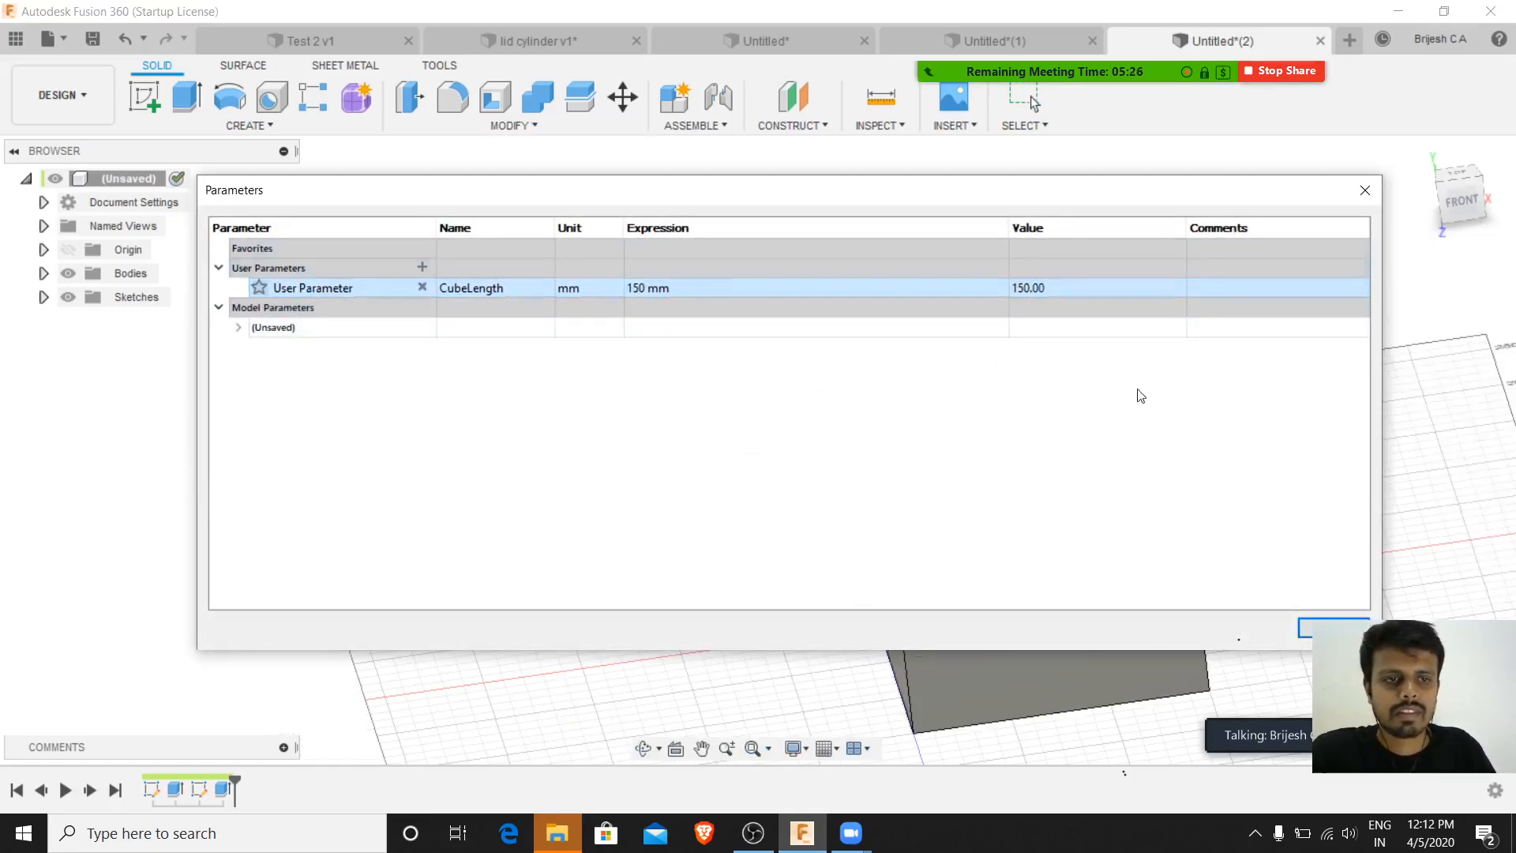
left_click(1333, 628)
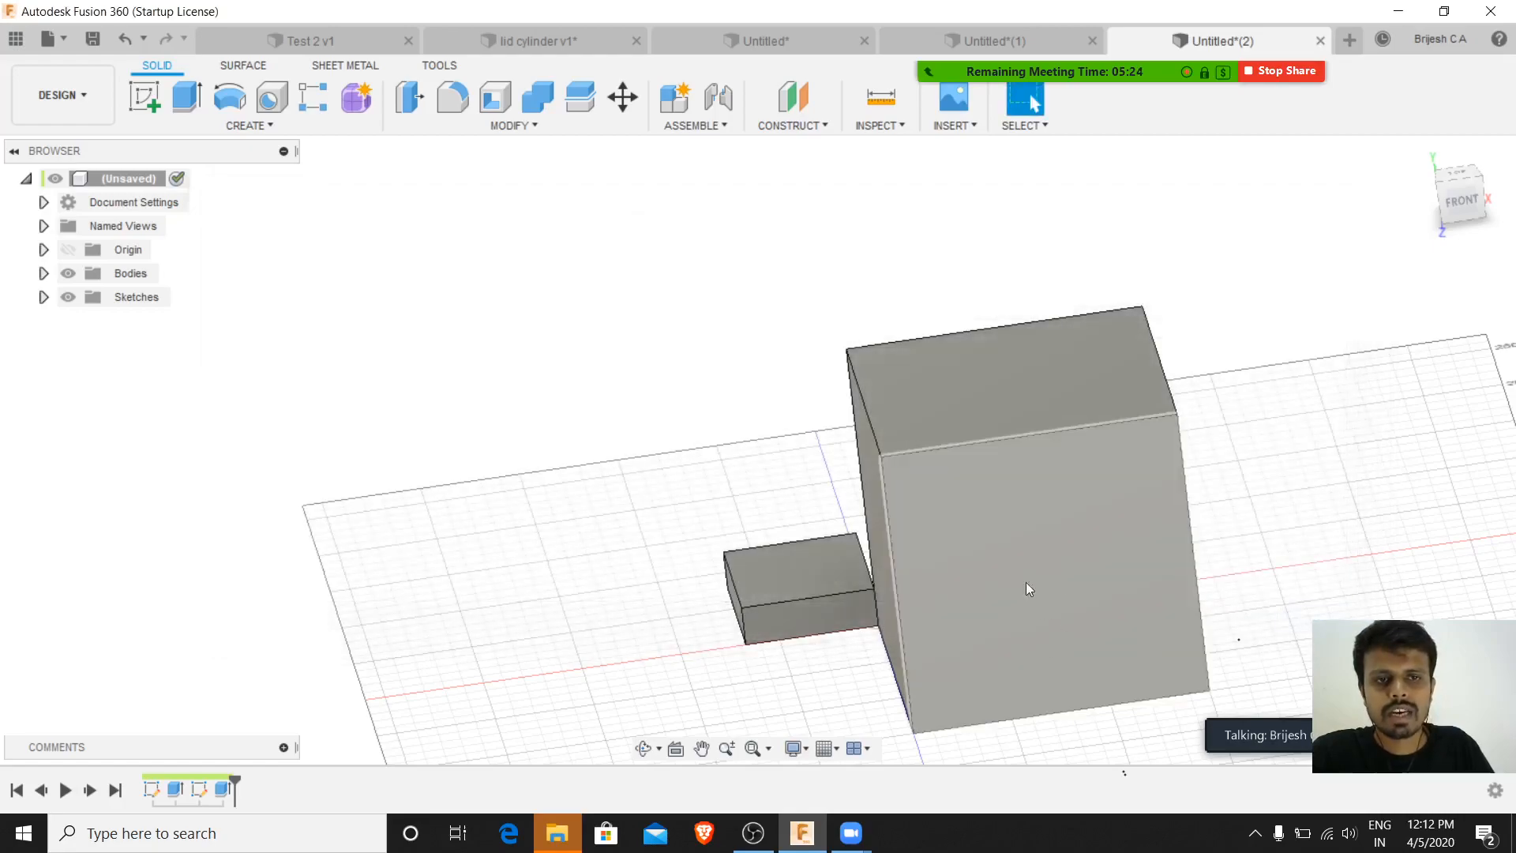
middle_click_drag(1245, 532, 1183, 453, "shift")
- Set the CubeLength user parameter to 200 mm and close the parameters to resize the cube
left_click(492, 127)
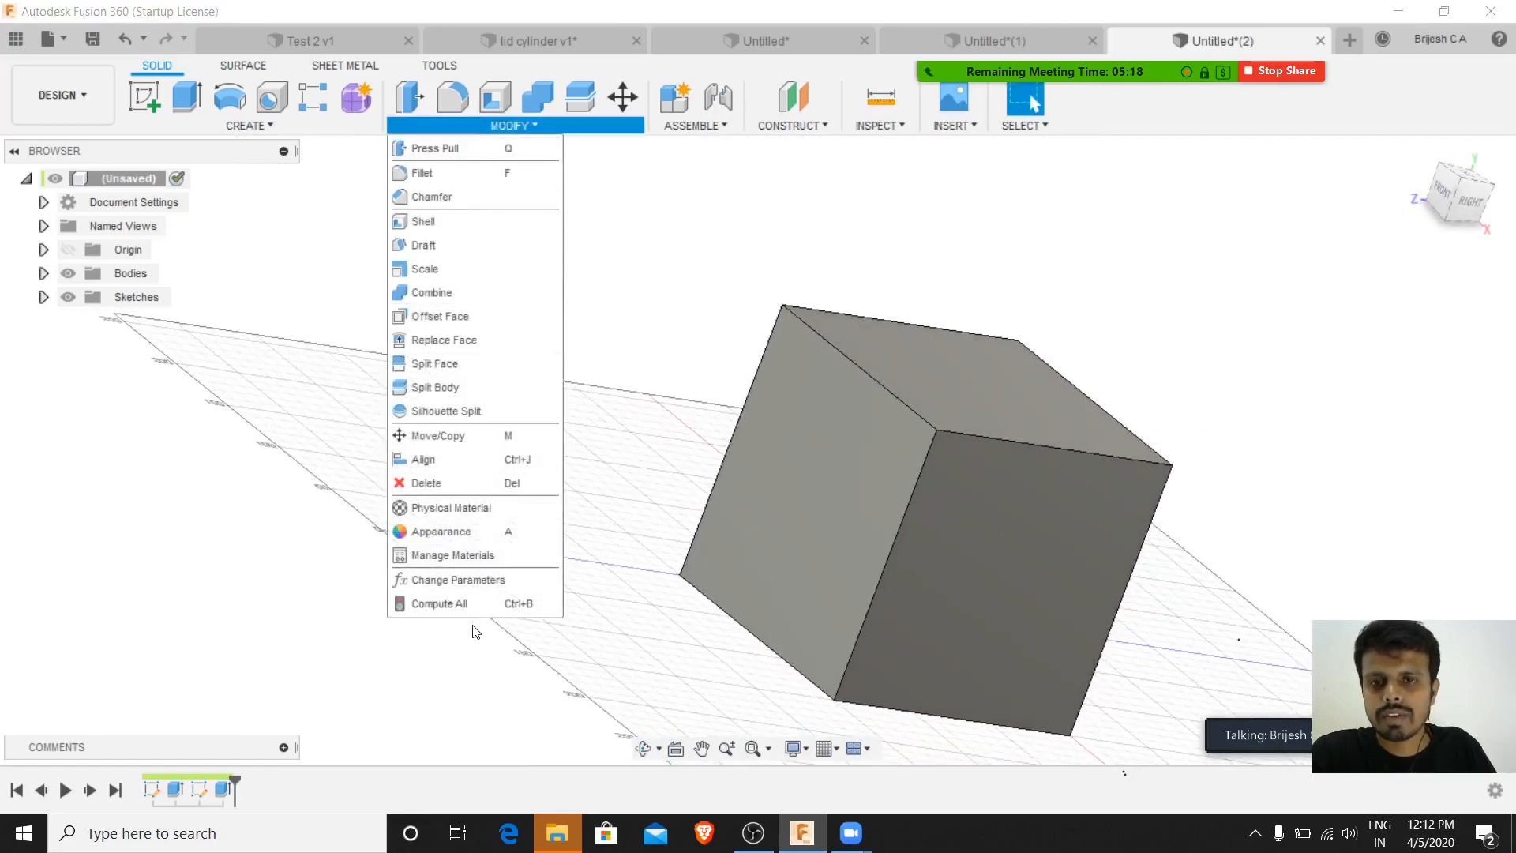
left_click(499, 580)
double_click(639, 287)
double_click(638, 288)
type("2")
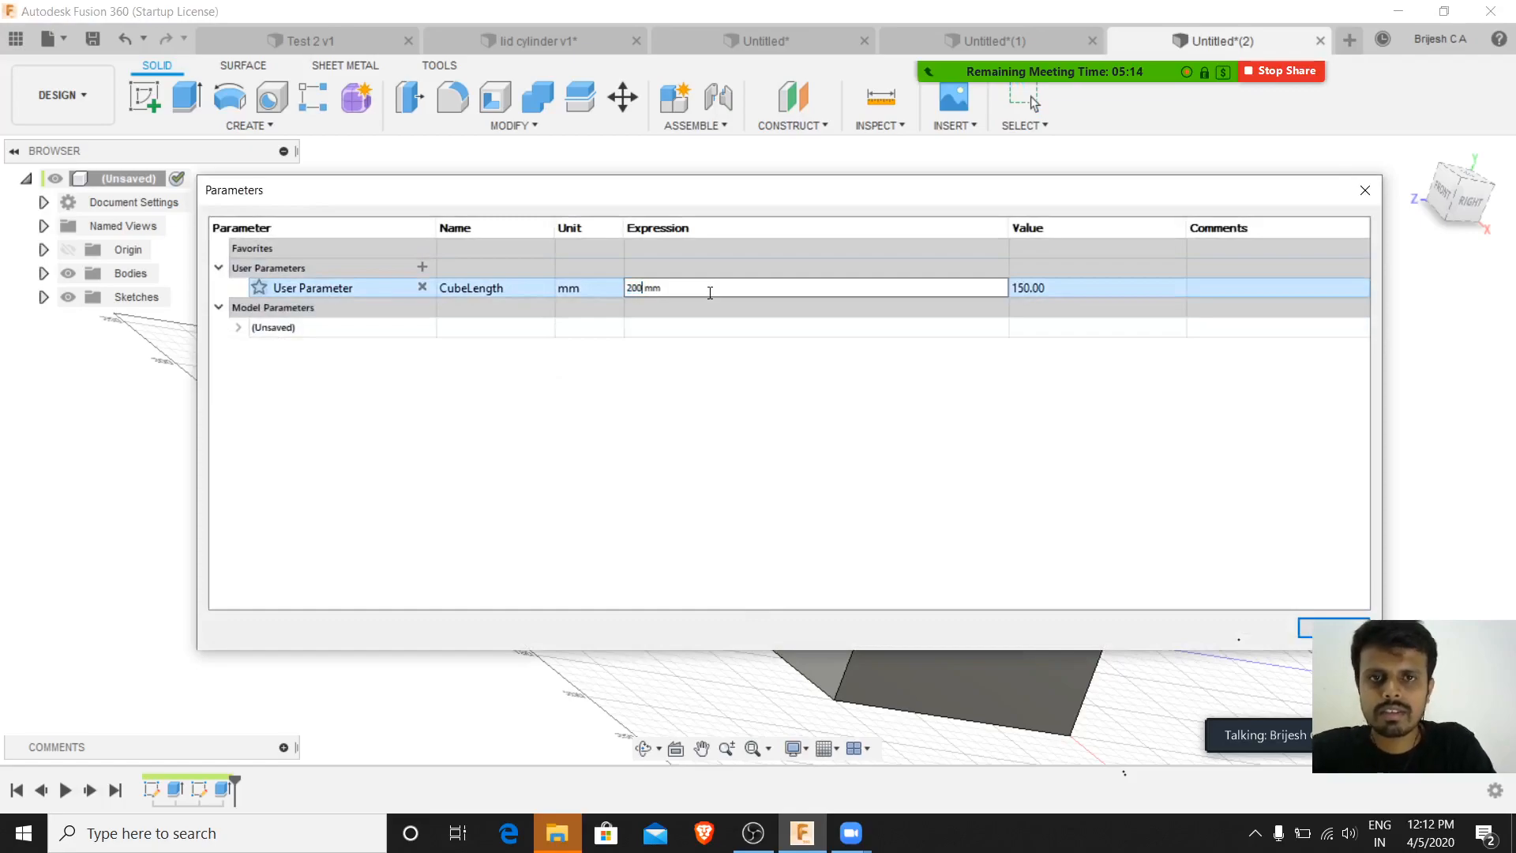
type("00")
key("Return")
left_click(1309, 620)
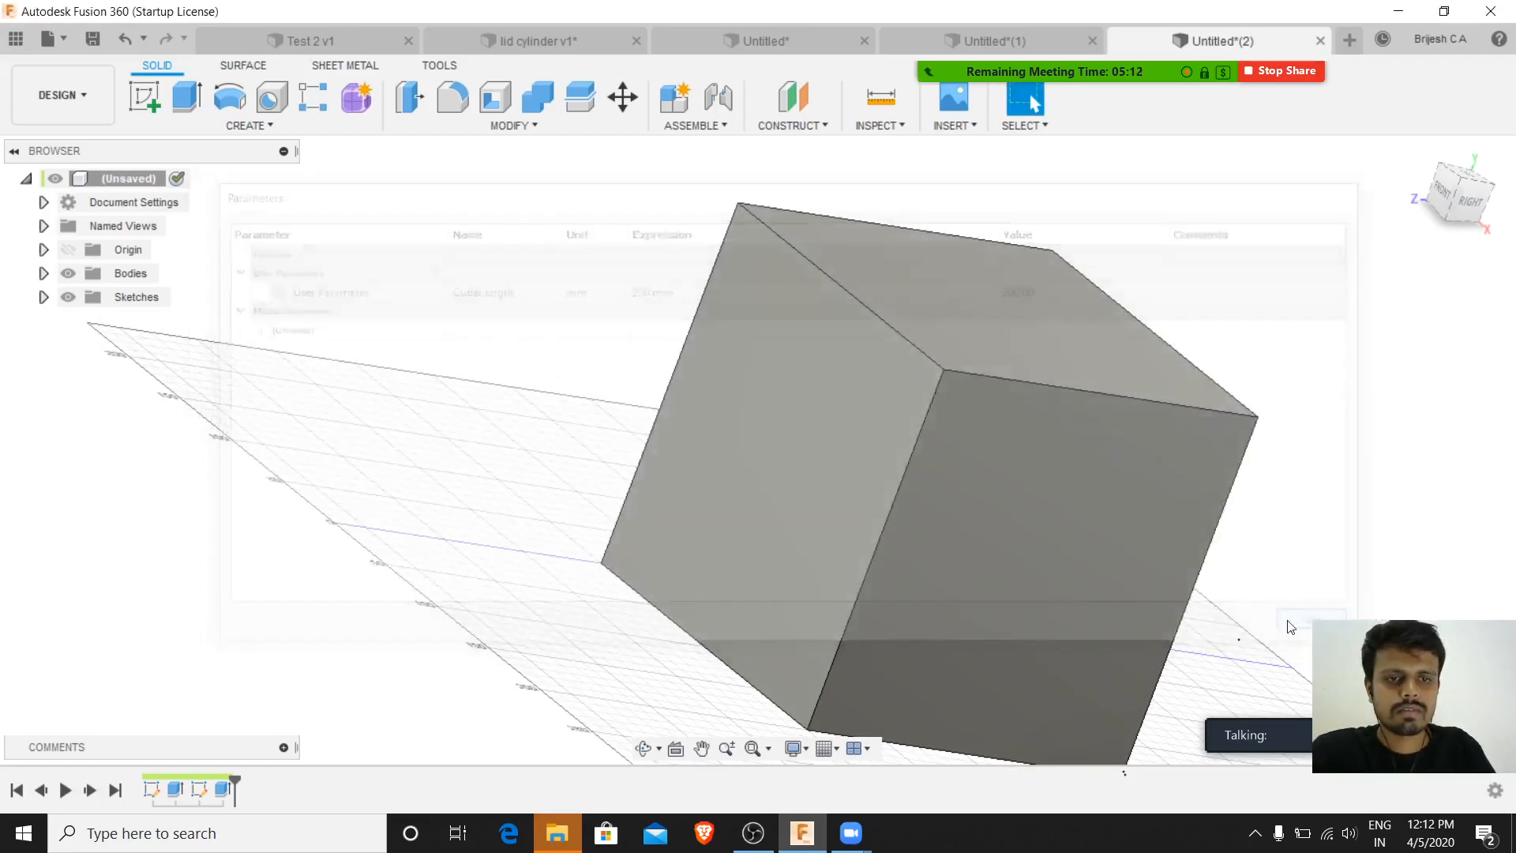
mouse_move(694, 491)
middle_mouse_down("shift")
mouse_move(835, 616)
mouse_move(728, 608)
mouse_move(630, 508)
mouse_move(561, 512)
mouse_move(697, 531)
mouse_move(874, 596)
mouse_move(790, 594)
mouse_move(917, 648)
mouse_move(829, 624)
mouse_move(717, 553)
mouse_move(737, 575)
middle_mouse_up("shift")
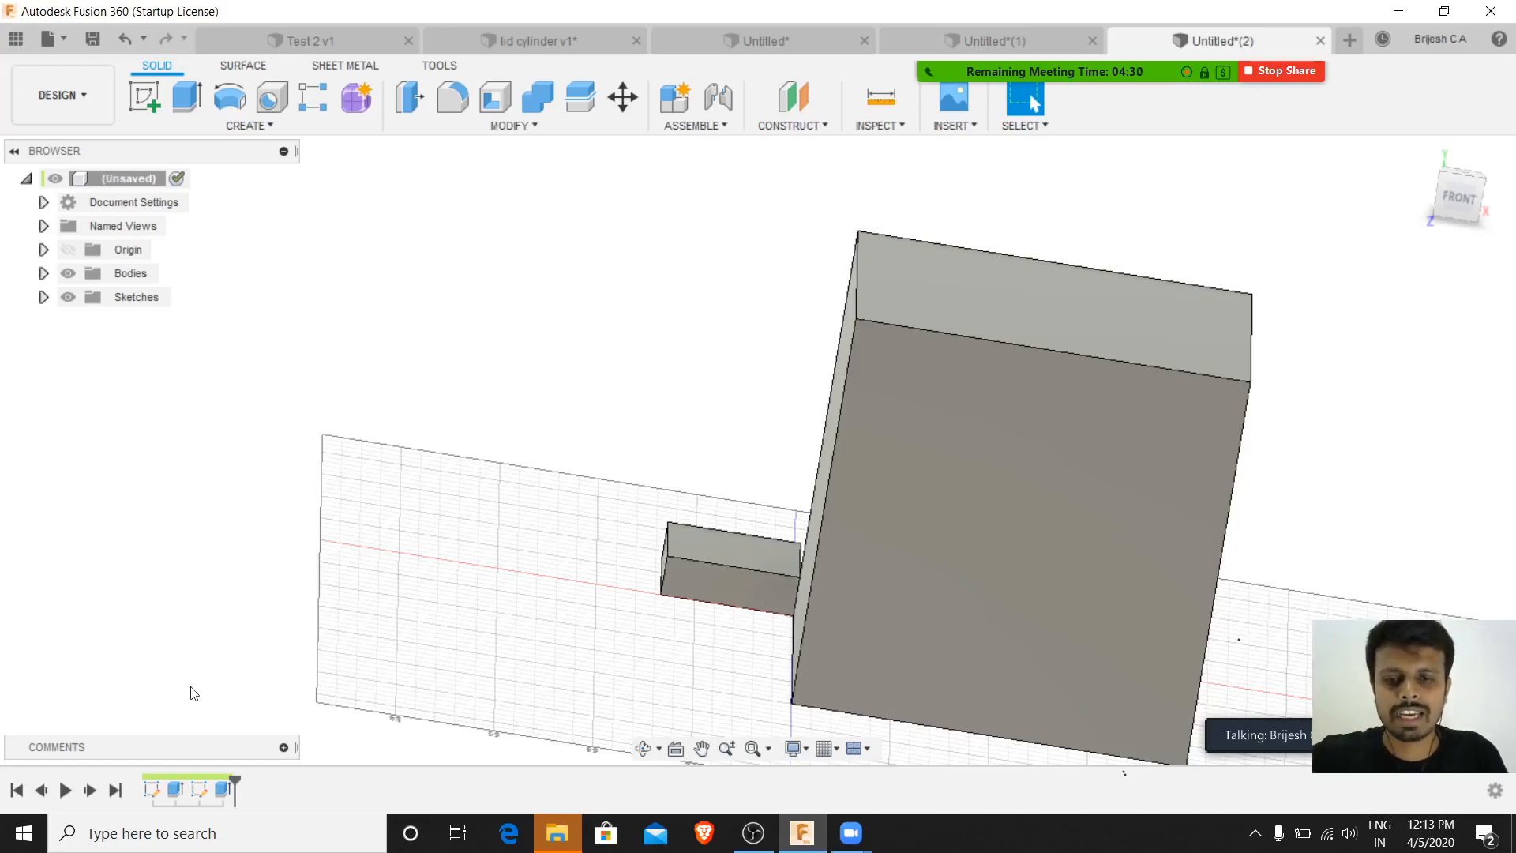
left_click(545, 845)
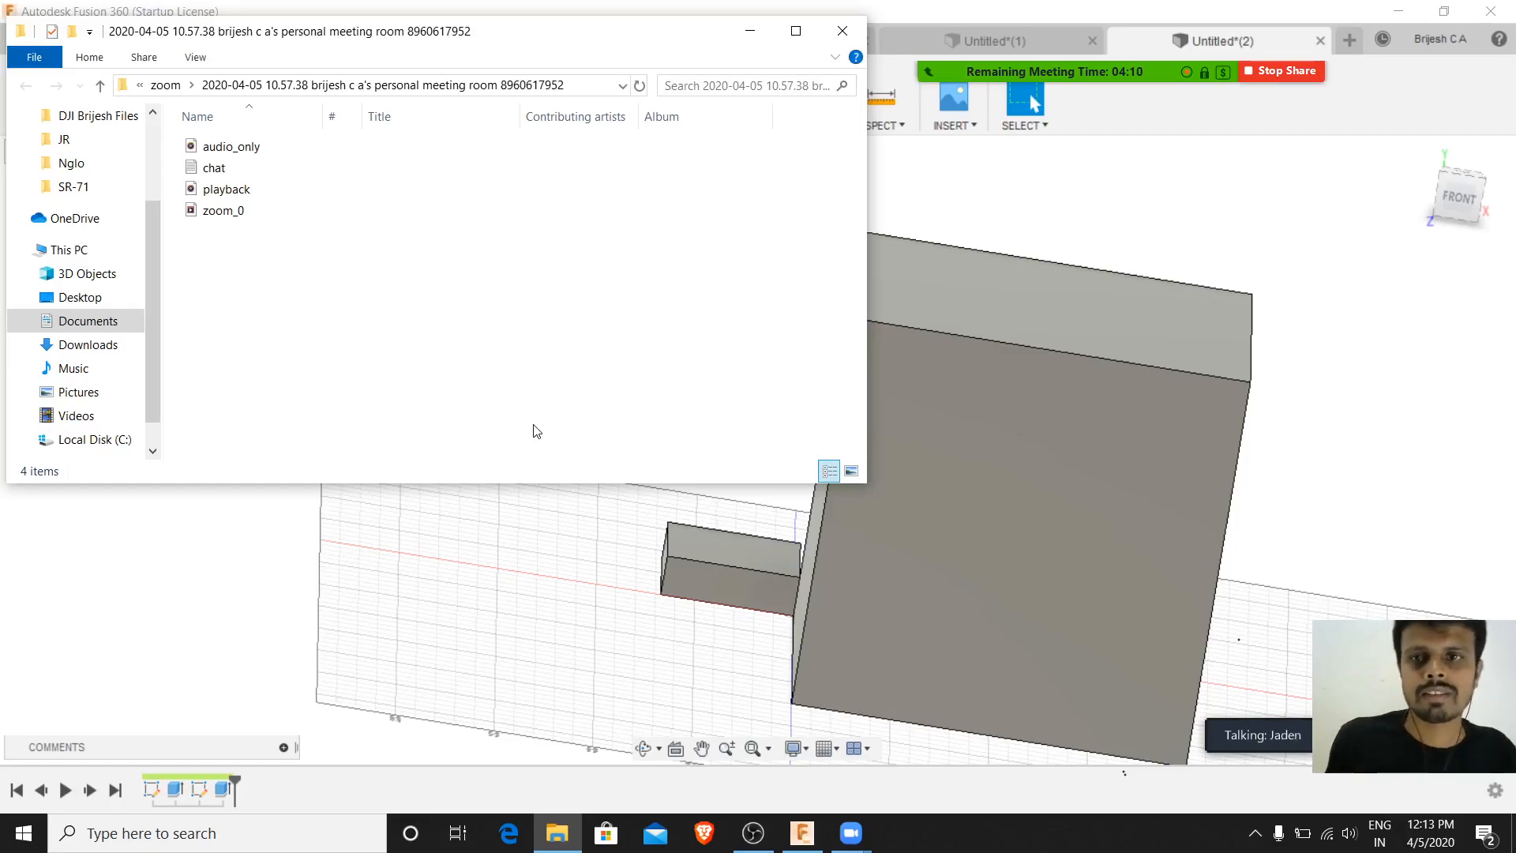
left_click(843, 31)
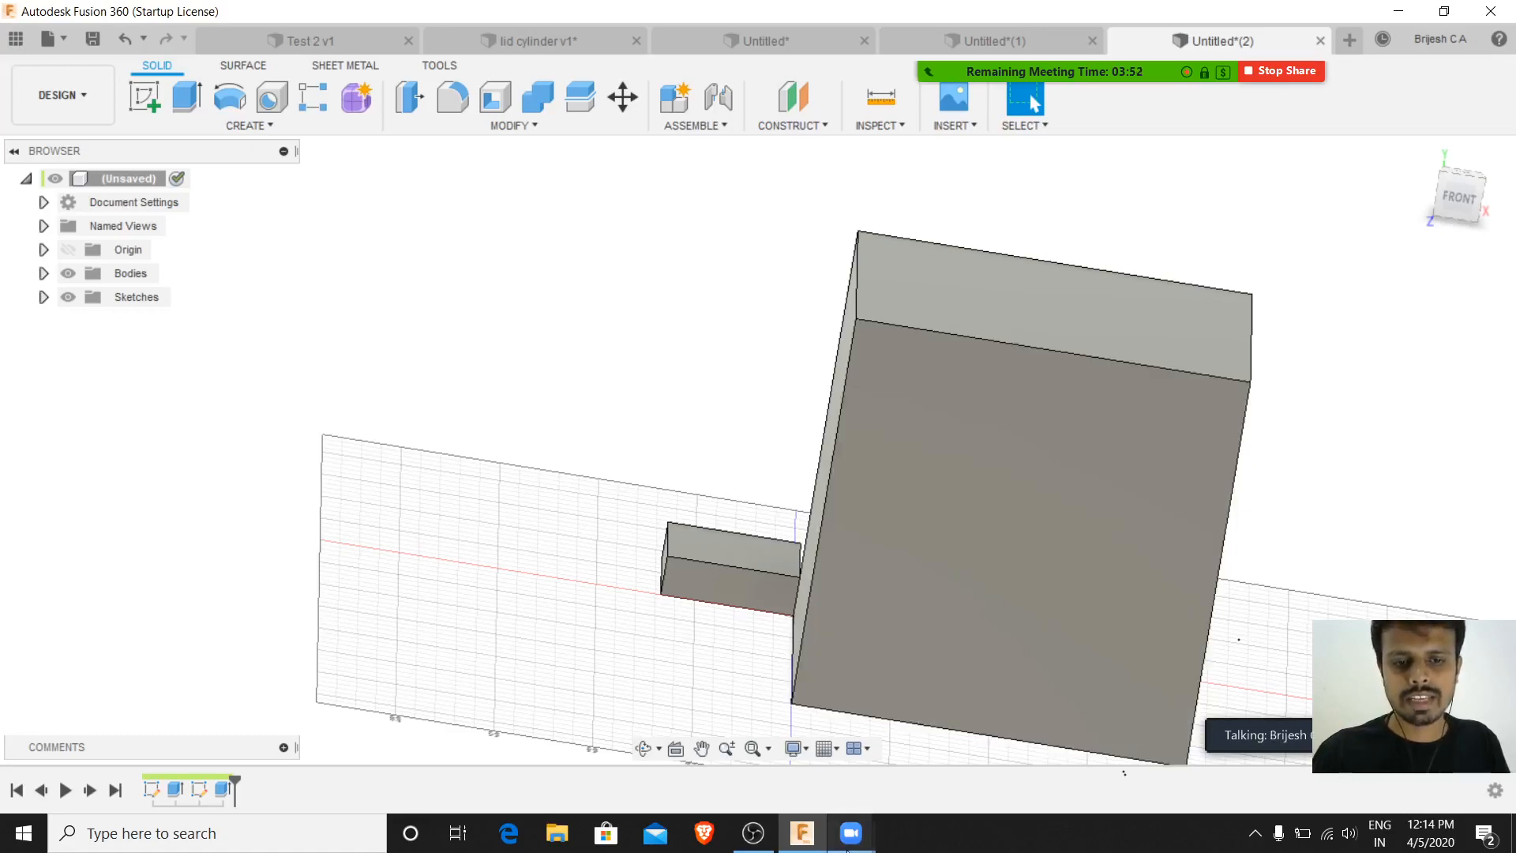
left_click(869, 831)
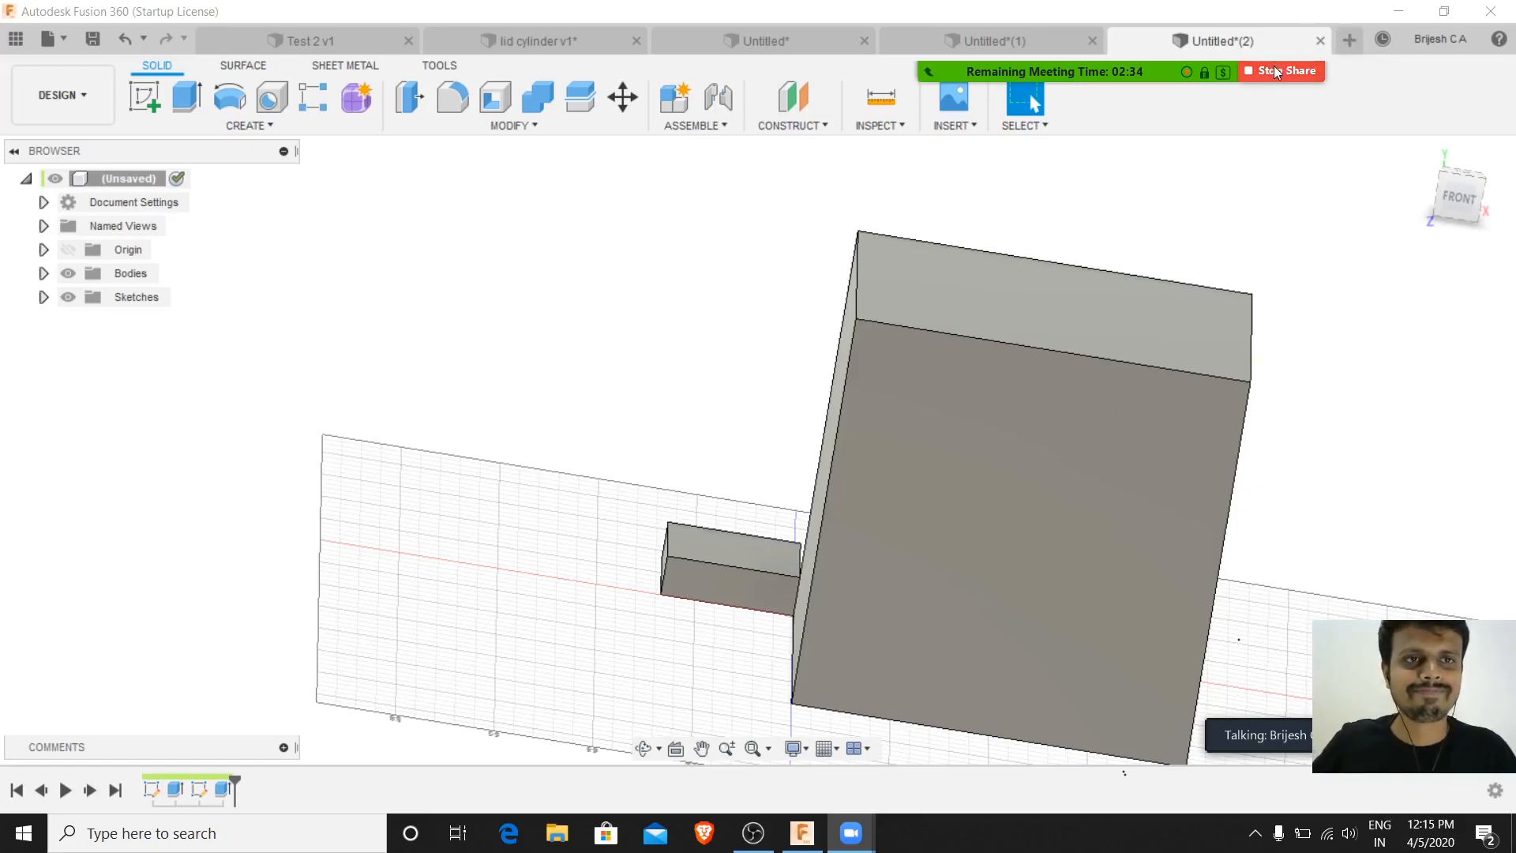
- Look through the Zoom meeting's participant list, switch to OBS Studio, and close the list
left_click(1008, 37)
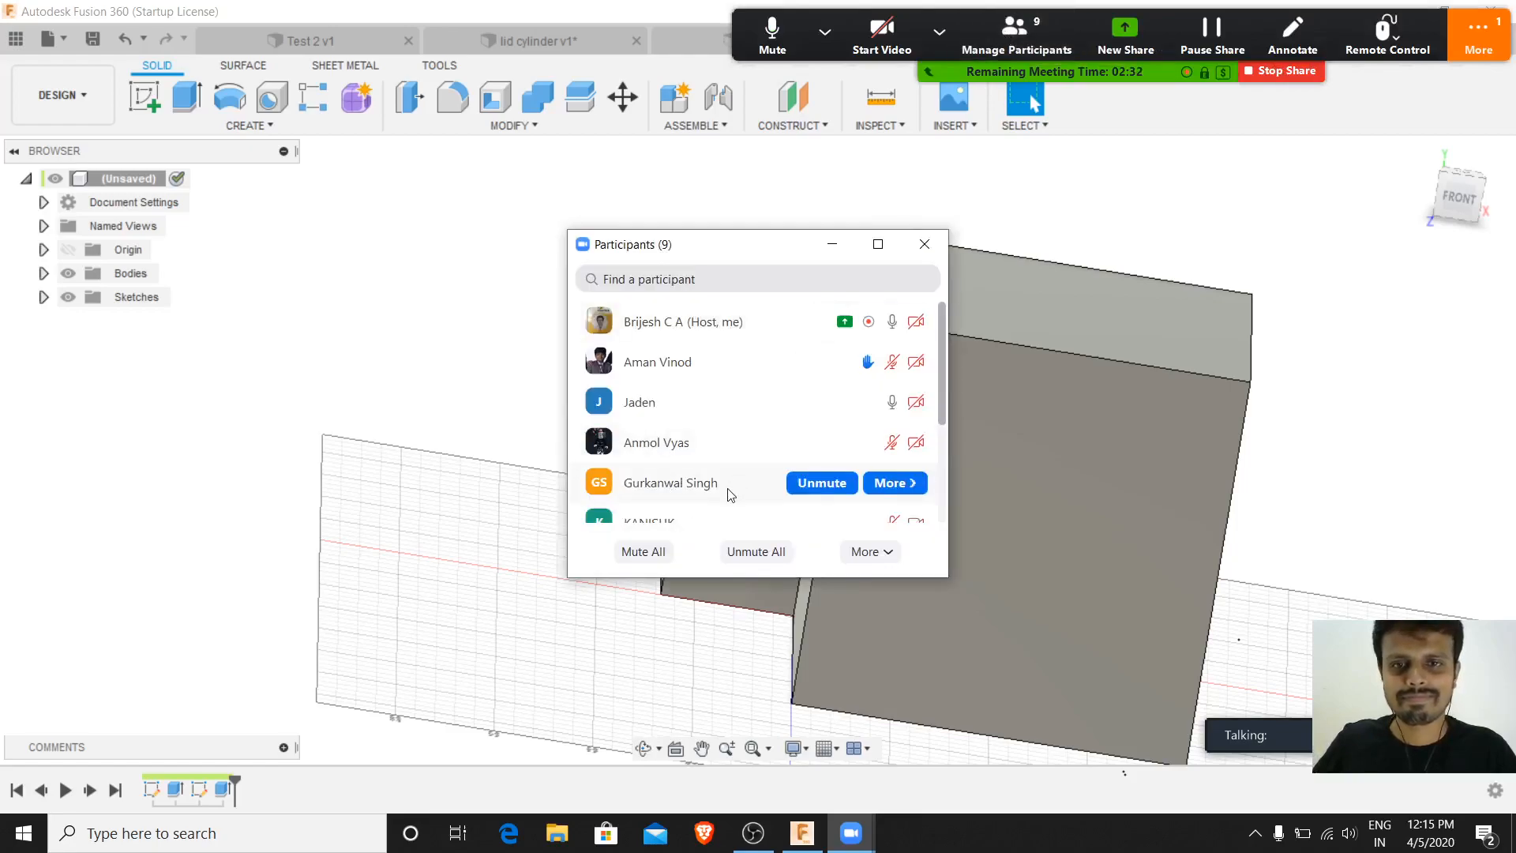
scroll(723, 490, "down", 4)
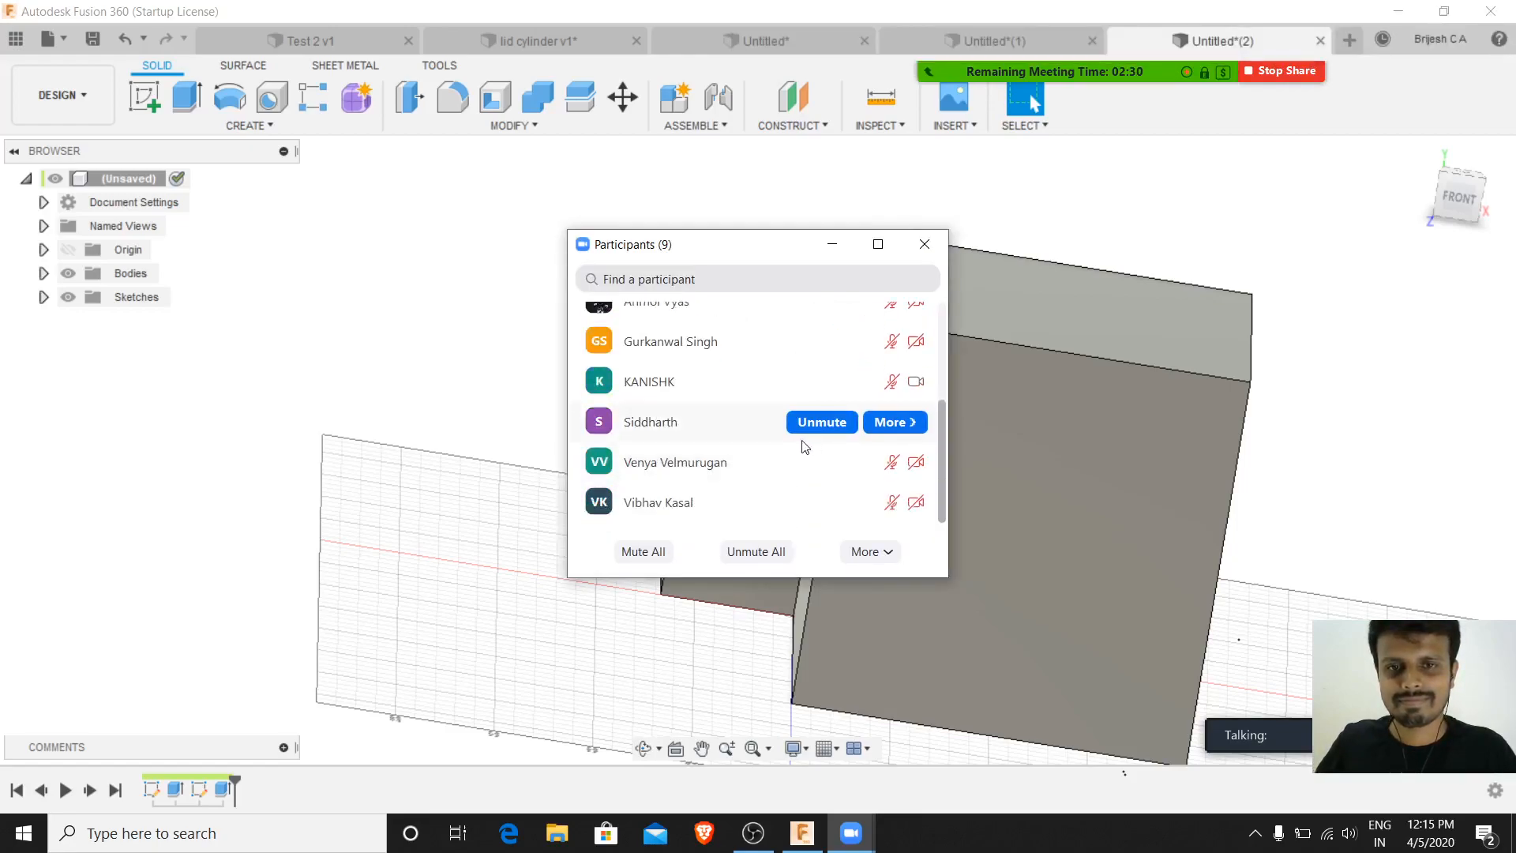
scroll(741, 423, "up", 4)
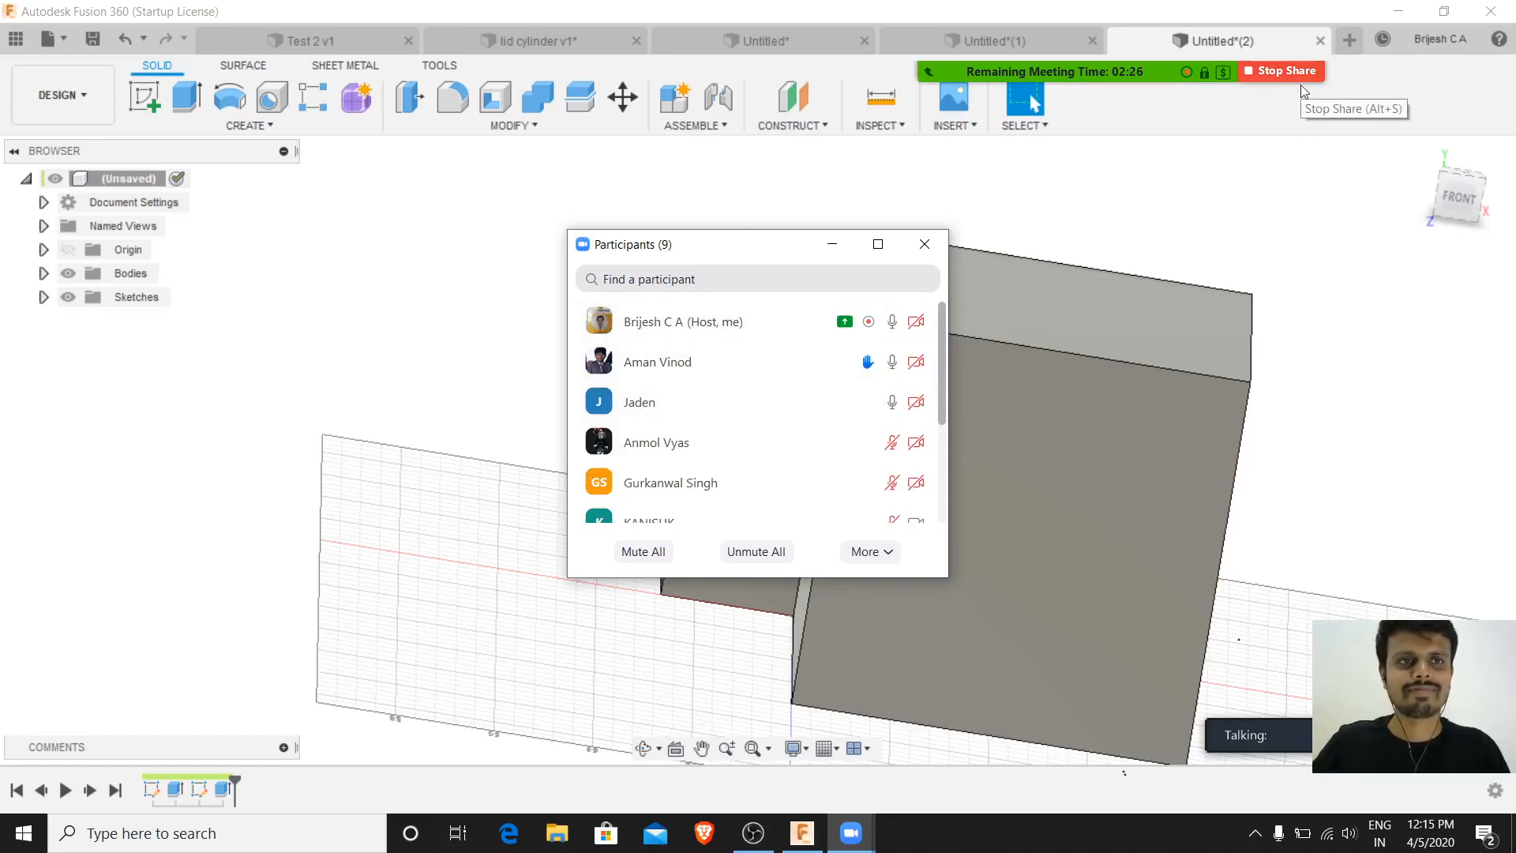
left_click(853, 837)
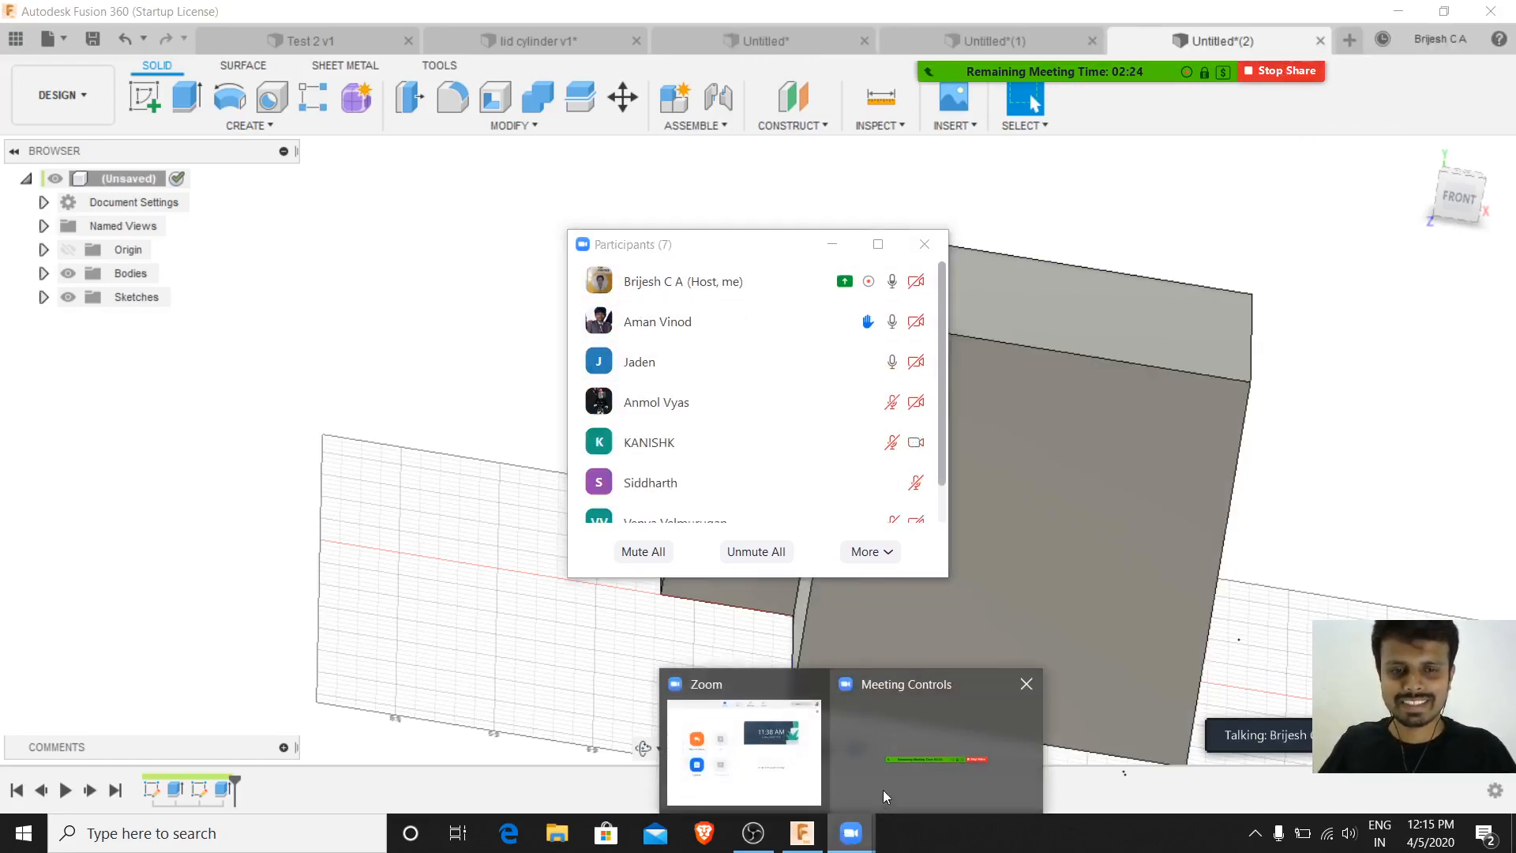
left_click(752, 836)
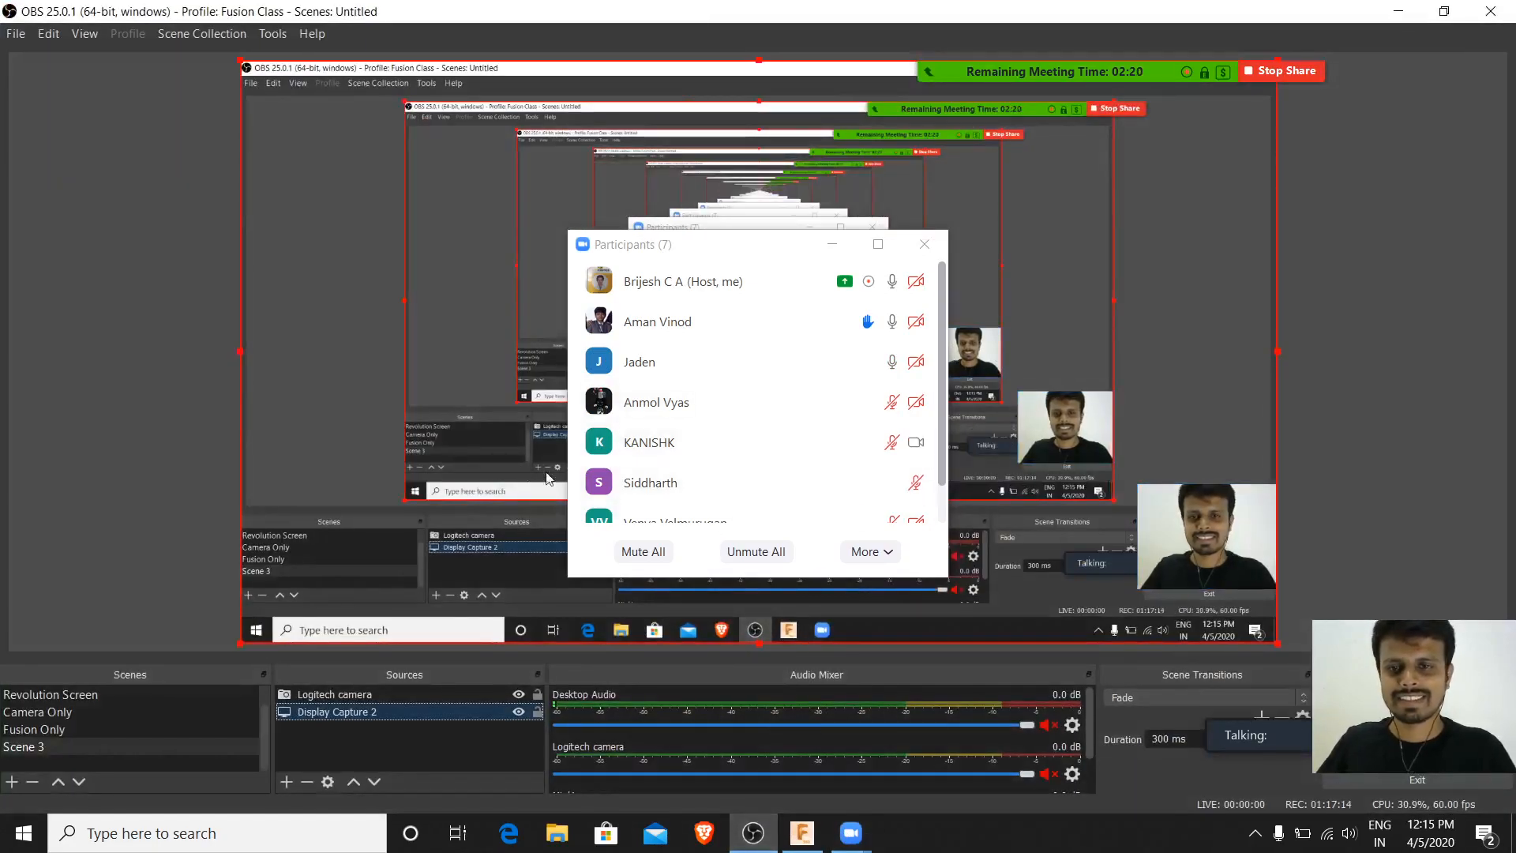
left_click(924, 245)
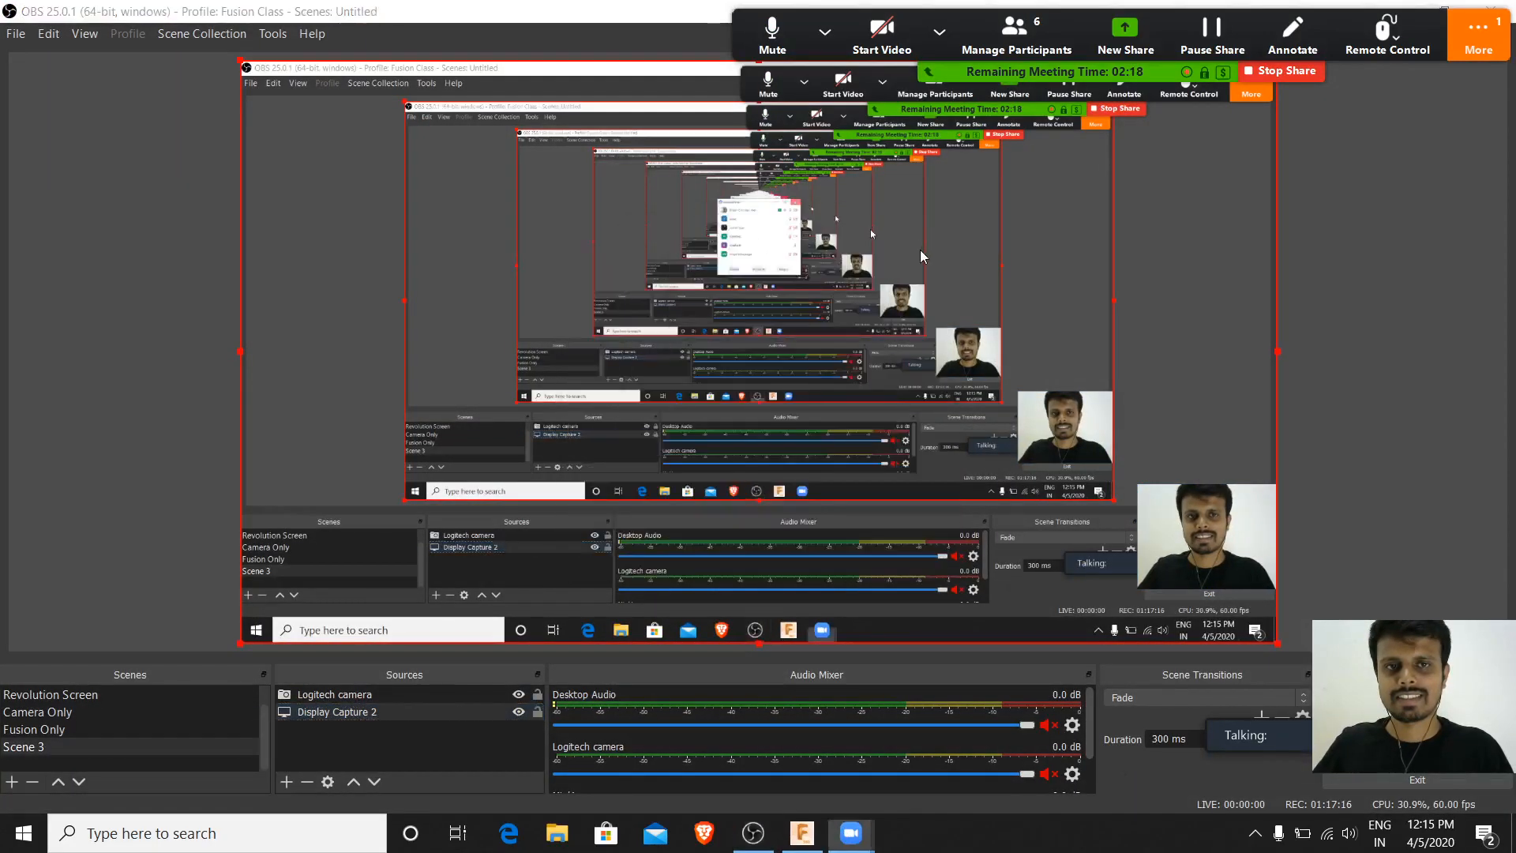